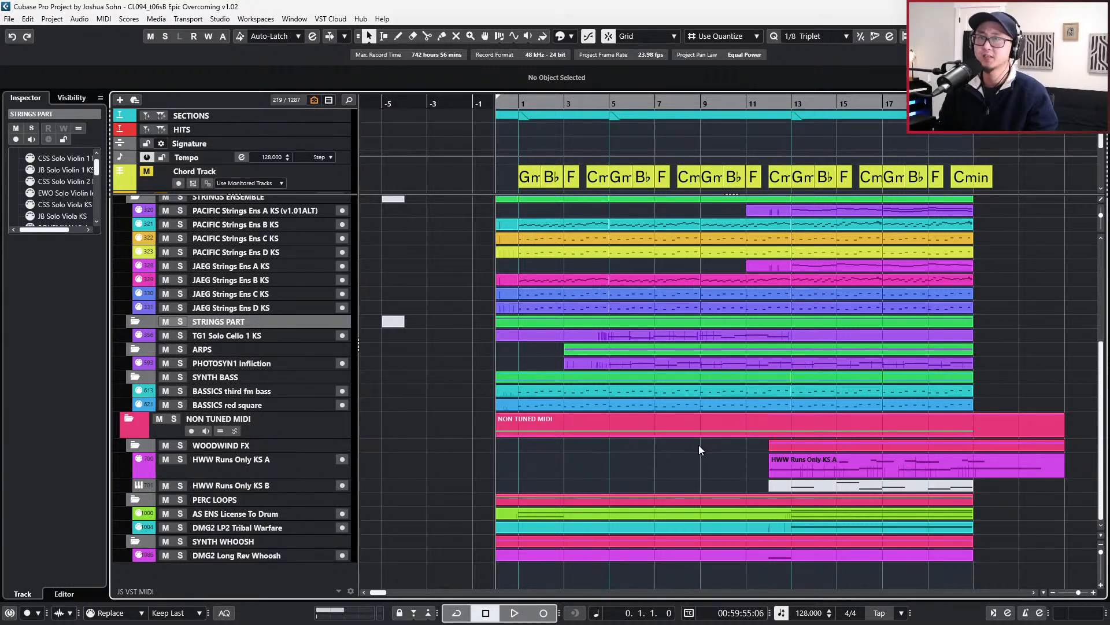
# - Play back the opening bars of the arrangement with all parts in view, stopping after about bar 5
pyautogui.press('g')
pyautogui.press('g')
pyautogui.press('g')
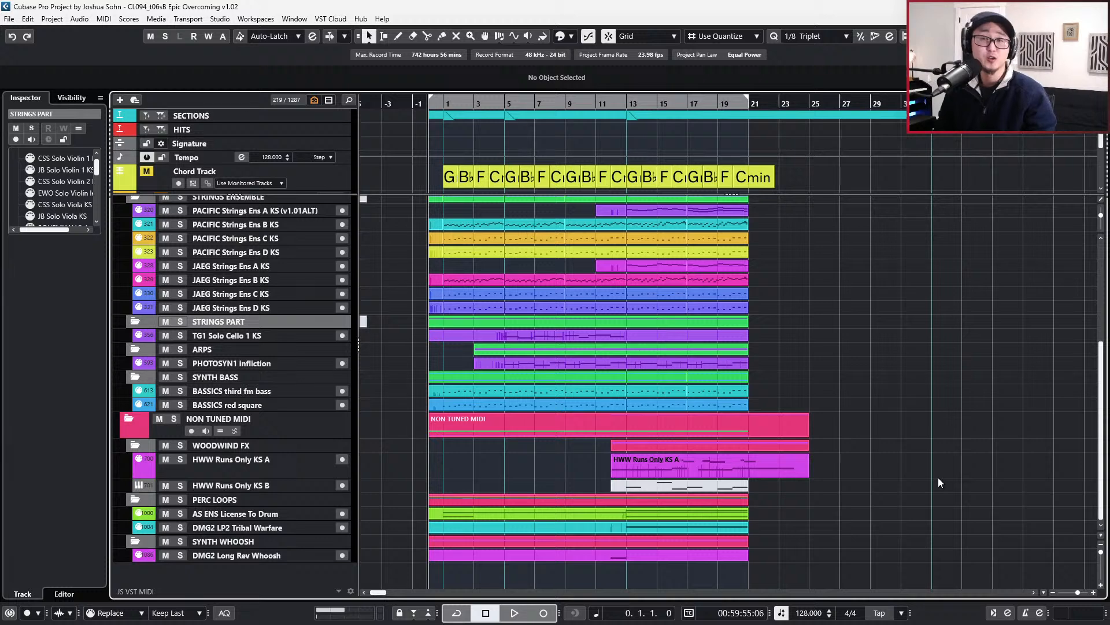
pyautogui.press('g')
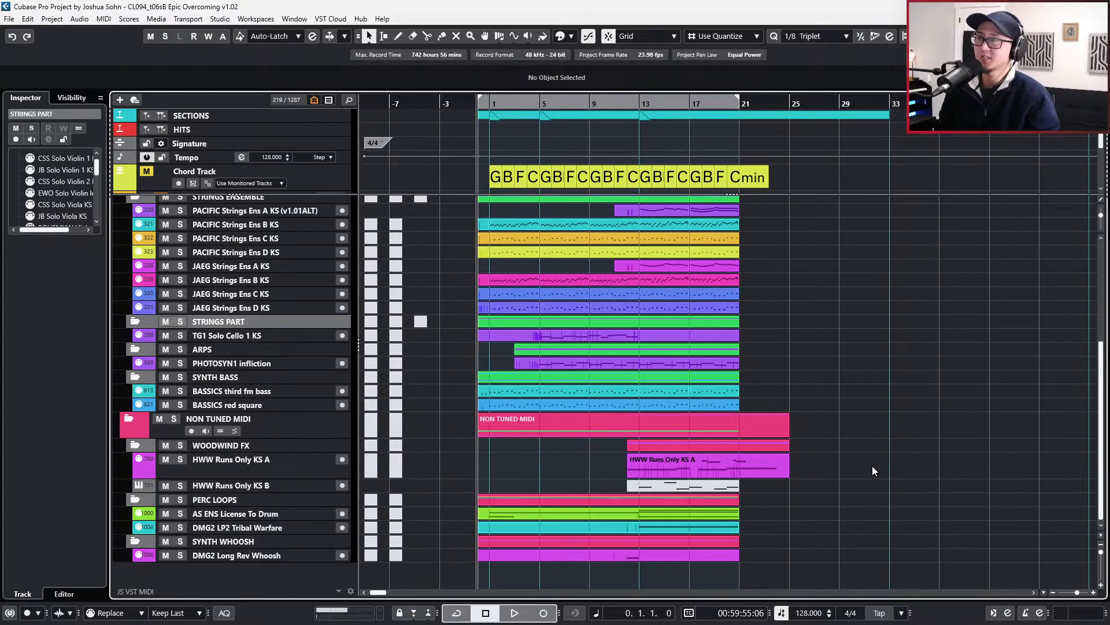
pyautogui.press('space')
pyautogui.scroll(3, 773, 436)
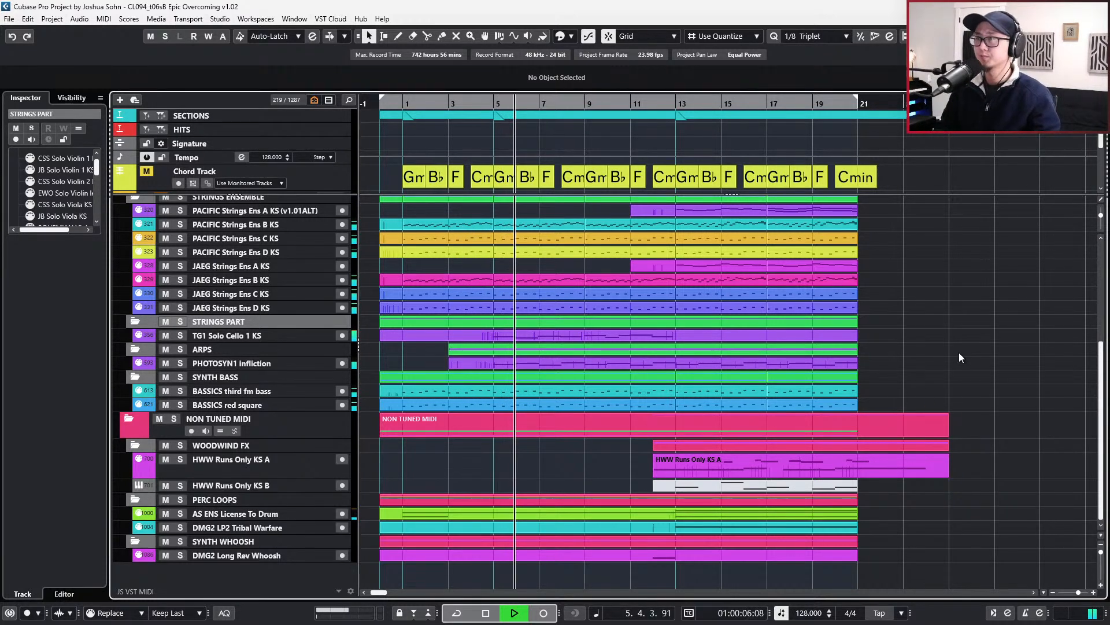
pyautogui.press('space')
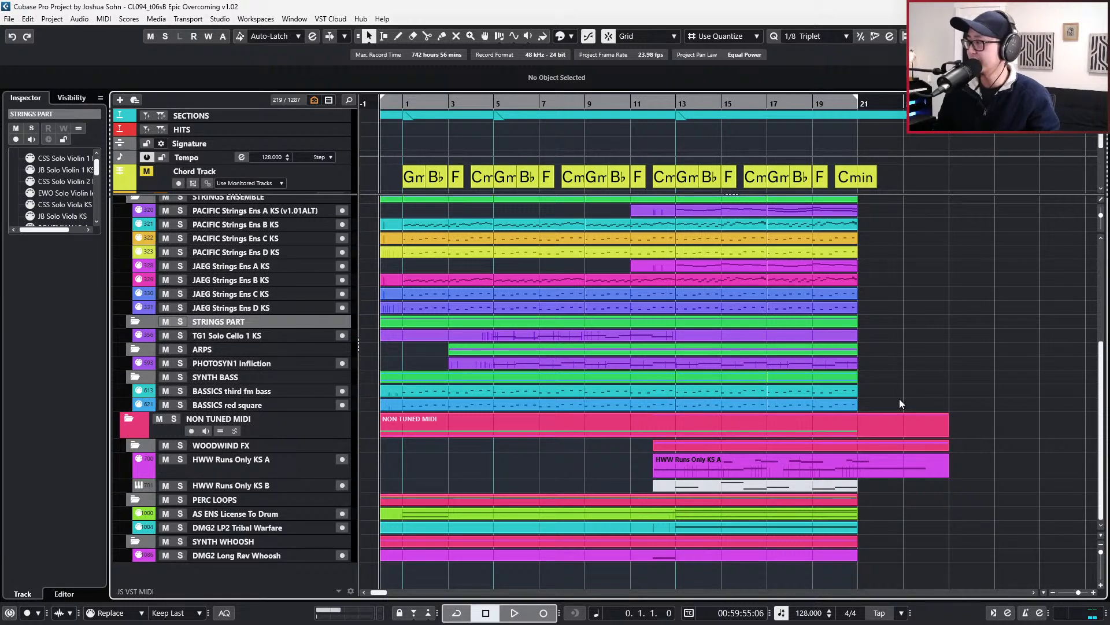
# - Play the whole arrangement from its start to past bar 21, selecting the HWW Runs Only KS A track during playback
pyautogui.scroll(-1, 900, 403)
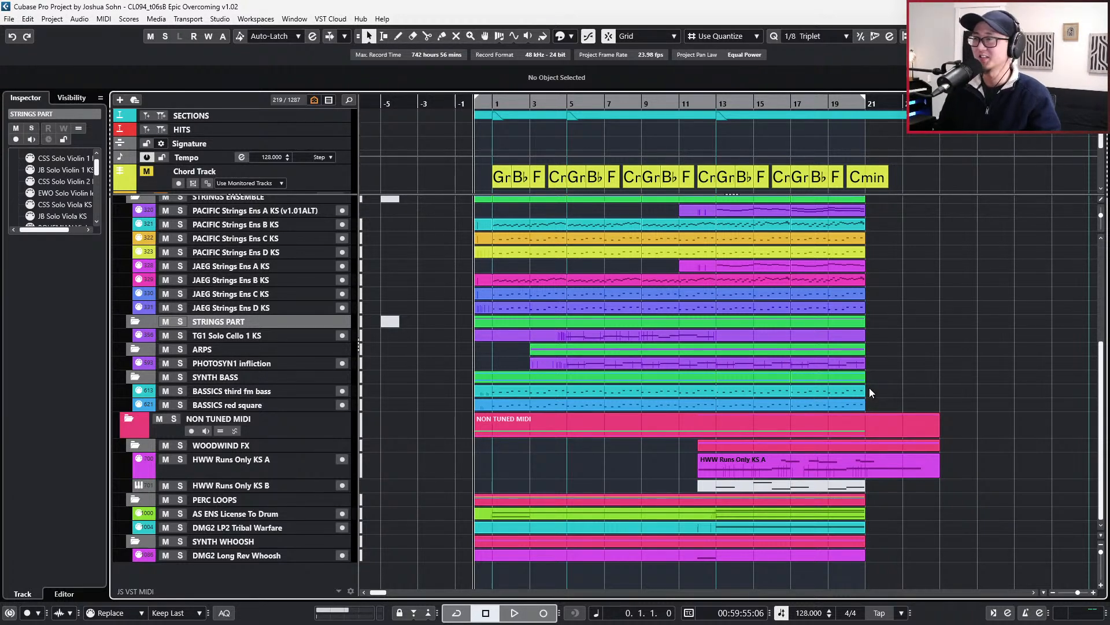
pyautogui.scroll(1, 858, 381)
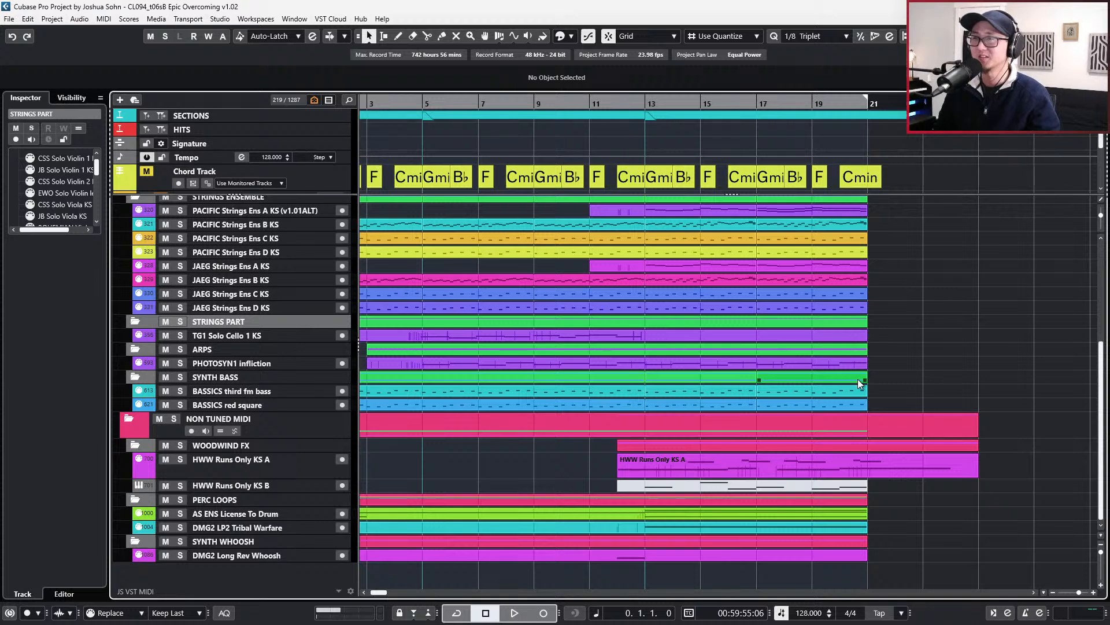
pyautogui.hscroll(-2, 858, 380)
pyautogui.press('space')
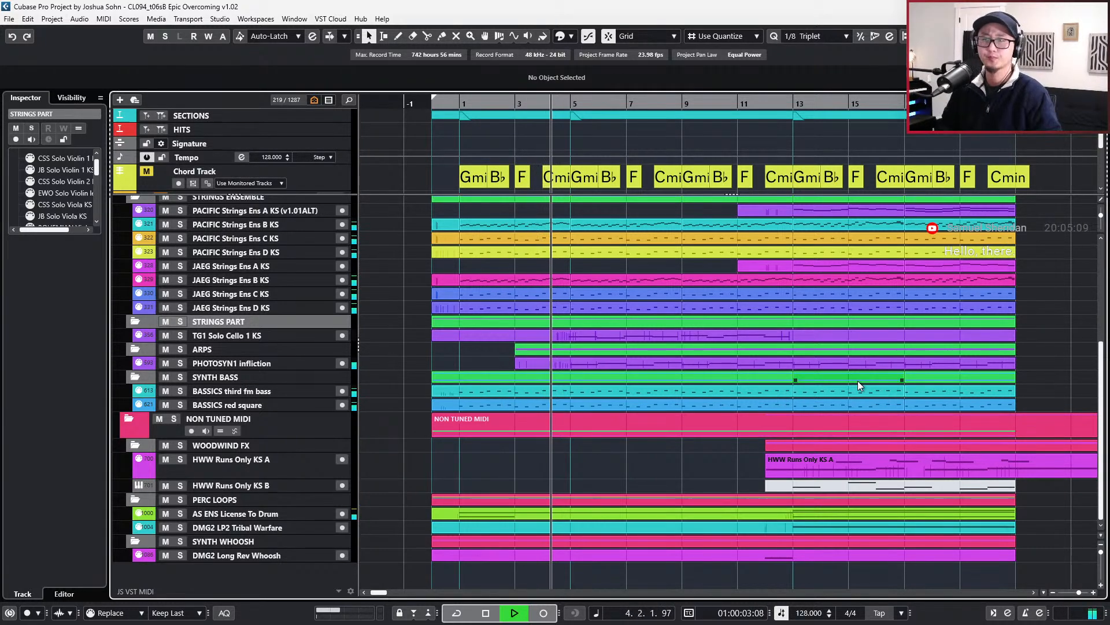
pyautogui.hscroll(4, 845, 463)
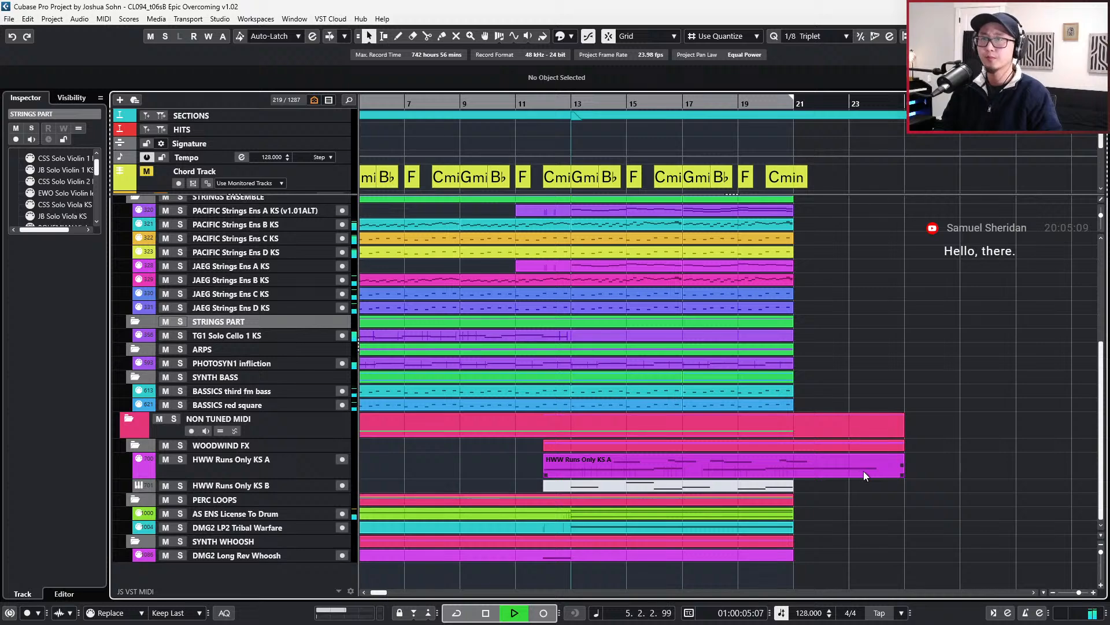
pyautogui.hscroll(-3, 870, 468)
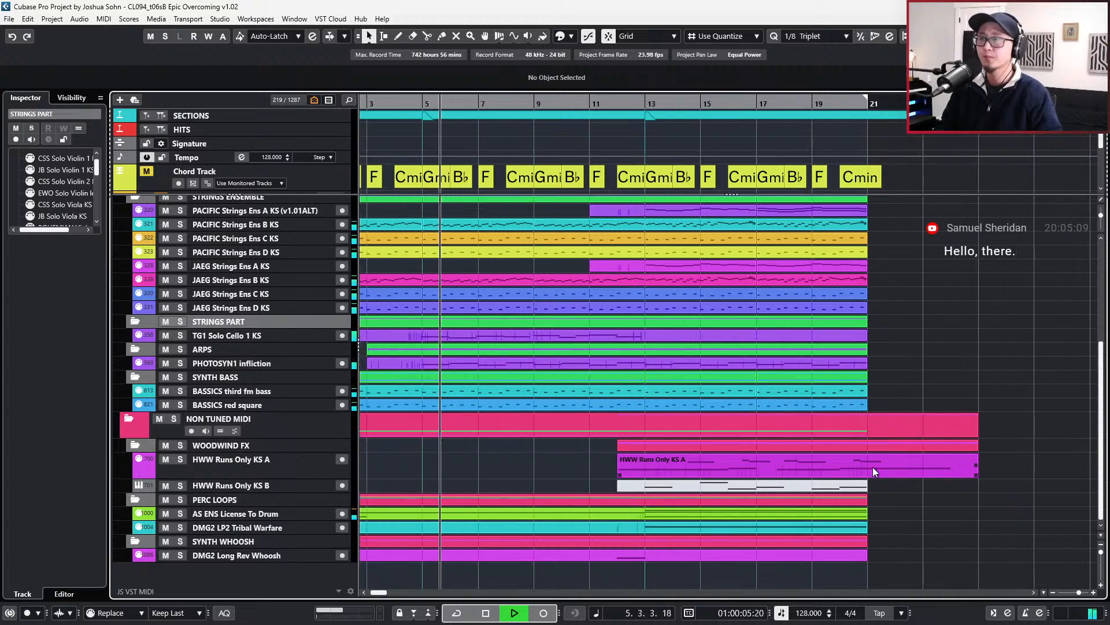
pyautogui.click(289, 459)
pyautogui.scroll(4, 296, 470)
pyautogui.scroll(3, 409, 413)
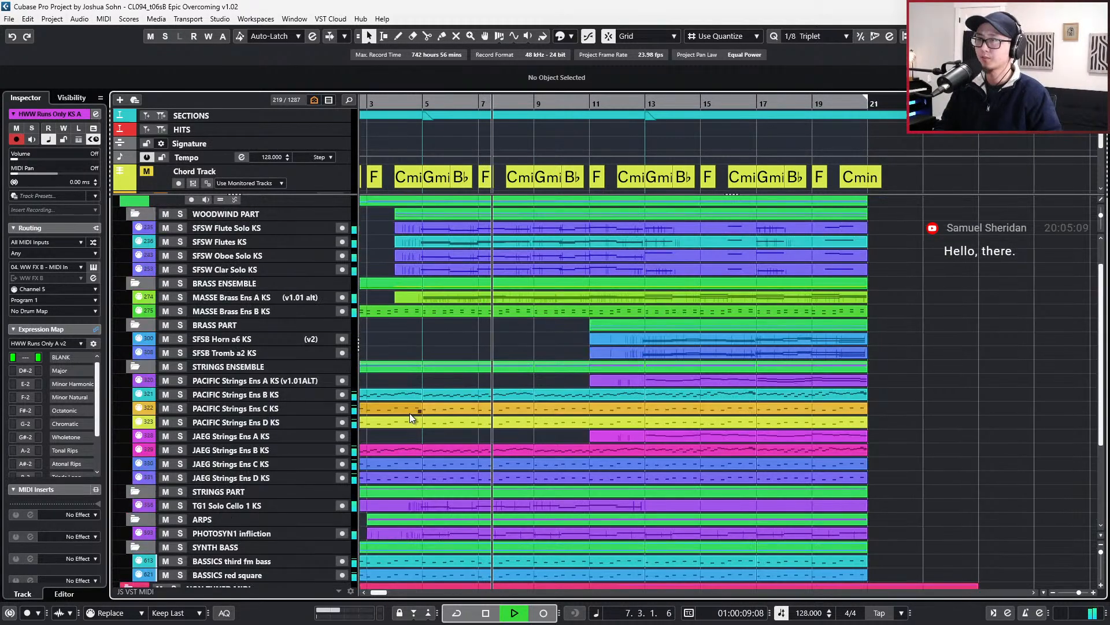
pyautogui.scroll(-2, 436, 405)
pyautogui.hscroll(-3, 439, 387)
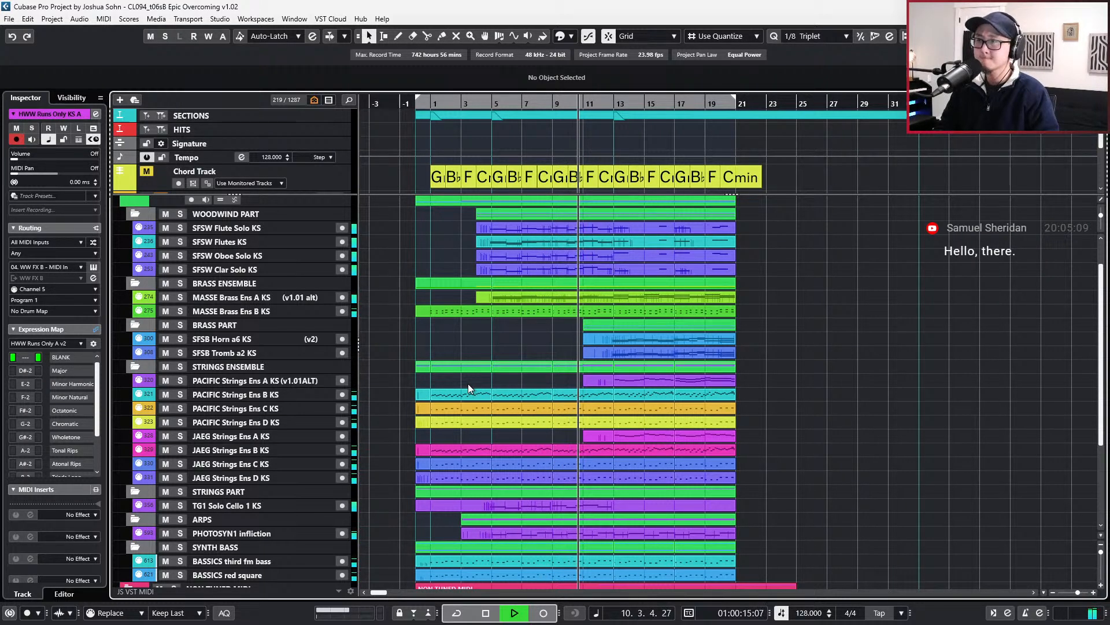
pyautogui.scroll(-3, 536, 360)
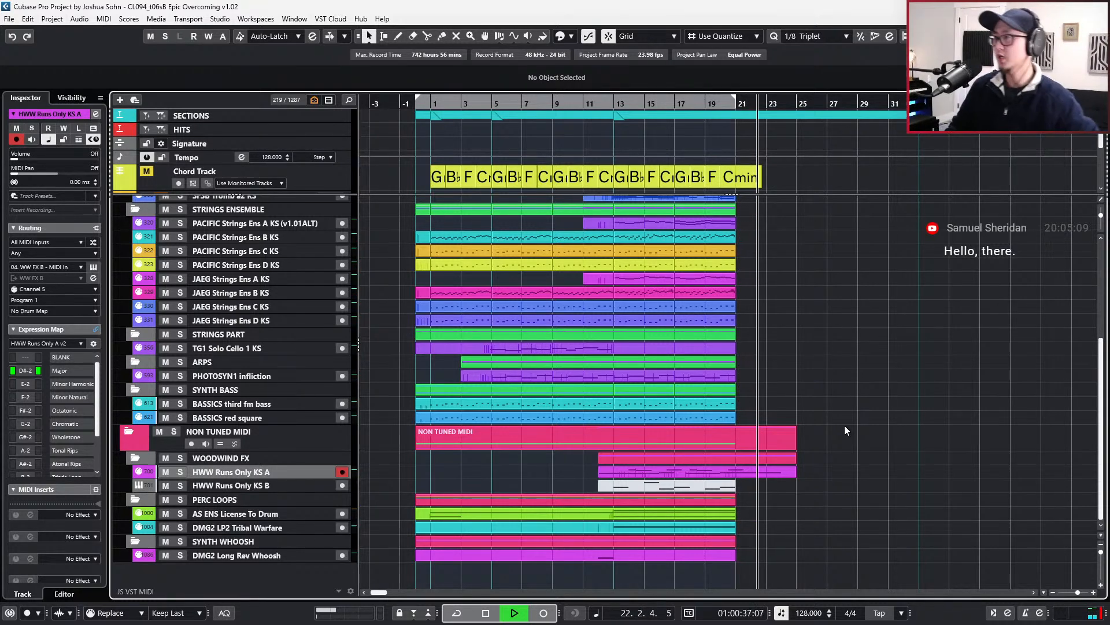
pyautogui.press('space')
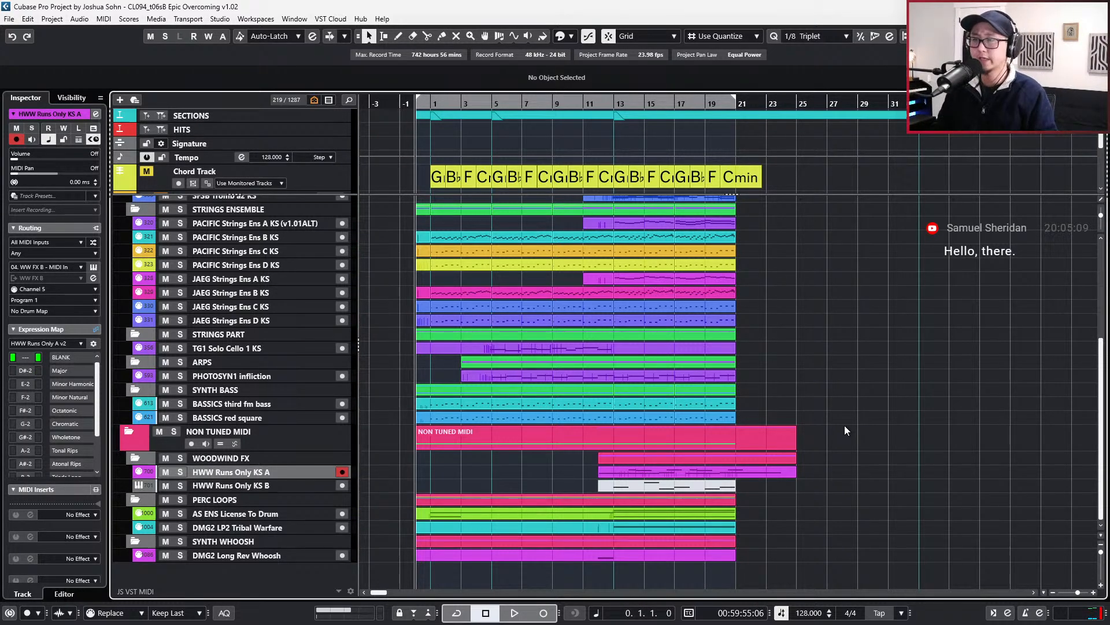
pyautogui.scroll(-1, 823, 425)
pyautogui.scroll(3, 796, 444)
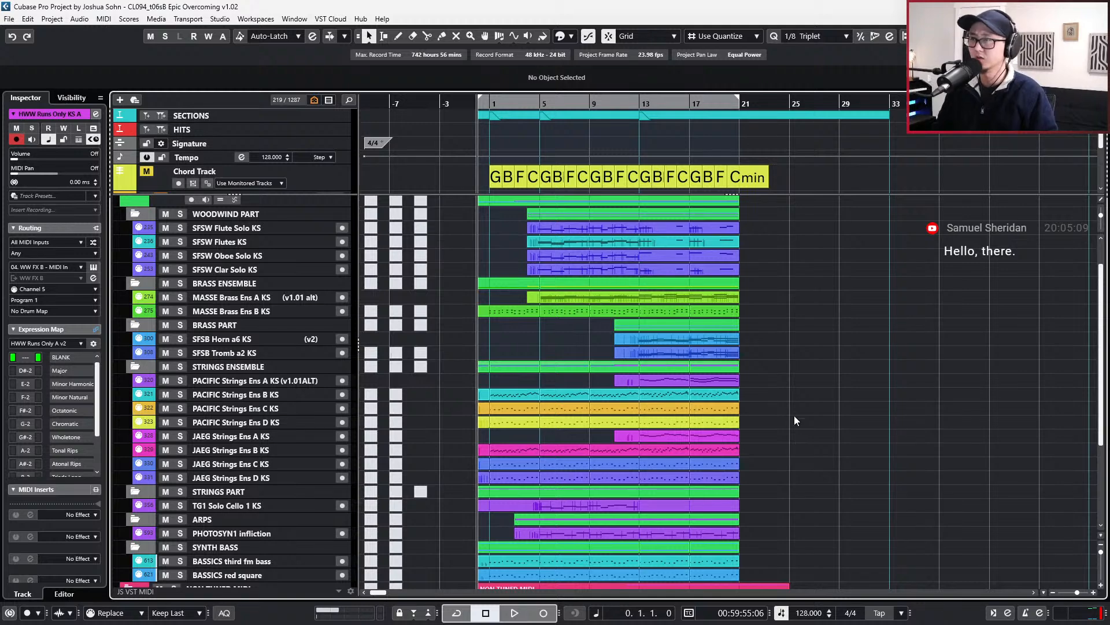
pyautogui.scroll(2, 793, 415)
pyautogui.moveTo(769, 274); pyautogui.dragTo(697, 310)
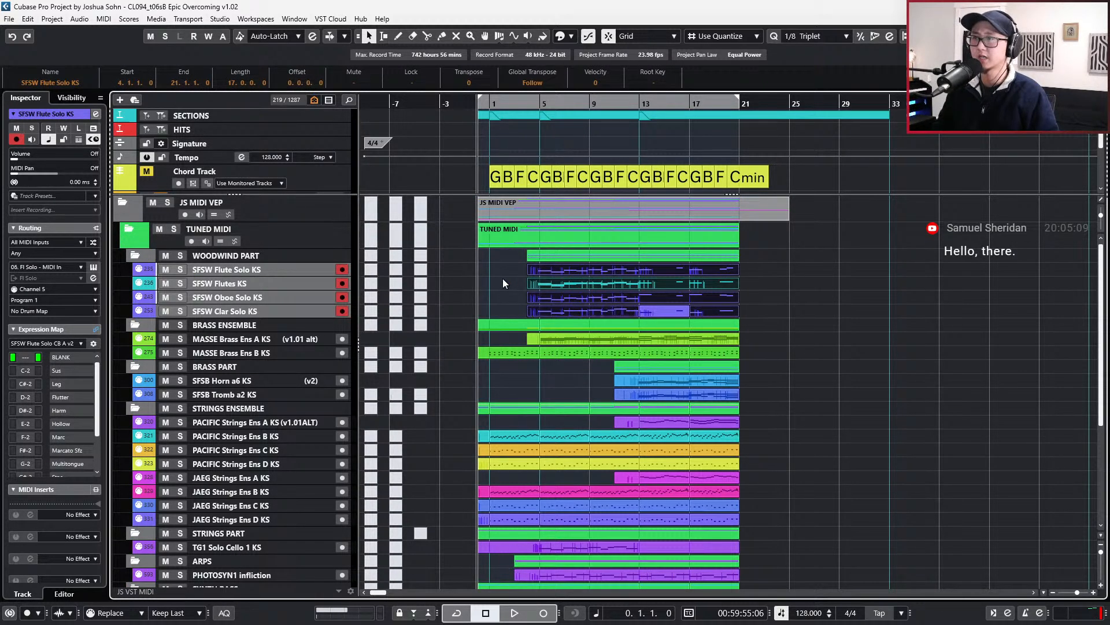
pyautogui.click(481, 282)
pyautogui.moveTo(508, 312); pyautogui.dragTo(723, 316)
pyautogui.click(522, 278)
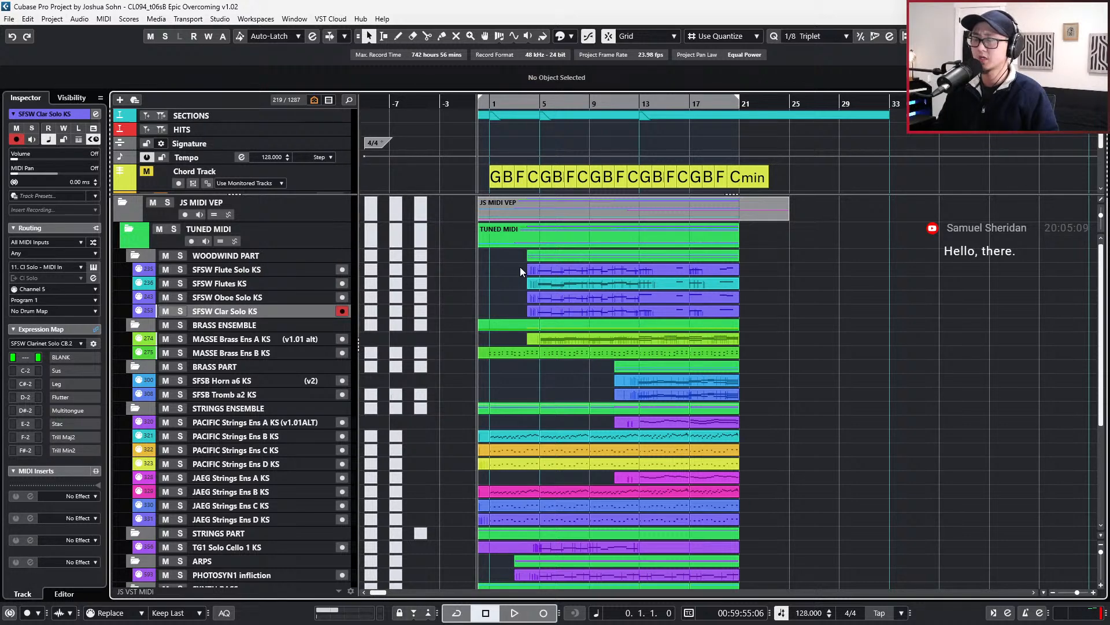
# - Fill the empty bars before the SFSW Flute Solo, Flutes, Oboe Solo and Clar Solo parts with new MIDI parts
pyautogui.doubleClick(519, 267)
pyautogui.doubleClick(518, 283)
pyautogui.doubleClick(516, 298)
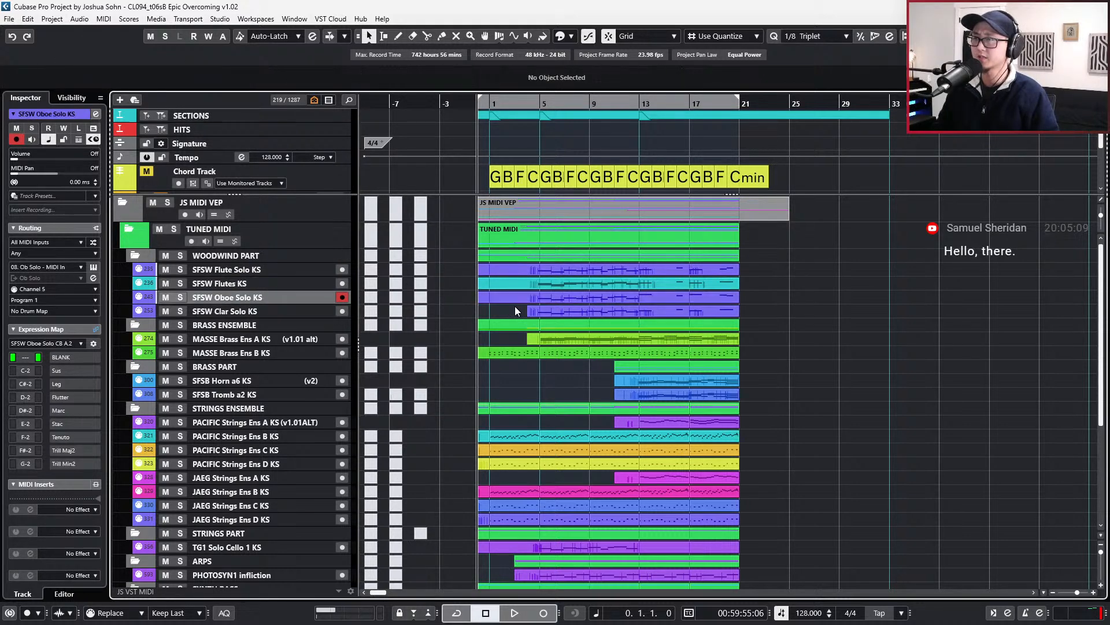
pyautogui.doubleClick(514, 306)
# - Move the playhead to bar 5 and select all parts on the four SFSW woodwind tracks
pyautogui.press('KP_Add')
pyautogui.press('KP_Add')
pyautogui.press('KP_Add')
pyautogui.press('KP_Add')
pyautogui.press('KP_Add')
pyautogui.press('KP_Add')
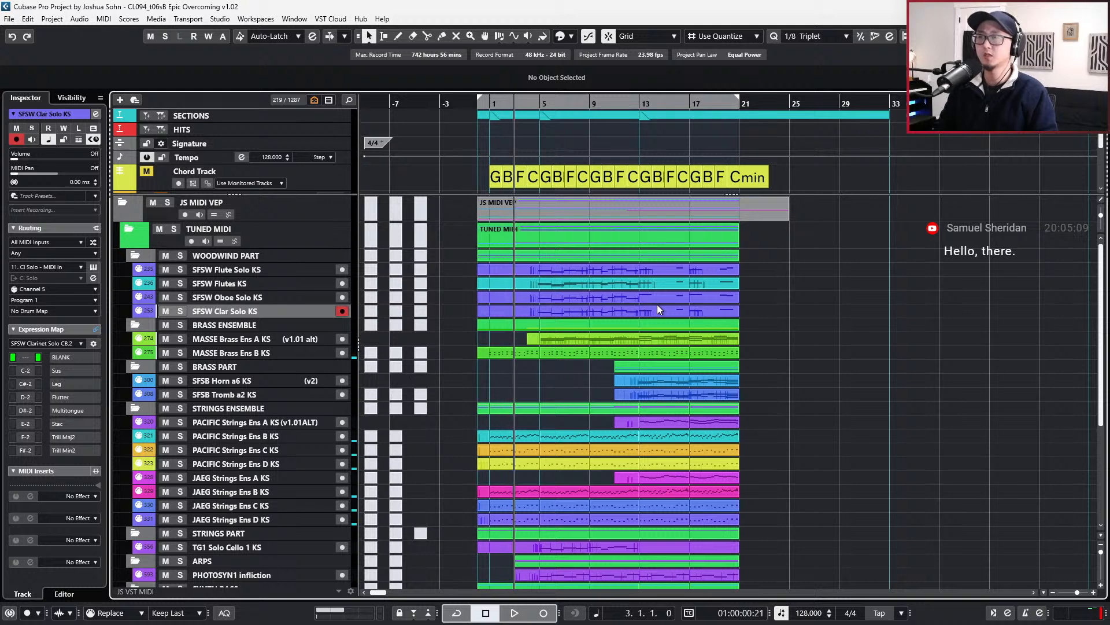
pyautogui.press('KP_Subtract')
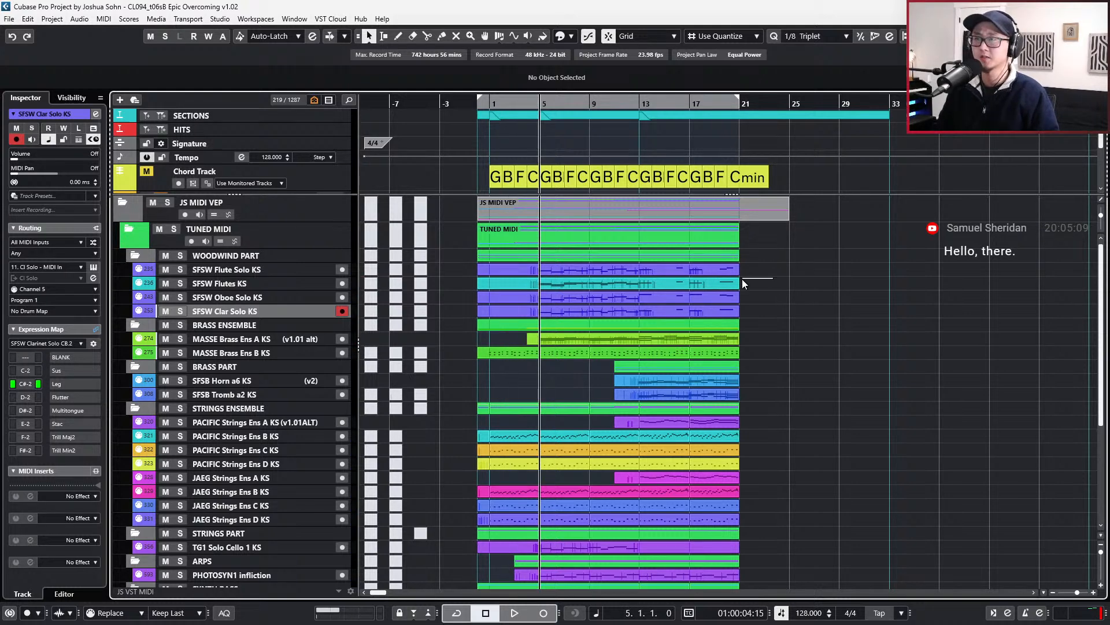
pyautogui.moveTo(731, 307); pyautogui.dragTo(727, 315)
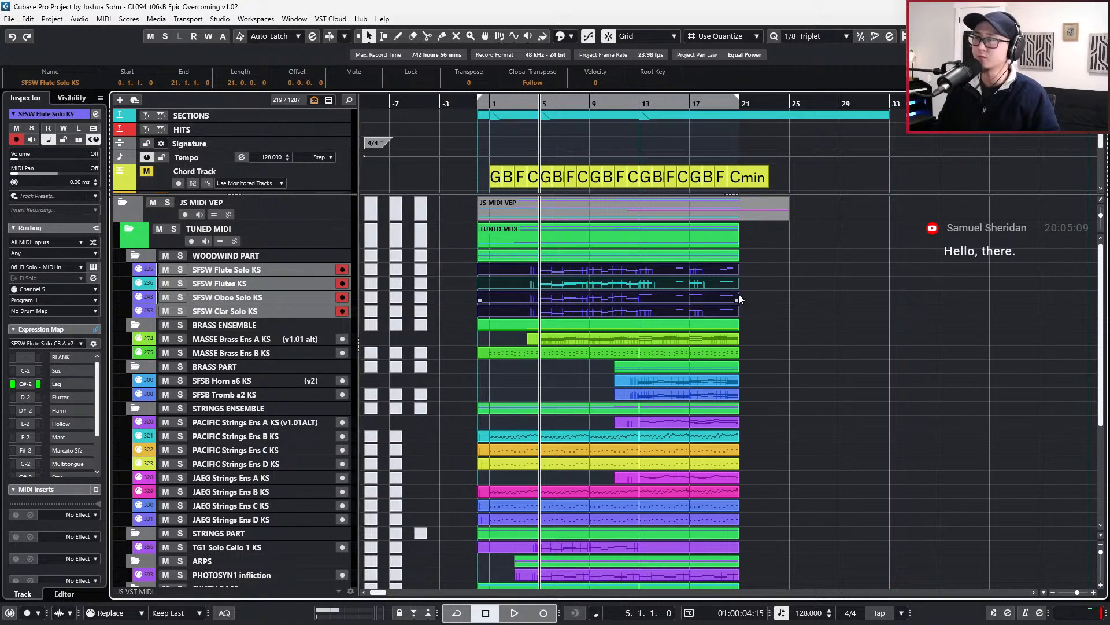
pyautogui.scroll(1, 738, 294)
pyautogui.scroll(-3, 737, 293)
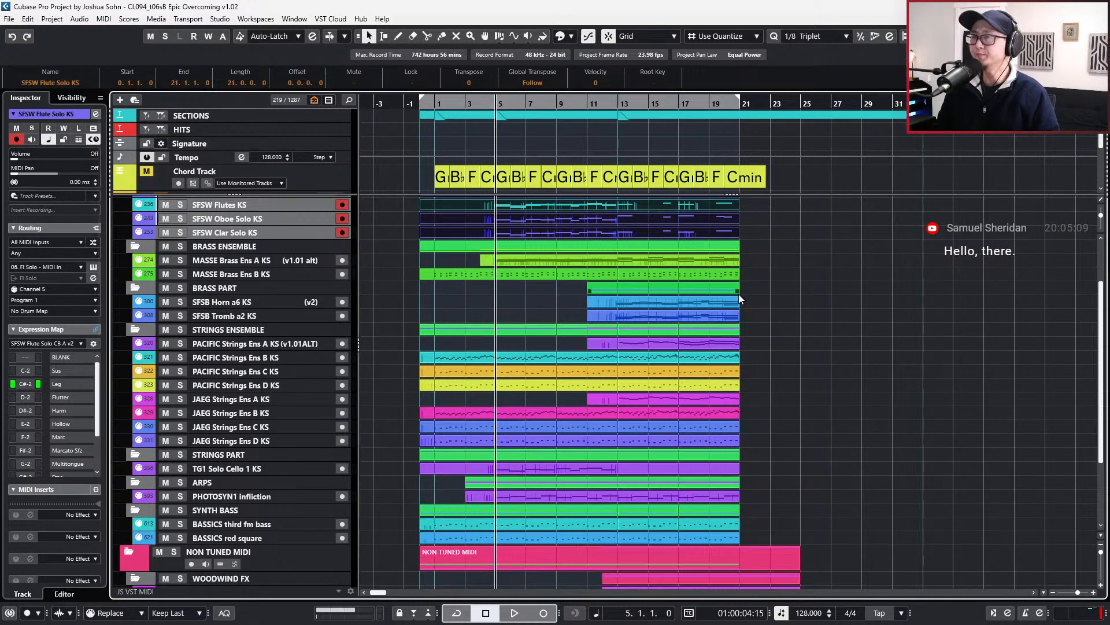
pyautogui.scroll(3, 738, 294)
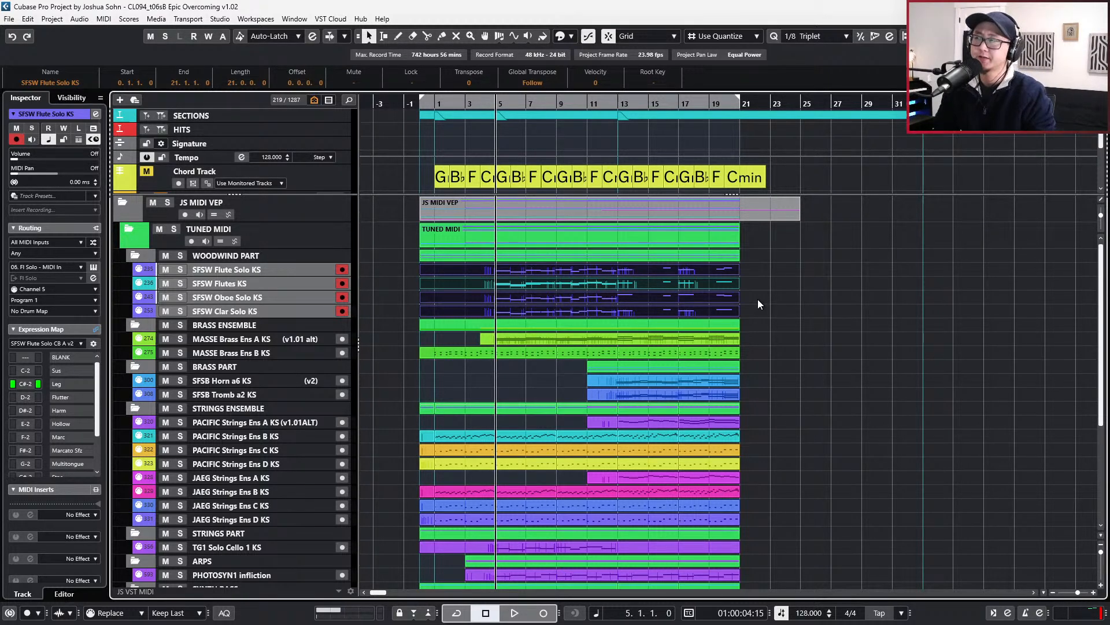
# - Audition the STRINGS ENSEMBLE folder in solo over the opening bars, and clear the solo
pyautogui.scroll(-3, 765, 320)
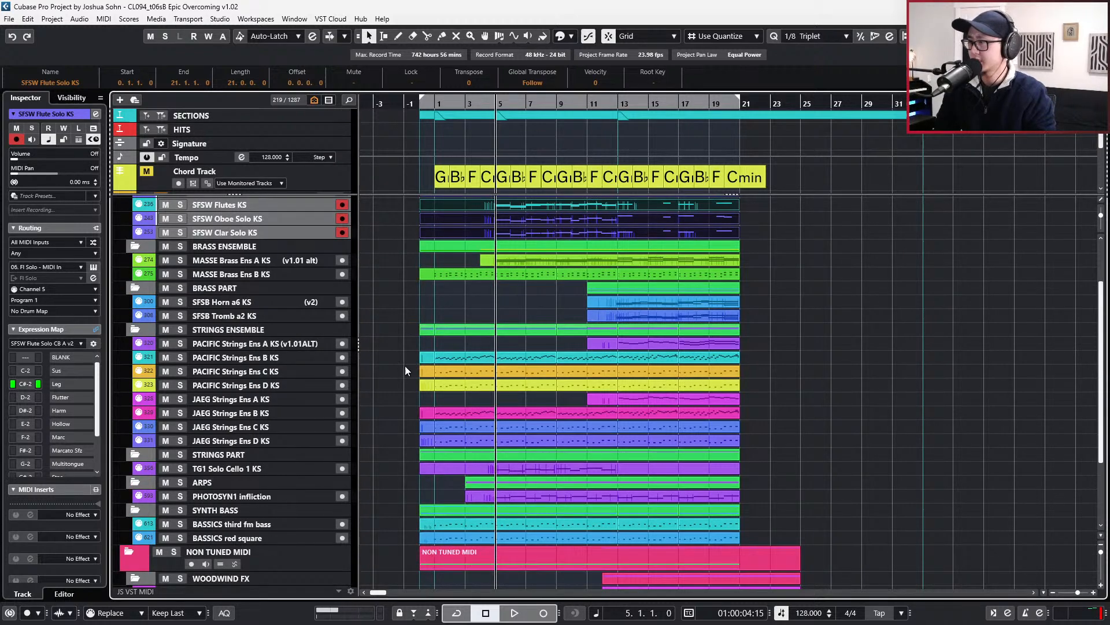
pyautogui.click(290, 328)
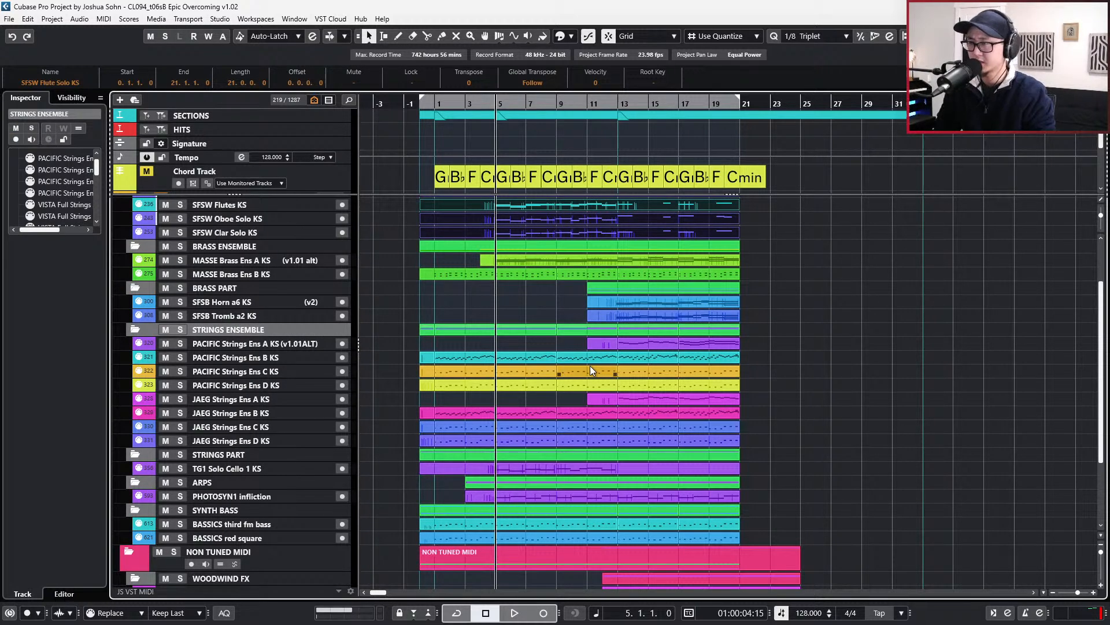
pyautogui.press('s')
pyautogui.press(',')
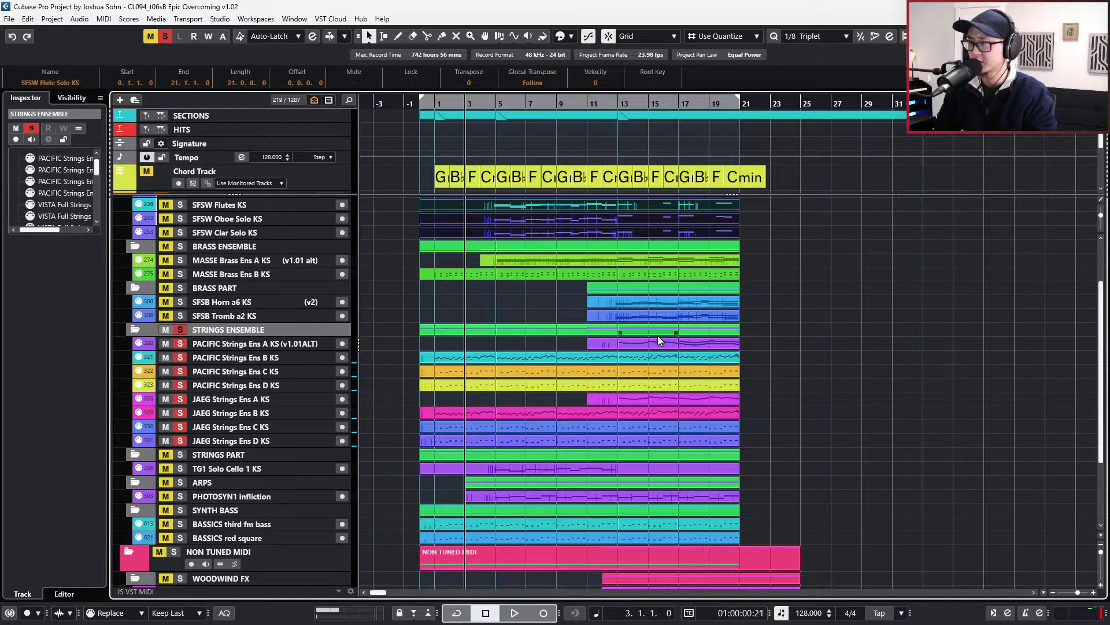
pyautogui.press('space')
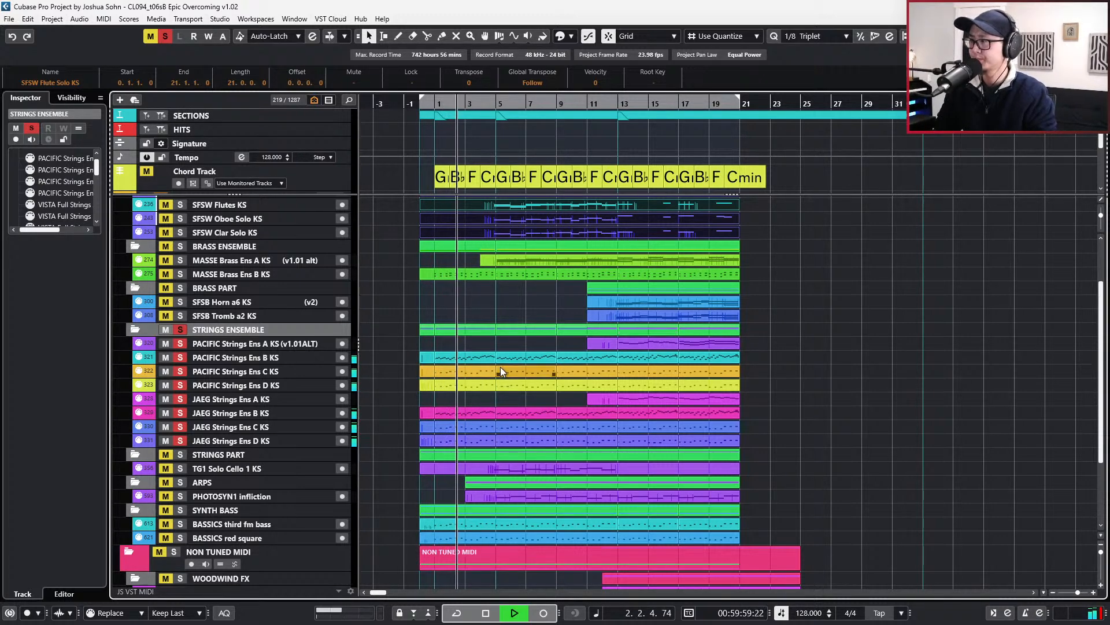
pyautogui.press('space')
pyautogui.press('s')
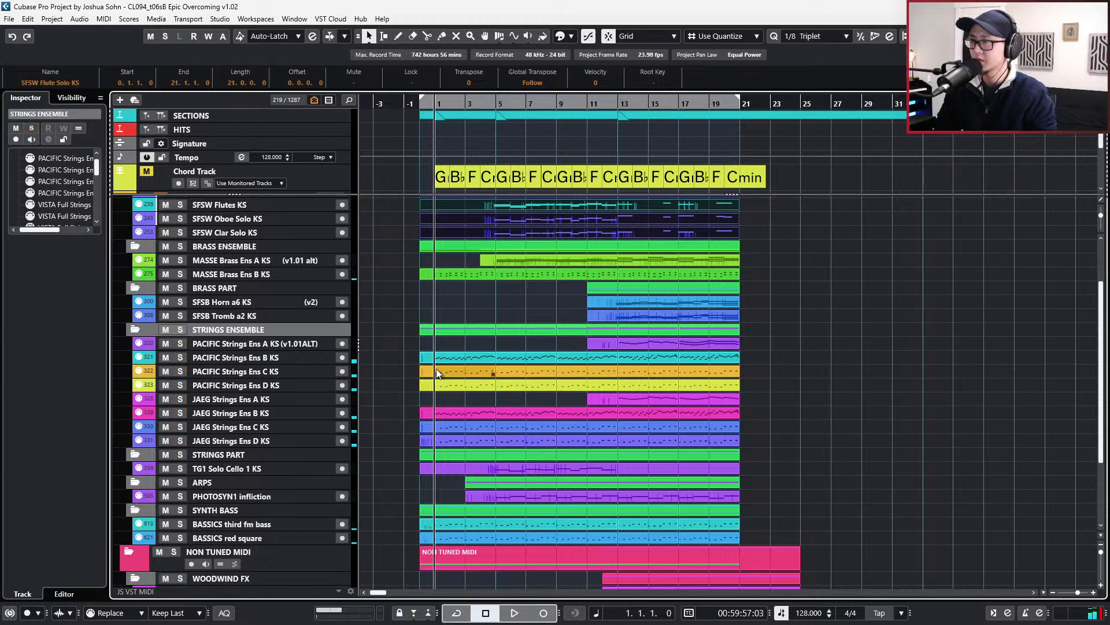
# - Audition the PACIFIC Strings Ens B KS and JAEG Strings Ens B KS tracks together in solo, and clear the solo
pyautogui.click(315, 356)
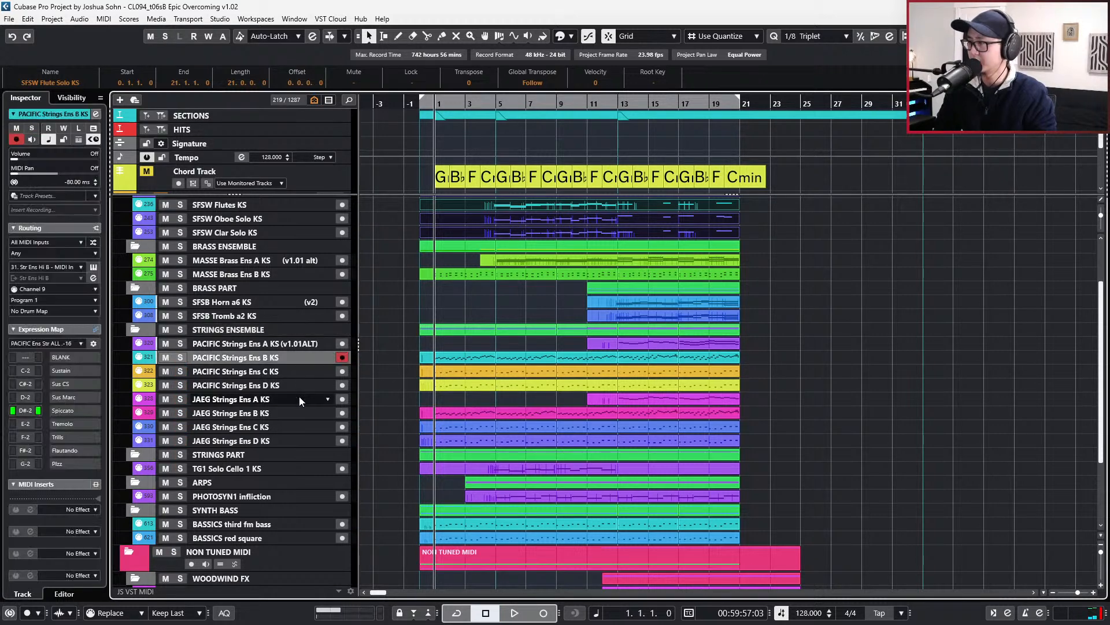
pyautogui.keyDown('ctrl'); pyautogui.click(317, 414); pyautogui.keyUp('ctrl')
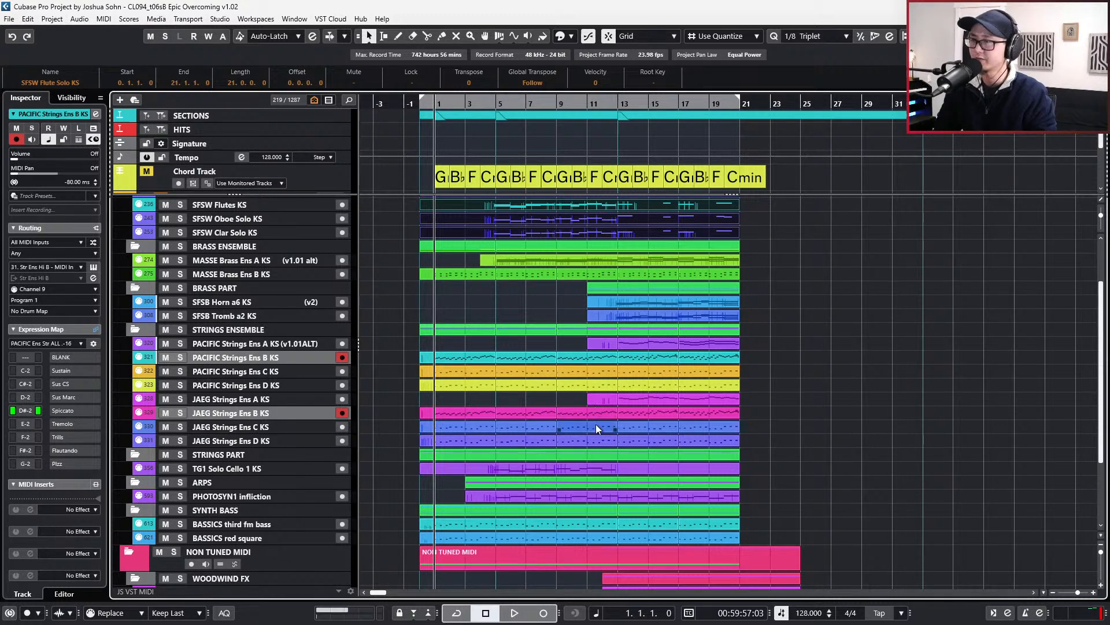
pyautogui.press('s')
pyautogui.press('space')
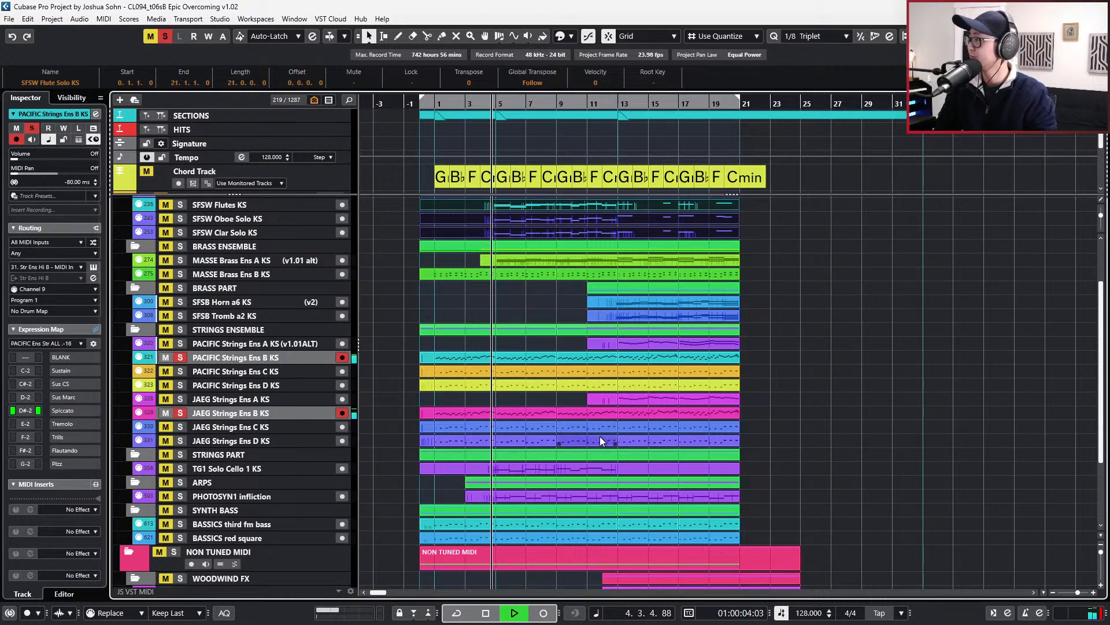
pyautogui.press('space')
pyautogui.press('s')
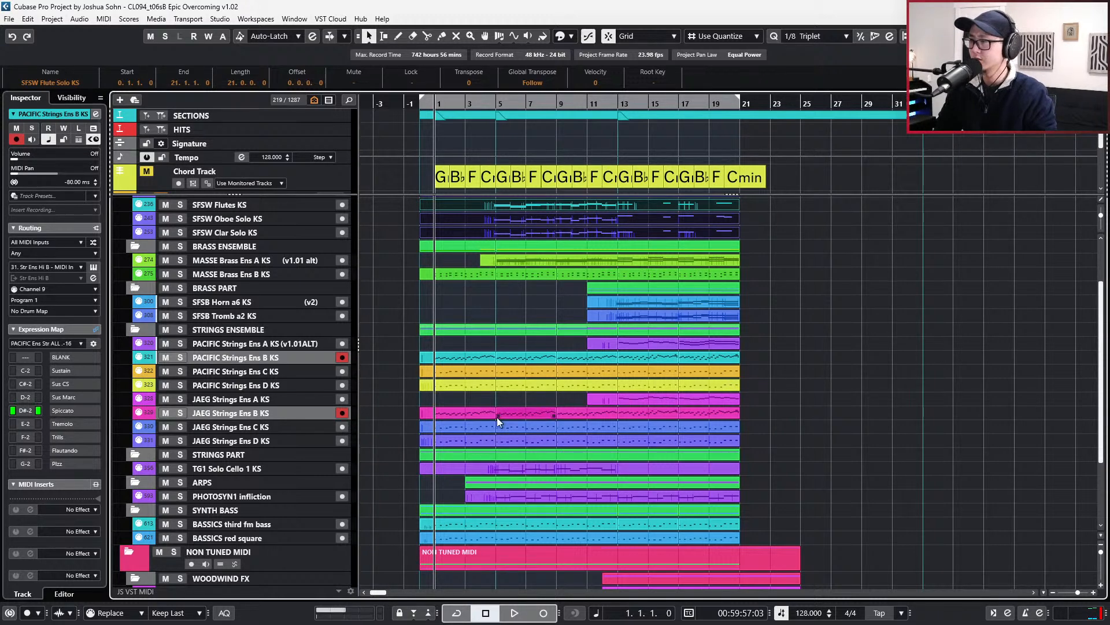
# - Solo the PACIFIC and JAEG Strings Ens C and D KS tracks and open their opening parts in the Key Editor
pyautogui.moveTo(404, 428); pyautogui.dragTo(440, 443)
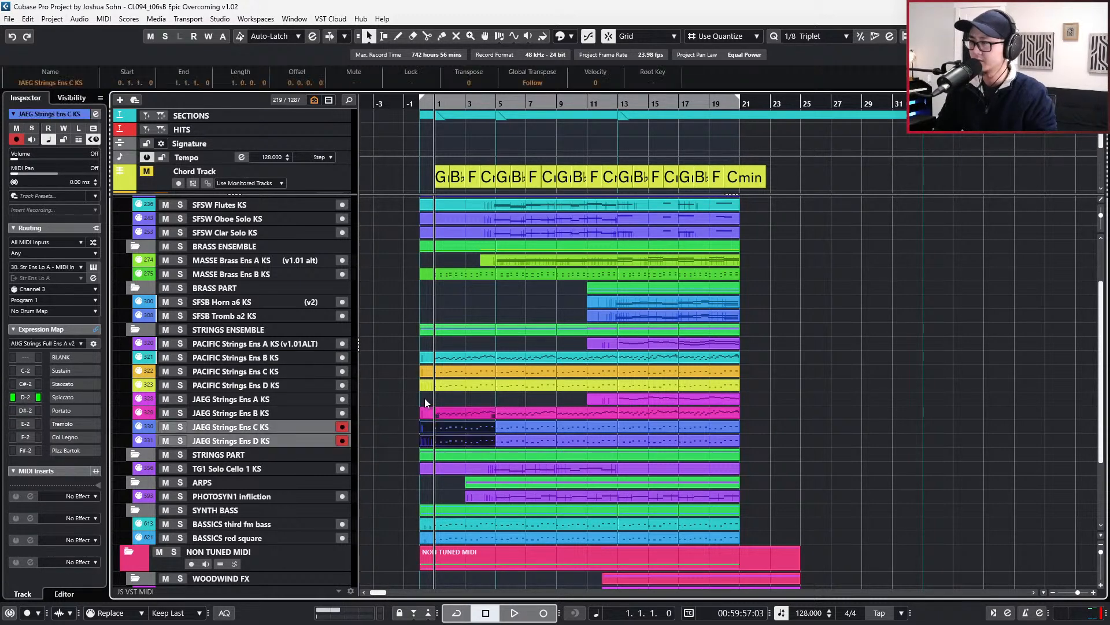
pyautogui.moveTo(400, 383); pyautogui.dragTo(458, 383)
pyautogui.press('s')
pyautogui.doubleClick(458, 383)
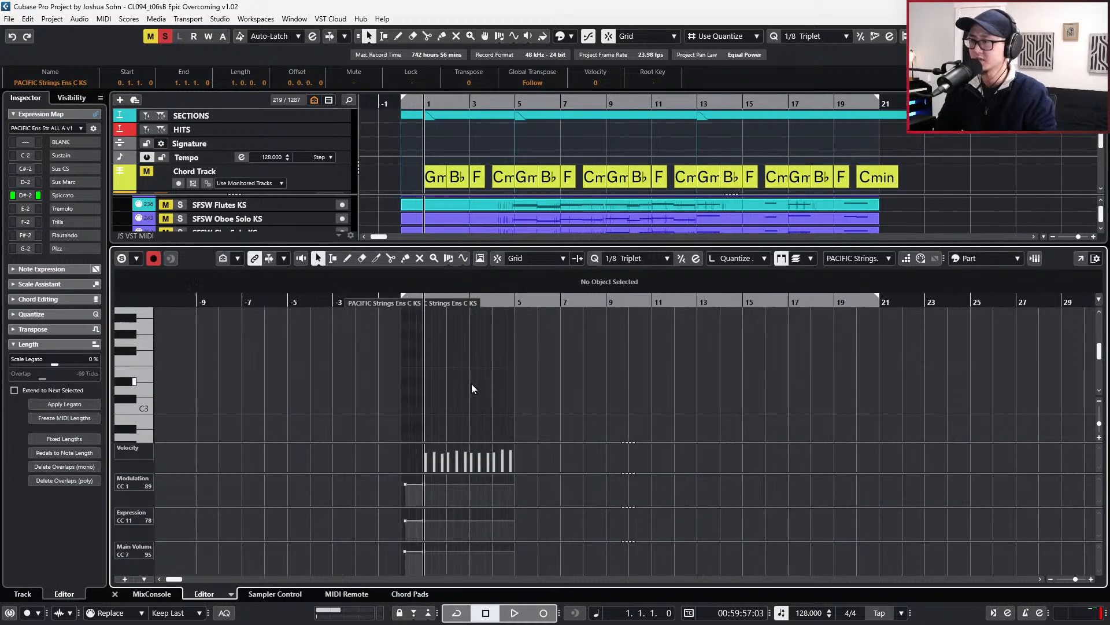
pyautogui.scroll(-6, 524, 462)
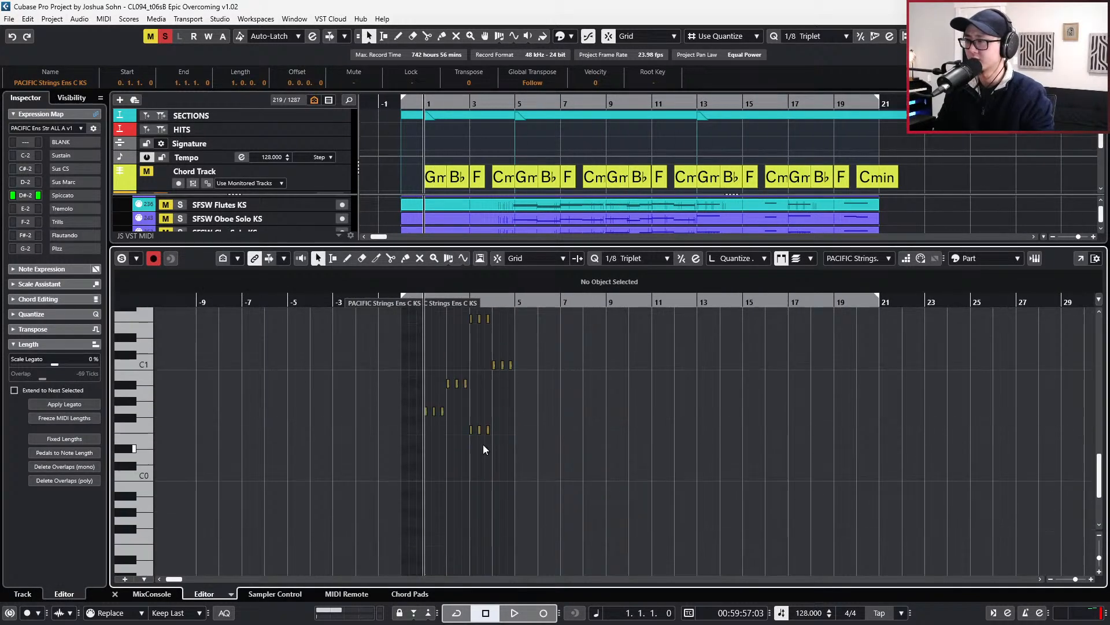
# - Play the low string notes of bars 1 to 4 in the Key Editor, and close the editor
pyautogui.press('space')
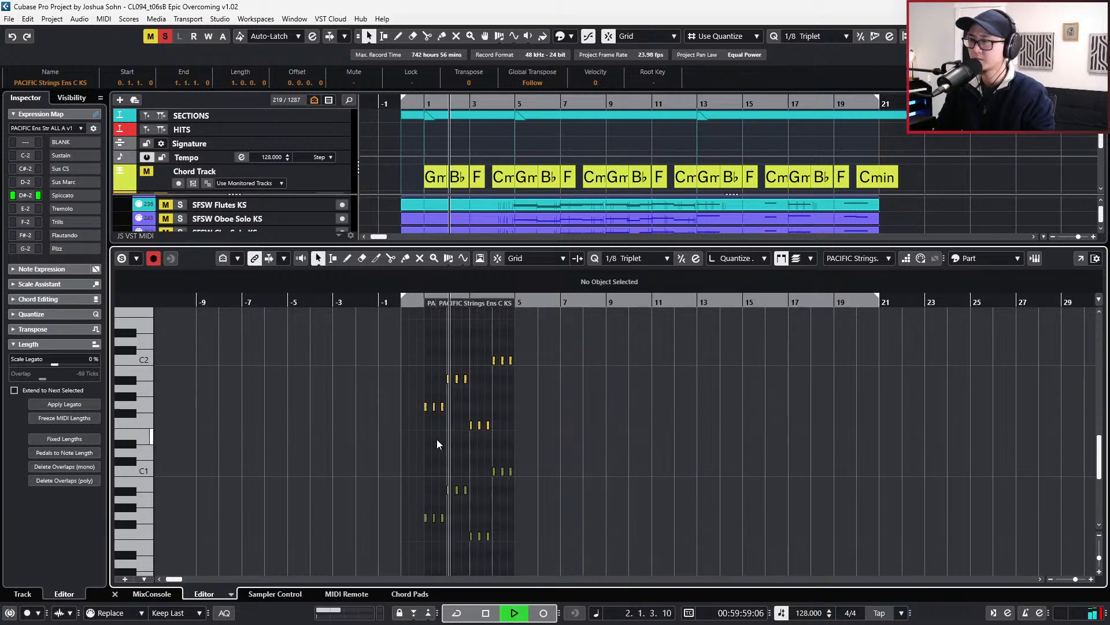
pyautogui.press('h')
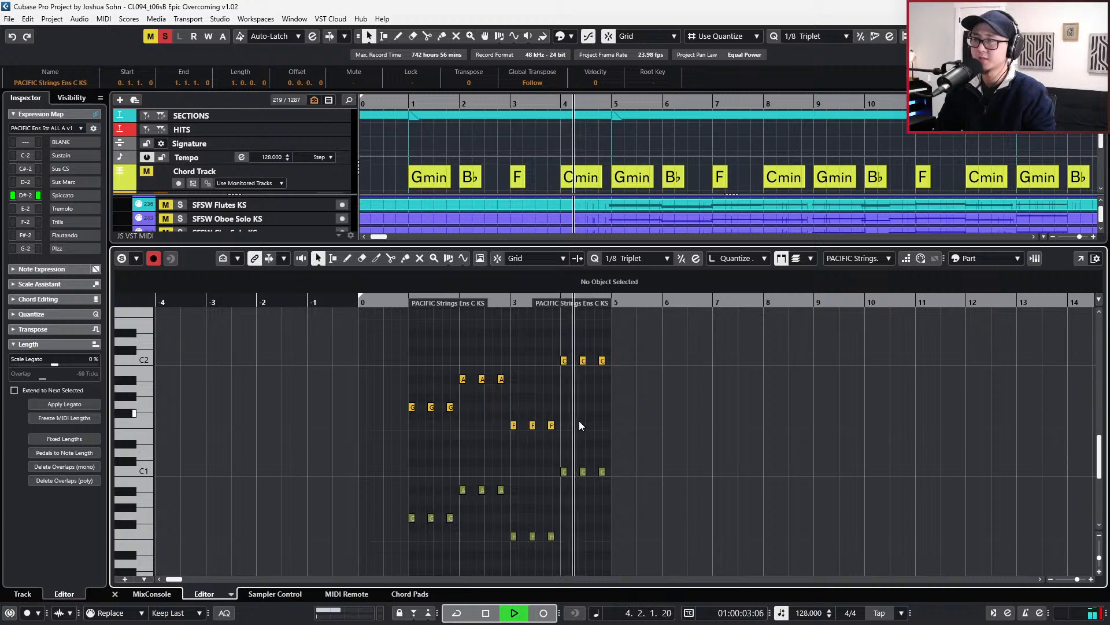
pyautogui.press('space')
pyautogui.hotkey('ctrl', 'alt', 'e')
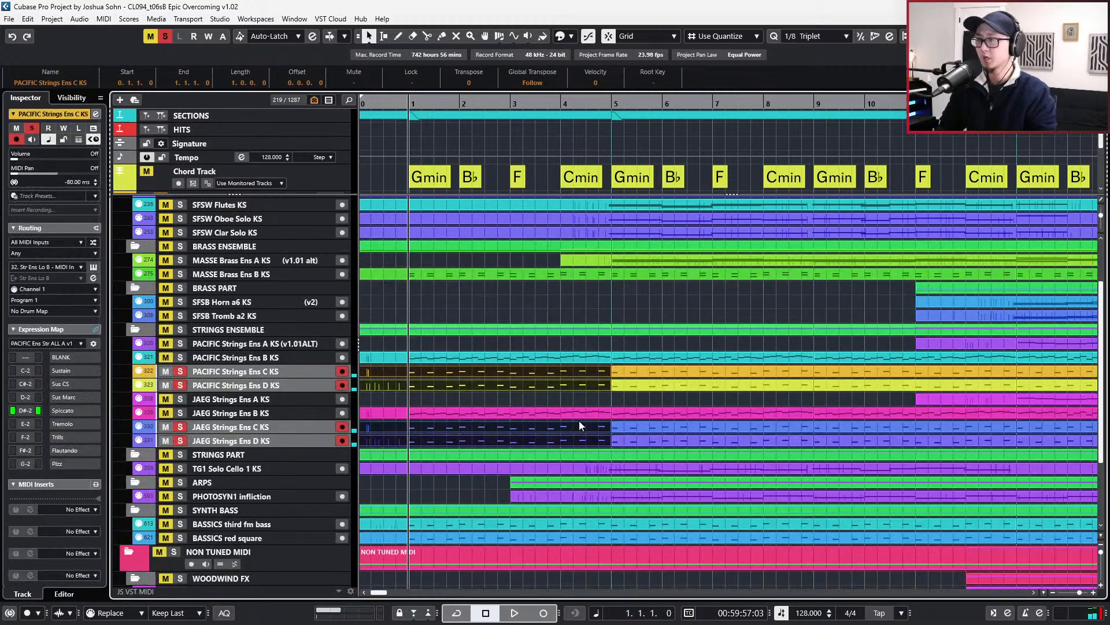
# - Audition the BASSICS third fm bass and BASSICS red square tracks together with the soloed low strings, and clear the solo
pyautogui.press('g')
pyautogui.press('g')
pyautogui.press('g')
pyautogui.scroll(-3, 571, 453)
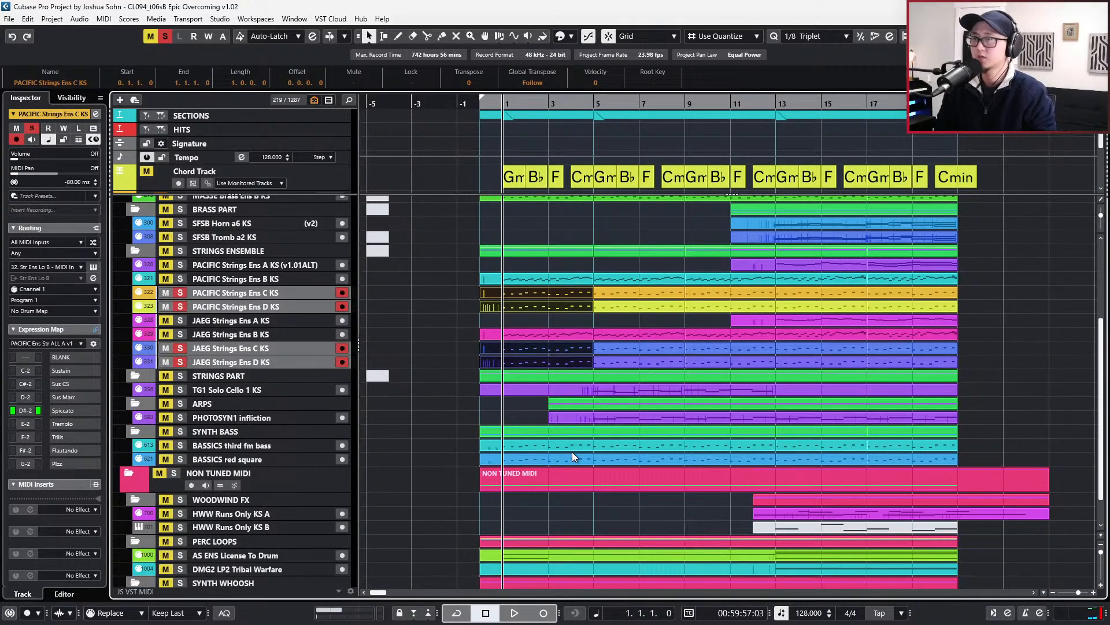
pyautogui.scroll(-2, 571, 452)
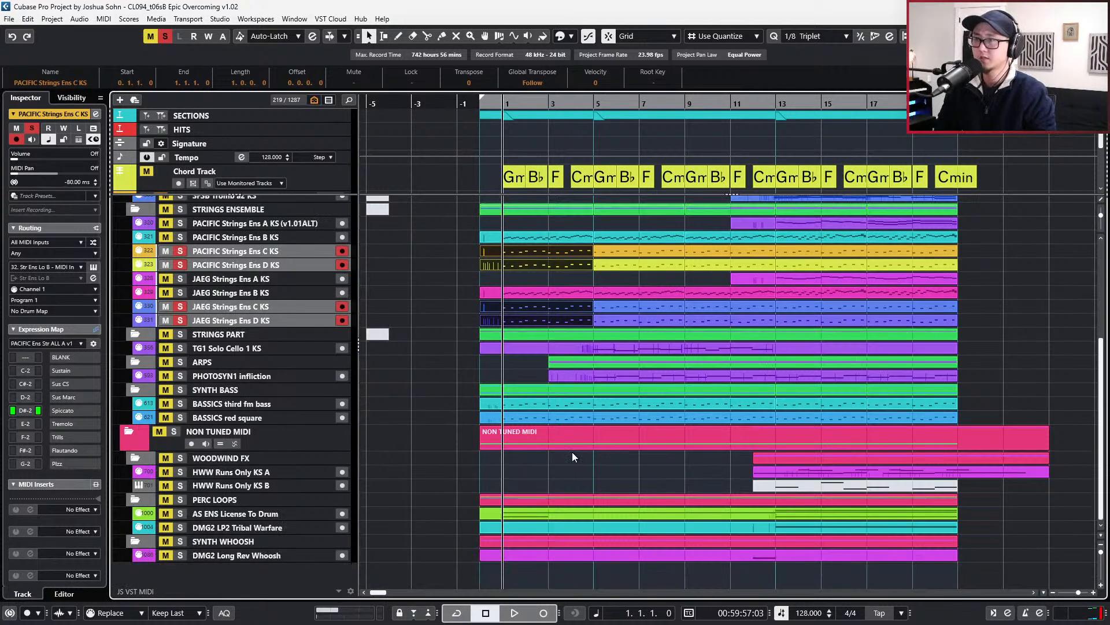
pyautogui.click(577, 406)
pyautogui.keyDown('shift'); pyautogui.click(577, 417); pyautogui.keyUp('shift')
pyautogui.press('space')
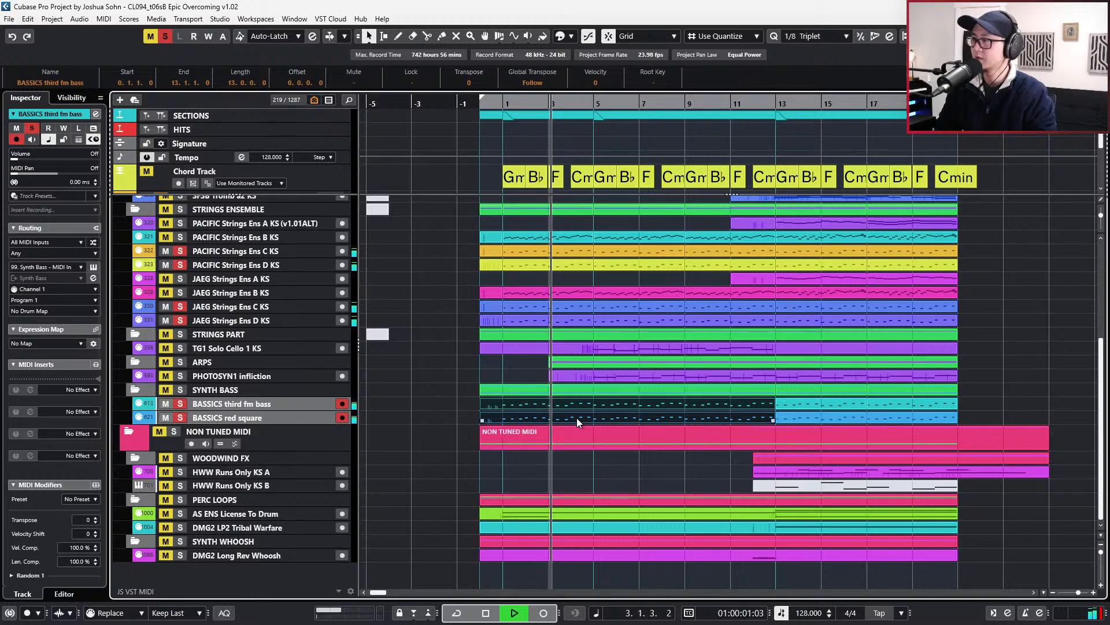
pyautogui.press('space')
pyautogui.click(589, 429)
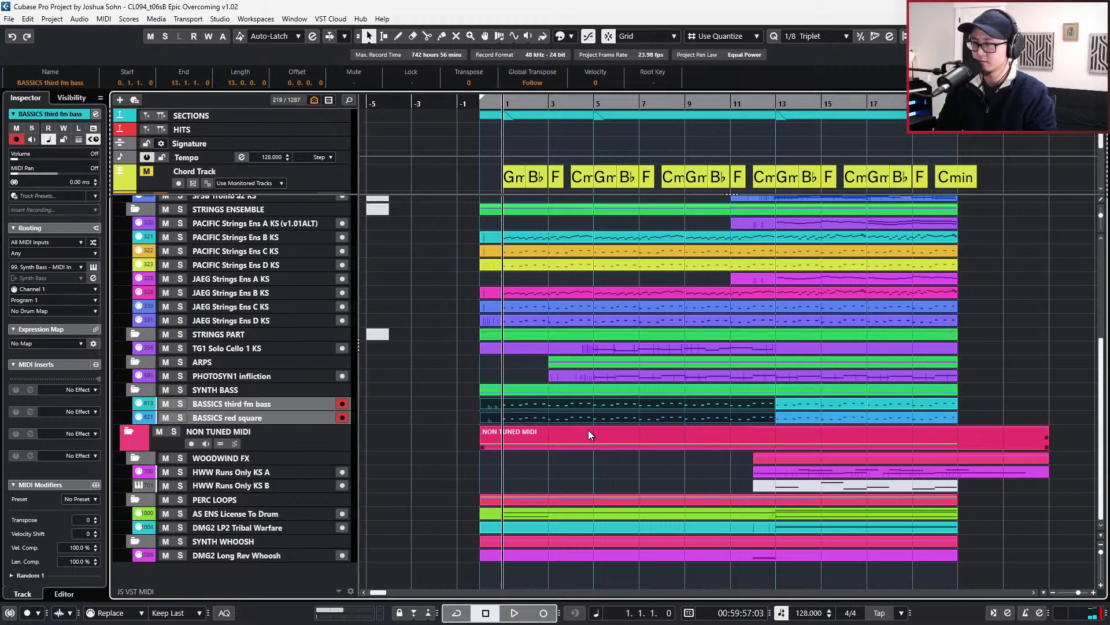
# - Check the channel settings and output routing of the BASSICS third fm bass track, and close them
pyautogui.click(376, 443)
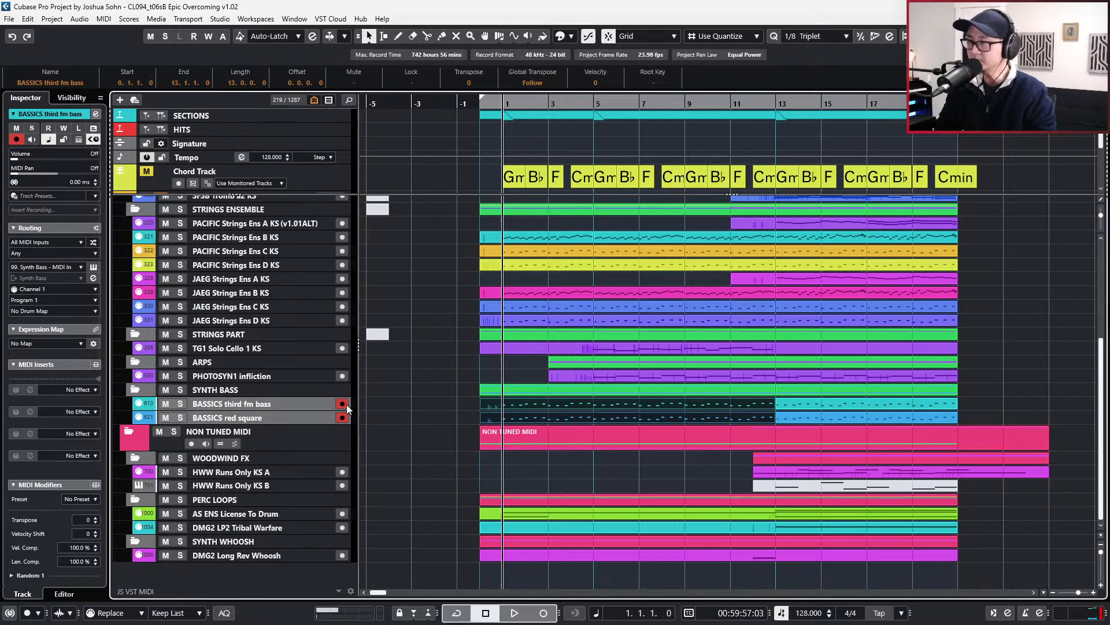
pyautogui.press('e')
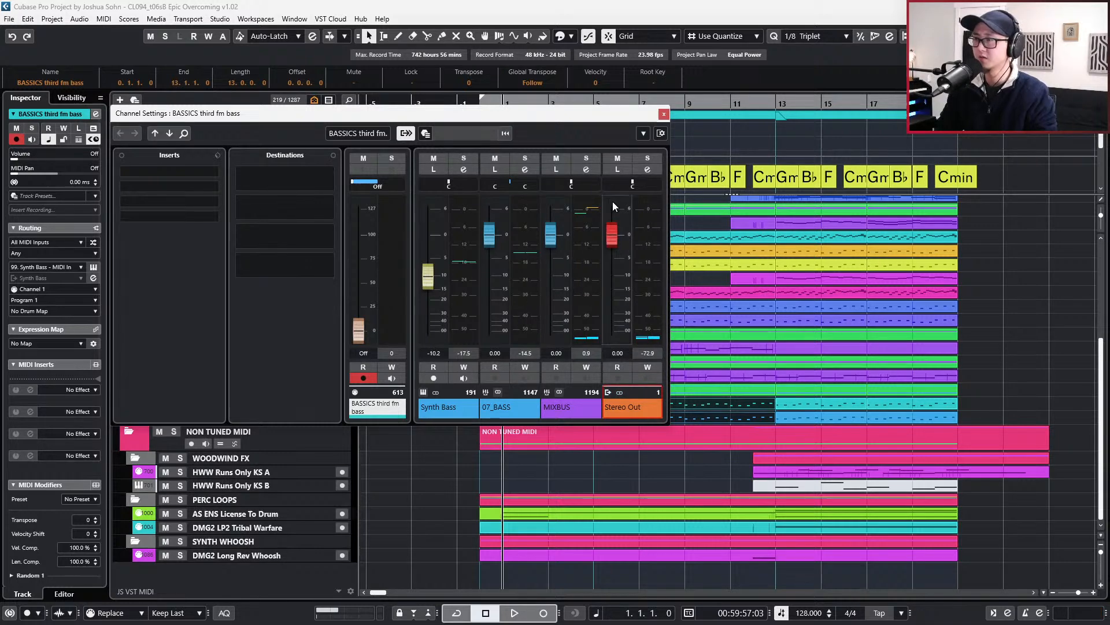
pyautogui.click(663, 114)
# - Solo the AS ENS License To Drum track, start playback from bar 1 and open its part in the Key Editor
pyautogui.press('g')
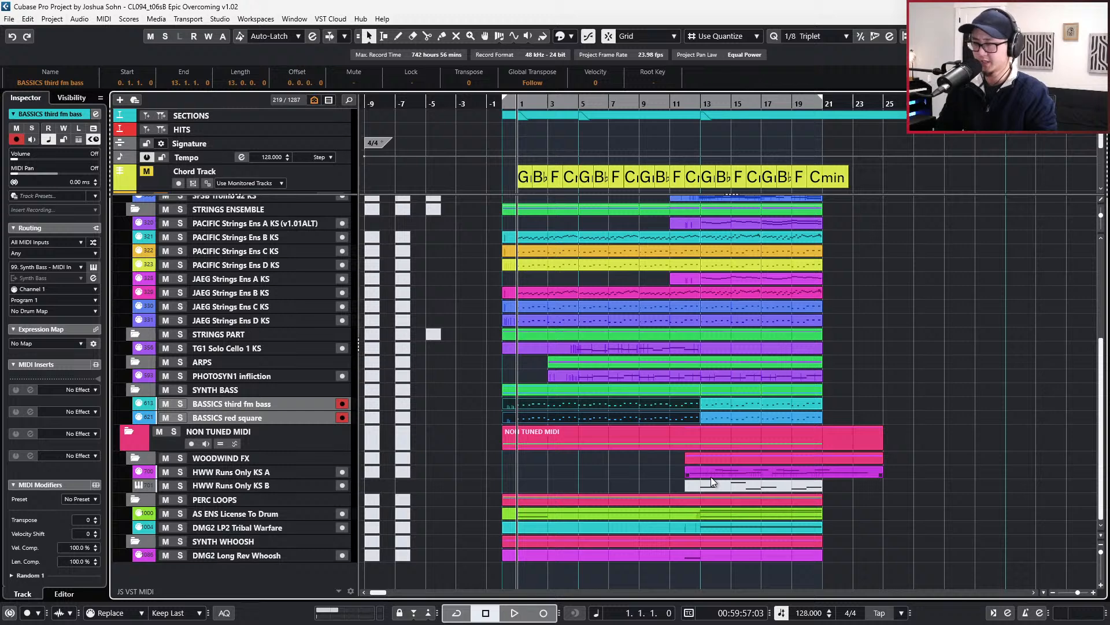
pyautogui.click(683, 516)
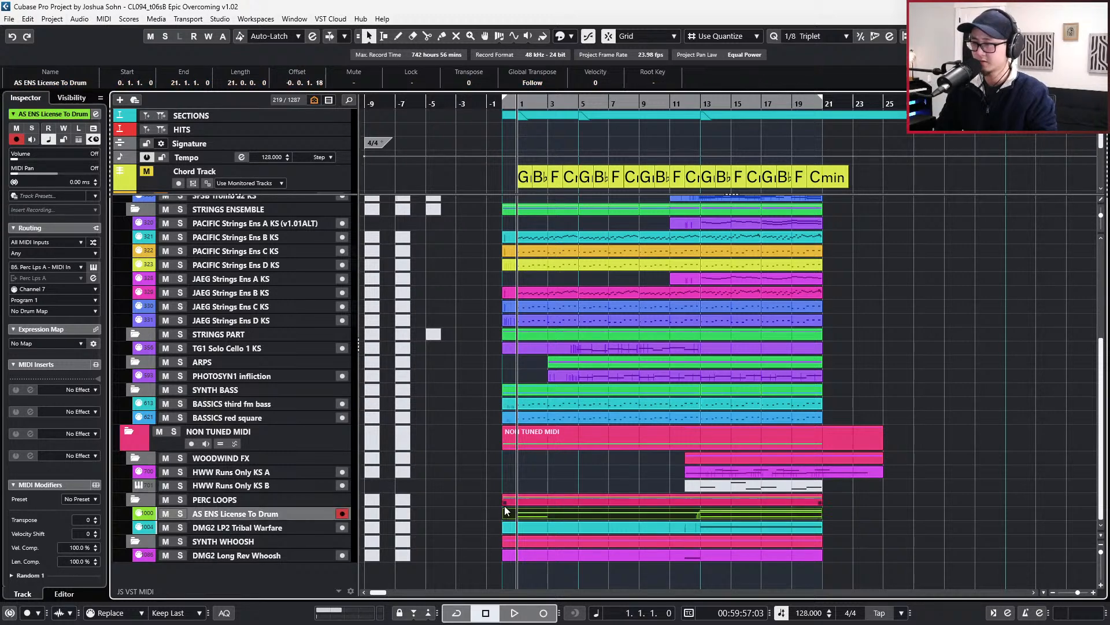
pyautogui.press('s')
pyautogui.press('space')
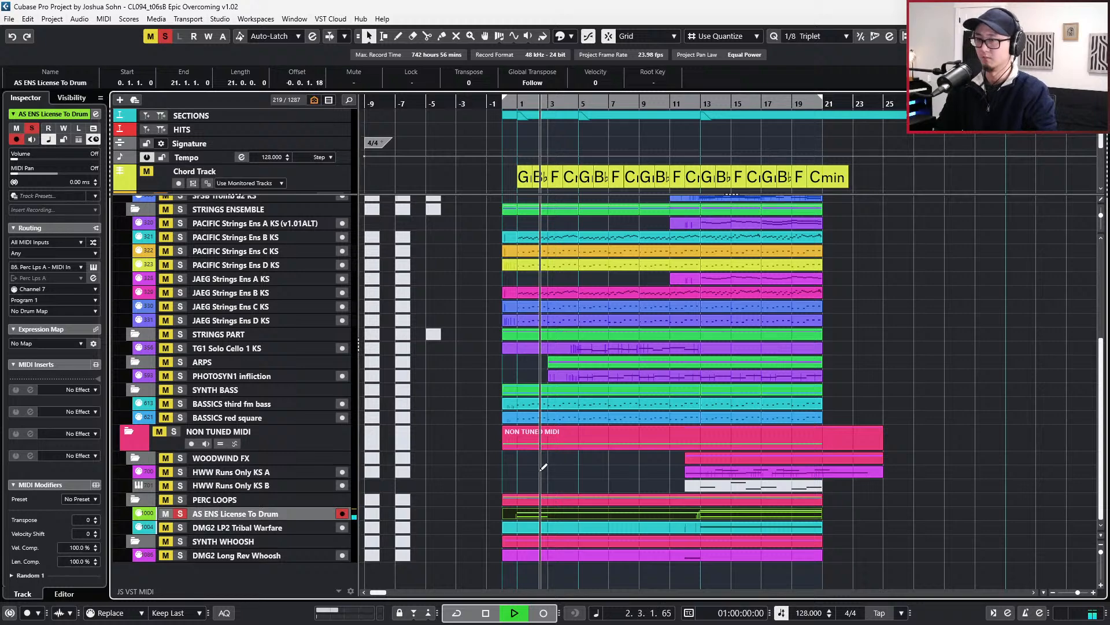
pyautogui.press('Return')
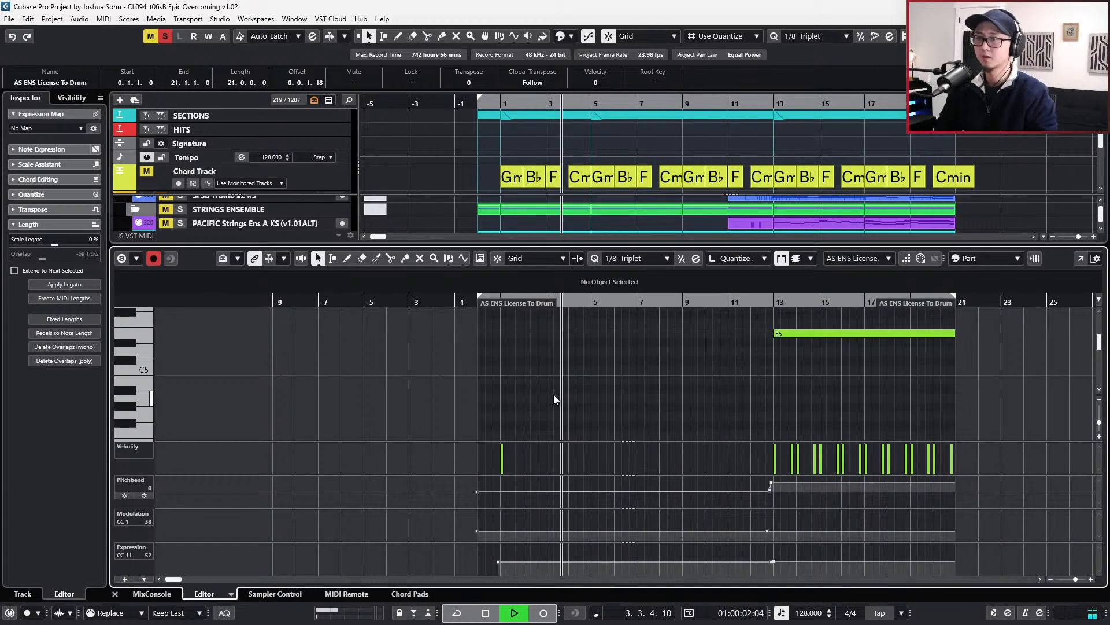
# - Play the AS ENS License To Drum part from bar 13, close the editor and clear the solo
pyautogui.hotkey('alt', 'l')
pyautogui.scroll(1, 599, 405)
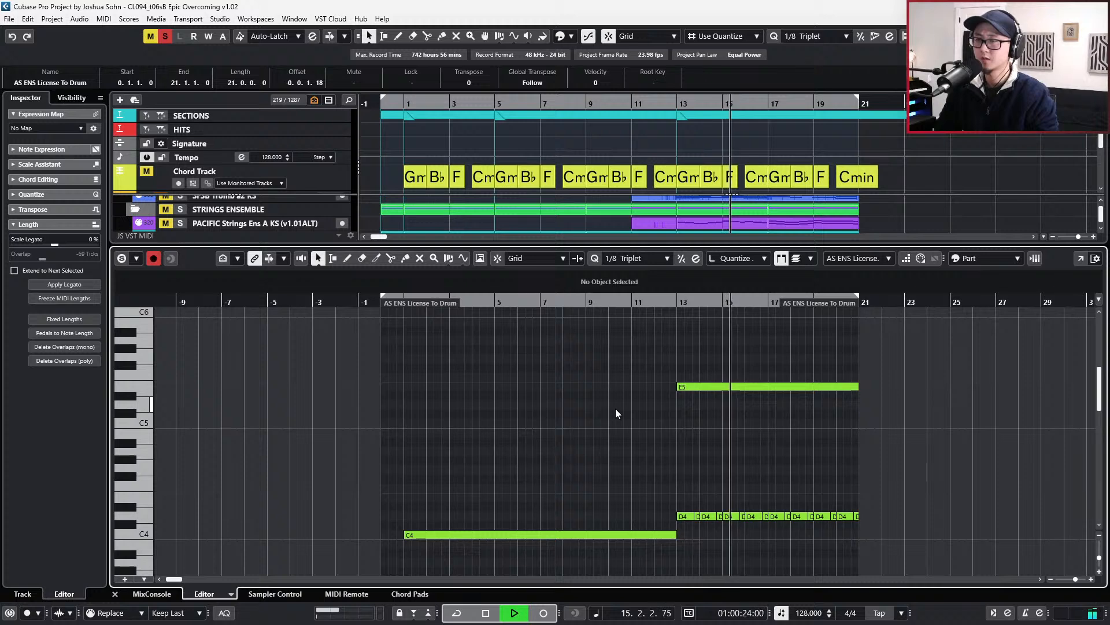
pyautogui.press('space')
pyautogui.press('Return')
pyautogui.press('s')
pyautogui.scroll(-1, 623, 405)
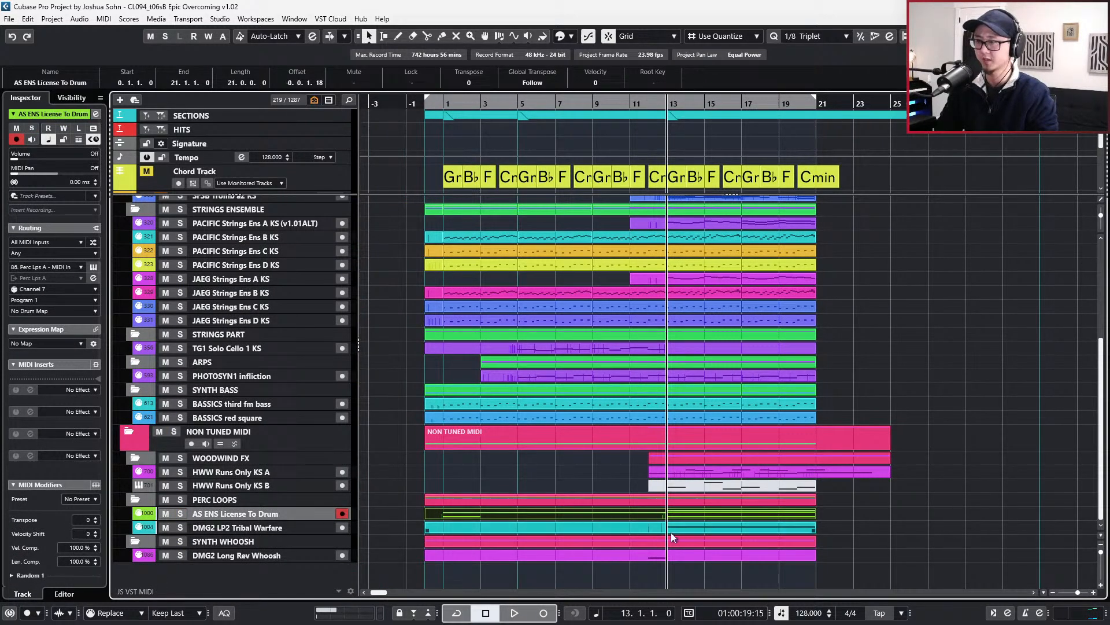
# - Audition the DMG2 LP2 Tribal Warfare track in solo from bar 13, and clear the solo
pyautogui.click(699, 528)
pyautogui.press('s')
pyautogui.press('space')
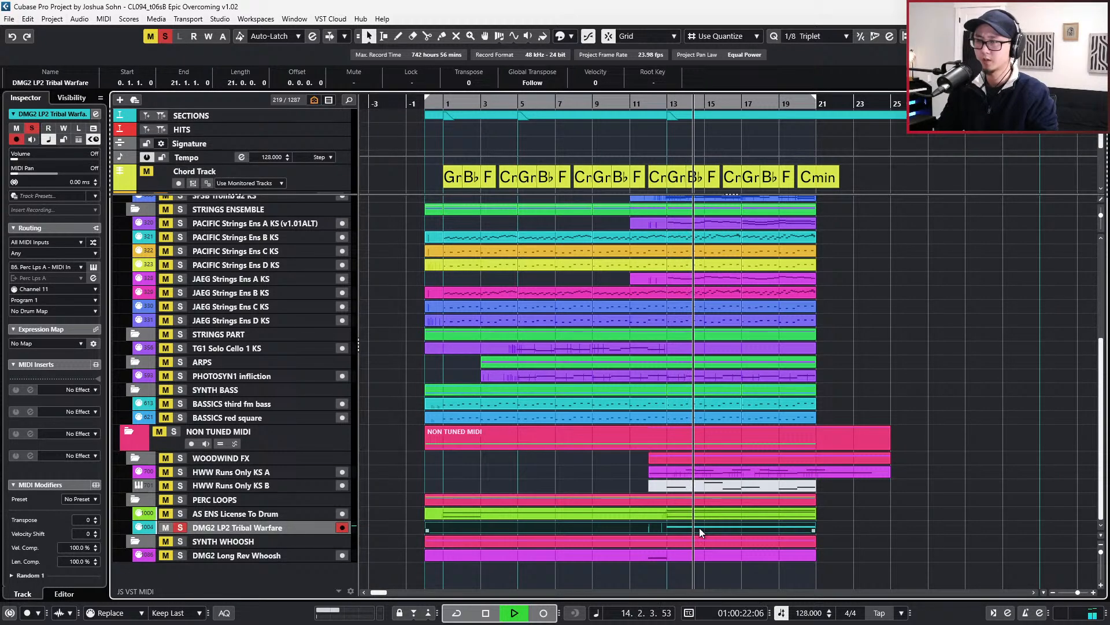
pyautogui.press('space')
pyautogui.press('s')
pyautogui.scroll(5, 699, 527)
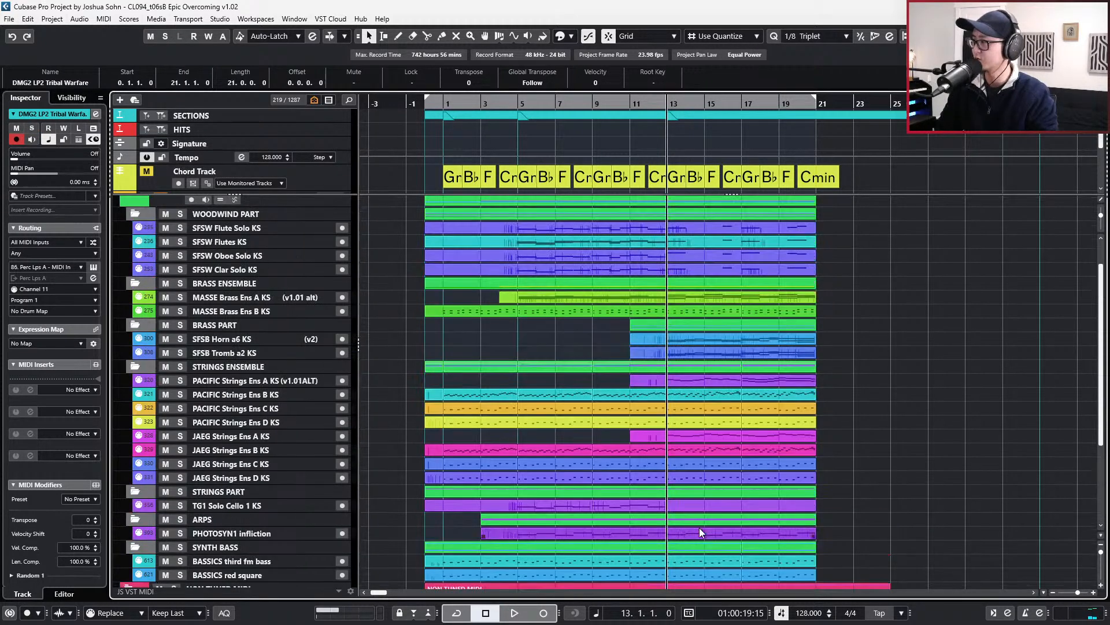
pyautogui.scroll(-5, 711, 492)
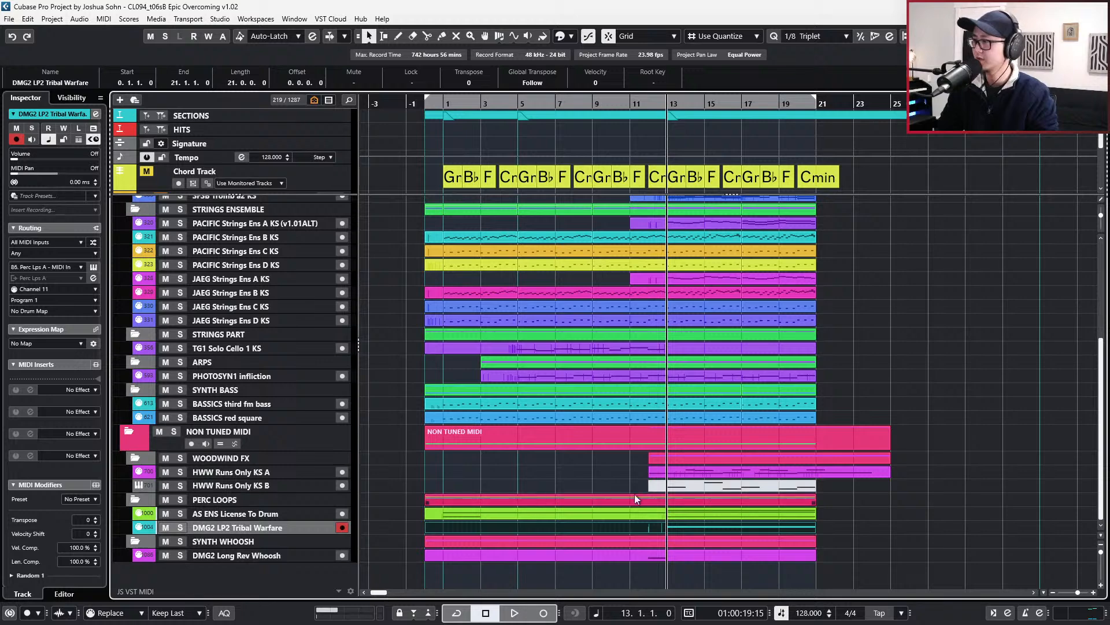
pyautogui.click(697, 524)
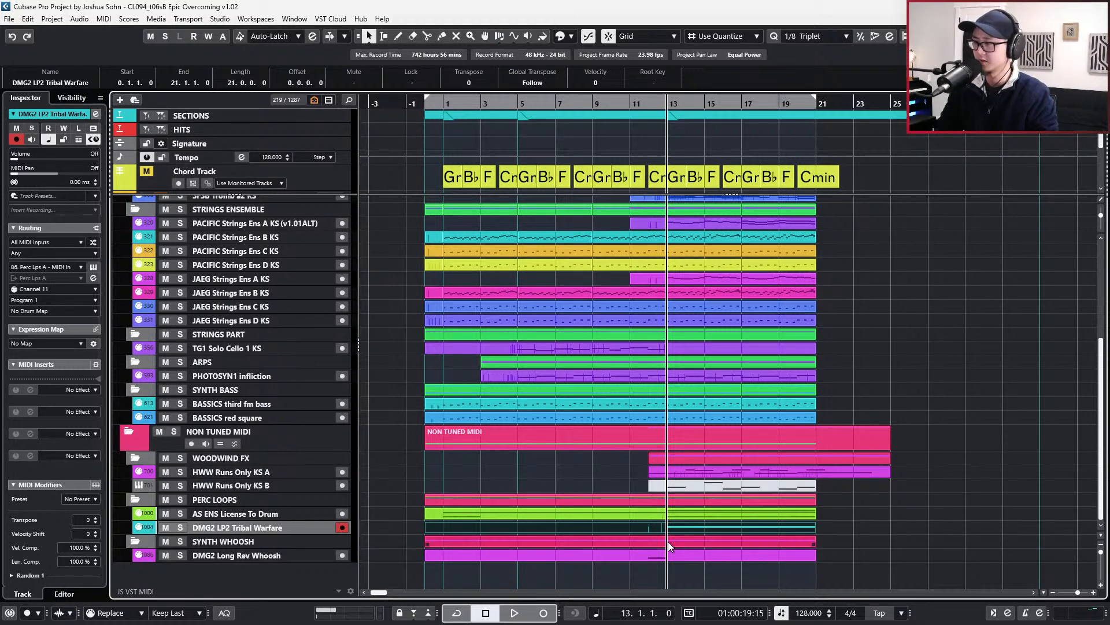
# - Solo the SFSB Horn a6 KS and SFSB Tromb a2 KS tracks and start playback from bar 13
pyautogui.scroll(3, 664, 550)
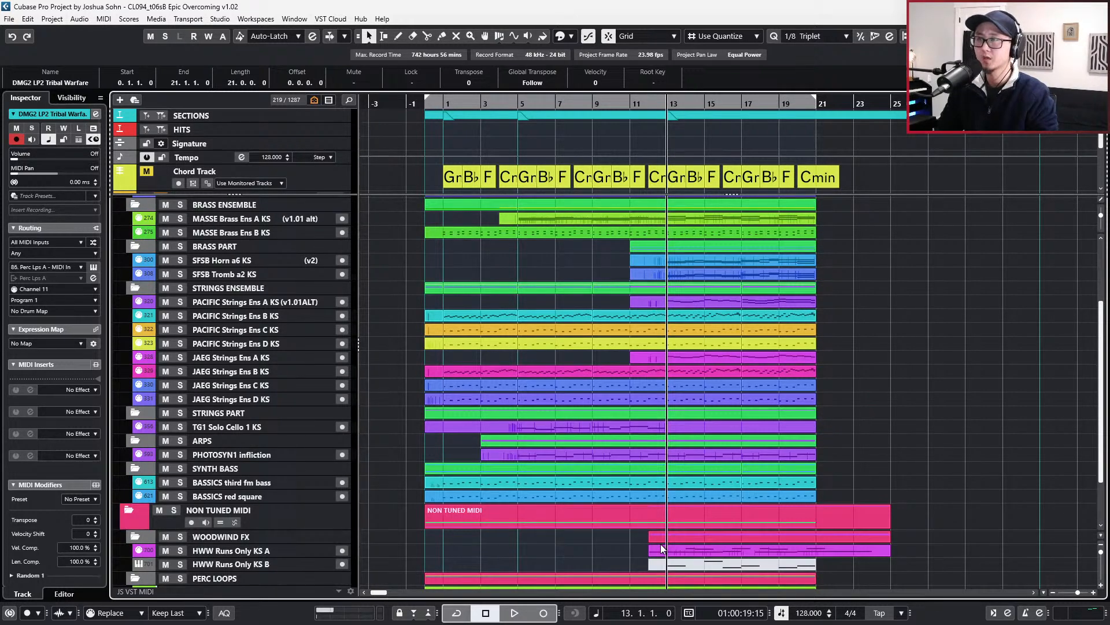
pyautogui.click(781, 245)
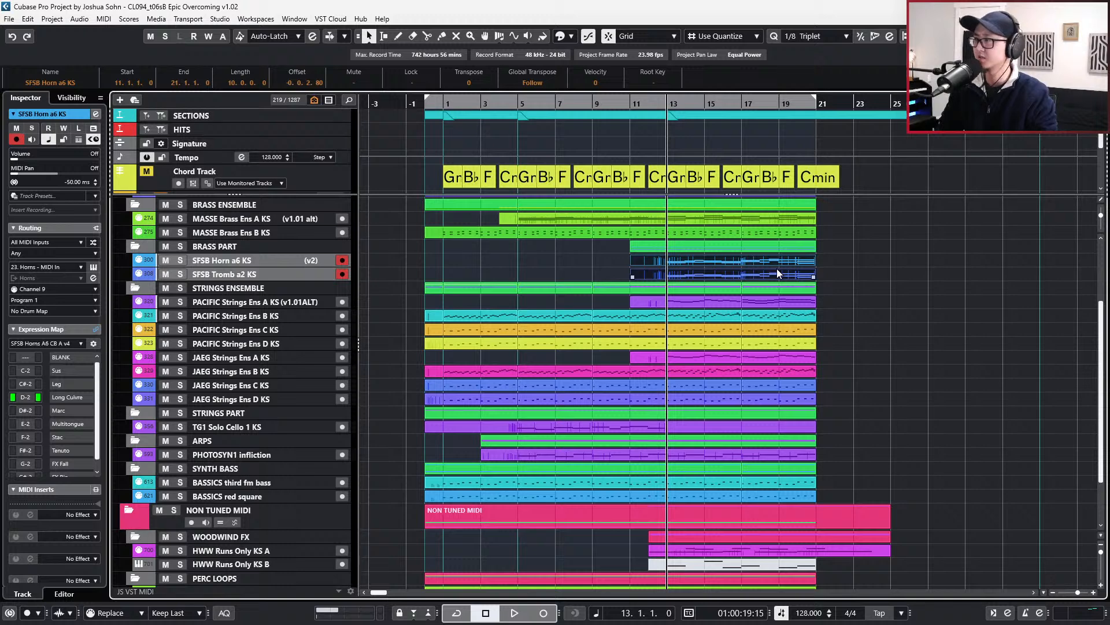
pyautogui.press('s')
pyautogui.press('space')
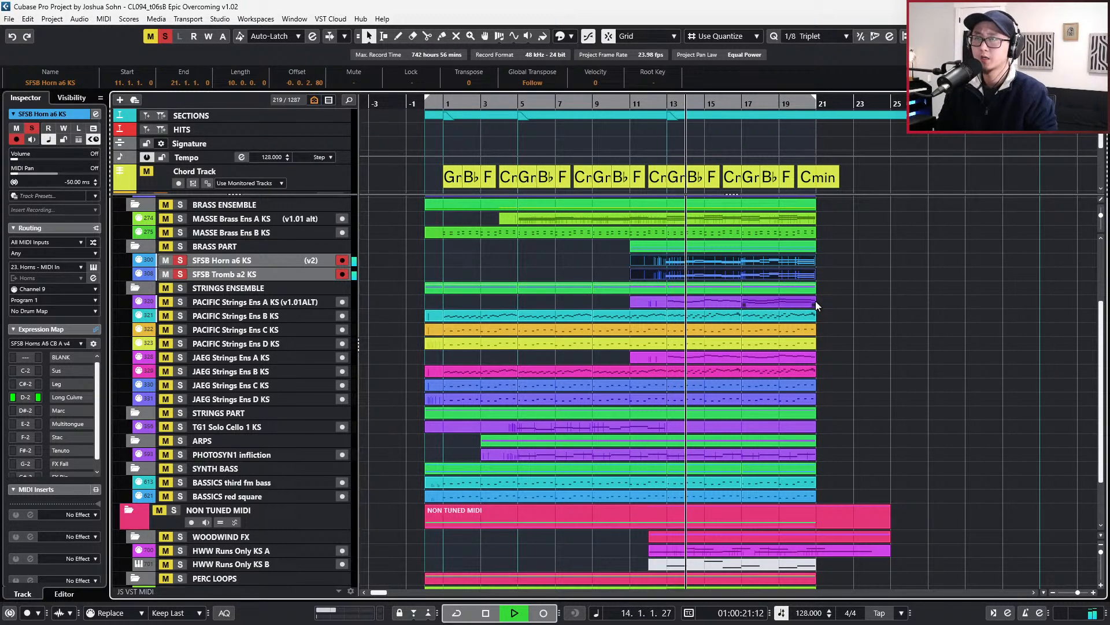
# - Select the PACIFIC Strings Ens A, B and C KS and JAEG Strings Ens A KS tracks in turn during playback, and stop
pyautogui.moveTo(845, 300); pyautogui.dragTo(639, 308)
pyautogui.click(844, 334)
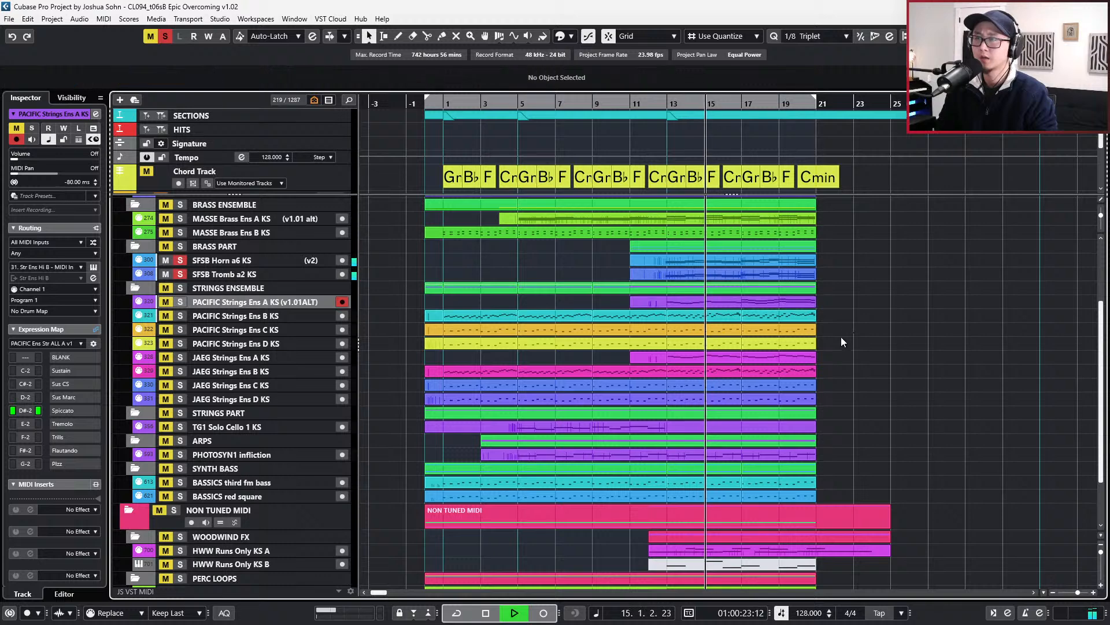
pyautogui.click(748, 315)
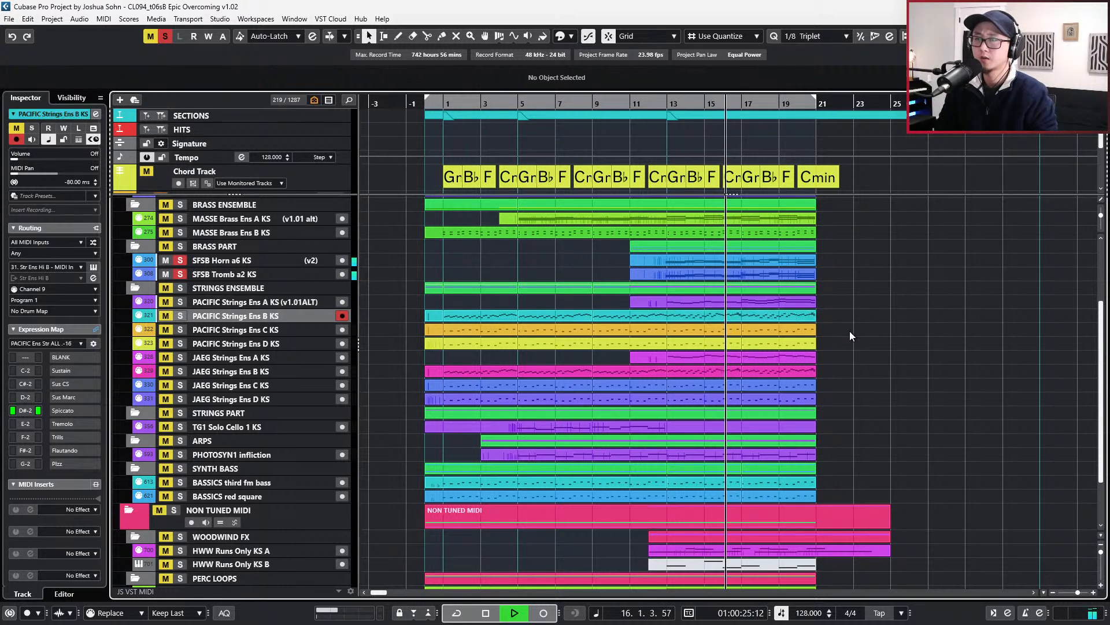
pyautogui.click(470, 333)
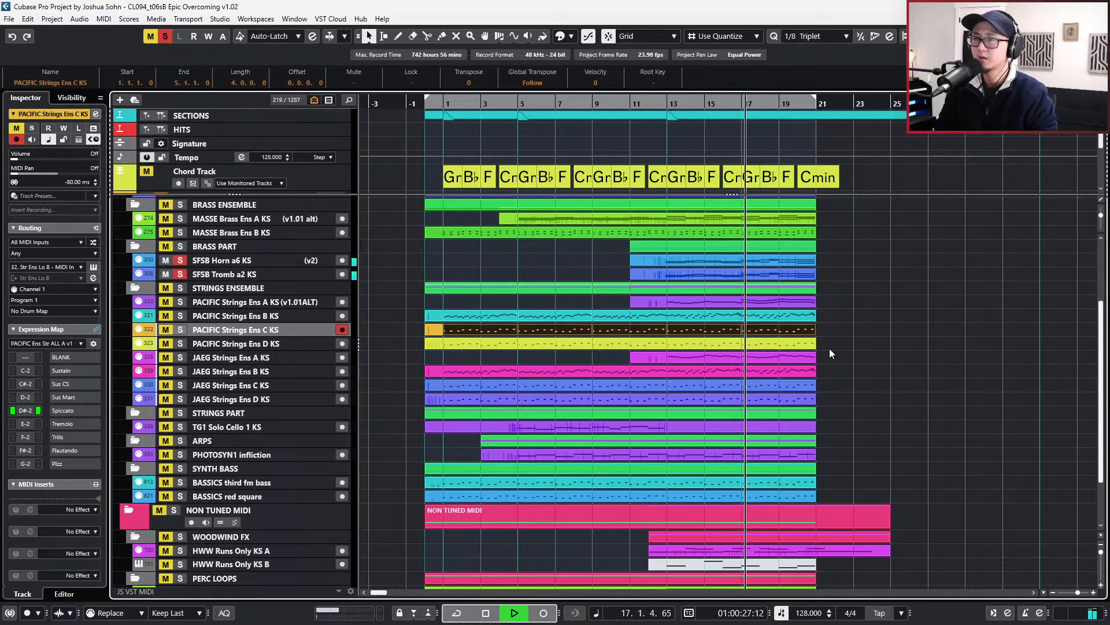
pyautogui.click(845, 356)
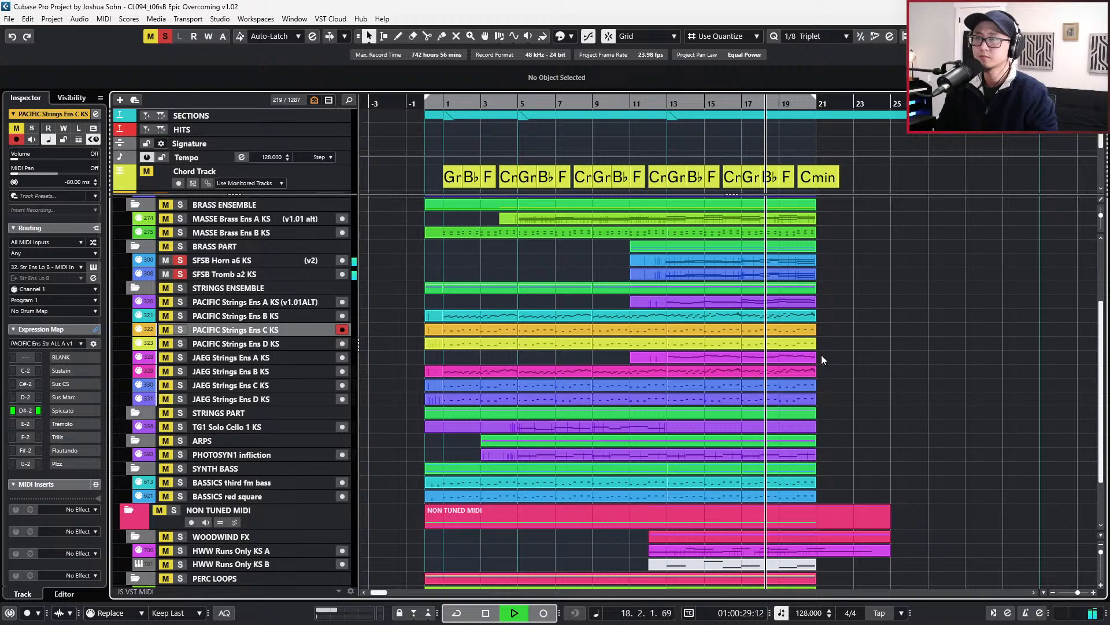
pyautogui.click(821, 355)
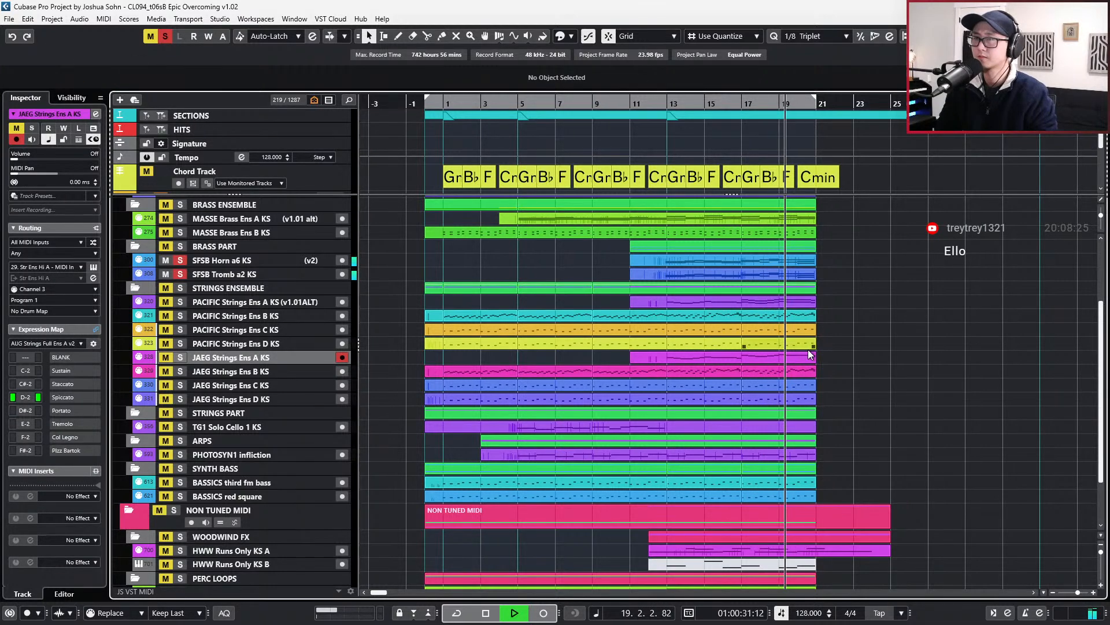
pyautogui.press('space')
# - Add the JAEG Strings Ens A KS and PACIFIC Strings Ens A KS tracks to the brass solo and audition them from bar 13
pyautogui.press('s')
pyautogui.press('space')
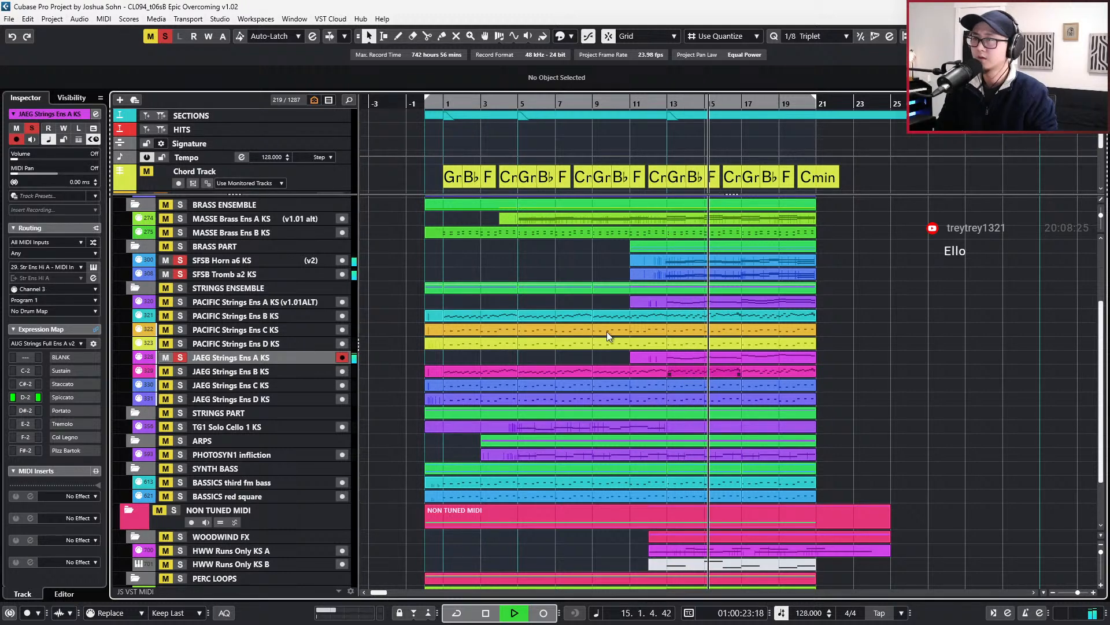
pyautogui.click(180, 301)
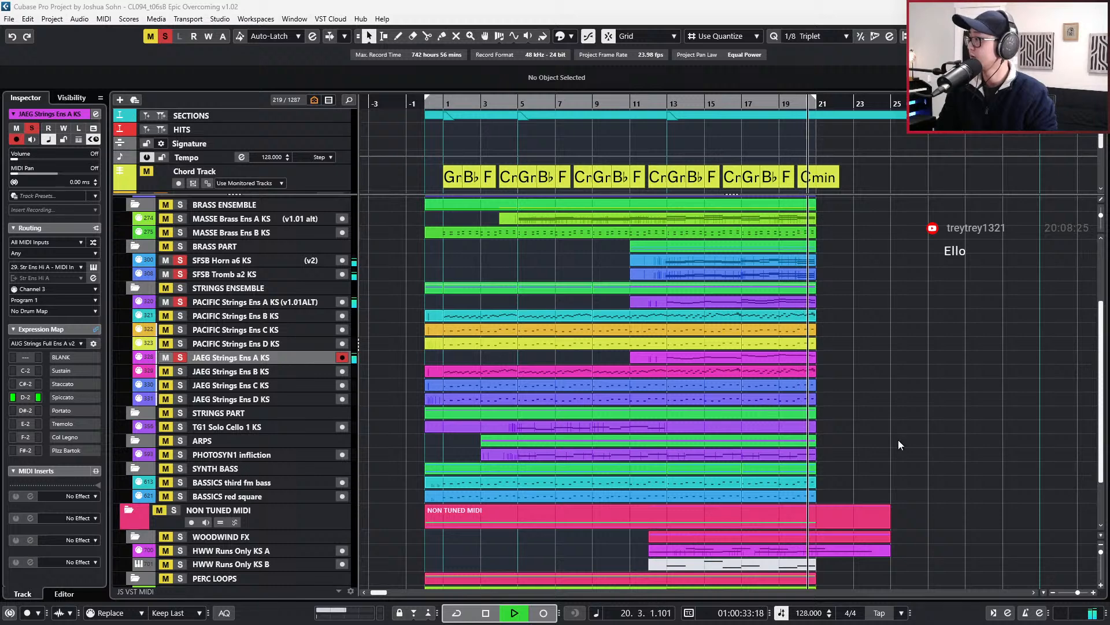
pyautogui.press('space')
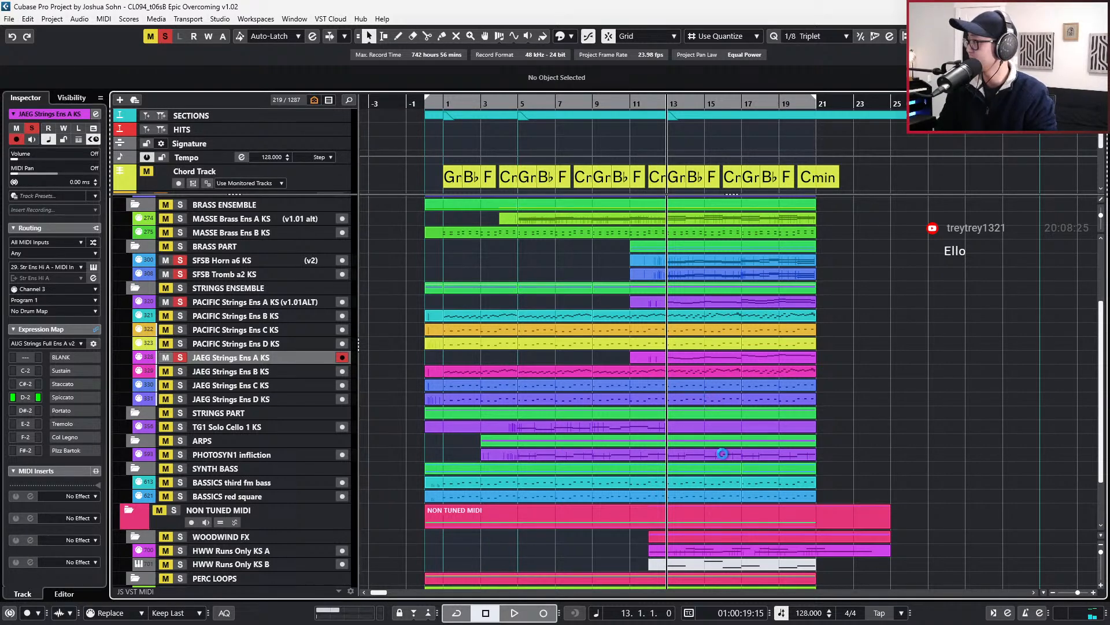
# - Clear the solo on the SFSB horn and trombone tracks and the PACIFIC and JAEG Strings Ens A KS tracks
pyautogui.scroll(3, 900, 405)
pyautogui.scroll(-4, 900, 409)
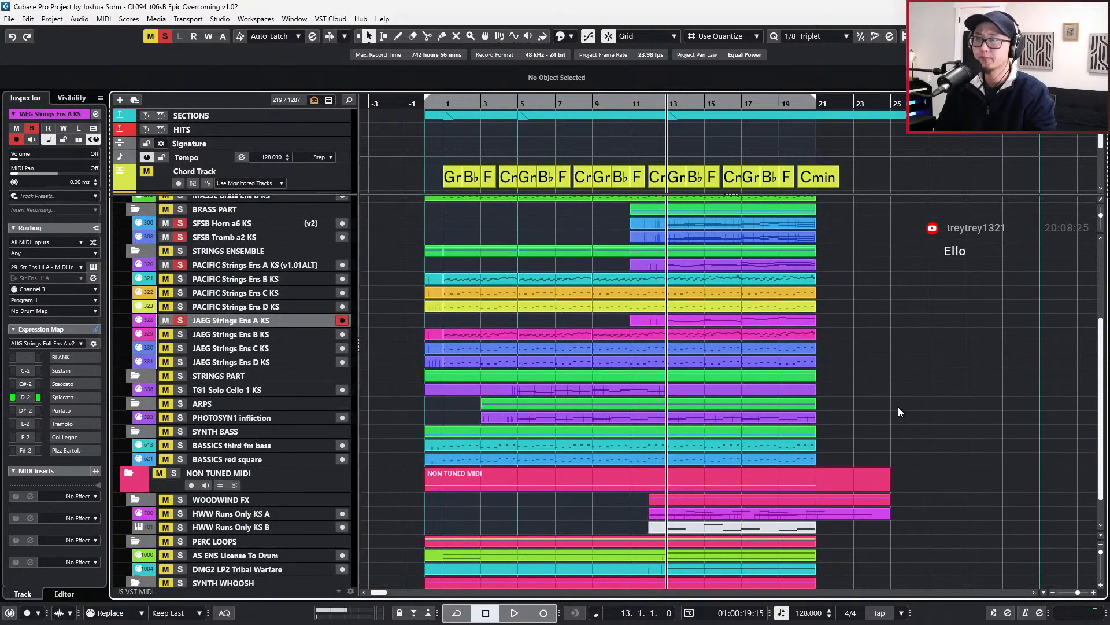
pyautogui.press('KP_Subtract')
pyautogui.press('s')
pyautogui.press('KP_Add')
pyautogui.press('KP_Add')
pyautogui.press('KP_Add')
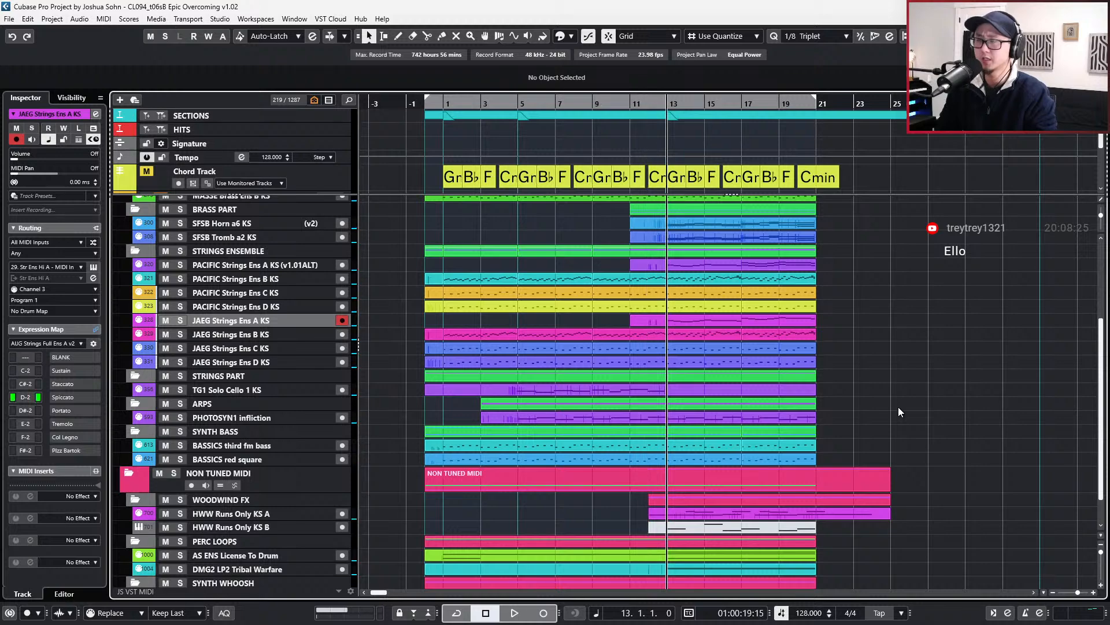
# - Solo the four SFSW woodwind tracks and add the MASSE Brass Ens A KS track to the solo
pyautogui.scroll(3, 898, 407)
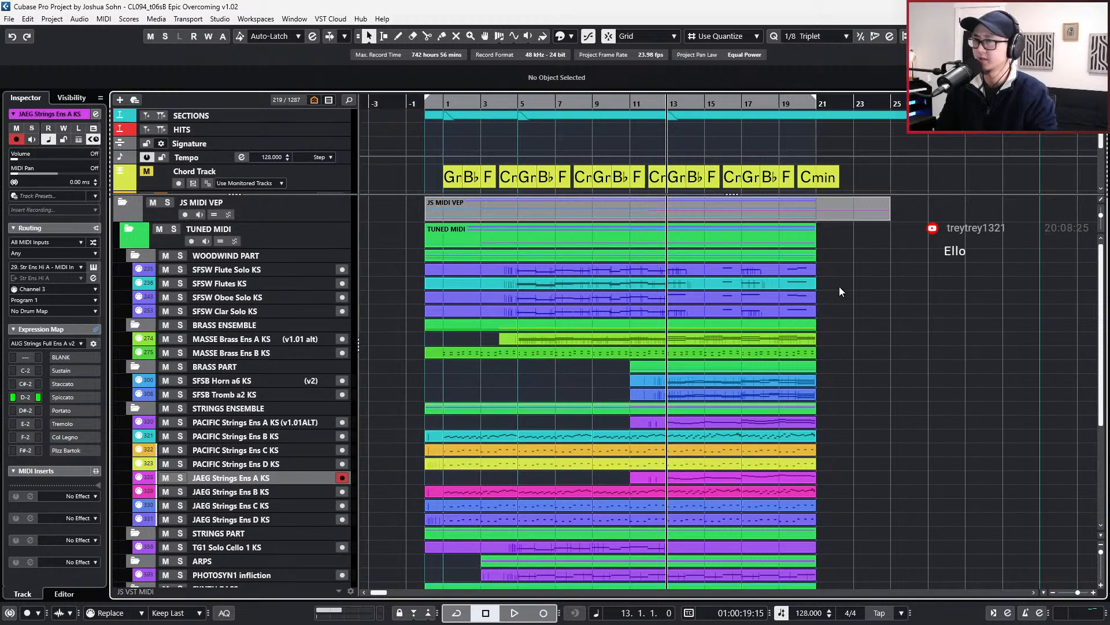
pyautogui.moveTo(759, 302); pyautogui.dragTo(752, 312)
pyautogui.press('s')
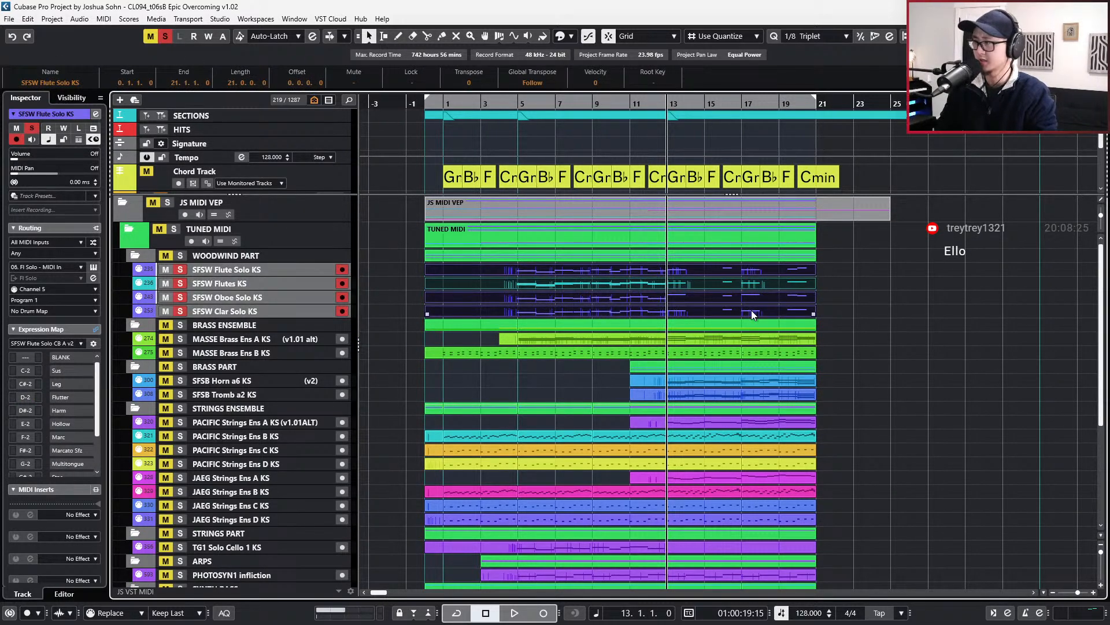
pyautogui.click(692, 338)
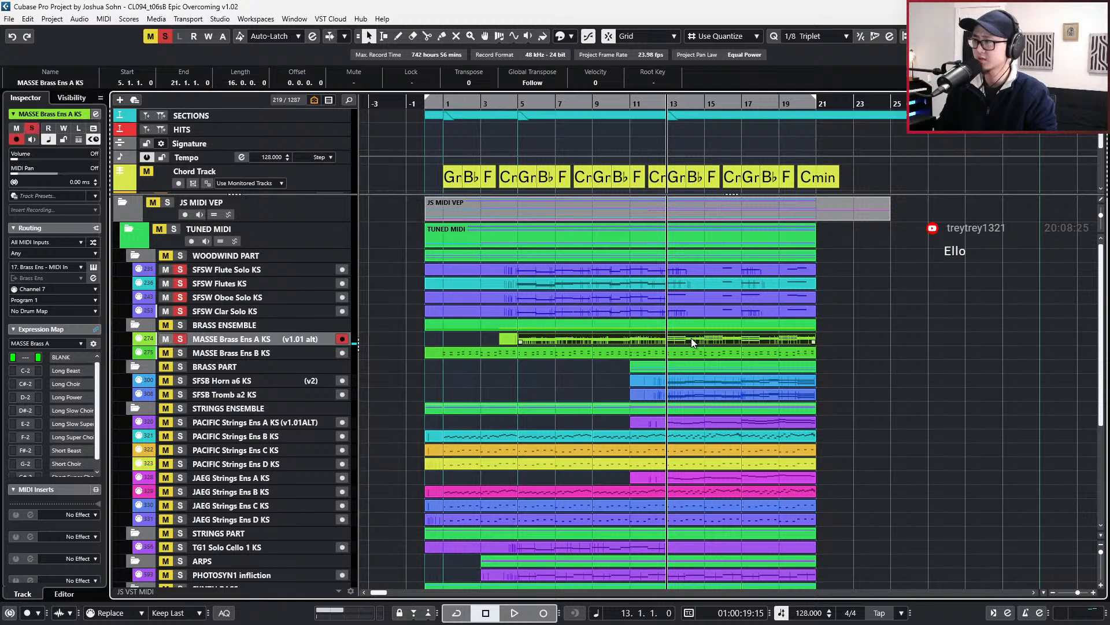
# - Play the soloed woodwinds and brass from bar 5, and drop MASSE Brass Ens A KS from the solo during playback
pyautogui.press('space')
pyautogui.press('space')
pyautogui.press('KP_Subtract')
pyautogui.press('KP_Subtract')
pyautogui.press('KP_Subtract')
pyautogui.press('KP_Subtract')
pyautogui.press('KP_Subtract')
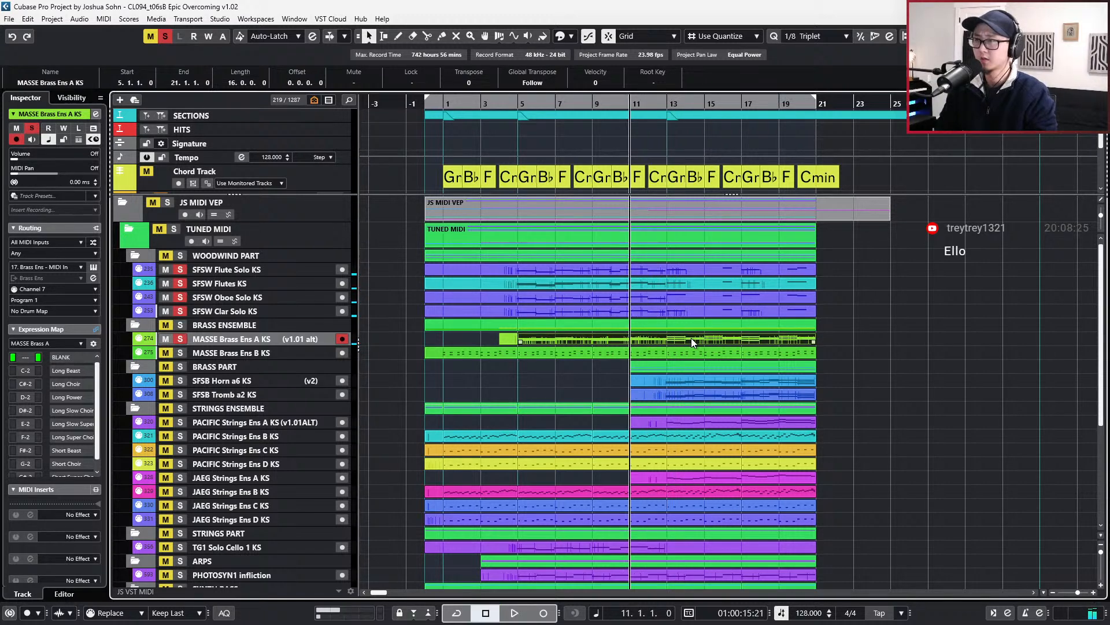
pyautogui.press('KP_Subtract')
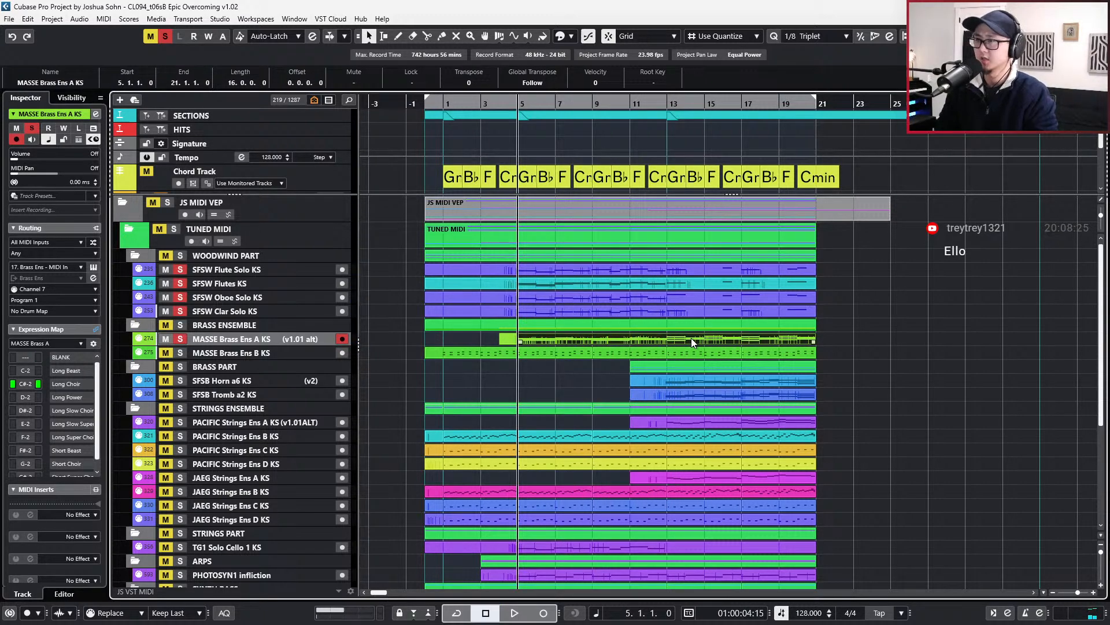
pyautogui.press('space')
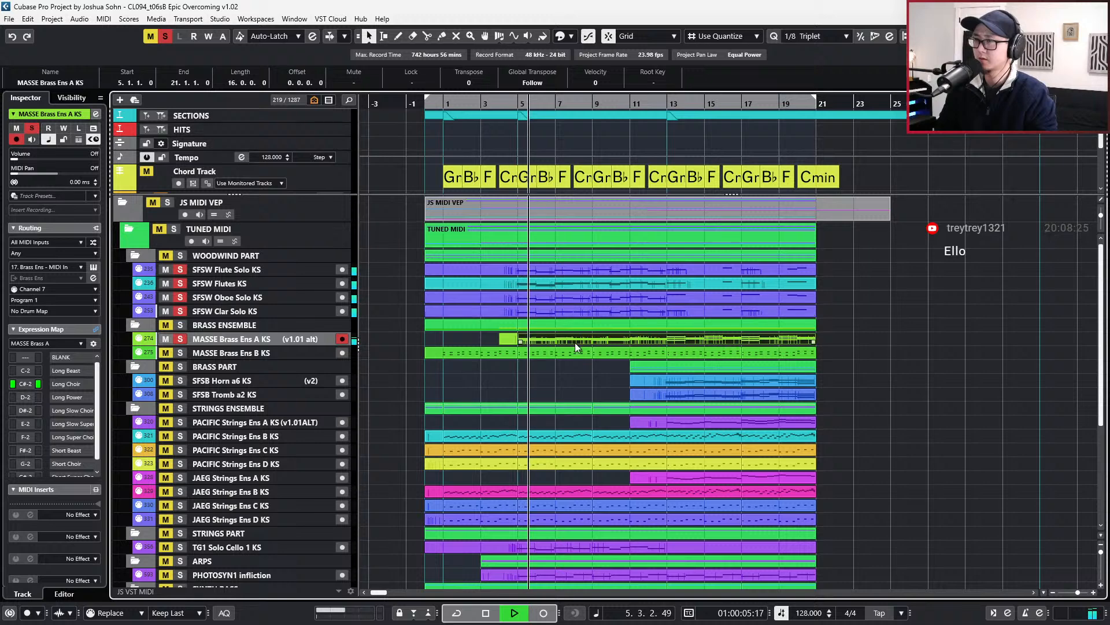
pyautogui.keyDown('shift'); pyautogui.click(561, 340); pyautogui.keyUp('shift')
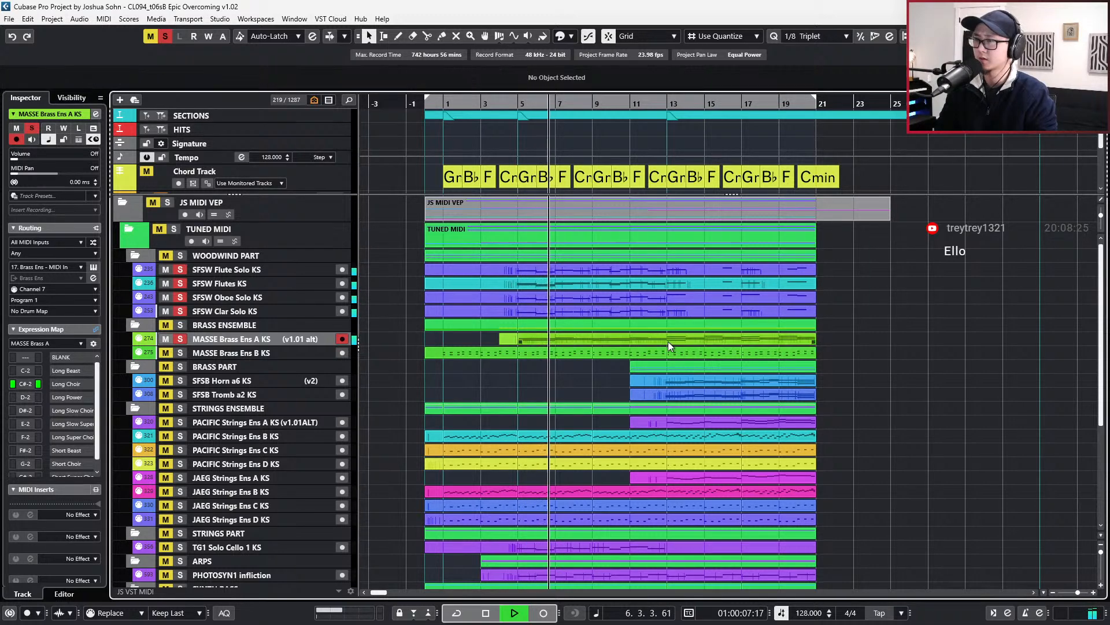
pyautogui.click(180, 338)
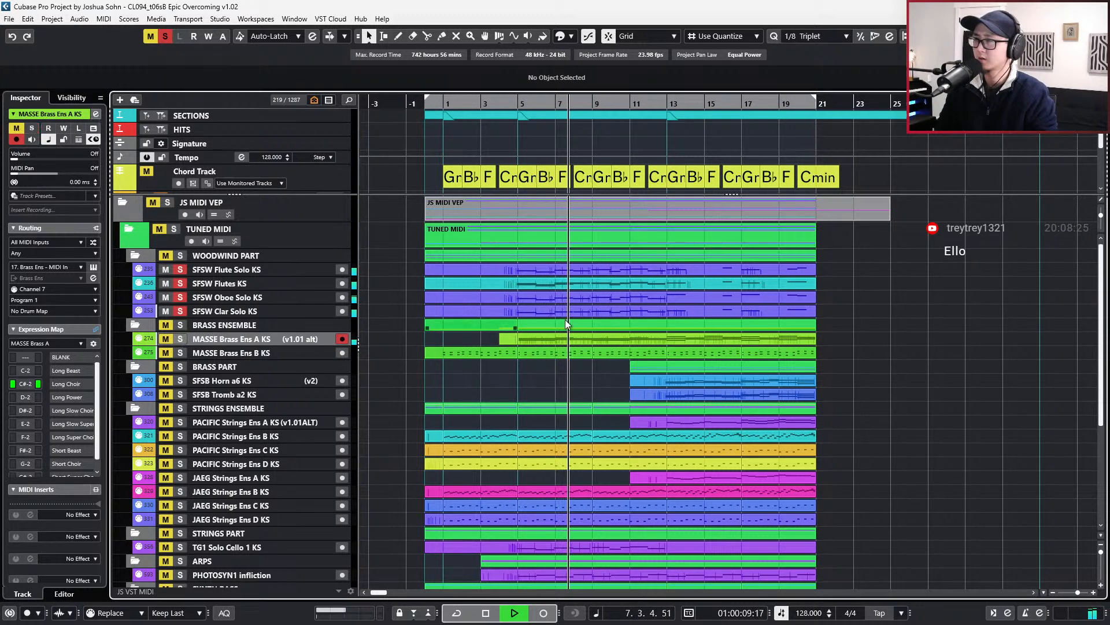
# - Inspect the notes of the four SFSW woodwind parts together in the Key Editor during playback, and return to the arrangement
pyautogui.moveTo(901, 252); pyautogui.dragTo(789, 303)
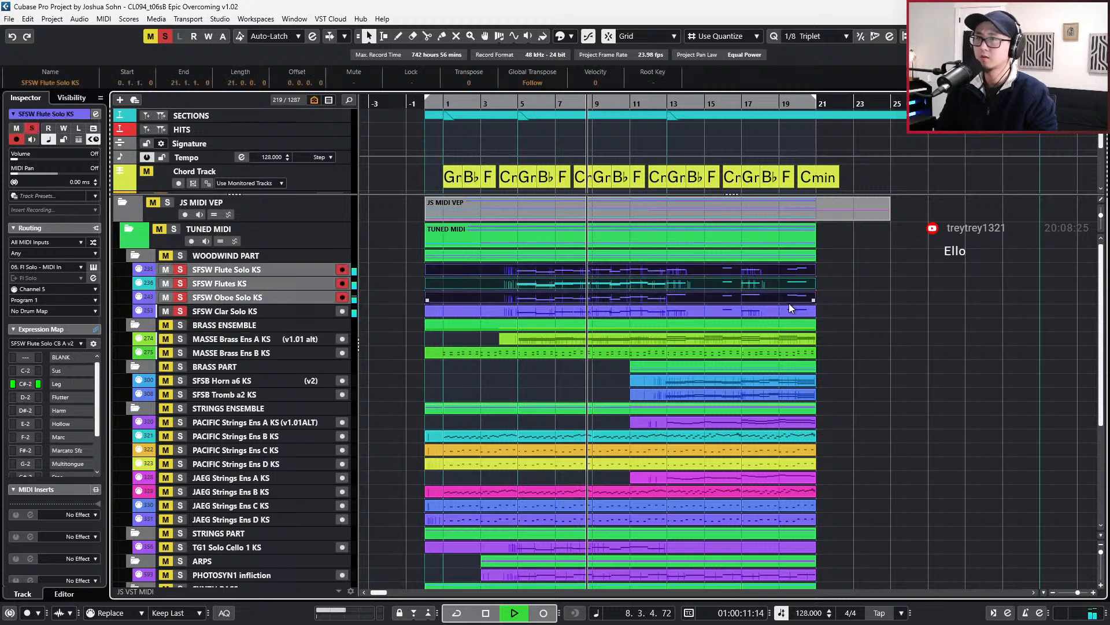
pyautogui.keyDown('shift'); pyautogui.click(783, 307); pyautogui.keyUp('shift')
pyautogui.press('Return')
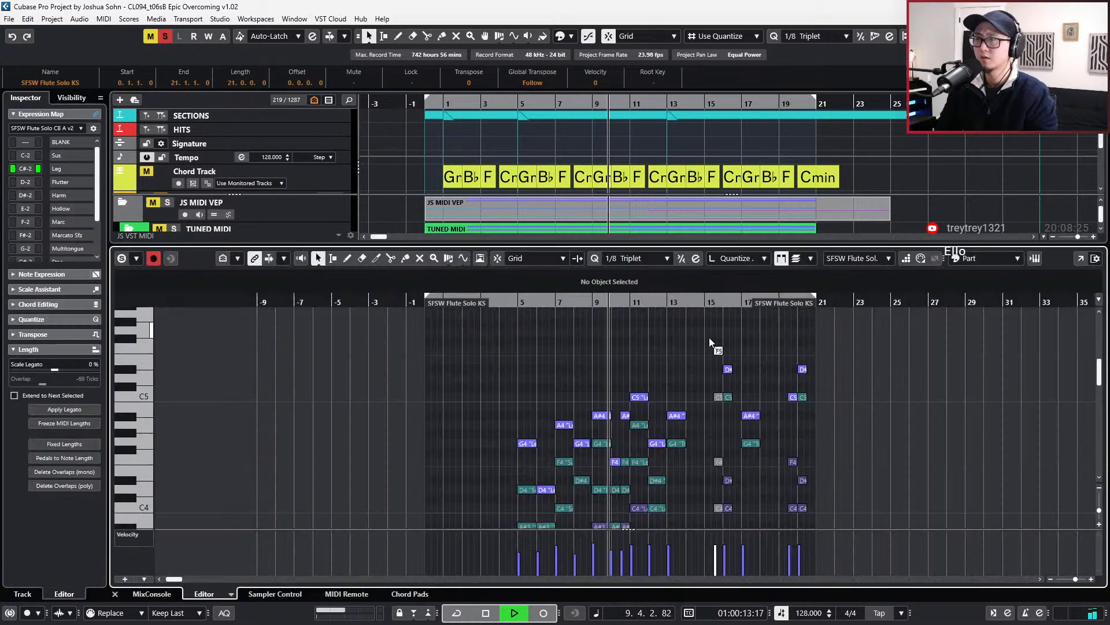
pyautogui.keyDown('ctrl'); pyautogui.scroll(1, 709, 338); pyautogui.keyUp('ctrl')
pyautogui.scroll(-3, 691, 341)
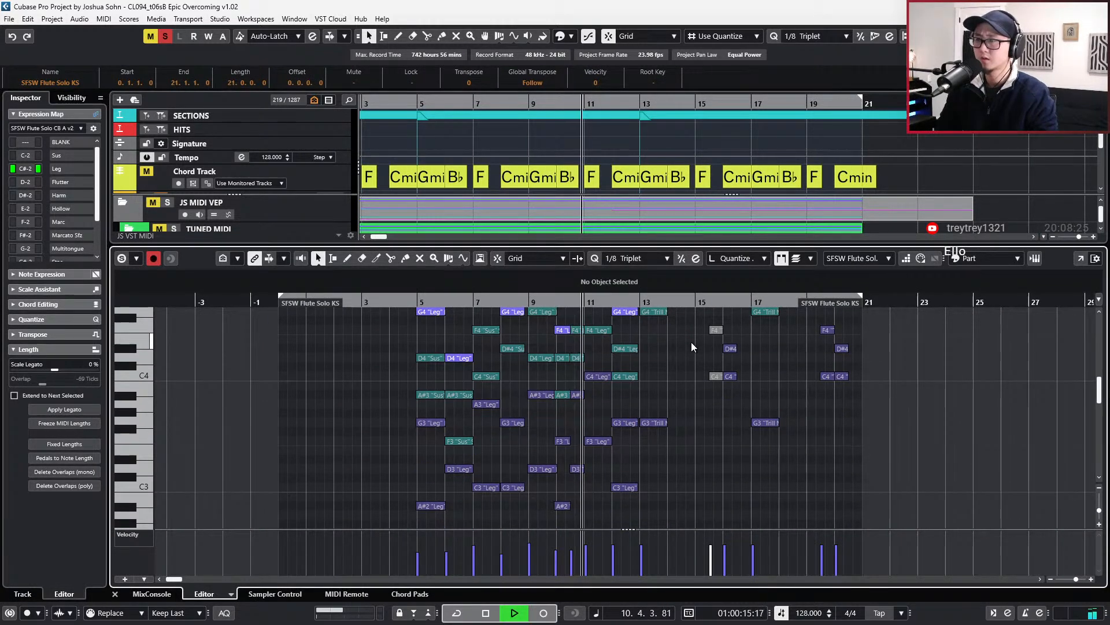
pyautogui.scroll(1, 692, 342)
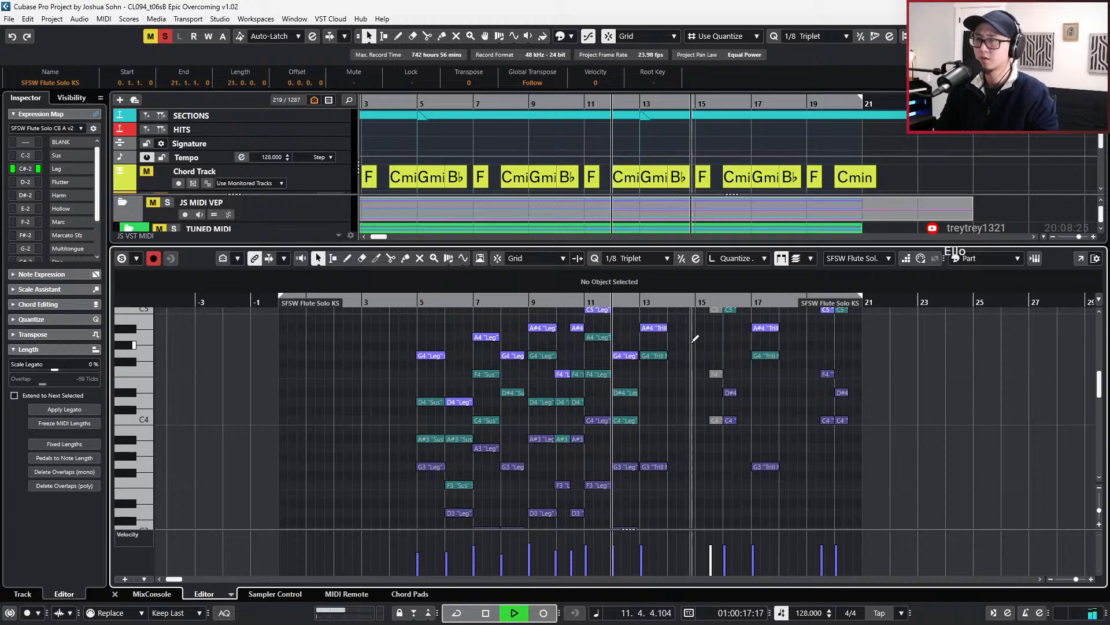
pyautogui.press('space')
pyautogui.hotkey('ctrl', 'e')
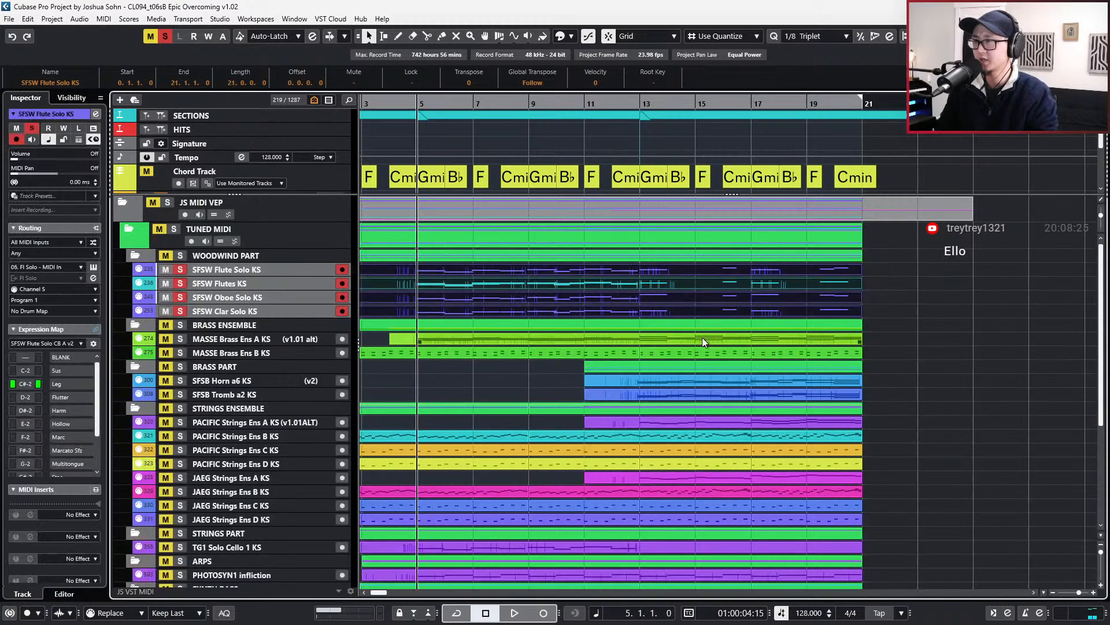
# - Add the TG1 Solo Cello 1 KS track to the woodwind solo and audition them from bar 5
pyautogui.scroll(-1, 536, 317)
pyautogui.scroll(-2, 488, 480)
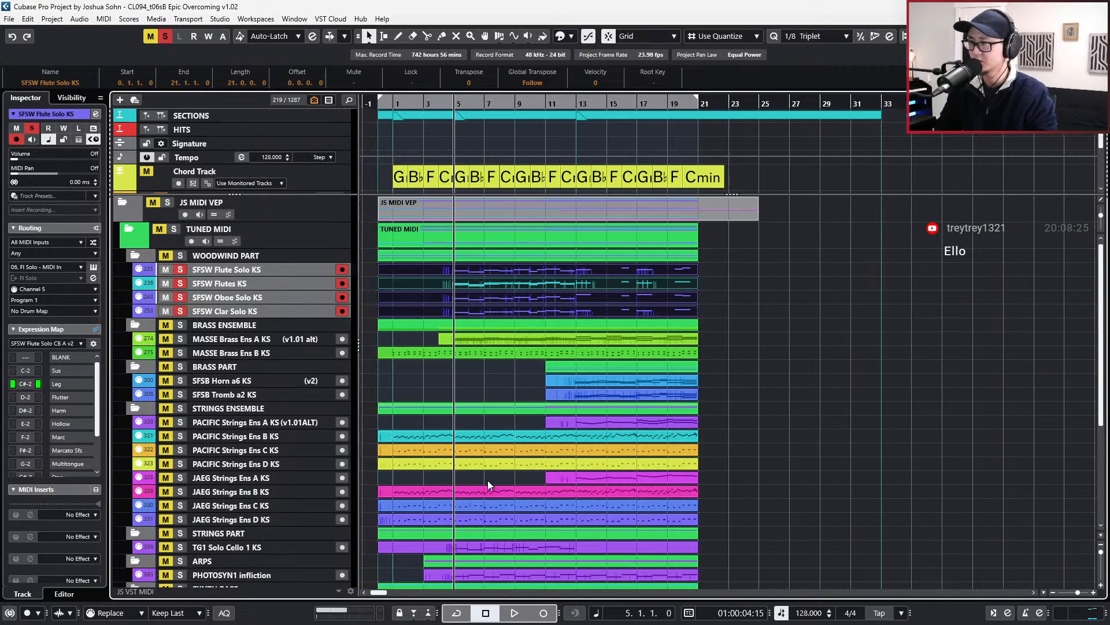
pyautogui.scroll(-3, 489, 489)
pyautogui.click(485, 473)
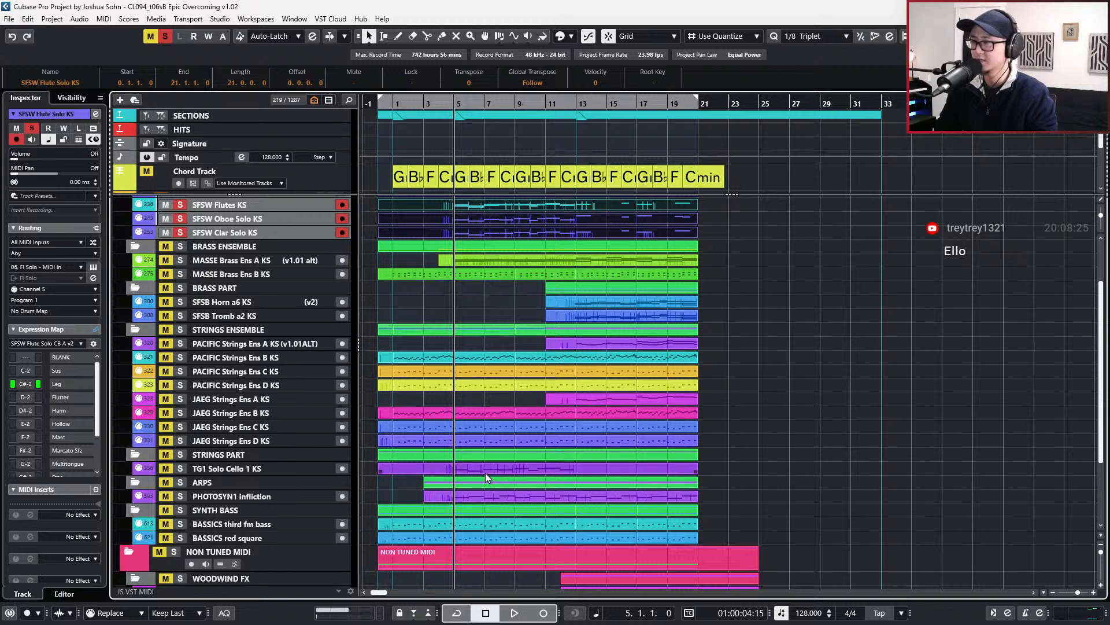
pyautogui.press('s')
pyautogui.press('s')
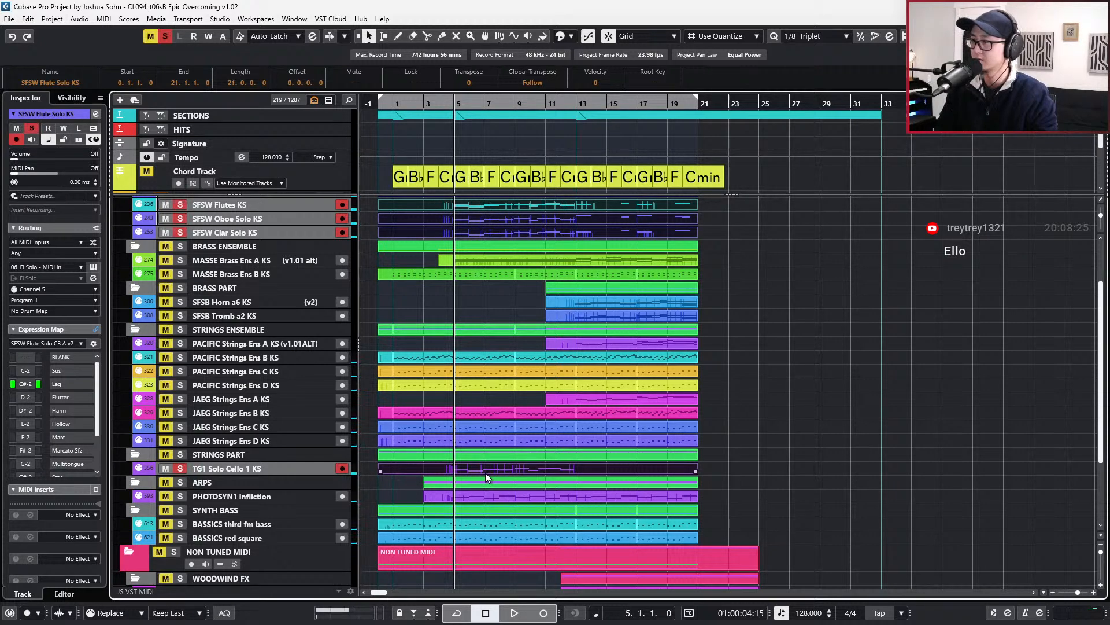
pyautogui.press('space')
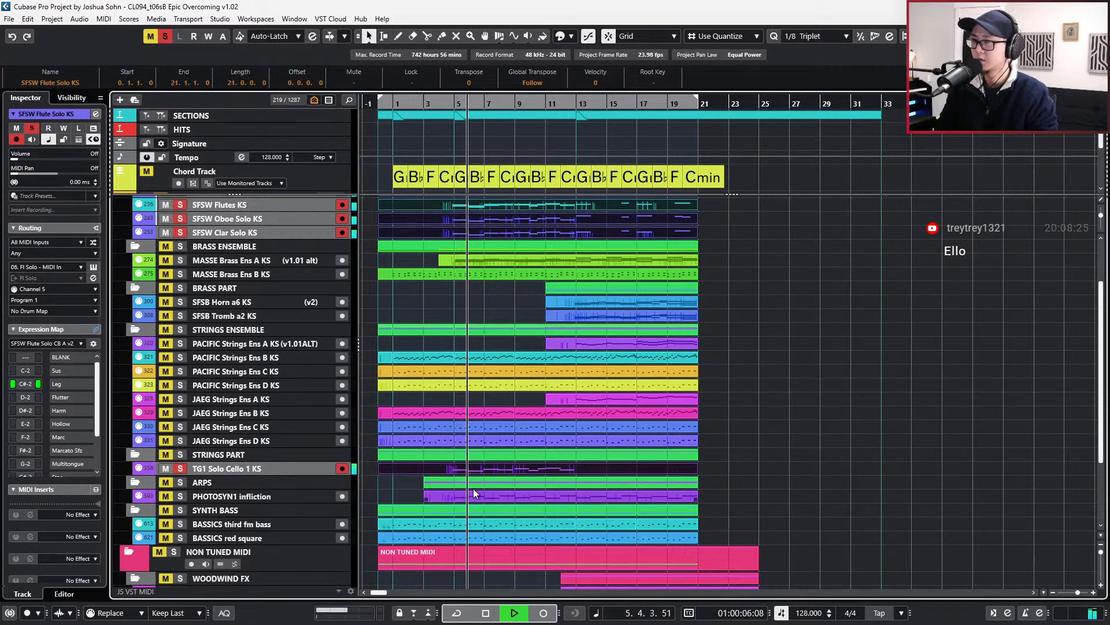
pyautogui.scroll(3, 511, 475)
pyautogui.press('space')
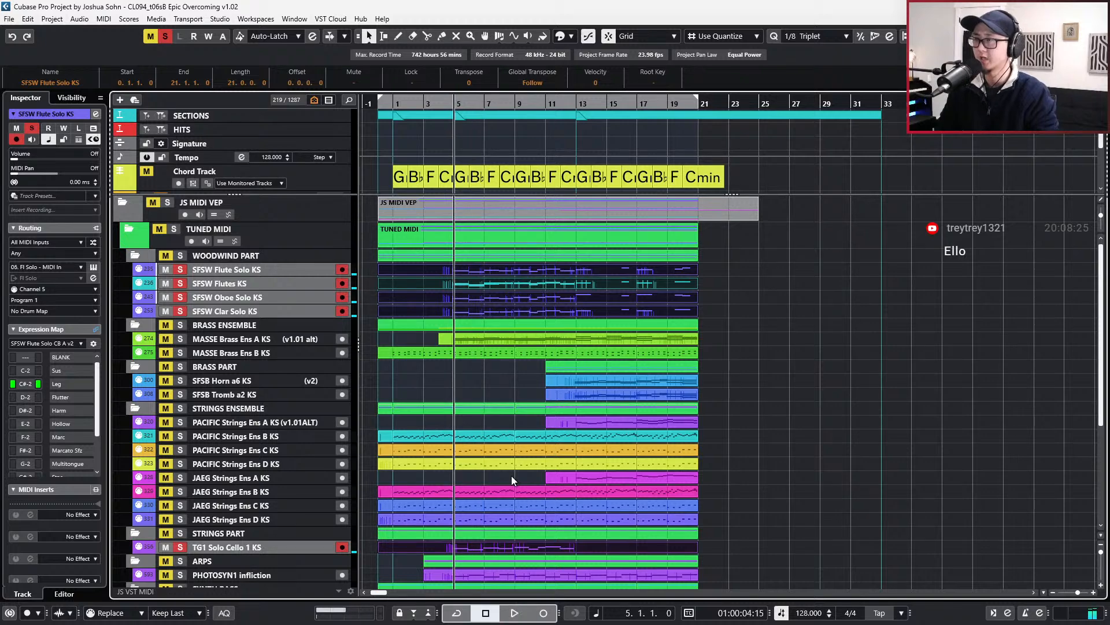
# - Open the selected woodwind and solo cello parts together in the Key Editor and hide the velocity lane
pyautogui.press('Return')
pyautogui.scroll(5, 526, 439)
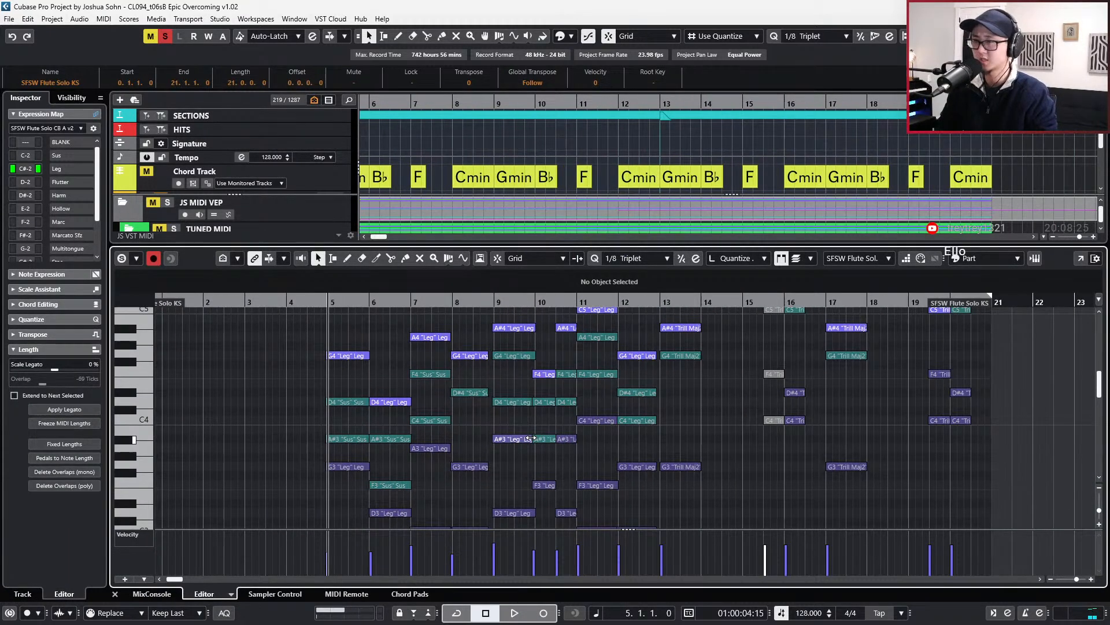
pyautogui.hotkey('alt', 'l')
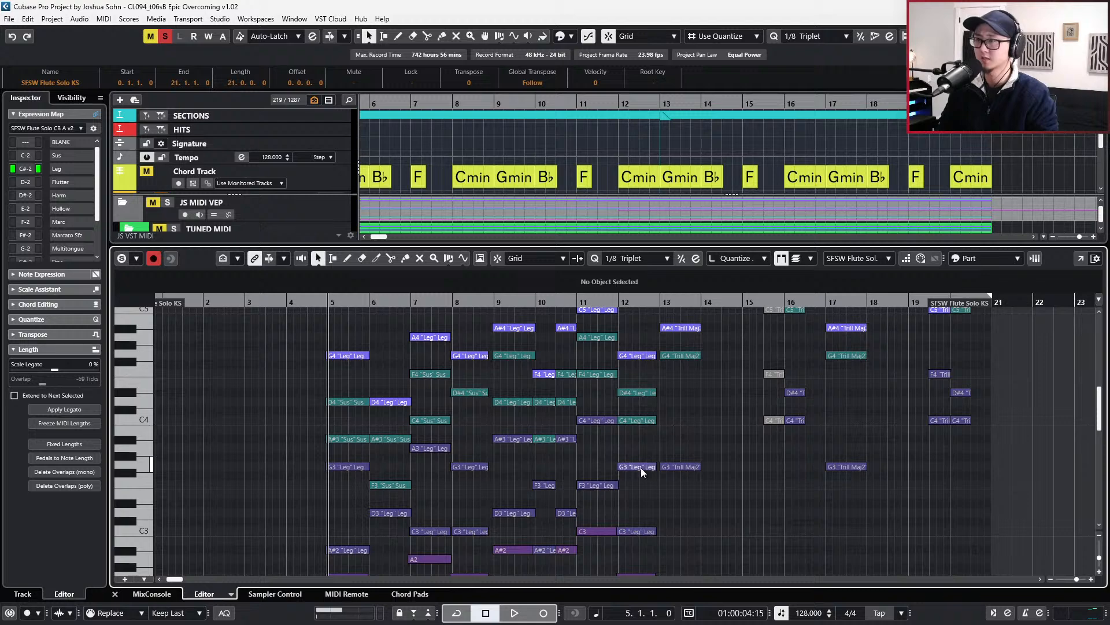
pyautogui.scroll(2, 501, 442)
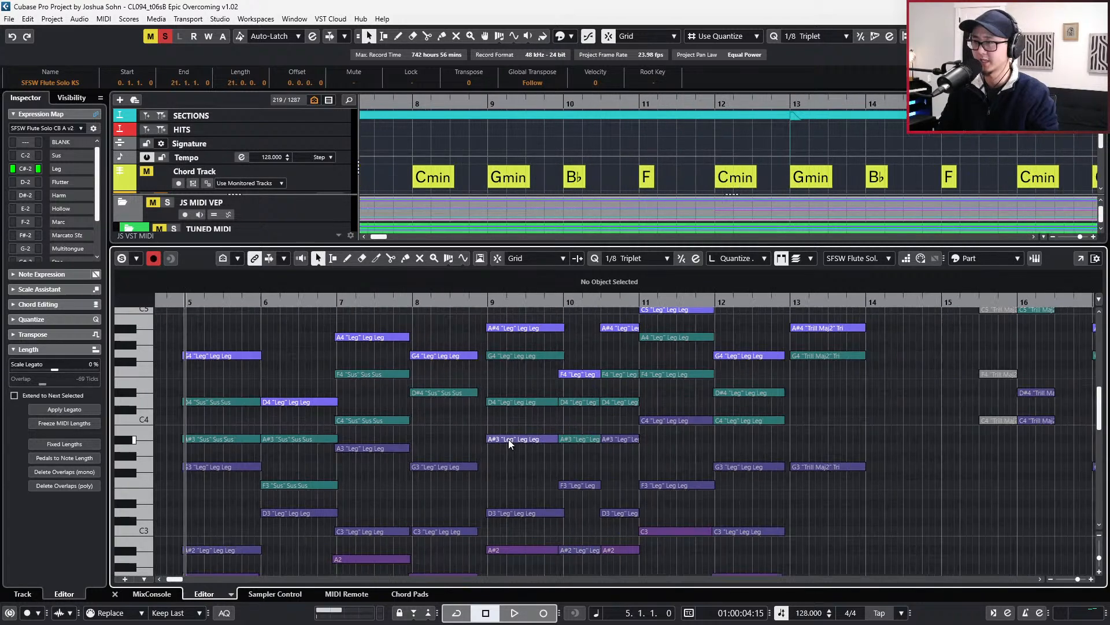
pyautogui.scroll(2, 563, 415)
# - Shorten the SFSW Flutes D4 legato note at bar 10 to end at 10.2.4.60
pyautogui.click(540, 402)
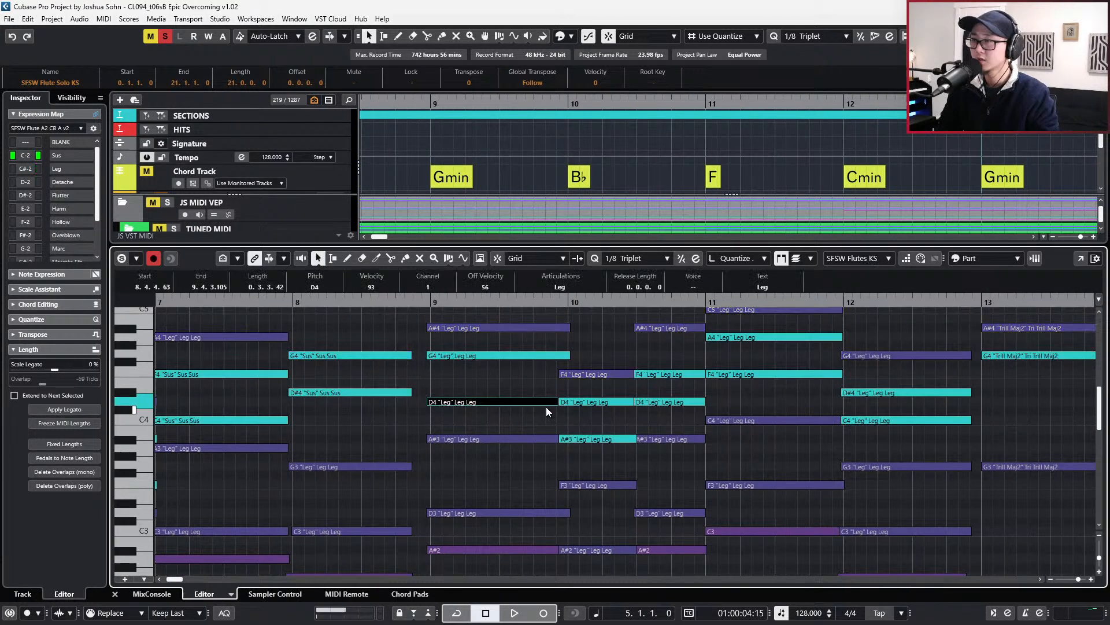
pyautogui.press('h')
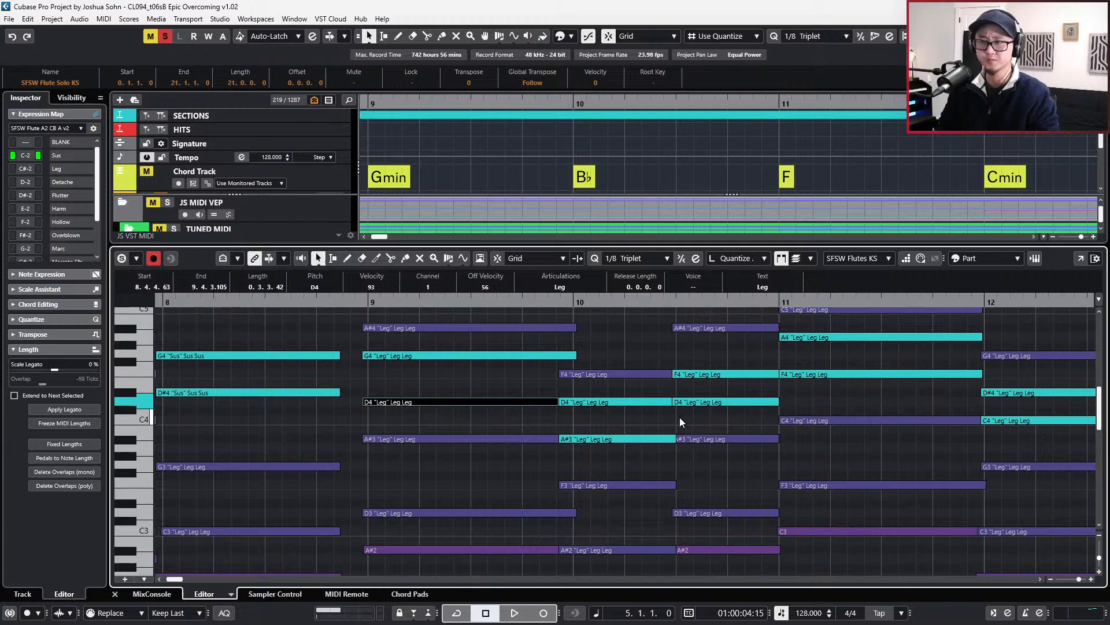
pyautogui.click(643, 401)
pyautogui.scroll(3, 672, 398)
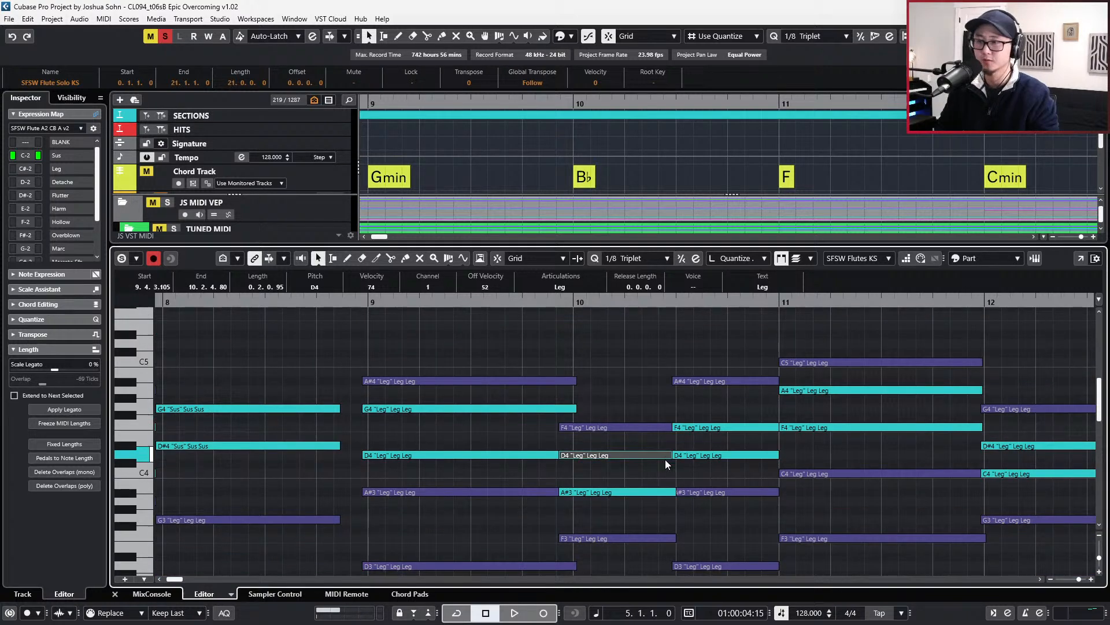
pyautogui.hotkey('alt', 'shift', 'Left')
pyautogui.hscroll(-1, 665, 459)
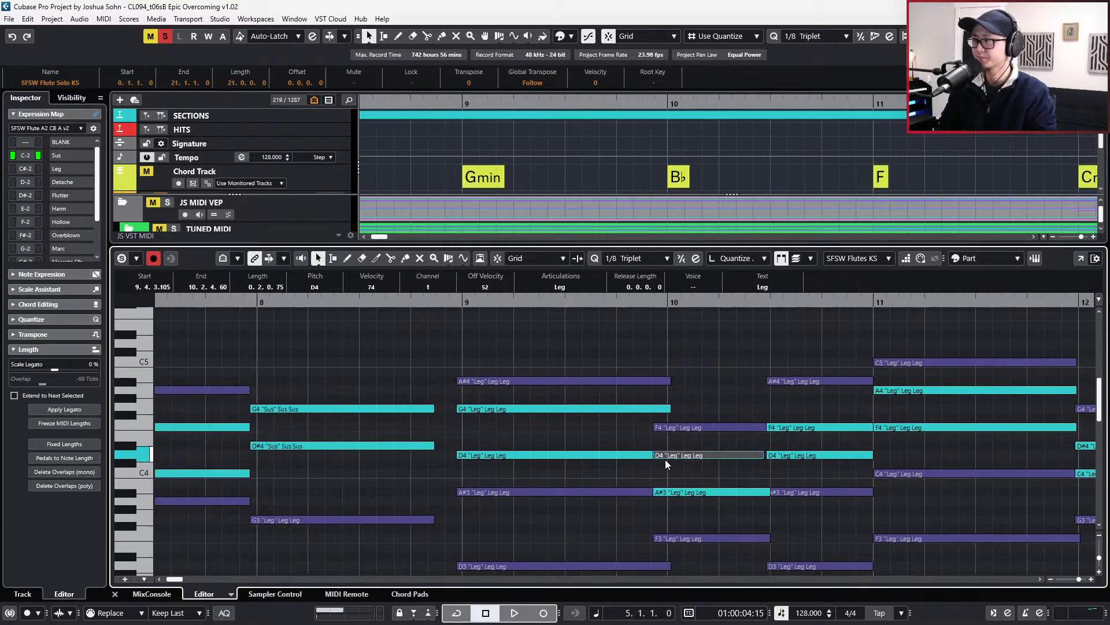
# - Check the flutes' A#3 note at bar 5 and extend the short F4 note before bar 11 to end at 10.4.4.107
pyautogui.hscroll(-20, 665, 460)
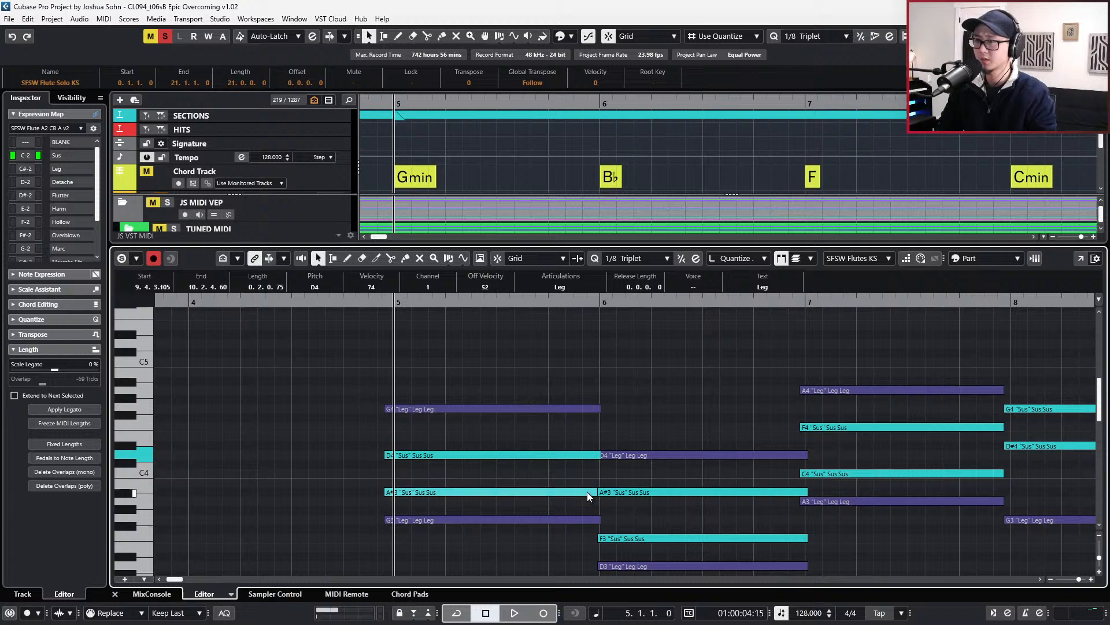
pyautogui.click(588, 491)
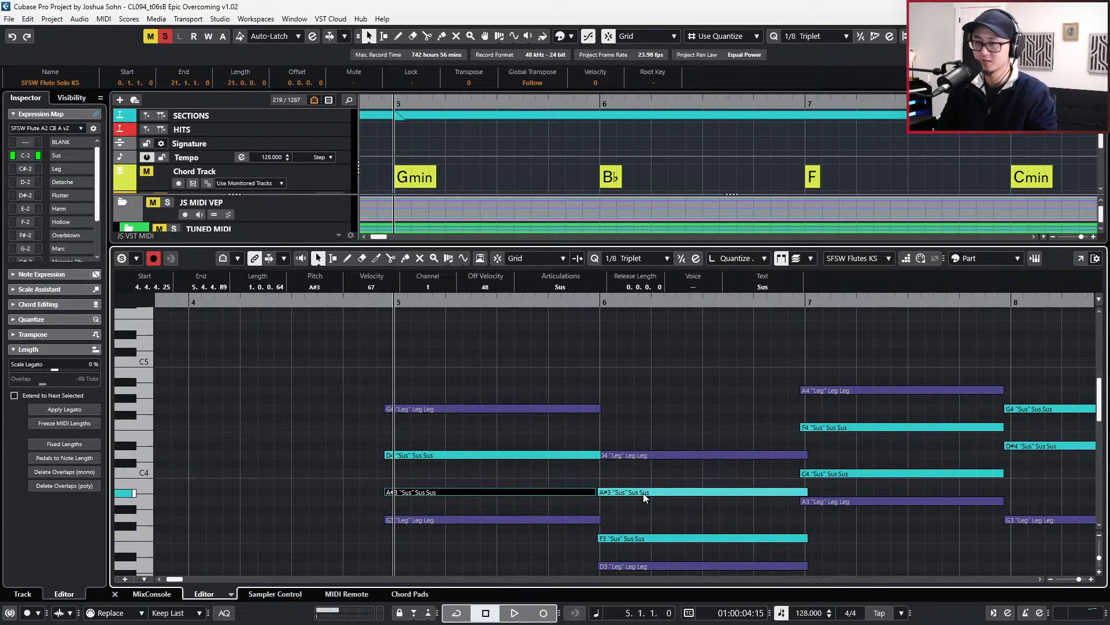
pyautogui.scroll(-4, 643, 493)
pyautogui.hscroll(8, 599, 480)
pyautogui.scroll(2, 686, 460)
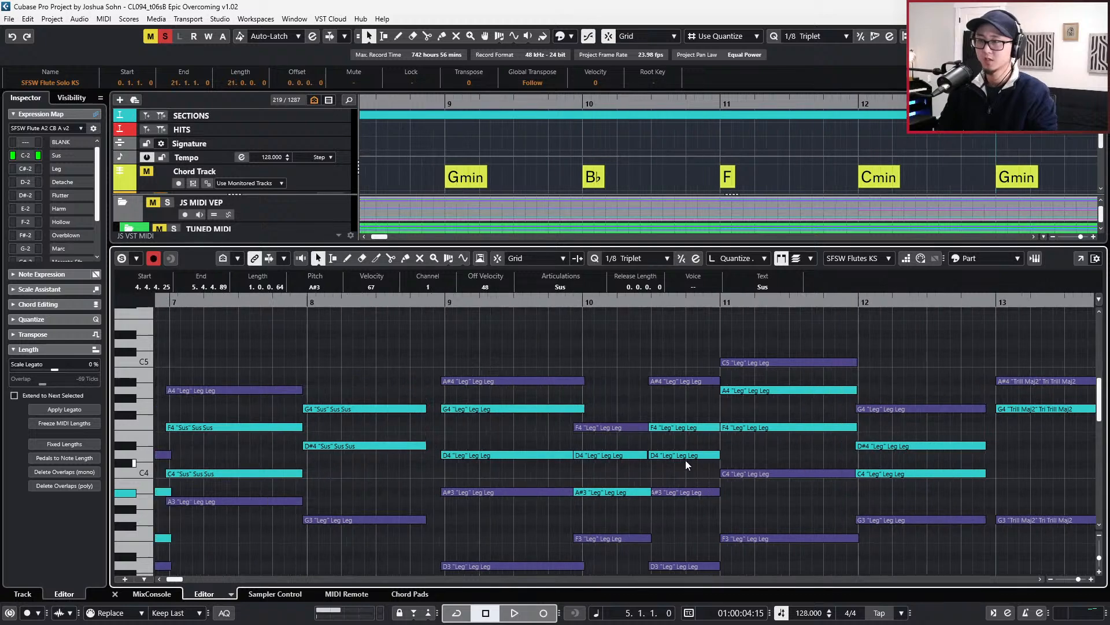
pyautogui.click(717, 428)
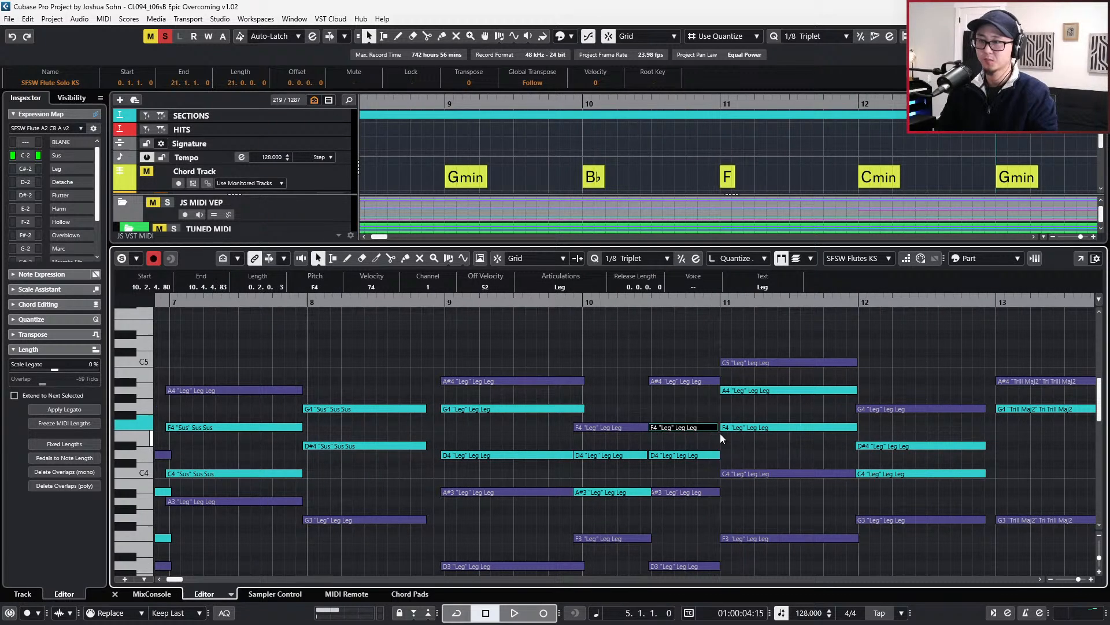
pyautogui.scroll(2, 720, 432)
pyautogui.moveTo(716, 427); pyautogui.dragTo(721, 428)
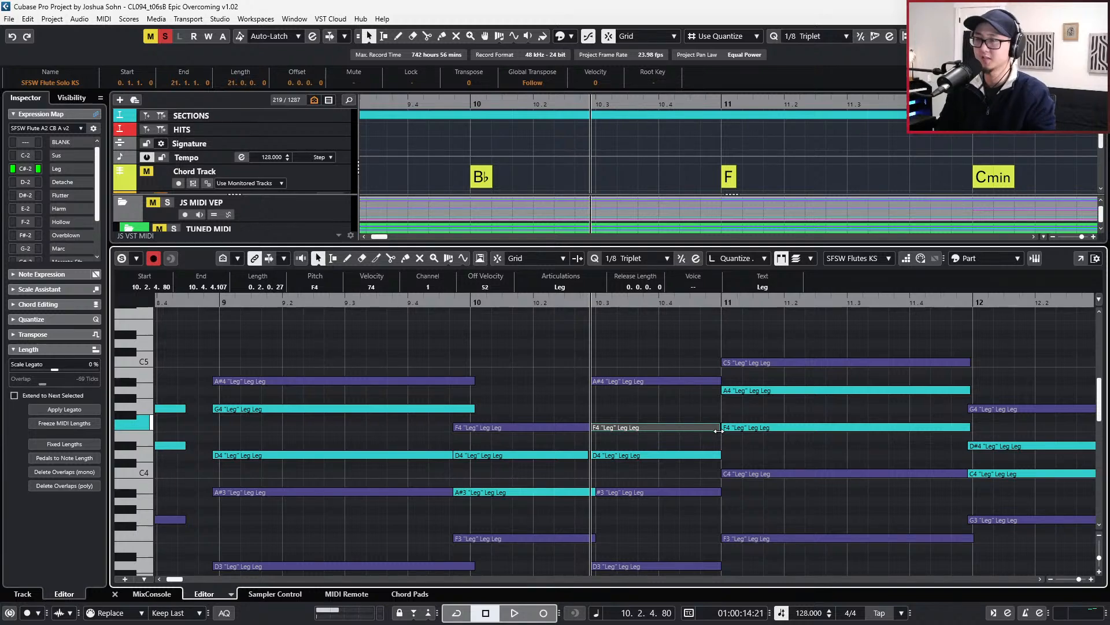
# - Close the Key Editor and clear the solo on the woodwind and solo cello tracks
pyautogui.scroll(-2, 744, 462)
pyautogui.hscroll(3, 744, 462)
pyautogui.scroll(-3, 744, 462)
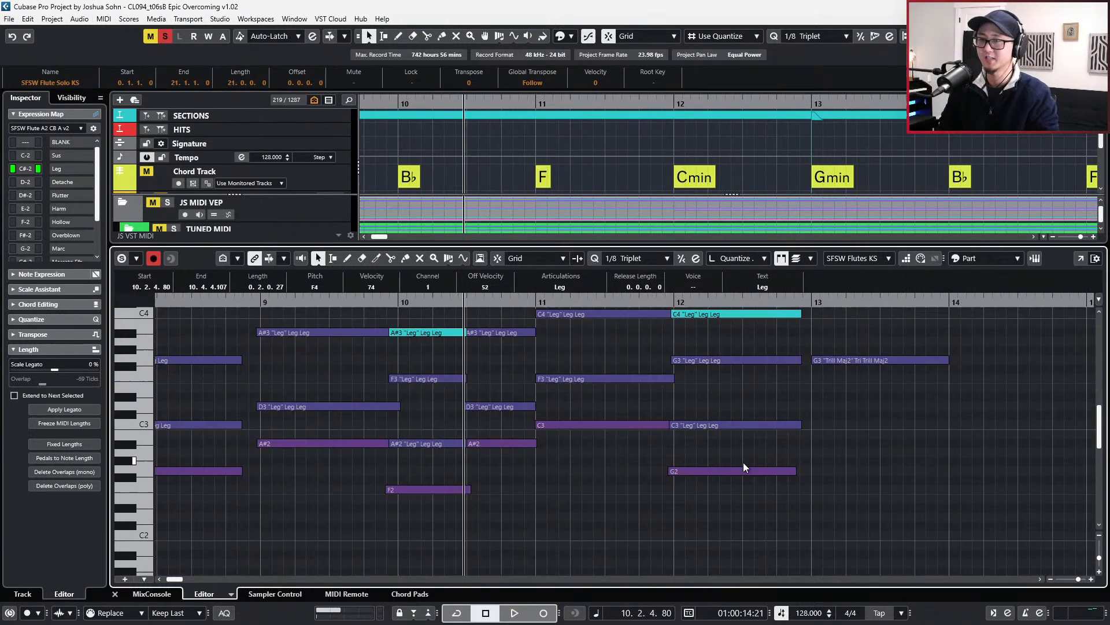
pyautogui.hotkey('ctrl', 'alt', 'e')
pyautogui.scroll(-5, 778, 424)
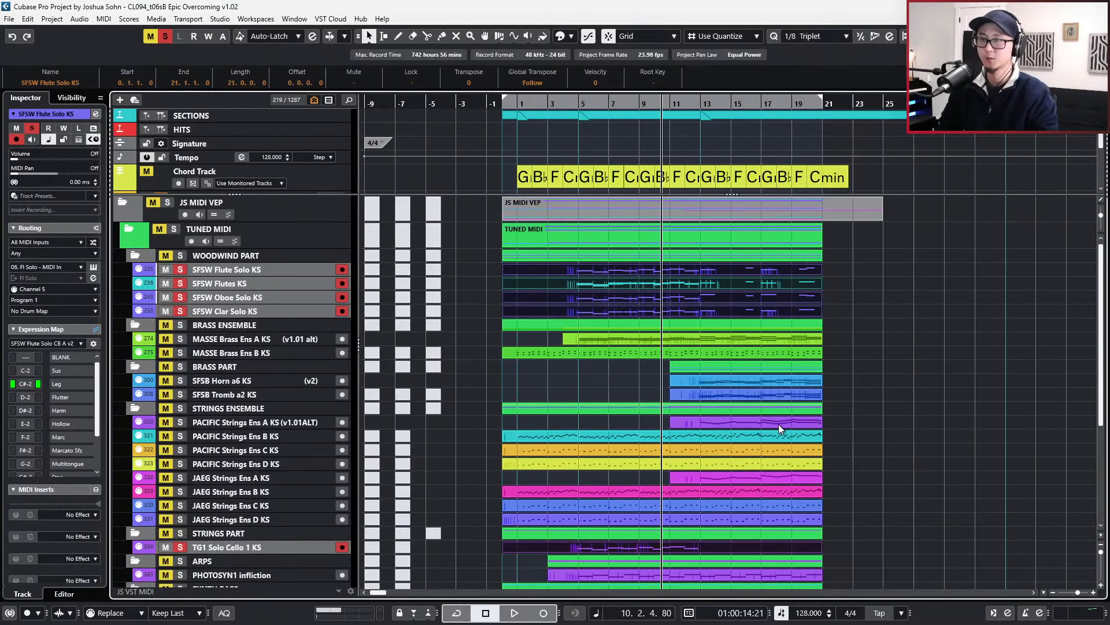
pyautogui.press('s')
# - Place the playback cursor at bar 12 and solo the four SFSW woodwind tracks
pyautogui.press('KP_Add')
pyautogui.press('KP_Add')
pyautogui.press('KP_Add')
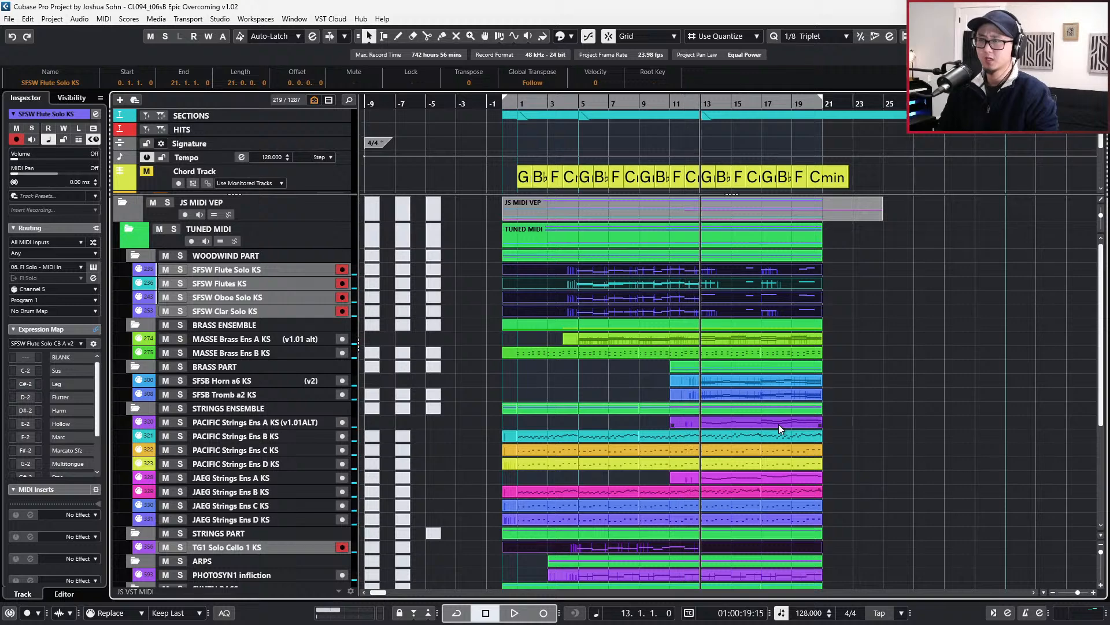
pyautogui.press('KP_Subtract')
pyautogui.click(838, 274)
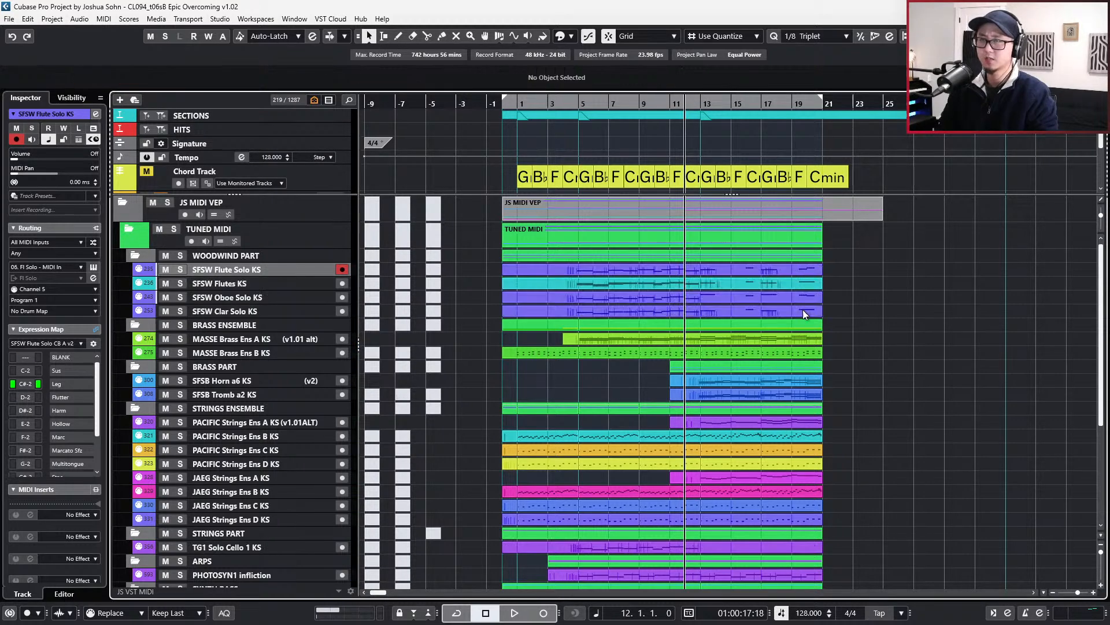
pyautogui.moveTo(803, 310); pyautogui.dragTo(802, 312)
pyautogui.press('s')
pyautogui.scroll(-5, 874, 372)
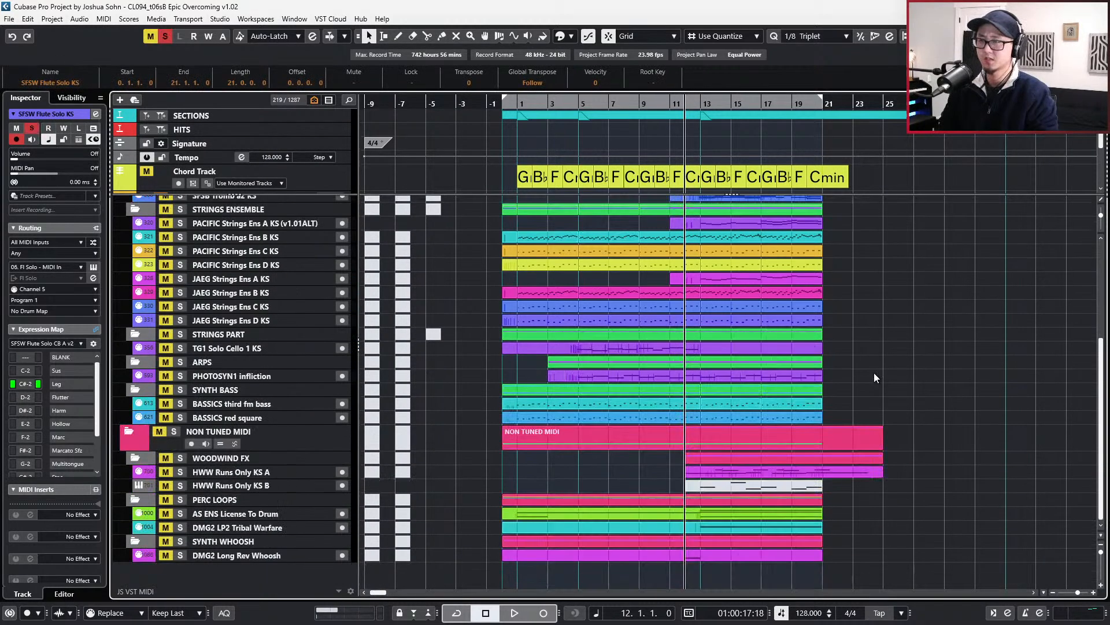
# - Solo the HWW Runs Only KS A track along with the SFSW woodwinds and play from bar 12
pyautogui.click(285, 469)
pyautogui.press('s')
pyautogui.press('space')
pyautogui.press('h')
pyautogui.press('h')
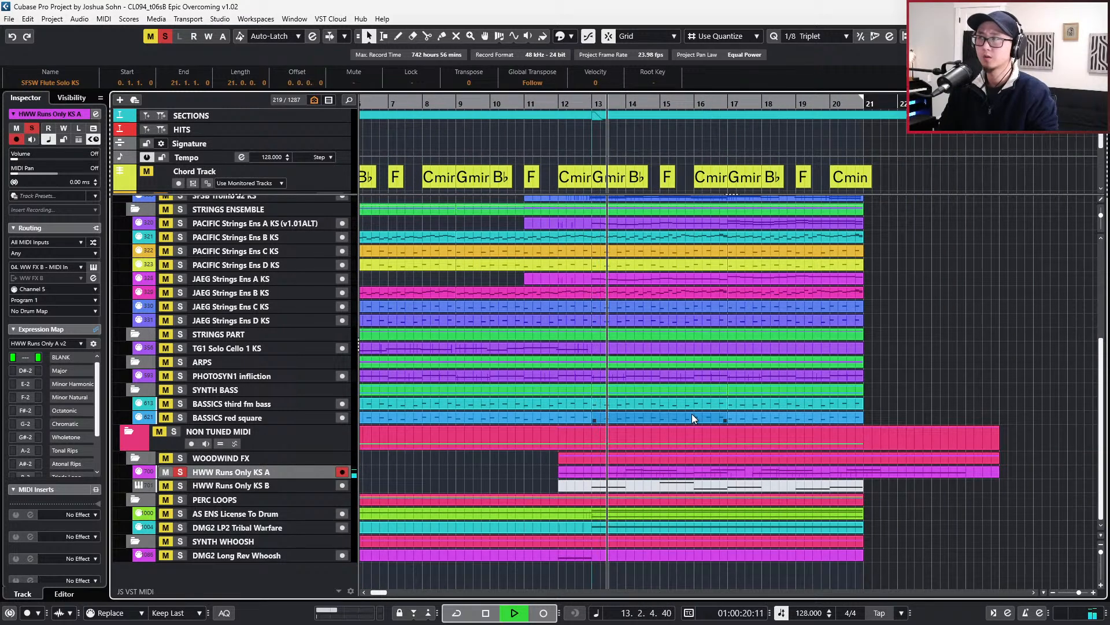
# - Hide the HITS track and shrink the upper track section to end below the Chord Track, then stop playback
pyautogui.click(173, 127)
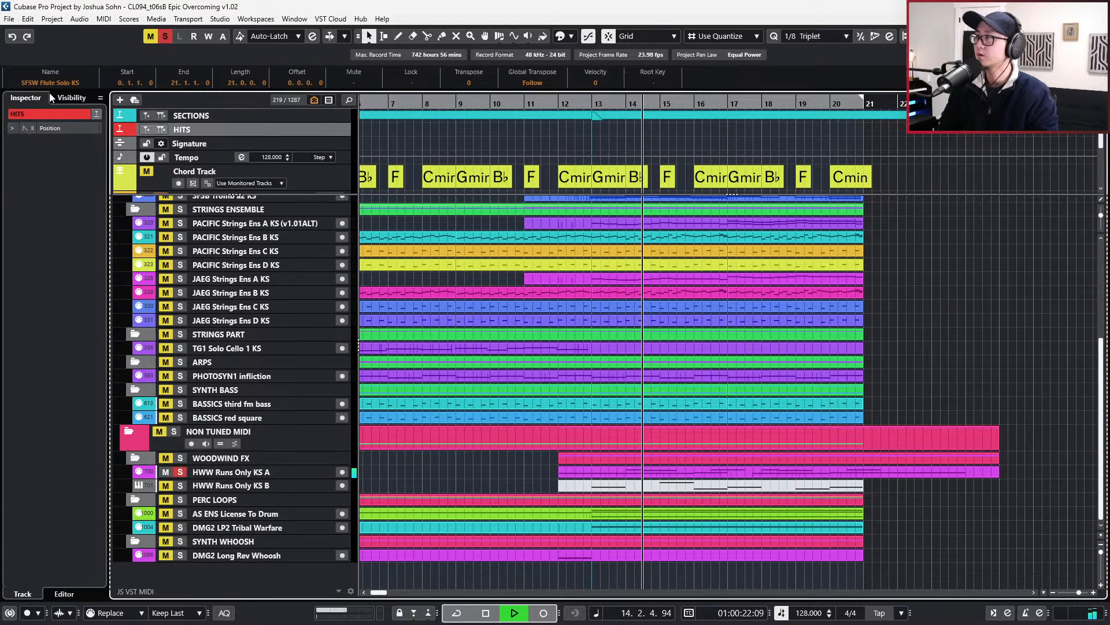
pyautogui.click(69, 97)
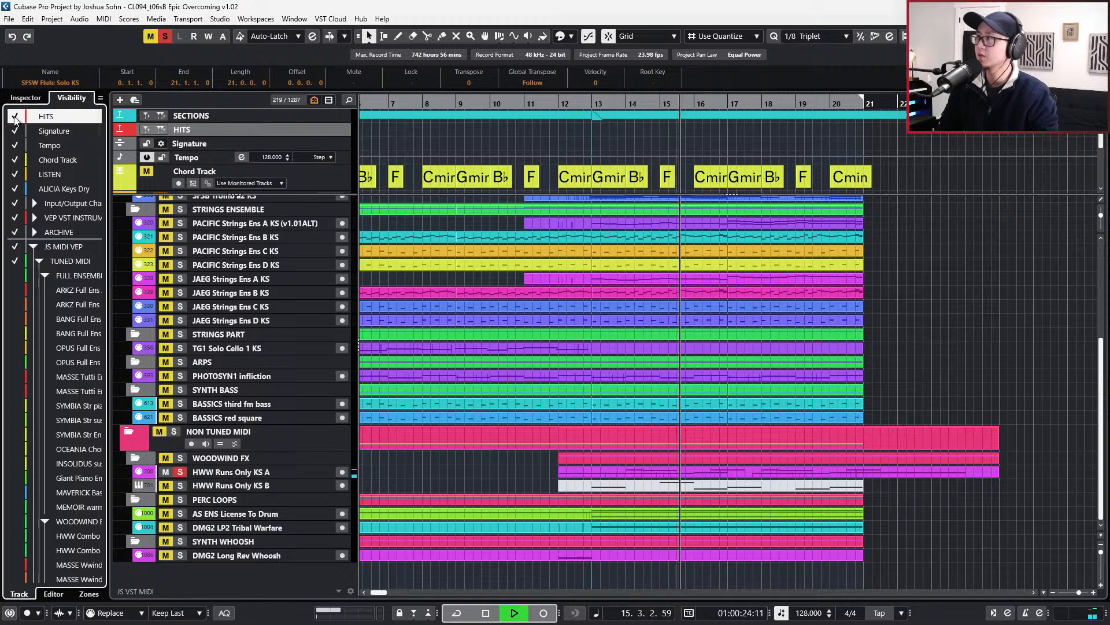
pyautogui.click(15, 116)
pyautogui.click(25, 98)
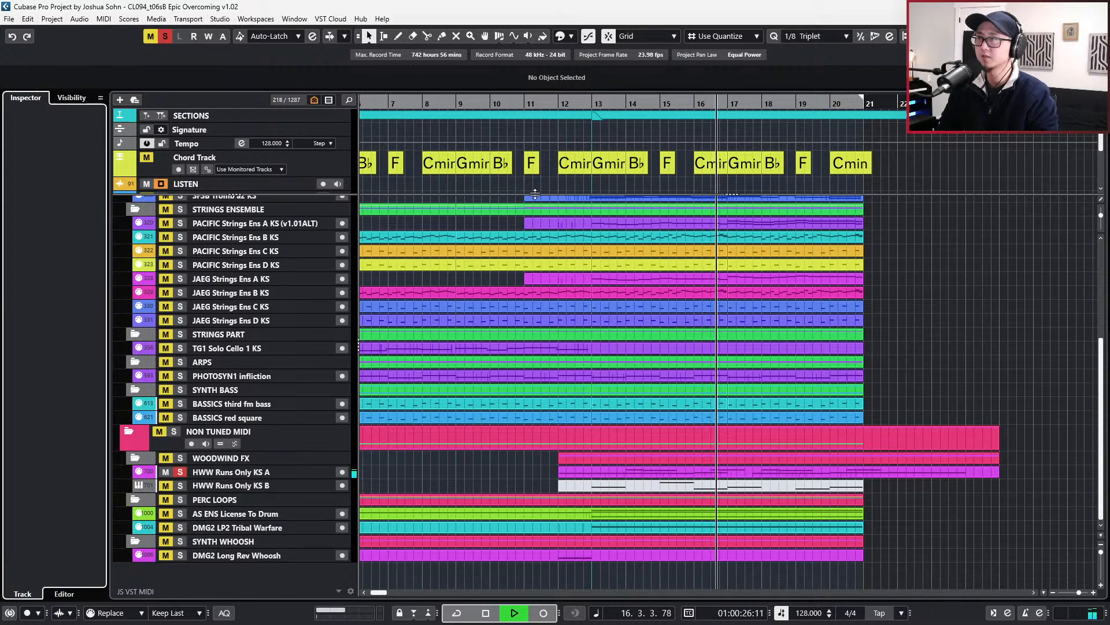
pyautogui.moveTo(535, 194); pyautogui.dragTo(535, 179)
pyautogui.scroll(5, 889, 336)
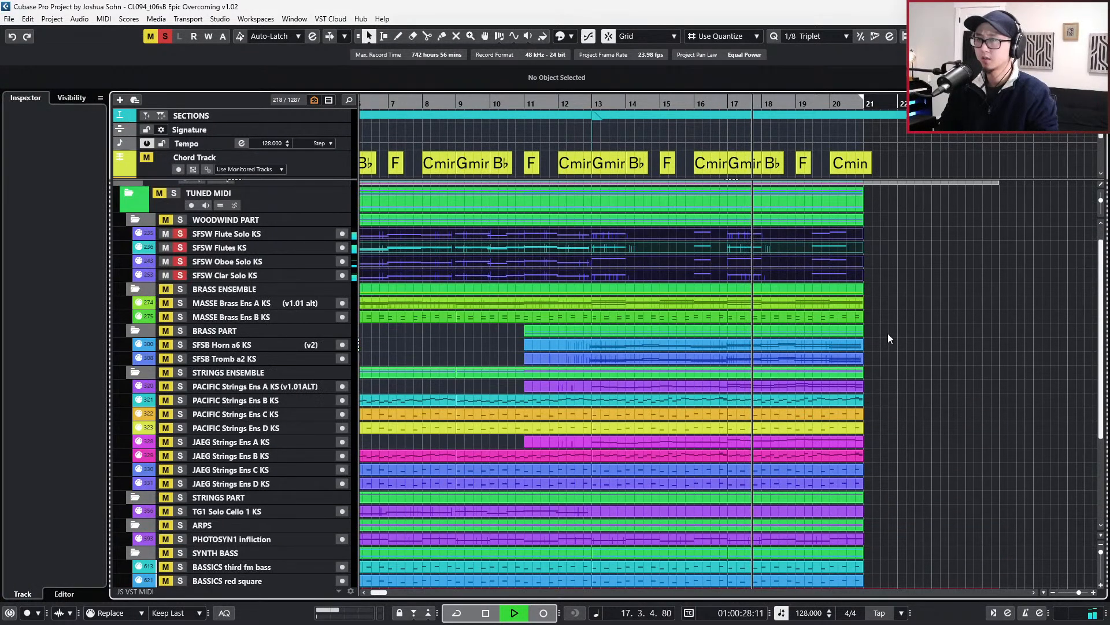
pyautogui.scroll(1, 889, 335)
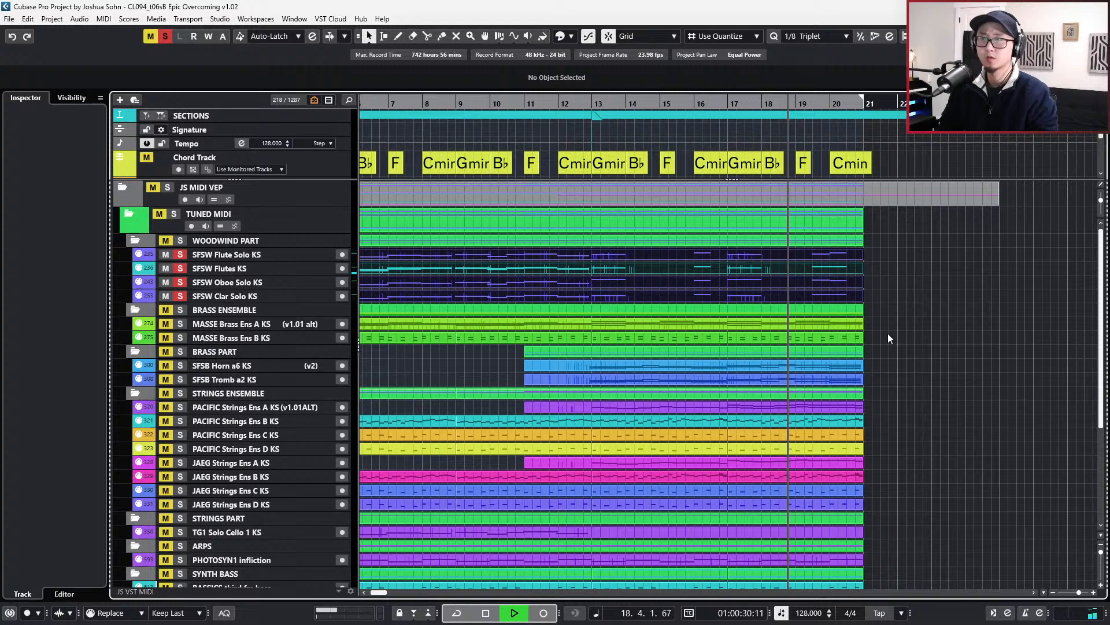
pyautogui.press('space')
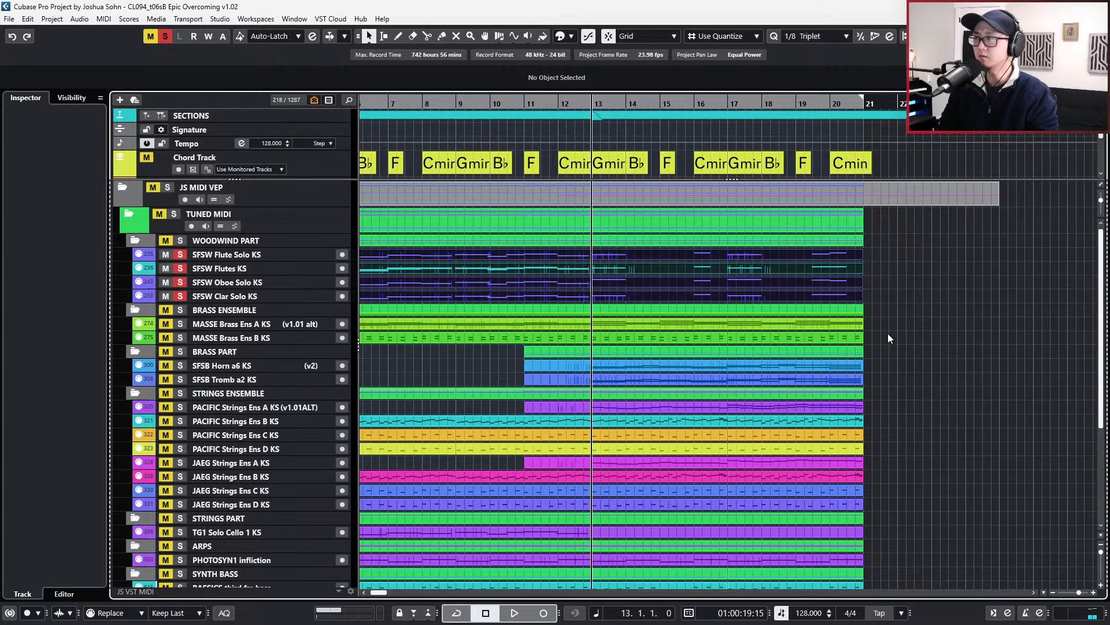
# - Place the playback cursor at bar 12 and clear the solo on all woodwind tracks
pyautogui.hotkey('ctrl', '-')
pyautogui.press('s')
pyautogui.scroll(-5, 889, 337)
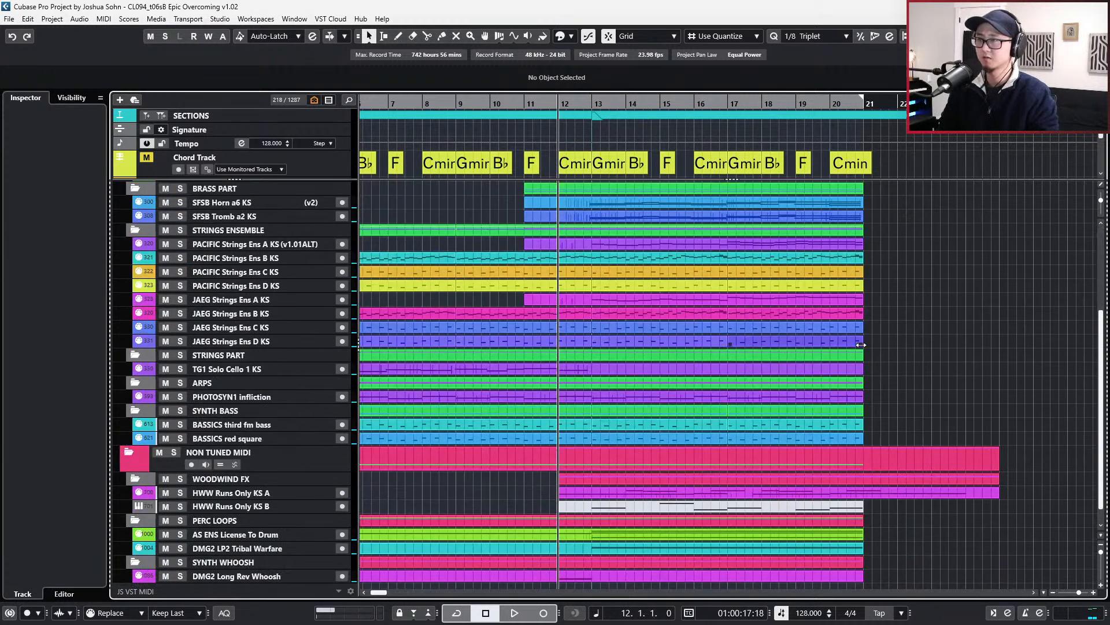
# - Open the HWW Runs Only KS A part in the Key Editor and audition it from the D3 note at bar 14
pyautogui.doubleClick(696, 492)
pyautogui.scroll(2, 643, 418)
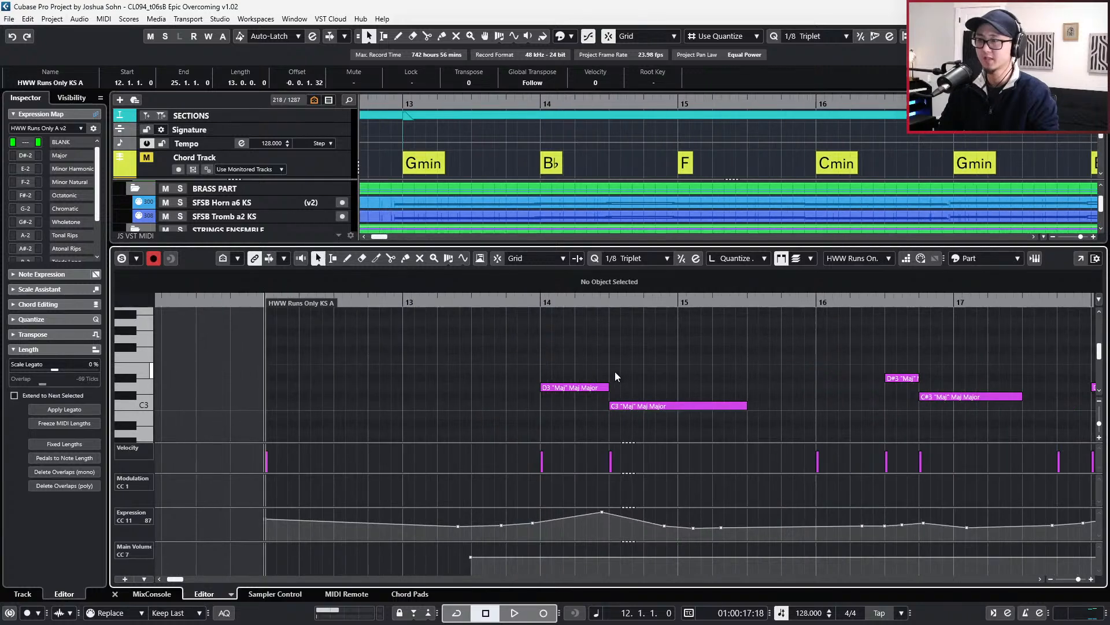
pyautogui.click(578, 388)
pyautogui.press('l')
pyautogui.press('space')
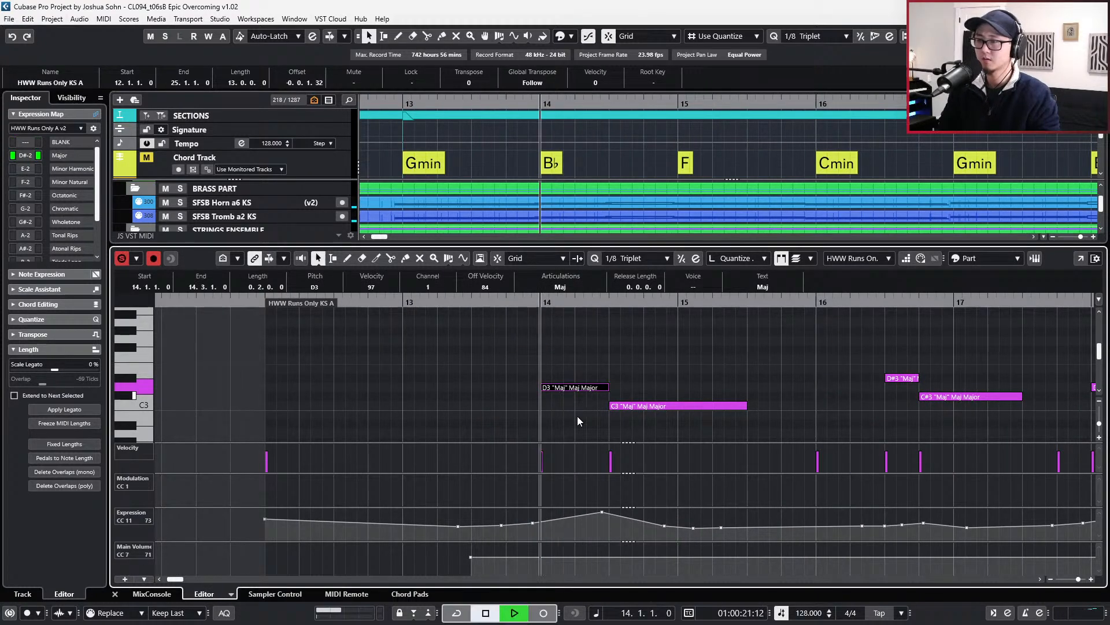
pyautogui.press('space')
# - Extend the D3 run note at bar 14 to end at 14.3.1.67 and play back the overlap
pyautogui.scroll(2, 598, 428)
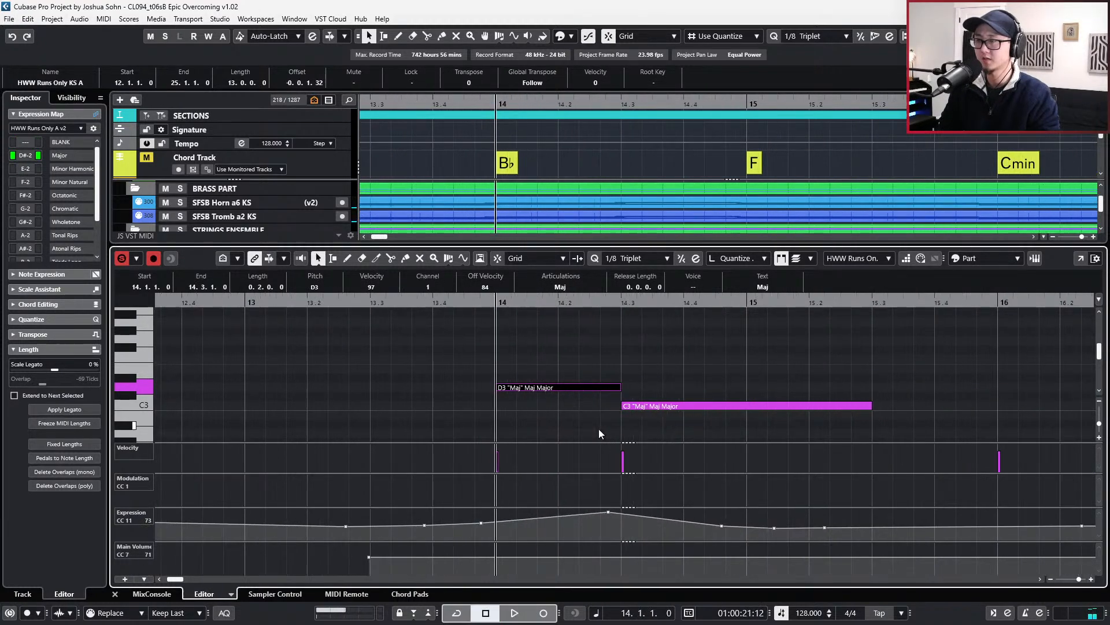
pyautogui.scroll(-3, 601, 416)
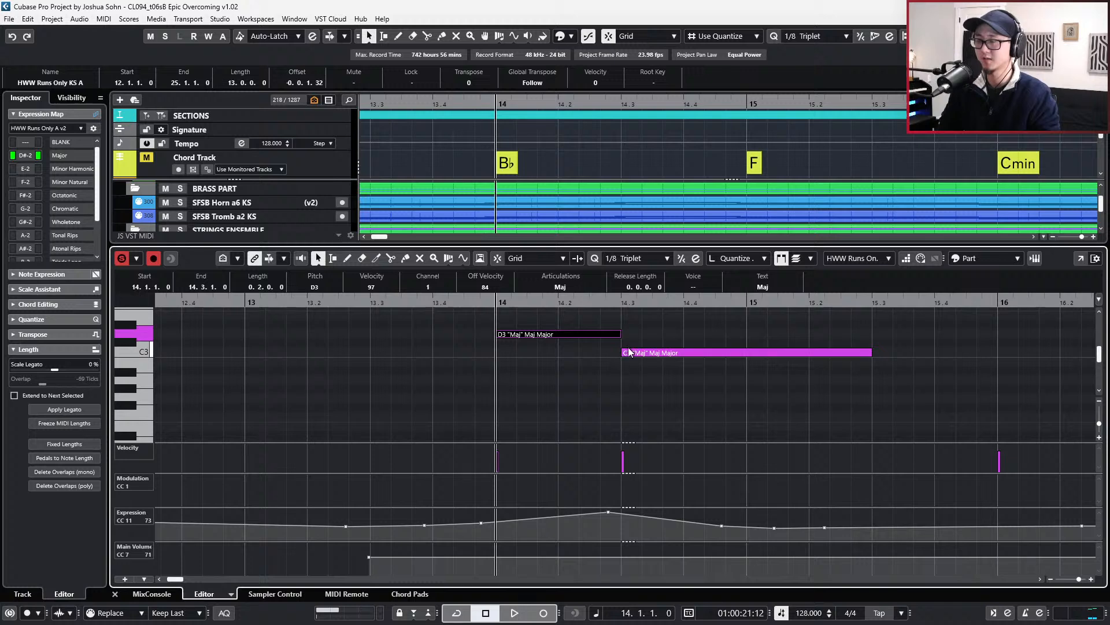
pyautogui.moveTo(622, 334); pyautogui.dragTo(629, 334)
pyautogui.press('space')
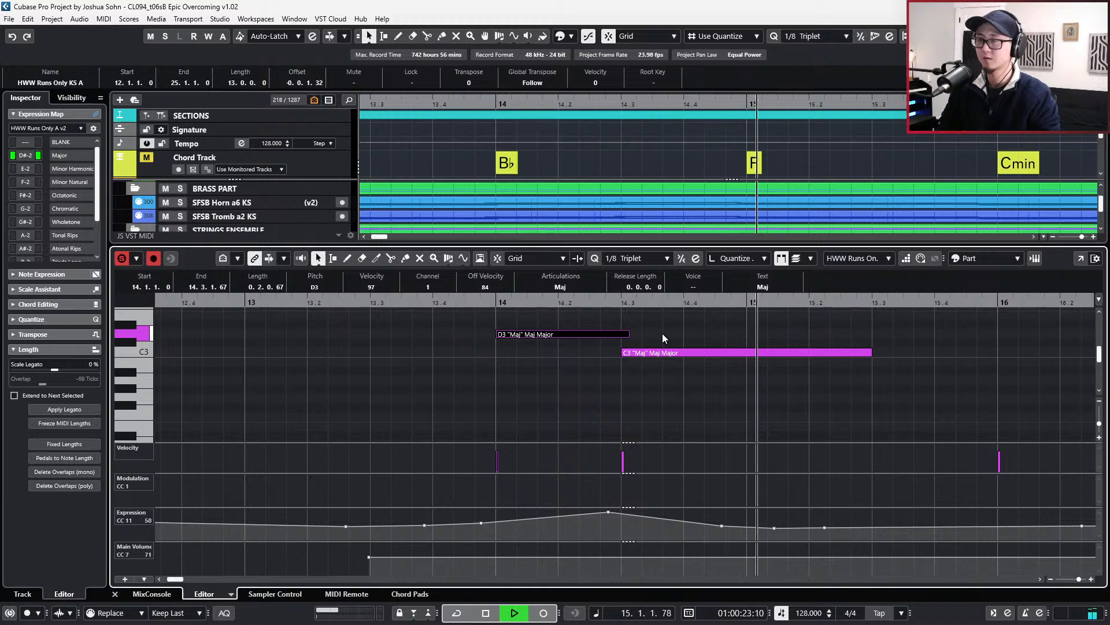
pyautogui.press('space')
# - Extend the D3 run note at bar 18 to end at 18.3.1.48 and play it back
pyautogui.scroll(-3, 663, 334)
pyautogui.hscroll(2, 663, 334)
pyautogui.scroll(1, 732, 343)
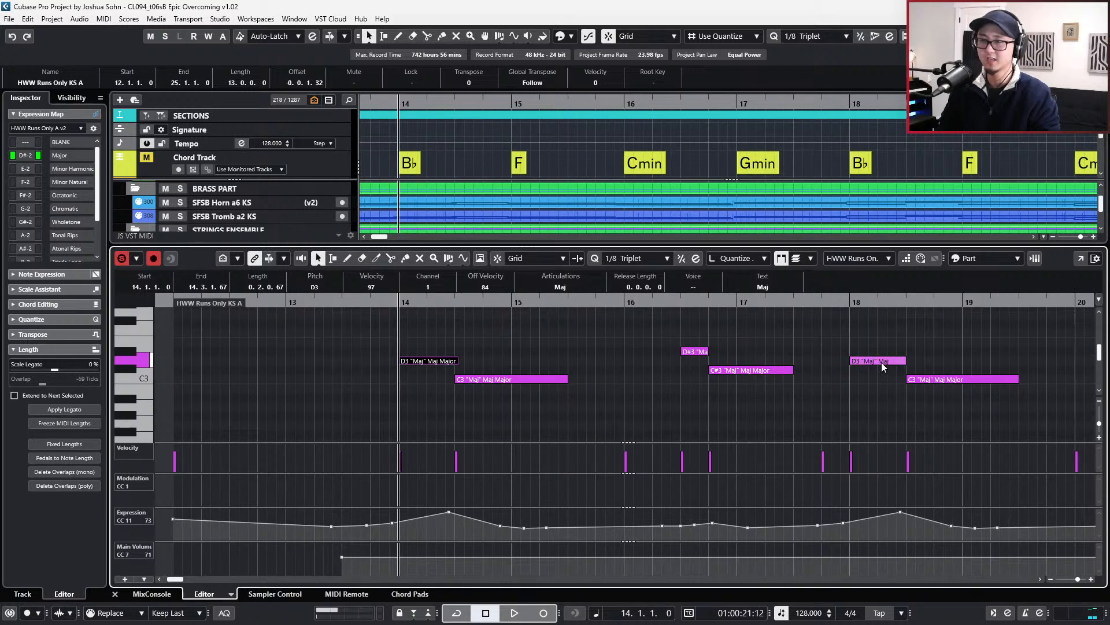
pyautogui.keyDown('ctrl'); pyautogui.scroll(2, 919, 359); pyautogui.keyUp('ctrl')
pyautogui.keyDown('ctrl'); pyautogui.scroll(1, 919, 364); pyautogui.keyUp('ctrl')
pyautogui.moveTo(889, 362); pyautogui.dragTo(897, 363)
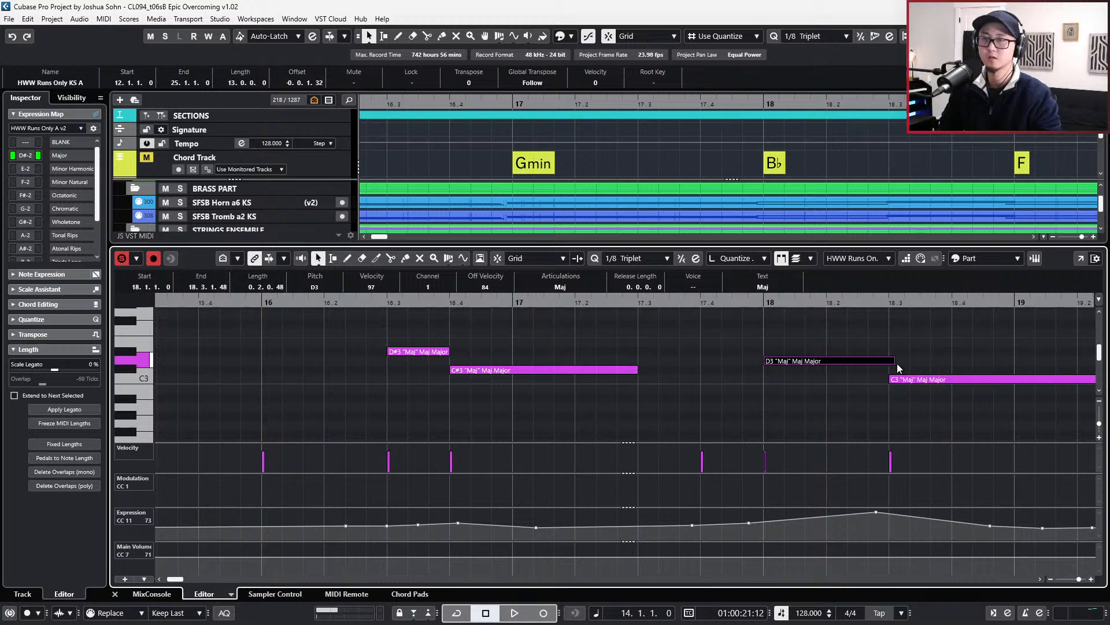
pyautogui.press('l')
pyautogui.press('space')
pyautogui.keyDown('ctrl'); pyautogui.scroll(-2, 897, 363); pyautogui.keyUp('ctrl')
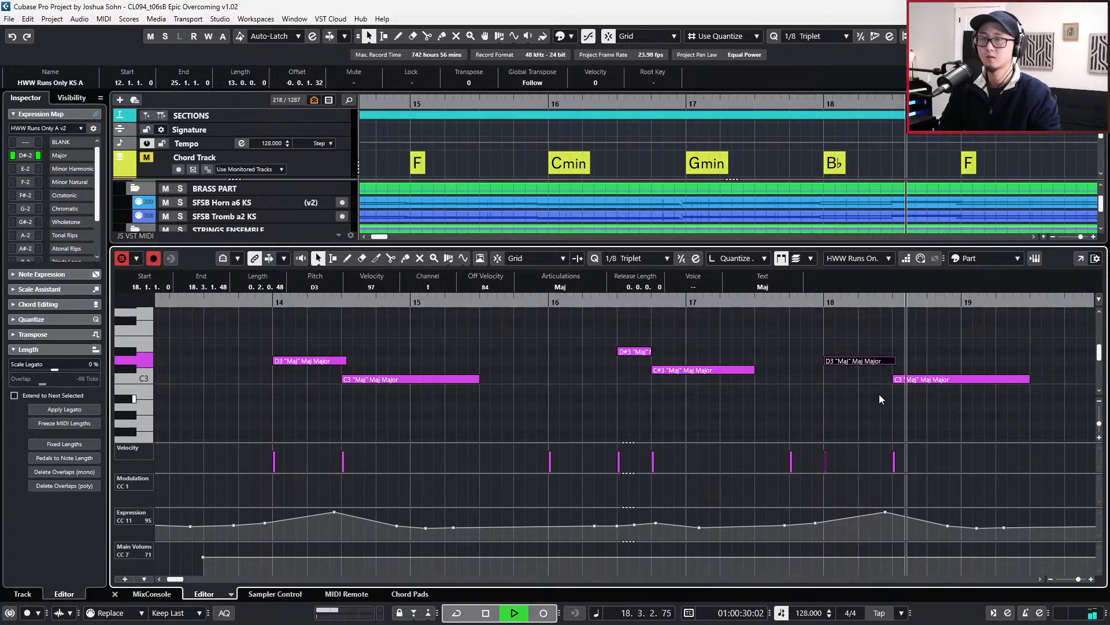
pyautogui.press('space')
# - Extend the D#3 run note in bar 16 to end at 16.4.1.33 and audition it
pyautogui.click(643, 351)
pyautogui.scroll(2, 648, 353)
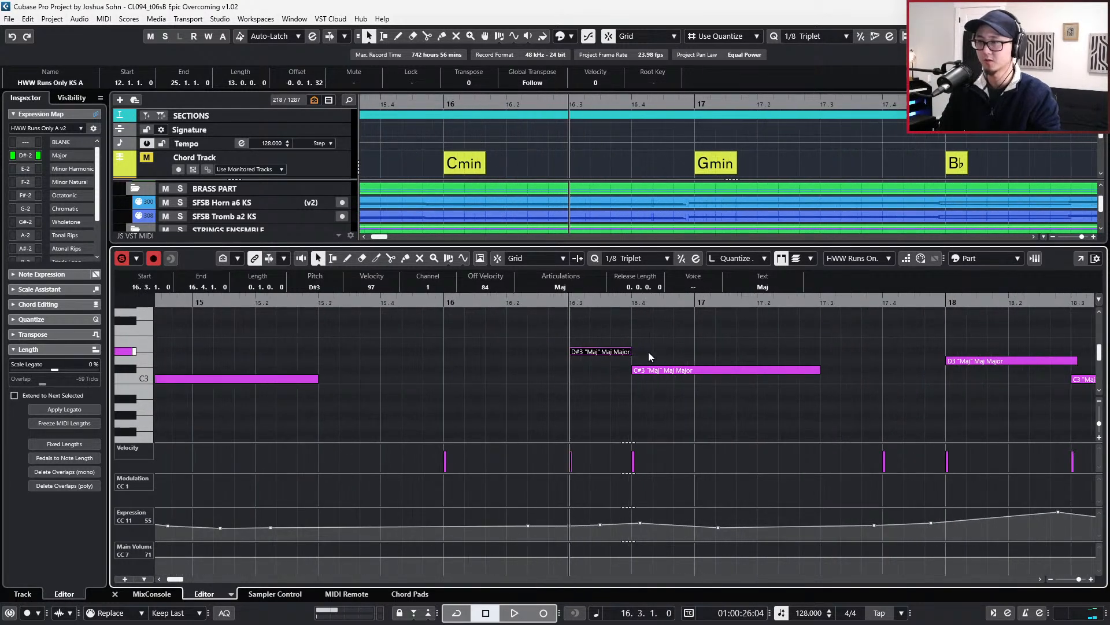
pyautogui.moveTo(630, 353); pyautogui.dragTo(636, 354)
pyautogui.press('space')
pyautogui.press('space')
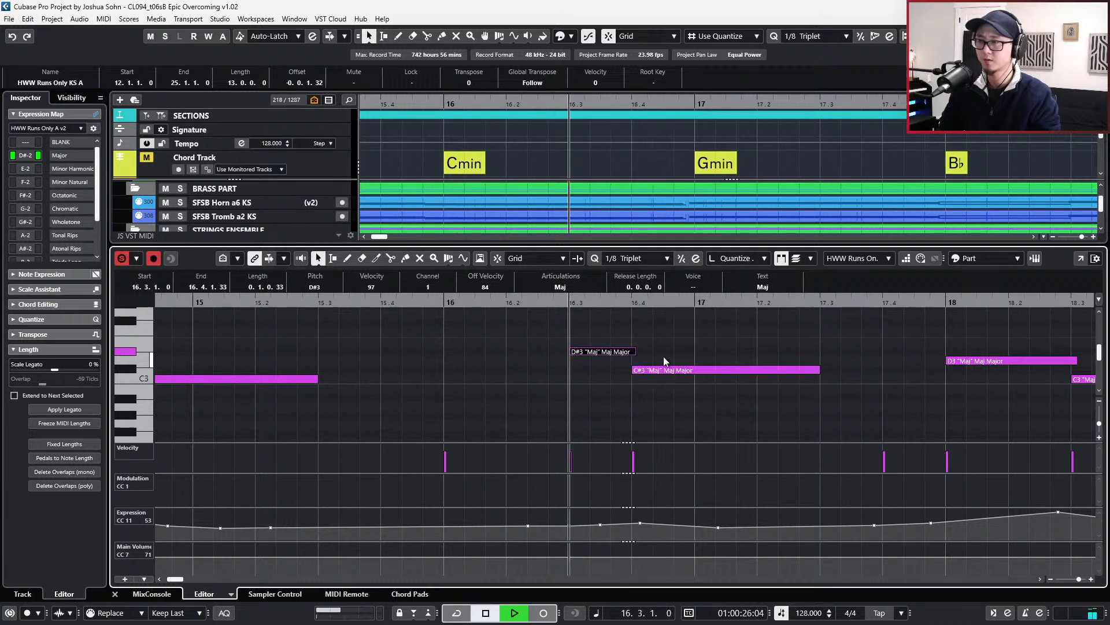
# - Extend the D#3 run note in bar 20 to end at 20.4.1.22 and stop playback
pyautogui.scroll(-4, 673, 370)
pyautogui.scroll(4, 807, 378)
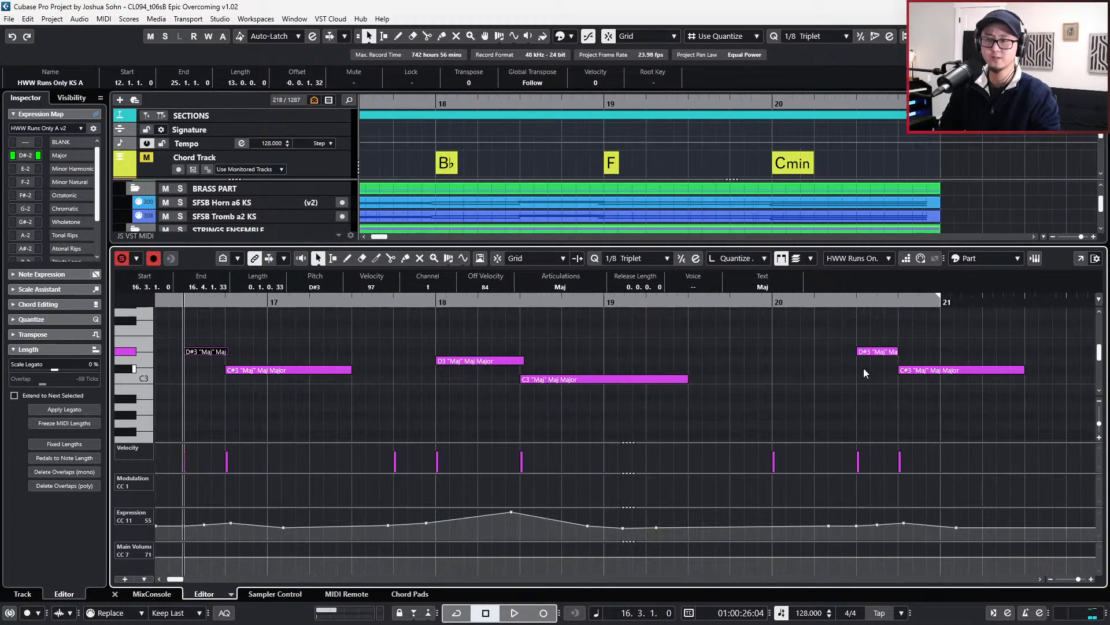
pyautogui.moveTo(552, 352); pyautogui.dragTo(559, 351)
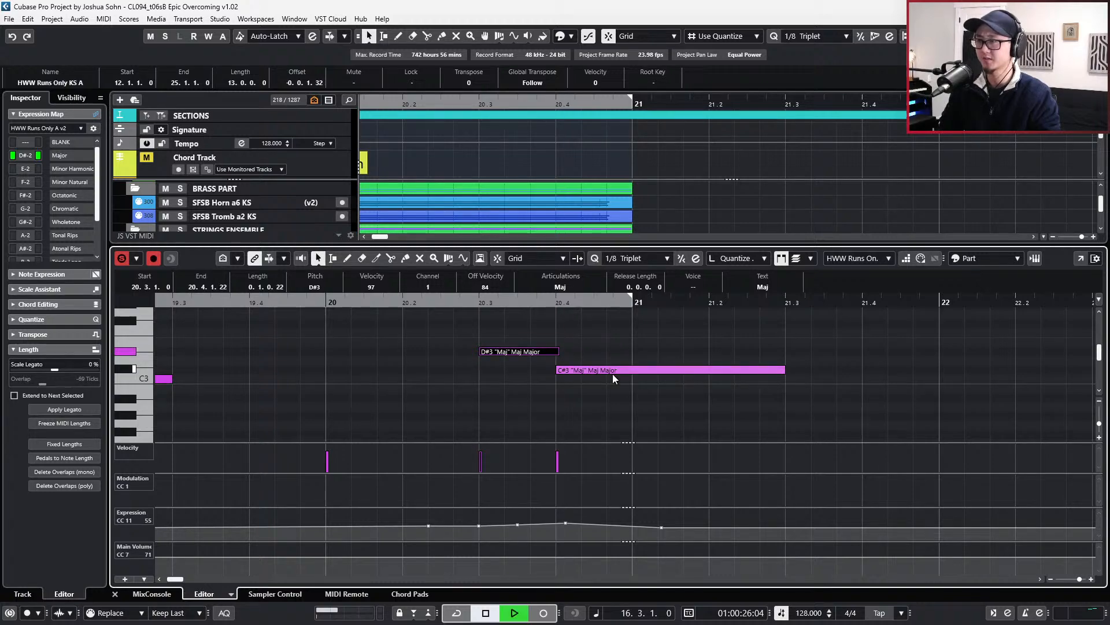
pyautogui.press('space')
pyautogui.scroll(-5, 612, 374)
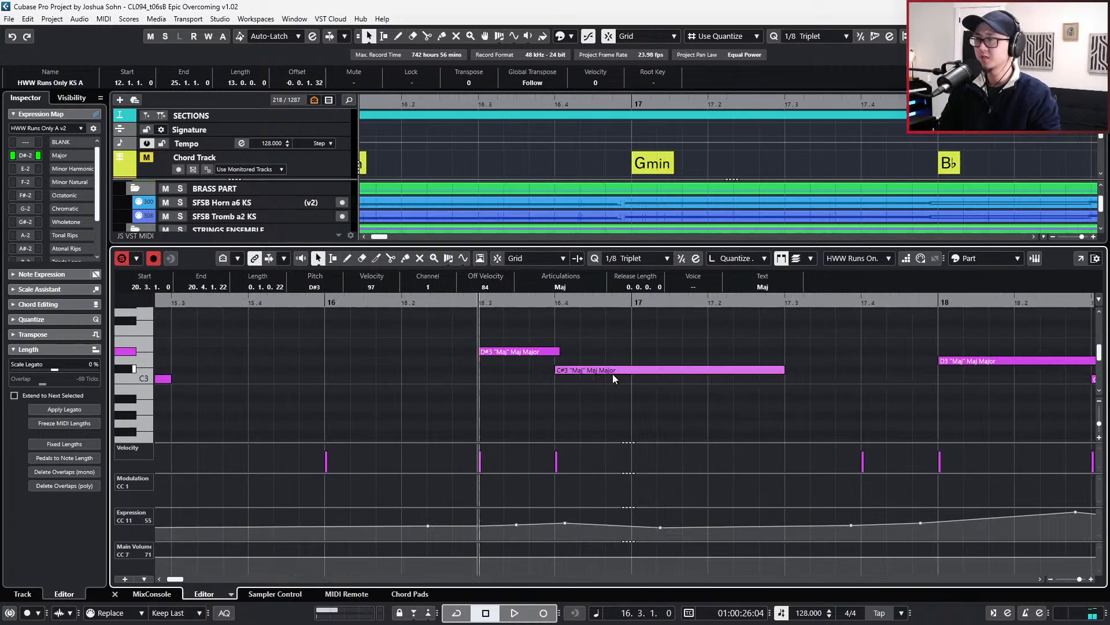
# - Close the Key Editor and move the playback cursor back to bar 11
pyautogui.press('Return')
pyautogui.scroll(-1, 630, 422)
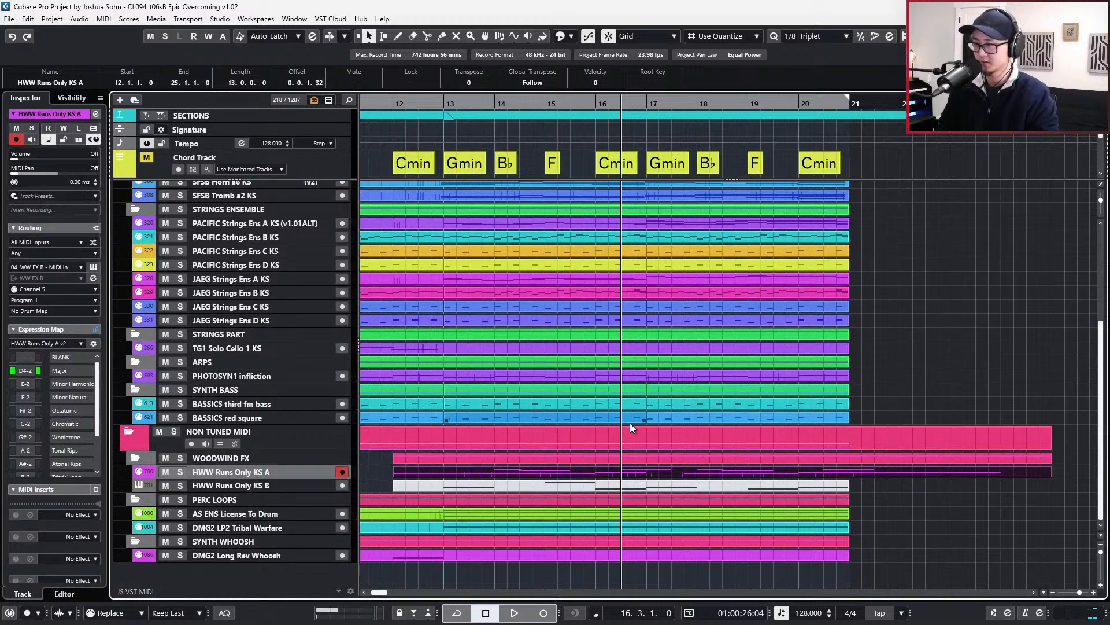
pyautogui.press('KP_Subtract')
pyautogui.press('KP_Subtract')
pyautogui.press('KP_Subtract')
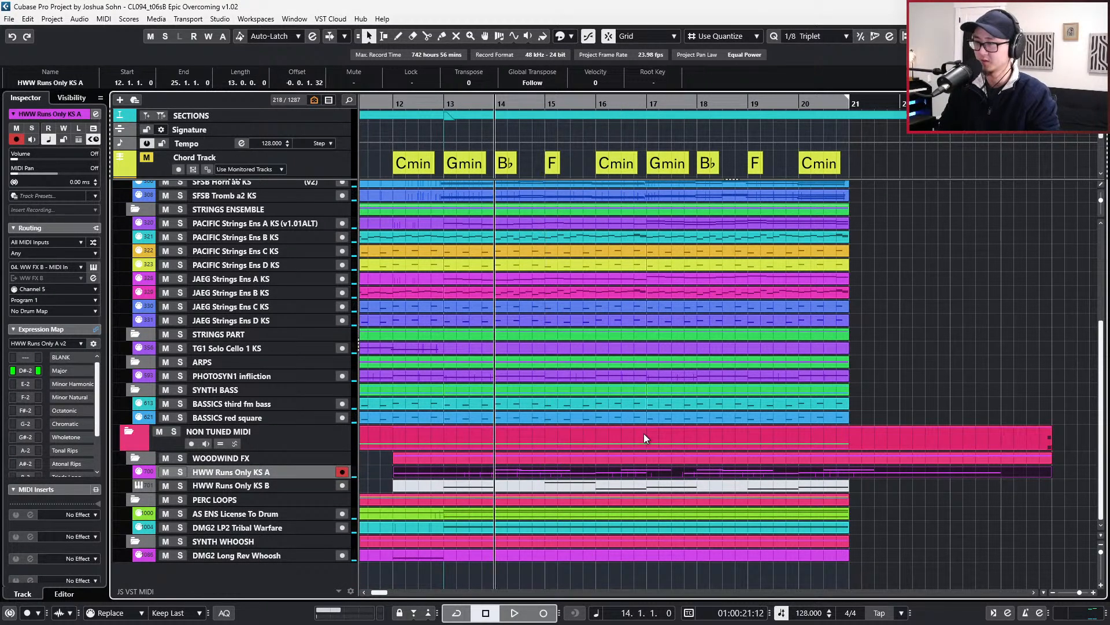
pyautogui.hotkey('ctrl', 'Left')
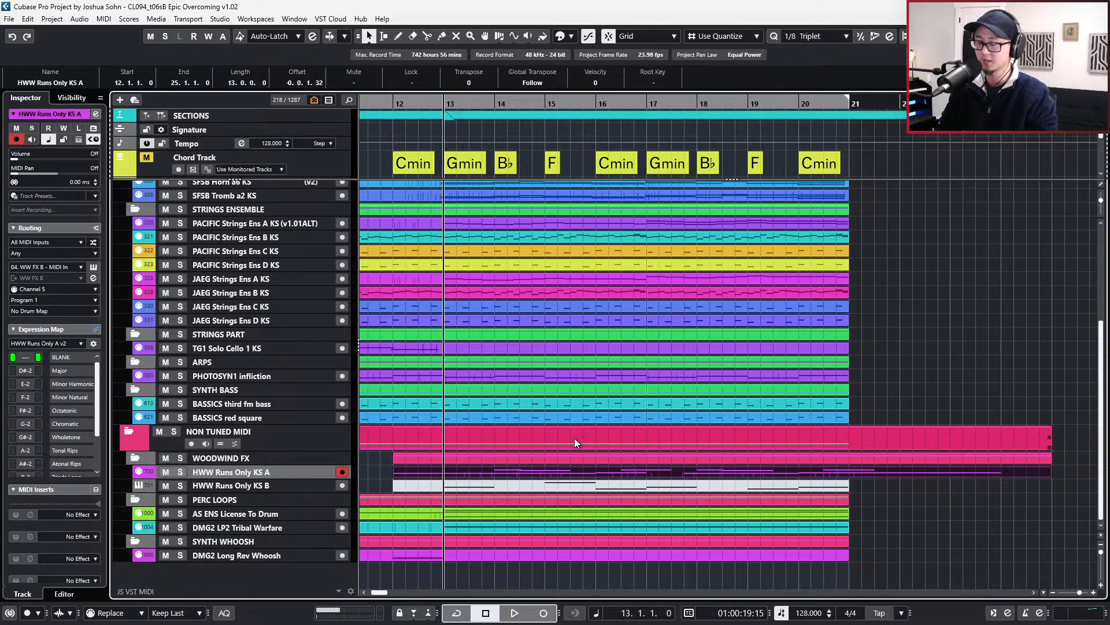
pyautogui.keyDown('ctrl'); pyautogui.scroll(-2, 574, 438); pyautogui.keyUp('ctrl')
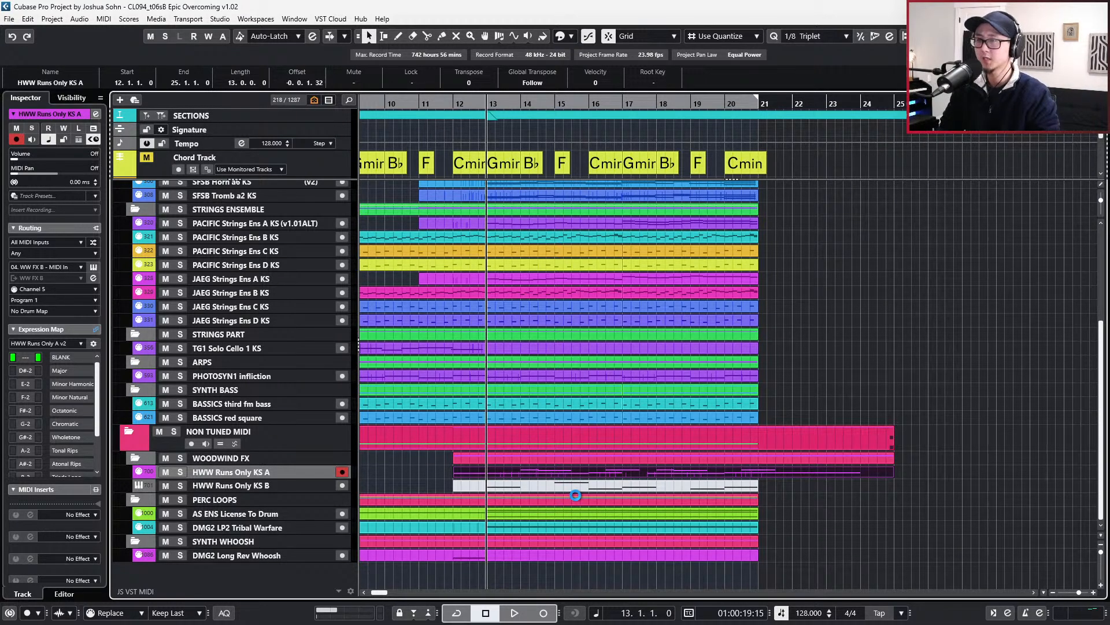
pyautogui.press('KP_Subtract')
pyautogui.press('KP_Subtract')
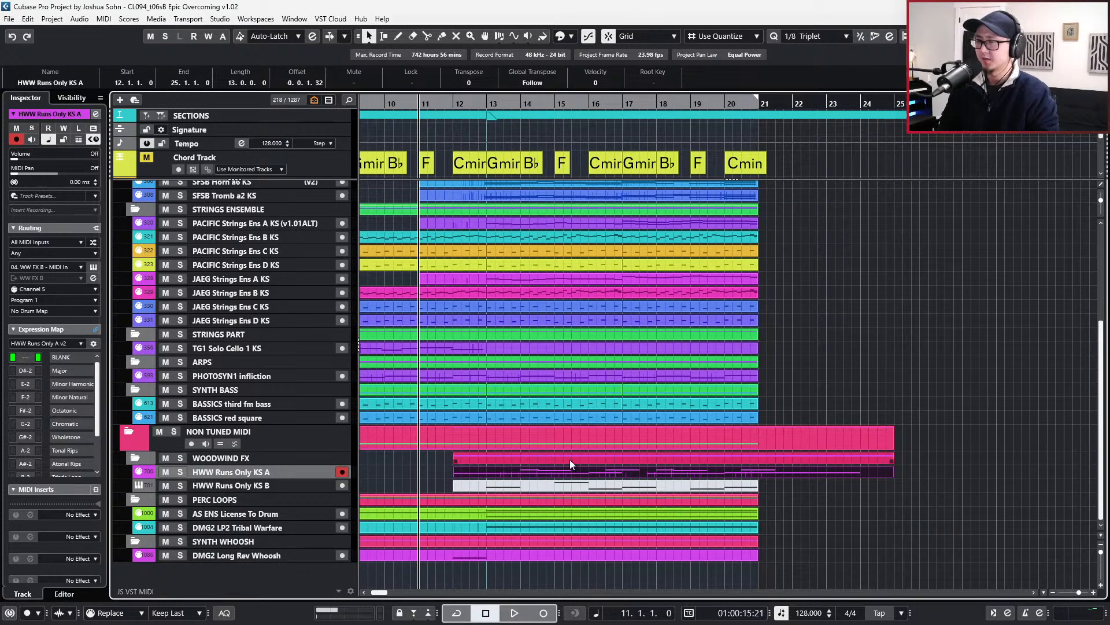
# - Open the channel settings of the WW FX B instrument channel that HWW Runs Only KS A feeds
pyautogui.press('e')
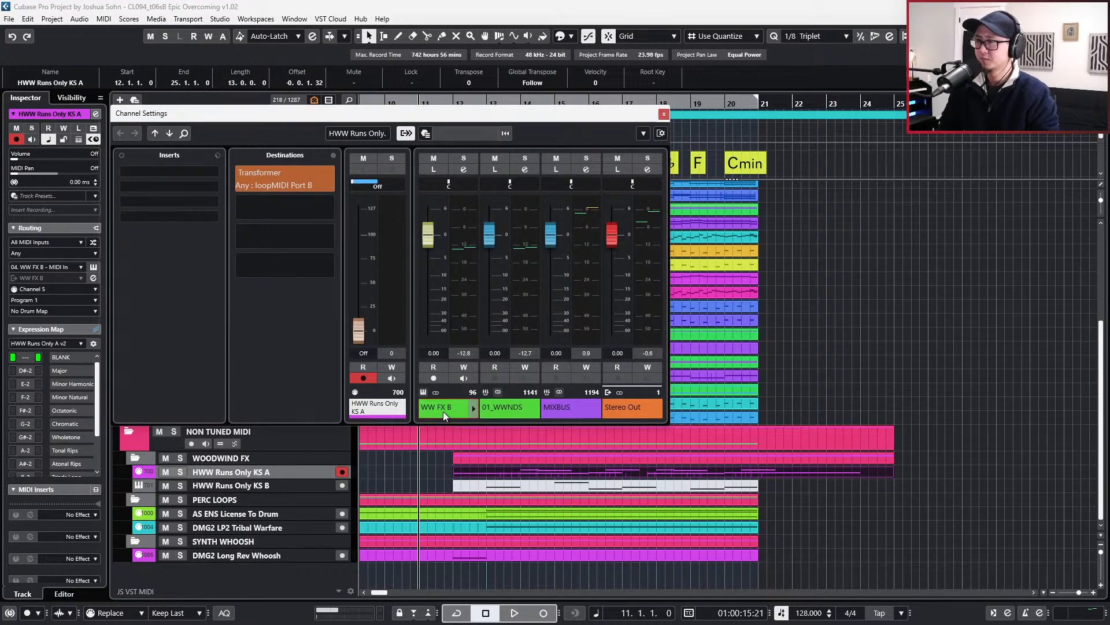
pyautogui.click(443, 412)
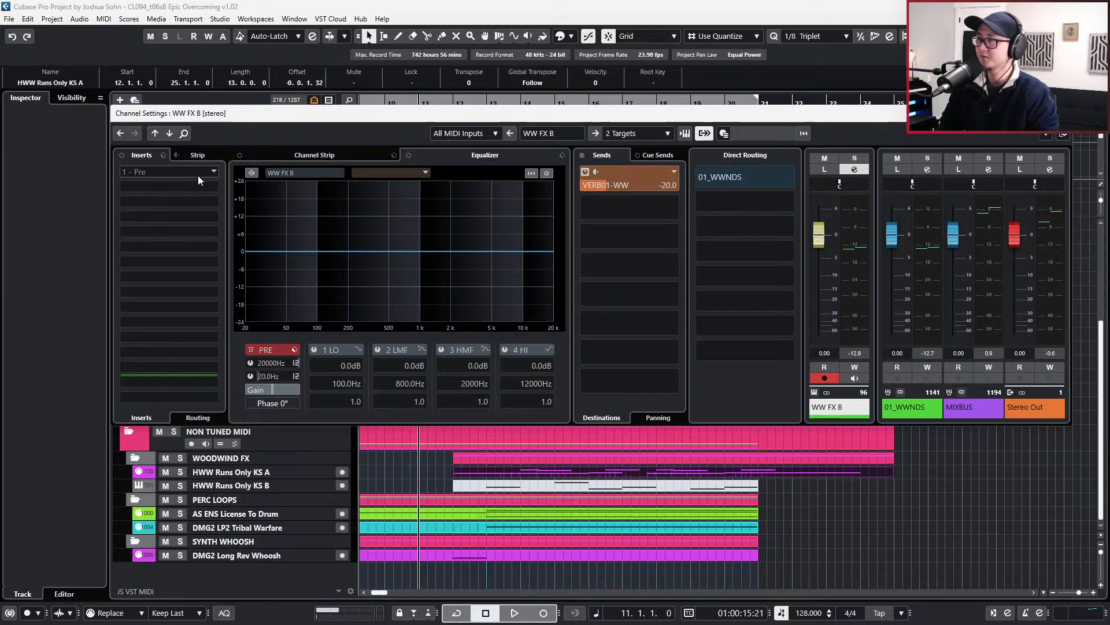
# - Try ValhallaVintageVerb in the first insert slot of the WW FX B channel and close its window
pyautogui.click(200, 172)
pyautogui.write('va')
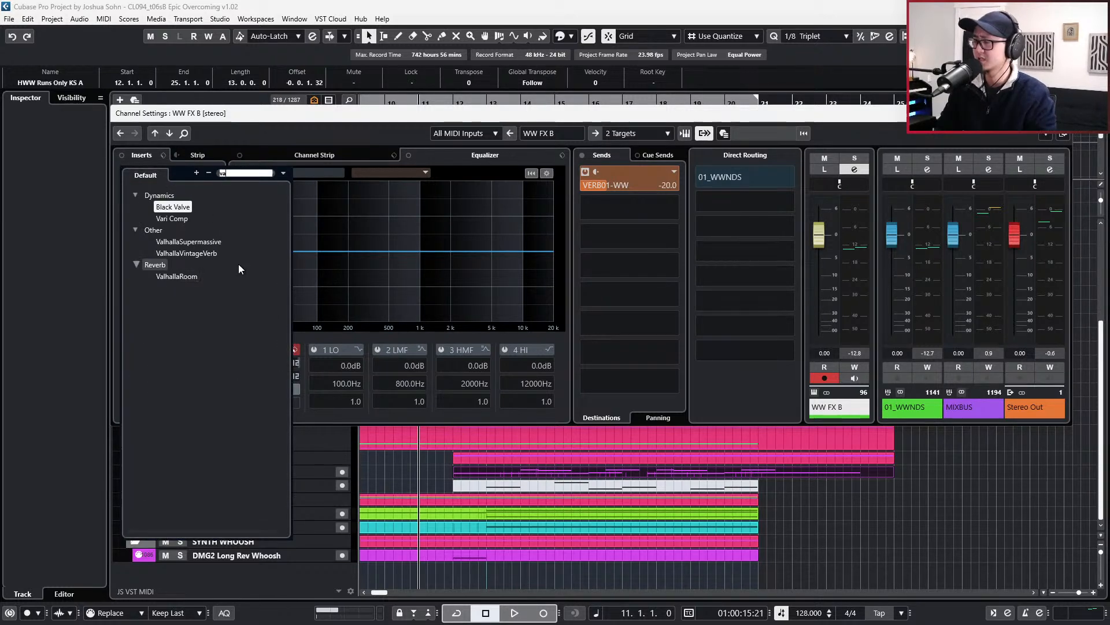
pyautogui.click(194, 251)
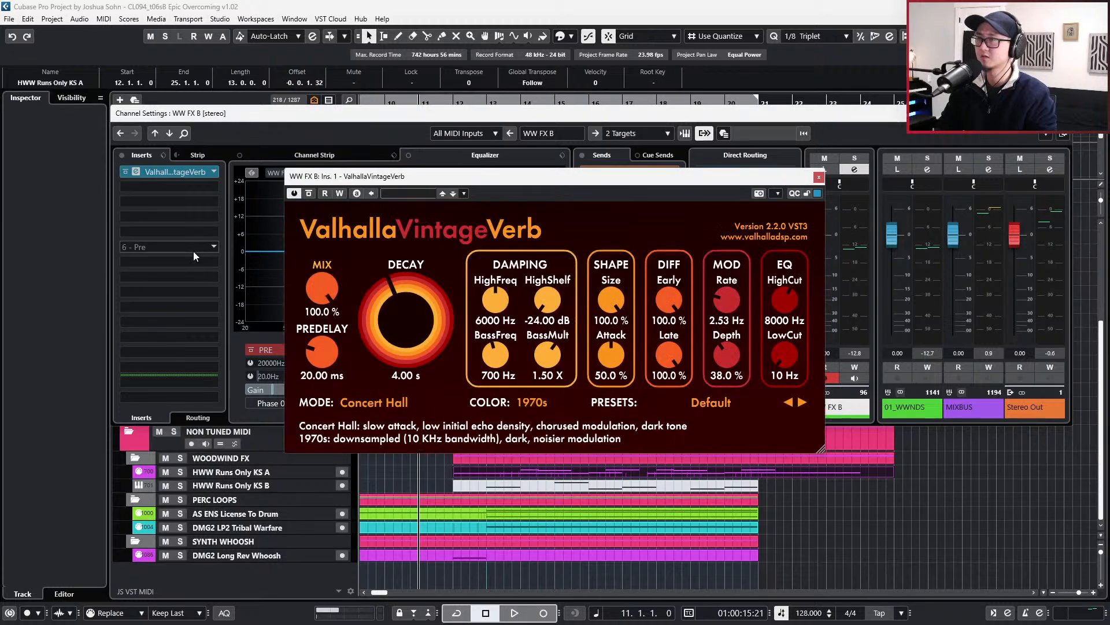
pyautogui.click(819, 176)
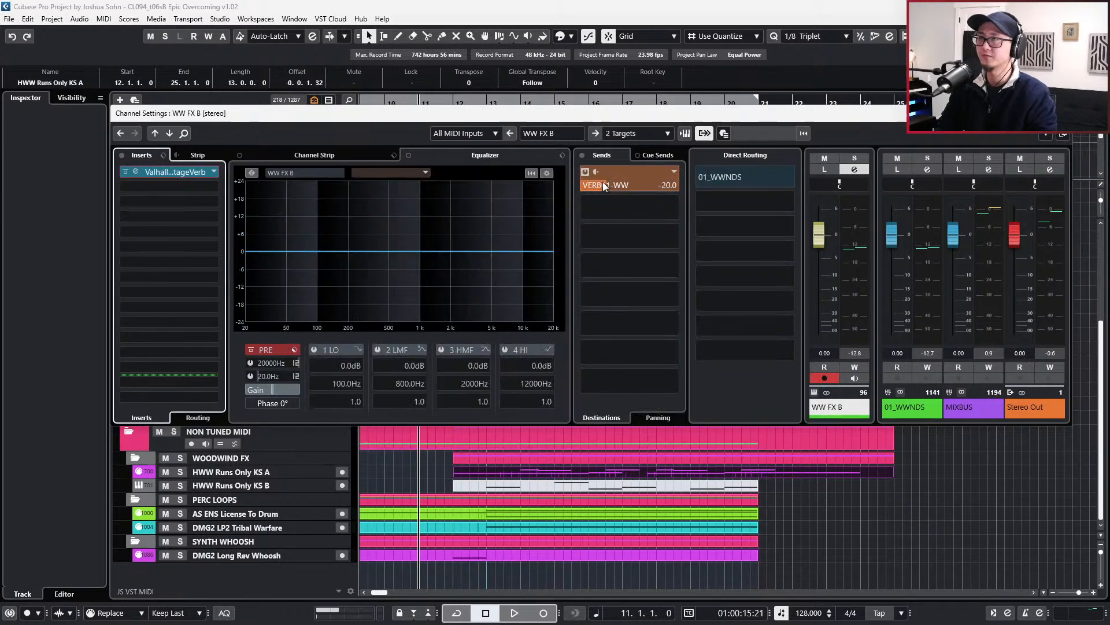
# - Load ValhallaRoom into the first insert slot of WW FX B and set its mix to 35%
pyautogui.click(212, 172)
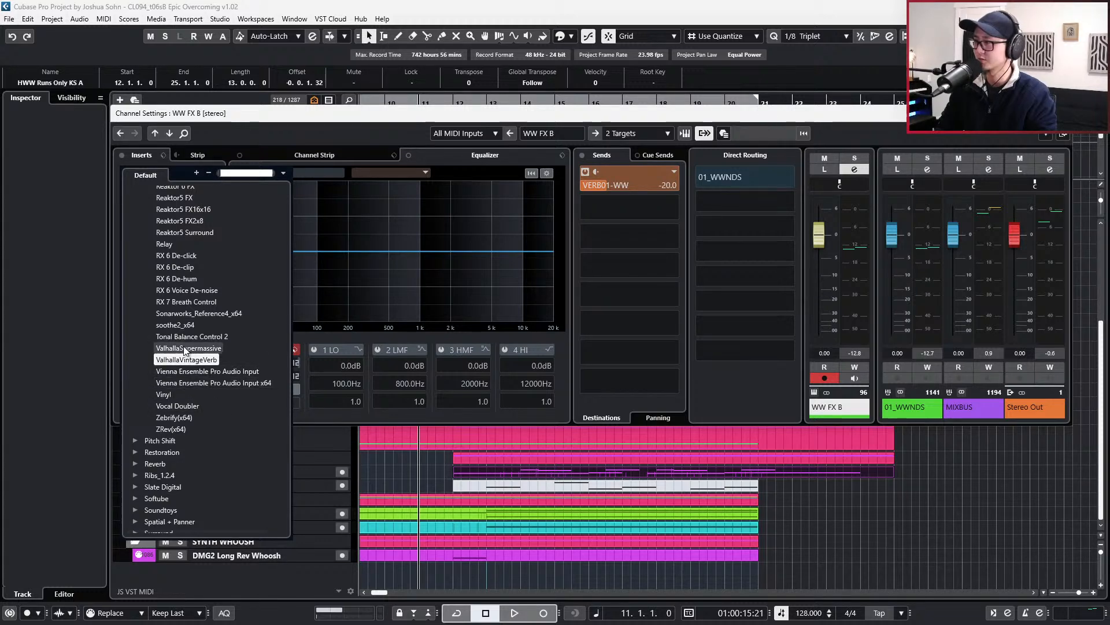
pyautogui.write('val')
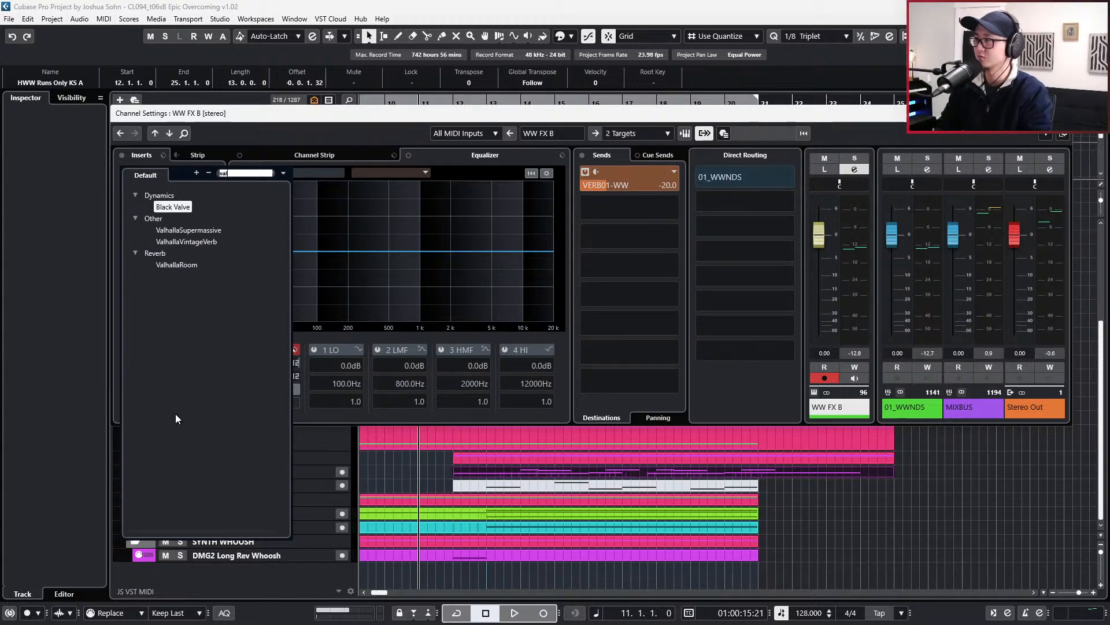
pyautogui.click(196, 266)
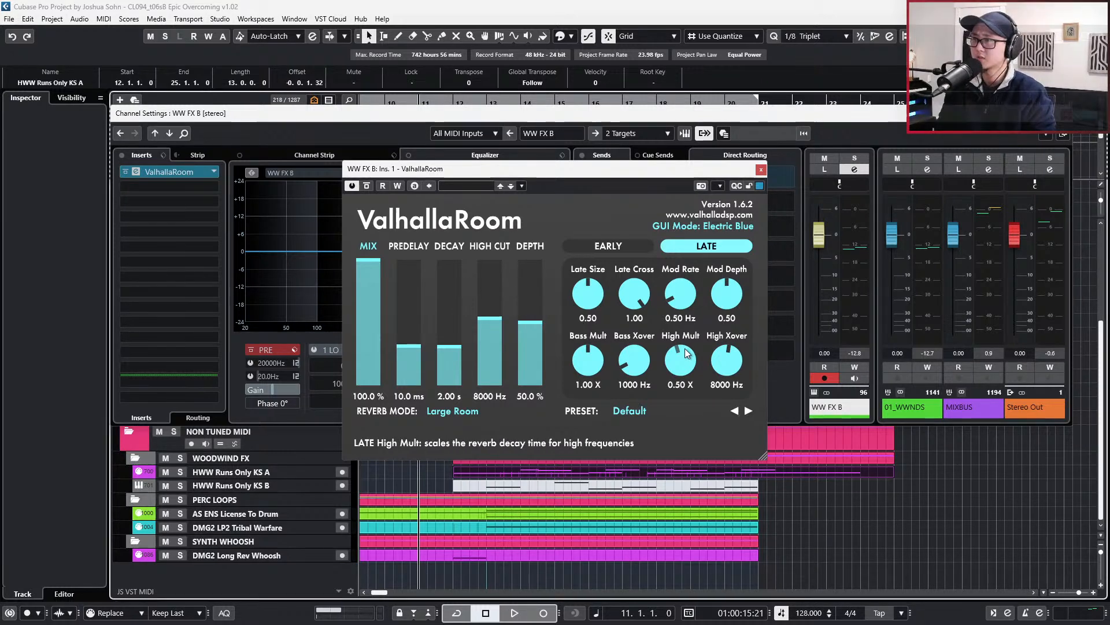
pyautogui.moveTo(363, 331); pyautogui.dragTo(363, 341)
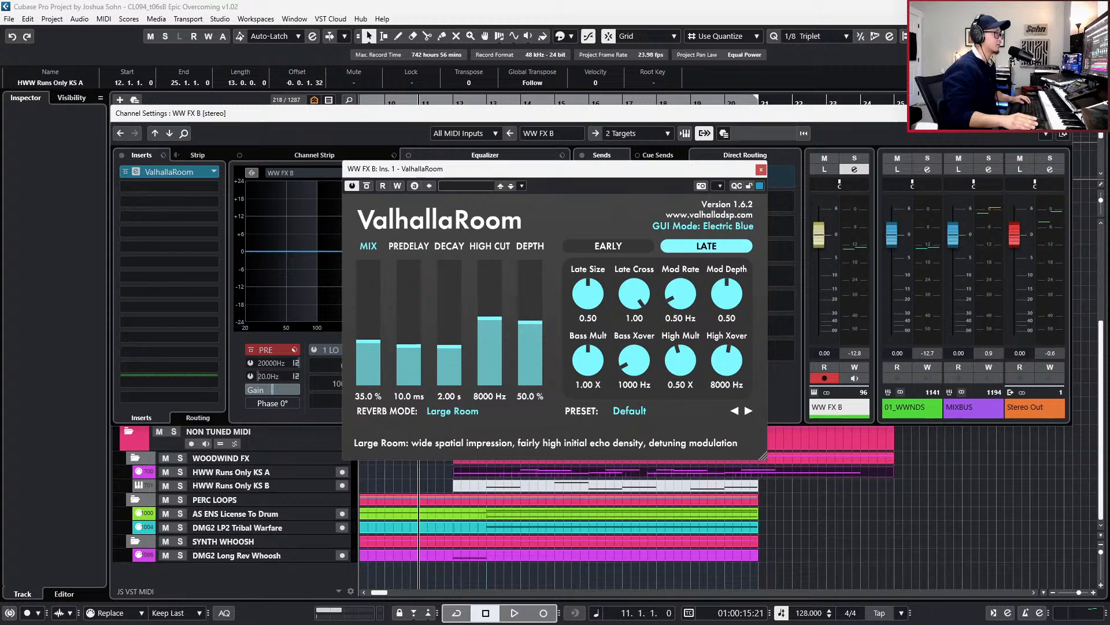
# - Close the WW FX B channel settings, solo the HWW Runs Only KS A track and audition its reverb
pyautogui.click(1066, 114)
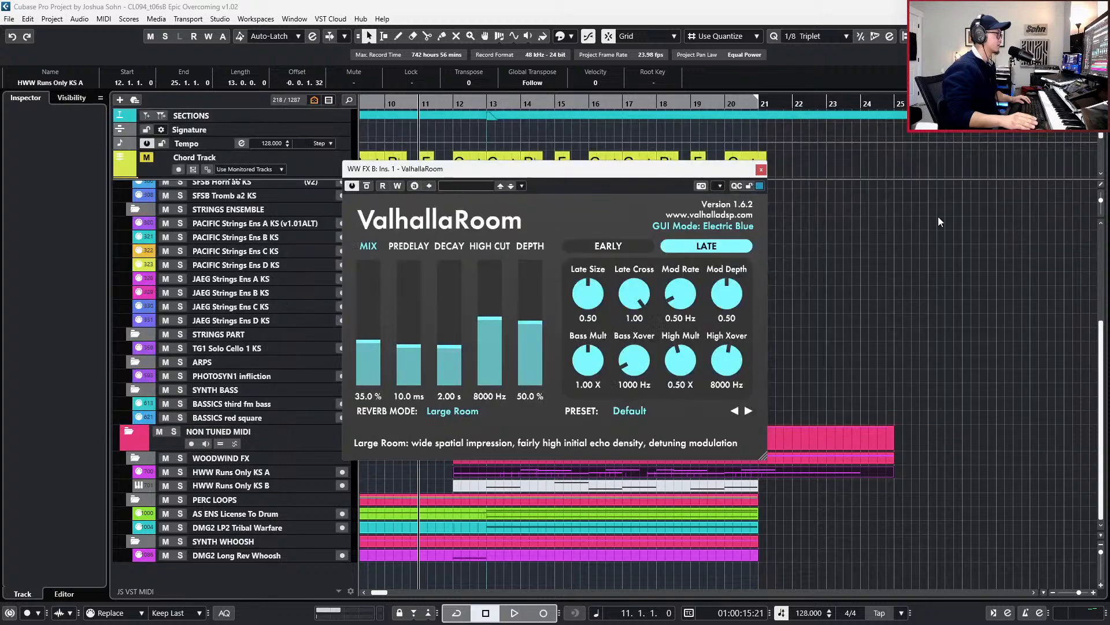
pyautogui.click(200, 472)
pyautogui.press('s')
pyautogui.press('space')
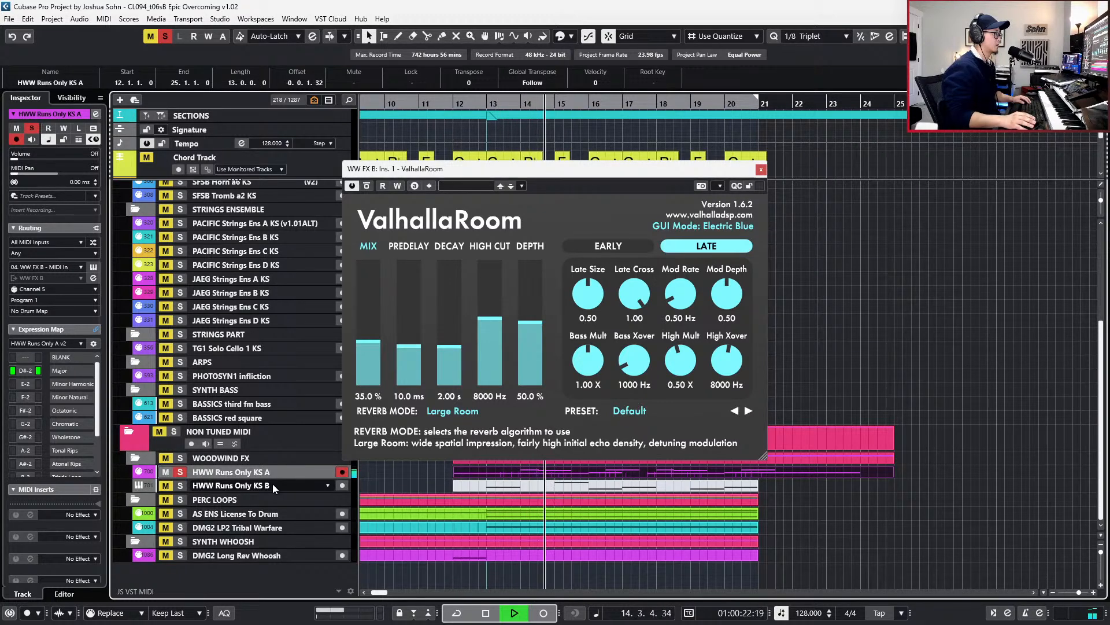
pyautogui.press('space')
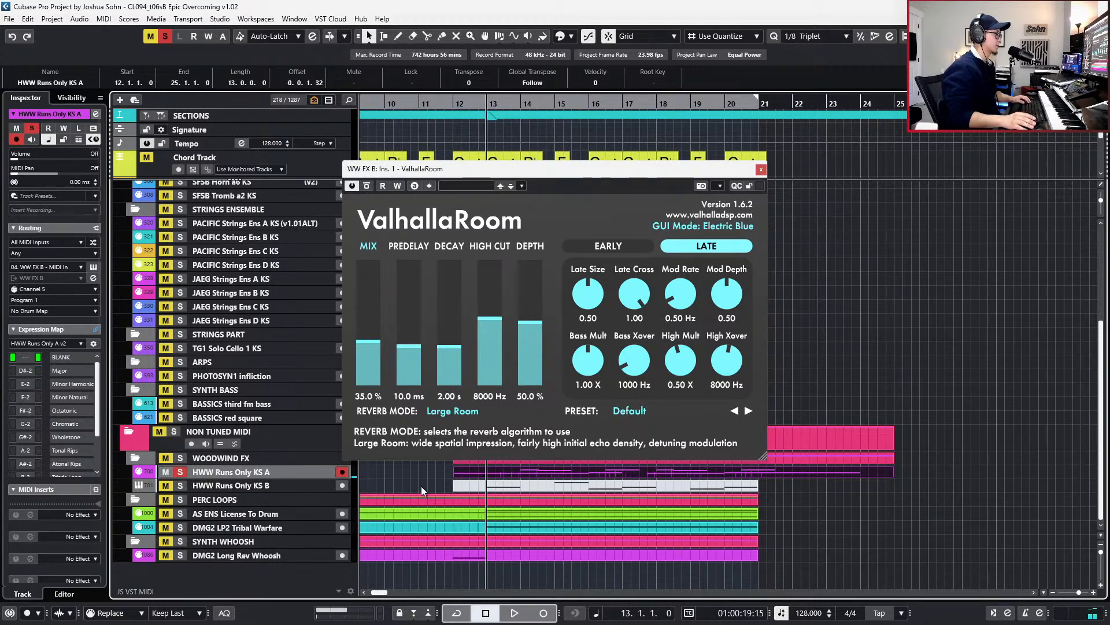
# - Set the ValhallaRoom mix to 30%, unsolo HWW Runs Only KS A and audition the runs in context from bar 12
pyautogui.click(368, 347)
pyautogui.press('s')
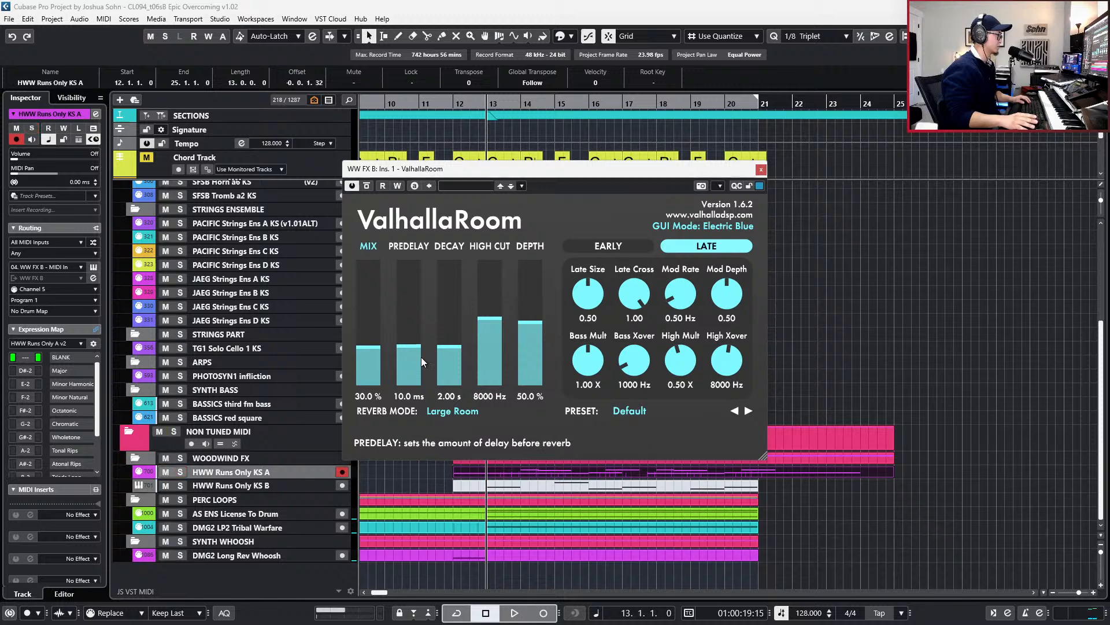
pyautogui.press('ctrl+KP_Subtract')
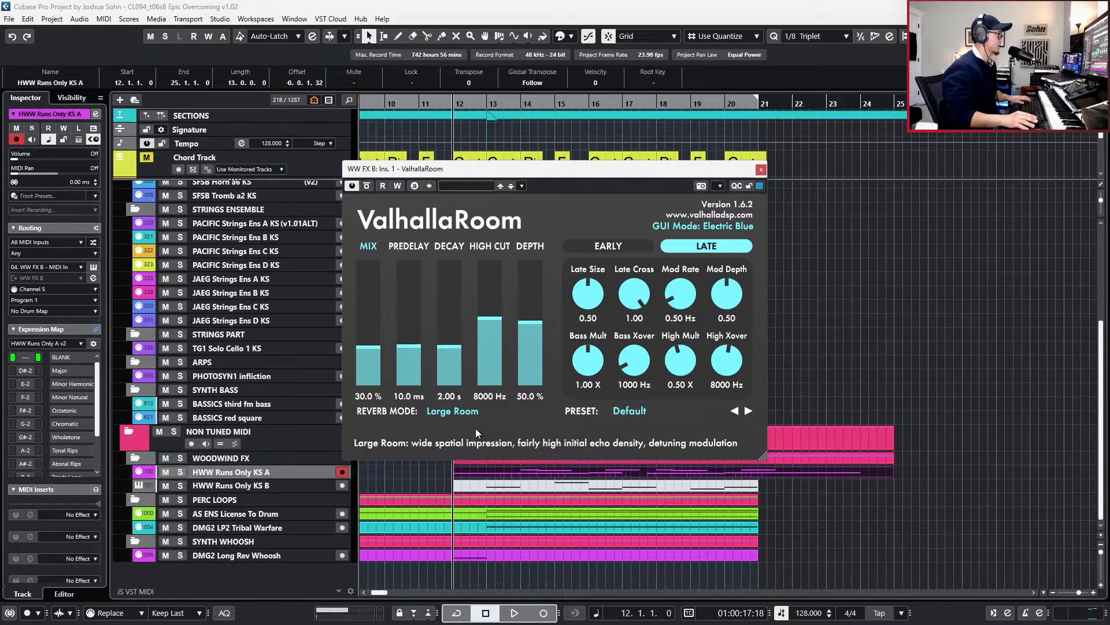
pyautogui.scroll(-1, 525, 509)
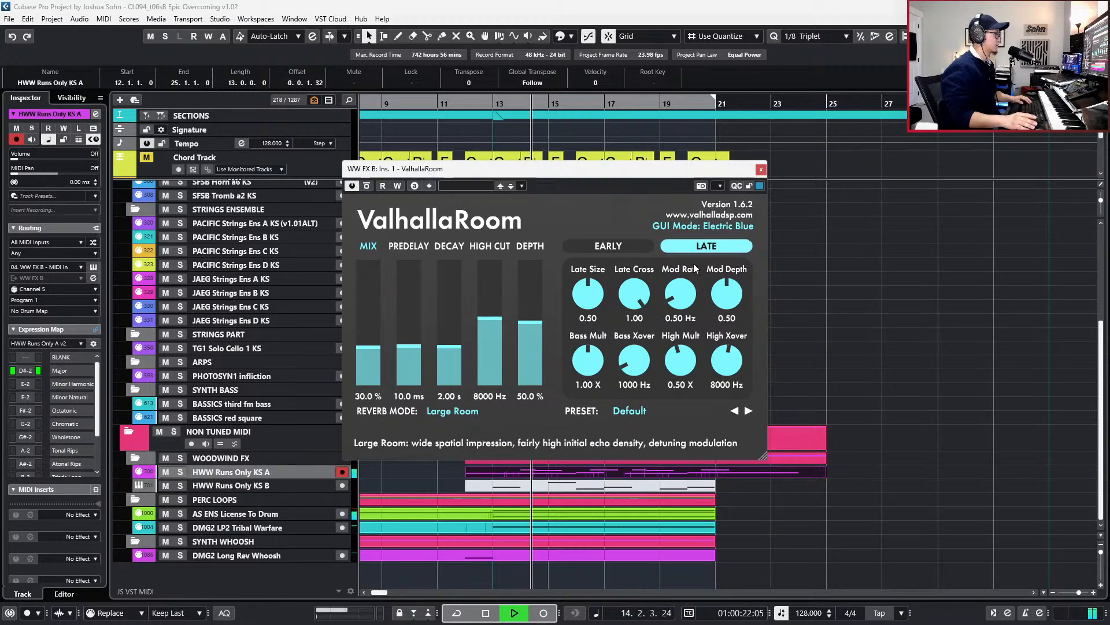
pyautogui.press('space')
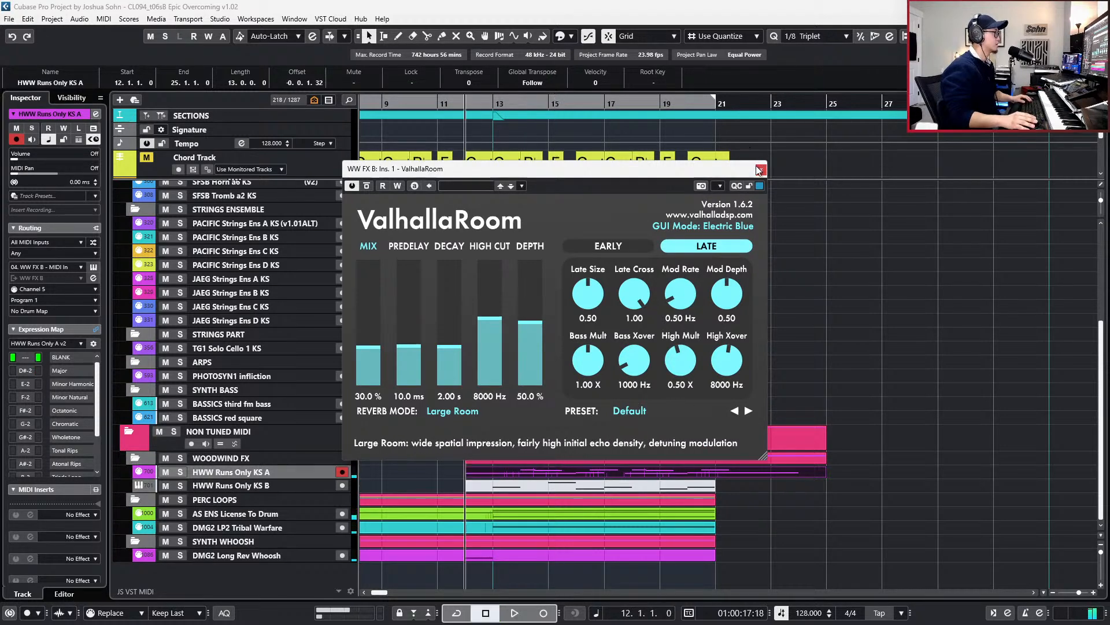
# - Close the ValhallaRoom window and extend the start of the HWW Runs Only KS A part back to bar 0
pyautogui.click(761, 169)
pyautogui.press('g')
pyautogui.keyDown('ctrl'); pyautogui.scroll(-2, 702, 489); pyautogui.keyUp('ctrl')
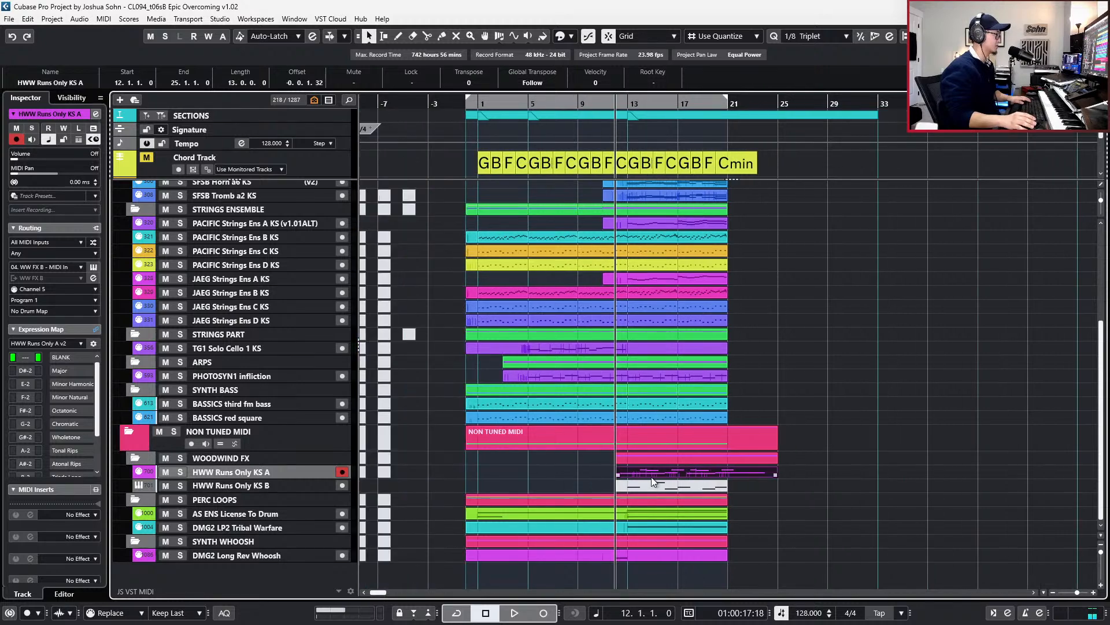
pyautogui.click(579, 476)
pyautogui.doubleClick(578, 474)
pyautogui.moveTo(608, 486); pyautogui.dragTo(612, 476)
pyautogui.press('g')
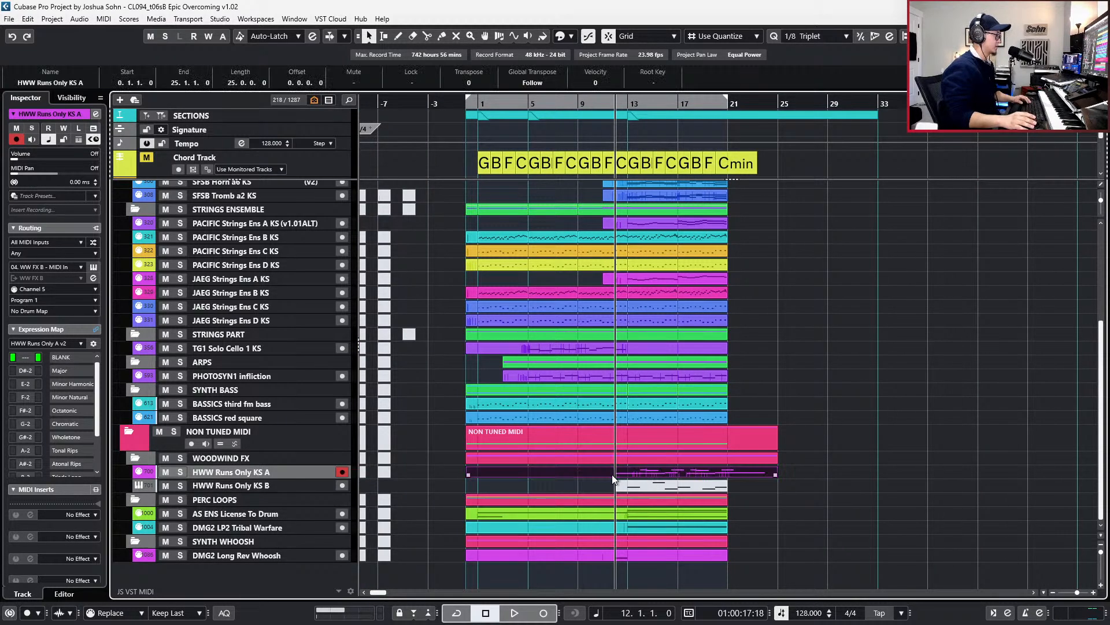
# - Open the HWW Runs Only KS A part in the Key Editor and bring up the WW FX B channel settings
pyautogui.doubleClick(613, 476)
pyautogui.press('e')
pyautogui.click(436, 411)
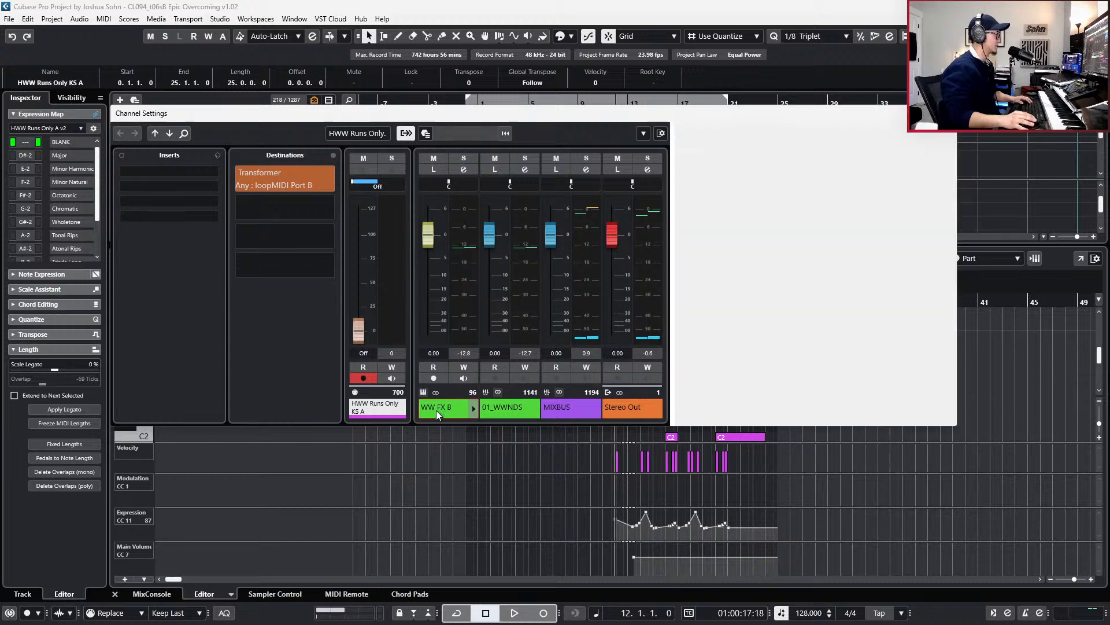
pyautogui.click(436, 411)
# - Enable the low-cut filter on WW FX B during playback and set it to 131.5 Hz
pyautogui.press('space')
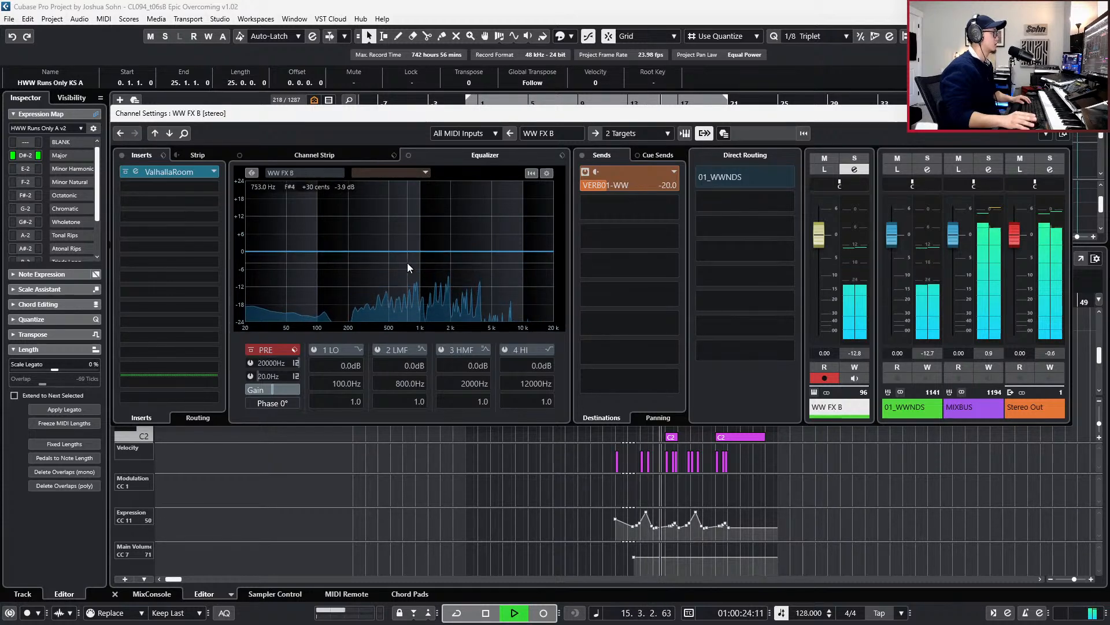
pyautogui.click(249, 376)
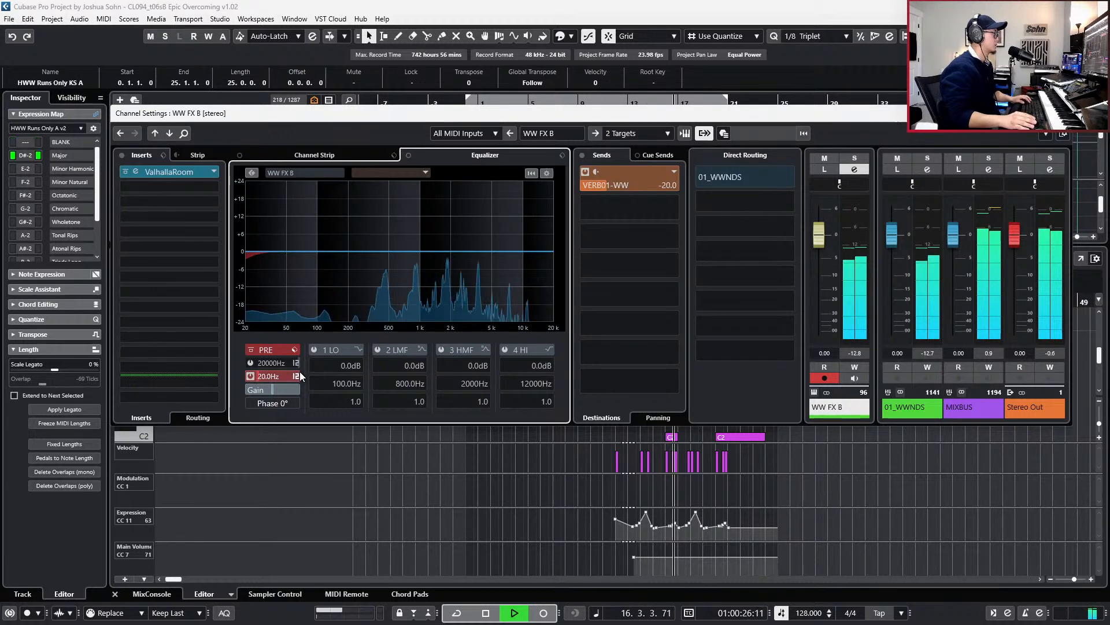
pyautogui.moveTo(299, 372); pyautogui.dragTo(370, 372)
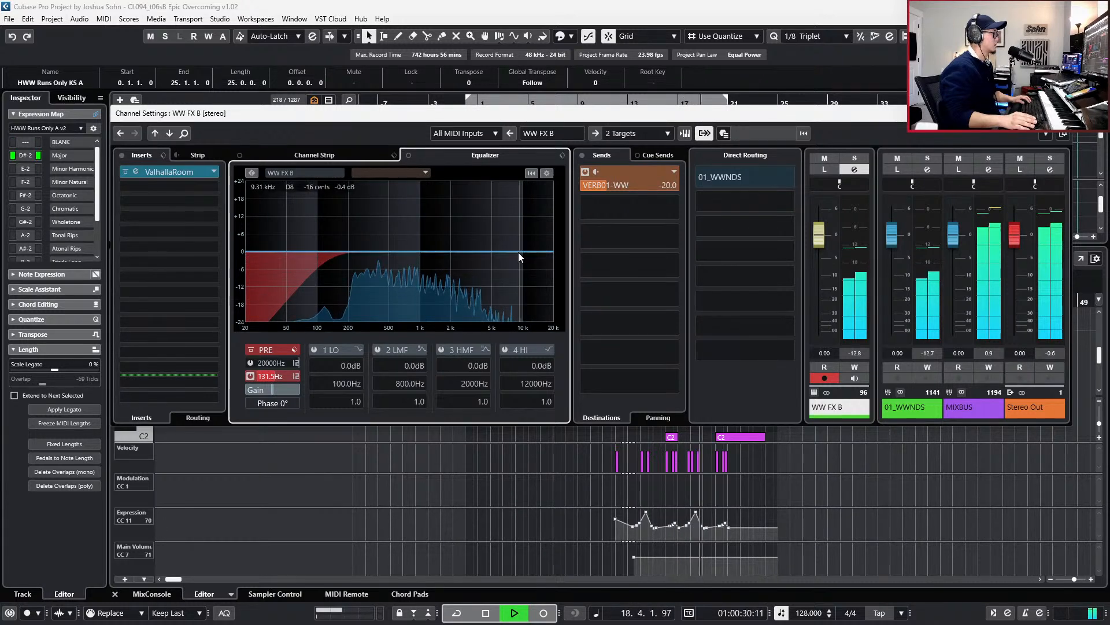
# - Cut the high-mid EQ band of WW FX B by 1.5 dB at 3344 Hz with a Q of 0.8, then replay the passage
pyautogui.click(472, 252)
pyautogui.moveTo(472, 252); pyautogui.dragTo(474, 259)
pyautogui.moveTo(460, 401); pyautogui.dragTo(491, 366)
pyautogui.press('space')
pyautogui.press('space')
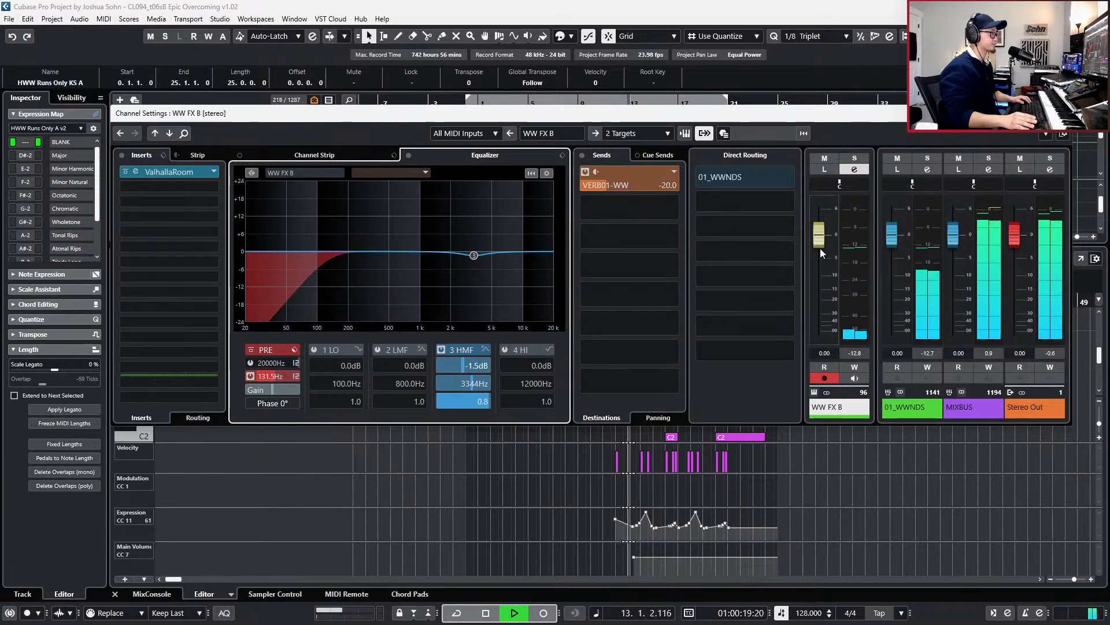
# - Close the WW FX B channel settings, stop playback and close the Key Editor
pyautogui.click(1059, 112)
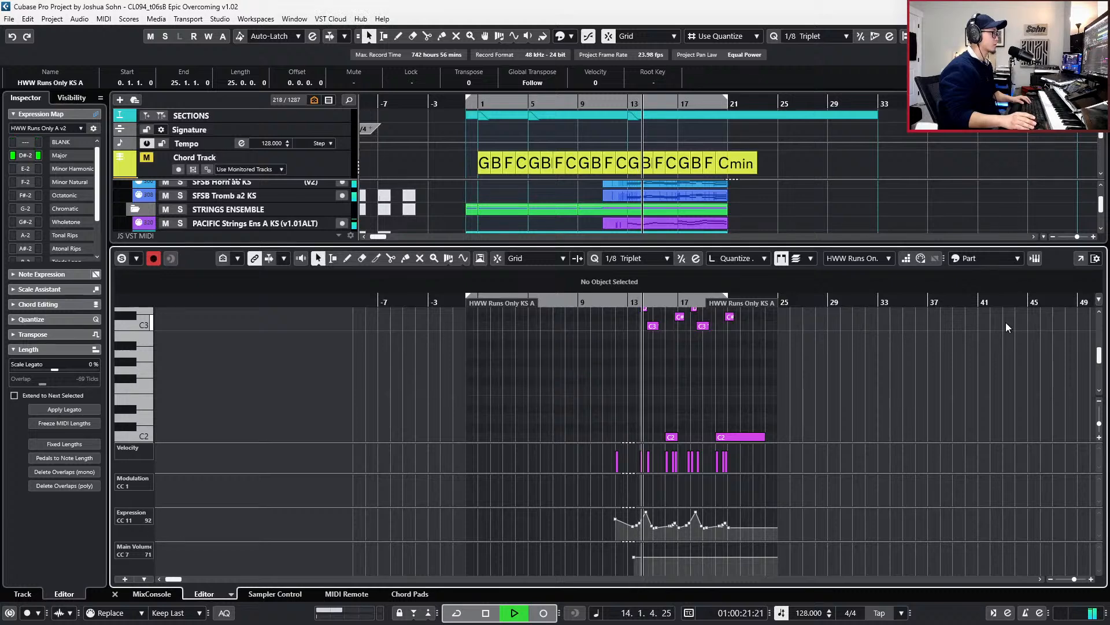
pyautogui.press('space')
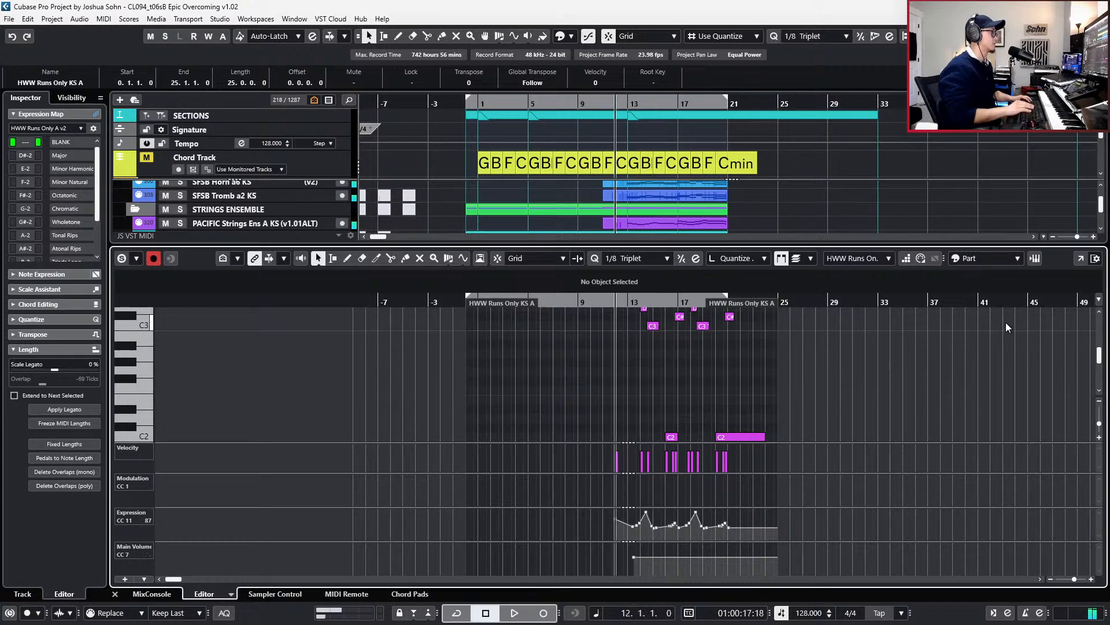
pyautogui.hotkey('ctrl', 'alt', 'b')
pyautogui.press('g')
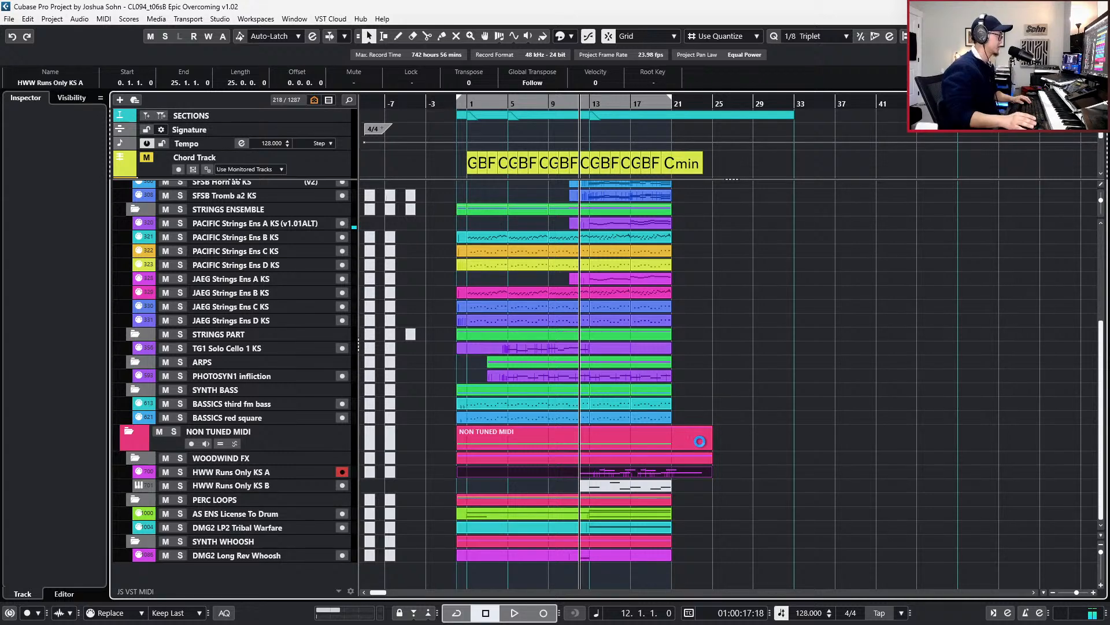
# - Select the muted HWW Runs Only KS B part and look over the woodwind runs against the tracks above
pyautogui.click(643, 471)
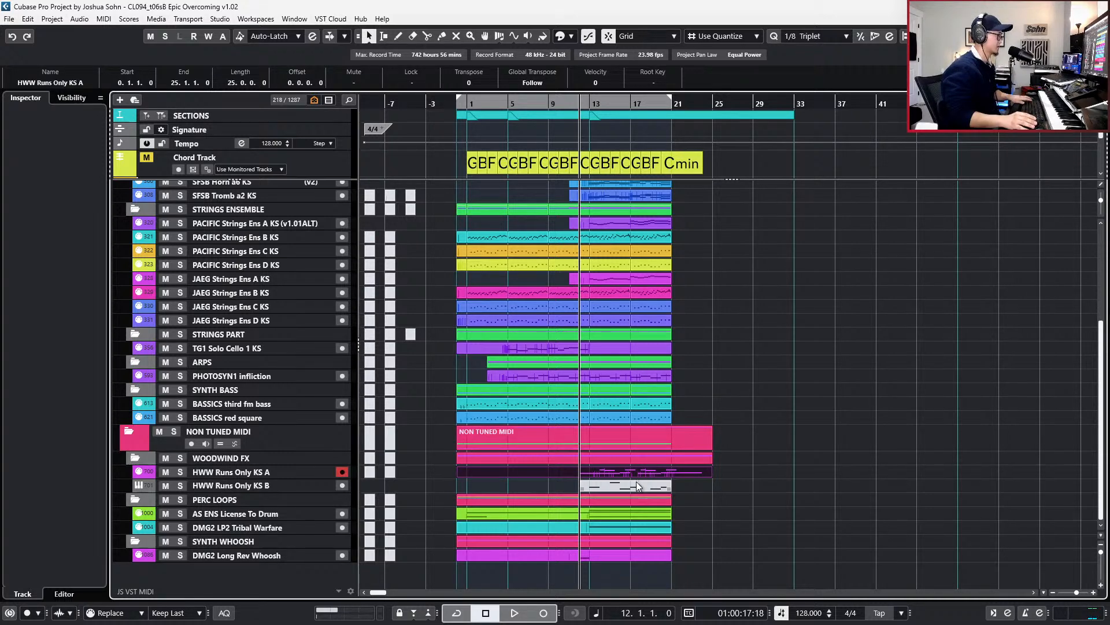
pyautogui.scroll(2, 636, 481)
pyautogui.click(636, 481)
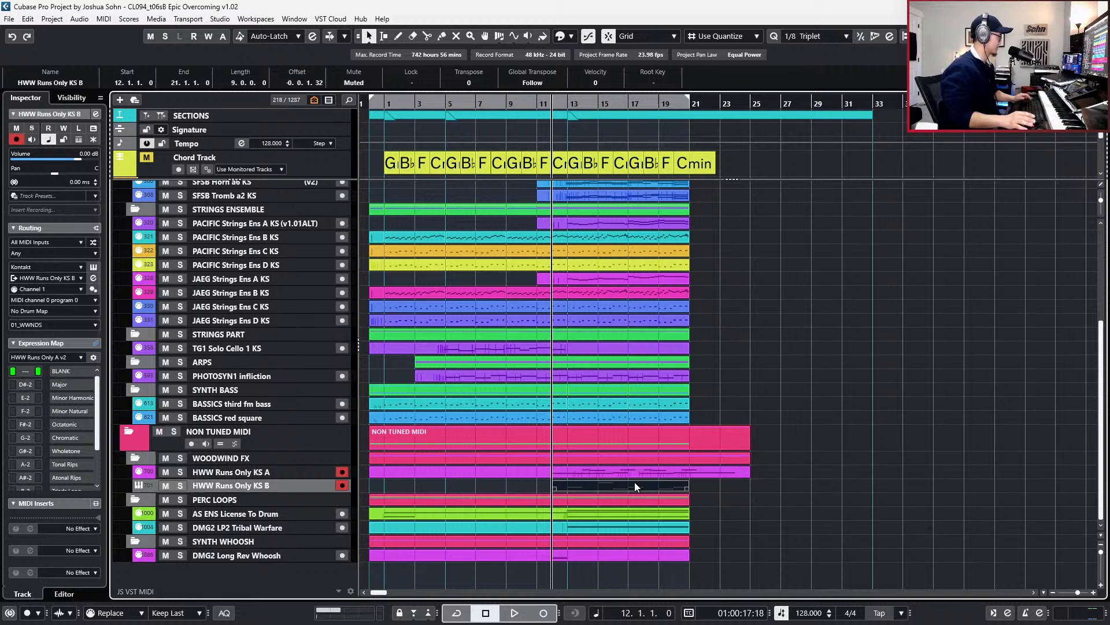
pyautogui.scroll(-1, 633, 482)
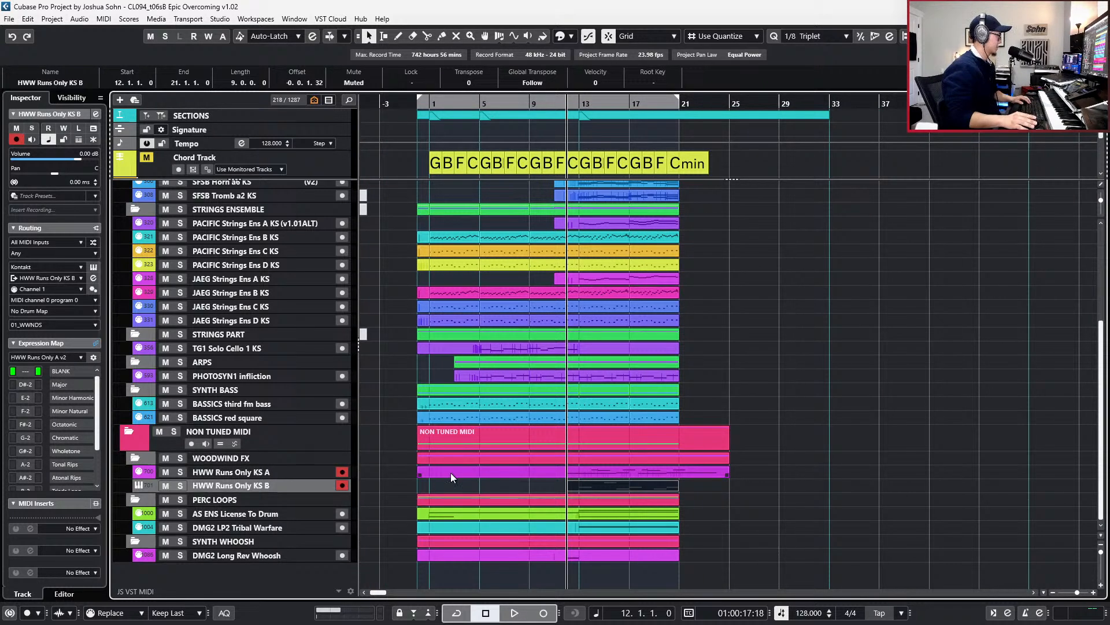
pyautogui.click(428, 477)
pyautogui.click(506, 440)
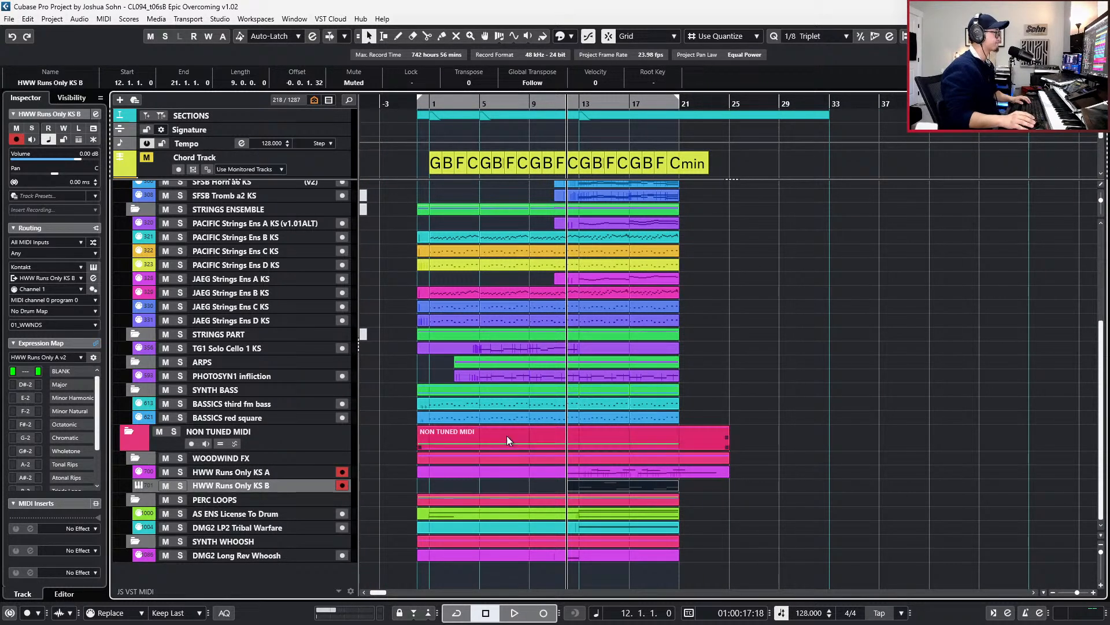
pyautogui.scroll(5, 514, 431)
# - Move the playback cursor back to bar 1
pyautogui.press('KP_Add')
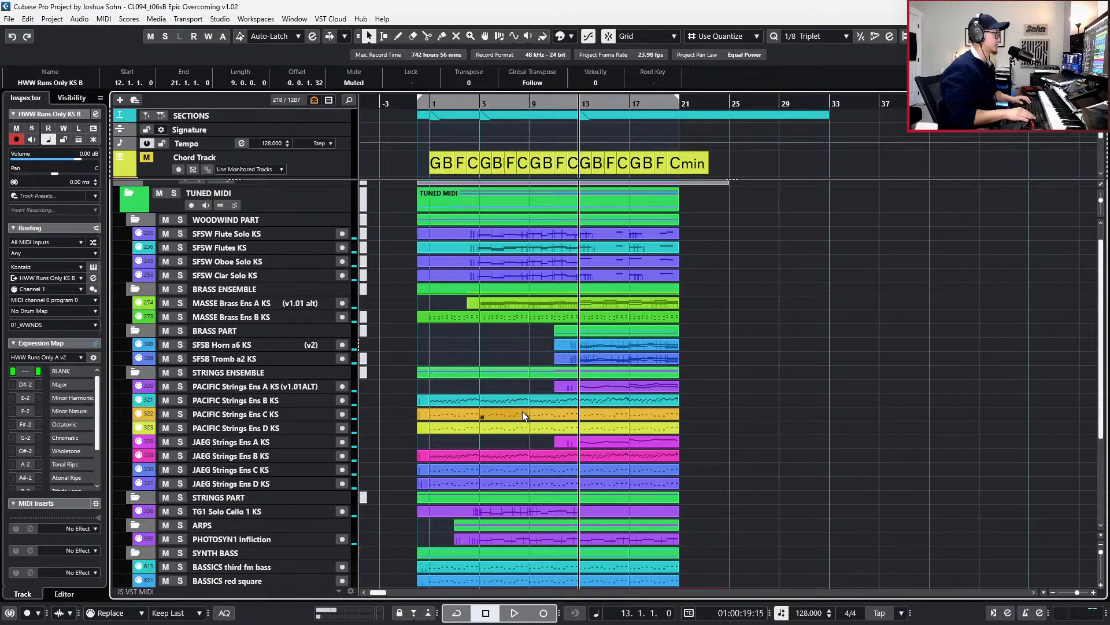
pyautogui.press('KP_Subtract')
pyautogui.press('KP_Subtract')
pyautogui.press('KP_Subtract')
pyautogui.press('KP_Subtract')
pyautogui.press('Left')
pyautogui.press('Left')
pyautogui.press('Left')
pyautogui.press('Left')
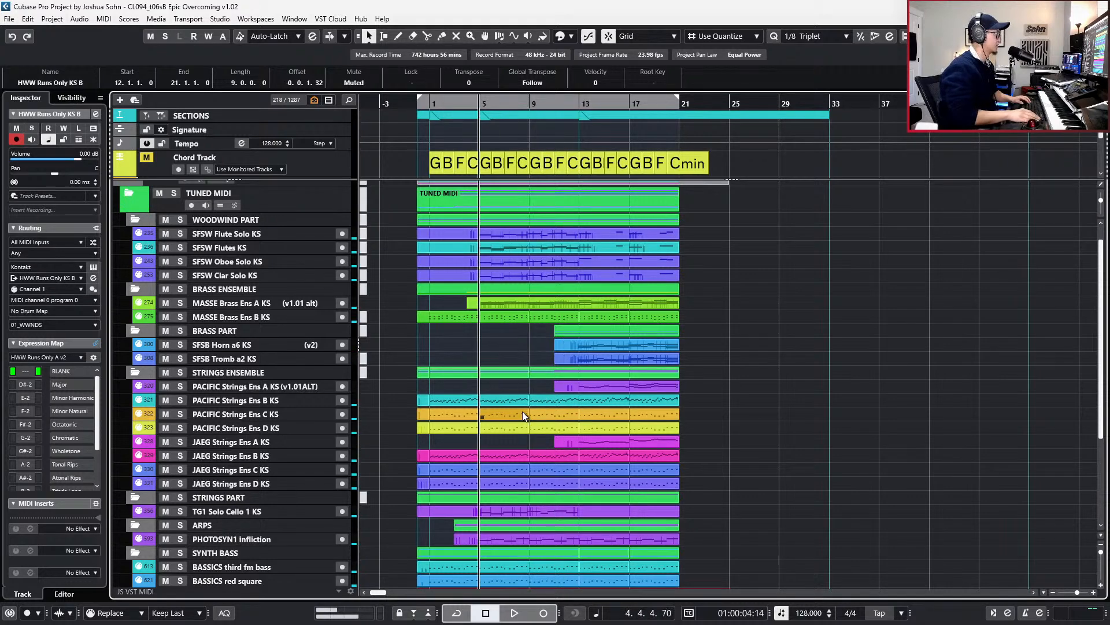
pyautogui.scroll(-5, 522, 411)
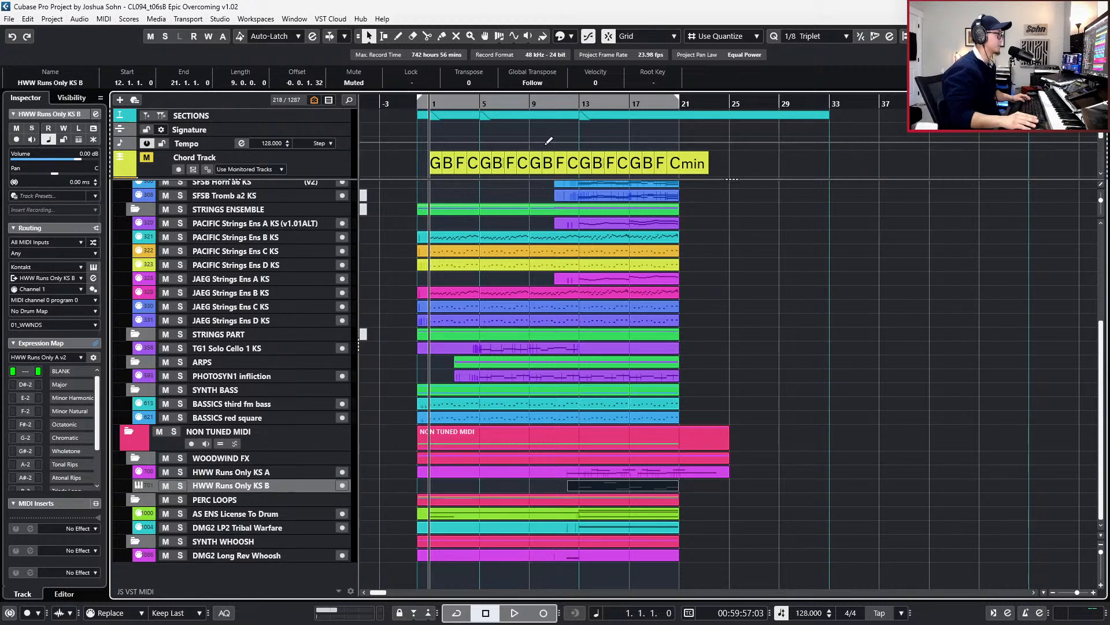
# - Adjust the section markers while the cue plays, placing one at bar 21 and extending the section range to bar 65
pyautogui.moveTo(585, 120)
pyautogui.mouseDown()
pyautogui.moveTo(738, 116)
pyautogui.moveTo(852, 133)
pyautogui.mouseUp()
pyautogui.press('g')
pyautogui.hscroll(2, 707, 128)
pyautogui.press('Delete')
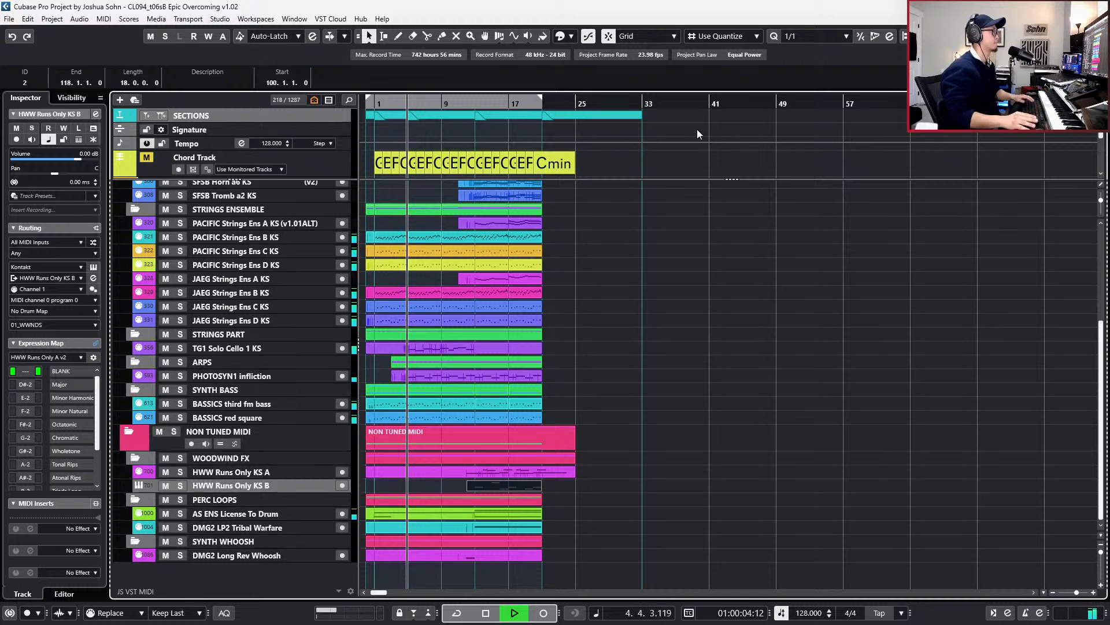
pyautogui.moveTo(641, 116); pyautogui.dragTo(911, 124)
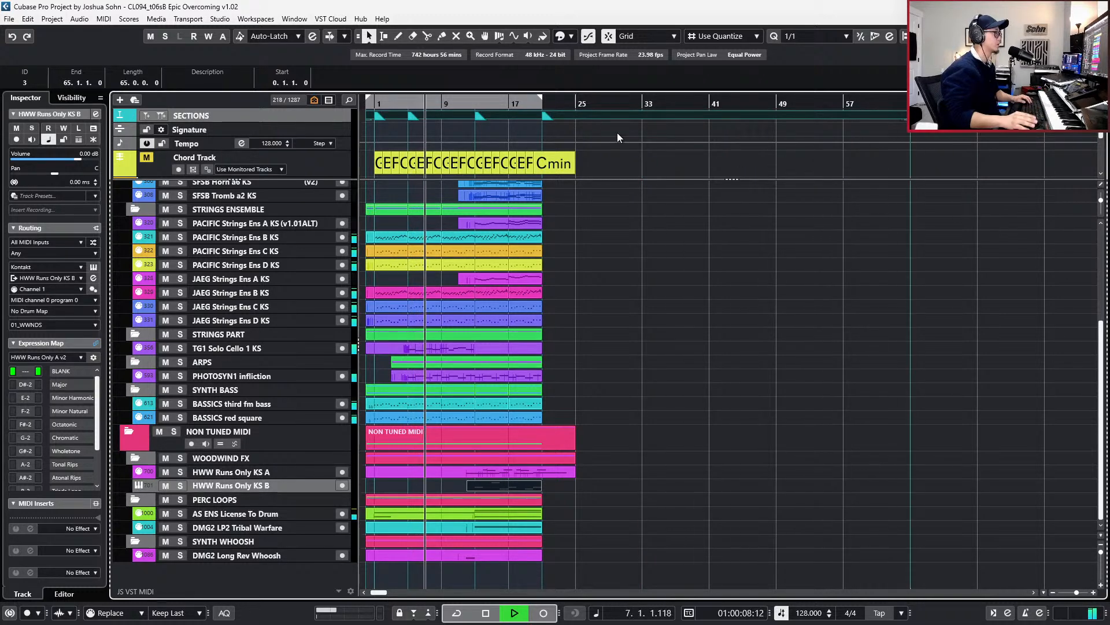
# - Listen to the cue up to the third section, stop playback and move the cursor to bar 13
pyautogui.scroll(4, 555, 301)
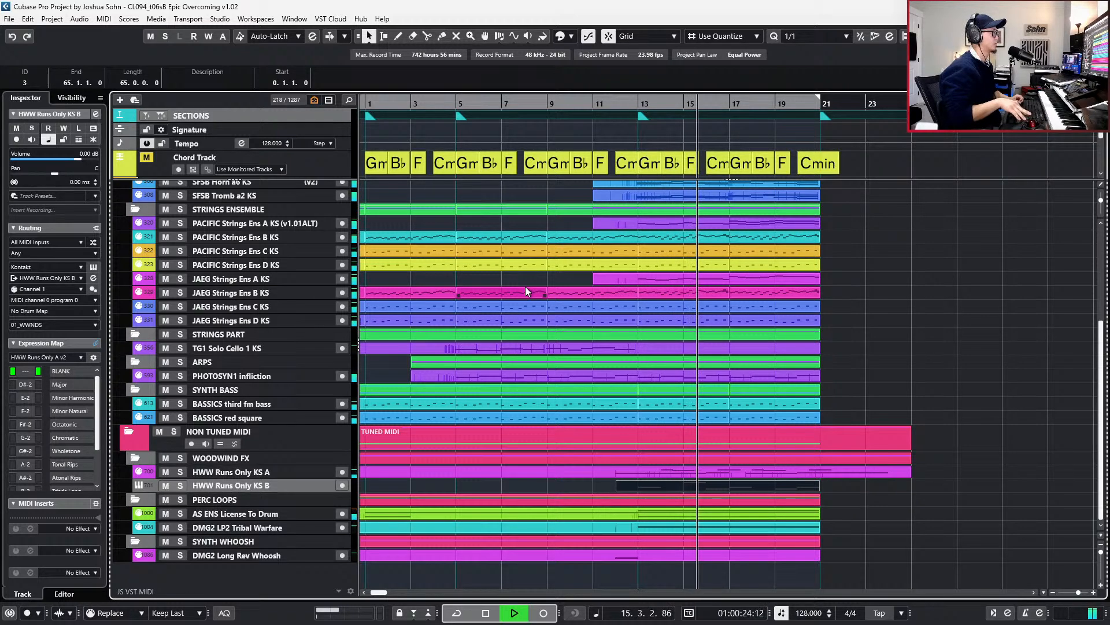
pyautogui.press('space')
pyautogui.press('KP_Add')
pyautogui.press('KP_Add')
pyautogui.press('KP_Add')
pyautogui.press('KP_Add')
pyautogui.press('KP_Add')
pyautogui.press('KP_Add')
pyautogui.press('KP_Add')
pyautogui.press('KP_Add')
pyautogui.press('KP_Add')
pyautogui.press('KP_Add')
pyautogui.press('KP_Add')
pyautogui.press('KP_Add')
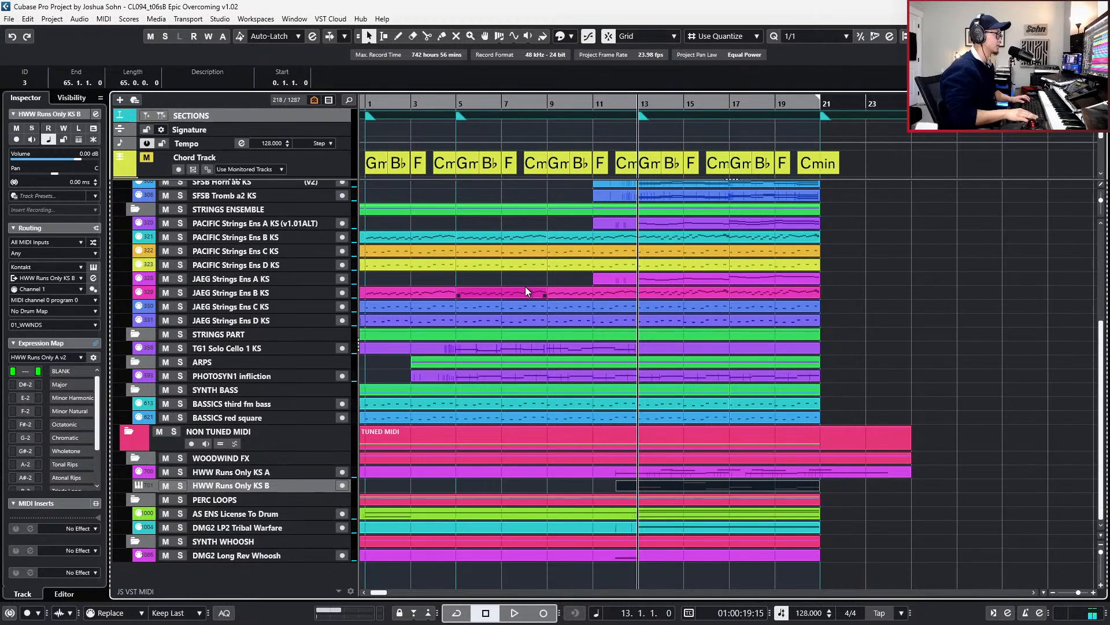
# - Audition the full arrangement from bar 13, select the AS ENS License To Drum part and stop playback
pyautogui.scroll(2, 723, 255)
pyautogui.scroll(3, 723, 254)
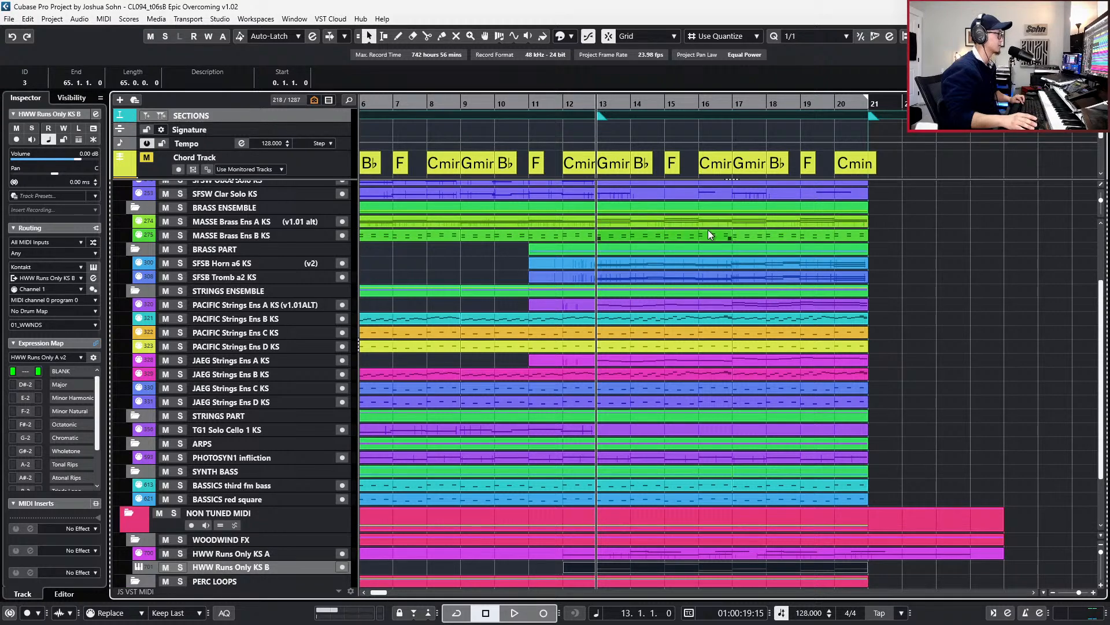
pyautogui.press('space')
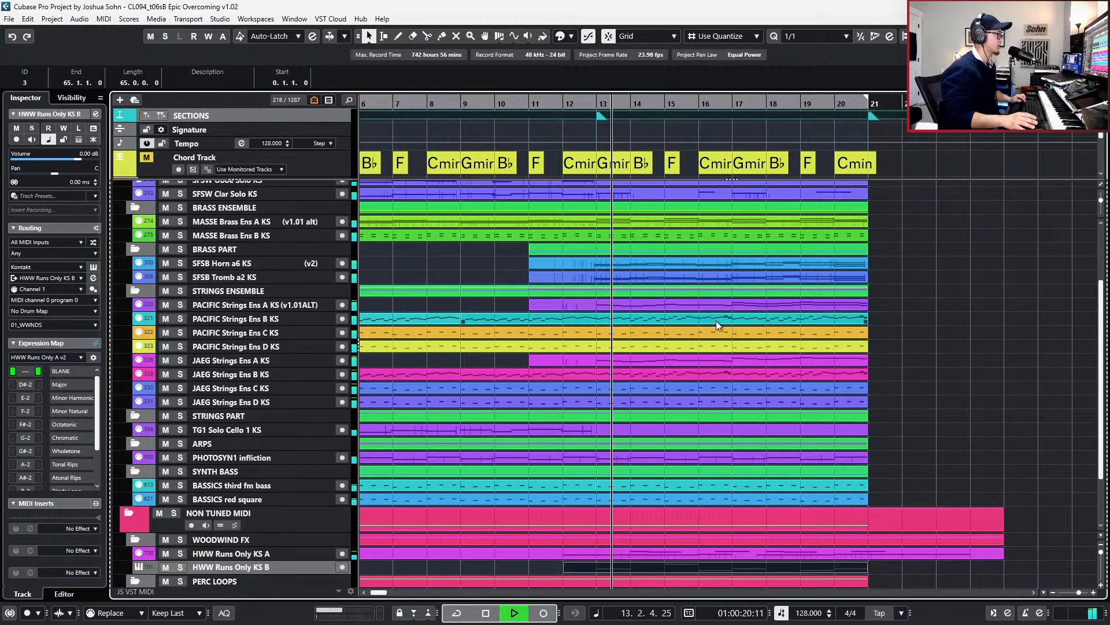
pyautogui.scroll(-3, 716, 321)
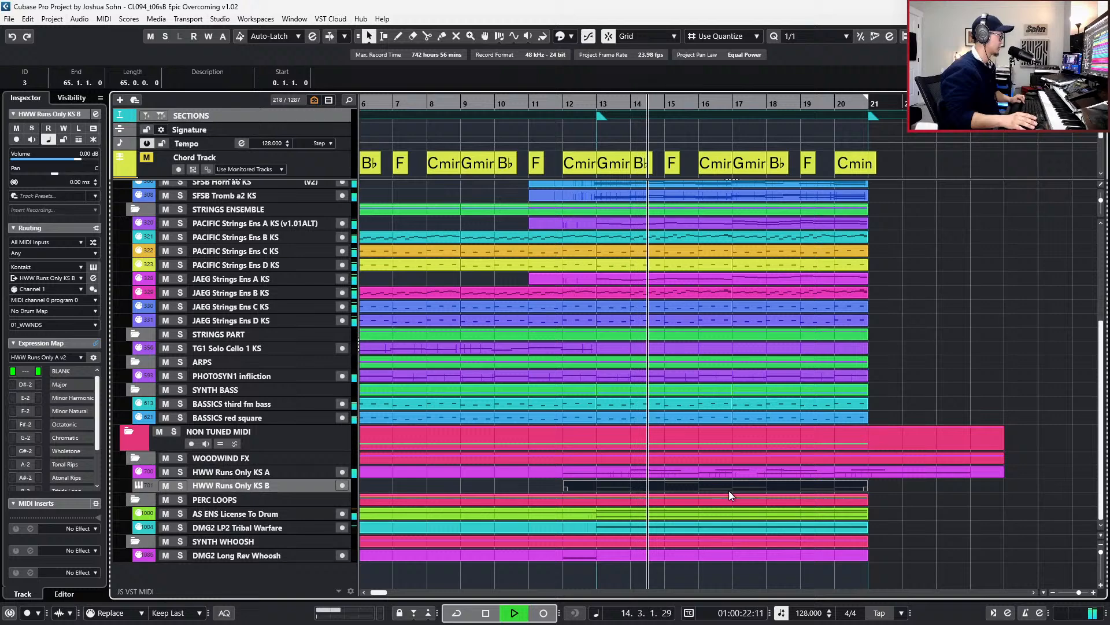
pyautogui.press('g')
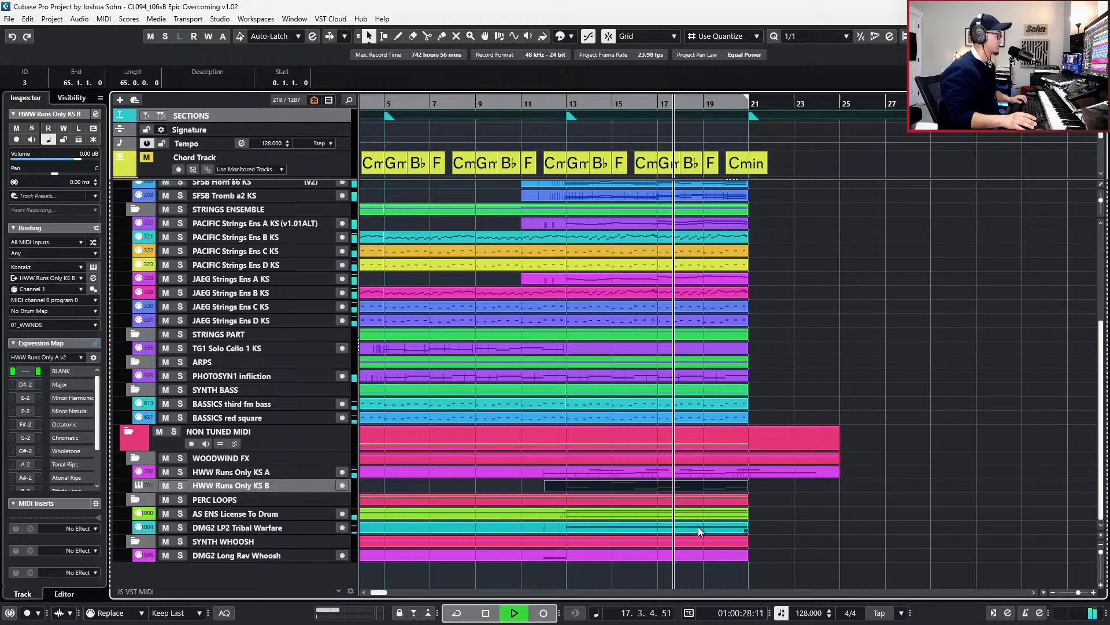
pyautogui.press('g')
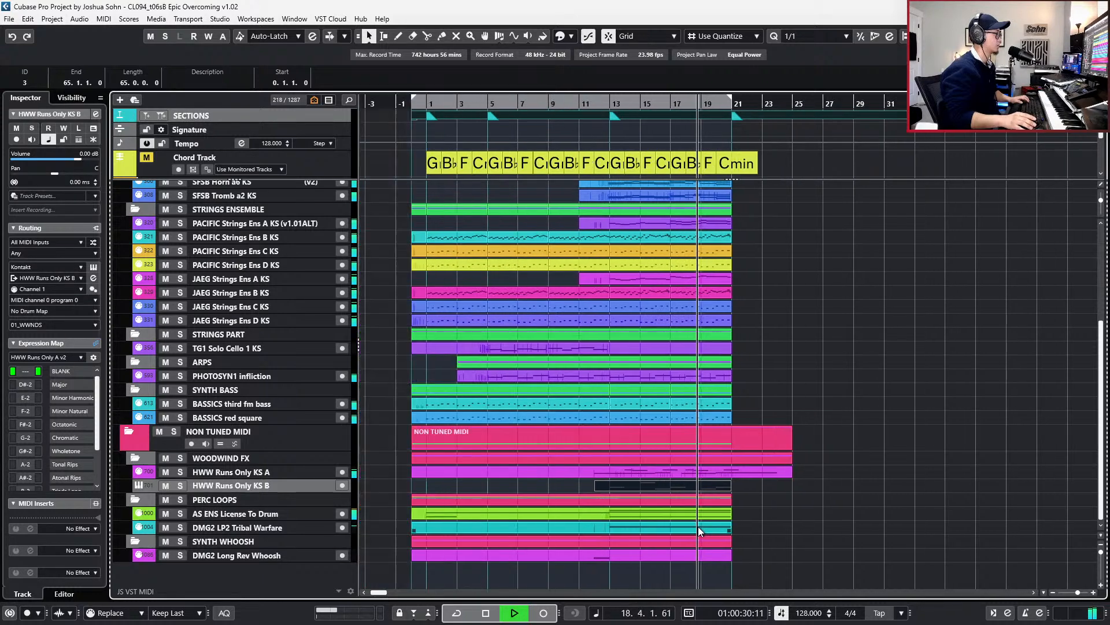
pyautogui.click(695, 507)
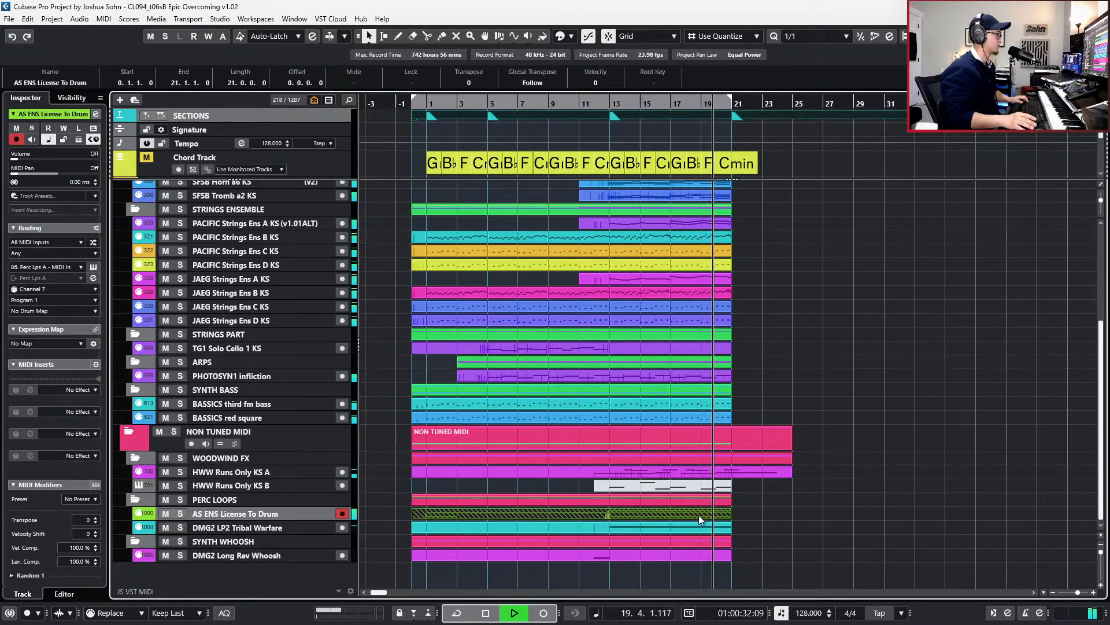
pyautogui.press('space')
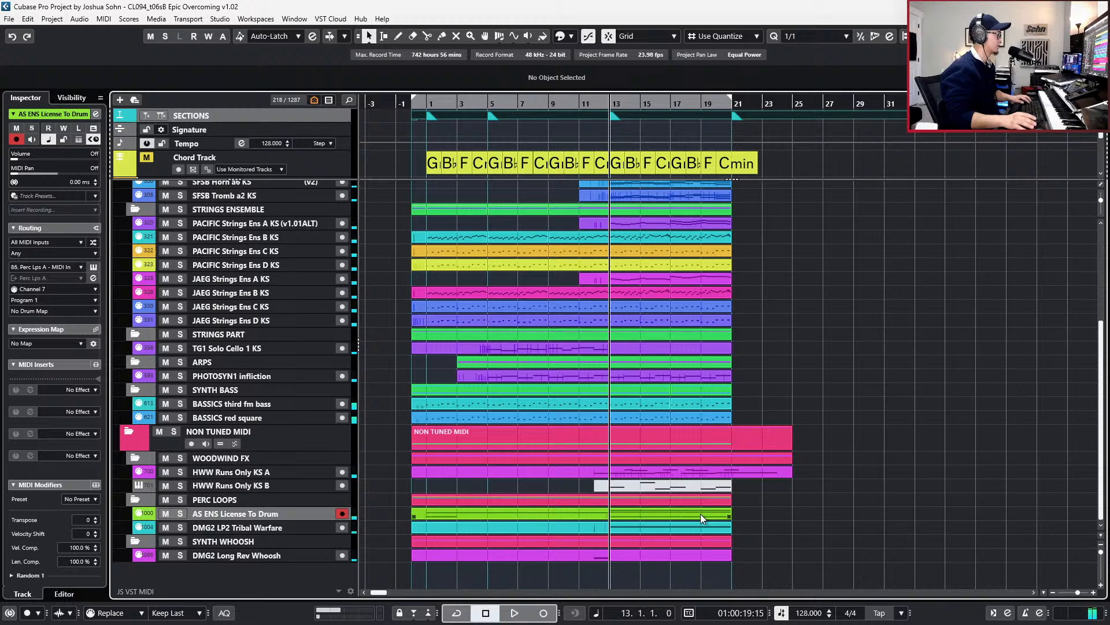
# - Audition the AS ENS License To Drum track soloed from bar 13, then stop playback and unsolo it
pyautogui.press('s')
pyautogui.press('space')
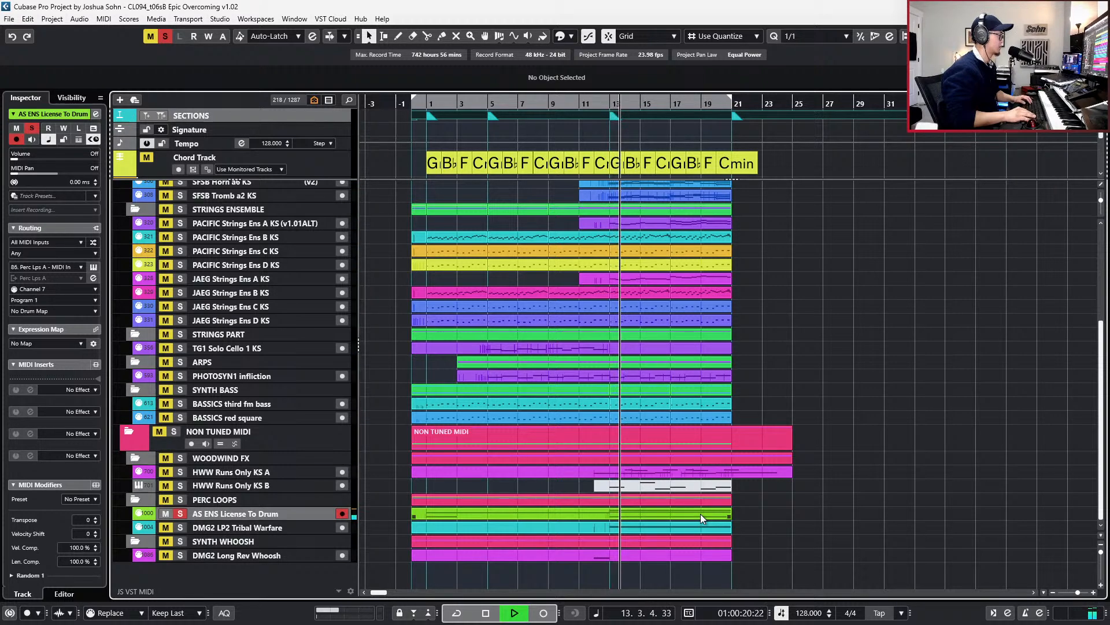
pyautogui.press('space')
pyautogui.press('s')
# - Open the AS ENS License To Drum part, set its CC 11 Expression point at bar 13 to 63 and audition it
pyautogui.doubleClick(700, 514)
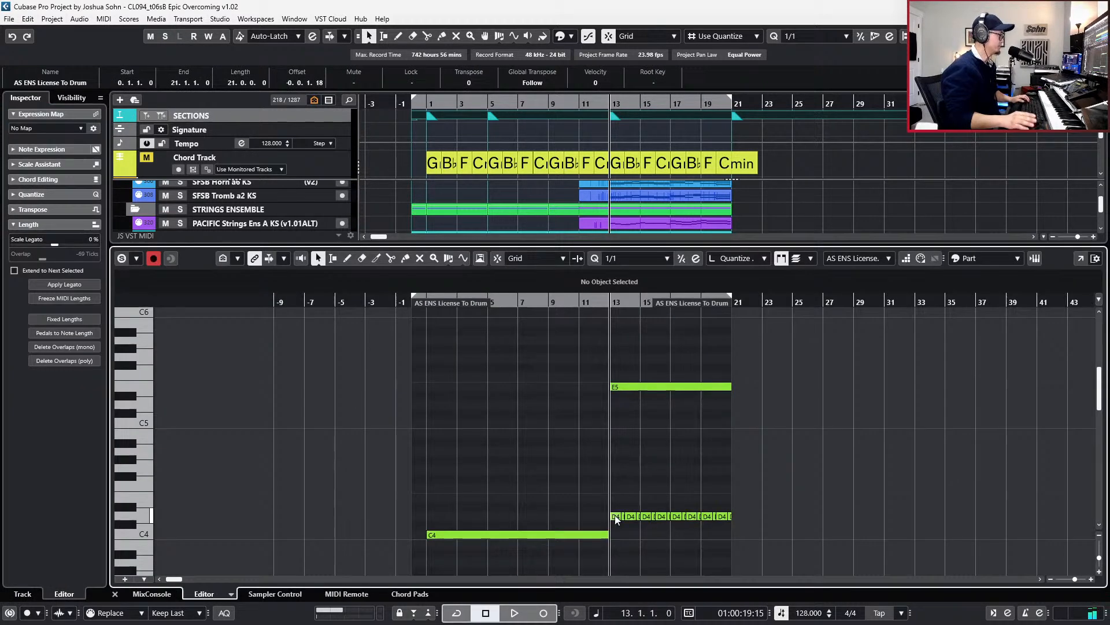
pyautogui.hotkey('alt', 'l')
pyautogui.scroll(3, 614, 520)
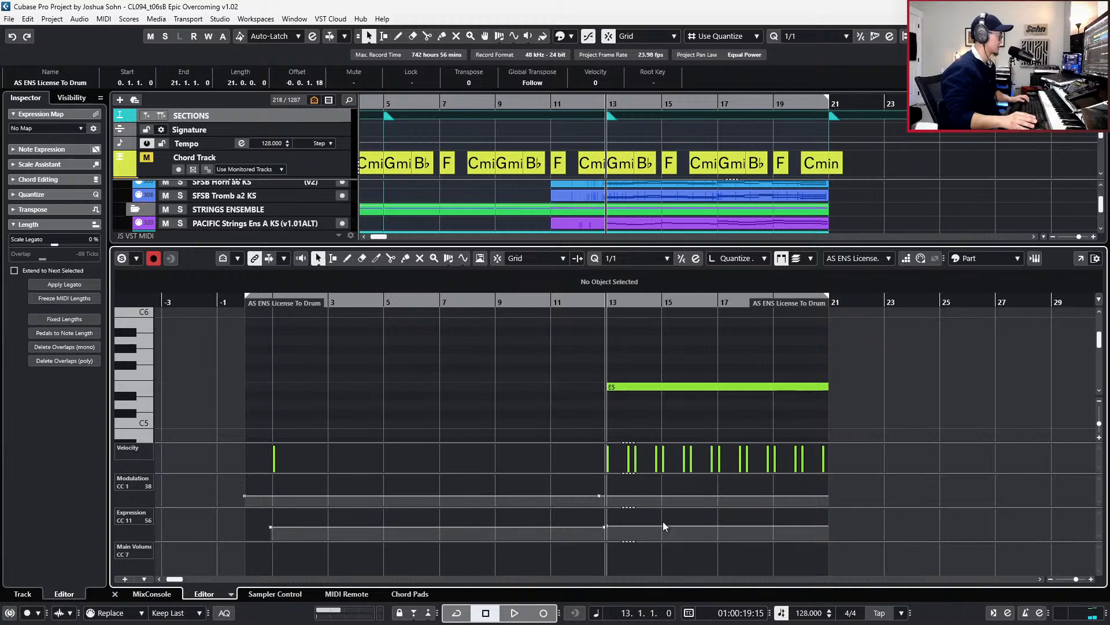
pyautogui.press('h')
pyautogui.press('h')
pyautogui.click(521, 526)
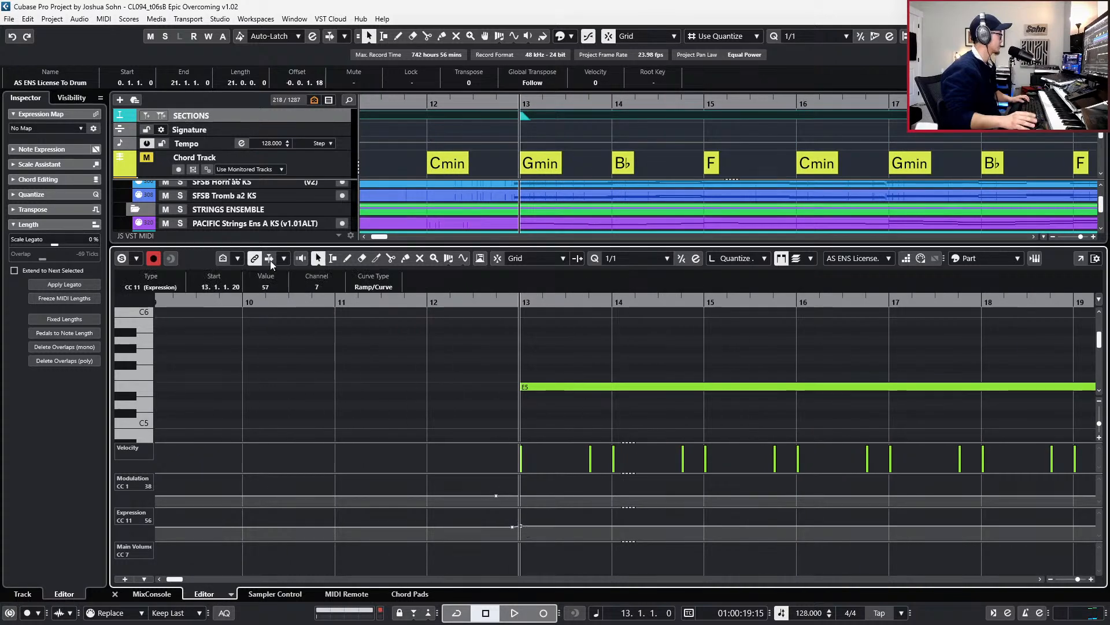
pyautogui.scroll(6, 267, 286)
pyautogui.press('space')
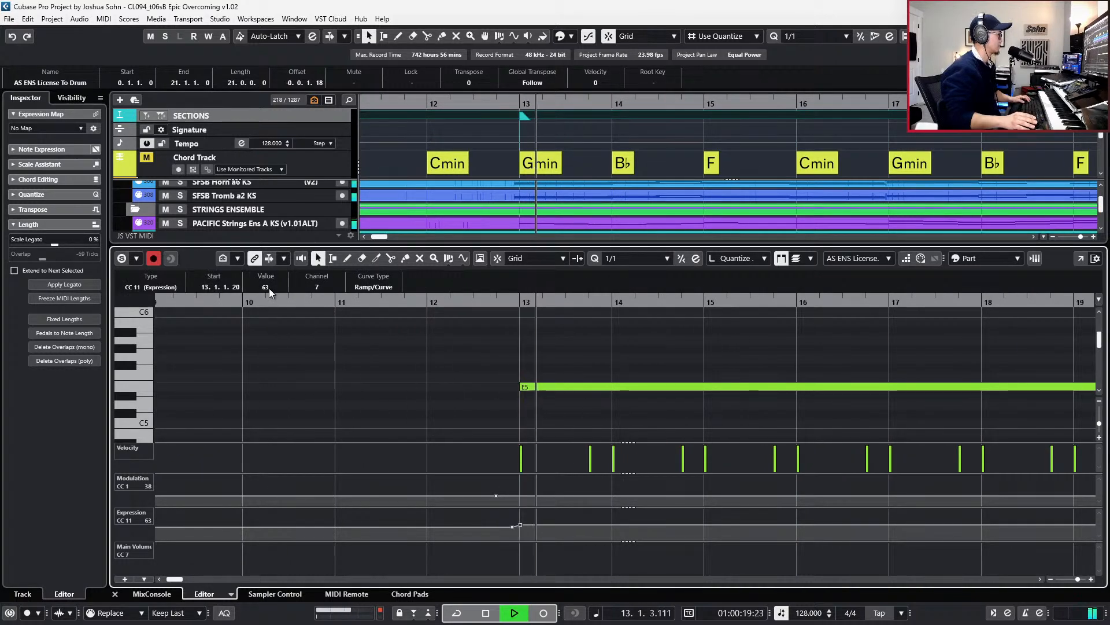
pyautogui.press('space')
# - Raise the two Expression points governing the bars before bar 13, bringing the first one to 54
pyautogui.press('g')
pyautogui.press('g')
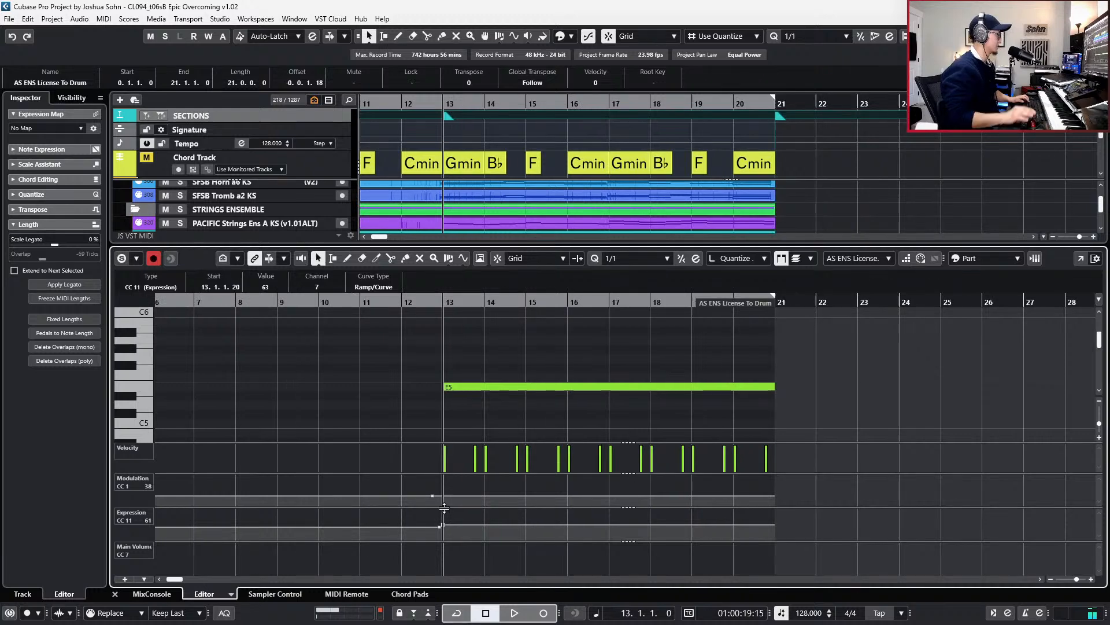
pyautogui.hscroll(-3, 412, 534)
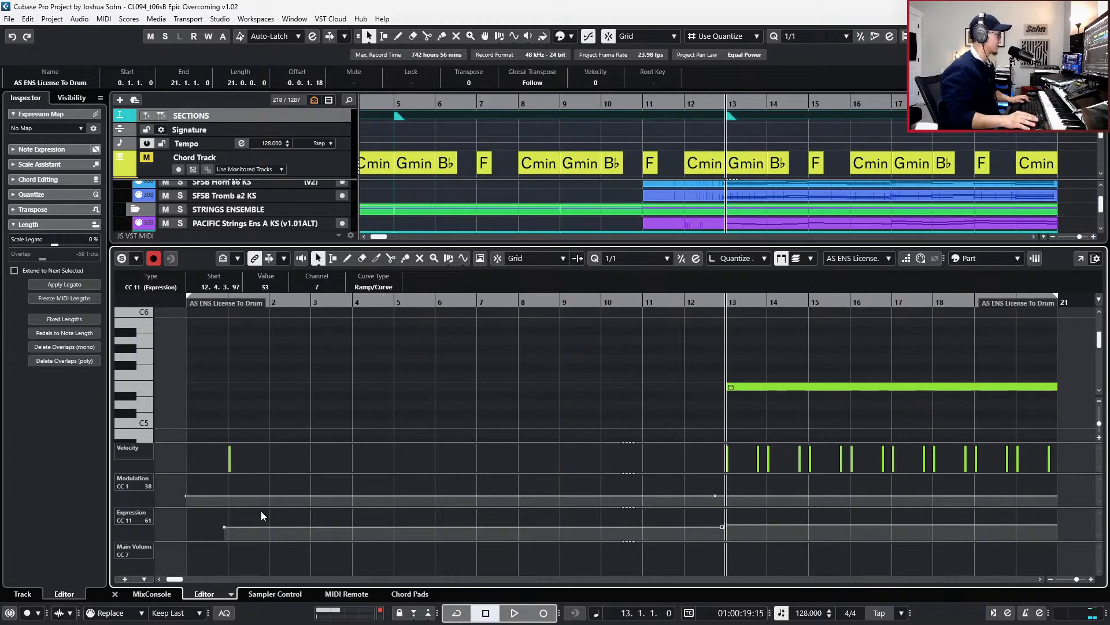
pyautogui.keyDown('shift'); pyautogui.click(224, 527); pyautogui.keyUp('shift')
pyautogui.scroll(2, 271, 283)
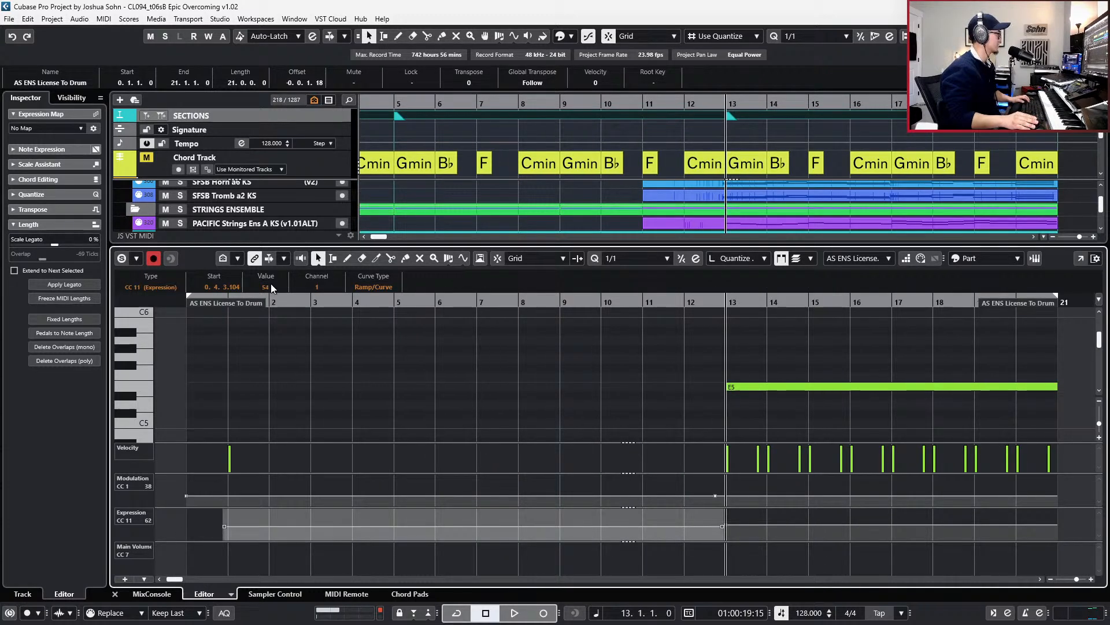
# - Close the part editor while listening to the full arrangement from bar 13, and stop playback
pyautogui.press('space')
pyautogui.press('Return')
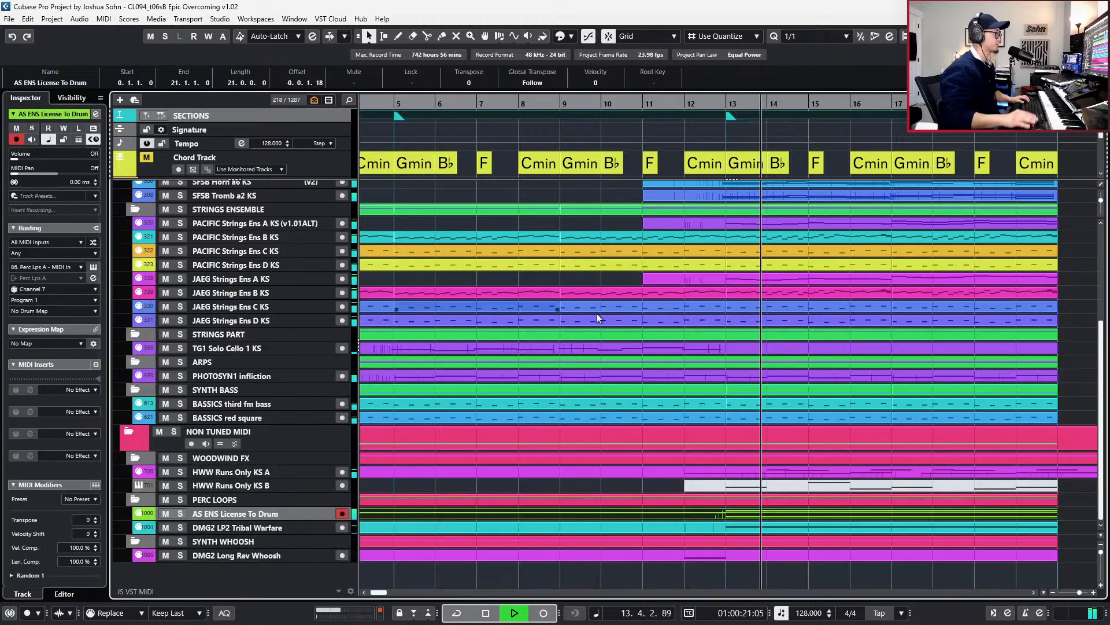
pyautogui.press('g')
pyautogui.press('g')
pyautogui.press('g')
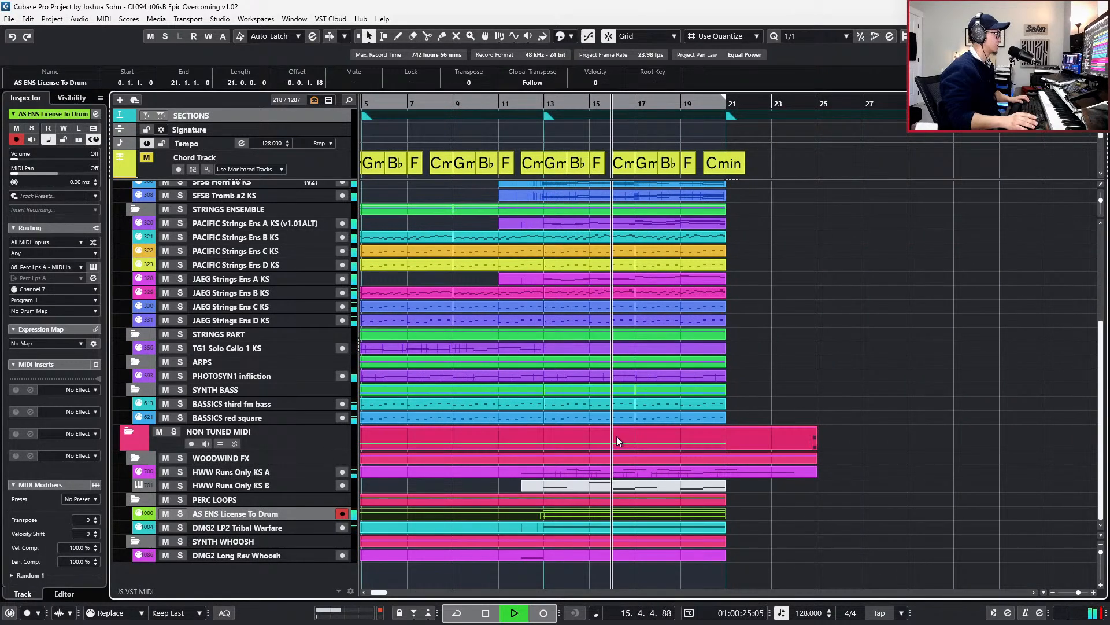
pyautogui.press('space')
# - Reopen the AS ENS License To Drum part and audition its repeated D4 notes from bar 13 in solo
pyautogui.doubleClick(605, 515)
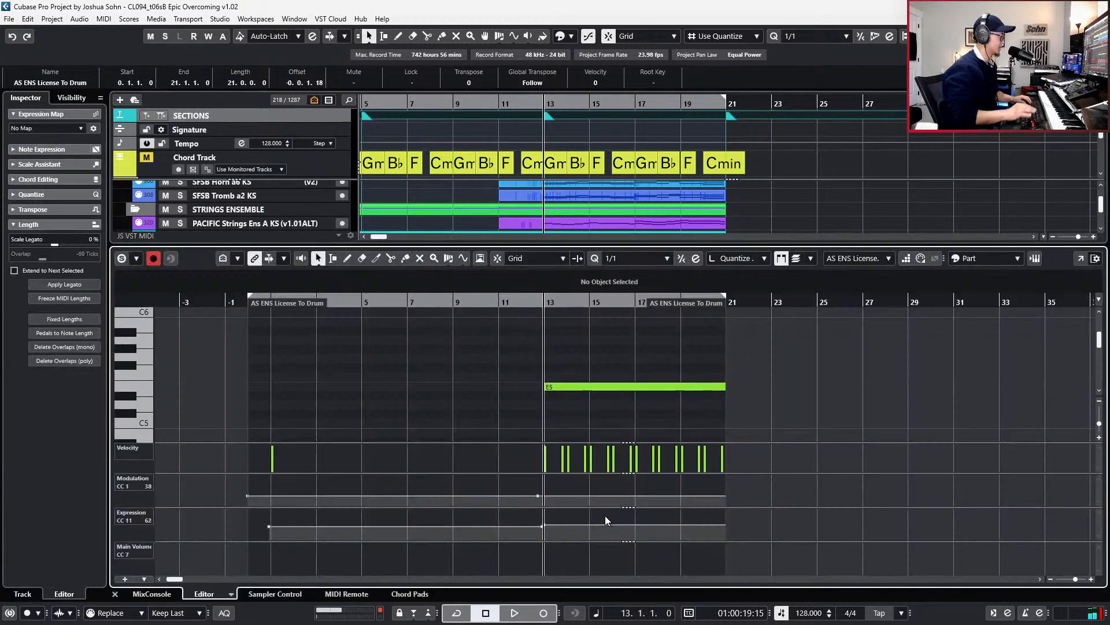
pyautogui.scroll(3, 592, 457)
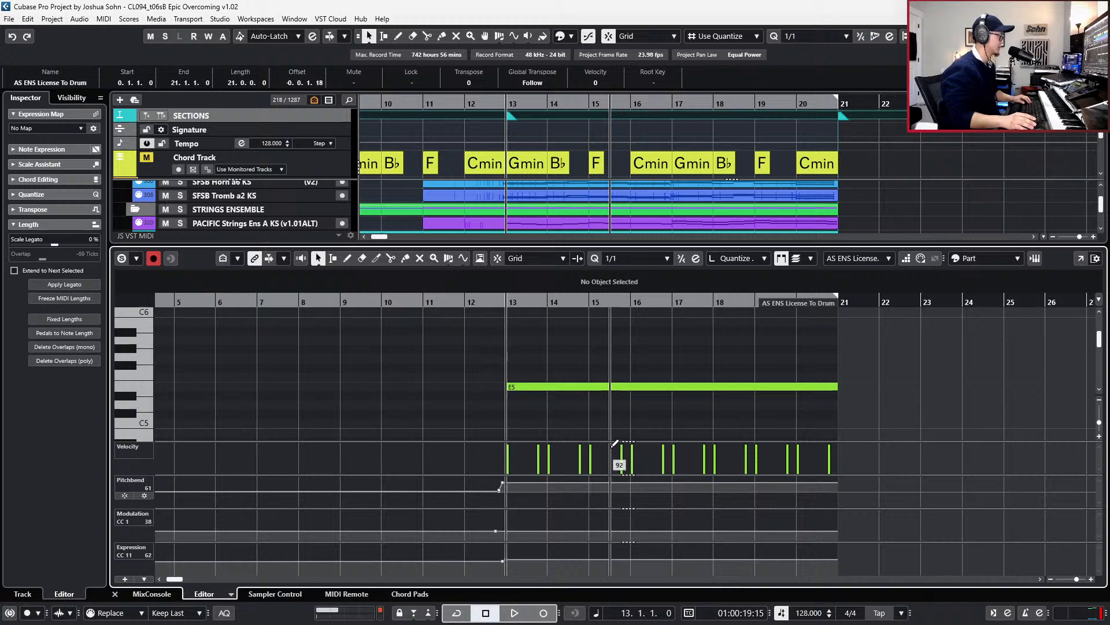
pyautogui.scroll(-4, 608, 407)
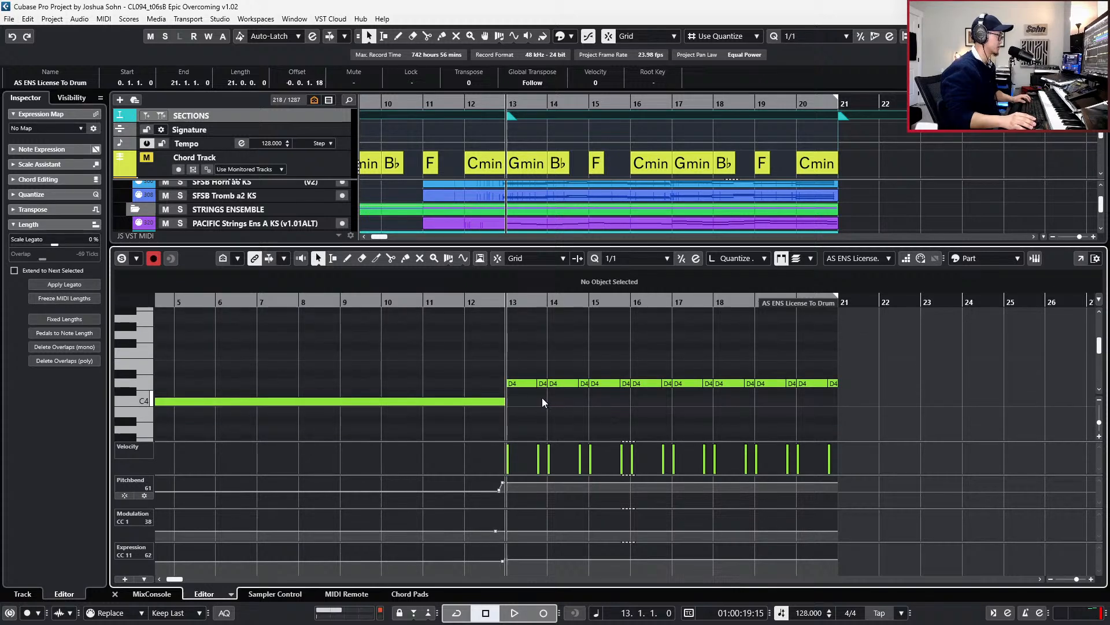
pyautogui.scroll(2, 542, 395)
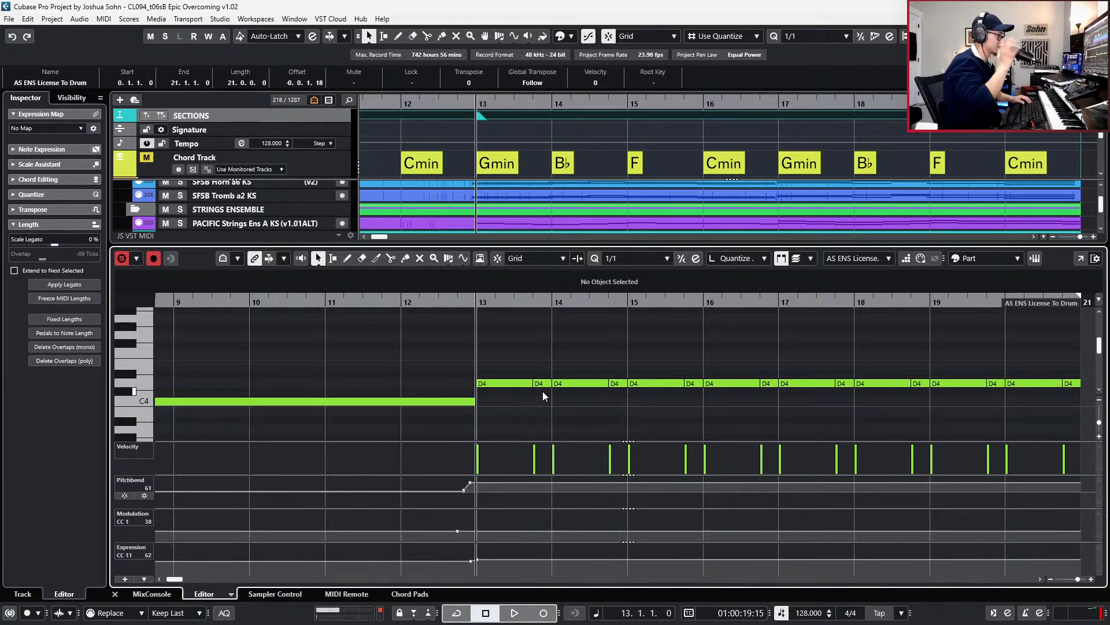
pyautogui.press('space')
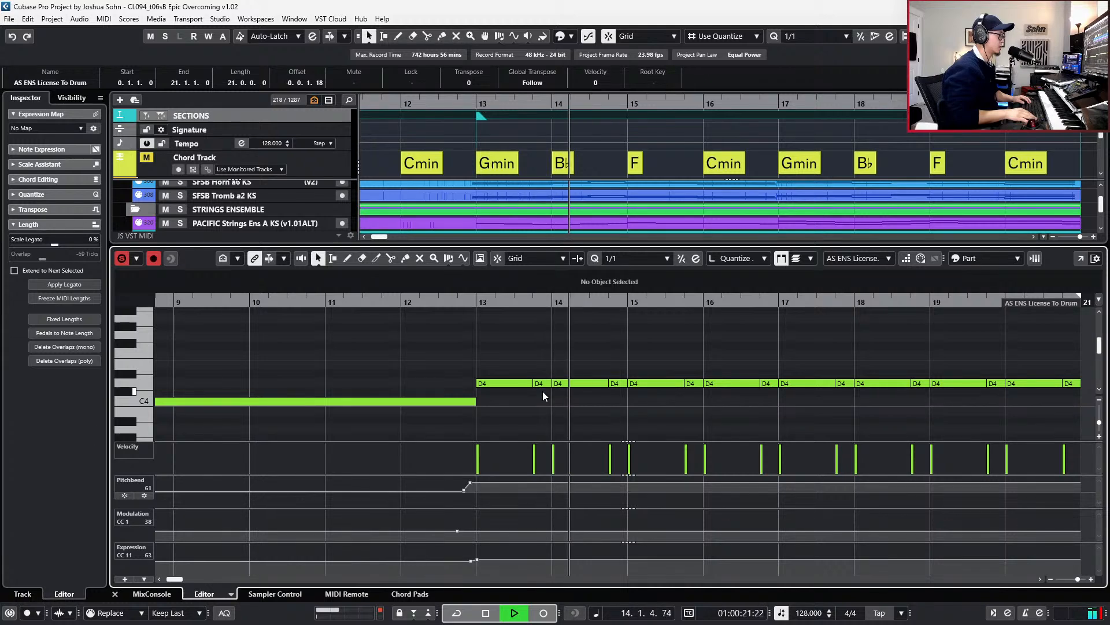
pyautogui.press('space')
# - Set the quantize grid to 1/16, shorten the first D4 note at bar 13 to 0.2.3.0 and audition it
pyautogui.press('6')
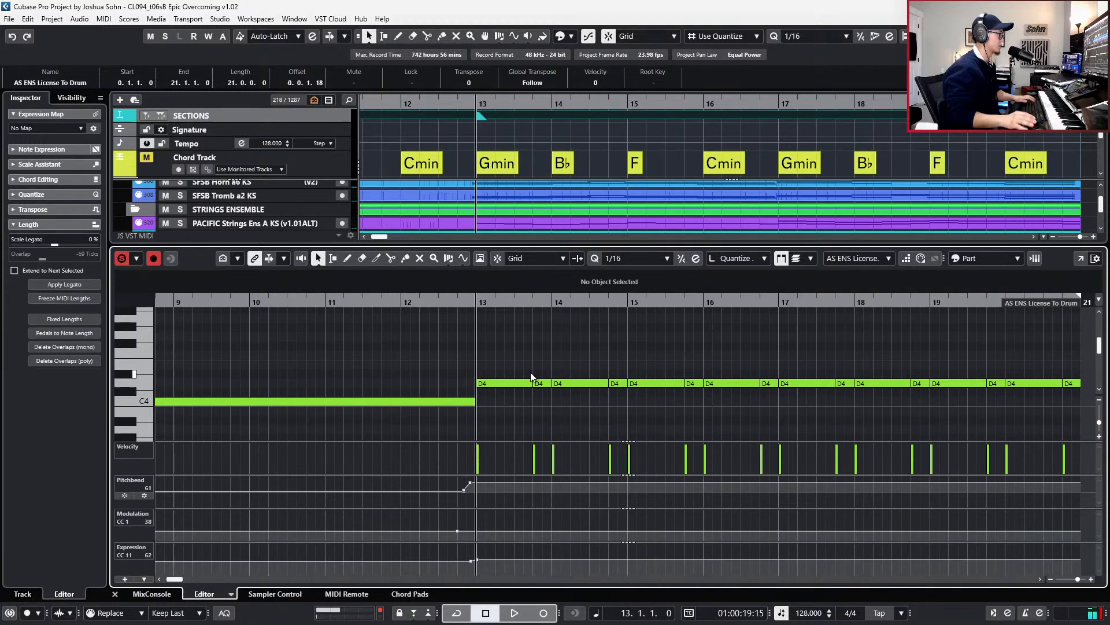
pyautogui.press('h')
pyautogui.press('h')
pyautogui.moveTo(548, 384); pyautogui.dragTo(547, 391)
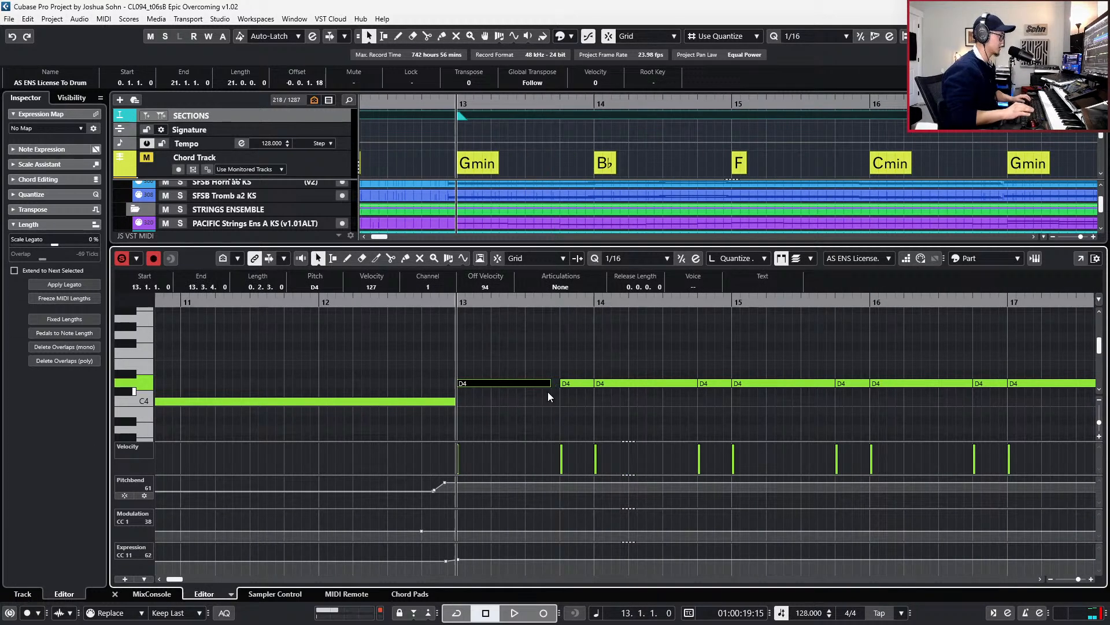
pyautogui.press('space')
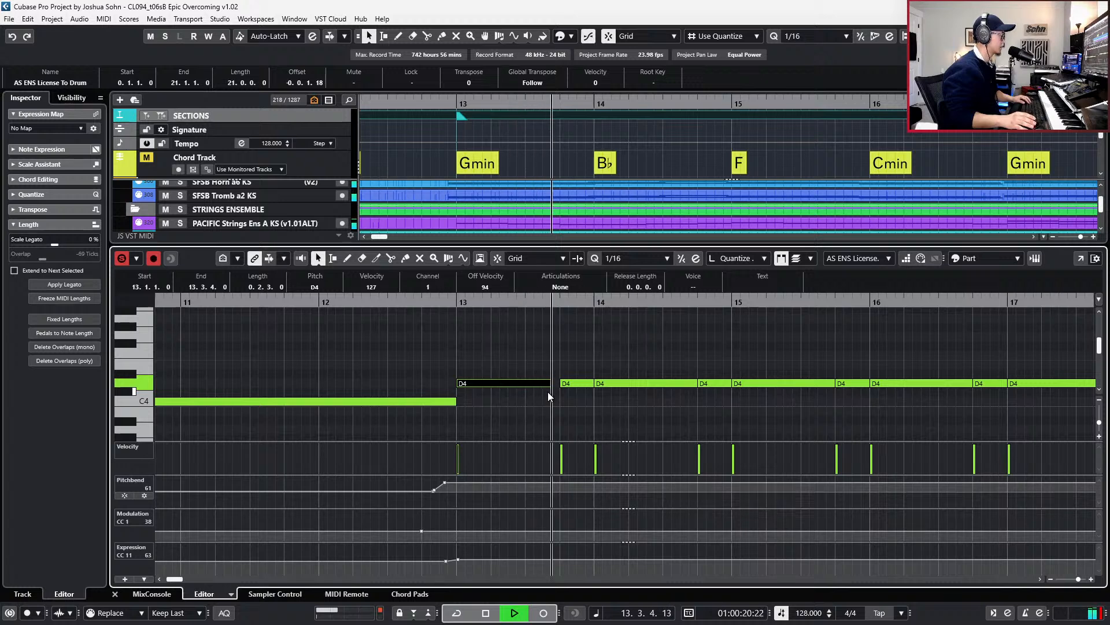
pyautogui.press('space')
# - Transpose the short D4 note at 13.4 down to C4 and extend the preceding D4 note to meet its start
pyautogui.press('Right')
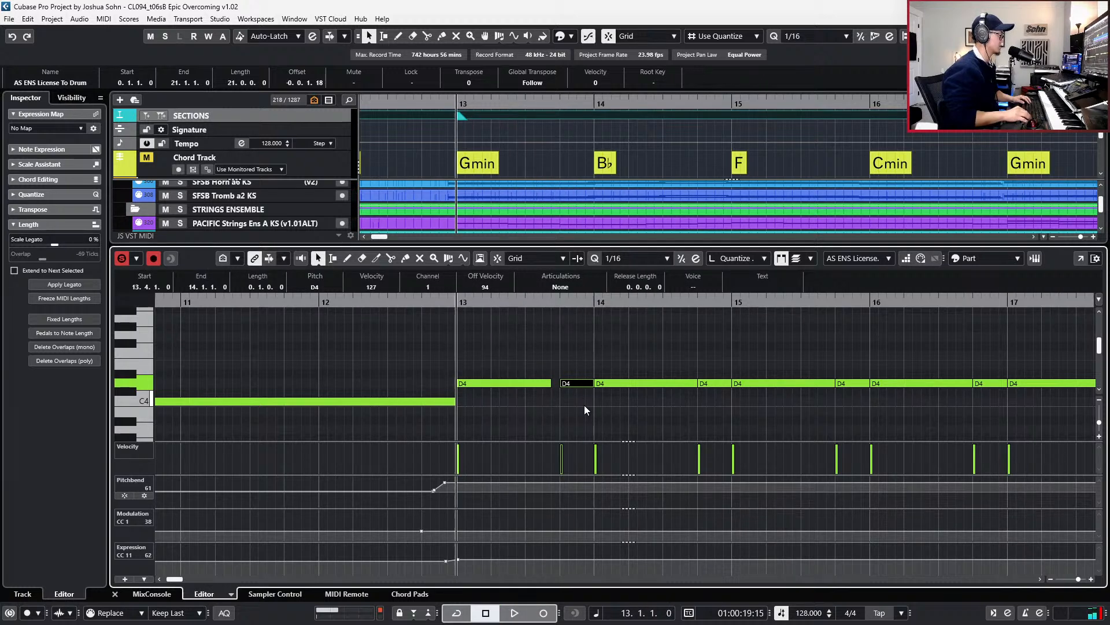
pyautogui.press('l')
pyautogui.press('Down')
pyautogui.press('Down')
pyautogui.press('space')
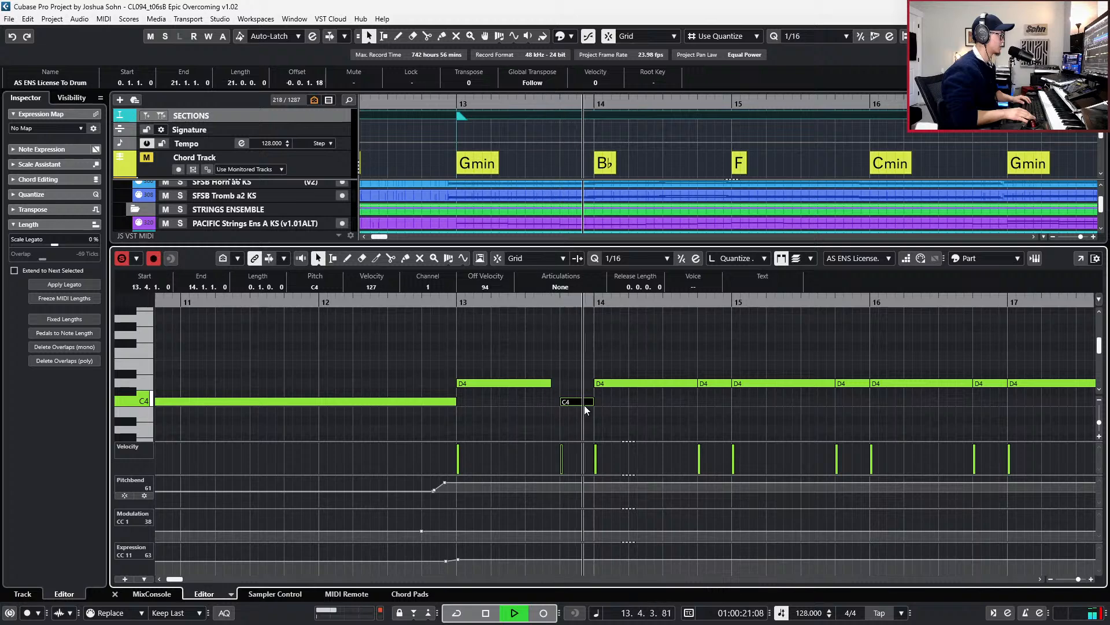
pyautogui.press('space')
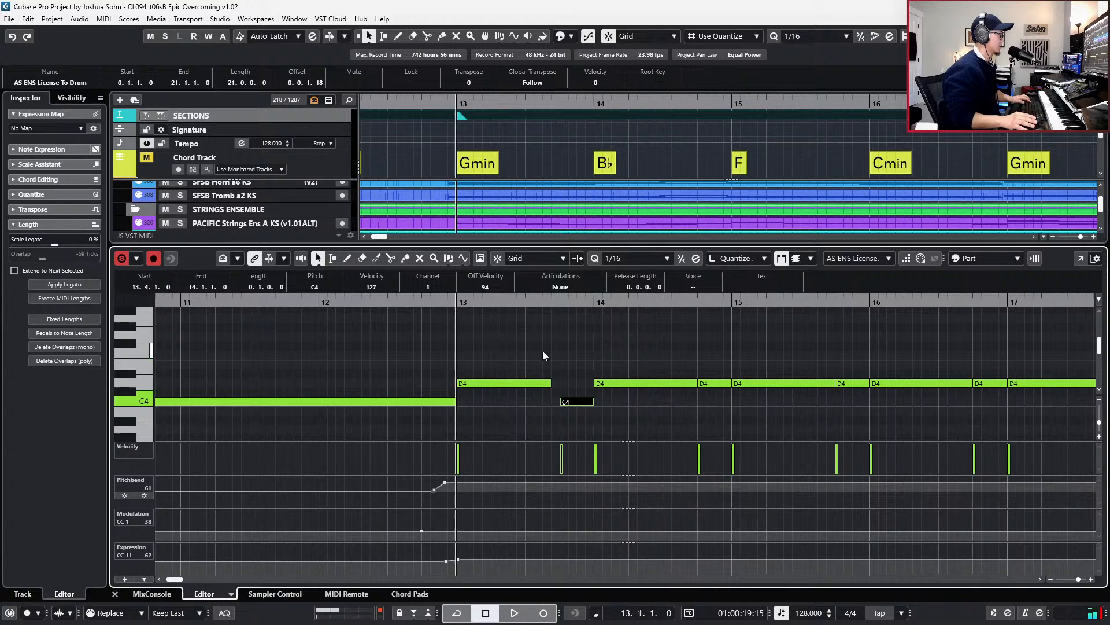
pyautogui.moveTo(542, 350); pyautogui.dragTo(532, 408)
pyautogui.hotkey('alt', 'shift', 'Right')
# - Transpose the remaining short D4 notes on beat 4 of bars 14 to 20 down to C4
pyautogui.click(713, 382)
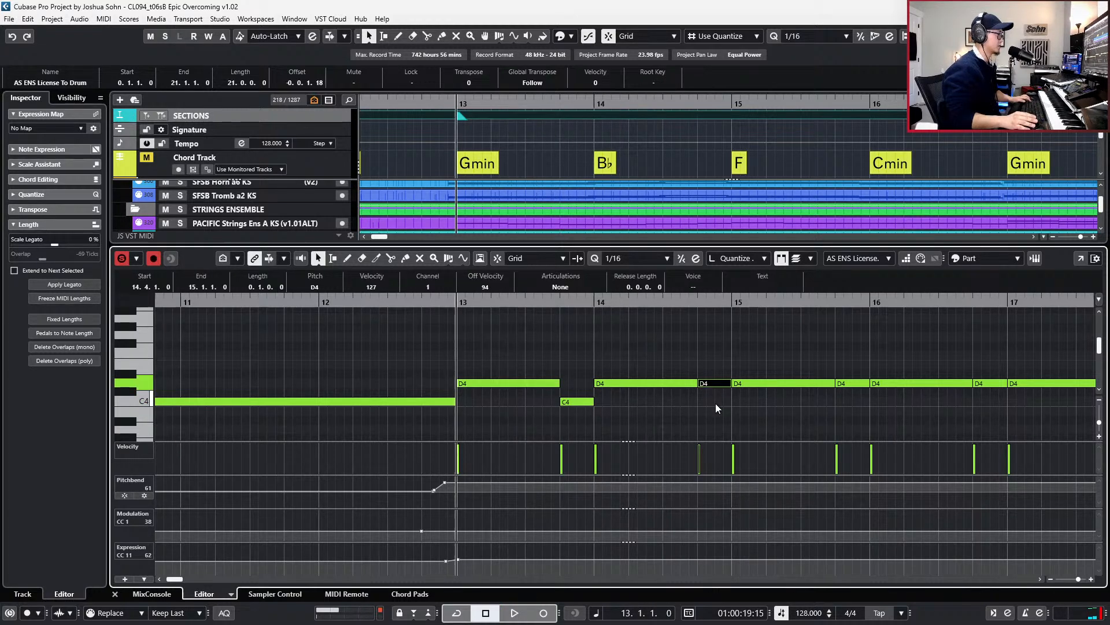
pyautogui.press('g')
pyautogui.keyDown('shift'); pyautogui.click(801, 382); pyautogui.keyUp('shift')
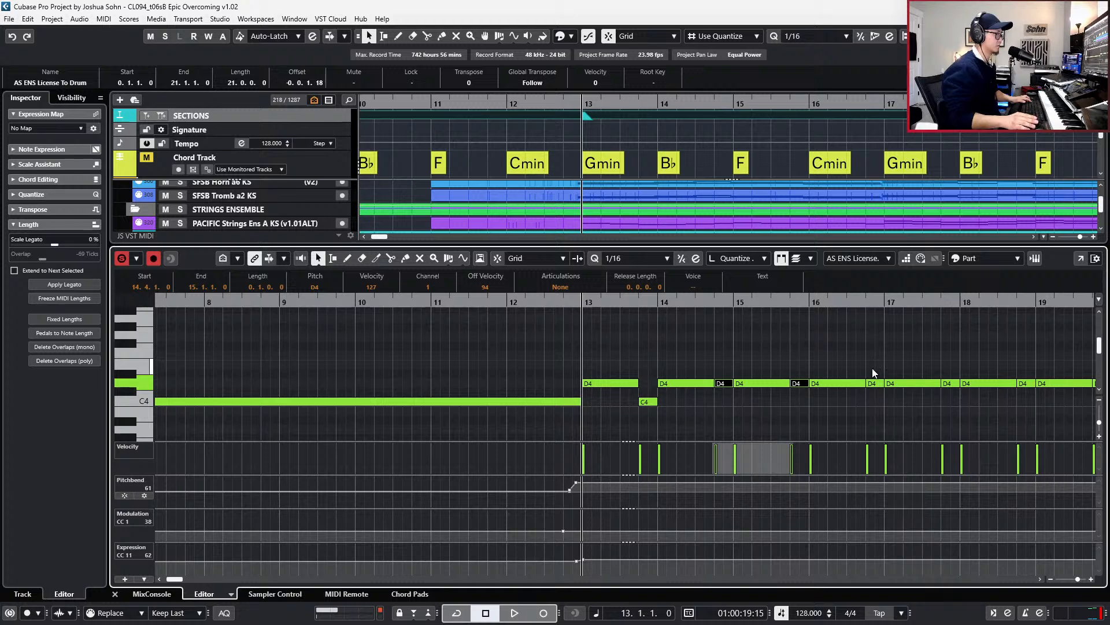
pyautogui.keyDown('shift'); pyautogui.click(874, 383); pyautogui.keyUp('shift')
pyautogui.keyDown('shift'); pyautogui.click(948, 383); pyautogui.keyUp('shift')
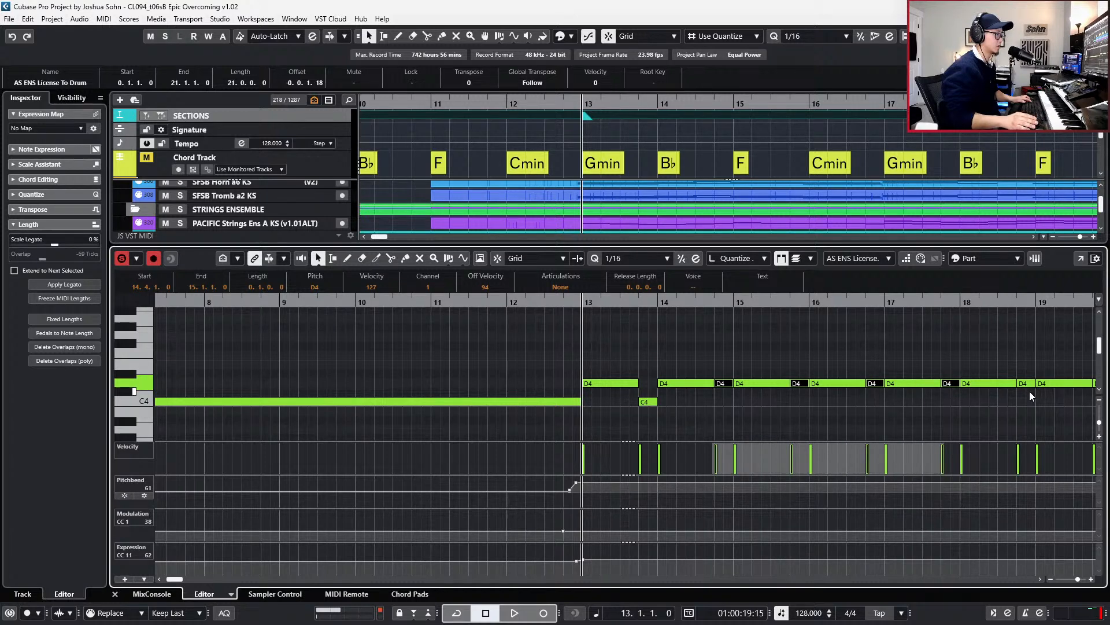
pyautogui.keyDown('shift'); pyautogui.click(1026, 383); pyautogui.keyUp('shift')
pyautogui.hscroll(2, 1020, 381)
pyautogui.keyDown('shift'); pyautogui.click(1009, 383); pyautogui.keyUp('shift')
pyautogui.hscroll(4, 1008, 393)
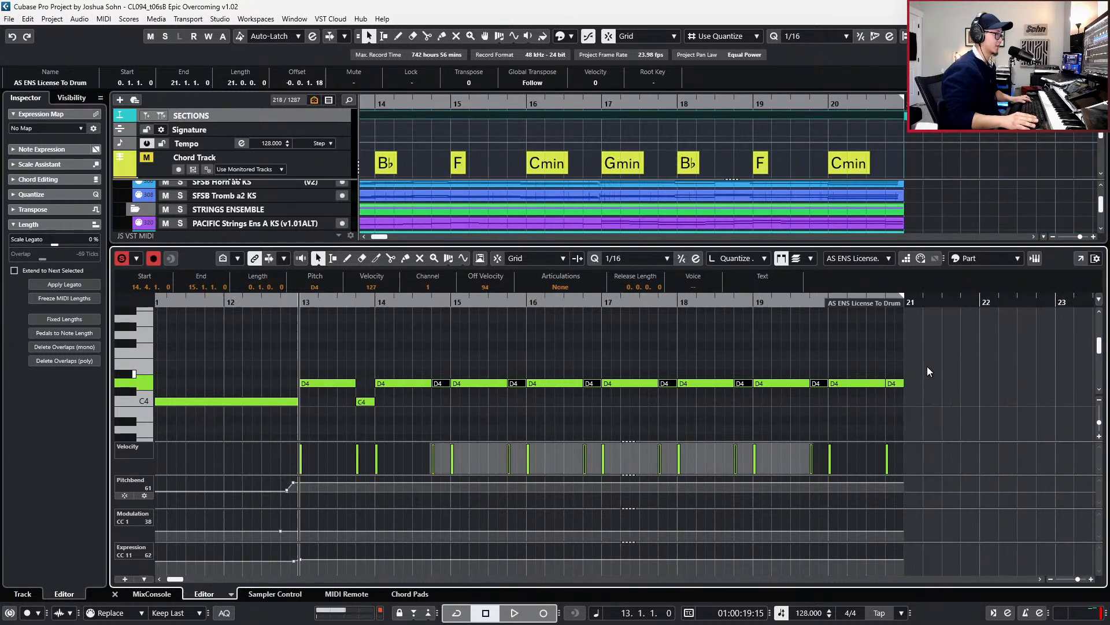
pyautogui.keyDown('shift'); pyautogui.click(895, 384); pyautogui.keyUp('shift')
pyautogui.press('Down')
pyautogui.press('Down')
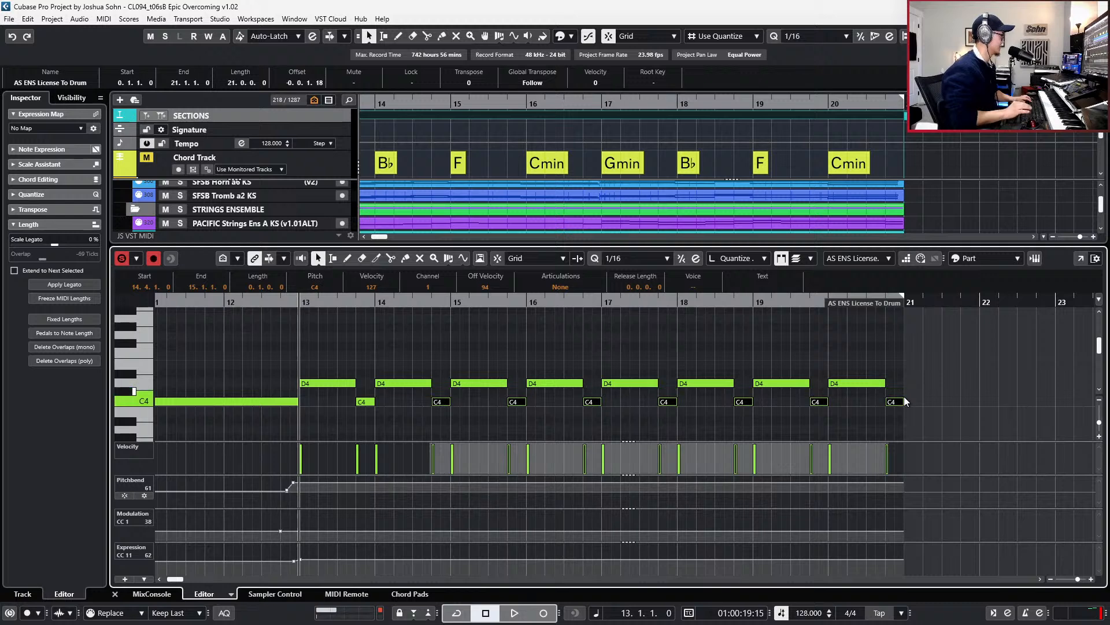
# - Audition the revised drum loop pattern from bar 13 in solo and with the full arrangement, then close the part editor
pyautogui.press('space')
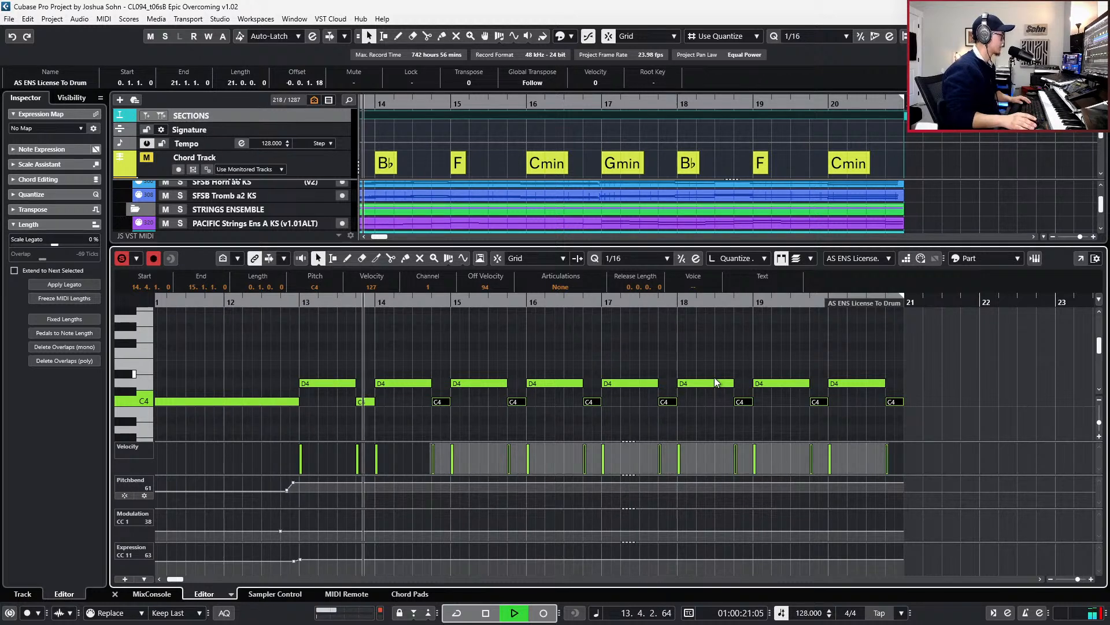
pyautogui.press('space')
pyautogui.press('space')
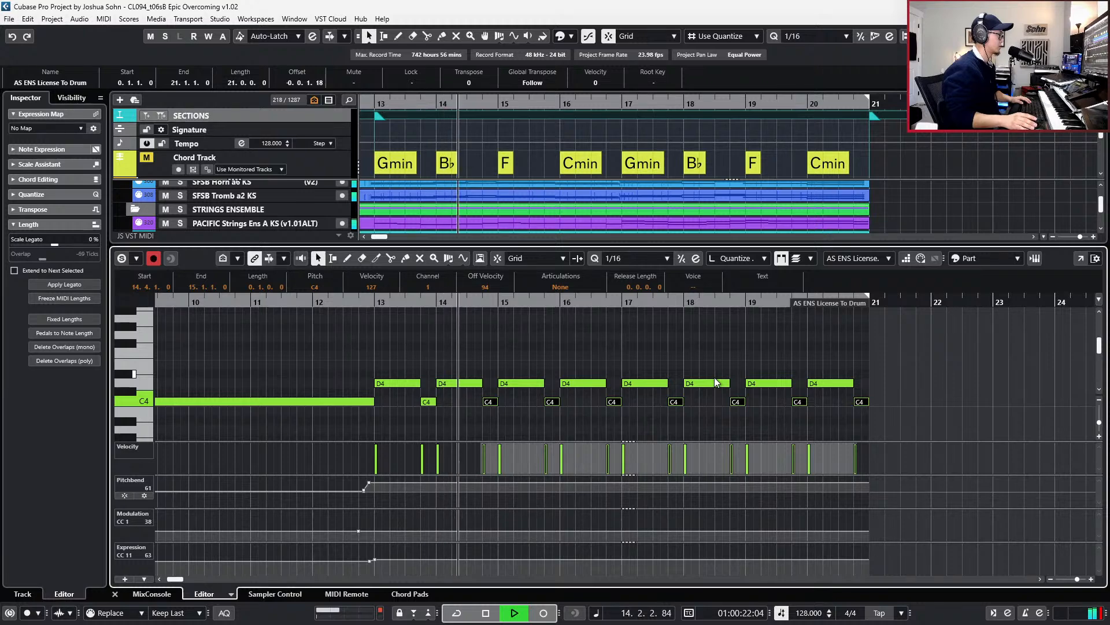
pyautogui.press('space')
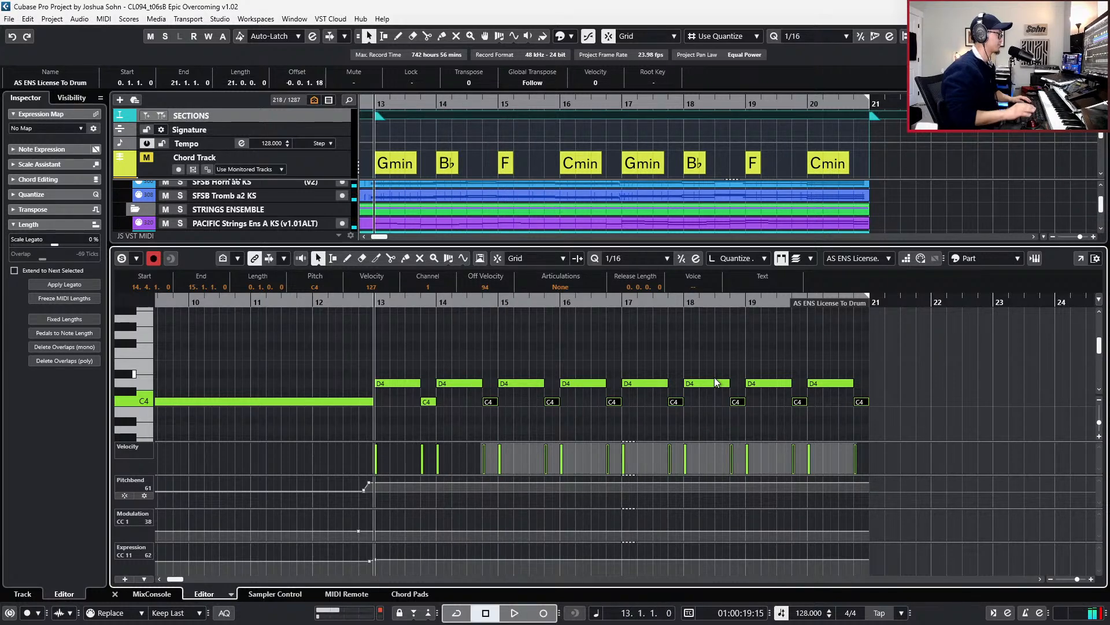
pyautogui.press('Return')
# - Split the AS ENS License To Drum part at bar 13
pyautogui.scroll(-3, 714, 377)
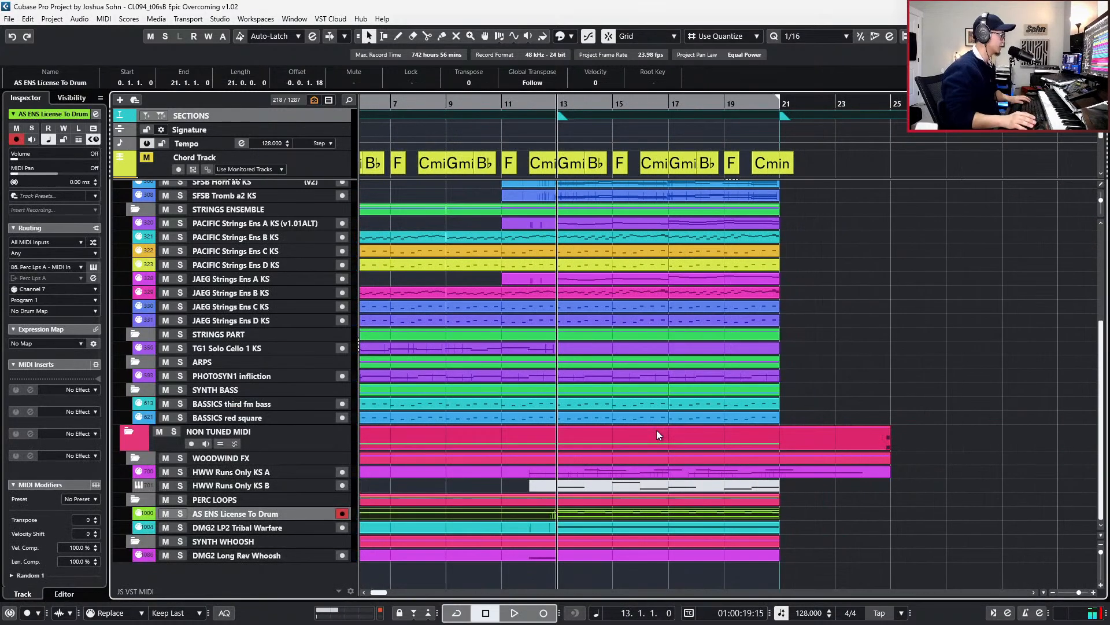
pyautogui.press('h')
pyautogui.keyDown('alt'); pyautogui.click(562, 514); pyautogui.keyUp('alt')
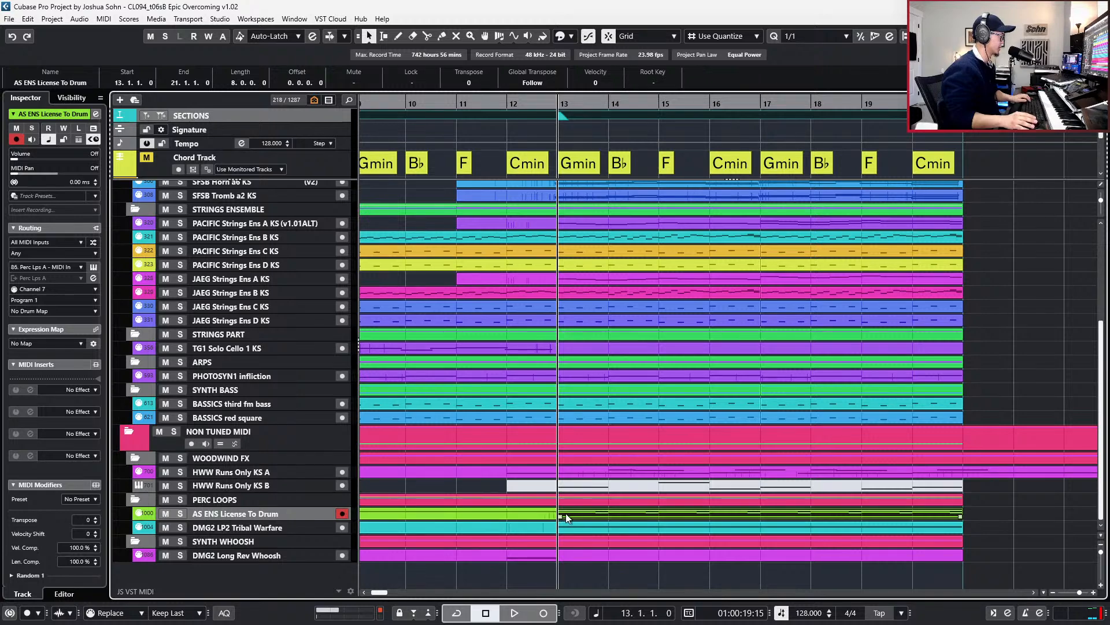
pyautogui.hotkey('alt', 'r')
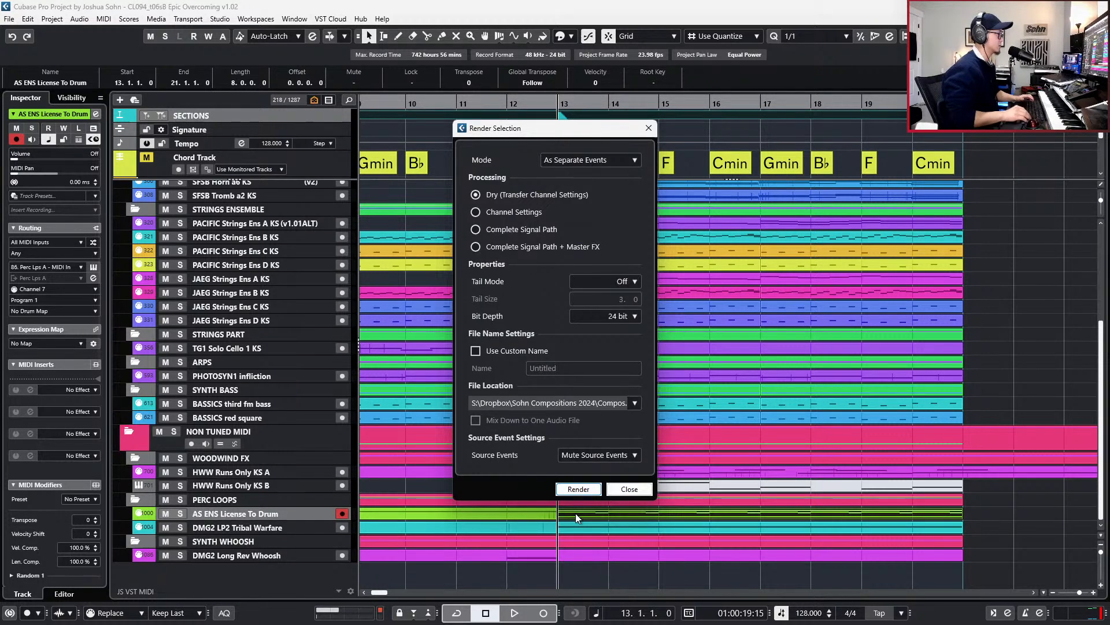
pyautogui.click(630, 488)
# - Split the earlier License To Drum part at bar 1 and select the two parts from bar 1 to bar 21
pyautogui.press('g')
pyautogui.press('g')
pyautogui.press('g')
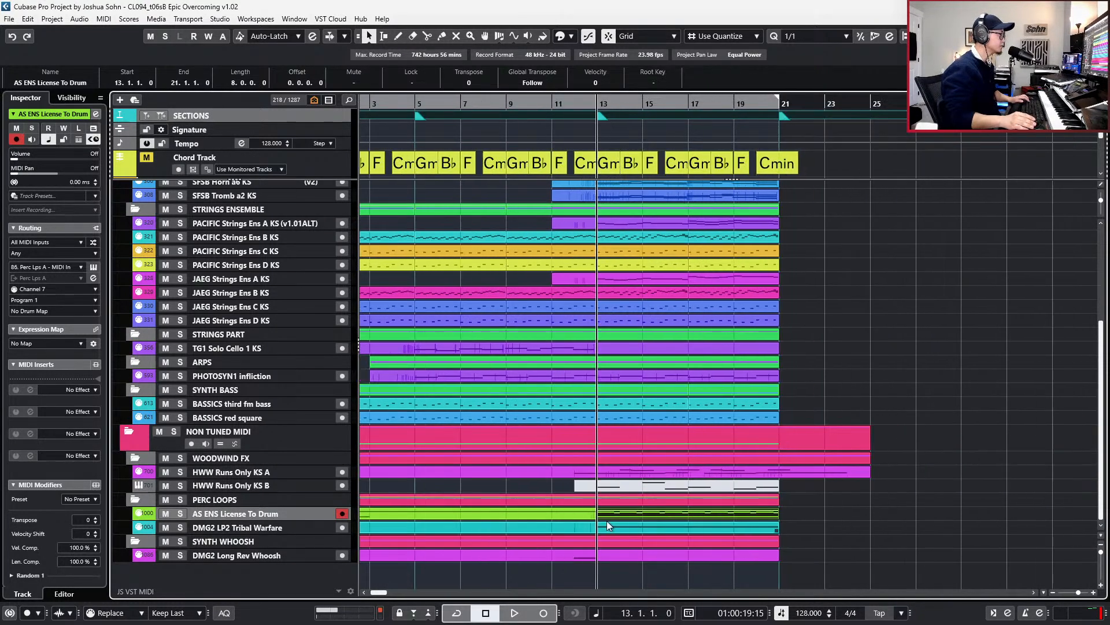
pyautogui.keyDown('alt'); pyautogui.click(400, 514); pyautogui.keyUp('alt')
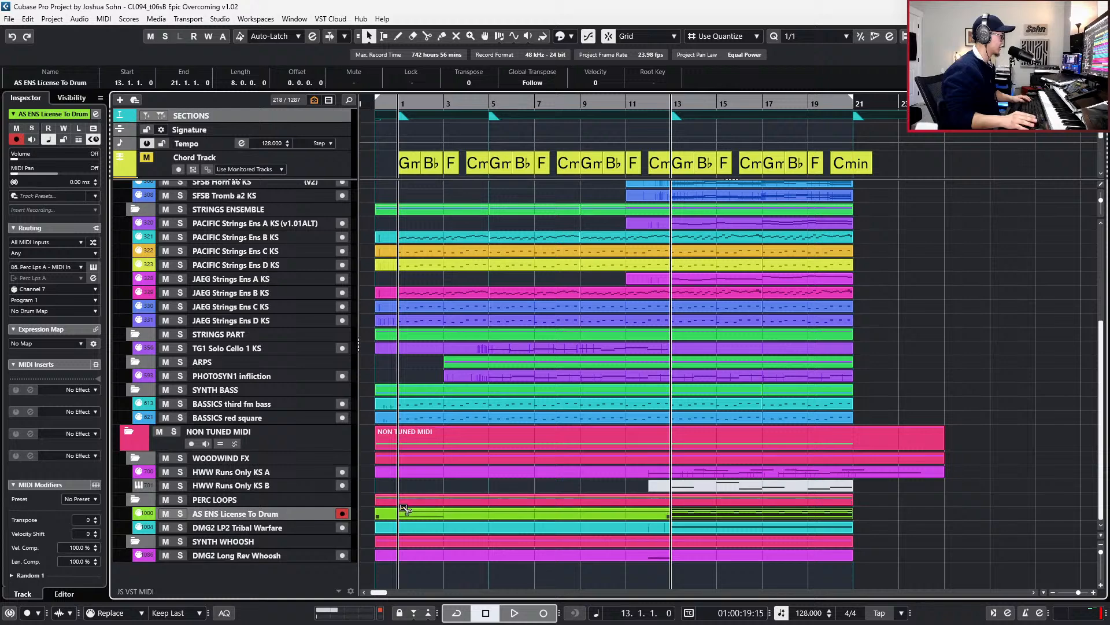
pyautogui.keyDown('shift'); pyautogui.click(691, 517); pyautogui.keyUp('shift')
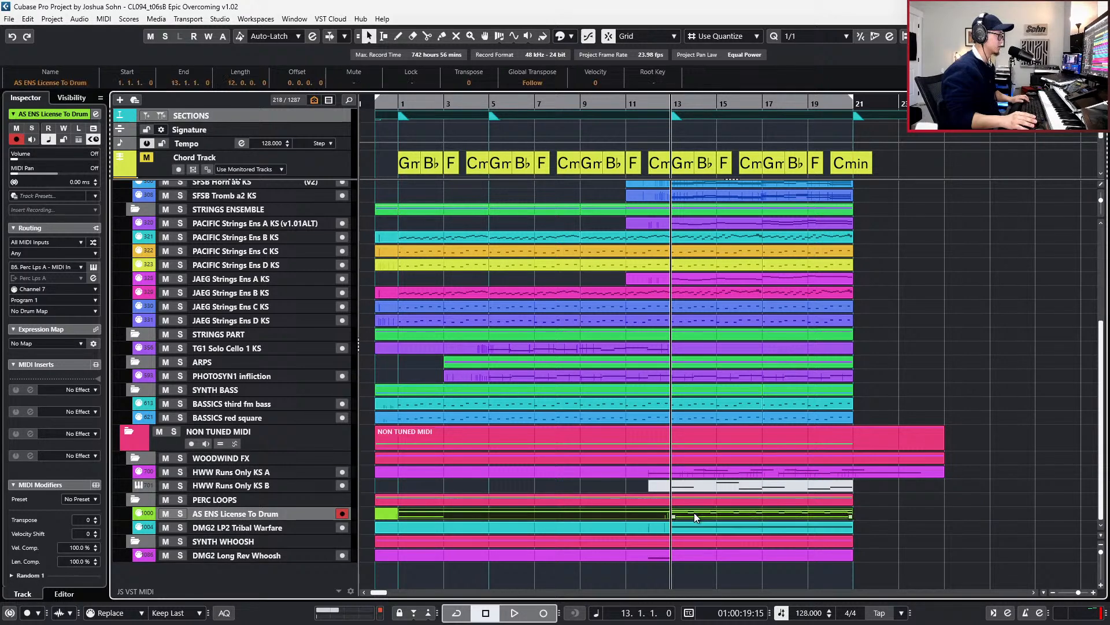
# - Render both AS ENS License To Drum parts, bars 1 to 13 and bars 13 to 21, in place to audio
pyautogui.click(647, 512)
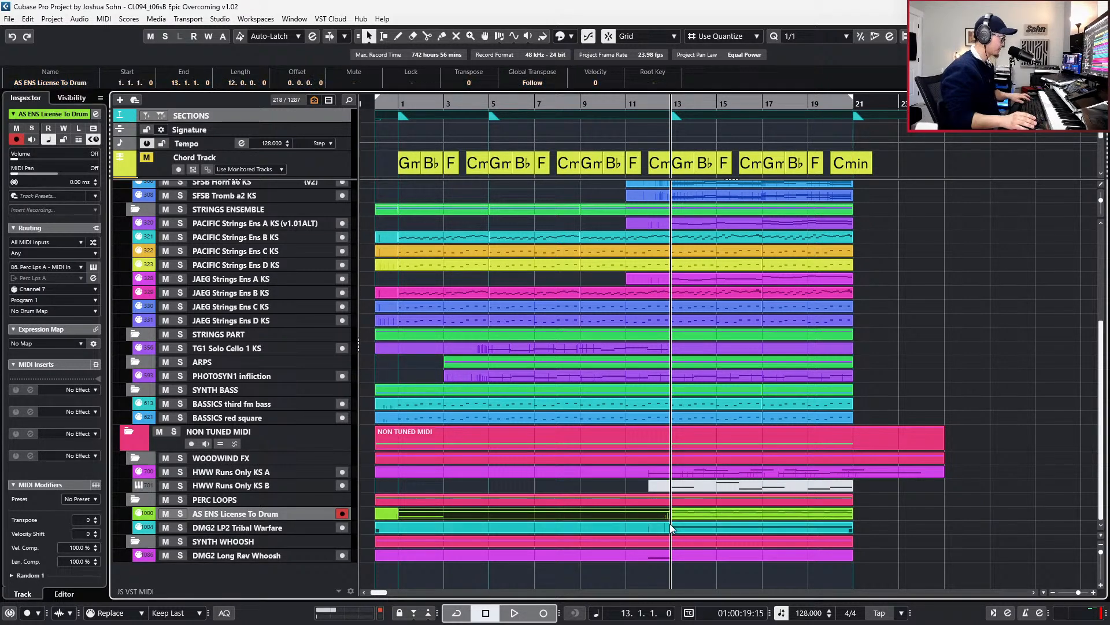
pyautogui.hotkey('alt', 'r')
pyautogui.press('Return')
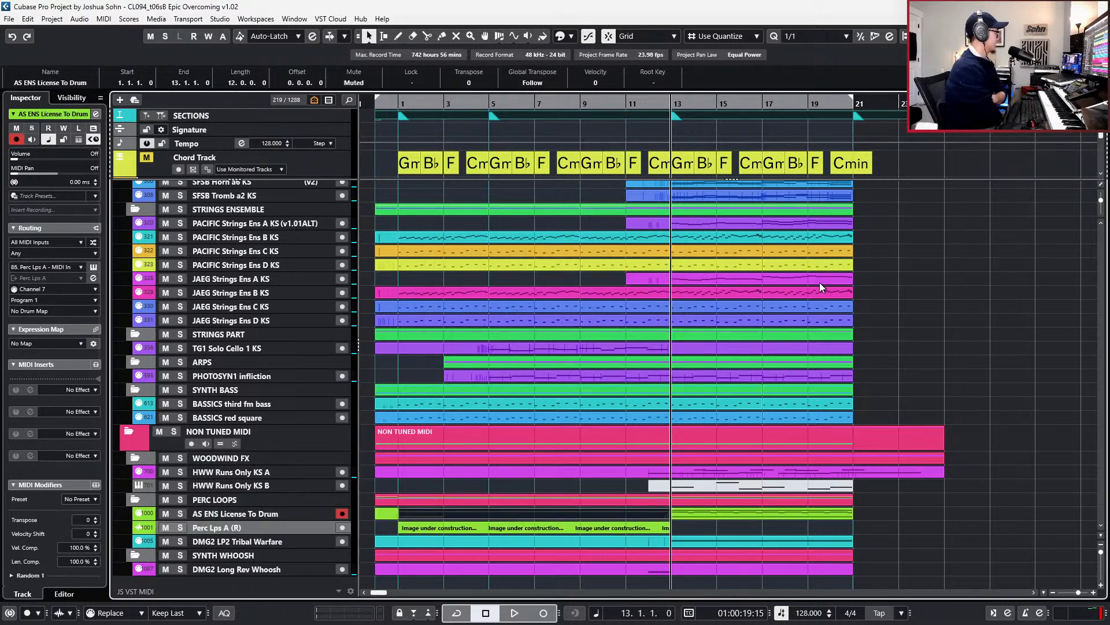
pyautogui.click(738, 513)
pyautogui.hotkey('alt', 'r')
pyautogui.press('Return')
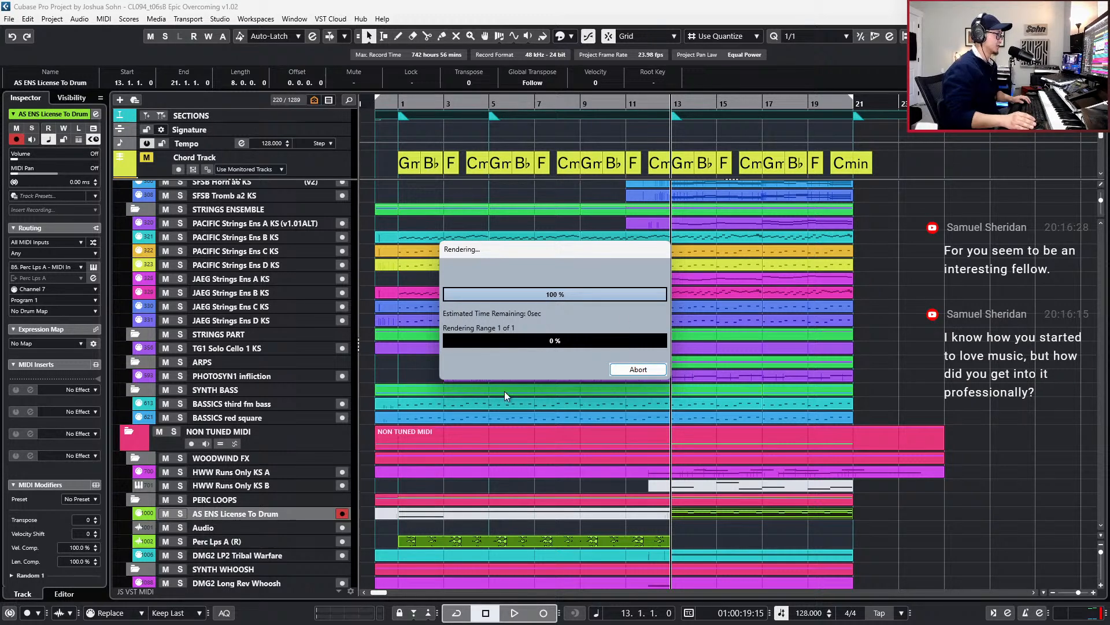
# - Gather the rendered drum loop audio on a single track and delete the emptied Perc Lps A (R) track
pyautogui.click(662, 541)
pyautogui.hotkey('ctrl', 'Up')
pyautogui.press('Down')
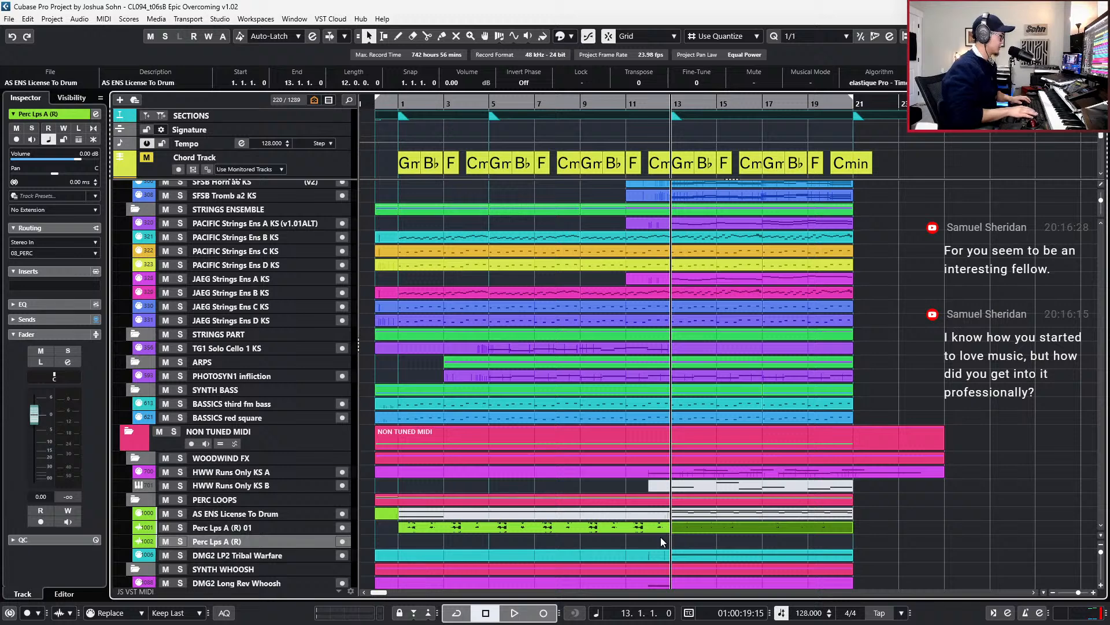
pyautogui.hotkey('shift', 'Delete')
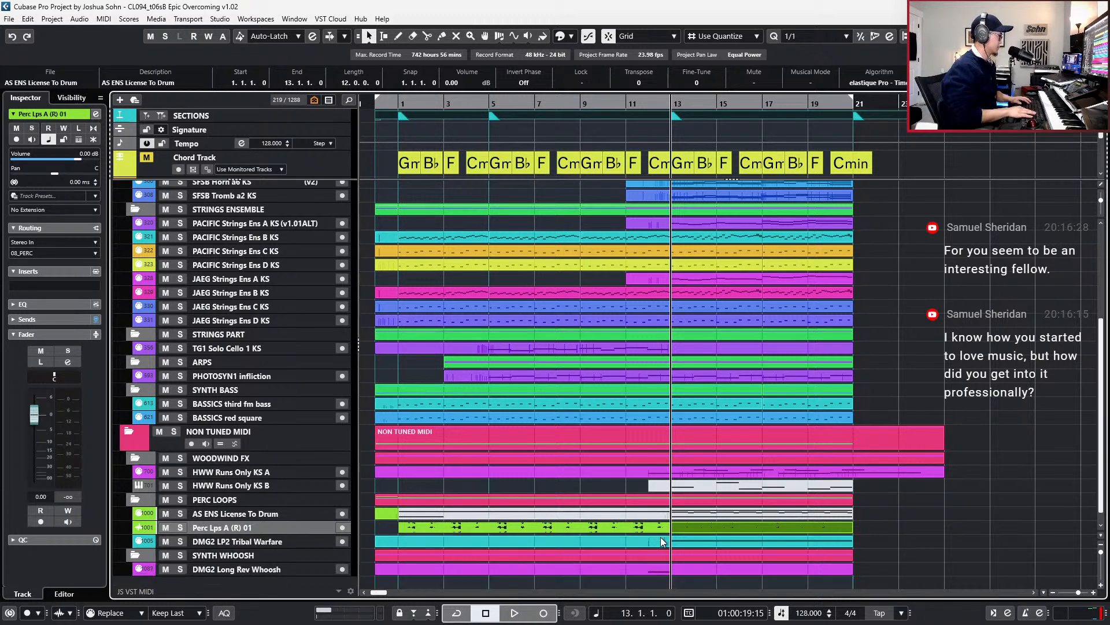
# - Audition the rendered drum loop in solo from bar 1 and around bar 13, then unsolo it
pyautogui.press('Home')
pyautogui.press('space')
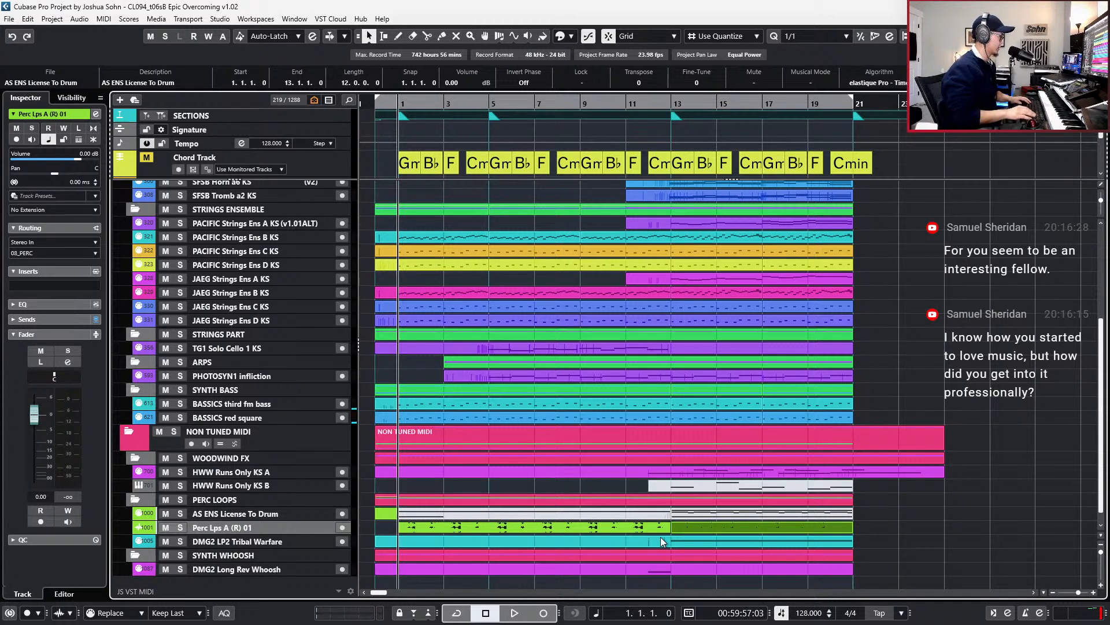
pyautogui.press('s')
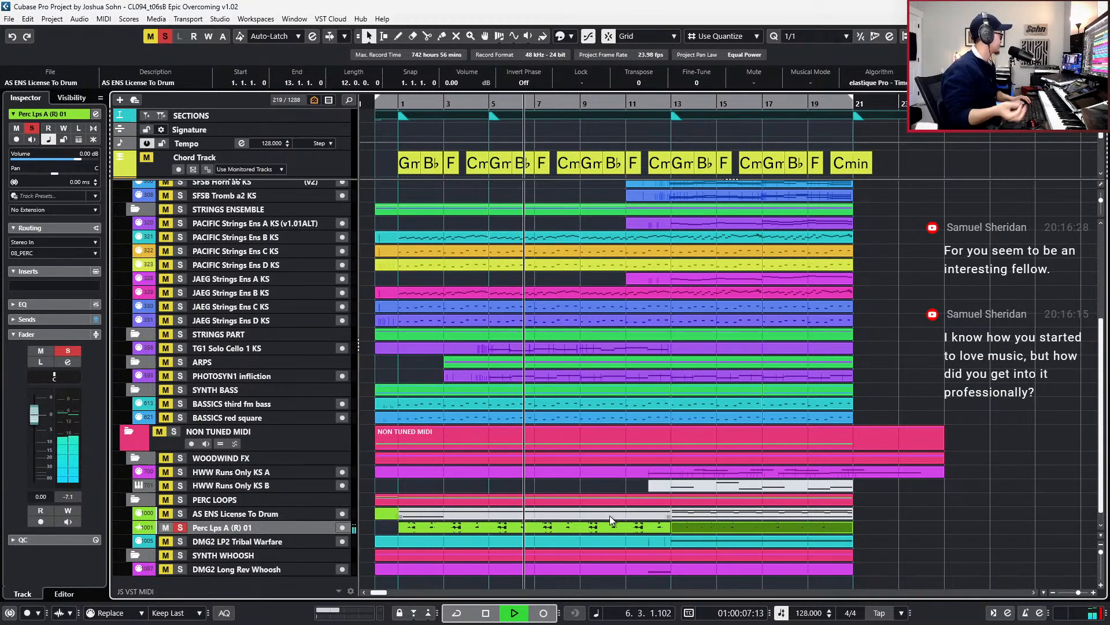
pyautogui.press('space')
pyautogui.press('KP_Add')
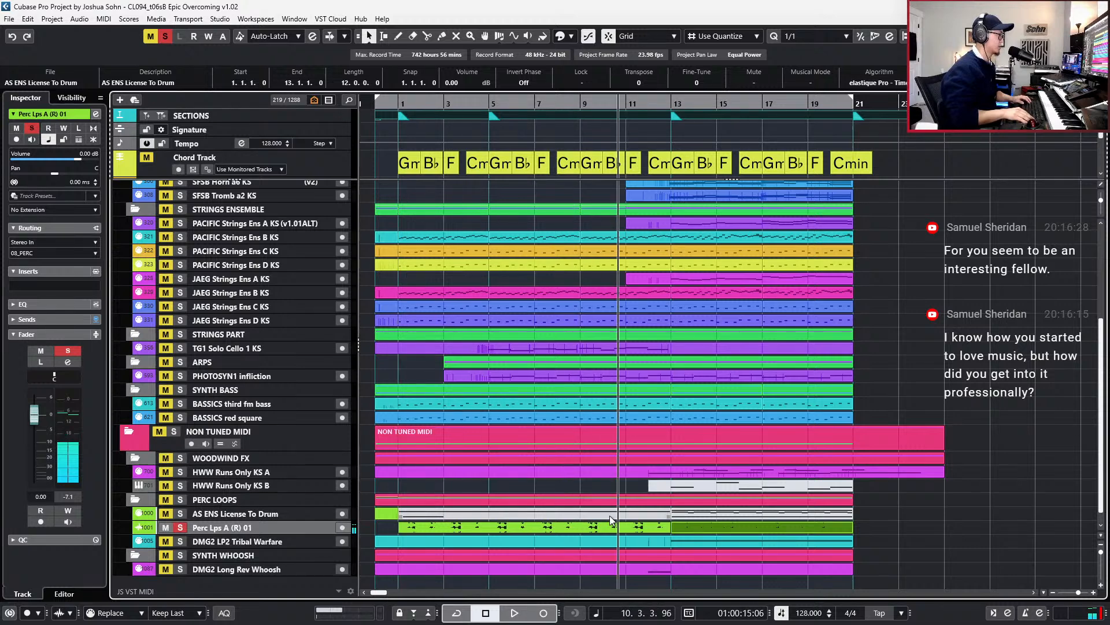
pyautogui.press('KP_Subtract')
pyautogui.press('space')
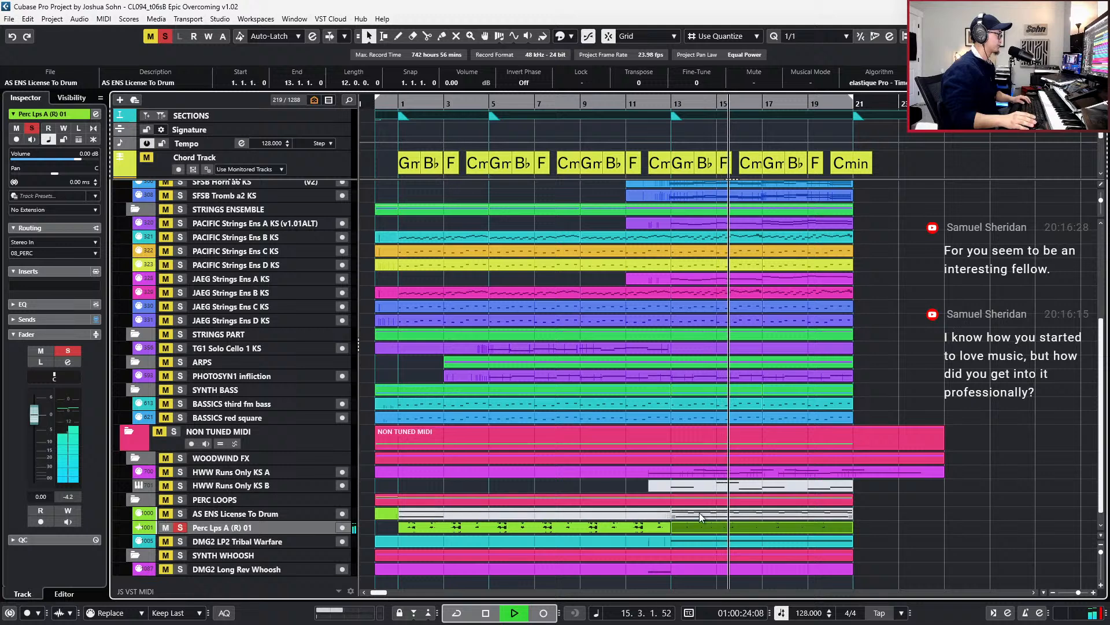
pyautogui.press('space')
pyautogui.press('s')
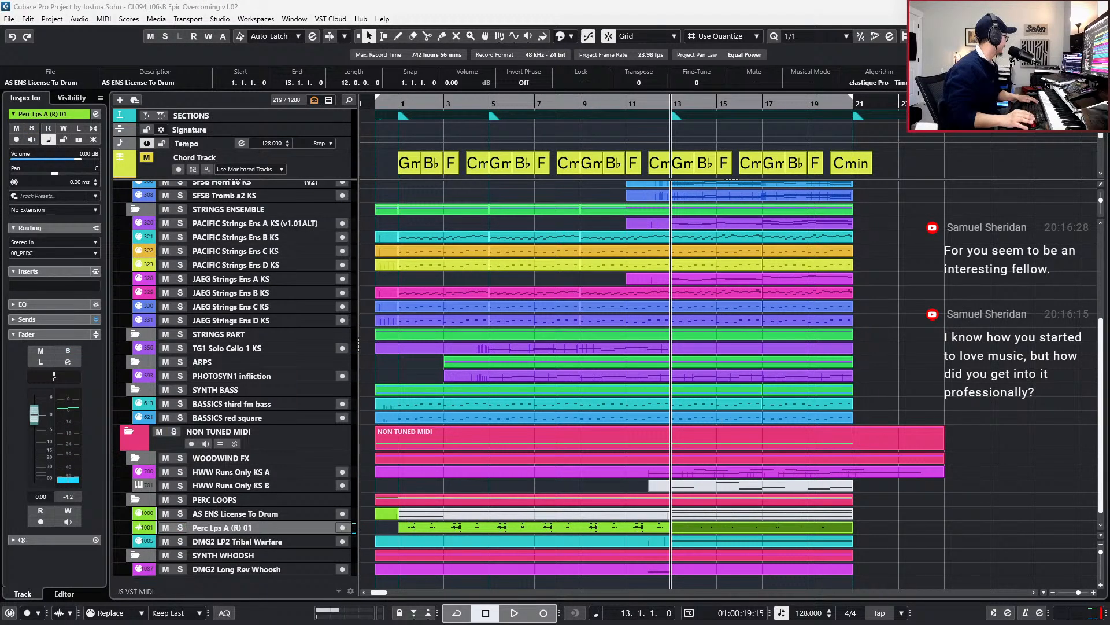
# - Add FabFilter Pro-C 2 as insert 3 on the 08_PERC bus, raising its threshold and lowering its ratio
pyautogui.hotkey('ctrl', 'shift', 'a')
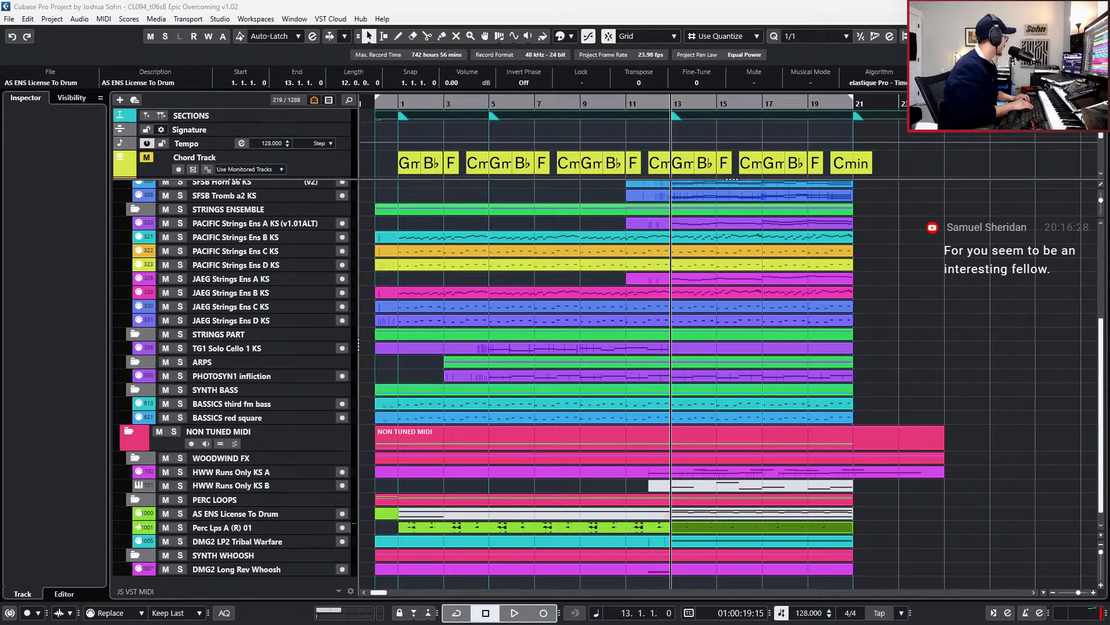
pyautogui.press('Return')
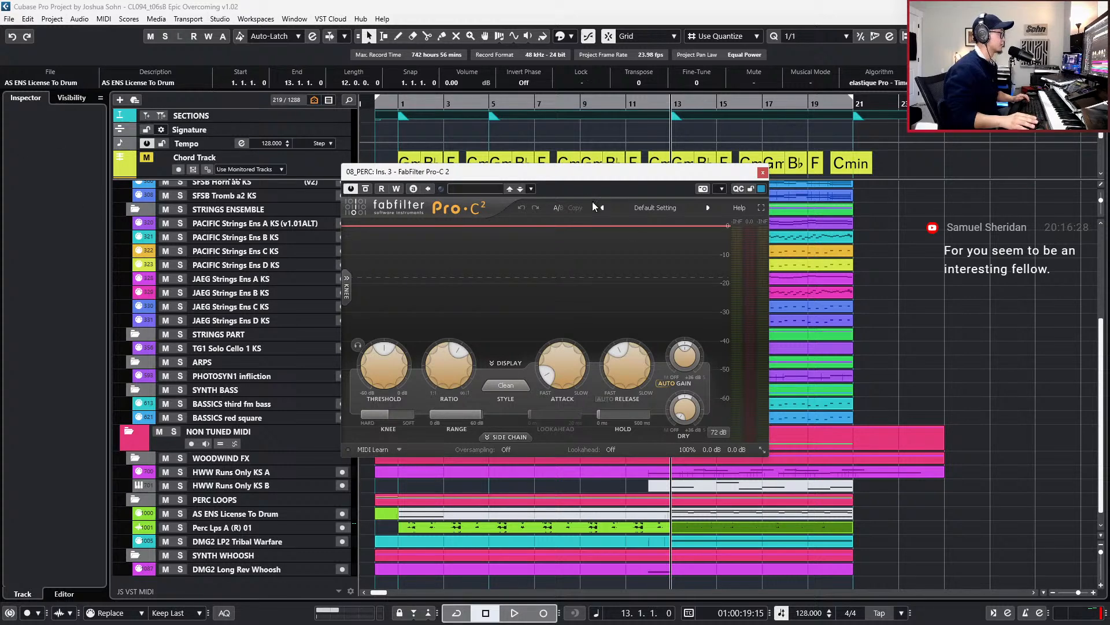
pyautogui.moveTo(578, 172); pyautogui.dragTo(705, 176)
pyautogui.moveTo(558, 362)
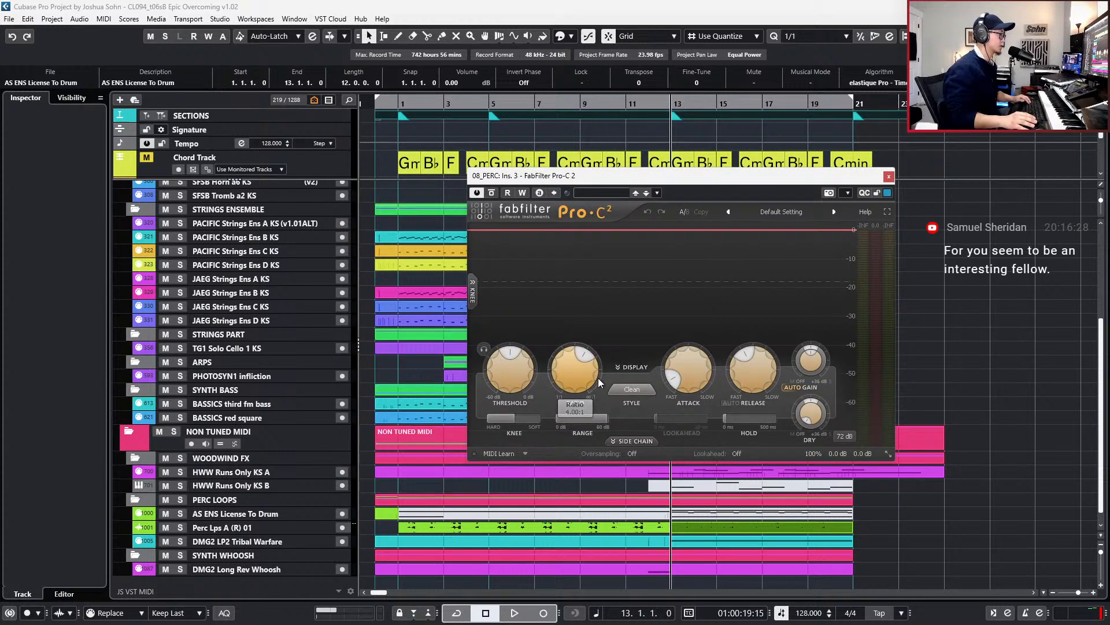
pyautogui.moveTo(558, 362); pyautogui.dragTo(531, 258)
pyautogui.moveTo(512, 378)
pyautogui.moveTo(557, 379)
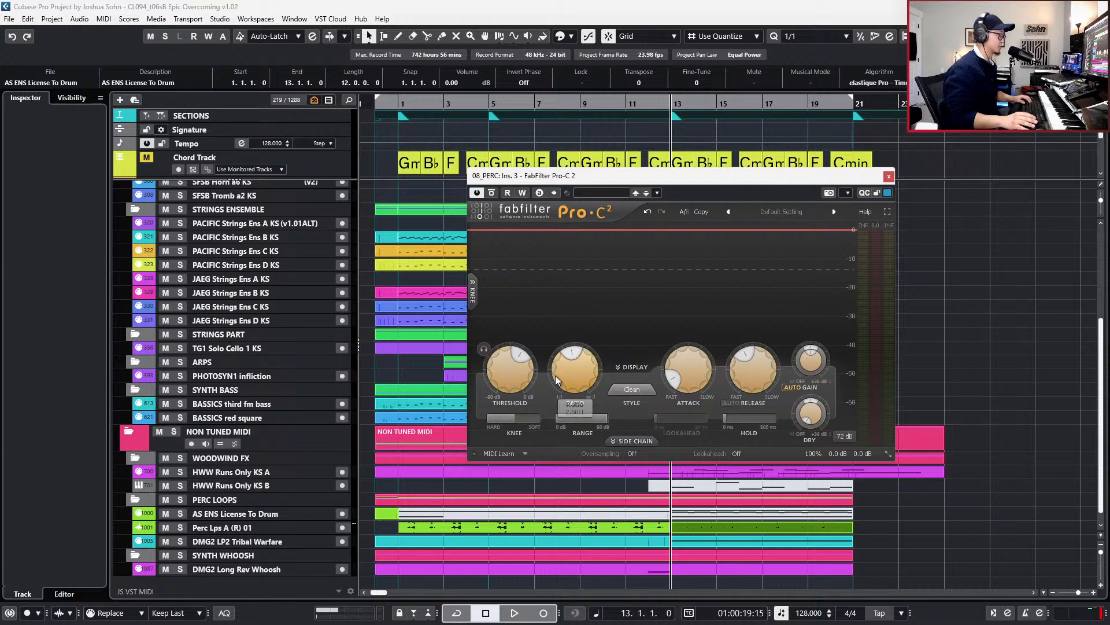
# - Audition the rendered drum loop in solo through the compressor, then close the plug-in and unsolo the track
pyautogui.press('space')
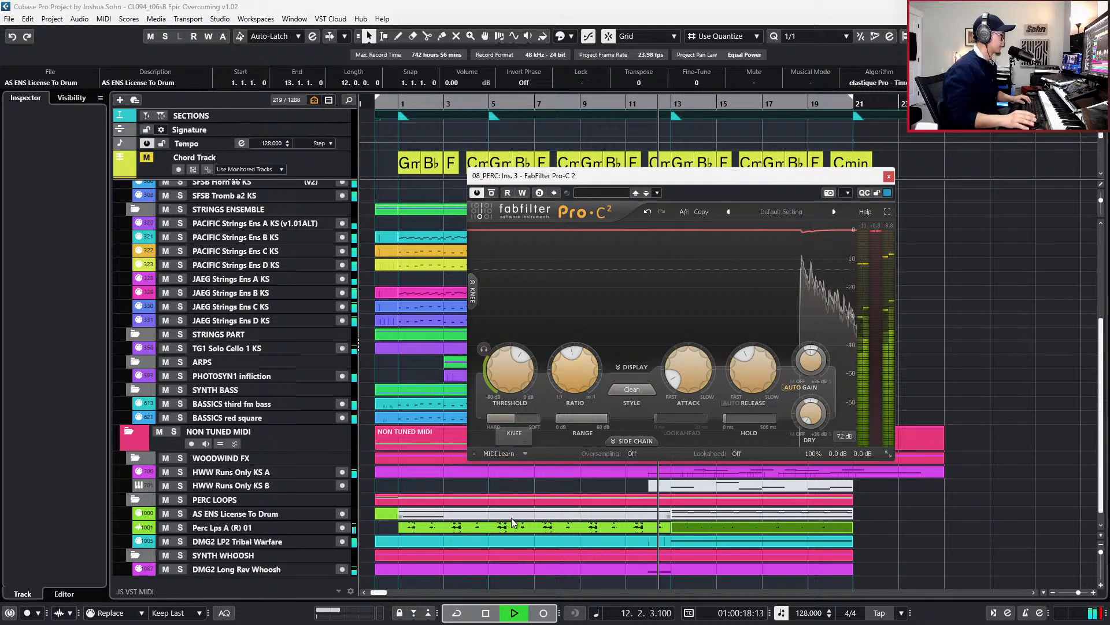
pyautogui.click(300, 526)
pyautogui.press('s')
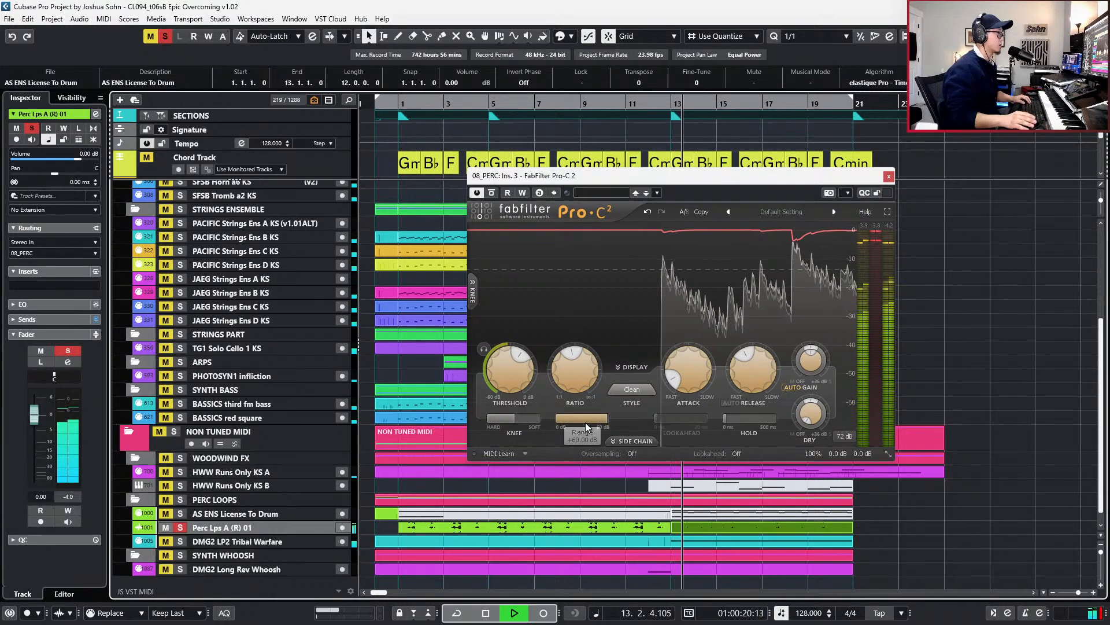
pyautogui.moveTo(580, 372)
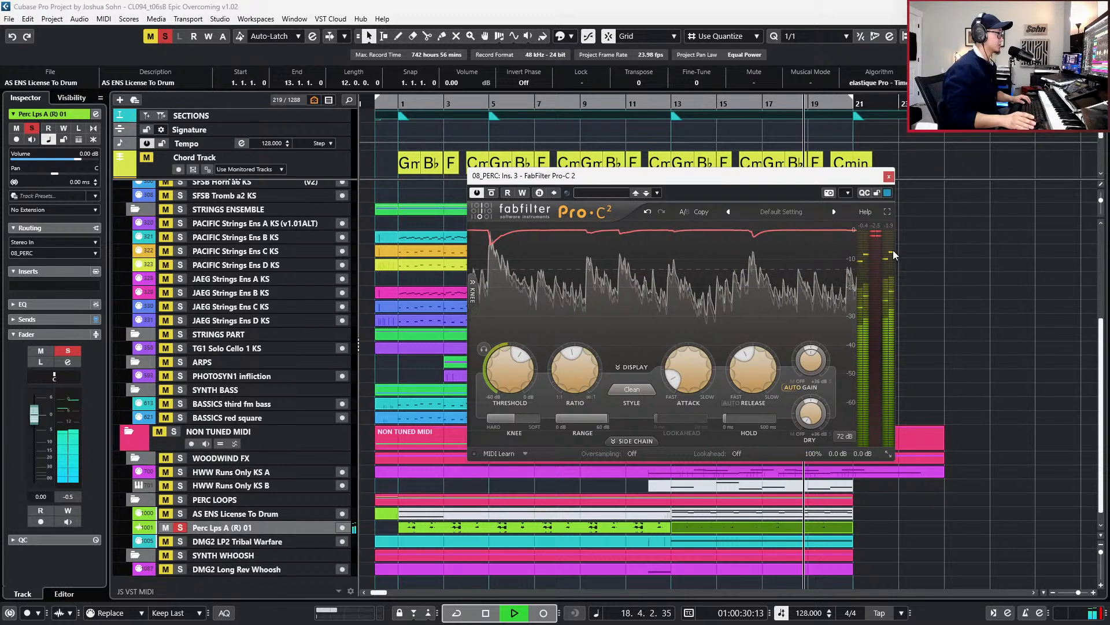
pyautogui.press('space')
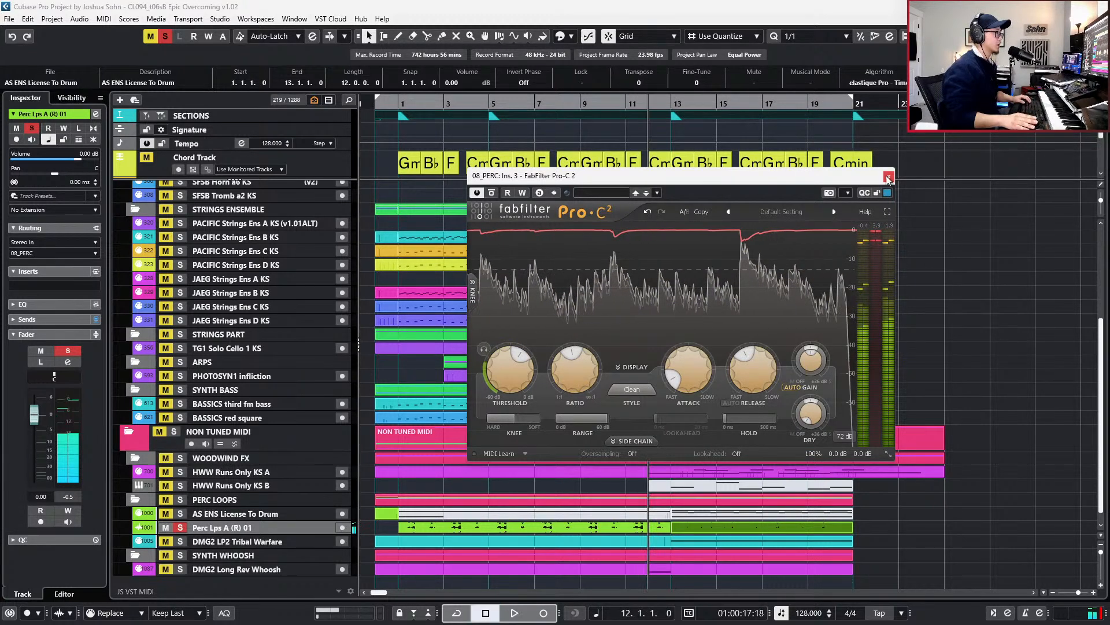
pyautogui.click(888, 176)
pyautogui.press('s')
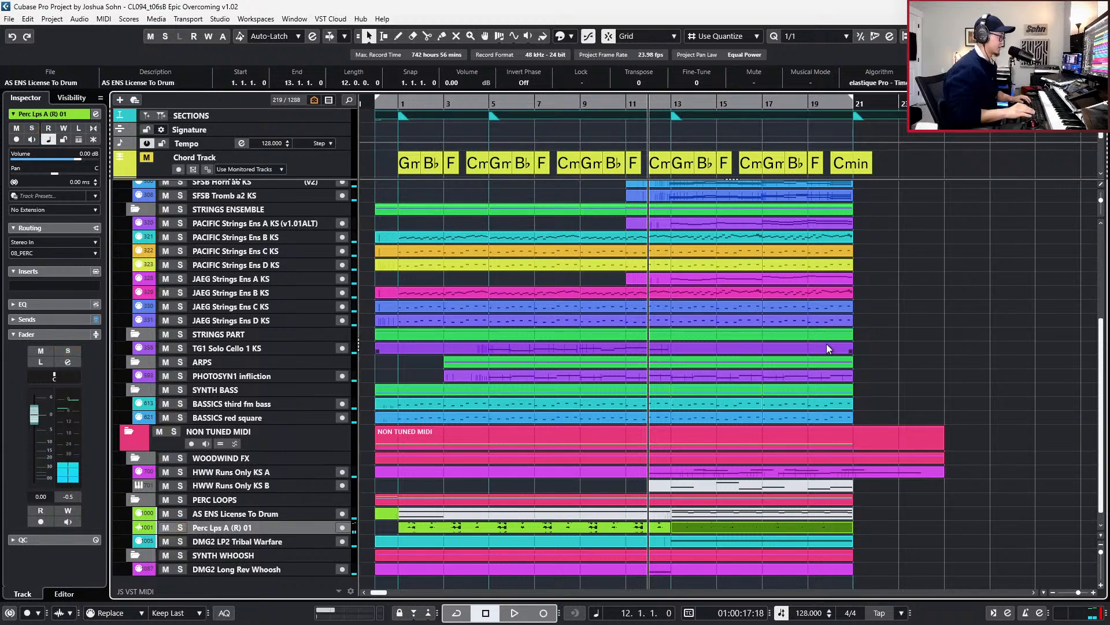
# - Play the full arrangement from bar 11 to check the compressed percussion in the mix
pyautogui.press('KP_Subtract')
pyautogui.press('KP_Subtract')
pyautogui.press('KP_Add')
pyautogui.press('g')
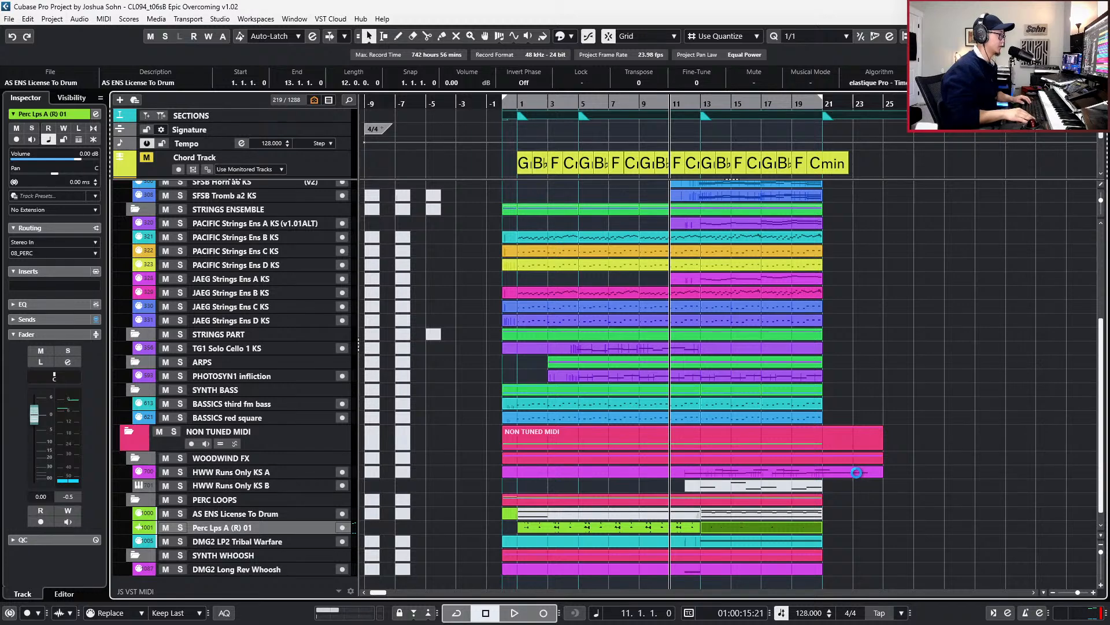
pyautogui.click(856, 472)
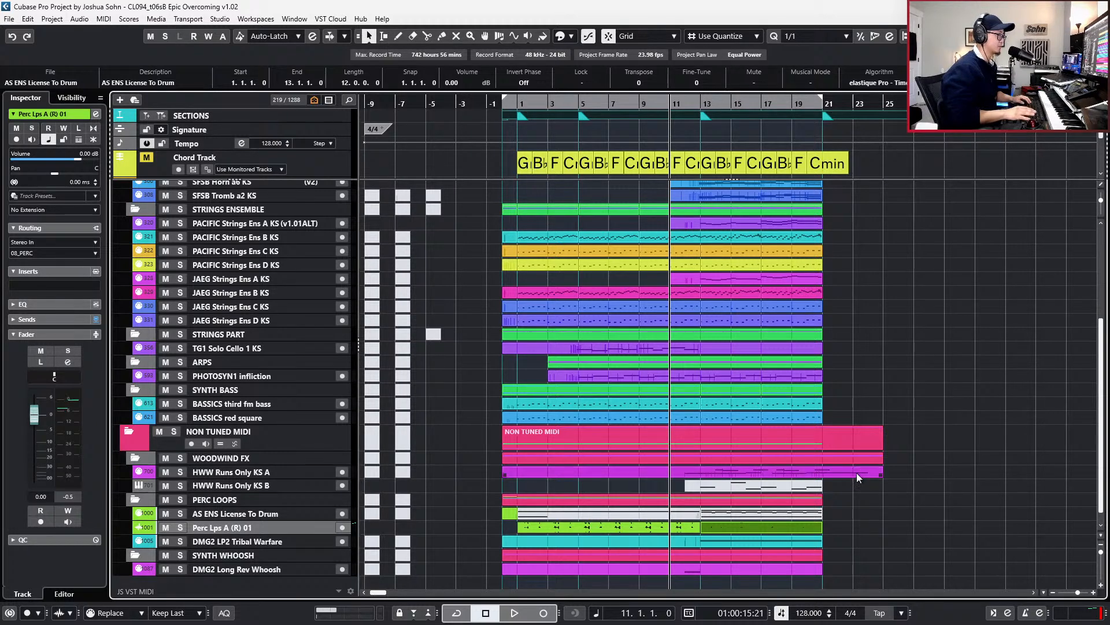
pyautogui.press('space')
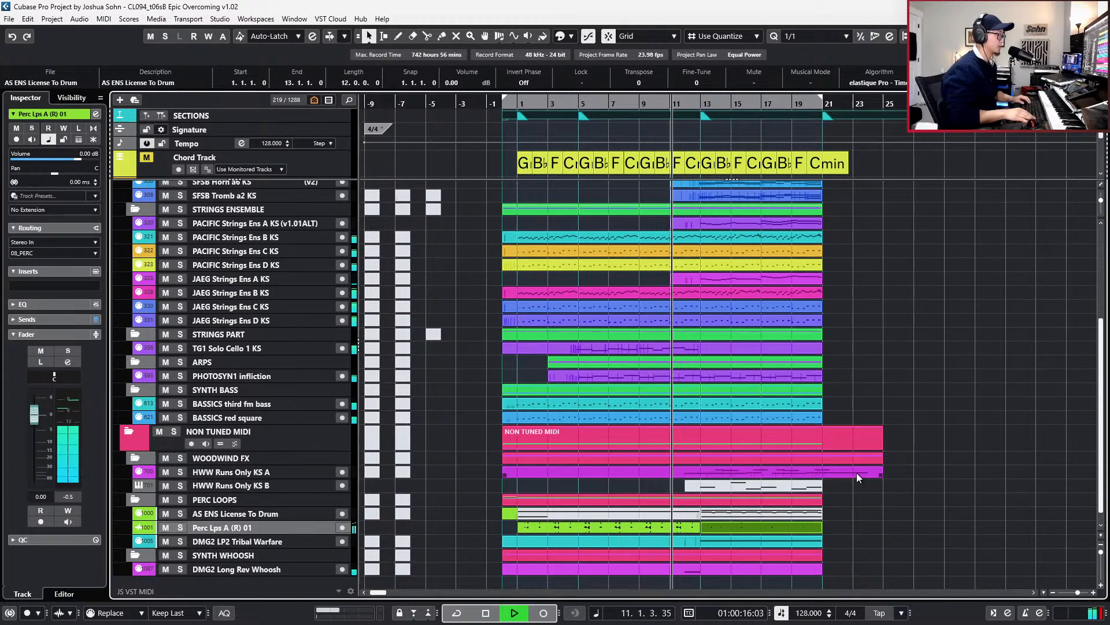
pyautogui.keyDown('ctrl'); pyautogui.scroll(3, 833, 468); pyautogui.keyUp('ctrl')
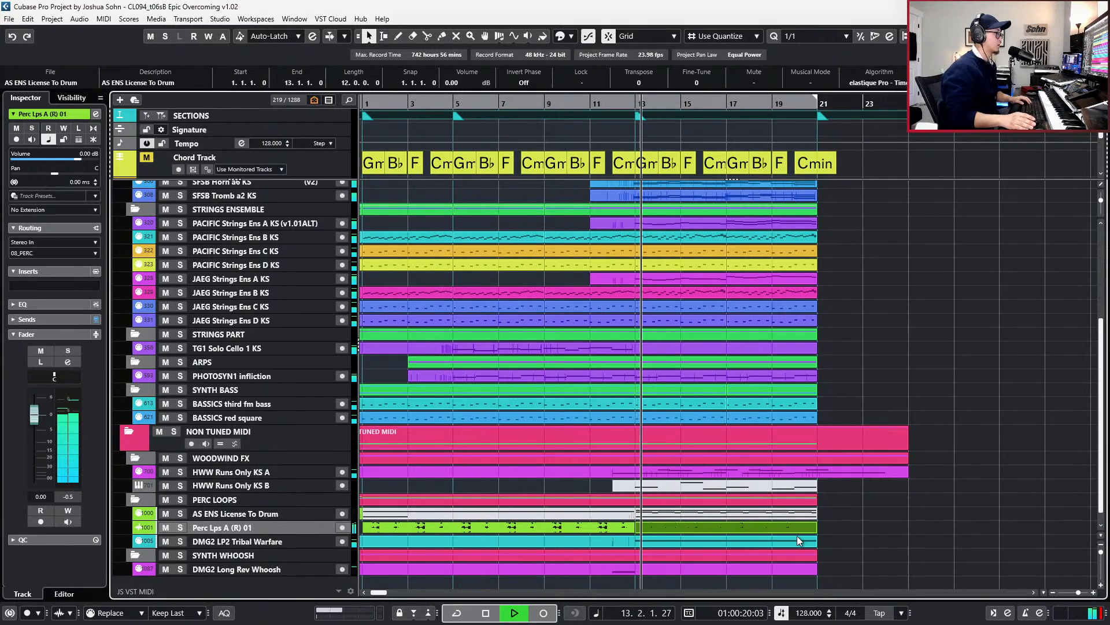
pyautogui.keyDown('ctrl'); pyautogui.scroll(-1, 794, 539); pyautogui.keyUp('ctrl')
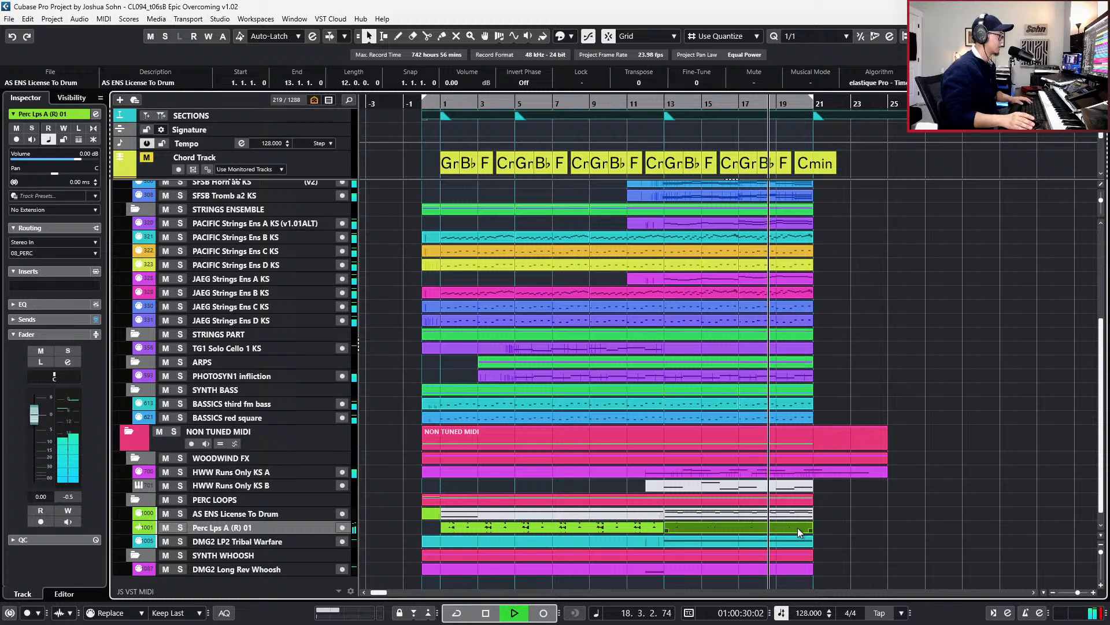
# - Inspect the rendered loop's channel settings and its 08_PERC output bus during playback, then close them
pyautogui.press('e')
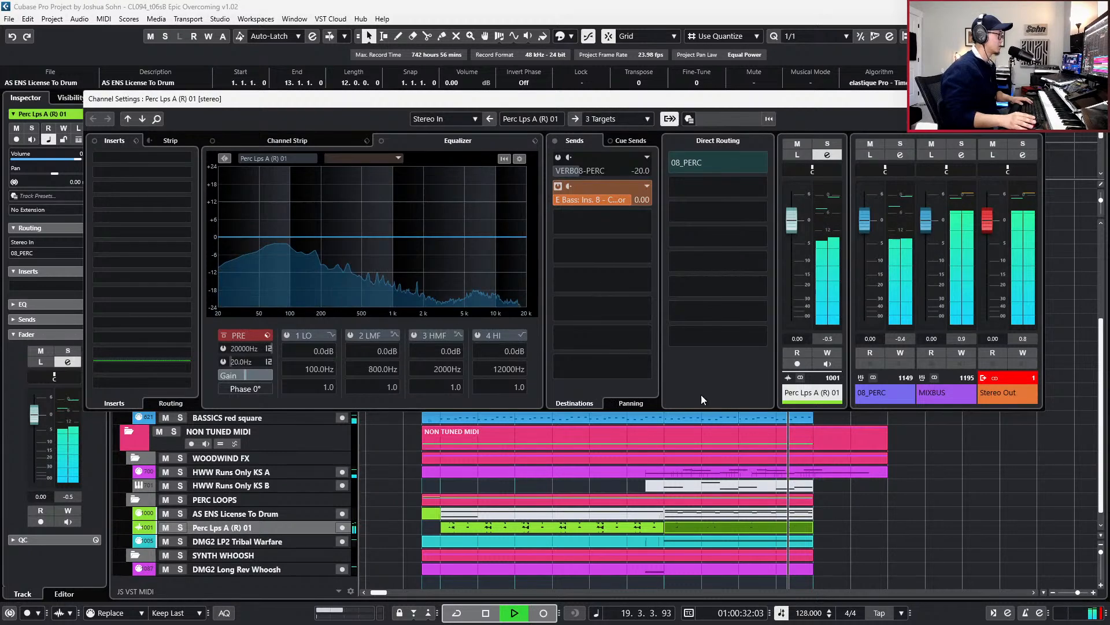
pyautogui.click(871, 398)
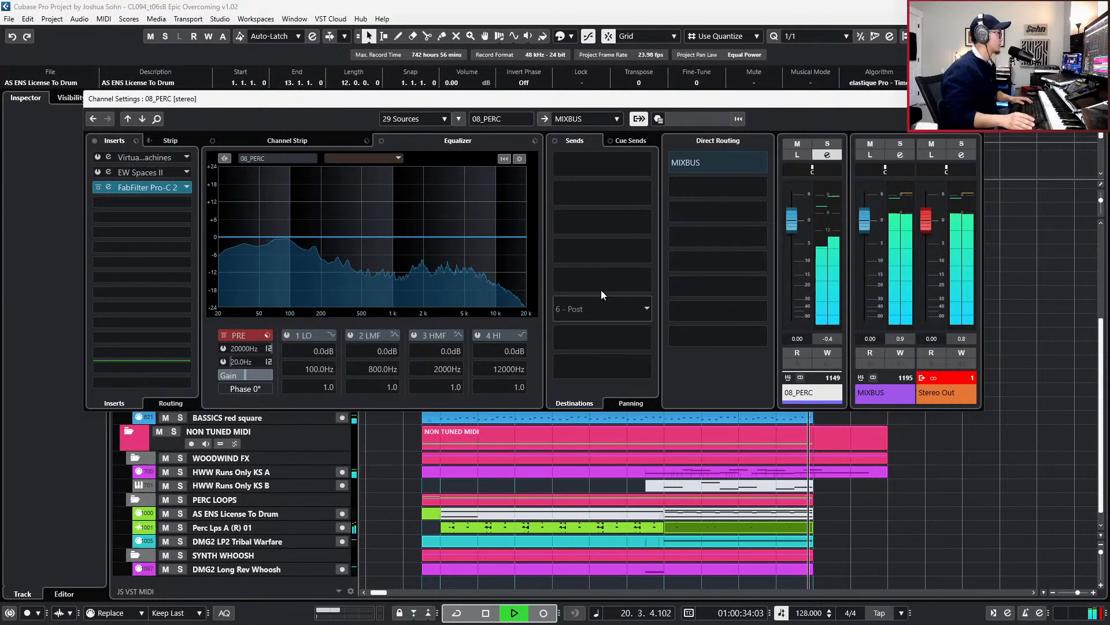
pyautogui.press('space')
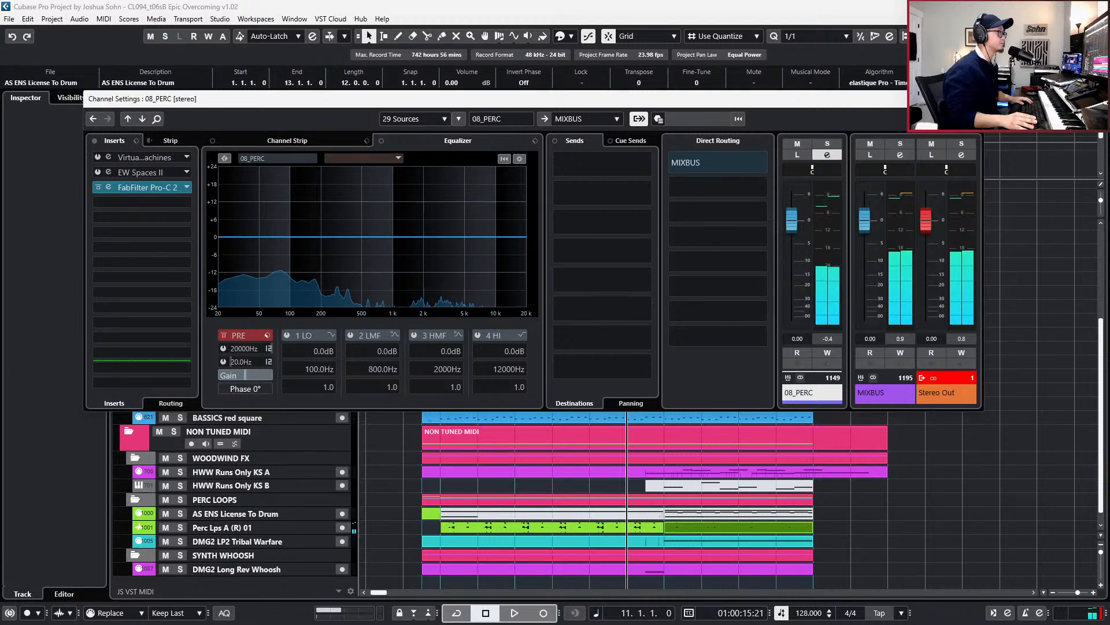
pyautogui.press('e')
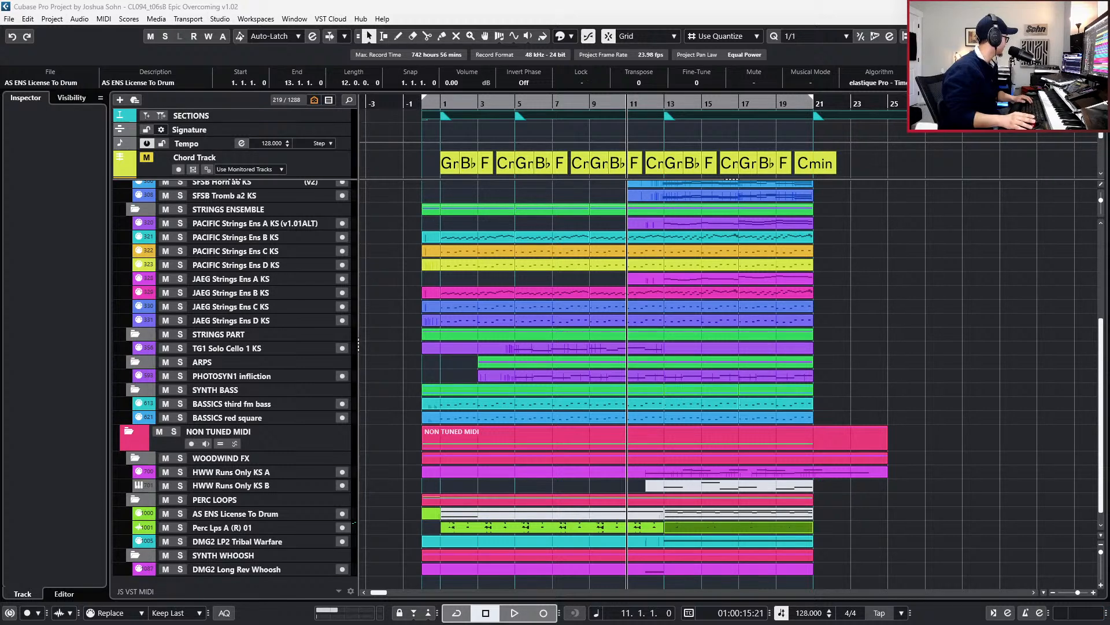
# - Activate the Limiter on MIXBUS and set its input gain to 1.4 dB while test-playing from bar 11
pyautogui.press('F9')
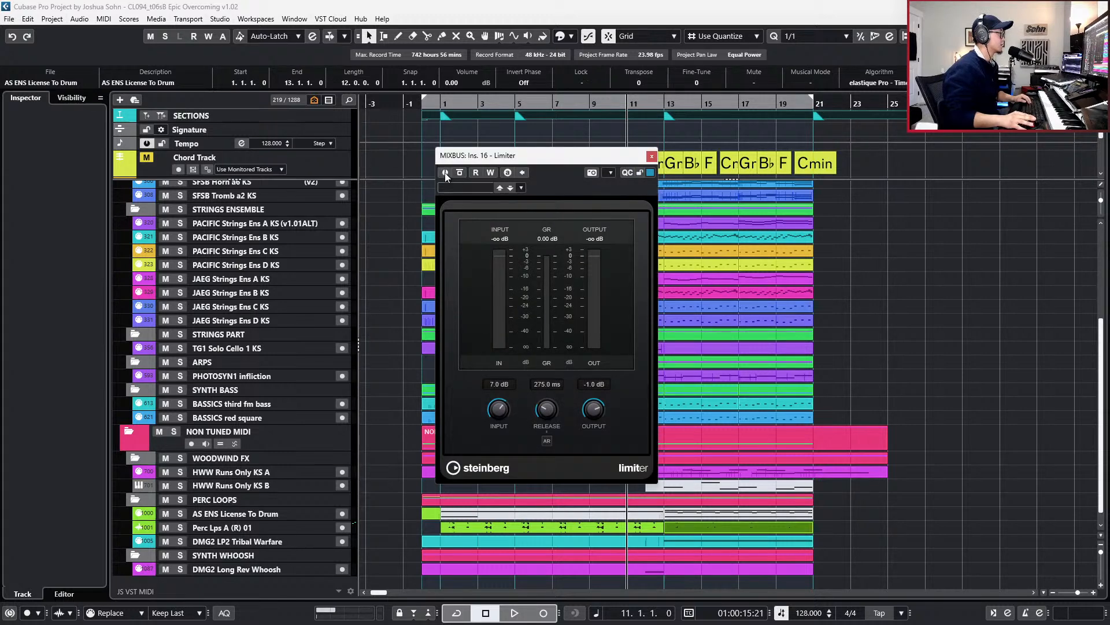
pyautogui.click(446, 172)
pyautogui.click(651, 156)
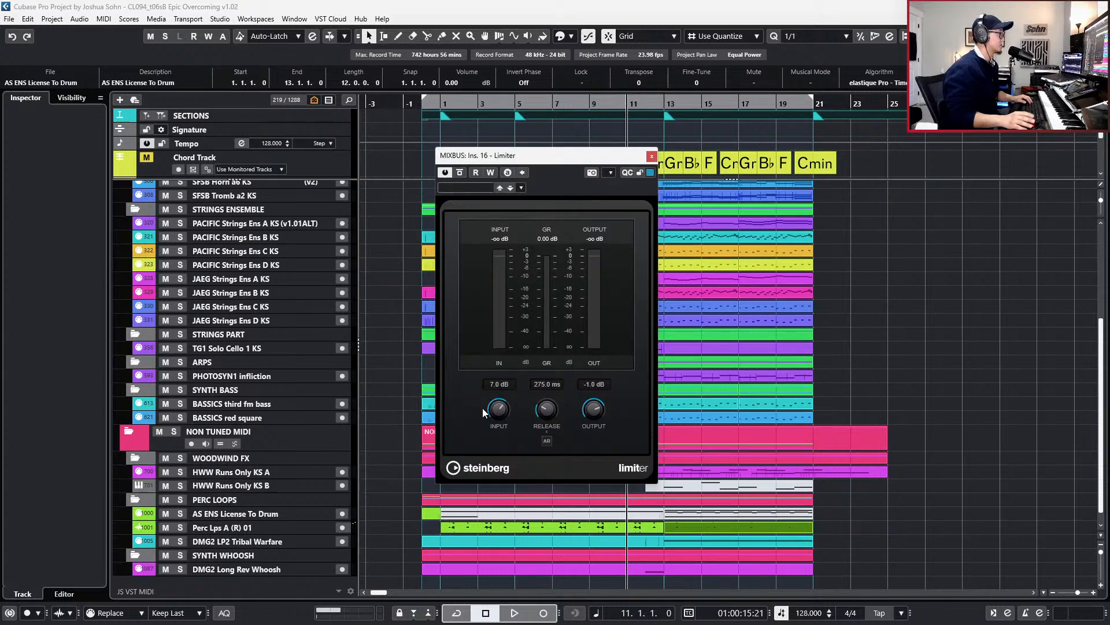
pyautogui.moveTo(500, 424); pyautogui.dragTo(465, 519)
pyautogui.press('space')
pyautogui.press('space')
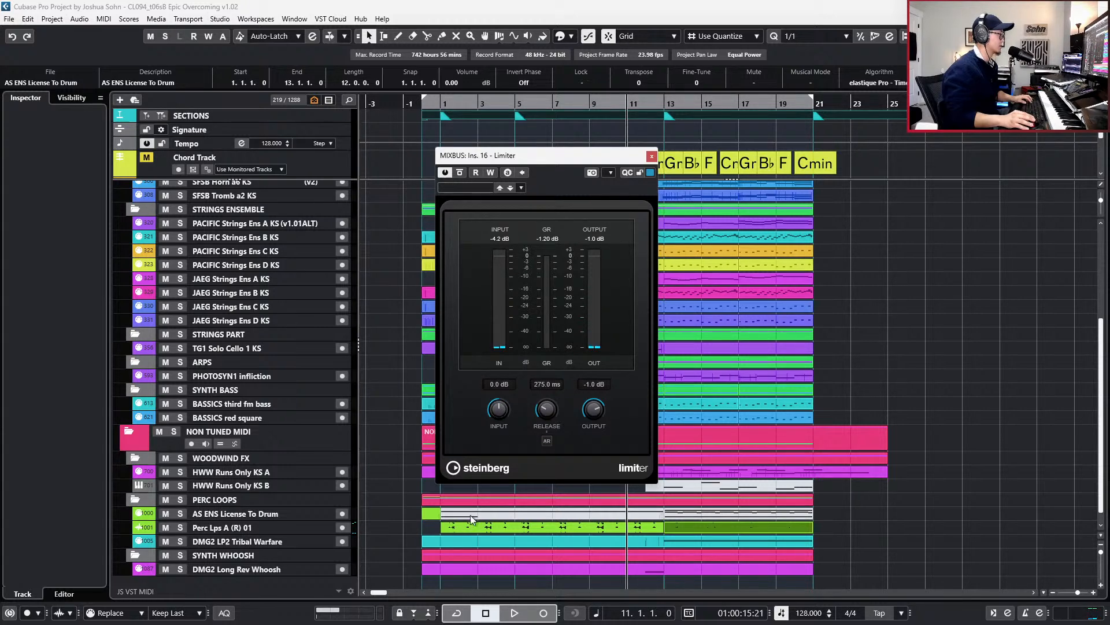
pyautogui.press('space')
pyautogui.press('space')
pyautogui.moveTo(505, 411); pyautogui.dragTo(508, 378)
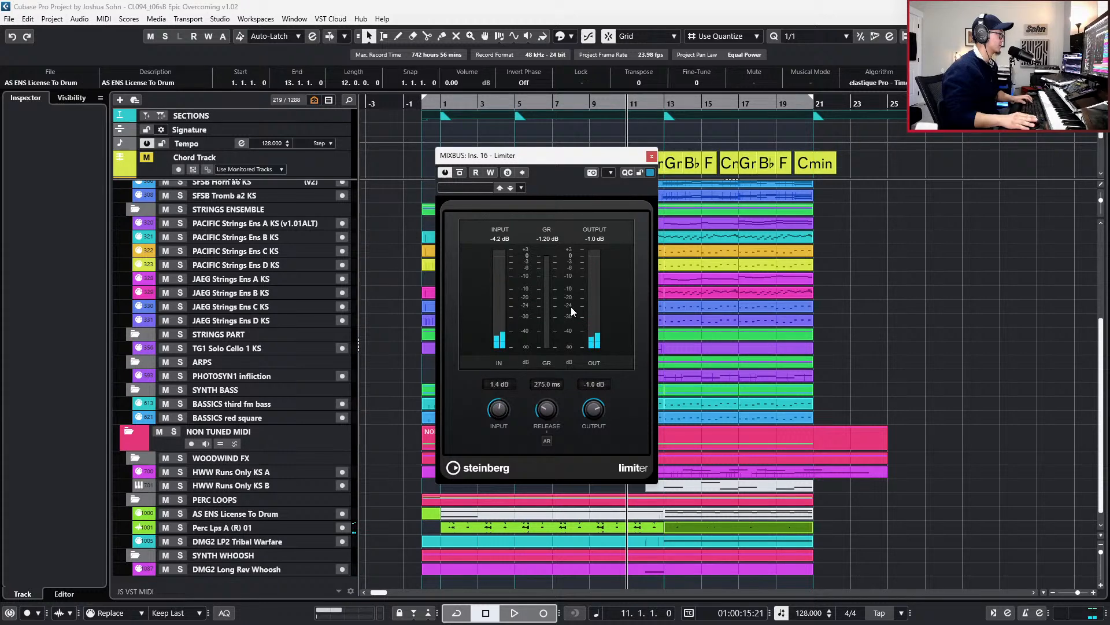
# - Try the MIXBUS limiter's automatic release, set the release manually to 255 ms during playback, and close the plug-in
pyautogui.press('space')
pyautogui.click(548, 437)
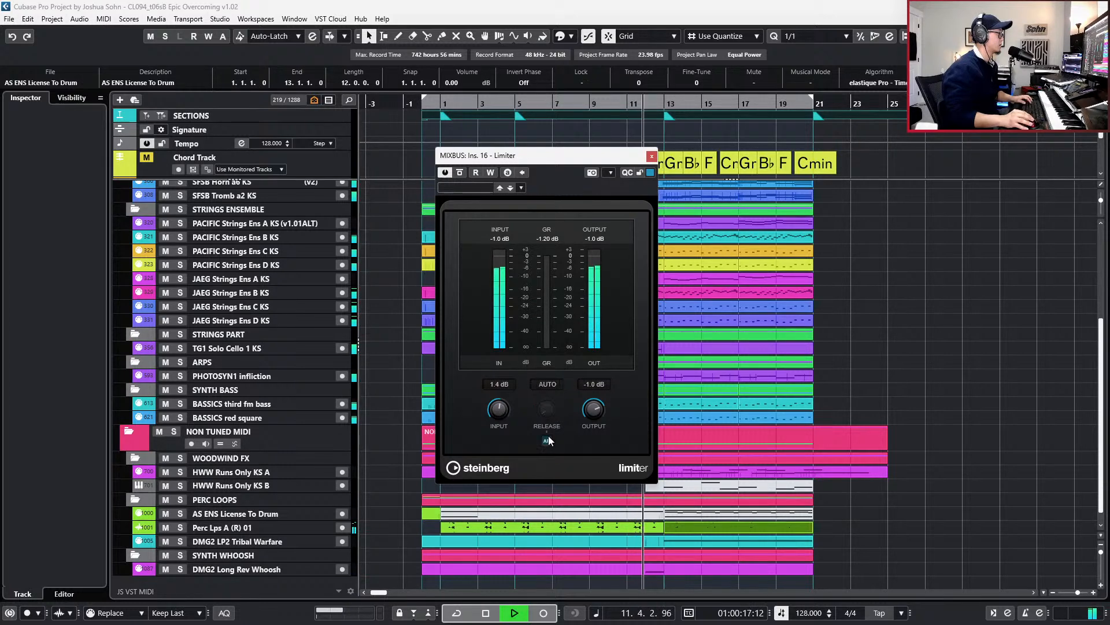
pyautogui.click(548, 437)
pyautogui.moveTo(552, 403); pyautogui.dragTo(552, 407)
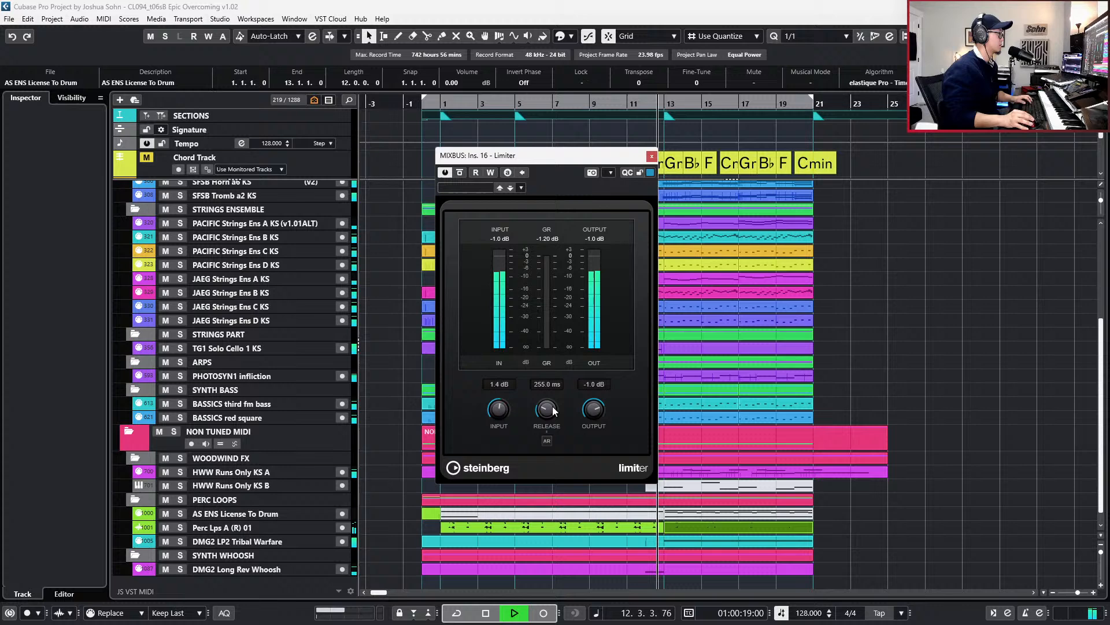
pyautogui.click(651, 155)
pyautogui.press('space')
pyautogui.click(800, 379)
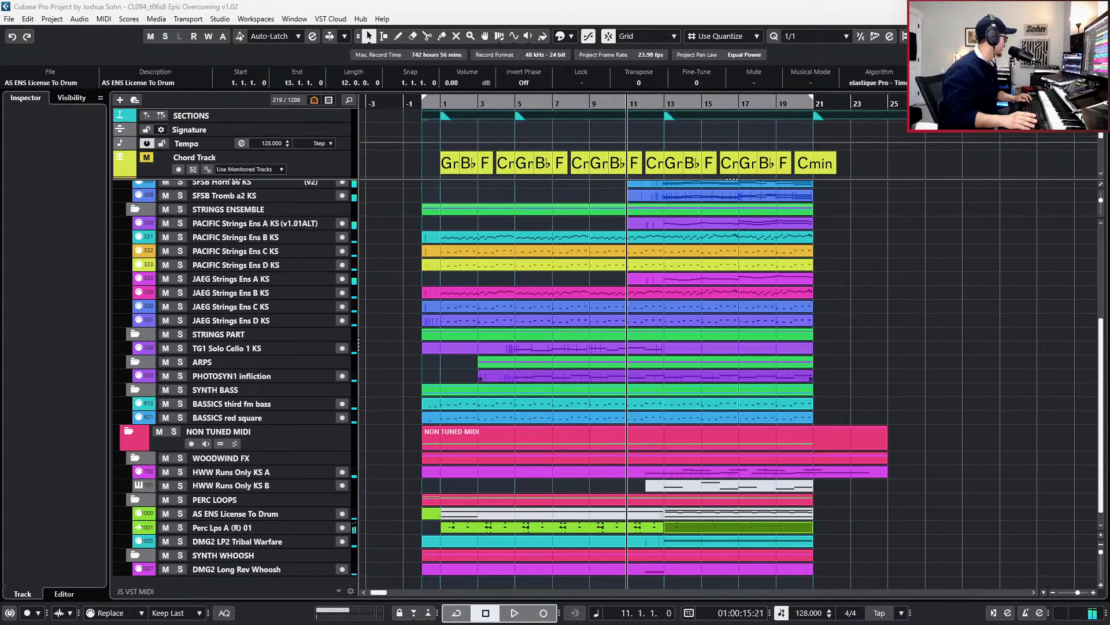
pyautogui.hotkey('ctrl', 'shift', 'a')
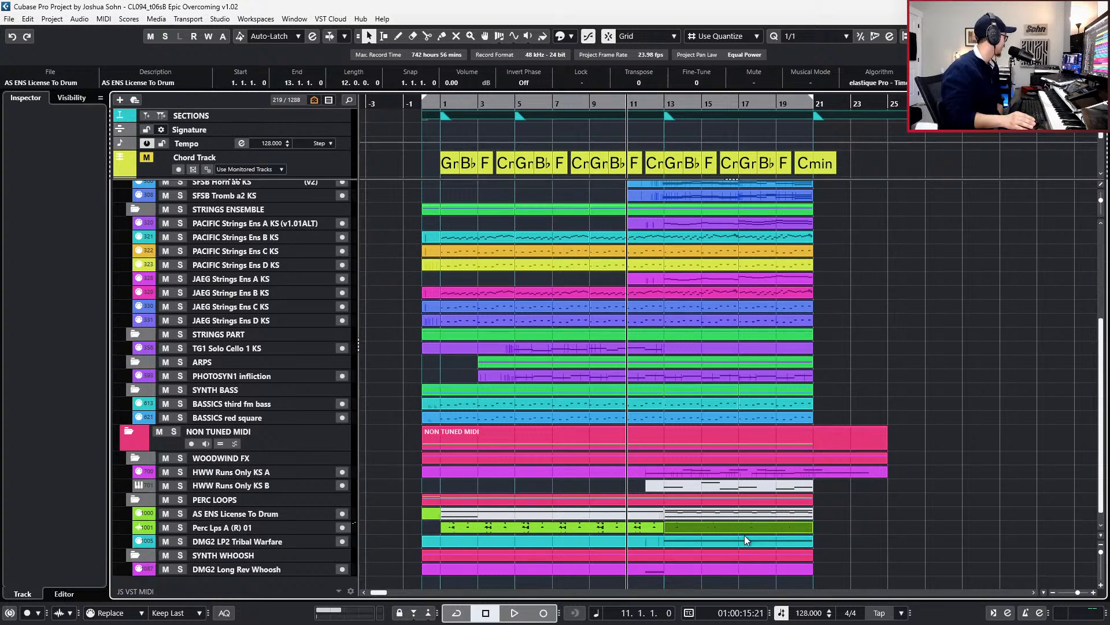
pyautogui.press('g')
pyautogui.press('g')
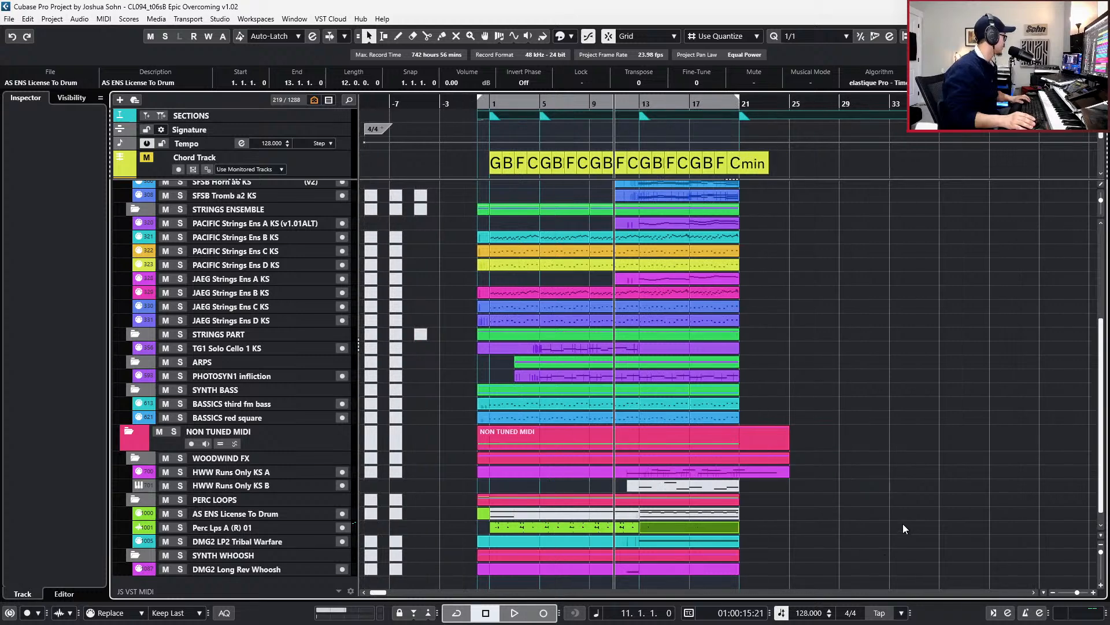
pyautogui.click(873, 485)
pyautogui.scroll(1, 824, 514)
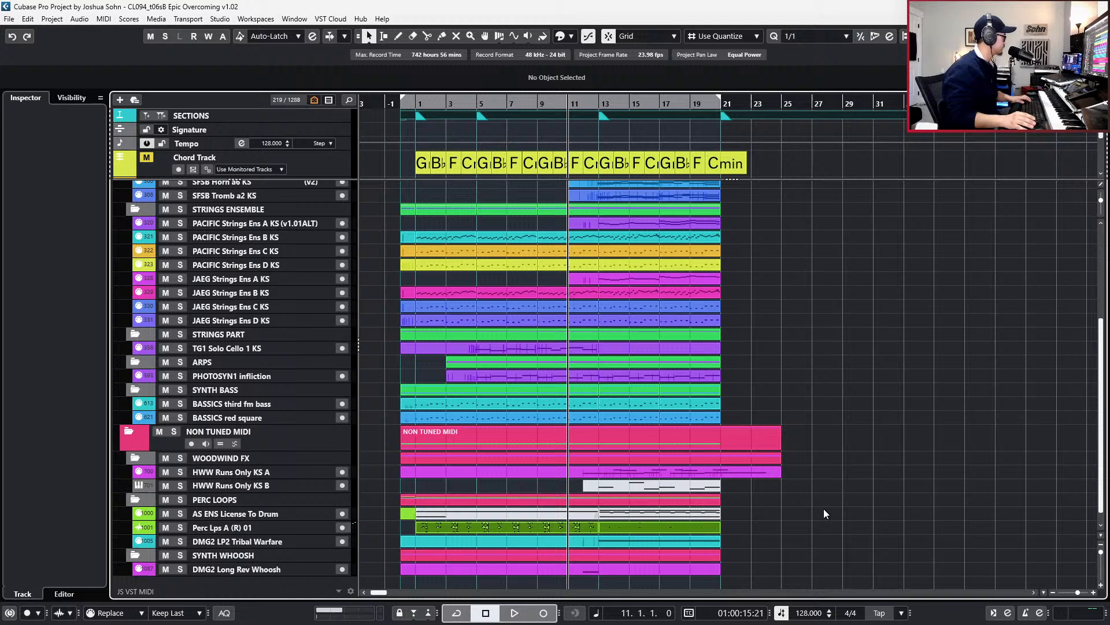
pyautogui.press('KP_Add')
pyautogui.press('KP_Add')
pyautogui.press('KP_Add')
pyautogui.press('KP_Subtract')
pyautogui.press('KP_Subtract')
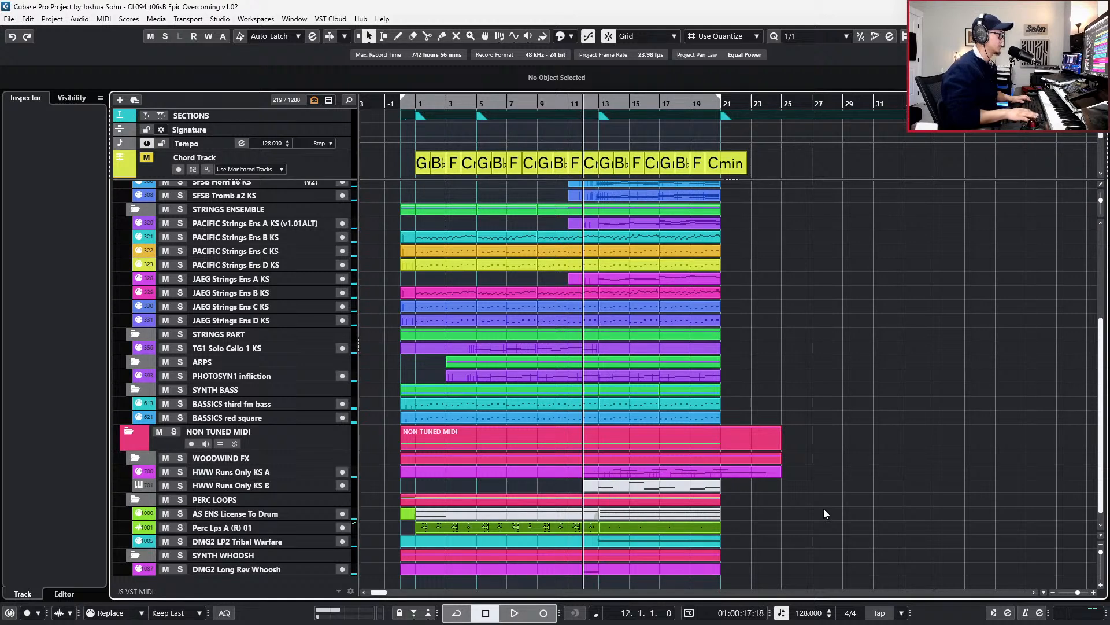
pyautogui.press('KP_Add')
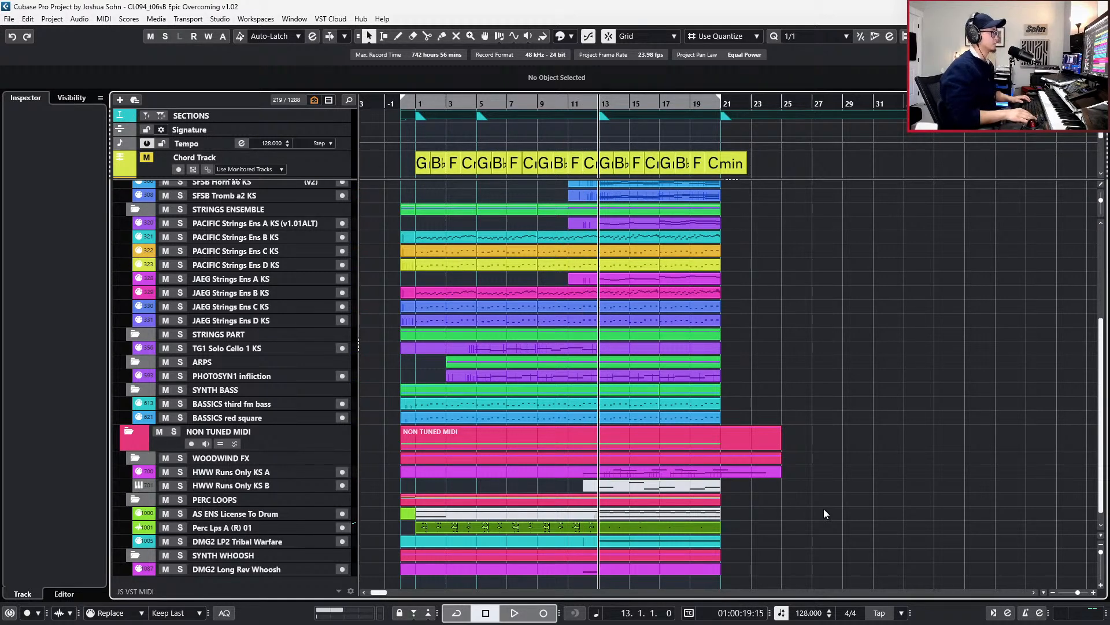
pyautogui.scroll(2, 823, 508)
pyautogui.hscroll(-2, 809, 474)
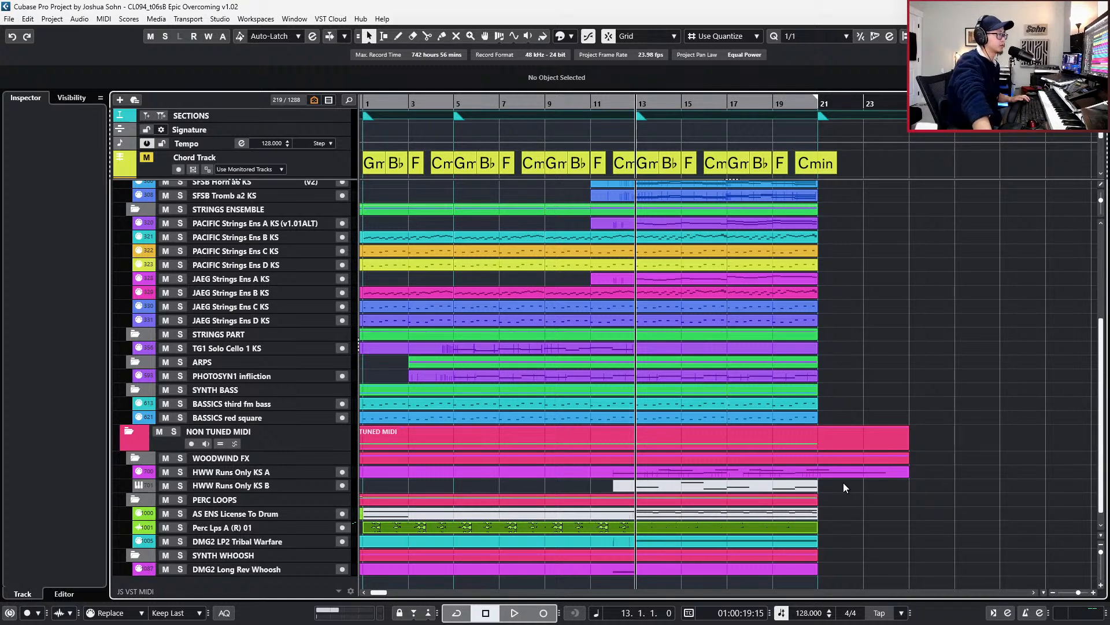
pyautogui.press('g')
pyautogui.press('g')
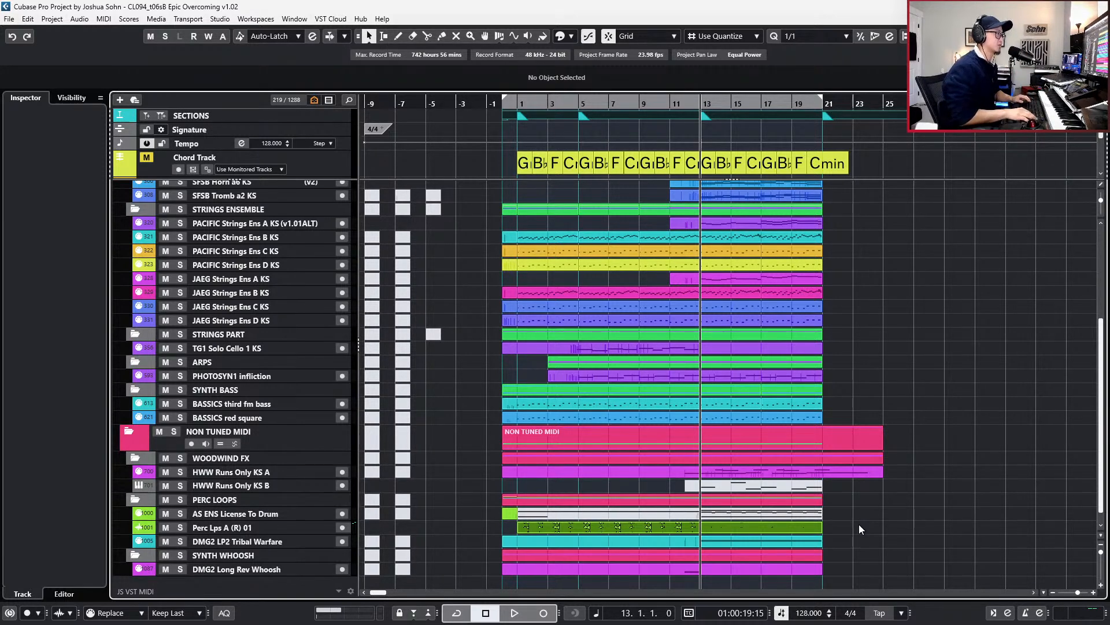
pyautogui.press('-')
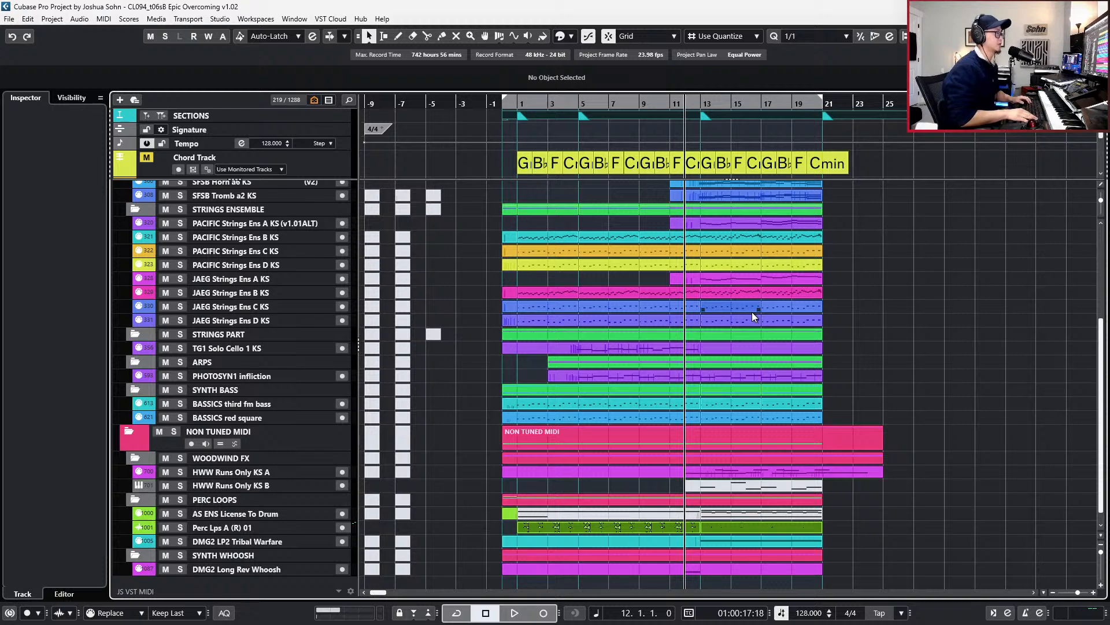
pyautogui.press('KP_Subtract')
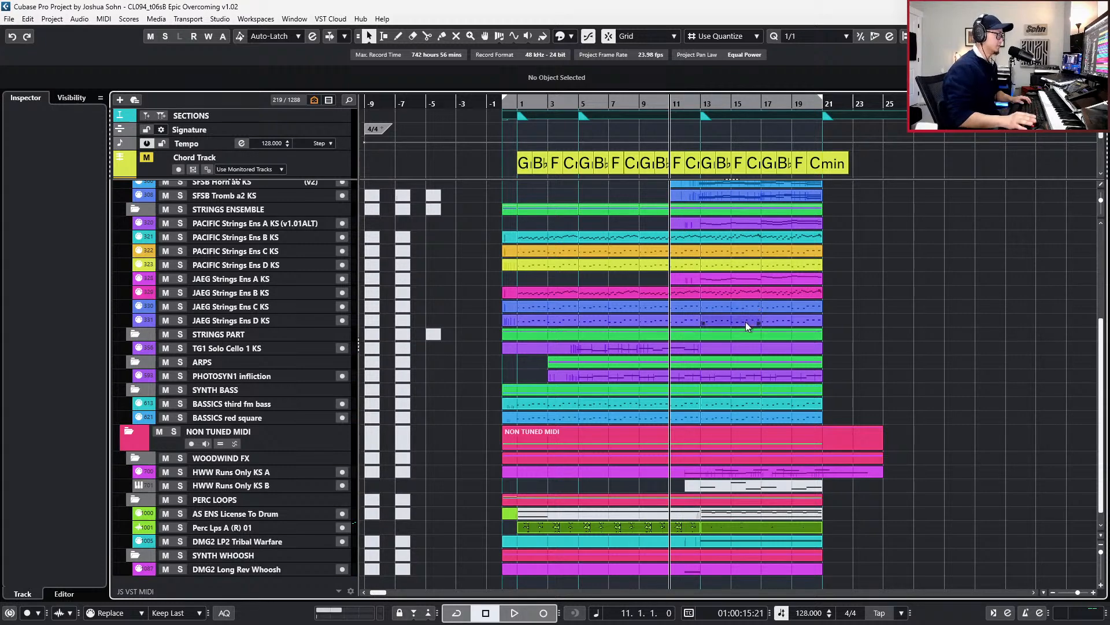
pyautogui.click(686, 484)
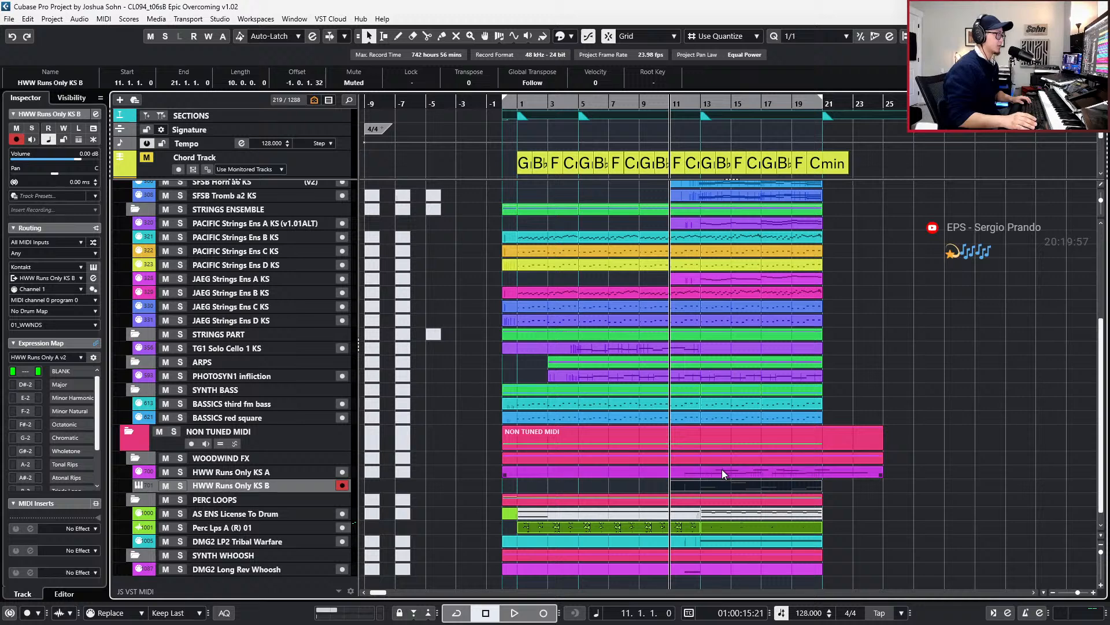
pyautogui.click(713, 496)
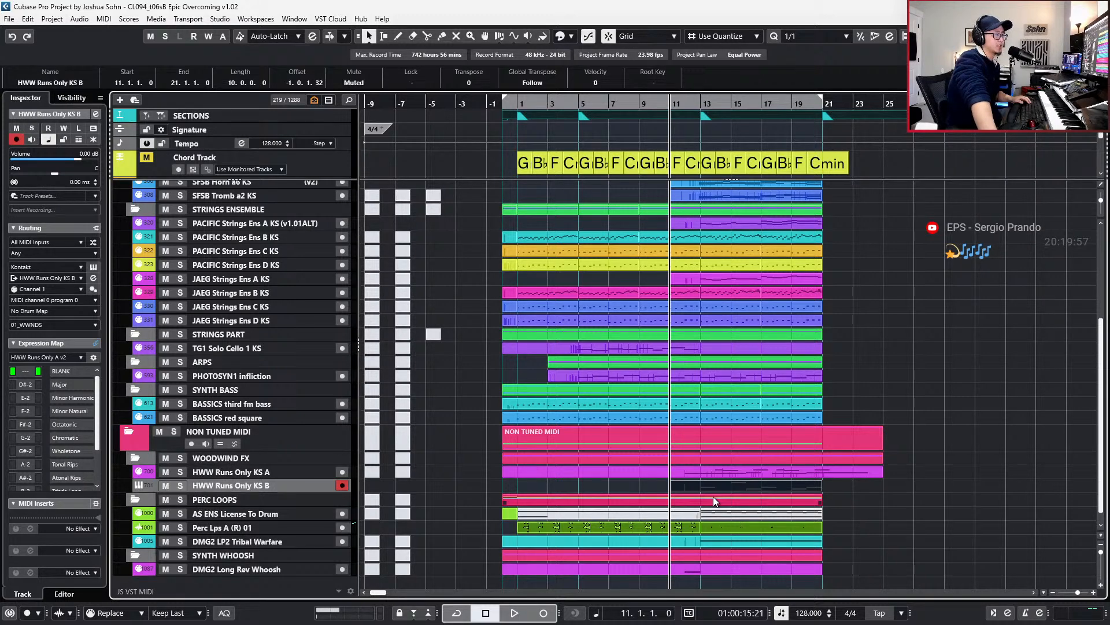
pyautogui.press('h')
pyautogui.press('h')
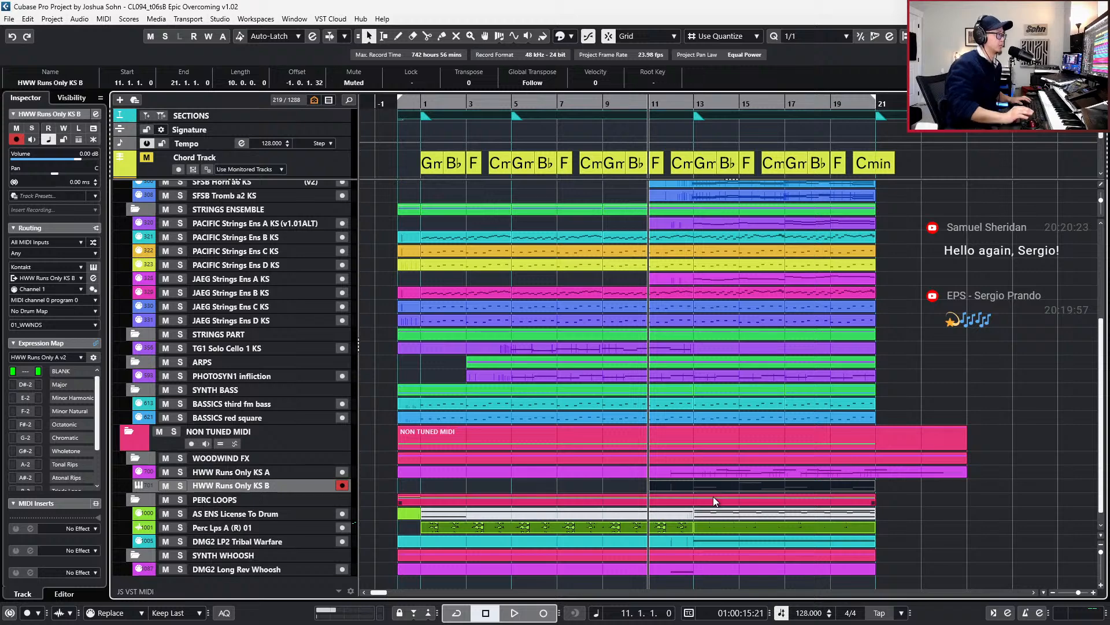
pyautogui.press('KP_Add')
pyautogui.press('KP_Add')
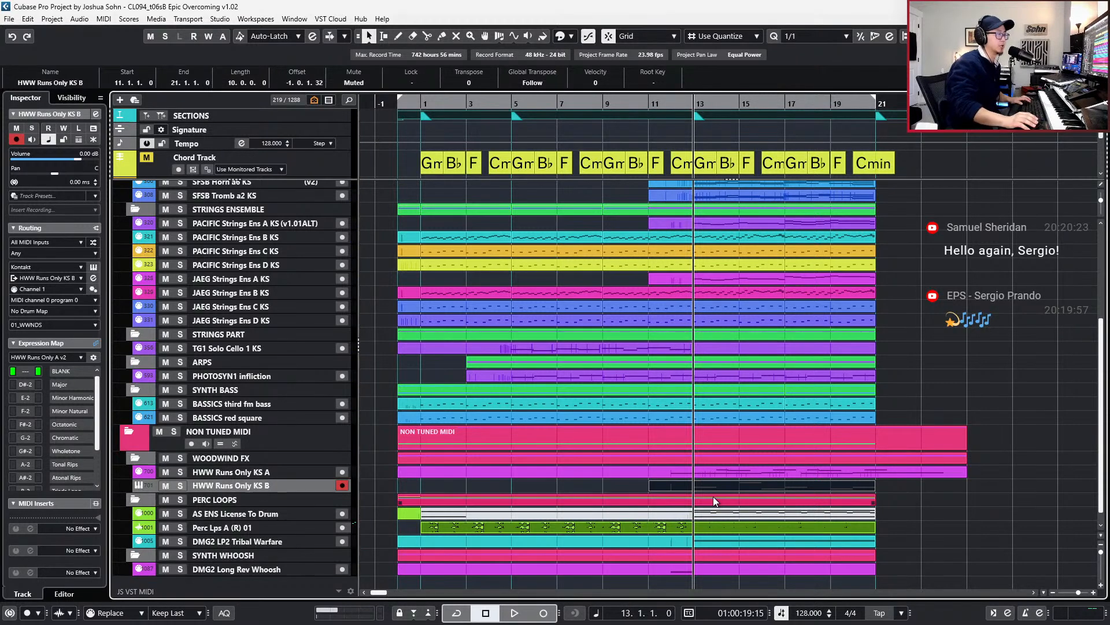
pyautogui.scroll(-1, 713, 496)
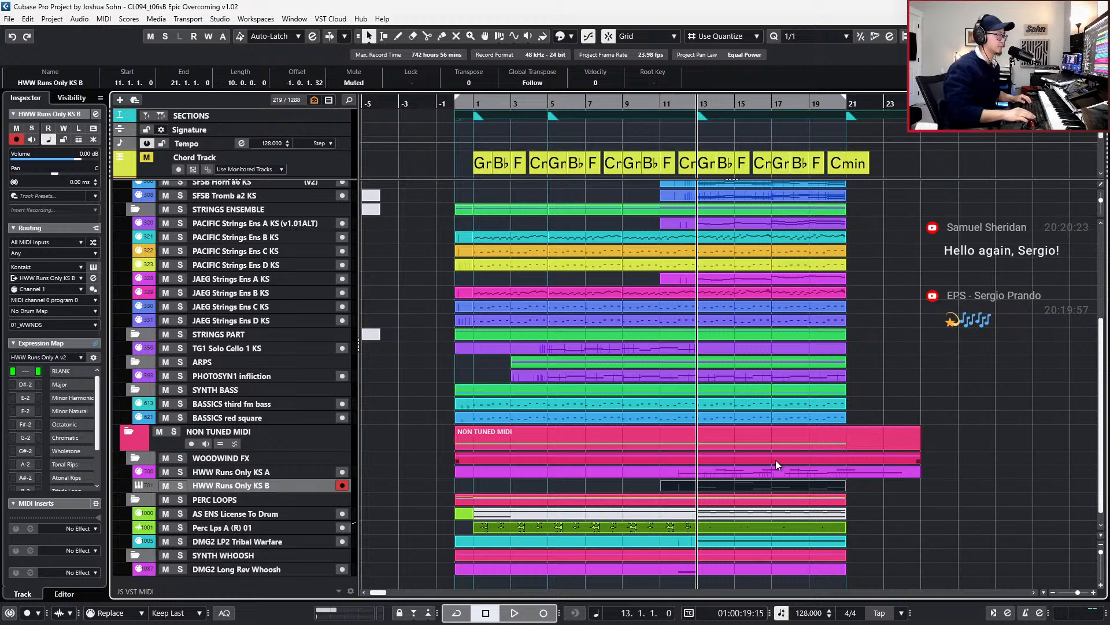
# - Play the full arrangement from bar 11 through bar 20 to review the final section and its ending
pyautogui.press('KP_Subtract')
pyautogui.press('KP_Subtract')
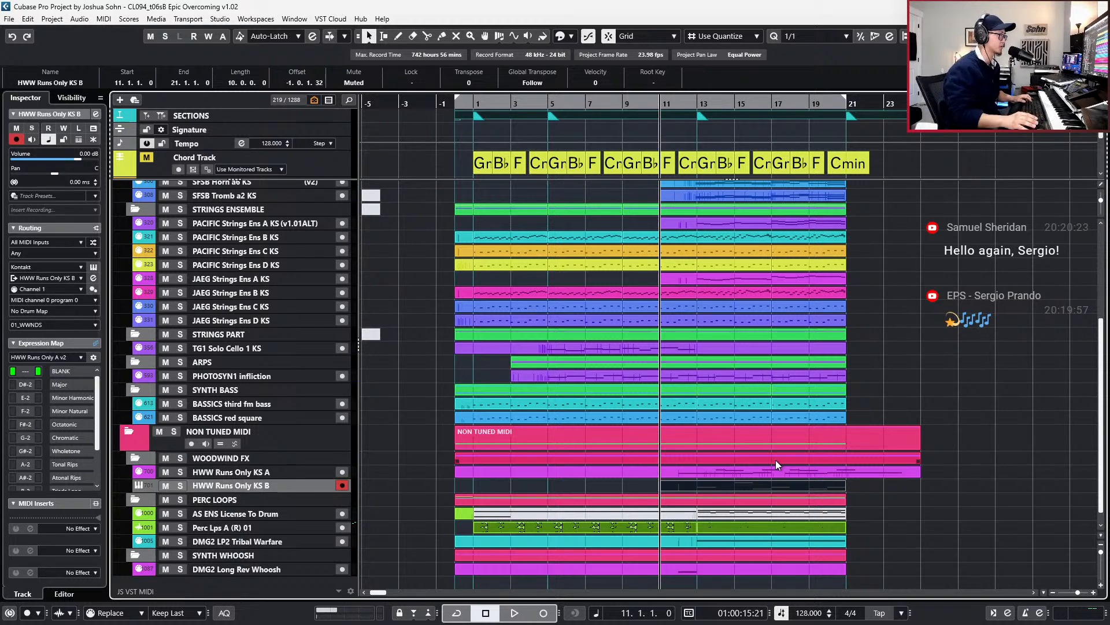
pyautogui.hscroll(4, 775, 460)
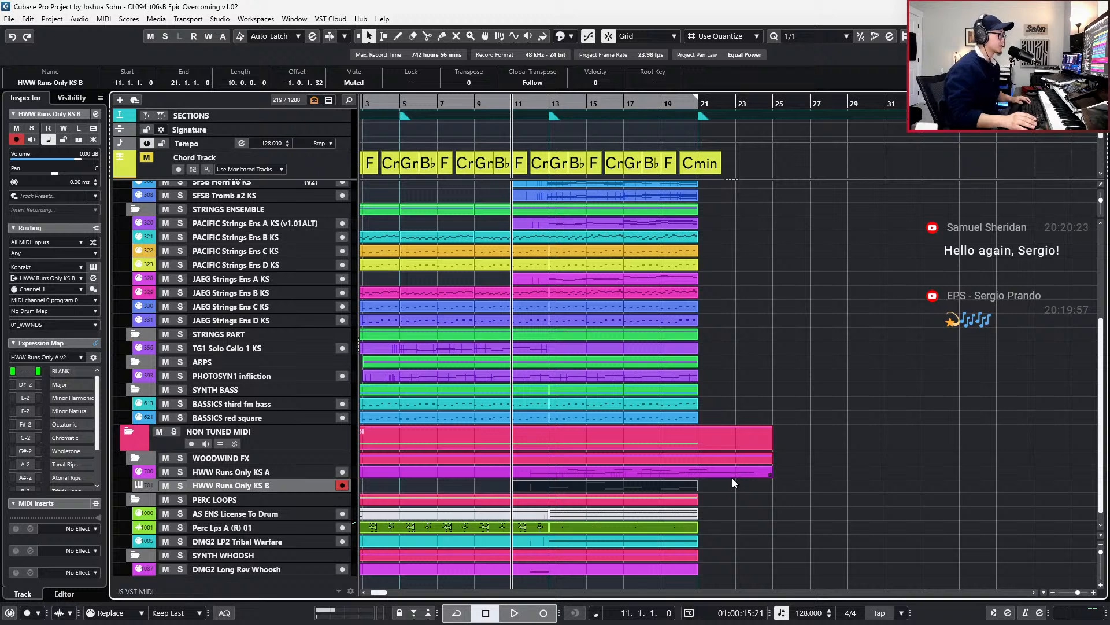
pyautogui.scroll(-1, 723, 506)
pyautogui.keyDown('ctrl'); pyautogui.scroll(-1, 722, 512); pyautogui.keyUp('ctrl')
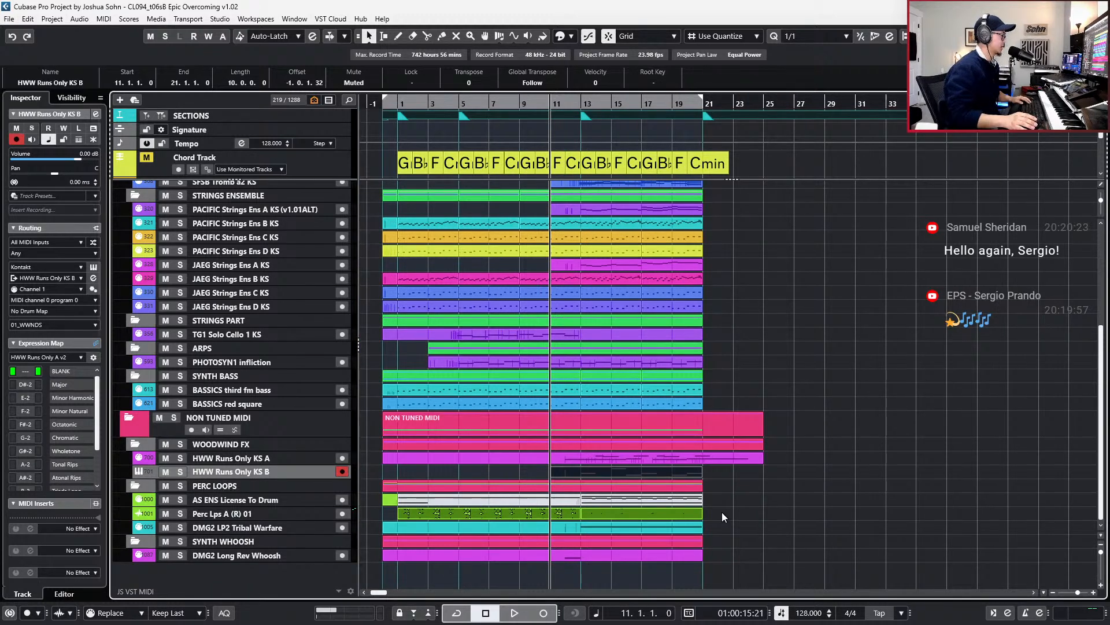
pyautogui.press('space')
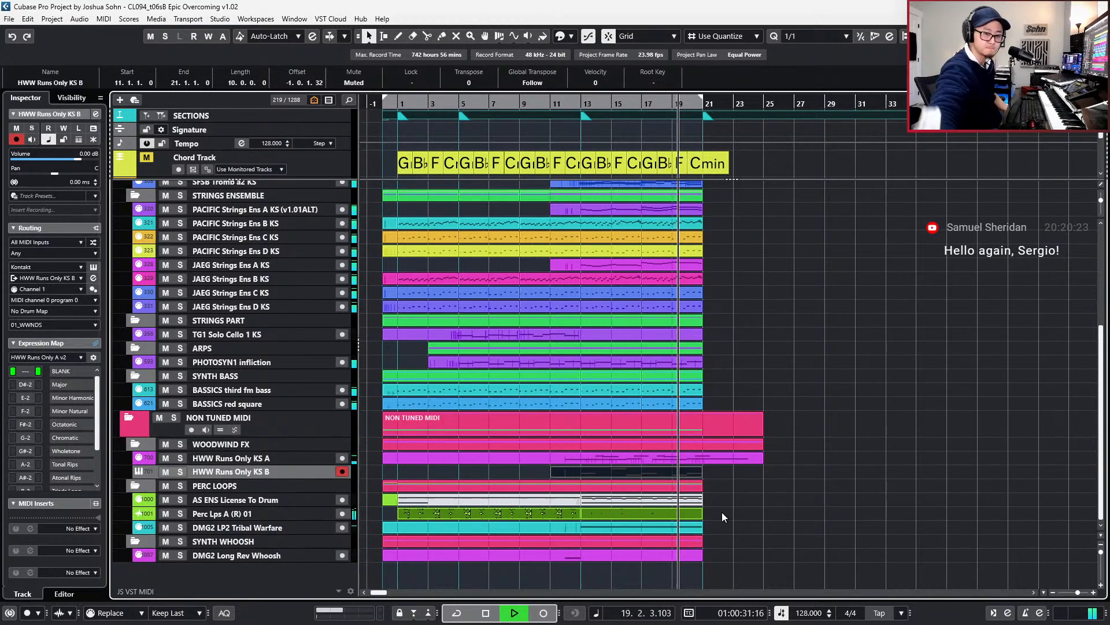
pyautogui.scroll(5, 723, 521)
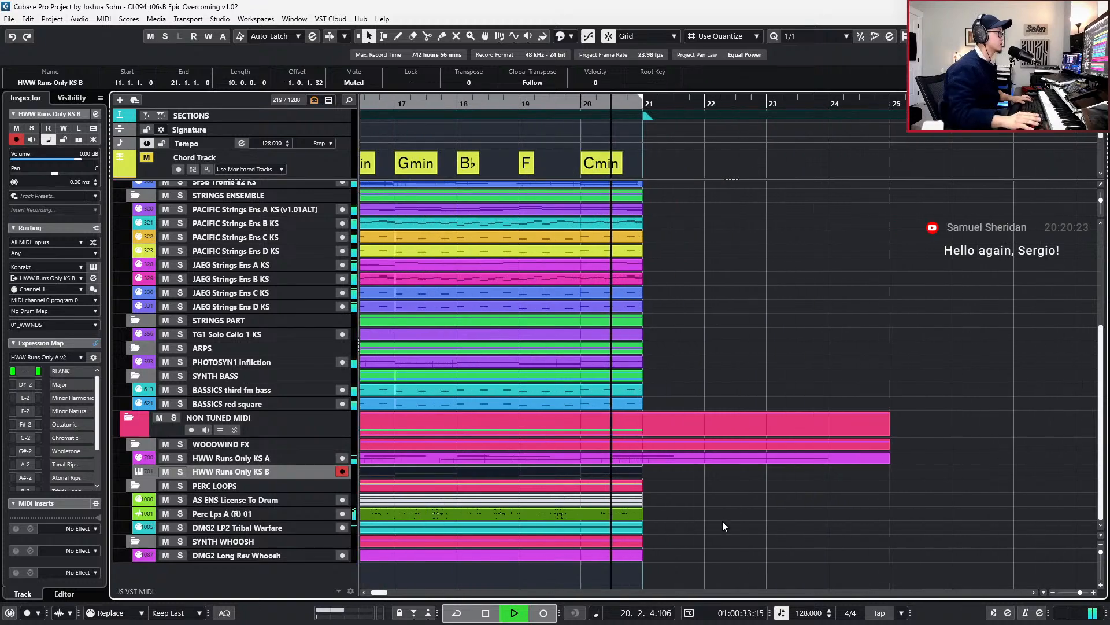
pyautogui.press('space')
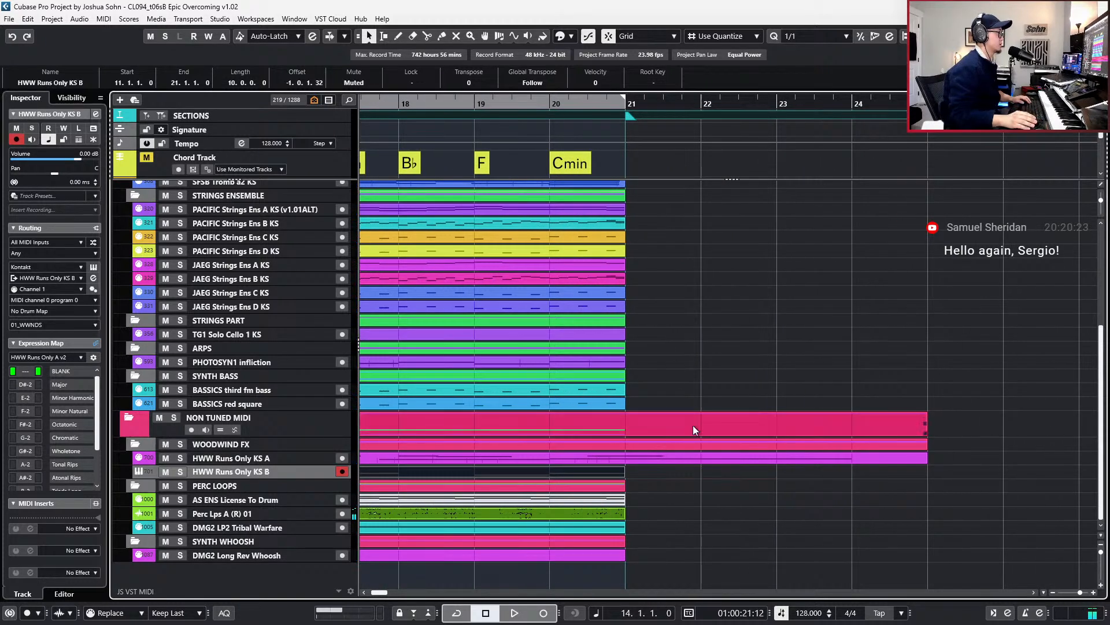
# - Select the HWW Runs Only KS A part and place the playhead at bar 21, the end of the arrangement
pyautogui.click(673, 462)
pyautogui.hotkey('shift', 'l')
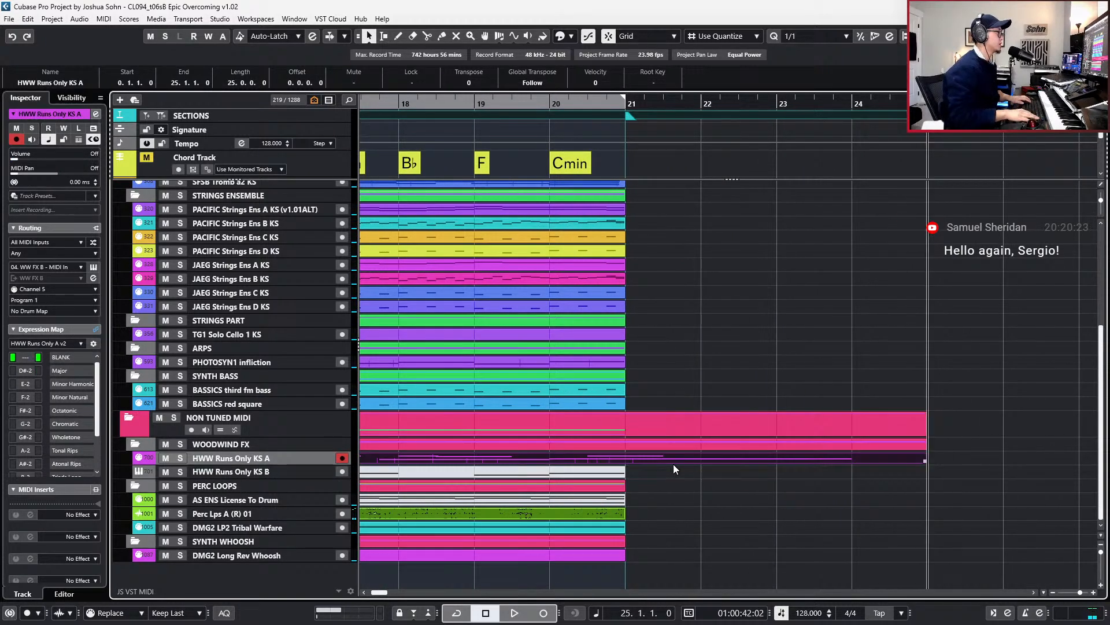
pyautogui.press('KP_Subtract')
pyautogui.press('KP_Subtract')
pyautogui.press('KP_Subtract')
pyautogui.press('KP_Subtract')
pyautogui.press('KP_Subtract')
pyautogui.press('KP_Add')
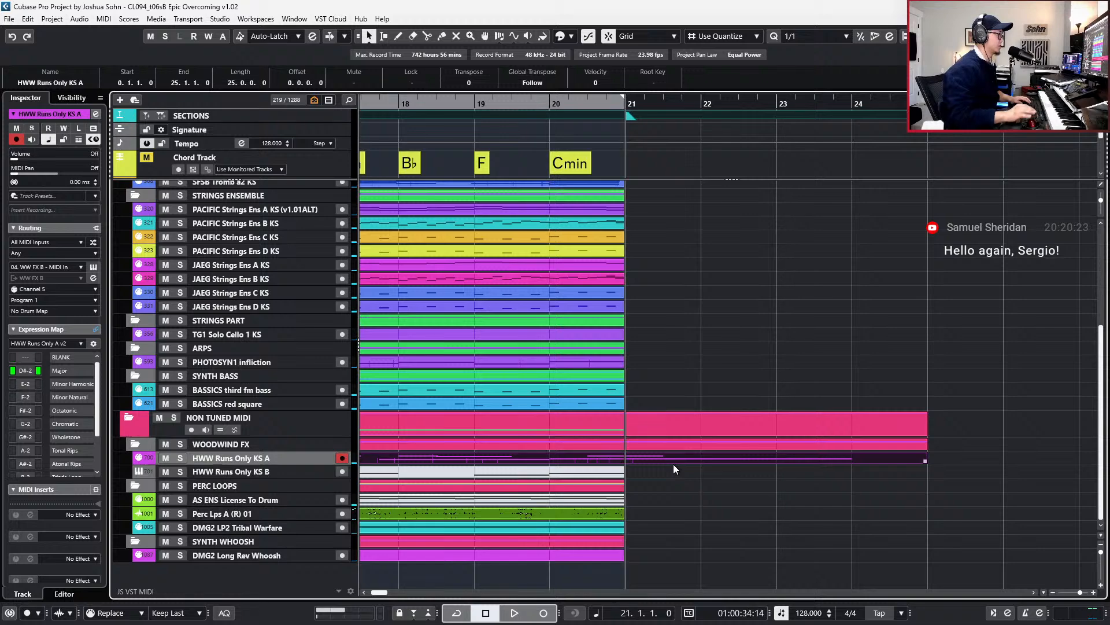
# - Move the playhead back to bar 13 and set the left locator there
pyautogui.scroll(-4, 673, 469)
pyautogui.scroll(5, 673, 464)
pyautogui.scroll(-2, 675, 429)
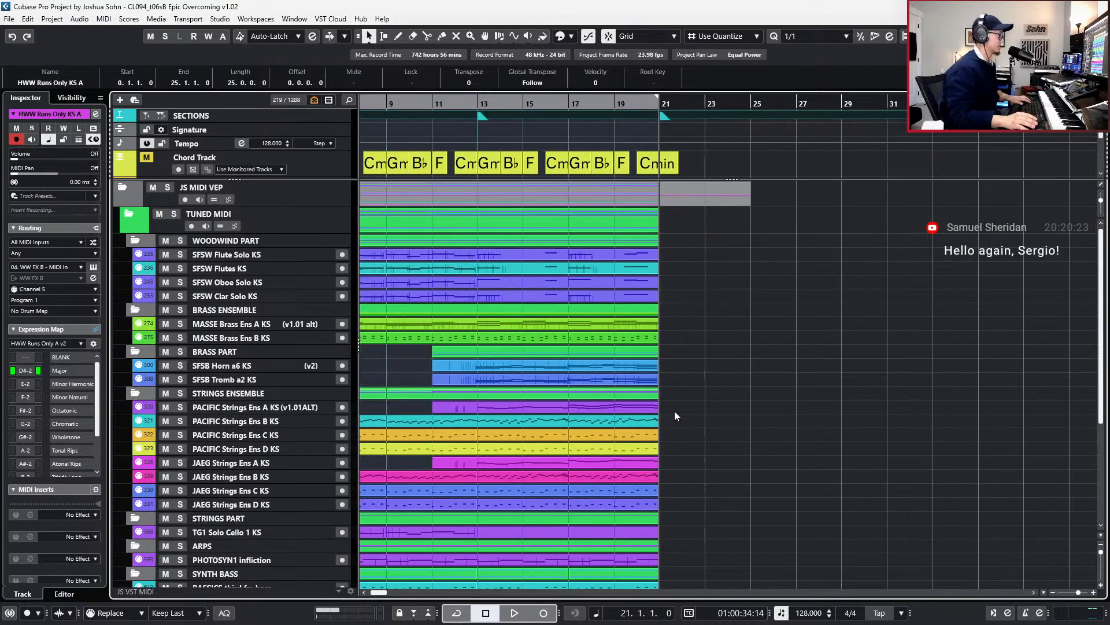
pyautogui.press('KP_Subtract')
pyautogui.press('KP_Subtract')
pyautogui.press('KP_Subtract')
pyautogui.press('KP_Subtract')
pyautogui.press('KP_Subtract')
pyautogui.press('KP_Subtract')
pyautogui.press('KP_Subtract')
pyautogui.press('KP_Subtract')
pyautogui.press('ctrl+KP_1')
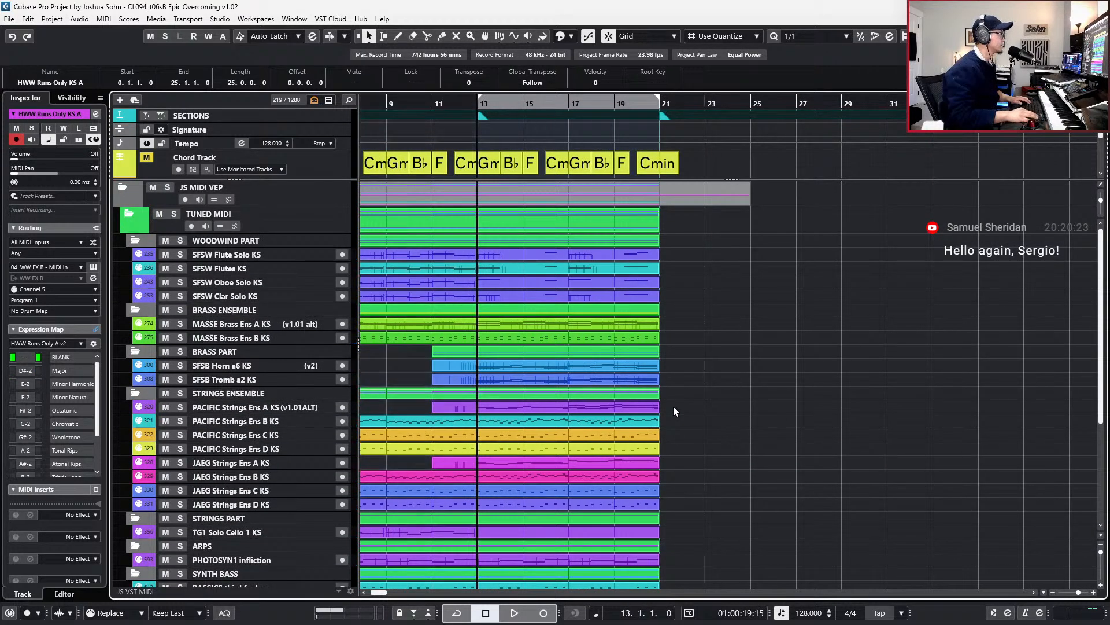
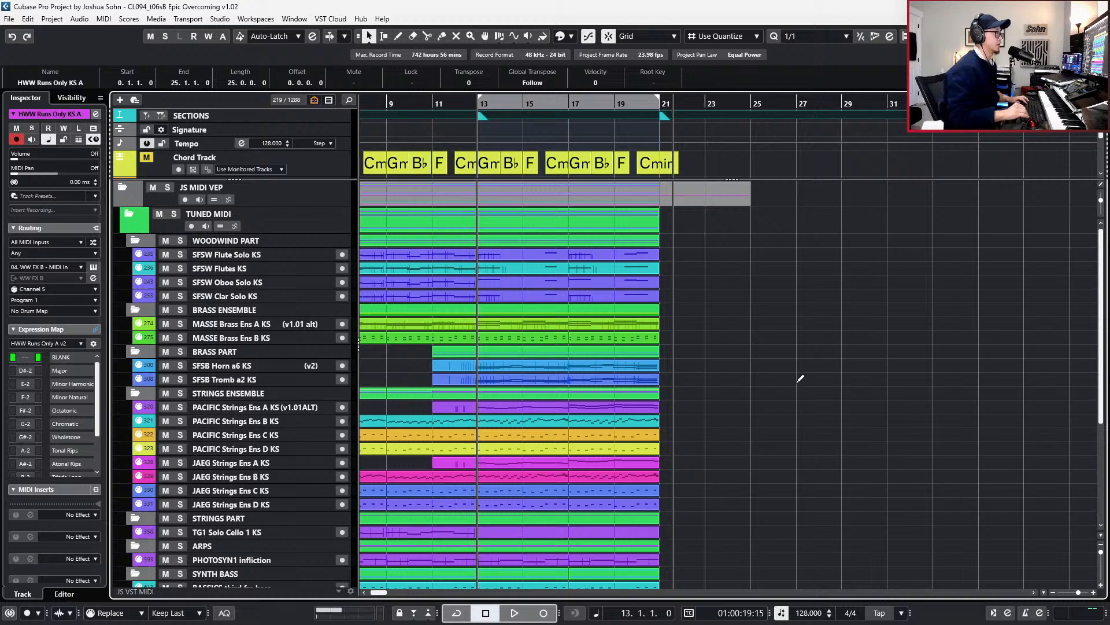
# - Paste the copied bars 13 to 21 of all tracks at bar 21 and delete the duplicate 4/4 signature event there
pyautogui.press('KP_Add')
pyautogui.press('KP_2')
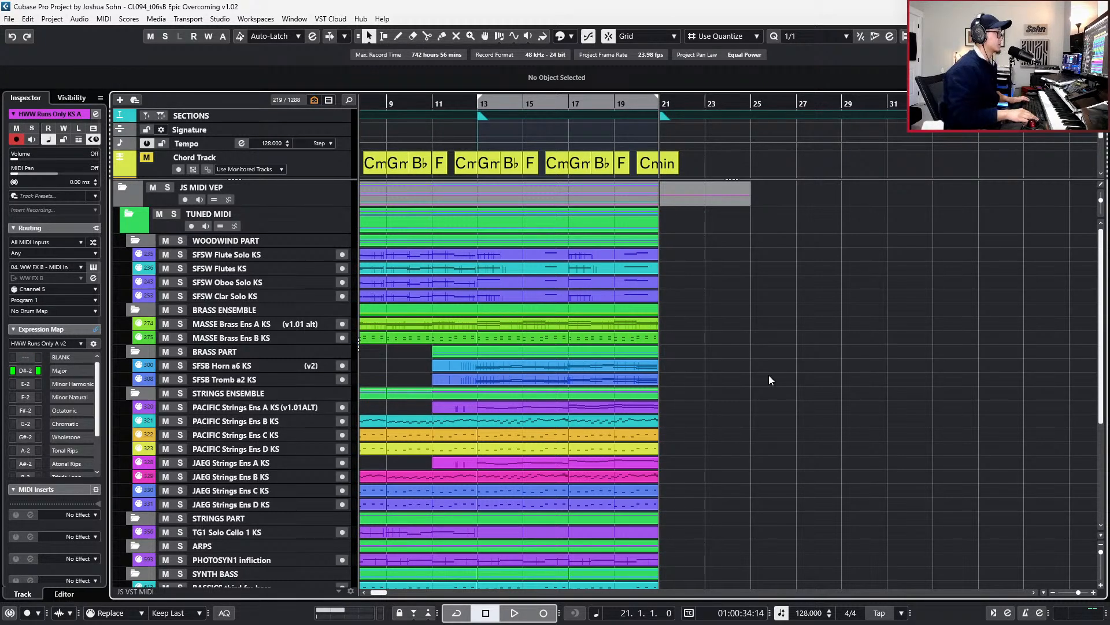
pyautogui.hotkey('ctrl', 'v')
pyautogui.press('KP_Subtract')
pyautogui.press('KP_Subtract')
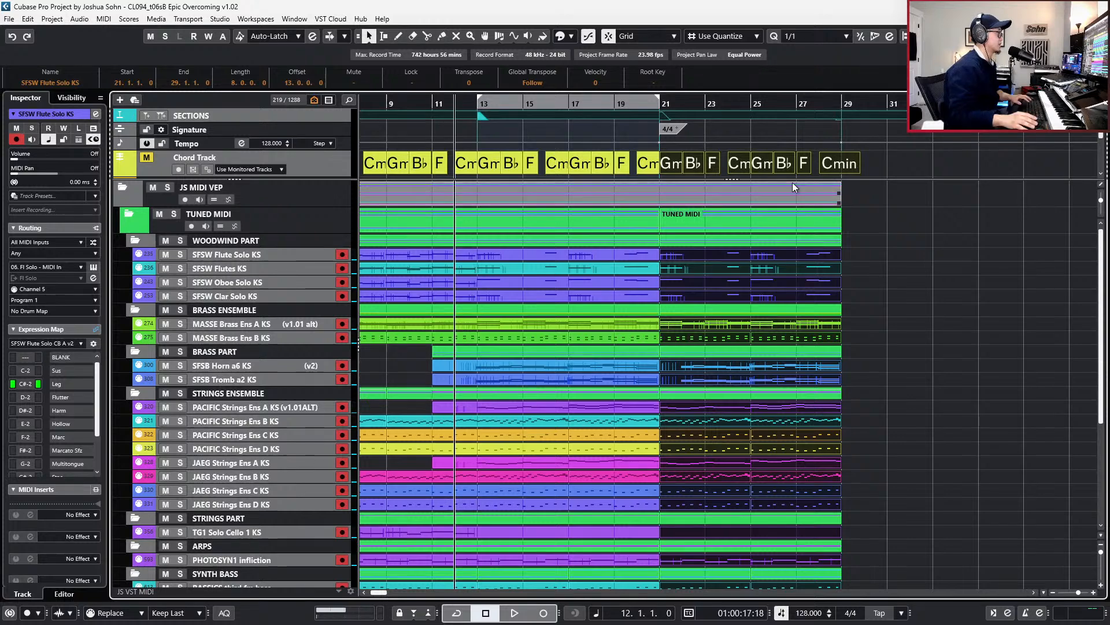
pyautogui.moveTo(644, 127); pyautogui.dragTo(688, 143)
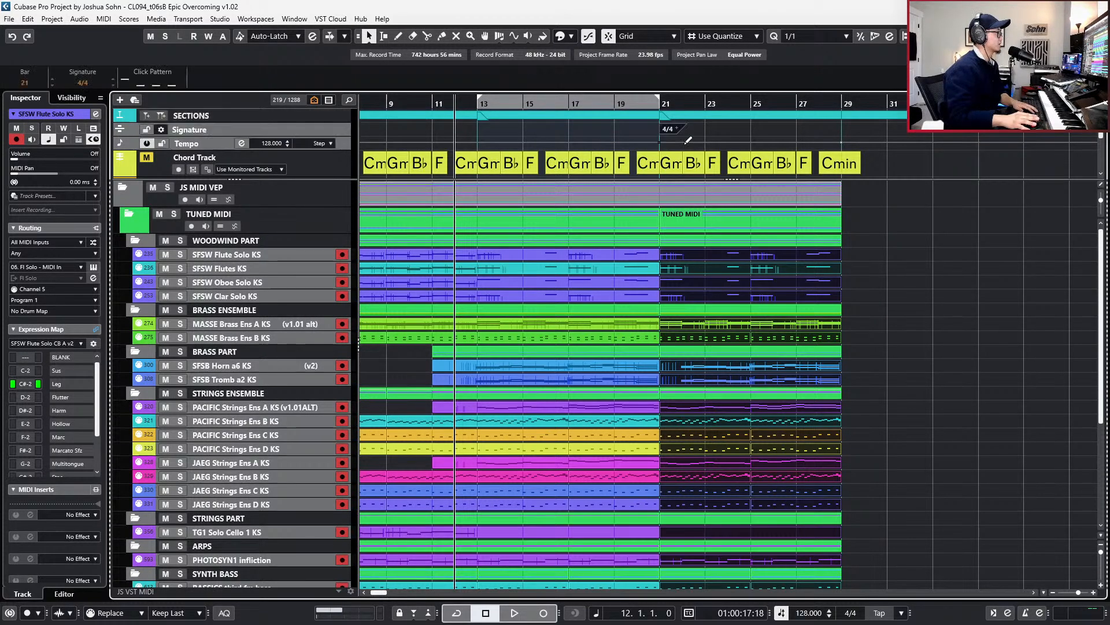
pyautogui.press('Delete')
# - Mute the pasted HWW Runs Only KS A part at bar 21 and delete both HWW Runs Only KS B parts
pyautogui.scroll(-5, 734, 293)
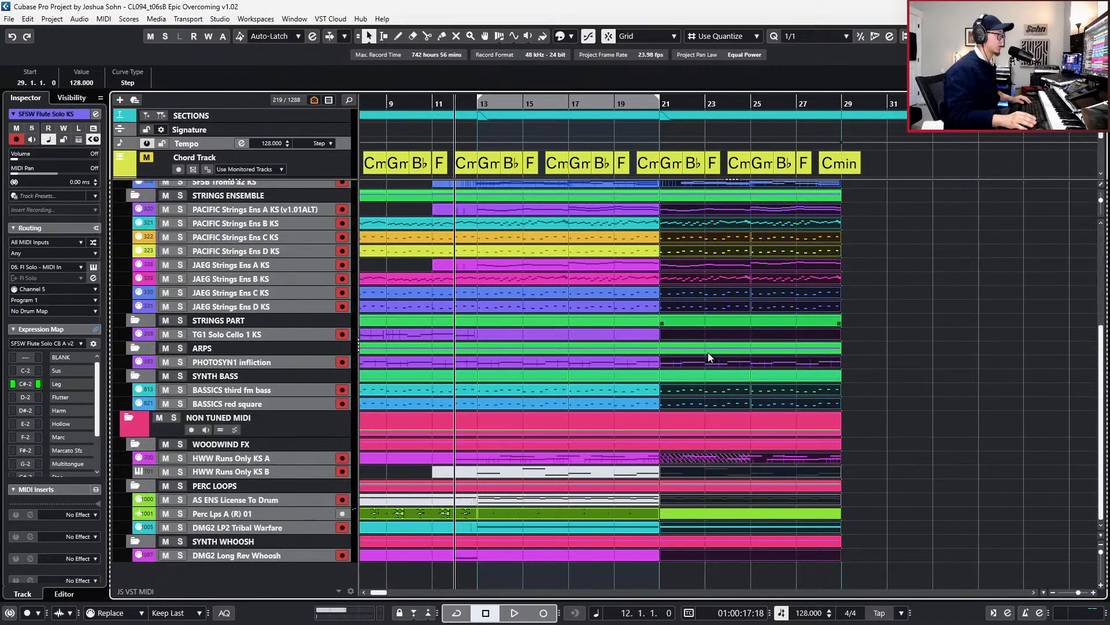
pyautogui.click(664, 460)
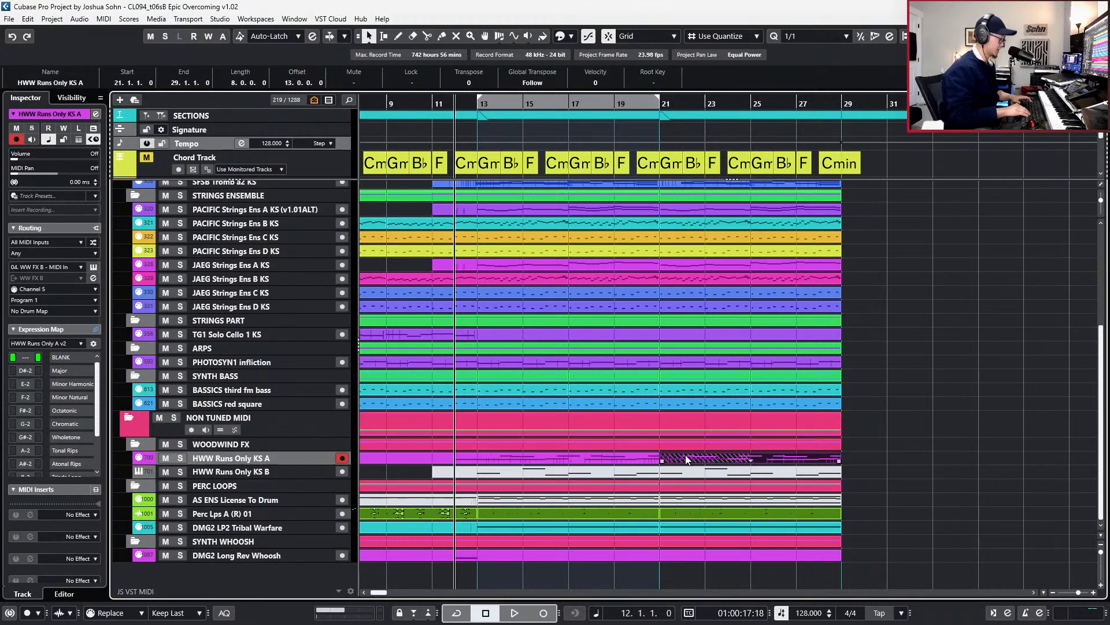
pyautogui.hotkey('shift', 'm')
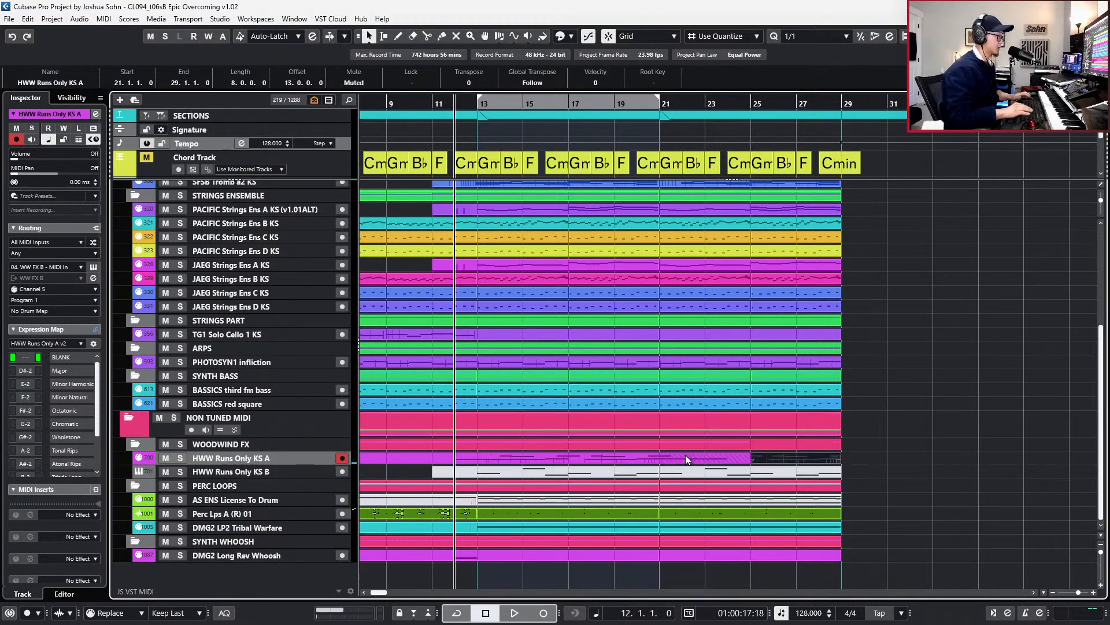
pyautogui.click(755, 476)
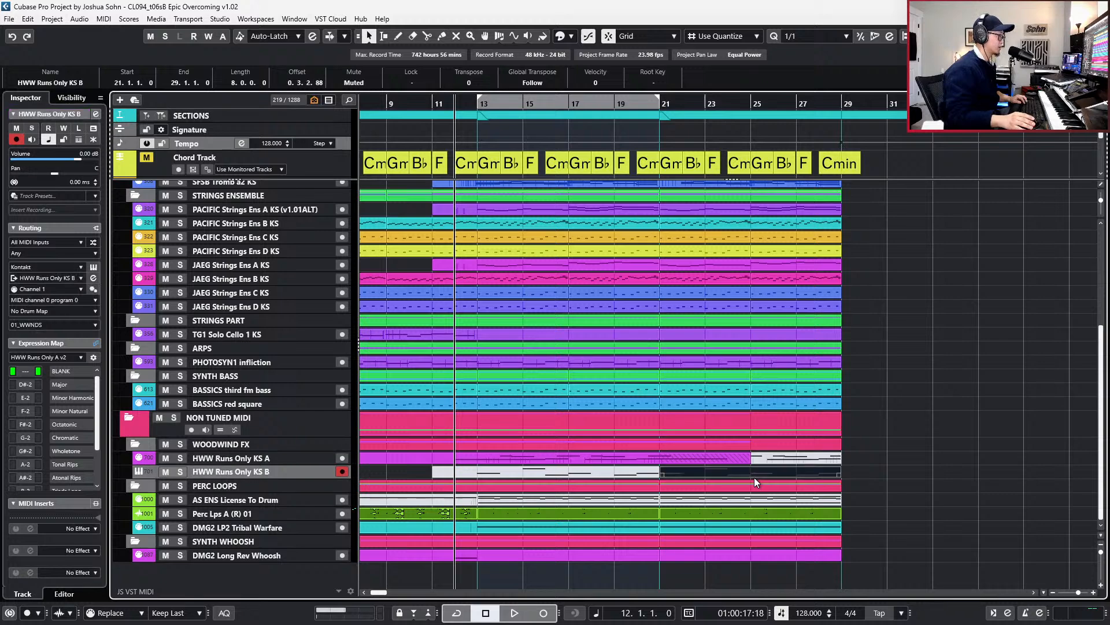
pyautogui.press('Delete')
pyautogui.click(630, 475)
pyautogui.press('Delete')
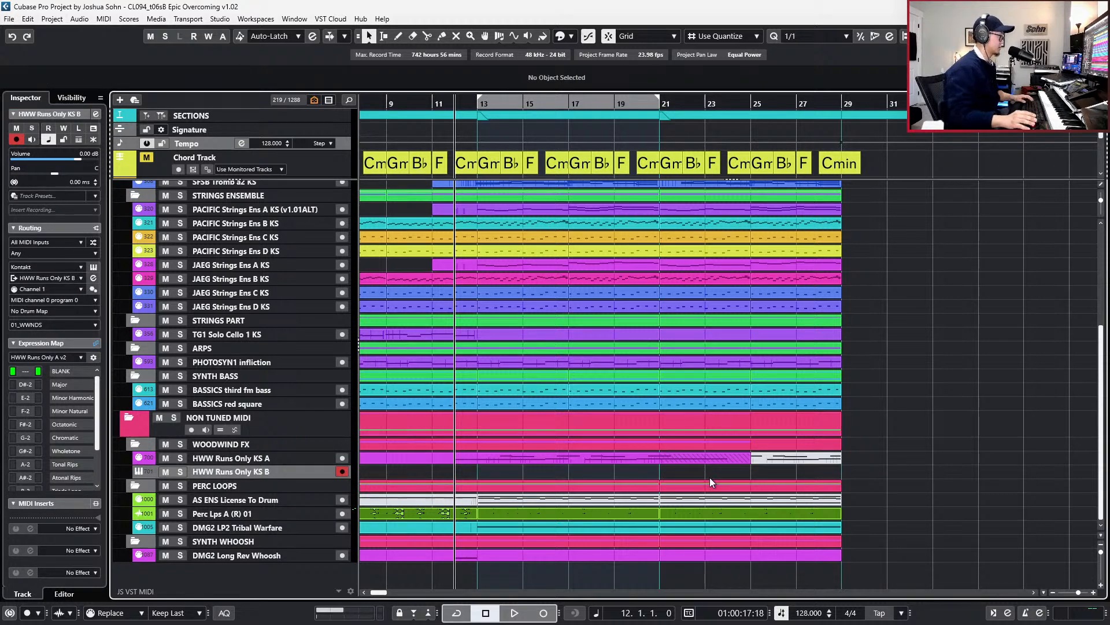
# - Audition from bar 12 and set Modulation (CC 1) to 63 in the DMG2 LP2 Tribal Warfare part that ends at bar 21
pyautogui.scroll(-2, 632, 496)
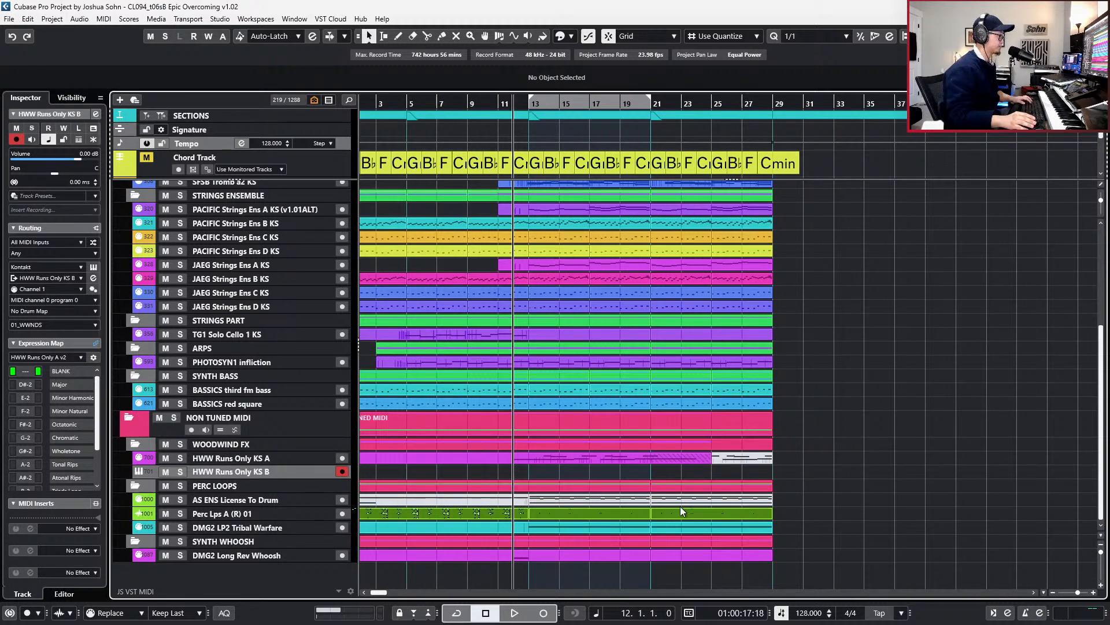
pyautogui.press('space')
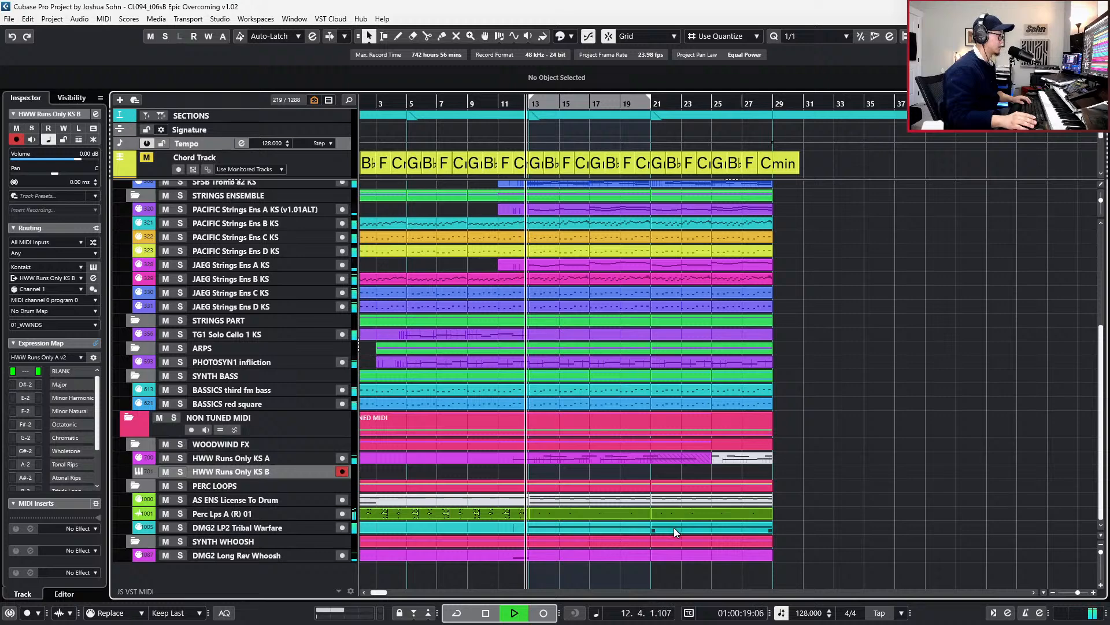
pyautogui.press('space')
pyautogui.doubleClick(622, 526)
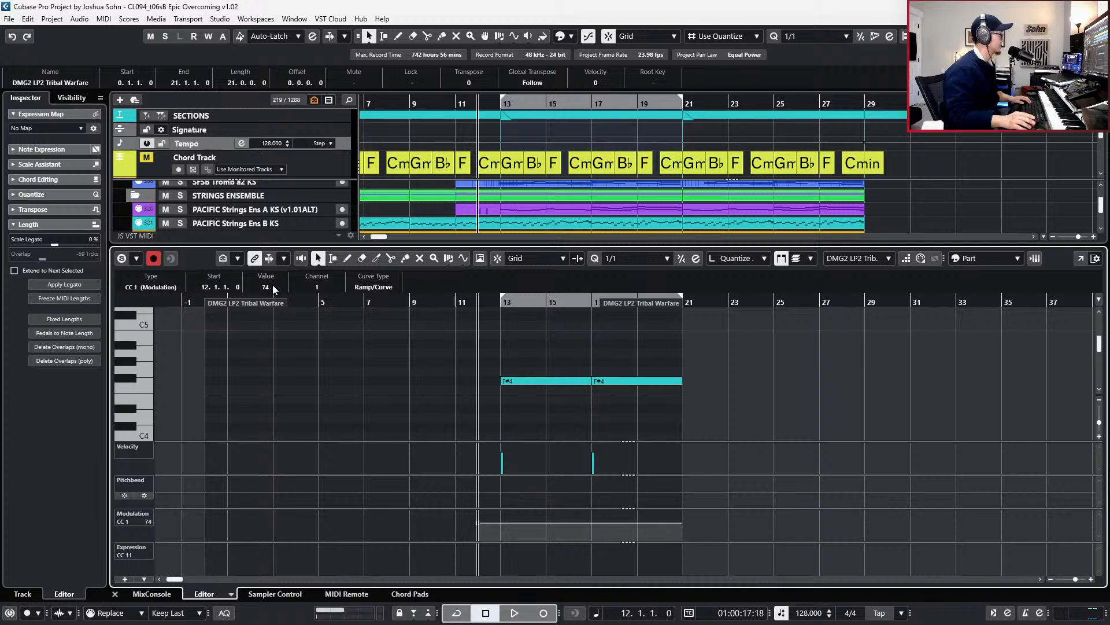
pyautogui.press('space')
pyautogui.hotkey('ctrl', 'alt', 'b')
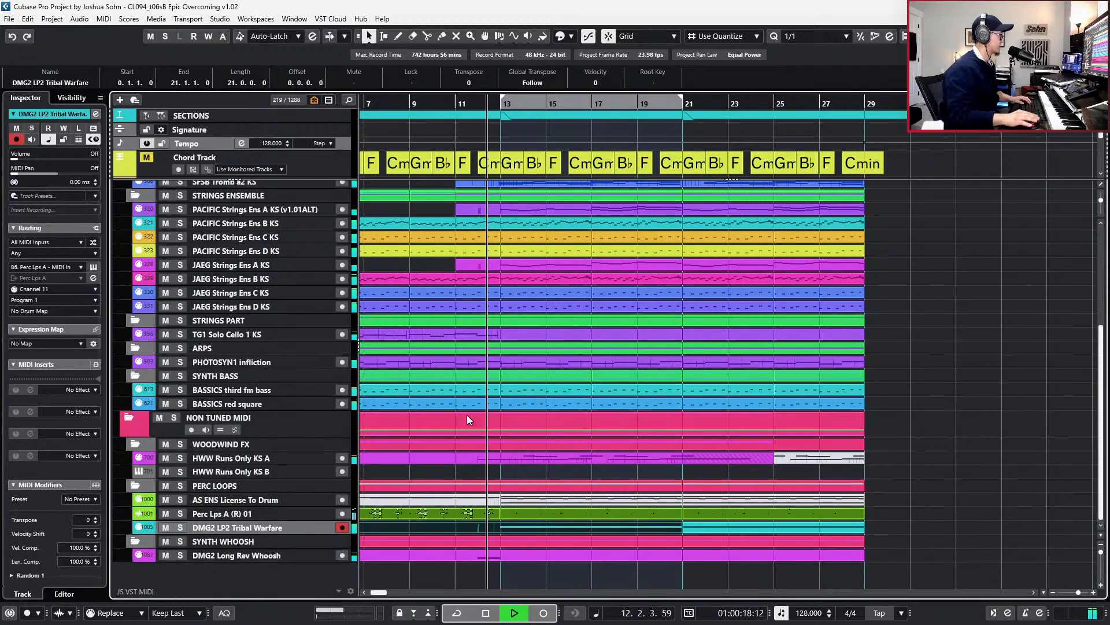
# - Inspect the pasted DMG2 LP2 Tribal Warfare part at bar 21 and audition the track in solo, ending with solo off
pyautogui.doubleClick(691, 526)
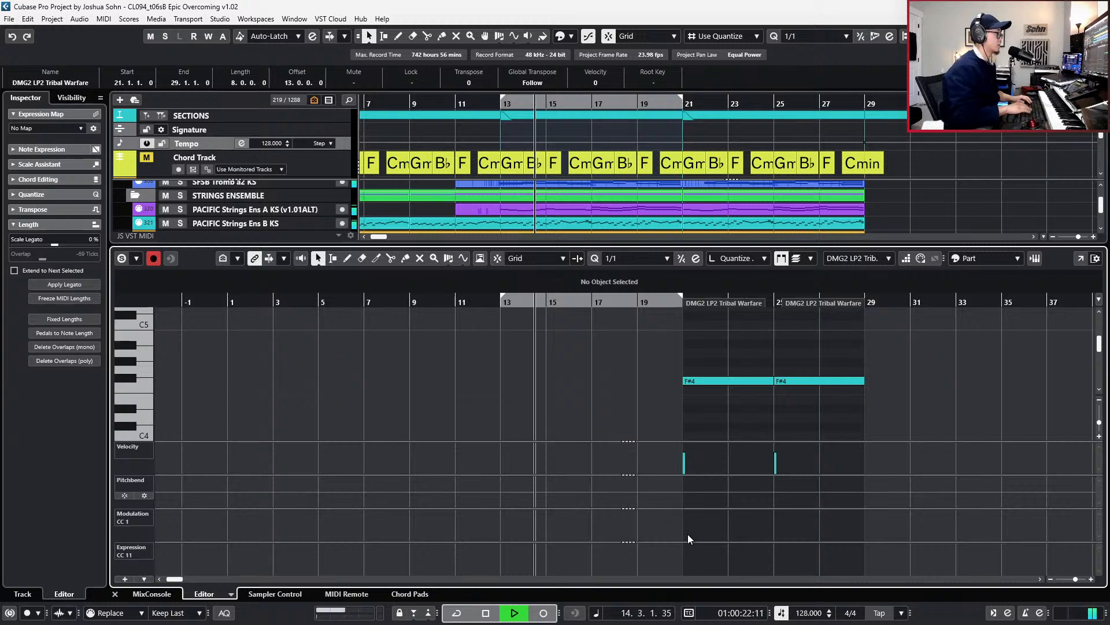
pyautogui.hotkey('ctrl', 'e')
pyautogui.scroll(2, 698, 514)
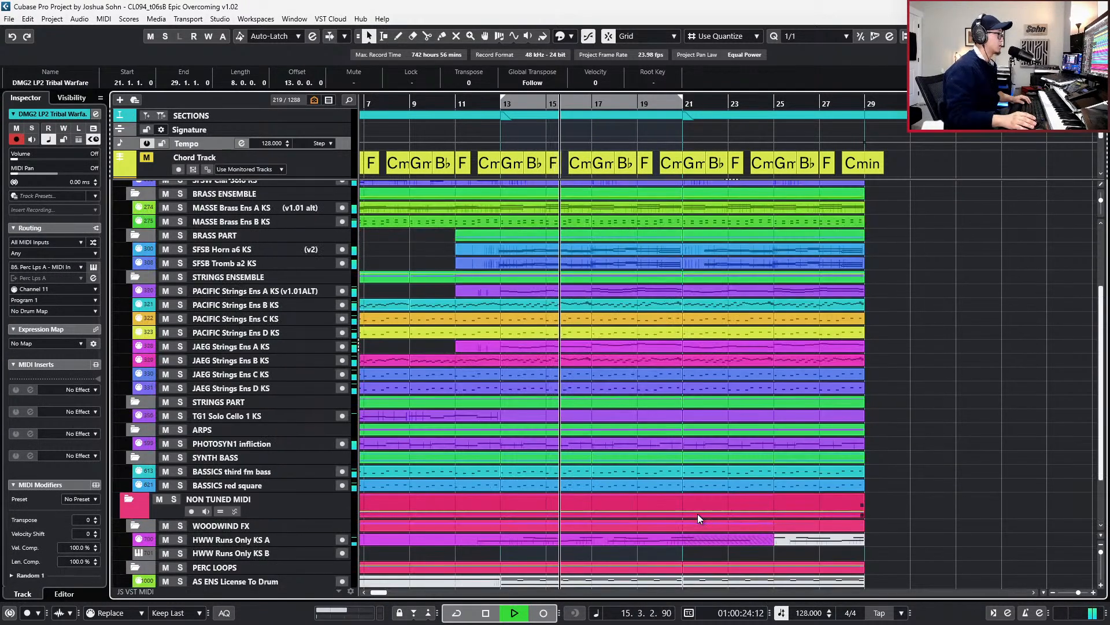
pyautogui.scroll(-2, 698, 514)
pyautogui.click(585, 533)
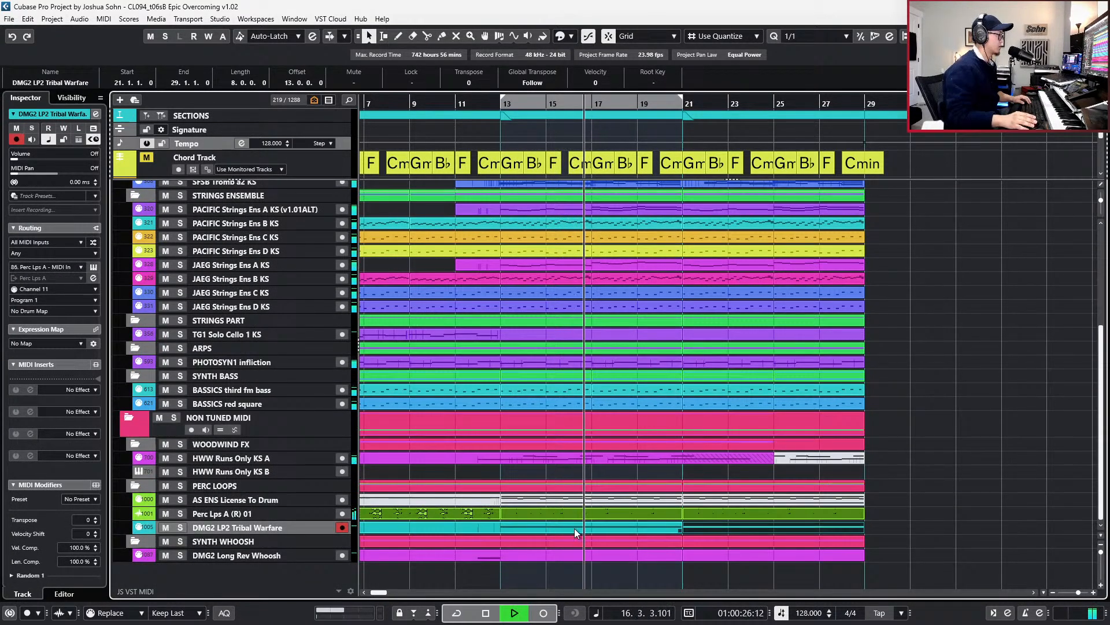
pyautogui.press('s')
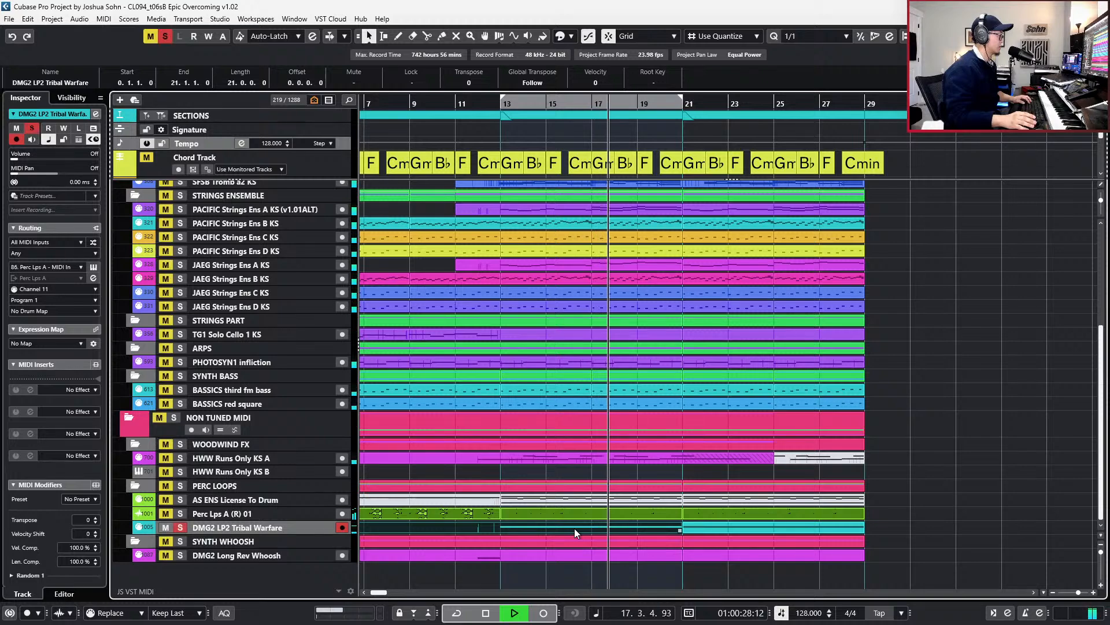
pyautogui.press('space')
pyautogui.press('s')
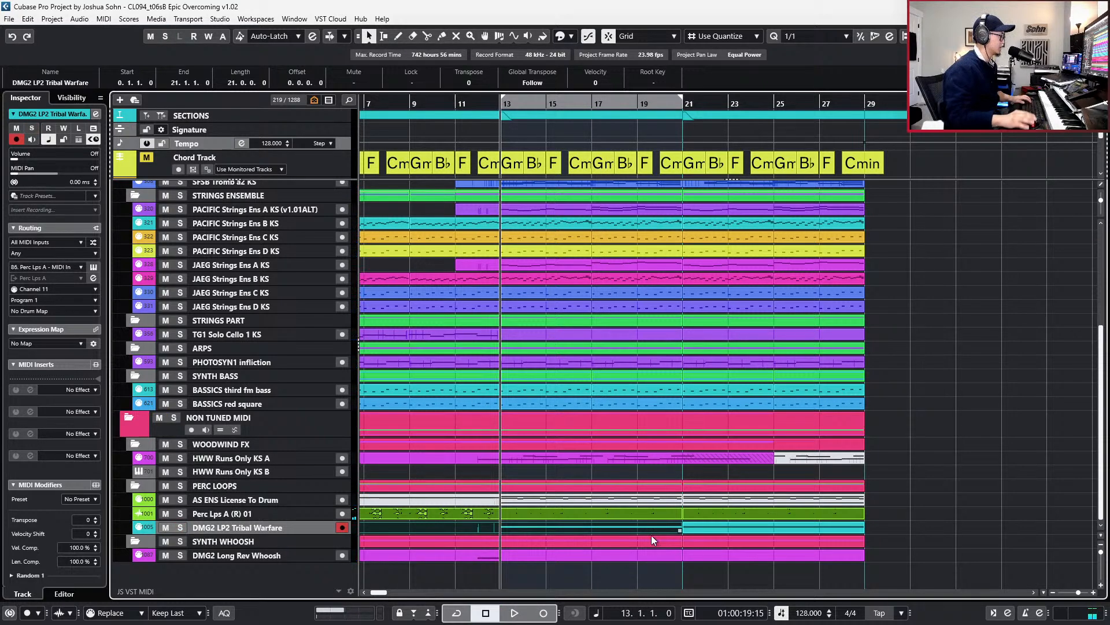
# - Open both DMG2 LP2 Tribal Warfare parts together, select all four F#4 notes and play them from bar 13
pyautogui.click(694, 529)
pyautogui.doubleClick(694, 525)
pyautogui.moveTo(509, 356); pyautogui.dragTo(847, 435)
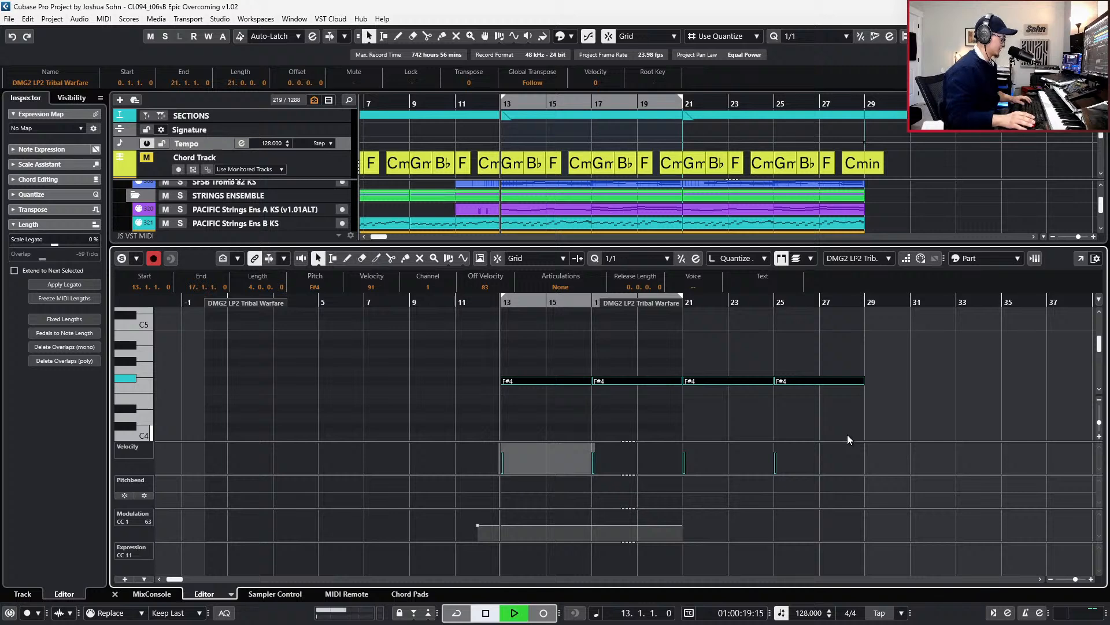
pyautogui.press('space')
pyautogui.press('space')
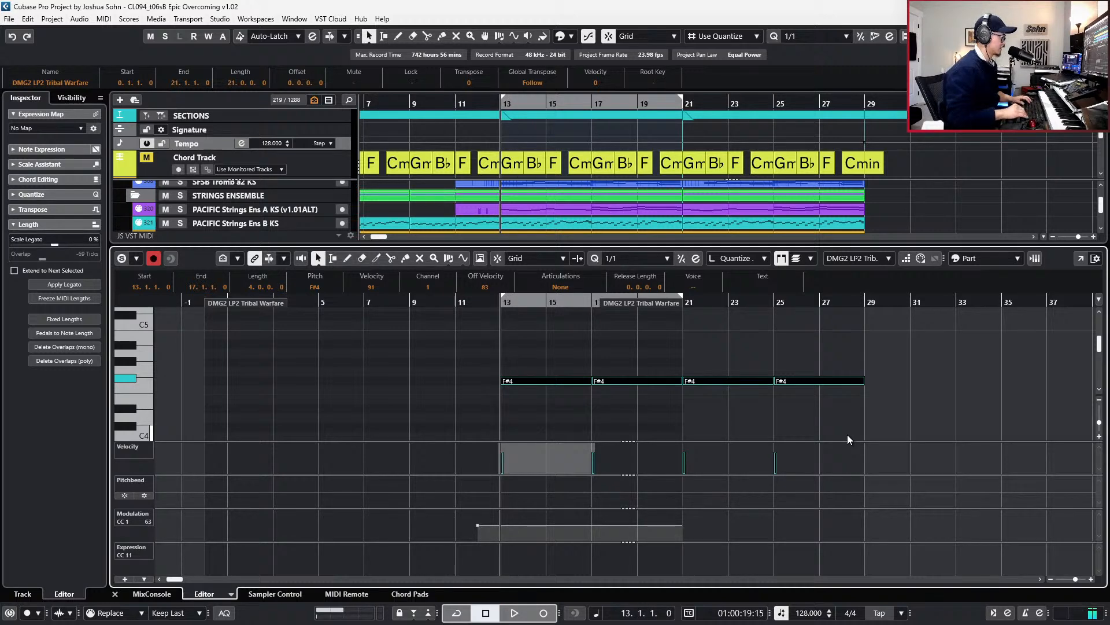
# - Try the four selected notes one semitone lower at a time down to D#4, auditioning them in editor solo
pyautogui.press('Down')
pyautogui.press('space')
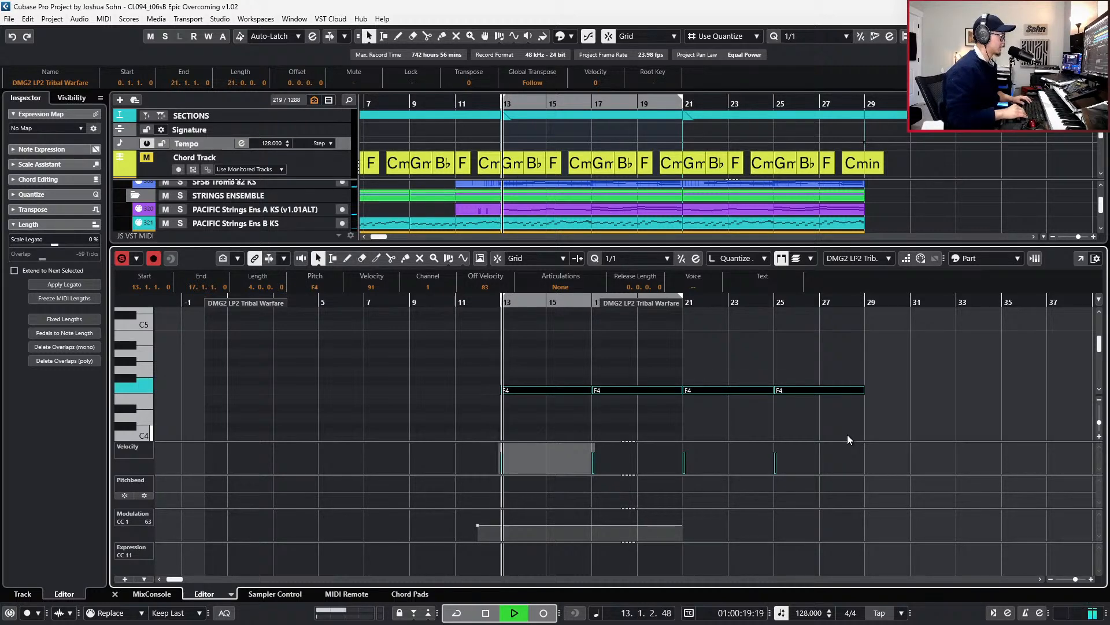
pyautogui.press('space')
pyautogui.press('Down')
pyautogui.press('Down')
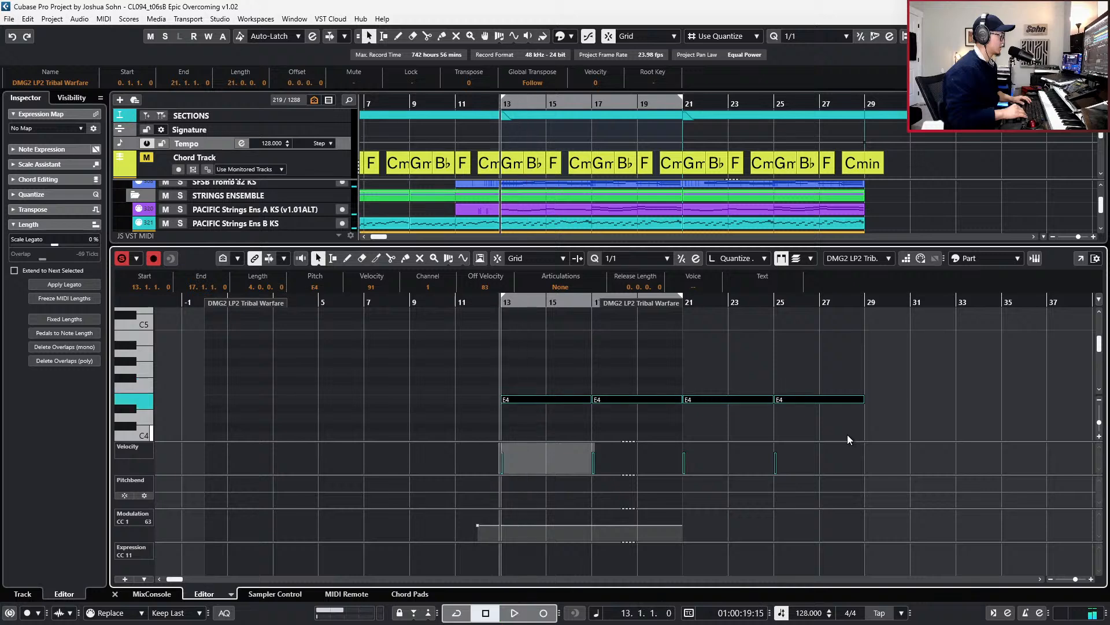
pyautogui.press('space')
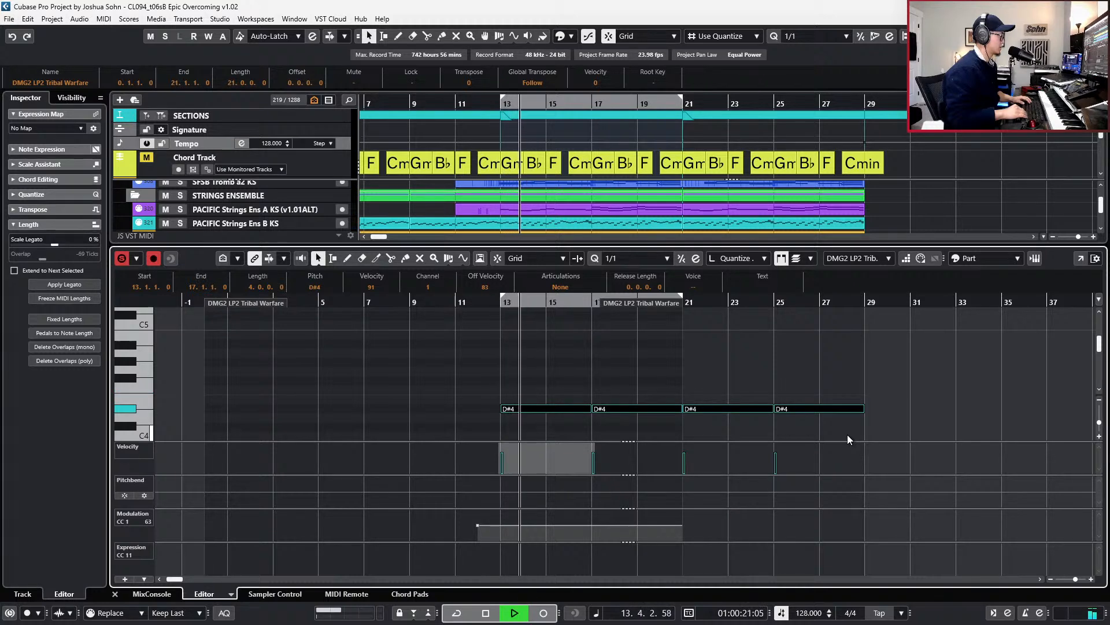
# - Switch off editor solo, set the velocity of the four notes to 83 and audition them in context from bar 12
pyautogui.press('space')
pyautogui.press('s')
pyautogui.press('KP_Subtract')
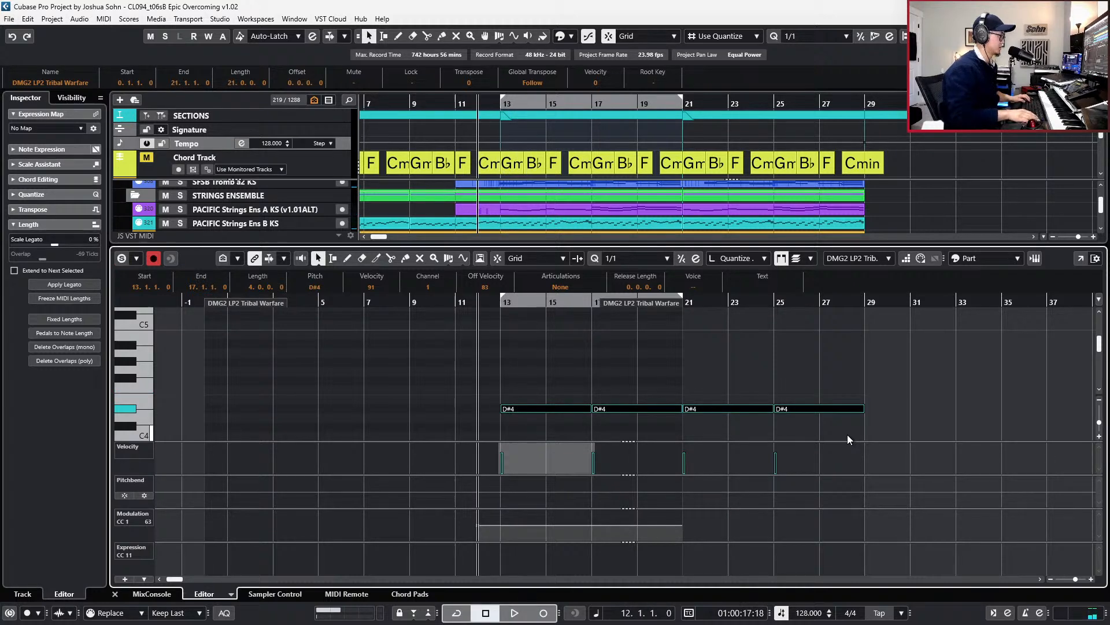
pyautogui.press('space')
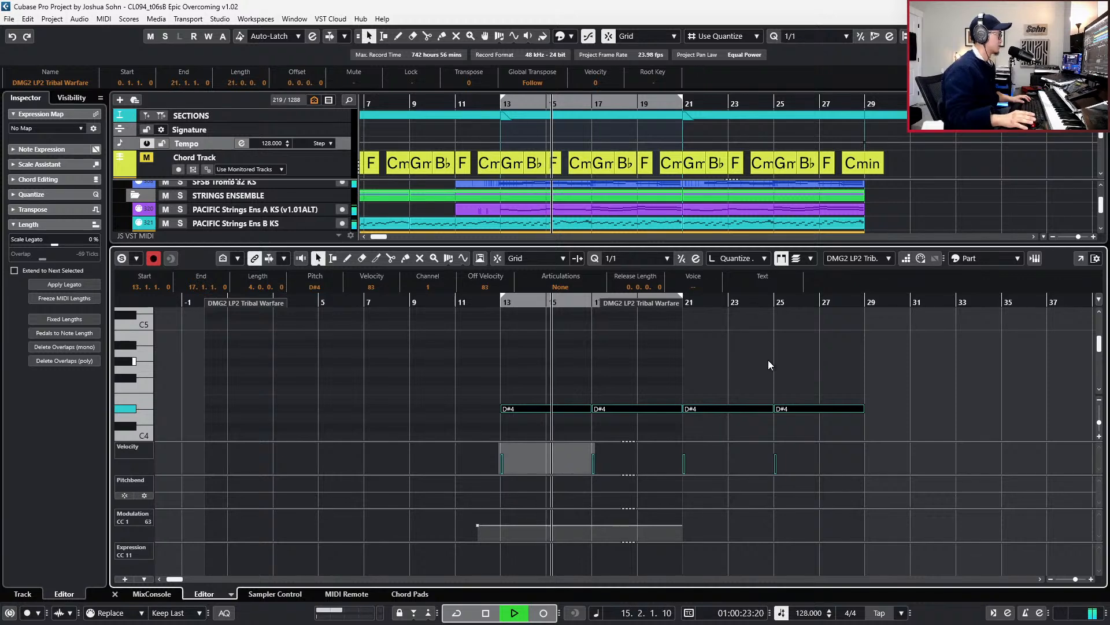
pyautogui.press('space')
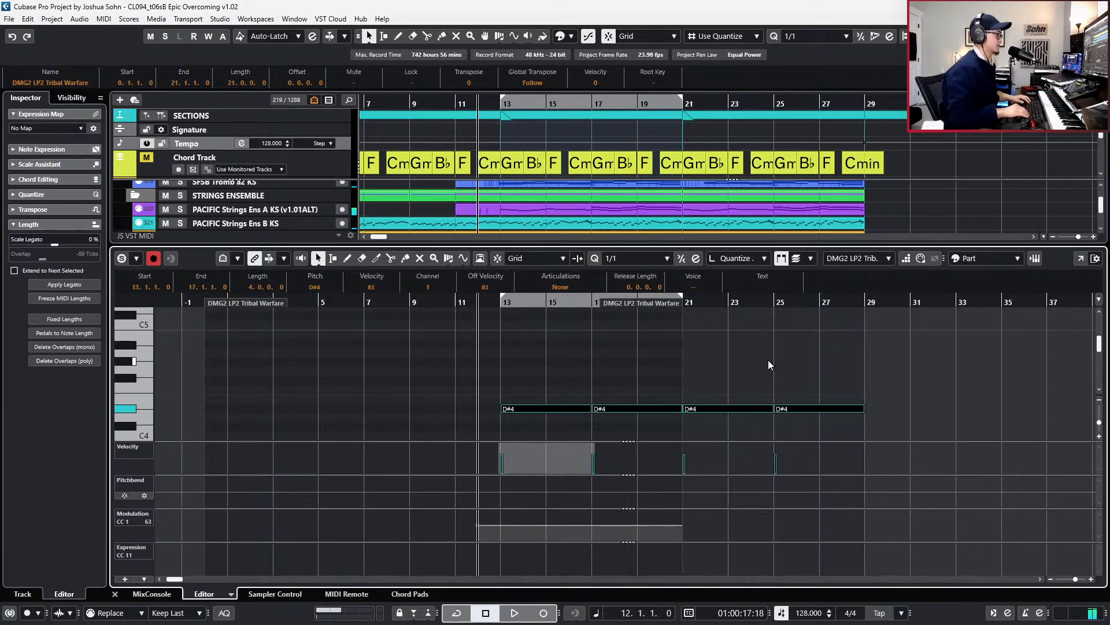
# - Transpose all four Tribal Warfare notes back up to F#4 and audition them from bar 13
pyautogui.press('Up')
pyautogui.press('Up')
pyautogui.press('Up')
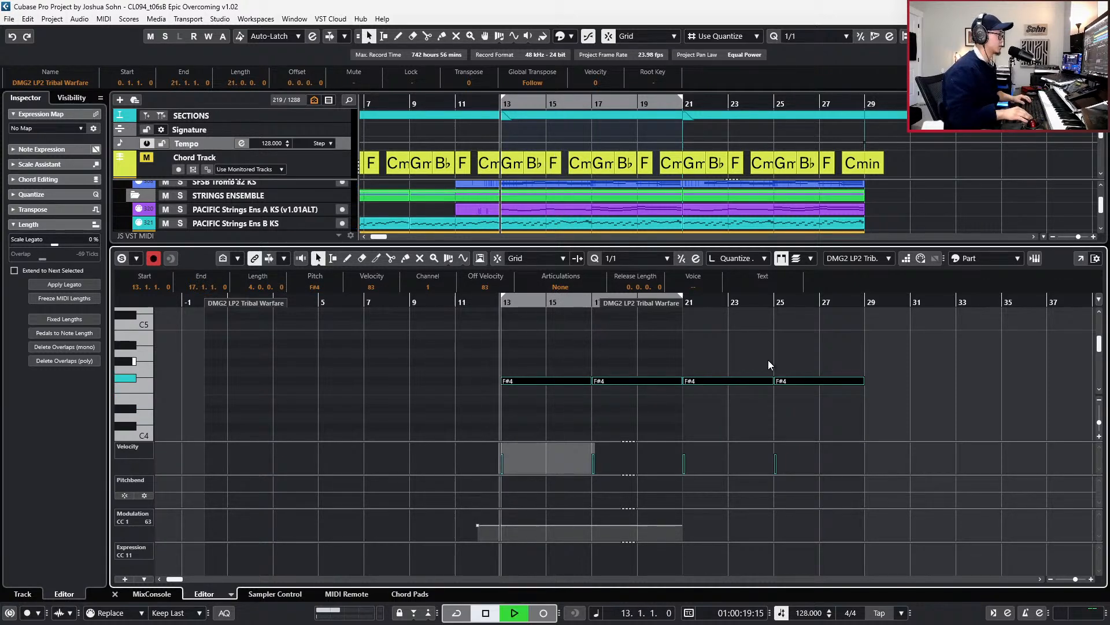
pyautogui.press('space')
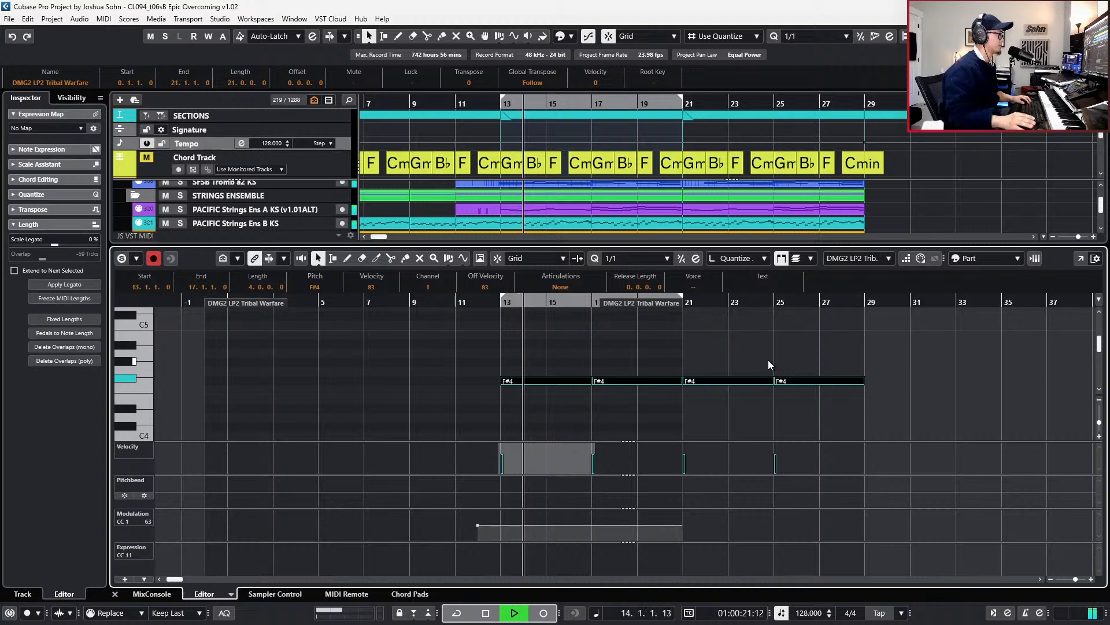
pyautogui.press('space')
# - Transpose only the two pasted Tribal Warfare notes at bars 21 and 25 down to D#4, auditioning the pitches from bar 21
pyautogui.press('Down')
pyautogui.press('Down')
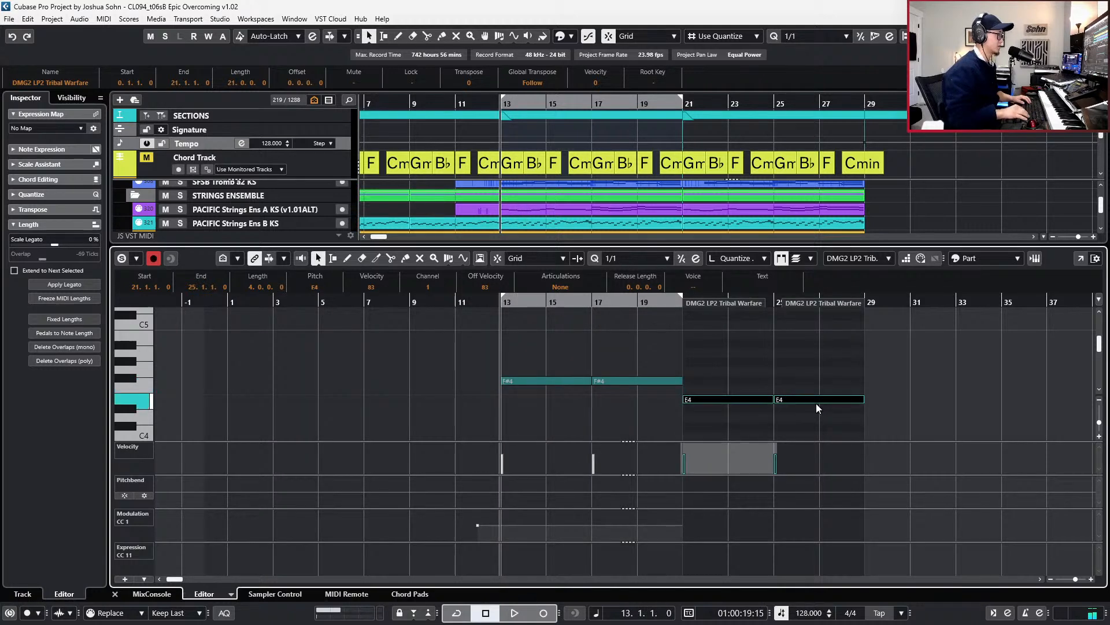
pyautogui.press('l')
pyautogui.press('space')
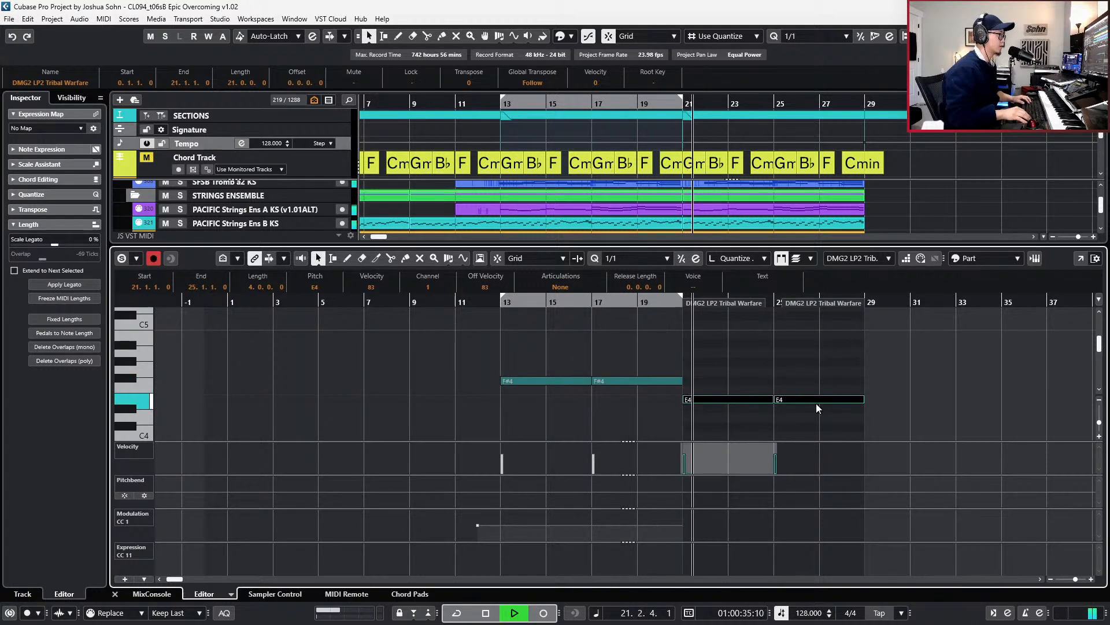
pyautogui.press('space')
pyautogui.press('Down')
pyautogui.press('space')
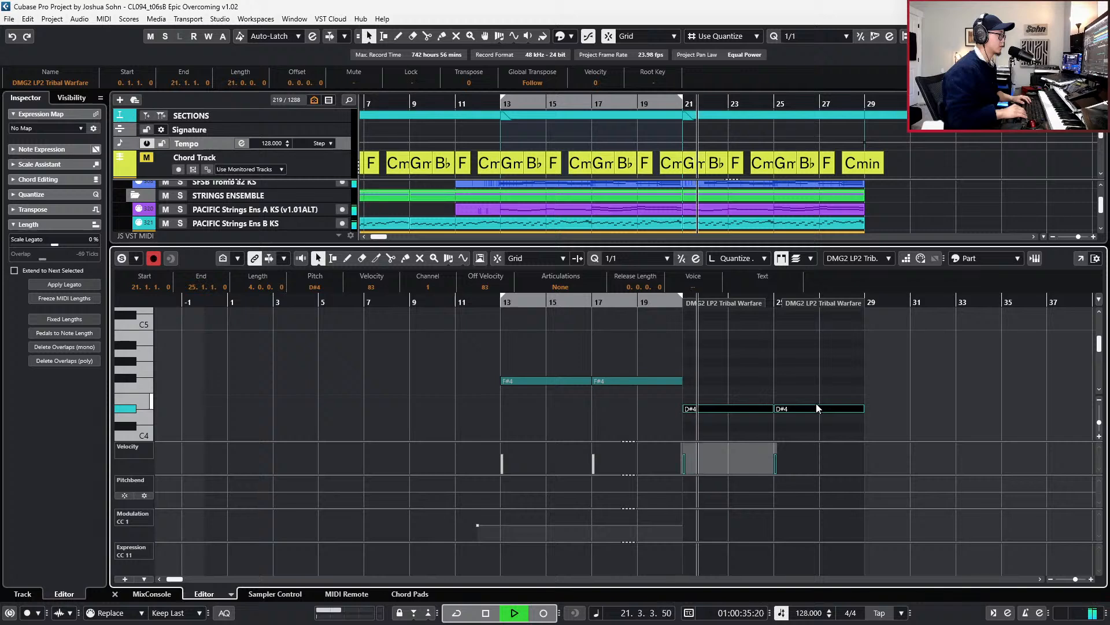
# - Try the two pasted notes at D4 and C#4 with playback from bar 21, and return them to D#4
pyautogui.press('space')
pyautogui.press('Down')
pyautogui.press('space')
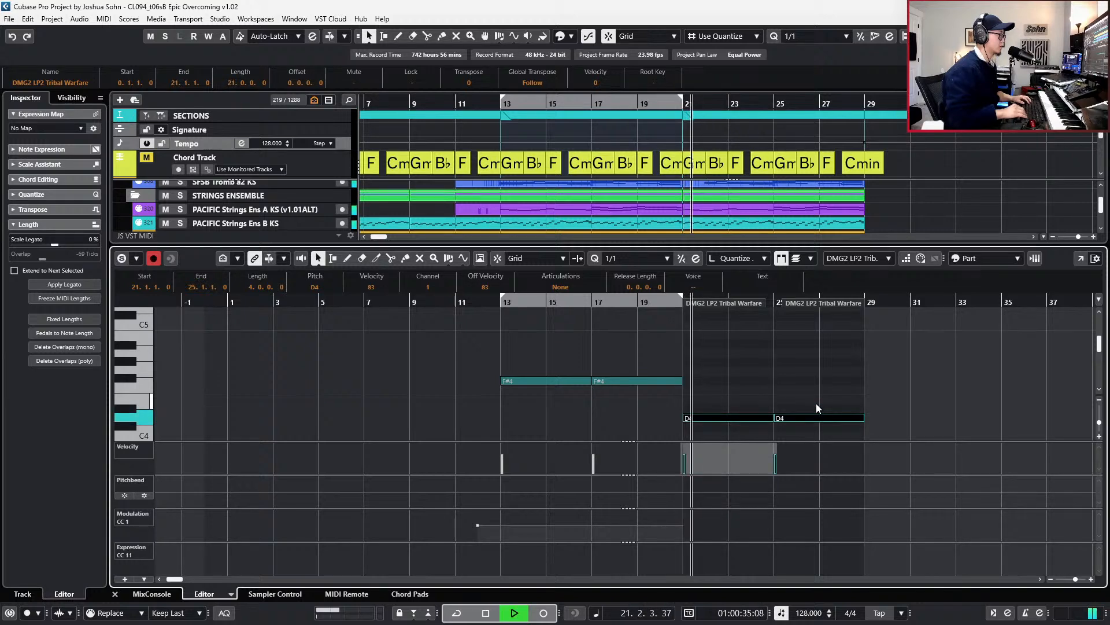
pyautogui.press('space')
pyautogui.press('Down')
pyautogui.press('space')
pyautogui.press('space')
pyautogui.press('Up')
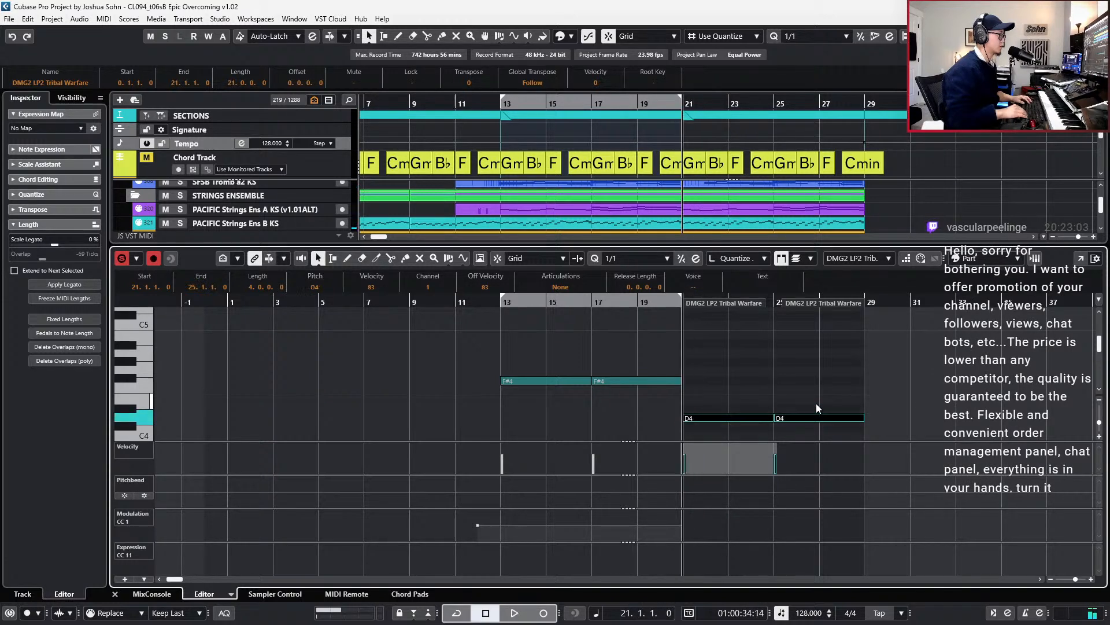
pyautogui.press('Up')
# - Audition the two pasted D#4 notes, set their velocity to 79 and close the note editor
pyautogui.press('space')
pyautogui.press('space')
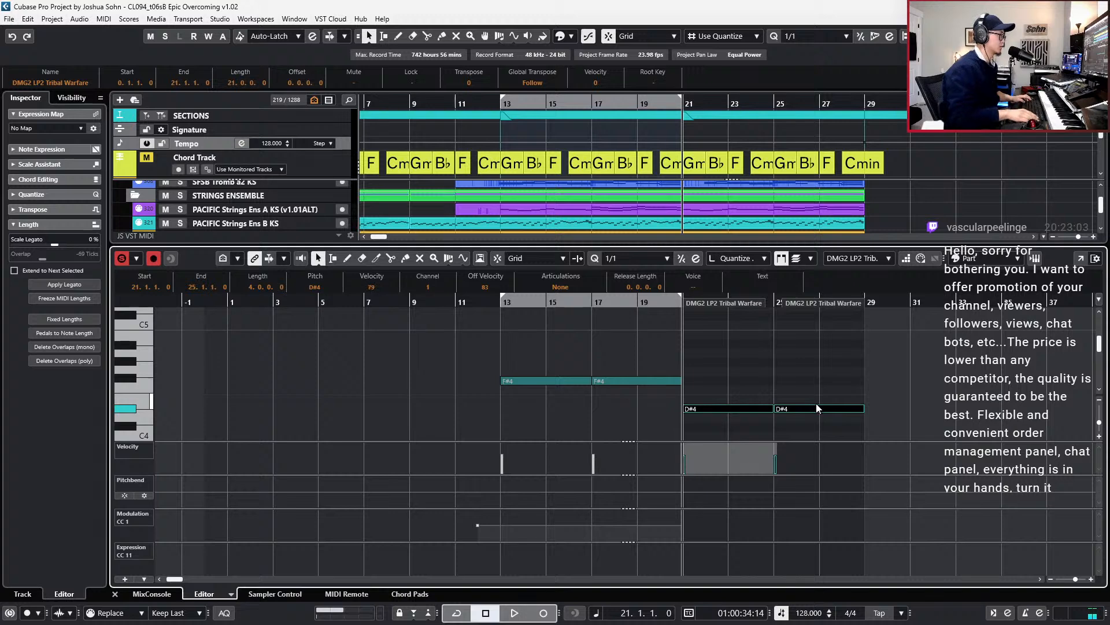
pyautogui.press('KP_Subtract')
pyautogui.press('KP_Subtract')
pyautogui.press('Return')
# - Move the playhead back to bar 13 and play the full arrangement from there
pyautogui.scroll(-1, 817, 404)
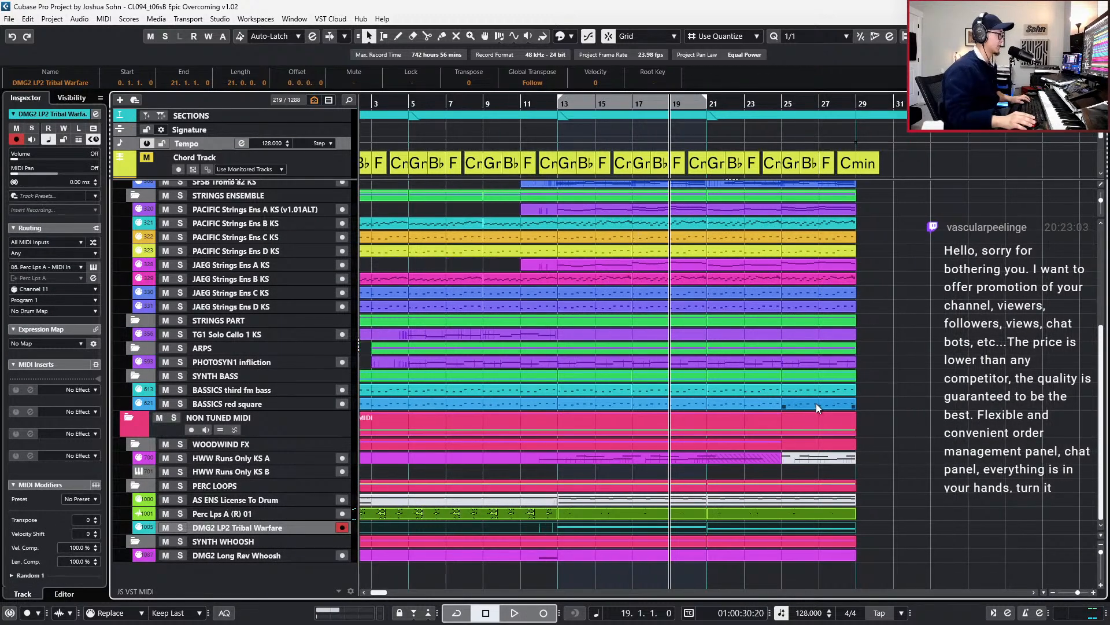
pyautogui.press('-')
pyautogui.press('-')
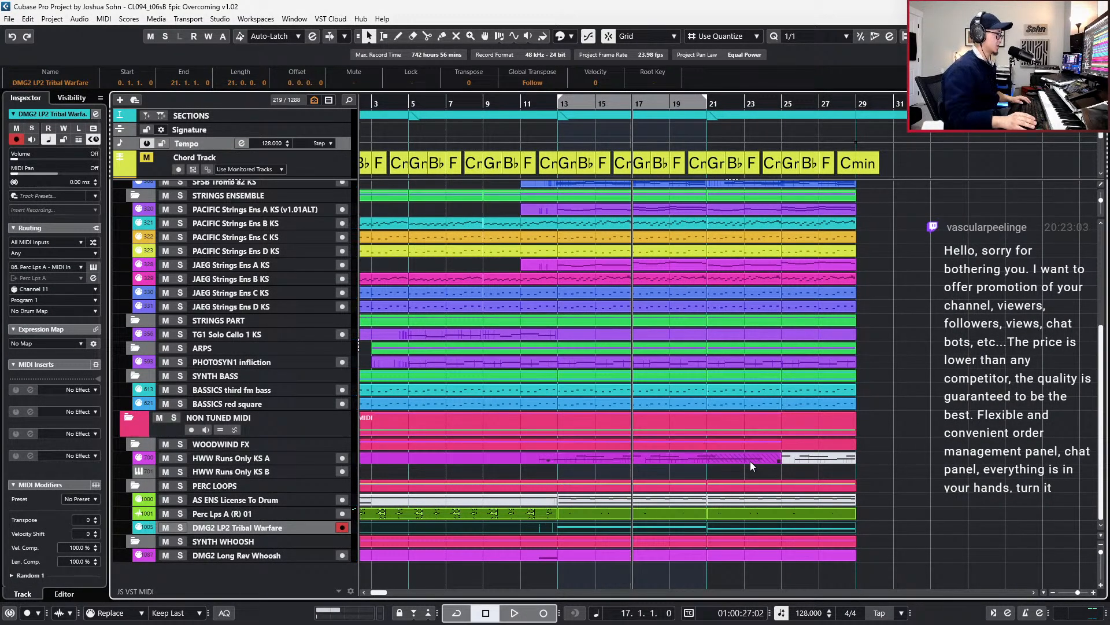
pyautogui.press('-')
pyautogui.press('-')
pyautogui.press('-')
pyautogui.press('-')
pyautogui.press('space')
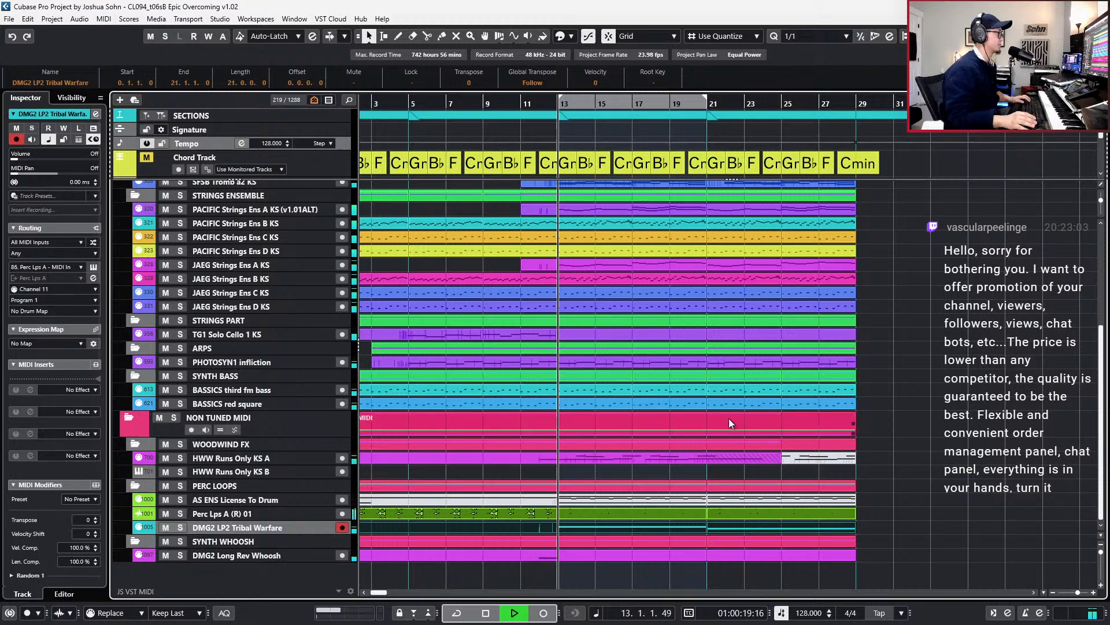
pyautogui.scroll(5, 733, 405)
pyautogui.press('g')
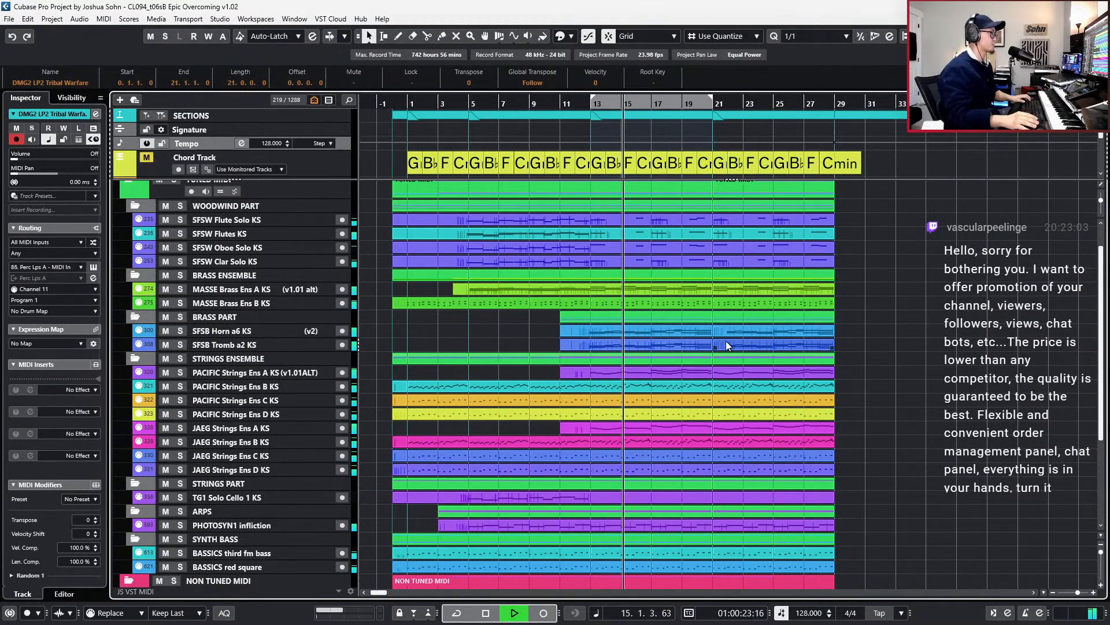
# - Examine the SFSB Horn a6 part ending at bar 21, checking its D2 and G2 notes at bar 13
pyautogui.scroll(2, 729, 350)
pyautogui.click(693, 334)
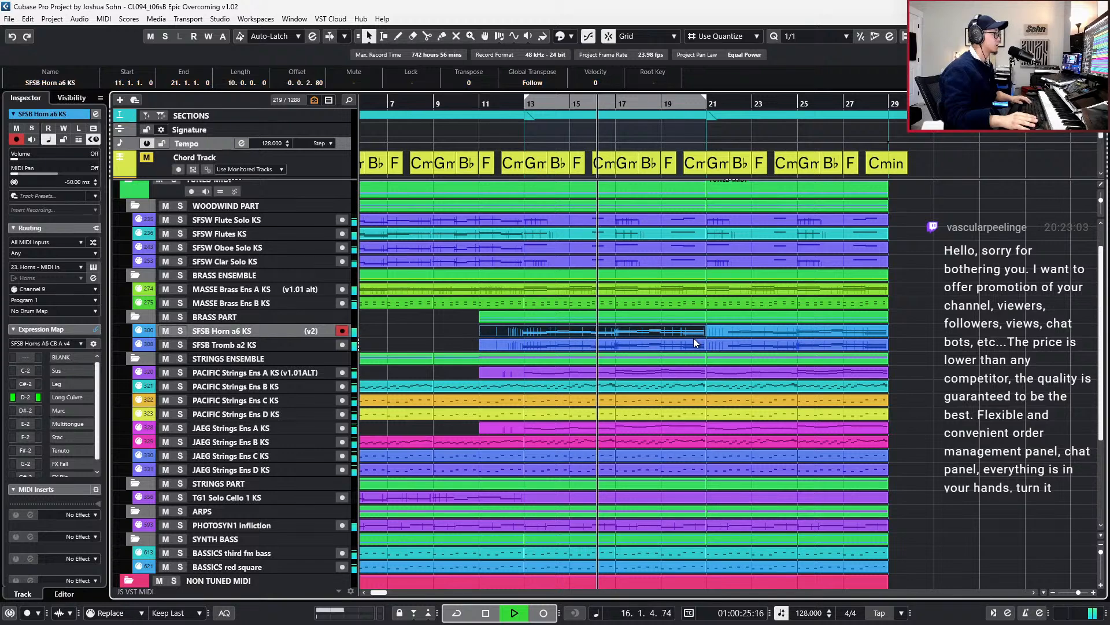
pyautogui.doubleClick(693, 339)
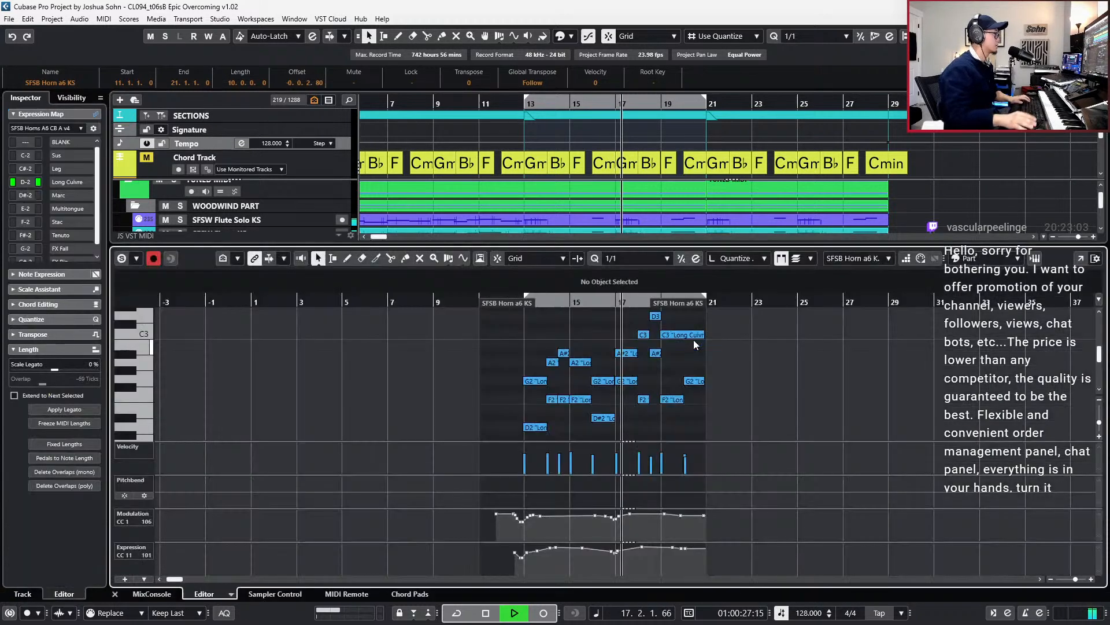
pyautogui.moveTo(533, 357); pyautogui.dragTo(524, 432)
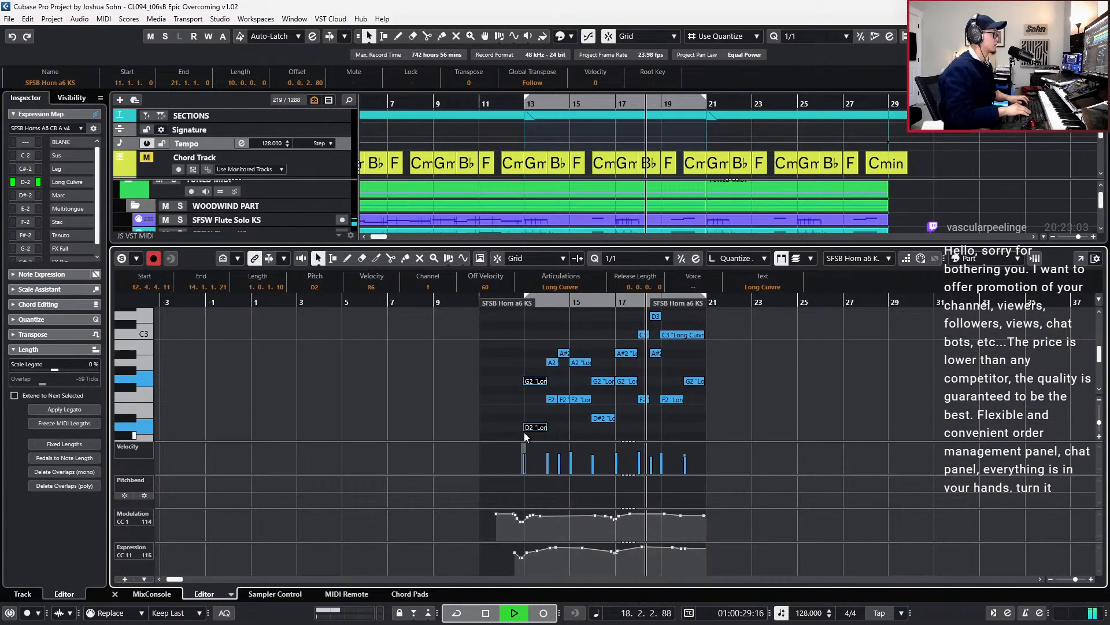
pyautogui.hotkey('ctrl', 'alt', 'e')
# - Check the D2 and G2 notes at bar 21 in the copied SFSB Horn a6 part, then close the editor and stop playback
pyautogui.click(831, 328)
pyautogui.keyDown('shift'); pyautogui.click(787, 345); pyautogui.keyUp('shift')
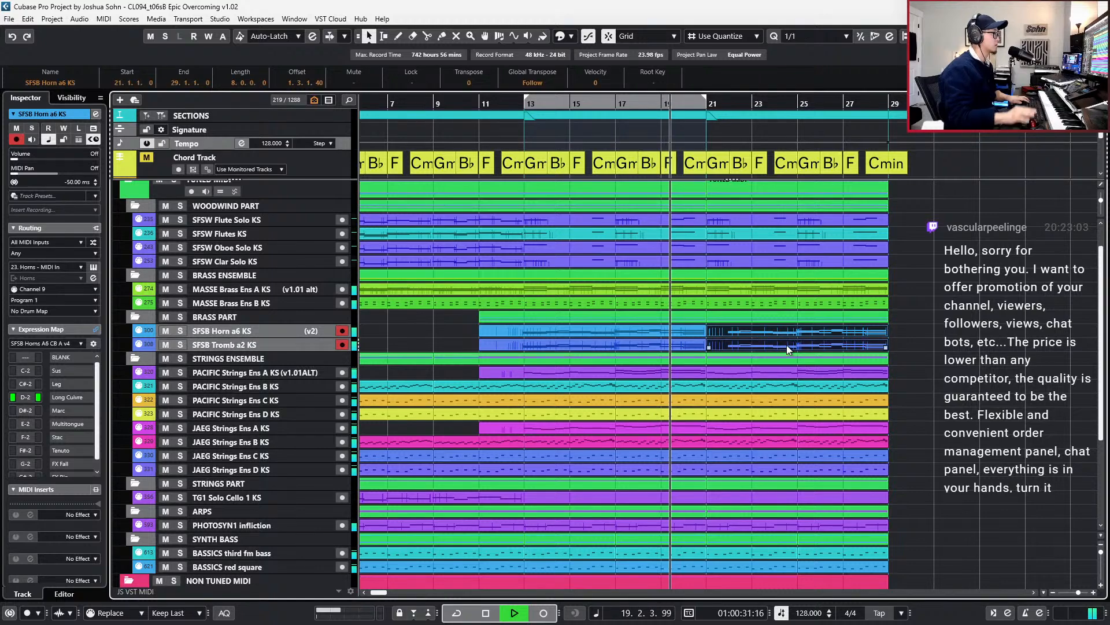
pyautogui.press('Return')
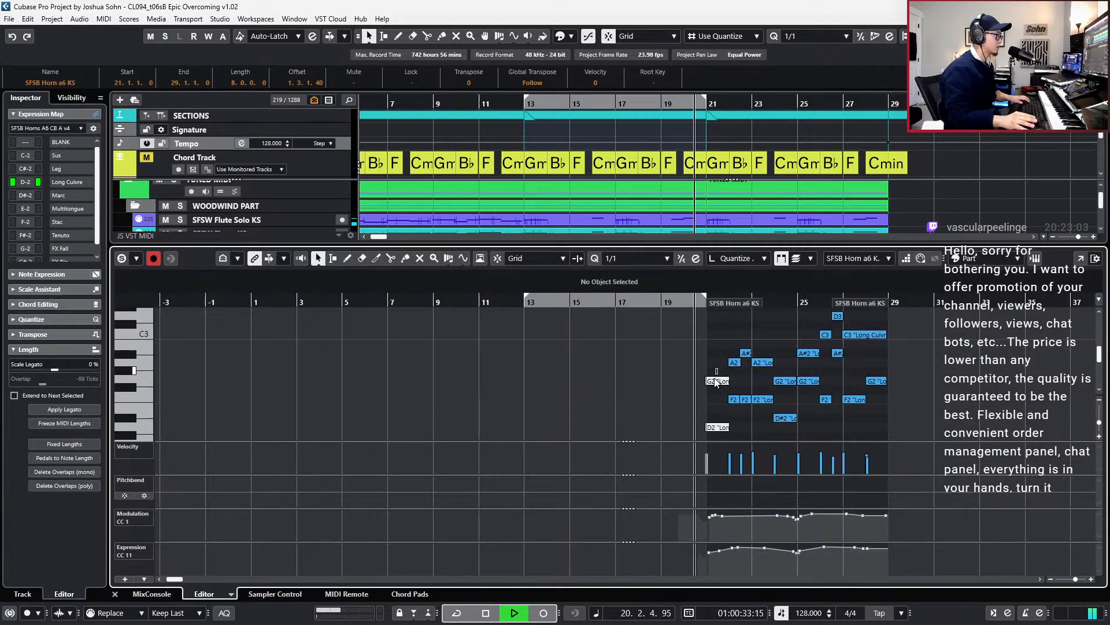
pyautogui.click(714, 429)
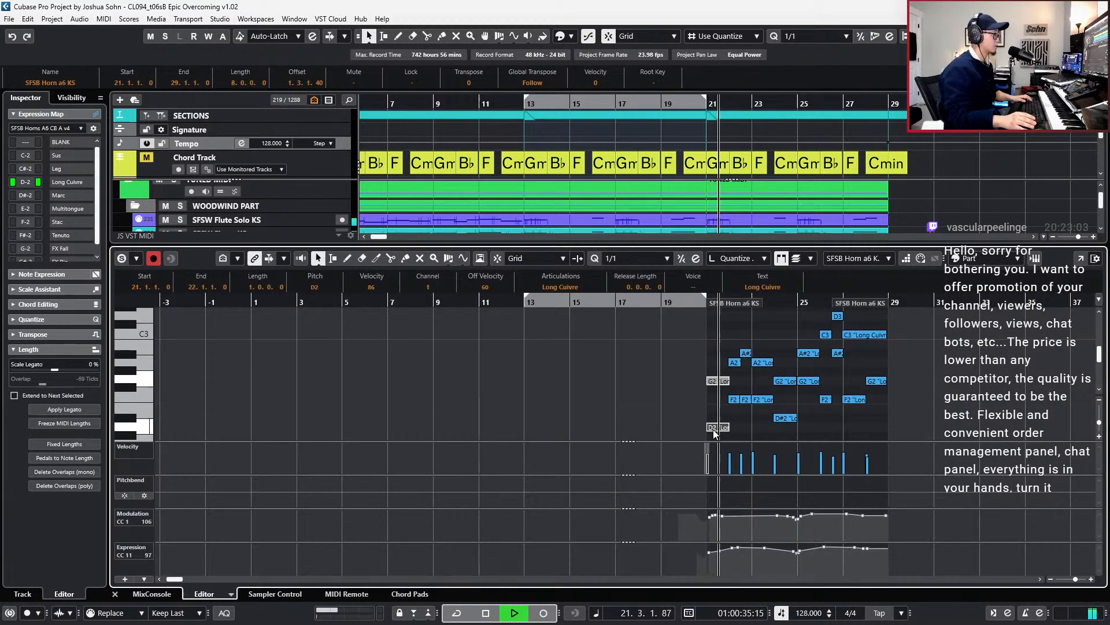
pyautogui.press('q')
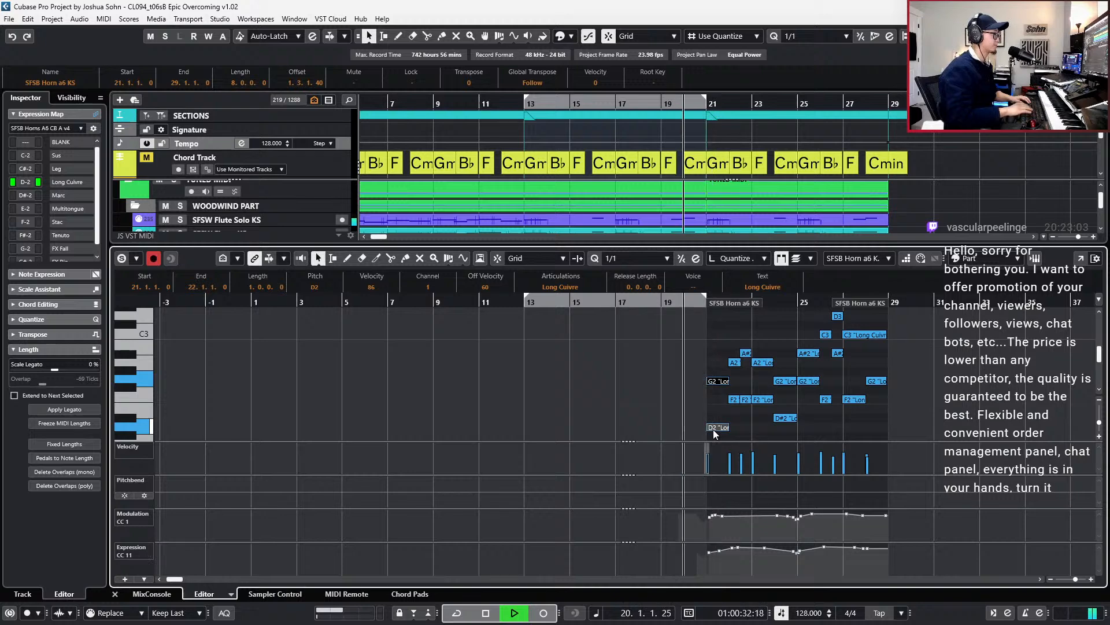
pyautogui.hotkey('ctrl', 'e')
pyautogui.press('space')
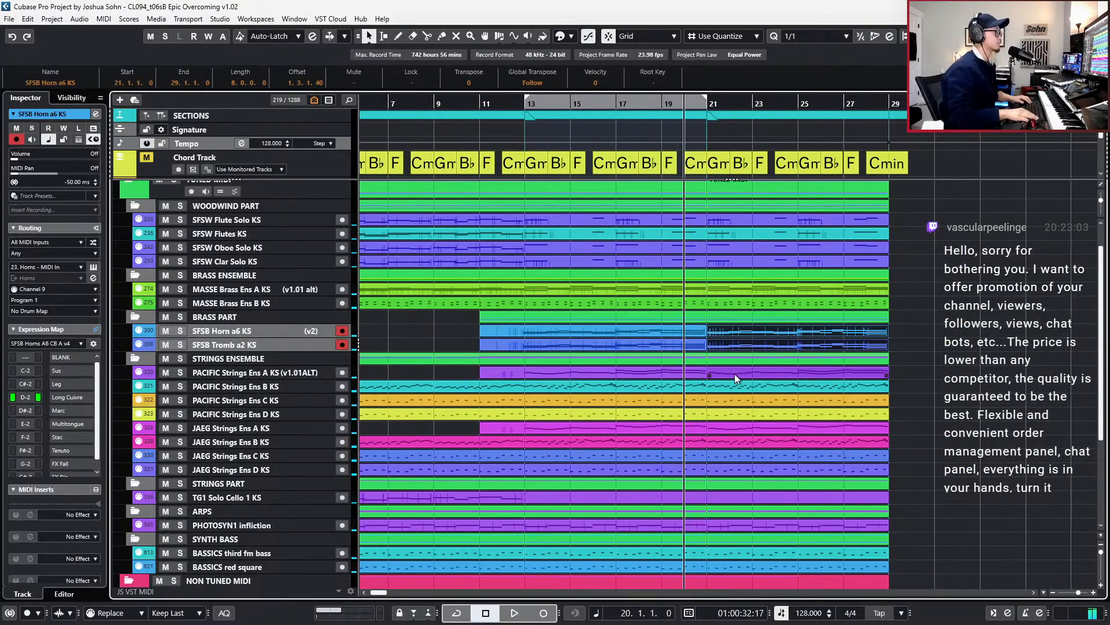
# - Audition the PACIFIC Strings Ens A KS track on its own from bar 17 and restore the full mix
pyautogui.hscroll(3, 734, 373)
pyautogui.scroll(1, 726, 360)
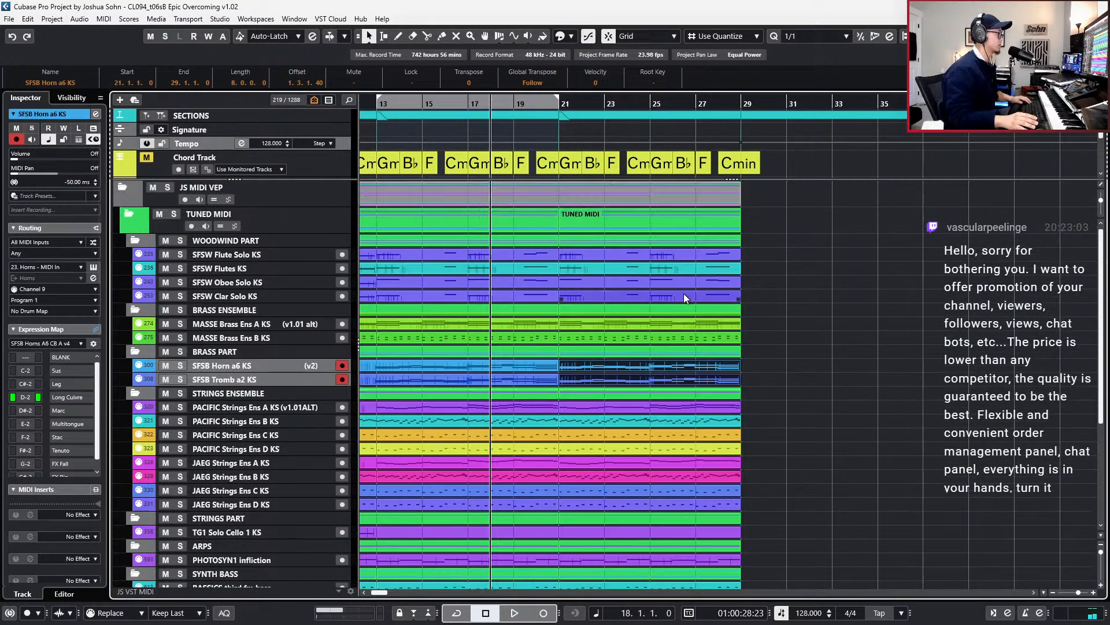
pyautogui.hscroll(-2, 607, 383)
pyautogui.click(612, 405)
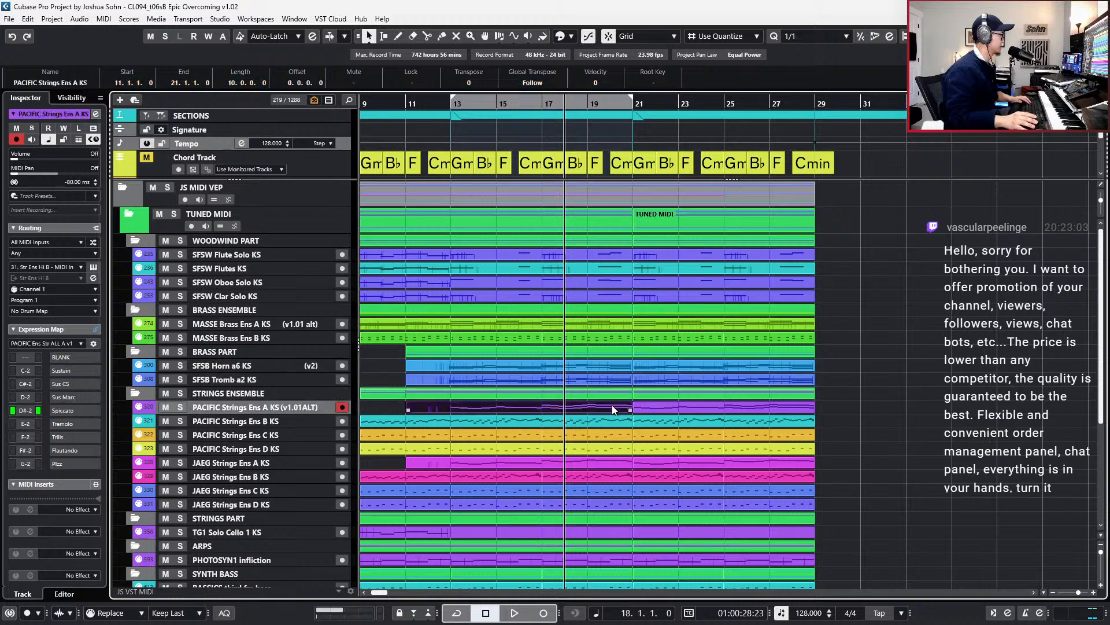
pyautogui.press('s')
pyautogui.press('space')
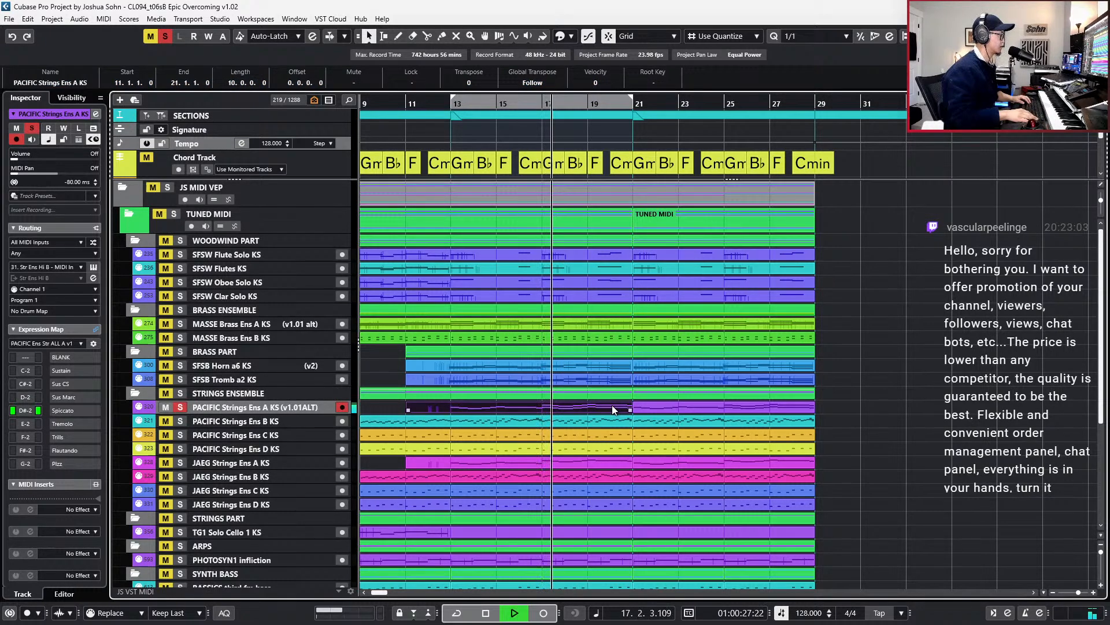
pyautogui.press('space')
pyautogui.press('s')
# - Solo the PACIFIC and JAEG Strings Ens A tracks and open their parts on both sides of bar 21 together for note editing during playback
pyautogui.click(661, 411)
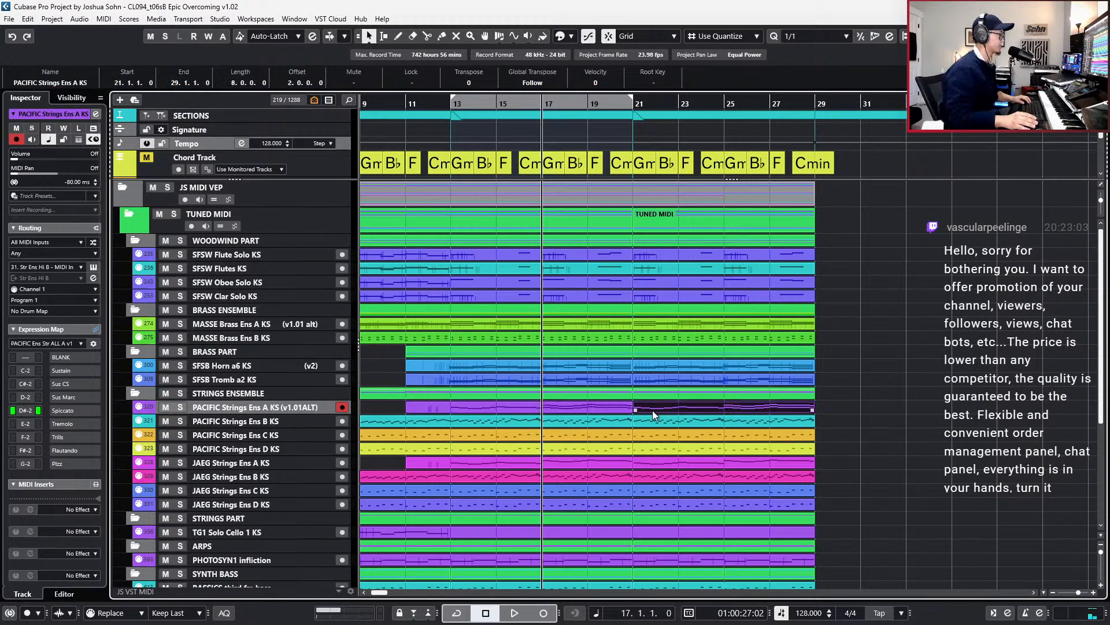
pyautogui.keyDown('shift'); pyautogui.click(611, 466); pyautogui.keyUp('shift')
pyautogui.keyDown('shift'); pyautogui.click(652, 461); pyautogui.keyUp('shift')
pyautogui.keyDown('shift'); pyautogui.click(593, 405); pyautogui.keyUp('shift')
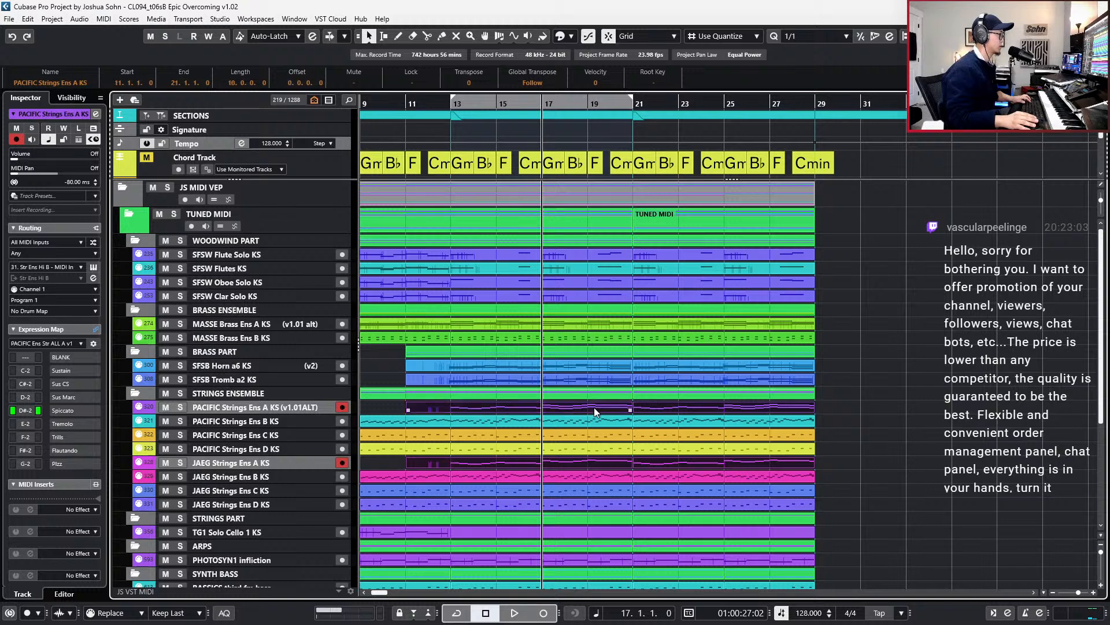
pyautogui.press('s')
pyautogui.press('space')
pyautogui.doubleClick(595, 407)
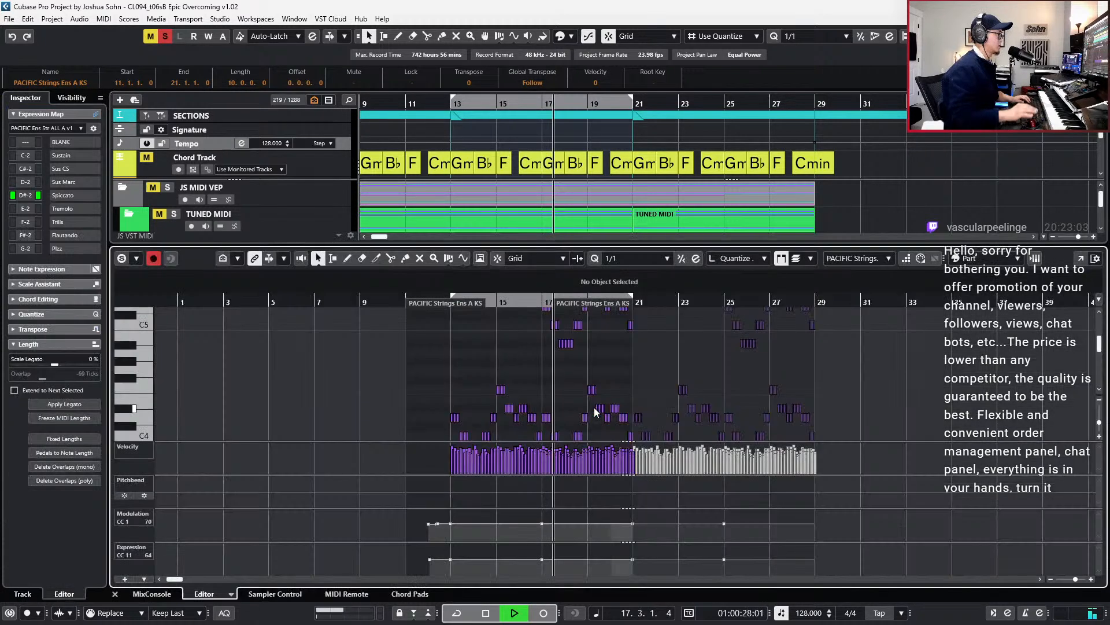
# - Mute the Ens A string notes in the repeated section from bar 21 to 29, close the editor and restart playback
pyautogui.click(703, 365)
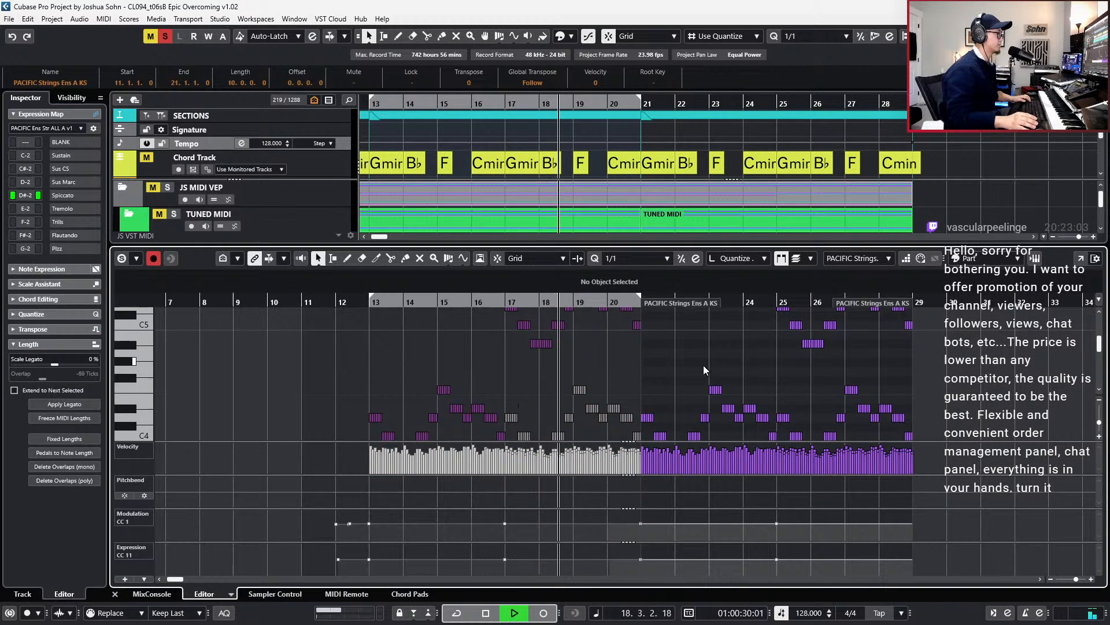
pyautogui.scroll(1, 703, 365)
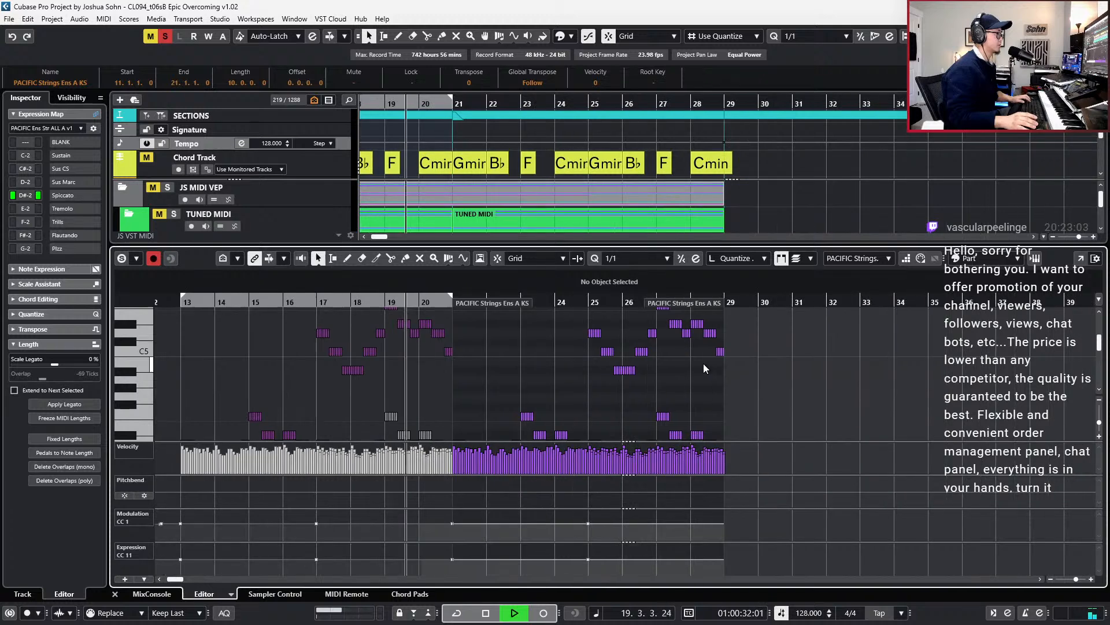
pyautogui.hotkey('alt', 'l')
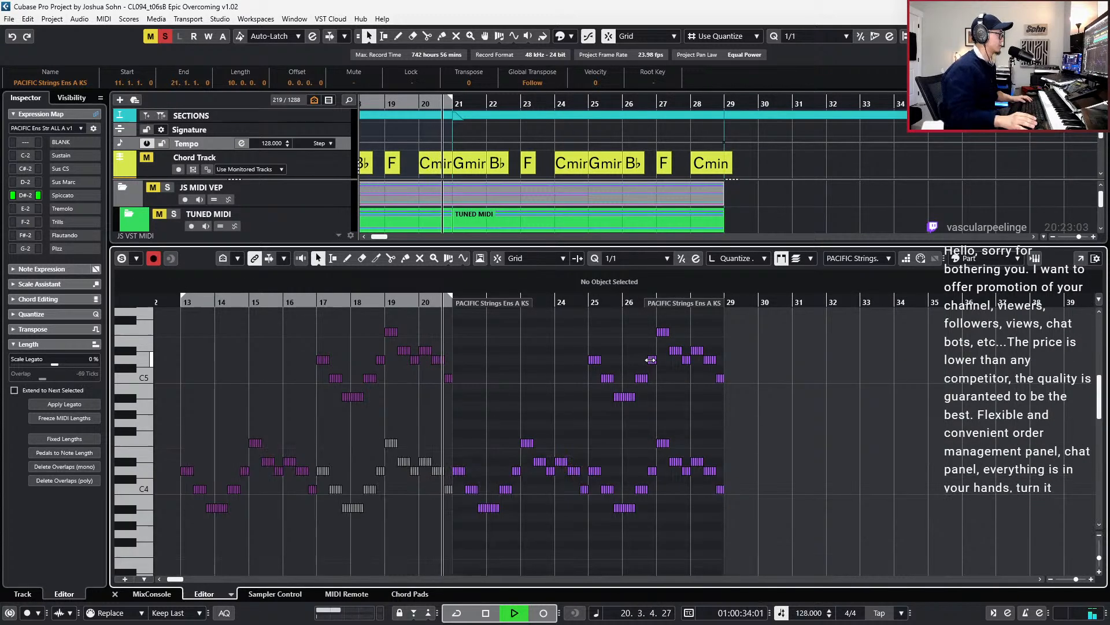
pyautogui.press('space')
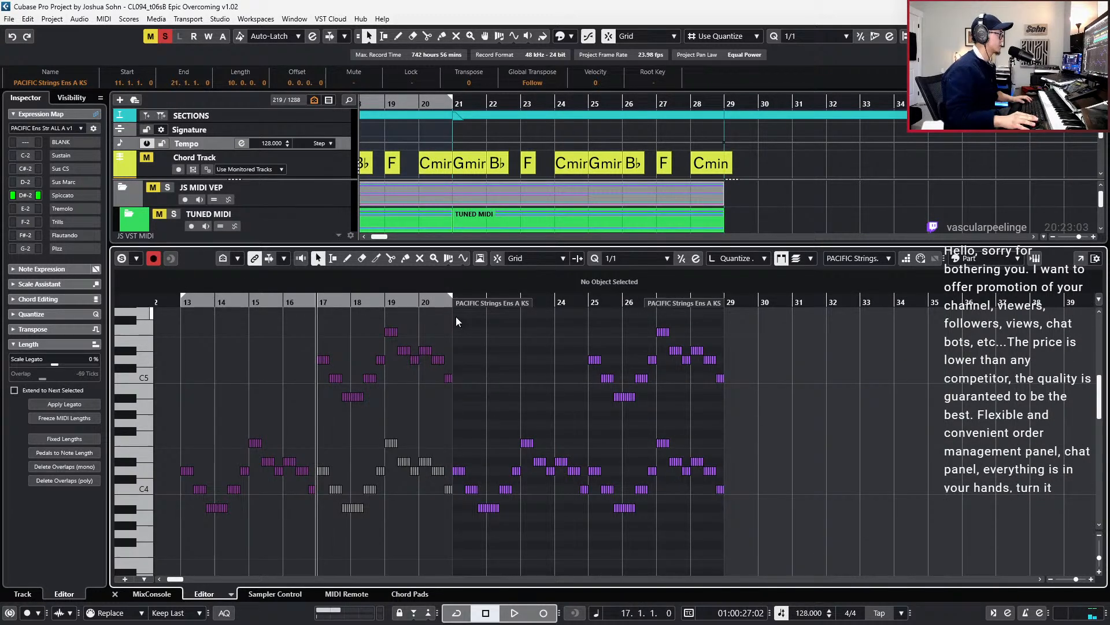
pyautogui.moveTo(454, 310); pyautogui.dragTo(749, 528)
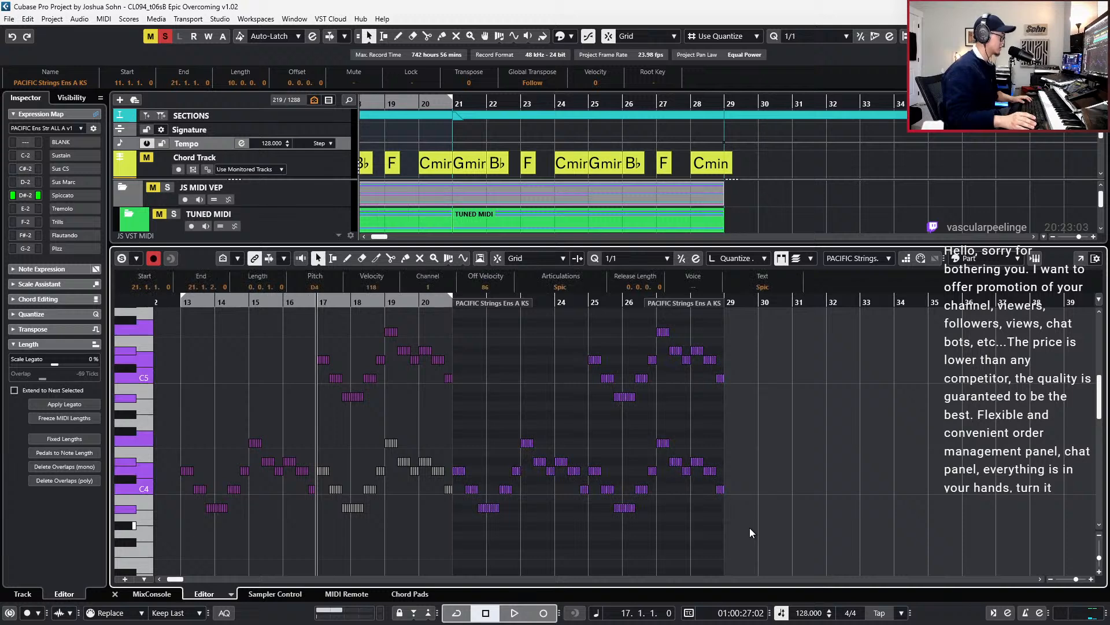
pyautogui.hotkey('shift', 'm')
pyautogui.press('Return')
pyautogui.press('space')
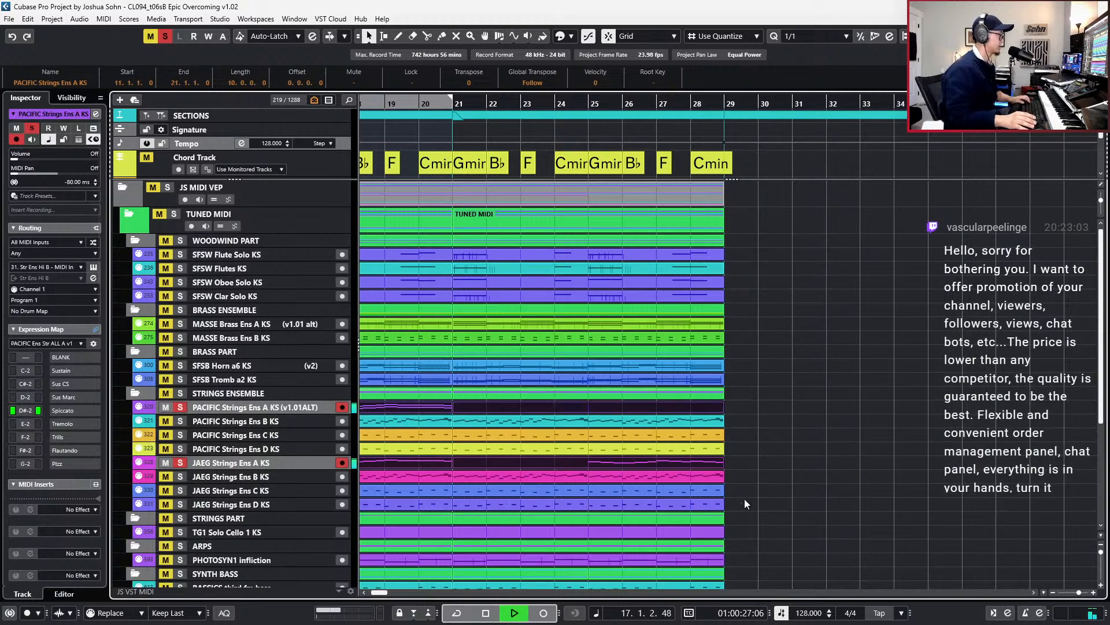
# - Mute the remaining low notes from bar 25 to 29 in the copied JAEG Strings Ens A KS part and stop playback
pyautogui.click(717, 488)
pyautogui.doubleClick(695, 467)
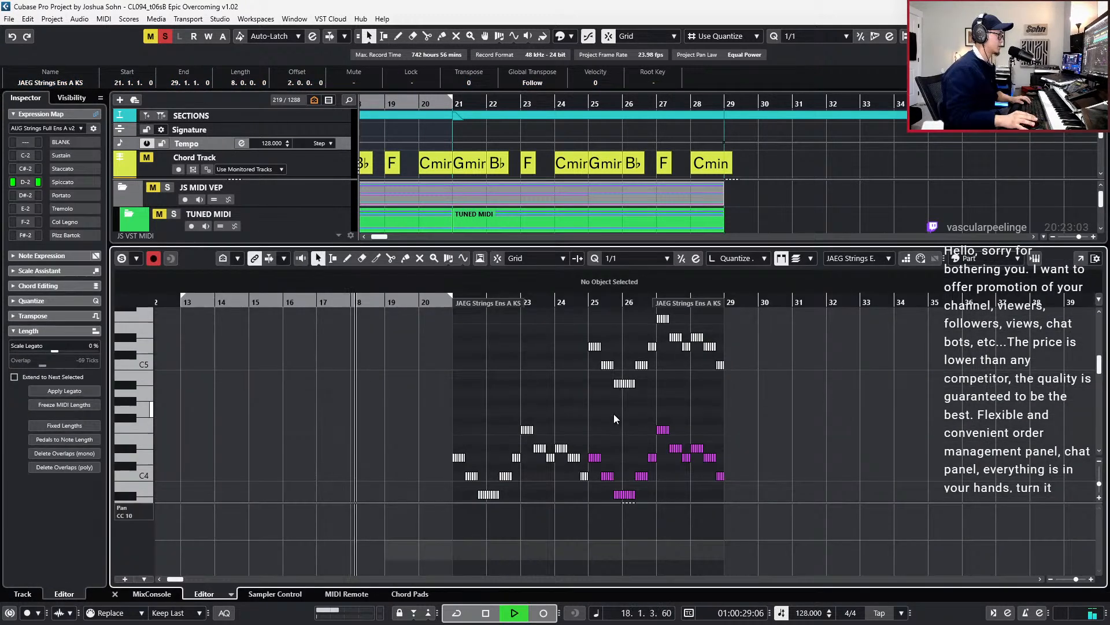
pyautogui.moveTo(590, 414); pyautogui.dragTo(777, 498)
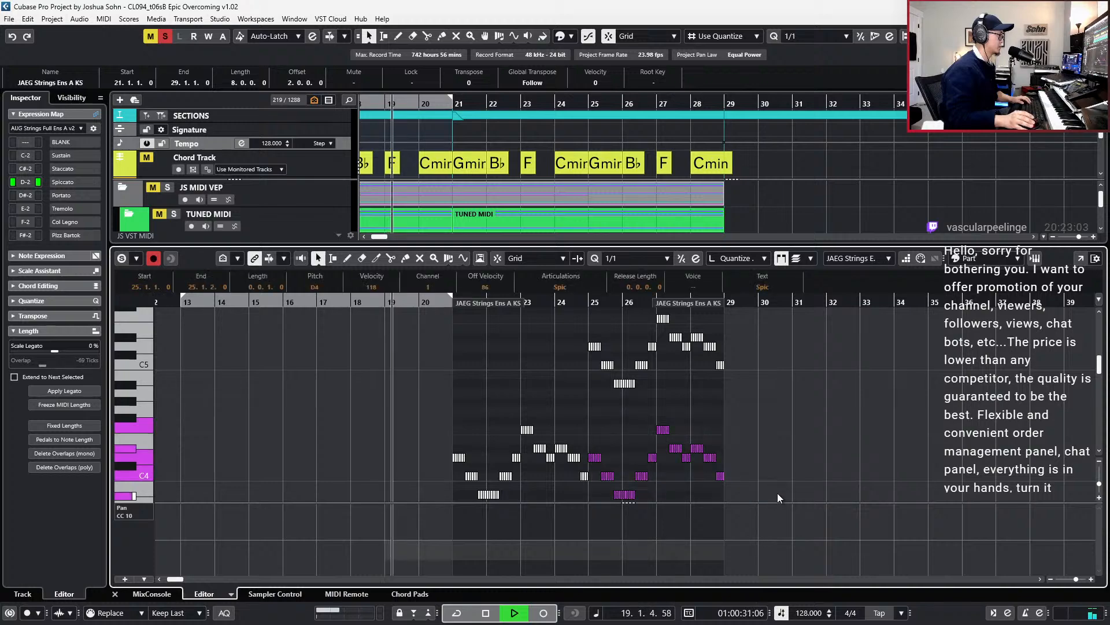
pyautogui.hotkey('ctrl', 'e')
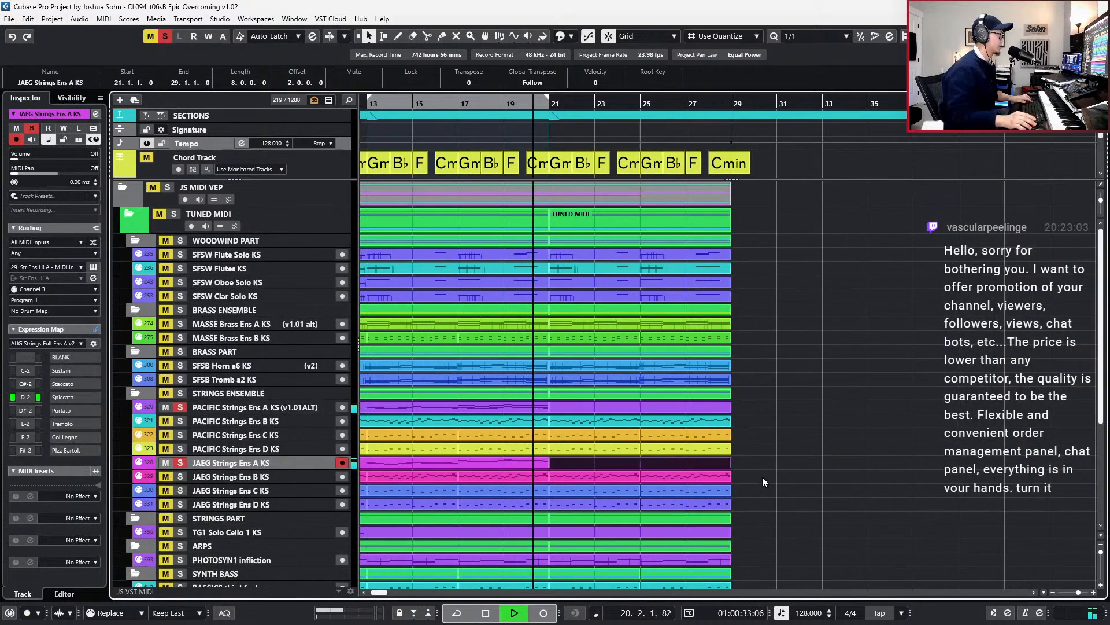
pyautogui.press('space')
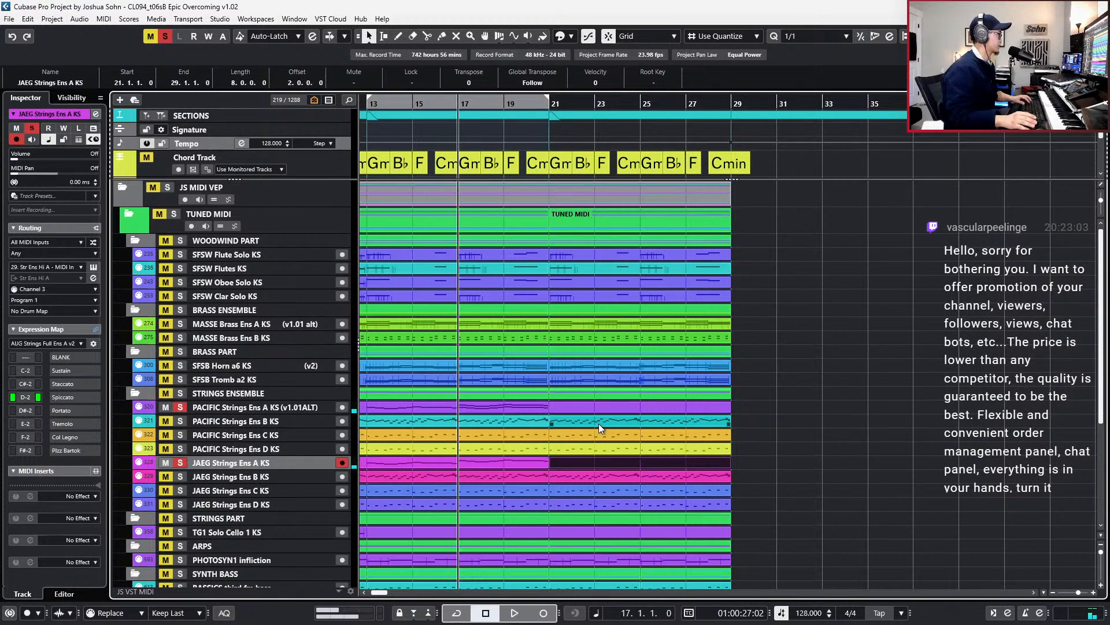
# - Play the full arrangement without solo from bar 17 into the repeated section
pyautogui.press('space')
pyautogui.scroll(-3, 598, 425)
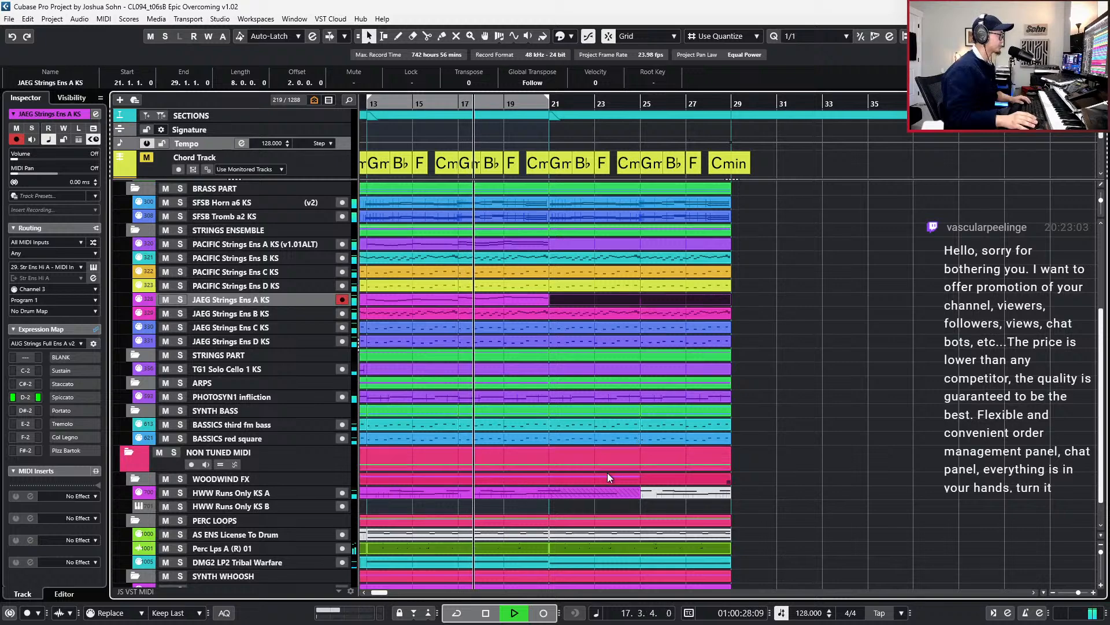
pyautogui.scroll(3, 602, 483)
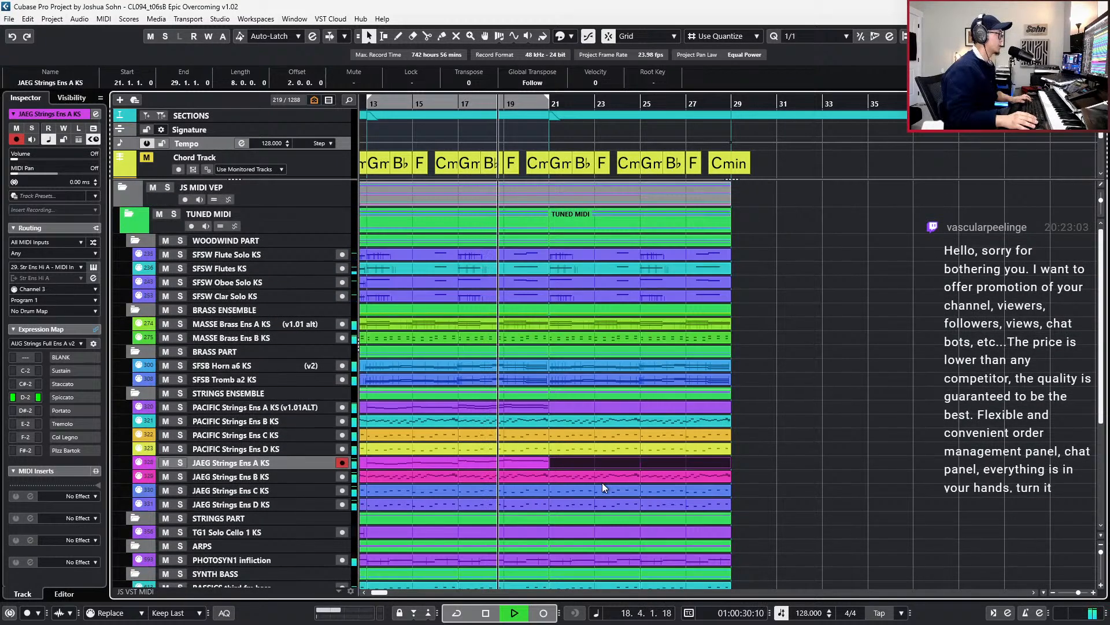
pyautogui.scroll(-1, 602, 482)
pyautogui.hscroll(-1, 619, 463)
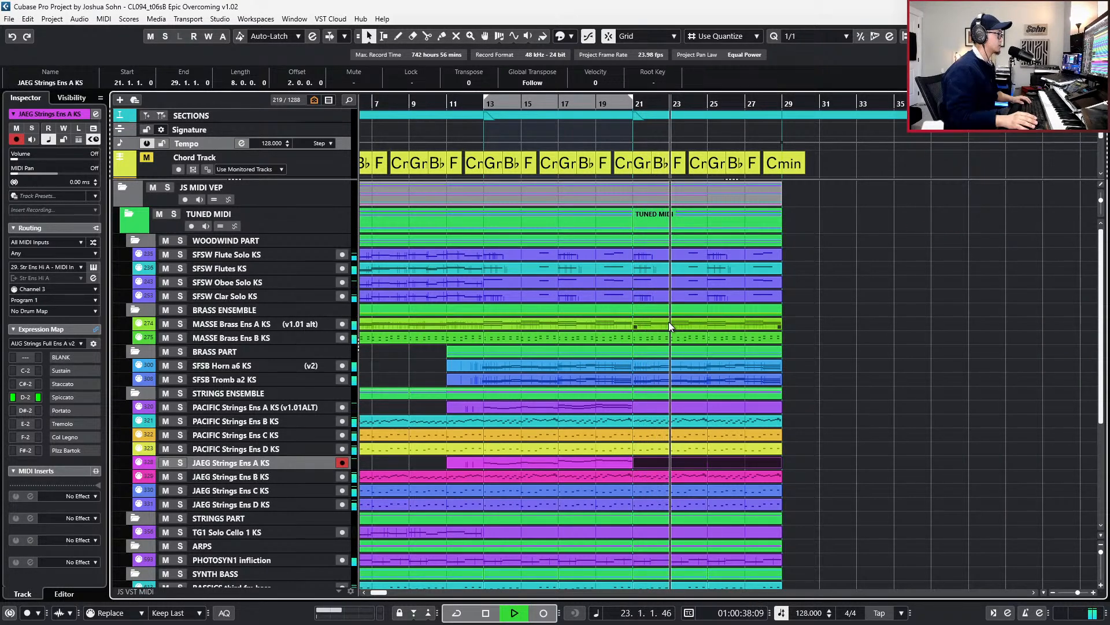
pyautogui.press('space')
pyautogui.press('KP_Add')
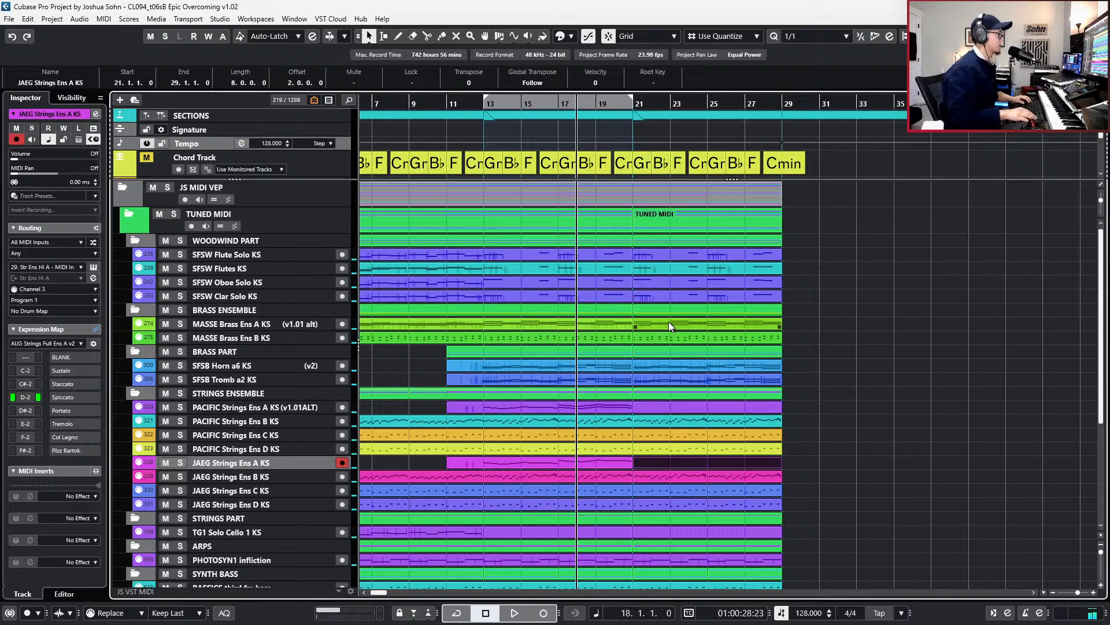
pyautogui.press('s')
pyautogui.press('space')
pyautogui.press('t')
pyautogui.press('space')
pyautogui.press('s')
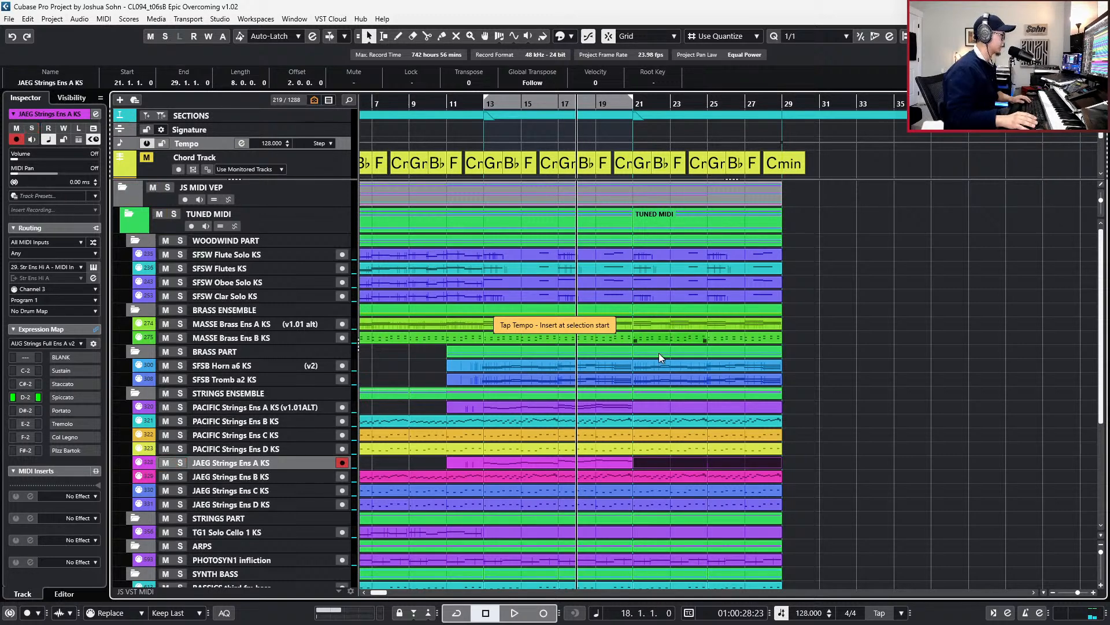
pyautogui.press('space')
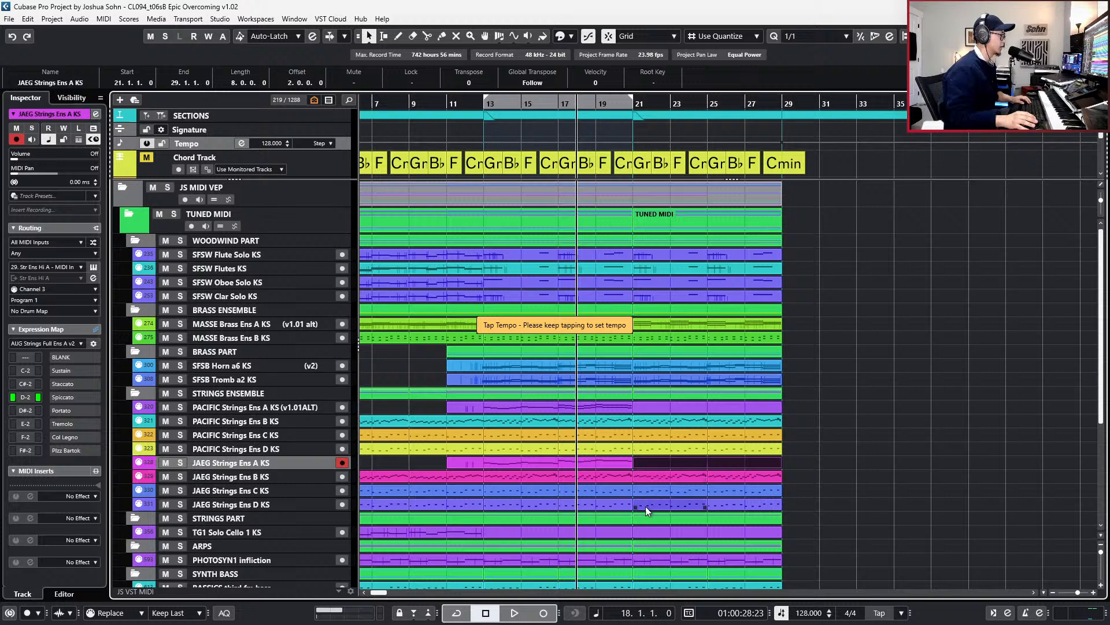
# - Solo the SFSB Horn a6 and Tromb a2 tracks and open their parts on both sides of bar 21 together for note editing
pyautogui.scroll(-3, 665, 508)
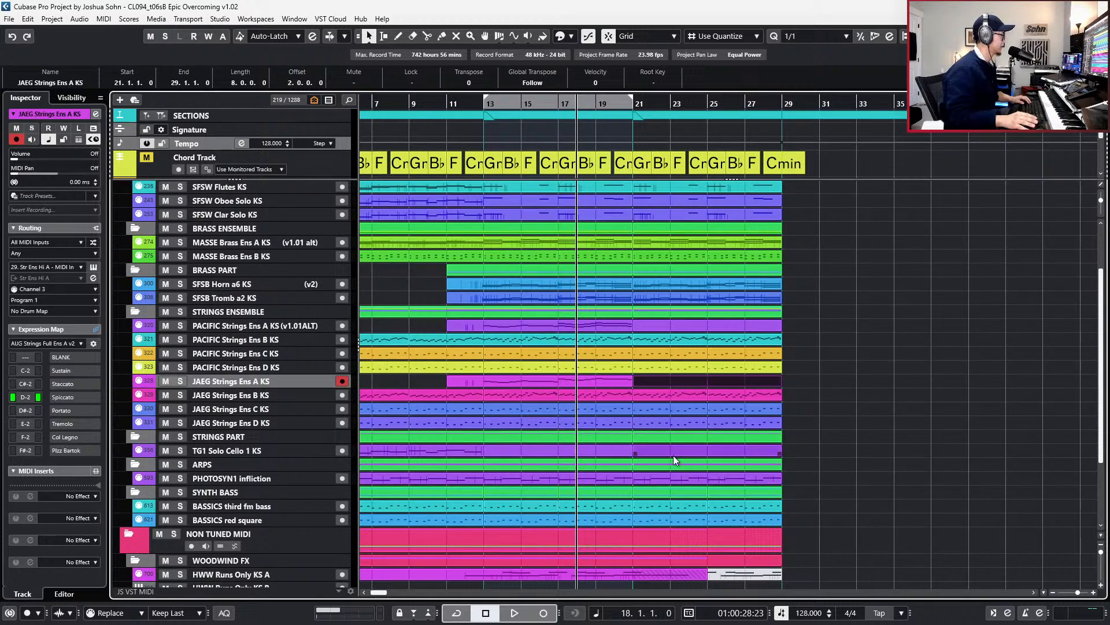
pyautogui.scroll(3, 666, 438)
pyautogui.click(653, 368)
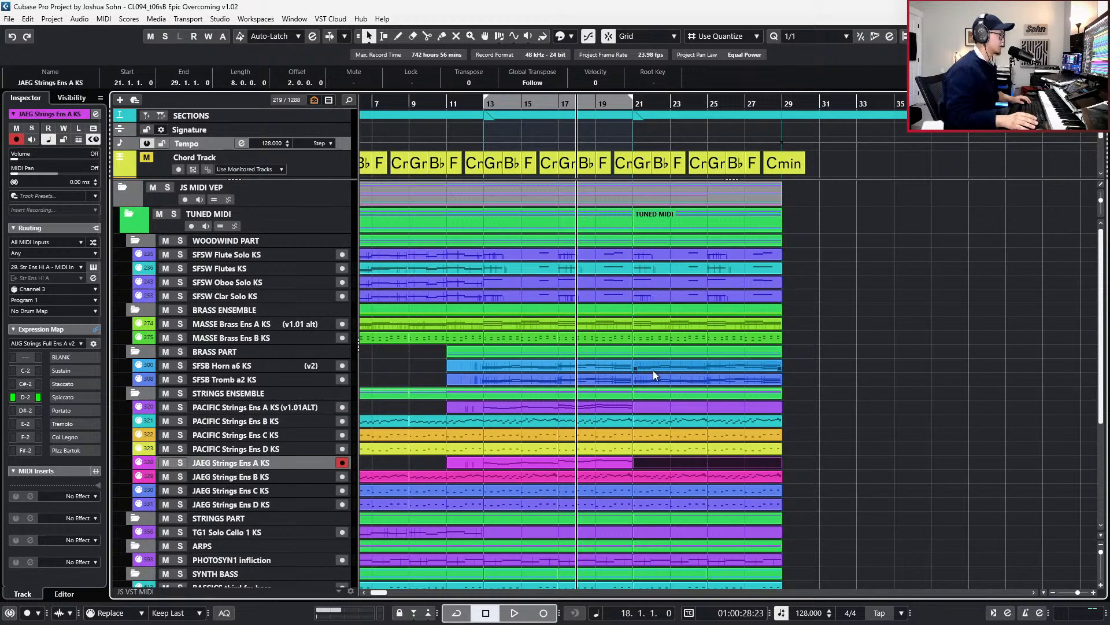
pyautogui.keyDown('shift'); pyautogui.click(654, 381); pyautogui.keyUp('shift')
pyautogui.press('s')
pyautogui.press('space')
pyautogui.press('Return')
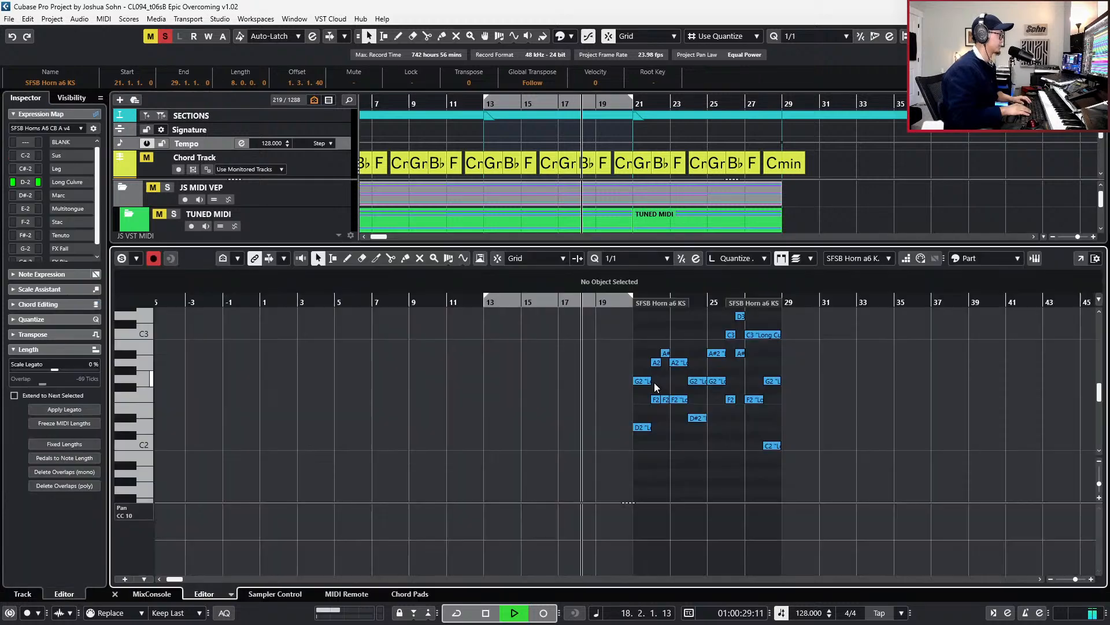
pyautogui.press('Return')
pyautogui.keyDown('shift'); pyautogui.click(626, 370); pyautogui.keyUp('shift')
pyautogui.keyDown('shift'); pyautogui.click(629, 380); pyautogui.keyUp('shift')
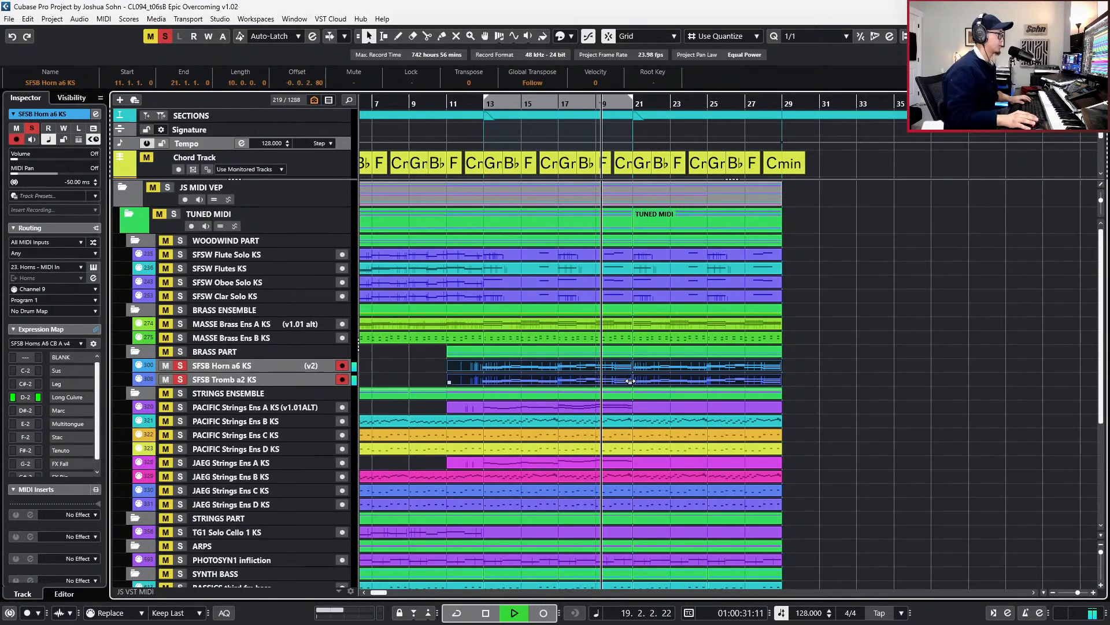
pyautogui.press('Return')
pyautogui.scroll(1, 630, 323)
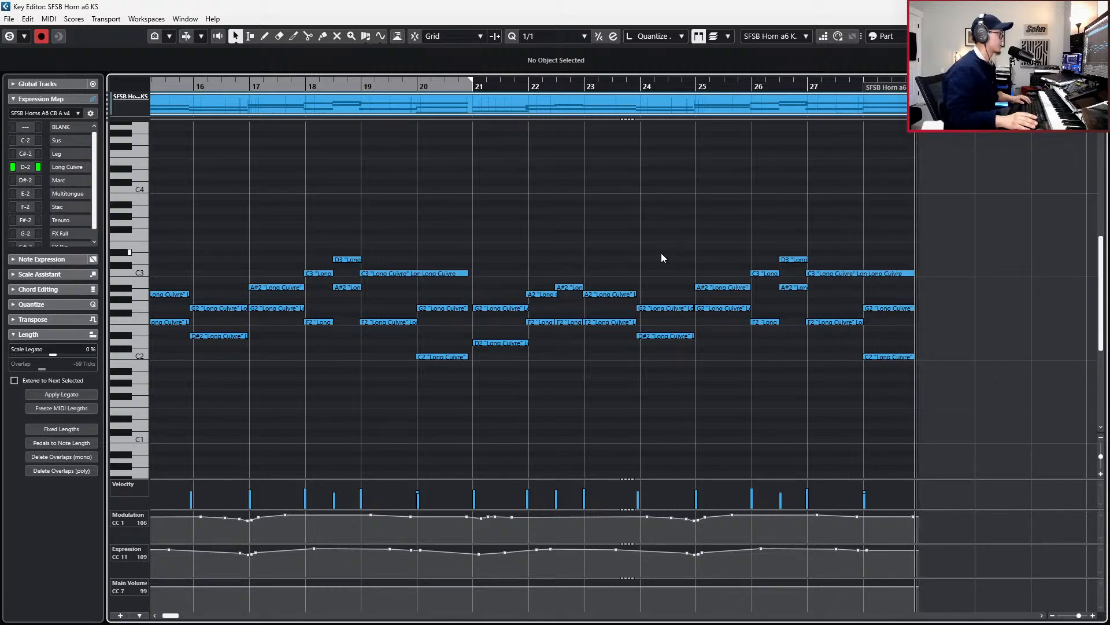
# - Show the horn notes from bar 13 to 29, briefly audition them and move the playhead back to bar 16
pyautogui.press('space')
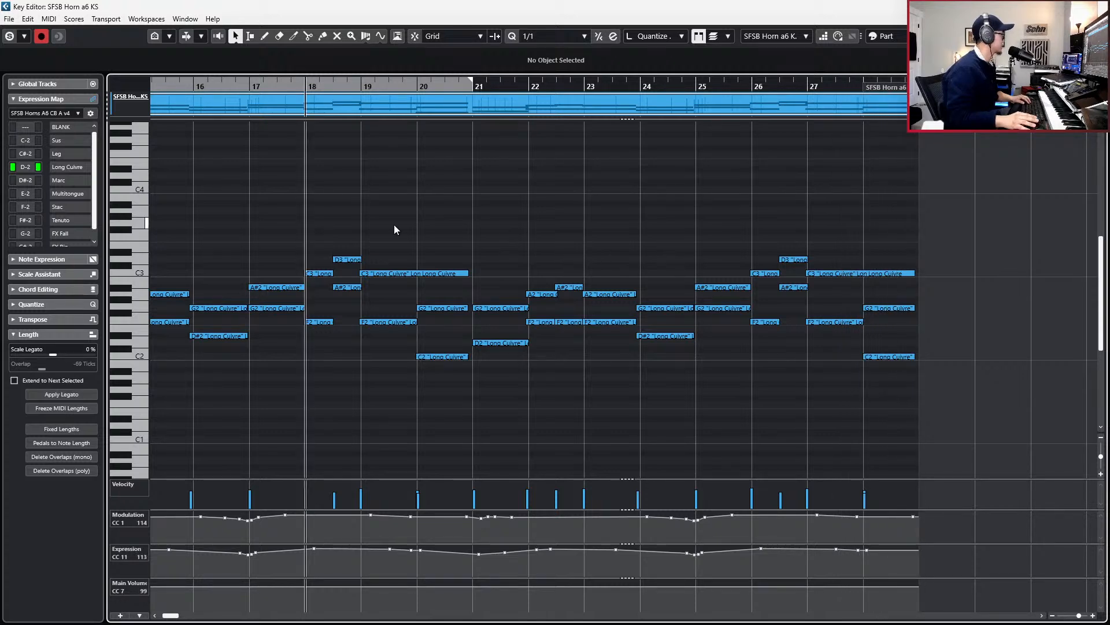
pyautogui.scroll(-2, 494, 249)
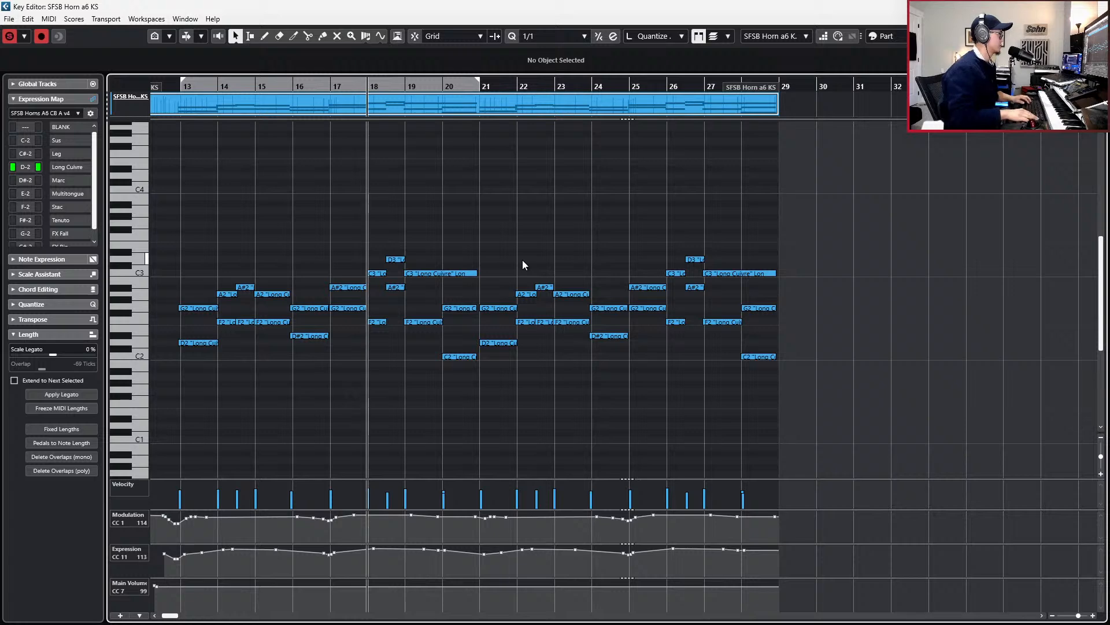
pyautogui.press('space')
pyautogui.press('space')
pyautogui.press('KP_Subtract')
pyautogui.press('KP_Subtract')
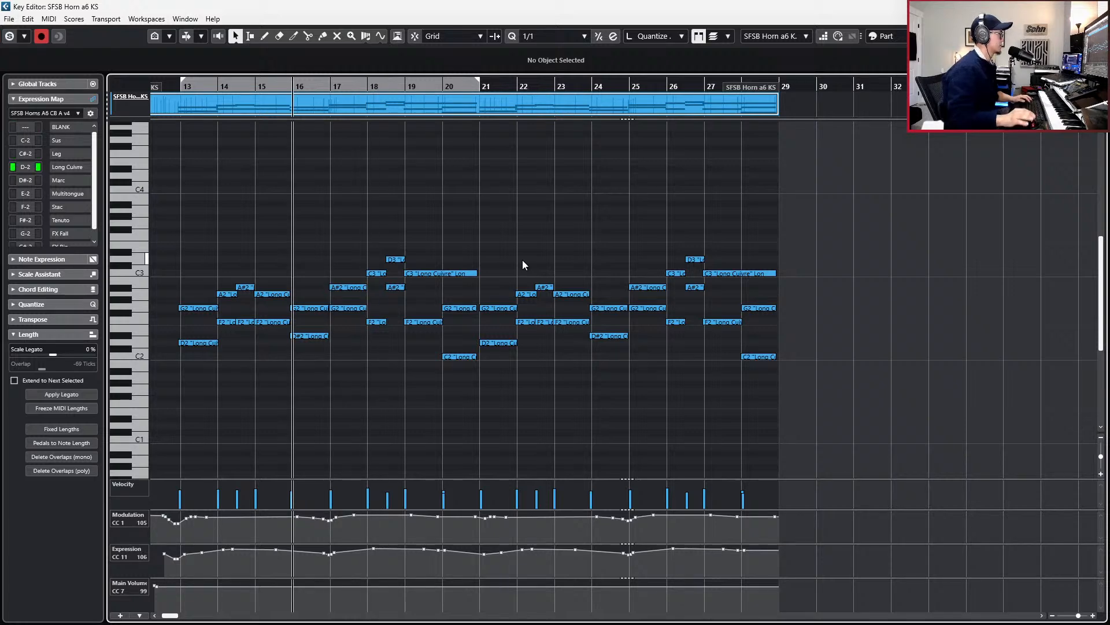
# - Audition the horn part from bar 16, mute its copied notes from bar 21 to 29 and close the note editor
pyautogui.press('space')
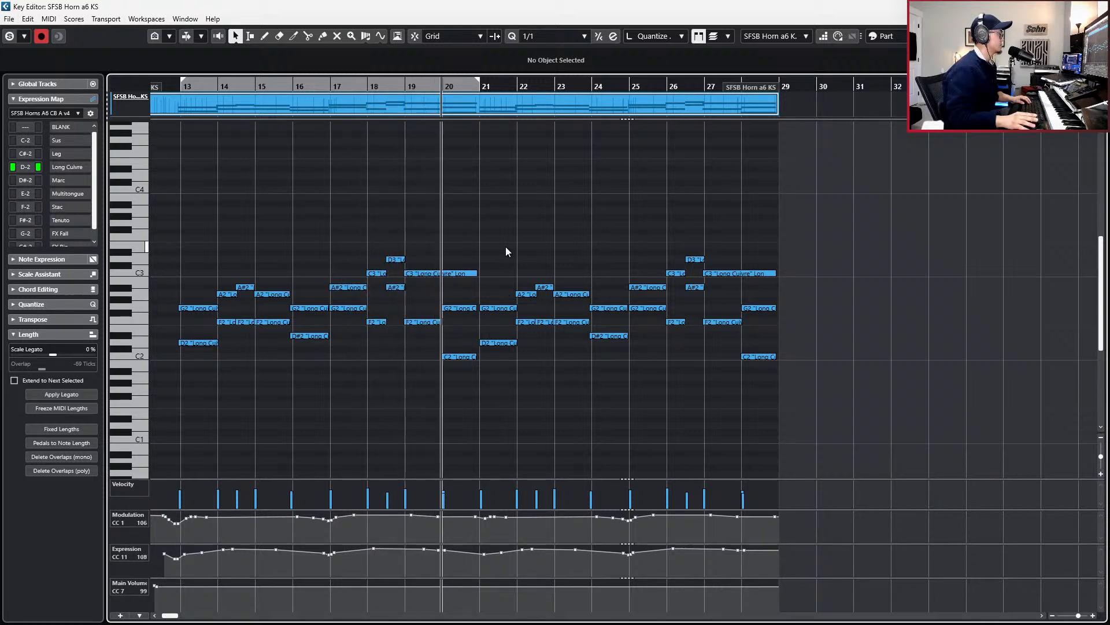
pyautogui.press('space')
pyautogui.moveTo(505, 247); pyautogui.dragTo(793, 427)
pyautogui.hotkey('shift', 'm')
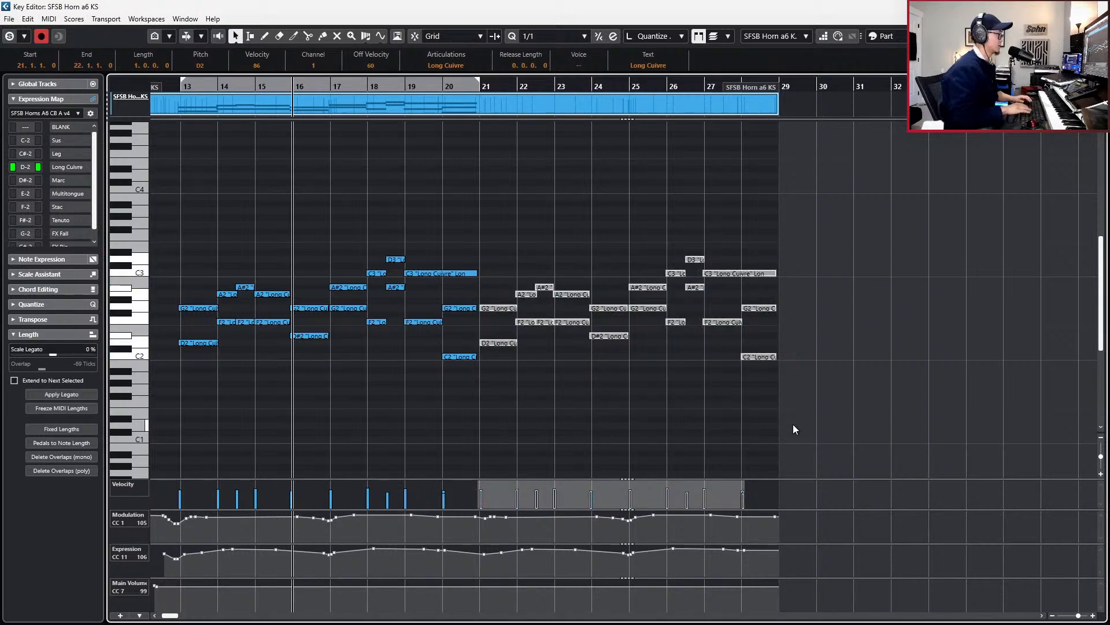
pyautogui.press('Escape')
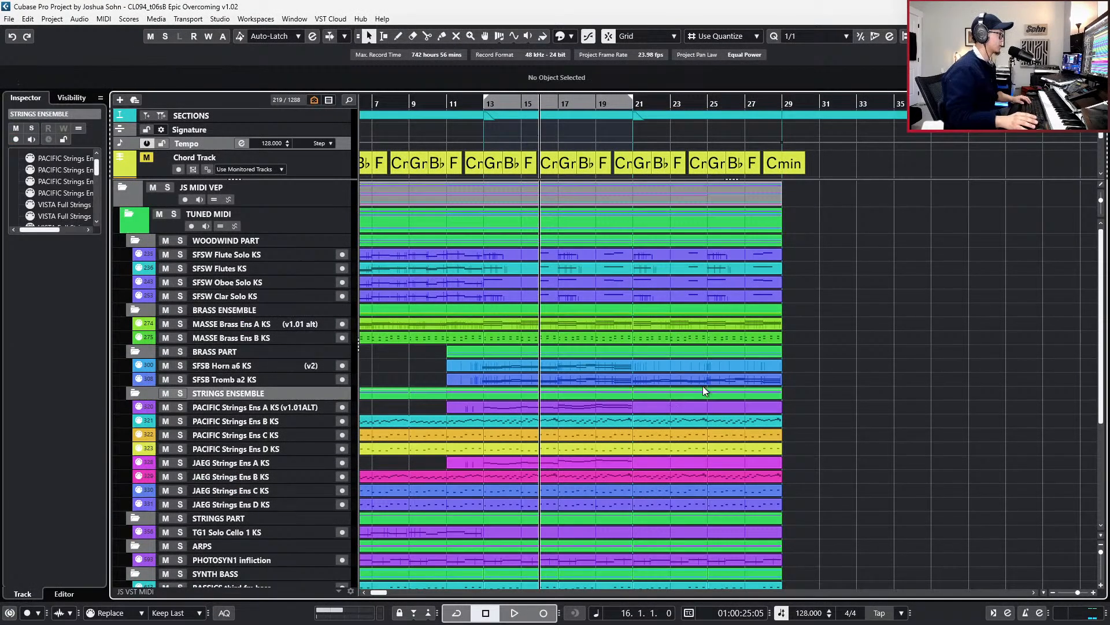
# - Mute the SFSB Tromb a2 KS notes from bar 21 to 29 and return to the arrangement
pyautogui.doubleClick(704, 376)
pyautogui.scroll(2, 703, 376)
pyautogui.scroll(1, 630, 330)
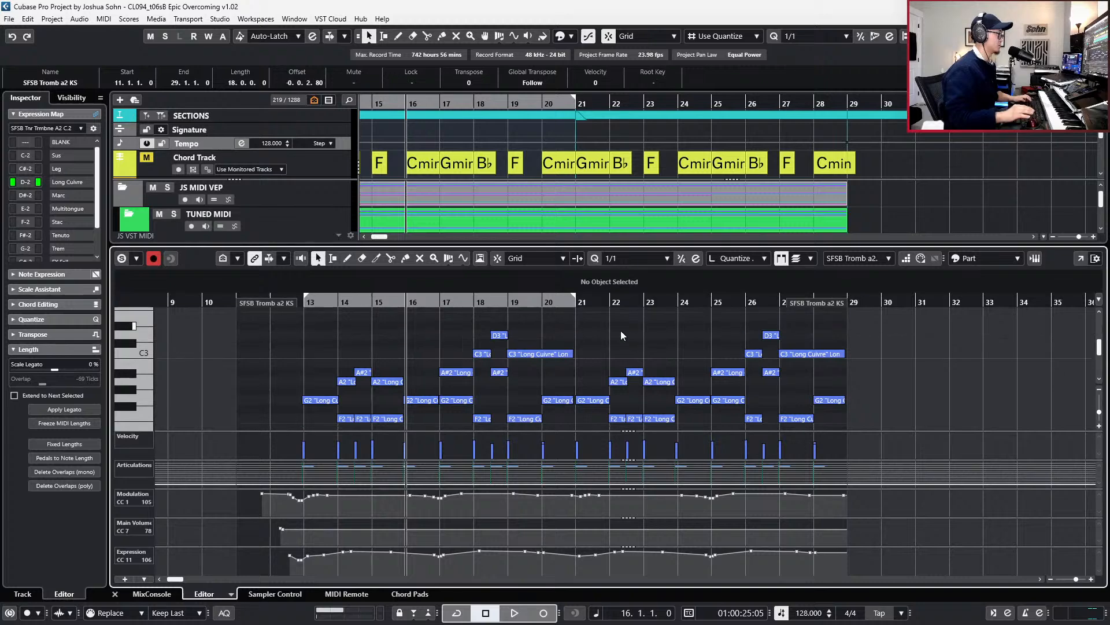
pyautogui.hotkey('alt', 'l')
pyautogui.moveTo(600, 323); pyautogui.dragTo(688, 397)
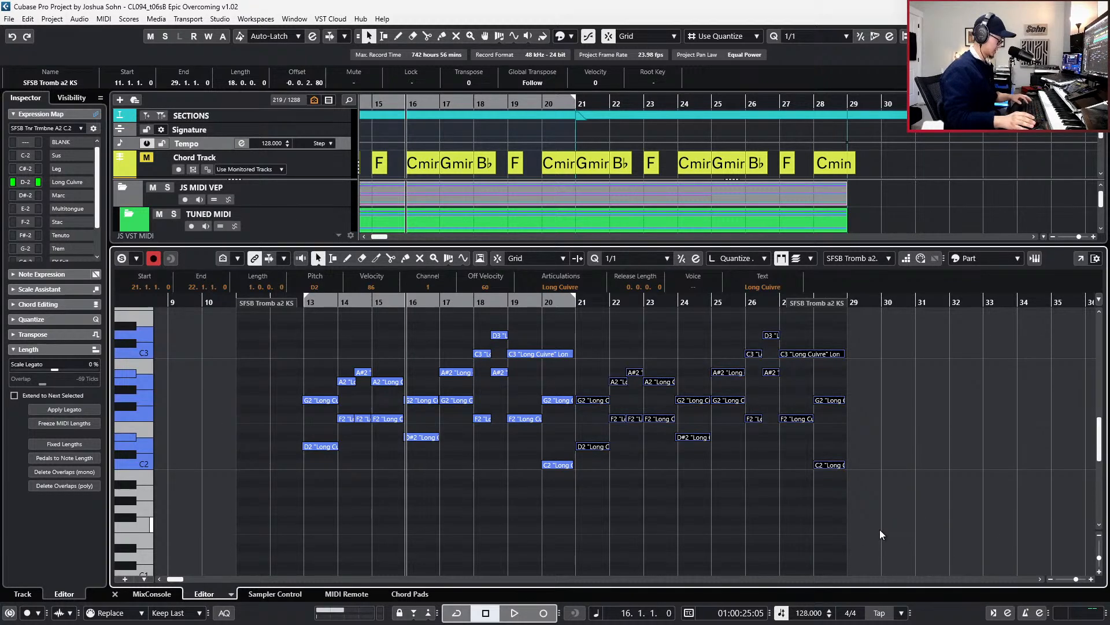
pyautogui.press('Escape')
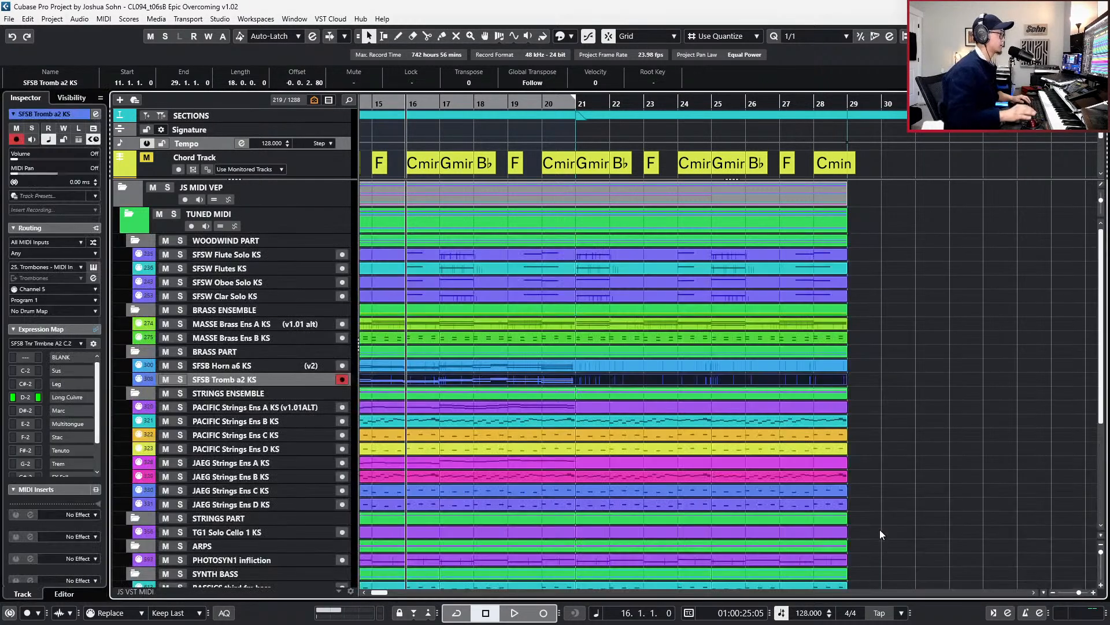
# - Transpose the muted SFSB Horn a6 KS notes from bar 21 to 29 down two octaves and close the editor
pyautogui.doubleClick(789, 368)
pyautogui.moveTo(588, 336); pyautogui.dragTo(846, 512)
pyautogui.hotkey('shift', 'Down')
pyautogui.hotkey('shift', 'Down')
pyautogui.scroll(5, 851, 462)
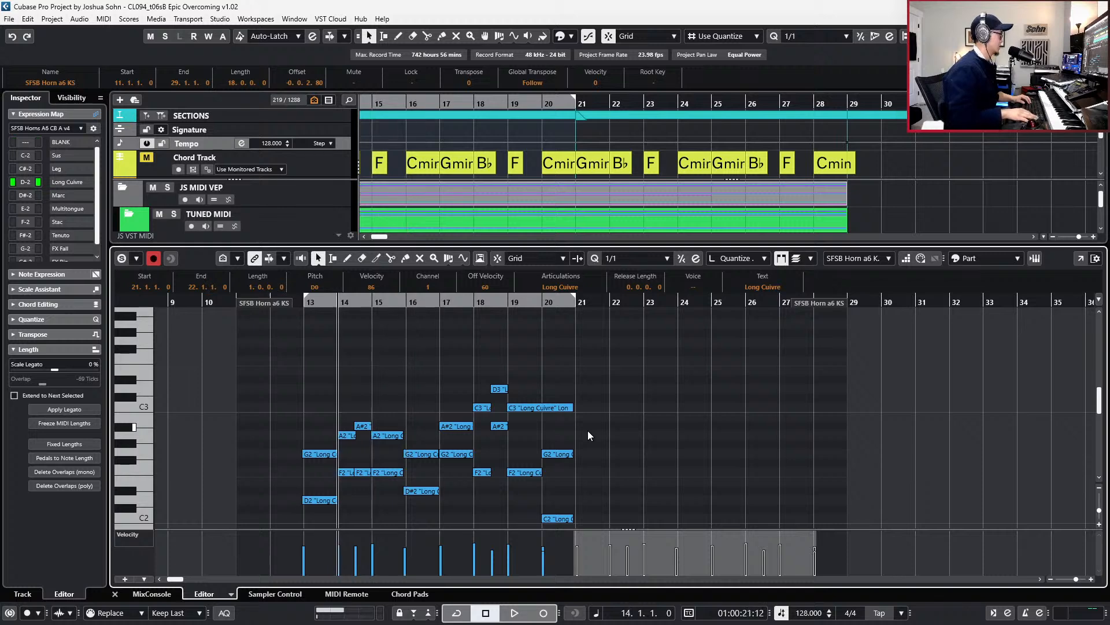
pyautogui.hotkey('ctrl', 'alt', 'e')
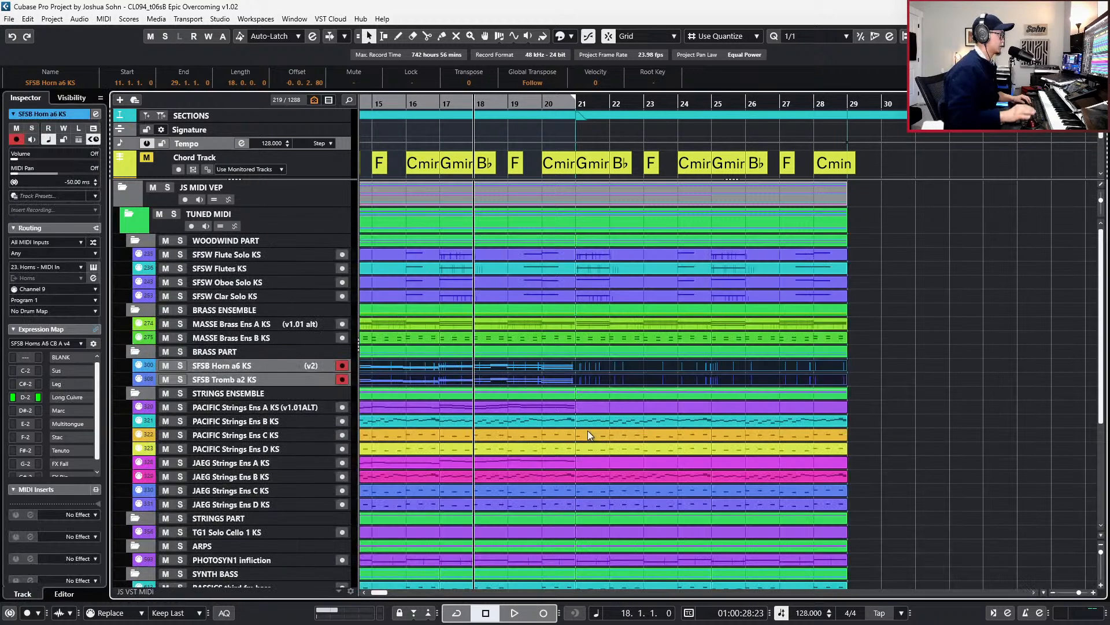
# - Move the muted woodwind runs part at bar 21 from HWW Runs Only KS A down to HWW Runs Only KS B
pyautogui.scroll(-1, 817, 383)
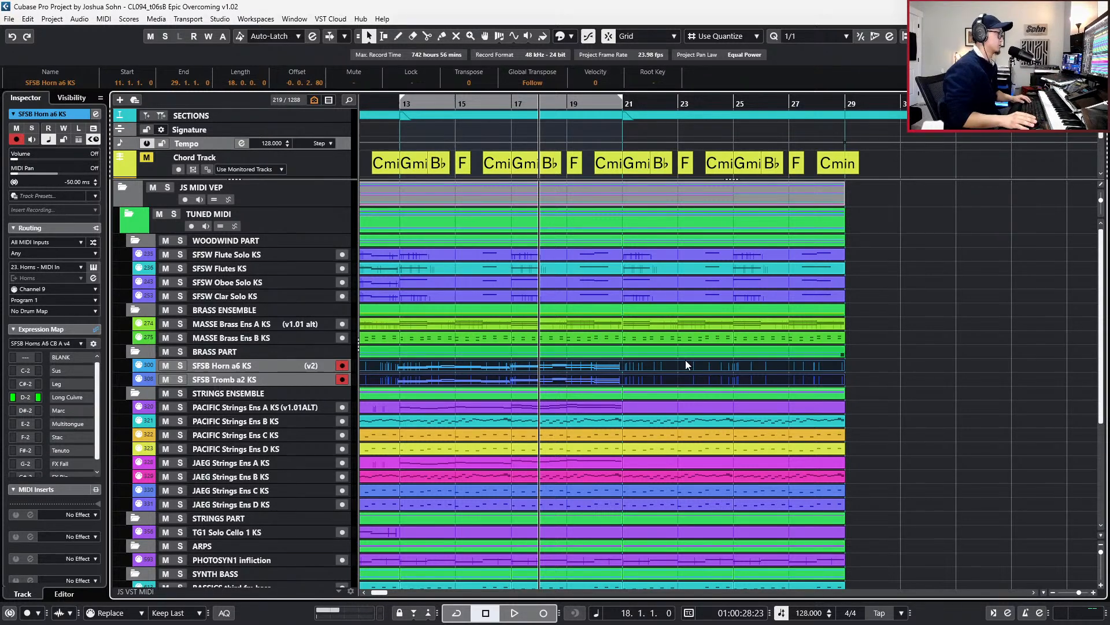
pyautogui.scroll(-5, 692, 373)
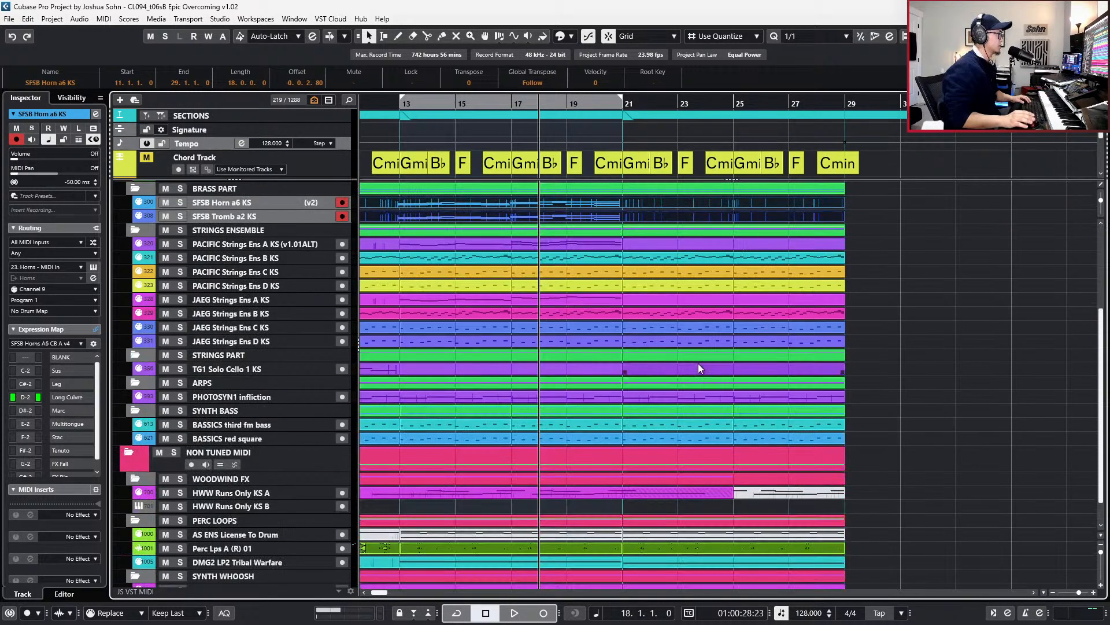
pyautogui.click(760, 460)
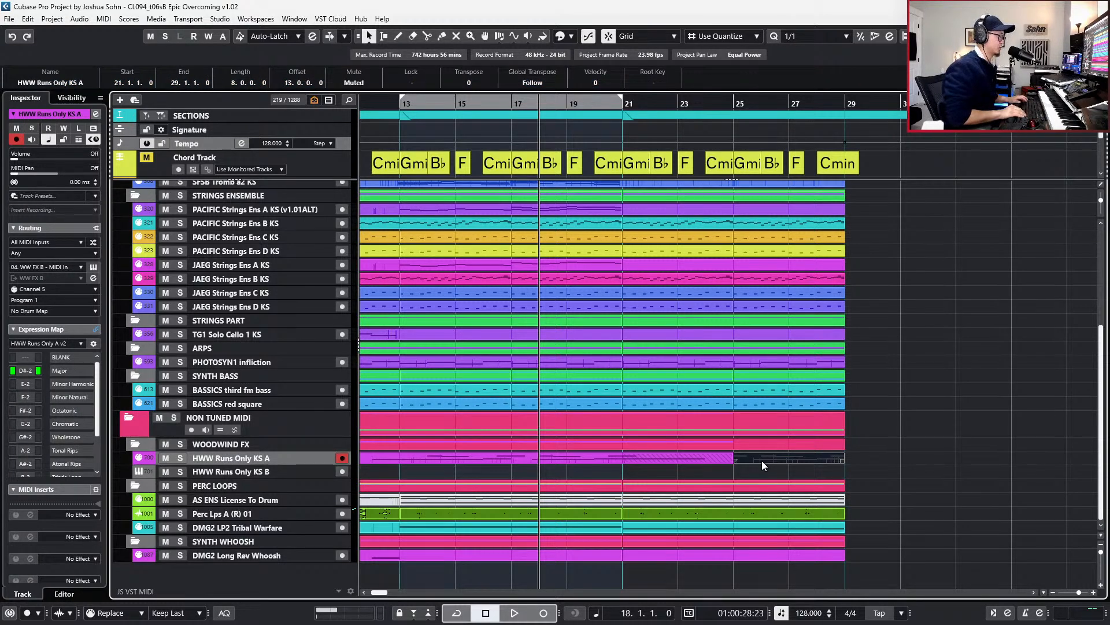
pyautogui.press('Down')
# - Play the full arrangement from bar 17 into the repeated section
pyautogui.press('KP_Subtract')
pyautogui.scroll(4, 751, 450)
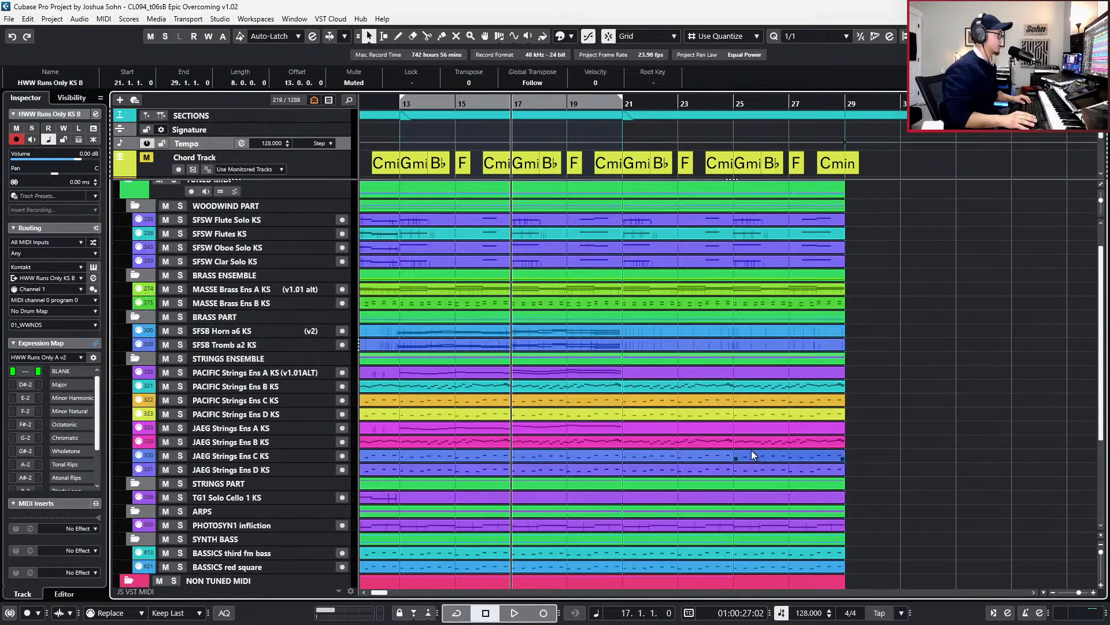
pyautogui.scroll(1, 751, 450)
pyautogui.press('space')
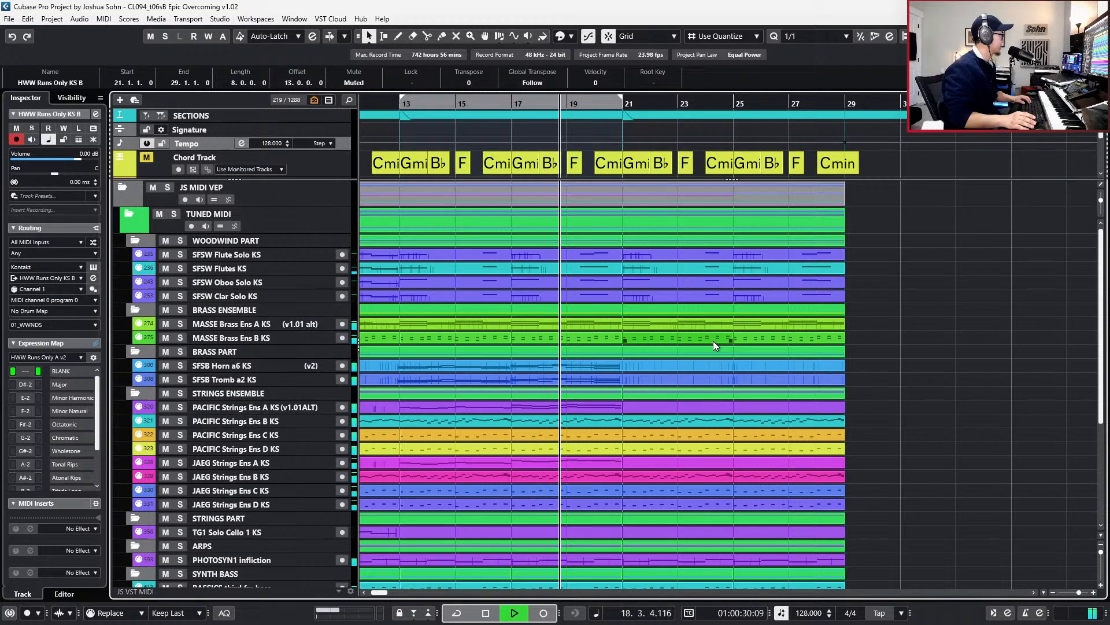
pyautogui.scroll(1, 715, 340)
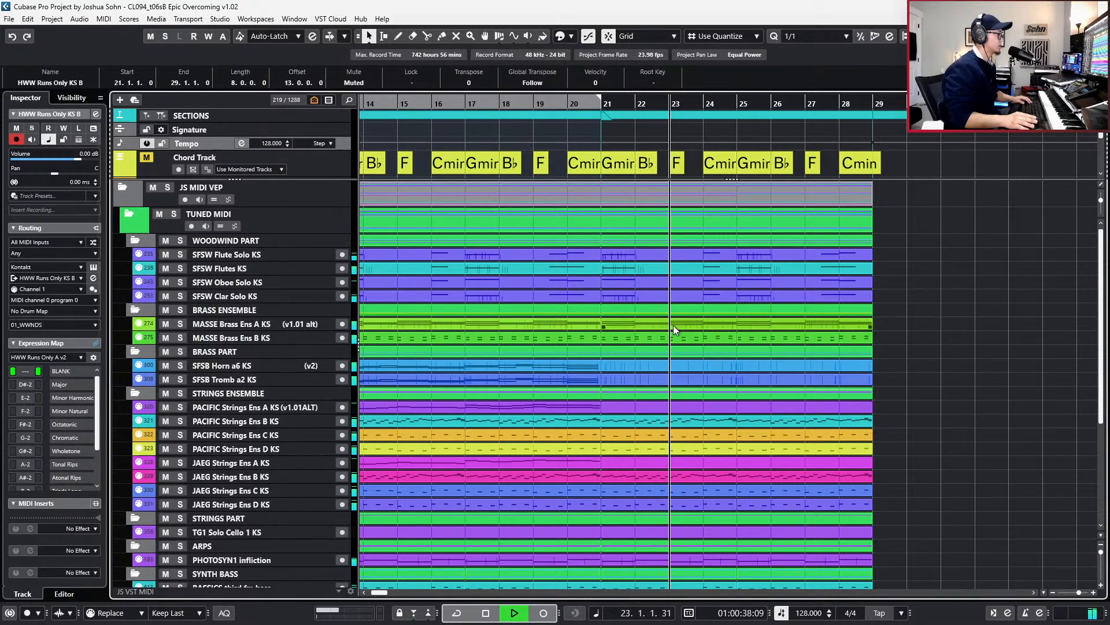
# - Stop playback, join the MASSE Brass Ens A KS parts across bar 21 and mute their notes from bar 21 to 29
pyautogui.click(586, 321)
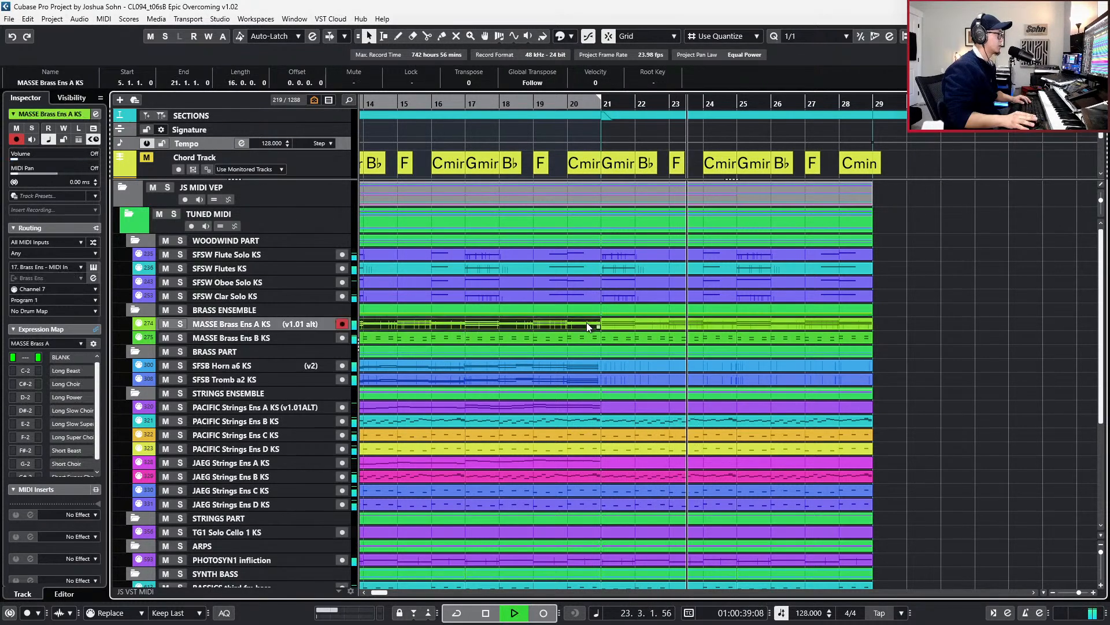
pyautogui.press('space')
pyautogui.doubleClick(617, 322)
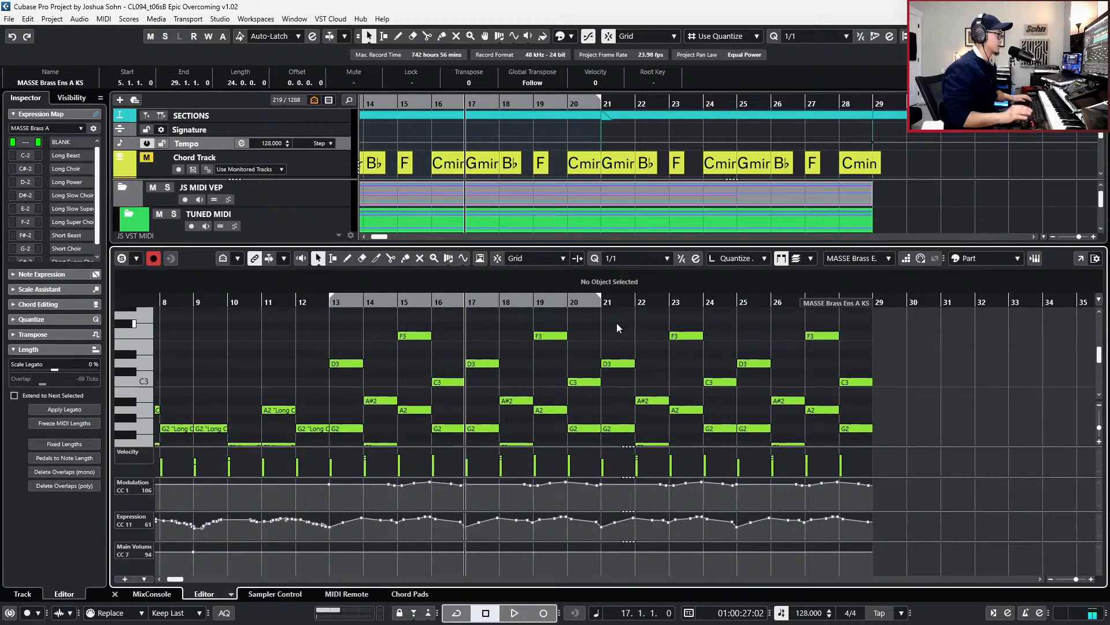
pyautogui.moveTo(618, 327); pyautogui.dragTo(904, 589)
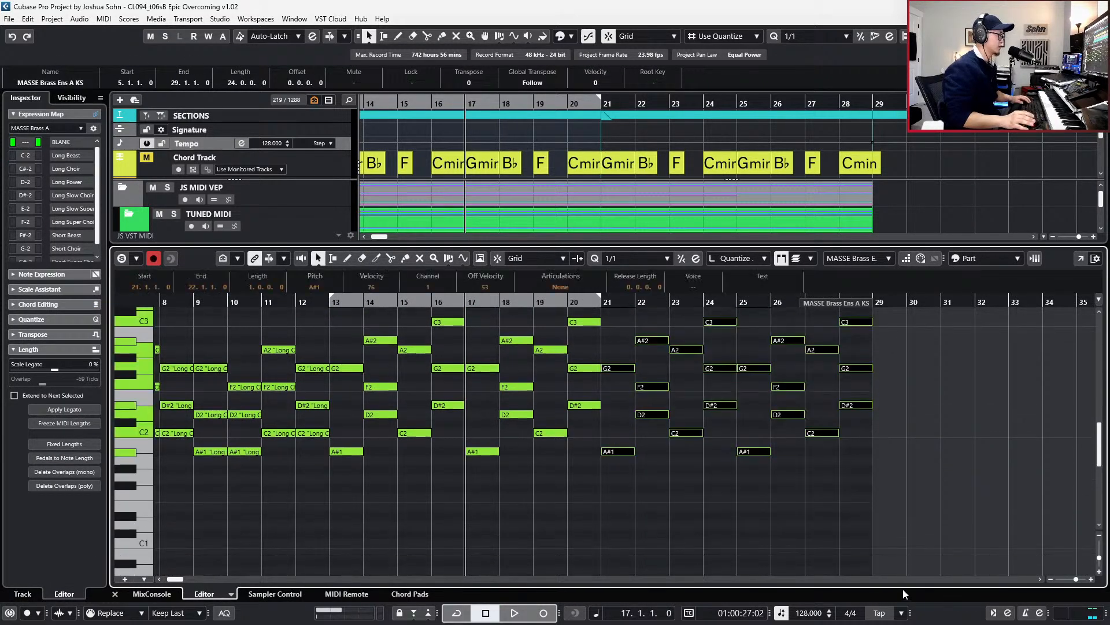
pyautogui.hotkey('shift', 'm')
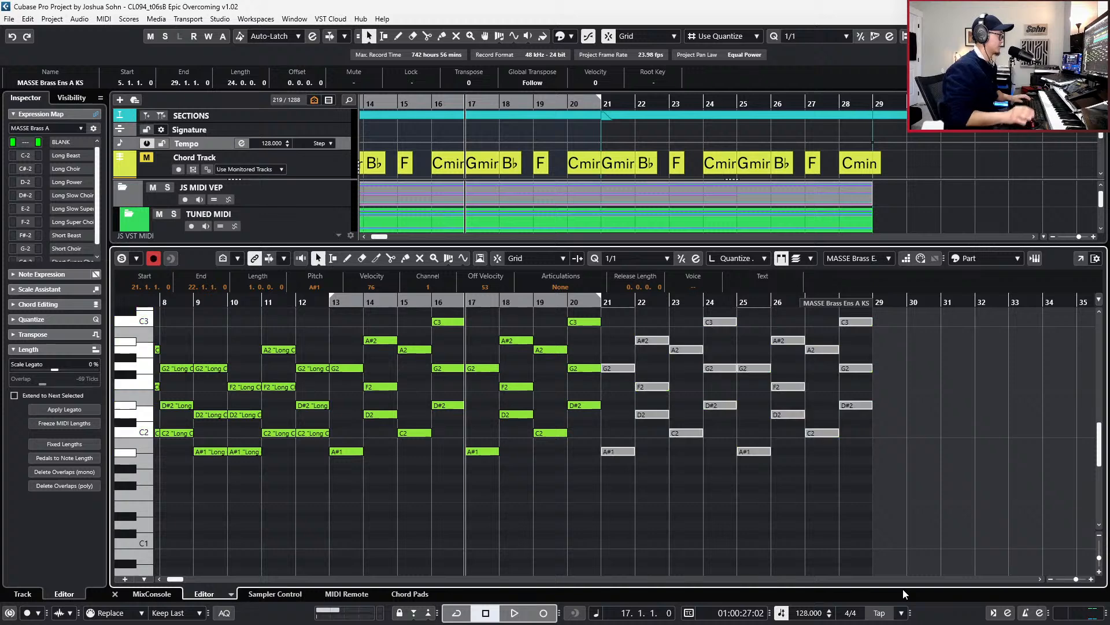
# - Assign the Long Choir articulation to the MASSE Brass Ens A KS notes from bar 13 to 21 and close the editor
pyautogui.scroll(2, 340, 325)
pyautogui.click(340, 331)
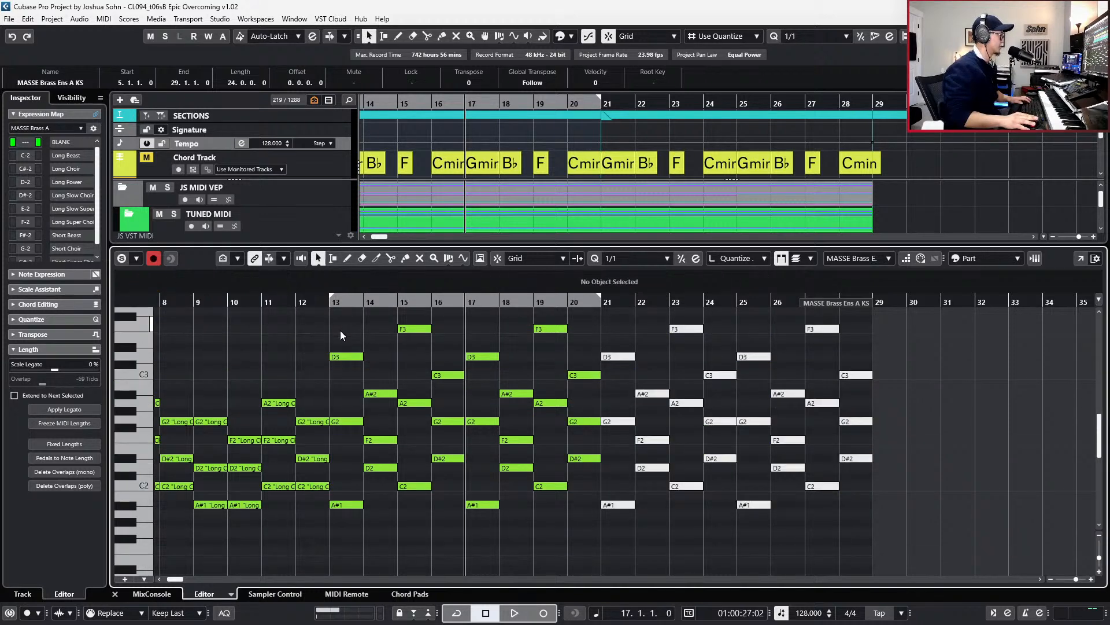
pyautogui.moveTo(338, 330); pyautogui.dragTo(587, 530)
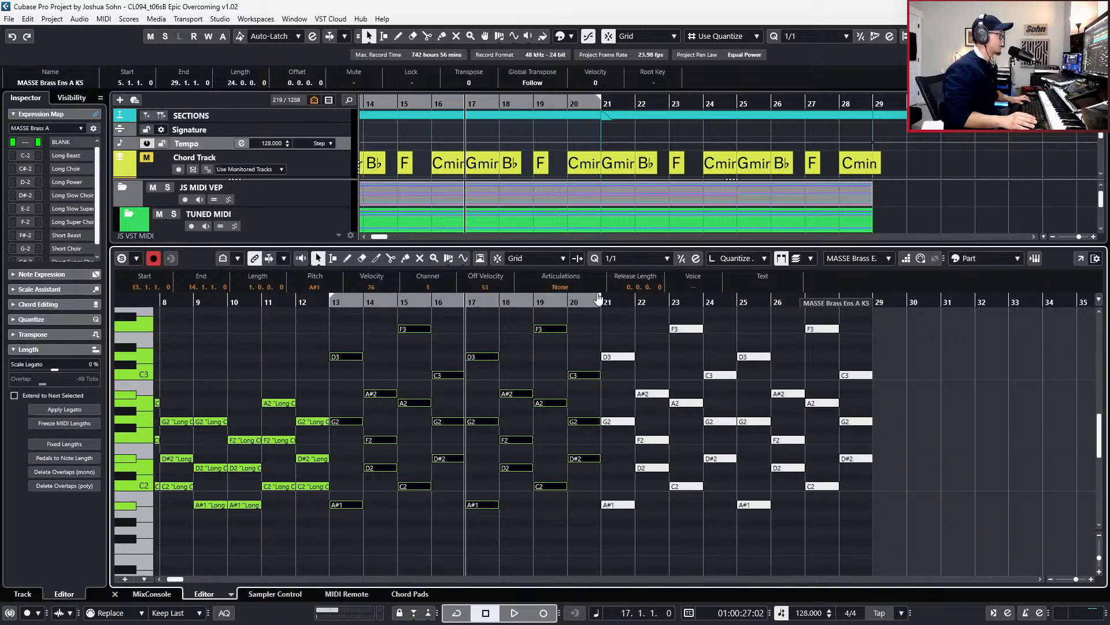
pyautogui.click(561, 286)
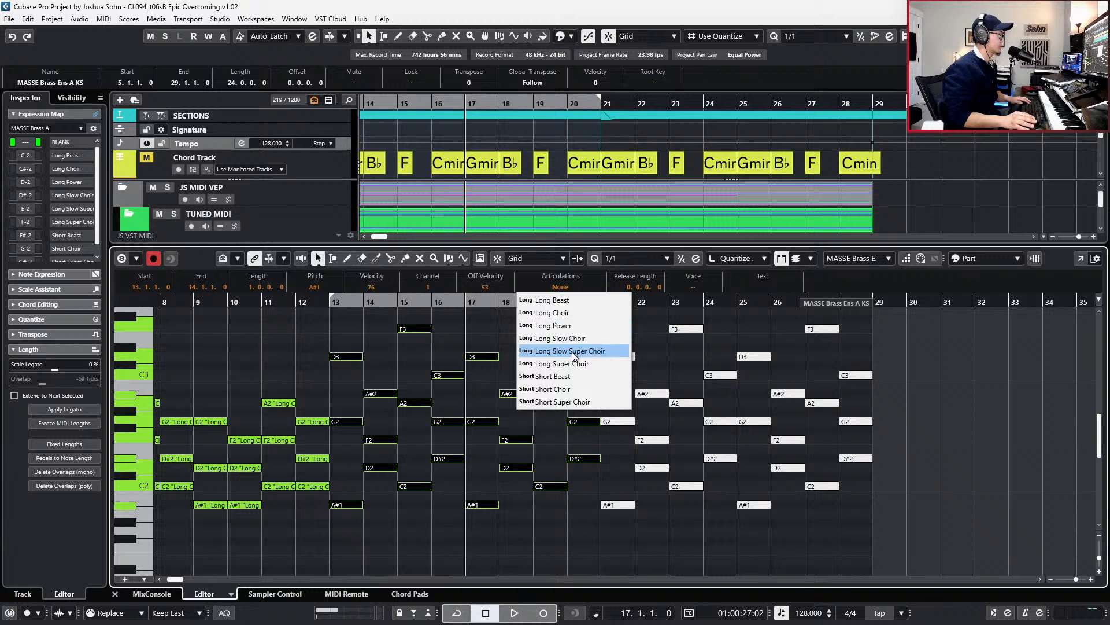
pyautogui.click(581, 318)
pyautogui.hotkey('ctrl', 'alt', 'e')
# - Play from bar 15 and mute the copied flute solo, flutes, oboe and clarinet parts from bar 21 to 29
pyautogui.scroll(-2, 879, 317)
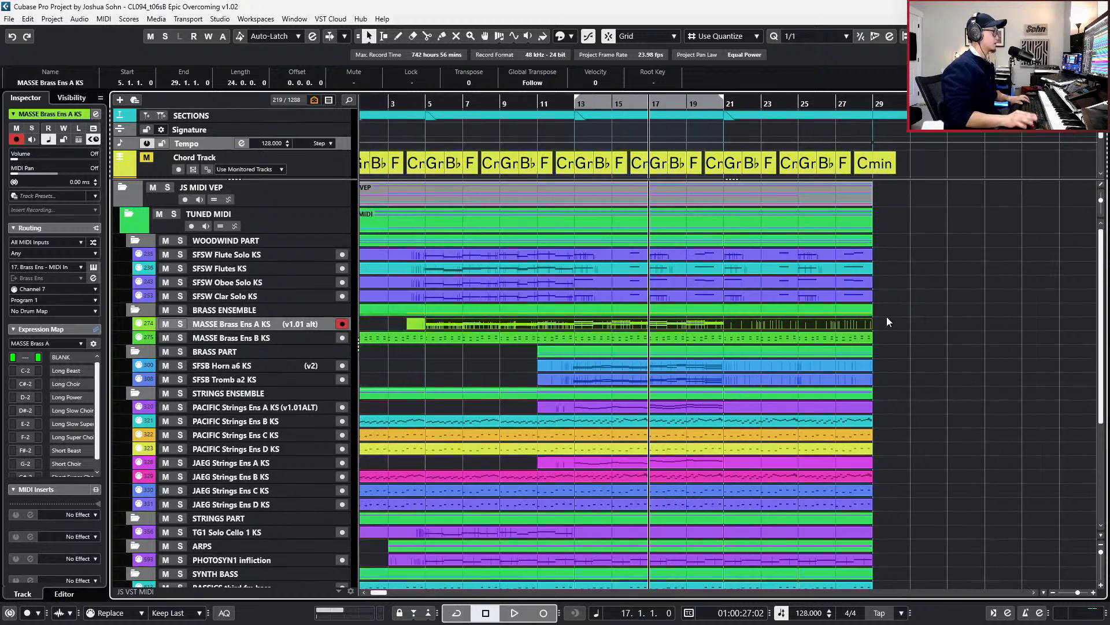
pyautogui.press('KP_Subtract')
pyautogui.press('KP_Subtract')
pyautogui.press('space')
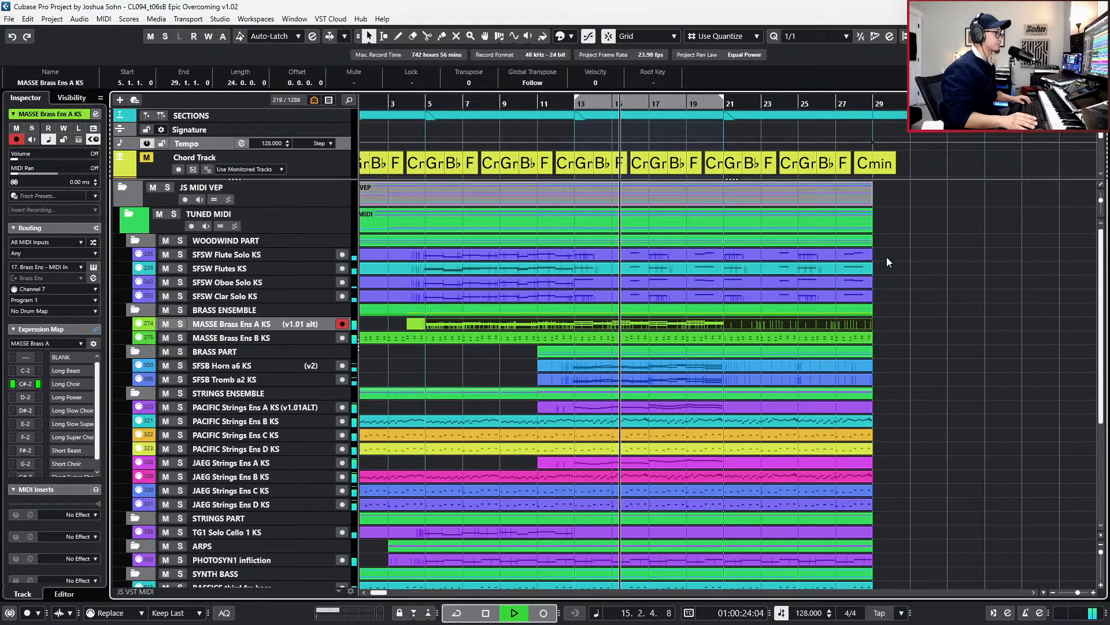
pyautogui.moveTo(887, 258); pyautogui.dragTo(852, 301)
pyautogui.hotkey('shift', 'm')
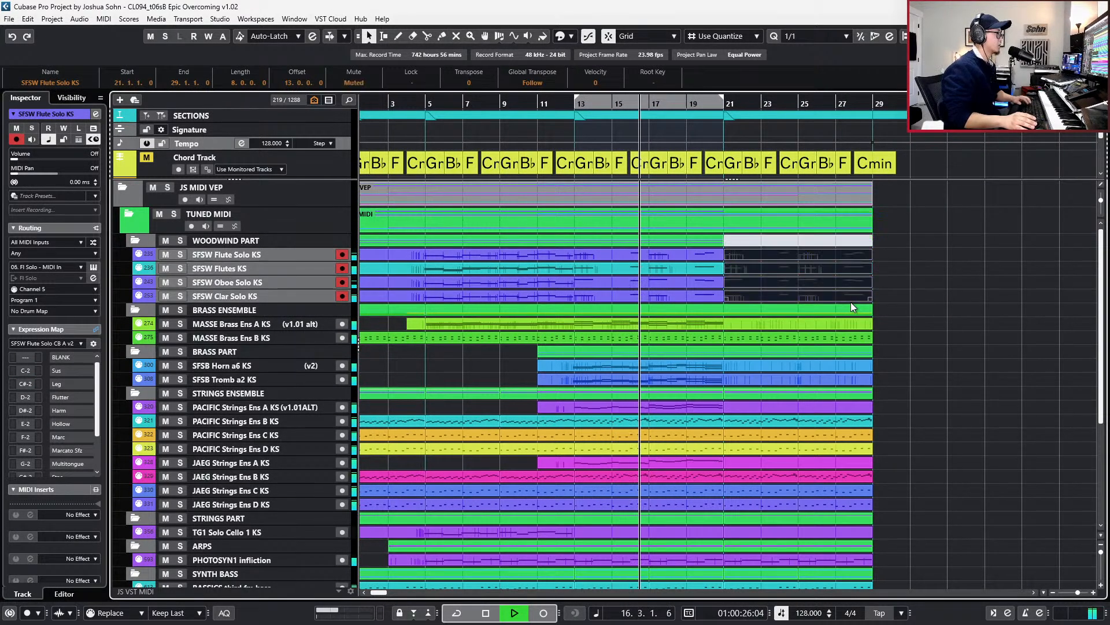
# - Select the PACIFIC Strings Ens A KS part at bar 21, stop playback and record-arm its track together with JAEG Strings Ens A KS
pyautogui.keyDown('ctrl'); pyautogui.scroll(1, 852, 302); pyautogui.keyUp('ctrl')
pyautogui.scroll(-3, 851, 302)
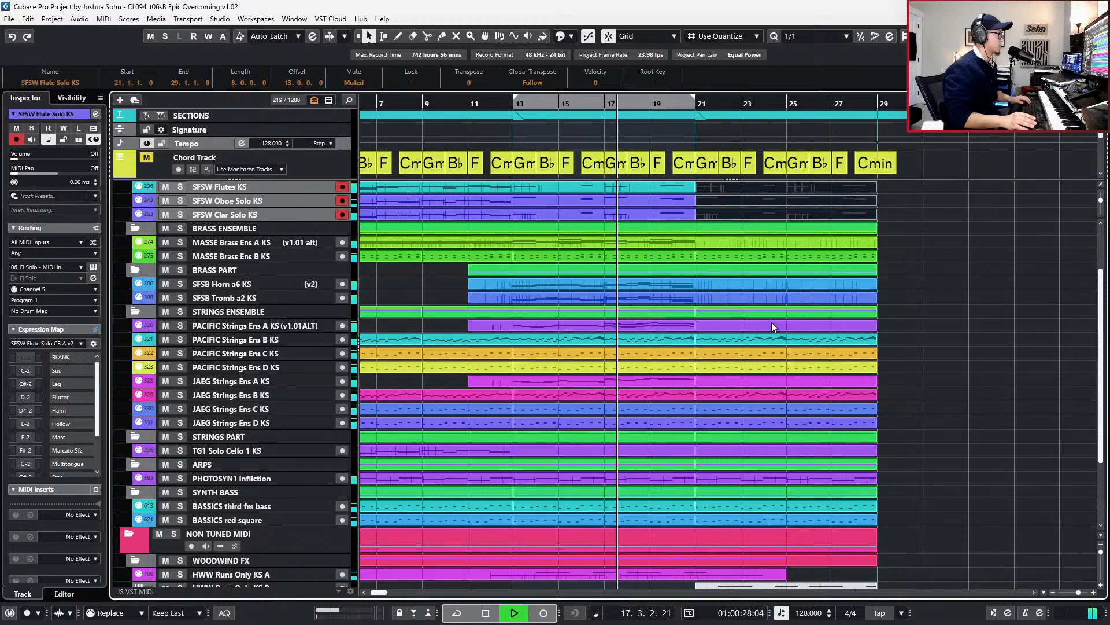
pyautogui.hscroll(2, 746, 323)
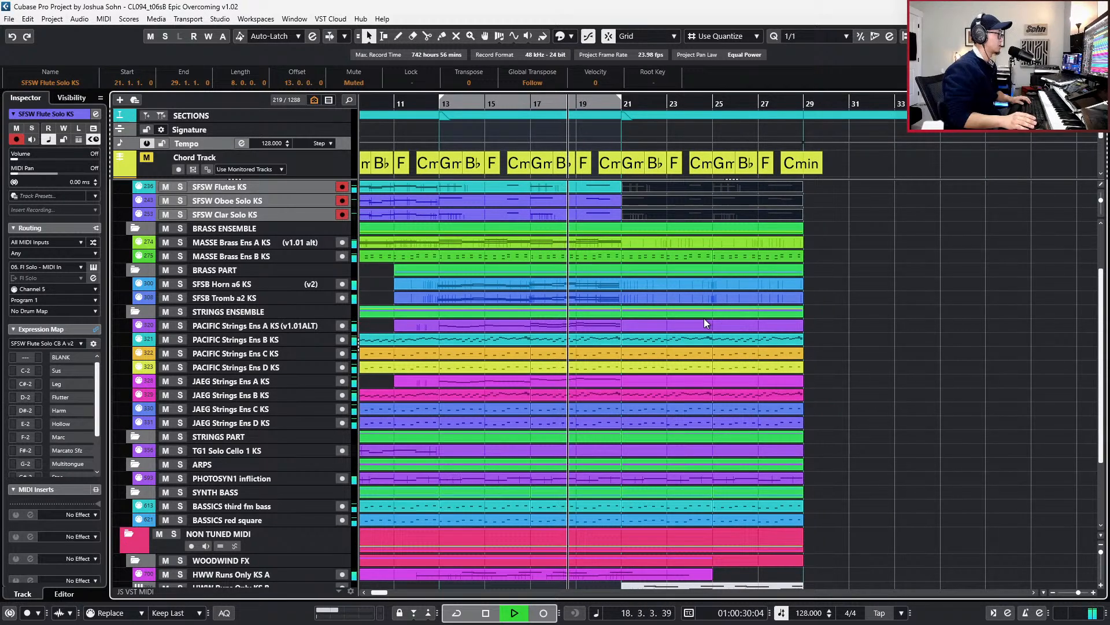
pyautogui.click(704, 323)
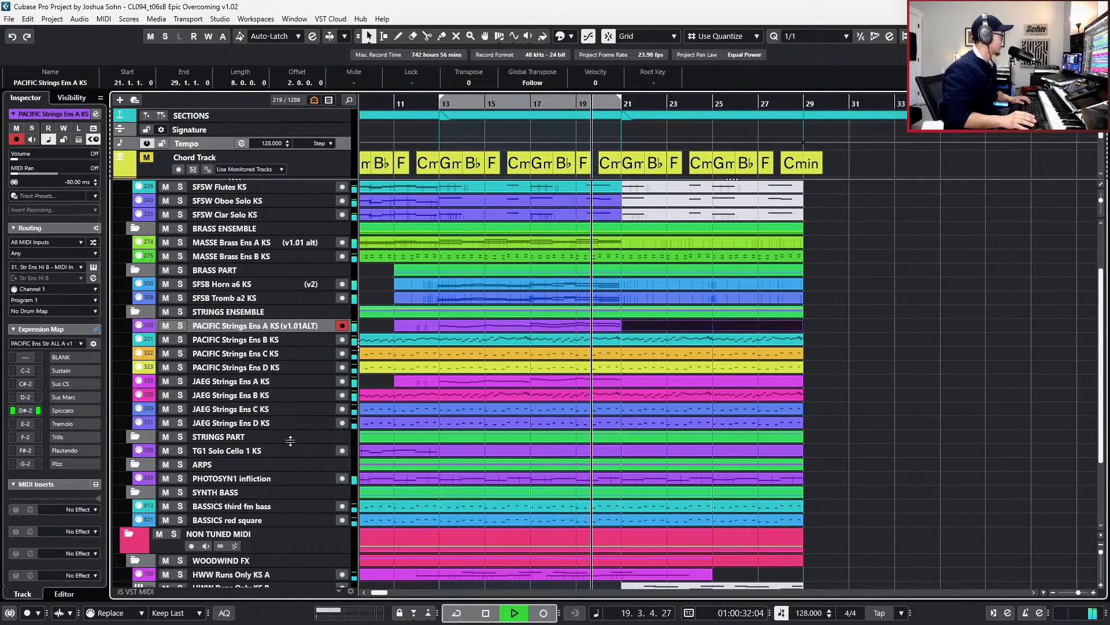
pyautogui.press('space')
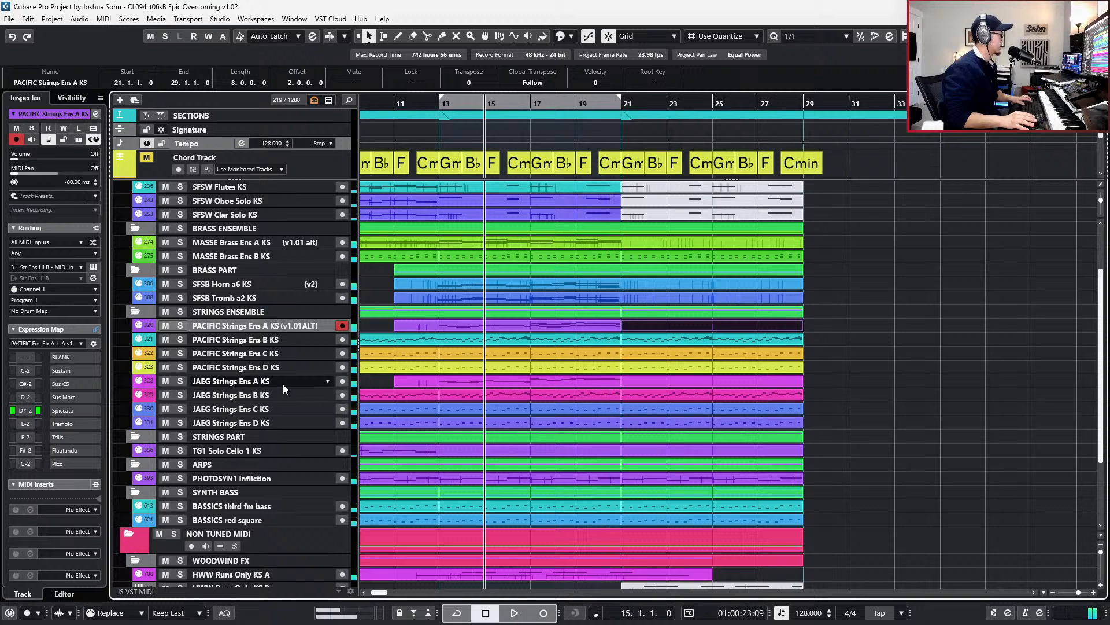
pyautogui.click(283, 384)
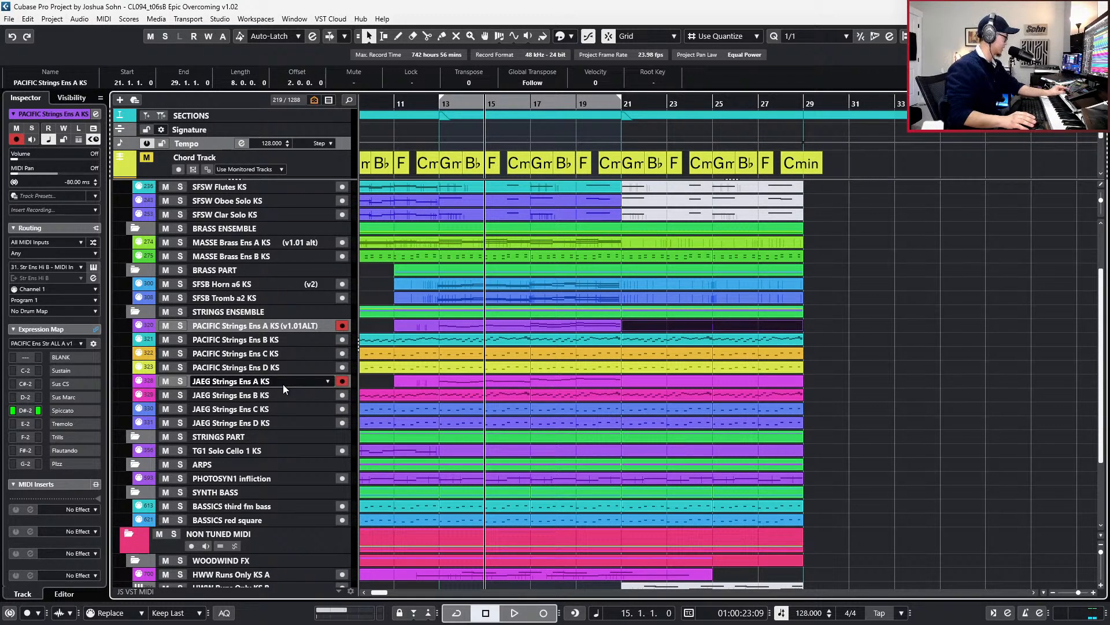
# - Play the transition from bar 20 into bar 21 with both string tracks armed, then stop
pyautogui.press('KP_Add')
pyautogui.press('l')
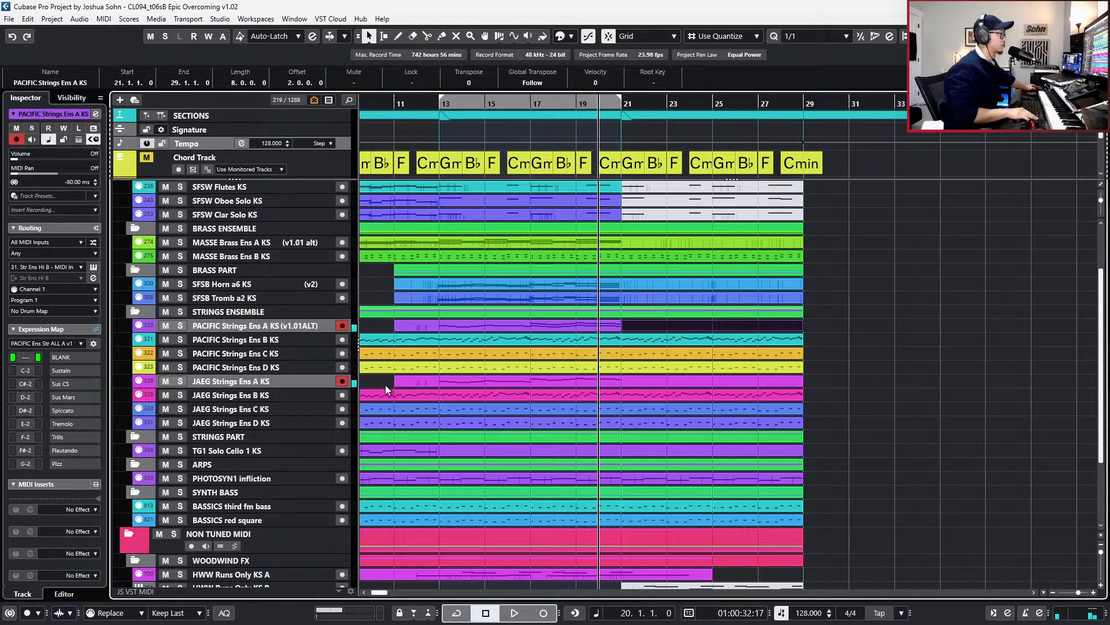
pyautogui.press('space')
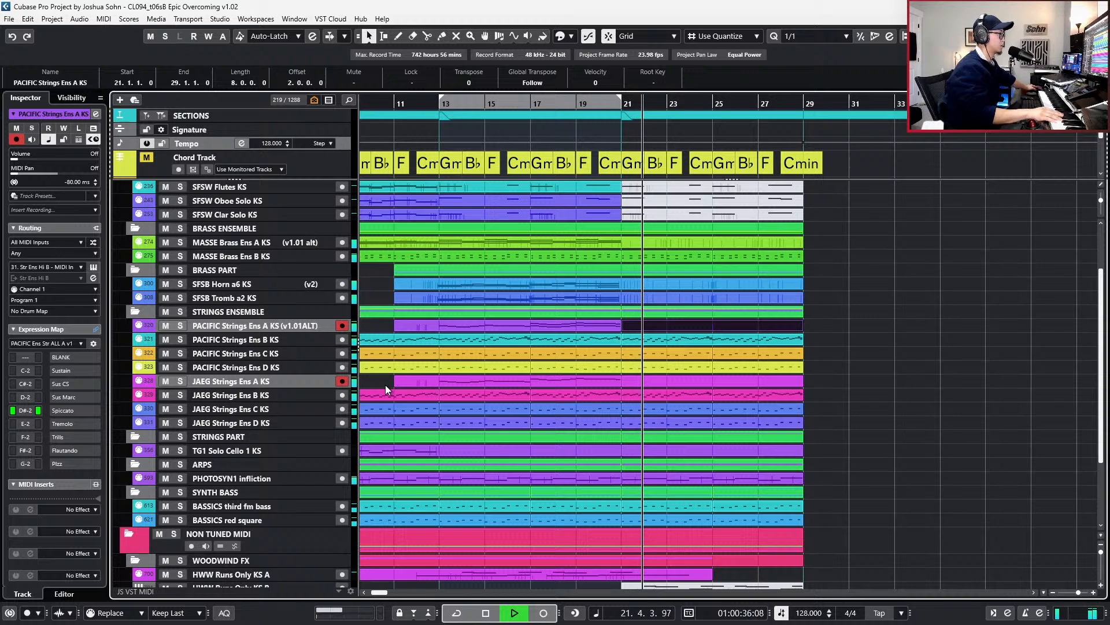
pyautogui.press('space')
# - Join the PACIFIC Strings Ens A KS and JAEG Strings Ens A KS parts across bar 21 and select both joined parts
pyautogui.press('h')
pyautogui.press('h')
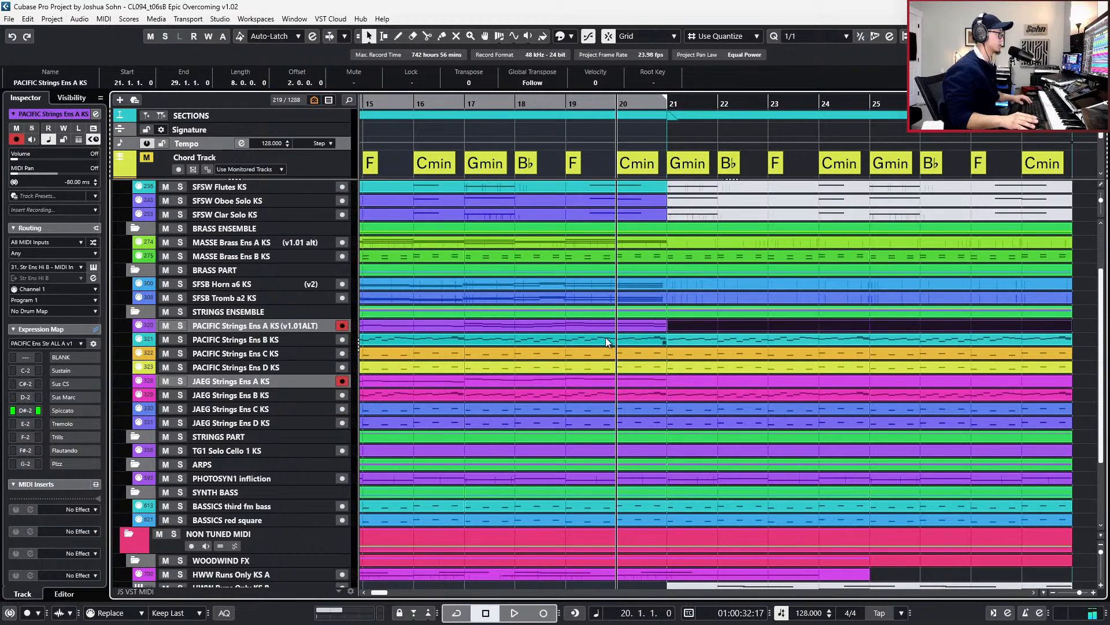
pyautogui.click(610, 325)
pyautogui.click(616, 379)
pyautogui.click(661, 325)
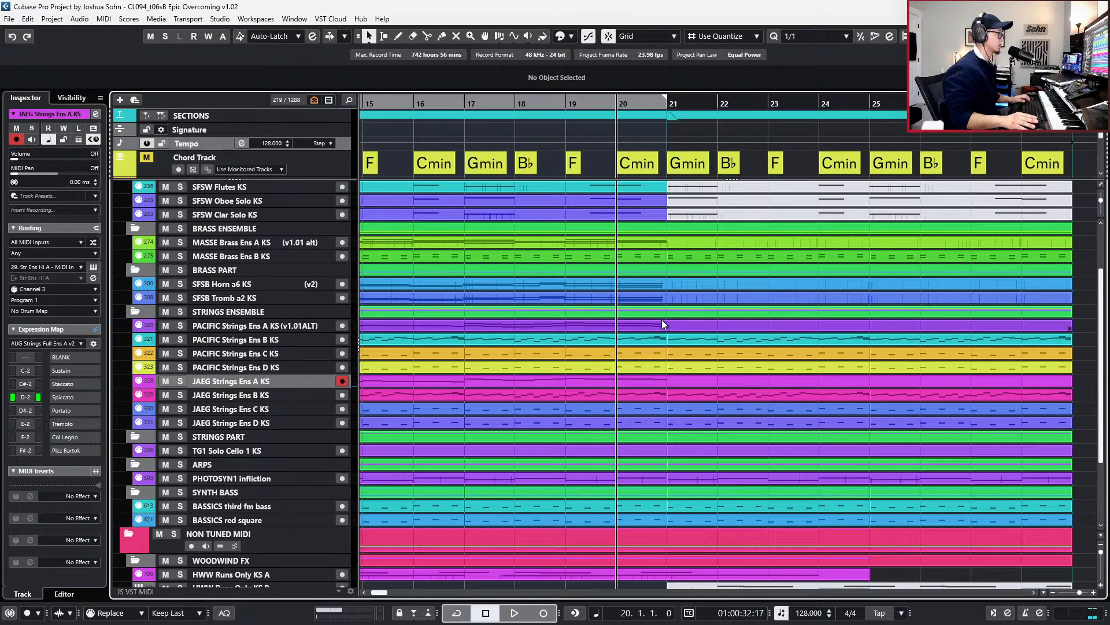
pyautogui.keyDown('shift'); pyautogui.click(668, 379); pyautogui.keyUp('shift')
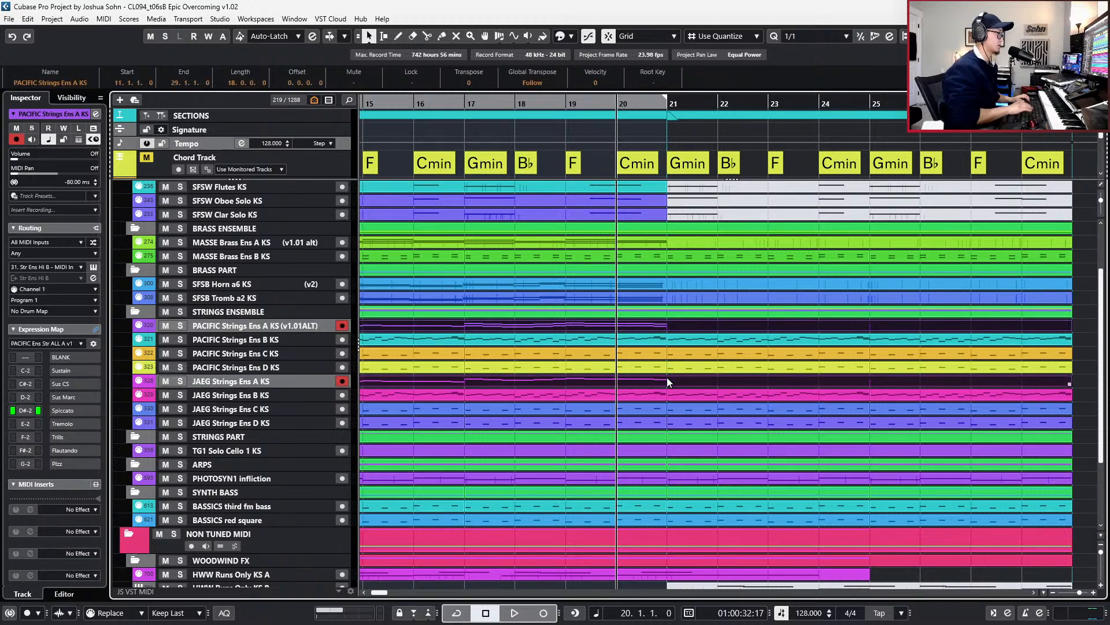
# - Open the joined string parts for note editing and duplicate the last C4 and C5 notes of bar 20 to the start of bar 21
pyautogui.press('Return')
pyautogui.scroll(4, 700, 355)
pyautogui.moveTo(533, 364); pyautogui.dragTo(521, 404)
pyautogui.moveTo(520, 460); pyautogui.dragTo(543, 502)
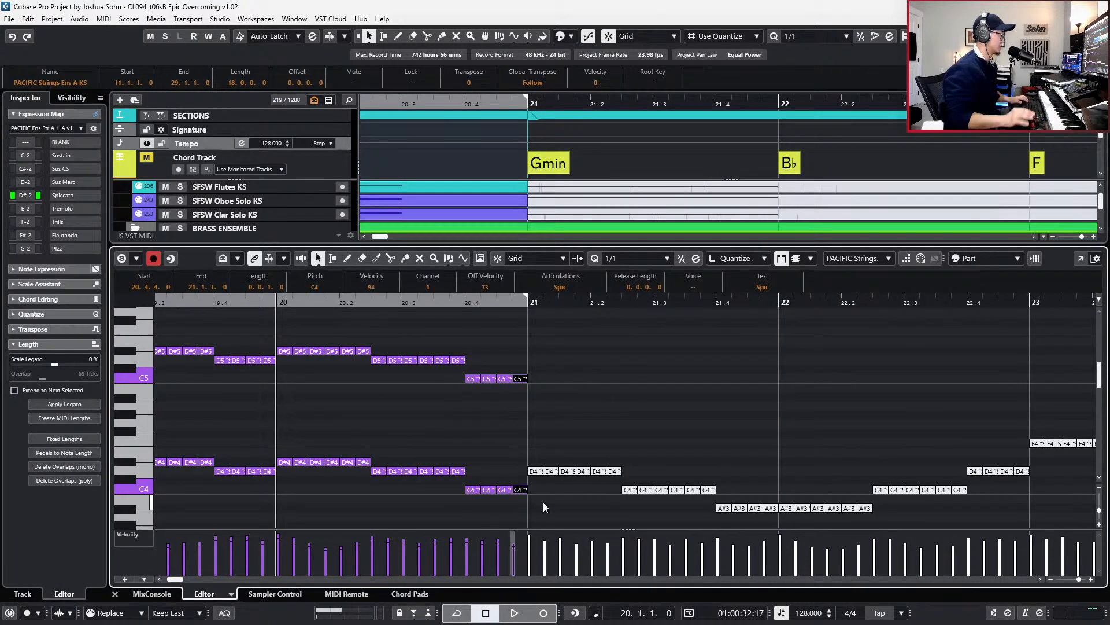
pyautogui.press('KP_2')
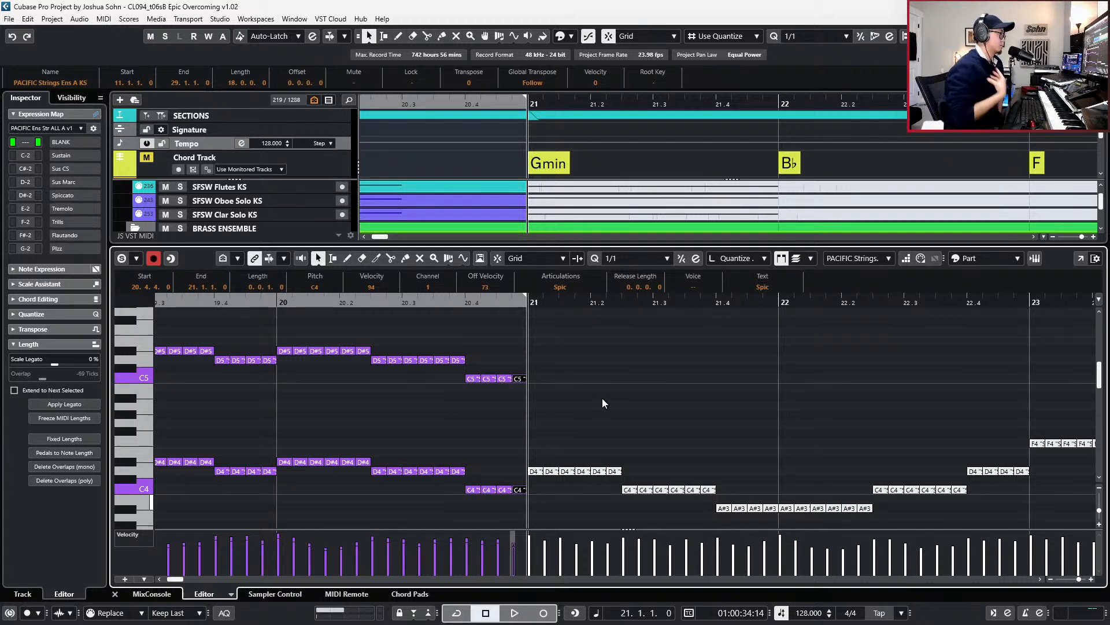
pyautogui.hotkey('ctrl', 'd')
# - Select the duplicated C4 and C5 notes at the start of bar 21 and set their articulation to Sus
pyautogui.moveTo(543, 313); pyautogui.dragTo(531, 433)
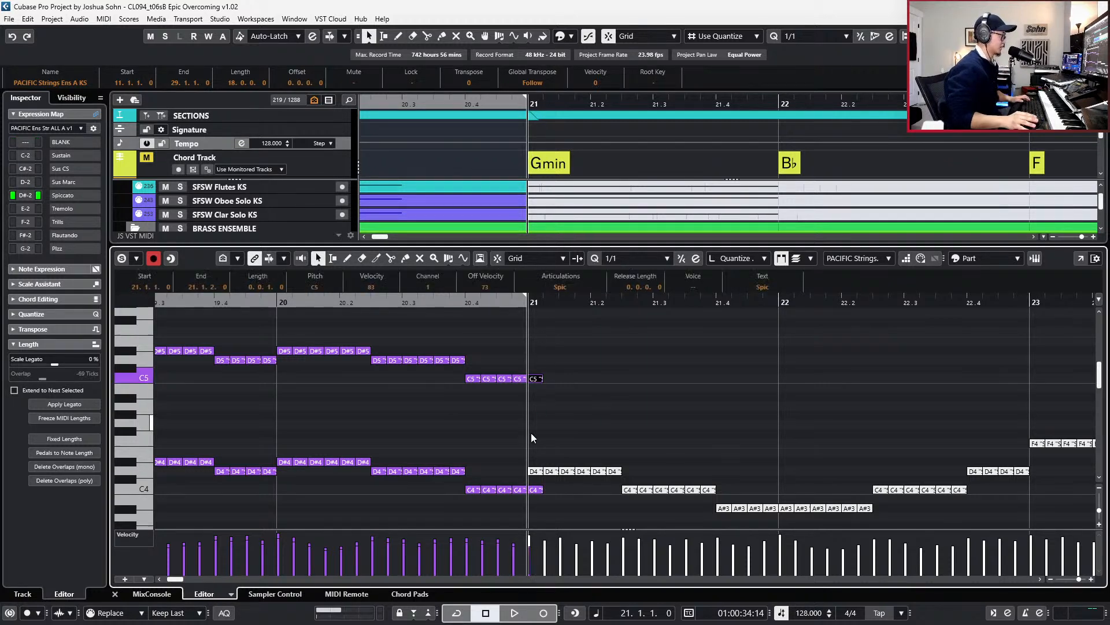
pyautogui.click(575, 288)
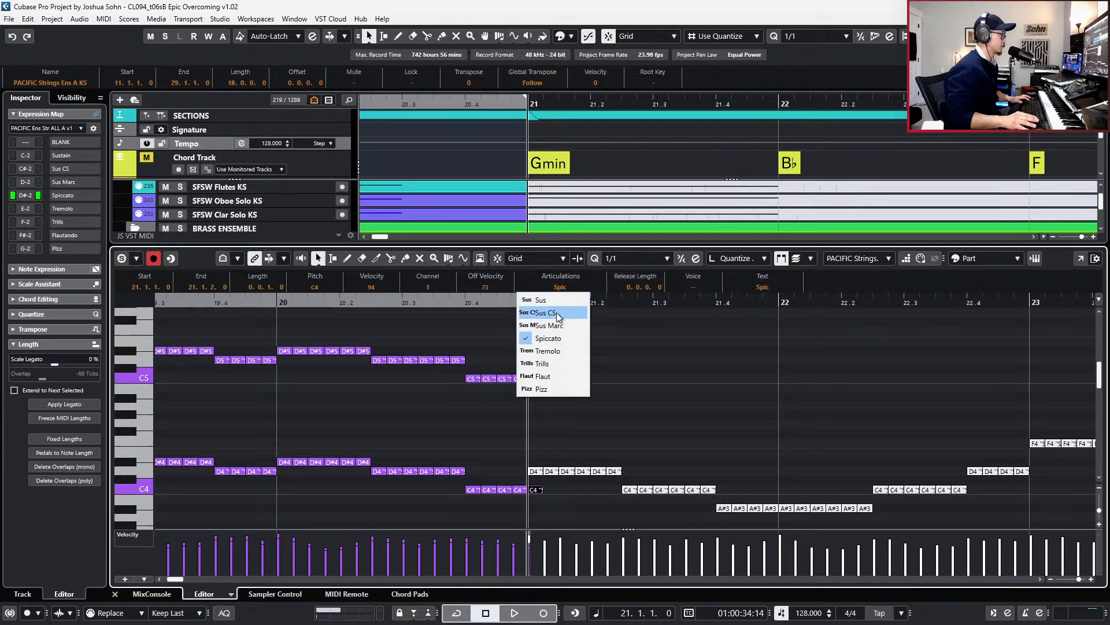
pyautogui.click(556, 313)
pyautogui.click(561, 289)
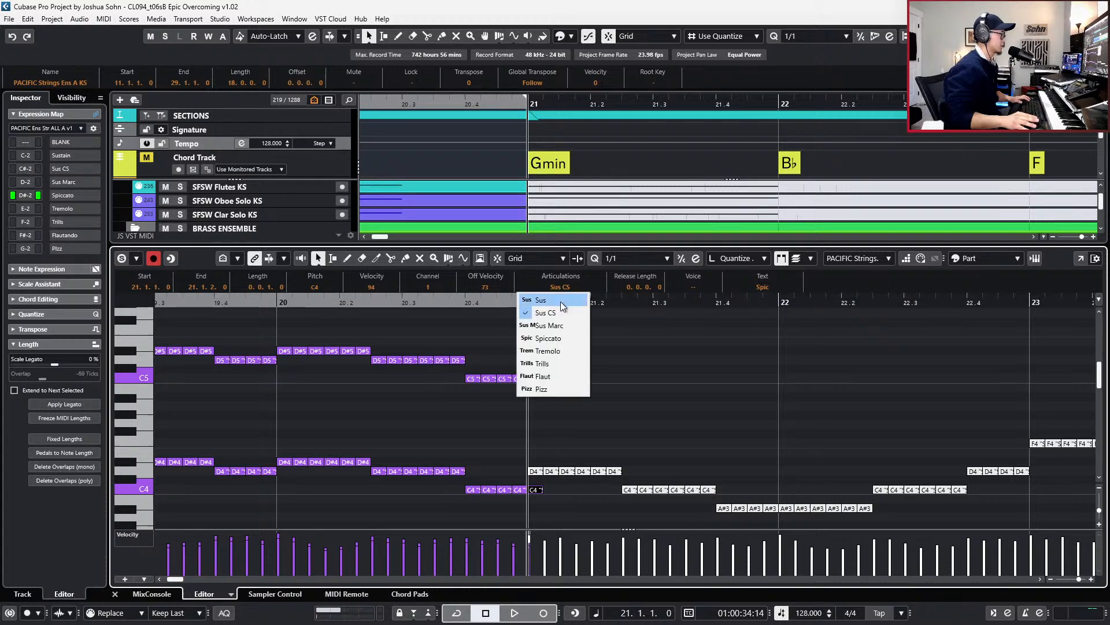
pyautogui.click(561, 300)
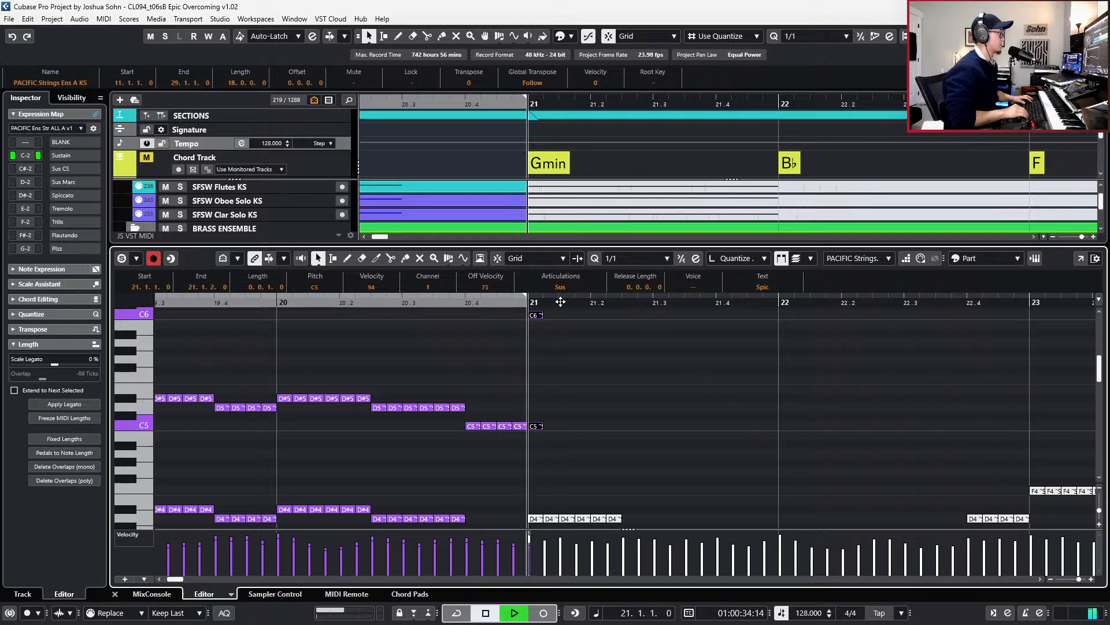
# - Transpose the two sustained notes at bar 21 to A#4 and A#5 and toggle playback
pyautogui.press('Down')
pyautogui.press('Down')
pyautogui.press('space')
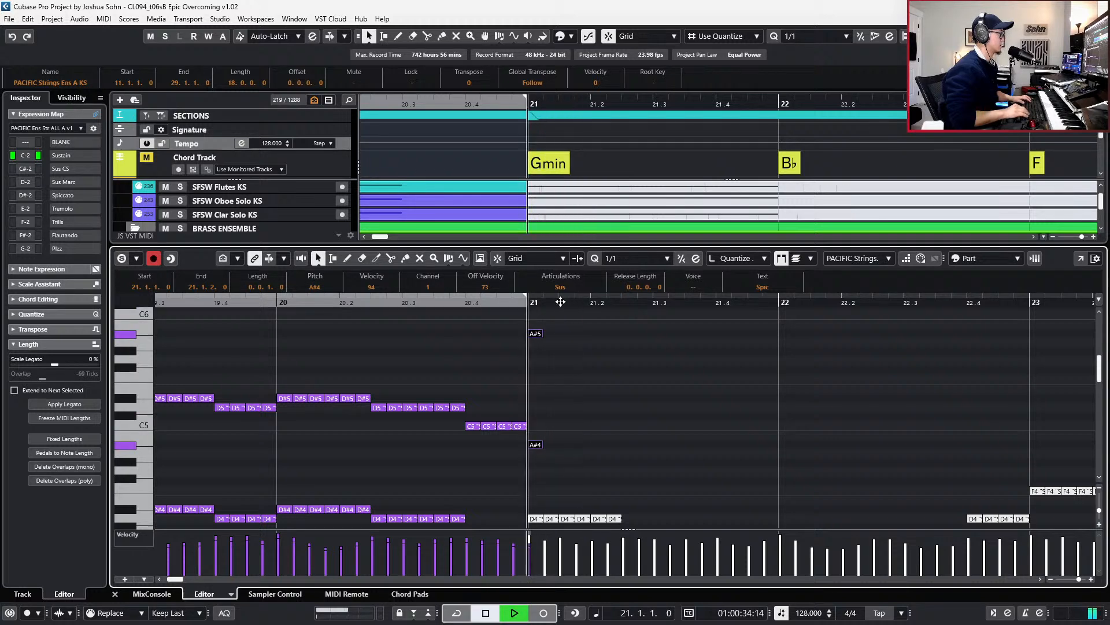
# - Delete the A#4 note at the start of bar 21 from the strings part and close the key editor
pyautogui.press('Delete')
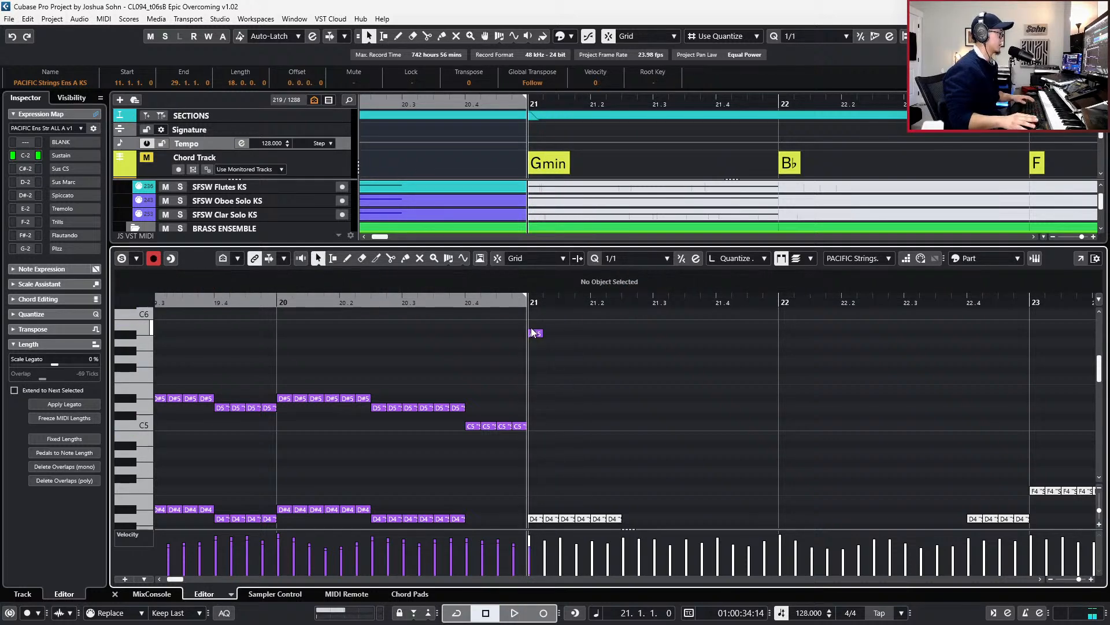
pyautogui.click(532, 332)
pyautogui.click(532, 333)
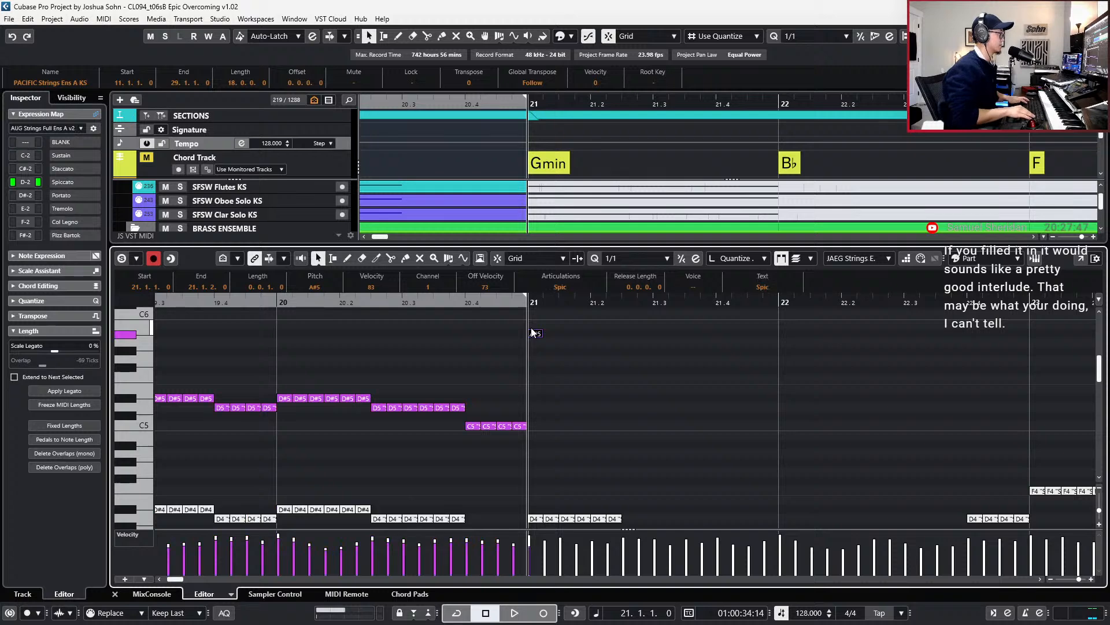
pyautogui.scroll(1, 517, 358)
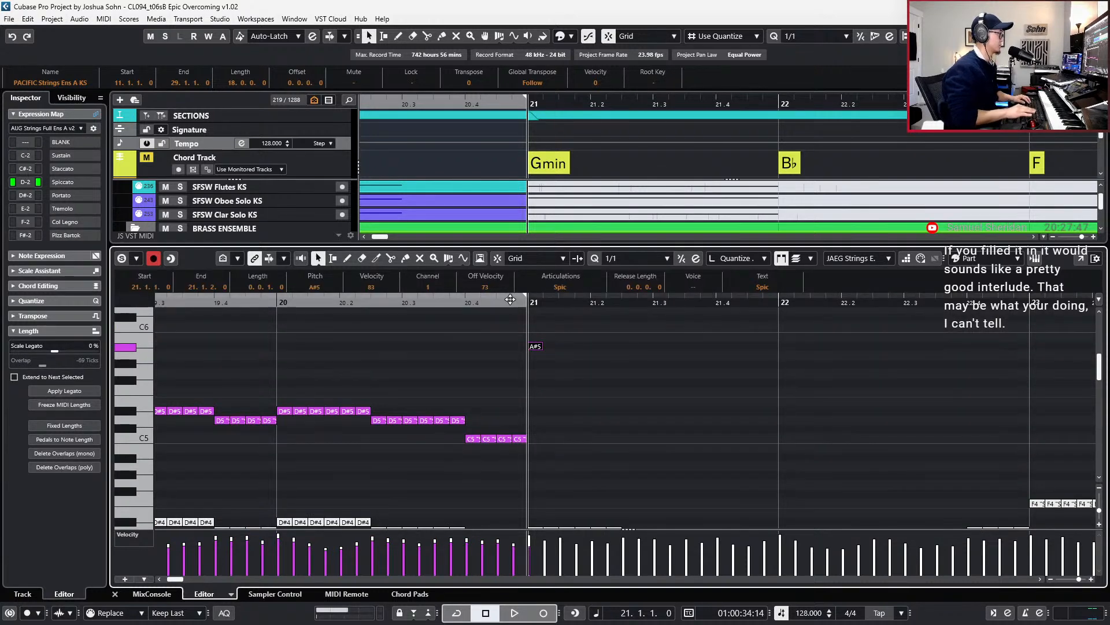
pyautogui.click(557, 288)
pyautogui.click(550, 301)
pyautogui.hotkey('ctrl', 'alt', 'e')
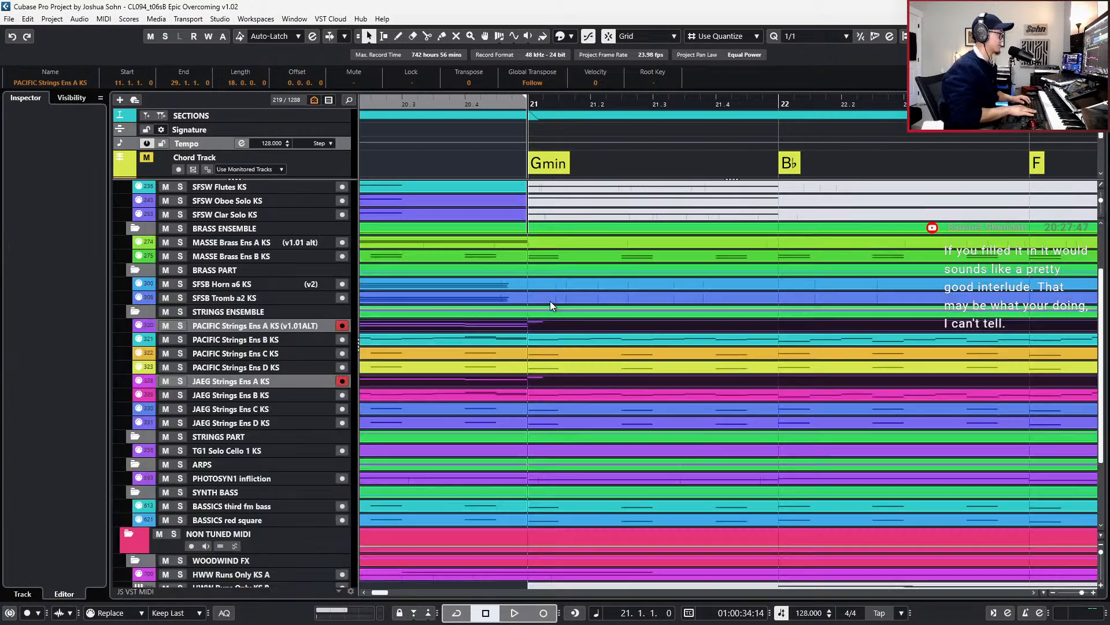
# - Play back the passage across bar 21 and close the Str Ens Hi B instrument window
pyautogui.press('space')
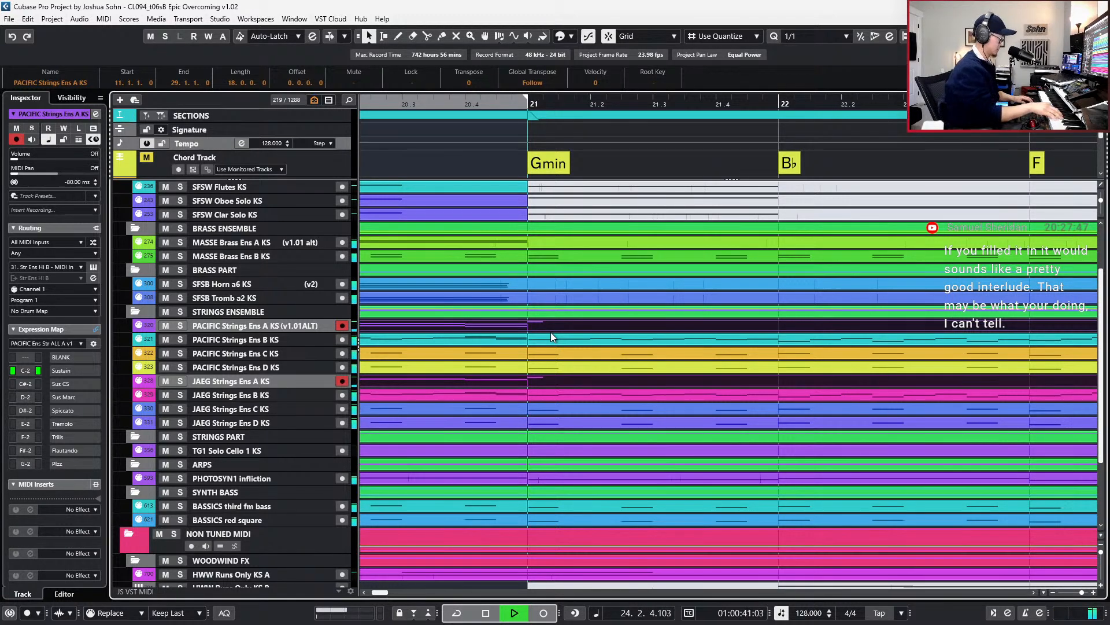
pyautogui.press('e')
pyautogui.press('space')
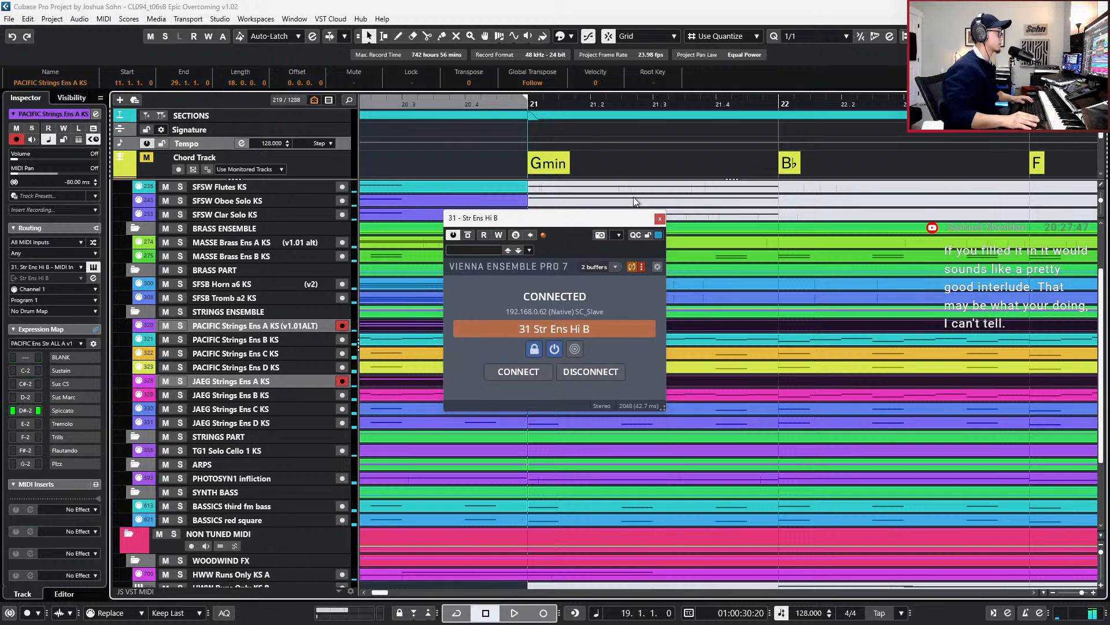
pyautogui.click(660, 219)
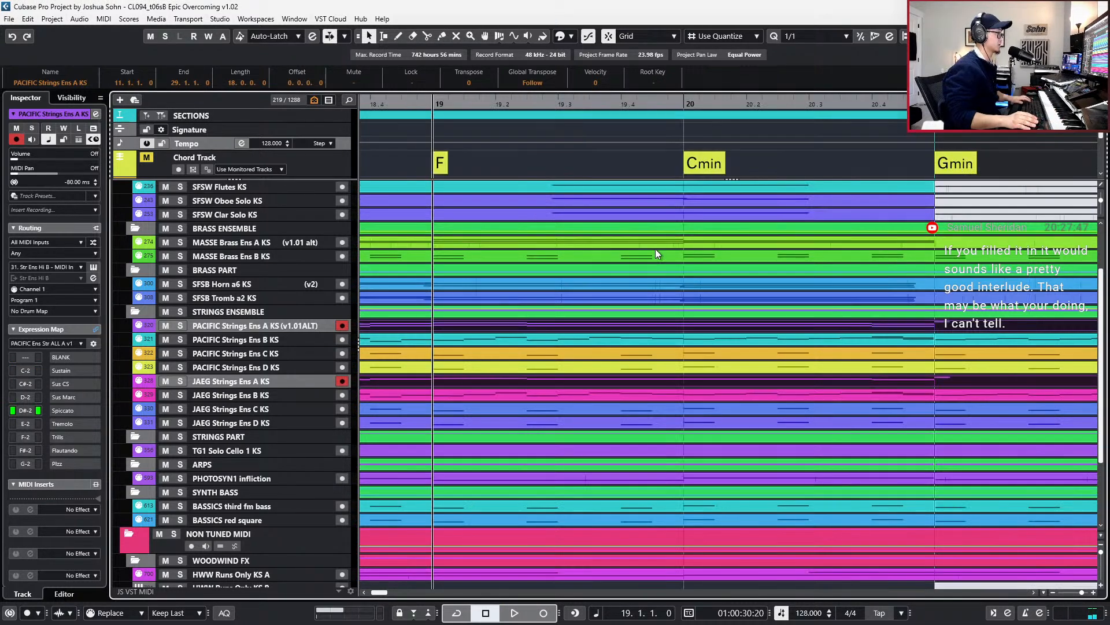
# - Play back the arrangement from bar 19 to the end of bar 27
pyautogui.scroll(-4, 651, 297)
pyautogui.press('space')
pyautogui.hscroll(2, 651, 298)
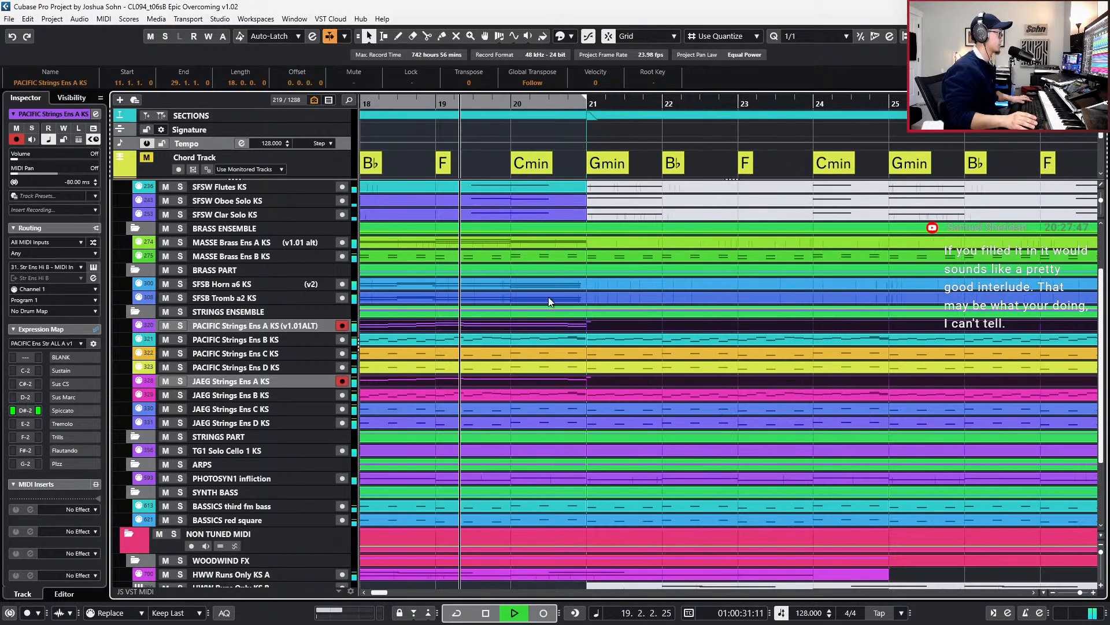
pyautogui.scroll(-1, 548, 296)
pyautogui.hscroll(2, 548, 297)
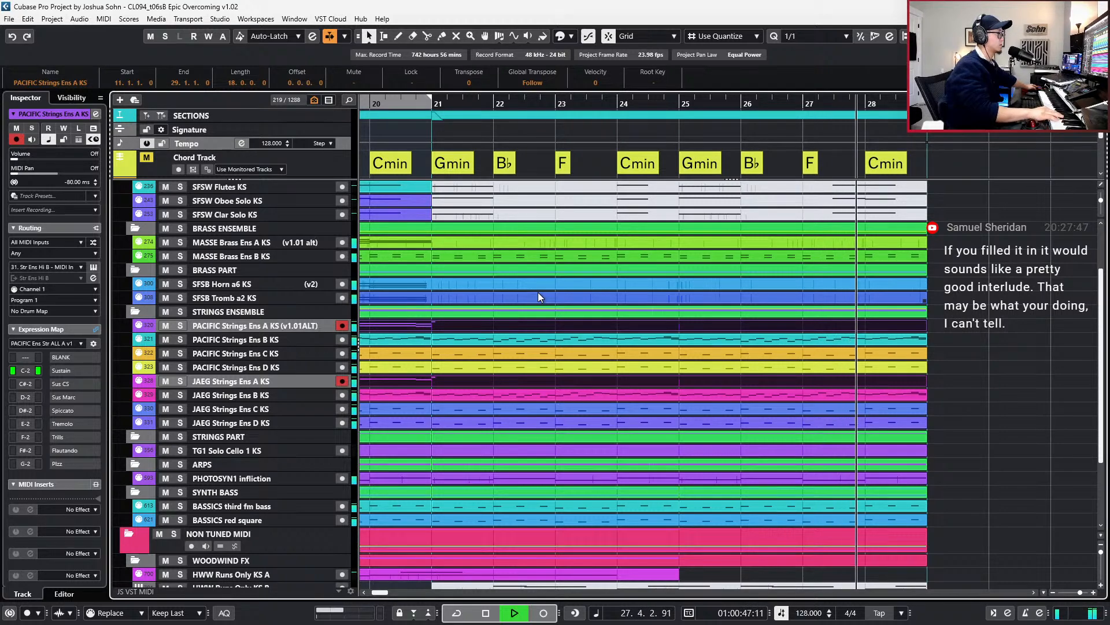
pyautogui.press('space')
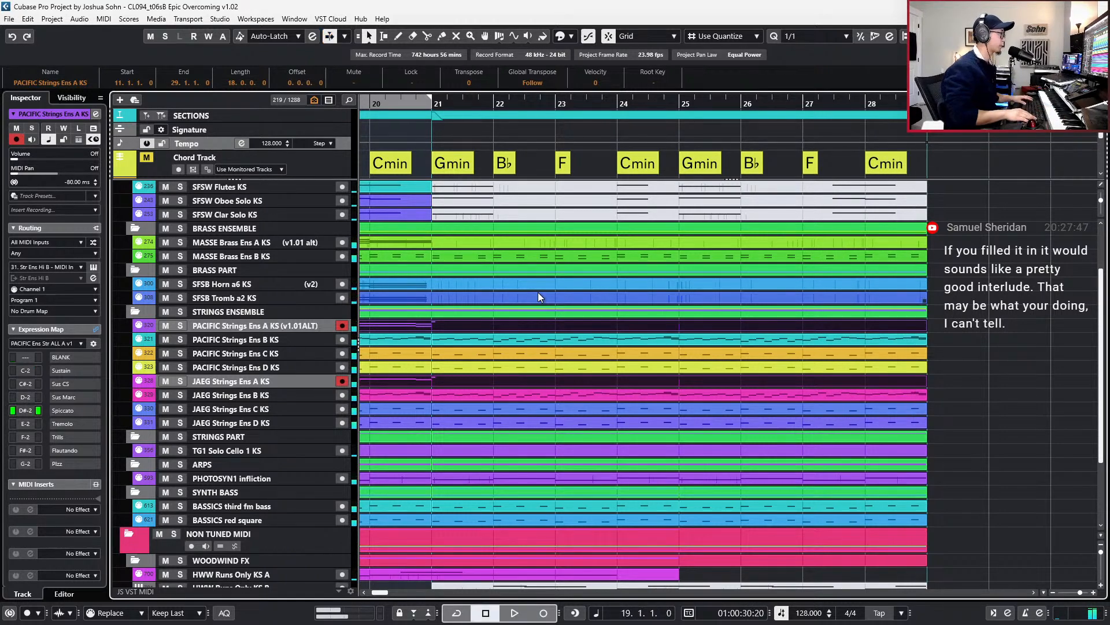
# - Play back the arrangement from bar 13 to bar 28 while looking over the tracks
pyautogui.press('g')
pyautogui.press('KP_1')
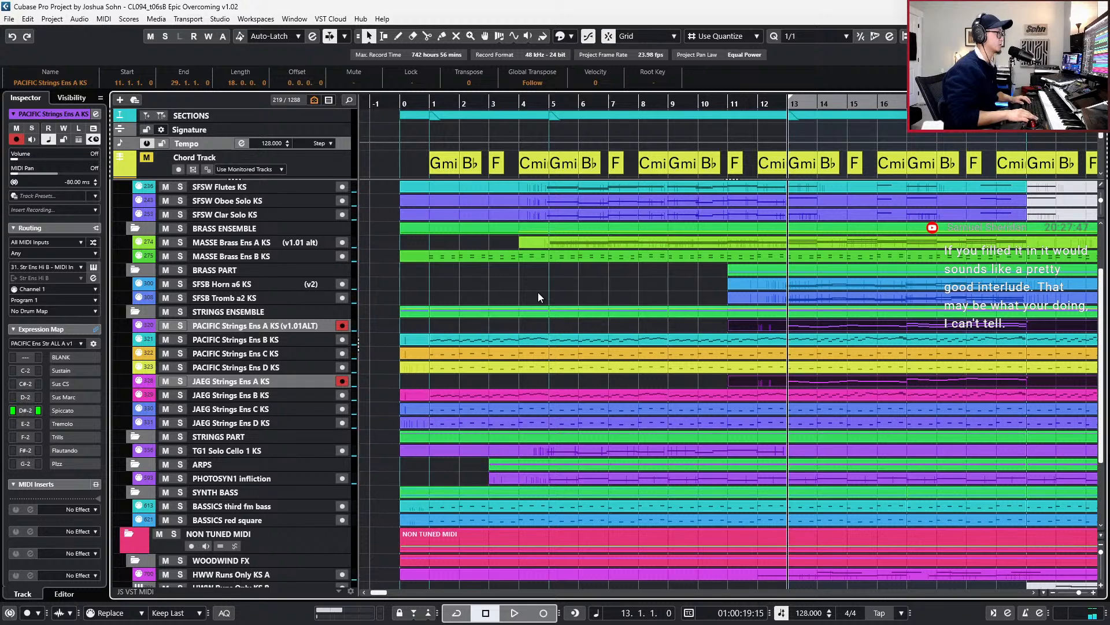
pyautogui.scroll(-1, 543, 365)
pyautogui.hscroll(5, 578, 374)
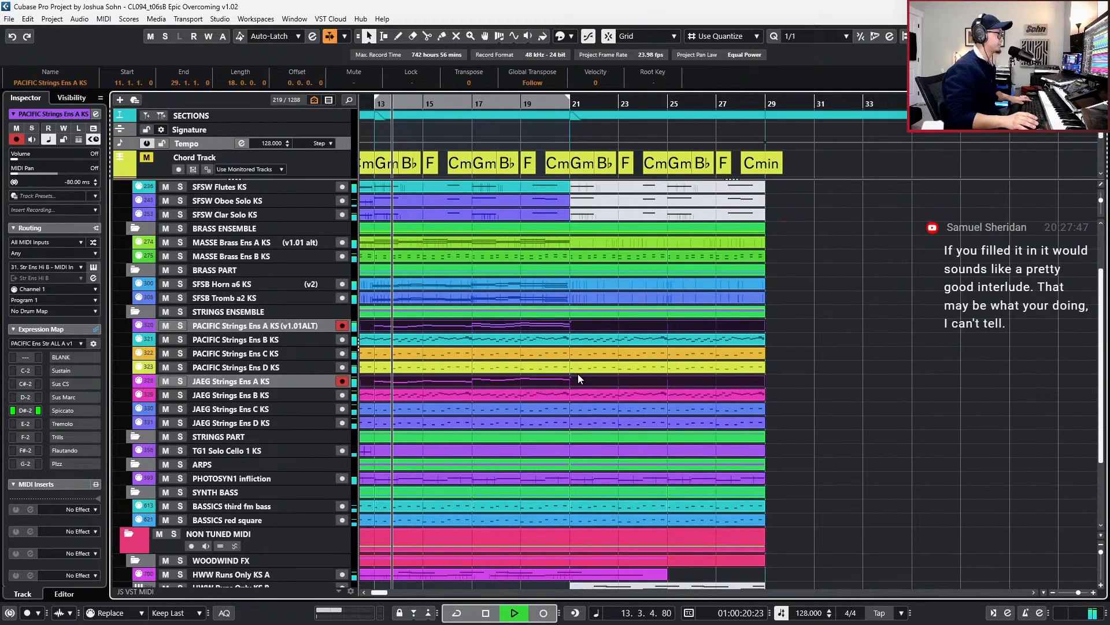
pyautogui.scroll(-2, 578, 374)
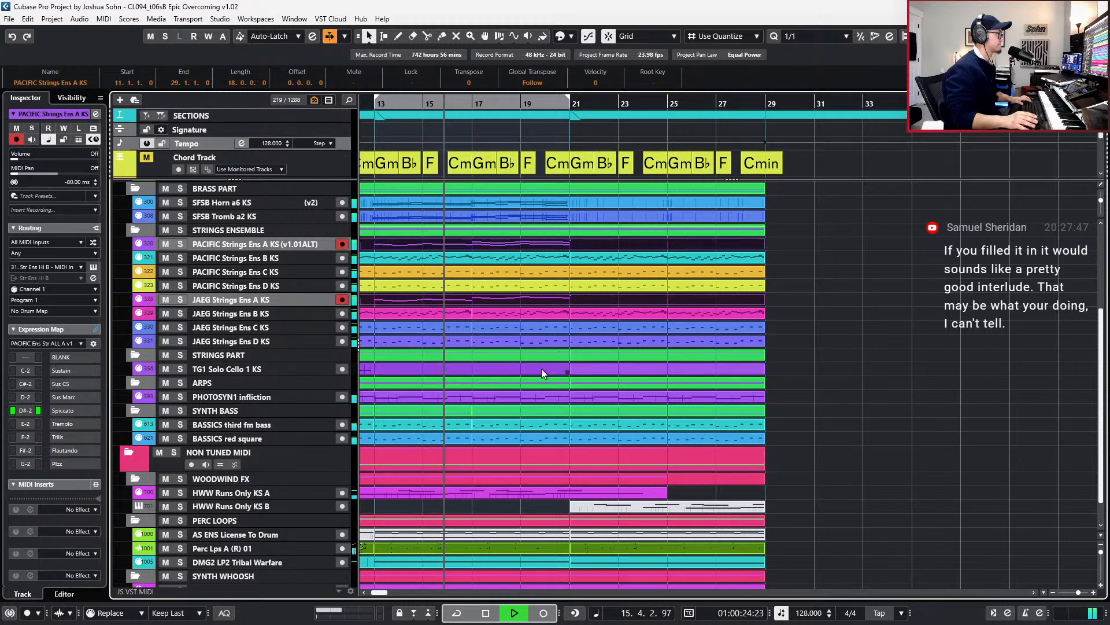
pyautogui.scroll(-1, 539, 363)
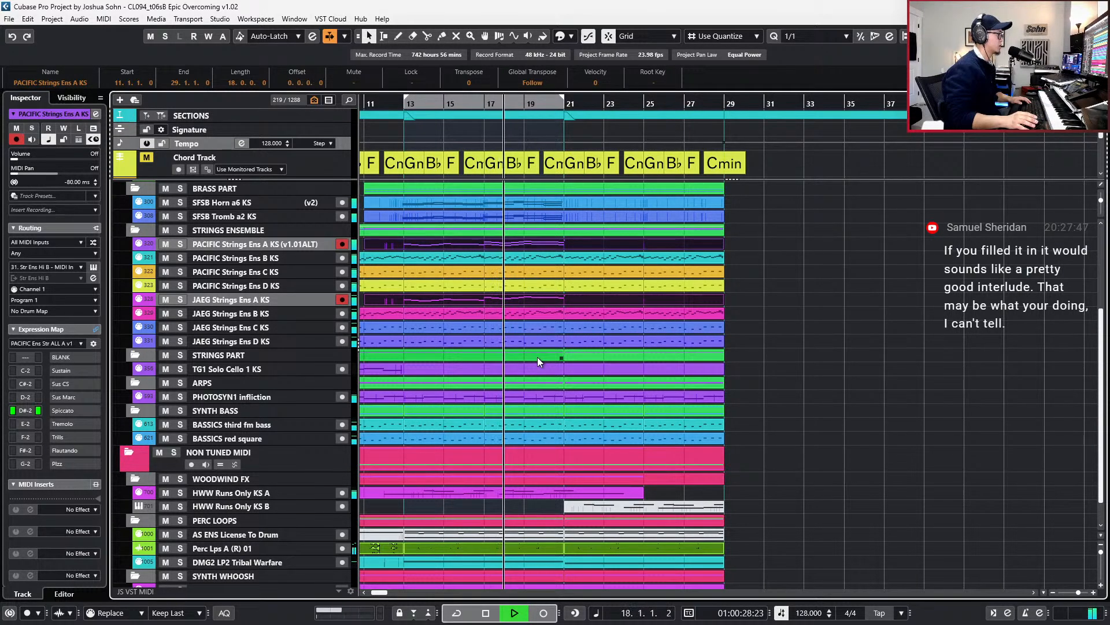
pyautogui.scroll(3, 536, 356)
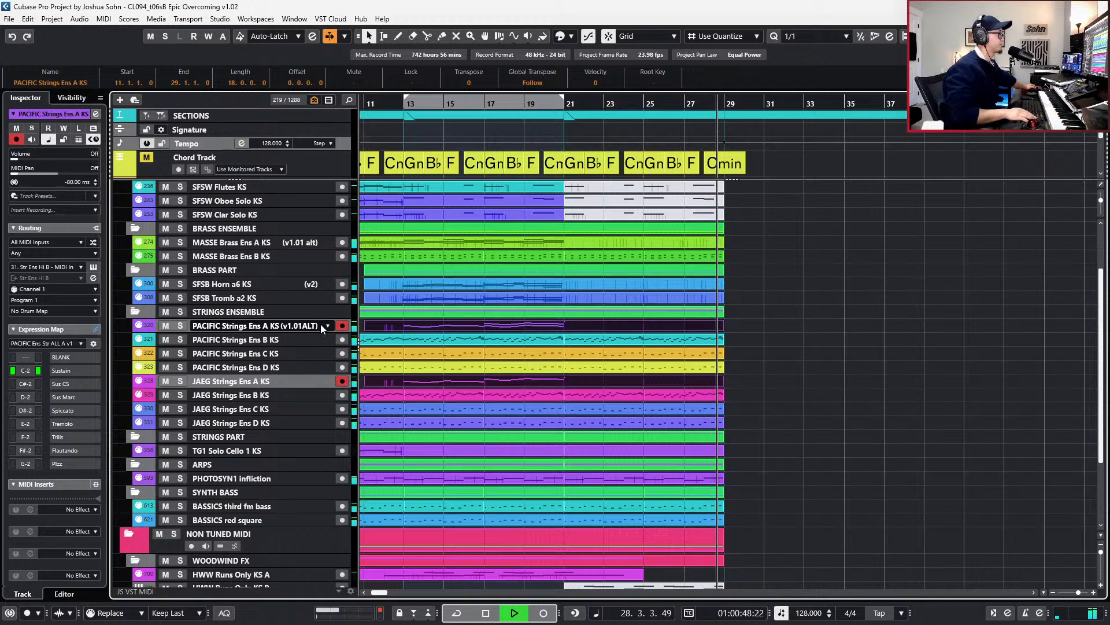
pyautogui.press('space')
# - Solo the TG1 Solo Cello 1 and PHOTOSYN1 infliction tracks and play them from bar 5
pyautogui.scroll(-3, 508, 372)
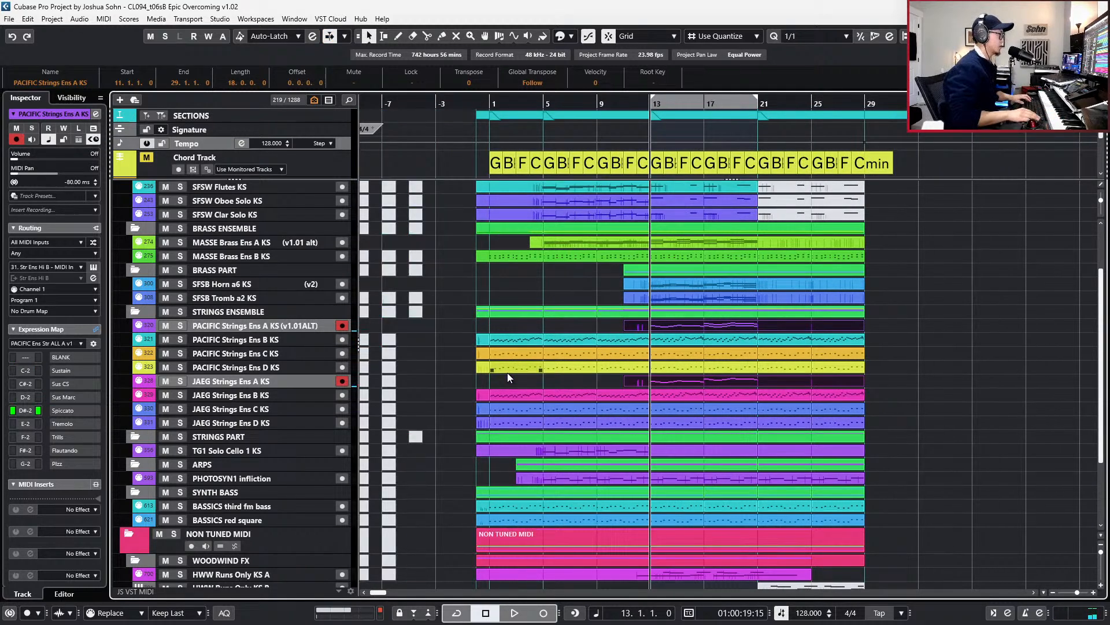
pyautogui.press('KP_Subtract')
pyautogui.press('KP_Subtract')
pyautogui.press('KP_Subtract')
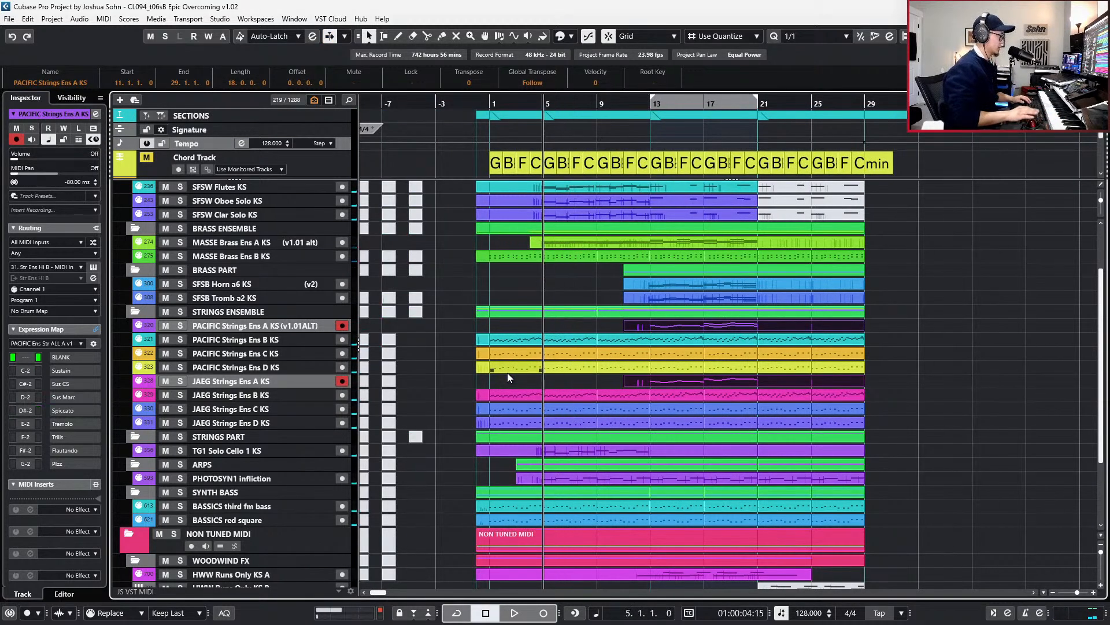
pyautogui.click(556, 450)
pyautogui.keyDown('shift'); pyautogui.click(559, 478); pyautogui.keyUp('shift')
pyautogui.press('s')
pyautogui.press('space')
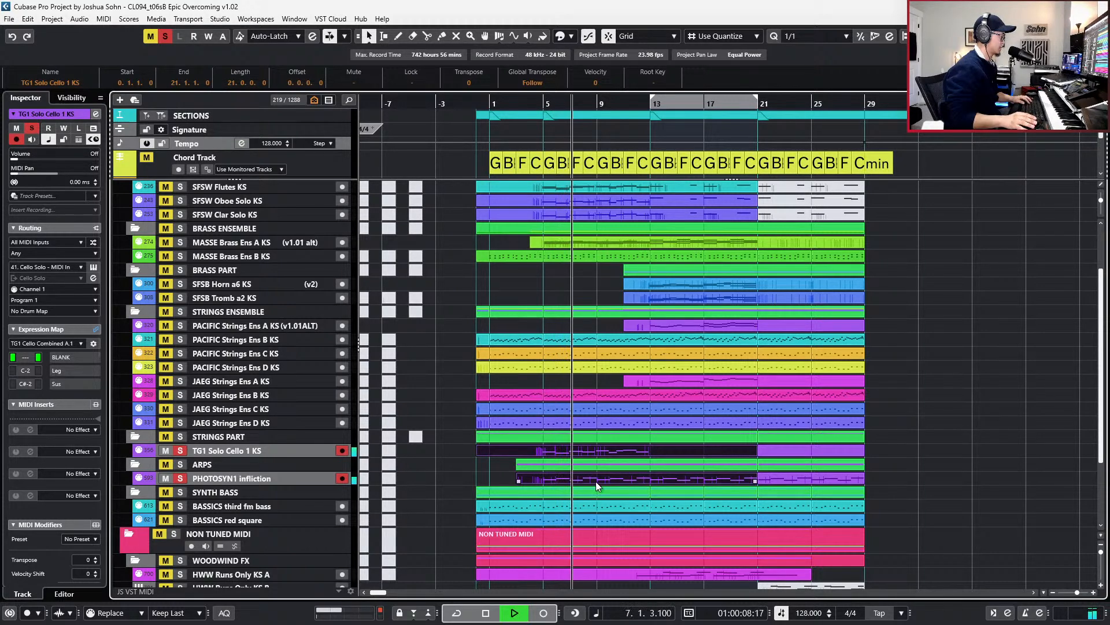
# - Inspect the TG1 Solo Cello 1 notes in the key editor during playback, then close the editor and clear the solos
pyautogui.click(600, 454)
pyautogui.doubleClick(601, 451)
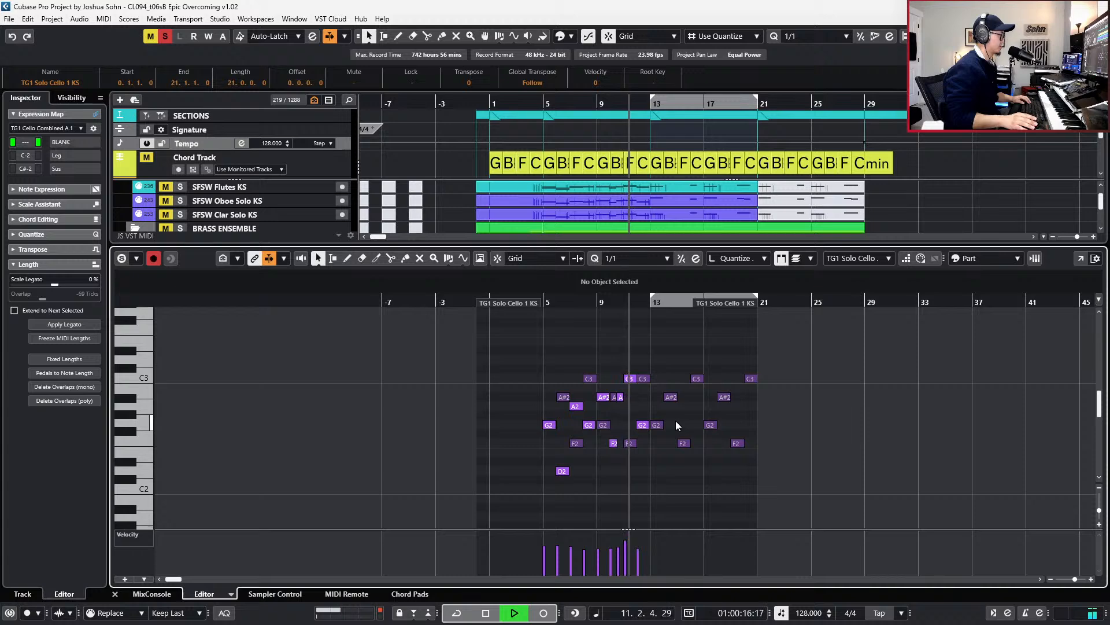
pyautogui.press('space')
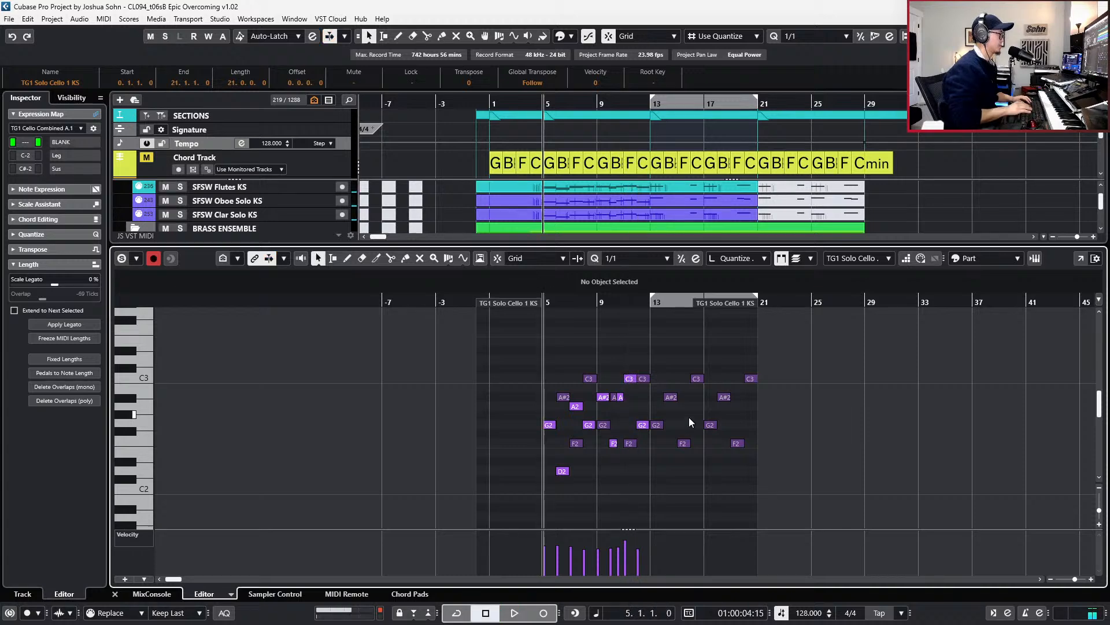
pyautogui.hotkey('ctrl', 'e')
pyautogui.hotkey('shift', 'n')
pyautogui.press('h')
# - Place the playhead at bar 17 and select the PACIFIC Strings Ens A and JAEG Strings Ens A parts
pyautogui.hscroll(3, 711, 372)
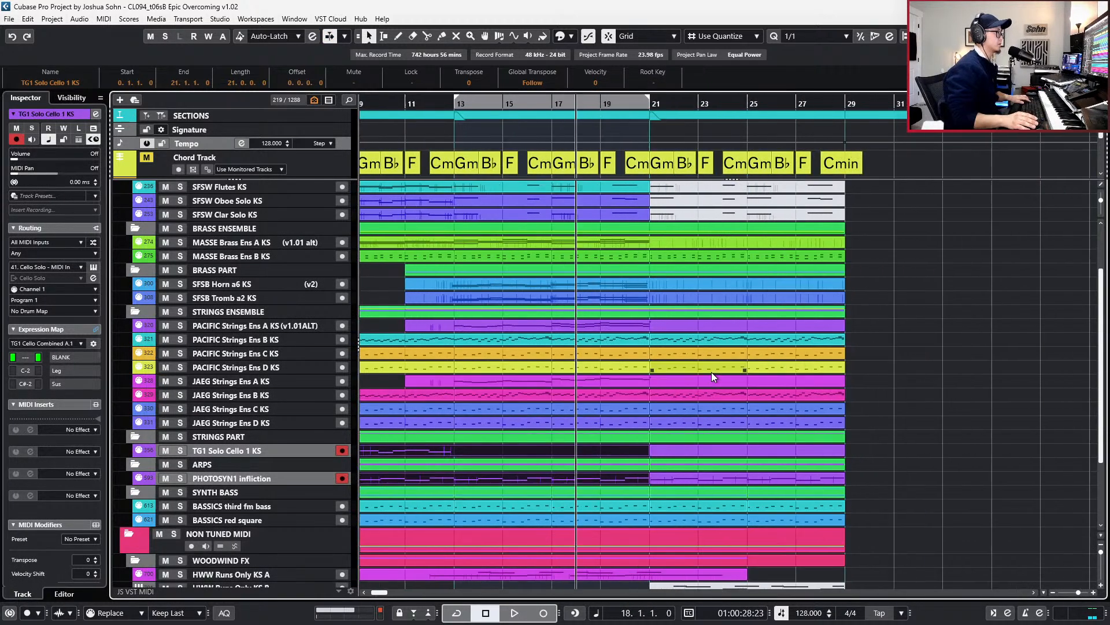
pyautogui.press('KP_Subtract')
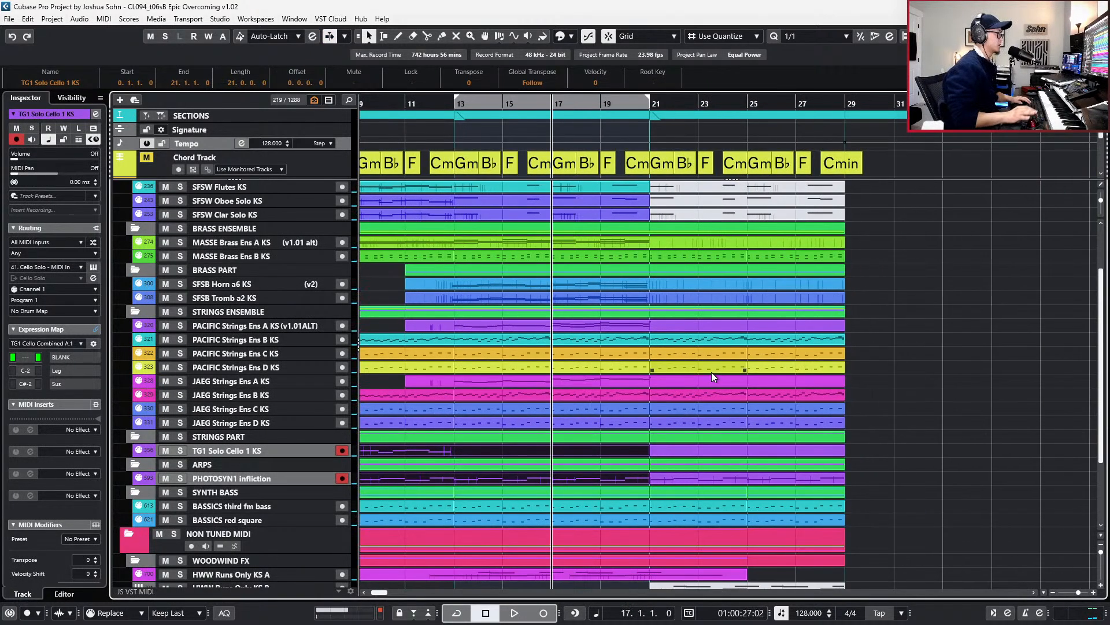
pyautogui.click(661, 318)
pyautogui.click(660, 328)
pyautogui.keyDown('shift'); pyautogui.click(663, 381); pyautogui.keyUp('shift')
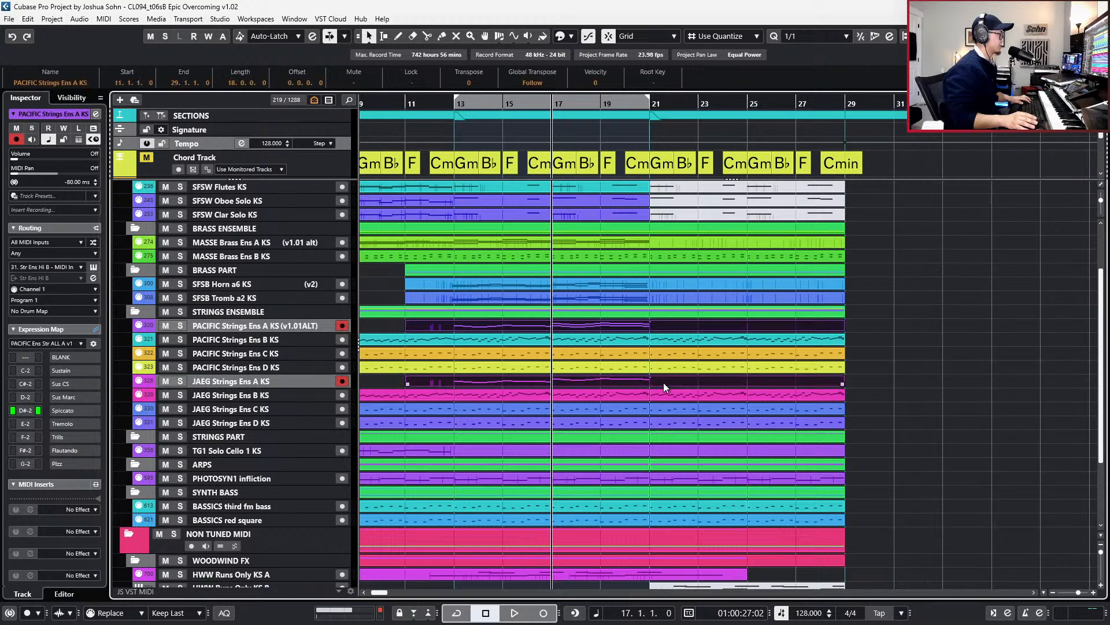
pyautogui.press('g')
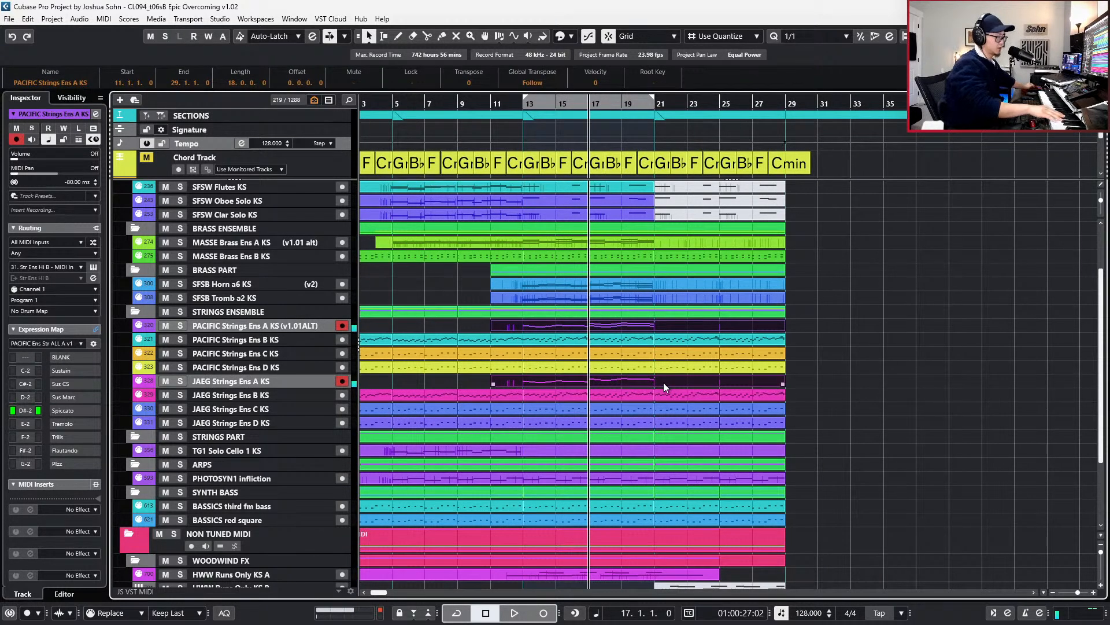
# - Audition the arrangement past its end at bar 29 with both Strings Ens A tracks armed, and return the playhead to bar 20
pyautogui.press('space')
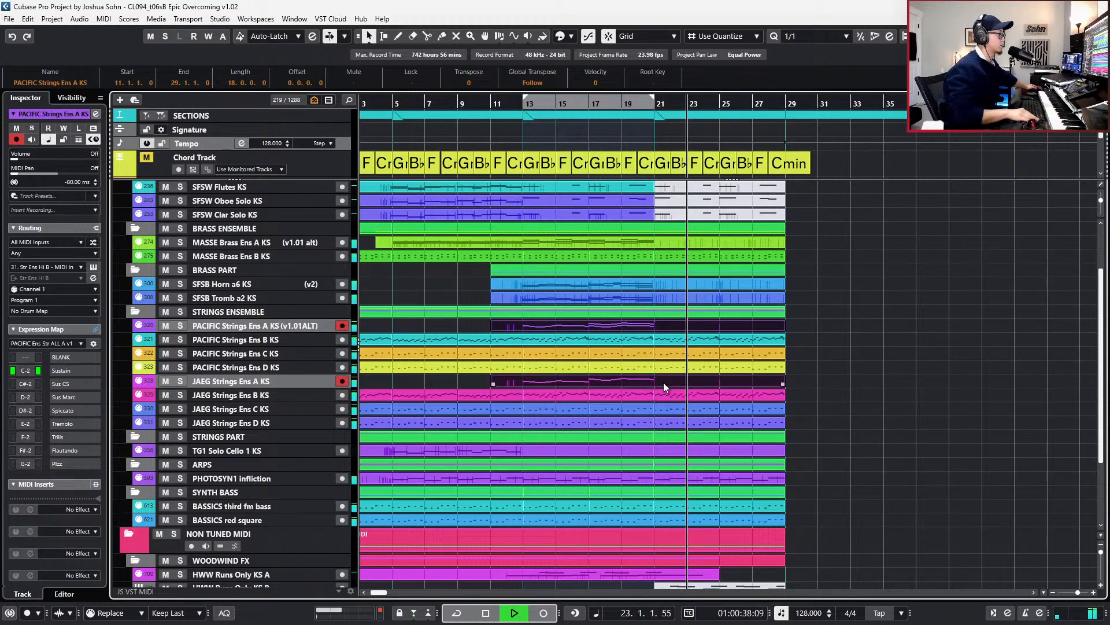
pyautogui.press('space')
pyautogui.press('space')
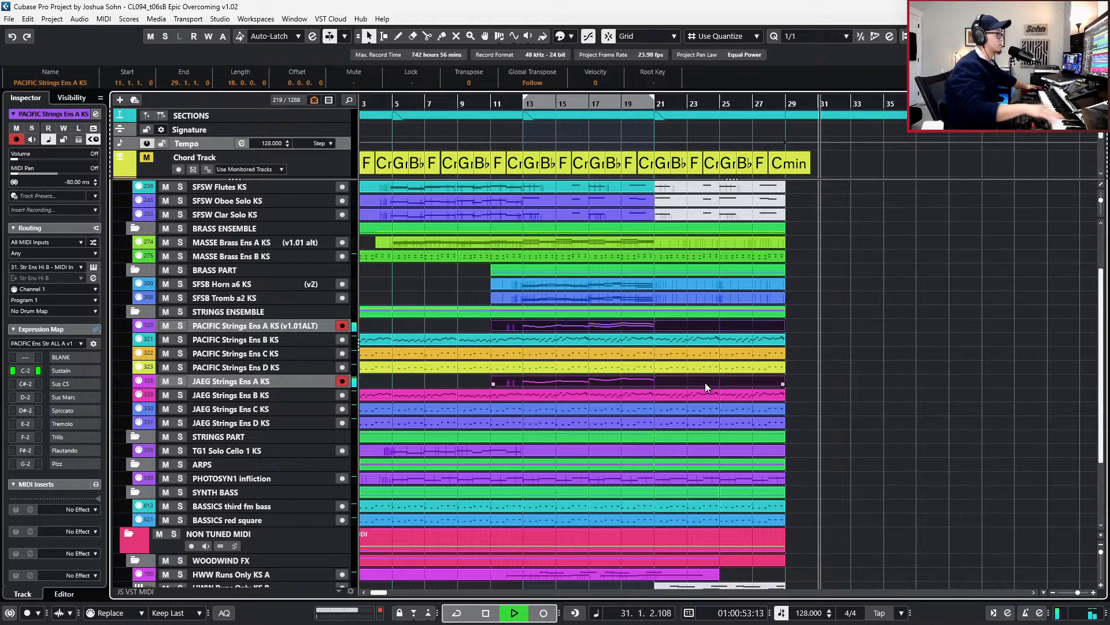
pyautogui.press('space')
pyautogui.press('KP_Subtract')
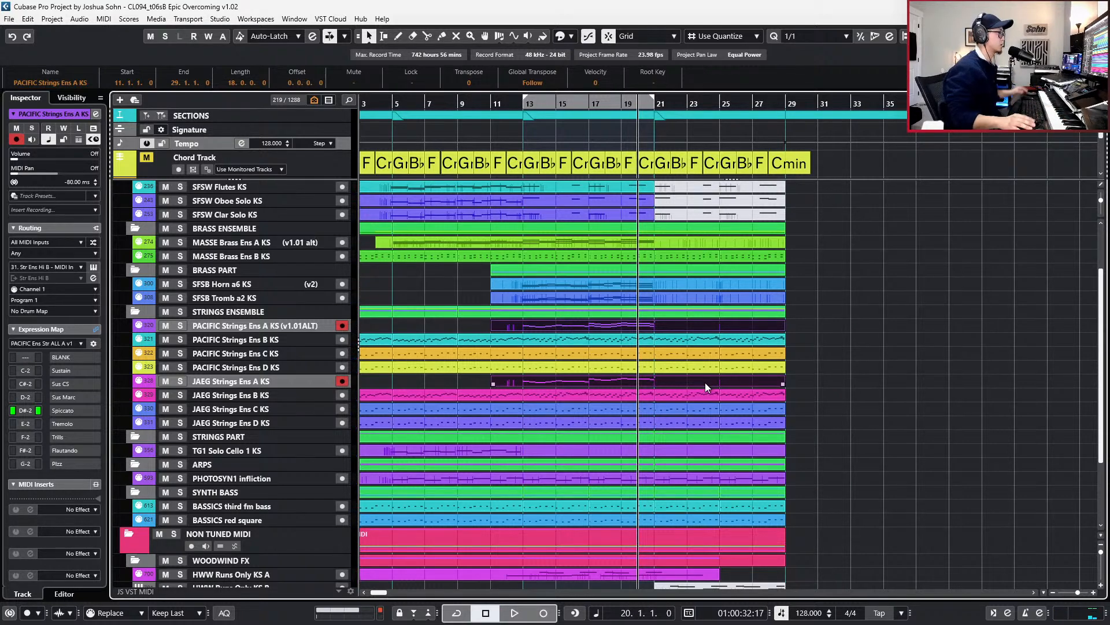
# - Transpose the MASSE Brass Ens A long chord notes in bars 21 to 28 up four octaves and mute them
pyautogui.scroll(2, 710, 293)
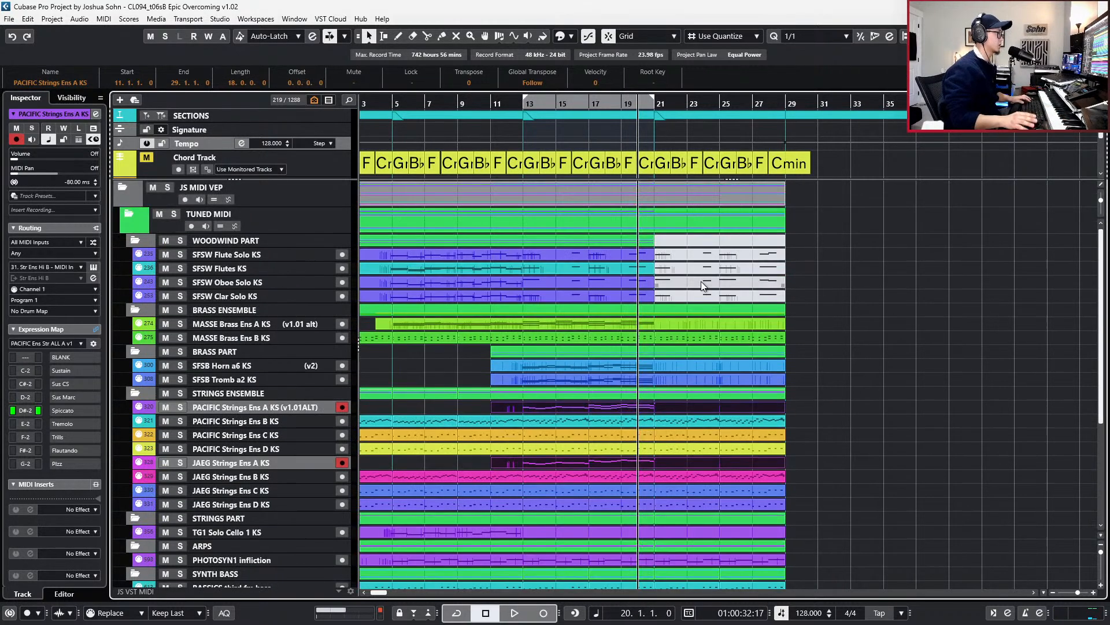
pyautogui.click(701, 325)
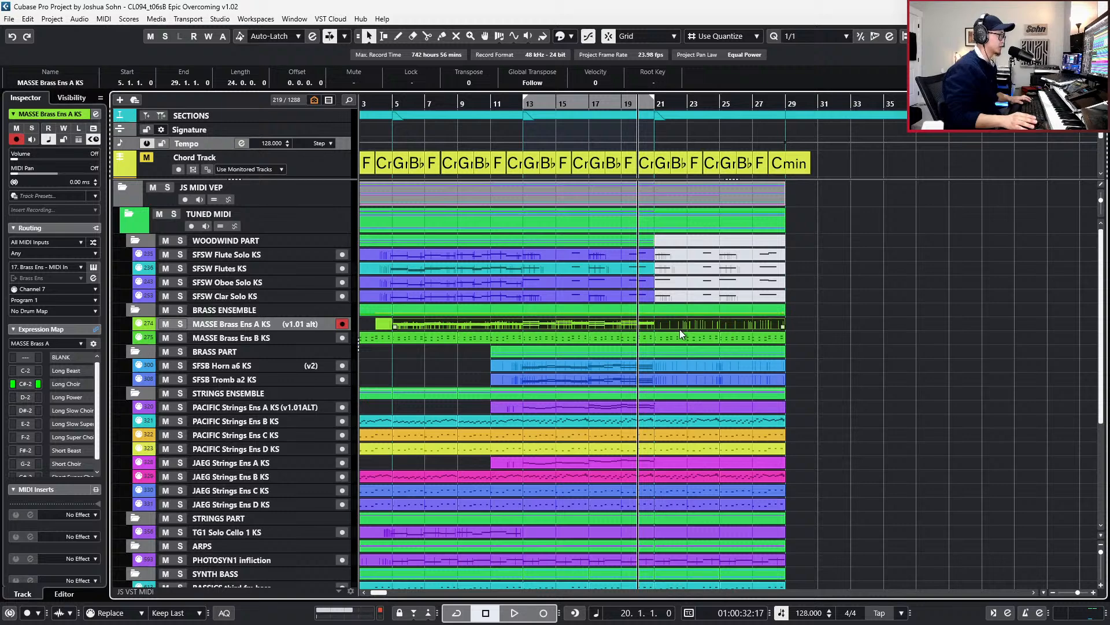
pyautogui.doubleClick(679, 328)
pyautogui.moveTo(641, 328); pyautogui.dragTo(987, 550)
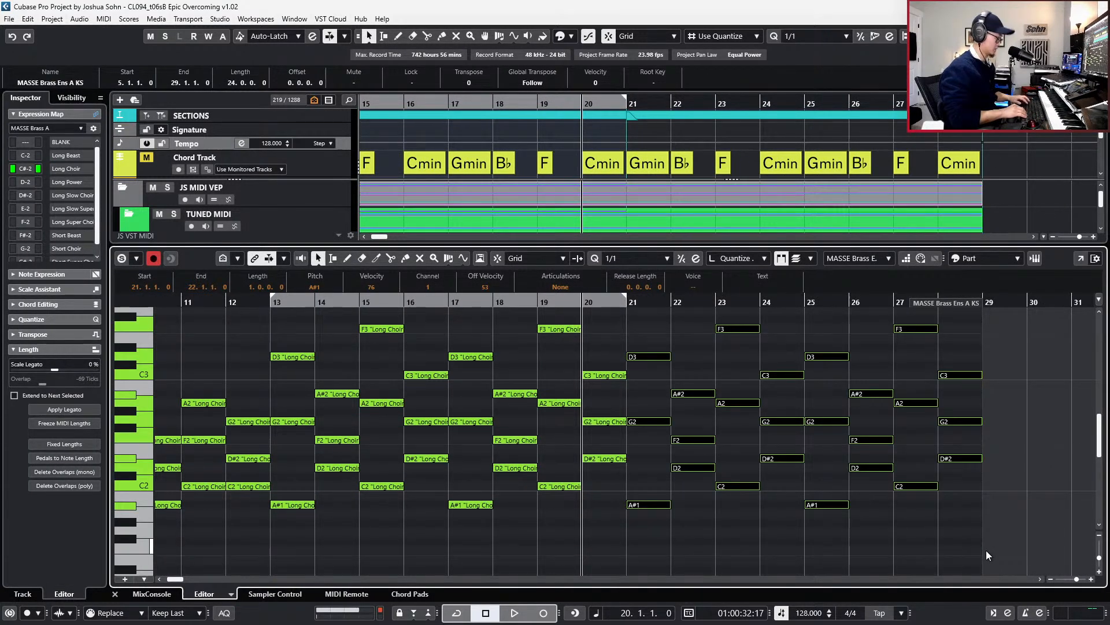
pyautogui.hotkey('shift', 'Up')
pyautogui.hotkey('shift', 'Up')
pyautogui.hotkey('shift', 'Up')
pyautogui.hotkey('shift', 'Up')
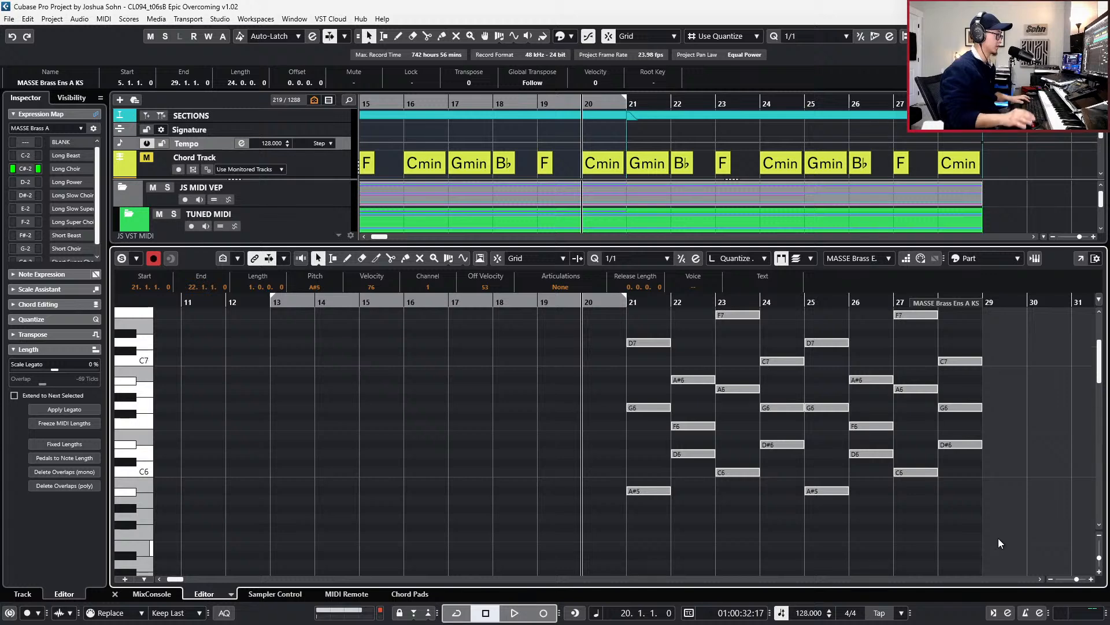
pyautogui.scroll(-10, 984, 540)
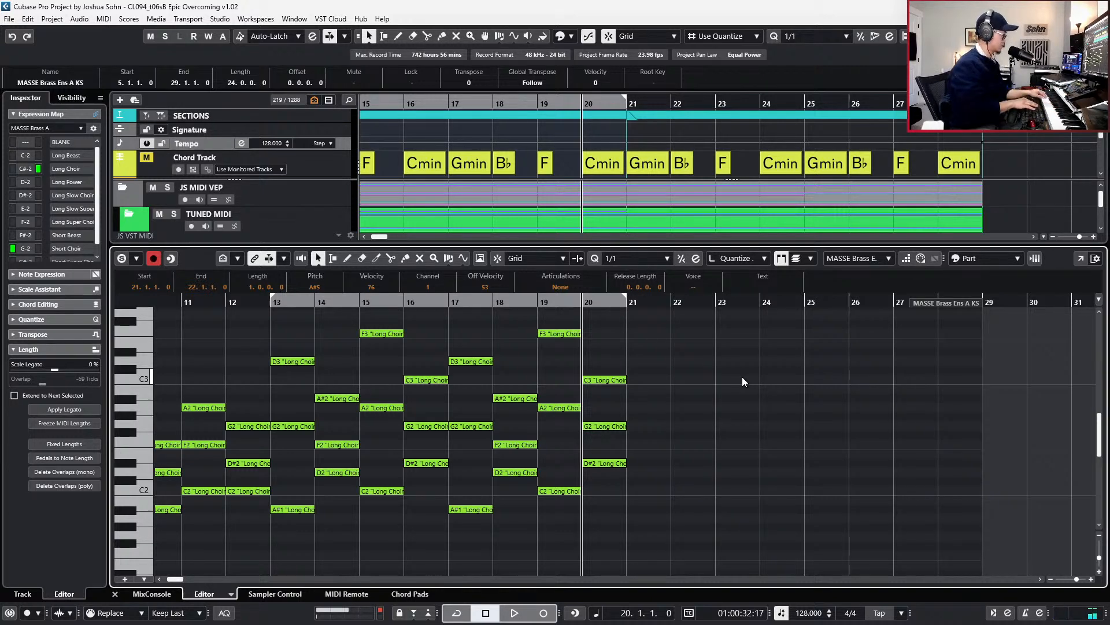
# - Record a Short Choir rhythm on D2 and G2 in the brass part from bar 21 and delete the notes played in bar 22
pyautogui.press('KP_Subtract')
pyautogui.press('KP_Multiply')
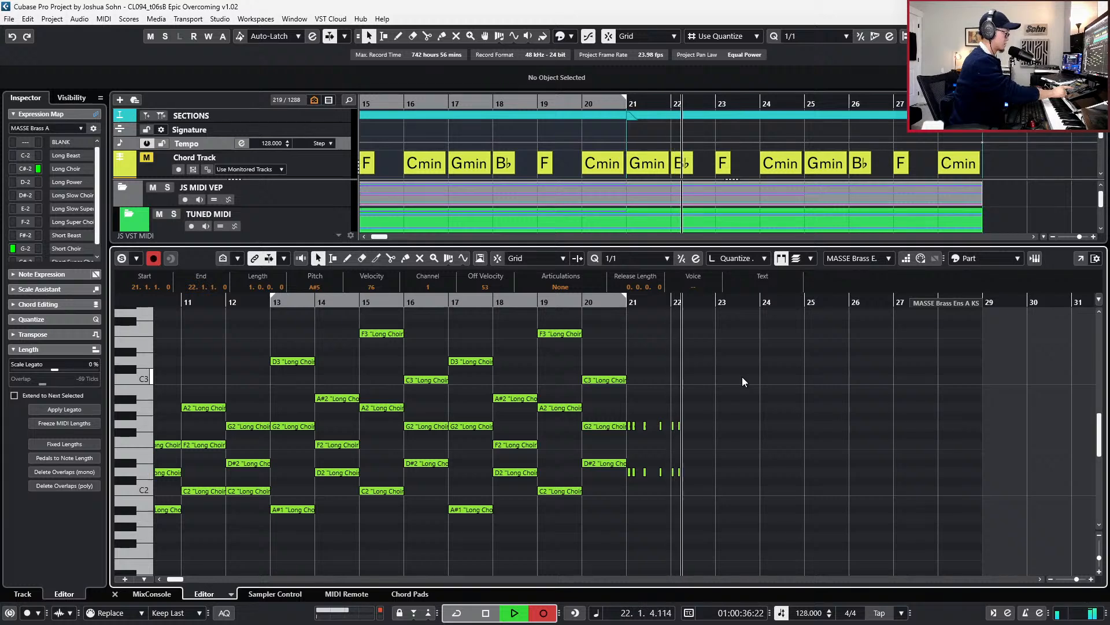
pyautogui.press('space')
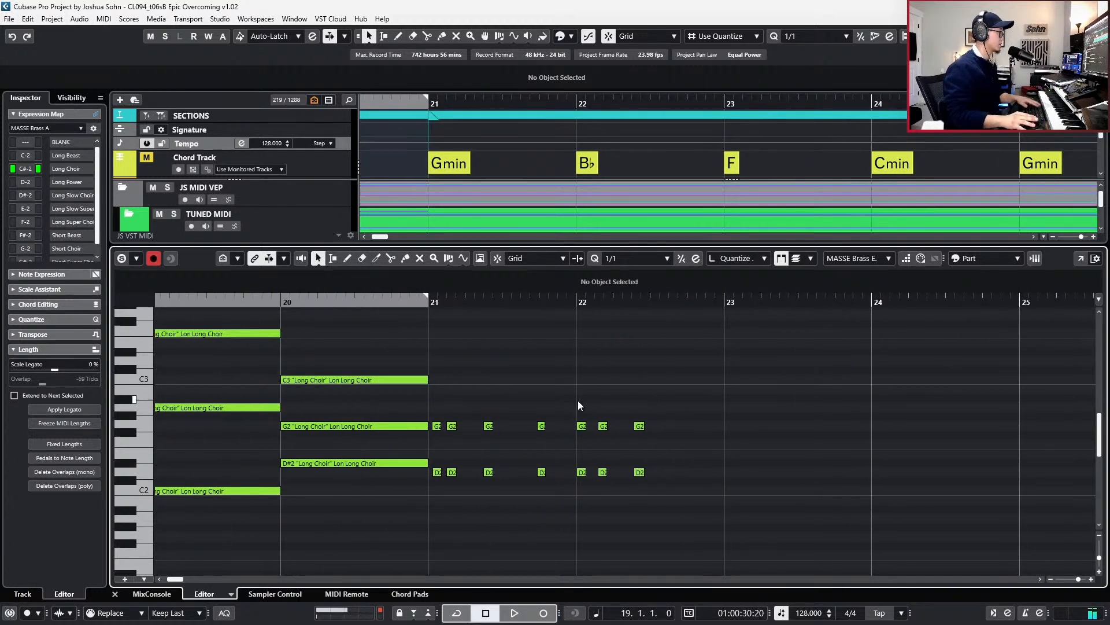
pyautogui.moveTo(577, 401); pyautogui.dragTo(655, 519)
pyautogui.press('Delete')
# - Quantize the short D2 and G2 brass notes in bar 21 to 1/8 and play them back
pyautogui.press('4')
pyautogui.moveTo(433, 398); pyautogui.dragTo(601, 490)
pyautogui.press('q')
pyautogui.press('space')
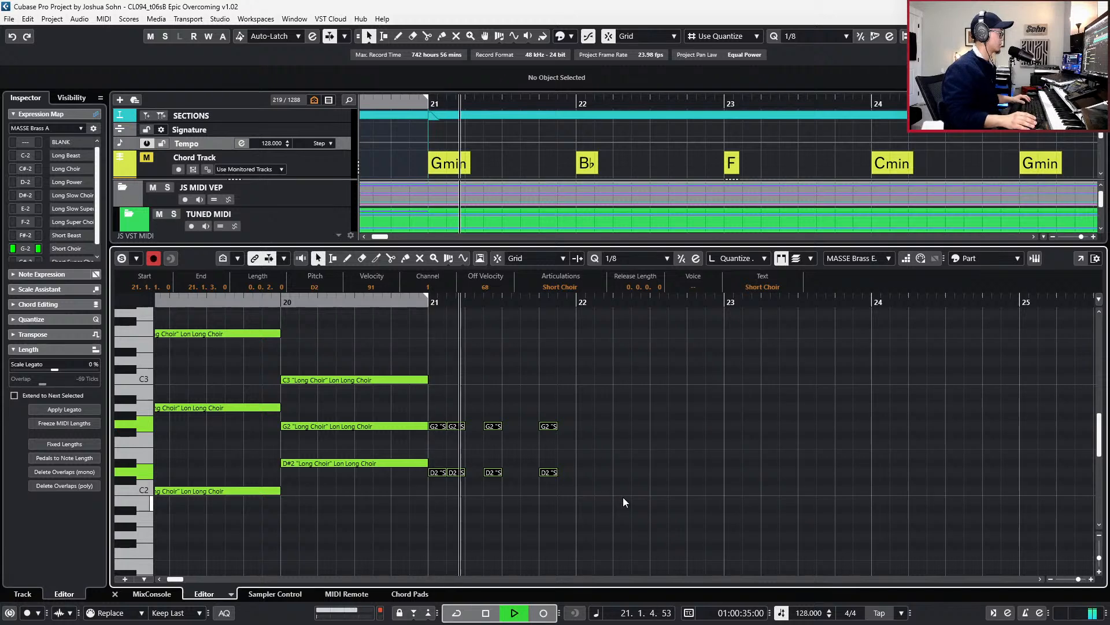
# - Solo the editor, show the controller lanes, and raise the short bar 21 notes' velocities, with the first D2 at 103
pyautogui.press('space')
pyautogui.press('space')
pyautogui.scroll(-2, 599, 459)
pyautogui.hotkey('alt', 'l')
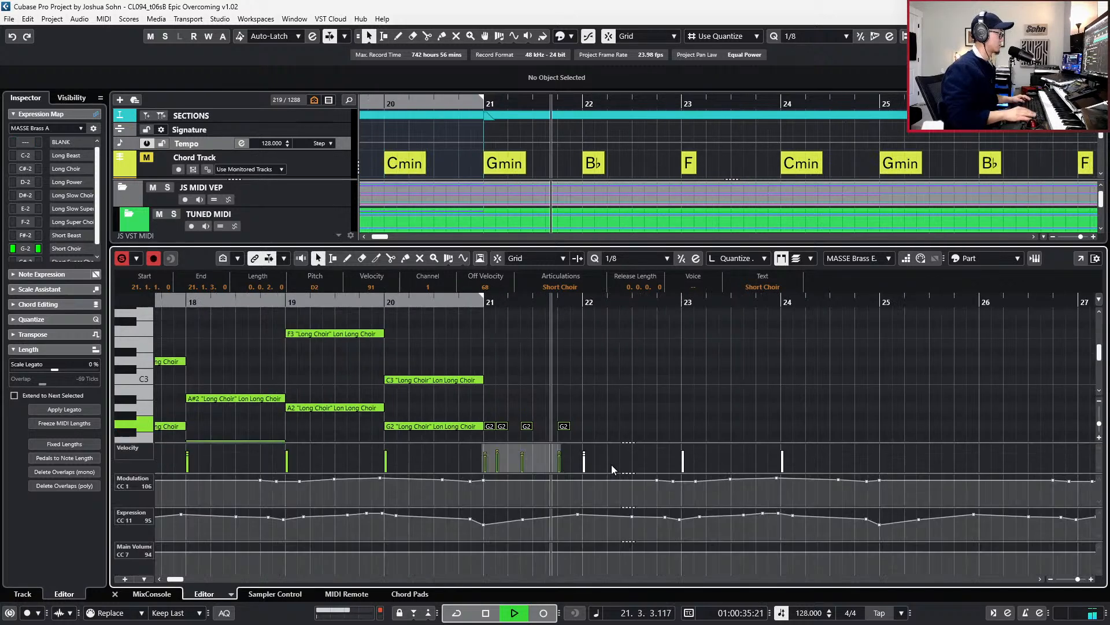
pyautogui.press('space')
pyautogui.scroll(-3, 524, 399)
pyautogui.click(494, 365)
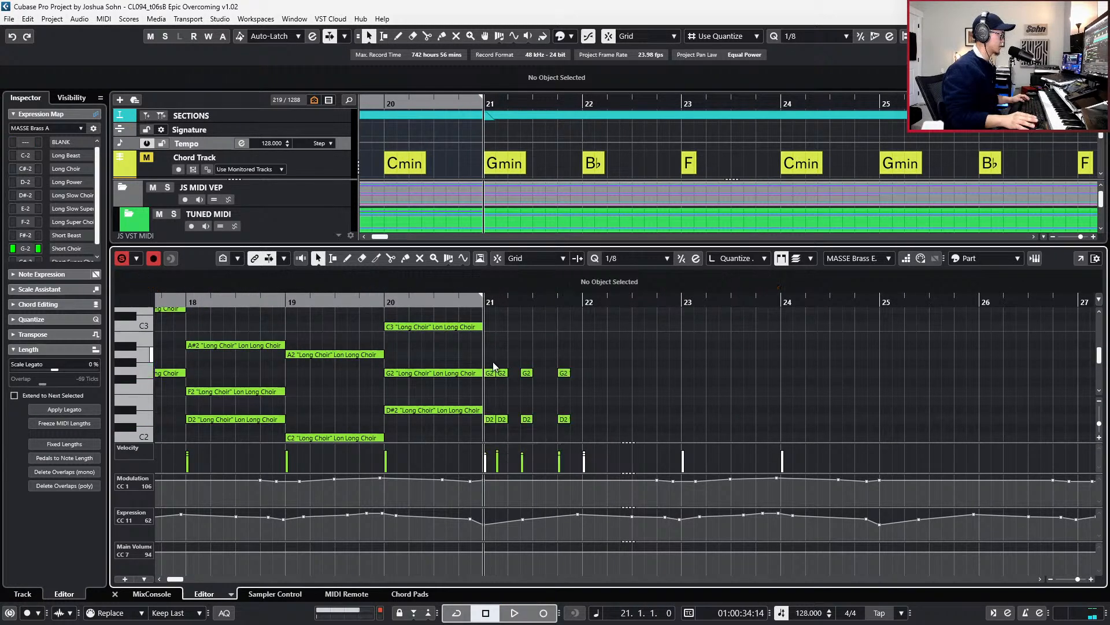
pyautogui.moveTo(484, 435); pyautogui.dragTo(488, 439)
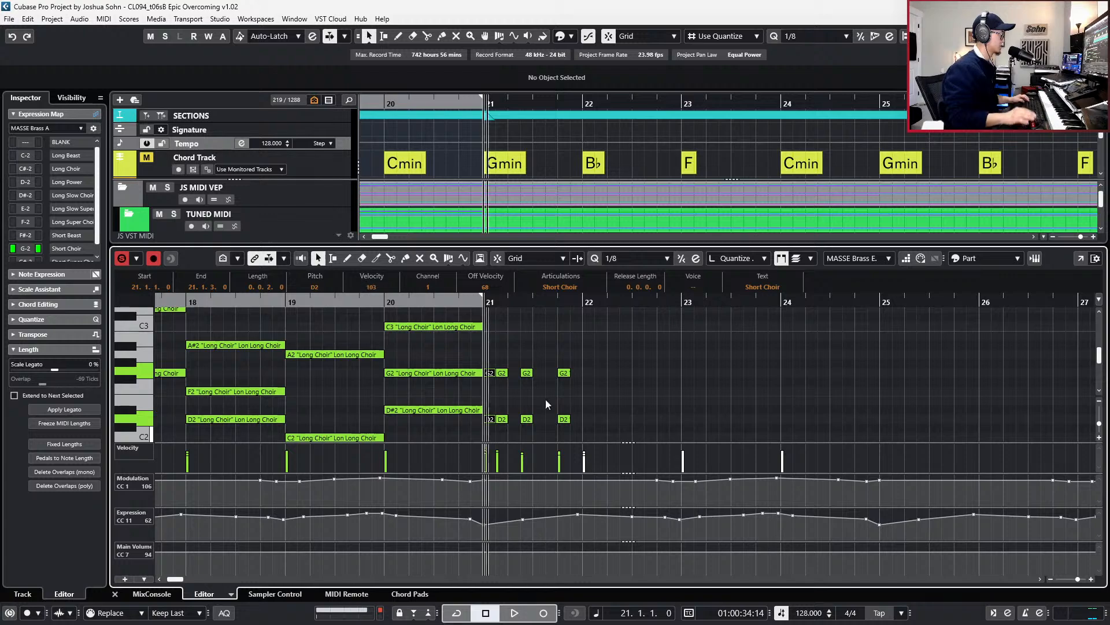
pyautogui.moveTo(527, 351); pyautogui.dragTo(552, 444)
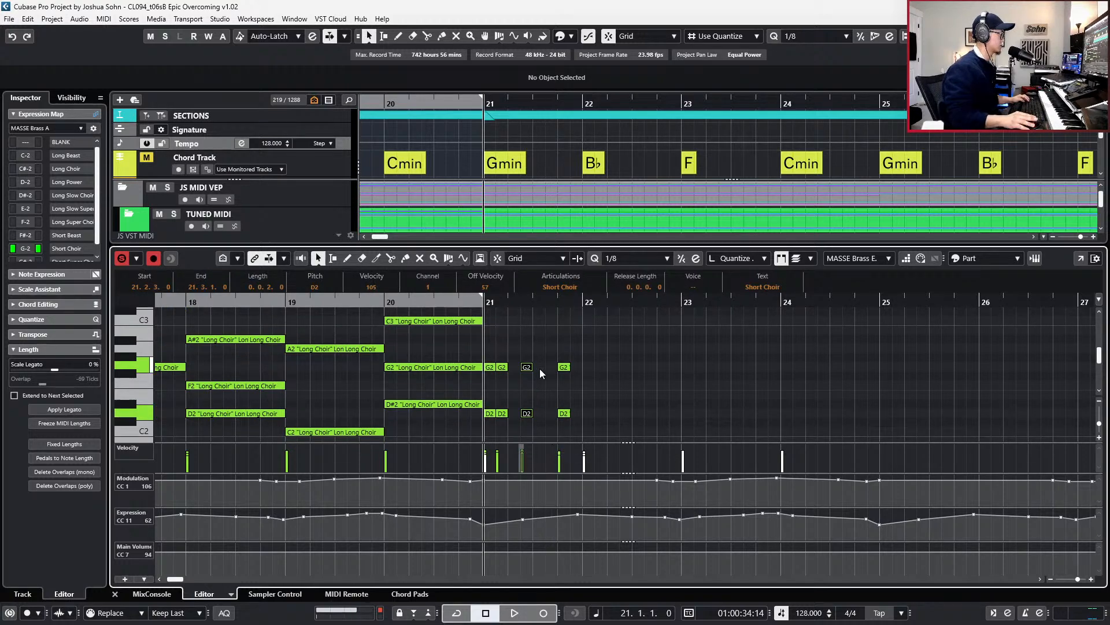
pyautogui.moveTo(540, 369); pyautogui.dragTo(595, 432)
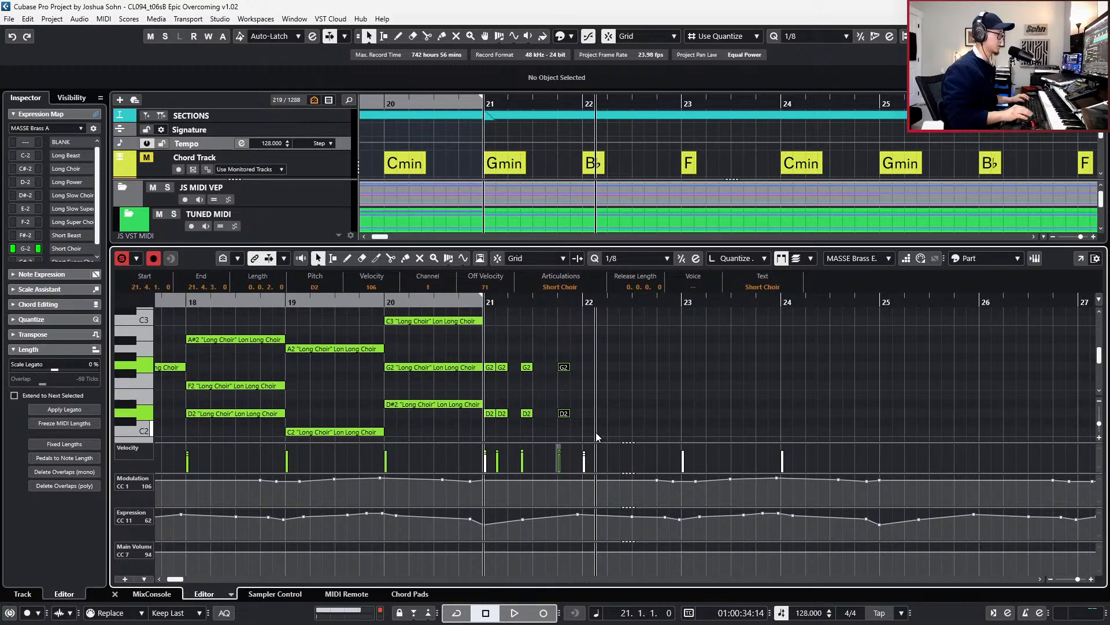
# - Raise and flatten the CC 11 Expression curve from bar 21 to bar 29 and play it back
pyautogui.scroll(-3, 545, 366)
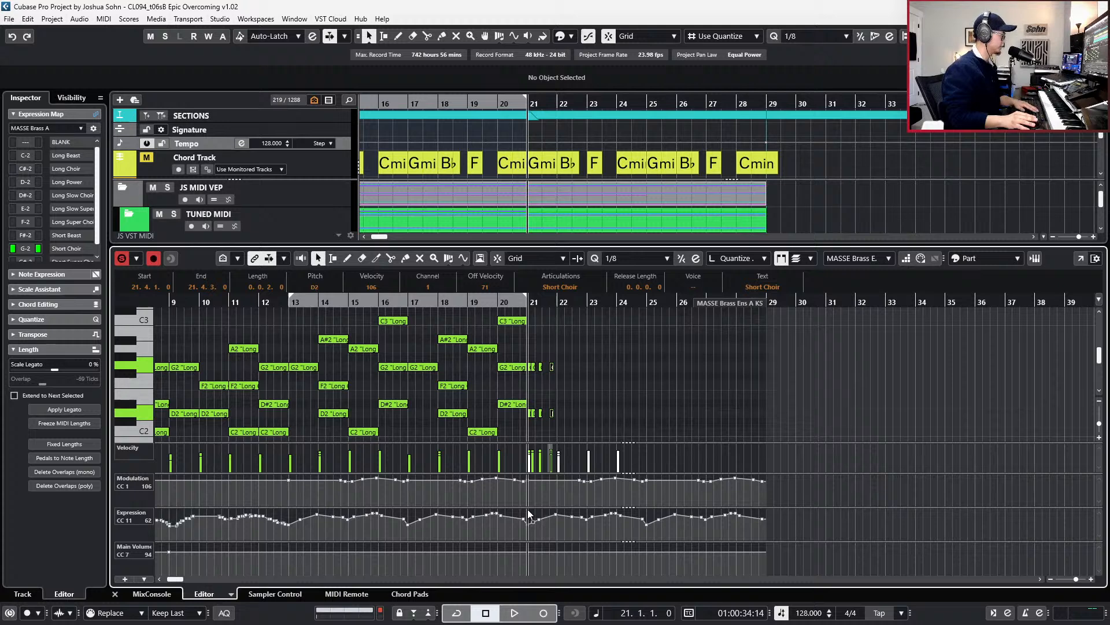
pyautogui.moveTo(527, 509); pyautogui.dragTo(744, 575)
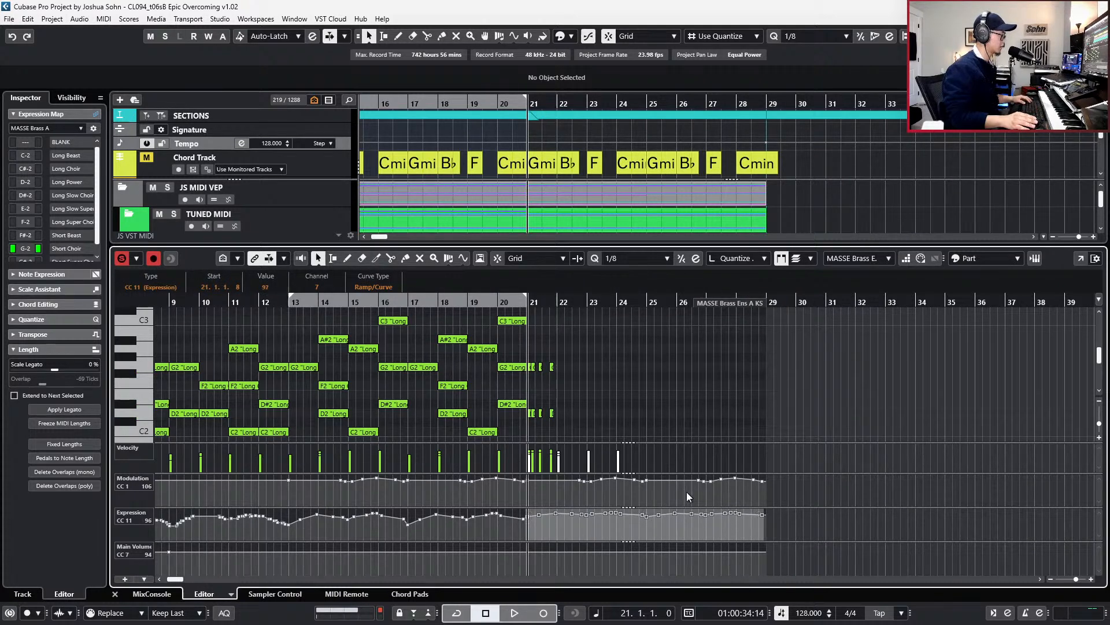
pyautogui.press('space')
pyautogui.click(578, 487)
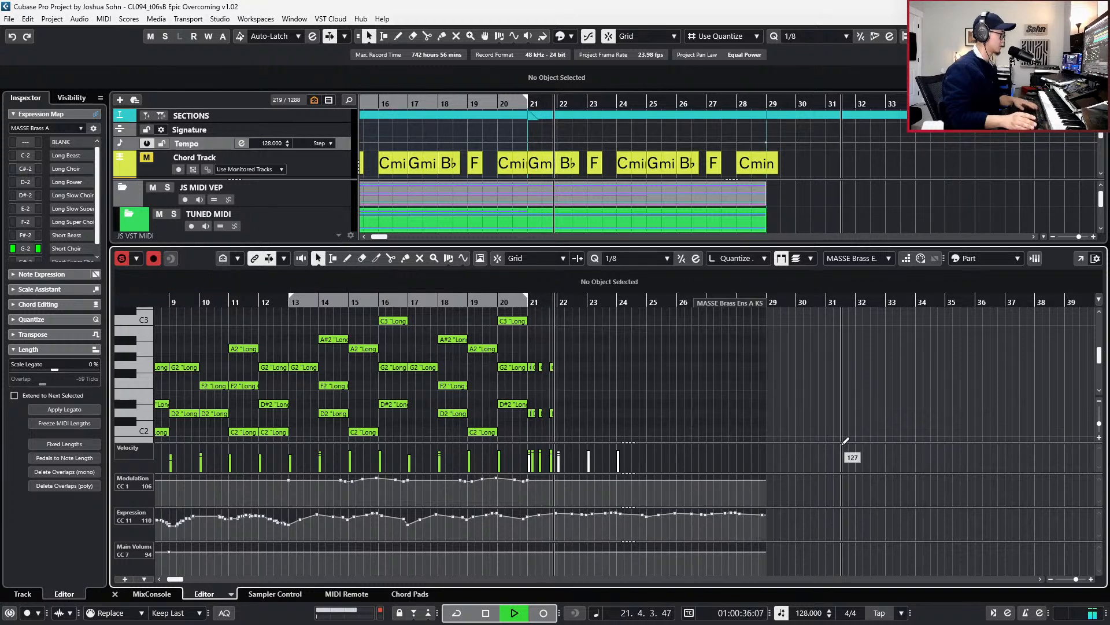
pyautogui.press('space')
# - Close the editor, reopen the MASSE Brass Ens A KS part for note editing, and hide its controller lanes
pyautogui.press('Return')
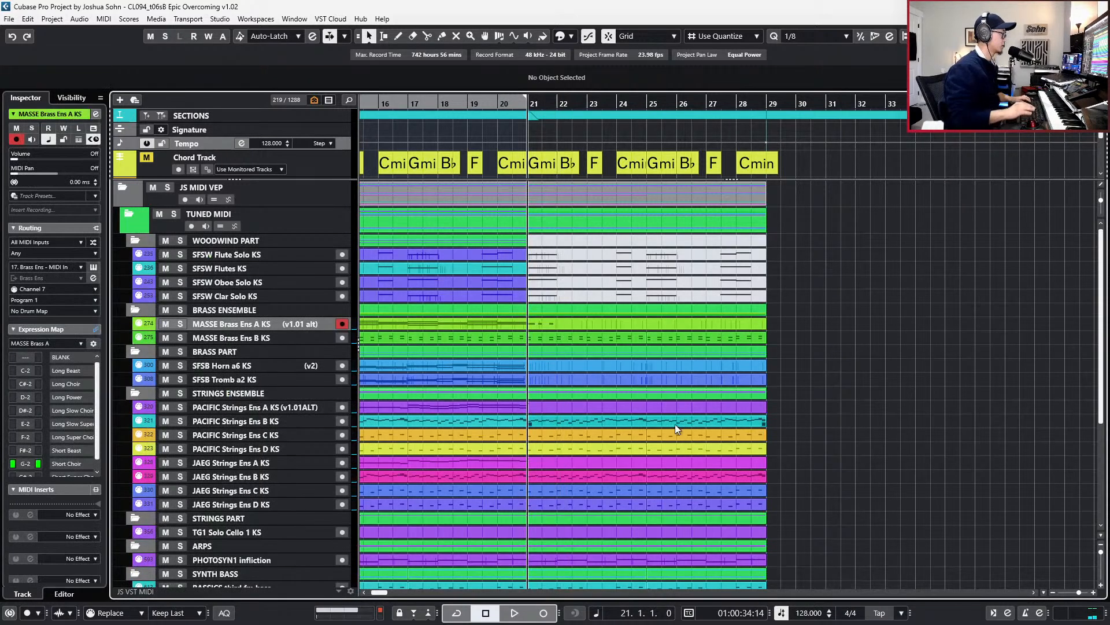
pyautogui.click(639, 325)
pyautogui.press('Return')
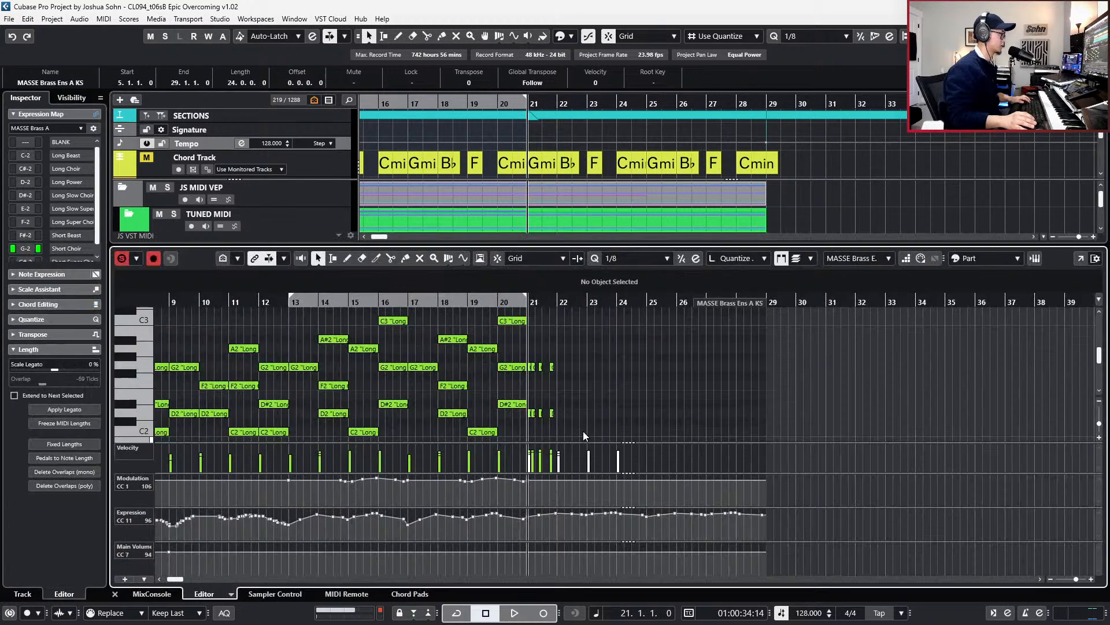
pyautogui.scroll(2, 582, 430)
pyautogui.hotkey('alt', 'l')
pyautogui.scroll(4, 559, 373)
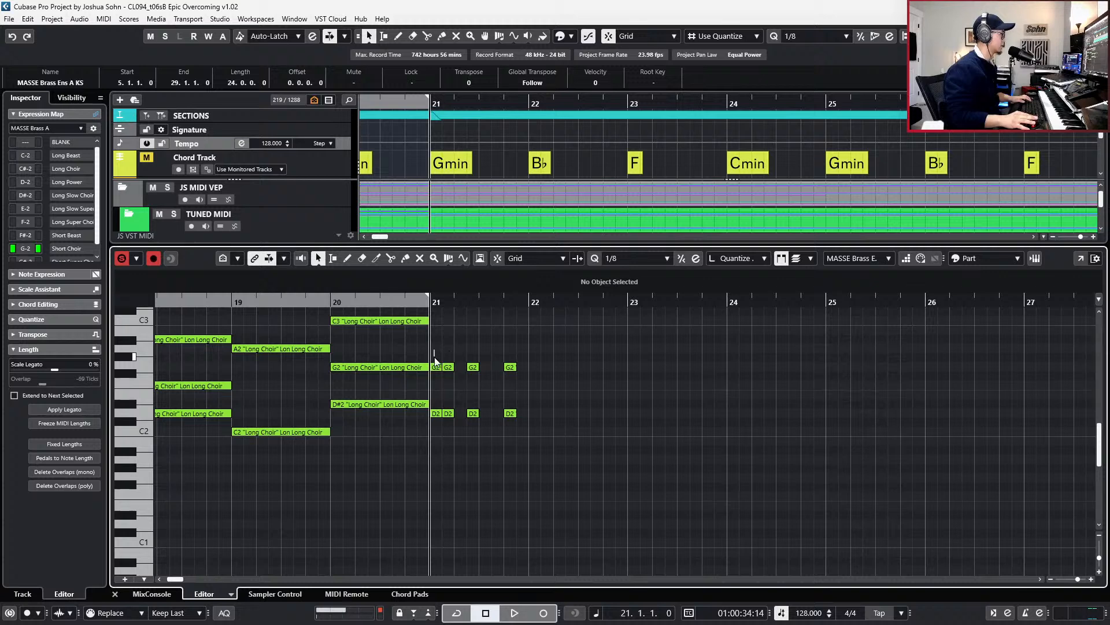
# - Duplicate the short D2 and G2 brass rhythm of bar 21 into bar 22
pyautogui.moveTo(435, 357); pyautogui.dragTo(570, 445)
pyautogui.hotkey('ctrl', 'd')
pyautogui.press('Right')
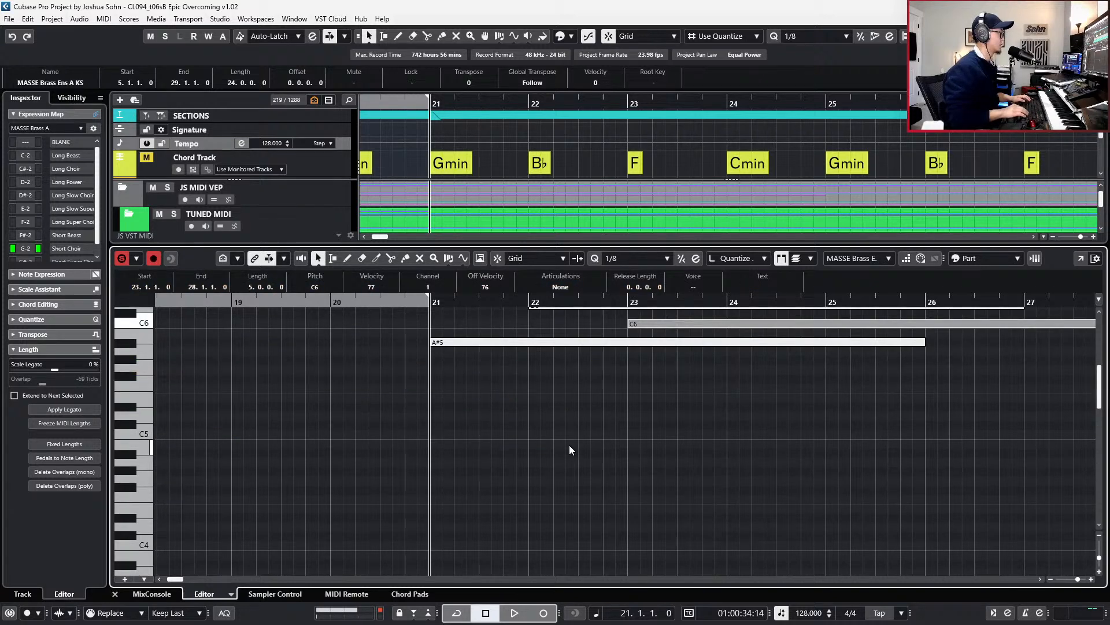
pyautogui.press('l')
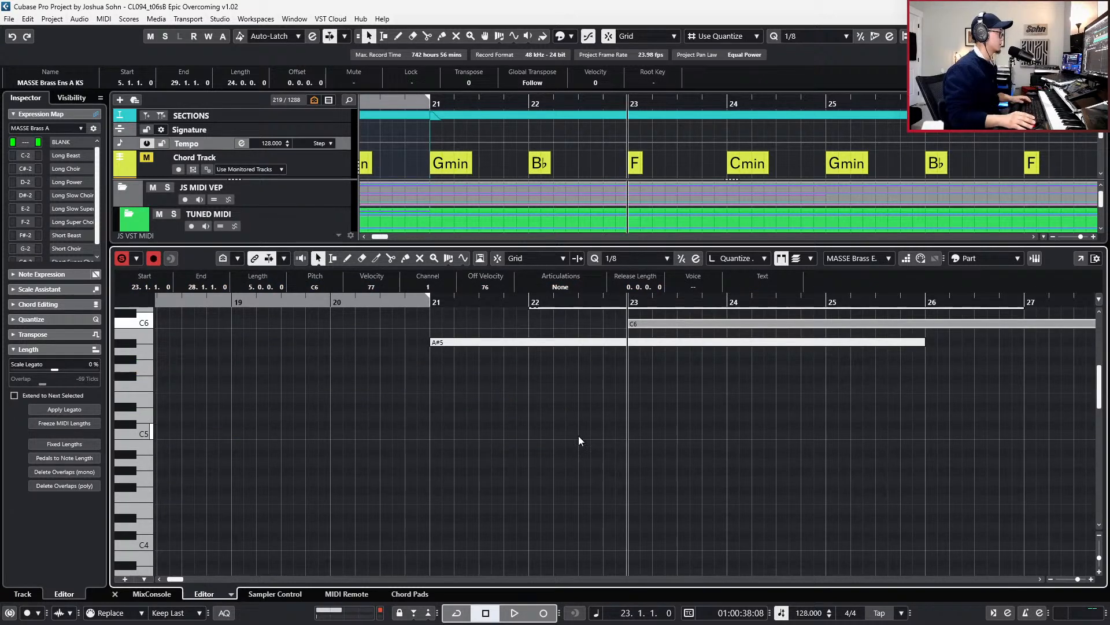
pyautogui.scroll(-10, 579, 435)
pyautogui.moveTo(519, 408); pyautogui.dragTo(619, 494)
pyautogui.hotkey('ctrl', 'Right')
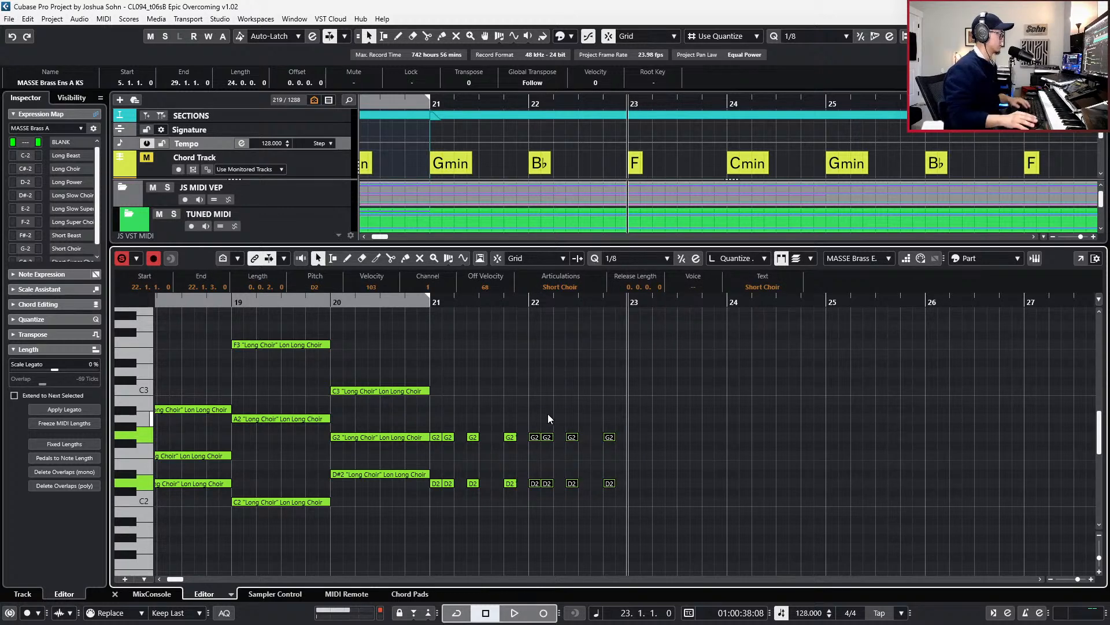
# - Transpose the copied bar 22 notes to A#2 and F2, and return the playhead to bar 21
pyautogui.moveTo(529, 426); pyautogui.dragTo(620, 466)
pyautogui.press('Up')
pyautogui.press('Up')
pyautogui.press('Up')
pyautogui.moveTo(533, 463); pyautogui.dragTo(661, 508)
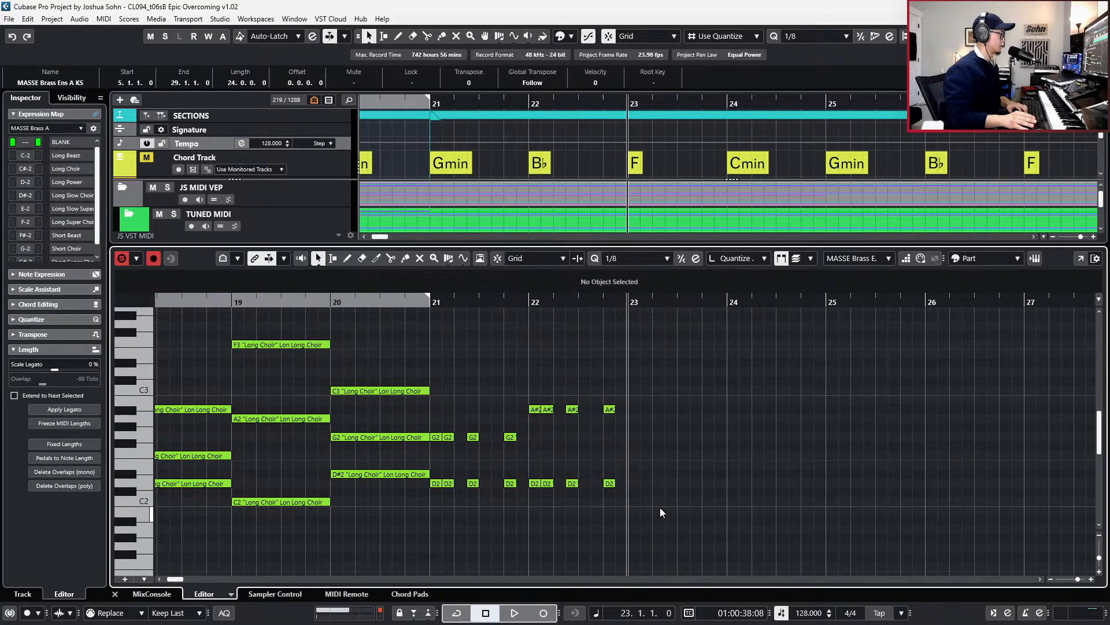
pyautogui.press('Up')
pyautogui.press('Up')
pyautogui.press('Up')
pyautogui.press('Up')
pyautogui.press('Down')
pyautogui.press('KP_Subtract')
pyautogui.press('KP_Subtract')
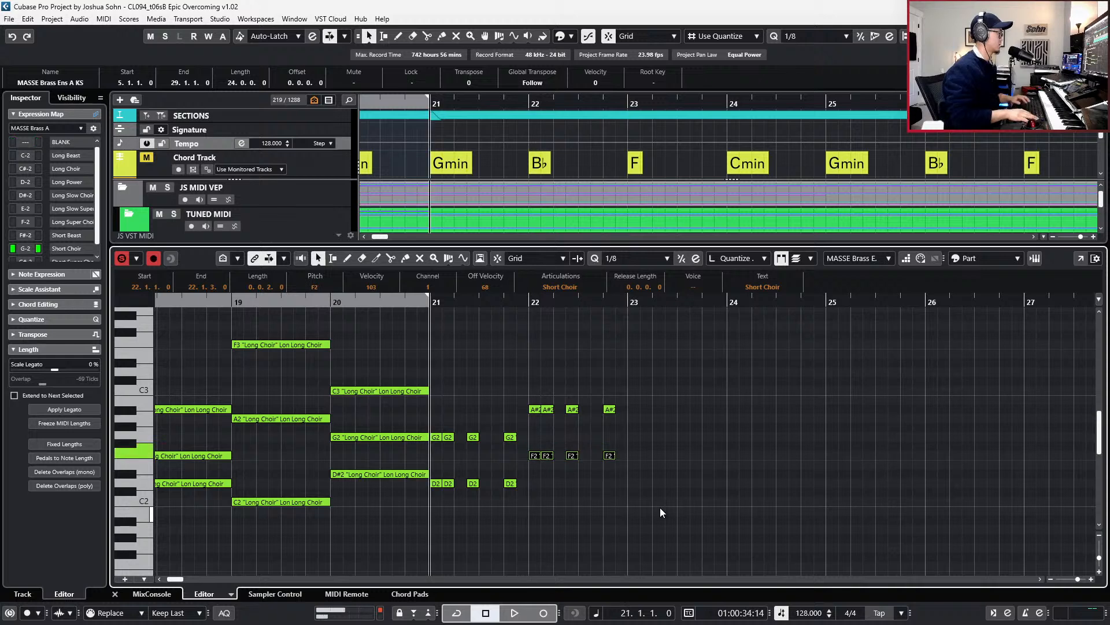
# - Duplicate the bar 22 brass rhythm into bar 23 during playback and lower its upper notes to A2
pyautogui.press('space')
pyautogui.scroll(-2, 656, 482)
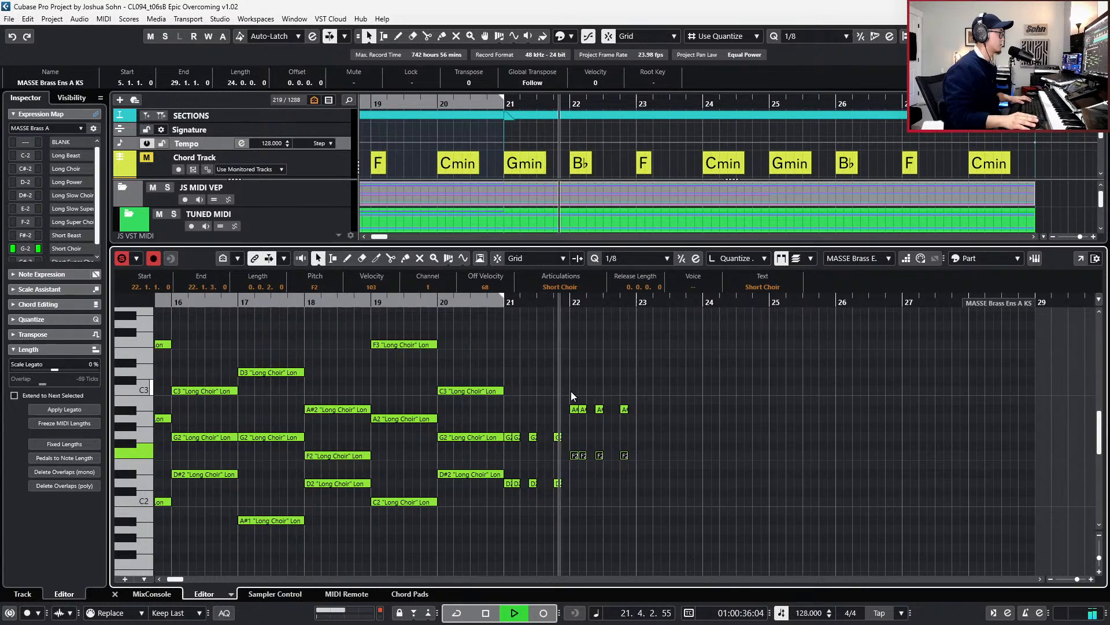
pyautogui.moveTo(571, 391); pyautogui.dragTo(679, 487)
pyautogui.hotkey('ctrl', 'd')
pyautogui.hotkey('ctrl', 'Right')
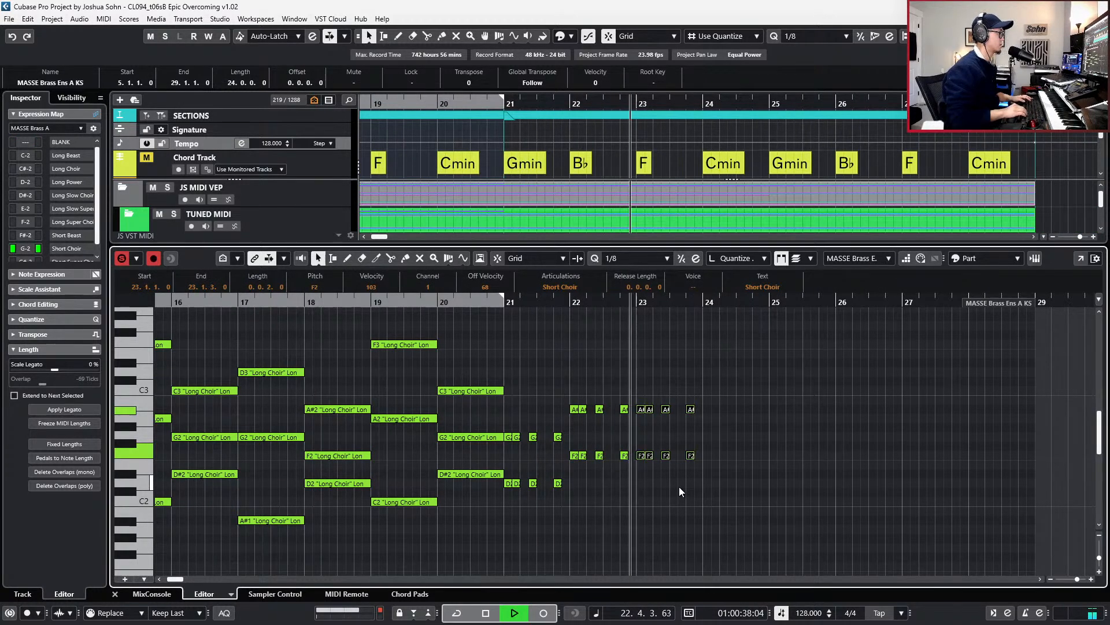
pyautogui.press('space')
pyautogui.moveTo(636, 388); pyautogui.dragTo(717, 423)
pyautogui.press('Down')
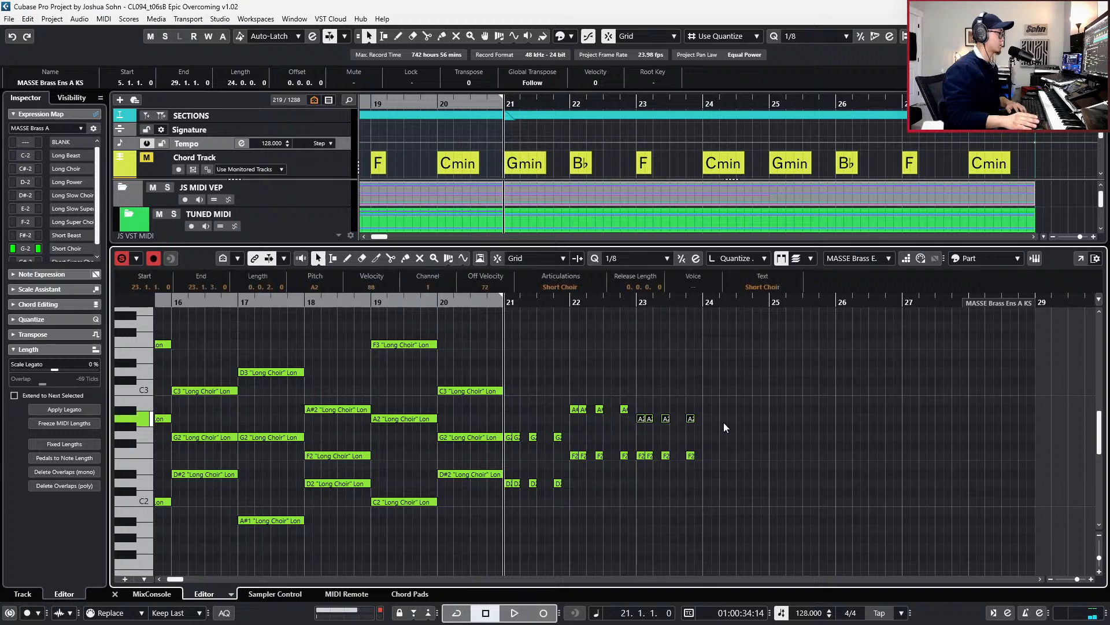
pyautogui.click(724, 423)
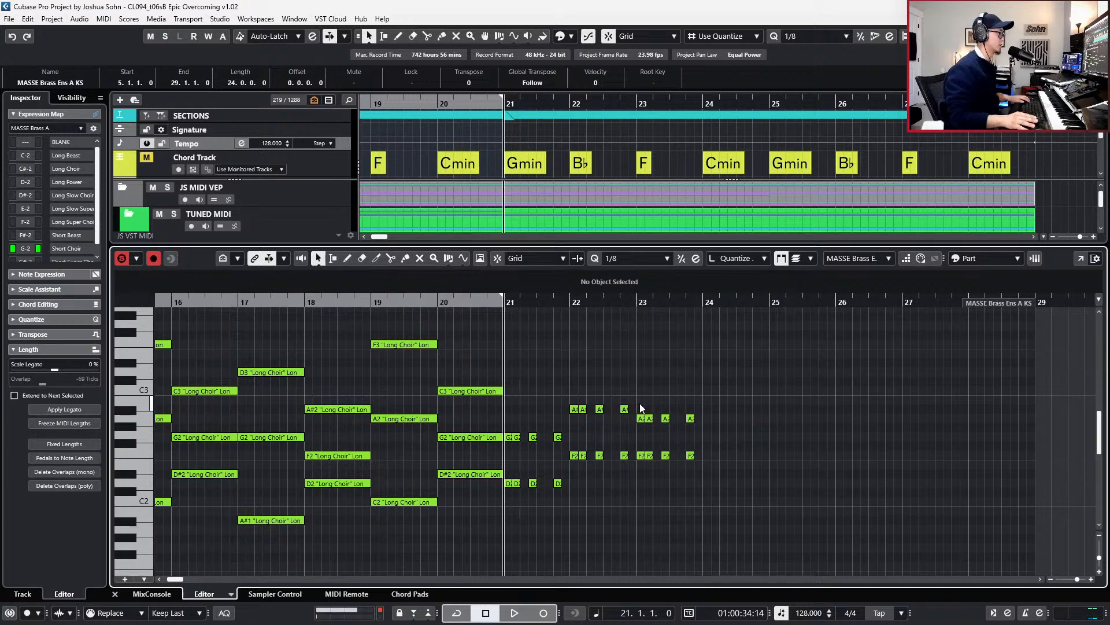
# - Duplicate the bar 23 rhythm into bar 24, transpose the copies to D#2 and G2, and play from bar 24
pyautogui.hotkey('ctrl', 'd')
pyautogui.moveTo(639, 404); pyautogui.dragTo(756, 454)
pyautogui.hotkey('ctrl', 'Right')
pyautogui.press('Down')
pyautogui.press('Up')
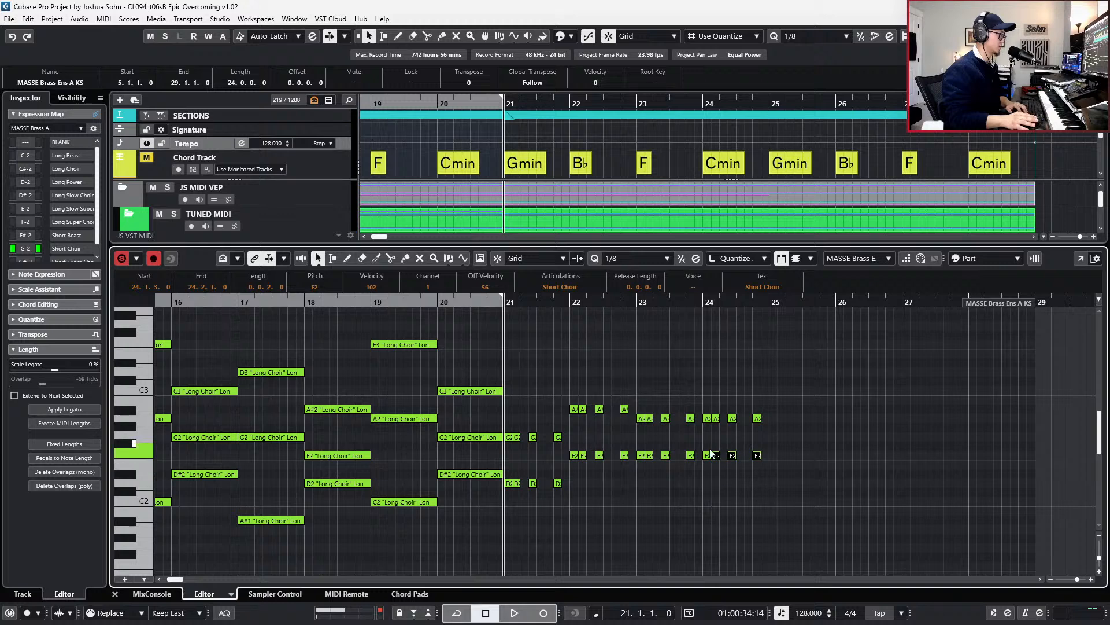
pyautogui.press('Down')
pyautogui.press('Down')
pyautogui.moveTo(703, 408); pyautogui.dragTo(807, 430)
pyautogui.press('Down')
pyautogui.press('Down')
pyautogui.press('l')
pyautogui.press('space')
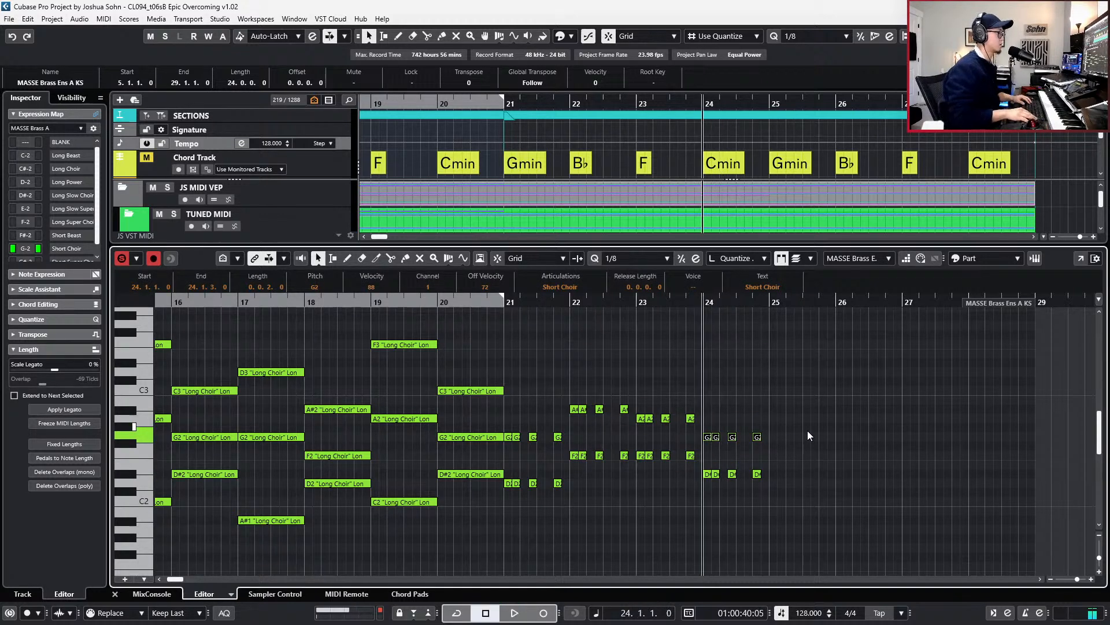
# - Try the lower short brass notes of bar 24 on C2 and play them back
pyautogui.moveTo(705, 444); pyautogui.dragTo(820, 489)
pyautogui.press('Down')
pyautogui.press('Down')
pyautogui.press('Down')
pyautogui.press('space')
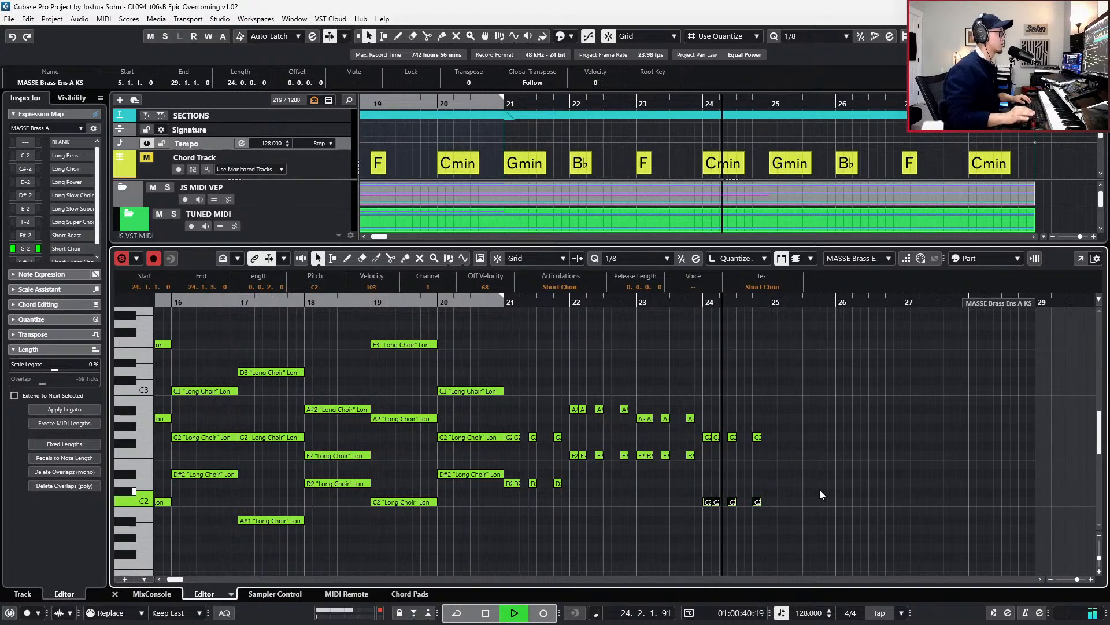
pyautogui.press('space')
# - Try the lower bar 24 notes an octave higher on C3, play from bar 21, and return them to C2
pyautogui.press('ctrl+KP_Subtract')
pyautogui.press('ctrl+KP_Subtract')
pyautogui.press('ctrl+KP_Subtract')
pyautogui.press('space')
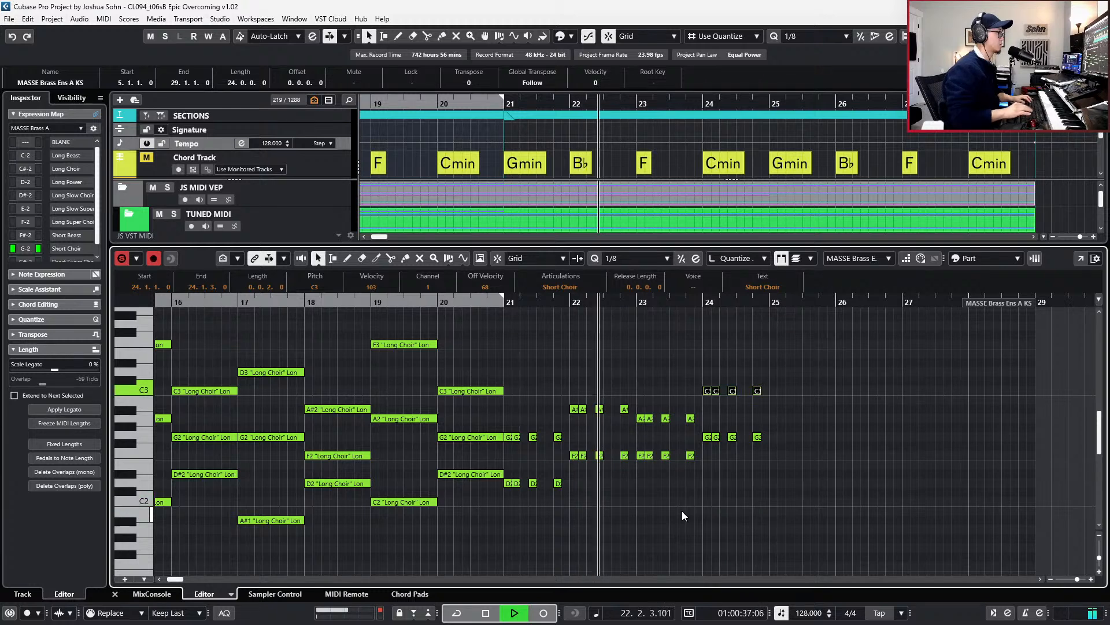
pyautogui.hotkey('shift', 'Up')
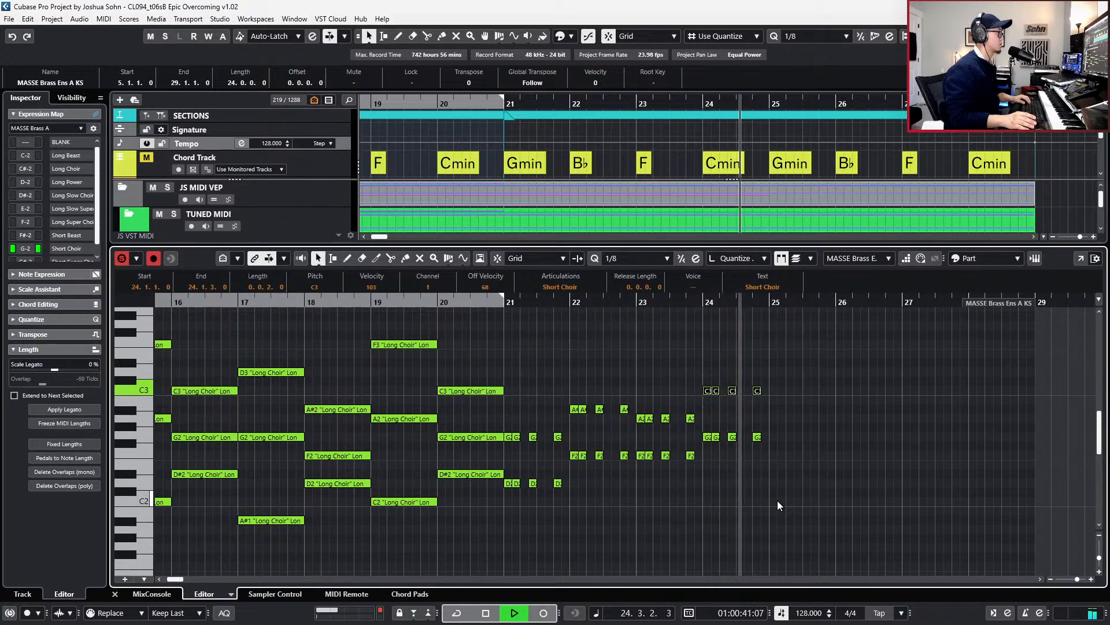
pyautogui.press('space')
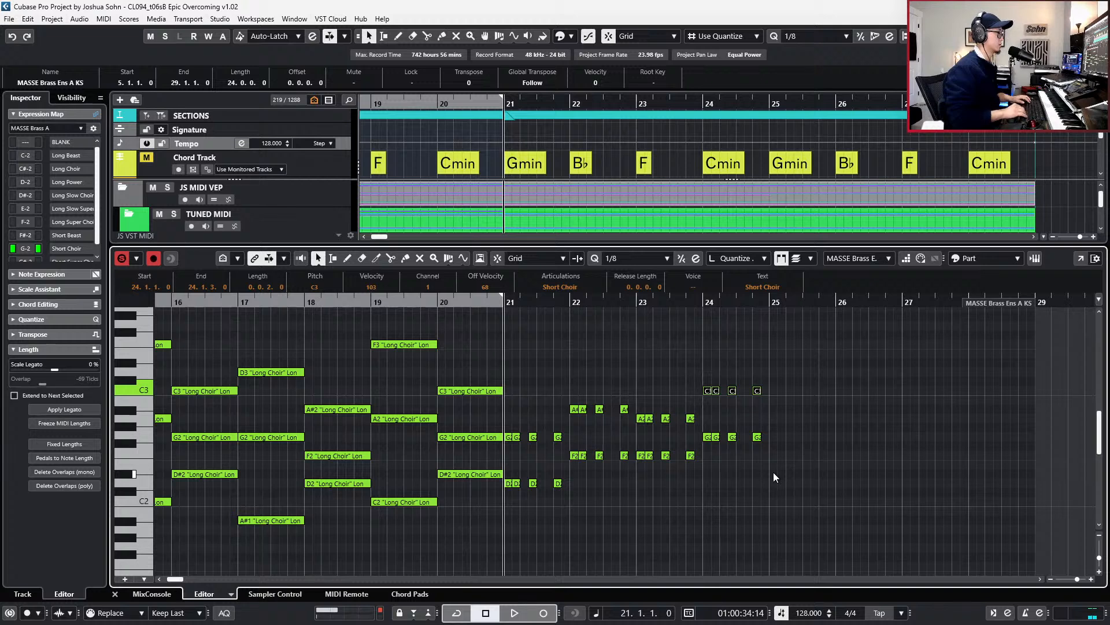
pyautogui.hotkey('shift', 'Down')
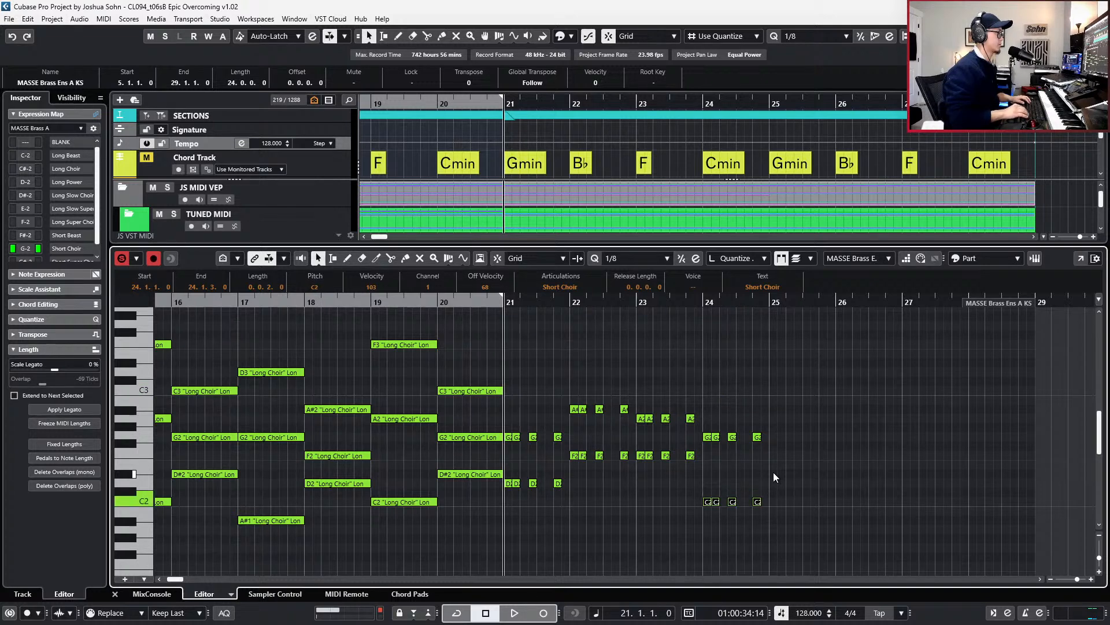
pyautogui.hotkey('alt', 'space')
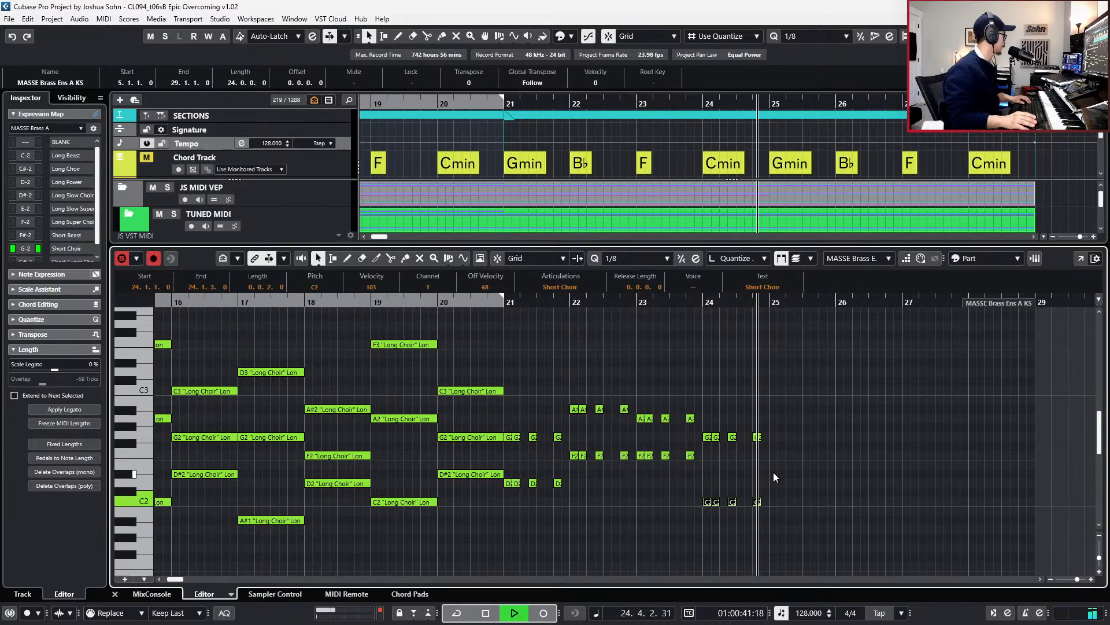
pyautogui.press('space')
# - Try the upper bar 24 notes on E2, audition them, and move them back to G2
pyautogui.moveTo(706, 419); pyautogui.dragTo(813, 463)
pyautogui.press('Down')
pyautogui.press('Down')
pyautogui.press('Down')
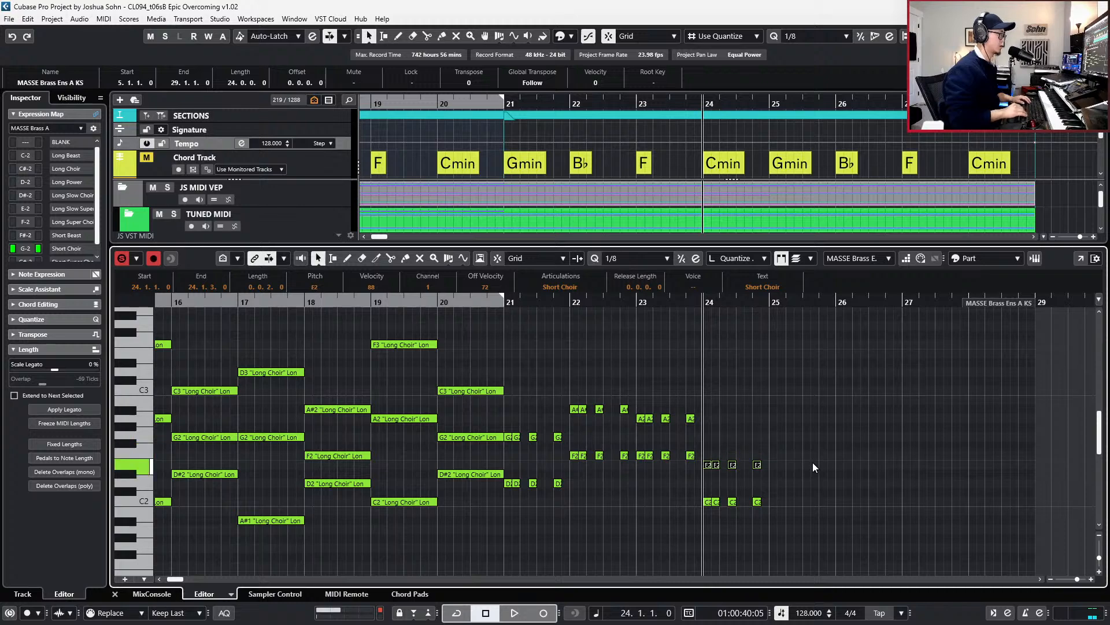
pyautogui.press('space')
pyautogui.press('space')
pyautogui.press('Up')
pyautogui.press('Up')
pyautogui.press('Up')
# - Play from bar 22 and duplicate the short brass rhythm of bars 21 to 24 into bars 25 to 28
pyautogui.press('KP_Subtract')
pyautogui.press('KP_Subtract')
pyautogui.press('KP_Subtract')
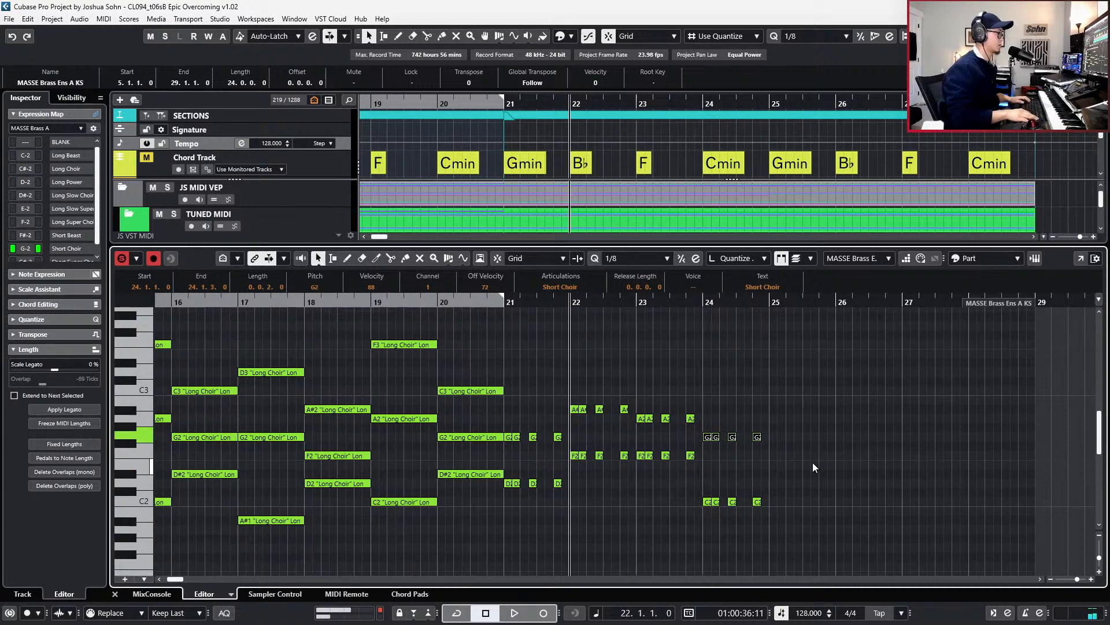
pyautogui.press('space')
pyautogui.scroll(-2, 822, 408)
pyautogui.moveTo(804, 396); pyautogui.dragTo(613, 519)
pyautogui.hotkey('alt', 'd')
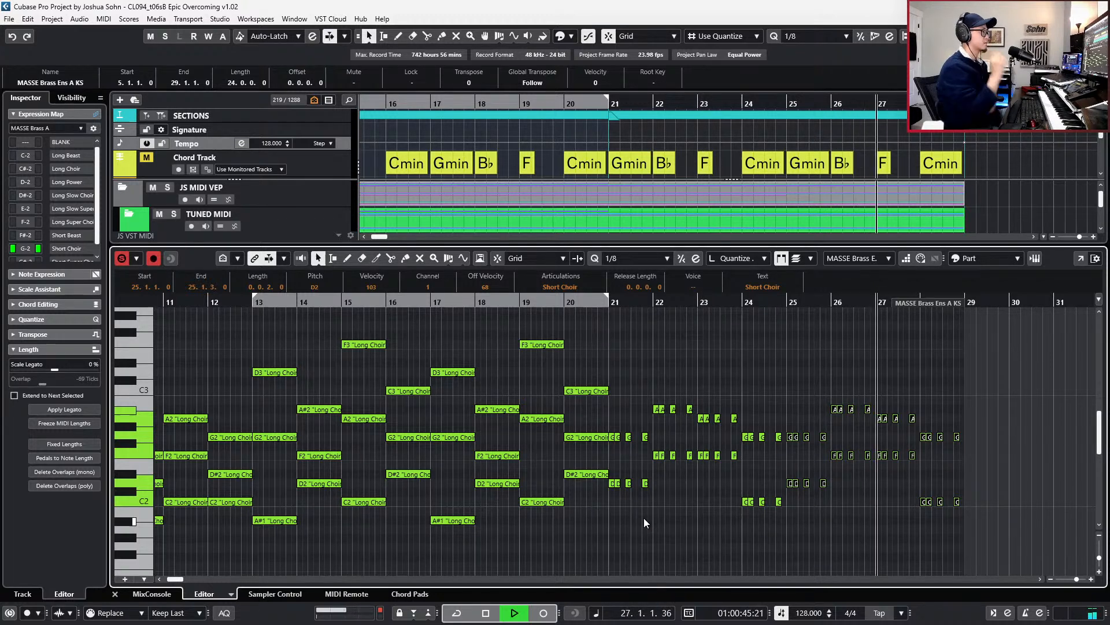
# - Transpose the short C2 notes in bars 24 and 28 up to D#2 and play from bar 24
pyautogui.moveTo(709, 495); pyautogui.dragTo(1024, 546)
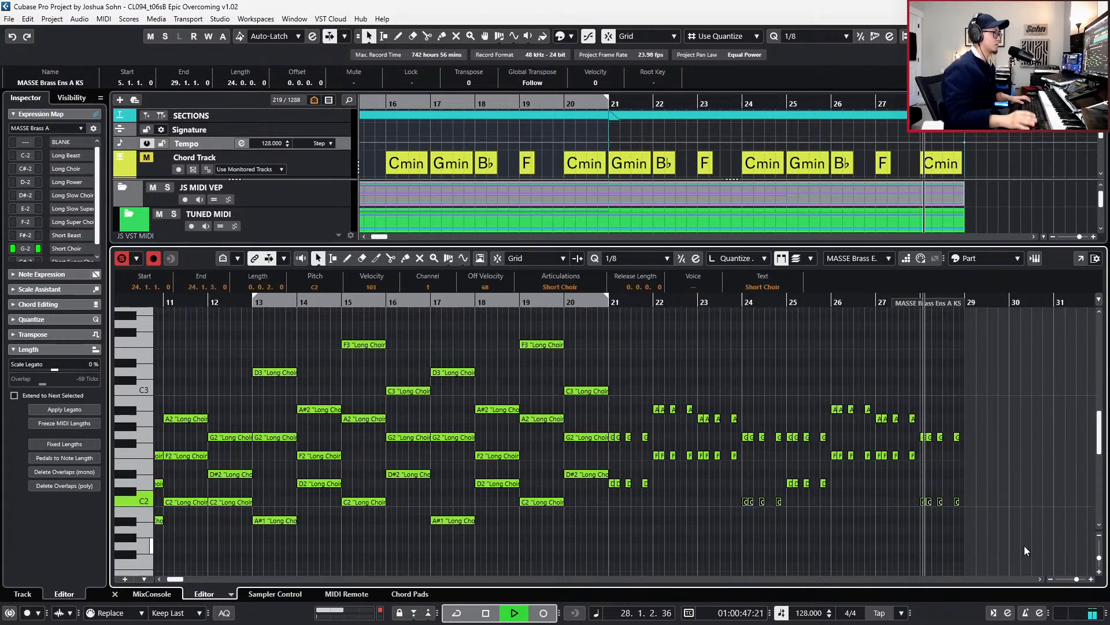
pyautogui.press('space')
pyautogui.press('Up')
pyautogui.press('Up')
pyautogui.press('Up')
pyautogui.press('l')
pyautogui.press('space')
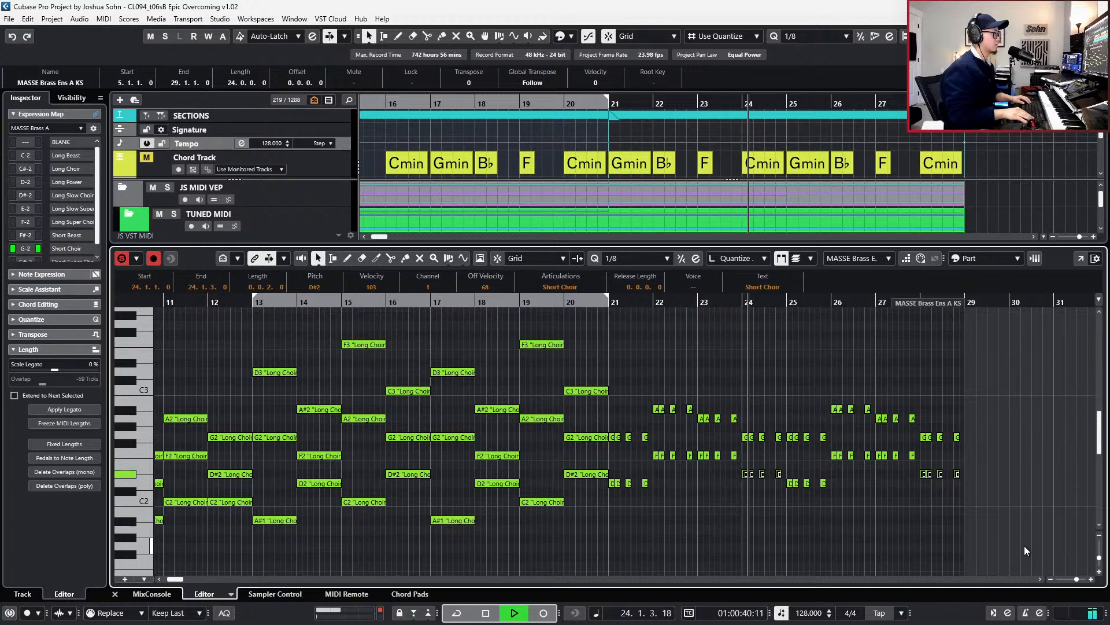
# - Stop playback, turn off the editor solo, and move the playhead back to bar 20
pyautogui.press('space')
pyautogui.press('s')
pyautogui.press('KP_Subtract')
pyautogui.press('KP_Subtract')
pyautogui.press('KP_Subtract')
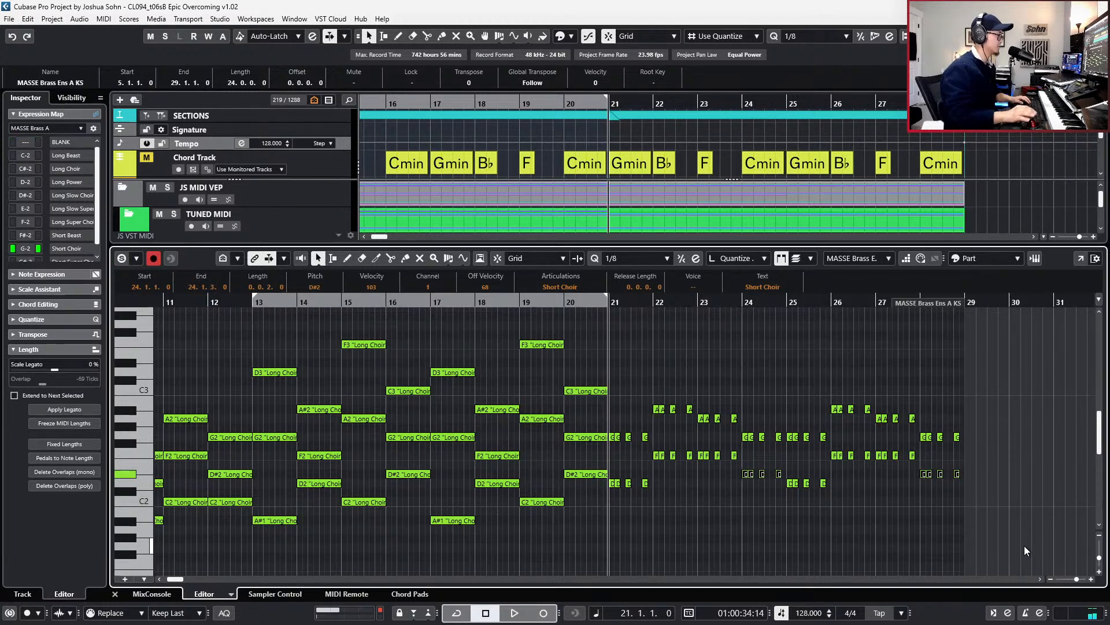
pyautogui.hotkey('shift', 'b')
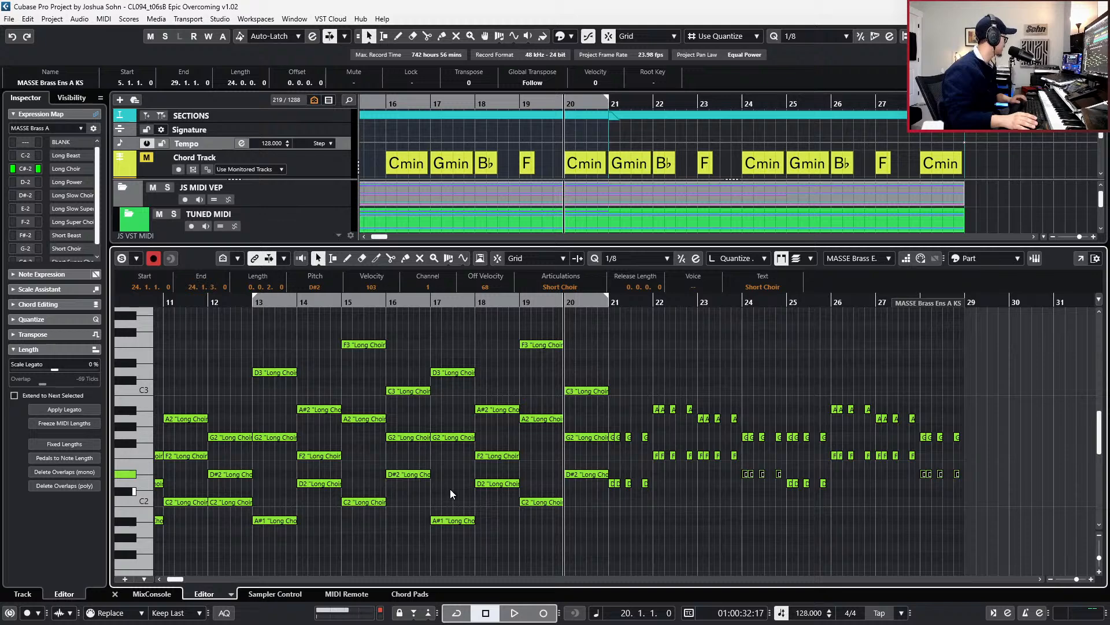
# - Close the brass part's editor, move the playhead back to bar 18, and look over the full arrangement
pyautogui.keyDown('ctrl'); pyautogui.scroll(-2, 450, 488); pyautogui.keyUp('ctrl')
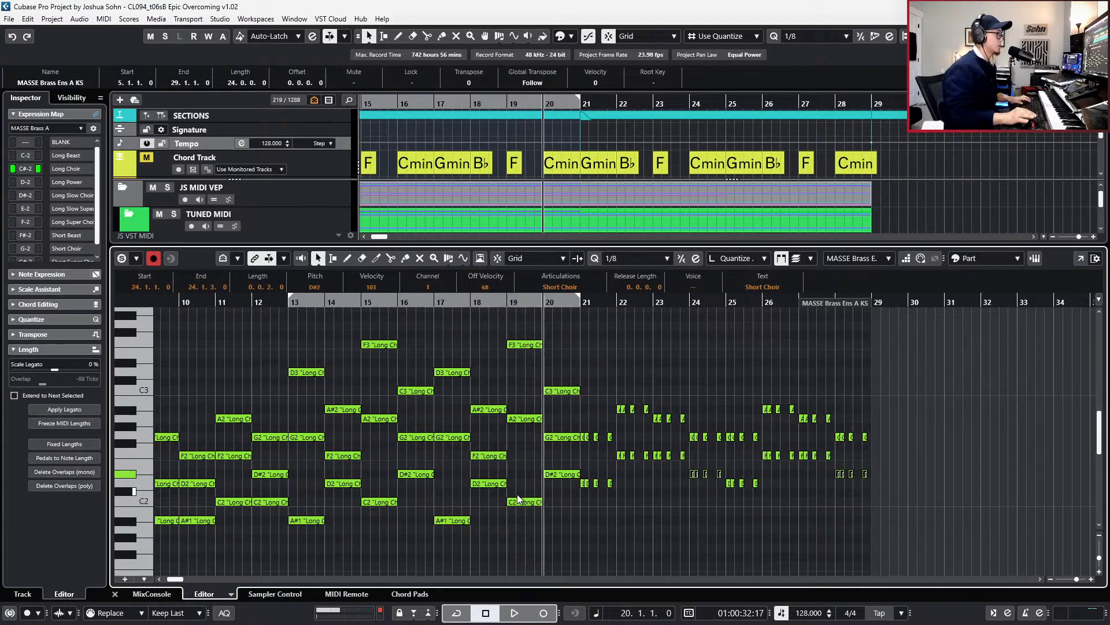
pyautogui.scroll(-4, 508, 499)
pyautogui.press('KP_Subtract')
pyautogui.hotkey('ctrl', 'alt', 'e')
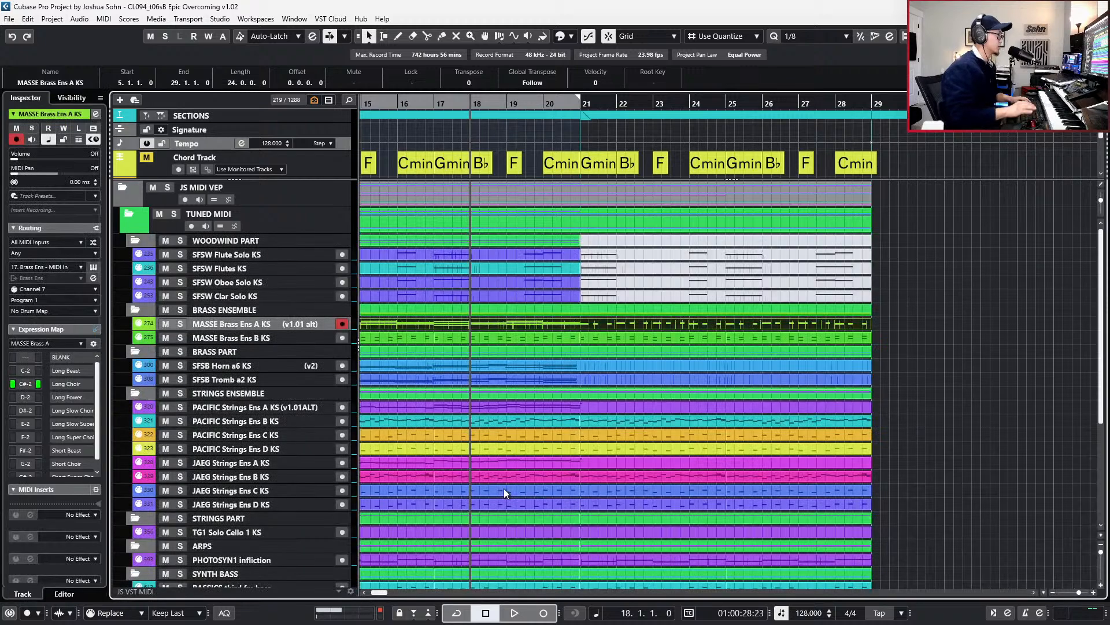
pyautogui.keyDown('ctrl'); pyautogui.scroll(-1, 620, 397); pyautogui.keyUp('ctrl')
pyautogui.scroll(-3, 629, 403)
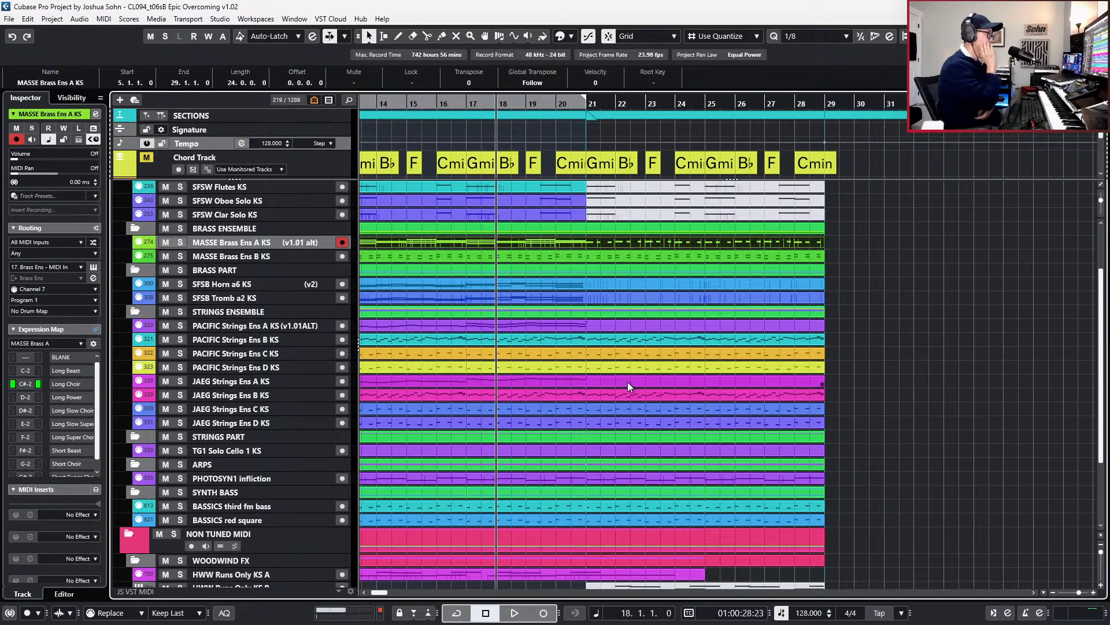
pyautogui.scroll(3, 627, 380)
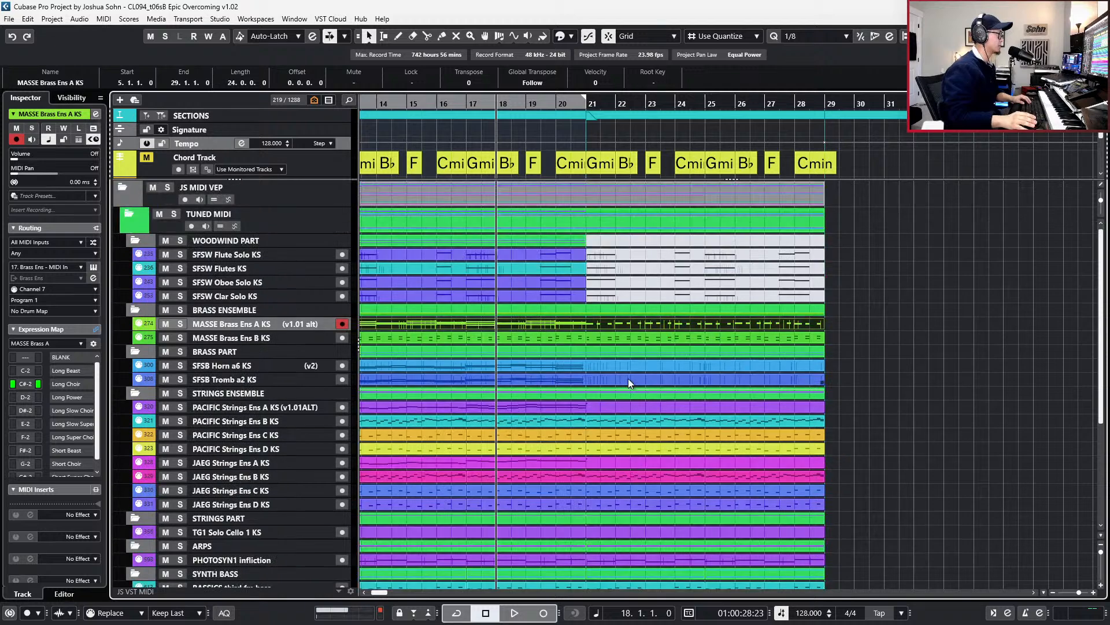
pyautogui.scroll(-1, 628, 378)
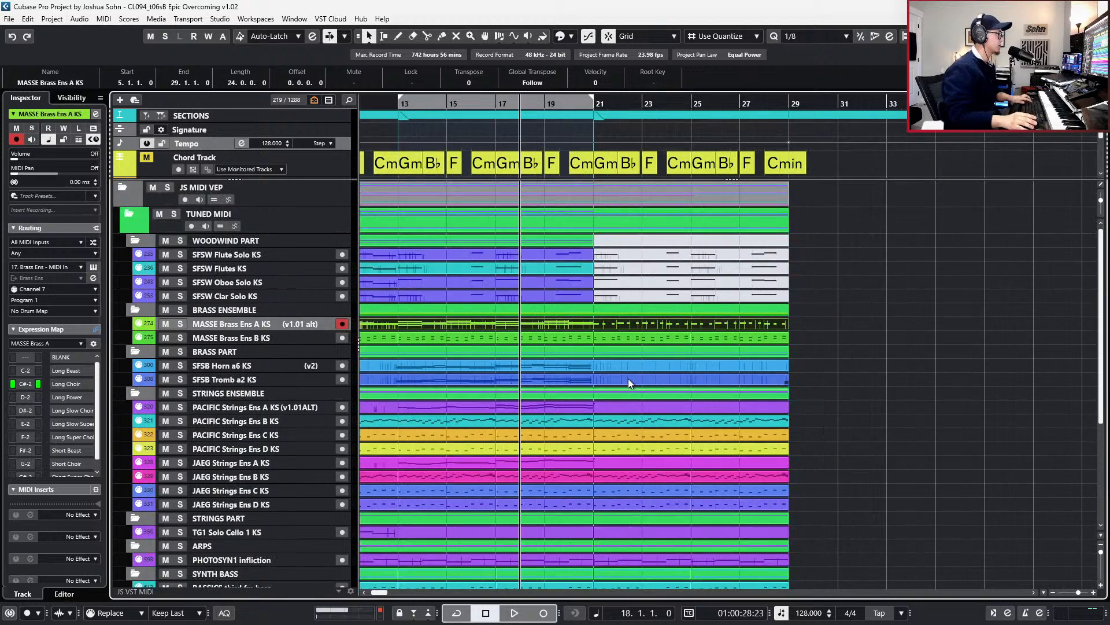
# - Play the arrangement from bar 18 into the section from bar 21, then stop playback
pyautogui.click(570, 335)
pyautogui.scroll(-3, 587, 341)
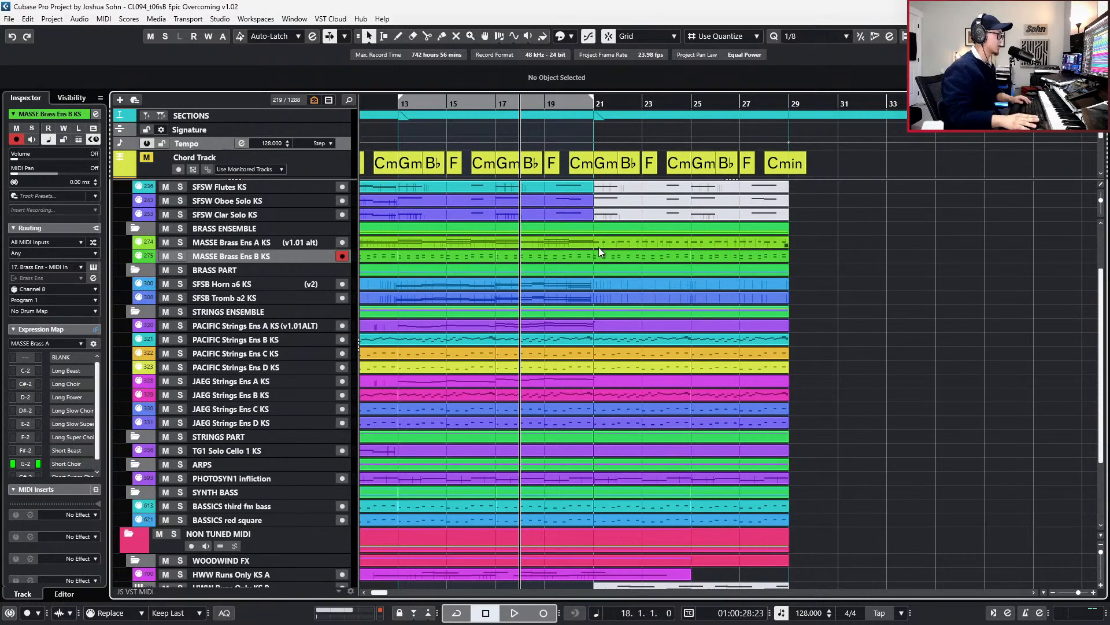
pyautogui.click(547, 353)
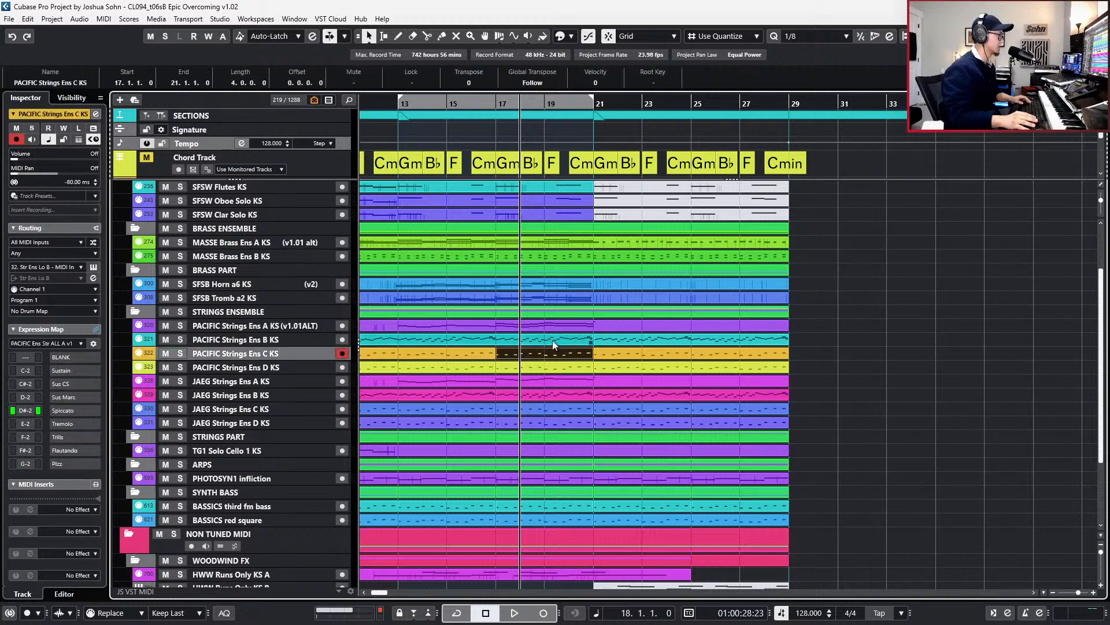
pyautogui.press('space')
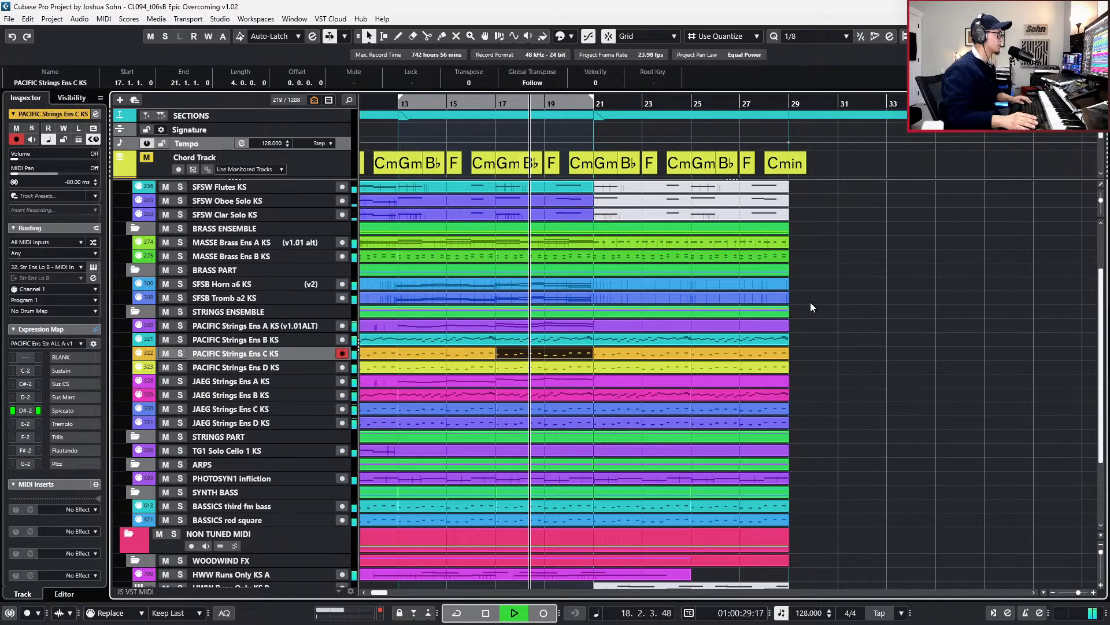
pyautogui.scroll(-1, 810, 302)
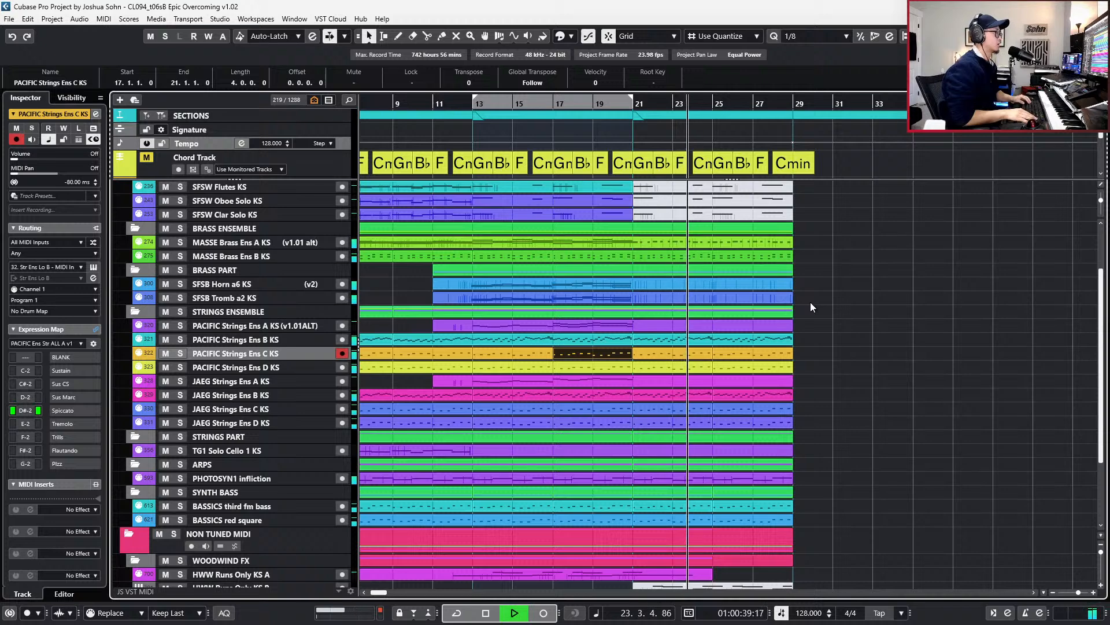
pyautogui.scroll(-2, 803, 311)
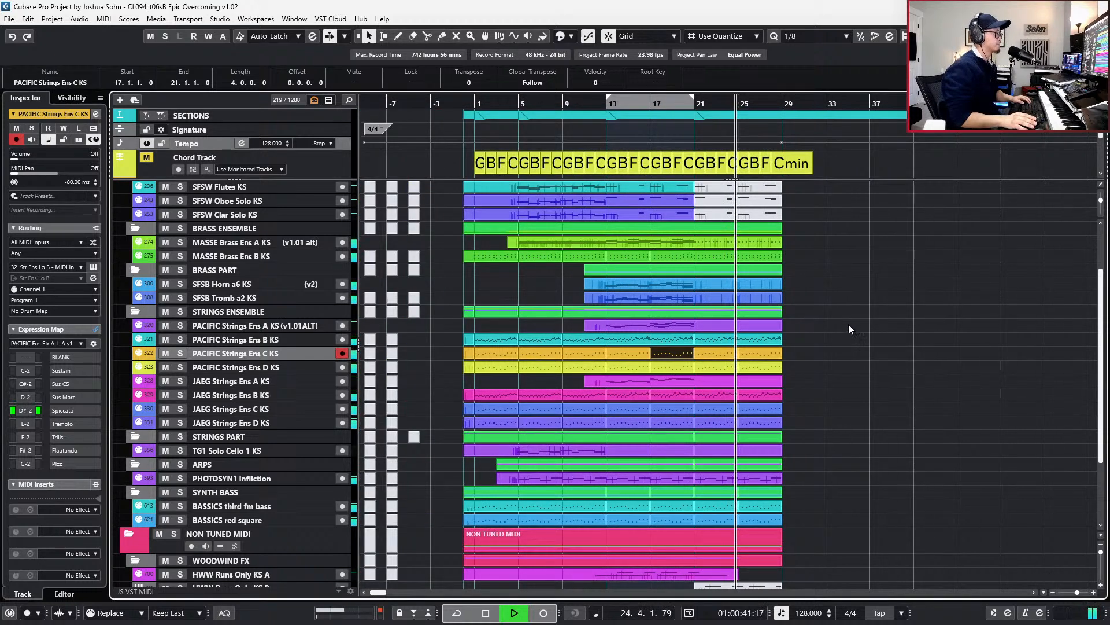
pyautogui.press('f')
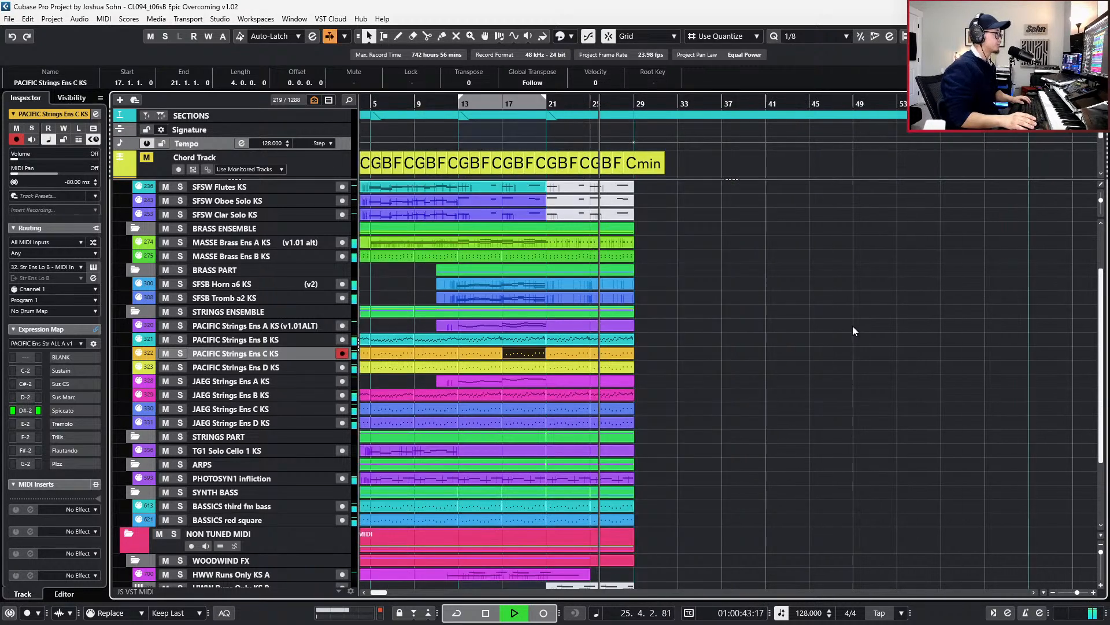
pyautogui.scroll(3, 677, 320)
pyautogui.press('space')
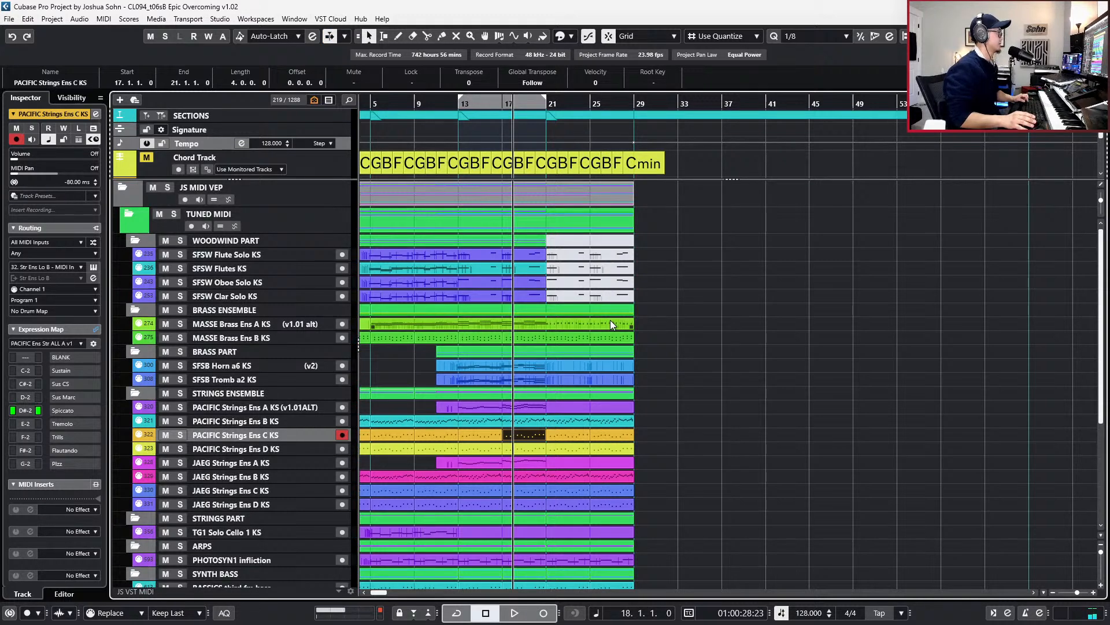
# - Select the four muted woodwind parts from bar 21, move the playhead back to bar 13, and start playback
pyautogui.moveTo(643, 253); pyautogui.dragTo(598, 298)
pyautogui.scroll(-6, 637, 322)
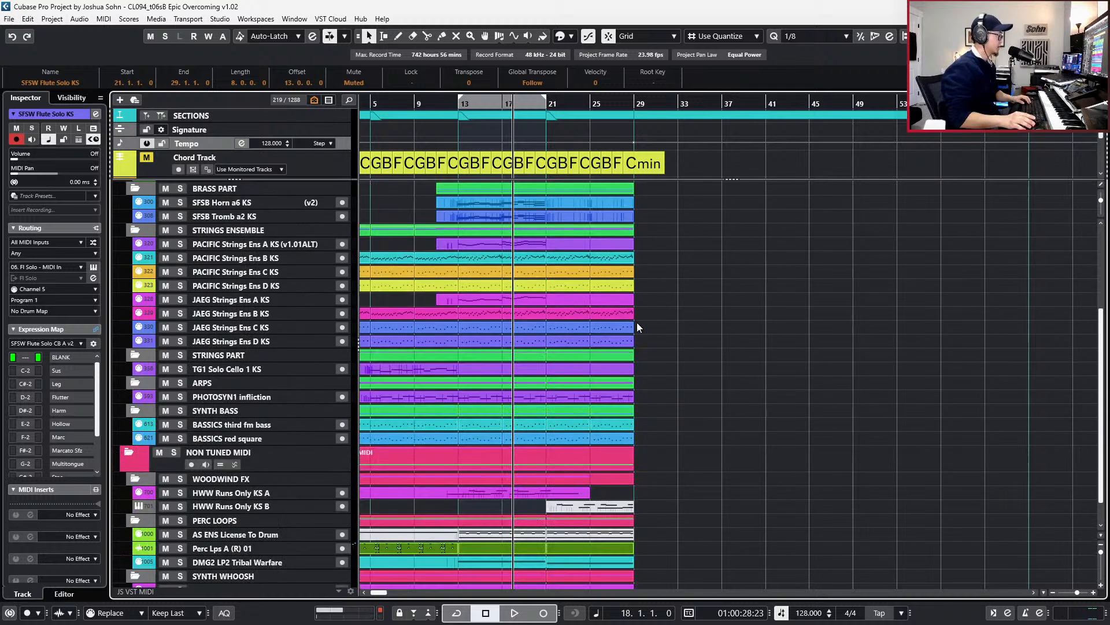
pyautogui.scroll(-2, 637, 323)
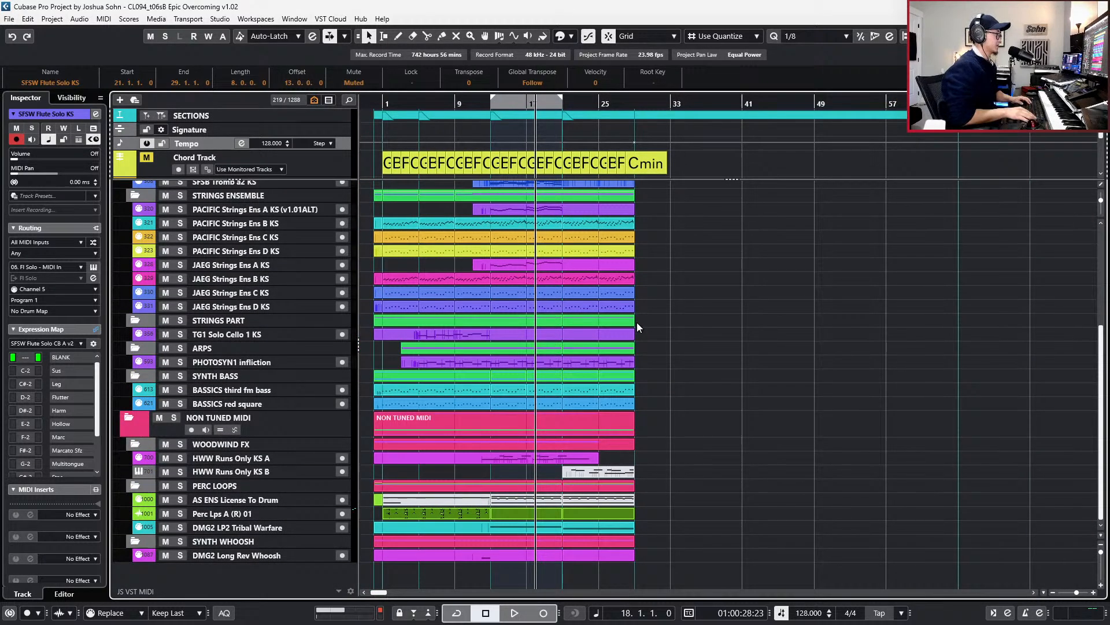
pyautogui.press('KP_Subtract')
pyautogui.press('KP_Subtract')
pyautogui.press('KP_Subtract')
pyautogui.press('KP_Subtract')
pyautogui.press('KP_Subtract')
pyautogui.press('space')
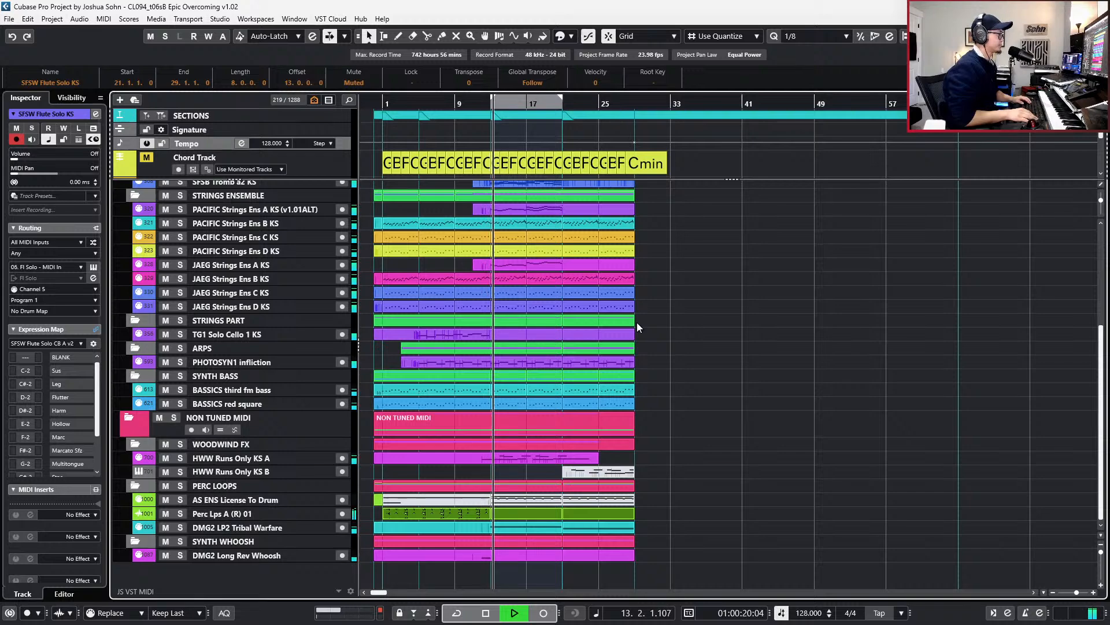
# - Arm the PACIFIC Strings Ens A and JAEG Strings Ens A tracks together, play past bar 29, and stop
pyautogui.scroll(5, 605, 323)
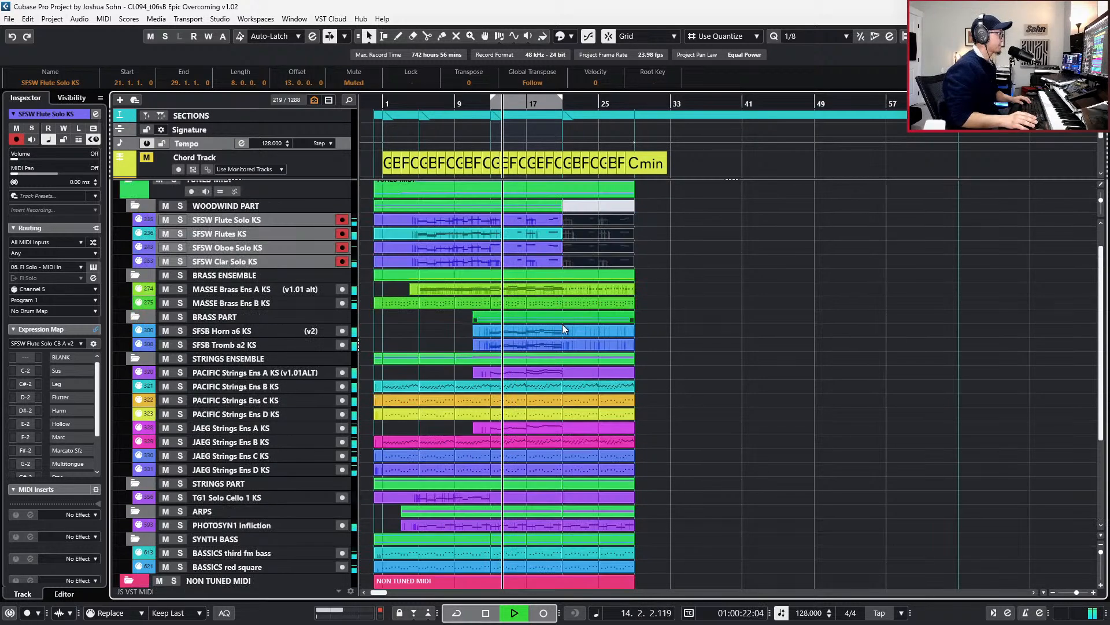
pyautogui.click(261, 373)
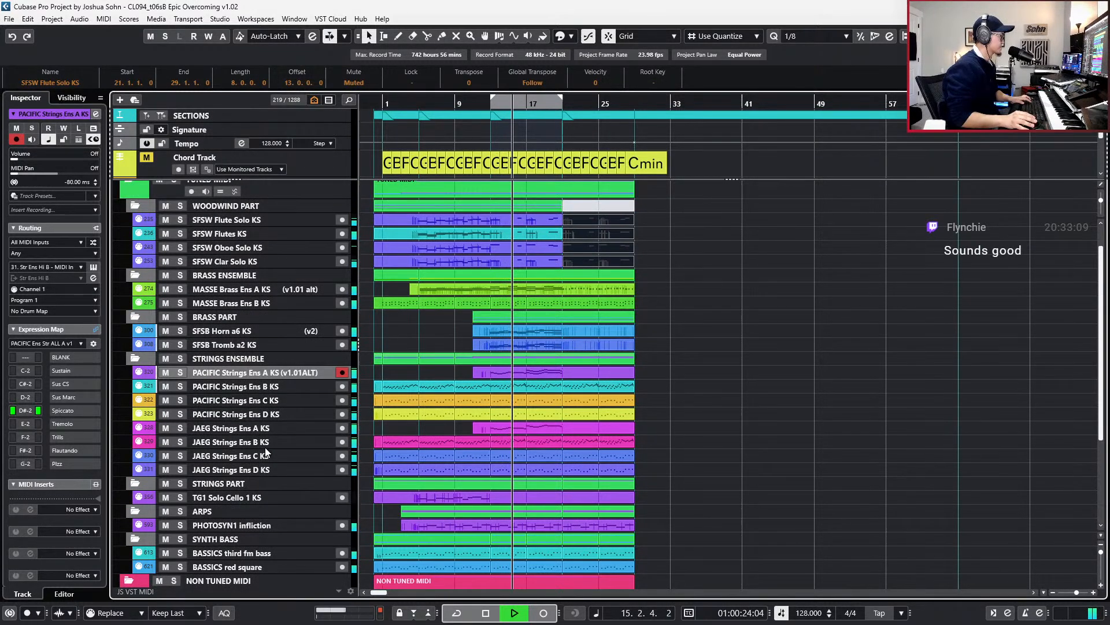
pyautogui.keyDown('ctrl'); pyautogui.click(263, 428); pyautogui.keyUp('ctrl')
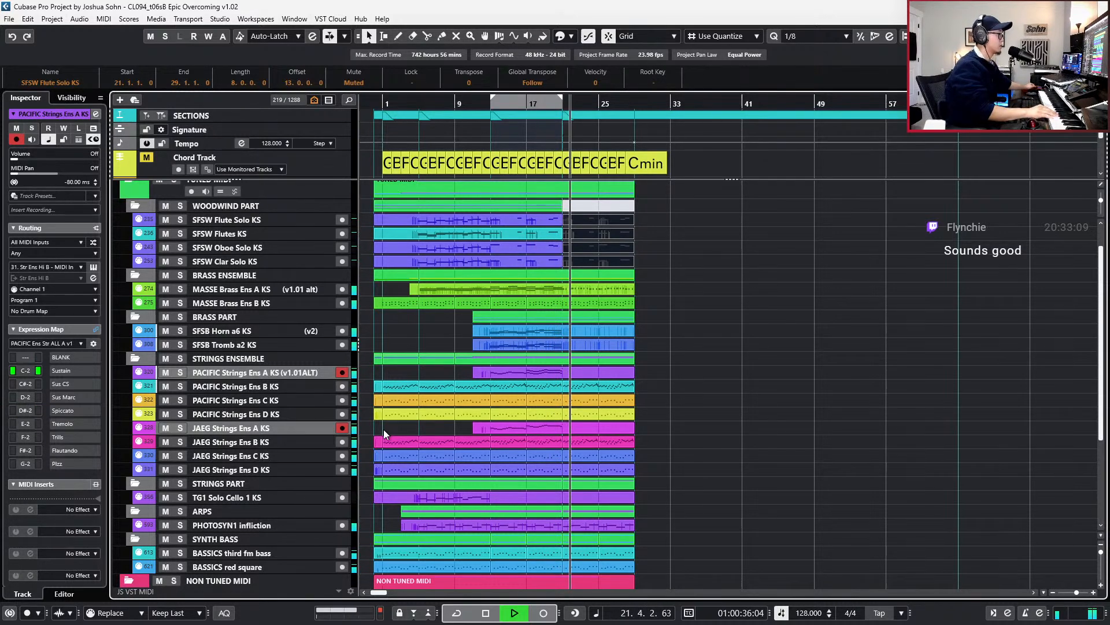
pyautogui.press('h')
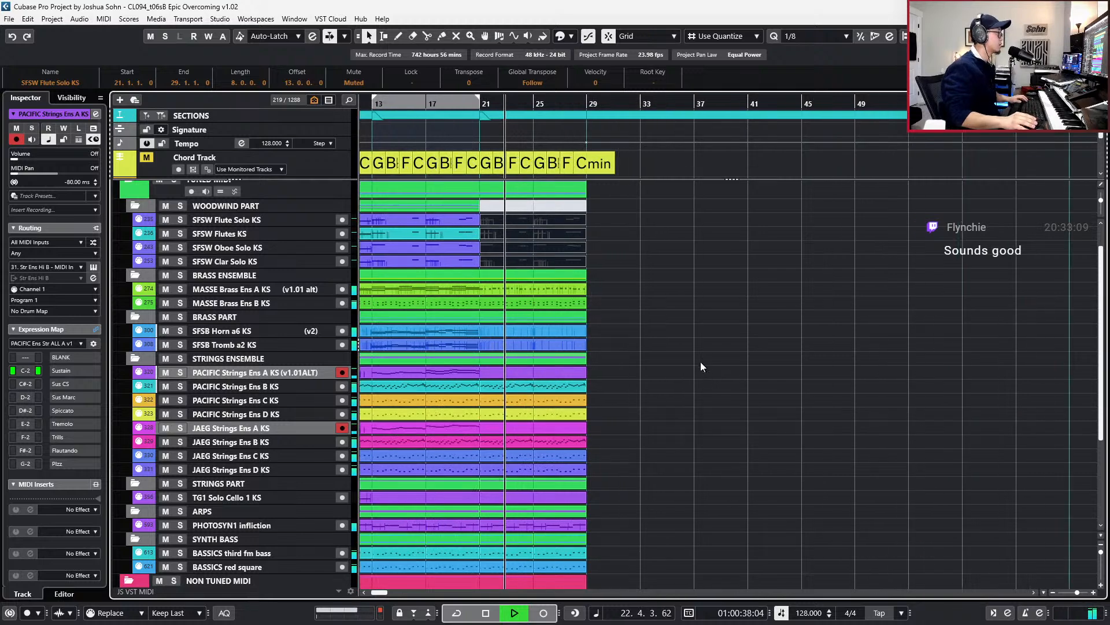
pyautogui.hscroll(-1, 703, 358)
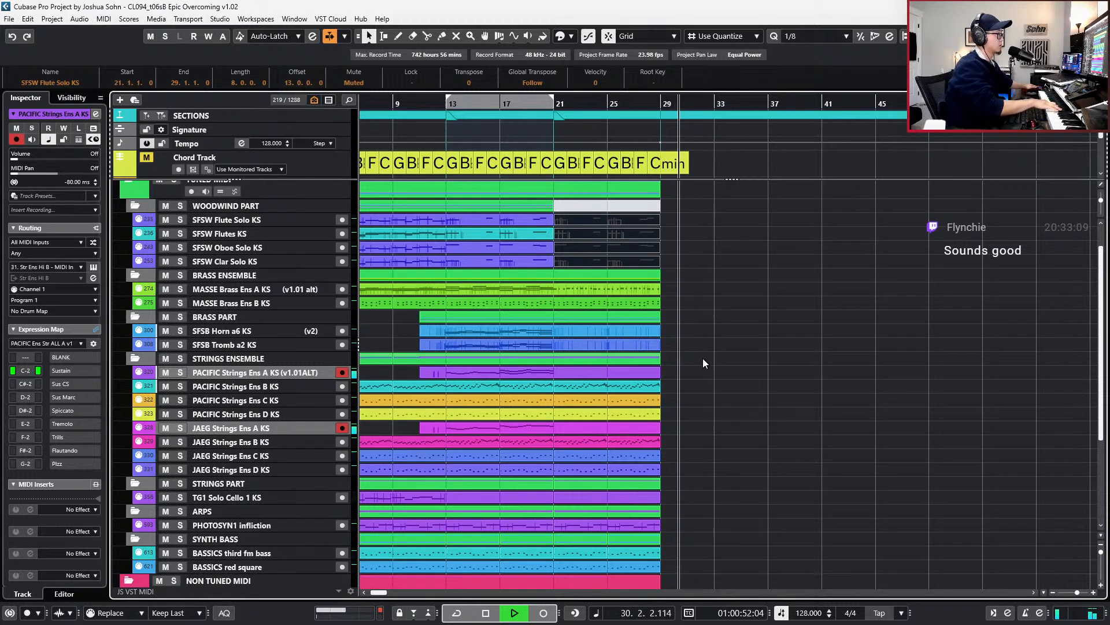
pyautogui.press('space')
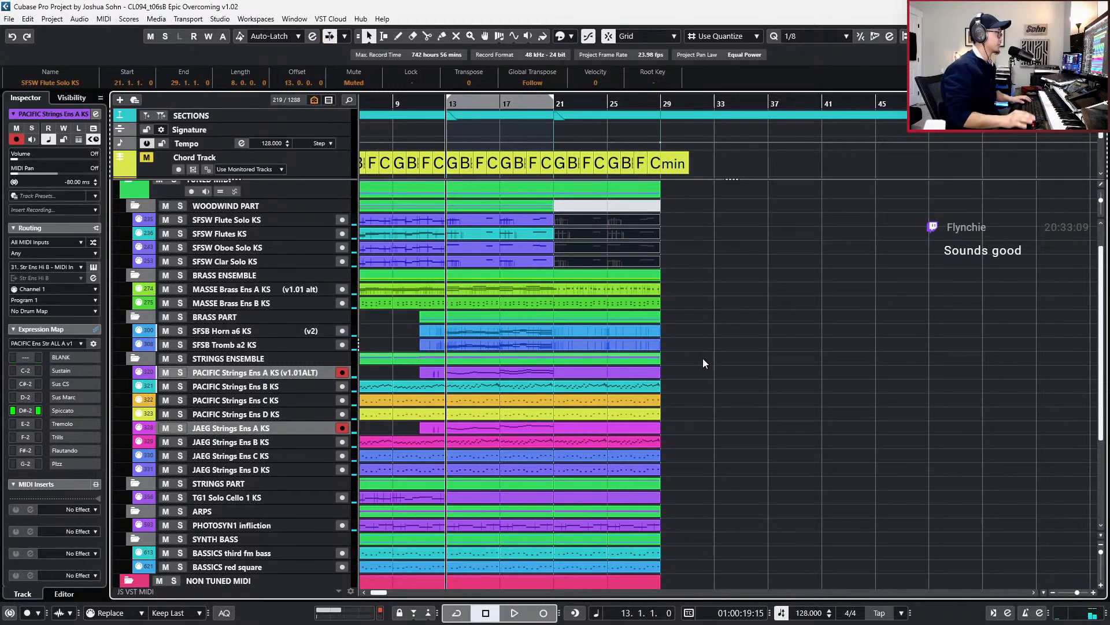
# - Set the quantize value to 1/1, split the TUNED MIDI folder at bar 25, and move the playhead to bar 21
pyautogui.scroll(2, 677, 243)
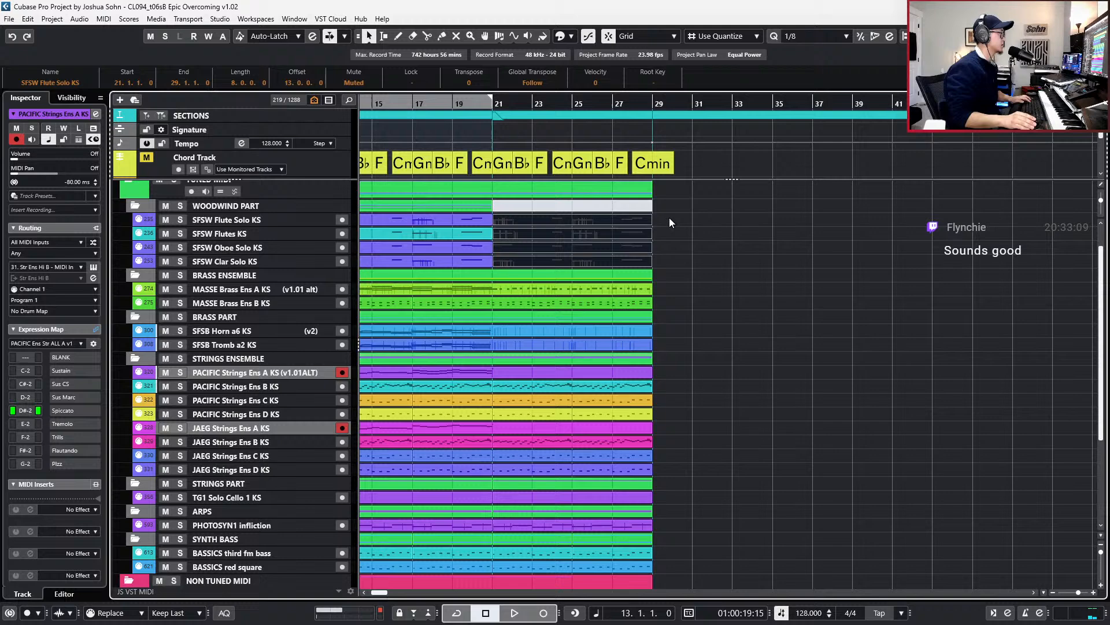
pyautogui.hotkey('alt', '1')
pyautogui.click(577, 189)
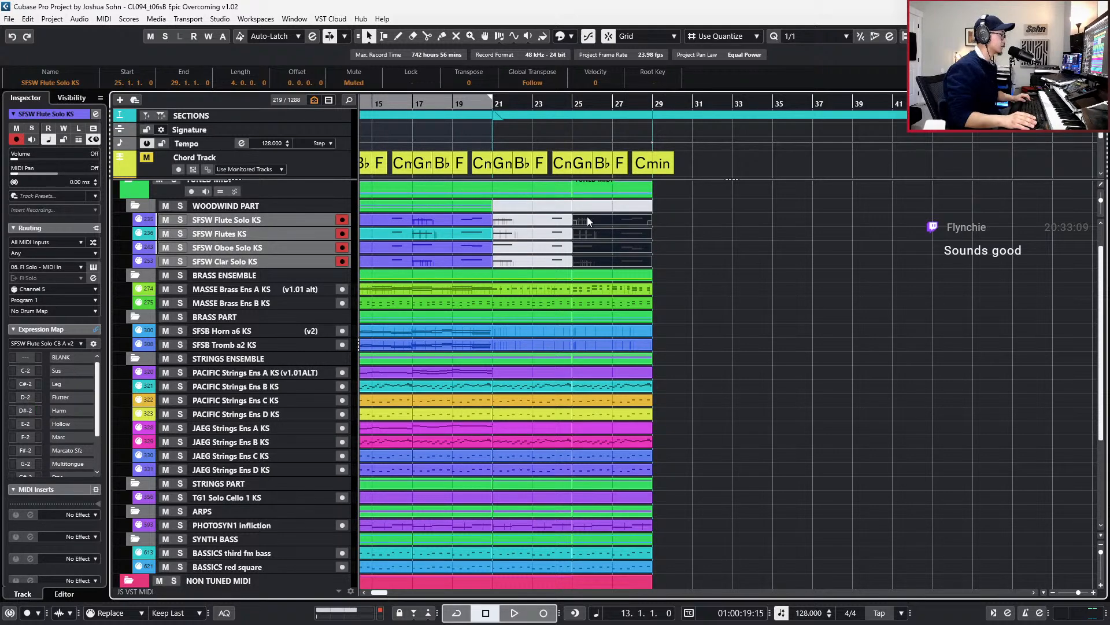
pyautogui.press('KP_Add')
pyautogui.press('KP_Add')
pyautogui.press('KP_Add')
pyautogui.press('KP_Add')
pyautogui.press('KP_Add')
pyautogui.press('KP_Add')
pyautogui.press('KP_Add')
pyautogui.press('KP_Add')
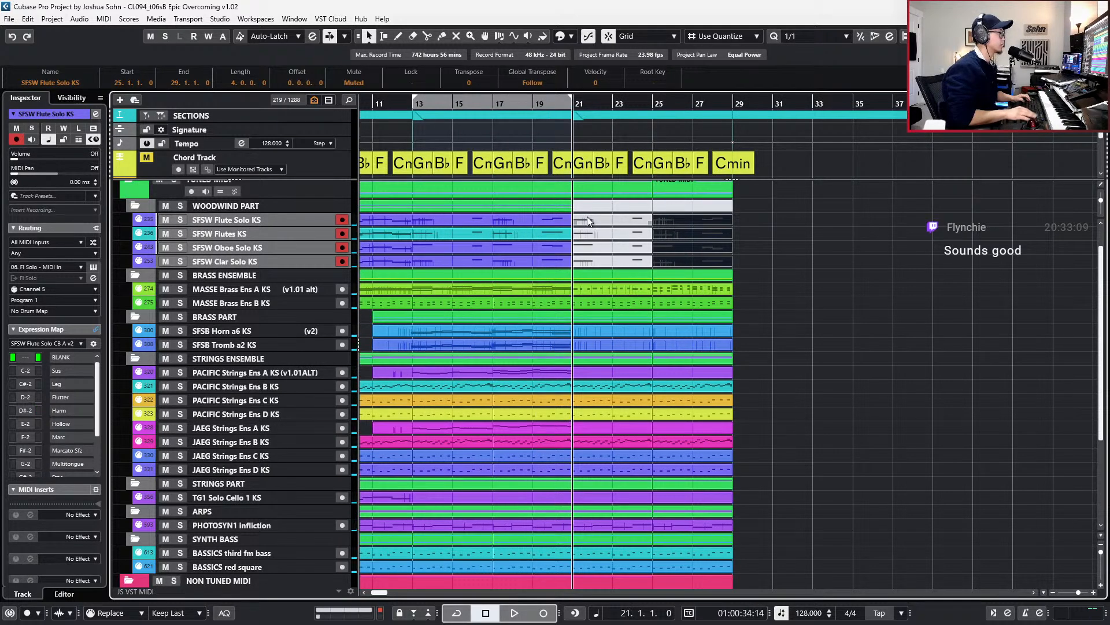
# - Undo the TUNED MIDI split and split the whole JS MIDI VEP folder at bar 25 instead
pyautogui.scroll(2, 584, 215)
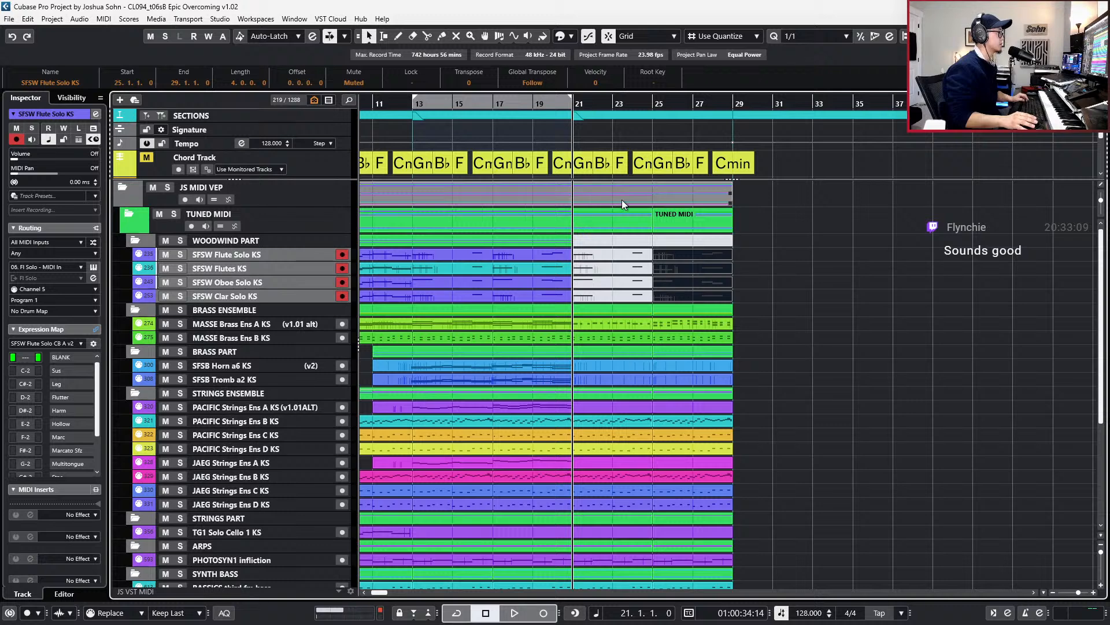
pyautogui.hotkey('ctrl', 'z')
pyautogui.keyDown('alt'); pyautogui.click(643, 191); pyautogui.keyUp('alt')
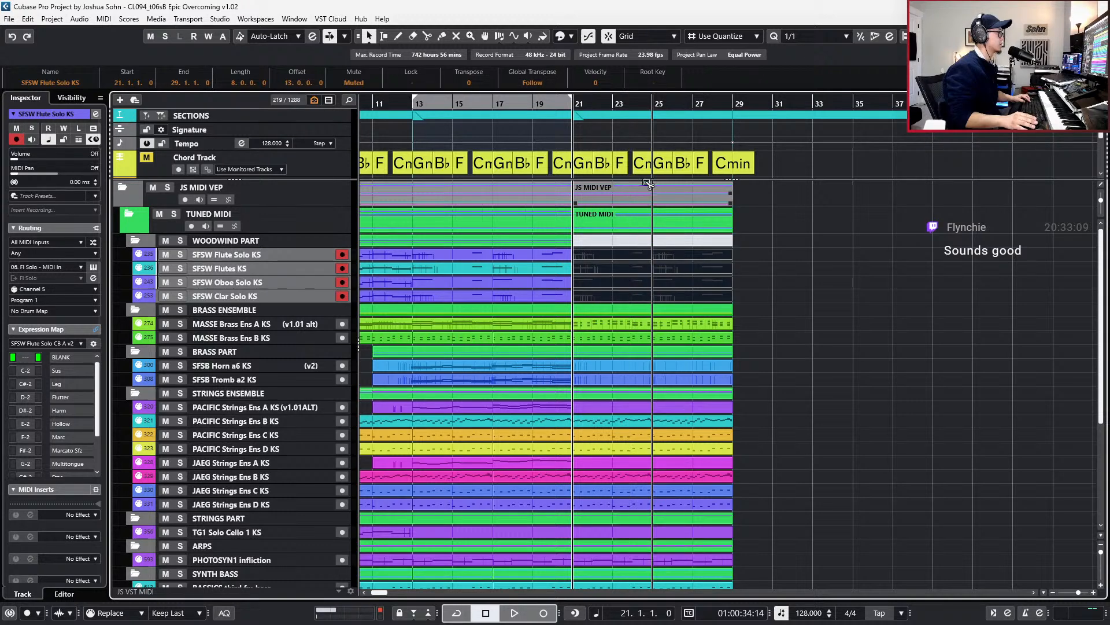
# - Name the section marker at bar 21 "BREAK"
pyautogui.click(580, 119)
pyautogui.click(93, 82)
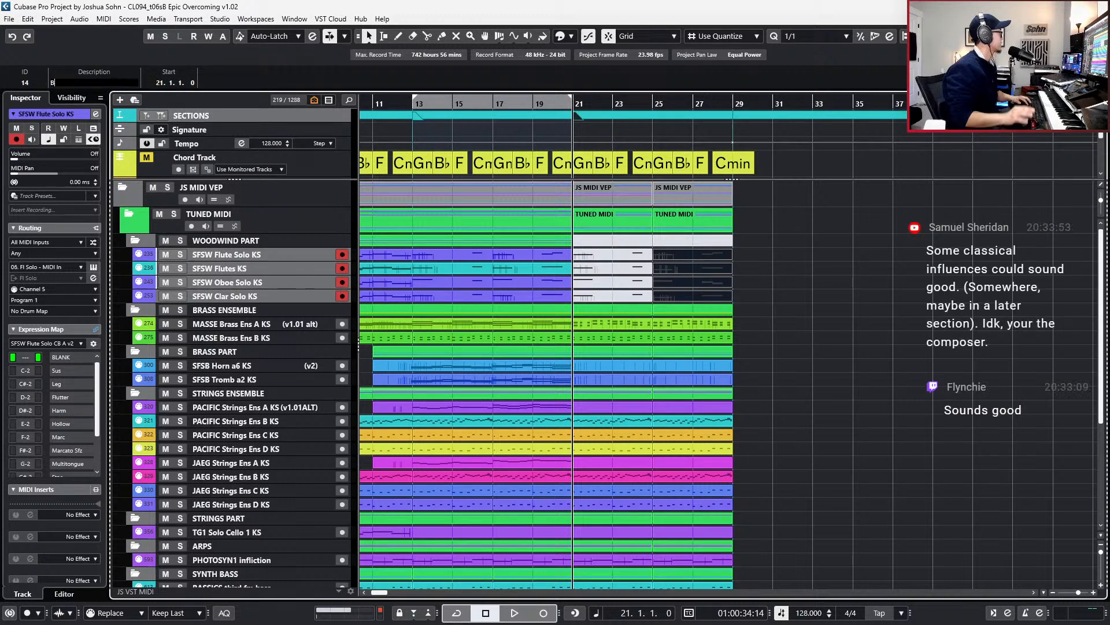
pyautogui.write('BREAK')
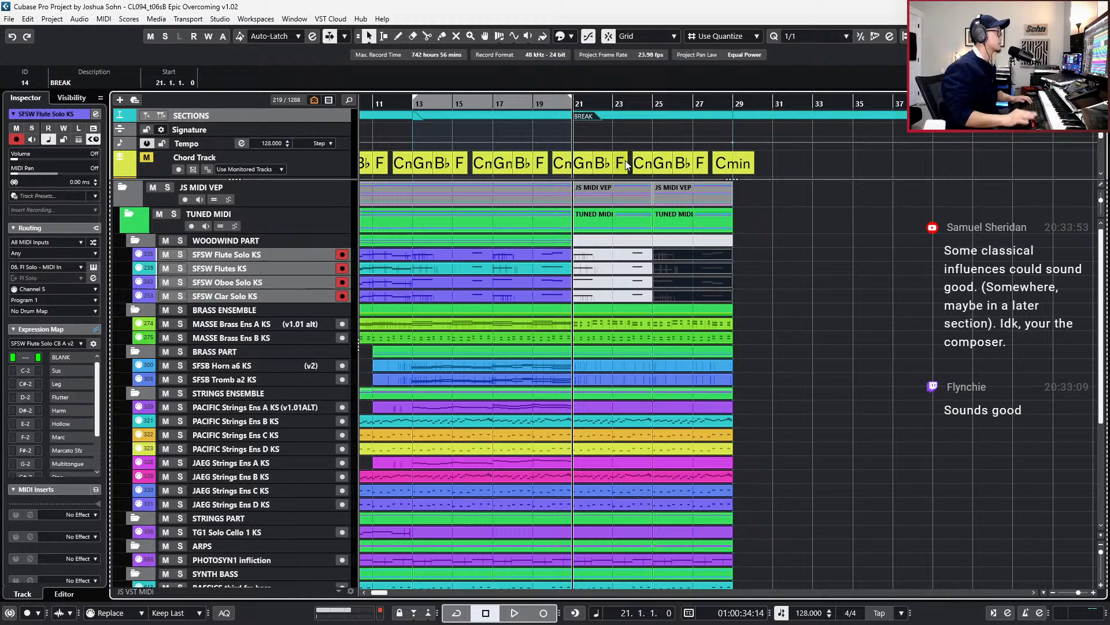
# - Add a section marker at bar 25 and name it "A'"
pyautogui.press('KP_Add')
pyautogui.press('KP_Add')
pyautogui.press('KP_Add')
pyautogui.press('KP_Add')
pyautogui.press('Insert')
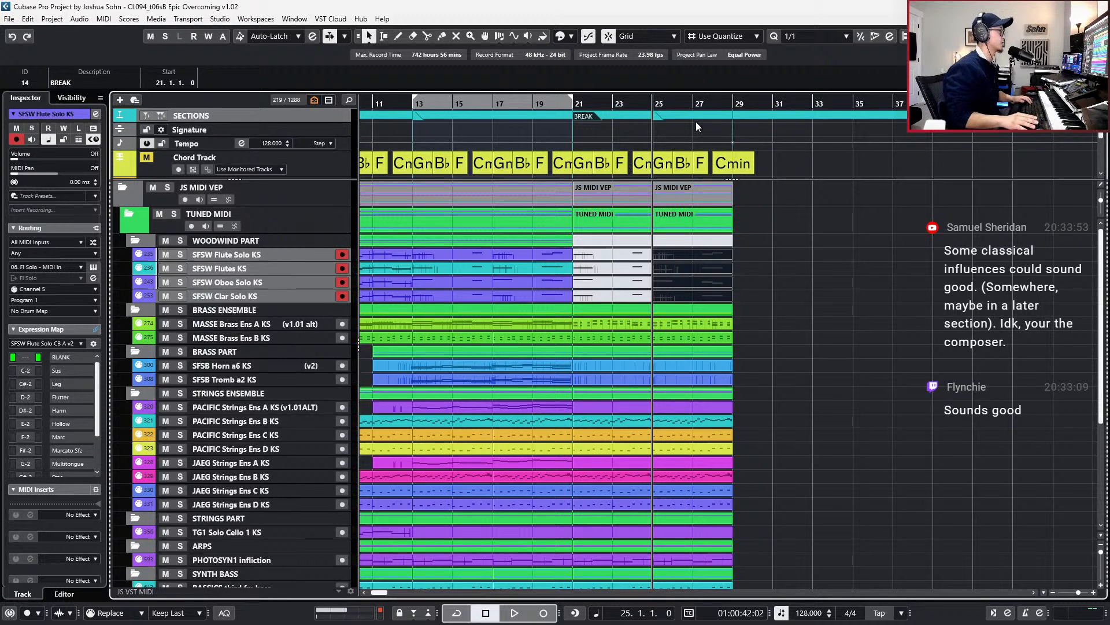
pyautogui.click(659, 122)
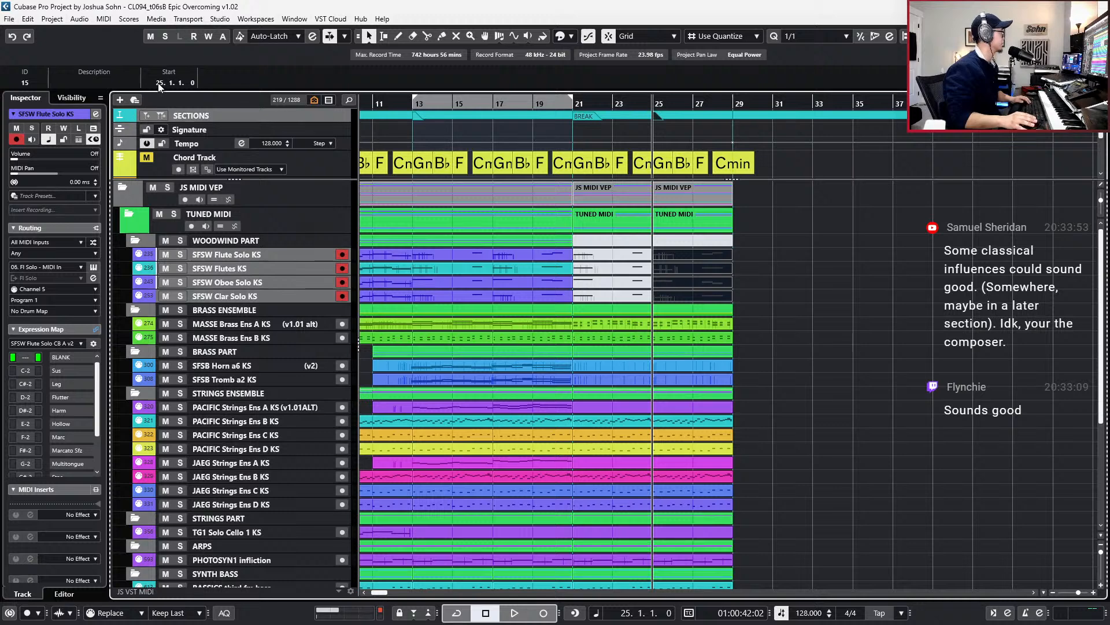
pyautogui.click(128, 81)
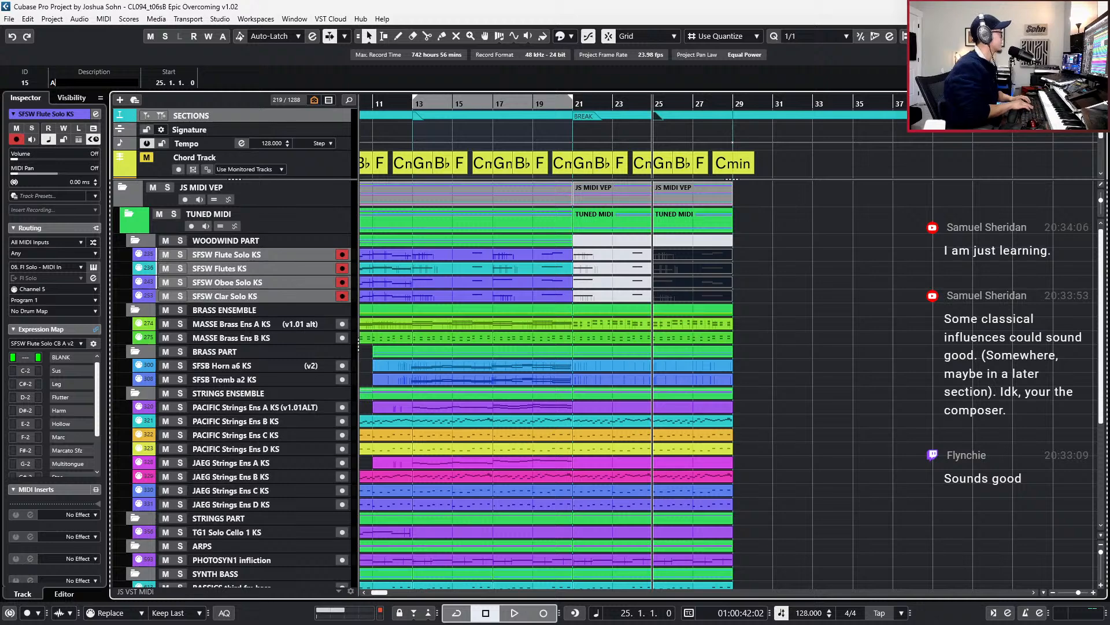
pyautogui.press('Return')
# - Move the playhead back to bar 19 and look over the parts on the tracks below
pyautogui.press('KP_Subtract')
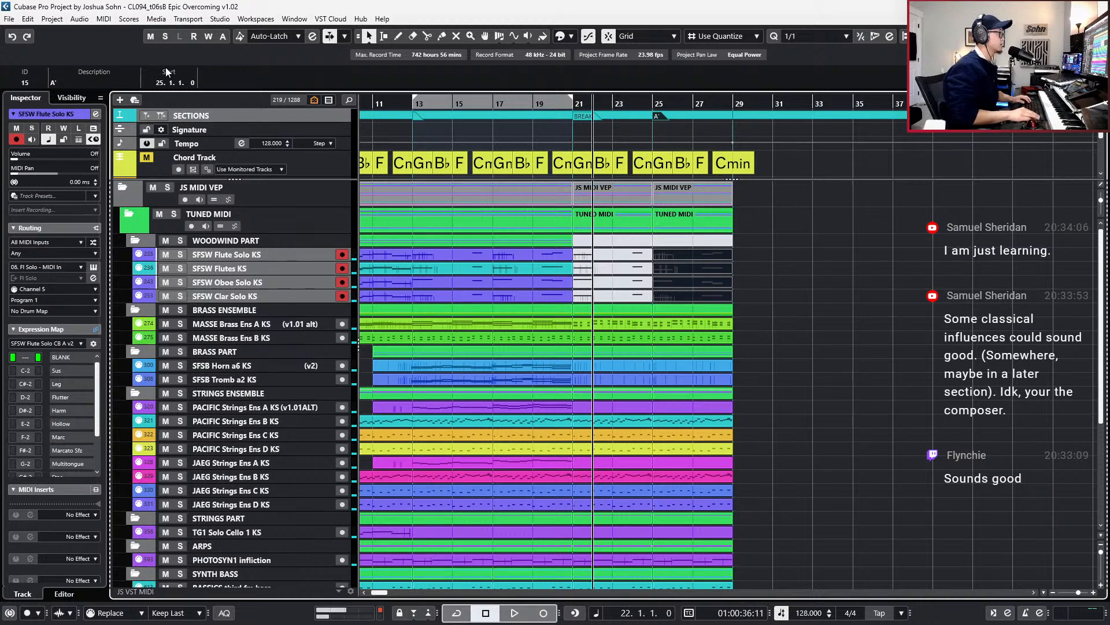
pyautogui.scroll(-1, 371, 219)
pyautogui.scroll(-1, 370, 219)
pyautogui.scroll(-2, 459, 362)
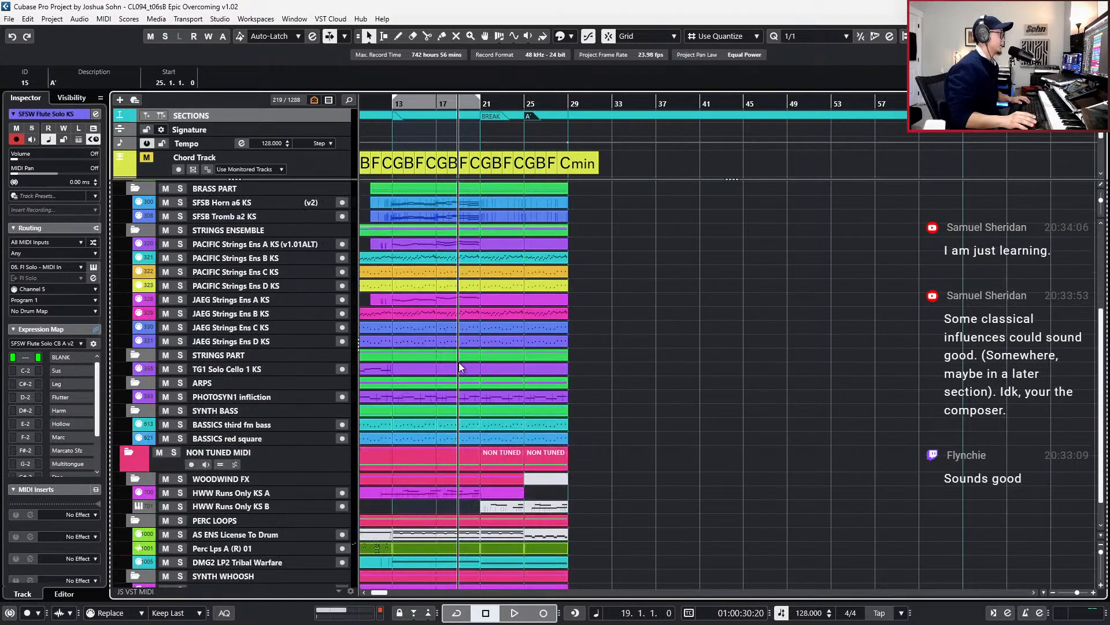
pyautogui.scroll(2, 459, 365)
pyautogui.scroll(6, 485, 360)
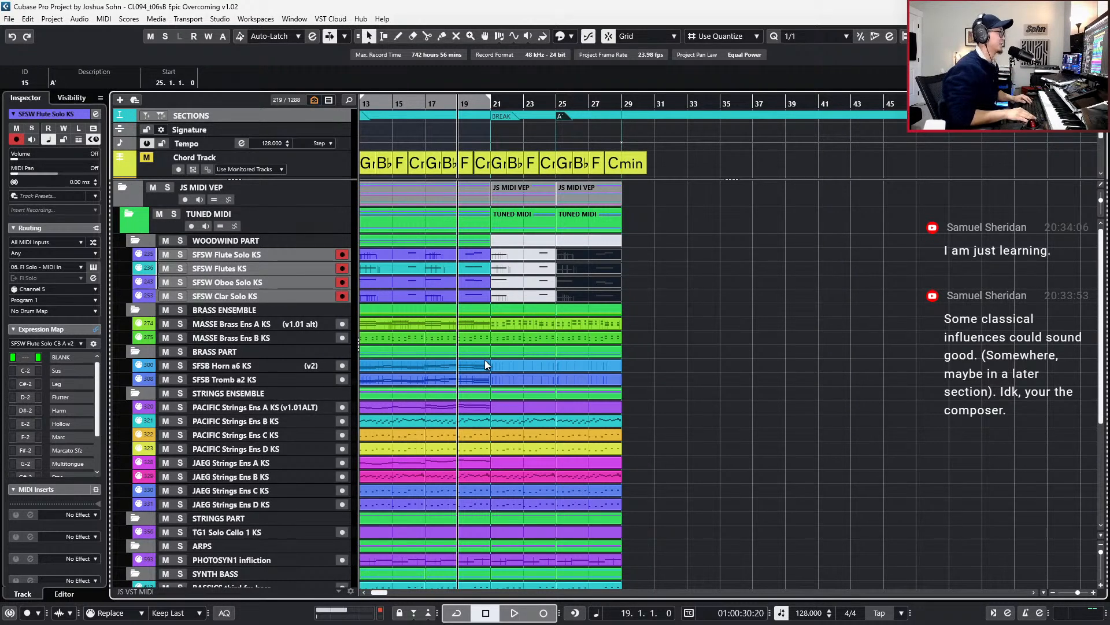
# - Play back the arrangement from bar 19 through the BREAK and A' sections to the end of the parts
pyautogui.press('KP_Add')
pyautogui.press('KP_Add')
pyautogui.press('KP_Add')
pyautogui.press('KP_Add')
pyautogui.press('KP_Add')
pyautogui.press('KP_Add')
pyautogui.press('KP_Subtract')
pyautogui.press('space')
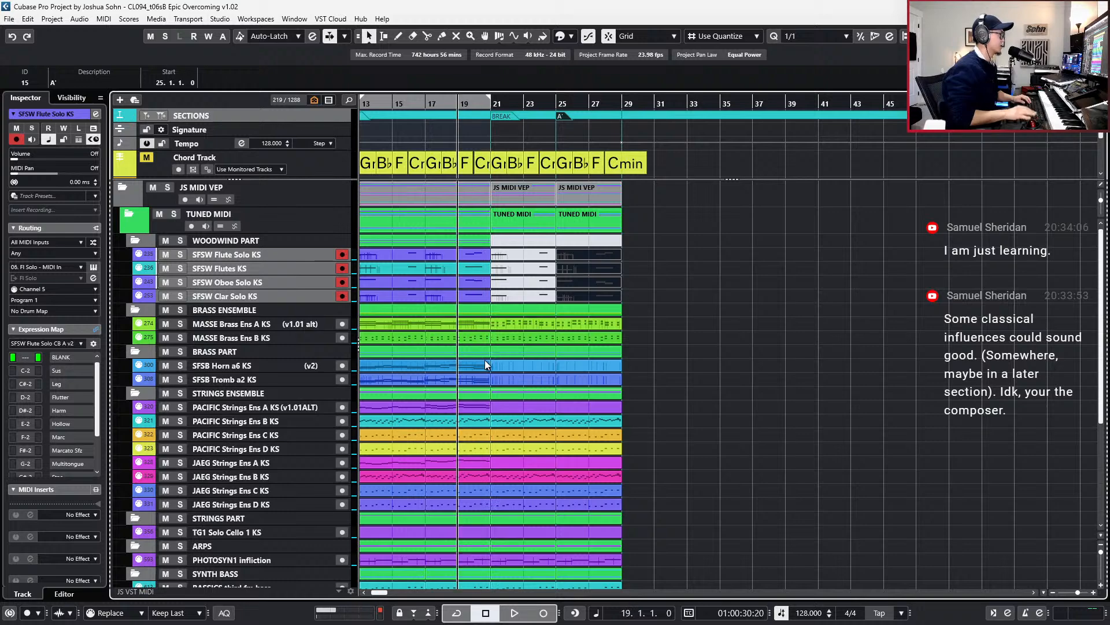
pyautogui.scroll(-3, 534, 338)
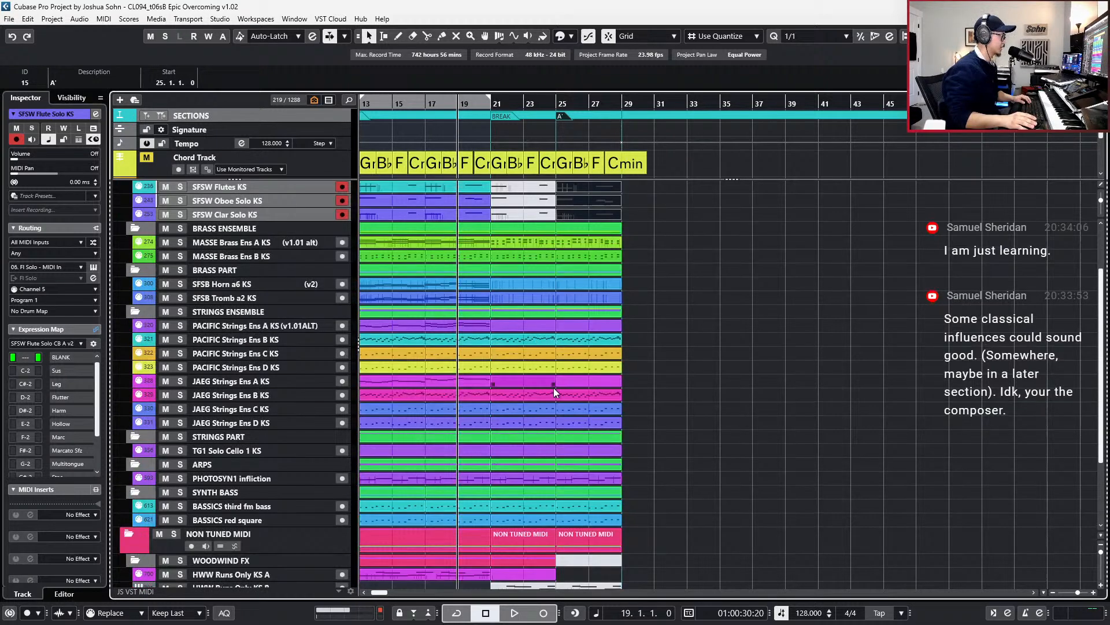
pyautogui.press('space')
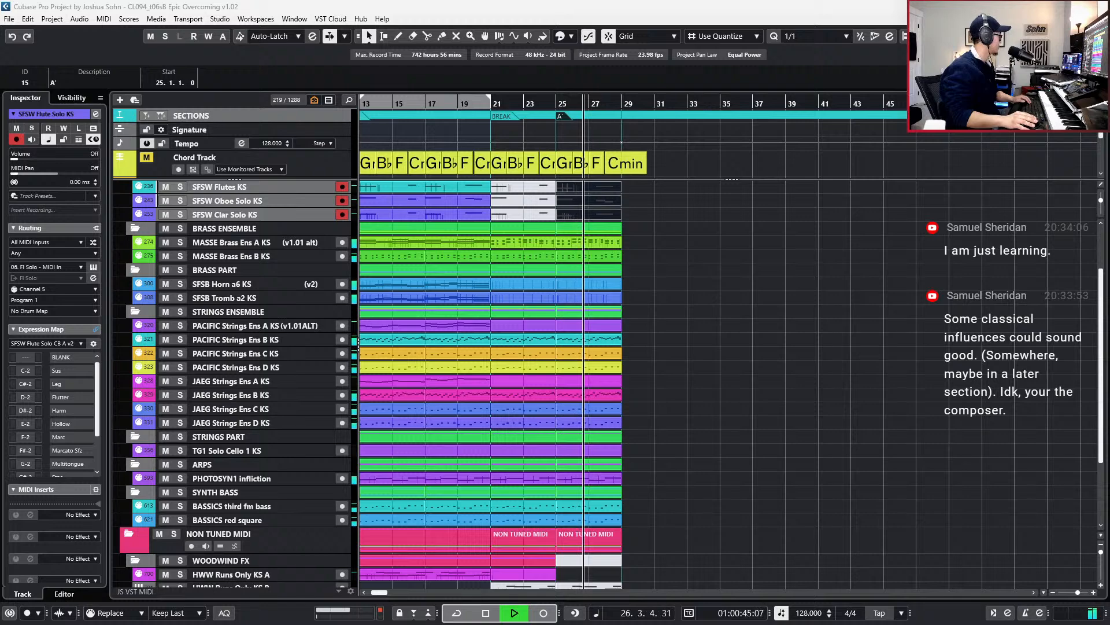
pyautogui.click(720, 478)
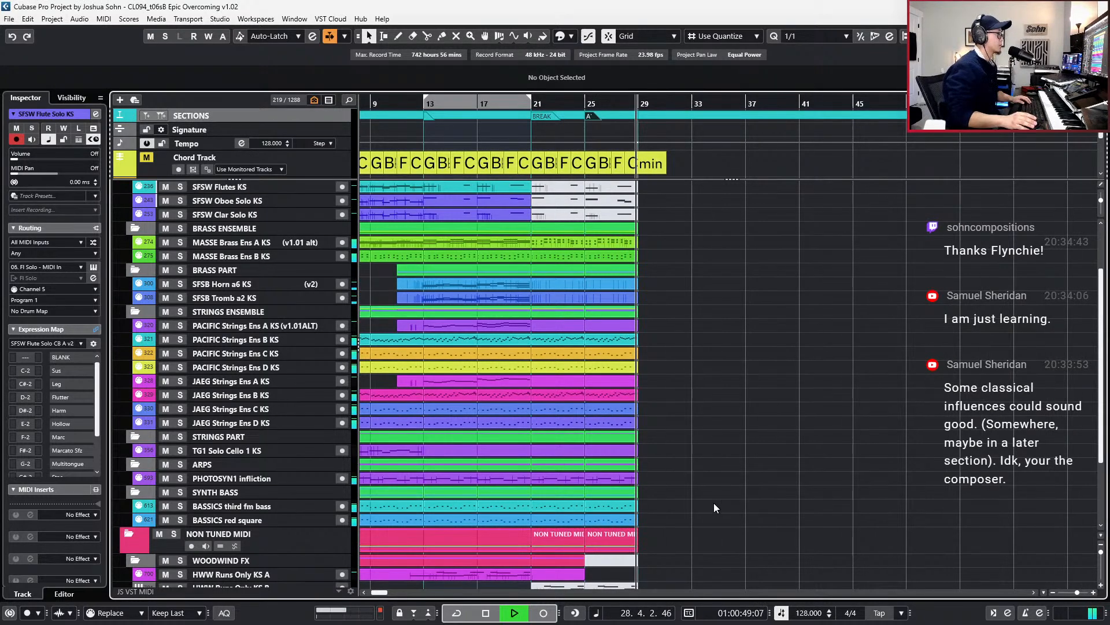
pyautogui.press('space')
# - Copy the JS MIDI VEP folder part at bar 25 to bar 29 and glue the two together
pyautogui.scroll(2, 697, 474)
pyautogui.scroll(3, 629, 295)
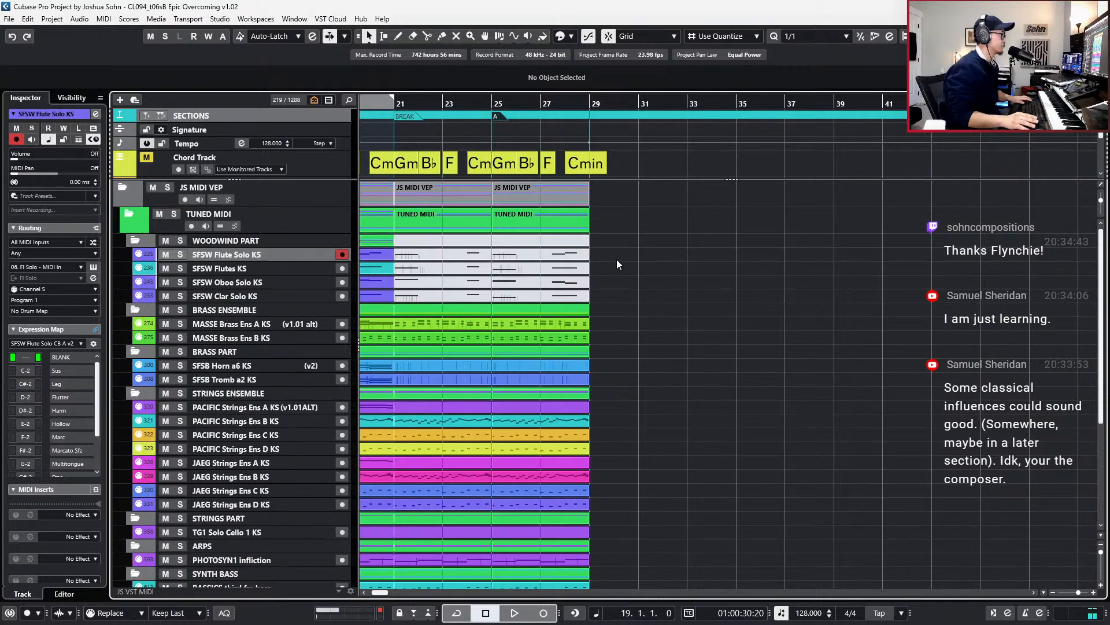
pyautogui.moveTo(576, 189); pyautogui.dragTo(661, 198)
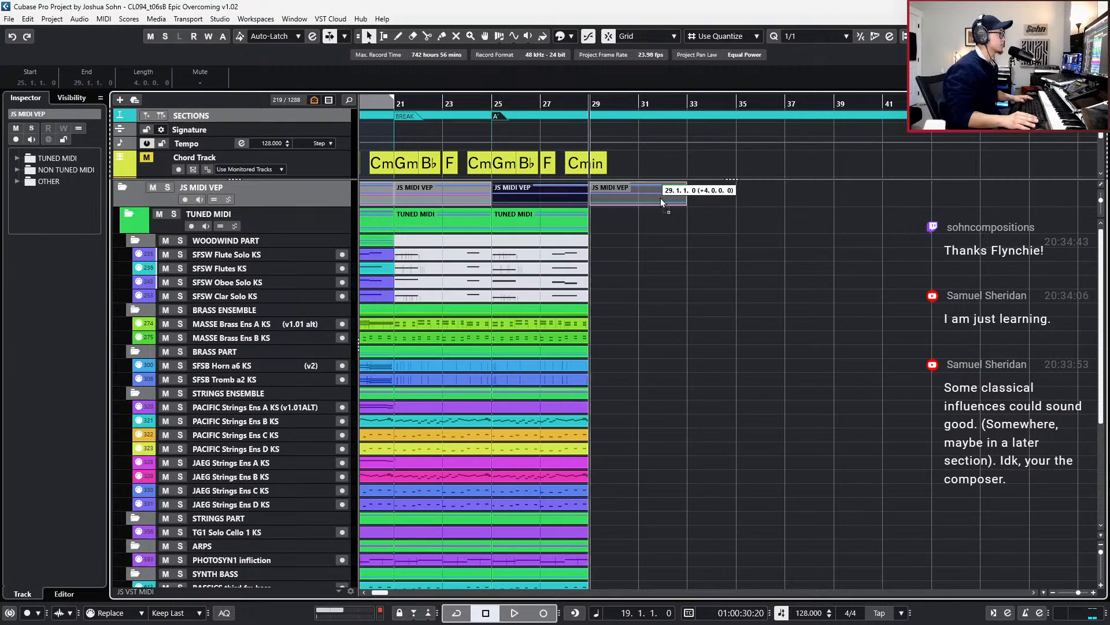
pyautogui.moveTo(621, 133); pyautogui.dragTo(583, 148)
pyautogui.press('Delete')
pyautogui.click(567, 186)
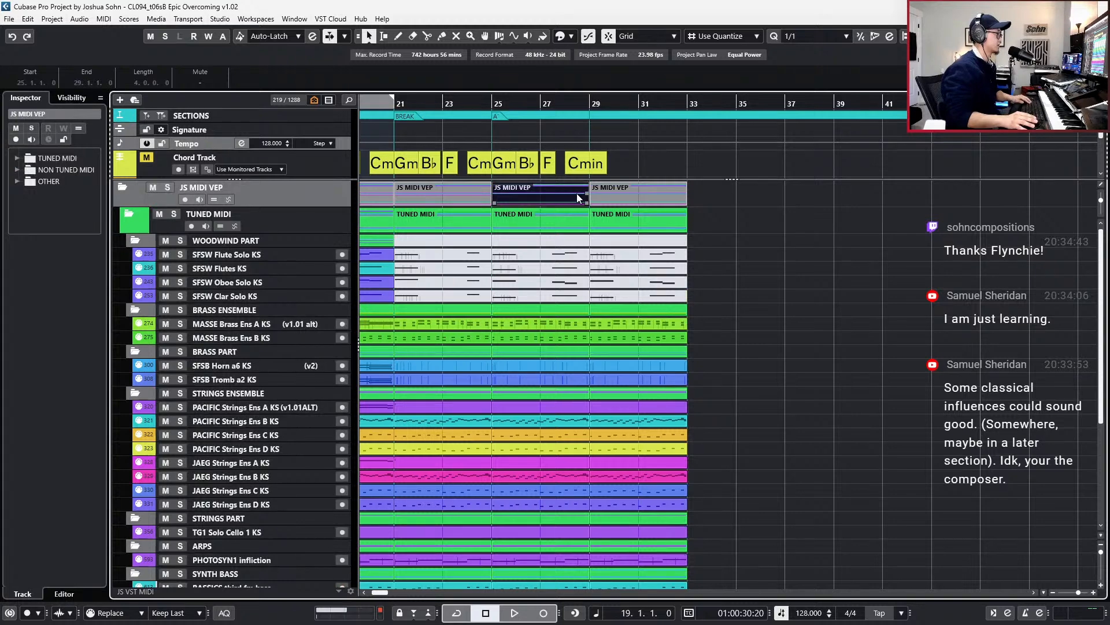
pyautogui.press('g')
# - Play back from bar 19 into the BREAK with PACIFIC Strings Ens A KS and JAEG Strings Ens A KS selected
pyautogui.scroll(-1, 599, 238)
pyautogui.scroll(-2, 604, 257)
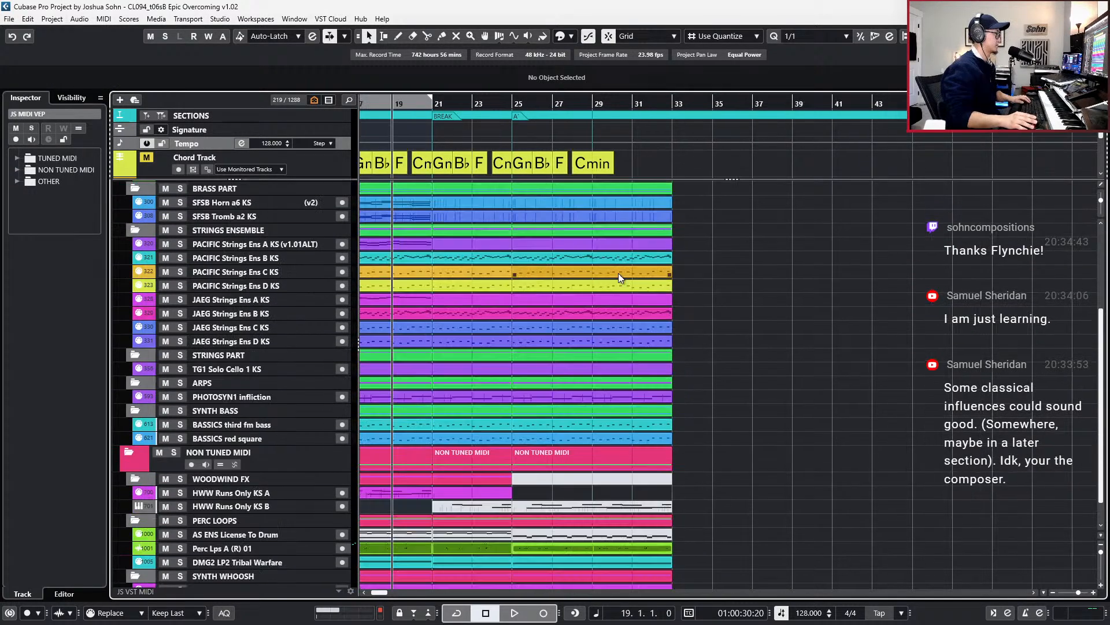
pyautogui.press('space')
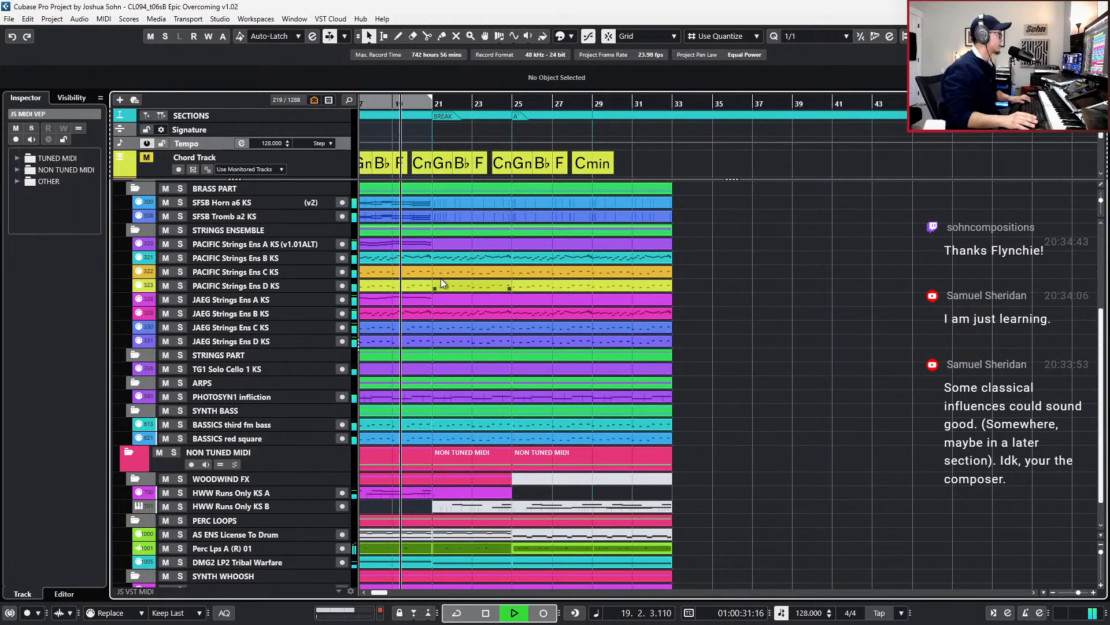
pyautogui.click(419, 245)
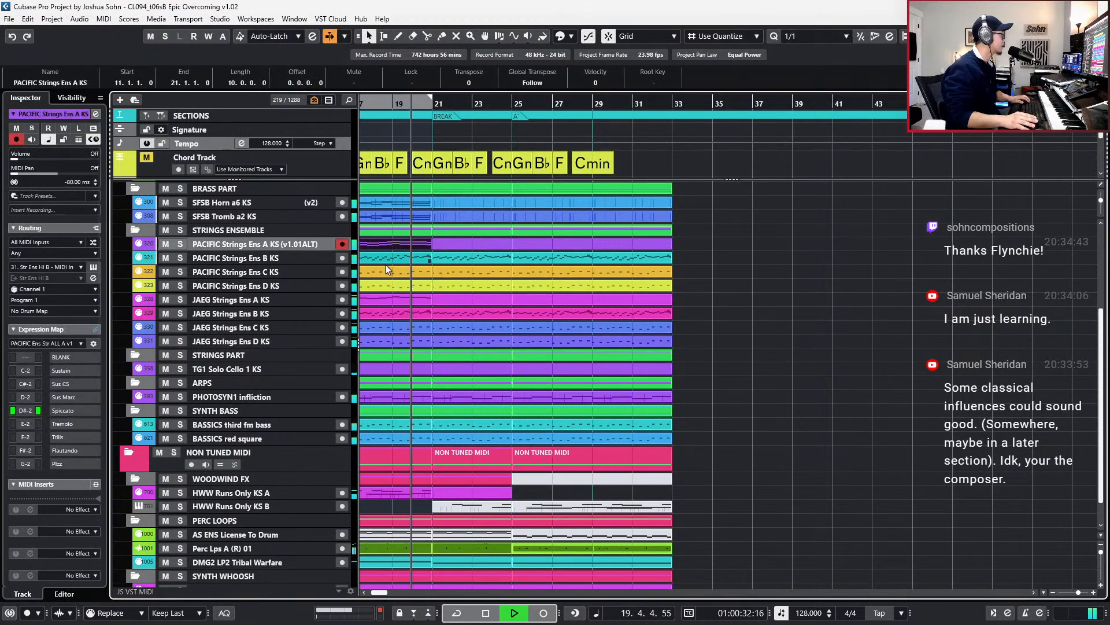
pyautogui.click(288, 298)
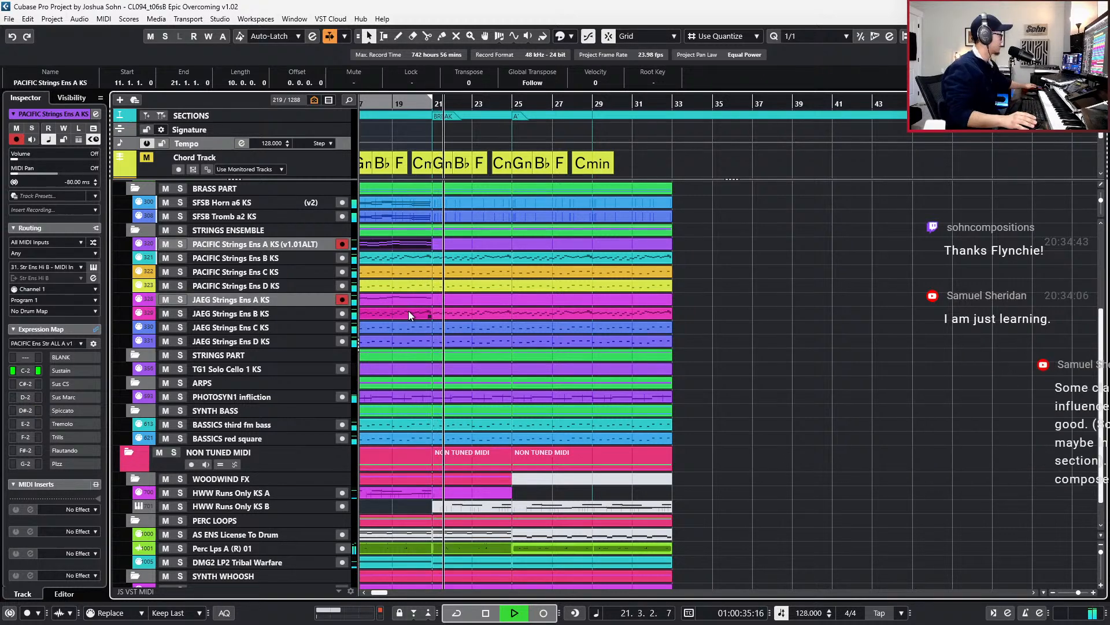
pyautogui.press('space')
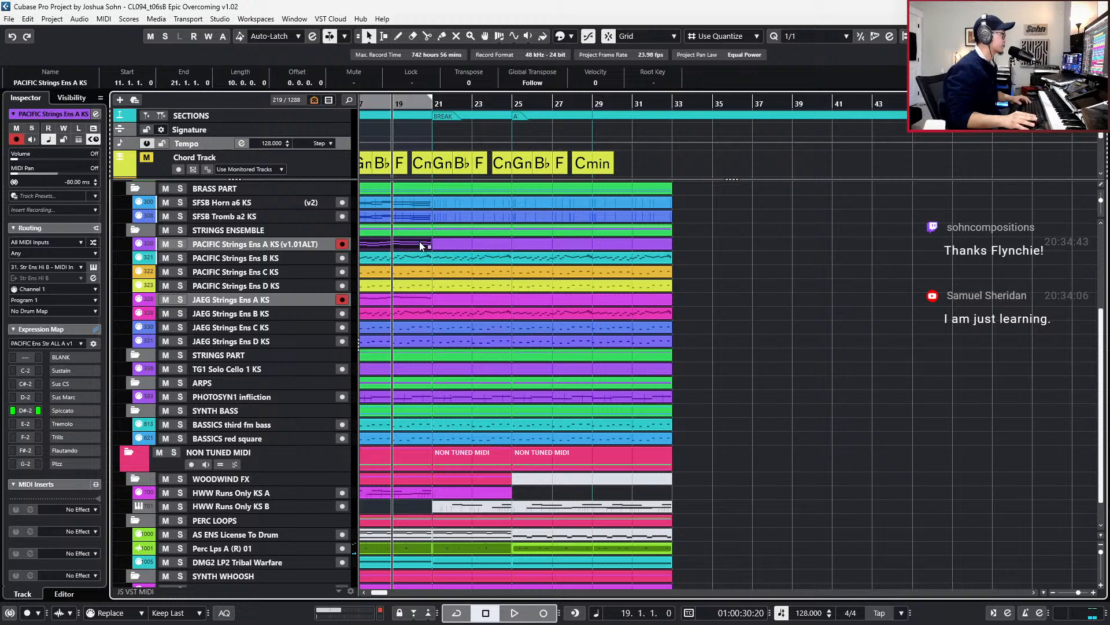
# - Glue the PACIFIC and JAEG Strings Ens A parts into one part each through bar 33 and view their notes in the editor
pyautogui.moveTo(702, 252); pyautogui.dragTo(491, 244)
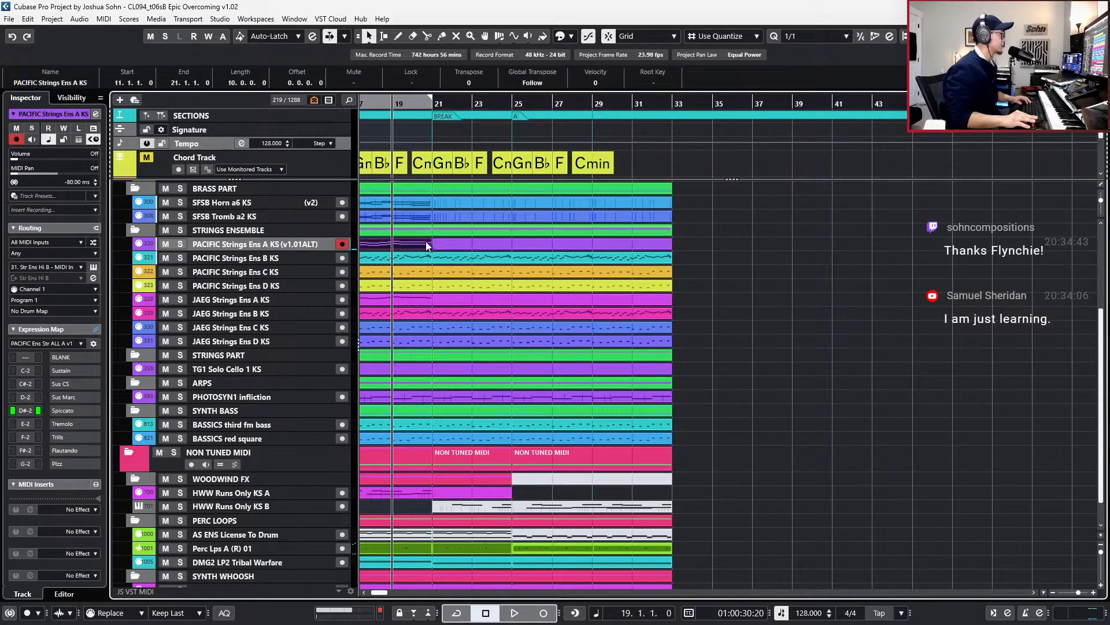
pyautogui.click(412, 300)
pyautogui.press('g')
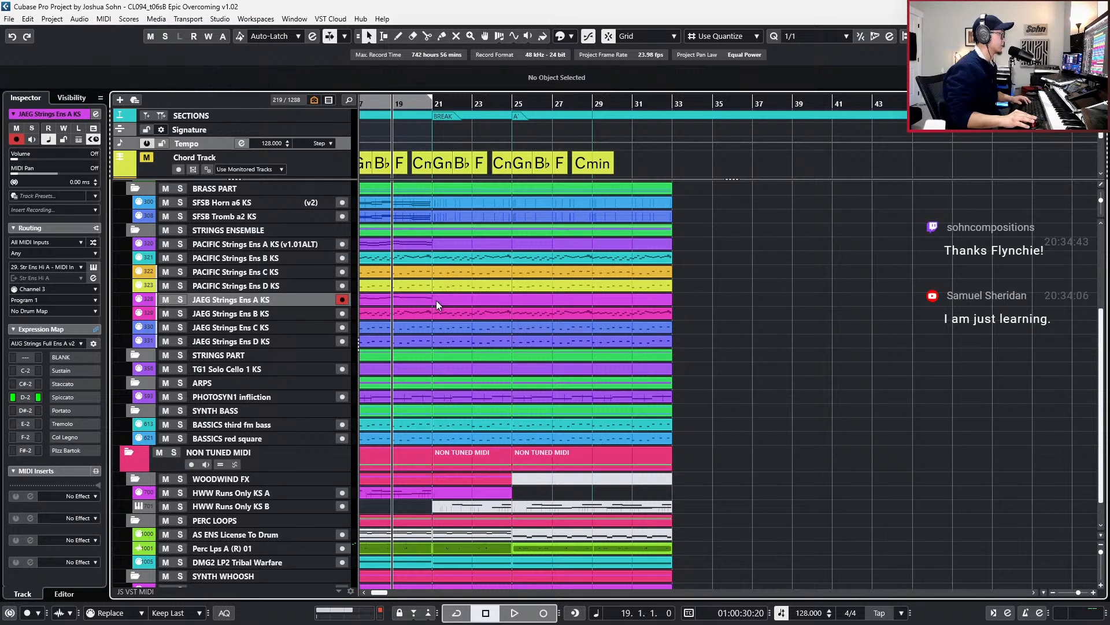
pyautogui.click(438, 300)
pyautogui.doubleClick(446, 248)
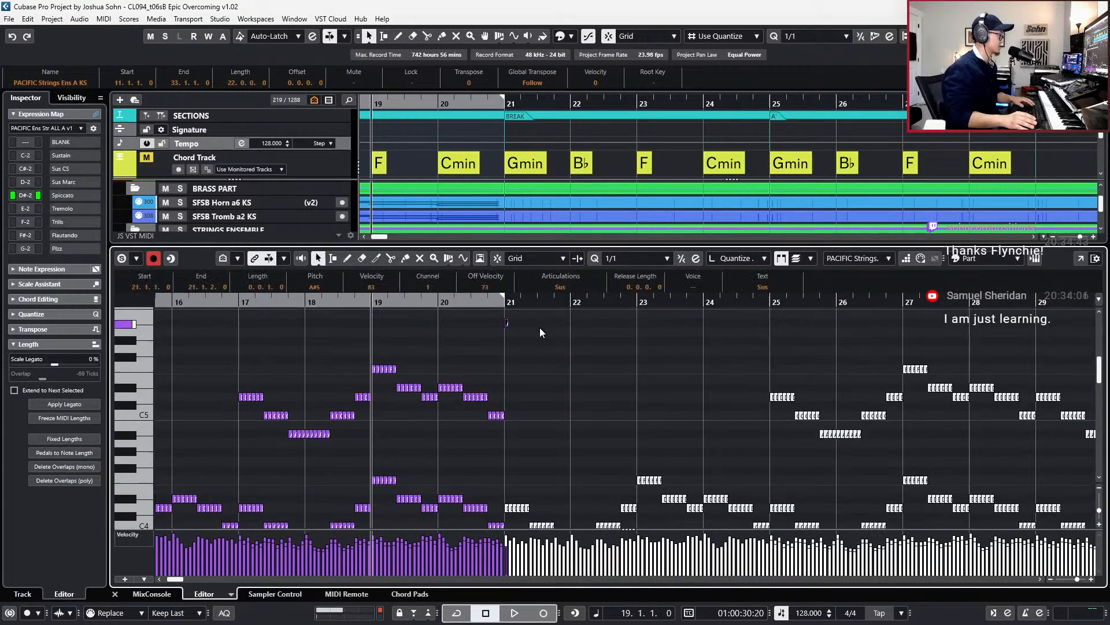
pyautogui.hotkey('ctrl', 'e')
pyautogui.scroll(-4, 552, 369)
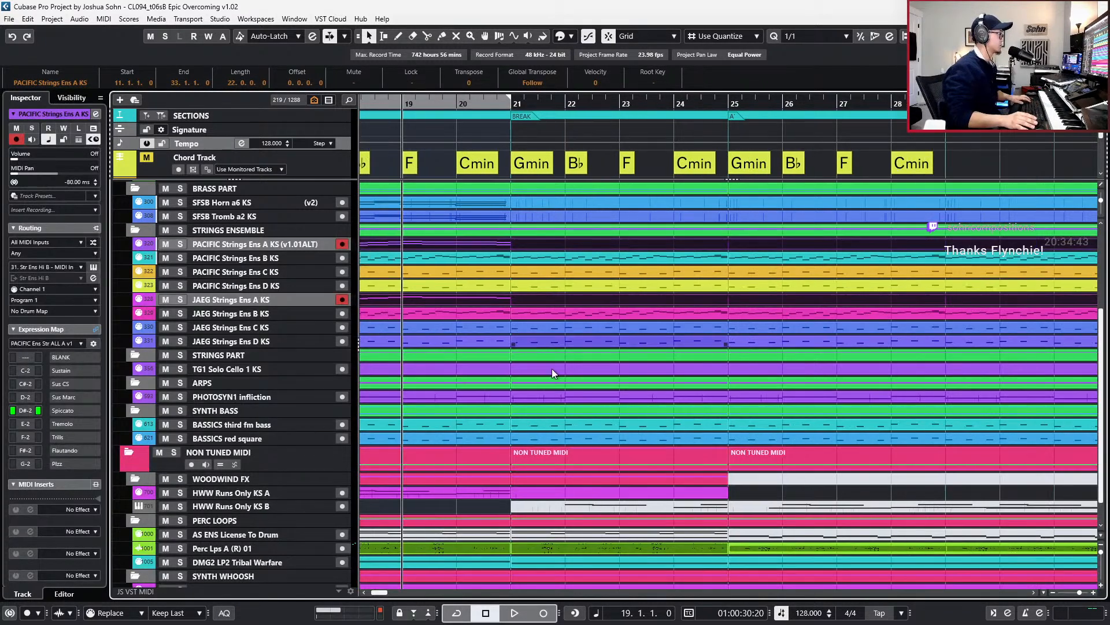
# - Select the STRINGS PART folder and show all of its hidden instrument tracks
pyautogui.click(276, 368)
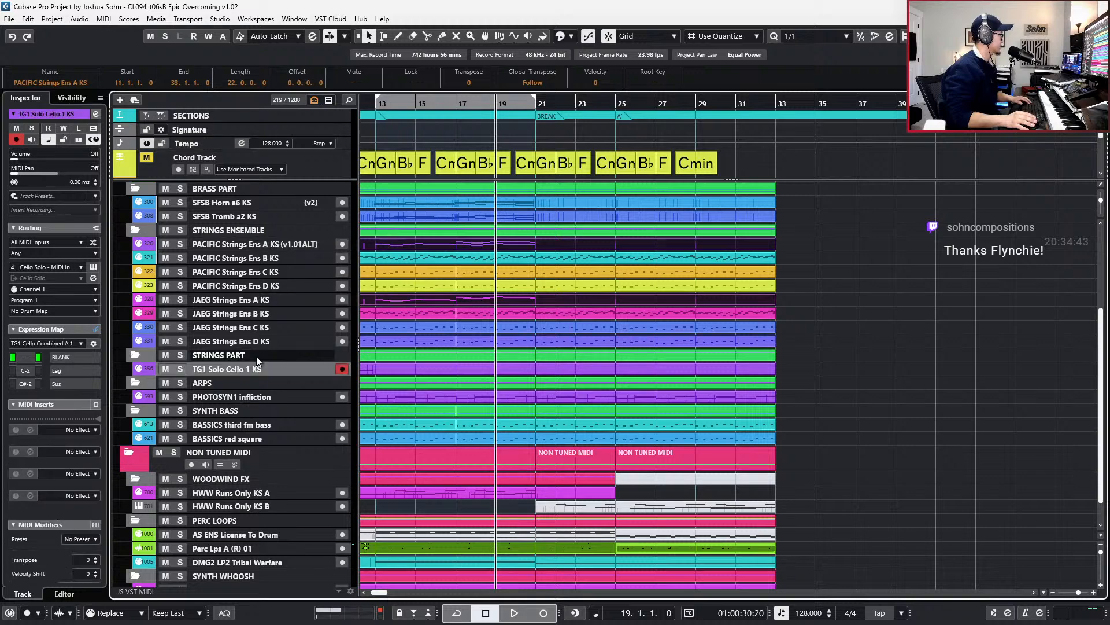
pyautogui.click(72, 97)
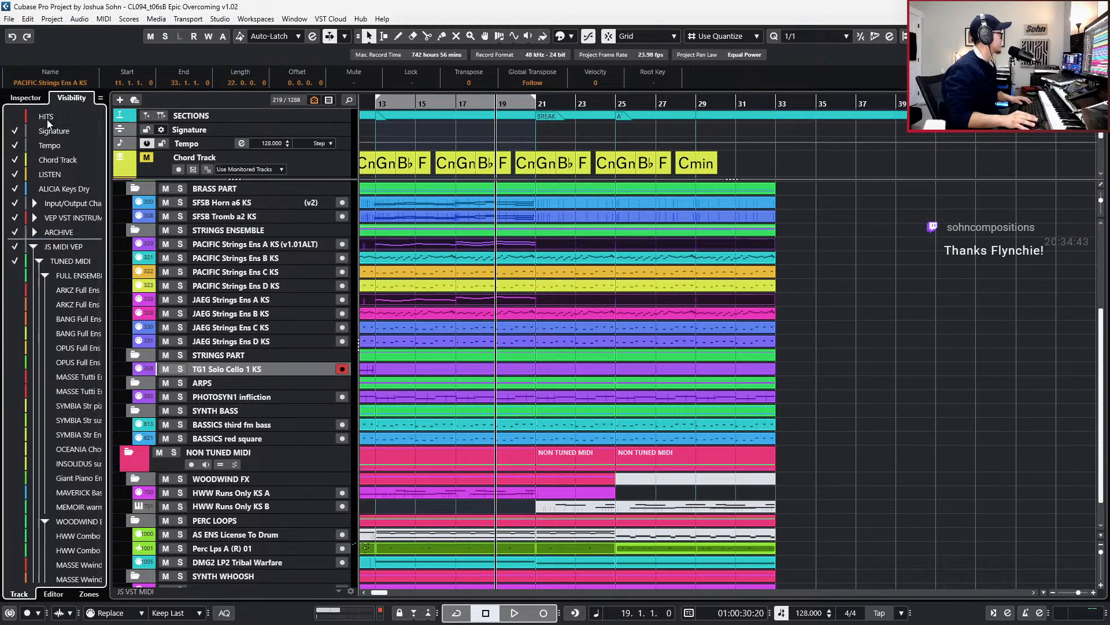
pyautogui.click(25, 97)
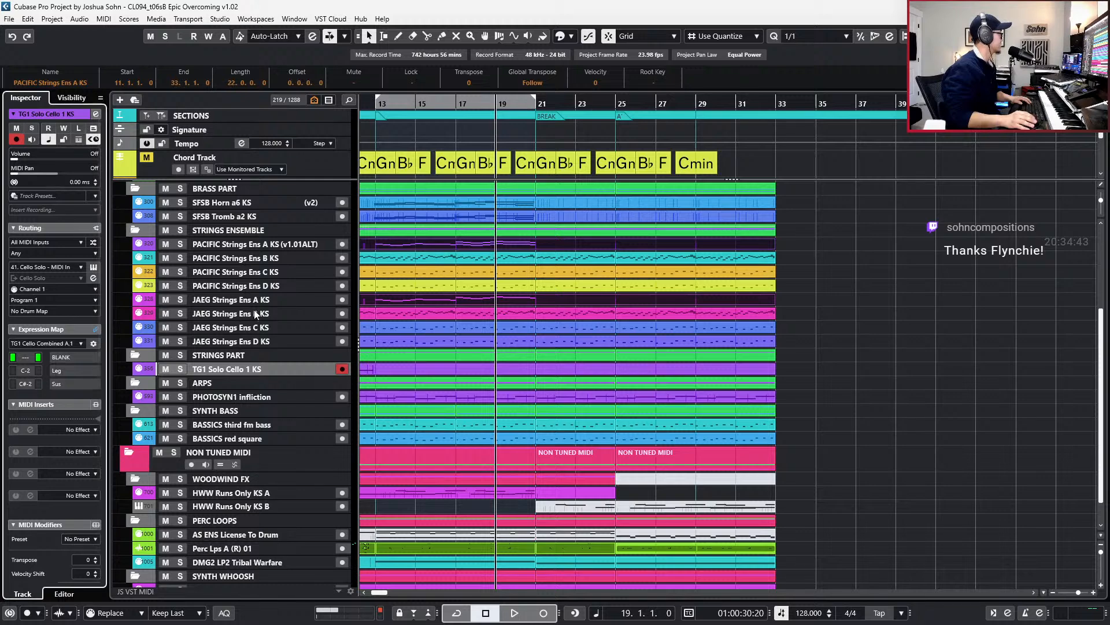
pyautogui.click(255, 355)
pyautogui.click(78, 128)
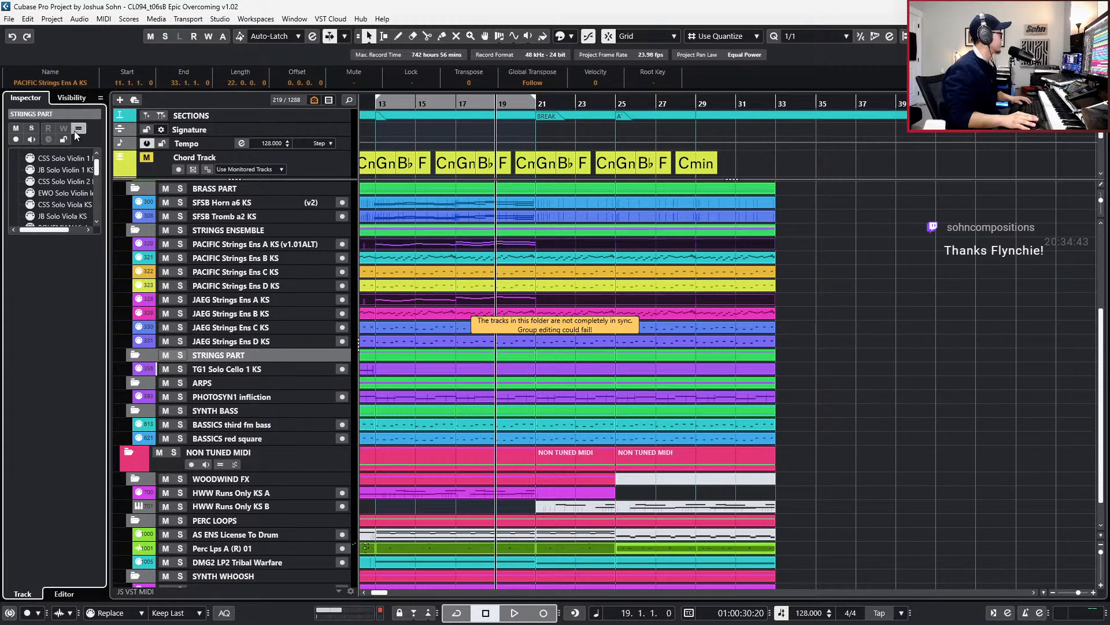
pyautogui.click(78, 129)
pyautogui.scroll(-3, 423, 411)
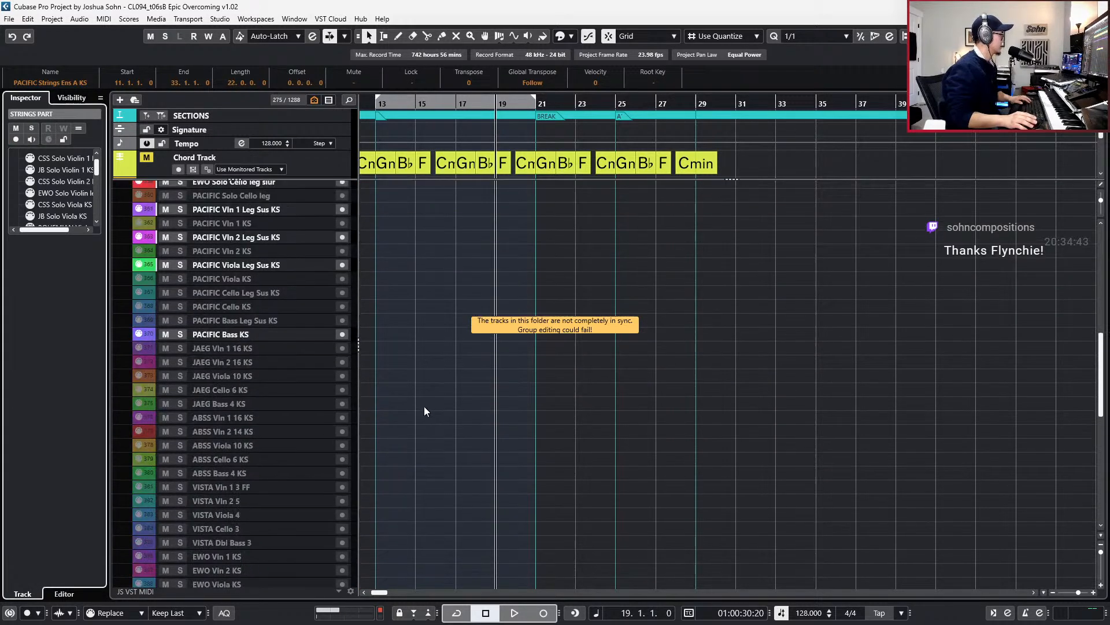
pyautogui.keyDown('ctrl'); pyautogui.scroll(-2, 424, 406); pyautogui.keyUp('ctrl')
# - Select PACIFIC Vln 1 Leg Sus KS together with SFSS Vln 1 perf leg to layer the two legato violins
pyautogui.click(250, 346)
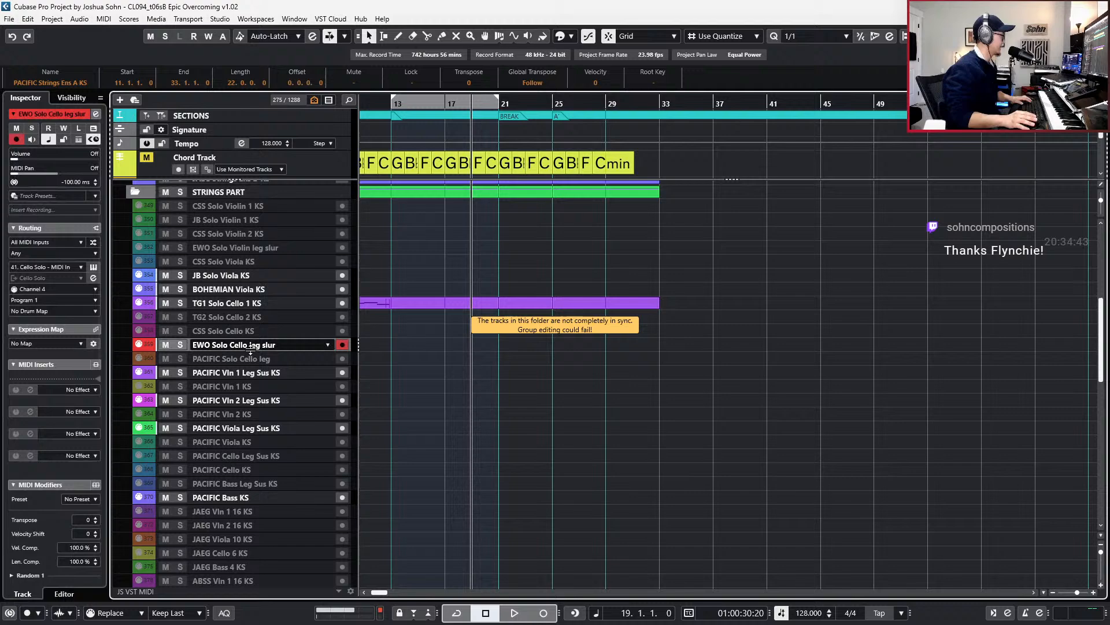
pyautogui.click(284, 373)
pyautogui.scroll(-5, 415, 429)
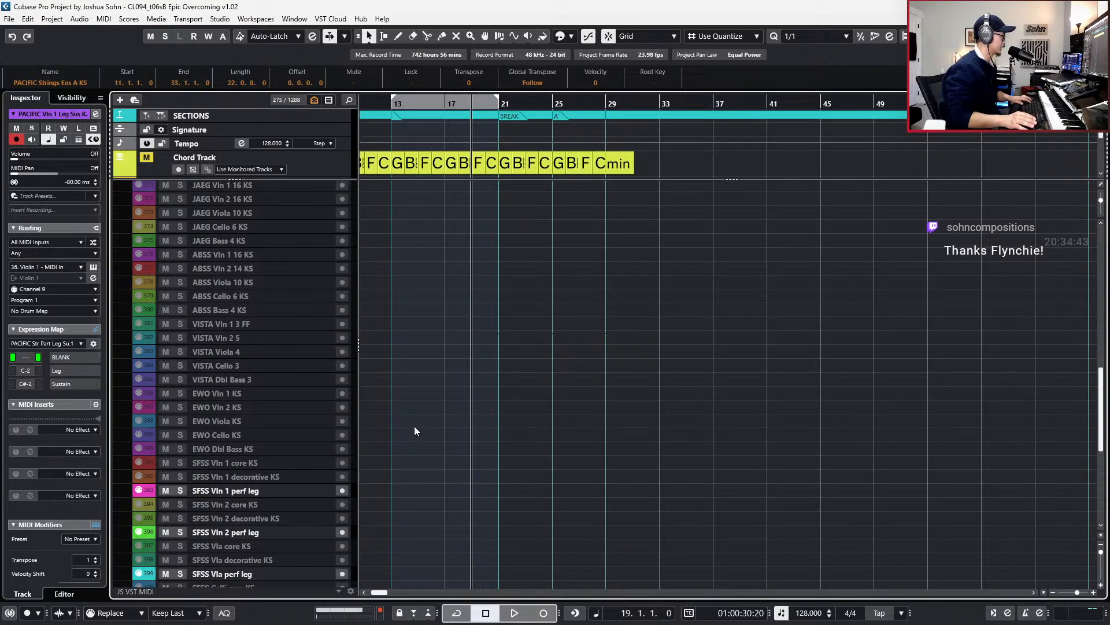
pyautogui.scroll(-3, 414, 429)
pyautogui.scroll(8, 445, 381)
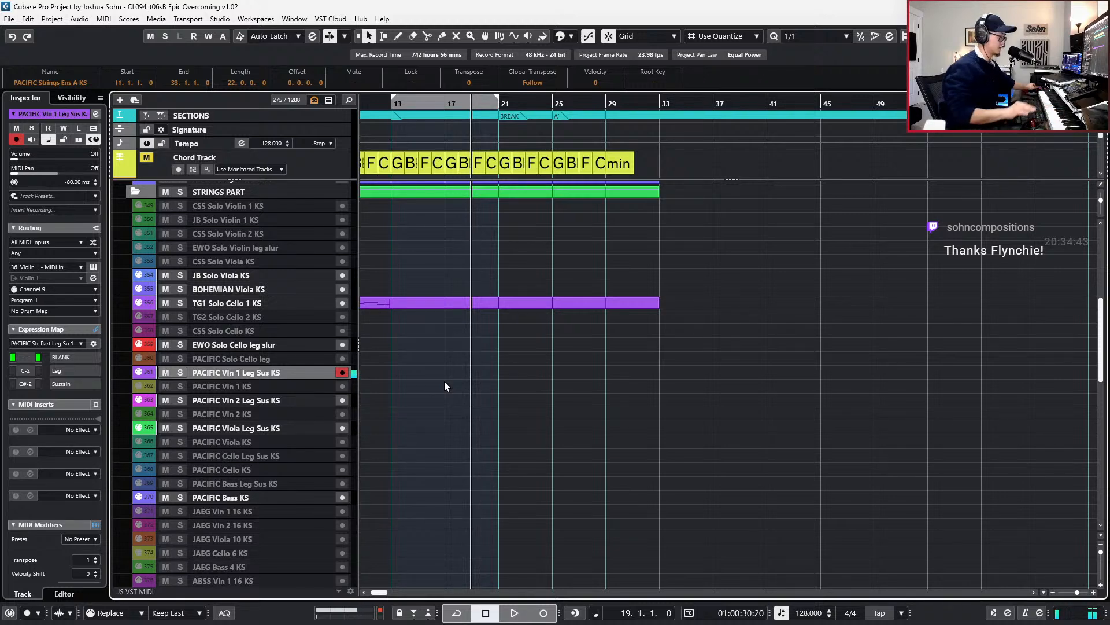
pyautogui.scroll(-6, 536, 366)
pyautogui.scroll(-3, 538, 370)
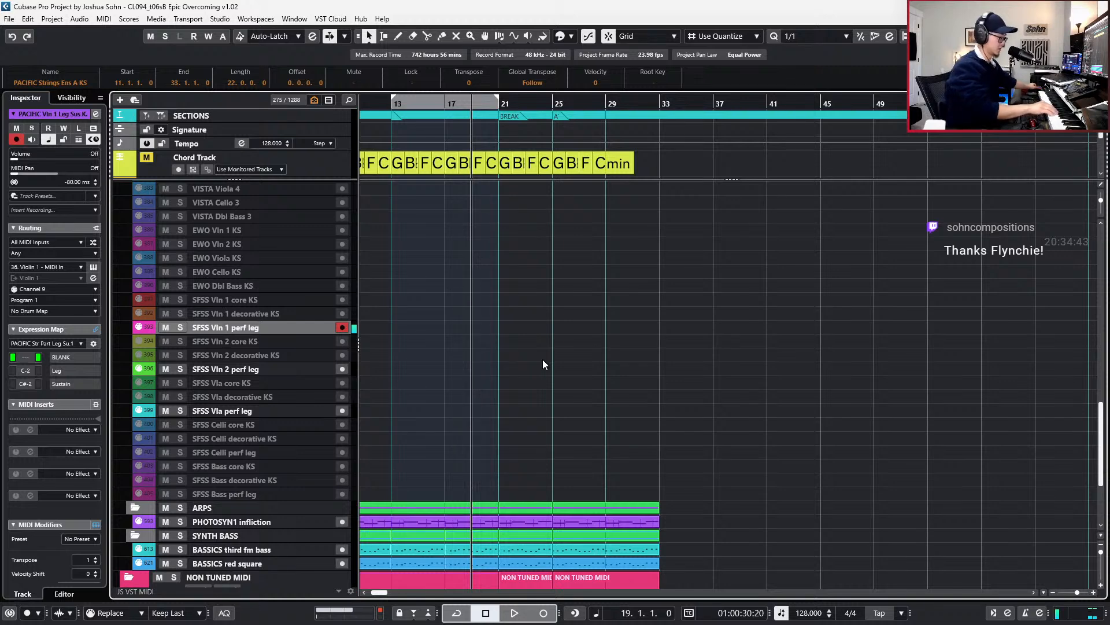
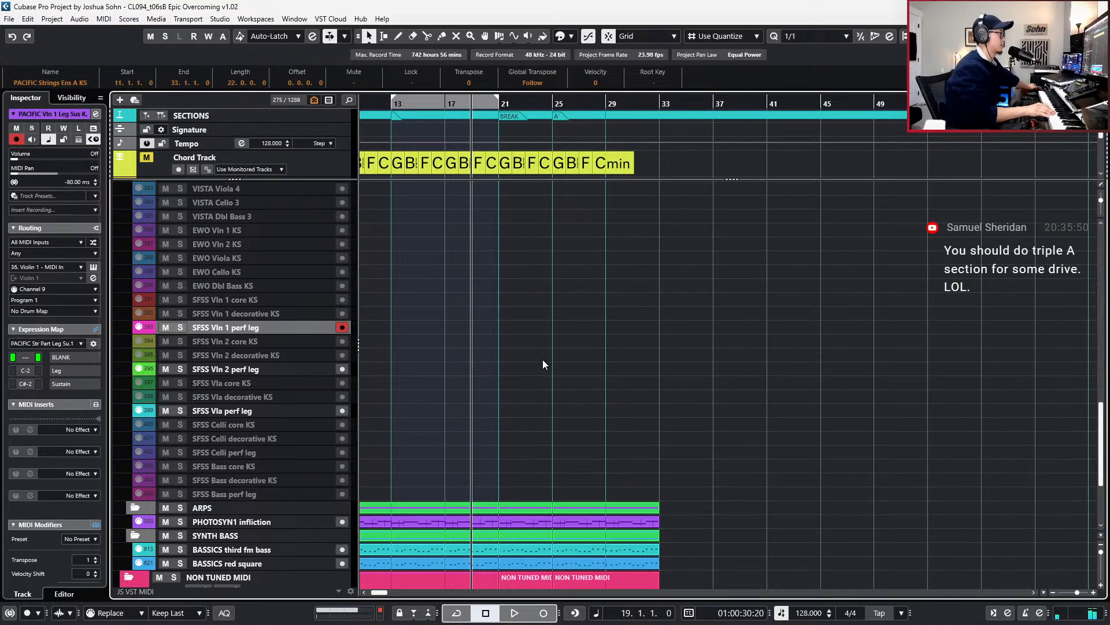
# - Hide the disabled tracks, keeping both selected violin tracks in the list
pyautogui.scroll(10, 509, 307)
pyautogui.scroll(-2, 566, 324)
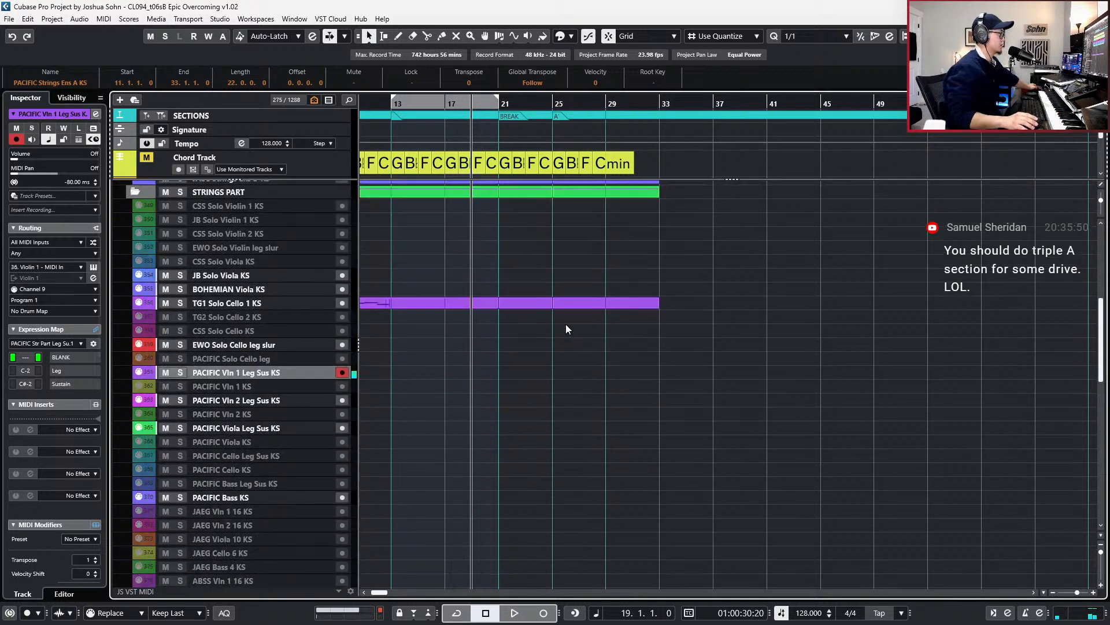
pyautogui.click(311, 100)
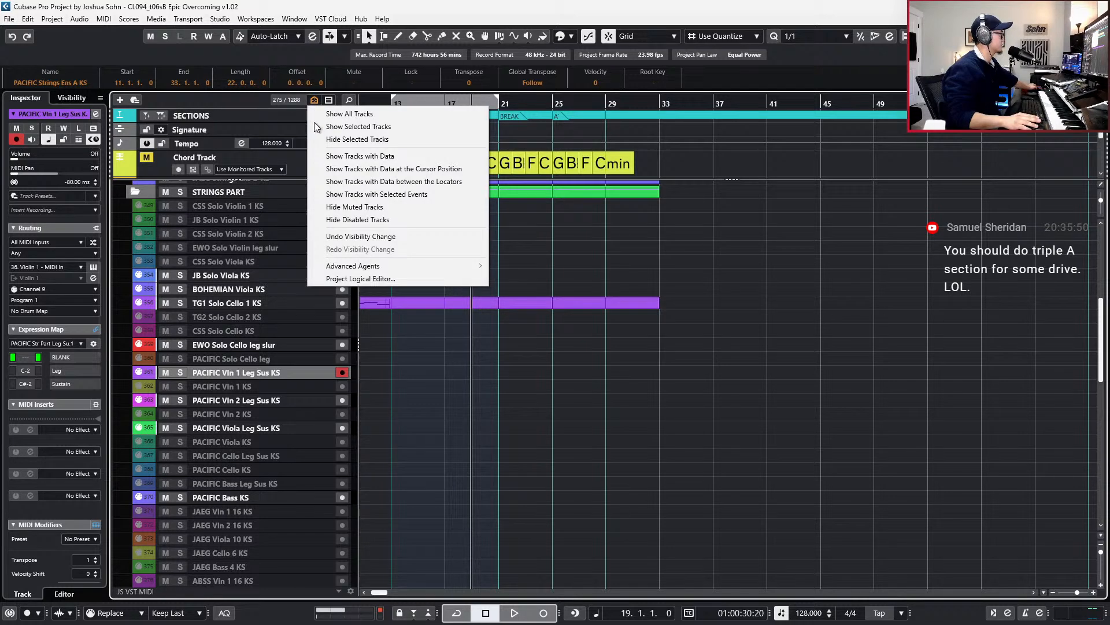
pyautogui.click(357, 219)
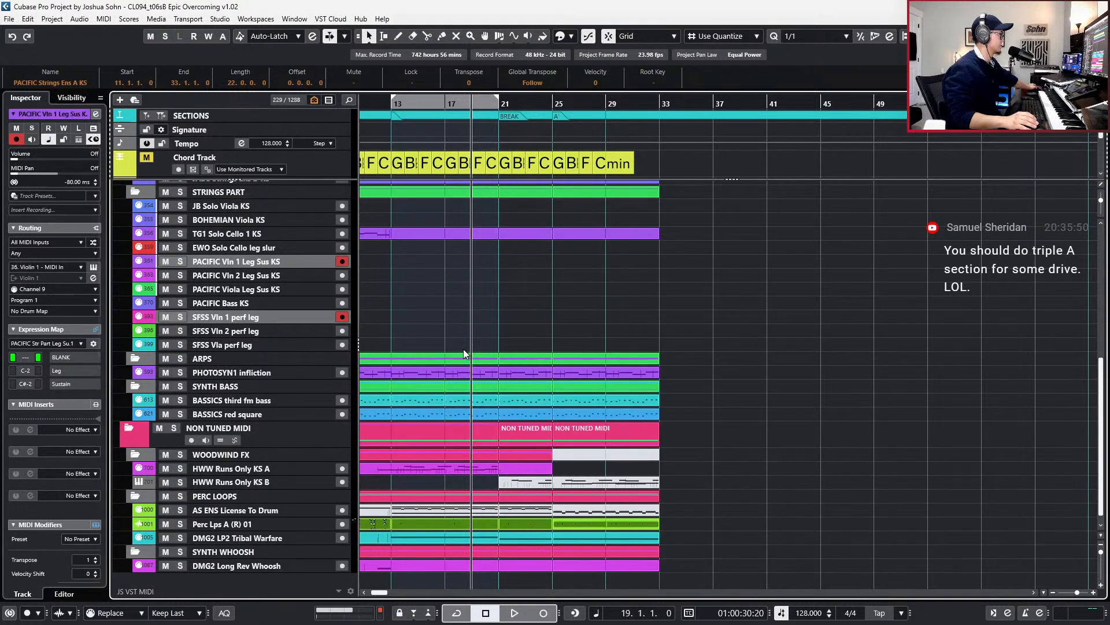
pyautogui.scroll(4, 471, 416)
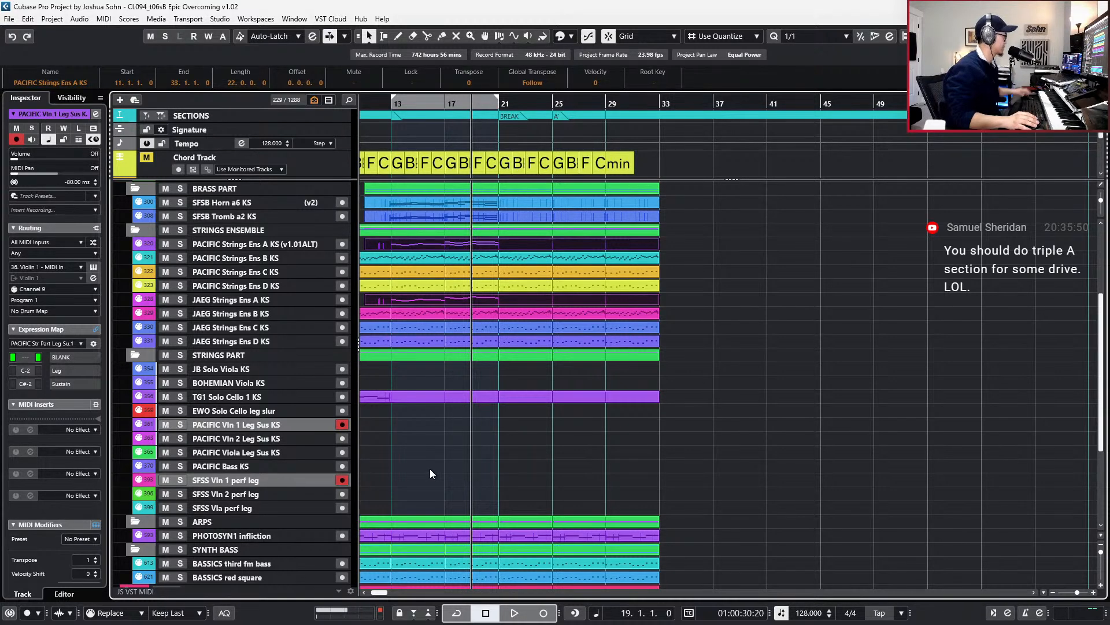
pyautogui.scroll(2, 429, 469)
pyautogui.hscroll(-2, 430, 469)
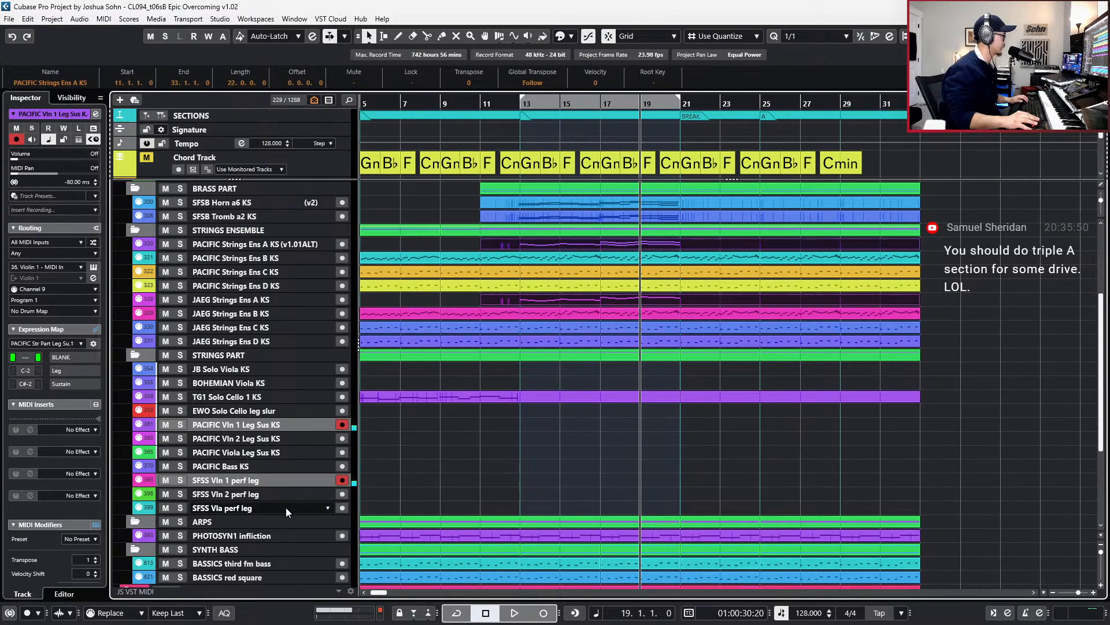
pyautogui.hscroll(2, 580, 455)
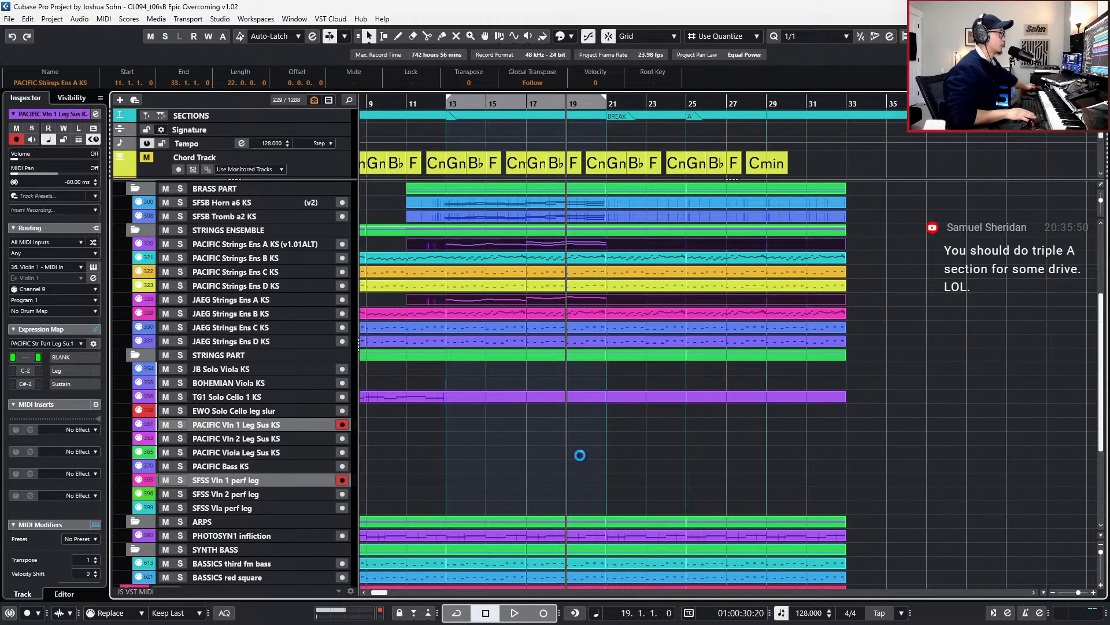
# - Rehearse the melody, then record it from bar 23 to bar 33 on PACIFIC Vln 1 Leg Sus KS and SFSS Vln 1 perf leg
pyautogui.press('space')
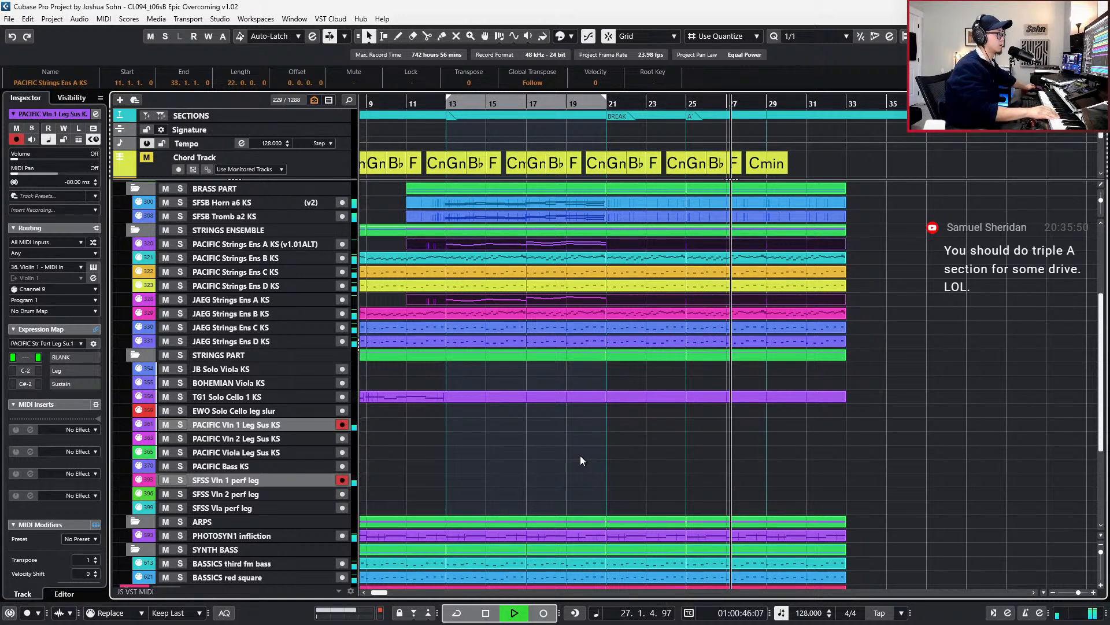
pyautogui.press('space')
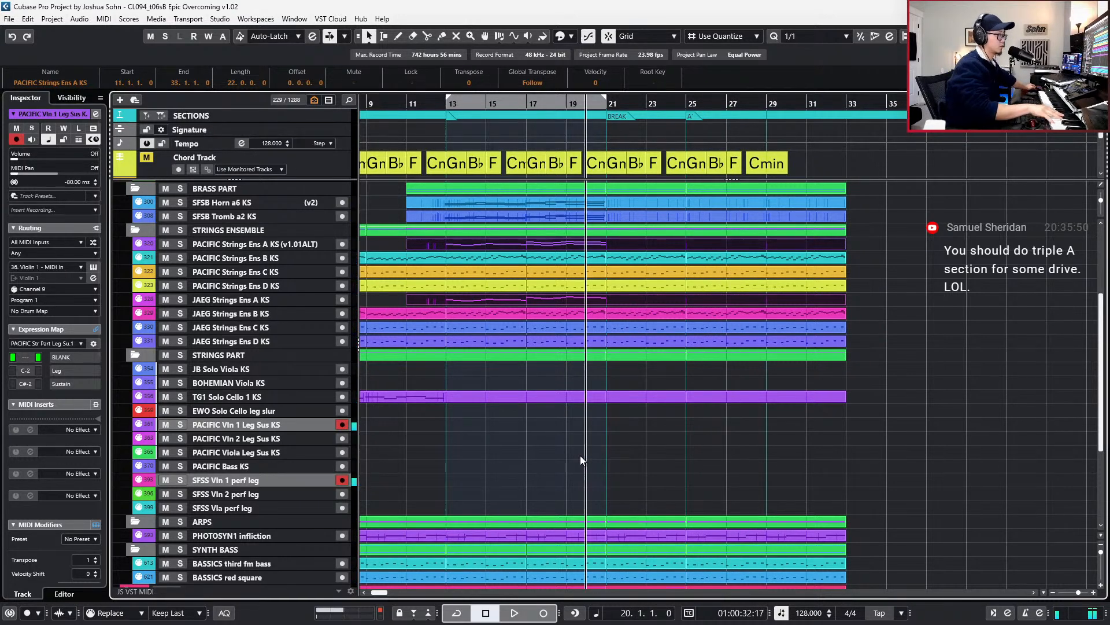
pyautogui.press('KP_Add')
pyautogui.press('KP_Add')
pyautogui.press('KP_Add')
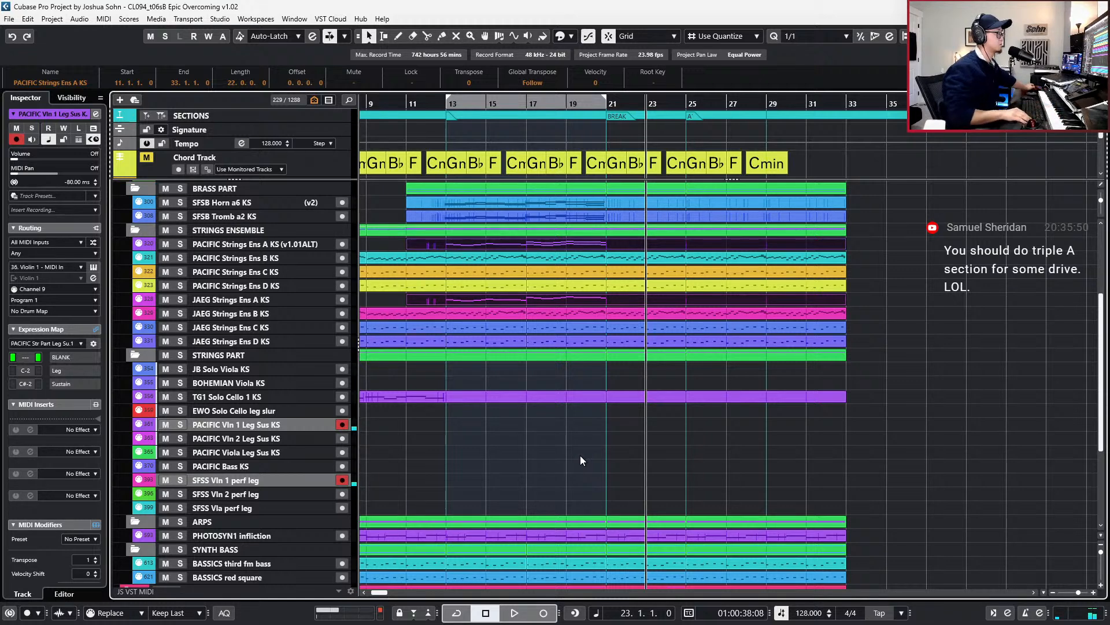
pyautogui.press('space')
pyautogui.press('KP_Multiply')
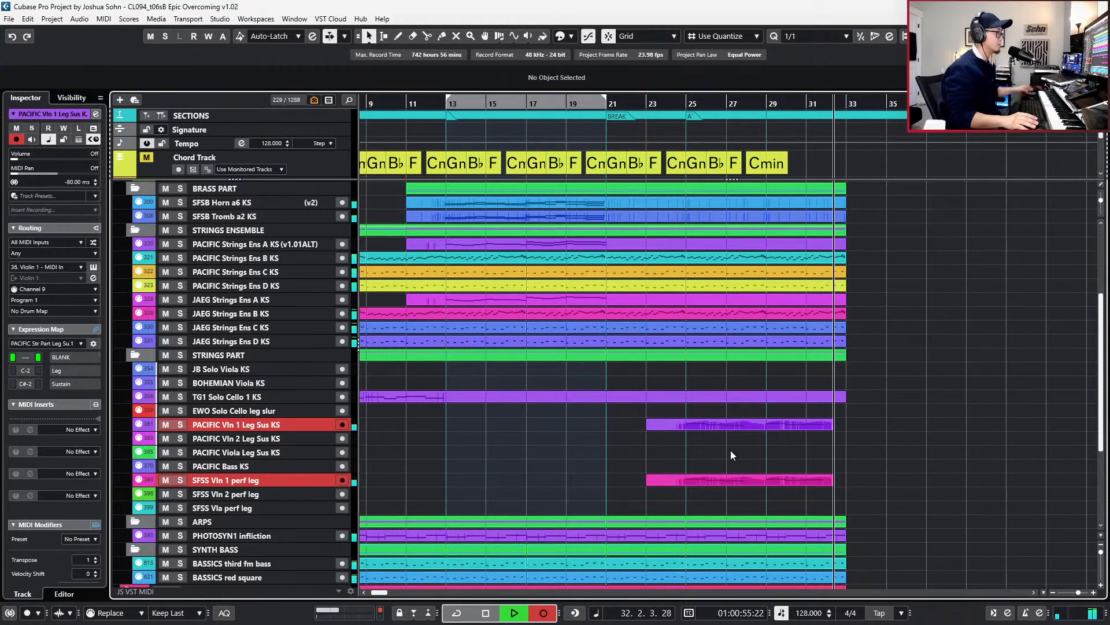
pyautogui.press('space')
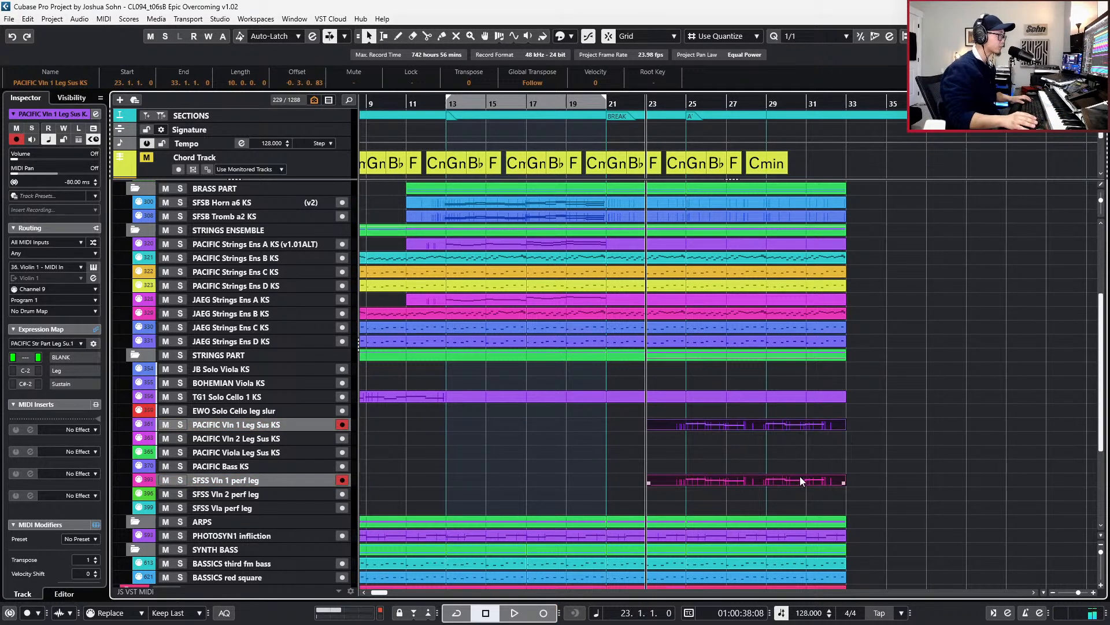
# - Record a Main Volume (CC 7) level of 97 in bar 23 of the PACIFIC Vln 1 part and delete the stray point before it
pyautogui.doubleClick(799, 480)
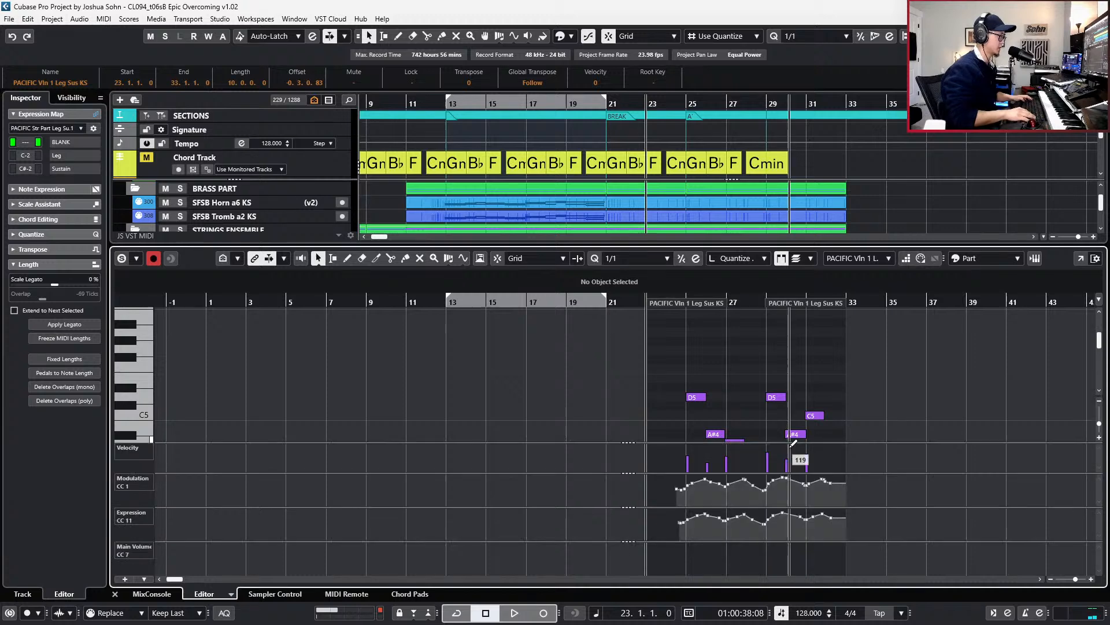
pyautogui.press('KP_Multiply')
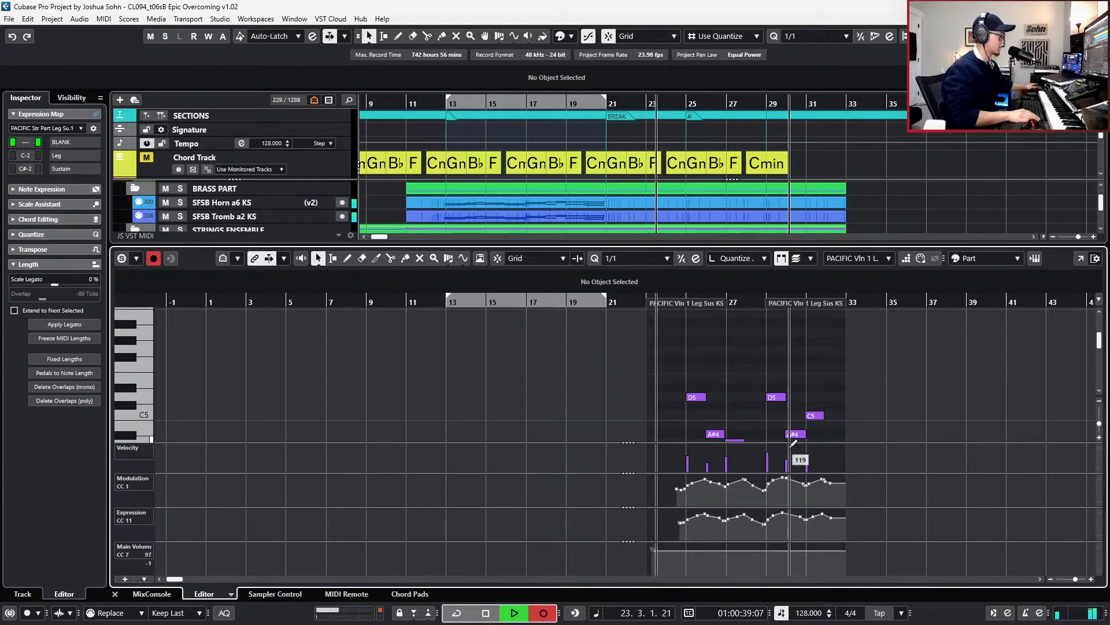
pyautogui.press('space')
pyautogui.press('h')
pyautogui.moveTo(632, 546); pyautogui.dragTo(617, 535)
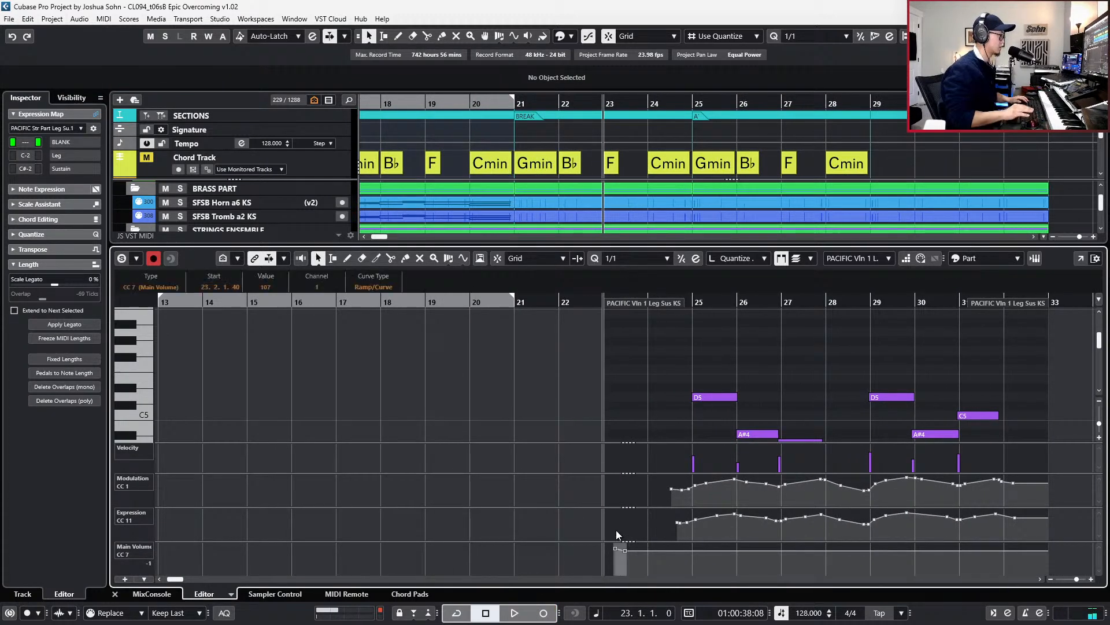
pyautogui.moveTo(592, 574); pyautogui.dragTo(637, 543)
pyautogui.press('Delete')
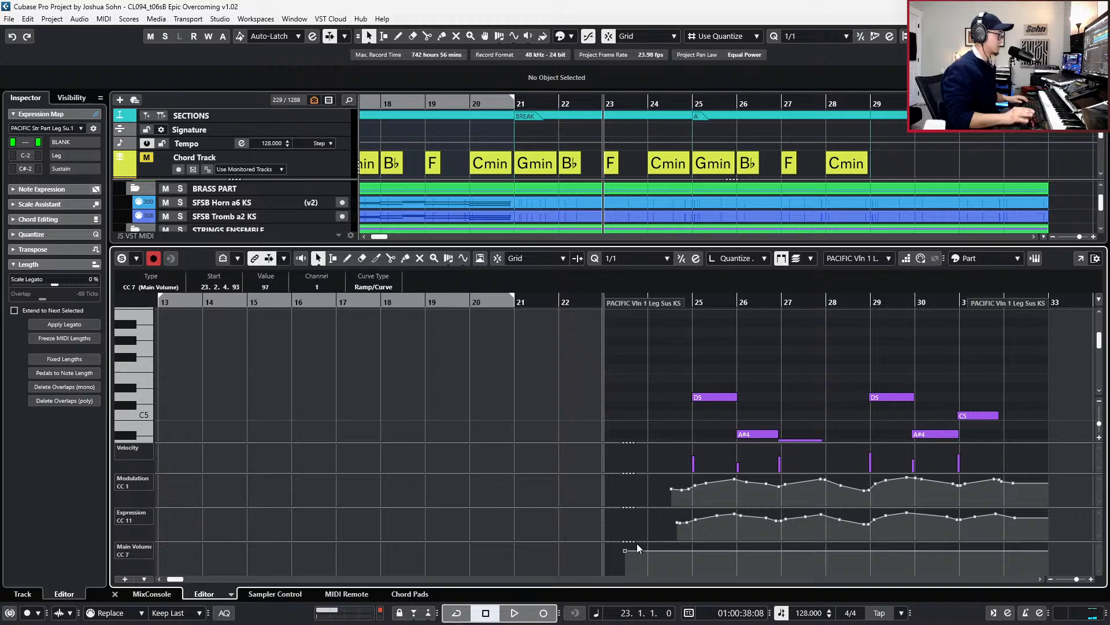
# - Add a Main Volume (CC 7) point in bar 23 of the SFSS Vln 1 part, set it to 97, and play the result
pyautogui.press('l')
pyautogui.press('Down')
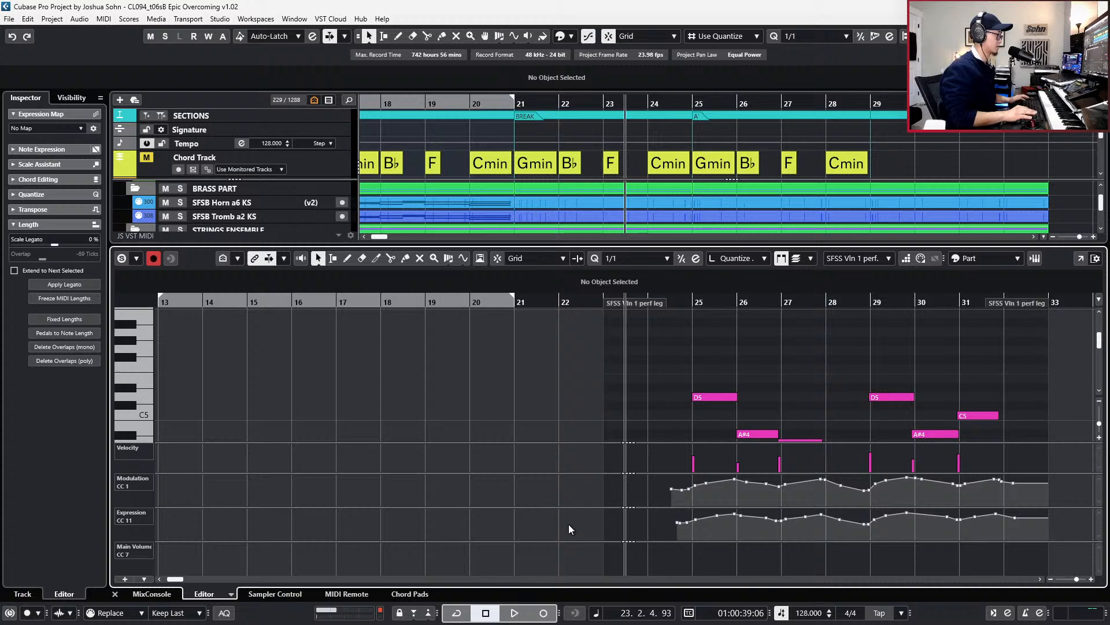
pyautogui.click(636, 554)
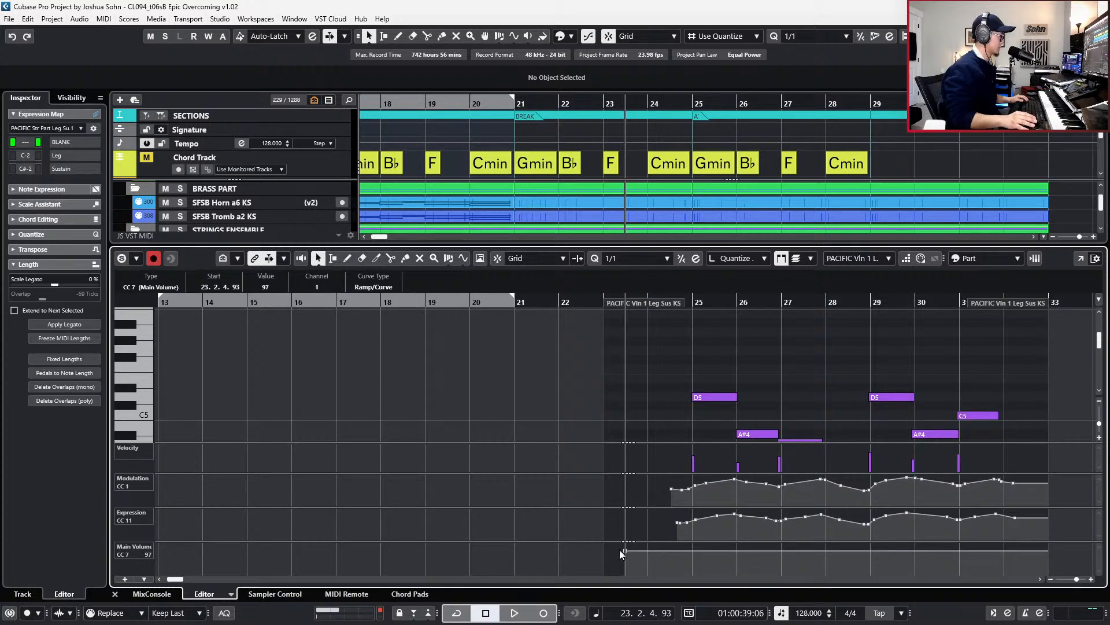
pyautogui.press('Down')
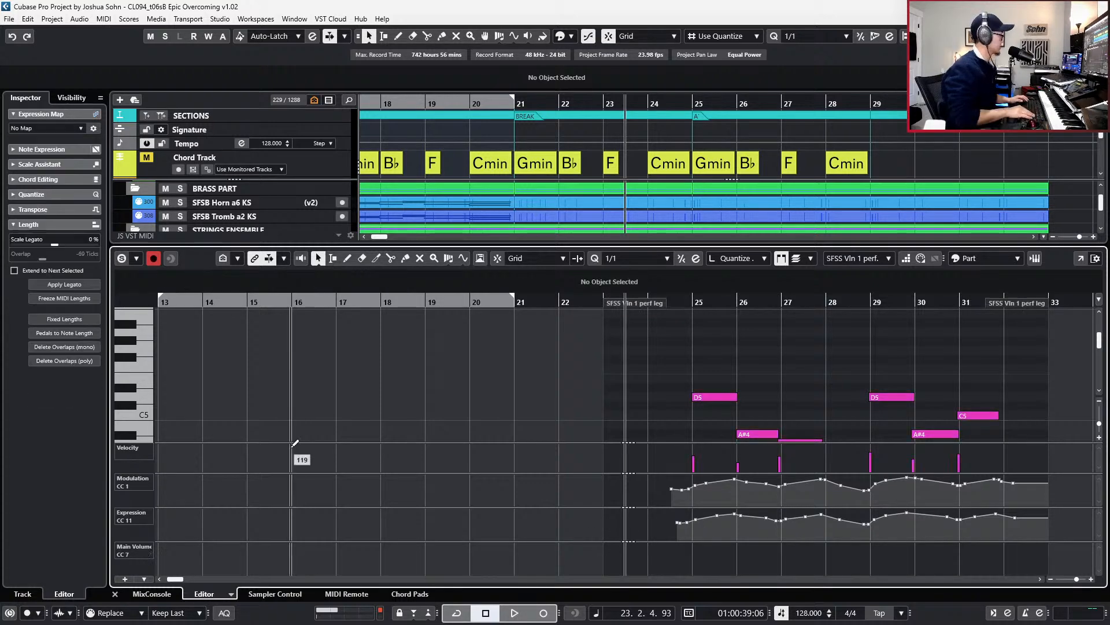
pyautogui.click(626, 550)
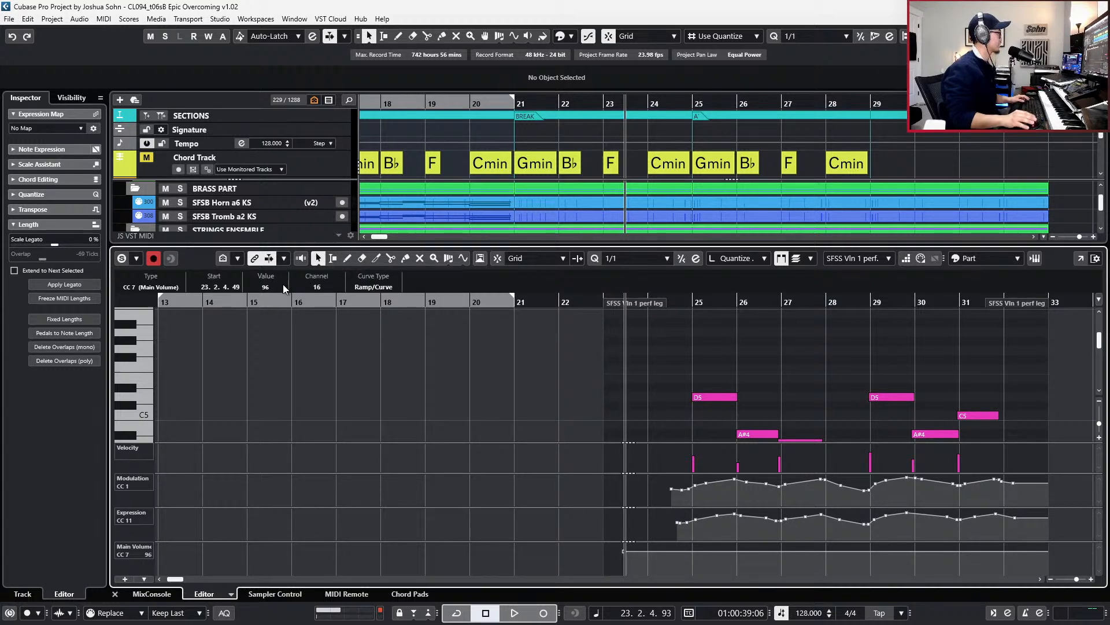
pyautogui.click(283, 287)
pyautogui.write('97')
pyautogui.press('space')
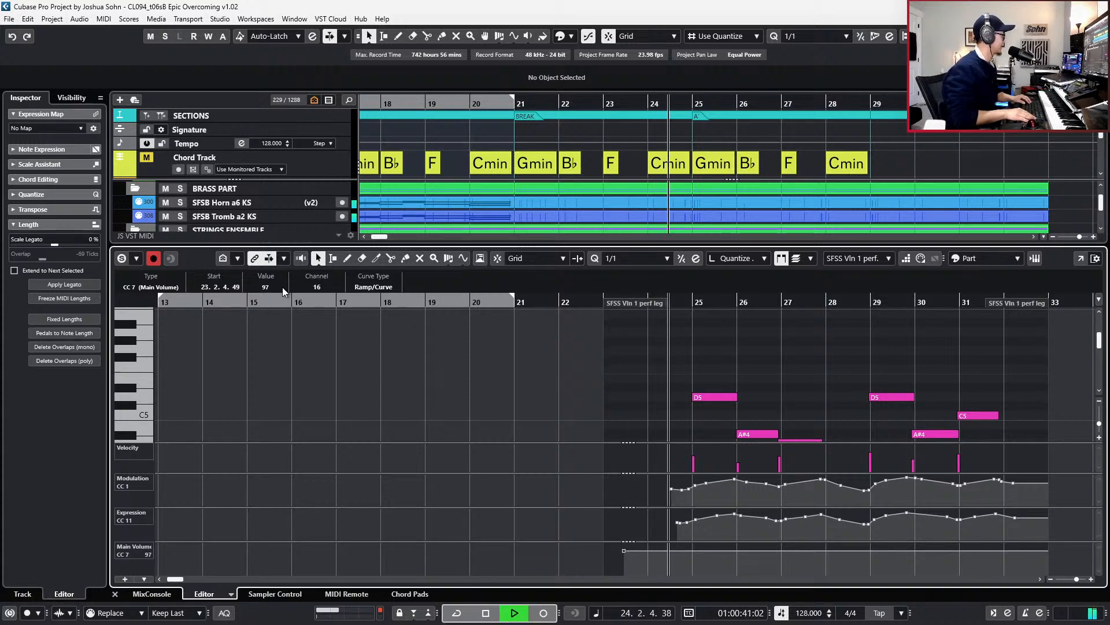
pyautogui.press('space')
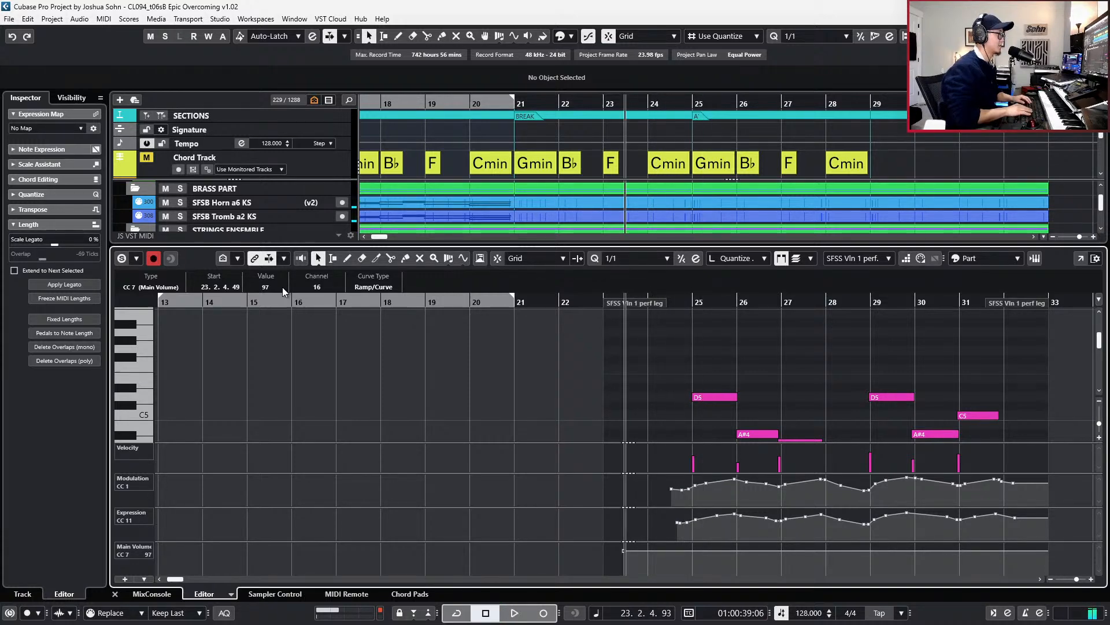
# - Close the note editor and move the playback position back to bar 19 in the full arrangement
pyautogui.press('KP_Subtract')
pyautogui.press('Return')
pyautogui.scroll(-2, 511, 423)
pyautogui.press('KP_Subtract')
pyautogui.press('KP_Subtract')
pyautogui.press('KP_Subtract')
pyautogui.press('KP_Subtract')
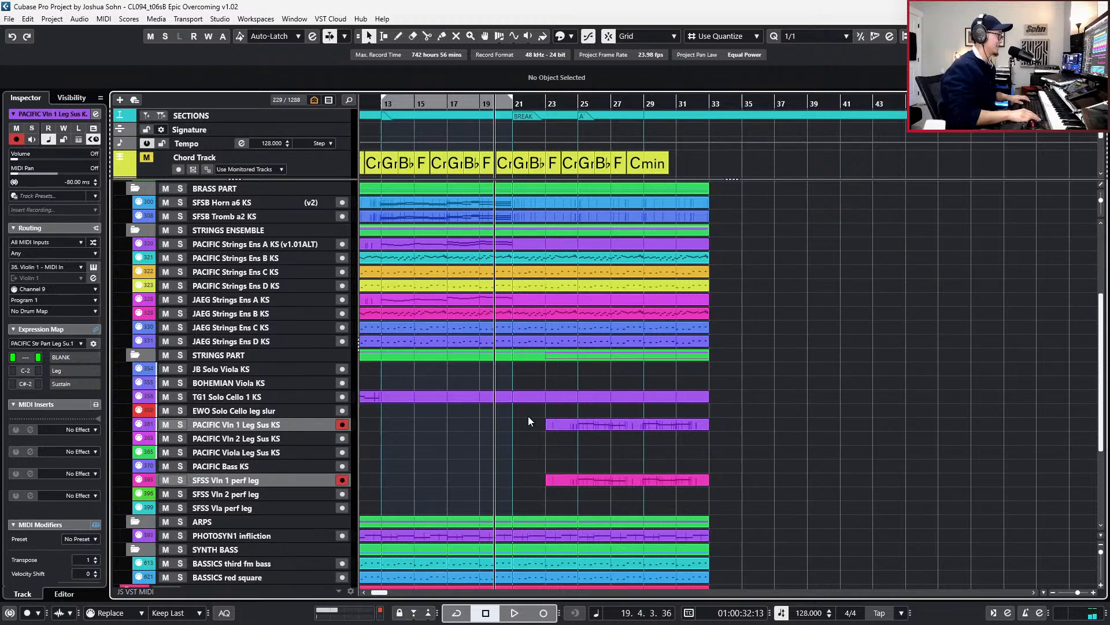
pyautogui.scroll(-2, 481, 422)
pyautogui.press('g')
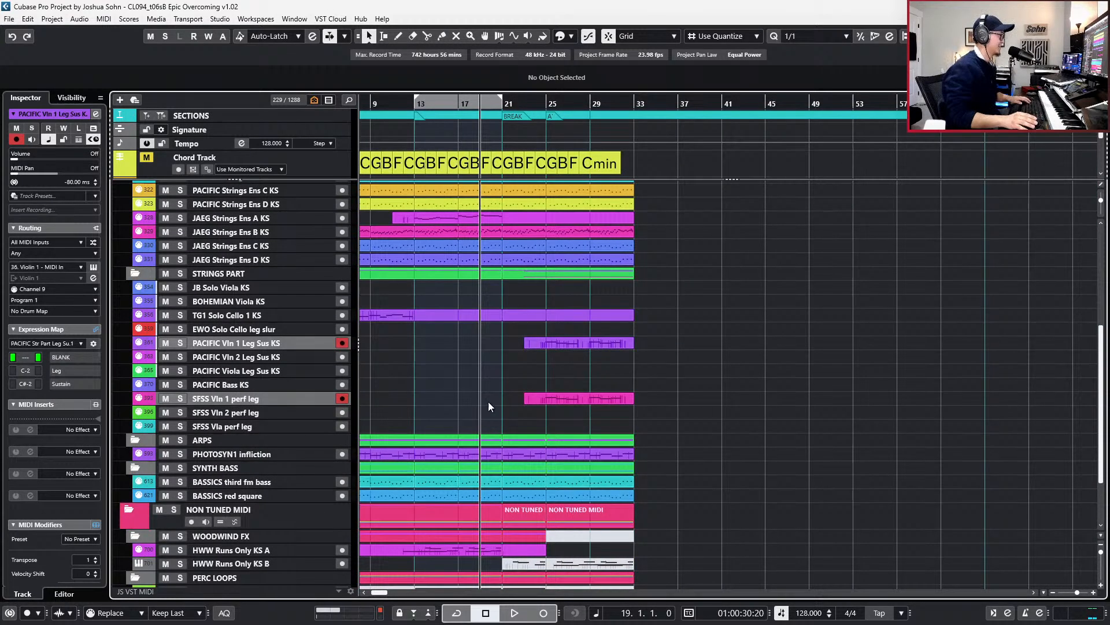
pyautogui.scroll(-3, 488, 403)
pyautogui.scroll(6, 488, 401)
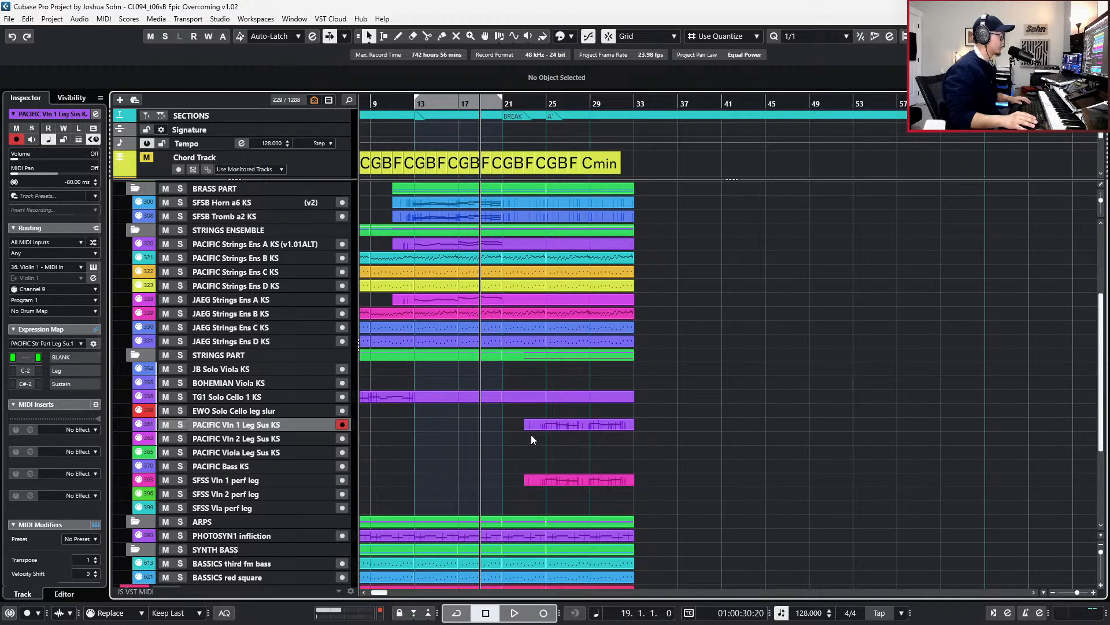
# - Solo PACIFIC Vln 1 Leg Sus KS and SFSS Vln 1 perf leg and play them from about bar 25
pyautogui.click(547, 427)
pyautogui.click(319, 438)
pyautogui.click(304, 452)
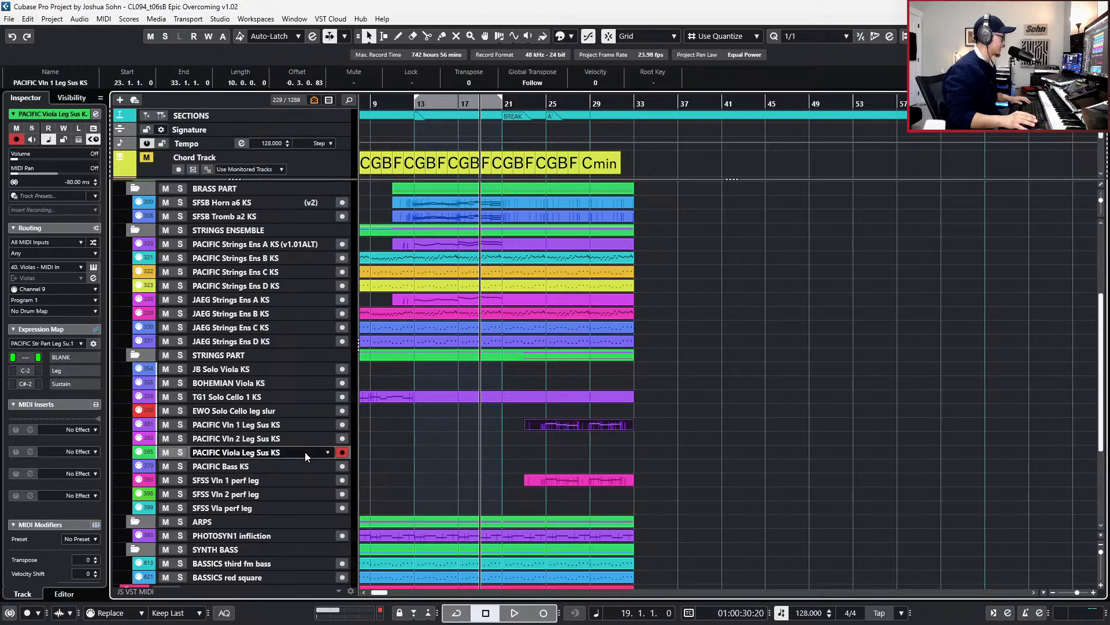
pyautogui.click(291, 442)
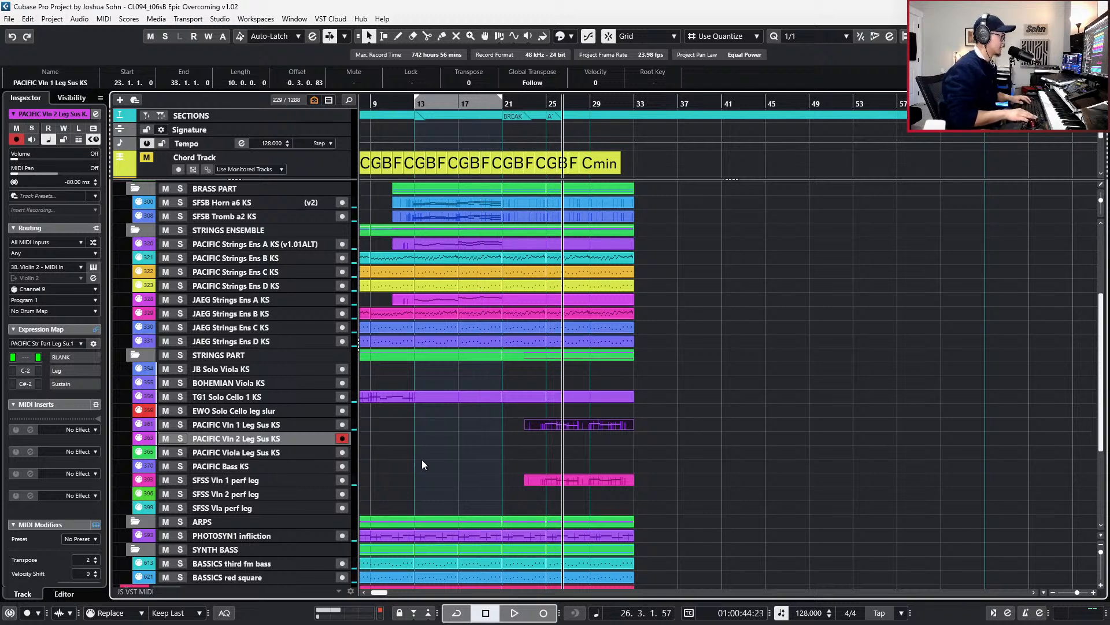
pyautogui.keyDown('alt'); pyautogui.keyDown('shift'); pyautogui.click(560, 444); pyautogui.keyUp('shift'); pyautogui.keyUp('alt')
pyautogui.moveTo(516, 414); pyautogui.dragTo(637, 477)
pyautogui.press('s')
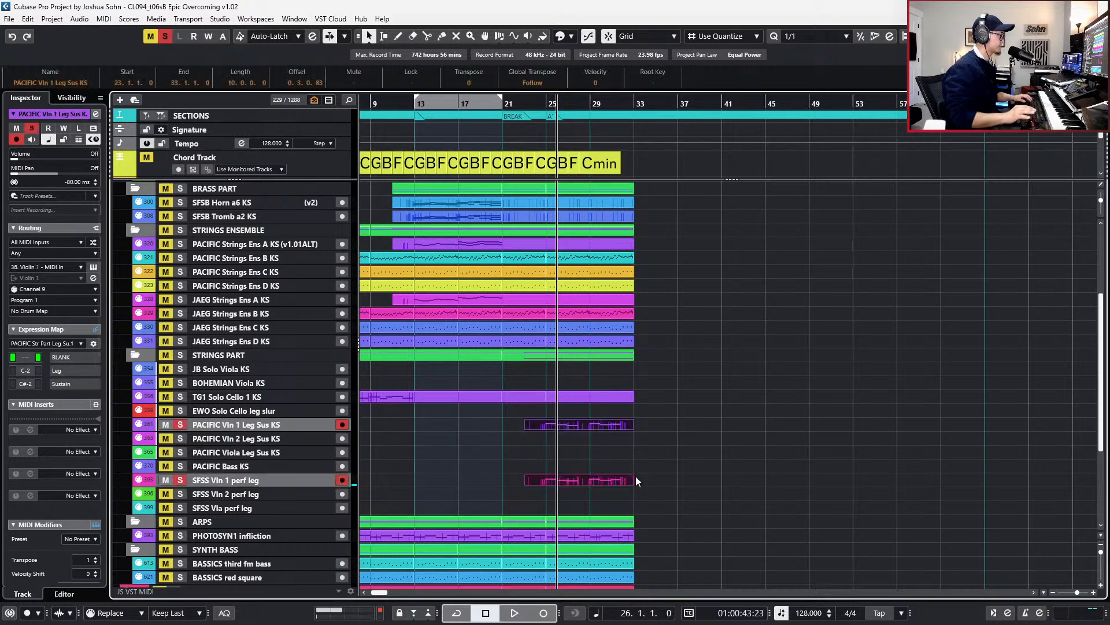
pyautogui.hotkey('shift', 'b')
pyautogui.press('space')
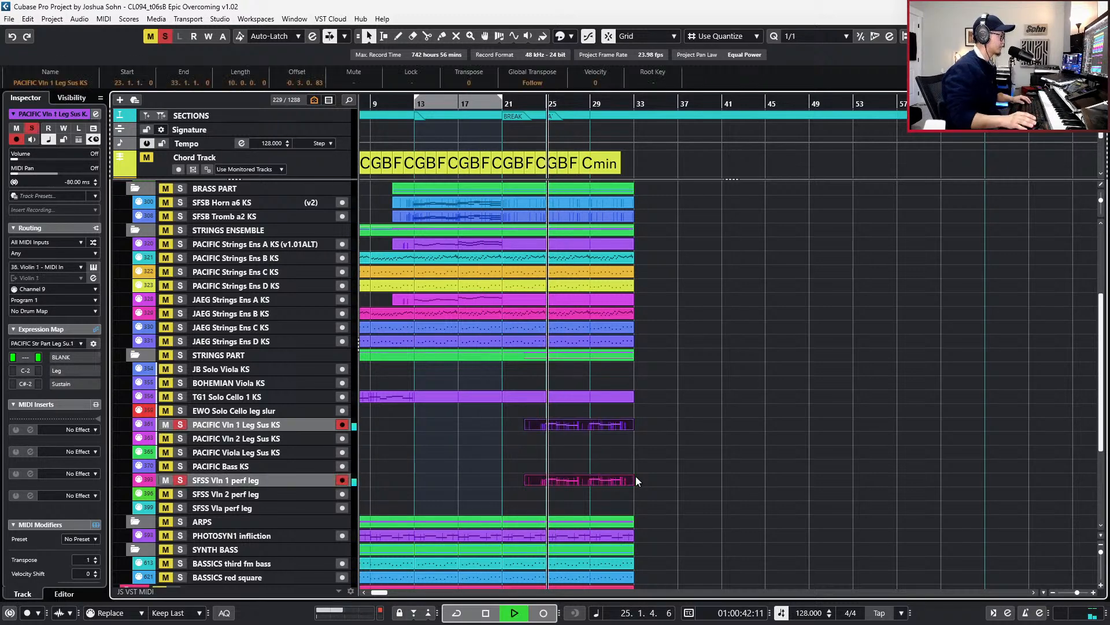
# - Select PACIFIC Vln 2 Leg Sus KS and SFSS Vln 2 perf leg together and solo them alongside the first violins
pyautogui.click(264, 440)
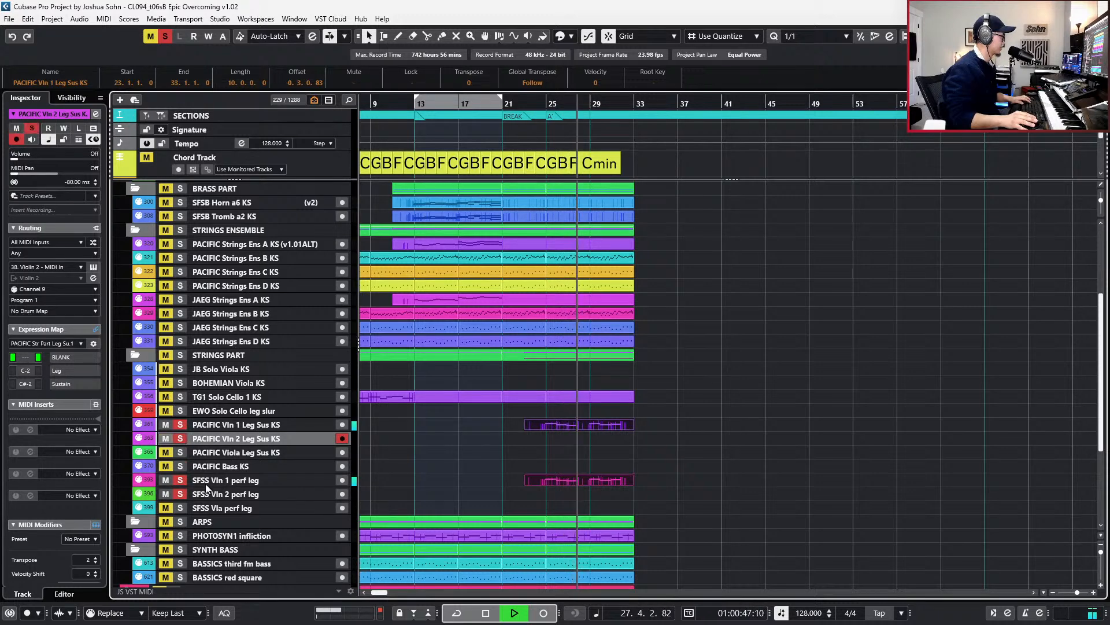
pyautogui.keyDown('shift'); pyautogui.click(249, 495); pyautogui.keyUp('shift')
pyautogui.press('s')
pyautogui.press('space')
pyautogui.press('space')
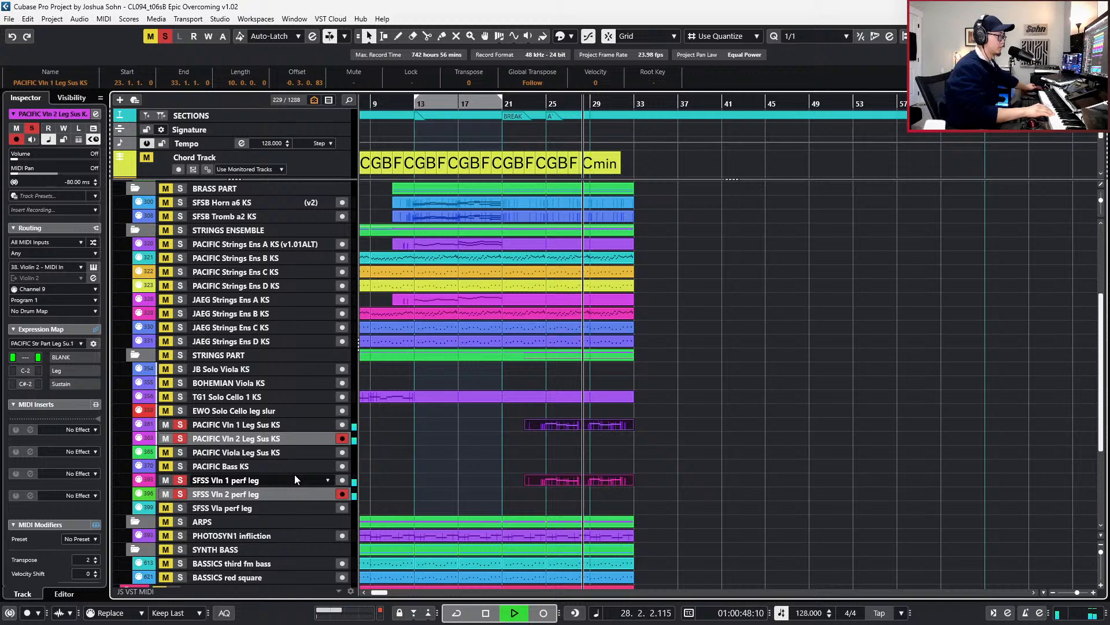
# - Rehearse a second-violin harmony over the soloed first violins, replaying the passage from about bar 25
pyautogui.press('KP_Subtract')
pyautogui.press('KP_Subtract')
pyautogui.press('KP_Subtract')
pyautogui.press('KP_Subtract')
pyautogui.press('KP_Subtract')
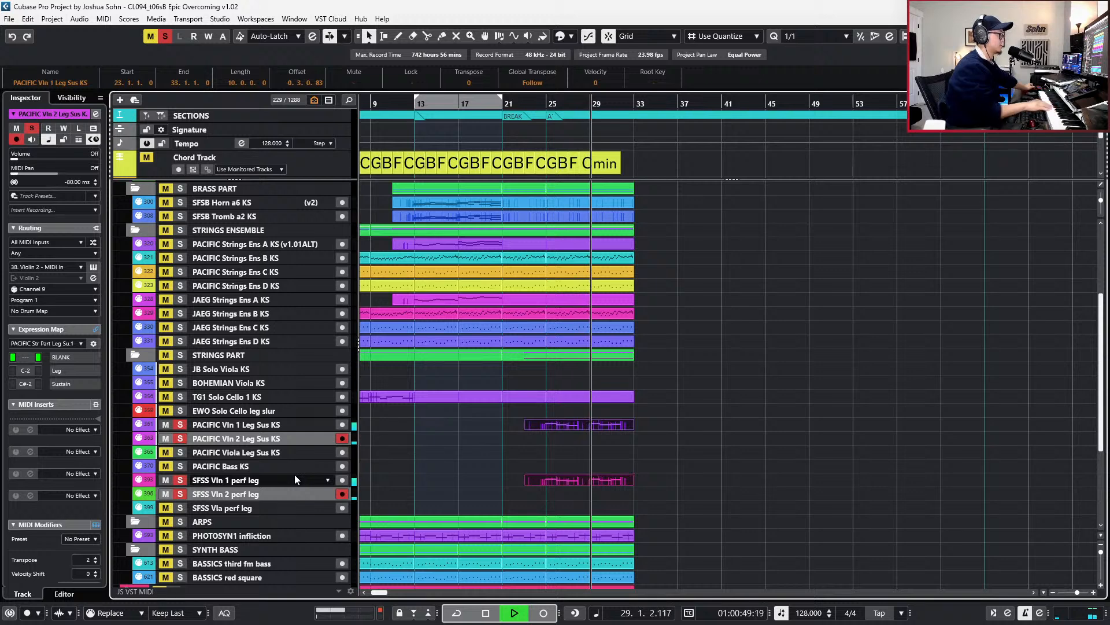
pyautogui.press('KP_Subtract')
pyautogui.press('KP_Subtract')
pyautogui.press('KP_Subtract')
pyautogui.press('KP_Subtract')
pyautogui.press('KP_Subtract')
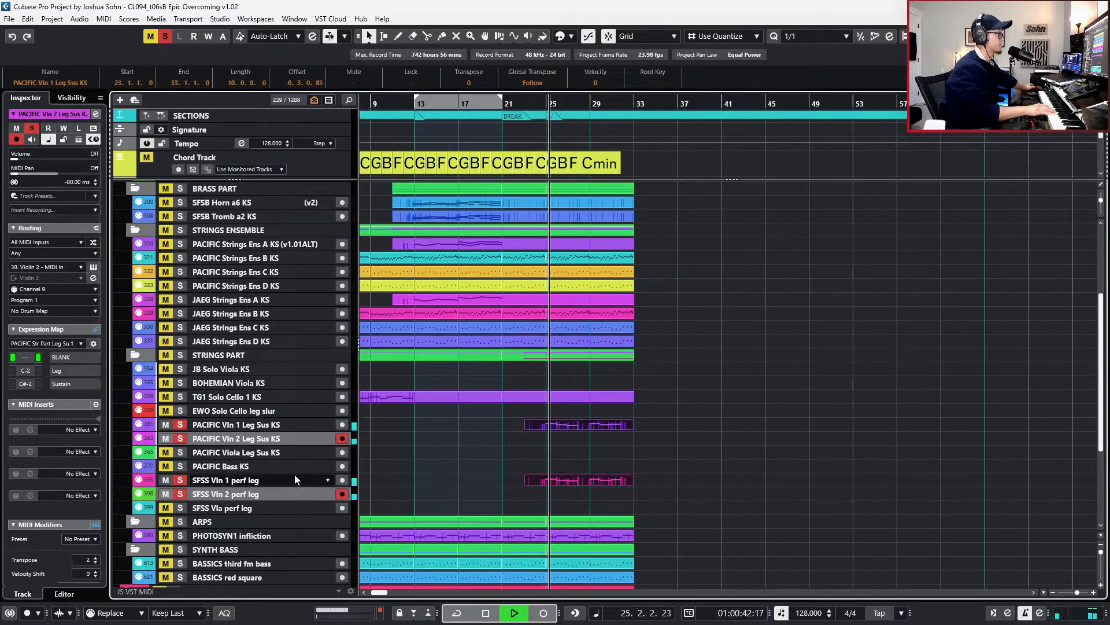
pyautogui.hotkey('shift', 'b')
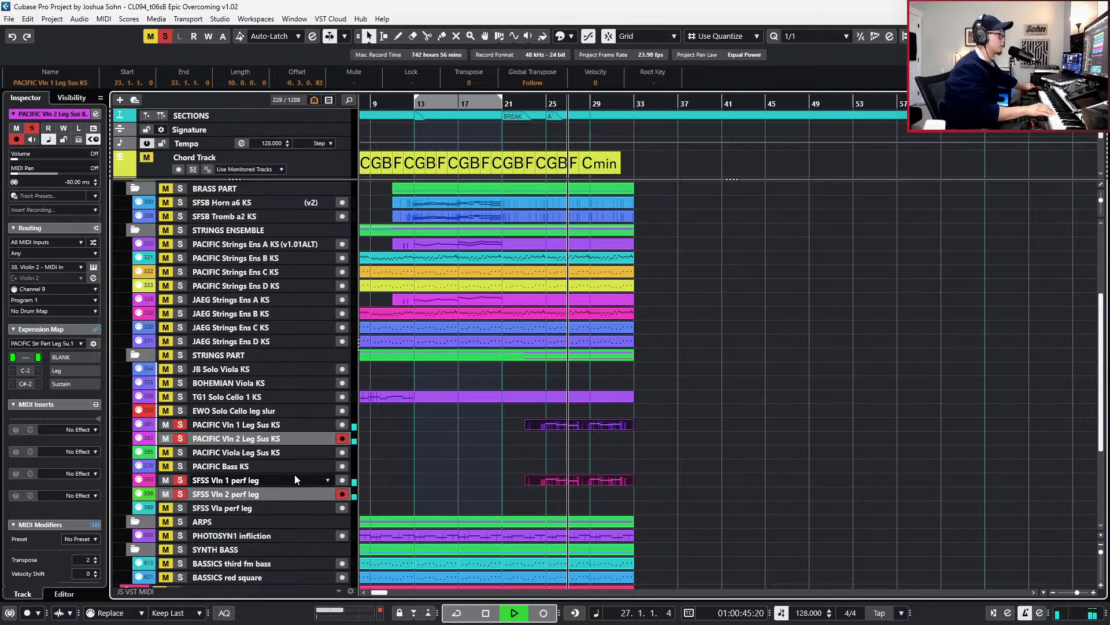
pyautogui.press('space')
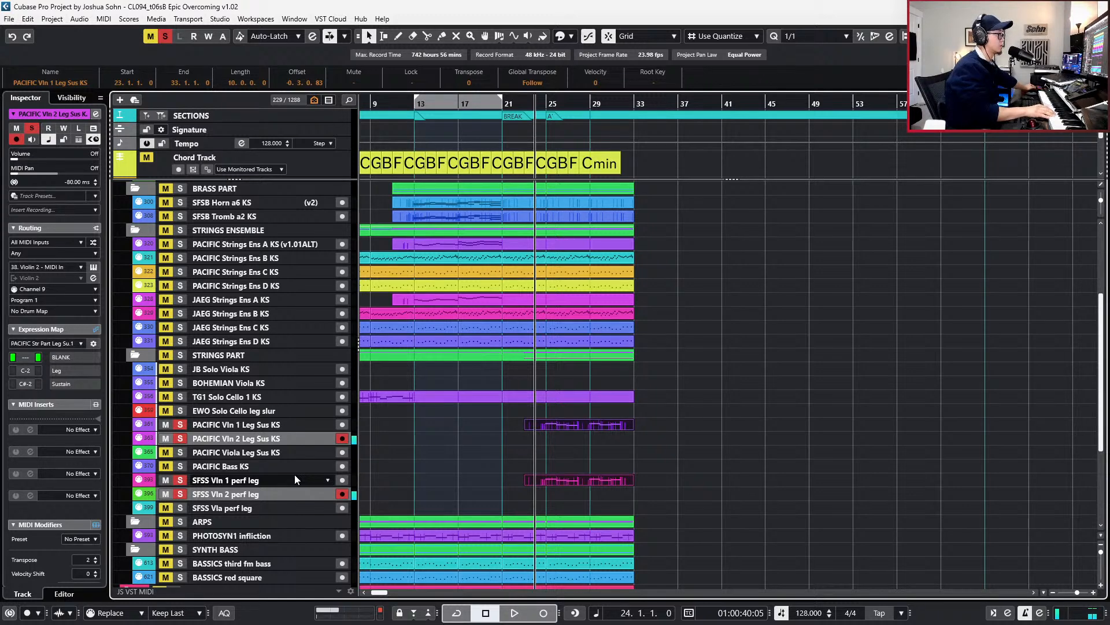
# - Try recording the harmony from bar 24 on PACIFIC Vln 2 Leg Sus KS and SFSS Vln 2 perf leg, and undo the takes
pyautogui.press('KP_Multiply')
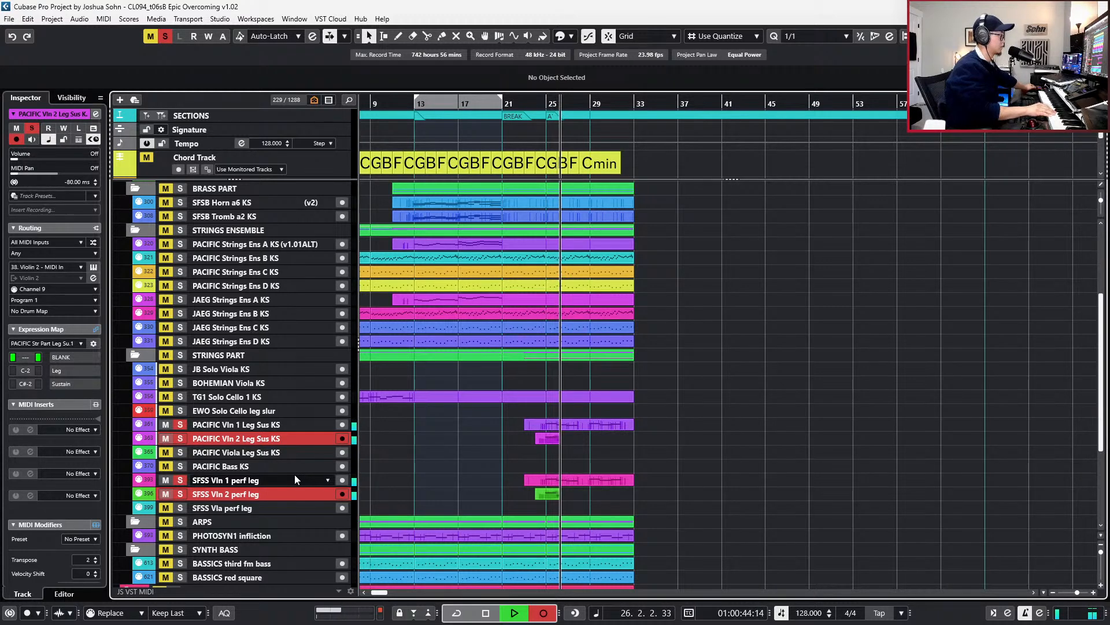
pyautogui.press('space')
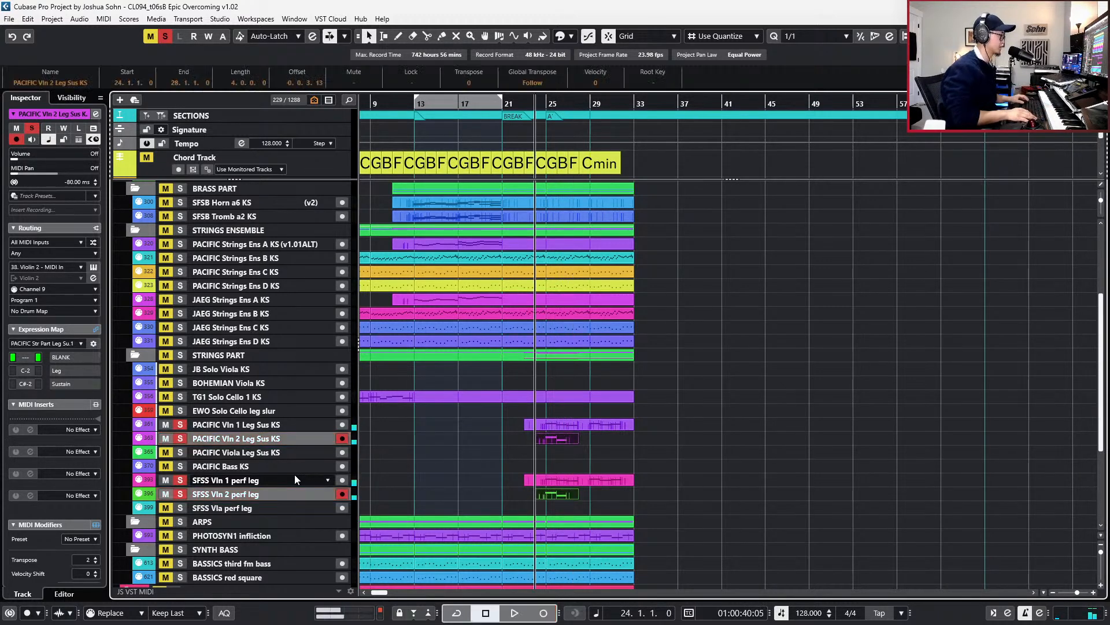
pyautogui.hotkey('ctrl', 'z')
pyautogui.press('KP_Multiply')
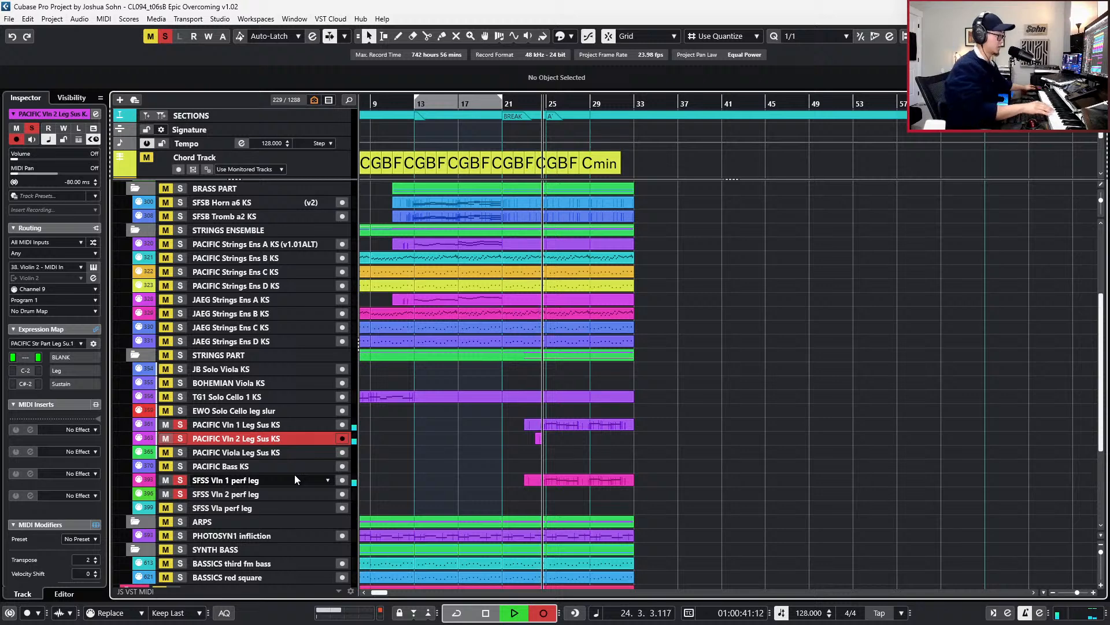
pyautogui.press('KP_0')
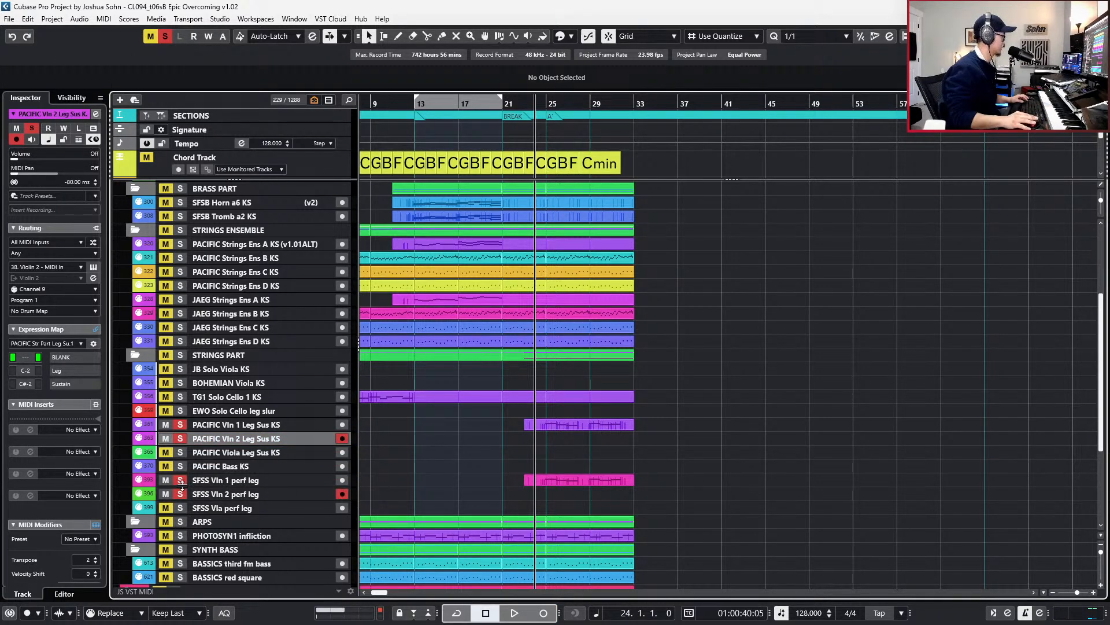
pyautogui.press('KP_Multiply')
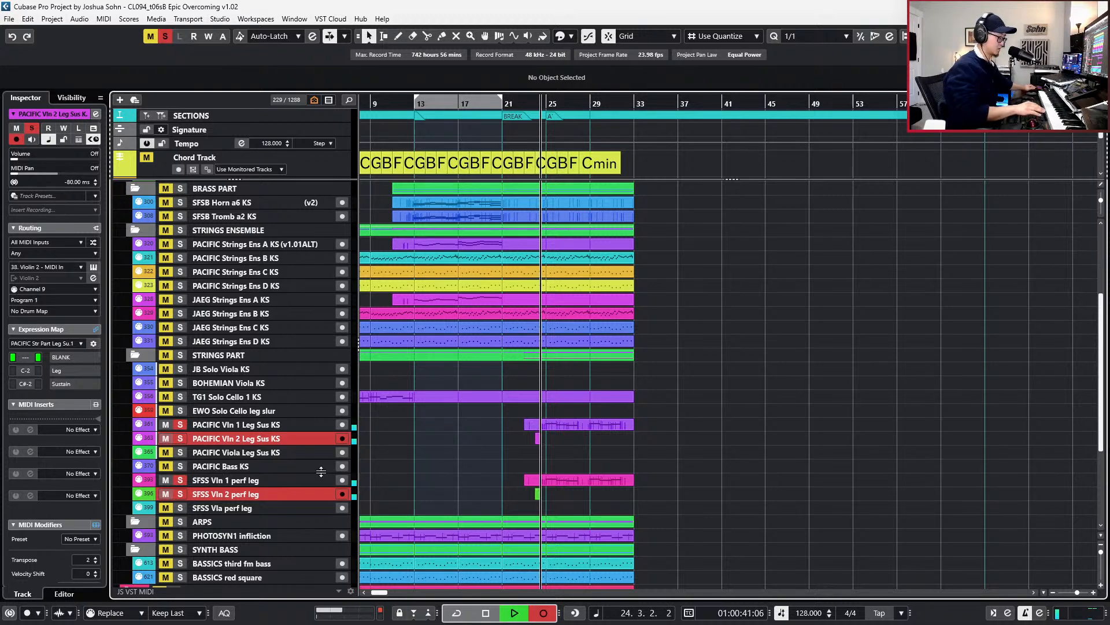
pyautogui.press('space')
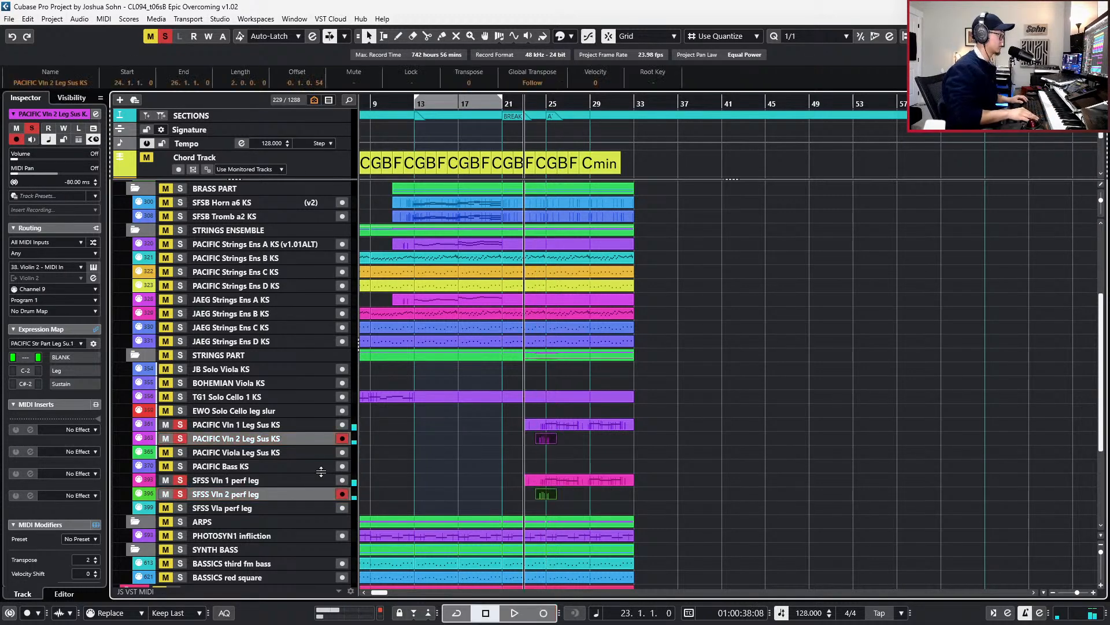
pyautogui.hotkey('ctrl', 'z')
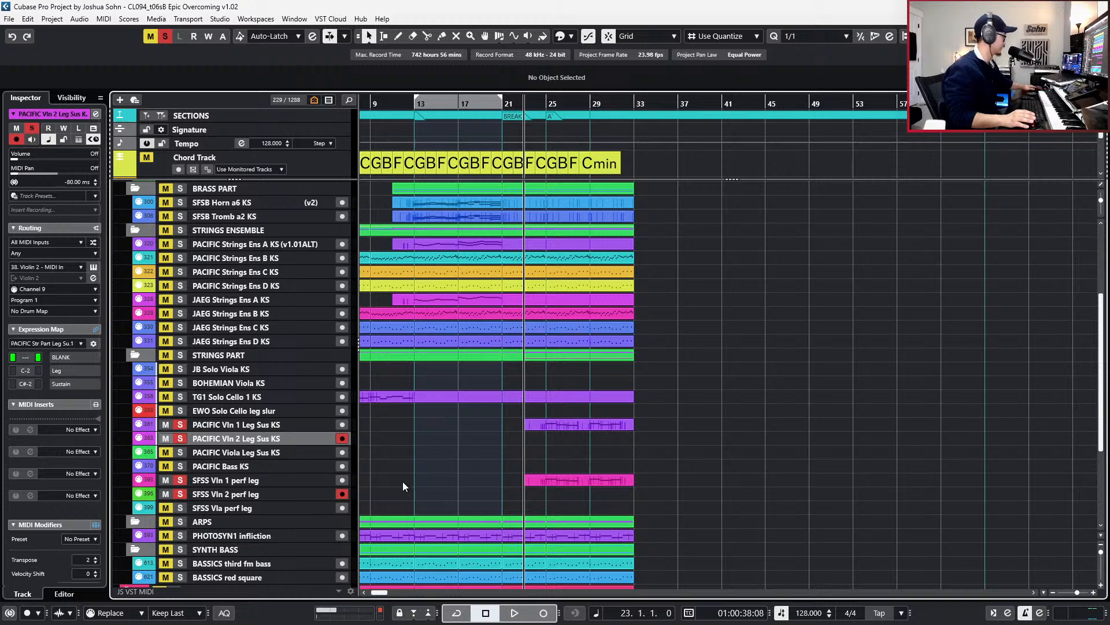
# - Retry the second-violin harmony take from bar 23 over the soloed first violins, undoing both attempts
pyautogui.press('space')
pyautogui.press('KP_Multiply')
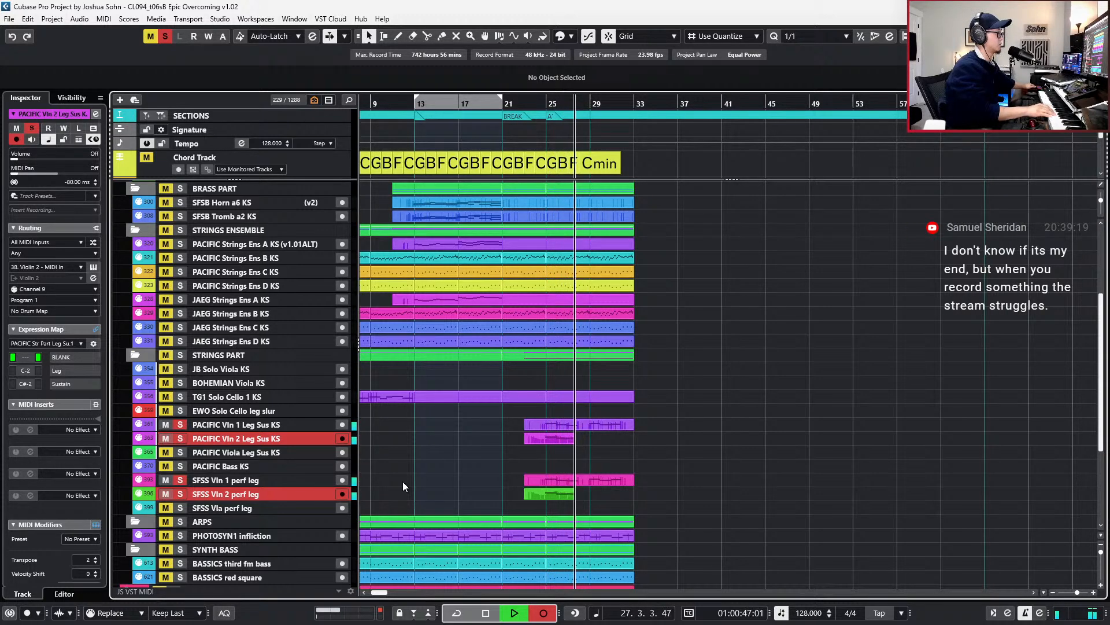
pyautogui.press('space')
pyautogui.hotkey('ctrl', 'z')
pyautogui.press('KP_Multiply')
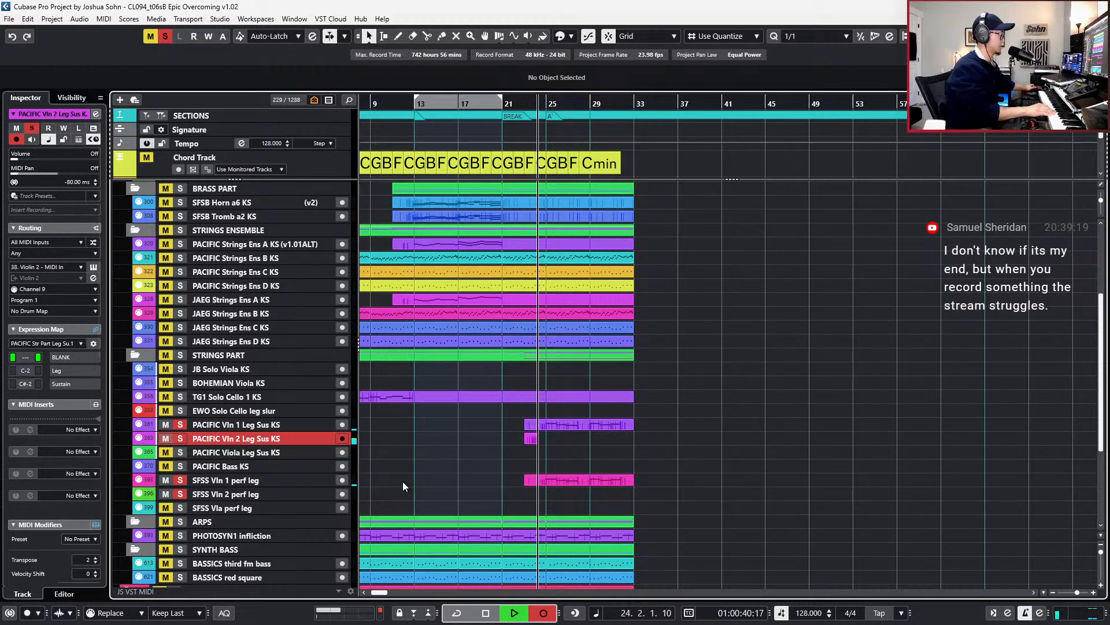
pyautogui.press('KP_0')
pyautogui.hotkey('ctrl', 'z')
# - Record-enable SFSS Vln 2 perf leg alongside PACIFIC Vln 2 Leg Sus KS and record the harmony from bar 23 to about bar 32
pyautogui.click(343, 494)
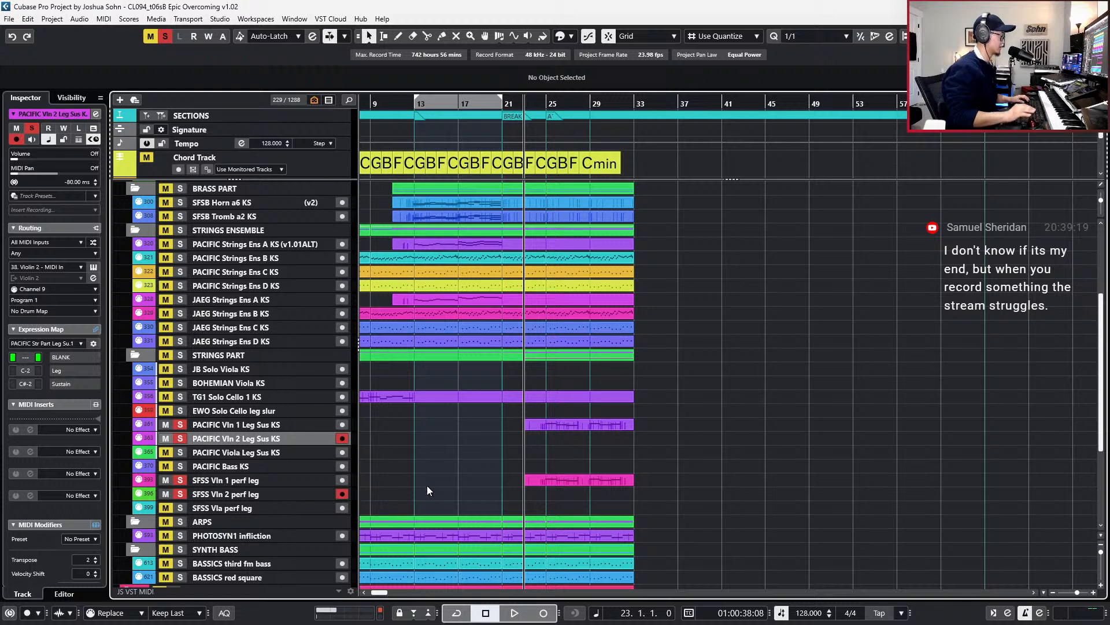
pyautogui.press('KP_Multiply')
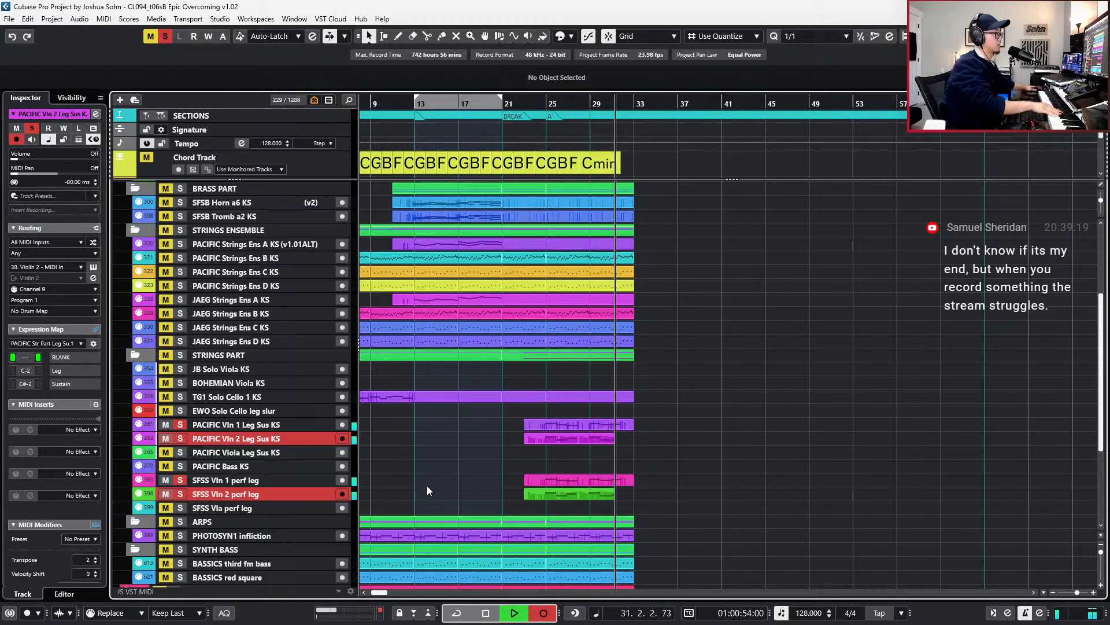
pyautogui.press('space')
# - Clear all solos and play the second-violin harmony with the full arrangement from about bar 22
pyautogui.hotkey('alt', 's')
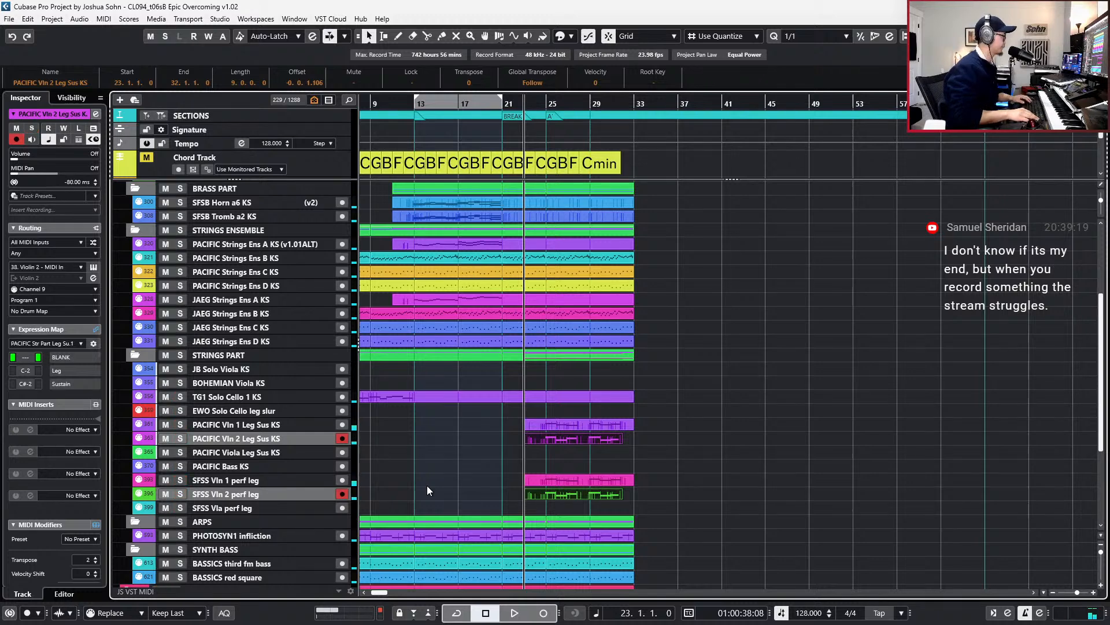
pyautogui.press('-')
pyautogui.press('space')
pyautogui.scroll(-1, 555, 456)
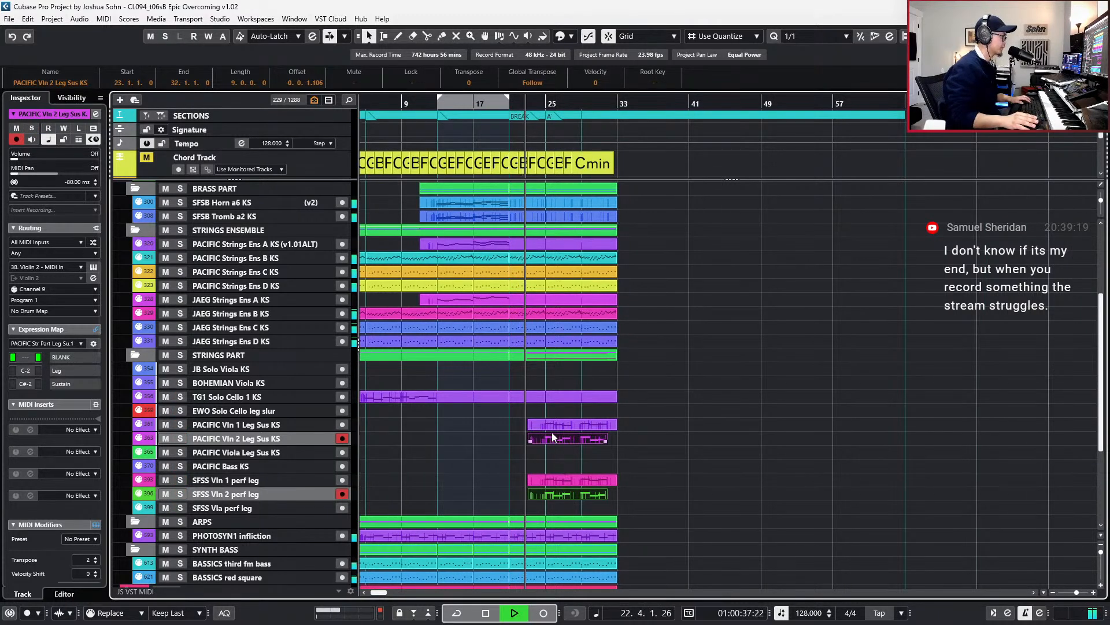
pyautogui.moveTo(553, 425)
pyautogui.mouseDown()
pyautogui.moveTo(550, 455)
pyautogui.moveTo(550, 424)
pyautogui.mouseUp()
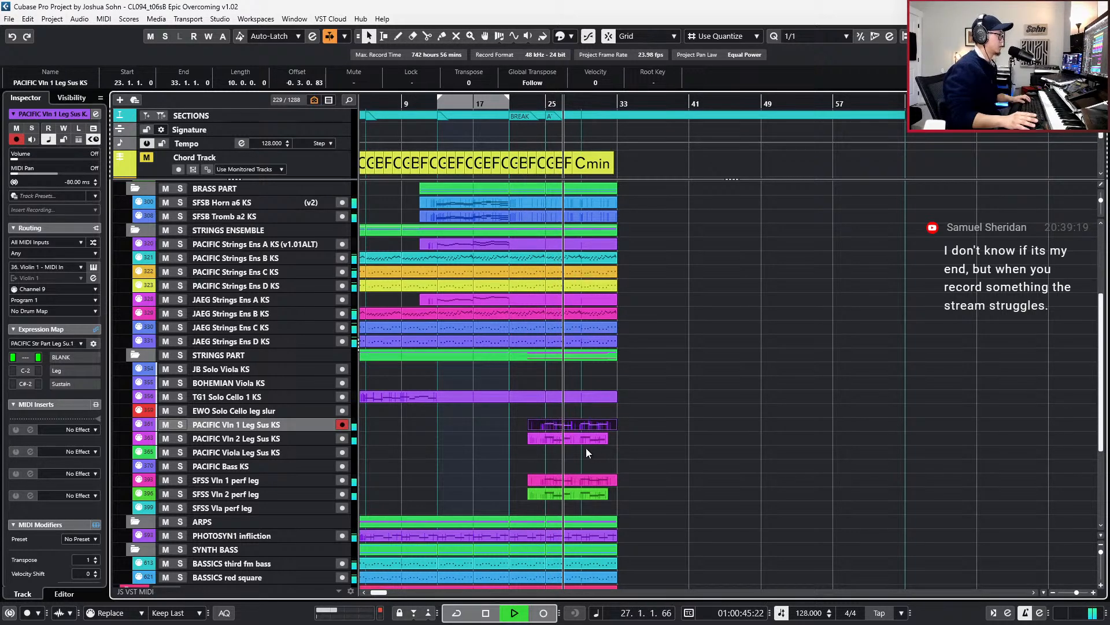
pyautogui.press('space')
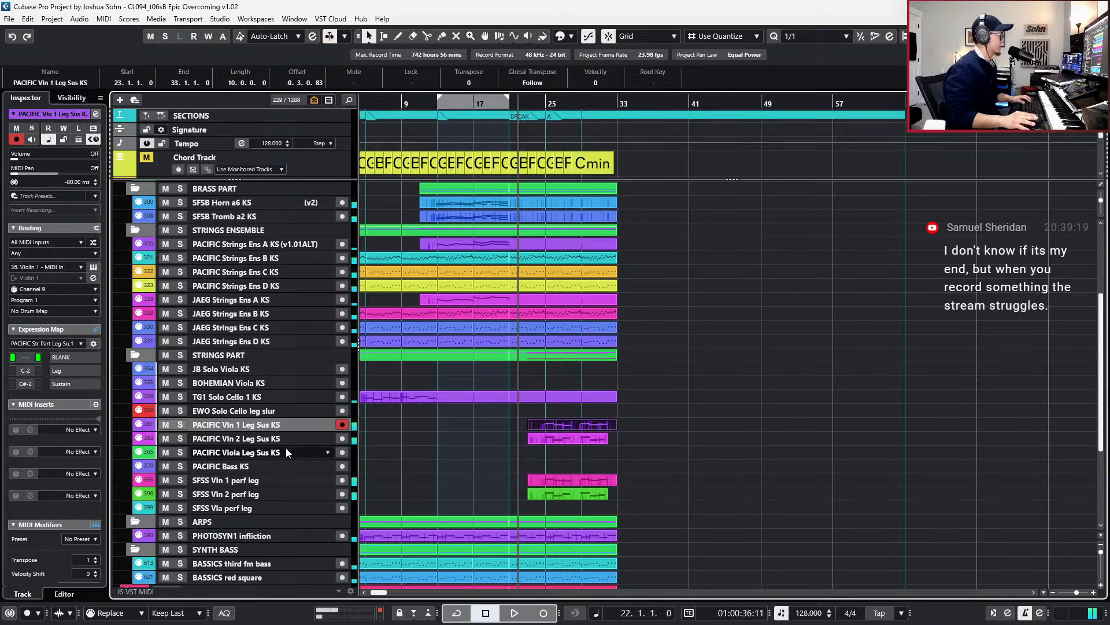
# - Select PACIFIC Viola Leg Sus KS and SFSS Vla perf leg together and place the playhead at bar 23
pyautogui.click(285, 449)
pyautogui.keyDown('ctrl'); pyautogui.click(269, 506); pyautogui.keyUp('ctrl')
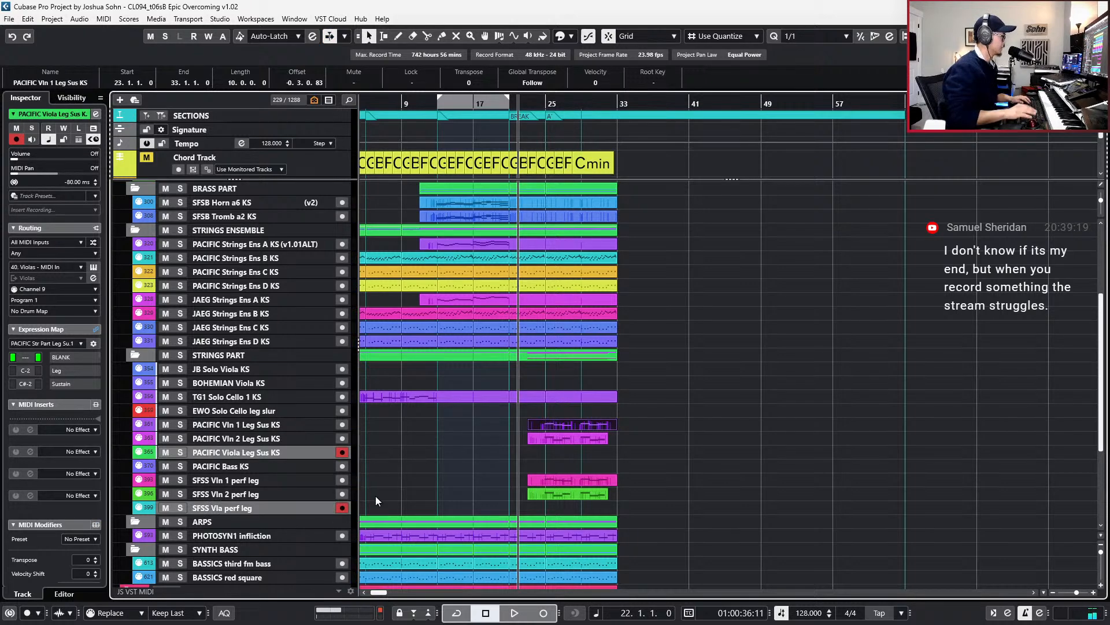
pyautogui.press('l')
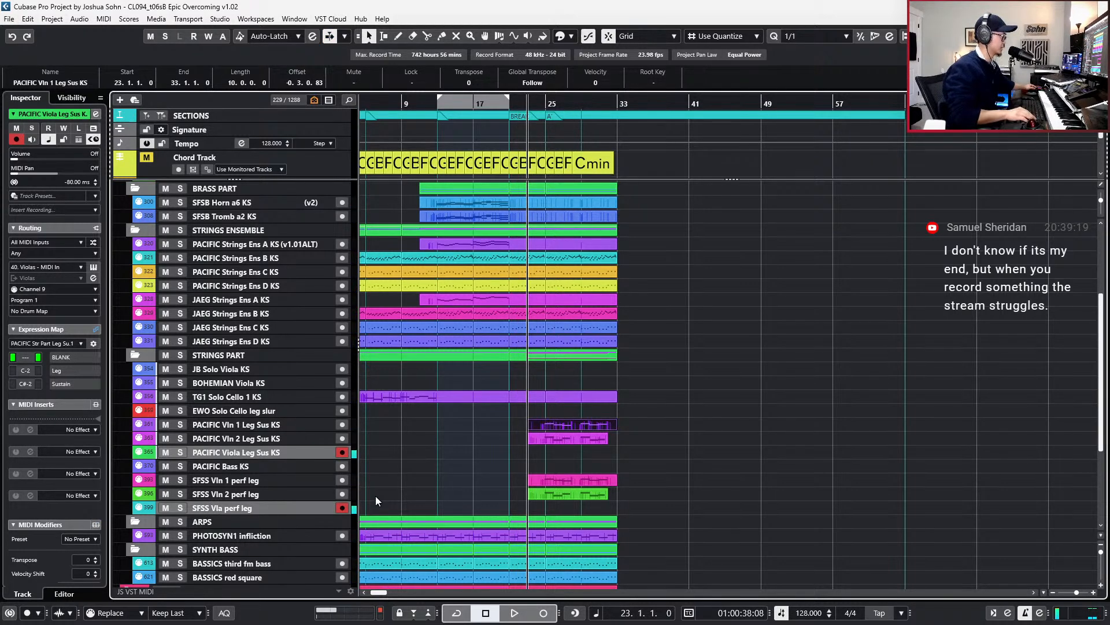
# - Try recording a viola line from bar 23 on both viola tracks, and undo the take
pyautogui.press('KP_Multiply')
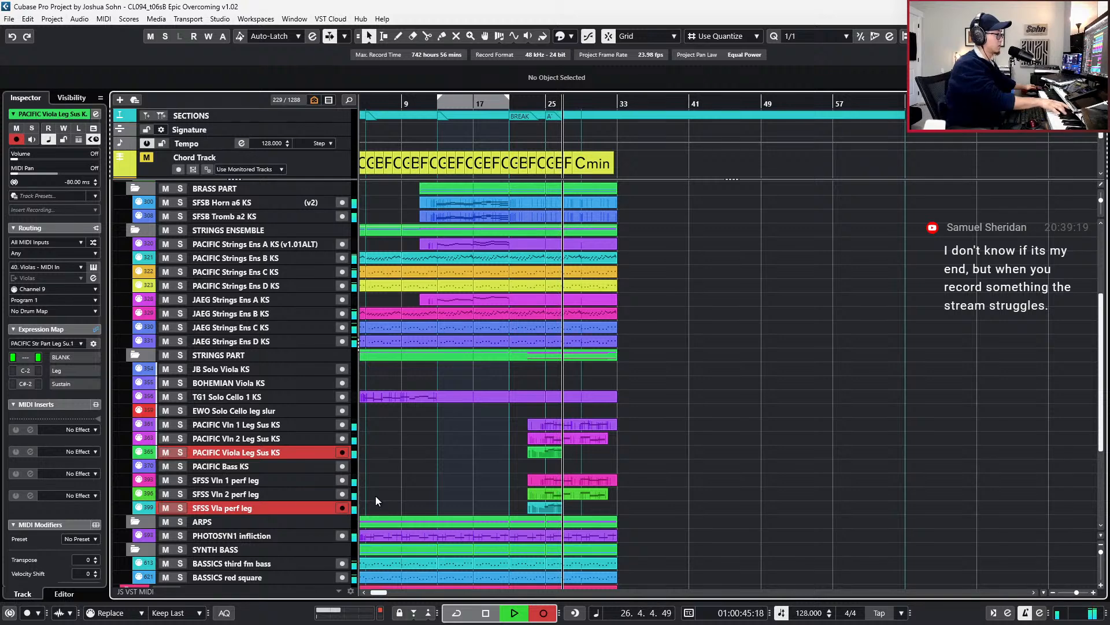
pyautogui.press('space')
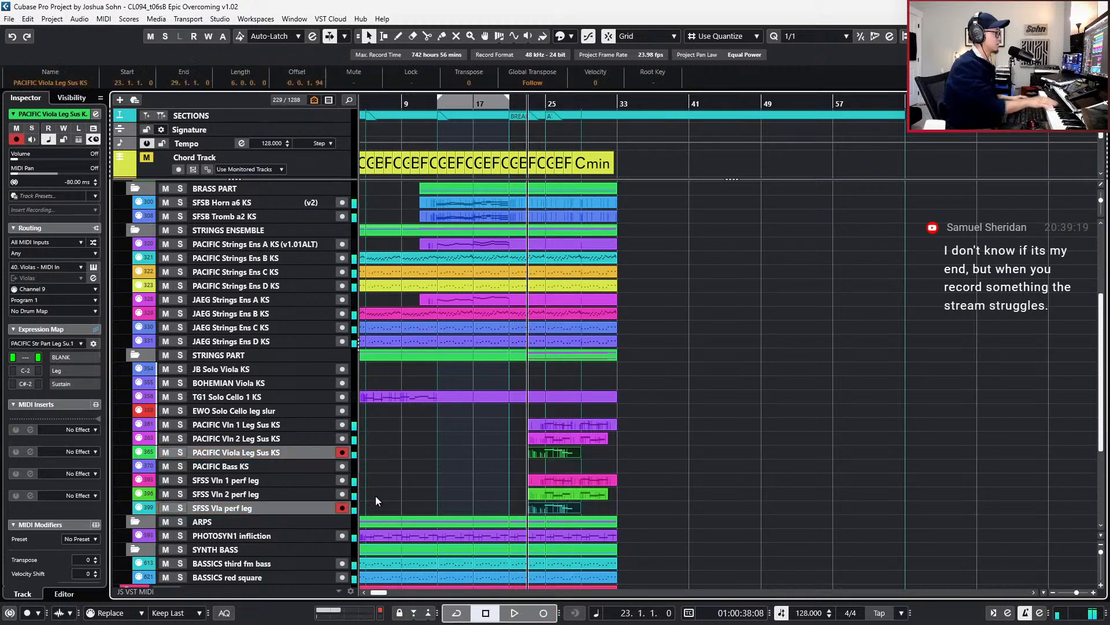
pyautogui.hotkey('ctrl', 'z')
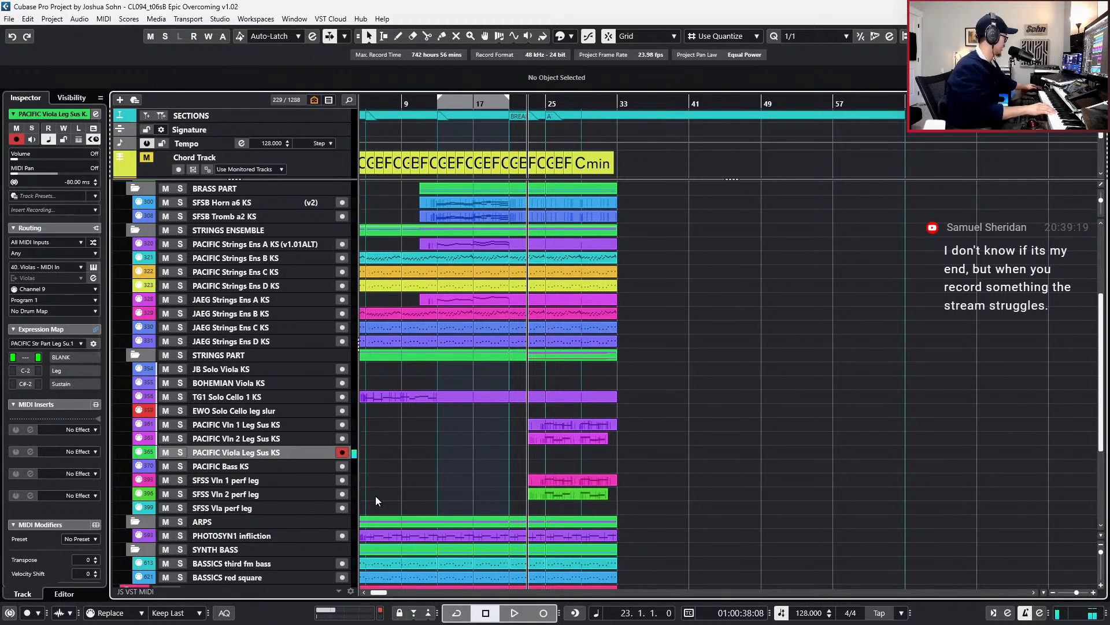
# - Record-enable SFSS Vla perf leg as well and record the viola line on both tracks from bar 24 to about bar 32
pyautogui.press('space')
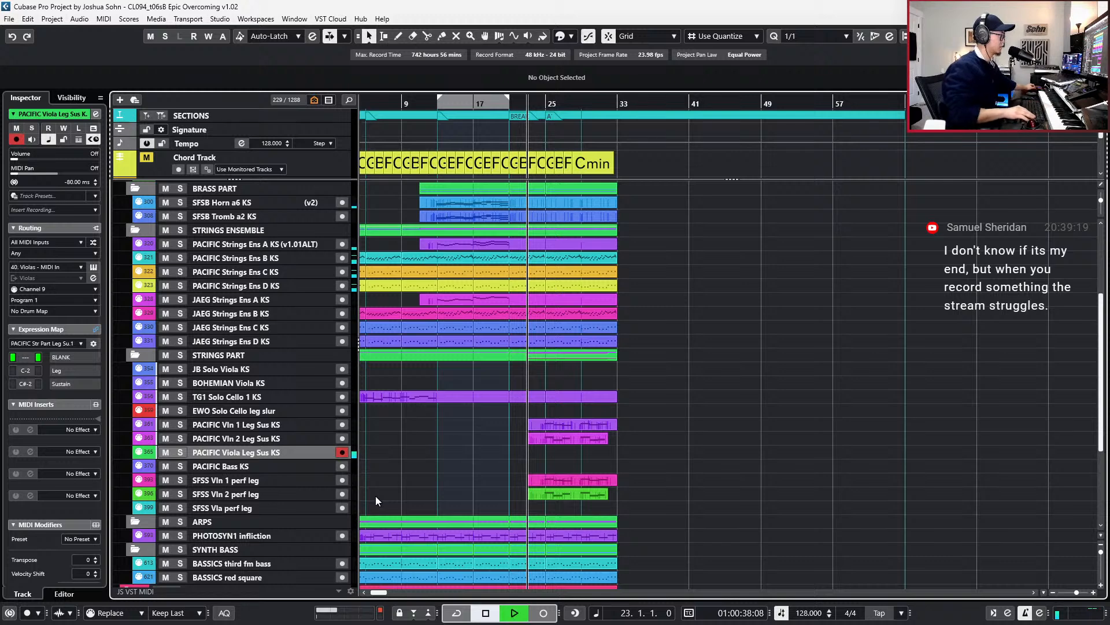
pyautogui.click(339, 509)
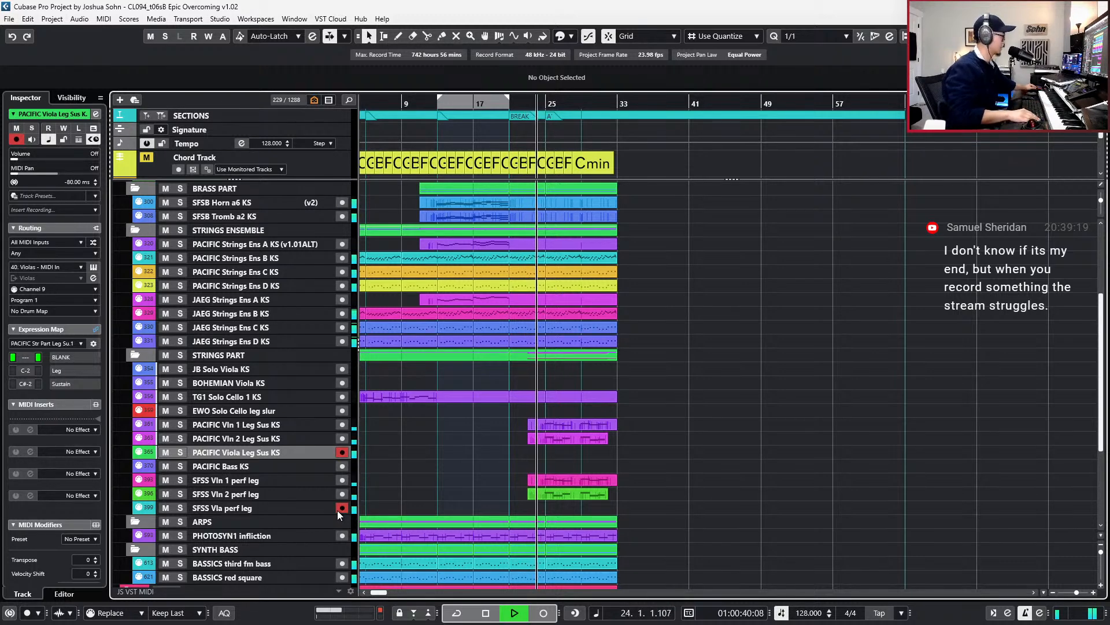
pyautogui.press('KP_Multiply')
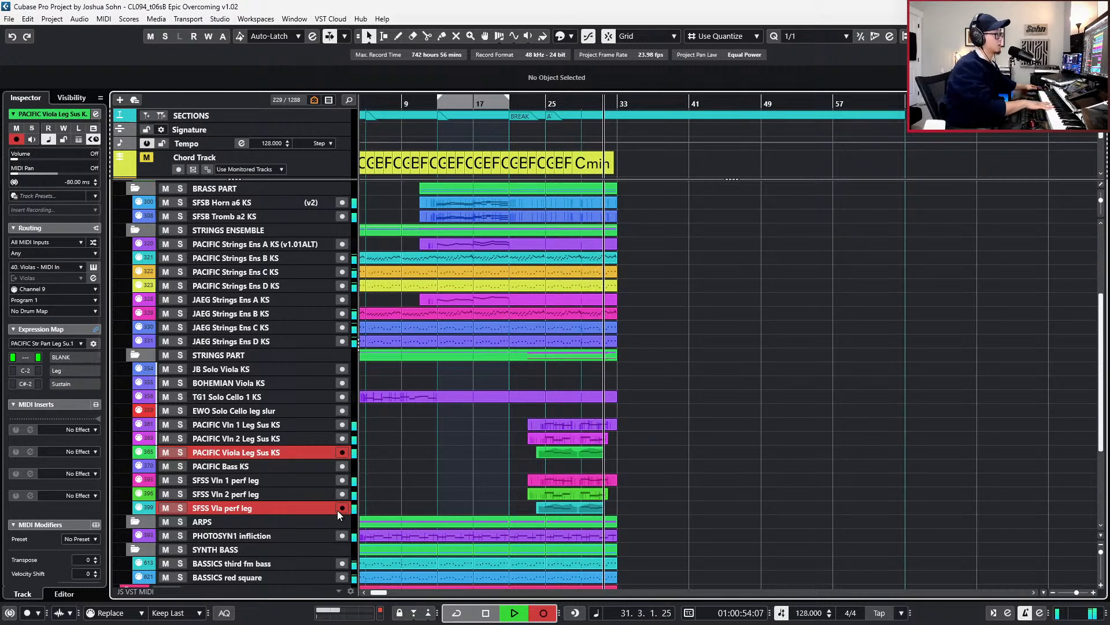
pyautogui.press('space')
# - Open the PACIFIC Vln 2 Leg Sus KS and SFSS Vln 2 perf leg parts in the Key Editor and select their last note near bar 31
pyautogui.press('h')
pyautogui.click(635, 438)
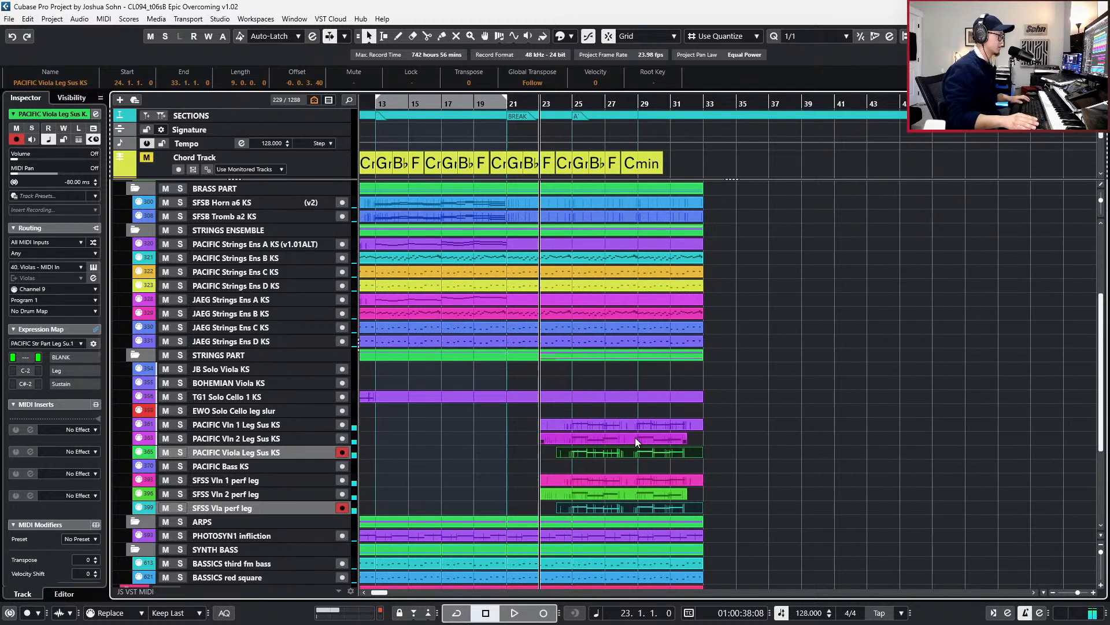
pyautogui.keyDown('shift'); pyautogui.click(653, 480); pyautogui.keyUp('shift')
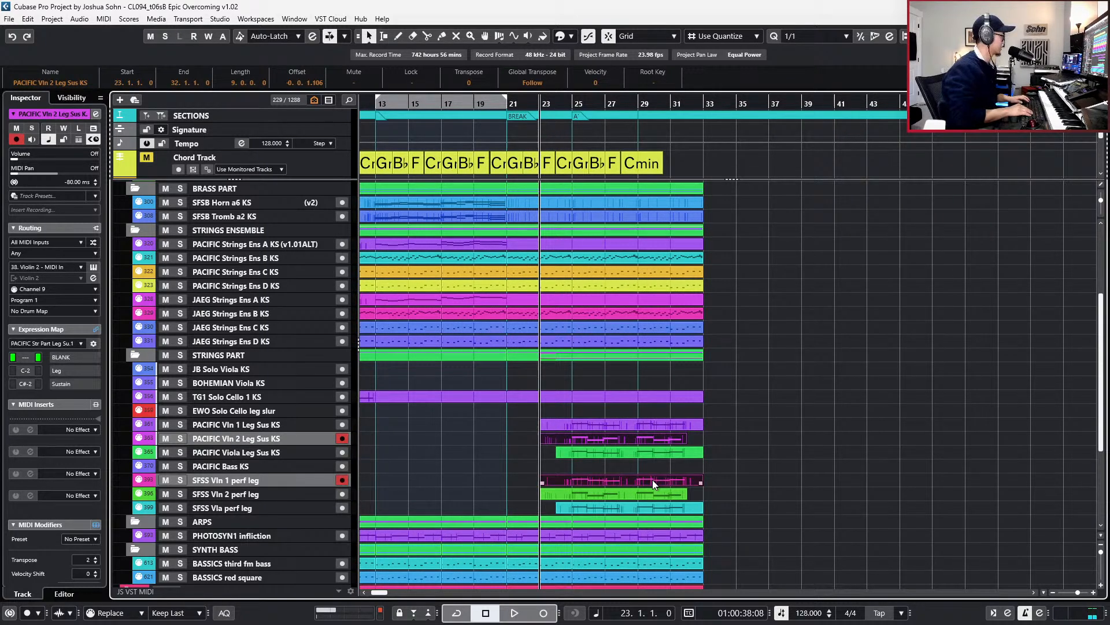
pyautogui.keyDown('shift'); pyautogui.click(652, 480); pyautogui.keyUp('shift')
pyautogui.keyDown('shift'); pyautogui.click(651, 494); pyautogui.keyUp('shift')
pyautogui.press('Return')
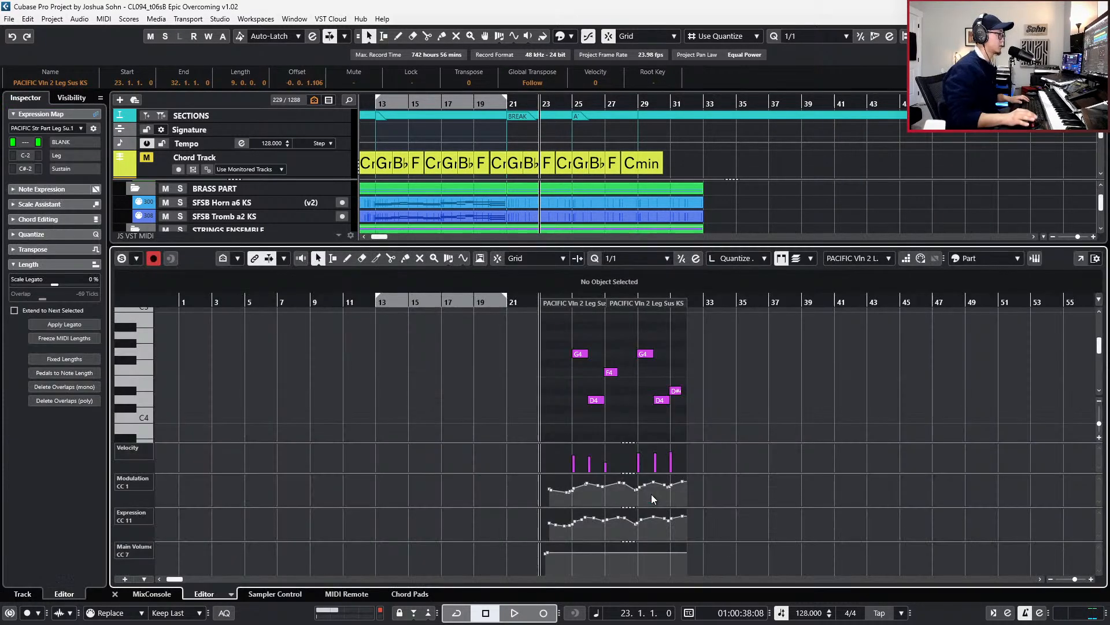
pyautogui.scroll(2, 651, 494)
pyautogui.moveTo(700, 365); pyautogui.dragTo(710, 410)
pyautogui.scroll(3, 710, 411)
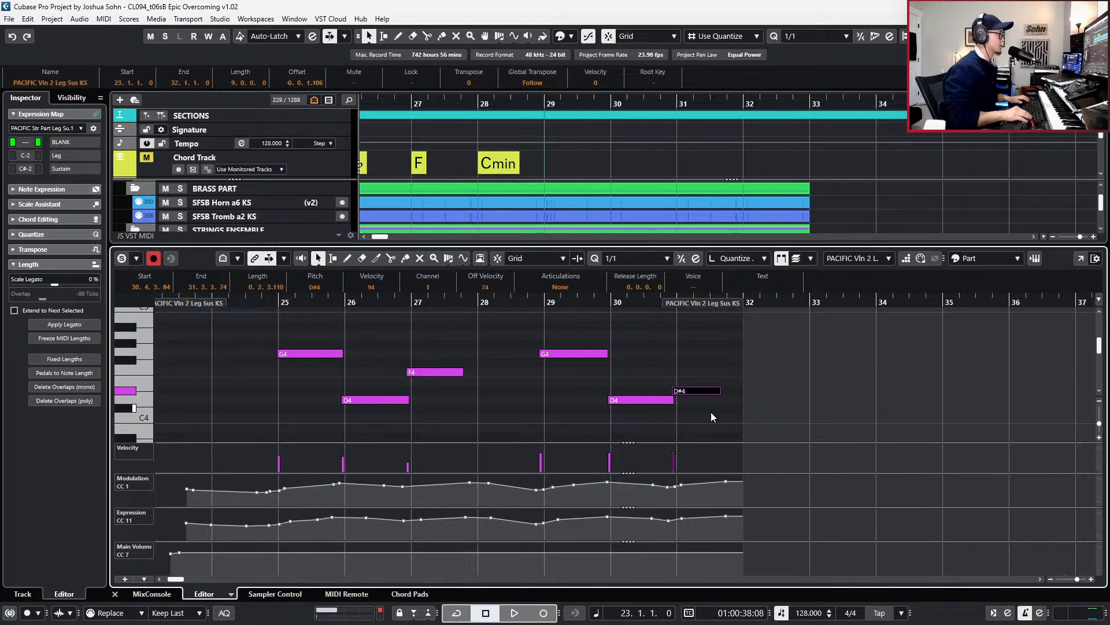
# - Place the playhead at bar 29 and copy the Gmin, Bb, F and Cmin chord events from bars 25–28 to bars 29–32
pyautogui.press('l')
pyautogui.press('KP_Subtract')
pyautogui.press('KP_Subtract')
pyautogui.scroll(-3, 795, 422)
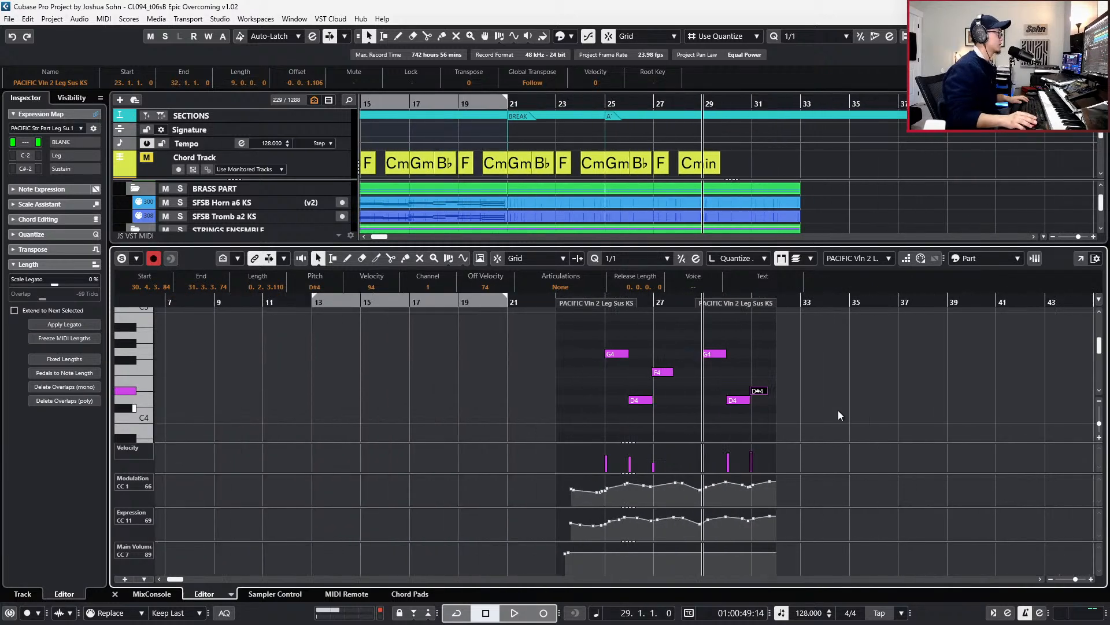
pyautogui.scroll(4, 720, 173)
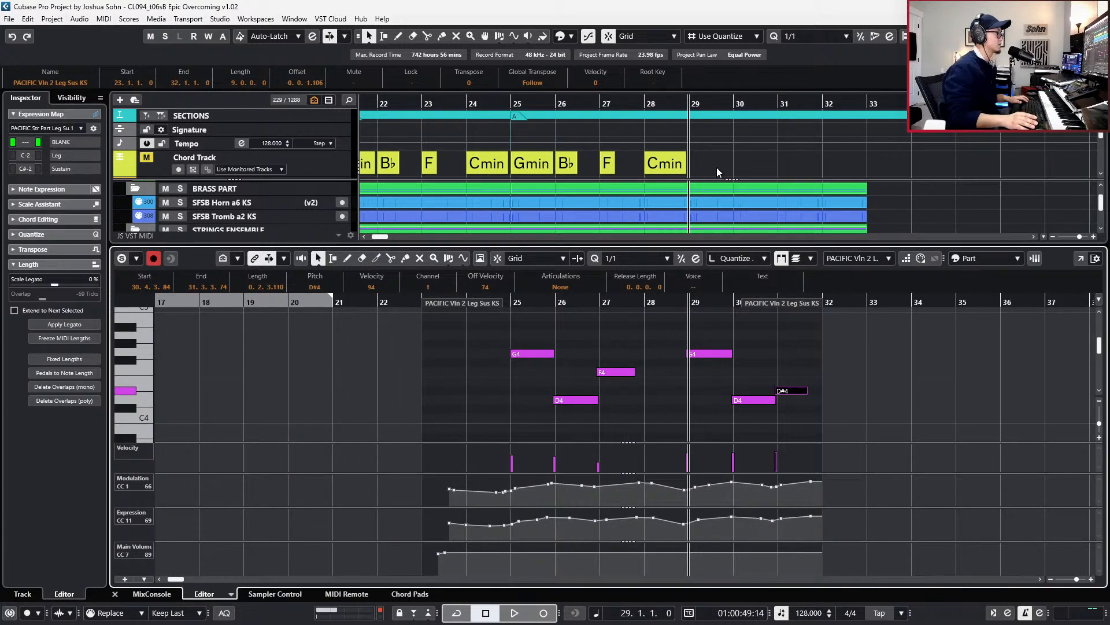
pyautogui.moveTo(713, 151)
pyautogui.mouseDown()
pyautogui.moveTo(522, 162)
pyautogui.moveTo(684, 166)
pyautogui.moveTo(696, 138)
pyautogui.mouseUp()
pyautogui.hscroll(3, 696, 137)
pyautogui.scroll(4, 709, 311)
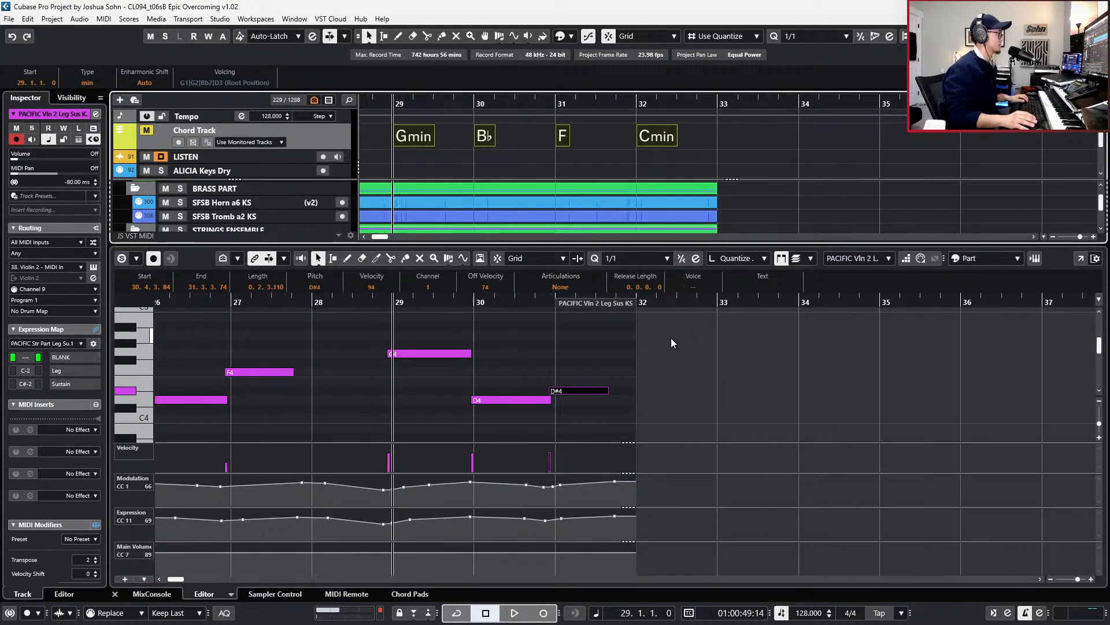
# - Try the last second-violin note at F4 and play the phrase from bar 29
pyautogui.click(583, 391)
pyautogui.press('Up')
pyautogui.press('l')
pyautogui.press('space')
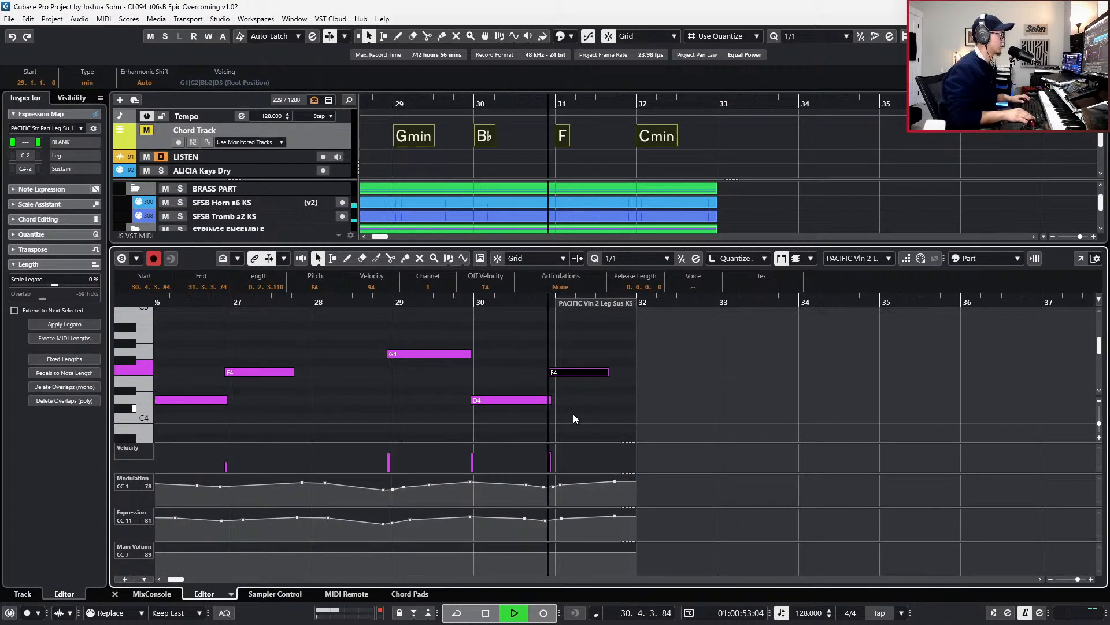
pyautogui.press('space')
pyautogui.press('KP_Subtract')
pyautogui.press('KP_Subtract')
pyautogui.press('space')
pyautogui.scroll(-1, 609, 401)
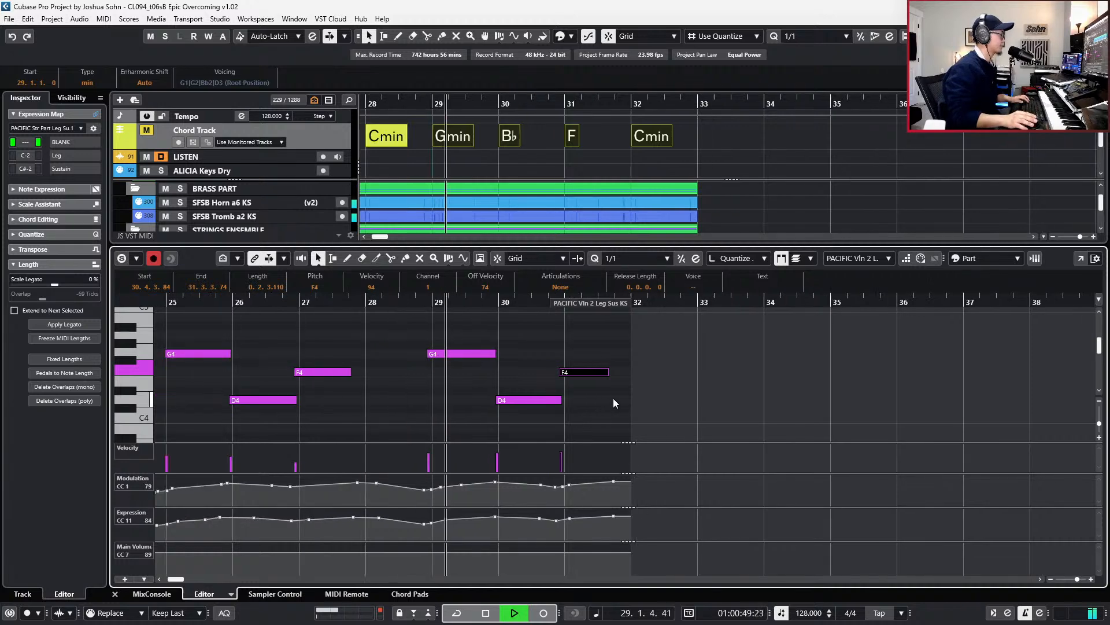
pyautogui.press('space')
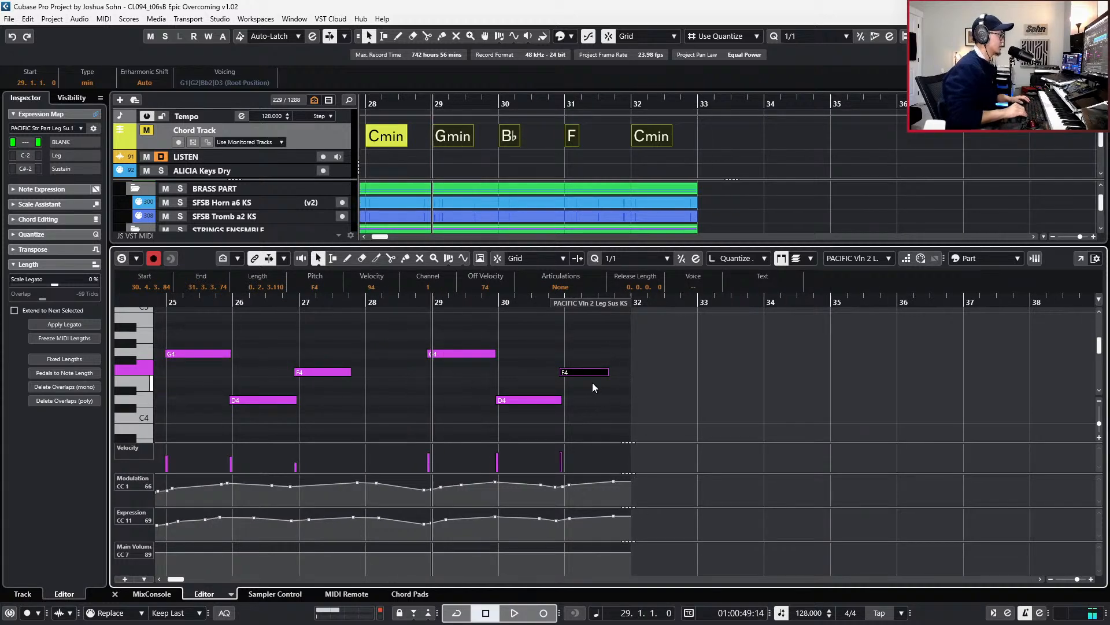
# - Quantize the last second-violin note to fill bar 31, trying C#4 before setting it back to F4
pyautogui.press('Down')
pyautogui.press('Down')
pyautogui.press('Down')
pyautogui.press('Down')
pyautogui.press('q')
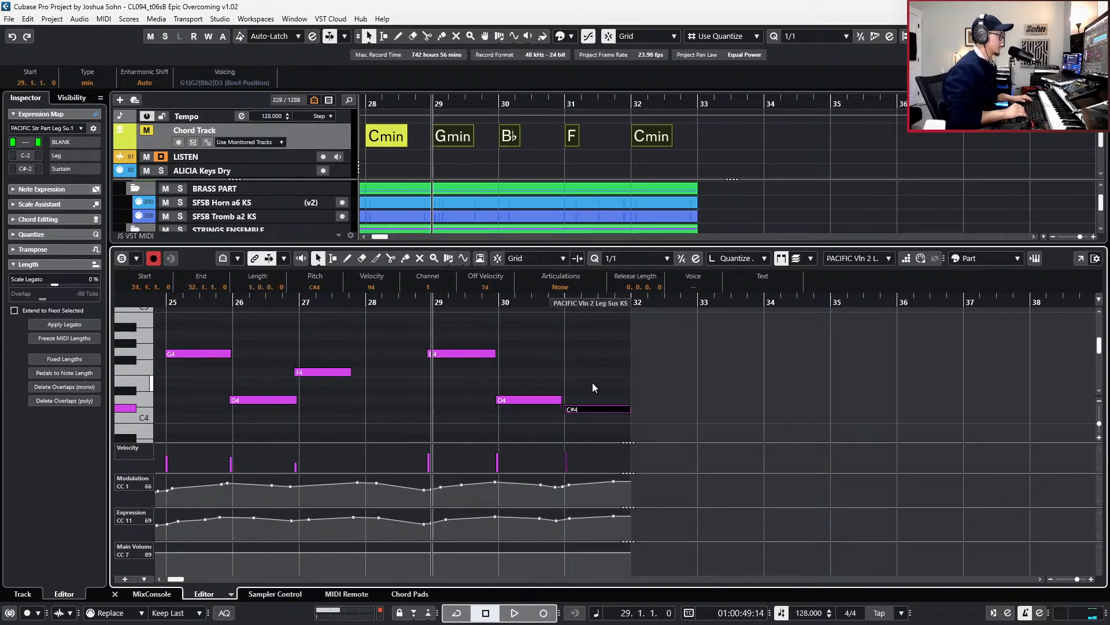
pyautogui.press('Up')
pyautogui.press('Up')
pyautogui.press('Up')
pyautogui.press('Up')
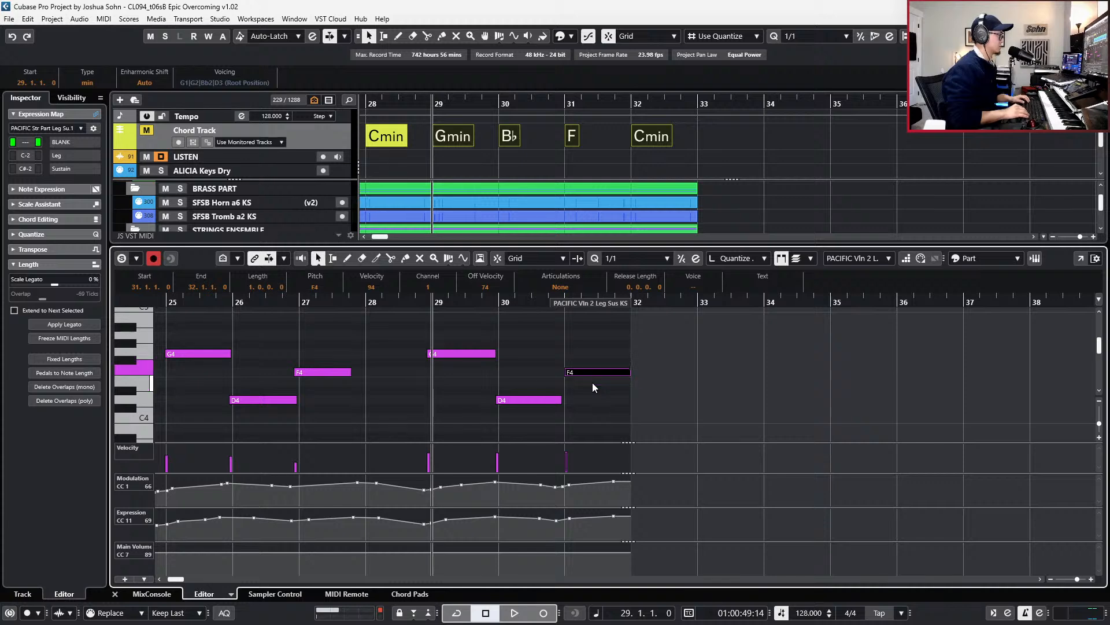
# - Nudge the last second-violin note slightly ahead of bar 31 and raise it to G4
pyautogui.hotkey('ctrl', 'Left')
pyautogui.press('Up')
pyautogui.press('Up')
pyautogui.press('Up')
pyautogui.press('Up')
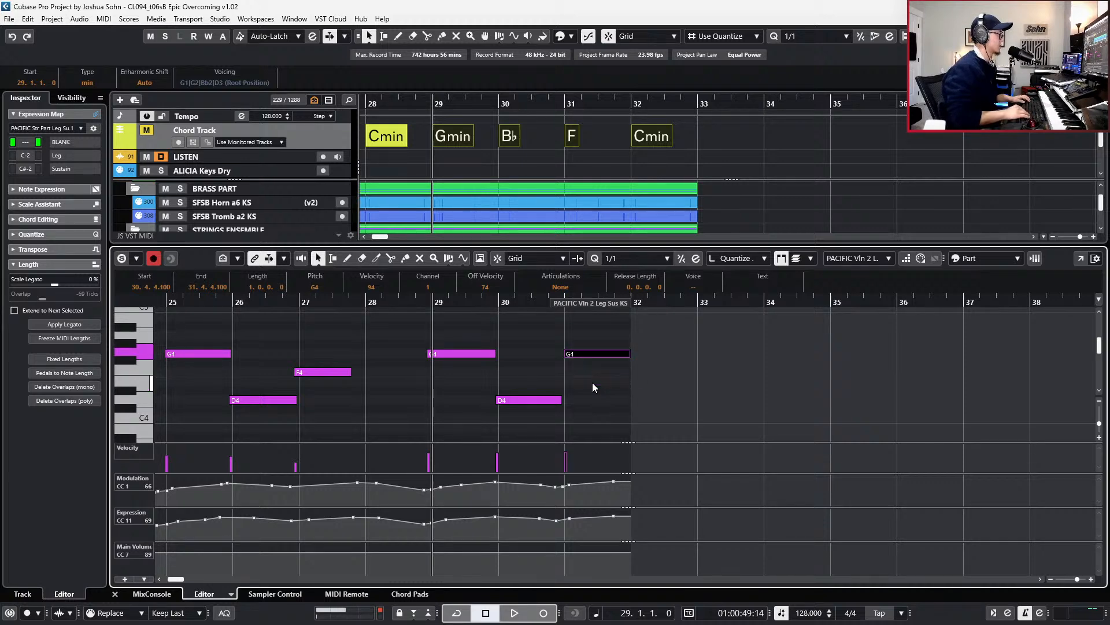
# - Play the revised second-violin harmony from bar 29 and close the Key Editor to return to the arrangement
pyautogui.press('space')
pyautogui.hotkey('ctrl', 'e')
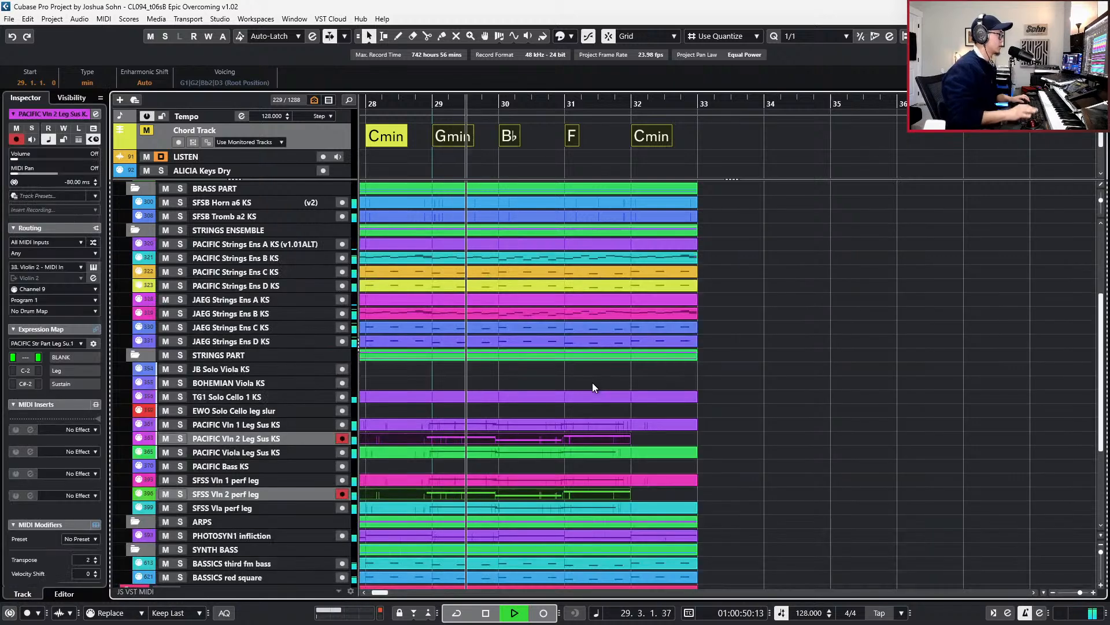
pyautogui.keyDown('ctrl'); pyautogui.scroll(-1, 591, 397); pyautogui.keyUp('ctrl')
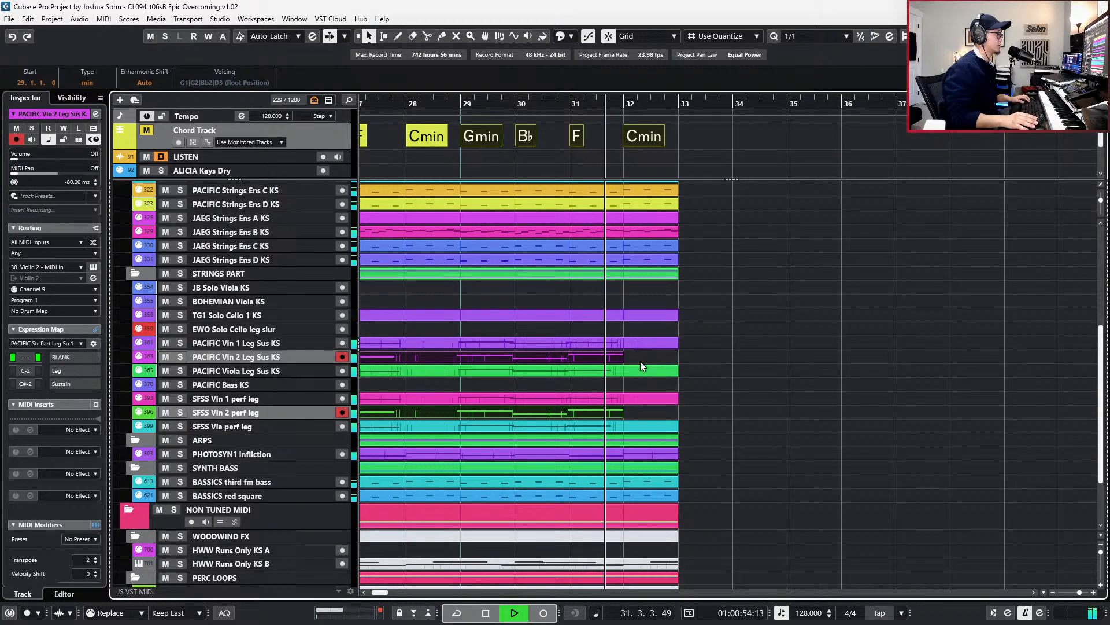
pyautogui.keyDown('ctrl'); pyautogui.scroll(-2, 665, 360); pyautogui.keyUp('ctrl')
pyautogui.press('space')
pyautogui.click(681, 380)
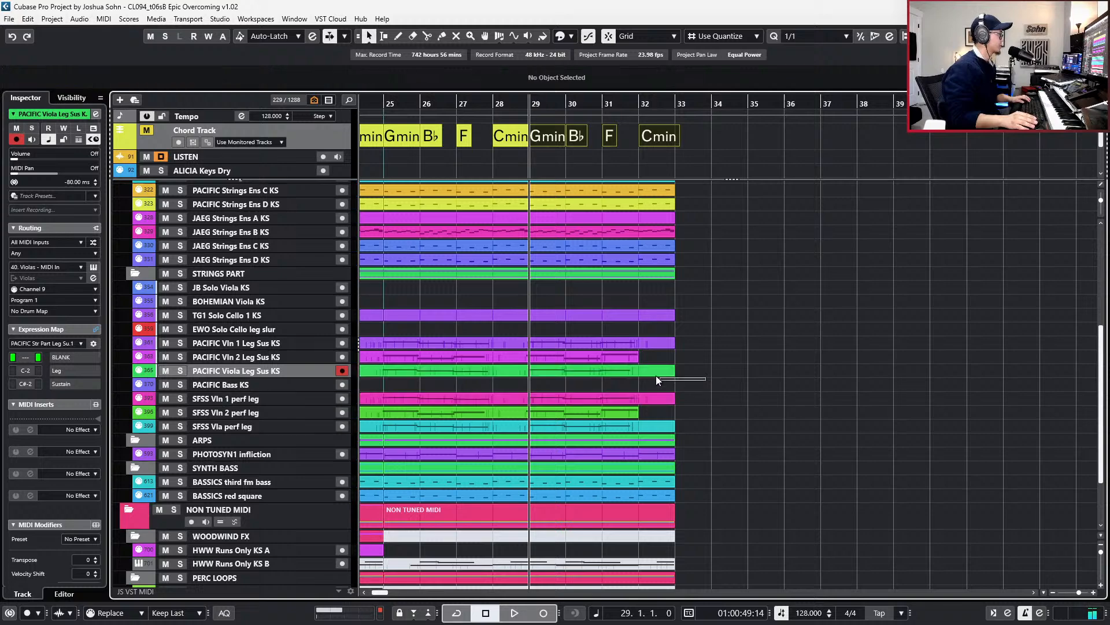
pyautogui.doubleClick(646, 370)
pyautogui.press('Return')
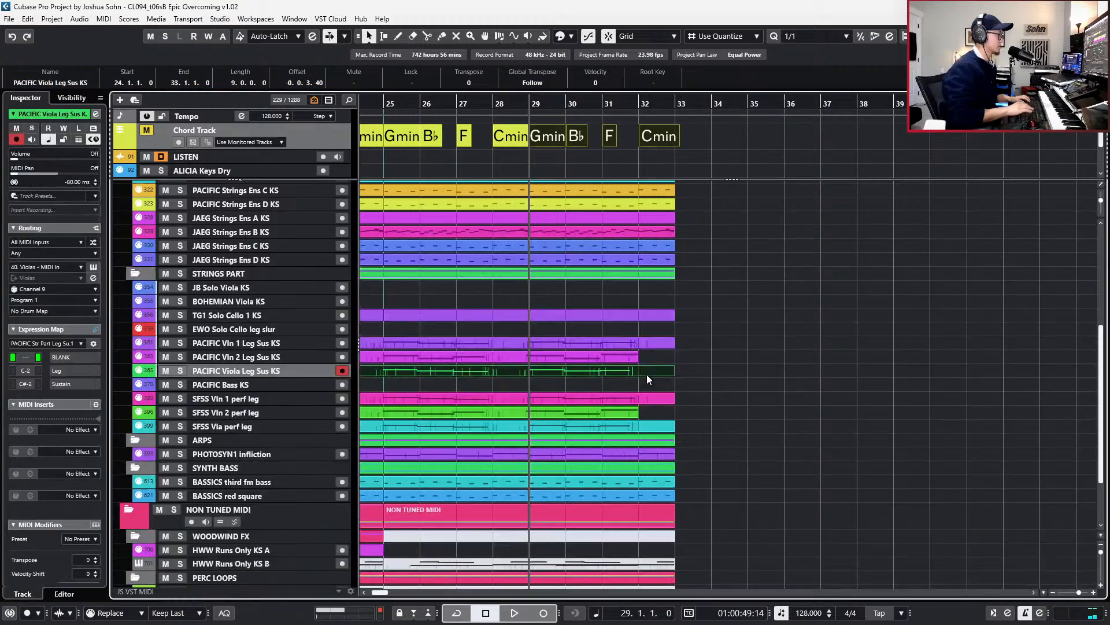
pyautogui.keyDown('shift'); pyautogui.click(629, 428); pyautogui.keyUp('shift')
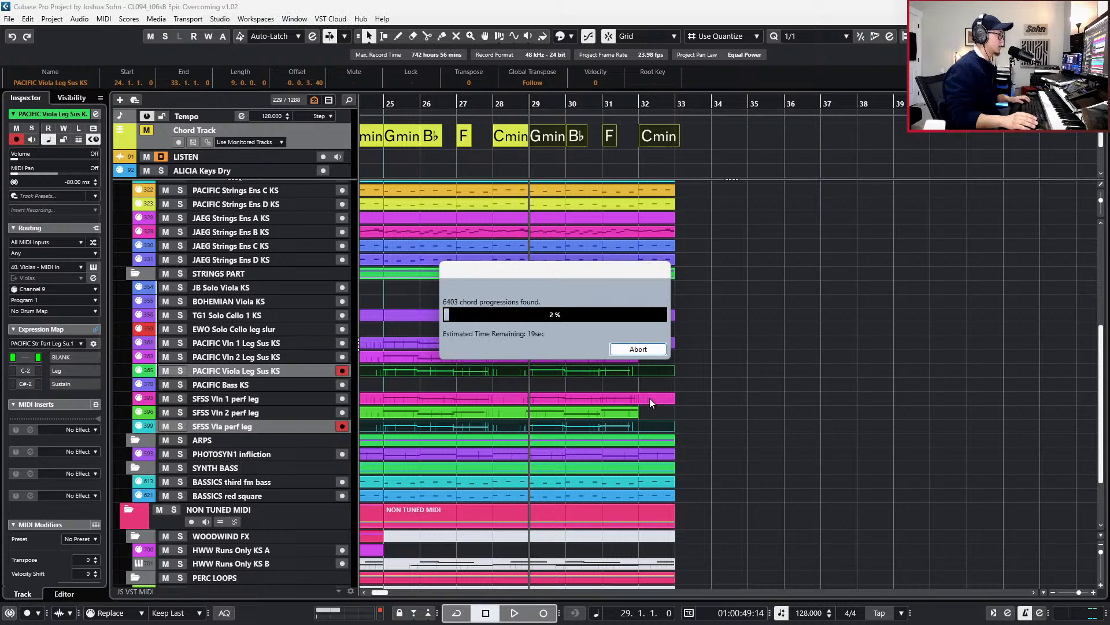
pyautogui.click(642, 349)
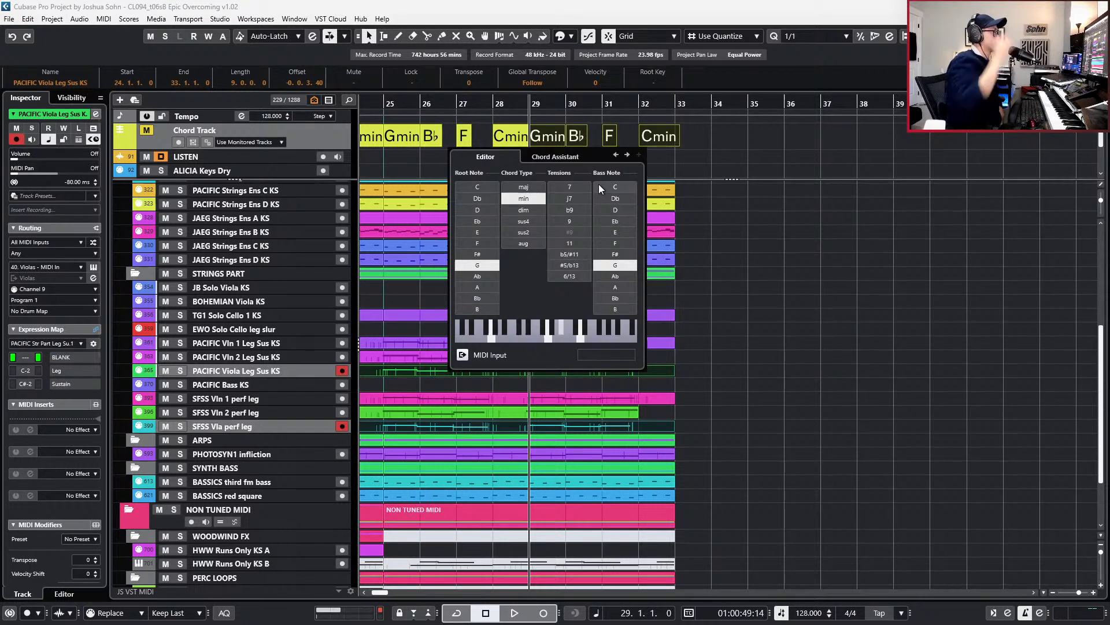
pyautogui.click(745, 241)
# - Copy the Gmin, B♭, F and Cmin chords starting at bar 29 on the Chord Track to bar 33
pyautogui.keyDown('alt'); pyautogui.moveTo(545, 137); pyautogui.dragTo(688, 135); pyautogui.keyUp('alt')
pyautogui.moveTo(801, 152); pyautogui.dragTo(740, 130)
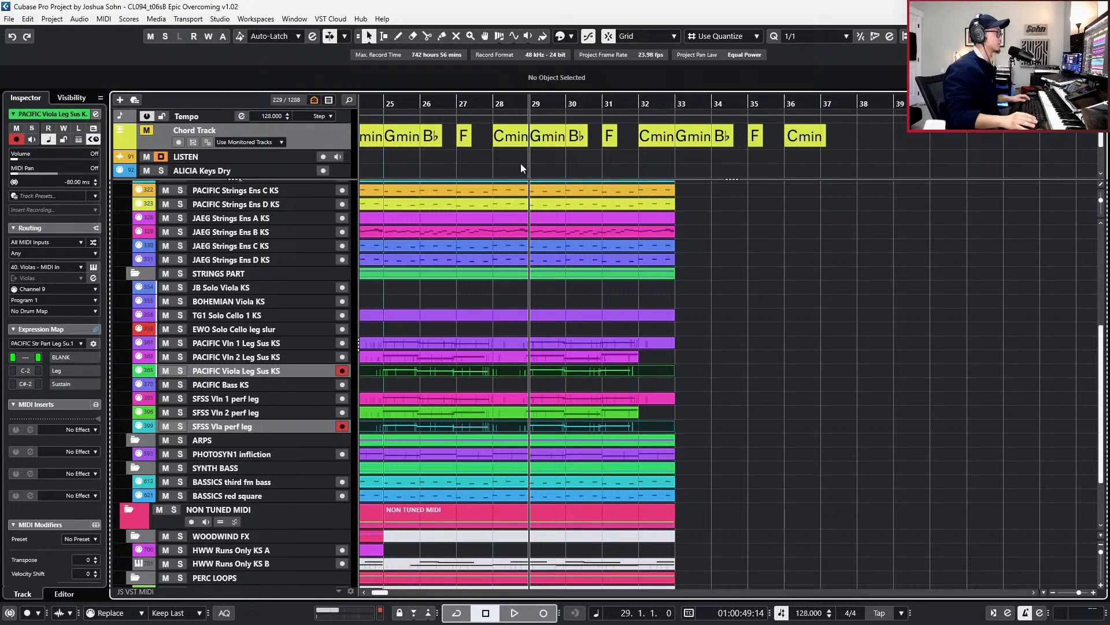
pyautogui.click(309, 139)
pyautogui.click(294, 159)
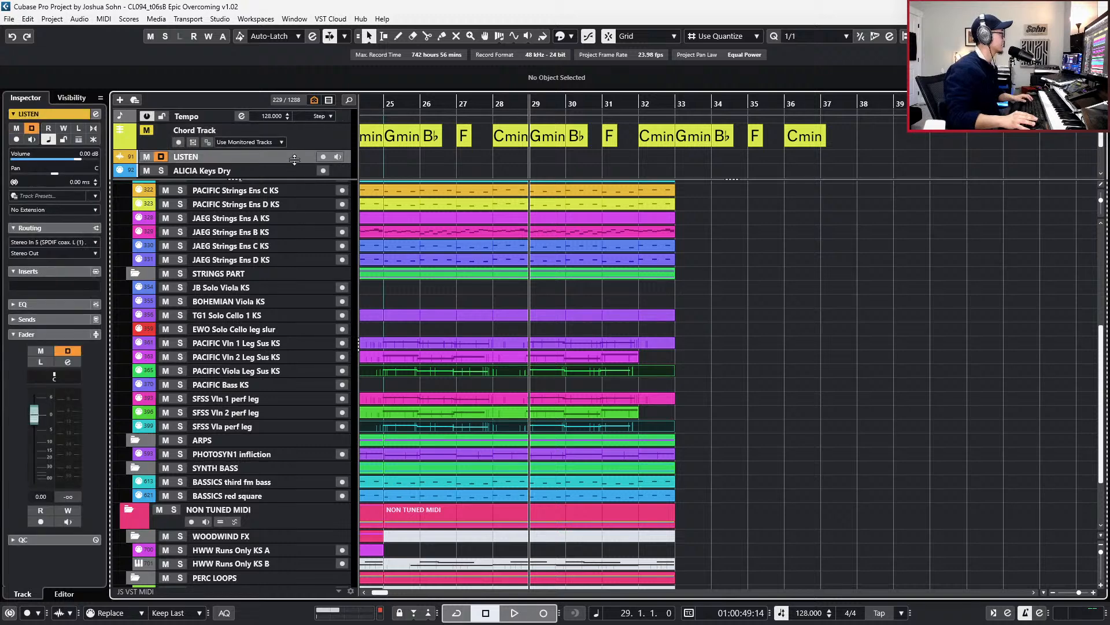
pyautogui.scroll(2, 517, 162)
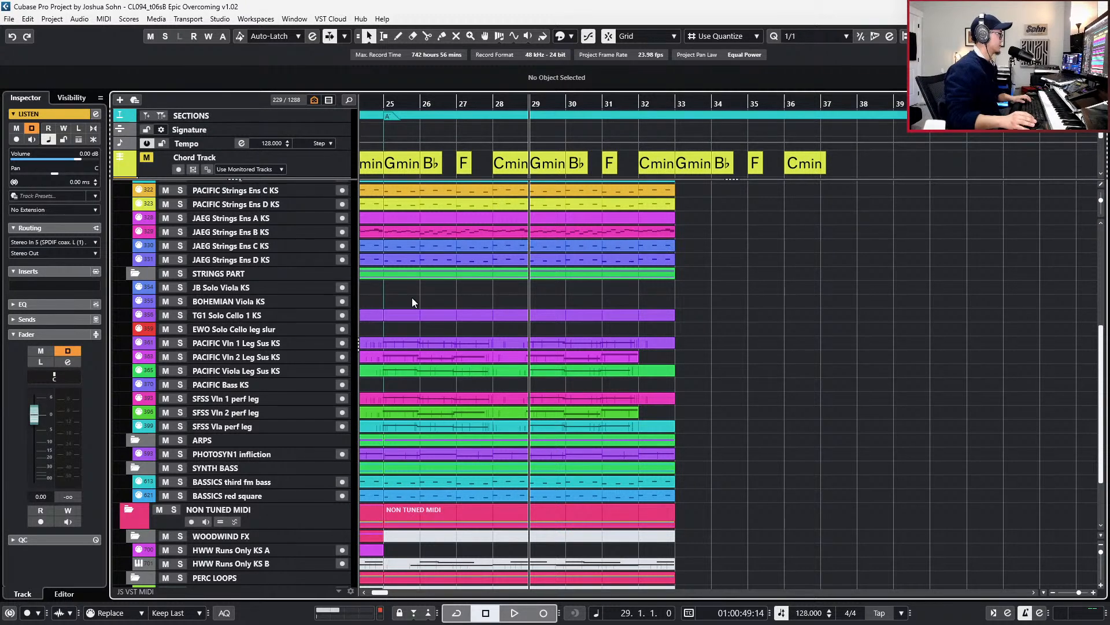
# - Lengthen the last C4 note in both viola parts to the end of bar 31 and play briefly from bar 27
pyautogui.press('KP_Subtract')
pyautogui.press('KP_Subtract')
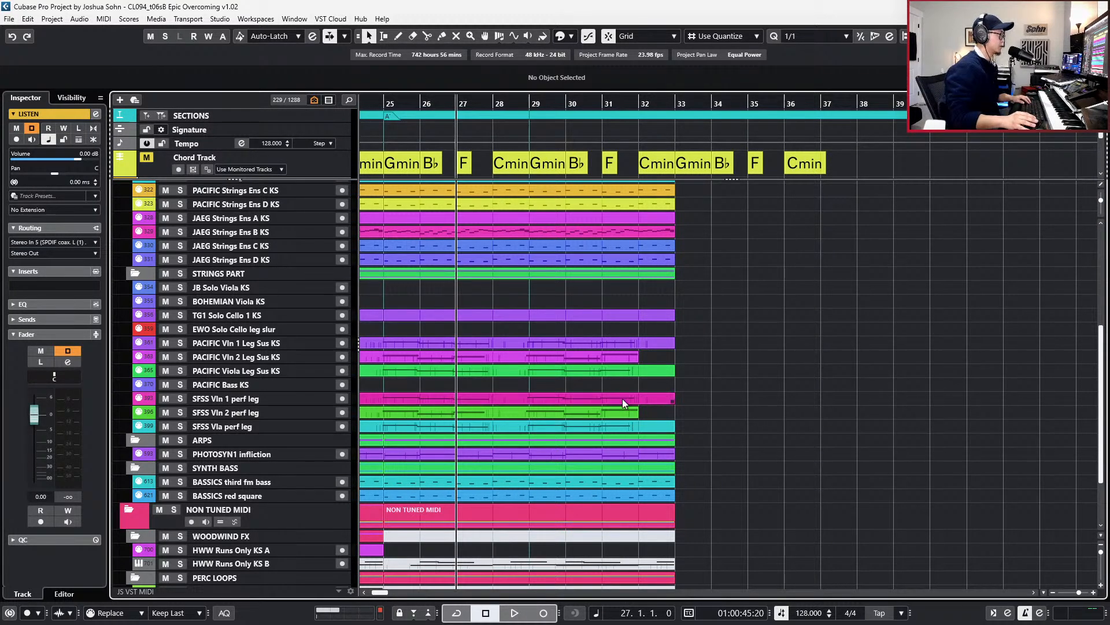
pyautogui.click(617, 428)
pyautogui.click(614, 374)
pyautogui.doubleClick(614, 374)
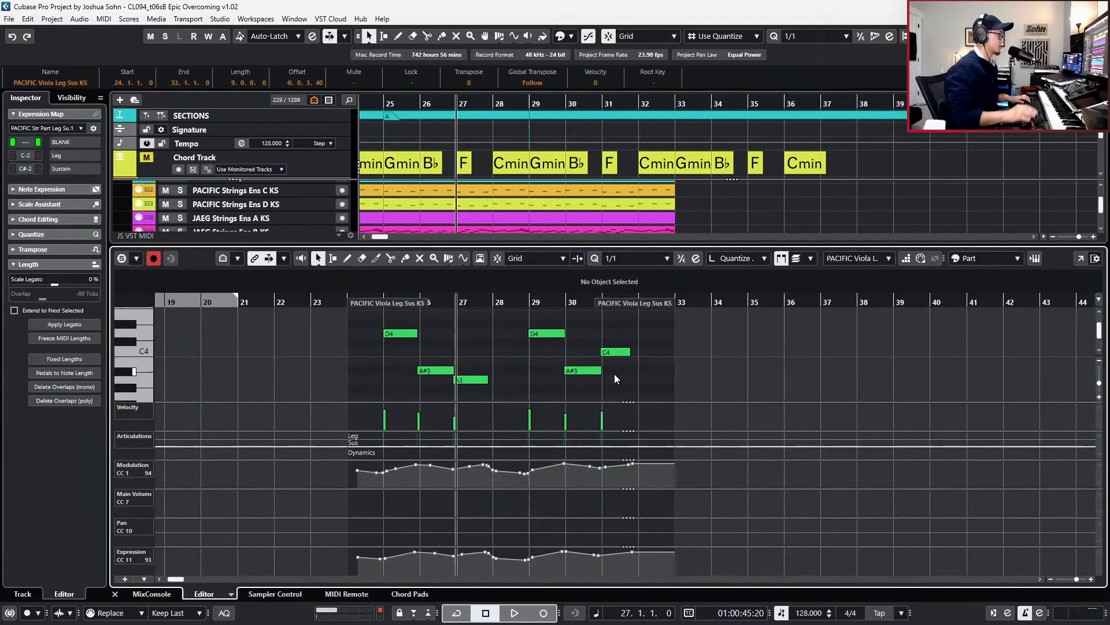
pyautogui.moveTo(629, 353); pyautogui.dragTo(637, 352)
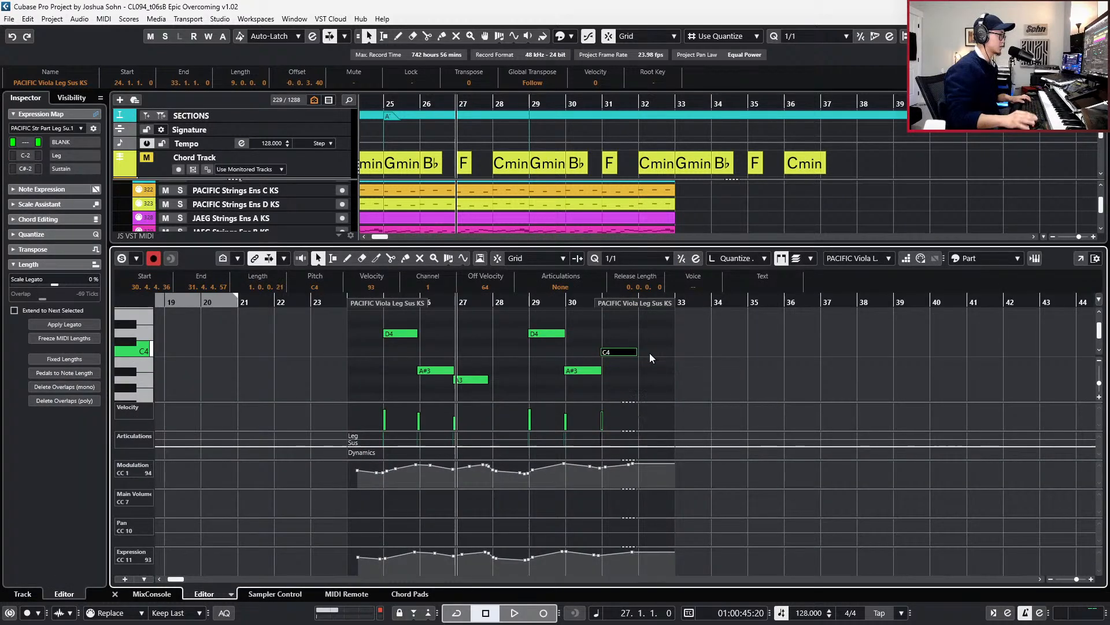
pyautogui.press('space')
pyautogui.hotkey('ctrl', 'e')
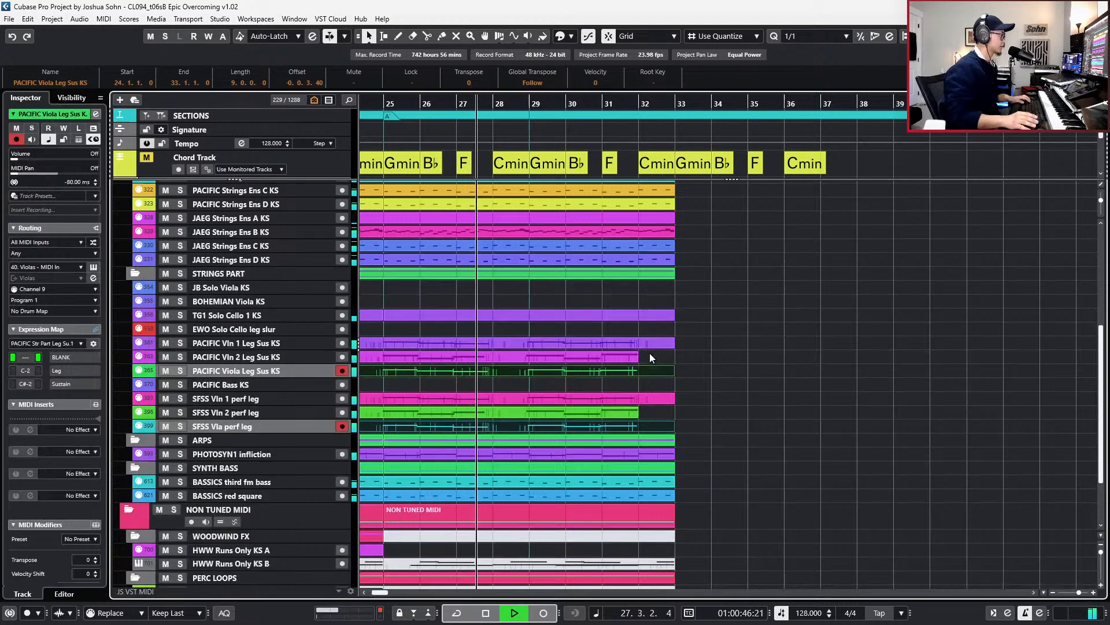
pyautogui.press('space')
# - Solo the PACIFIC and SFSS first-violin, second-violin and viola legato parts and show them together in the Key Editor
pyautogui.keyDown('ctrl'); pyautogui.scroll(-1, 498, 401); pyautogui.keyUp('ctrl')
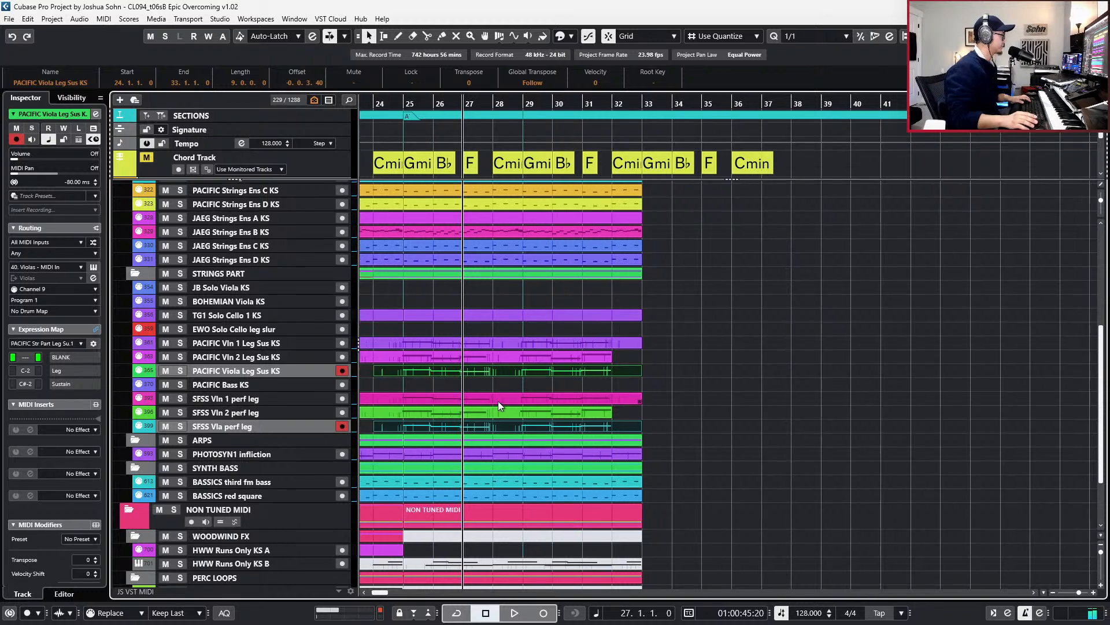
pyautogui.moveTo(689, 347); pyautogui.dragTo(590, 415)
pyautogui.hscroll(-3, 576, 429)
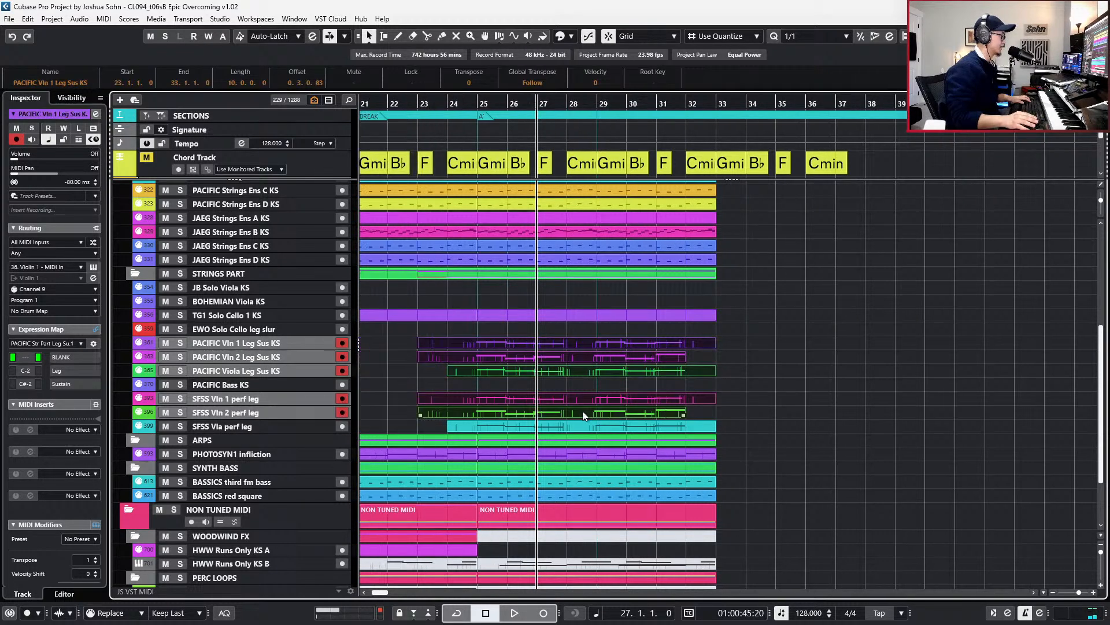
pyautogui.keyDown('shift'); pyautogui.click(574, 428); pyautogui.keyUp('shift')
pyautogui.press('s')
pyautogui.press('Return')
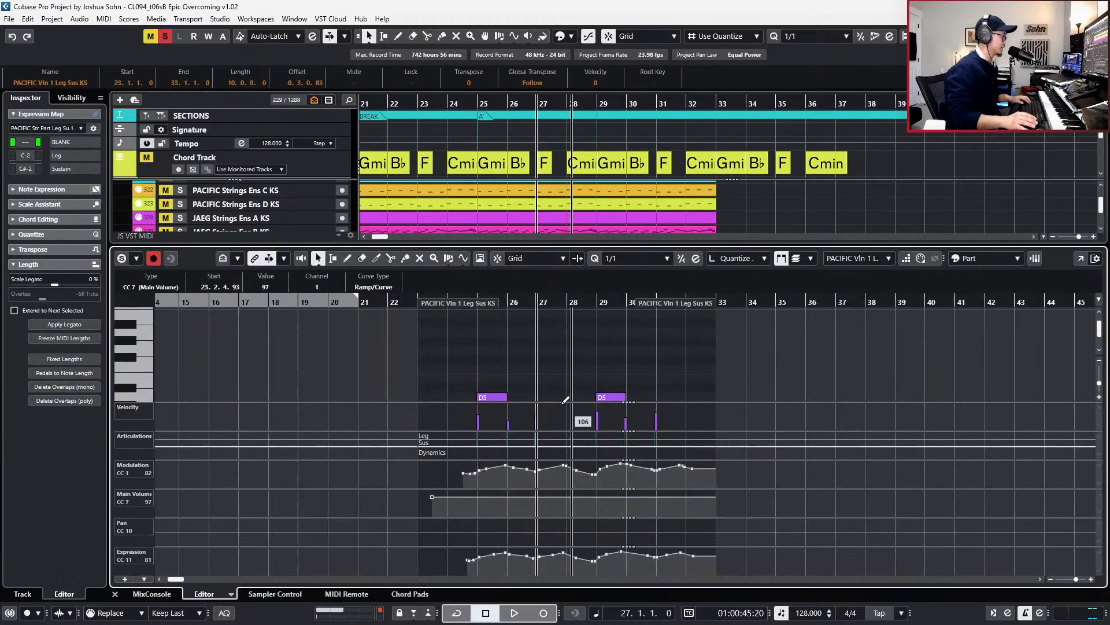
pyautogui.press('h')
pyautogui.press('h')
pyautogui.hotkey('alt', 'l')
pyautogui.scroll(-2, 580, 439)
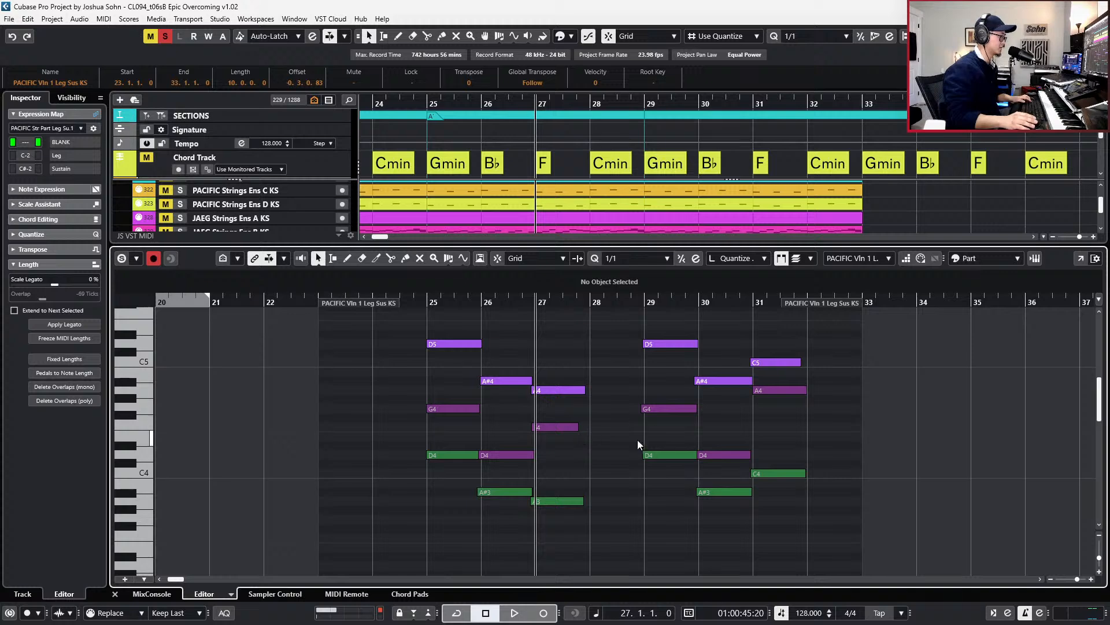
# - Lengthen the second-violin F4 in bar 27 slightly and extend the first-violin C5 to the end of bar 31
pyautogui.scroll(3, 581, 417)
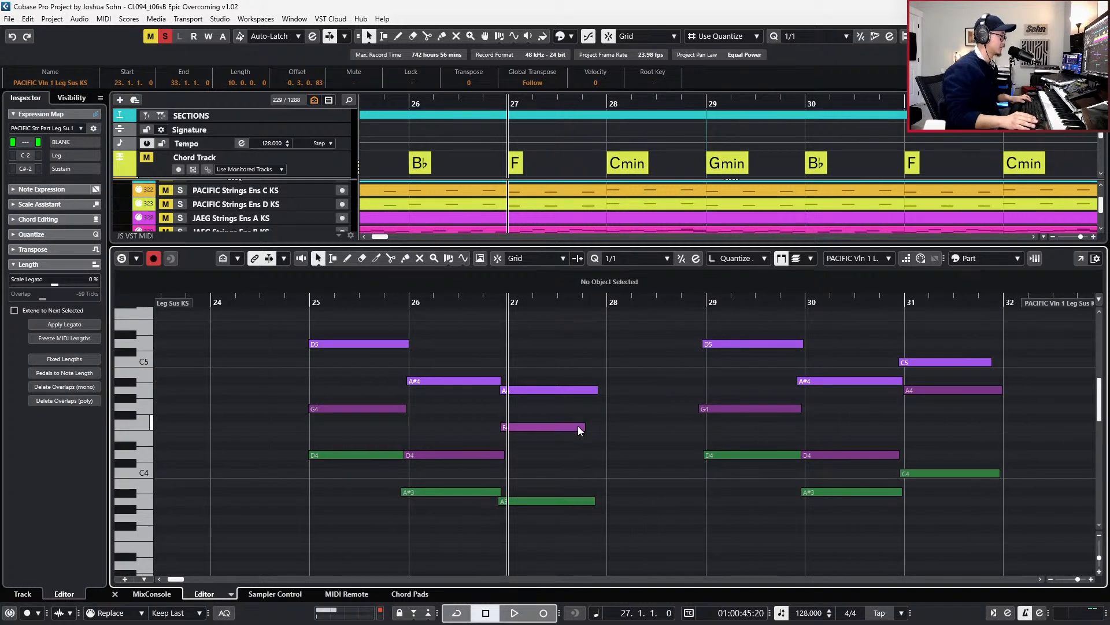
pyautogui.scroll(2, 581, 425)
pyautogui.moveTo(585, 428); pyautogui.dragTo(588, 429)
pyautogui.scroll(-1, 582, 440)
pyautogui.hscroll(2, 601, 429)
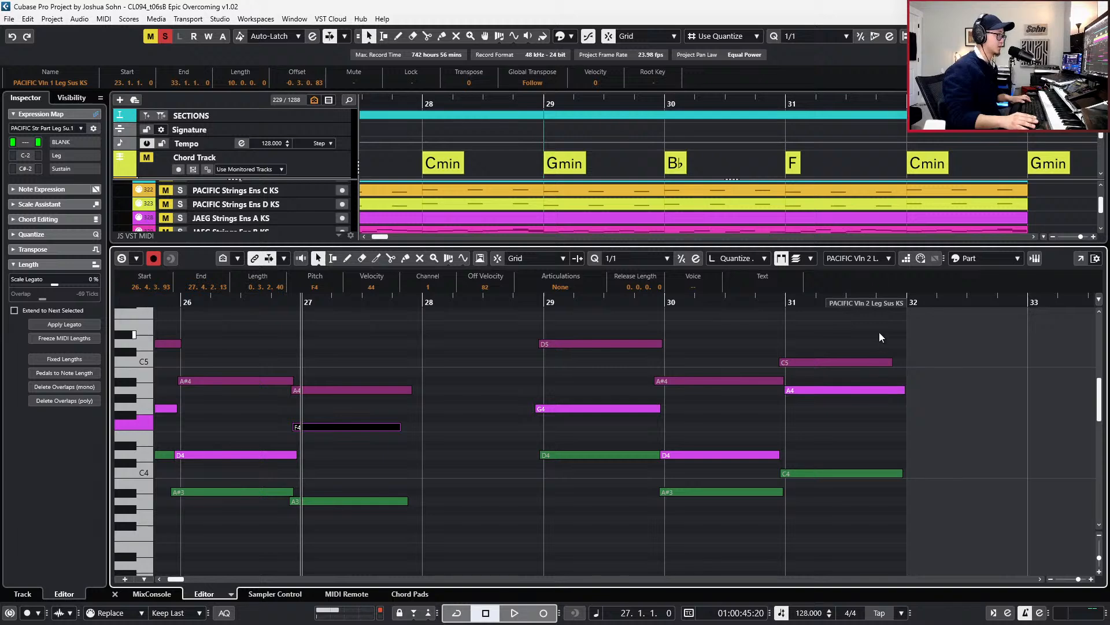
pyautogui.click(887, 362)
pyautogui.moveTo(891, 363); pyautogui.dragTo(912, 363)
pyautogui.scroll(-1, 914, 379)
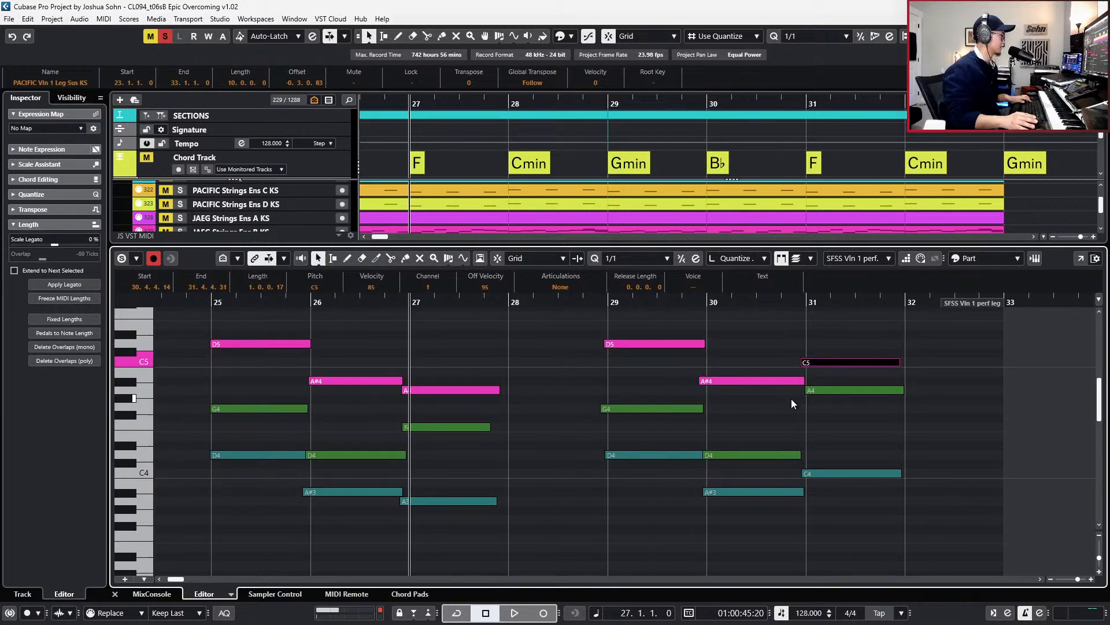
# - Close the Key Editor and play the soloed legato strings from bar 25
pyautogui.hscroll(-2, 527, 410)
pyautogui.press('KP_Subtract')
pyautogui.press('KP_Subtract')
pyautogui.press('KP_Subtract')
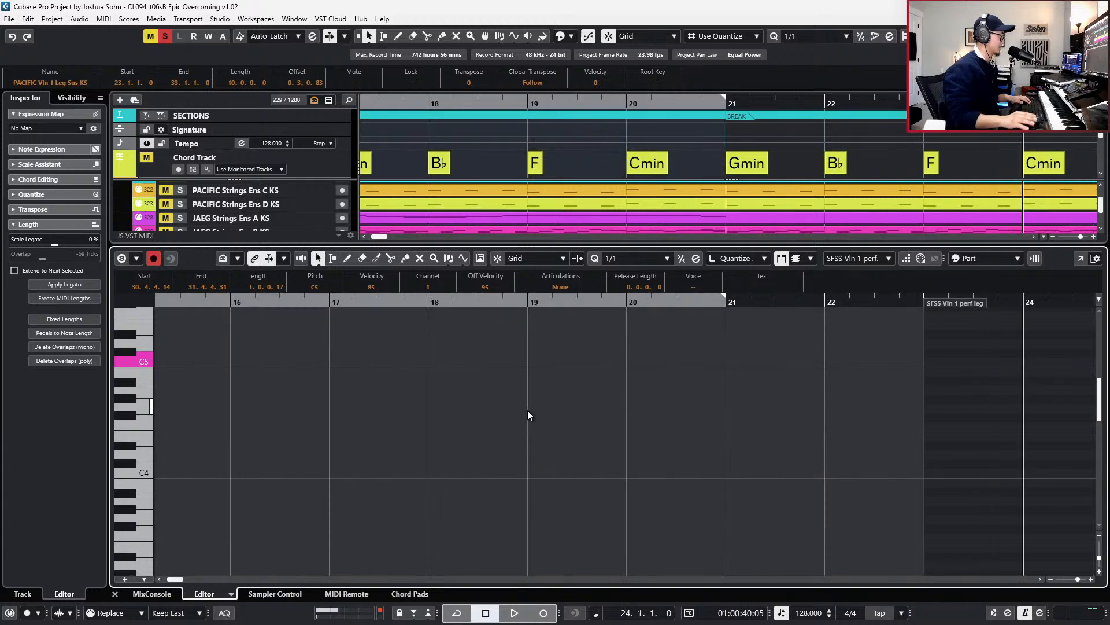
pyautogui.press('KP_Add')
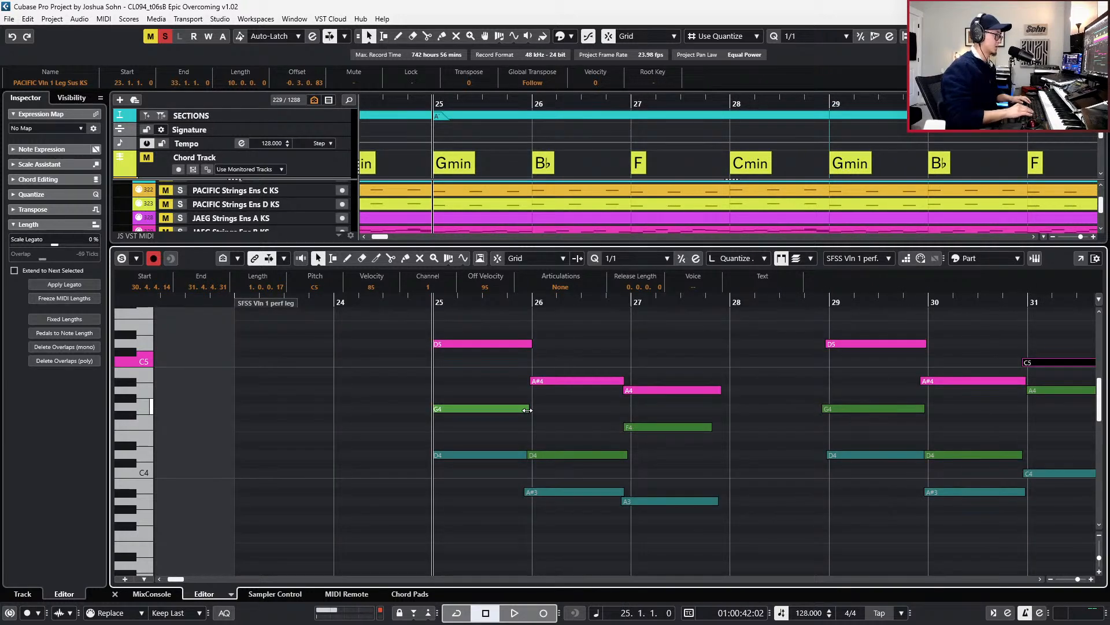
pyautogui.hotkey('ctrl', 'alt', 'b')
pyautogui.press('g')
pyautogui.hscroll(-2, 528, 410)
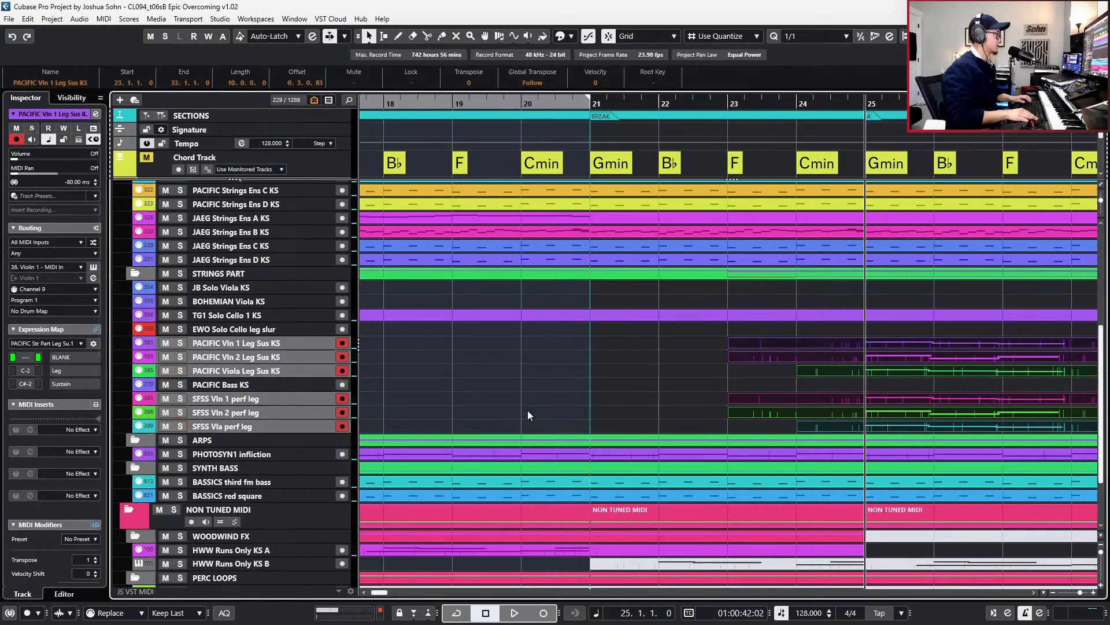
pyautogui.press('g')
pyautogui.press('space')
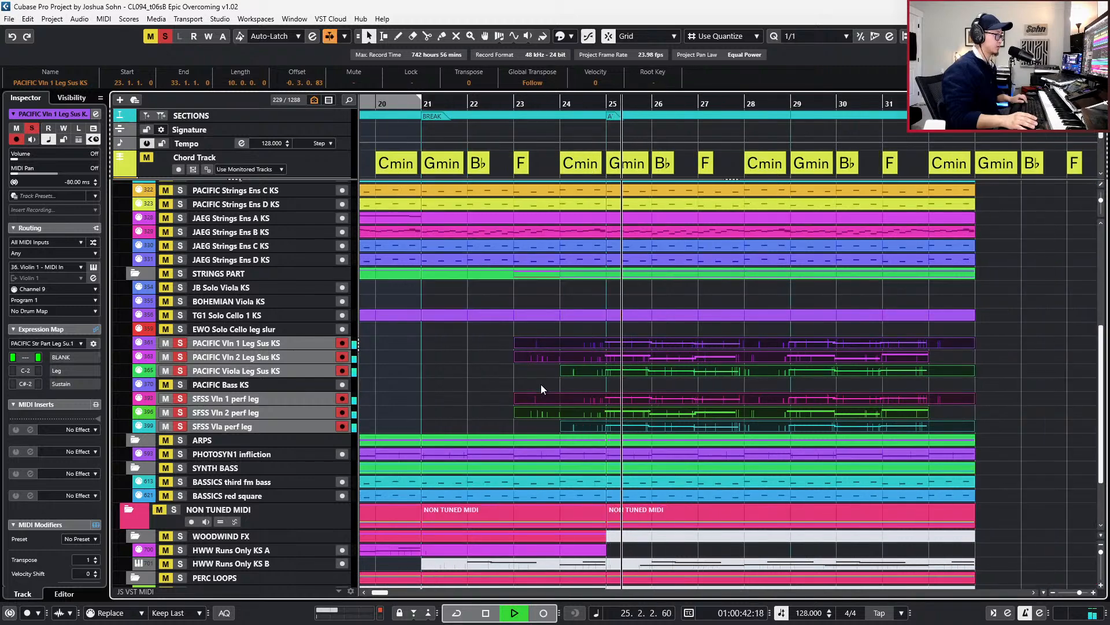
pyautogui.press('g')
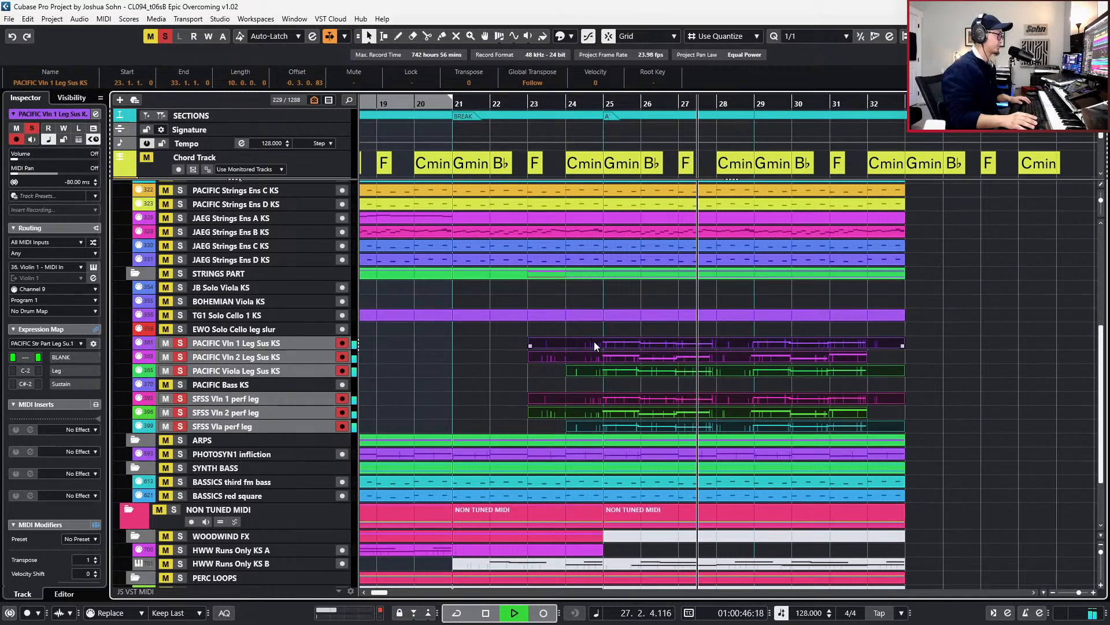
pyautogui.press('space')
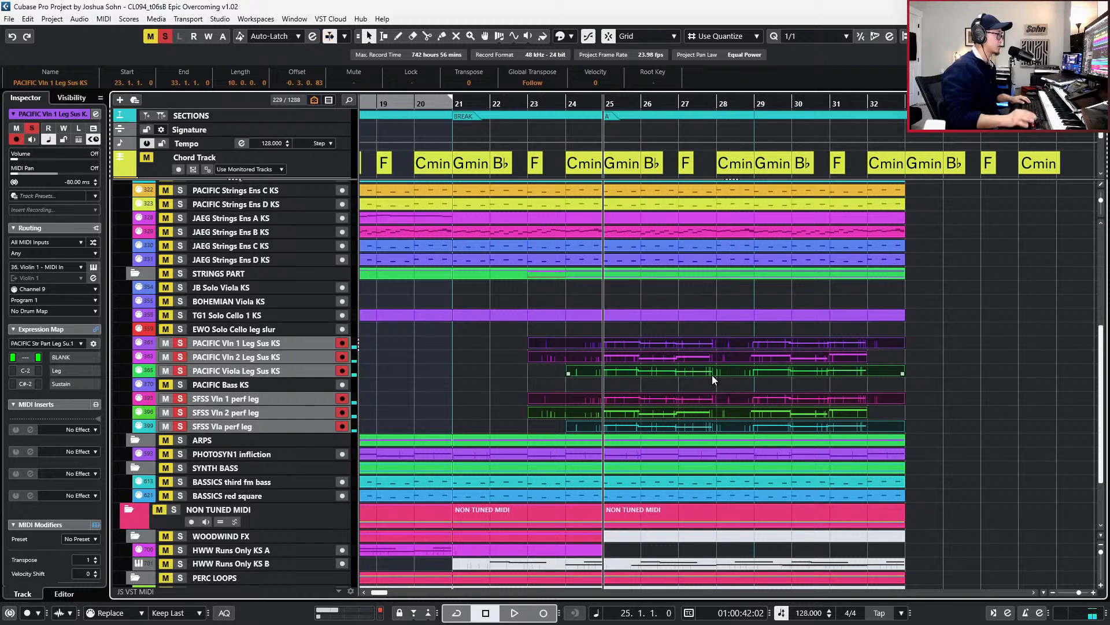
# - Lengthen the second-violin F4 and viola A3 in bar 27 almost to the end of the bar and start playback
pyautogui.doubleClick(712, 375)
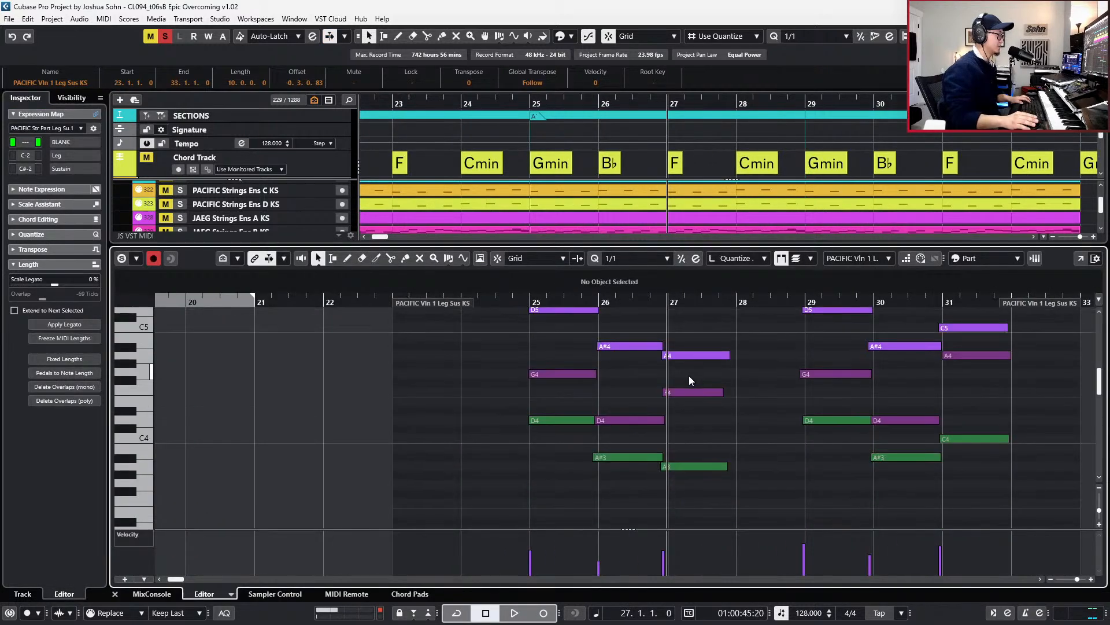
pyautogui.click(716, 392)
pyautogui.moveTo(720, 392); pyautogui.dragTo(727, 393)
pyautogui.scroll(1, 727, 446)
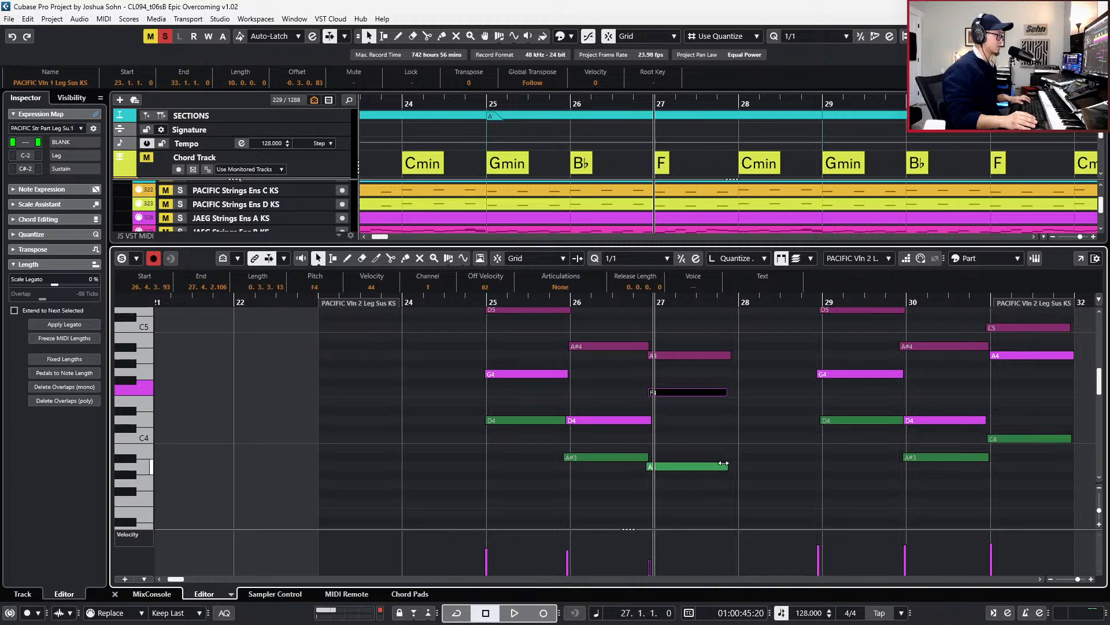
pyautogui.moveTo(723, 466); pyautogui.dragTo(727, 438)
pyautogui.click(723, 394)
pyautogui.scroll(3, 724, 400)
pyautogui.press('space')
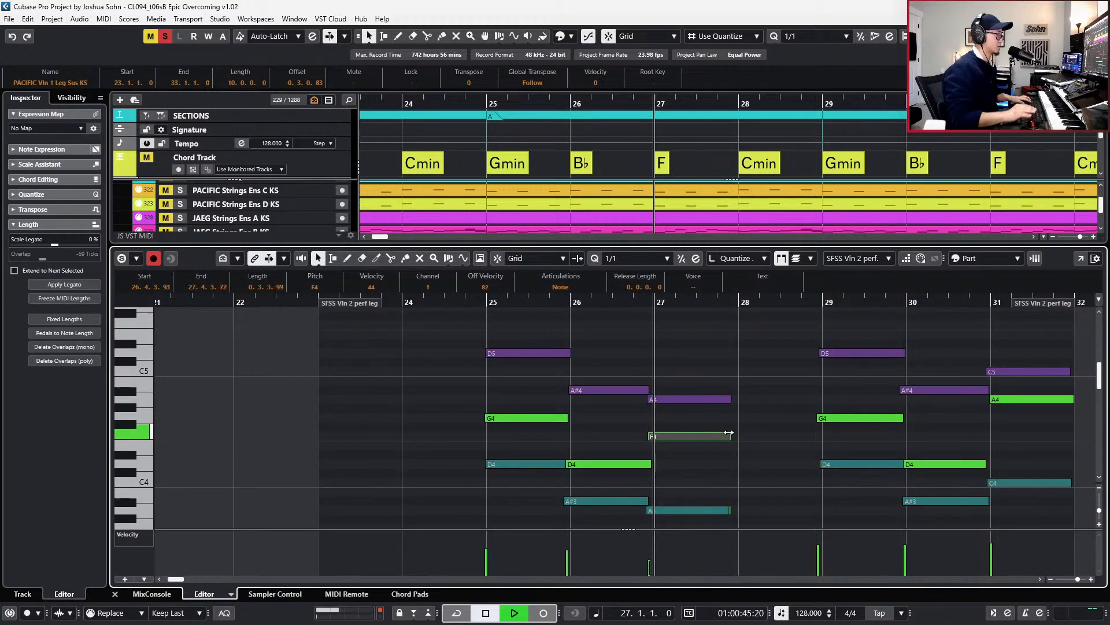
pyautogui.click(726, 510)
# - Lengthen the first-violin C5 in bar 31 slightly during playback, stop, and close the Key Editor
pyautogui.press('f')
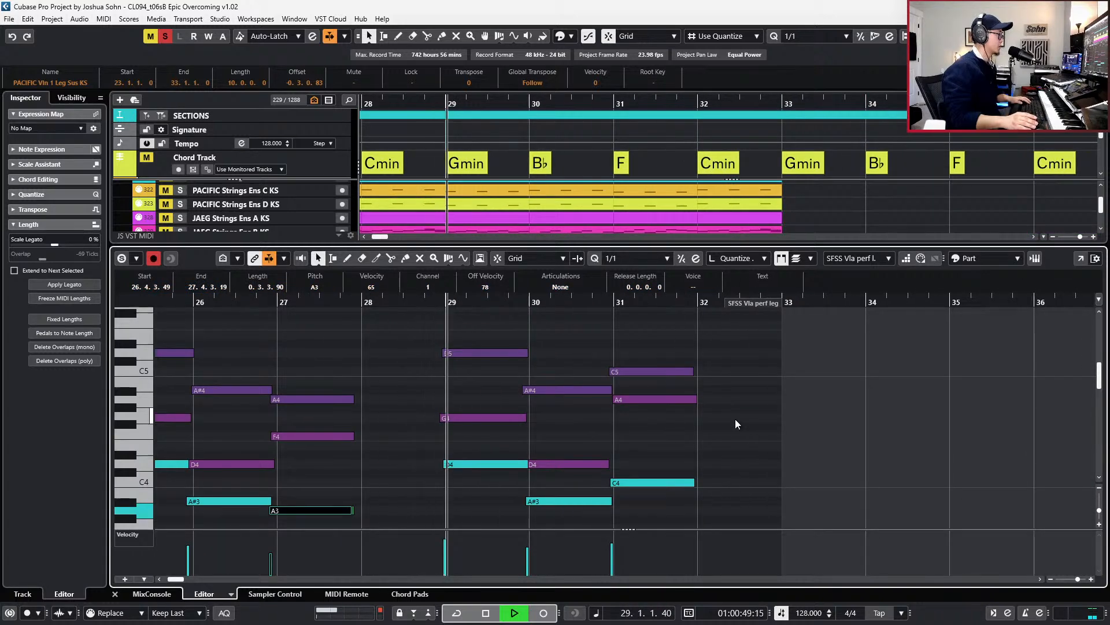
pyautogui.scroll(2, 688, 414)
pyautogui.moveTo(698, 372); pyautogui.dragTo(698, 372)
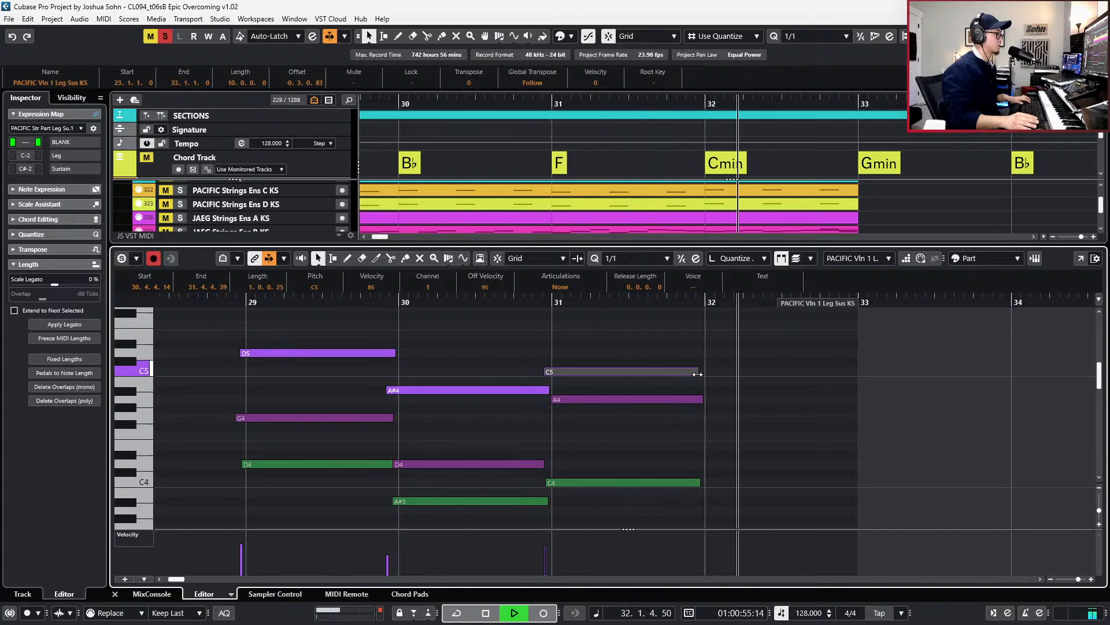
pyautogui.press('space')
pyautogui.hotkey('ctrl', 'alt', 'b')
# - Unsolo the legato string tracks and move the playback position back to bar 20
pyautogui.scroll(-4, 742, 382)
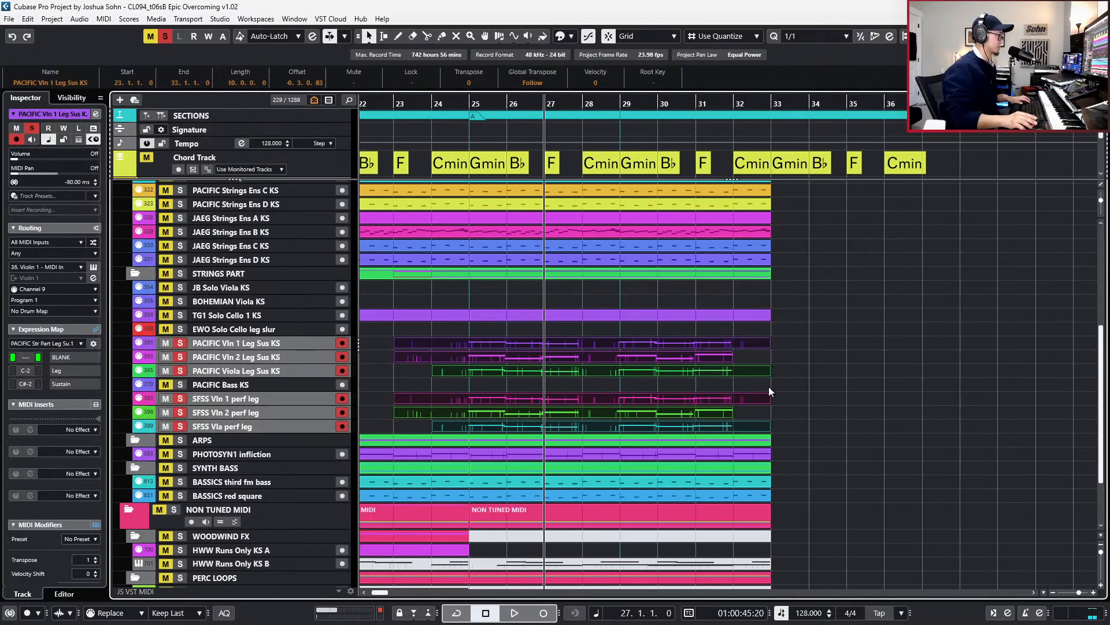
pyautogui.scroll(-3, 738, 354)
pyautogui.press('s')
pyautogui.press('KP_Subtract')
pyautogui.press('KP_Subtract')
pyautogui.press('KP_Subtract')
pyautogui.press('KP_Subtract')
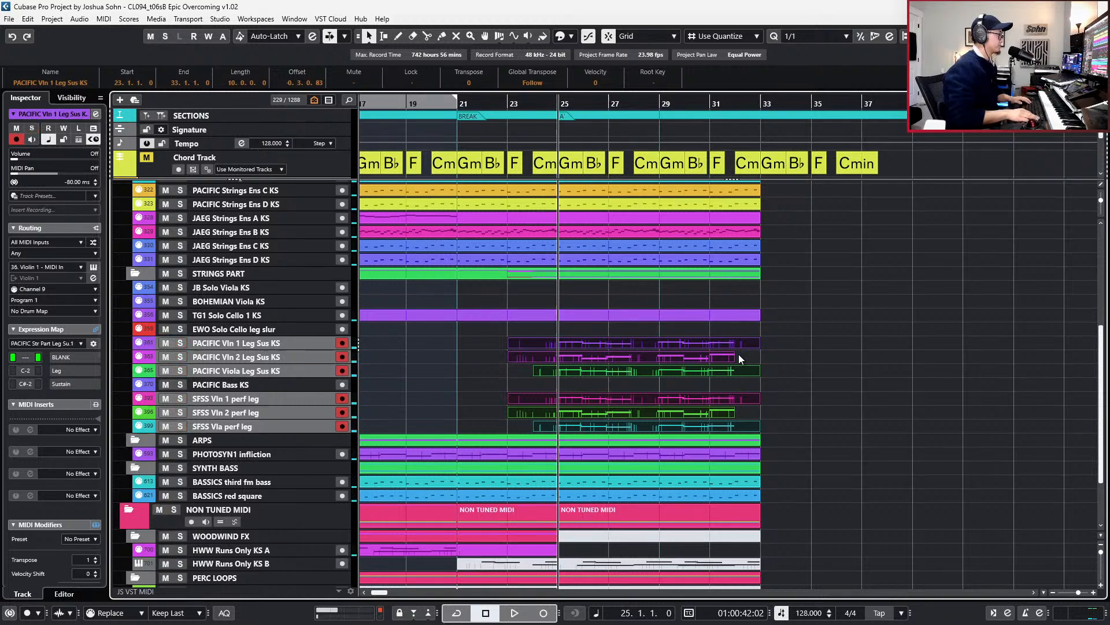
pyautogui.press('KP_Subtract')
pyautogui.press('KP_Subtract')
pyautogui.press('KP_Subtract')
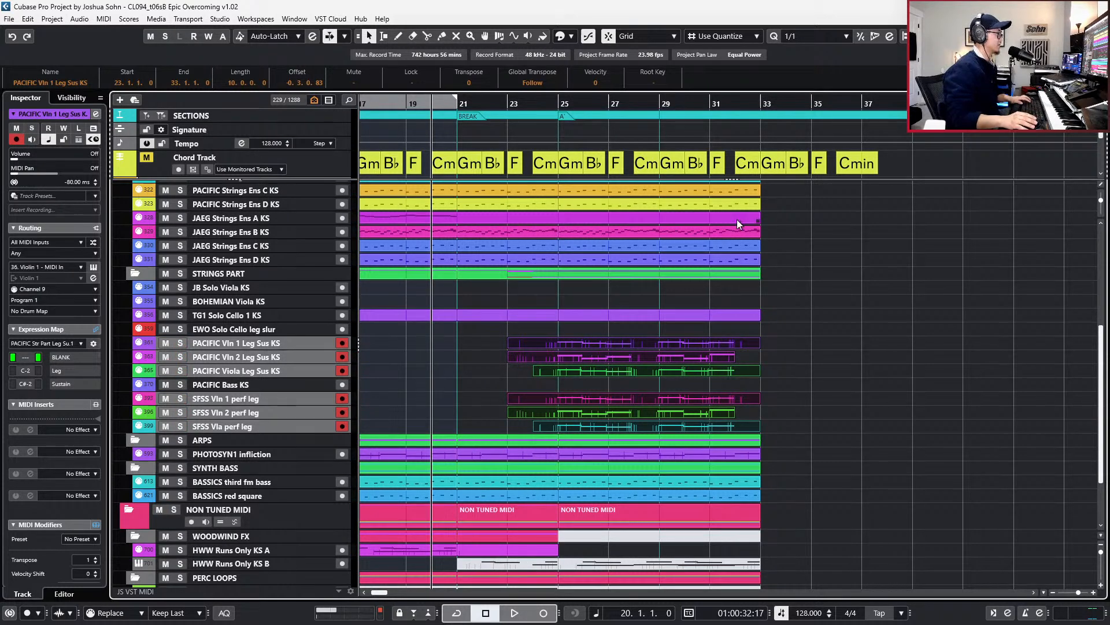
# - Delete the cycle marker that ends at bar 29 from the SECTIONS track
pyautogui.scroll(-2, 737, 220)
pyautogui.click(717, 119)
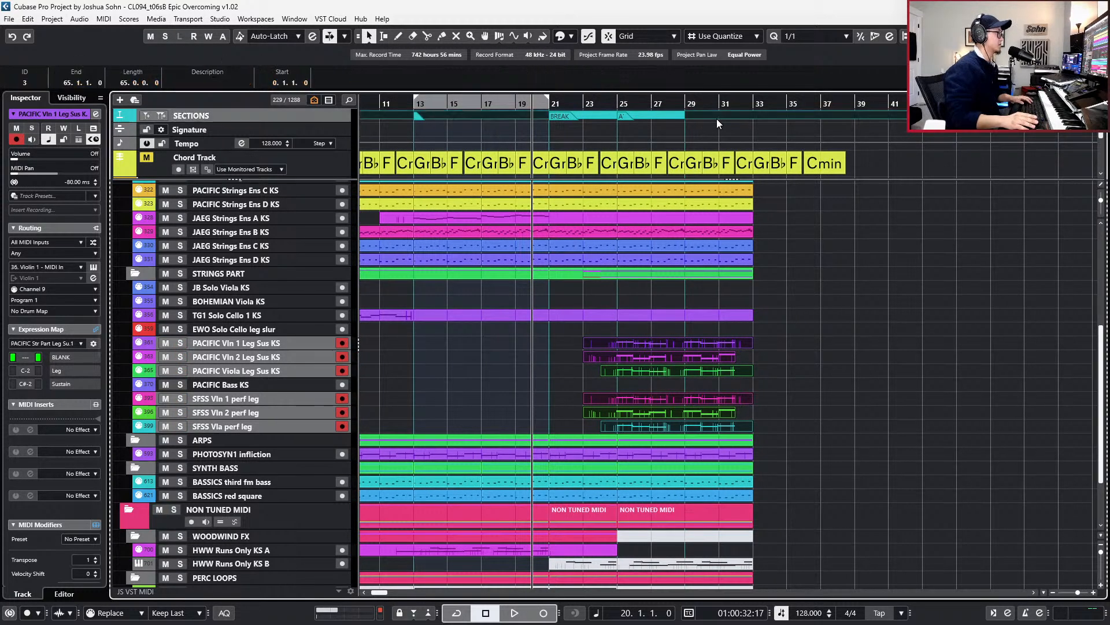
pyautogui.click(675, 119)
pyautogui.press('Delete')
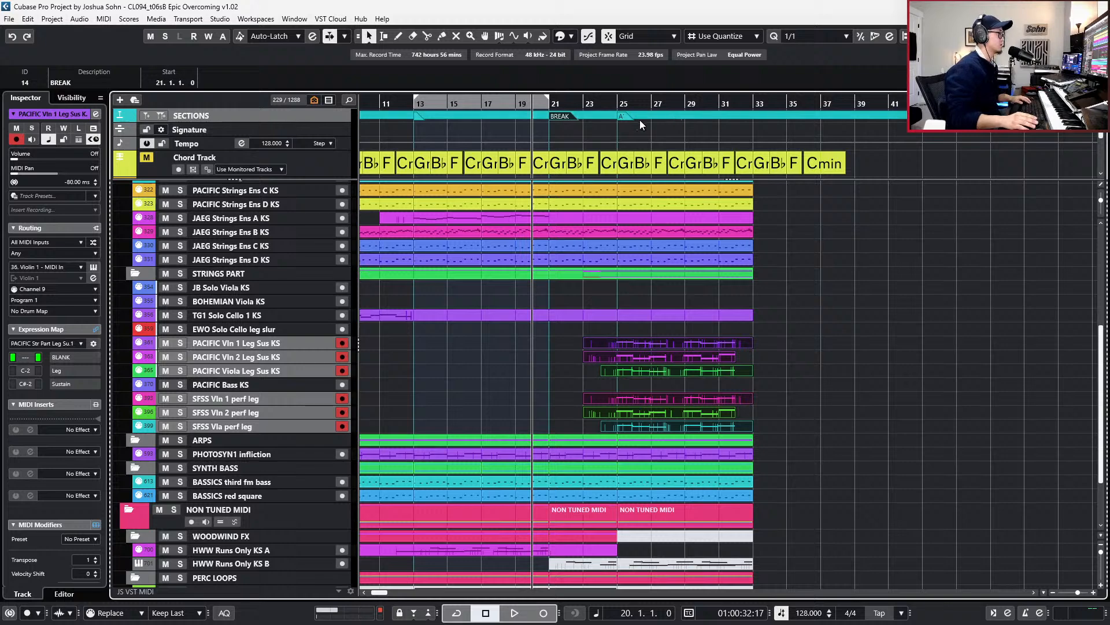
pyautogui.scroll(6, 630, 224)
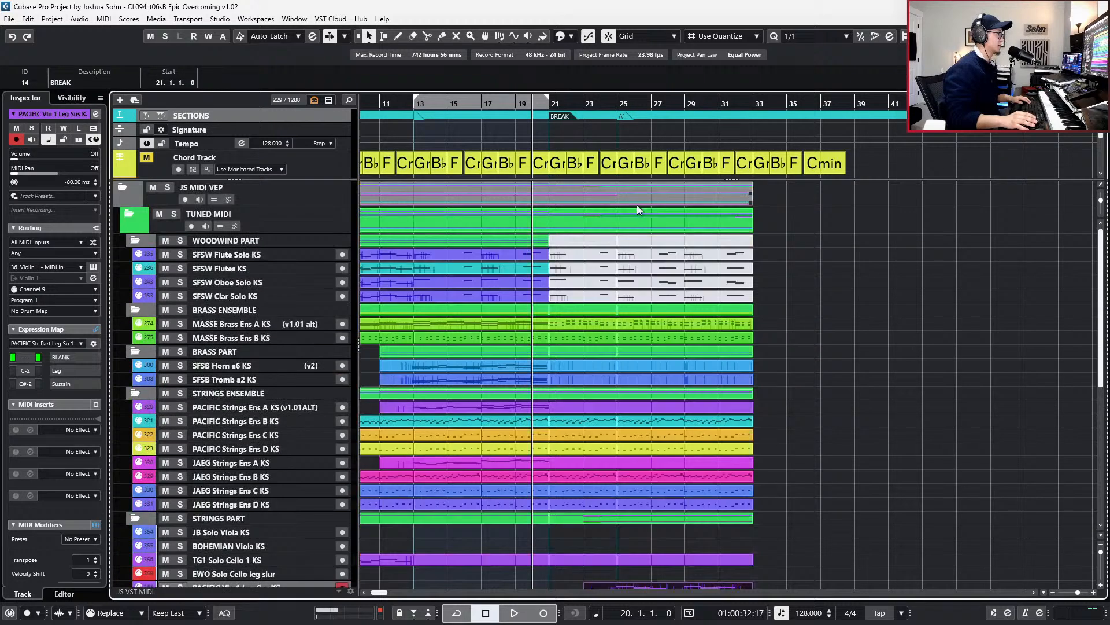
pyautogui.scroll(-2, 637, 205)
pyautogui.press('KP_Subtract')
pyautogui.press('KP_Subtract')
pyautogui.press('KP_Subtract')
pyautogui.press('KP_Subtract')
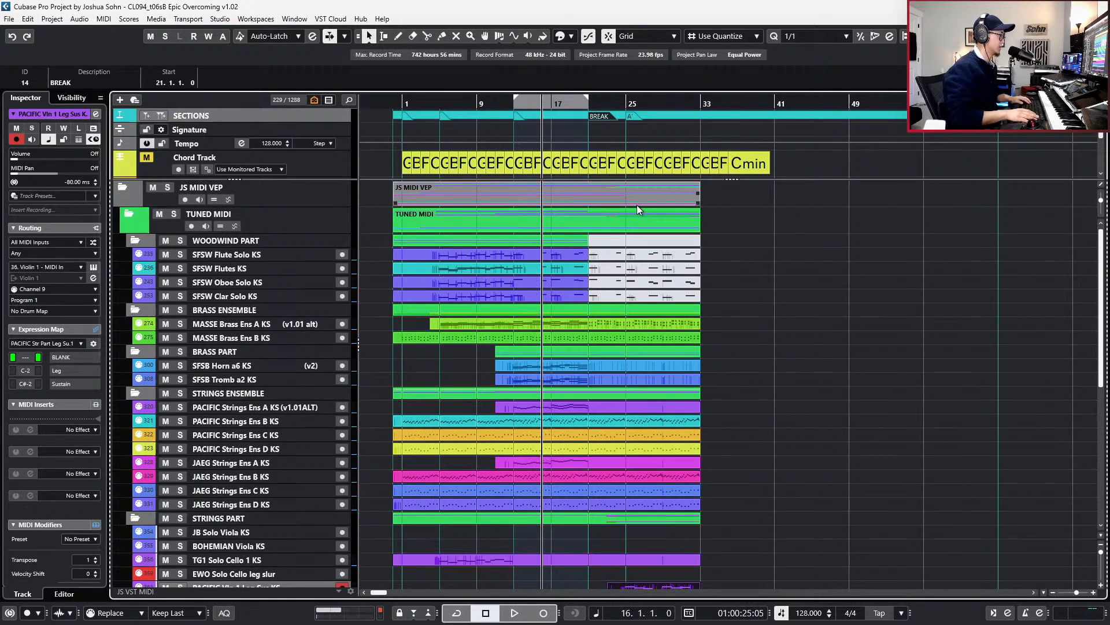
pyautogui.press('KP_Add')
pyautogui.press('KP_Add')
pyautogui.press('KP_Add')
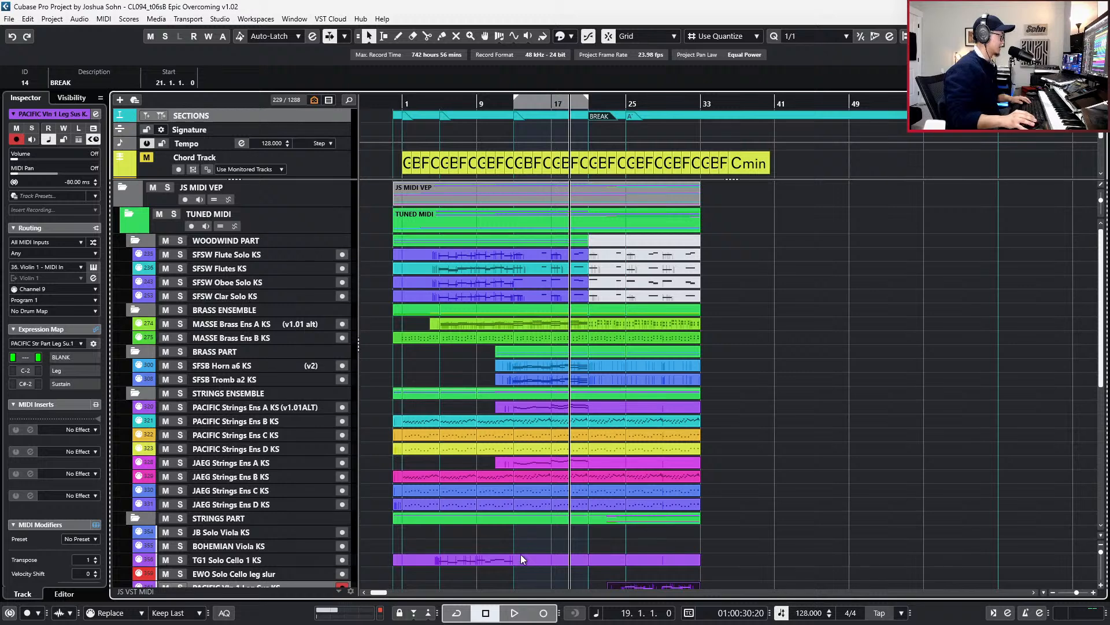
# - Solo the TG1 Solo Cello 1 track and play its melody from an earlier bar
pyautogui.click(524, 558)
pyautogui.press('s')
pyautogui.press('KP_Subtract')
pyautogui.press('KP_Subtract')
pyautogui.press('KP_Subtract')
pyautogui.press('KP_Subtract')
pyautogui.press('KP_Subtract')
pyautogui.press('KP_Subtract')
pyautogui.press('KP_Subtract')
pyautogui.press('KP_Subtract')
pyautogui.press('KP_Subtract')
pyautogui.press('KP_Subtract')
pyautogui.press('KP_Subtract')
pyautogui.press('KP_Subtract')
pyautogui.press('KP_Subtract')
pyautogui.press('KP_Subtract')
pyautogui.press('space')
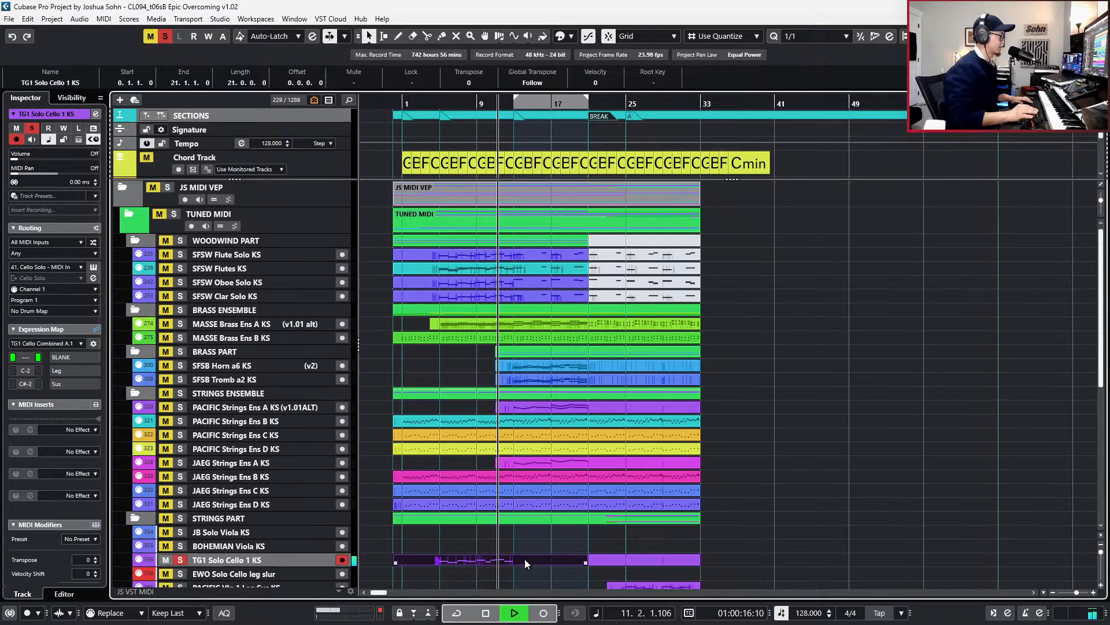
# - Set the Cello Solo channel's low-cut filter to 60 Hz, close its channel settings, stop playback and unsolo the track
pyautogui.press('e')
pyautogui.click(437, 406)
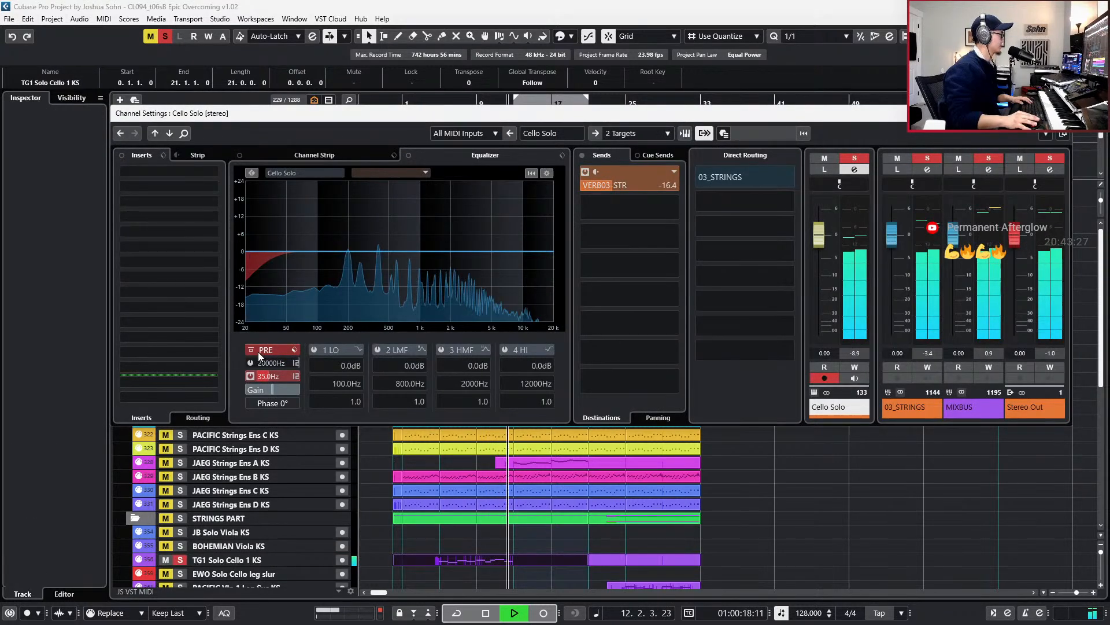
pyautogui.moveTo(259, 376); pyautogui.dragTo(286, 375)
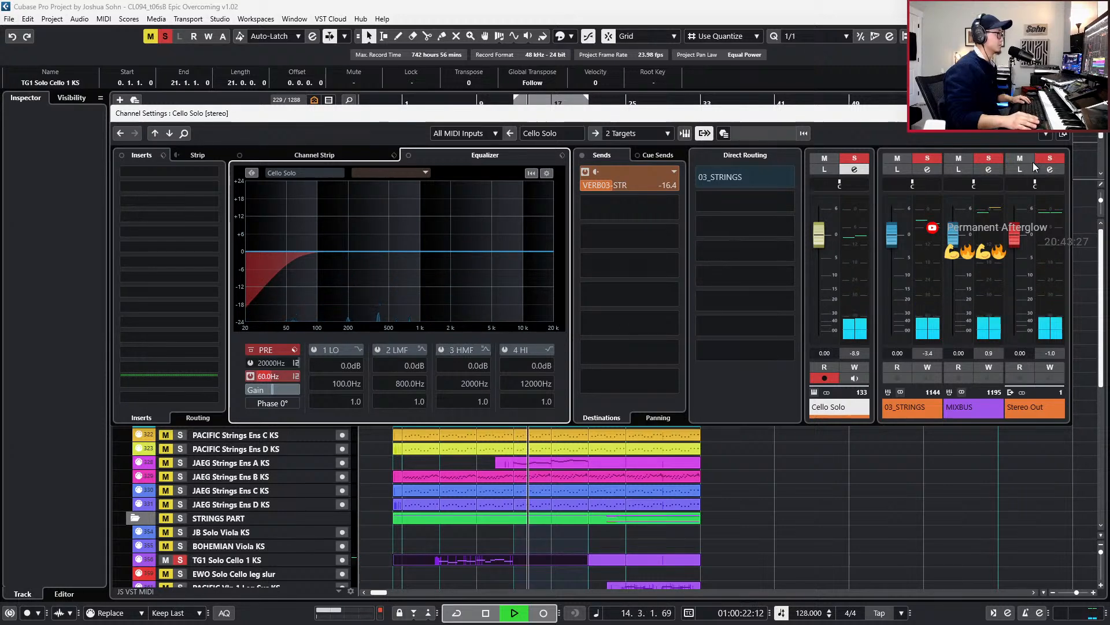
pyautogui.click(1063, 113)
pyautogui.press('space')
pyautogui.press('s')
pyautogui.press('KP_Add')
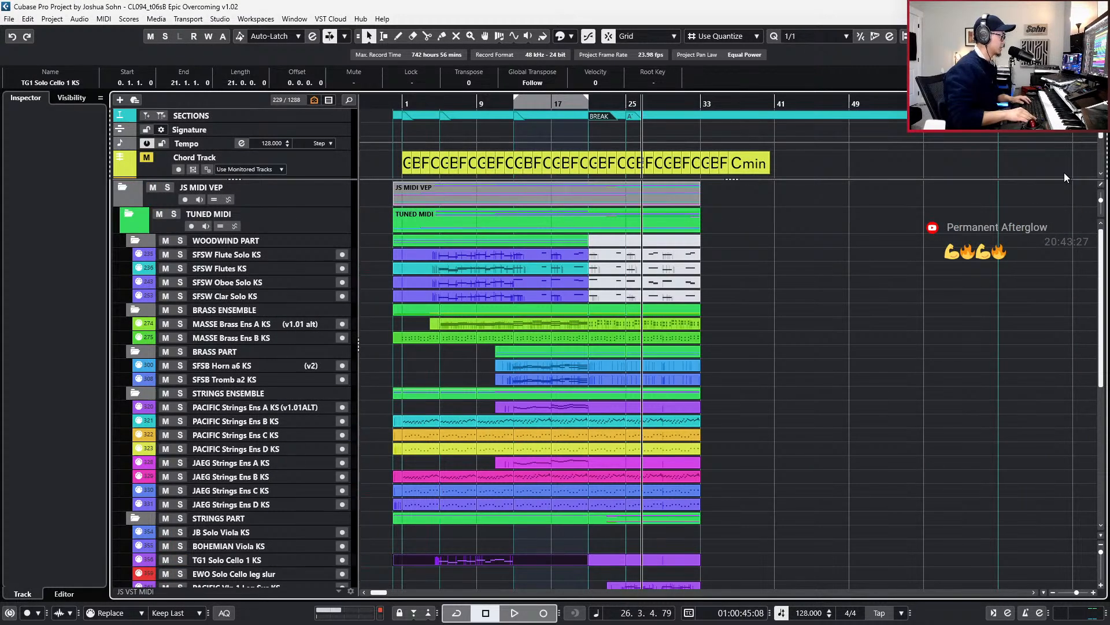
# - Set the locators to span bar 23 to about bar 44 and start playback from bar 23
pyautogui.scroll(-5, 928, 460)
pyautogui.click(592, 395)
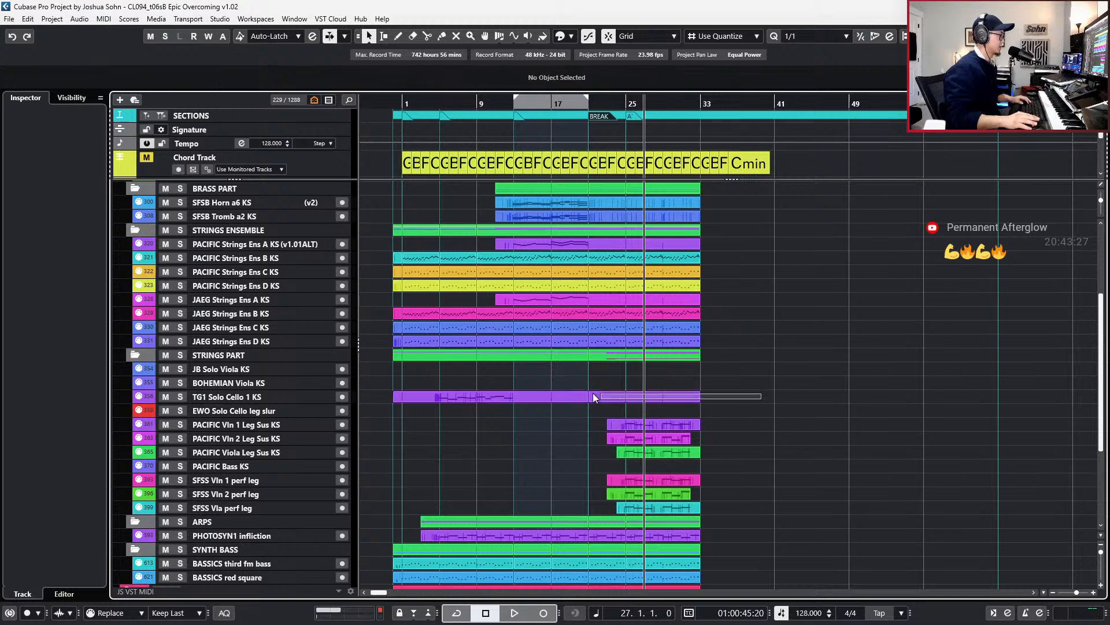
pyautogui.click(564, 415)
pyautogui.press('KP_Subtract')
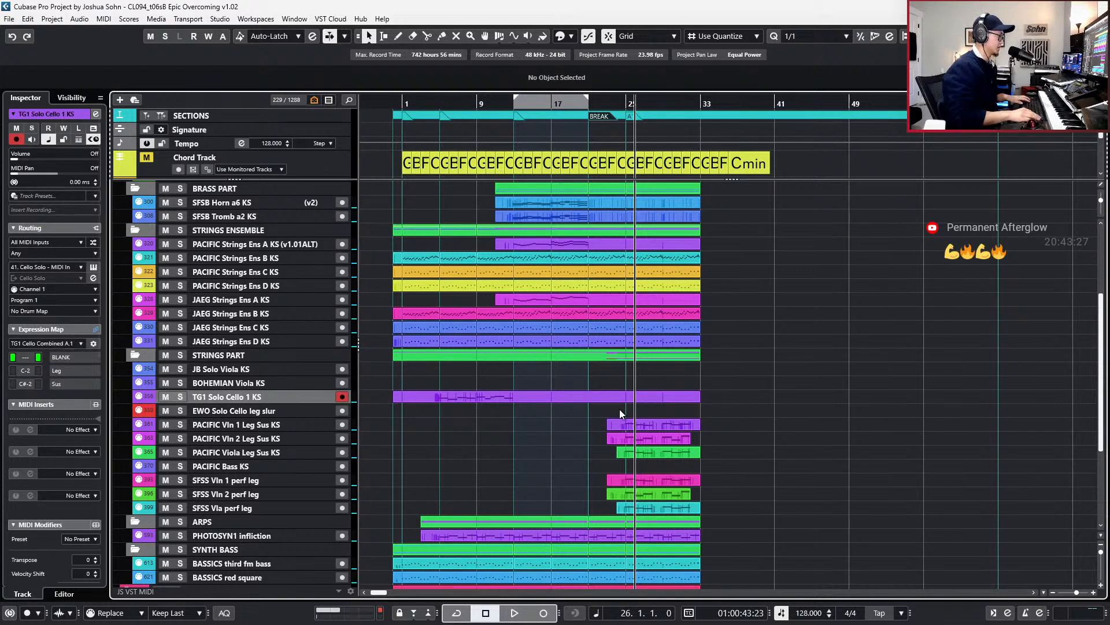
pyautogui.press('KP_Subtract')
pyautogui.press('KP_Subtract')
pyautogui.press('KP_Subtract')
pyautogui.press('ctrl+KP_1')
pyautogui.press('KP_Add')
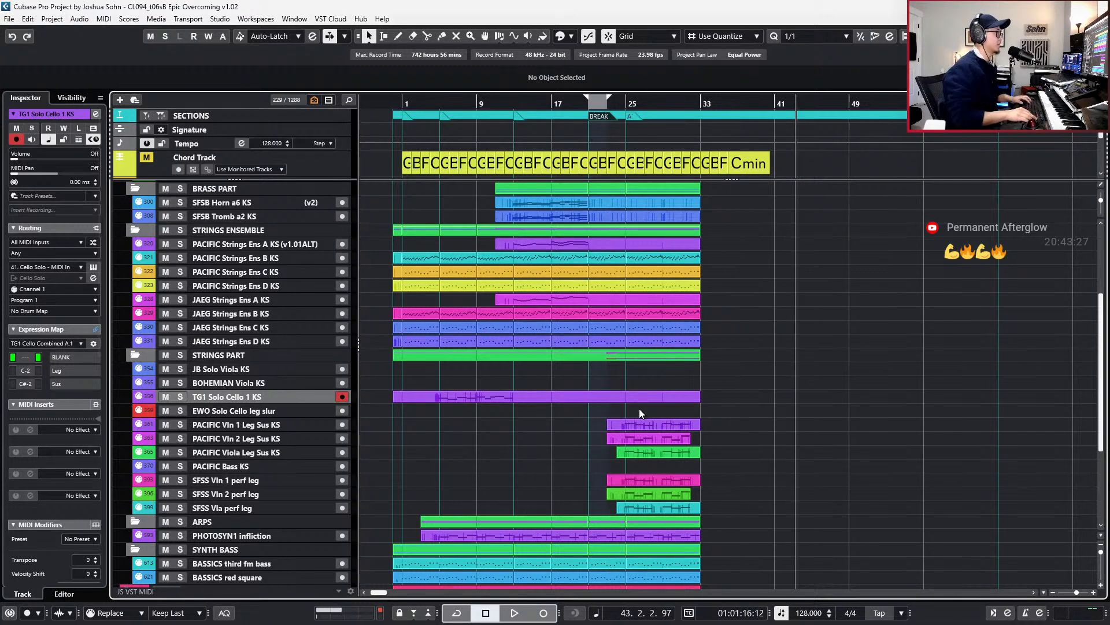
pyautogui.press('ctrl+KP_2')
pyautogui.press('KP_Add')
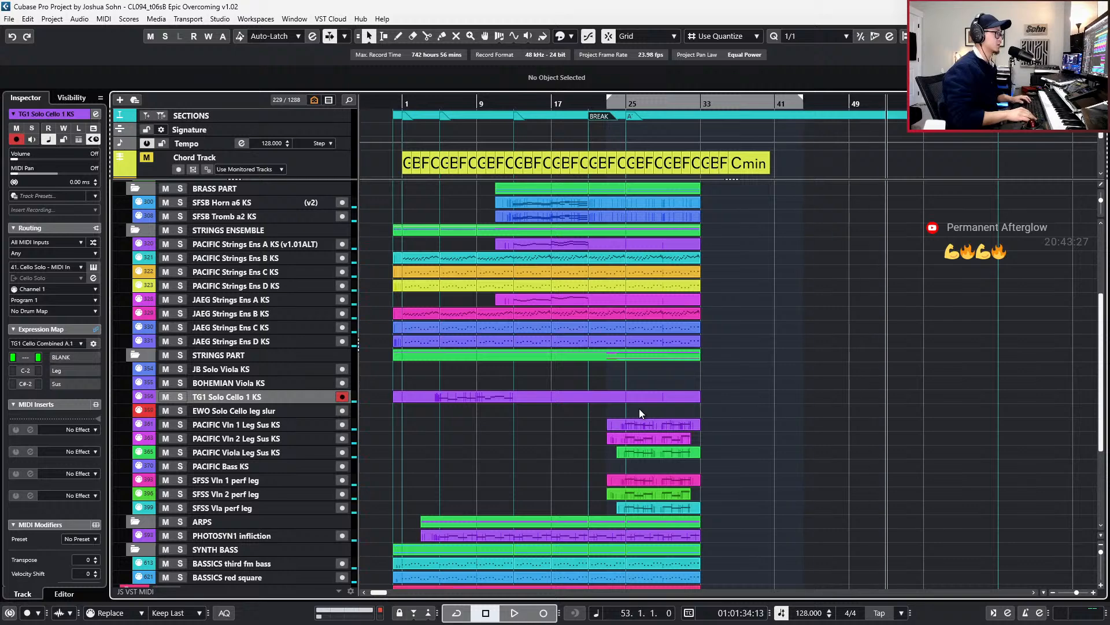
pyautogui.press('KP_1')
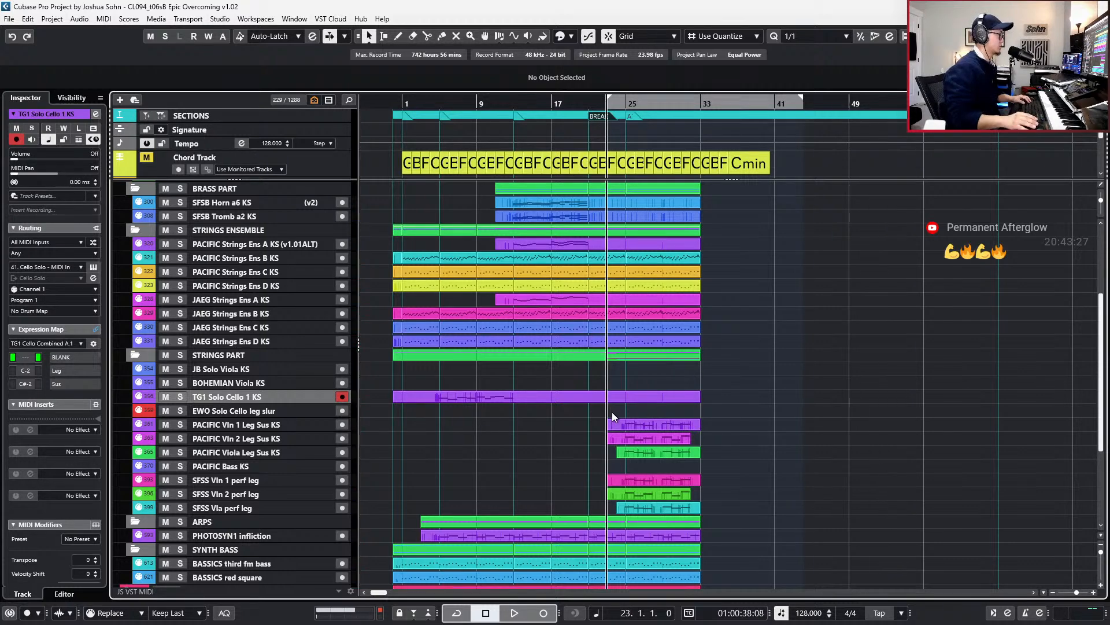
pyautogui.press('space')
pyautogui.press('h')
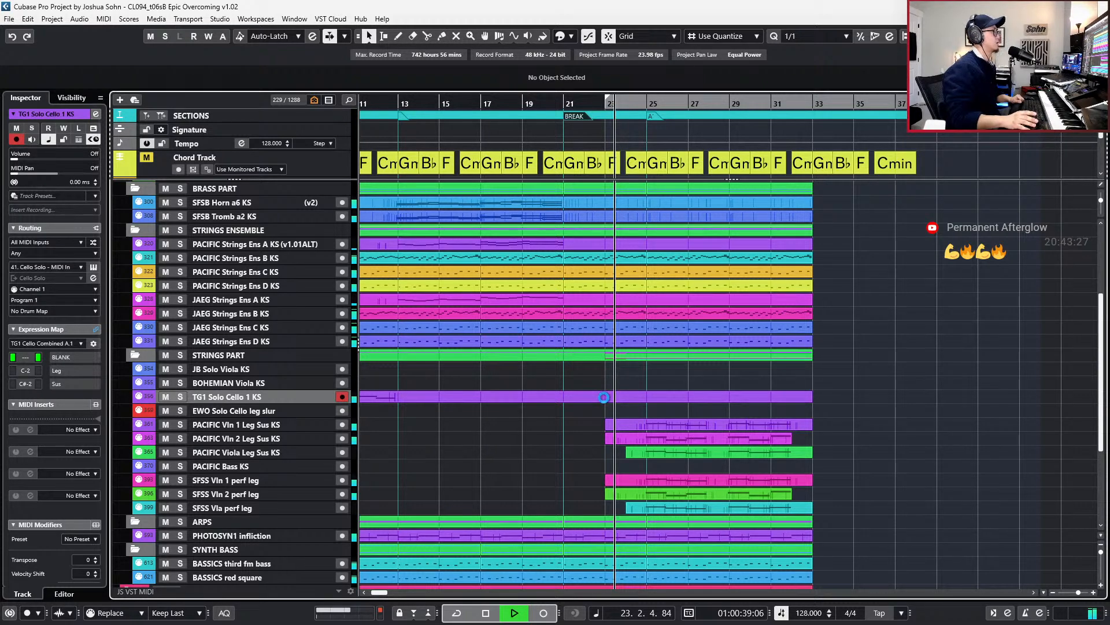
# - Stop playback and extend the PACIFIC Vln 2 and SFSS Vln 2 parts to bar 33
pyautogui.scroll(-3, 663, 467)
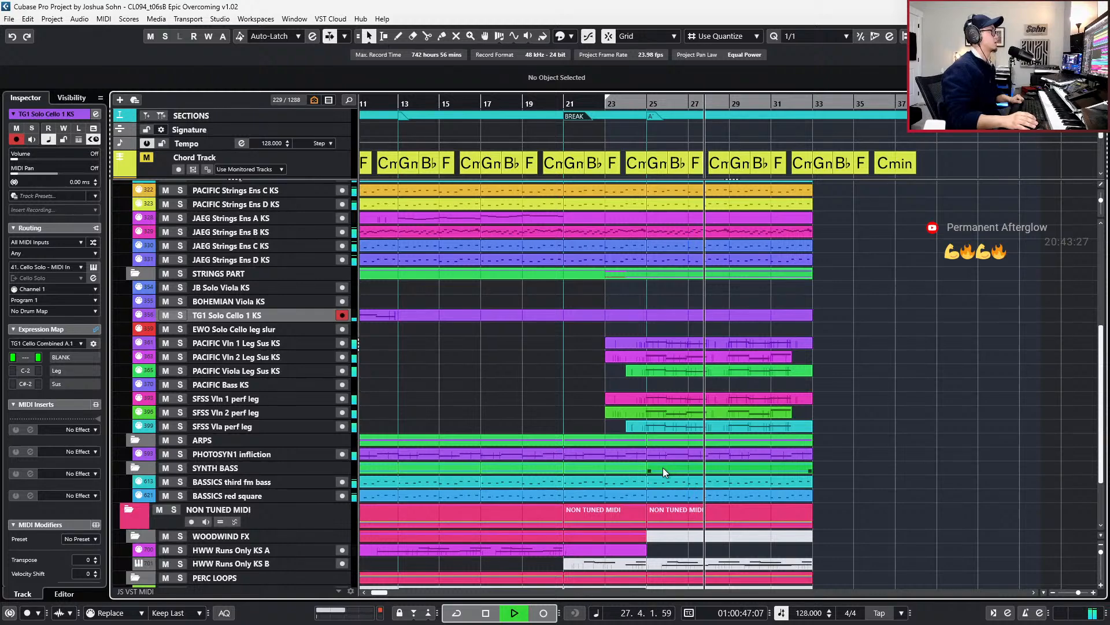
pyautogui.scroll(-1, 683, 442)
pyautogui.hscroll(3, 672, 440)
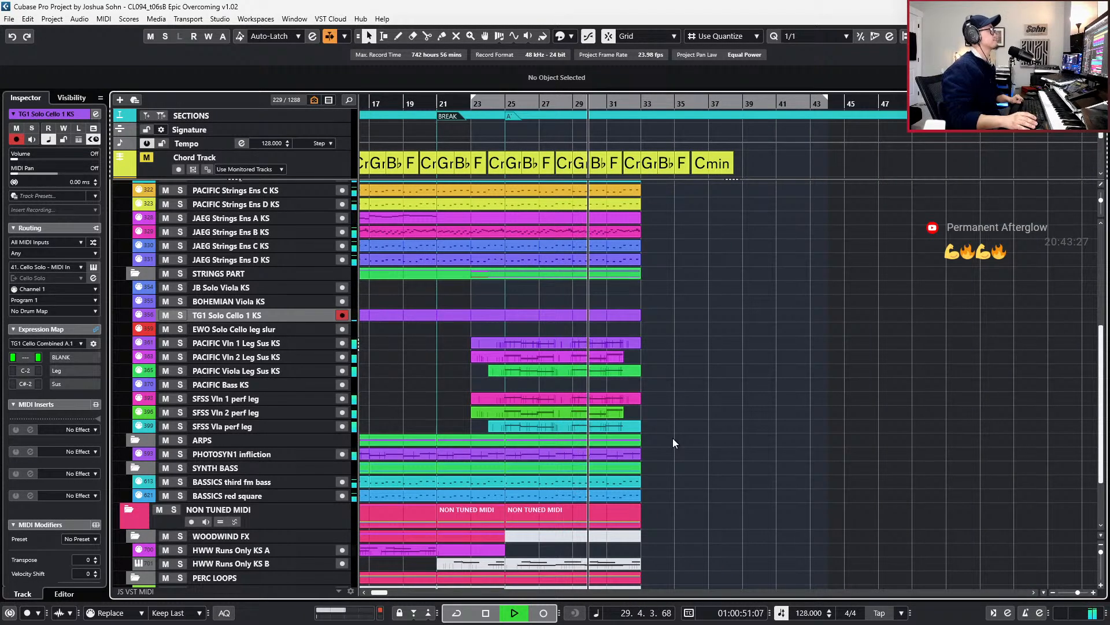
pyautogui.click(618, 357)
pyautogui.click(632, 413)
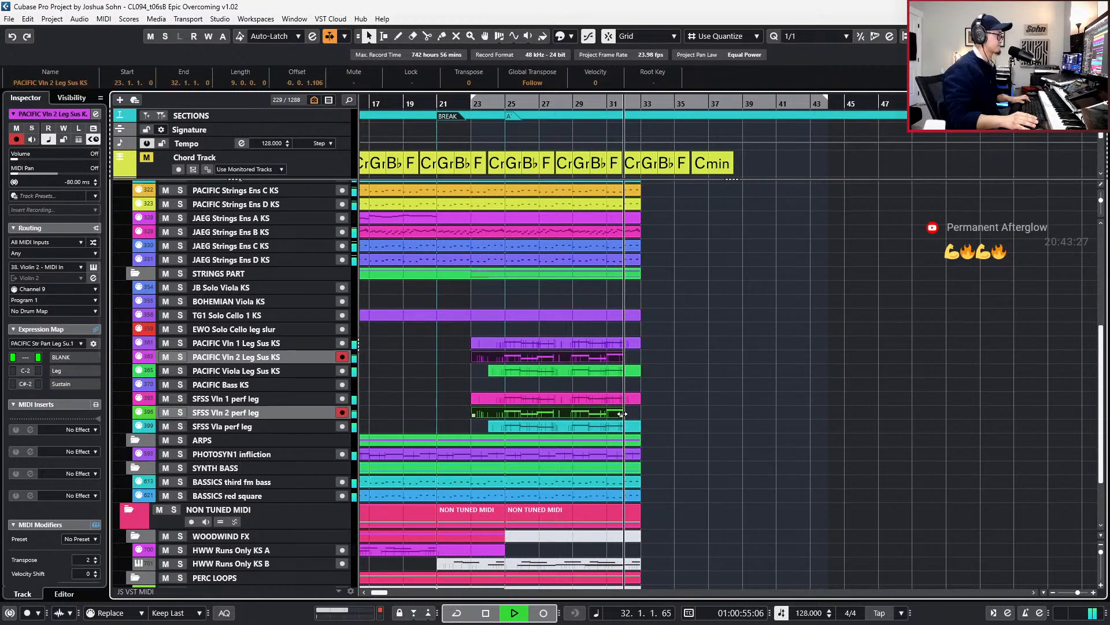
pyautogui.press('space')
pyautogui.click(618, 415)
pyautogui.keyDown('shift'); pyautogui.click(630, 359); pyautogui.keyUp('shift')
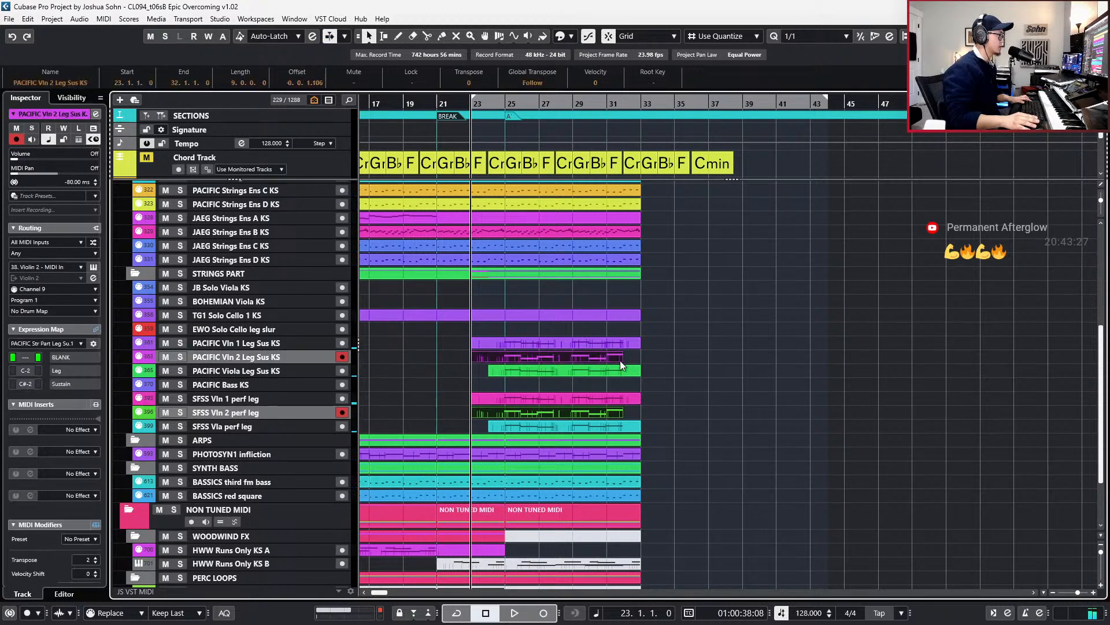
pyautogui.moveTo(619, 360); pyautogui.dragTo(631, 362)
# - Solo the PACIFIC Vln 1 and SFSS Vln 1 tracks and open both parts in the Key Editor
pyautogui.click(603, 344)
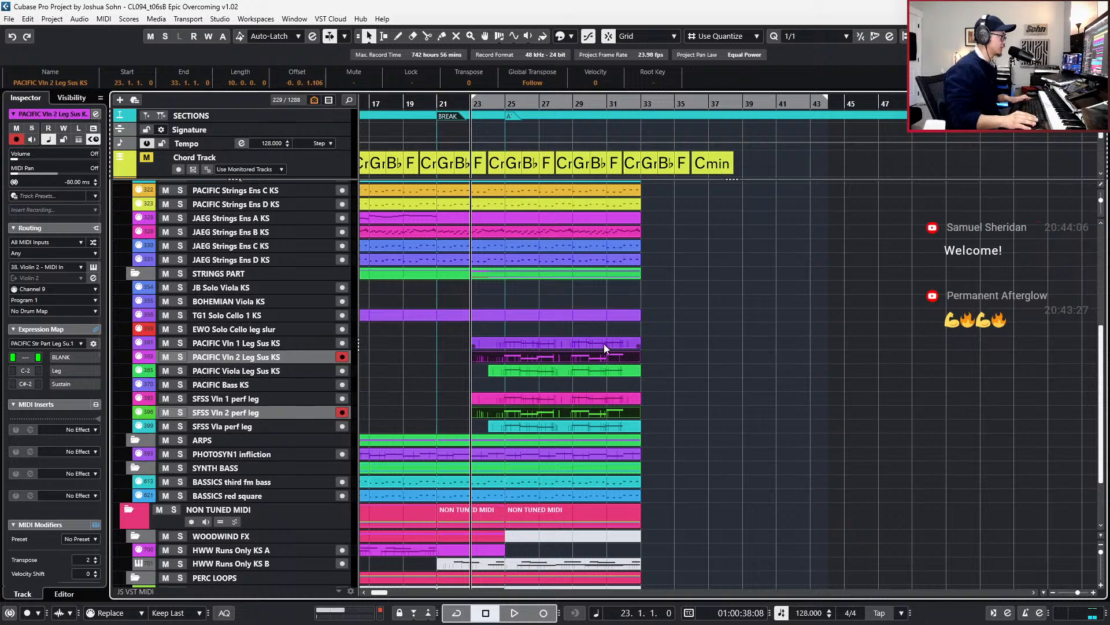
pyautogui.keyDown('shift'); pyautogui.click(613, 398); pyautogui.keyUp('shift')
pyautogui.press('s')
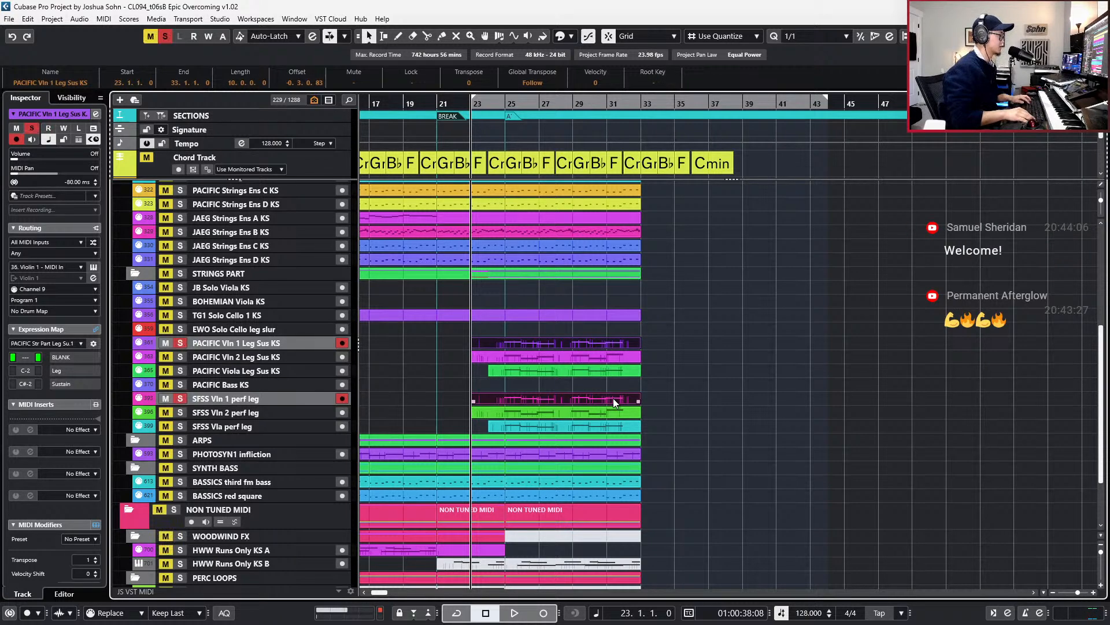
pyautogui.doubleClick(614, 403)
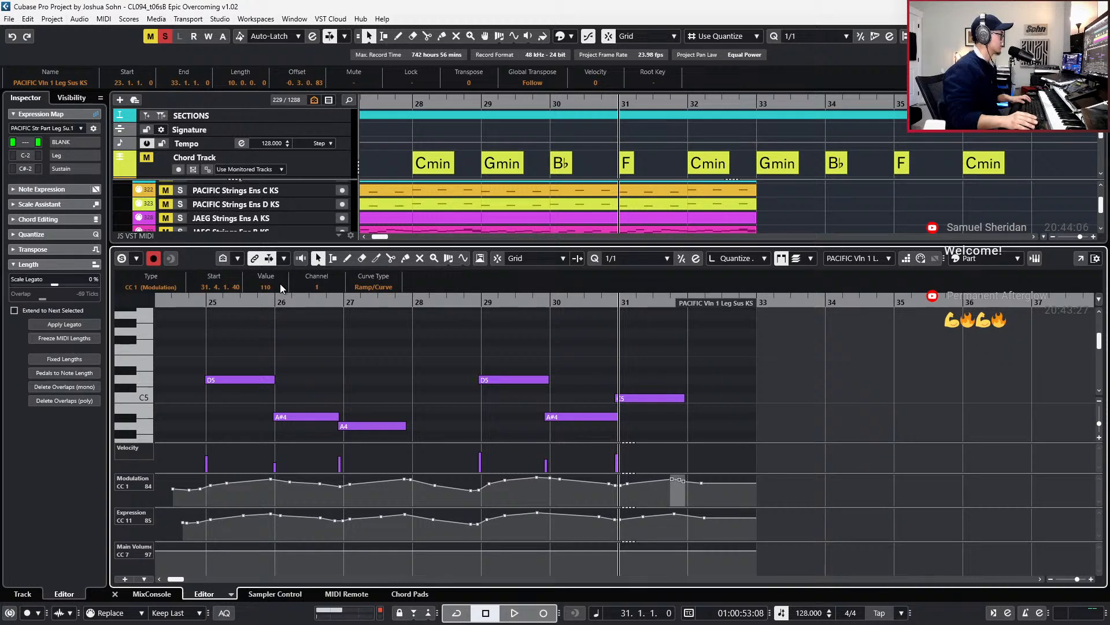
# - In the SFSS Vln 1 part, lower the modulation points near the end of bar 31 to 94 and play from bar 29
pyautogui.press('Down')
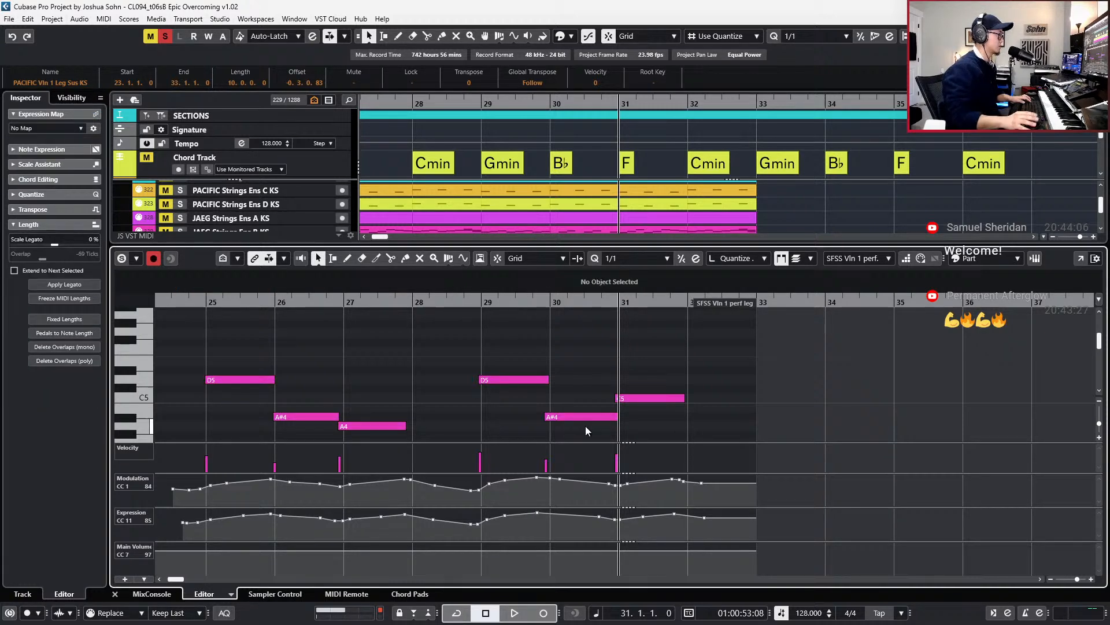
pyautogui.moveTo(669, 491); pyautogui.dragTo(687, 467)
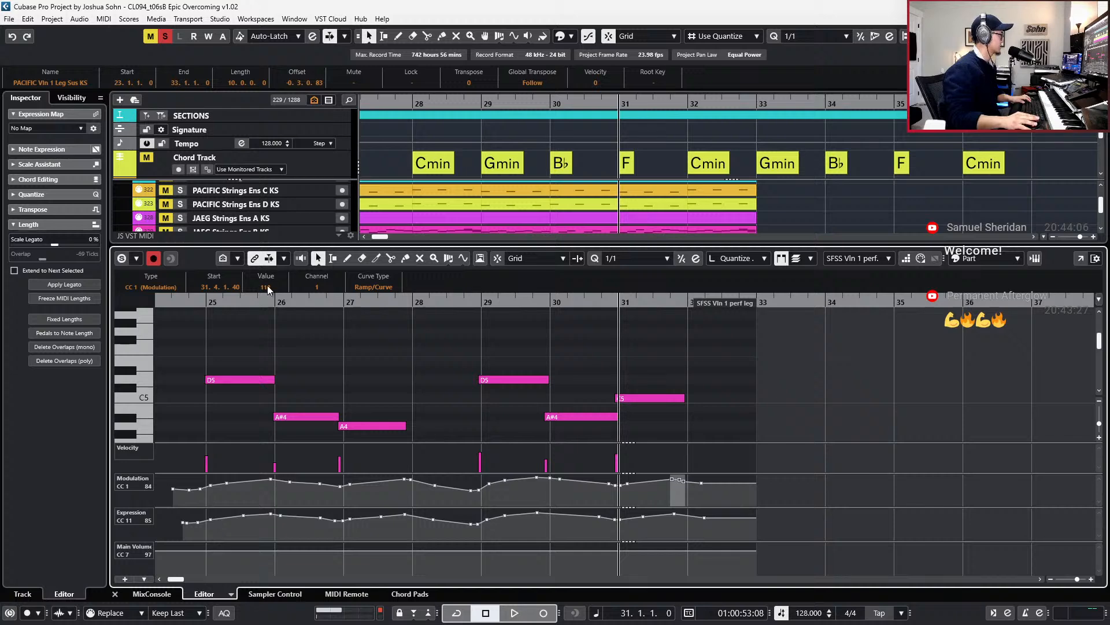
pyautogui.press('KP_Subtract')
pyautogui.press('KP_Subtract')
pyautogui.press('space')
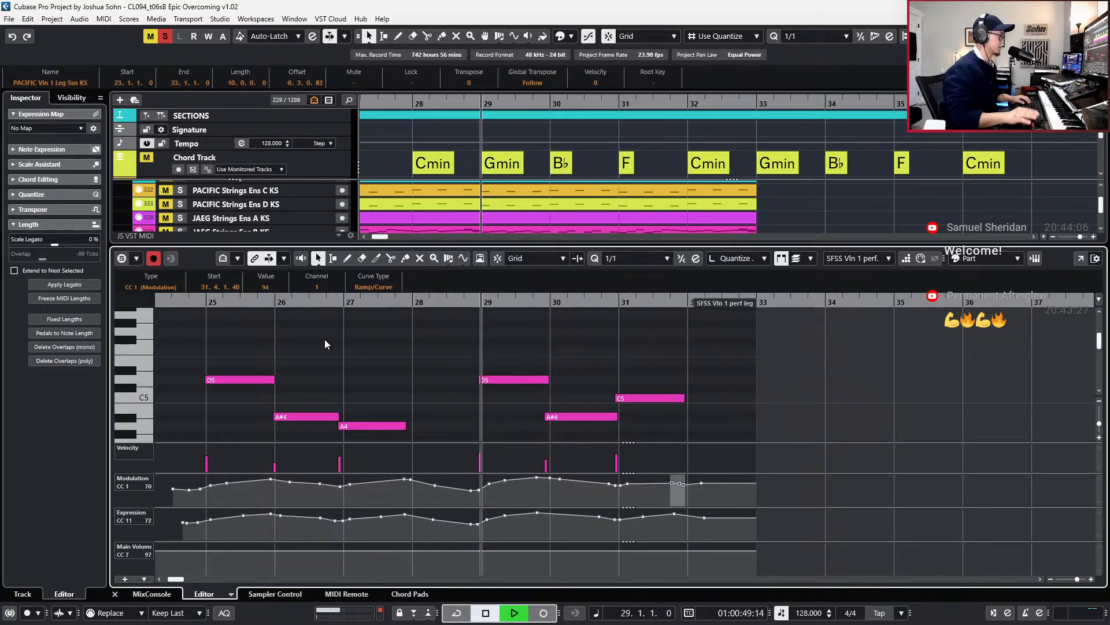
# - Set the SFSS Vln 1 expression point near the end of bar 31 to 100 and stop playback
pyautogui.moveTo(674, 526); pyautogui.dragTo(678, 508)
pyautogui.click(675, 513)
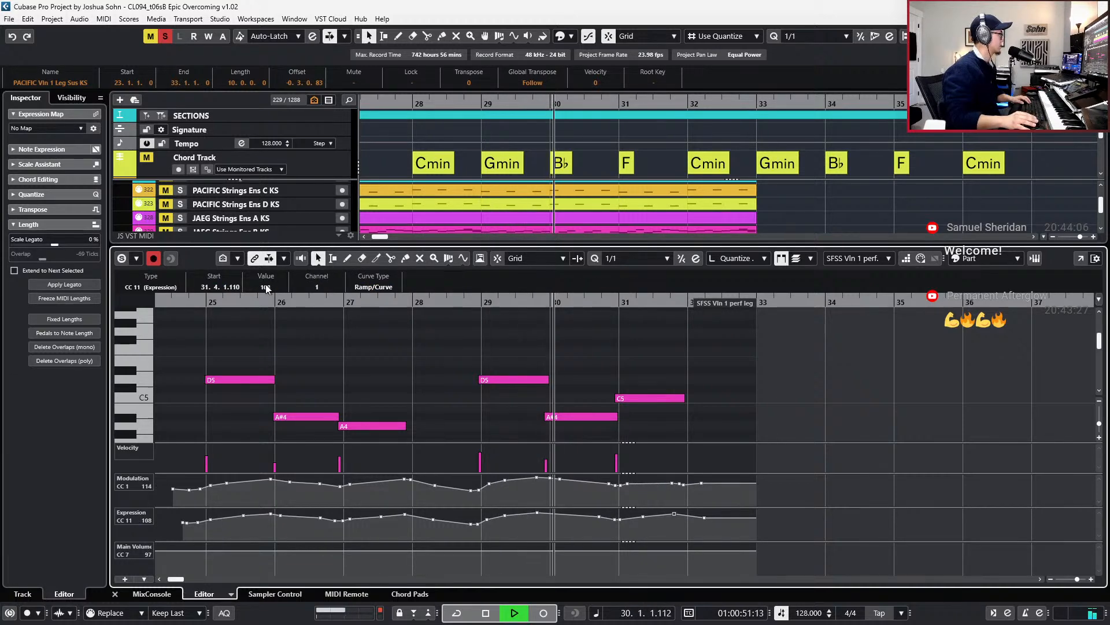
pyautogui.scroll(-3, 267, 324)
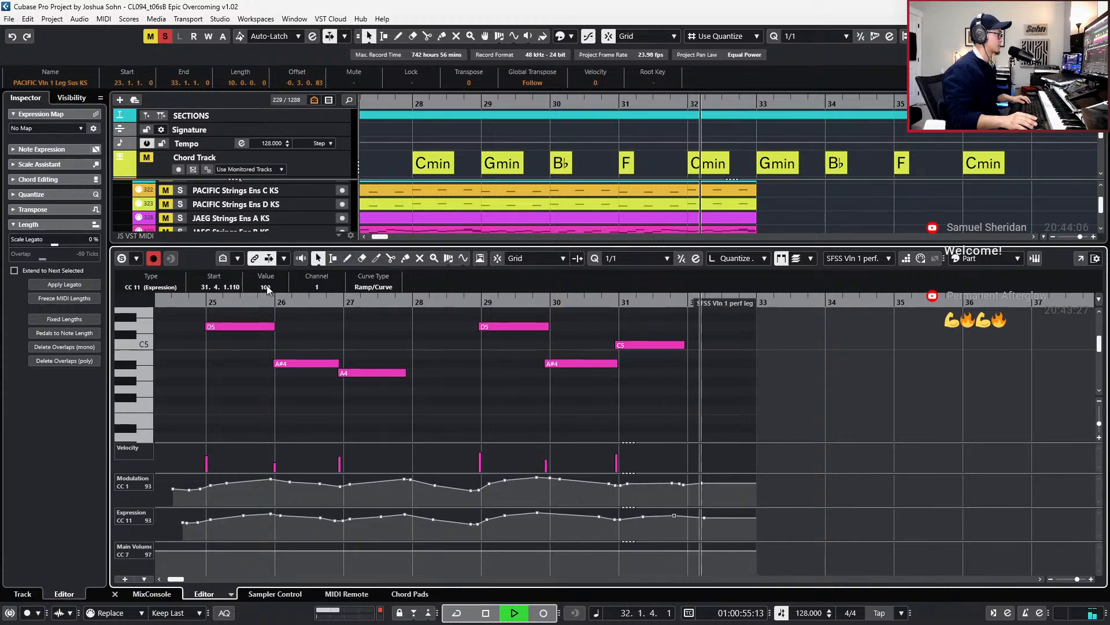
pyautogui.press('space')
# - Unsolo the first-violin tracks and listen to the A' section from bar 25 with all tracks playing
pyautogui.press('space')
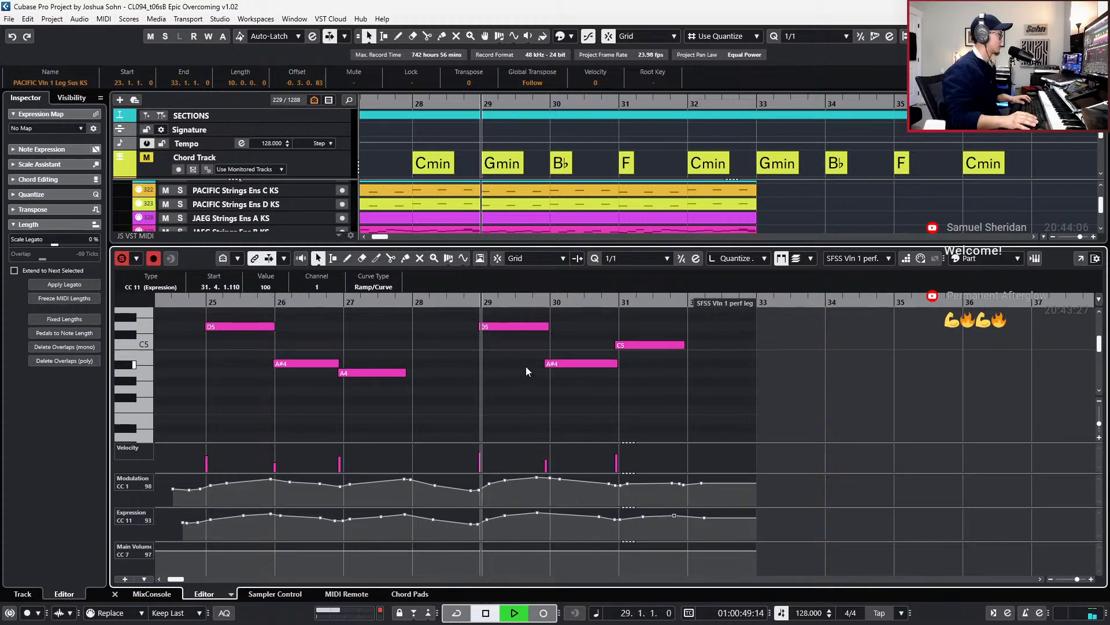
pyautogui.press('KP_Subtract')
pyautogui.press('space')
pyautogui.scroll(-2, 568, 384)
pyautogui.press('space')
pyautogui.press('space')
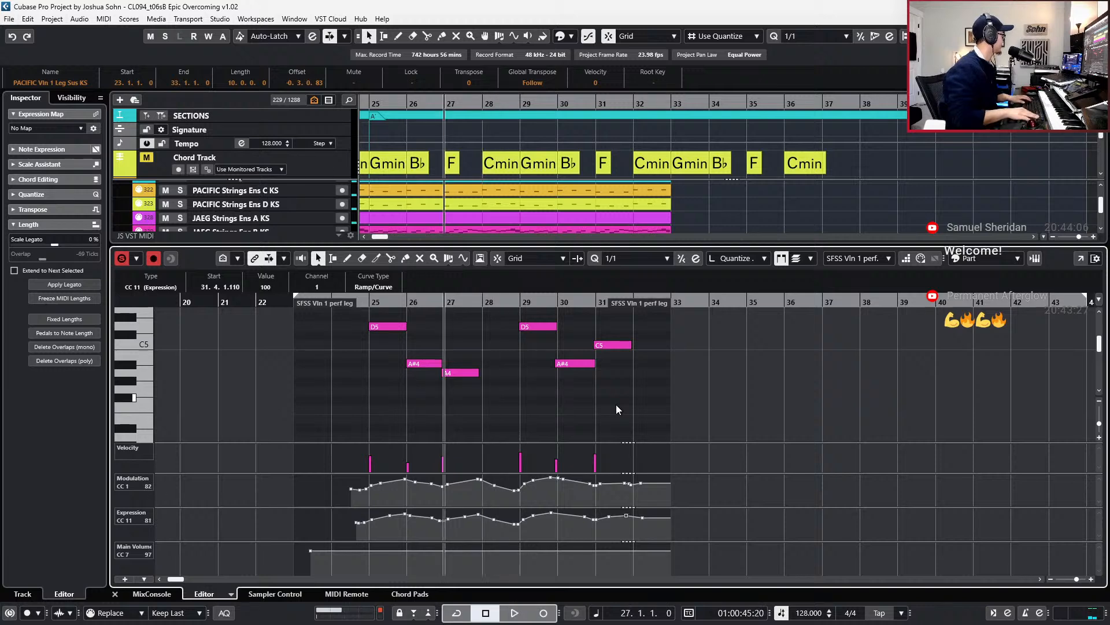
pyautogui.press('g')
pyautogui.press('space')
pyautogui.press('space')
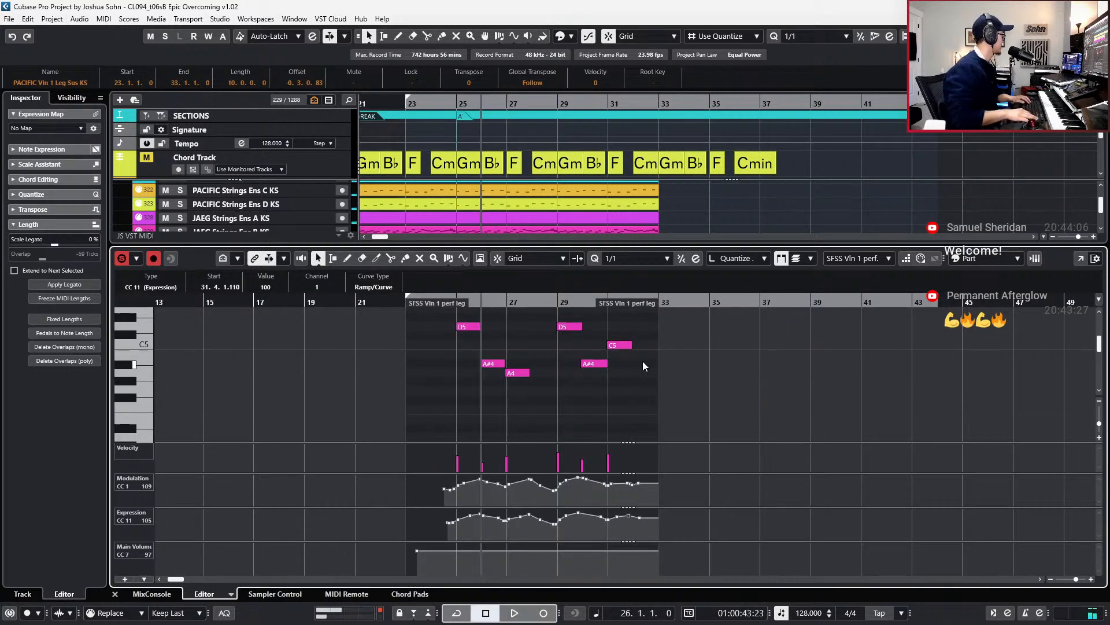
pyautogui.press('space')
pyautogui.press('space')
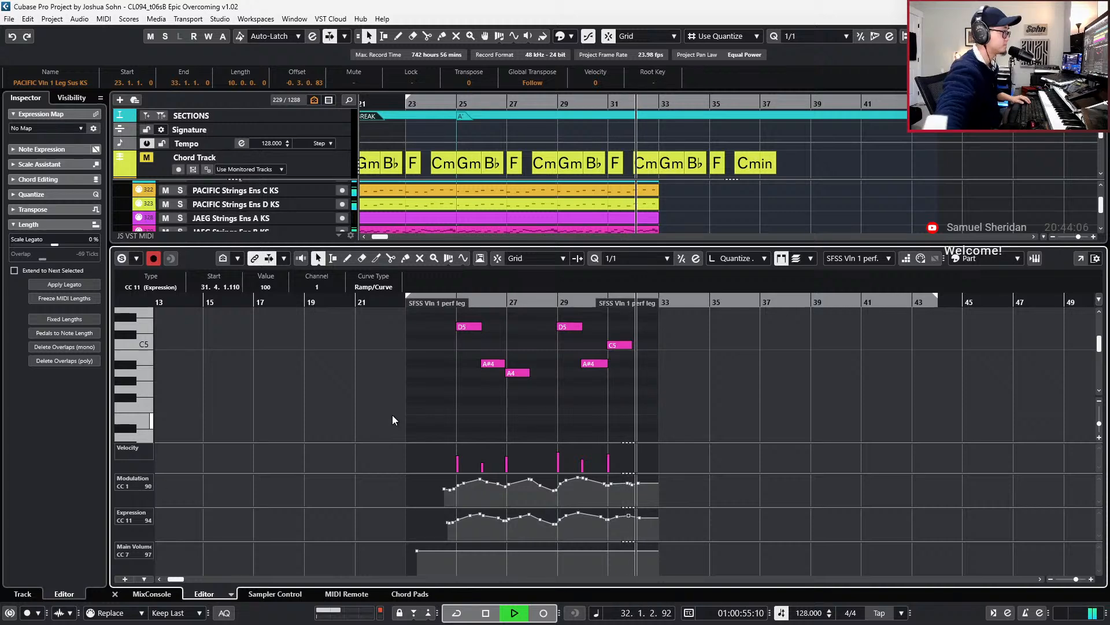
pyautogui.press('space')
# - Reshape the SFSS Vln 1 modulation at the end of bar 31 by removing the clustered points and adding one in beat 3, and close the editor
pyautogui.scroll(4, 557, 347)
pyautogui.hscroll(1, 692, 427)
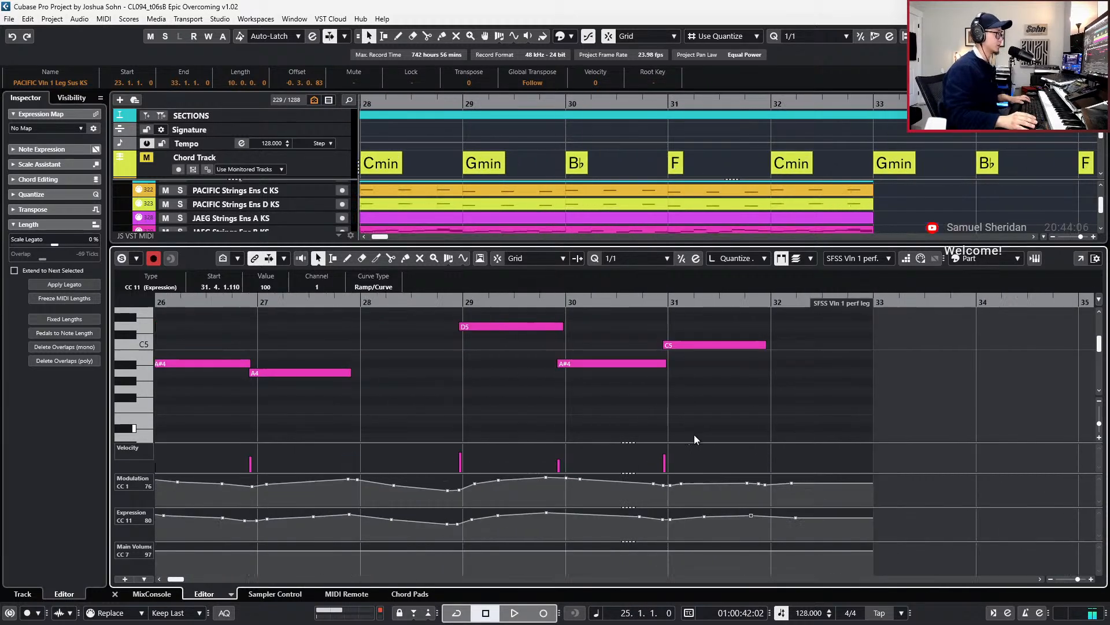
pyautogui.click(775, 490)
pyautogui.click(791, 483)
pyautogui.press('Delete')
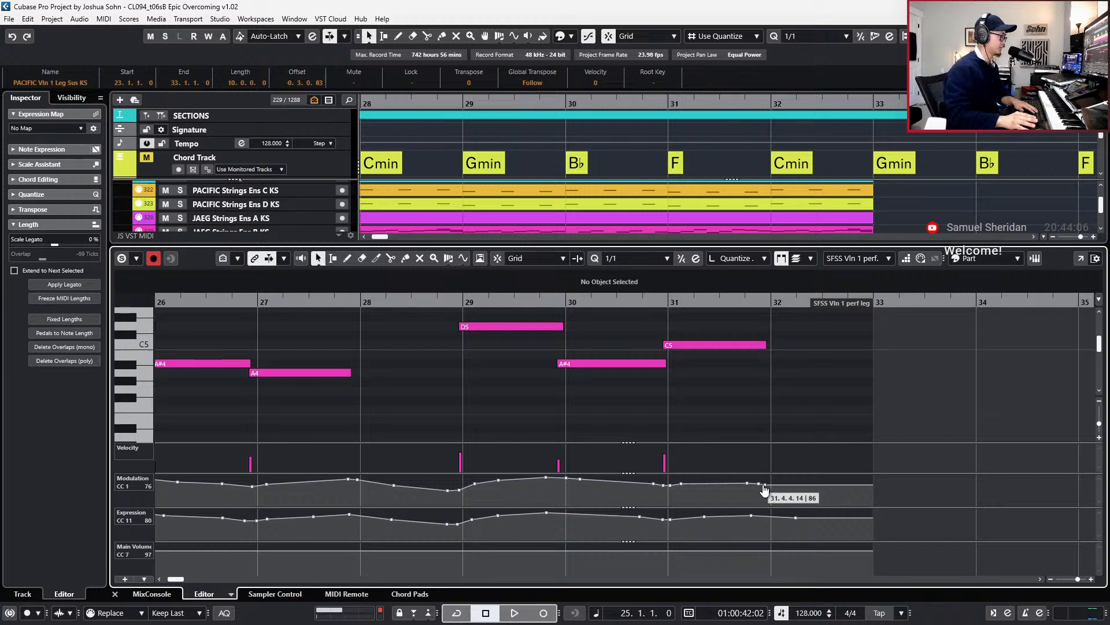
pyautogui.moveTo(747, 487)
pyautogui.mouseDown()
pyautogui.moveTo(734, 487)
pyautogui.moveTo(773, 474)
pyautogui.moveTo(761, 481)
pyautogui.moveTo(769, 487)
pyautogui.mouseUp()
pyautogui.press('Delete')
pyautogui.click(734, 482)
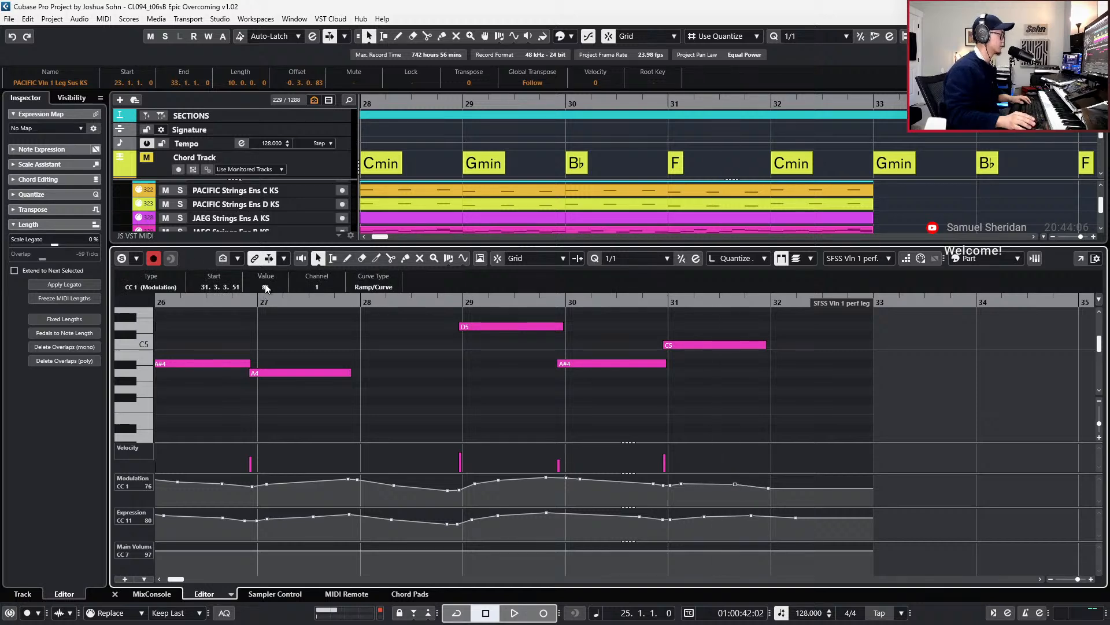
pyautogui.hotkey('ctrl', 'alt', 'e')
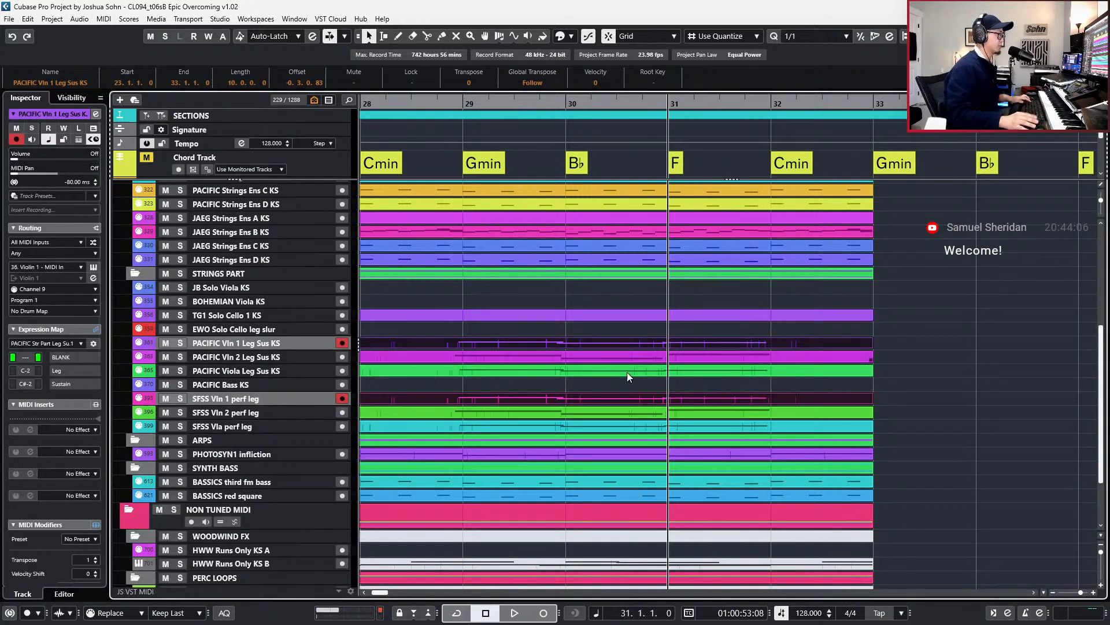
pyautogui.scroll(-1, 657, 399)
pyautogui.click(887, 366)
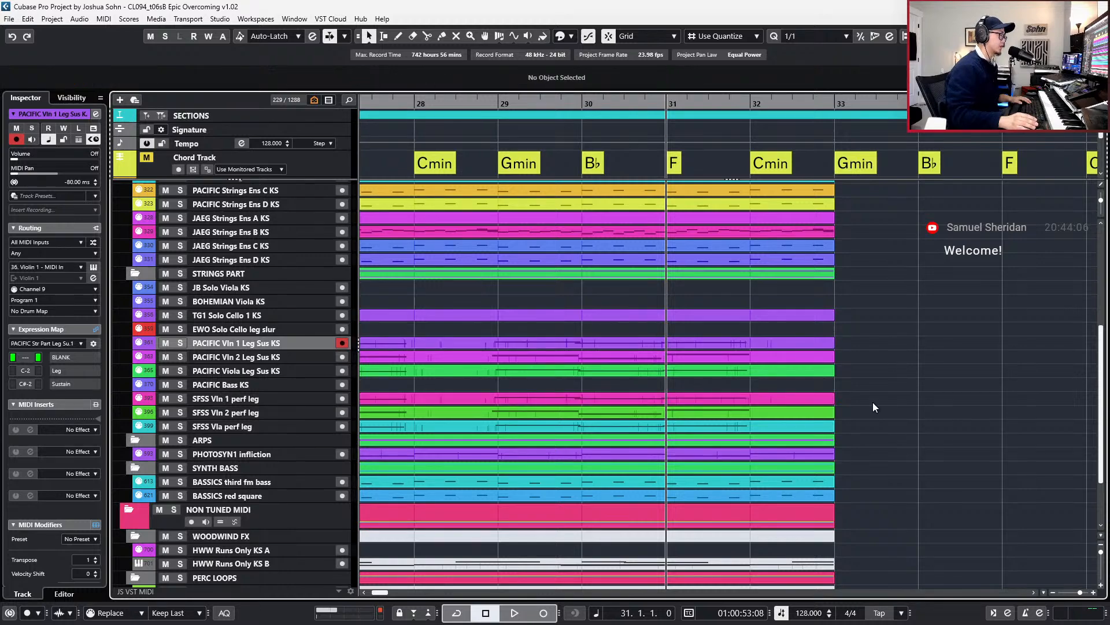
pyautogui.scroll(-3, 873, 401)
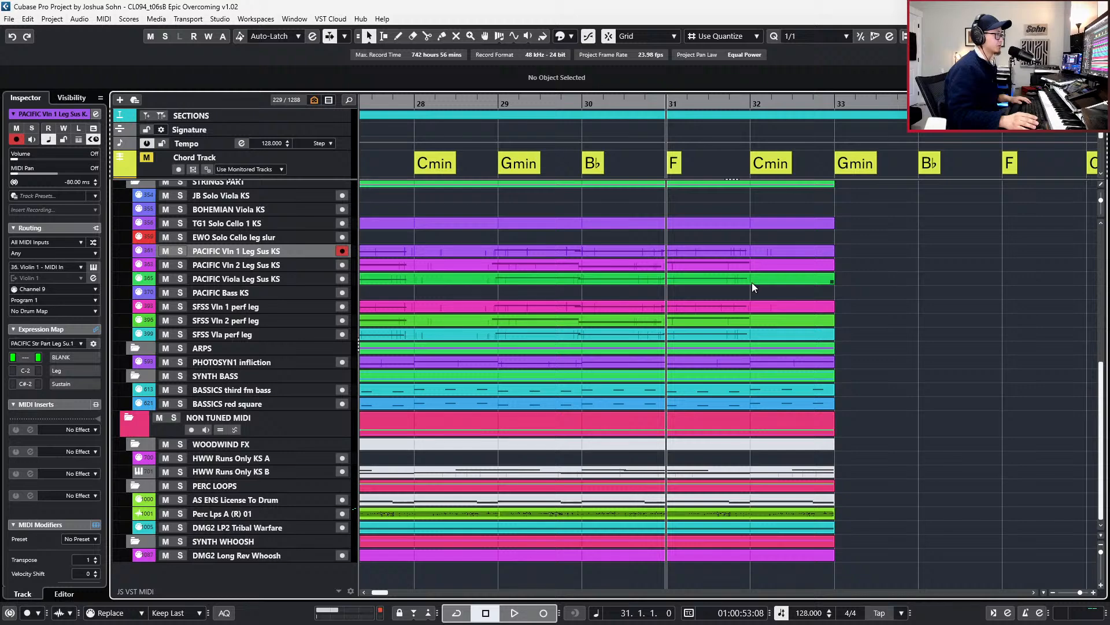
pyautogui.scroll(4, 752, 282)
pyautogui.scroll(-4, 752, 282)
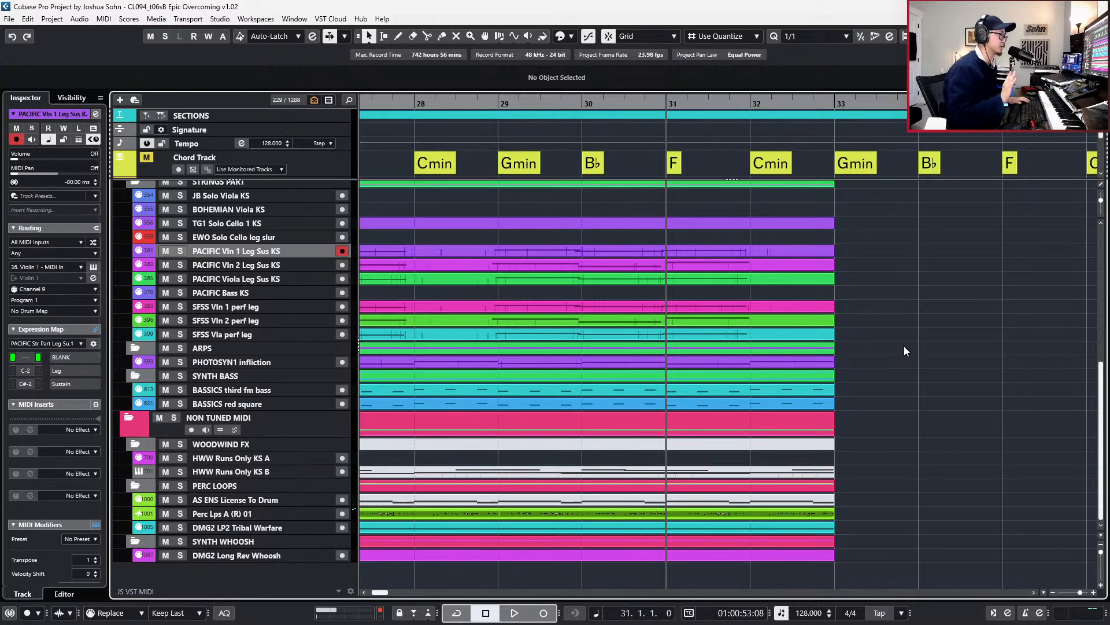
# - Listen from bar 29, then solo the PACIFIC and SFSS Vln 2 legato tracks to check bar 31 before unsoloing them
pyautogui.press('KP_Subtract')
pyautogui.press('KP_Subtract')
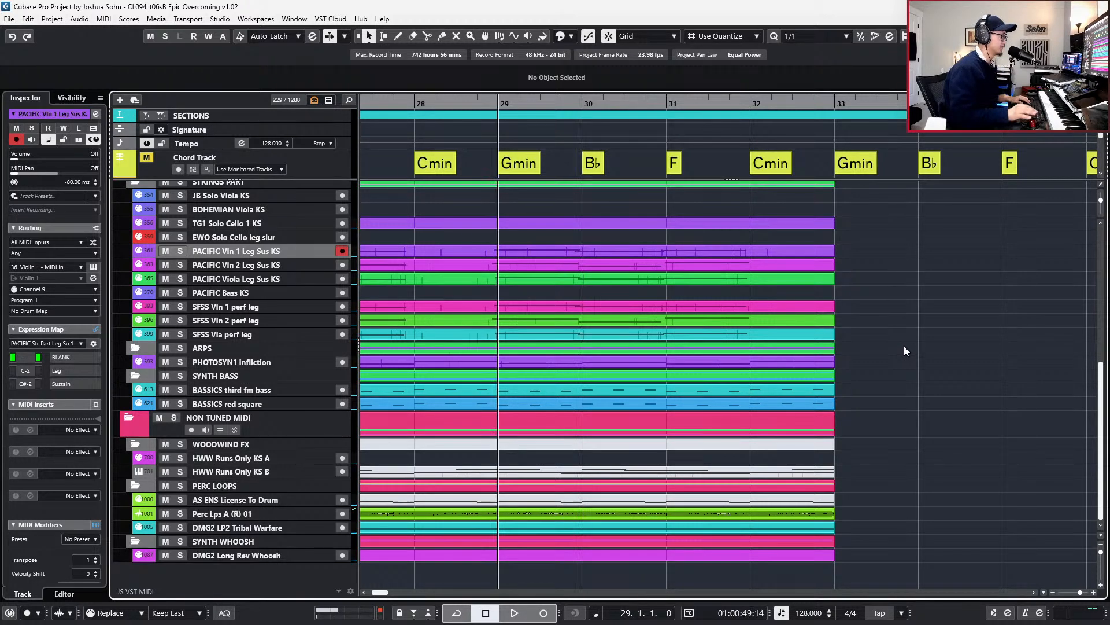
pyautogui.scroll(-2, 905, 346)
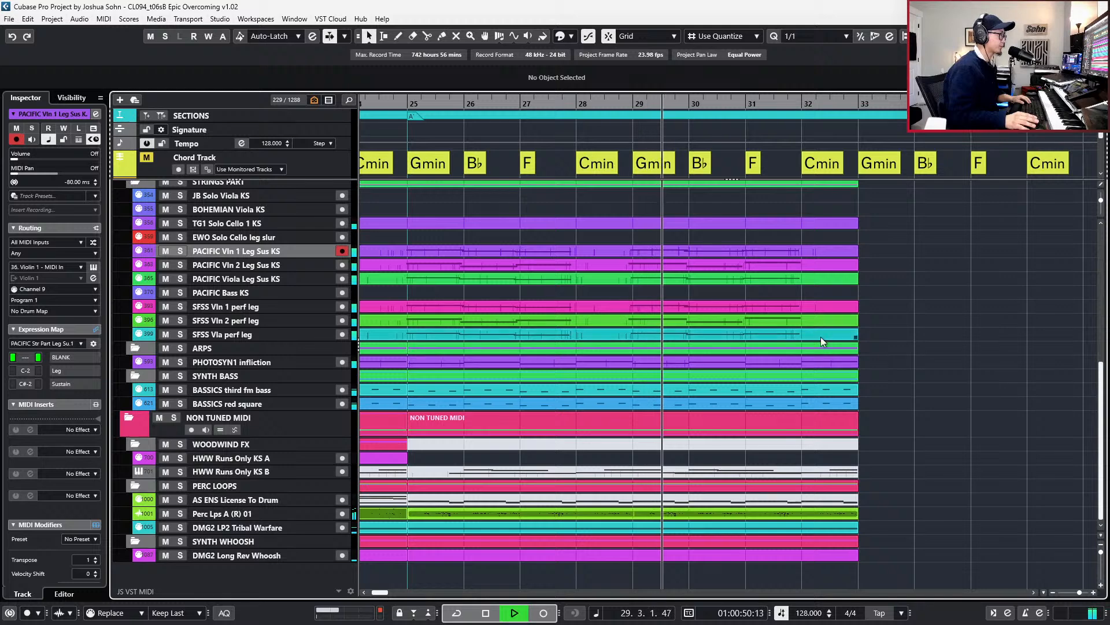
pyautogui.click(786, 264)
pyautogui.click(805, 322)
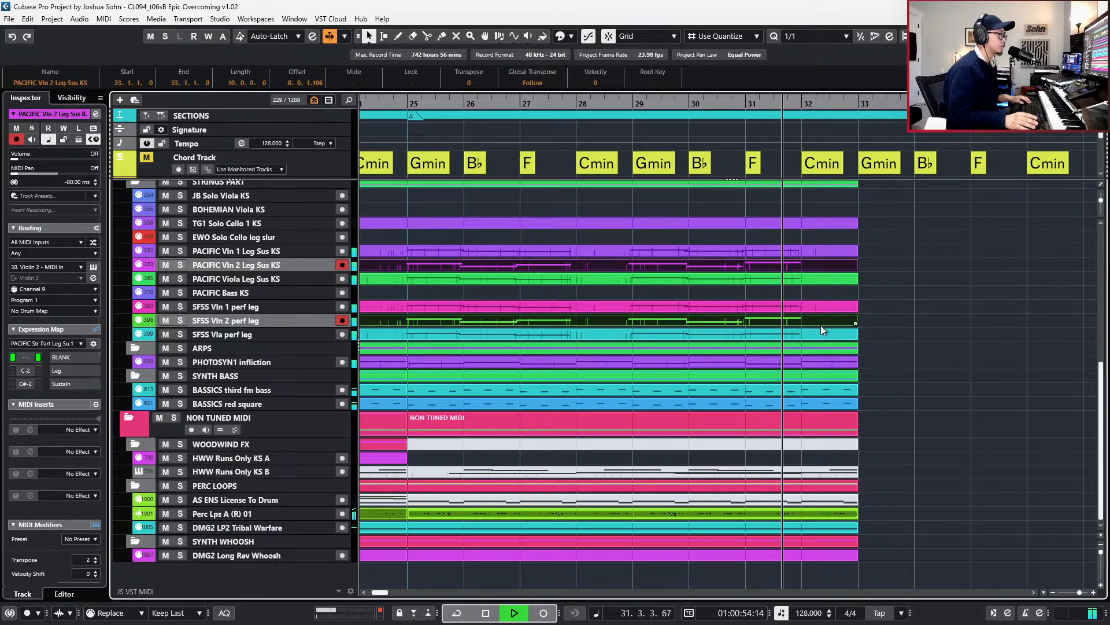
pyautogui.press('s')
pyautogui.press('space')
pyautogui.press('space')
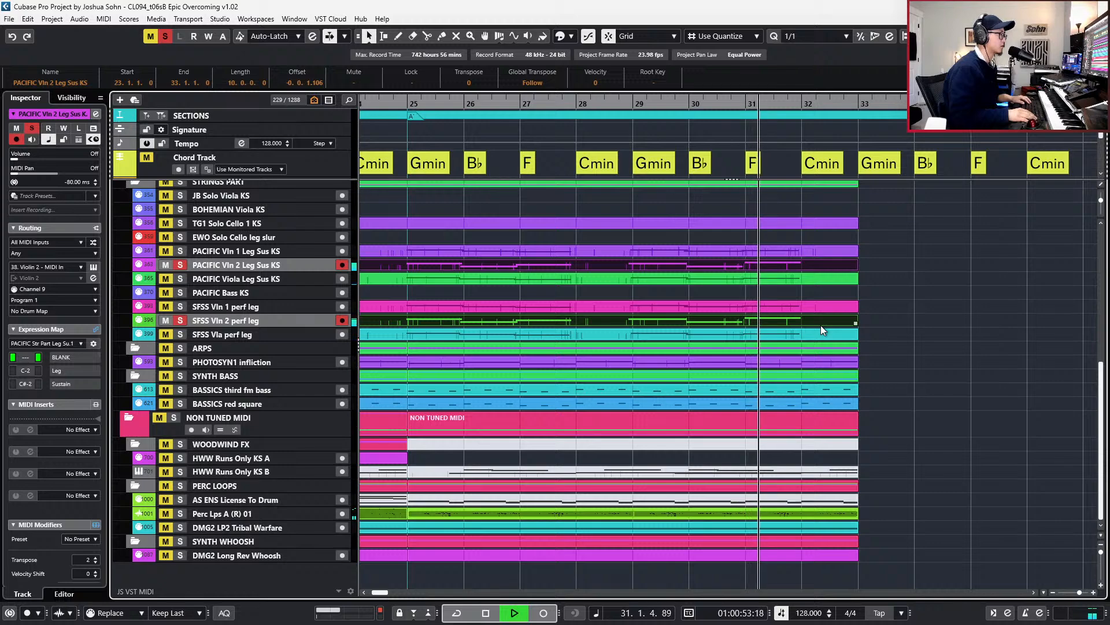
pyautogui.press('s')
# - Open the PACIFIC and SFSS legato violin and viola parts together in the editor and play bar 31 with editor solo on
pyautogui.click(803, 308)
pyautogui.keyDown('ctrl'); pyautogui.click(803, 252); pyautogui.keyUp('ctrl')
pyautogui.keyDown('ctrl'); pyautogui.click(804, 265); pyautogui.keyUp('ctrl')
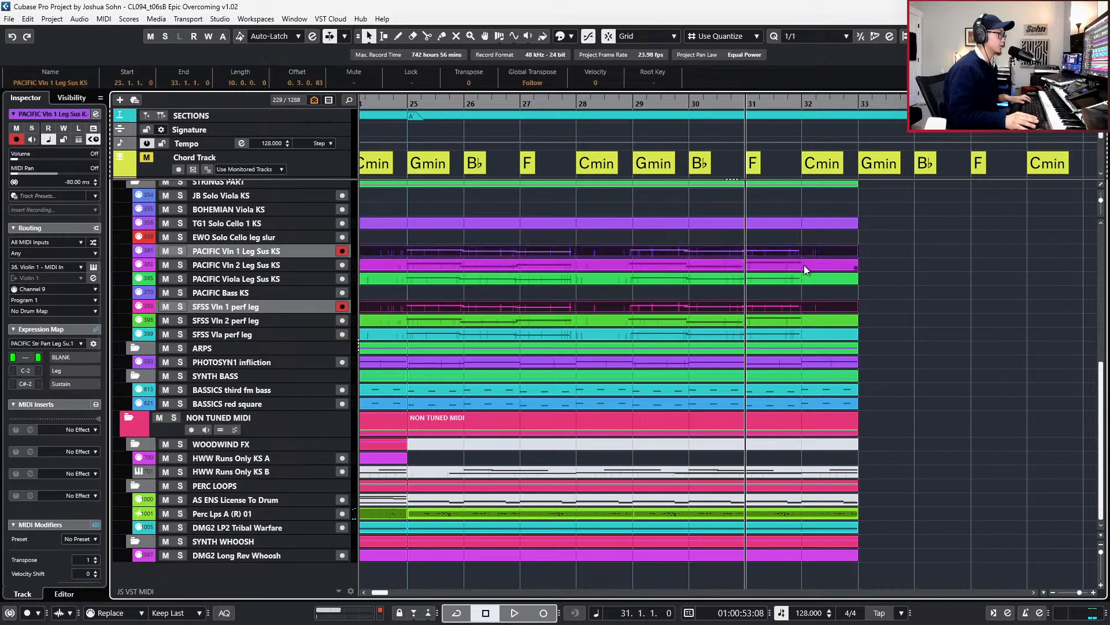
pyautogui.keyDown('ctrl'); pyautogui.click(802, 320); pyautogui.keyUp('ctrl')
pyautogui.hotkey('ctrl', 'e')
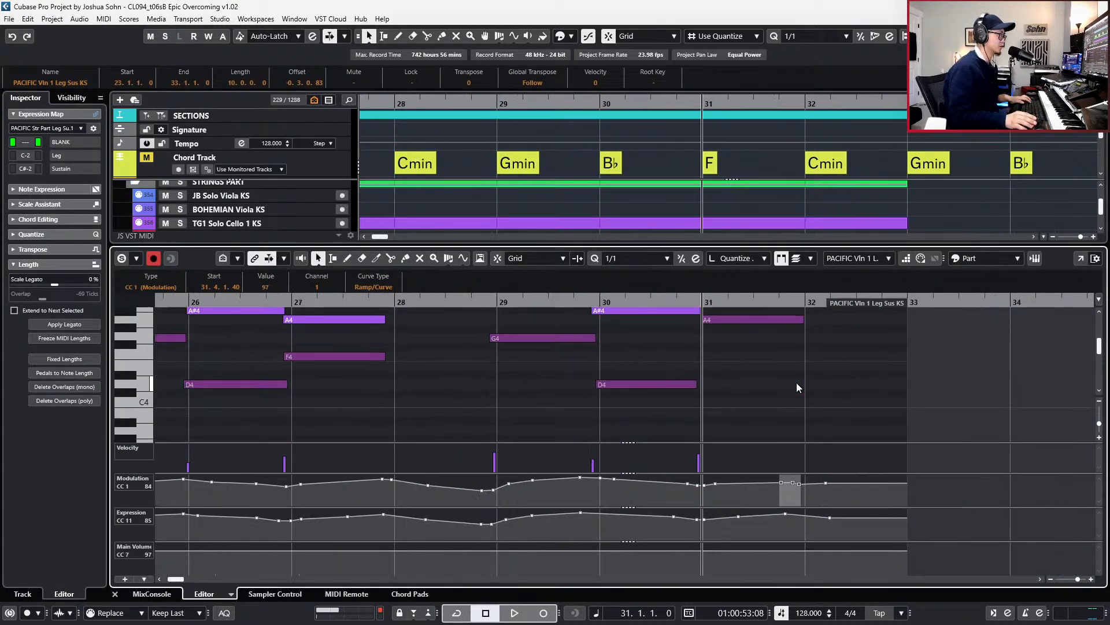
pyautogui.hotkey('ctrl', 'e')
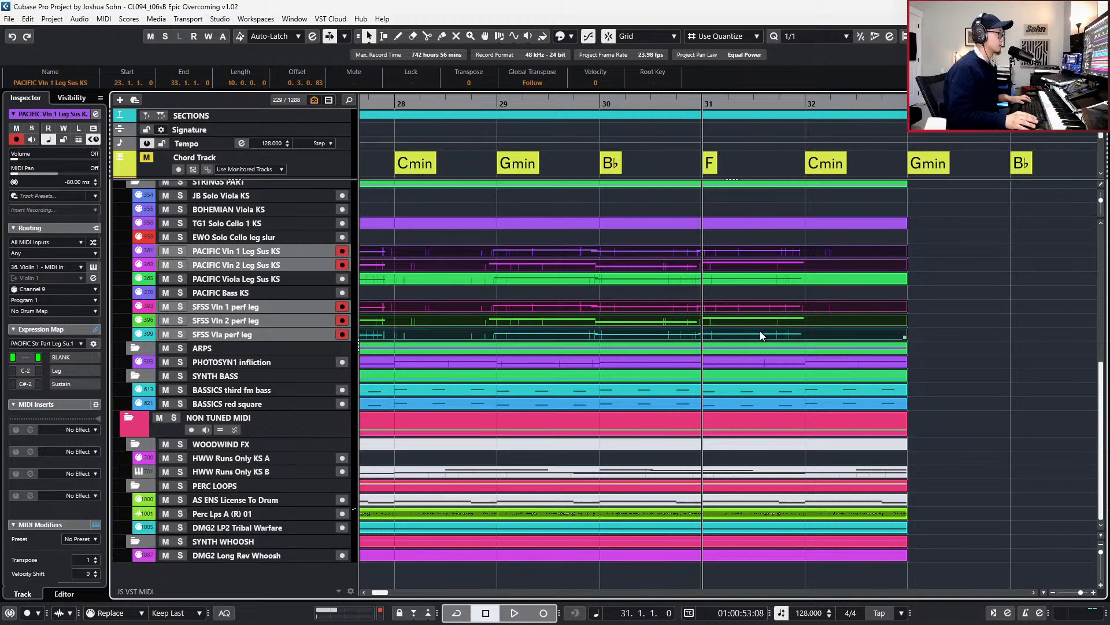
pyautogui.keyDown('ctrl'); pyautogui.click(746, 280); pyautogui.keyUp('ctrl')
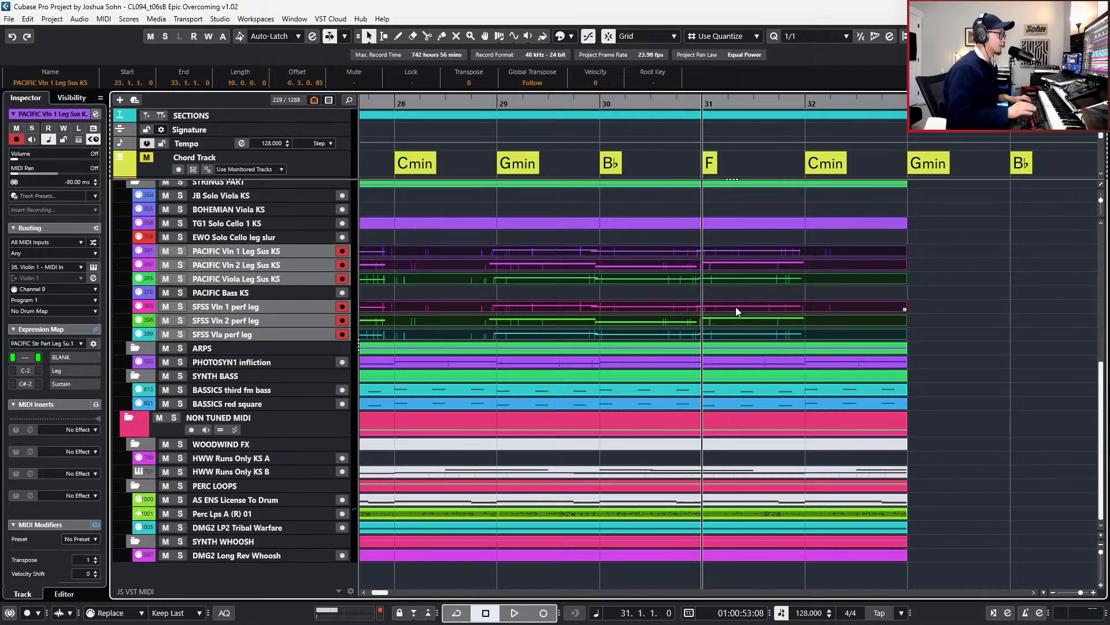
pyautogui.hotkey('ctrl', 'e')
pyautogui.scroll(2, 741, 347)
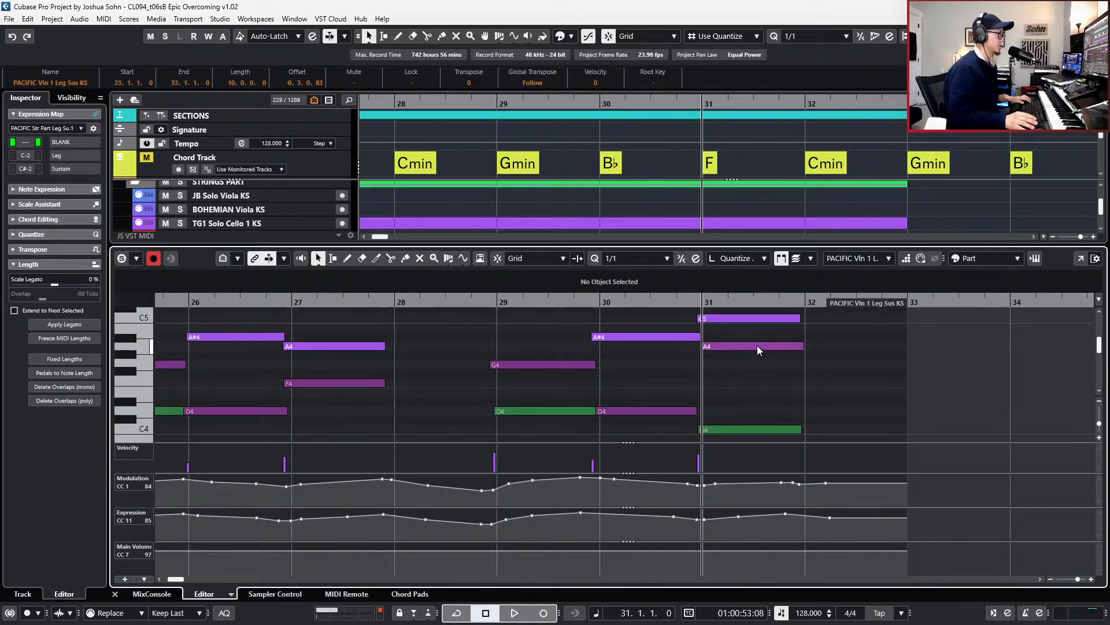
pyautogui.press('space')
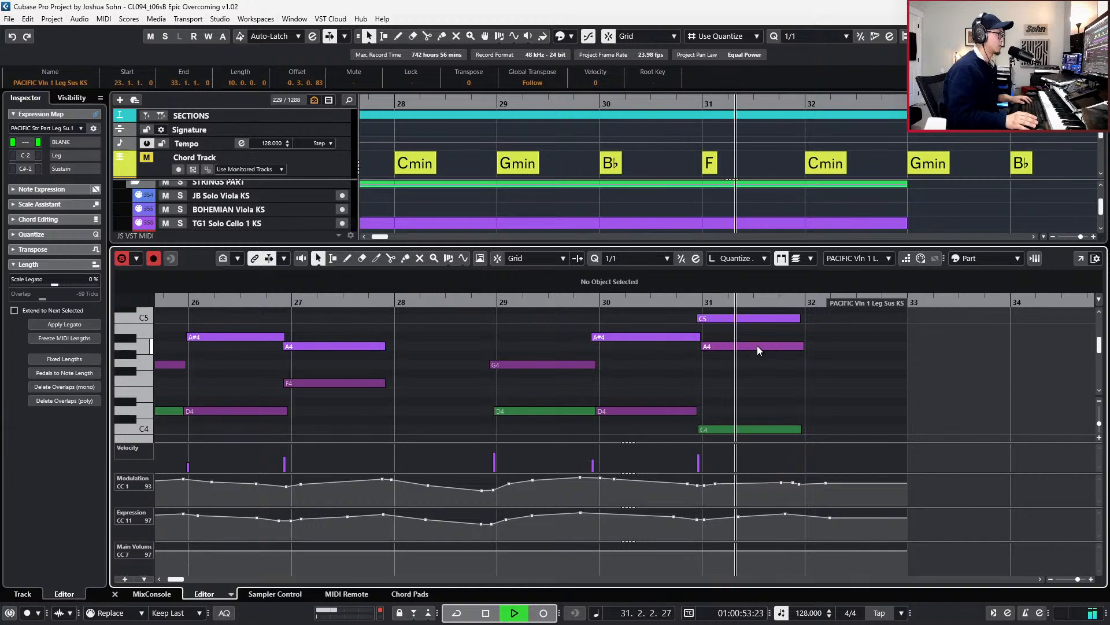
pyautogui.press('space')
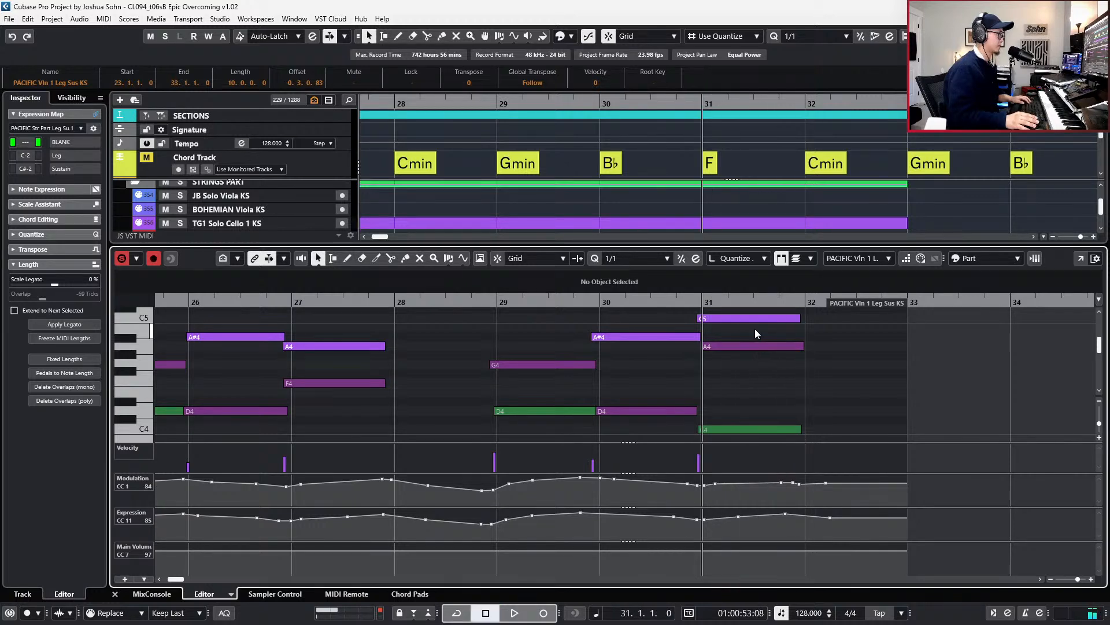
# - In the PACIFIC Vln 1 part, lower the expression curve from beat 3 of bar 31 to 83 and play from the C5 note's start
pyautogui.click(752, 320)
pyautogui.press('l')
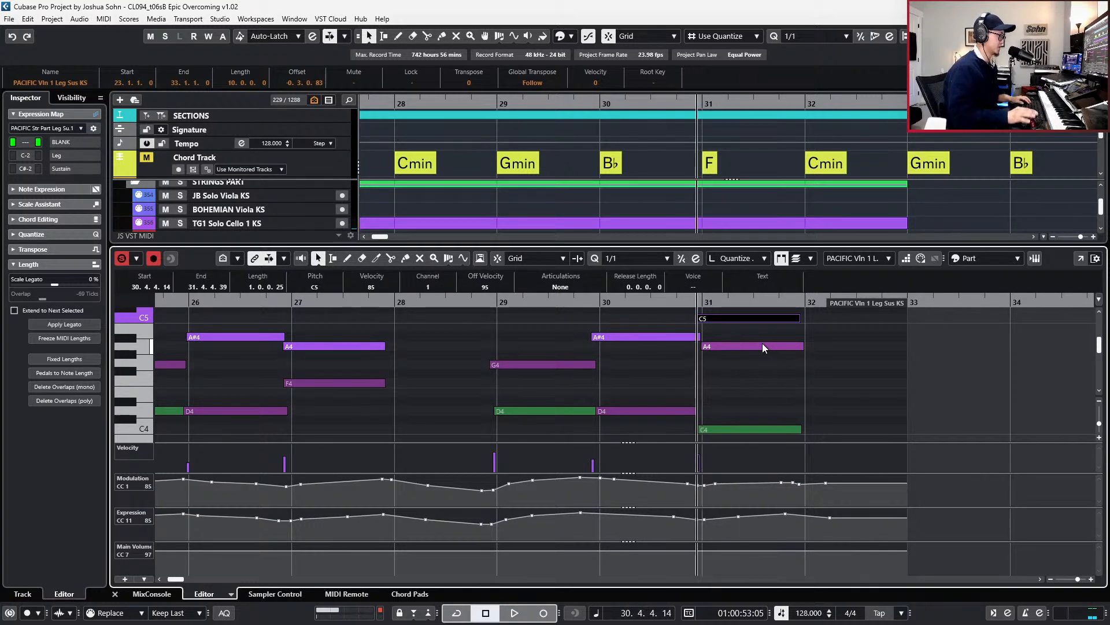
pyautogui.click(786, 514)
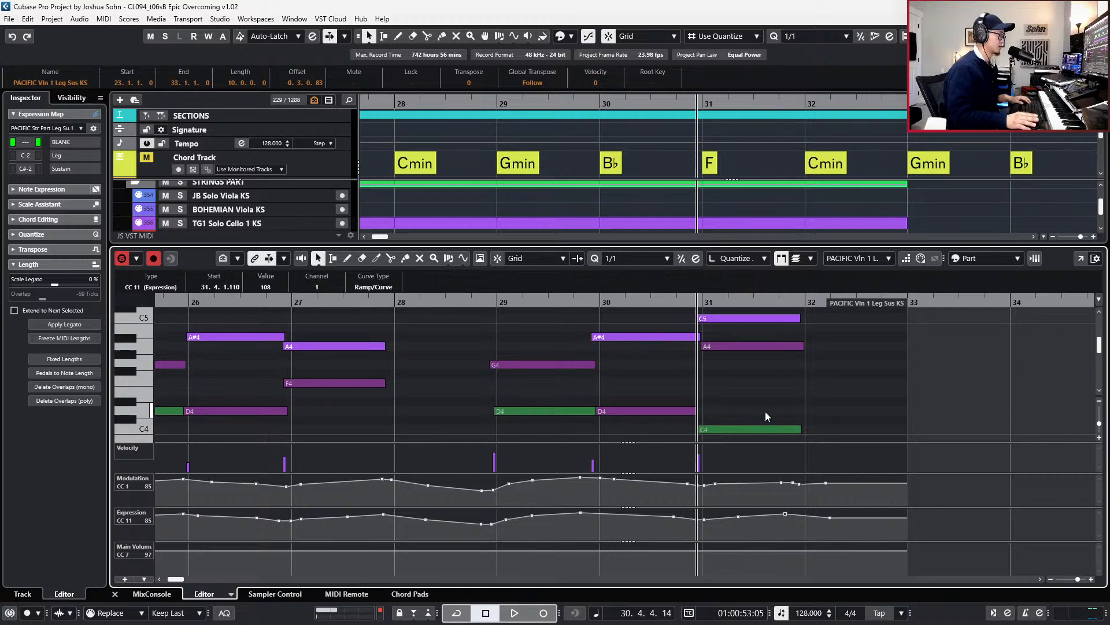
pyautogui.moveTo(787, 514); pyautogui.dragTo(761, 523)
pyautogui.press('space')
pyautogui.press('space')
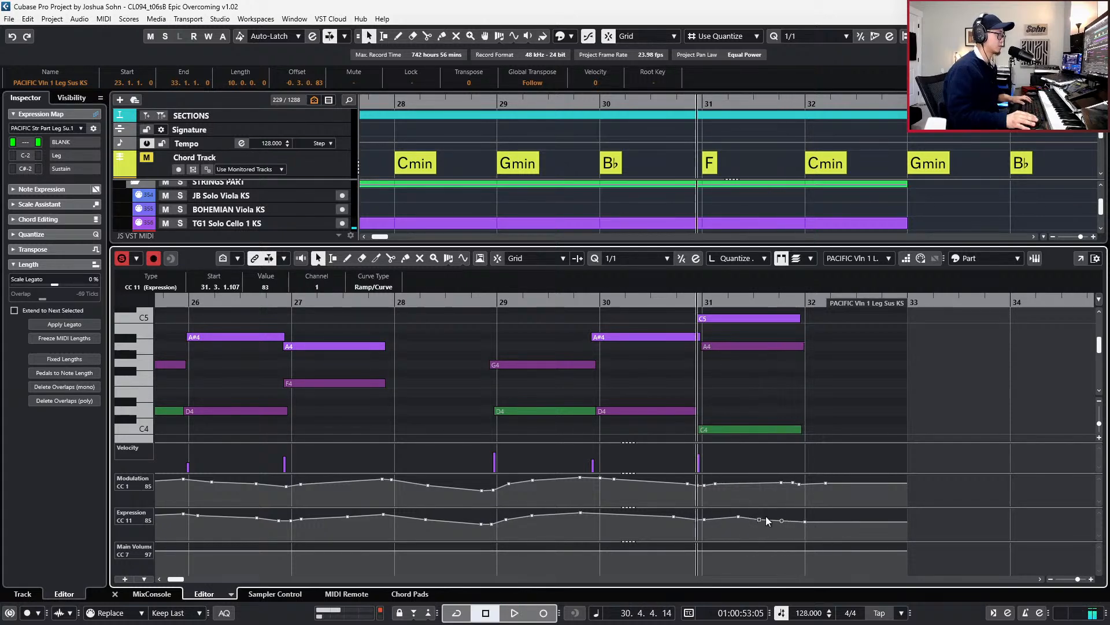
# - Audition the neighbouring legato parts and set the PACIFIC Vln 2 expression point in beat 3 of bar 31 to 95
pyautogui.press('Down')
pyautogui.press('space')
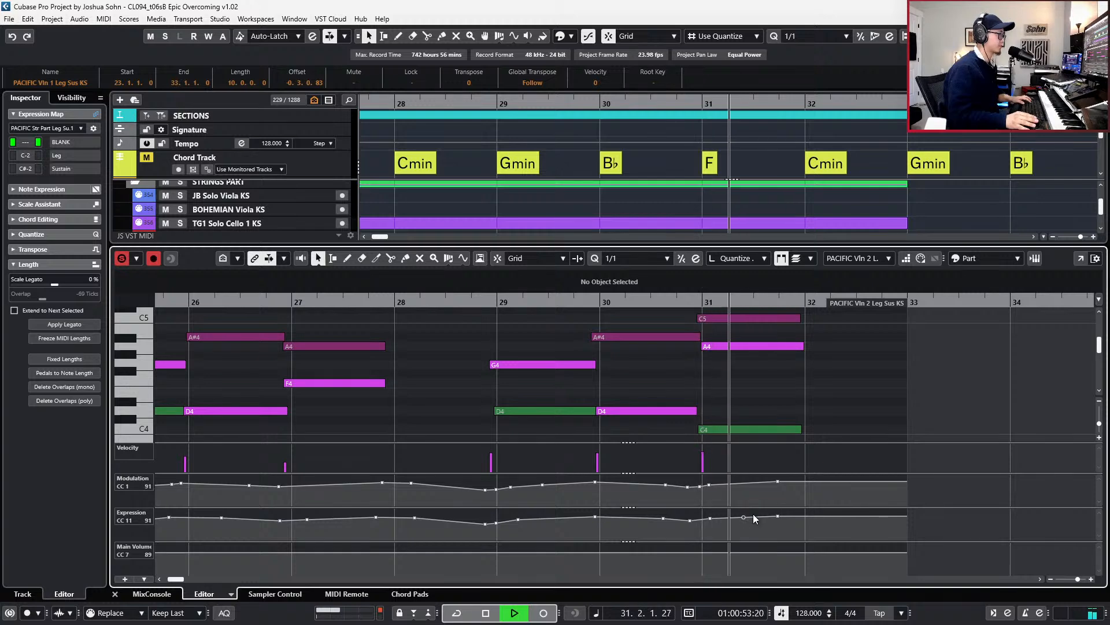
pyautogui.press('space')
pyautogui.press('Down')
pyautogui.press('Up')
pyautogui.press('Up')
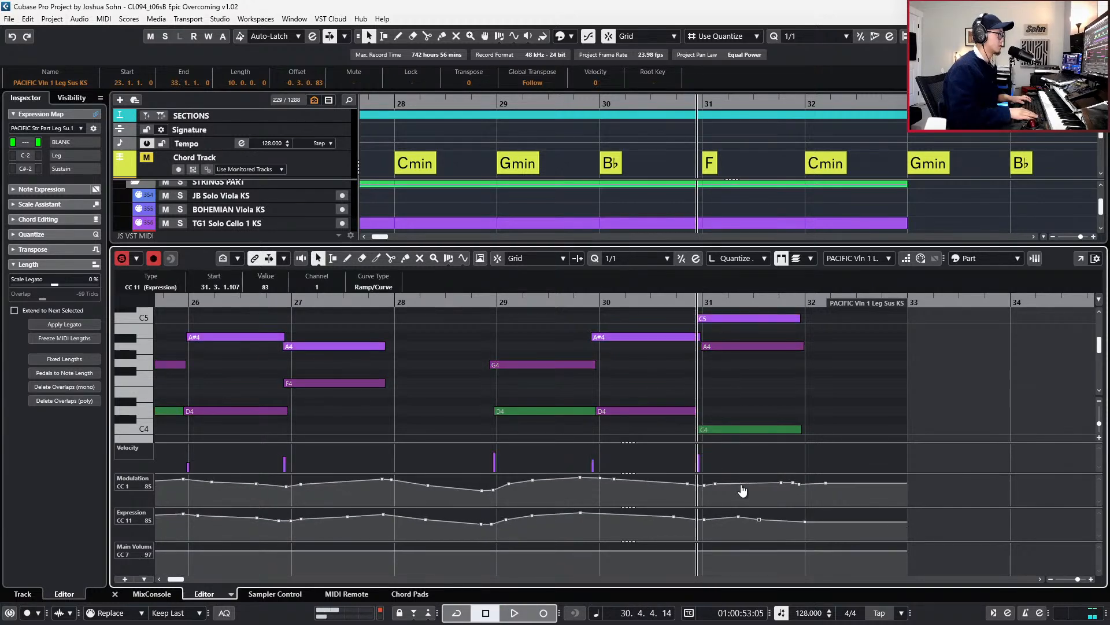
pyautogui.hotkey('ctrl', 'Tab')
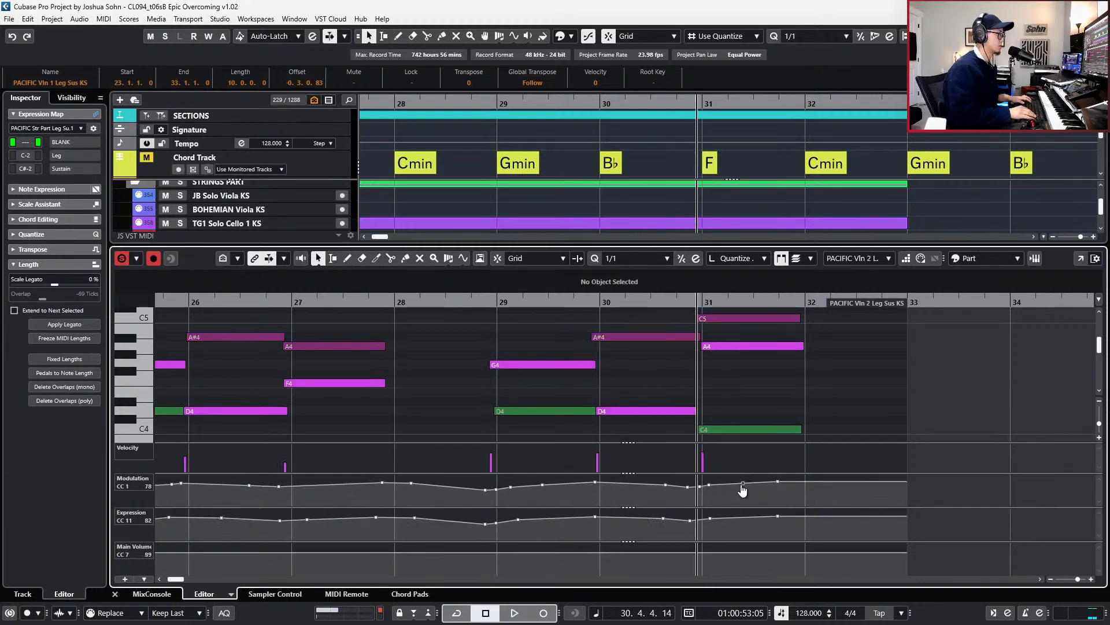
pyautogui.click(777, 481)
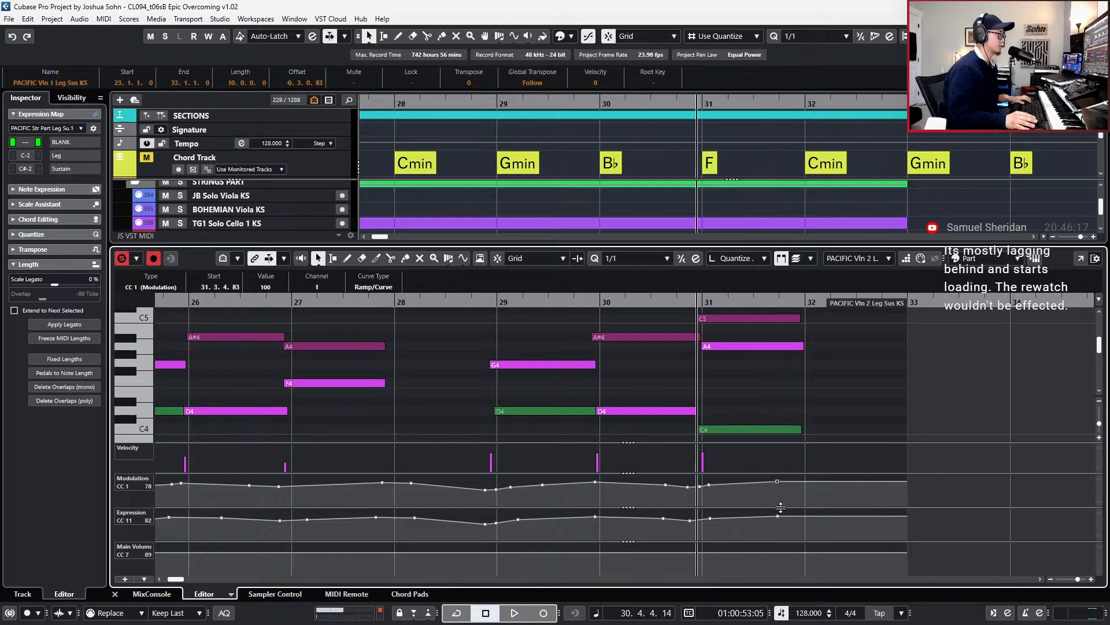
pyautogui.moveTo(778, 518)
pyautogui.mouseDown()
pyautogui.moveTo(770, 513)
pyautogui.moveTo(773, 524)
pyautogui.mouseUp()
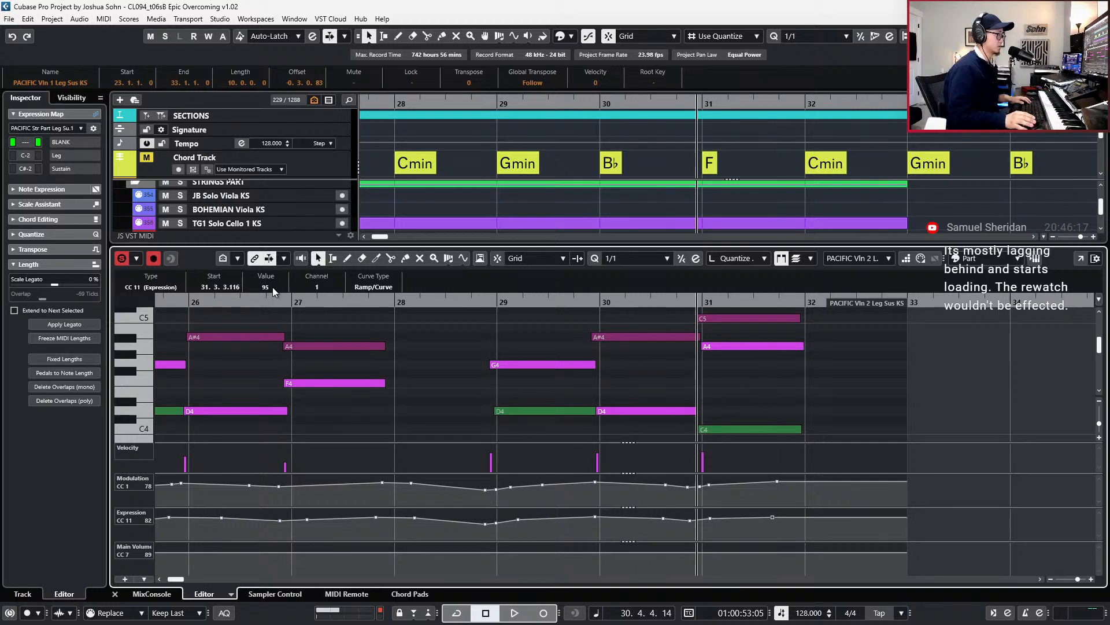
# - In the PACIFIC Viola part, taper the modulation down to 95 and lower the expression at the end of bar 31
pyautogui.press('pagedown')
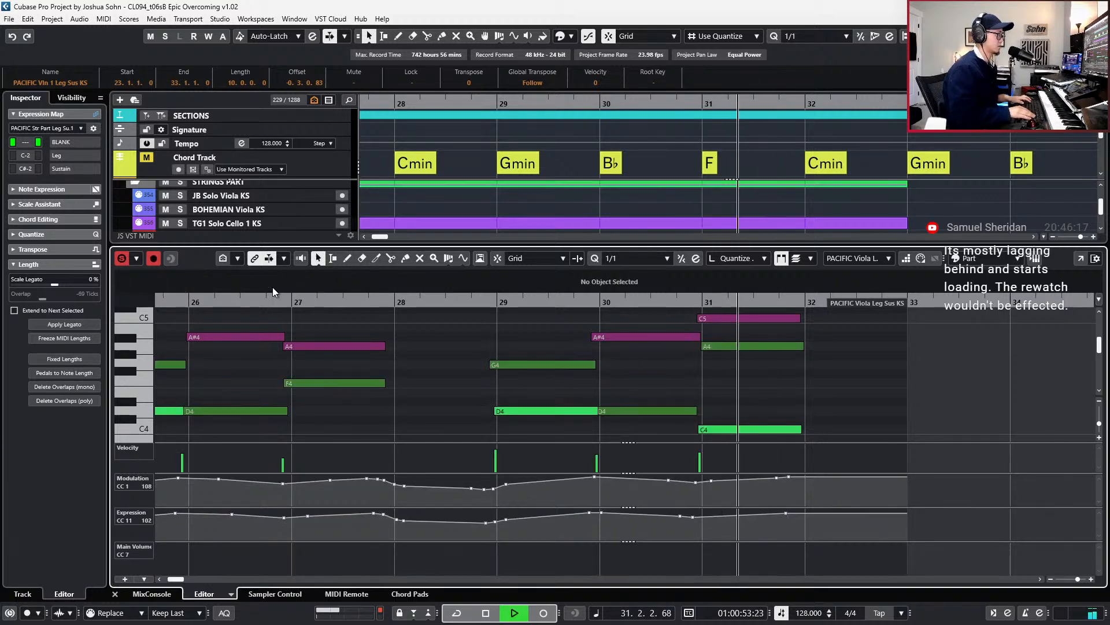
pyautogui.press('pagedown')
pyautogui.press('pageup')
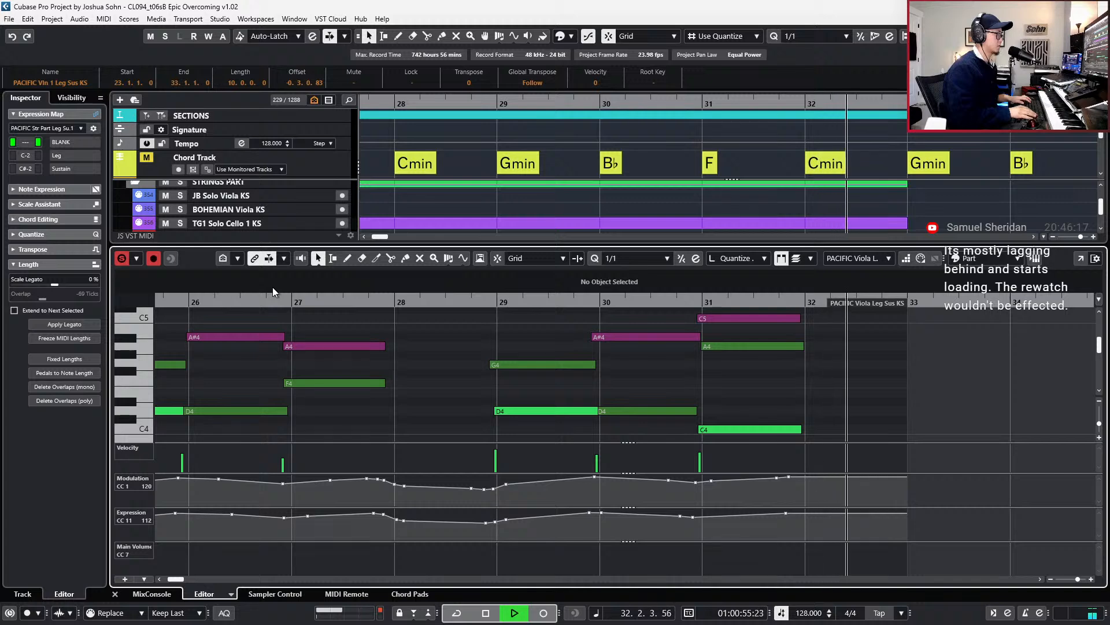
pyautogui.press('space')
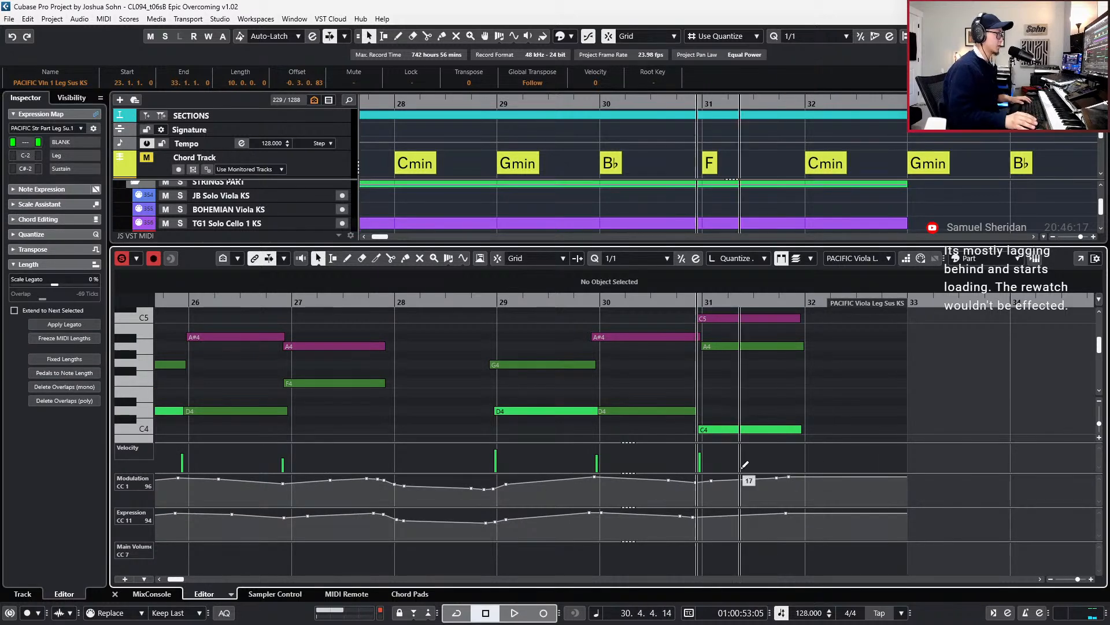
pyautogui.moveTo(789, 480); pyautogui.dragTo(801, 484)
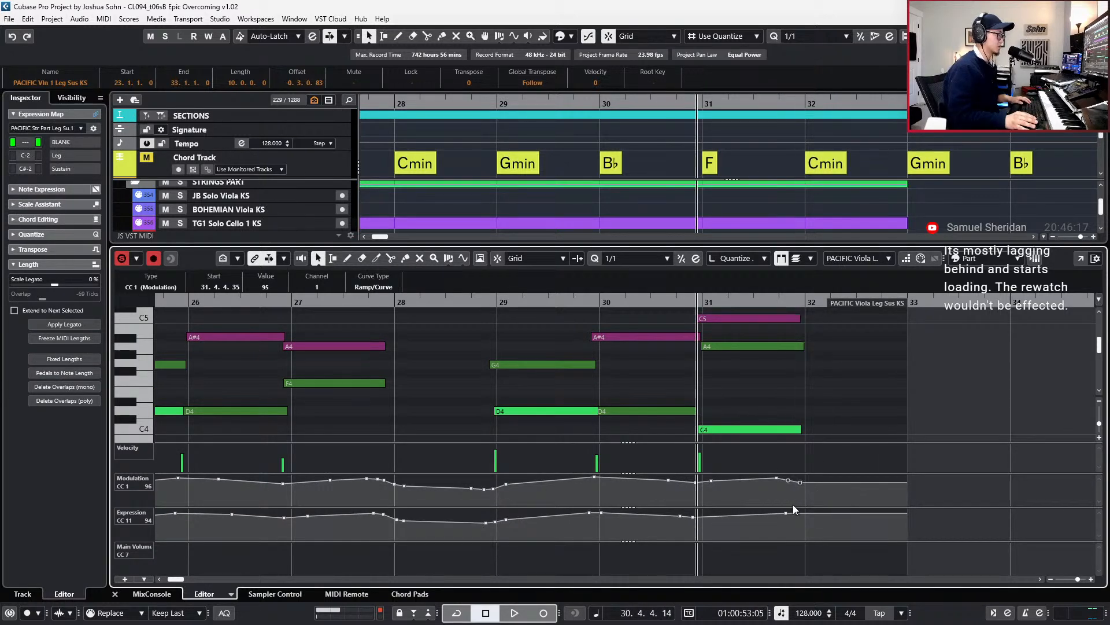
pyautogui.moveTo(758, 513); pyautogui.dragTo(808, 524)
pyautogui.press('space')
# - In the SFSS Vln 1 part, set the expression point at the start of bar 32 to 64 and delete the point after it
pyautogui.press('Down')
pyautogui.press('space')
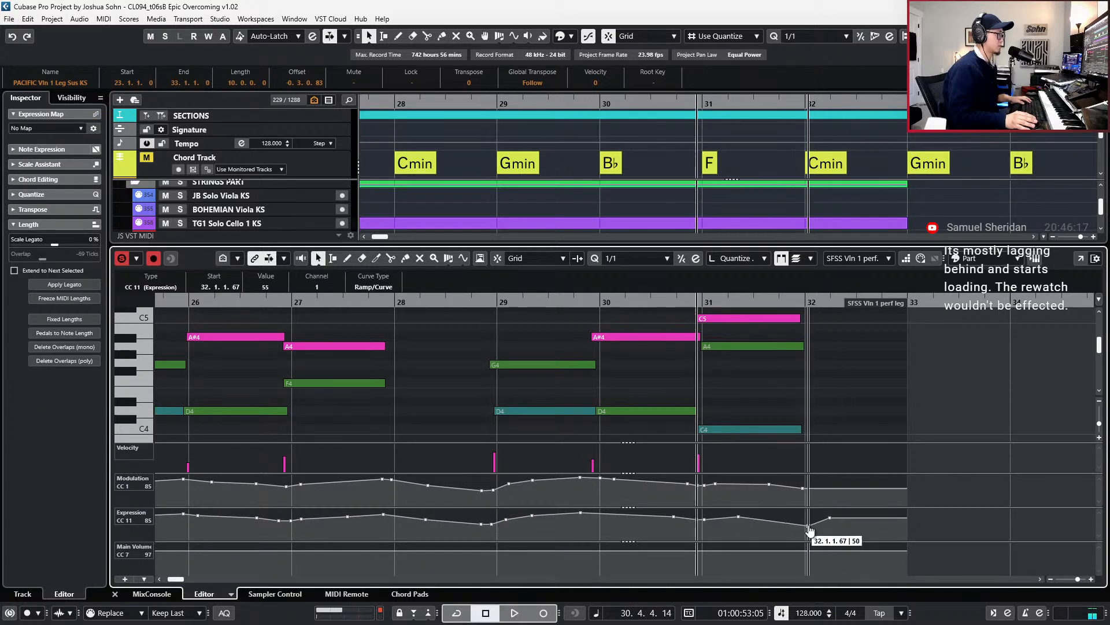
pyautogui.press('space')
pyautogui.press('space')
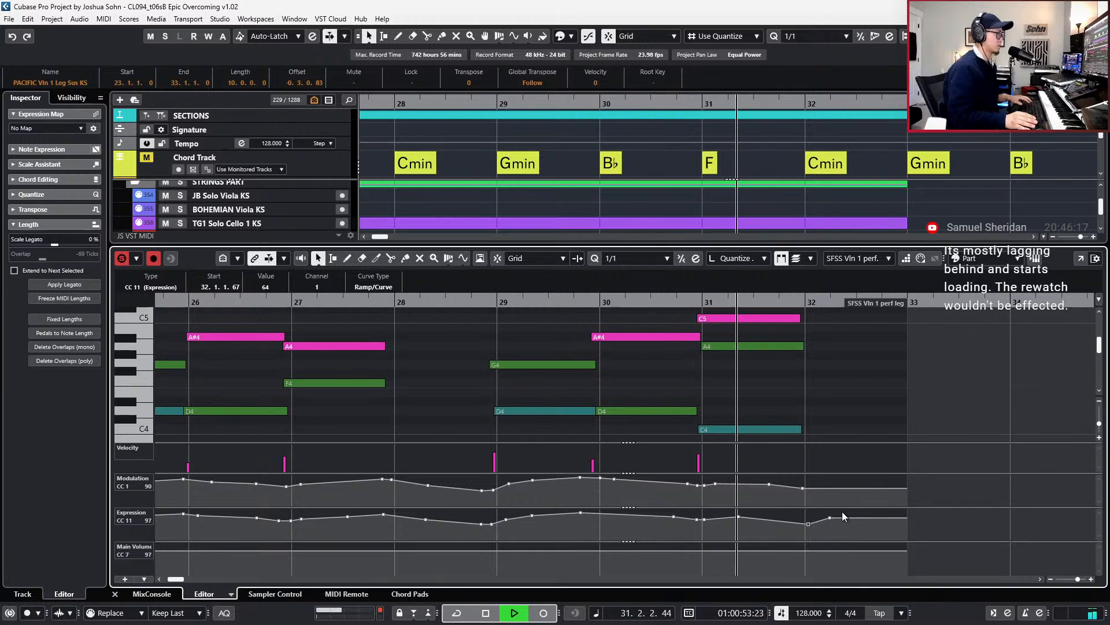
pyautogui.press('space')
pyautogui.moveTo(842, 524); pyautogui.dragTo(828, 509)
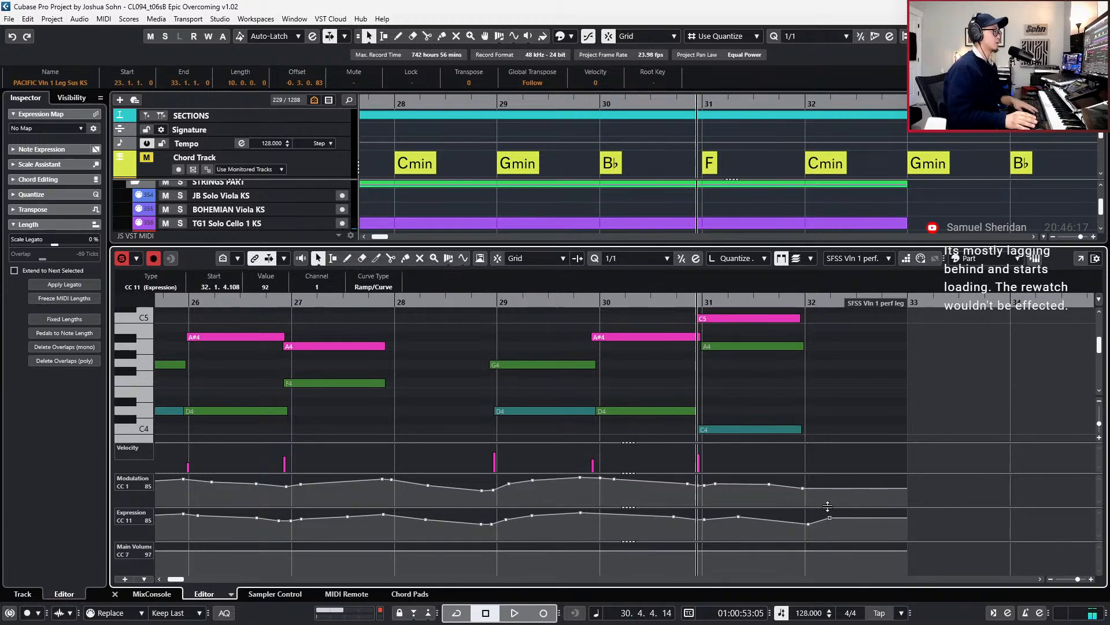
pyautogui.press('Delete')
# - Set the SFSS Vln 1 modulation in beat 2 of bar 31 to 89, play the passage, and close the editor
pyautogui.moveTo(768, 485); pyautogui.dragTo(744, 487)
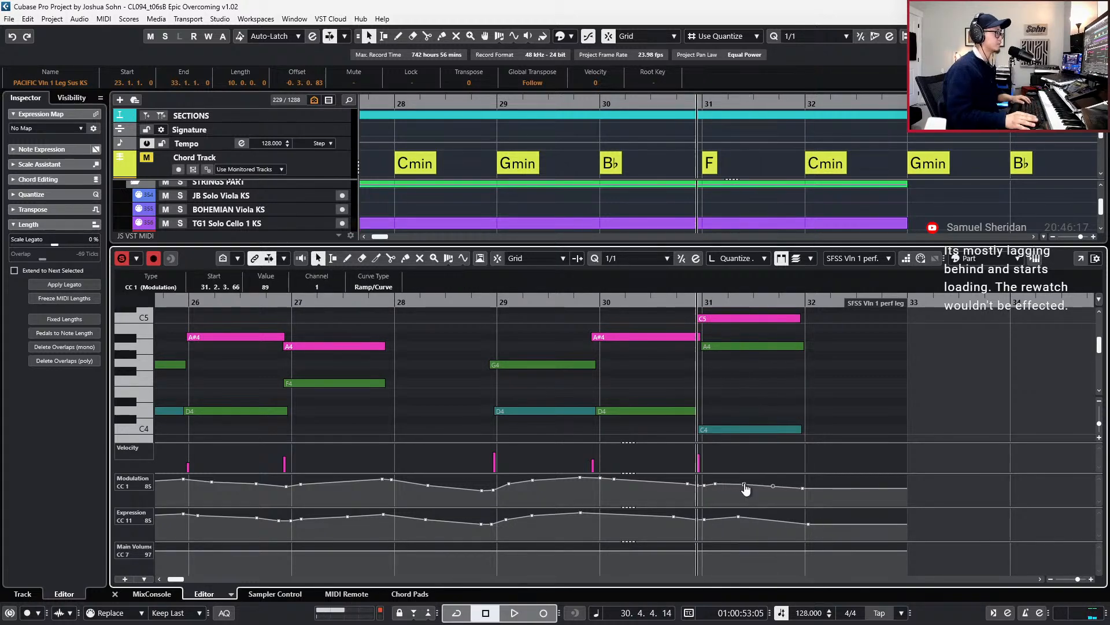
pyautogui.press('space')
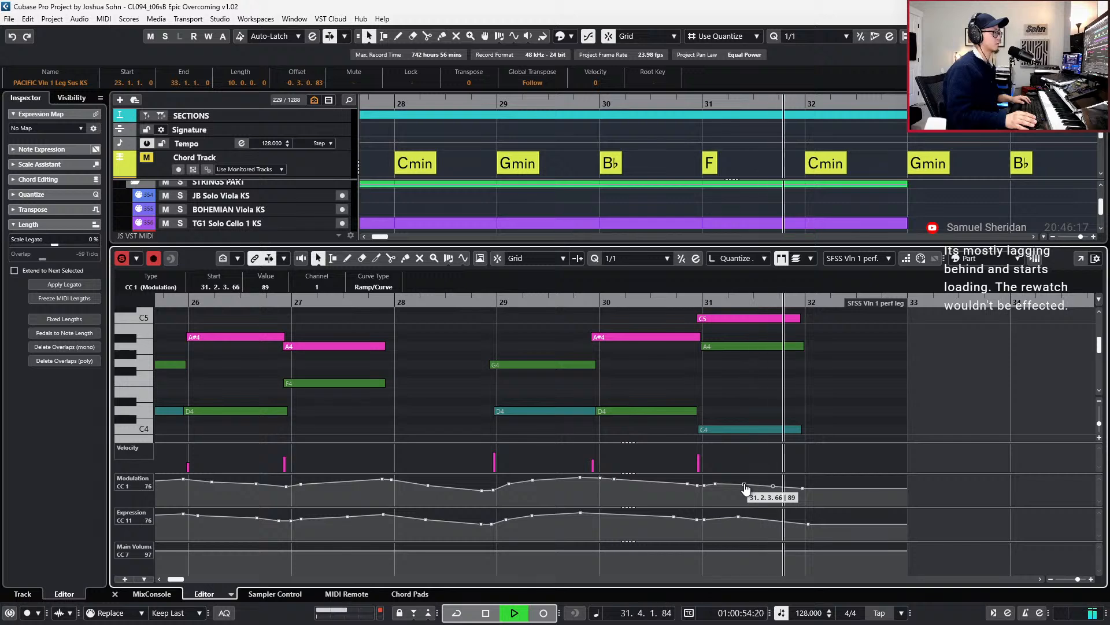
pyautogui.press('space')
pyautogui.press('Return')
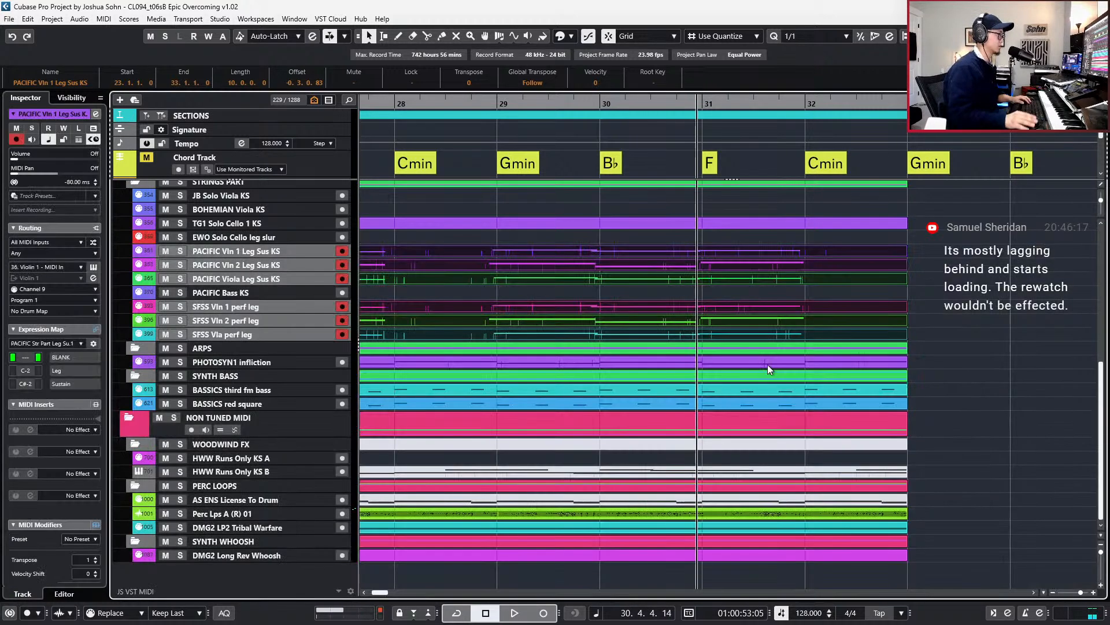
# - Solo the PACIFIC Vln 1 and SFSS Vln 1 tracks, listen through bar 31, and unsolo them
pyautogui.click(793, 252)
pyautogui.press('s')
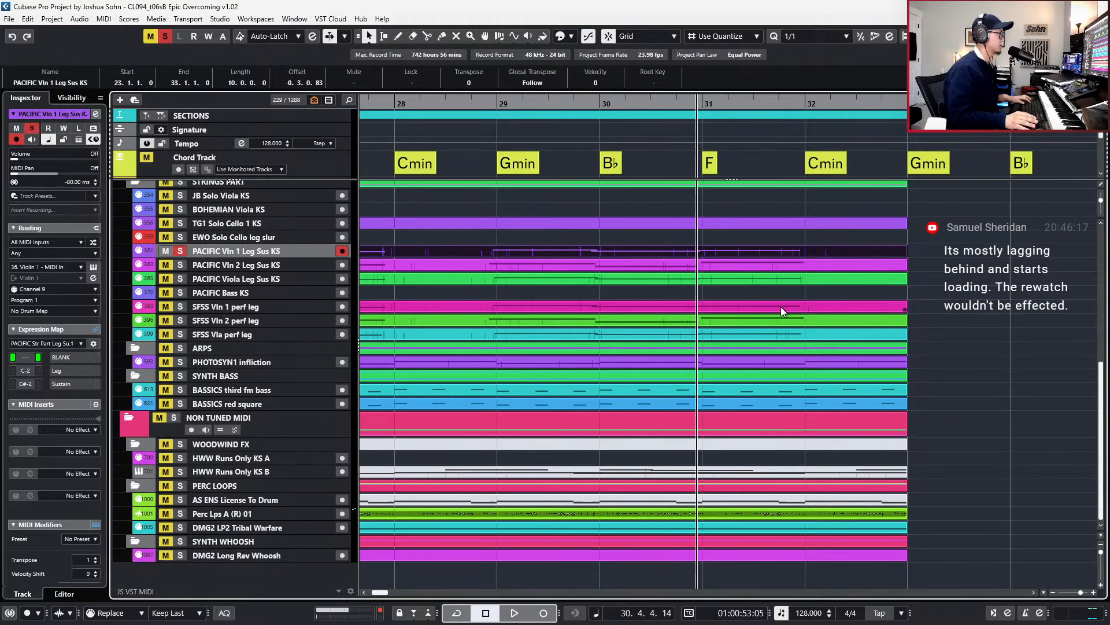
pyautogui.keyDown('shift'); pyautogui.click(782, 310); pyautogui.keyUp('shift')
pyautogui.press('s')
pyautogui.press('s')
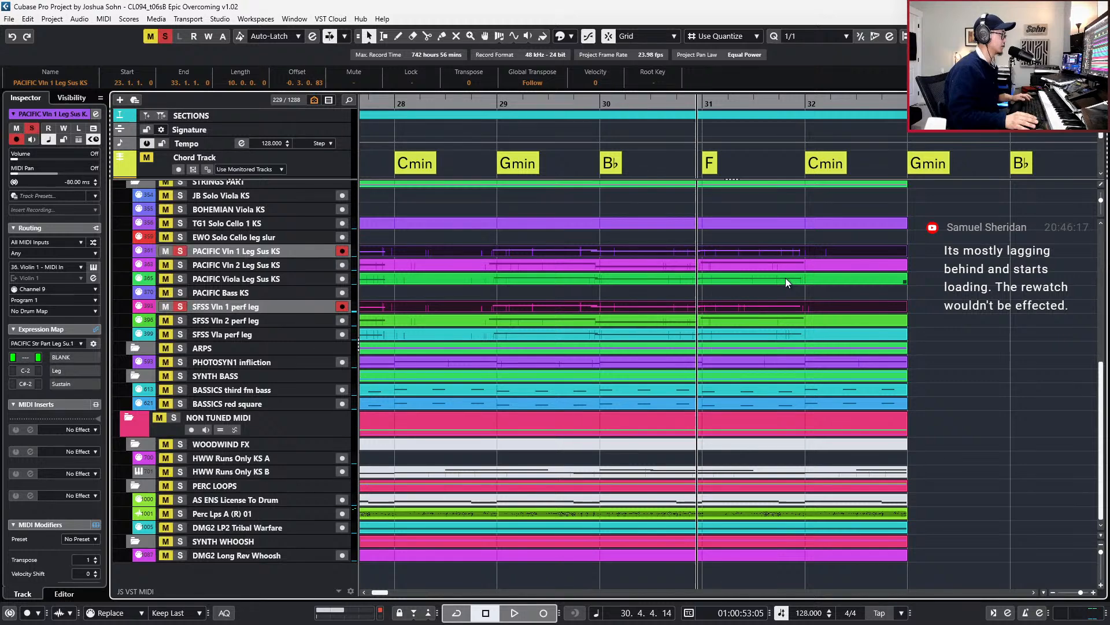
pyautogui.press('s')
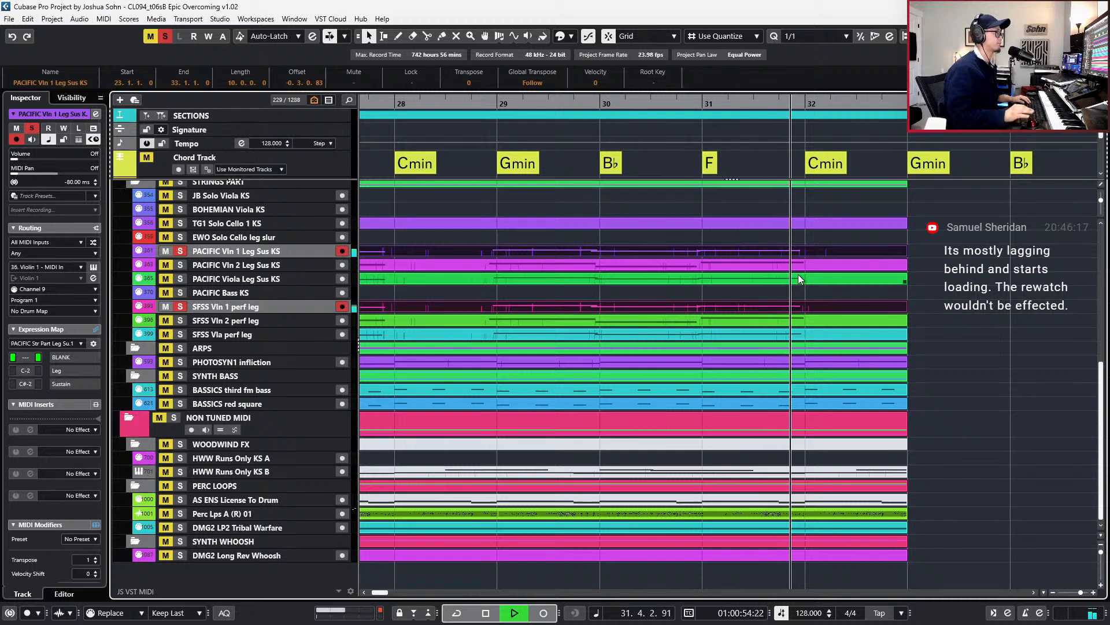
pyautogui.press('space')
pyautogui.press('s')
# - Solo the PACIFIC Vln 2 and SFSS Vln 2 tracks and play bar 31
pyautogui.click(796, 253)
pyautogui.click(799, 263)
pyautogui.keyDown('shift'); pyautogui.click(796, 320); pyautogui.keyUp('shift')
pyautogui.press('s')
pyautogui.press('space')
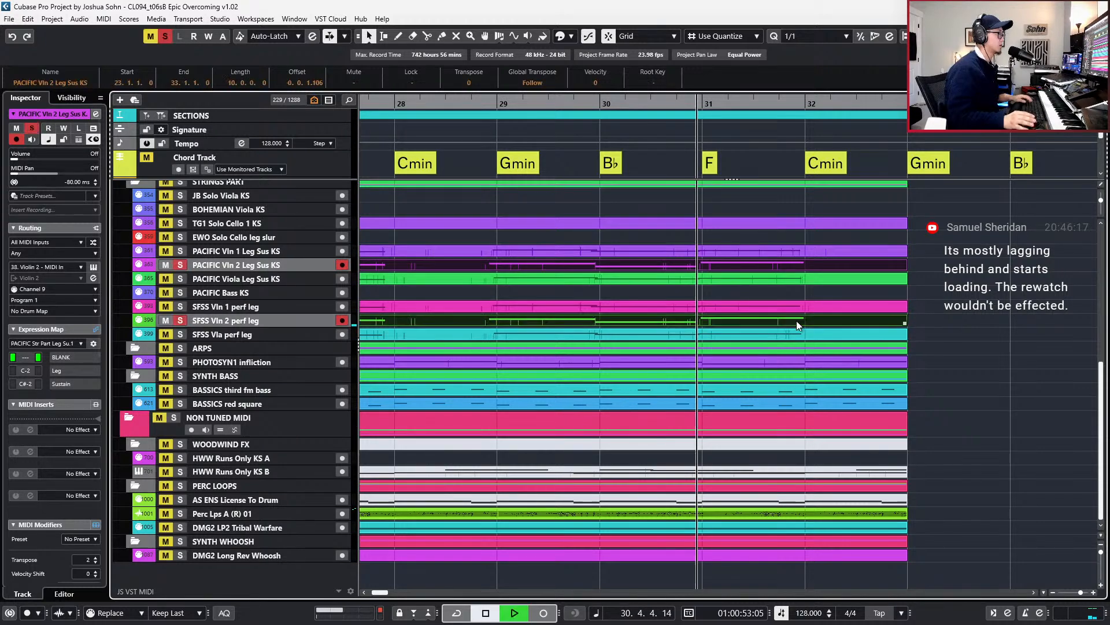
# - Open the PACIFIC Vln 2 part, lower its modulation at the end of bar 31 to 83, and play the passage
pyautogui.doubleClick(796, 320)
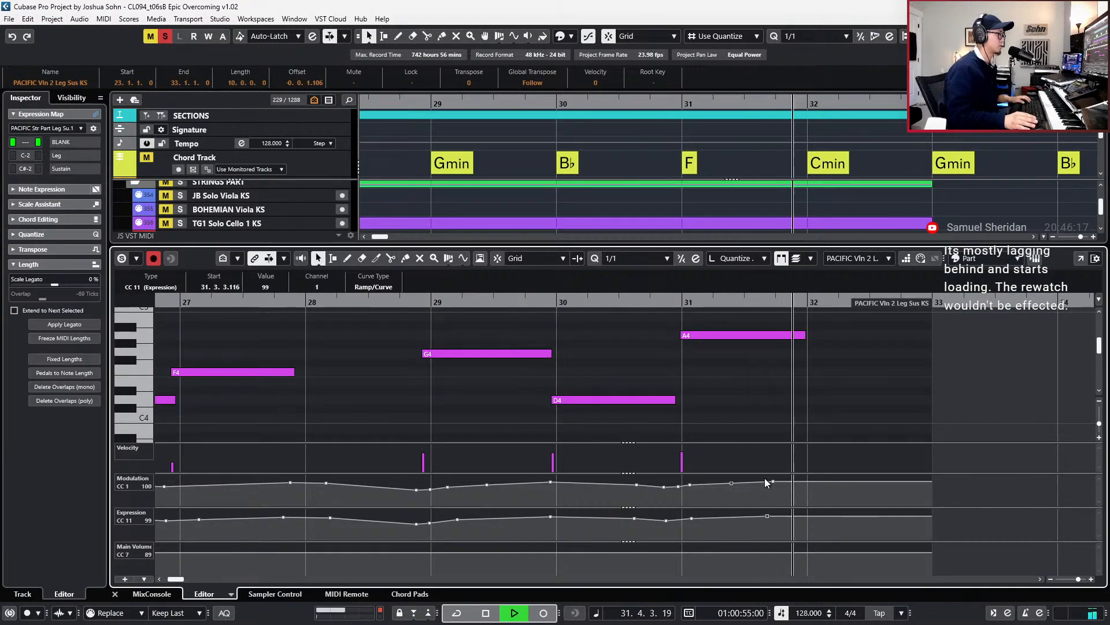
pyautogui.press('space')
pyautogui.moveTo(777, 484); pyautogui.dragTo(805, 490)
pyautogui.press('space')
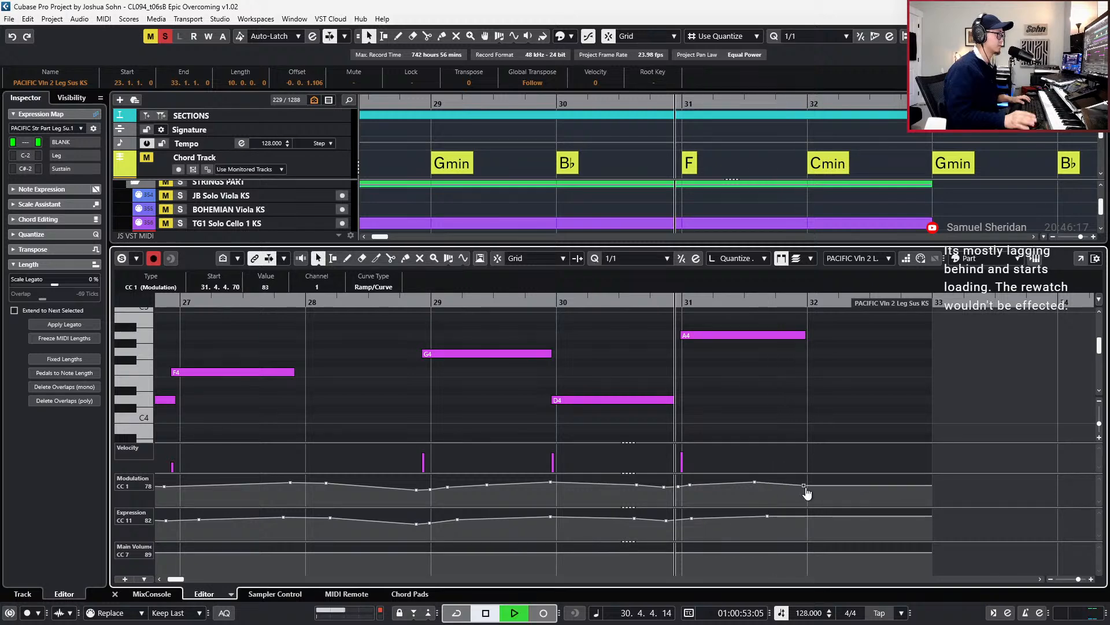
# - Switch to the SFSS Vln 2 part, lower its modulation at the end of bar 31 to 80, play it back, and close the editor
pyautogui.press('Down')
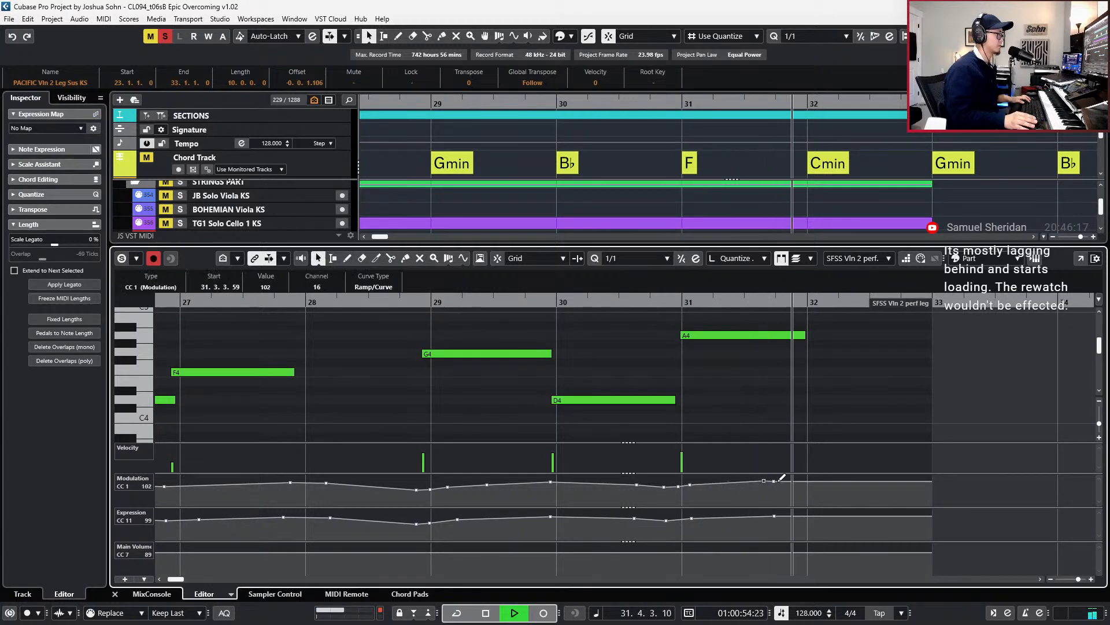
pyautogui.click(789, 484)
pyautogui.press('space')
pyautogui.press('space')
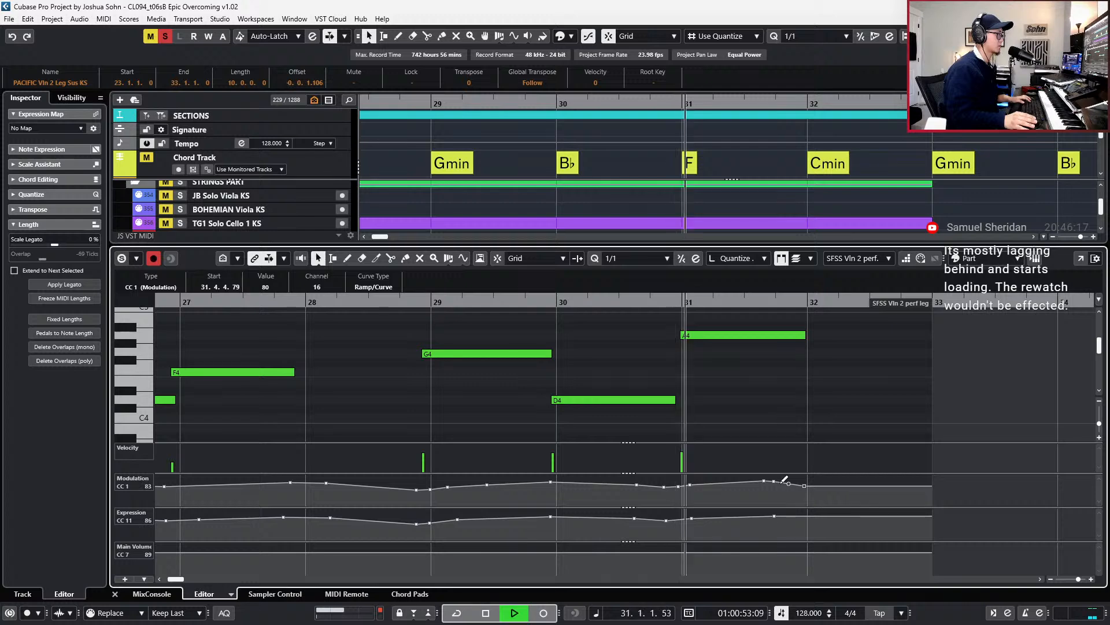
pyautogui.press('Return')
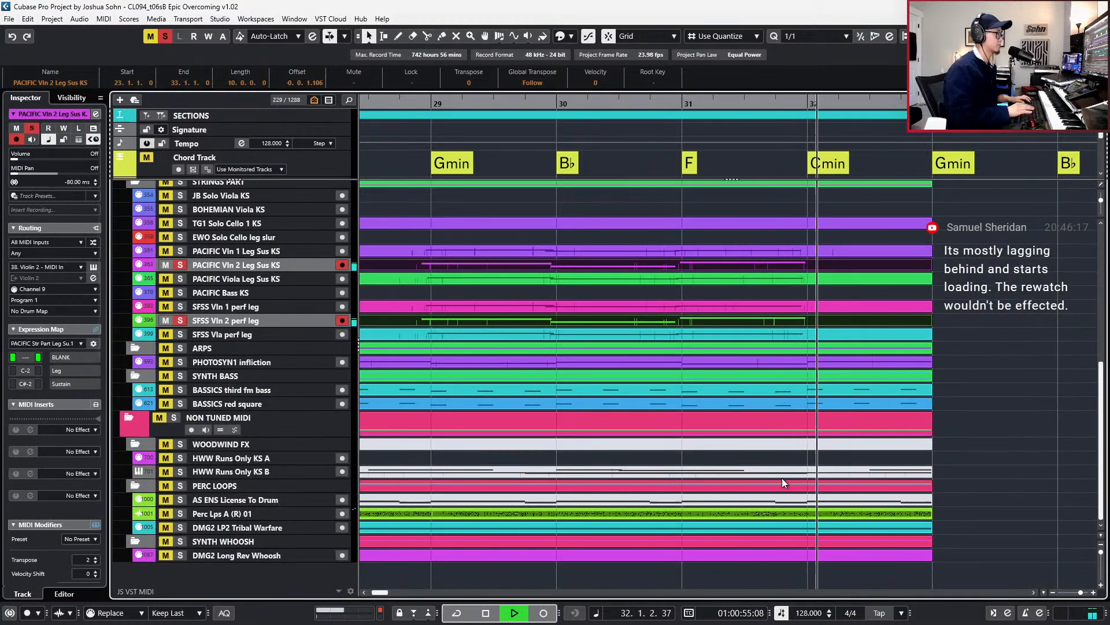
pyautogui.press('space')
# - Solo the PACIFIC Viola and SFSS Vla tracks and play bar 31
pyautogui.click(748, 283)
pyautogui.keyDown('shift'); pyautogui.click(760, 339); pyautogui.keyUp('shift')
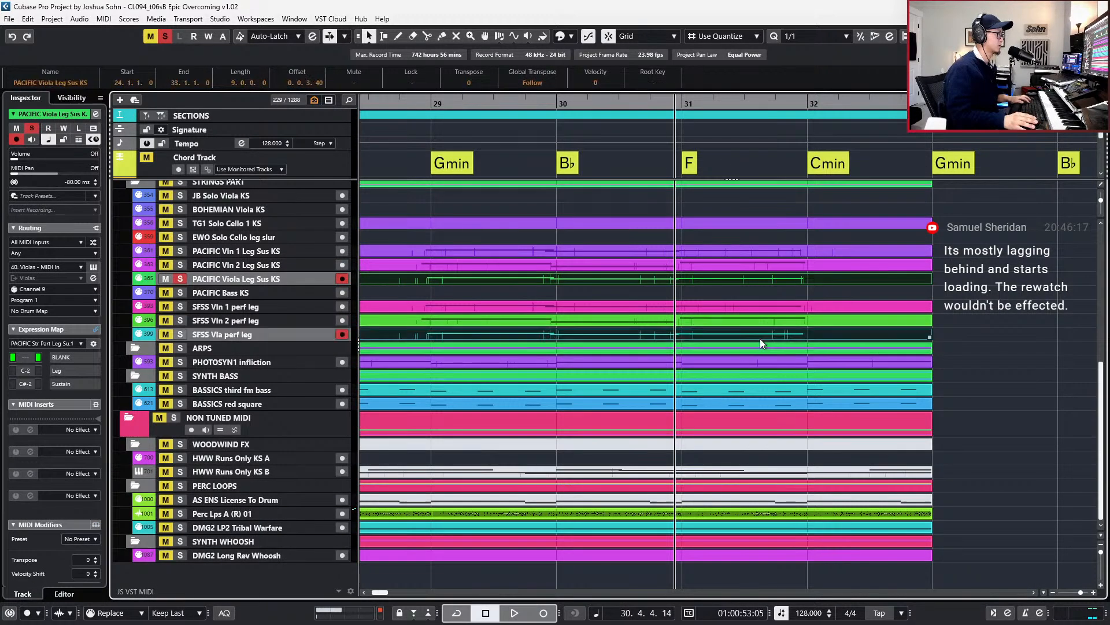
pyautogui.press('space')
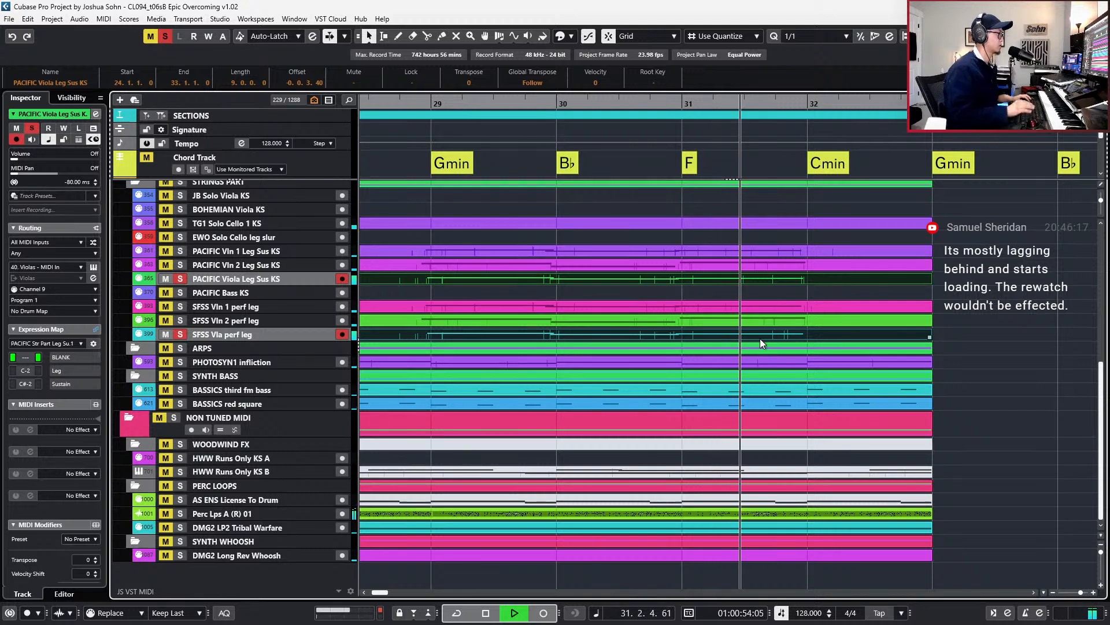
# - Open the SFSS Vla part and taper its expression and modulation toward the end of bar 31, with expression peaking at 110
pyautogui.press('Return')
pyautogui.press('space')
pyautogui.press('Tab')
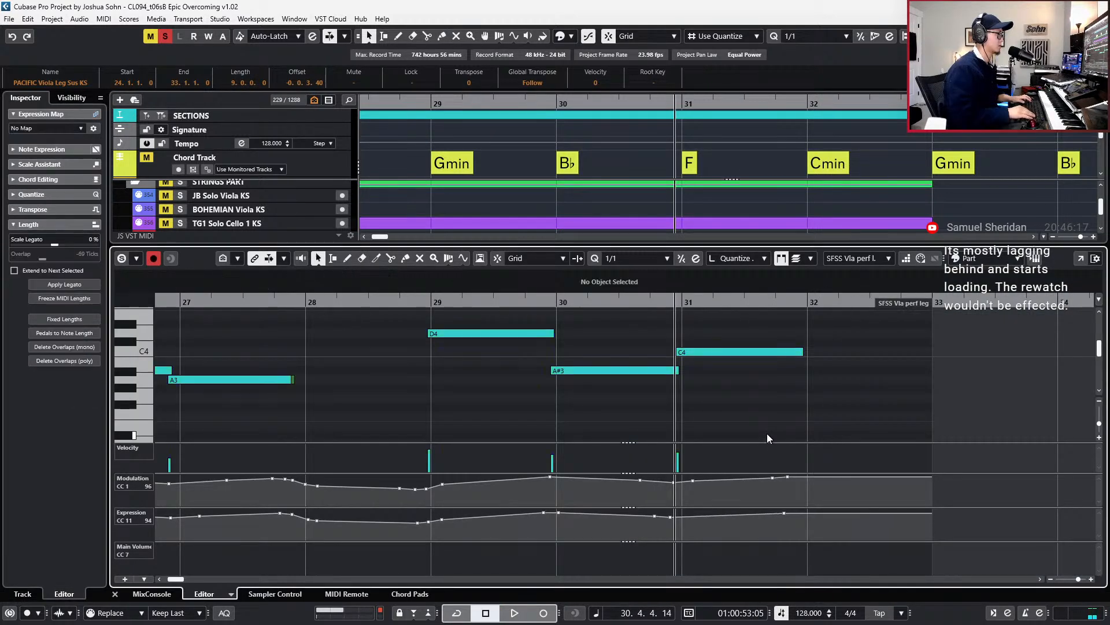
pyautogui.click(766, 513)
pyautogui.moveTo(784, 513); pyautogui.dragTo(804, 515)
pyautogui.moveTo(791, 477)
pyautogui.mouseDown()
pyautogui.moveTo(808, 489)
pyautogui.moveTo(742, 478)
pyautogui.mouseUp()
pyautogui.scroll(1, 796, 478)
pyautogui.hotkey('ctrl', 'z')
pyautogui.press('pagedown')
pyautogui.press('pageup')
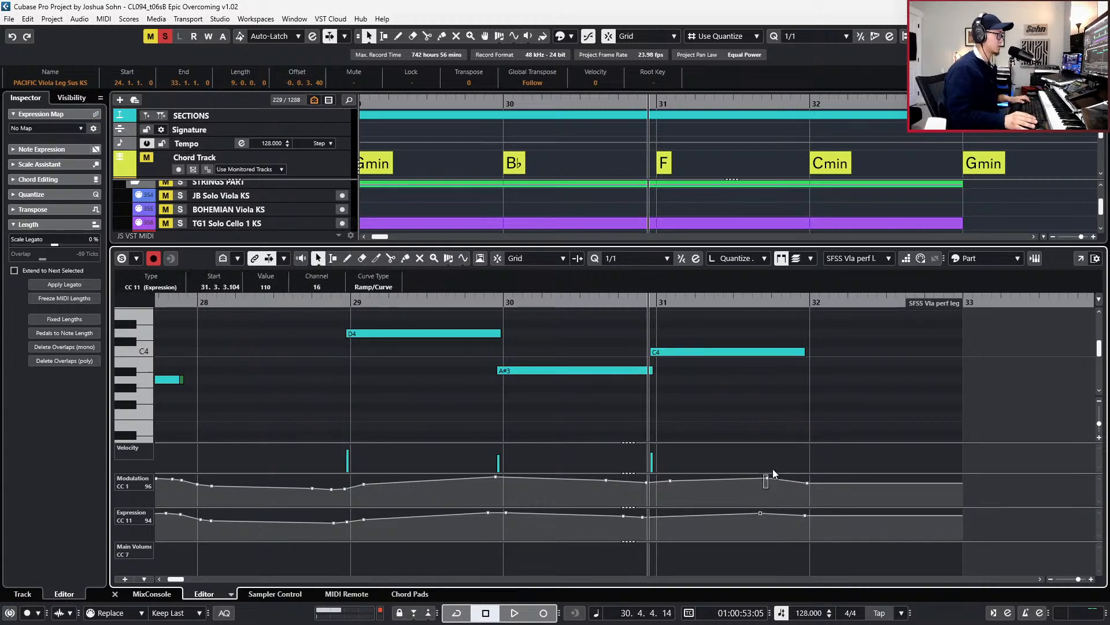
# - Adjust the SFSS Vla modulation peak in bar 31, set the quantize value to 1/8, and close the editor
pyautogui.moveTo(773, 469); pyautogui.dragTo(784, 459)
pyautogui.hotkey('alt', '4')
pyautogui.hscroll(-2, 784, 460)
pyautogui.press('Return')
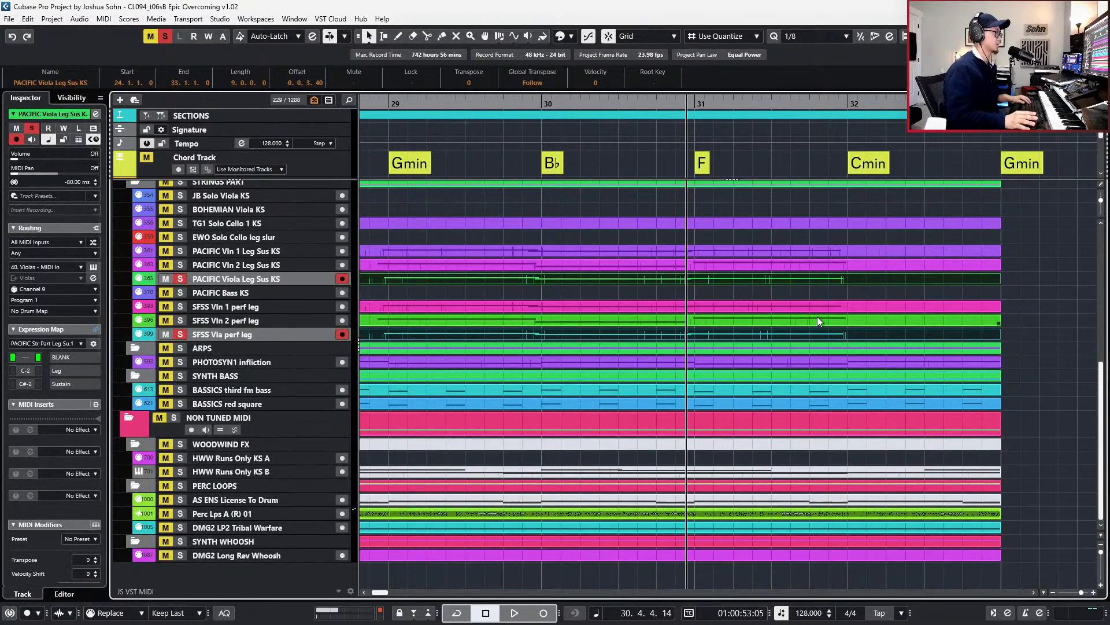
# - Play bar 31 with the PACIFIC and SFSS violin and viola tracks soloed, and again unsoloed with the full mix
pyautogui.moveTo(886, 236); pyautogui.dragTo(867, 329)
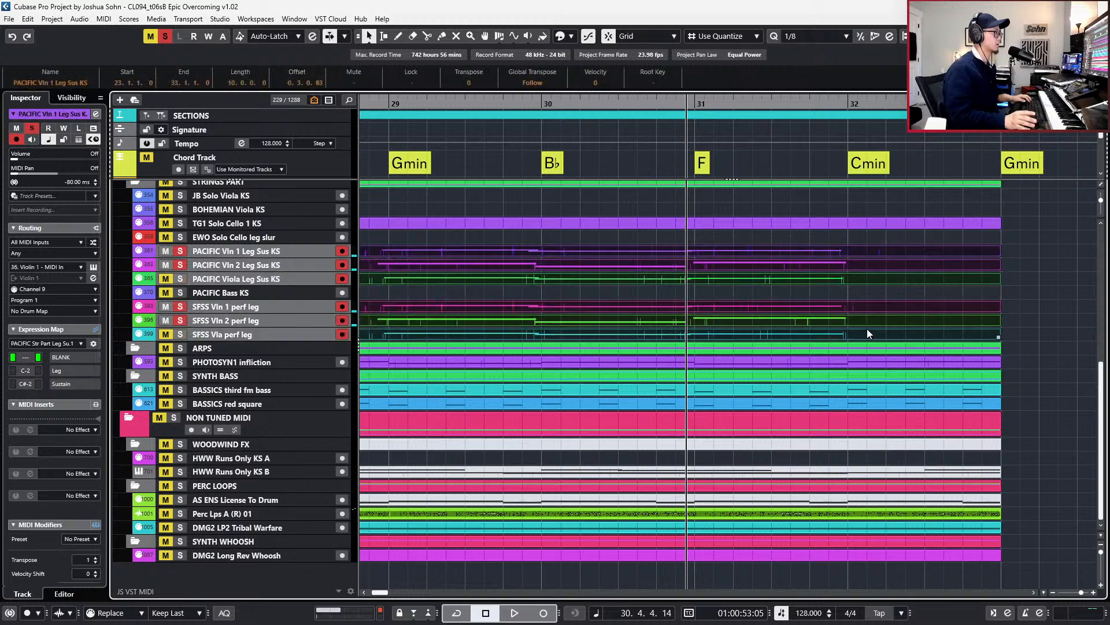
pyautogui.press('space')
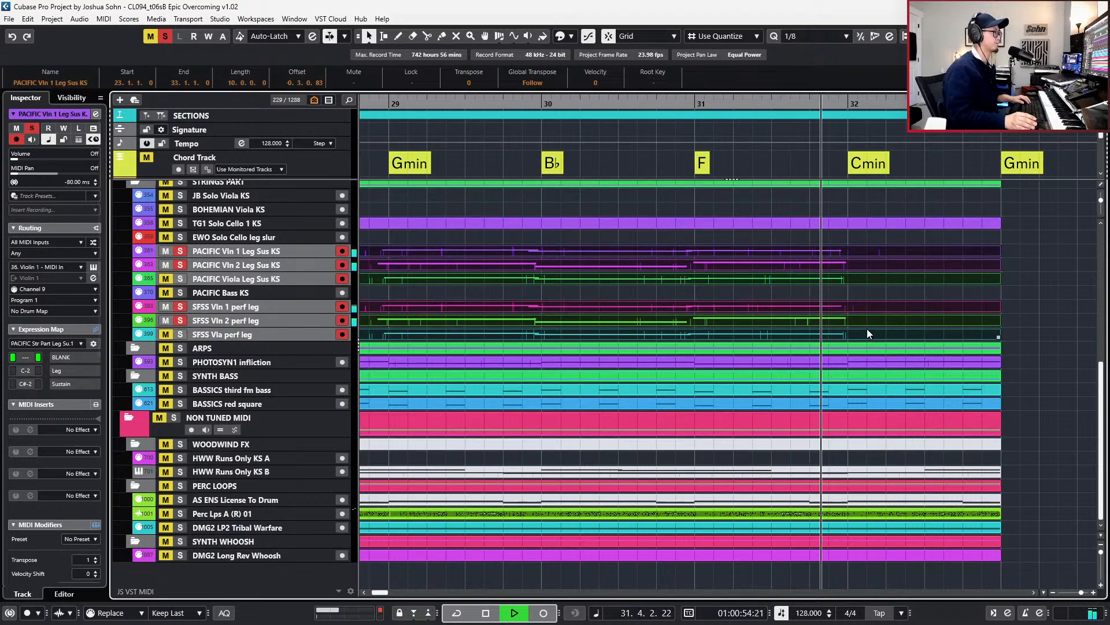
pyautogui.press('space')
pyautogui.press('s')
pyautogui.press('space')
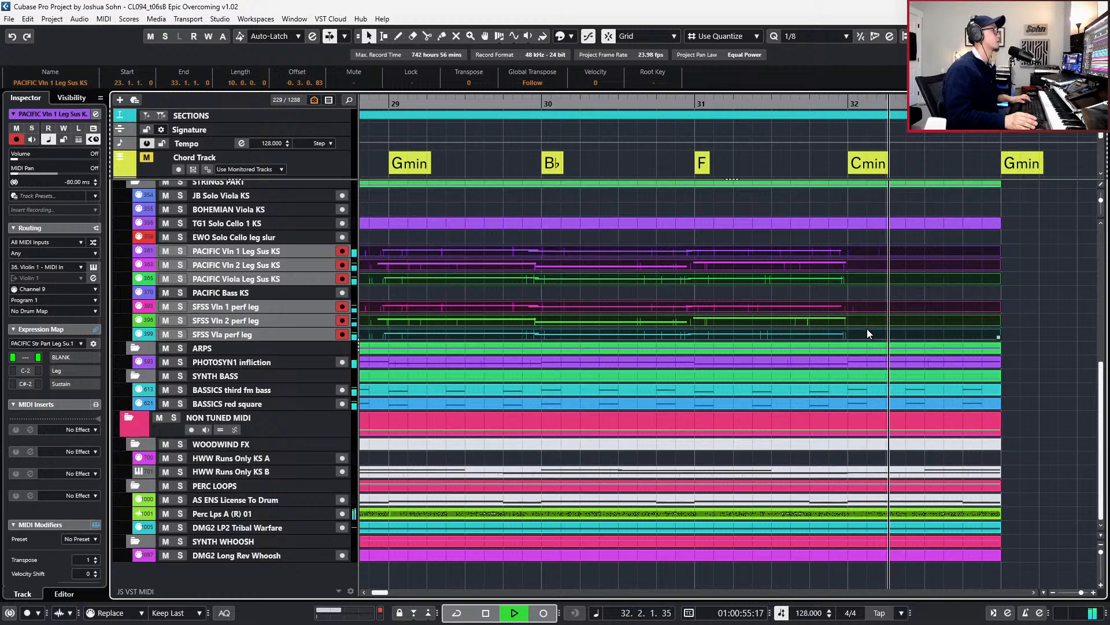
pyautogui.press('space')
# - Move the playhead back to bar 23 and select only the PACIFIC Vln 1 Leg Sus KS track
pyautogui.scroll(-3, 866, 329)
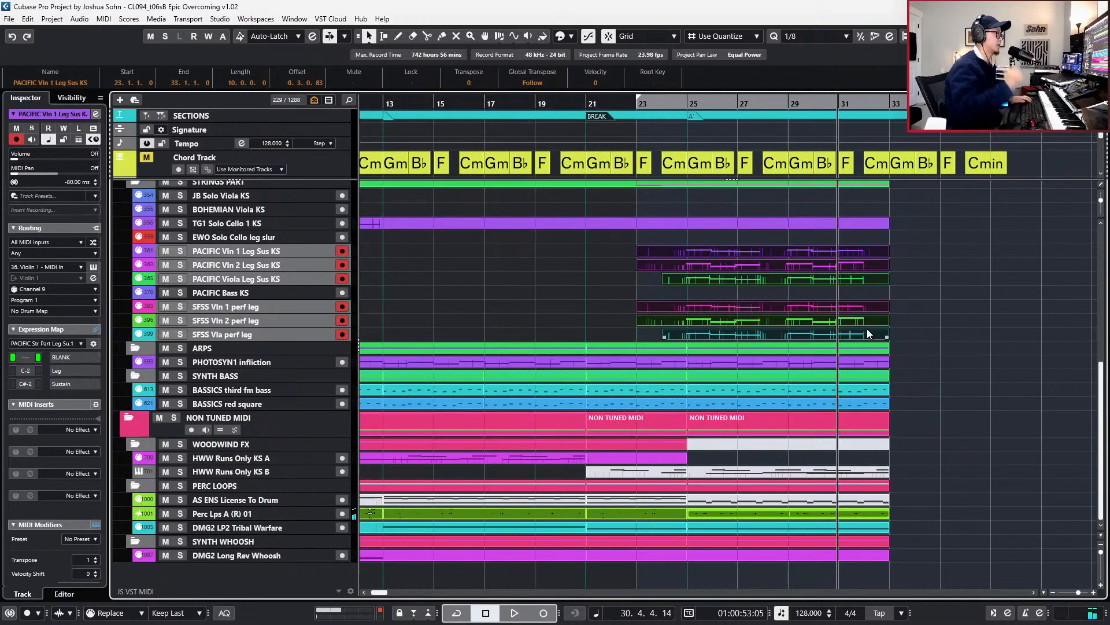
pyautogui.press('KP_Subtract')
pyautogui.press('KP_Subtract')
pyautogui.press('KP_Subtract')
pyautogui.press('KP_Subtract')
pyautogui.press('KP_Subtract')
pyautogui.press('KP_Subtract')
pyautogui.press('KP_Subtract')
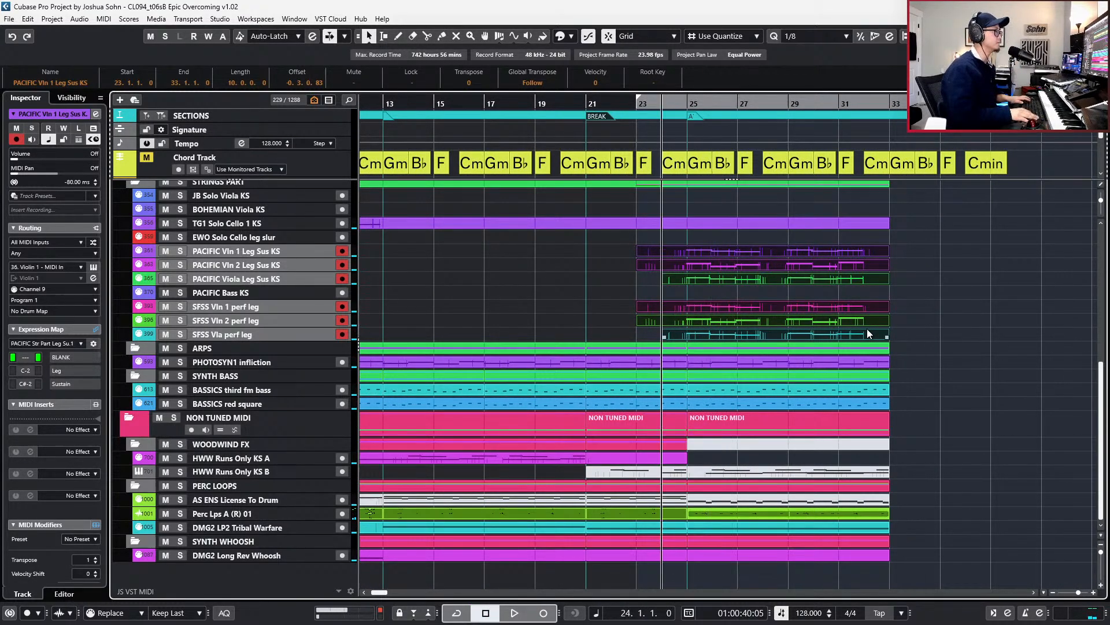
pyautogui.scroll(-1, 866, 329)
pyautogui.scroll(5, 866, 329)
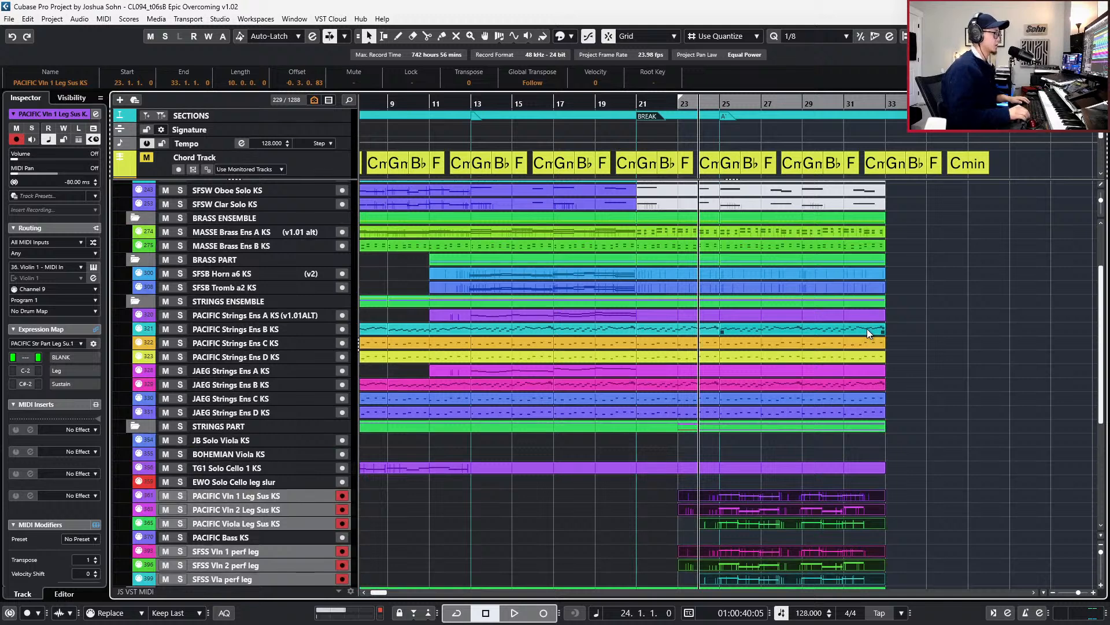
pyautogui.press('b')
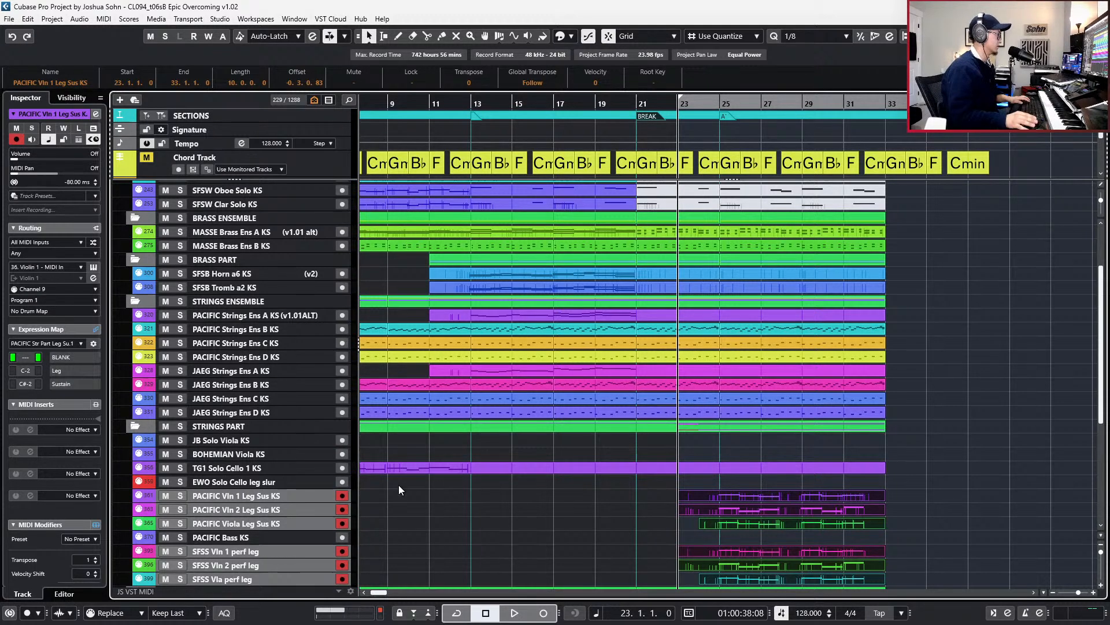
pyautogui.click(304, 495)
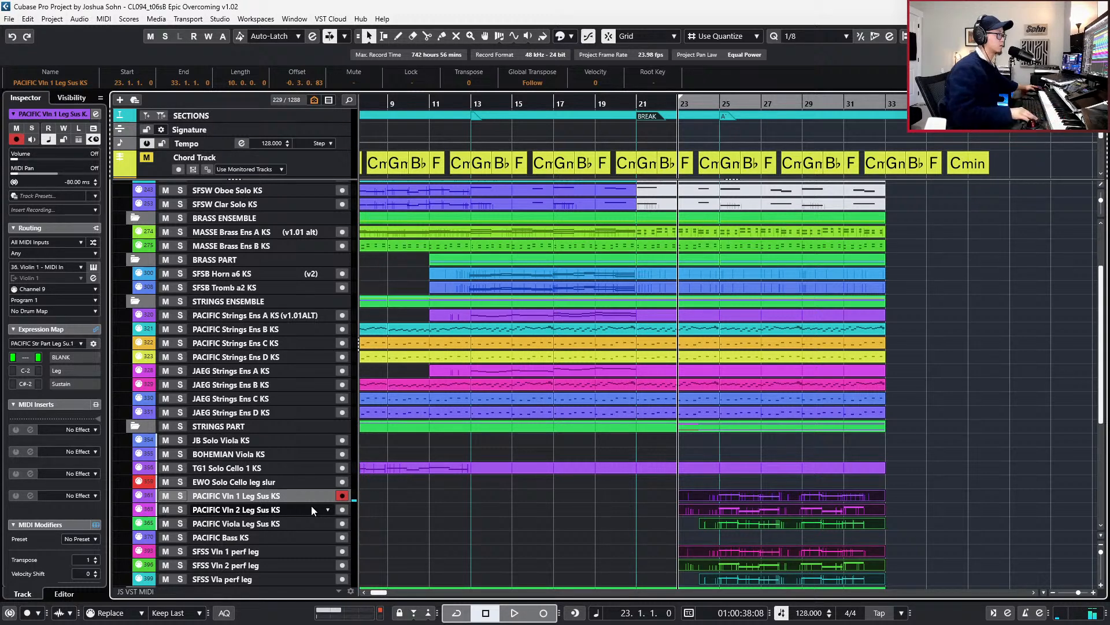
# - Duplicate the woodwind, brass, and PACIFIC and JAEG ensemble string parts of bars 25–32 so the copies start at bar 33
pyautogui.press('KP_Add')
pyautogui.press('KP_Add')
pyautogui.press('KP_Add')
pyautogui.press('KP_Add')
pyautogui.press('KP_Add')
pyautogui.press('KP_Add')
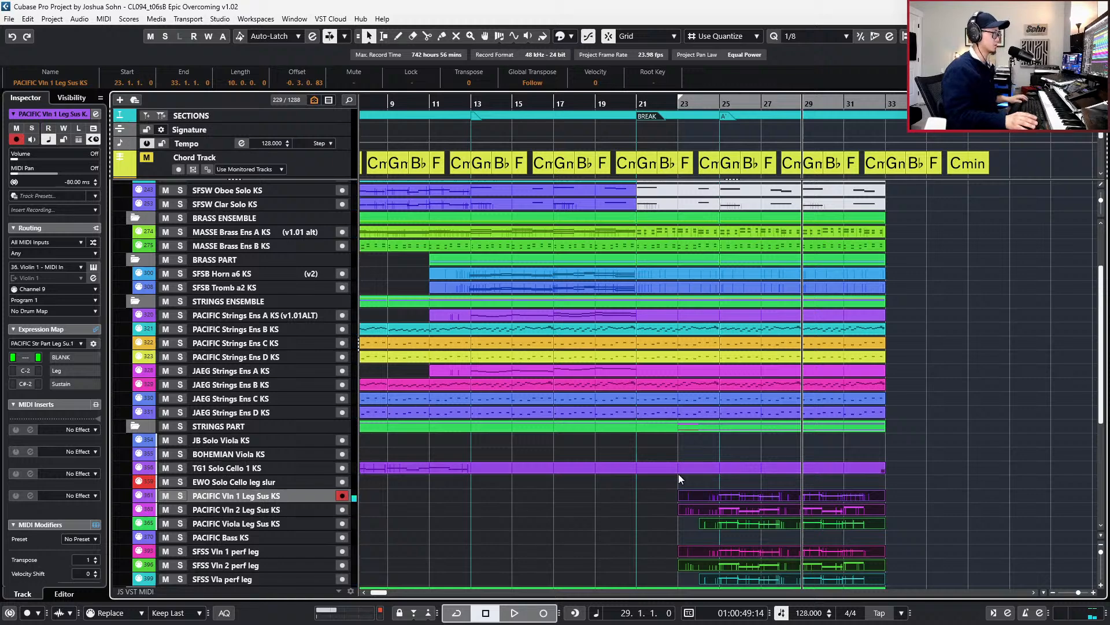
pyautogui.scroll(1, 683, 470)
pyautogui.hscroll(1, 735, 431)
pyautogui.click(864, 402)
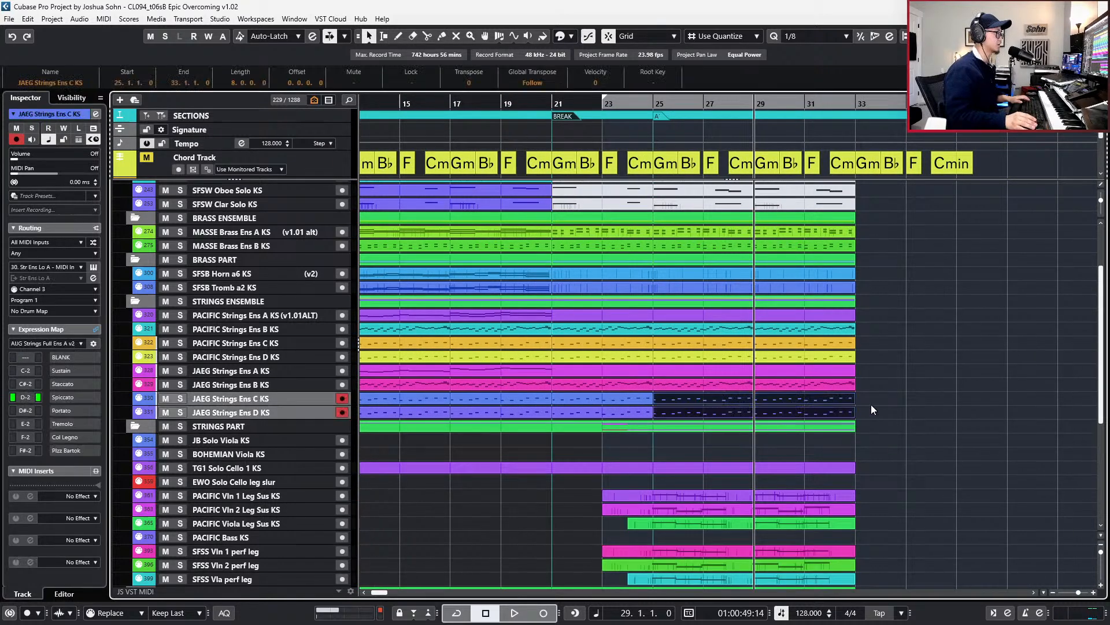
pyautogui.moveTo(887, 408); pyautogui.dragTo(831, 371)
pyautogui.moveTo(733, 314); pyautogui.dragTo(655, 239)
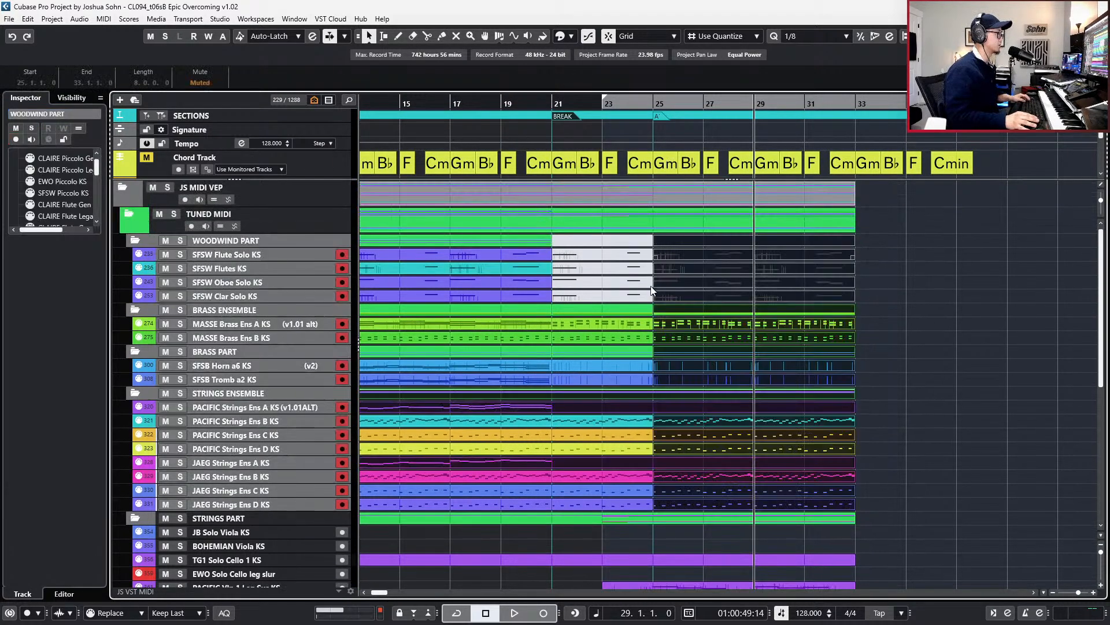
pyautogui.keyDown('alt'); pyautogui.click(653, 412); pyautogui.keyUp('alt')
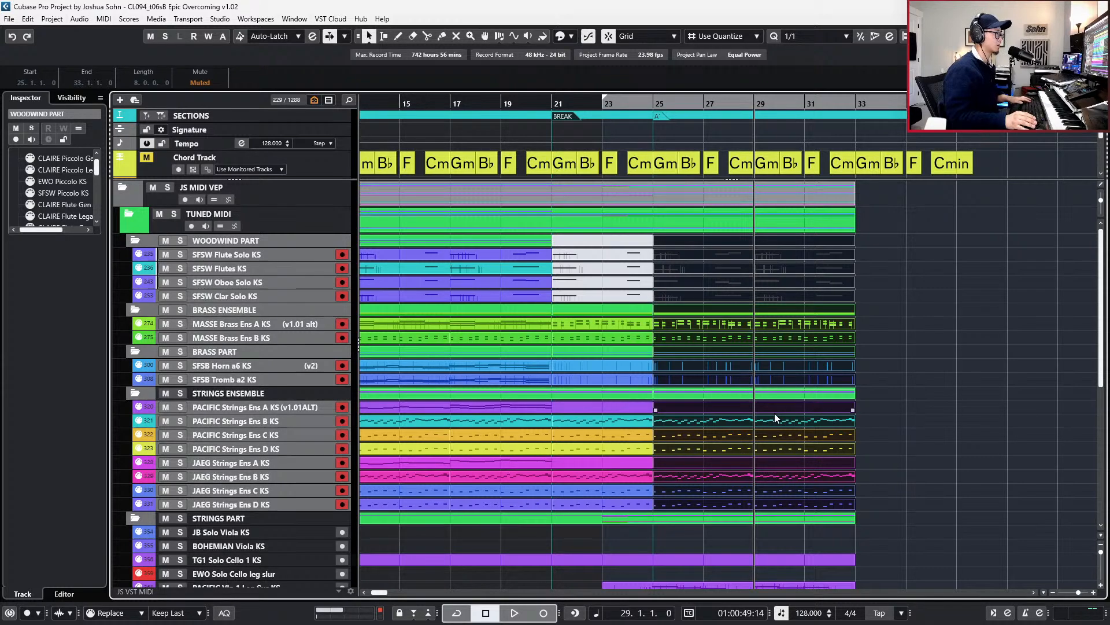
pyautogui.hotkey('ctrl', 'd')
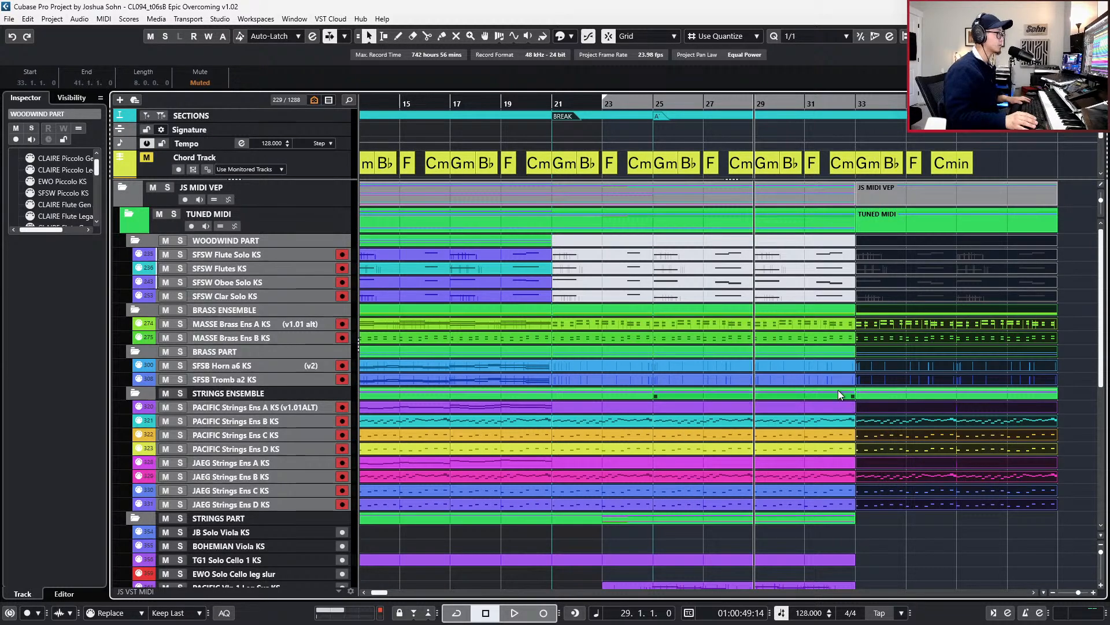
# - Duplicate the two BASSICS synth bass parts of bars 25–32 so the copies start at bar 33
pyautogui.scroll(-8, 841, 399)
pyautogui.click(793, 393)
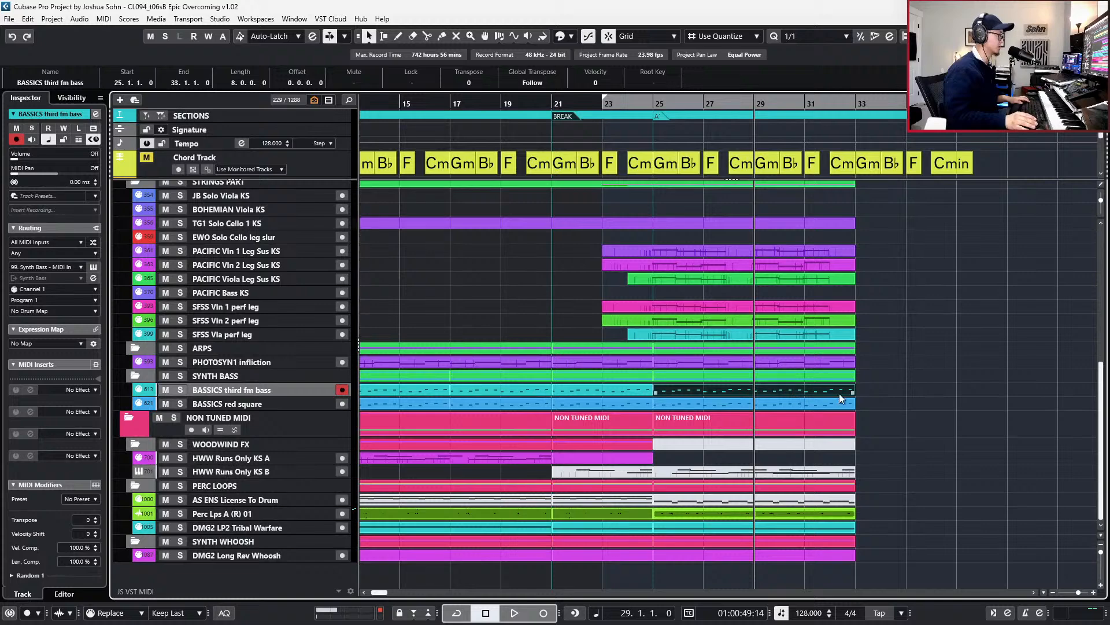
pyautogui.keyDown('shift'); pyautogui.click(826, 405); pyautogui.keyUp('shift')
pyautogui.hotkey('ctrl', 'd')
# - Duplicate the HWW Runs Only KS B, percussion loop, and DMG2 Long Rev Whoosh parts of bars 25–32 to bar 33
pyautogui.moveTo(897, 459); pyautogui.dragTo(819, 521)
pyautogui.hotkey('ctrl', 'd')
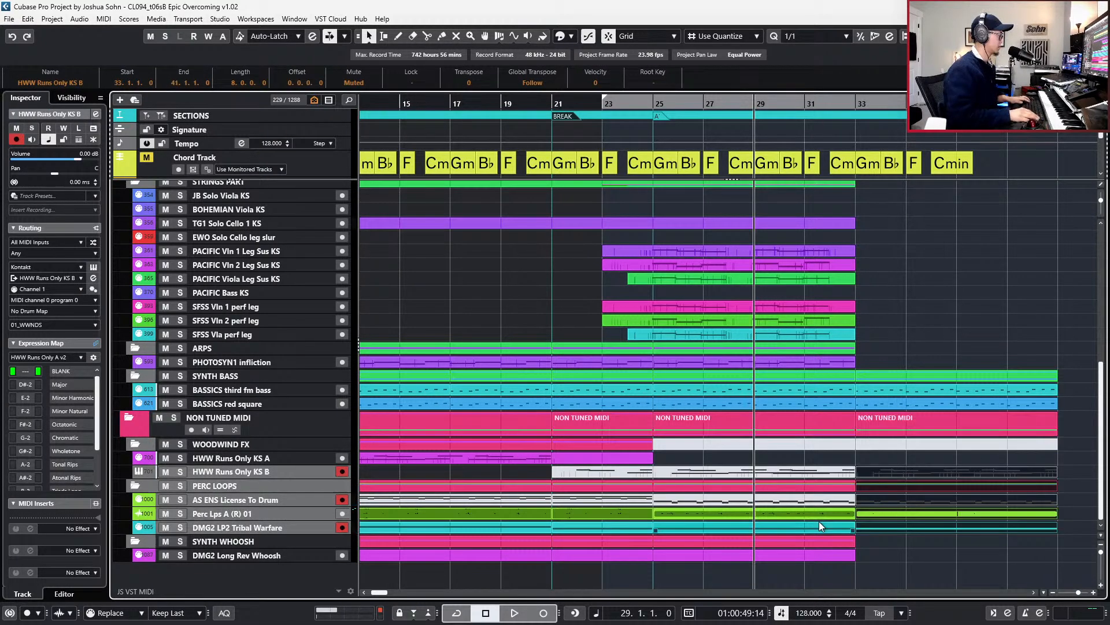
pyautogui.press('KP_Subtract')
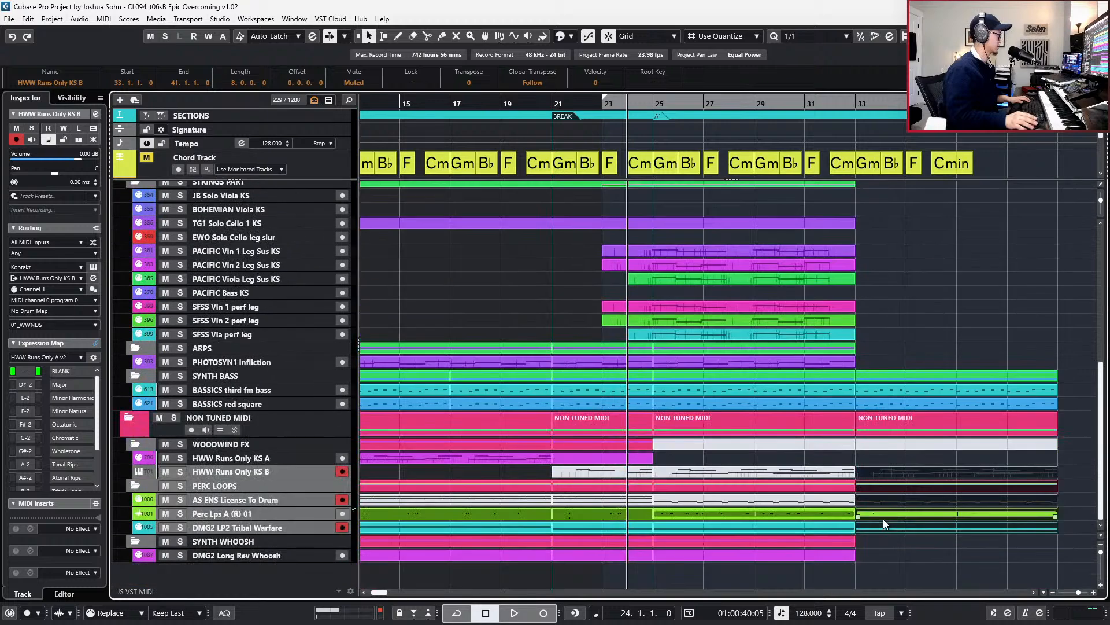
pyautogui.doubleClick(726, 556)
pyautogui.hotkey('ctrl', 'd')
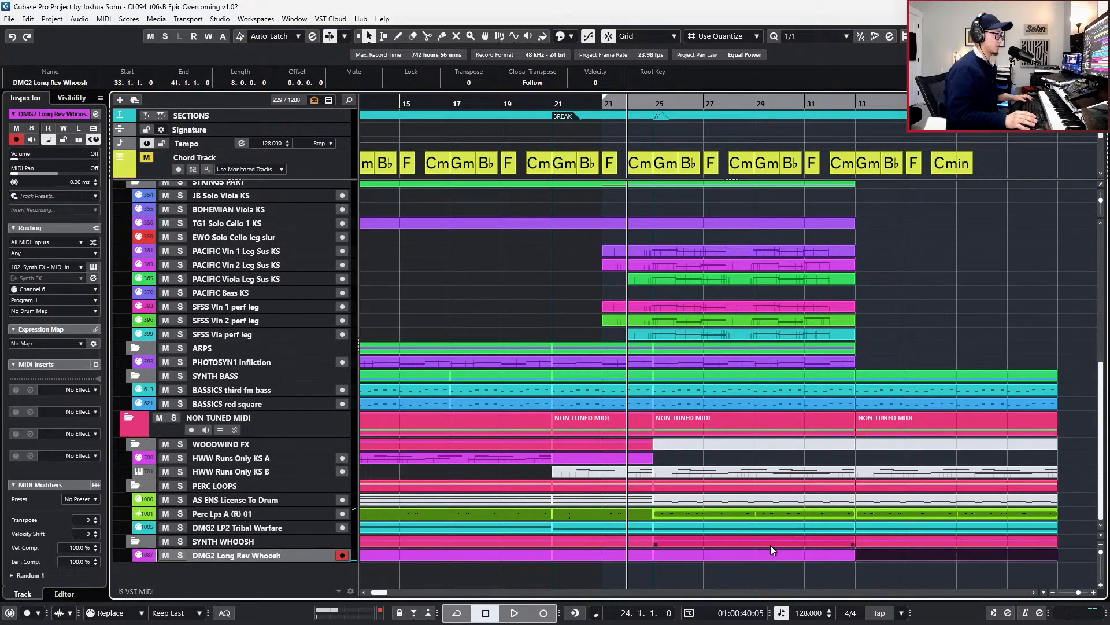
# - Play from bar 24 through the extended section and select the PACIFIC Vln 1 and SFSS Vln 1 tracks for rehearsal
pyautogui.press('space')
pyautogui.click(641, 457)
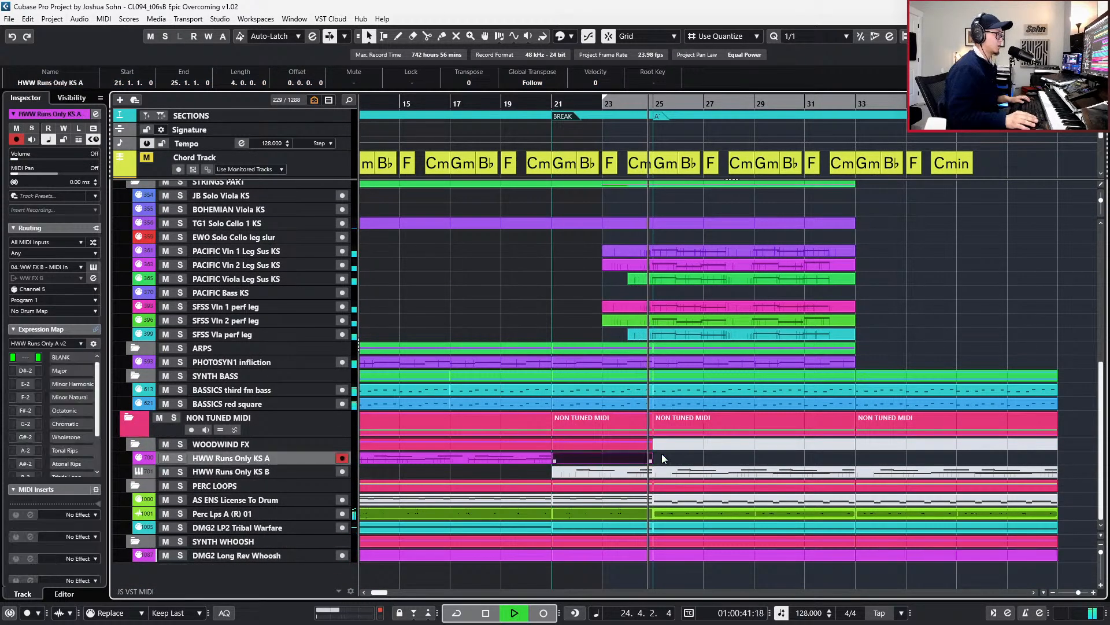
pyautogui.scroll(3, 720, 455)
pyautogui.hscroll(2, 742, 441)
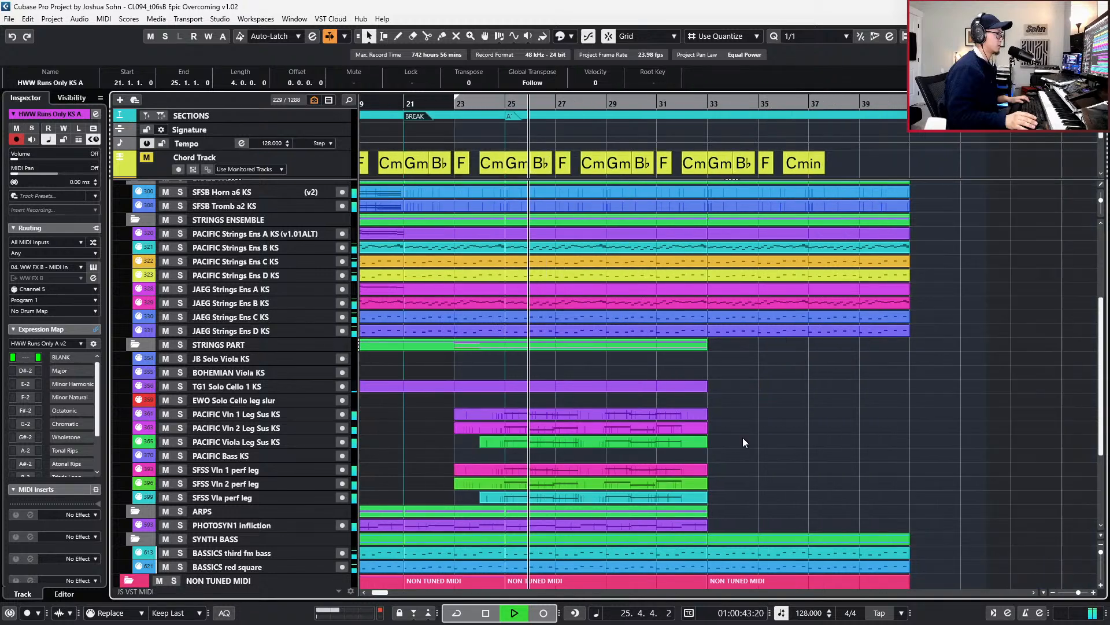
pyautogui.click(305, 410)
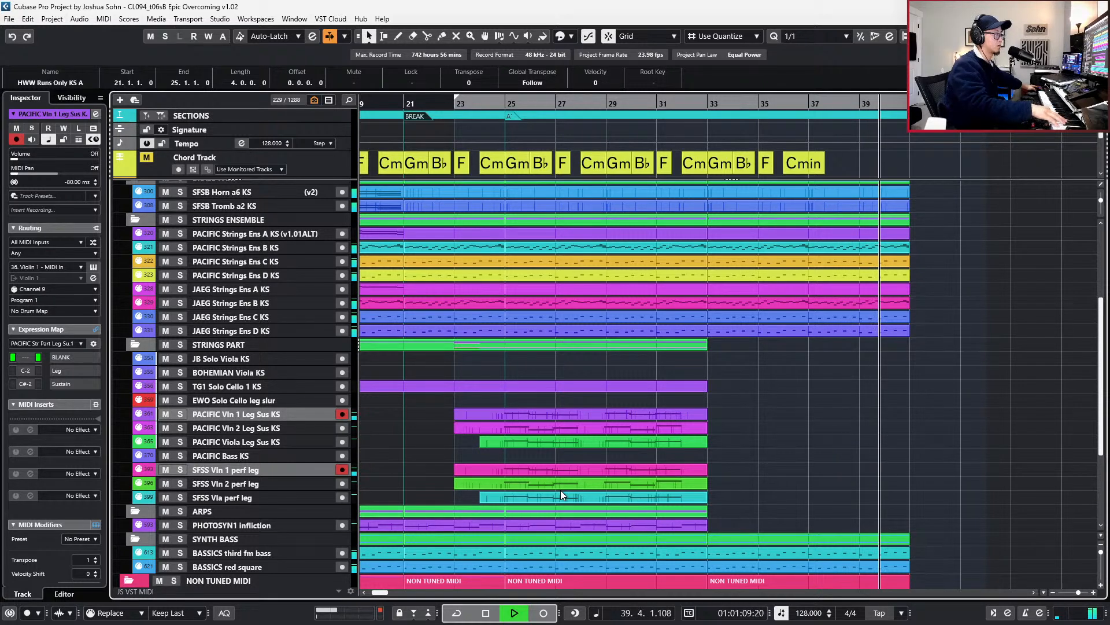
pyautogui.press('space')
# - Move the playhead to bar 30 and play through to bar 38 with the PACIFIC and SFSS Vln 1 tracks armed
pyautogui.scroll(2, 773, 227)
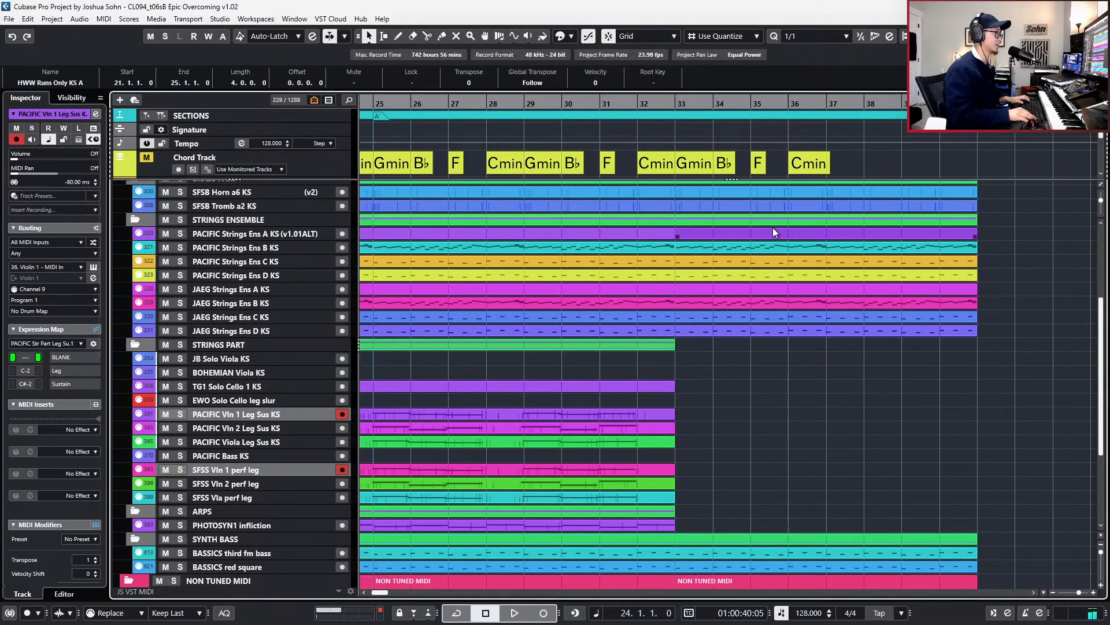
pyautogui.press('KP_Add')
pyautogui.press('KP_Add')
pyautogui.press('KP_Add')
pyautogui.press('KP_Add')
pyautogui.press('KP_Add')
pyautogui.press('KP_Add')
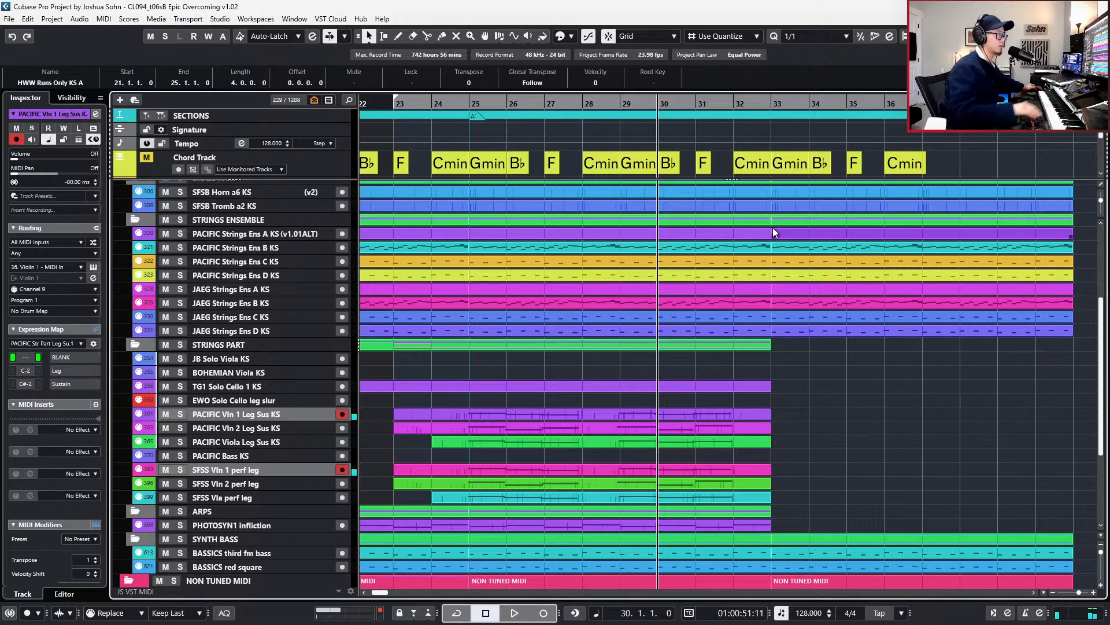
pyautogui.press('space')
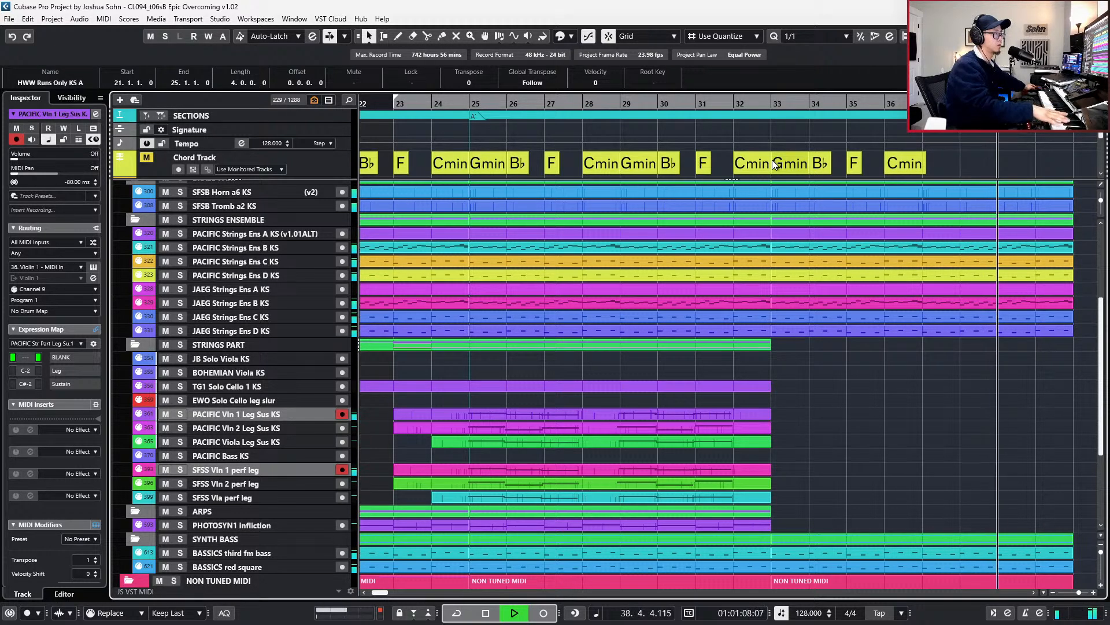
pyautogui.press('space')
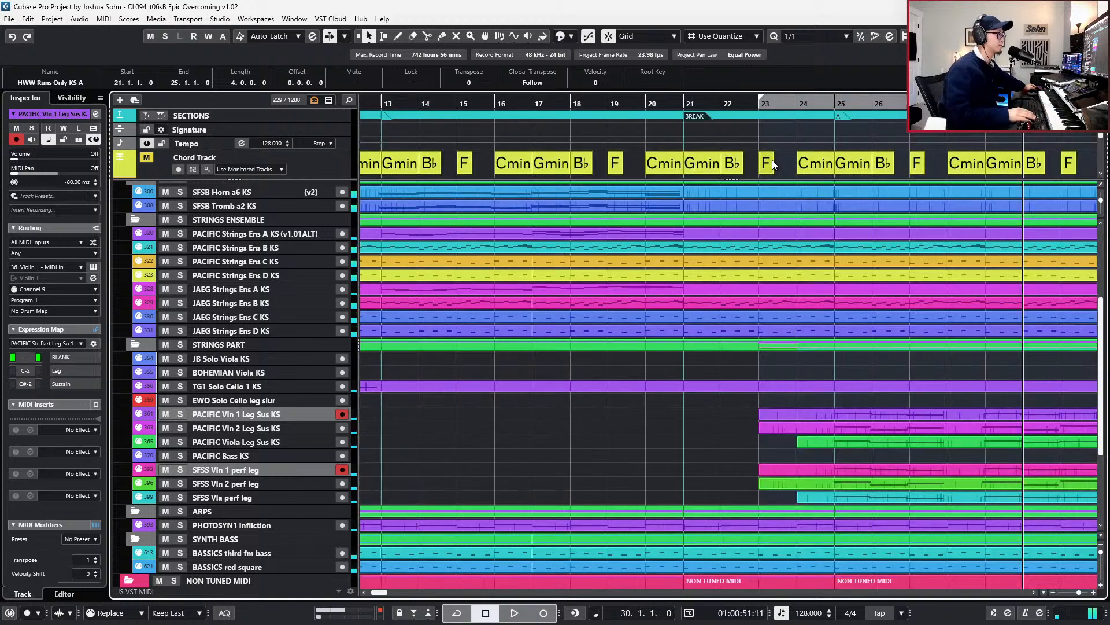
# - Play from bar 30 and punch in a recording around bars 31–32 on the PACIFIC Vln 1 and SFSS Vln 1 tracks
pyautogui.press('space')
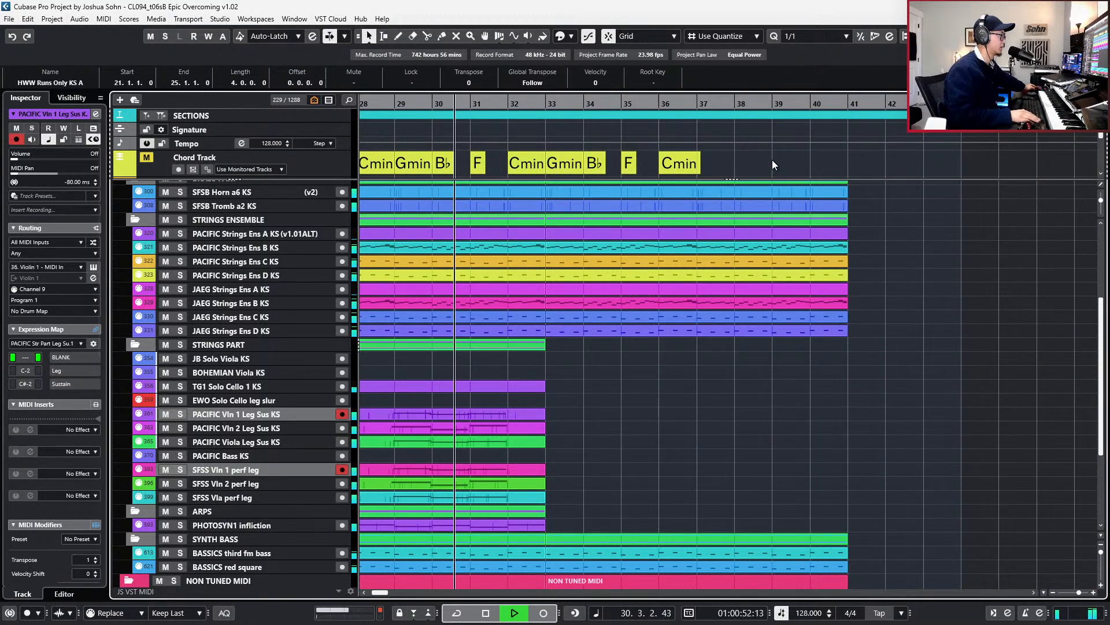
pyautogui.press('KP_Multiply')
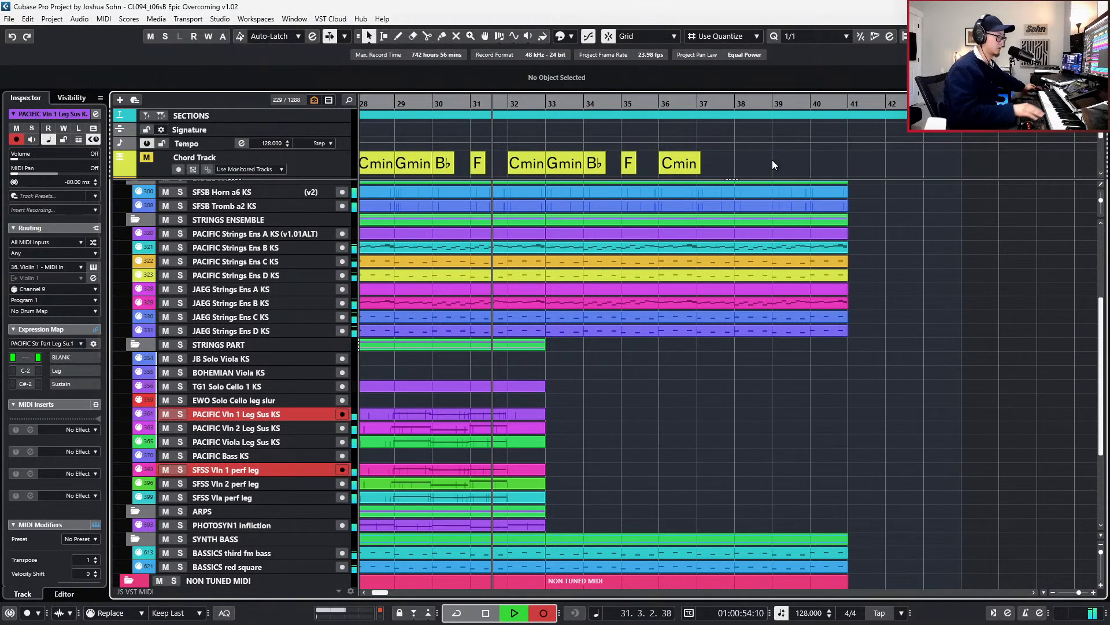
pyautogui.press('space')
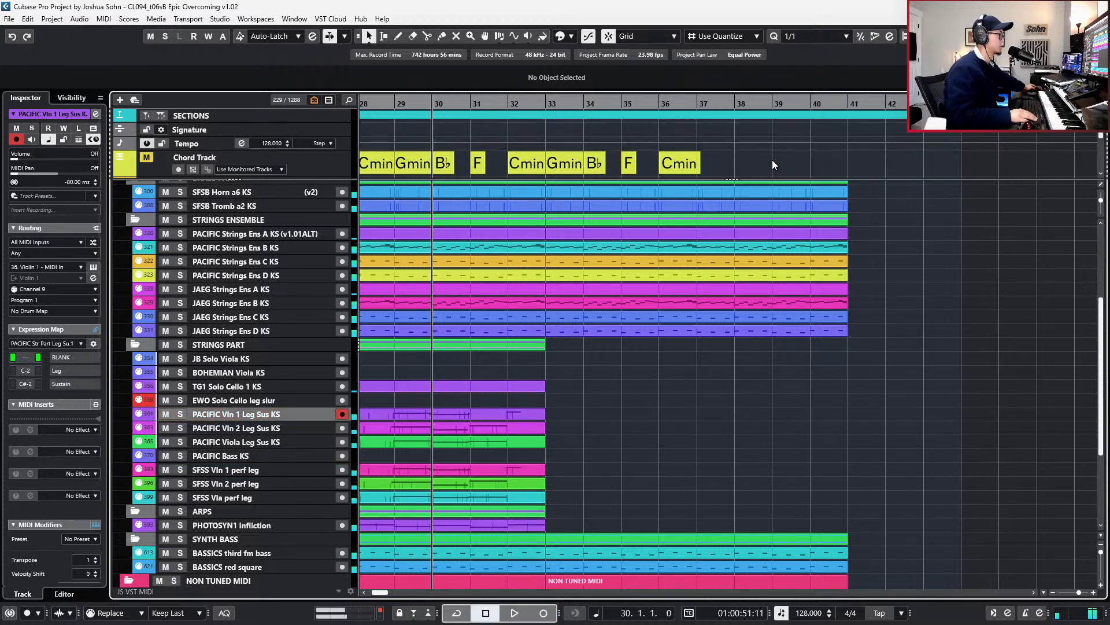
# - Play from bar 30 and record a new line across bars 32–41 on the PACIFIC Vln 1 and SFSS Vln 1 tracks
pyautogui.press('space')
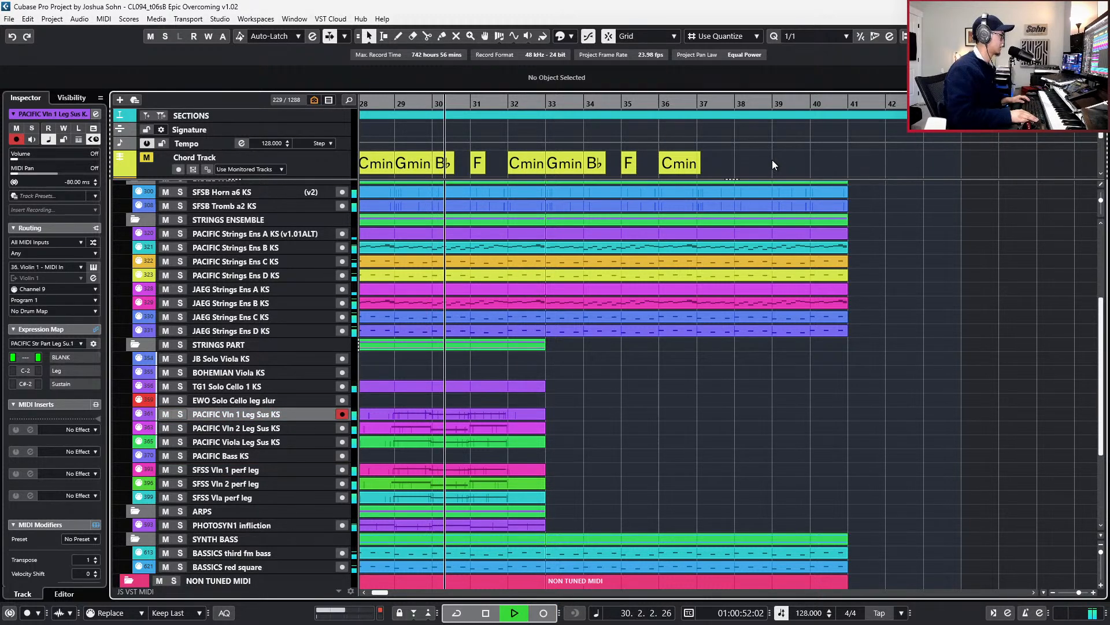
pyautogui.click(342, 469)
pyautogui.press('KP_Multiply')
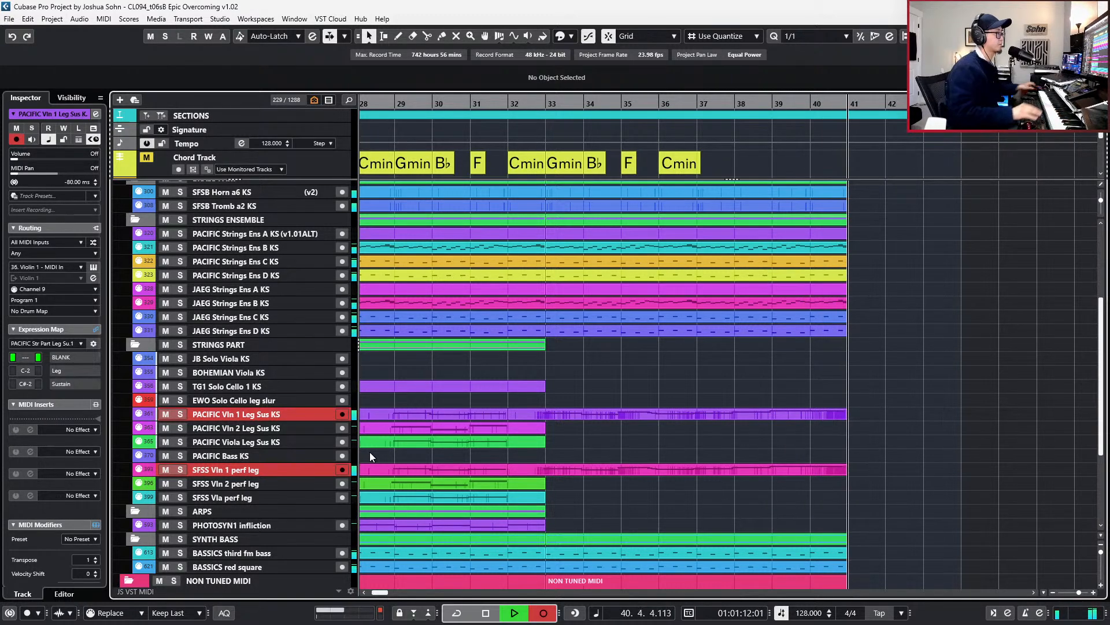
pyautogui.press('space')
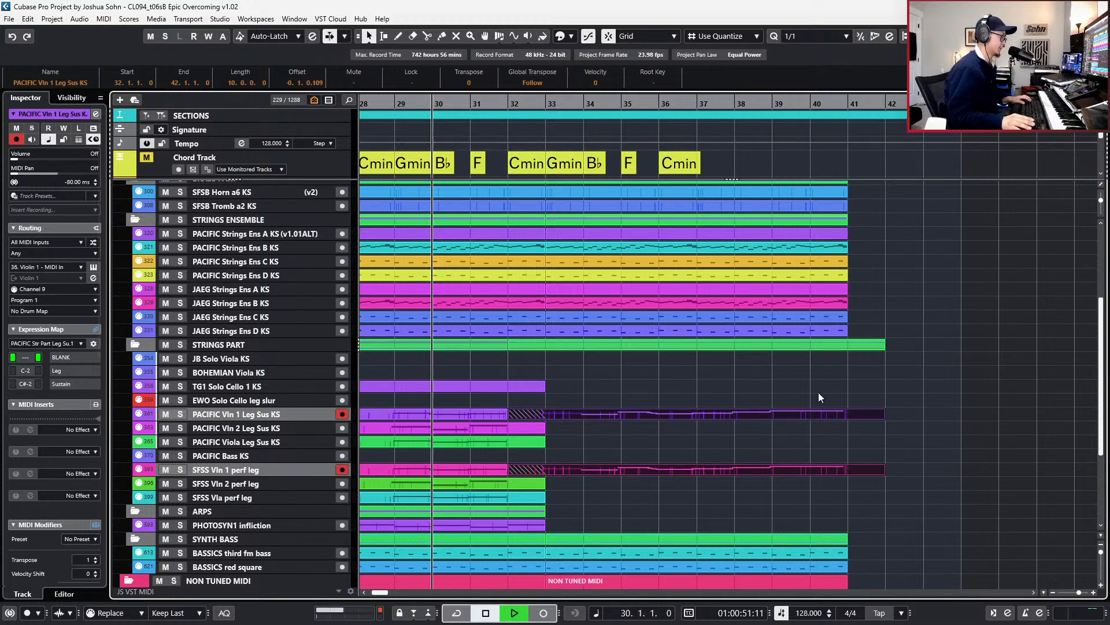
# - Trim the new PACIFIC and SFSS Vln 1 recordings to start just before bar 33 and join them with the earlier parts
pyautogui.moveTo(509, 469); pyautogui.dragTo(536, 473)
pyautogui.click(524, 417)
pyautogui.keyDown('shift'); pyautogui.click(533, 471); pyautogui.keyUp('shift')
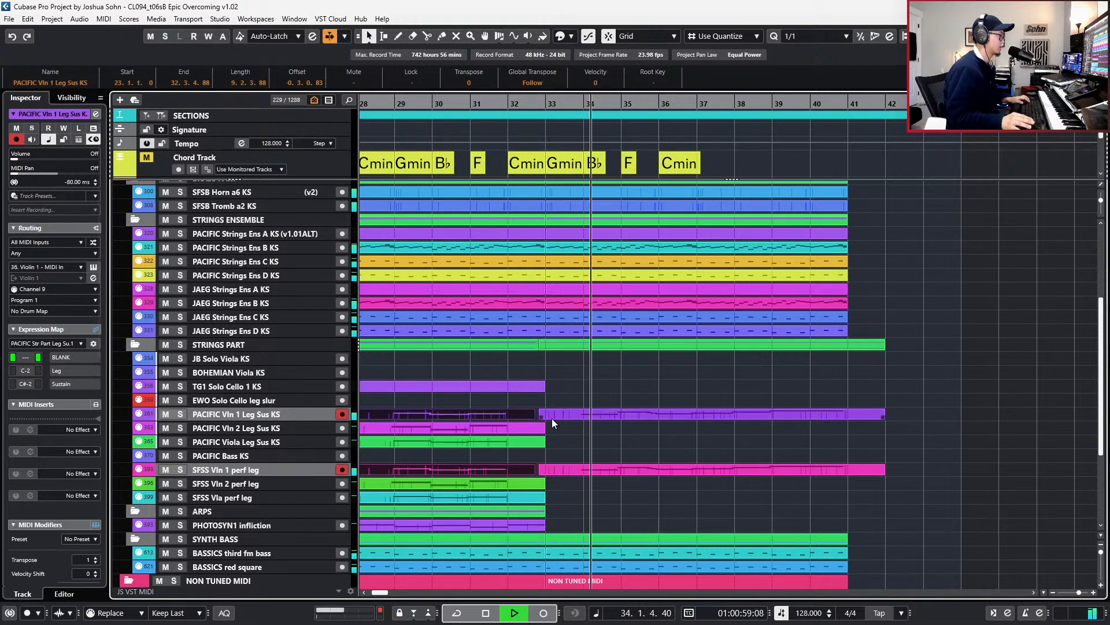
pyautogui.hotkey('ctrl', 'z')
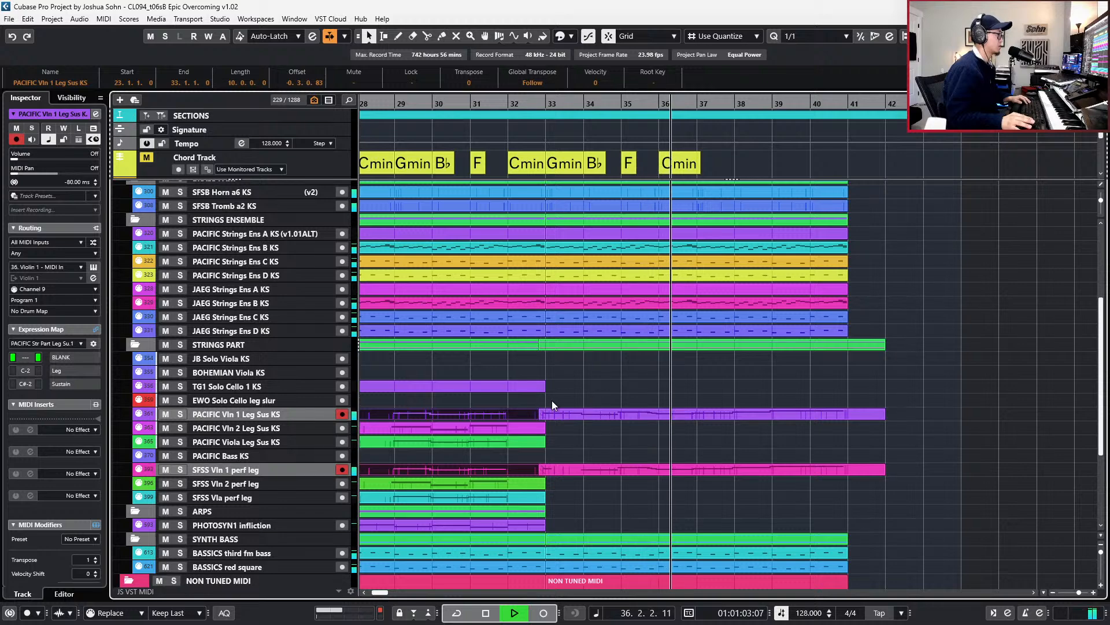
pyautogui.click(552, 400)
pyautogui.hscroll(2, 685, 402)
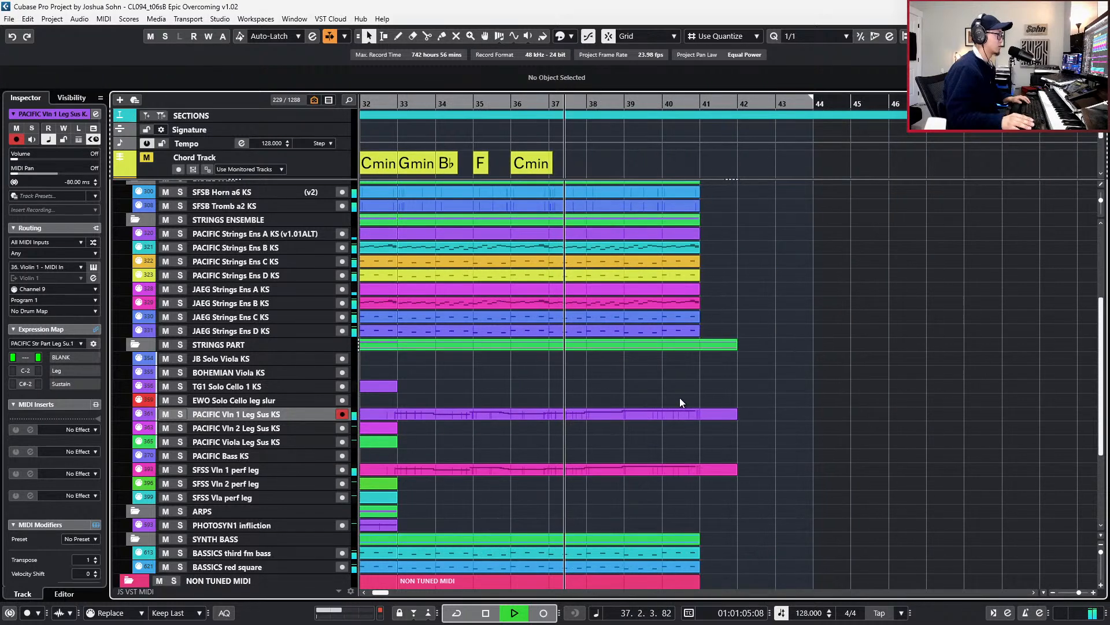
pyautogui.moveTo(680, 398); pyautogui.dragTo(681, 478)
# - Open the joined Vln 1 parts for note editing with 1/8 quantize and play from the D5 note at bar 37
pyautogui.press('Return')
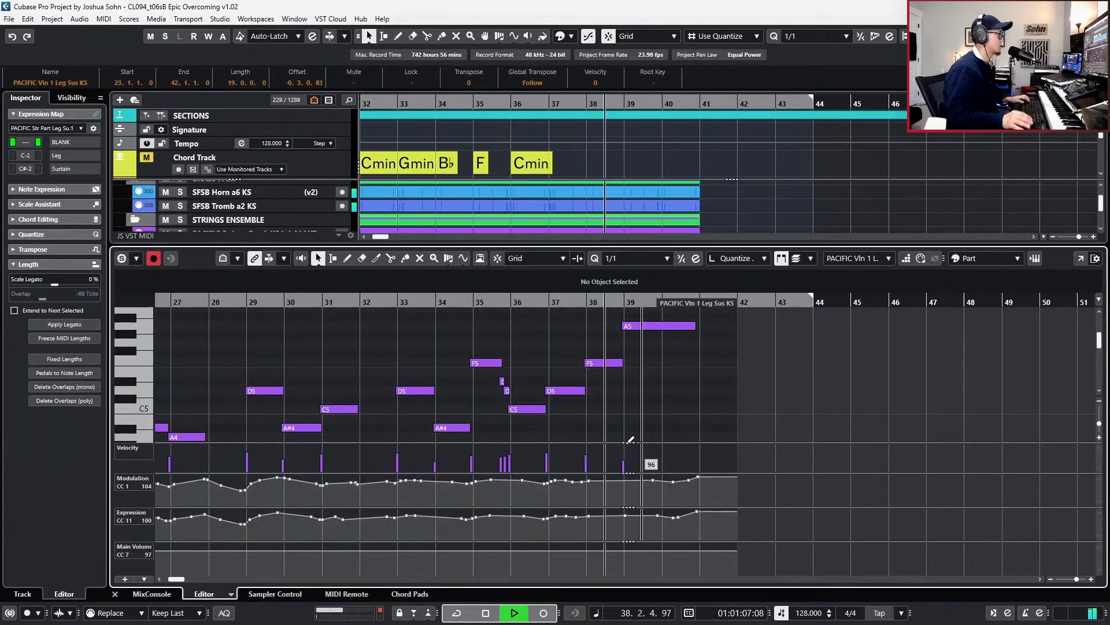
pyautogui.scroll(2, 628, 442)
pyautogui.press('4')
pyautogui.press('space')
pyautogui.click(535, 391)
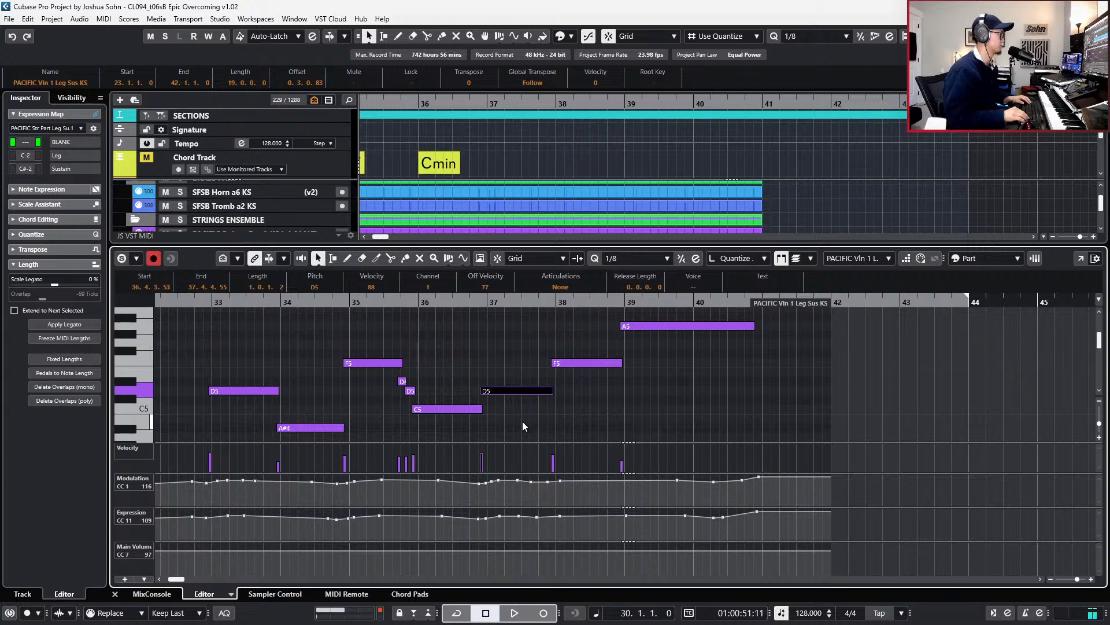
pyautogui.press('l')
pyautogui.press('space')
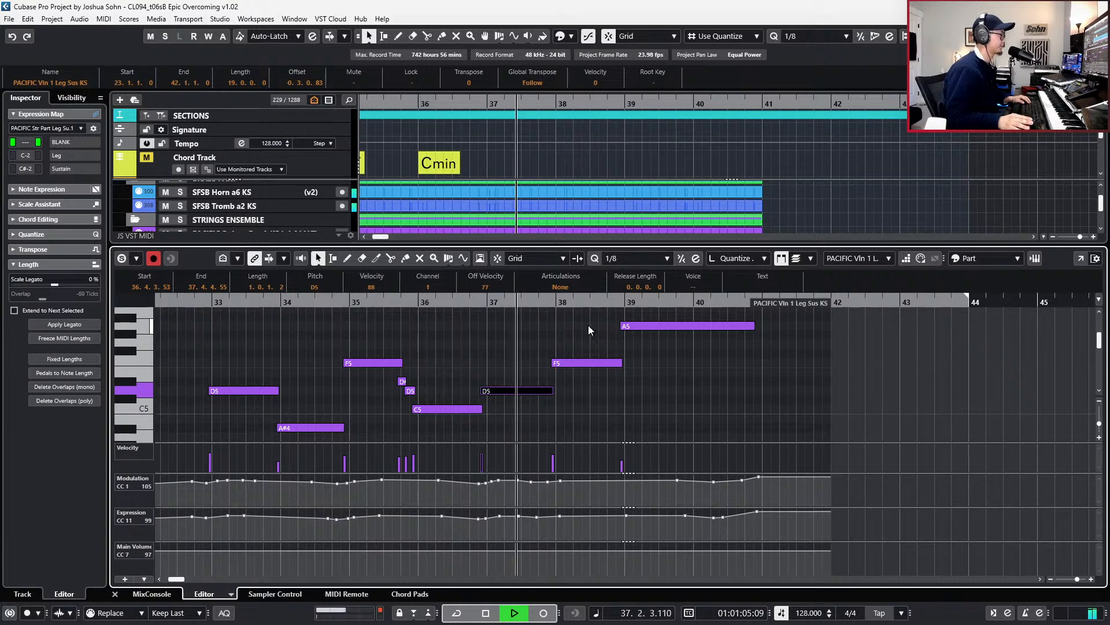
pyautogui.press('space')
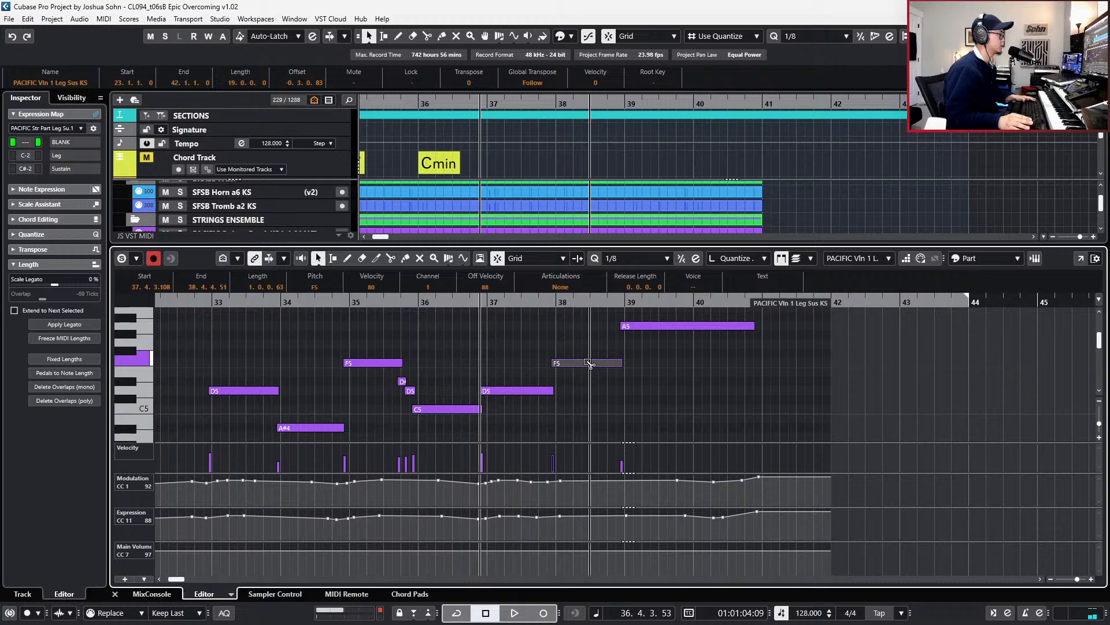
# - Split the PACIFIC Vln 1 F5 note of bar 38 at beat 3 and lower its second half to D5
pyautogui.press('Right')
pyautogui.press('Right')
pyautogui.press('Right')
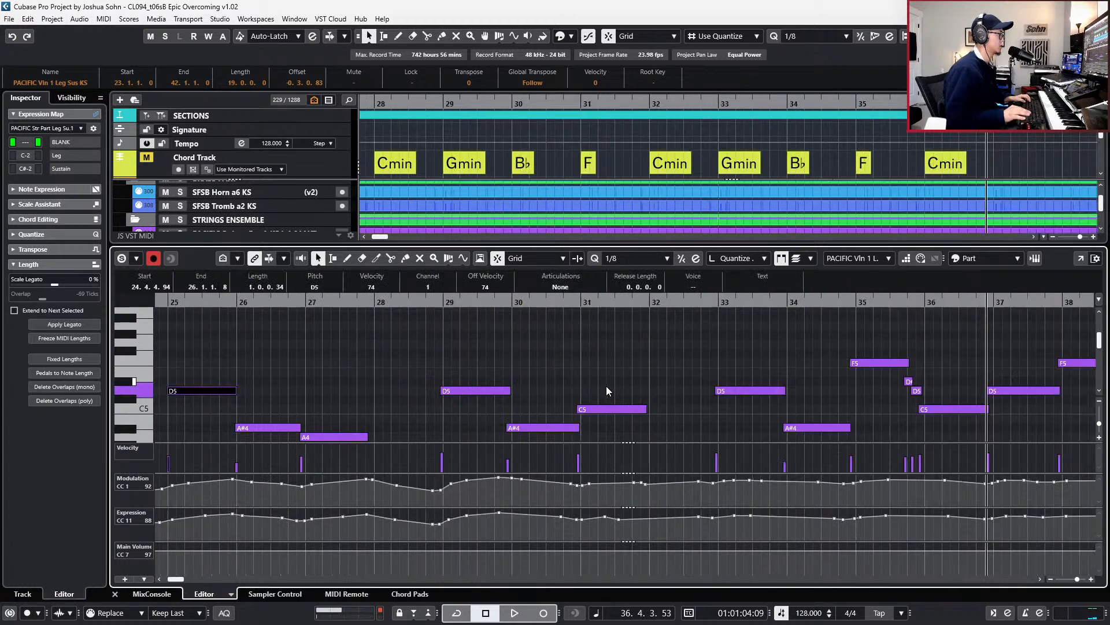
pyautogui.hscroll(6, 606, 386)
pyautogui.click(748, 363)
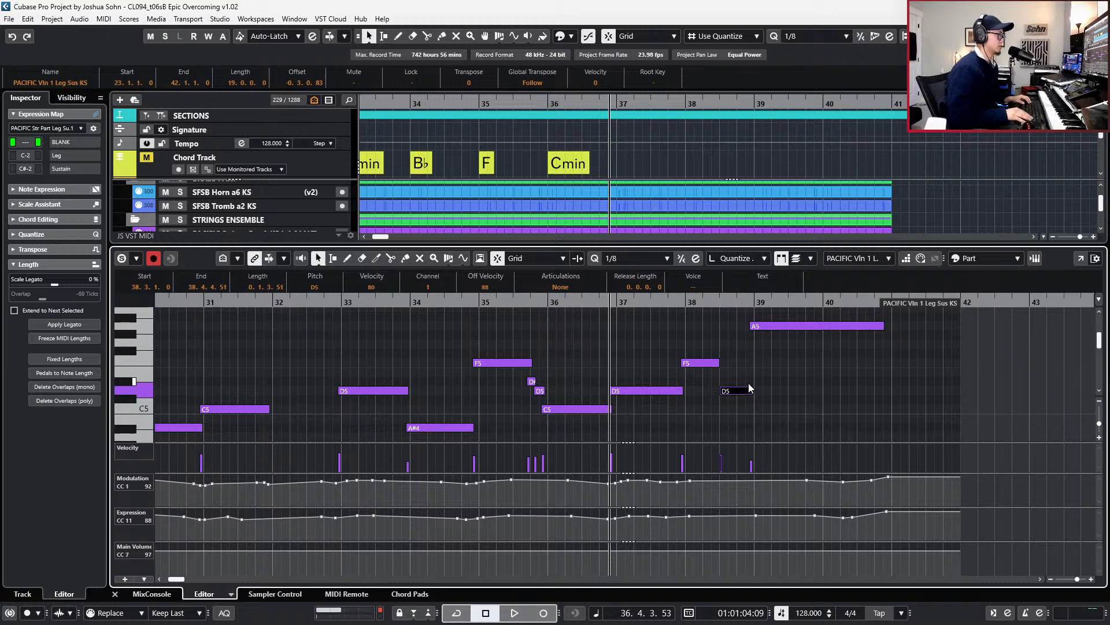
# - Hide the controller lanes and lower the note at beat 3 of bar 38 to C5, auditioning the phrase
pyautogui.press('space')
pyautogui.moveTo(835, 383); pyautogui.dragTo(798, 310)
pyautogui.scroll(-1, 819, 366)
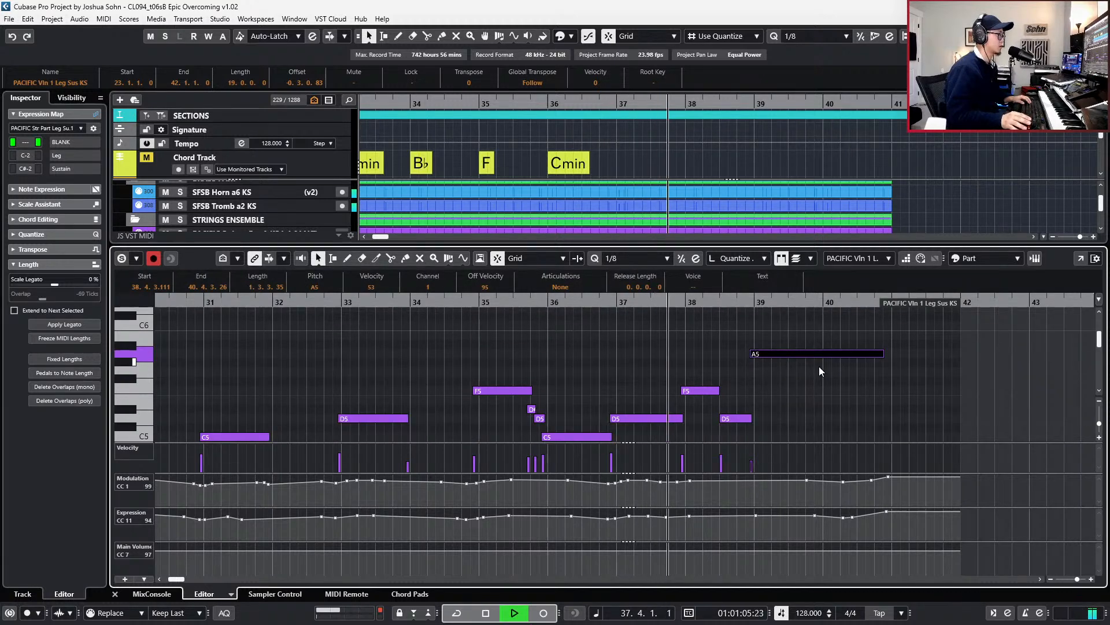
pyautogui.hotkey('alt', 'l')
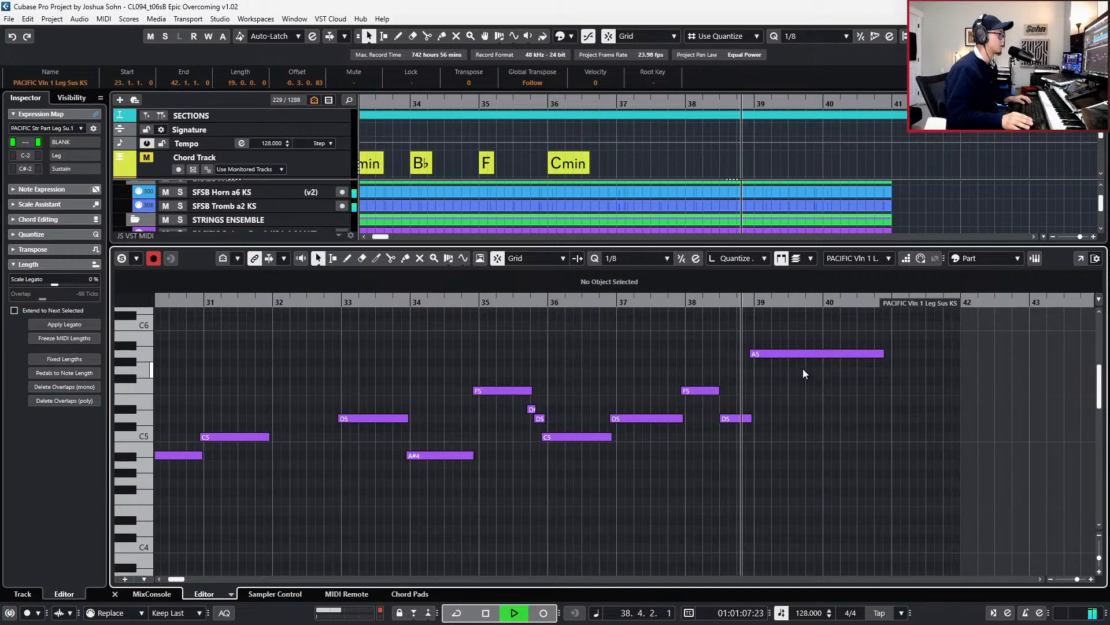
pyautogui.press('space')
pyautogui.moveTo(771, 377); pyautogui.dragTo(736, 441)
pyautogui.press('Down')
pyautogui.press('Down')
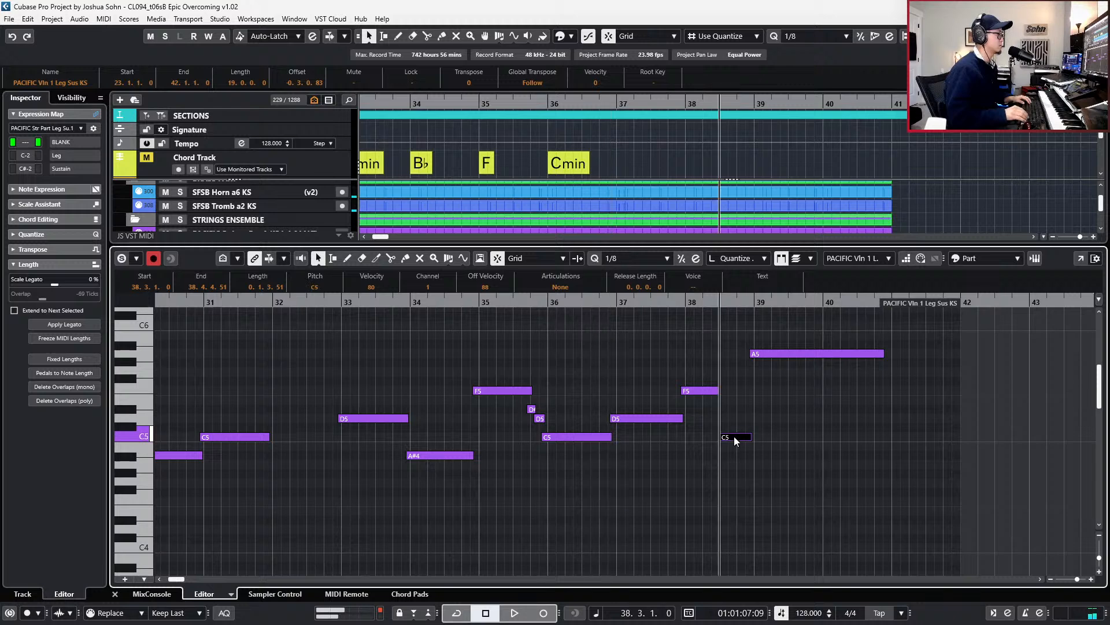
pyautogui.press('space')
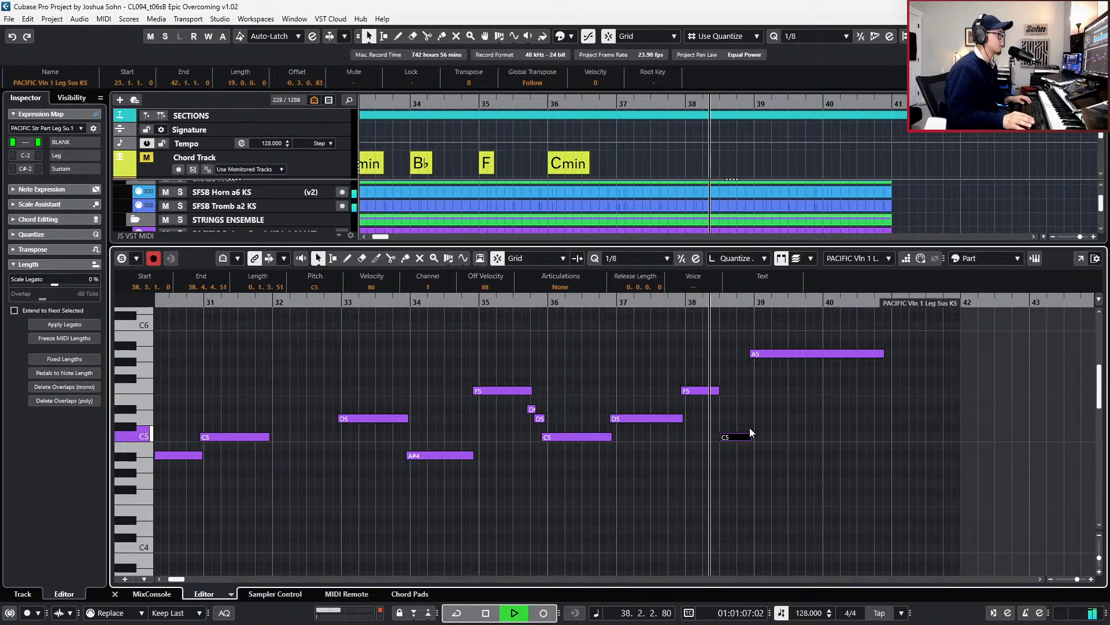
# - Lower the long A5 note starting at bar 39 to F5
pyautogui.press('space')
pyautogui.click(772, 353)
pyautogui.press('Down')
pyautogui.press('Down')
pyautogui.press('Down')
pyautogui.press('Down')
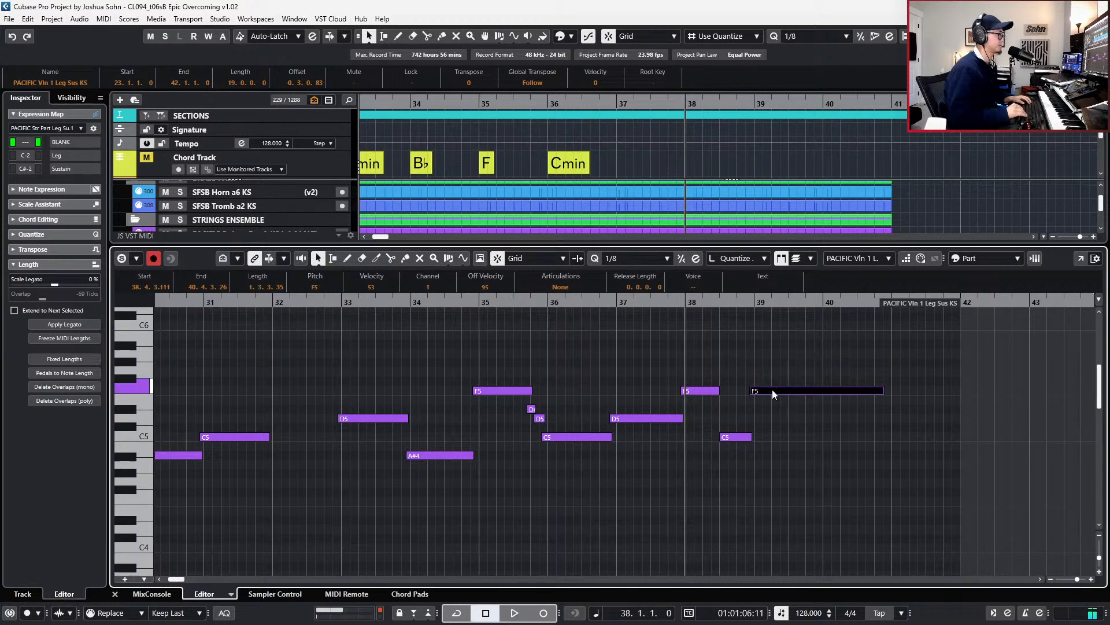
pyautogui.press('Up')
# - Move the playhead to bar 37 and delete the C5 and long F5 notes from beat 3 of bar 38 onward
pyautogui.press('KP_Subtract')
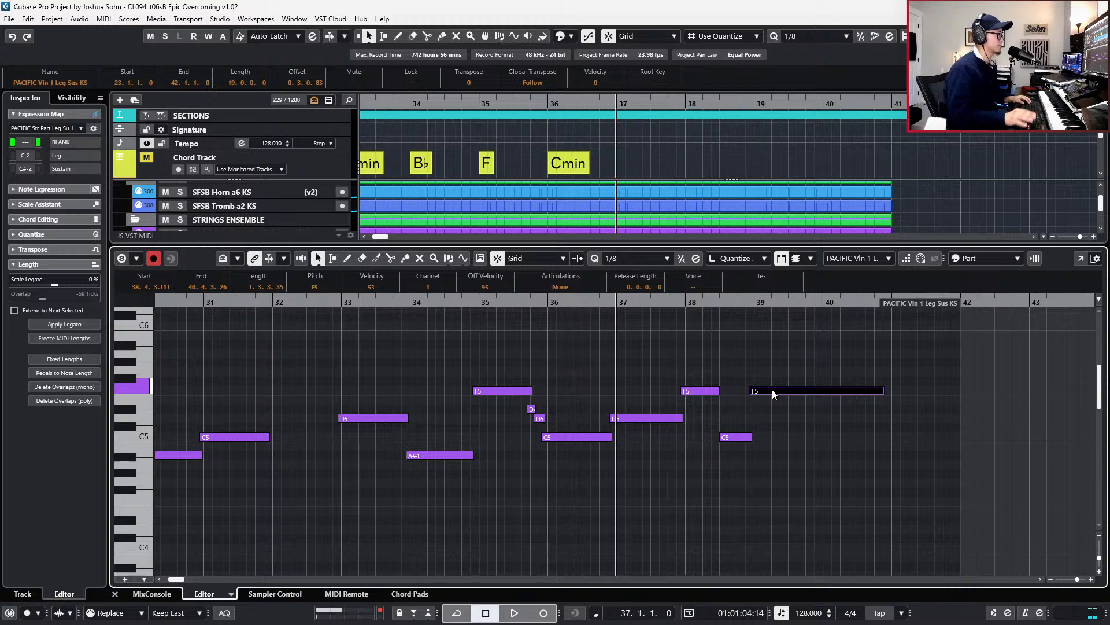
pyautogui.scroll(-2, 761, 406)
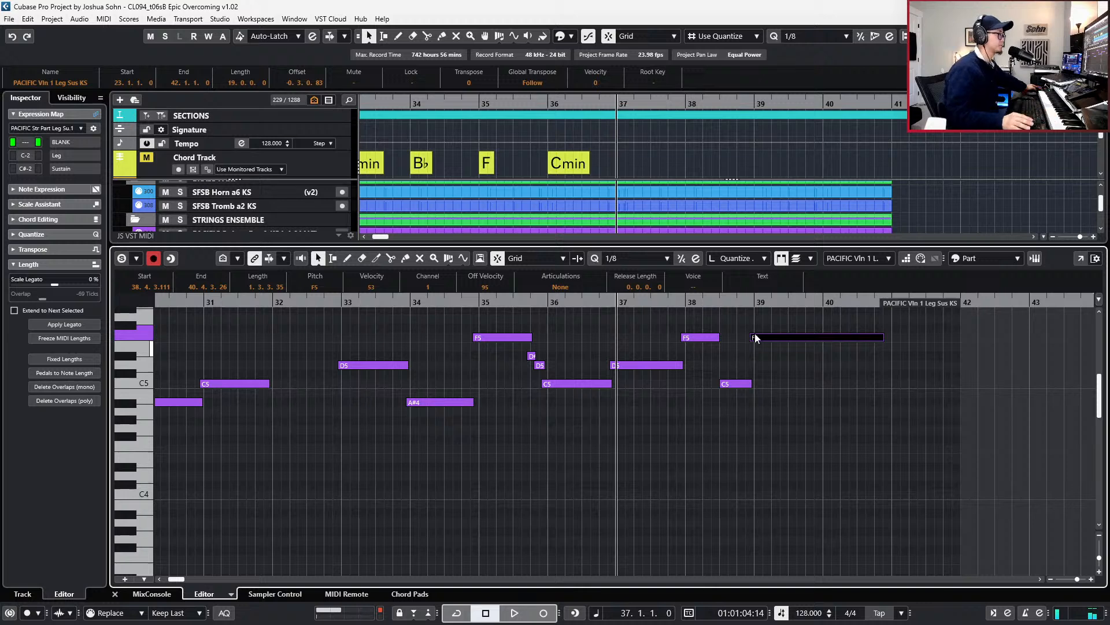
pyautogui.moveTo(734, 323); pyautogui.dragTo(793, 411)
pyautogui.press('Delete')
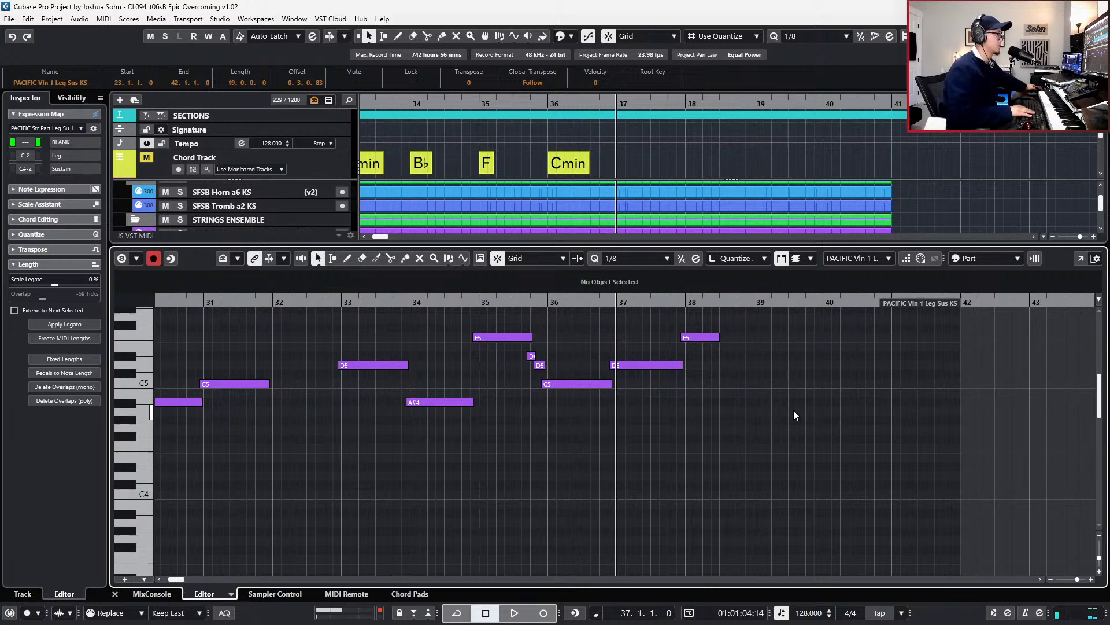
# - Record a new violin ending from bar 37, playing A#4, D5 and D#5 in bar 38 and a long F5 from bar 39
pyautogui.press('space')
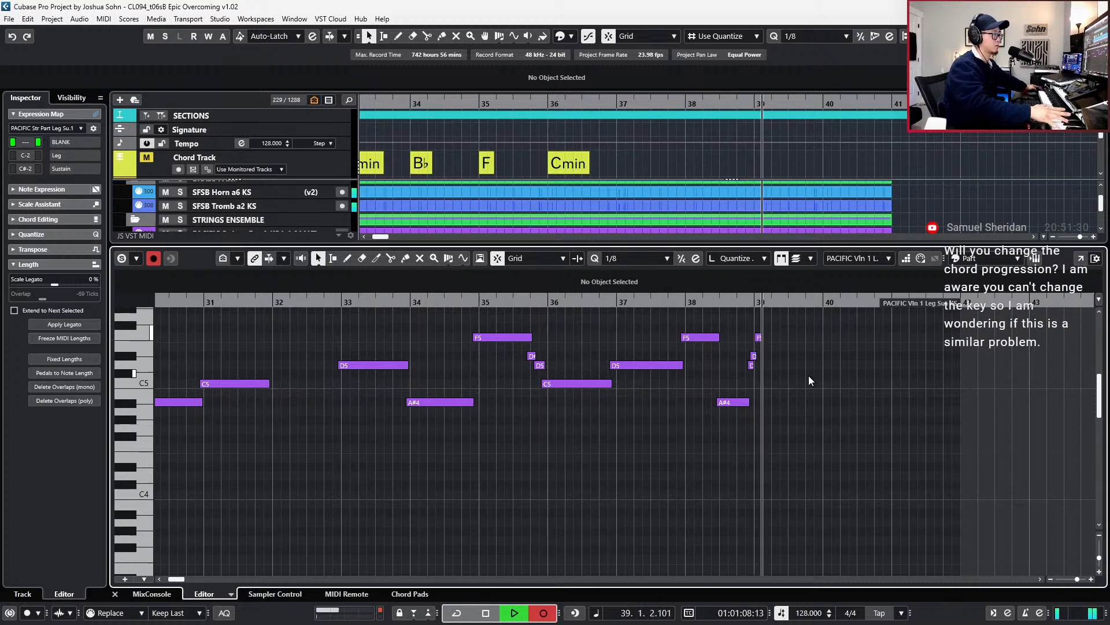
pyautogui.press('space')
pyautogui.press('KP_Multiply')
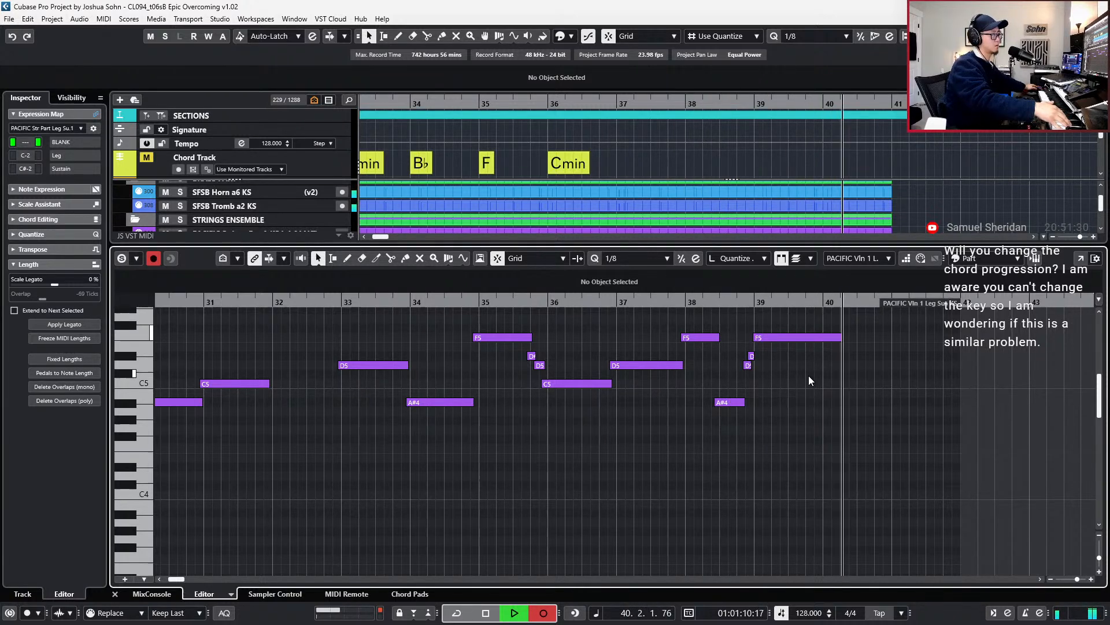
pyautogui.press('space')
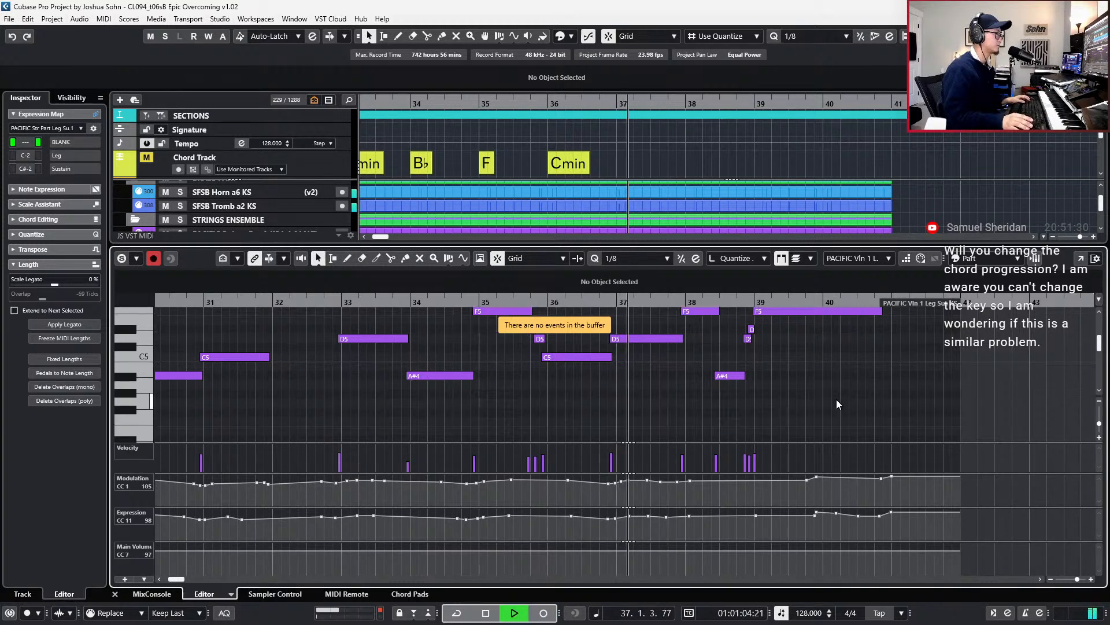
# - Delete the stray modulation and expression points around bar 40 in the PACIFIC Vln 1 part
pyautogui.click(816, 476)
pyautogui.press('Delete')
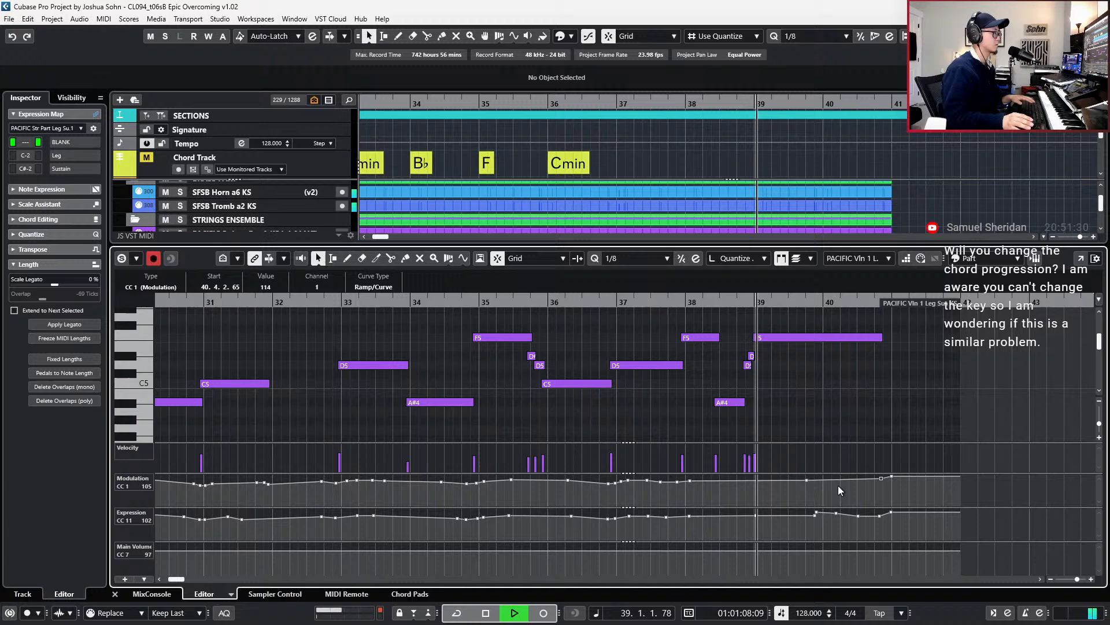
pyautogui.click(817, 512)
pyautogui.press('Delete')
pyautogui.press('Delete')
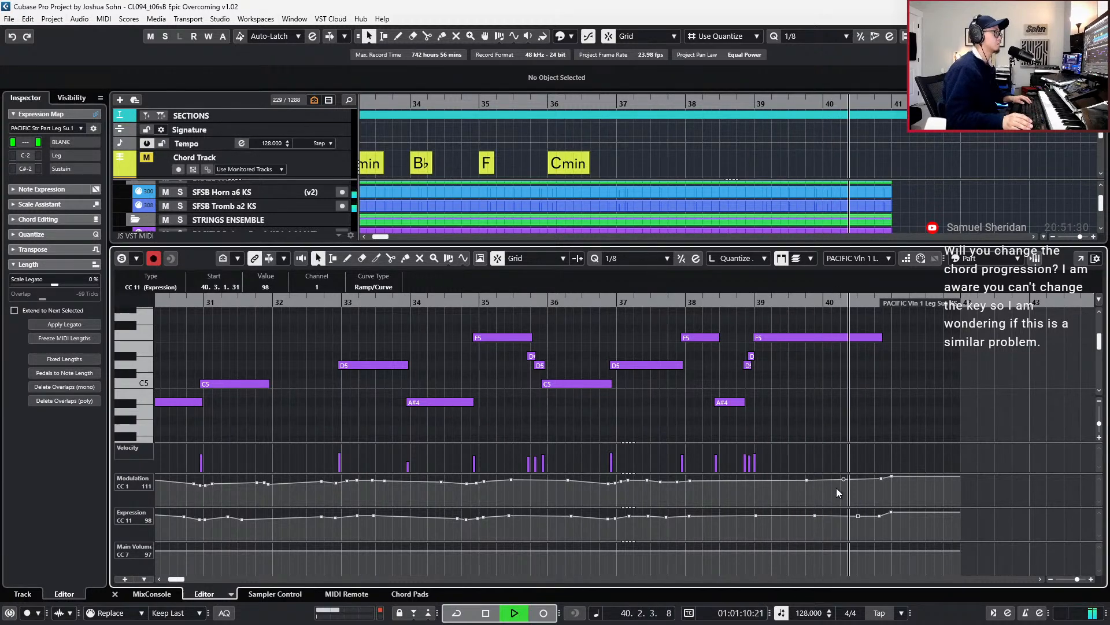
# - Set the quantize value to 1/16 and select the short D5 and D#5 notes just before bar 39
pyautogui.press('space')
pyautogui.press('6')
pyautogui.scroll(2, 758, 365)
pyautogui.moveTo(724, 347); pyautogui.dragTo(749, 374)
pyautogui.press('7')
pyautogui.scroll(2, 744, 370)
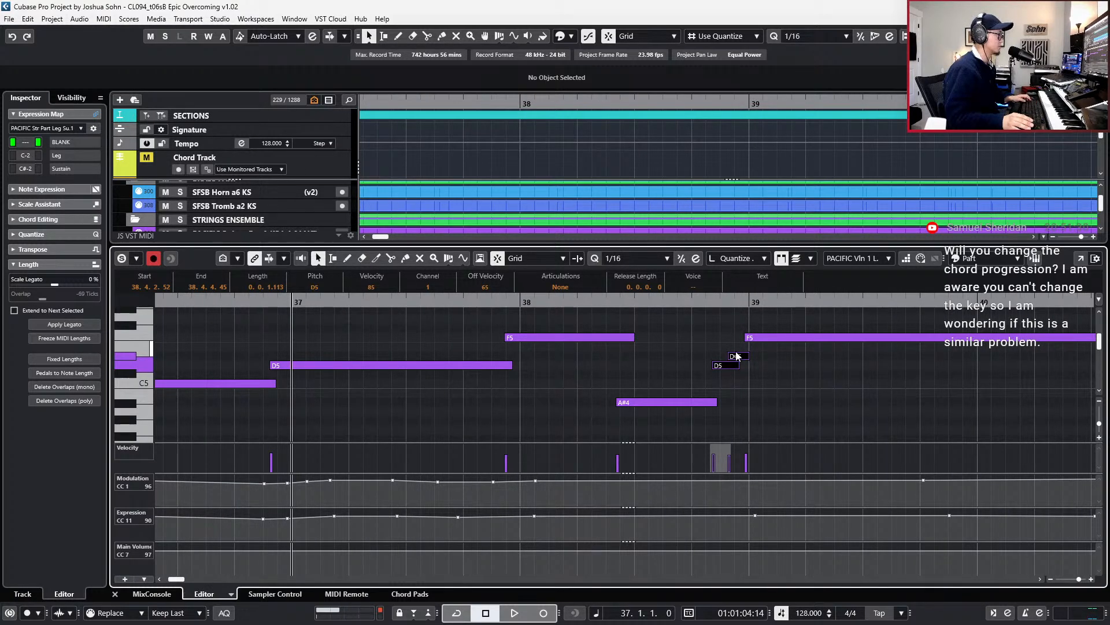
pyautogui.scroll(-4, 733, 354)
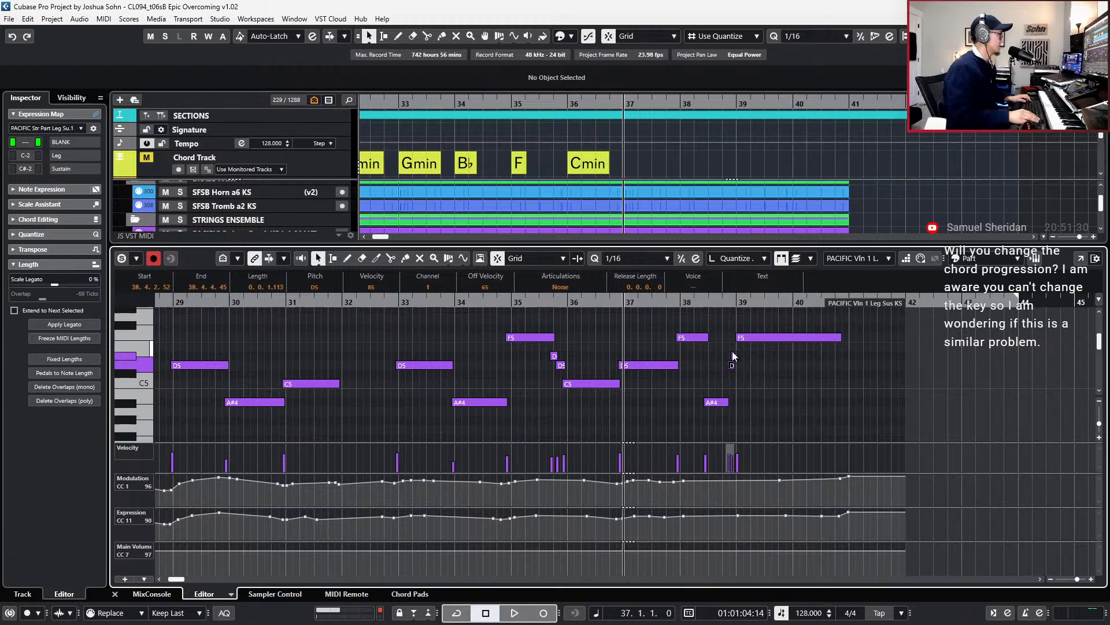
# - Move the playhead to bar 32, select the melody notes of bars 33–37 and play them back
pyautogui.press('KP_Subtract')
pyautogui.press('KP_Subtract')
pyautogui.press('KP_Subtract')
pyautogui.press('KP_Add')
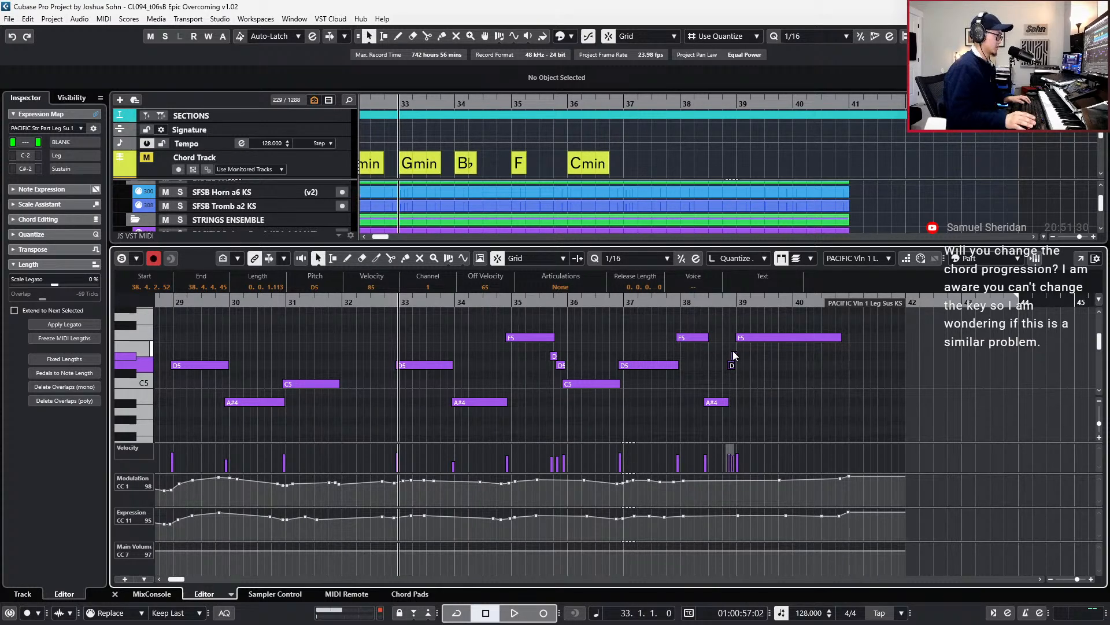
pyautogui.scroll(-2, 713, 369)
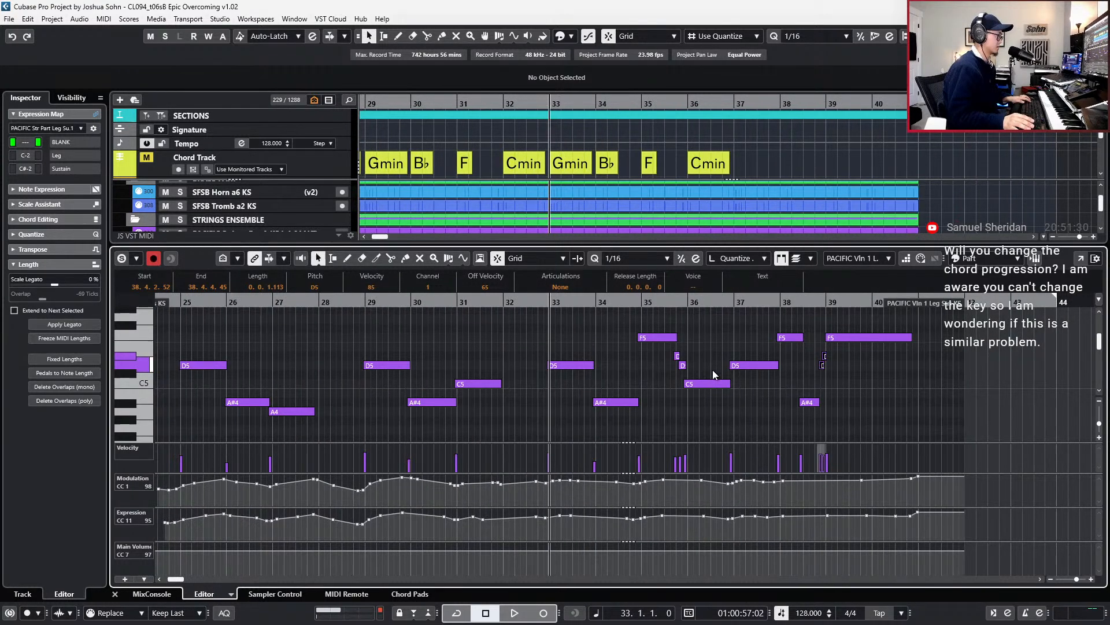
pyautogui.press('KP_Subtract')
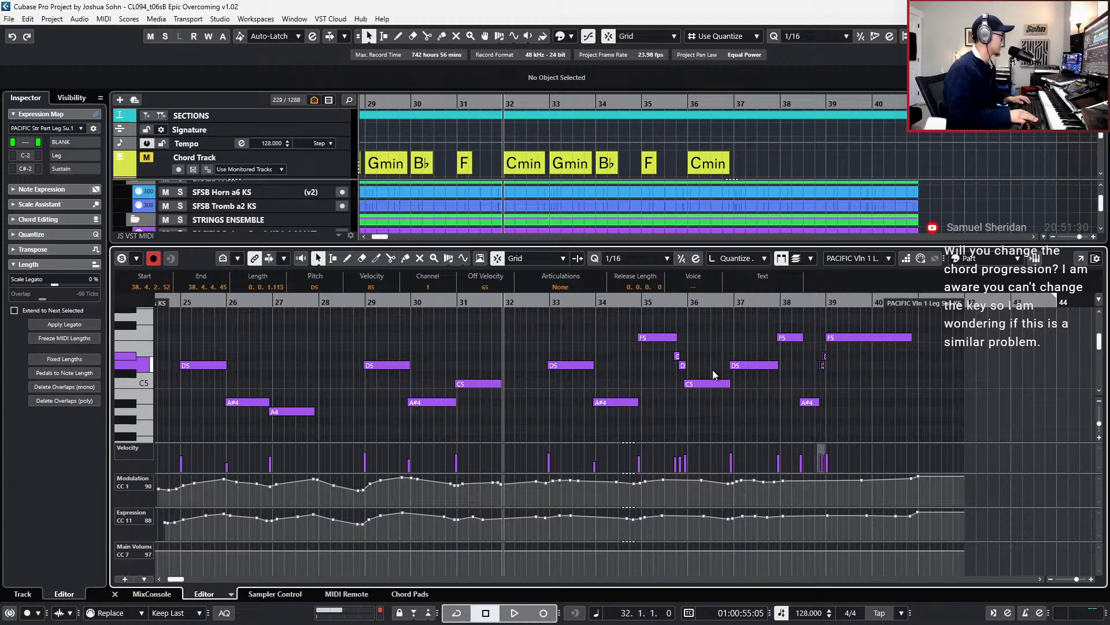
pyautogui.hscroll(4, 713, 370)
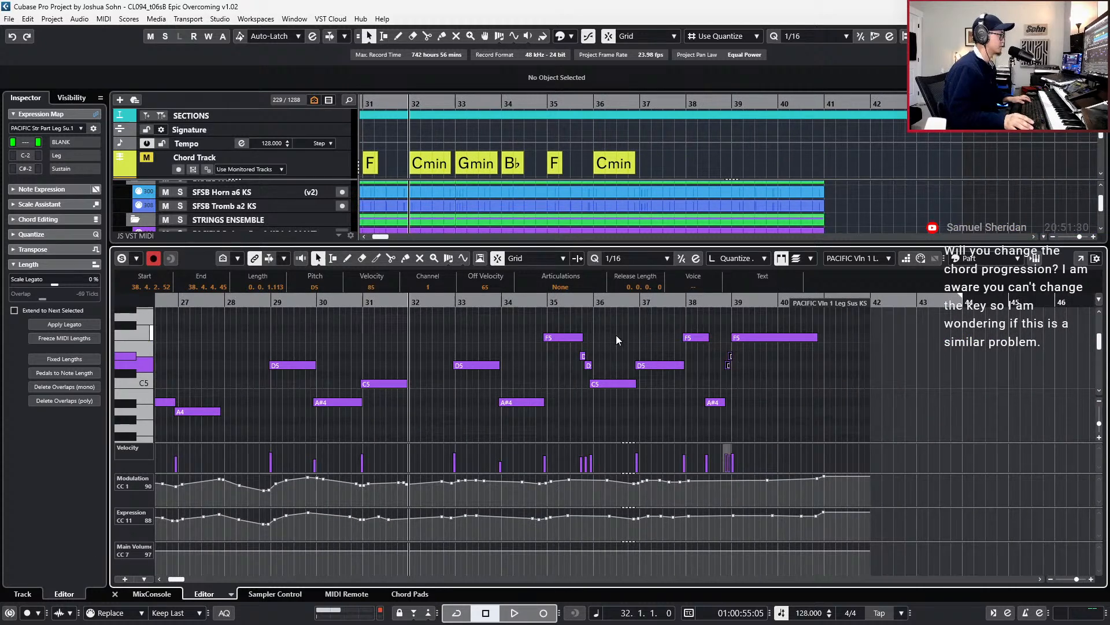
pyautogui.moveTo(471, 325); pyautogui.dragTo(659, 411)
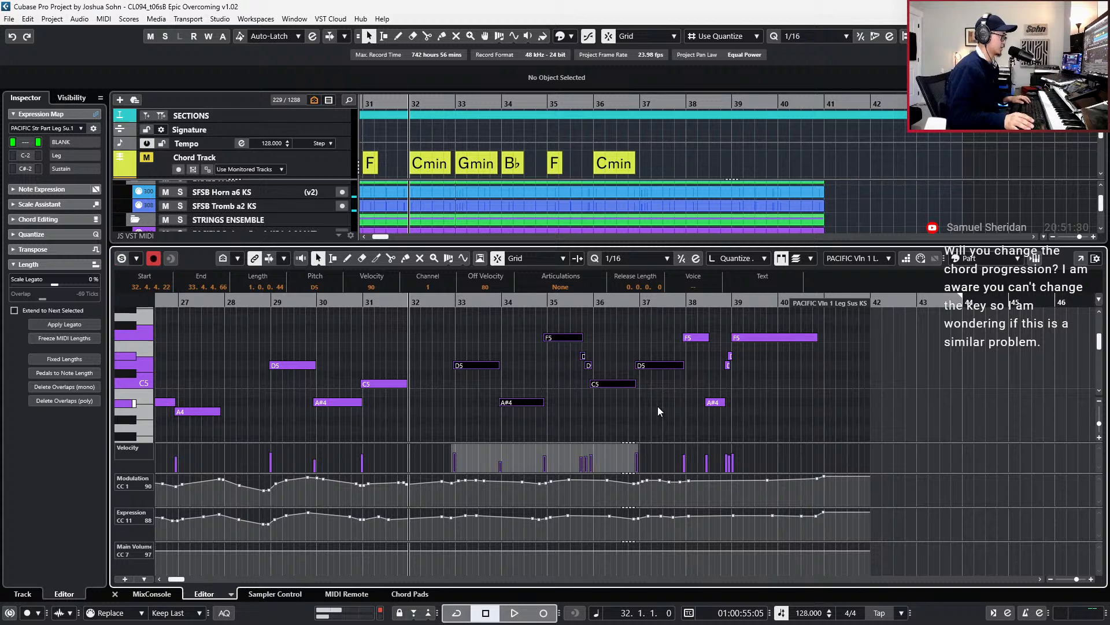
pyautogui.press('space')
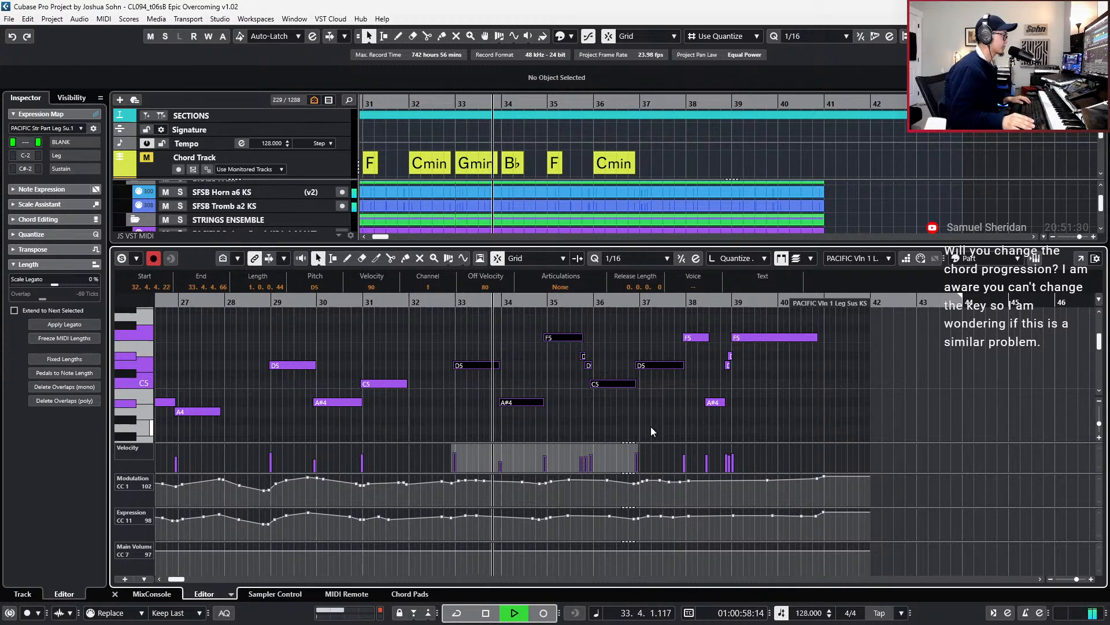
# - Extend the start of the short D5 note late in bar 35 back to 35.4.1.99
pyautogui.click(505, 412)
pyautogui.scroll(4, 502, 412)
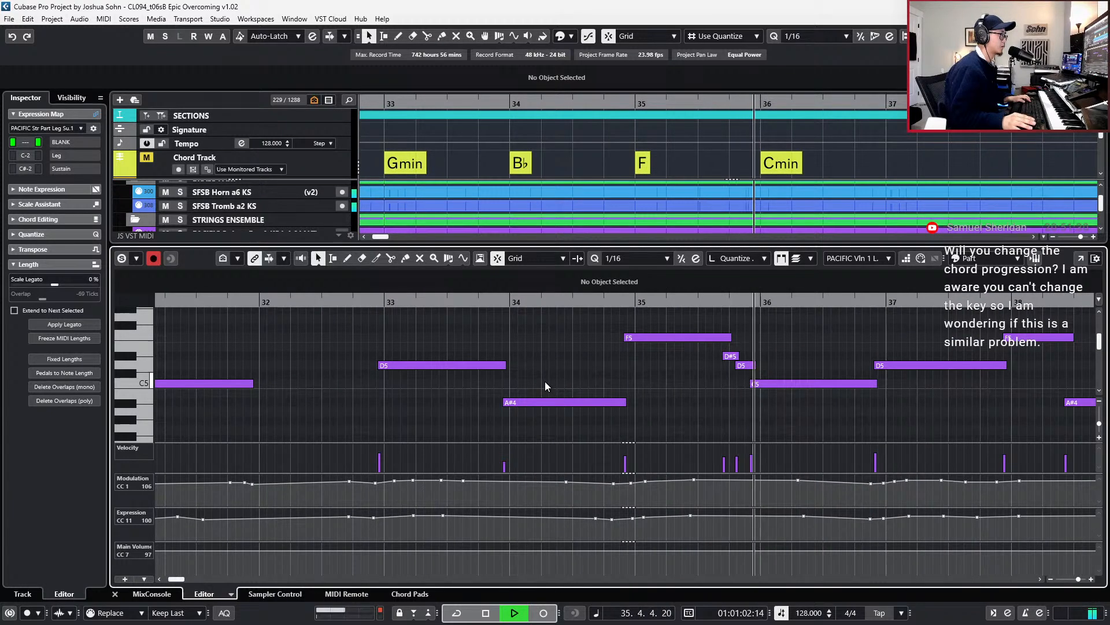
pyautogui.press('space')
pyautogui.click(738, 368)
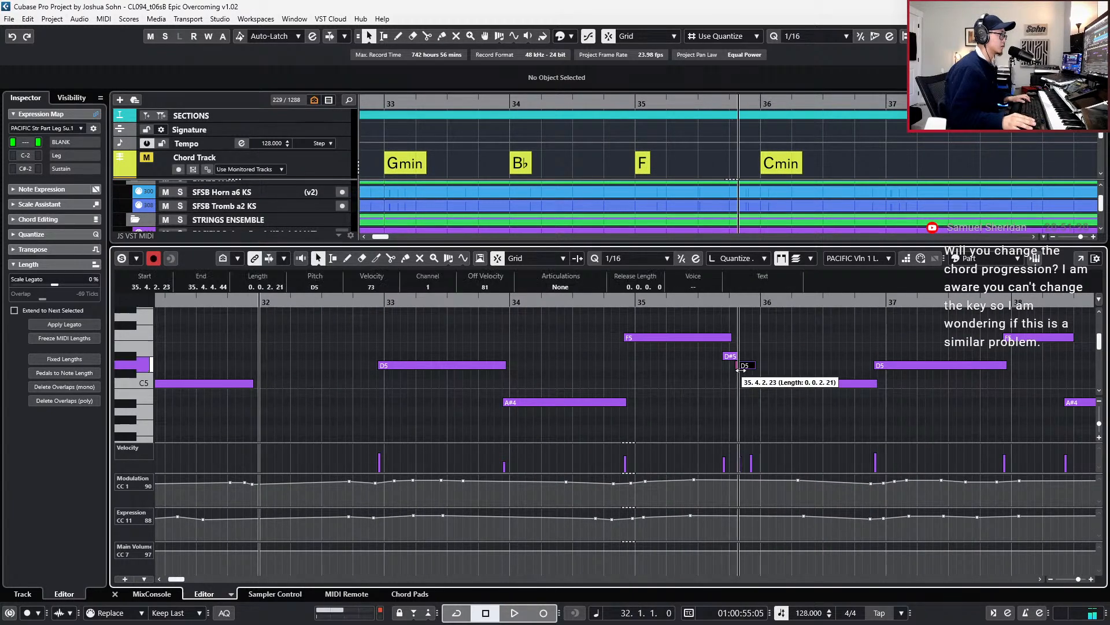
pyautogui.moveTo(739, 366); pyautogui.dragTo(741, 366)
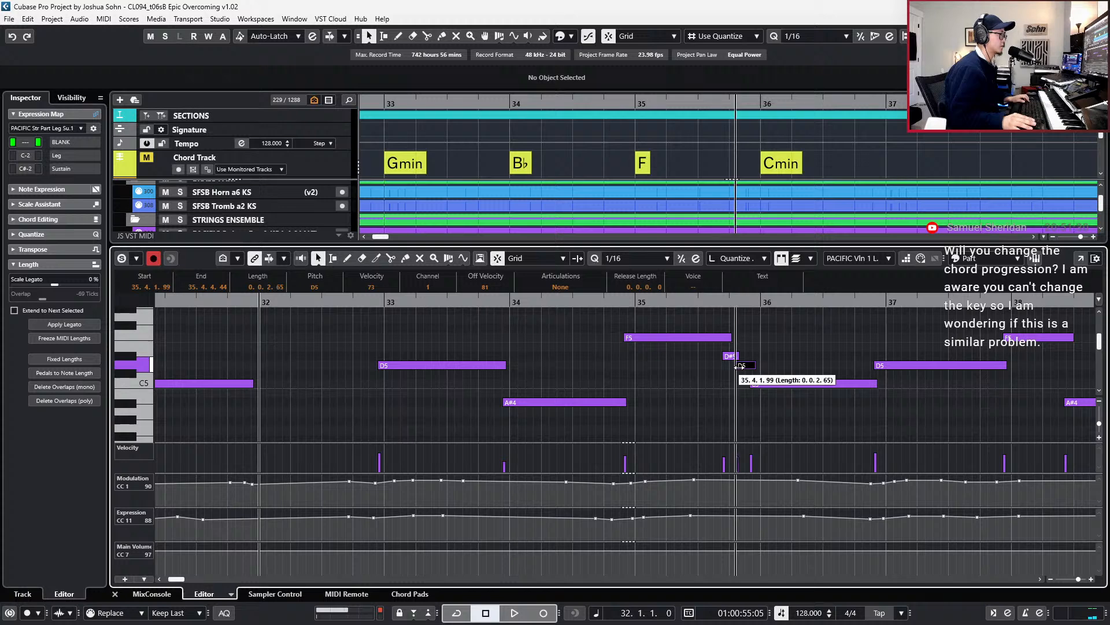
# - Select the Vln 1 notes from bar 38 onward and switch editing to the SFSS Vln 1 part
pyautogui.hscroll(4, 740, 367)
pyautogui.moveTo(556, 312); pyautogui.dragTo(709, 428)
pyautogui.press('pagedown')
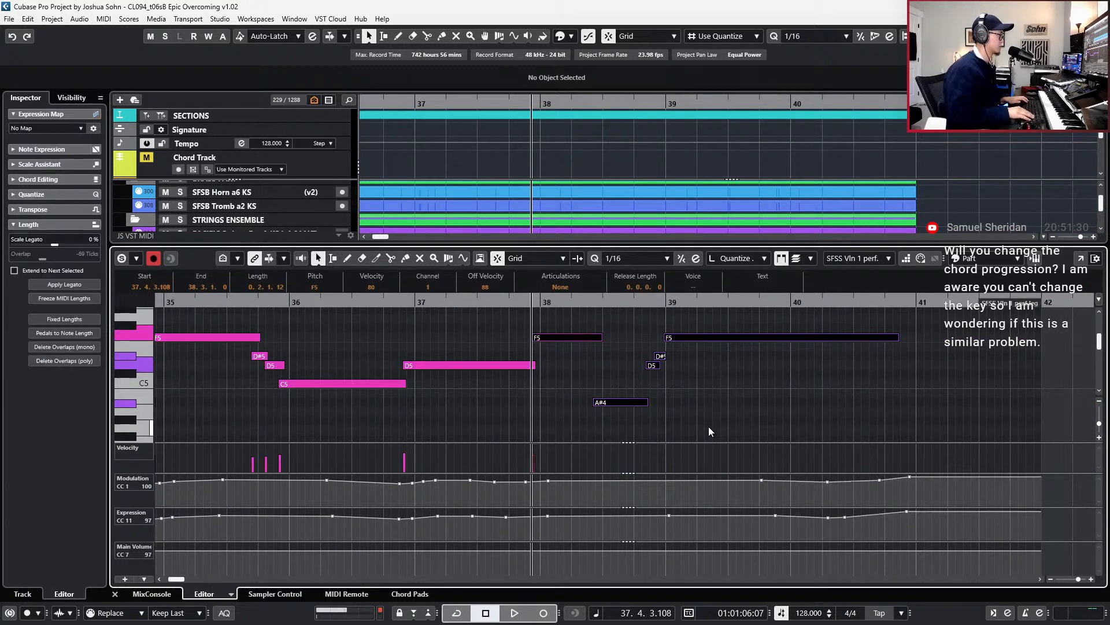
pyautogui.press('Delete')
pyautogui.hotkey('ctrl', 'z')
# - Select the A#4 note in bar 38 of the SFSS Vln 1 part and move the playhead to bar 41
pyautogui.click(570, 347)
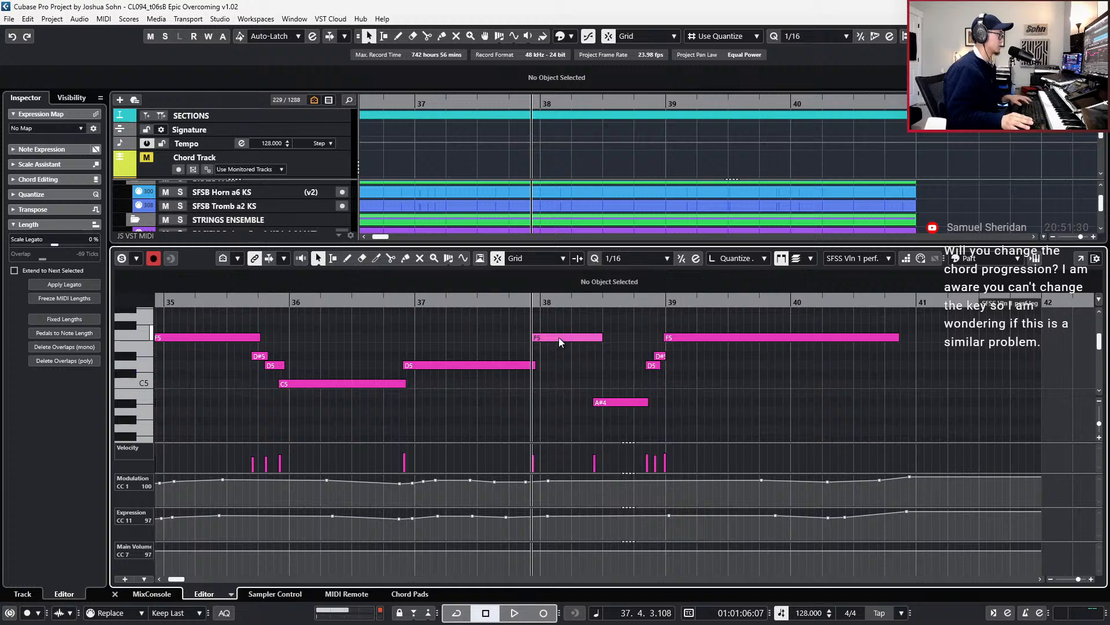
pyautogui.click(559, 338)
pyautogui.press('Right')
pyautogui.press('KP_Add')
pyautogui.press('KP_Add')
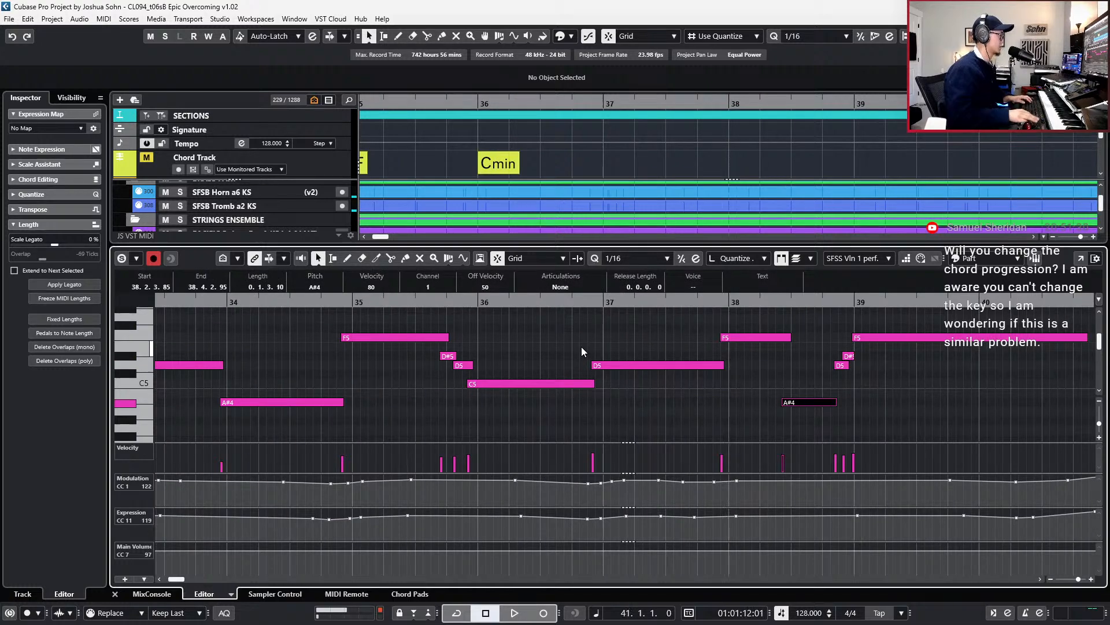
# - Nudge the D5 at bar 33 and the A#4 at bar 34 together so the D5 starts at 32.4.4.92
pyautogui.press('KP_Subtract')
pyautogui.press('space')
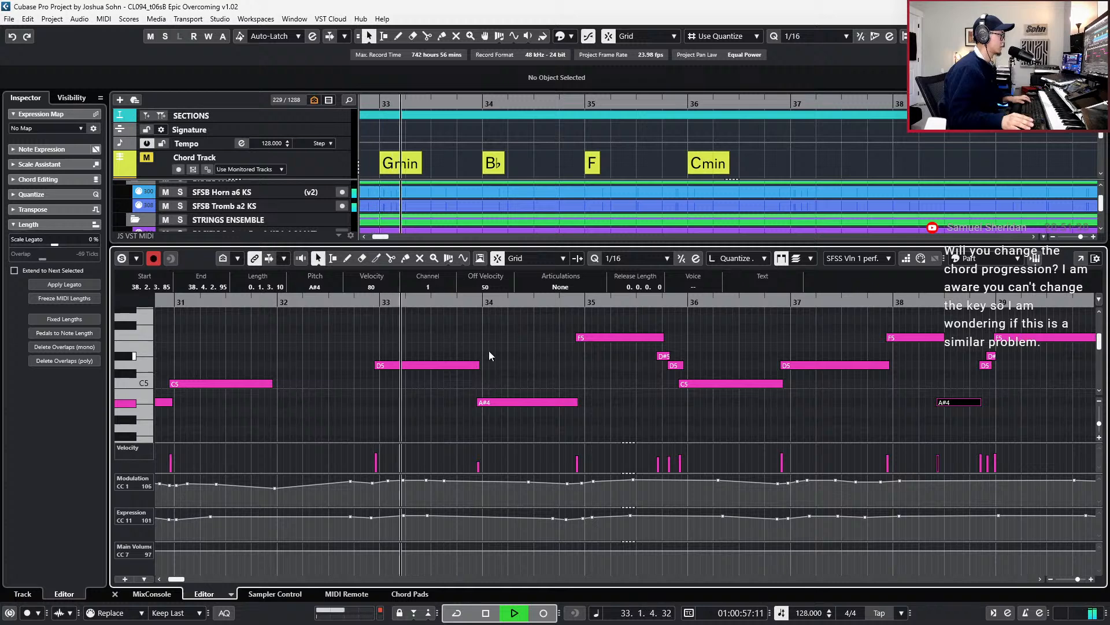
pyautogui.press('space')
pyautogui.click(457, 365)
pyautogui.moveTo(370, 347); pyautogui.dragTo(506, 432)
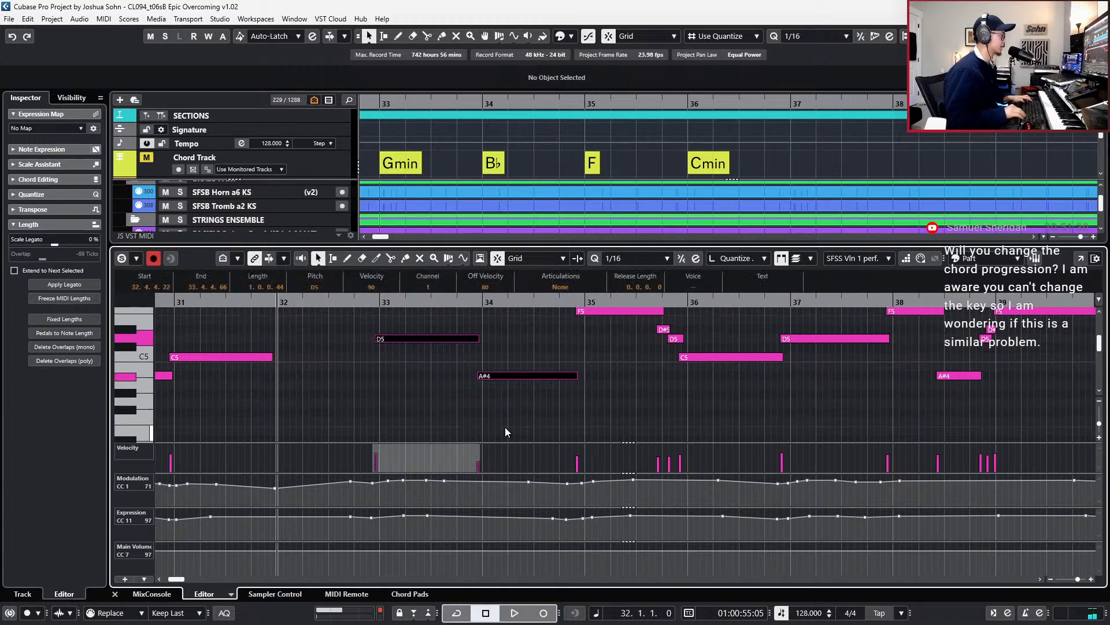
pyautogui.hotkey('ctrl', 'Right')
pyautogui.hotkey('ctrl', 'Right')
pyautogui.press('space')
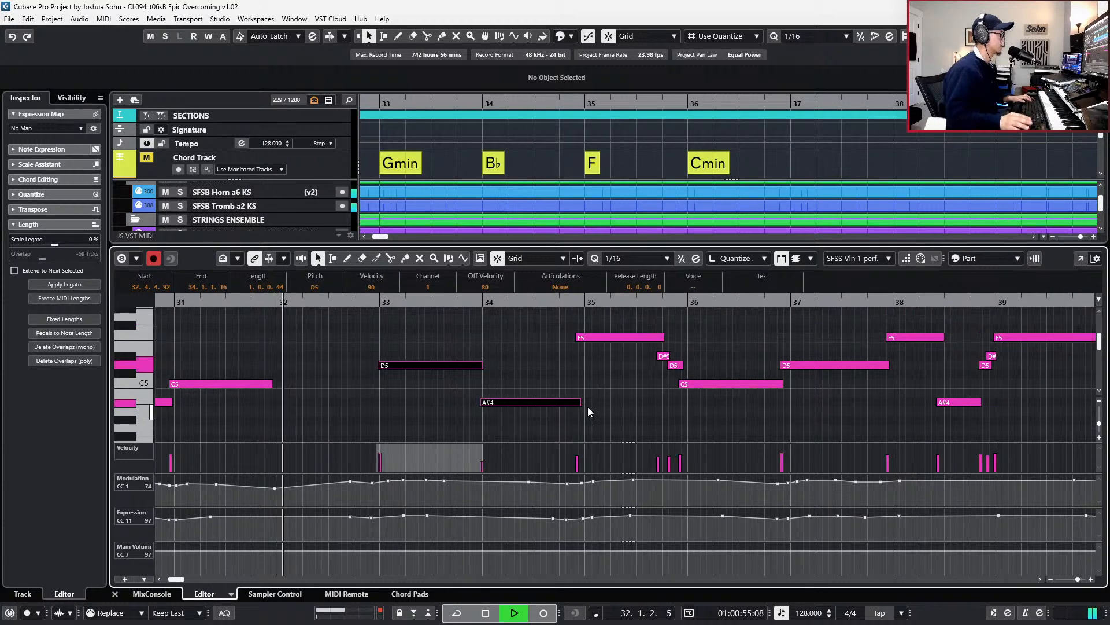
# - Nudge the D#5, D5 and C5 notes leading into bar 36 so the D#5 starts at 35.3.4.73, then play them back
pyautogui.scroll(2, 587, 407)
pyautogui.click(599, 364)
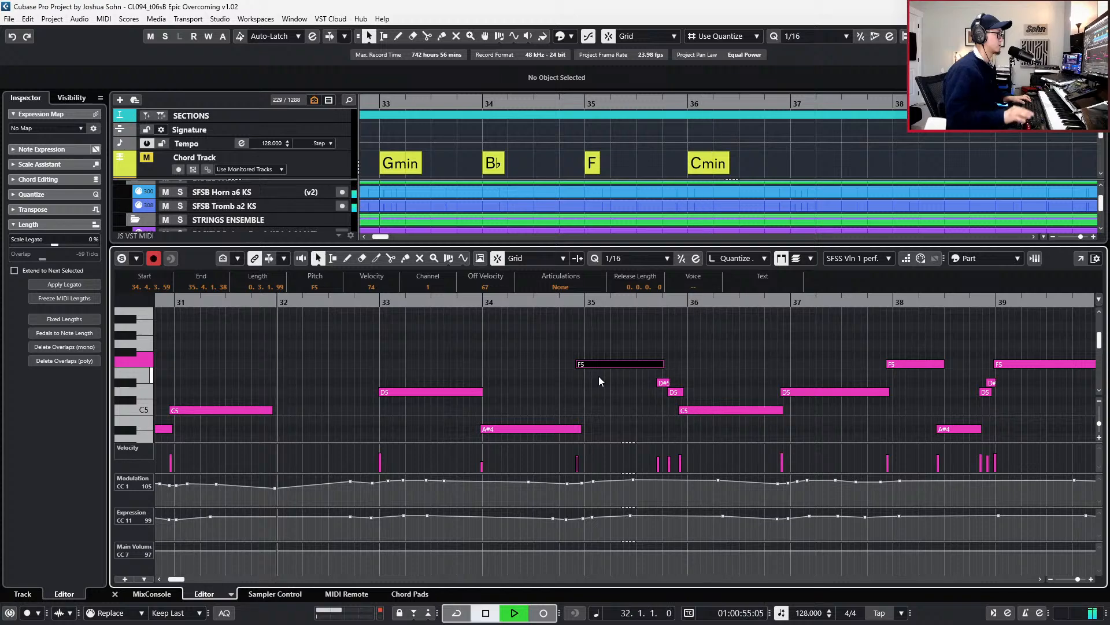
pyautogui.press('space')
pyautogui.scroll(2, 707, 378)
pyautogui.moveTo(621, 371); pyautogui.dragTo(681, 428)
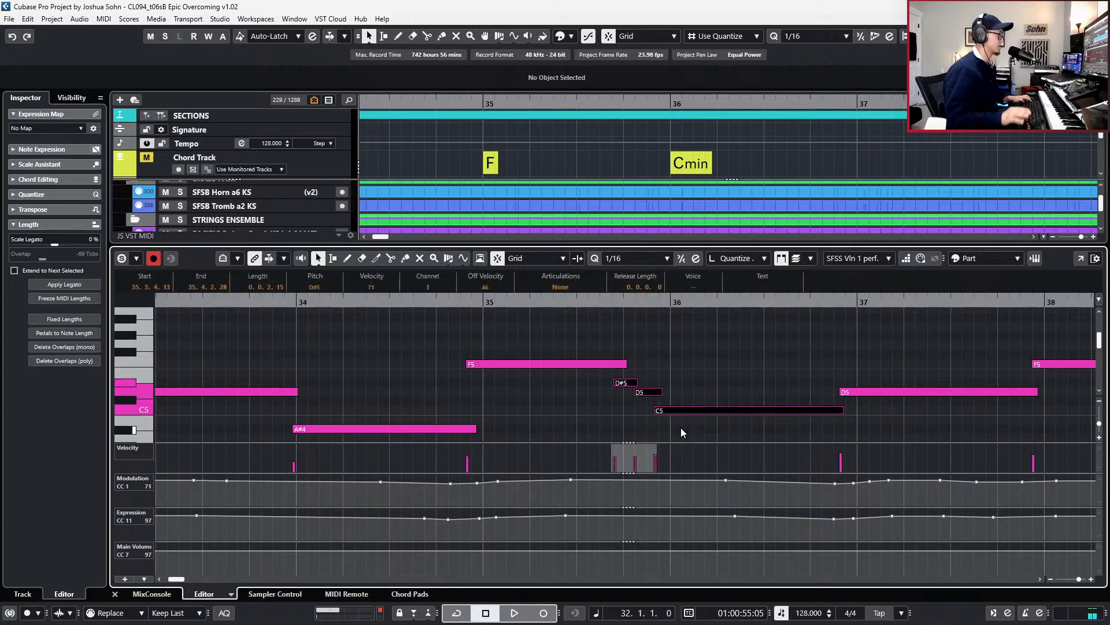
pyautogui.hotkey('ctrl', 'Right')
pyautogui.hotkey('ctrl', 'Right')
pyautogui.hotkey('ctrl', 'Right')
pyautogui.hotkey('ctrl', 'Right')
pyautogui.hotkey('alt', 'space')
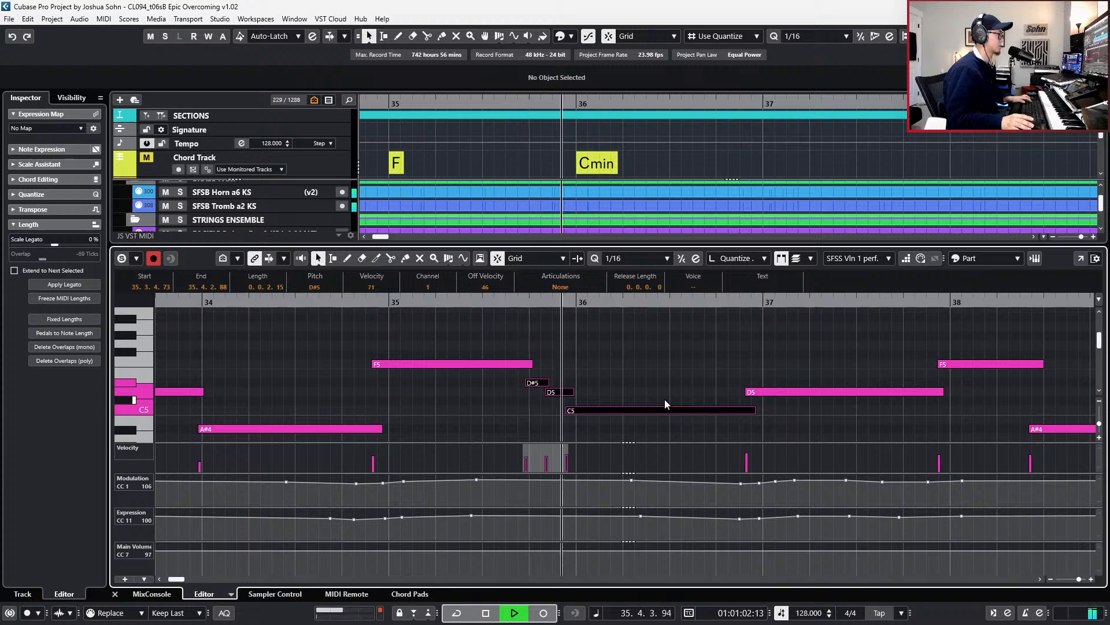
# - Nudge the C5 at bar 36 to start at 35.4.4.60 and trim the start of the D5 at bar 37 to 36.4.4.53
pyautogui.click(635, 410)
pyautogui.hotkey('ctrl', 'Right')
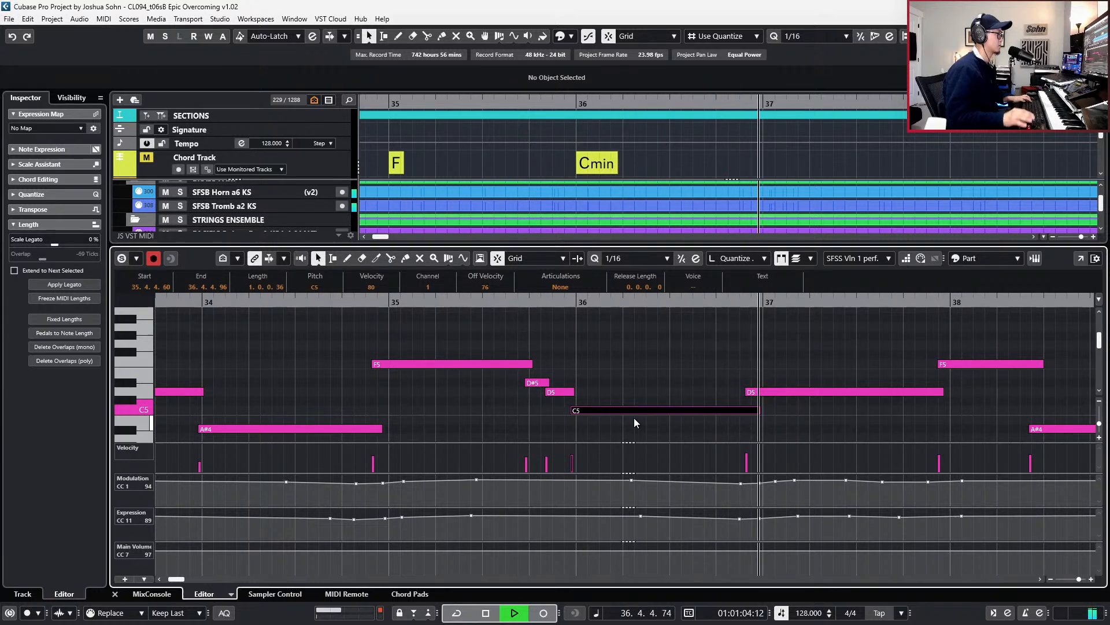
pyautogui.hotkey('ctrl', 'Right')
pyautogui.press('space')
pyautogui.click(771, 392)
pyautogui.hotkey('alt', 'Right')
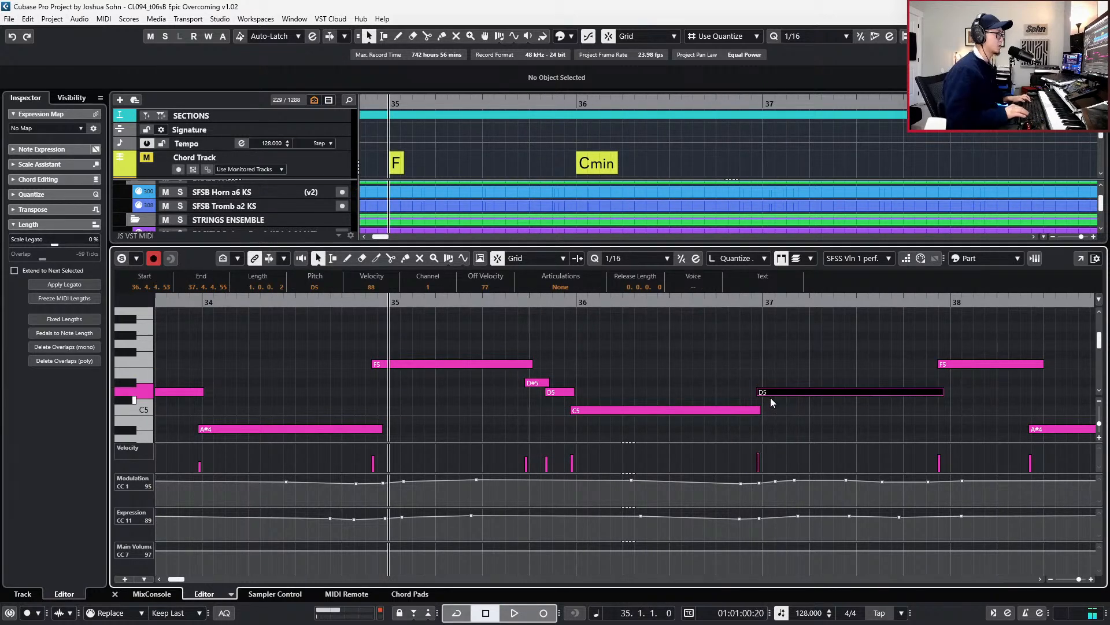
# - Shorten the C5 at bar 36 to end at 36.4.2.103 and play the phrase back
pyautogui.click(749, 410)
pyautogui.moveTo(754, 413); pyautogui.dragTo(732, 413)
pyautogui.press('space')
pyautogui.press('g')
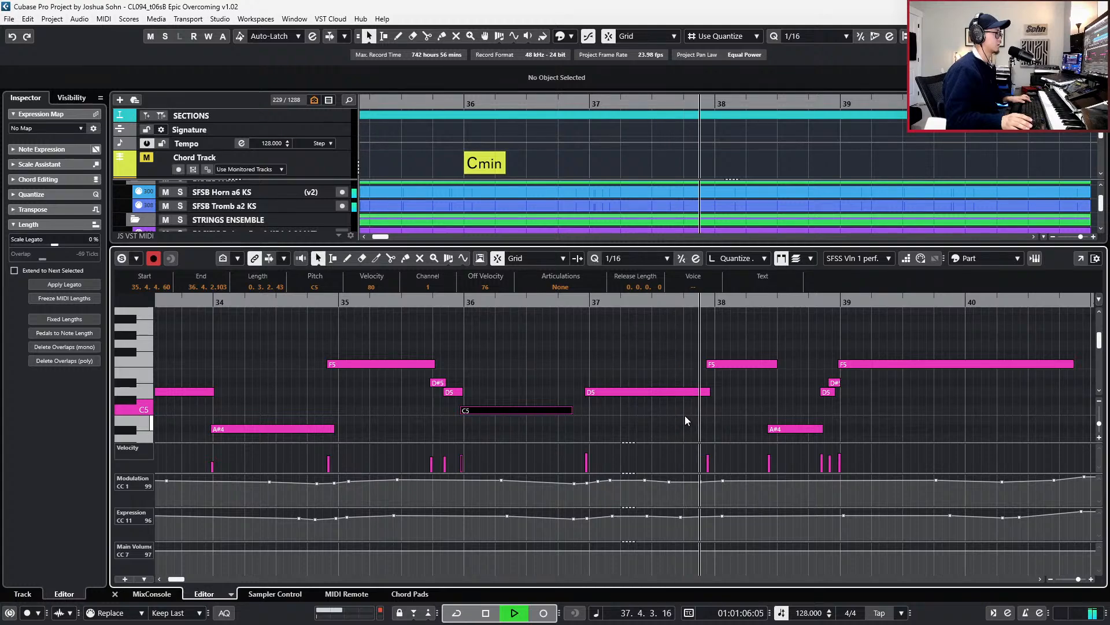
# - Listen to the melody through bar 39, then replay it from the D5 at bar 37
pyautogui.scroll(-2, 685, 415)
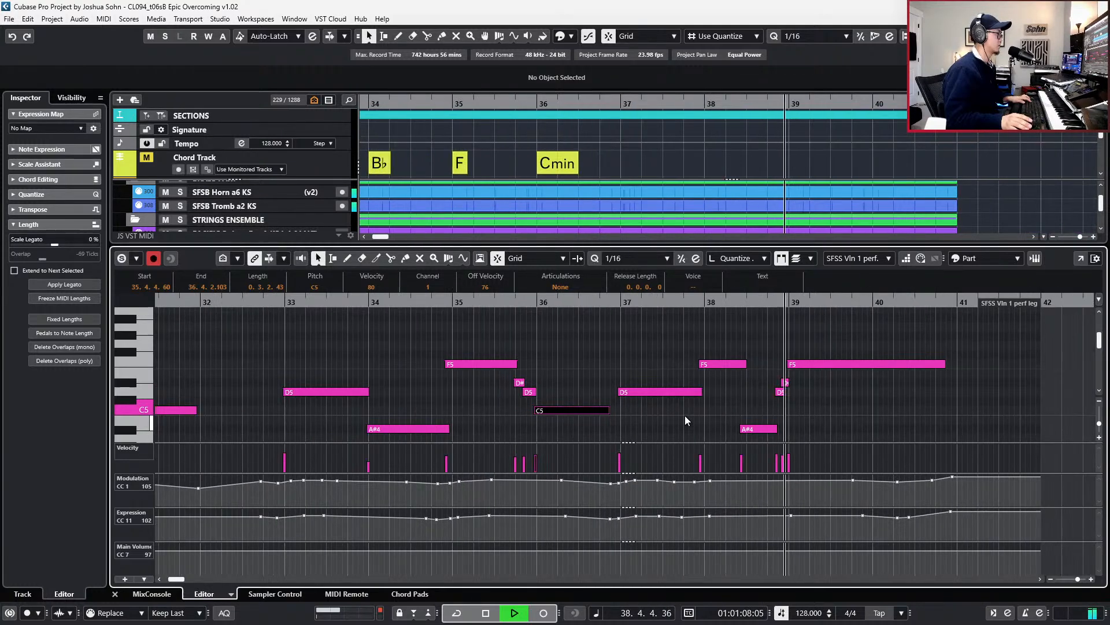
pyautogui.press('space')
pyautogui.click(673, 392)
pyautogui.hotkey('alt', 'space')
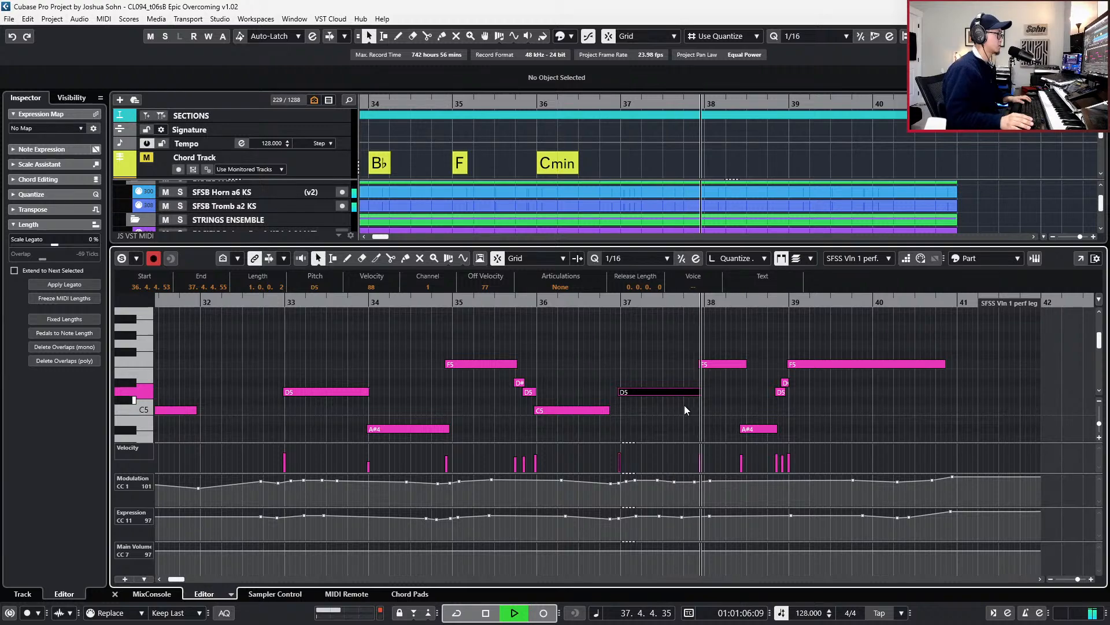
pyautogui.press('space')
# - Try the F5 at bar 38 as a D#5, restore it to F5 and play the phrase
pyautogui.click(718, 364)
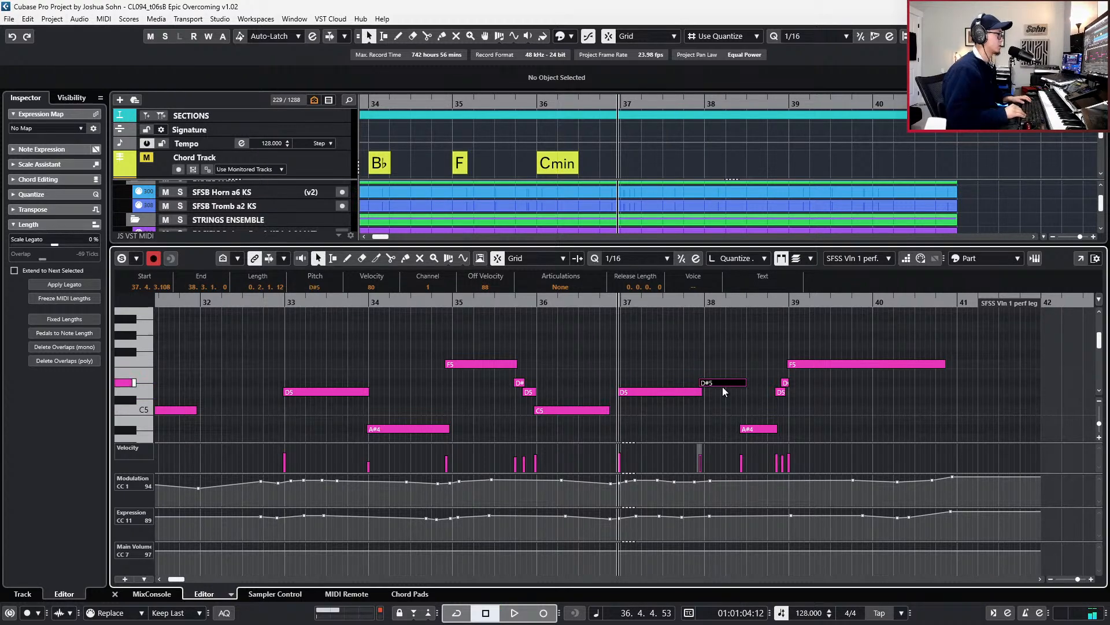
pyautogui.press('space')
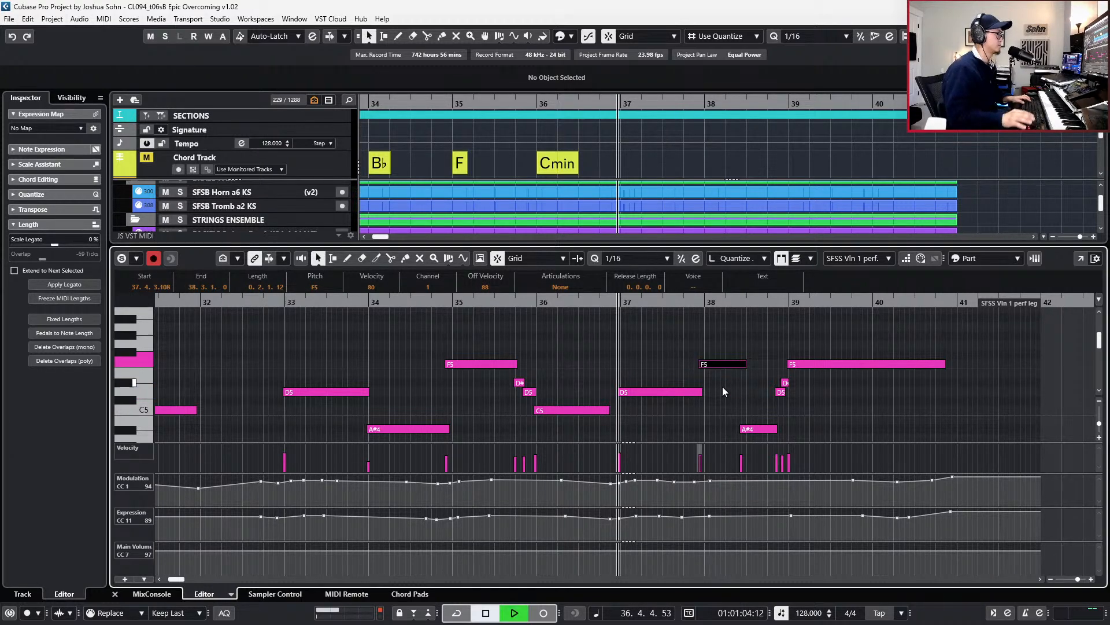
pyautogui.press('h')
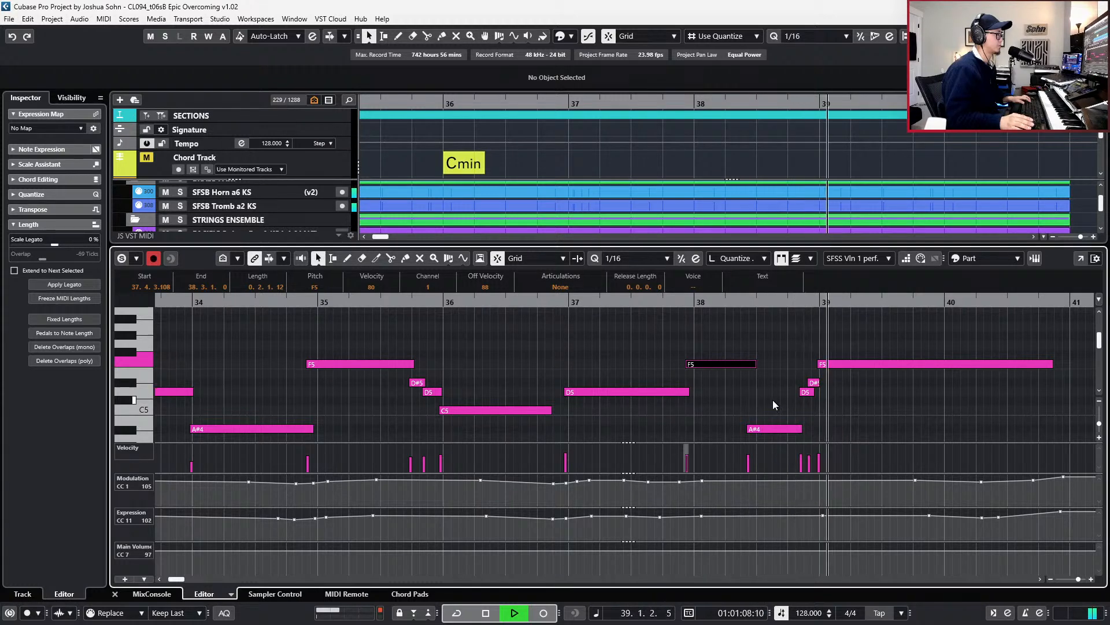
pyautogui.press('space')
# - Shorten the D5 before bar 39 to 0.0.1.96 and nudge it with the D#5 so the D5 starts at 38.4.2.72
pyautogui.click(813, 395)
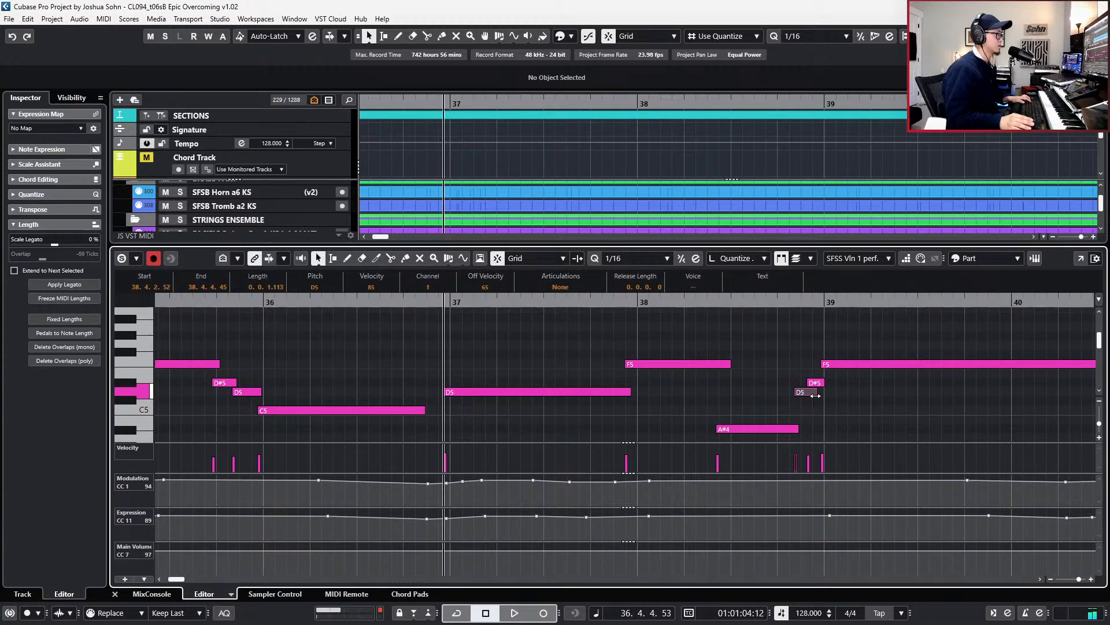
pyautogui.moveTo(815, 398); pyautogui.dragTo(800, 373)
pyautogui.click(815, 382)
pyautogui.hotkey('ctrl', 'Right')
pyautogui.press('l')
pyautogui.press('space')
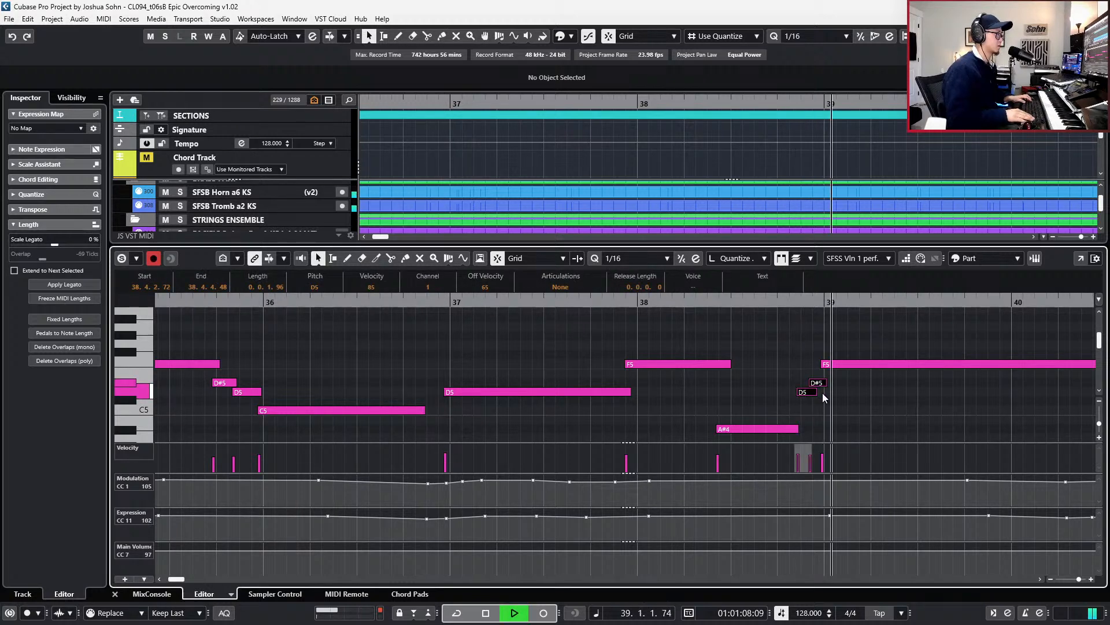
# - Nudge the D5 and D#5 before bar 39 further so the D5 starts at 38.4.2.102, and play the phrase
pyautogui.press('space')
pyautogui.press('ctrl+KP_Subtract')
pyautogui.press('ctrl+KP_Subtract')
pyautogui.hotkey('ctrl', 'Right')
pyautogui.hotkey('ctrl', 'Right')
pyautogui.hotkey('ctrl', 'Right')
pyautogui.press('space')
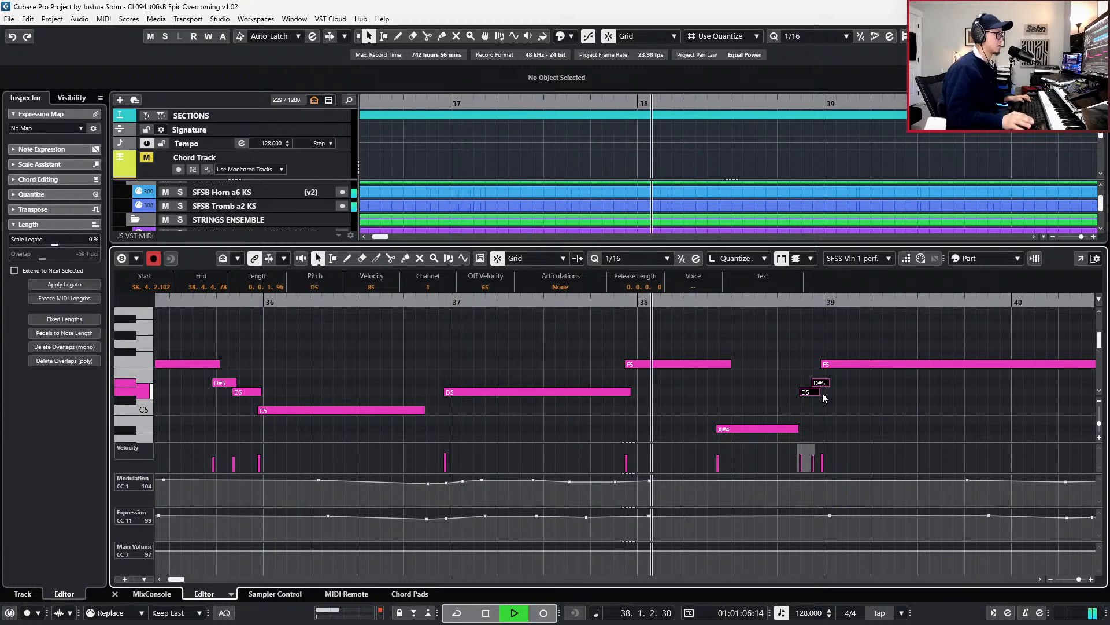
# - Trim the start of the A#4 in bar 38 to 38.2.4.69
pyautogui.moveTo(762, 393); pyautogui.dragTo(726, 423)
pyautogui.press('space')
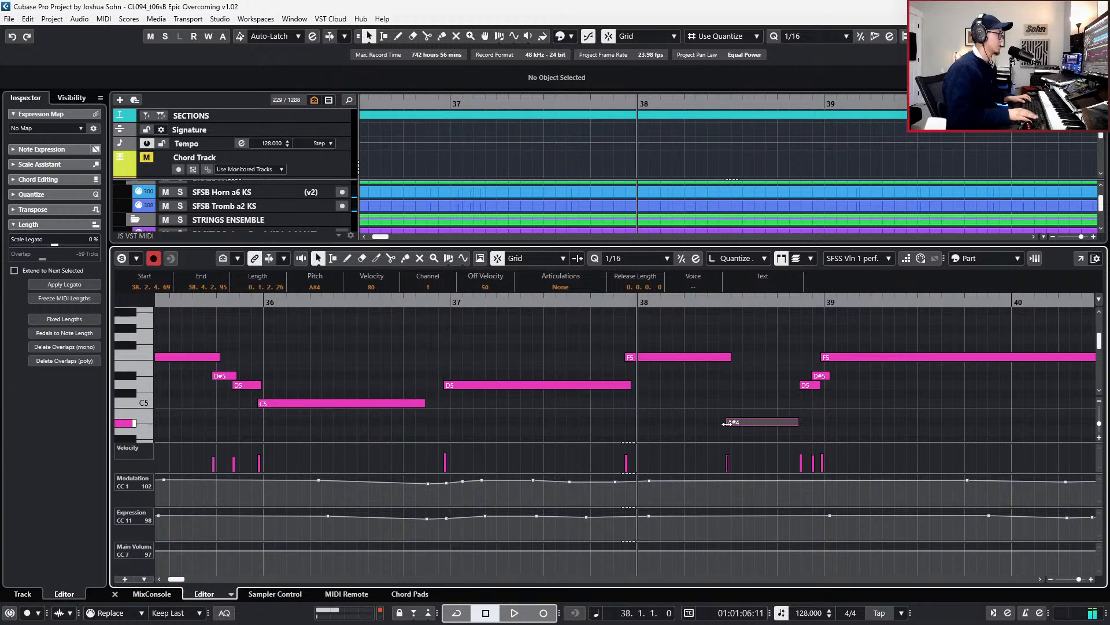
pyautogui.click(628, 357)
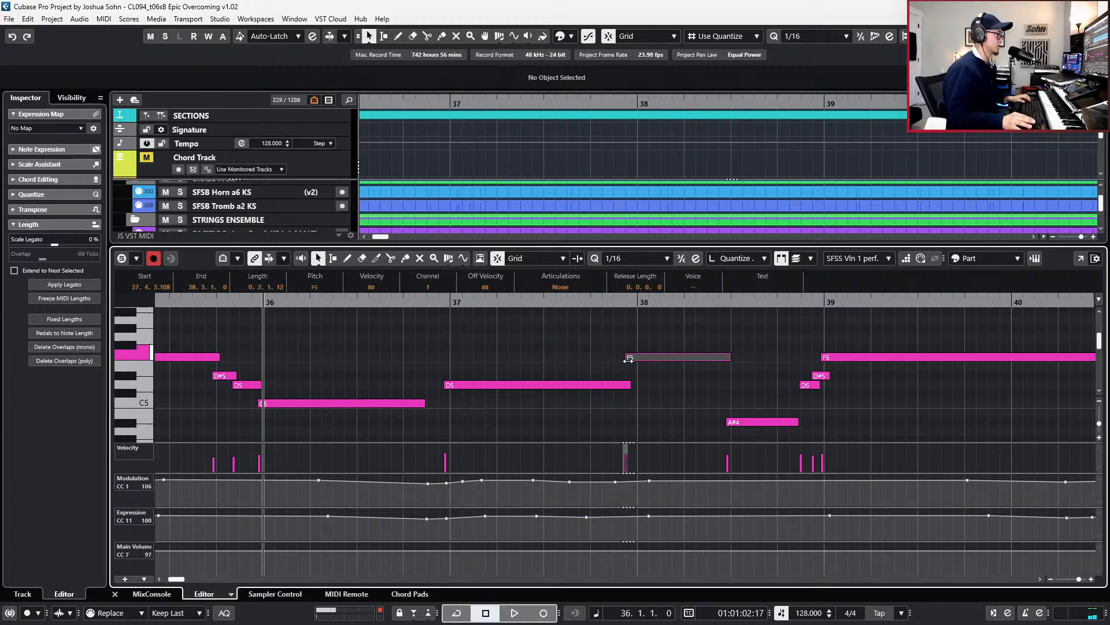
# - Extend the end of the D5 at bar 37 to 37.4.4.79 and play it back
pyautogui.moveTo(626, 357); pyautogui.dragTo(630, 386)
pyautogui.click(624, 396)
pyautogui.press('l')
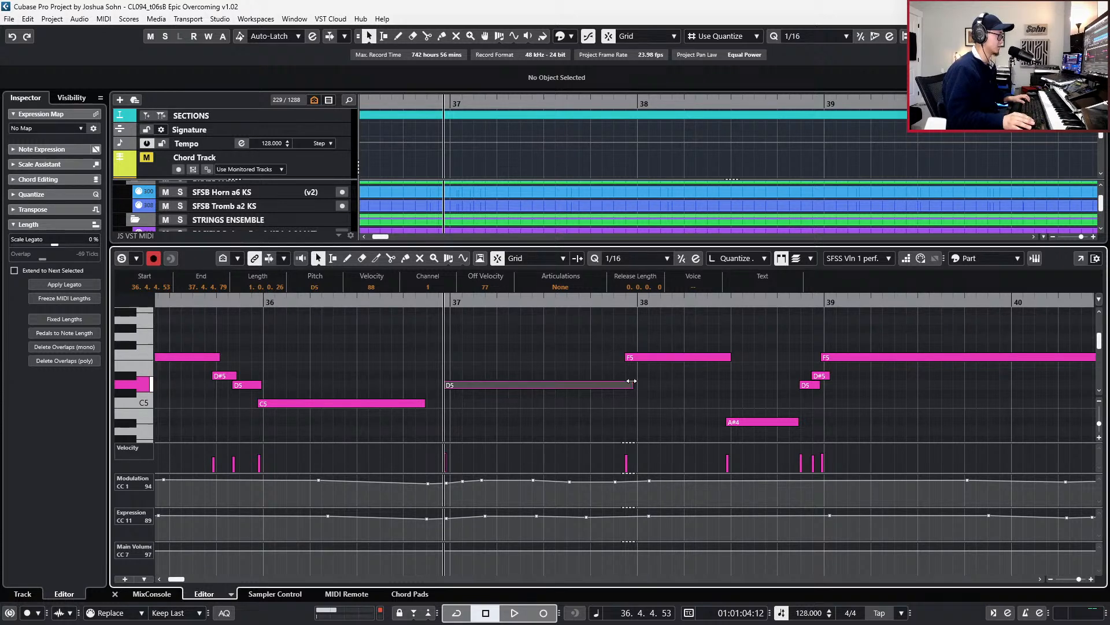
pyautogui.press('space')
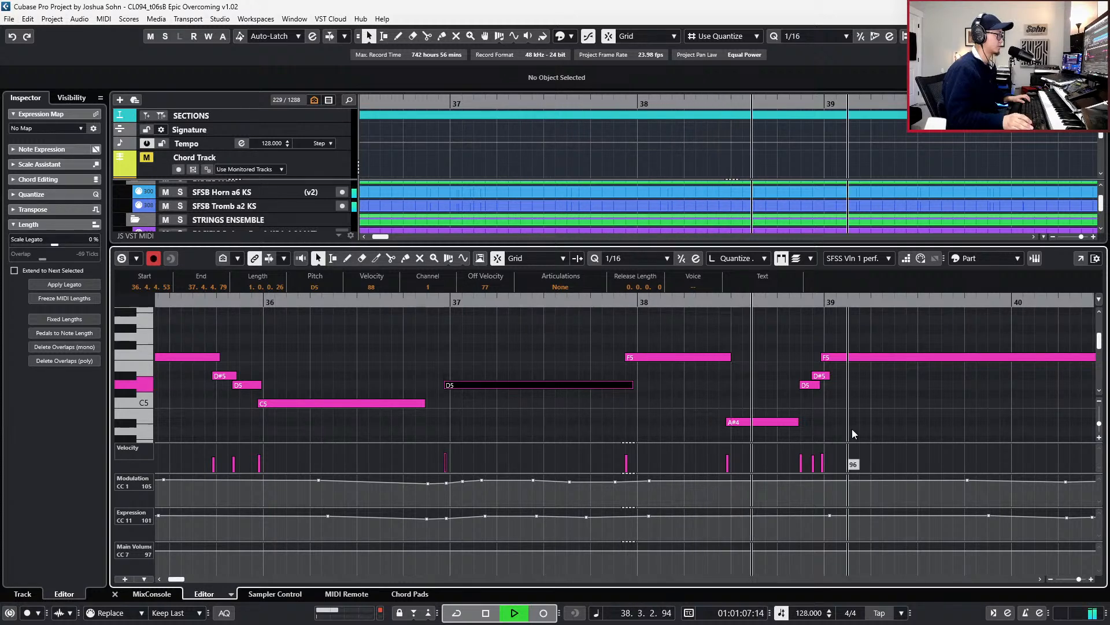
# - Move the start of the A#4 in bar 38 slightly earlier, to 38.2.4.51
pyautogui.click(734, 423)
pyautogui.press('space')
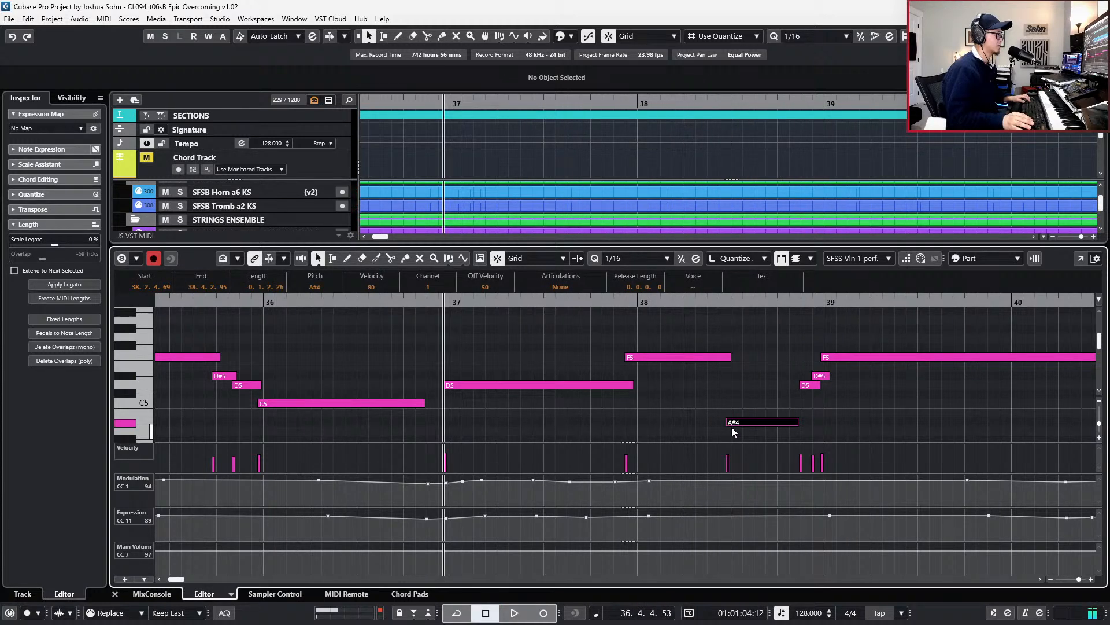
pyautogui.moveTo(727, 422); pyautogui.dragTo(724, 423)
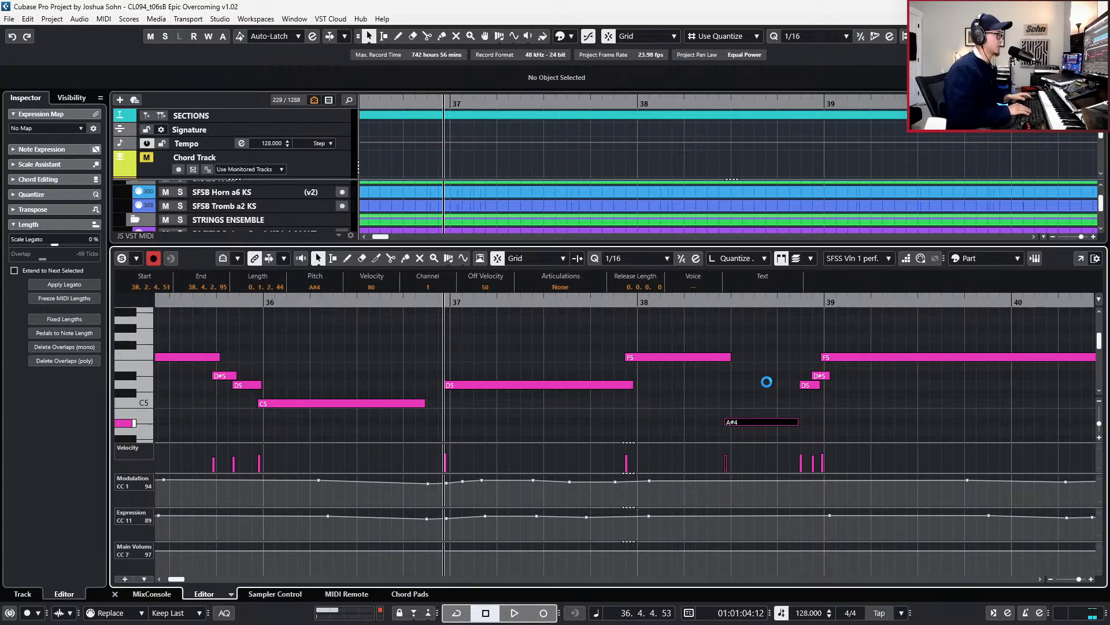
# - Close the note editor and continue the PACIFIC Vln 2 Leg Sus KS part to bar 42 as one part
pyautogui.scroll(-5, 762, 354)
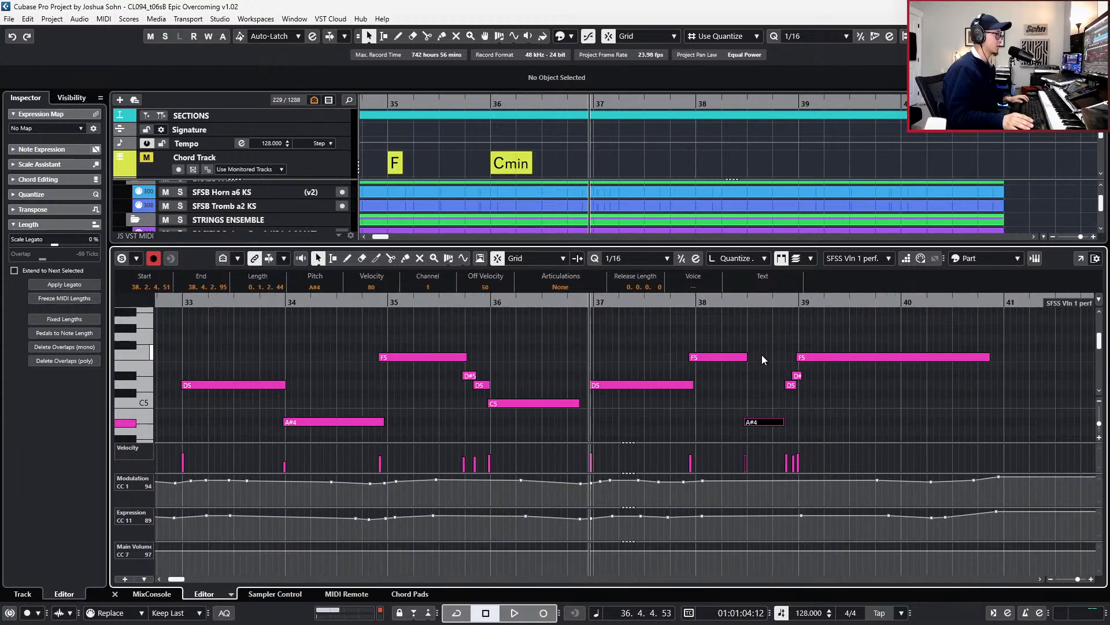
pyautogui.hotkey('ctrl', 'alt', 'b')
pyautogui.scroll(-3, 759, 364)
pyautogui.hscroll(-2, 740, 453)
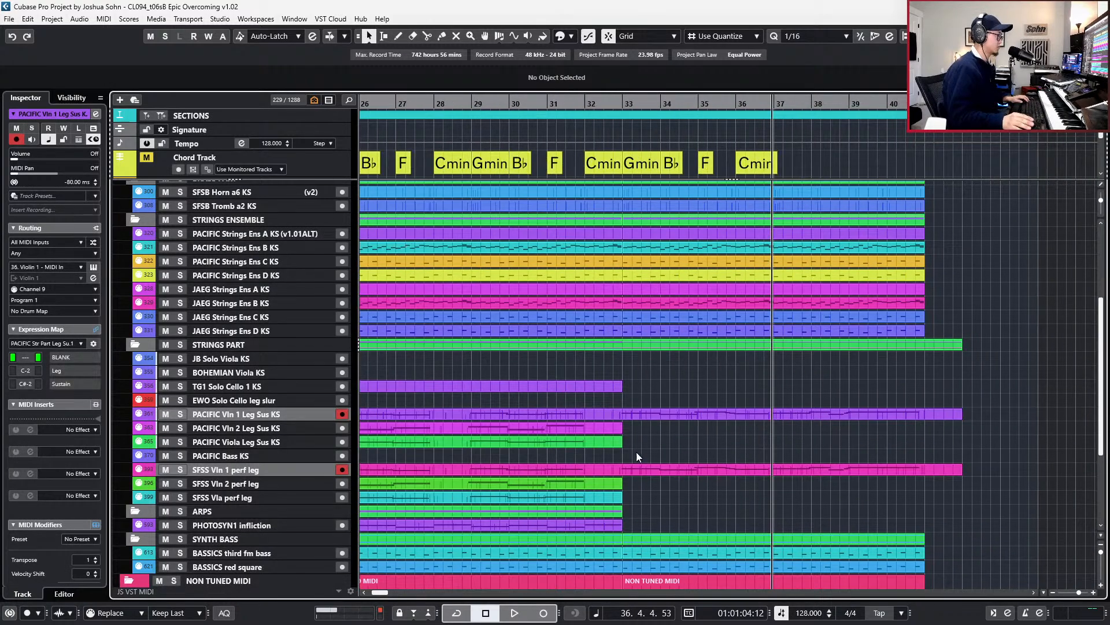
pyautogui.click(692, 418)
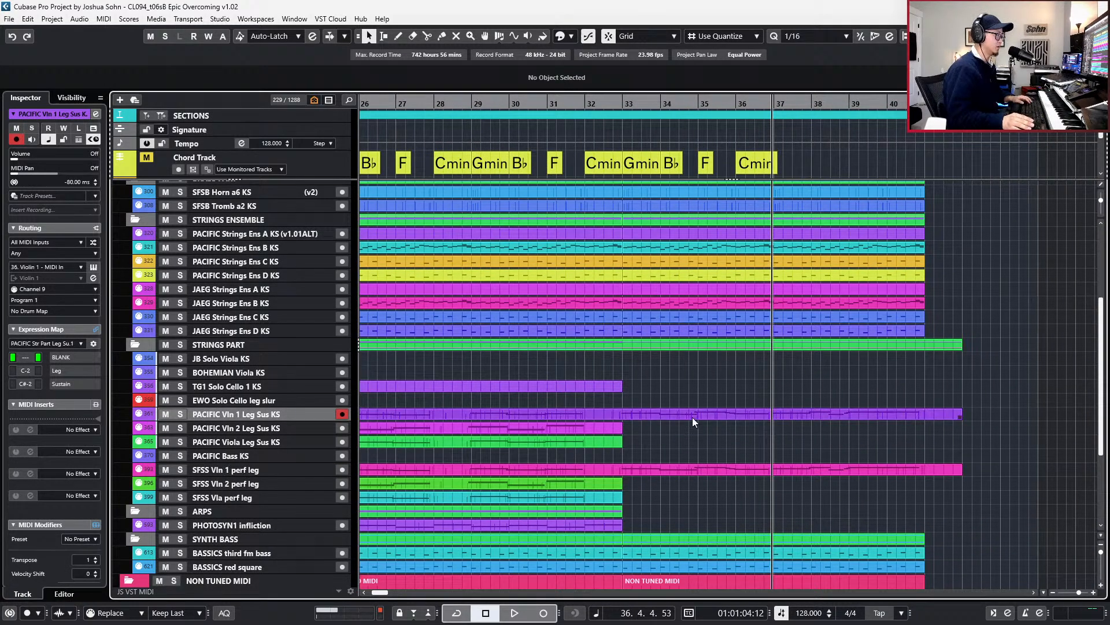
pyautogui.moveTo(693, 422); pyautogui.dragTo(688, 425)
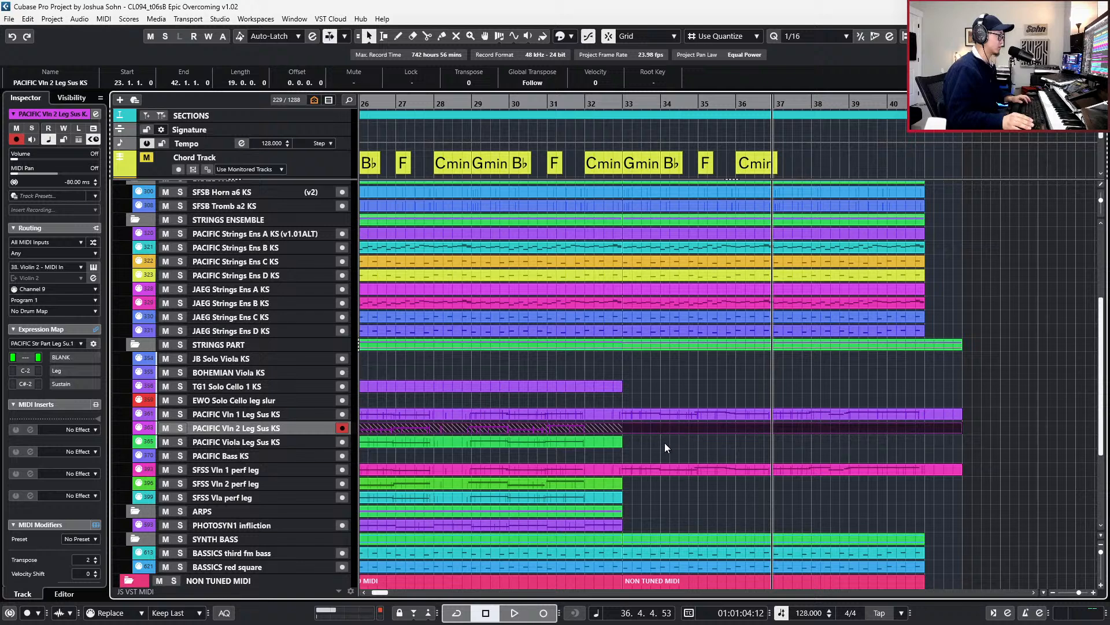
# - Continue the PACIFIC Viola Leg Sus KS, SFSS Vln 2 perf leg and SFSS Vla perf leg parts to bar 42
pyautogui.press('g')
pyautogui.doubleClick(665, 441)
pyautogui.press('g')
pyautogui.doubleClick(654, 481)
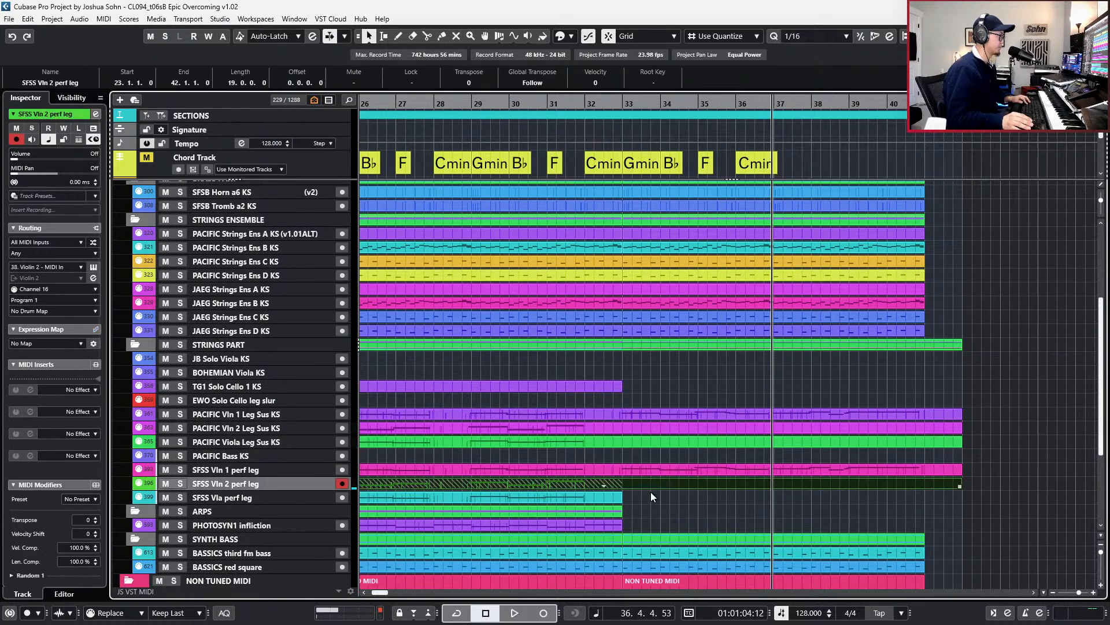
pyautogui.click(652, 498)
pyautogui.click(651, 495)
pyautogui.hotkey('ctrl', 'v')
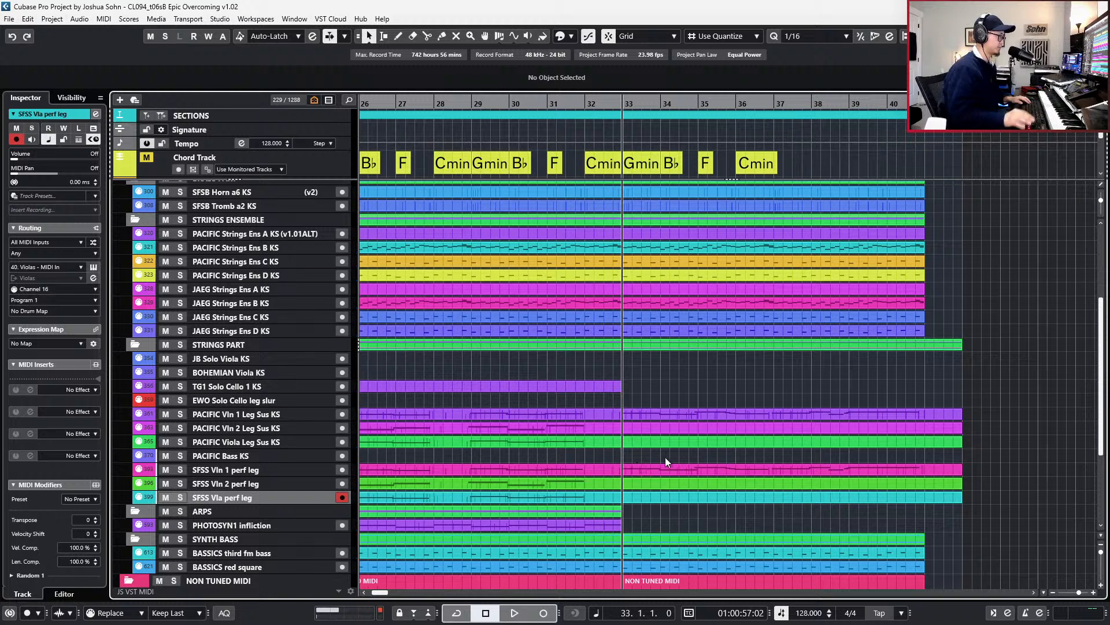
# - Review the melody in the PACIFIC Vln 1 Leg Sus KS part in the note editor, then close it
pyautogui.doubleClick(661, 418)
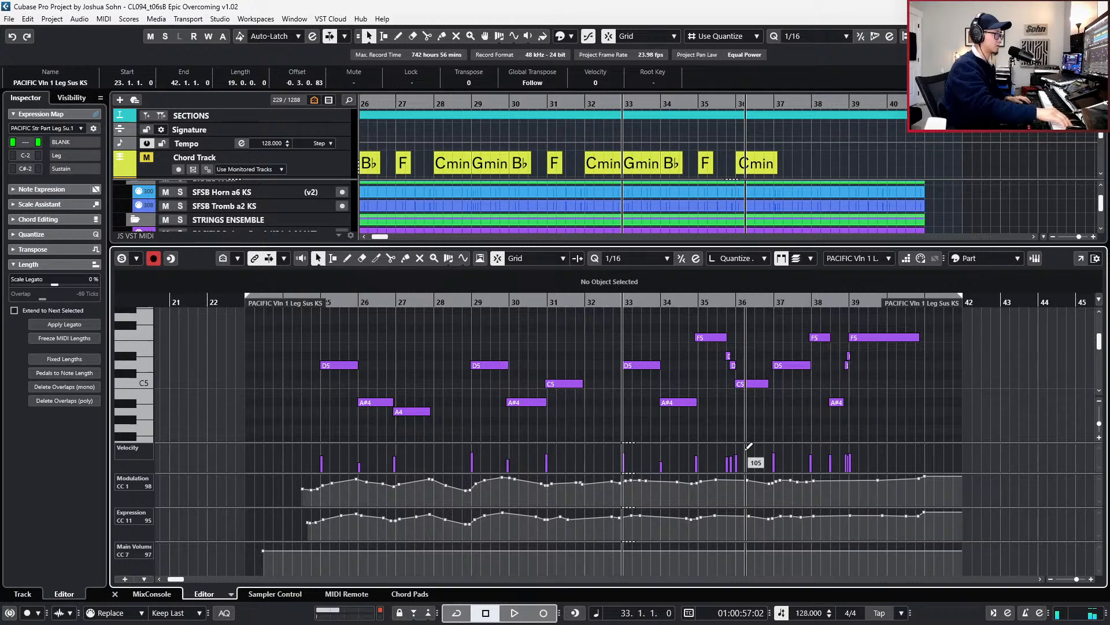
pyautogui.hotkey('ctrl', 'alt', 'e')
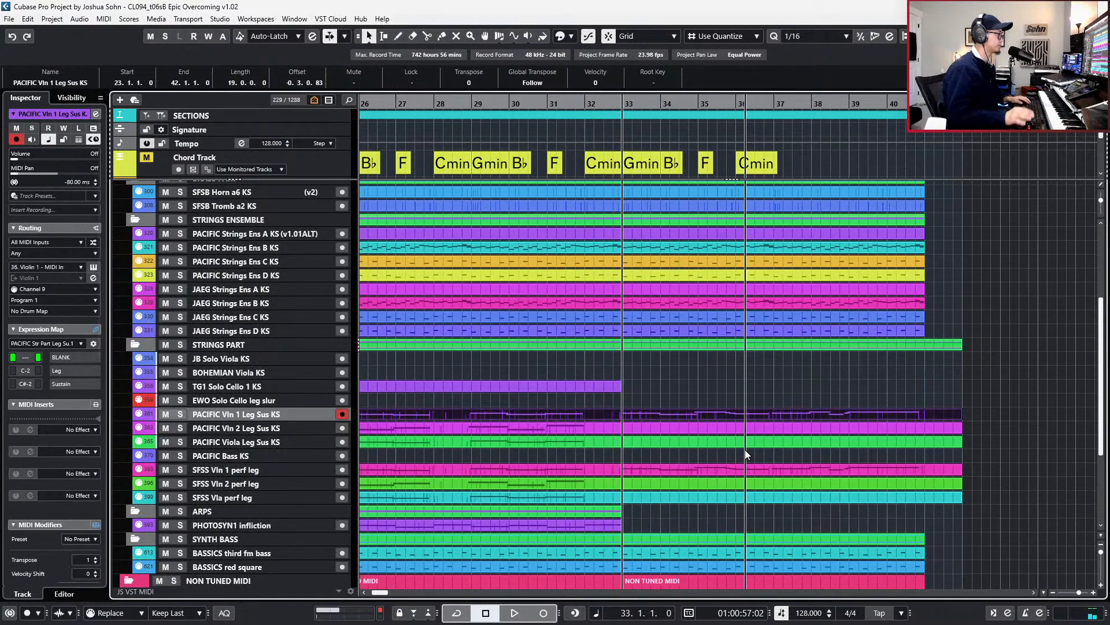
# - Record-arm PACIFIC Vln 2 Leg Sus KS together with SFSS Vln 2 perf leg and place the playhead at bar 32
pyautogui.click(608, 429)
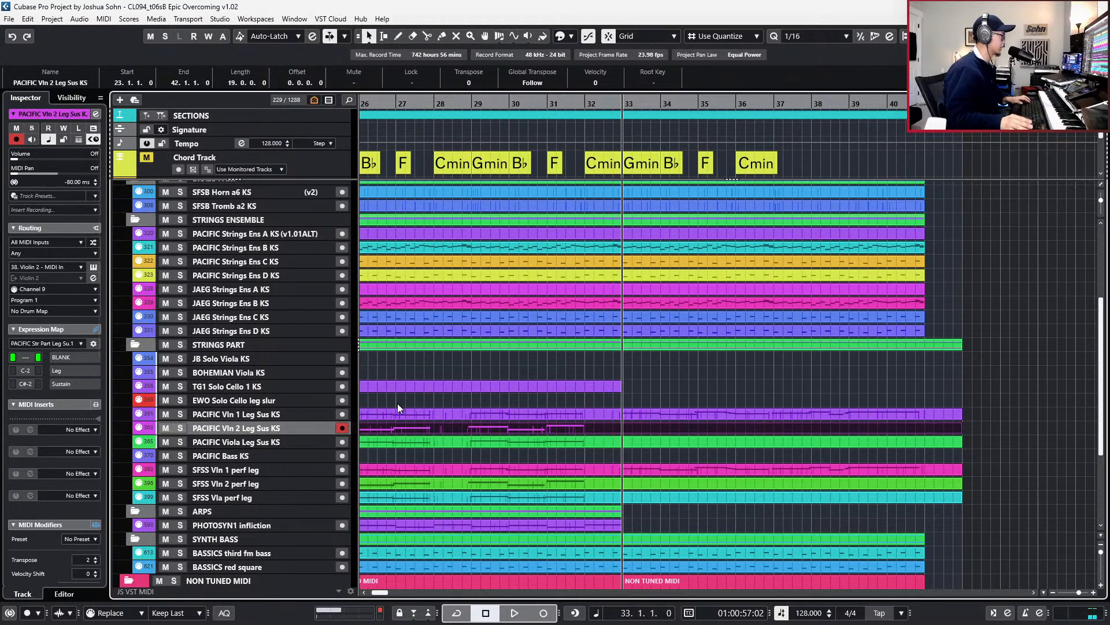
pyautogui.keyDown('ctrl'); pyautogui.click(318, 486); pyautogui.keyUp('ctrl')
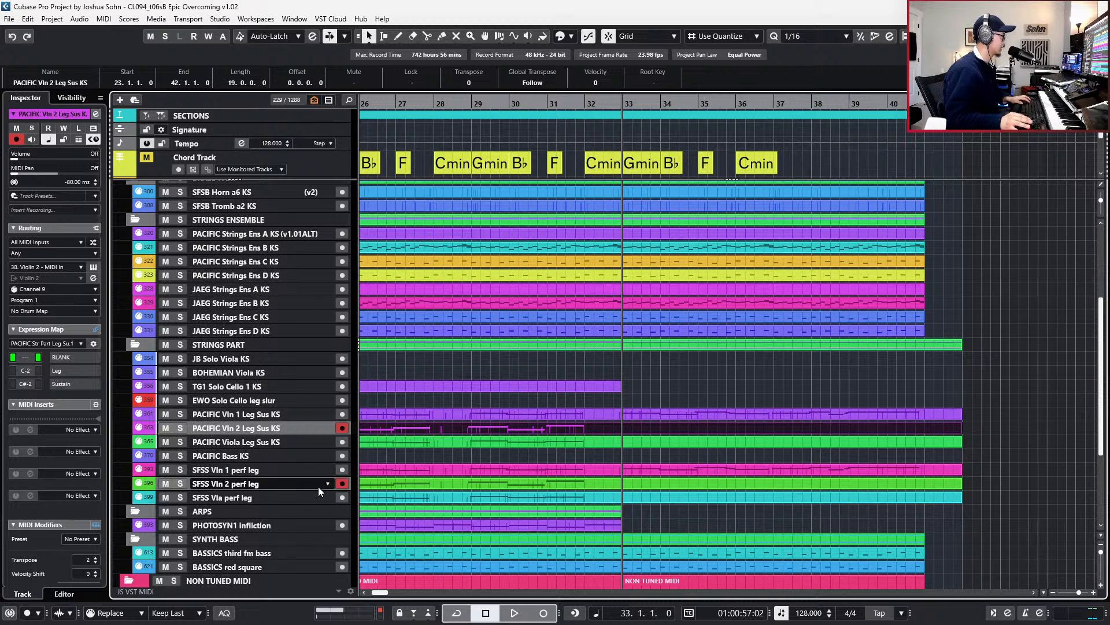
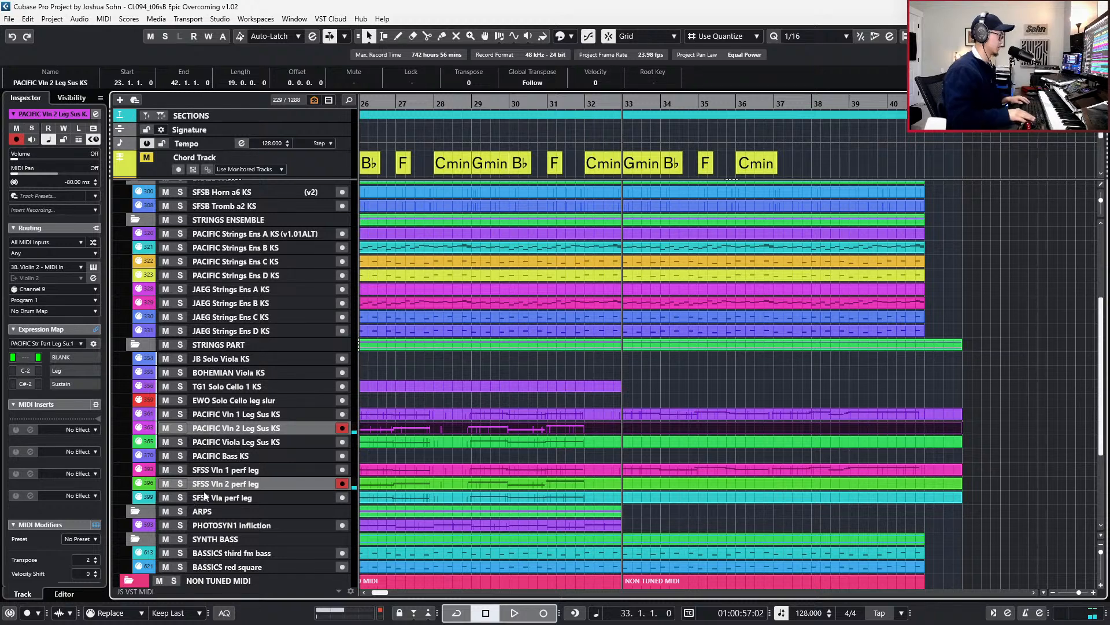
pyautogui.press('KP_Subtract')
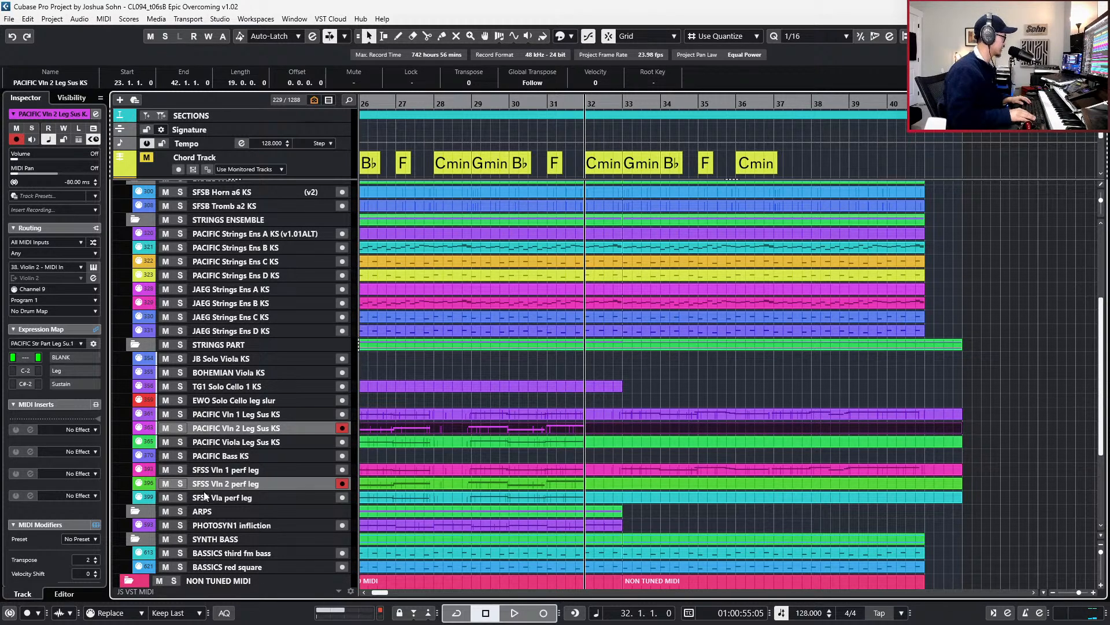
# - Rehearse the violin 2 line on the armed PACIFIC and SFSS tracks over playback from bar 32
pyautogui.click(343, 483)
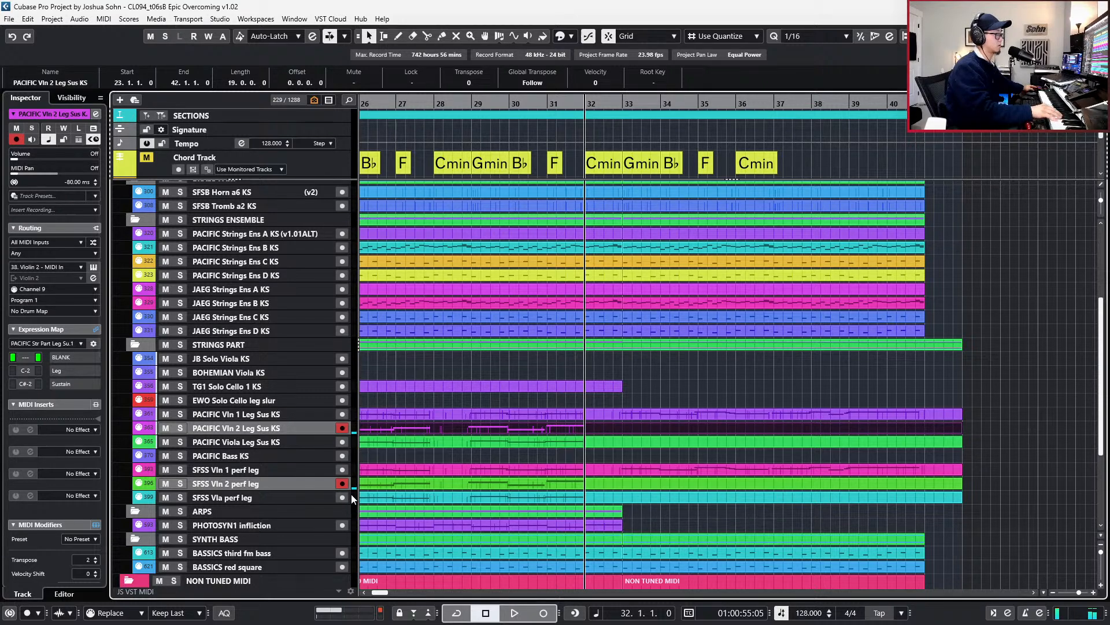
pyautogui.press('space')
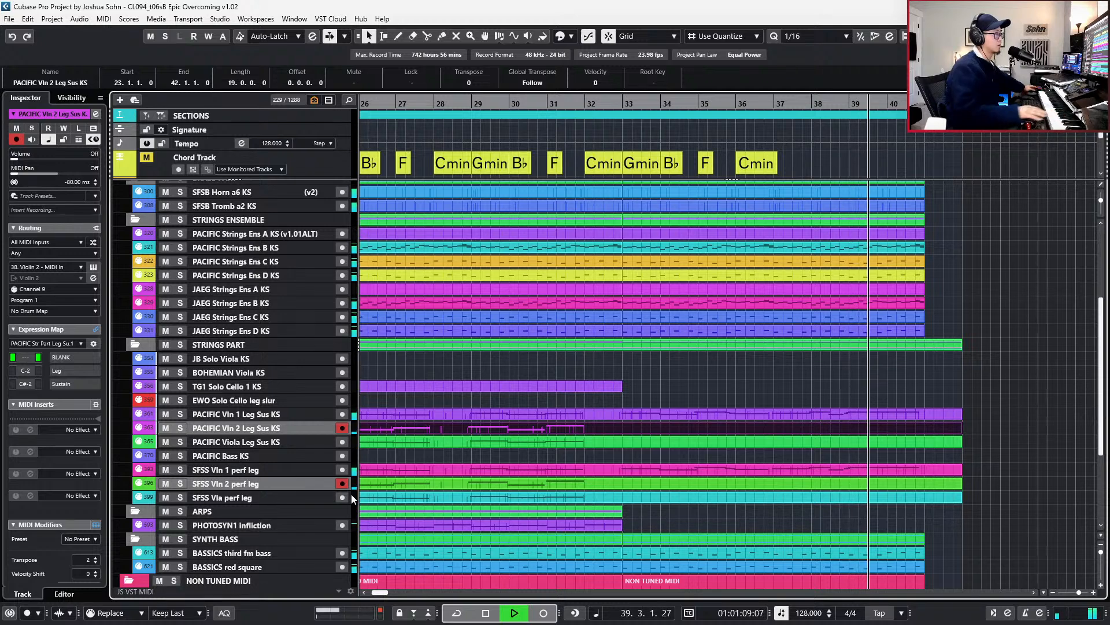
pyautogui.press('space')
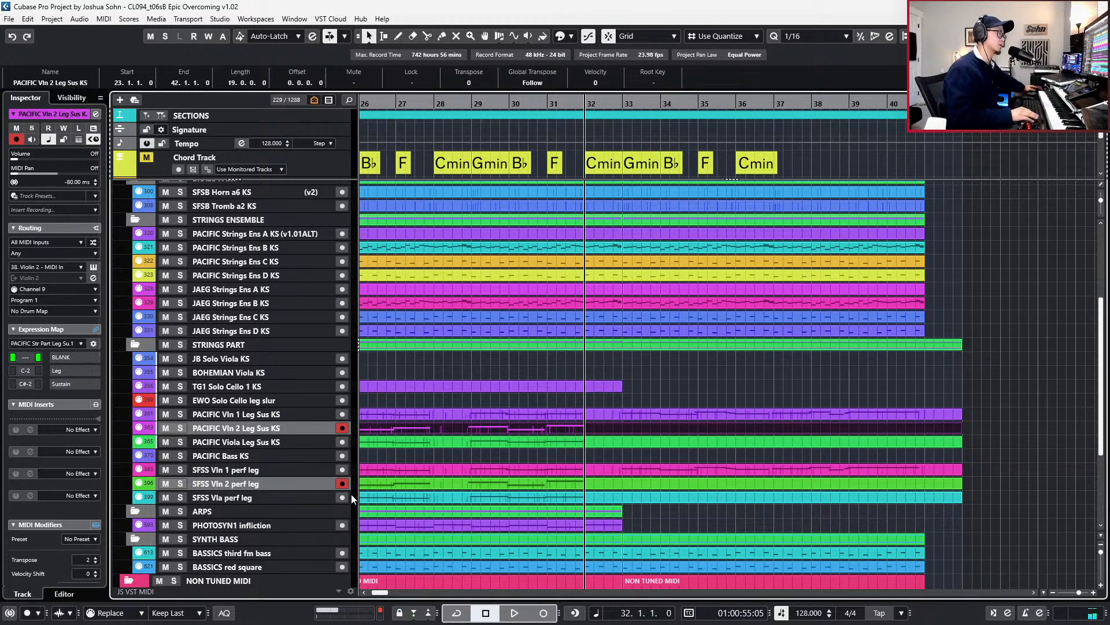
pyautogui.press('space')
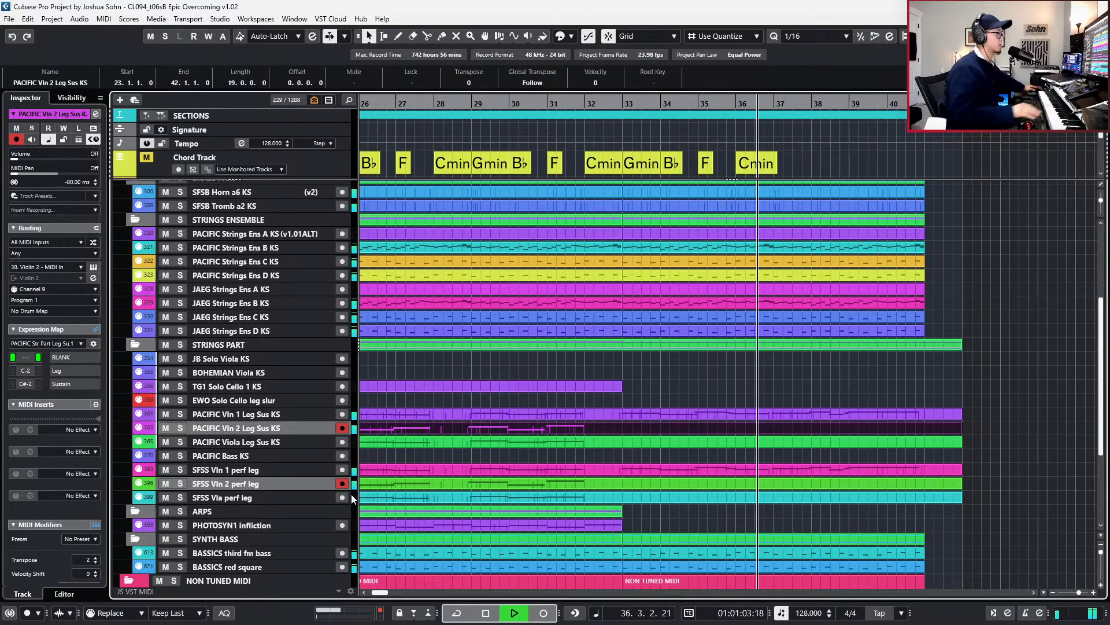
pyautogui.press('space')
# - Try to record the violin 2 line onto PACIFIC Vln 2 Leg Sus KS and SFSS Vln 2 perf leg, starting playback at bar 32
pyautogui.press('KP_Subtract')
pyautogui.press('KP_Subtract')
pyautogui.press('space')
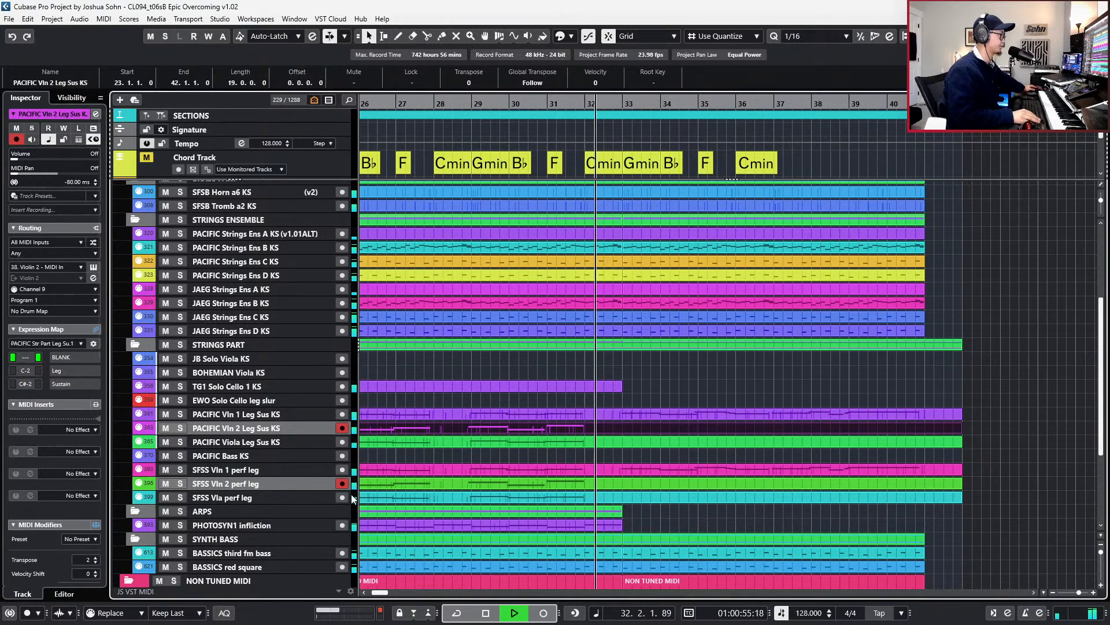
pyautogui.press('KP_Multiply')
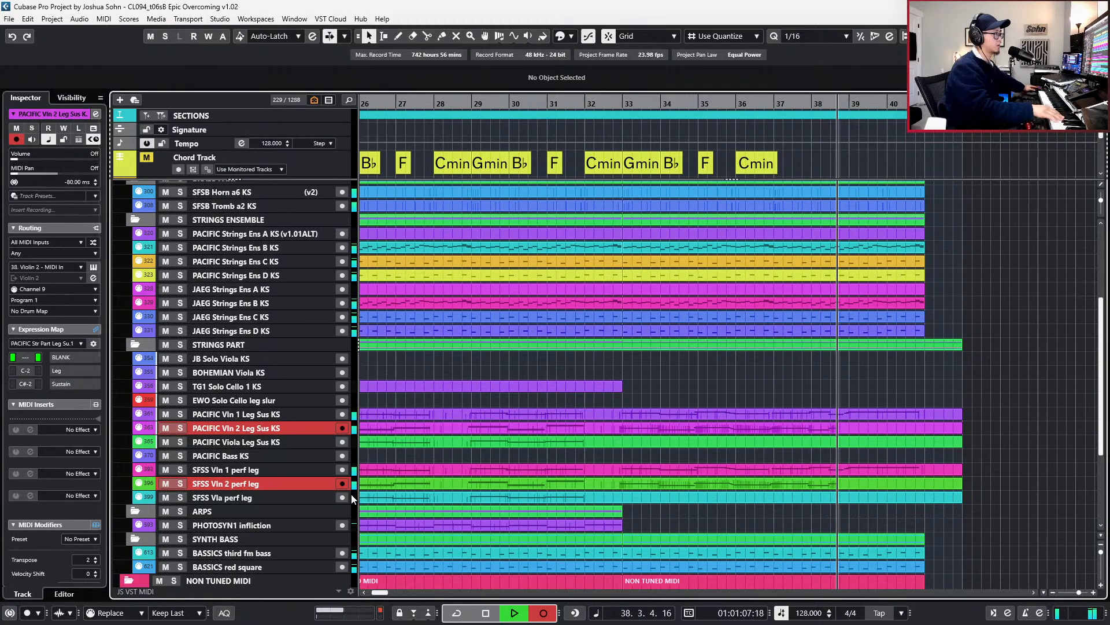
pyautogui.press('space')
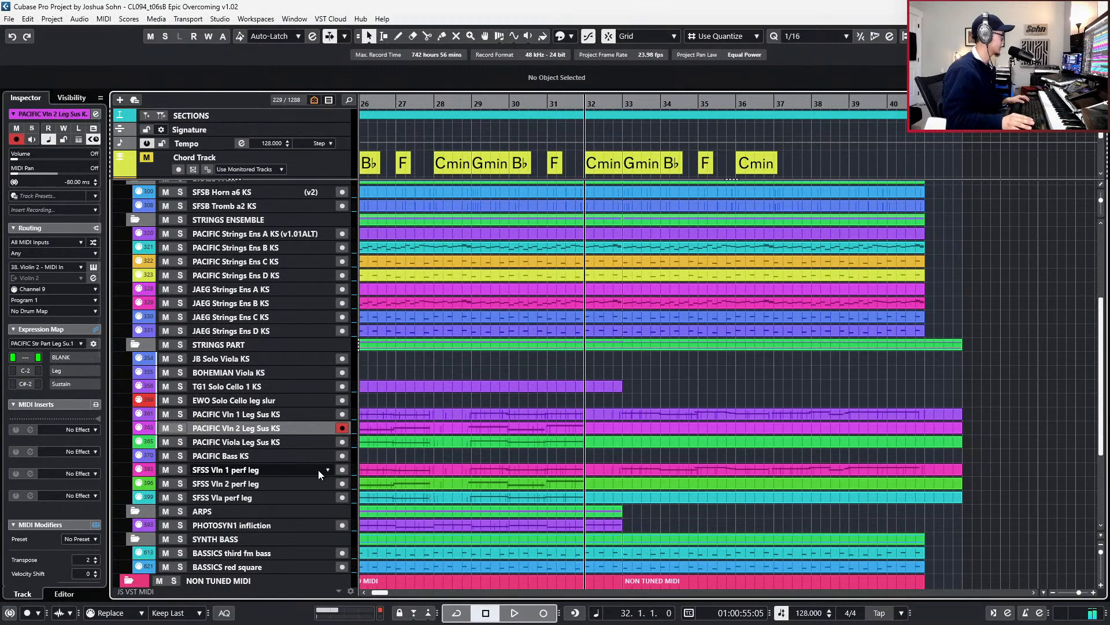
# - Re-arm SFSS Vln 2 perf leg alongside PACIFIC Vln 2 Leg Sus KS and record a violin 2 take with playback starting at bar 31
pyautogui.click(340, 483)
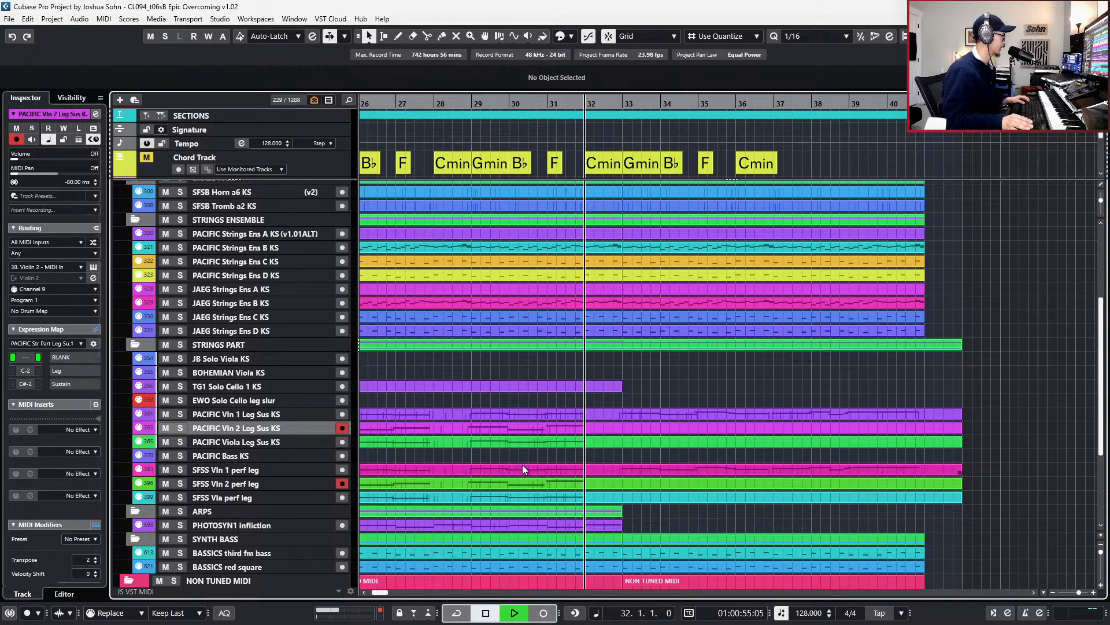
pyautogui.press('space')
pyautogui.press('space')
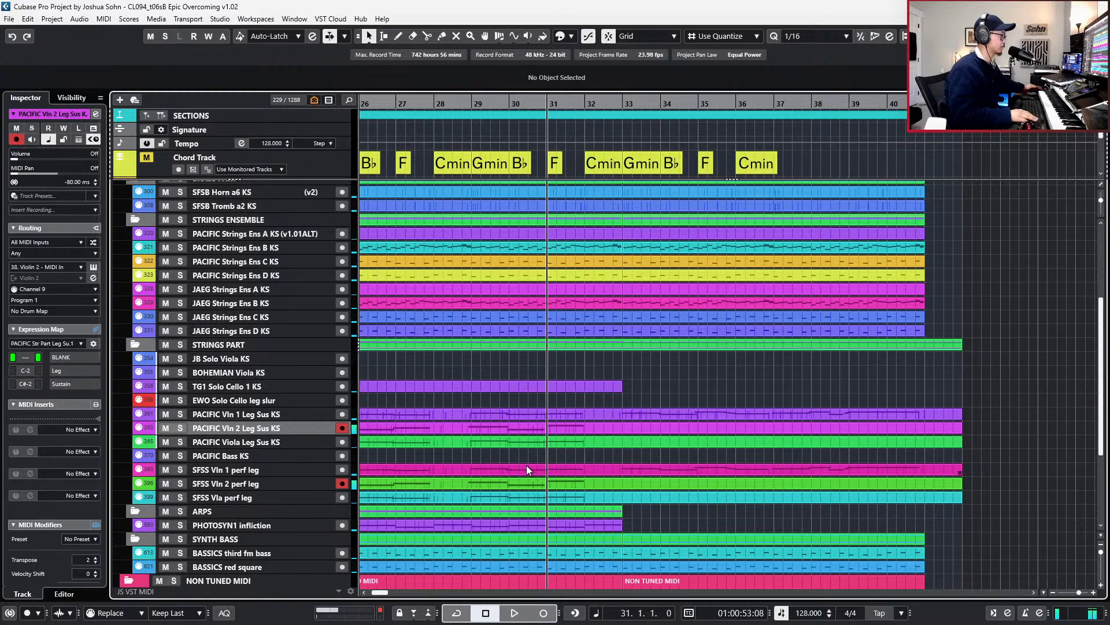
pyautogui.press('space')
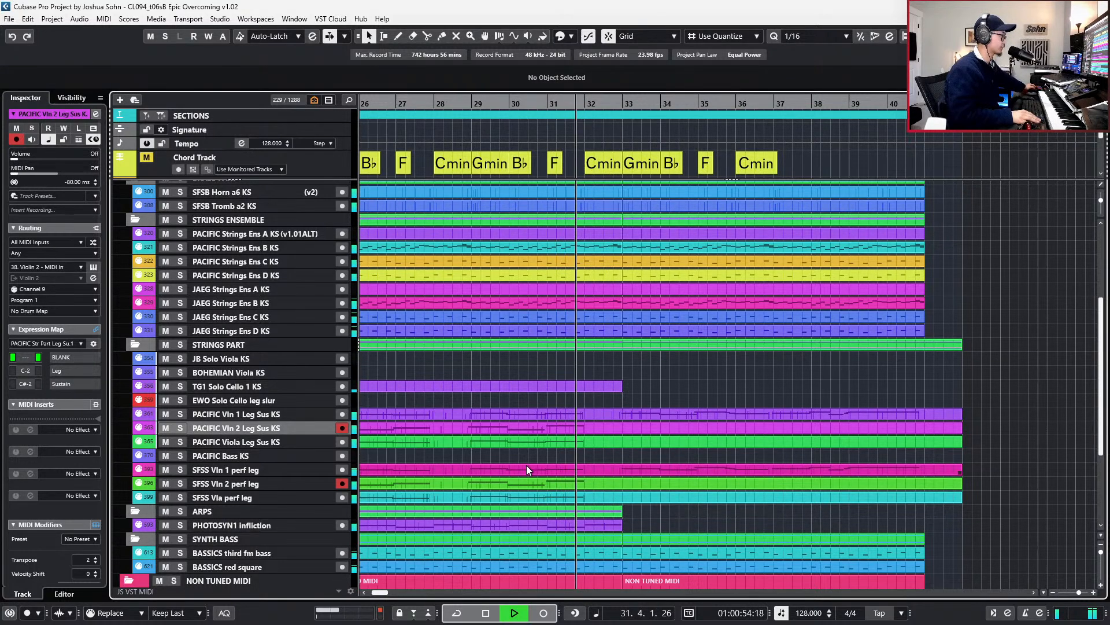
pyautogui.press('KP_Multiply')
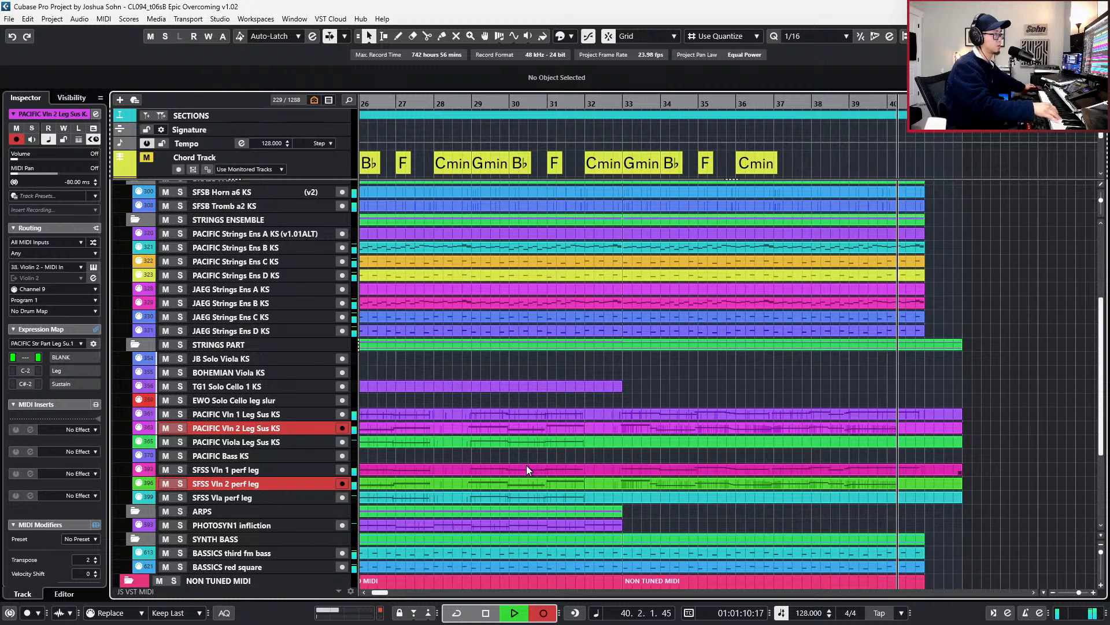
pyautogui.press('space')
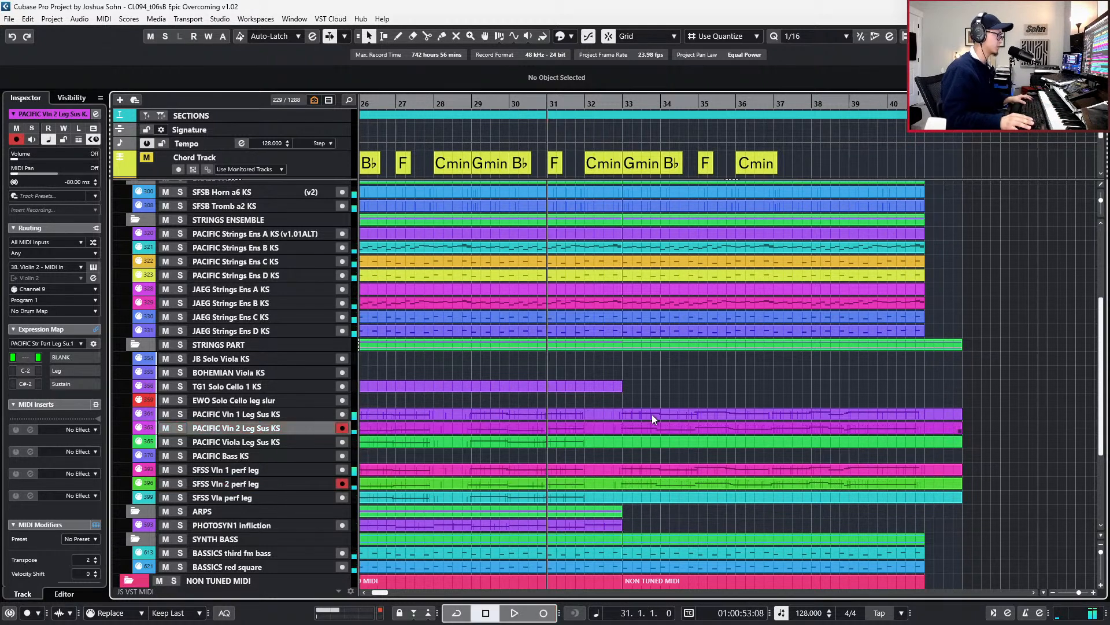
# - Solo the two violin 2 tracks and play their parts from bar 32 in the note editor
pyautogui.press('s')
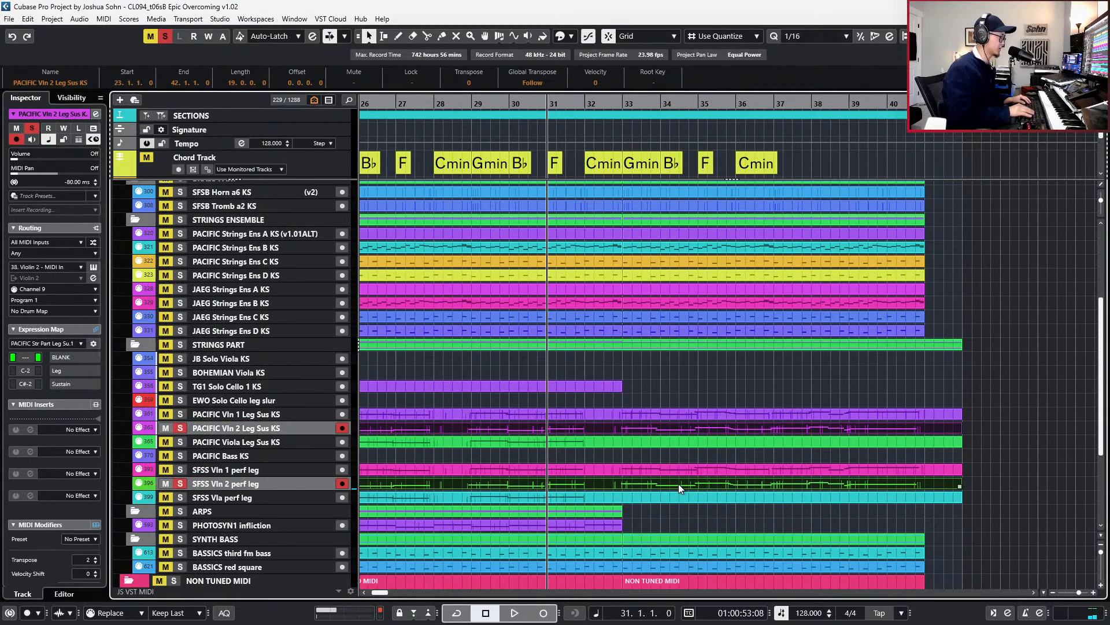
pyautogui.doubleClick(678, 483)
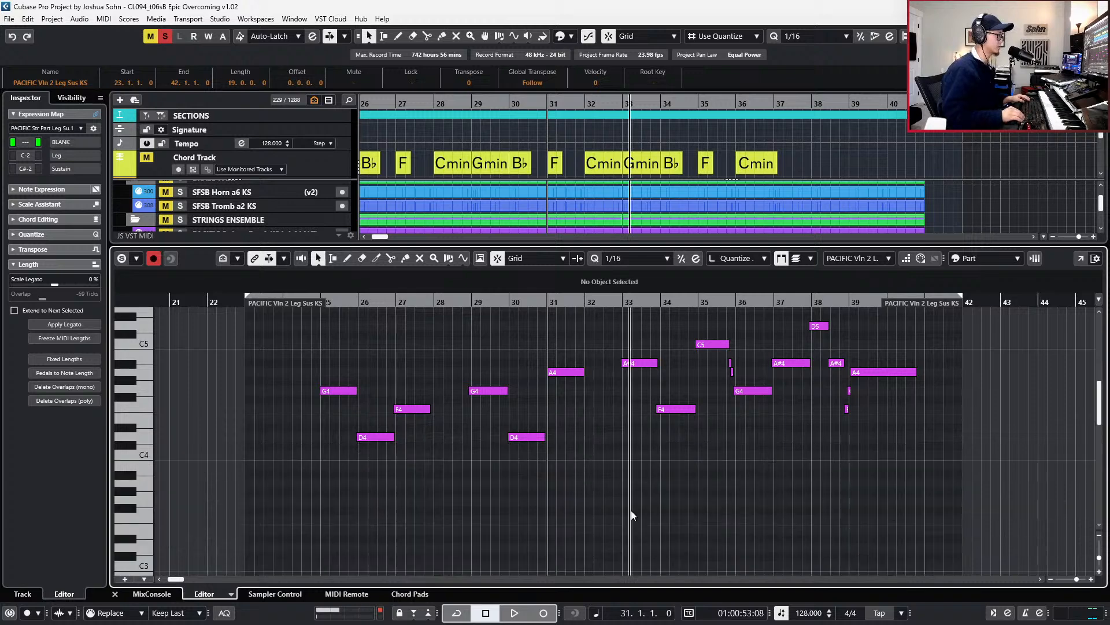
pyautogui.scroll(1, 672, 443)
pyautogui.press('KP_Add')
pyautogui.press('KP_Subtract')
pyautogui.press('KP_Add')
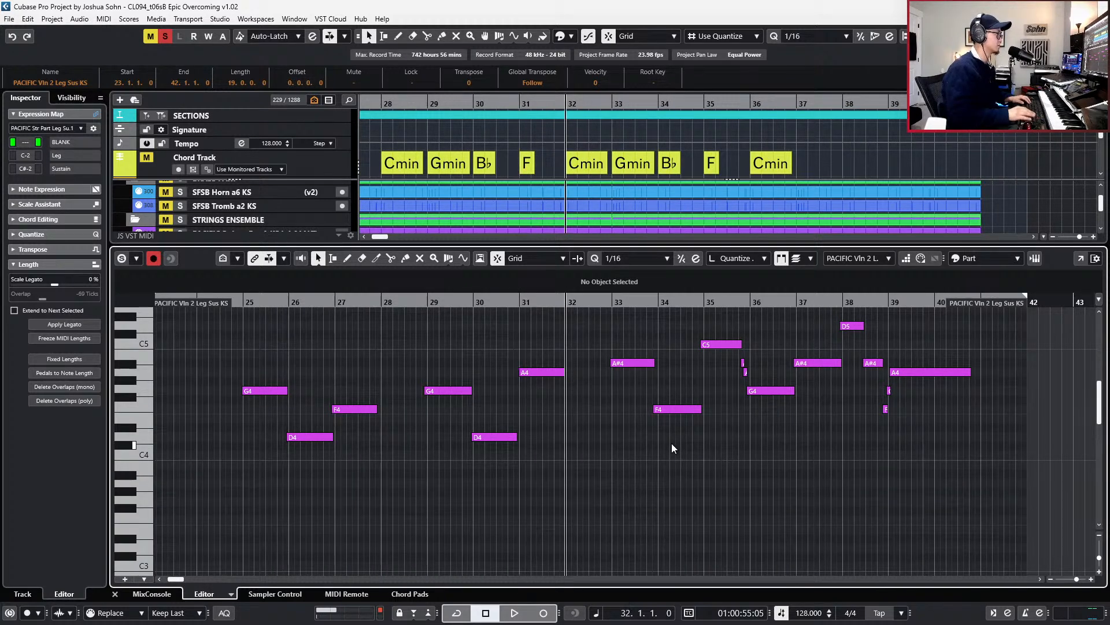
pyautogui.press('space')
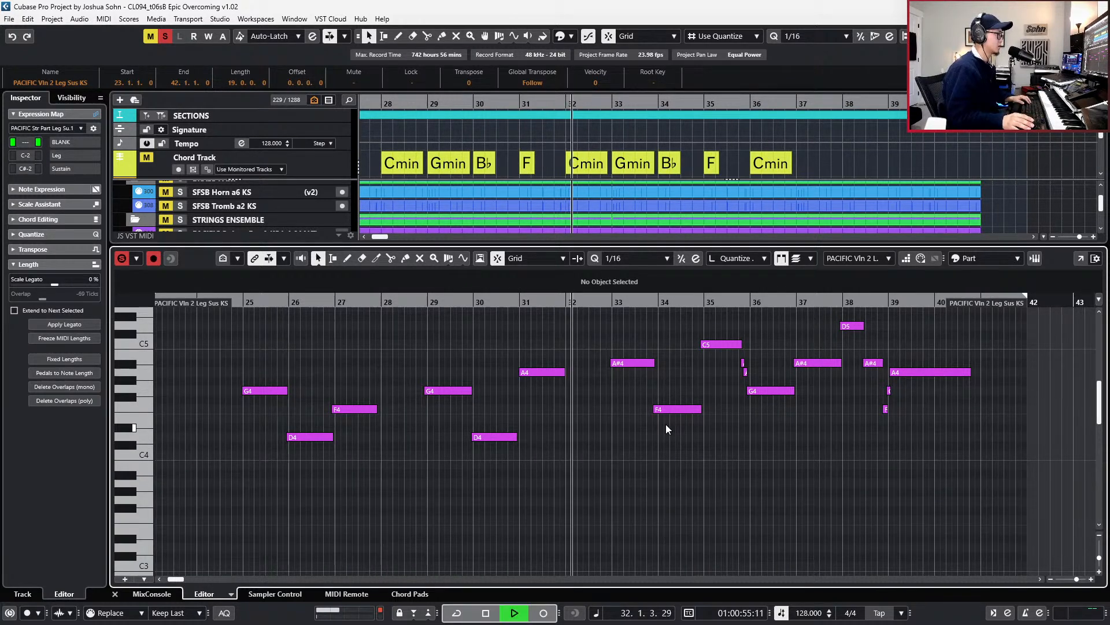
# - Add the PACIFIC Vln 1 Leg Sus KS and SFSS Vln 1 perf leg parts to the selection and show all four in the note editor
pyautogui.hotkey('ctrl', 'e')
pyautogui.keyDown('shift'); pyautogui.click(650, 415); pyautogui.keyUp('shift')
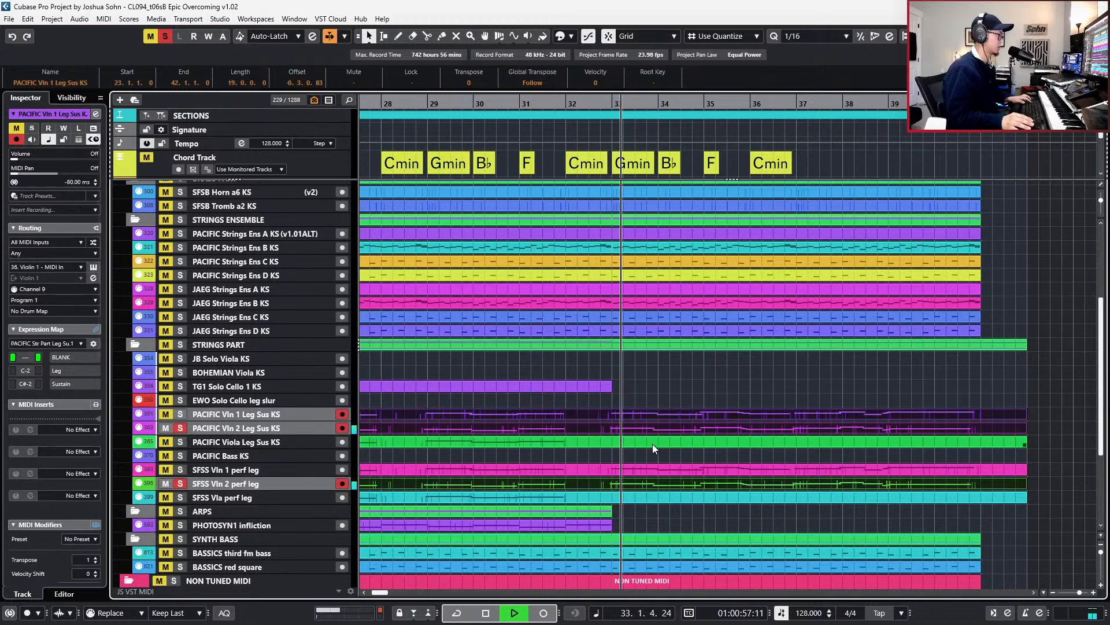
pyautogui.keyDown('shift'); pyautogui.click(659, 470); pyautogui.keyUp('shift')
pyautogui.hotkey('ctrl', 'e')
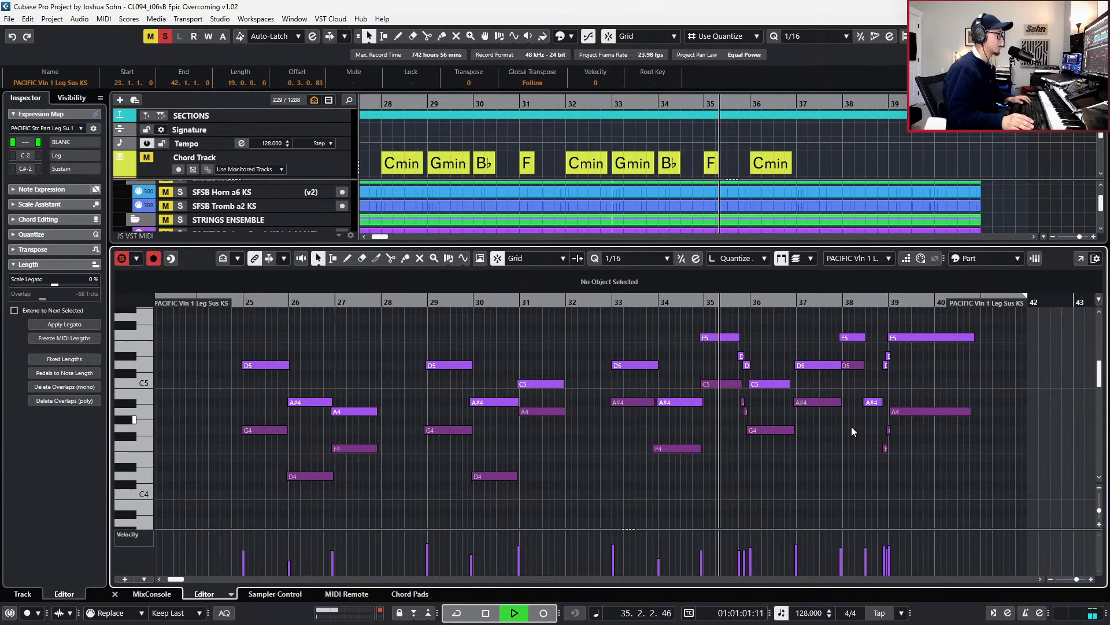
pyautogui.hscroll(1, 851, 426)
pyautogui.press('space')
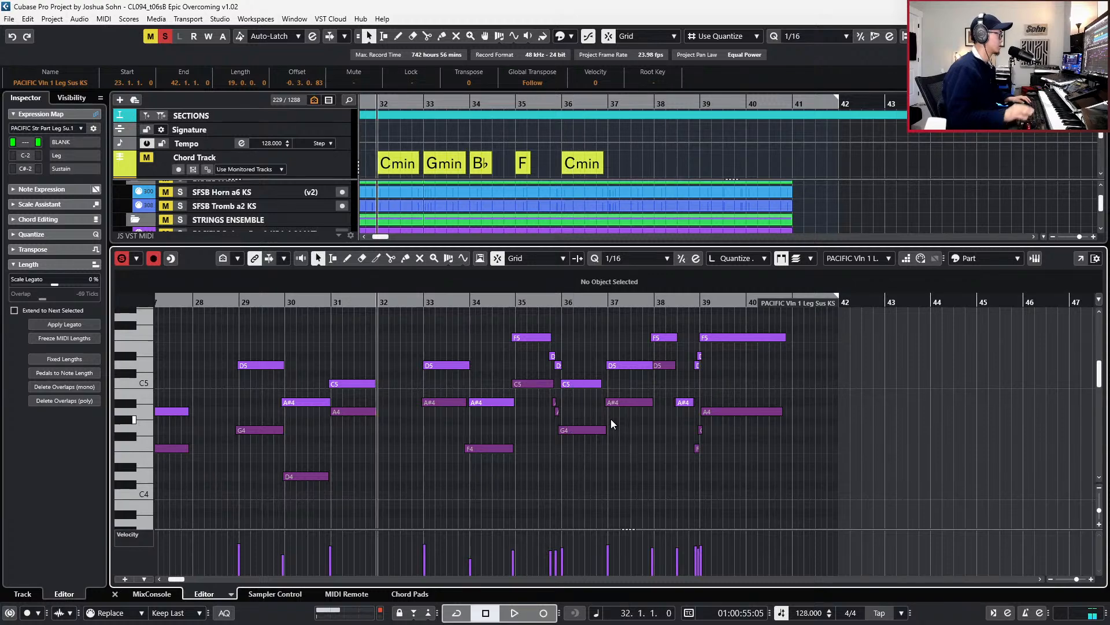
# - Close the note editor and solo the PACIFIC and SFSS violin 1 tracks together with the violin 2 tracks
pyautogui.hotkey('ctrl', 'e')
pyautogui.click(196, 413)
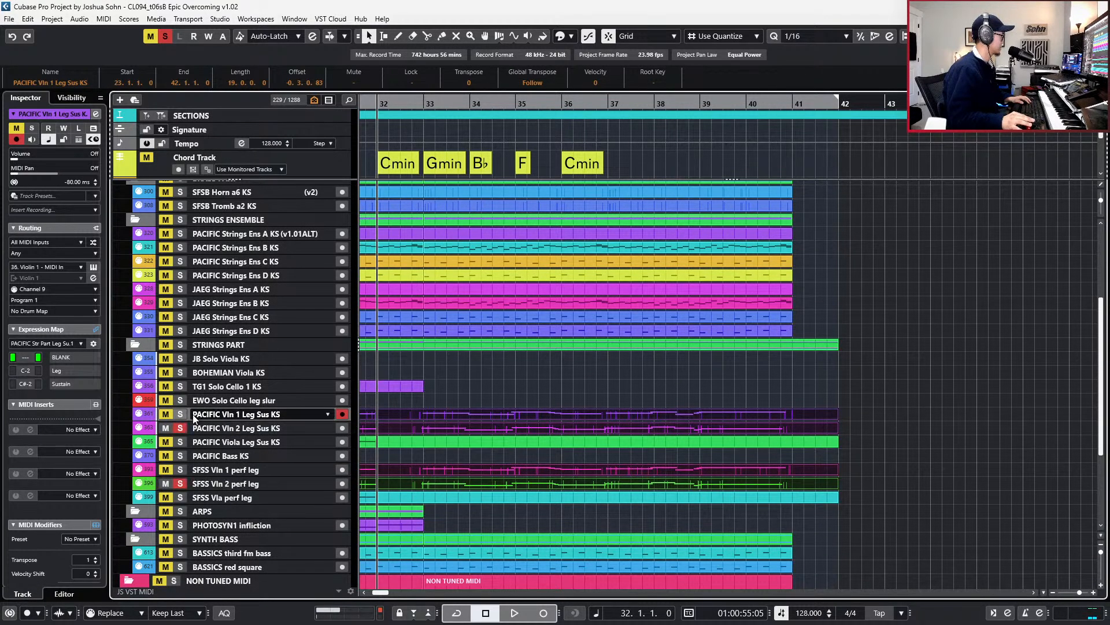
pyautogui.click(180, 415)
pyautogui.press('space')
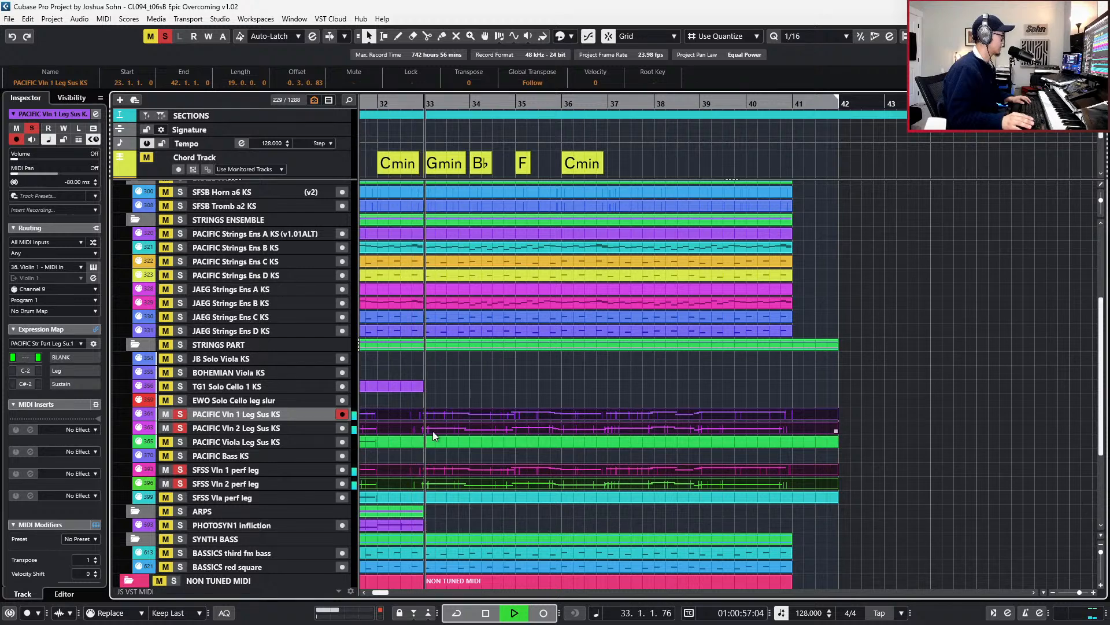
pyautogui.press('space')
# - Reopen the four violin parts in the note editor and compare the two lines over bars 32 to 39 during playback
pyautogui.press('space')
pyautogui.scroll(-1, 432, 432)
pyautogui.press('Return')
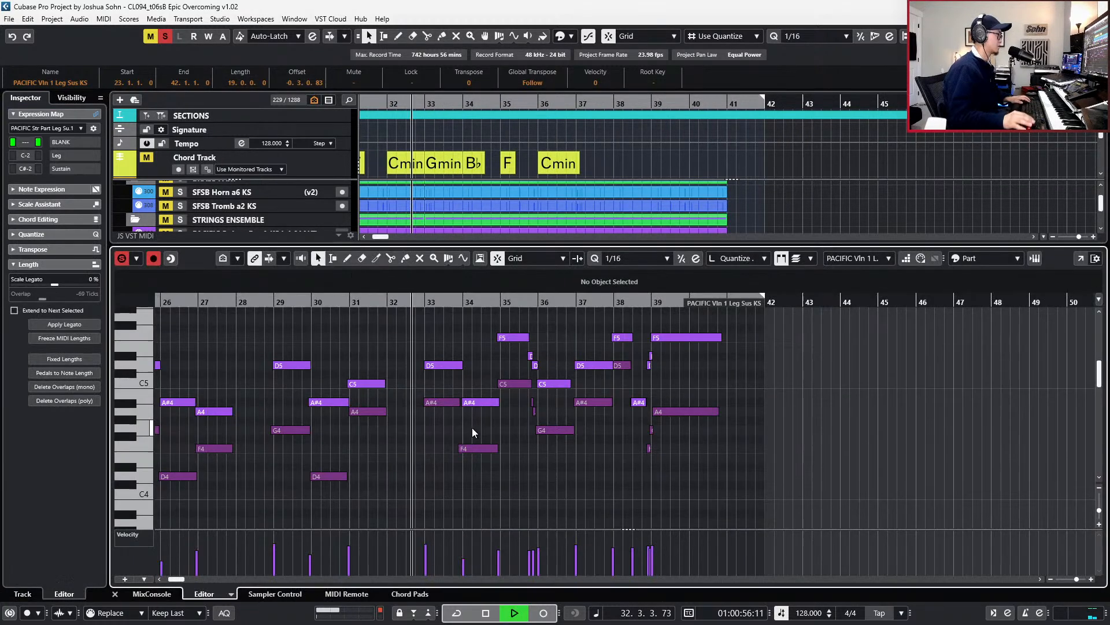
pyautogui.scroll(2, 491, 403)
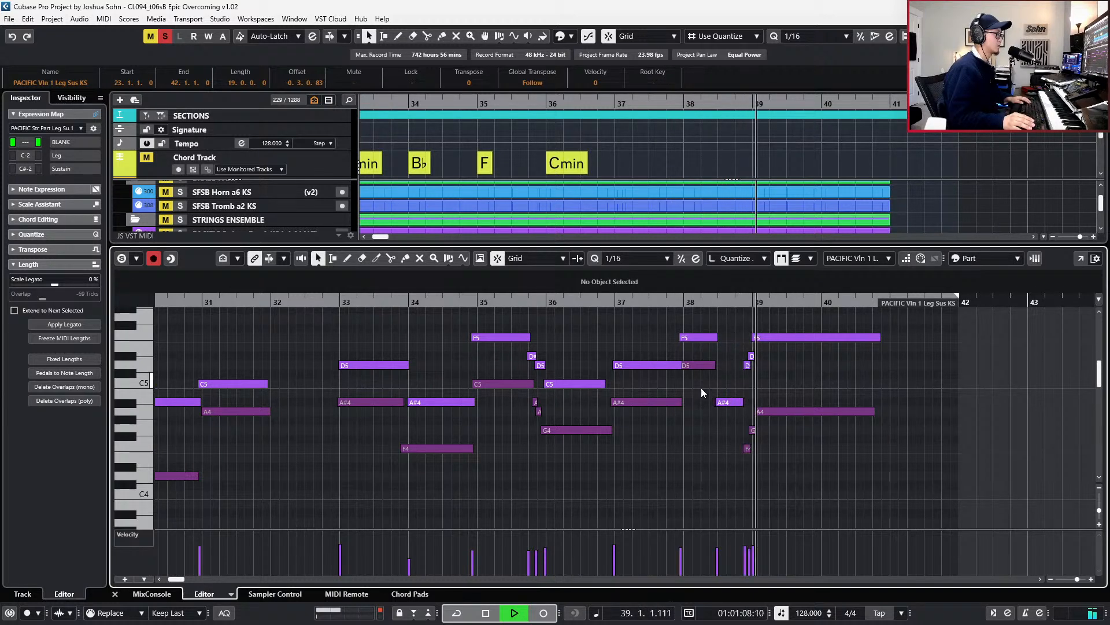
pyautogui.press('space')
pyautogui.click(647, 366)
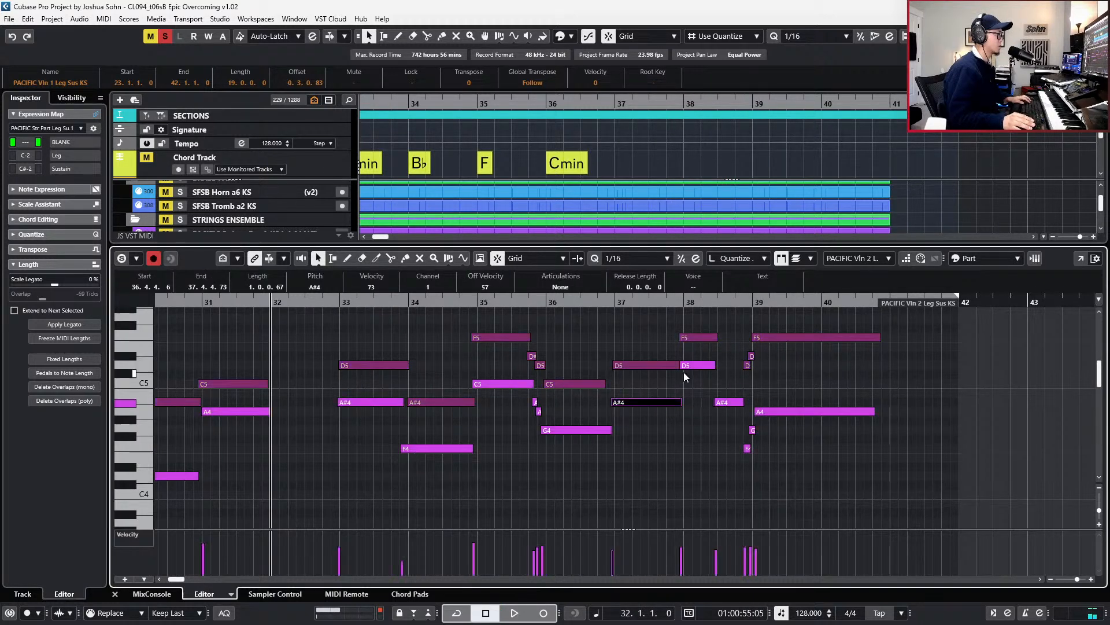
pyautogui.click(683, 365)
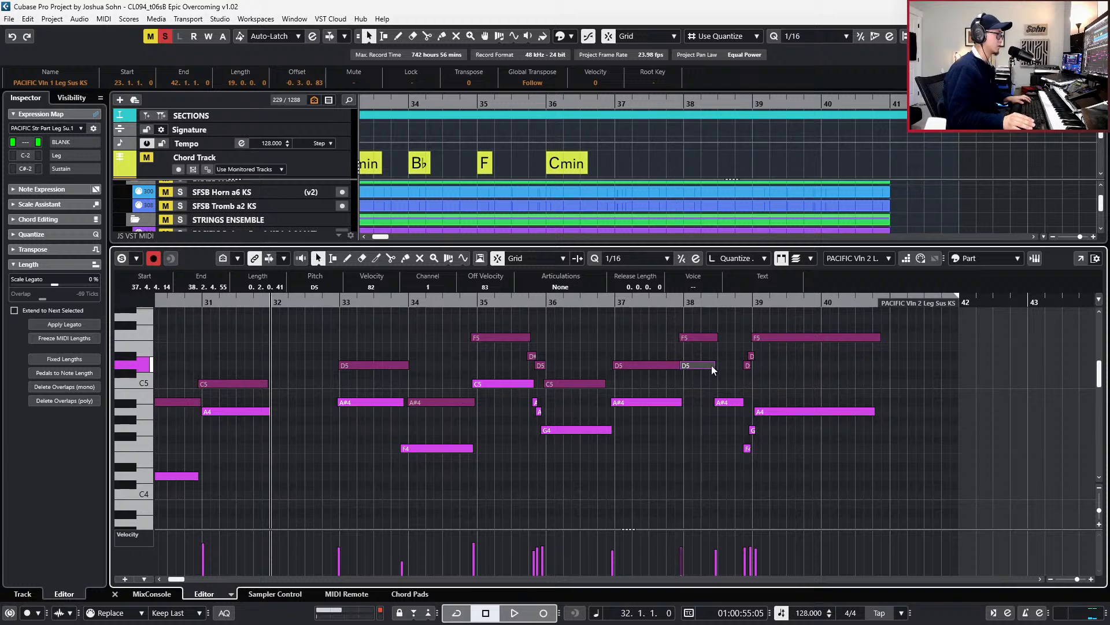
# - Trim the violin 2 F4's start closer to bar 34 and extend the preceding A#4 to end at 33.4.4.102
pyautogui.press('space')
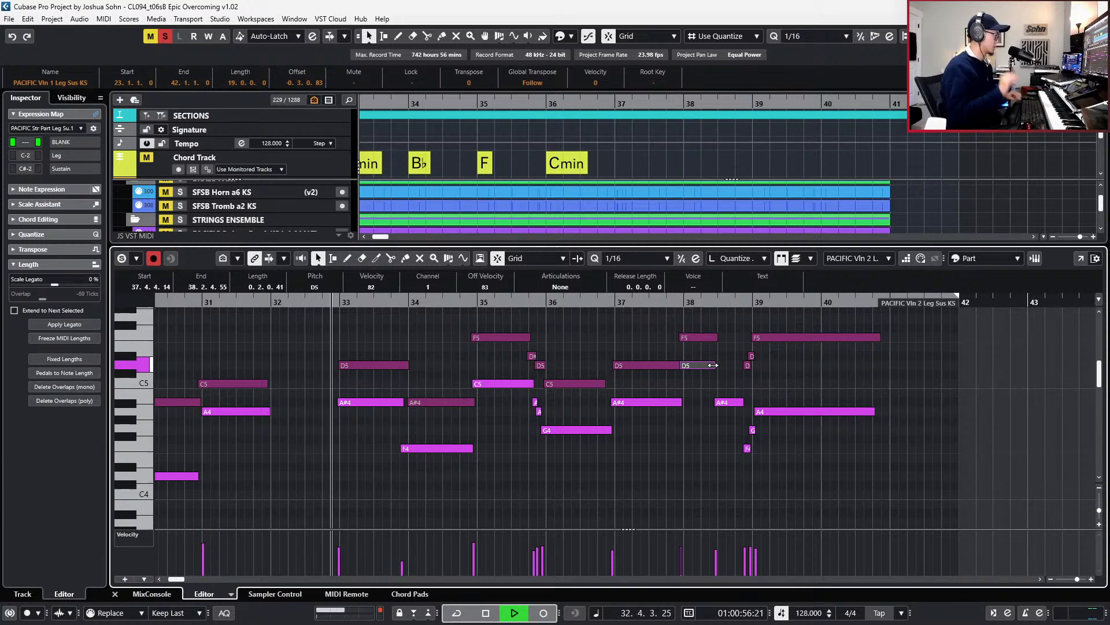
pyautogui.click(438, 449)
pyautogui.moveTo(400, 452); pyautogui.dragTo(406, 452)
pyautogui.click(396, 401)
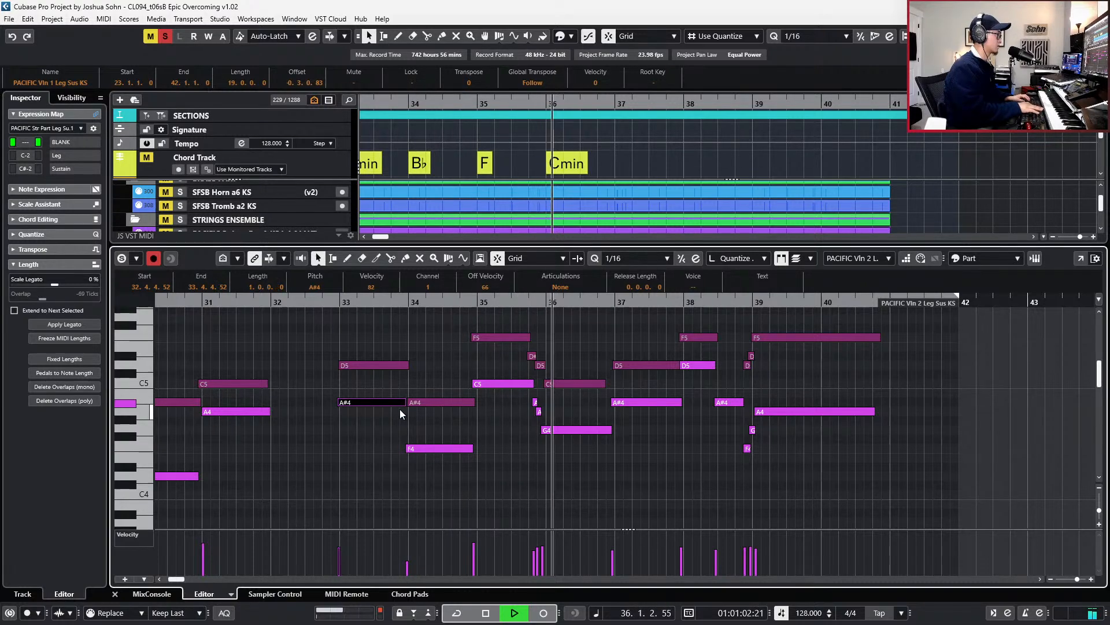
pyautogui.press('space')
# - Extend the short violin 2 A#4 before bar 36 backwards to start at 35.3.4.54
pyautogui.scroll(3, 553, 418)
pyautogui.scroll(2, 553, 418)
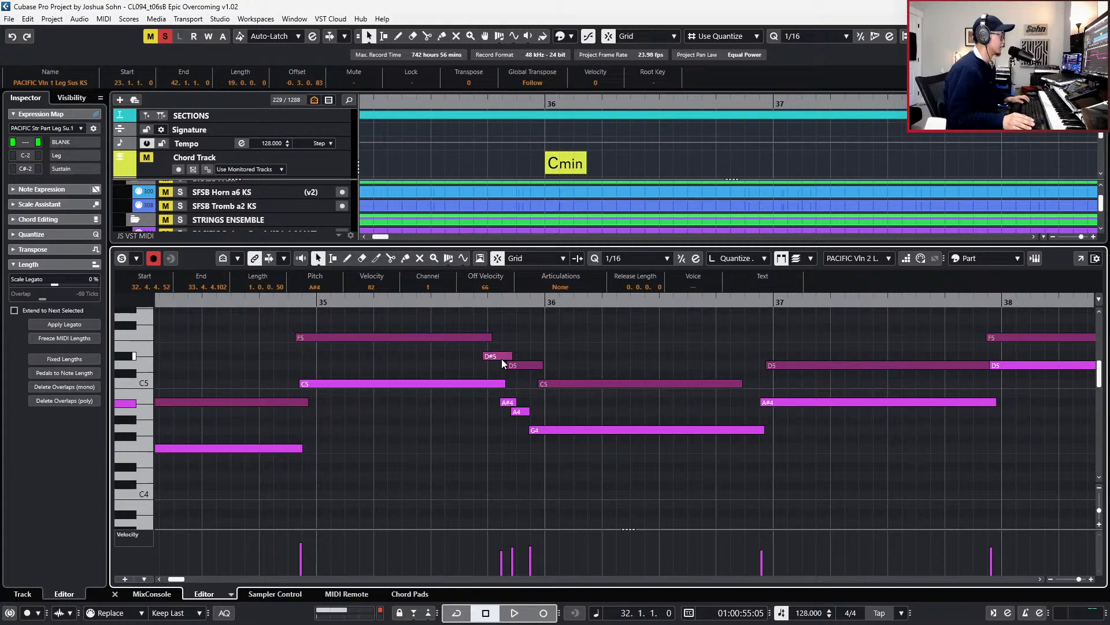
pyautogui.scroll(-2, 528, 346)
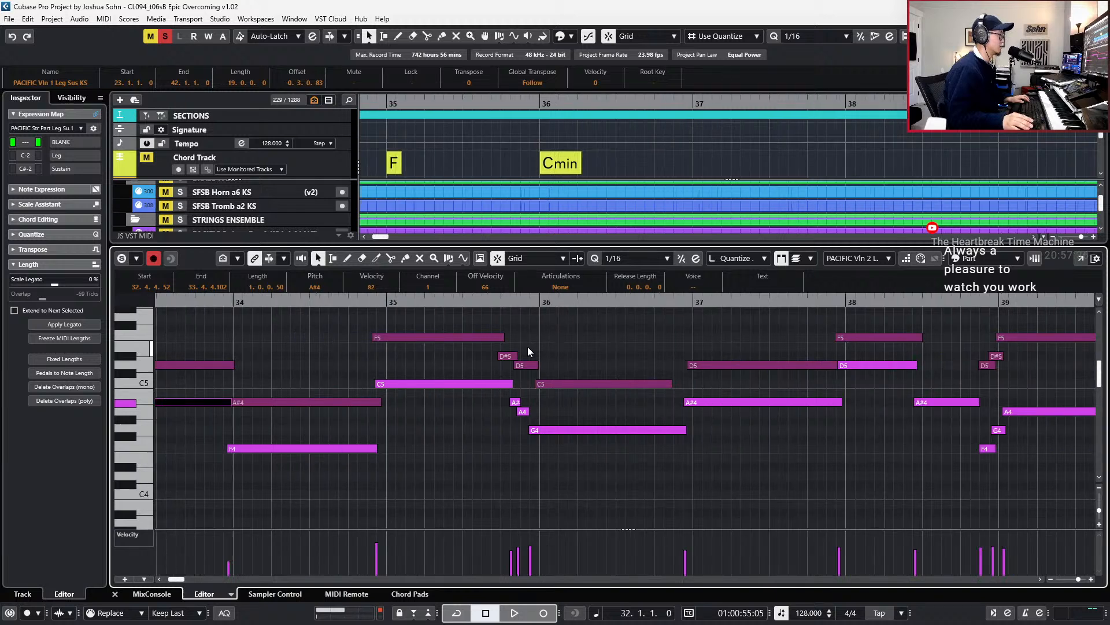
pyautogui.hscroll(2, 527, 346)
pyautogui.press('h')
pyautogui.press('h')
pyautogui.press('h')
pyautogui.press('h')
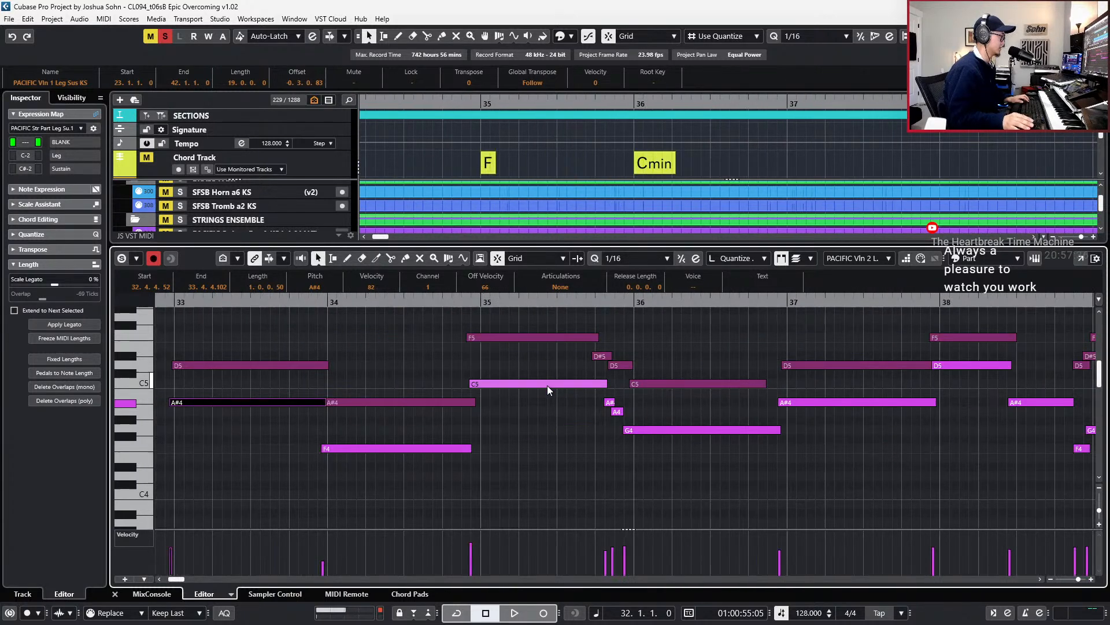
pyautogui.moveTo(648, 402); pyautogui.dragTo(623, 401)
# - Lengthen the short violin 2 A4 before bar 36 to end at 35.4.4.115, and play the run to check it
pyautogui.click(679, 415)
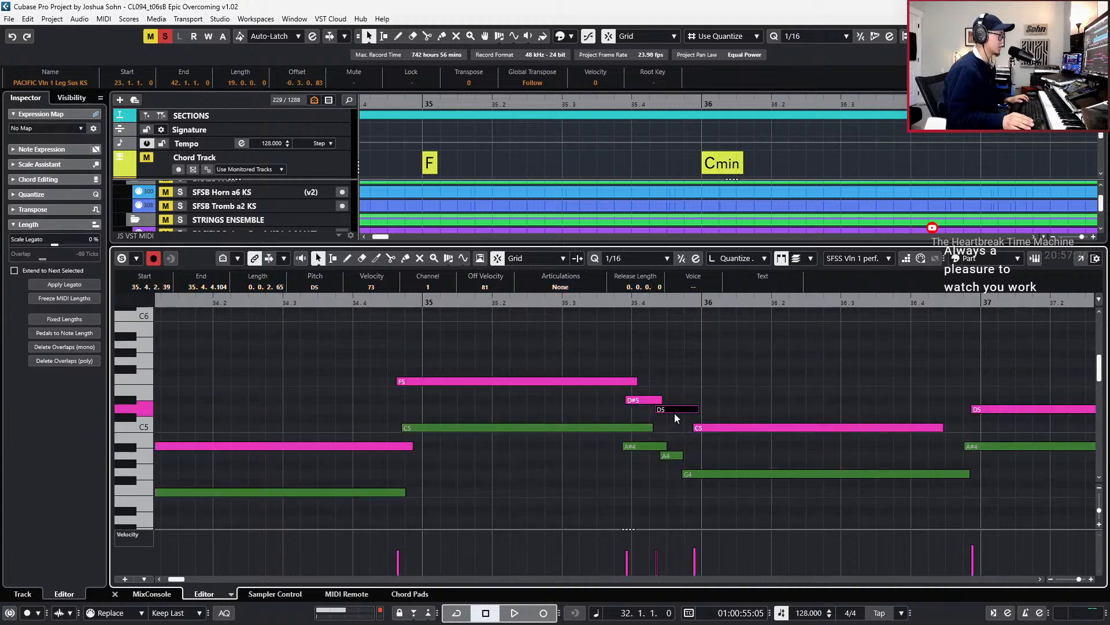
pyautogui.moveTo(680, 457); pyautogui.dragTo(698, 458)
pyautogui.press('space')
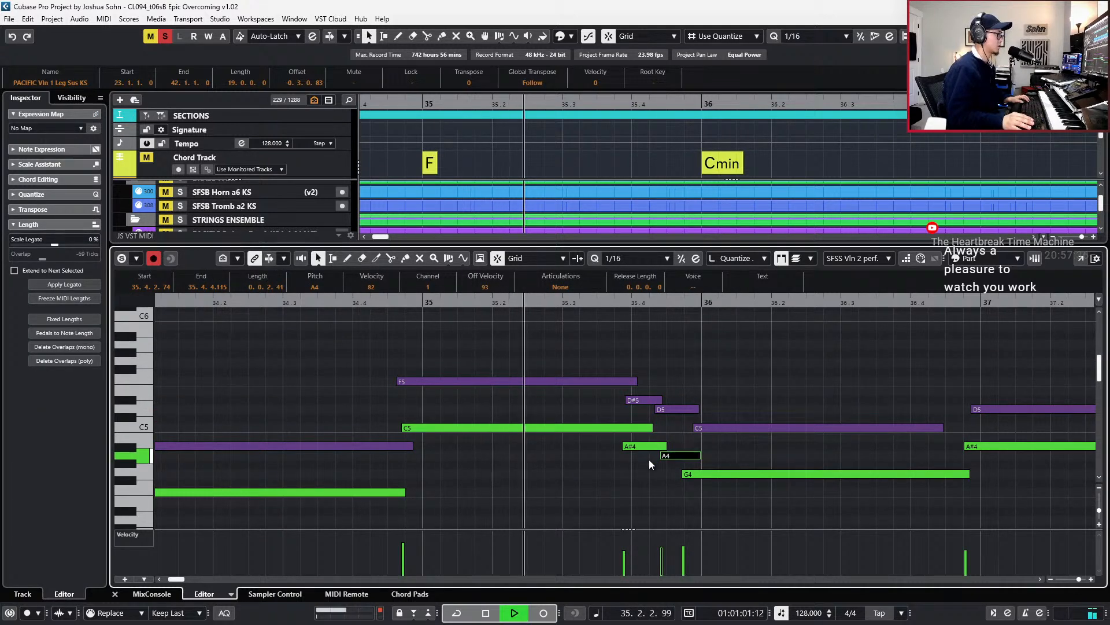
pyautogui.press('space')
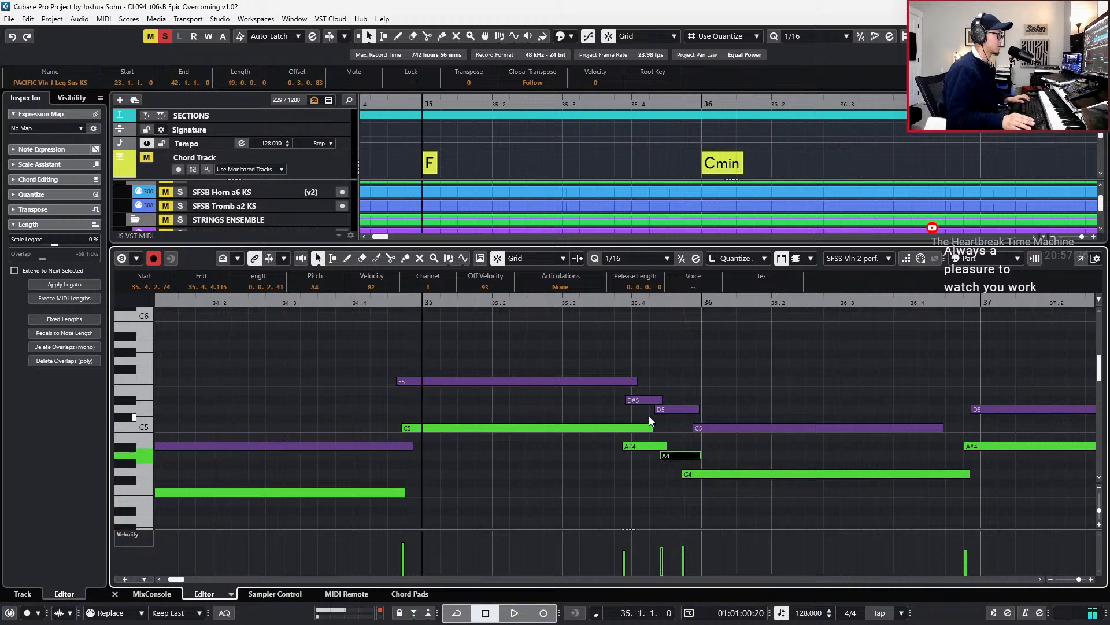
# - Trim the short violin 1 D5 before bar 36 to start at 35.4.2.53 and replay the passage from bar 34
pyautogui.click(663, 411)
pyautogui.moveTo(657, 411); pyautogui.dragTo(659, 411)
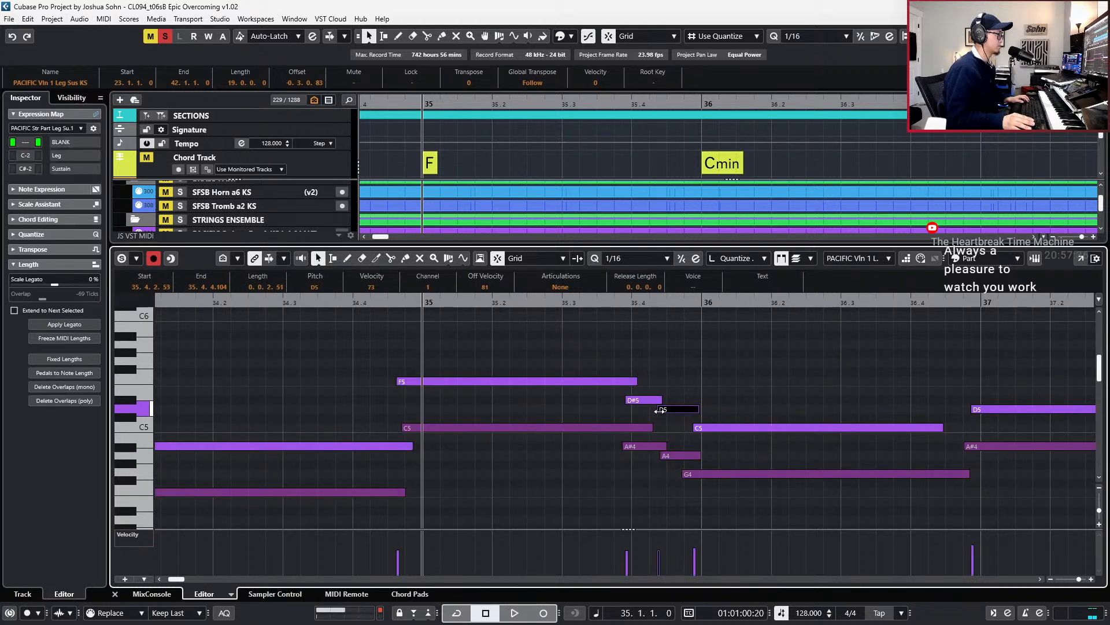
pyautogui.press('ctrl+KP_Subtract')
pyautogui.press('space')
pyautogui.click(641, 453)
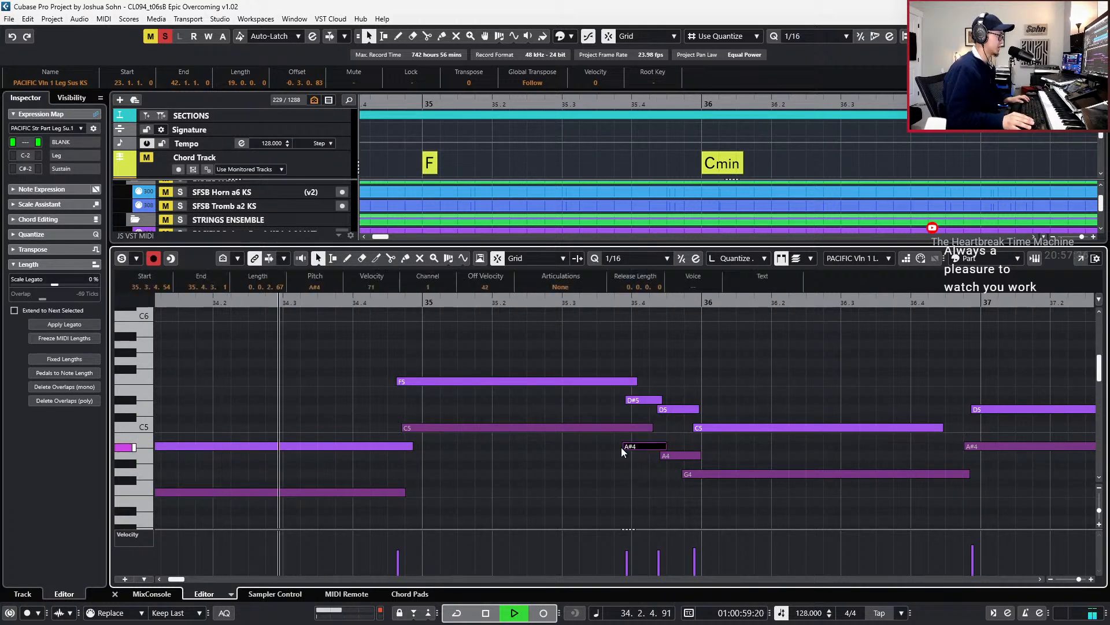
# - Trim the start of the short violin 2 A#4 before bar 36 slightly and play the passage
pyautogui.click(624, 446)
pyautogui.moveTo(625, 447); pyautogui.dragTo(628, 447)
pyautogui.press('space')
# - Trim the violin 2 G4 at bar 36 to start at 35.4.4.67 and replay the transition
pyautogui.click(698, 474)
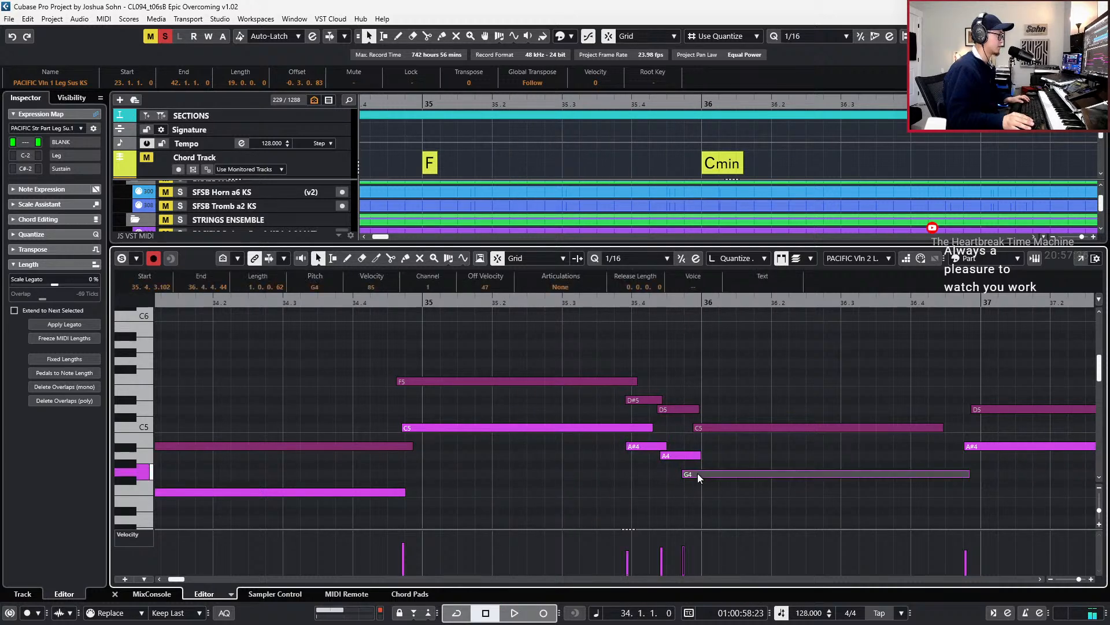
pyautogui.moveTo(687, 474); pyautogui.dragTo(699, 474)
pyautogui.press('space')
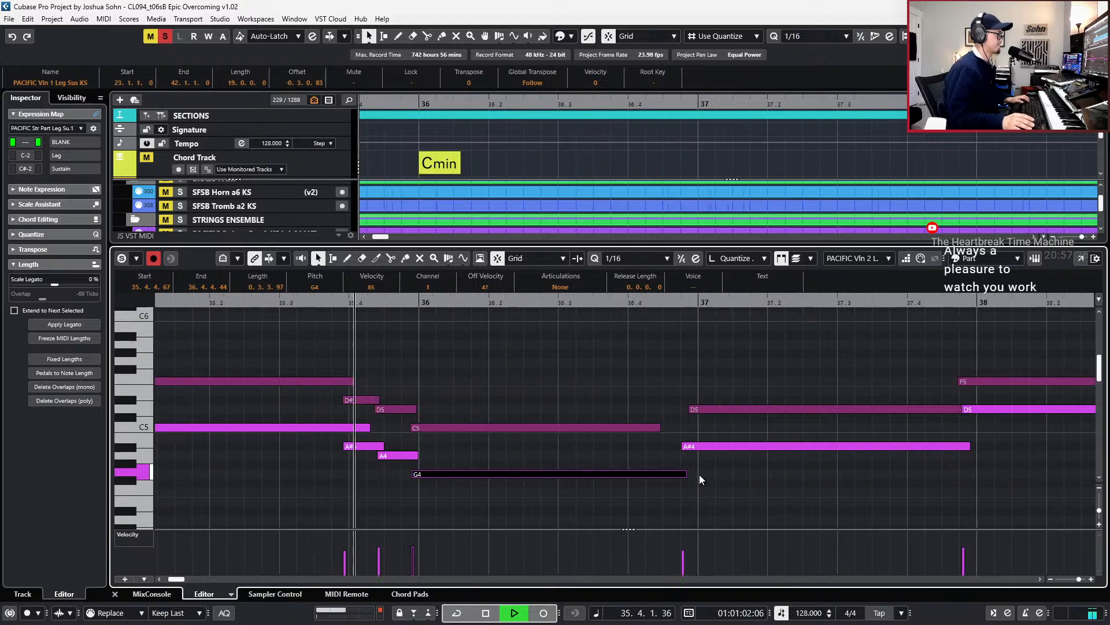
pyautogui.click(681, 488)
pyautogui.press('space')
# - Shorten the violin 2 G4 in bar 36 to end at 36.4.3.24 and play it back
pyautogui.click(678, 472)
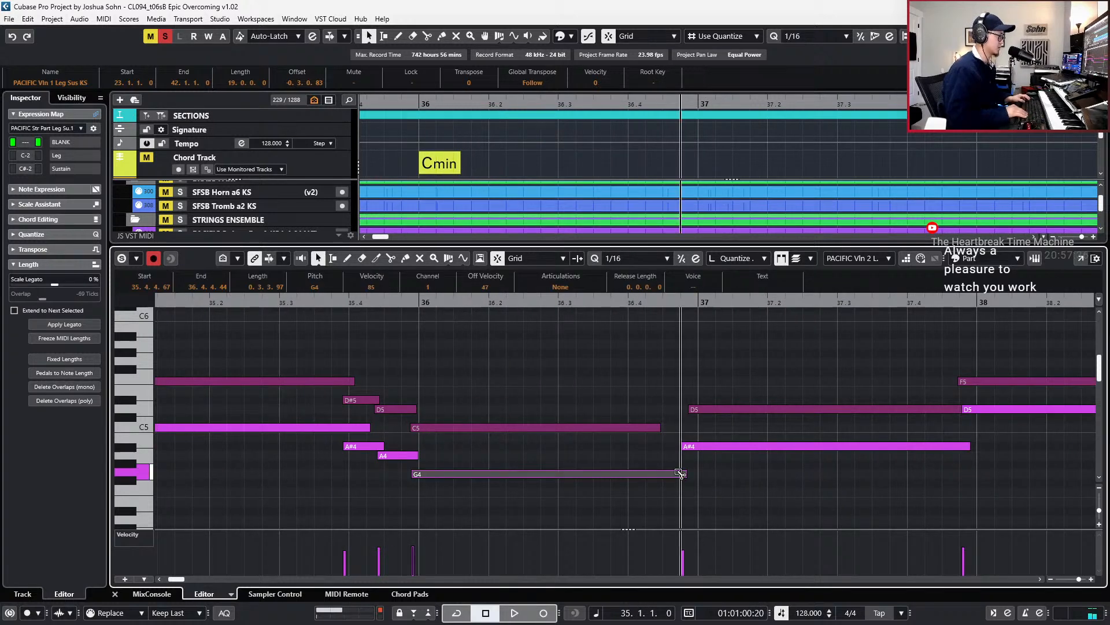
pyautogui.hotkey('alt', 'shift', 'Left')
pyautogui.hotkey('alt', 'shift', 'Left')
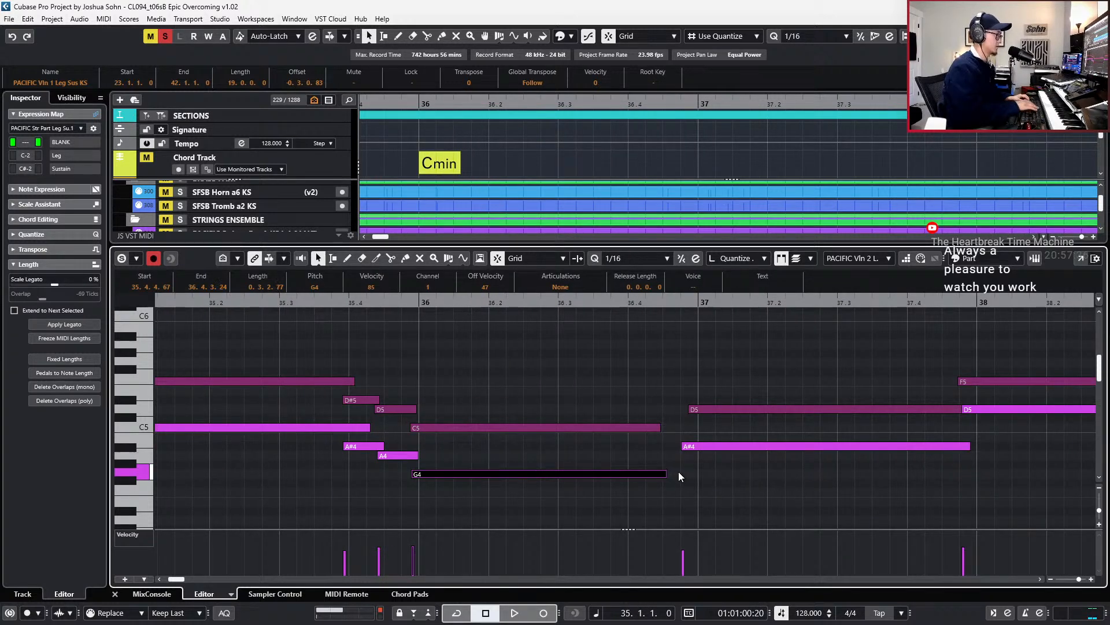
pyautogui.press('space')
# - Move the long violin 2 A#4 at bar 37 later to start at 36.4.4.57 while listening on to bar 39
pyautogui.press('g')
pyautogui.moveTo(708, 446); pyautogui.dragTo(710, 446)
pyautogui.hscroll(1, 752, 456)
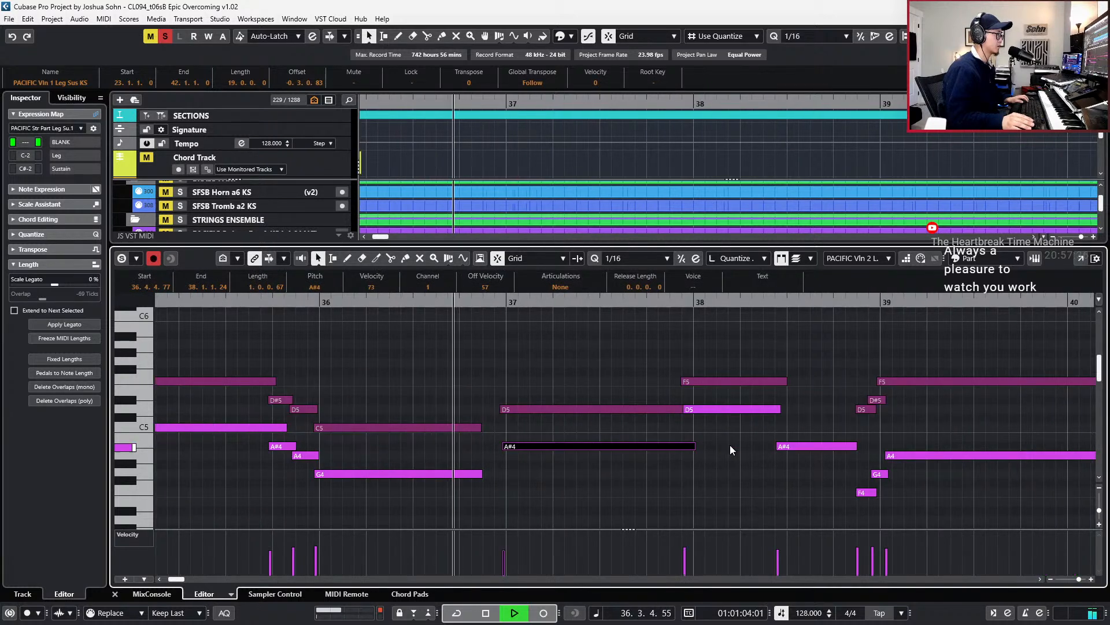
pyautogui.click(723, 445)
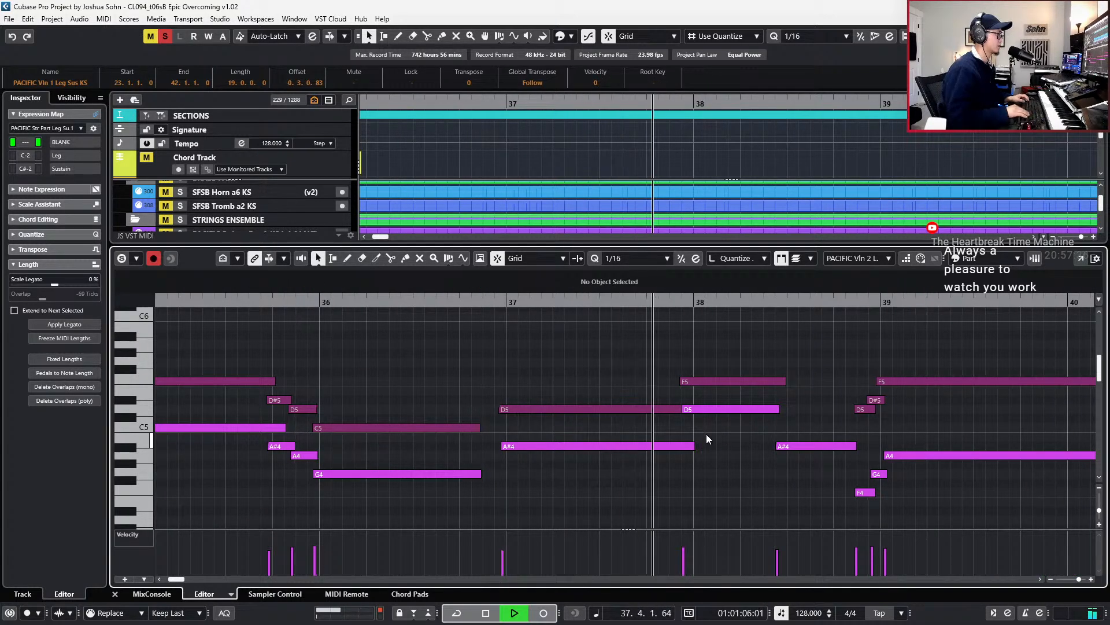
pyautogui.click(665, 448)
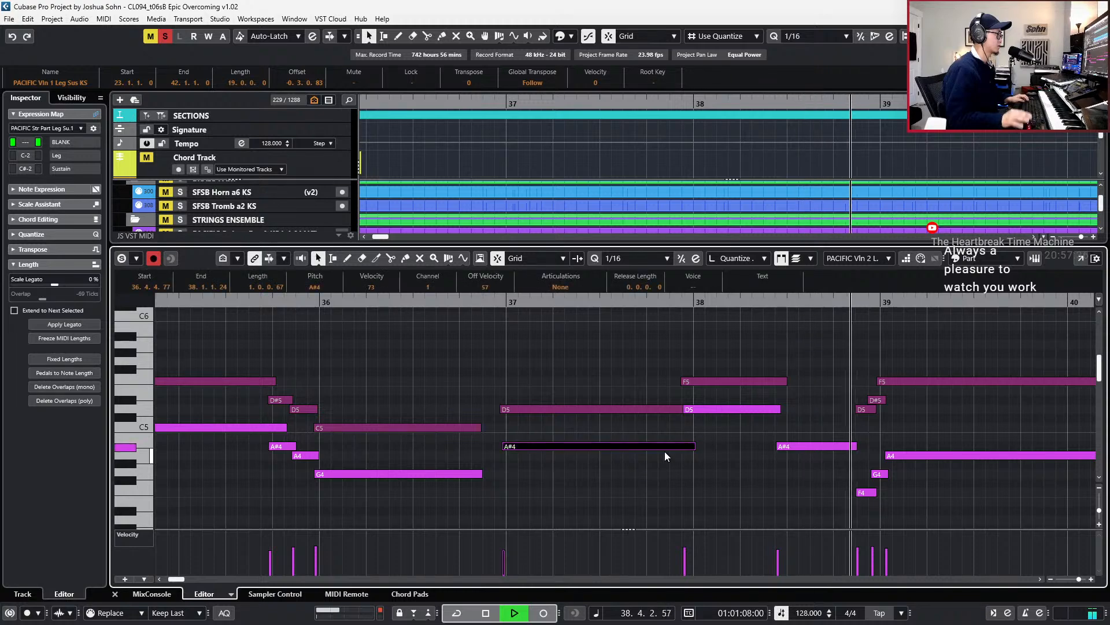
pyautogui.hscroll(1, 720, 435)
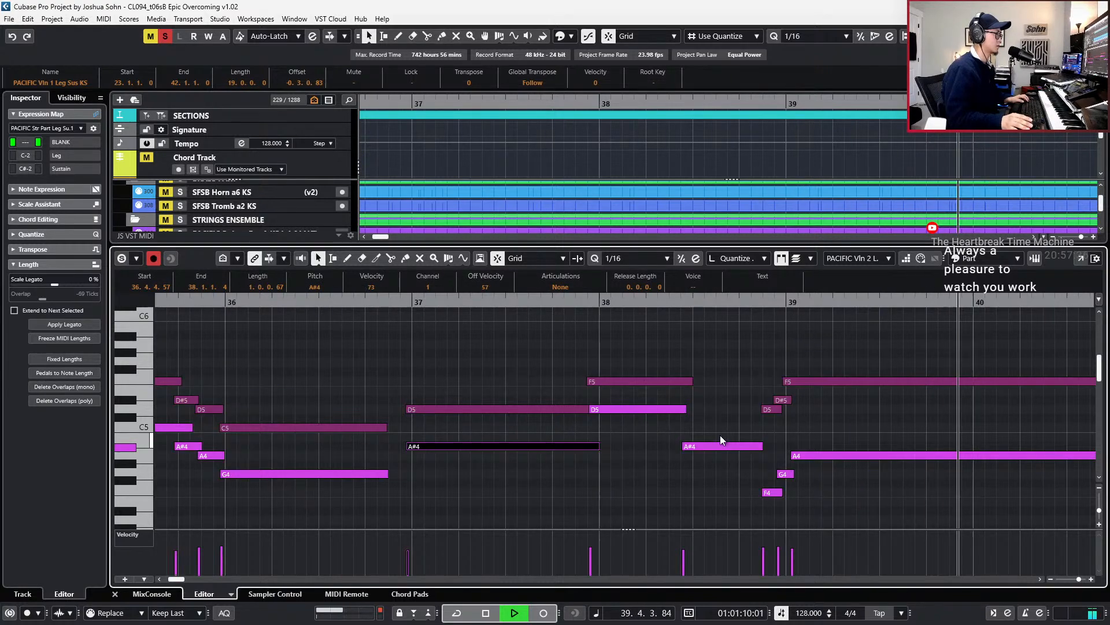
# - Adjust the short violin 2 F4 leading into bar 39 and the run into the A4 that follows
pyautogui.scroll(-1, 720, 435)
pyautogui.hscroll(1, 720, 434)
pyautogui.press('h')
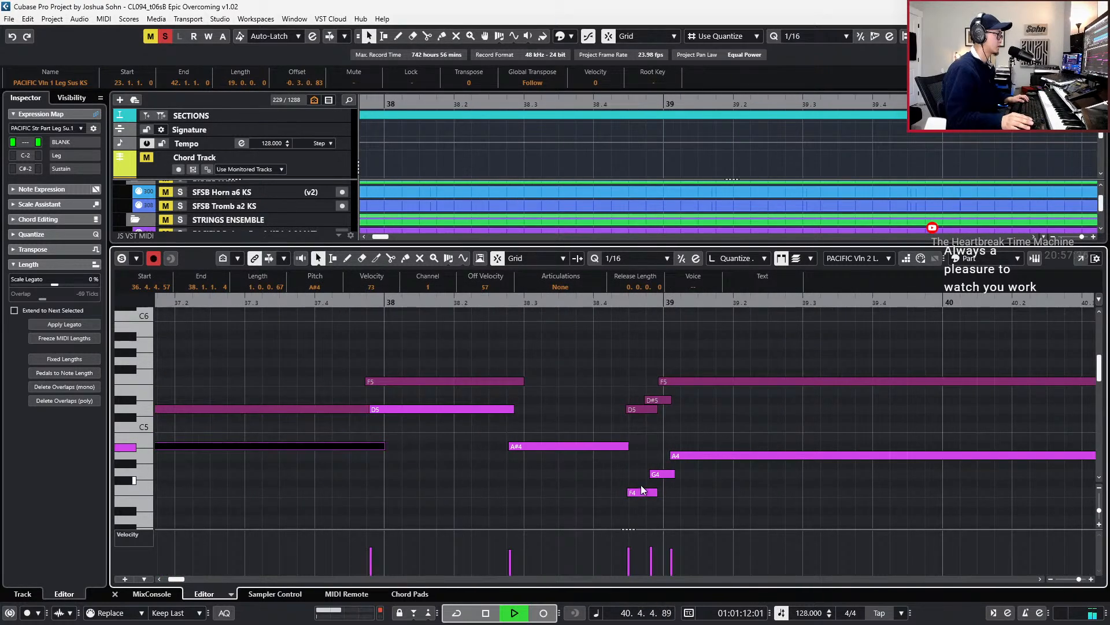
pyautogui.press('h')
pyautogui.press('space')
pyautogui.moveTo(658, 483)
pyautogui.mouseDown()
pyautogui.moveTo(664, 463)
pyautogui.moveTo(648, 474)
pyautogui.moveTo(679, 458)
pyautogui.moveTo(689, 474)
pyautogui.moveTo(672, 493)
pyautogui.mouseUp()
pyautogui.click(688, 456)
pyautogui.scroll(-2, 684, 455)
pyautogui.press('g')
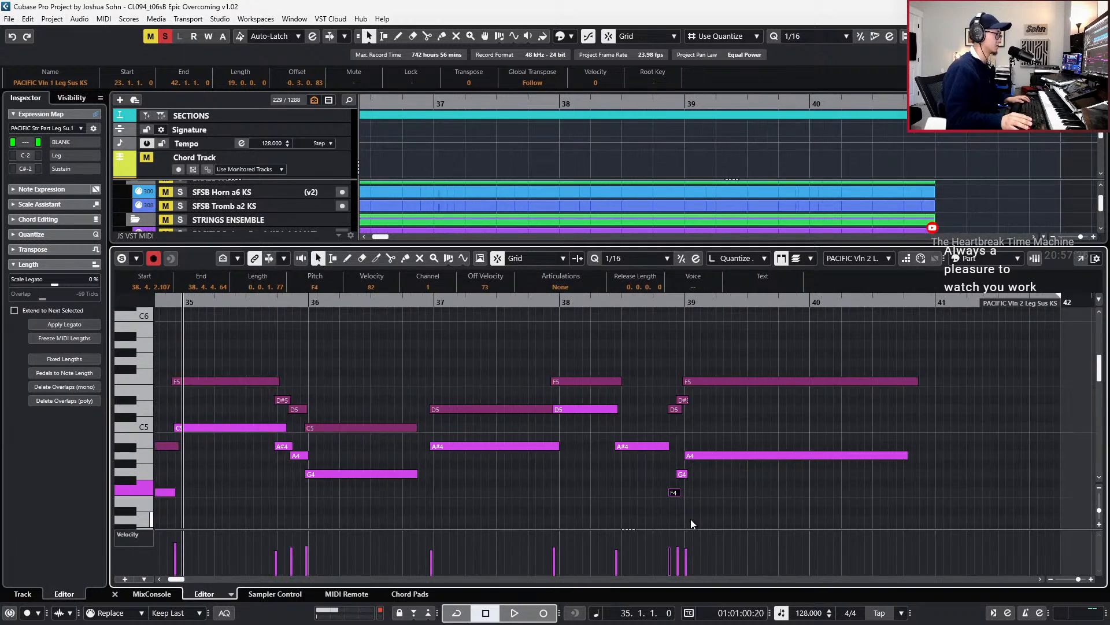
# - Select the long closing violin 2 A4 and violin 1 F5 before bar 41, and return to the arrangement
pyautogui.click(924, 440)
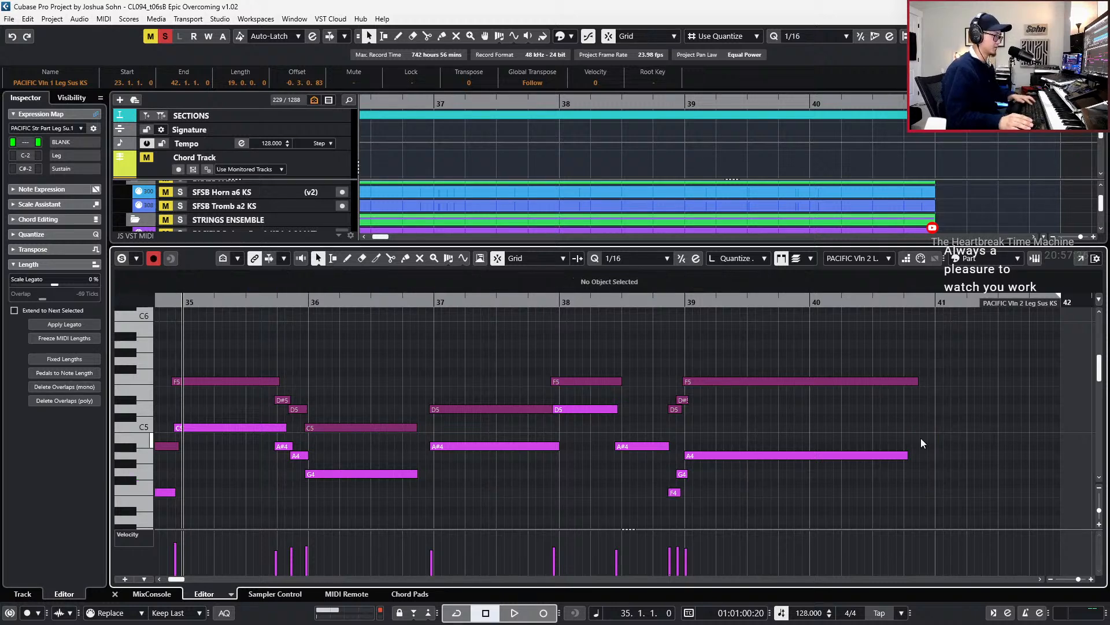
pyautogui.moveTo(903, 471); pyautogui.dragTo(911, 455)
pyautogui.moveTo(925, 354); pyautogui.dragTo(908, 382)
pyautogui.press('Return')
pyautogui.scroll(-5, 910, 404)
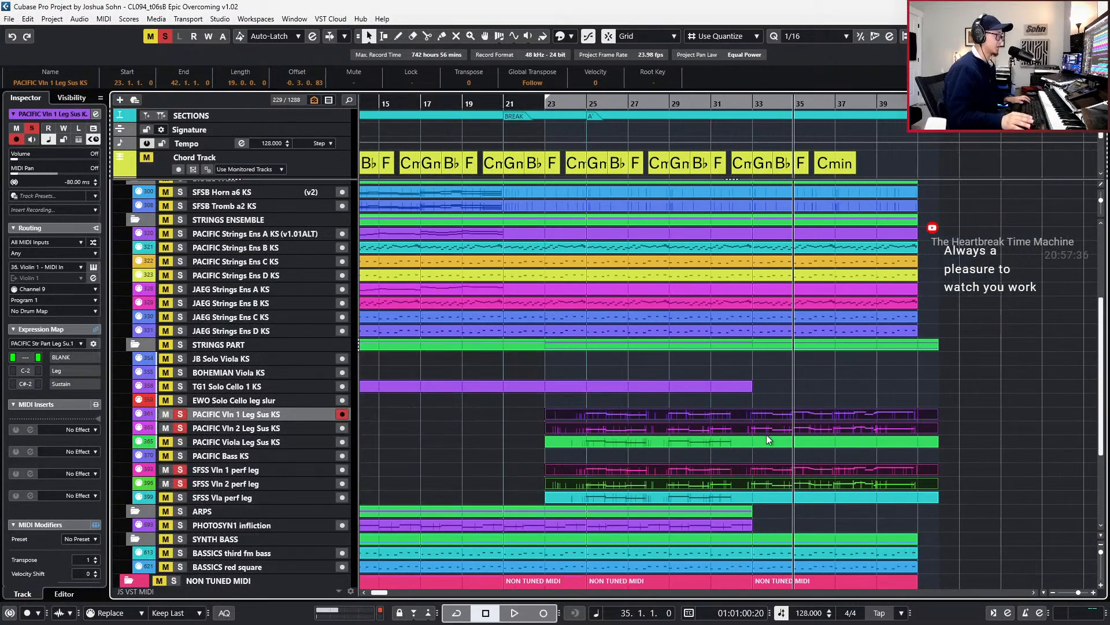
# - With both viola parts selected and all solos cleared, record a viola harmony from bar 31 to bar 41 on the PACIFIC Viola track
pyautogui.click(748, 497)
pyautogui.keyDown('shift'); pyautogui.click(745, 443); pyautogui.keyUp('shift')
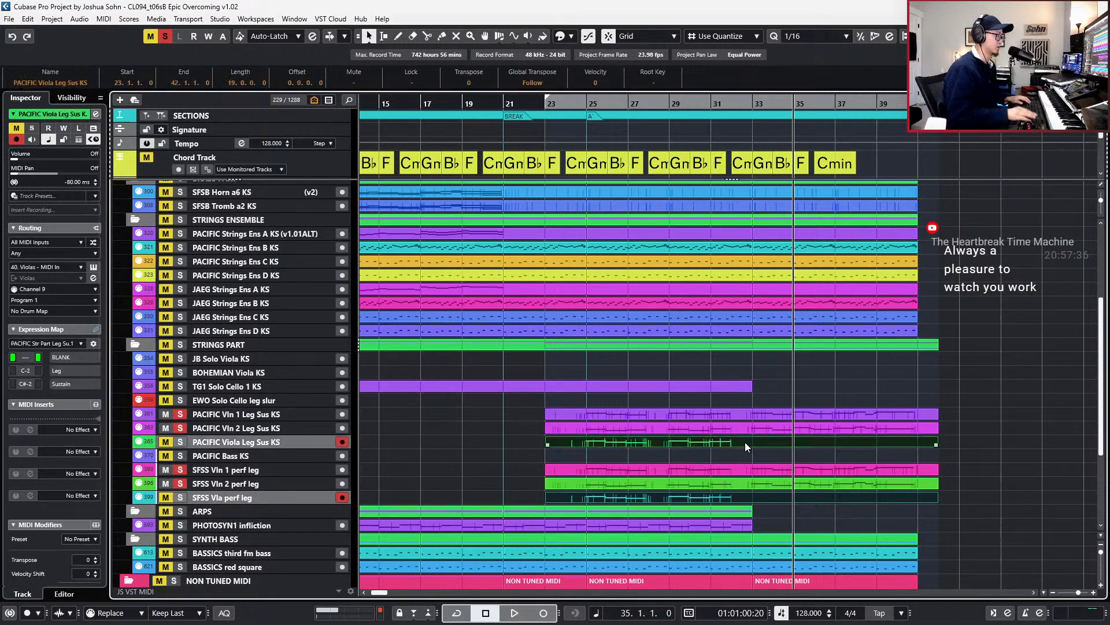
pyautogui.press('KP_Subtract')
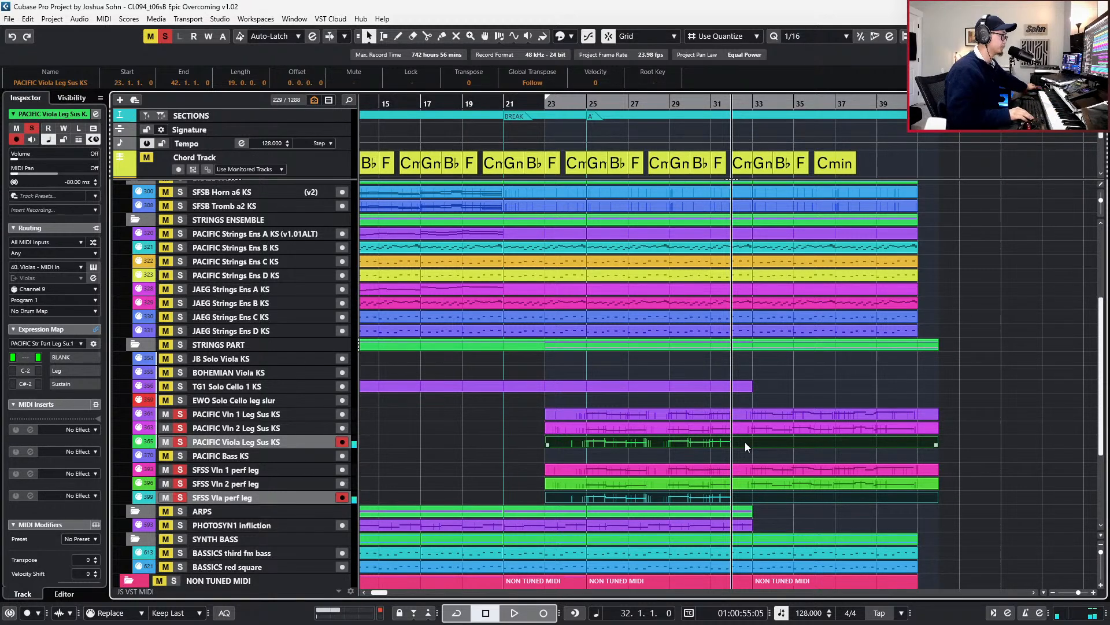
pyautogui.press('space')
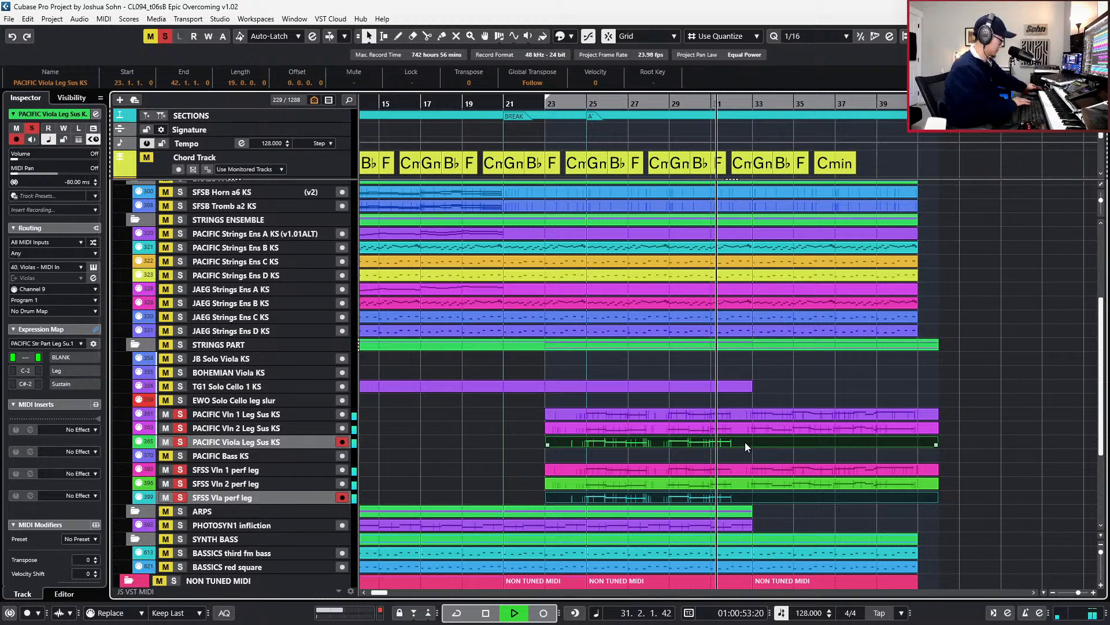
pyautogui.hotkey('alt', 's')
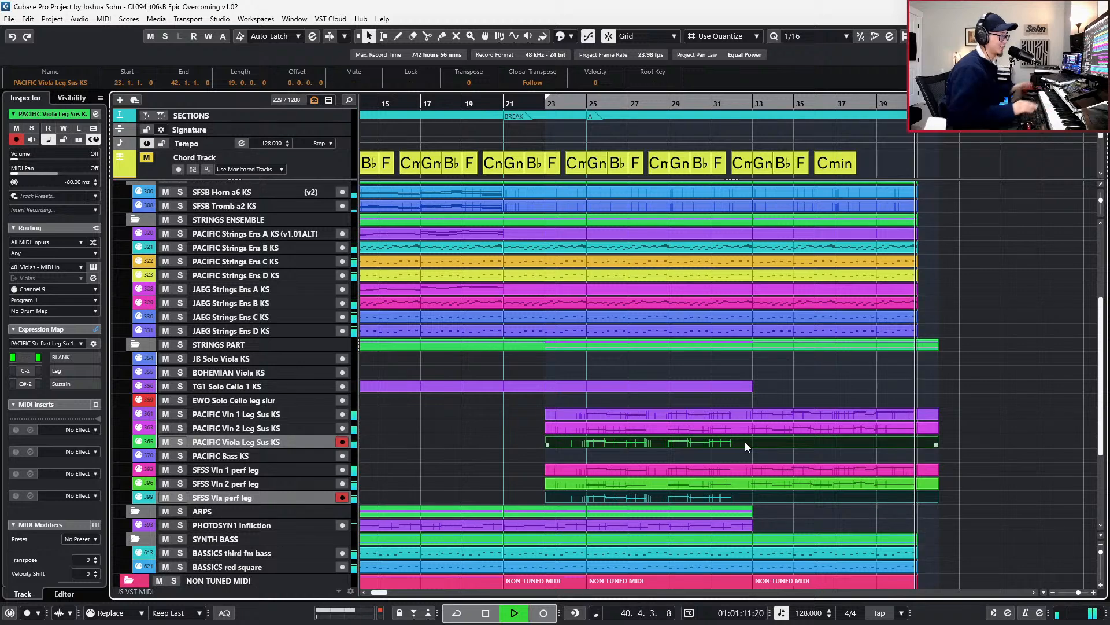
pyautogui.press('space')
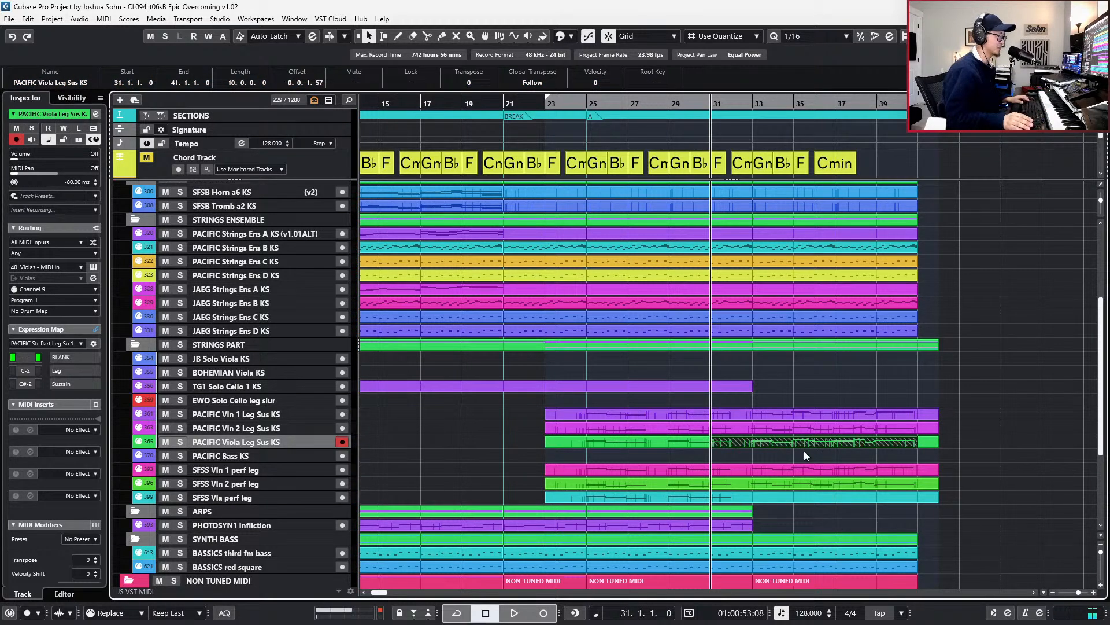
# - Open the recorded viola part and raise its last three notes, around bar 39, by a semitone
pyautogui.doubleClick(758, 443)
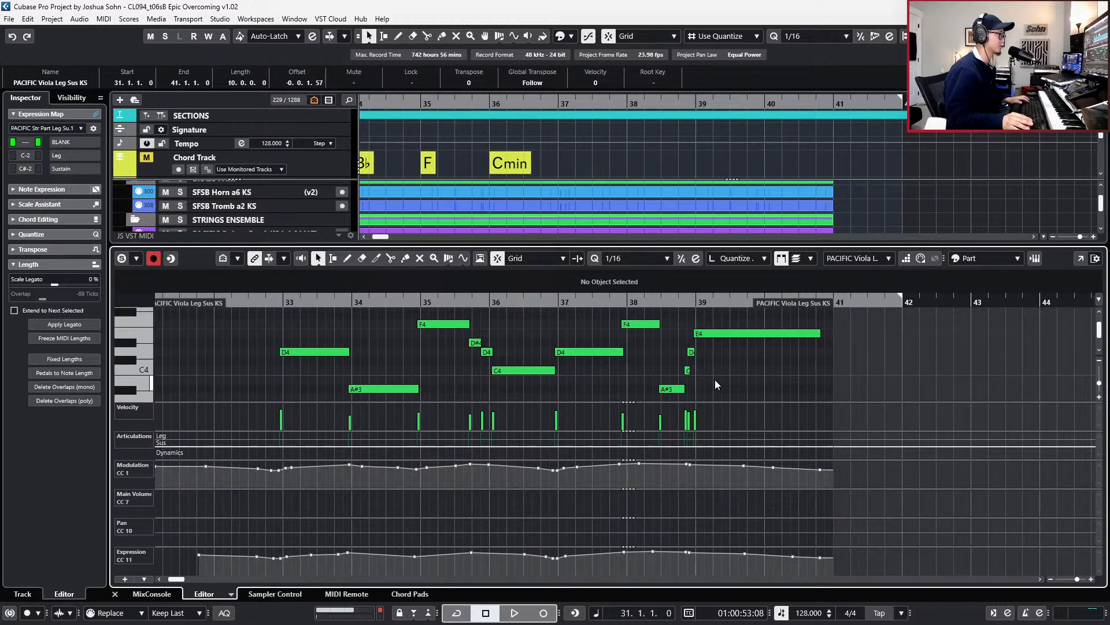
pyautogui.moveTo(681, 331); pyautogui.dragTo(716, 379)
pyautogui.press('Up')
pyautogui.press('l')
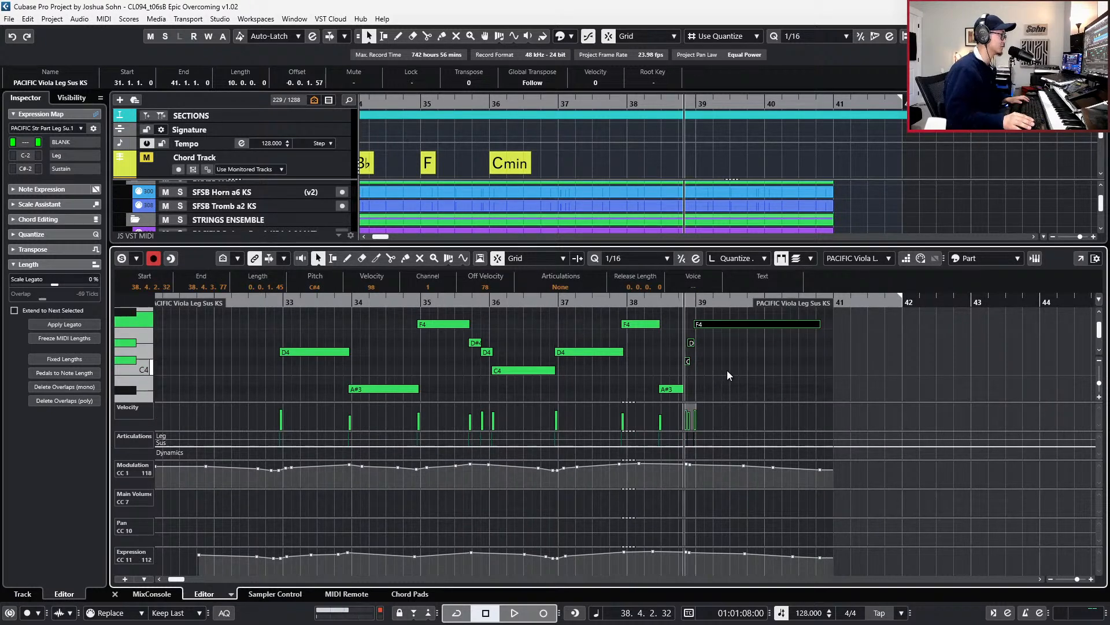
# - Raise the short viola C#4 before bar 39 to D4 and play the run back with the editor soloed
pyautogui.press('h')
pyautogui.click(703, 363)
pyautogui.click(669, 360)
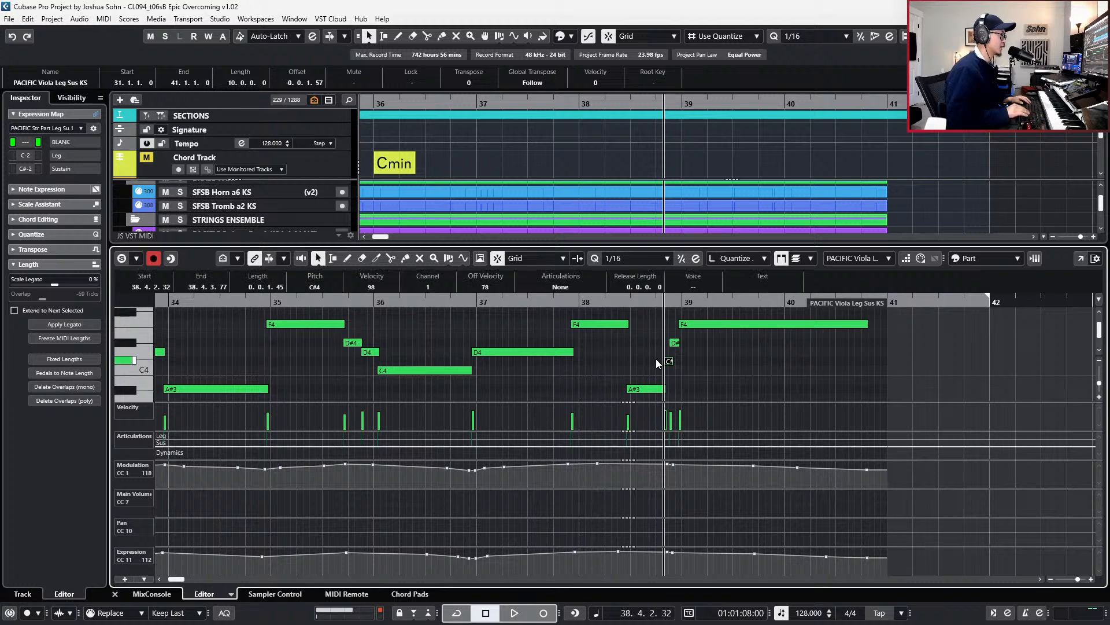
pyautogui.press('space')
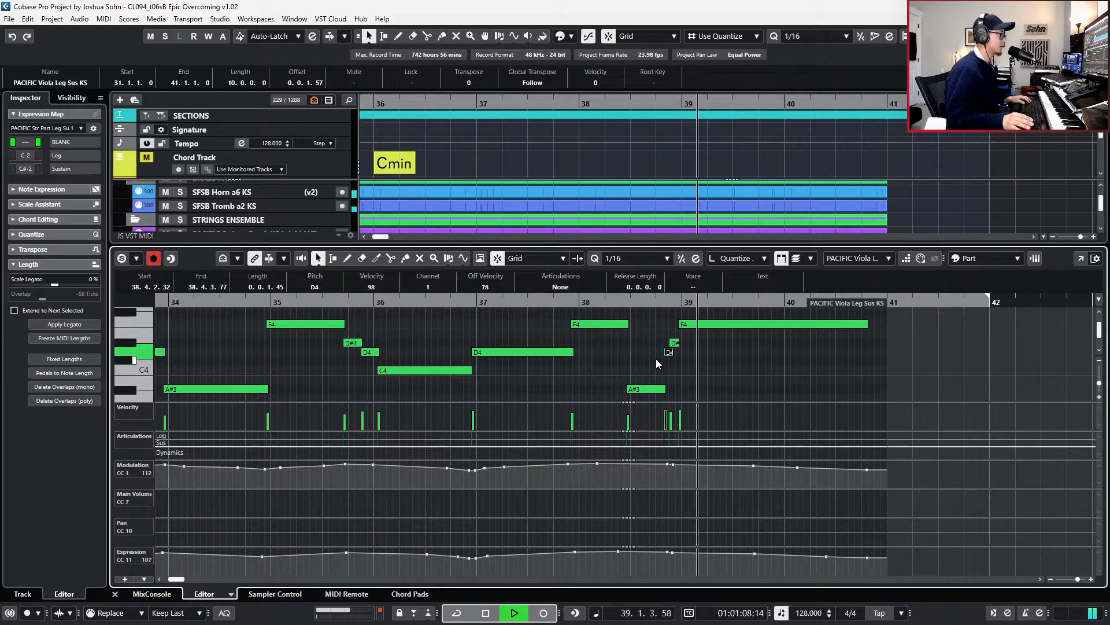
pyautogui.press('space')
pyautogui.press('s')
pyautogui.press('space')
pyautogui.press('space')
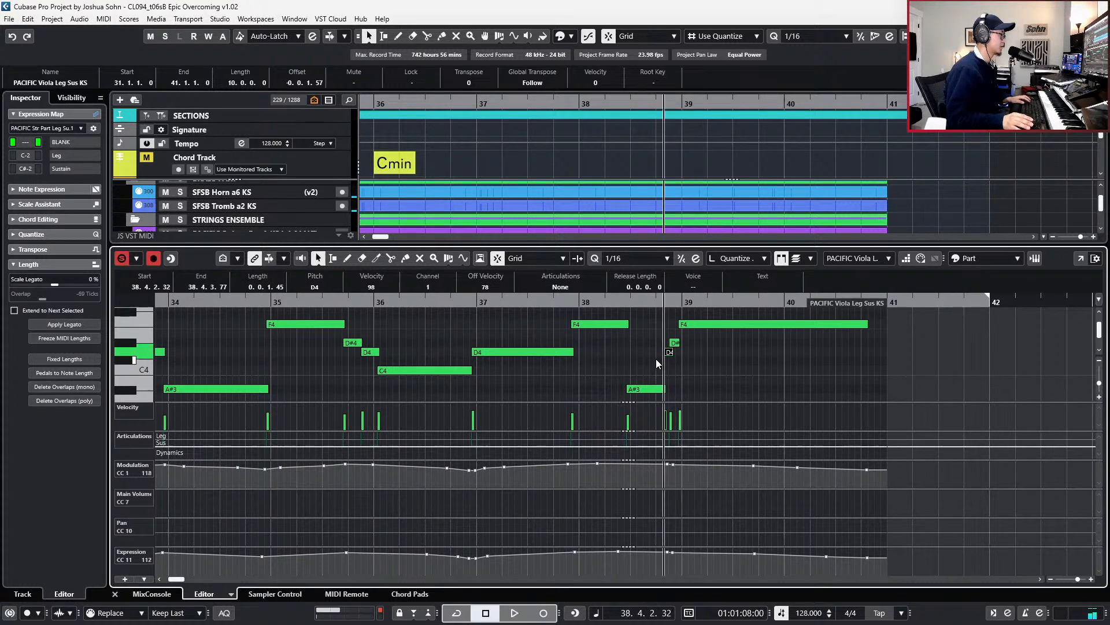
# - Set the quantize grid to 1/8, return to bar 33 and hide the controller lanes in the viola editor
pyautogui.press('g')
pyautogui.press('KP_Subtract')
pyautogui.press('KP_Subtract')
pyautogui.press('KP_Subtract')
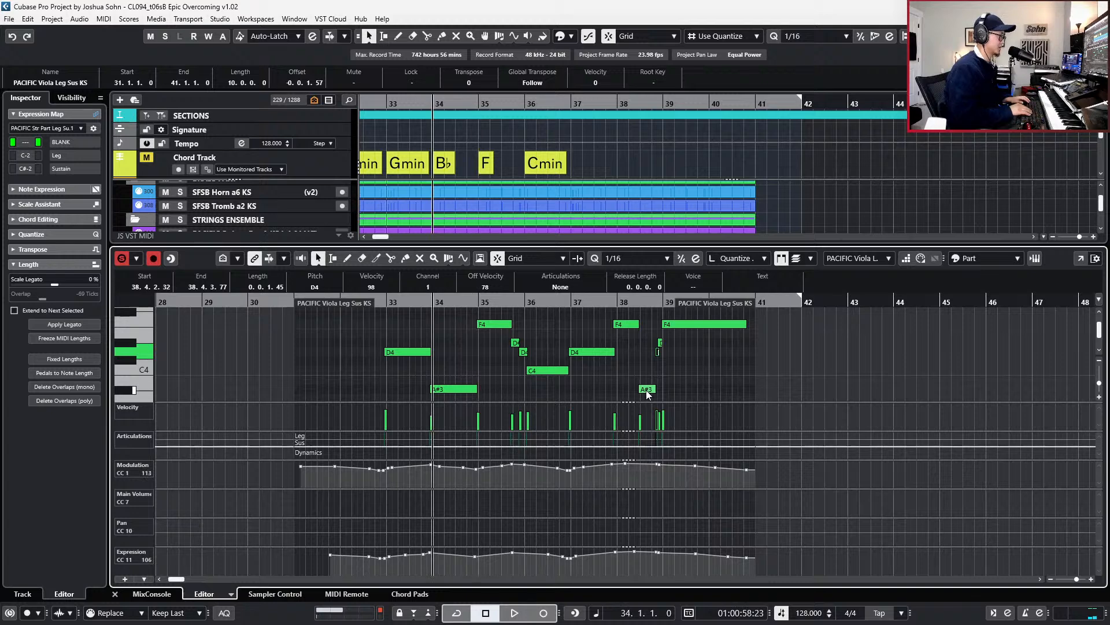
pyautogui.scroll(2, 696, 361)
pyautogui.scroll(1, 695, 361)
pyautogui.hotkey('alt', '4')
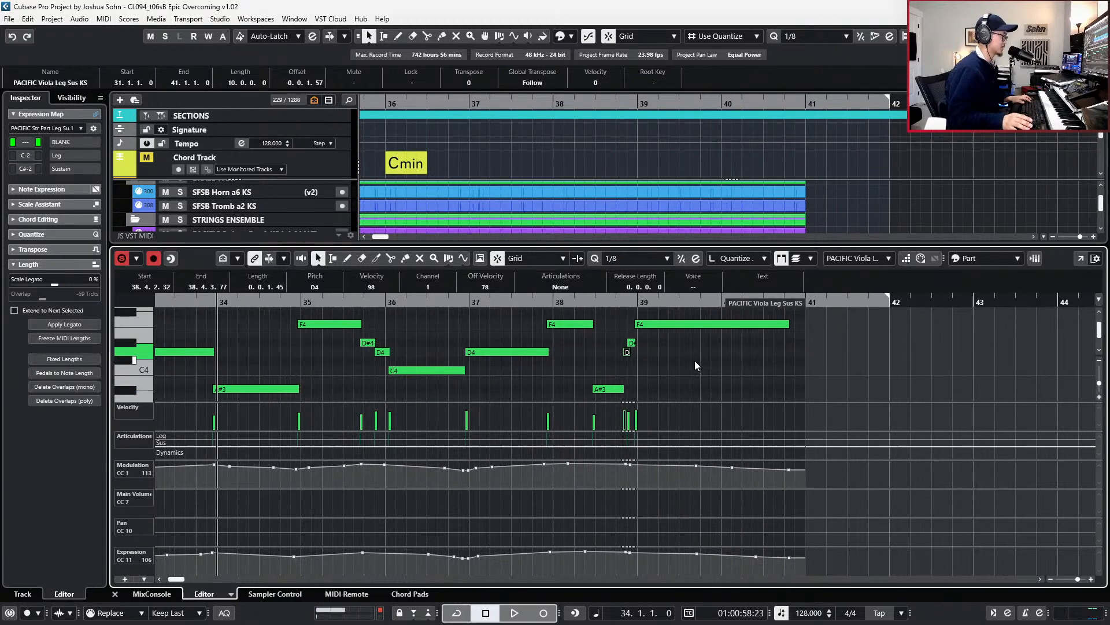
pyautogui.scroll(-2, 695, 361)
pyautogui.press('n')
pyautogui.press('b')
pyautogui.press('b')
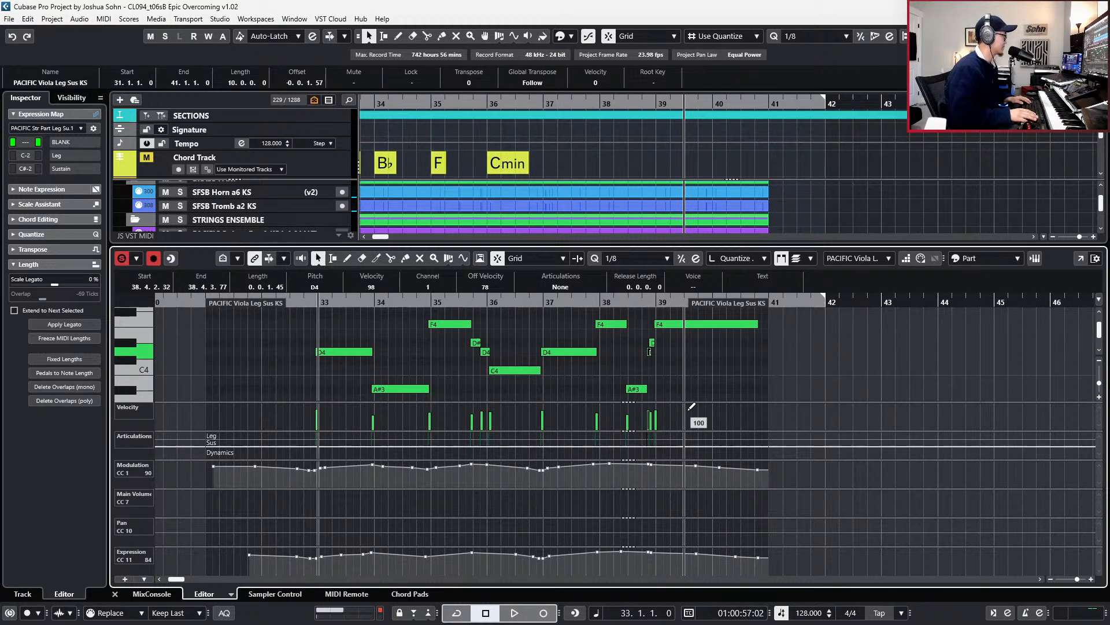
pyautogui.click(683, 373)
pyautogui.hotkey('alt', 'c')
pyautogui.press('h')
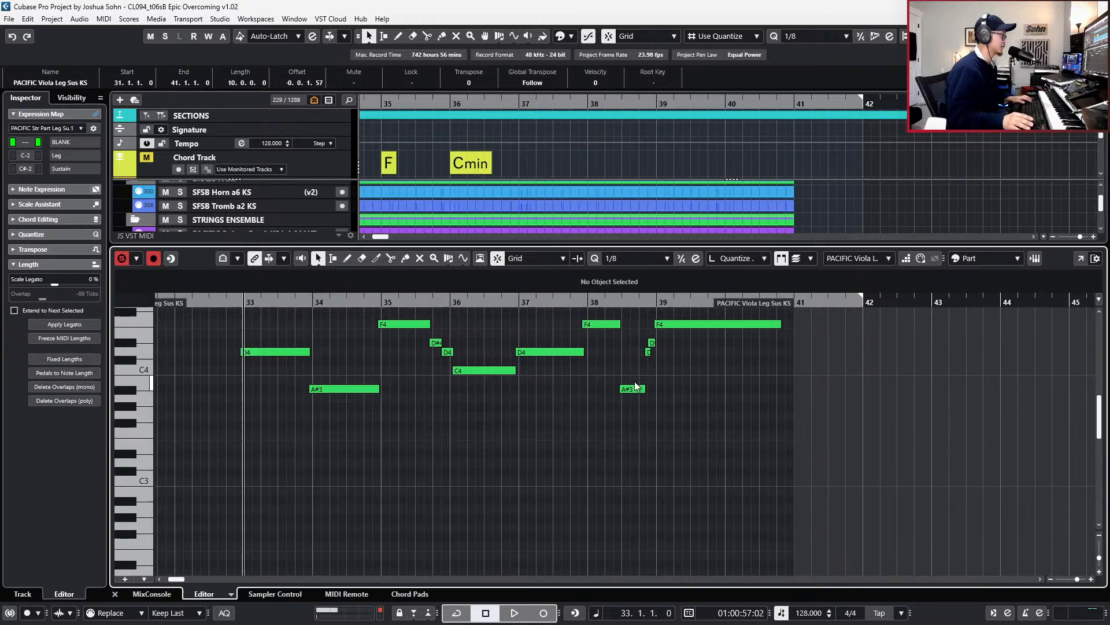
pyautogui.scroll(3, 556, 391)
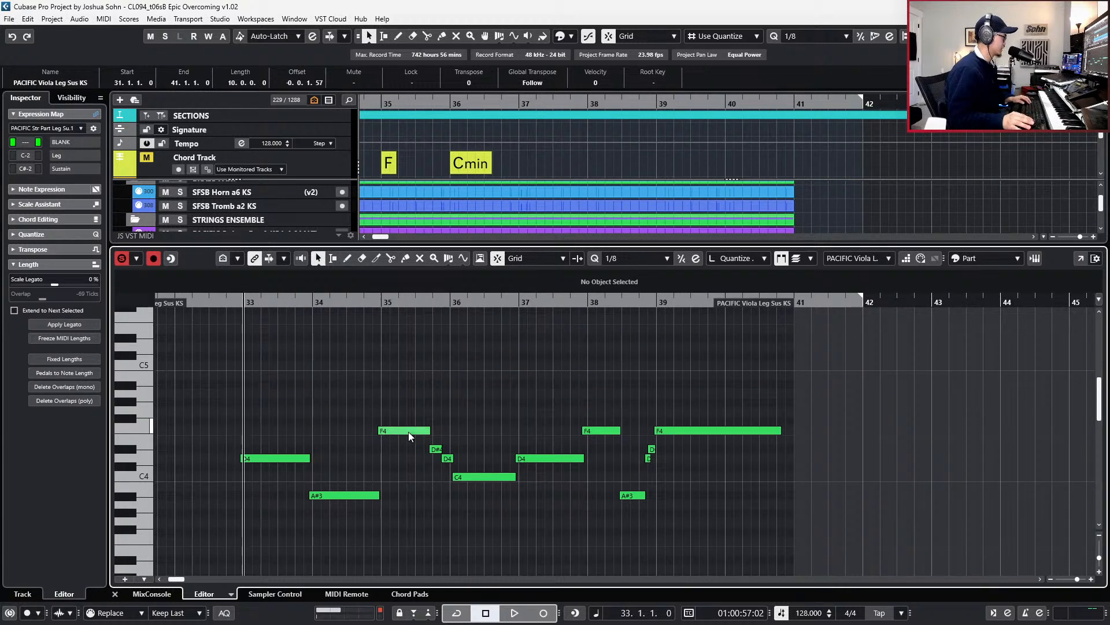
# - Quantize the viola C4 at bar 36 to the 1/8 grid, check the following D4 and F4, and close the editor
pyautogui.click(475, 478)
pyautogui.press('q')
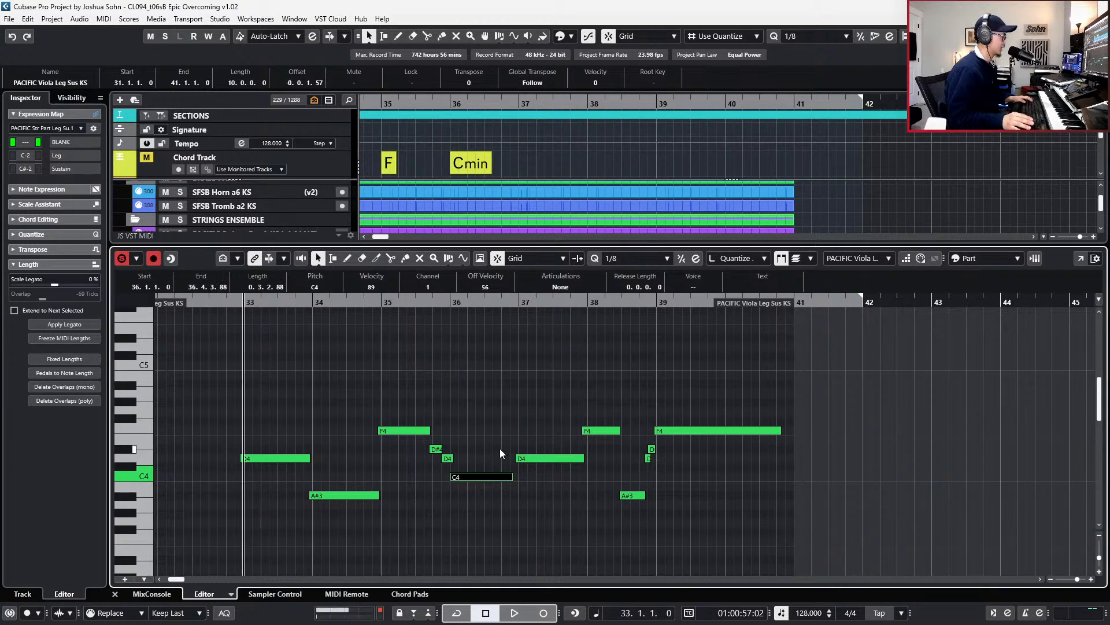
pyautogui.click(502, 449)
pyautogui.click(547, 458)
pyautogui.click(603, 442)
pyautogui.click(601, 431)
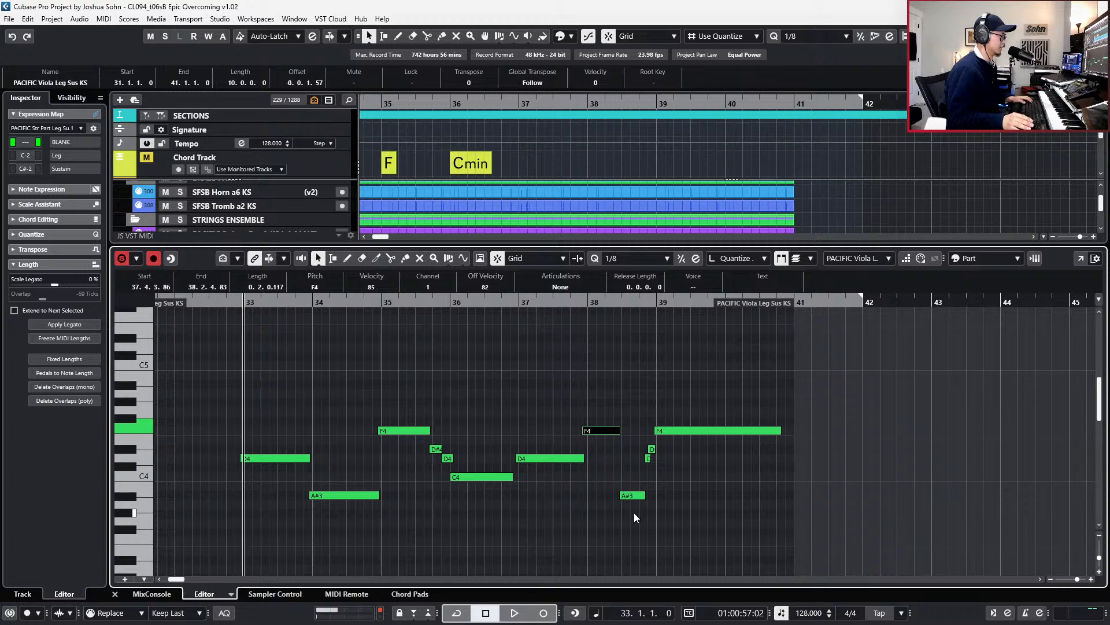
pyautogui.press('h')
pyautogui.press('h')
pyautogui.press('Return')
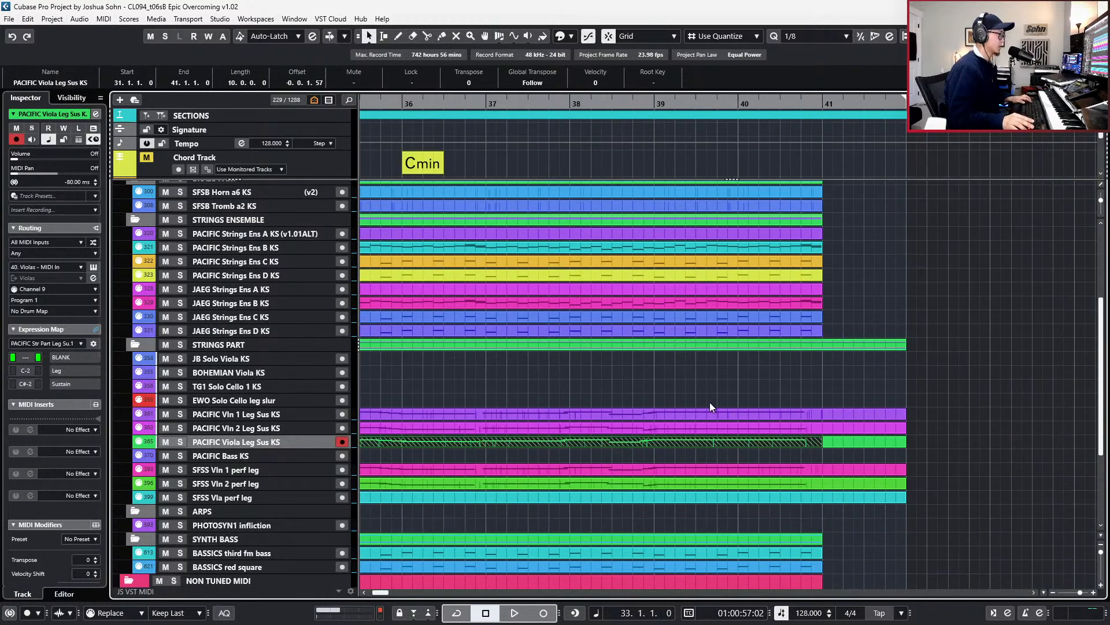
# - Trim the start of the recorded viola part to about the middle of bar 32
pyautogui.press('g')
pyautogui.press('g')
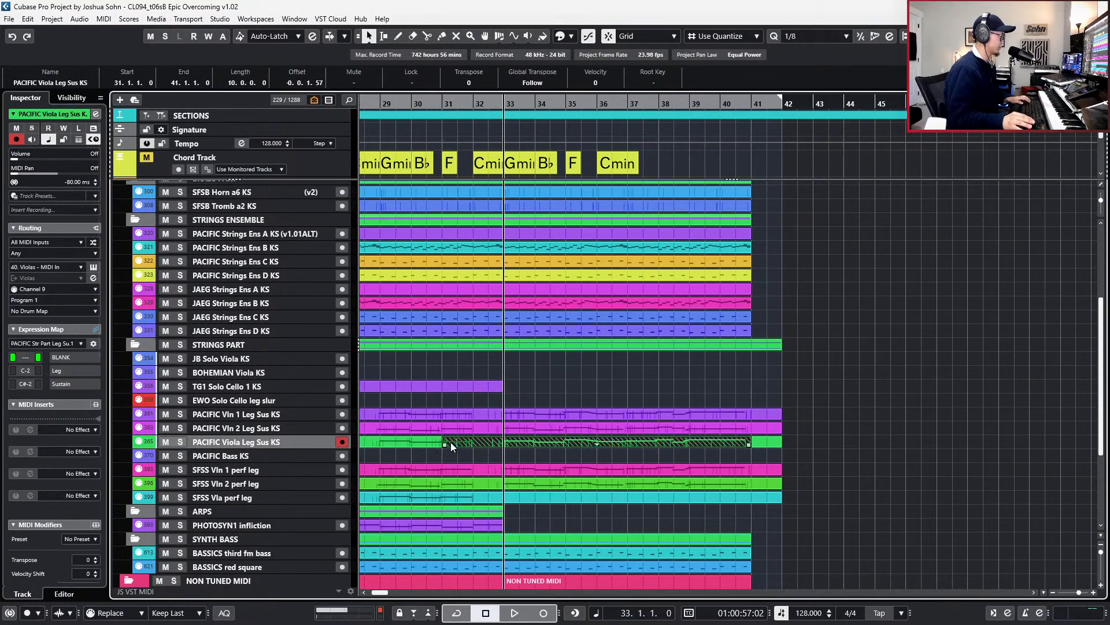
pyautogui.moveTo(443, 442); pyautogui.dragTo(490, 445)
pyautogui.click(472, 443)
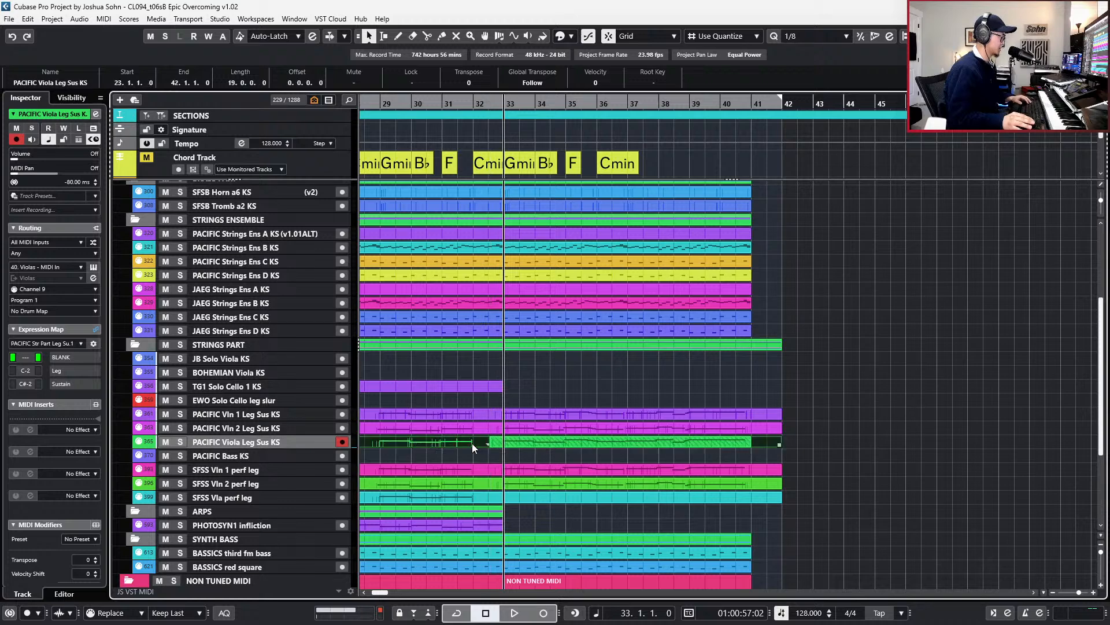
# - Copy the trimmed viola part to the SFSS Vla perf leg track and glue both recordings into the existing viola parts
pyautogui.click(530, 449)
pyautogui.click(485, 443)
pyautogui.moveTo(495, 484); pyautogui.dragTo(493, 499)
pyautogui.click(483, 495)
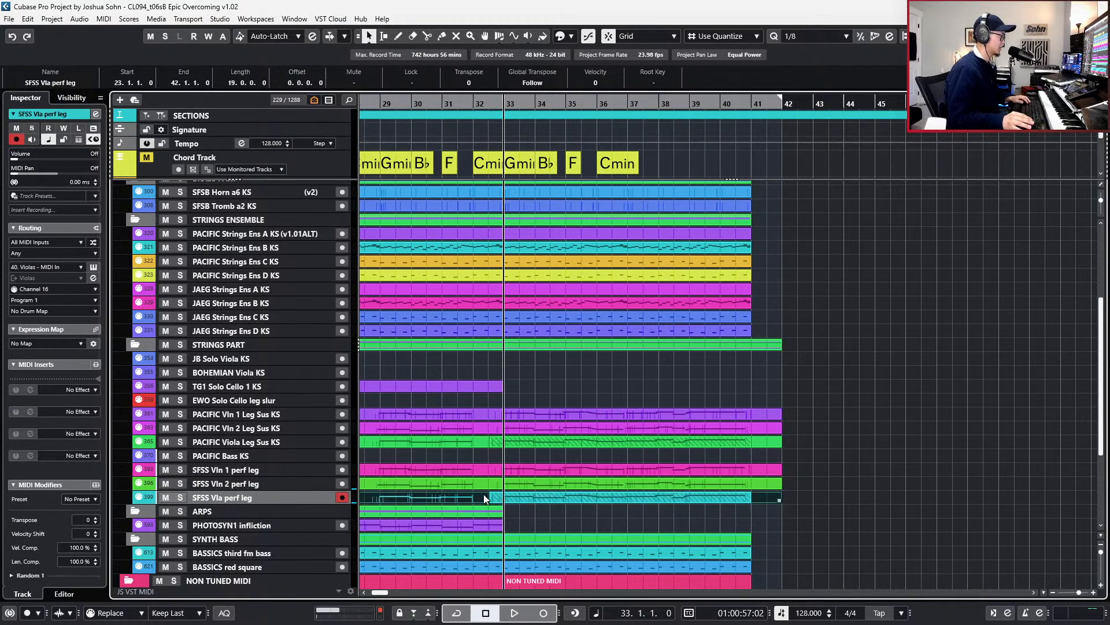
pyautogui.click(477, 443)
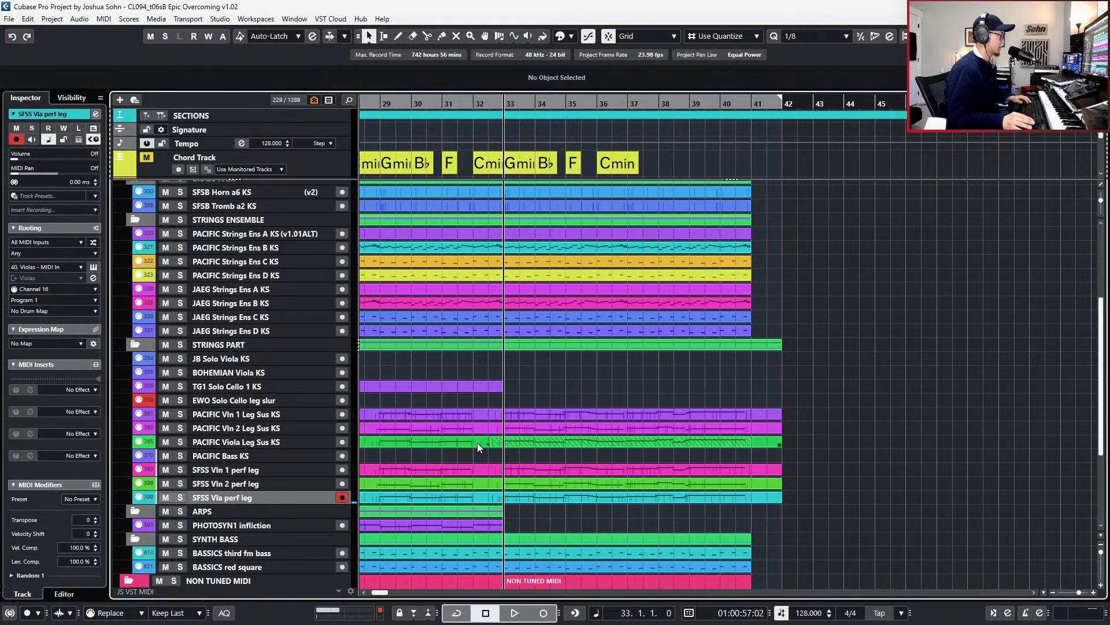
# - Open the violin 1 and viola parts of both the PACIFIC and SFSS libraries together in the key editor
pyautogui.keyDown('shift'); pyautogui.click(621, 502); pyautogui.keyUp('shift')
pyautogui.keyDown('shift'); pyautogui.click(675, 418); pyautogui.keyUp('shift')
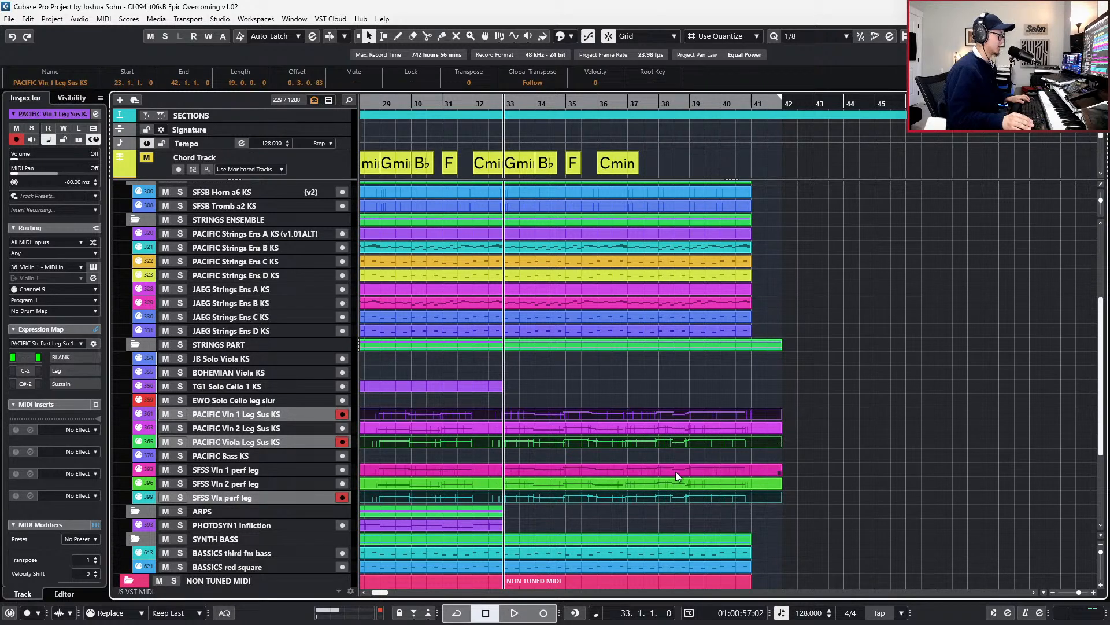
pyautogui.keyDown('shift'); pyautogui.click(676, 469); pyautogui.keyUp('shift')
pyautogui.press('Return')
# - Shift the viola D4, D#4 and F4 around bar 39 later so their starts line up with the violin 1 notes
pyautogui.scroll(2, 728, 404)
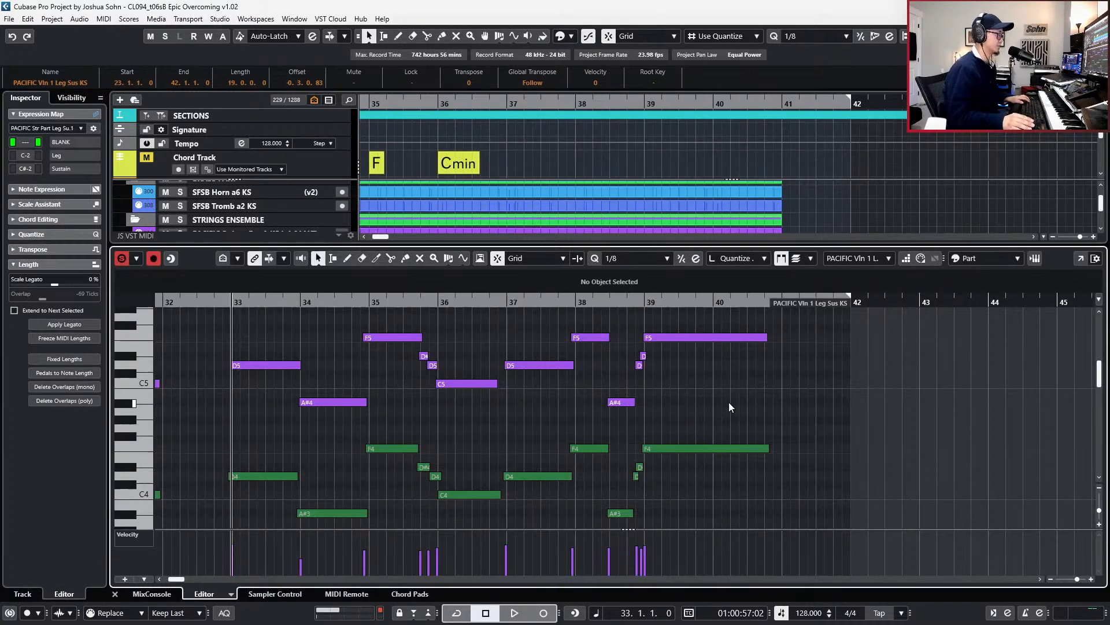
pyautogui.scroll(3, 730, 405)
pyautogui.press('h')
pyautogui.press('h')
pyautogui.press('h')
pyautogui.press('h')
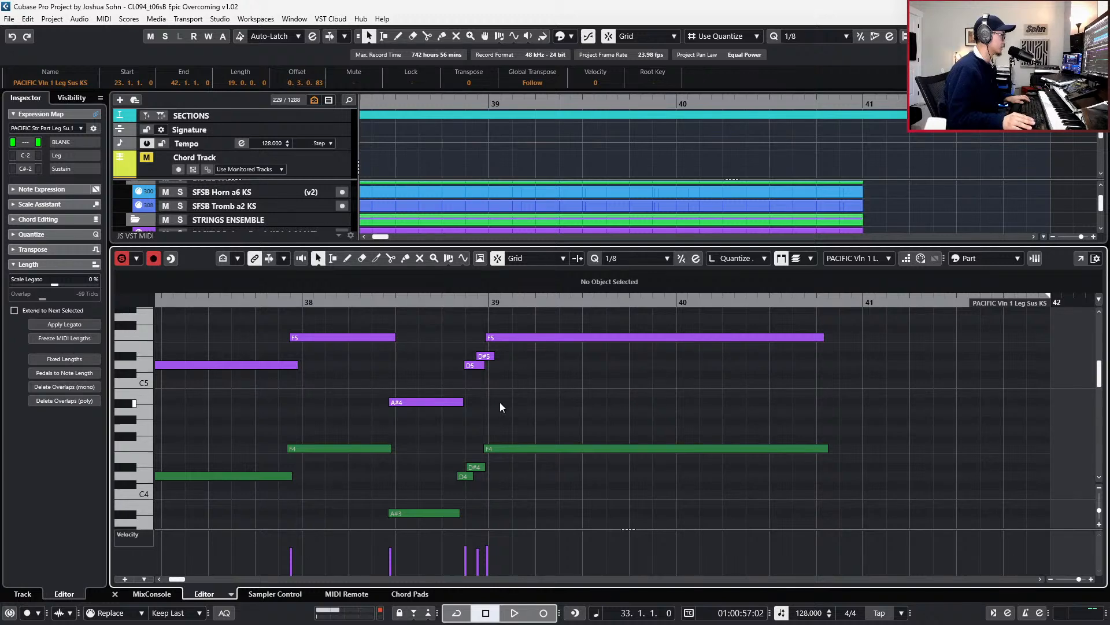
pyautogui.click(486, 466)
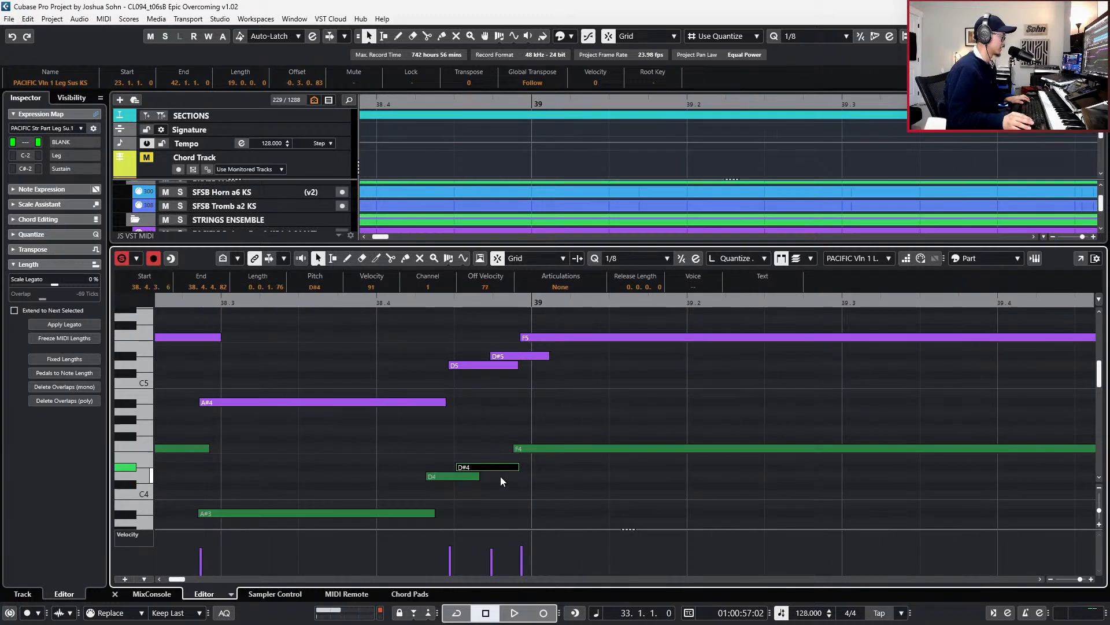
pyautogui.moveTo(500, 467); pyautogui.dragTo(521, 448)
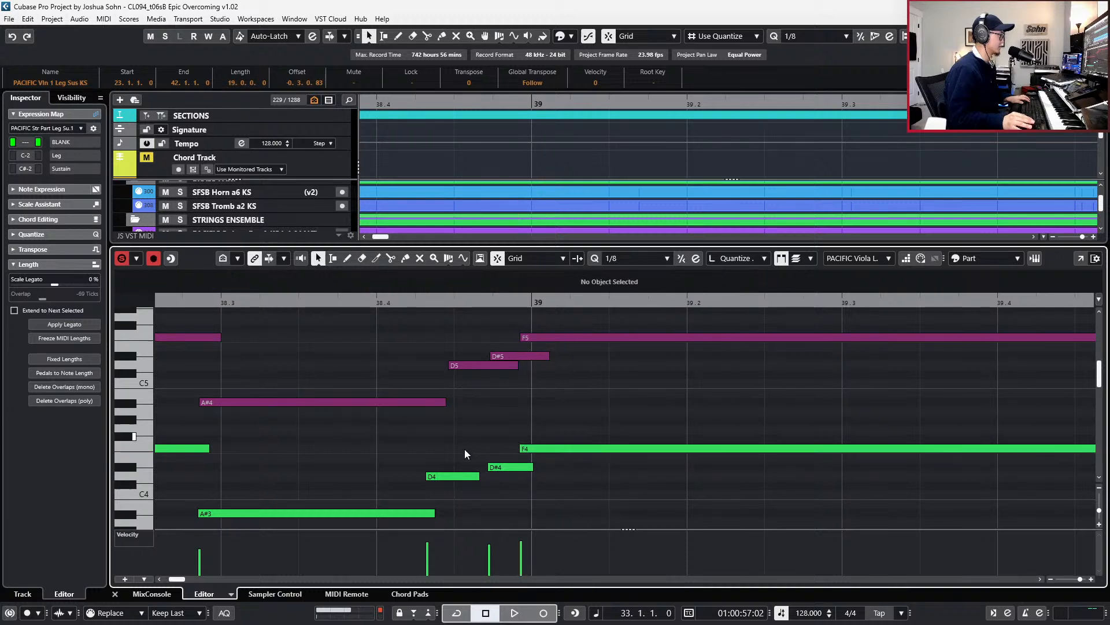
pyautogui.moveTo(452, 474); pyautogui.dragTo(479, 474)
pyautogui.scroll(-3, 478, 475)
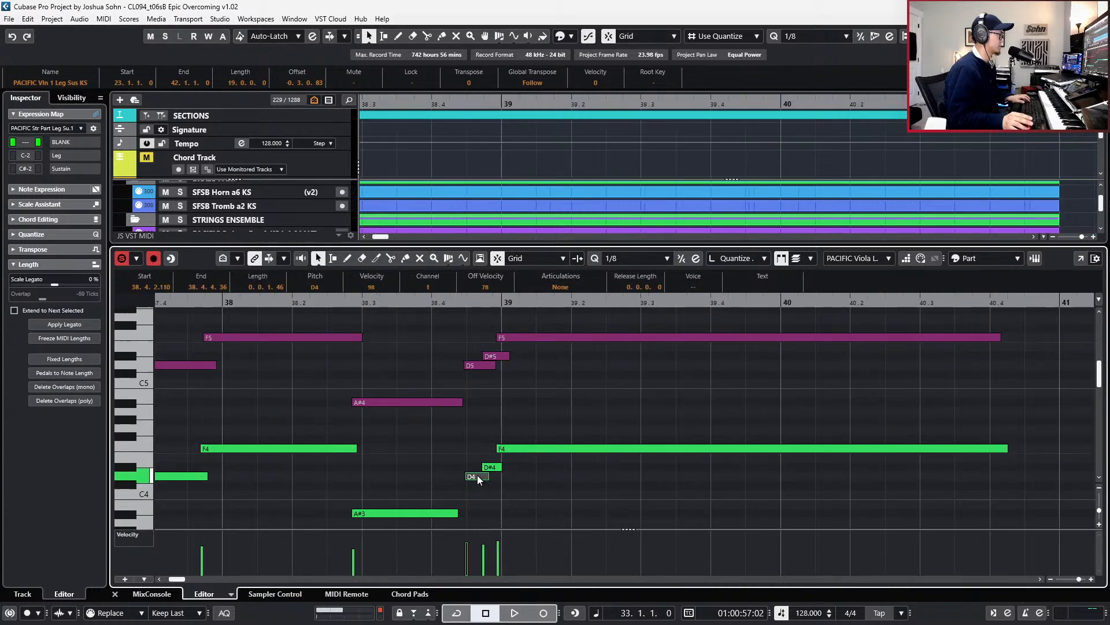
# - Shift the viola D4 and C4 around bar 36 slightly earlier to match violin 1, and shorten the C4's end
pyautogui.scroll(-2, 499, 500)
pyautogui.hscroll(-2, 498, 501)
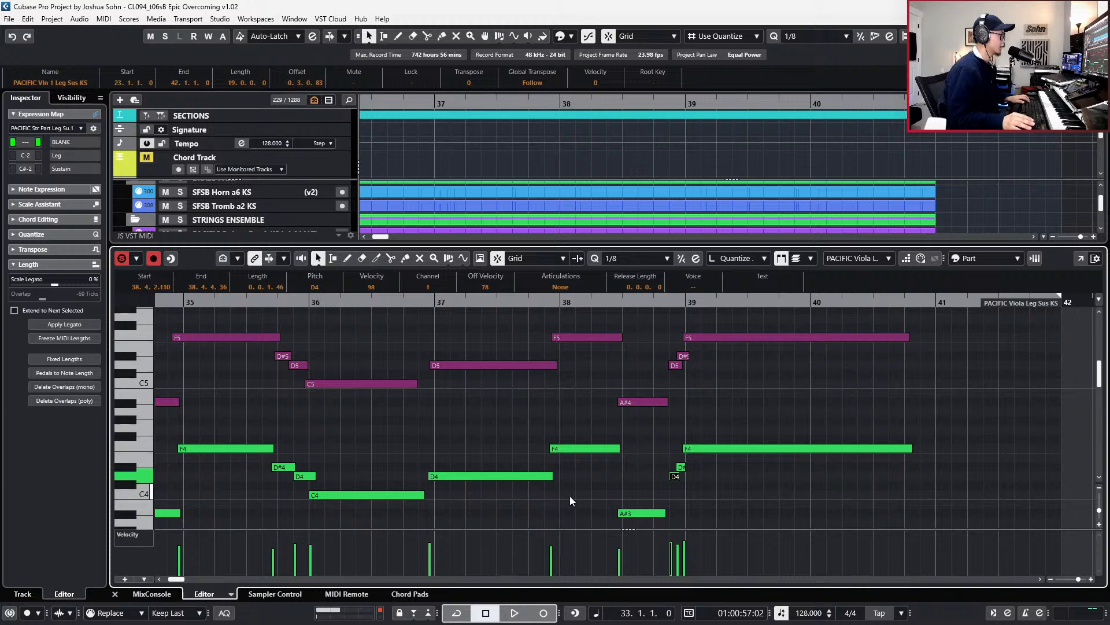
pyautogui.press('h')
pyautogui.press('h')
pyautogui.press('h')
pyautogui.press('h')
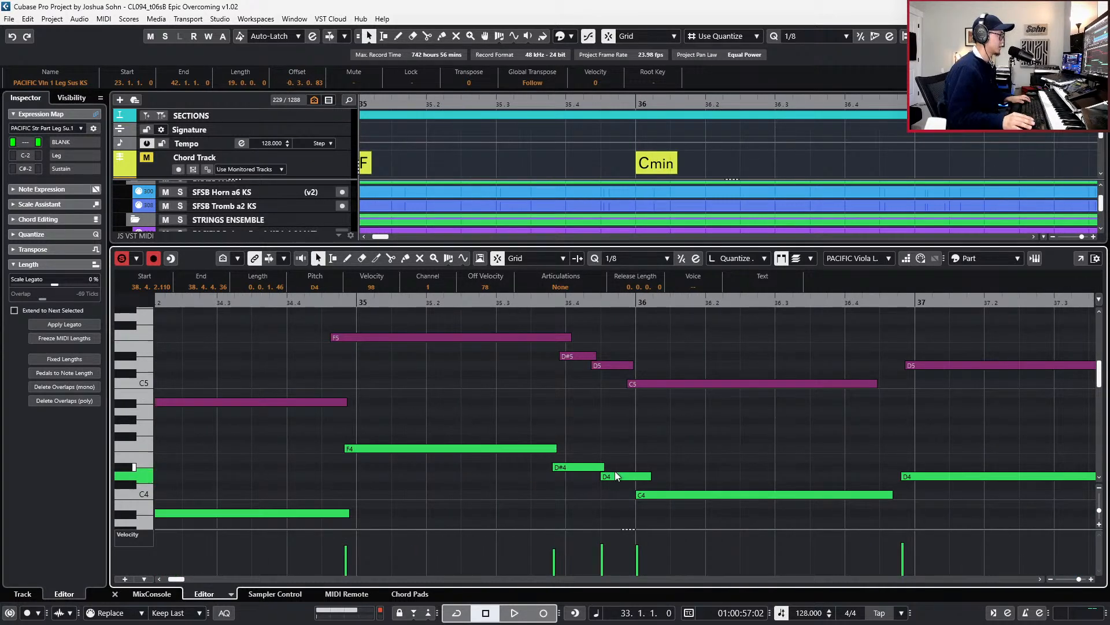
pyautogui.moveTo(636, 494)
pyautogui.mouseDown()
pyautogui.moveTo(619, 476)
pyautogui.moveTo(633, 494)
pyautogui.mouseUp()
pyautogui.click(623, 475)
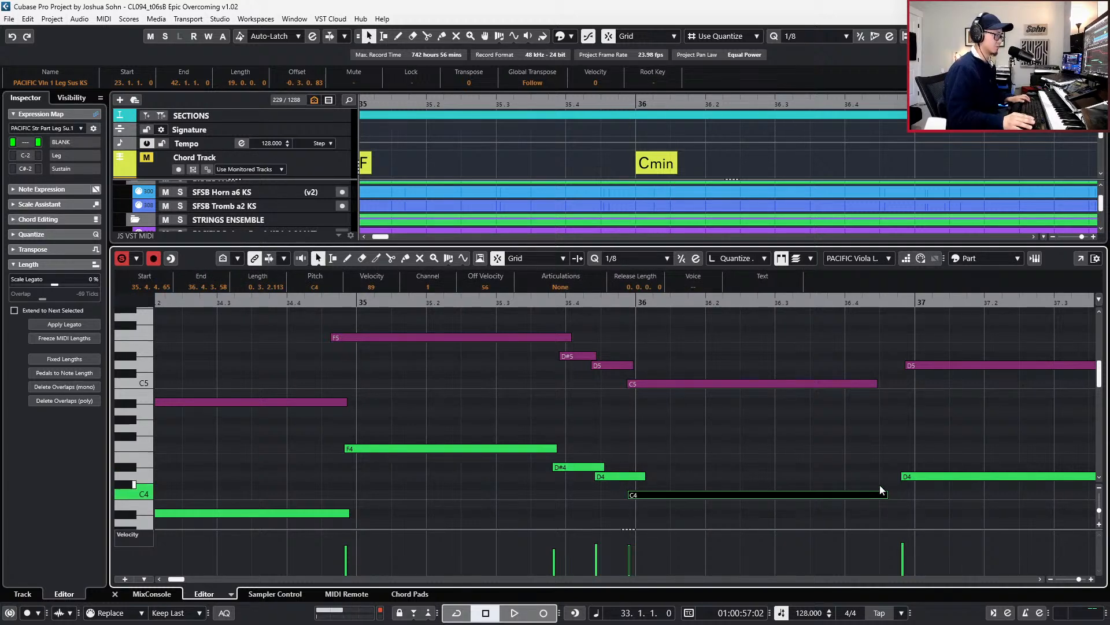
pyautogui.moveTo(886, 495)
pyautogui.mouseDown()
pyautogui.moveTo(898, 495)
pyautogui.moveTo(877, 495)
pyautogui.mouseUp()
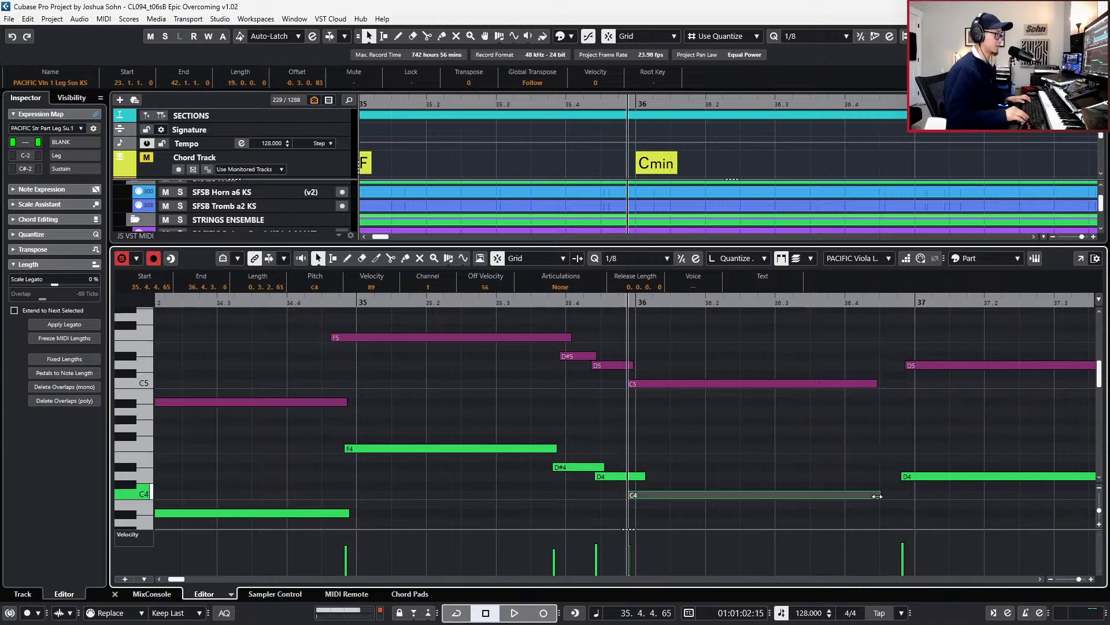
# - Close the editor, play back the strings from just before bar 36, and return the play position to bar 31
pyautogui.hotkey('ctrl', 'alt', 'e')
pyautogui.press('space')
pyautogui.scroll(-2, 920, 457)
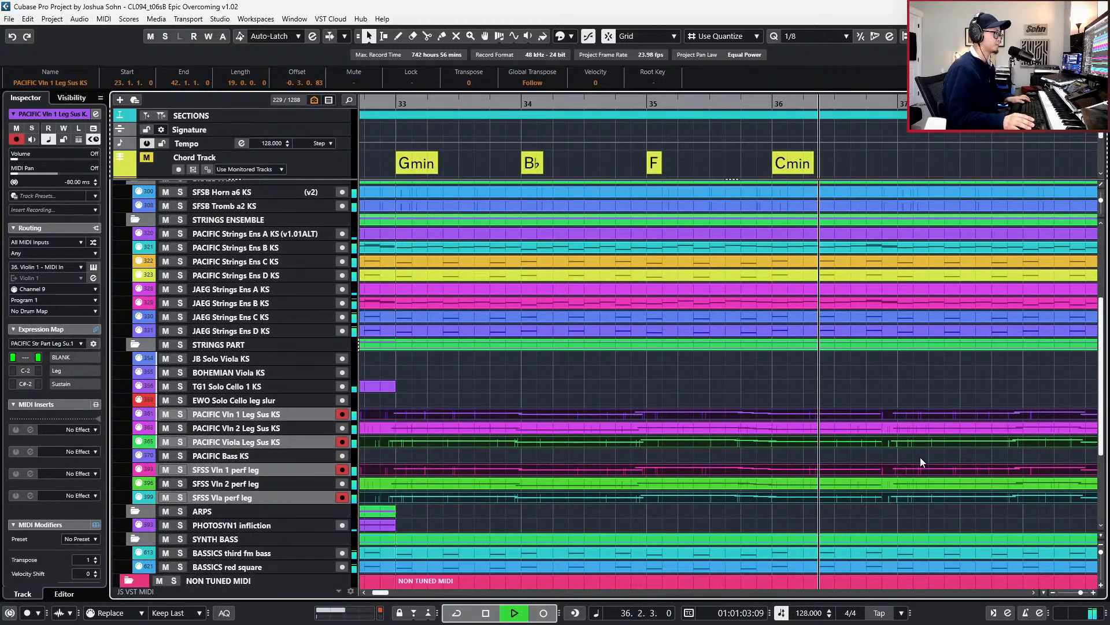
pyautogui.scroll(-1, 920, 456)
pyautogui.scroll(-4, 928, 465)
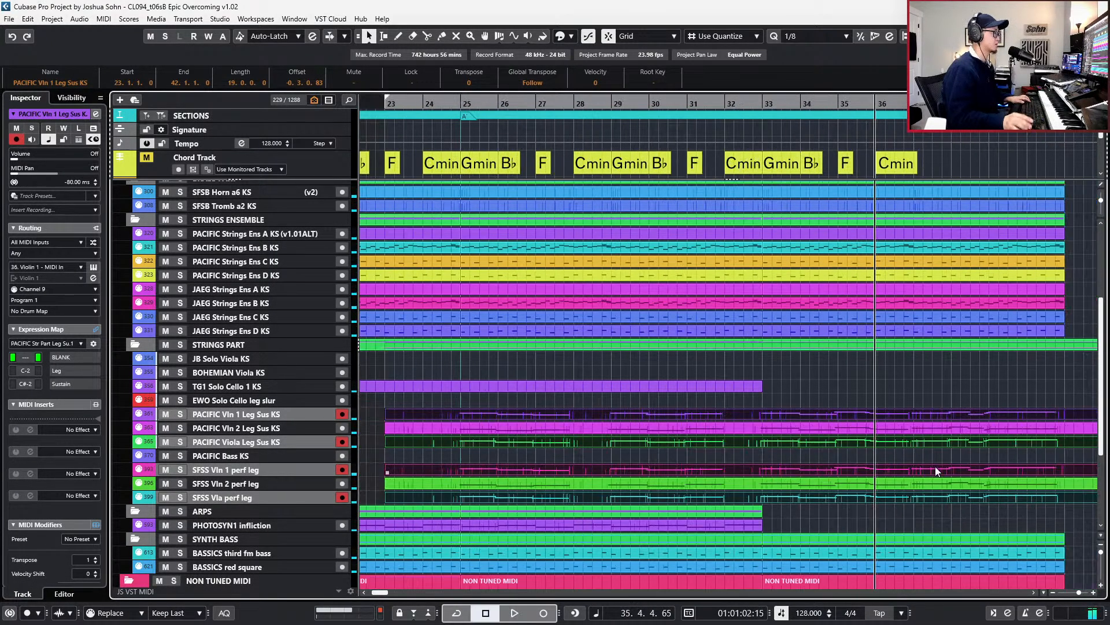
pyautogui.press('space')
pyautogui.scroll(-3, 935, 466)
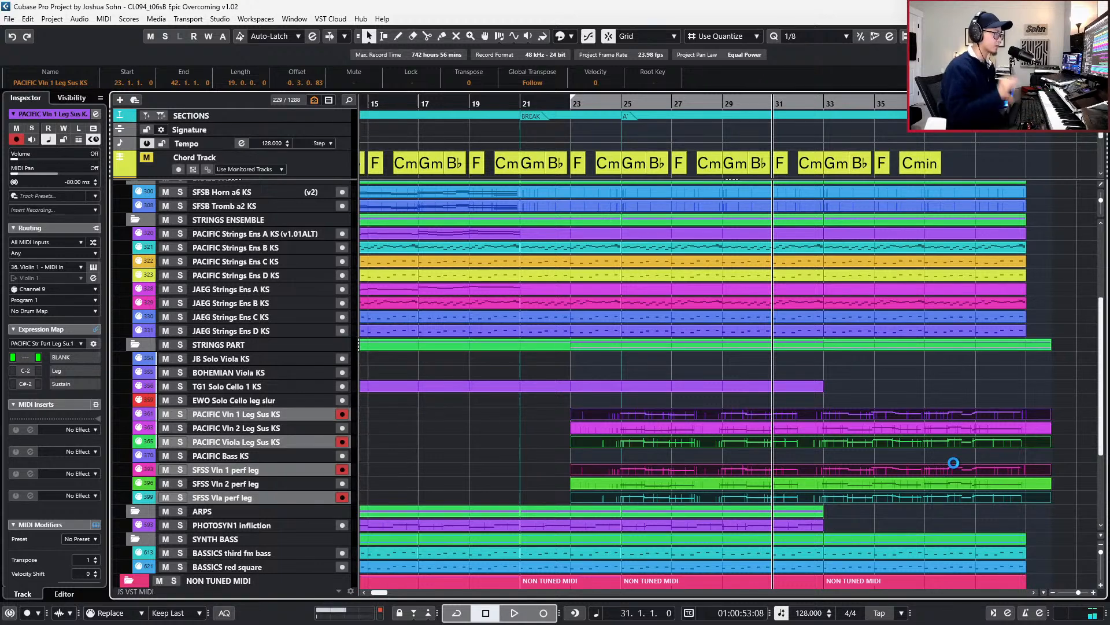
# - Add an empty part from bar 23 to bar 42 on the TG1 Solo Cello 1 track and return to bar 23
pyautogui.click(838, 384)
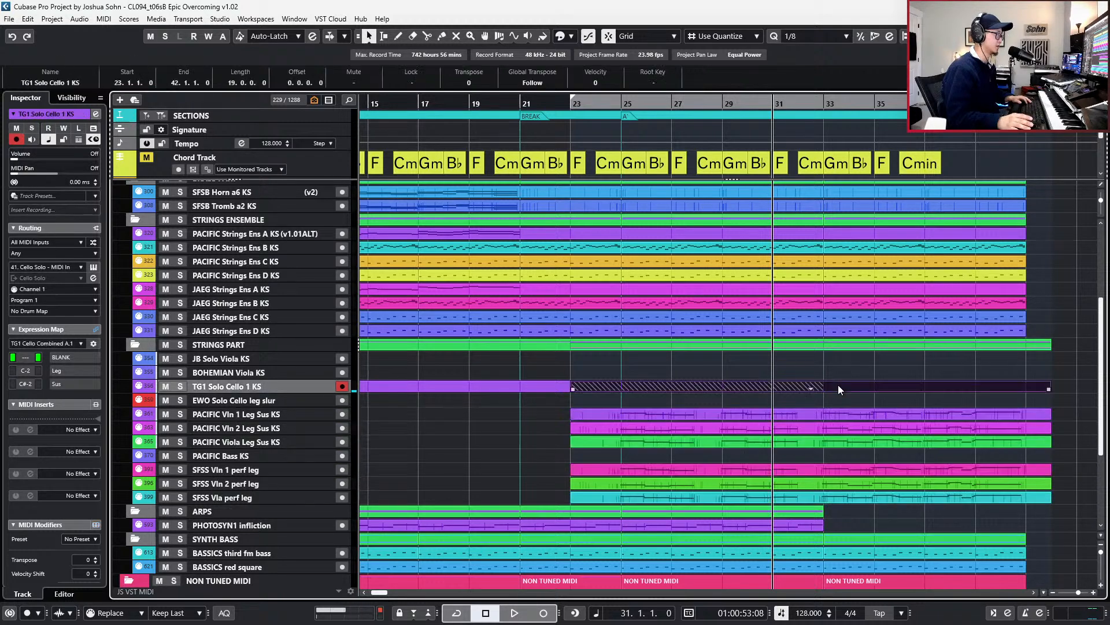
pyautogui.scroll(-4, 838, 384)
pyautogui.press('KP_Subtract')
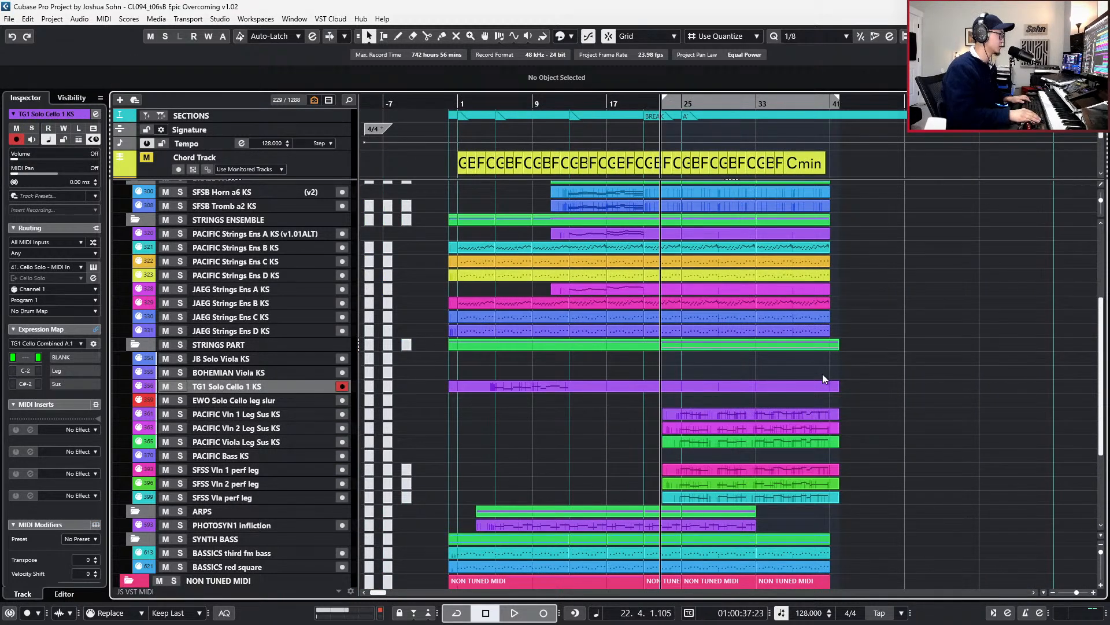
pyautogui.press('KP_Add')
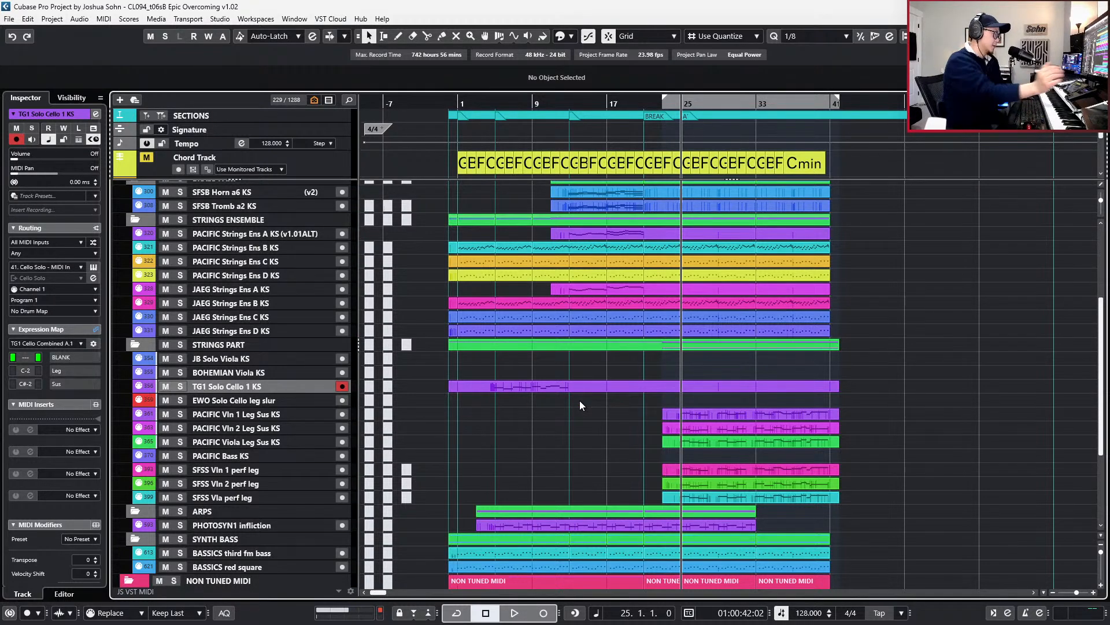
pyautogui.press('KP_Subtract')
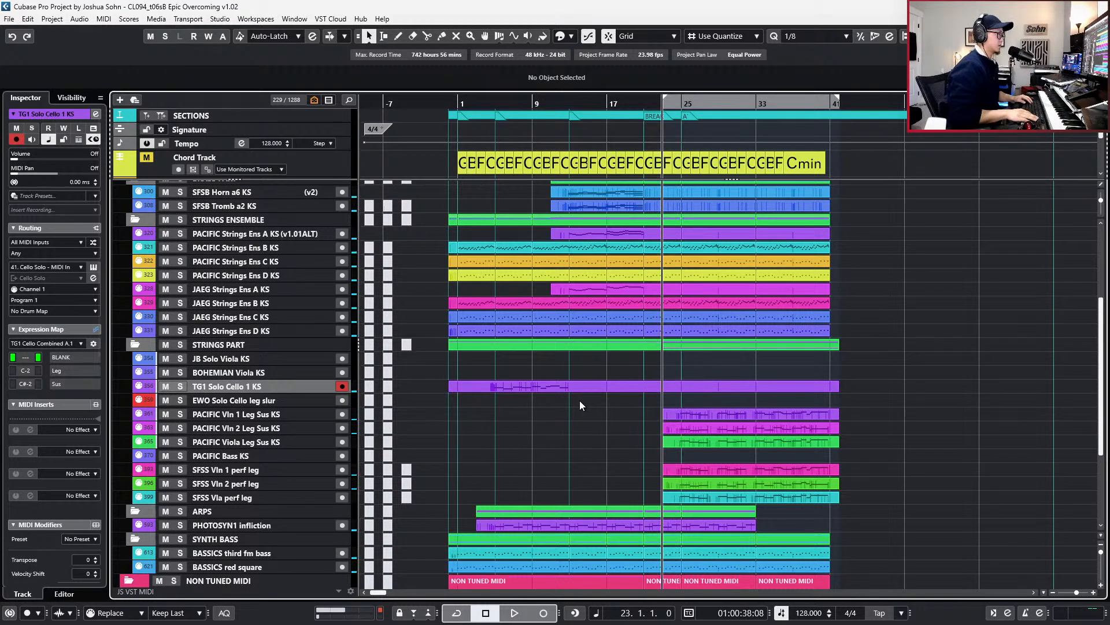
# - Delete the SFSB Horn a6 and SFSB Tromb a2 parts from bar 21 to bar 41
pyautogui.scroll(5, 739, 384)
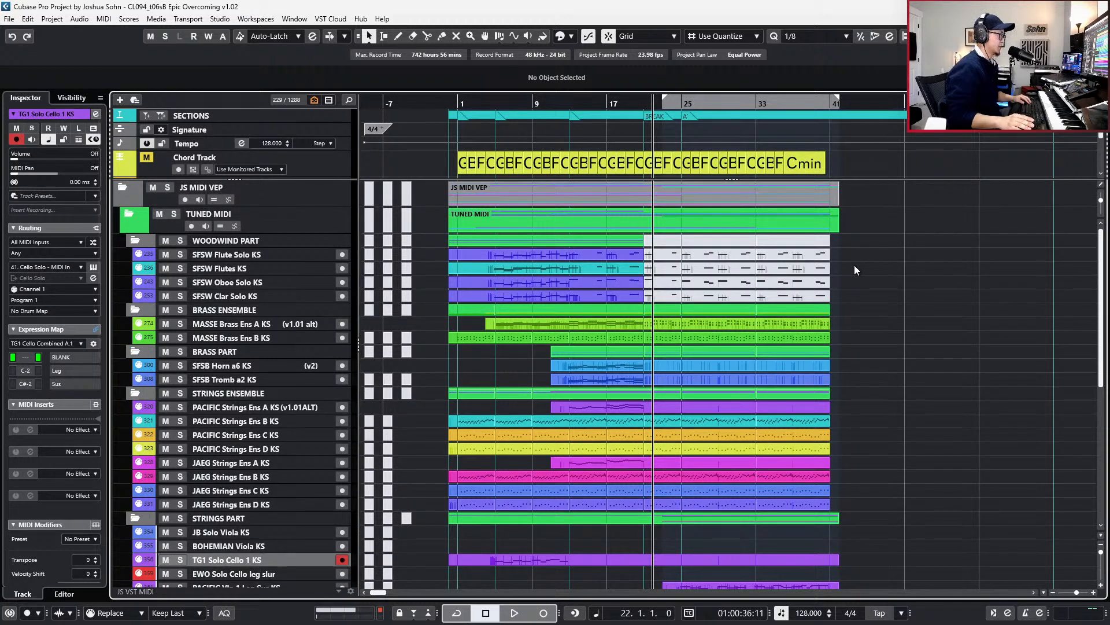
pyautogui.scroll(-2, 857, 270)
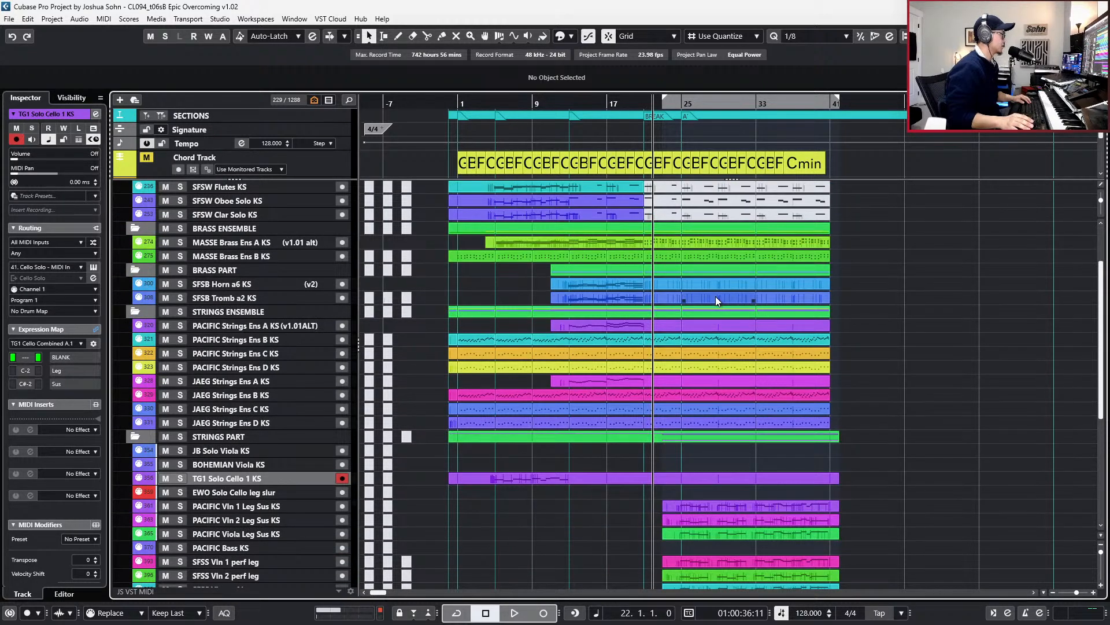
pyautogui.click(617, 286)
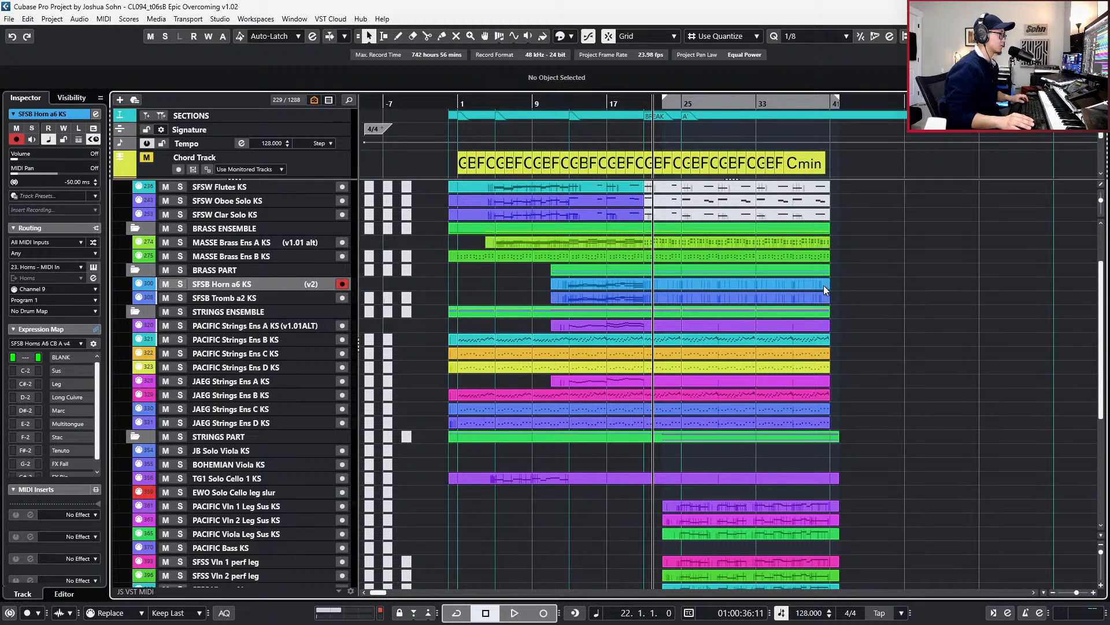
pyautogui.moveTo(845, 281); pyautogui.dragTo(624, 298)
pyautogui.click(655, 284)
pyautogui.keyDown('shift'); pyautogui.click(654, 299); pyautogui.keyUp('shift')
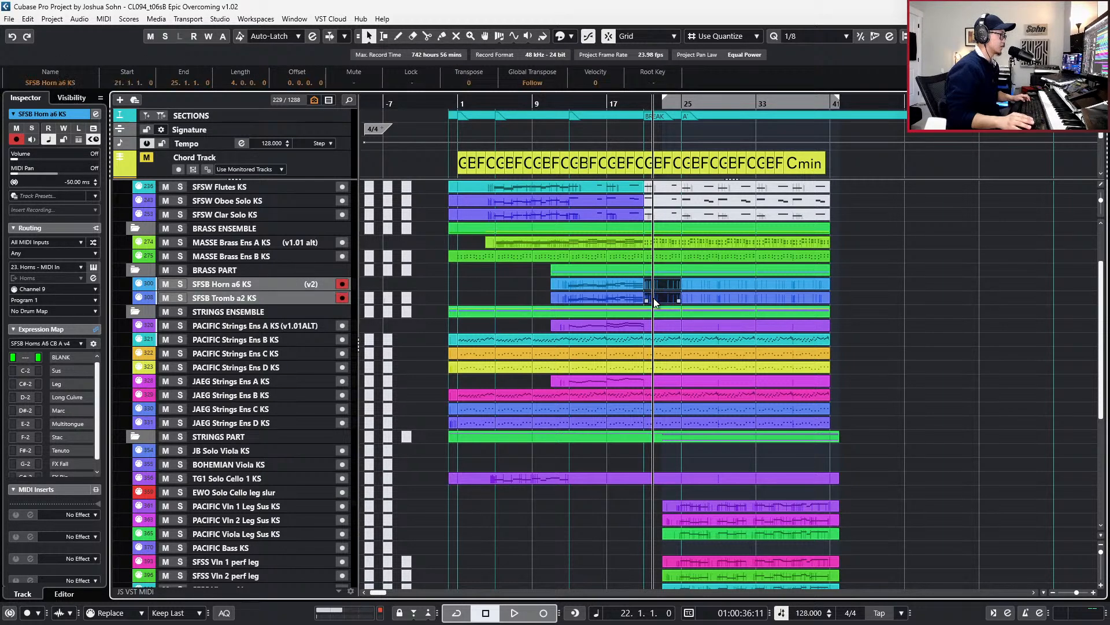
pyautogui.press('Delete')
pyautogui.click(719, 298)
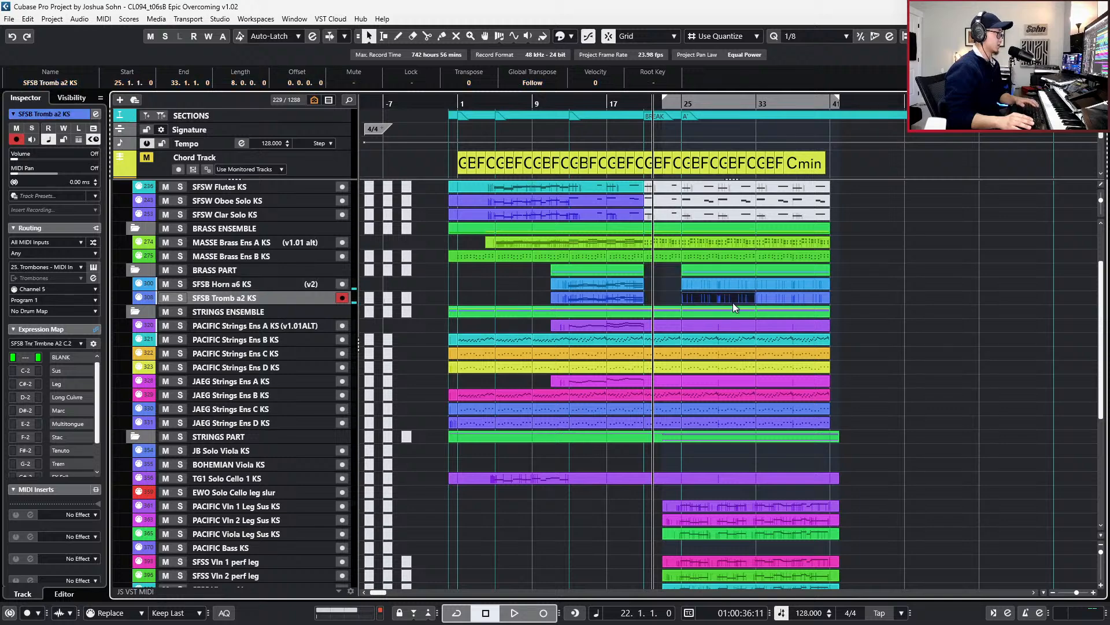
pyautogui.moveTo(856, 288); pyautogui.dragTo(714, 295)
pyautogui.press('Delete')
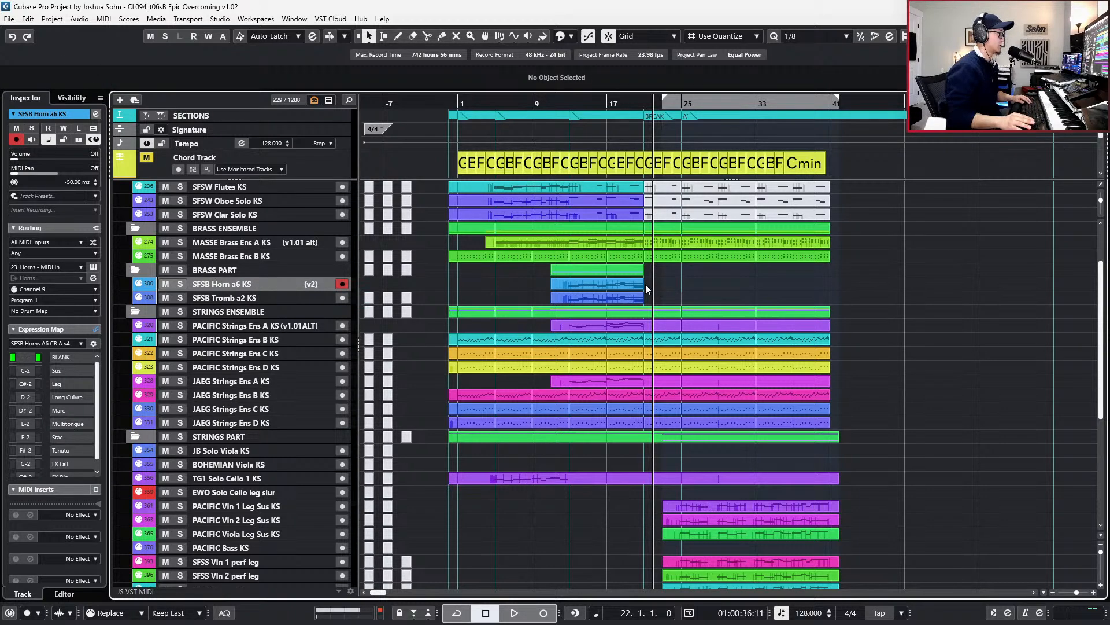
# - Set the locators to bars 21 to 41 and create empty parts there on the SFSB Horn a6 and Tromb a2 tracks
pyautogui.moveTo(665, 258); pyautogui.dragTo(797, 255)
pyautogui.hotkey('ctrl', 'z')
pyautogui.press('p')
pyautogui.doubleClick(748, 281)
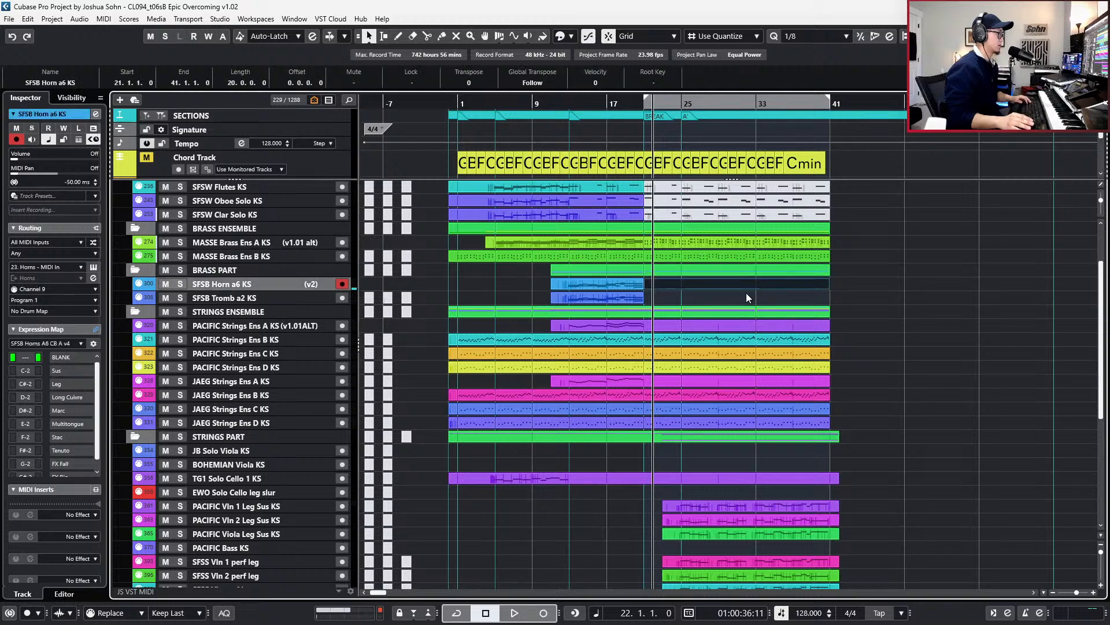
pyautogui.click(658, 297)
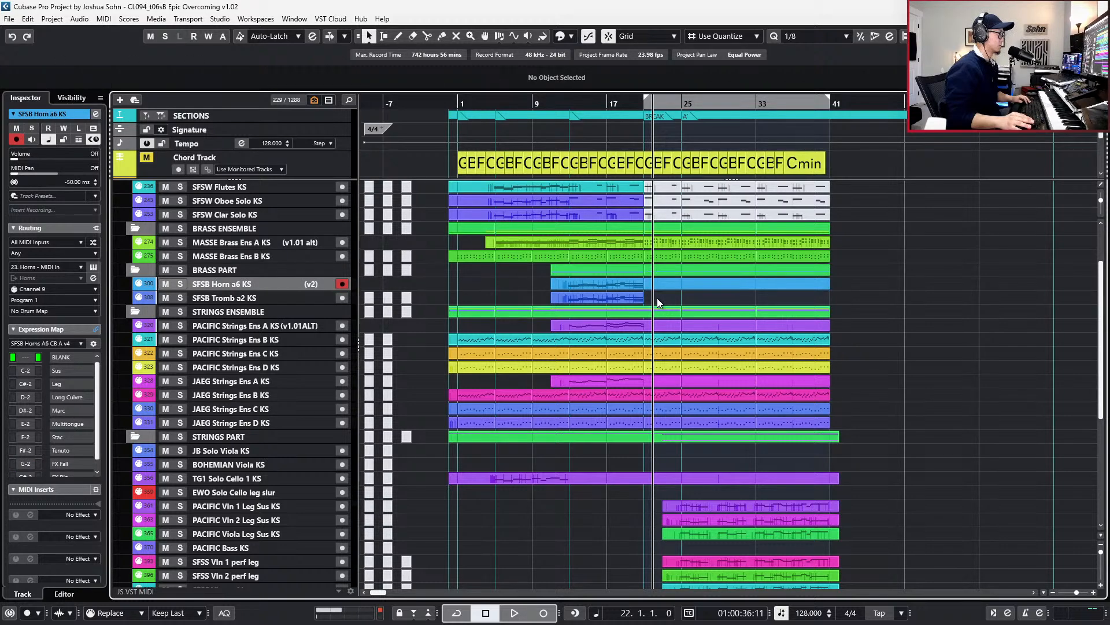
pyautogui.click(657, 297)
pyautogui.click(635, 287)
pyautogui.click(631, 296)
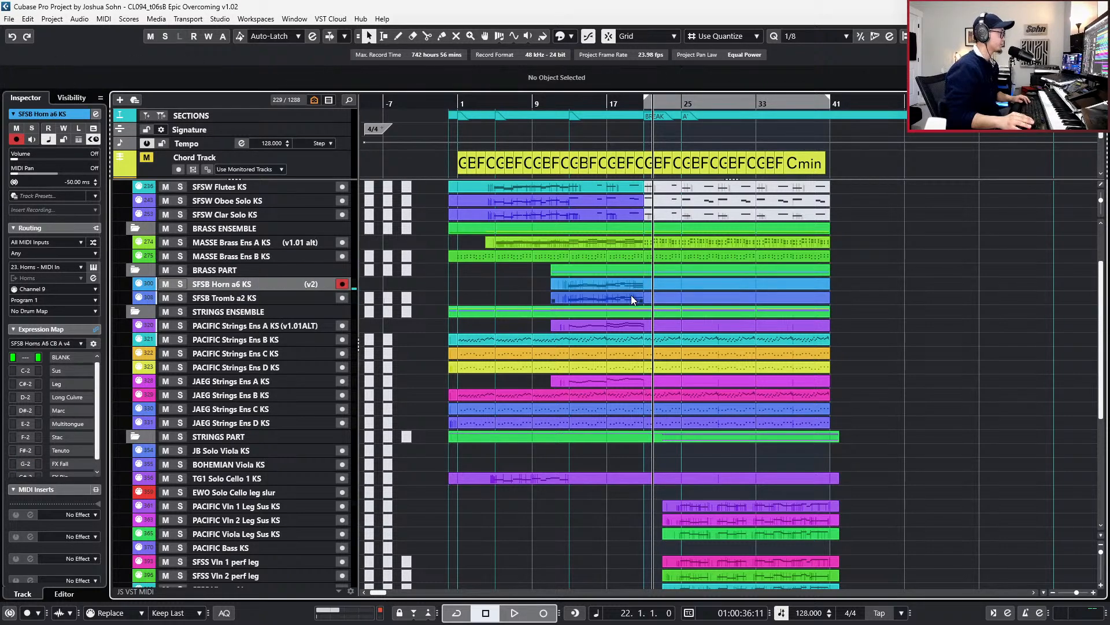
# - Check the PACIFIC and JAEG Strings Ens A parts, and duplicate the PHOTOSYN1 infliction part of bars 25 to 33 to bar 33
pyautogui.click(637, 325)
pyautogui.click(656, 323)
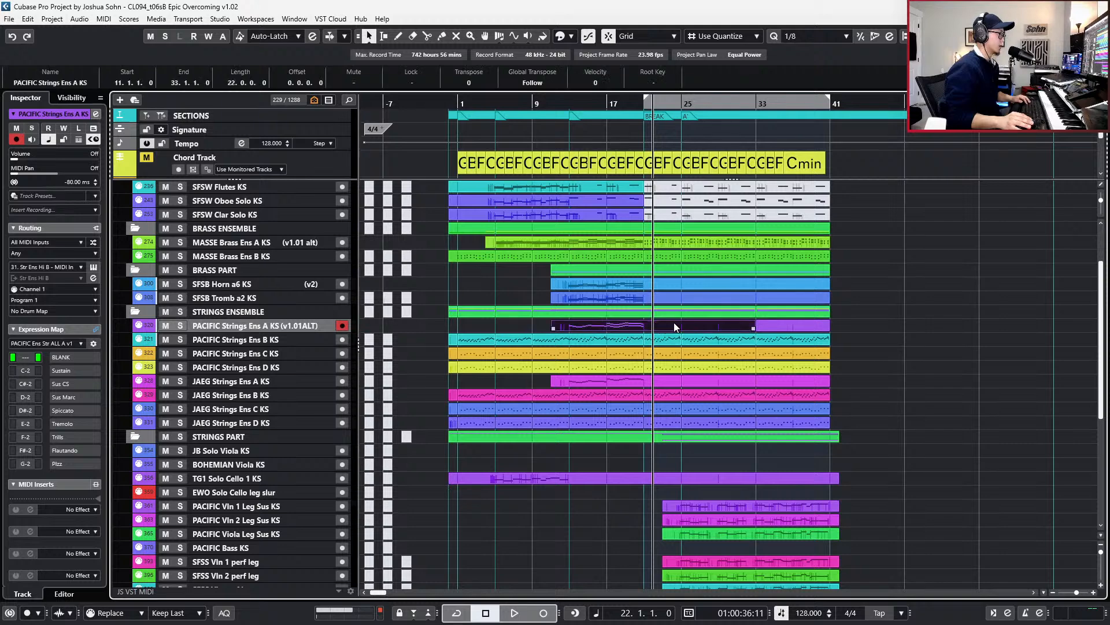
pyautogui.click(655, 377)
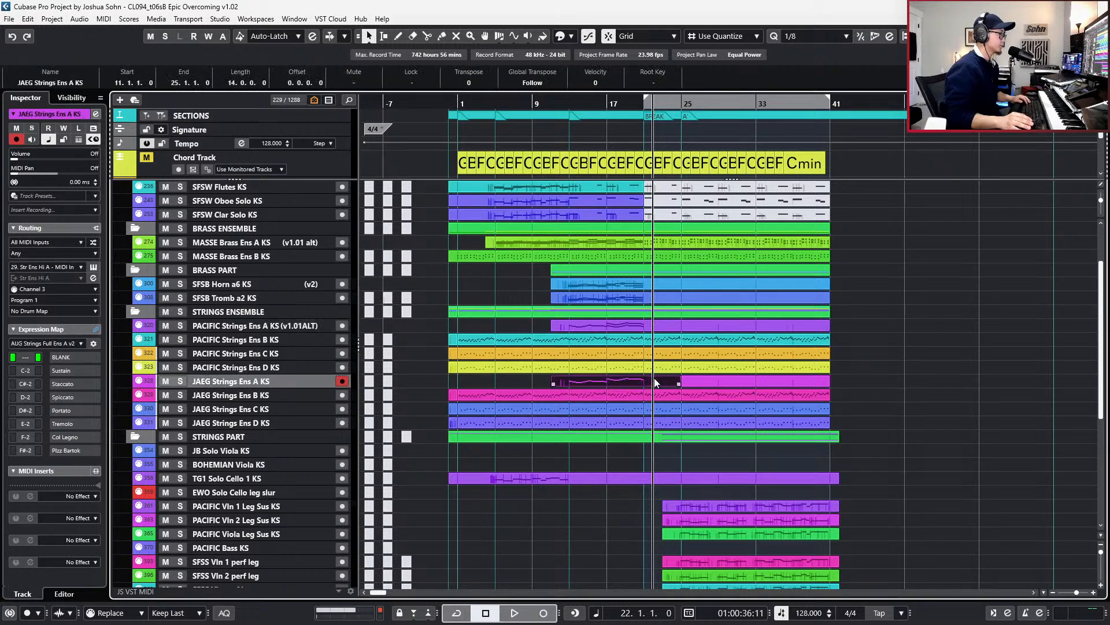
pyautogui.scroll(-4, 680, 380)
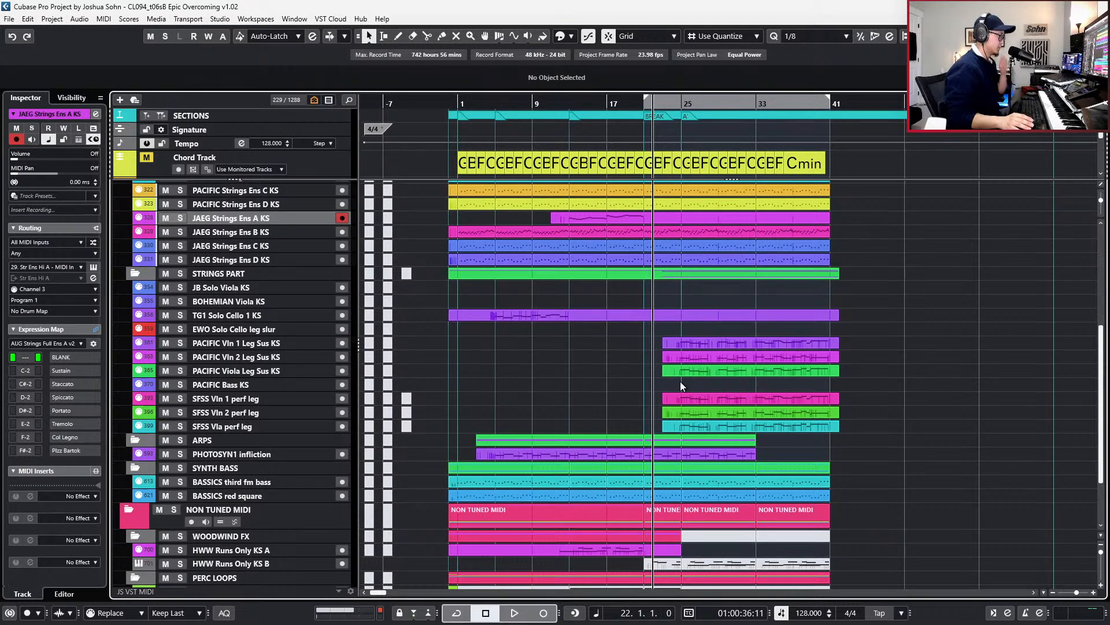
pyautogui.scroll(-2, 680, 380)
pyautogui.click(747, 379)
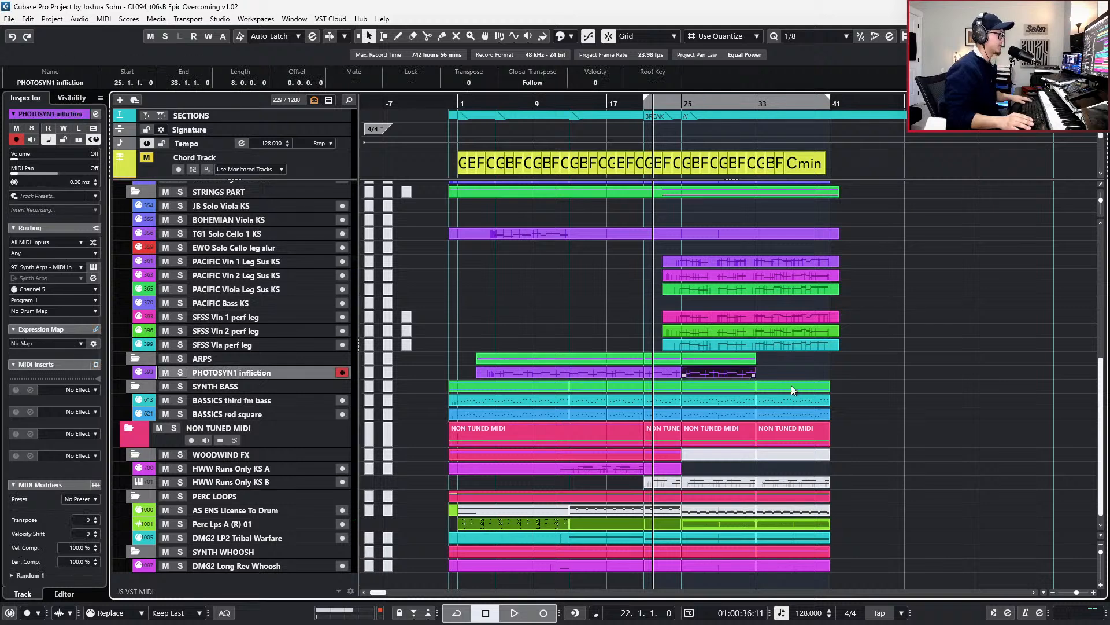
pyautogui.hotkey('ctrl', 'd')
pyautogui.scroll(-1, 811, 404)
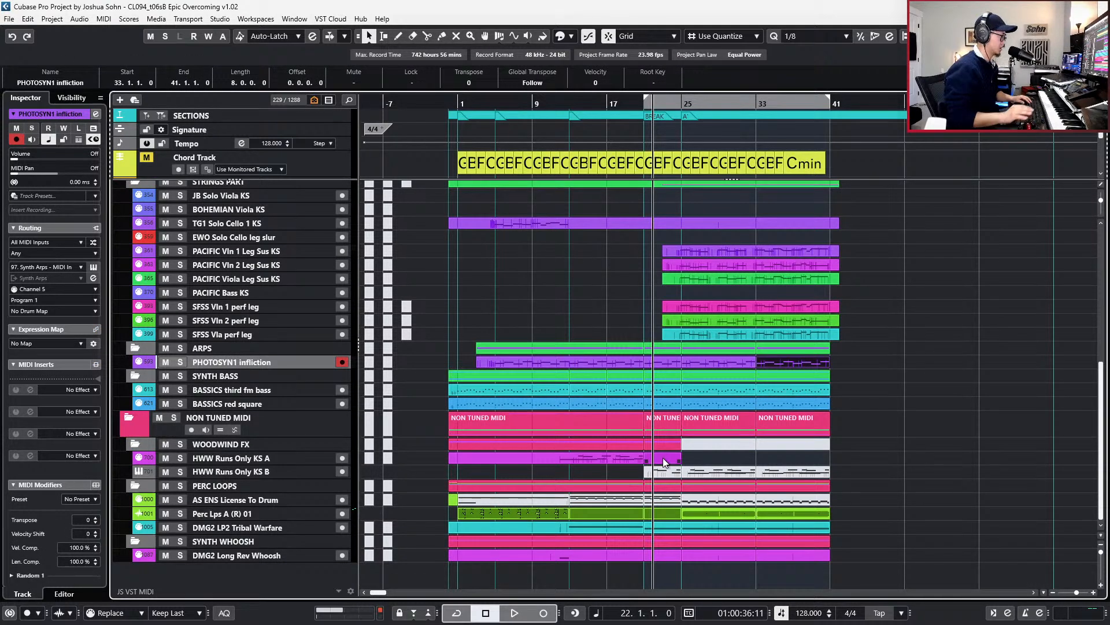
# - Select the full-length section marker running from bar 0 to bar 65 and move the play position back to bar 13
pyautogui.press('KP_Subtract')
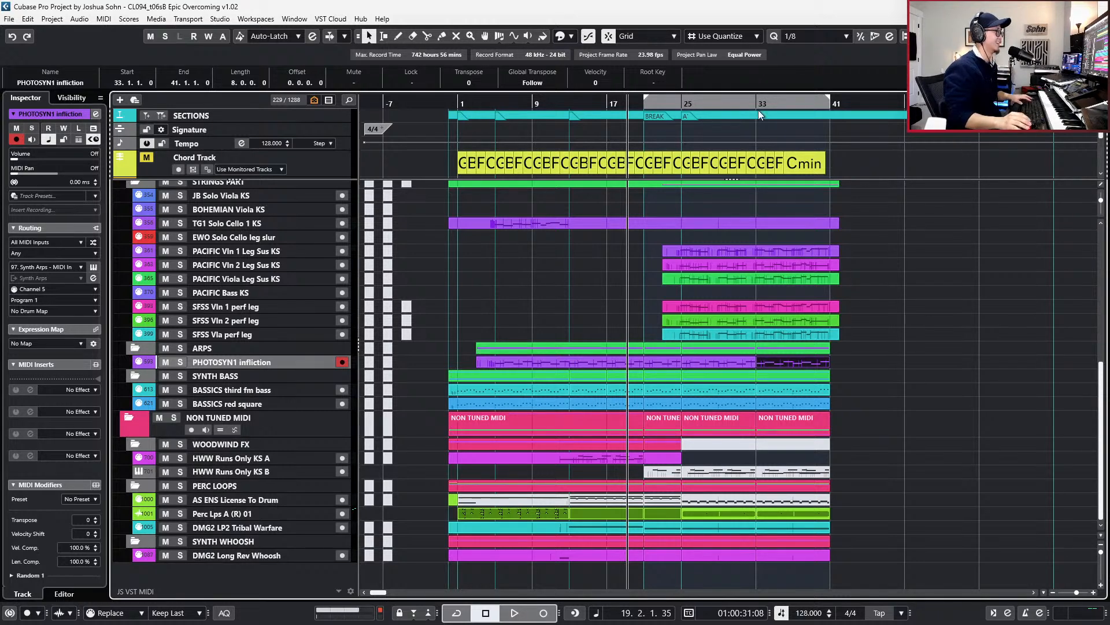
pyautogui.click(781, 115)
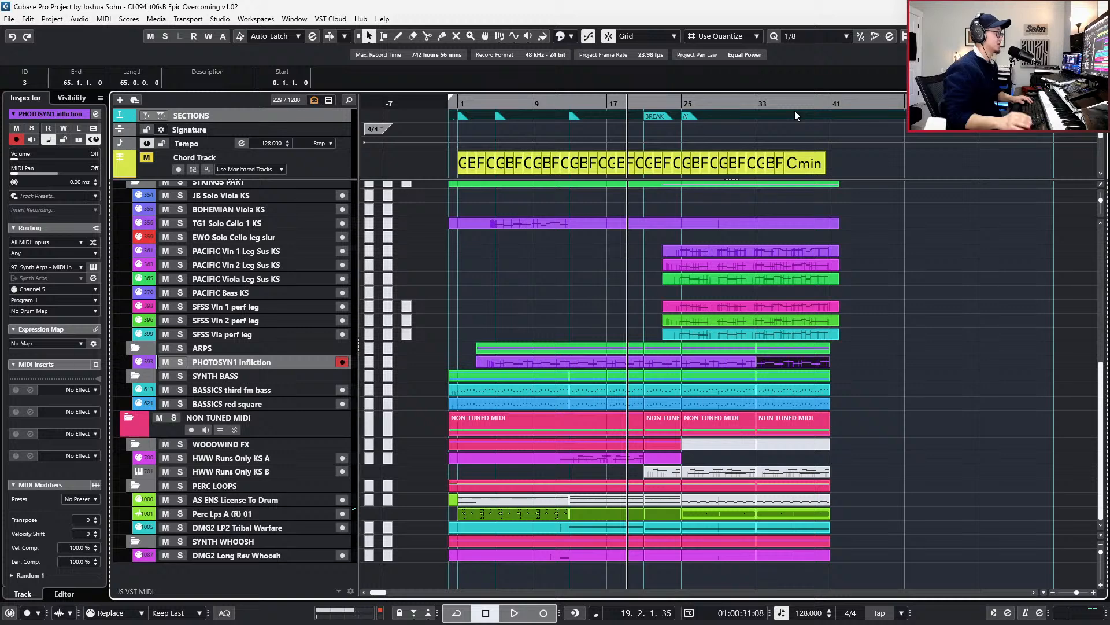
pyautogui.press('KP_Add')
pyautogui.press('KP_Subtract')
pyautogui.press('KP_Subtract')
pyautogui.press('KP_Subtract')
pyautogui.press('KP_Subtract')
pyautogui.press('KP_Subtract')
pyautogui.press('KP_Subtract')
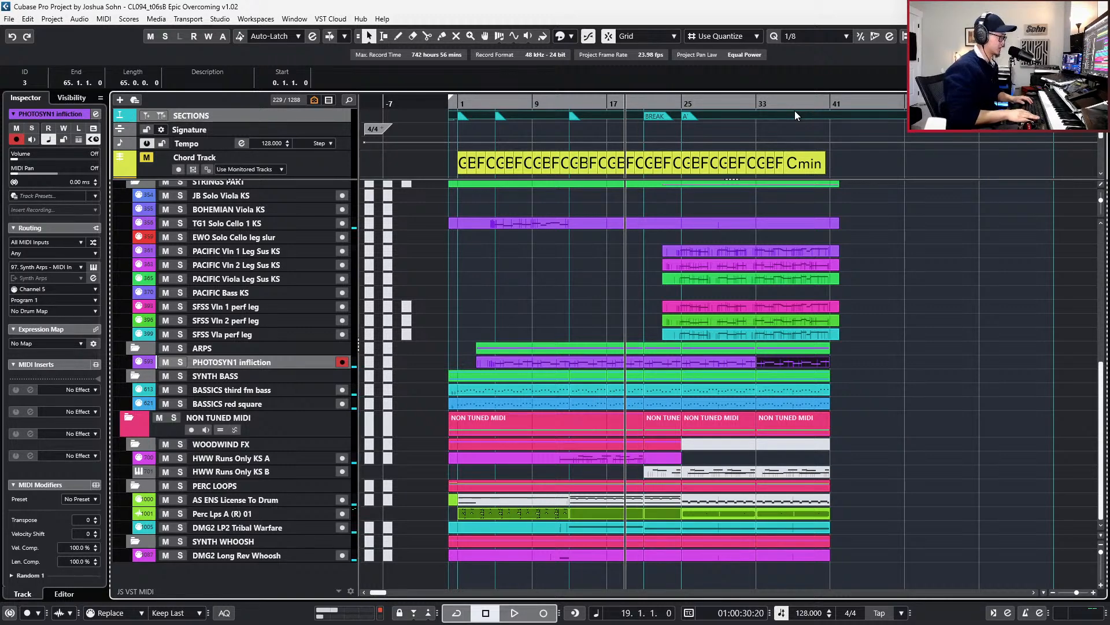
pyautogui.press('KP_Subtract')
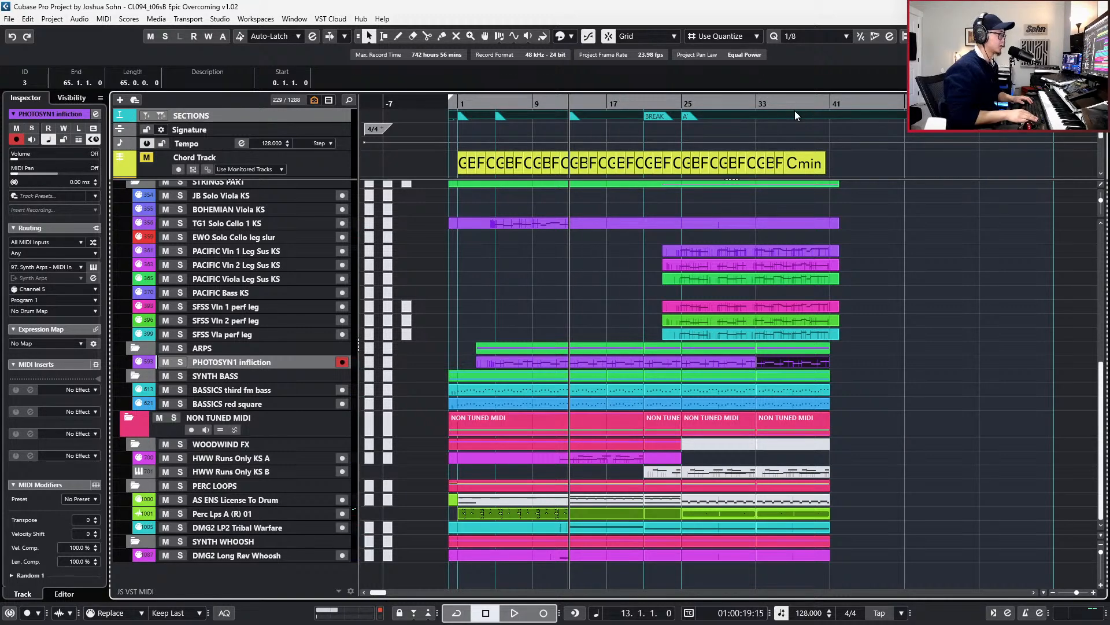
# - Extend the HWW Runs Only KS A part that starts at bar 21 to end at bar 41
pyautogui.press('KP_Add')
pyautogui.press('KP_Subtract')
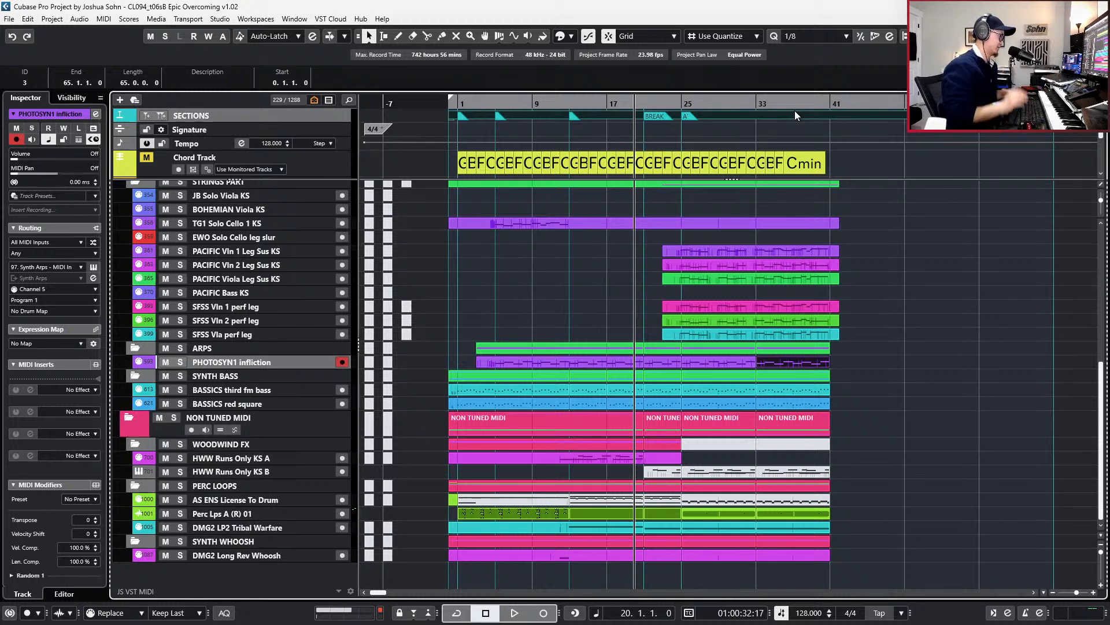
pyautogui.hotkey('alt', '1')
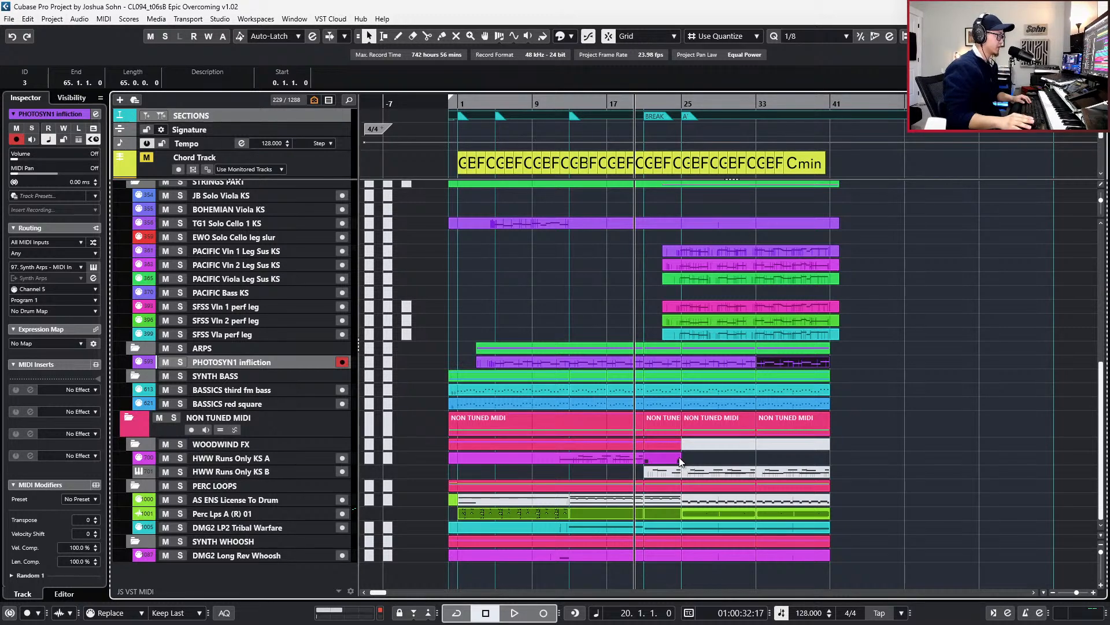
pyautogui.moveTo(679, 462); pyautogui.dragTo(831, 462)
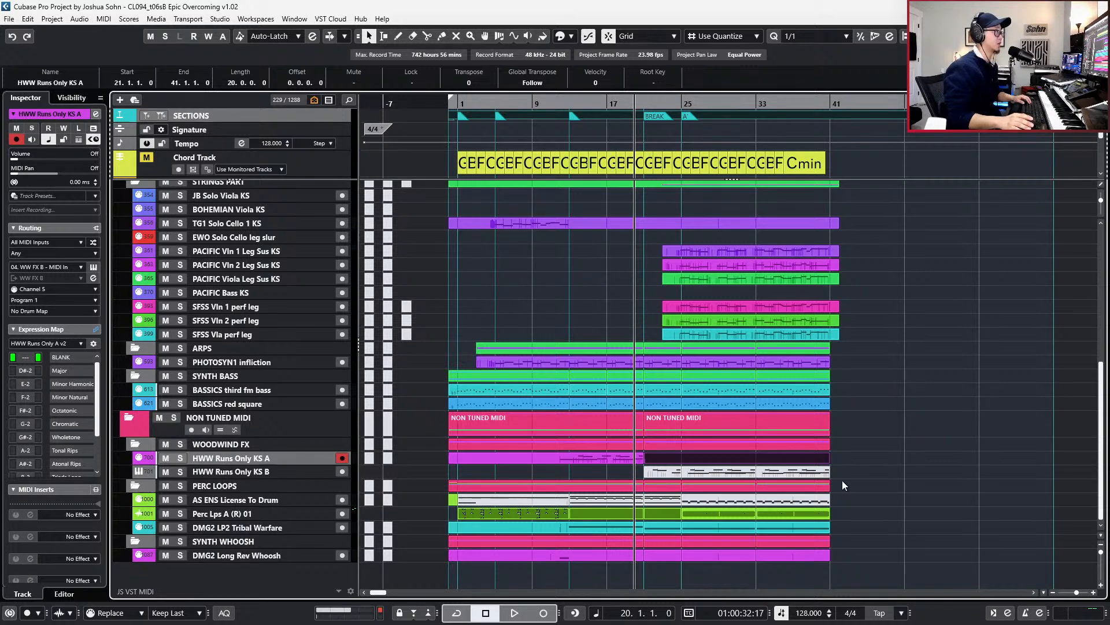
# - Move the play position to bar 21 and play back the start of the break
pyautogui.press('KP_Add')
pyautogui.press('KP_Add')
pyautogui.press('KP_Add')
pyautogui.press('KP_Add')
pyautogui.press('KP_Add')
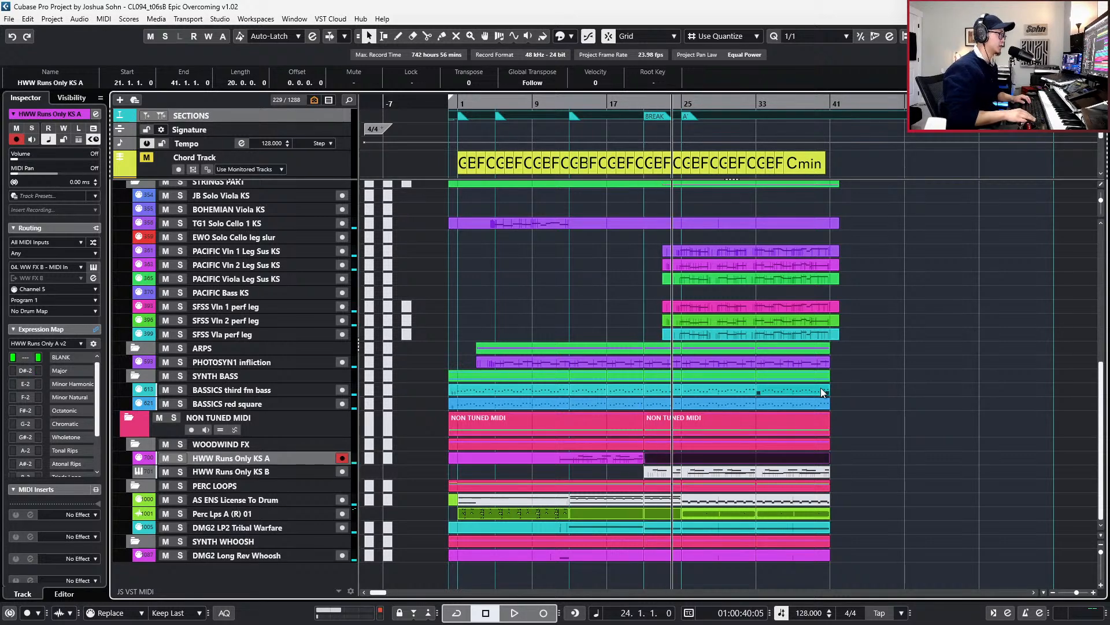
pyautogui.press('KP_Subtract')
pyautogui.press('KP_Subtract')
pyautogui.press('KP_Subtract')
pyautogui.press('KP_Subtract')
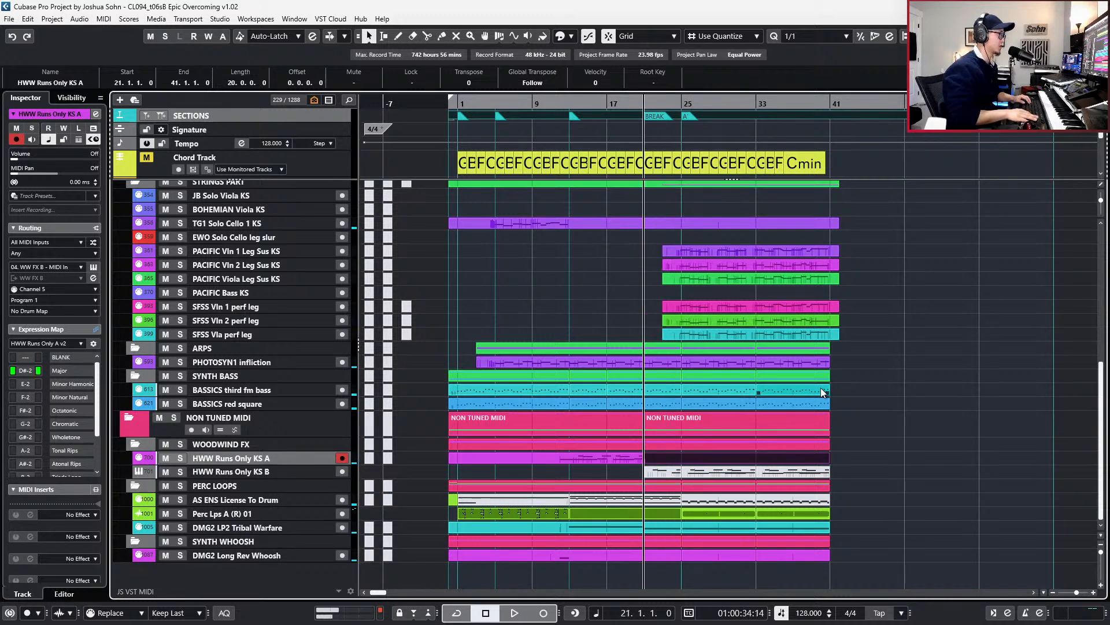
pyautogui.press('space')
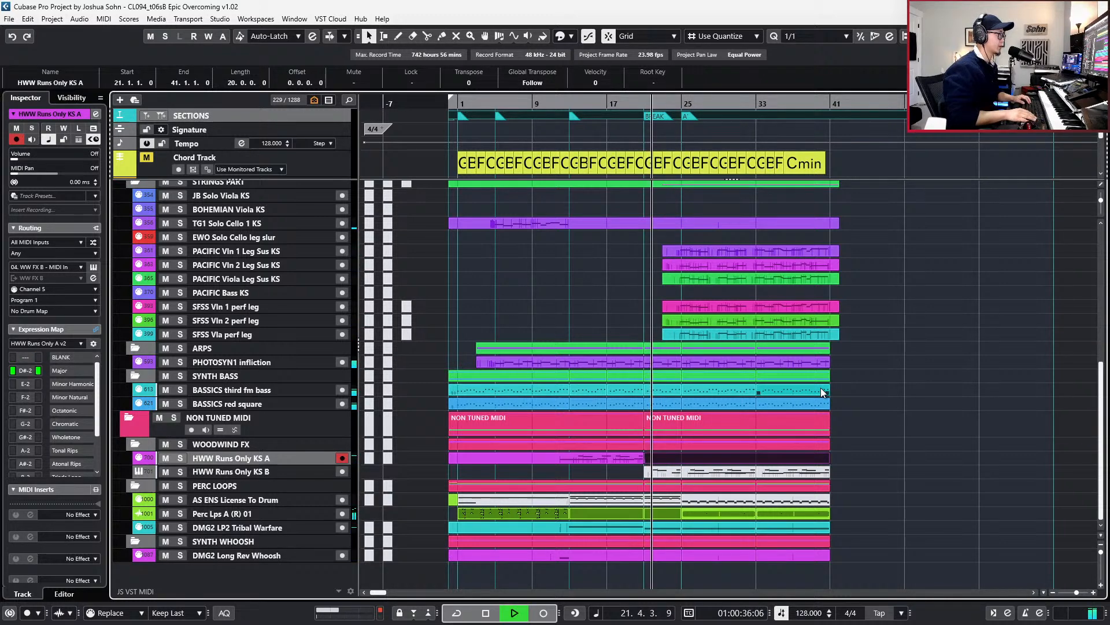
pyautogui.press('space')
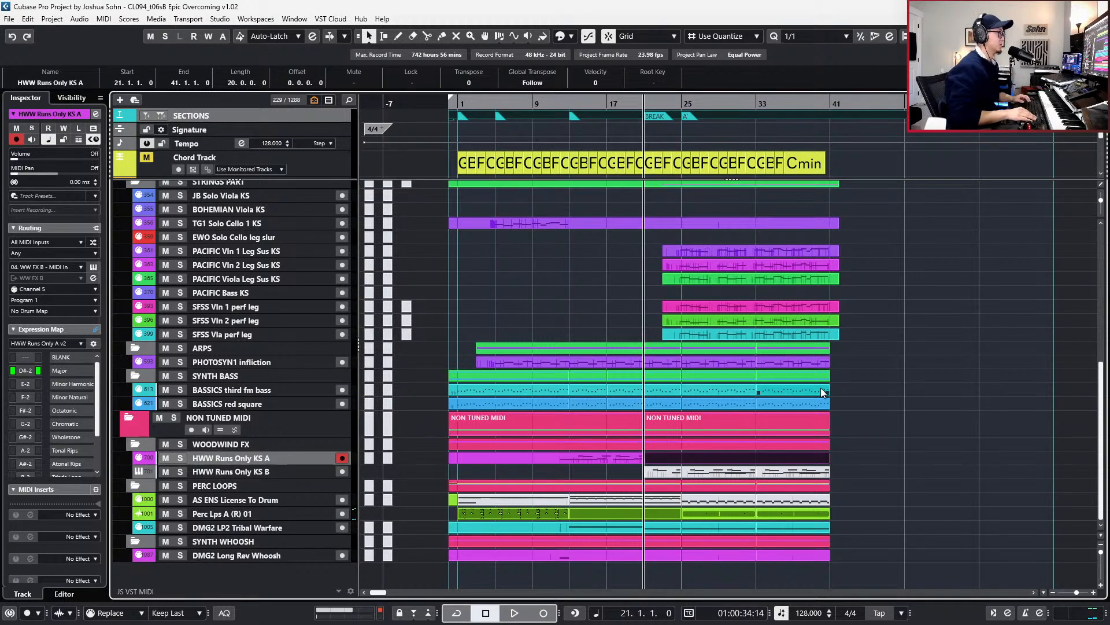
# - Trim the PACIFIC and SFSS violin and viola parts and the TG1 Solo Cello 1 KS part to end at bar 41
pyautogui.press('g')
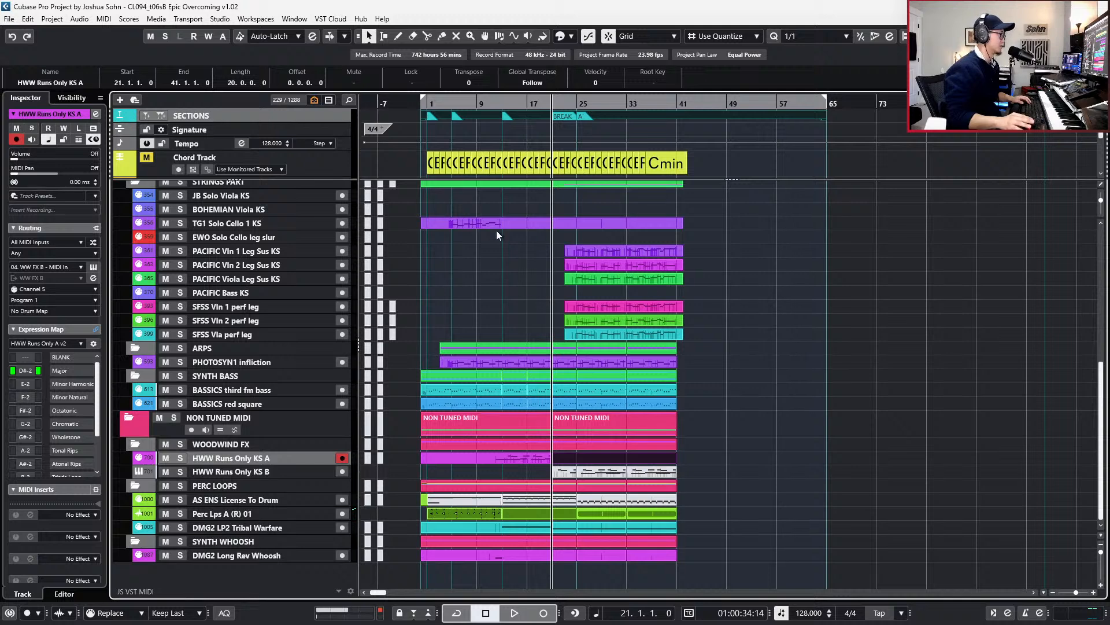
pyautogui.scroll(3, 541, 283)
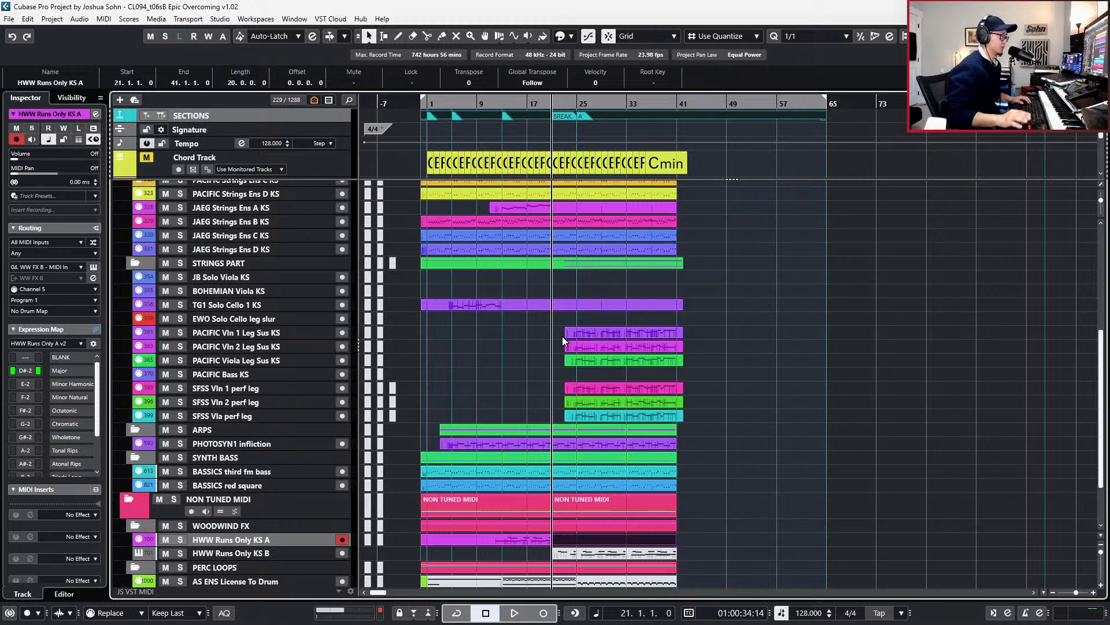
pyautogui.moveTo(704, 334); pyautogui.dragTo(678, 422)
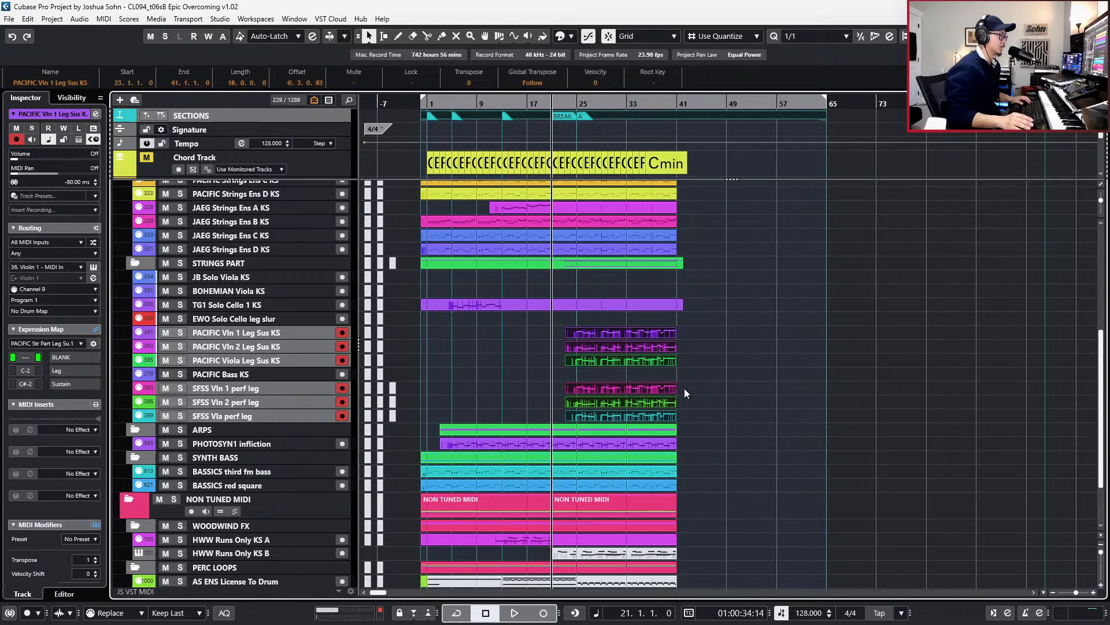
pyautogui.scroll(2, 684, 387)
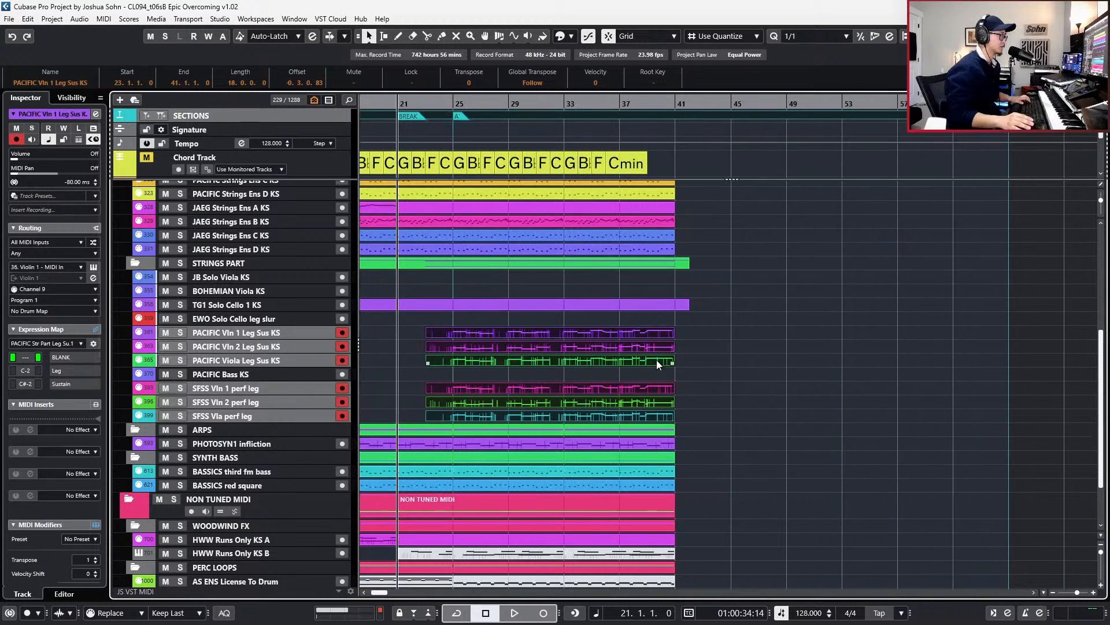
pyautogui.click(688, 307)
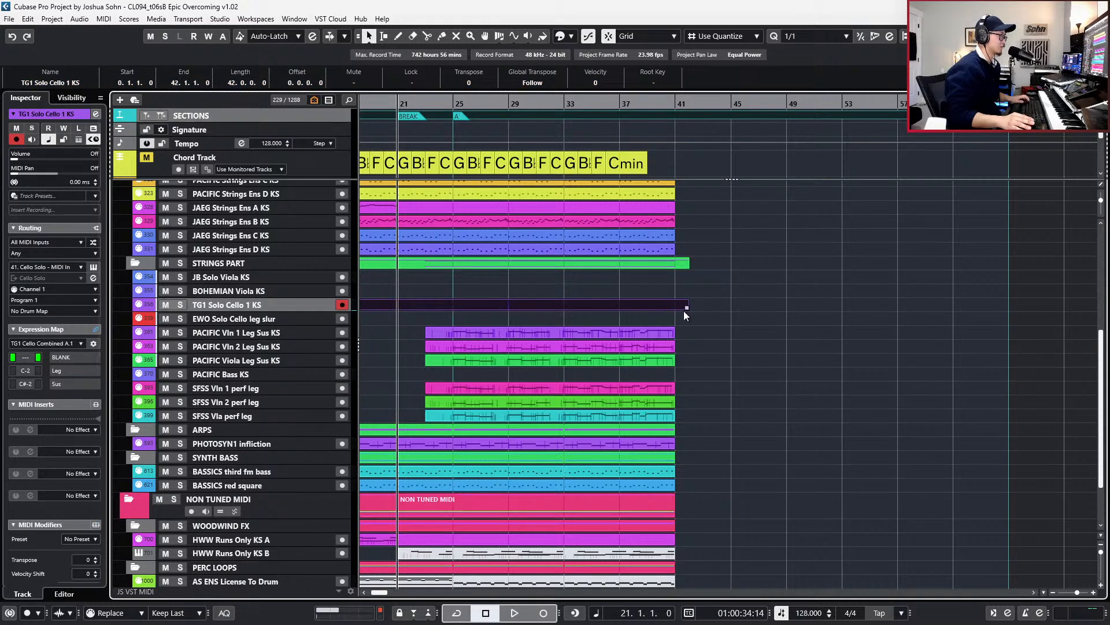
pyautogui.moveTo(687, 308); pyautogui.dragTo(677, 308)
pyautogui.scroll(-1, 690, 310)
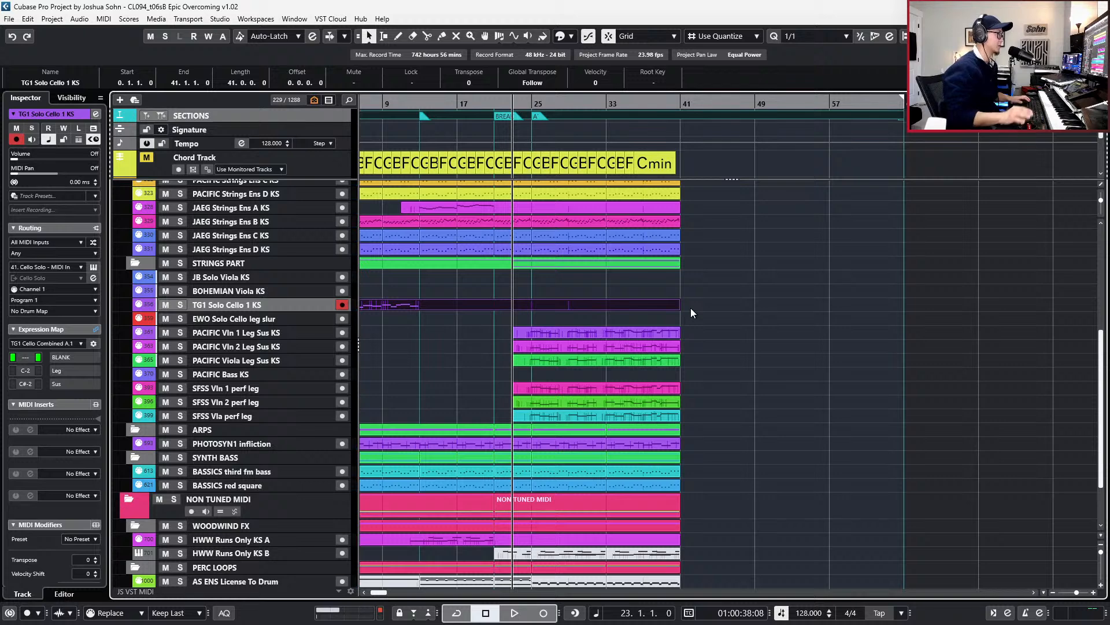
# - Step the play position around the break near bar 21 and review the arrangement there, from the solo strings to the percussion loops
pyautogui.scroll(-3, 691, 307)
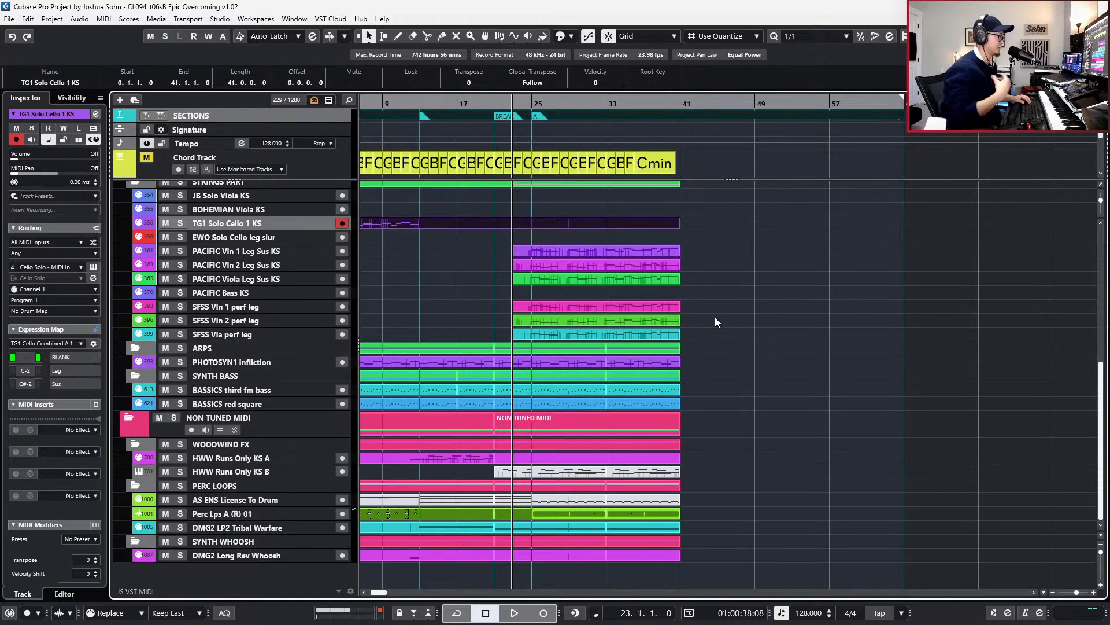
pyautogui.scroll(1, 637, 310)
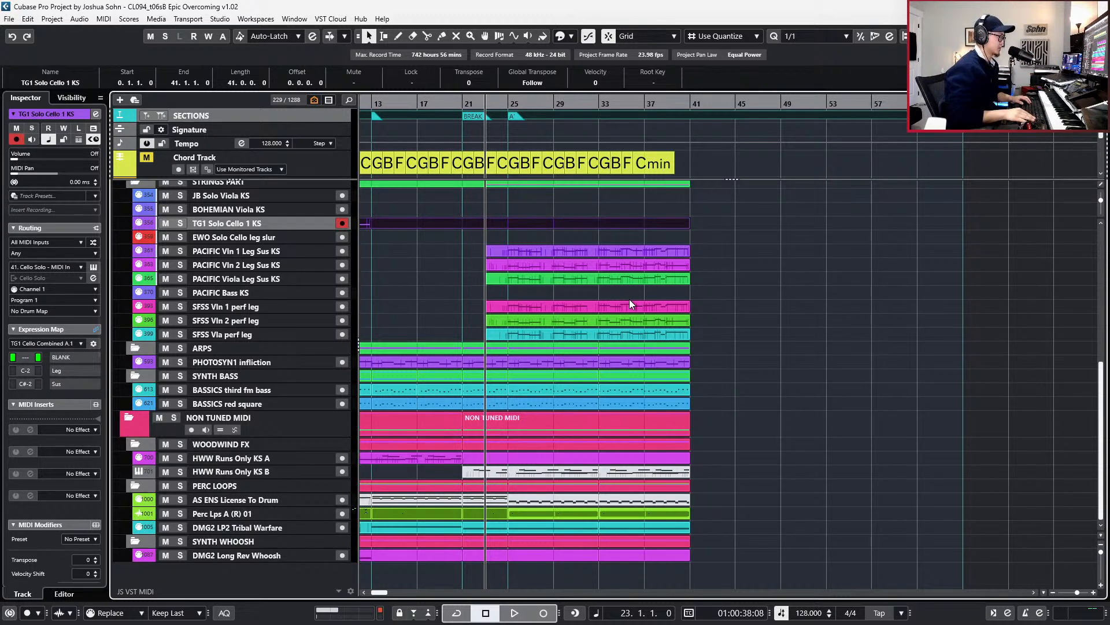
pyautogui.press('KP_Add')
pyautogui.press('KP_Add')
pyautogui.press('KP_Subtract')
pyautogui.press('KP_Subtract')
pyautogui.press('KP_Subtract')
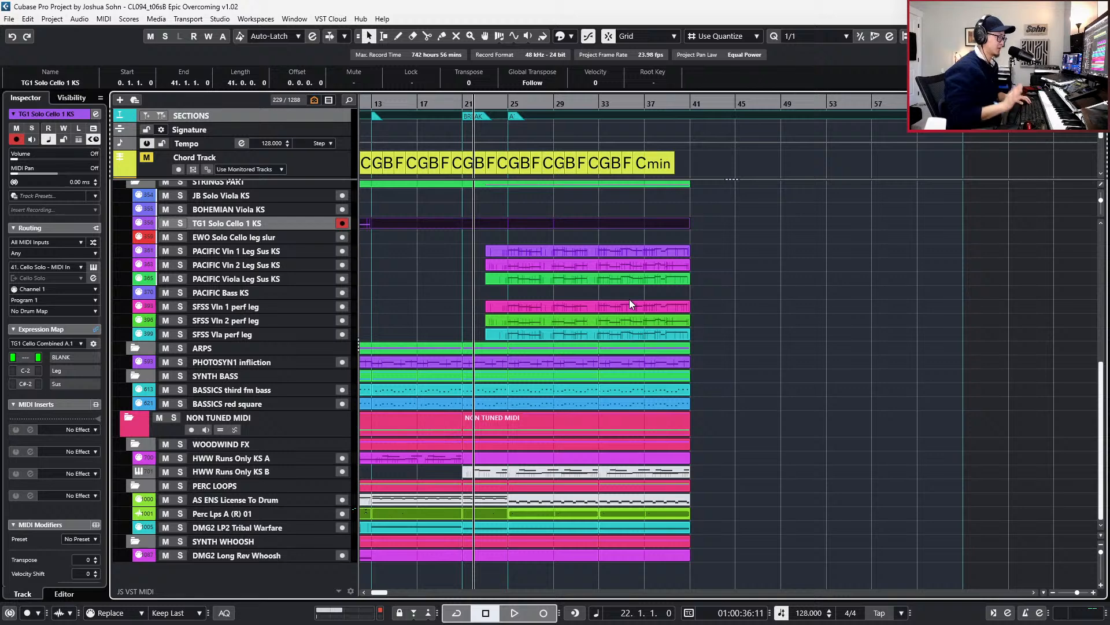
pyautogui.press('KP_Add')
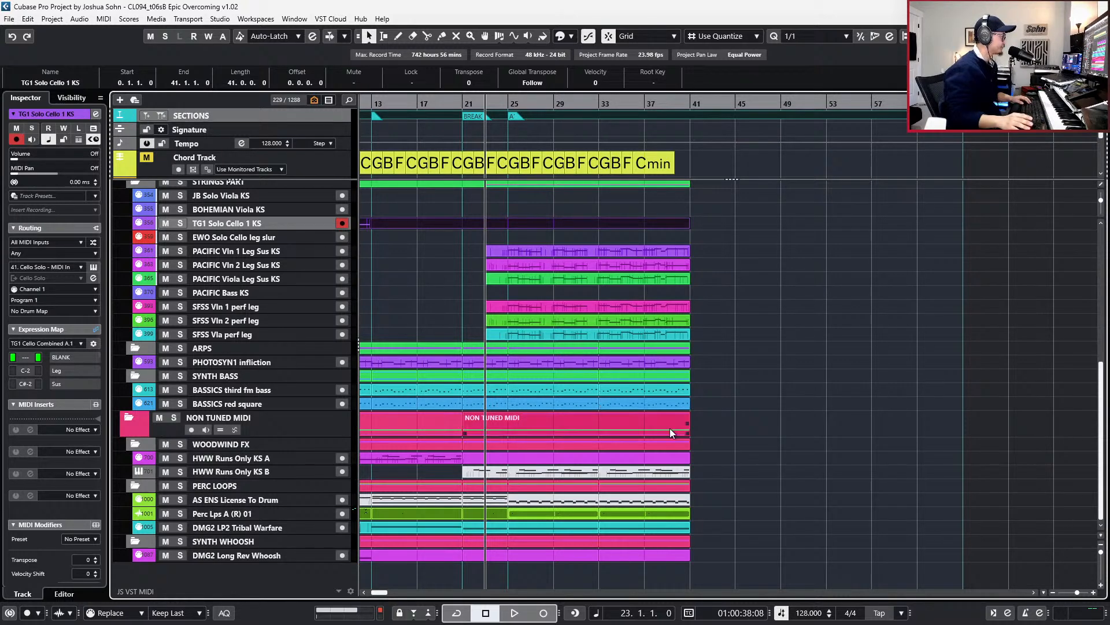
pyautogui.scroll(-2, 669, 428)
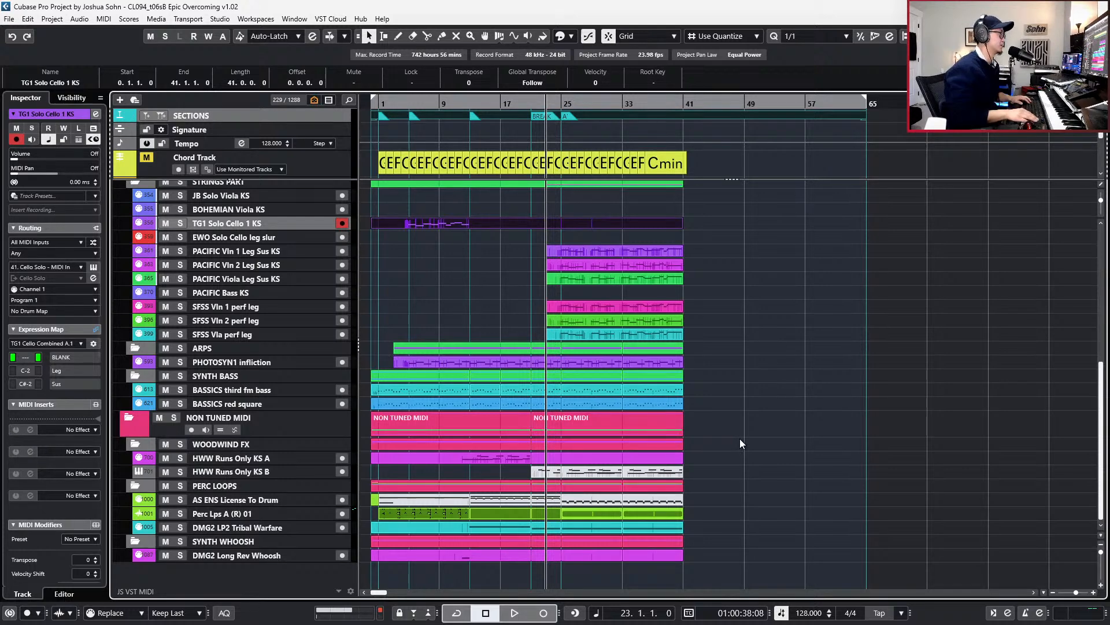
pyautogui.press('space')
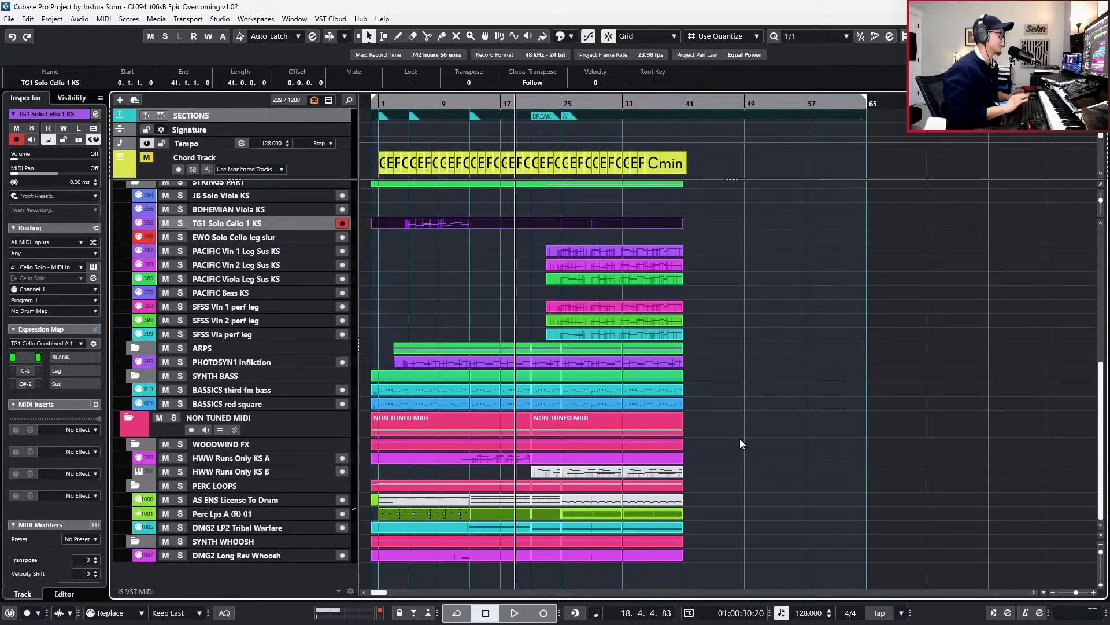
pyautogui.press('KP_Add')
pyautogui.press('KP_Add')
pyautogui.press('KP_Add')
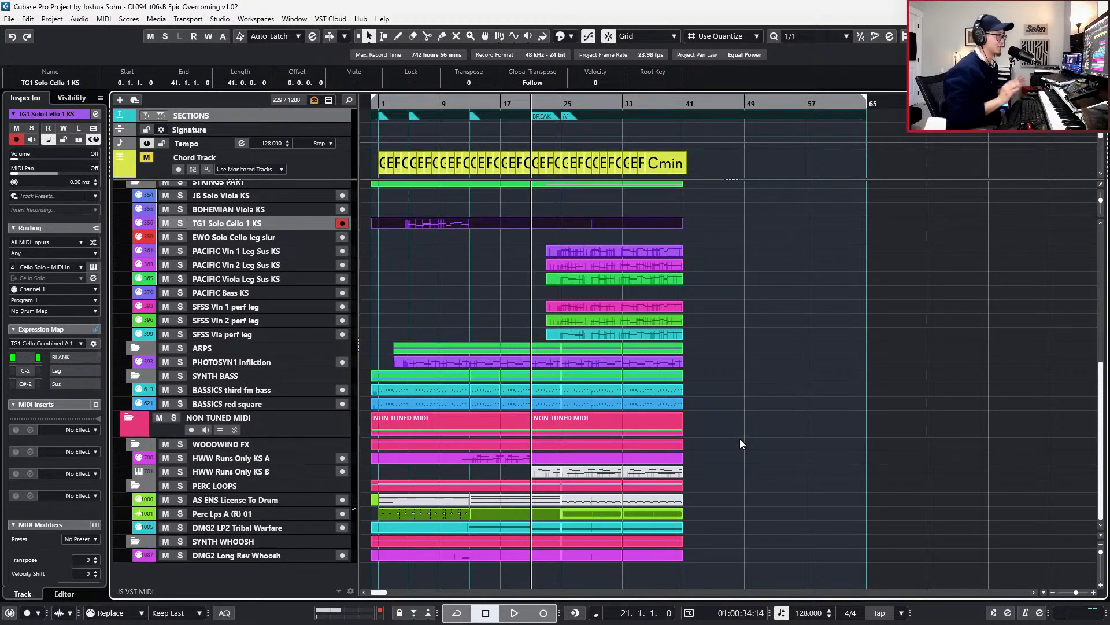
pyautogui.press('KP_Subtract')
pyautogui.press('KP_Subtract')
pyautogui.press('KP_Subtract')
pyautogui.press('KP_Subtract')
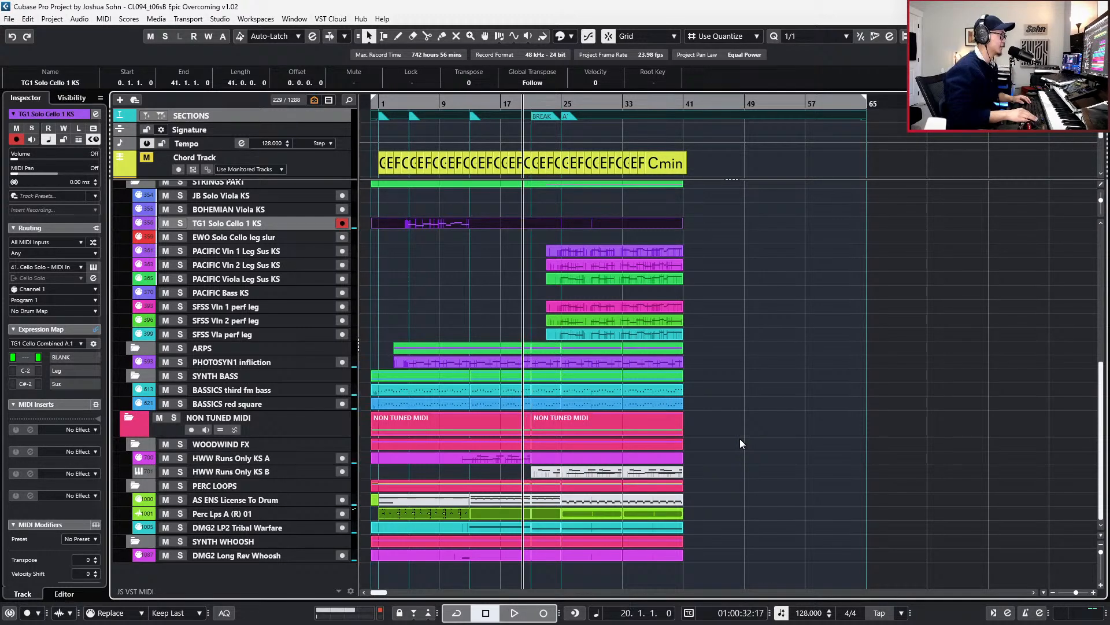
# - Unmute the four SFSW woodwind tracks' parts from bar 21 to bar 41
pyautogui.scroll(3, 736, 421)
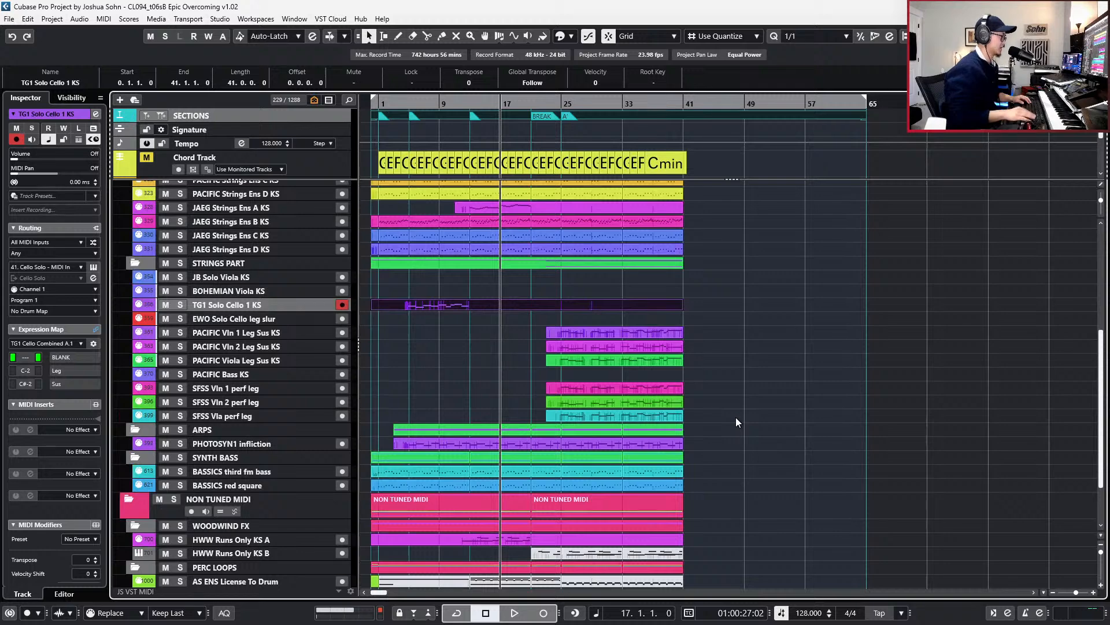
pyautogui.press('KP_Add')
pyautogui.scroll(6, 735, 412)
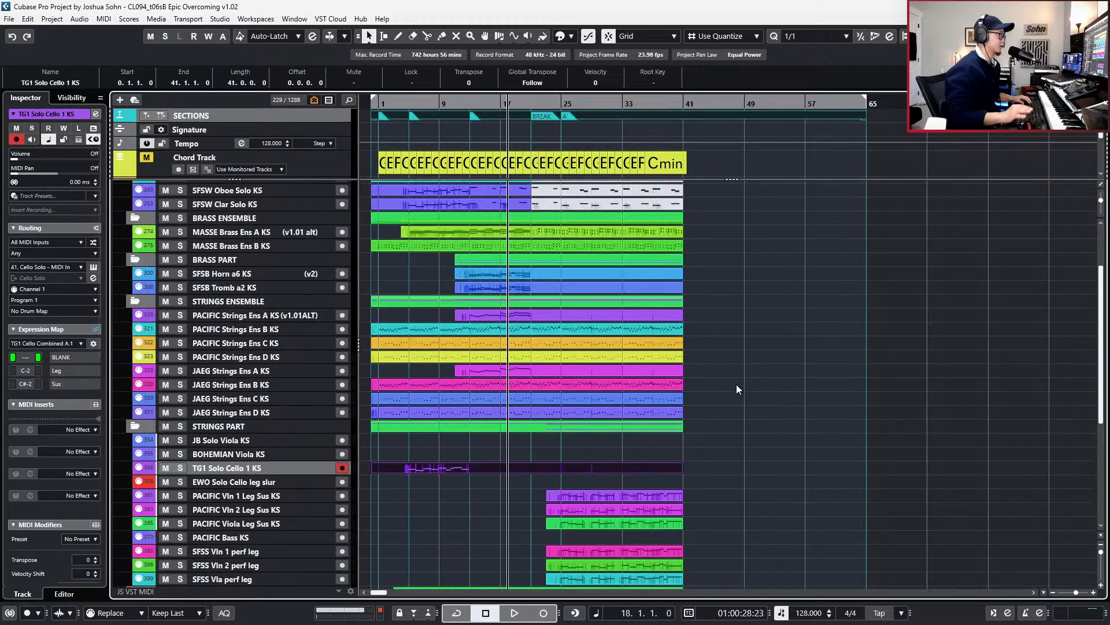
pyautogui.press('KP_Add')
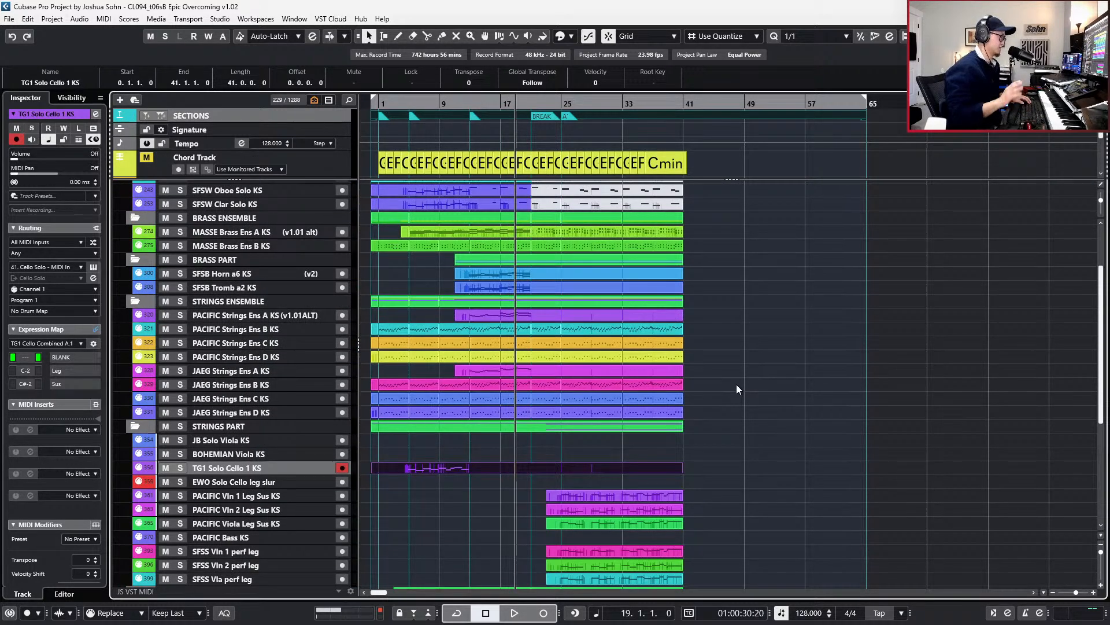
pyautogui.scroll(4, 737, 384)
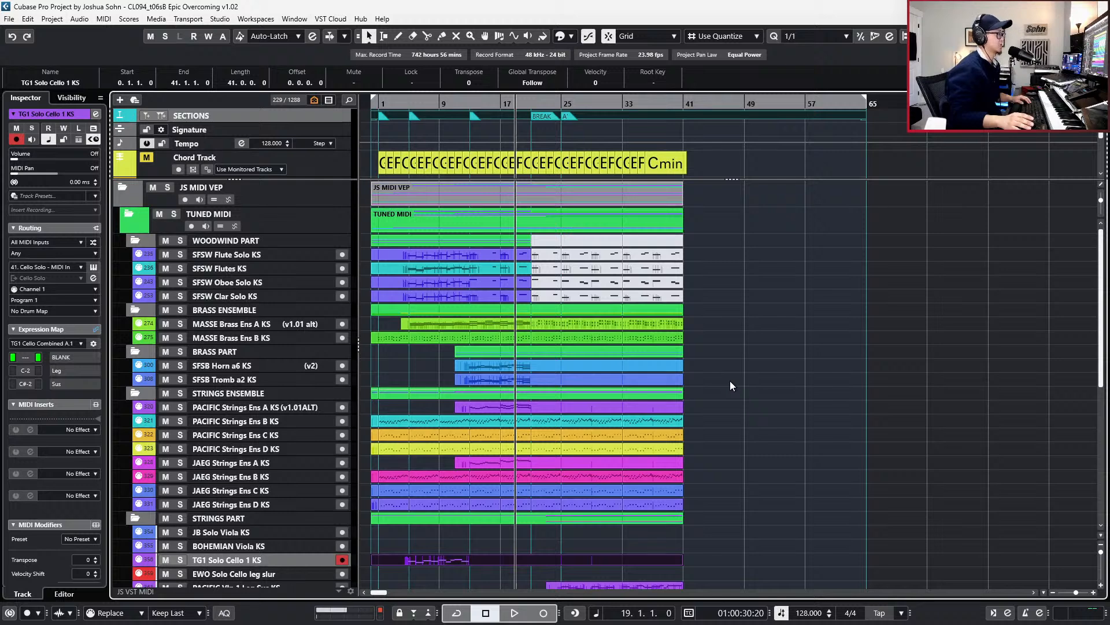
pyautogui.moveTo(708, 255); pyautogui.dragTo(564, 285)
pyautogui.moveTo(709, 253); pyautogui.dragTo(542, 296)
pyautogui.hotkey('shift', 'u')
pyautogui.press('l')
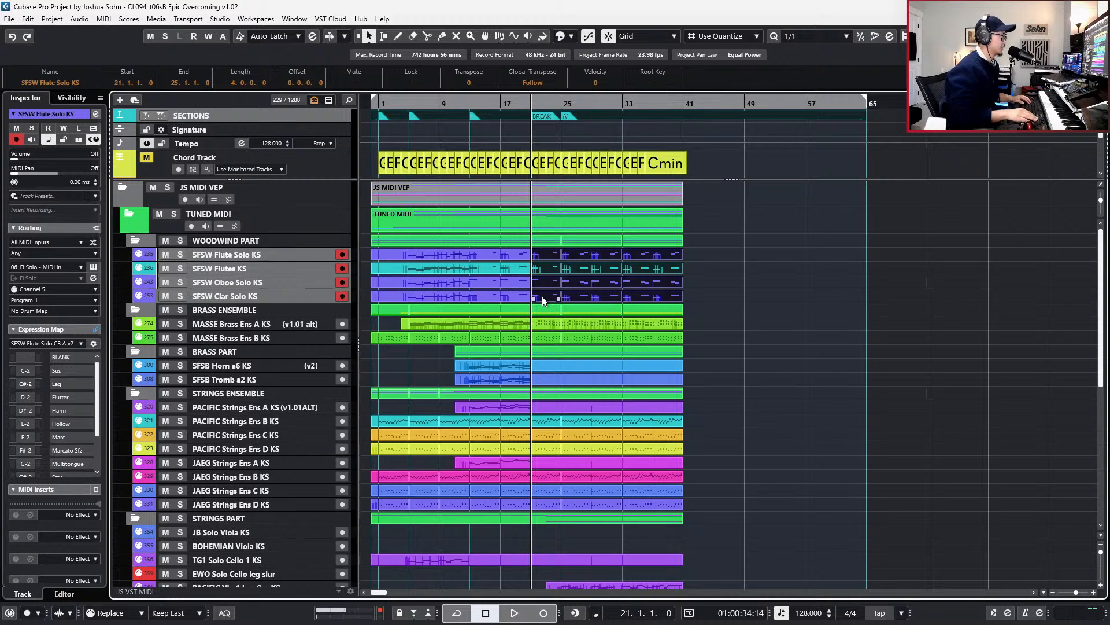
pyautogui.press('KP_Subtract')
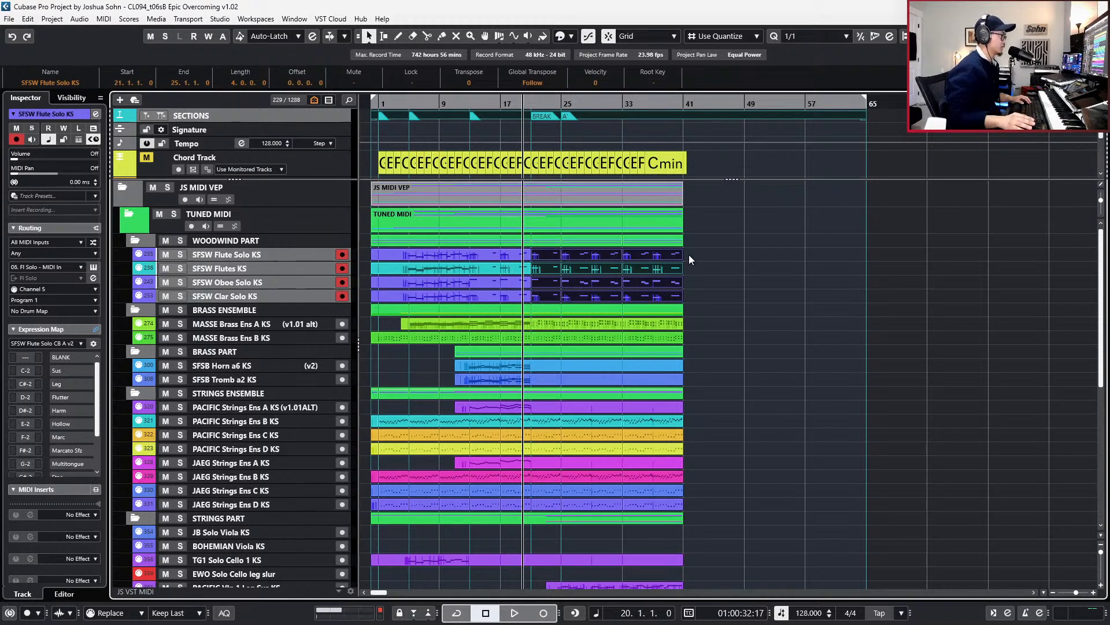
# - Delete the four SFSW woodwind tracks' parts from bar 25 to bar 41 and mute their parts from bar 21 to bar 25
pyautogui.moveTo(687, 255); pyautogui.dragTo(536, 299)
pyautogui.press('Delete')
pyautogui.keyDown('shift'); pyautogui.click(549, 259); pyautogui.keyUp('shift')
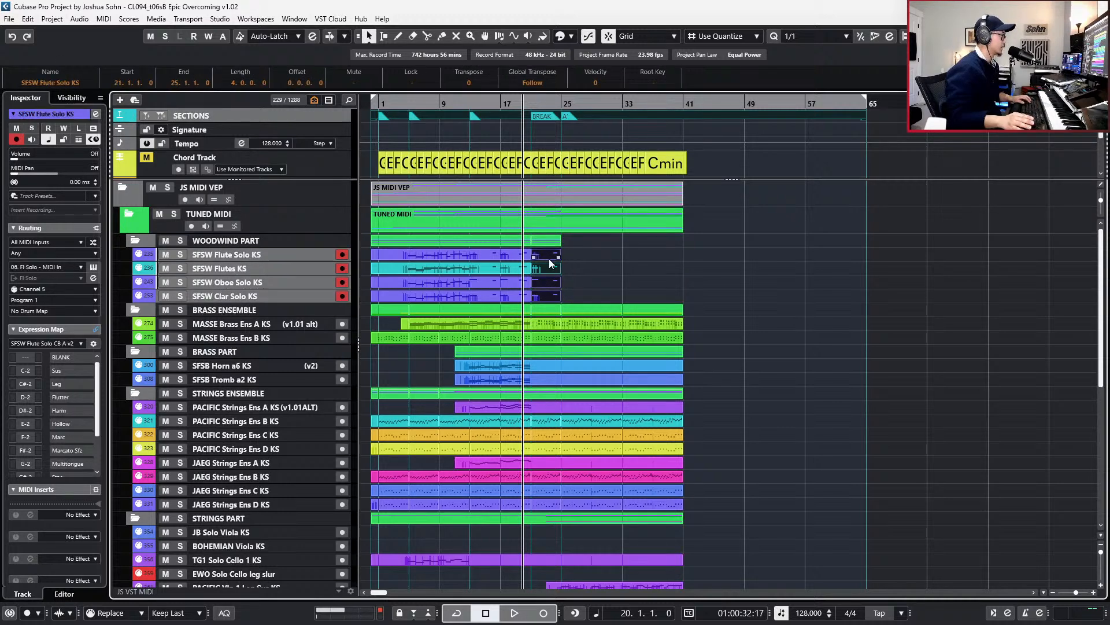
pyautogui.hotkey('shift', 'm')
pyautogui.press('l')
# - Play back the arrangement from bar 21 to hear the break with the woodwind parts muted
pyautogui.press('space')
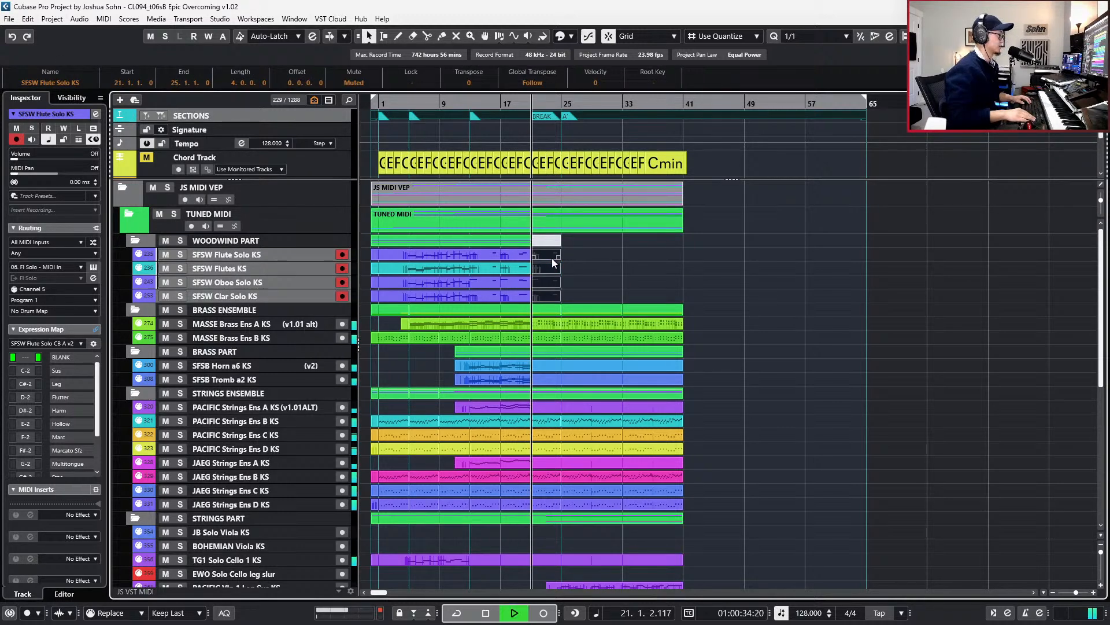
pyautogui.scroll(1, 552, 258)
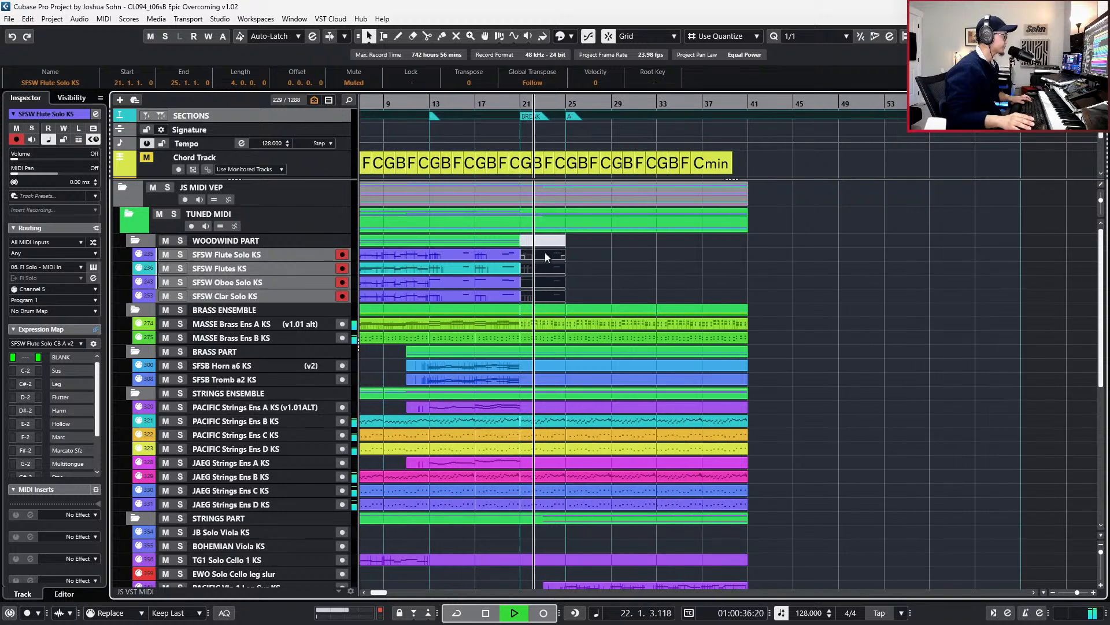
pyautogui.scroll(-3, 544, 252)
pyautogui.scroll(3, 610, 368)
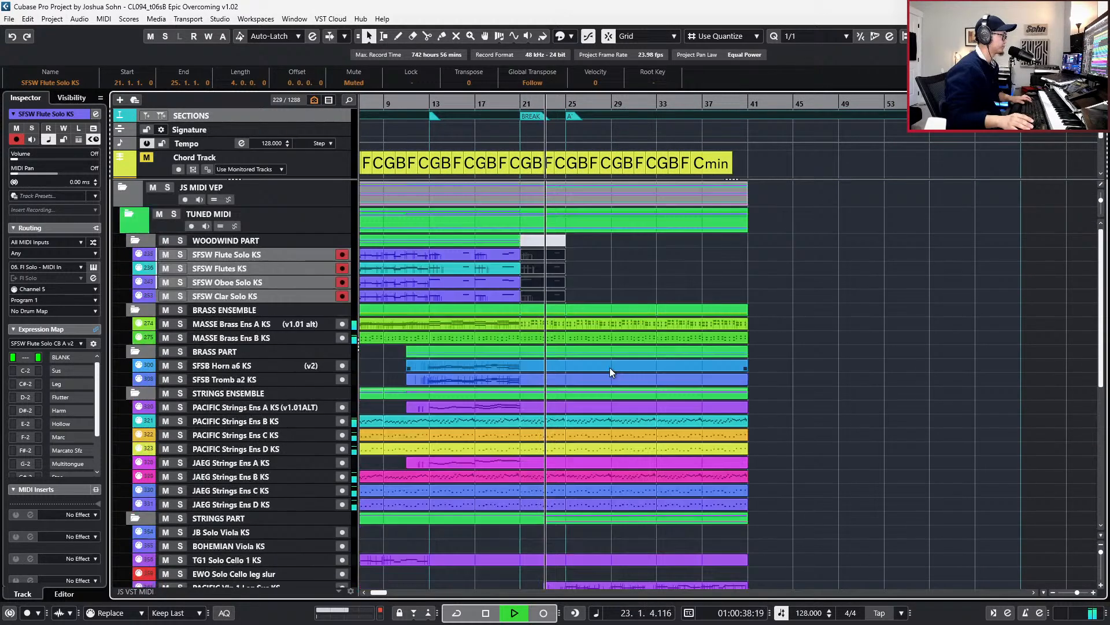
pyautogui.scroll(2, 610, 366)
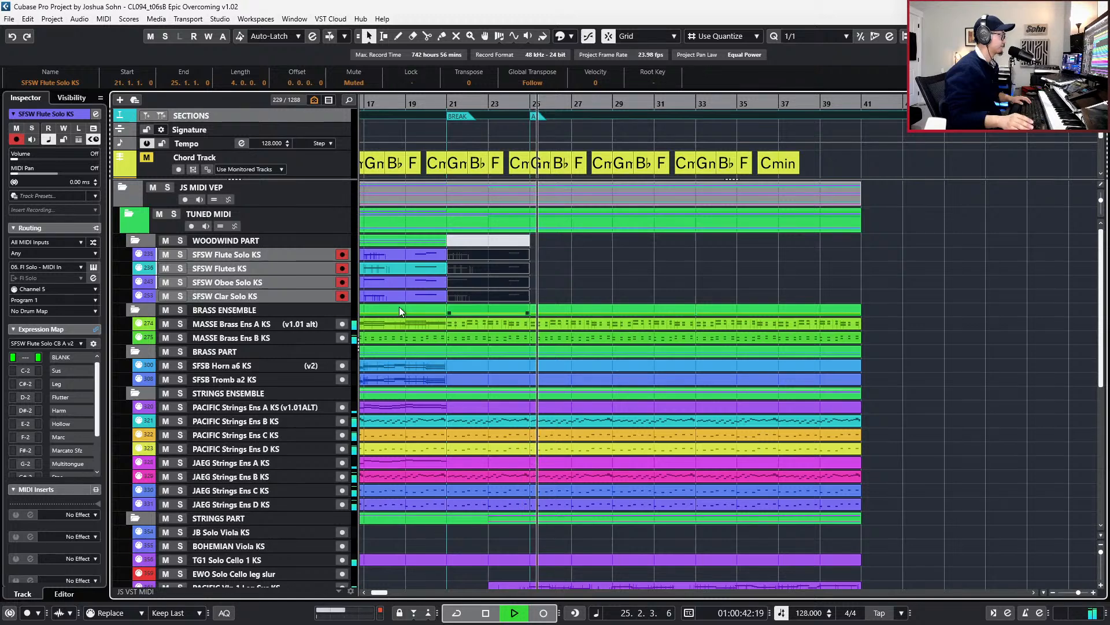
# - Select the SFSW Flute Solo, Oboe Solo and Clar Solo tracks together so they are record-enabled, and stop playback
pyautogui.click(280, 266)
pyautogui.click(281, 283)
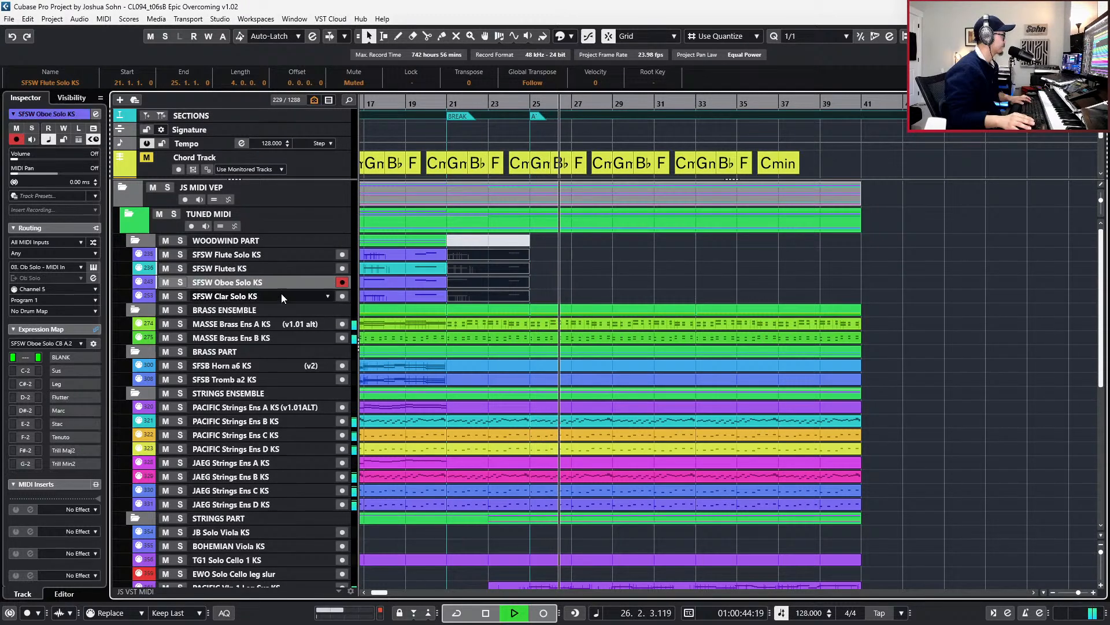
pyautogui.keyDown('ctrl'); pyautogui.click(281, 294); pyautogui.keyUp('ctrl')
pyautogui.keyDown('ctrl'); pyautogui.click(280, 256); pyautogui.keyUp('ctrl')
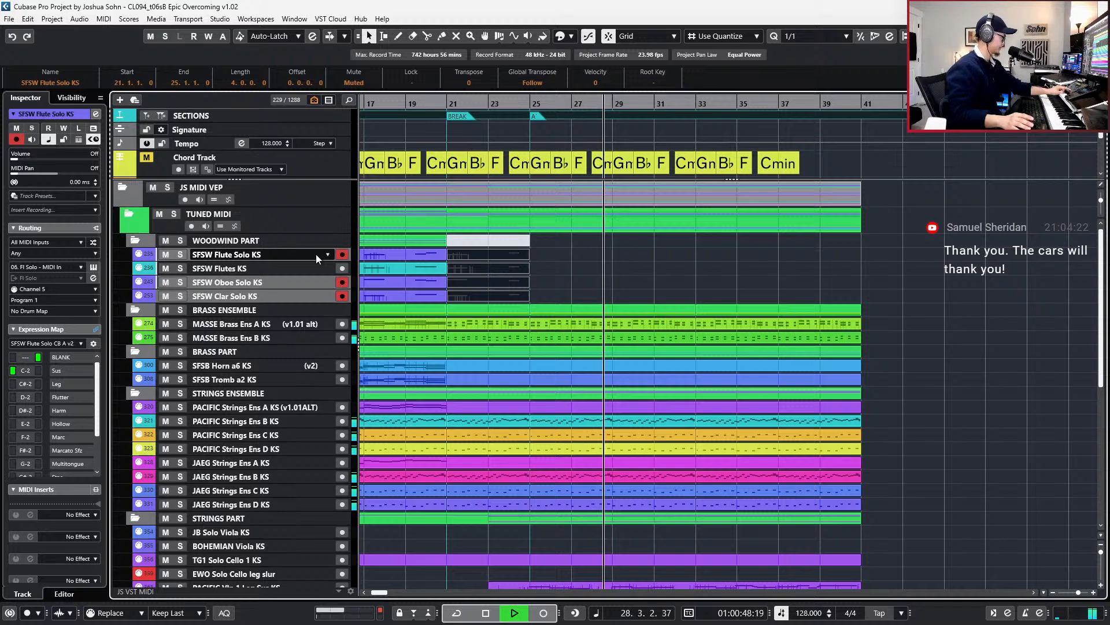
pyautogui.press('space')
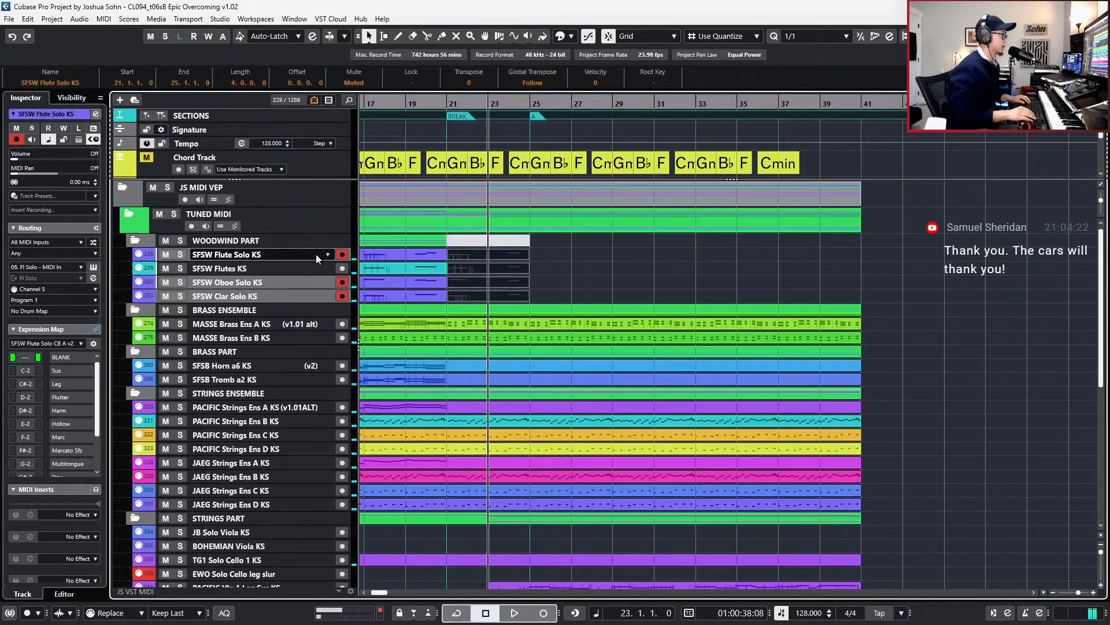
# - Play back the arrangement from bar 25 several times to rehearse a line for the woodwind solos
pyautogui.scroll(-3, 315, 255)
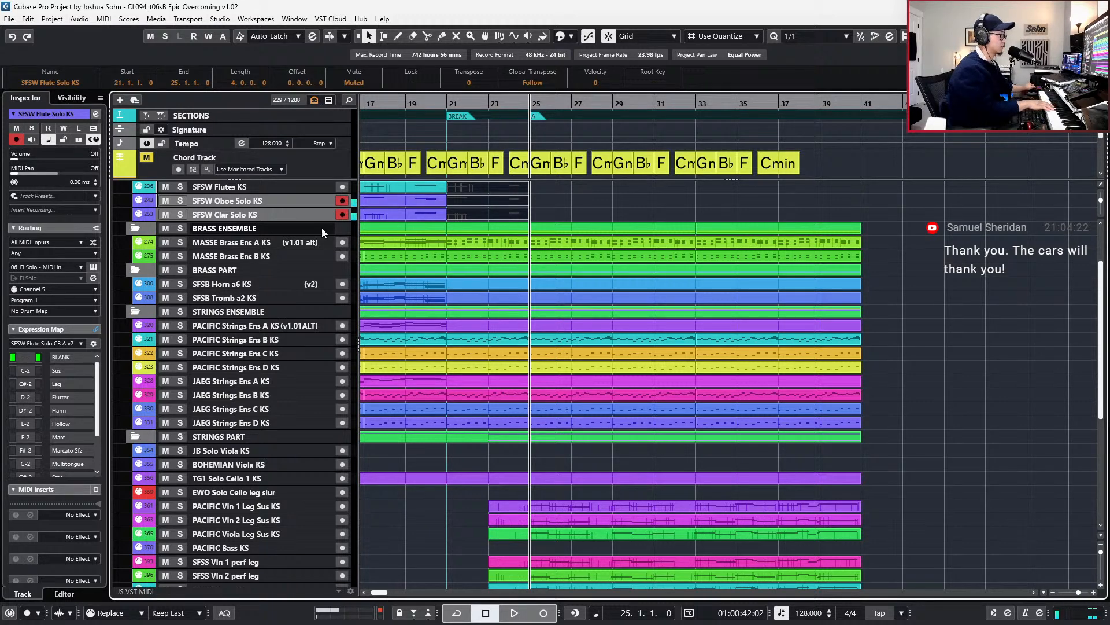
pyautogui.press('space')
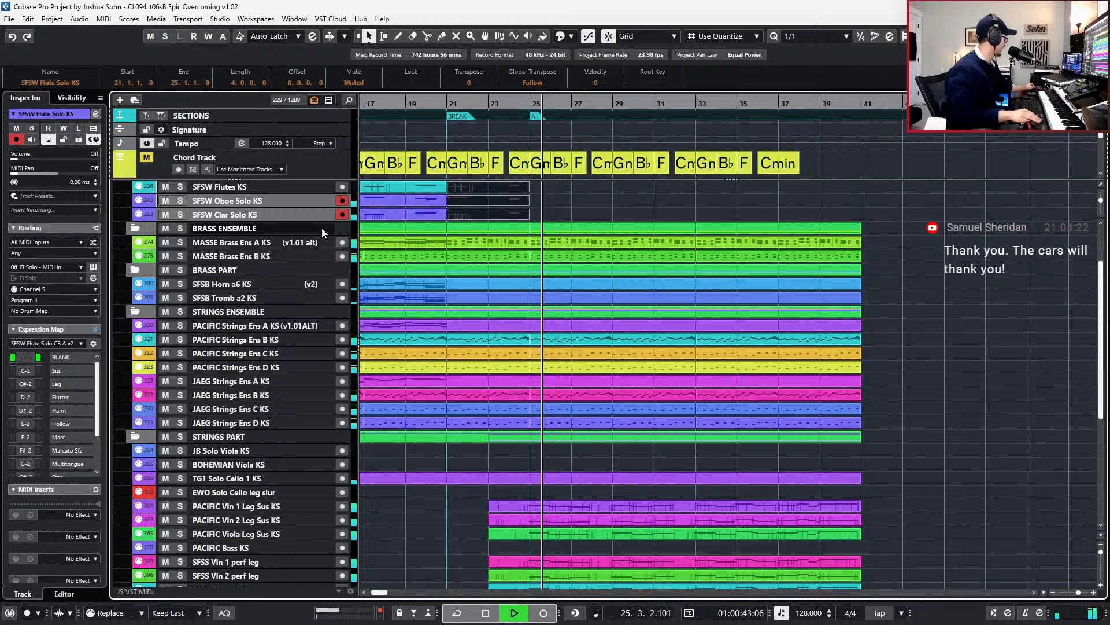
pyautogui.scroll(3, 575, 262)
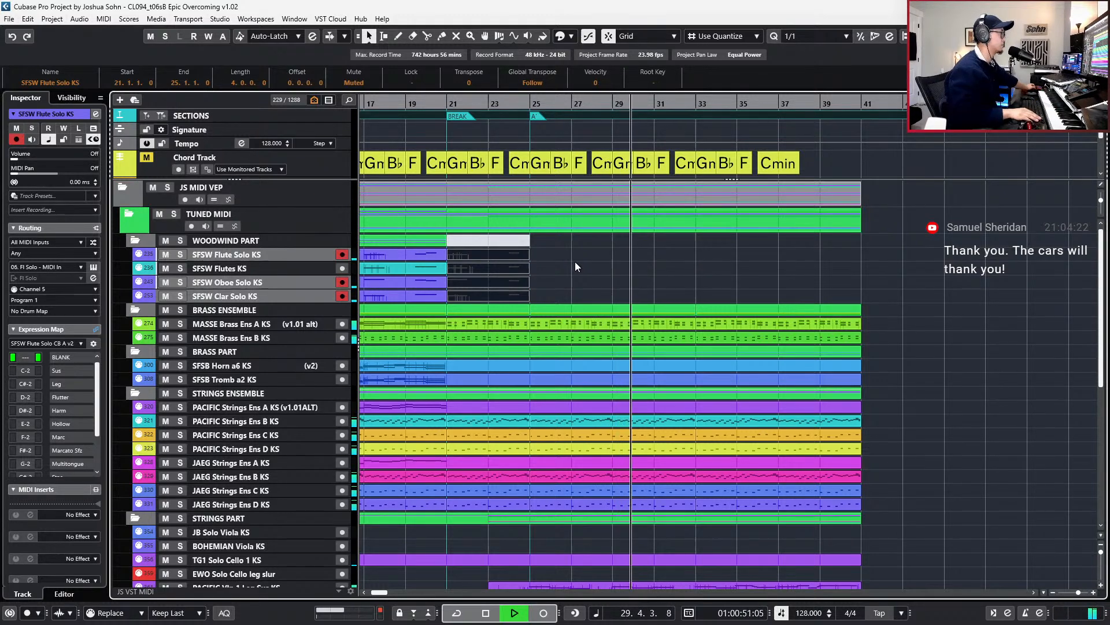
pyautogui.press('KP_Subtract')
pyautogui.press('KP_Subtract')
pyautogui.press('KP_Subtract')
pyautogui.press('KP_Subtract')
pyautogui.press('KP_Subtract')
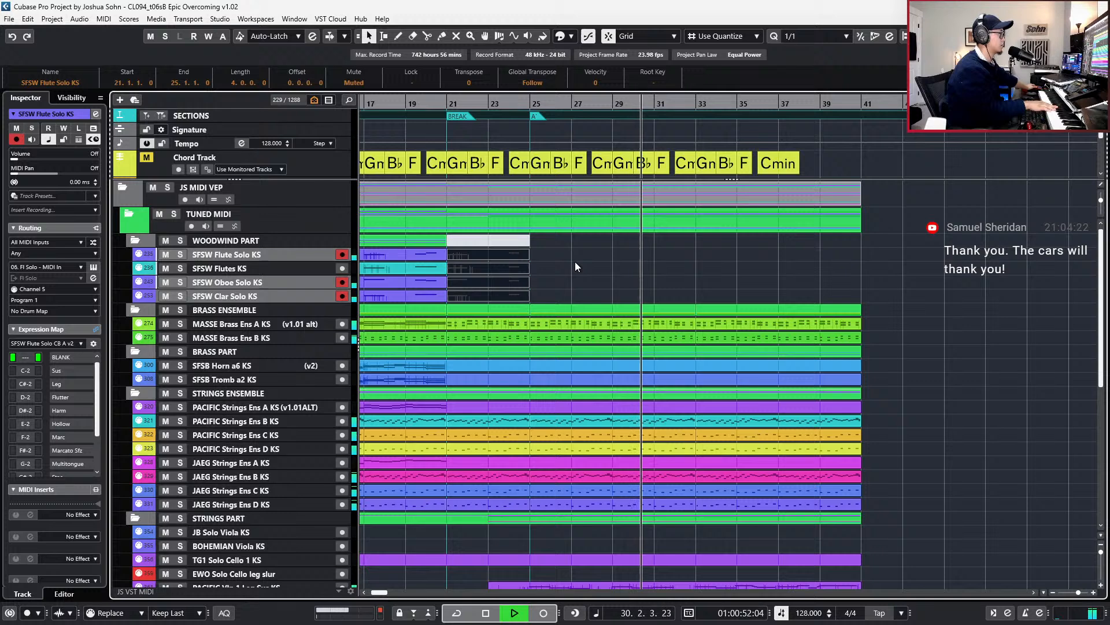
pyautogui.press('Home')
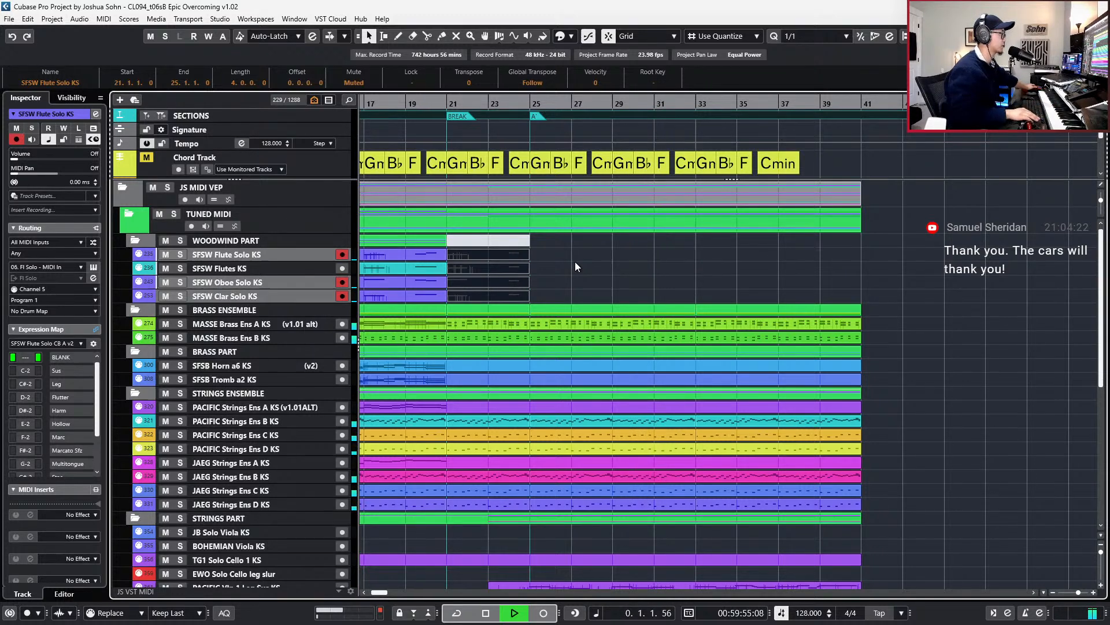
pyautogui.hotkey('shift', 'l')
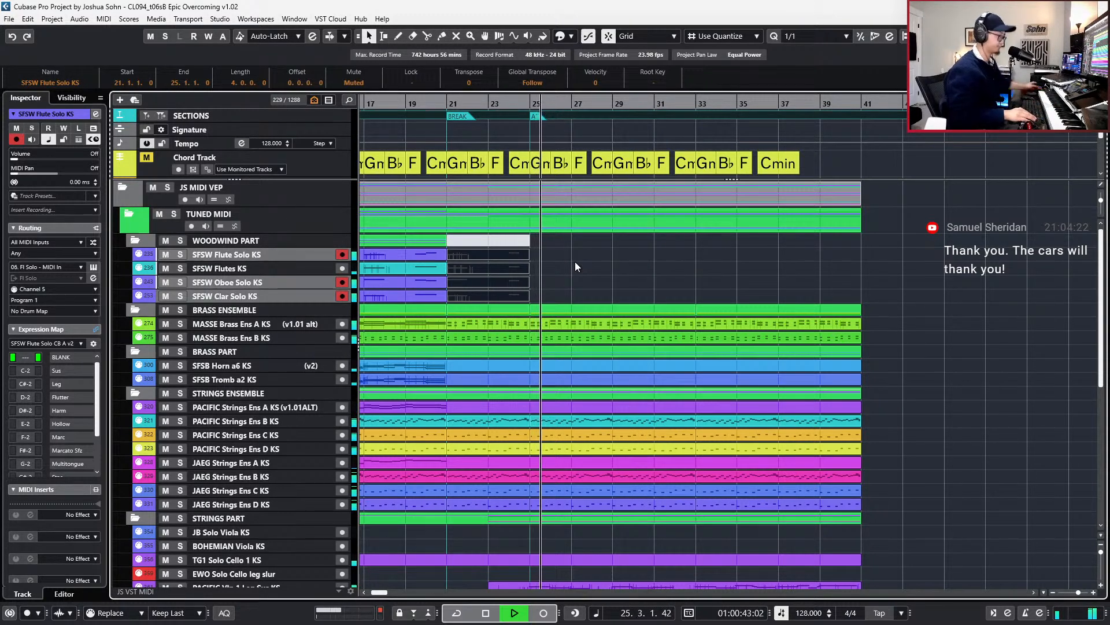
pyautogui.press('space')
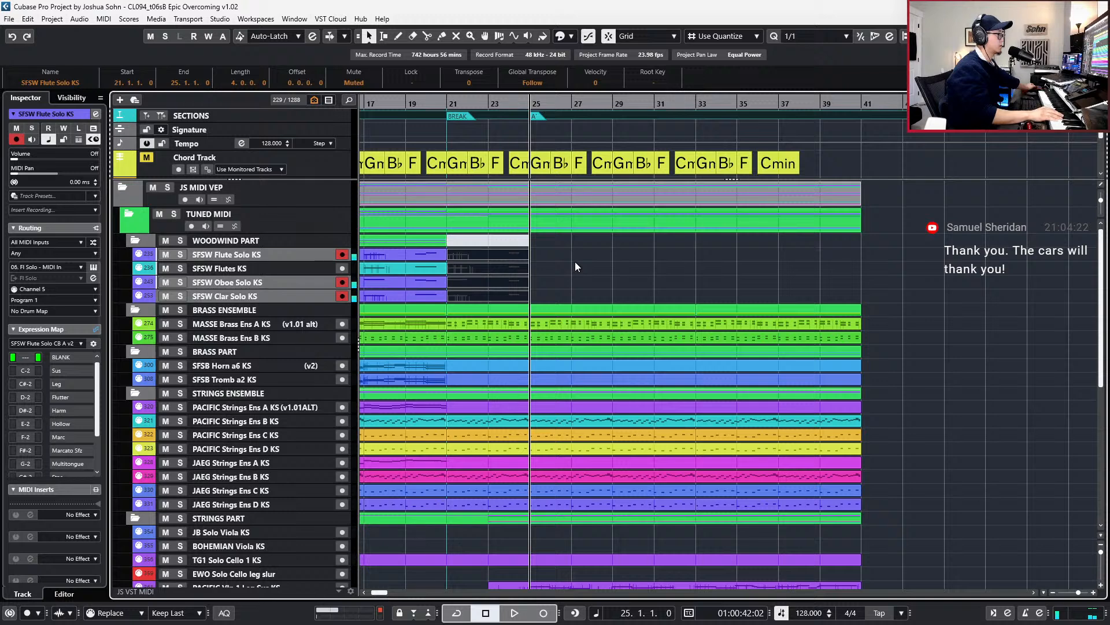
# - Rehearse the woodwind solo line over playback with a one-bar lead-in from bar 24
pyautogui.press('KP_Subtract')
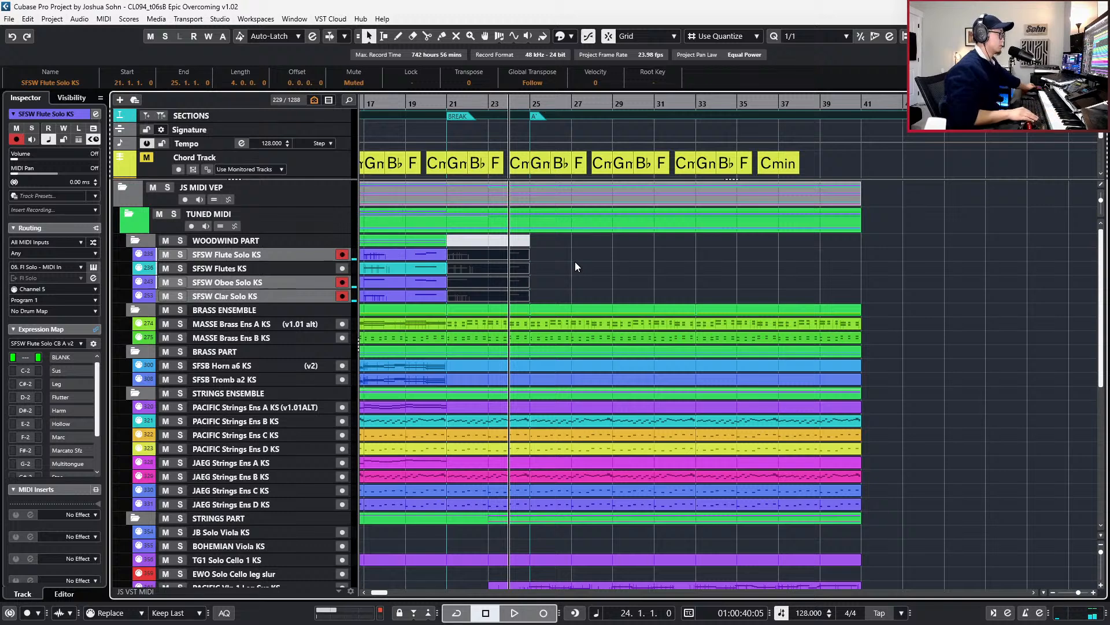
pyautogui.press('KP_Add')
pyautogui.press('space')
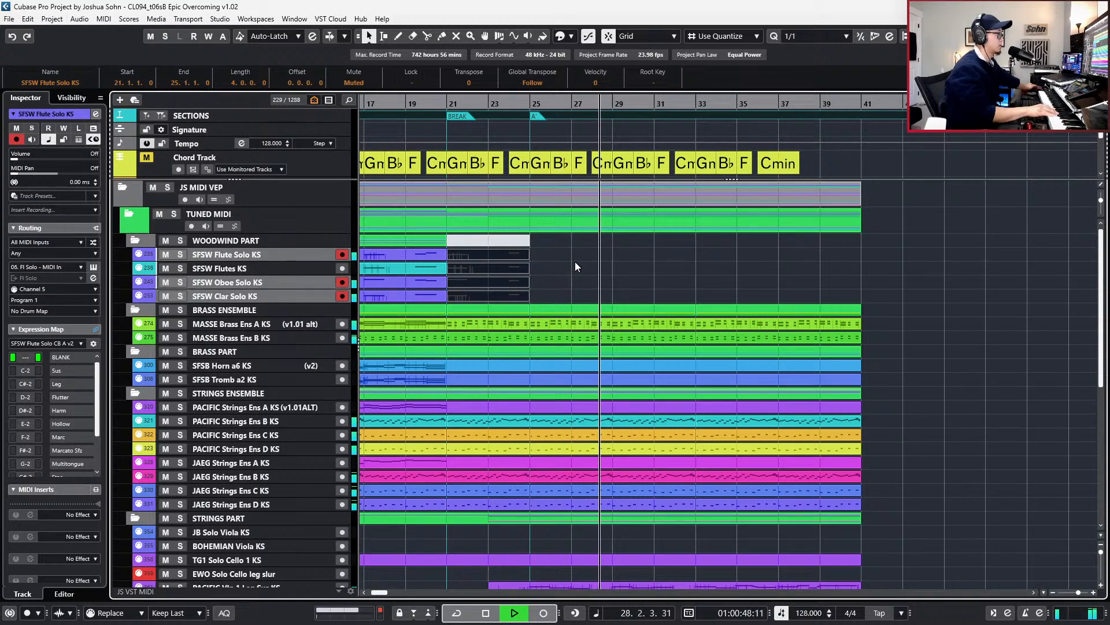
pyautogui.press('space')
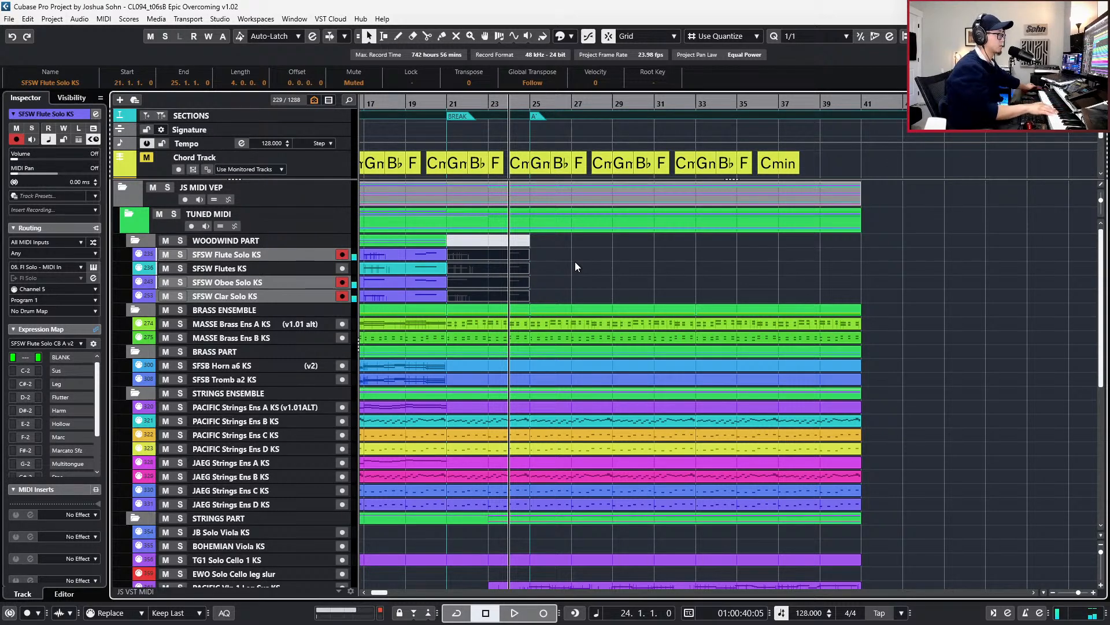
pyautogui.press('space')
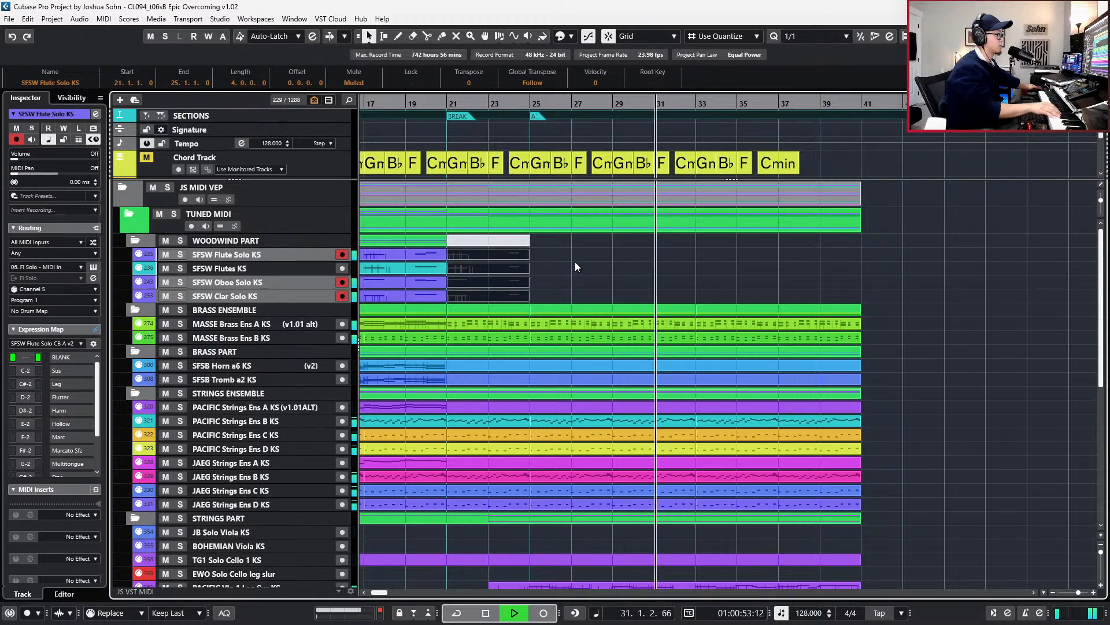
pyautogui.press('space')
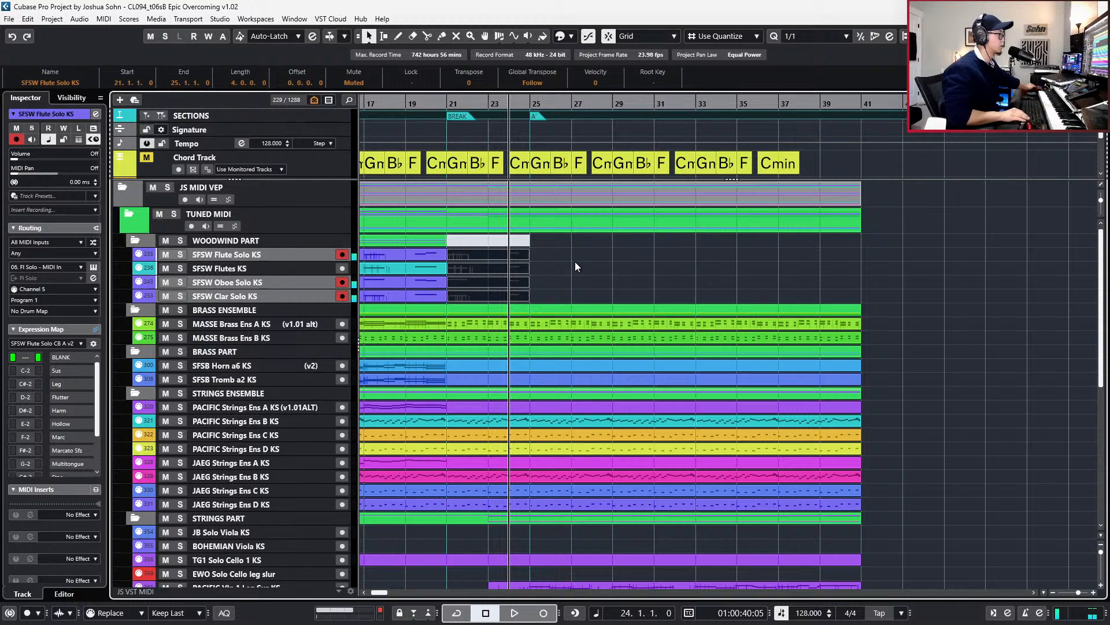
# - Record a melody onto the SFSW Flute Solo, Oboe Solo and Clar Solo tracks from bar 24 to bar 38
pyautogui.press('space')
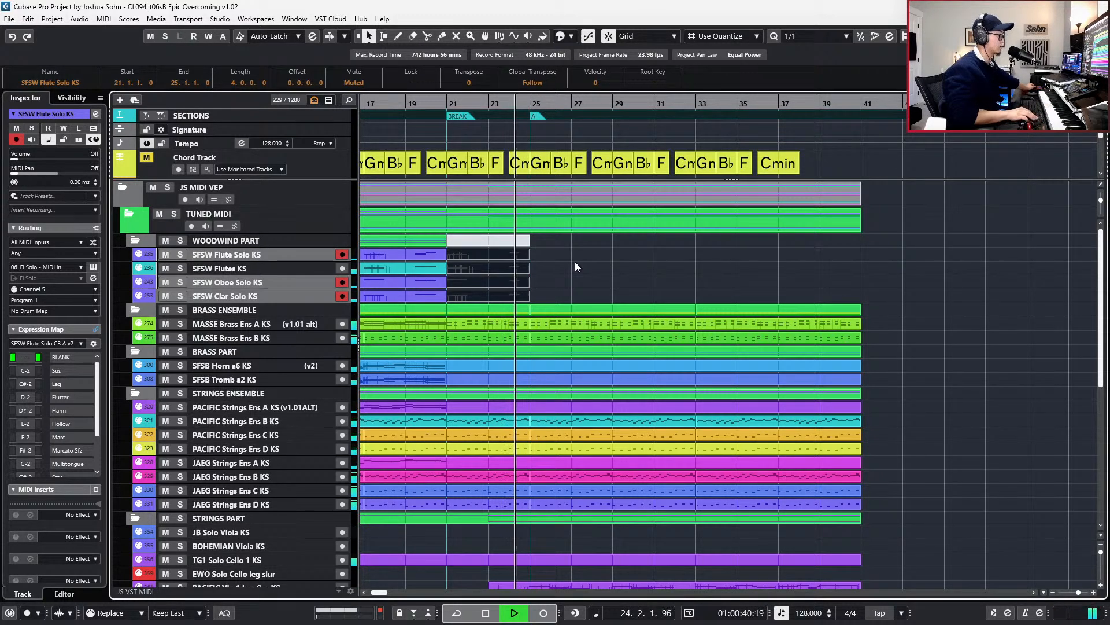
pyautogui.press('KP_Multiply')
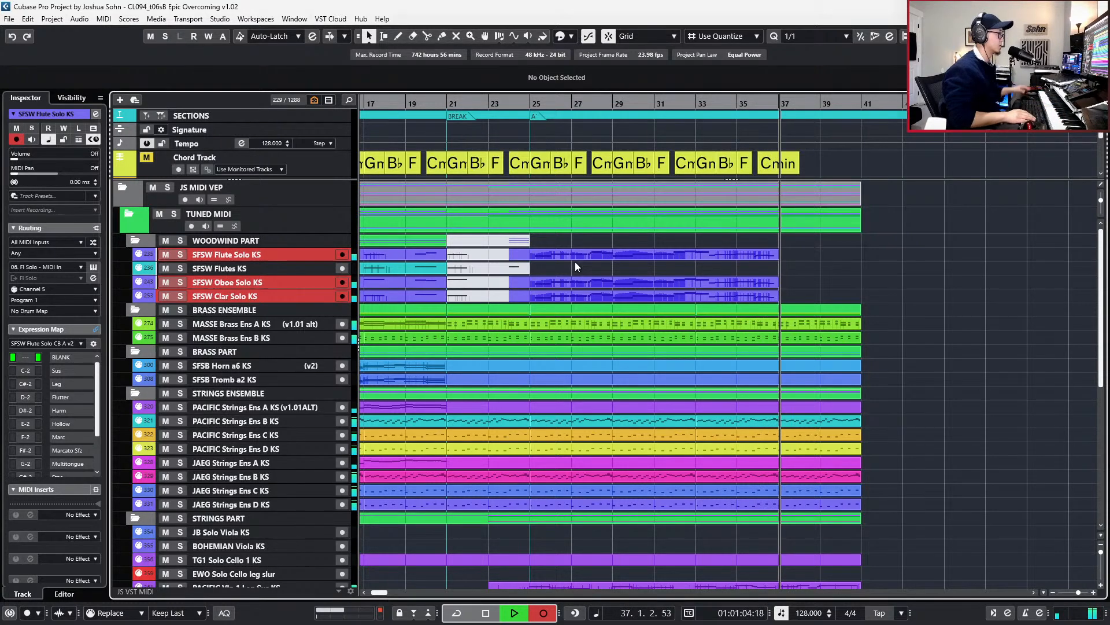
pyautogui.press('space')
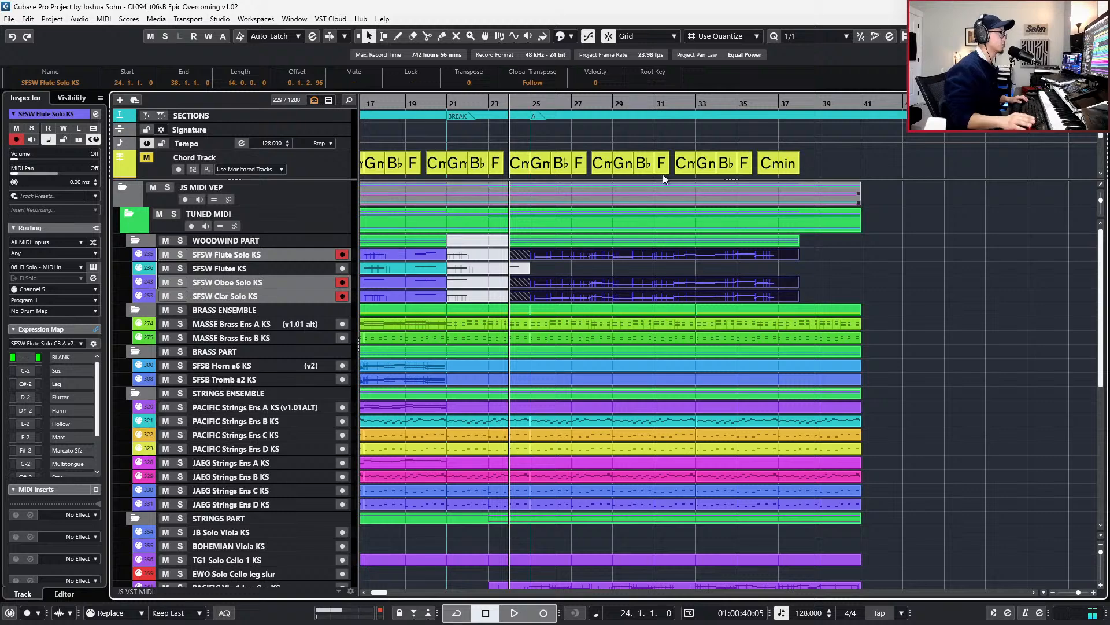
# - Solo the three recorded woodwind tracks, move the playhead to bar 25 and open the new flute part for note editing
pyautogui.press('s')
pyautogui.press('KP_Add')
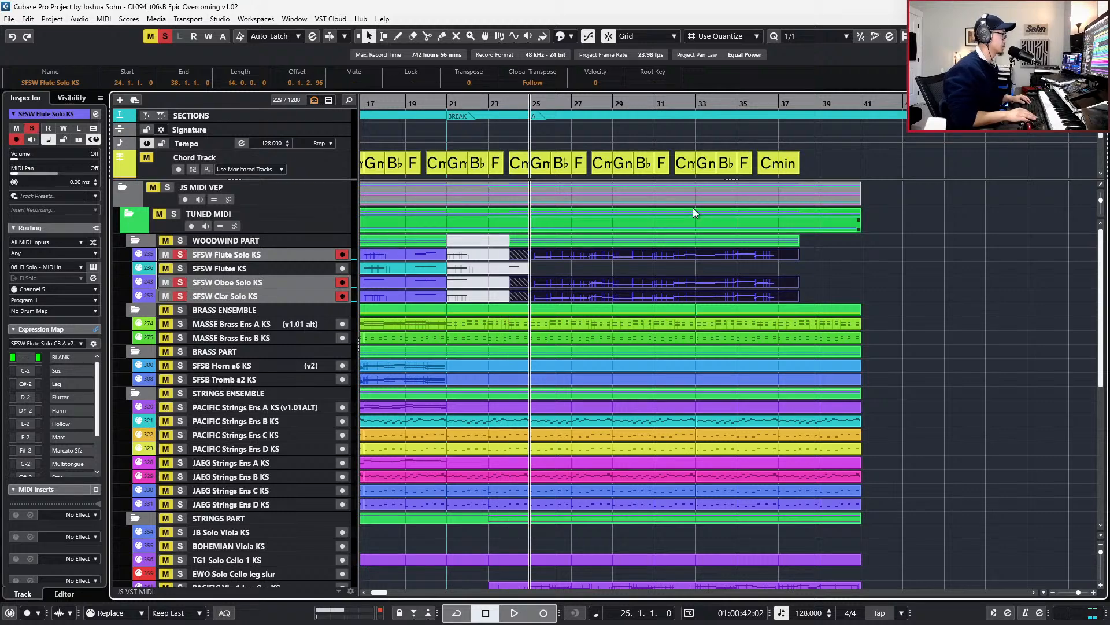
pyautogui.doubleClick(661, 253)
pyautogui.scroll(-2, 529, 504)
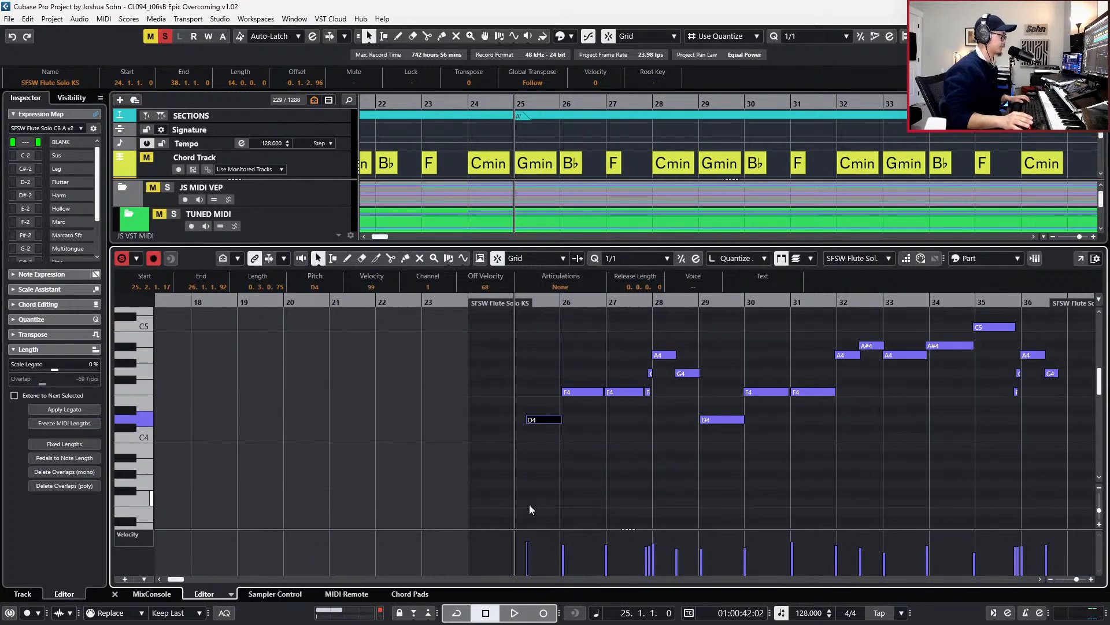
# - Quantize the D4 note at bar 25, the F4 at bar 26 and the D4 at bar 29 to whole-bar starts
pyautogui.press('q')
pyautogui.press('space')
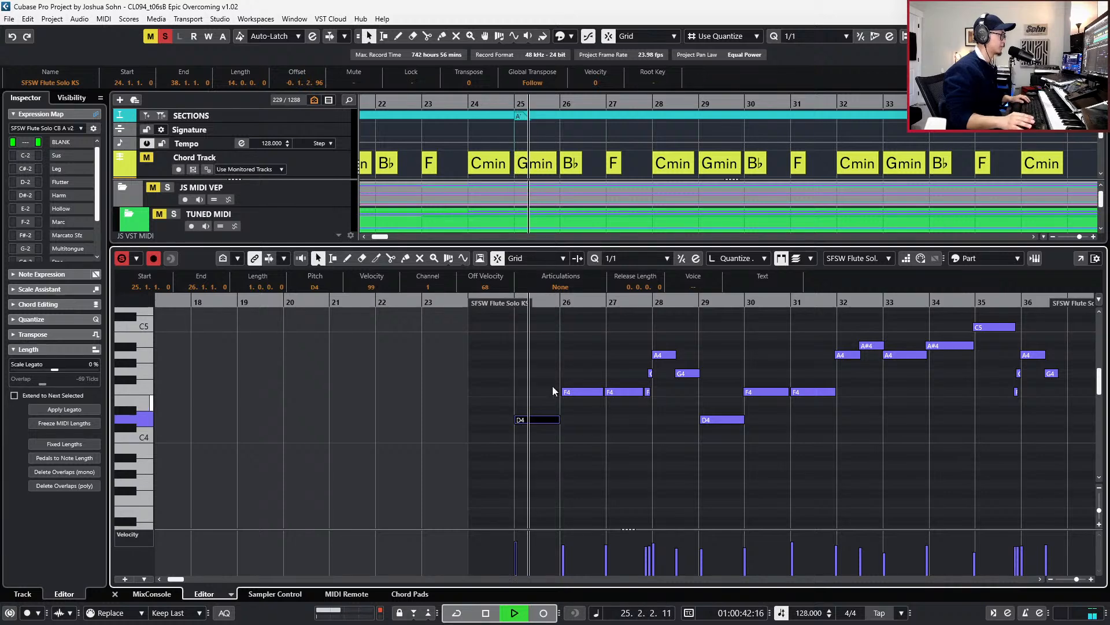
pyautogui.click(595, 392)
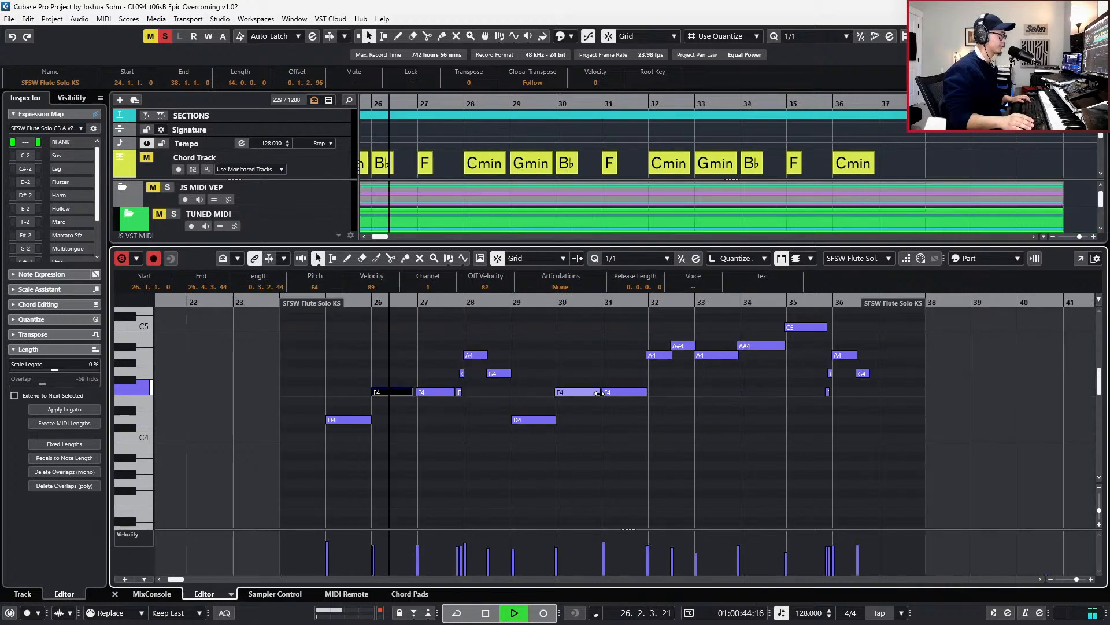
pyautogui.click(535, 419)
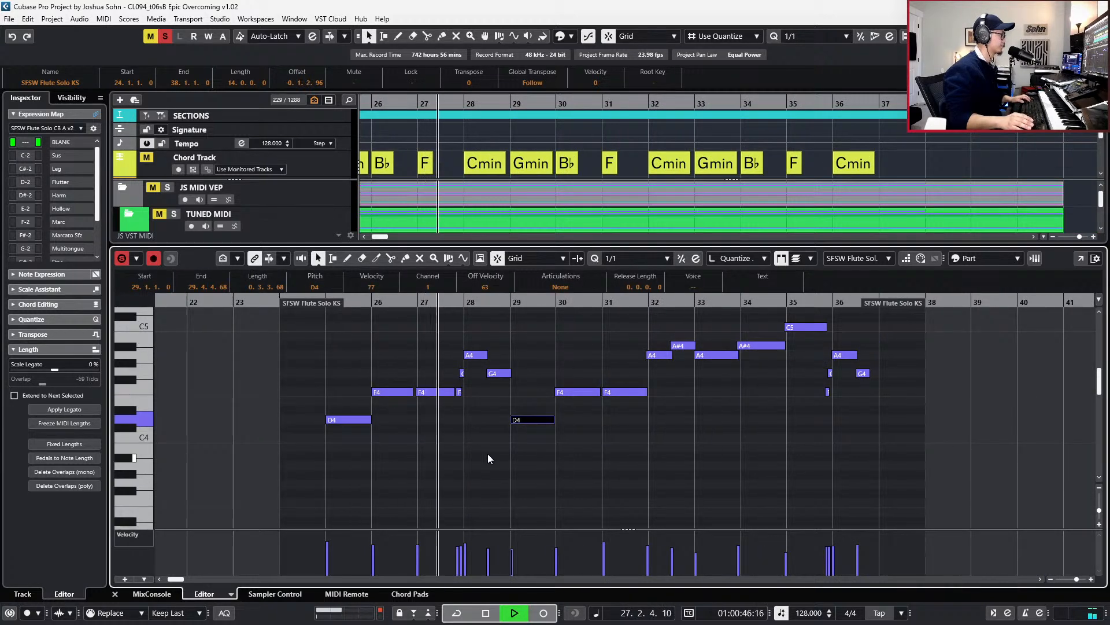
# - Apply legato at 100% with a -69 tick overlap to the F4 note at bar 26 in the woodwind solo parts
pyautogui.press('h')
pyautogui.click(392, 391)
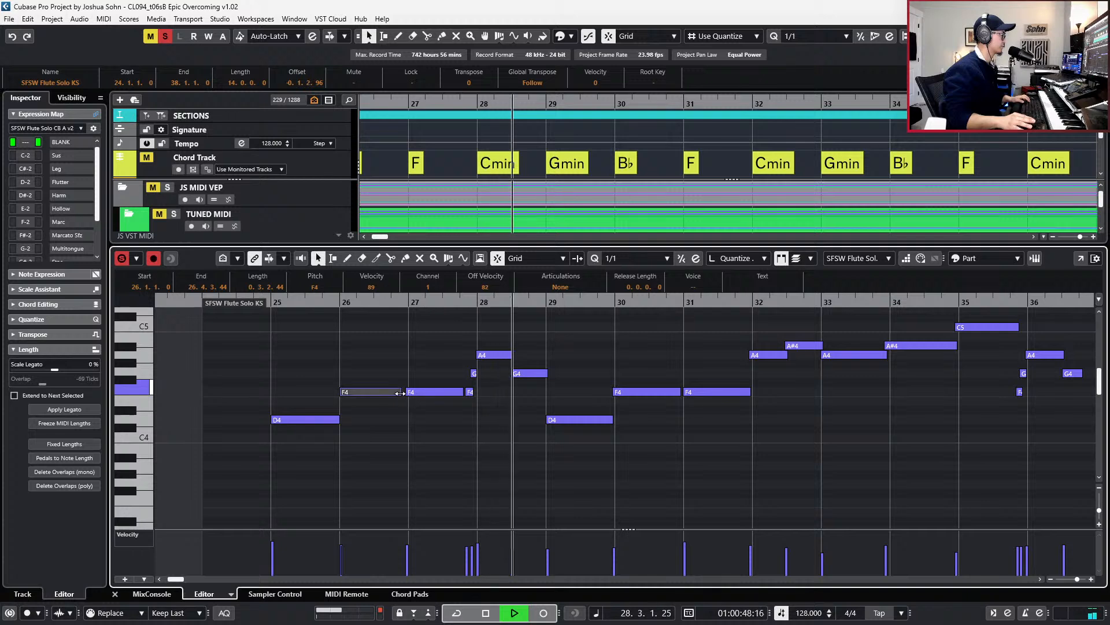
pyautogui.click(400, 392)
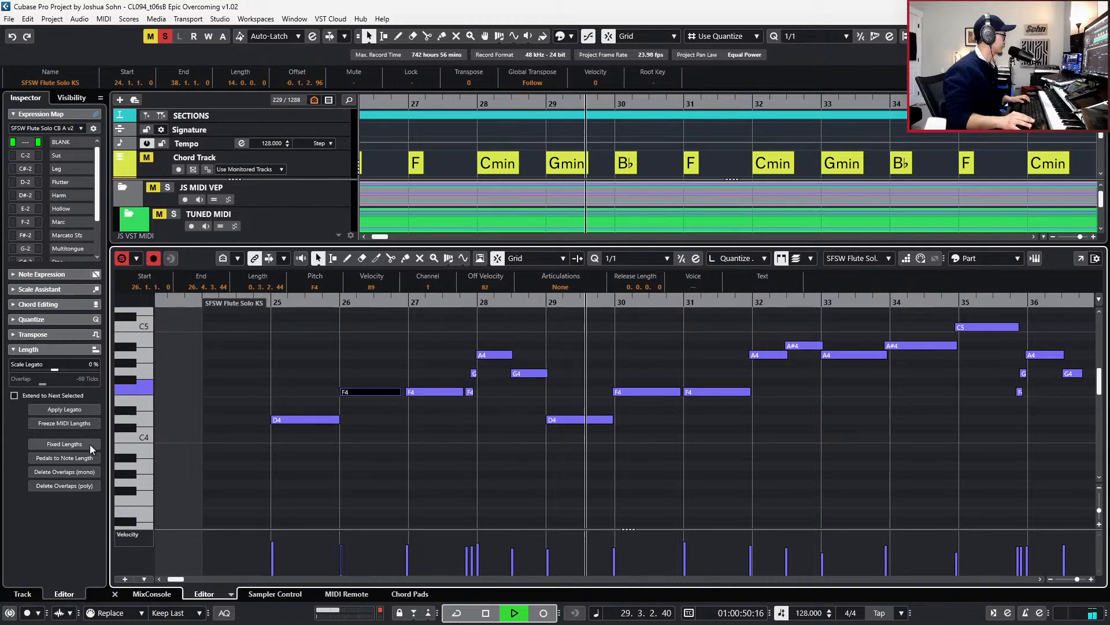
pyautogui.click(76, 409)
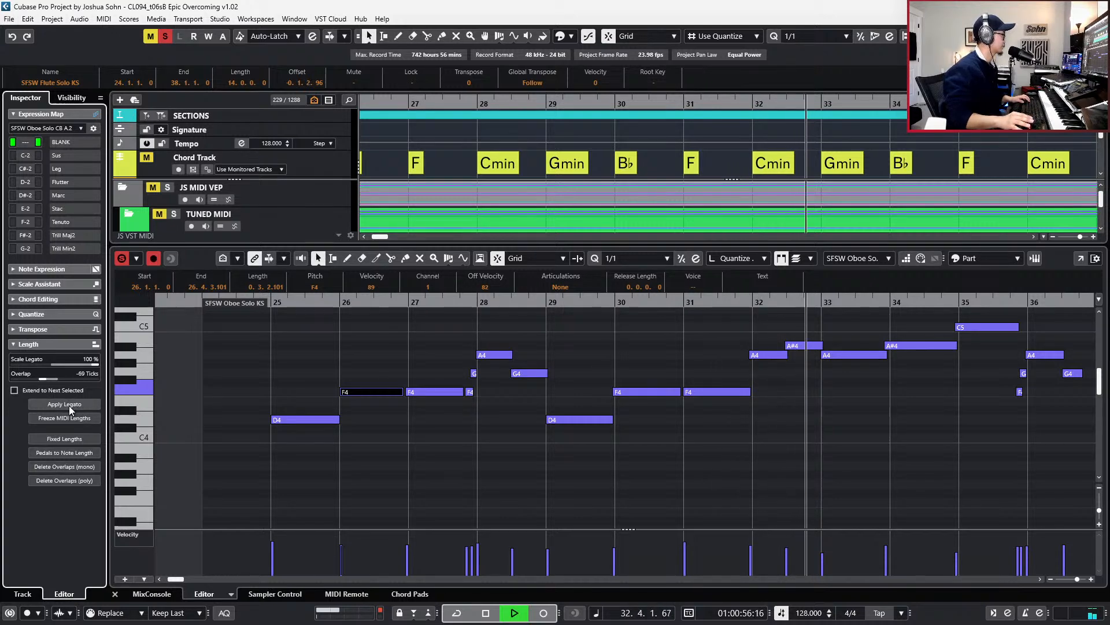
pyautogui.press('Right')
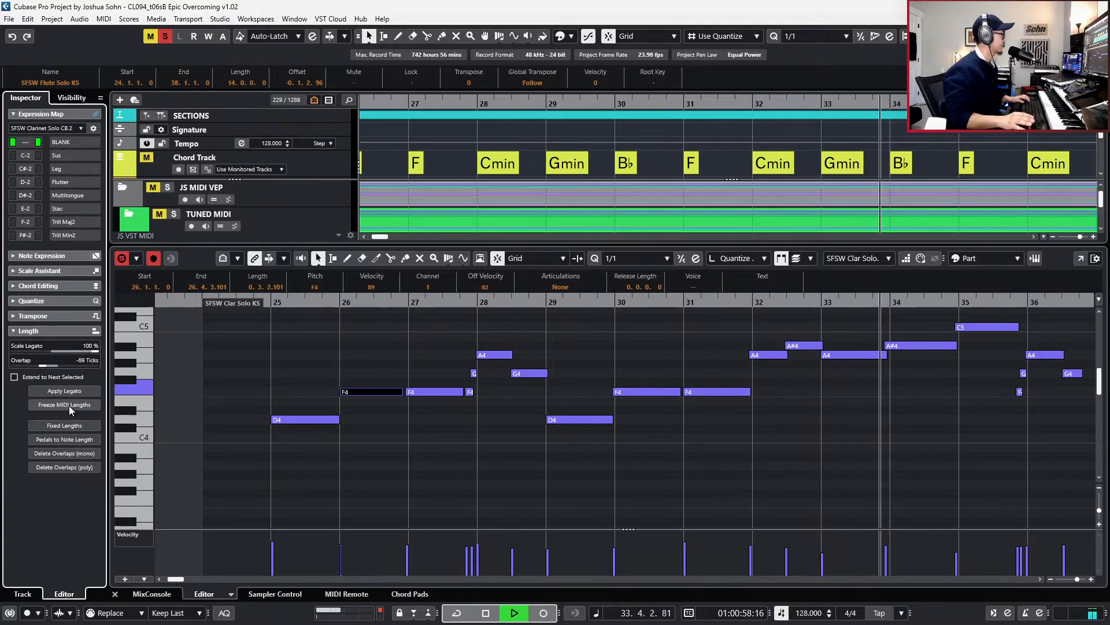
# - Audition the clarinet part from bar 25, unsolo the woodwind tracks and play it with the full arrangement
pyautogui.press('g')
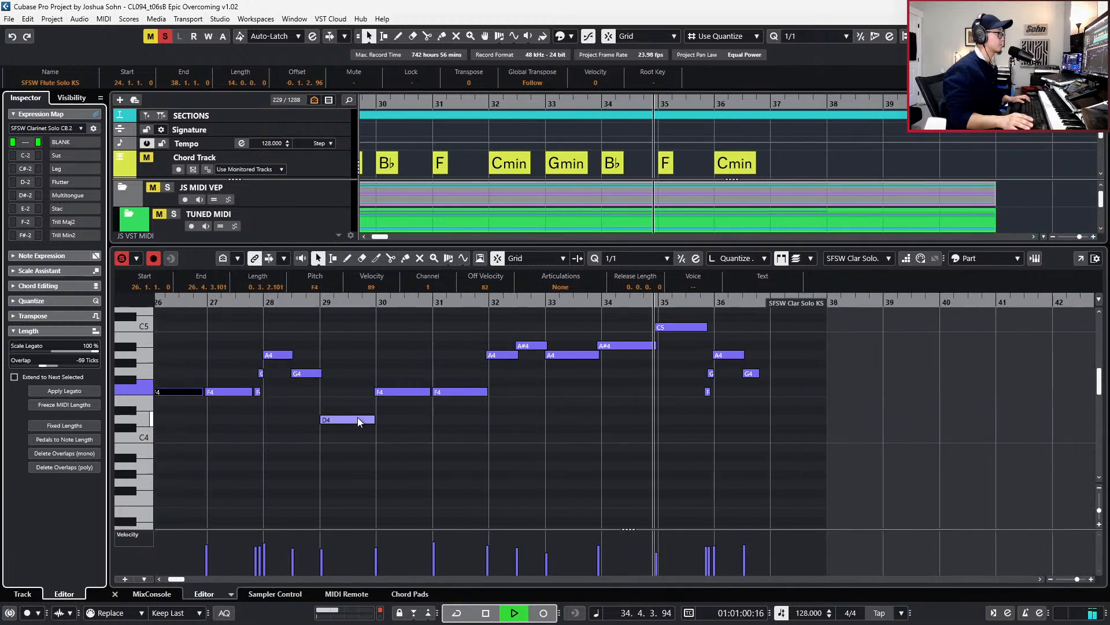
pyautogui.press('space')
pyautogui.press('KP_0')
pyautogui.click(320, 419)
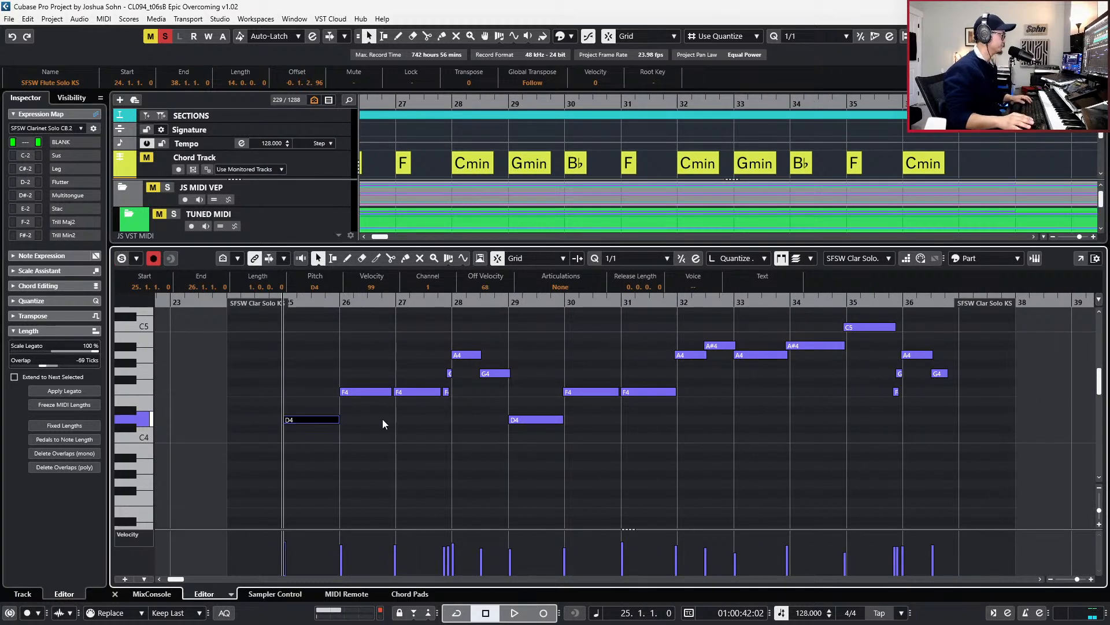
pyautogui.press('space')
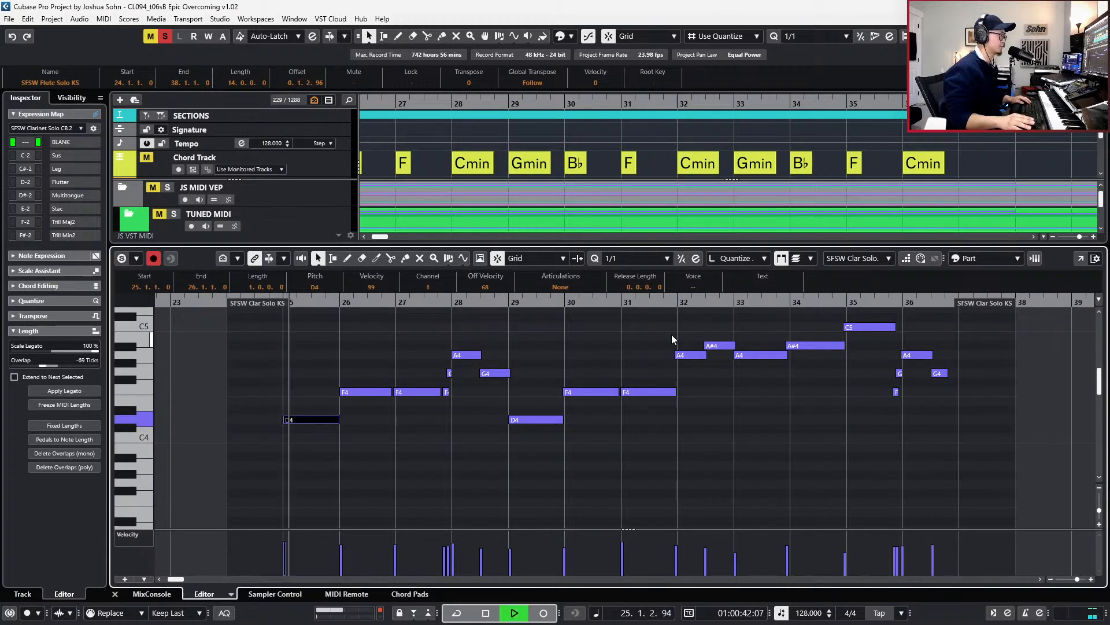
pyautogui.press('space')
pyautogui.press('s')
pyautogui.press('space')
# - Assign the Leg articulation to the oboe solo's notes from bar 25 through the F4 at bar 31
pyautogui.press('Up')
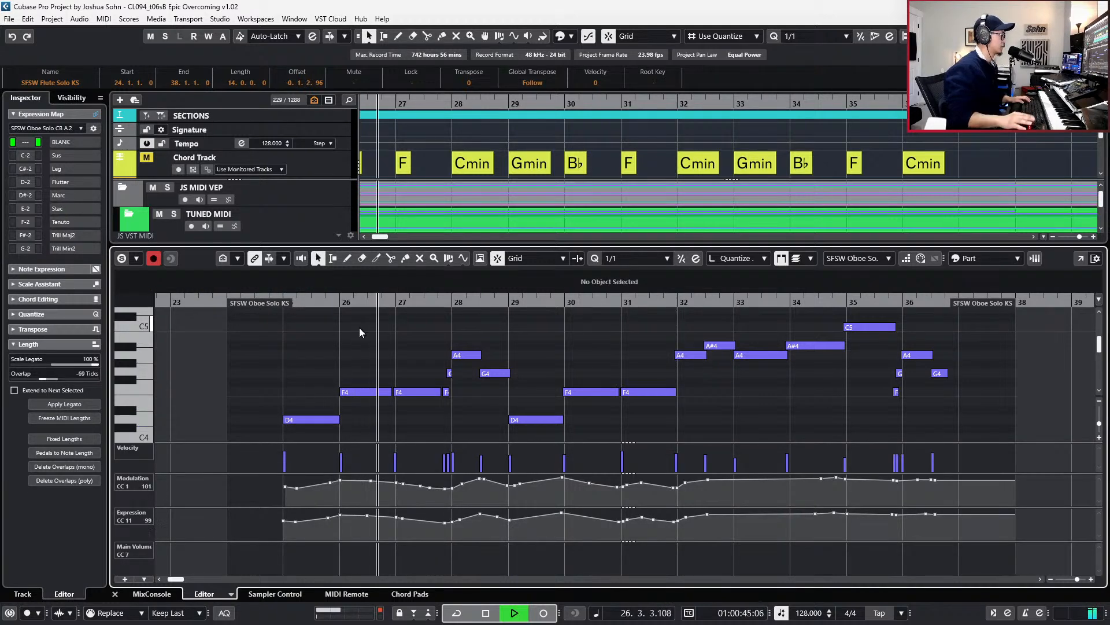
pyautogui.scroll(-3, 607, 428)
pyautogui.moveTo(634, 429); pyautogui.dragTo(277, 310)
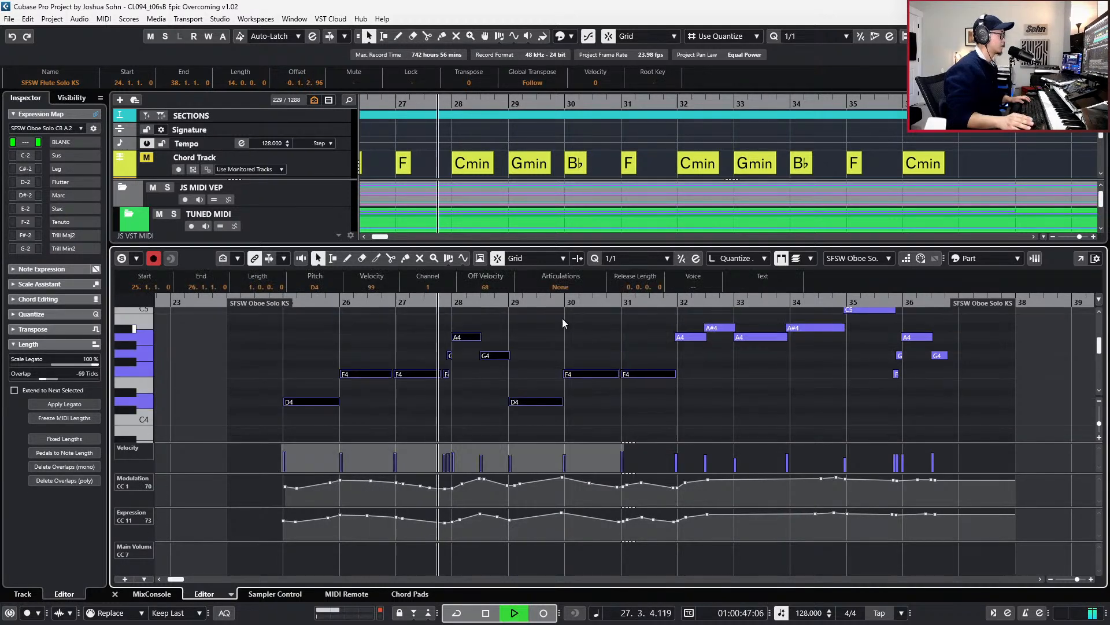
pyautogui.click(560, 287)
pyautogui.click(560, 315)
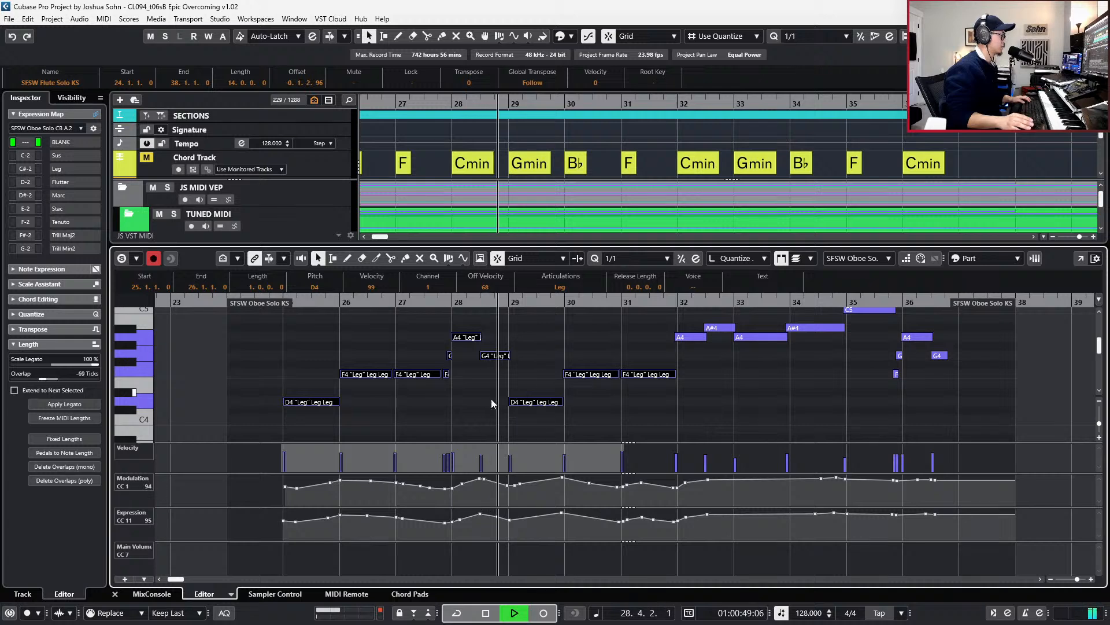
pyautogui.press('space')
pyautogui.click(458, 397)
# - Raise the oboe's CC 1 modulation to about 100 over the short pickup notes leading into bar 28
pyautogui.scroll(5, 457, 399)
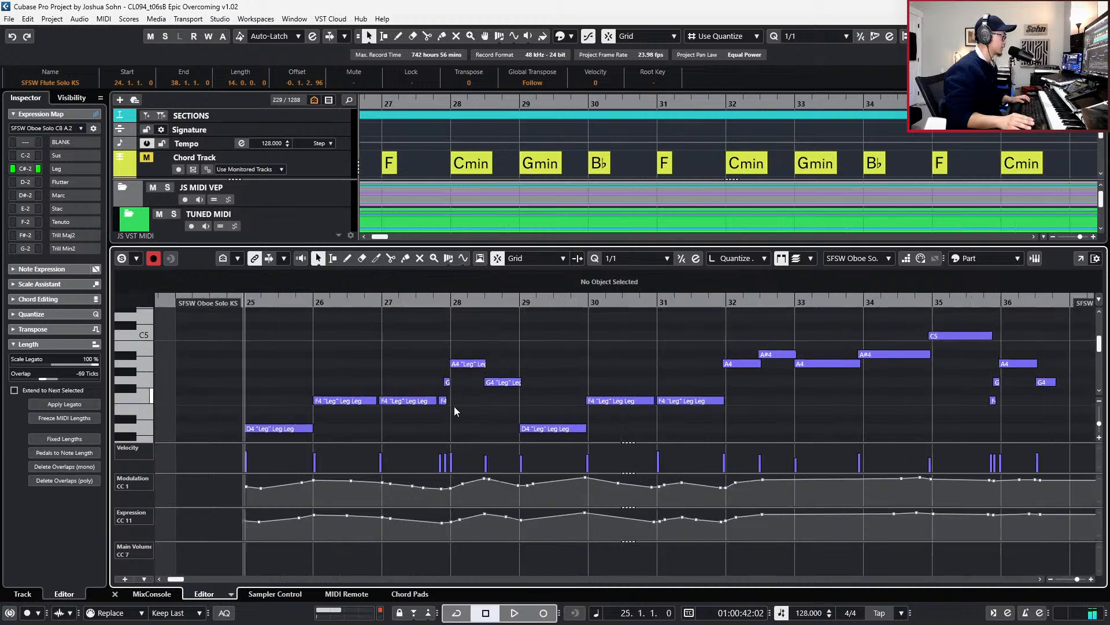
pyautogui.click(442, 489)
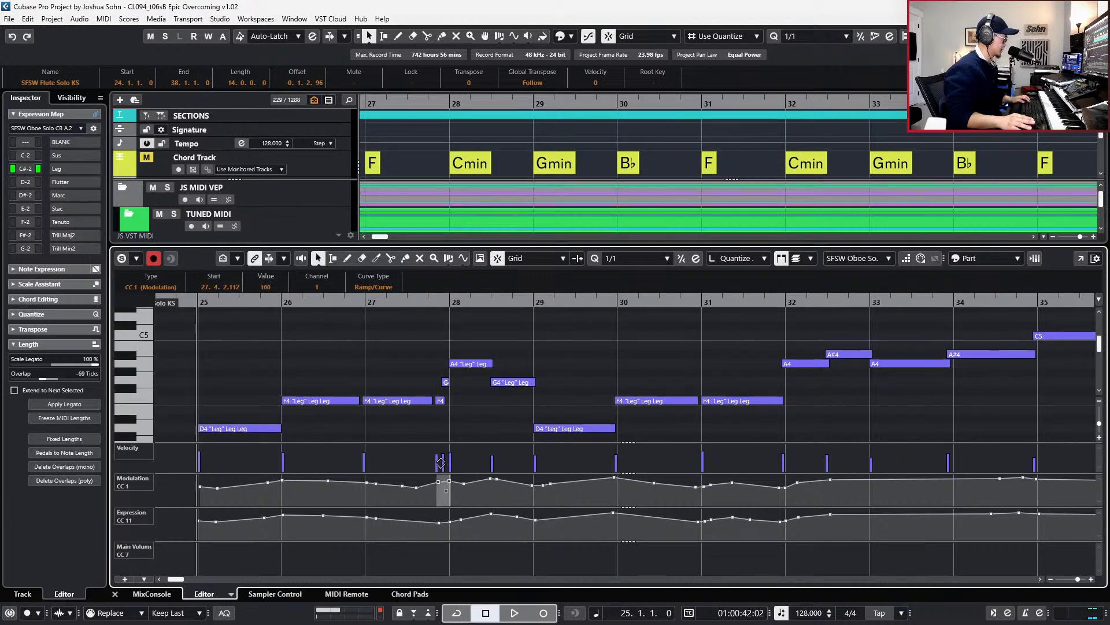
pyautogui.click(452, 493)
pyautogui.press('space')
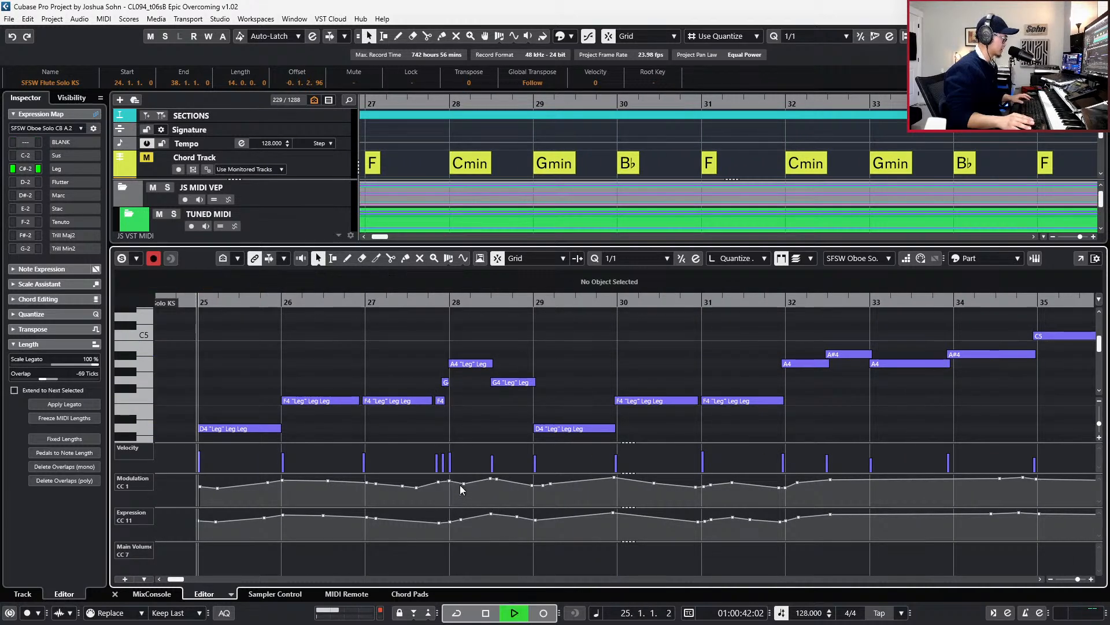
# - Raise the oboe's CC 11 expression to about 100 from the pickup notes into the A4 at bar 28
pyautogui.click(449, 520)
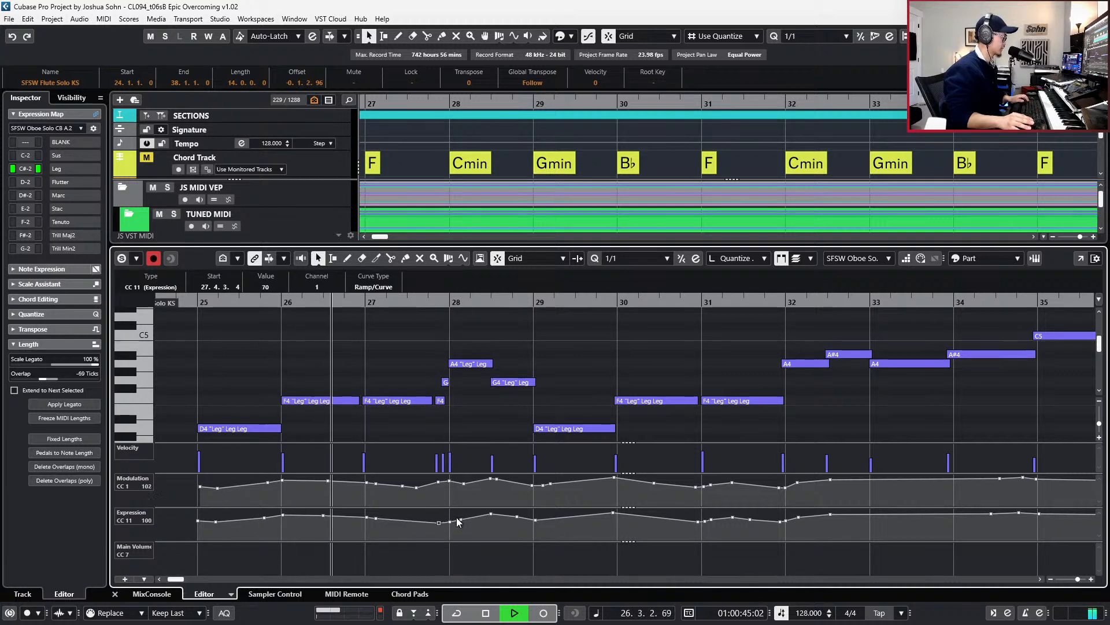
pyautogui.moveTo(450, 519); pyautogui.dragTo(476, 521)
pyautogui.scroll(3, 445, 521)
pyautogui.press('space')
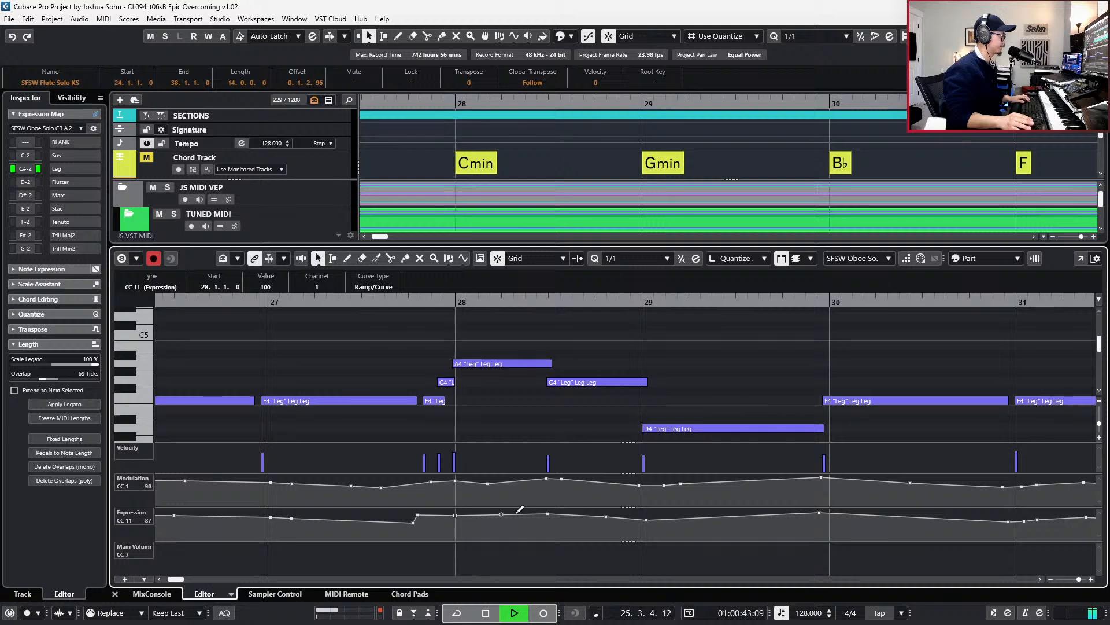
# - Delete the oboe and clarinet solo parts that start at bar 24, keeping only the flute solo part
pyautogui.scroll(-5, 526, 511)
pyautogui.hotkey('ctrl', 'alt', 'e')
pyautogui.scroll(-6, 602, 307)
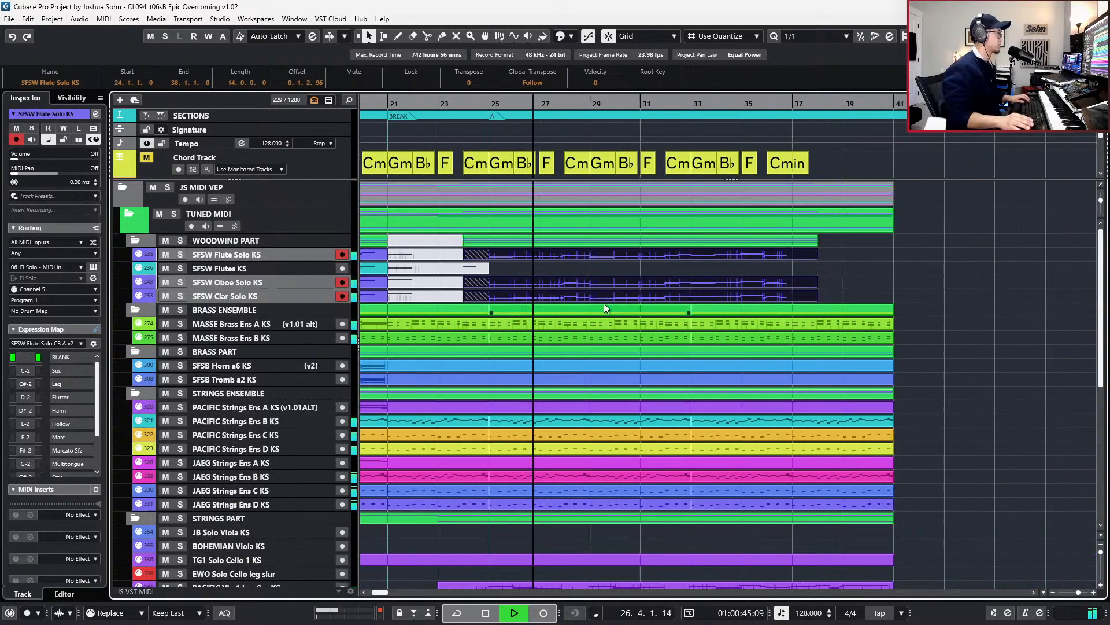
pyautogui.moveTo(573, 263); pyautogui.dragTo(578, 293)
pyautogui.press('Delete')
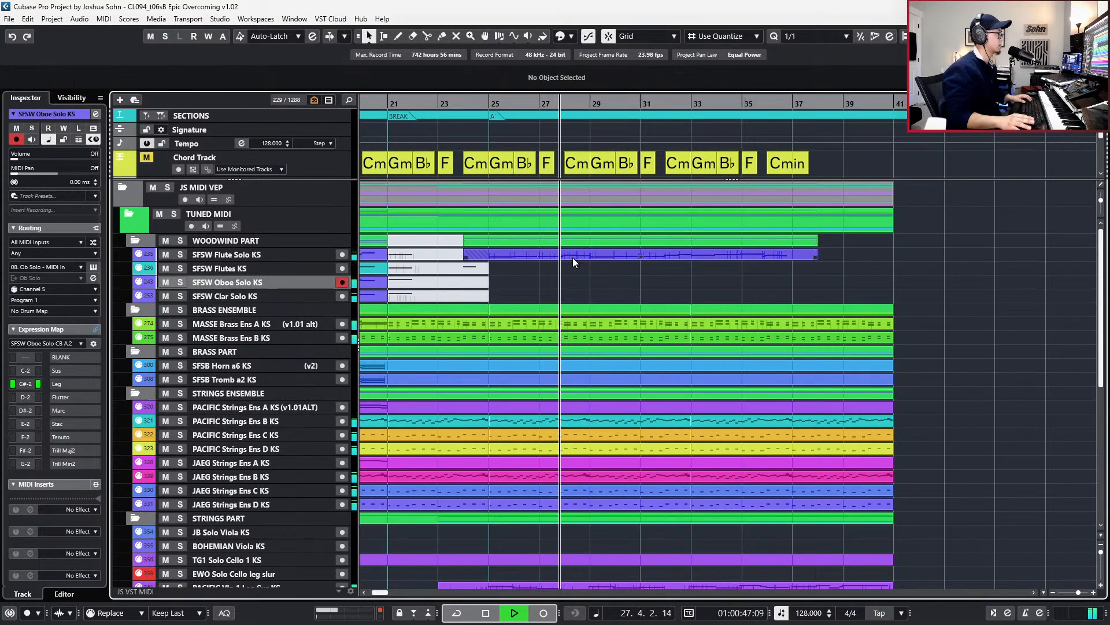
# - Solo the flute solo track and audition its melody from bar 26
pyautogui.press('space')
pyautogui.press('s')
pyautogui.press('KP_Add')
pyautogui.click(573, 258)
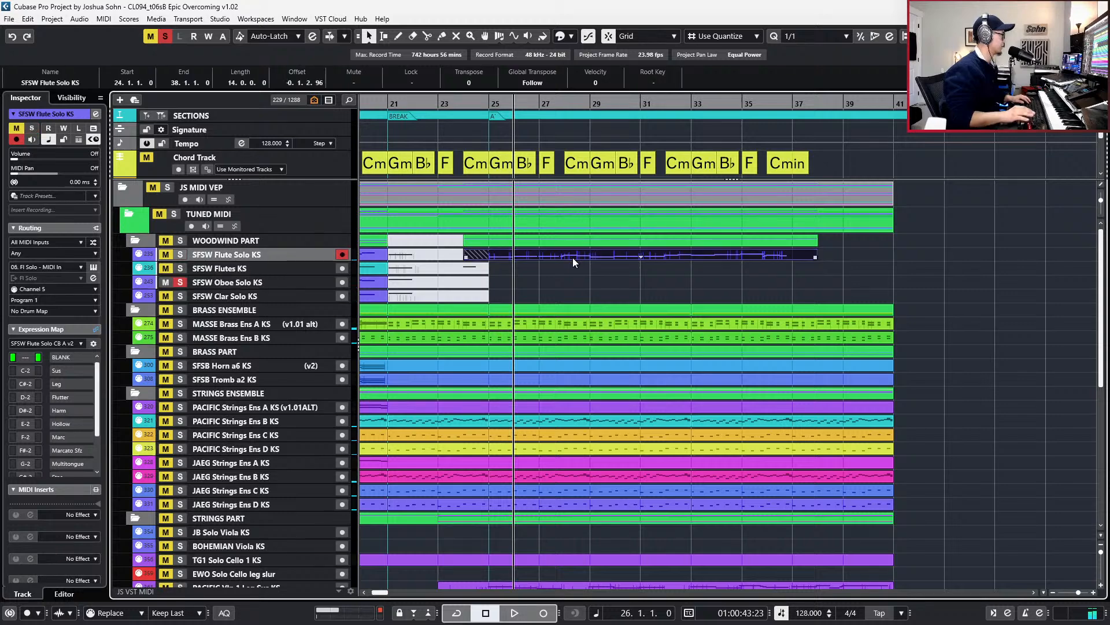
pyautogui.press('space')
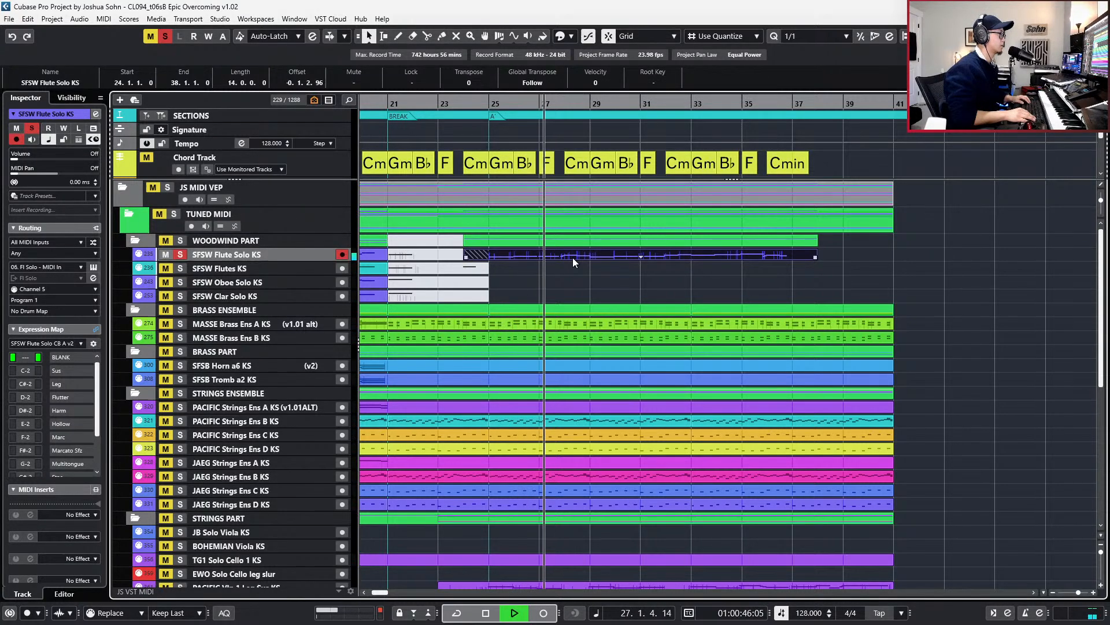
pyautogui.scroll(1, 573, 258)
pyautogui.press('space')
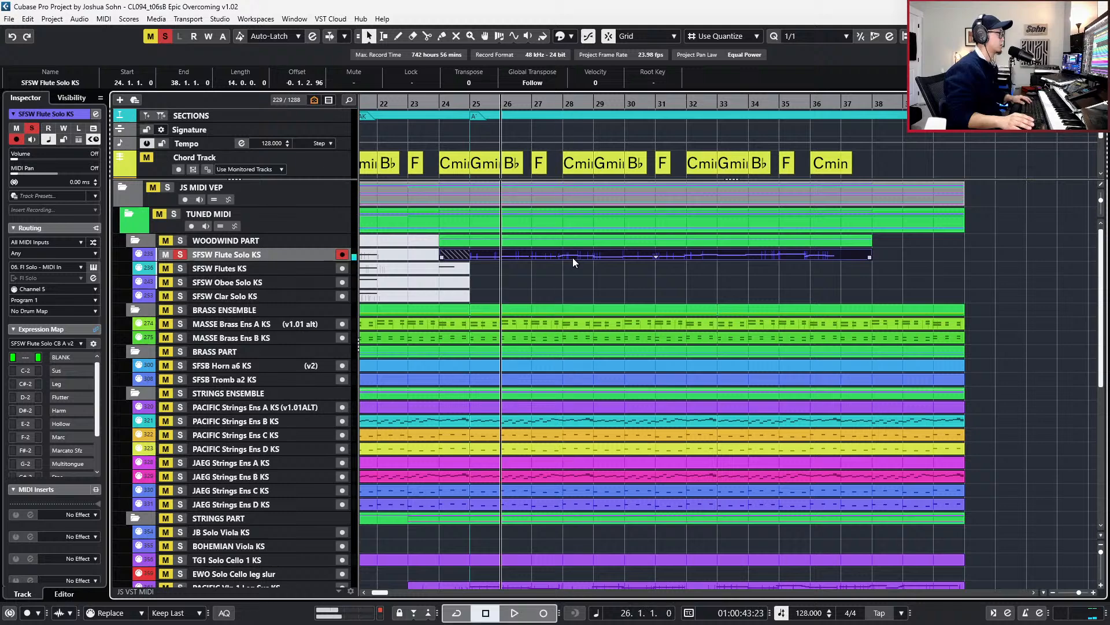
# - Assign the Marc articulation to the flute's short F4 and G4 pickup notes before bar 28 and play the passage
pyautogui.doubleClick(573, 257)
pyautogui.scroll(2, 585, 407)
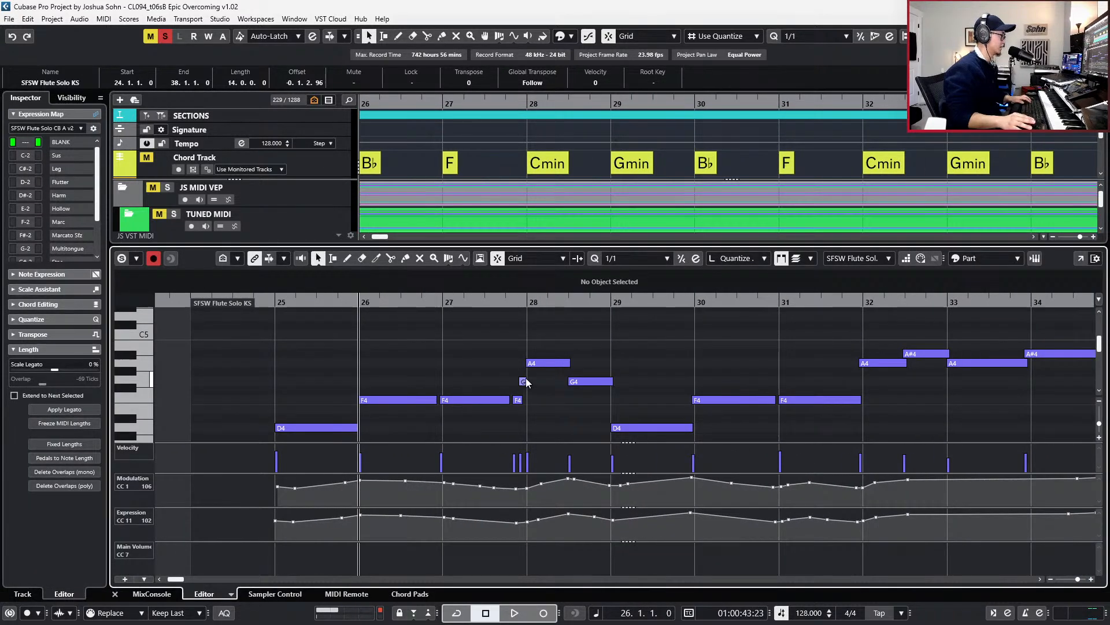
pyautogui.moveTo(524, 381); pyautogui.dragTo(513, 403)
pyautogui.hotkey('ctrl', 'z')
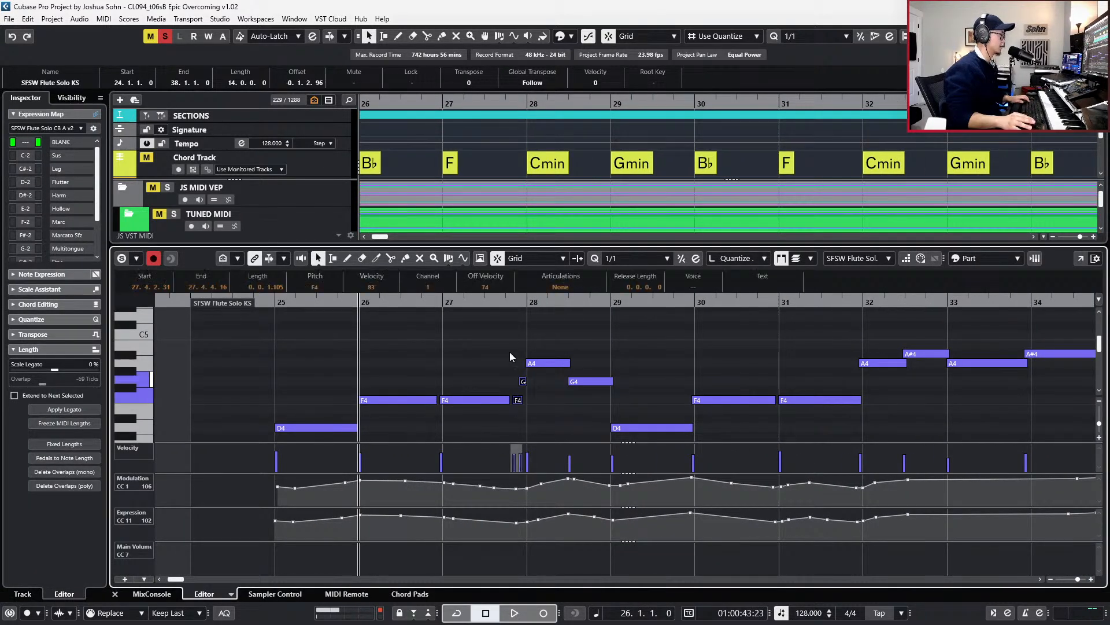
pyautogui.click(565, 285)
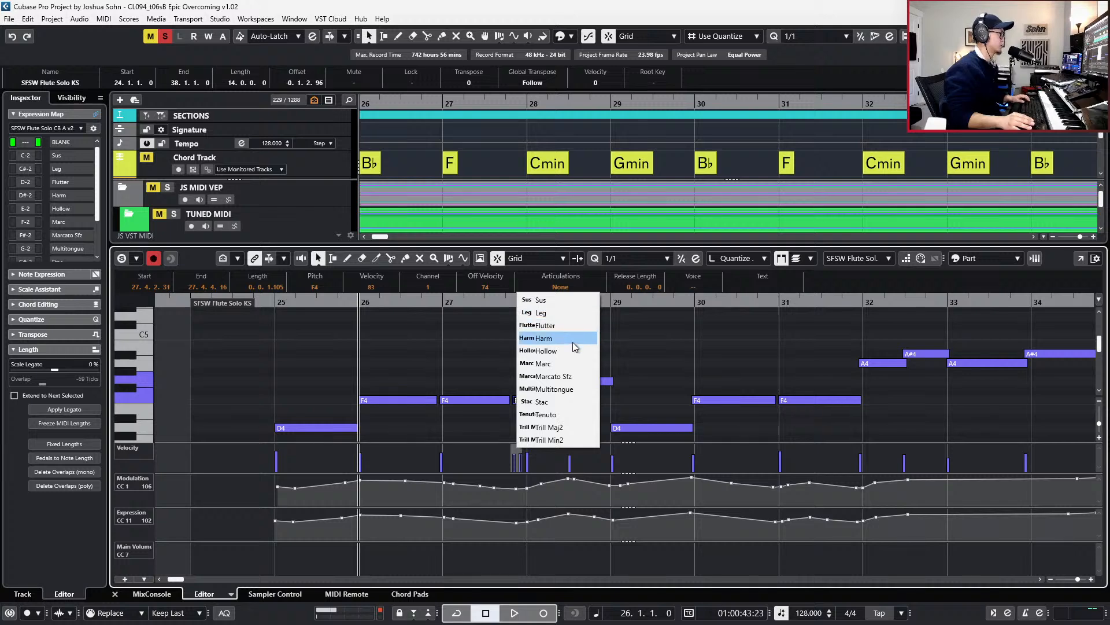
pyautogui.click(573, 363)
pyautogui.press('space')
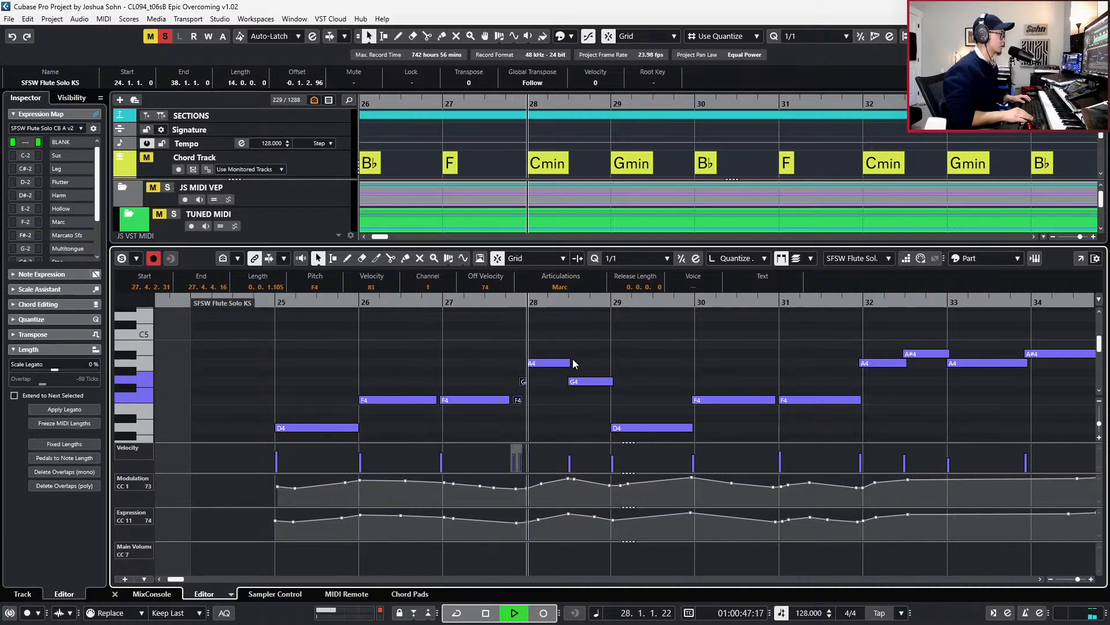
pyautogui.press('space')
pyautogui.press('KP_Subtract')
pyautogui.press('KP_Subtract')
pyautogui.press('space')
pyautogui.press('space')
# - Assign the Leg articulation to the flute's notes from D4 at bar 25 through F4 at bar 31, excluding the two short pickups
pyautogui.moveTo(335, 372); pyautogui.dragTo(480, 441)
pyautogui.moveTo(557, 312); pyautogui.dragTo(808, 428)
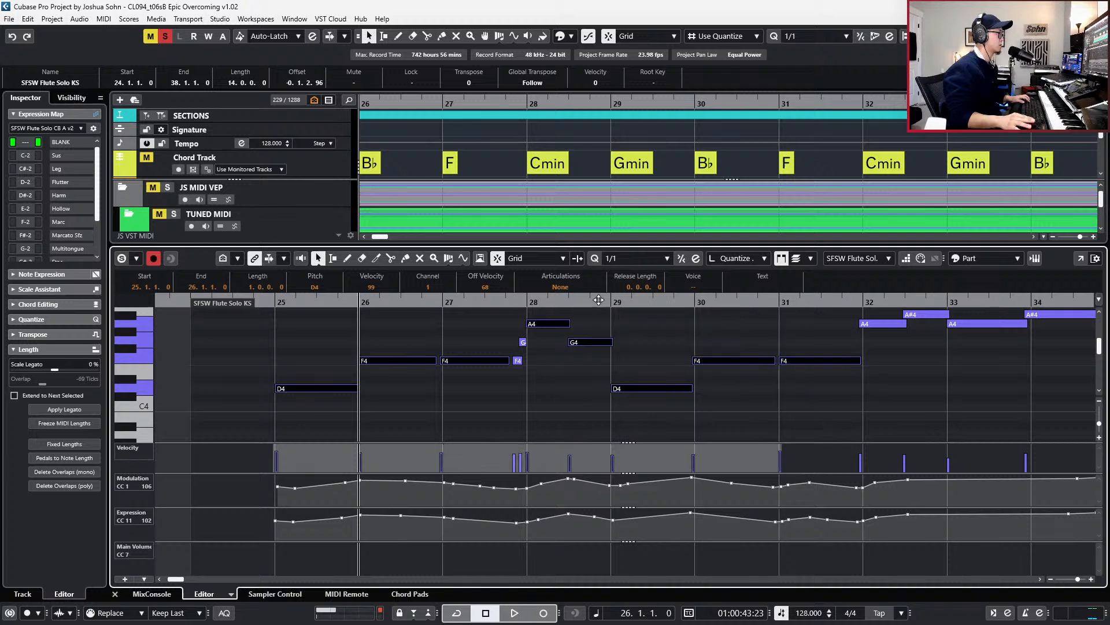
pyautogui.click(570, 299)
pyautogui.click(571, 286)
pyautogui.click(575, 312)
pyautogui.press('space')
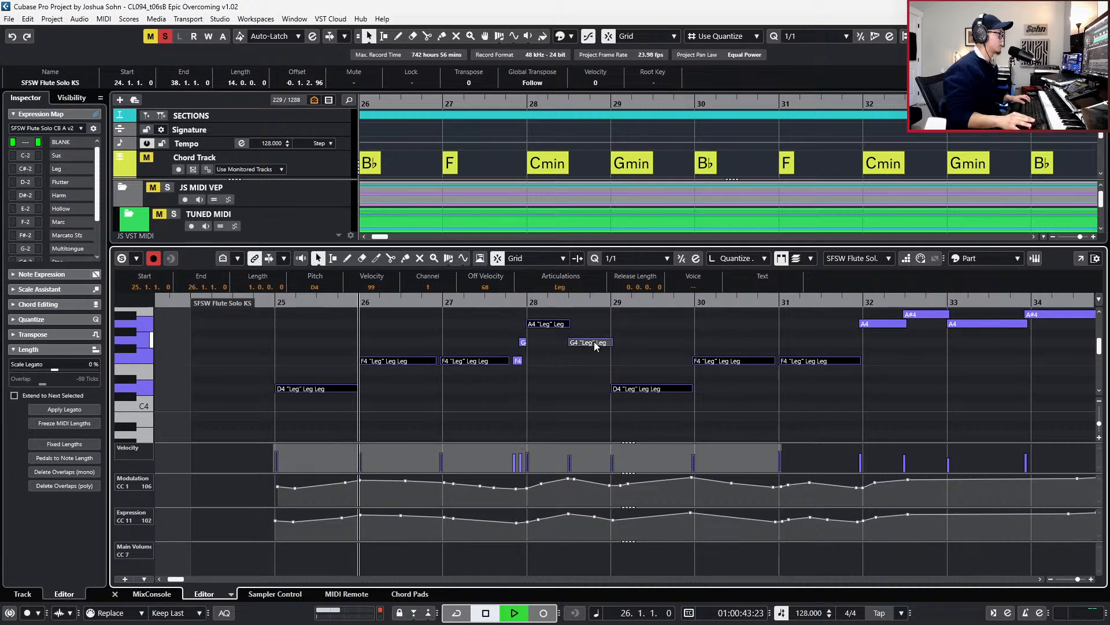
# - Set the quantize value to 1/16 and raise the flute's CC 11 expression to about 100 from the pickup notes into bar 28
pyautogui.scroll(3, 608, 349)
pyautogui.press('5')
pyautogui.scroll(-2, 574, 354)
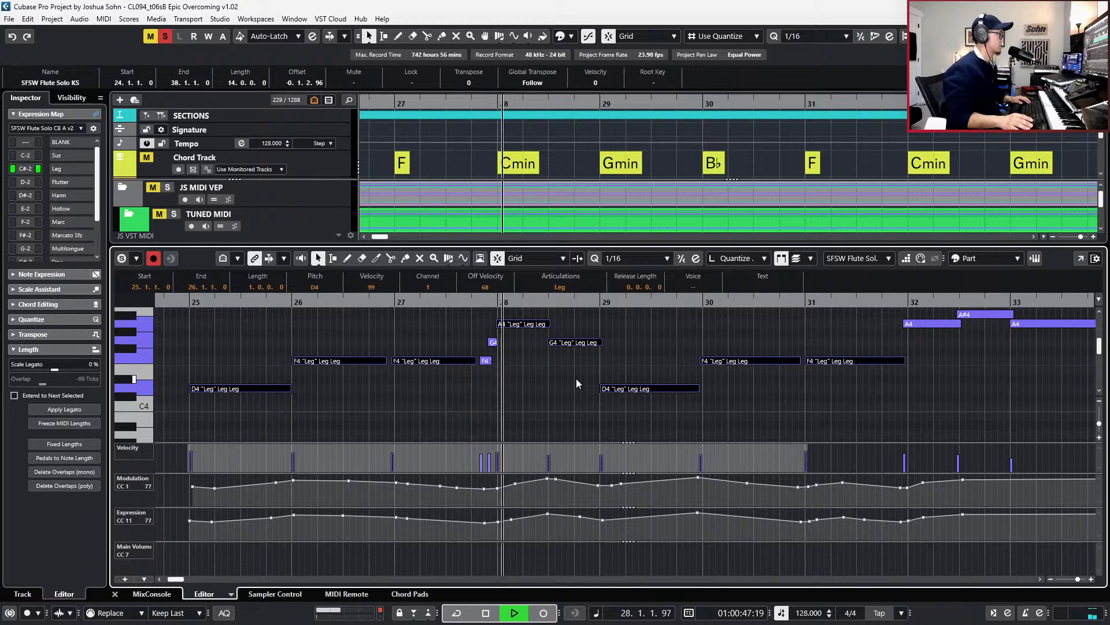
pyautogui.press('space')
pyautogui.click(488, 360)
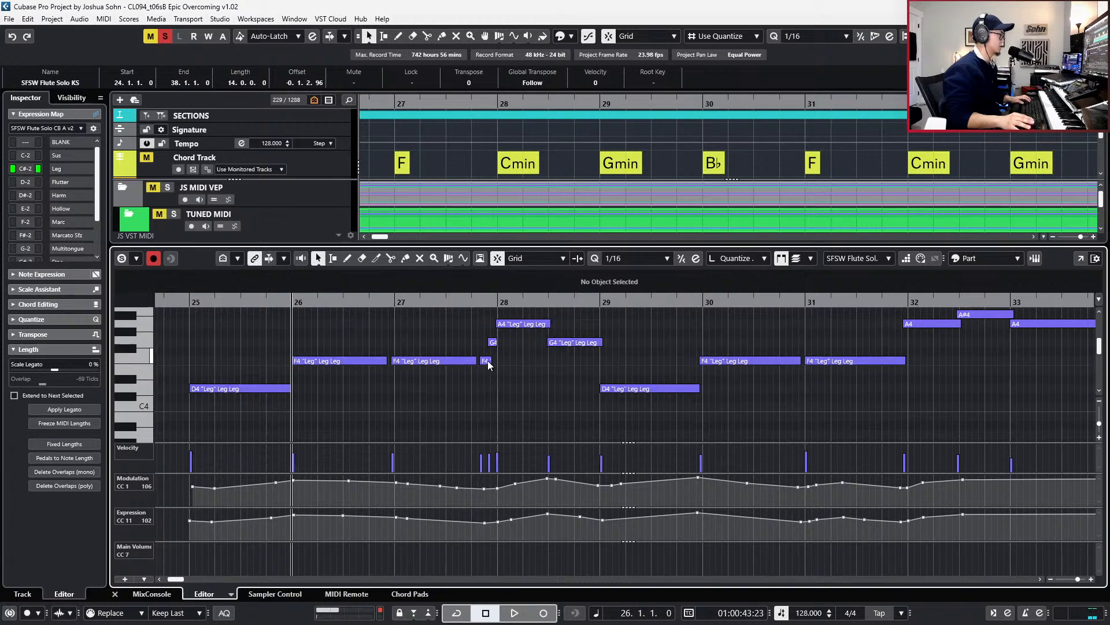
pyautogui.scroll(-1, 604, 369)
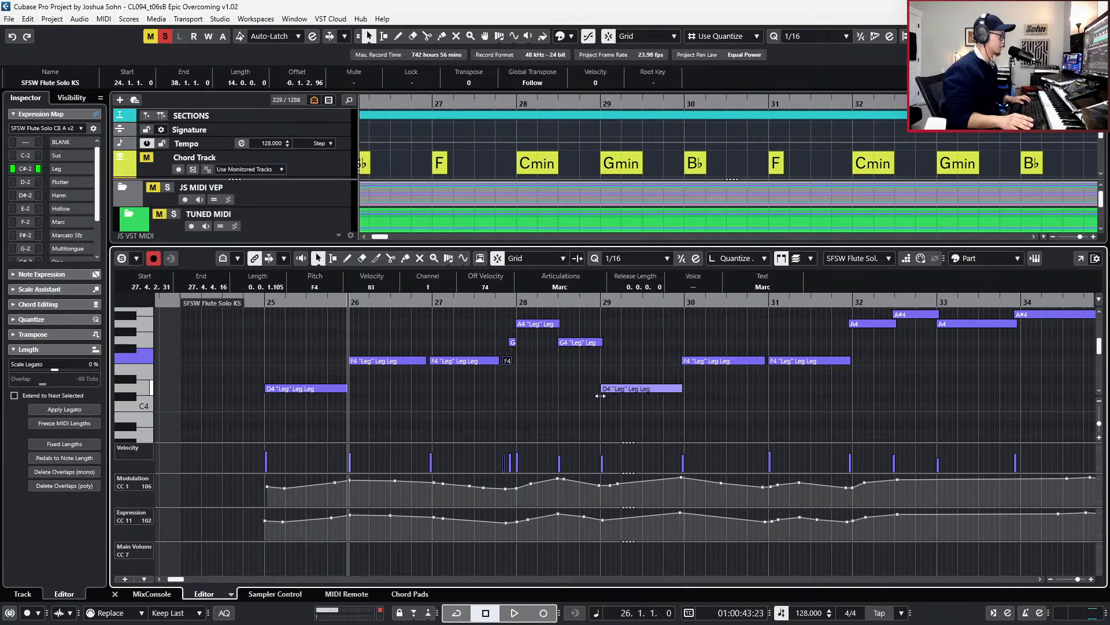
pyautogui.moveTo(501, 498); pyautogui.dragTo(527, 484)
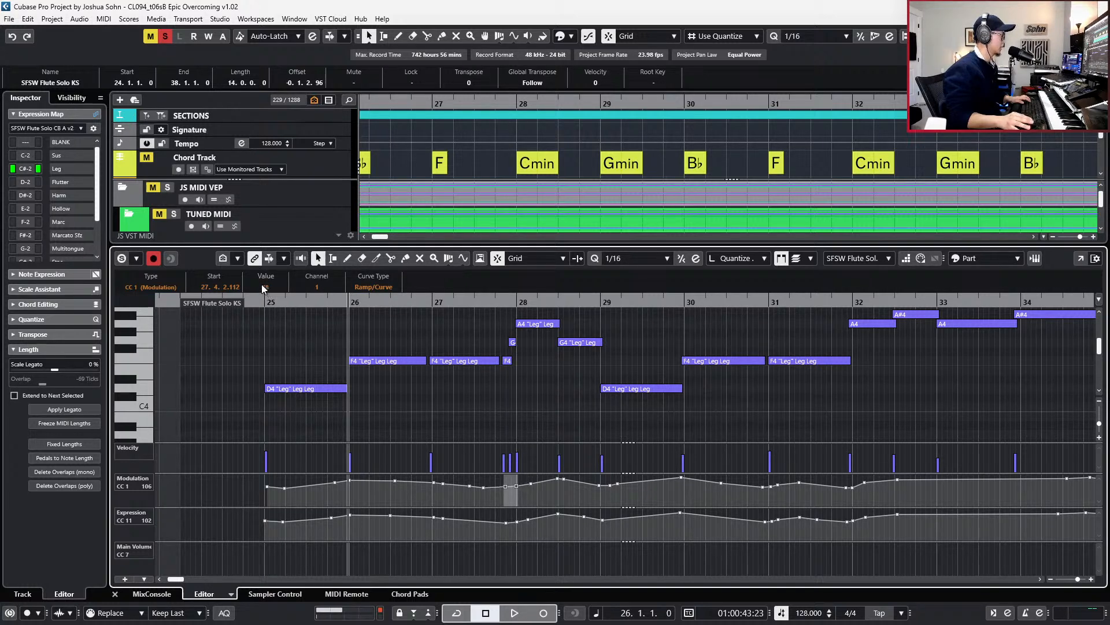
pyautogui.moveTo(509, 528); pyautogui.dragTo(506, 522)
pyautogui.click(522, 517)
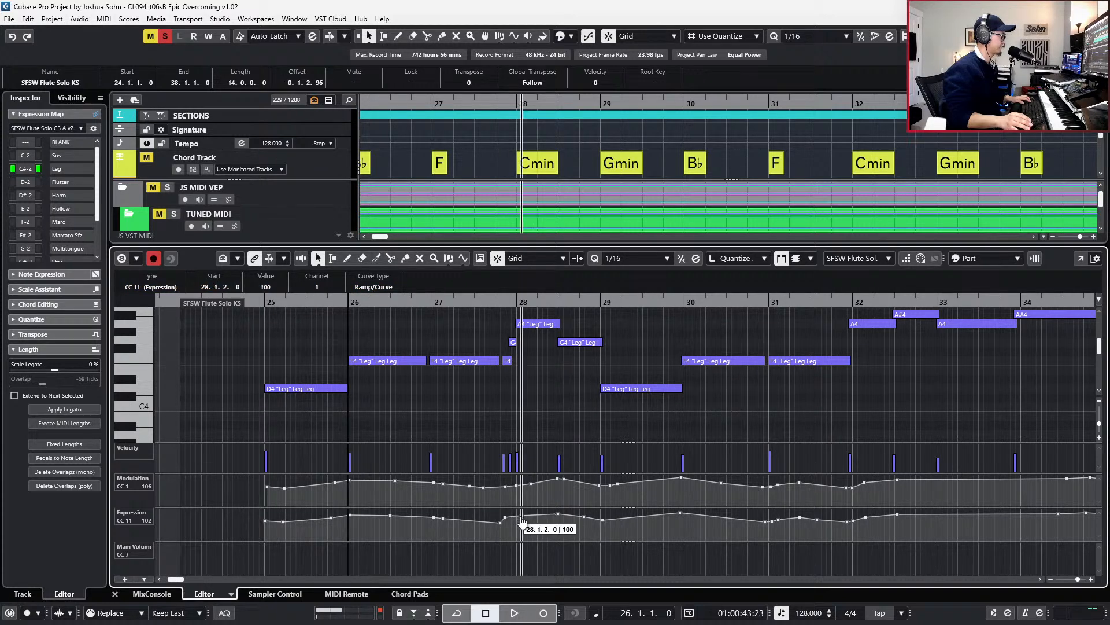
# - Audition the soloed flute melody through bar 28 to check the pickup notes and expression curve
pyautogui.press('KP_Subtract')
pyautogui.press('KP_Subtract')
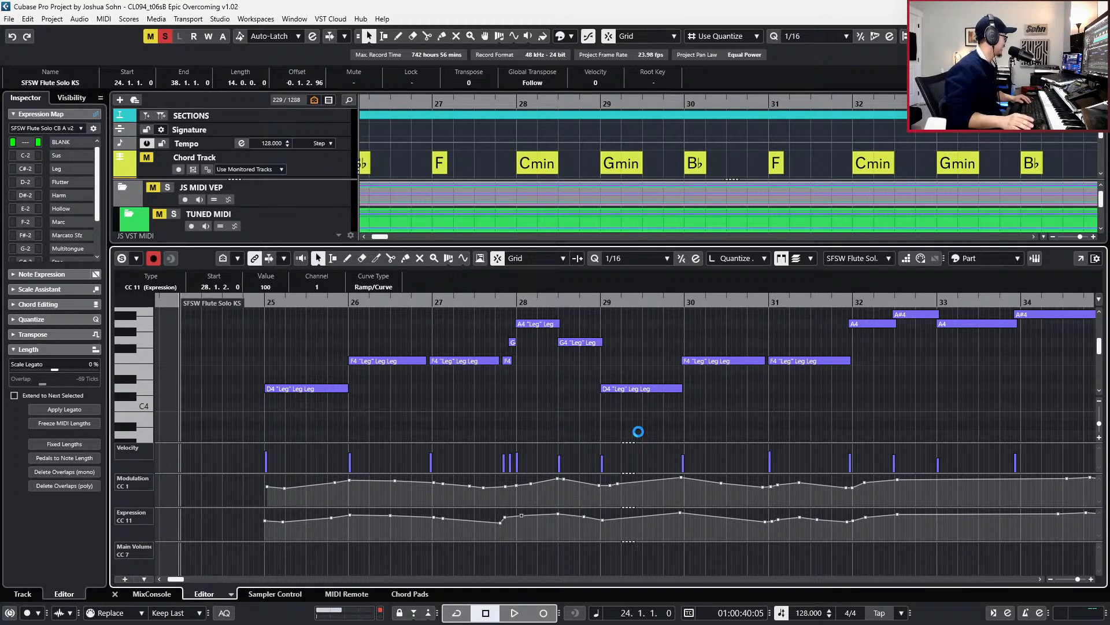
pyautogui.click(582, 388)
pyautogui.press('space')
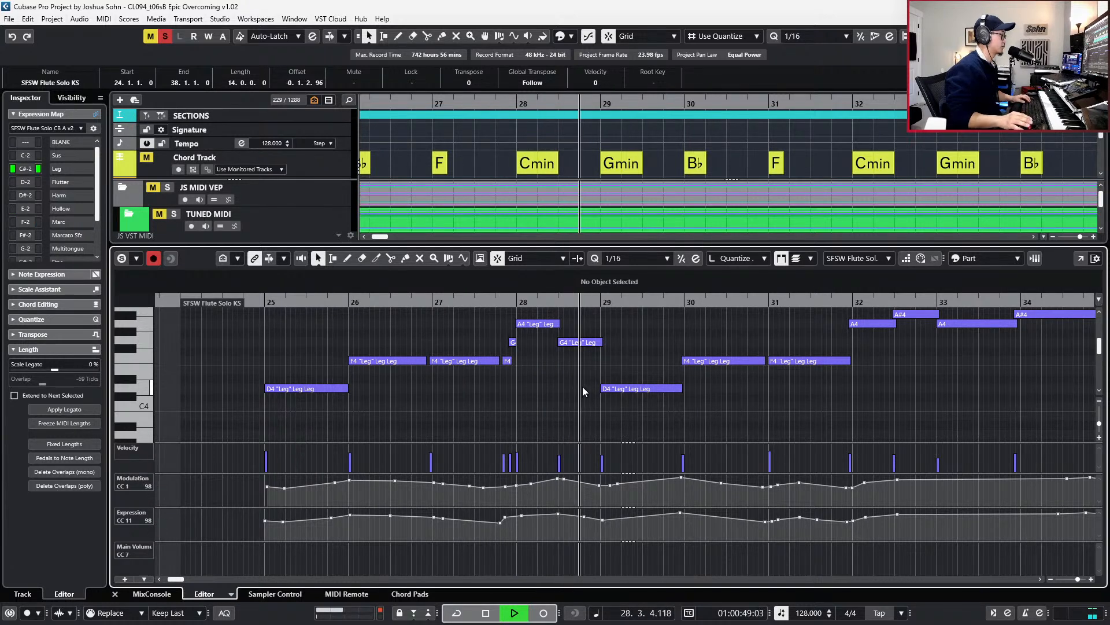
pyautogui.press('space')
# - Raise the velocity of the flute's F4 and G4 pickup notes before bar 28, bringing the F4 to 115, and listen to them
pyautogui.click(501, 487)
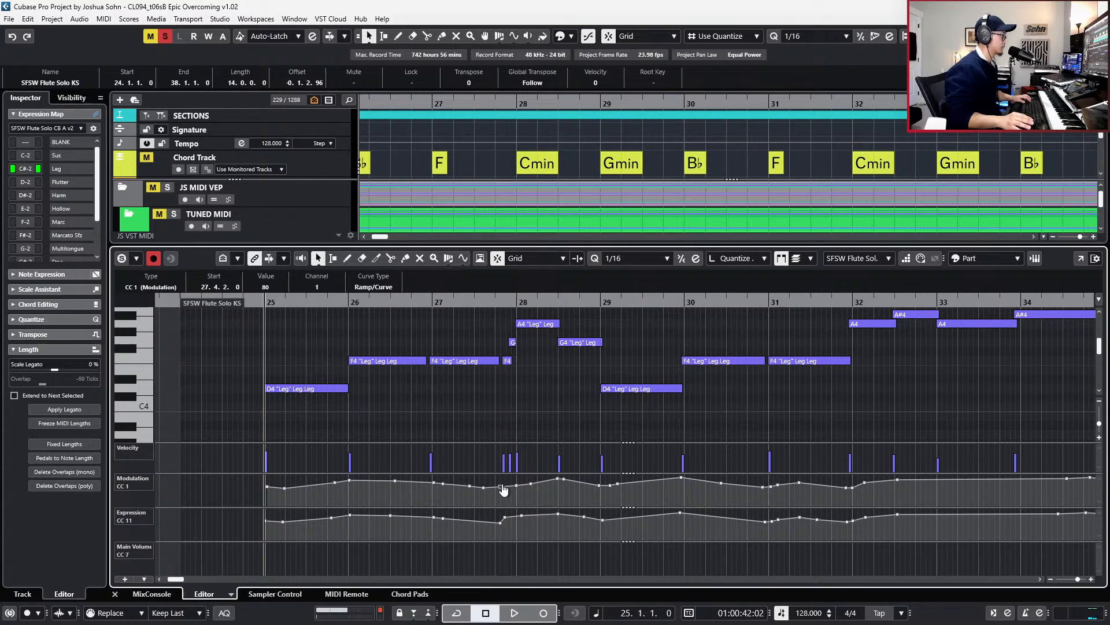
pyautogui.moveTo(501, 381); pyautogui.dragTo(508, 379)
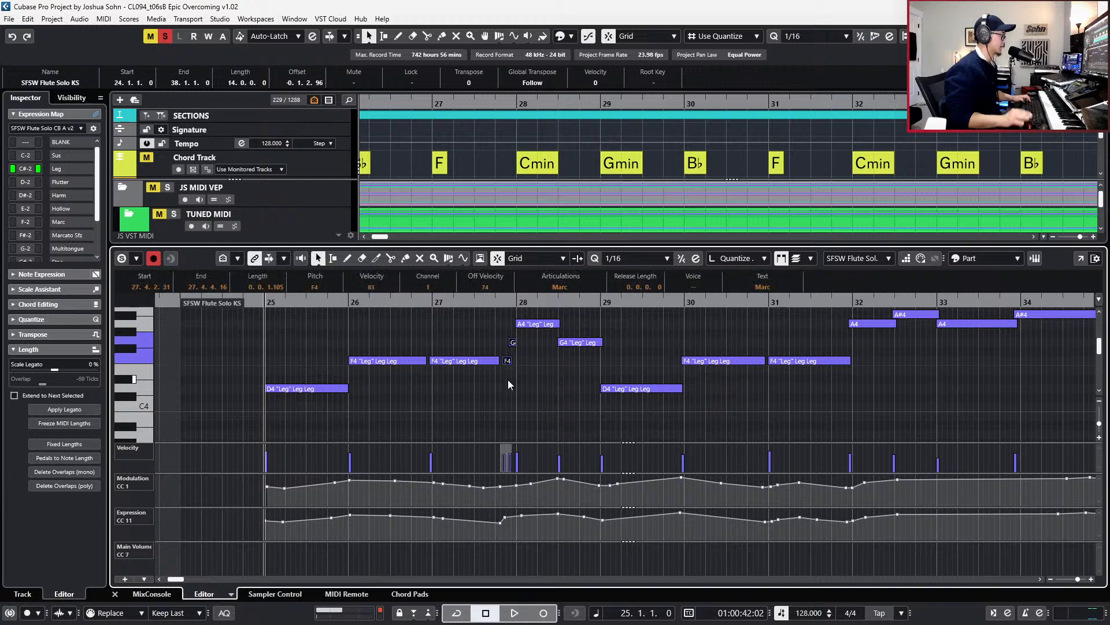
pyautogui.hotkey('shift', 'g')
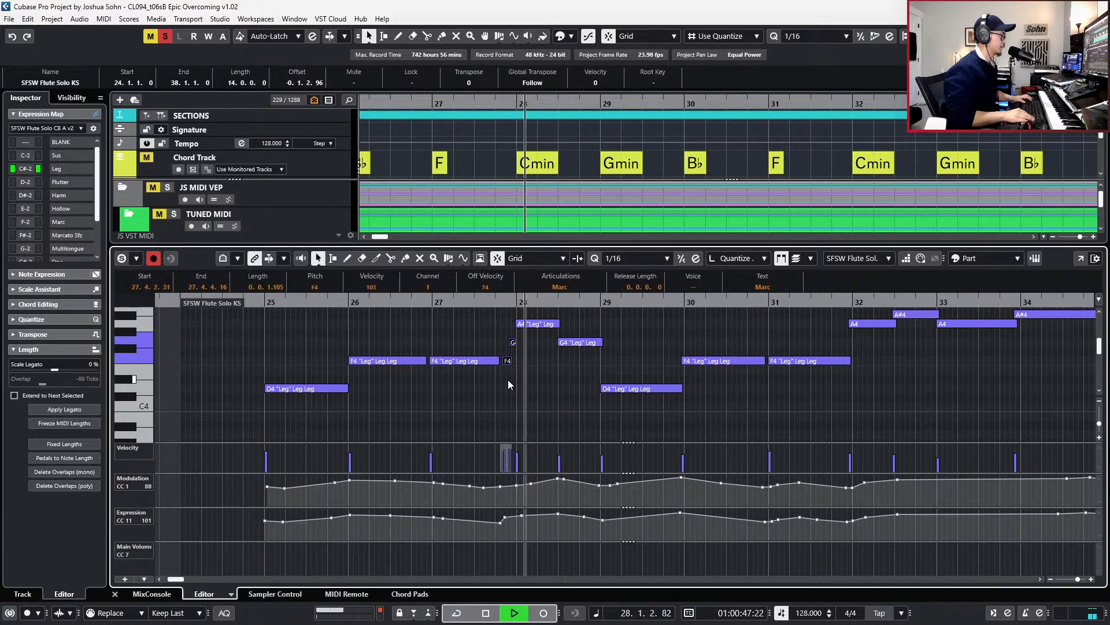
pyautogui.press('space')
pyautogui.press('space')
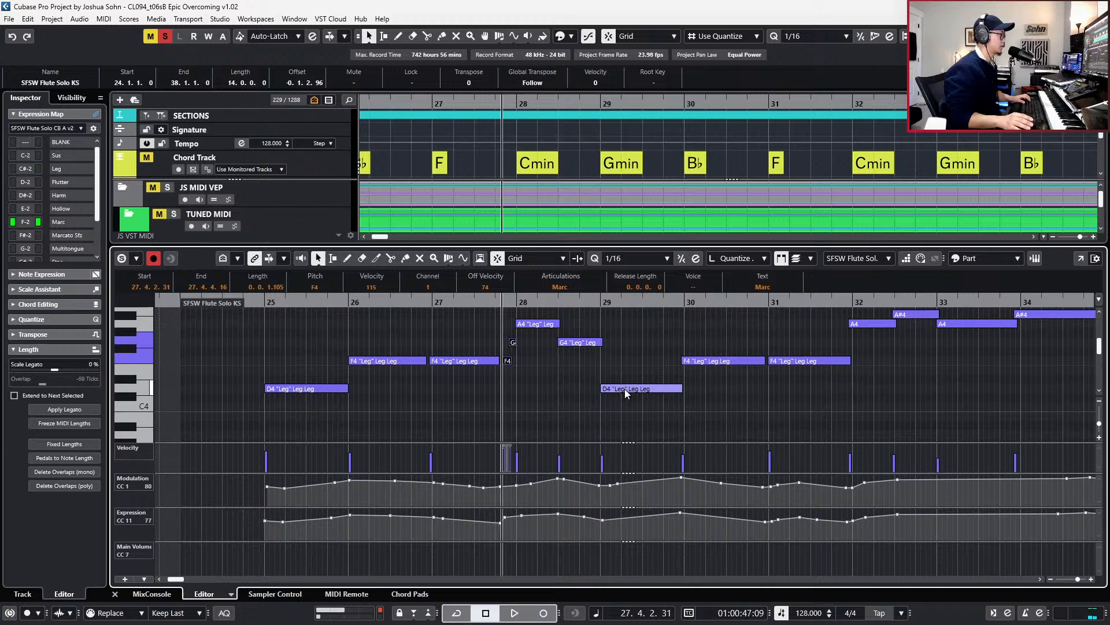
# - Copy the edited flute solo part to the oboe and clarinet solo tracks at the same position
pyautogui.press('Return')
pyautogui.press('g')
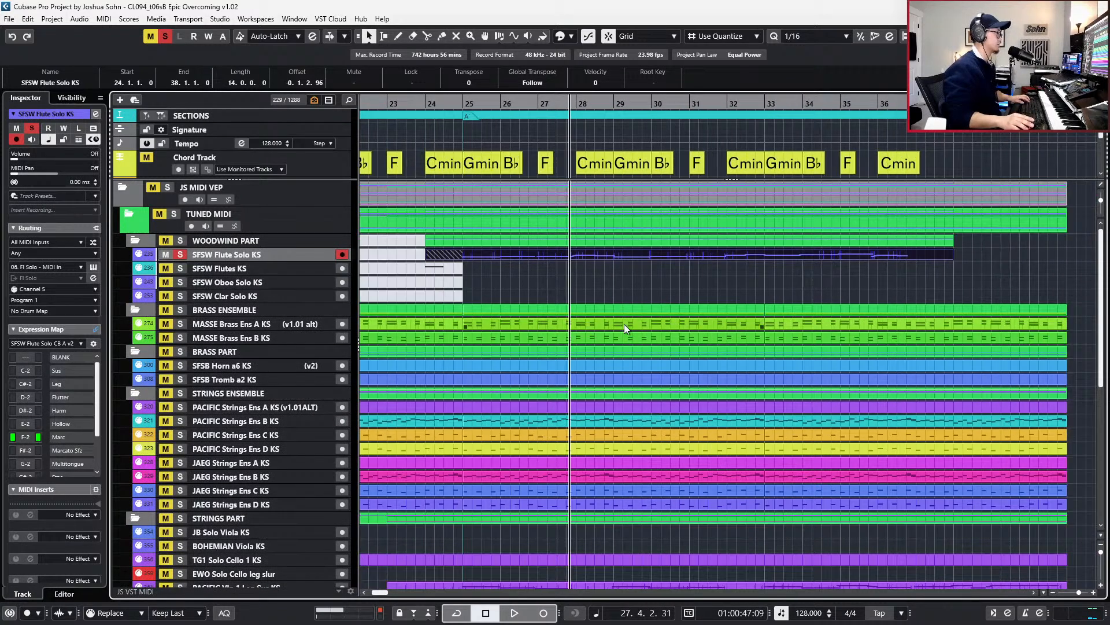
pyautogui.click(555, 272)
pyautogui.moveTo(549, 258); pyautogui.dragTo(554, 295)
# - Clear the track solos and play the copied woodwind melody with the full arrangement from bar 25
pyautogui.press('s')
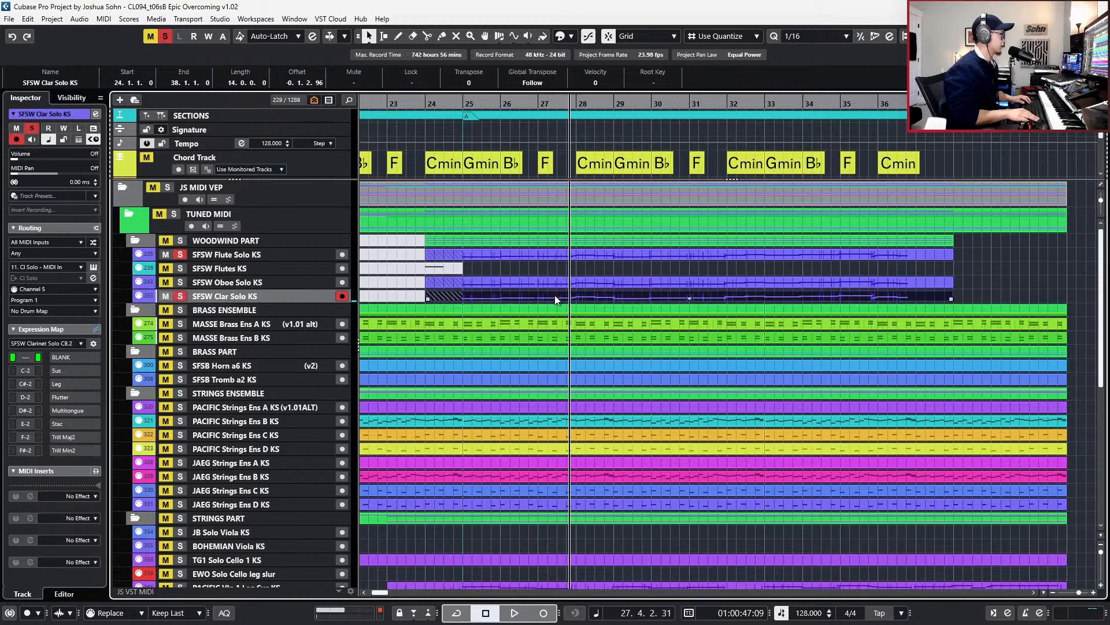
pyautogui.press('KP_Subtract')
pyautogui.press('KP_Subtract')
pyautogui.press('KP_Subtract')
pyautogui.press('s')
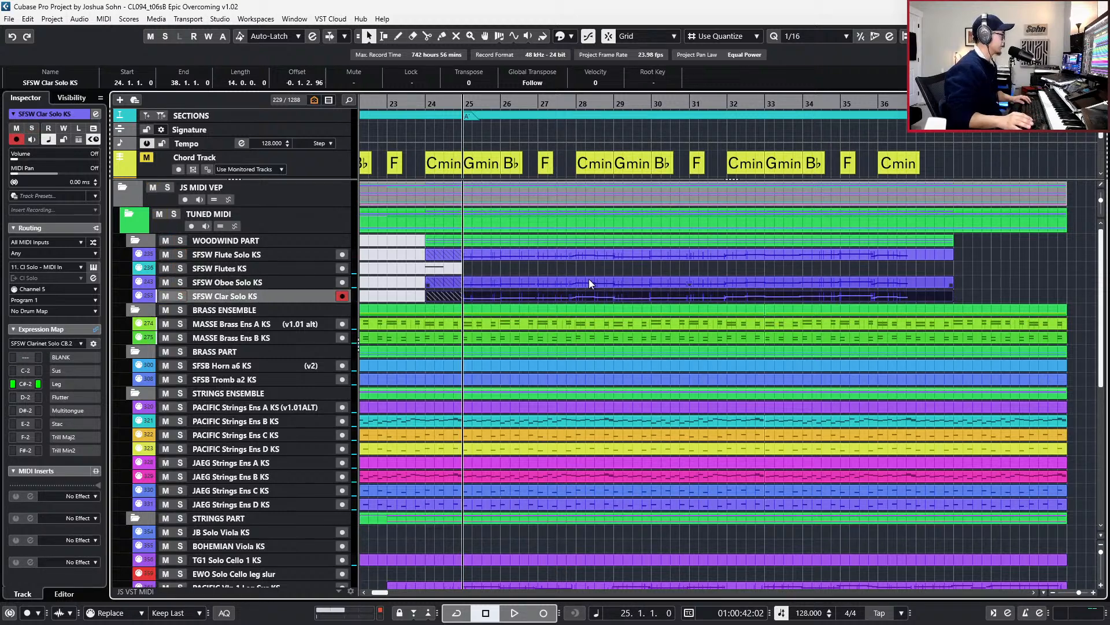
pyautogui.press('space')
pyautogui.click(568, 256)
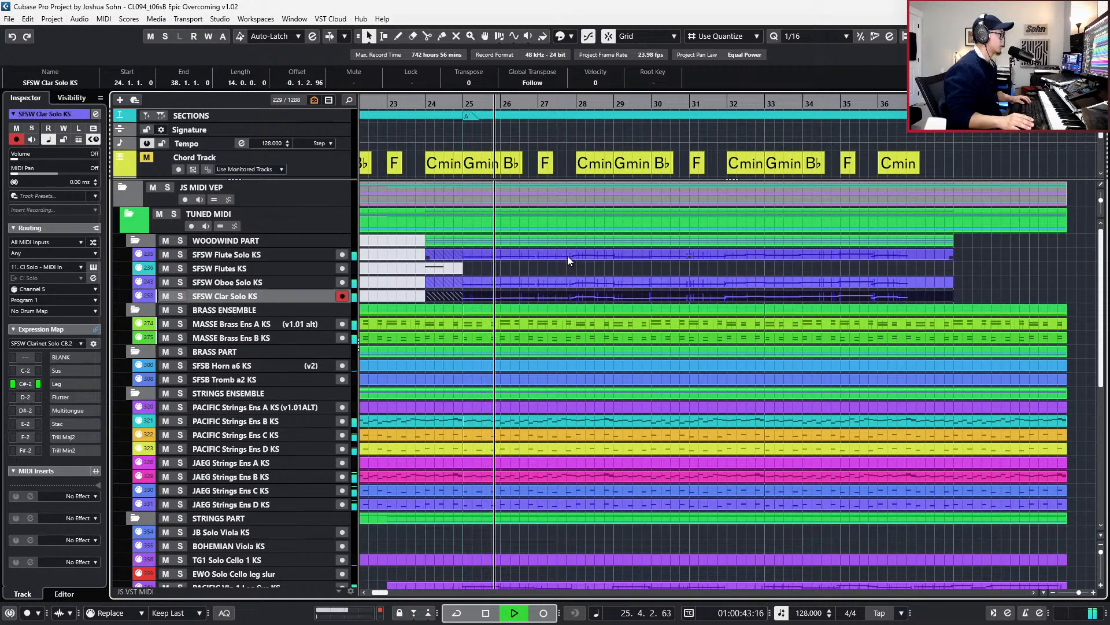
pyautogui.click(561, 280)
pyautogui.scroll(-2, 561, 278)
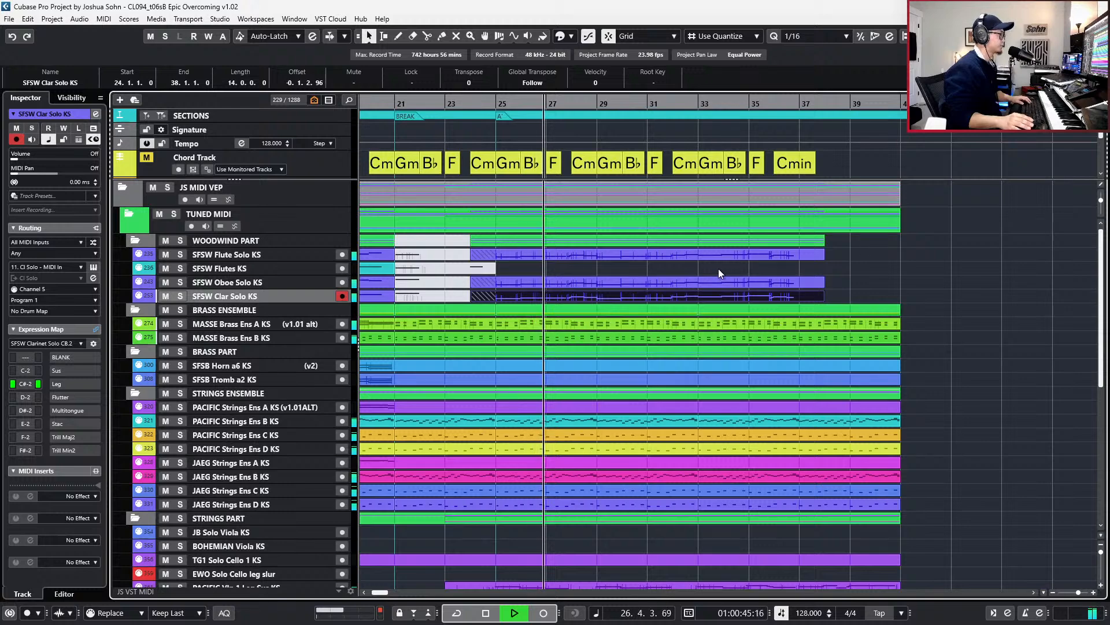
pyautogui.scroll(-3, 833, 262)
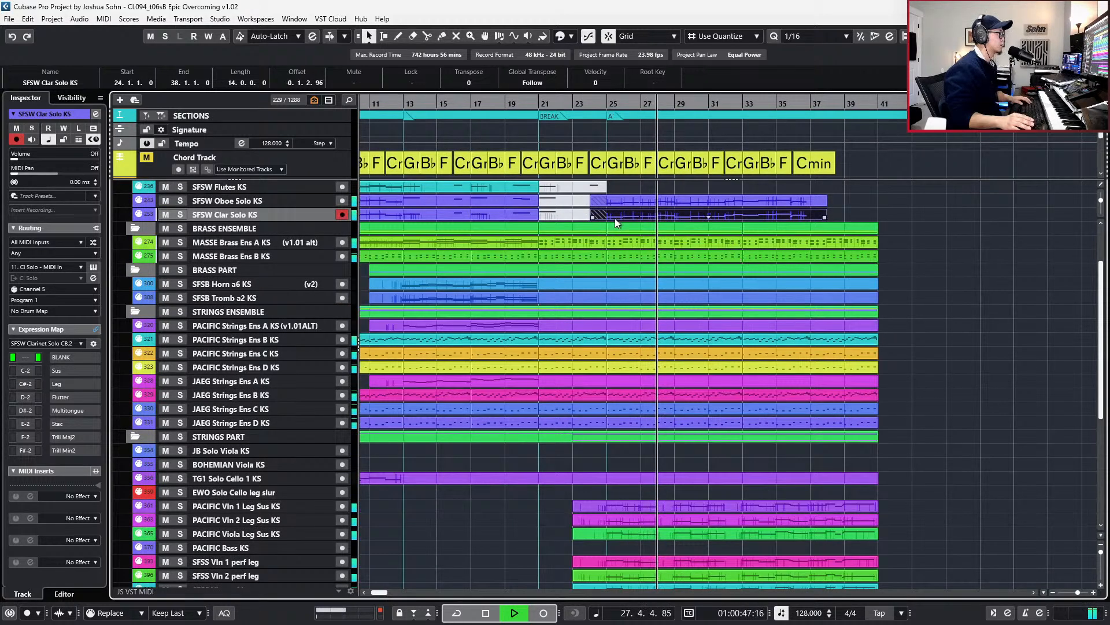
pyautogui.scroll(2, 630, 215)
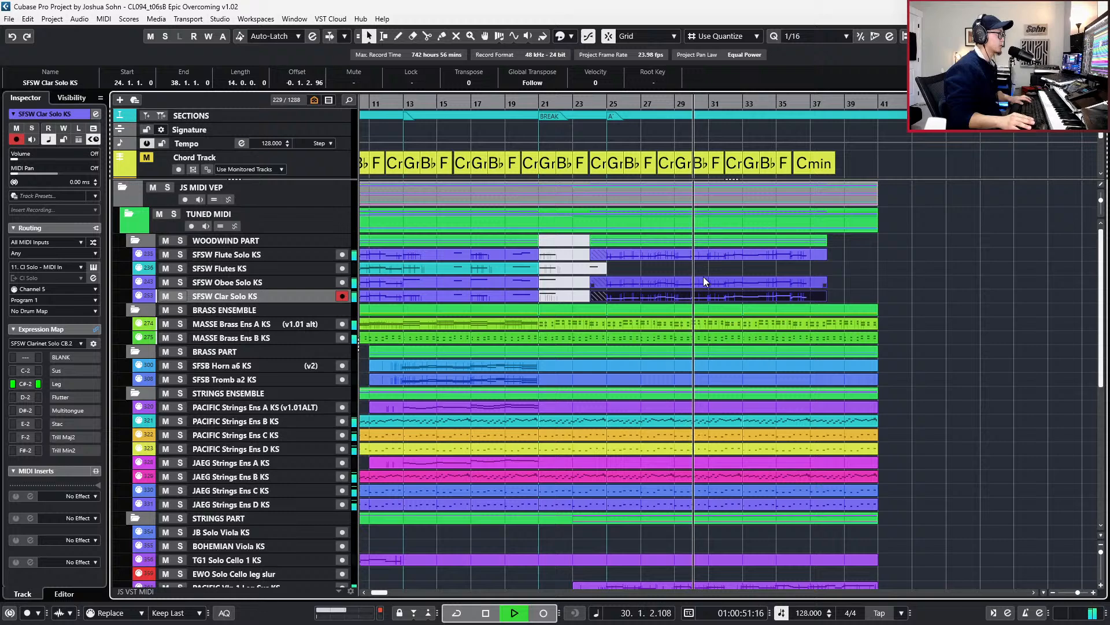
pyautogui.scroll(3, 703, 276)
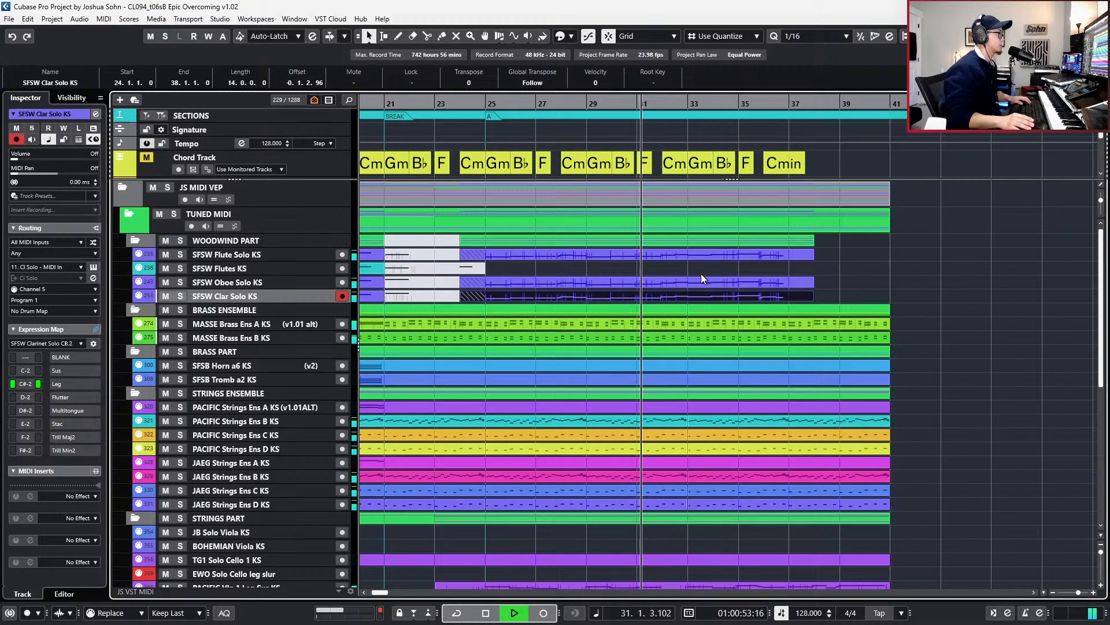
pyautogui.press('space')
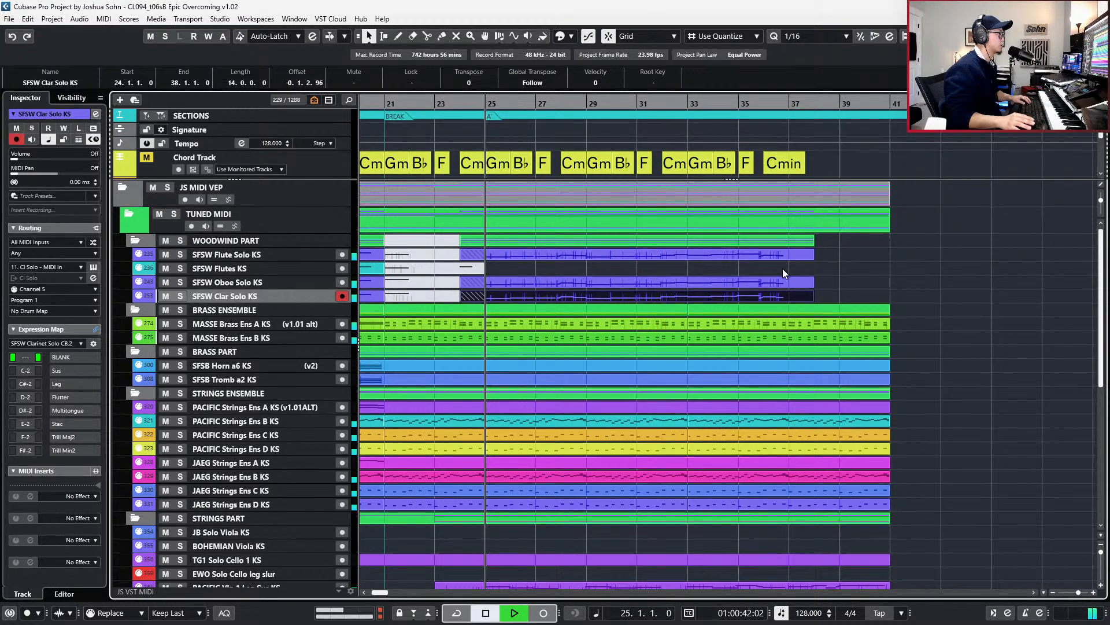
# - Select the flute, oboe and clarinet solo parts, move the playback position to bar 24 and set the MIDI record mode to Merge
pyautogui.moveTo(840, 251); pyautogui.dragTo(798, 293)
pyautogui.hotkey('ctrl', 'e')
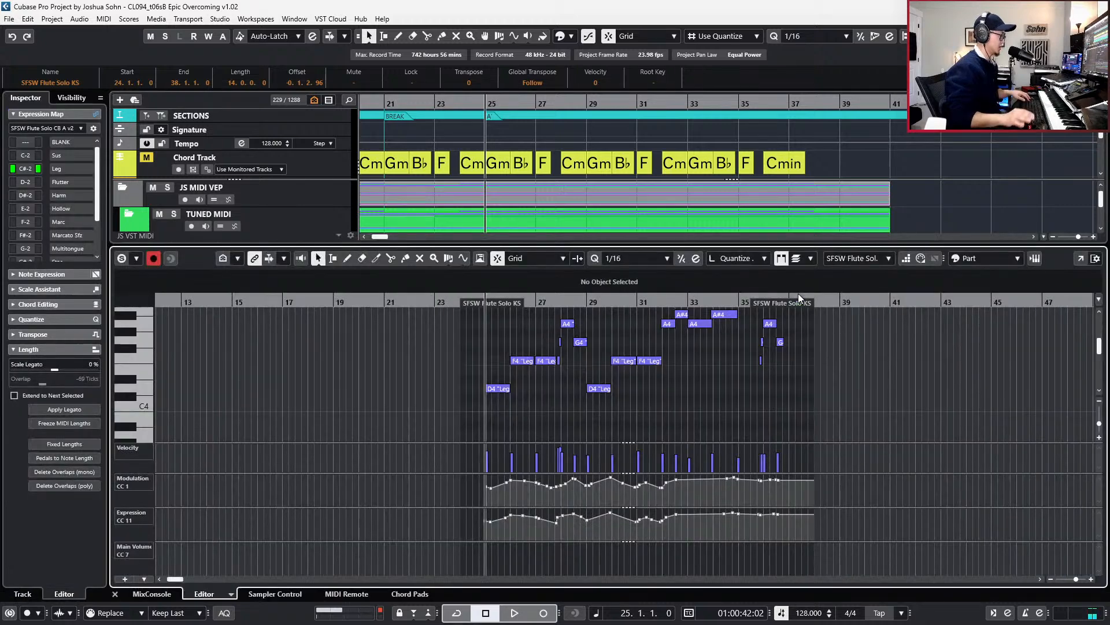
pyautogui.press('KP_Subtract')
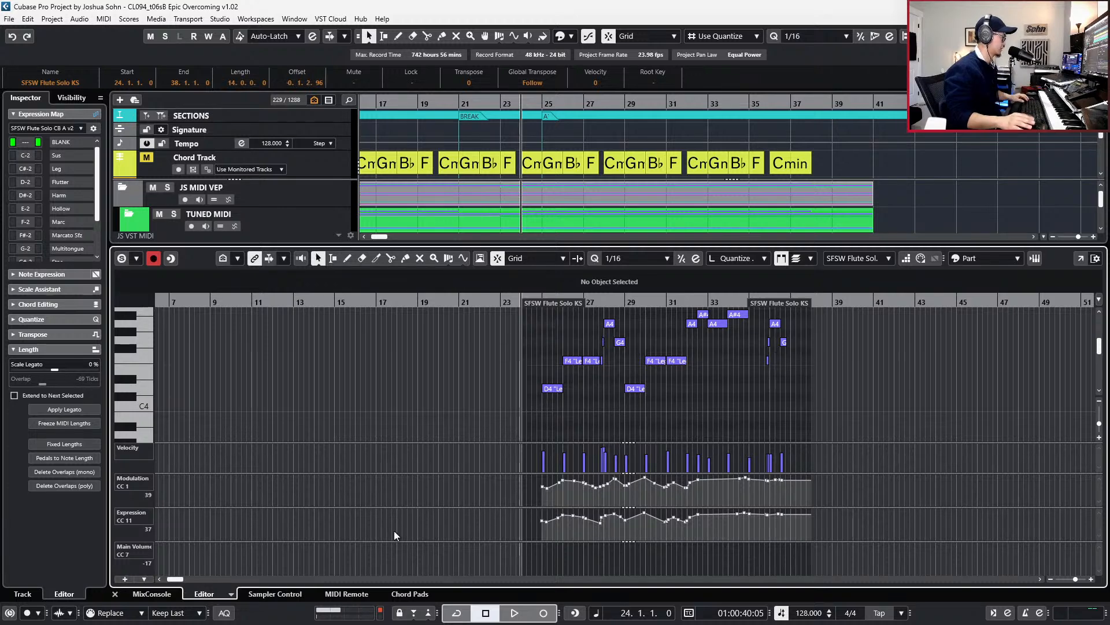
pyautogui.hotkey('ctrl', 'e')
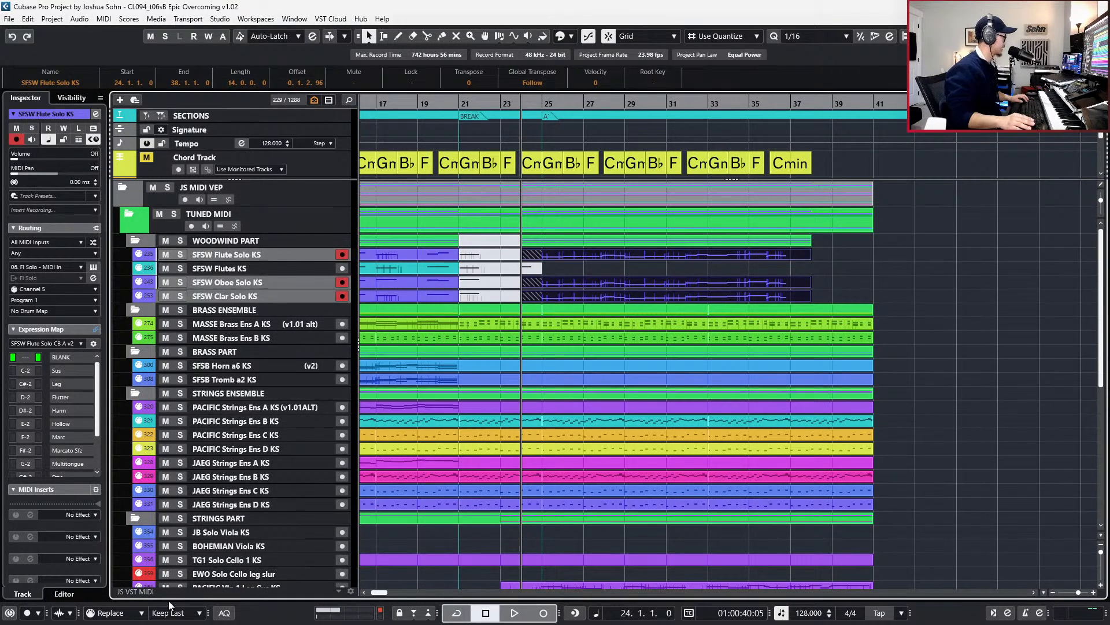
pyautogui.click(111, 613)
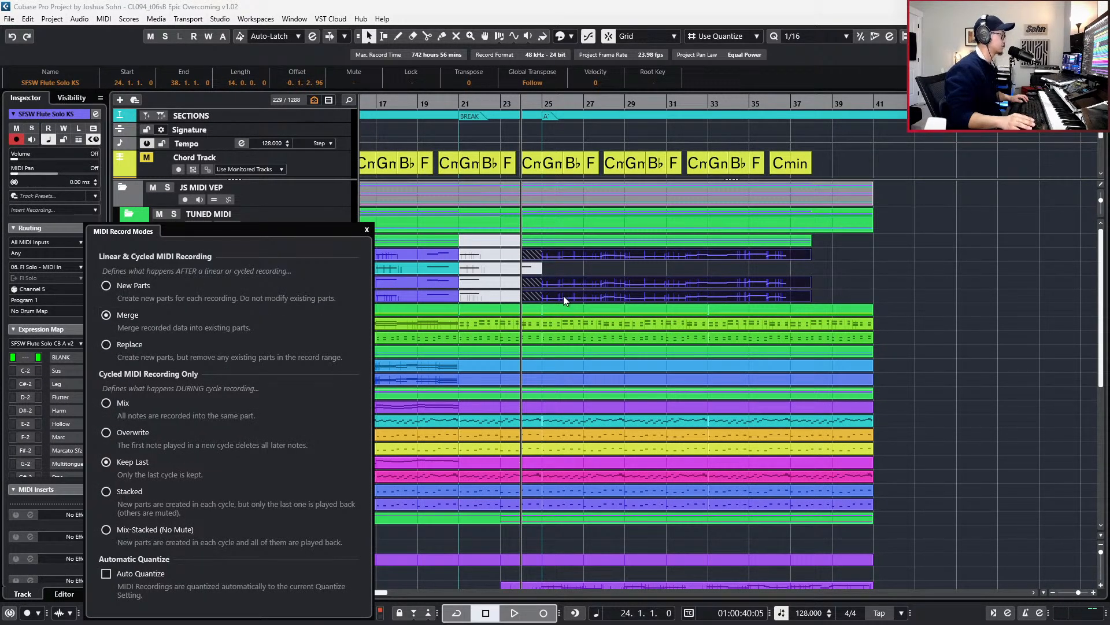
# - Close the MIDI record mode settings and play the woodwind melody with the full arrangement from bar 25
pyautogui.click(683, 272)
pyautogui.press('ctrl+KP_Add')
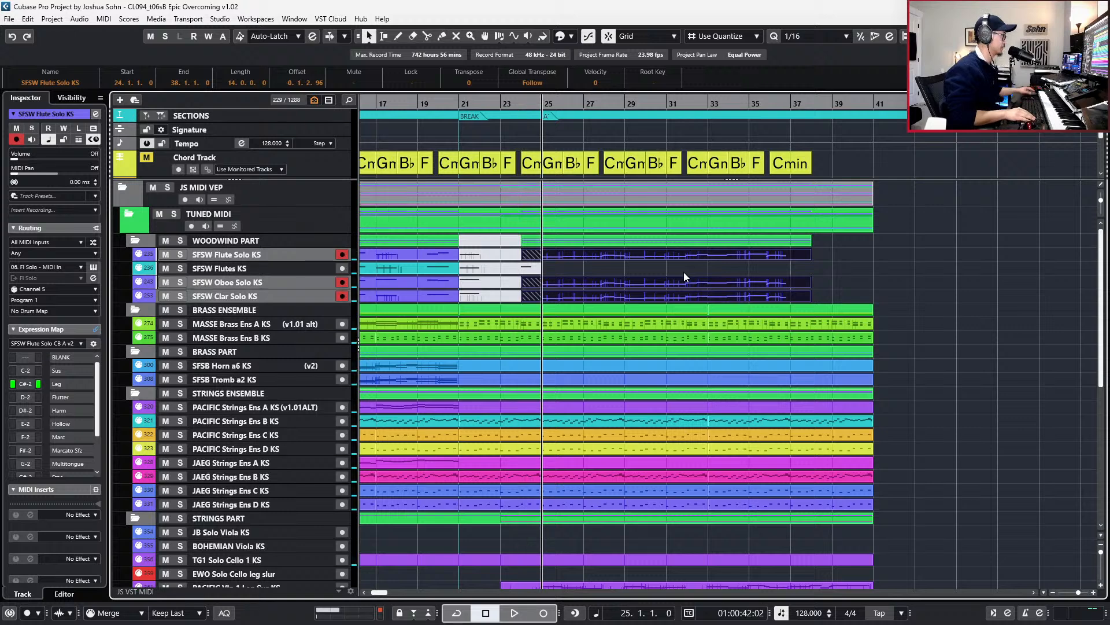
pyautogui.press('space')
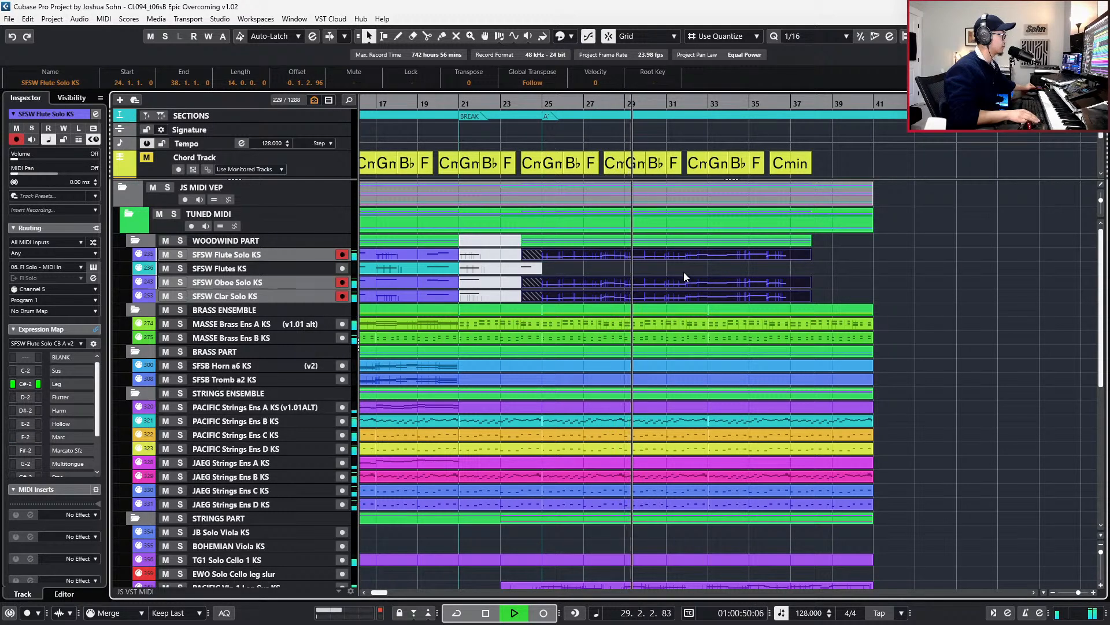
pyautogui.press('KP_Subtract')
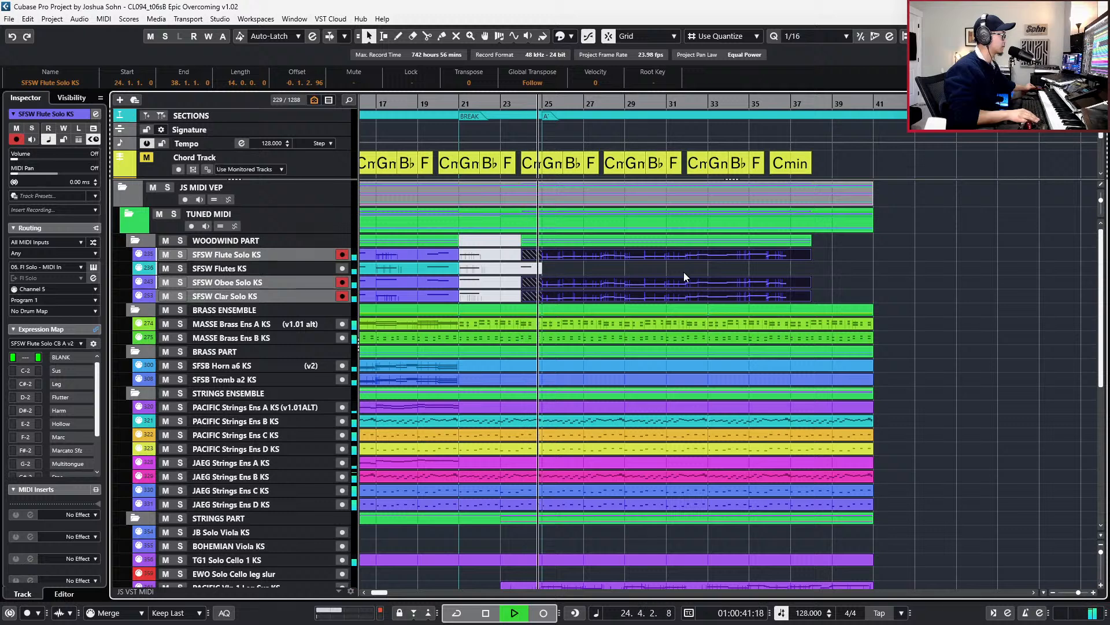
pyautogui.press('KP_Subtract')
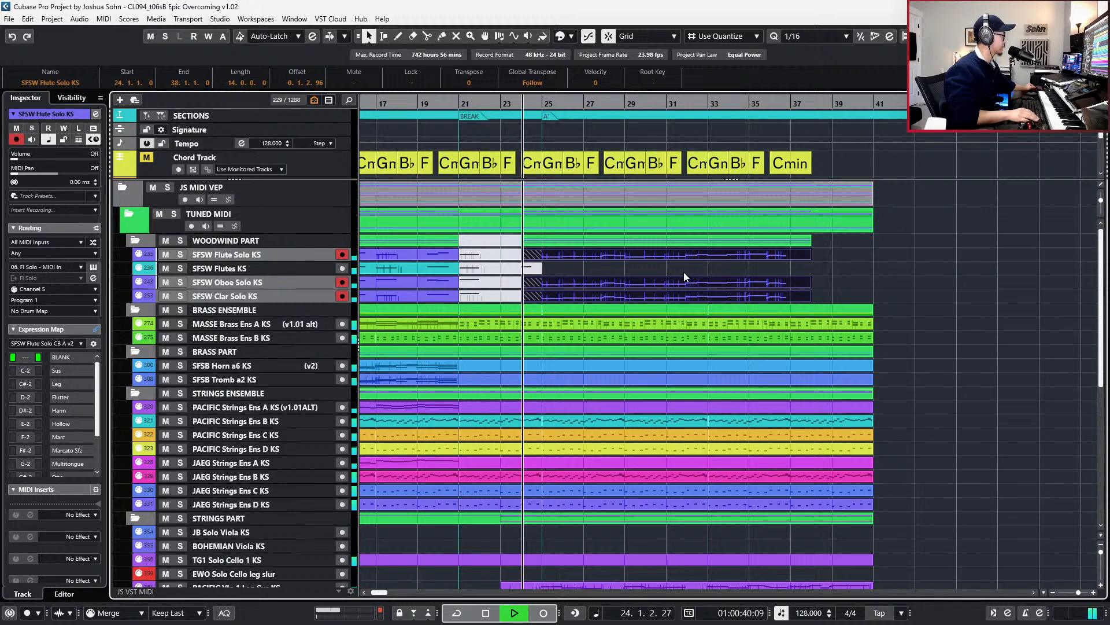
# - Try a short merge recording on the selected flute, oboe and clarinet solo parts at bar 24 and check them in the Key Editor
pyautogui.press('KP_Multiply')
pyautogui.press('KP_Multiply')
pyautogui.press('space')
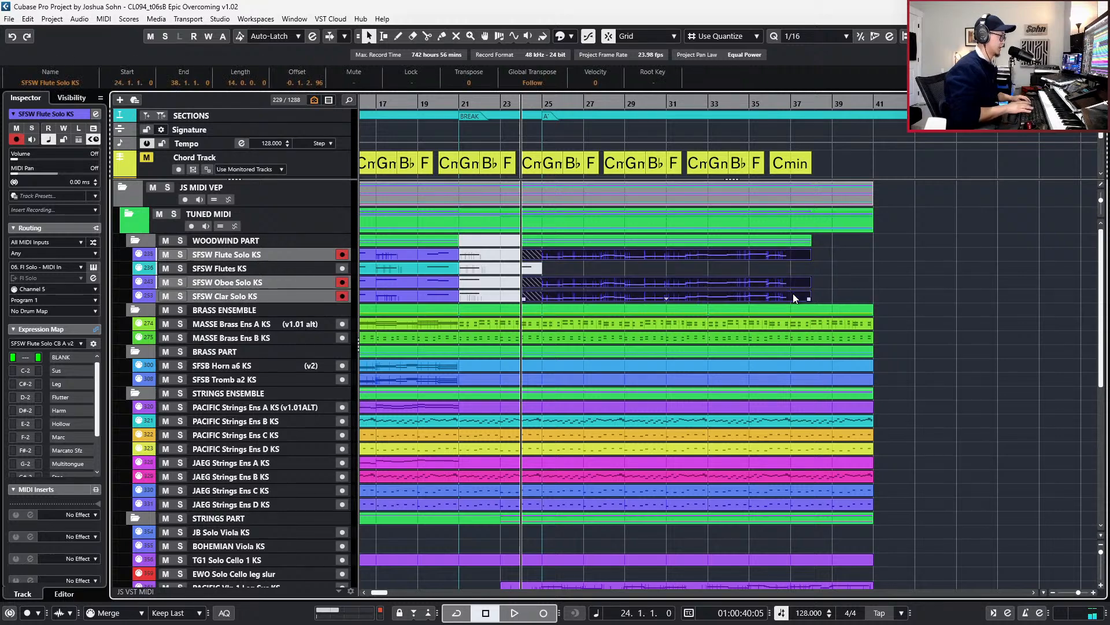
pyautogui.press('Return')
pyautogui.hotkey('shift', 'a')
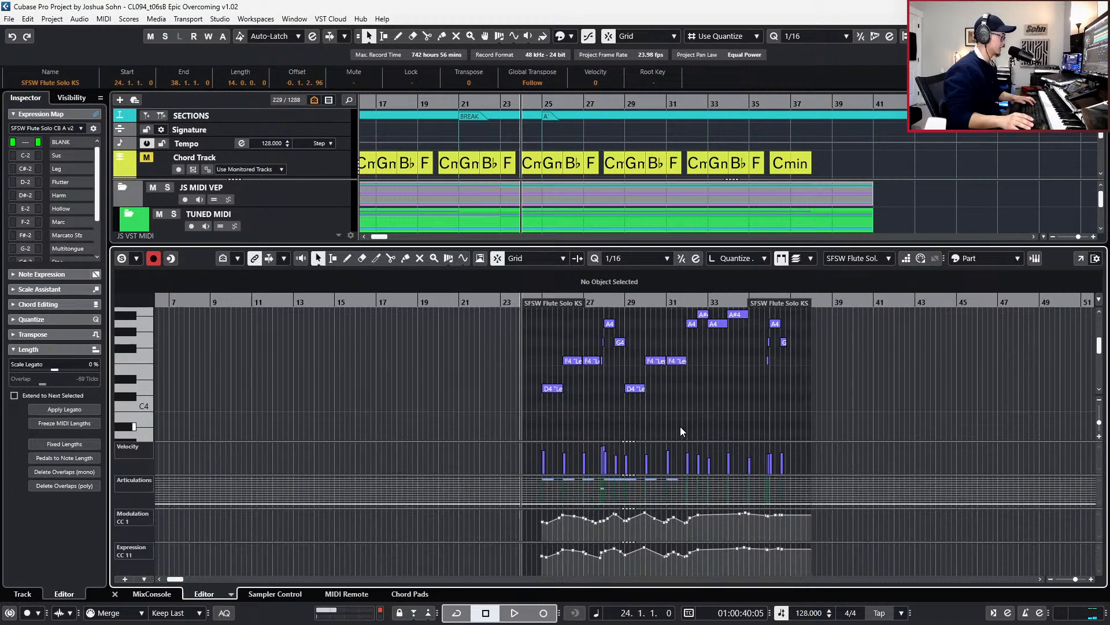
pyautogui.press('Return')
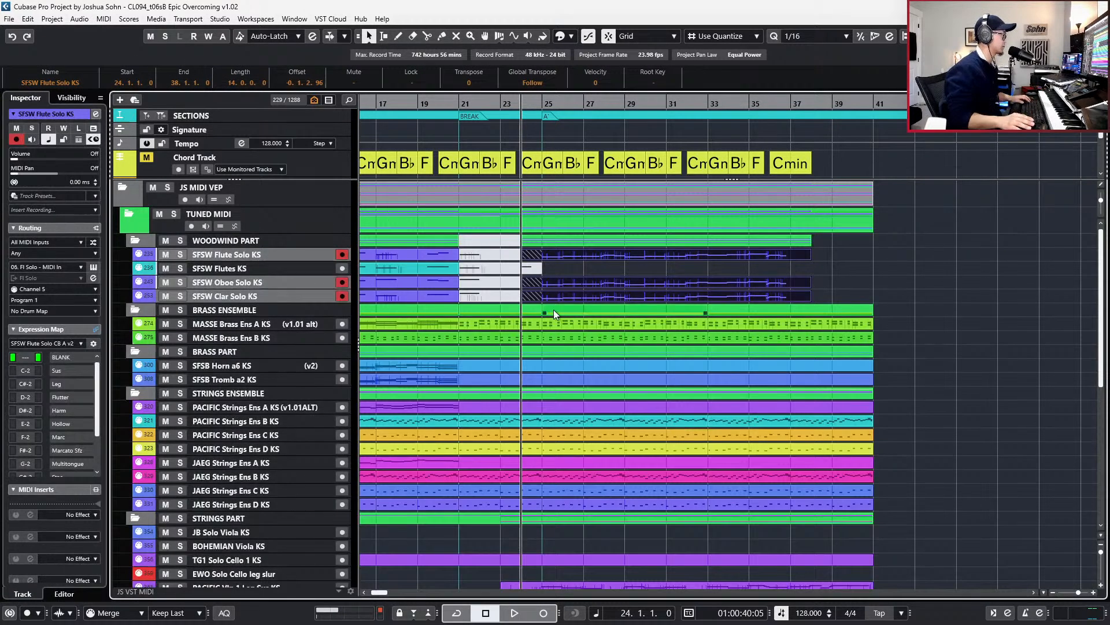
# - Delete the muted parts after bar 21 on the flute solo, flutes, oboe solo and clarinet solo tracks
pyautogui.click(491, 258)
pyautogui.press('Delete')
pyautogui.press('Down')
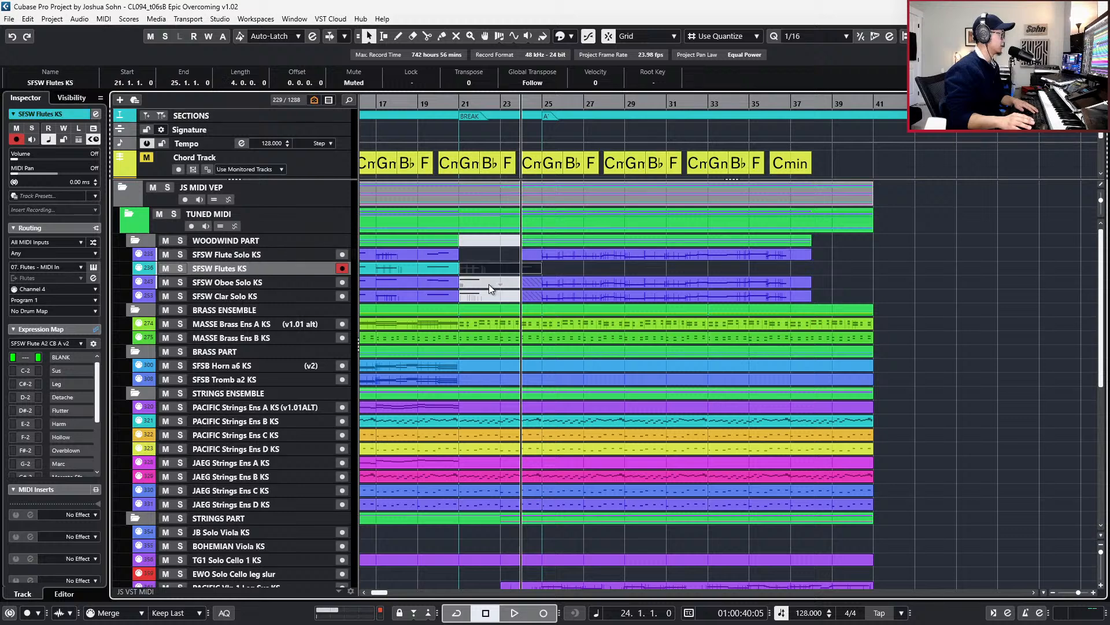
pyautogui.press('Delete')
pyautogui.press('Down')
pyautogui.press('Delete')
pyautogui.press('Down')
pyautogui.press('Delete')
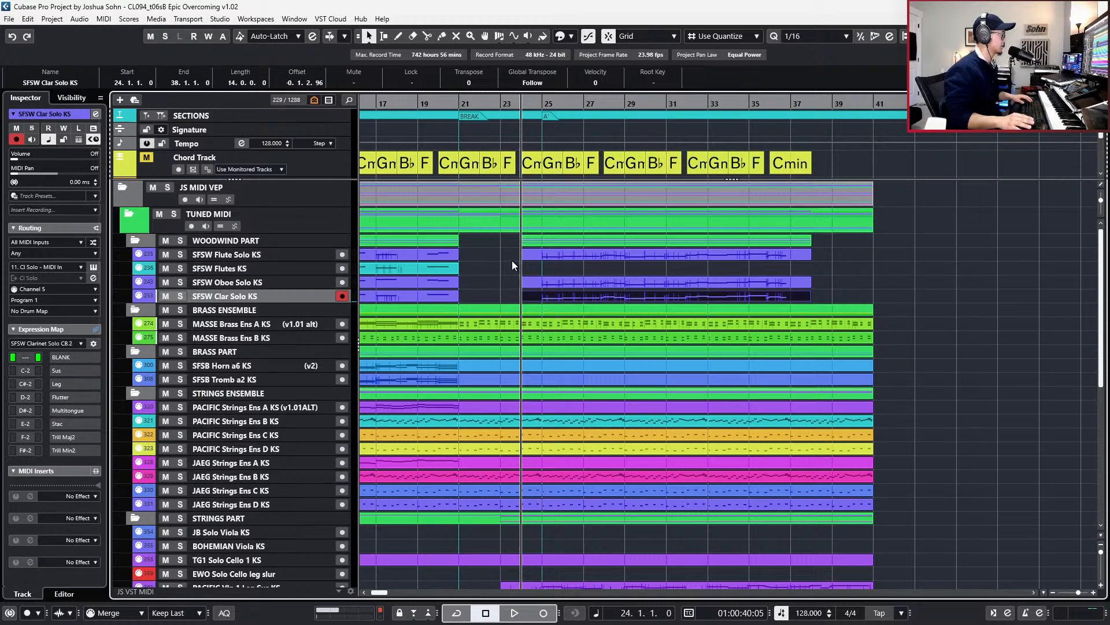
# - Record a Main Volume (CC 7) level of about 67 into the flute, oboe and clarinet solo parts at bar 24
pyautogui.keyDown('ctrl'); pyautogui.click(285, 256); pyautogui.keyUp('ctrl')
pyautogui.keyDown('ctrl'); pyautogui.click(288, 285); pyautogui.keyUp('ctrl')
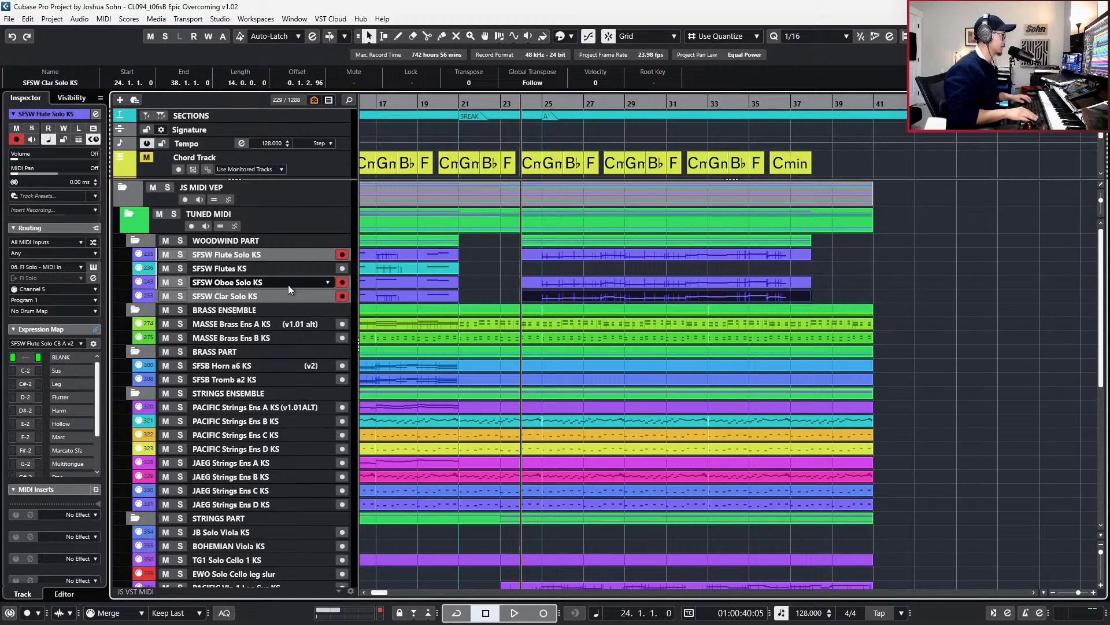
pyautogui.press('space')
pyautogui.press('KP_Multiply')
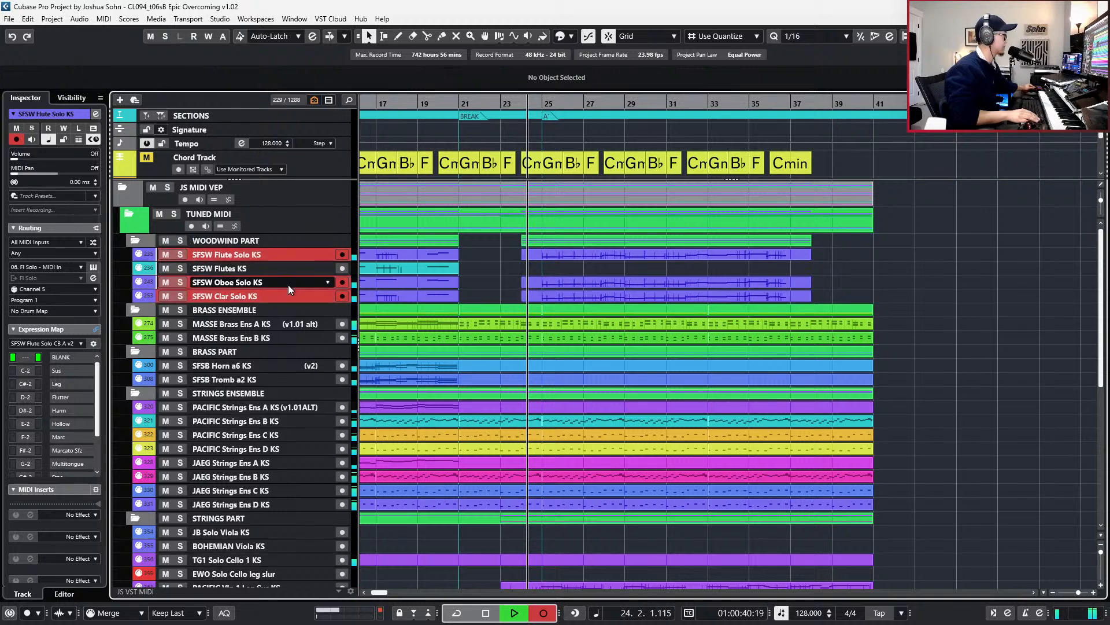
pyautogui.press('space')
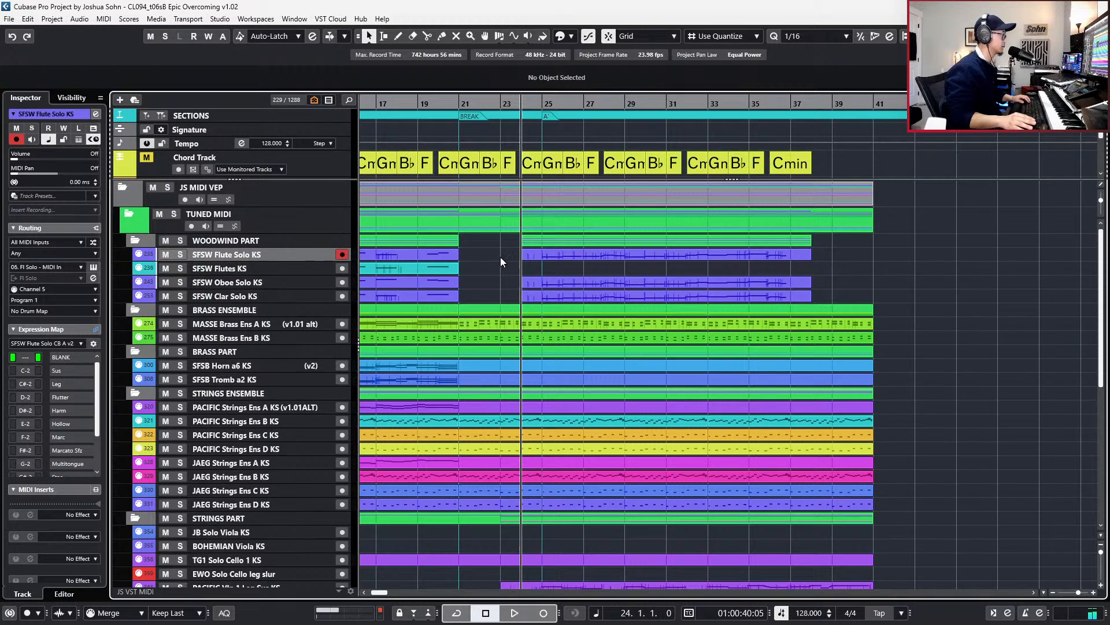
# - Open the flute, oboe and clarinet solo parts in the Key Editor and show the controller lanes including Main Volume
pyautogui.moveTo(500, 257); pyautogui.dragTo(553, 293)
pyautogui.press('Return')
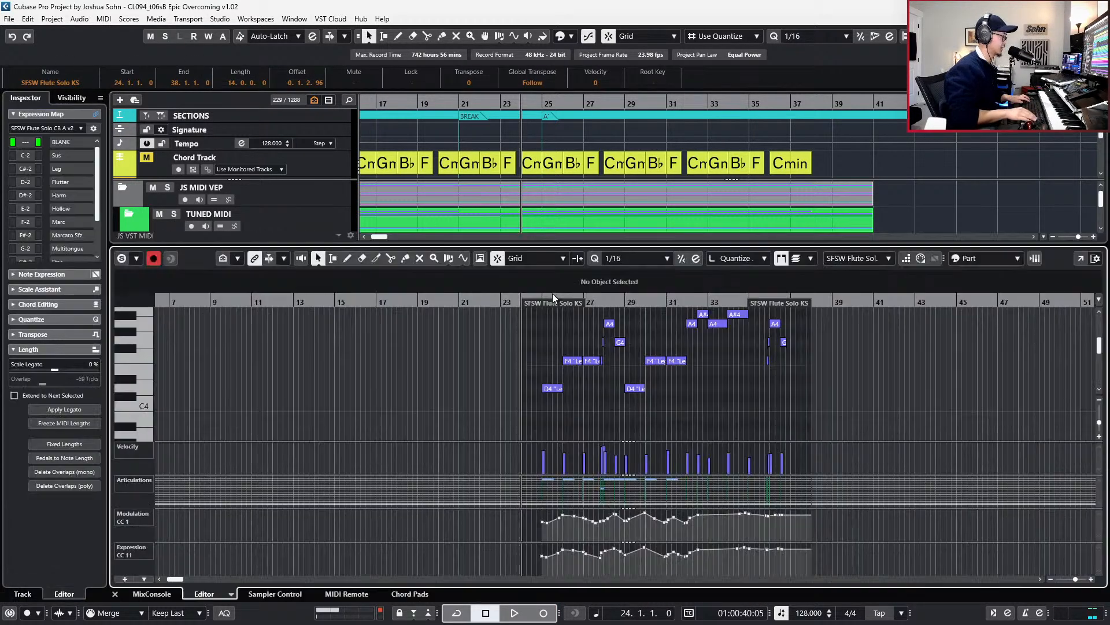
pyautogui.click(552, 298)
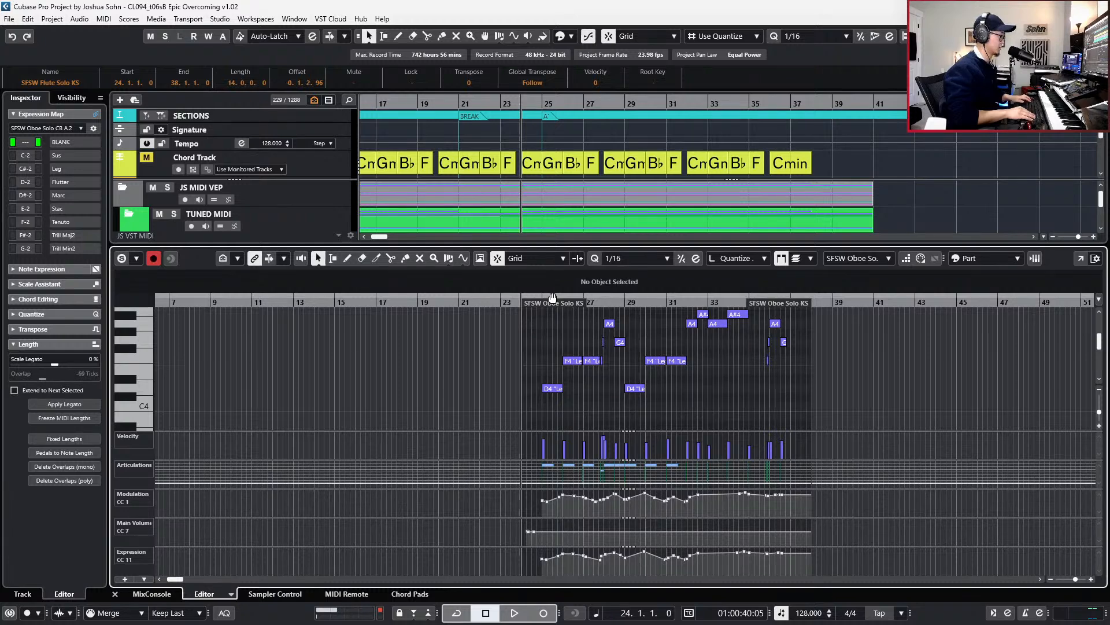
pyautogui.hotkey('alt', 'Down')
pyautogui.hotkey('alt', 'Down')
pyautogui.hotkey('alt', 'Down')
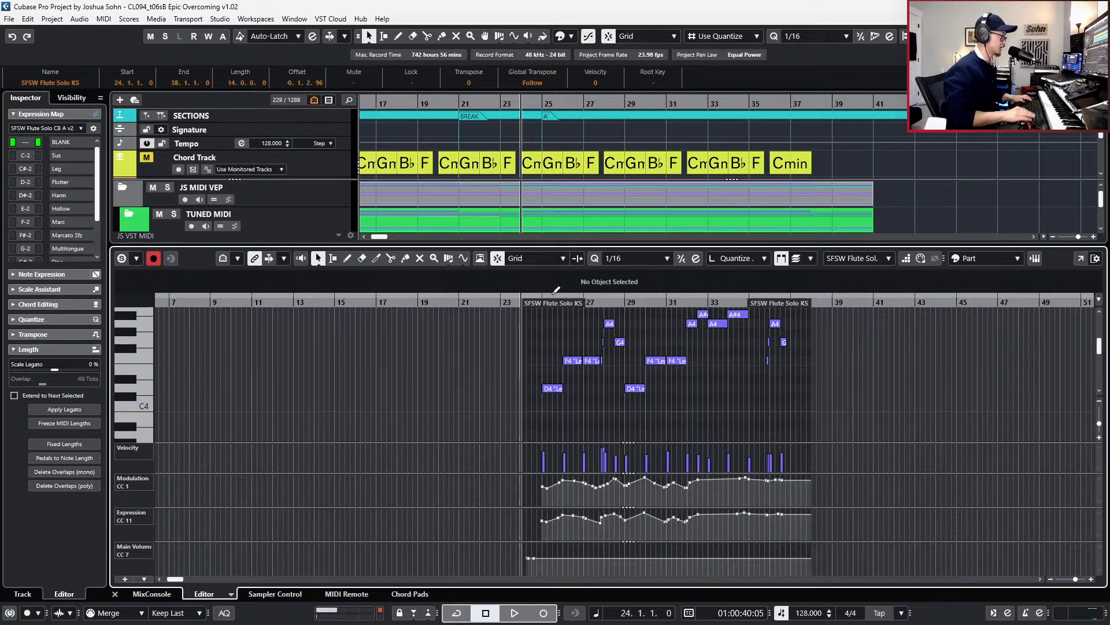
# - Examine the recorded Main Volume points at bar 24 during playback, then close the editor and listen to the full arrangement
pyautogui.scroll(2, 607, 407)
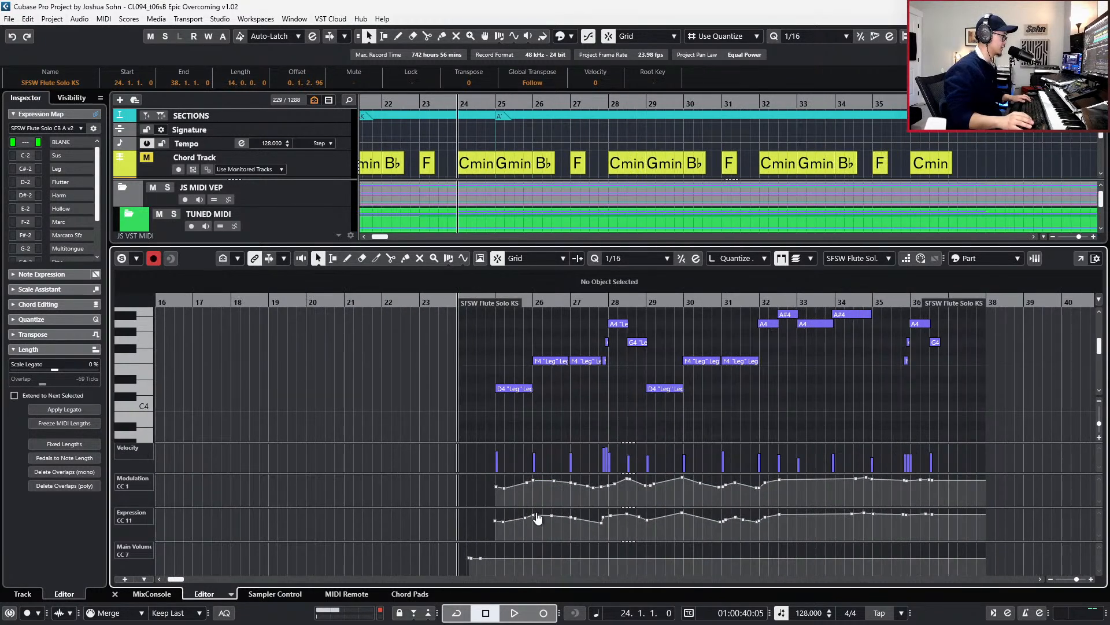
pyautogui.click(474, 562)
pyautogui.press('space')
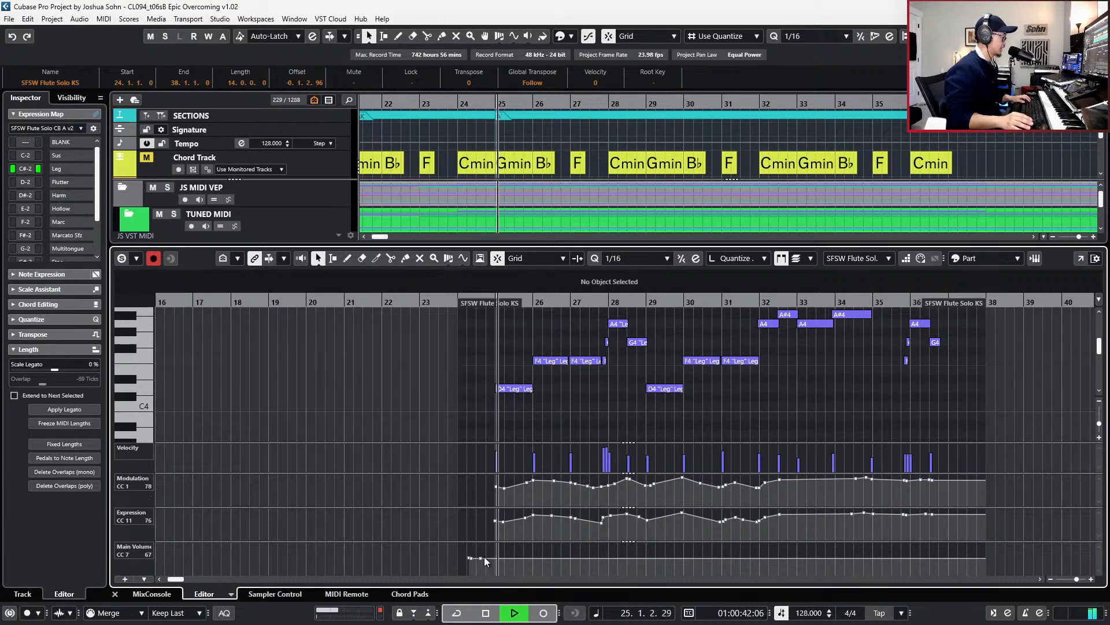
pyautogui.click(481, 558)
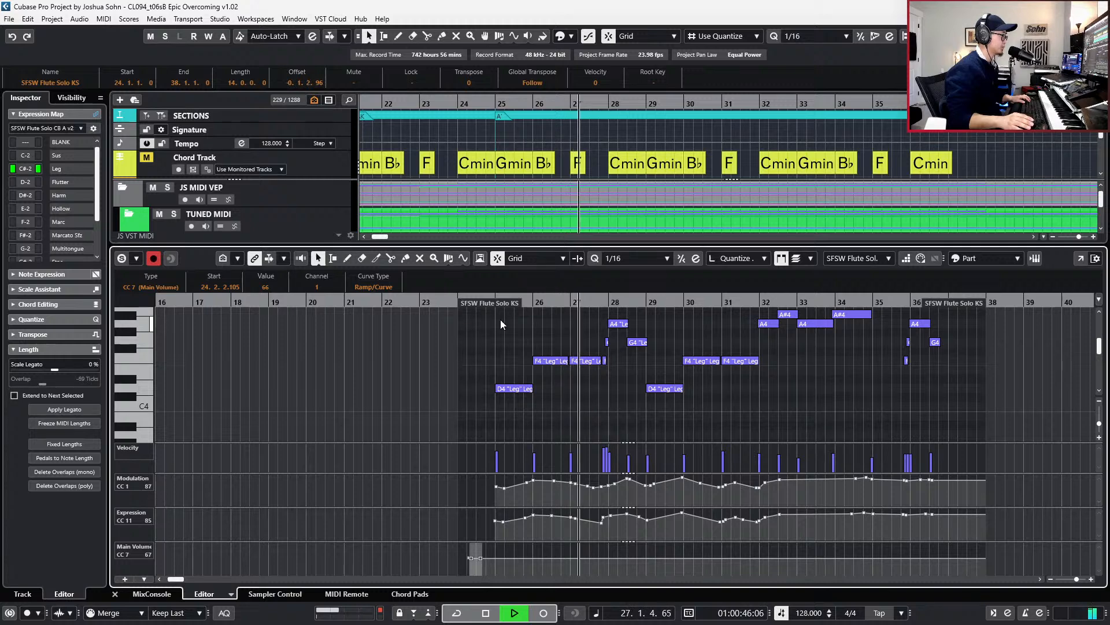
pyautogui.press('Return')
pyautogui.scroll(-4, 674, 325)
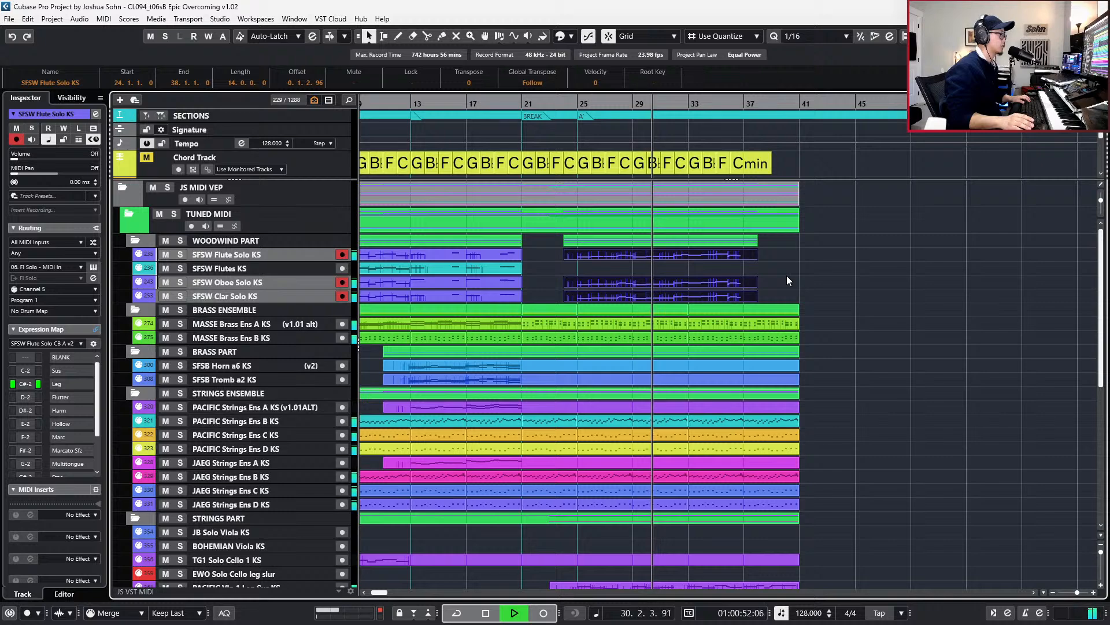
pyautogui.press('h')
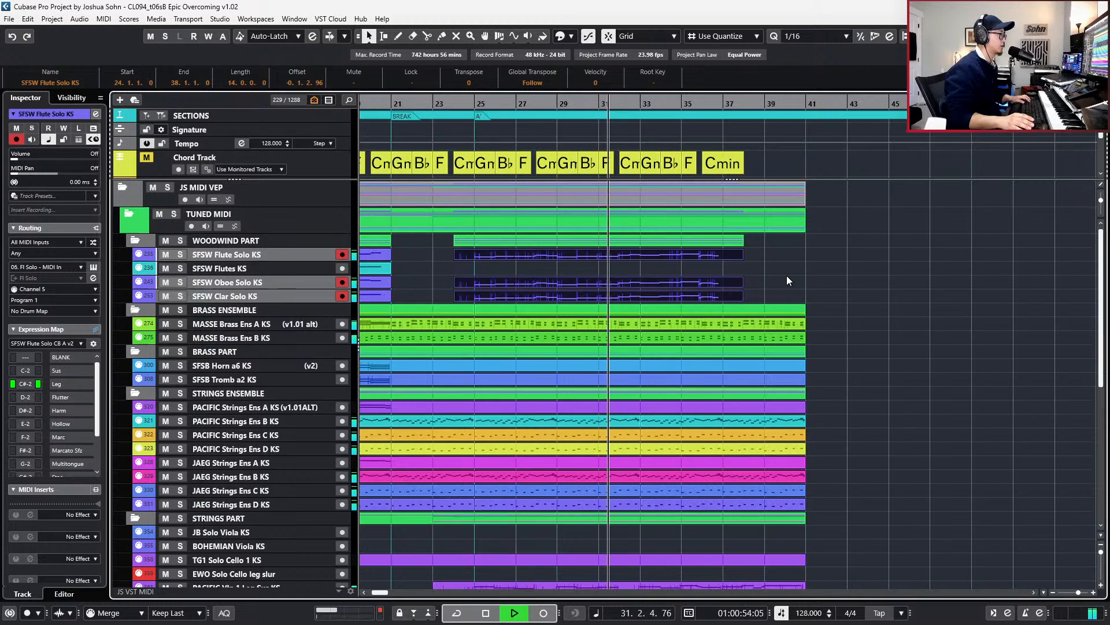
pyautogui.scroll(-1, 786, 276)
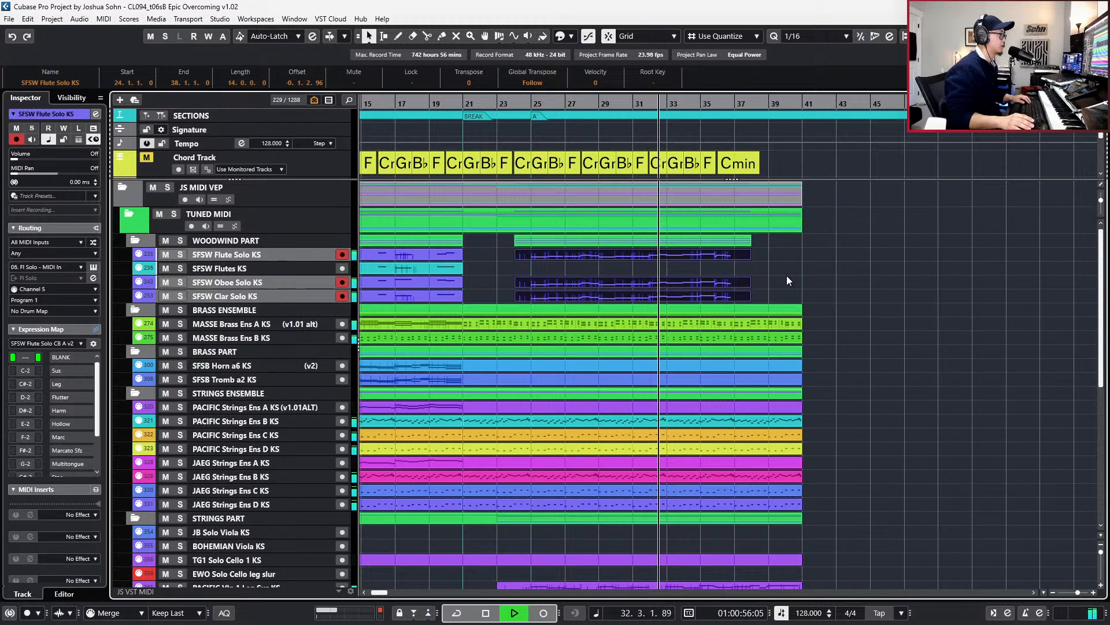
# - Solo the flute, oboe and clarinet solo tracks and play them from bar 25
pyautogui.press('space')
pyautogui.press('s')
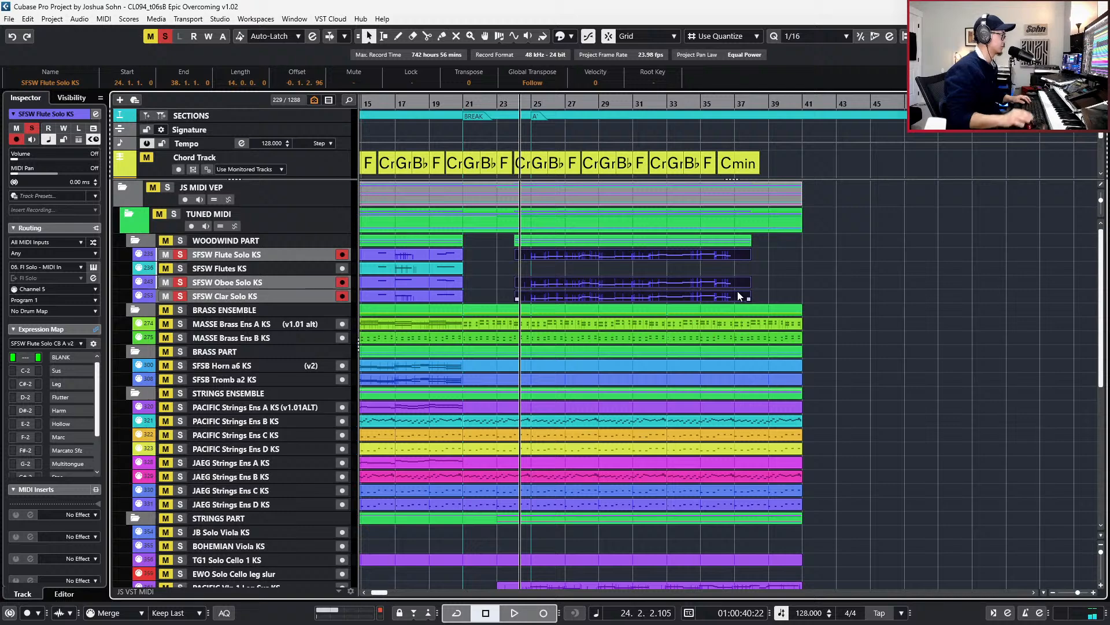
pyautogui.hotkey('shift', 'n')
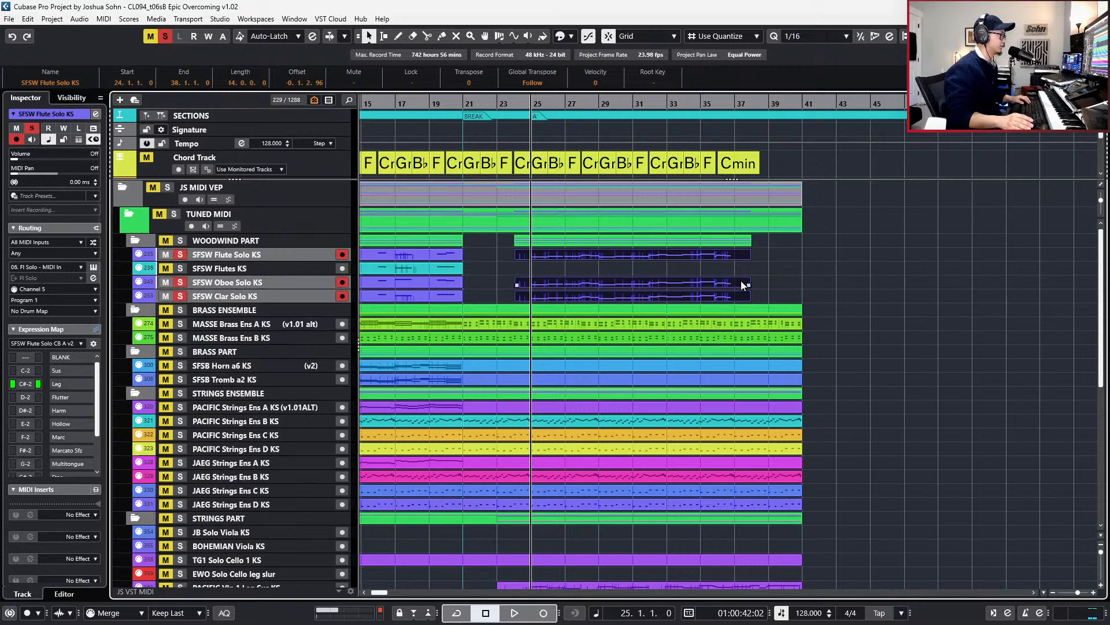
pyautogui.press('space')
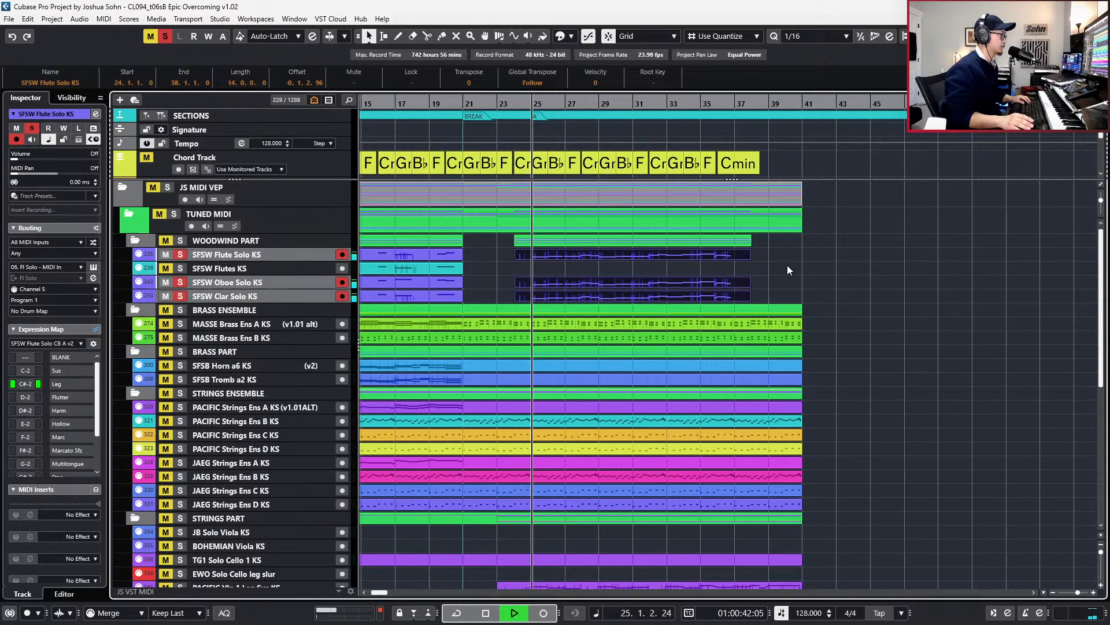
# - Transpose all notes of the flute solo part from bar 25 up one octave
pyautogui.doubleClick(719, 254)
pyautogui.scroll(3, 610, 364)
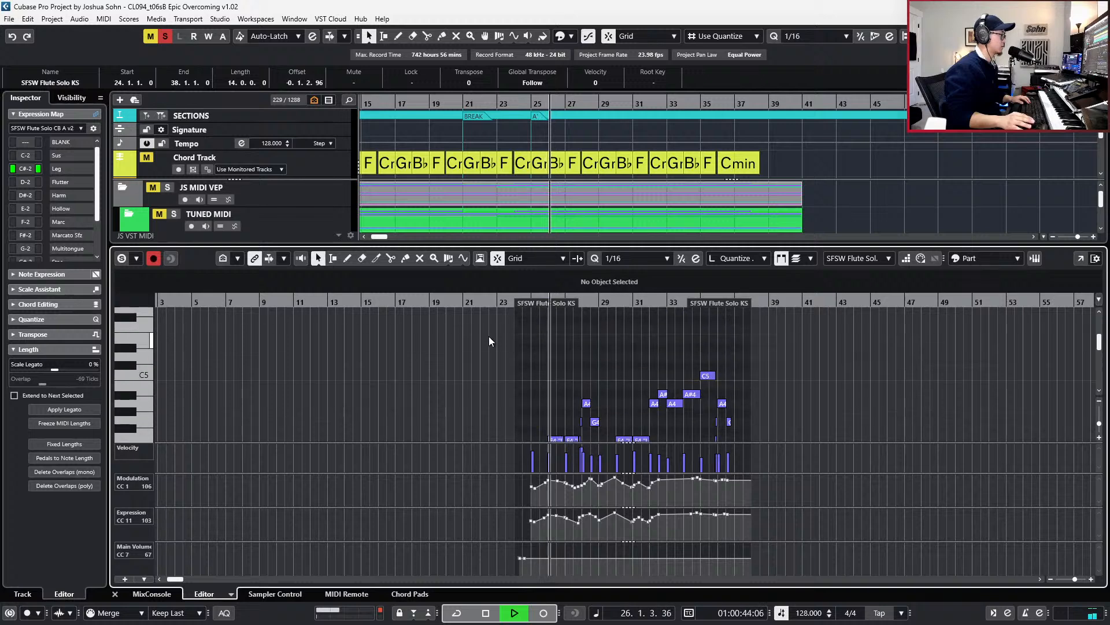
pyautogui.moveTo(488, 336); pyautogui.dragTo(772, 435)
pyautogui.hotkey('shift', 'Up')
pyautogui.press('space')
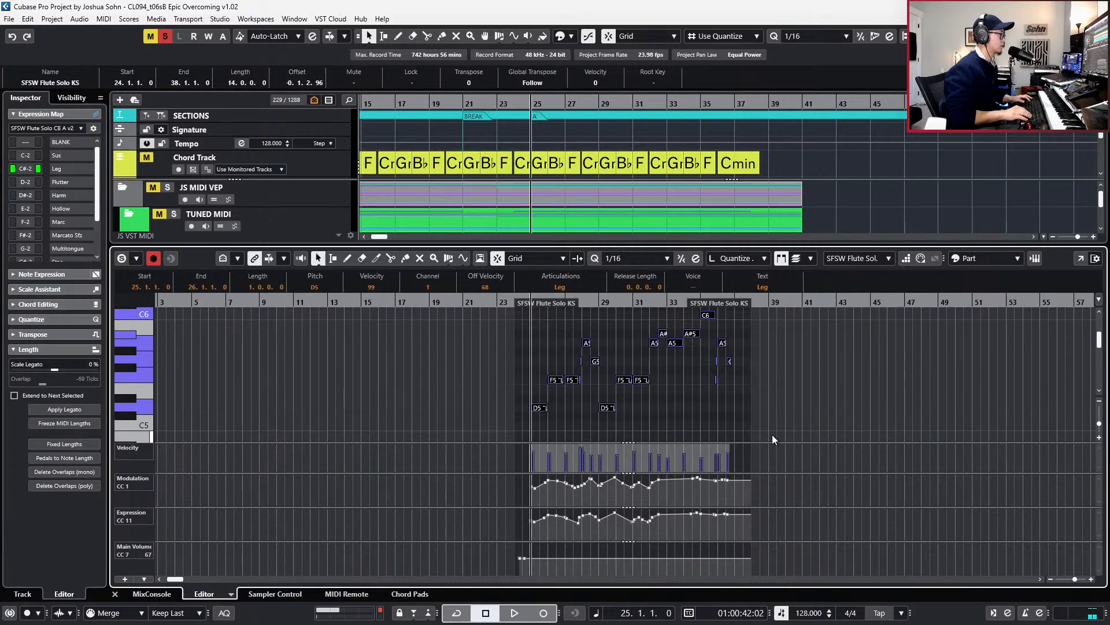
# - Raise the flute solo part's Main Volume (CC 7) points at bar 24 to 76 and listen to the change
pyautogui.press('space')
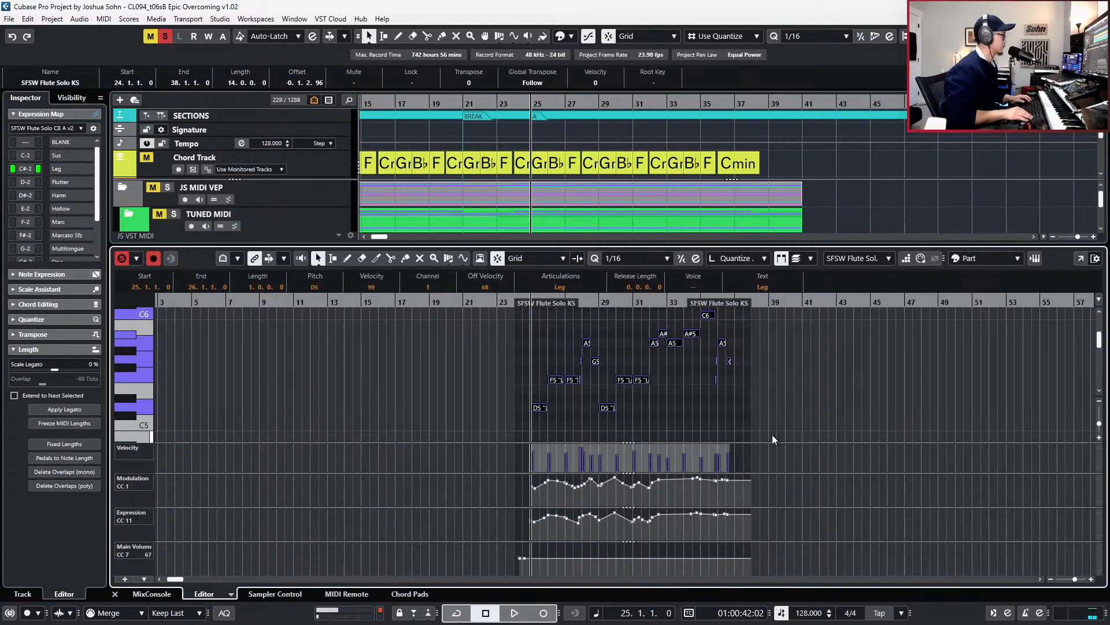
pyautogui.press('space')
pyautogui.press('space')
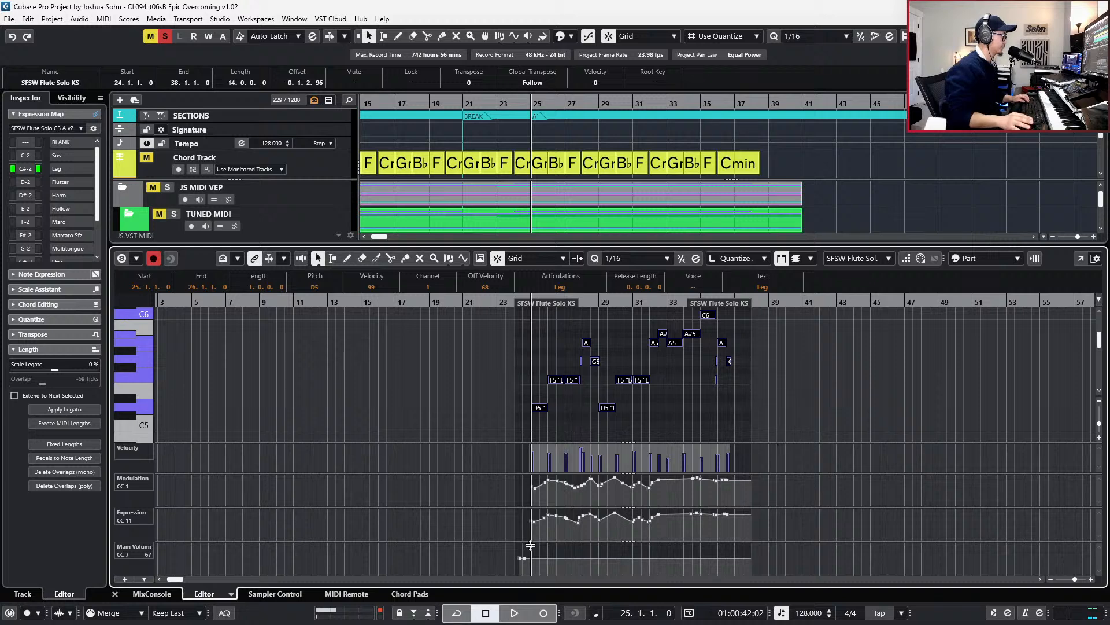
pyautogui.moveTo(509, 563); pyautogui.dragTo(548, 535)
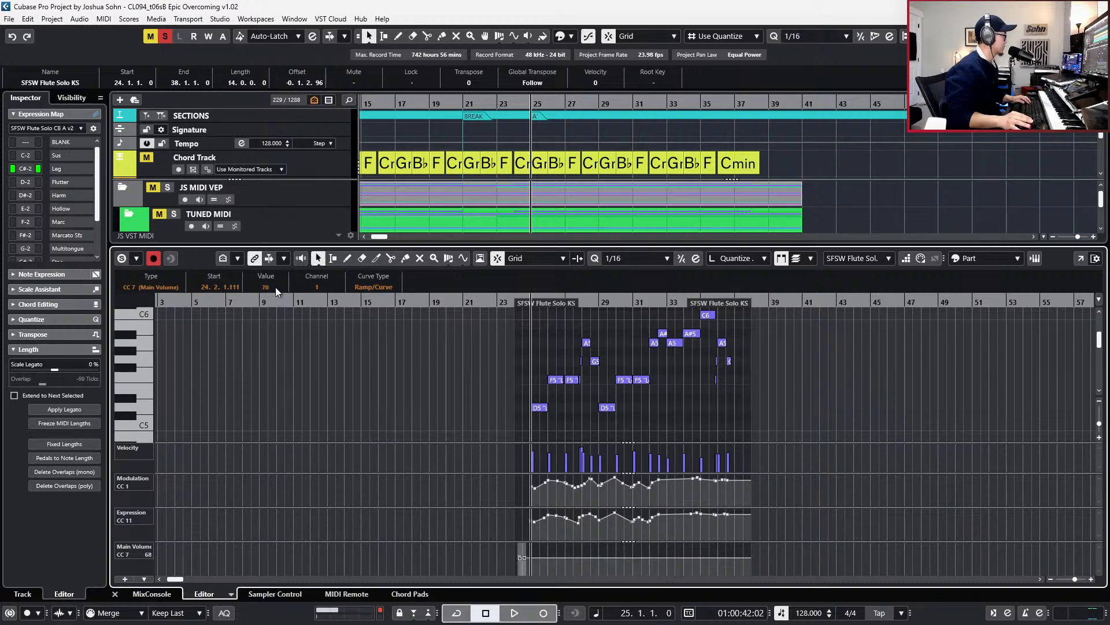
pyautogui.scroll(8, 275, 287)
pyautogui.press('space')
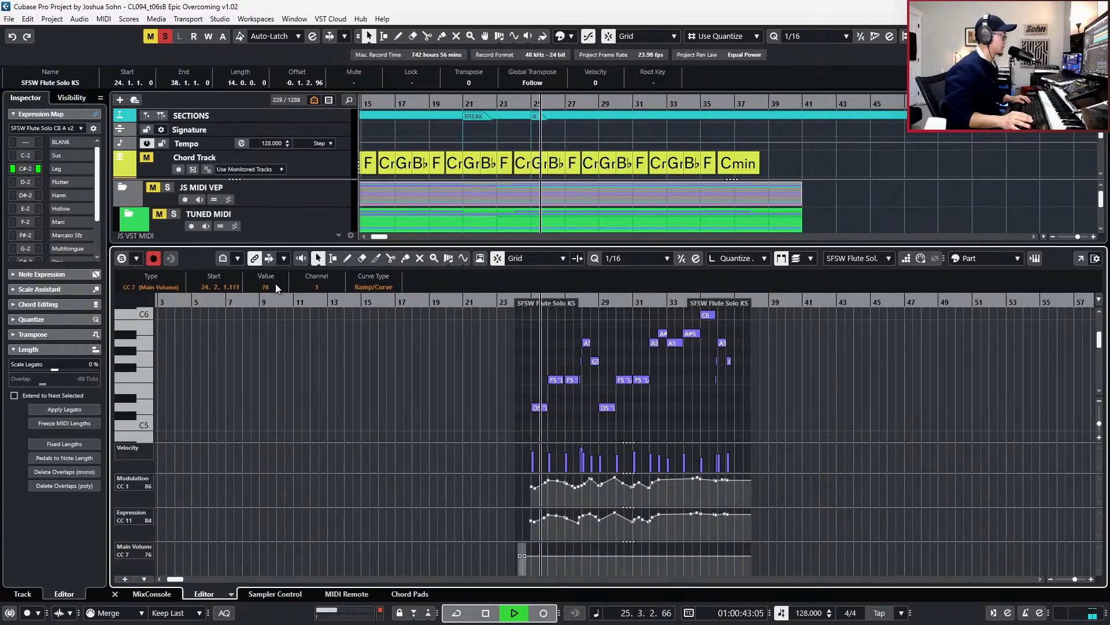
pyautogui.press('space')
# - Close the editor, play the raised flute line with the full arrangement from bar 25, and solo the flute during playback
pyautogui.hotkey('ctrl', 'e')
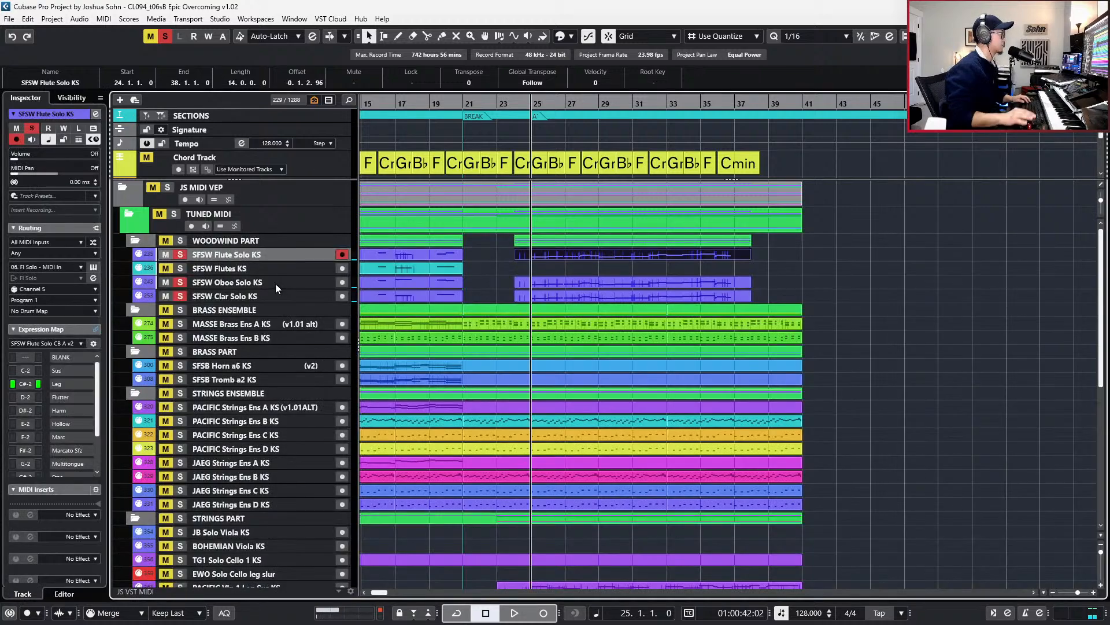
pyautogui.press('s')
pyautogui.press('space')
pyautogui.press('g')
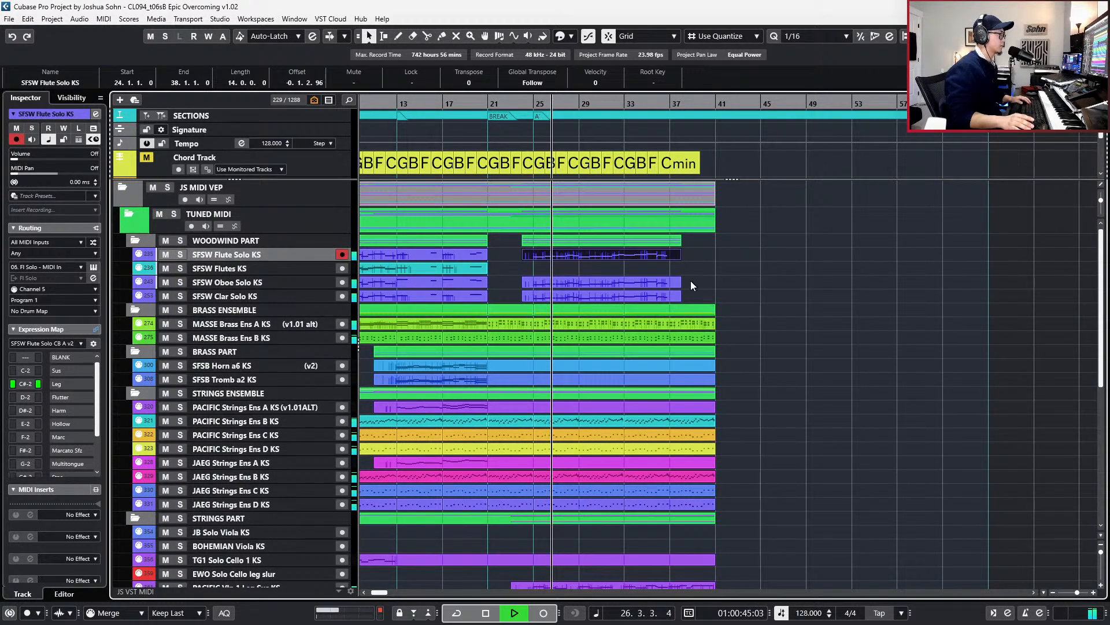
pyautogui.press('s')
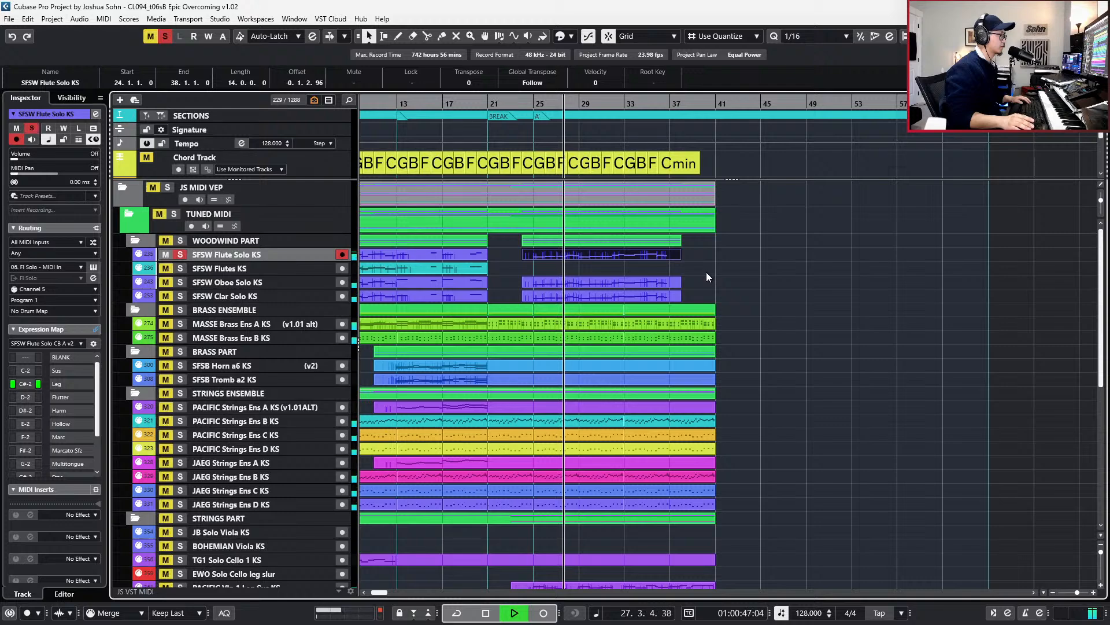
# - Select the oboe and clarinet solo parts, clear the solos and play the full arrangement from bar 25
pyautogui.moveTo(706, 271); pyautogui.dragTo(676, 296)
pyautogui.press('space')
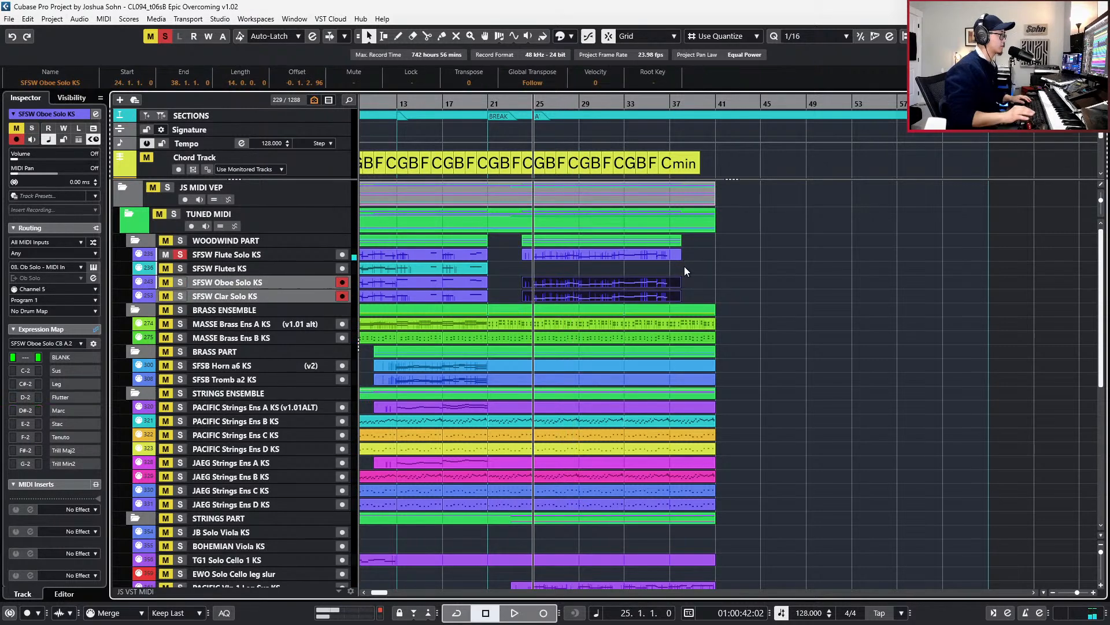
pyautogui.press('s')
pyautogui.press('KP_Add')
pyautogui.press('KP_Add')
pyautogui.press('s')
pyautogui.press('space')
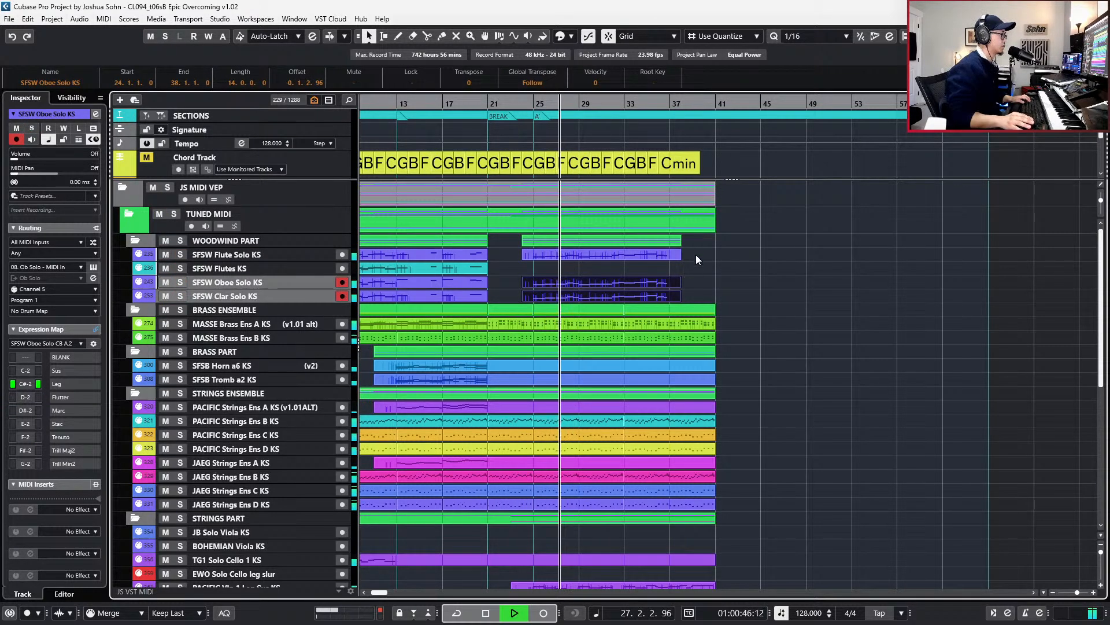
# - Open the flute solo part, check the short F5 and G5 notes before bar 28, then close the editor and resume playback
pyautogui.doubleClick(665, 255)
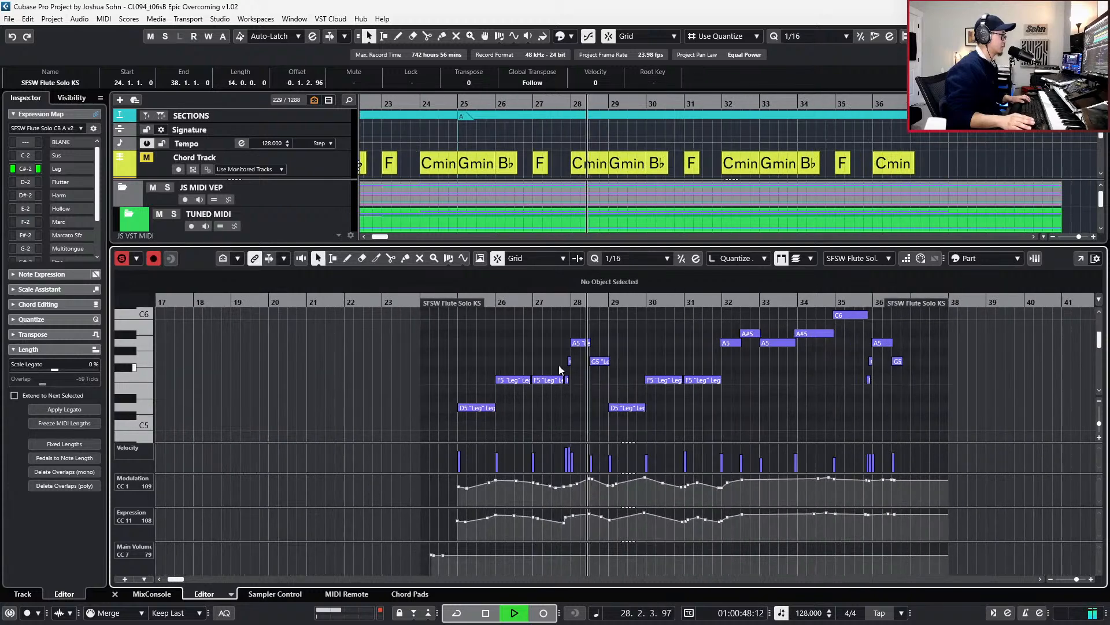
pyautogui.press('space')
pyautogui.click(570, 361)
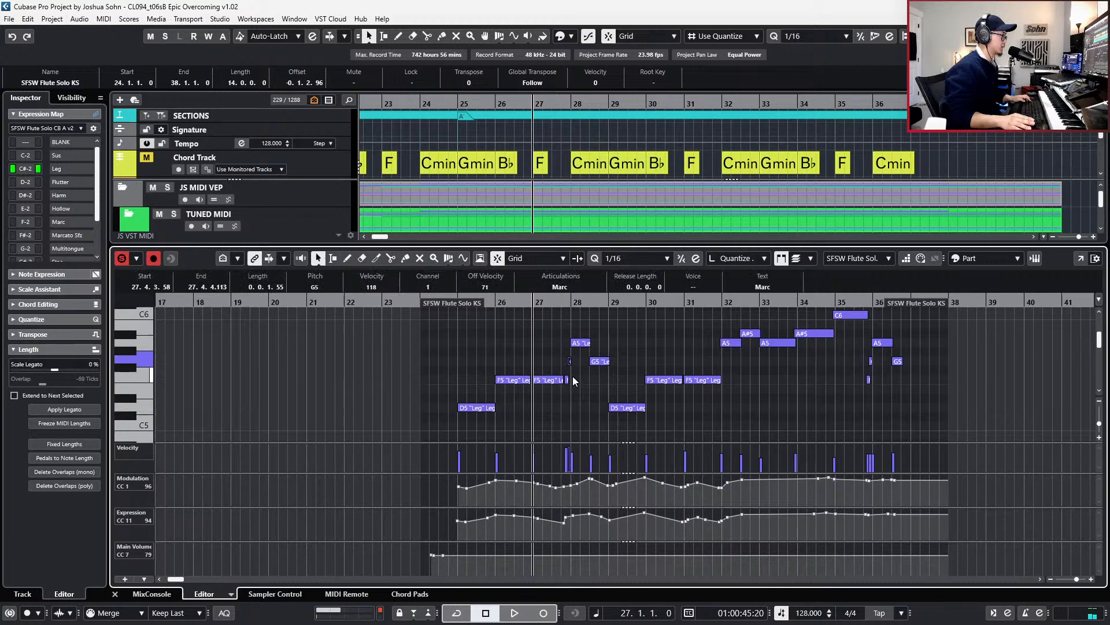
pyautogui.click(568, 380)
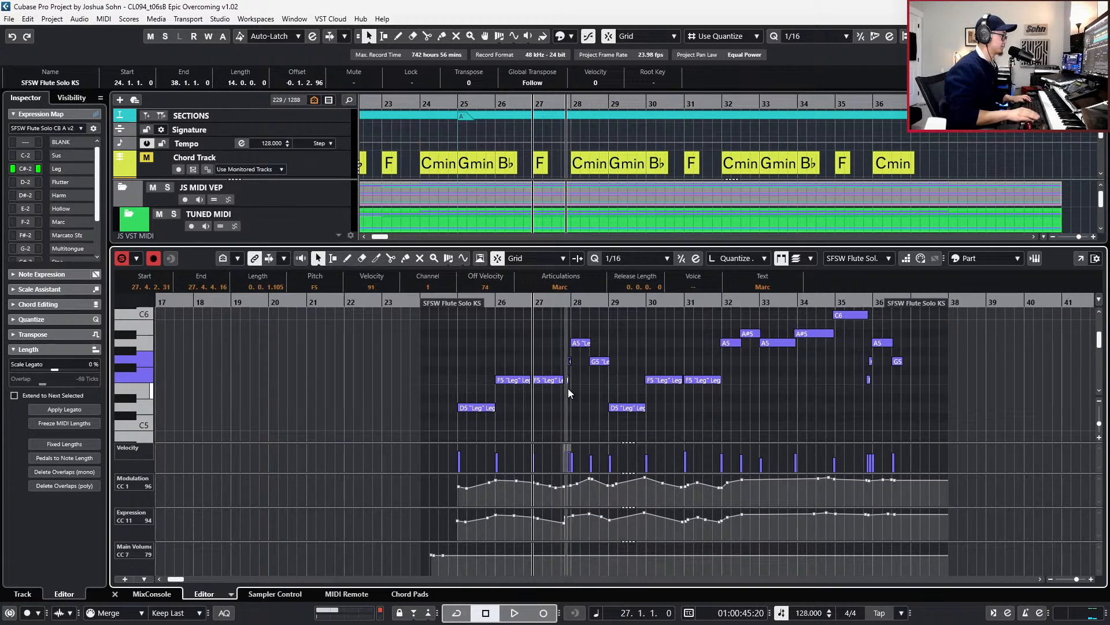
pyautogui.hotkey('ctrl', 'e')
pyautogui.press('space')
# - Solo the flute, oboe and clarinet solo parts, play them from bar 29 and open them together in the editor
pyautogui.scroll(1, 614, 317)
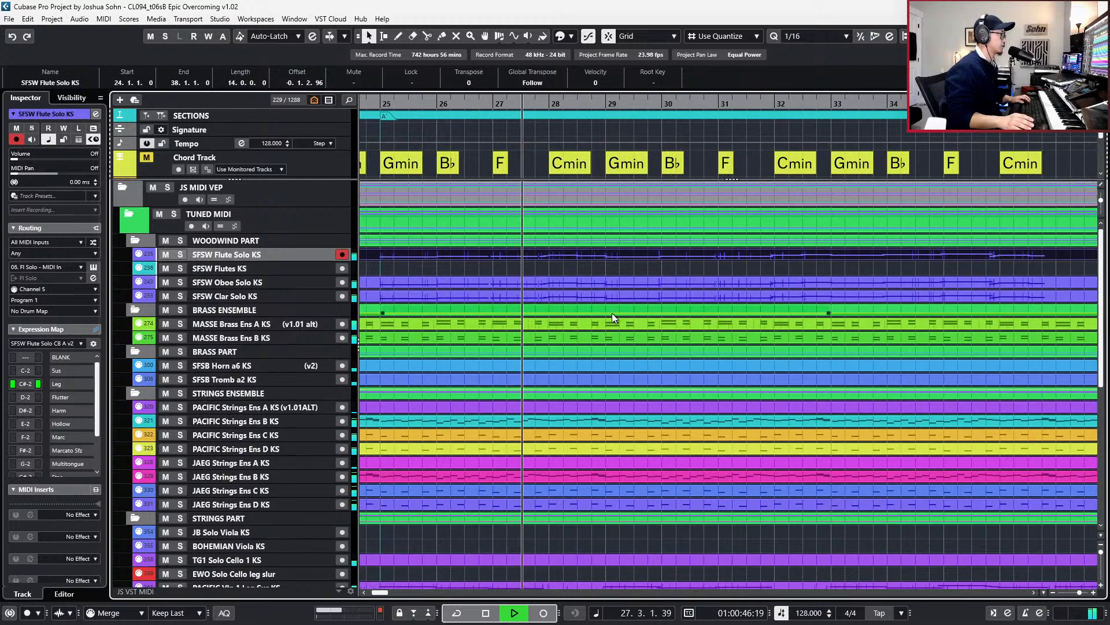
pyautogui.scroll(-2, 612, 314)
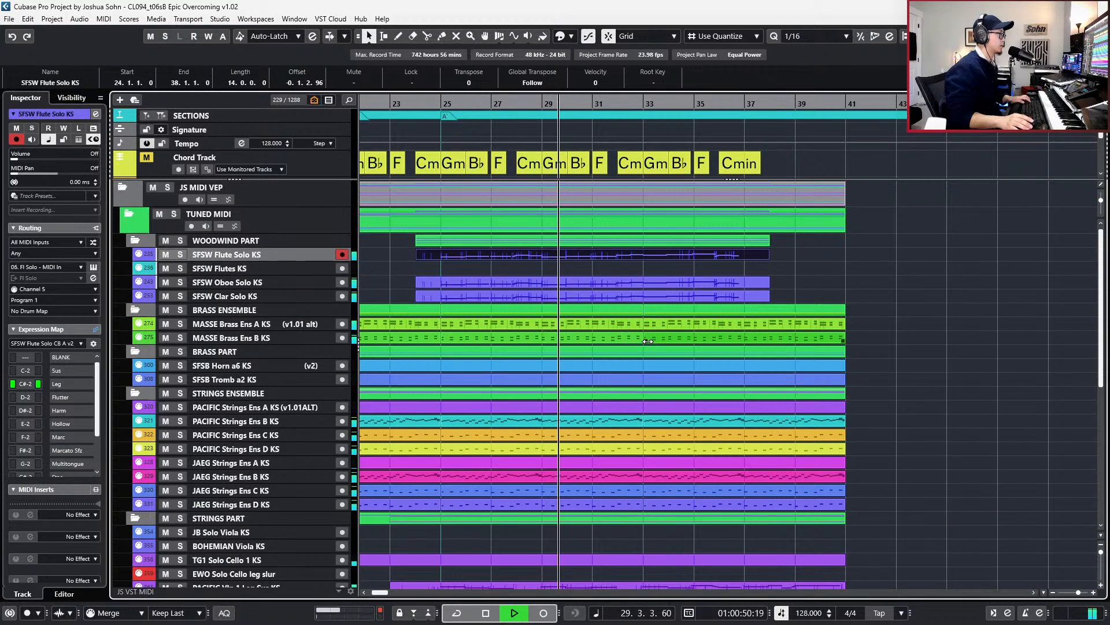
pyautogui.moveTo(786, 272); pyautogui.dragTo(746, 297)
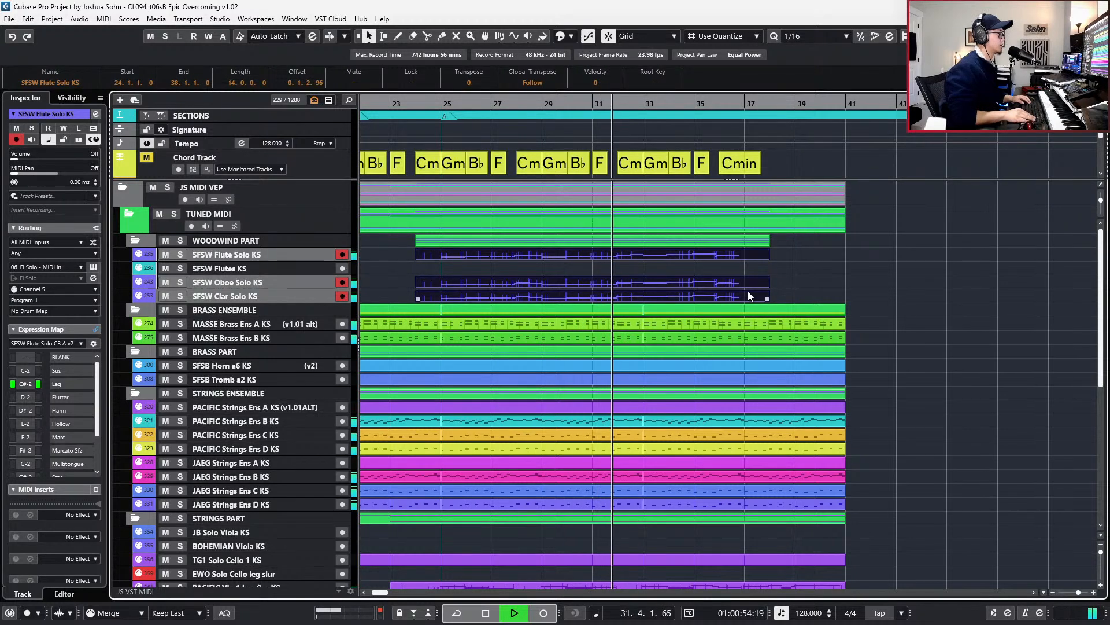
pyautogui.press('space')
pyautogui.press('s')
pyautogui.press('KP_Add')
pyautogui.press('KP_Add')
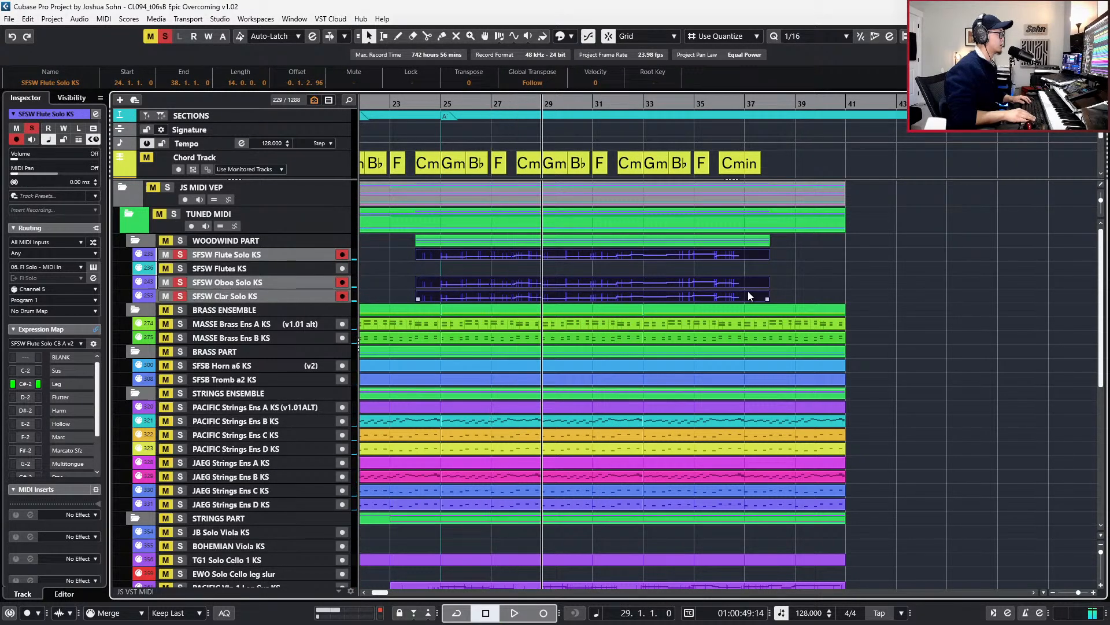
pyautogui.press('space')
pyautogui.doubleClick(748, 292)
pyautogui.scroll(4, 578, 368)
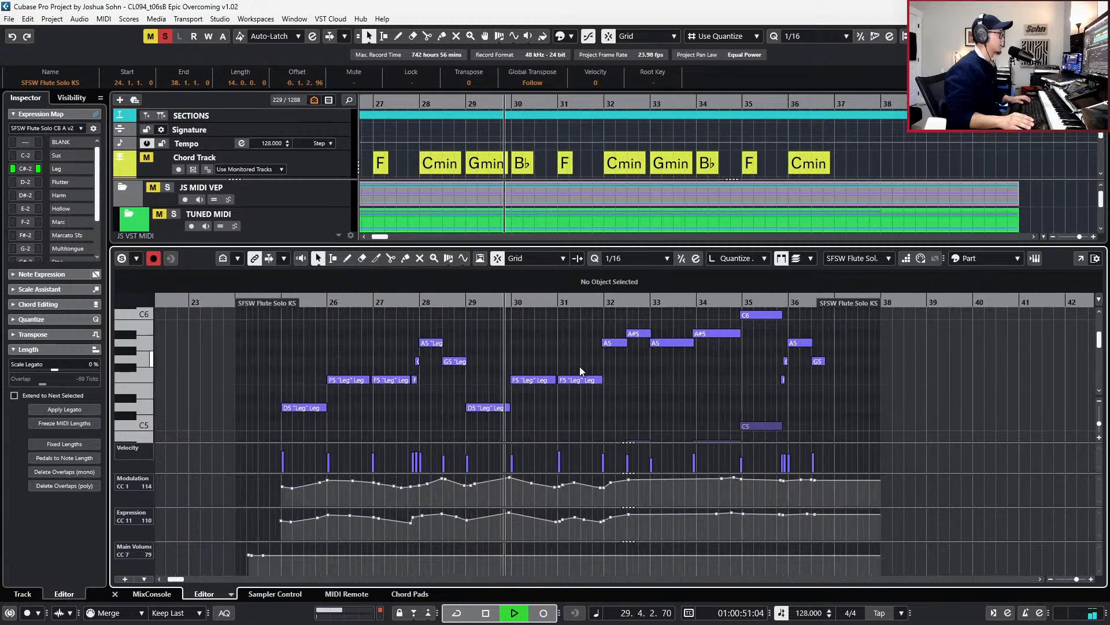
# - Try lowering the flute's F5 note at bar 31 to E5, and undo the change
pyautogui.moveTo(581, 382); pyautogui.dragTo(580, 397)
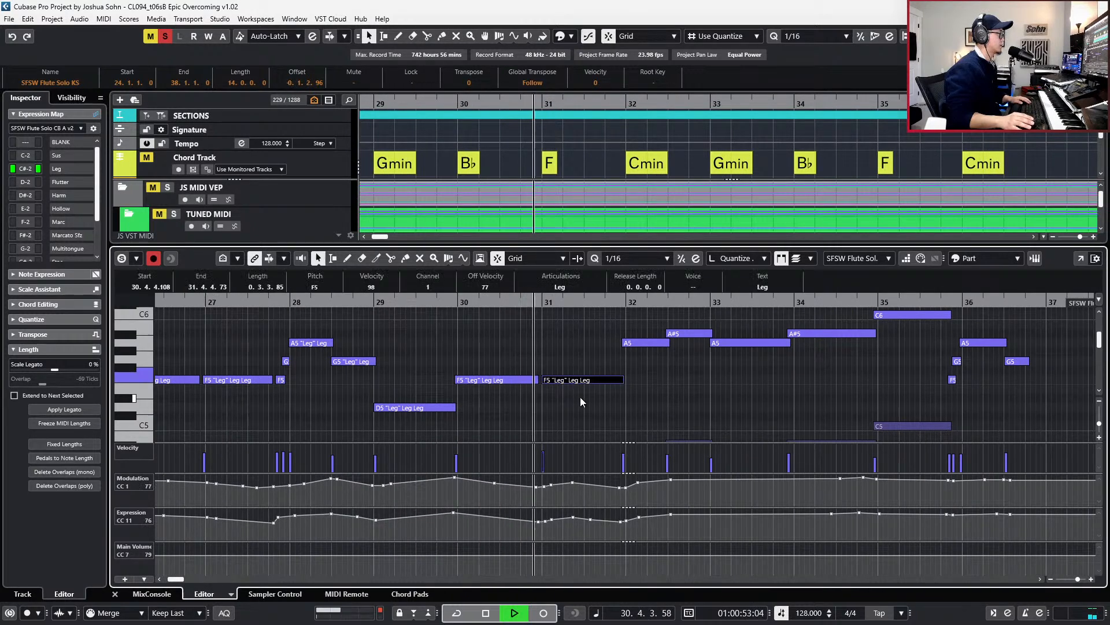
pyautogui.press('space')
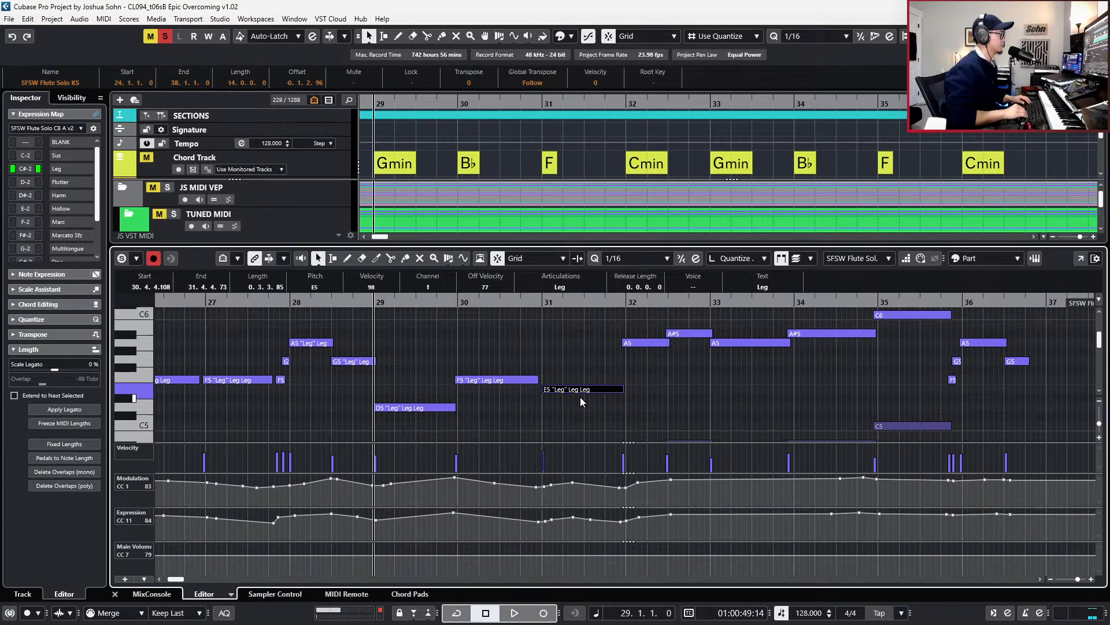
pyautogui.hotkey('ctrl', 'z')
pyautogui.press('g')
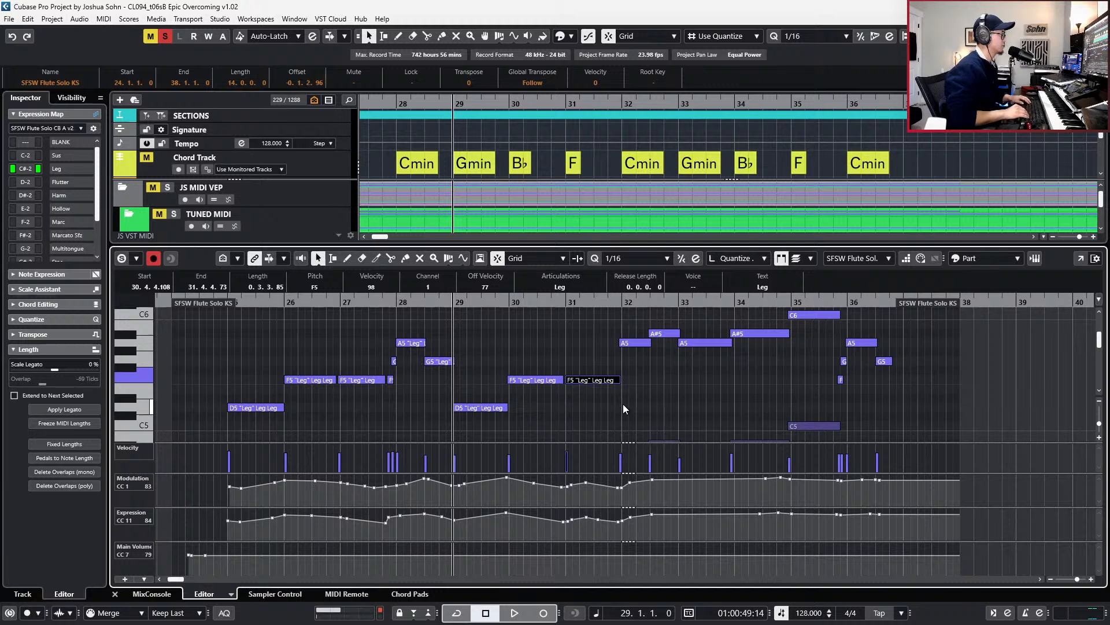
# - Clear the solos and play the woodwind melody with the full arrangement from bar 29
pyautogui.press('l')
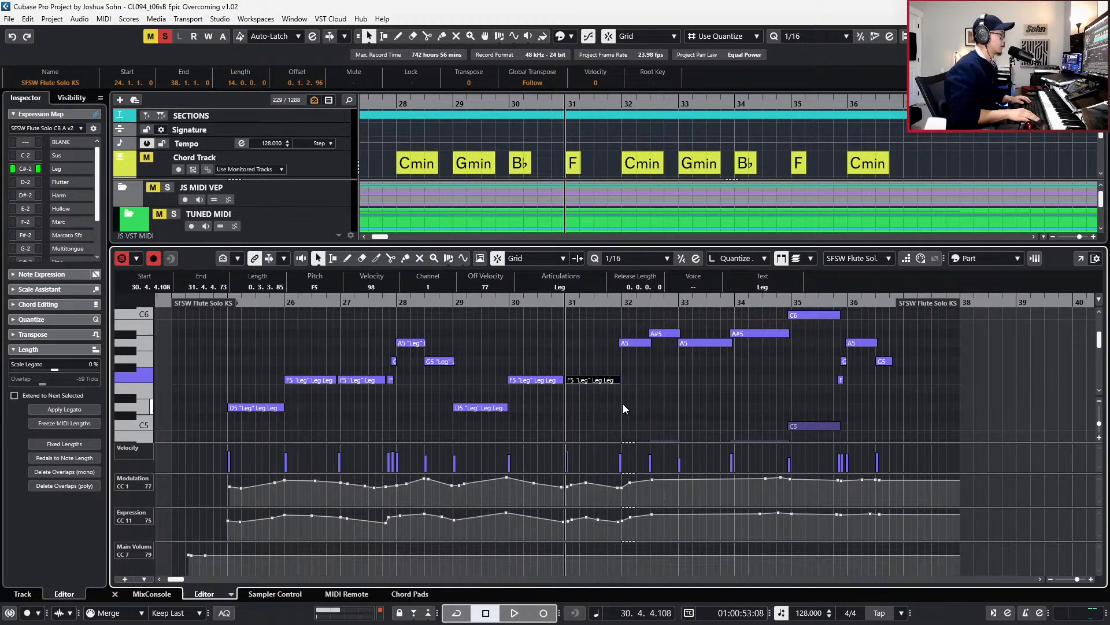
pyautogui.press('s')
pyautogui.press('ctrl+KP_Subtract')
pyautogui.press('ctrl+KP_Subtract')
pyautogui.press('space')
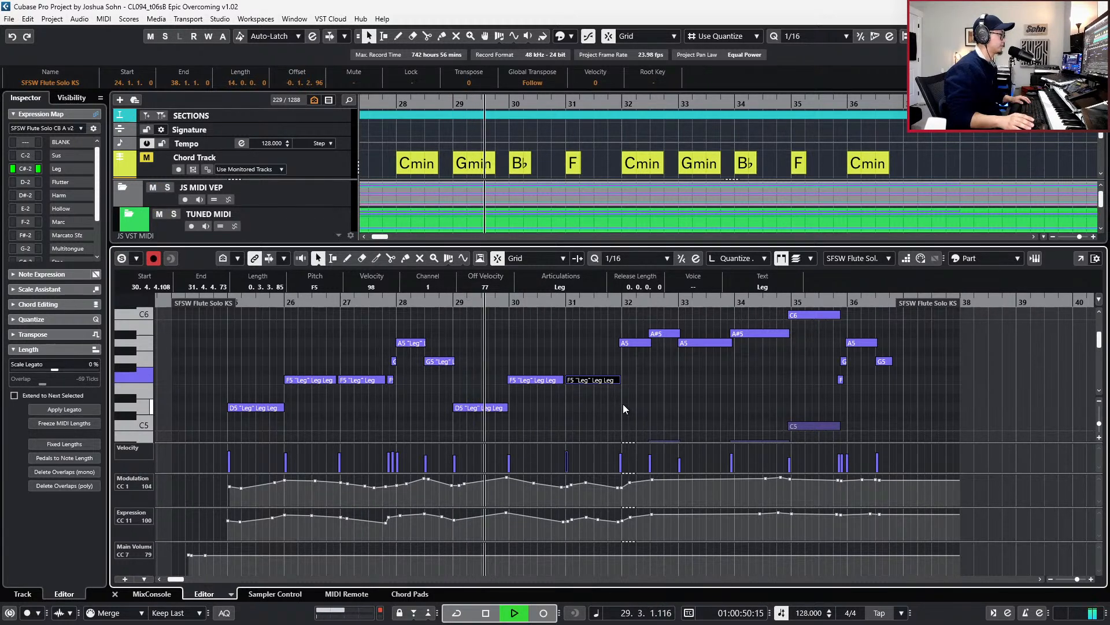
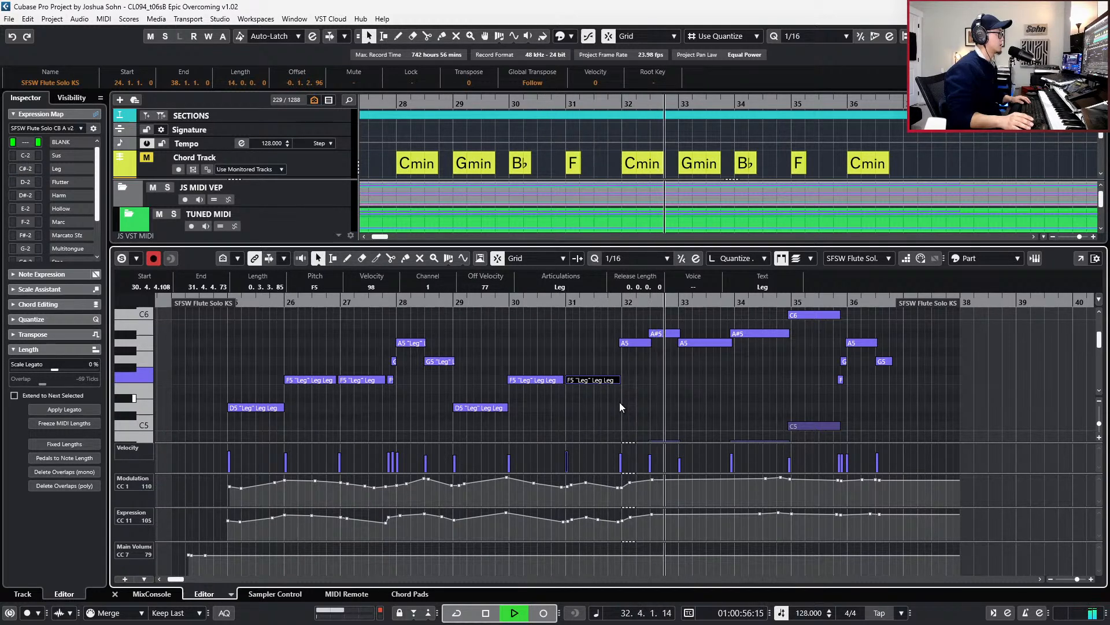
pyautogui.press('space')
# - Select the short F5 and G5 pickup notes before bar 28 to compare them with bar 31, and close the editor
pyautogui.scroll(2, 703, 363)
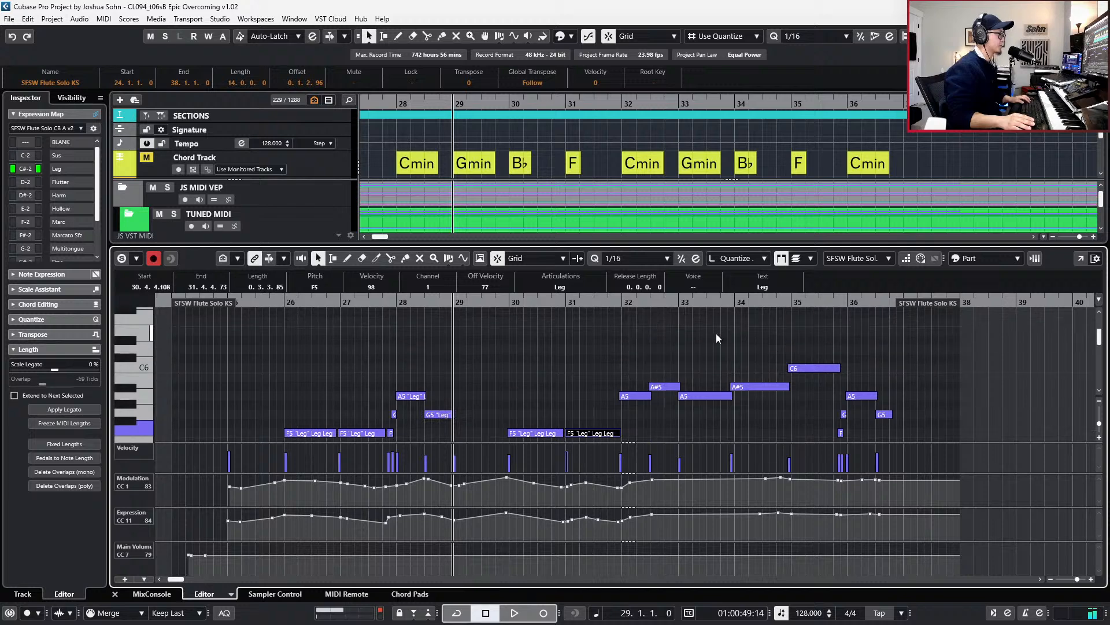
pyautogui.scroll(3, 627, 367)
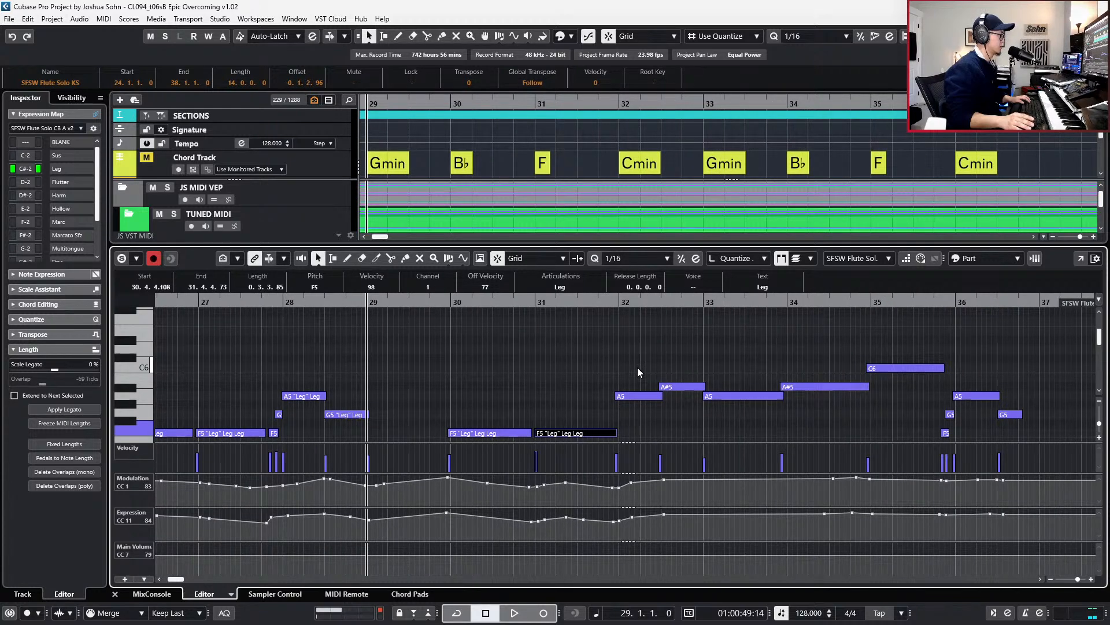
pyautogui.scroll(-1, 300, 358)
pyautogui.moveTo(291, 387); pyautogui.dragTo(280, 414)
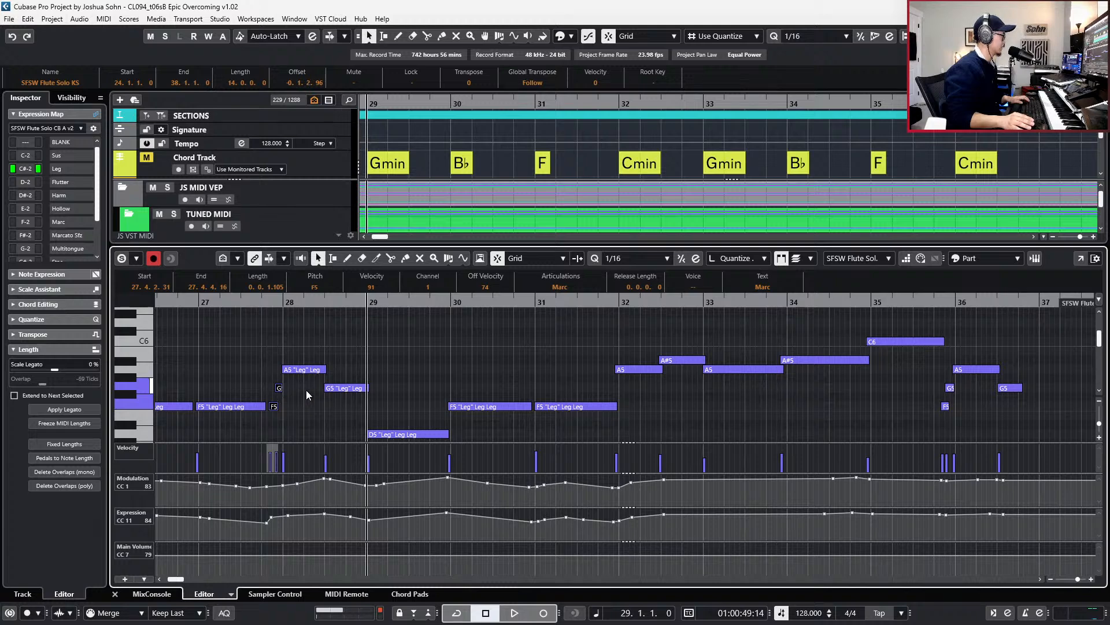
pyautogui.scroll(-3, 349, 411)
pyautogui.press('Return')
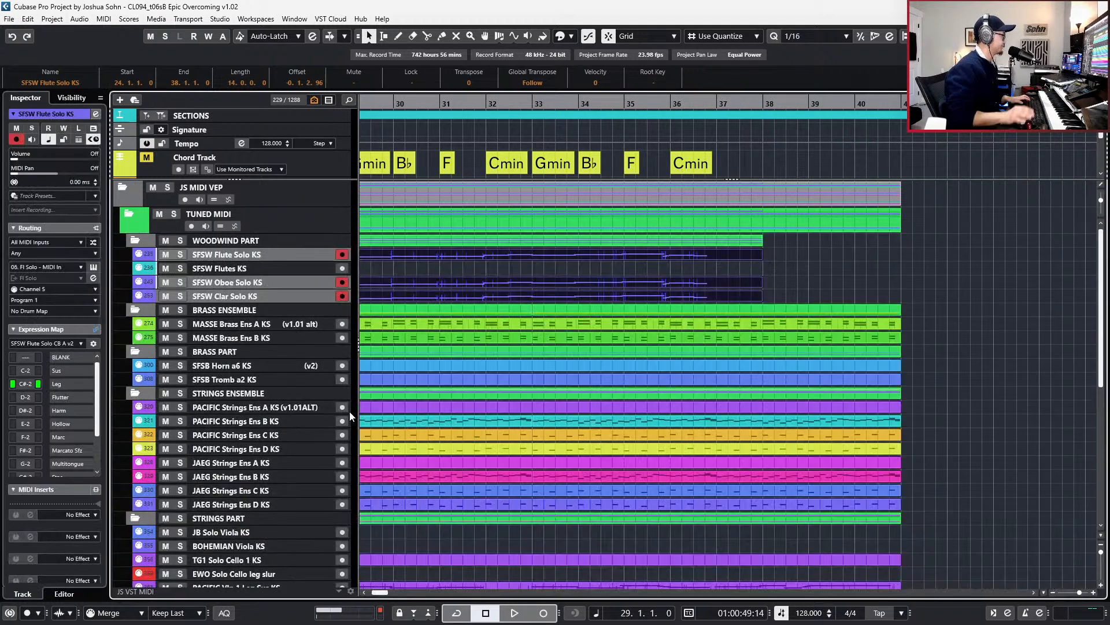
# - Split the flute, oboe and clarinet solo parts at 27.4.1.114, just before the pickup notes, and copy the section from there
pyautogui.hscroll(-2, 483, 331)
pyautogui.scroll(3, 453, 283)
pyautogui.hscroll(-2, 451, 278)
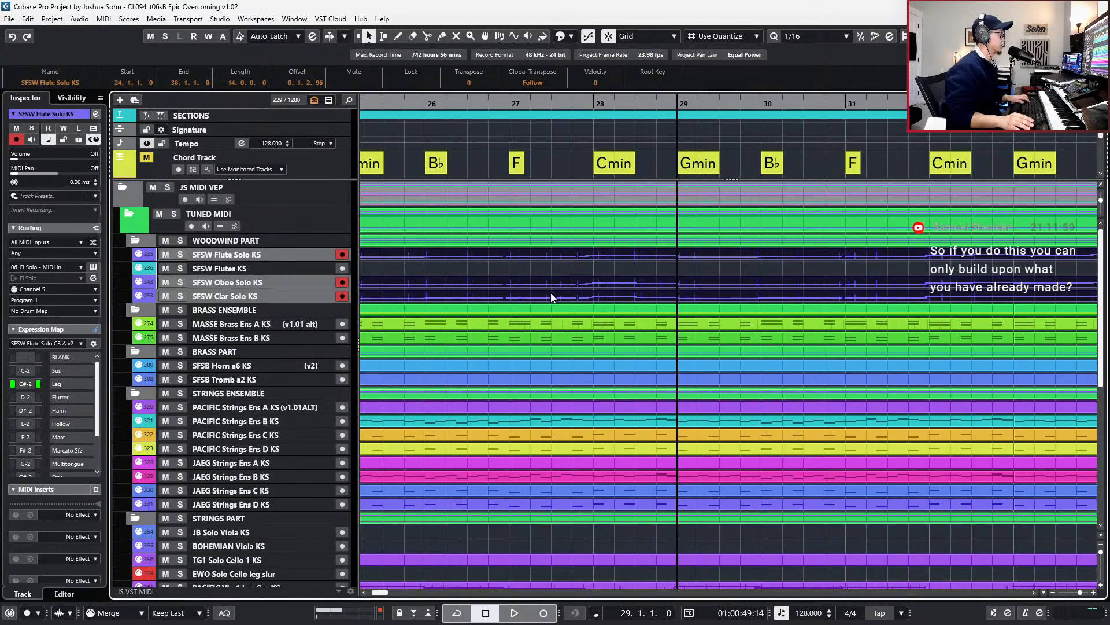
pyautogui.scroll(3, 567, 281)
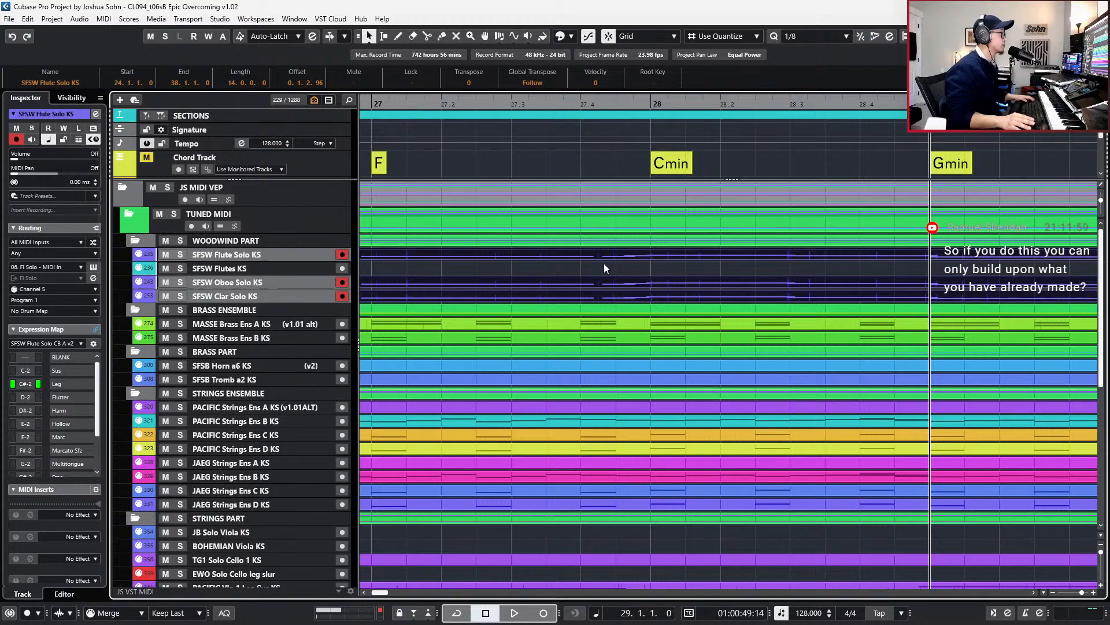
pyautogui.keyDown('alt'); pyautogui.click(598, 259); pyautogui.keyUp('alt')
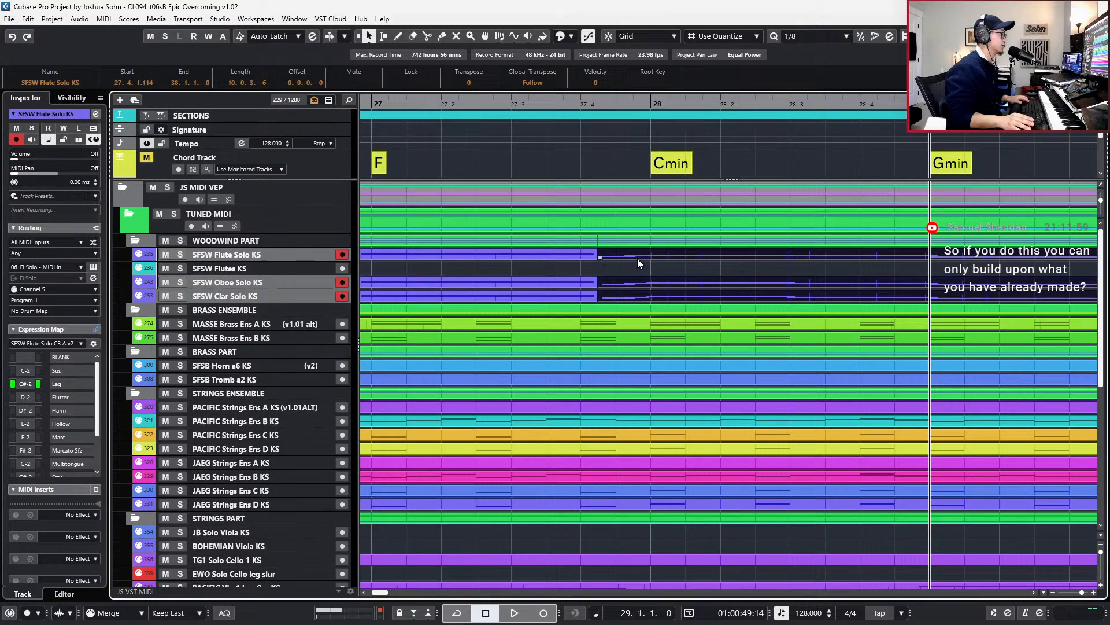
# - Split the three woodwind solo parts near beat 4 of bar 31 and delete everything after the cut
pyautogui.scroll(-4, 637, 258)
pyautogui.hscroll(-1, 637, 259)
pyautogui.hscroll(2, 637, 259)
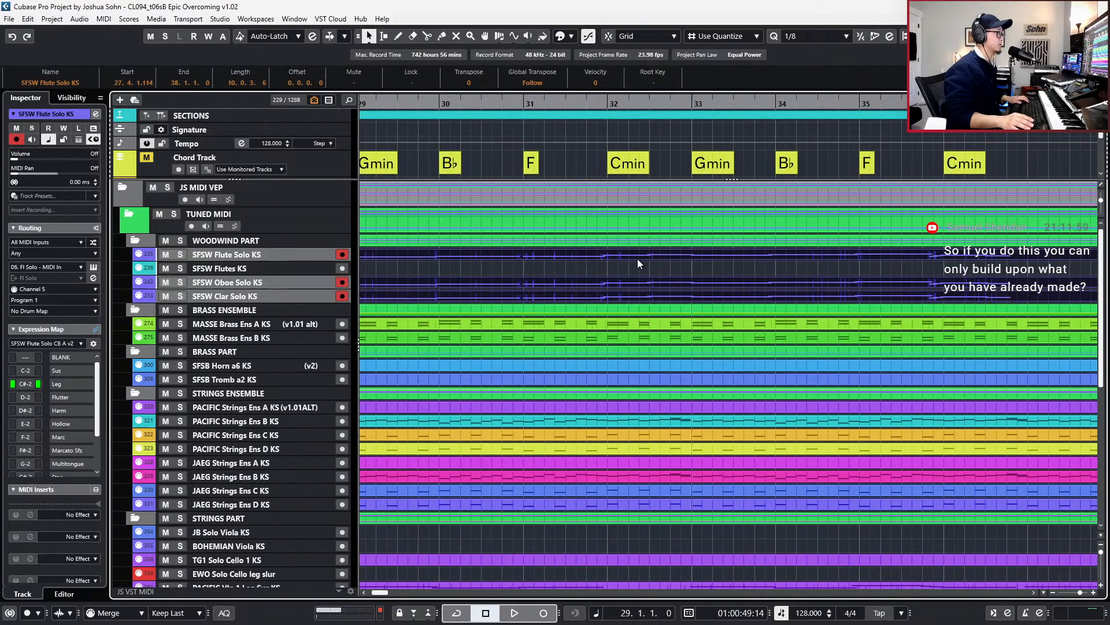
pyautogui.hscroll(-2, 590, 259)
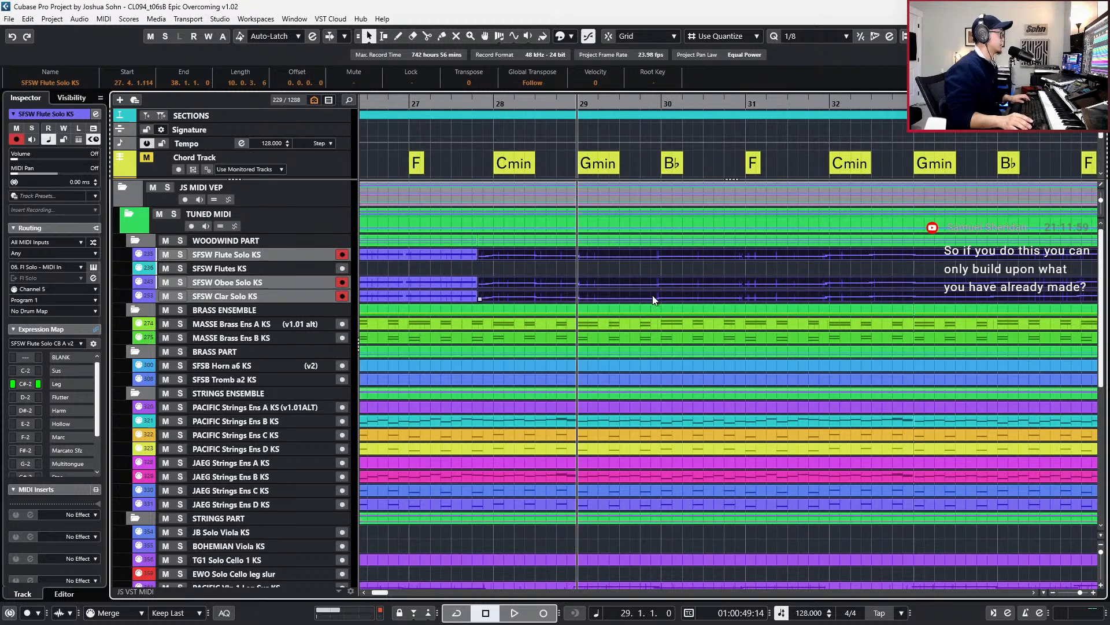
pyautogui.hscroll(2, 653, 299)
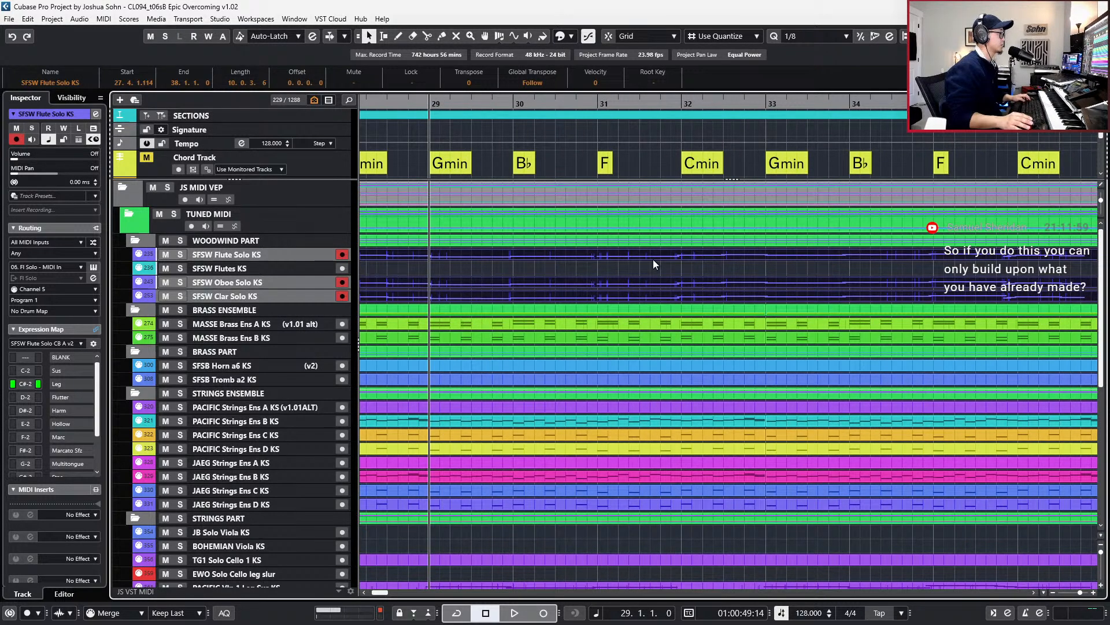
pyautogui.scroll(2, 668, 259)
pyautogui.press('alt')
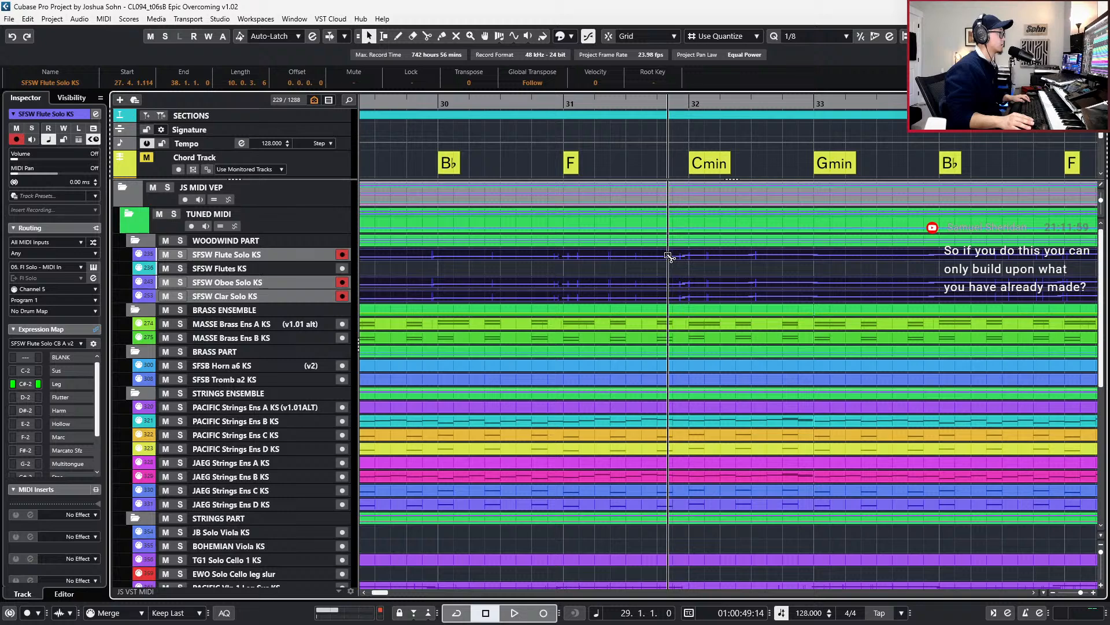
pyautogui.keyDown('alt'); pyautogui.click(669, 257); pyautogui.keyUp('alt')
pyautogui.press('Delete')
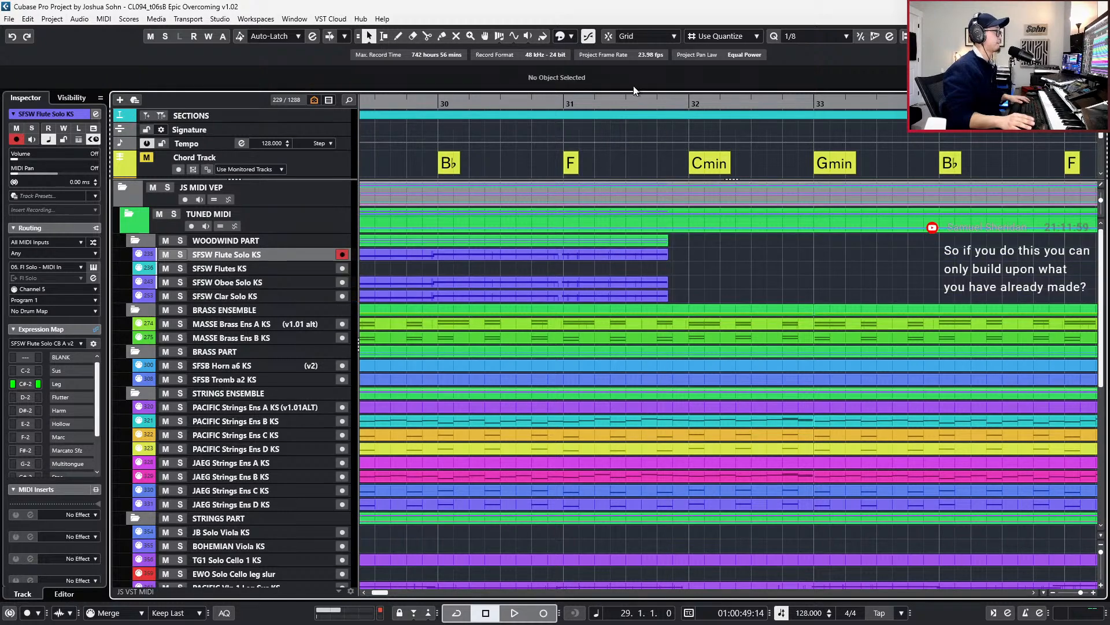
# - Paste the copied woodwind section at beat 4 of bar 31 and shift it to start at 31.4.1.103
pyautogui.click(658, 100)
pyautogui.hotkey('ctrl', 'v')
pyautogui.scroll(2, 681, 251)
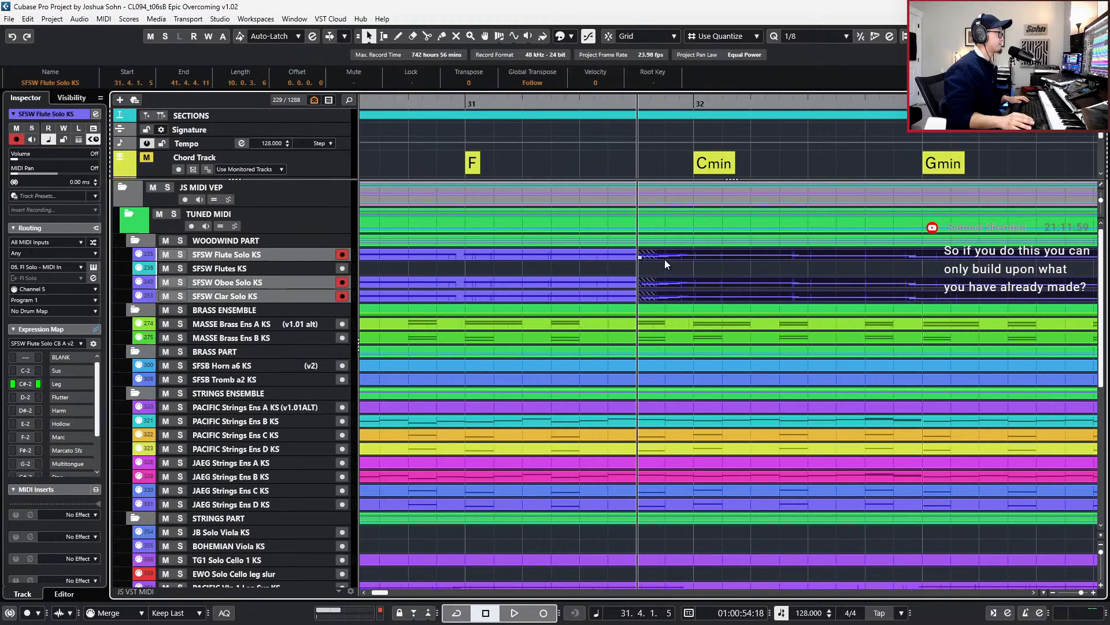
pyautogui.moveTo(672, 258); pyautogui.dragTo(681, 256)
# - Play the pasted pickup into bar 32 in the editor, close it, and shift the three pasted parts to start at 31.4.2.12
pyautogui.doubleClick(682, 256)
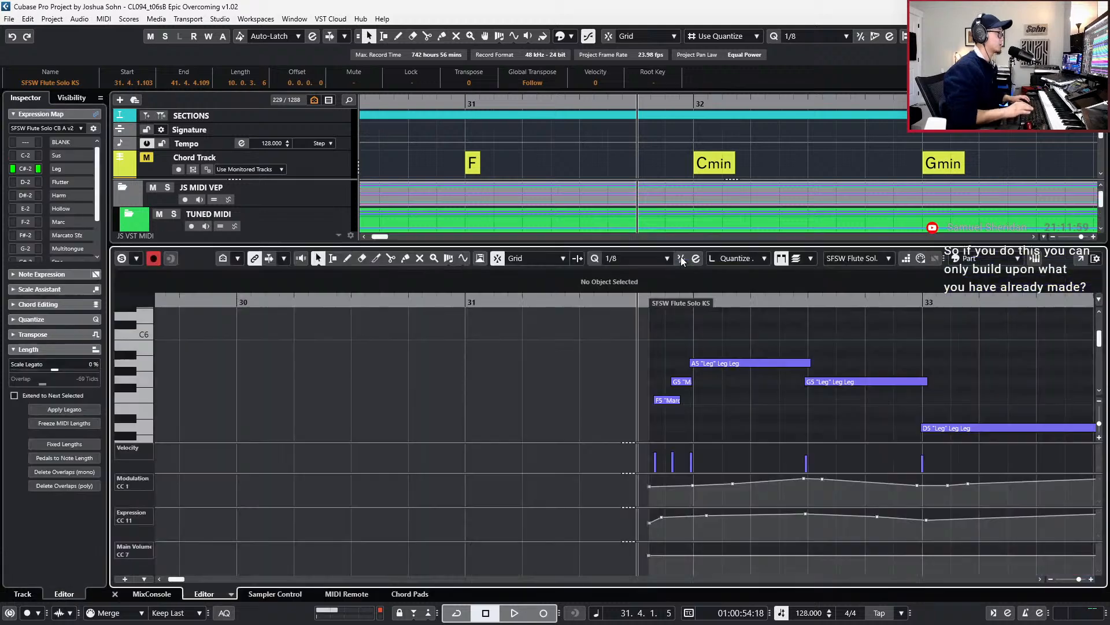
pyautogui.press('space')
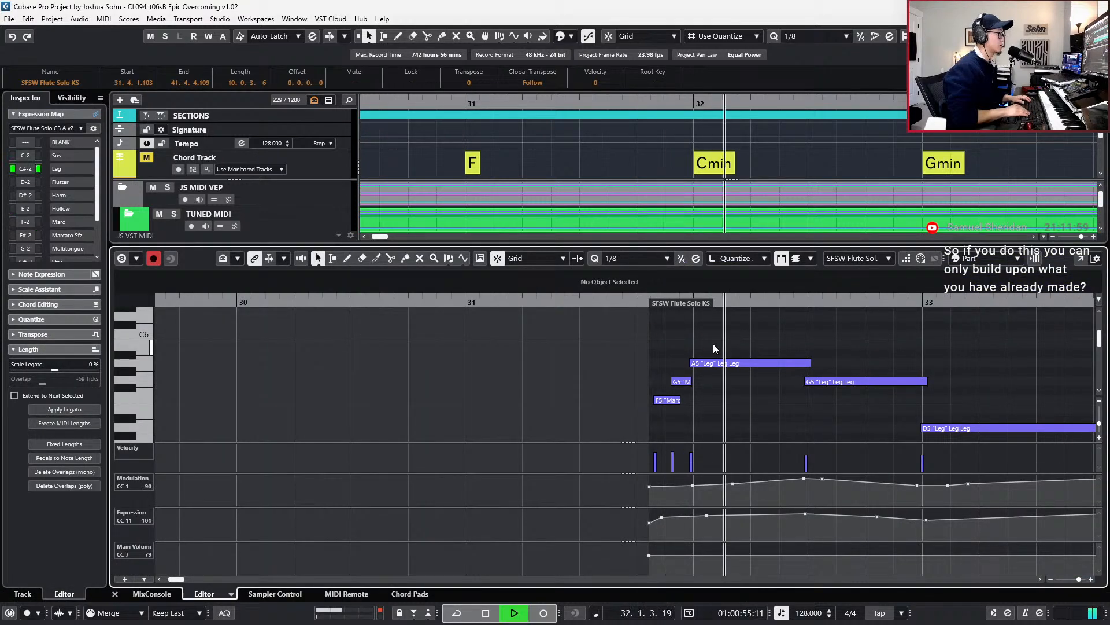
pyautogui.press('space')
pyautogui.hotkey('ctrl', 'e')
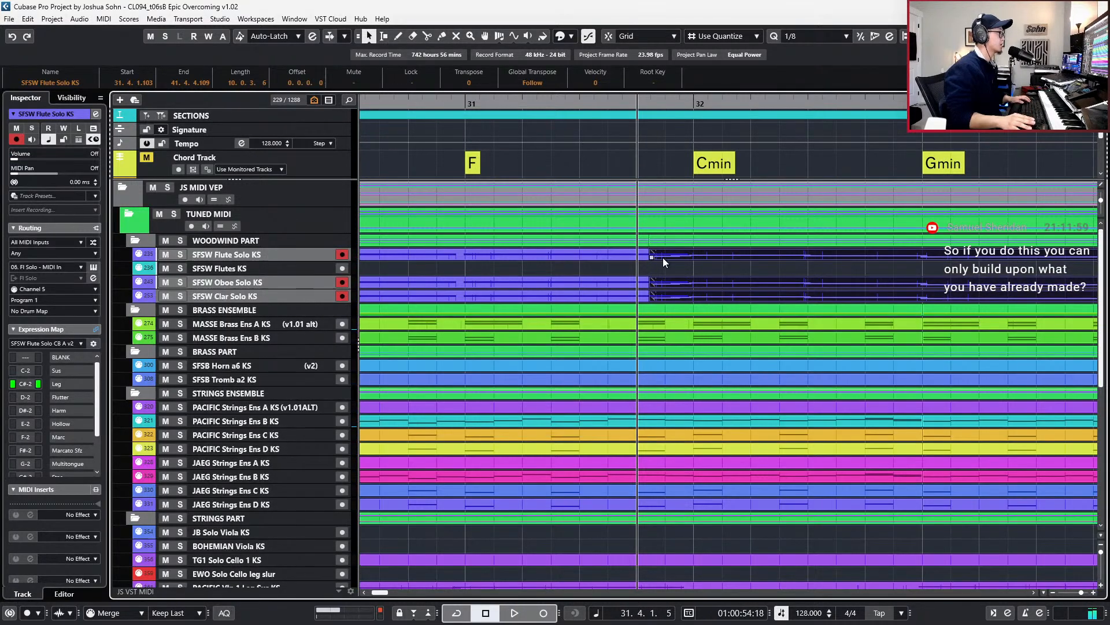
pyautogui.moveTo(667, 255); pyautogui.dragTo(669, 256)
pyautogui.scroll(-2, 677, 283)
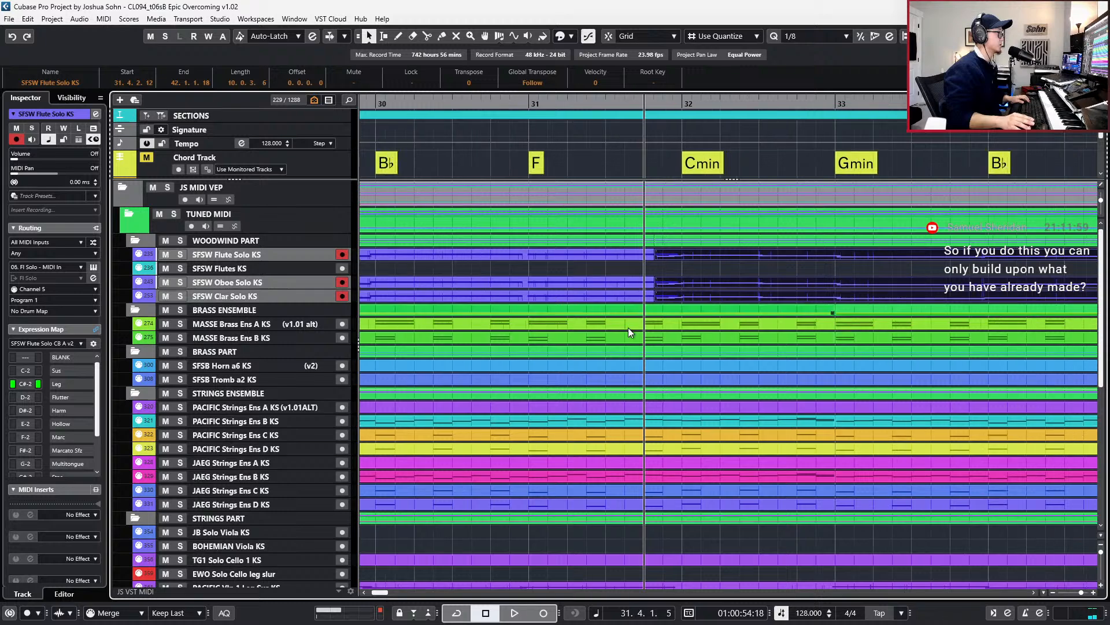
# - Glue the flute, oboe and clarinet solo parts from bar 24 to bar 42 into one continuous part per track
pyautogui.click(506, 255)
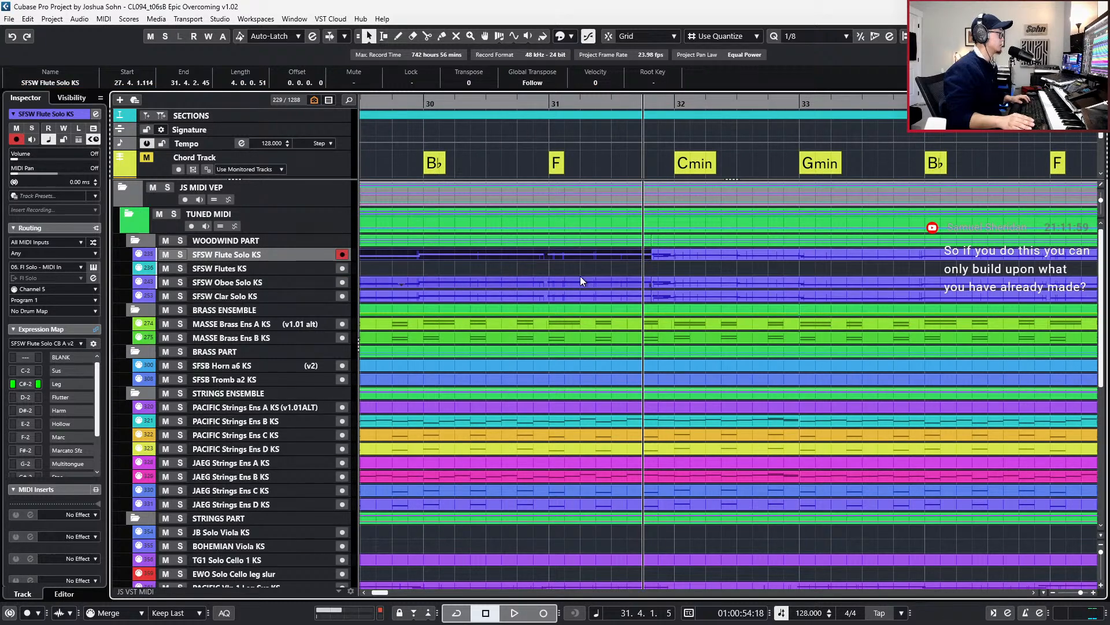
pyautogui.moveTo(603, 276); pyautogui.dragTo(672, 295)
pyautogui.click(654, 255)
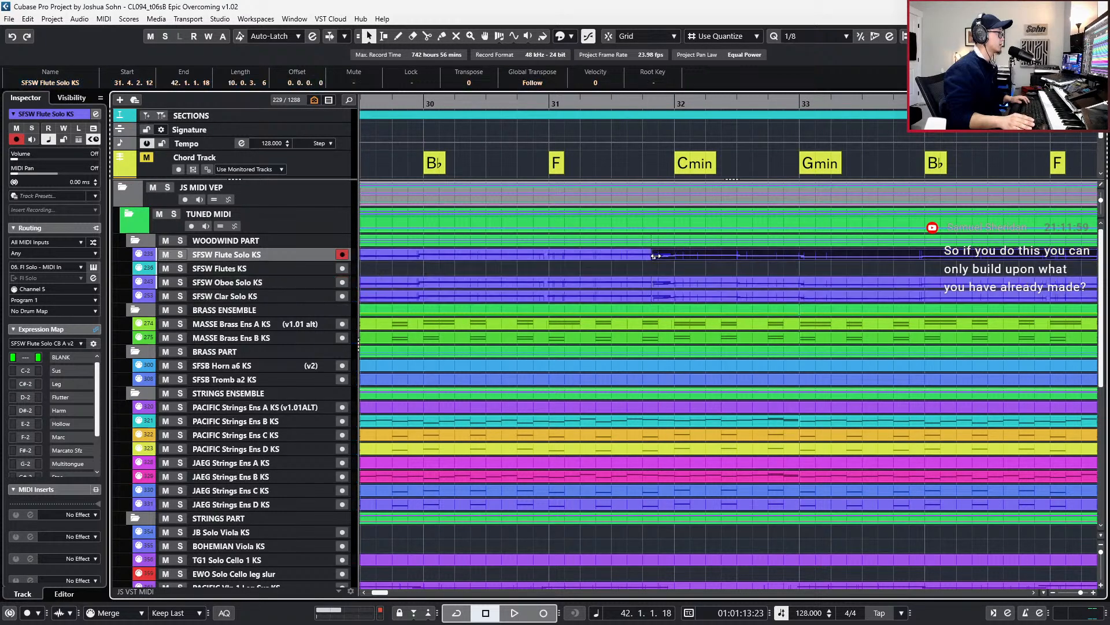
pyautogui.click(632, 284)
pyautogui.click(631, 294)
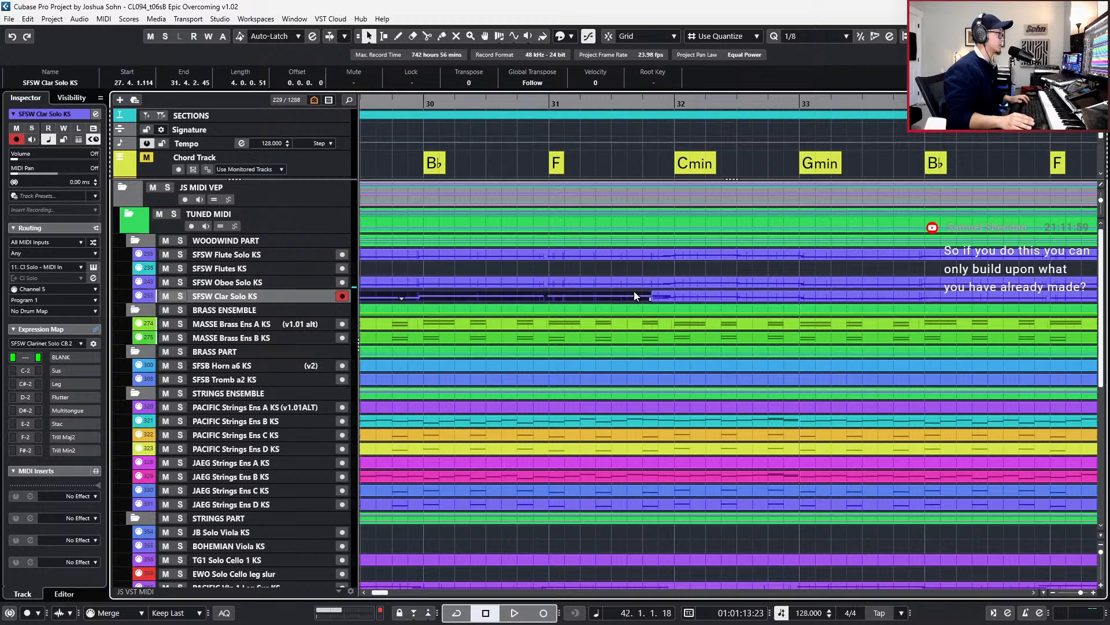
pyautogui.scroll(-2, 607, 280)
pyautogui.hscroll(-2, 600, 270)
pyautogui.click(584, 255)
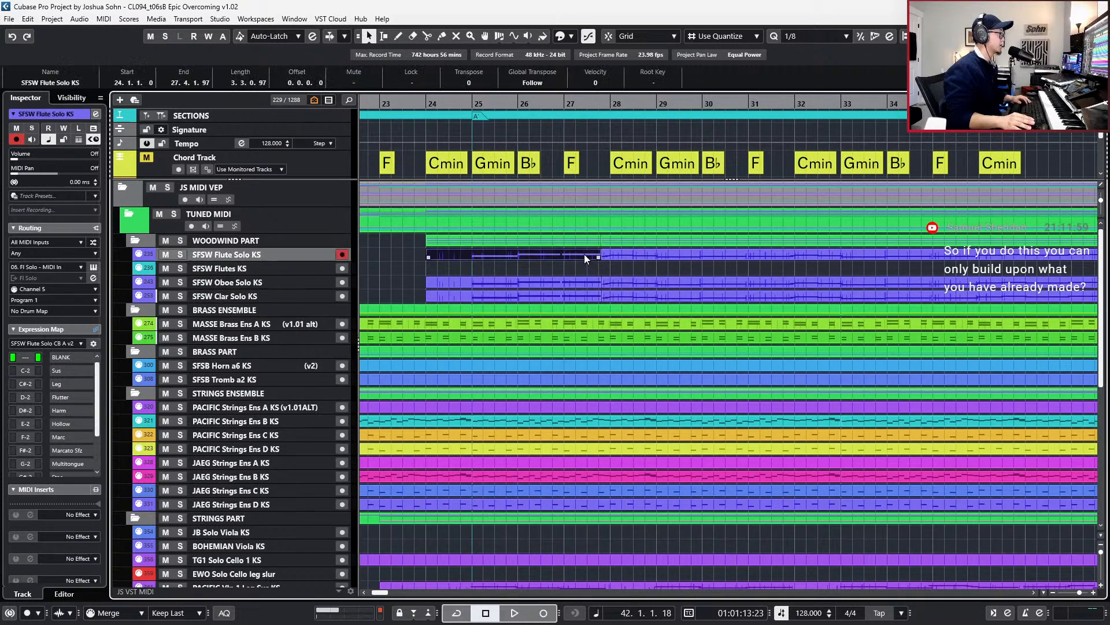
pyautogui.click(585, 283)
pyautogui.click(586, 296)
# - Open the three joined woodwind solo parts together in the note editor
pyautogui.click(831, 255)
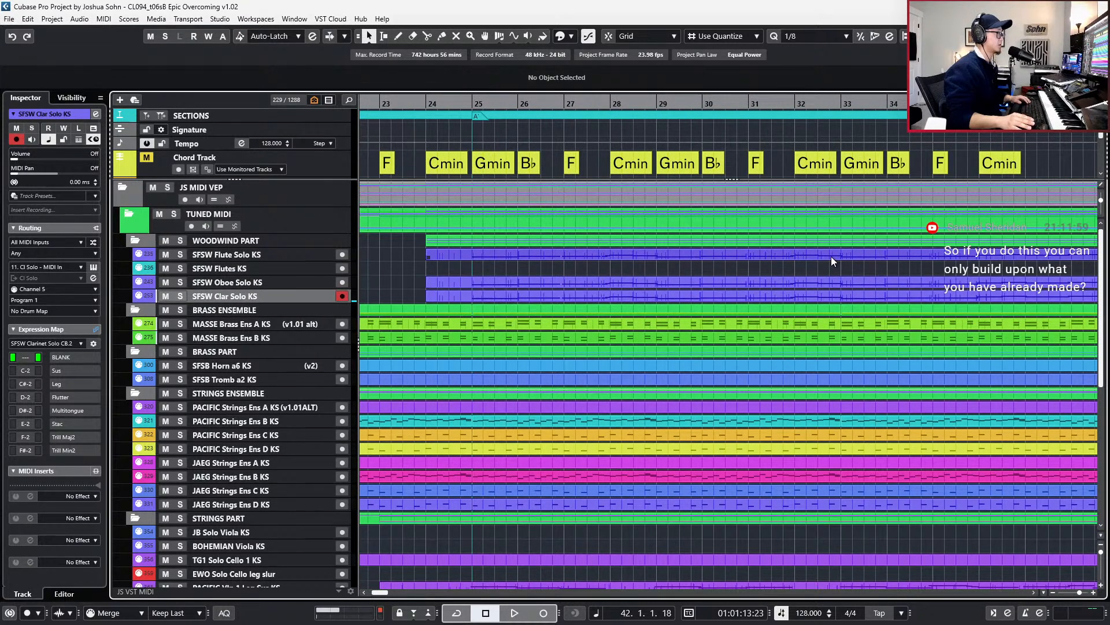
pyautogui.keyDown('shift'); pyautogui.click(870, 281); pyautogui.keyUp('shift')
pyautogui.keyDown('shift'); pyautogui.click(872, 294); pyautogui.keyUp('shift')
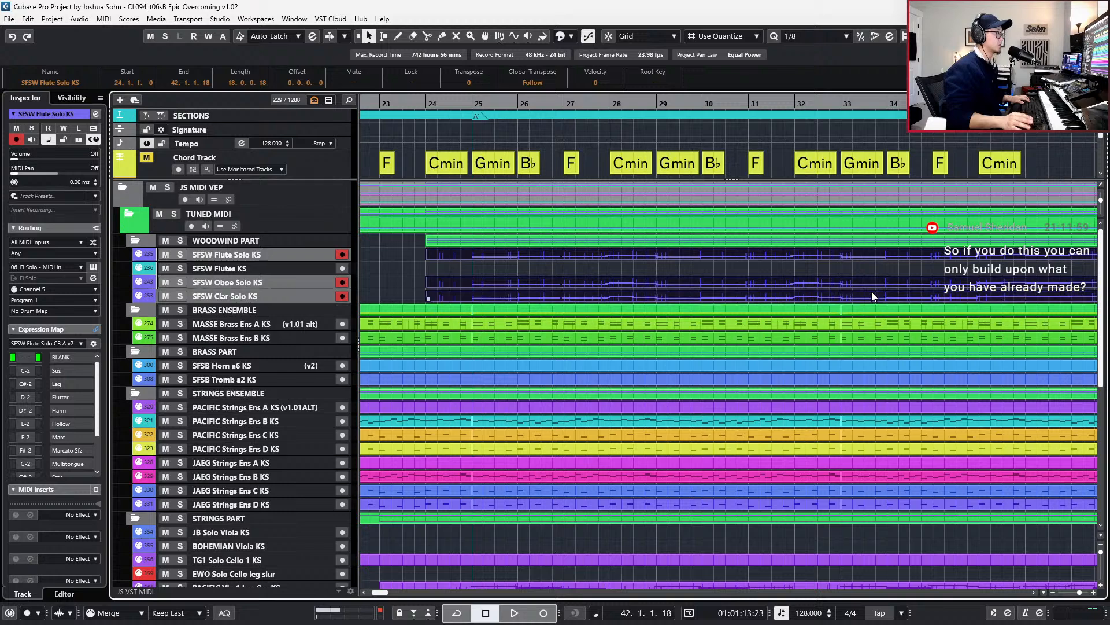
pyautogui.doubleClick(872, 291)
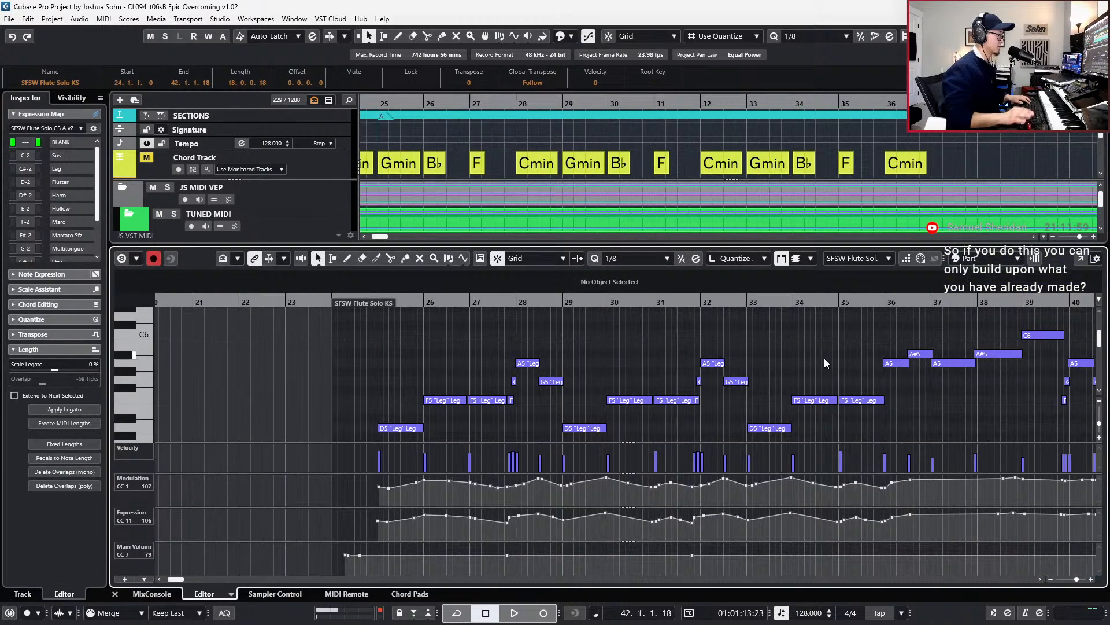
# - Shorten the flute's F5 note in bar 31 to end at 31.4.1.23 and play the pickup into bar 32
pyautogui.click(672, 401)
pyautogui.press('h')
pyautogui.press('h')
pyautogui.press('h')
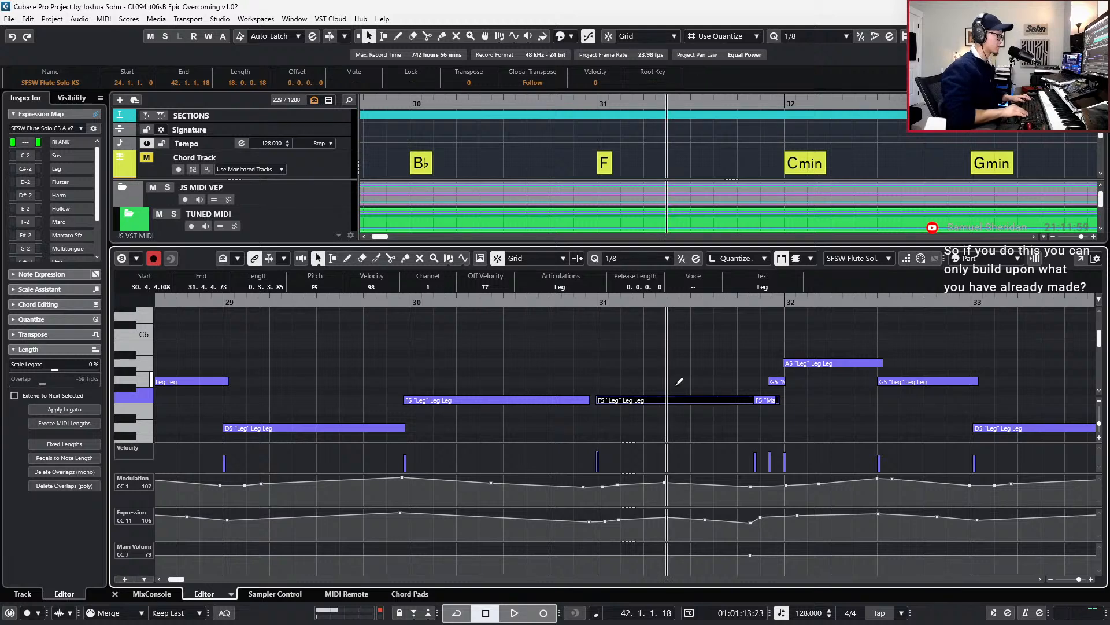
pyautogui.hotkey('alt', 'Left')
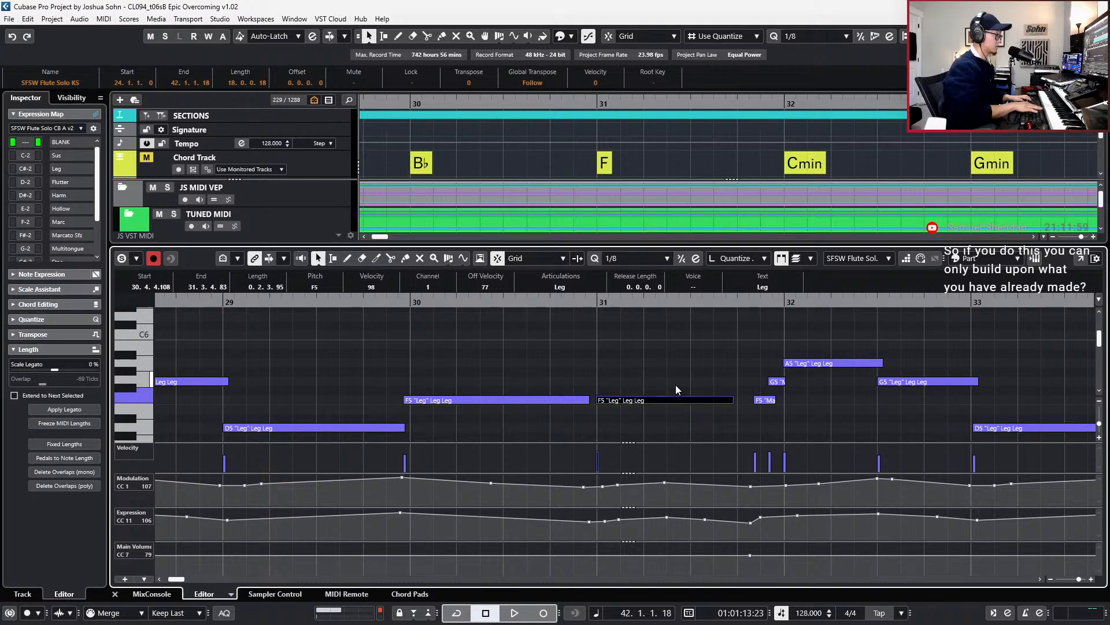
pyautogui.hotkey('alt', 'Right')
pyautogui.hotkey('alt', 'Right')
pyautogui.hotkey('alt', 'space')
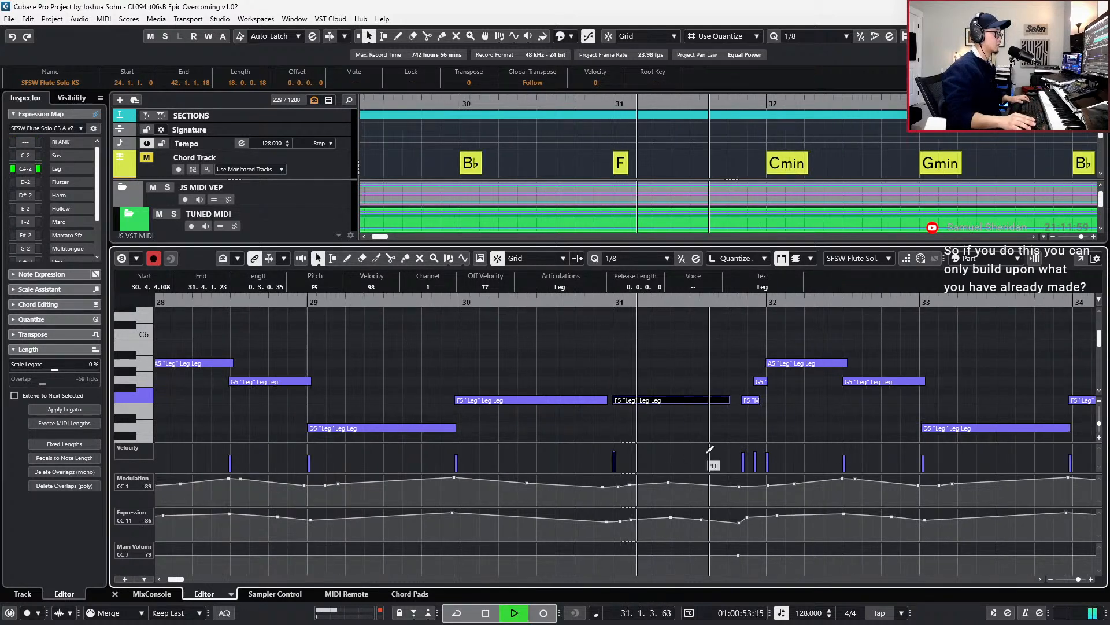
pyautogui.click(718, 418)
pyautogui.hotkey('alt', 'l')
pyautogui.hscroll(1, 669, 404)
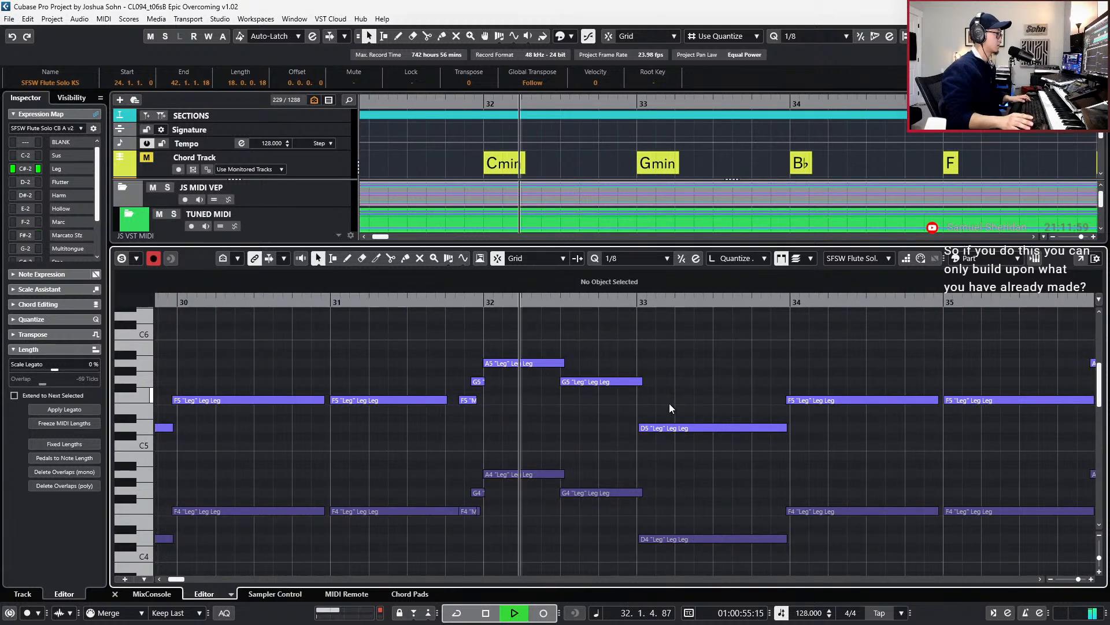
pyautogui.press('space')
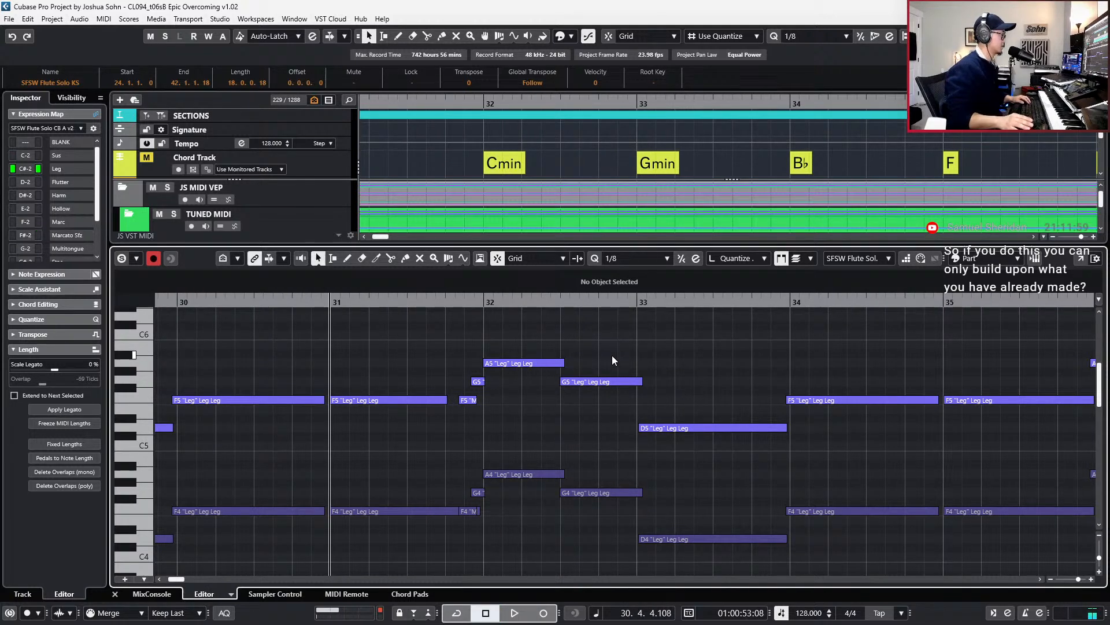
# - Raise the second notes of bar 32, the upper one to A#5 and the lower one to C5
pyautogui.click(614, 381)
pyautogui.press('Up')
pyautogui.press('Up')
pyautogui.press('Up')
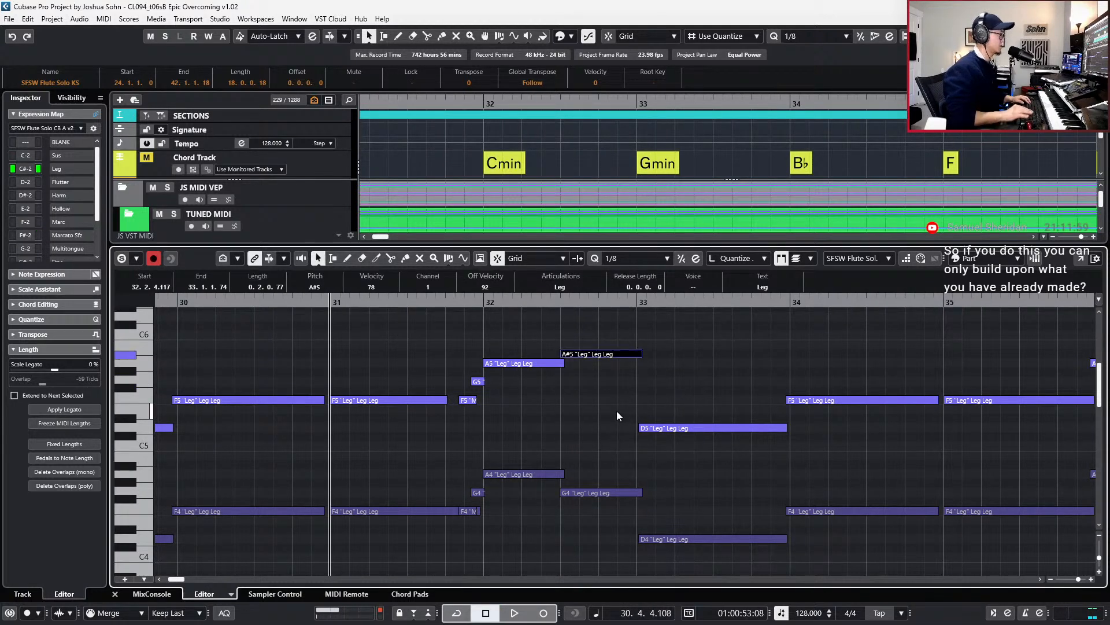
pyautogui.click(612, 493)
pyautogui.press('Up')
pyautogui.press('Up')
pyautogui.press('Up')
pyautogui.press('Up')
pyautogui.press('Up')
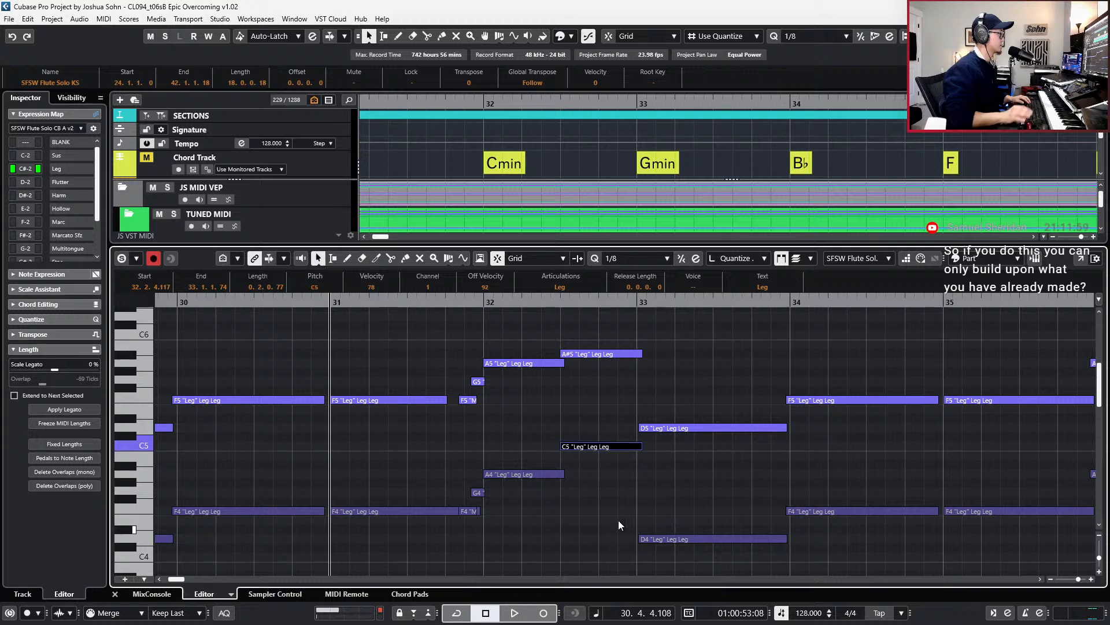
# - Raise the upper second note of bar 32 to B5 and play the phrase
pyautogui.click(625, 354)
pyautogui.press('Up')
pyautogui.press('l')
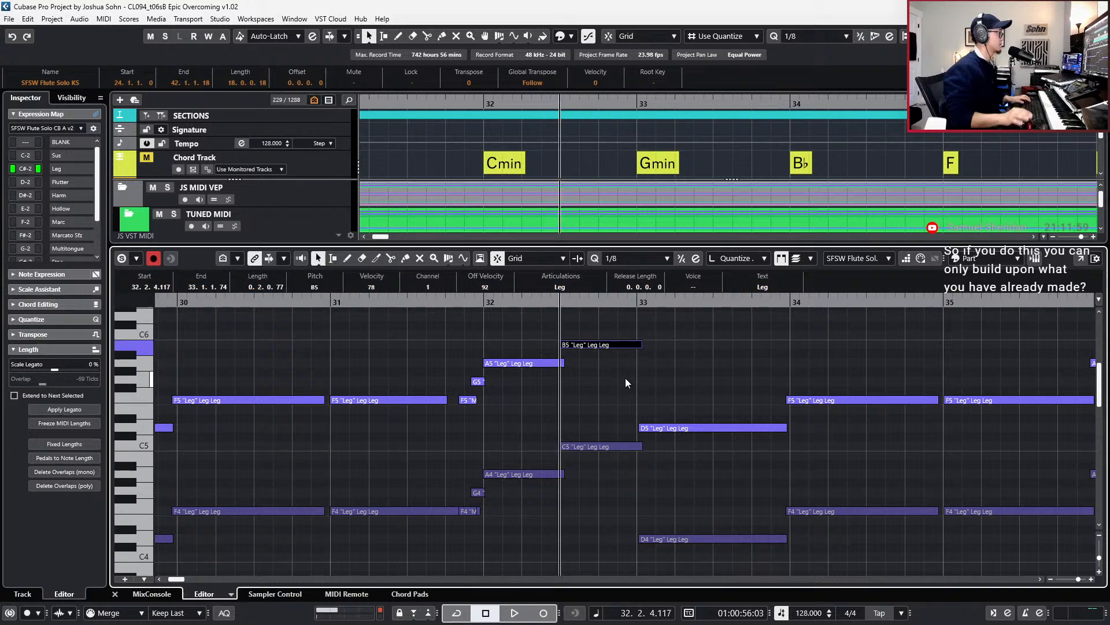
pyautogui.scroll(-3, 648, 370)
pyautogui.press('KP_Subtract')
pyautogui.press('KP_Subtract')
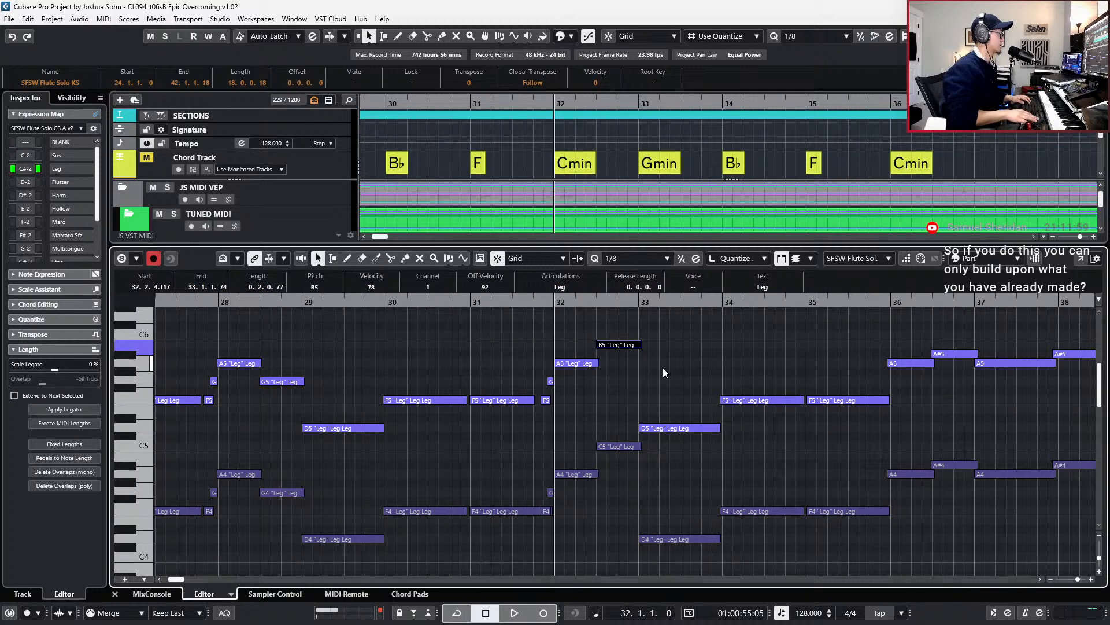
pyautogui.press('space')
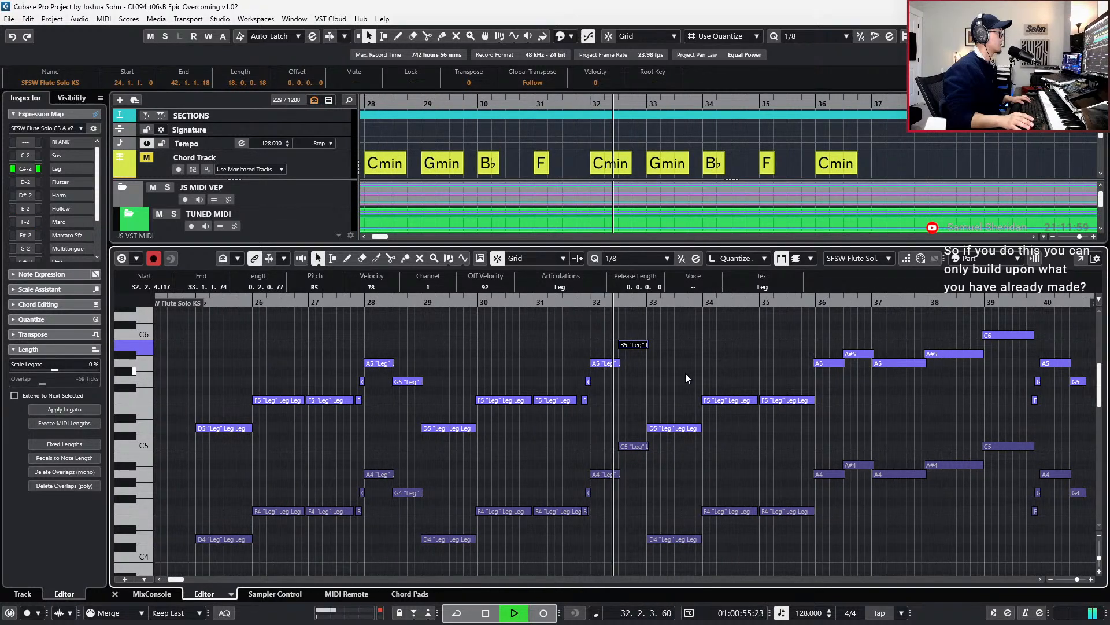
pyautogui.press('space')
# - Audition both second notes of bar 32 a semitone lower, then lower them to A5 and A#4
pyautogui.press('Down')
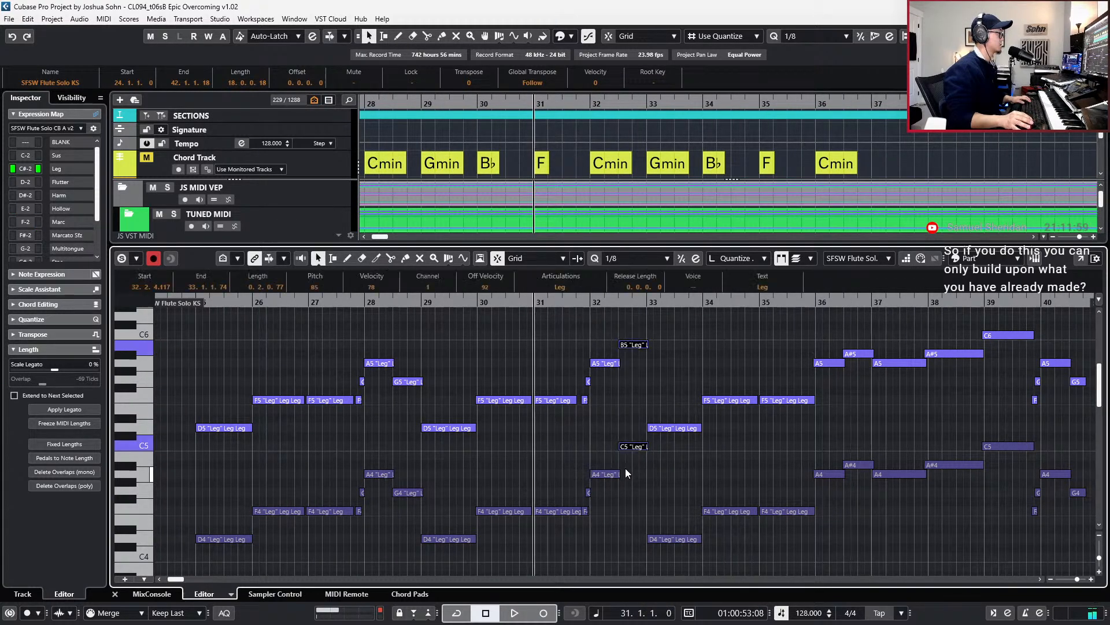
pyautogui.press('l')
pyautogui.press('space')
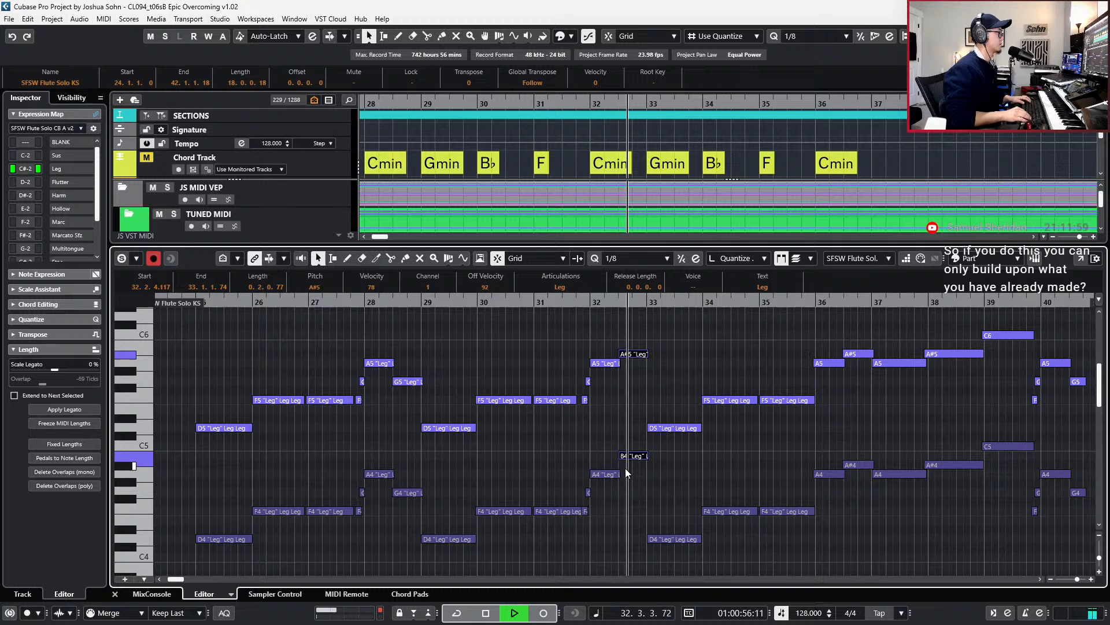
pyautogui.press('space')
pyautogui.press('Down')
pyautogui.press('Down')
pyautogui.press('Up')
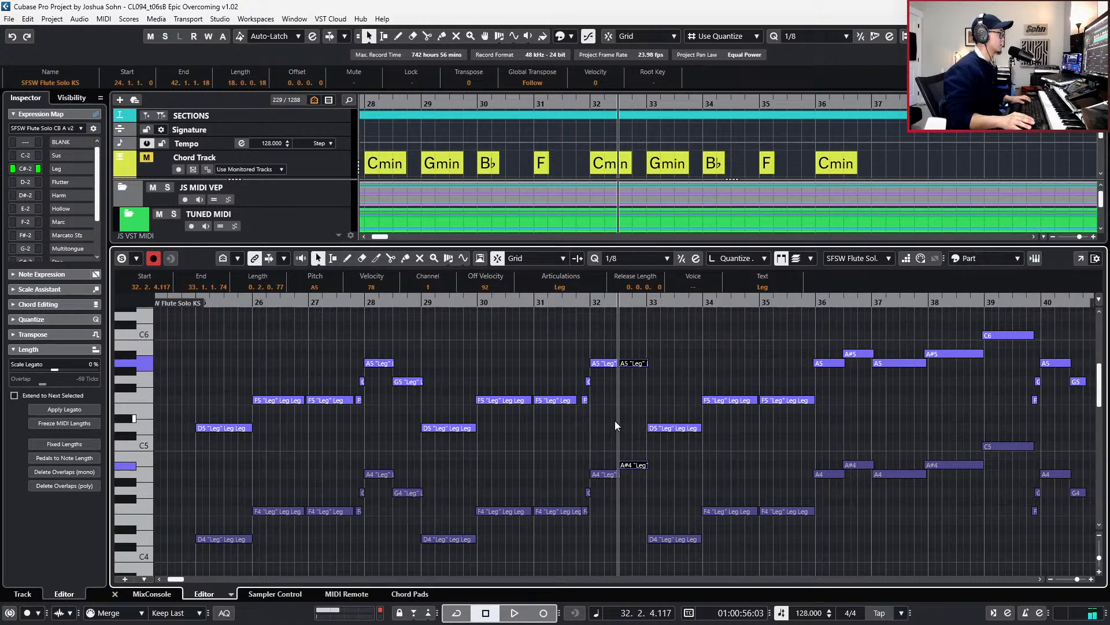
pyautogui.press('h')
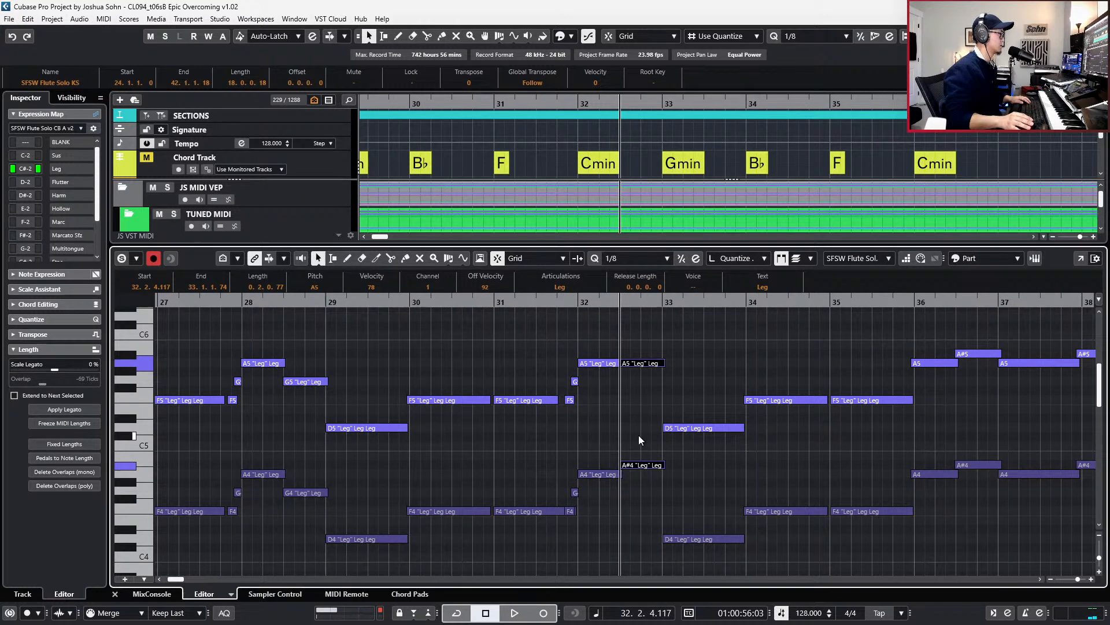
# - Lower the lower-octave second note of bar 32 to A4 and play from bar 32
pyautogui.moveTo(638, 435); pyautogui.dragTo(649, 480)
pyautogui.press('Down')
pyautogui.press('KP_Subtract')
pyautogui.press('space')
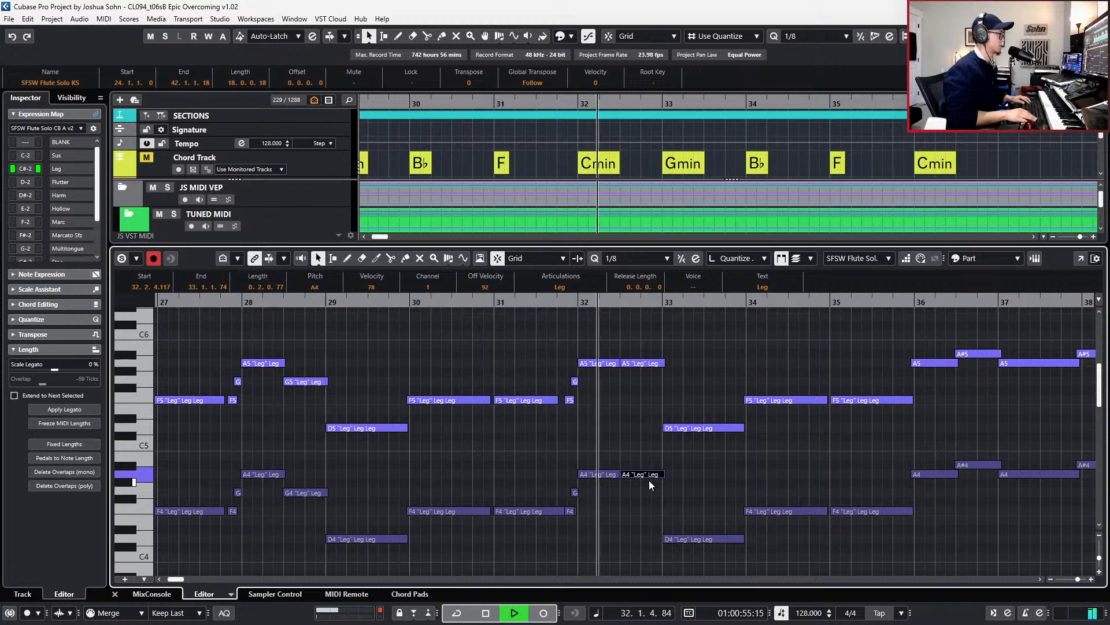
pyautogui.press('space')
pyautogui.press('f')
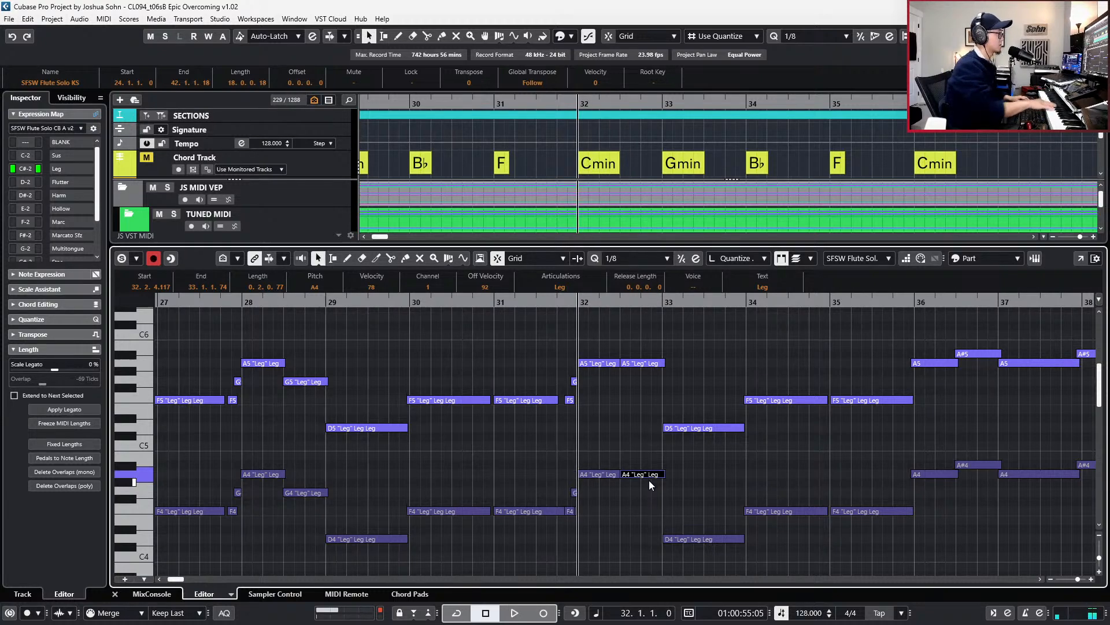
# - Raise both octave-doubled second notes of bar 32 by a semitone to A#5 and A#4
pyautogui.scroll(2, 652, 417)
pyautogui.moveTo(649, 379); pyautogui.dragTo(656, 559)
pyautogui.press('Up')
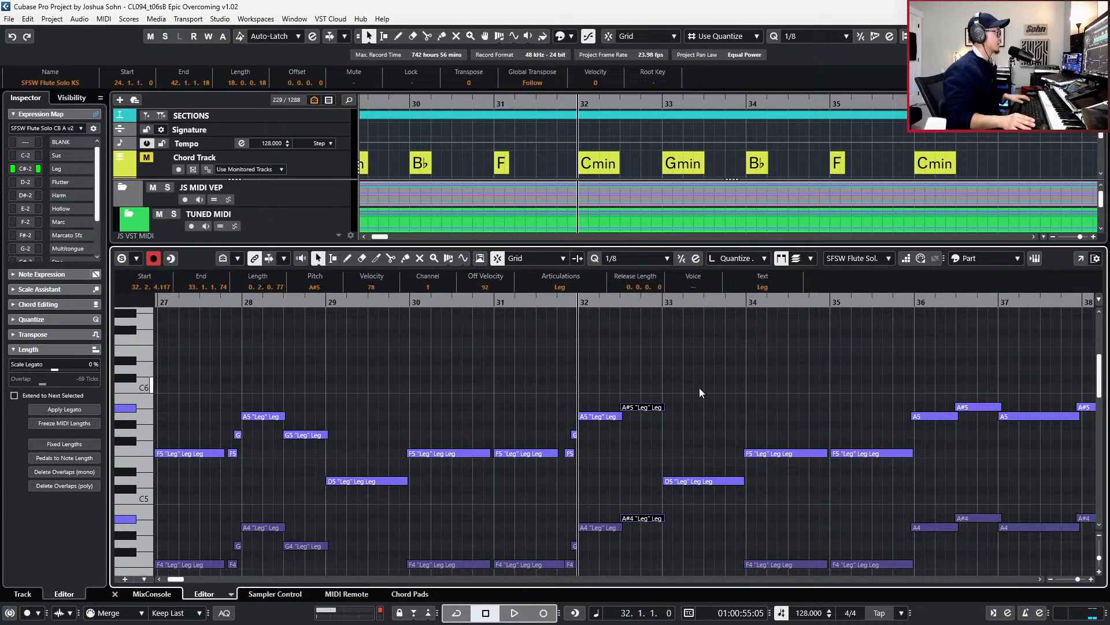
# - Move the playhead back to bar 23 and play the lead-in to the woodwind melody
pyautogui.scroll(-2, 699, 388)
pyautogui.hscroll(-2, 723, 322)
pyautogui.hscroll(-1, 724, 321)
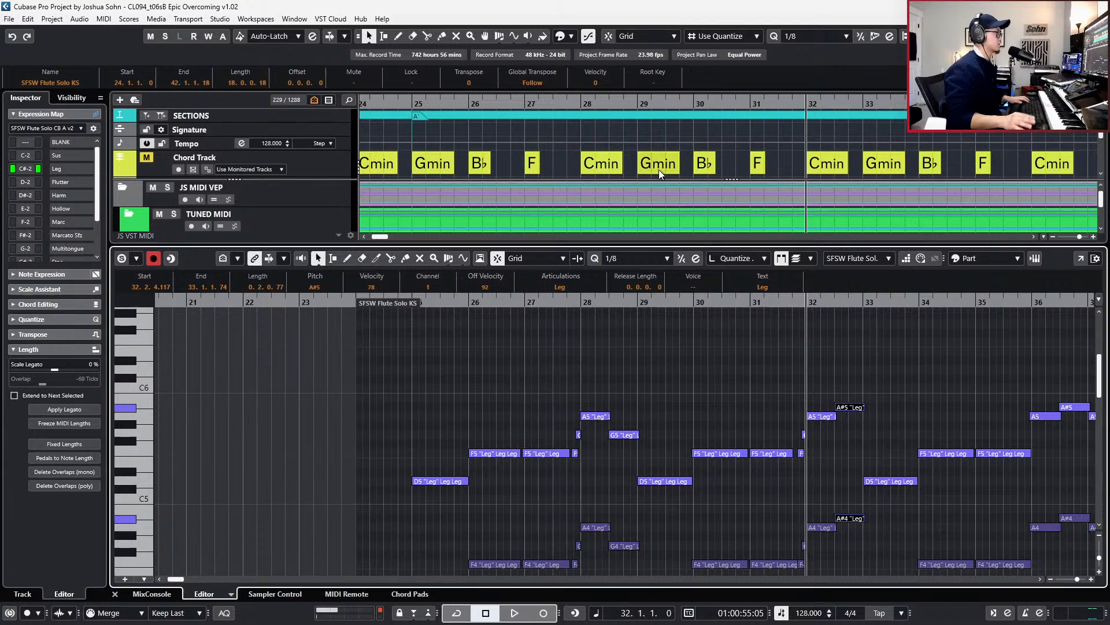
pyautogui.press('-')
pyautogui.press('-')
pyautogui.press('-')
pyautogui.press('-')
pyautogui.press('-')
pyautogui.press('-')
pyautogui.press('-')
pyautogui.press('+')
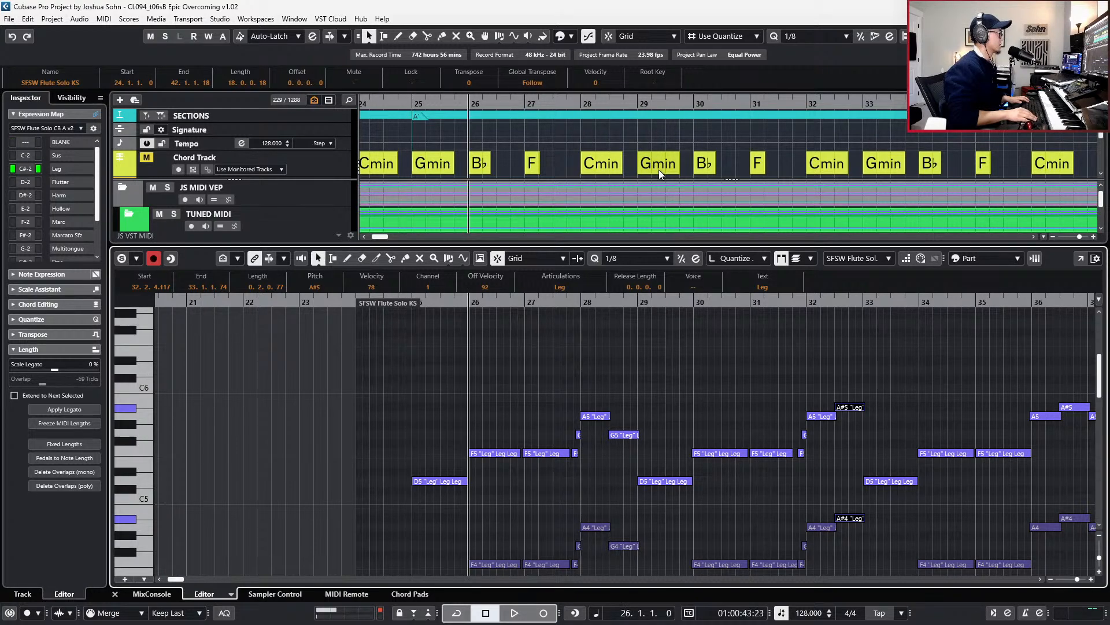
pyautogui.press('KP_Add')
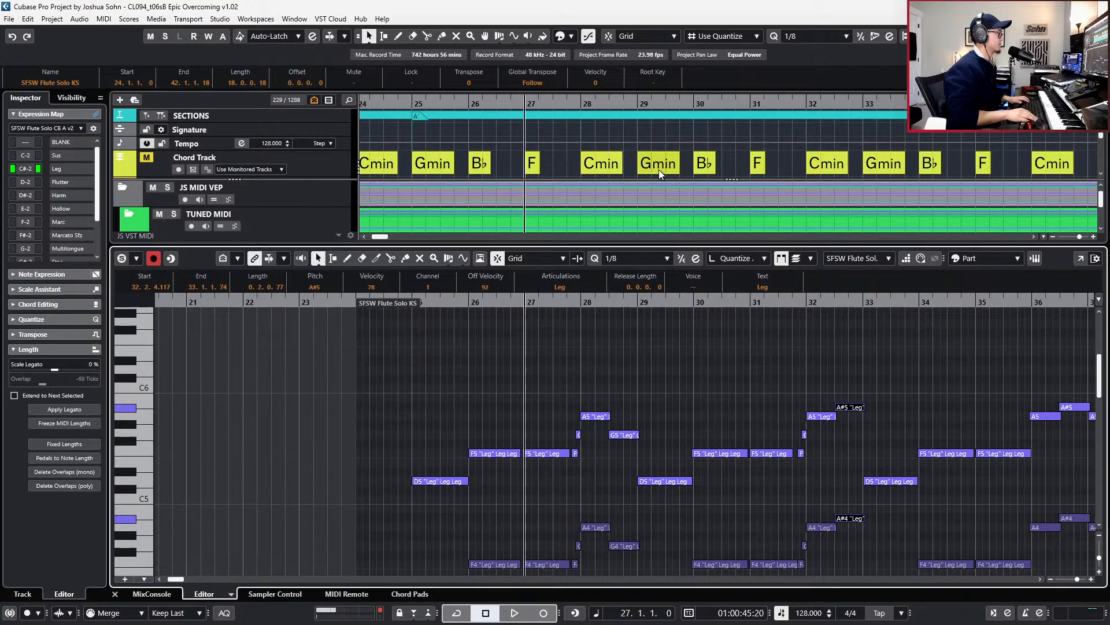
pyautogui.press('KP_Subtract')
pyautogui.press('KP_Subtract')
pyautogui.press('KP_Subtract')
pyautogui.press('g')
pyautogui.hscroll(-3, 609, 157)
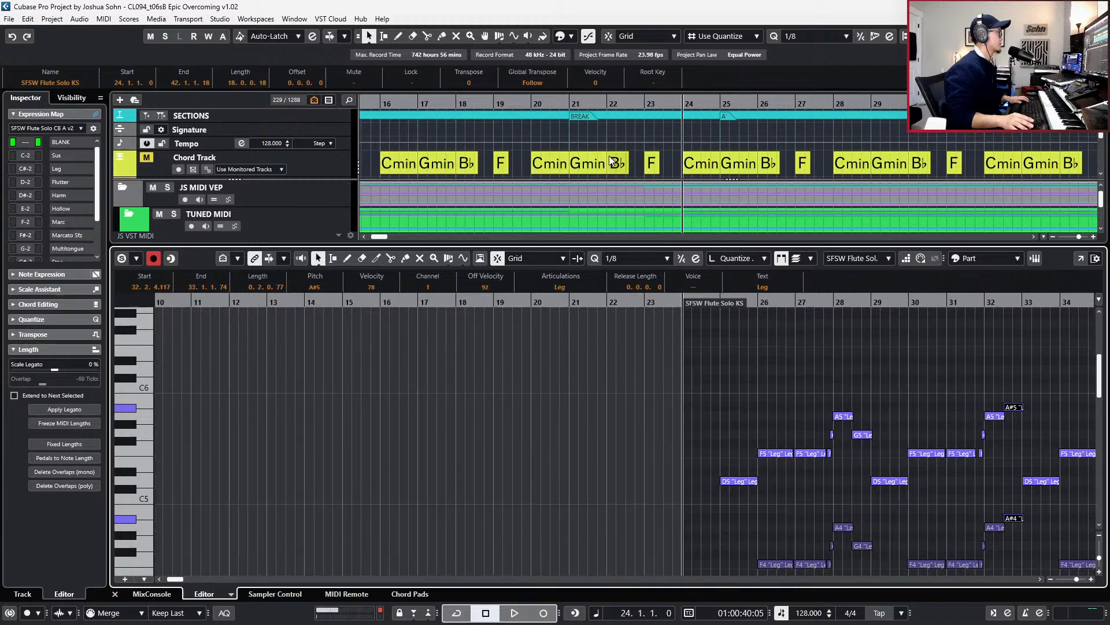
pyautogui.press('h')
pyautogui.press('h')
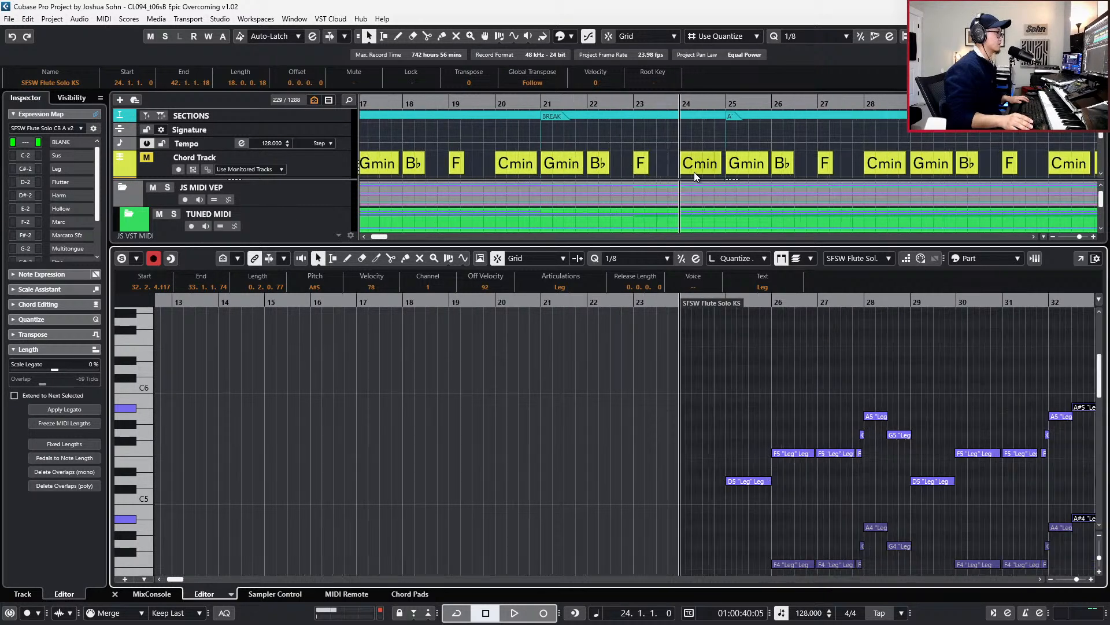
pyautogui.click(693, 167)
pyautogui.press('KP_Subtract')
pyautogui.press('KP_Subtract')
pyautogui.press('KP_Subtract')
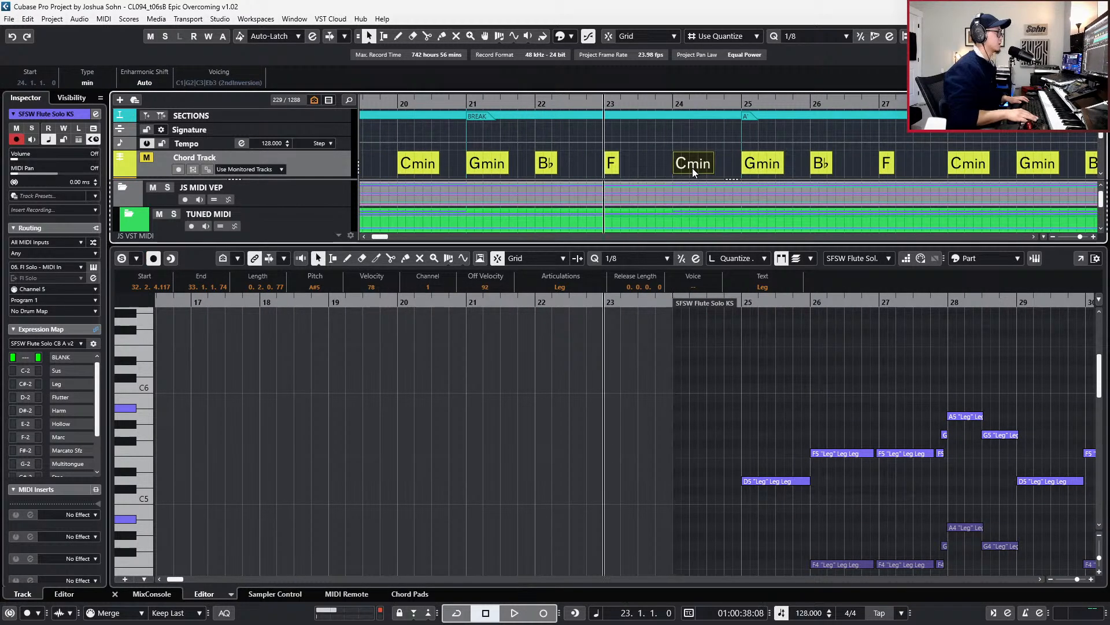
pyautogui.press('space')
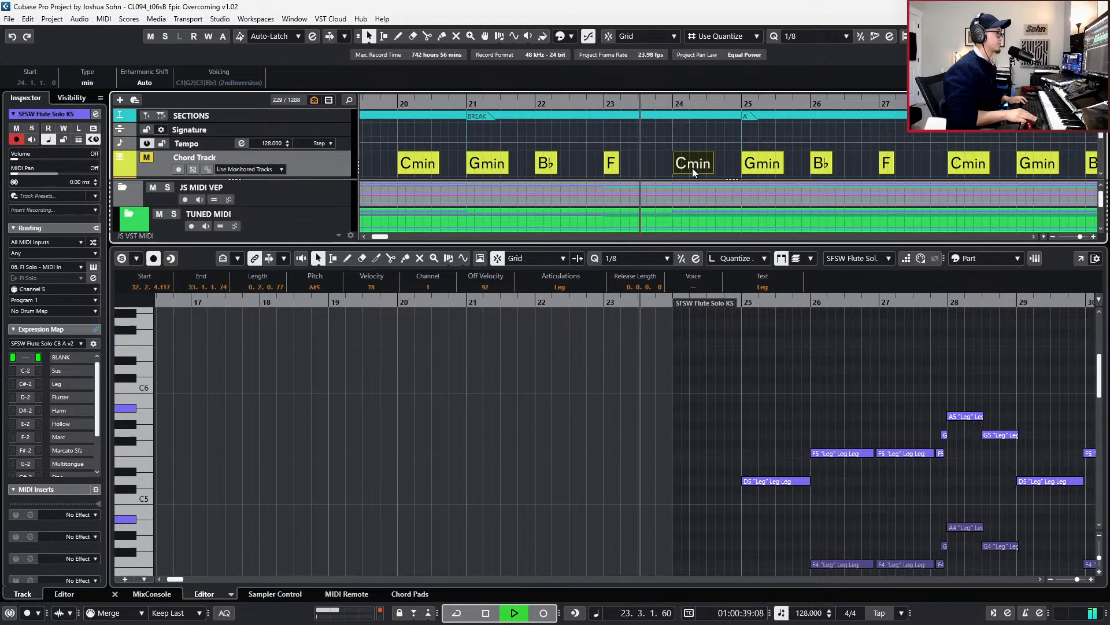
# - Play the octave-doubled woodwind melody from bar 28 and make the oboe part the active one
pyautogui.hscroll(3, 740, 387)
pyautogui.press('space')
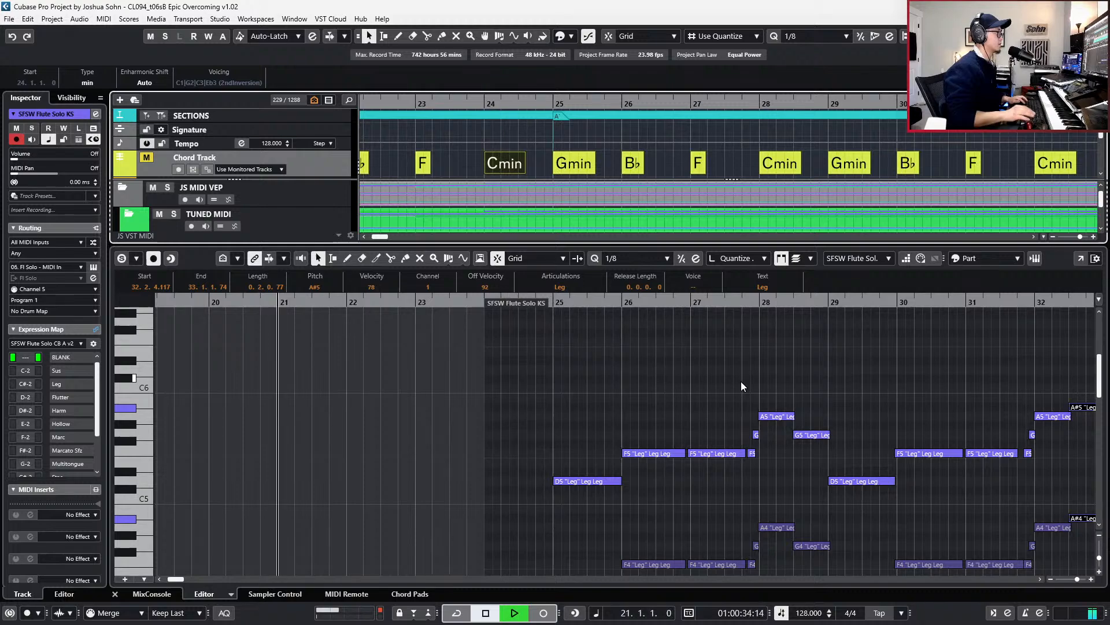
pyautogui.press('KP_Add')
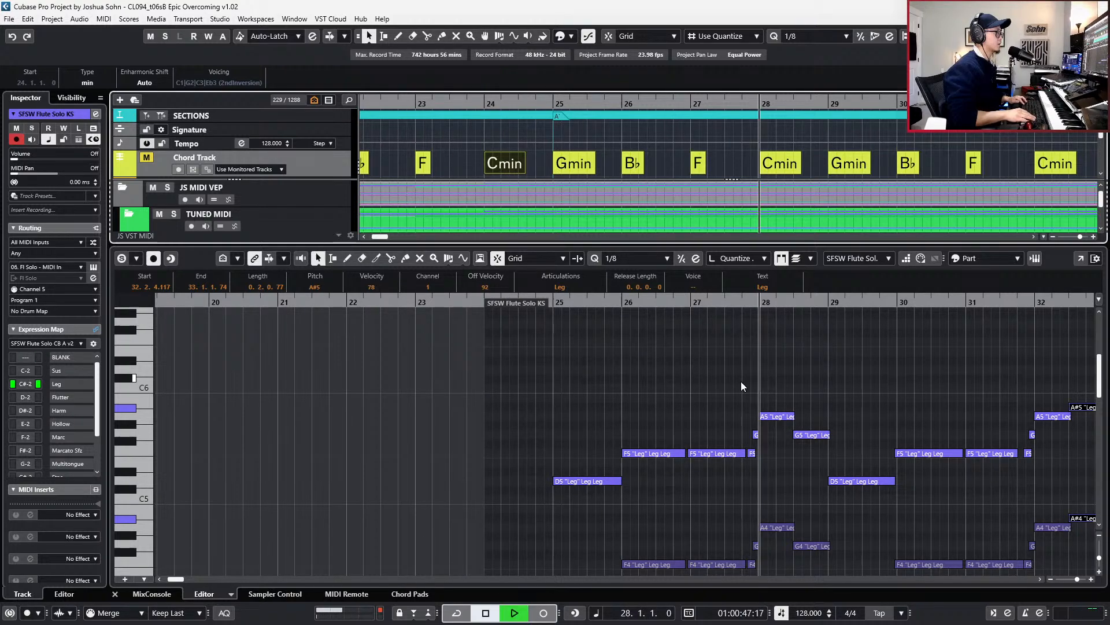
pyautogui.press('space')
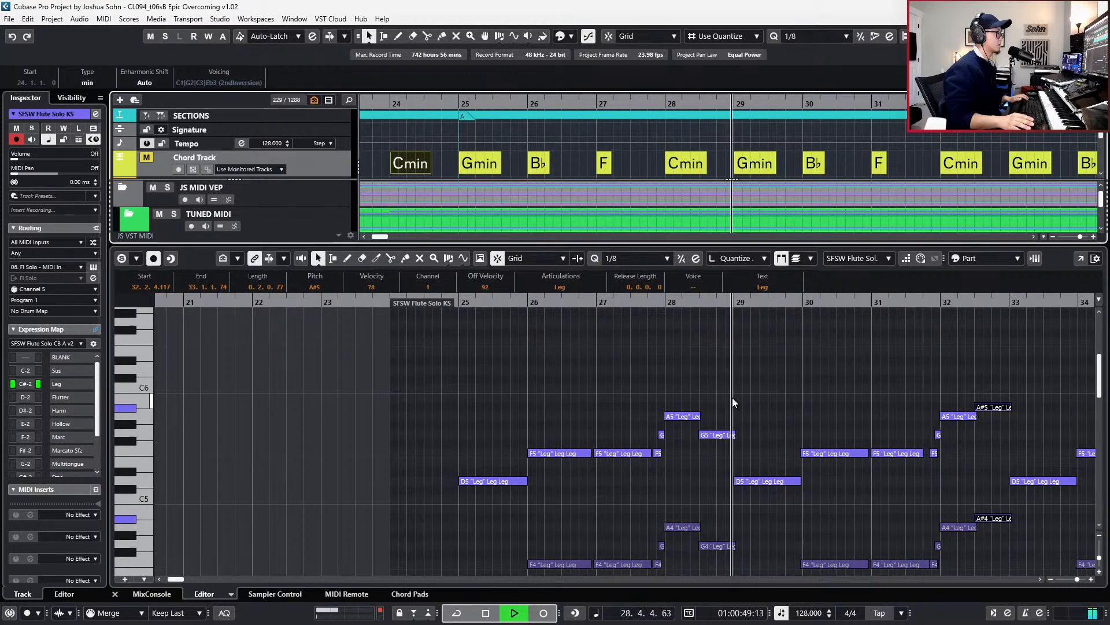
pyautogui.hscroll(2, 733, 397)
pyautogui.hscroll(1, 793, 388)
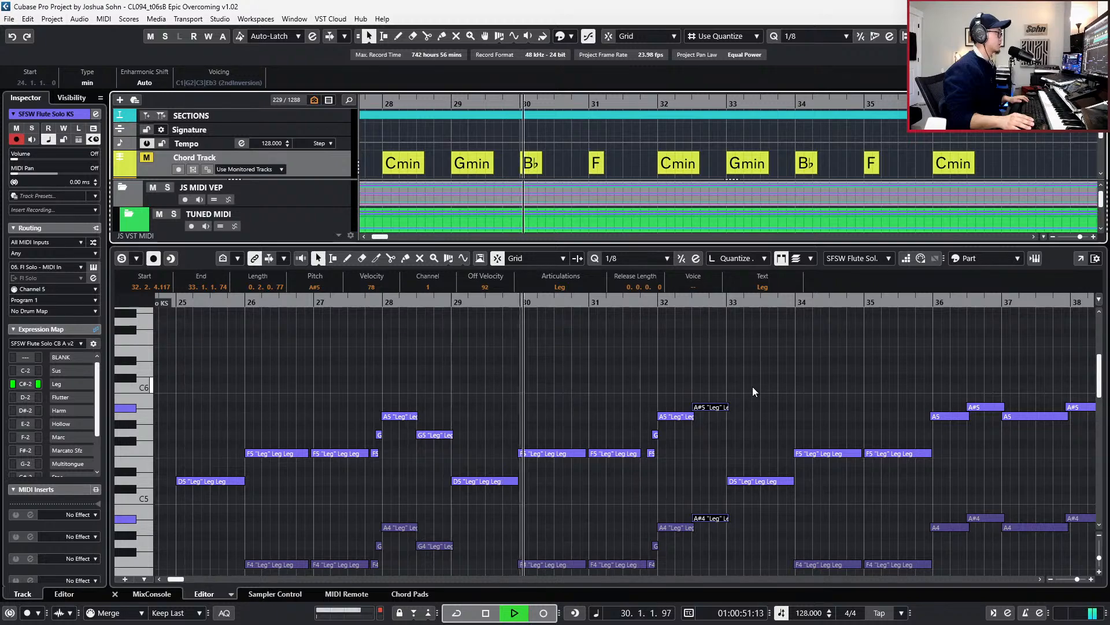
pyautogui.moveTo(718, 395); pyautogui.dragTo(725, 518)
pyautogui.scroll(2, 728, 536)
pyautogui.press('space')
pyautogui.scroll(-3, 710, 478)
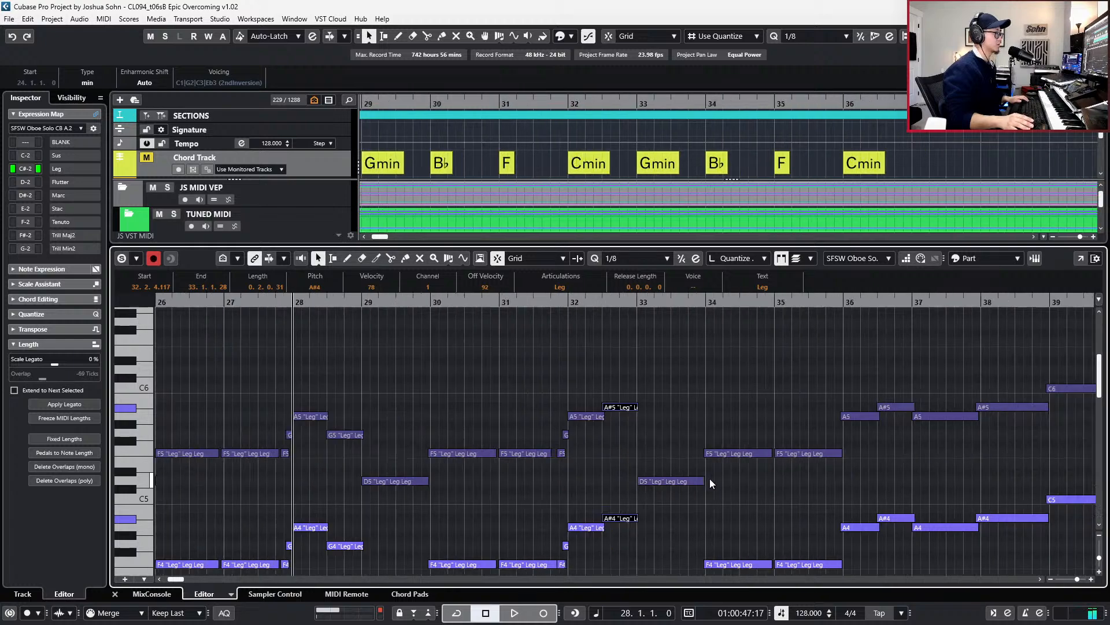
pyautogui.scroll(-1, 710, 477)
pyautogui.scroll(-2, 697, 397)
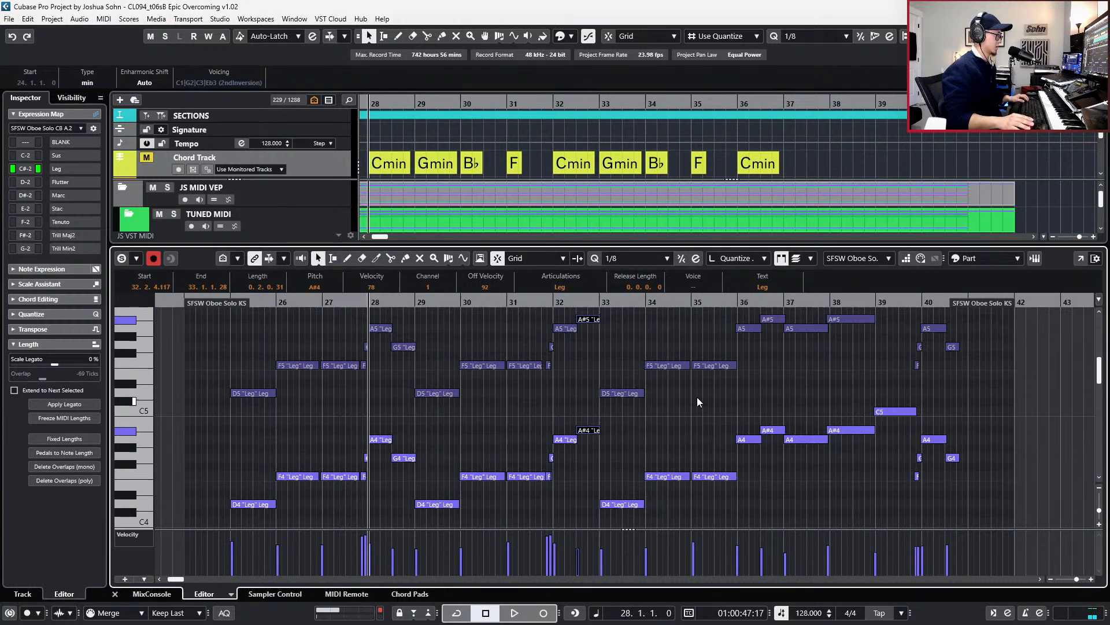
pyautogui.hotkey('ctrl', 'shift', 'a')
pyautogui.scroll(1, 696, 397)
pyautogui.moveTo(633, 393); pyautogui.dragTo(620, 576)
pyautogui.scroll(4, 662, 373)
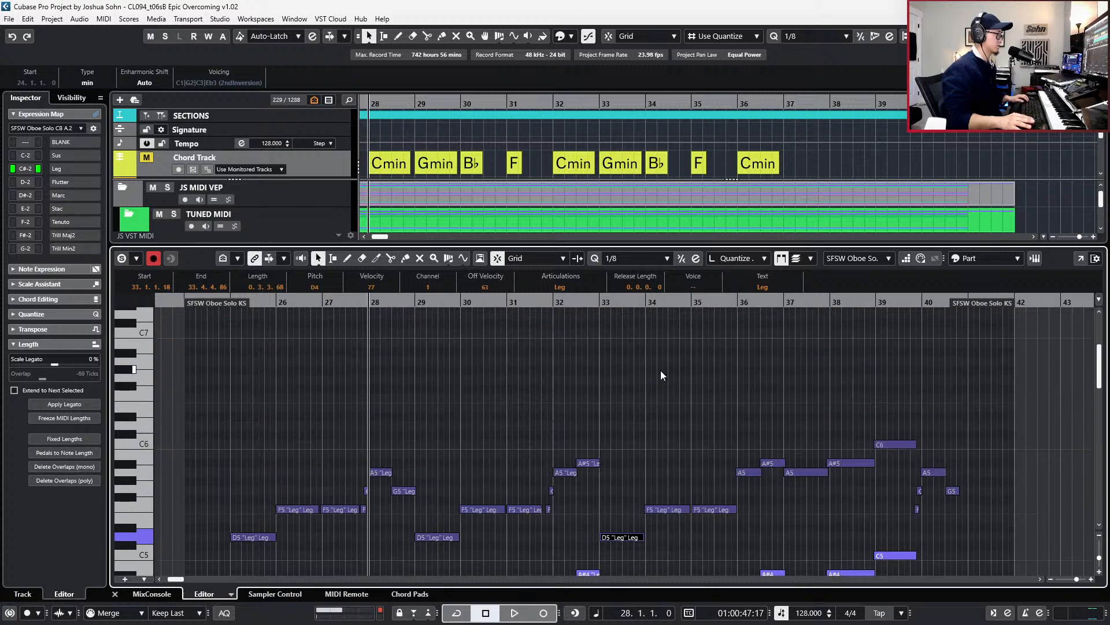
pyautogui.moveTo(655, 405); pyautogui.dragTo(962, 577)
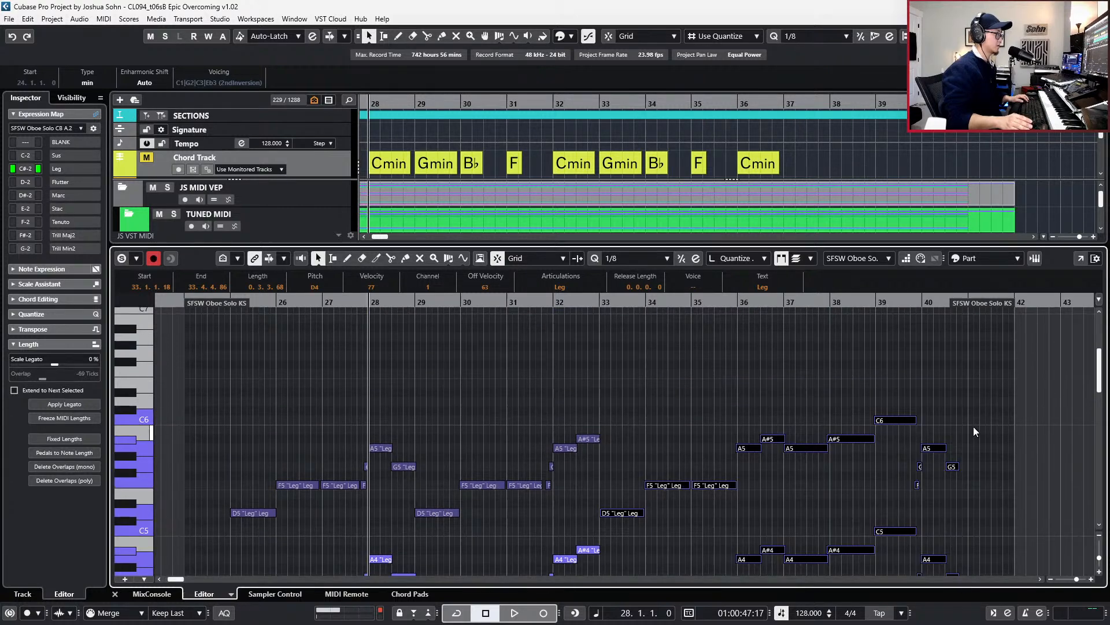
pyautogui.click(736, 456)
pyautogui.scroll(-3, 735, 460)
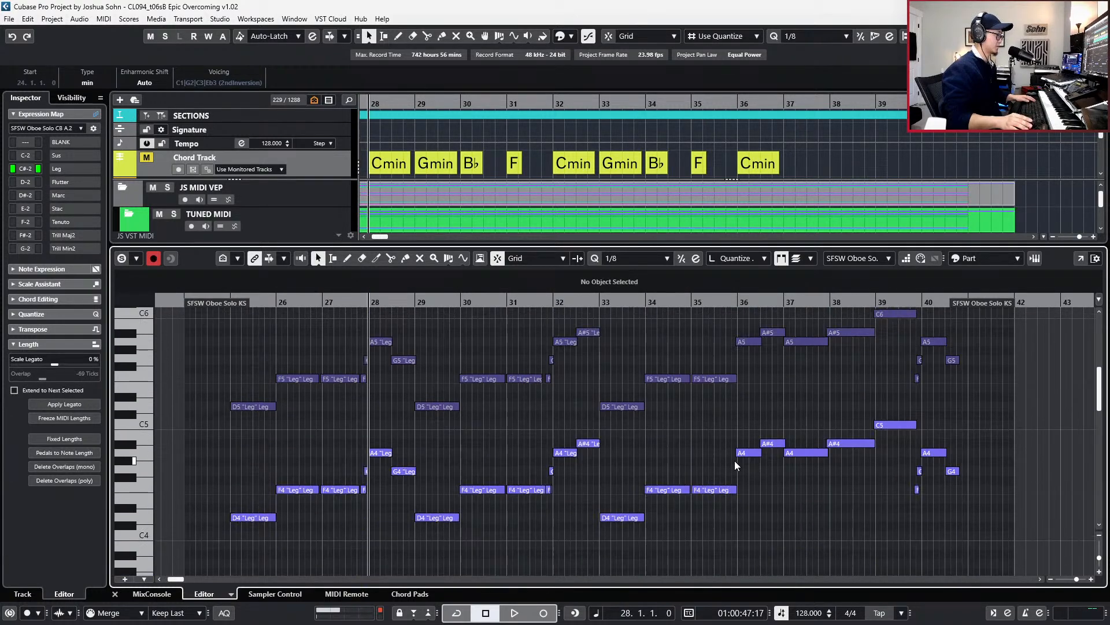
# - Range-select the flute and oboe notes from bar 33 to the end of the melody and delete them
pyautogui.hotkey('alt', '2')
pyautogui.rightClick(609, 378)
pyautogui.click(622, 379)
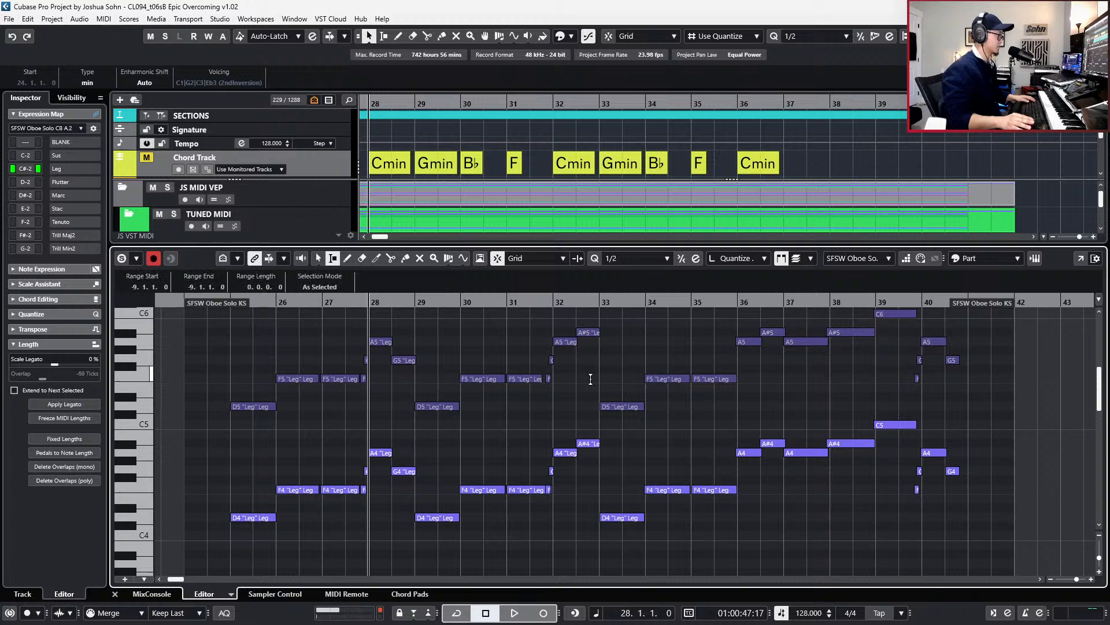
pyautogui.moveTo(601, 378); pyautogui.dragTo(974, 363)
pyautogui.press('Delete')
pyautogui.press('1')
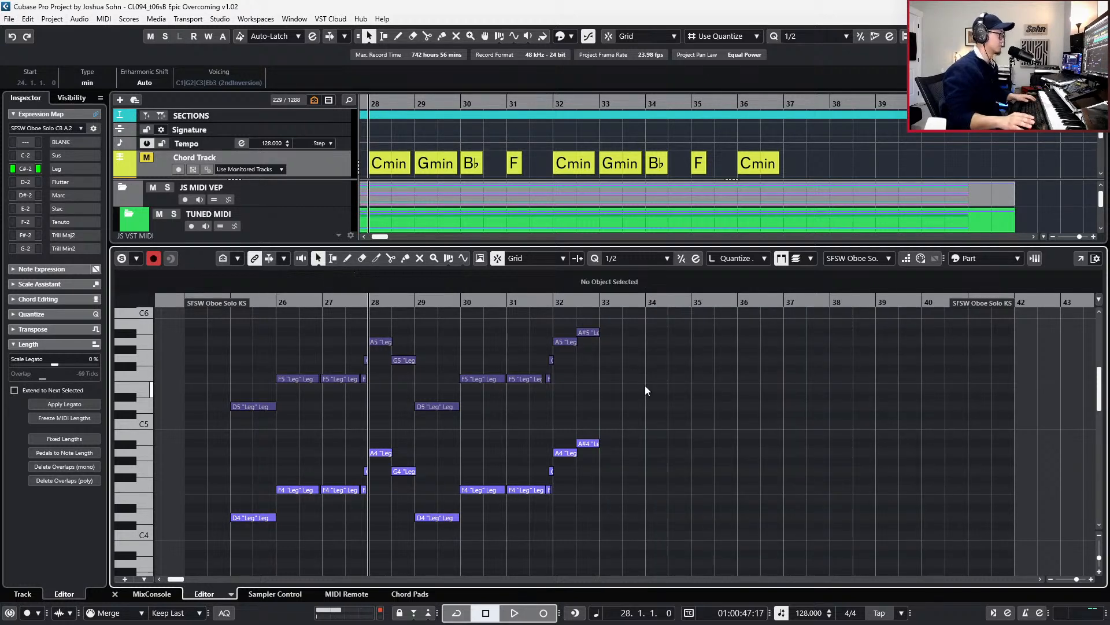
# - Play the backing into bar 35 to rehearse a new oboe line and return the playhead to bar 31
pyautogui.scroll(2, 613, 383)
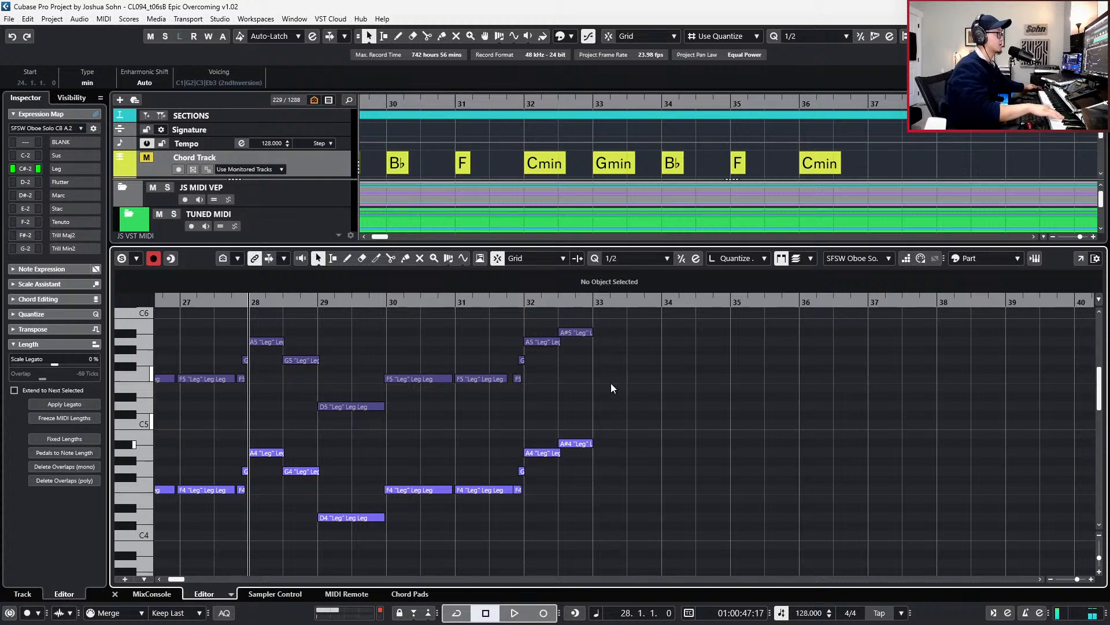
pyautogui.press('KP_Add')
pyautogui.press('KP_Add')
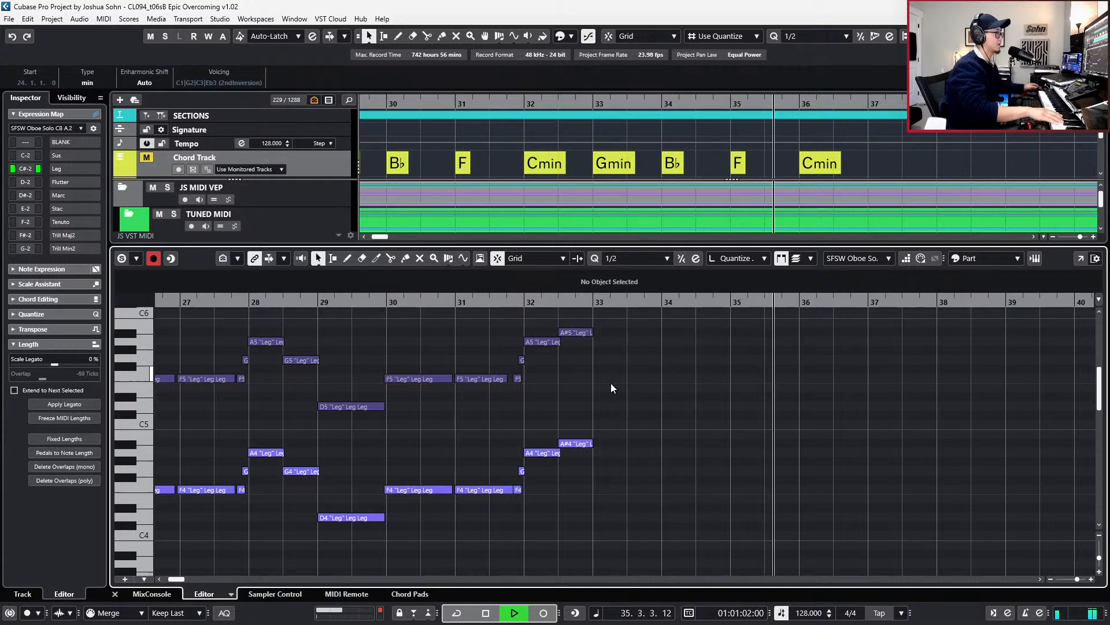
pyautogui.press('space')
pyautogui.press('KP_Add')
pyautogui.press('KP_Add')
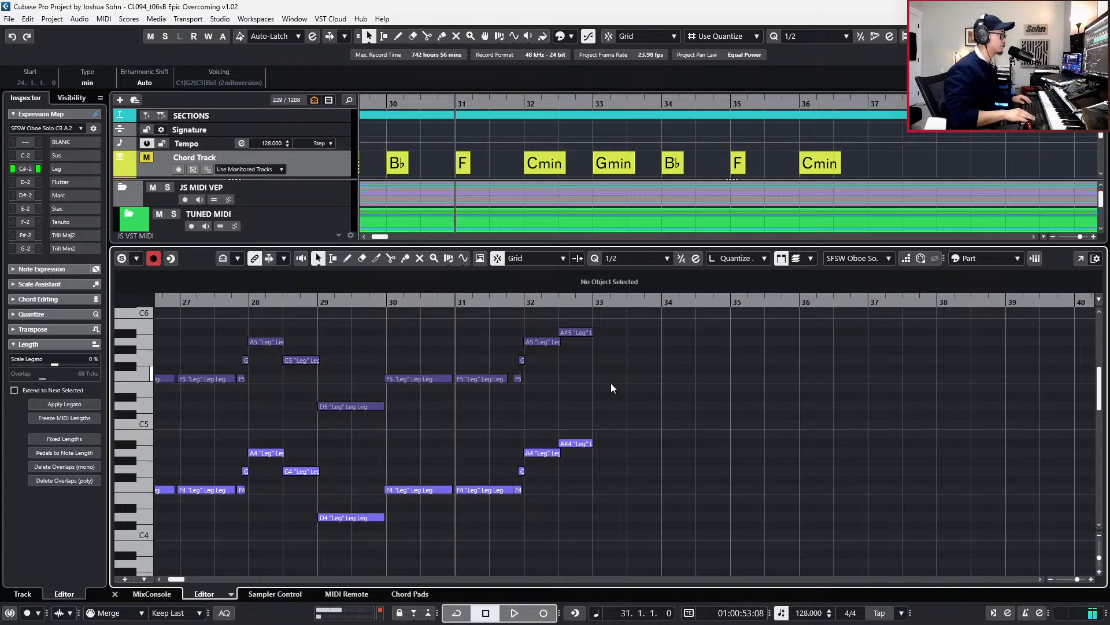
# - Try a first oboe take over bars 33 to 40 with the playhead starting at bar 32, and undo it
pyautogui.scroll(-1, 611, 383)
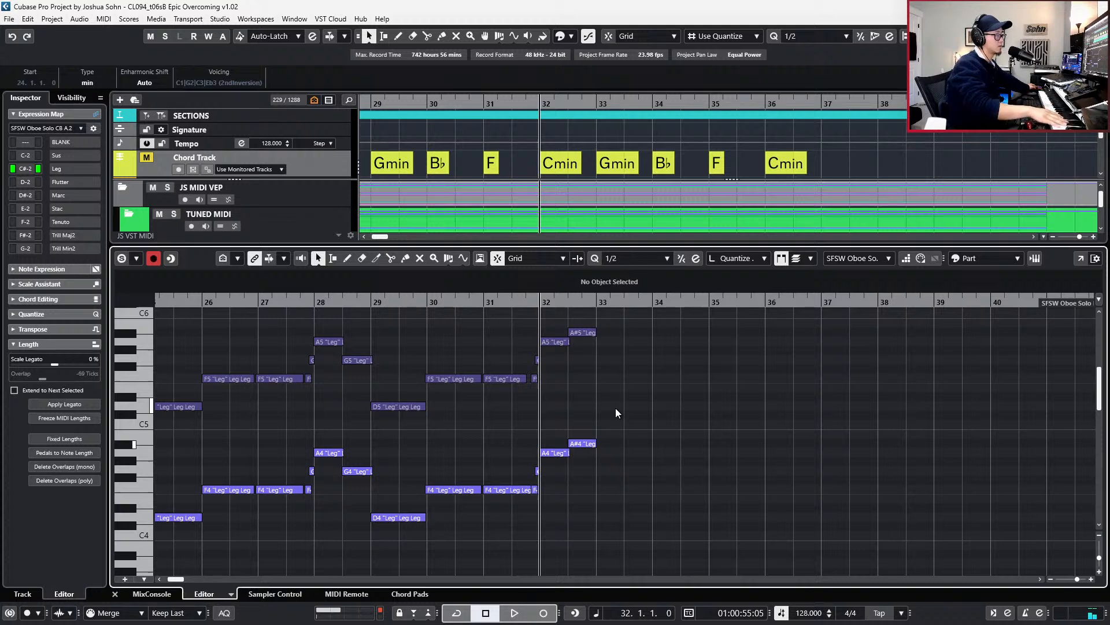
pyautogui.press('space')
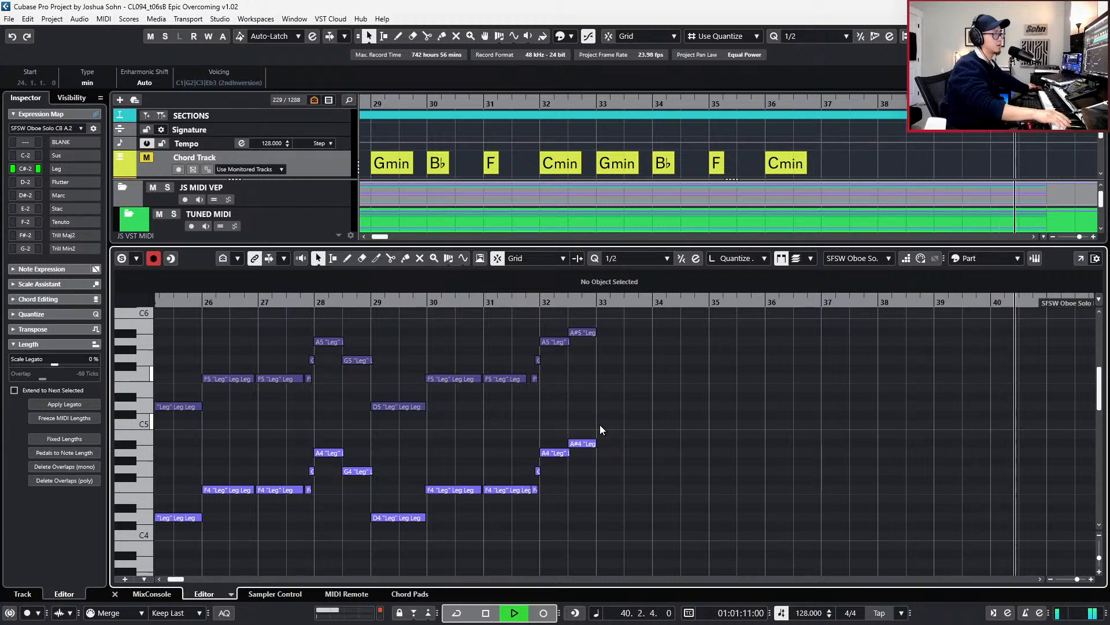
pyautogui.press('space')
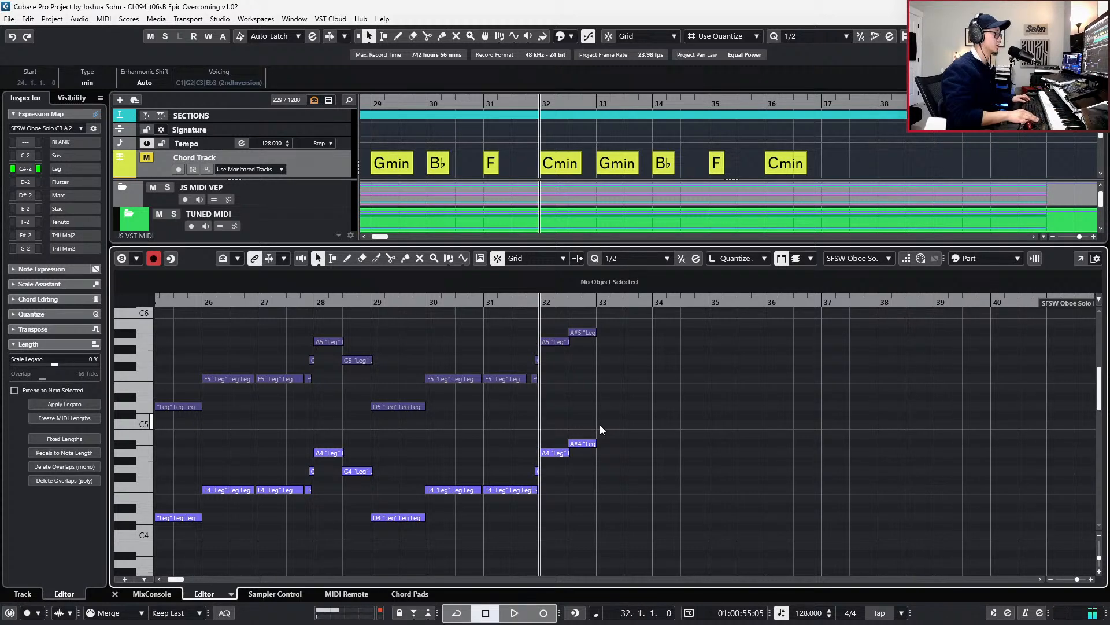
pyautogui.hscroll(3, 617, 409)
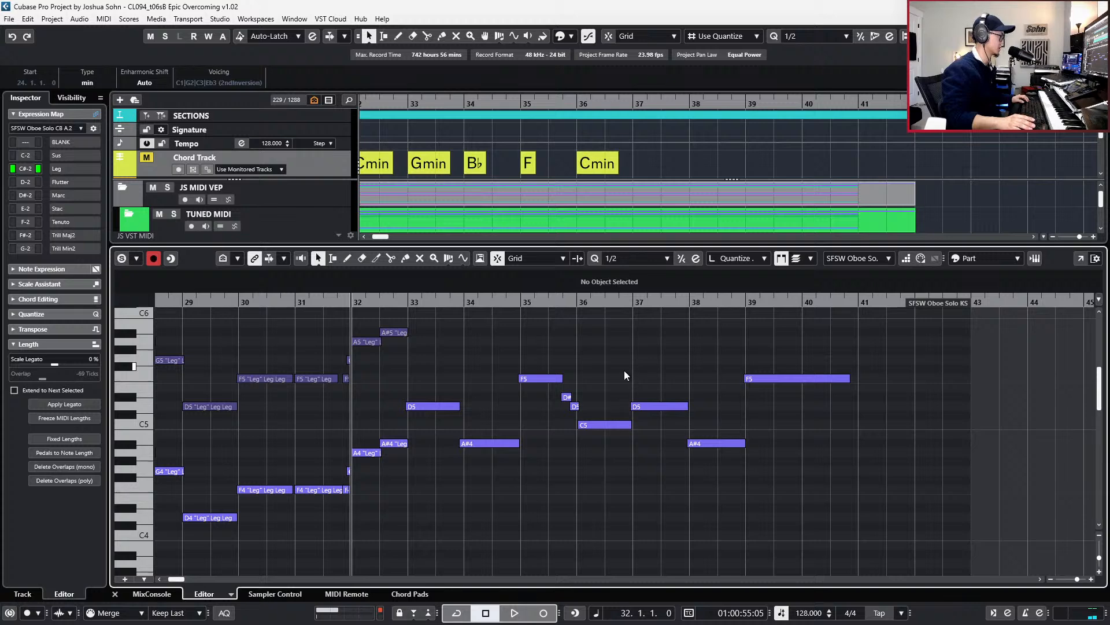
pyautogui.hotkey('ctrl', 'z')
# - Record a new oboe melody over bars 33 to 40, starting from bar 32, and play it back
pyautogui.press('space')
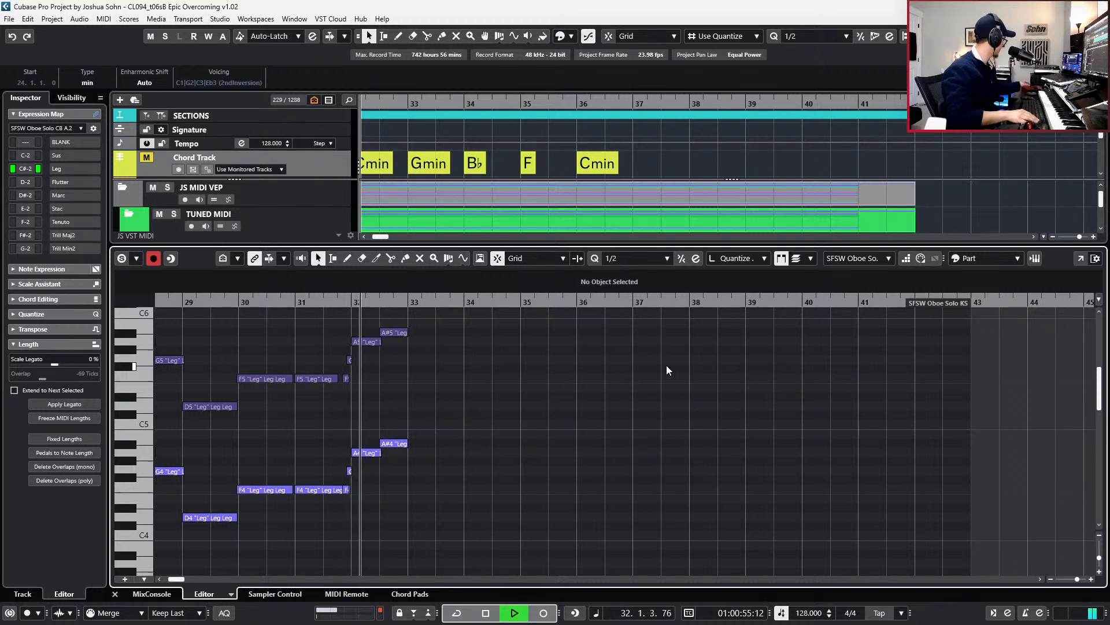
pyautogui.press('KP_Multiply')
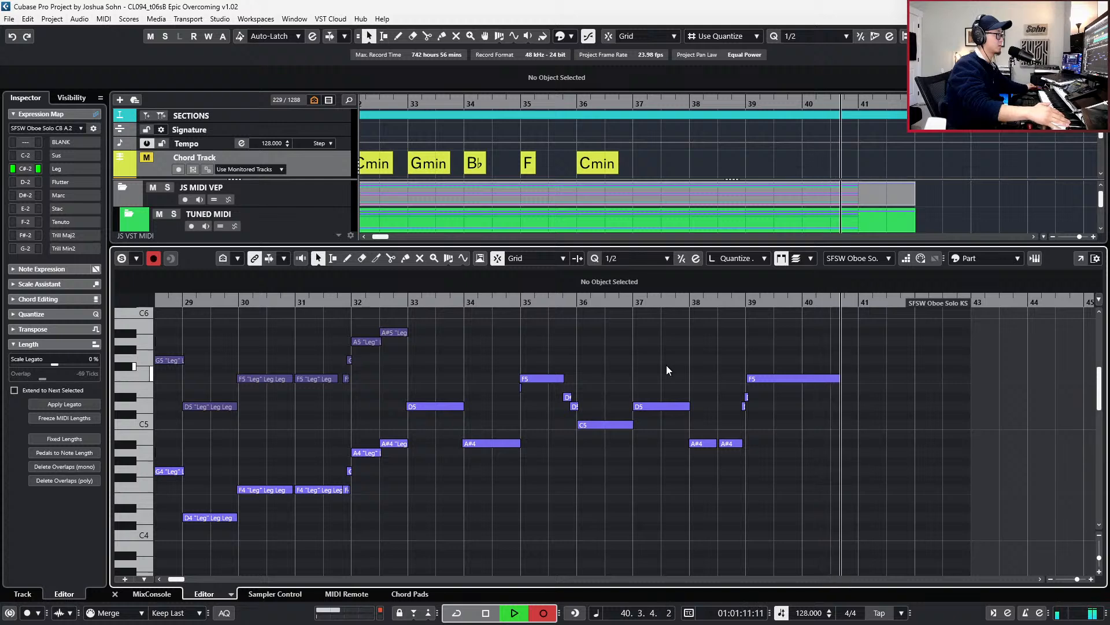
pyautogui.press('space')
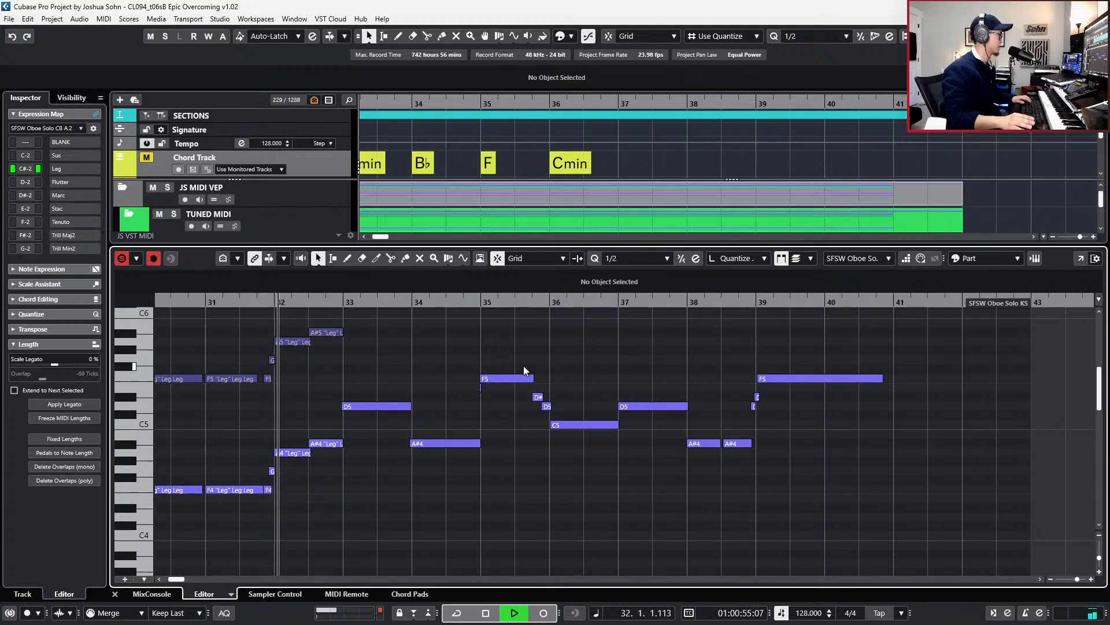
# - Set the articulation of the newly recorded oboe notes in bars 33 to 37 to Leg
pyautogui.moveTo(389, 352); pyautogui.dragTo(642, 463)
pyautogui.click(546, 286)
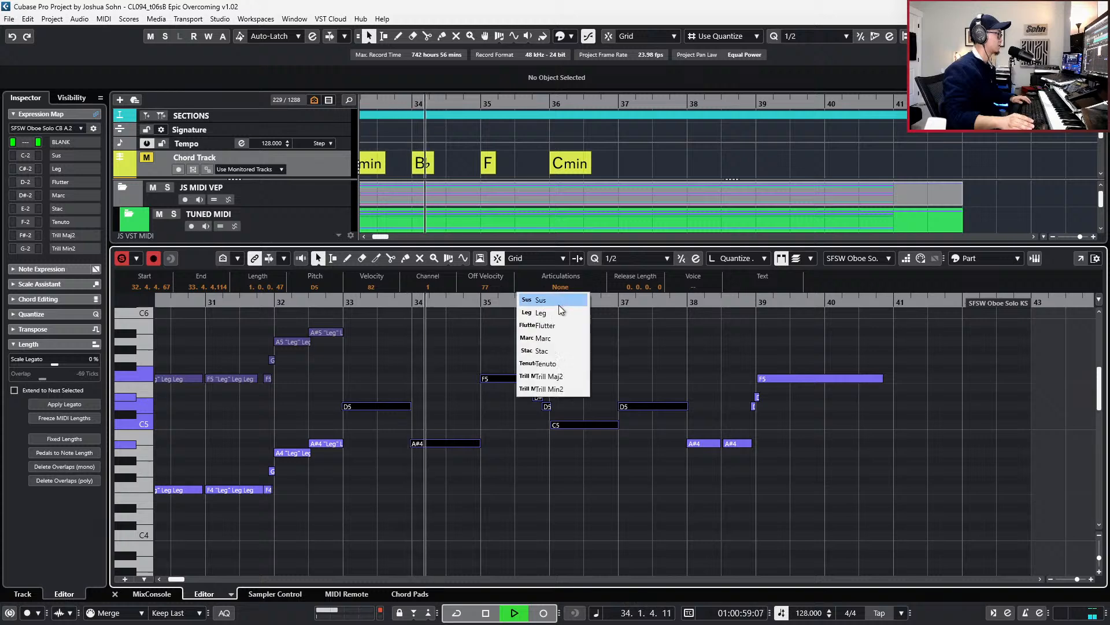
pyautogui.click(560, 311)
pyautogui.scroll(1, 678, 367)
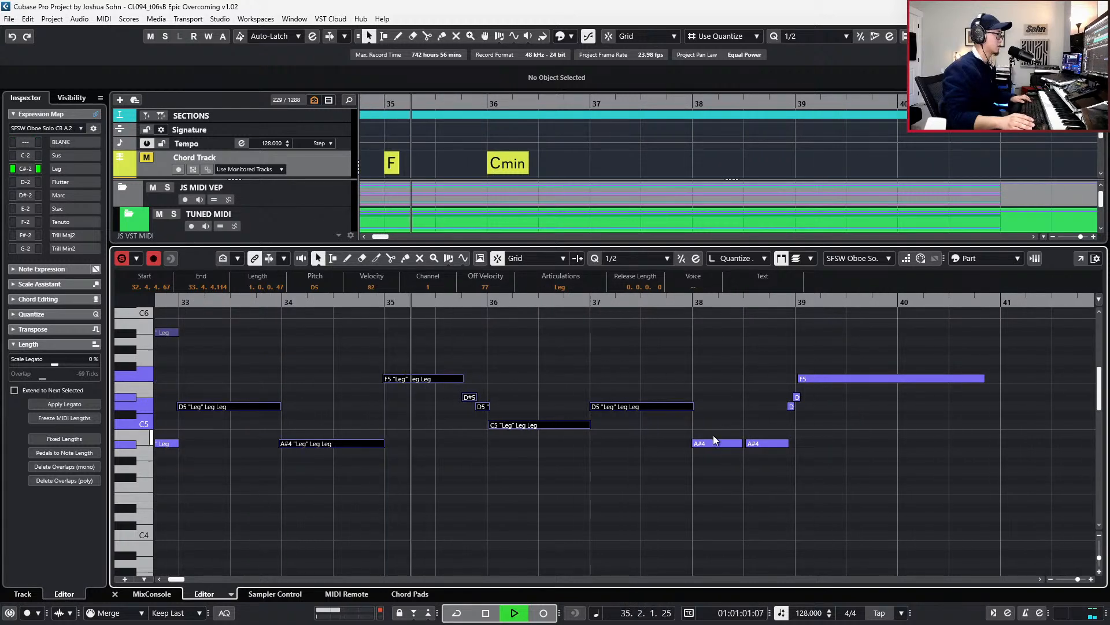
# - Set the quantize grid to 1/16 and quantize the C5 in bar 36 and the short D5 before it
pyautogui.press('5')
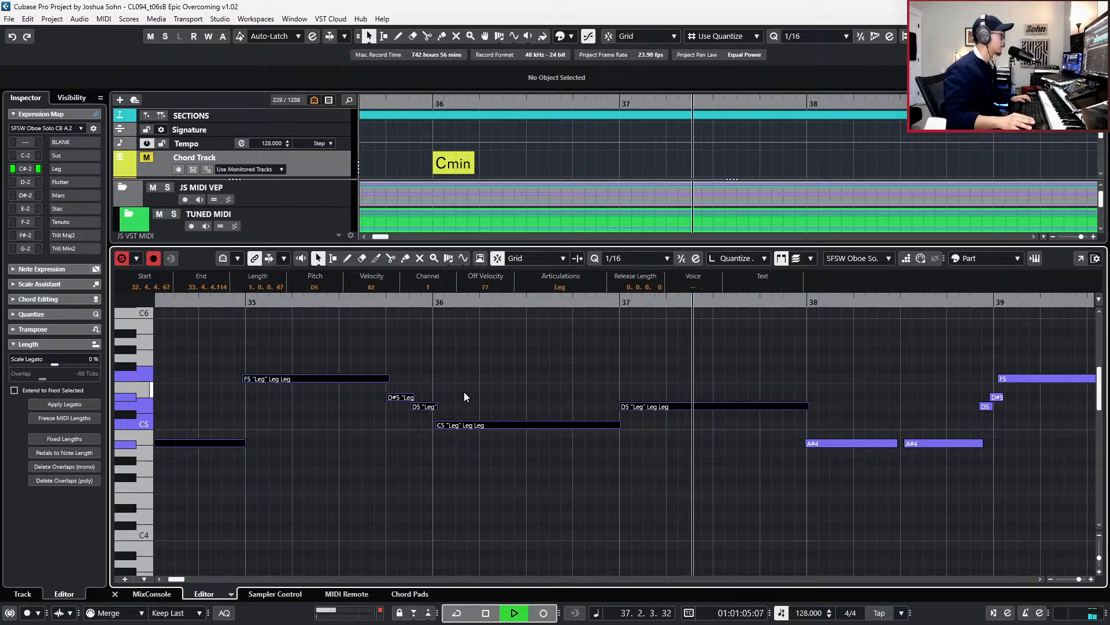
pyautogui.press('h')
pyautogui.click(379, 425)
pyautogui.press('q')
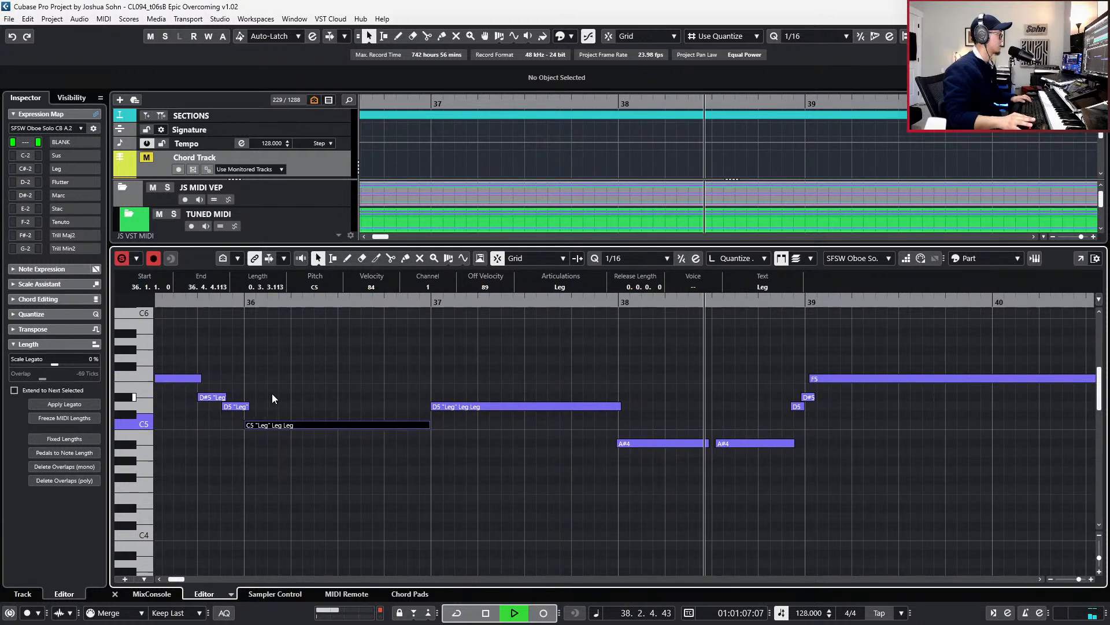
pyautogui.click(242, 406)
pyautogui.press('q')
pyautogui.press('space')
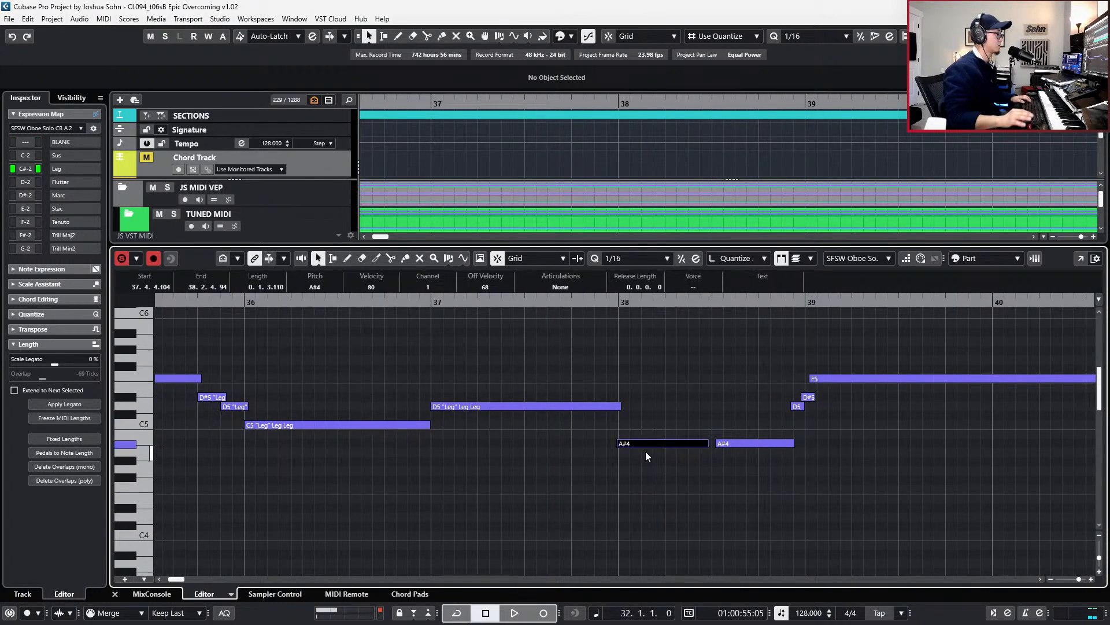
# - Raise the first note of bar 38 to F5 and play the line from bar 36
pyautogui.press('Up')
pyautogui.press('Up')
pyautogui.press('Up')
pyautogui.press('Up')
pyautogui.press('Up')
pyautogui.press('Up')
pyautogui.press('Up')
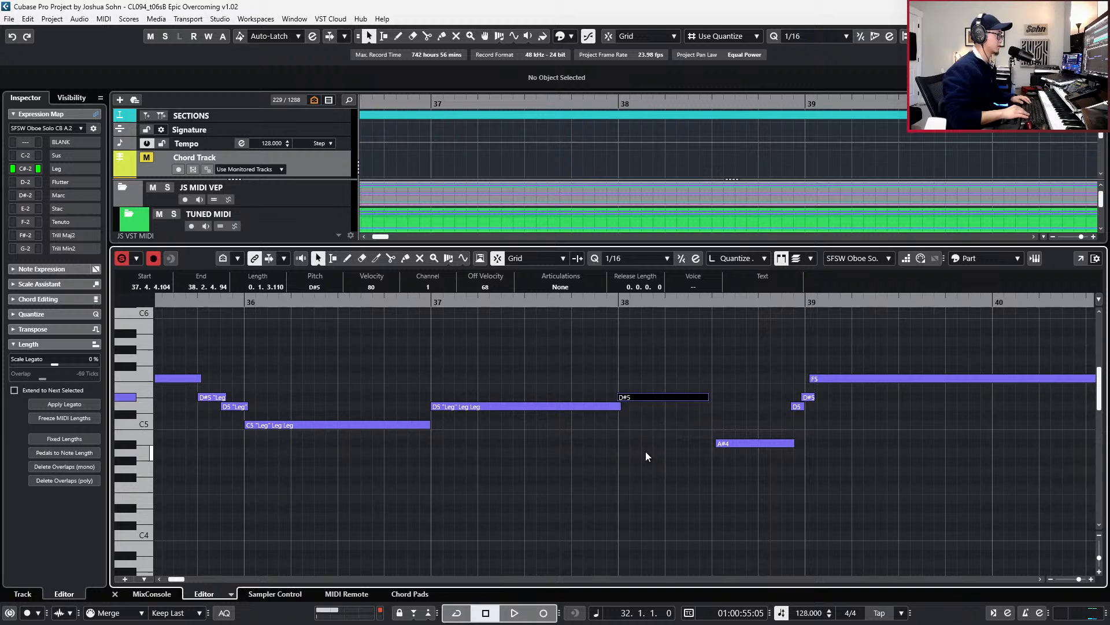
pyautogui.press('space')
pyautogui.press('space')
pyautogui.press('KP_Subtract')
pyautogui.press('KP_Subtract')
pyautogui.press('space')
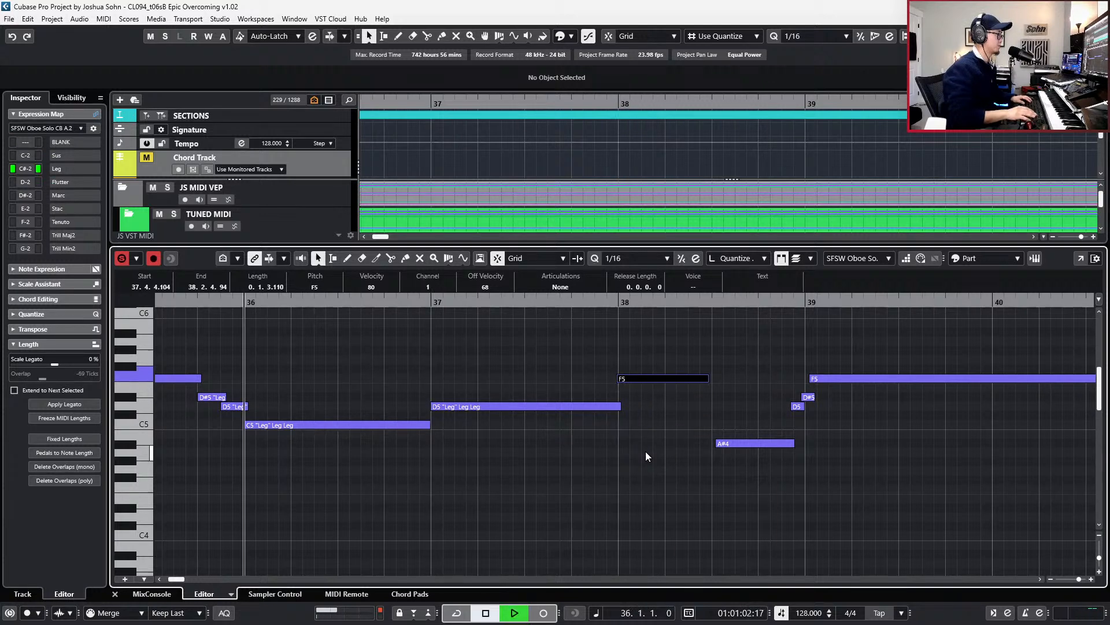
# - Apply the Leg articulation to the oboe notes from bar 38 onward
pyautogui.moveTo(630, 334); pyautogui.dragTo(814, 455)
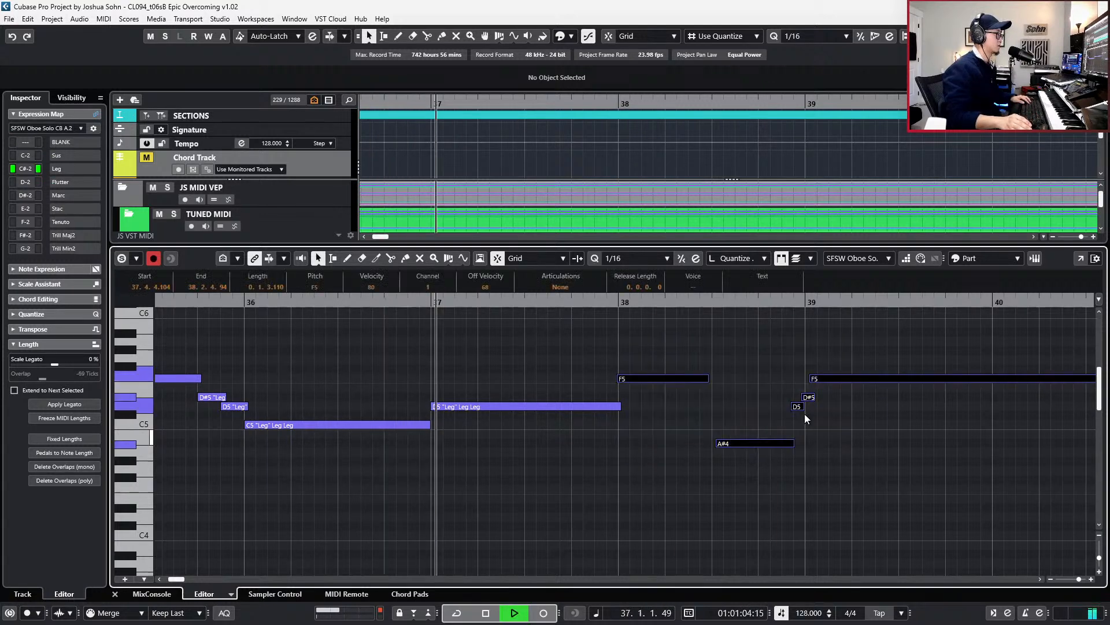
pyautogui.click(562, 286)
pyautogui.click(555, 316)
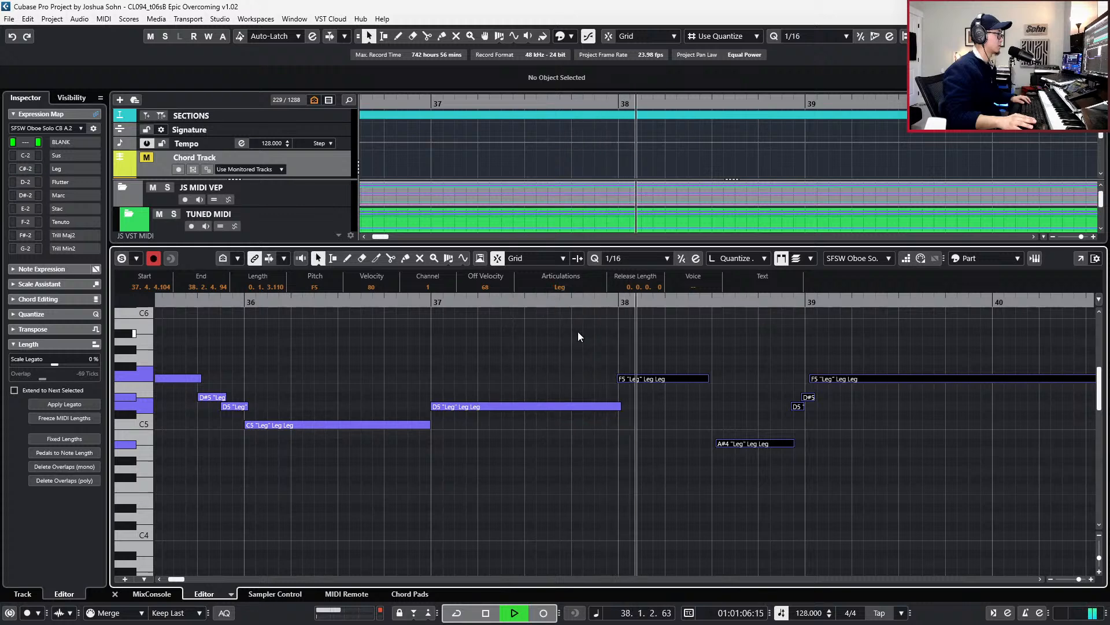
# - Nudge the oboe notes from bar 38 onward 50 ticks earlier and audition them soloed from bar 37
pyautogui.press('space')
pyautogui.moveTo(672, 343); pyautogui.dragTo(899, 477)
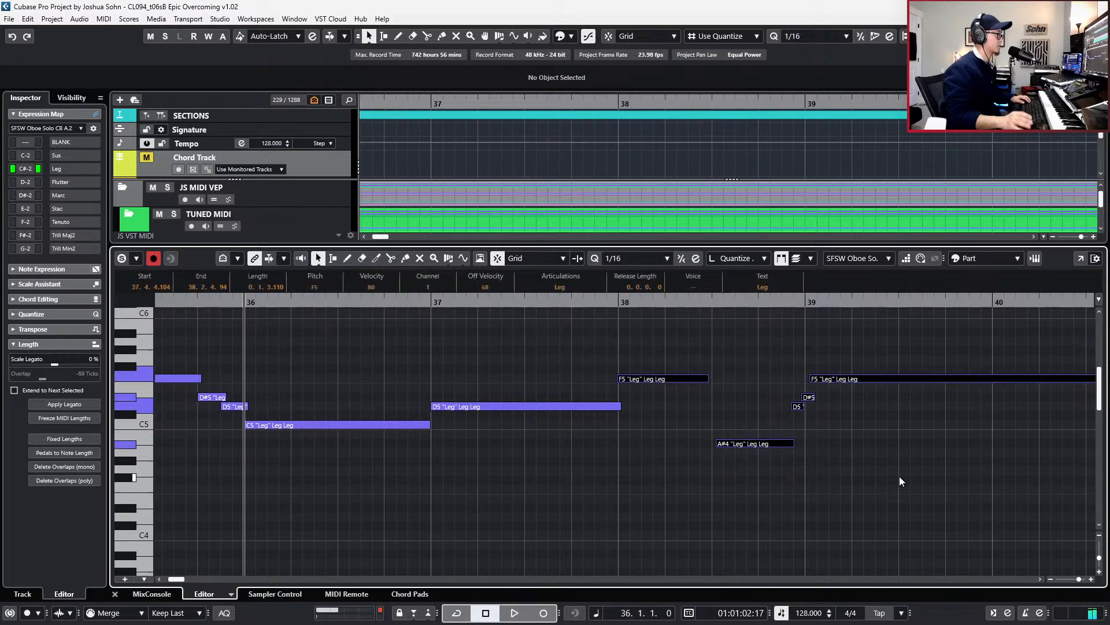
pyautogui.hotkey('ctrl', 'Left')
pyautogui.hotkey('ctrl', 'Left')
pyautogui.hotkey('ctrl', 'Left')
pyautogui.hotkey('ctrl', 'Left')
pyautogui.hotkey('ctrl', 'Left')
pyautogui.press('l')
pyautogui.press('s')
pyautogui.press('-')
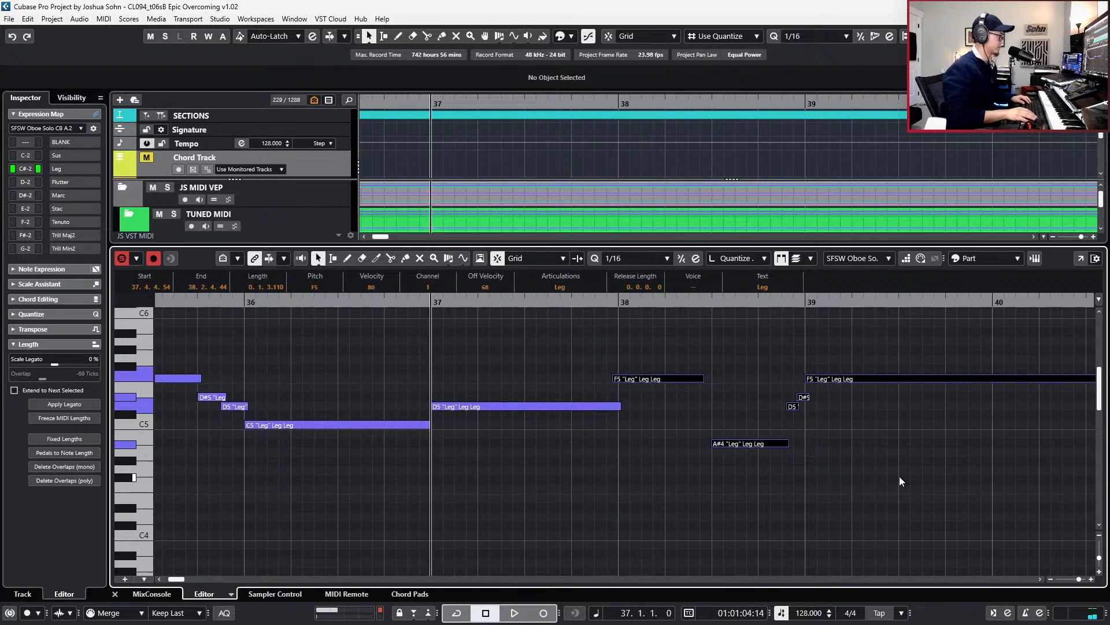
pyautogui.press('space')
pyautogui.scroll(1, 834, 448)
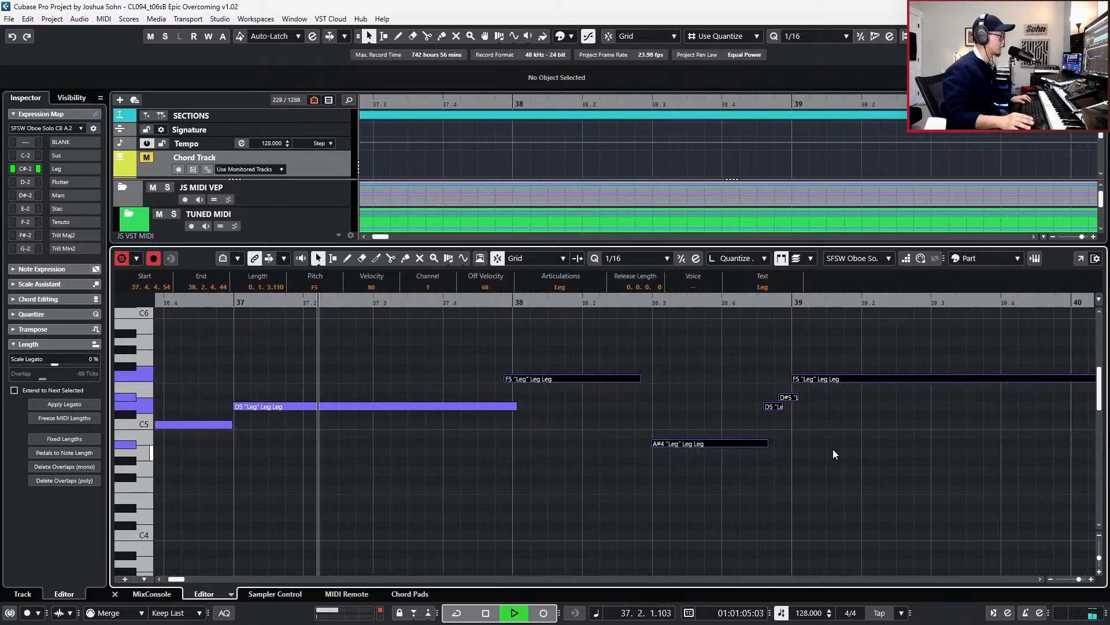
pyautogui.press('space')
# - Lower the first note of bar 38 to D5, shorten the preceding D5 to end at 37.4.4.14, and play the transition
pyautogui.click(572, 378)
pyautogui.press('Down')
pyautogui.press('Down')
pyautogui.press('Down')
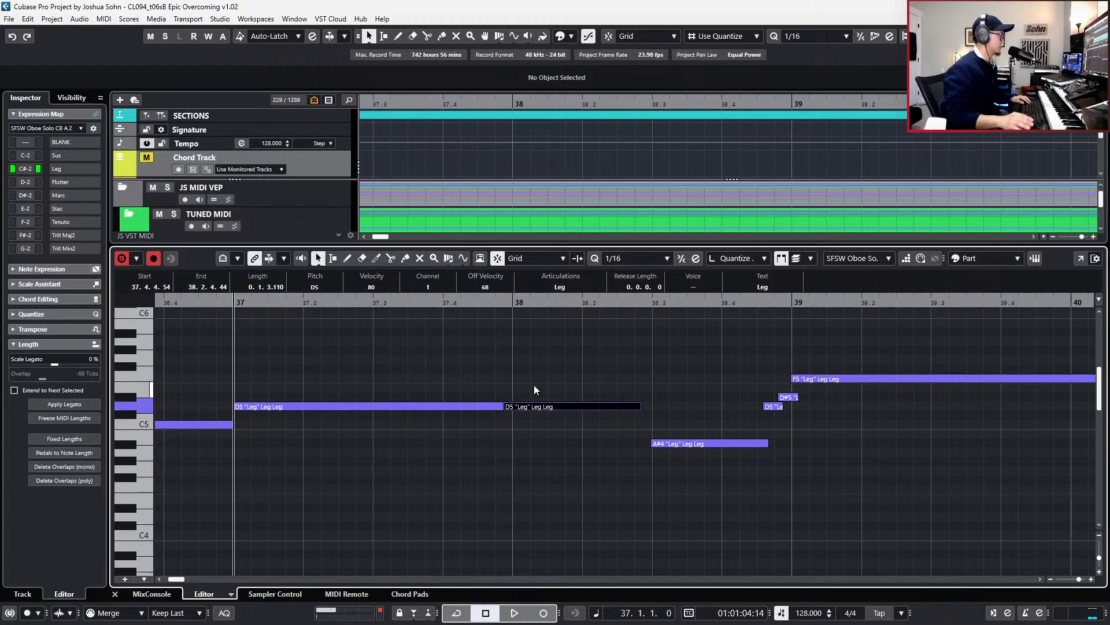
pyautogui.press('Left')
pyautogui.moveTo(497, 403); pyautogui.dragTo(483, 405)
pyautogui.press('space')
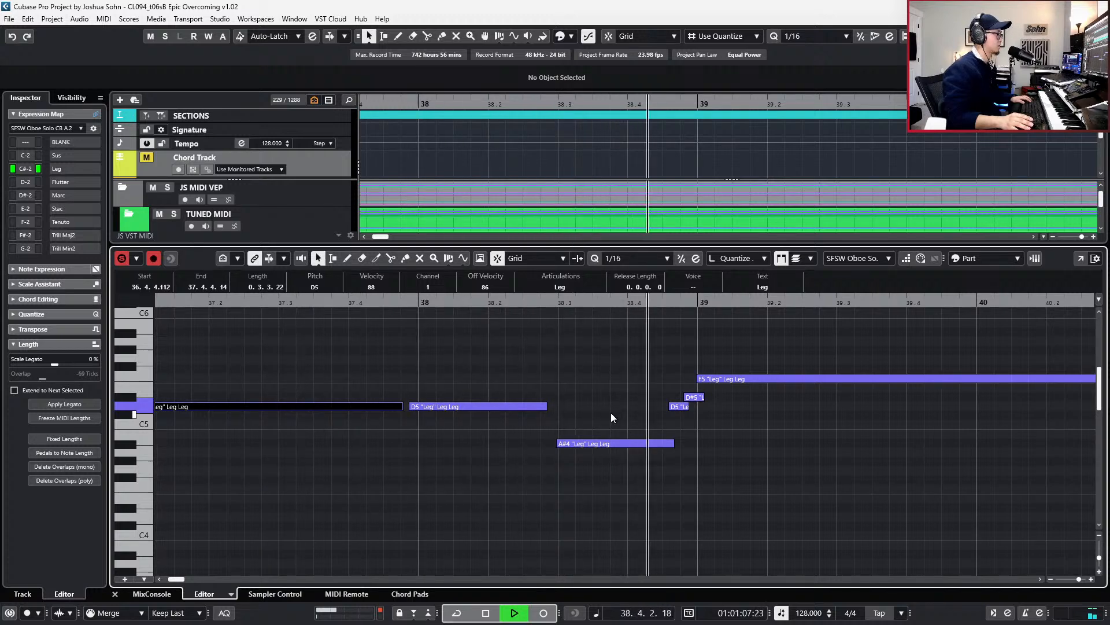
pyautogui.press('space')
# - Shift the short D5 and D#5 pickup notes before bar 39 slightly earlier and set their articulation to Marc
pyautogui.moveTo(656, 360); pyautogui.dragTo(694, 411)
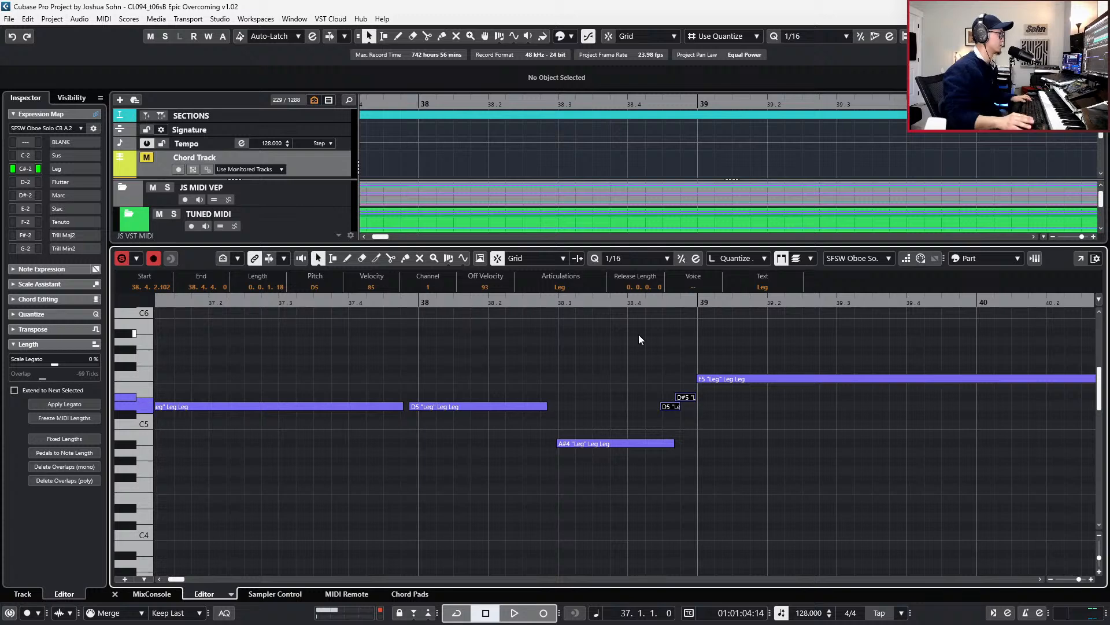
pyautogui.click(581, 285)
pyautogui.click(575, 332)
# - Show the controller lanes and raise the velocities of the two pickup notes, bringing the D5 to 97
pyautogui.press('l')
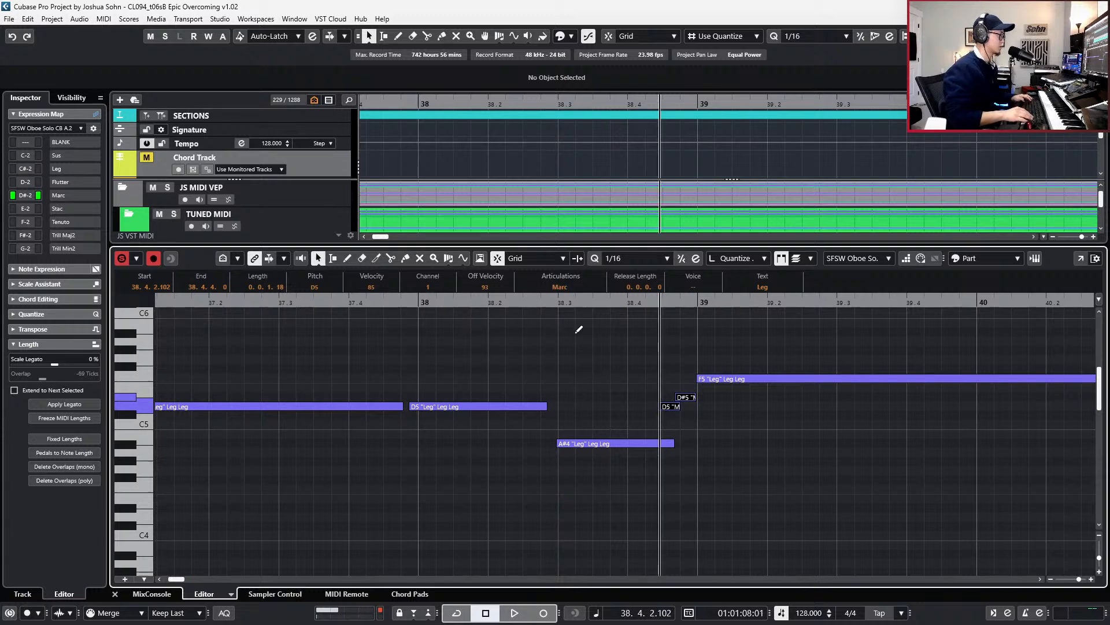
pyautogui.hotkey('alt', 'l')
pyautogui.press('space')
pyautogui.press('space')
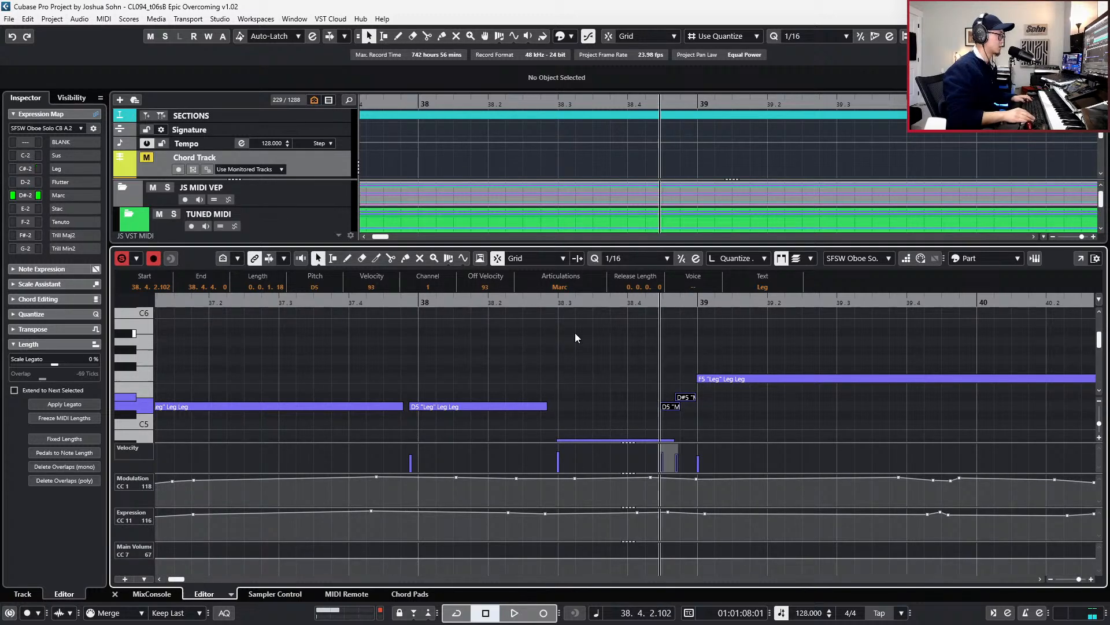
pyautogui.press('ctrl+KP_Subtract')
pyautogui.press('ctrl+KP_Subtract')
# - Play the passage and shorten the A#4 in bar 38 to end at 38.4.2.97, just before the pickup
pyautogui.press('space')
pyautogui.scroll(-2, 616, 332)
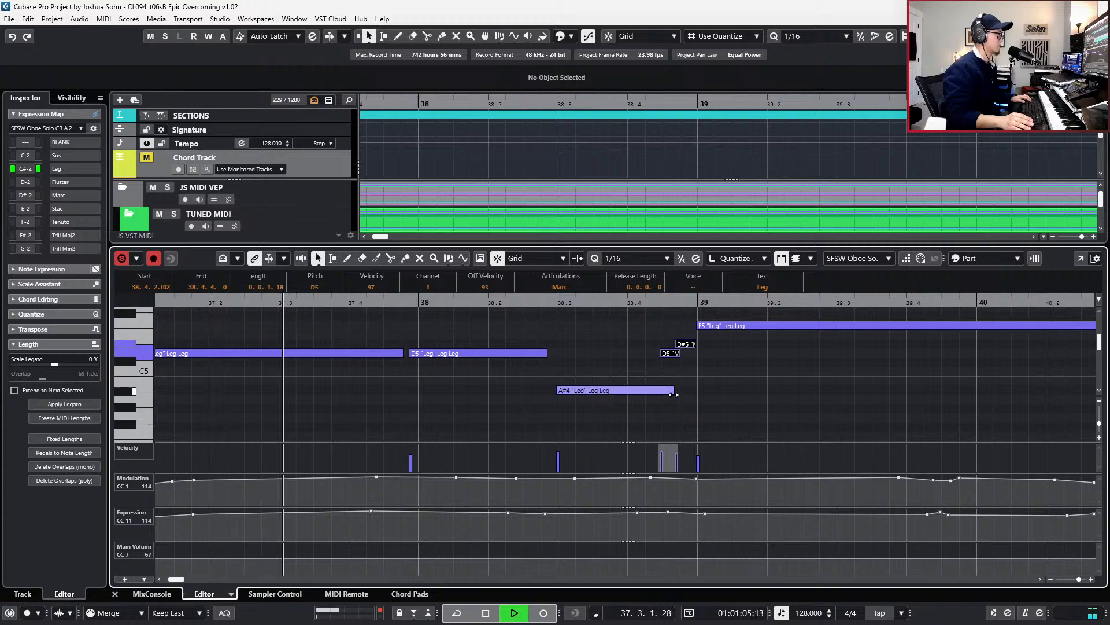
pyautogui.moveTo(674, 391); pyautogui.dragTo(659, 391)
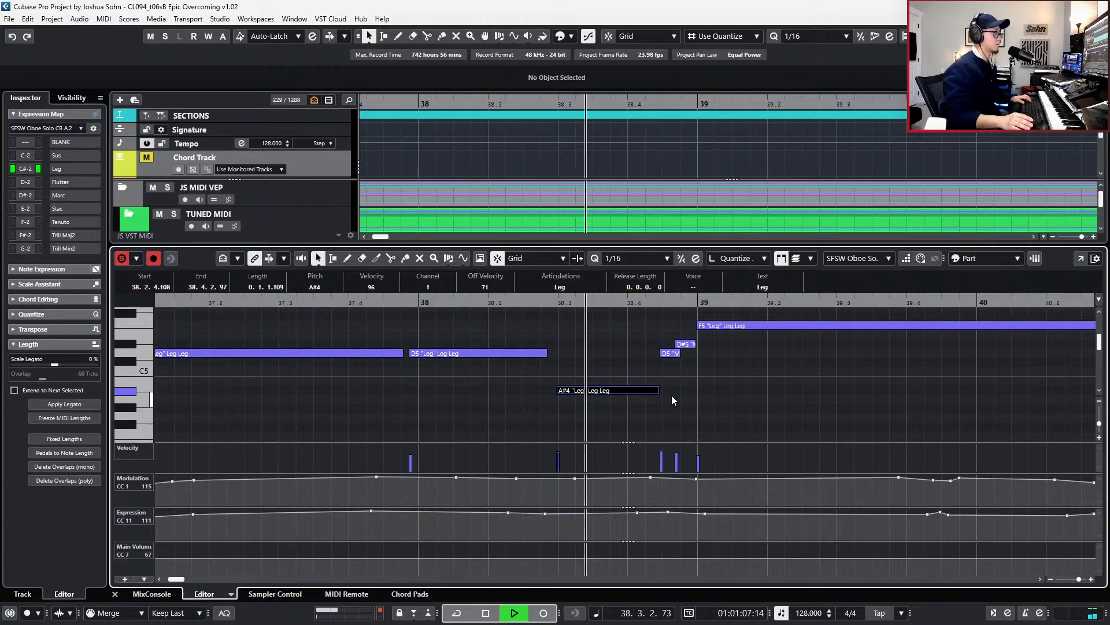
# - Check the articulations of the oboe notes leading into bar 39 and close the editor
pyautogui.press('space')
pyautogui.moveTo(656, 339); pyautogui.dragTo(683, 352)
pyautogui.scroll(-3, 689, 355)
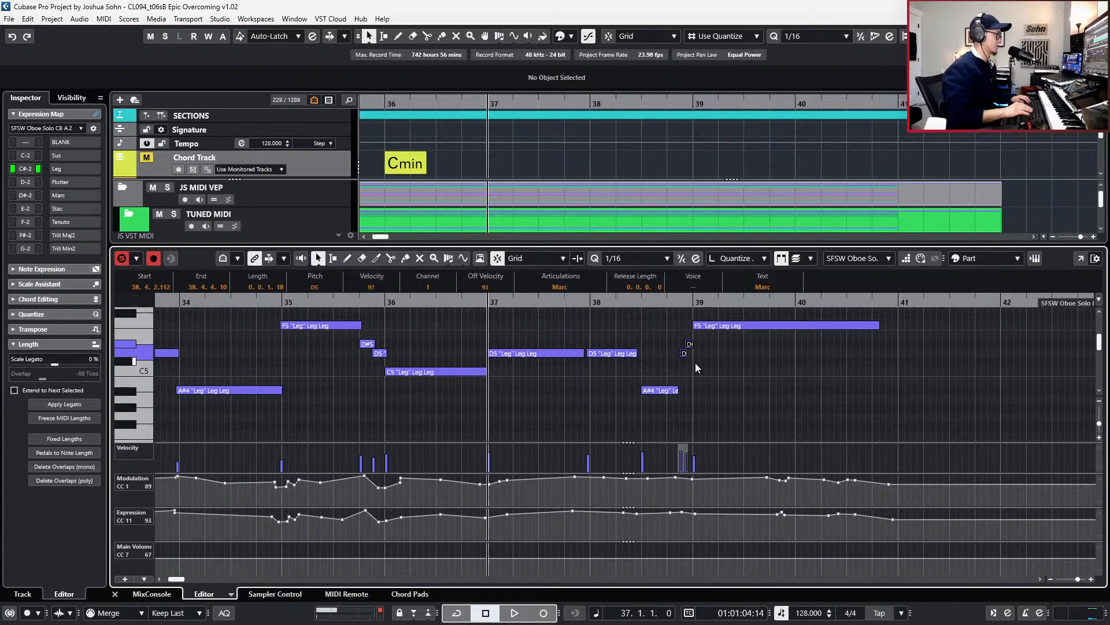
pyautogui.click(618, 354)
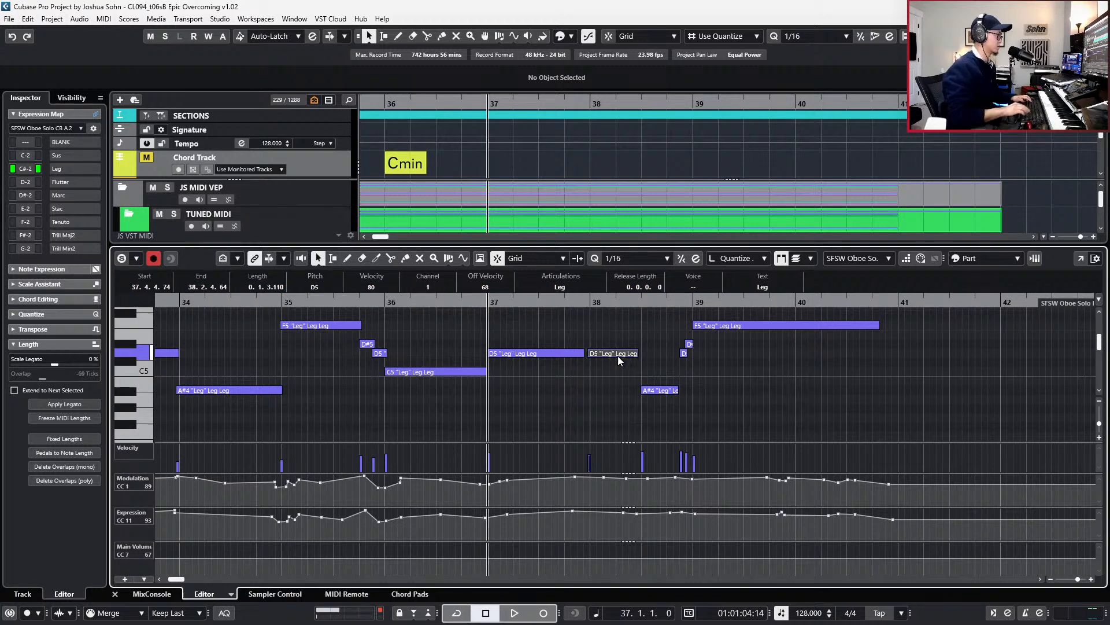
pyautogui.press('Return')
# - Split the oboe part just before bar 33 and copy its second section to the flute and clarinet solo tracks
pyautogui.scroll(-1, 630, 348)
pyautogui.hscroll(-2, 635, 329)
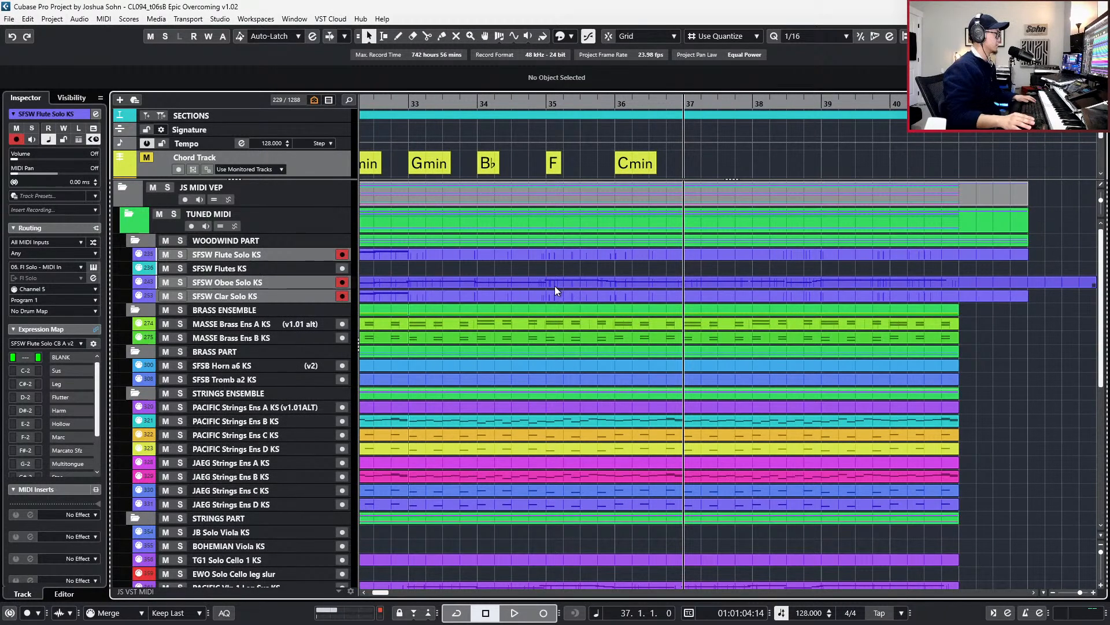
pyautogui.press('g')
pyautogui.press('g')
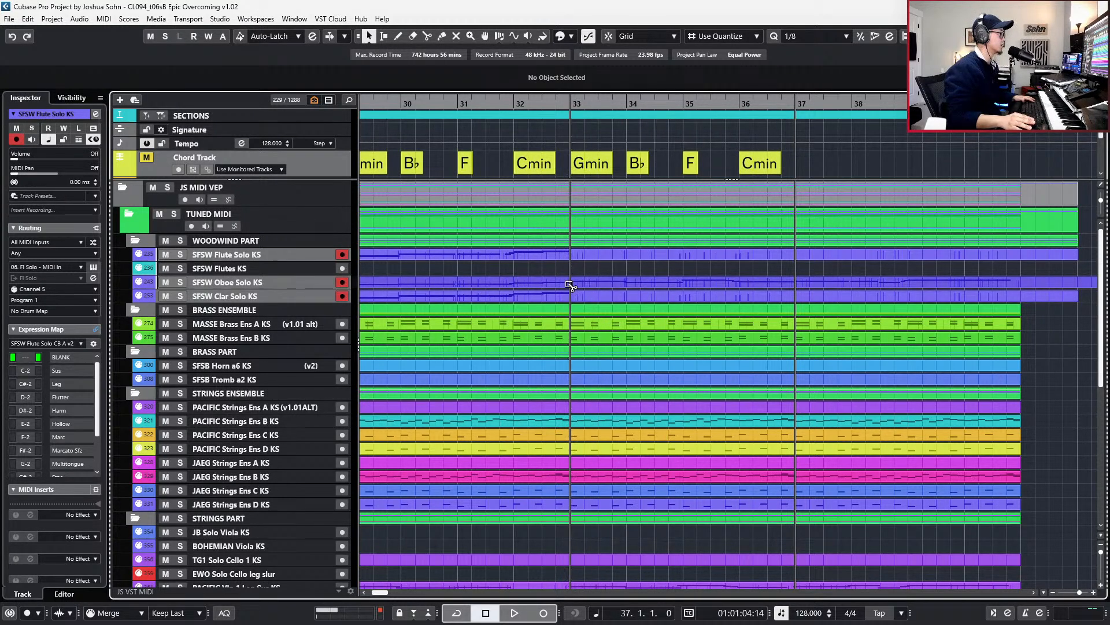
pyautogui.keyDown('alt'); pyautogui.click(566, 284); pyautogui.keyUp('alt')
pyautogui.moveTo(596, 286); pyautogui.dragTo(600, 258)
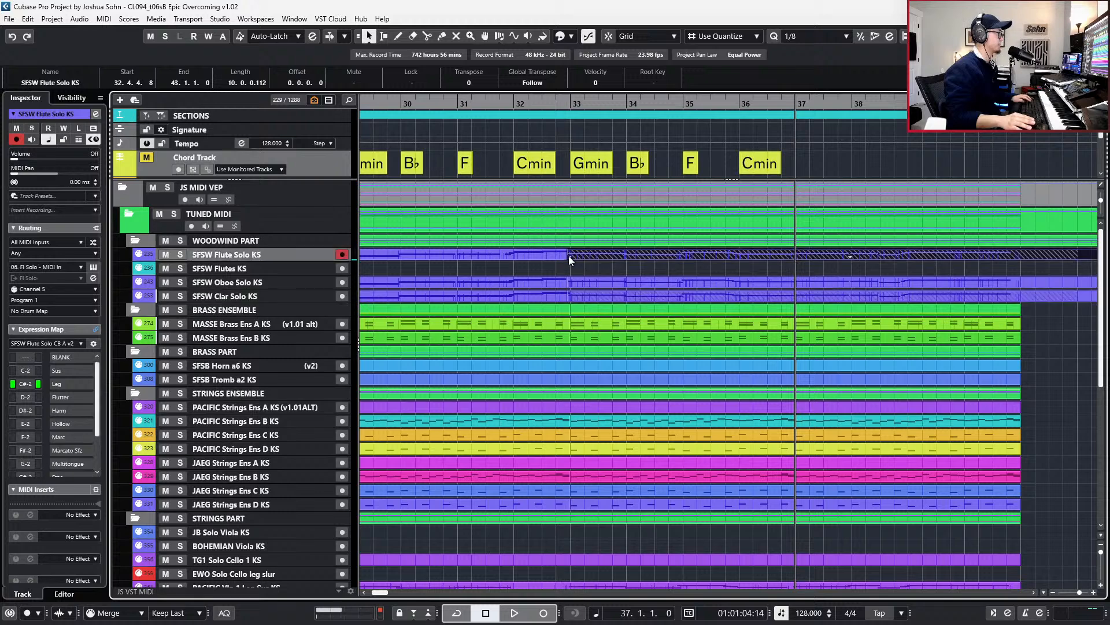
# - Glue the sections before and after bar 33 into one part on each of the flute, clarinet and oboe solo tracks
pyautogui.click(564, 255)
pyautogui.press('Delete')
pyautogui.click(561, 293)
pyautogui.press('Delete')
pyautogui.click(556, 281)
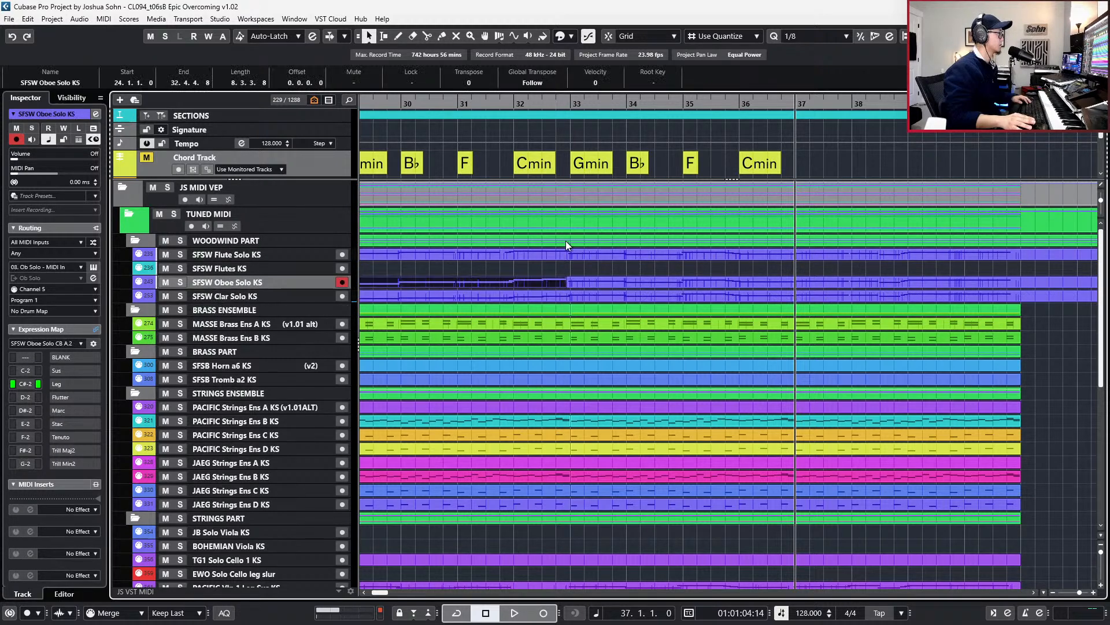
pyautogui.press('Delete')
# - Open the flute solo part, transpose its notes from bar 33 onward up an octave, and play it back
pyautogui.click(566, 255)
pyautogui.doubleClick(566, 254)
pyautogui.moveTo(619, 360); pyautogui.dragTo(970, 426)
pyautogui.hotkey('shift', 'Up')
pyautogui.press('space')
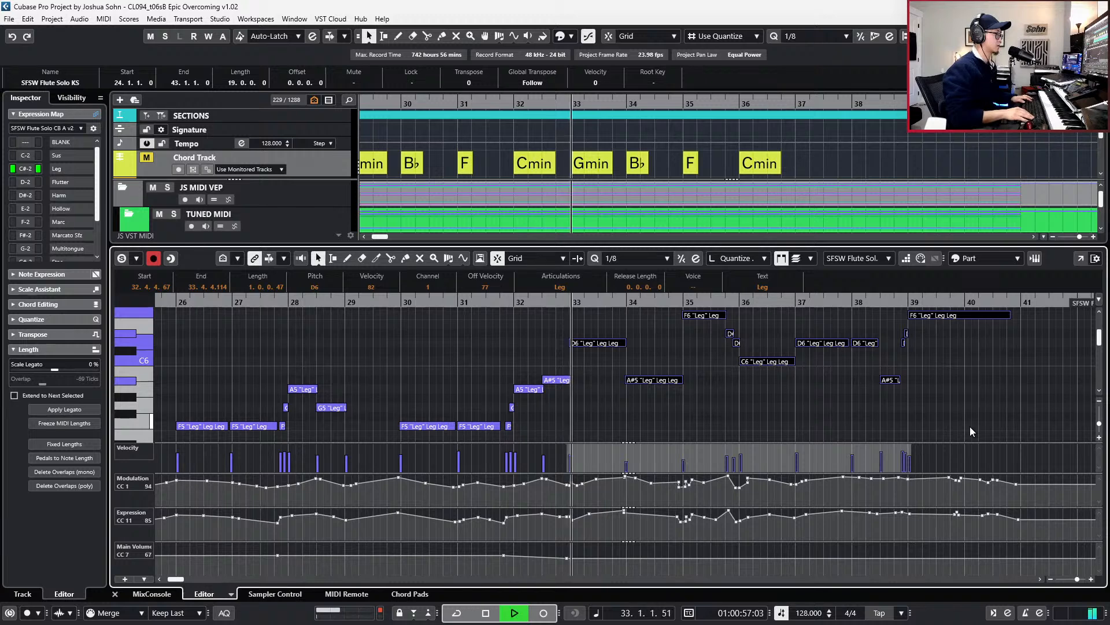
# - Delete the surplus modulation and expression points clustered around bar 35 in the flute part
pyautogui.click(680, 488)
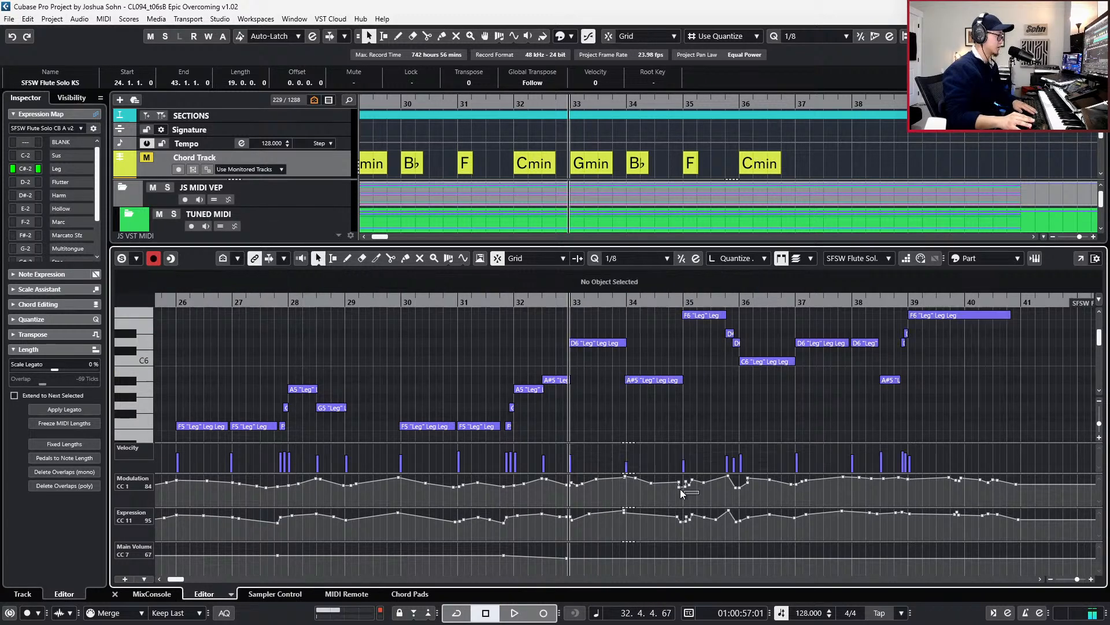
pyautogui.moveTo(687, 491); pyautogui.dragTo(691, 523)
pyautogui.press('Delete')
pyautogui.press('Delete')
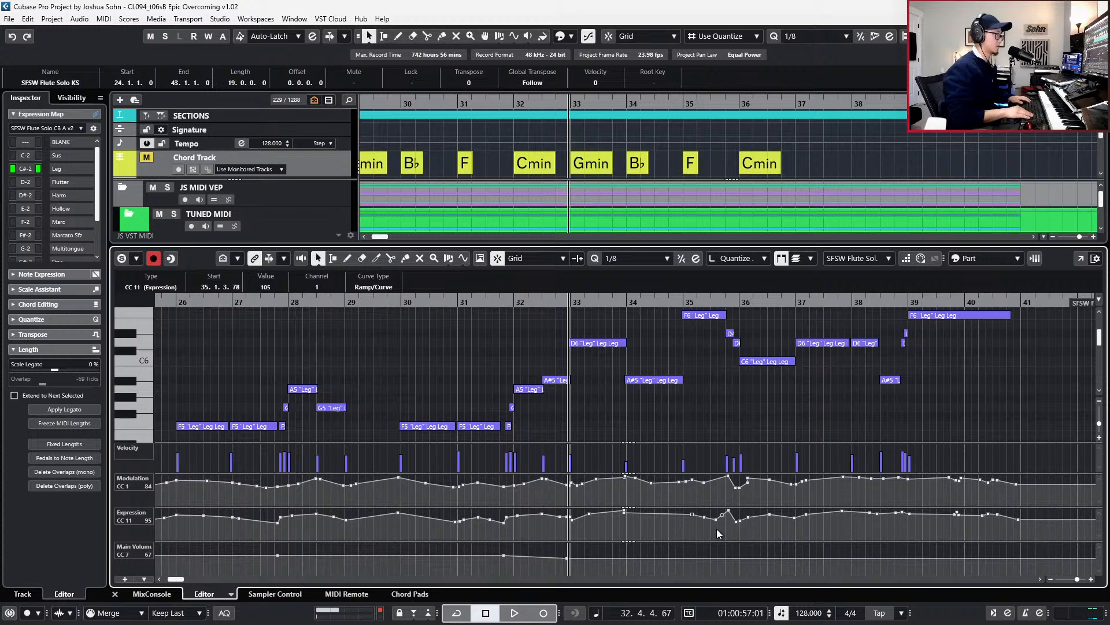
# - Play the flute part and smooth its expression and modulation curves between bars 35 and 36 by deleting the peaks and dips
pyautogui.press('space')
pyautogui.scroll(2, 724, 526)
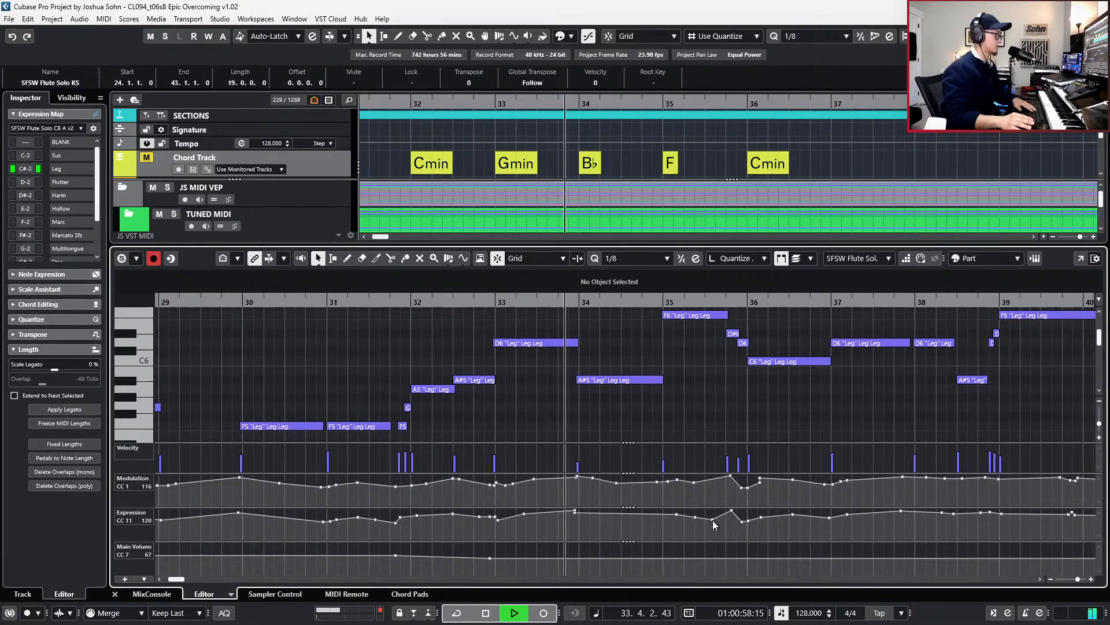
pyautogui.click(731, 510)
pyautogui.press('Delete')
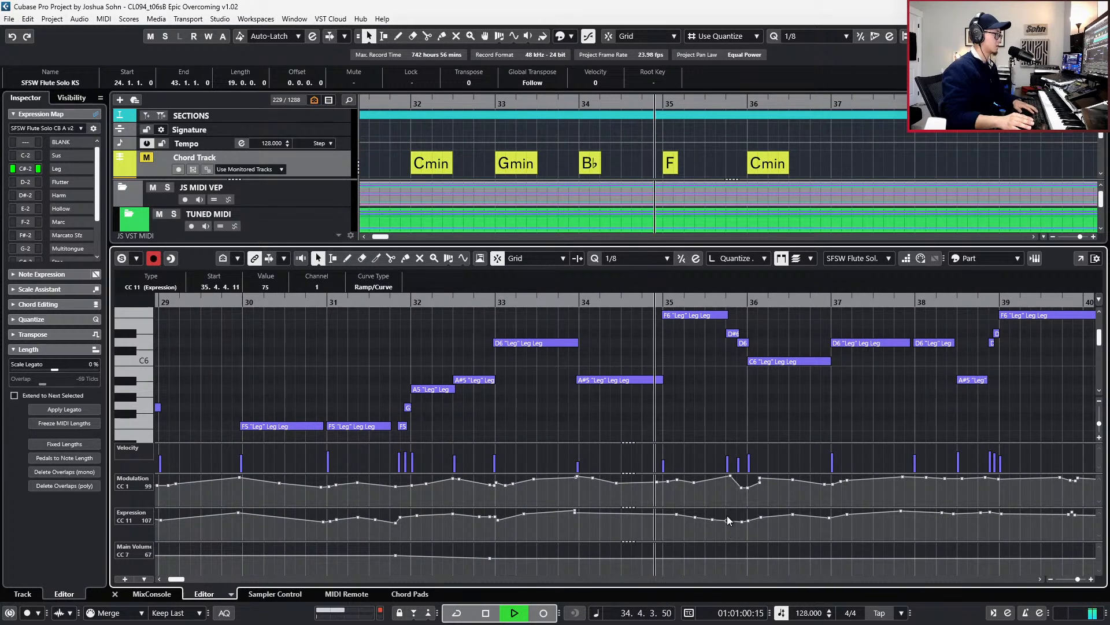
pyautogui.moveTo(708, 526); pyautogui.dragTo(752, 473)
pyautogui.press('Delete')
pyautogui.press('Delete')
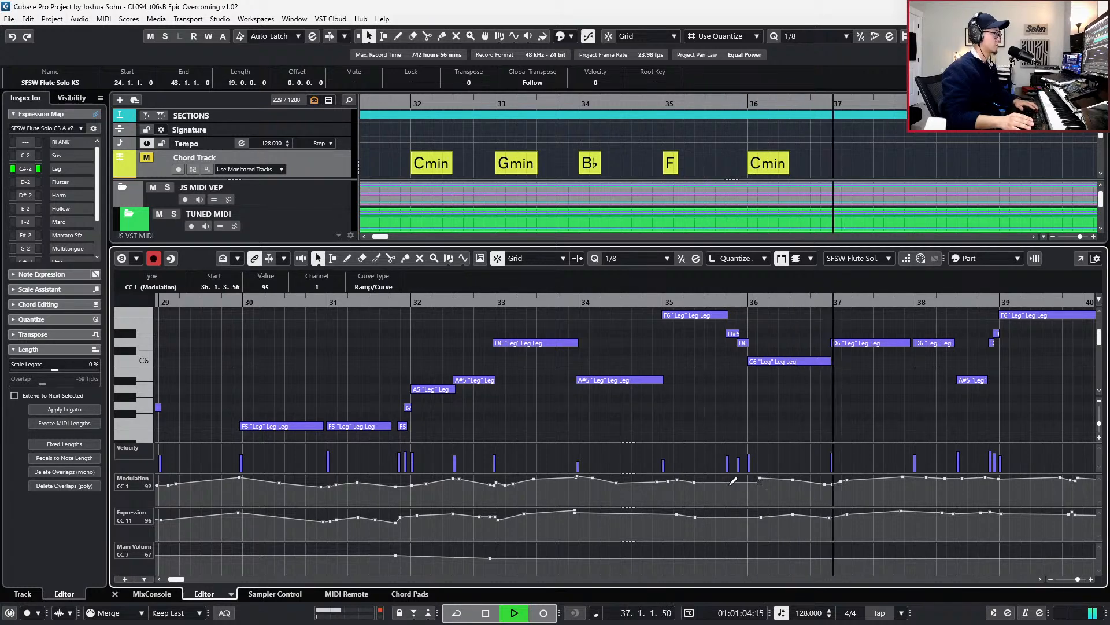
pyautogui.press('Delete')
pyautogui.moveTo(701, 489); pyautogui.dragTo(688, 478)
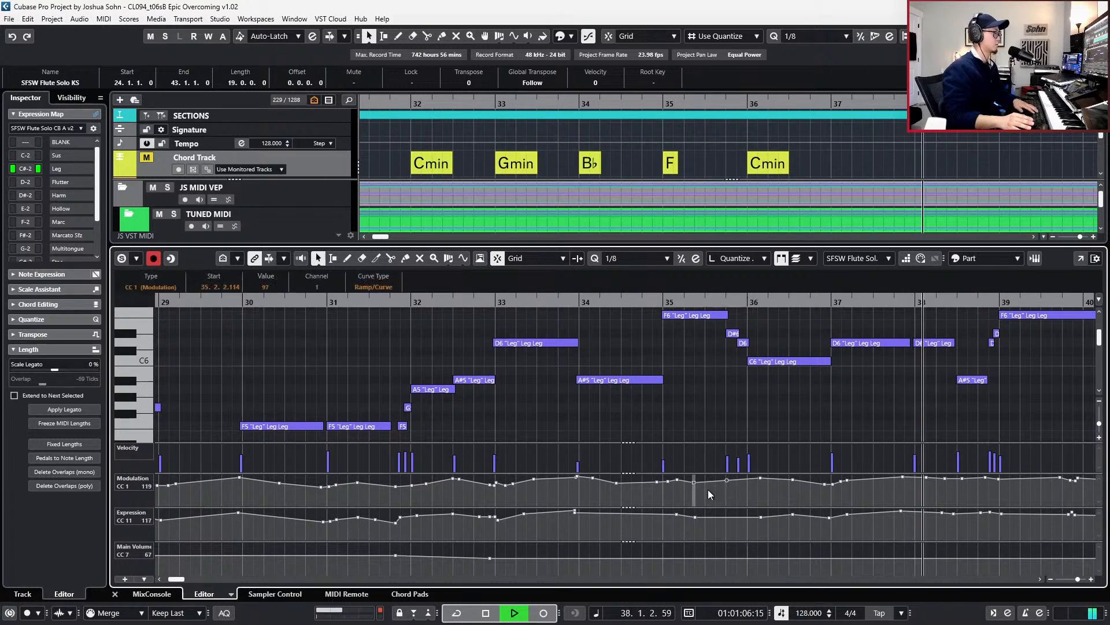
pyautogui.press('Delete')
# - Delete the surplus expression and modulation points around bar 40 in the flute part
pyautogui.scroll(-2, 724, 498)
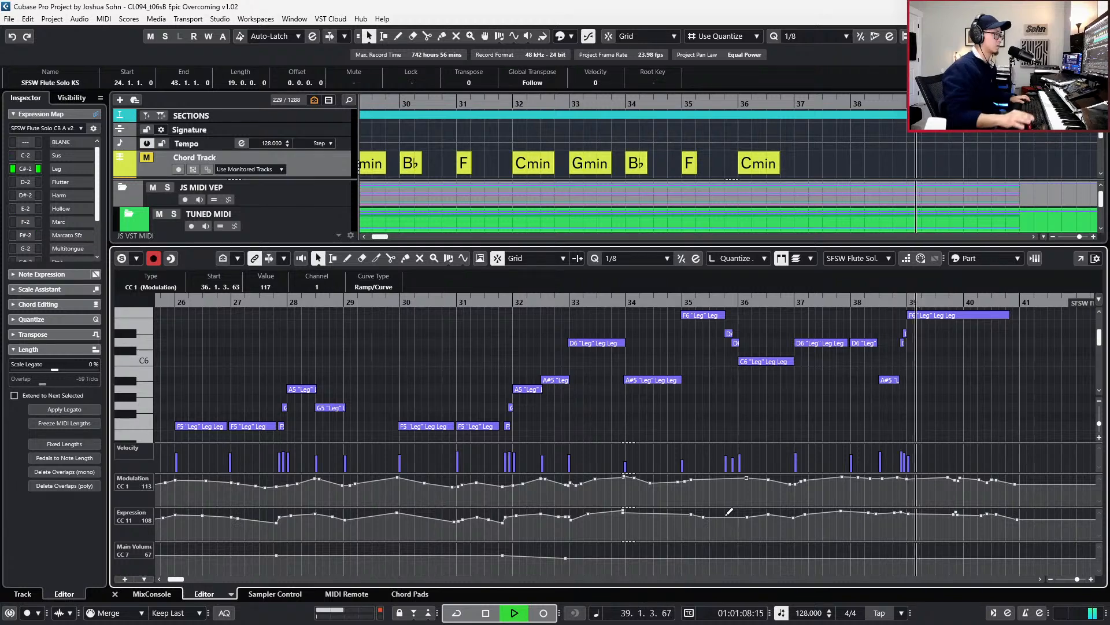
pyautogui.moveTo(750, 506); pyautogui.dragTo(786, 529)
pyautogui.press('Delete')
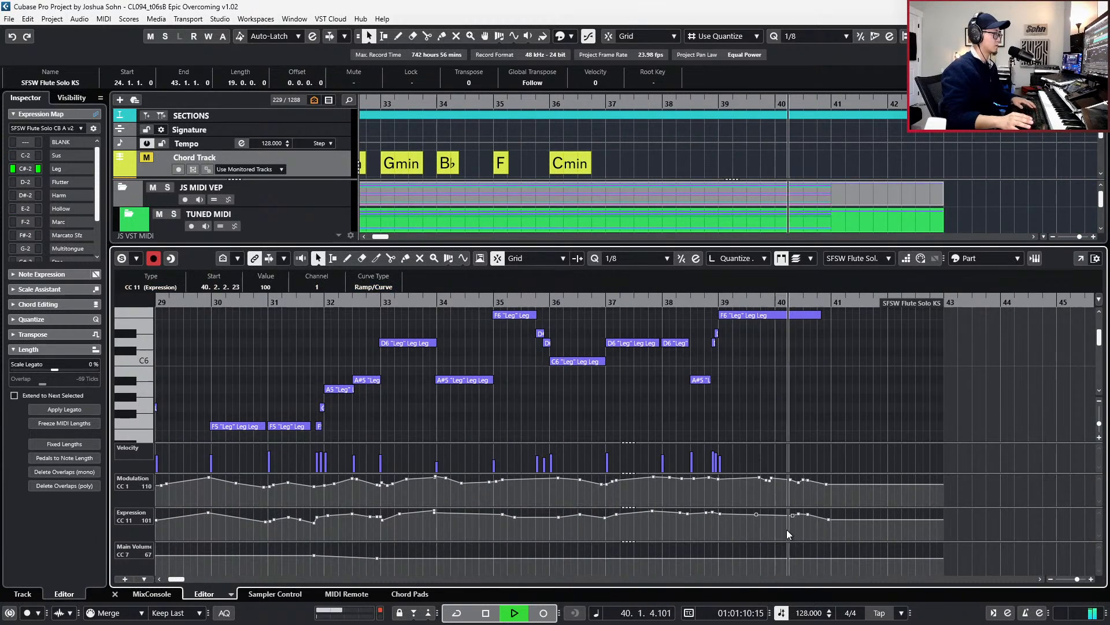
pyautogui.click(766, 480)
pyautogui.moveTo(764, 484); pyautogui.dragTo(774, 475)
pyautogui.press('Delete')
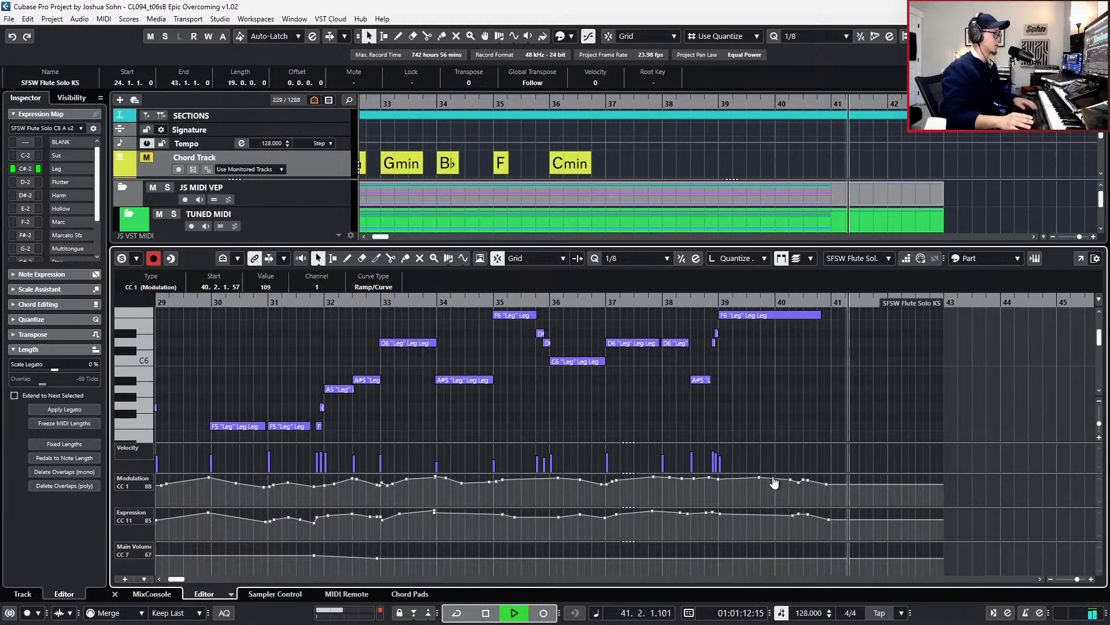
# - Stop playback, remove the expression spike just before bar 34 in the flute part, and close the editor
pyautogui.press('space')
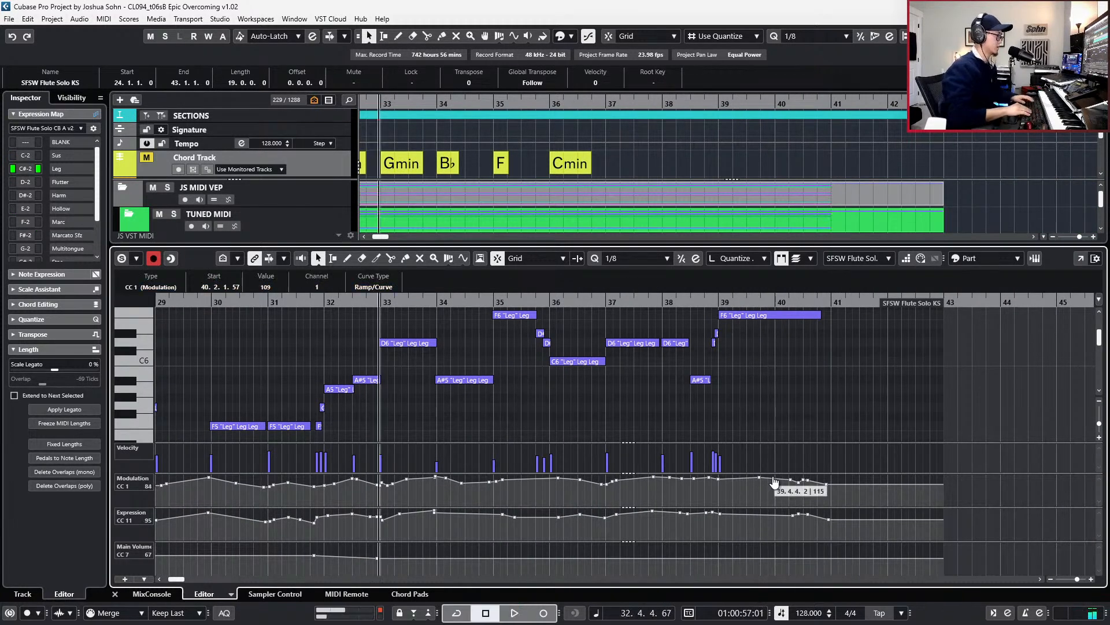
pyautogui.click(433, 511)
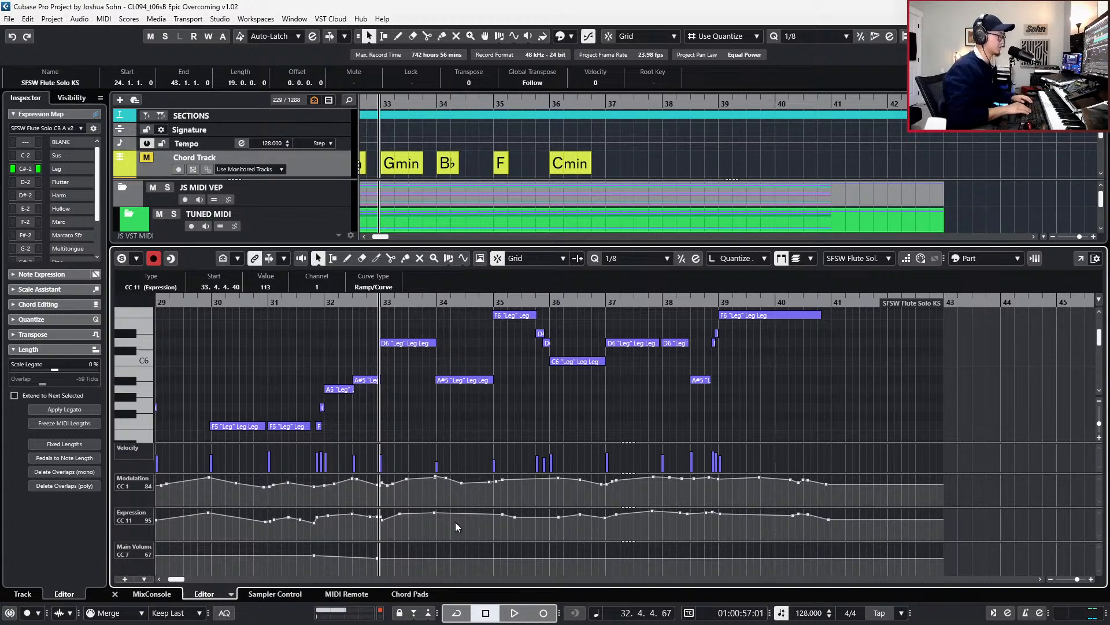
pyautogui.press('Return')
pyautogui.hscroll(-2, 605, 408)
pyautogui.press('g')
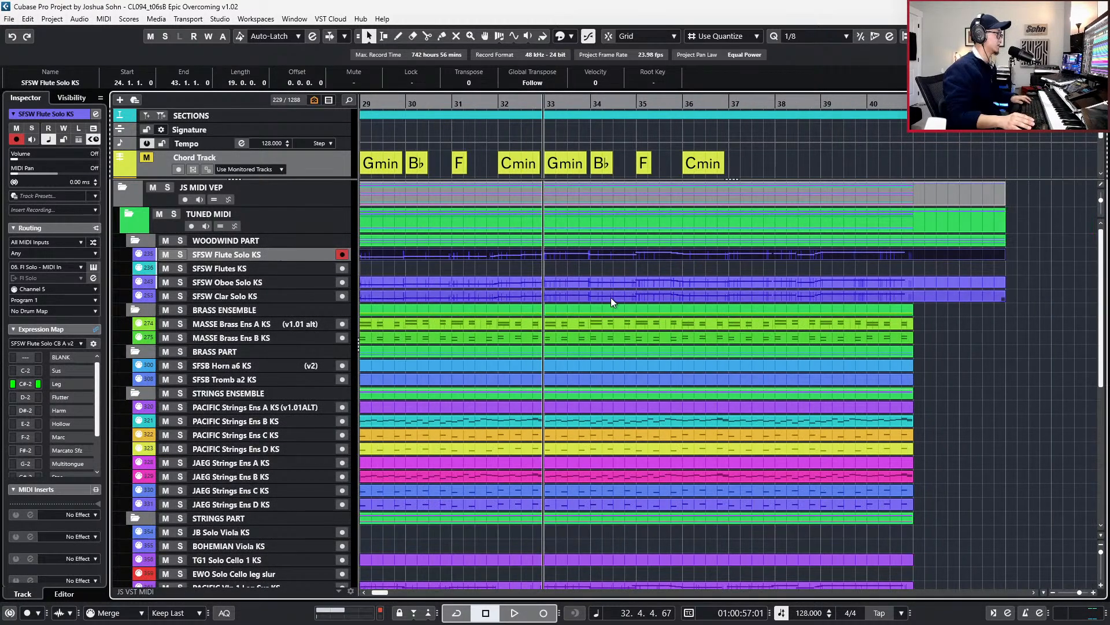
pyautogui.click(606, 284)
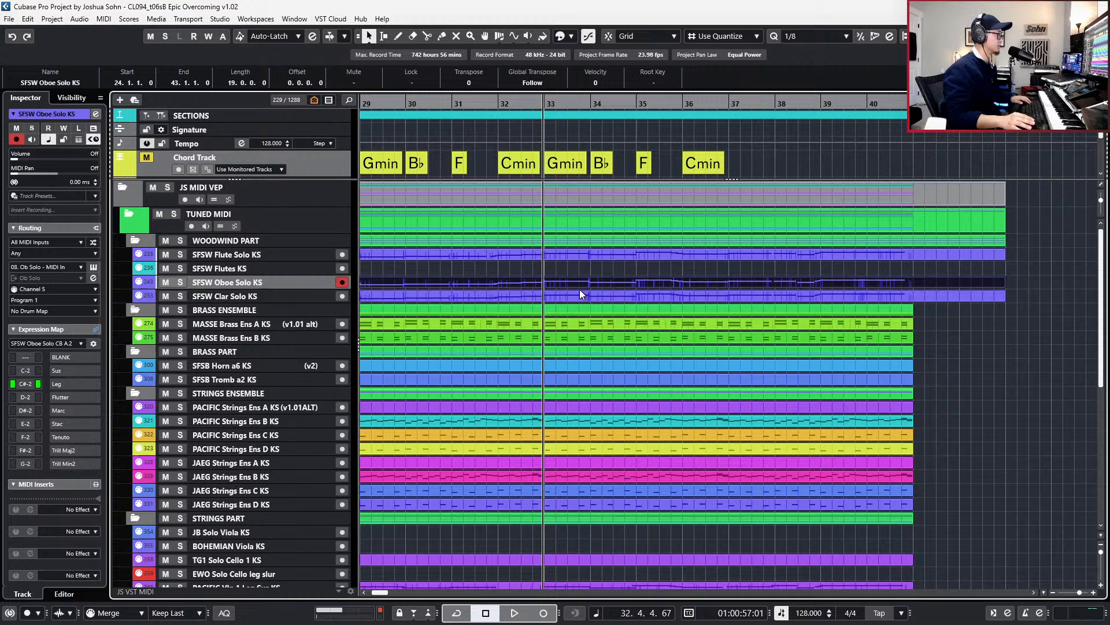
pyautogui.scroll(-2, 550, 283)
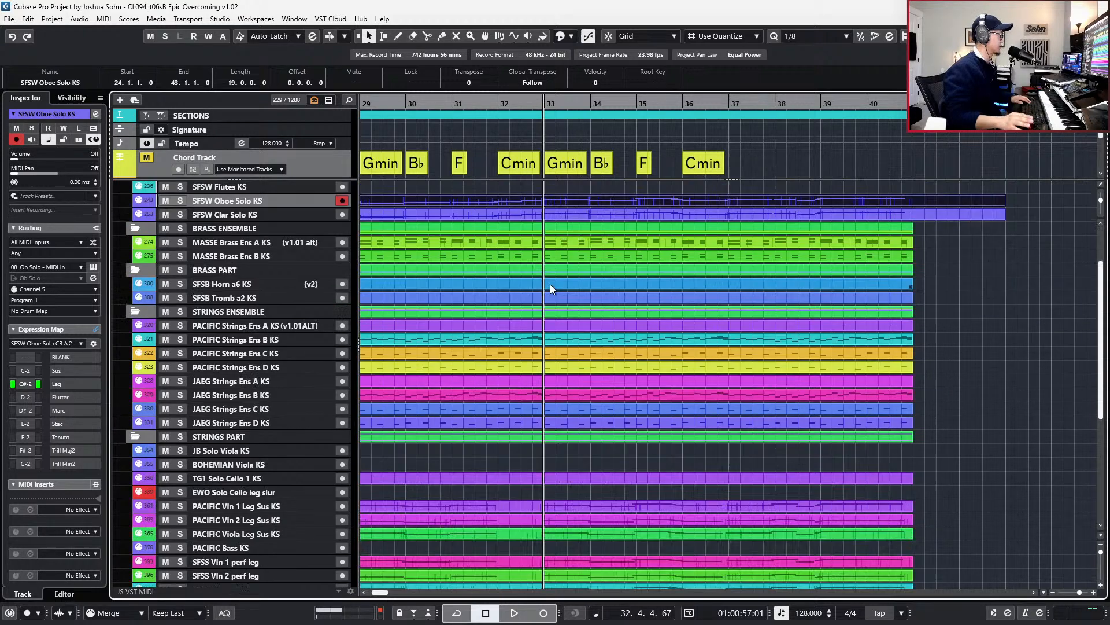
pyautogui.doubleClick(550, 284)
pyautogui.press('Return')
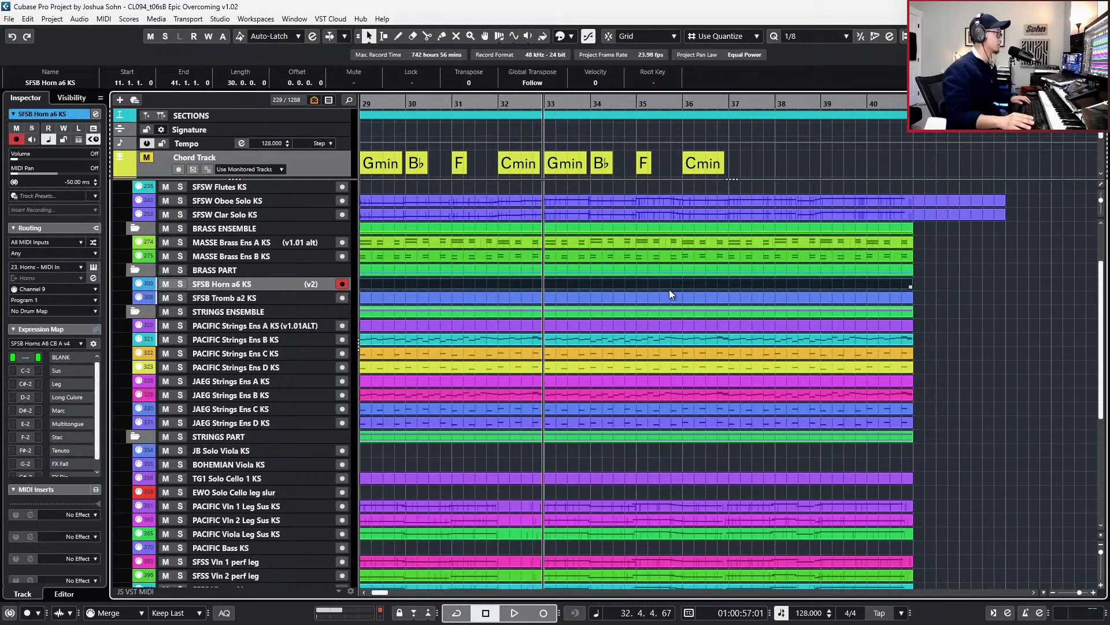
# - Open the oboe solo part and delete the clustered modulation and expression points around bar 35
pyautogui.scroll(3, 636, 242)
pyautogui.doubleClick(617, 286)
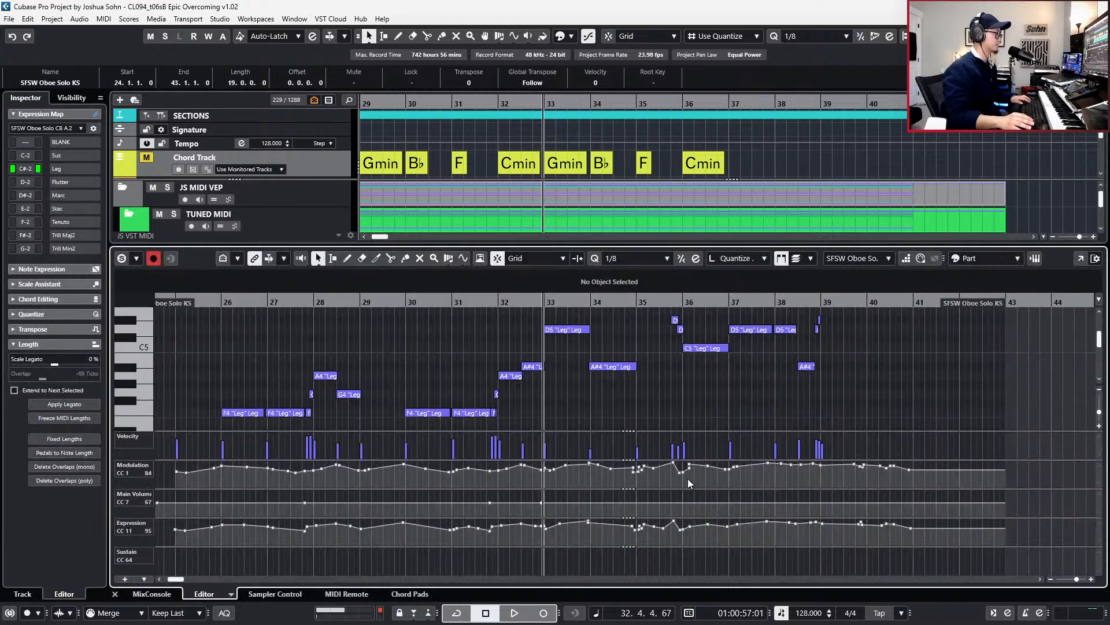
pyautogui.moveTo(645, 468); pyautogui.dragTo(650, 462)
pyautogui.press('Delete')
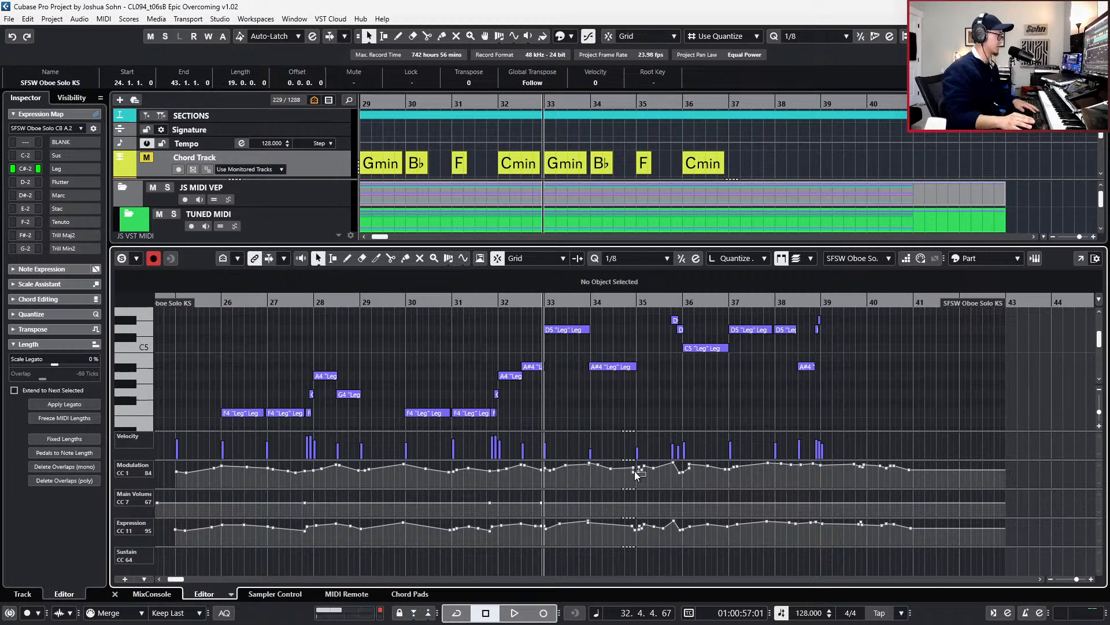
pyautogui.press('Delete')
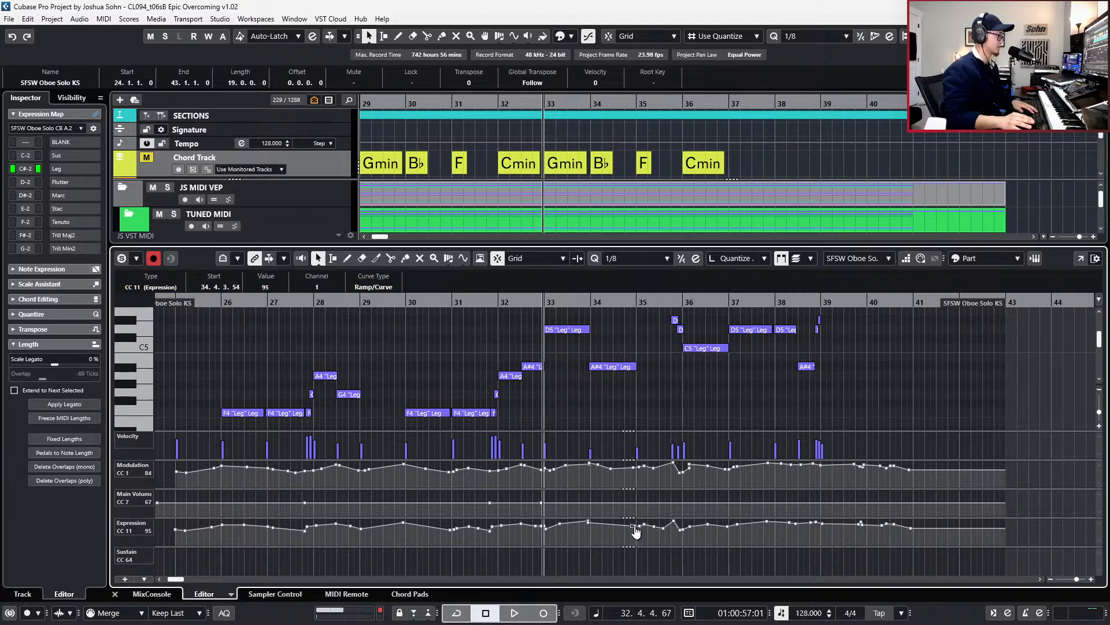
pyautogui.press('Delete')
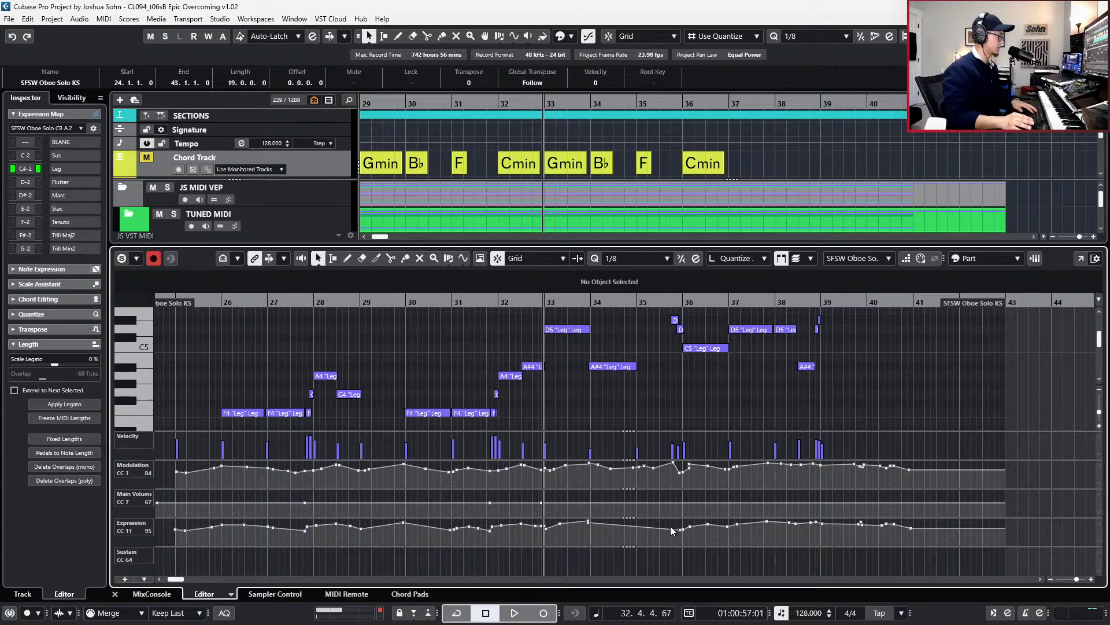
# - Delete the expression and modulation points forming the peak and dip around bar 36 in the oboe part
pyautogui.moveTo(671, 525); pyautogui.dragTo(694, 524)
pyautogui.press('Delete')
pyautogui.moveTo(678, 483); pyautogui.dragTo(670, 461)
pyautogui.press('Delete')
pyautogui.press('Delete')
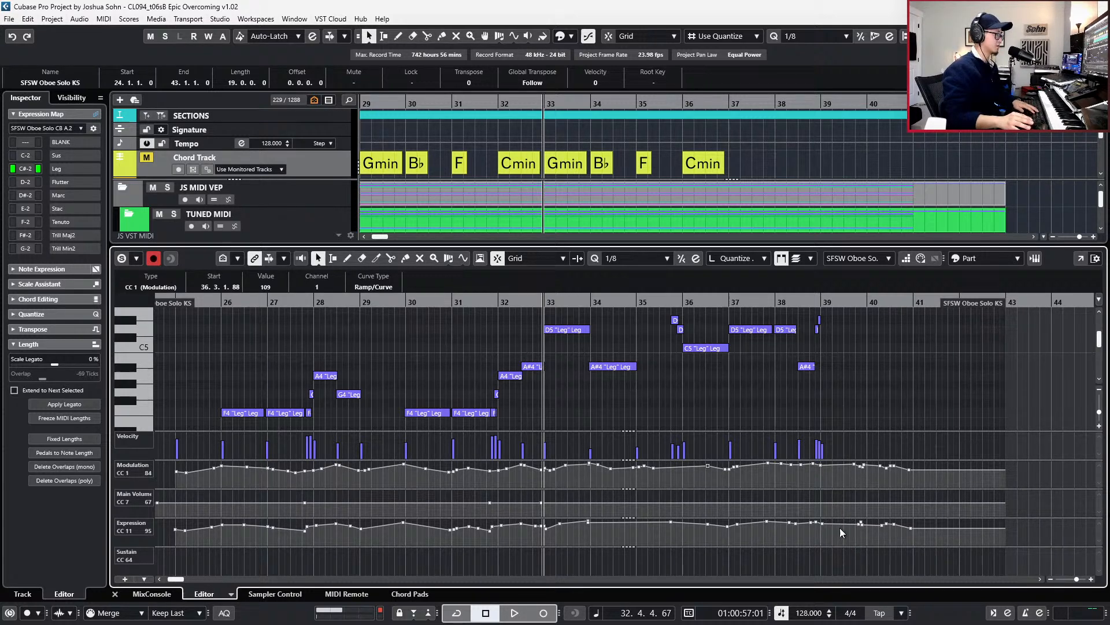
# - Delete the surplus expression and modulation points just before bar 40 in the oboe part and close the editor
pyautogui.moveTo(847, 530); pyautogui.dragTo(865, 519)
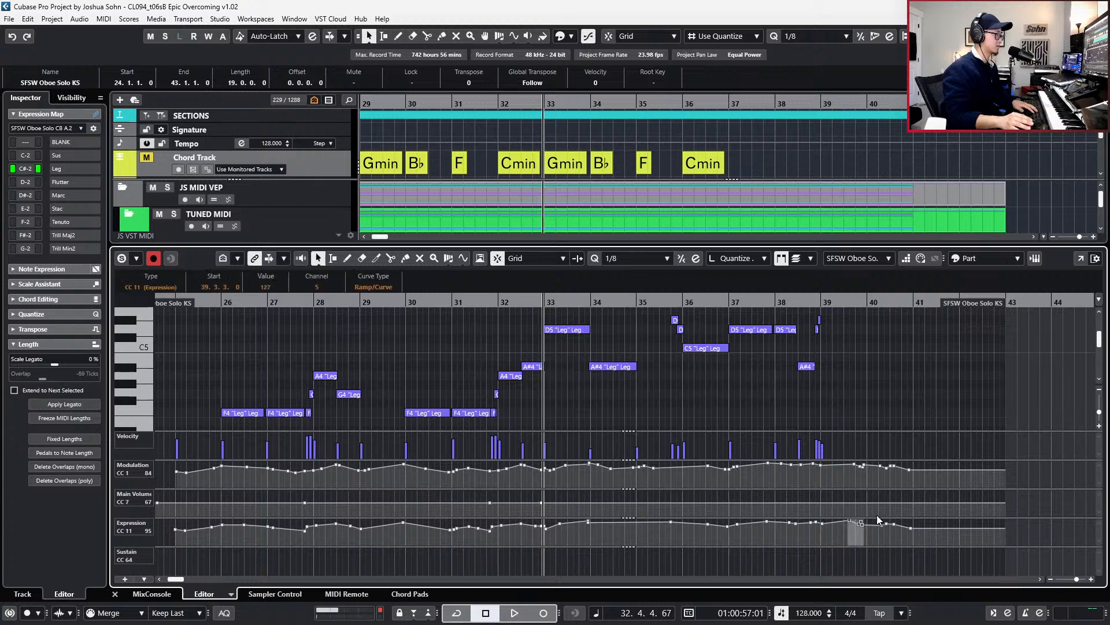
pyautogui.press('Delete')
pyautogui.moveTo(851, 480); pyautogui.dragTo(888, 459)
pyautogui.press('Delete')
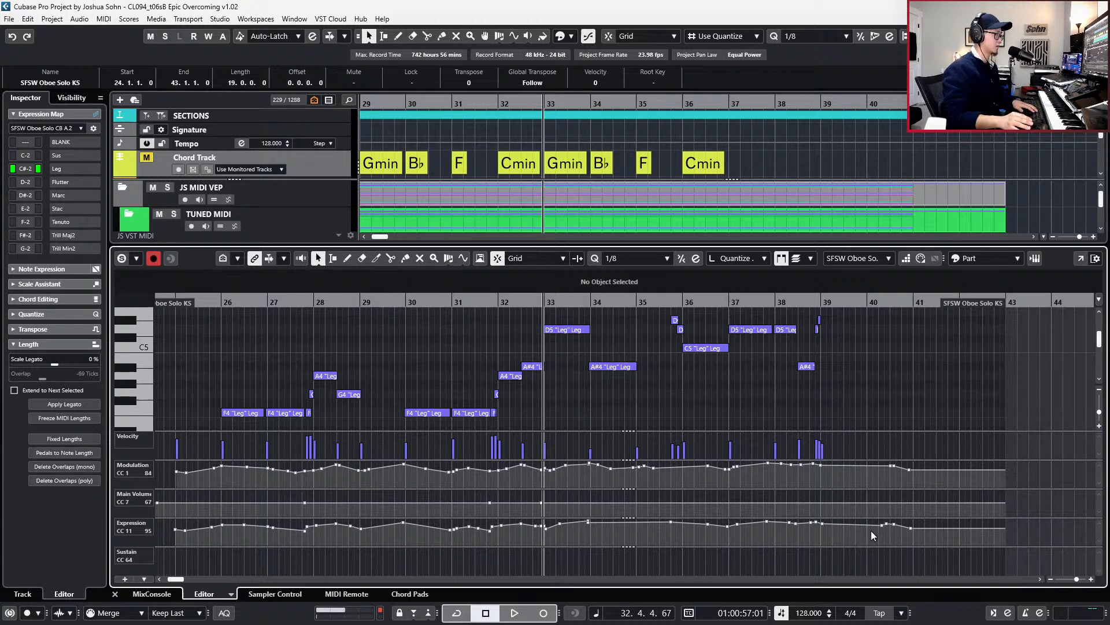
pyautogui.click(880, 527)
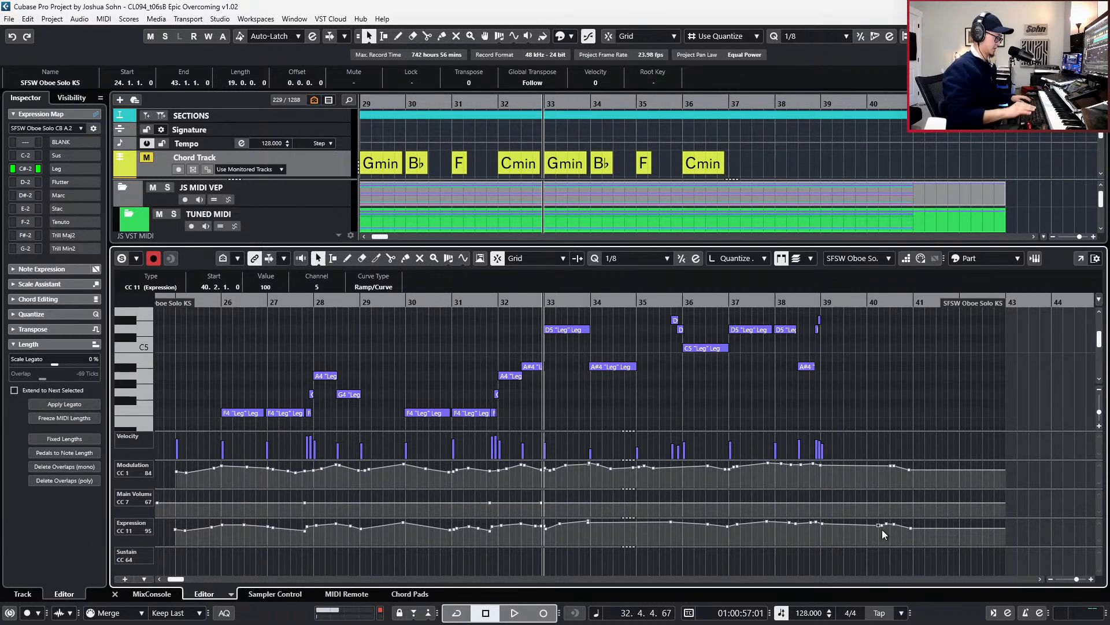
pyautogui.hotkey('ctrl', 'e')
# - Open the clarinet solo part and delete the surplus expression points between bars 34 and 36
pyautogui.click(726, 297)
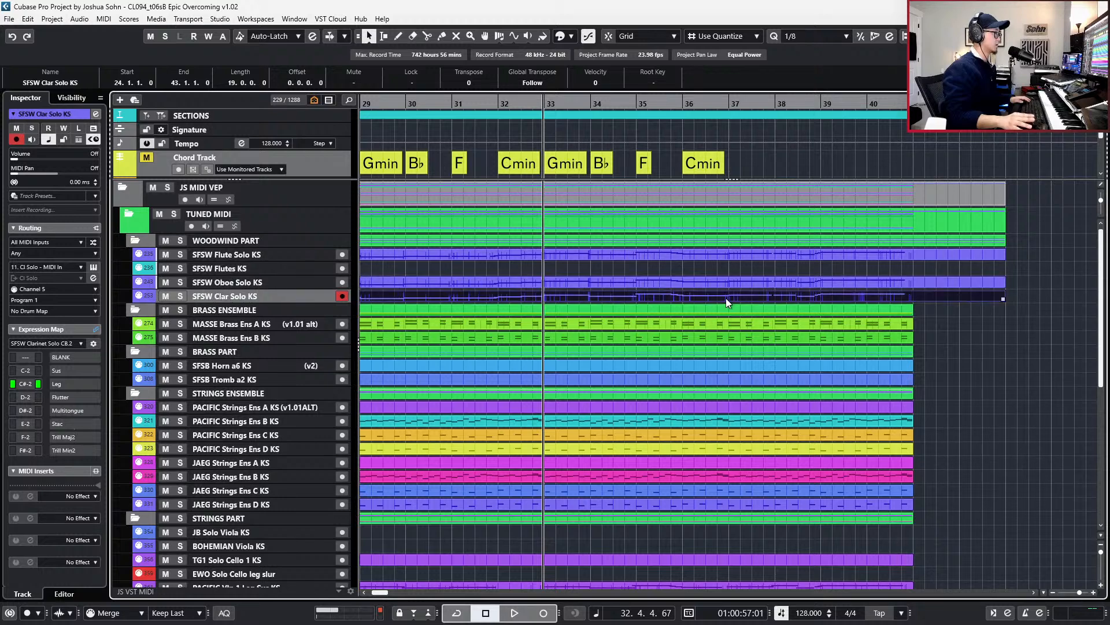
pyautogui.hotkey('ctrl', 'e')
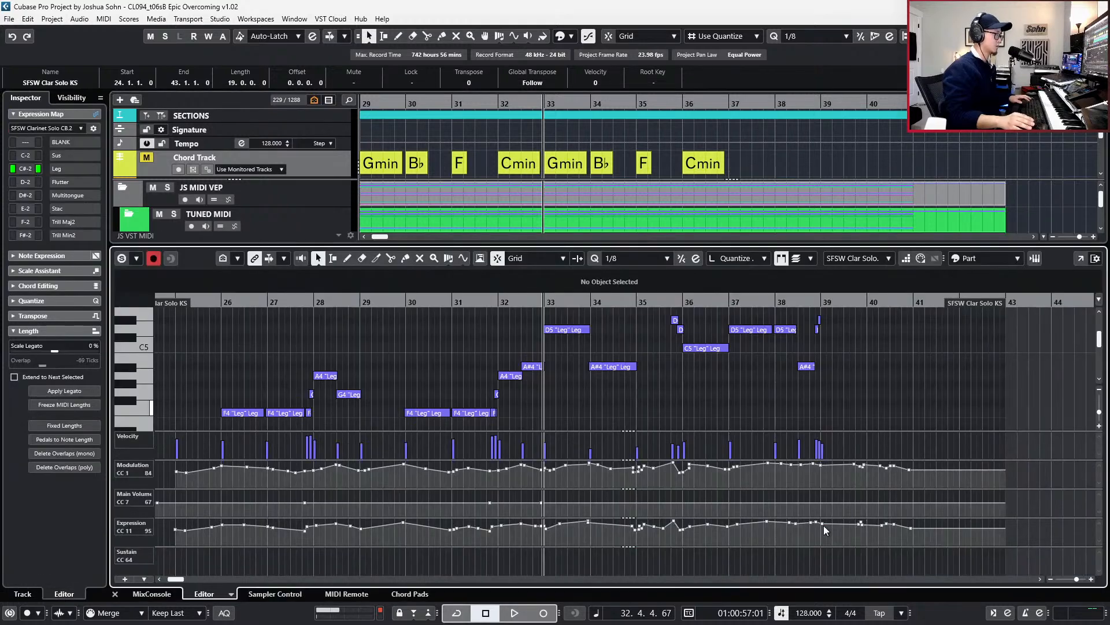
pyautogui.click(588, 523)
pyautogui.moveTo(600, 536); pyautogui.dragTo(682, 524)
pyautogui.press('Delete')
pyautogui.press('Delete')
# - Delete the surplus modulation points around bars 35 to 36 and around bar 40 in the clarinet part
pyautogui.click(625, 485)
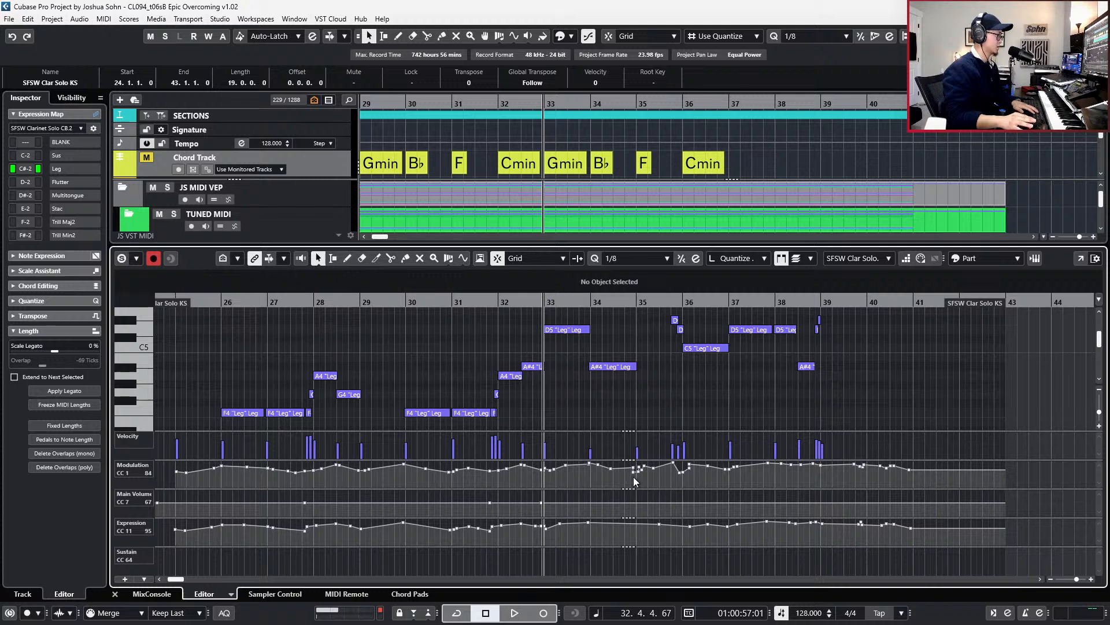
pyautogui.moveTo(644, 471); pyautogui.dragTo(674, 468)
pyautogui.click(679, 464)
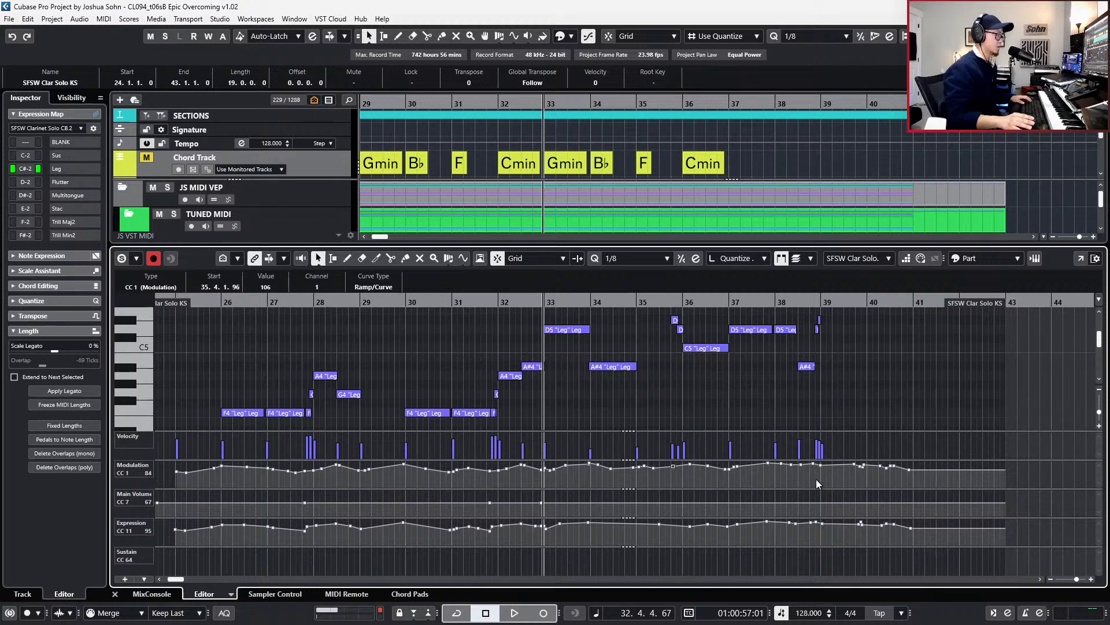
pyautogui.moveTo(855, 477); pyautogui.dragTo(891, 461)
pyautogui.press('Delete')
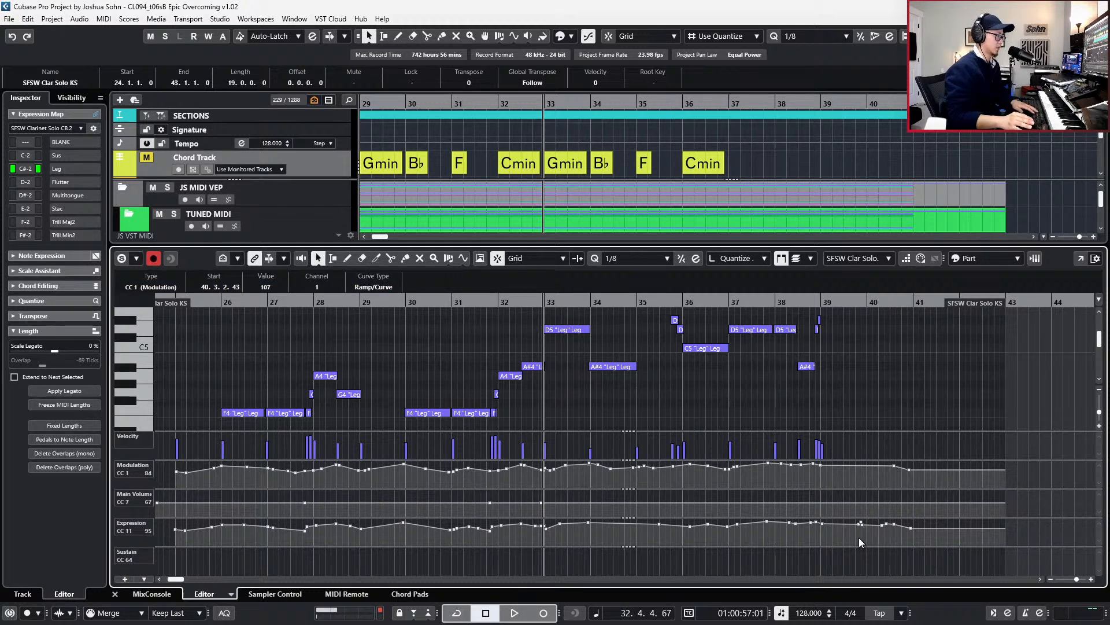
# - Delete the surplus modulation and expression points around bars 39 to 40 in the clarinet part and close the editor during playback
pyautogui.moveTo(859, 537); pyautogui.dragTo(897, 509)
pyautogui.press('Delete')
pyautogui.press('space')
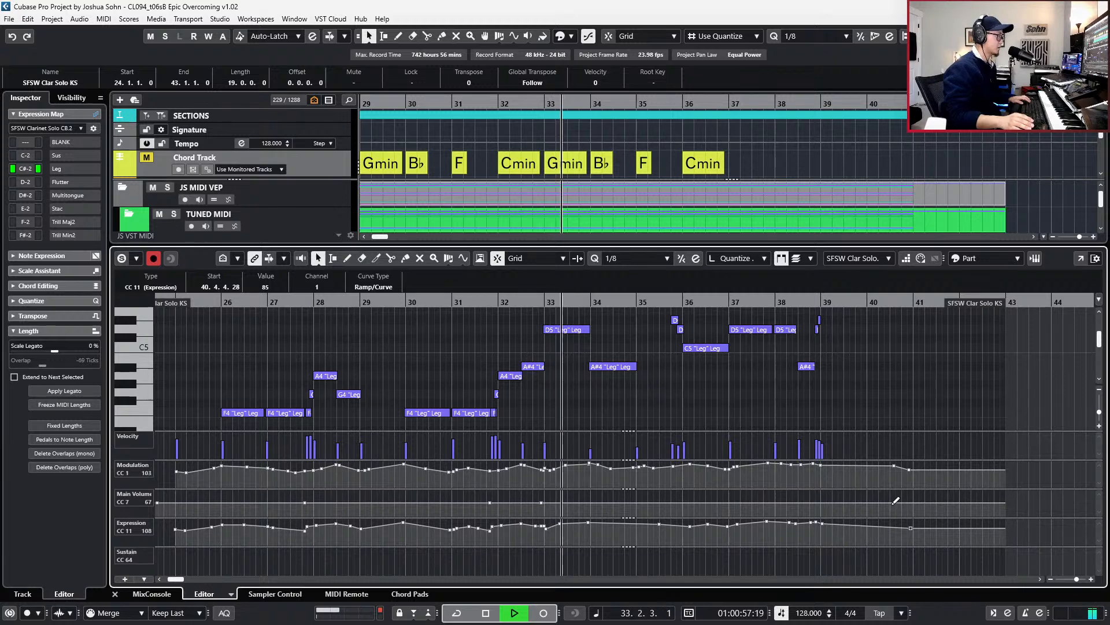
pyautogui.scroll(-2, 893, 503)
pyautogui.hotkey('ctrl', 'alt', 'e')
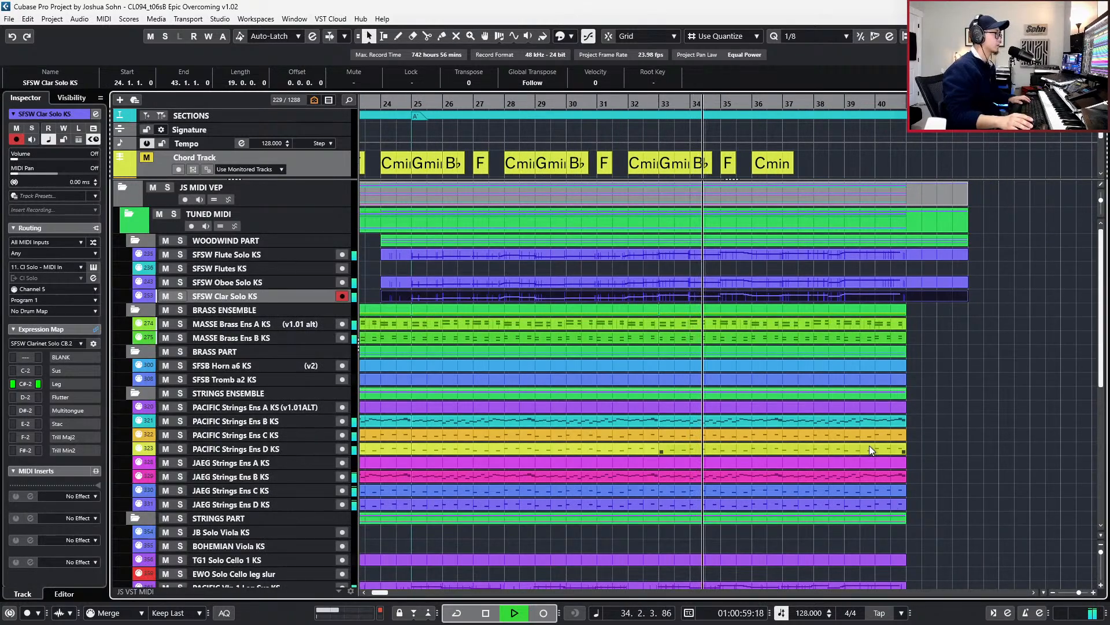
# - Join the earlier and later parts on each of the flute, oboe and clarinet solo tracks into one continuous part
pyautogui.press('g')
pyautogui.press('g')
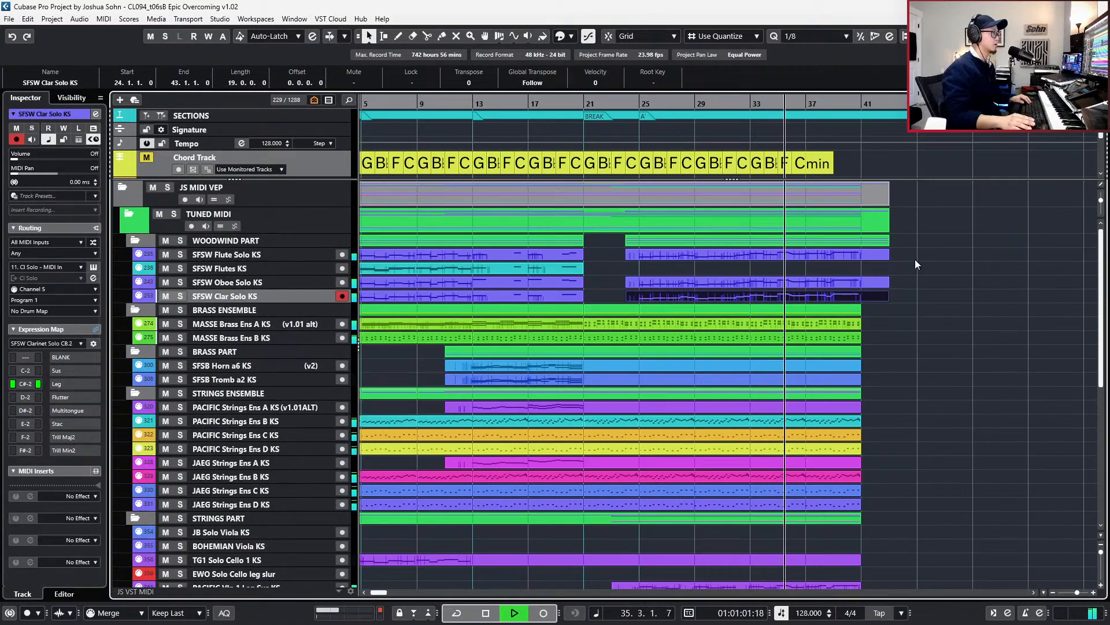
pyautogui.moveTo(915, 257); pyautogui.dragTo(809, 283)
pyautogui.moveTo(665, 285); pyautogui.dragTo(646, 284)
pyautogui.press('1')
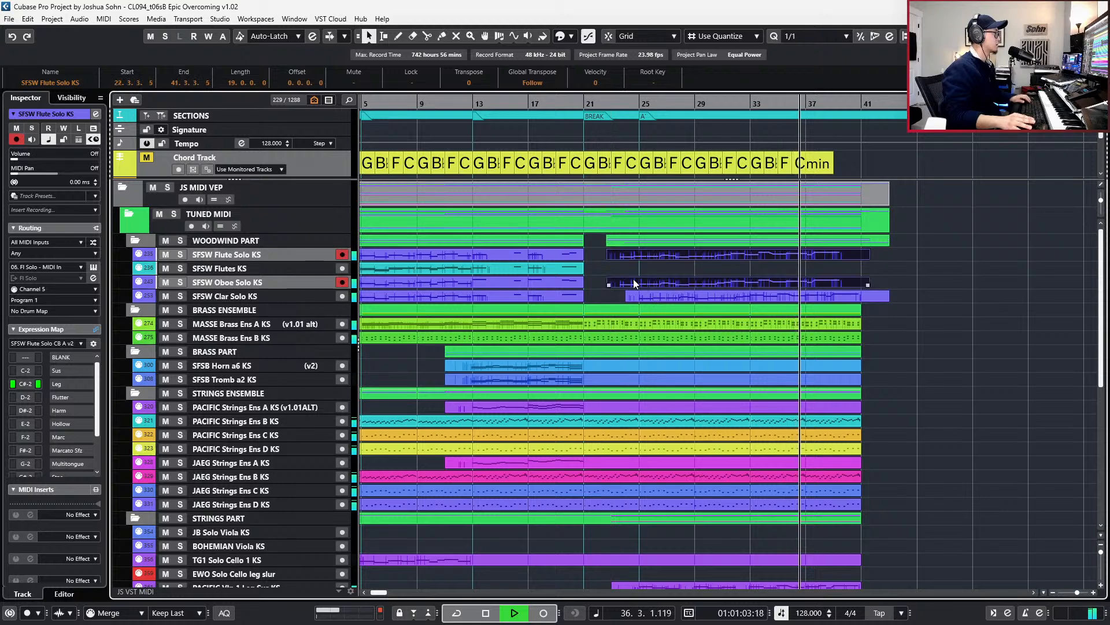
pyautogui.moveTo(905, 252); pyautogui.dragTo(573, 291)
pyautogui.press('Down')
# - Copy the flute solo material from about bar 24 onto the SFSW Flutes track and join it with the existing part
pyautogui.scroll(-3, 662, 285)
pyautogui.press('g')
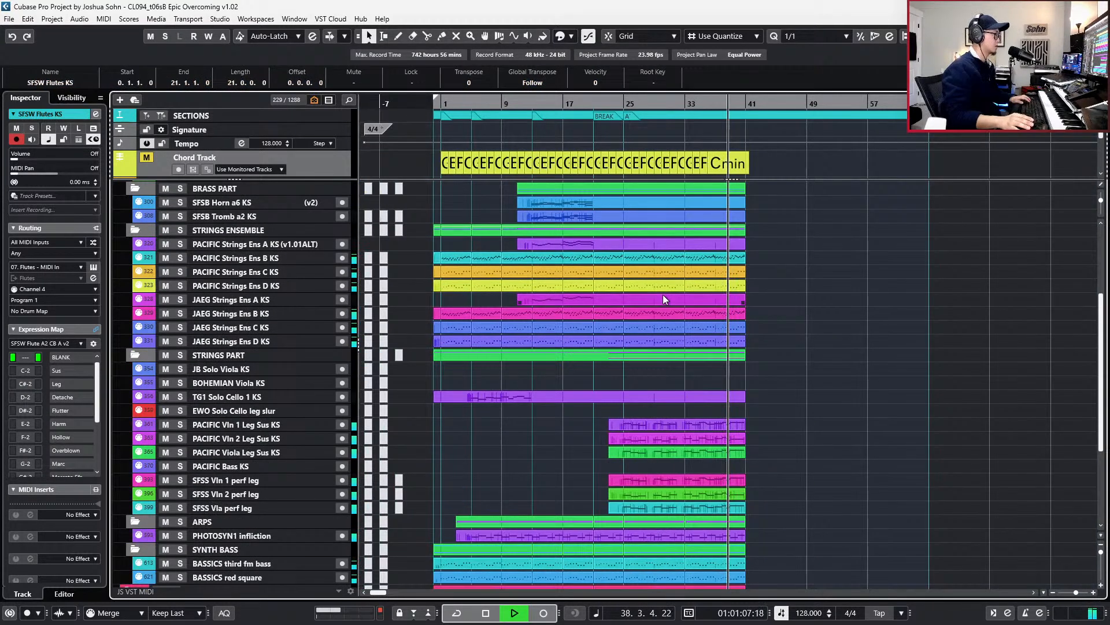
pyautogui.scroll(5, 662, 294)
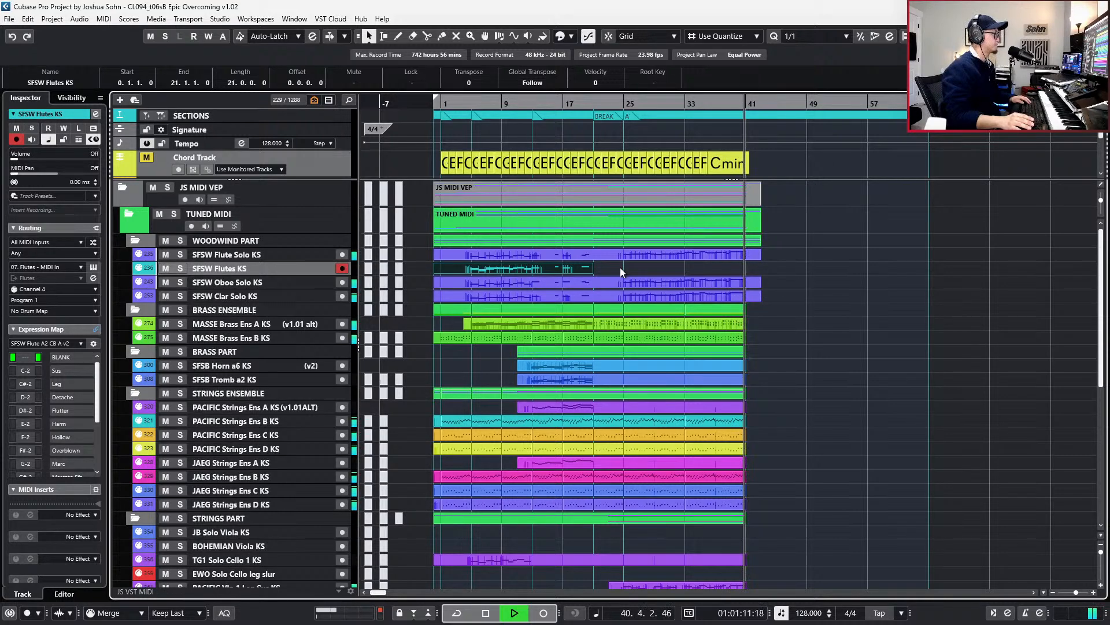
pyautogui.press('space')
pyautogui.press('h')
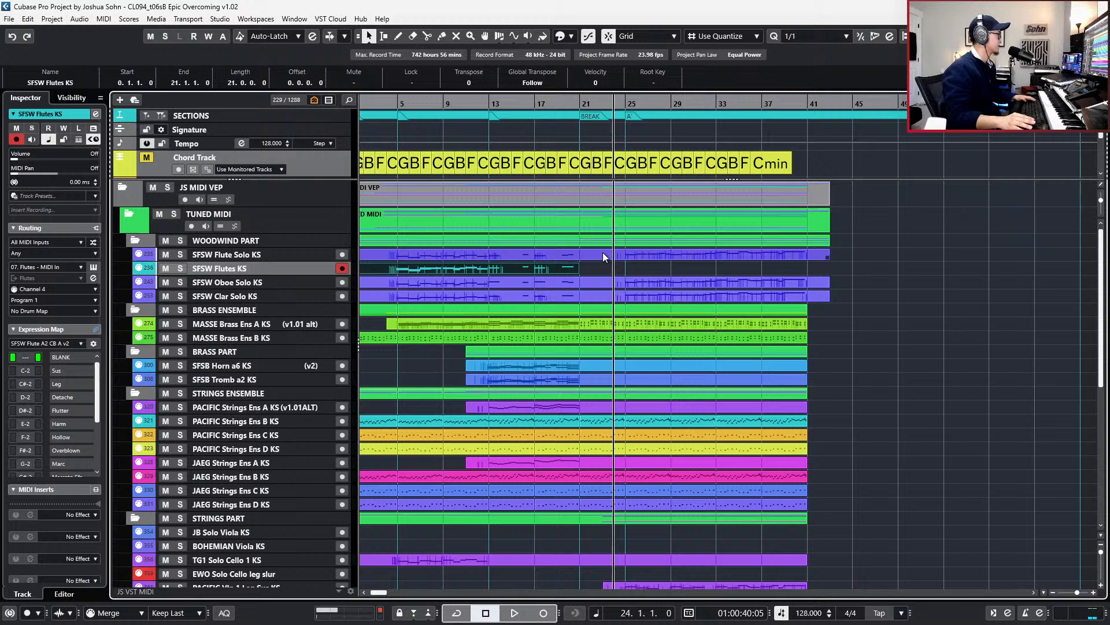
pyautogui.moveTo(604, 252); pyautogui.dragTo(622, 267)
pyautogui.press('4')
pyautogui.click(577, 267)
pyautogui.click(598, 256)
pyautogui.press('1')
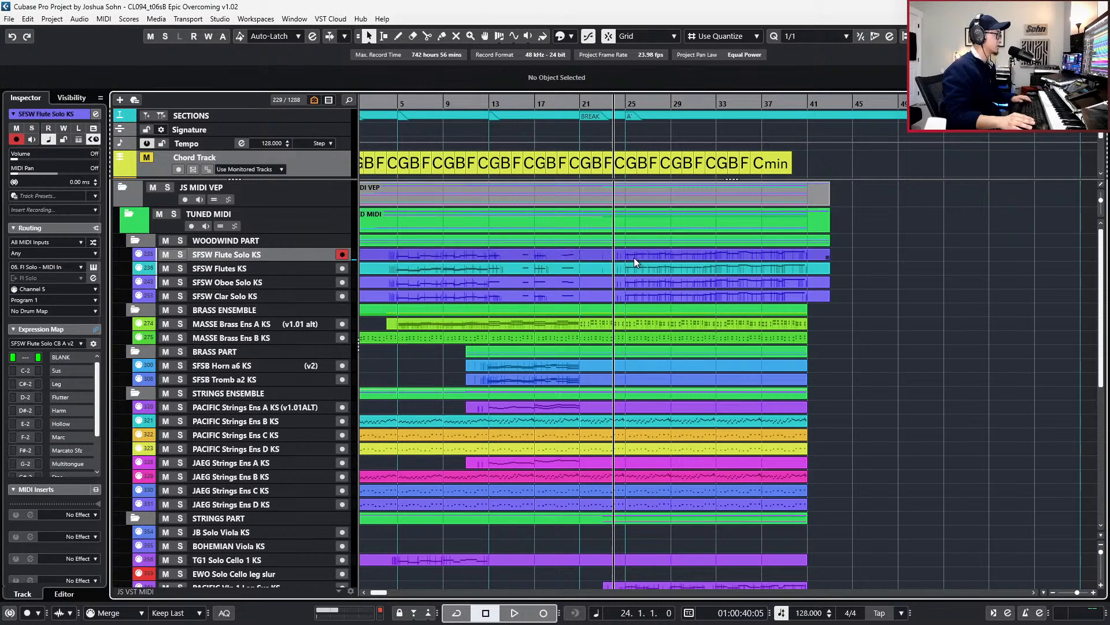
# - Solo the SFSW Flute Solo and SFSW Flutes tracks and play them from bar 25
pyautogui.press('s')
pyautogui.press('KP_Add')
pyautogui.click(628, 269)
pyautogui.press('s')
pyautogui.press('space')
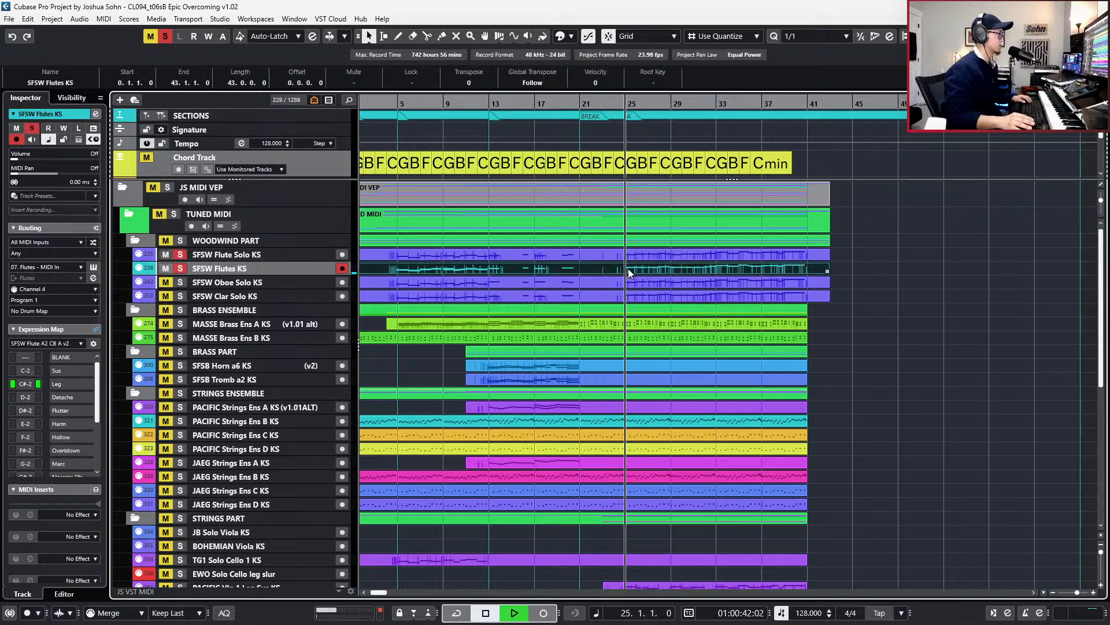
# - Try to transpose the SFSW Flutes notes from bar 25 onward down an octave with only that part open
pyautogui.doubleClick(649, 264)
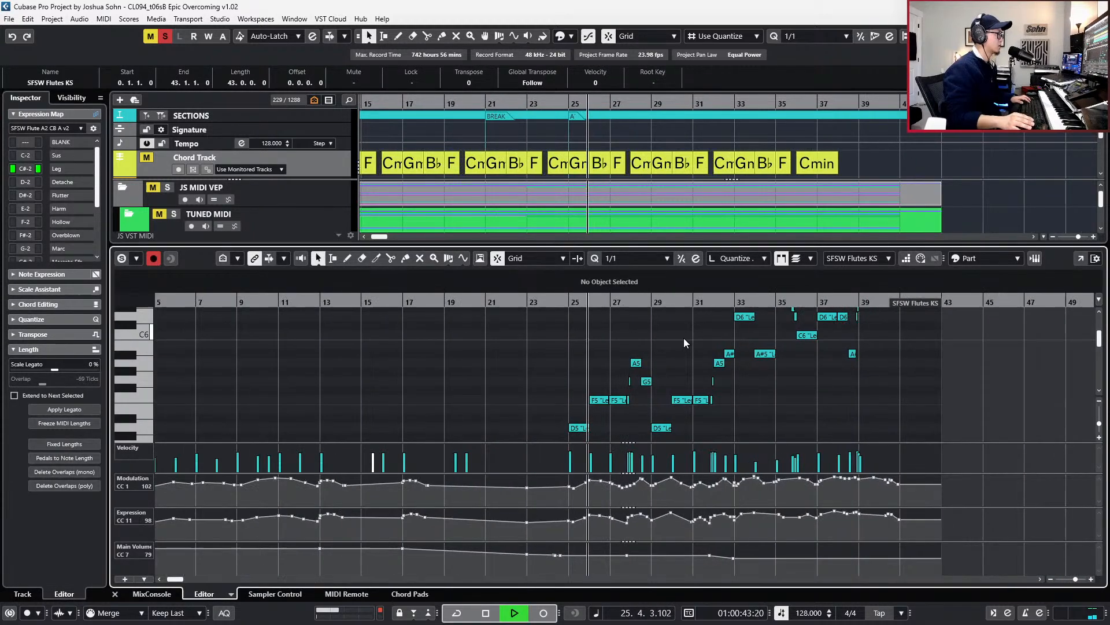
pyautogui.hotkey('alt', 'l')
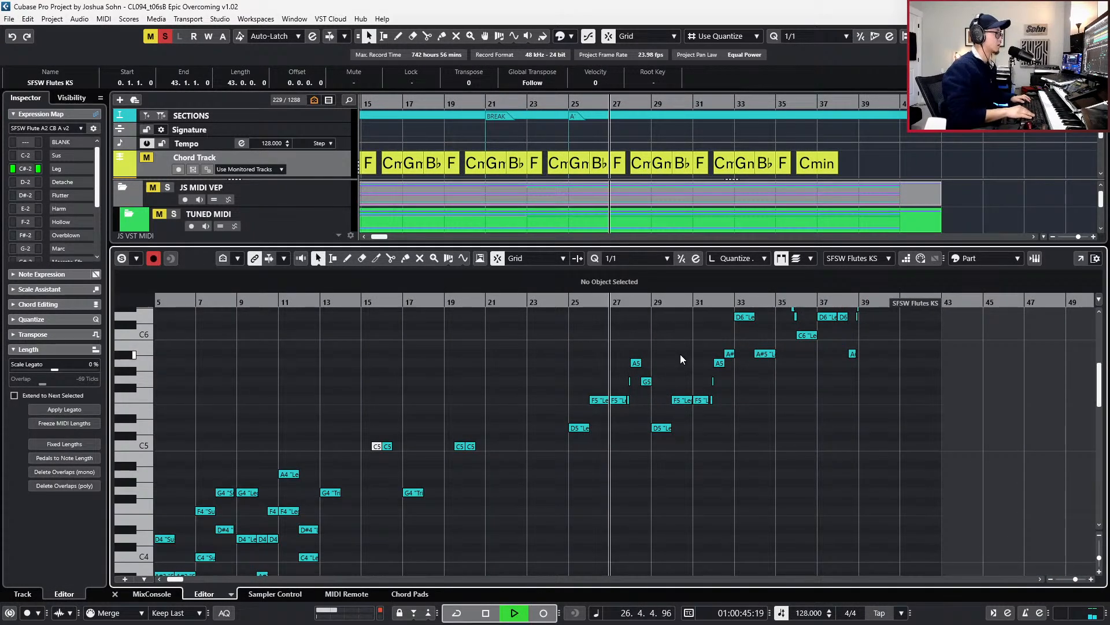
pyautogui.click(795, 258)
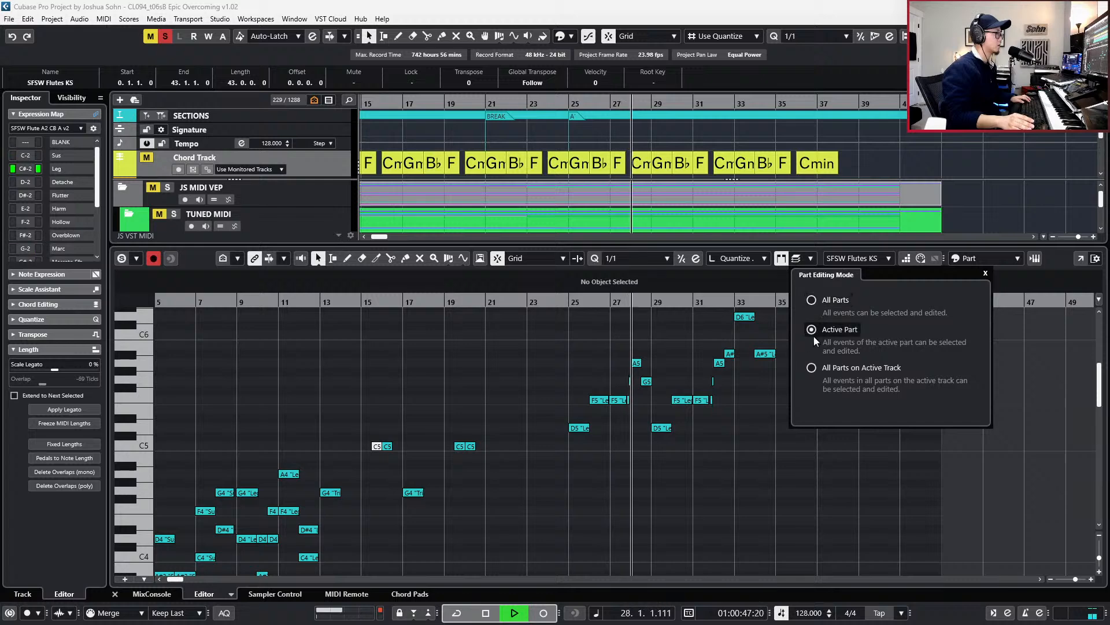
pyautogui.scroll(5, 602, 369)
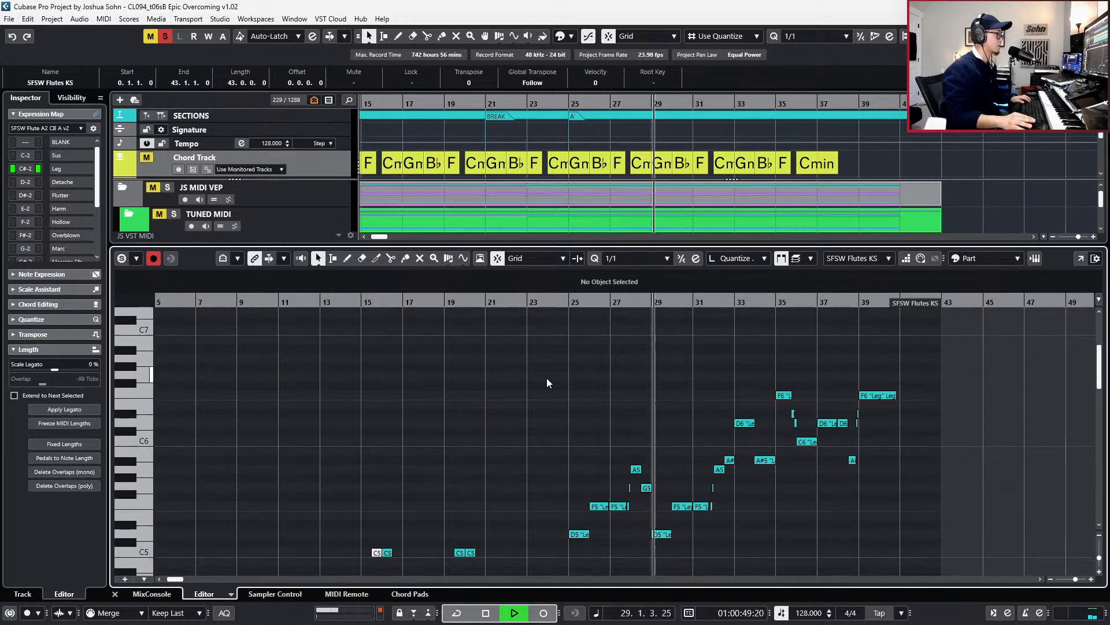
pyautogui.moveTo(546, 383); pyautogui.dragTo(938, 542)
pyautogui.hotkey('shift', 'Down')
pyautogui.scroll(-3, 938, 541)
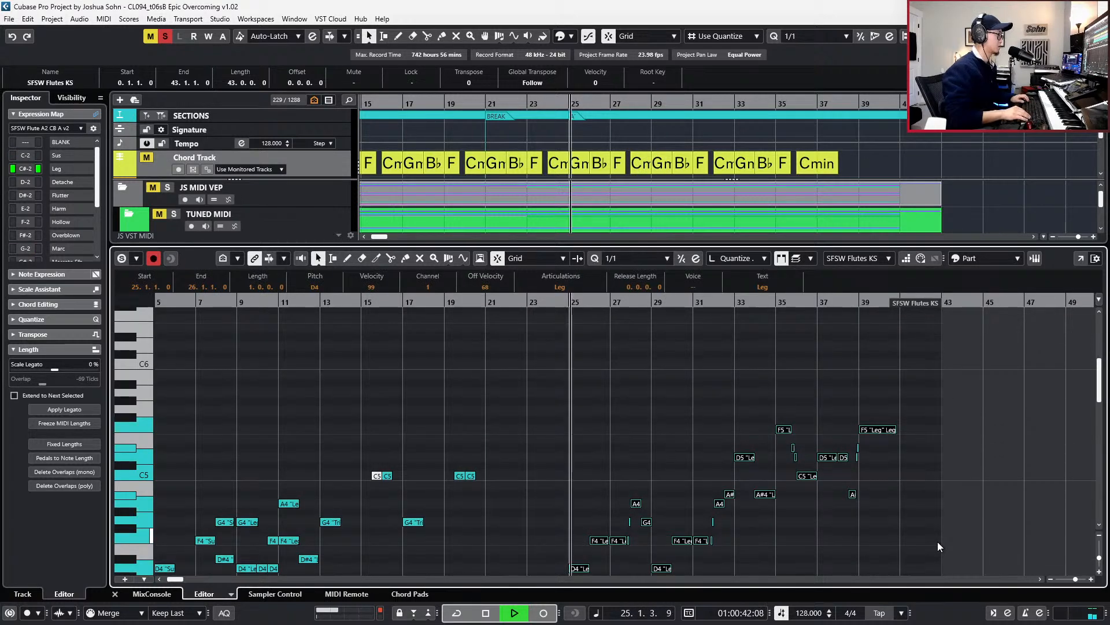
pyautogui.press('space')
pyautogui.hotkey('ctrl', 'z')
pyautogui.press('Return')
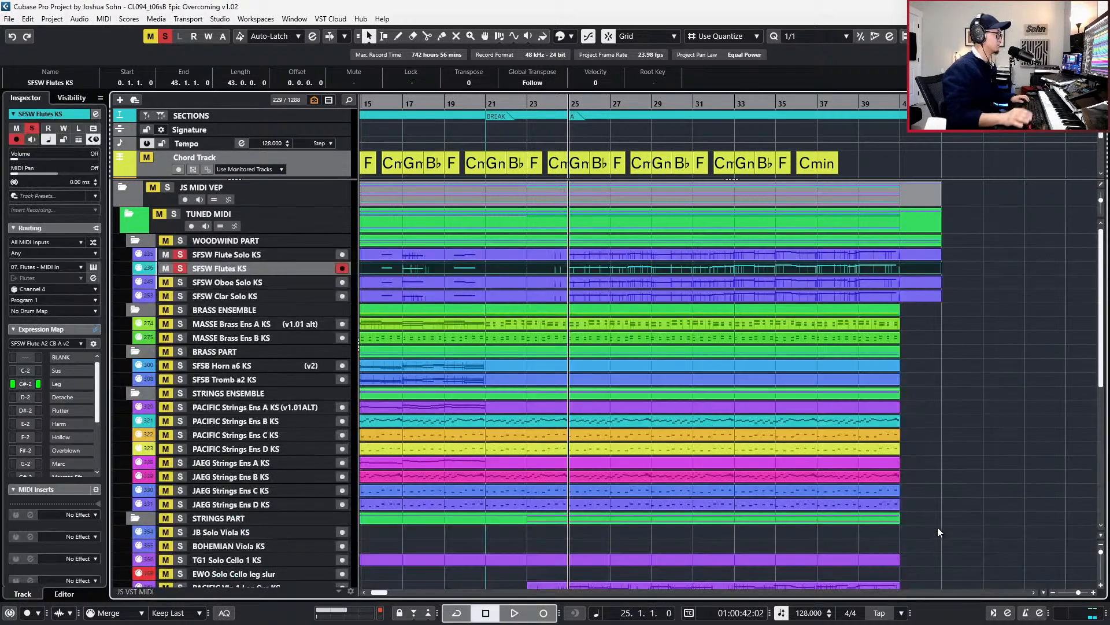
# - Open the Flute Solo and Flutes parts together and transpose the Flutes notes from bar 25 onward down an octave
pyautogui.click(618, 258)
pyautogui.press('Return')
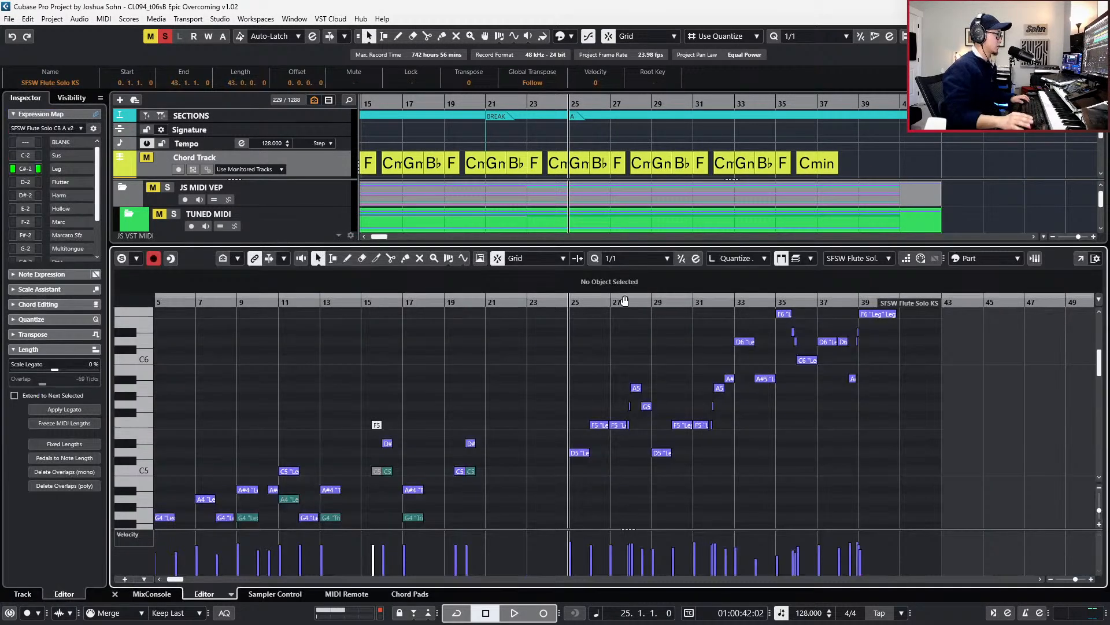
pyautogui.press('Down')
pyautogui.moveTo(574, 480); pyautogui.dragTo(883, 316)
pyautogui.hotkey('shift', 'Down')
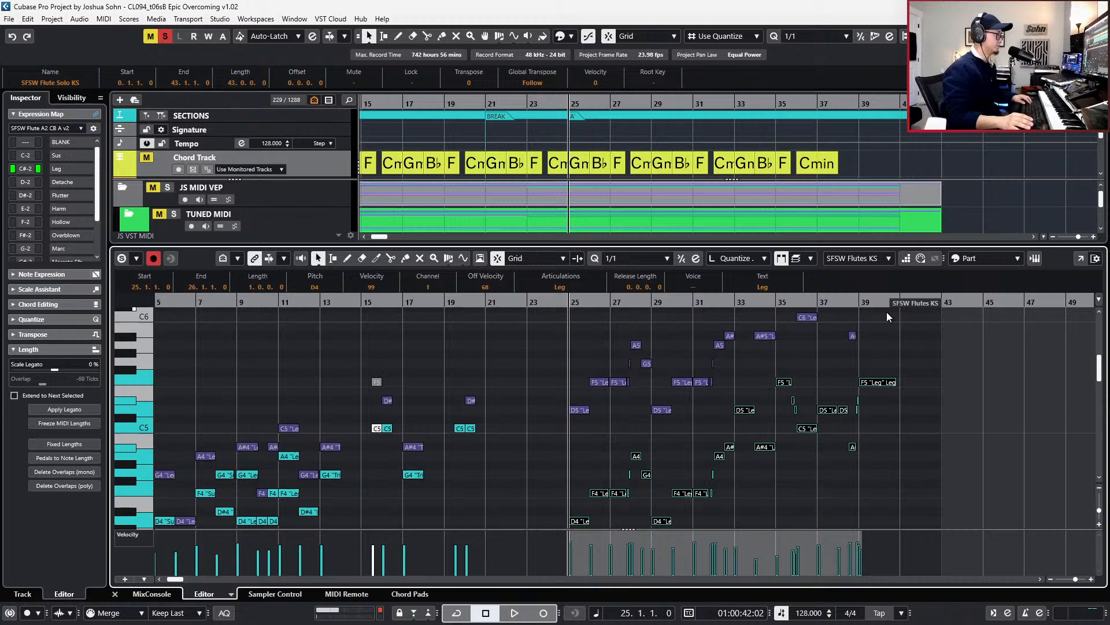
# - Play the two flute parts together from bar 25 and hide the controller lanes to compare their notes
pyautogui.scroll(2, 642, 407)
pyautogui.scroll(-1, 576, 427)
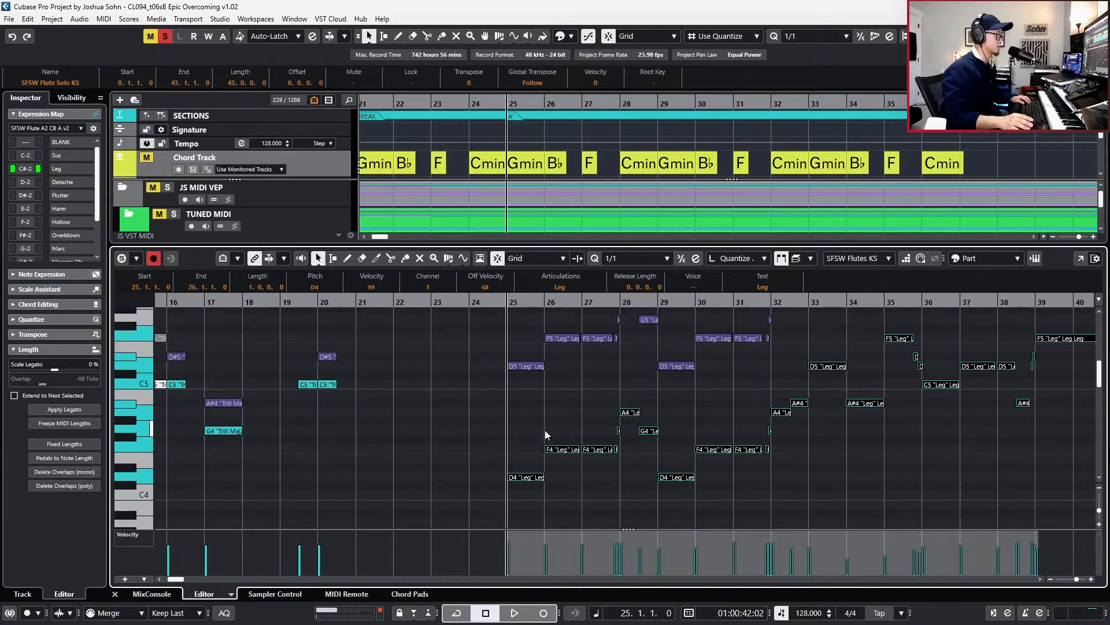
pyautogui.press('space')
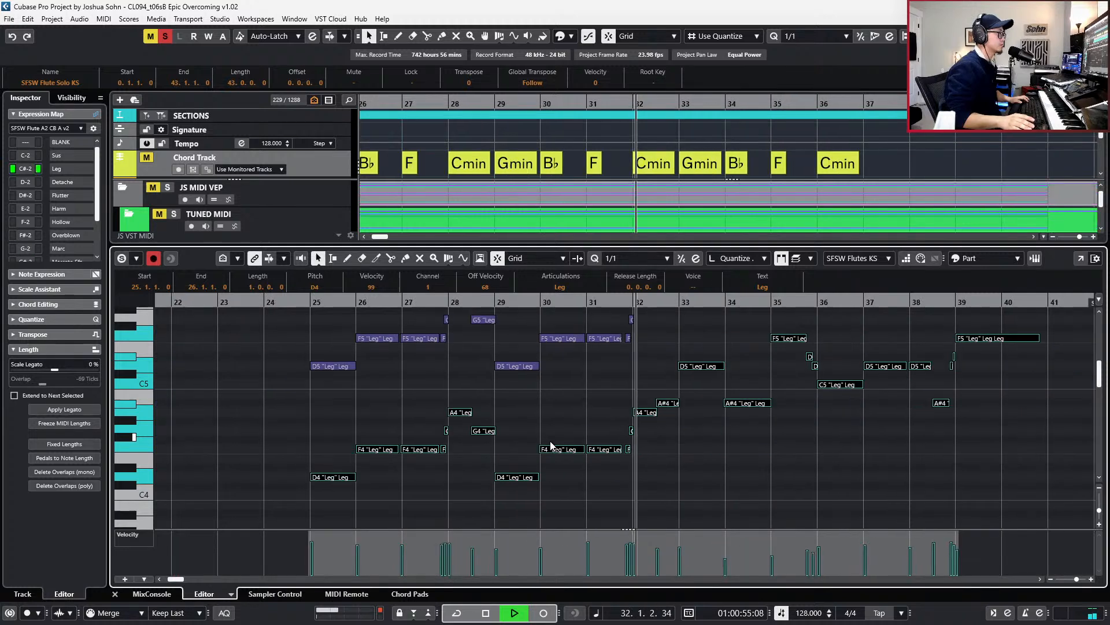
pyautogui.hotkey('alt', 'l')
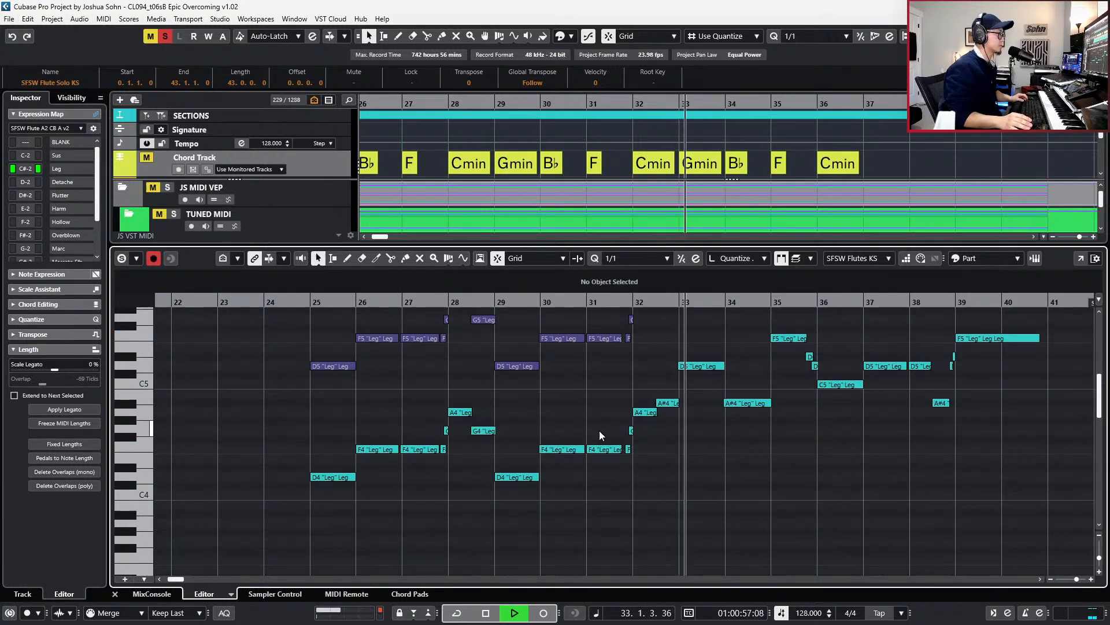
pyautogui.scroll(2, 1096, 398)
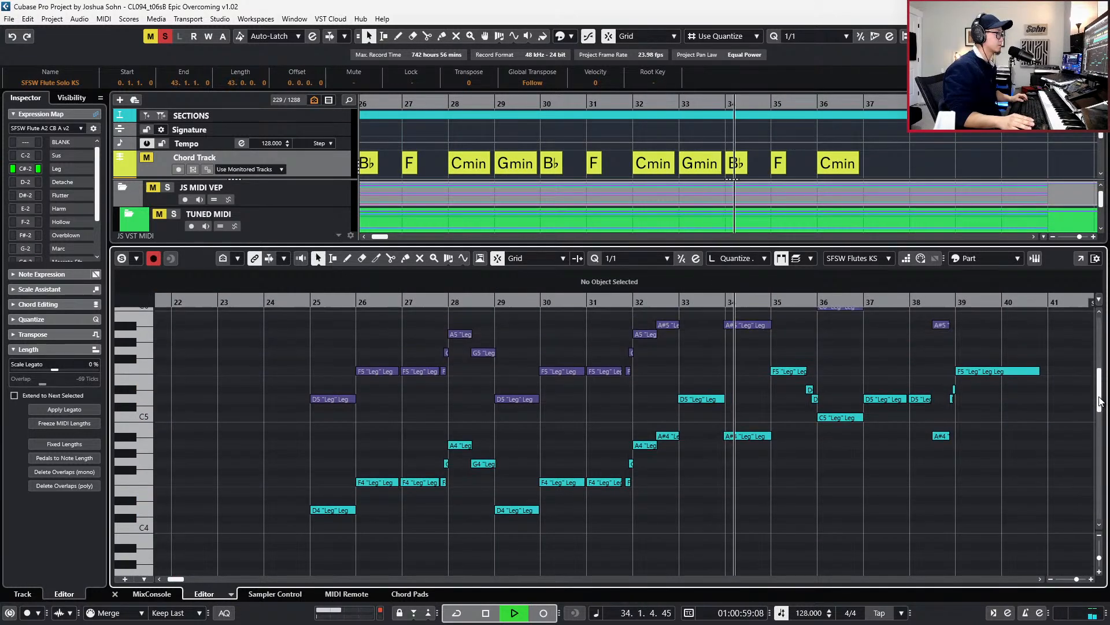
pyautogui.press('space')
pyautogui.scroll(2, 983, 435)
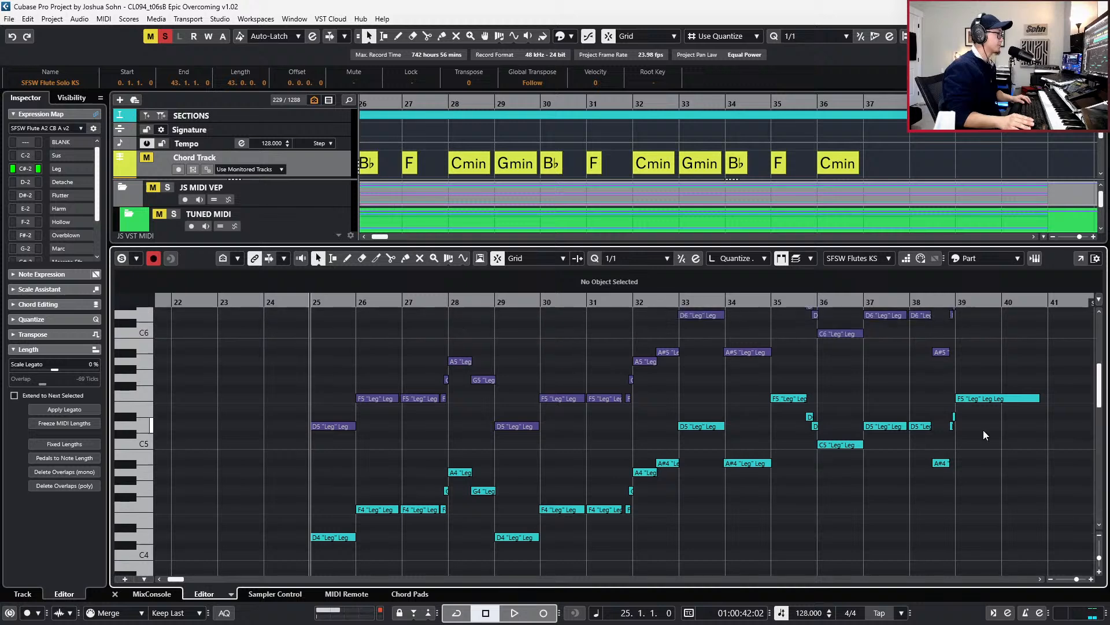
# - Raise the SFSW Flutes note at bar 25 to A#4 and play it against the solo line
pyautogui.click(322, 537)
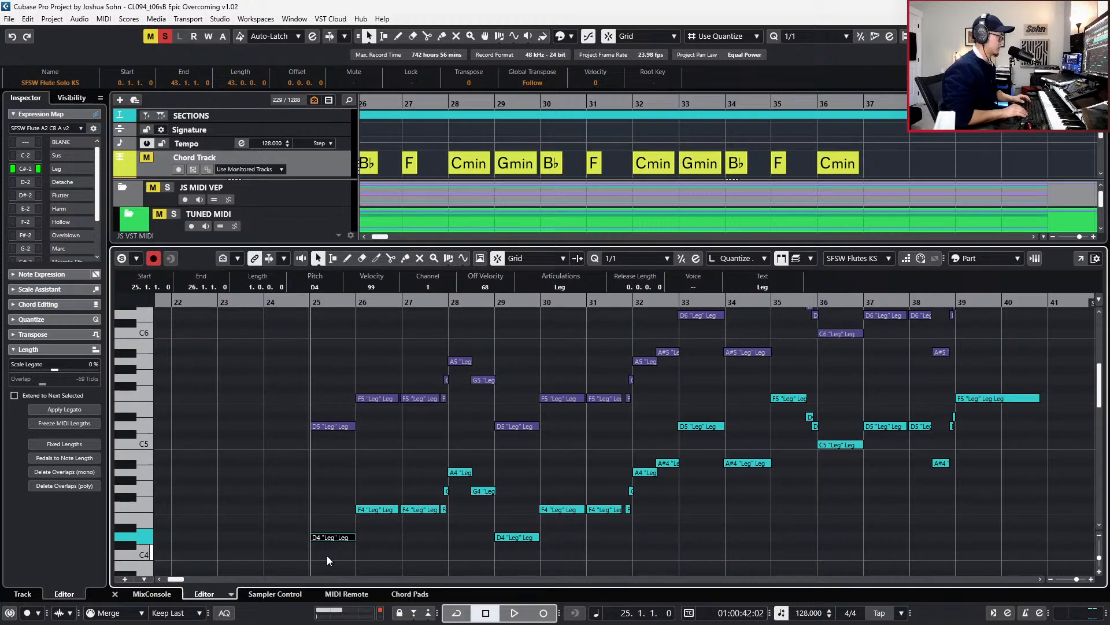
pyautogui.press('Up')
pyautogui.press('Up')
pyautogui.press('Up')
pyautogui.press('Up')
pyautogui.press('Up')
pyautogui.press('Up')
pyautogui.press('Up')
pyautogui.press('Up')
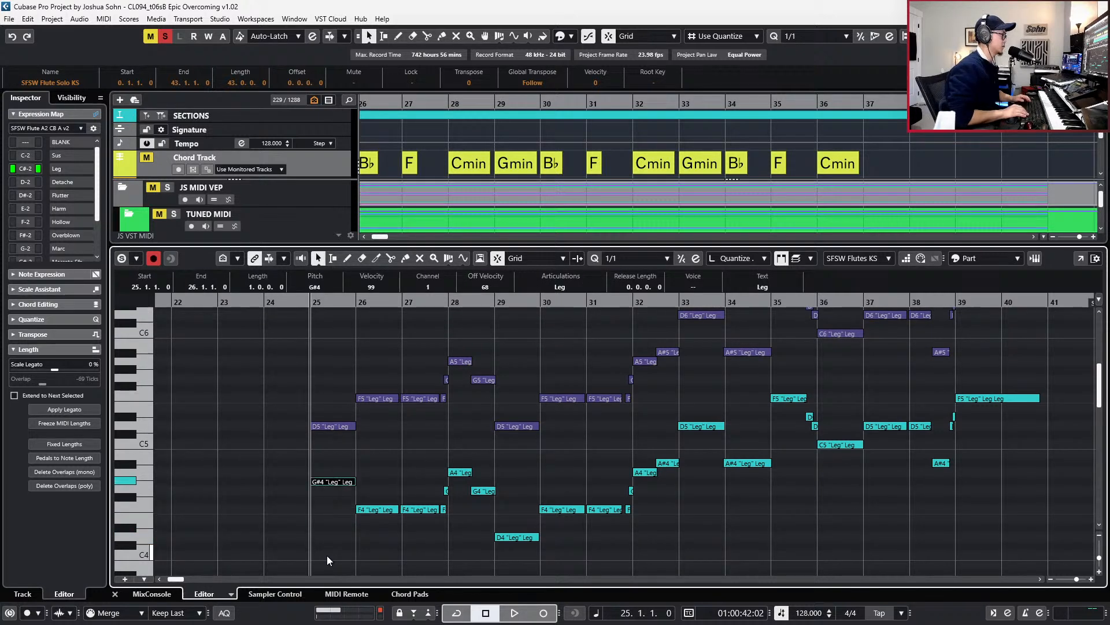
pyautogui.press('Down')
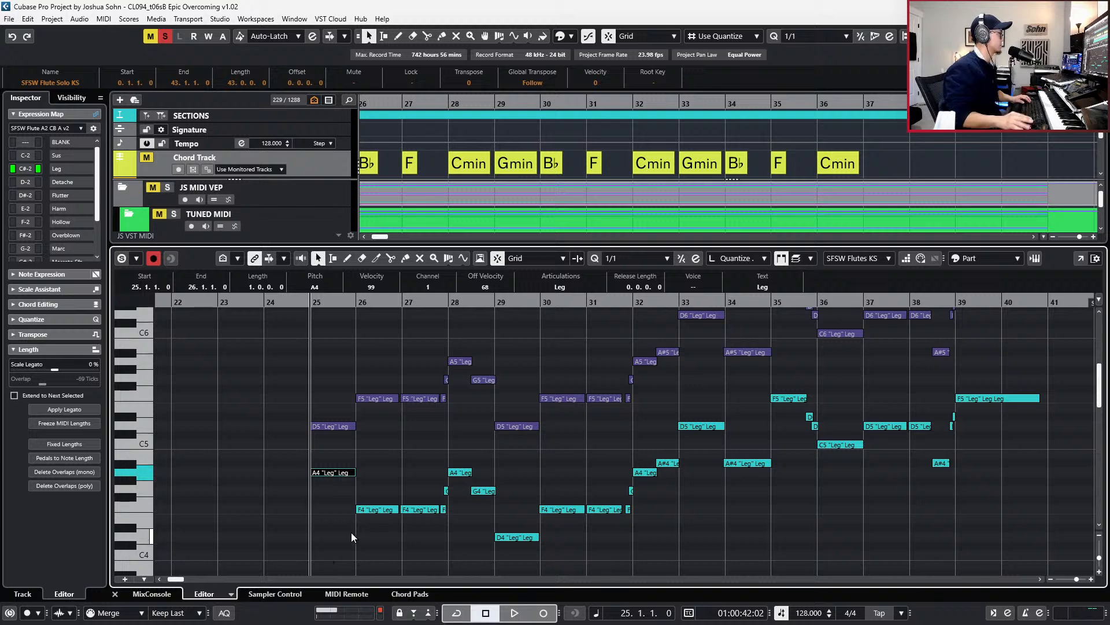
pyautogui.hscroll(-2, 407, 521)
pyautogui.press('Up')
pyautogui.press('space')
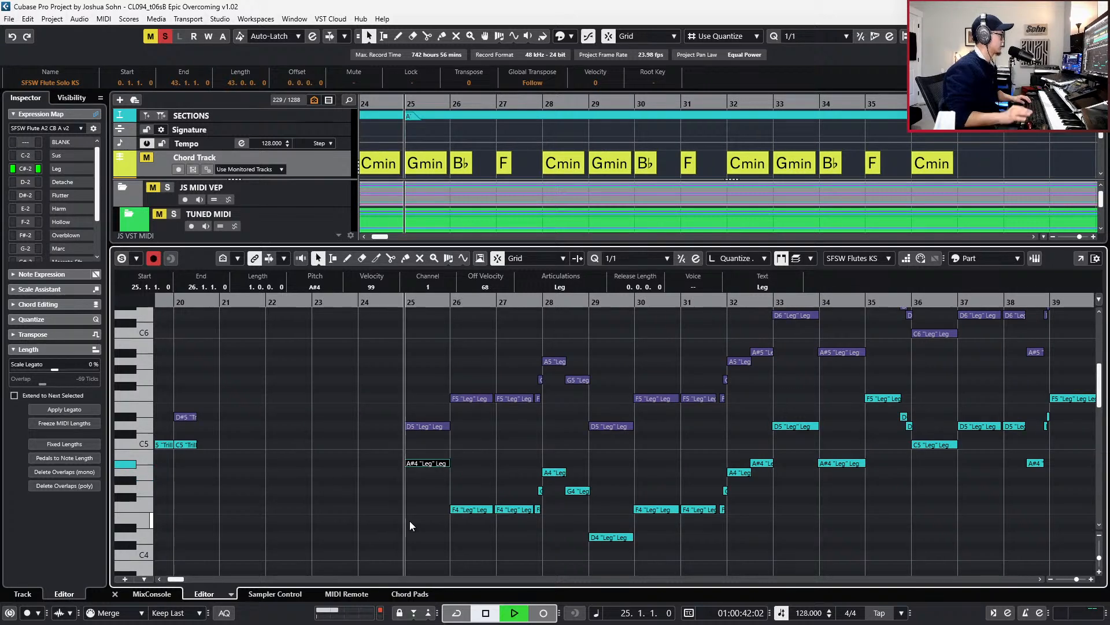
# - Try several pitches for the SFSW Flutes note at bar 26, settle on D5 and play the passage
pyautogui.press('Right')
pyautogui.press('space')
pyautogui.press('Up')
pyautogui.press('Up')
pyautogui.press('Up')
pyautogui.press('Up')
pyautogui.press('Up')
pyautogui.press('Up')
pyautogui.press('Up')
pyautogui.press('Up')
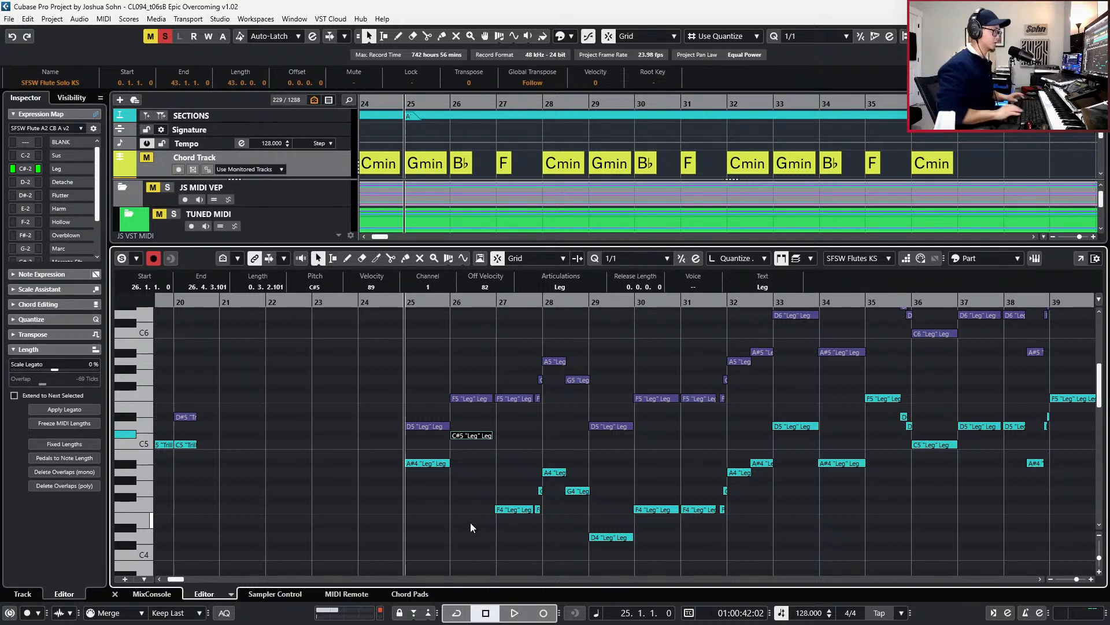
pyautogui.press('Down')
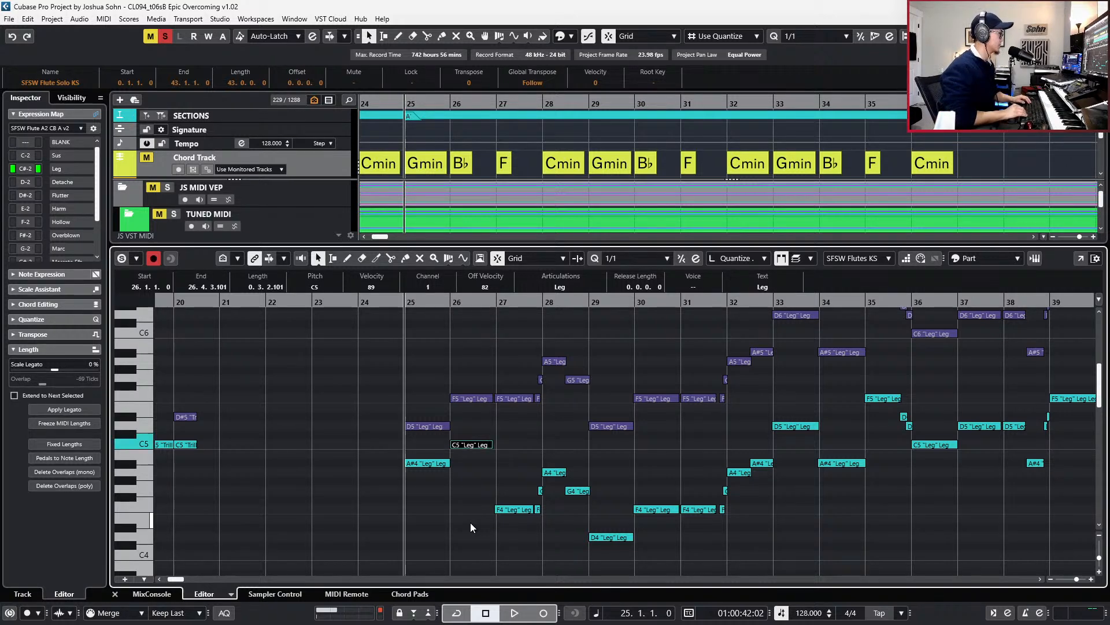
pyautogui.press('Up')
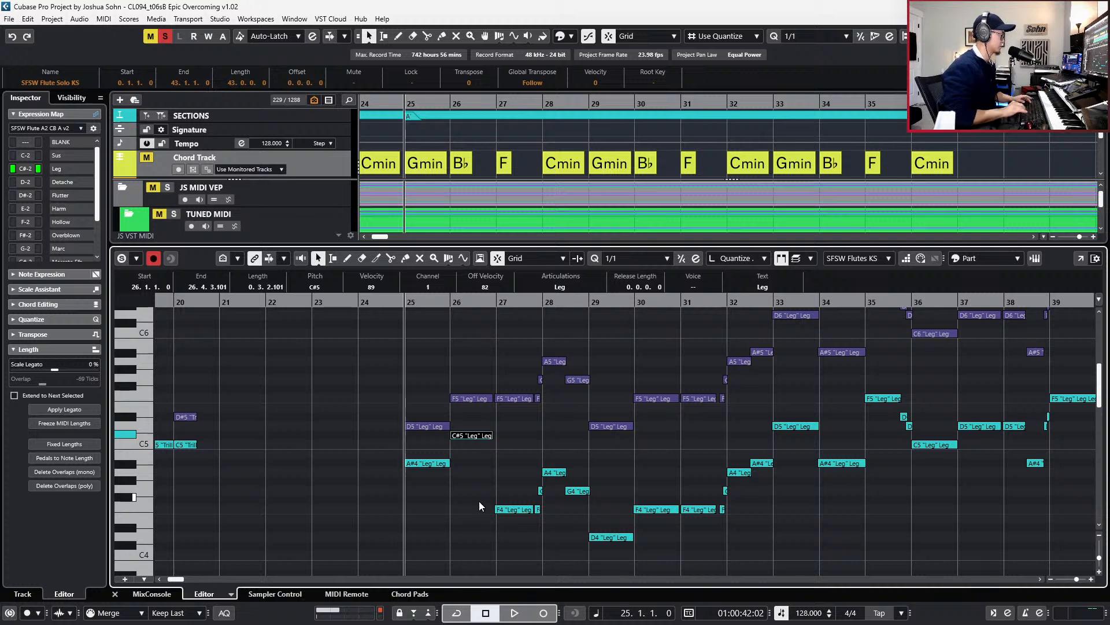
pyautogui.press('Down')
pyautogui.press('Down')
pyautogui.press('Down')
pyautogui.press('Down')
pyautogui.press('Down')
pyautogui.press('Down')
pyautogui.press('Down')
pyautogui.press('Down')
pyautogui.press('Down')
pyautogui.press('space')
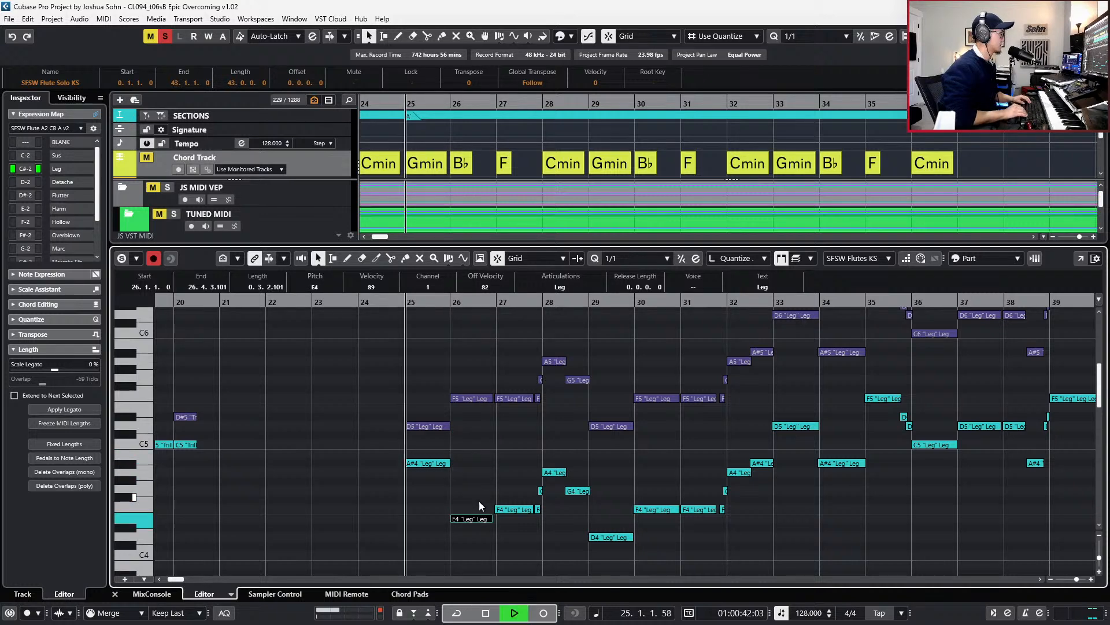
pyautogui.press('space')
pyautogui.press('Up')
pyautogui.press('Up')
pyautogui.press('Up')
pyautogui.press('Up')
pyautogui.press('Up')
pyautogui.press('Up')
pyautogui.press('Up')
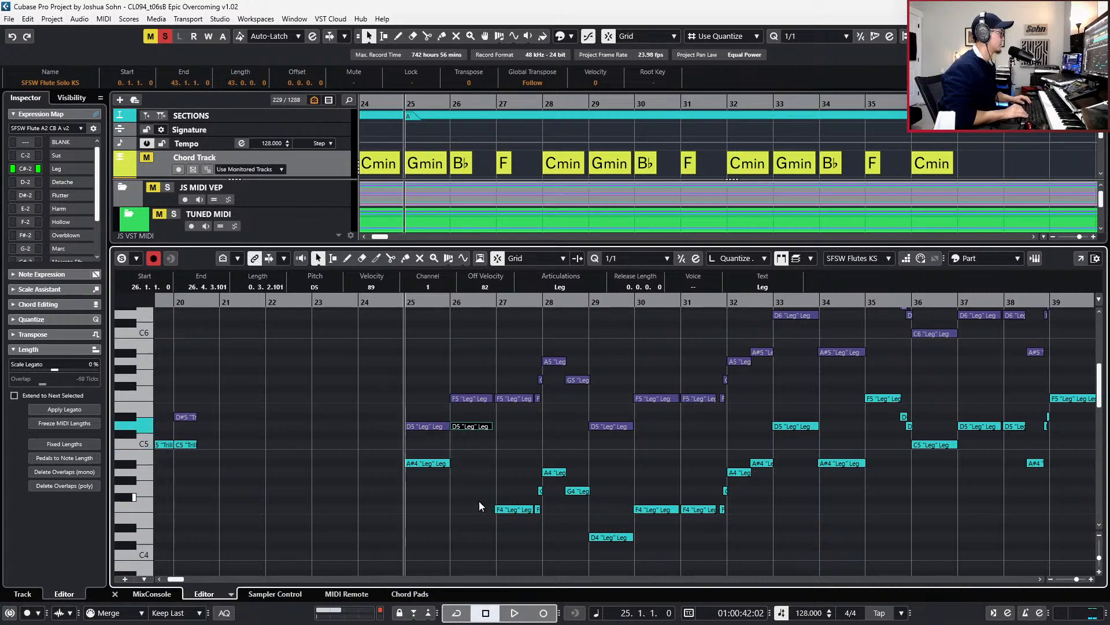
pyautogui.press('space')
# - Raise the SFSW Flutes note at bar 27 to A4
pyautogui.click(491, 504)
pyautogui.click(501, 509)
pyautogui.press('Up')
pyautogui.press('Up')
pyautogui.press('Up')
pyautogui.press('Up')
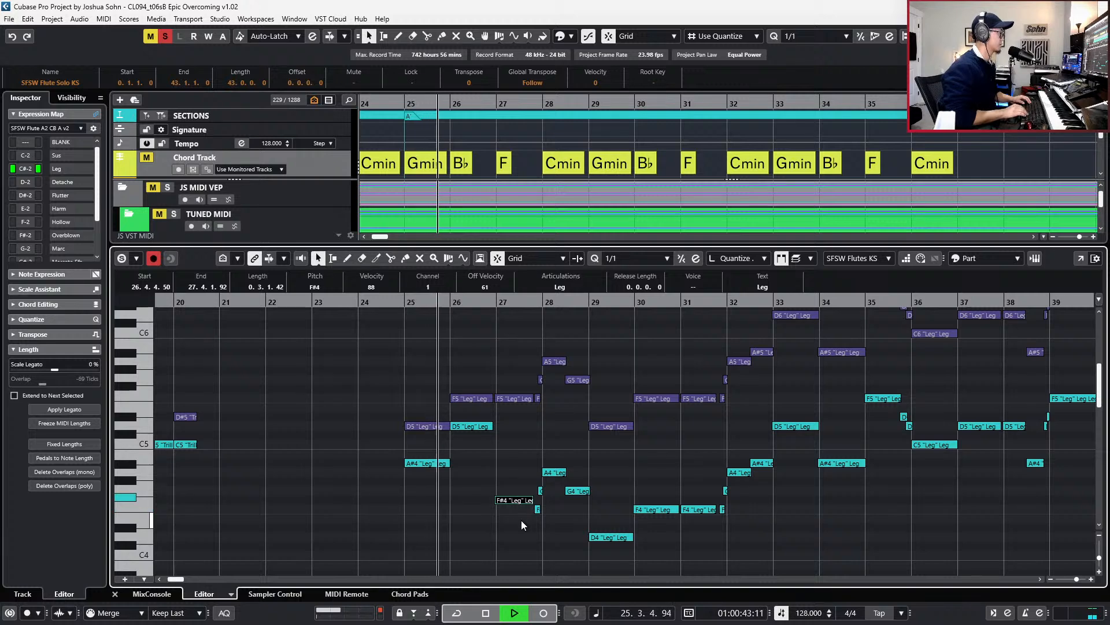
pyautogui.press('h')
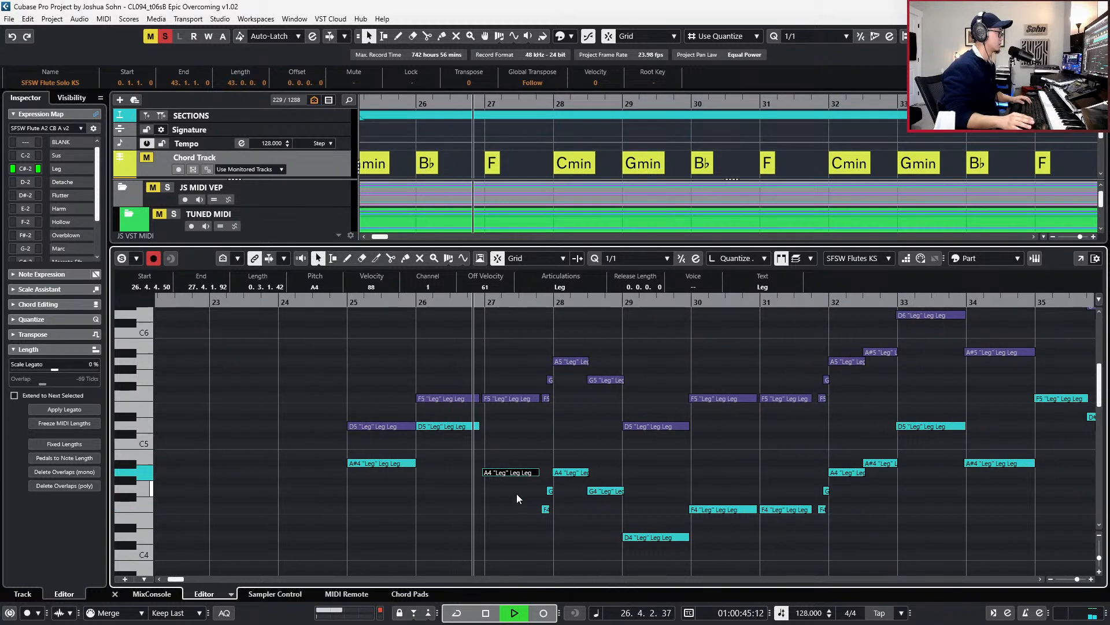
# - Stop playback and move the two short SFSW Flutes notes just before bar 28 to C5 and D5
pyautogui.click(555, 506)
pyautogui.press('space')
pyautogui.click(547, 512)
pyautogui.hotkey('shift', 'Right')
pyautogui.hotkey('shift', 'Up')
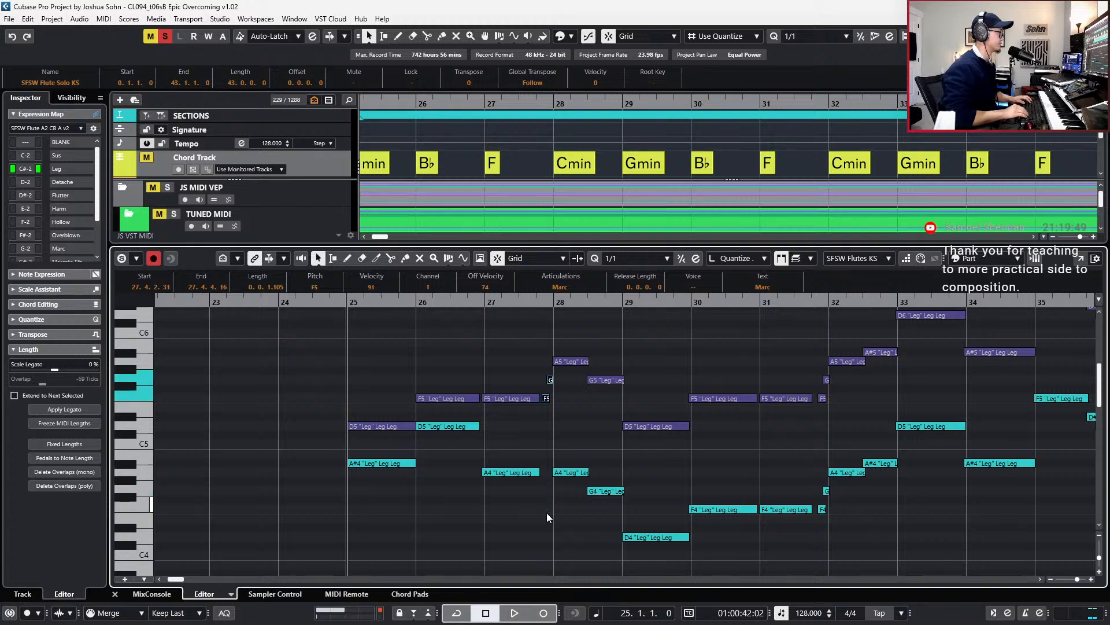
pyautogui.press('Down')
pyautogui.press('Down')
pyautogui.press('Down')
pyautogui.press('Down')
pyautogui.press('Down')
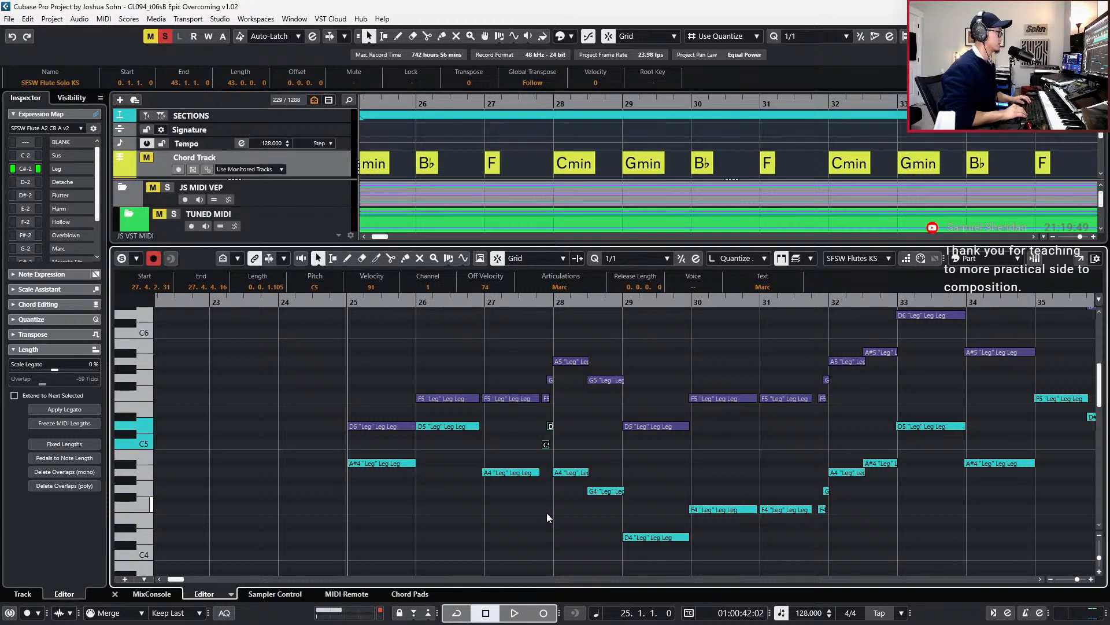
# - Raise the first SFSW Flutes note of bar 28 to D#5 and move the playback position back to bar 26
pyautogui.press('l')
pyautogui.click(561, 474)
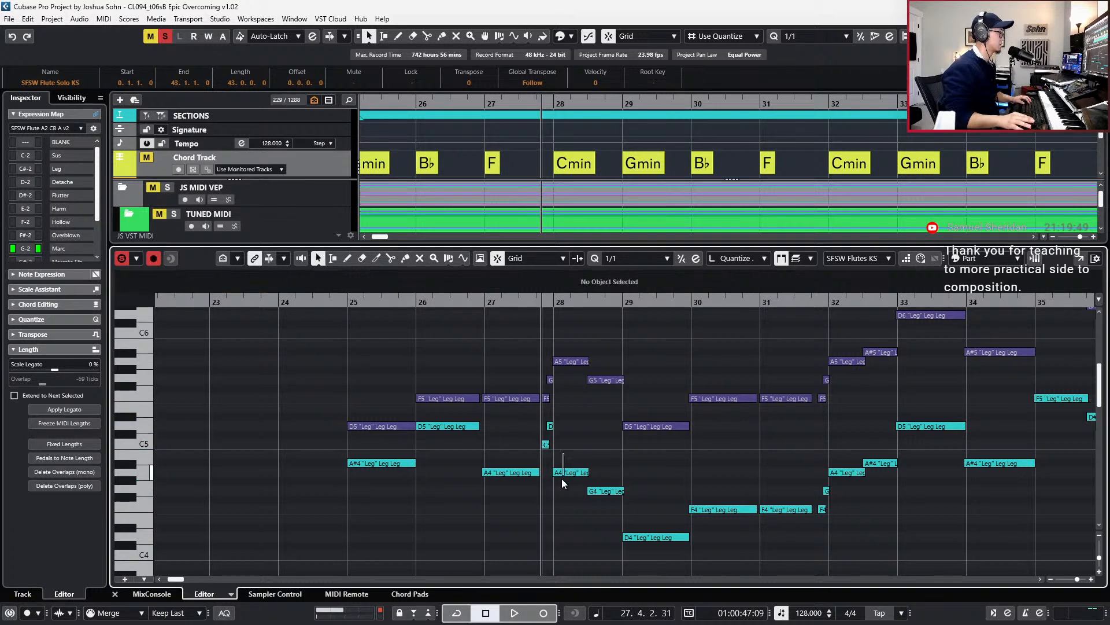
pyautogui.press('Up')
pyautogui.press('Up')
pyautogui.press('Up')
pyautogui.press('Up')
pyautogui.press('Up')
pyautogui.press('Up')
pyautogui.press('KP_Subtract')
pyautogui.press('KP_Subtract')
pyautogui.press('KP_Subtract')
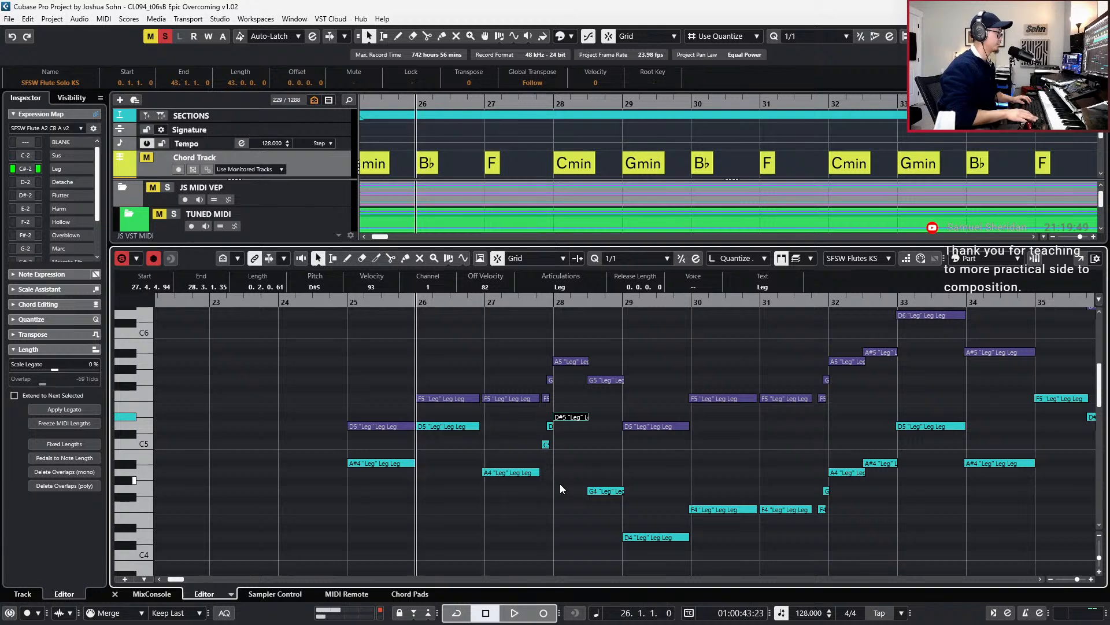
# - Start playback and raise the second SFSW Flutes note of bar 28 to C5
pyautogui.press('space')
pyautogui.click(602, 498)
pyautogui.click(602, 495)
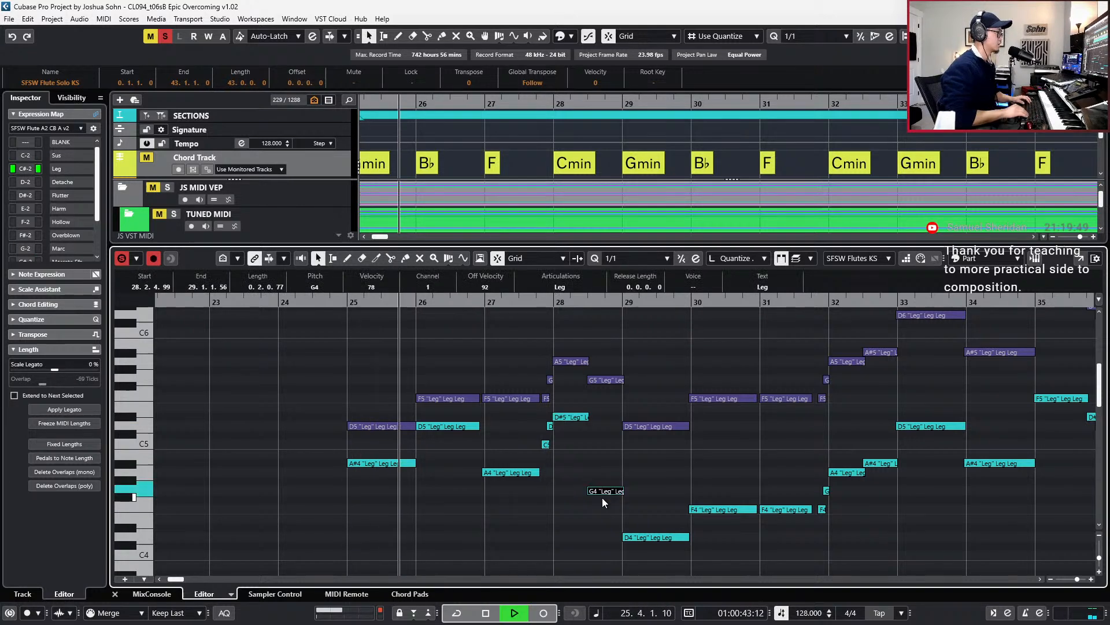
pyautogui.press('Up')
pyautogui.press('Up')
pyautogui.press('Up')
pyautogui.press('Up')
pyautogui.press('Up')
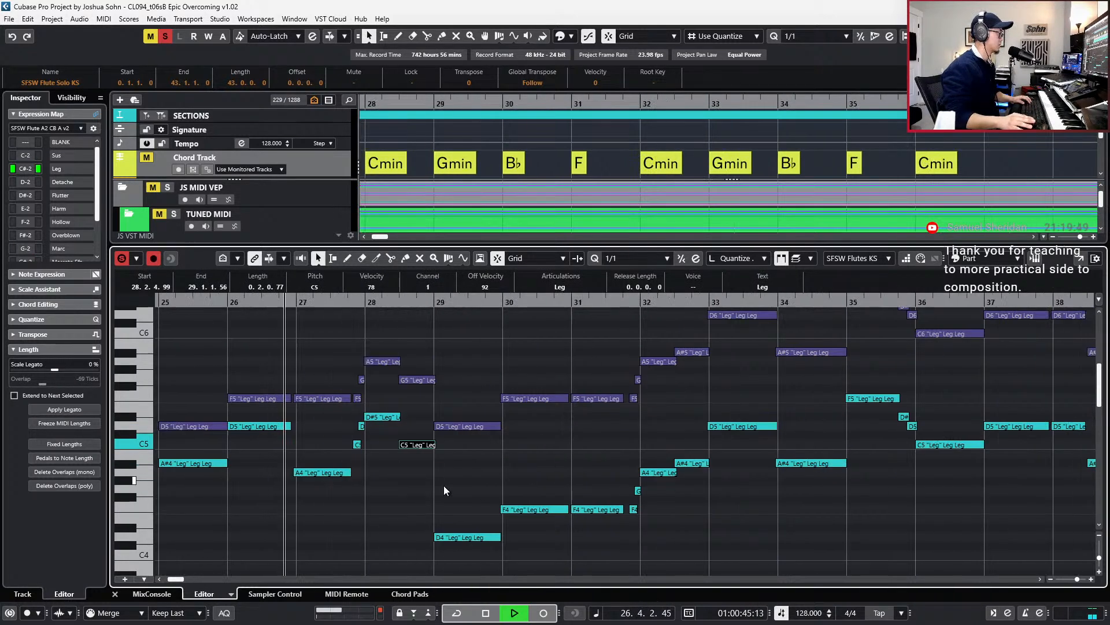
# - Play the flute harmony against the solo line from bar 25 up to bar 28
pyautogui.click(457, 538)
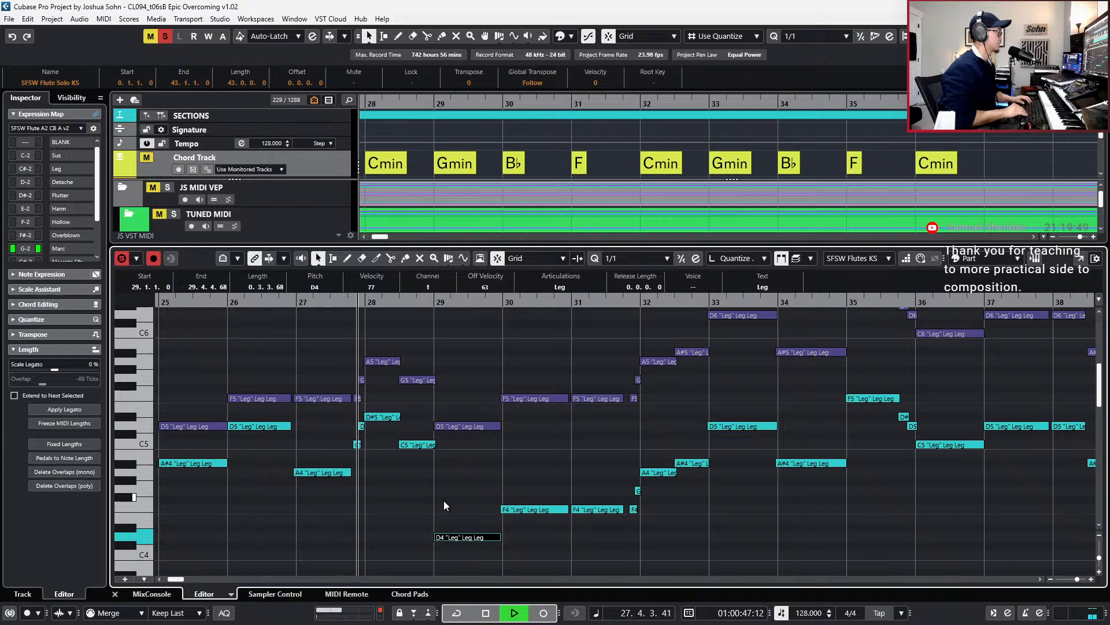
pyautogui.press('space')
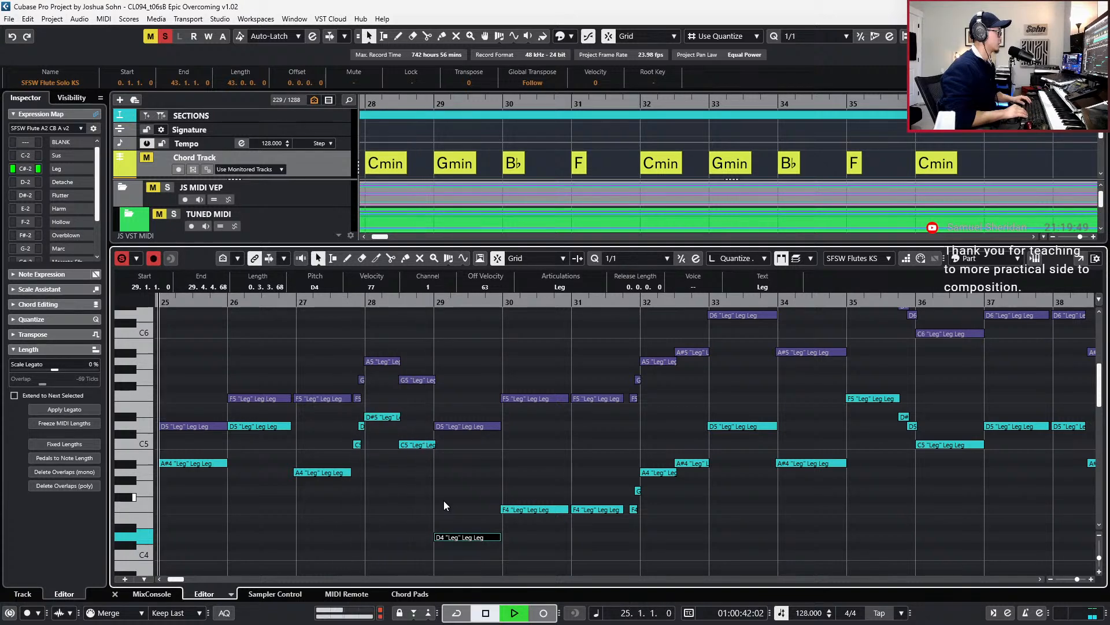
pyautogui.hscroll(-2, 470, 493)
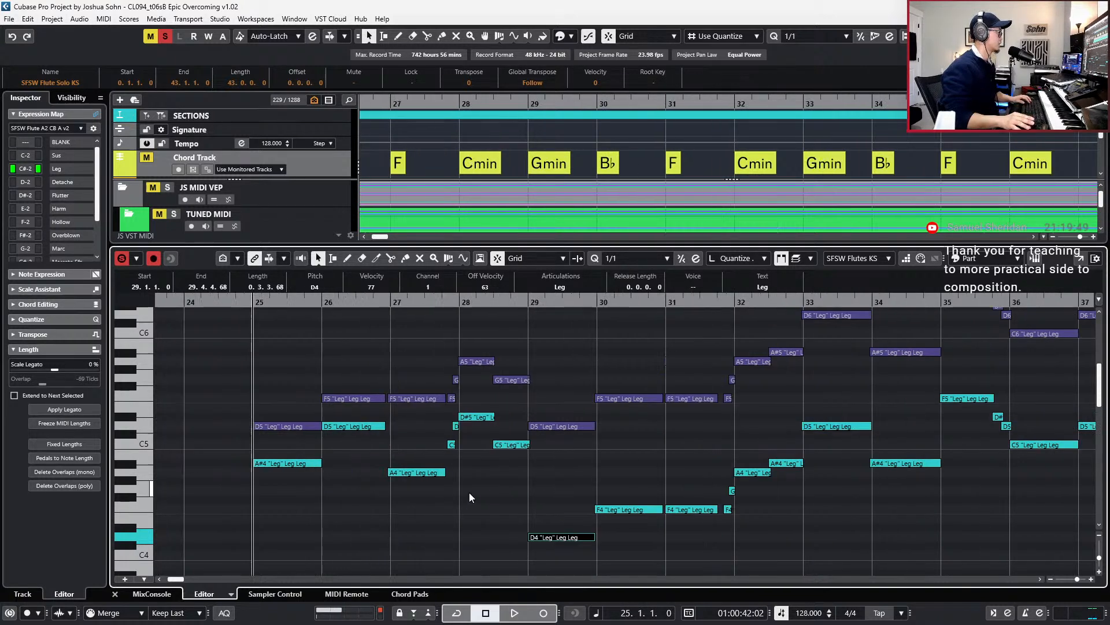
pyautogui.scroll(3, 456, 359)
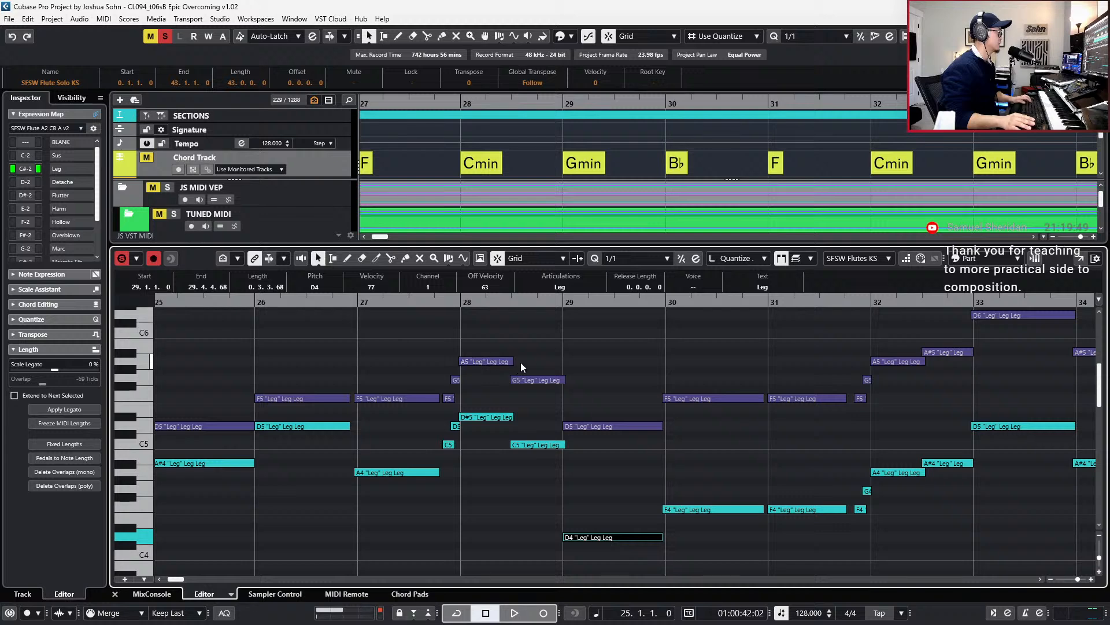
pyautogui.press('space')
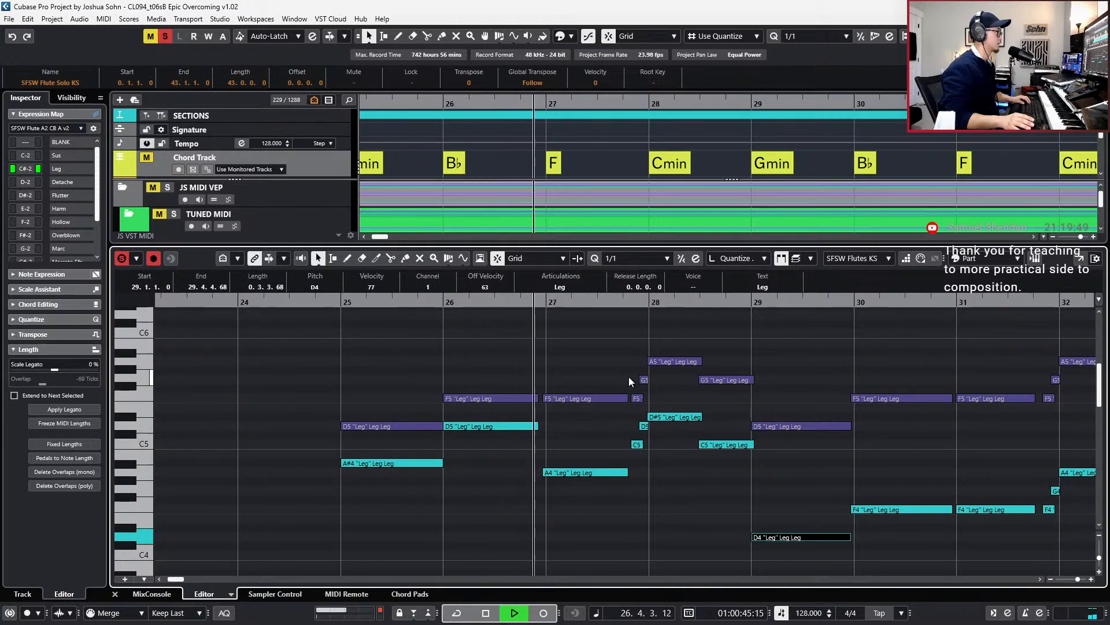
pyautogui.scroll(2, 681, 419)
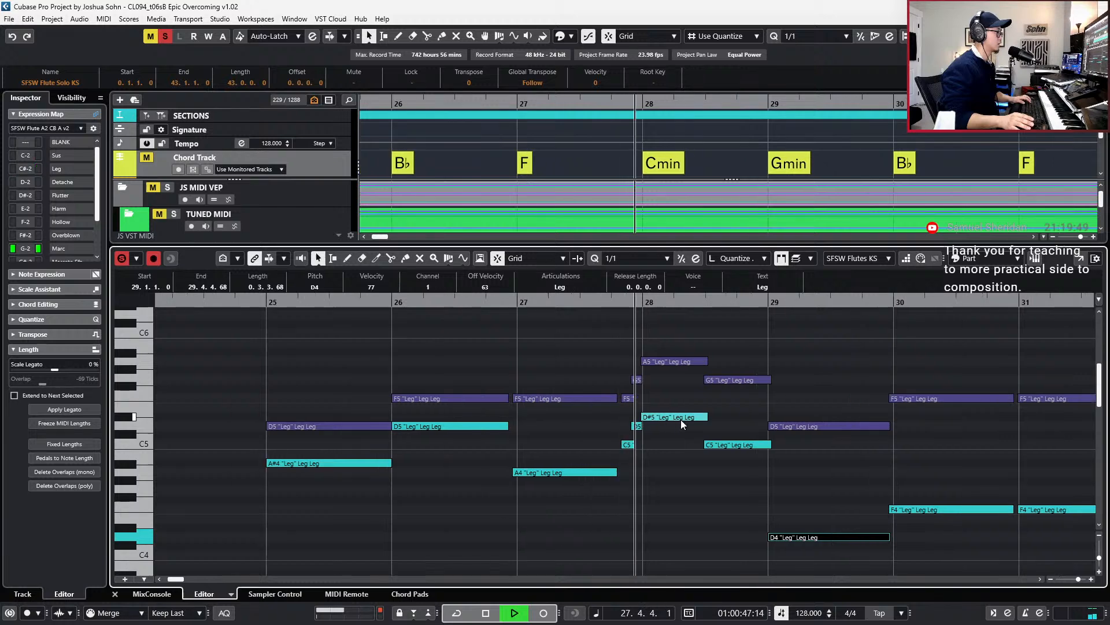
pyautogui.press('space')
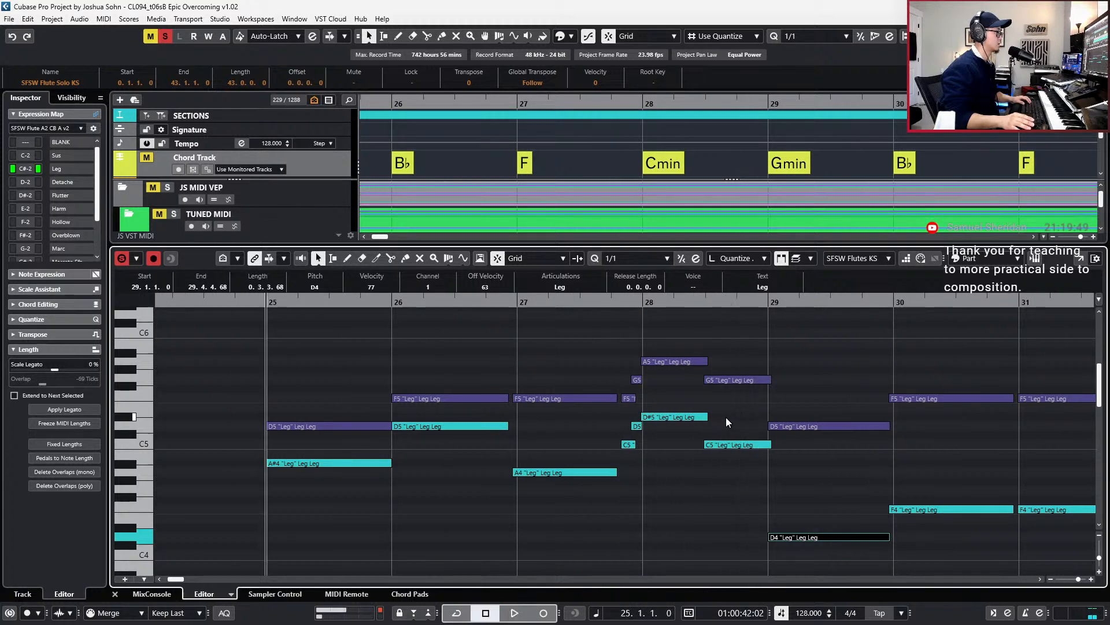
# - Try F5 for the second SFSW Flutes note of bar 28, listen to it, and undo the pitch change
pyautogui.click(732, 444)
pyautogui.press('Up')
pyautogui.press('Up')
pyautogui.press('Up')
pyautogui.press('Up')
pyautogui.press('Up')
pyautogui.press('l')
pyautogui.press('space')
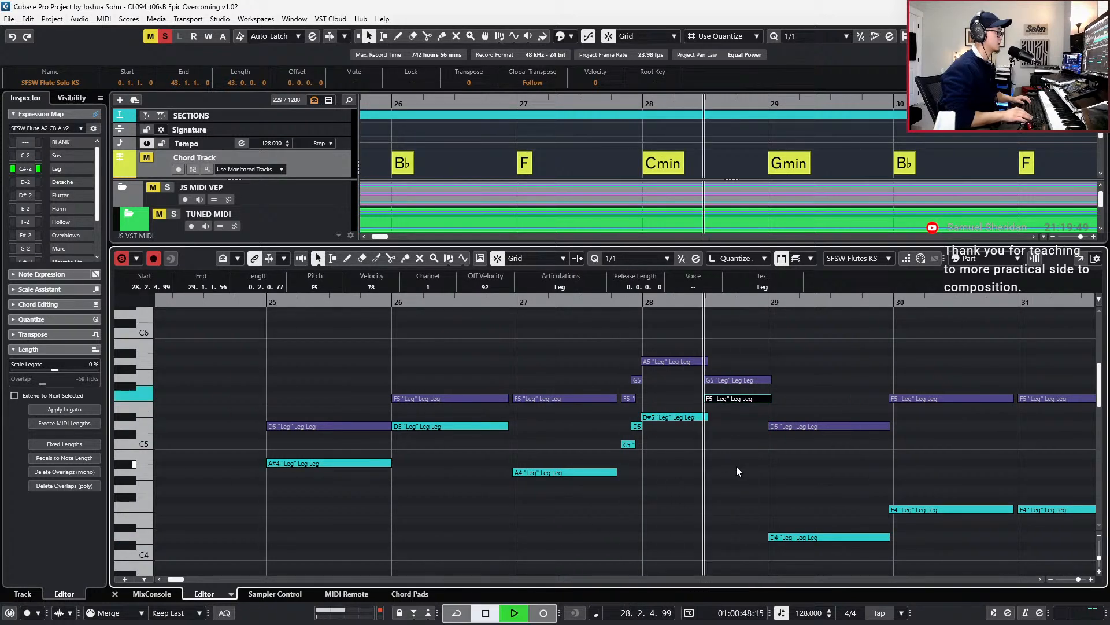
pyautogui.press('space')
pyautogui.hotkey('ctrl', 'z')
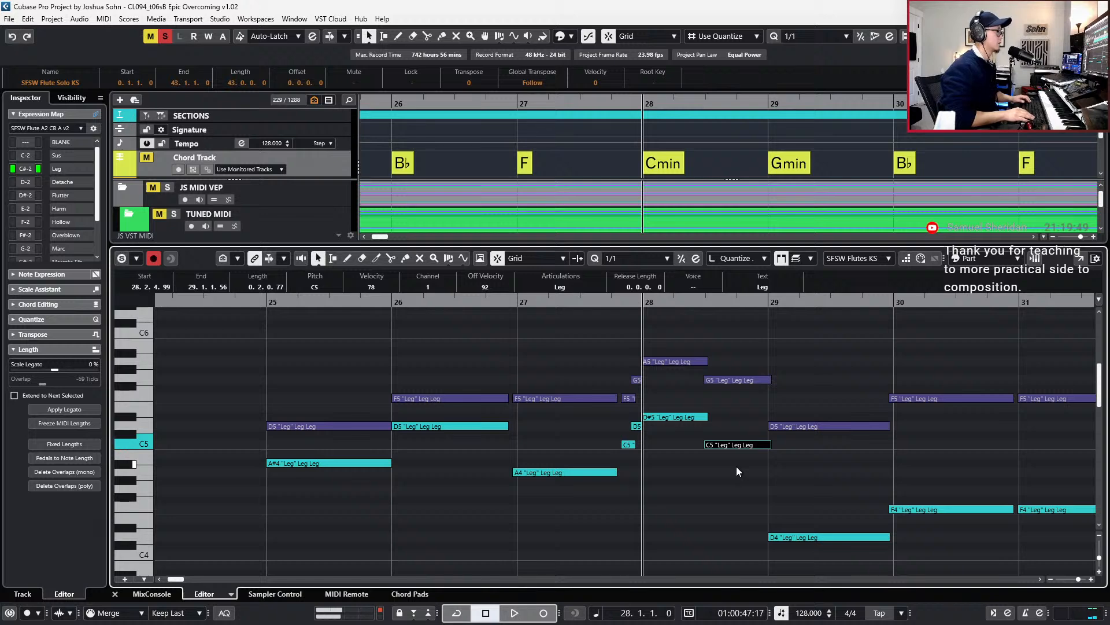
# - Play the bar 28 passage with soloing off, then replay it from bar 26
pyautogui.press('space')
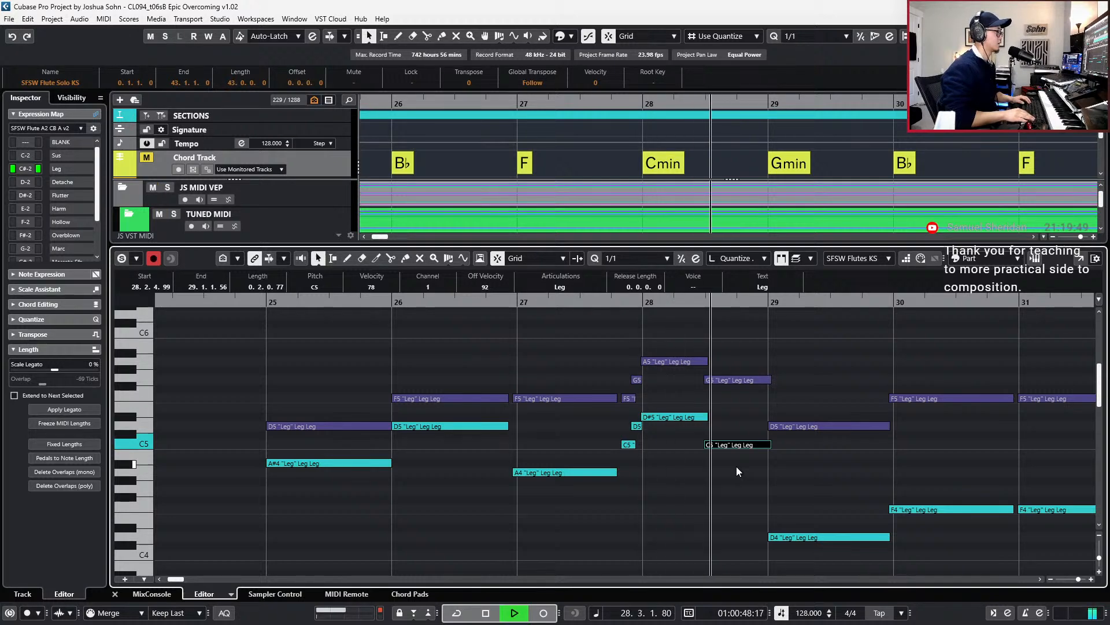
pyautogui.press('space')
pyautogui.press('KP_Subtract')
pyautogui.press('KP_Subtract')
pyautogui.press('space')
# - Transpose the three long SFSW Flutes notes in bars 29 to 31 up eight semitones together
pyautogui.hscroll(3, 737, 466)
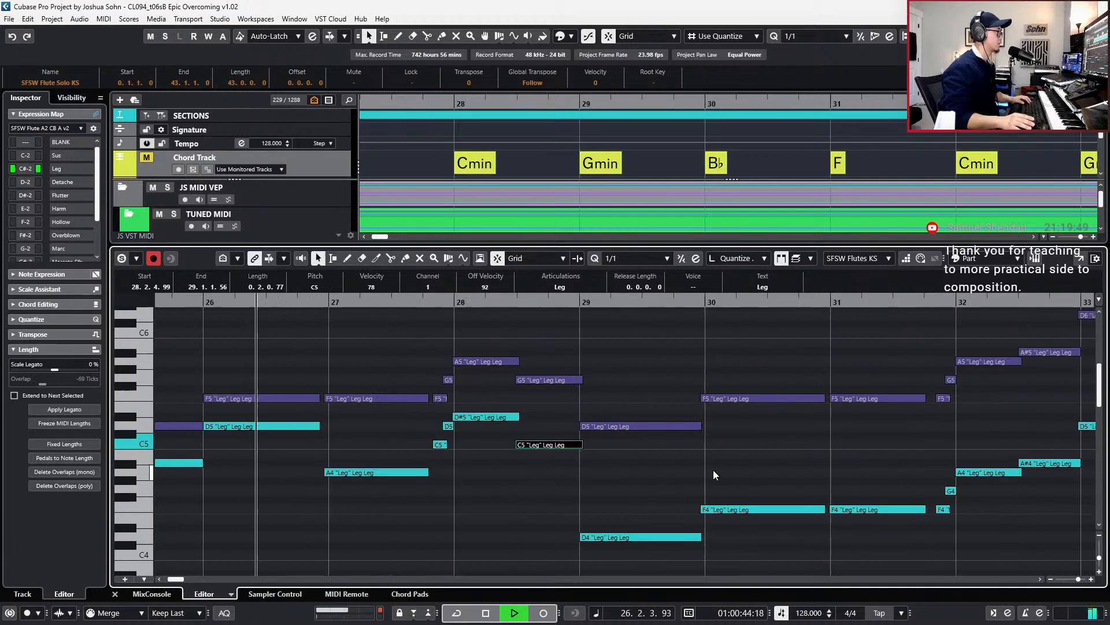
pyautogui.moveTo(647, 501); pyautogui.dragTo(860, 556)
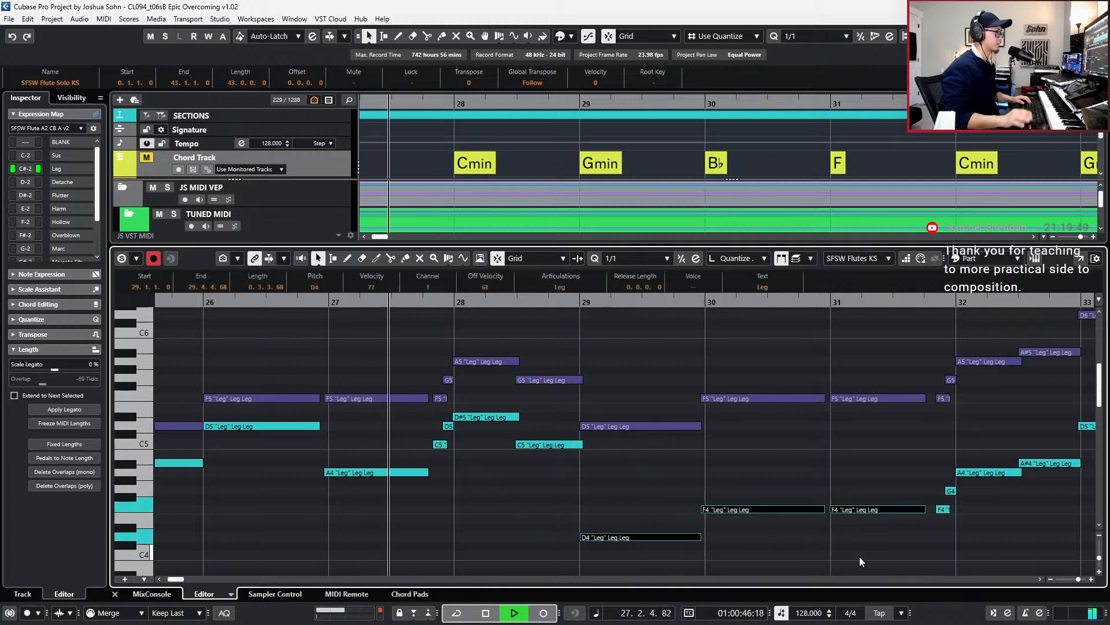
pyautogui.press('Up')
pyautogui.press('Up')
pyautogui.press('Up')
pyautogui.press('Up')
pyautogui.press('Up')
pyautogui.press('Up')
pyautogui.press('Up')
pyautogui.press('Up')
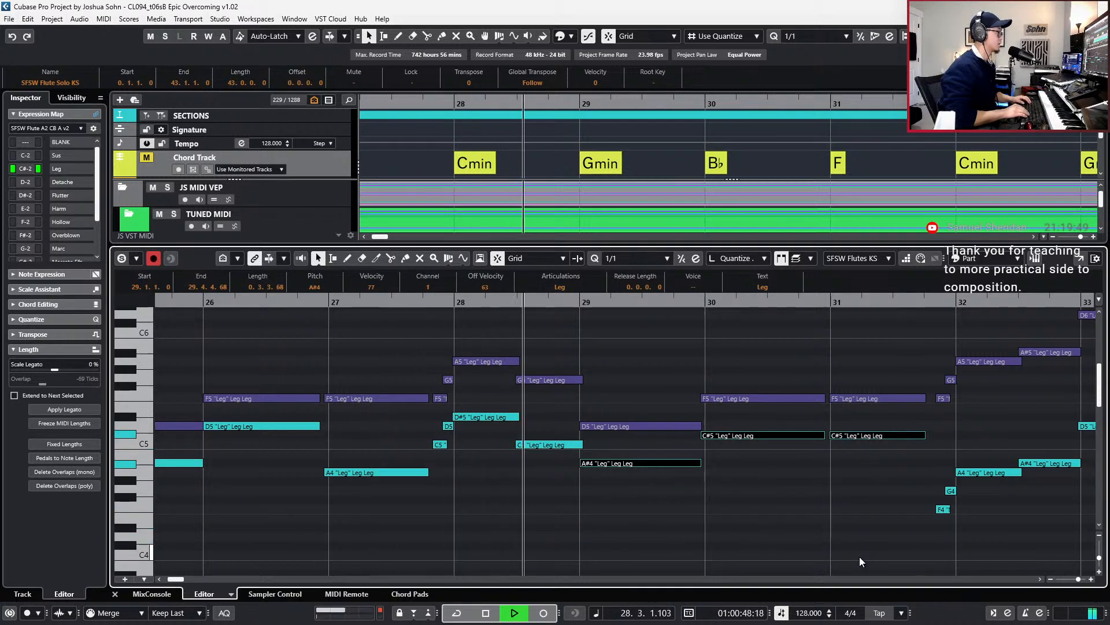
# - Set the SFSW Flutes note at bar 30 to D5 and the one at bar 31 to C5, then play from bar 29
pyautogui.click(485, 435)
pyautogui.press('Up')
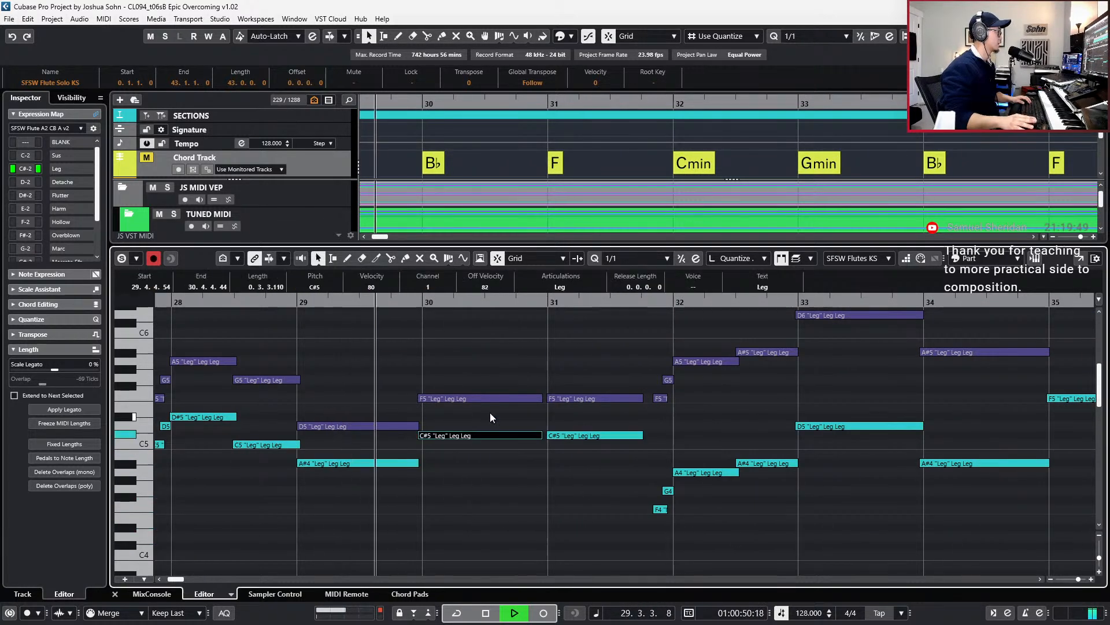
pyautogui.click(591, 435)
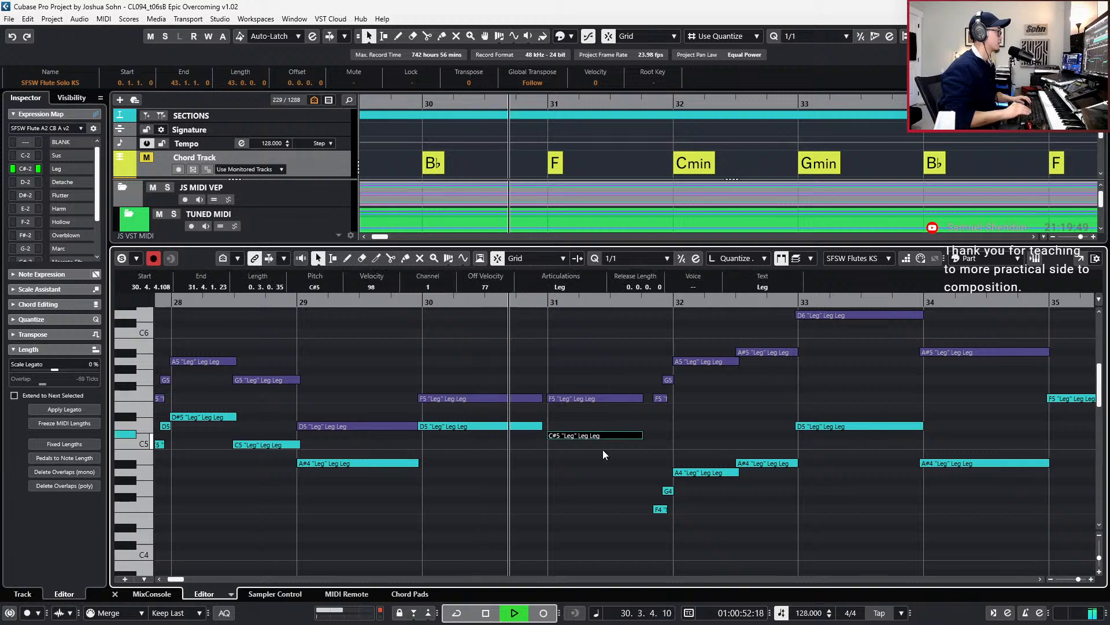
pyautogui.press('Down')
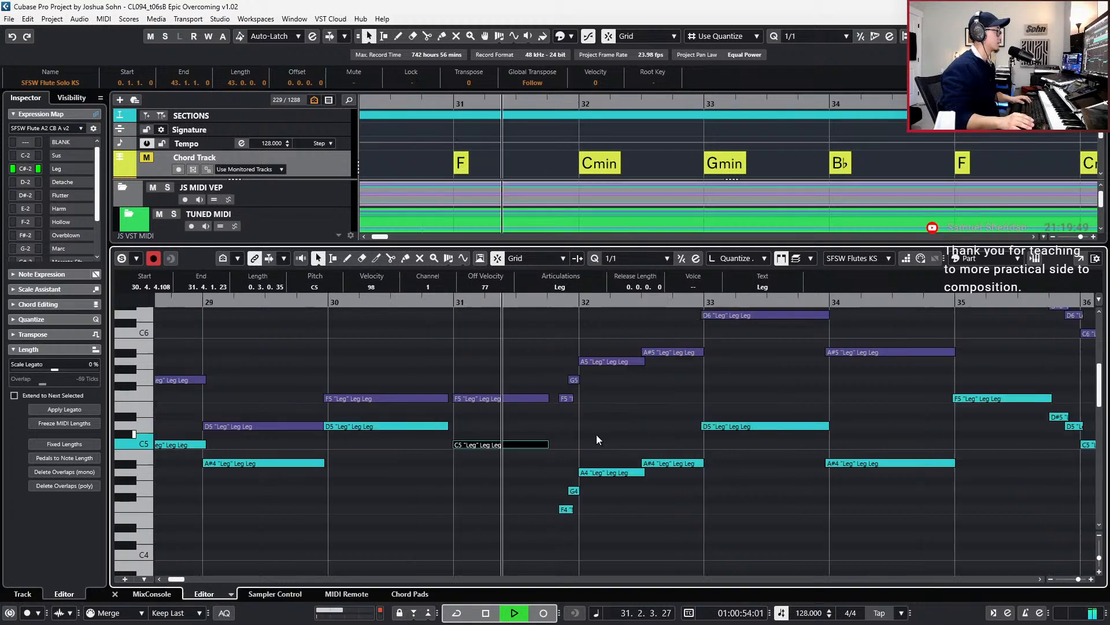
pyautogui.press('space')
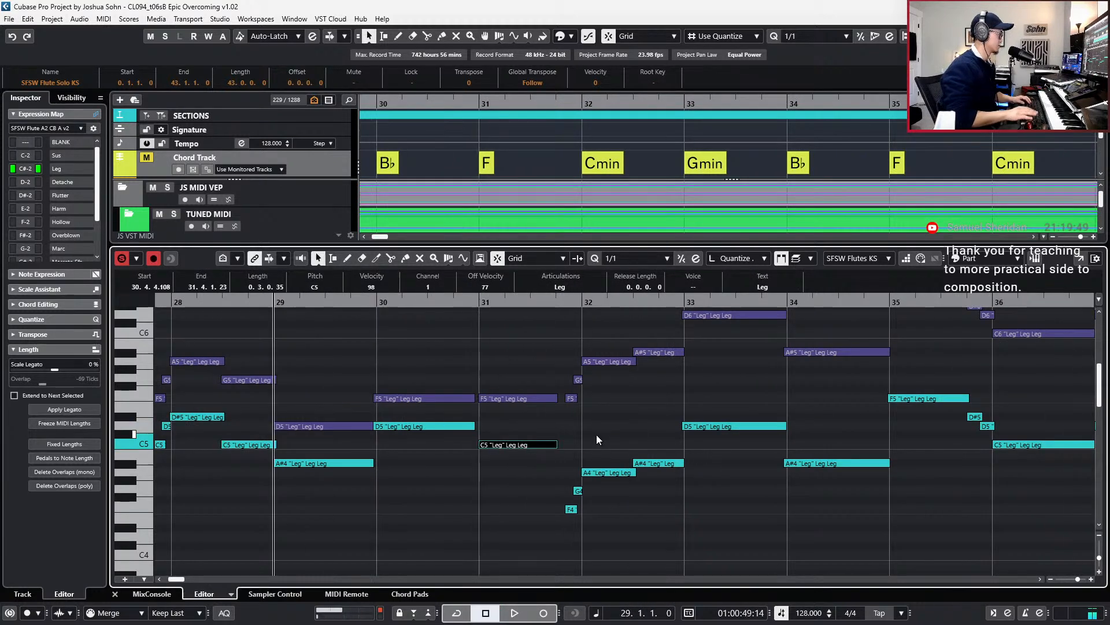
pyautogui.press('space')
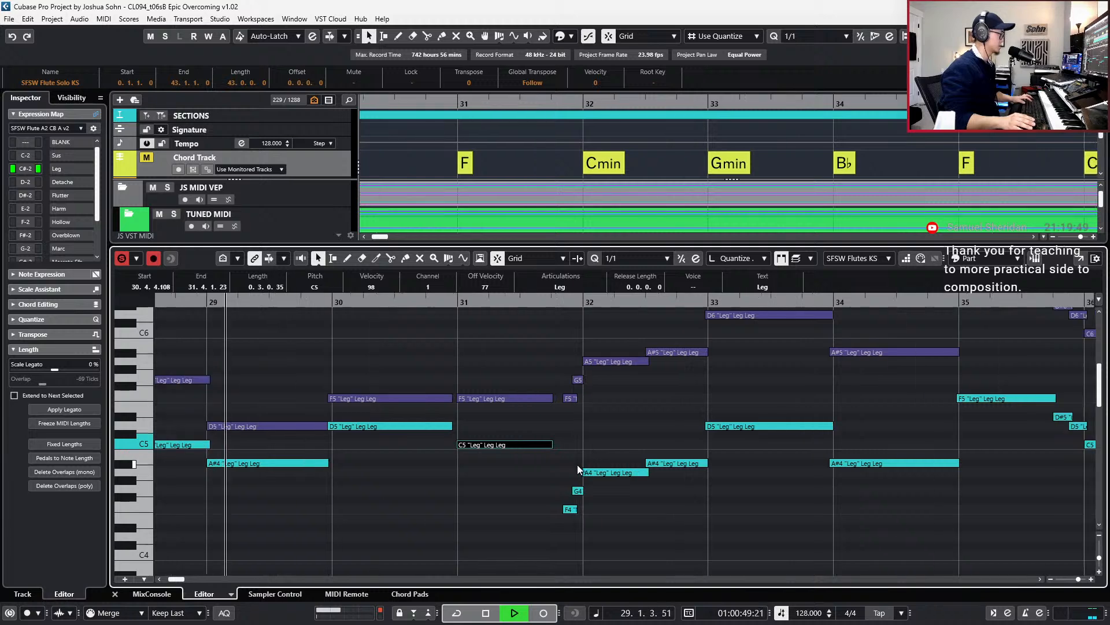
# - Raise the two short SFSW Flutes notes just before bar 32 to C5 and D5
pyautogui.click(579, 463)
pyautogui.moveTo(568, 488); pyautogui.dragTo(600, 516)
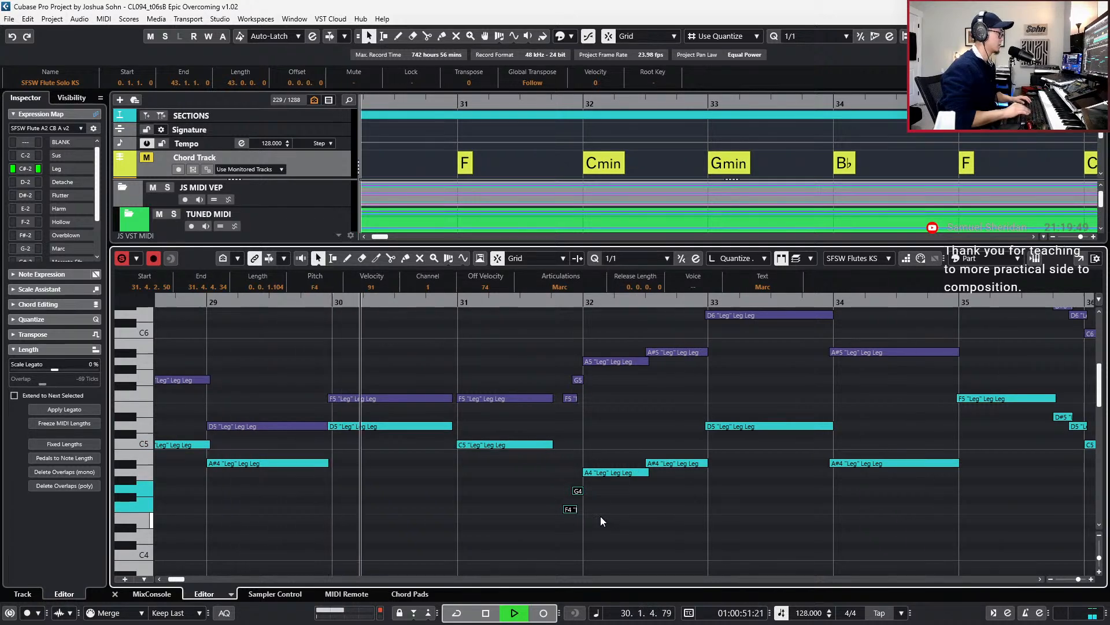
pyautogui.press('Up')
pyautogui.press('Up')
pyautogui.press('Up')
pyautogui.press('Up')
pyautogui.press('Up')
pyautogui.press('Up')
pyautogui.press('Up')
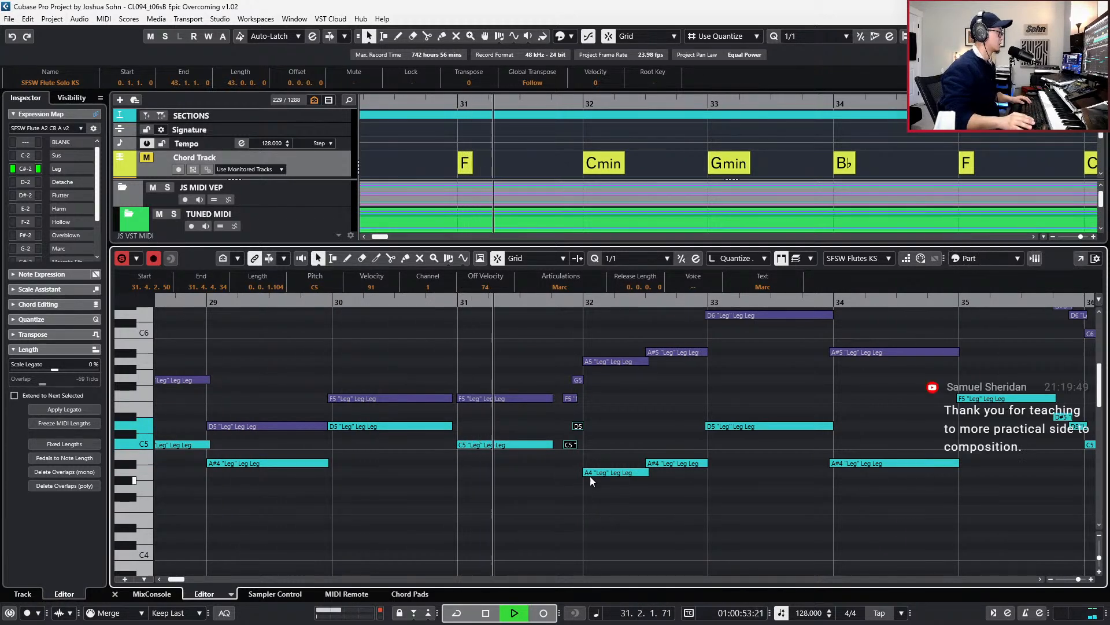
# - Stop playback, raise the first SFSW Flutes note of bar 32 to D#5 and play from that note
pyautogui.press('space')
pyautogui.click(612, 472)
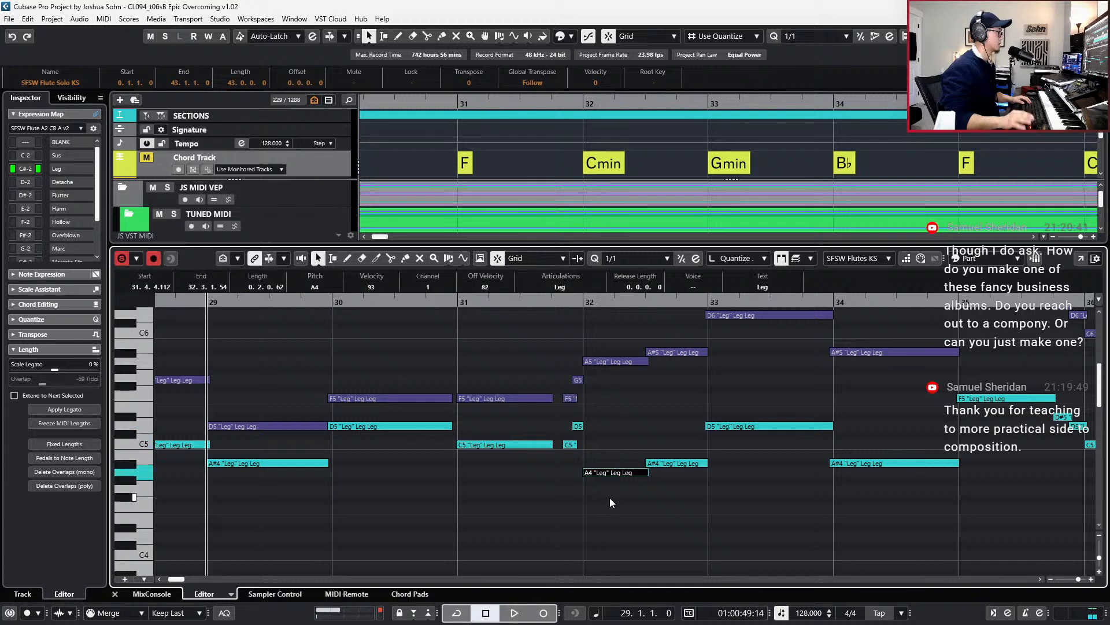
pyautogui.press('Up')
pyautogui.press('Up')
pyautogui.press('Up')
pyautogui.press('Up')
pyautogui.press('Up')
pyautogui.press('Up')
pyautogui.press('l')
pyautogui.press('space')
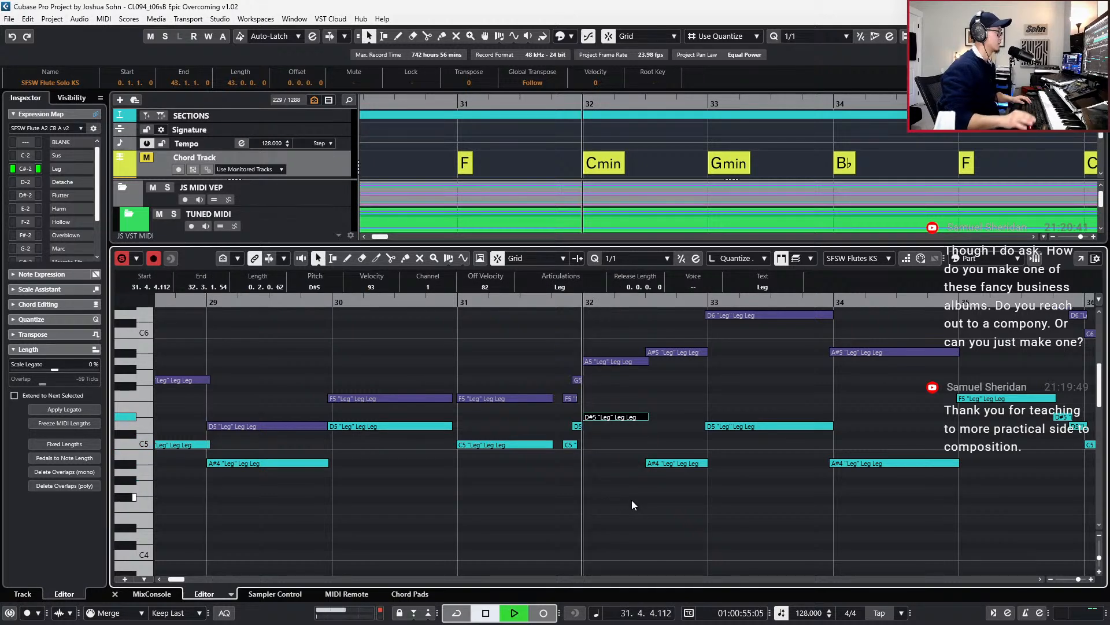
# - Try B4 and C5 for the second SFSW Flutes note of bar 32 and settle on D5
pyautogui.moveTo(673, 503); pyautogui.dragTo(685, 446)
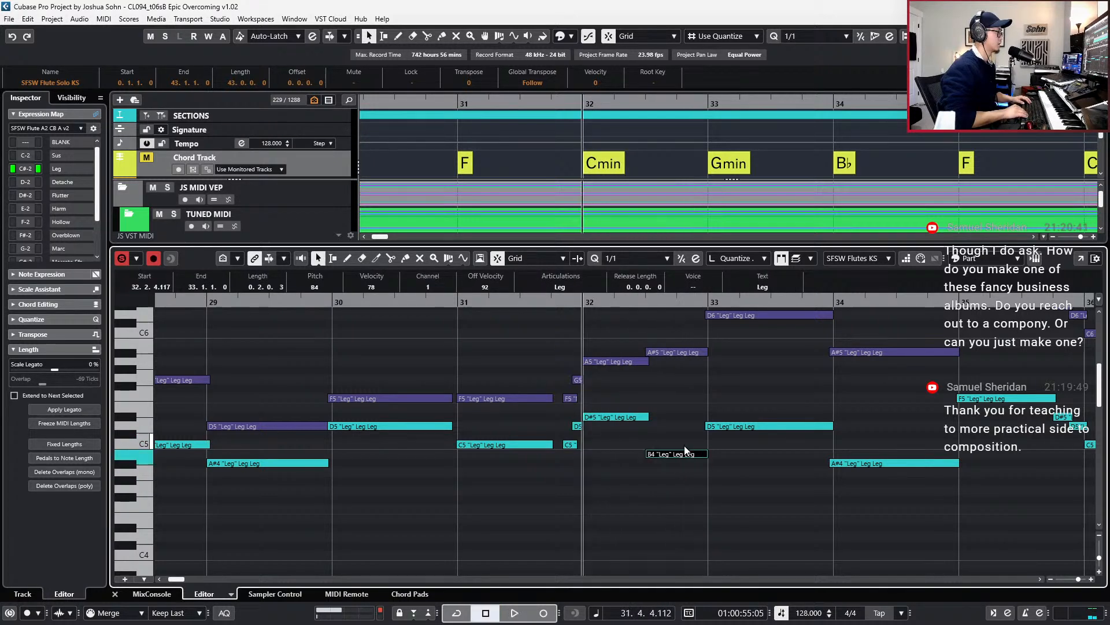
pyautogui.press('Up')
pyautogui.press('Up')
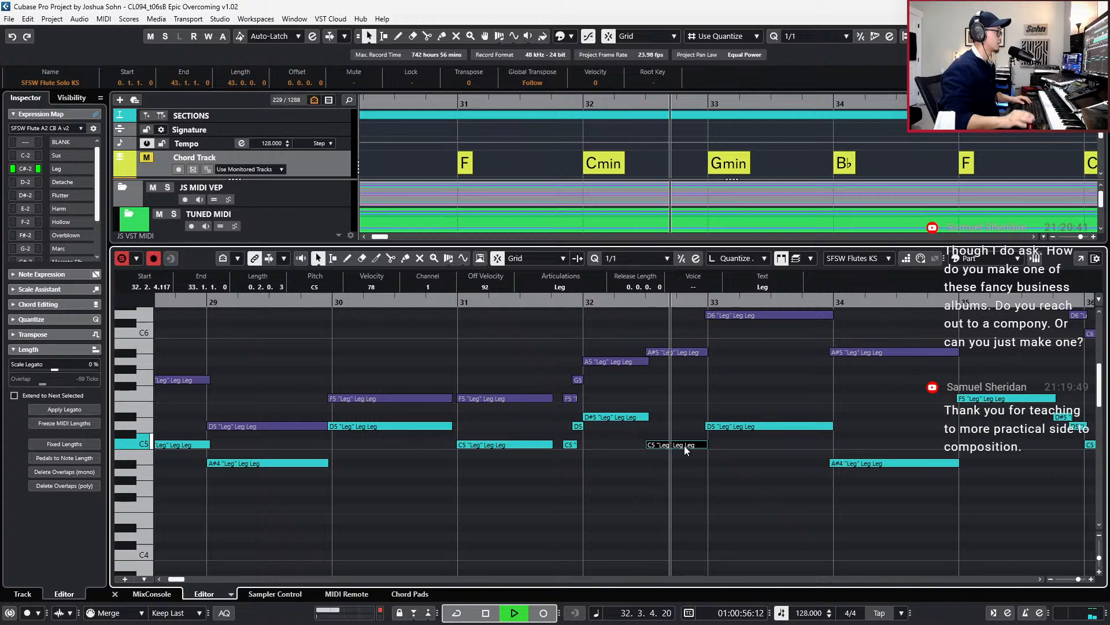
pyautogui.press('Up')
pyautogui.press('Up')
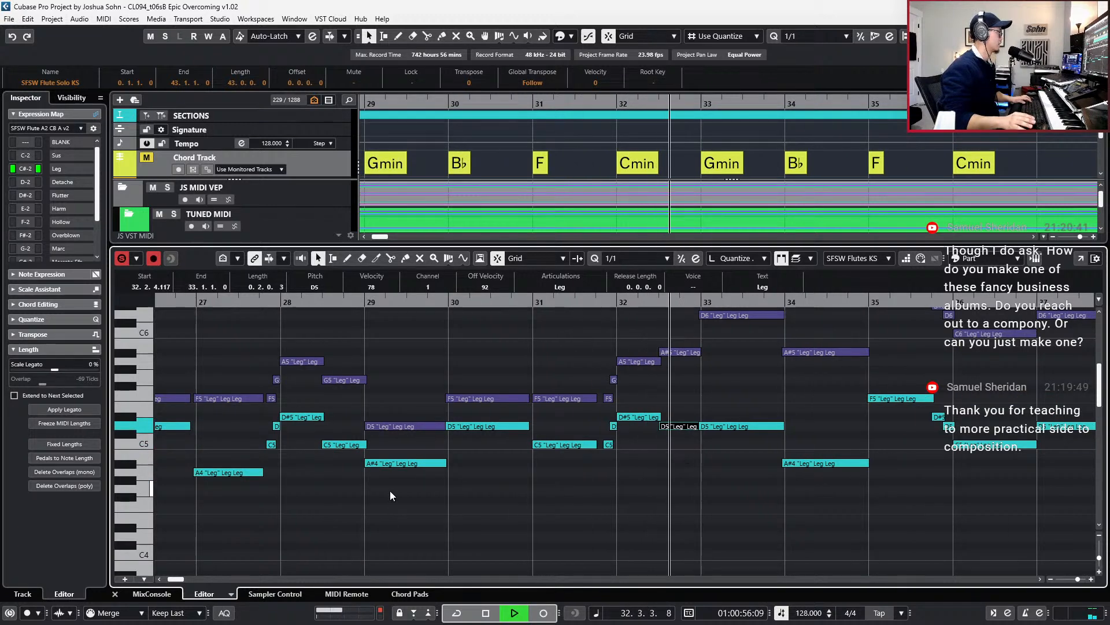
pyautogui.press('space')
# - Raise the second SFSW Flutes note of bar 28 to D5 and play from bar 28
pyautogui.moveTo(328, 494); pyautogui.dragTo(336, 444)
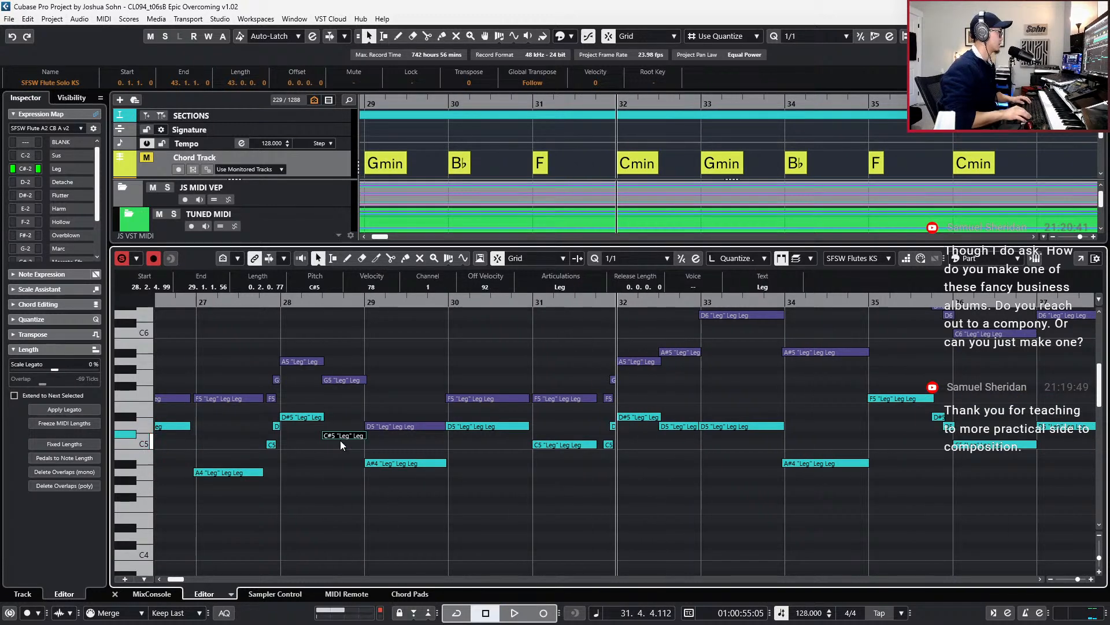
pyautogui.press('Up')
pyautogui.press('Up')
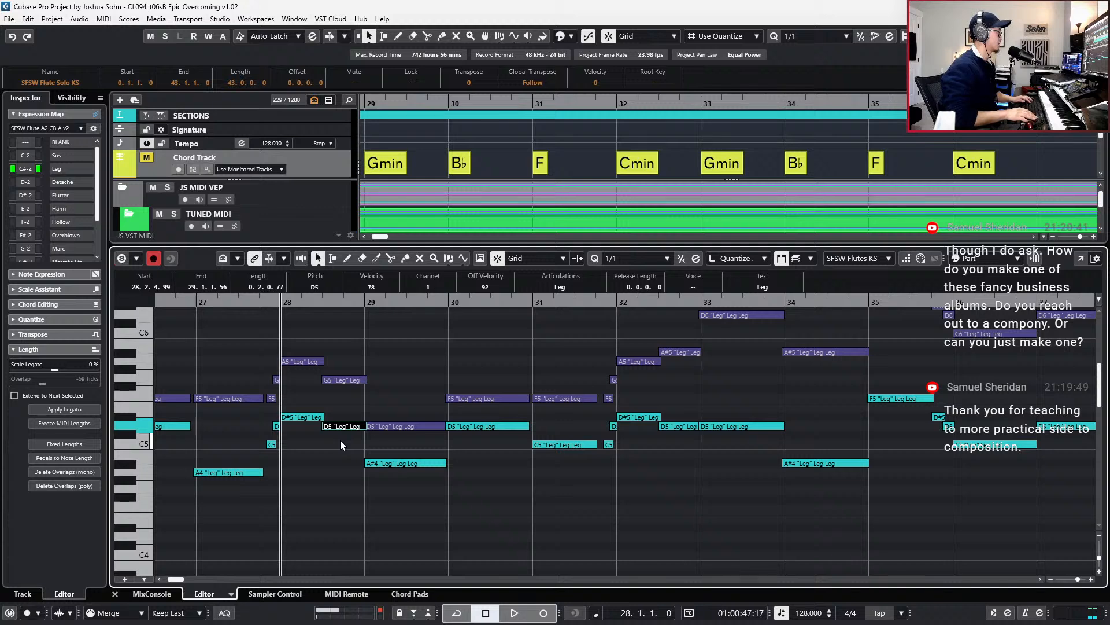
pyautogui.press('space')
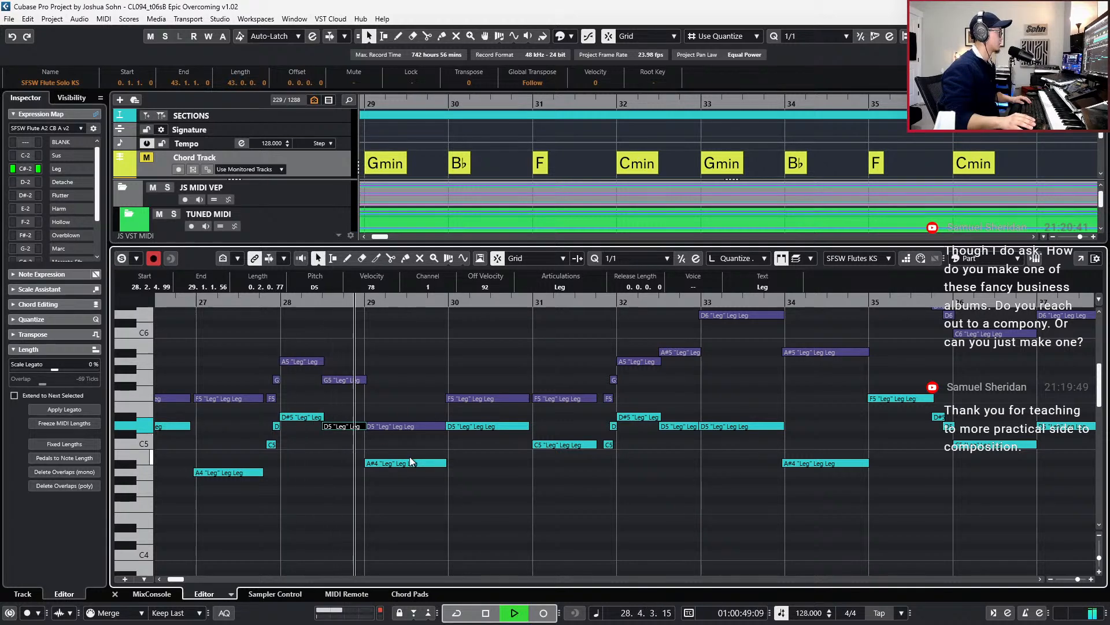
# - Solo the note editor and listen to the flute parts from bar 29 to bar 32
pyautogui.press('s')
pyautogui.scroll(2, 665, 468)
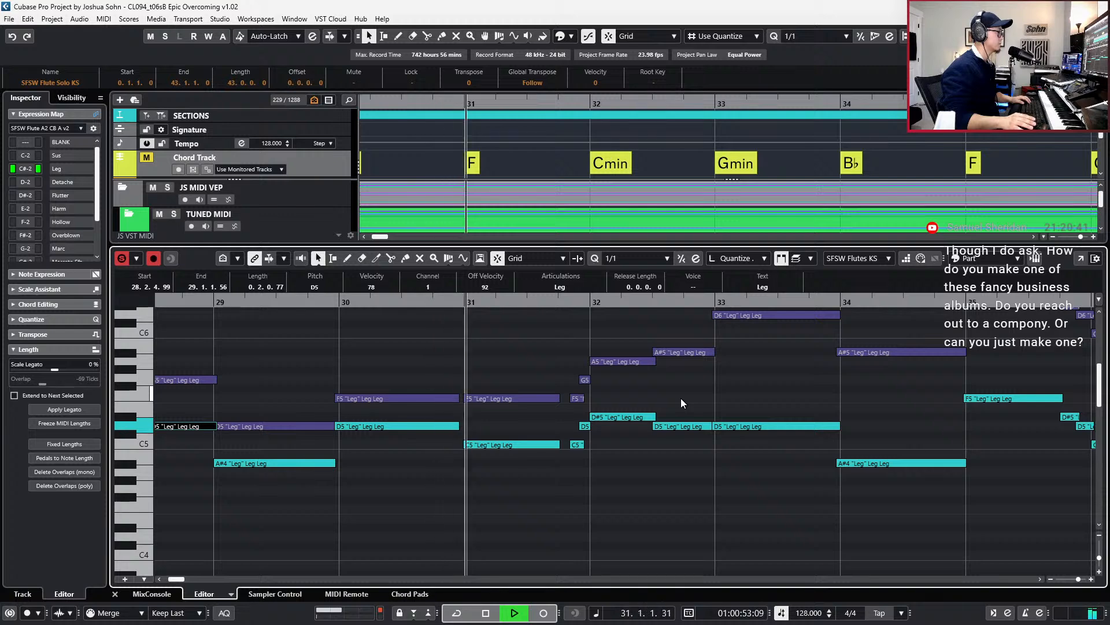
pyautogui.hscroll(2, 681, 399)
pyautogui.hscroll(1, 611, 401)
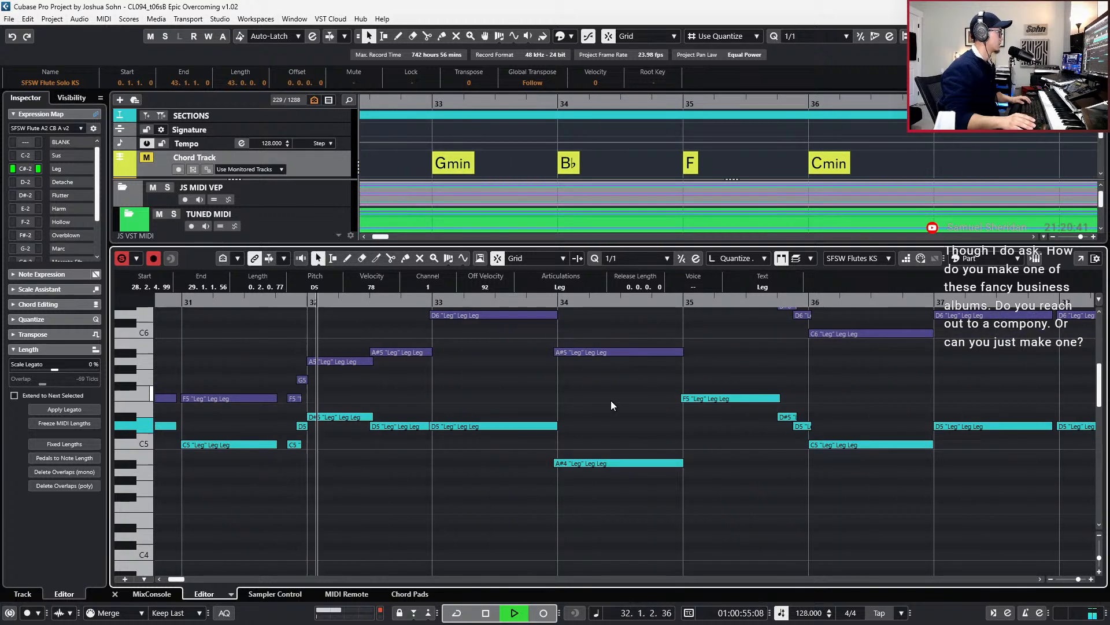
pyautogui.press('space')
# - Raise the SFSW Flutes note of bar 33 to G5 and play from that note
pyautogui.click(485, 427)
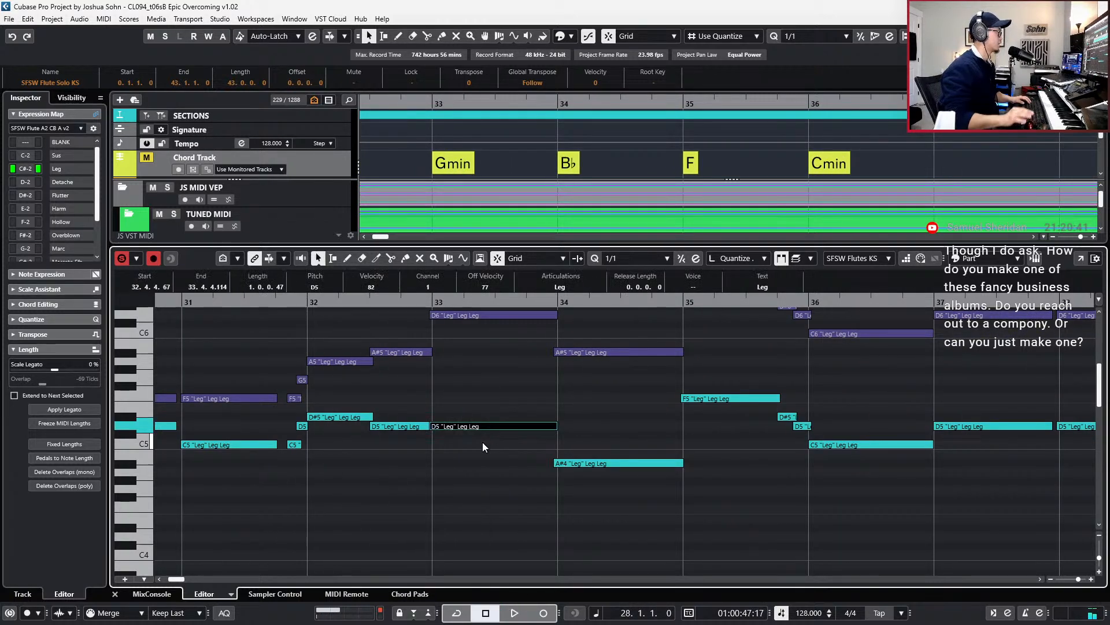
pyautogui.press('Up')
pyautogui.press('Up')
pyautogui.press('Up')
pyautogui.press('Up')
pyautogui.press('Up')
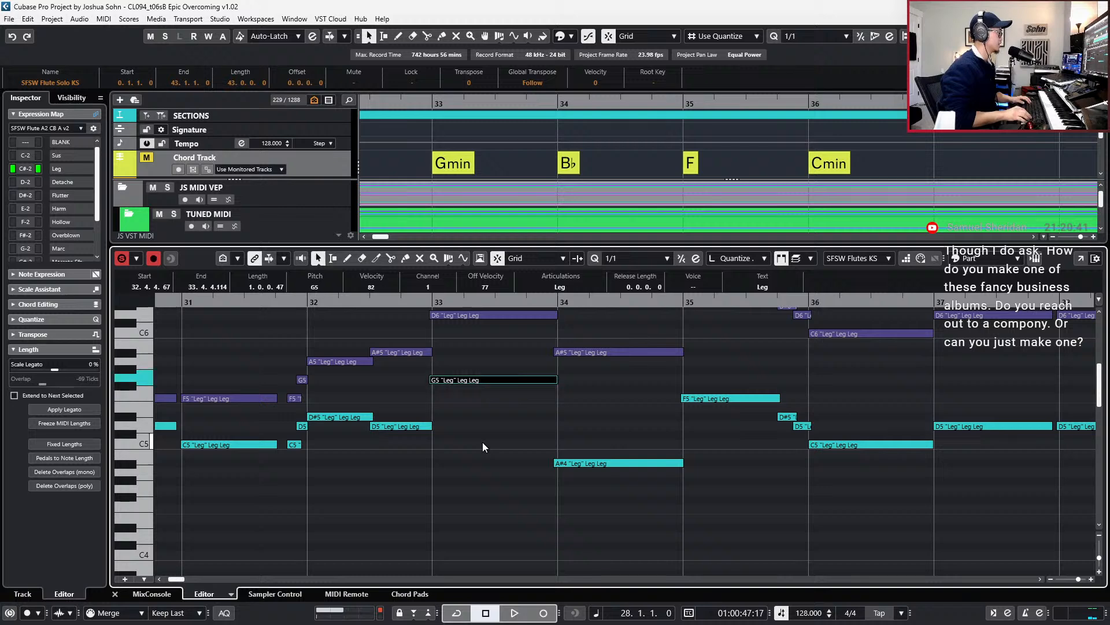
pyautogui.press('l')
pyautogui.press('space')
# - Stop playback and raise the SFSW Flutes note of bar 34 to E5
pyautogui.moveTo(607, 405); pyautogui.dragTo(609, 472)
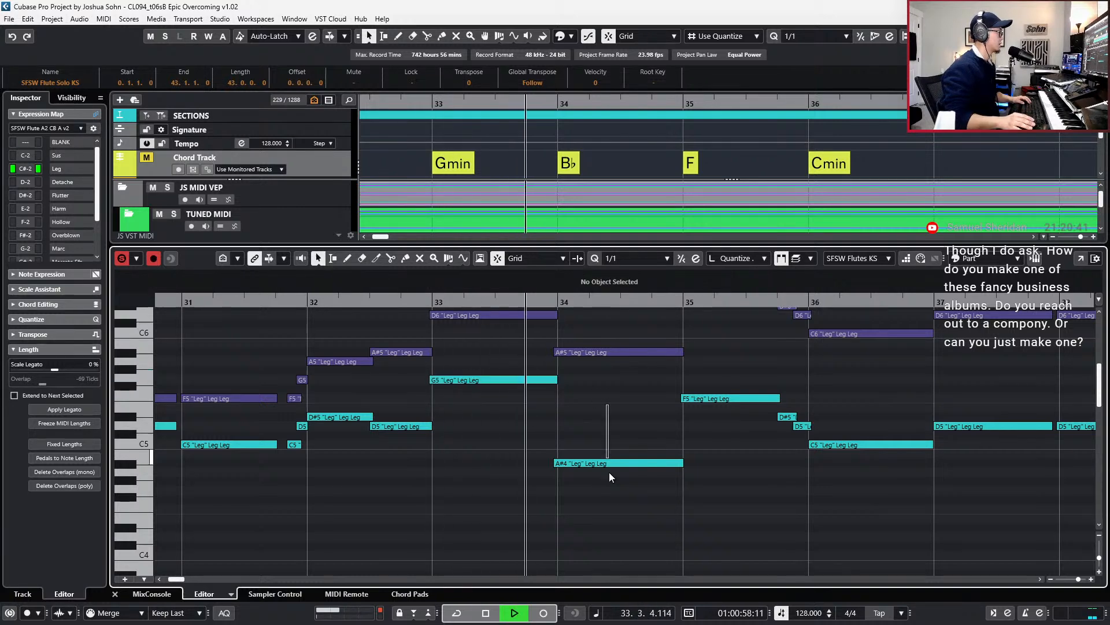
pyautogui.press('space')
pyautogui.click(609, 465)
pyautogui.press('Up')
pyautogui.press('Up')
pyautogui.press('Up')
pyautogui.press('Up')
pyautogui.press('Up')
pyautogui.press('Up')
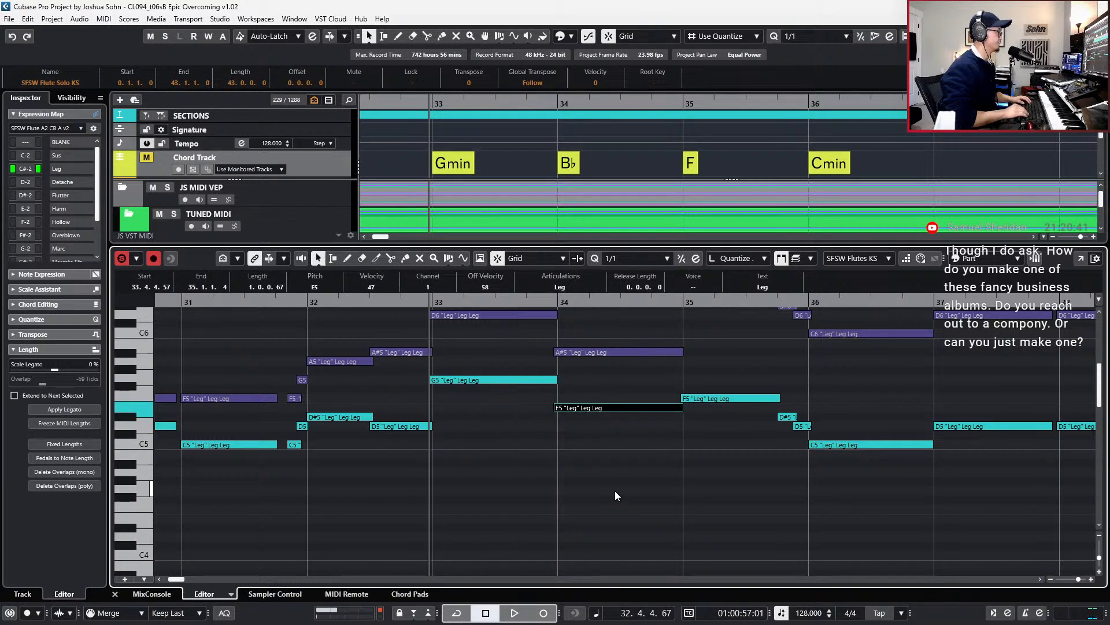
# - Raise the SFSW Flutes note of bar 33 to A#5 and play the passage from bar 31
pyautogui.moveTo(483, 424); pyautogui.dragTo(470, 363)
pyautogui.press('Up')
pyautogui.press('Up')
pyautogui.press('Up')
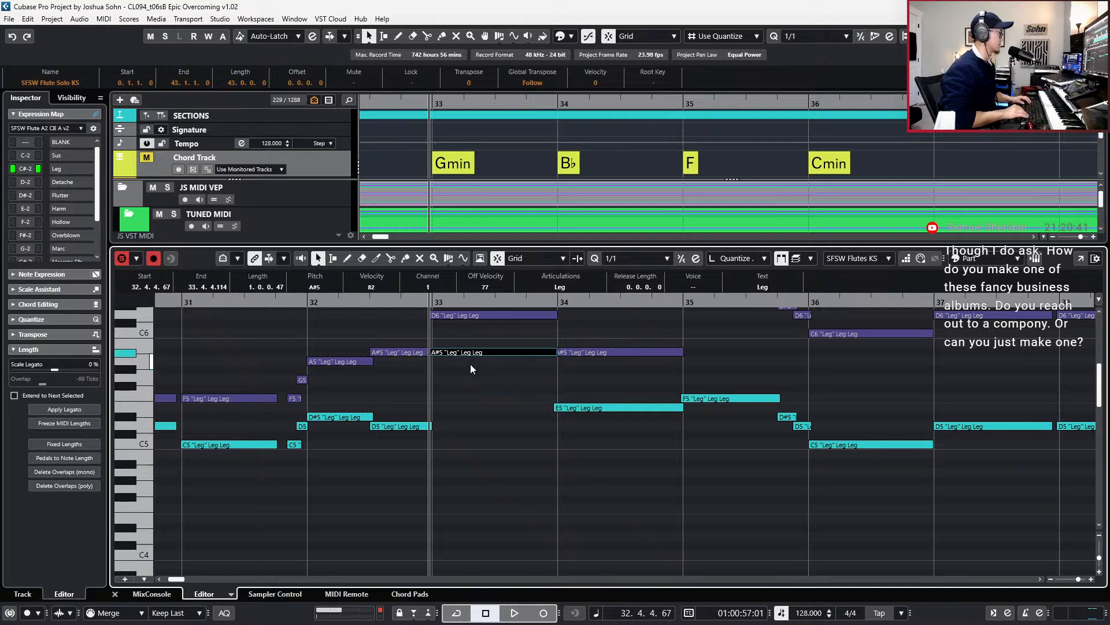
pyautogui.press('Up')
pyautogui.press('Down')
pyautogui.press('Down')
pyautogui.press('Up')
pyautogui.press('space')
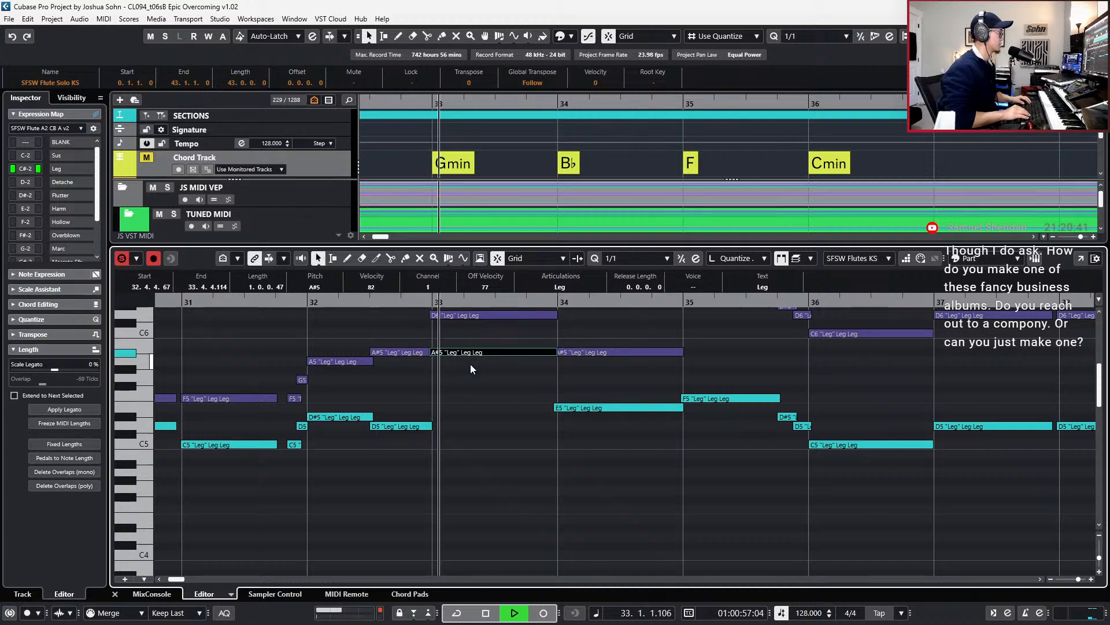
pyautogui.press('space')
pyautogui.press('KP_Subtract')
pyautogui.press('space')
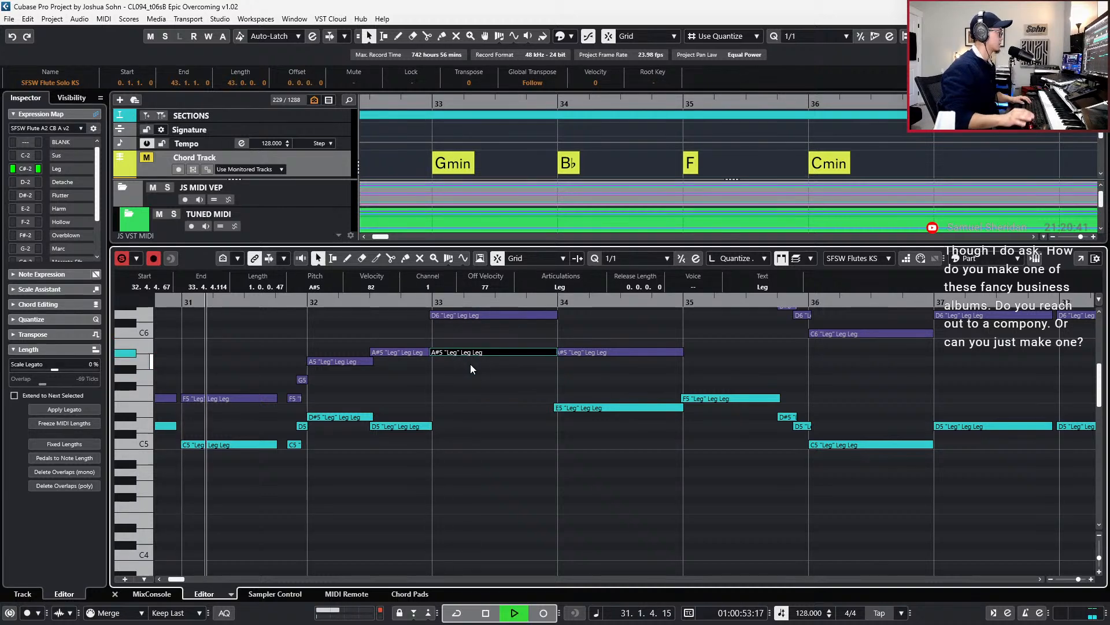
# - Raise the SFSW Flutes note of bar 34 to G5 and lower the bar 33 note to A5
pyautogui.click(603, 407)
pyautogui.press('Up')
pyautogui.press('Up')
pyautogui.press('Up')
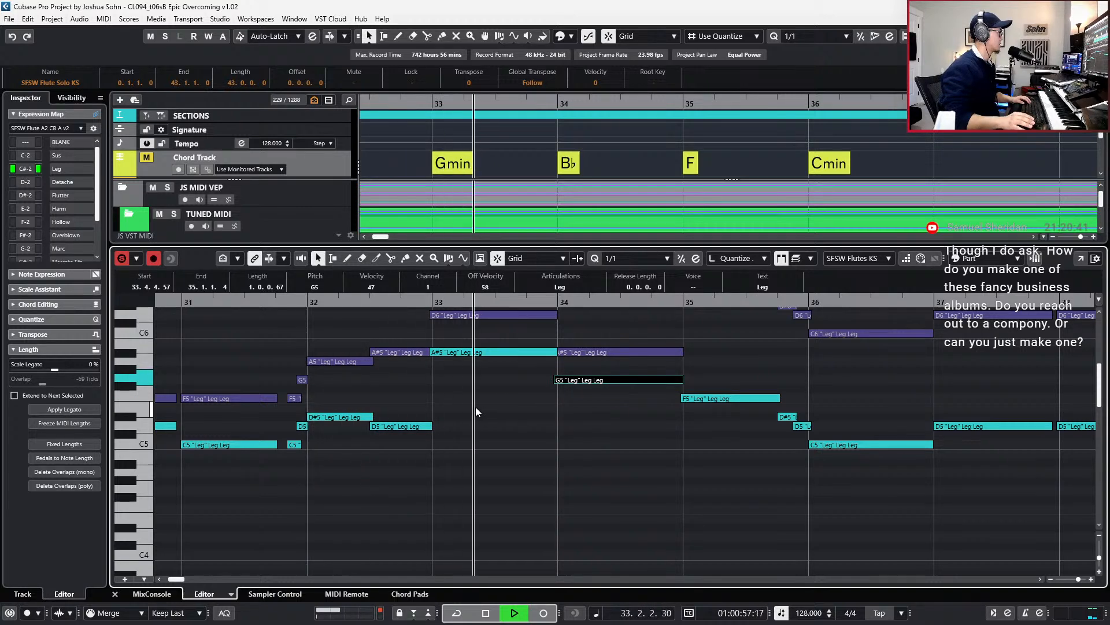
pyautogui.press('space')
pyautogui.moveTo(474, 352); pyautogui.dragTo(474, 360)
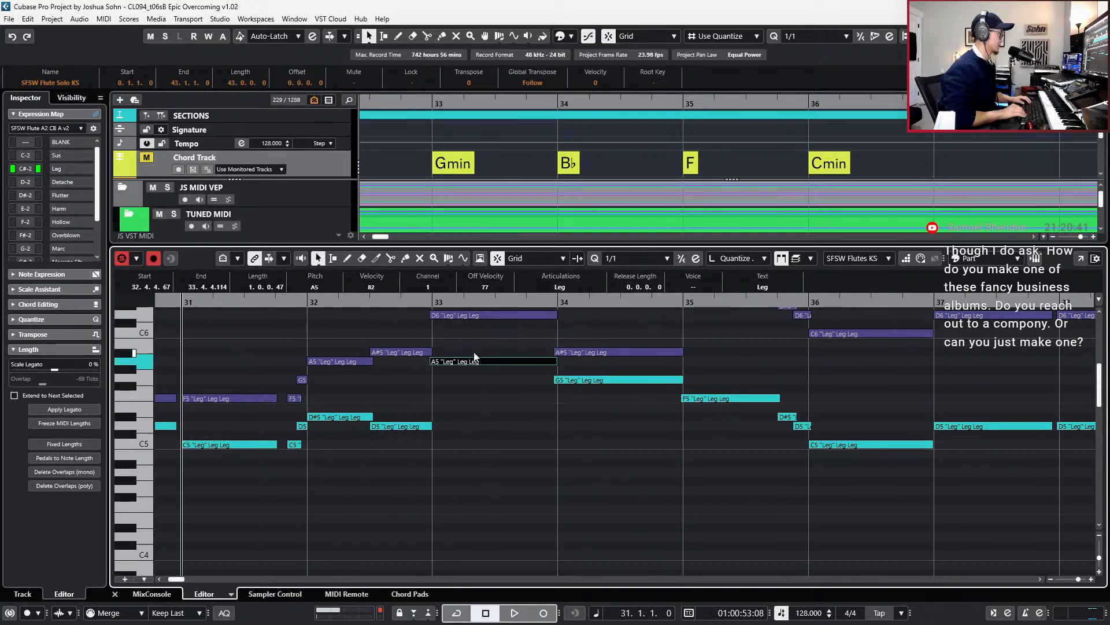
# - Switch editing to the SFSW Flute Solo part and select all its notes from bar 33 to the end
pyautogui.click(452, 315)
pyautogui.scroll(3, 498, 336)
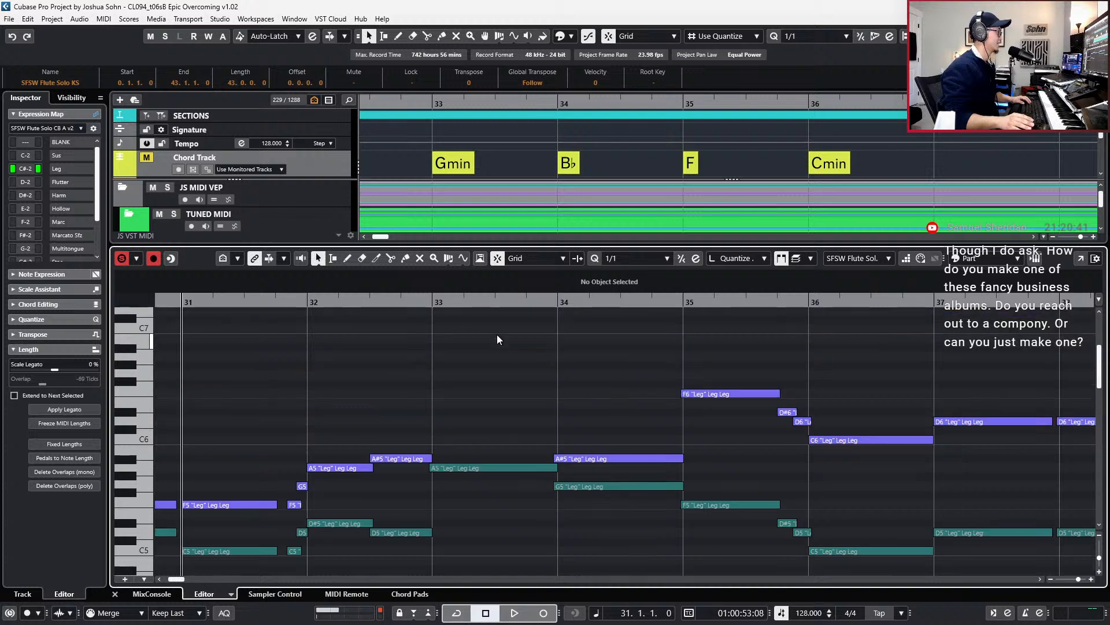
pyautogui.scroll(-2, 473, 386)
pyautogui.scroll(-1, 473, 385)
pyautogui.scroll(2, 473, 385)
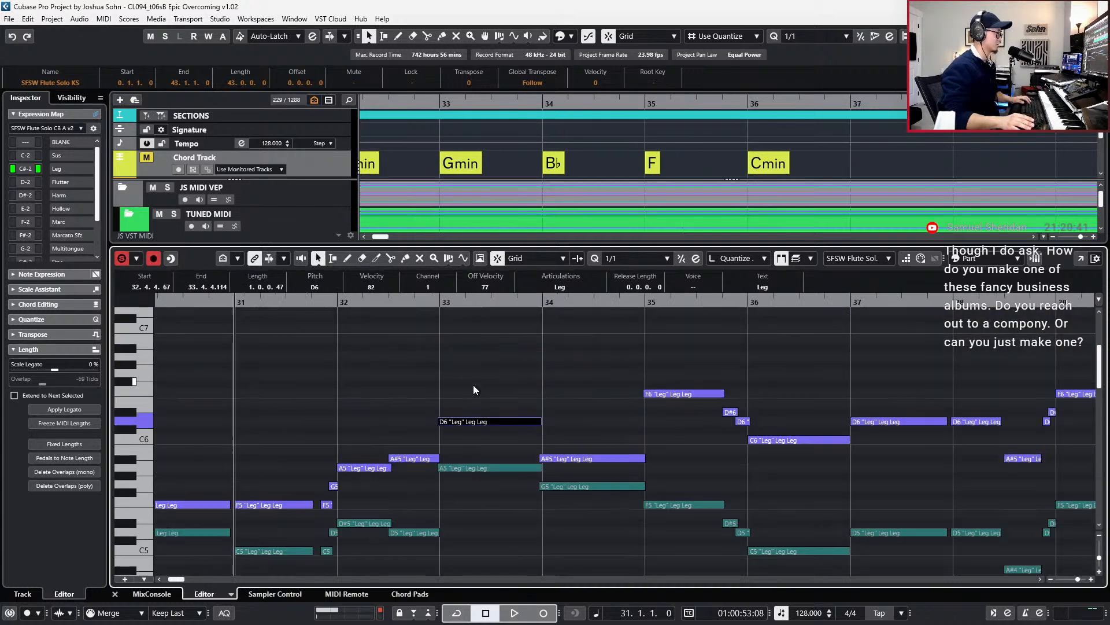
pyautogui.scroll(-4, 473, 385)
pyautogui.scroll(-1, 473, 385)
pyautogui.hscroll(-2, 473, 385)
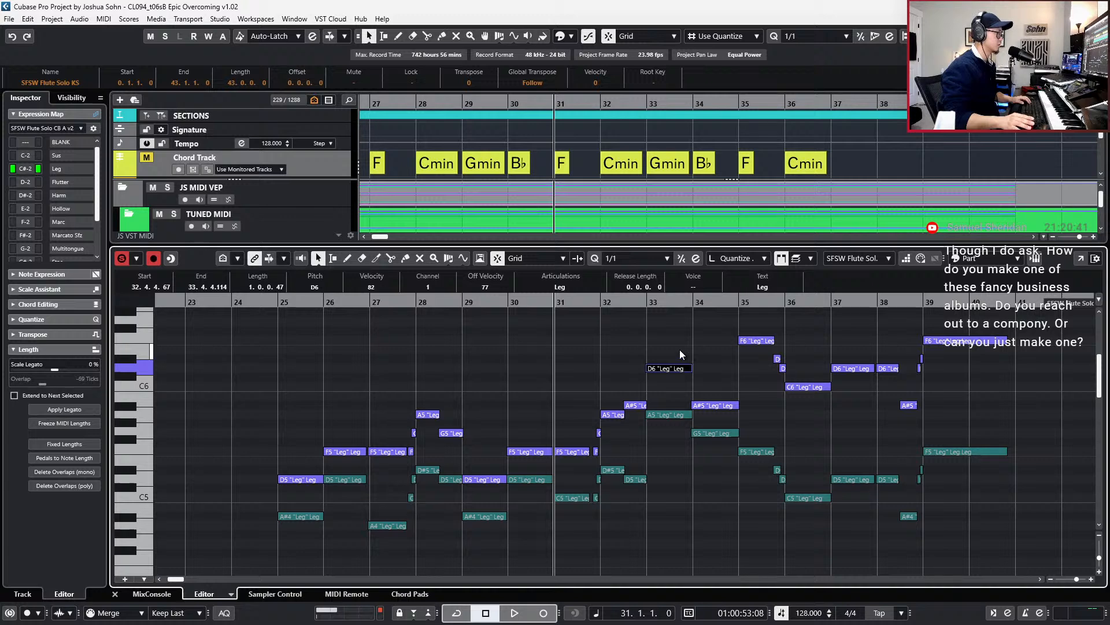
pyautogui.scroll(1, 678, 349)
pyautogui.moveTo(674, 333); pyautogui.dragTo(1063, 398)
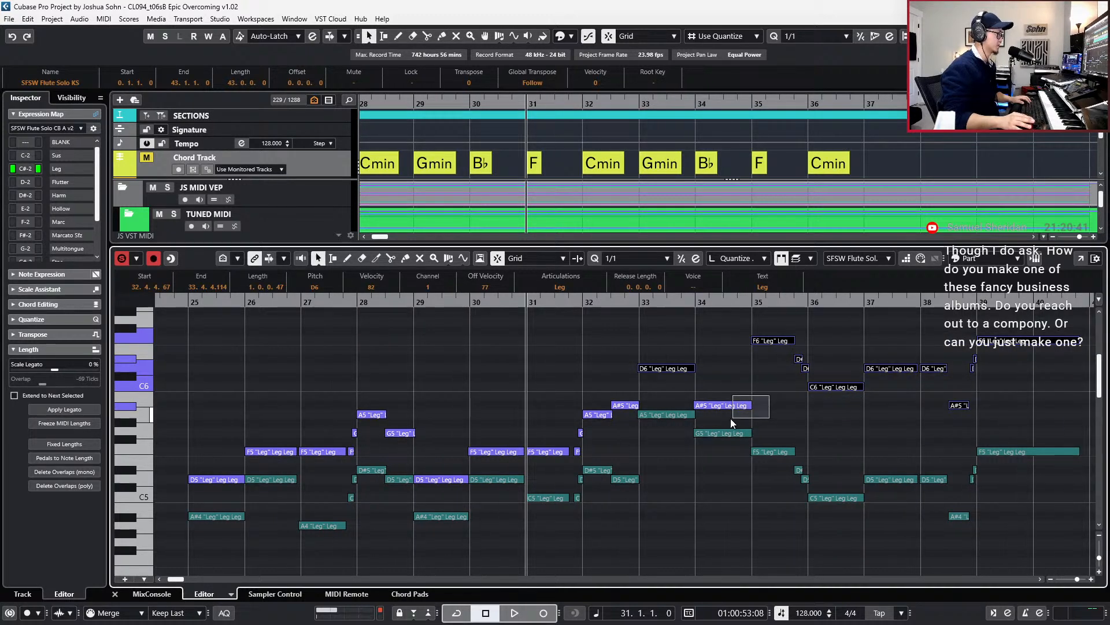
pyautogui.scroll(3, 745, 390)
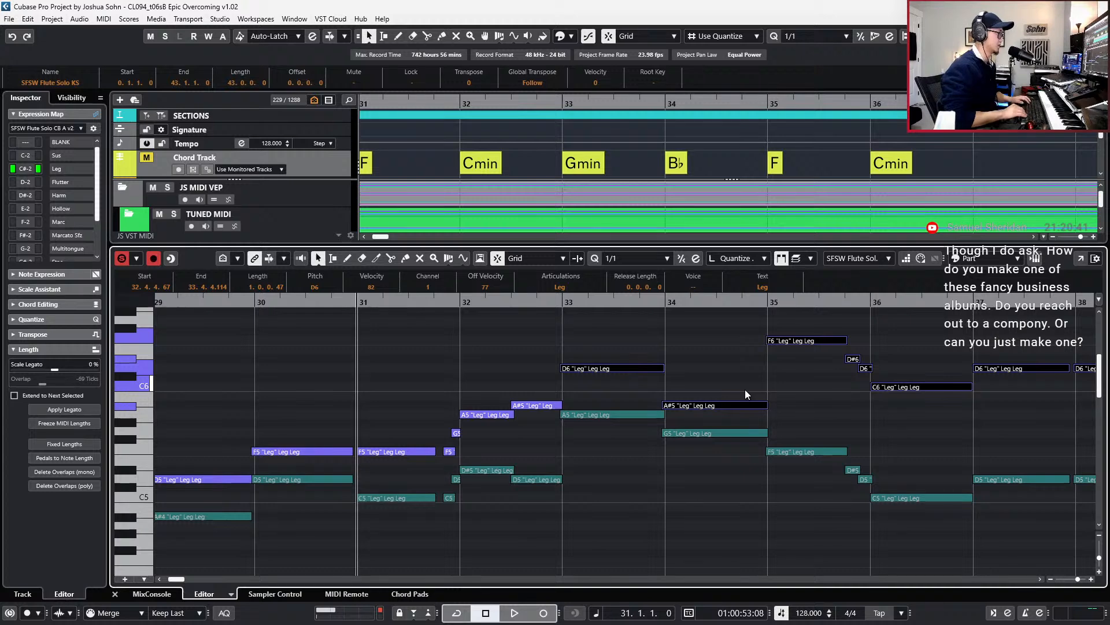
# - Move the playhead to bar 32, lower the selected solo notes by five semitones and audition them
pyautogui.press('l')
pyautogui.press('KP_Subtract')
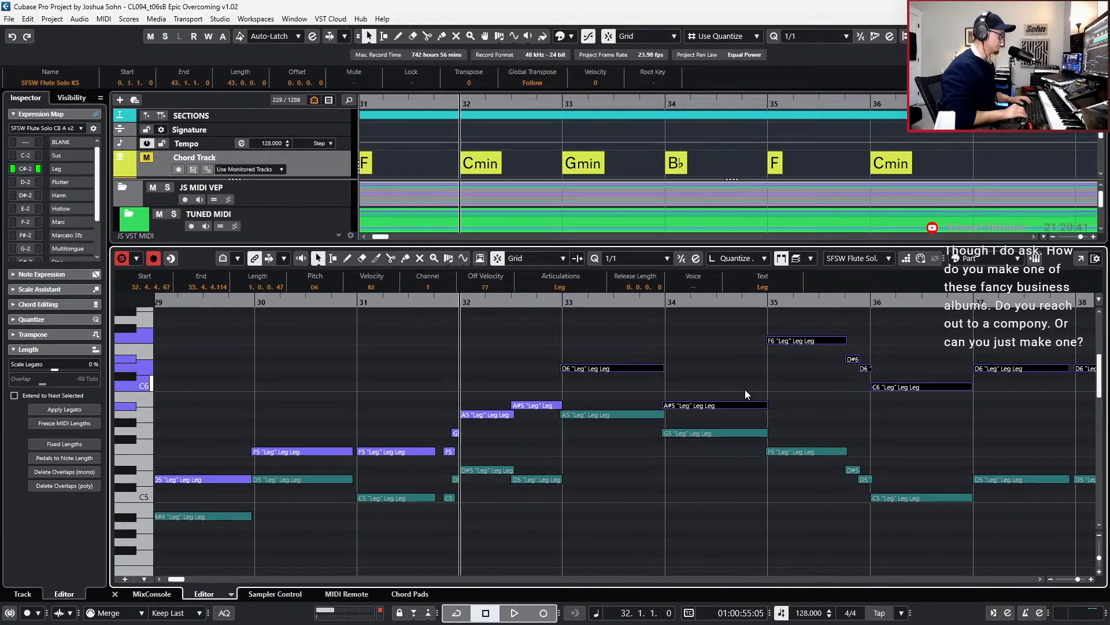
pyautogui.press('Down')
pyautogui.press('Down')
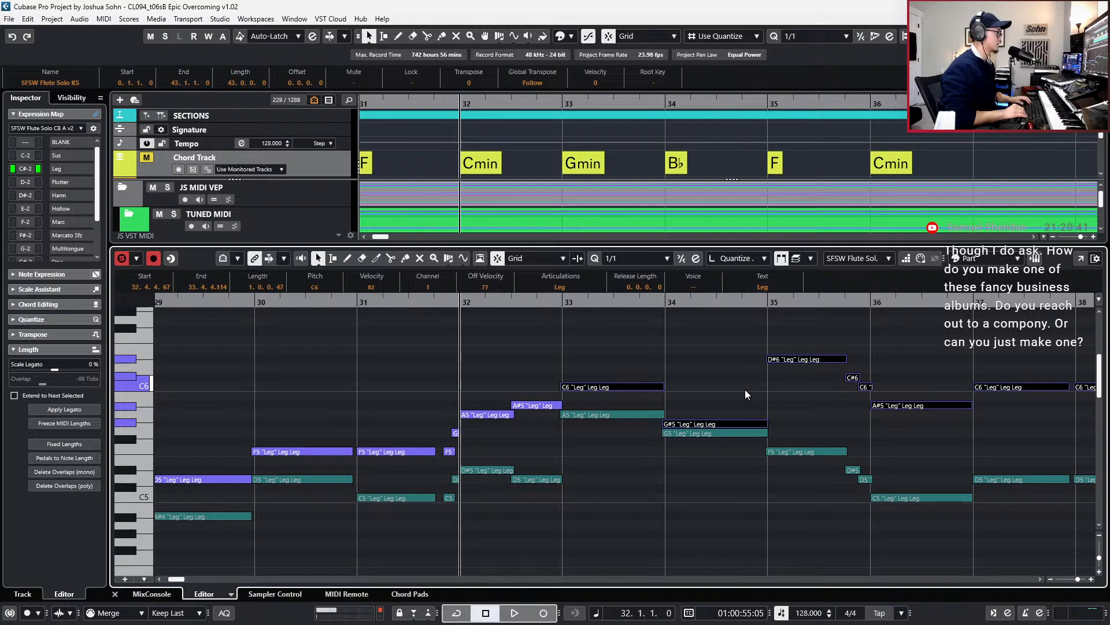
pyautogui.press('Down')
pyautogui.press('Down')
pyautogui.press('Down')
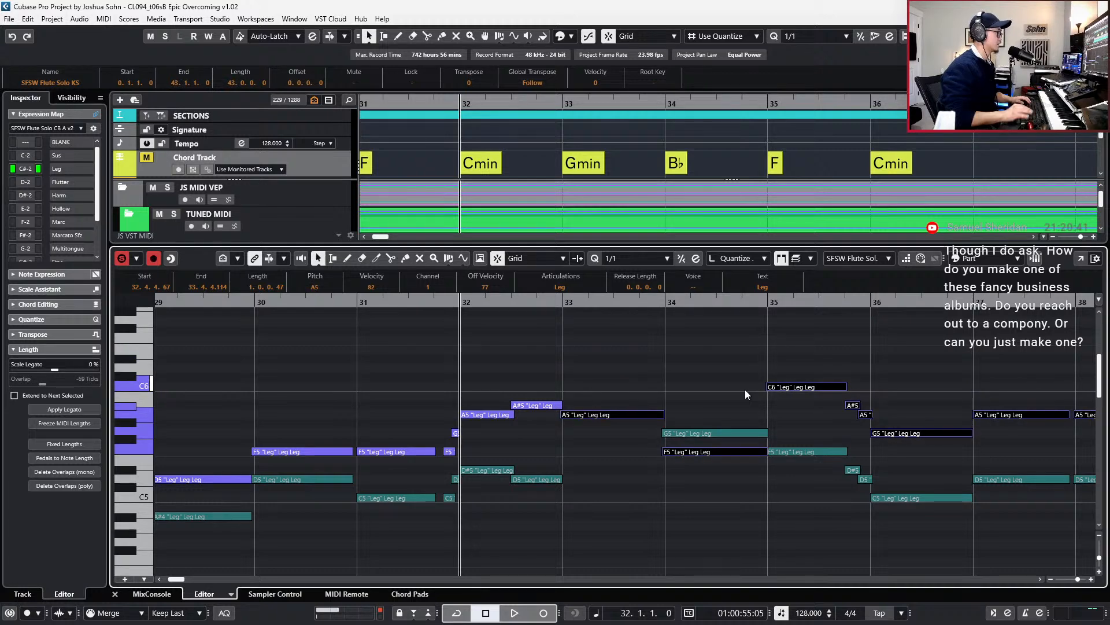
pyautogui.click(716, 452)
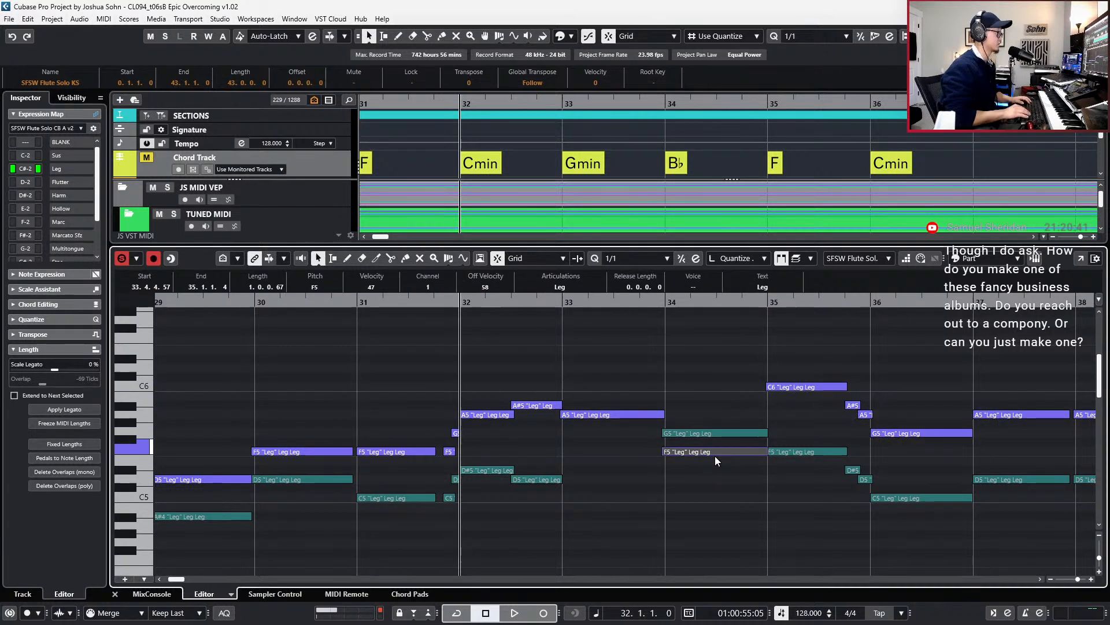
pyautogui.press('space')
pyautogui.press('space')
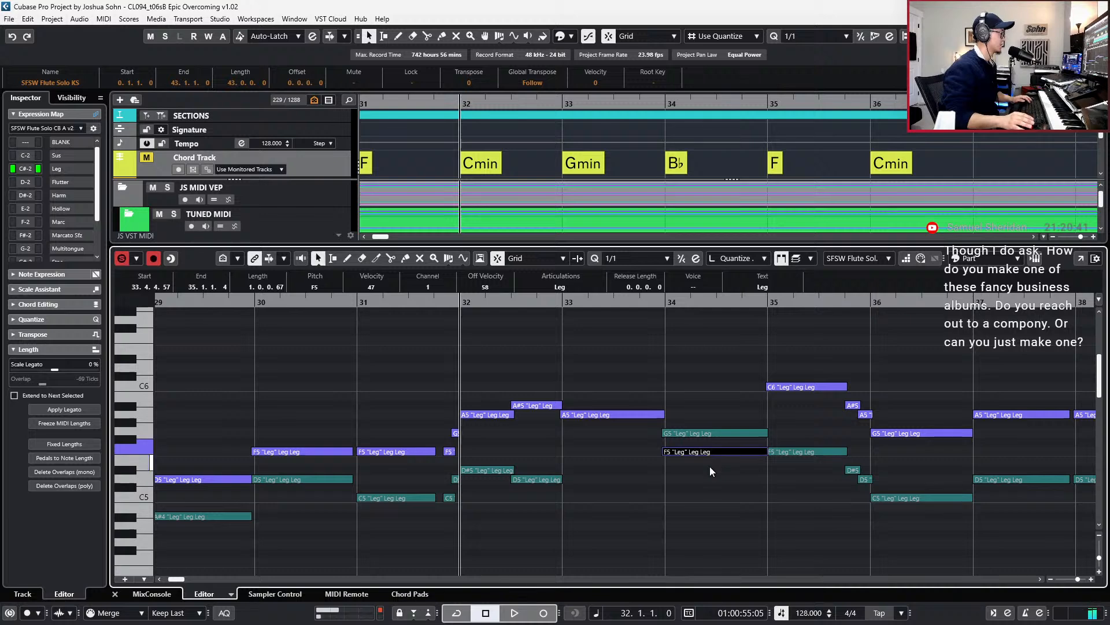
# - Undo the solo transposition and the trial pitch changes to the SFSW Flutes notes in bars 33 and 34
pyautogui.hotkey('ctrl', 'z')
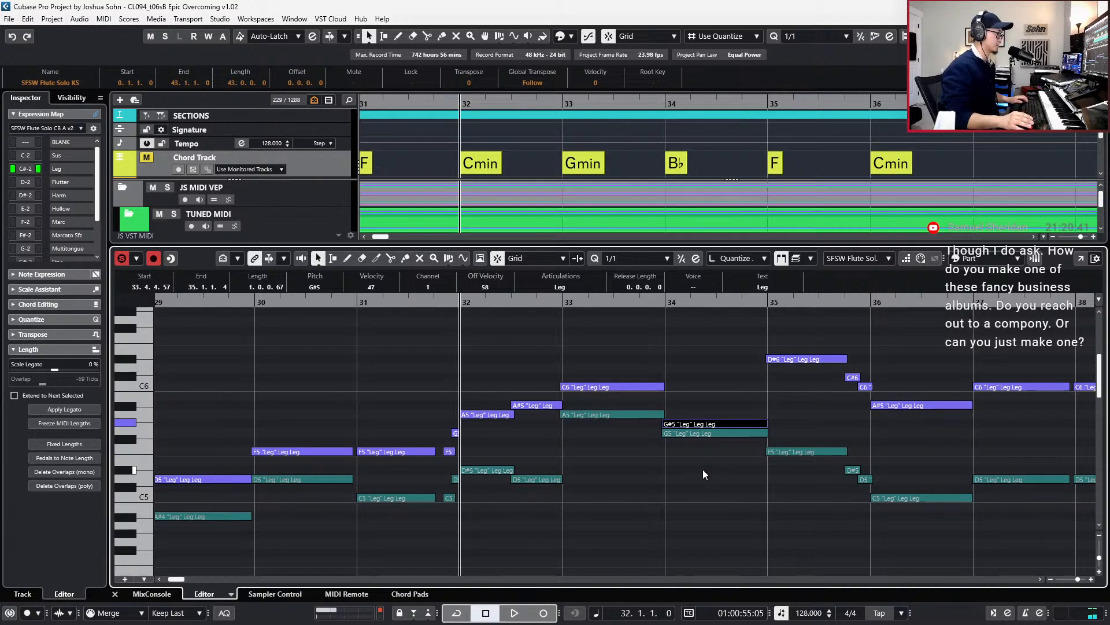
pyautogui.hotkey('ctrl', 'z')
pyautogui.hotkey('ctrl', 'z')
pyautogui.scroll(-2, 732, 439)
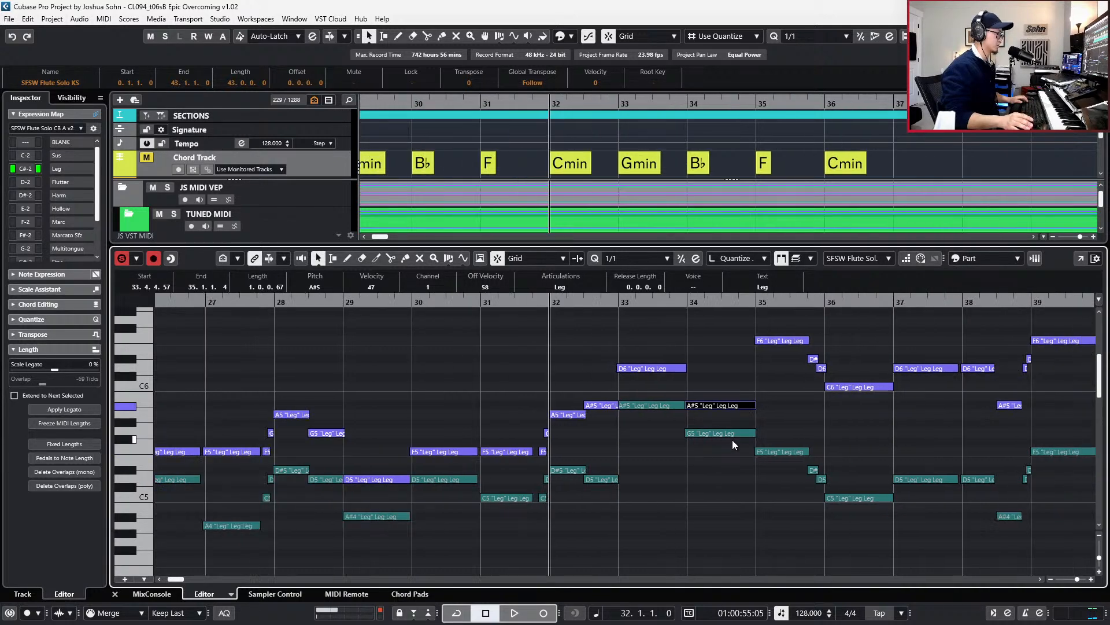
pyautogui.hotkey('ctrl', 'z')
pyautogui.hotkey('ctrl', 'z')
pyautogui.hotkey('ctrl', 'z')
pyautogui.hotkey('ctrl', 'z')
pyautogui.hotkey('ctrl', 'z')
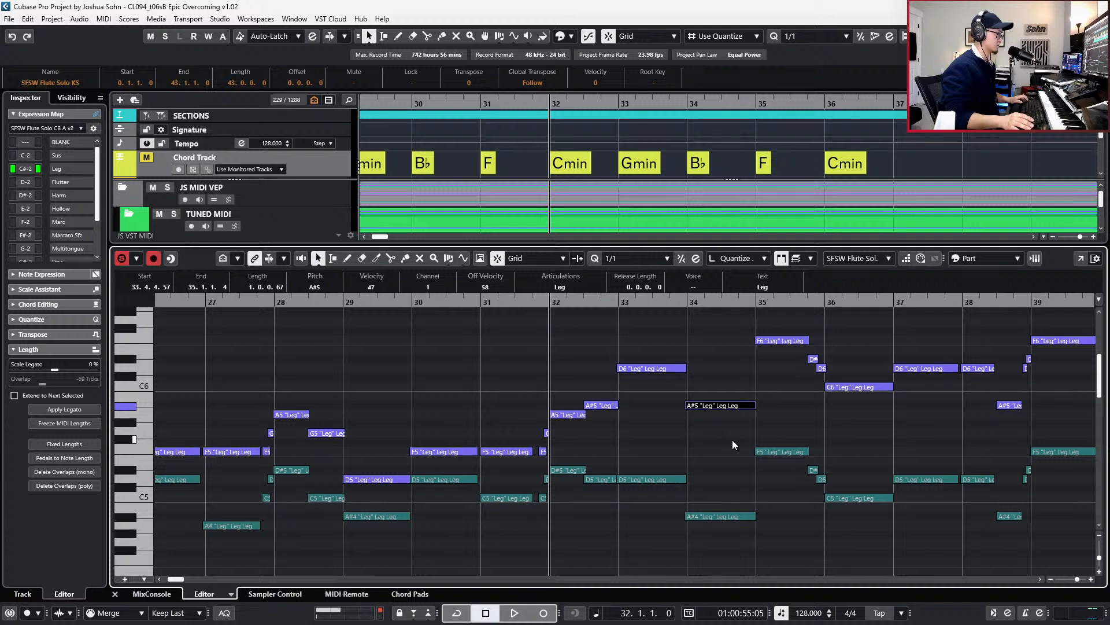
pyautogui.hotkey('ctrl', 'shift', 'z')
pyautogui.hscroll(1, 692, 438)
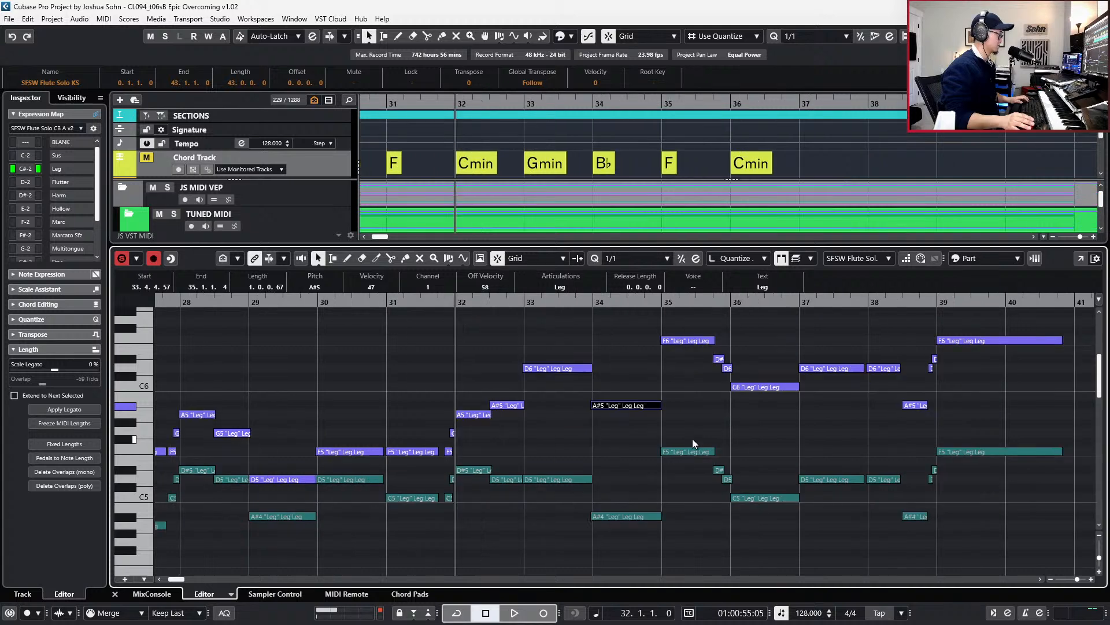
# - Mute all SFSW Flutes notes from bar 33 to the end
pyautogui.click(542, 480)
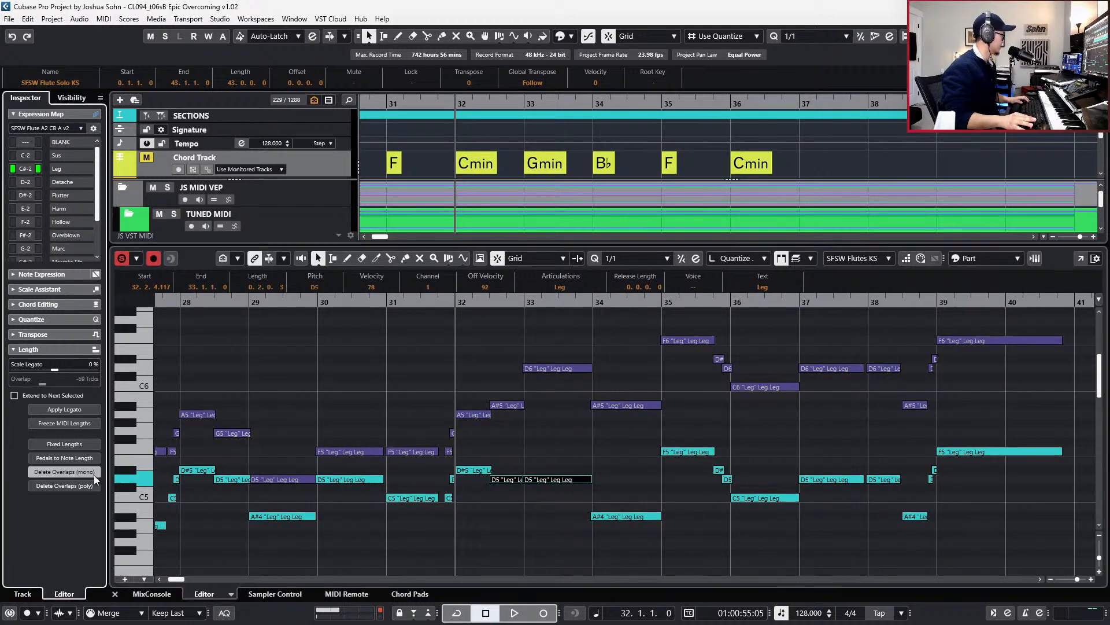
pyautogui.click(553, 369)
pyautogui.scroll(-1, 553, 369)
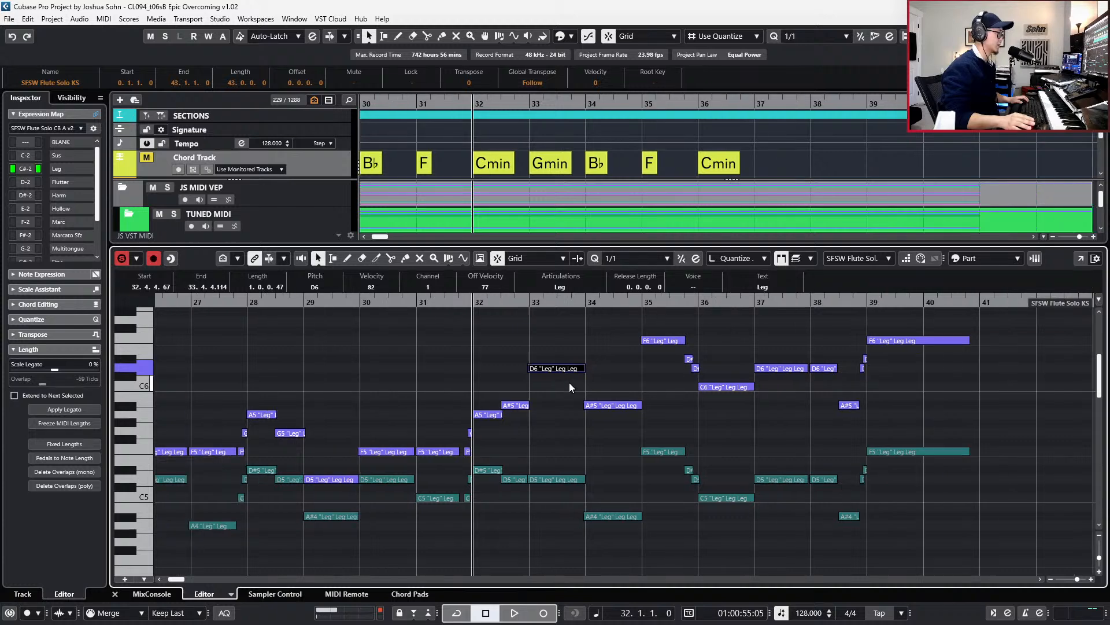
pyautogui.moveTo(552, 437); pyautogui.dragTo(895, 522)
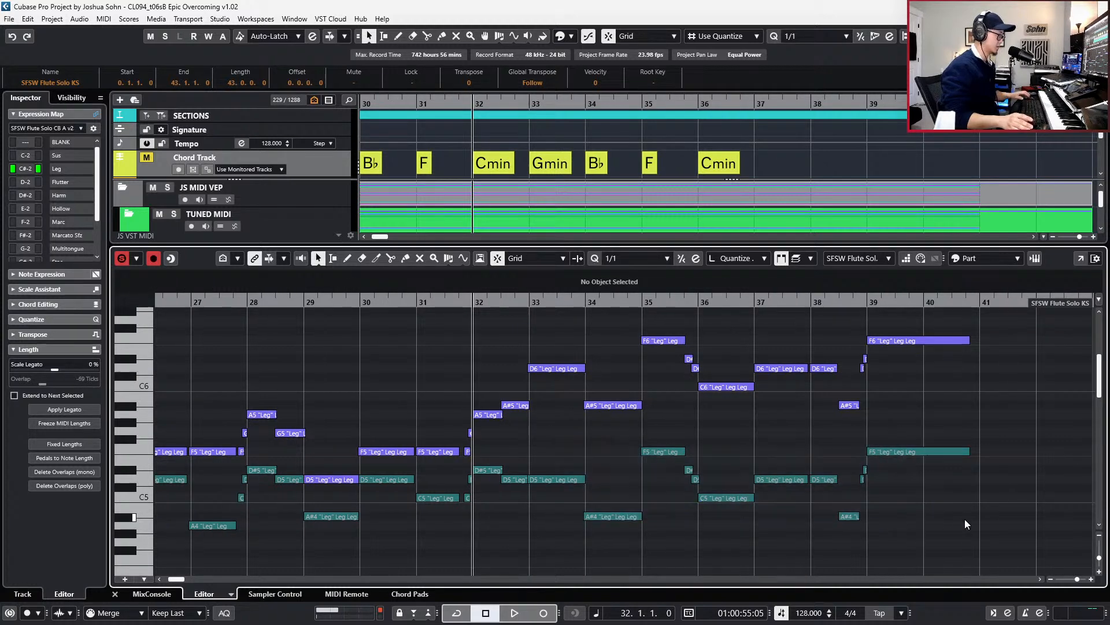
pyautogui.click(918, 450)
pyautogui.moveTo(920, 446); pyautogui.dragTo(564, 547)
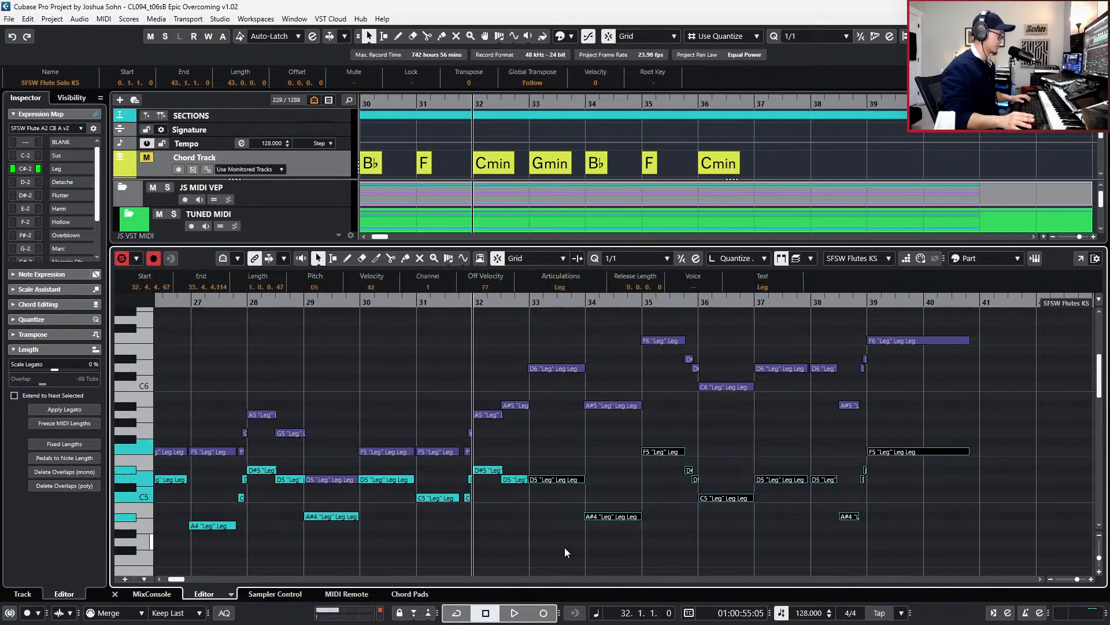
# - Select all SFSW Flute Solo notes from bar 33 on, audition from bar 32 and lower them by four semitones
pyautogui.moveTo(550, 323); pyautogui.dragTo(895, 409)
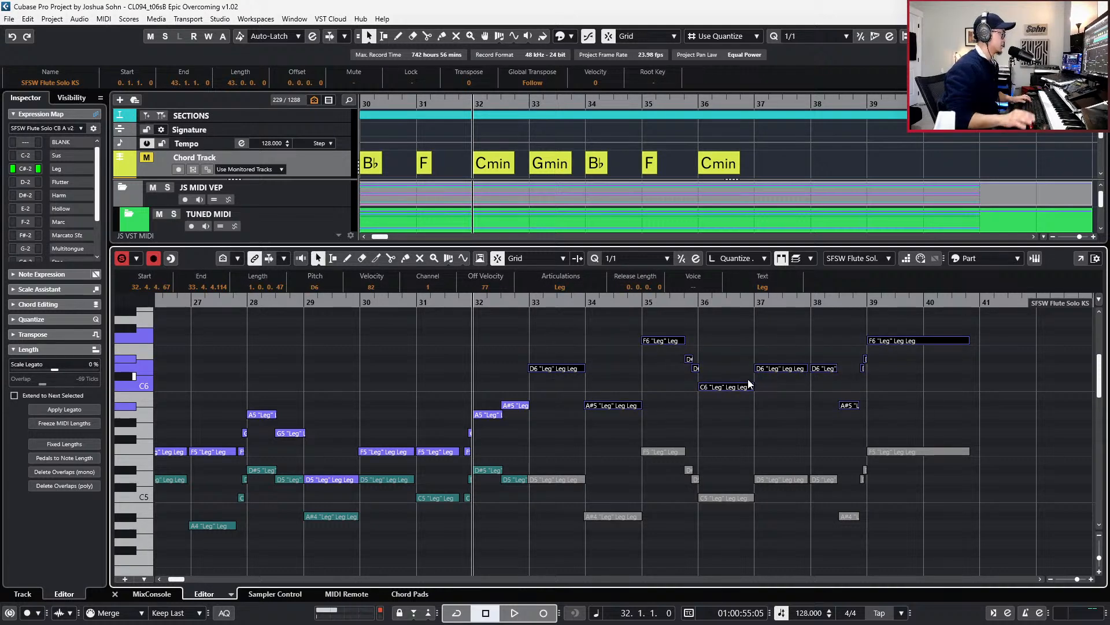
pyautogui.scroll(1, 742, 383)
pyautogui.press('space')
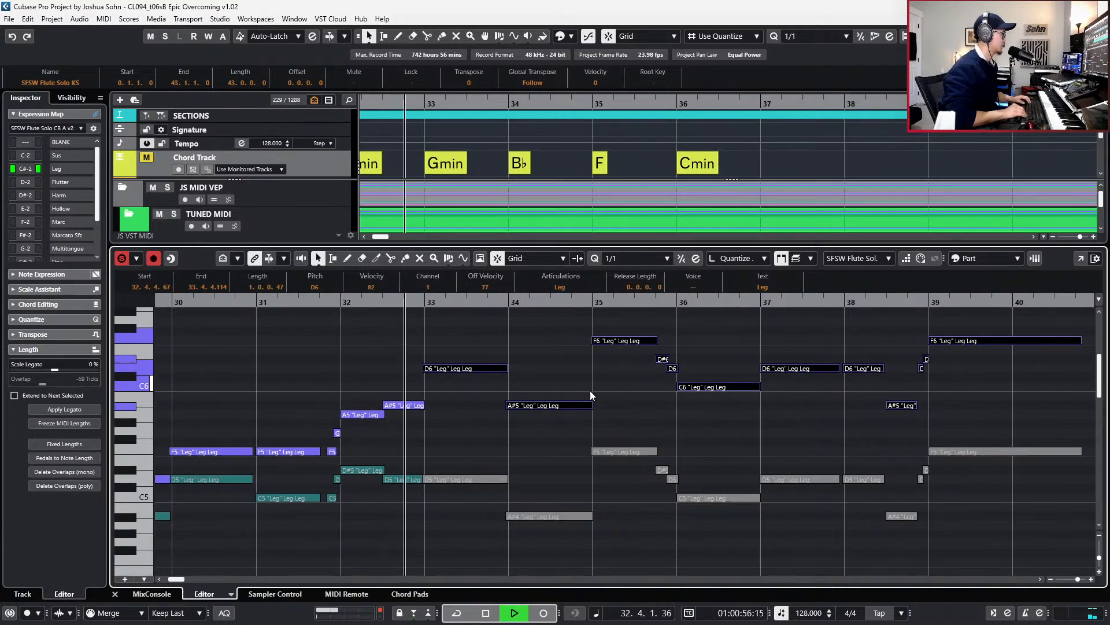
pyautogui.press('space')
pyautogui.press('Down')
pyautogui.press('Down')
pyautogui.press('Down')
pyautogui.press('Down')
pyautogui.scroll(3, 433, 414)
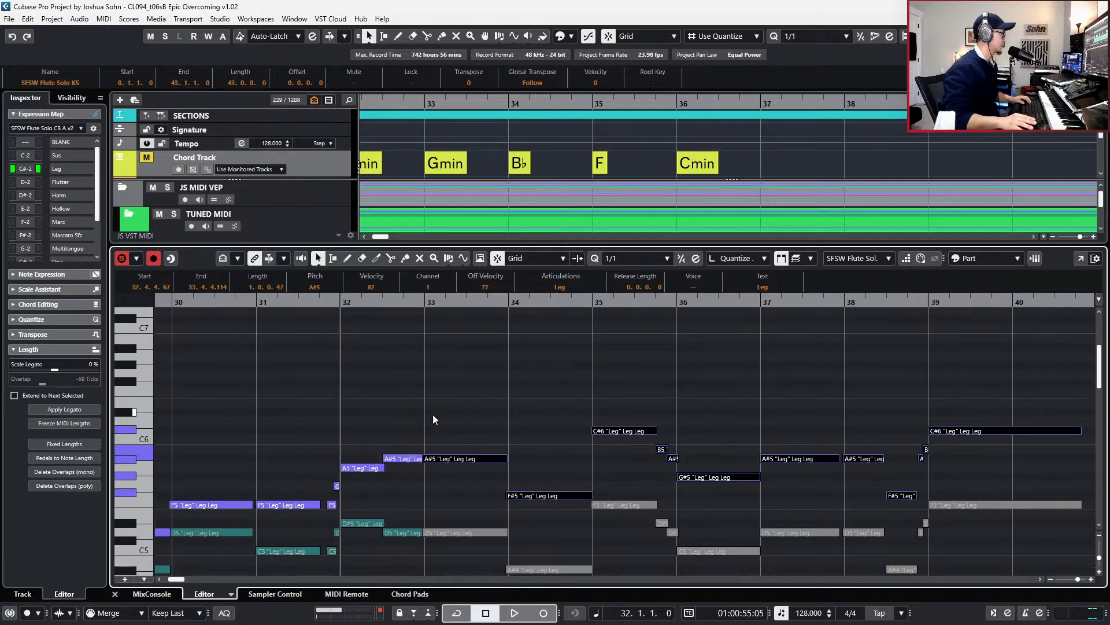
# - Delete the mono overlaps between the two neighbouring A#5 solo notes at bar 33 and play from bar 32
pyautogui.click(388, 458)
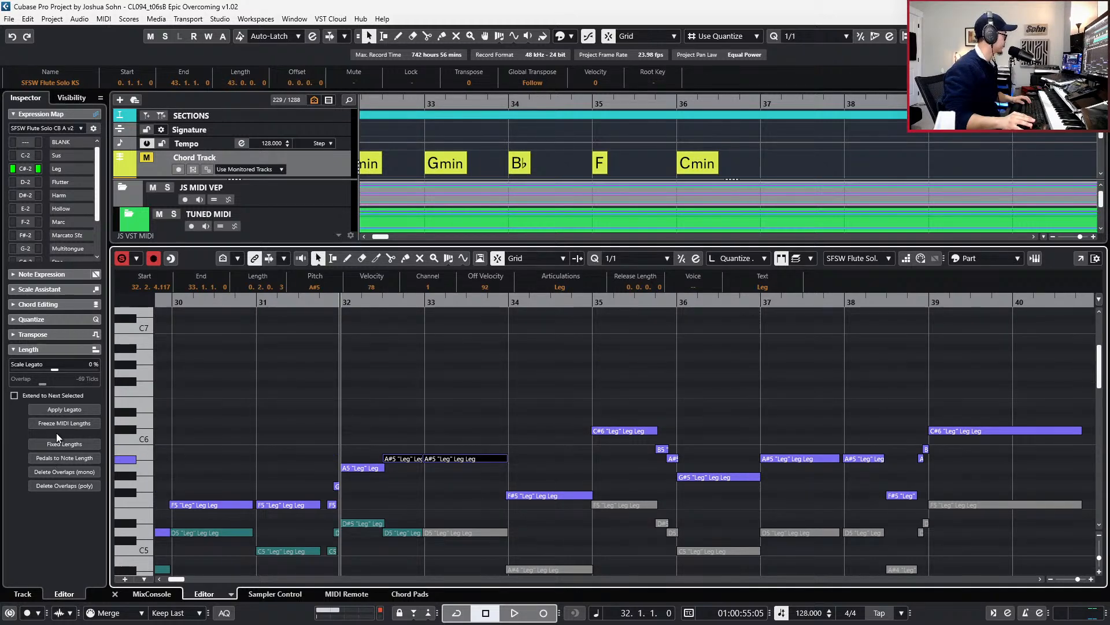
pyautogui.click(60, 457)
pyautogui.click(76, 470)
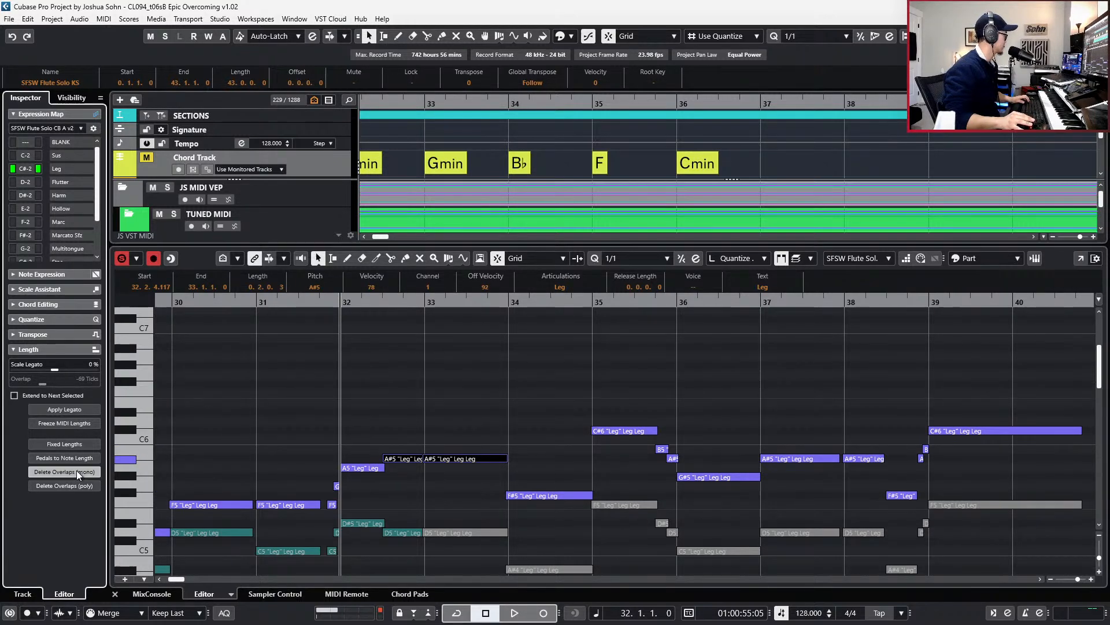
pyautogui.scroll(-3, 474, 364)
pyautogui.press('space')
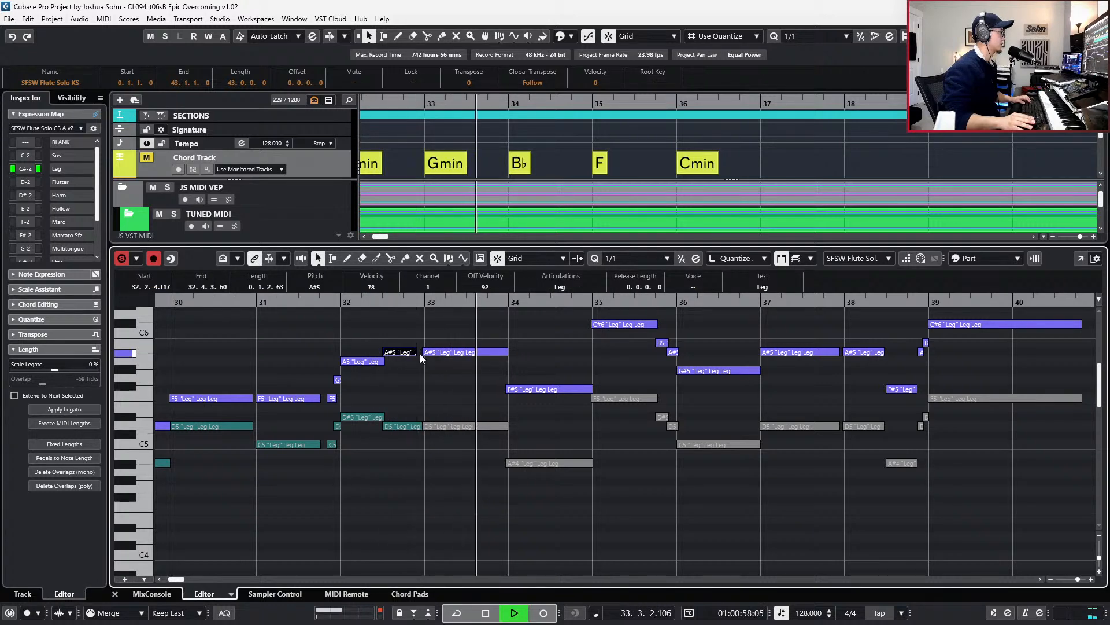
# - Lower the SFSW Flute Solo note in bar 34 to F5 and play through the passage to check it
pyautogui.press('space')
pyautogui.click(531, 341)
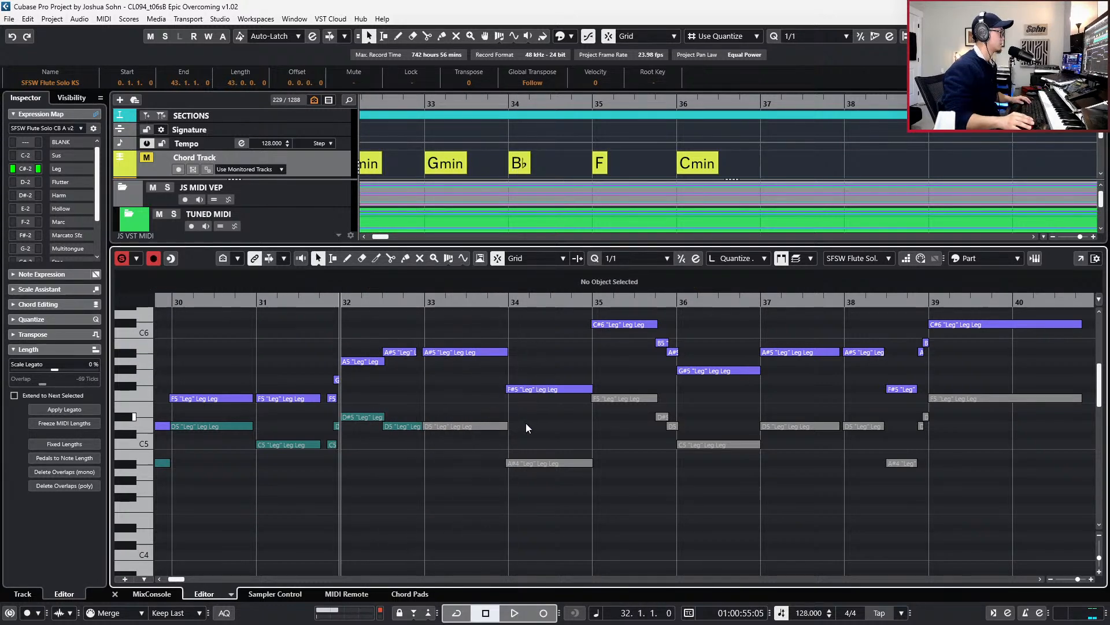
pyautogui.click(530, 387)
pyautogui.press('Down')
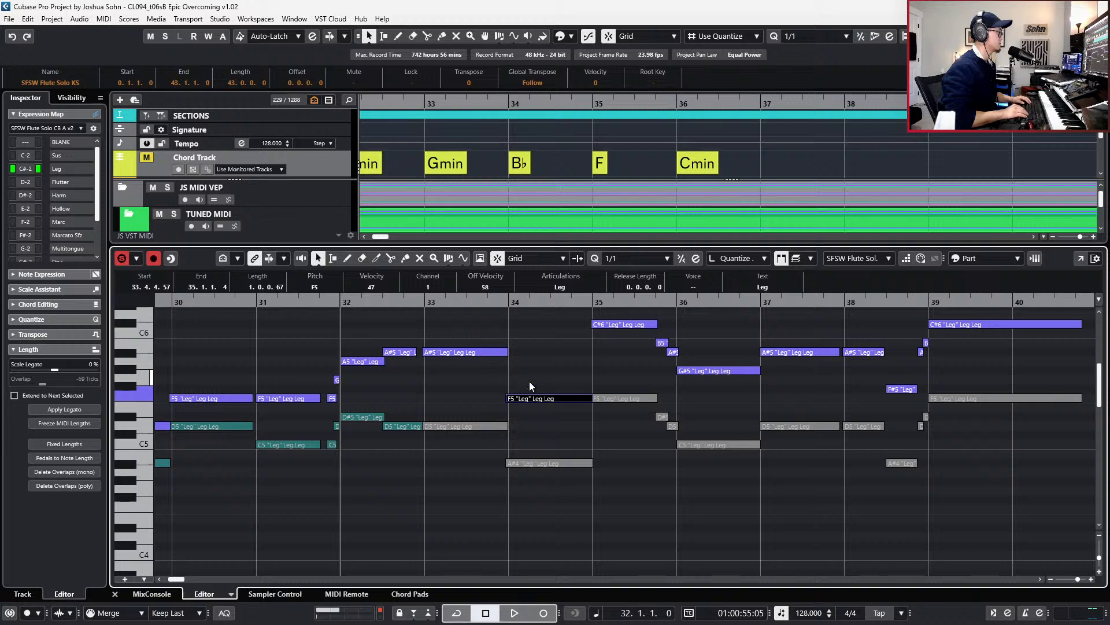
pyautogui.press('space')
pyautogui.press('space')
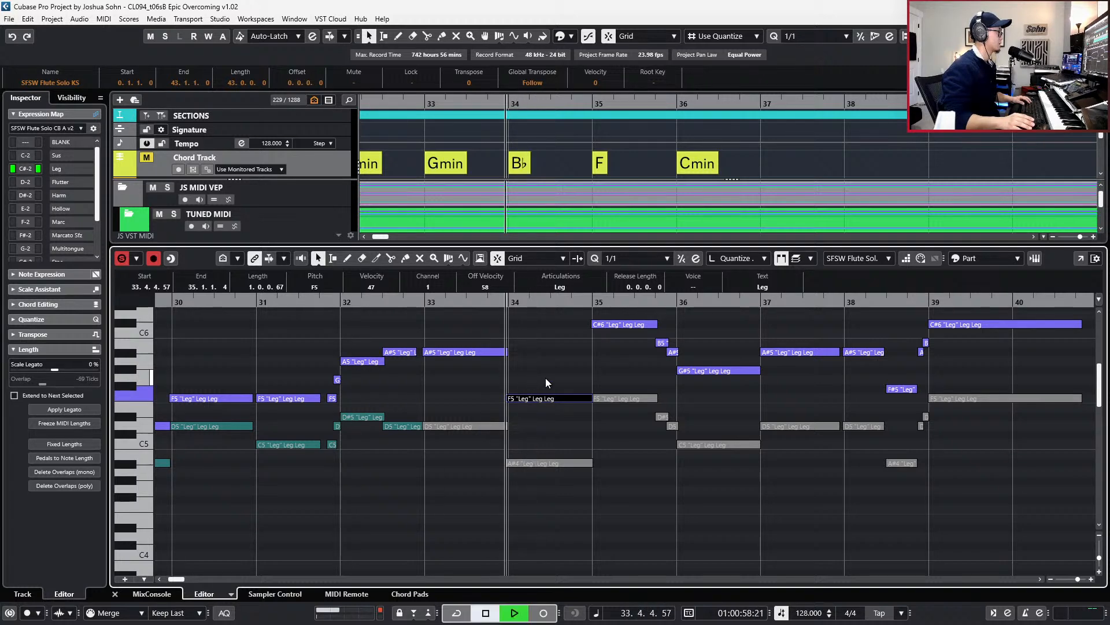
pyautogui.press('space')
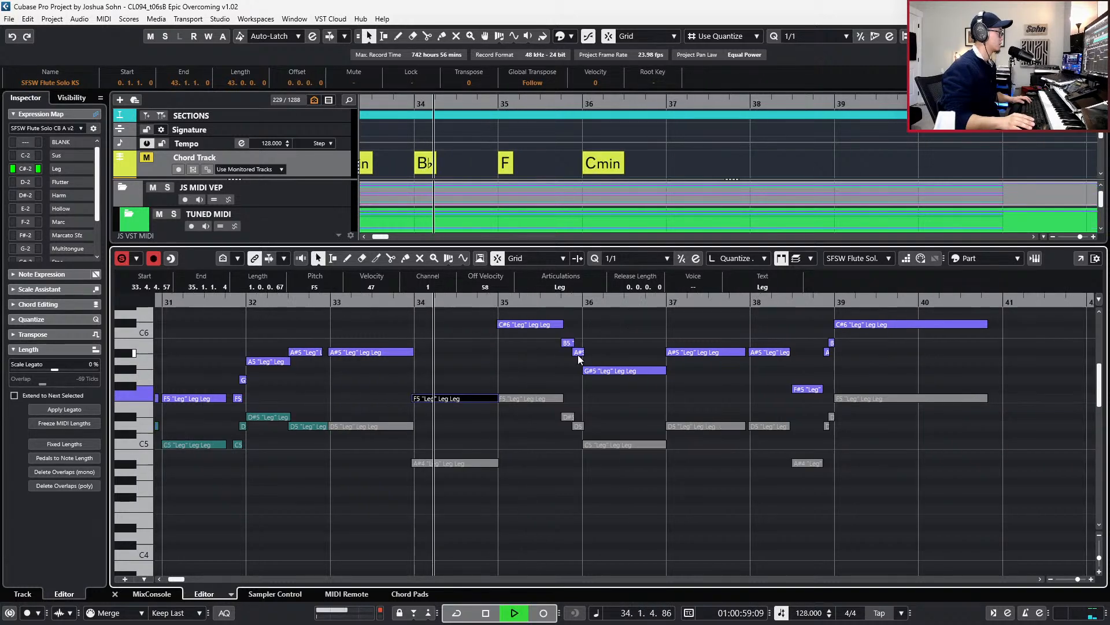
pyautogui.press('space')
pyautogui.press('KP_Subtract')
pyautogui.press('space')
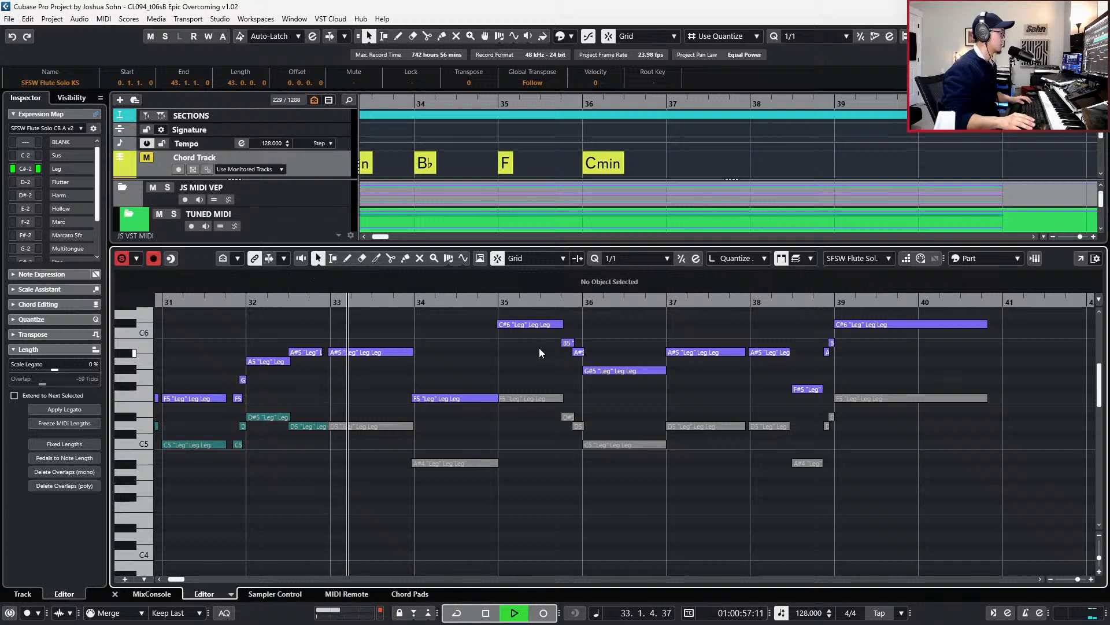
# - Lower the long solo flute note at bar 35 to C6 and audition the lead-in from the preceding bars
pyautogui.click(525, 323)
pyautogui.press('Down')
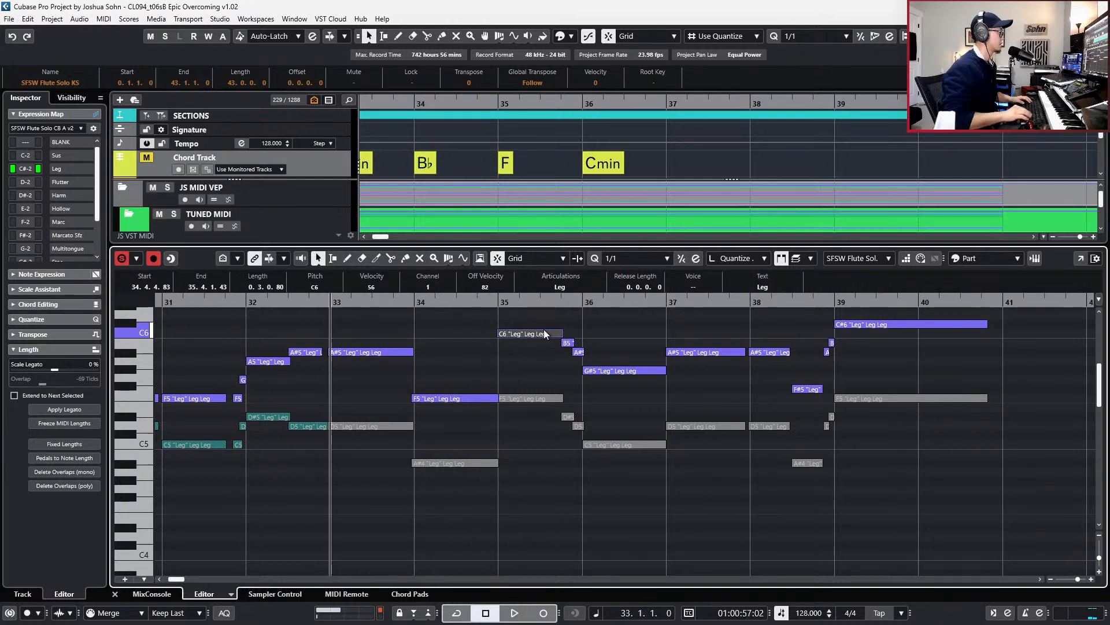
pyautogui.press('space')
pyautogui.press('space')
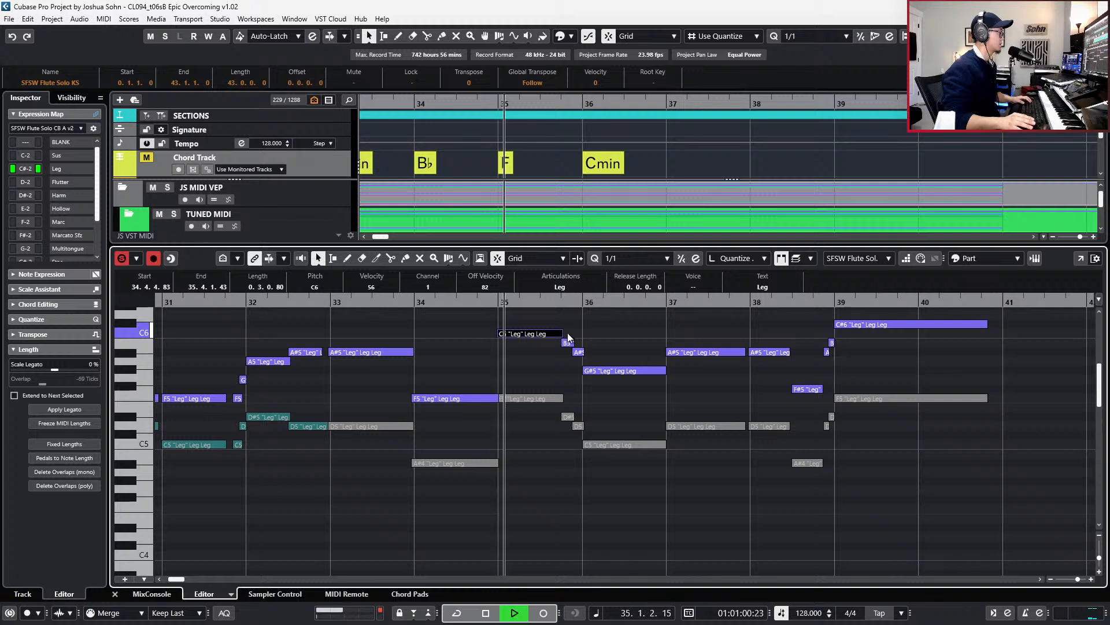
pyautogui.press('space')
pyautogui.press('ctrl+KP_Subtract')
pyautogui.press('space')
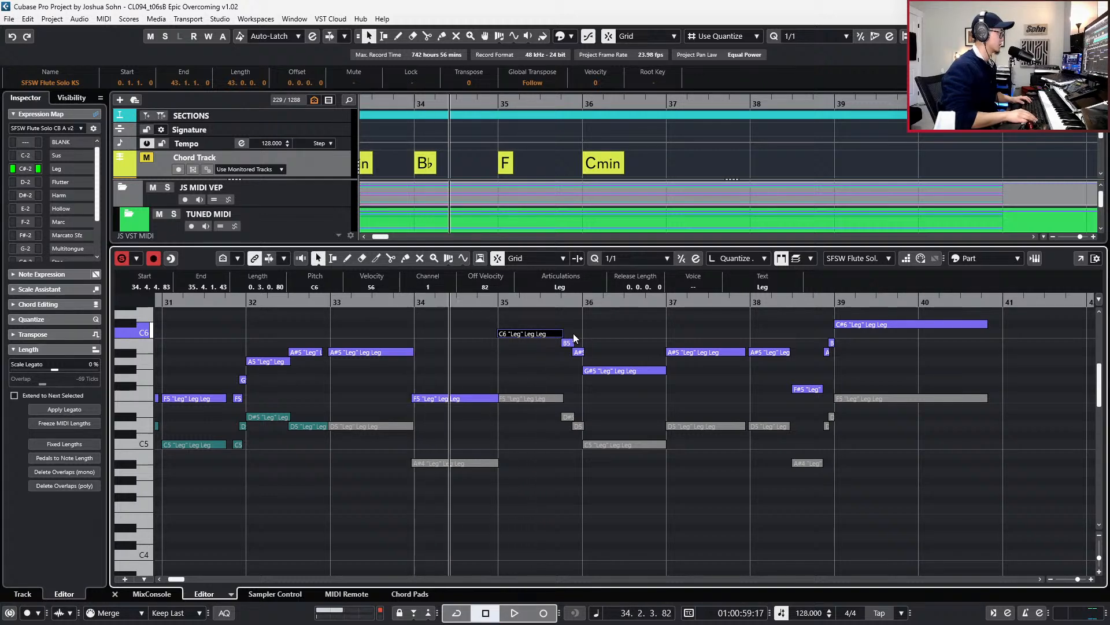
pyautogui.press('space')
pyautogui.scroll(1, 573, 335)
pyautogui.press('space')
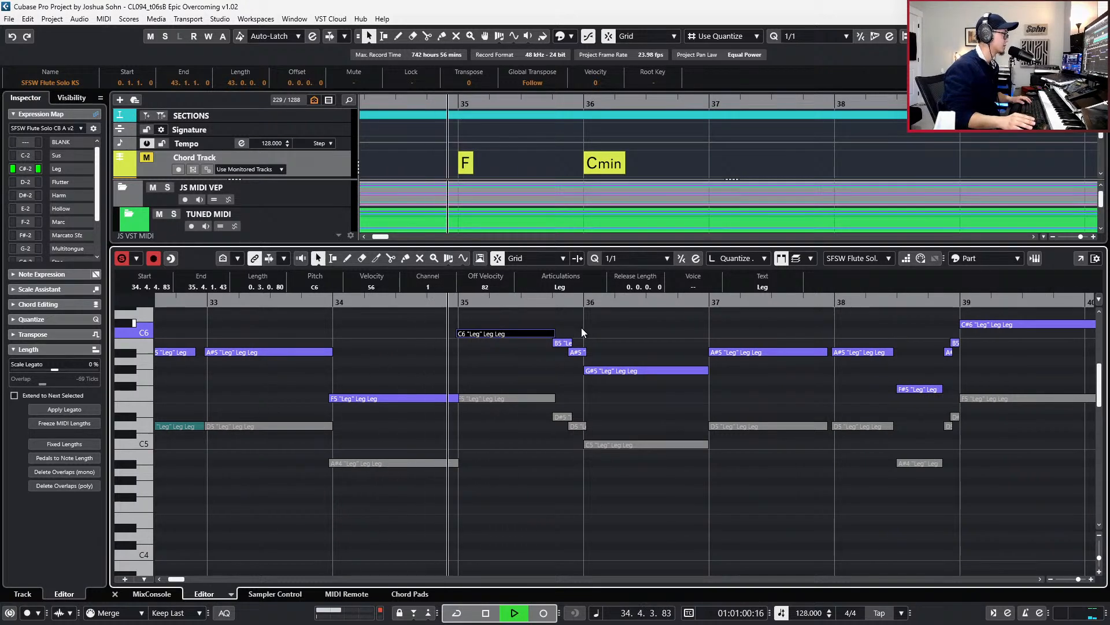
pyautogui.press('space')
# - Lower the two short solo notes before bar 36 to A#5 and A5, set the bar 36 note to G5 and play
pyautogui.click(568, 345)
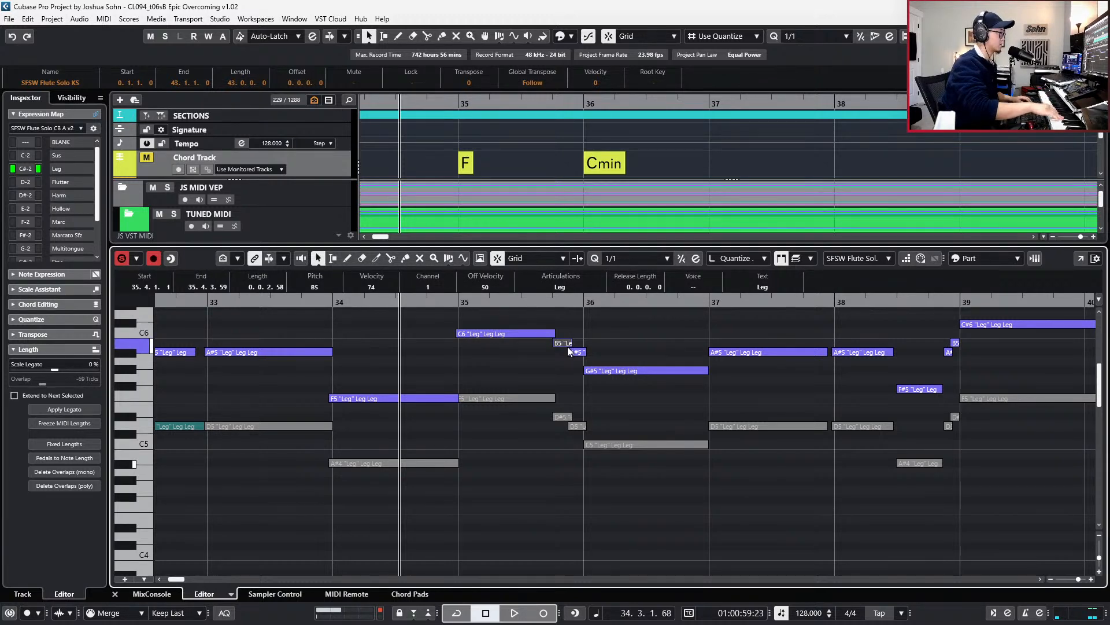
pyautogui.keyDown('shift'); pyautogui.click(578, 351); pyautogui.keyUp('shift')
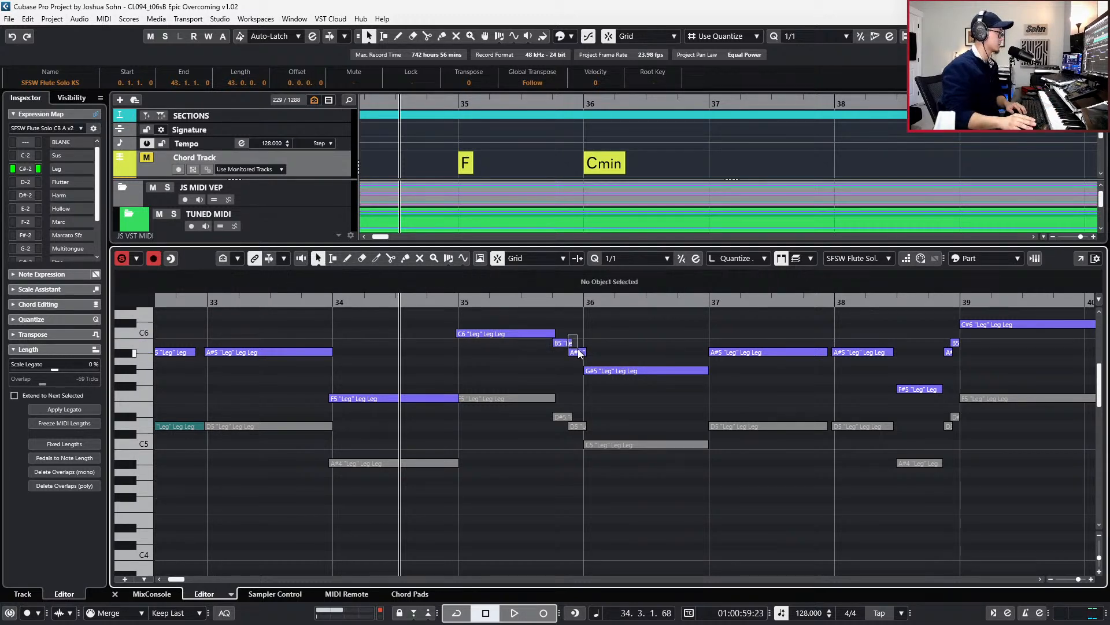
pyautogui.press('Down')
pyautogui.click(598, 369)
pyautogui.press('Down')
pyautogui.press('space')
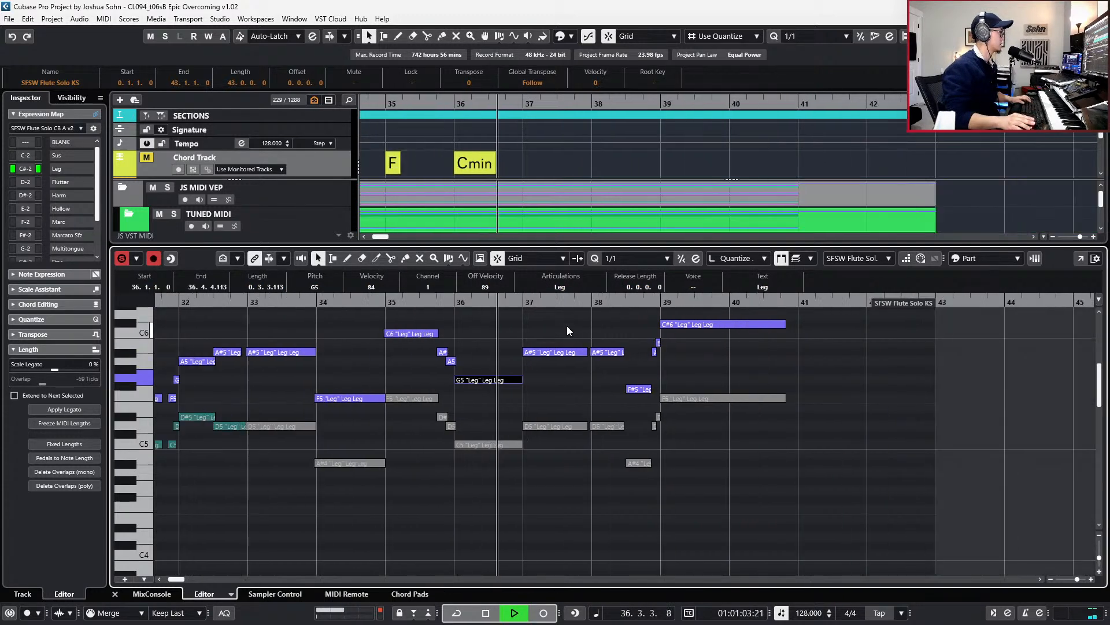
# - Try other pitches up to C#6 for the A#5 solo note starting at bar 38, and return it to A#5
pyautogui.click(555, 352)
pyautogui.click(607, 352)
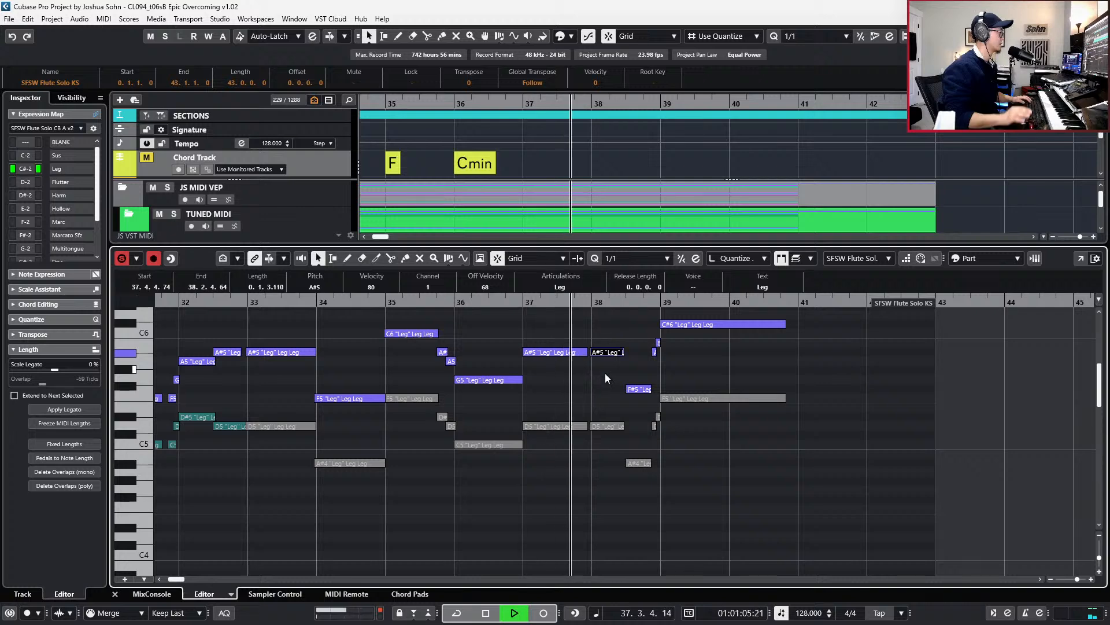
pyautogui.press('space')
pyautogui.press('Down')
pyautogui.press('Down')
pyautogui.press('Down')
pyautogui.press('Down')
pyautogui.press('Up')
pyautogui.press('Up')
pyautogui.press('Up')
pyautogui.press('Up')
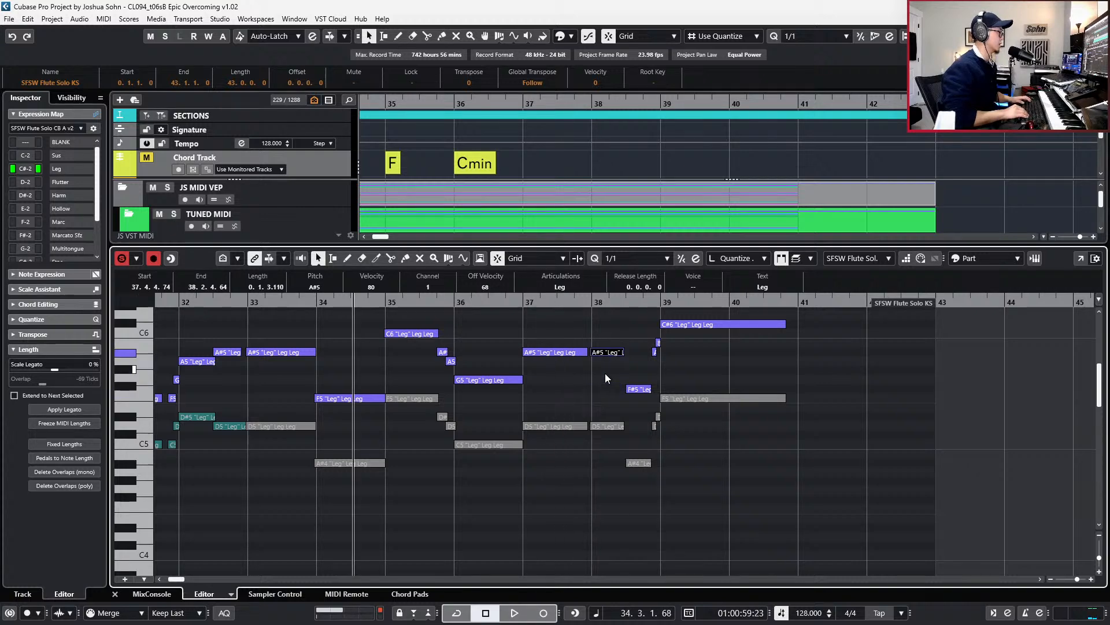
pyautogui.press('Up')
pyautogui.press('Up')
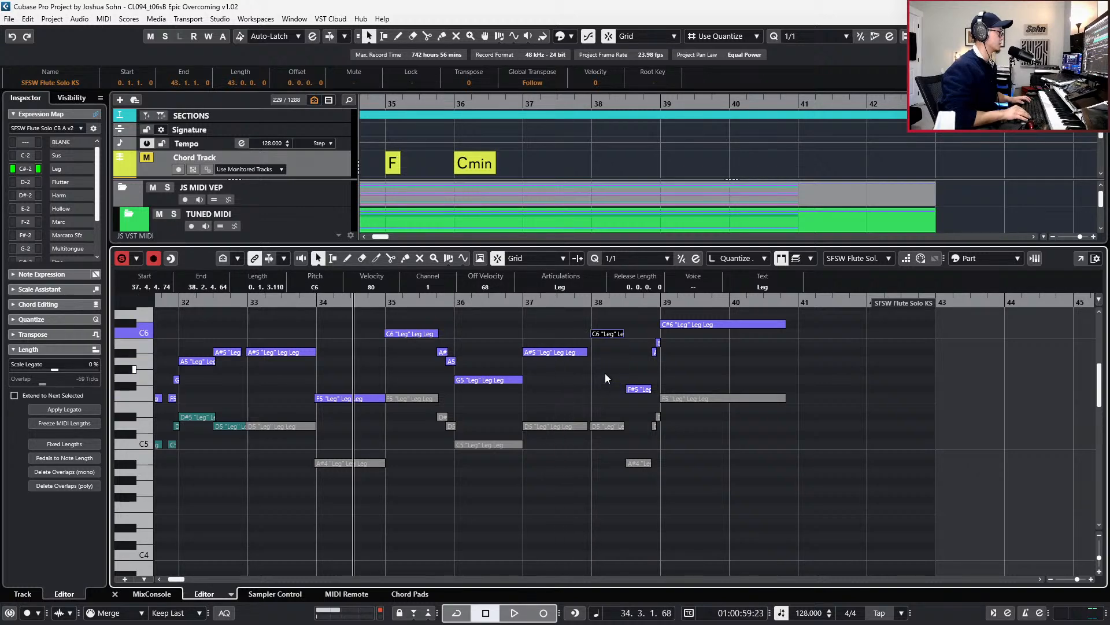
pyautogui.hotkey('alt', 'space')
pyautogui.press('Up')
pyautogui.press('Up')
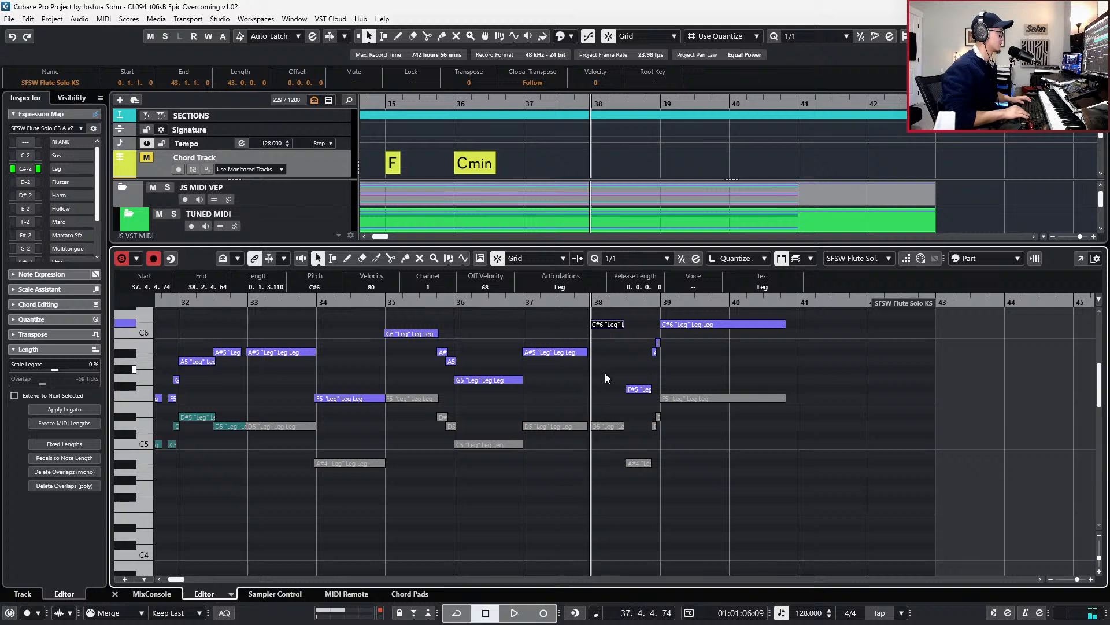
pyautogui.press('space')
pyautogui.press('Down')
pyautogui.press('Down')
pyautogui.press('Down')
pyautogui.press('Down')
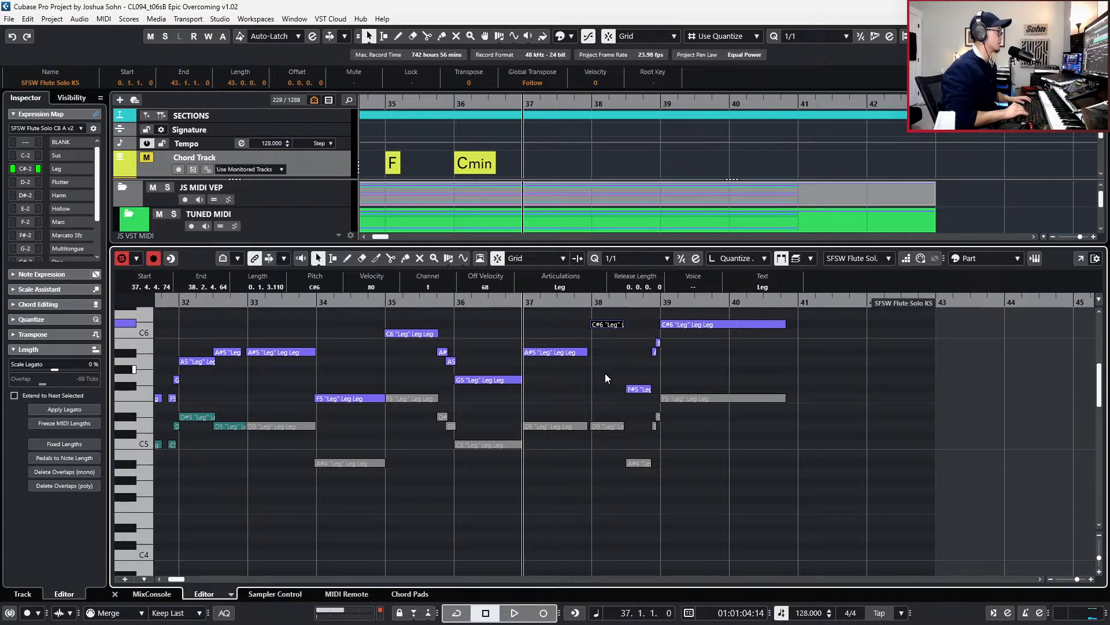
# - Lower the solo note in the middle of bar 38 to F5 and play from bar 37
pyautogui.press('space')
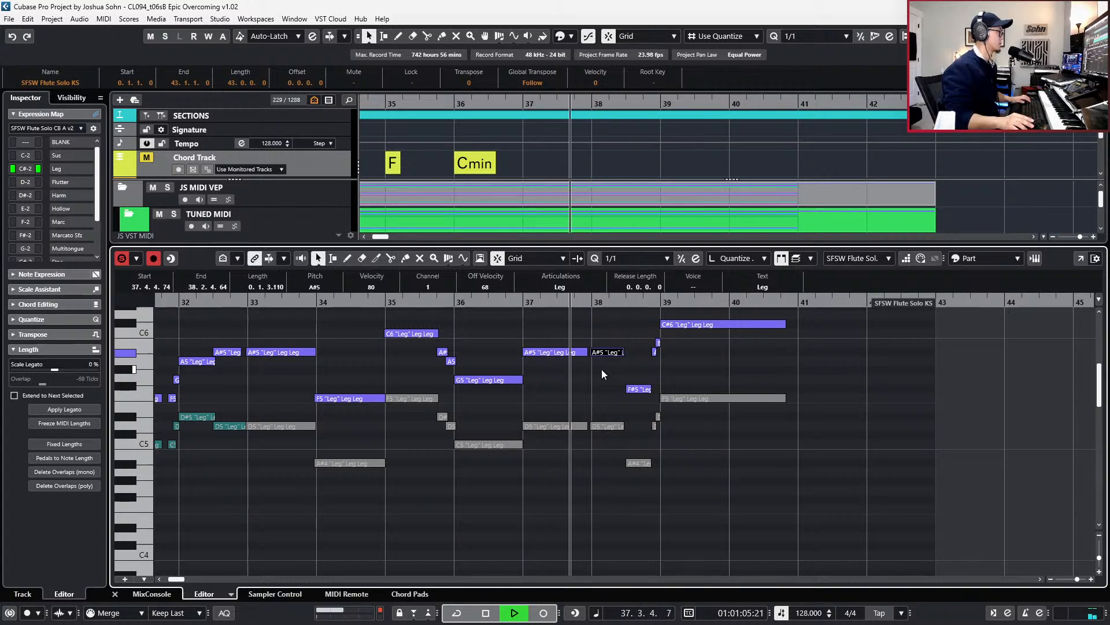
pyautogui.press('g')
pyautogui.hscroll(-2, 637, 375)
pyautogui.hscroll(3, 637, 376)
pyautogui.scroll(2, 701, 394)
pyautogui.press('space')
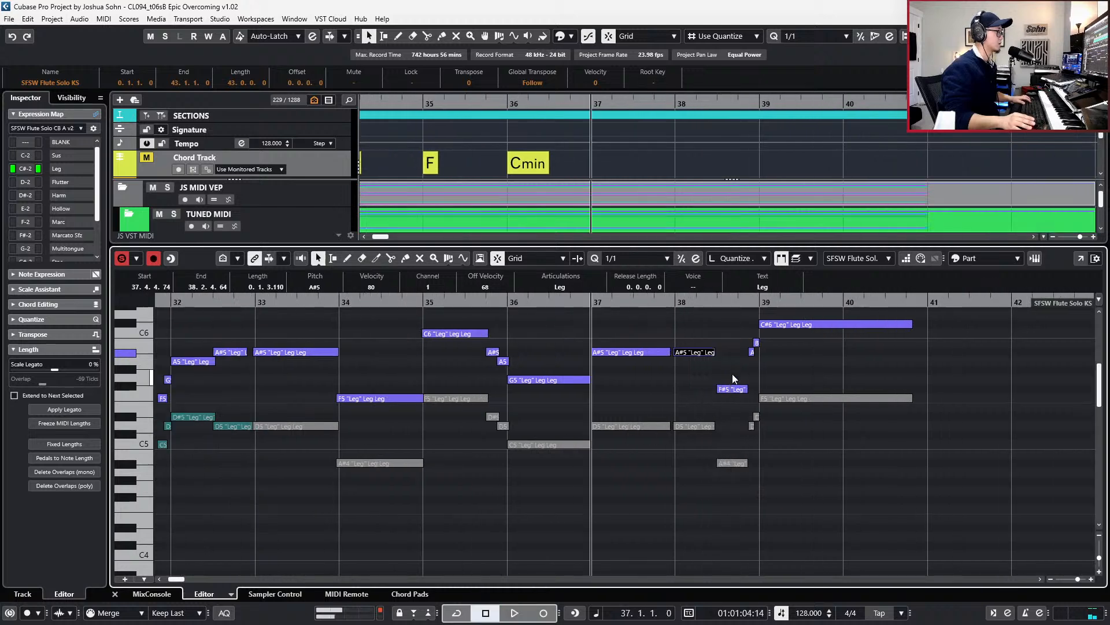
pyautogui.click(733, 389)
pyautogui.press('Down')
pyautogui.press('space')
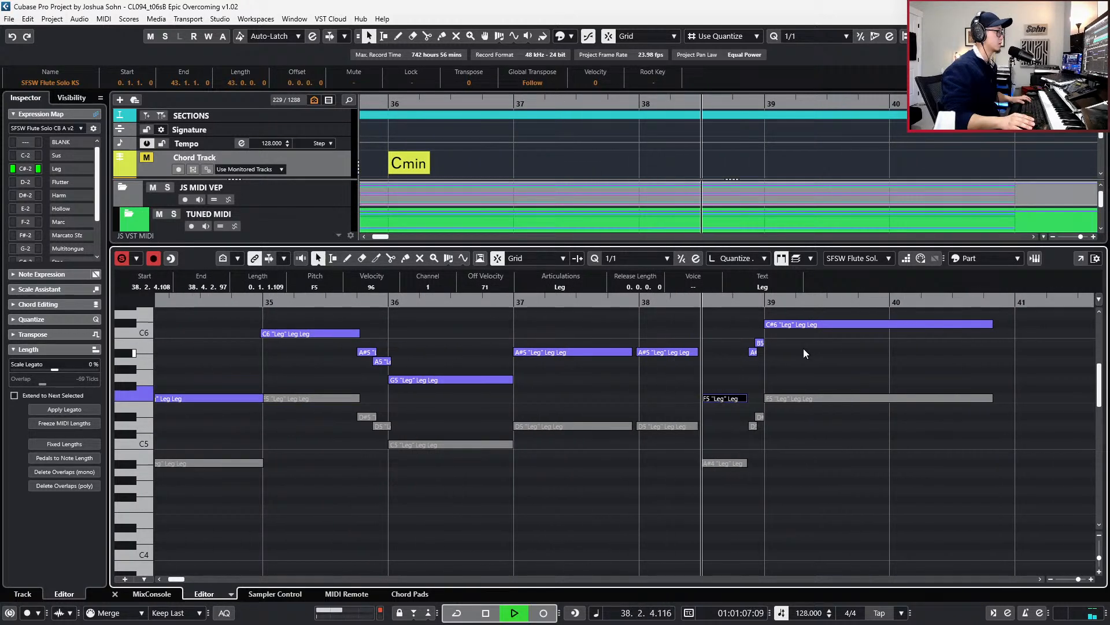
pyautogui.press('space')
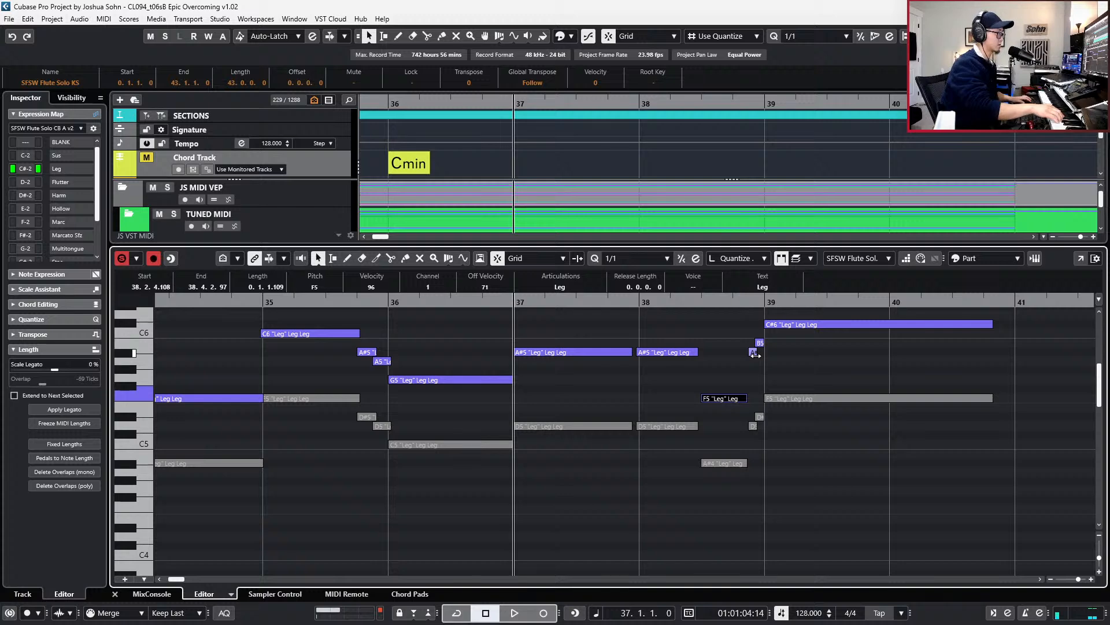
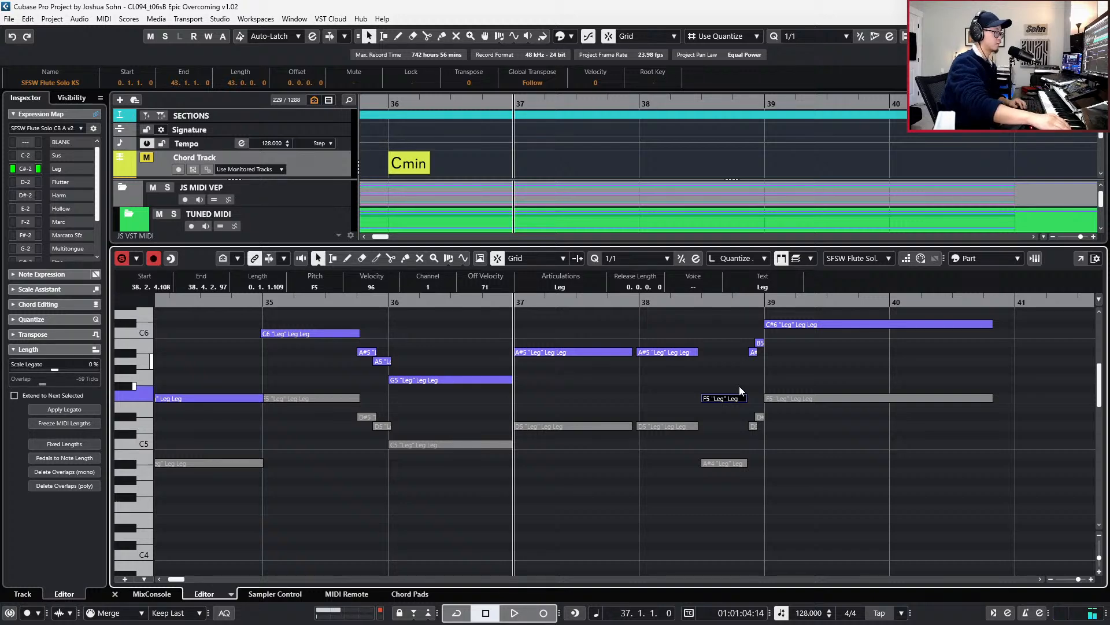
# - Try raising the first short solo pickup note before bar 39 to C6, and put it back to A#5
pyautogui.click(755, 360)
pyautogui.click(753, 353)
pyautogui.scroll(2, 762, 370)
pyautogui.press('Up')
pyautogui.press('Up')
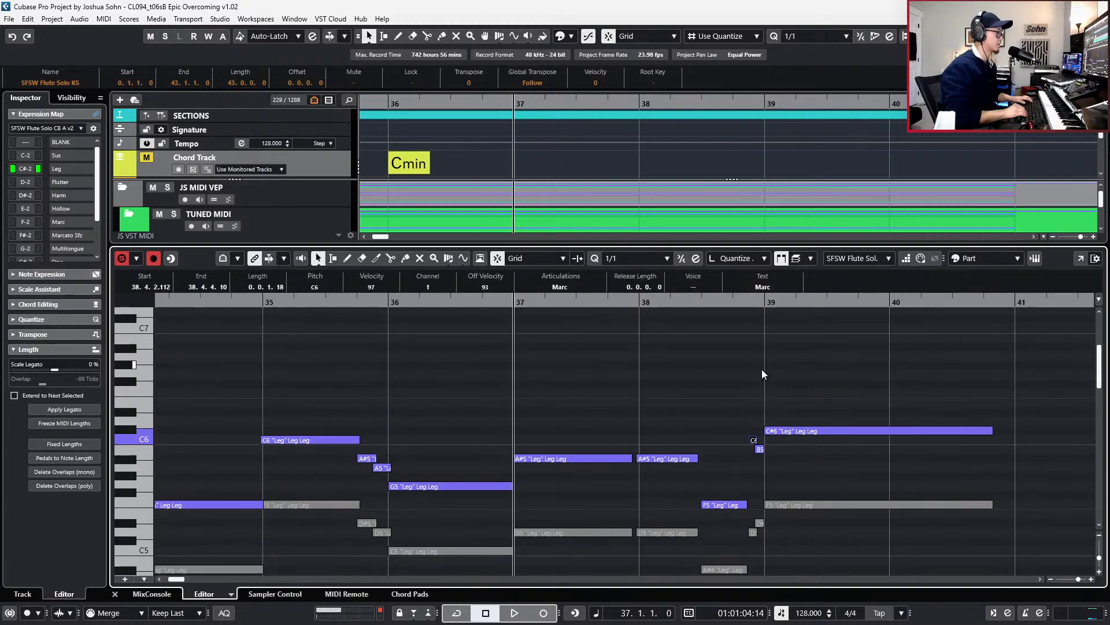
pyautogui.press('Down')
pyautogui.press('Down')
# - Lower the second short solo pickup note before bar 39 to A#5 and the long note at bar 39 to A5
pyautogui.press('Right')
pyautogui.press('Down')
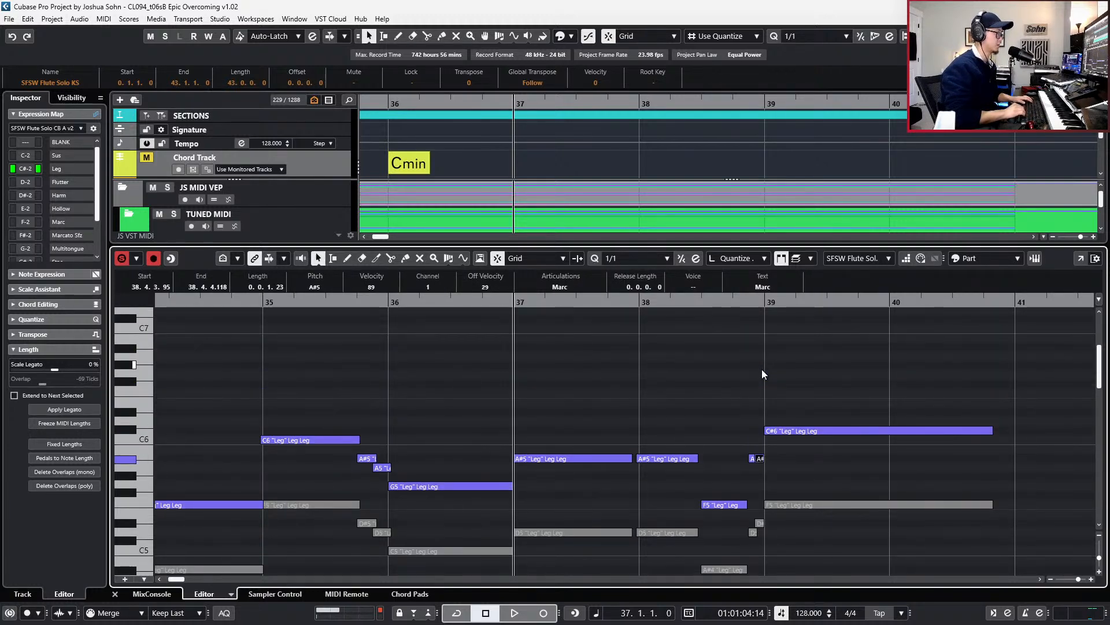
pyautogui.press('Right')
pyautogui.press('Down')
pyautogui.press('Down')
pyautogui.press('Down')
pyautogui.press('Down')
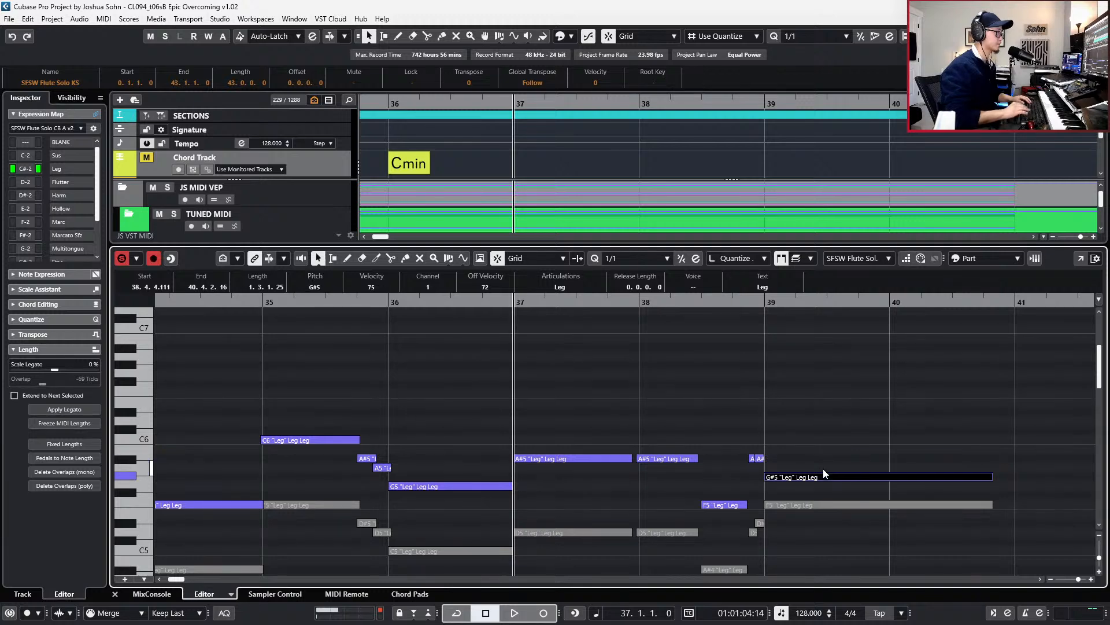
# - Set the quantize value to 1/16, shorten the two A#5 pickup notes before bar 39 and play from bar 37
pyautogui.scroll(2, 790, 466)
pyautogui.hotkey('alt', '5')
pyautogui.moveTo(700, 442); pyautogui.dragTo(736, 459)
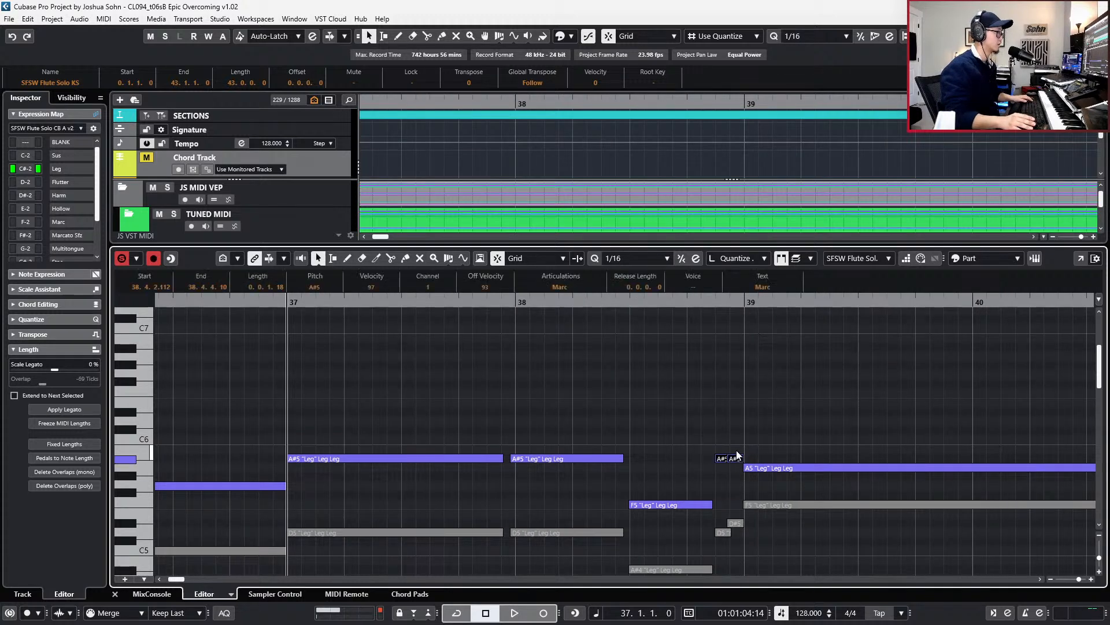
pyautogui.hotkey('ctrl', 'Left')
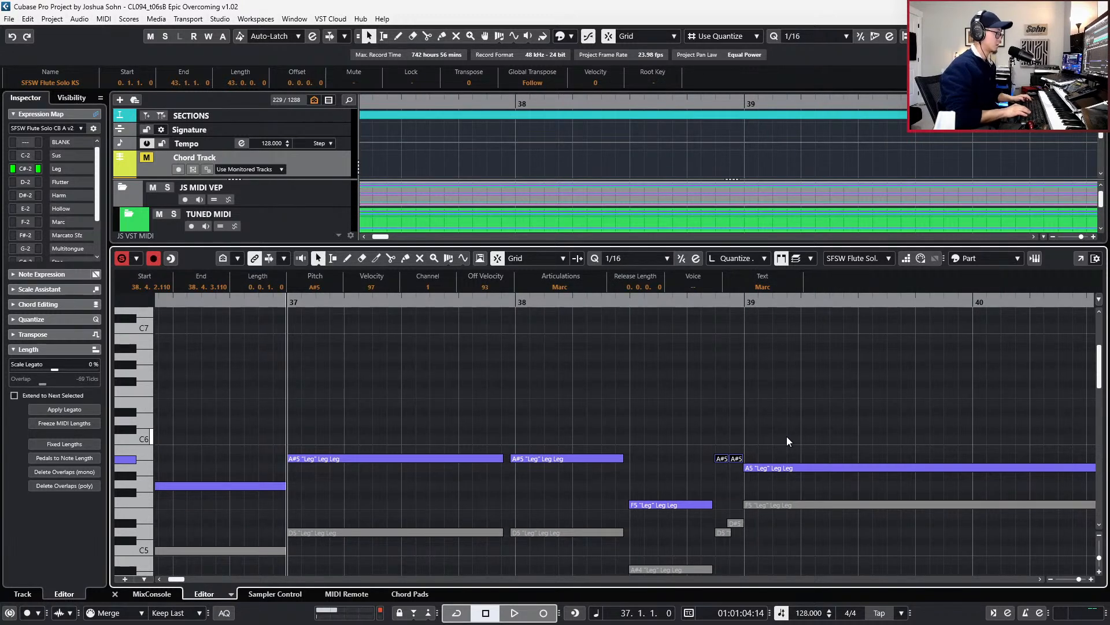
pyautogui.press('space')
pyautogui.press('g')
pyautogui.press('g')
pyautogui.press('g')
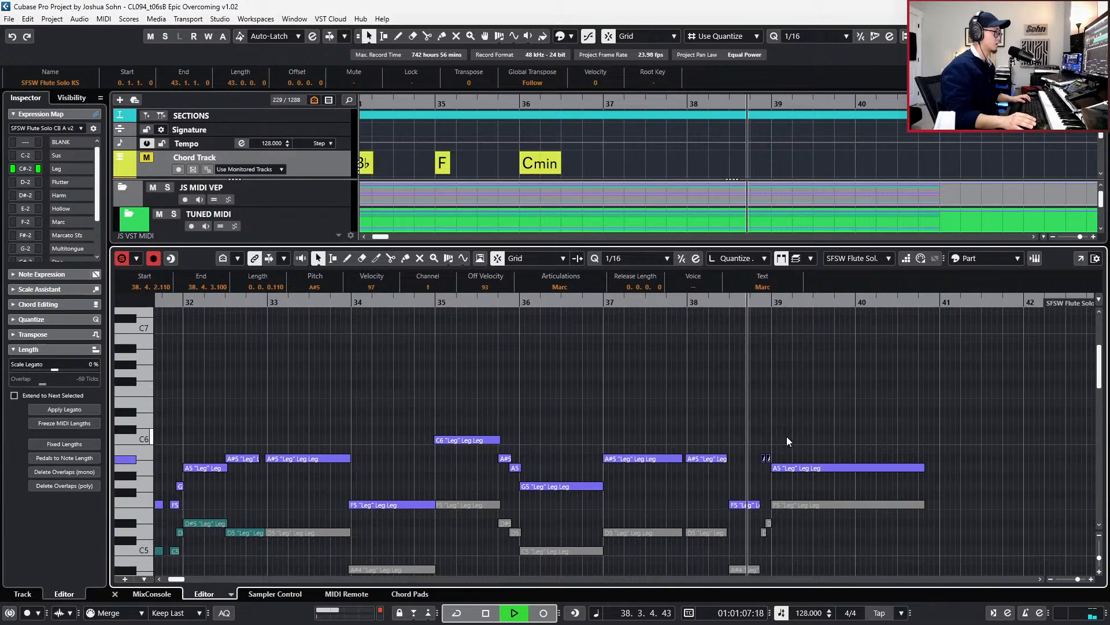
pyautogui.press('space')
# - Unmute all SFSW Flutes notes from bar 33 to the end and return the playback position to bar 32
pyautogui.scroll(-3, 787, 441)
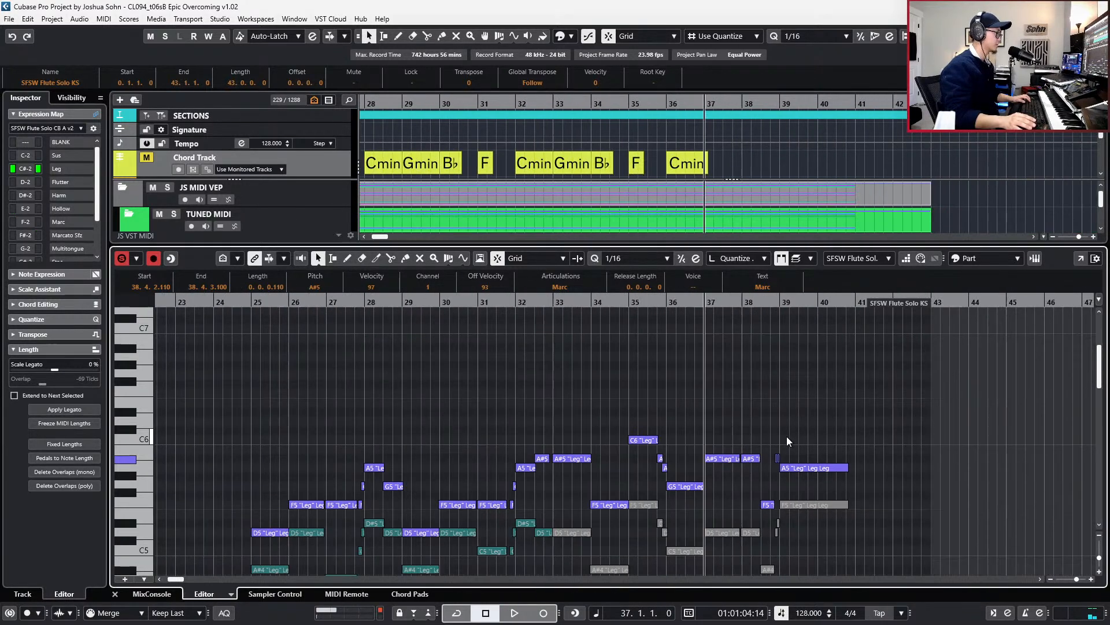
pyautogui.scroll(-3, 787, 441)
pyautogui.press('-')
pyautogui.press('-')
pyautogui.press('-')
pyautogui.press('-')
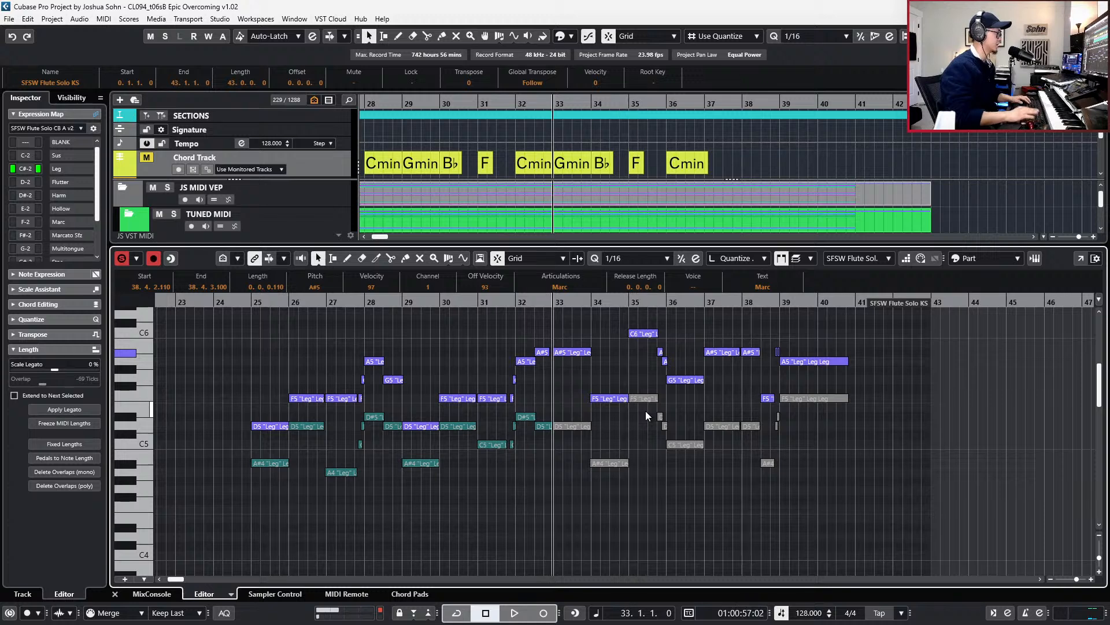
pyautogui.click(573, 427)
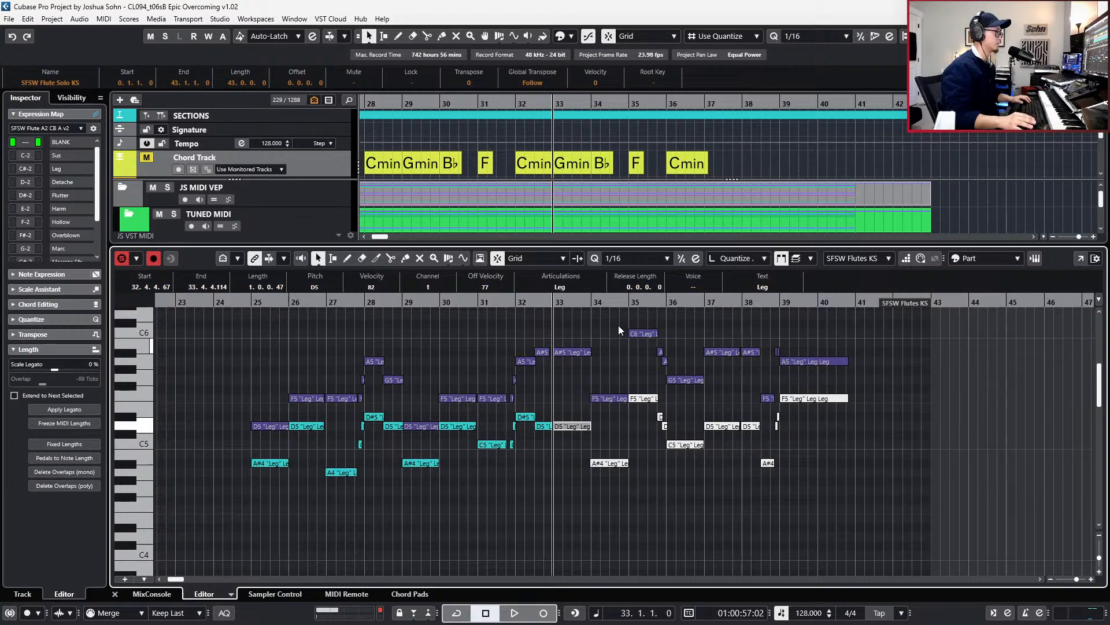
pyautogui.moveTo(868, 346); pyautogui.dragTo(581, 532)
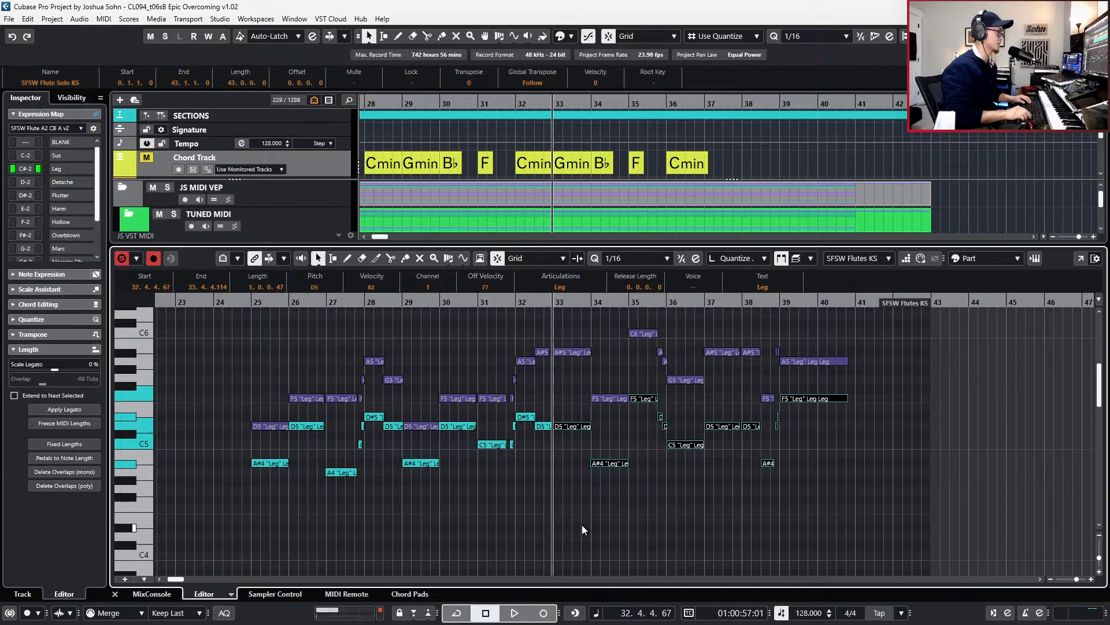
pyautogui.press('KP_Subtract')
pyautogui.press('KP_Add')
pyautogui.press('KP_Subtract')
pyautogui.press('h')
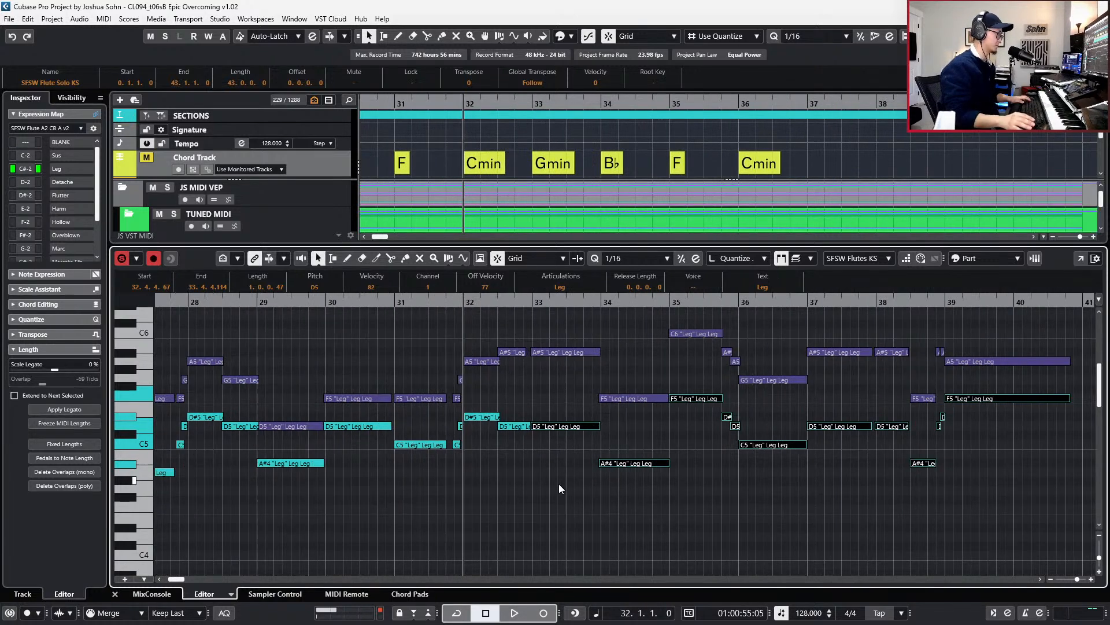
# - Adjust the note ends just before bar 33, SFSW Flutes D5 to 32.4.4.26 and solo A#5 to 32.4.4.10, while playing from bar 32
pyautogui.click(530, 440)
pyautogui.moveTo(526, 426); pyautogui.dragTo(524, 430)
pyautogui.press('space')
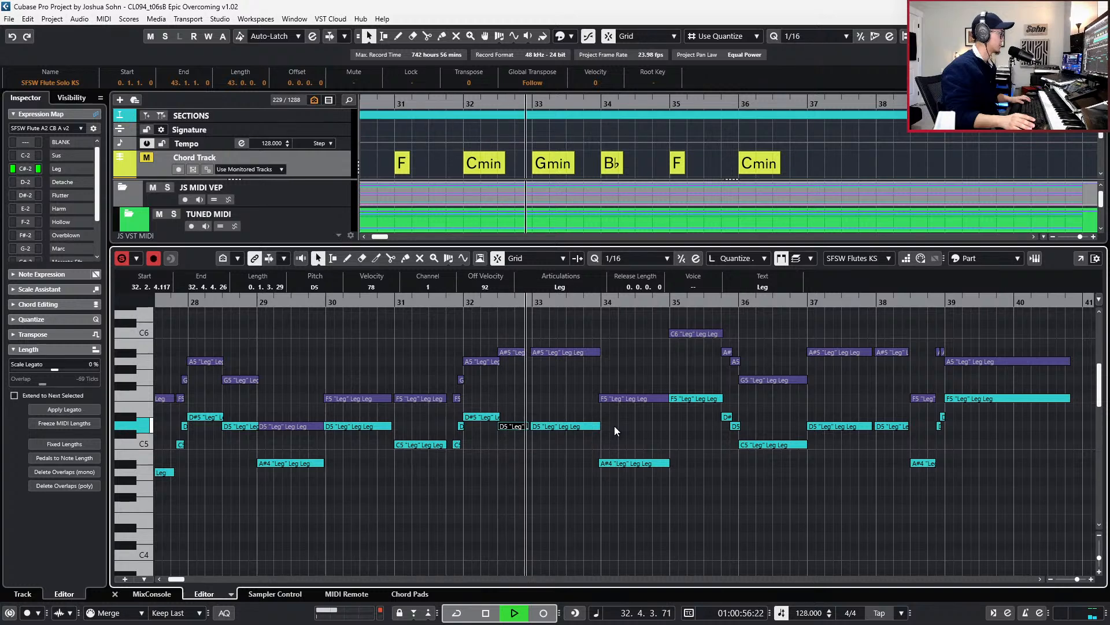
pyautogui.click(520, 353)
pyautogui.moveTo(523, 355); pyautogui.dragTo(523, 356)
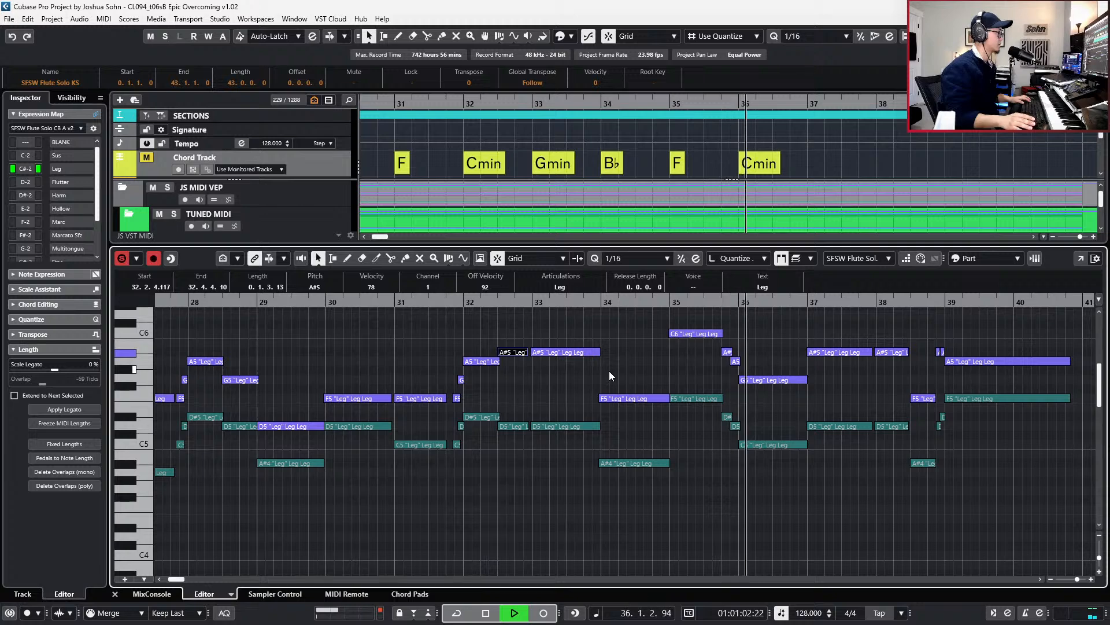
# - Clear the SFSW Flutes main volume (CC 7) points after bar 25 and hold the curve at 84 from 24.4.4.119
pyautogui.keyDown('ctrl'); pyautogui.scroll(-3, 609, 370); pyautogui.keyUp('ctrl')
pyautogui.click(578, 425)
pyautogui.hotkey('alt', 'l')
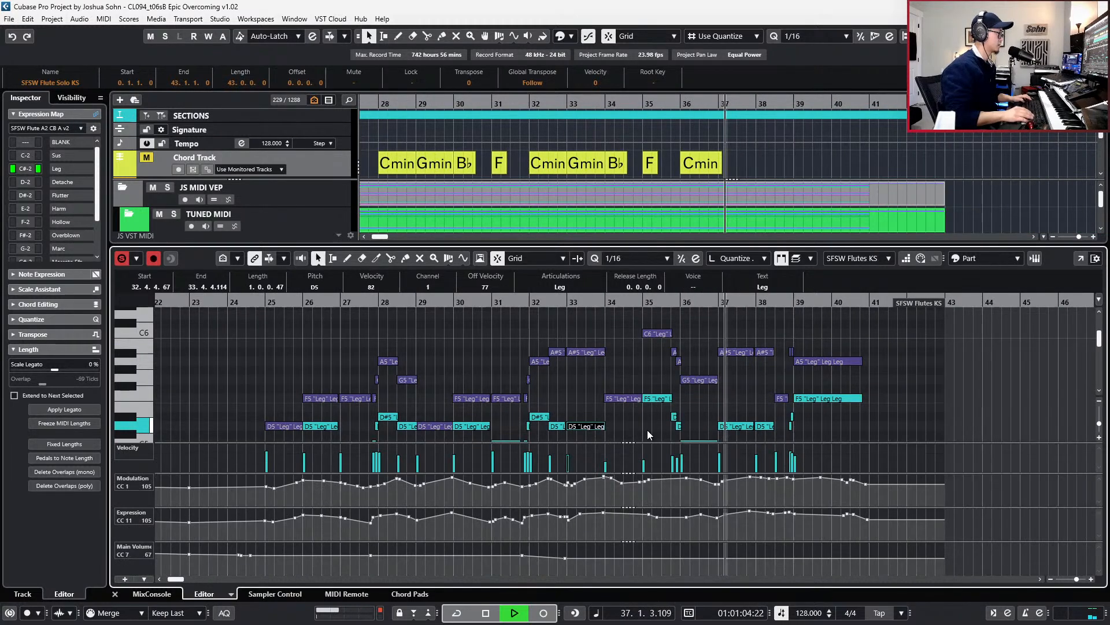
pyautogui.keyDown('ctrl'); pyautogui.scroll(-3, 636, 442); pyautogui.keyUp('ctrl')
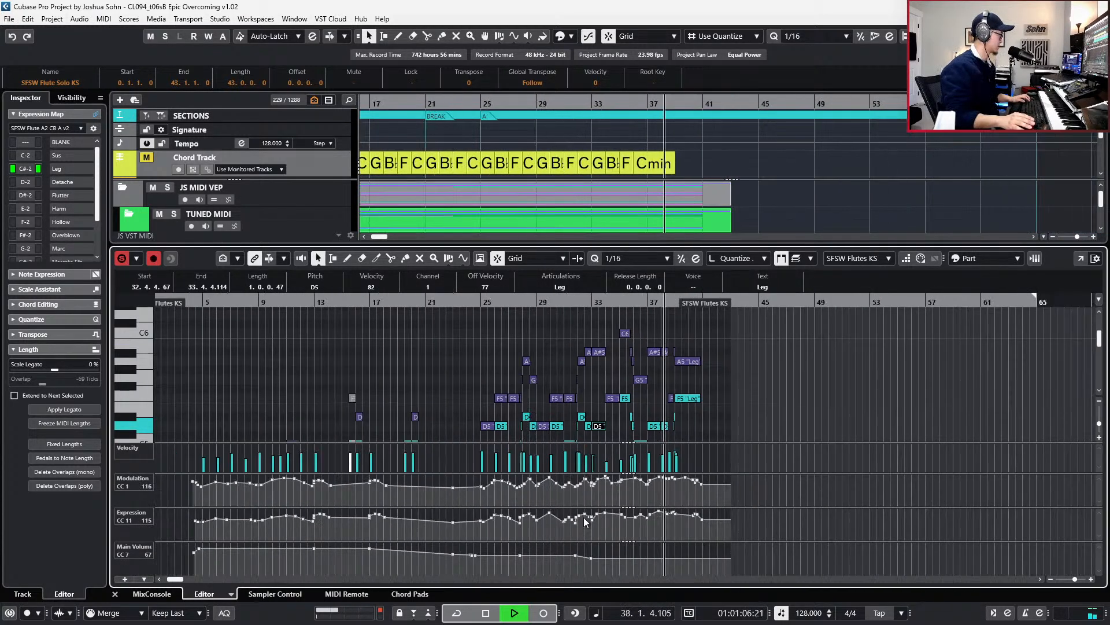
pyautogui.moveTo(509, 568); pyautogui.dragTo(682, 508)
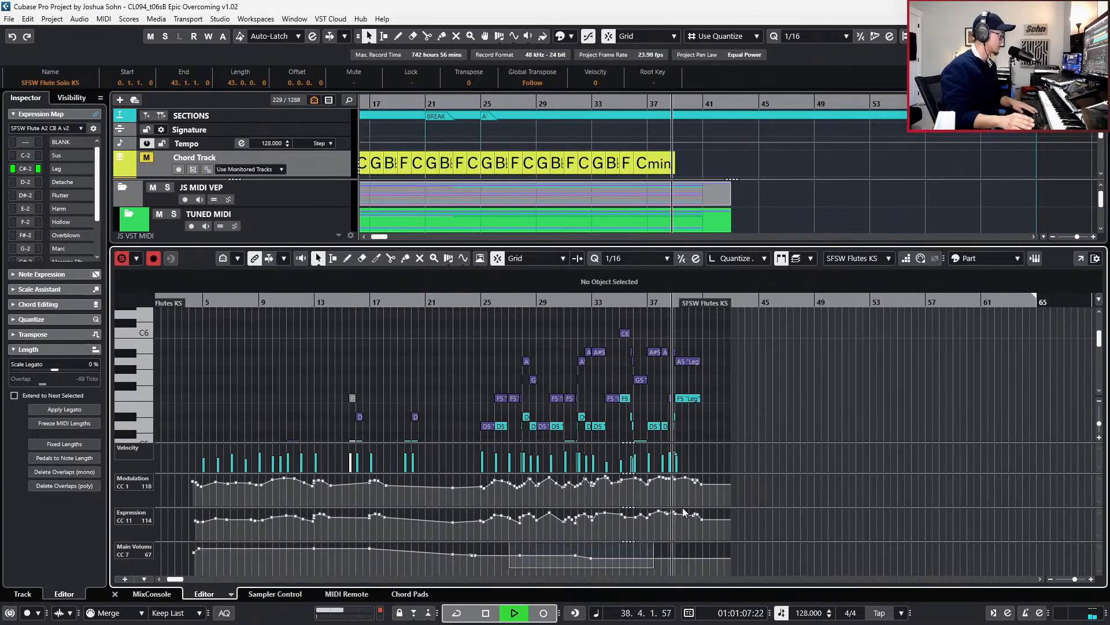
pyautogui.click(481, 554)
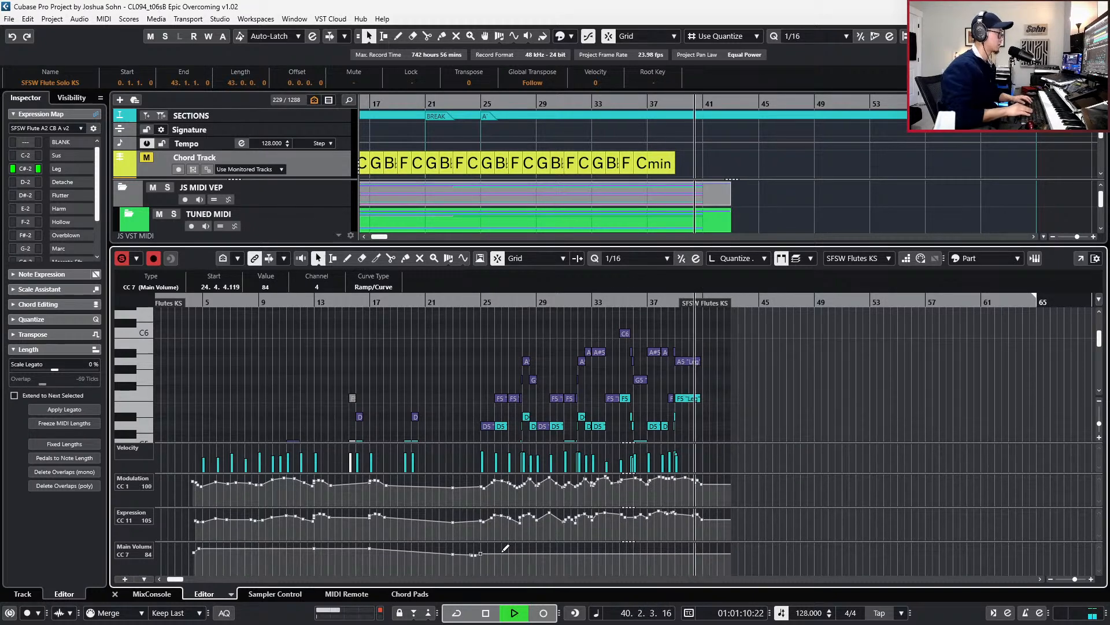
# - Stop playback, close the note editor and move the playback position back to bar 25
pyautogui.press('space')
pyautogui.press('Return')
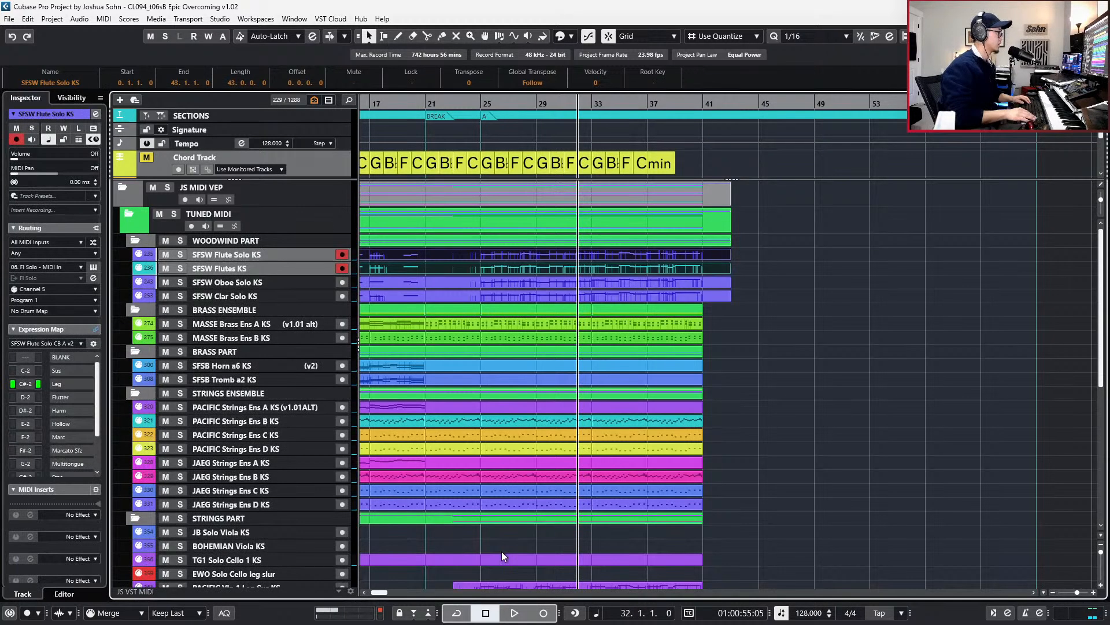
pyautogui.hscroll(-2, 553, 522)
pyautogui.press('KP_Subtract')
pyautogui.press('KP_Subtract')
pyautogui.press('KP_Subtract')
pyautogui.press('KP_Subtract')
pyautogui.press('KP_Subtract')
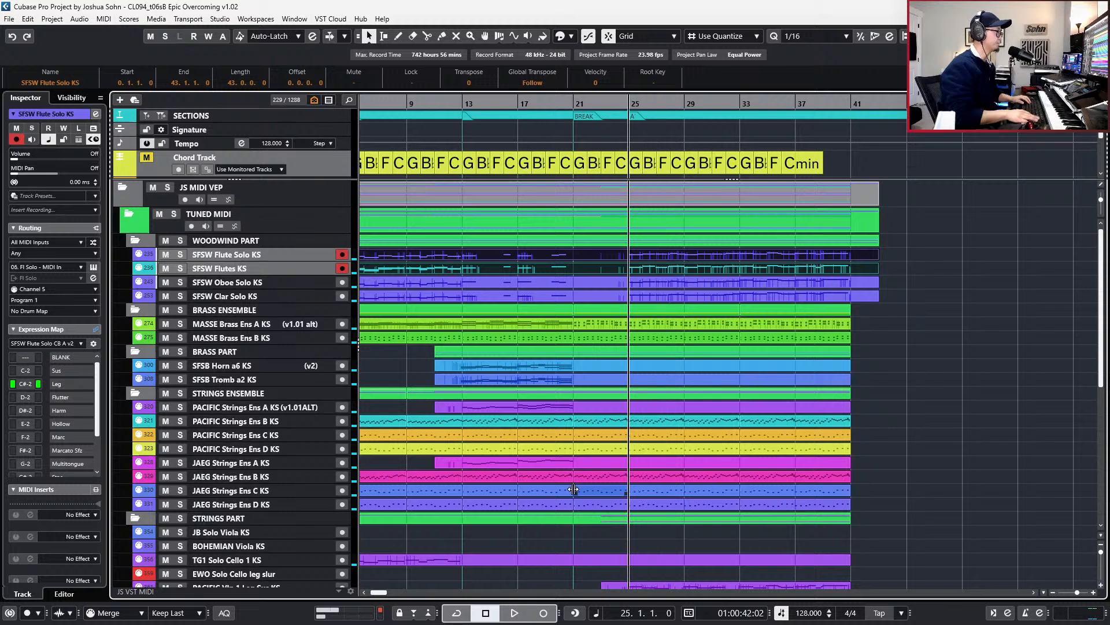
# - Check the solo flute and SFSW Flutes notes and controller curves around bar 25 in the editor
pyautogui.hotkey('ctrl', 'e')
pyautogui.scroll(2, 702, 431)
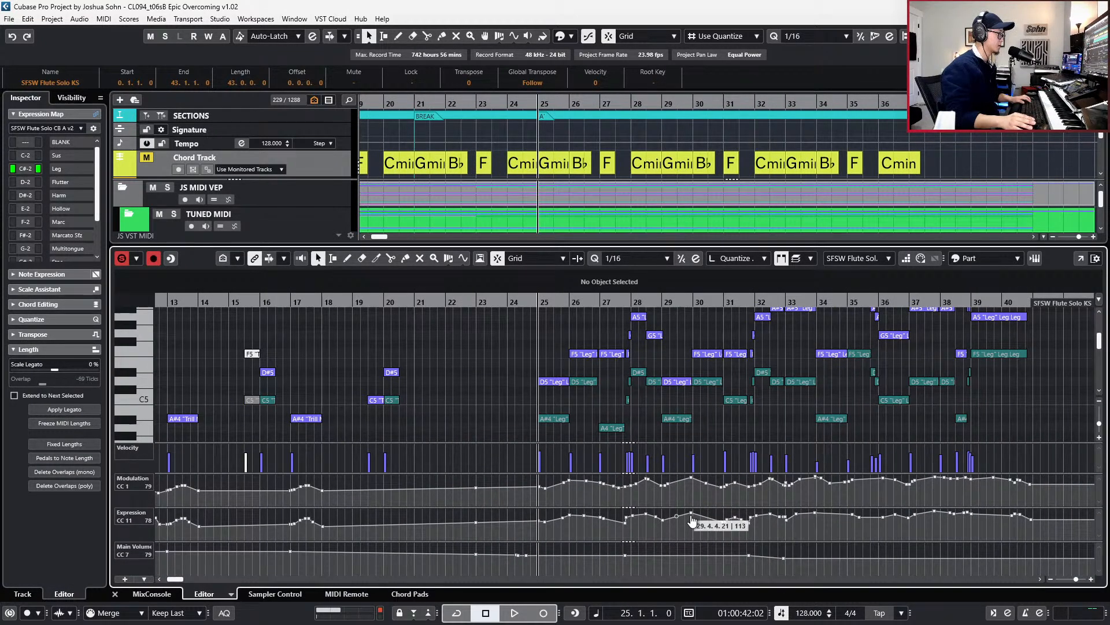
pyautogui.press('g')
pyautogui.press('Down')
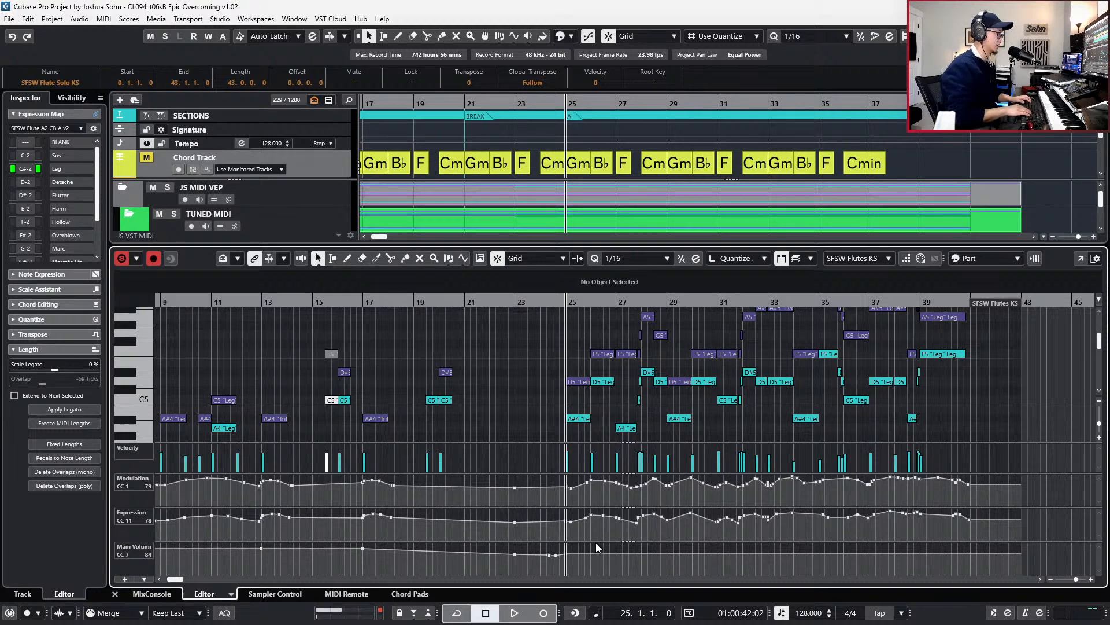
# - Split both flute events at bar 24, undo it, and split only the SFSW Flutes event there
pyautogui.hotkey('ctrl', 'alt', 'e')
pyautogui.keyDown('alt'); pyautogui.click(544, 267); pyautogui.keyUp('alt')
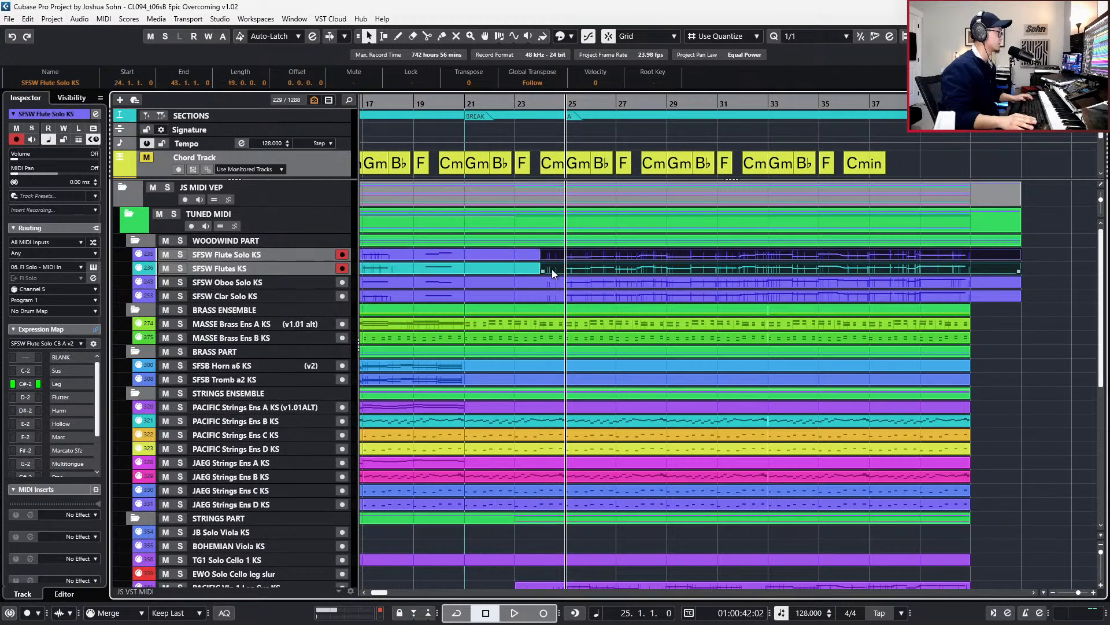
pyautogui.hotkey('ctrl', 'z')
pyautogui.click(543, 270)
pyautogui.keyDown('alt'); pyautogui.click(544, 268); pyautogui.keyUp('alt')
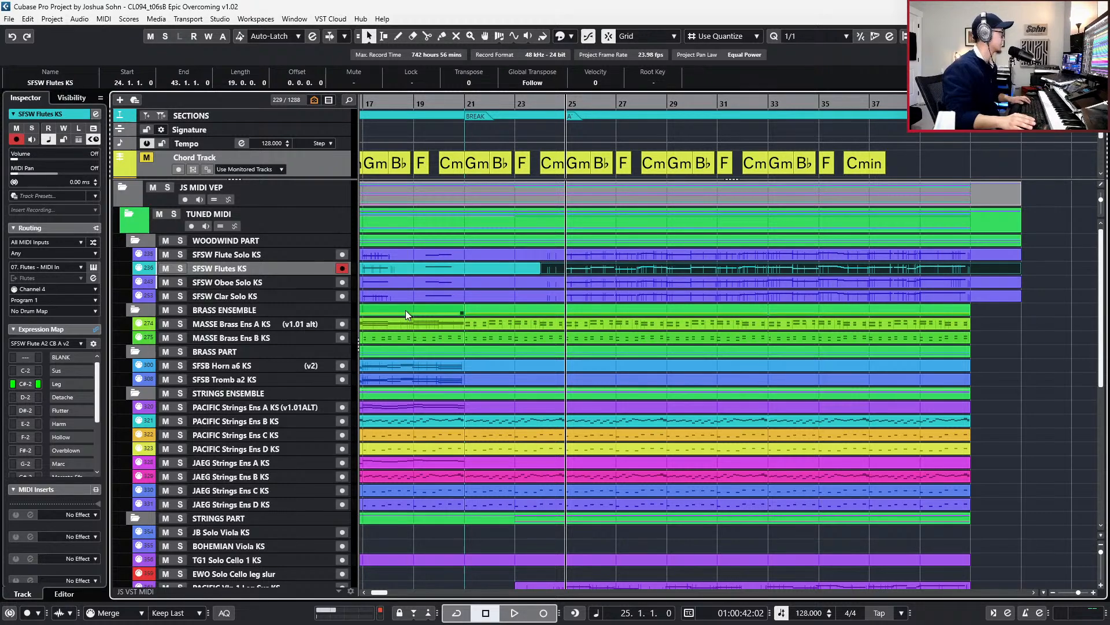
# - Open the SFSW Clar Solo part in the note editor with its melody from bar 25 in view
pyautogui.click(307, 291)
pyautogui.press('g')
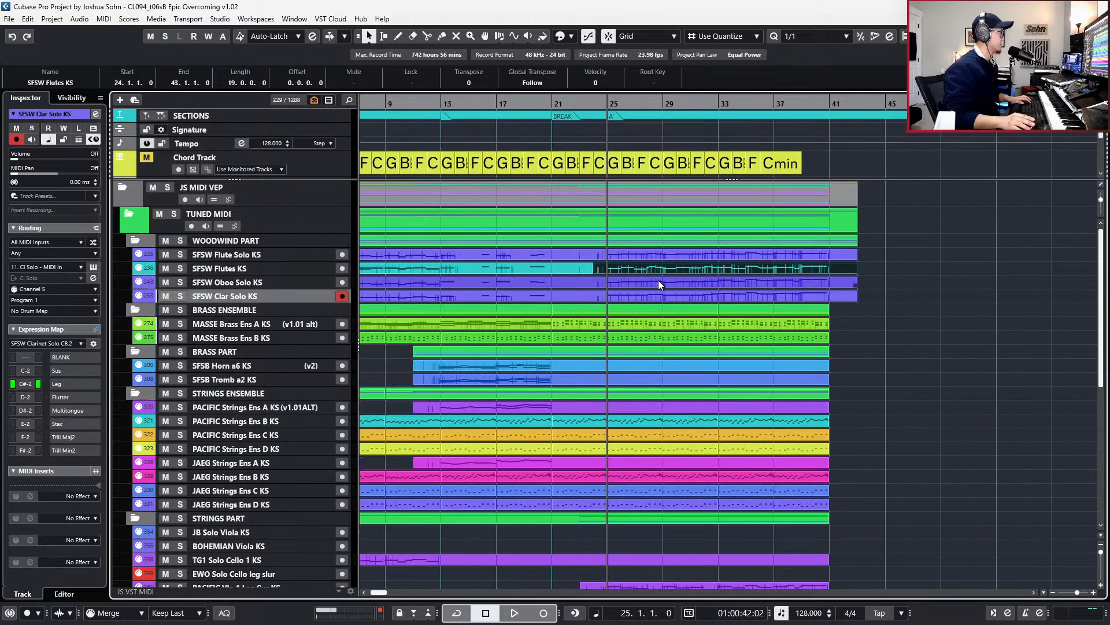
pyautogui.doubleClick(642, 296)
pyautogui.scroll(2, 673, 372)
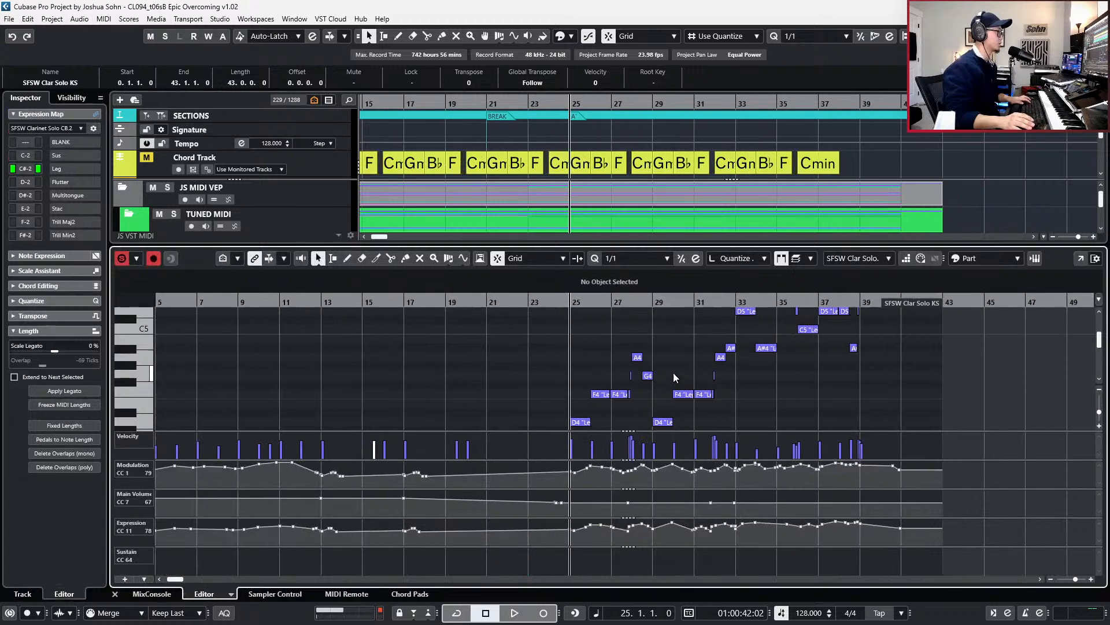
pyautogui.scroll(2, 623, 364)
# - Play the clarinet melody from bar 25 with the controller lanes hidden and select its notes through bar 39
pyautogui.moveTo(556, 350); pyautogui.dragTo(934, 459)
pyautogui.scroll(2, 889, 380)
pyautogui.press('space')
pyautogui.press('s')
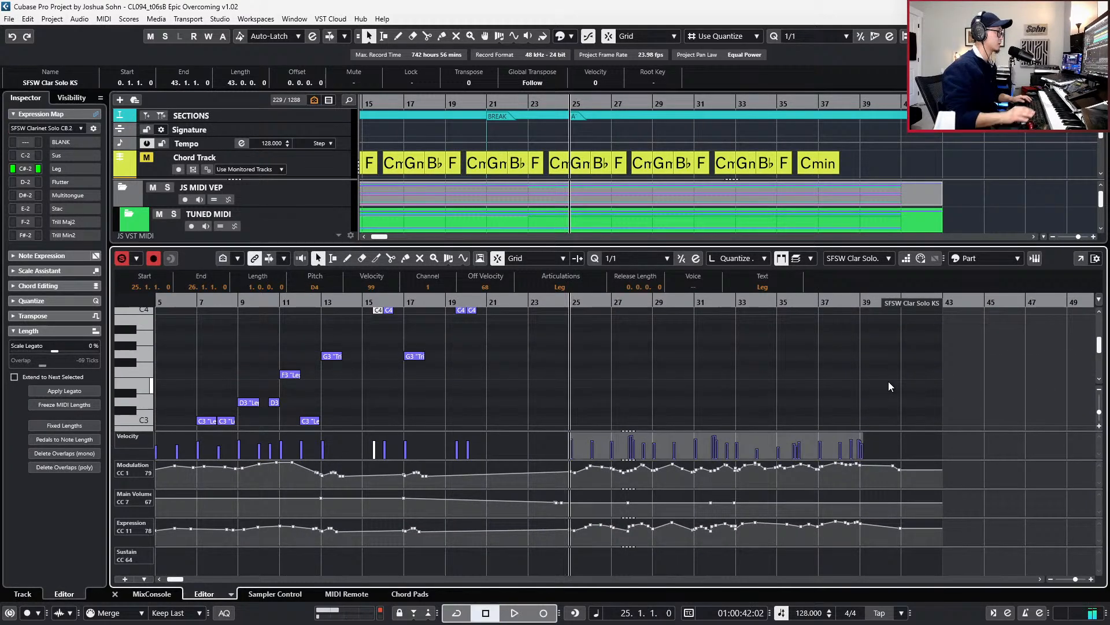
pyautogui.press('KP_Add')
pyautogui.press('space')
pyautogui.scroll(2, 861, 388)
pyautogui.click(852, 385)
pyautogui.hotkey('alt', 'l')
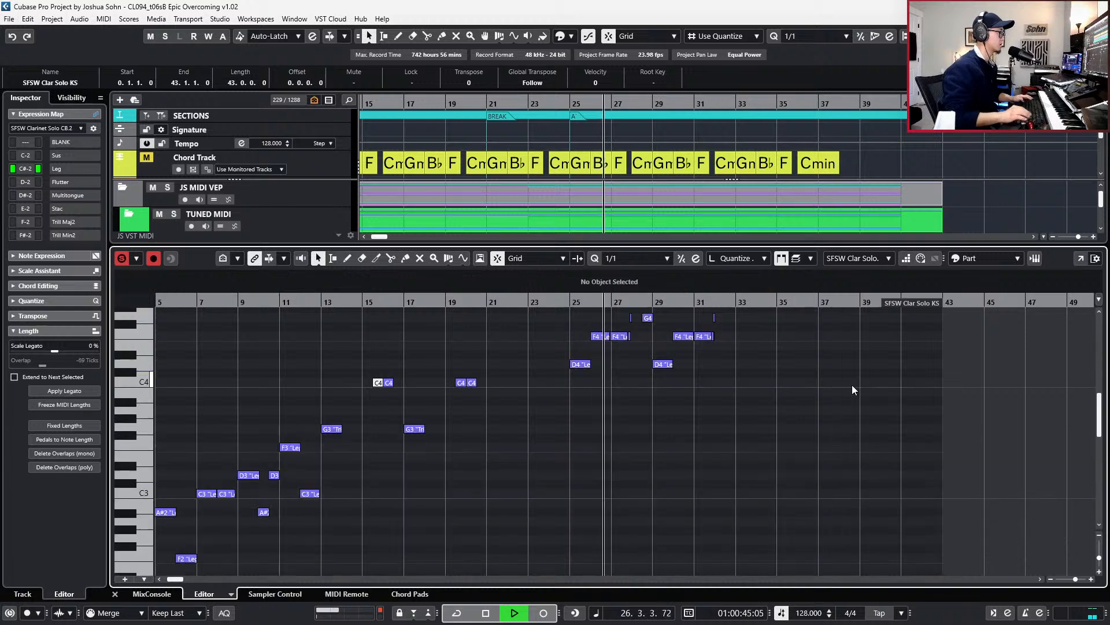
pyautogui.scroll(2, 856, 389)
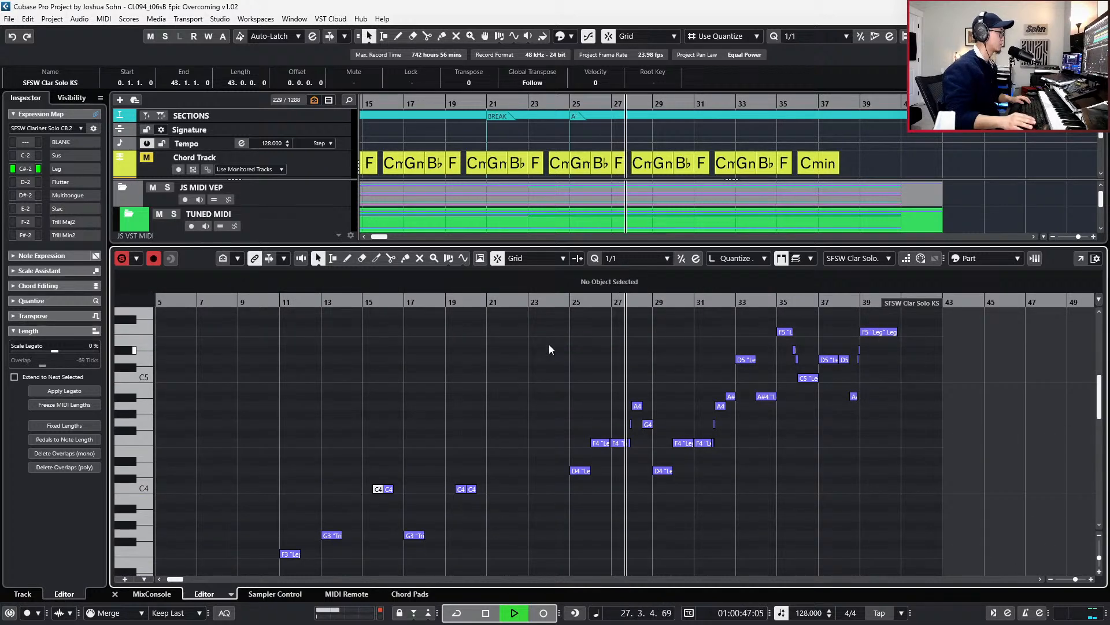
pyautogui.moveTo(559, 329); pyautogui.dragTo(899, 480)
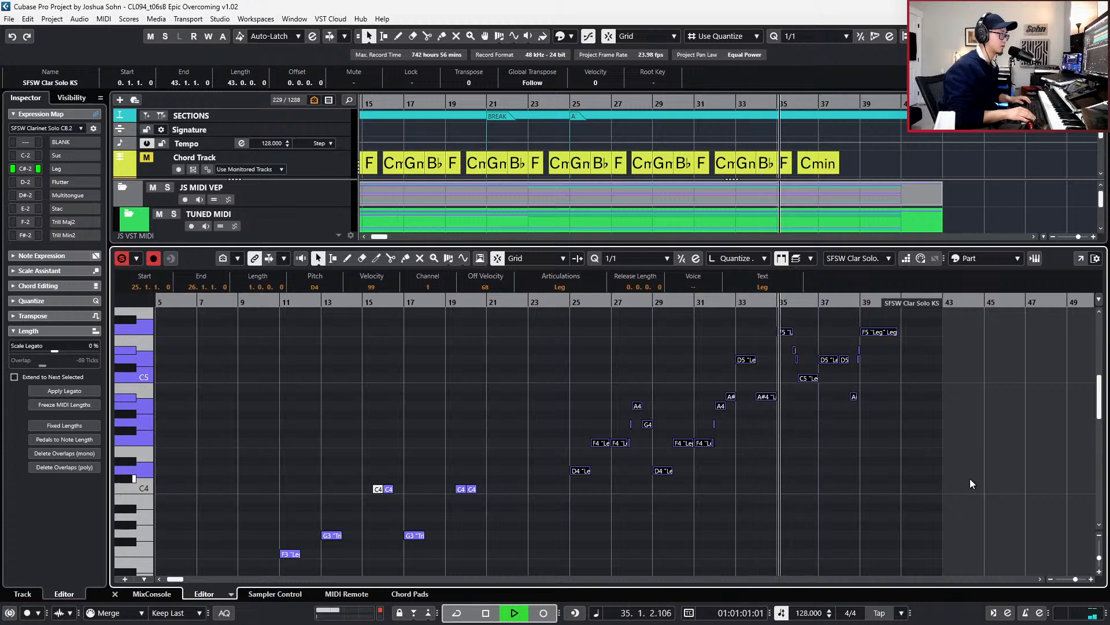
pyautogui.press('space')
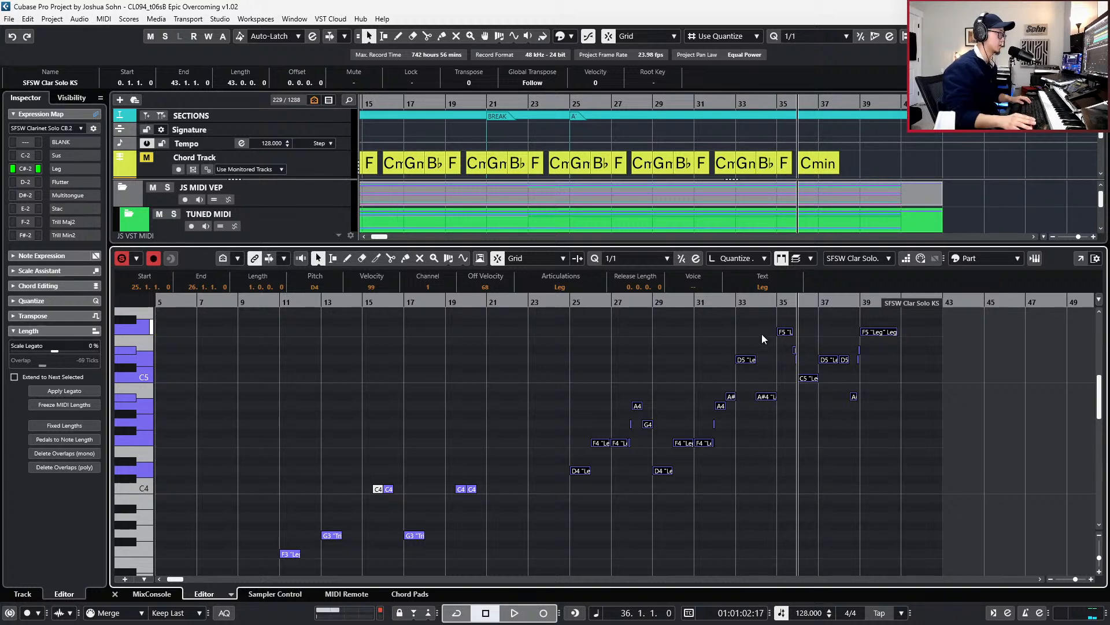
# - Lower the clarinet's F5 note at bar 35 to D5 and play the passage through bar 39
pyautogui.press('h')
pyautogui.click(781, 331)
pyautogui.press('Down')
pyautogui.press('Down')
pyautogui.press('Down')
pyautogui.press('Down')
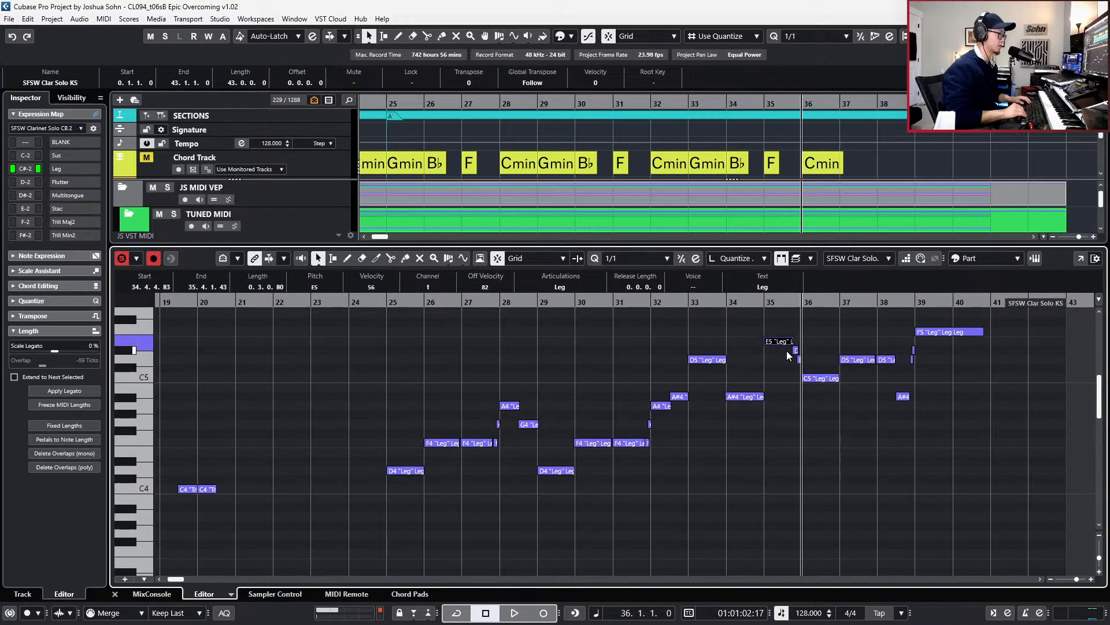
pyautogui.press('space')
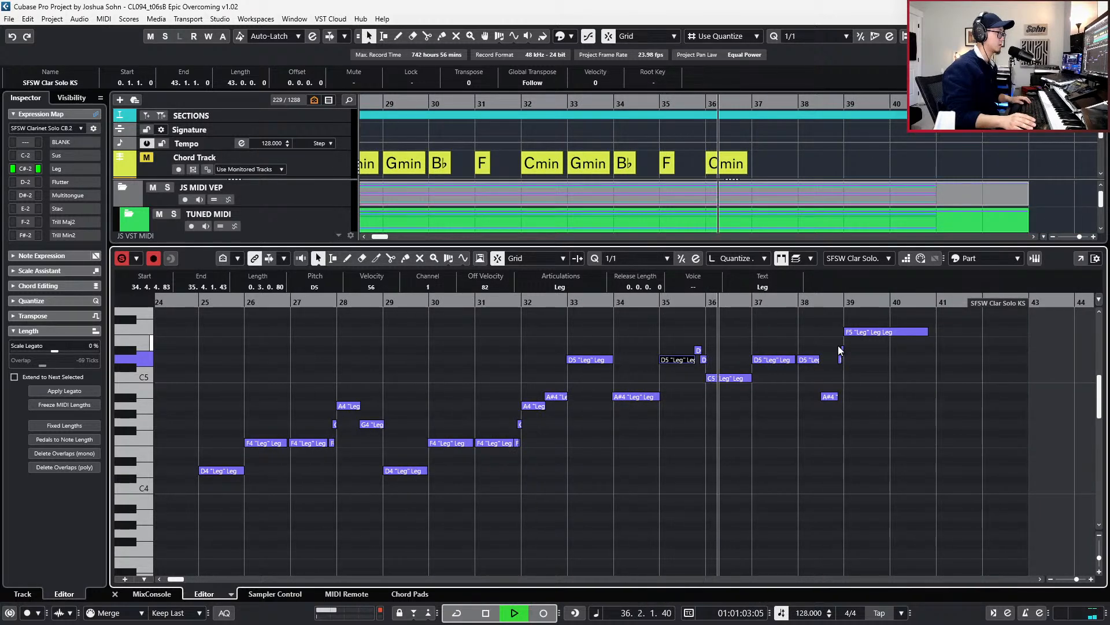
pyautogui.scroll(1, 840, 350)
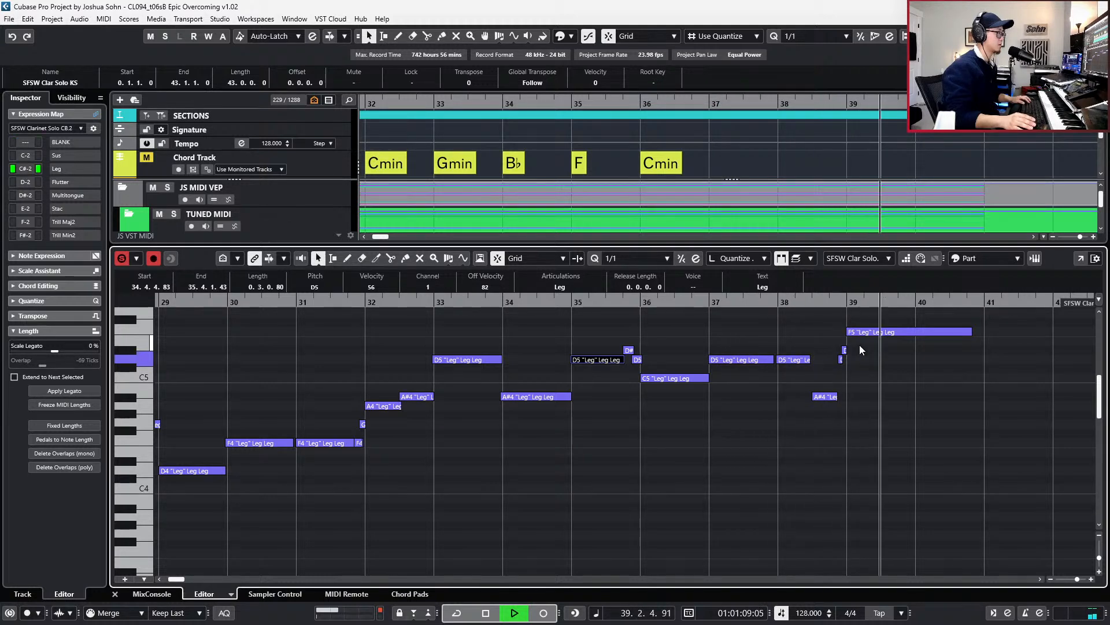
# - Stop playback, move the playback position back to bar 24 and close the clarinet's note editor
pyautogui.scroll(-3, 888, 370)
pyautogui.press('space')
pyautogui.press('KP_Subtract')
pyautogui.press('KP_Subtract')
pyautogui.press('KP_Subtract')
pyautogui.press('KP_Subtract')
pyautogui.press('KP_Subtract')
pyautogui.press('KP_Subtract')
pyautogui.press('KP_Subtract')
pyautogui.press('KP_Subtract')
pyautogui.press('KP_Subtract')
pyautogui.press('KP_Subtract')
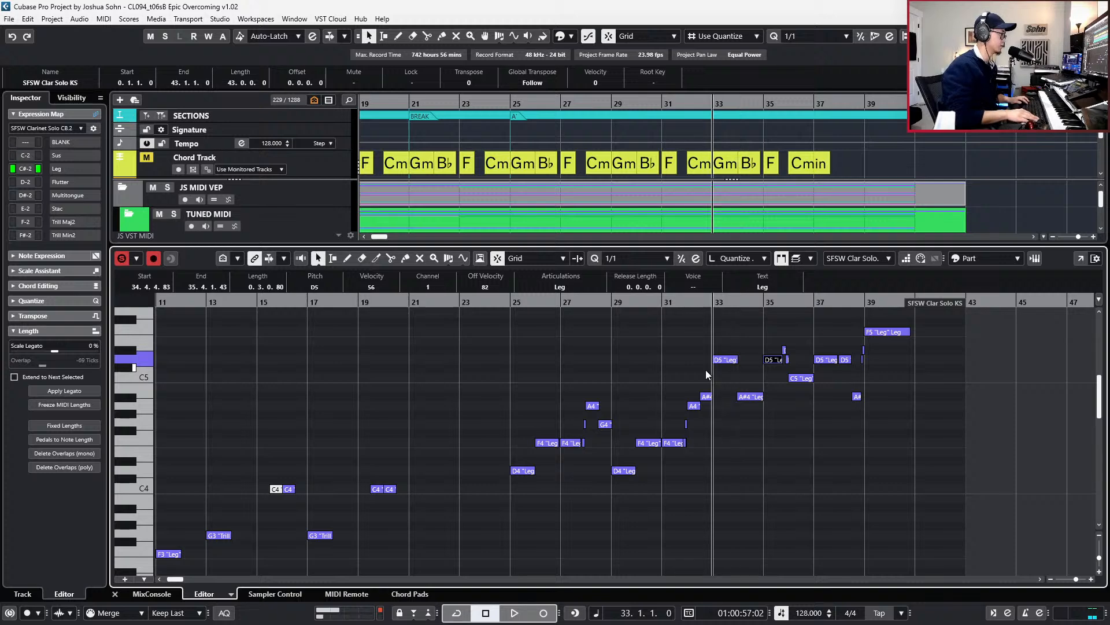
pyautogui.press('KP_Subtract')
pyautogui.press('KP_Add')
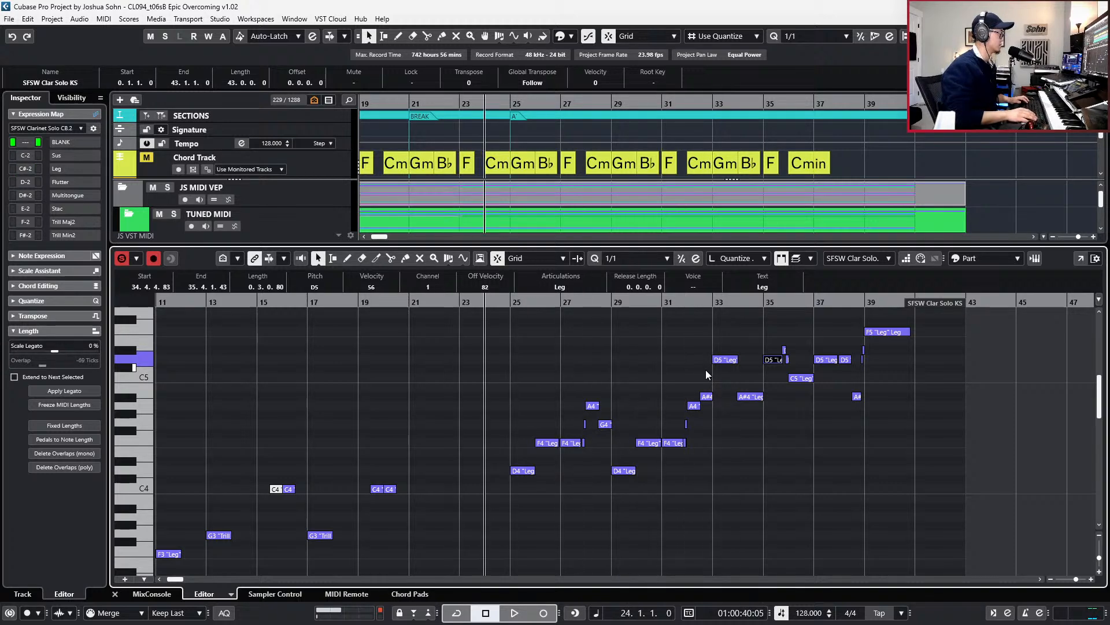
pyautogui.click(706, 370)
pyautogui.press('Return')
# - Duplicate the SFSW Flutes event starting at bar 24 onto the SFSW Clar Solo track at the same position
pyautogui.click(627, 323)
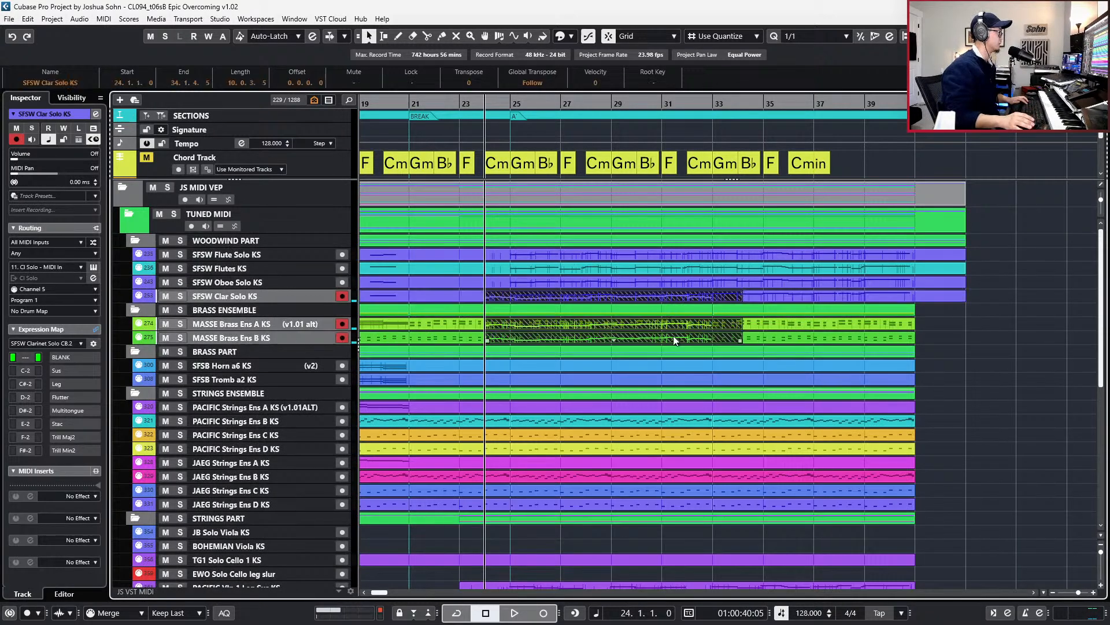
pyautogui.click(547, 269)
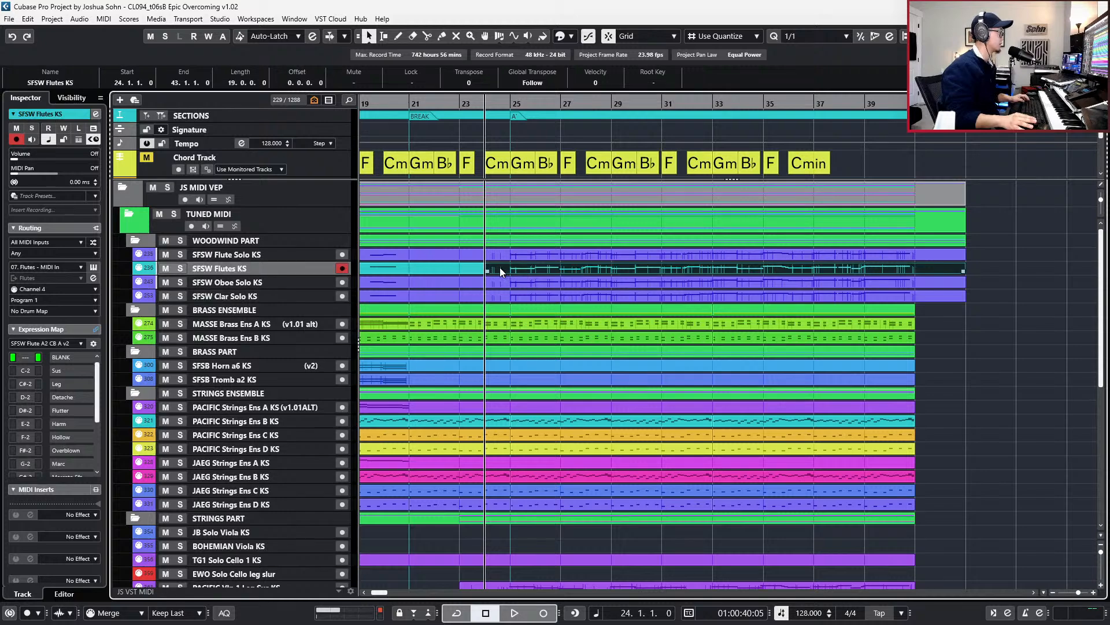
pyautogui.click(509, 296)
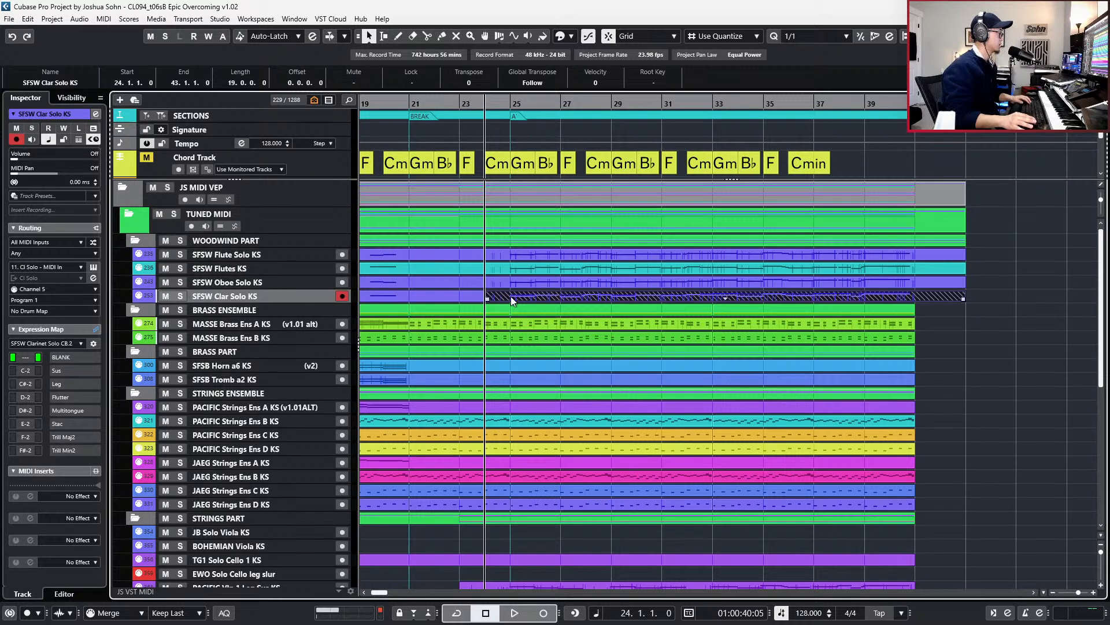
# - Copy all notes from the duplicated event on the clarinet track with the position at bar 25, and delete the duplicate
pyautogui.hotkey('ctrl', 'e')
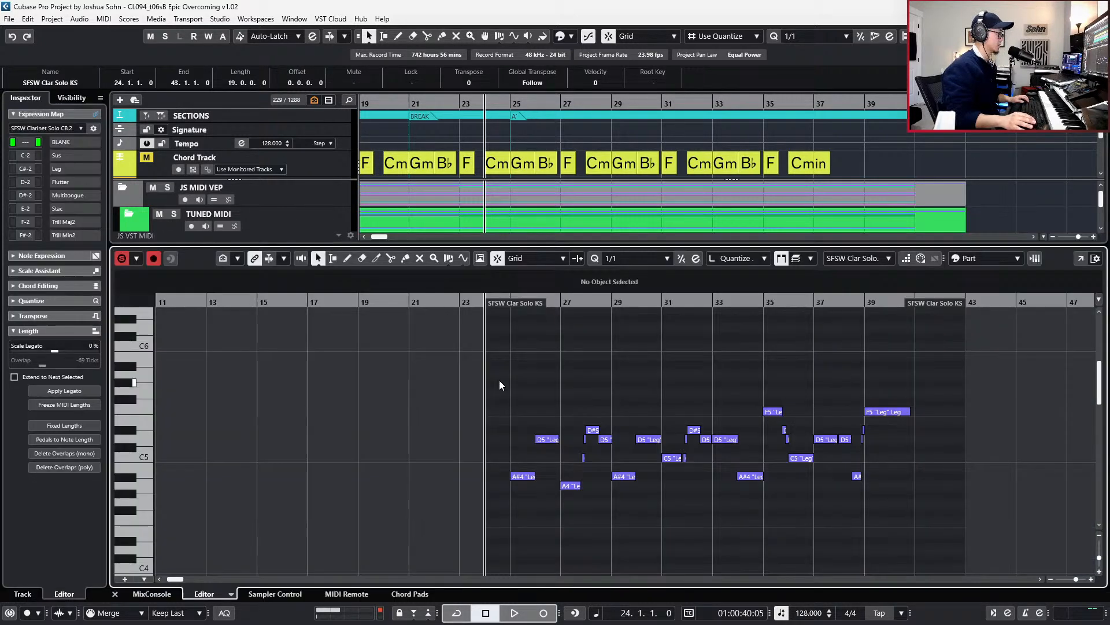
pyautogui.moveTo(498, 380); pyautogui.dragTo(919, 488)
pyautogui.press('l')
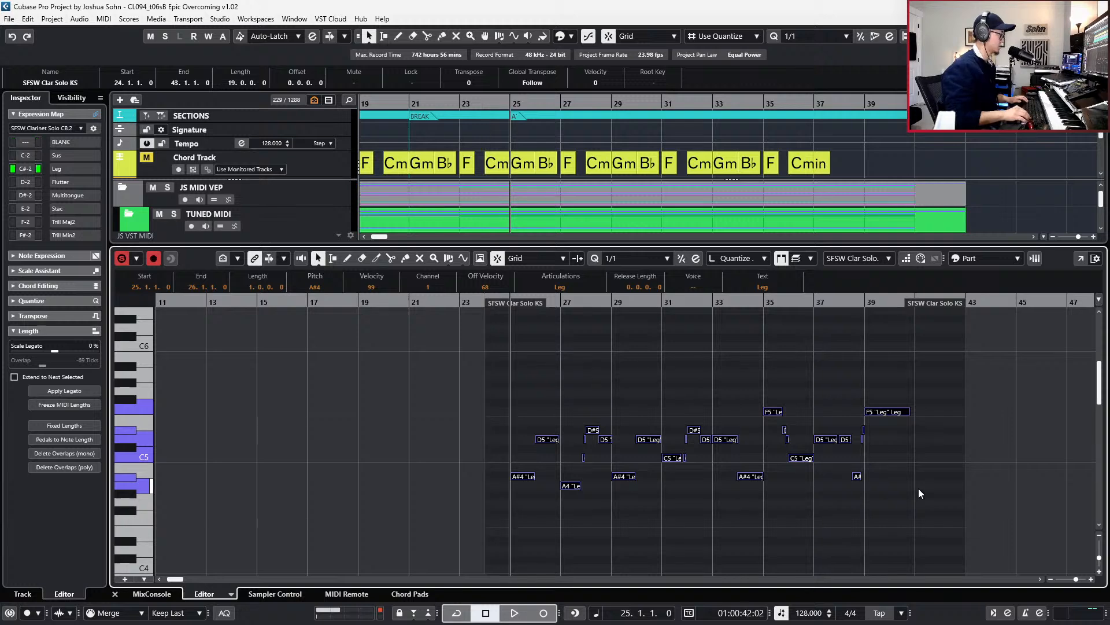
pyautogui.hotkey('ctrl', 'e')
pyautogui.press('Delete')
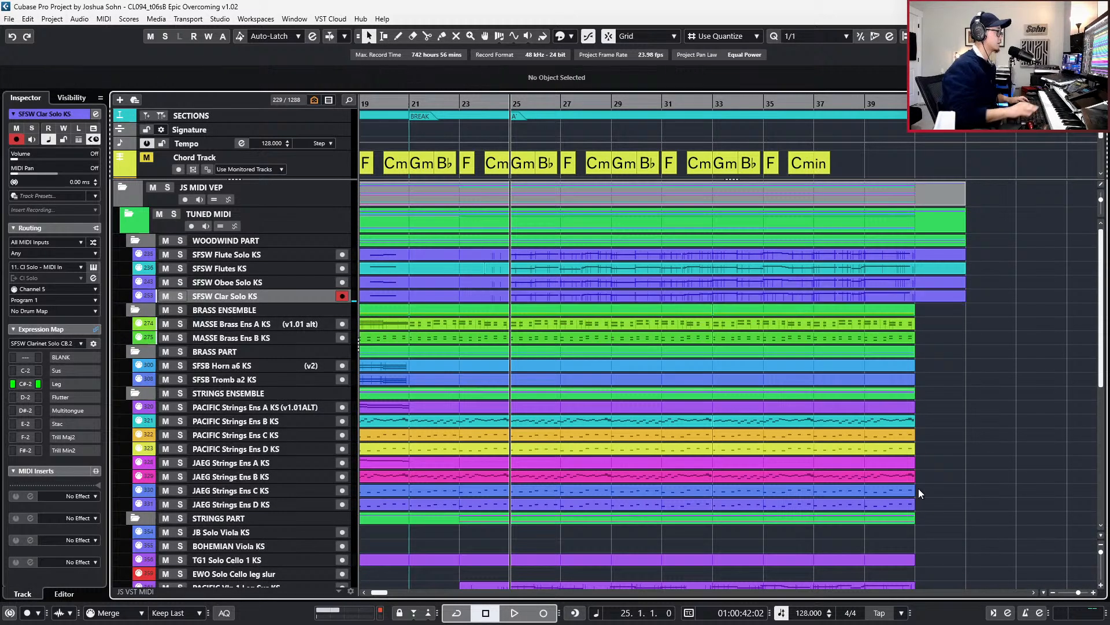
# - Paste the flute harmony notes at bar 25 in the original SFSW Clar Solo part and transpose them down one octave
pyautogui.click(835, 296)
pyautogui.hotkey('ctrl', 'e')
pyautogui.hotkey('ctrl', 'v')
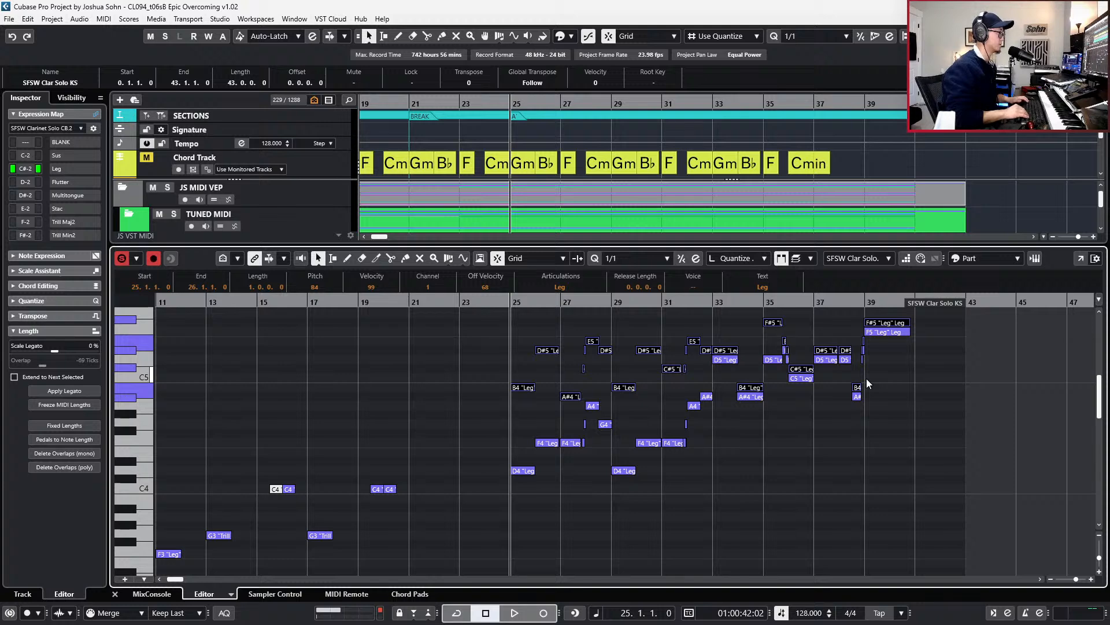
pyautogui.scroll(1, 867, 378)
pyautogui.hotkey('shift', 'Down')
pyautogui.hotkey('shift', 'Down')
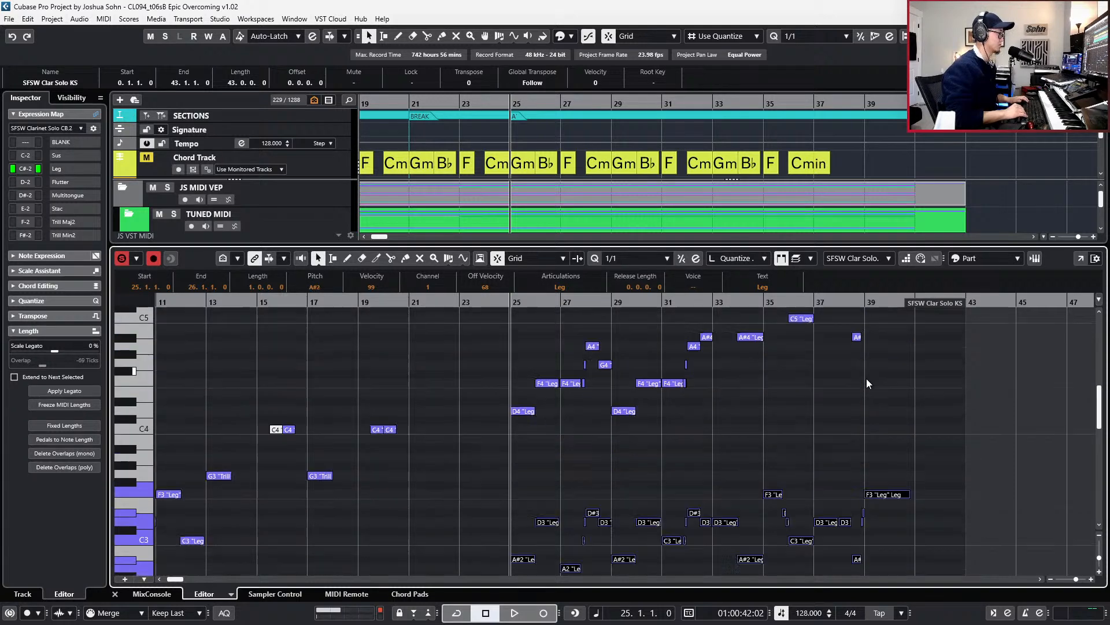
pyautogui.hotkey('shift', 'Up')
pyautogui.hotkey('shift', 'Up')
pyautogui.hotkey('shift', 'Down')
pyautogui.hotkey('shift', 'Down')
pyautogui.hotkey('shift', 'Up')
pyautogui.scroll(9, 866, 378)
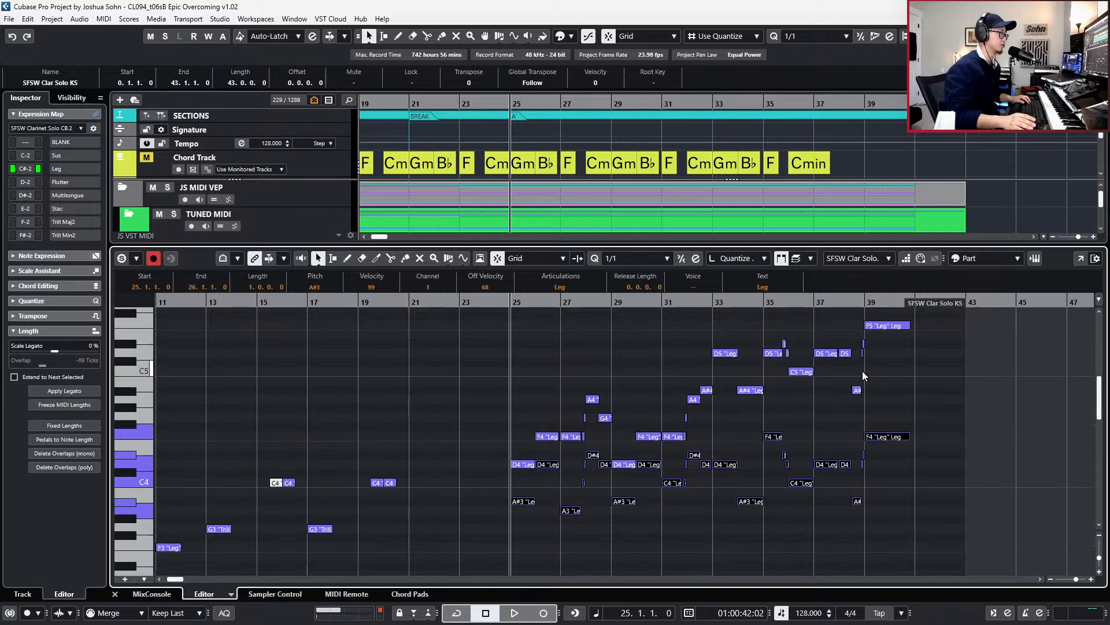
# - Change the articulation of both clarinet lines from bar 25 through the long notes at bar 35 to Sus
pyautogui.keyDown('ctrl'); pyautogui.scroll(2, 863, 370); pyautogui.keyUp('ctrl')
pyautogui.scroll(-4, 862, 370)
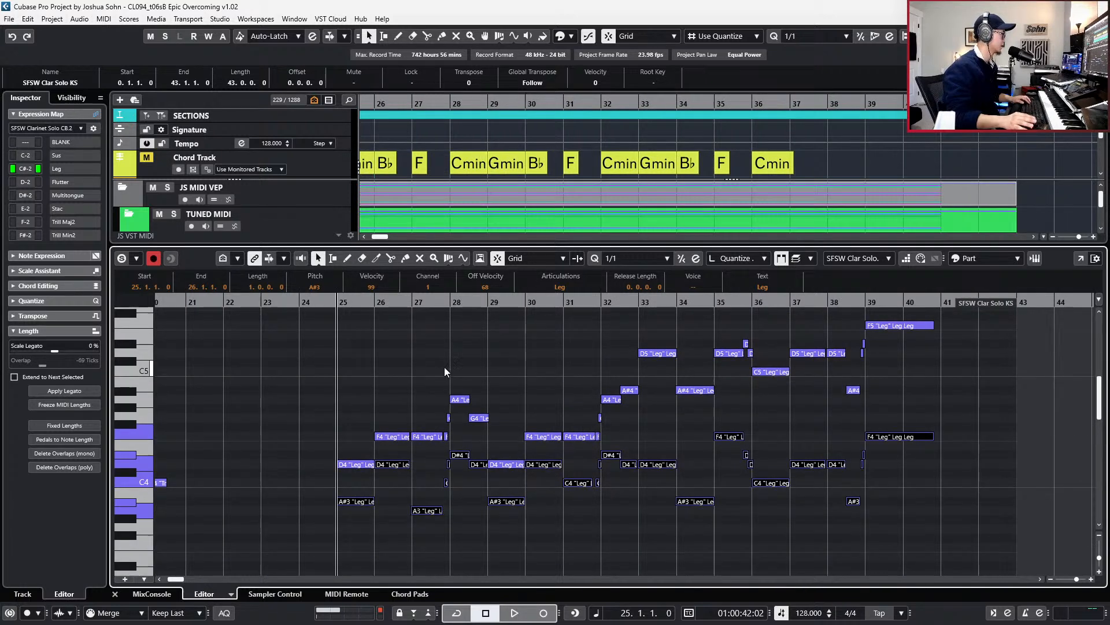
pyautogui.moveTo(336, 379); pyautogui.dragTo(431, 529)
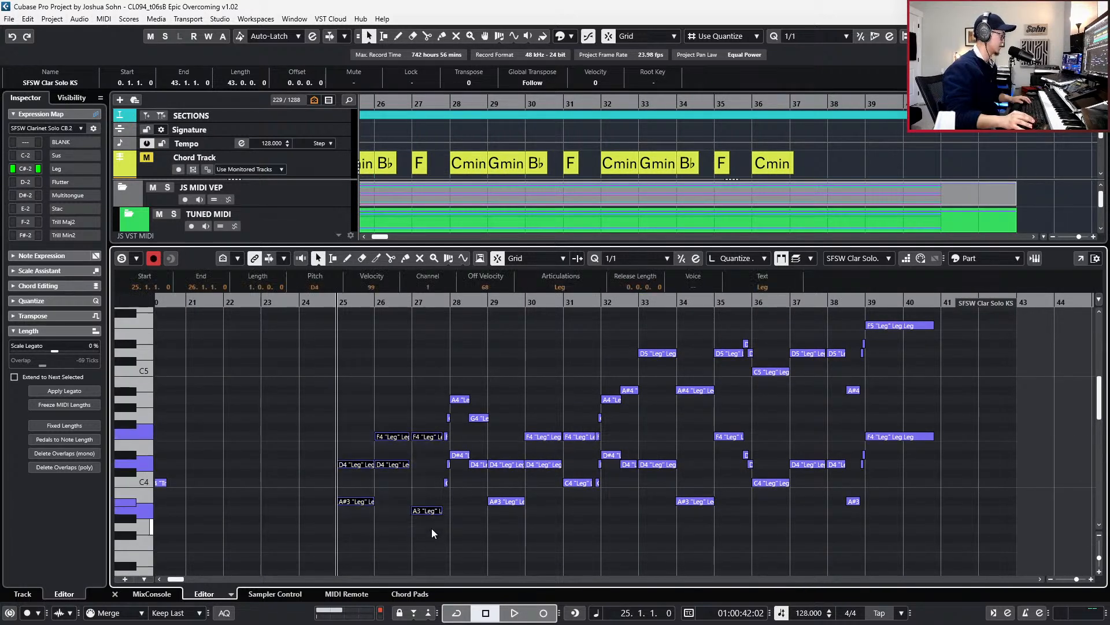
pyautogui.moveTo(501, 439); pyautogui.dragTo(571, 526)
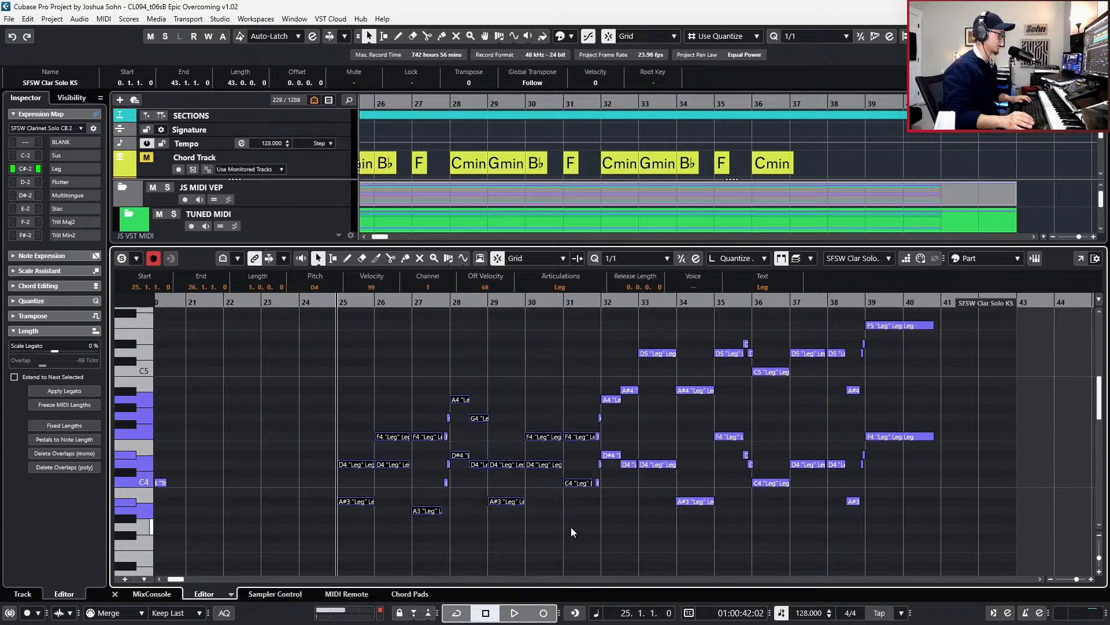
pyautogui.moveTo(603, 330); pyautogui.dragTo(731, 516)
pyautogui.click(543, 287)
pyautogui.click(550, 308)
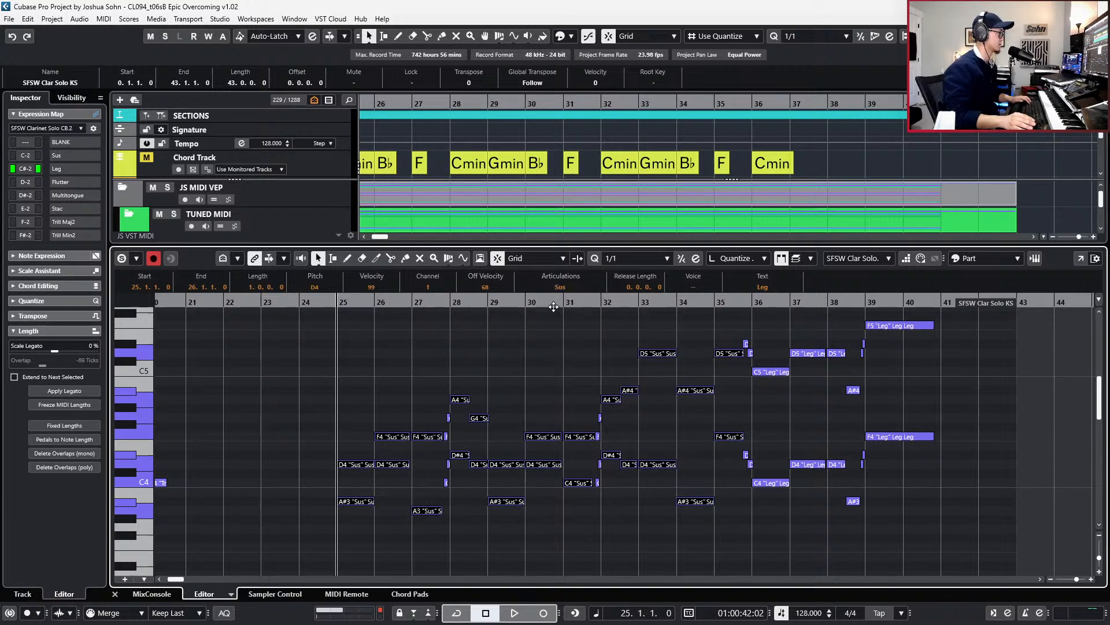
# - Change the articulation of the long clarinet notes in both lines from bar 36 to the end to Sus
pyautogui.moveTo(786, 330); pyautogui.dragTo(860, 517)
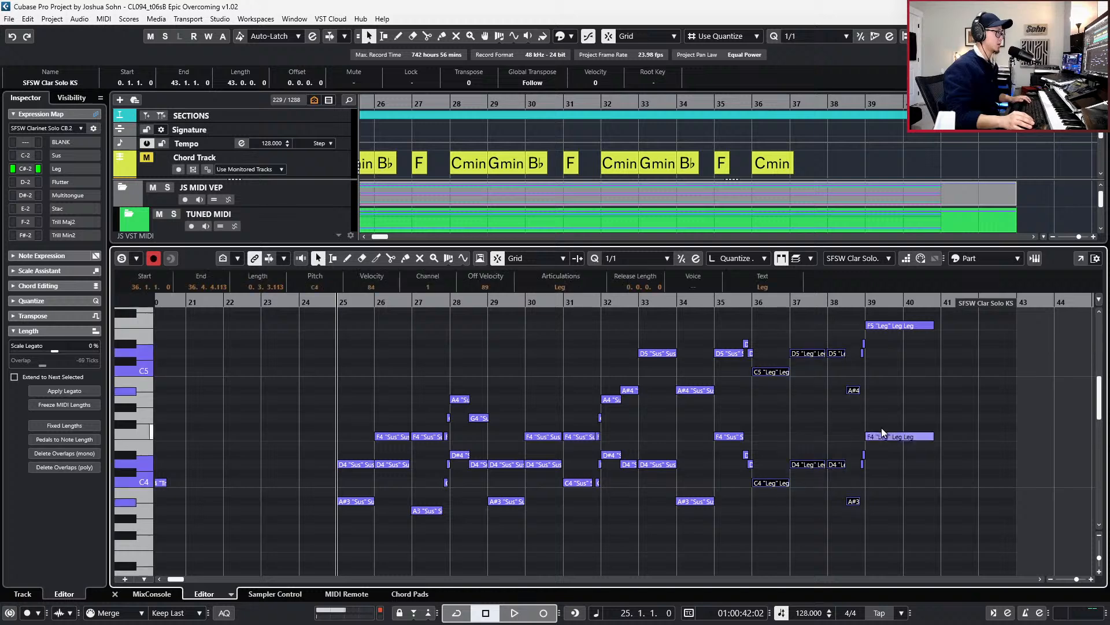
pyautogui.moveTo(897, 355); pyautogui.dragTo(889, 312)
pyautogui.click(539, 287)
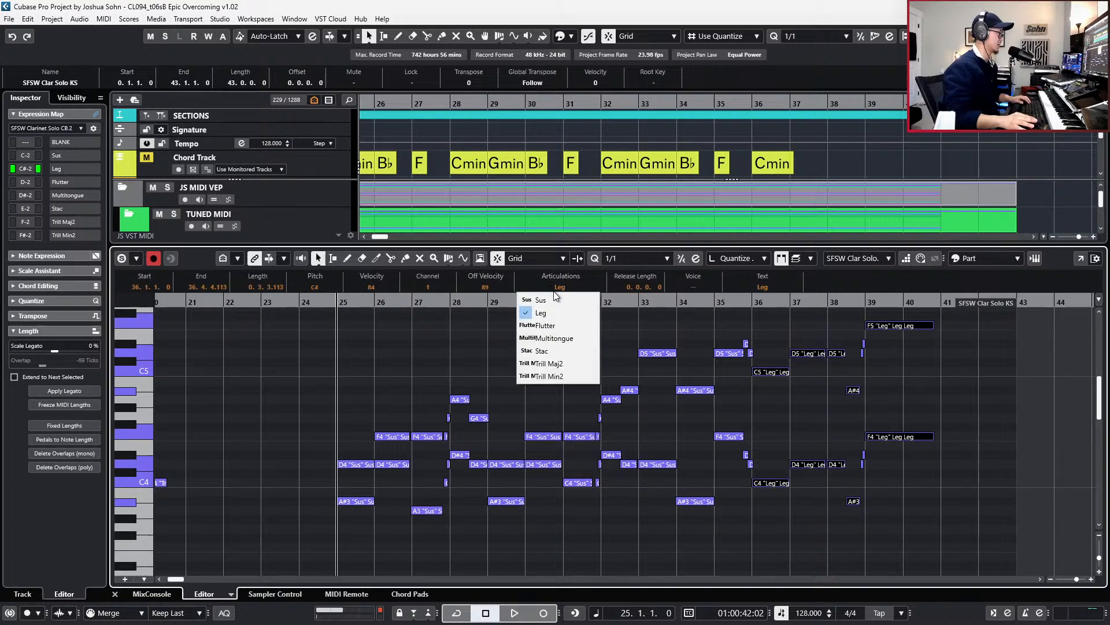
pyautogui.click(549, 308)
pyautogui.press('g')
pyautogui.hscroll(-3, 694, 349)
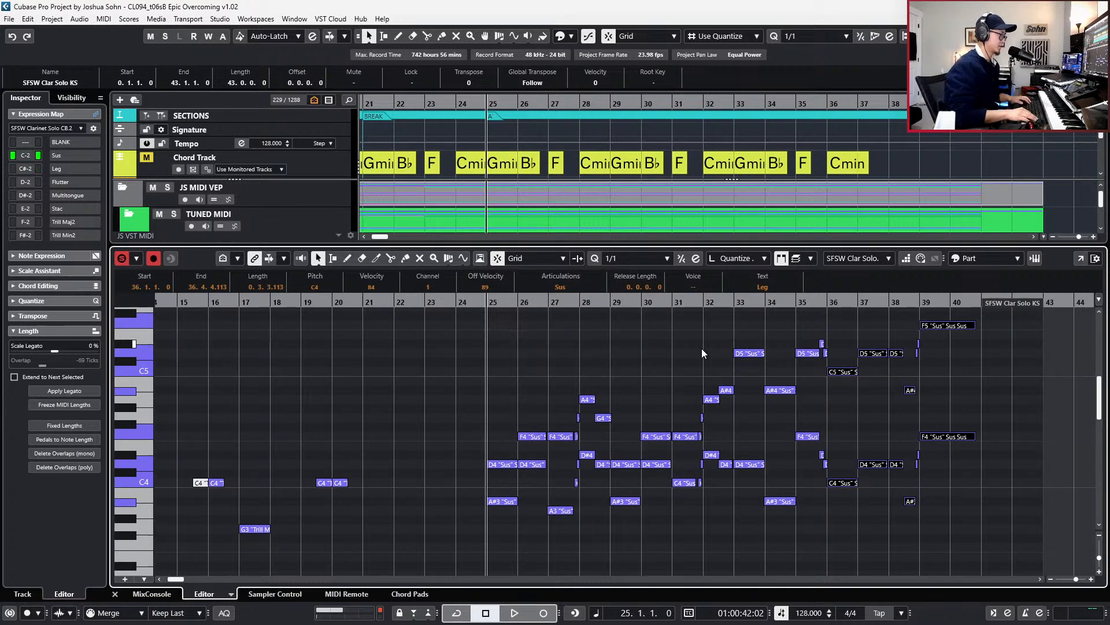
pyautogui.press('h')
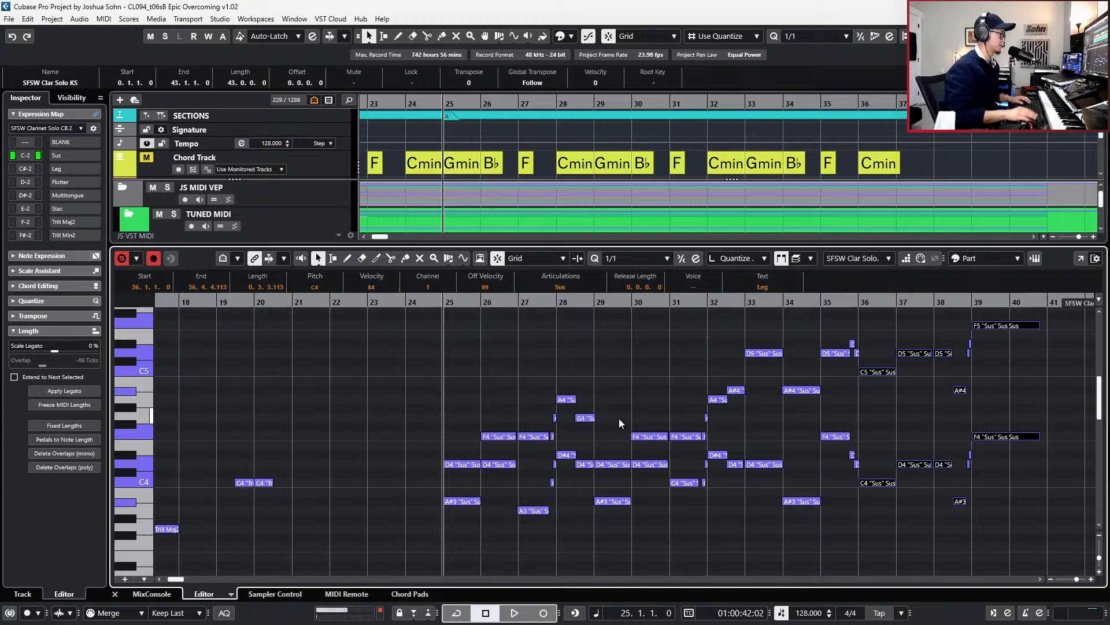
pyautogui.click(623, 355)
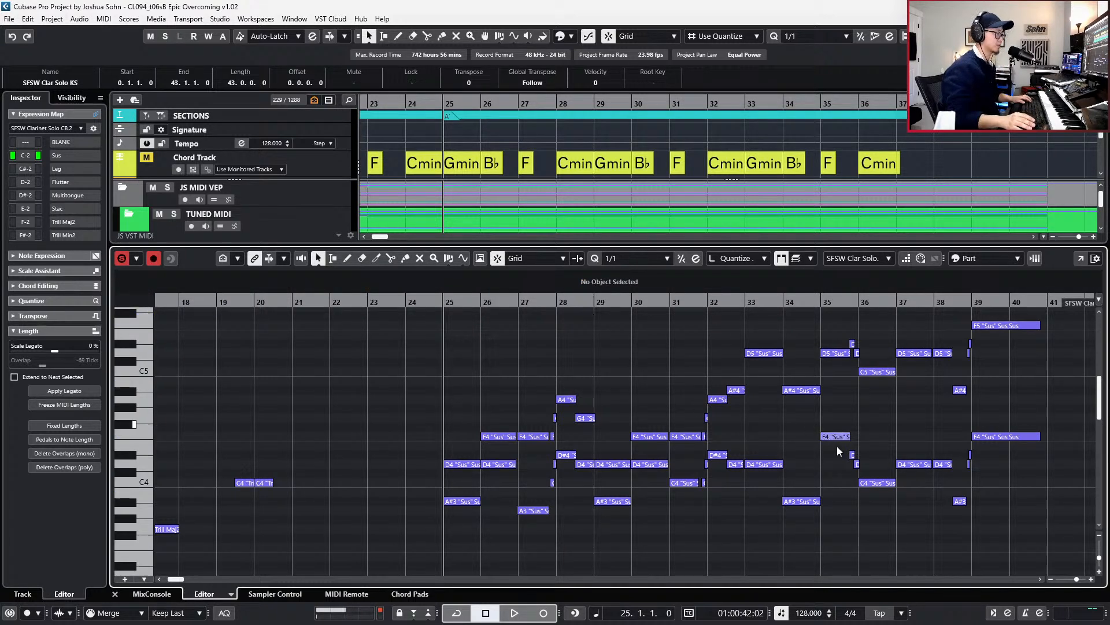
# - Play back the clarinet lines and delete the mono overlaps between the consecutive lower-line D4 notes from bar 28 through bar 30
pyautogui.press('space')
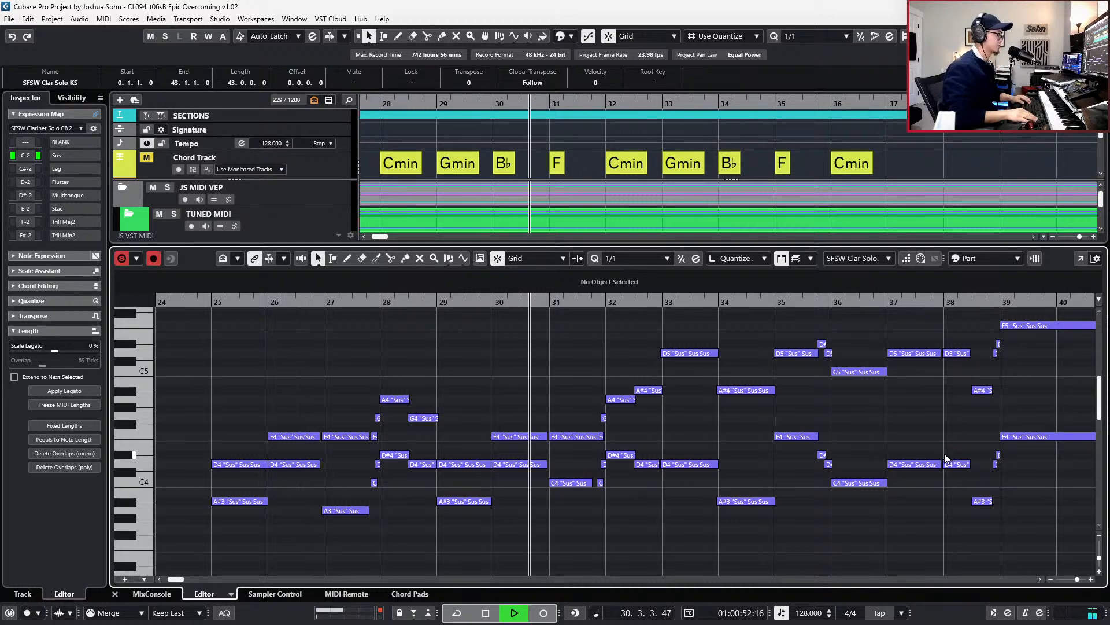
pyautogui.press('space')
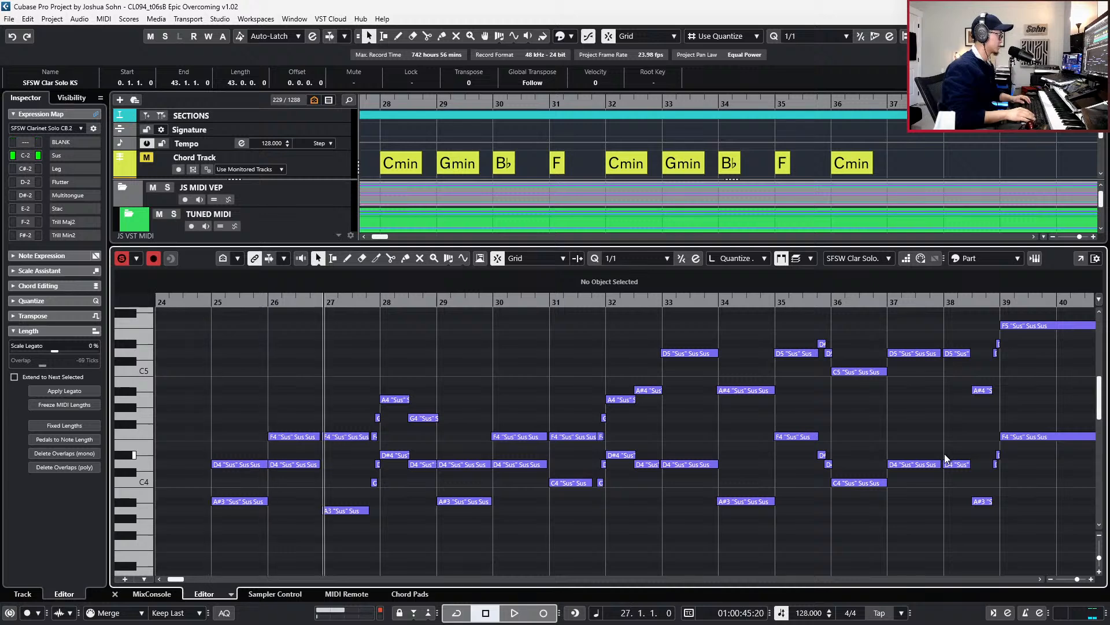
pyautogui.moveTo(462, 448); pyautogui.dragTo(425, 479)
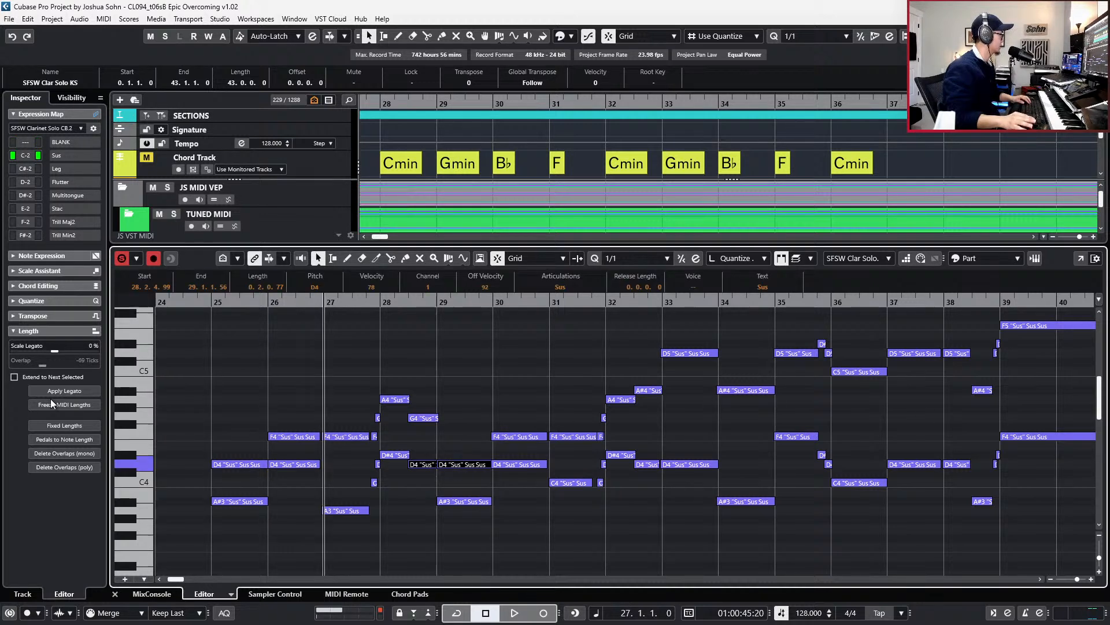
pyautogui.click(72, 452)
pyautogui.press('space')
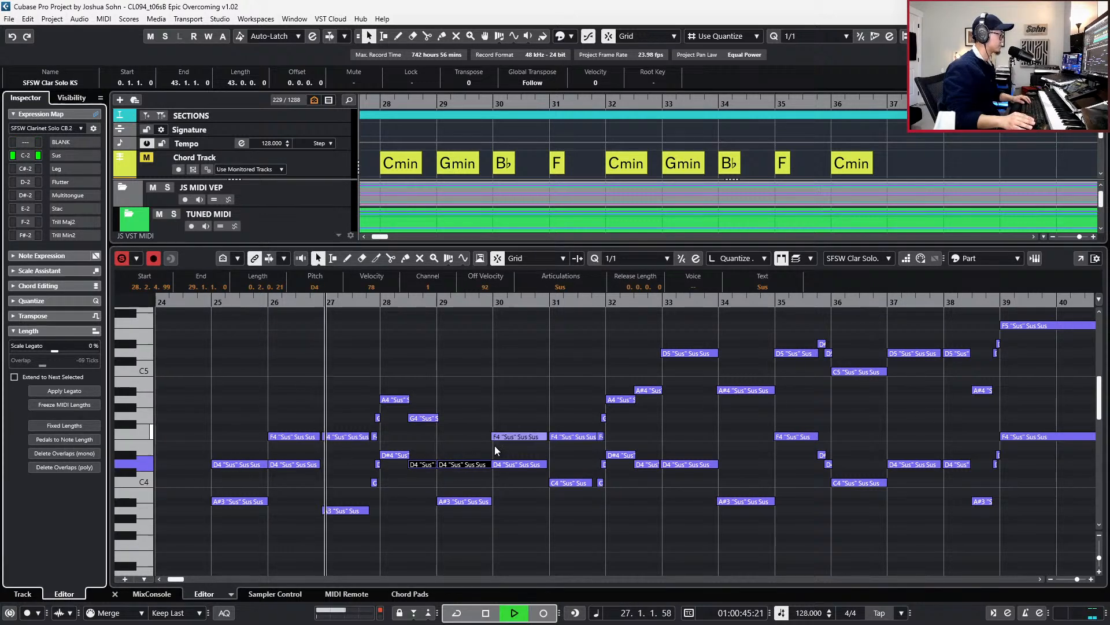
pyautogui.moveTo(493, 449); pyautogui.dragTo(486, 468)
pyautogui.click(70, 456)
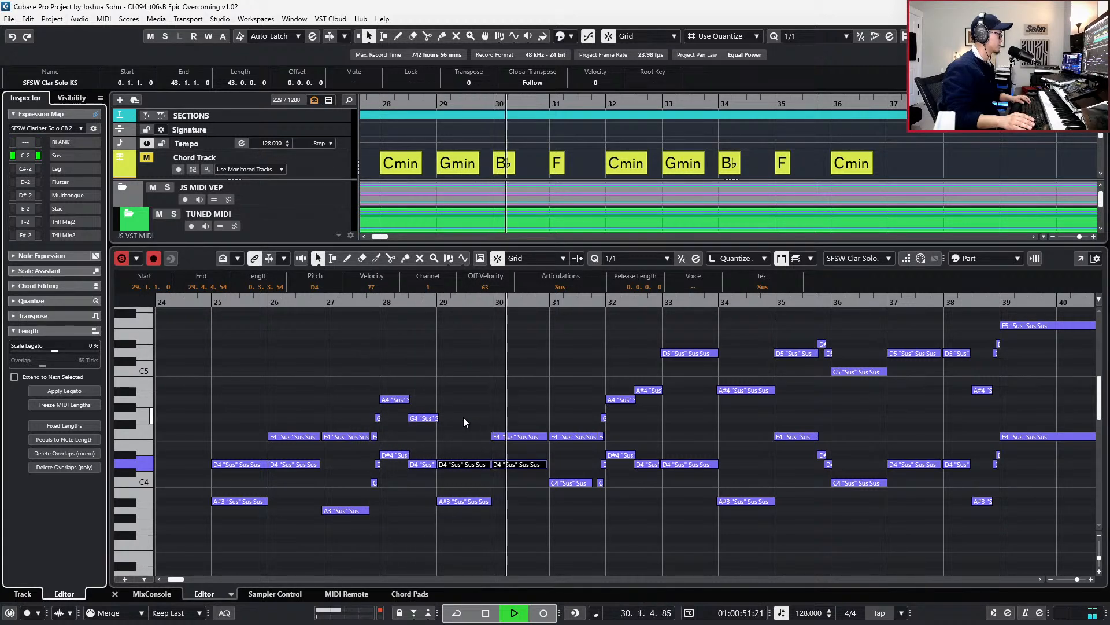
# - Raise the lower clarinet note at the start of bar 28 to F4 and audition the passage around it
pyautogui.click(360, 307)
pyautogui.press('space')
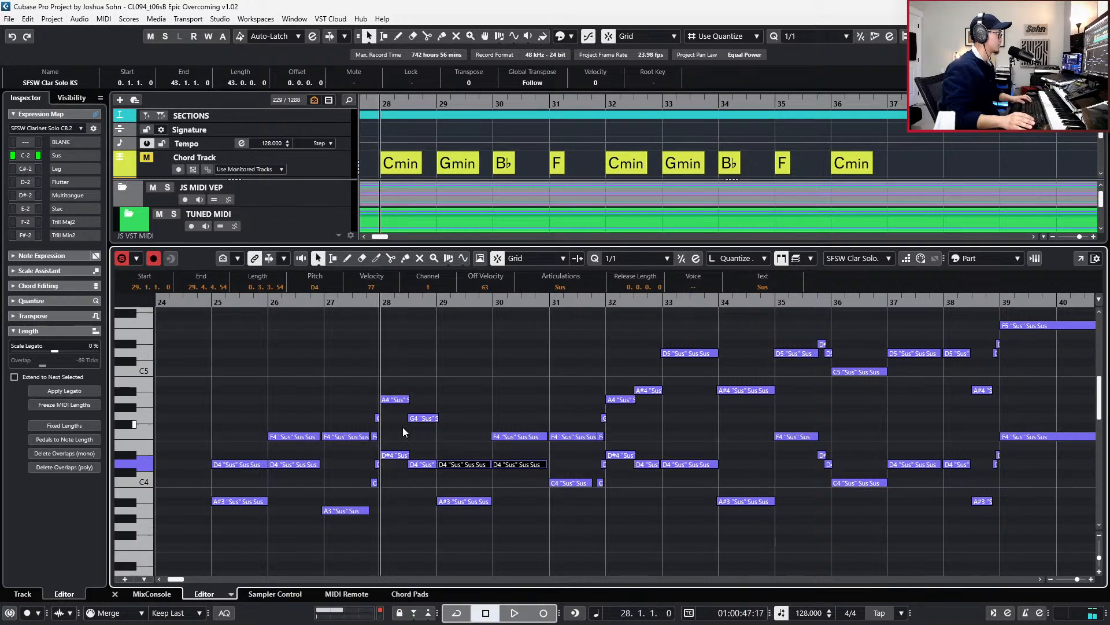
pyautogui.press('h')
pyautogui.press('KP_Subtract')
pyautogui.press('space')
pyautogui.press('space')
pyautogui.press('h')
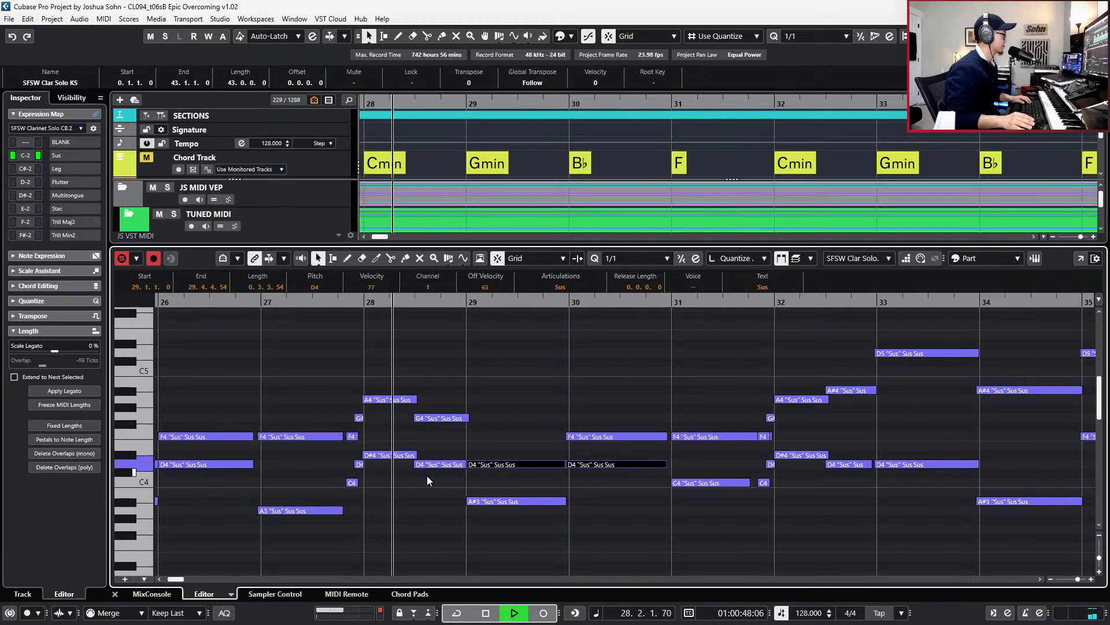
pyautogui.press('space')
pyautogui.click(391, 455)
pyautogui.press('Up')
pyautogui.press('Up')
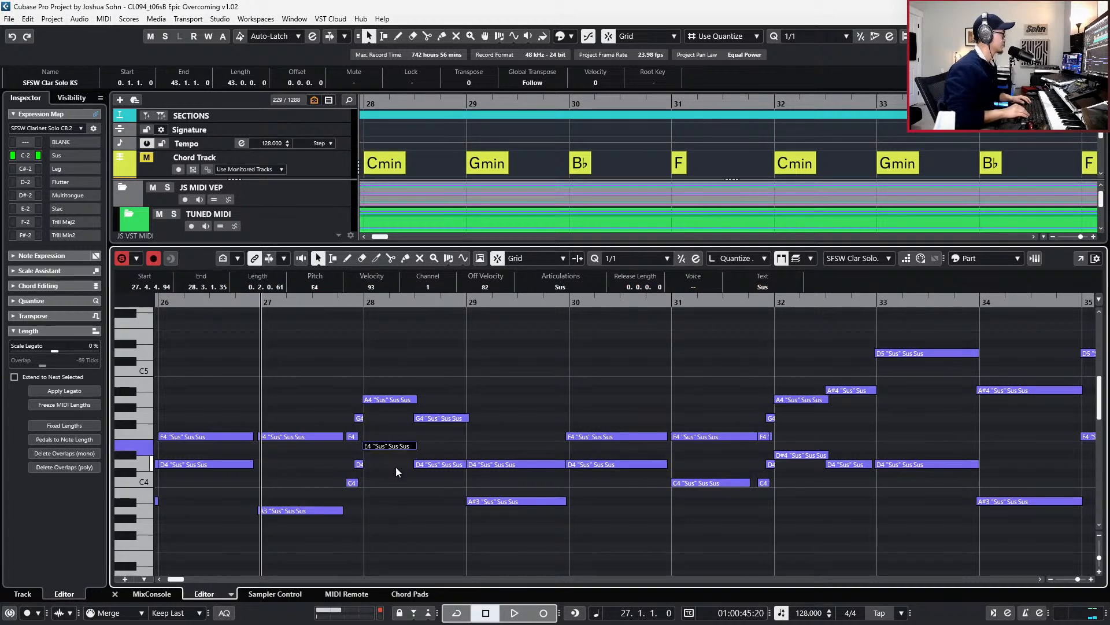
pyautogui.hotkey('alt', 'space')
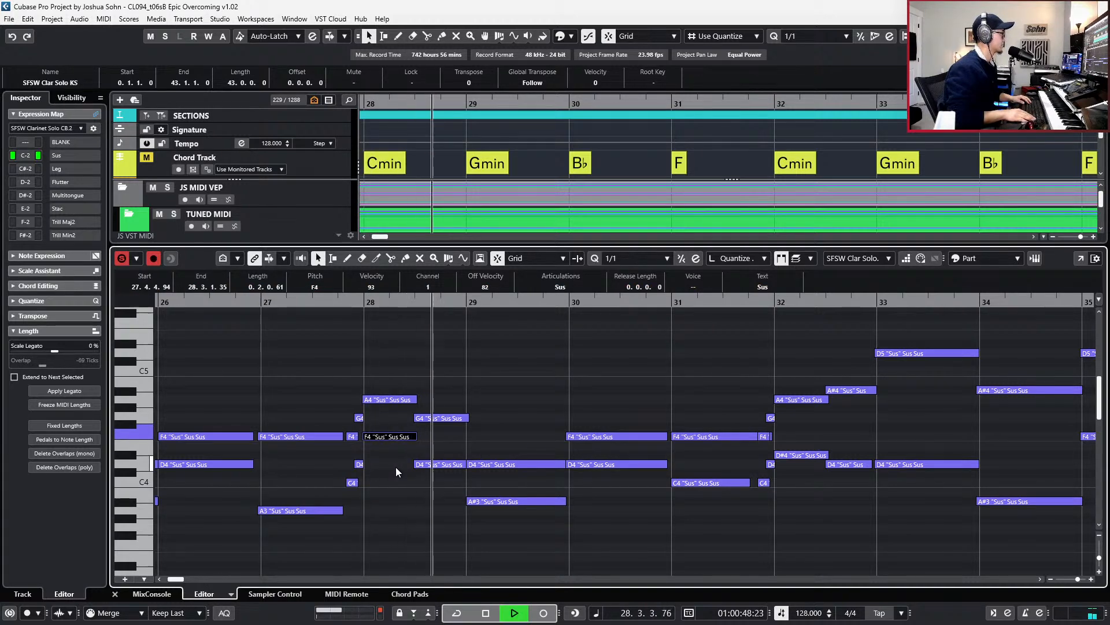
pyautogui.press('space')
# - Return to the full track list and select the ALICIA Keys Dry track for trying out notes
pyautogui.press('KP_Subtract')
pyautogui.press('KP_Subtract')
pyautogui.hotkey('ctrl', 'alt', 'e')
pyautogui.press('g')
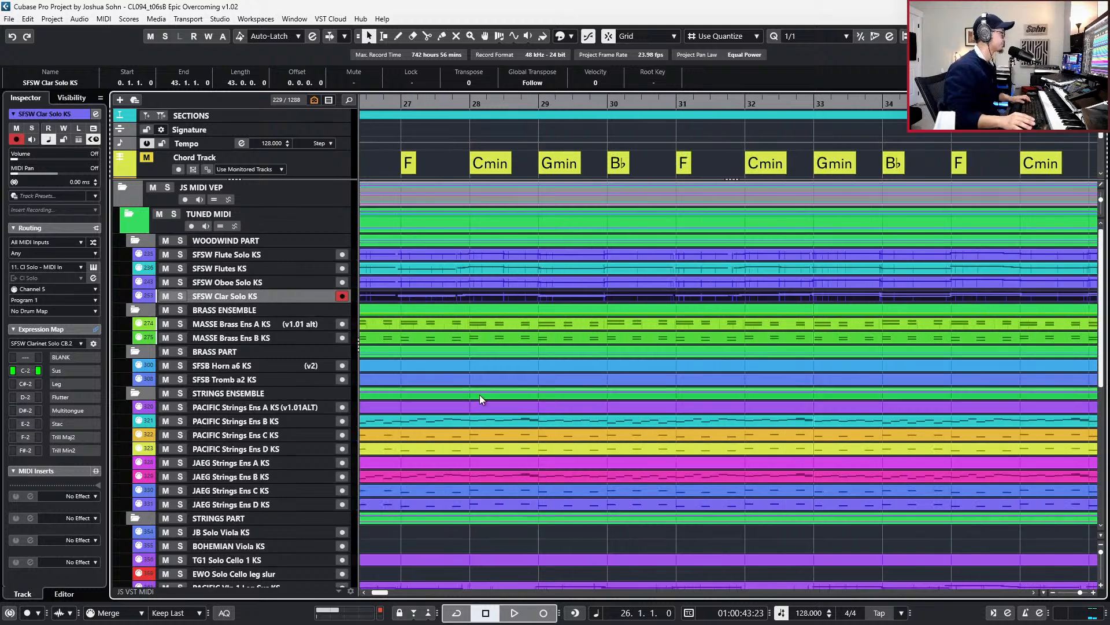
pyautogui.hscroll(-2, 486, 392)
pyautogui.scroll(-2, 209, 154)
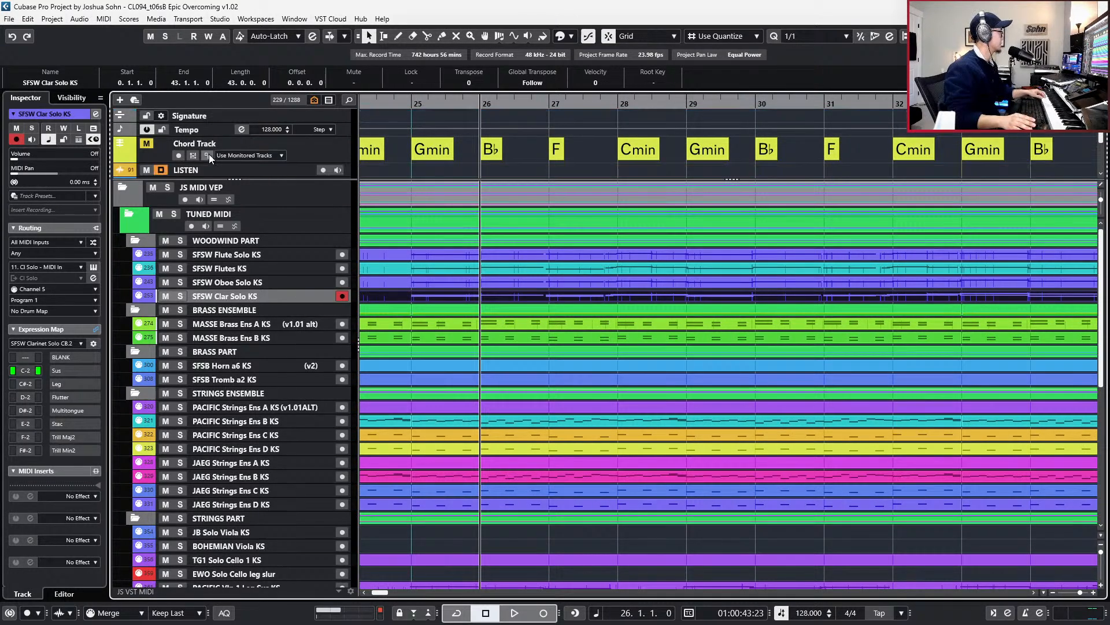
pyautogui.click(216, 171)
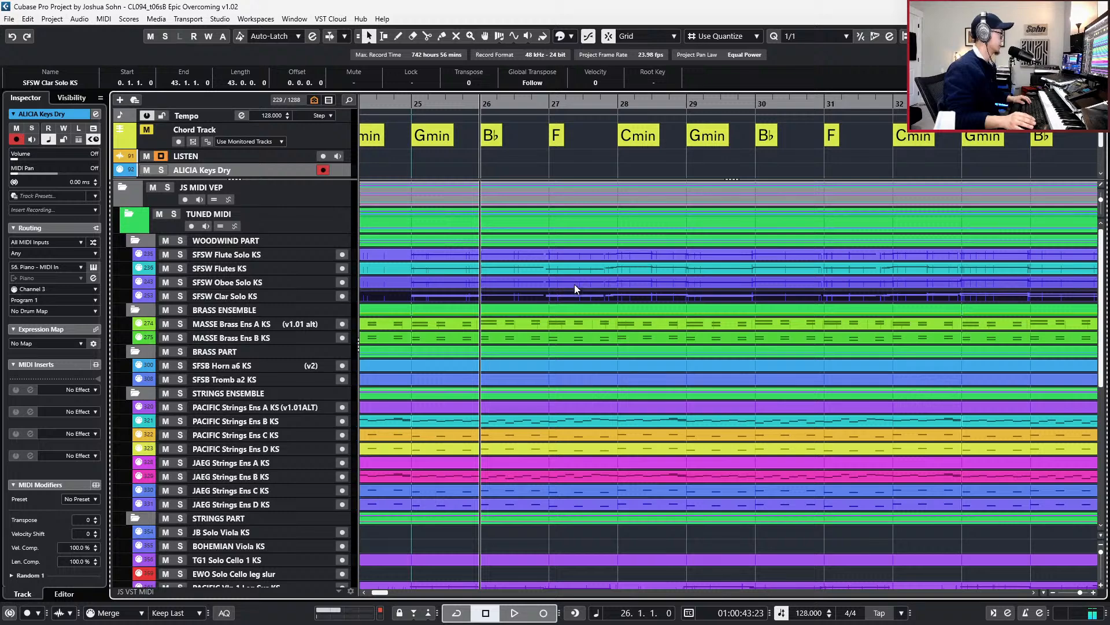
# - Raise the D#5 note at bar 28 of the SFSW Flutes part to F5 and play back the arrangement
pyautogui.doubleClick(574, 268)
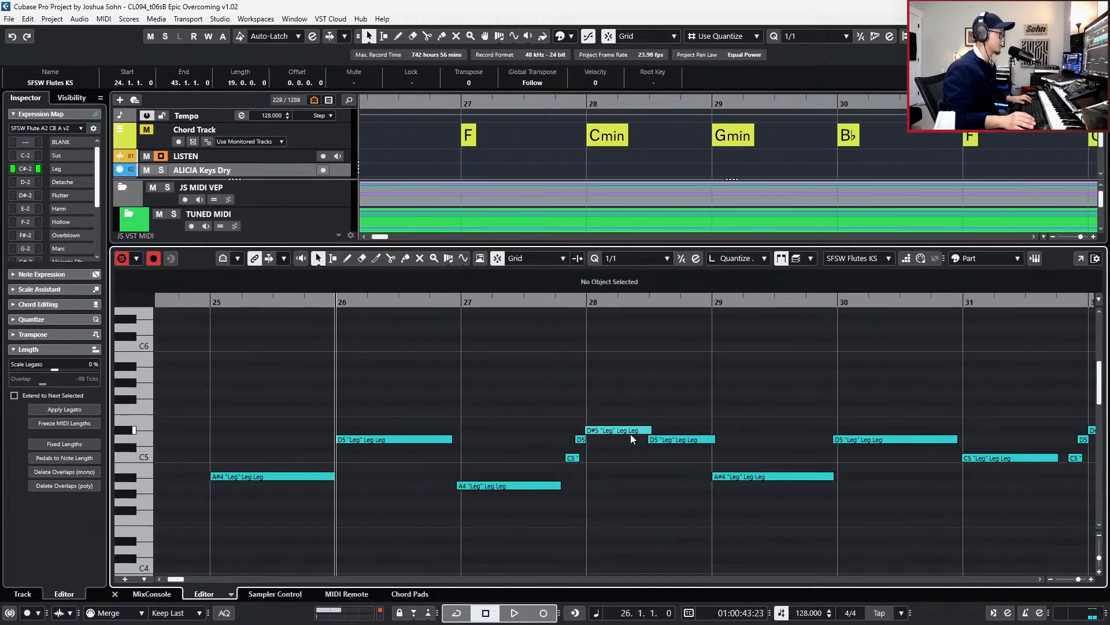
pyautogui.moveTo(631, 434); pyautogui.dragTo(650, 412)
pyautogui.hotkey('ctrl', 'e')
pyautogui.press('space')
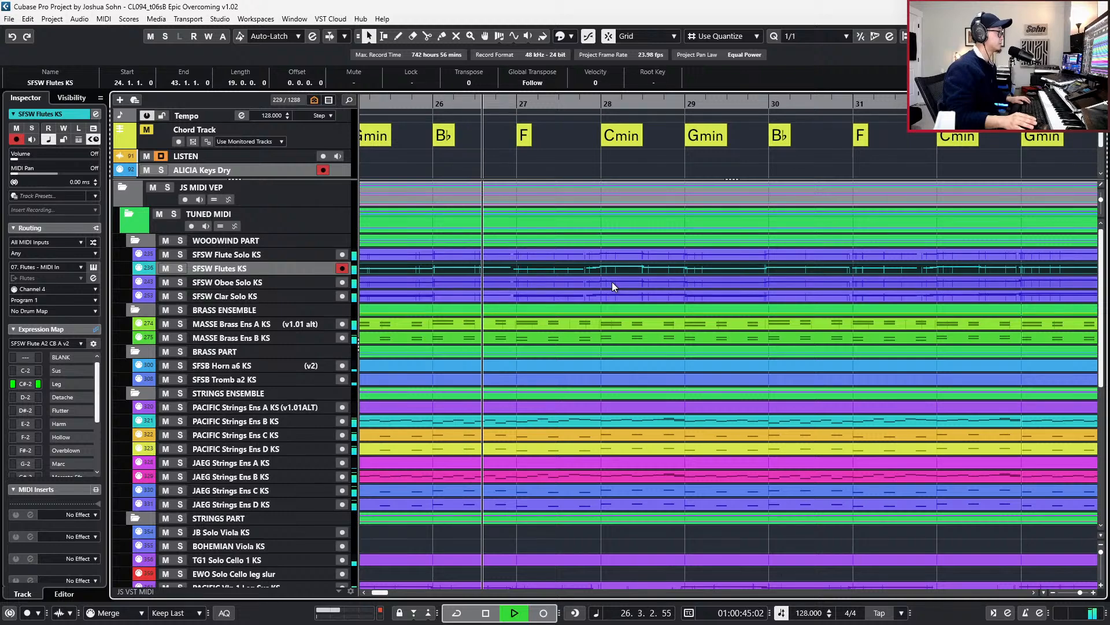
# - Solo the SFSW Flute Solo, Flutes, Oboe Solo and Clar Solo tracks and play them from bar 24
pyautogui.click(606, 293)
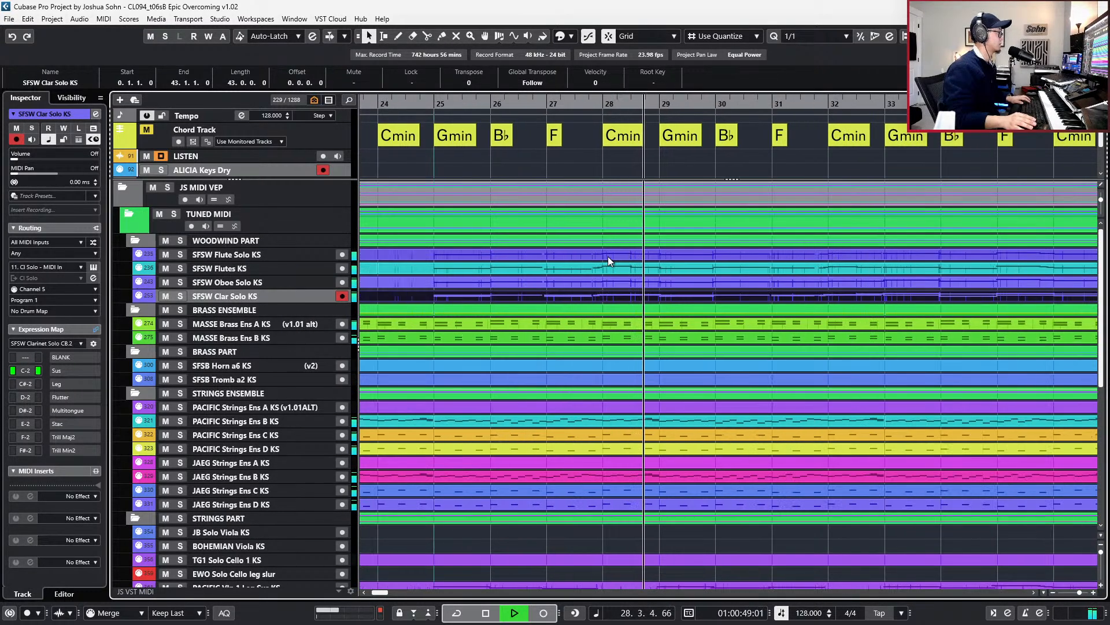
pyautogui.keyDown('shift'); pyautogui.click(609, 256); pyautogui.keyUp('shift')
pyautogui.keyDown('shift'); pyautogui.click(611, 270); pyautogui.keyUp('shift')
pyautogui.keyDown('shift'); pyautogui.click(613, 278); pyautogui.keyUp('shift')
pyautogui.press('s')
pyautogui.press('space')
pyautogui.press('KP_1')
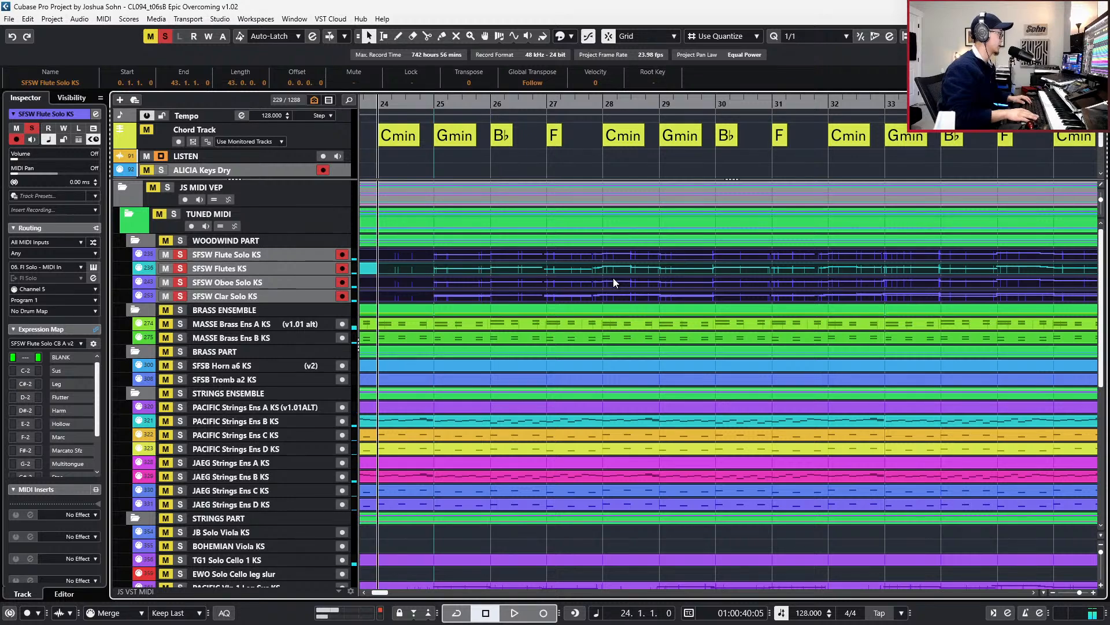
pyautogui.press('space')
pyautogui.press('g')
# - Listen to the soloed woodwinds and examine the notes of the SFSW Clar Solo part from bar 25 onward
pyautogui.click(409, 271)
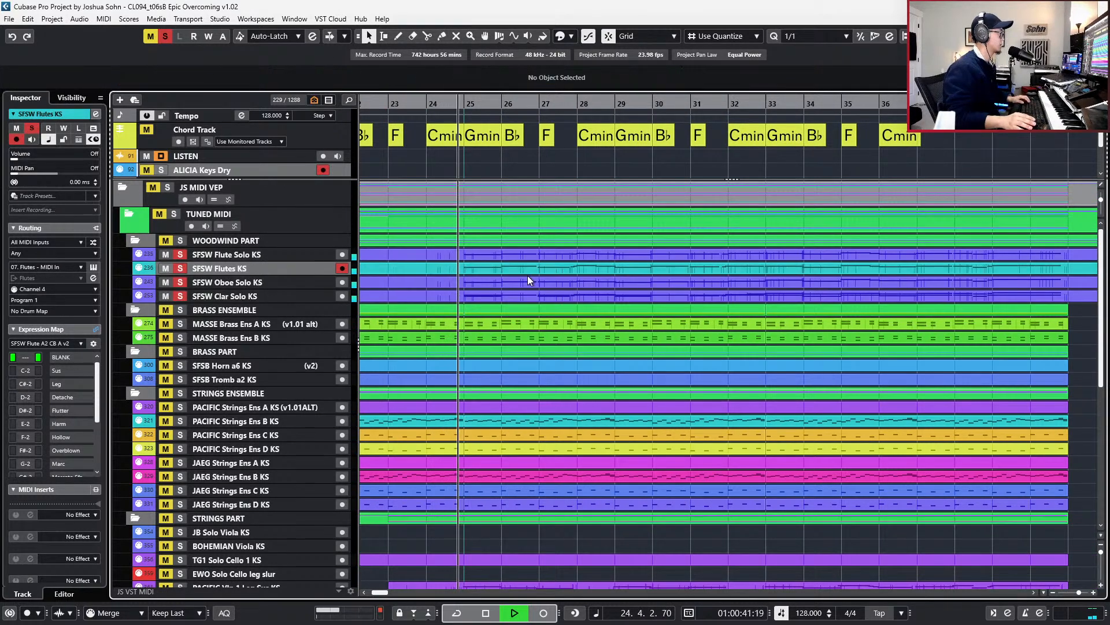
pyautogui.click(557, 255)
pyautogui.click(569, 282)
pyautogui.keyDown('shift'); pyautogui.click(573, 293); pyautogui.keyUp('shift')
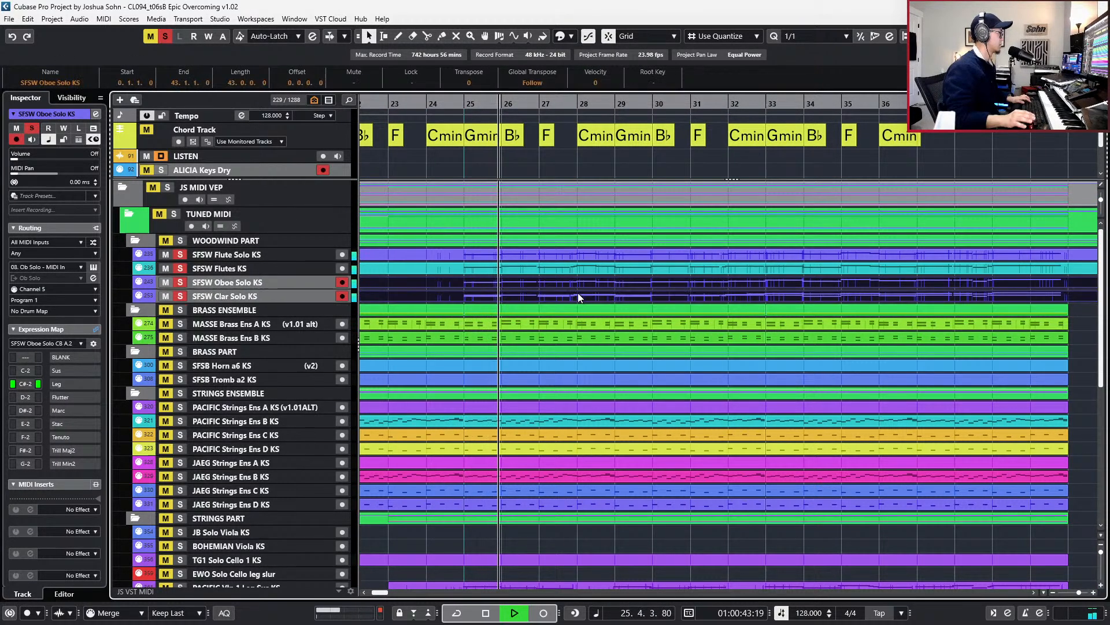
pyautogui.doubleClick(577, 292)
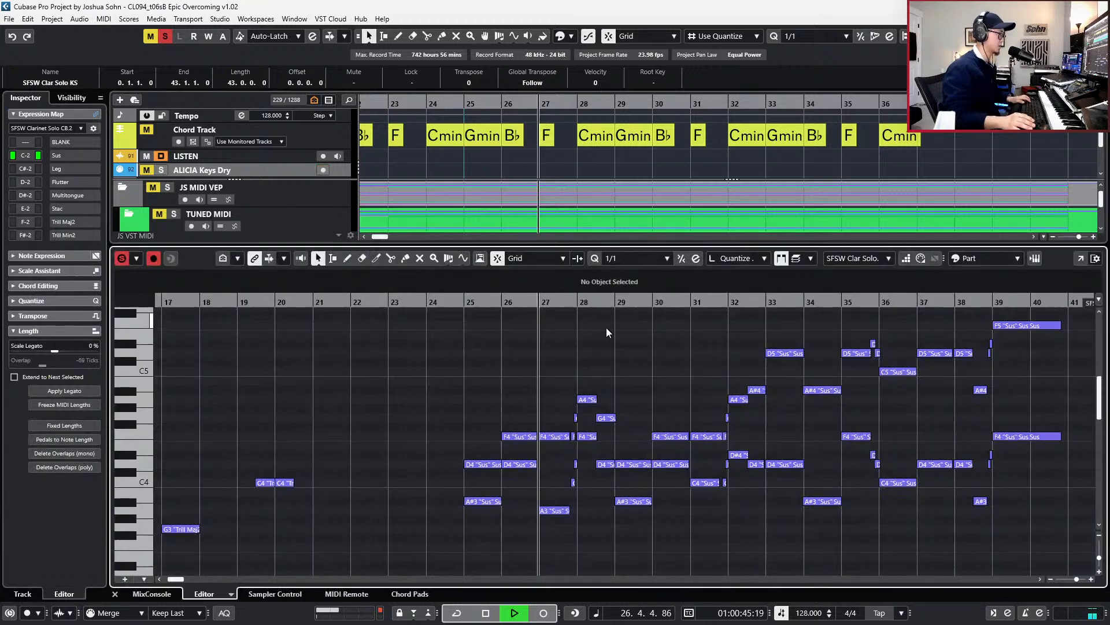
pyautogui.press('h')
pyautogui.press('h')
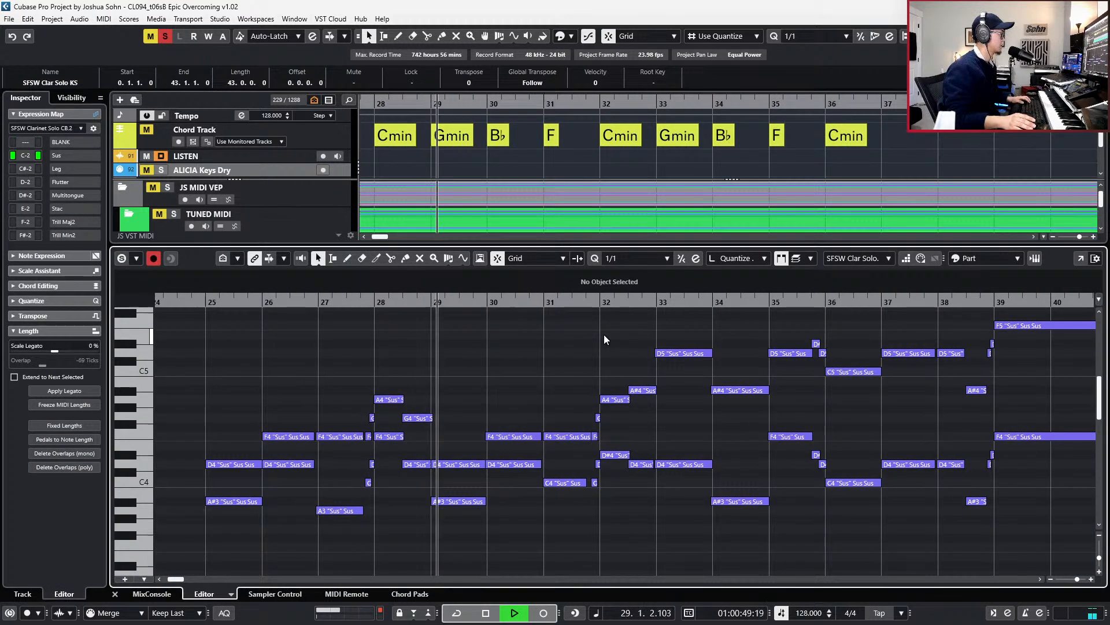
pyautogui.moveTo(362, 438); pyautogui.dragTo(328, 475)
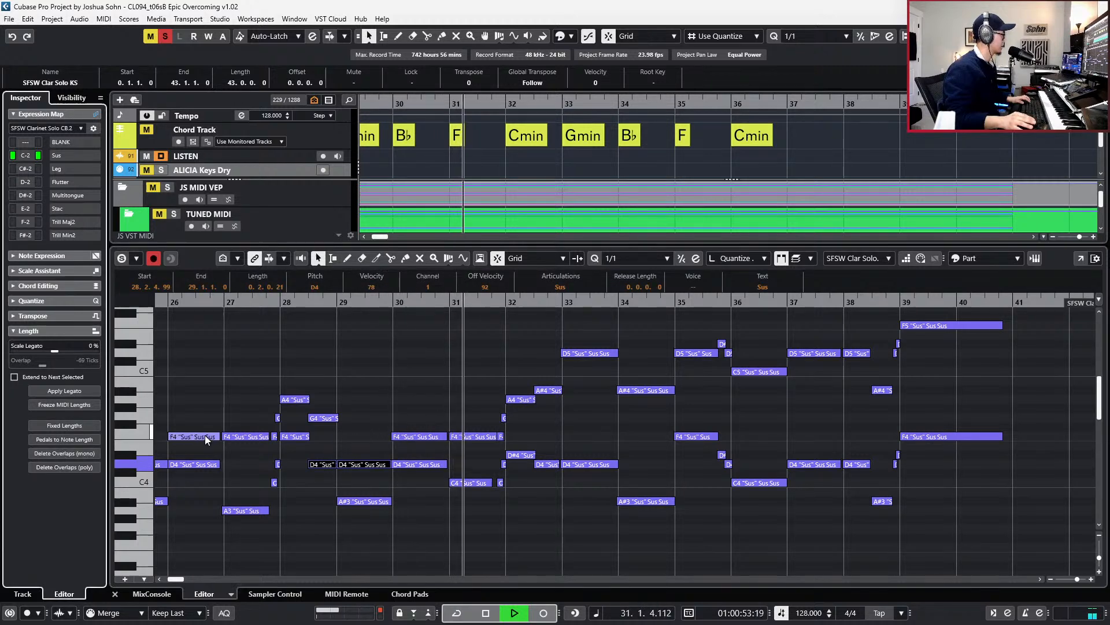
pyautogui.moveTo(355, 438); pyautogui.dragTo(362, 514)
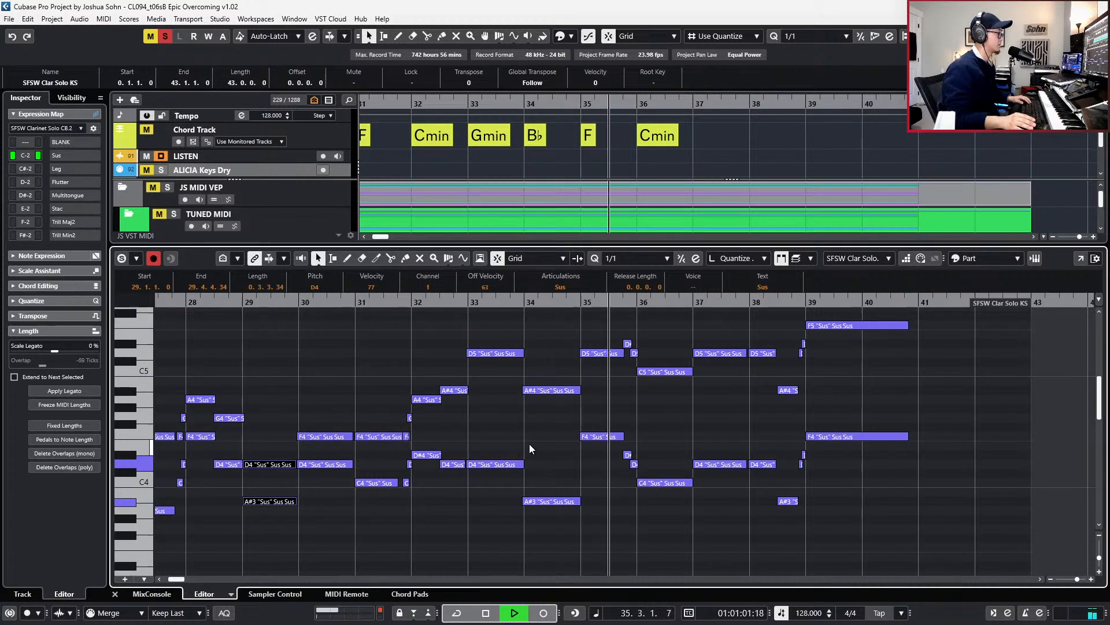
# - Set the short D# and D notes at the end of bar 35 in both clarinet lines to Stac and quantize them to 1/16
pyautogui.scroll(3, 623, 432)
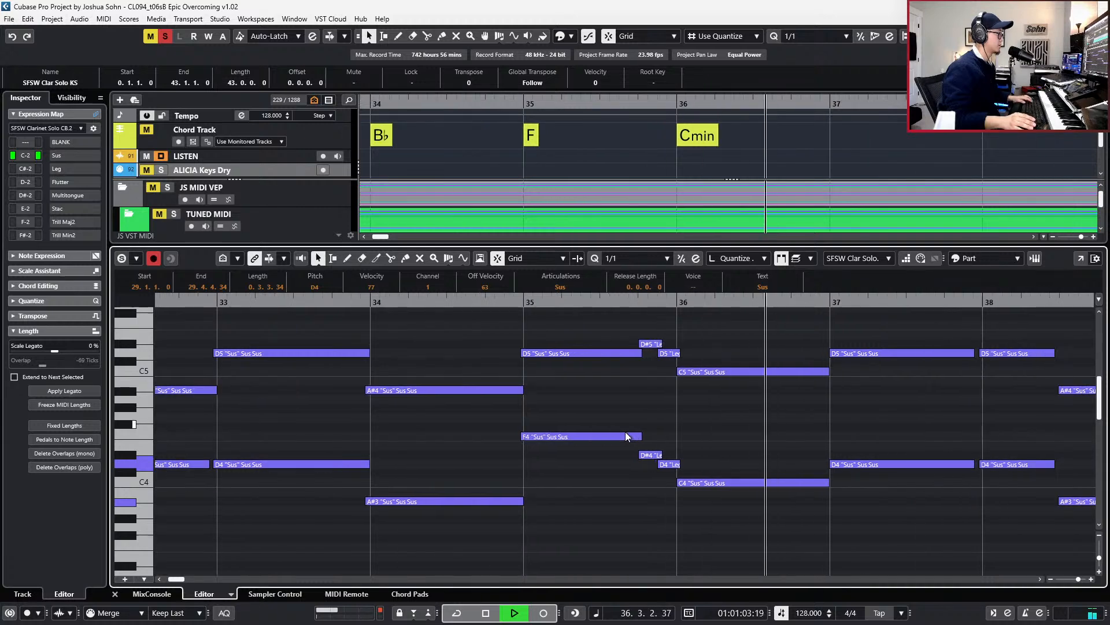
pyautogui.moveTo(581, 461); pyautogui.dragTo(545, 421)
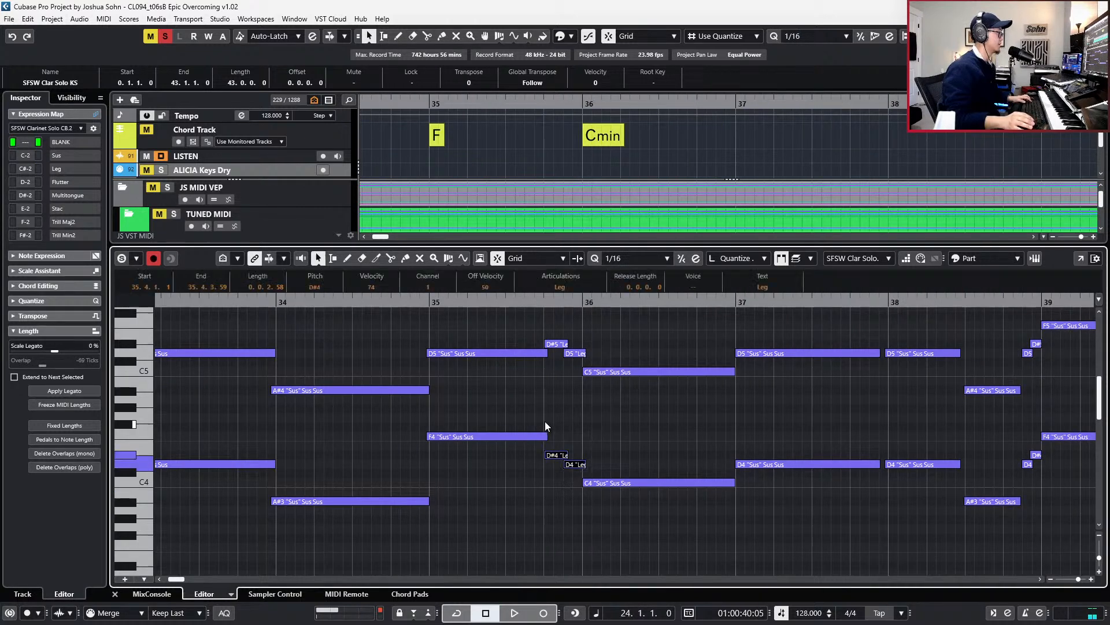
pyautogui.click(560, 287)
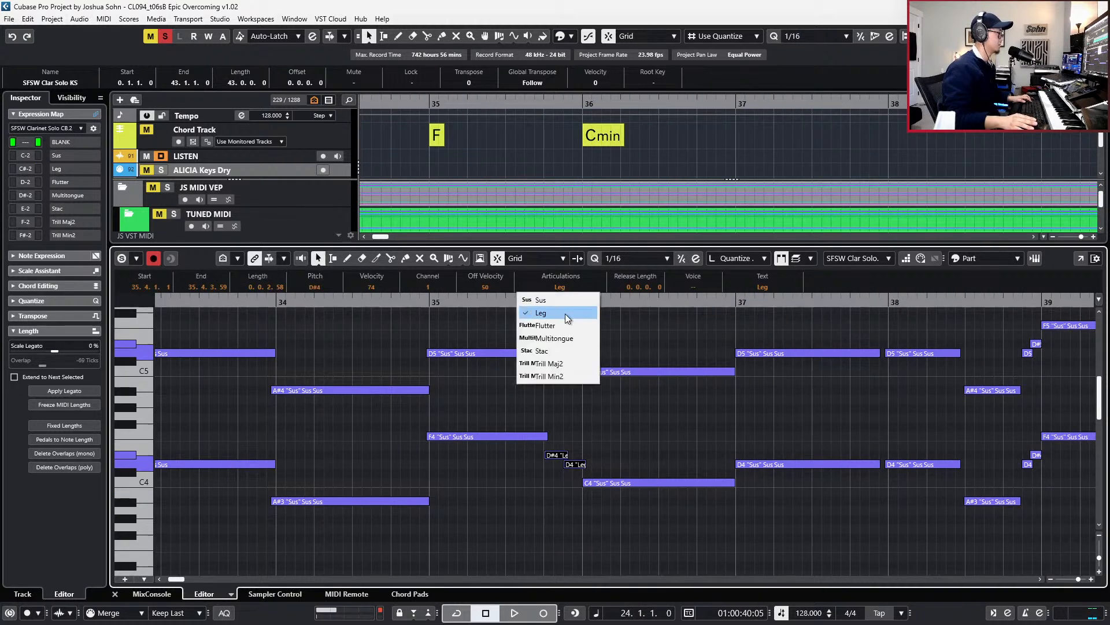
pyautogui.click(560, 351)
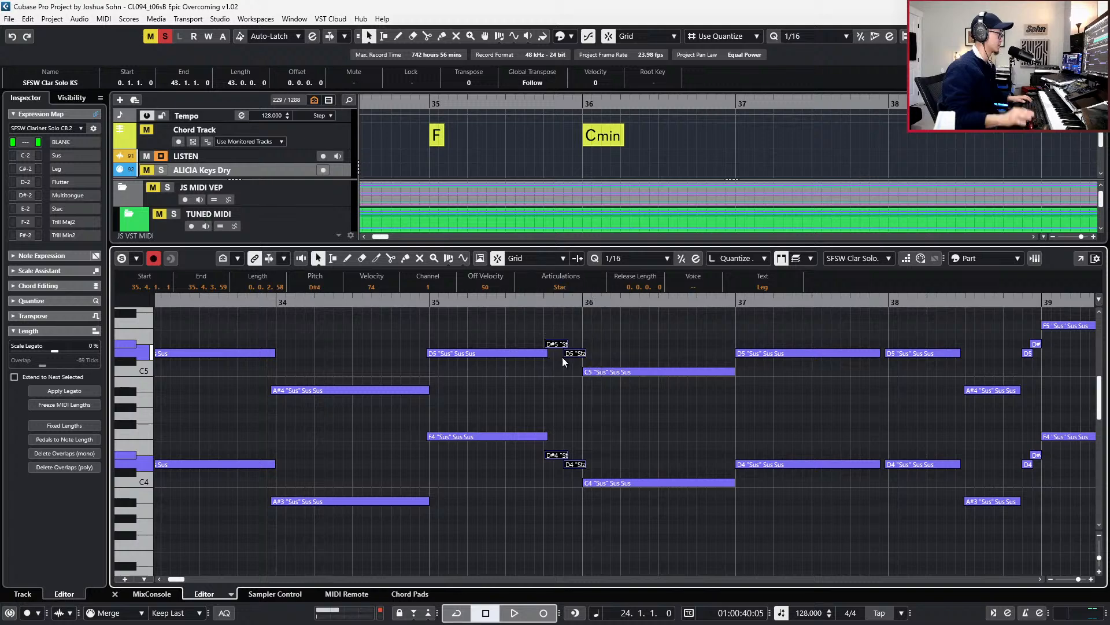
pyautogui.press('q')
pyautogui.press('l')
pyautogui.press('KP_Subtract')
pyautogui.press('space')
# - Shorten the long F4 clarinet note at bar 31 so it ends before the short F4 that follows it
pyautogui.scroll(-2, 574, 401)
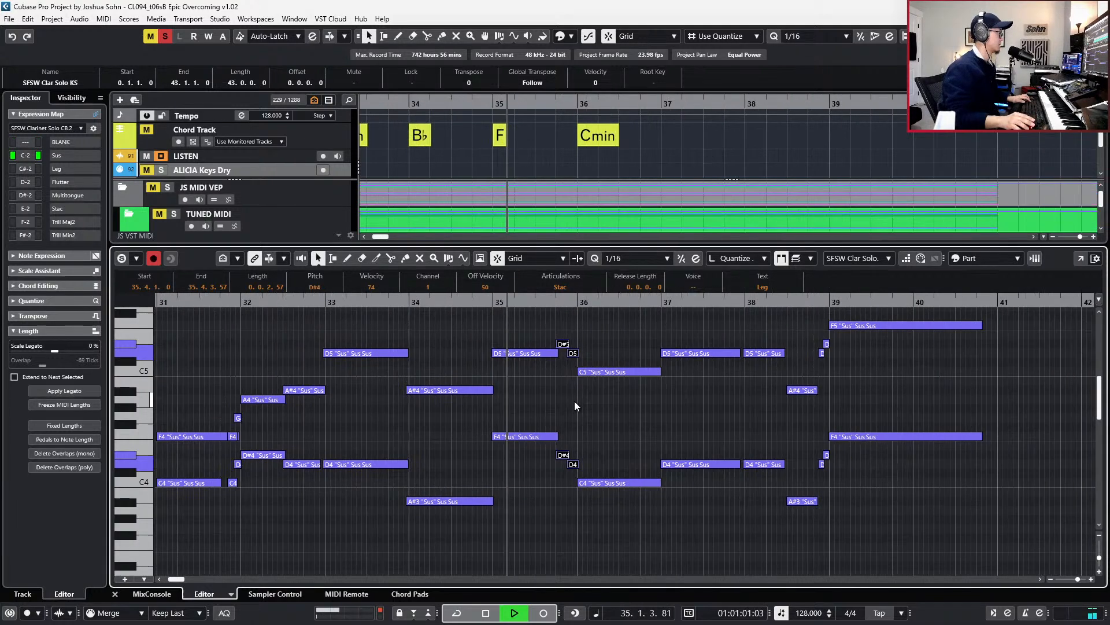
pyautogui.hscroll(-2, 390, 418)
pyautogui.hscroll(-1, 422, 414)
pyautogui.scroll(3, 526, 411)
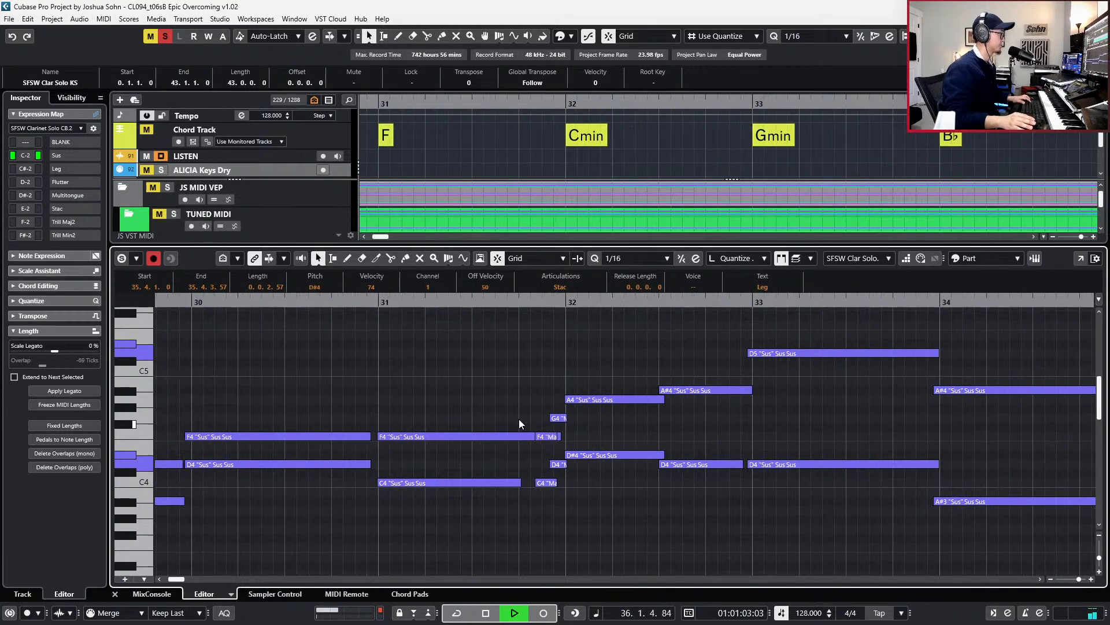
pyautogui.press('space')
pyautogui.click(517, 438)
pyautogui.scroll(1, 522, 441)
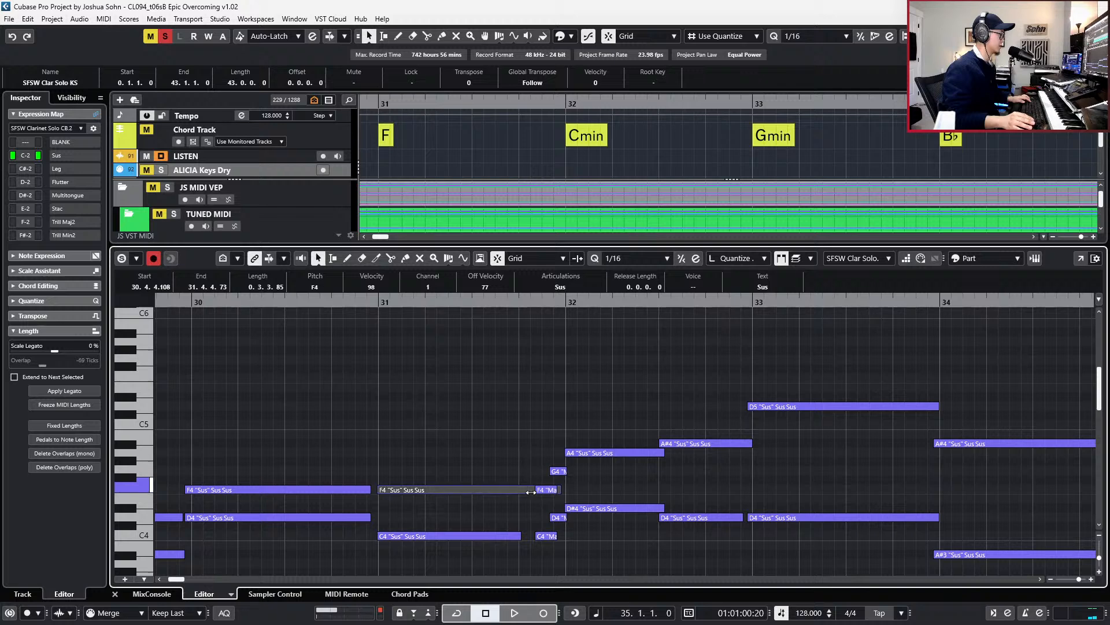
pyautogui.moveTo(532, 492); pyautogui.dragTo(518, 495)
# - Set the short F4, C4, G4 and D4 clarinet notes ending bar 31, plus the D#4 at bar 32, to Stac
pyautogui.moveTo(536, 458); pyautogui.dragTo(566, 539)
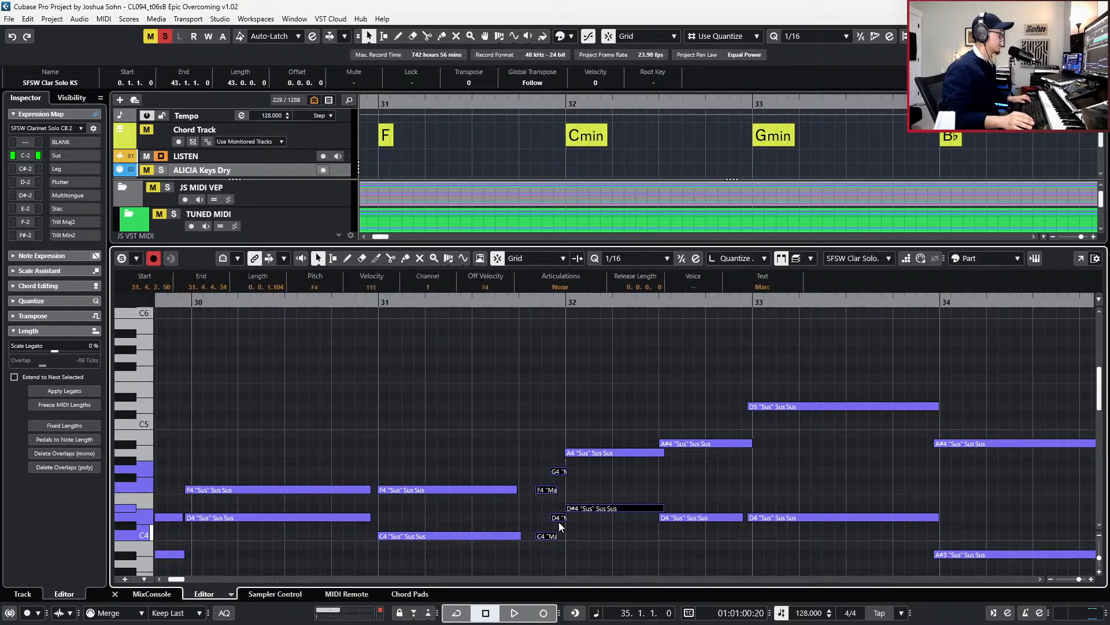
pyautogui.click(561, 287)
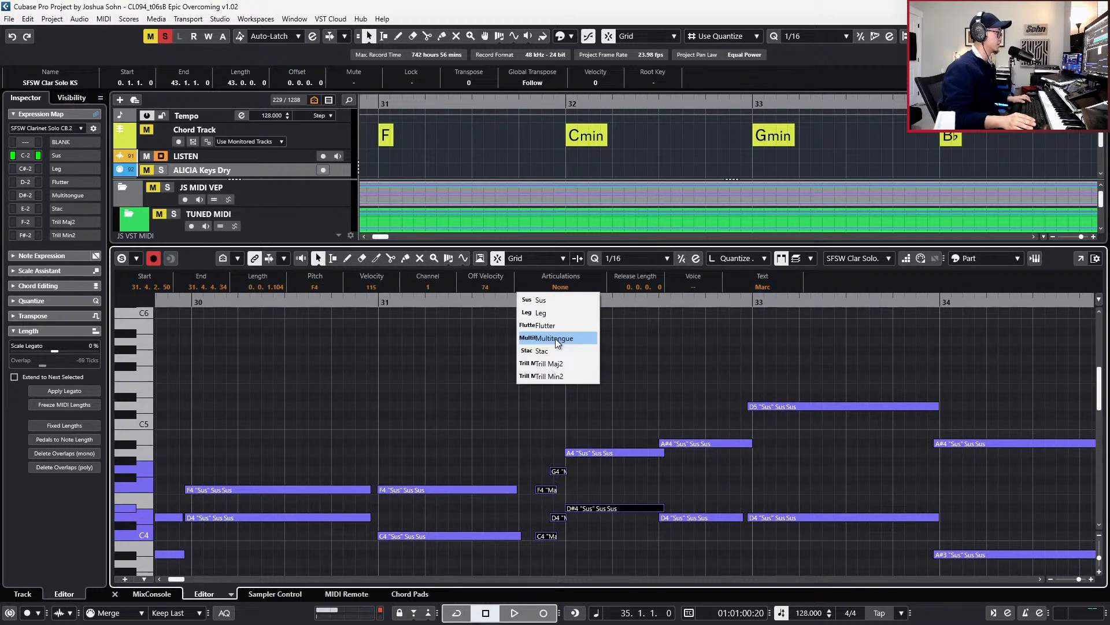
pyautogui.click(552, 351)
pyautogui.scroll(-3, 583, 362)
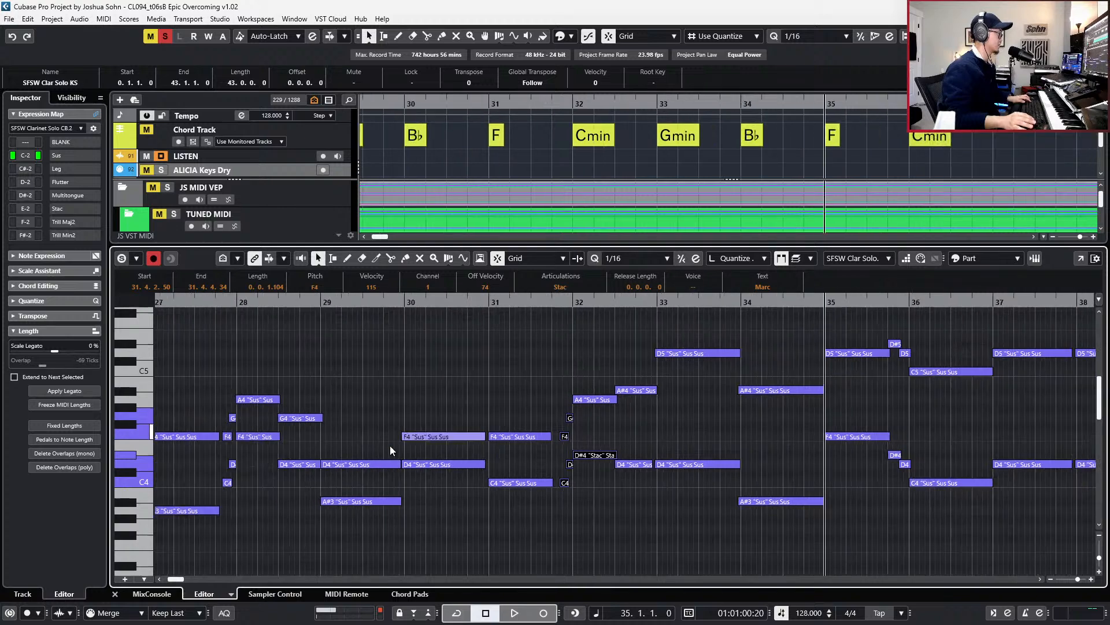
# - Set the short clarinet notes at the end of bar 27 to Stac
pyautogui.hscroll(-2, 390, 445)
pyautogui.moveTo(411, 407); pyautogui.dragTo(424, 494)
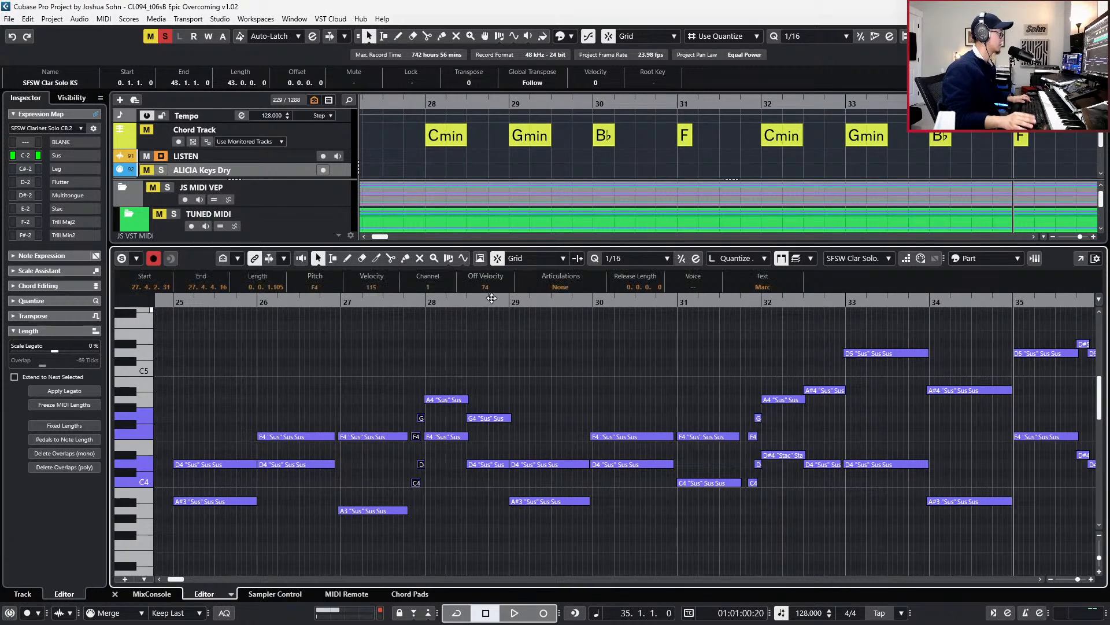
pyautogui.click(560, 284)
pyautogui.click(566, 351)
pyautogui.hscroll(6, 607, 388)
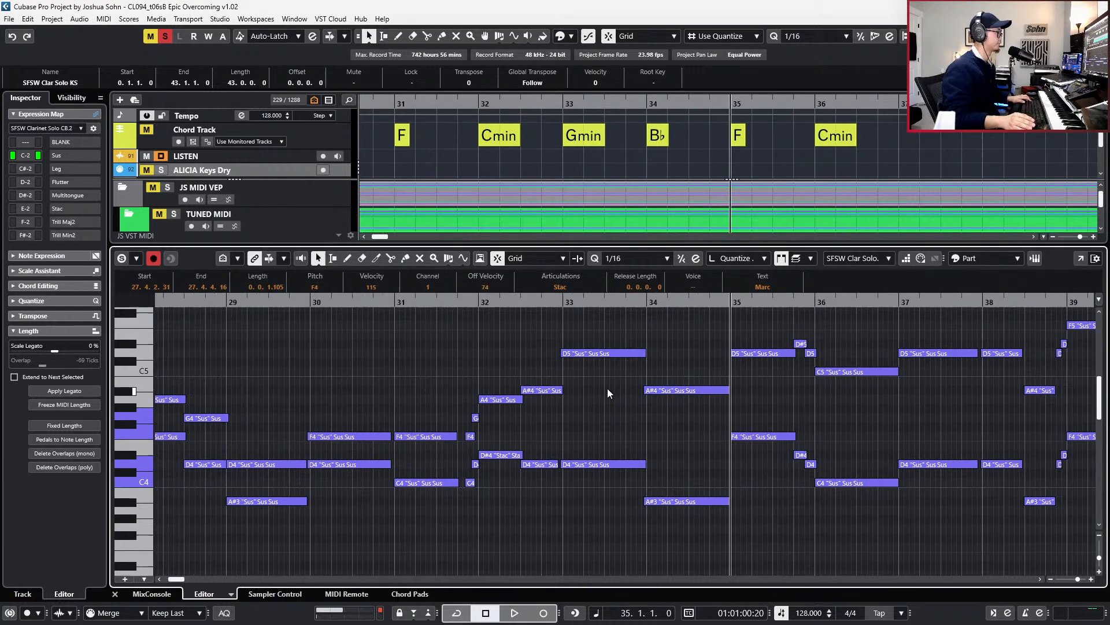
# - Play from bar 35 and set the short D and D# notes at the end of bar 38 in both clarinet lines to Stac
pyautogui.press('space')
pyautogui.hscroll(1, 693, 365)
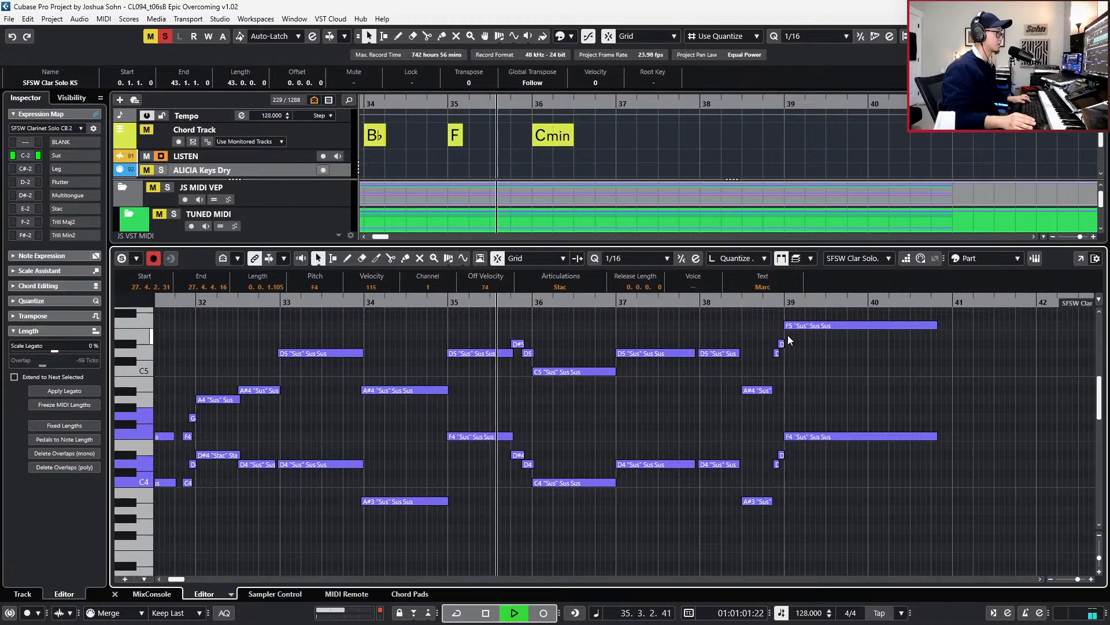
pyautogui.moveTo(763, 456); pyautogui.dragTo(784, 469)
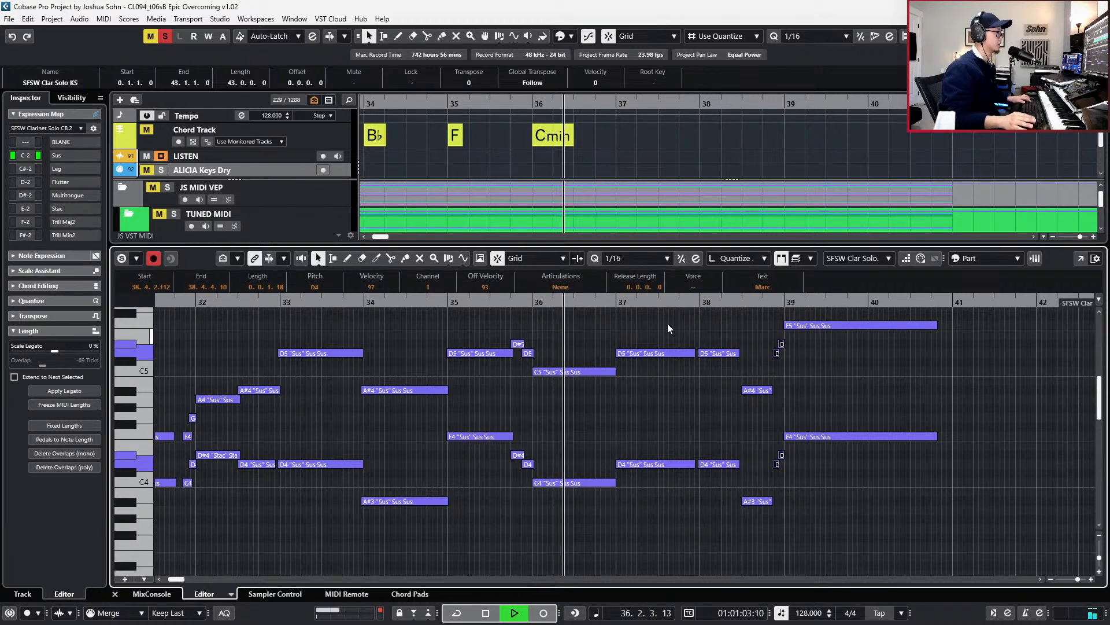
pyautogui.click(557, 287)
pyautogui.click(569, 349)
pyautogui.keyDown('ctrl'); pyautogui.scroll(2, 729, 351); pyautogui.keyUp('ctrl')
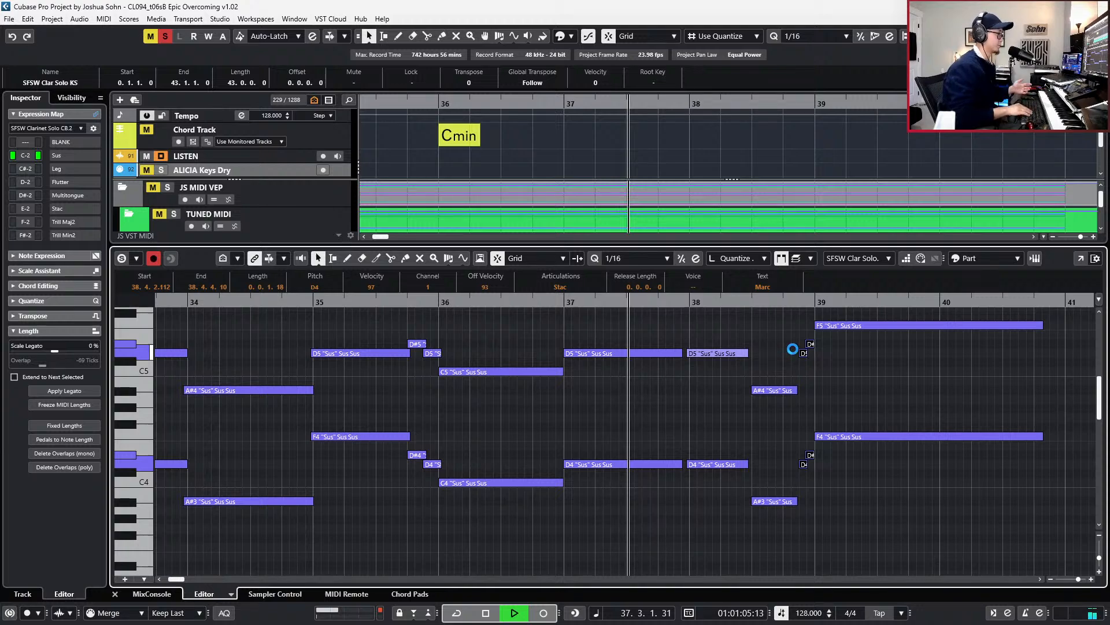
pyautogui.press('space')
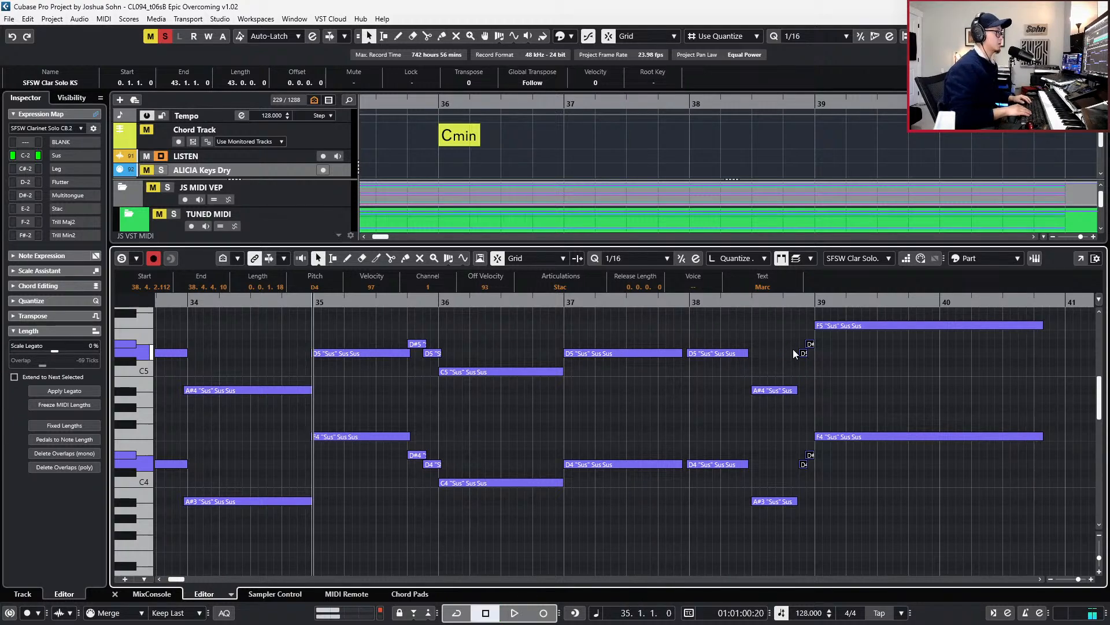
# - Close the note editor and play the soloed woodwinds from an earlier bar in the project
pyautogui.hotkey('ctrl', 'alt', 'e')
pyautogui.keyDown('ctrl'); pyautogui.scroll(-2, 758, 318); pyautogui.keyUp('ctrl')
pyautogui.hscroll(-2, 778, 293)
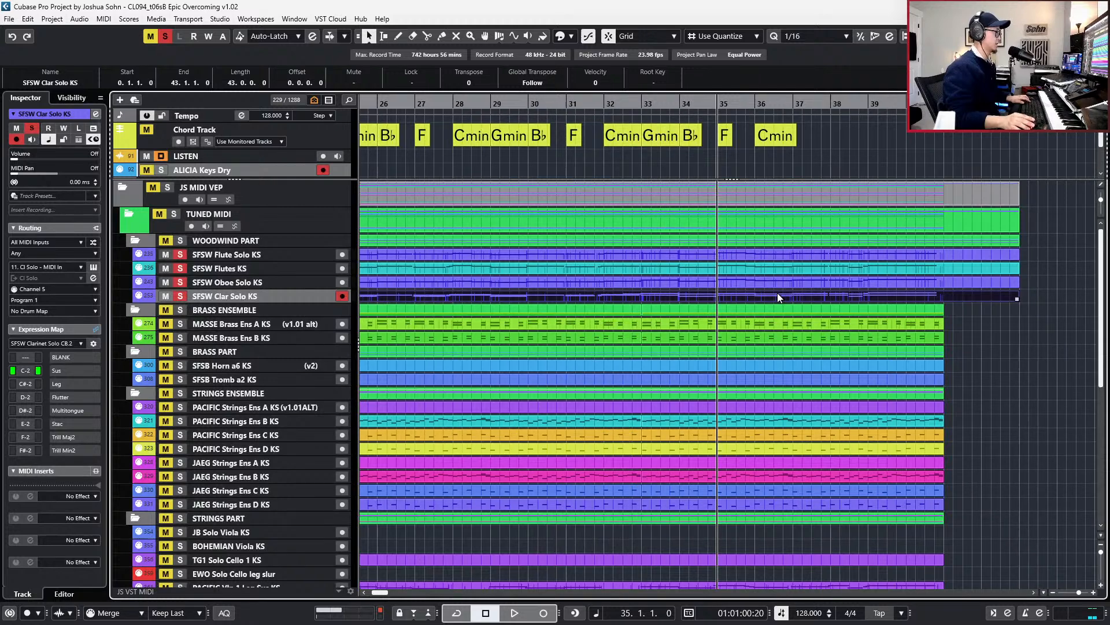
pyautogui.press('KP_Subtract')
pyautogui.press('space')
pyautogui.keyDown('ctrl'); pyautogui.scroll(-3, 778, 293); pyautogui.keyUp('ctrl')
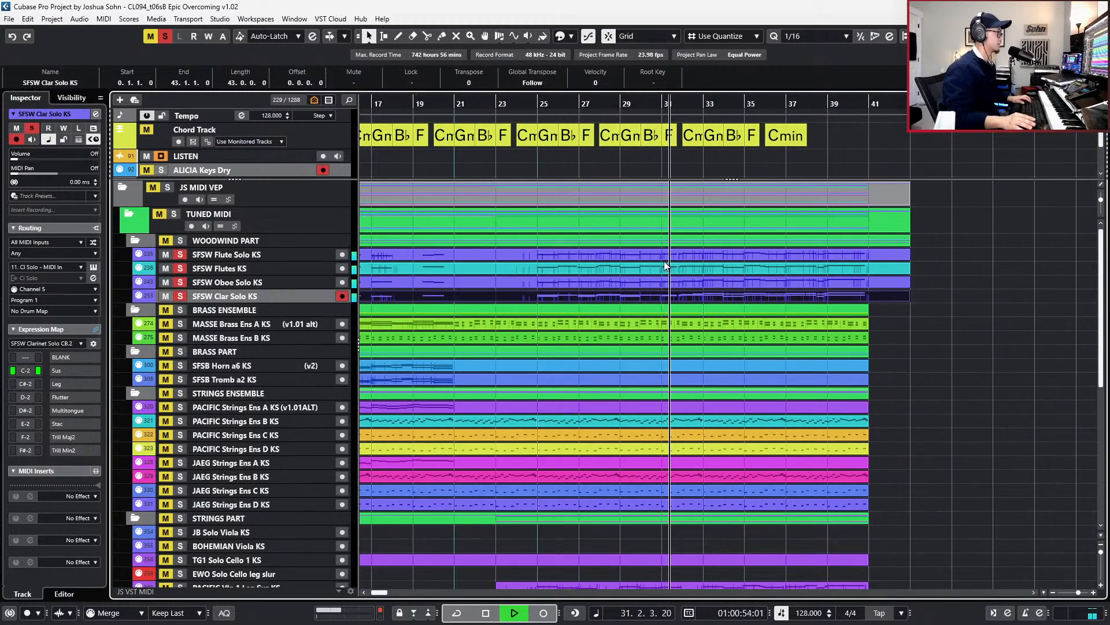
pyautogui.press('space')
# - Clear all solos and play the full arrangement from bar 23
pyautogui.hotkey('alt', 's')
pyautogui.press('KP_Subtract')
pyautogui.press('KP_Subtract')
pyautogui.press('KP_Subtract')
pyautogui.press('KP_Subtract')
pyautogui.press('KP_Subtract')
pyautogui.press('space')
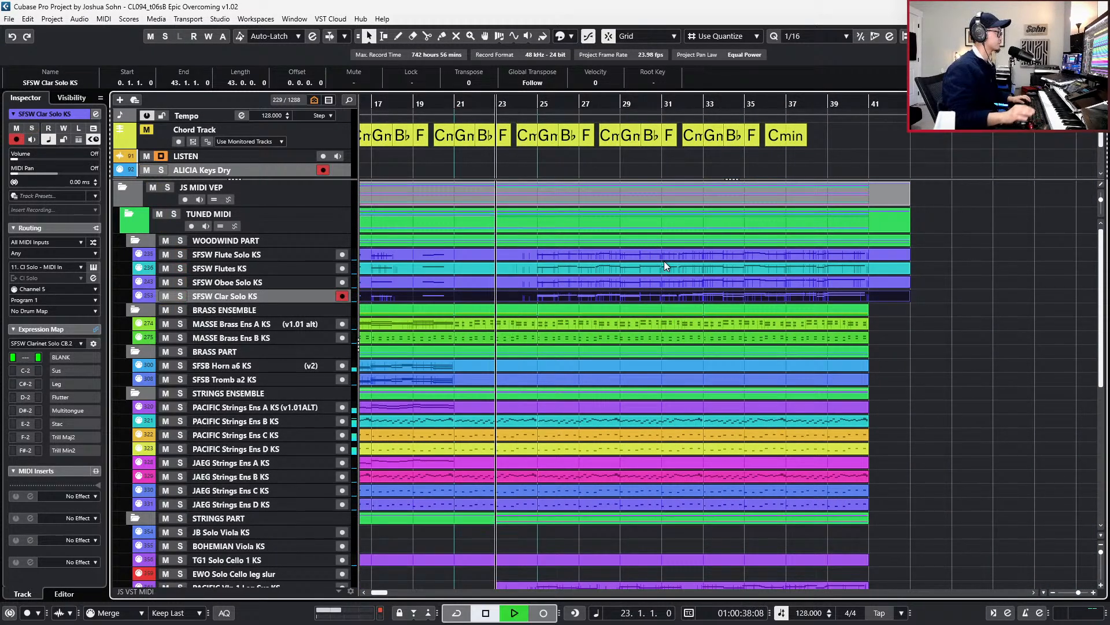
pyautogui.scroll(-3, 685, 295)
pyautogui.scroll(-2, 687, 300)
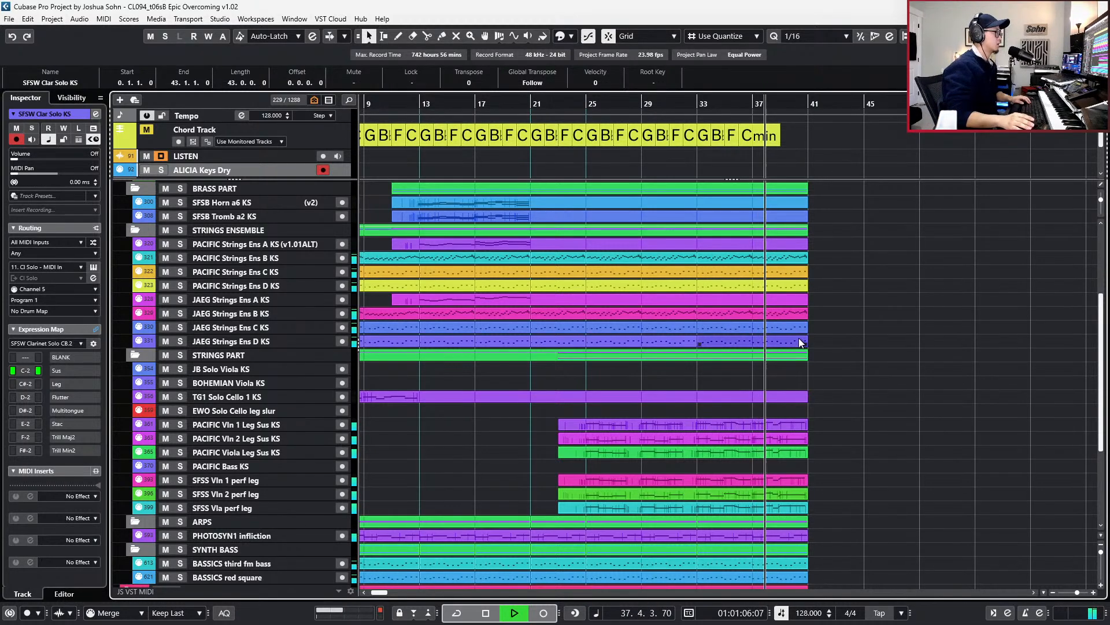
# - Stop playback and solo the PACIFIC Vln 1, Vln 2 and Viola legato tracks and the SFSS Vln 1, Vln 2 and Vla perf leg tracks
pyautogui.moveTo(858, 420); pyautogui.dragTo(791, 505)
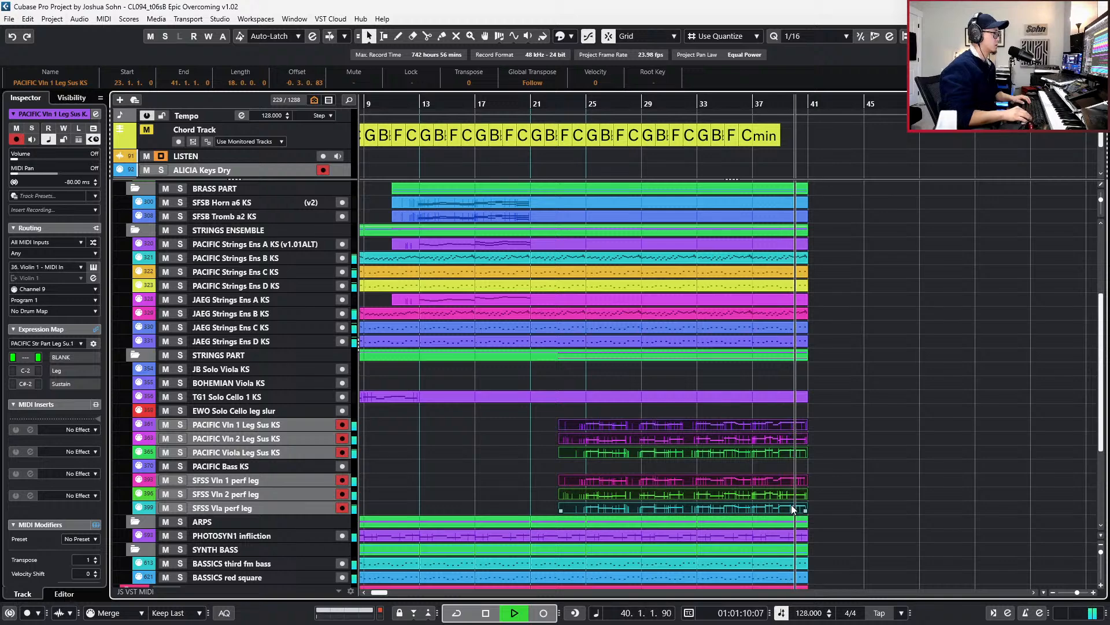
pyautogui.press('space')
pyautogui.scroll(5, 849, 431)
pyautogui.scroll(-3, 848, 431)
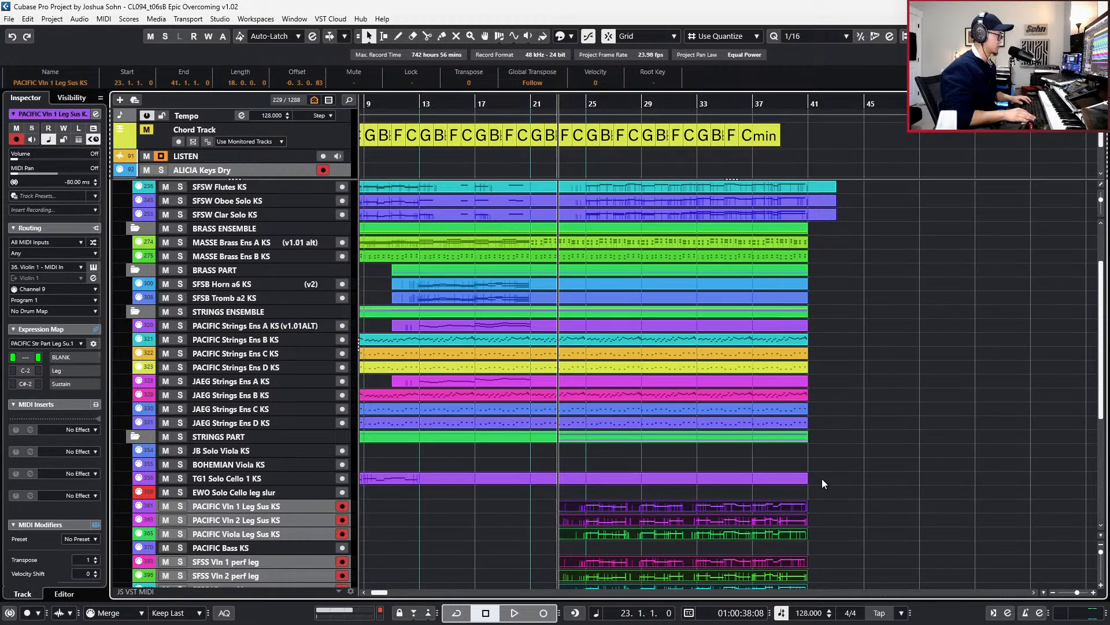
pyautogui.press('s')
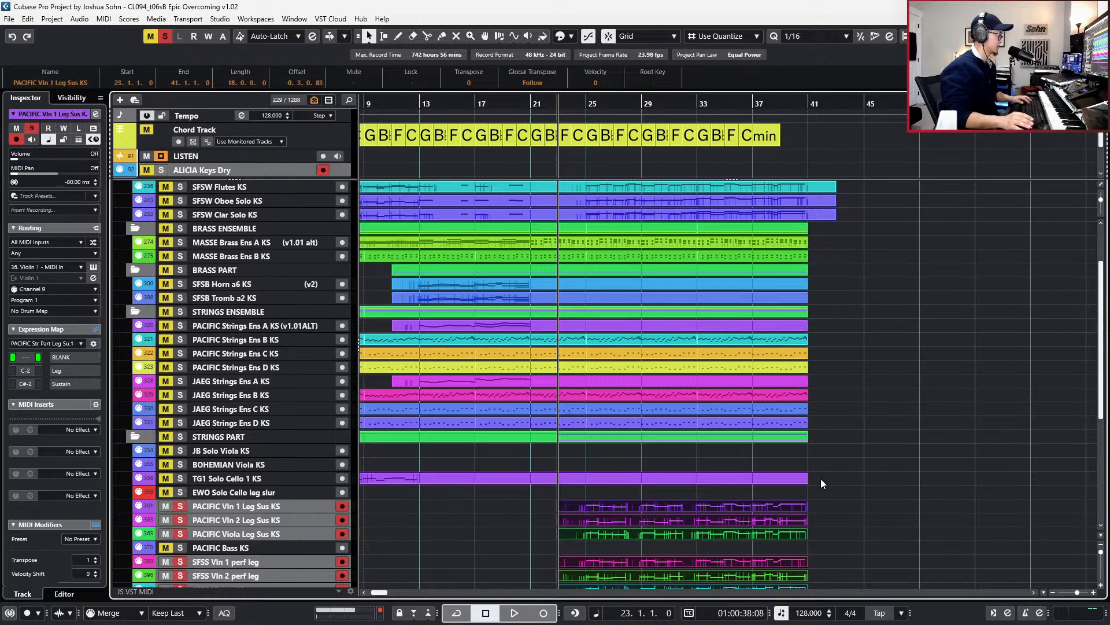
# - Open the SFSW Flute Solo, Flutes, Oboe Solo and Clar Solo parts together in the note editor around bar 25
pyautogui.scroll(3, 820, 478)
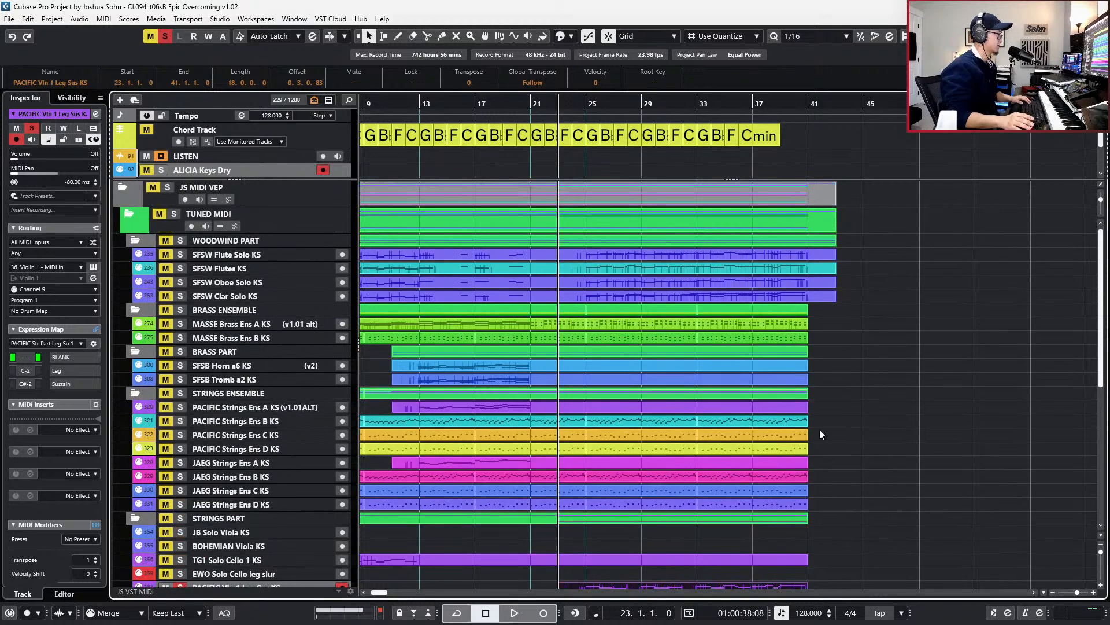
pyautogui.click(616, 297)
pyautogui.keyDown('shift'); pyautogui.click(610, 284); pyautogui.keyUp('shift')
pyautogui.keyDown('shift'); pyautogui.click(606, 266); pyautogui.keyUp('shift')
pyautogui.keyDown('shift'); pyautogui.click(610, 253); pyautogui.keyUp('shift')
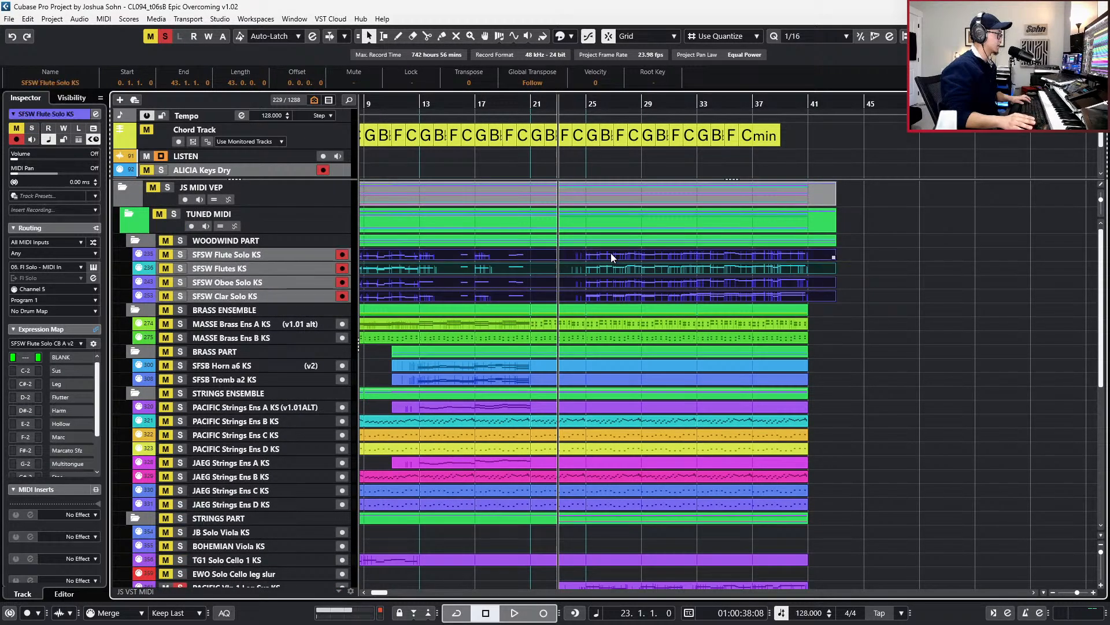
pyautogui.scroll(-2, 660, 292)
pyautogui.scroll(2, 661, 293)
pyautogui.doubleClick(660, 293)
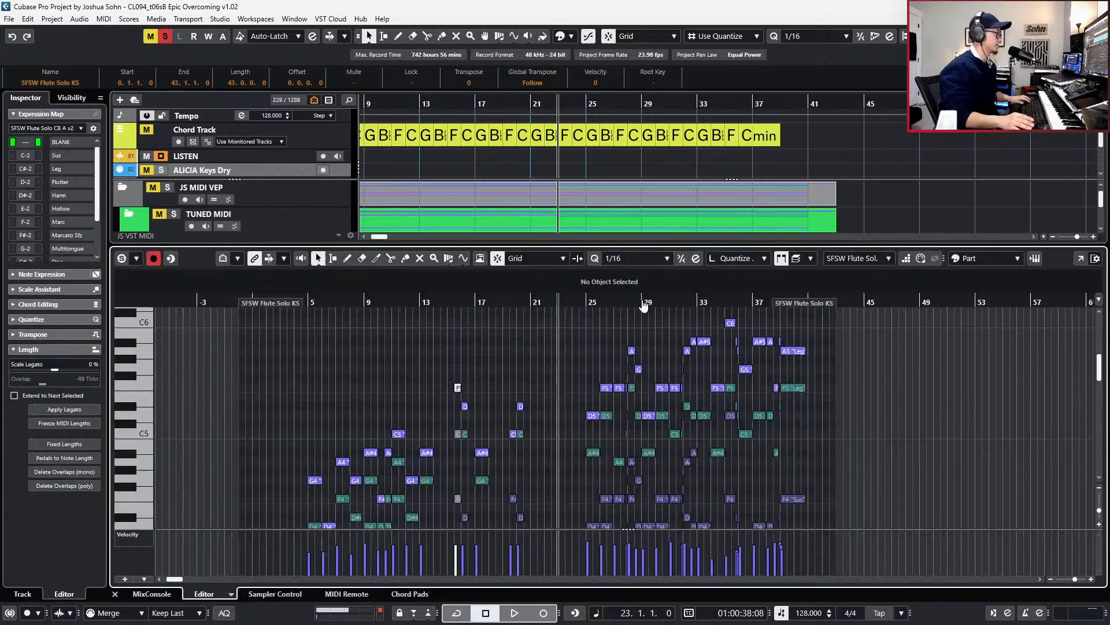
pyautogui.scroll(3, 592, 348)
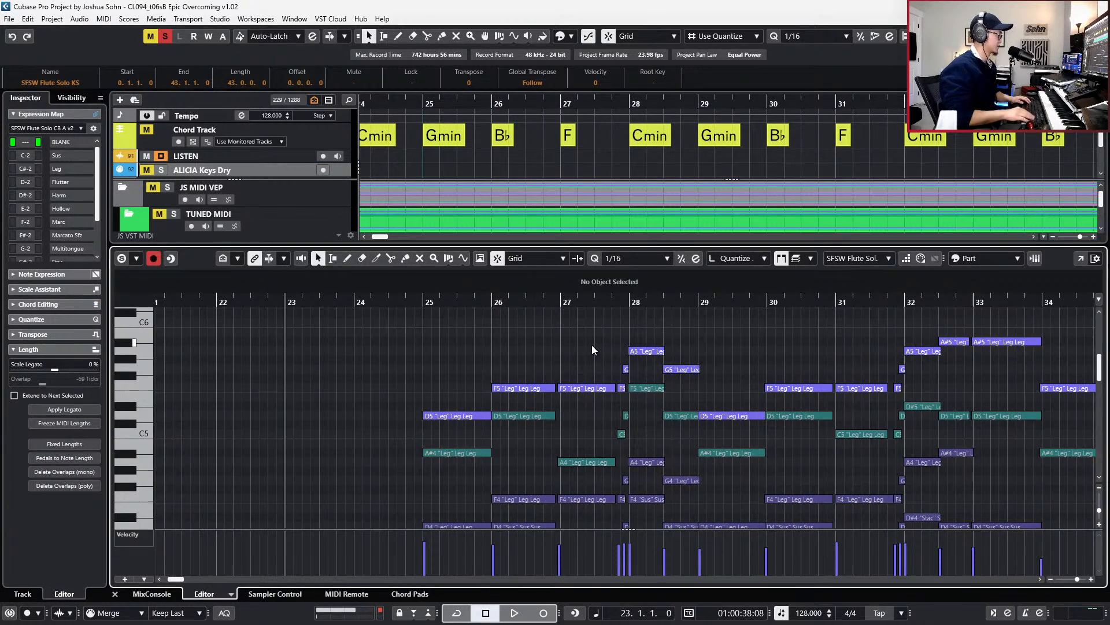
# - Play the soloed strings from bar 25 and examine the woodwind notes around bars 25 to 28
pyautogui.press('KP_Add')
pyautogui.press('KP_Add')
pyautogui.press('KP_Add')
pyautogui.press('KP_Add')
pyautogui.press('KP_Add')
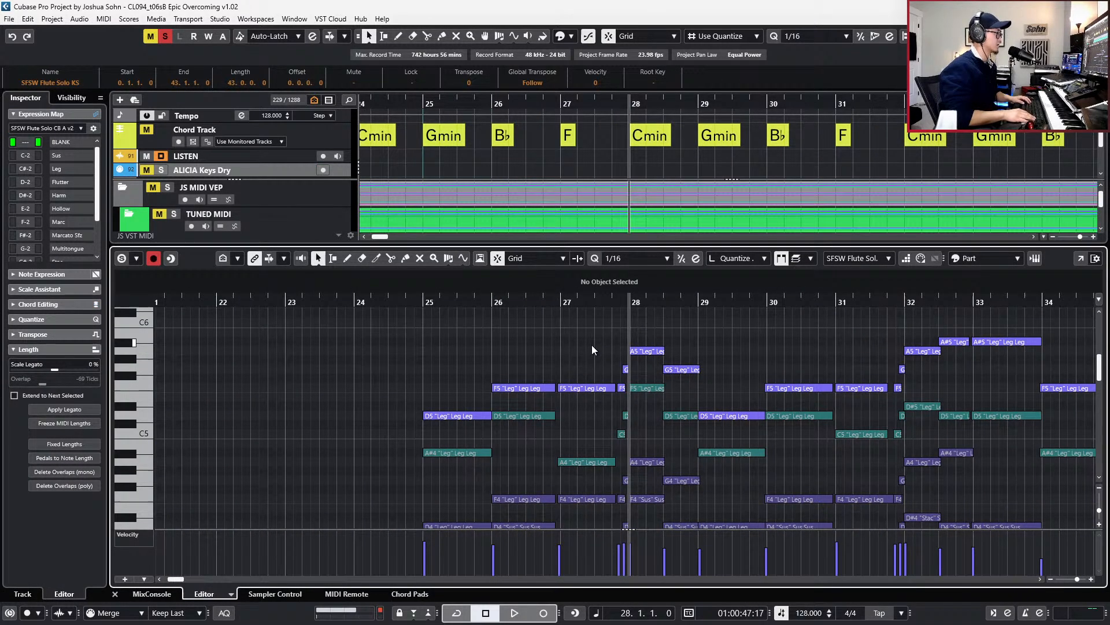
pyautogui.press('KP_Subtract')
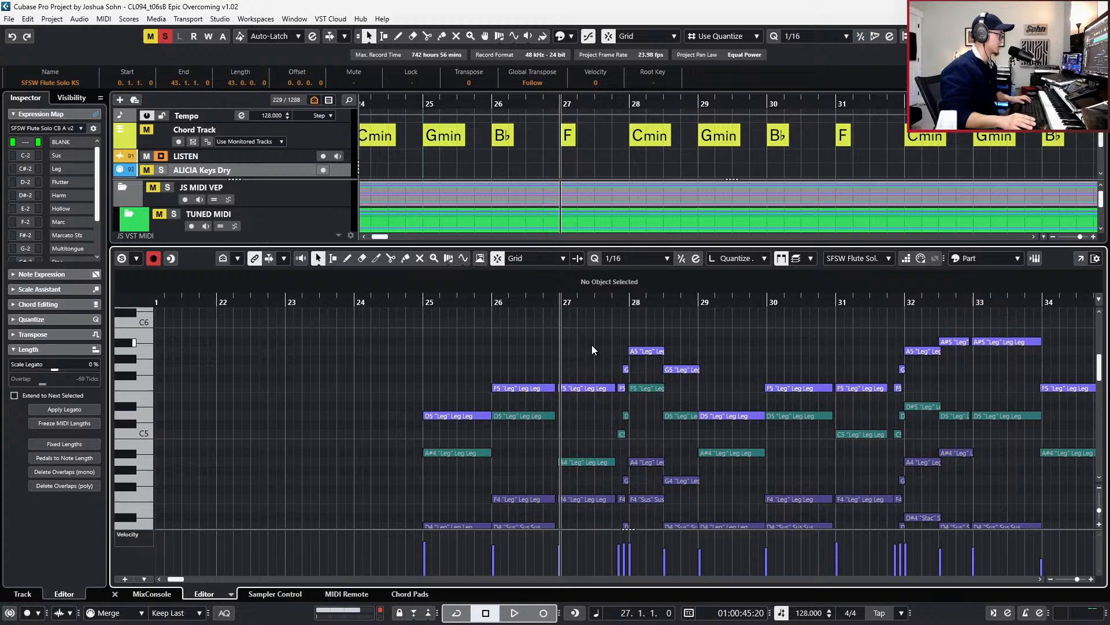
pyautogui.scroll(1, 592, 345)
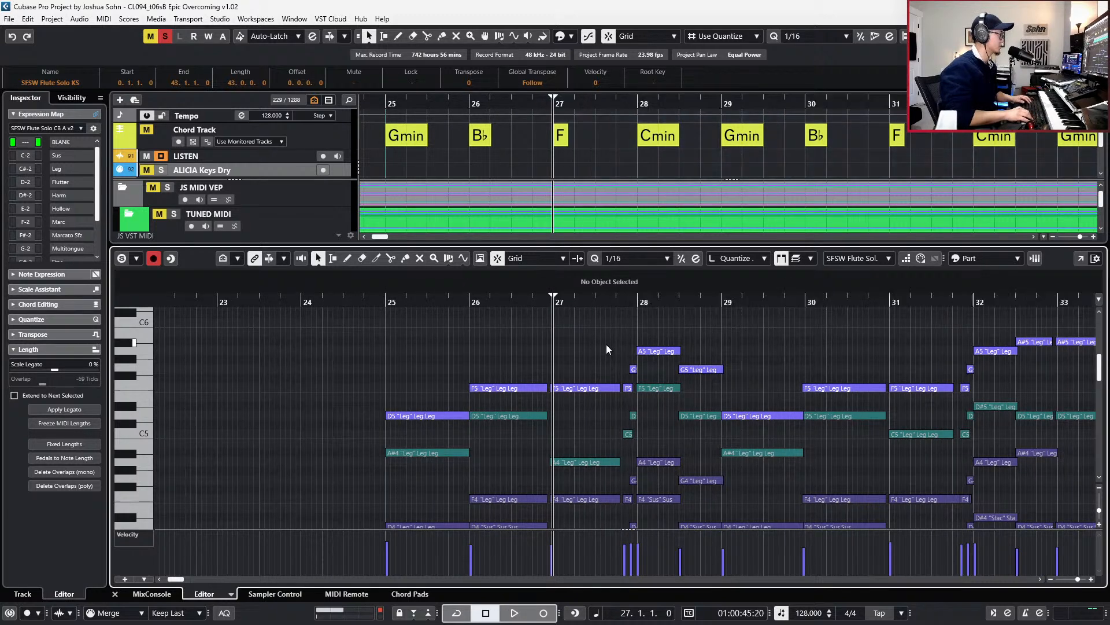
pyautogui.press('KP_Subtract')
pyautogui.press('KP_Subtract')
pyautogui.press('space')
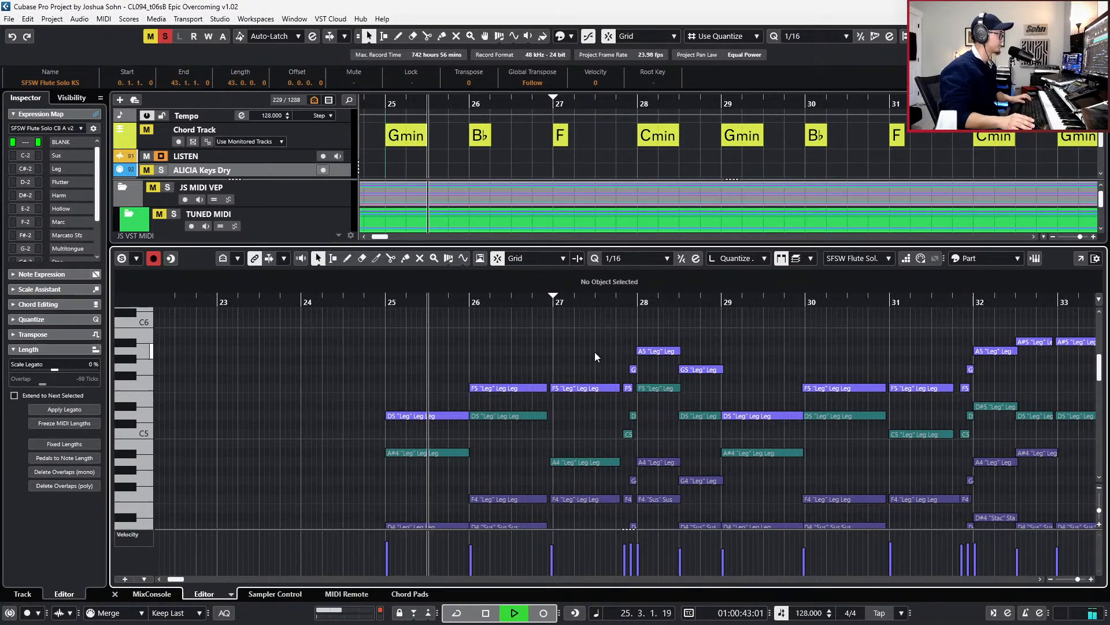
pyautogui.scroll(-1, 578, 369)
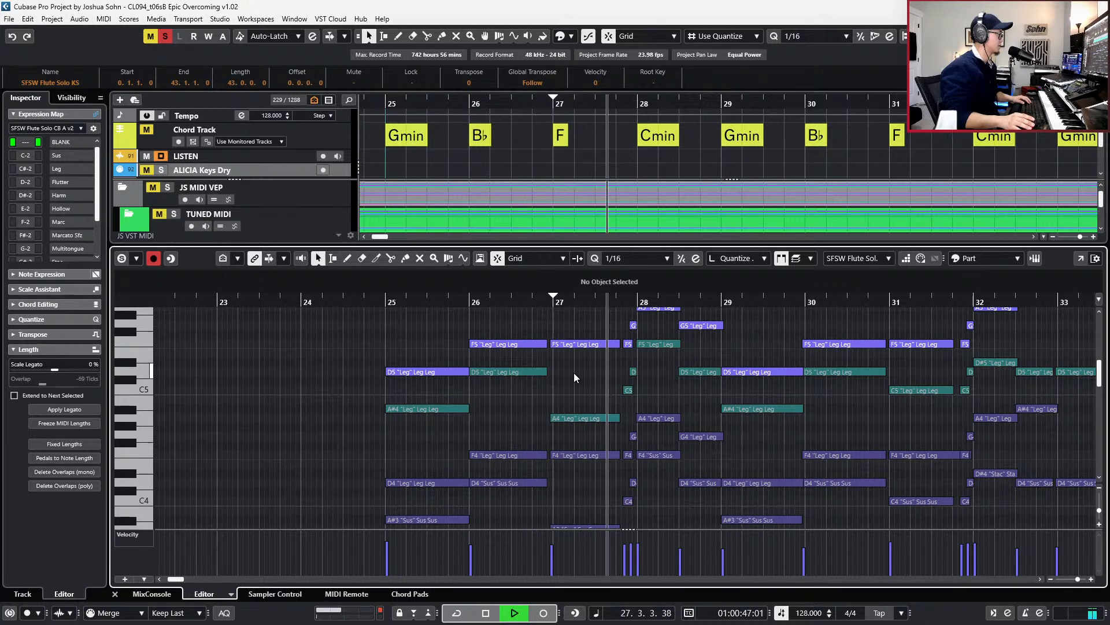
pyautogui.press('space')
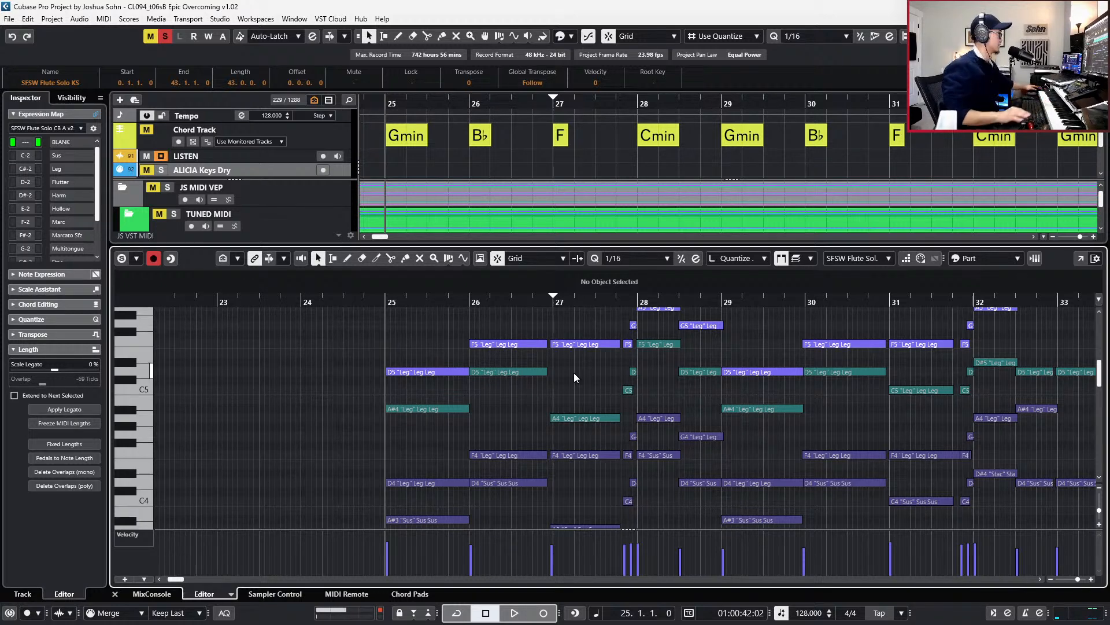
# - Solo the SFSW Flute Solo, Flutes, Oboe Solo and Clar Solo tracks in addition to the strings
pyautogui.scroll(-5, 332, 216)
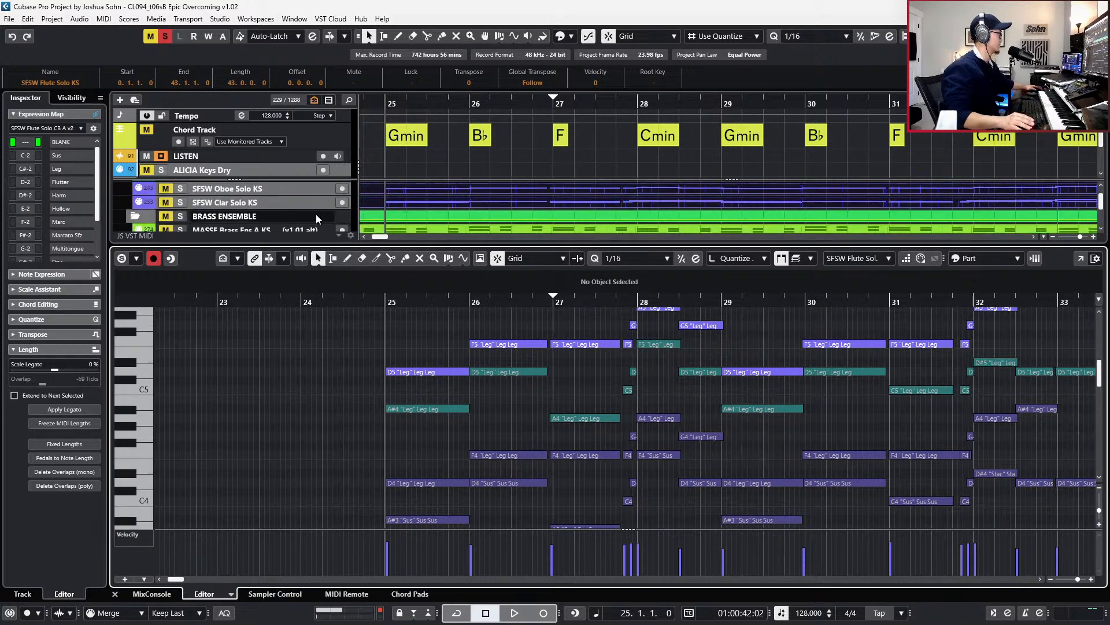
pyautogui.scroll(1, 316, 214)
pyautogui.click(180, 187)
pyautogui.click(181, 201)
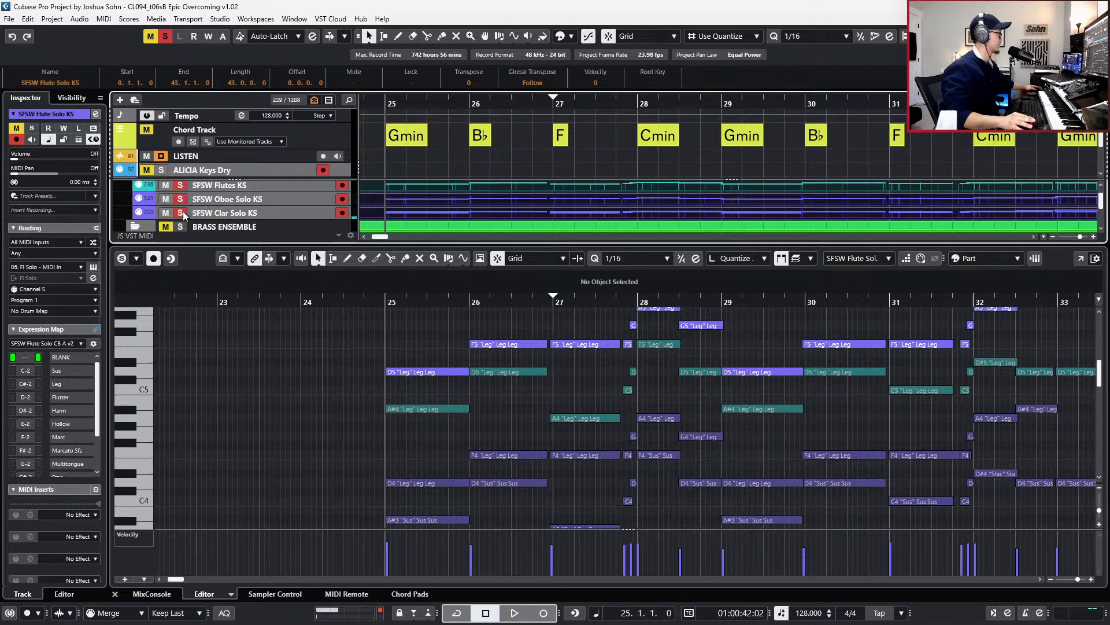
pyautogui.scroll(2, 183, 212)
pyautogui.click(180, 192)
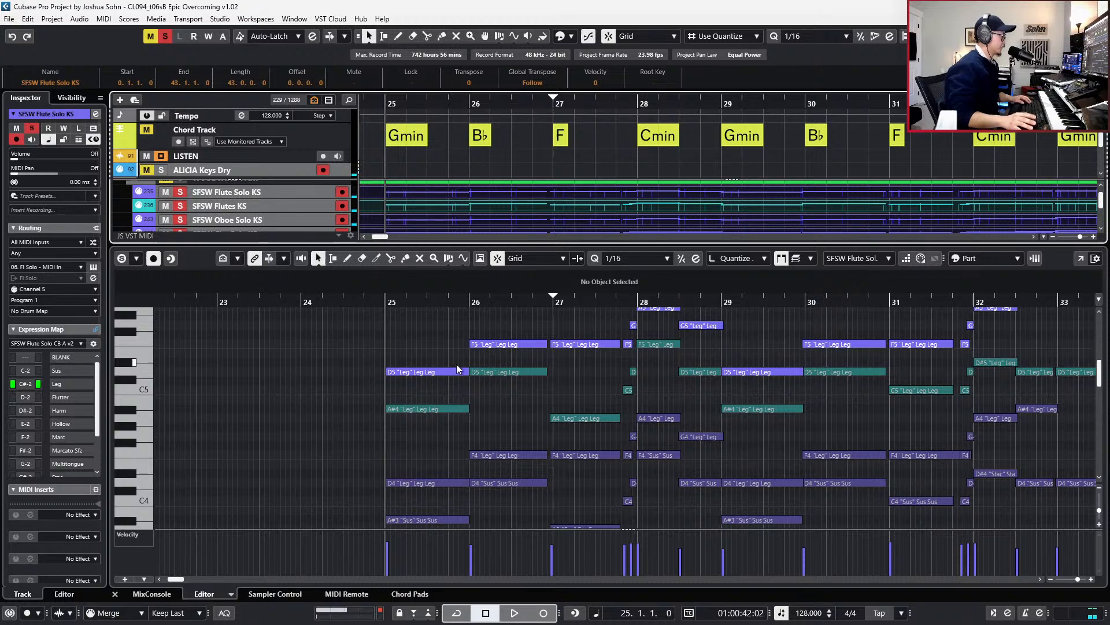
# - Toggle the controller lane display in the note editor until all lanes are hidden
pyautogui.hotkey('alt', 'l')
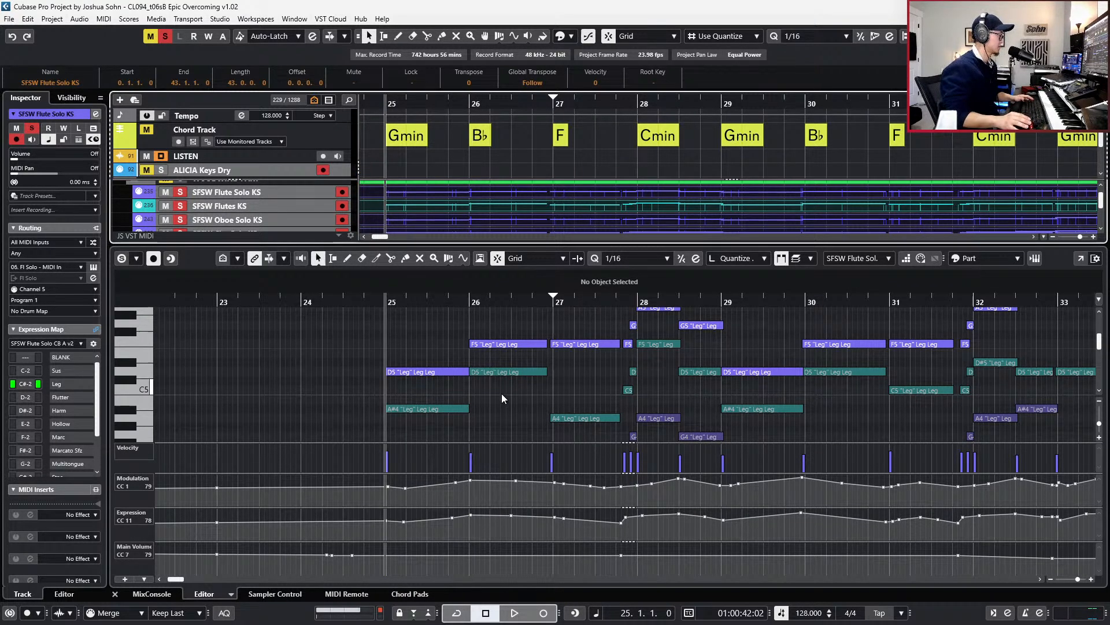
pyautogui.click(502, 393)
pyautogui.hotkey('alt', 'l')
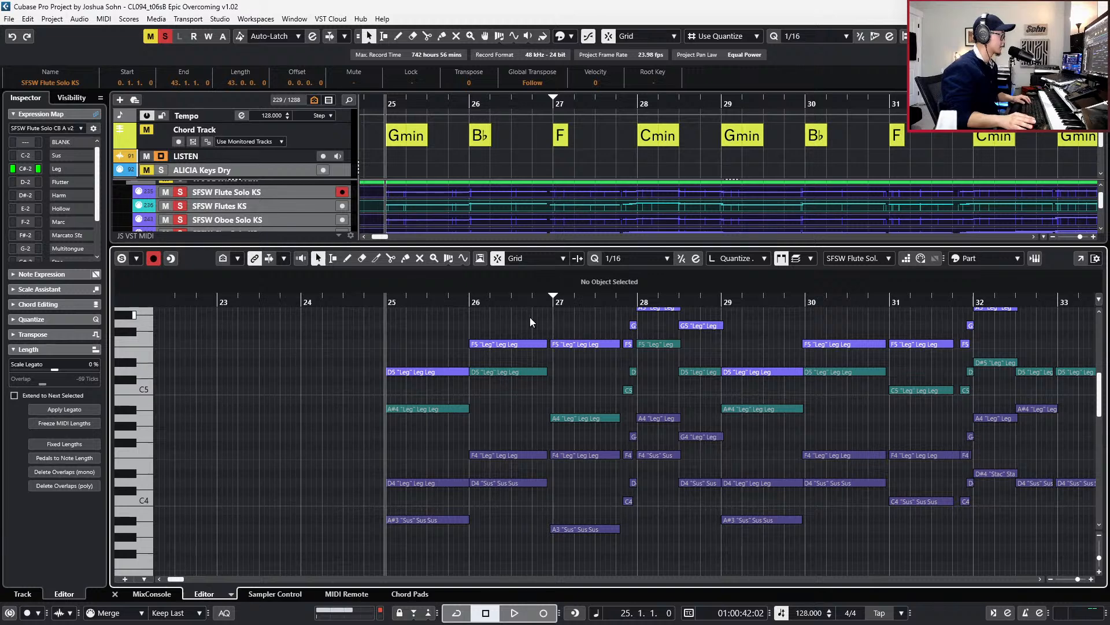
# - Transpose the long F5 flute solo note at bar 27 down to C5 and play from bar 25 to check it
pyautogui.moveTo(572, 362); pyautogui.dragTo(571, 363)
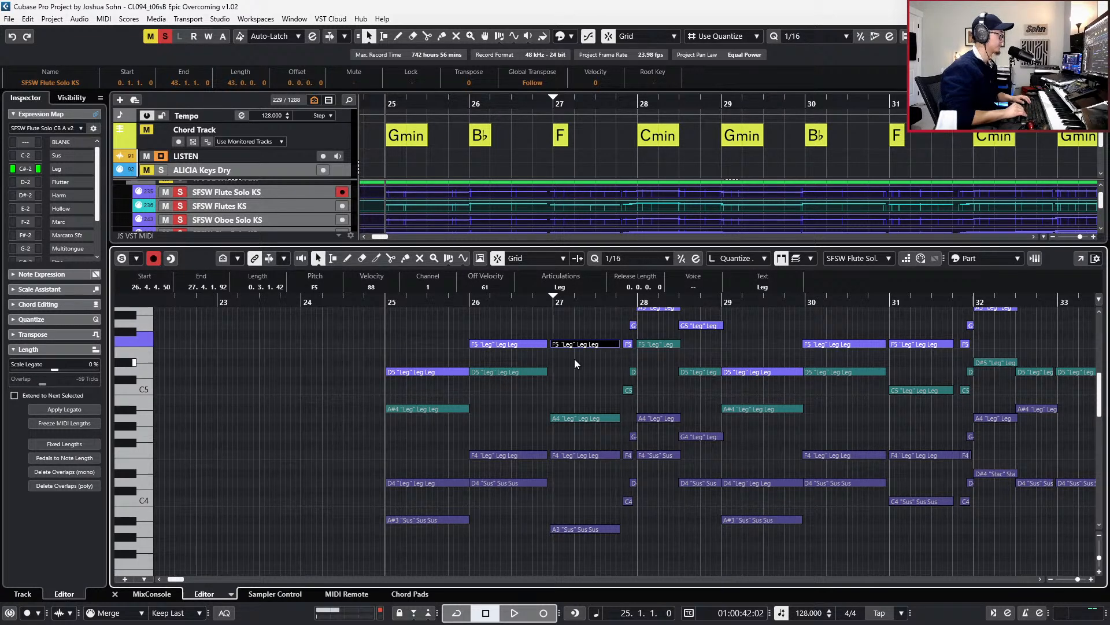
pyautogui.press('Down')
pyautogui.press('Down')
pyautogui.press('Down')
pyautogui.press('Down')
pyautogui.press('Down')
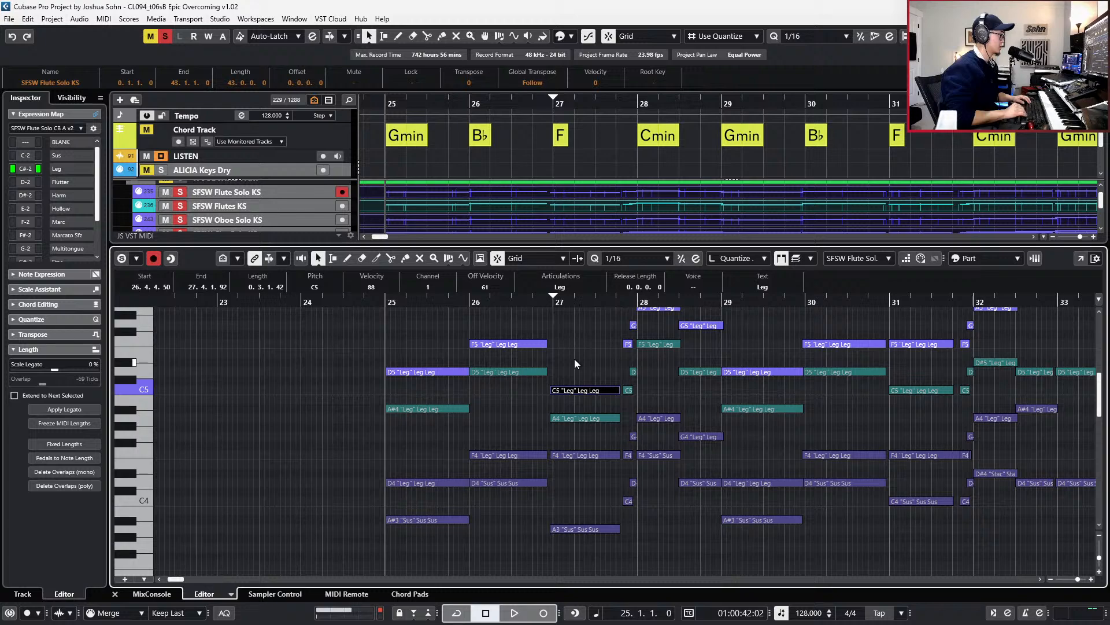
pyautogui.press('Up')
pyautogui.press('Down')
pyautogui.press('Down')
pyautogui.press('Up')
pyautogui.press('space')
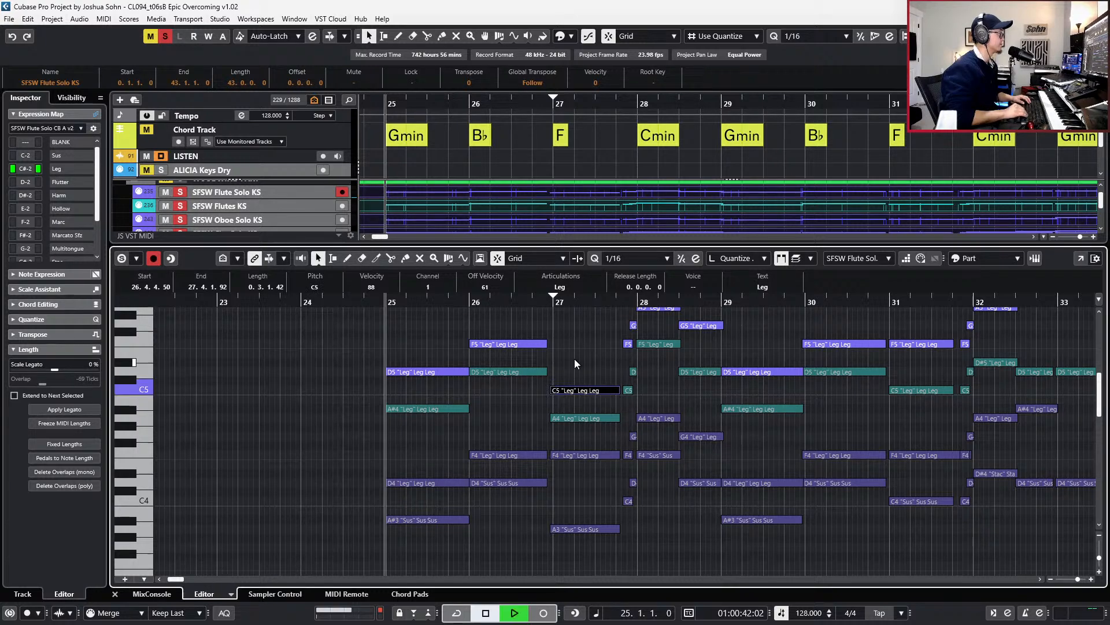
pyautogui.scroll(2, 565, 376)
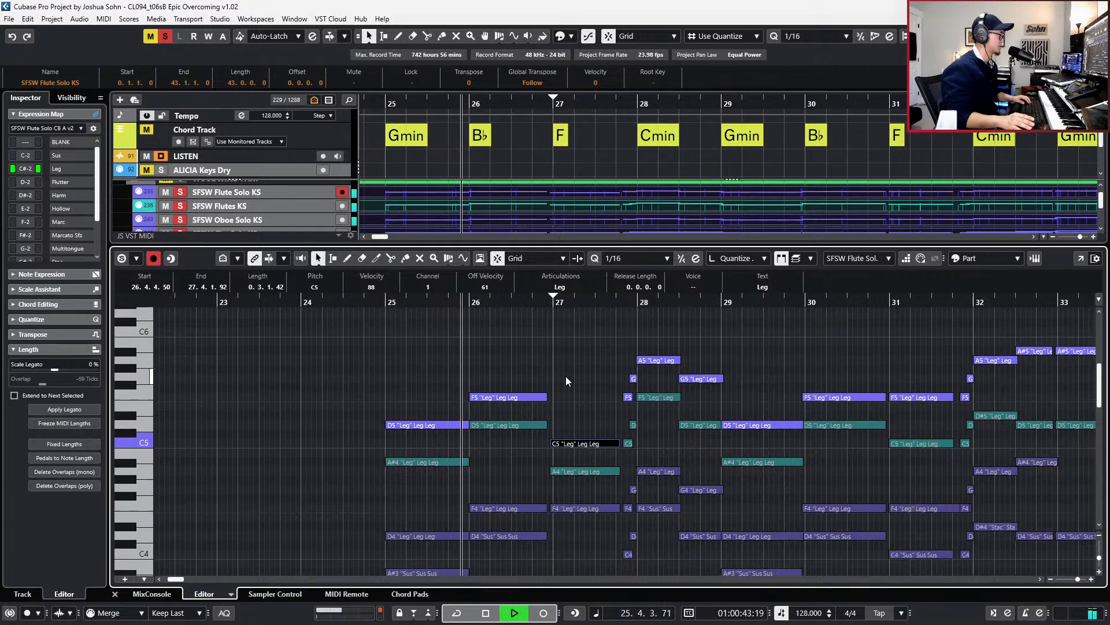
# - Transpose the long C5 flute solo note at bar 27 down to A4 and play from just before it to check
pyautogui.scroll(-2, 578, 408)
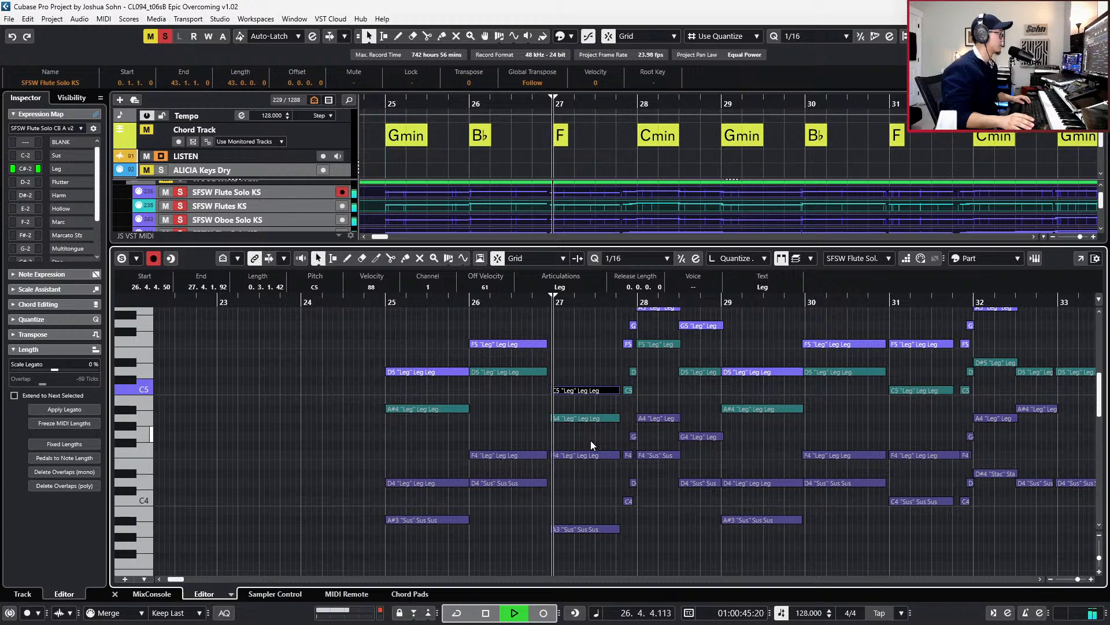
pyautogui.press('space')
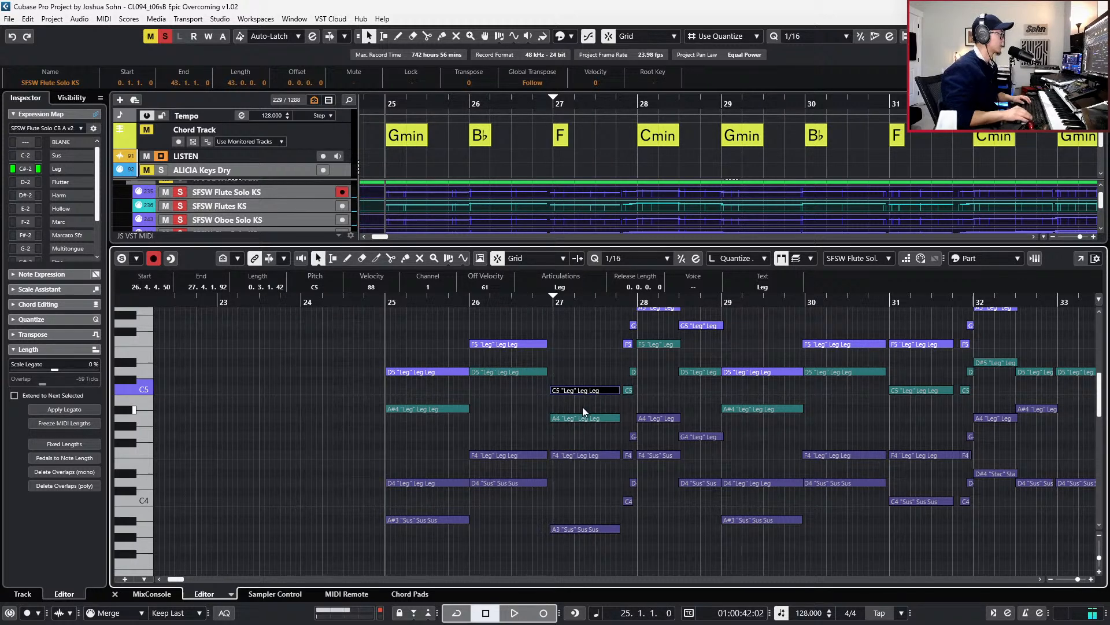
pyautogui.press('l')
pyautogui.press('space')
pyautogui.press('space')
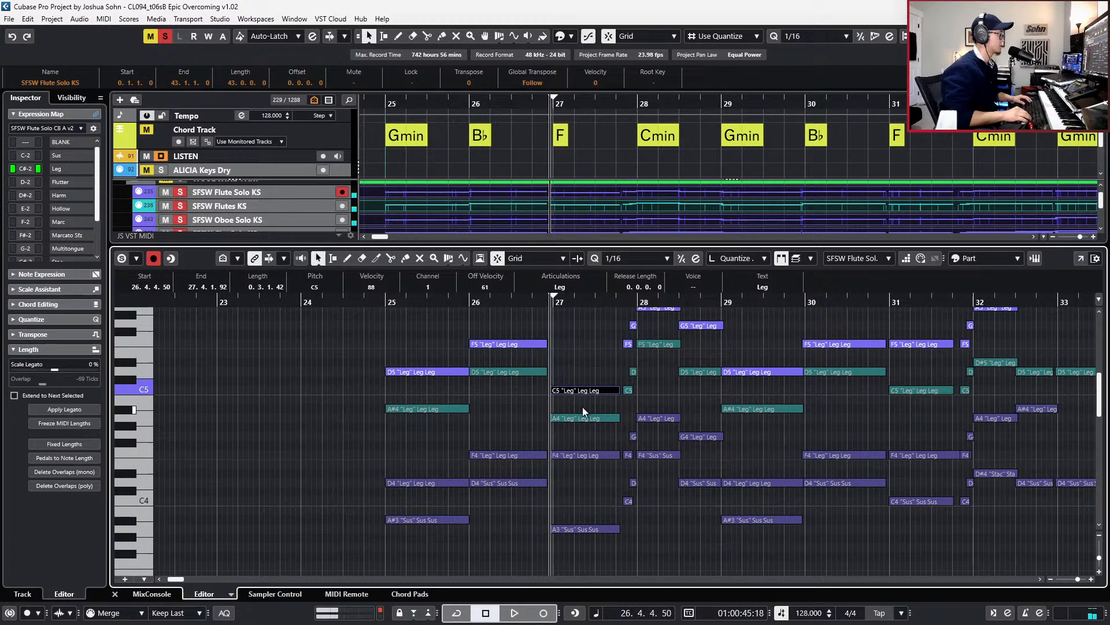
pyautogui.press('Down')
pyautogui.press('Down')
pyautogui.press('Down')
pyautogui.press('space')
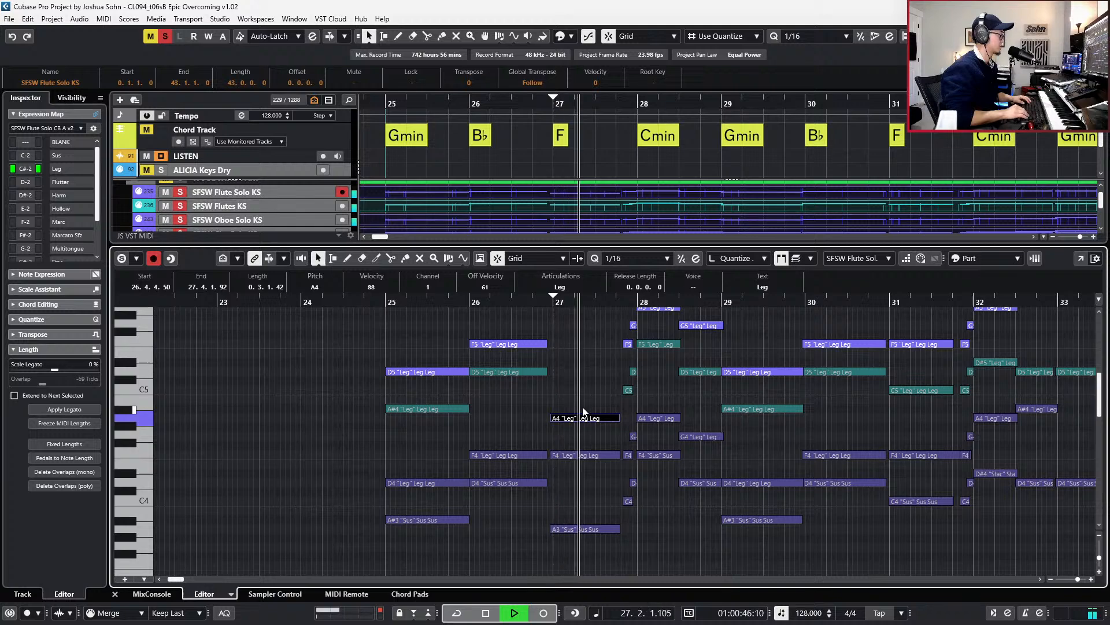
pyautogui.press('space')
# - Play from bar 25 and examine the flute solo part against the other woodwinds around bars 25 to 28
pyautogui.scroll(-5, 583, 412)
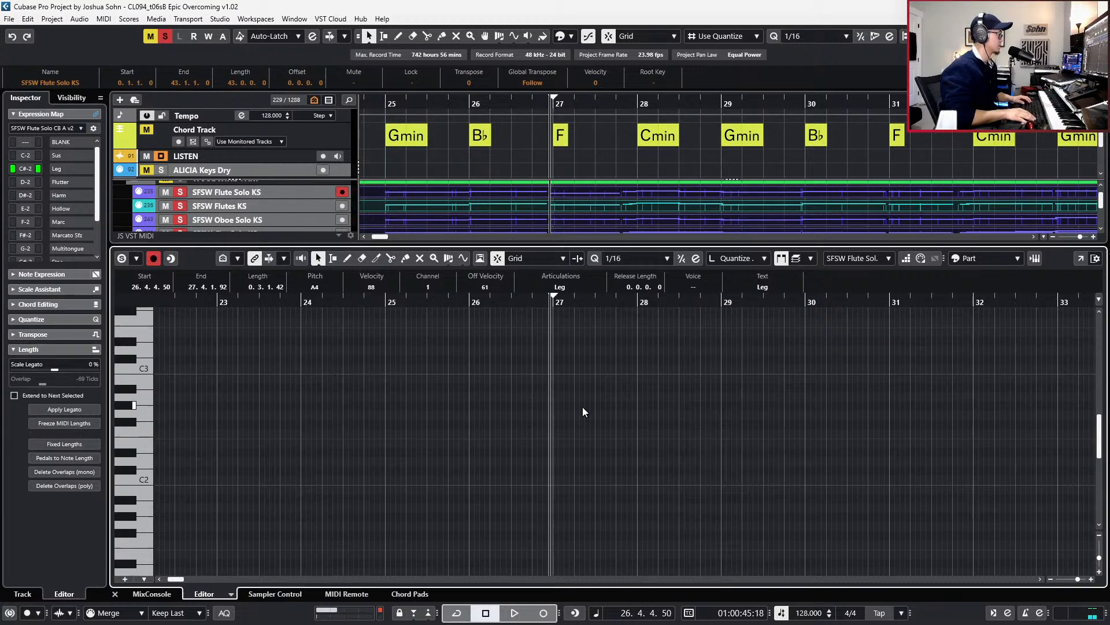
pyautogui.scroll(-2, 595, 379)
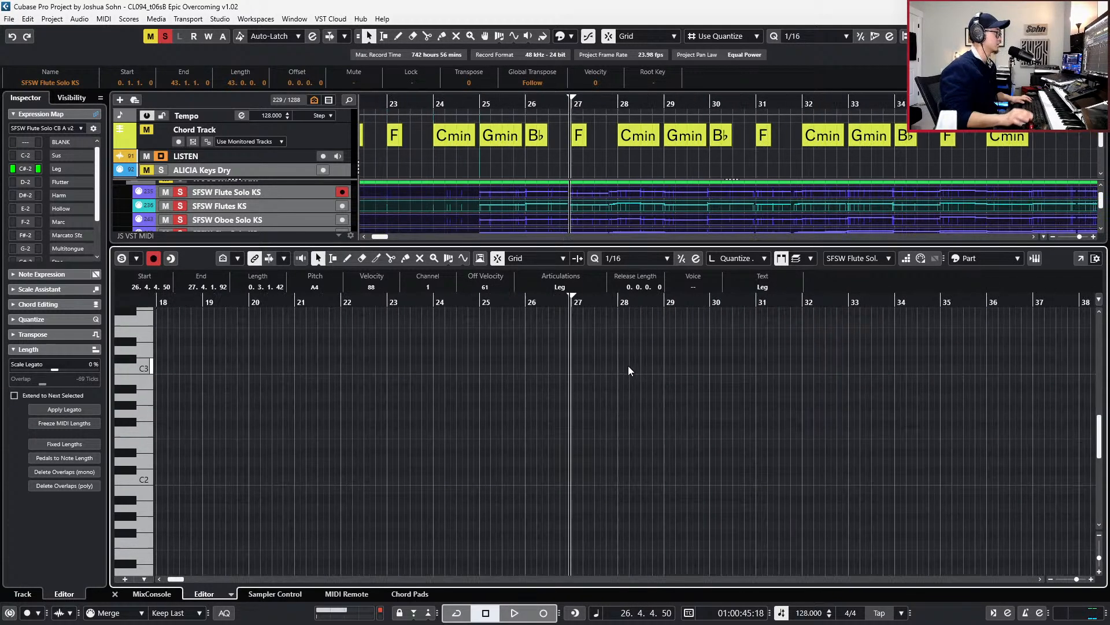
pyautogui.press('KP_Subtract')
pyautogui.press('KP_Subtract')
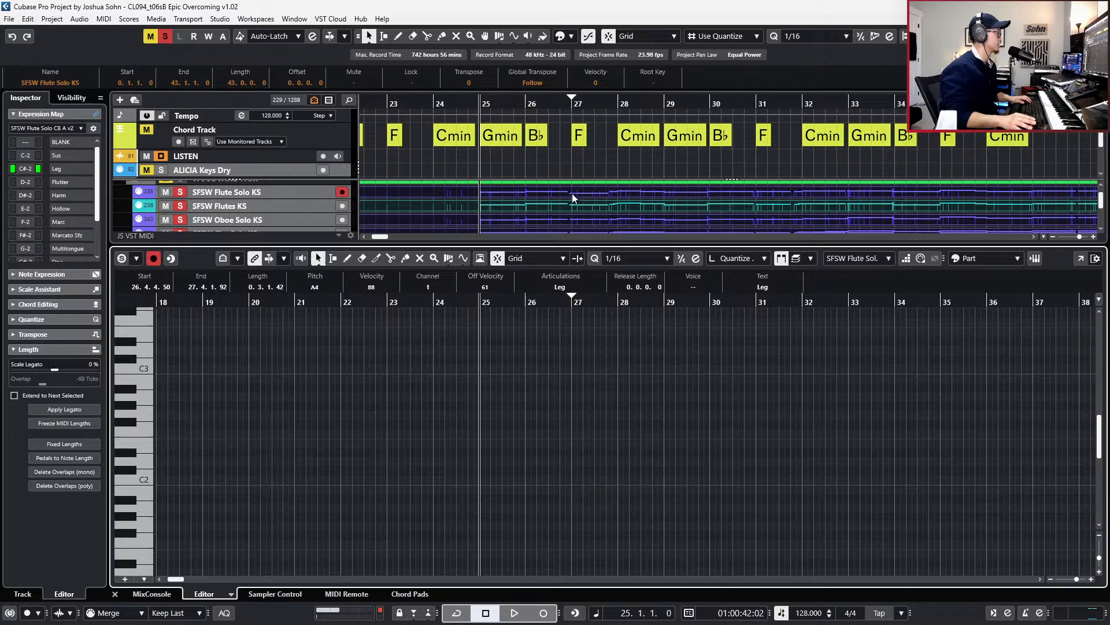
pyautogui.click(571, 194)
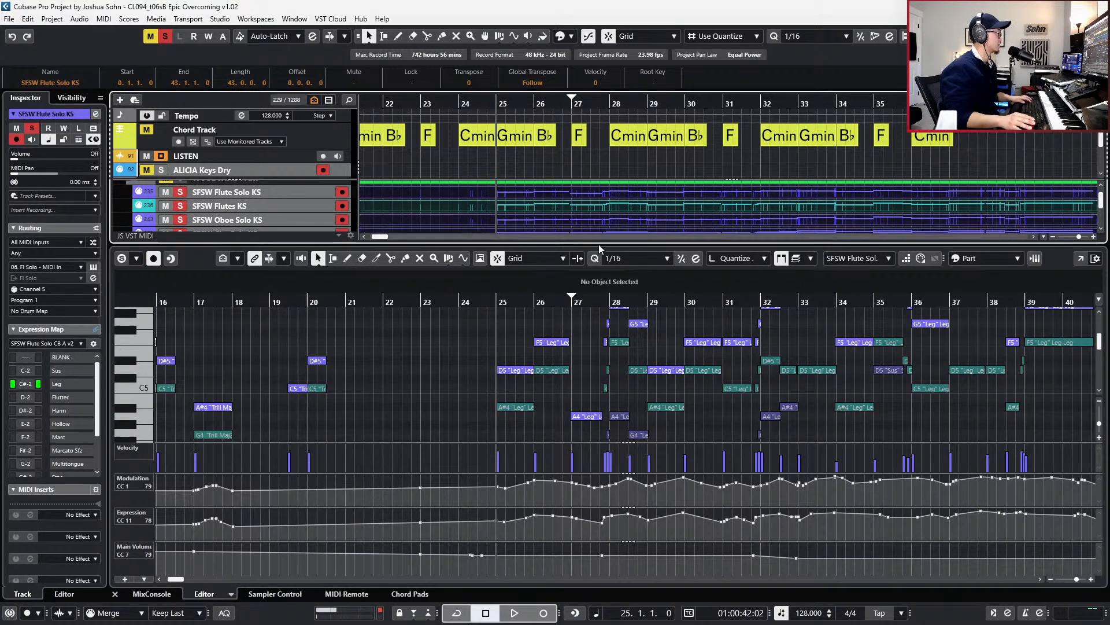
pyautogui.press('space')
pyautogui.scroll(3, 579, 391)
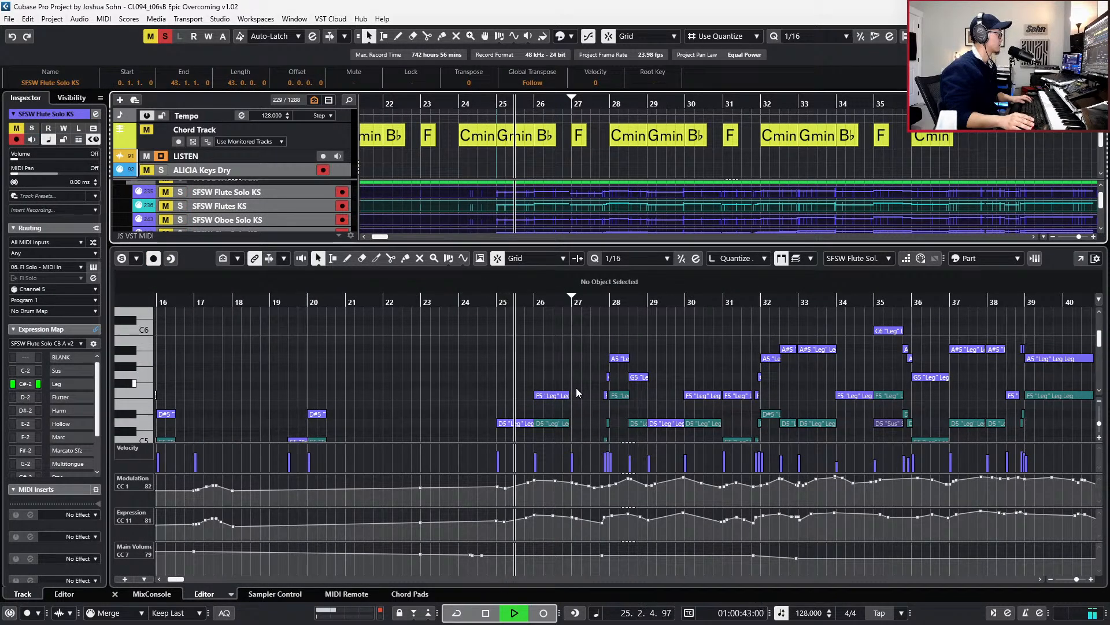
pyautogui.scroll(3, 576, 387)
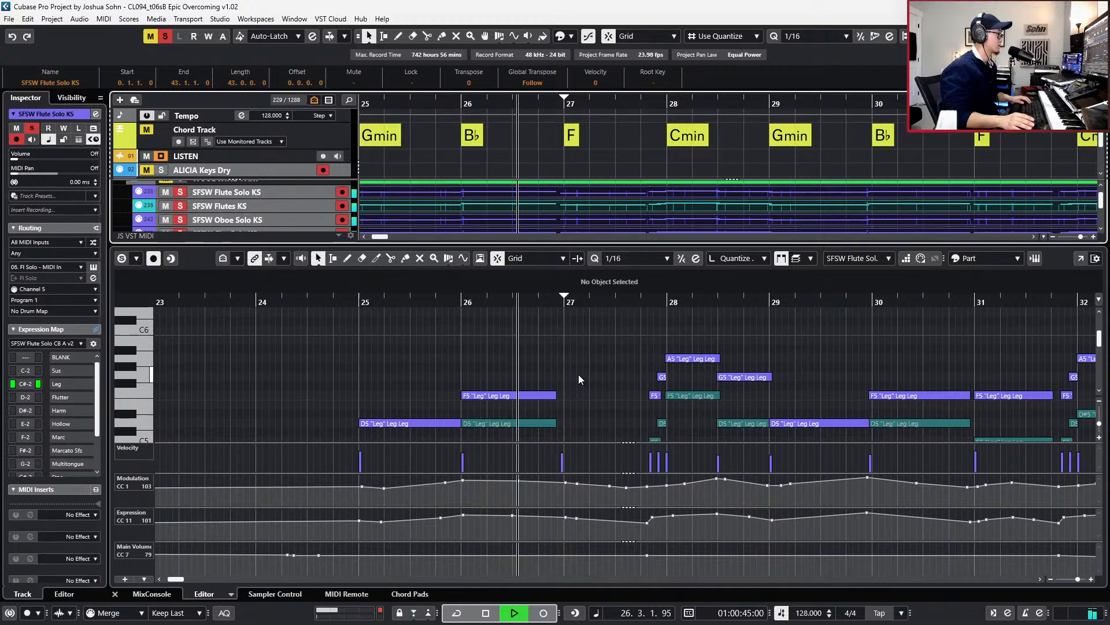
pyautogui.scroll(-3, 578, 374)
pyautogui.press('space')
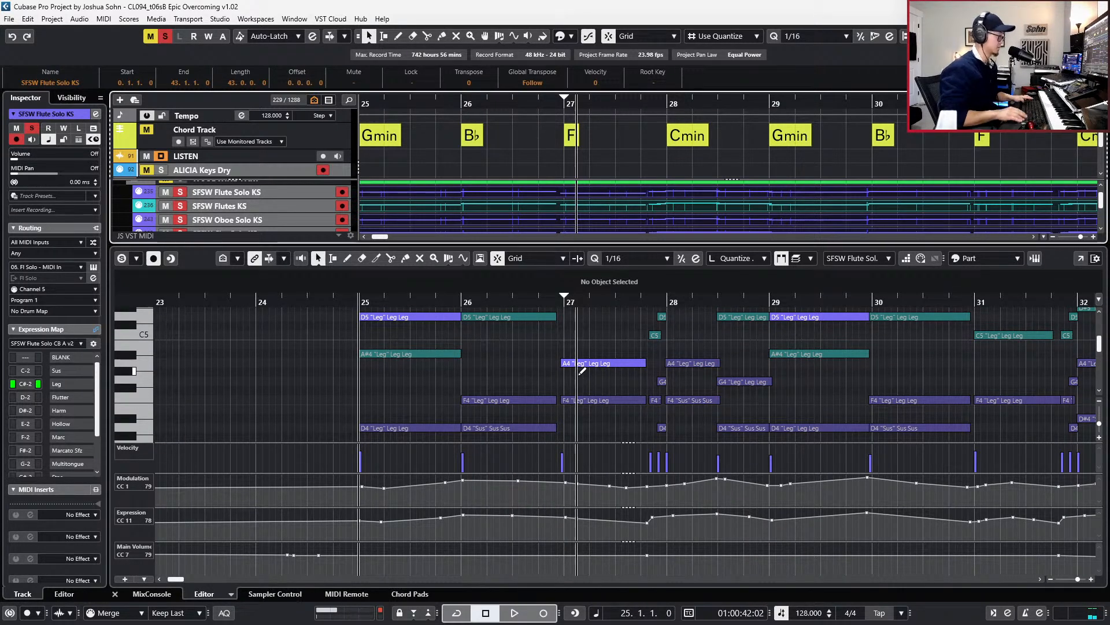
# - Hide the controller lanes in the note editor and play the woodwinds from bar 25
pyautogui.click(577, 373)
pyautogui.hotkey('alt', 'l')
pyautogui.press('space')
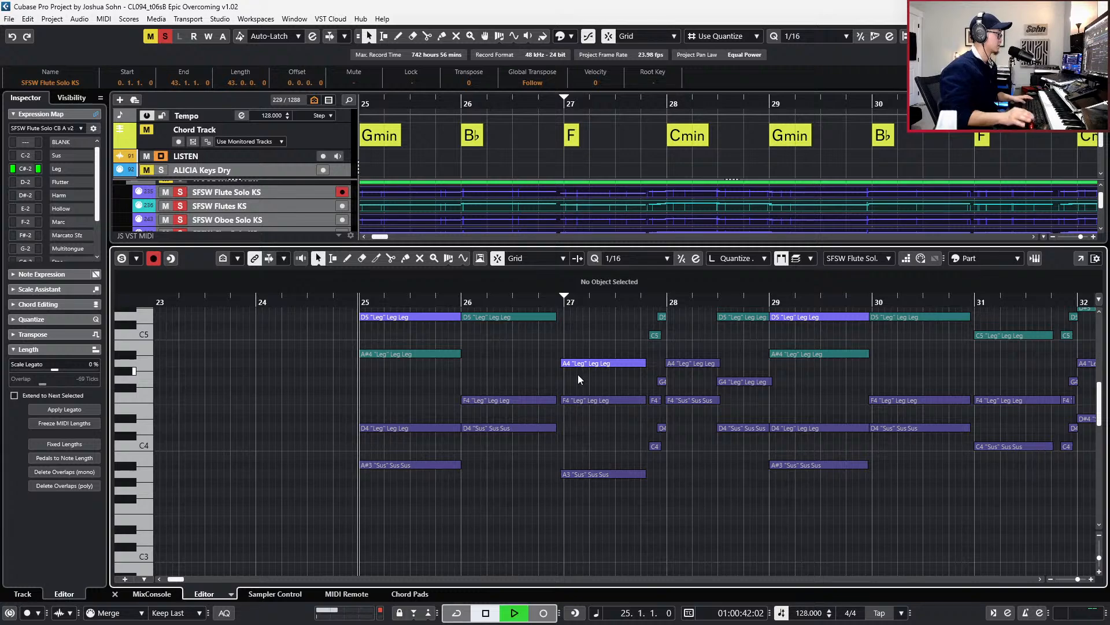
pyautogui.scroll(2, 576, 408)
pyautogui.press('space')
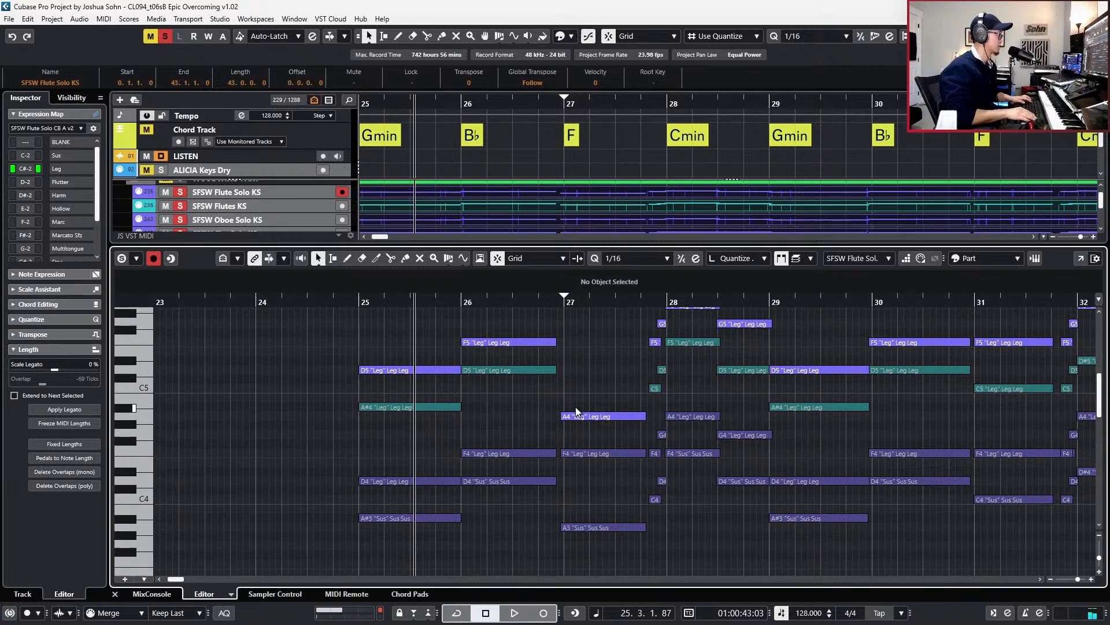
# - Transpose the long F4 oboe solo note at bar 27 down to A3 and play from bar 25 to check it
pyautogui.press('KP_0')
pyautogui.press('Down')
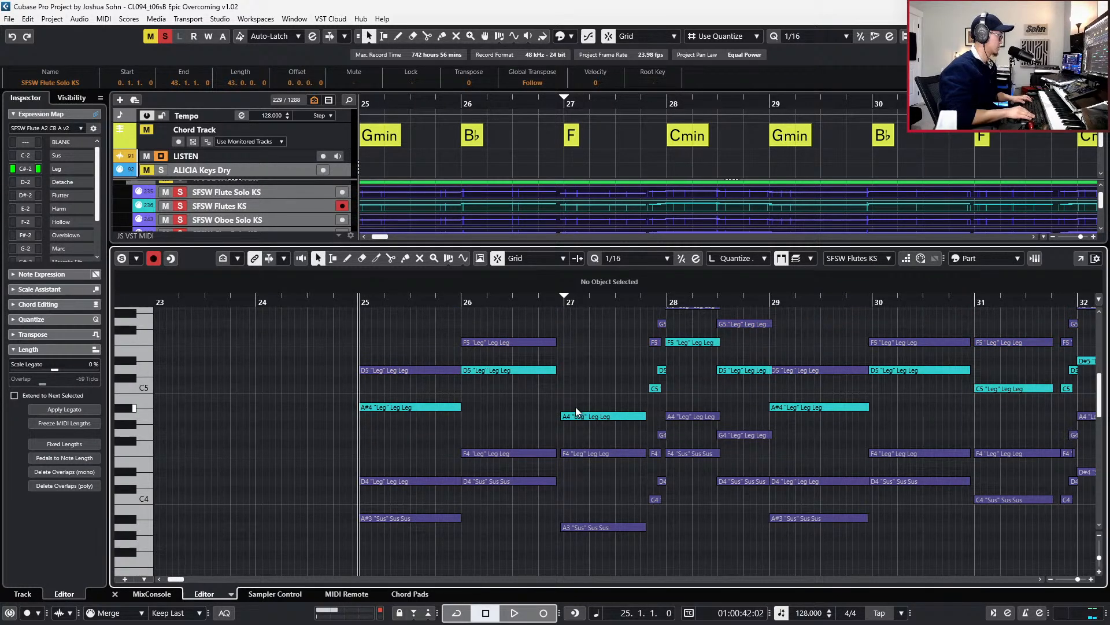
pyautogui.press('Down')
pyautogui.click(613, 452)
pyautogui.press('Down')
pyautogui.press('Down')
pyautogui.press('Down')
pyautogui.press('Down')
pyautogui.press('Down')
pyautogui.press('Down')
pyautogui.press('Down')
pyautogui.press('Down')
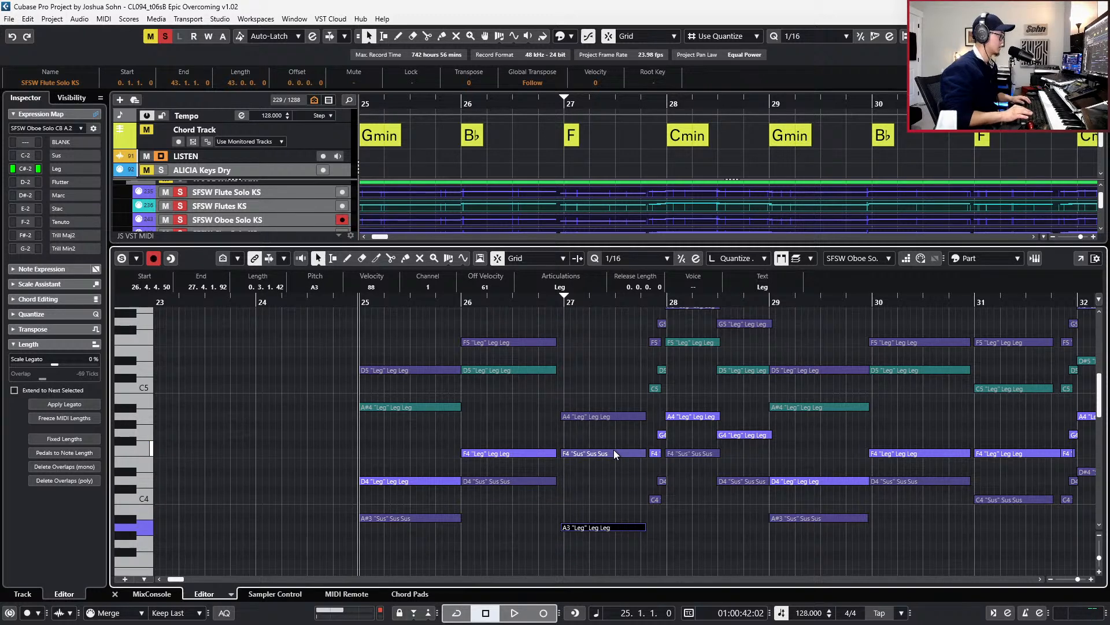
pyautogui.press('space')
pyautogui.click(605, 453)
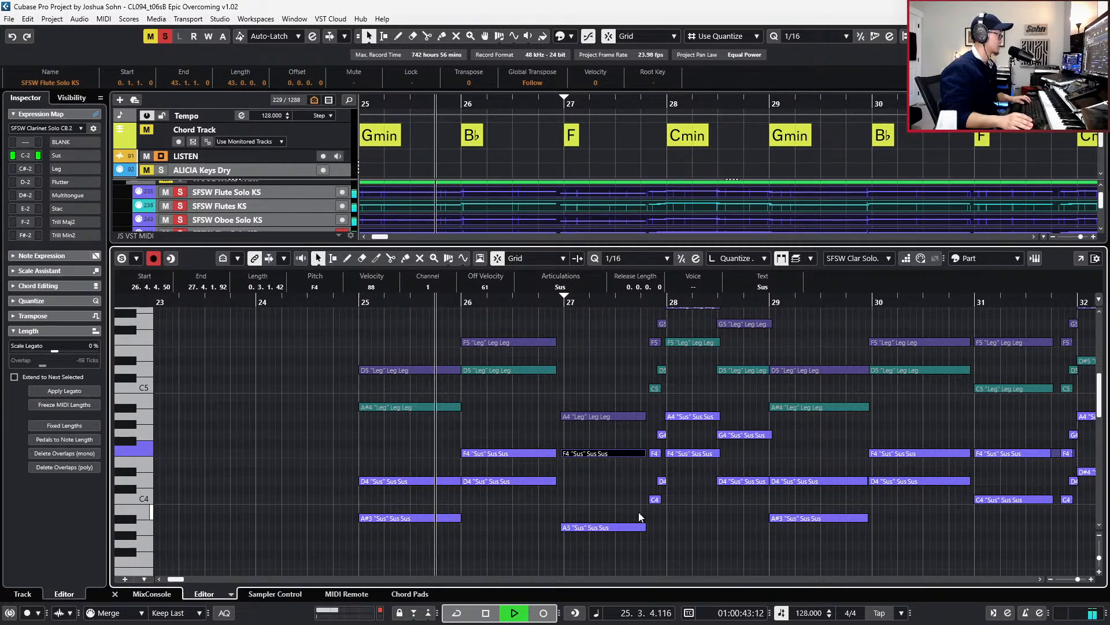
pyautogui.click(626, 550)
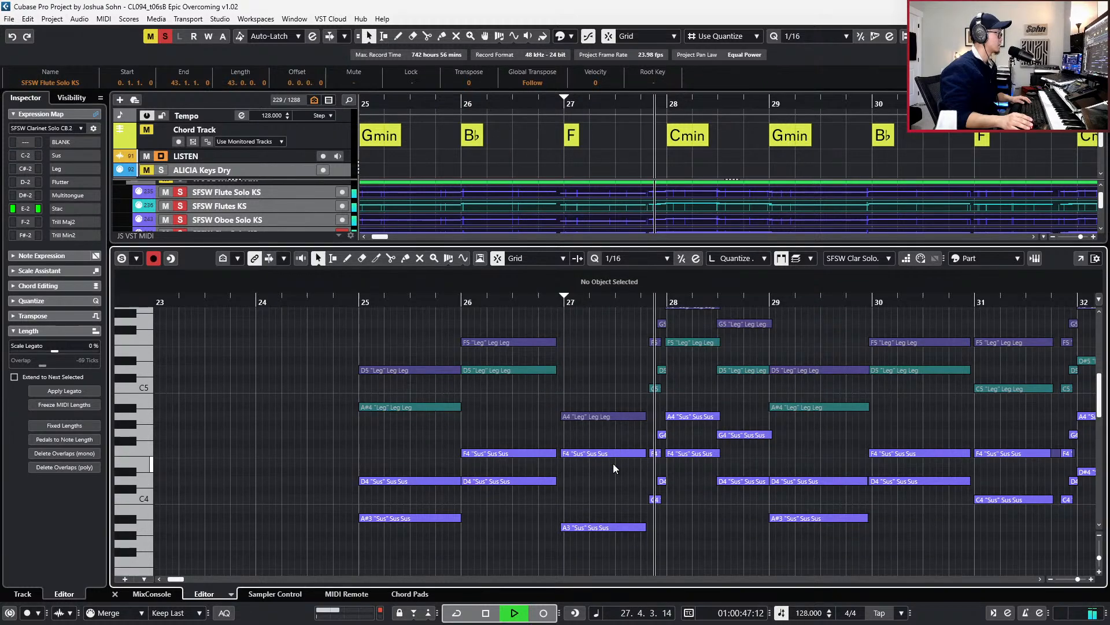
pyautogui.press('space')
# - Transpose the long F4 clarinet solo note at bar 27 down to C4 and play it back to check it
pyautogui.click(598, 454)
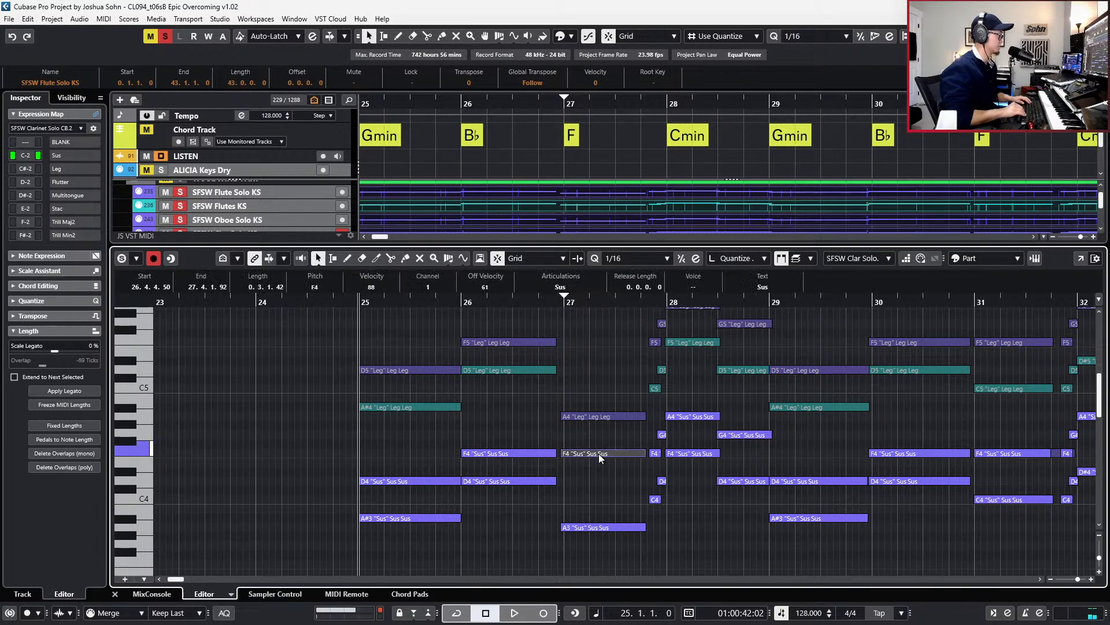
pyautogui.press('Down')
pyautogui.press('Down')
pyautogui.press('Down')
pyautogui.press('Down')
pyautogui.press('Down')
pyautogui.hotkey('alt', 'space')
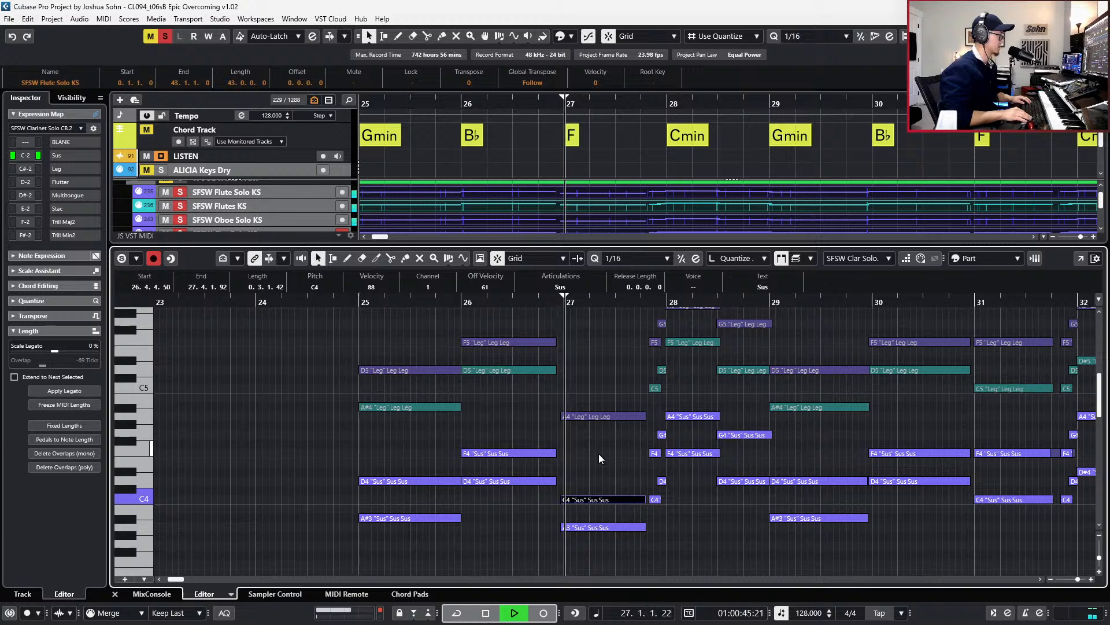
pyautogui.press('space')
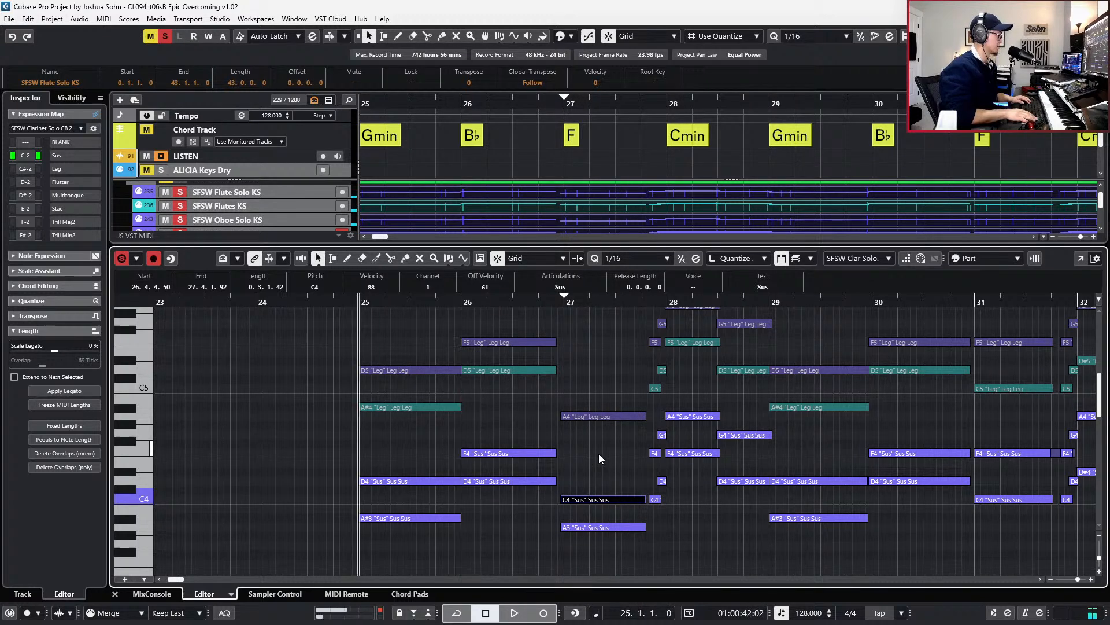
# - Try transposing the long A4 flutes note at bar 27 down to F#4
pyautogui.scroll(2, 582, 453)
pyautogui.click(537, 426)
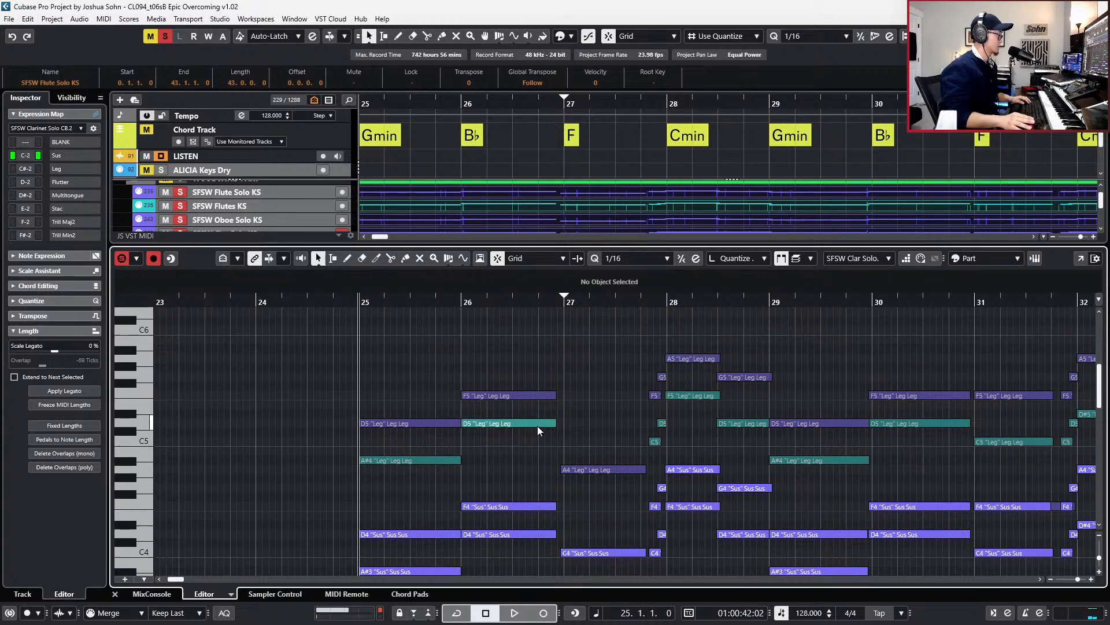
pyautogui.click(581, 468)
pyautogui.scroll(-2, 604, 475)
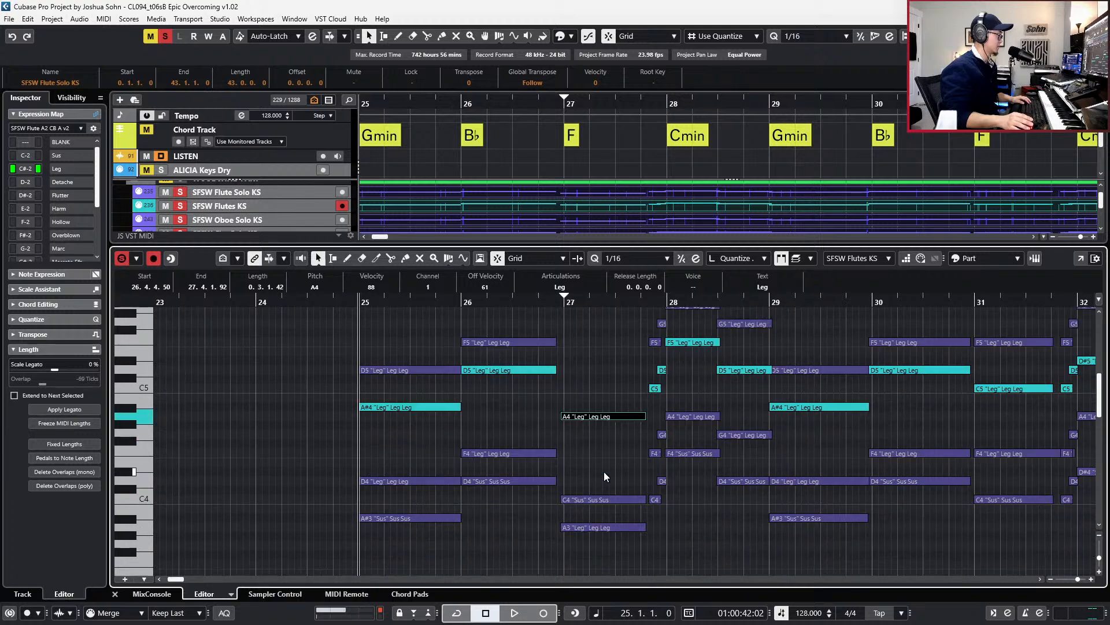
pyautogui.press('Down')
pyautogui.press('Down')
pyautogui.press('Down')
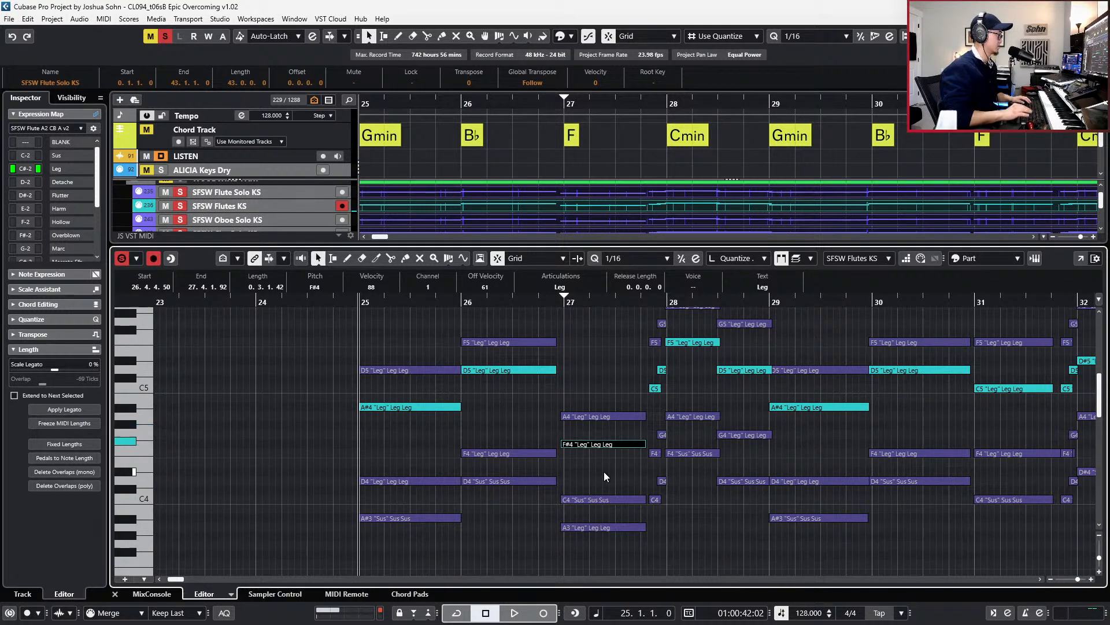
pyautogui.click(604, 471)
pyautogui.click(593, 442)
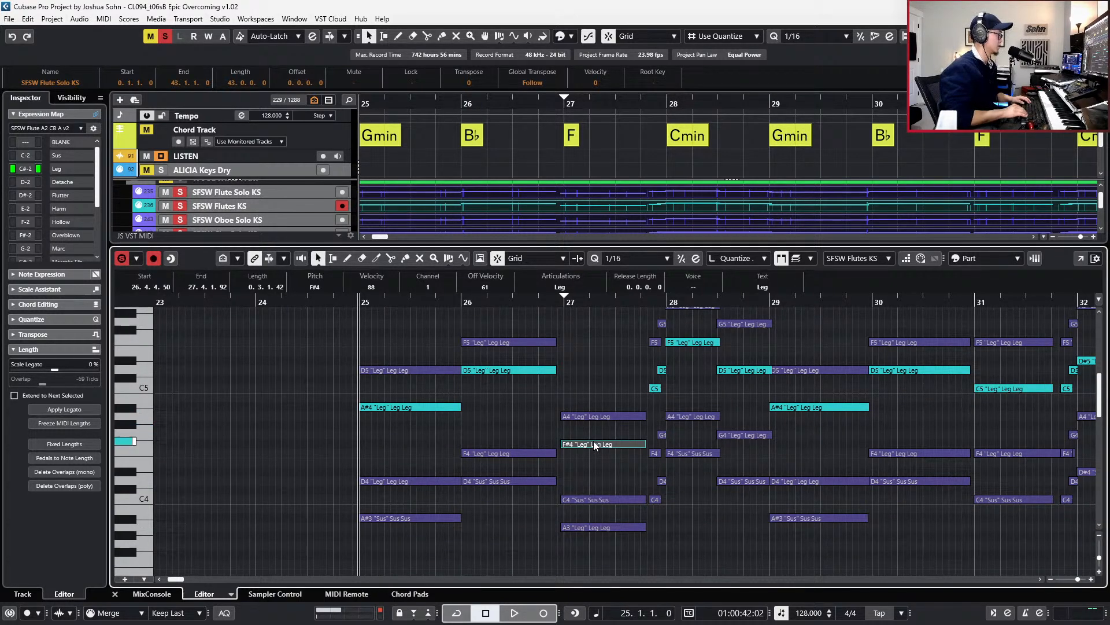
# - Transpose the long bar 27 notes back up, the flute solo to C5 and the flutes to A4
pyautogui.click(577, 415)
pyautogui.scroll(-2, 590, 361)
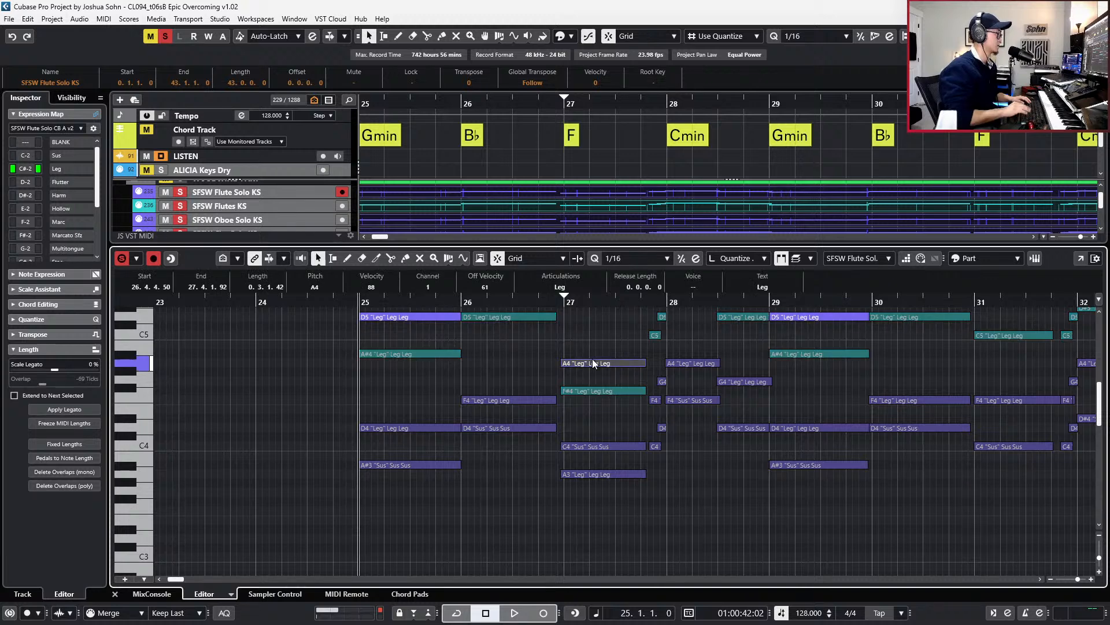
pyautogui.press('Up')
pyautogui.press('Up')
pyautogui.press('Up')
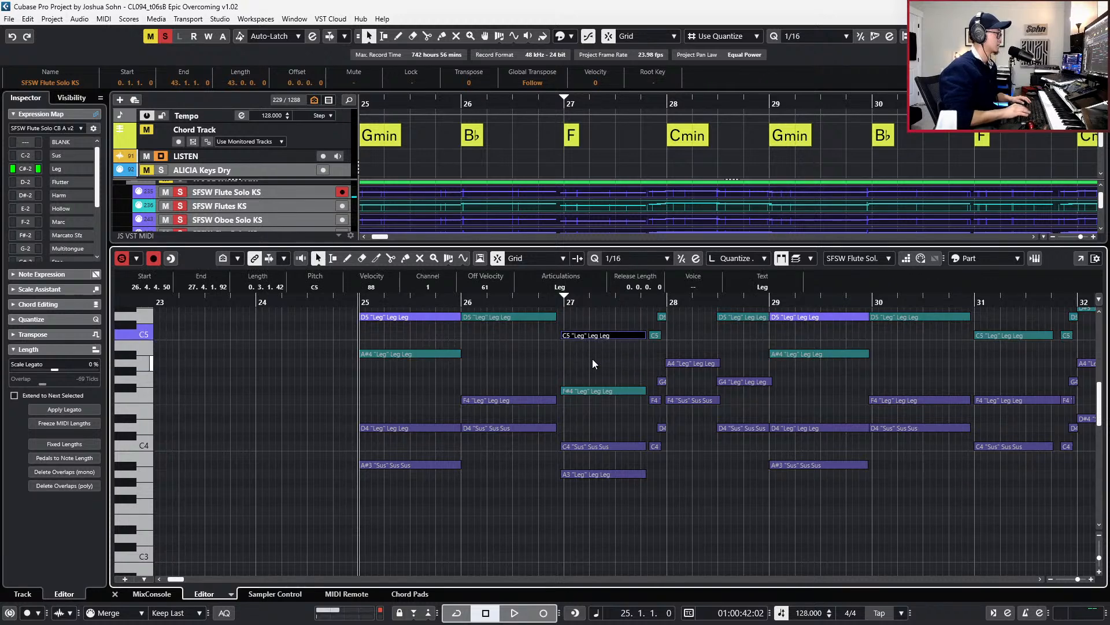
pyautogui.click(595, 390)
pyautogui.press('Up')
pyautogui.press('Up')
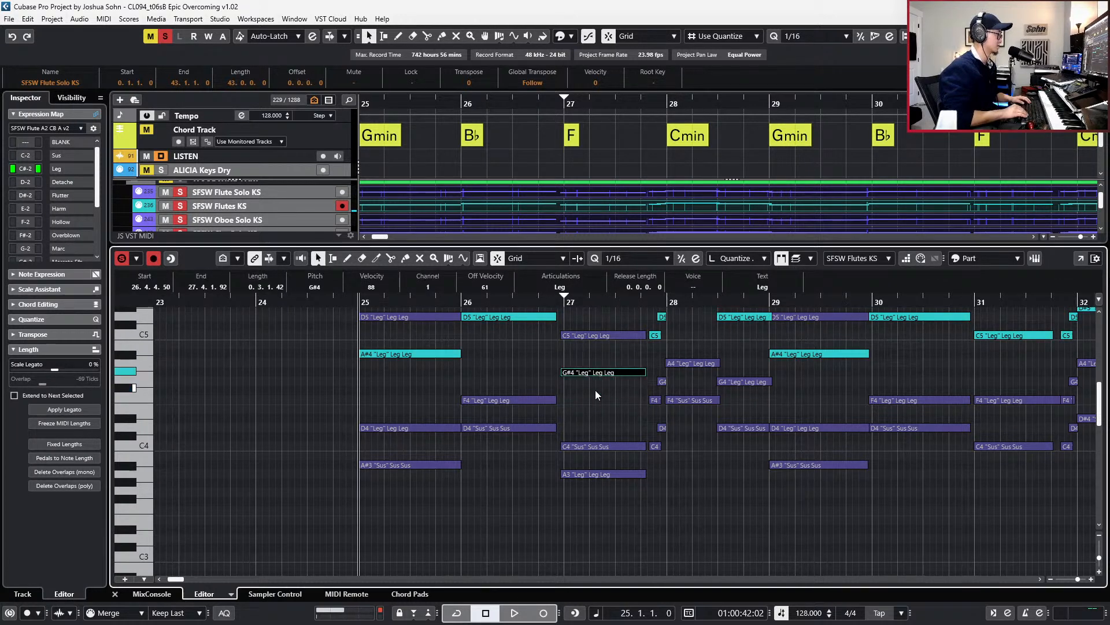
pyautogui.press('Up')
# - Play from bar 25 and examine how the revised woodwind voicing at bar 27 fits the surrounding notes
pyautogui.press('space')
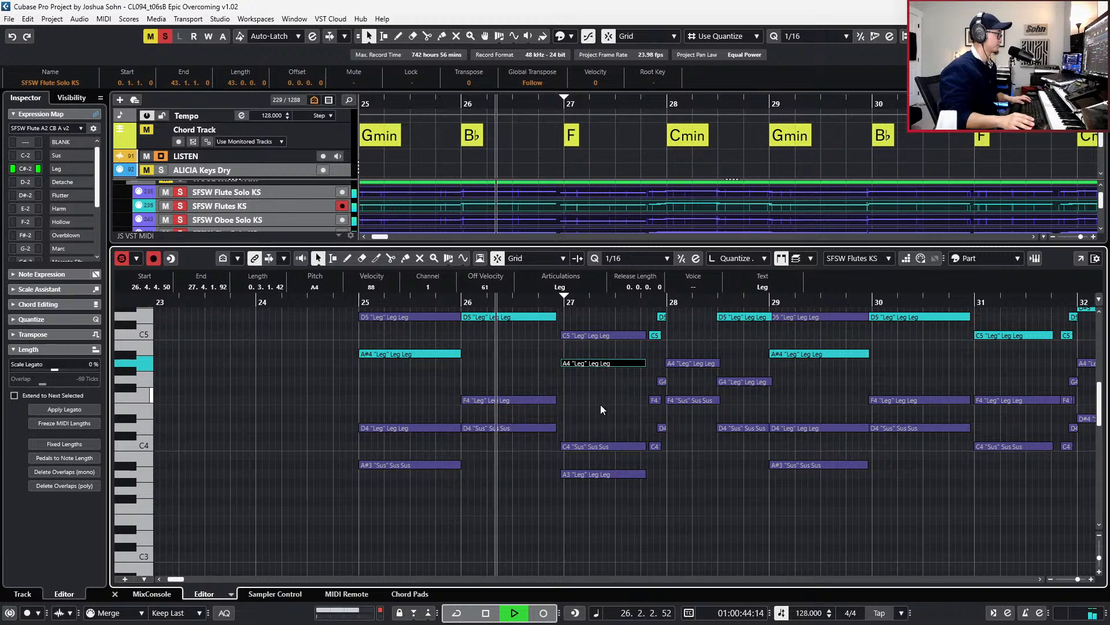
pyautogui.scroll(-1, 600, 405)
pyautogui.press('space')
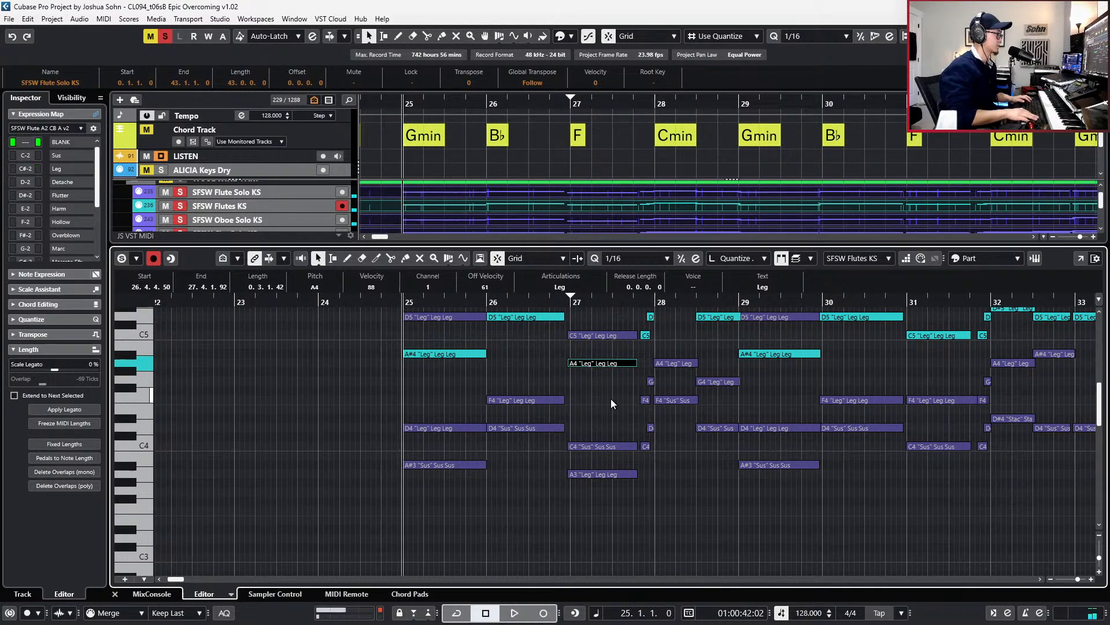
pyautogui.press('space')
pyautogui.scroll(2, 647, 362)
pyautogui.scroll(-1, 647, 362)
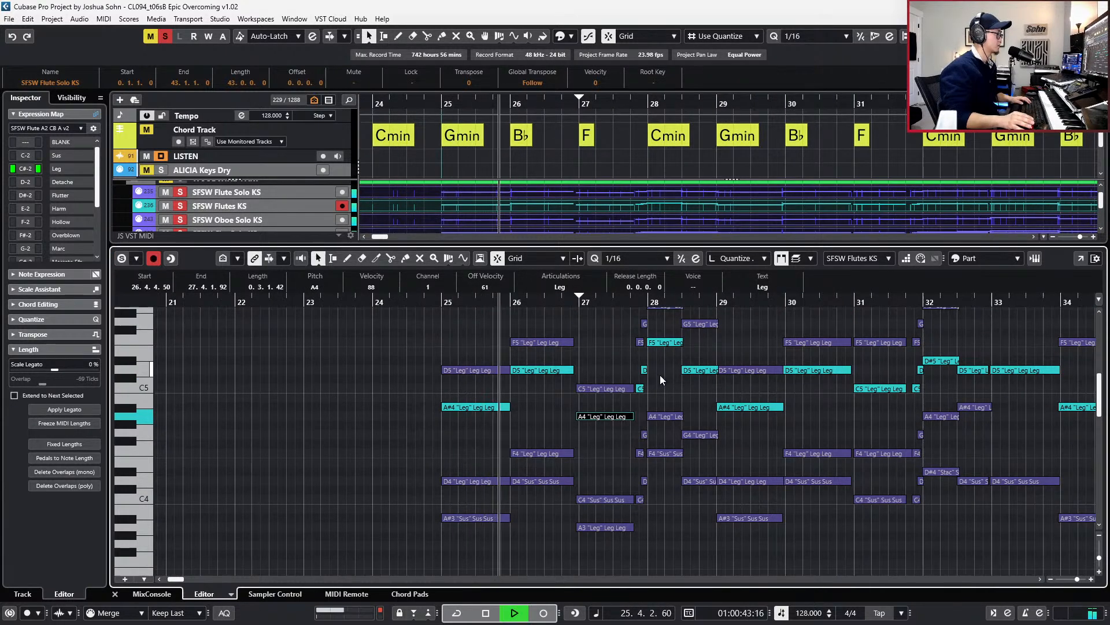
pyautogui.scroll(3, 584, 390)
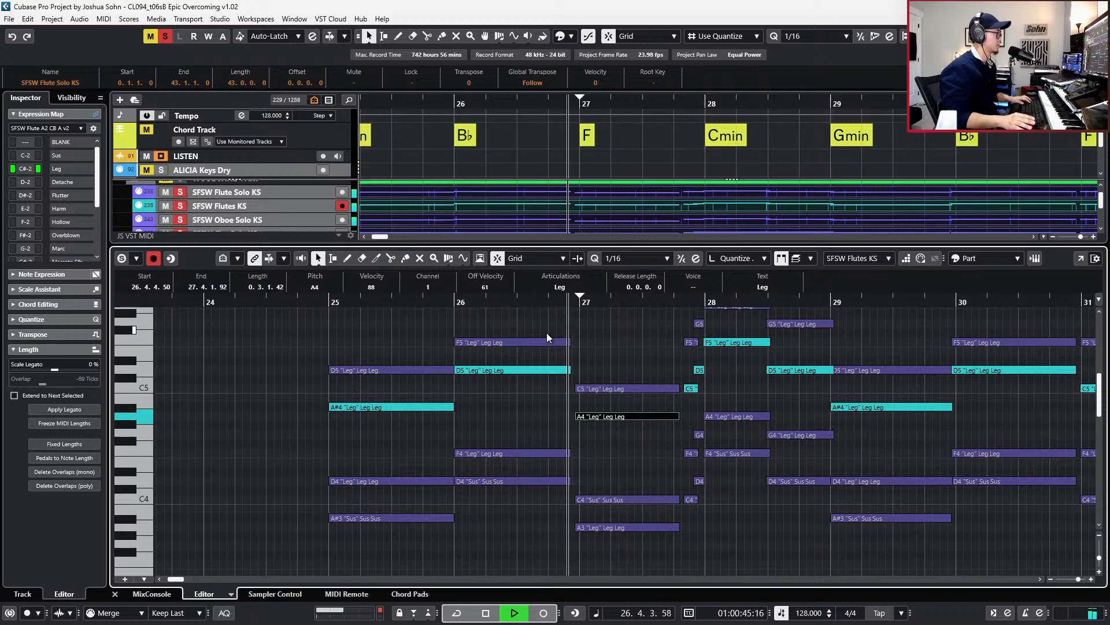
# - Set the Part Editing Mode to All Parts and select the bar 26 notes of all woodwind parts during unsoloed playback
pyautogui.moveTo(546, 334); pyautogui.dragTo(557, 447)
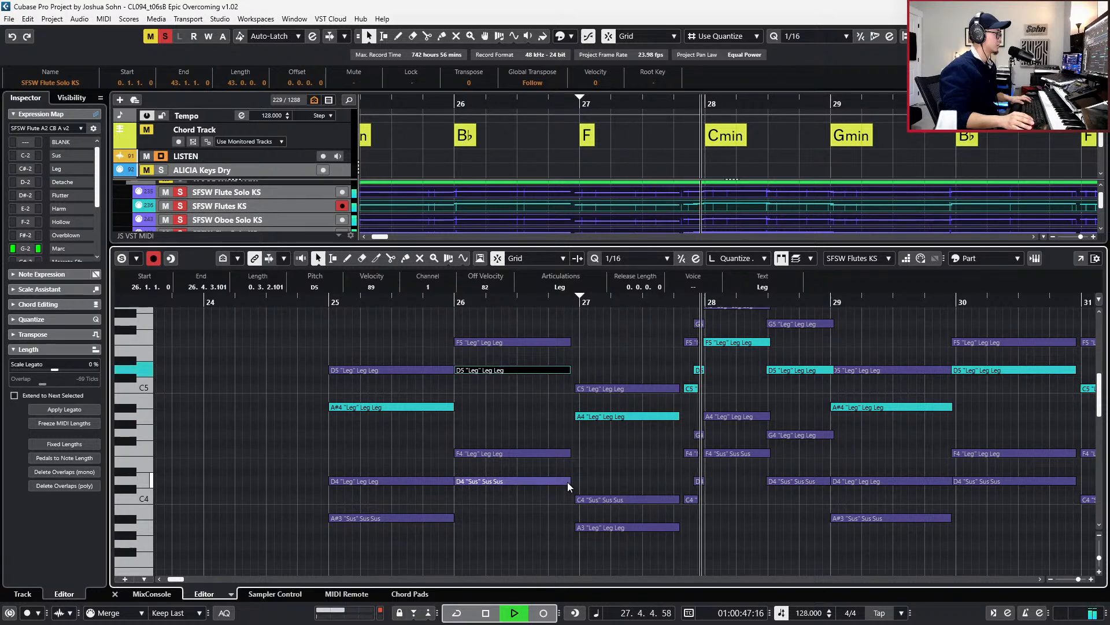
pyautogui.press('space')
pyautogui.click(810, 260)
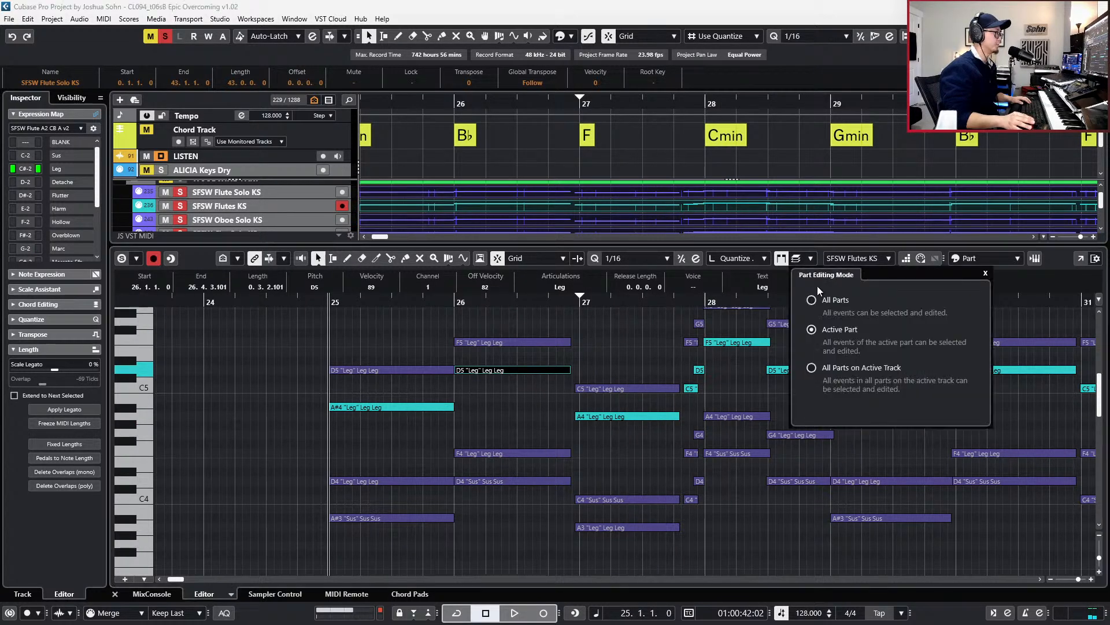
pyautogui.click(619, 370)
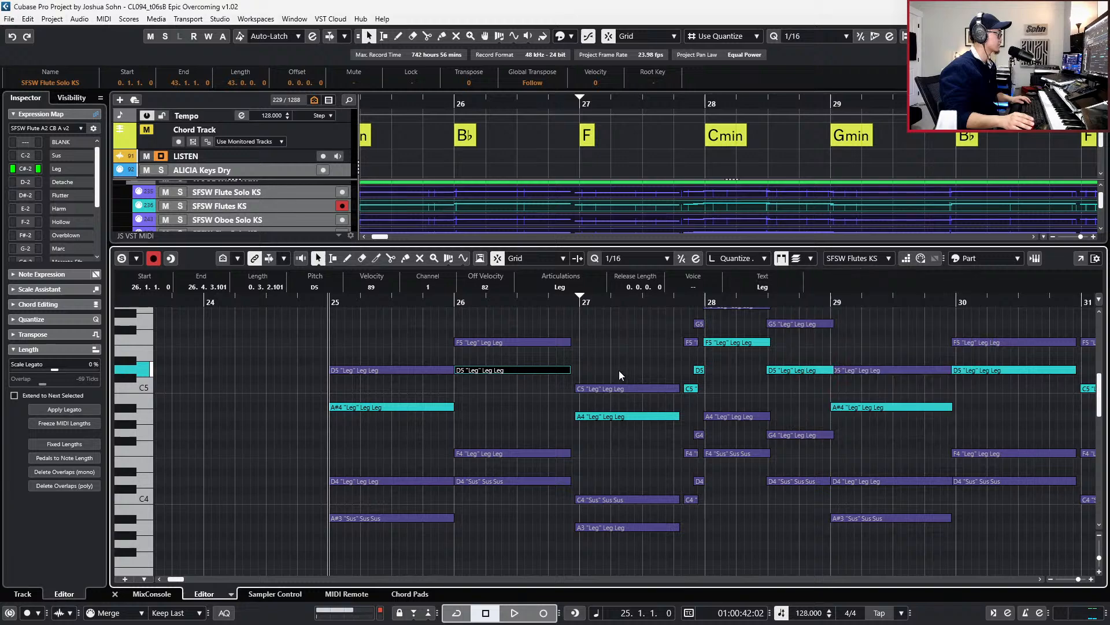
pyautogui.press('space')
pyautogui.moveTo(552, 327); pyautogui.dragTo(549, 495)
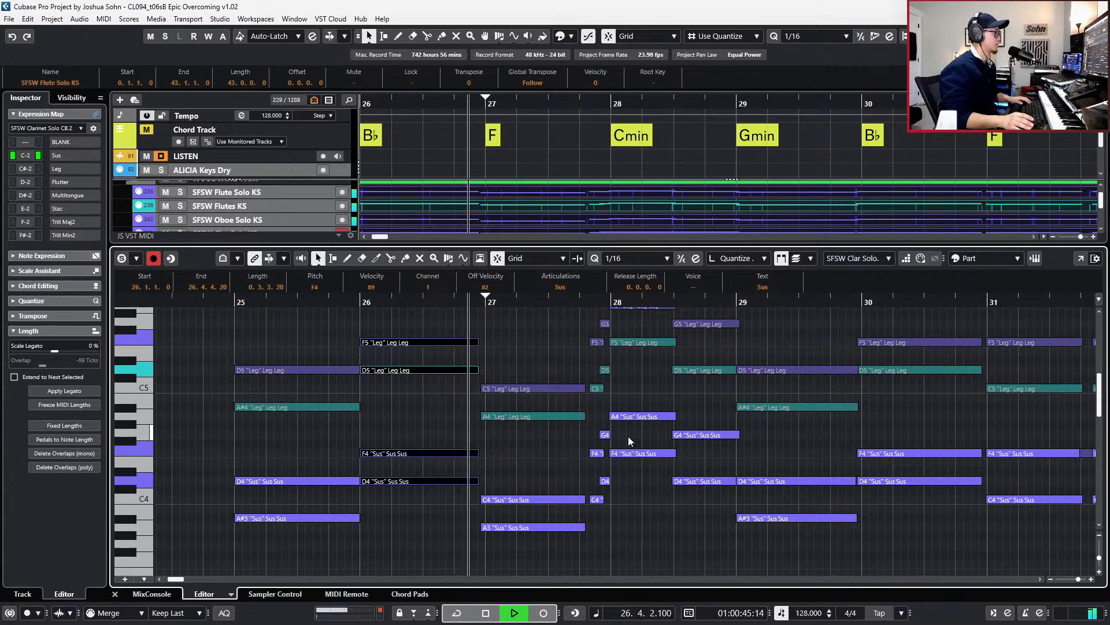
# - Shorten the oboe solo's long F4 note at bar 31 to end at 31.4.1.41, before the short pickup note
pyautogui.scroll(-1, 628, 436)
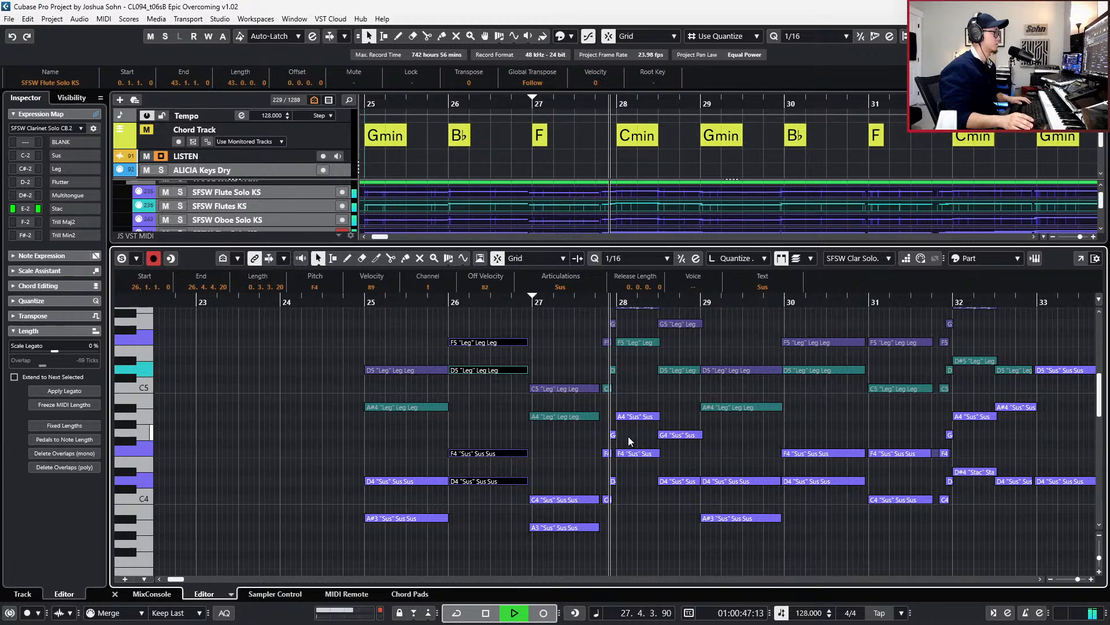
pyautogui.scroll(1, 628, 436)
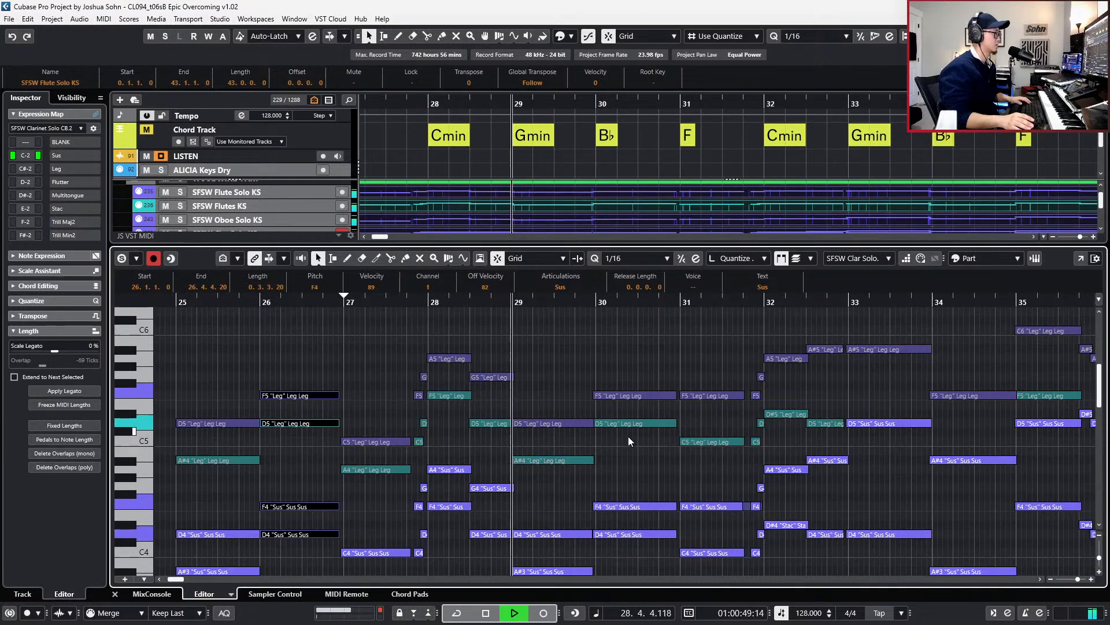
pyautogui.hscroll(1, 628, 436)
pyautogui.scroll(1, 603, 515)
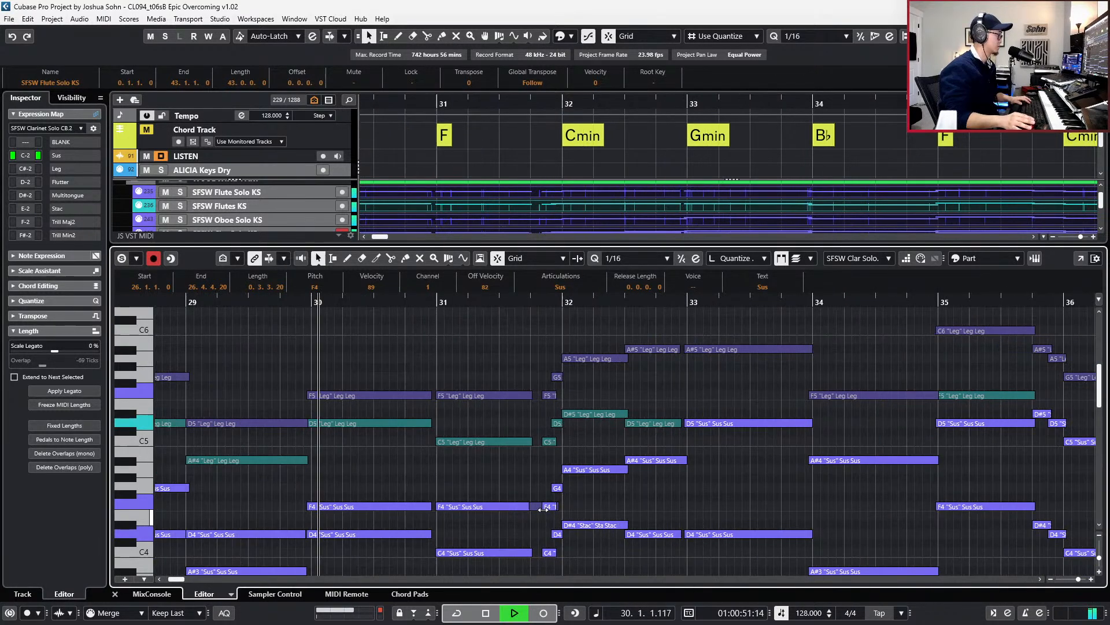
pyautogui.click(539, 507)
pyautogui.moveTo(555, 505); pyautogui.dragTo(533, 505)
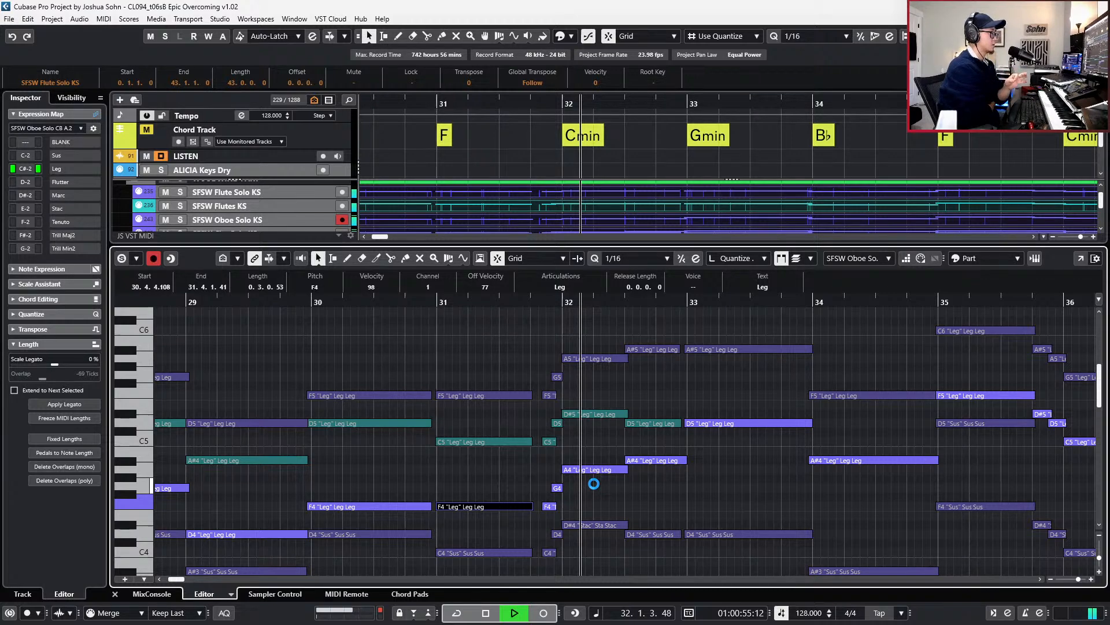
pyautogui.press('space')
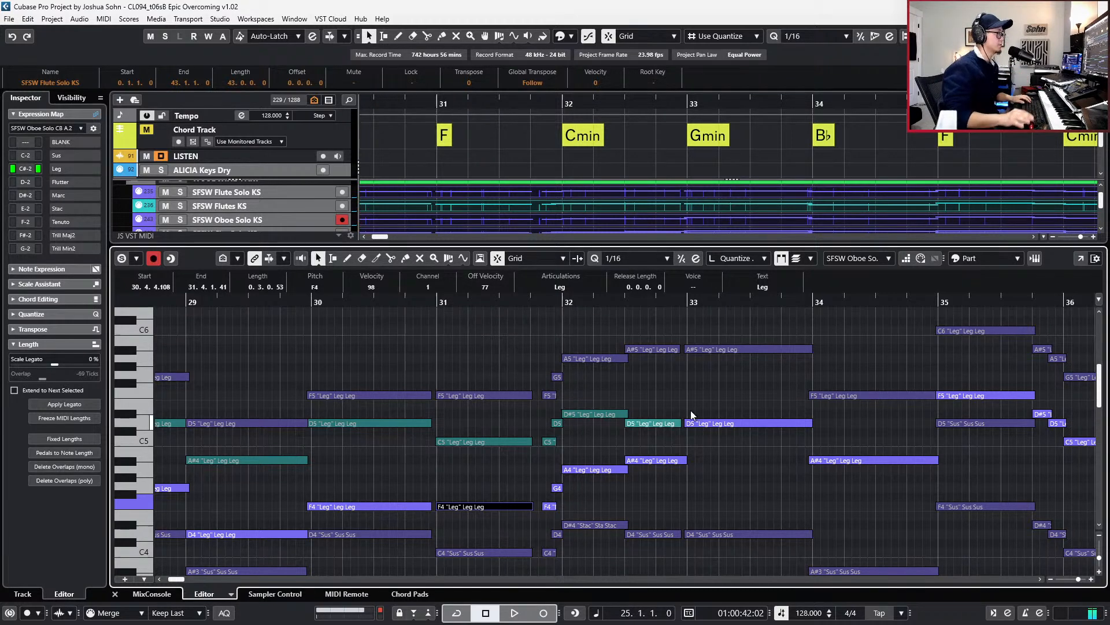
# - Play from bar 34 with the editor soloed and transpose the clarinet solo's long D5 note at bar 35 down to C5
pyautogui.press('s')
pyautogui.click(478, 303)
pyautogui.press('KP_Subtract')
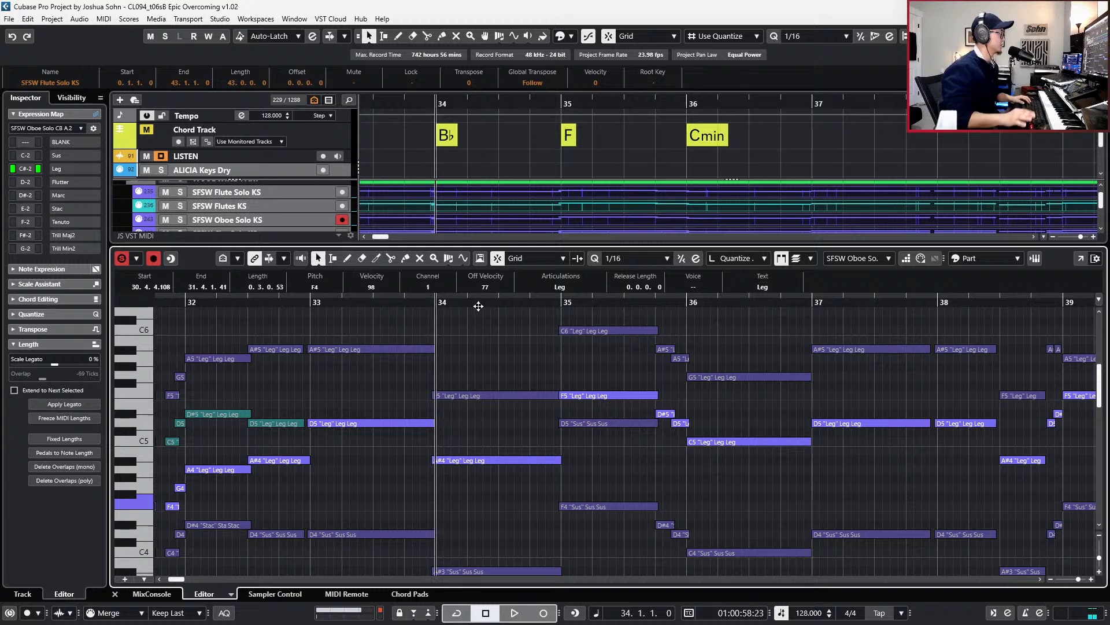
pyautogui.press('space')
pyautogui.scroll(1, 526, 340)
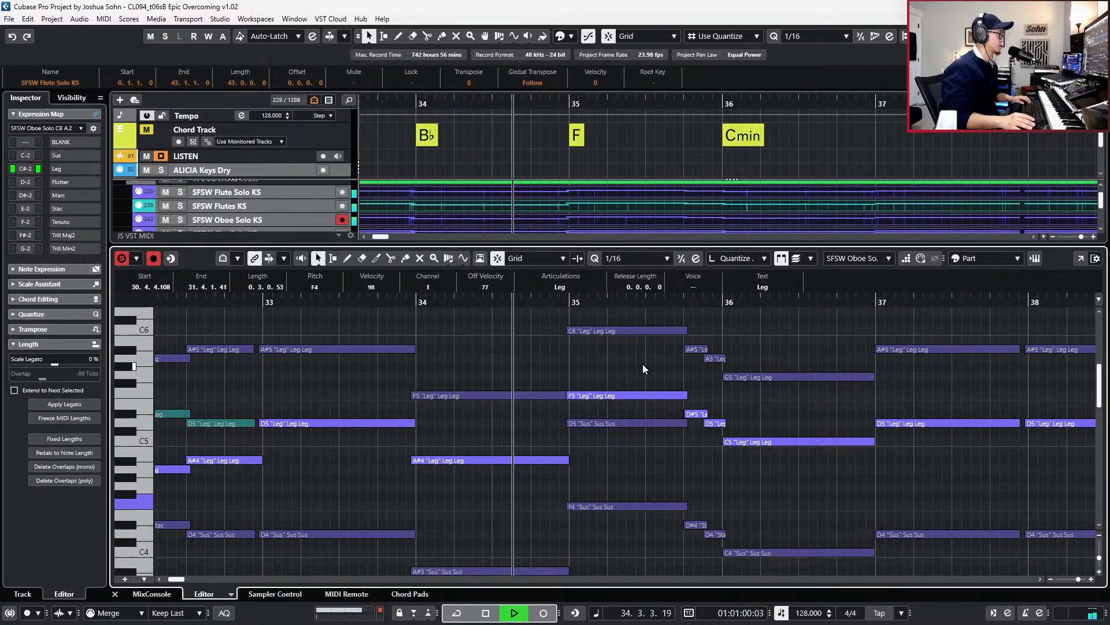
pyautogui.press('space')
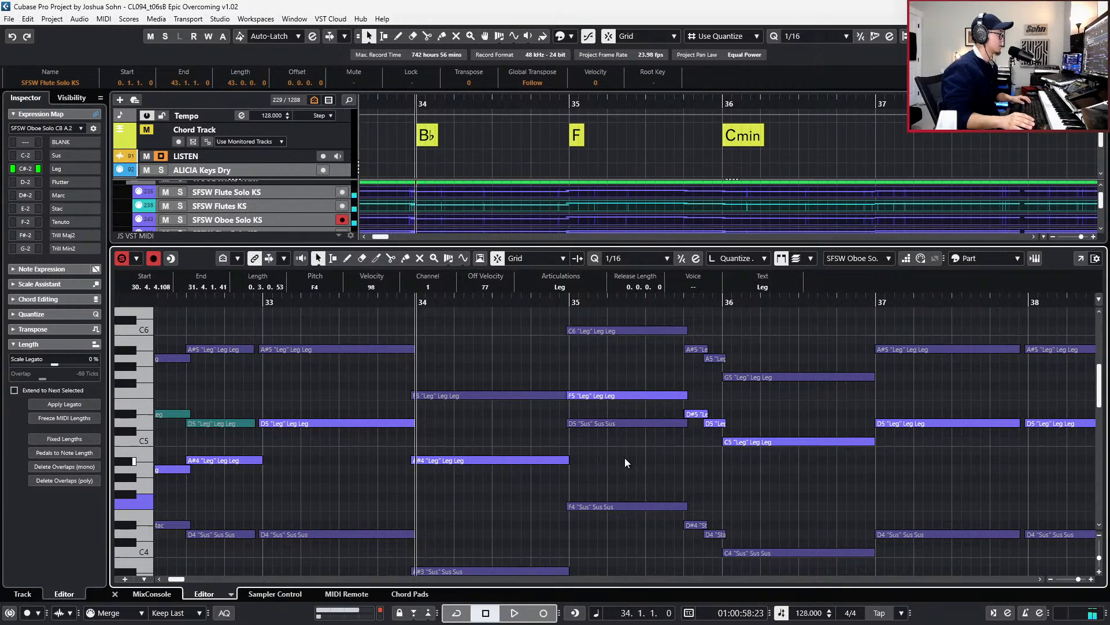
pyautogui.click(625, 457)
pyautogui.click(624, 421)
pyautogui.press('Down')
pyautogui.press('Down')
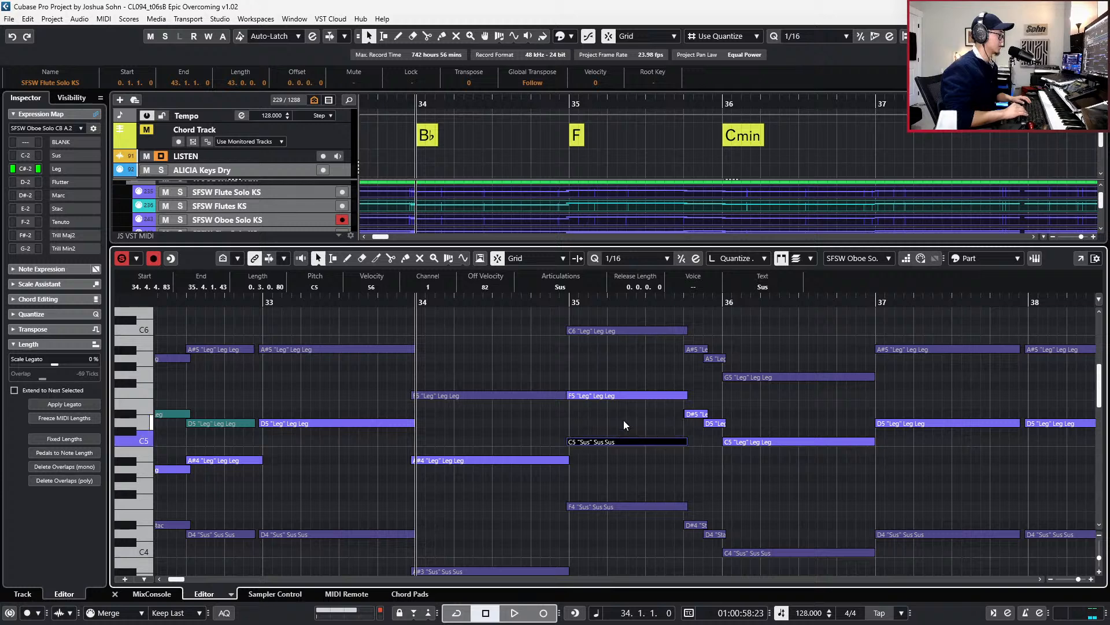
pyautogui.press('space')
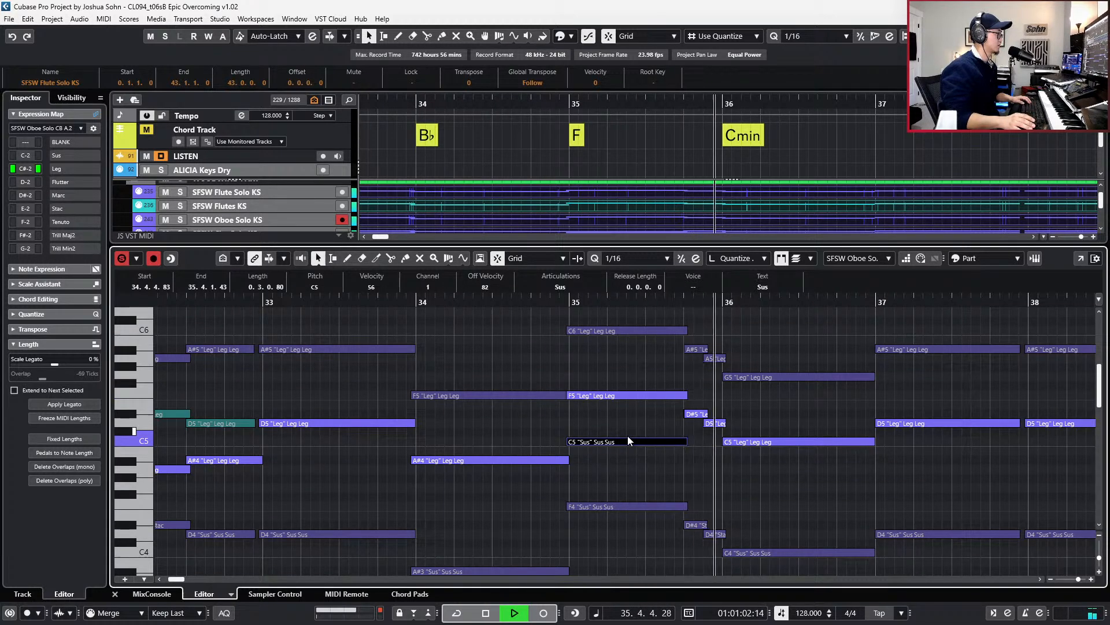
# - Set the articulation of the oboe solo's short D#5 and D5 notes at the end of bar 35 to Sus
pyautogui.scroll(2, 627, 436)
pyautogui.press('space')
pyautogui.moveTo(695, 380); pyautogui.dragTo(717, 489)
pyautogui.click(569, 287)
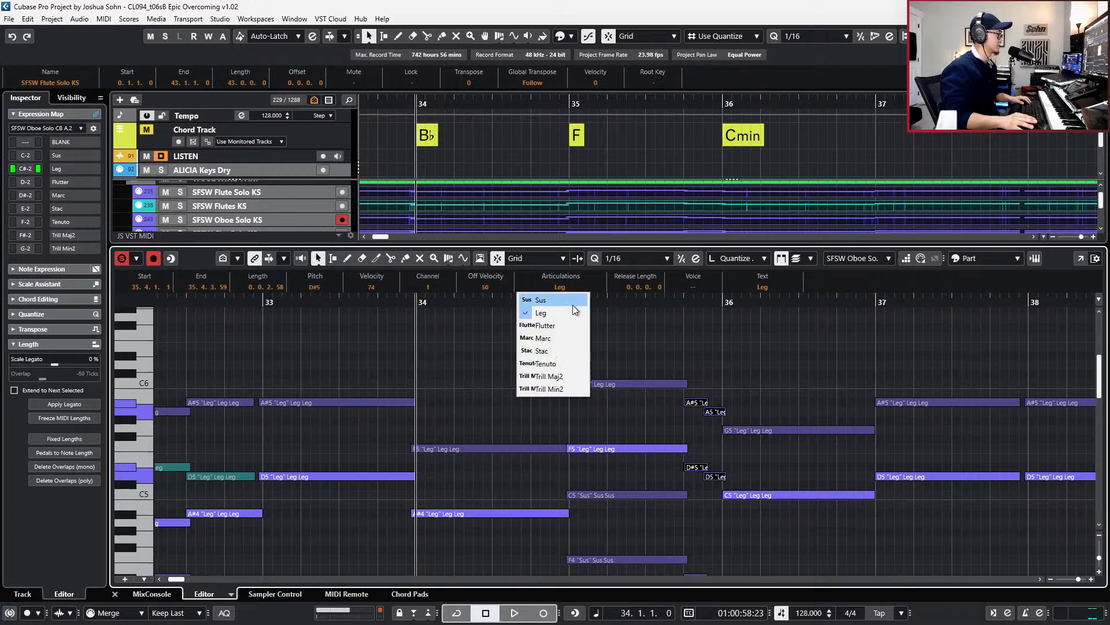
pyautogui.click(565, 300)
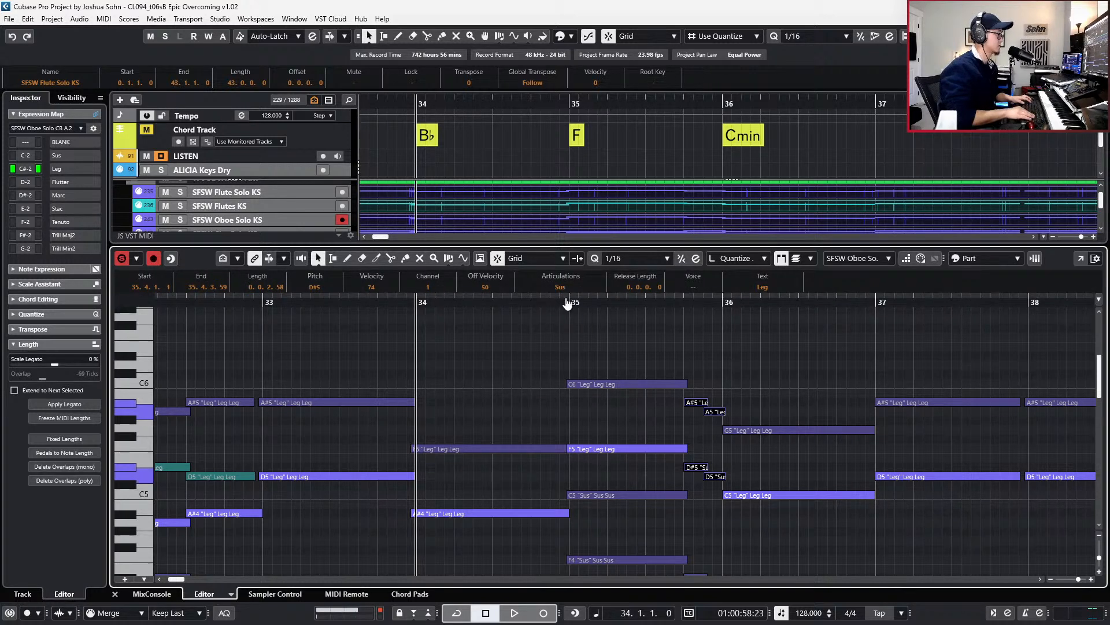
pyautogui.scroll(-3, 619, 339)
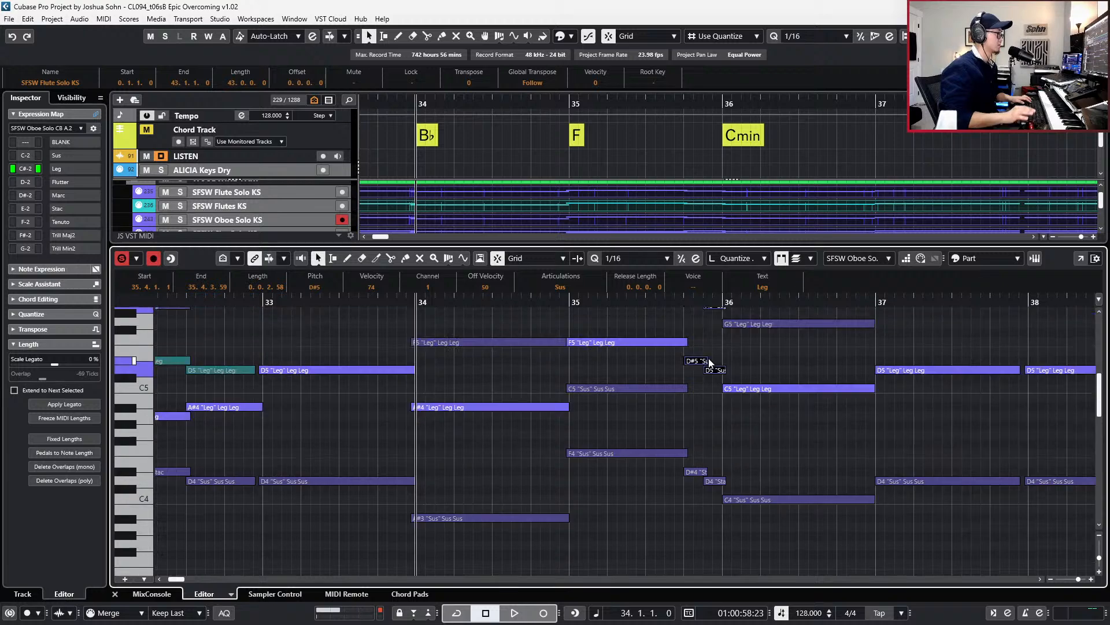
# - Activate the clarinet solo part and set its short D#5, D5, D#4 and D4 notes at the end of bar 35 to Sus
pyautogui.press('pagedown')
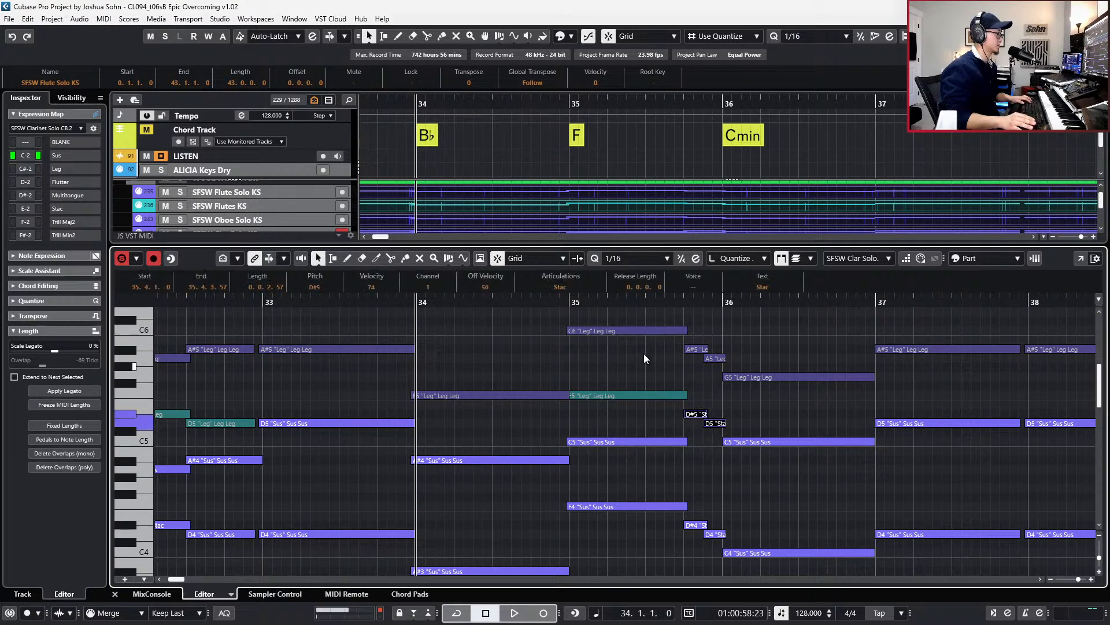
pyautogui.click(567, 292)
pyautogui.click(564, 304)
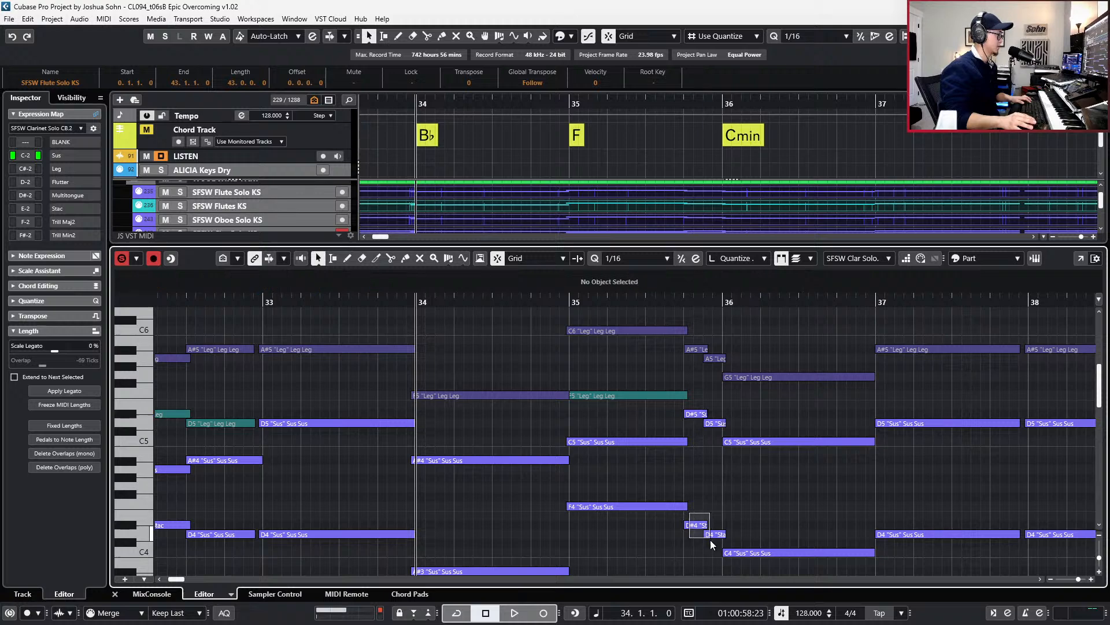
pyautogui.scroll(2, 543, 332)
pyautogui.click(560, 287)
pyautogui.click(560, 300)
pyautogui.click(658, 357)
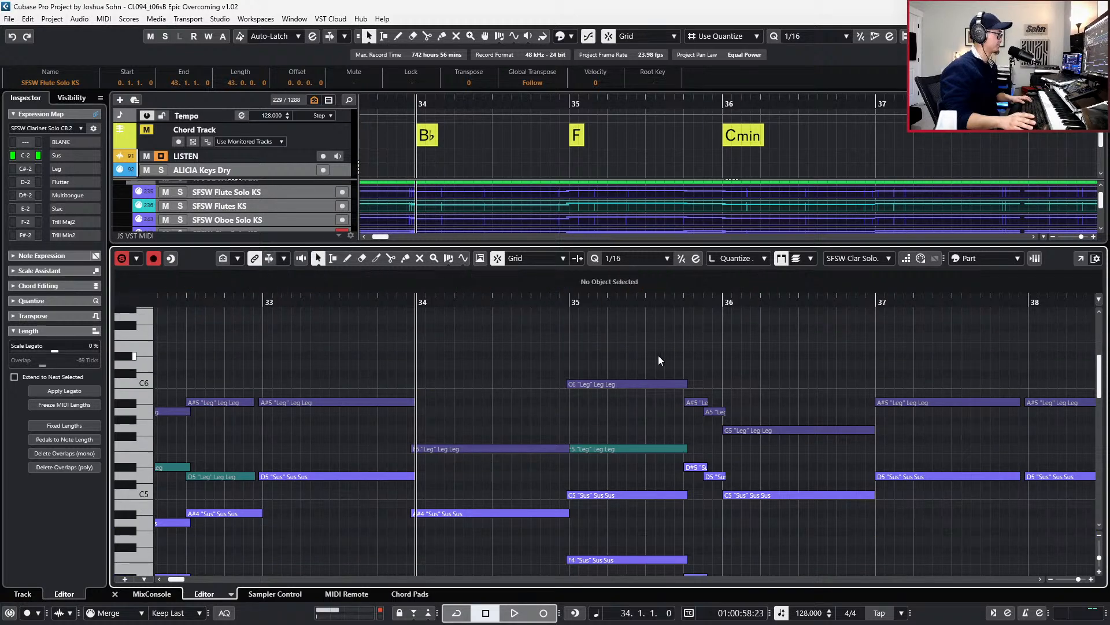
pyautogui.scroll(-3, 677, 393)
# - Open the woodwind parts in a separate Key Editor window during playback from bar 34 and hide the controller lanes
pyautogui.press('space')
pyautogui.scroll(2, 681, 395)
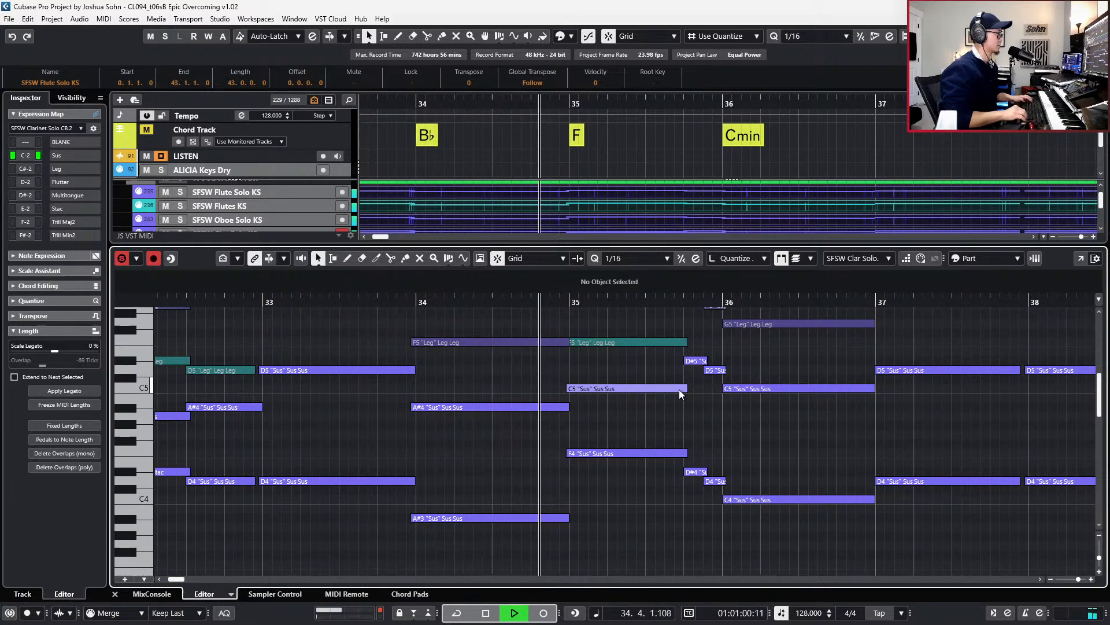
pyautogui.press('Return')
pyautogui.scroll(5, 643, 350)
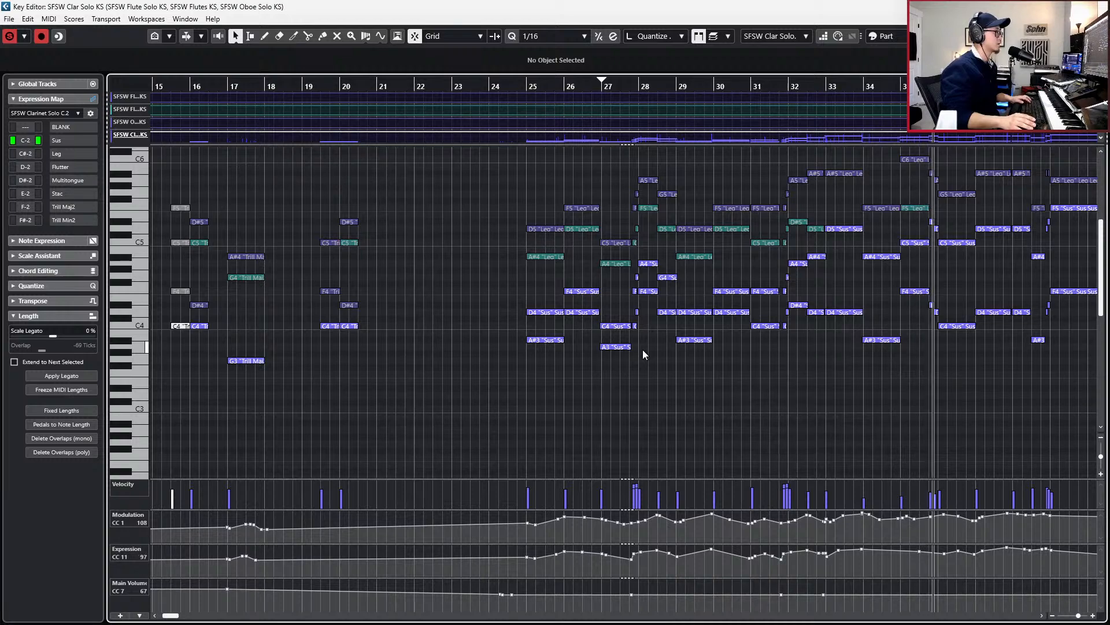
pyautogui.scroll(2, 643, 349)
pyautogui.hscroll(2, 643, 350)
pyautogui.hscroll(2, 643, 352)
pyautogui.hotkey('alt', 'l')
pyautogui.scroll(3, 742, 300)
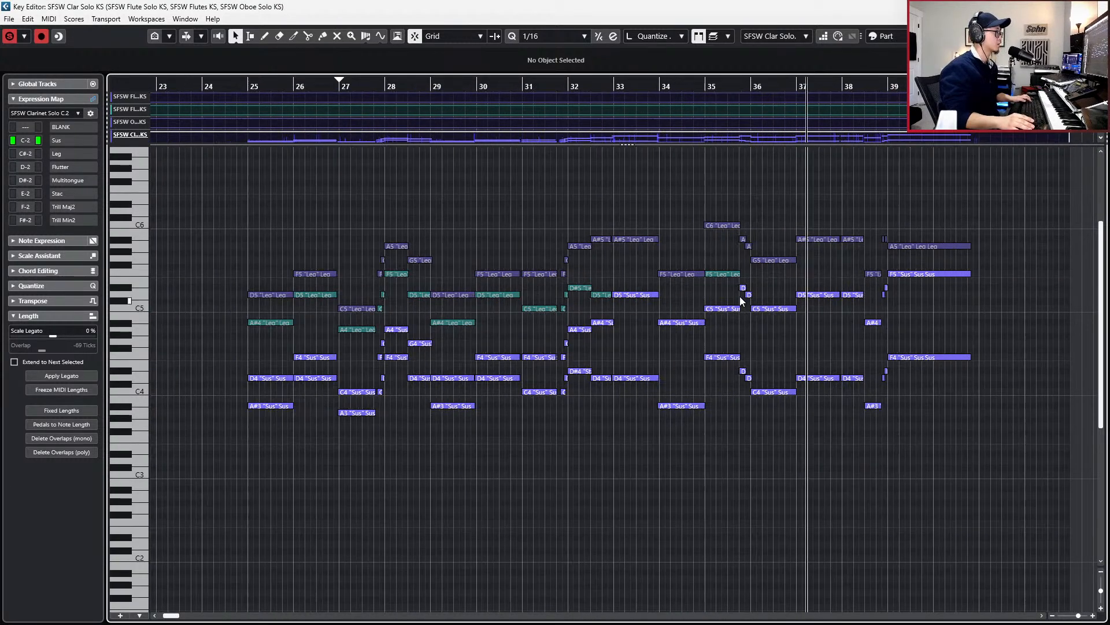
pyautogui.hscroll(2, 743, 301)
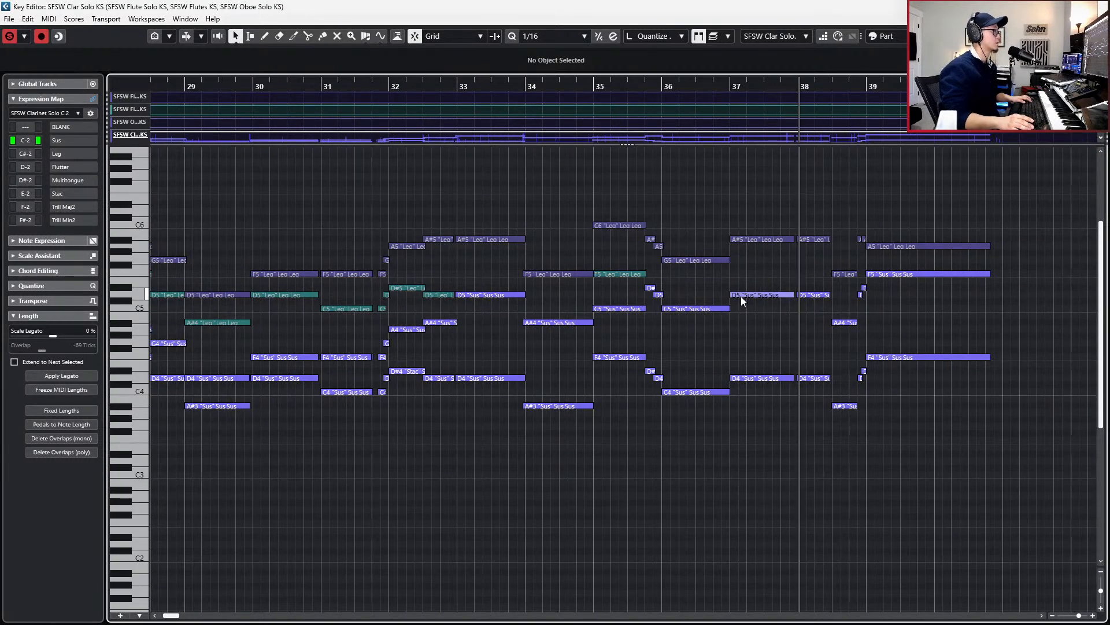
# - Play the woodwind phrase through bar 39 with and without solo, examining the long clarinet notes at bars 35 and 38
pyautogui.press('space')
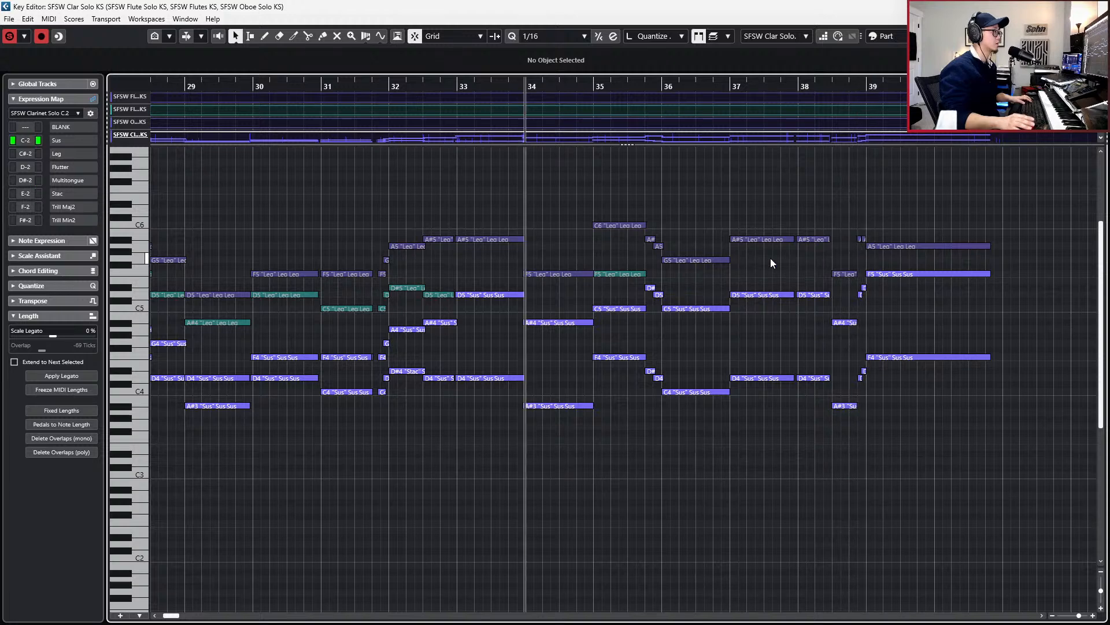
pyautogui.press('KP_Subtract')
pyautogui.moveTo(815, 223); pyautogui.dragTo(834, 379)
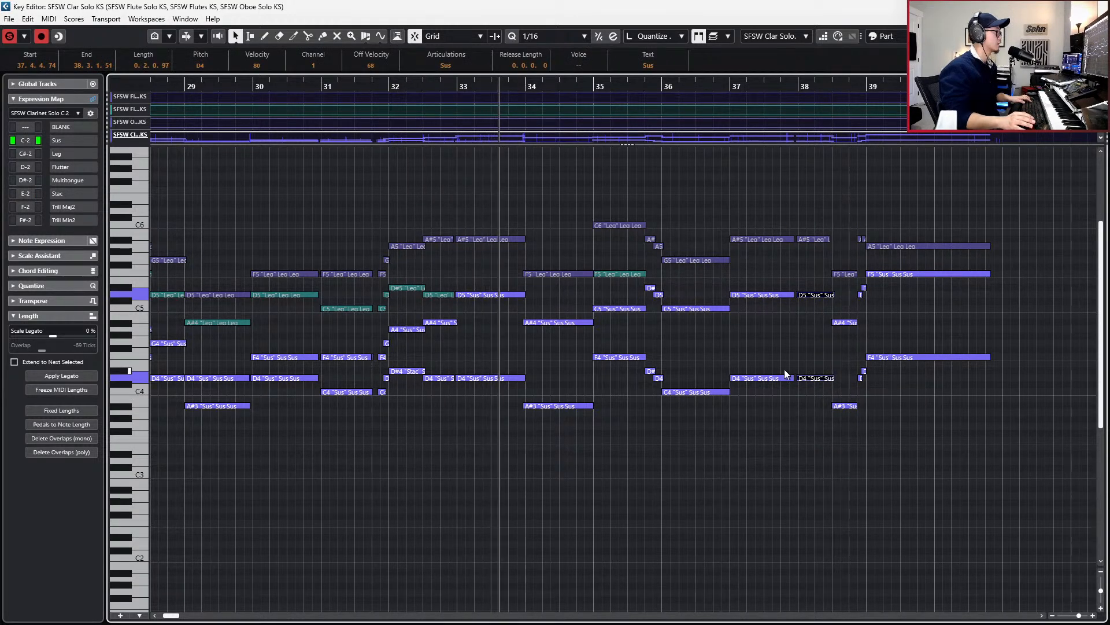
pyautogui.scroll(2, 612, 318)
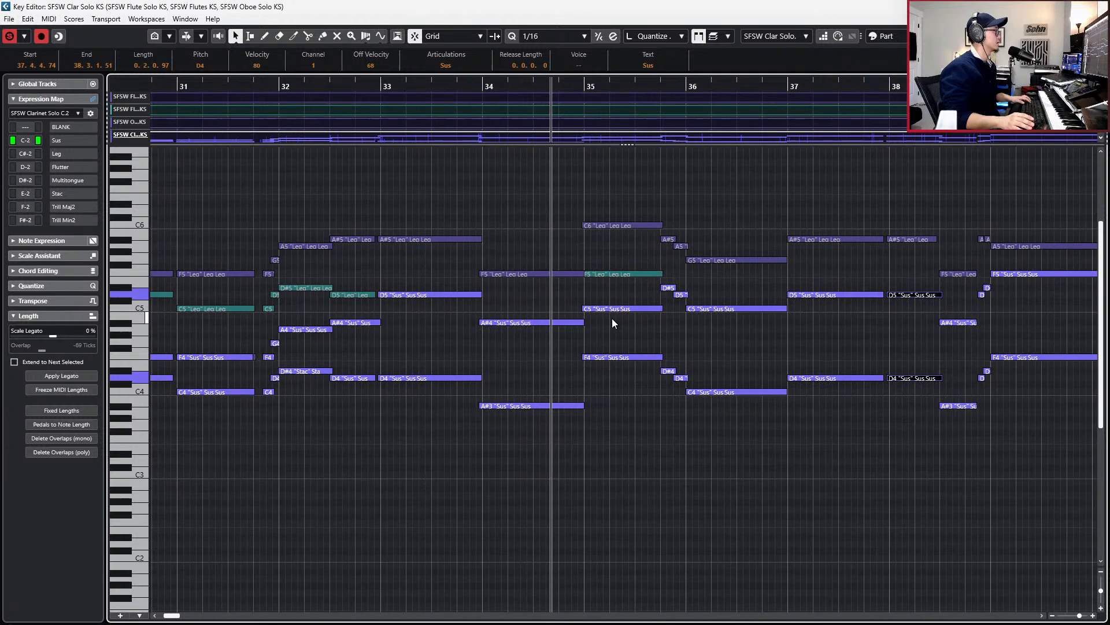
pyautogui.scroll(-2, 612, 318)
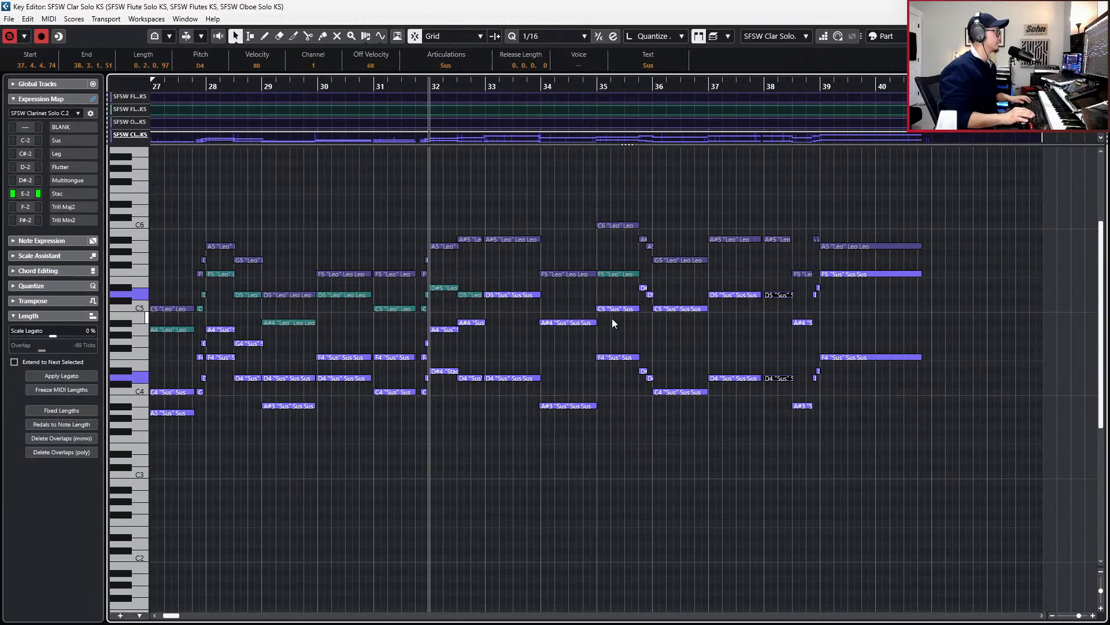
pyautogui.scroll(2, 611, 318)
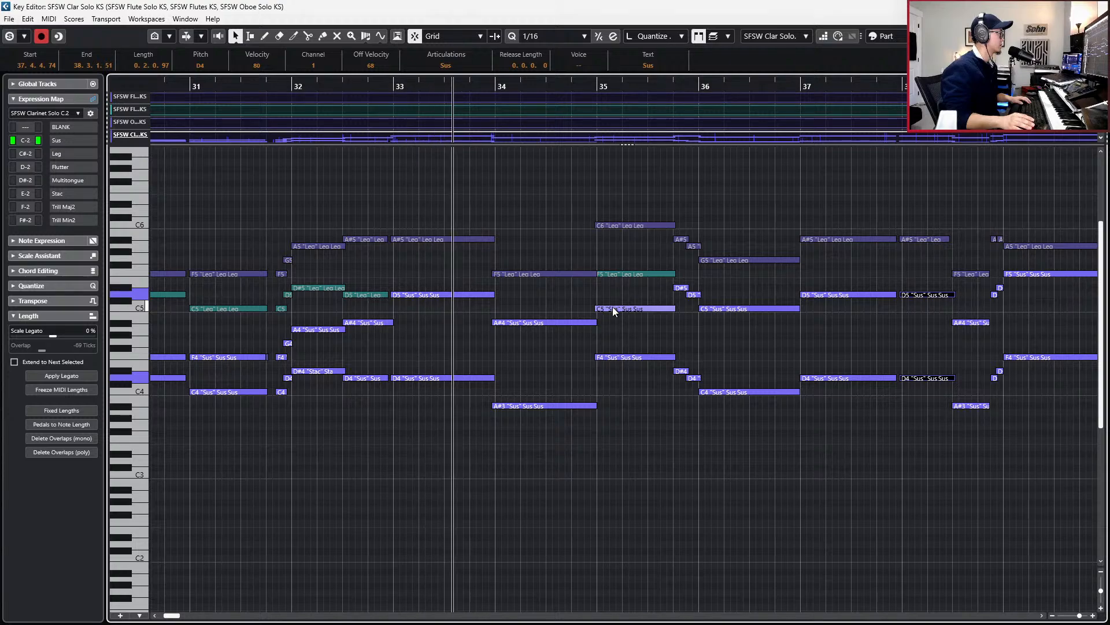
pyautogui.scroll(1, 636, 307)
pyautogui.scroll(2, 656, 296)
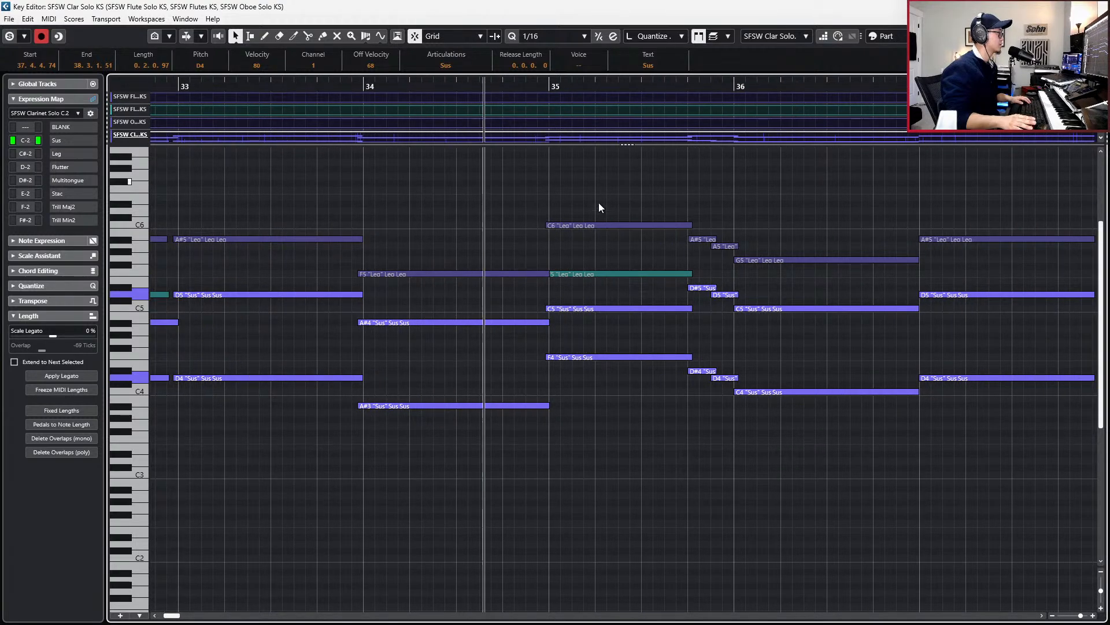
pyautogui.moveTo(598, 203); pyautogui.dragTo(646, 372)
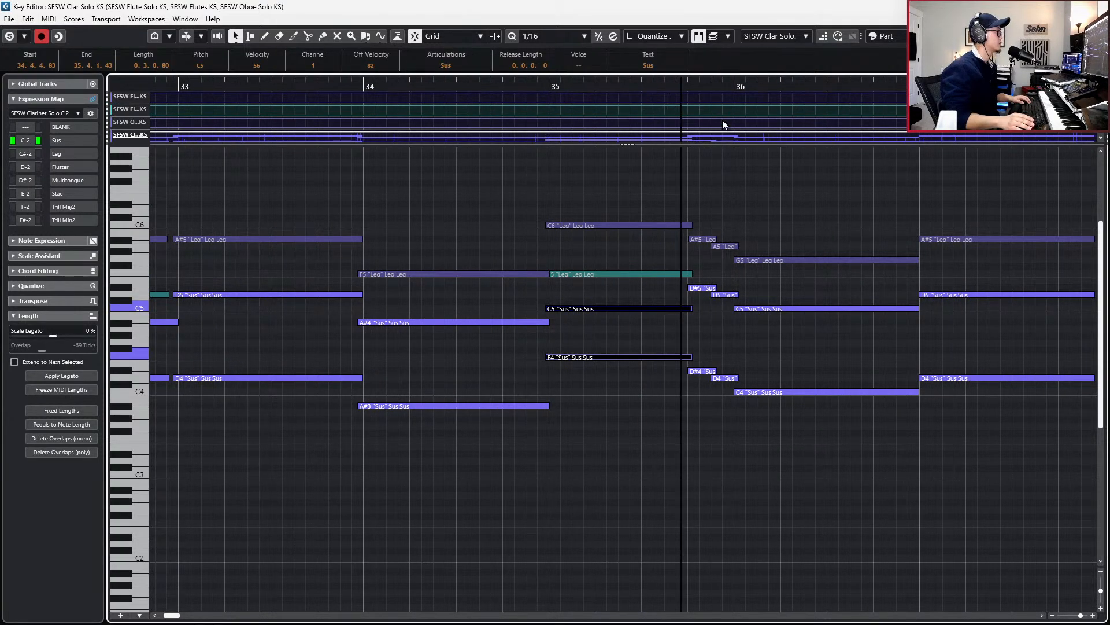
pyautogui.hscroll(2, 723, 196)
pyautogui.hscroll(1, 718, 199)
pyautogui.hscroll(1, 699, 212)
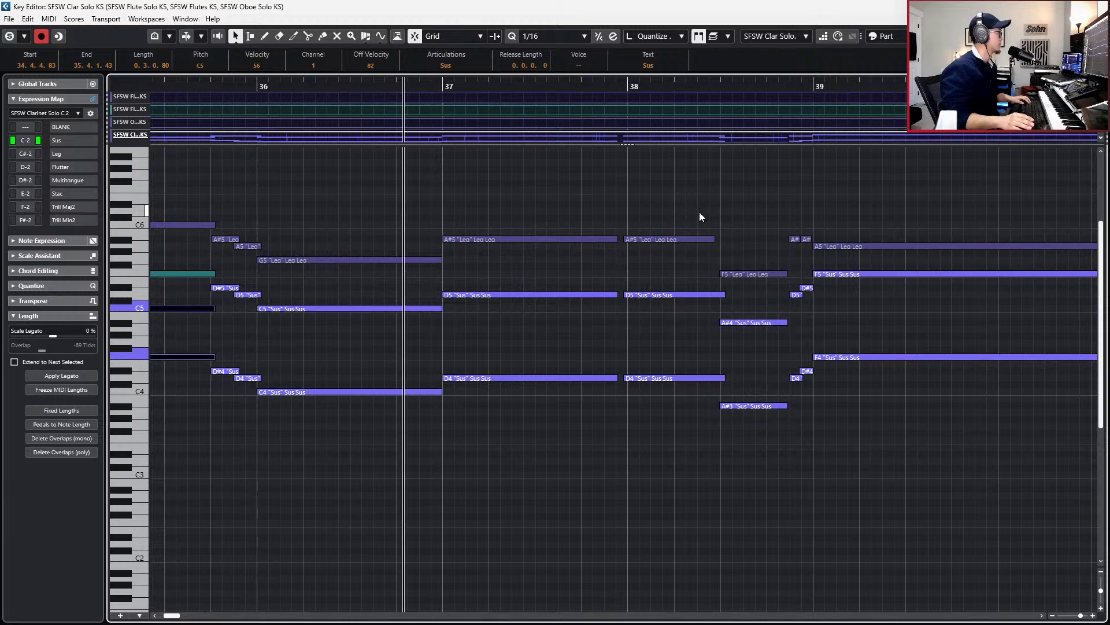
pyautogui.hscroll(1, 699, 213)
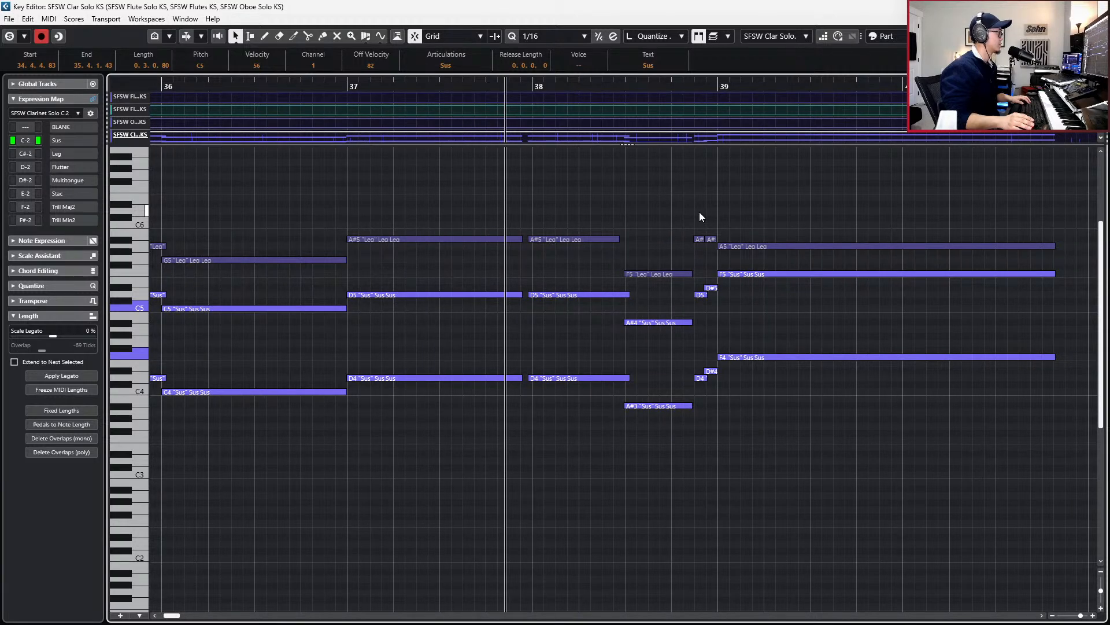
pyautogui.hscroll(1, 699, 211)
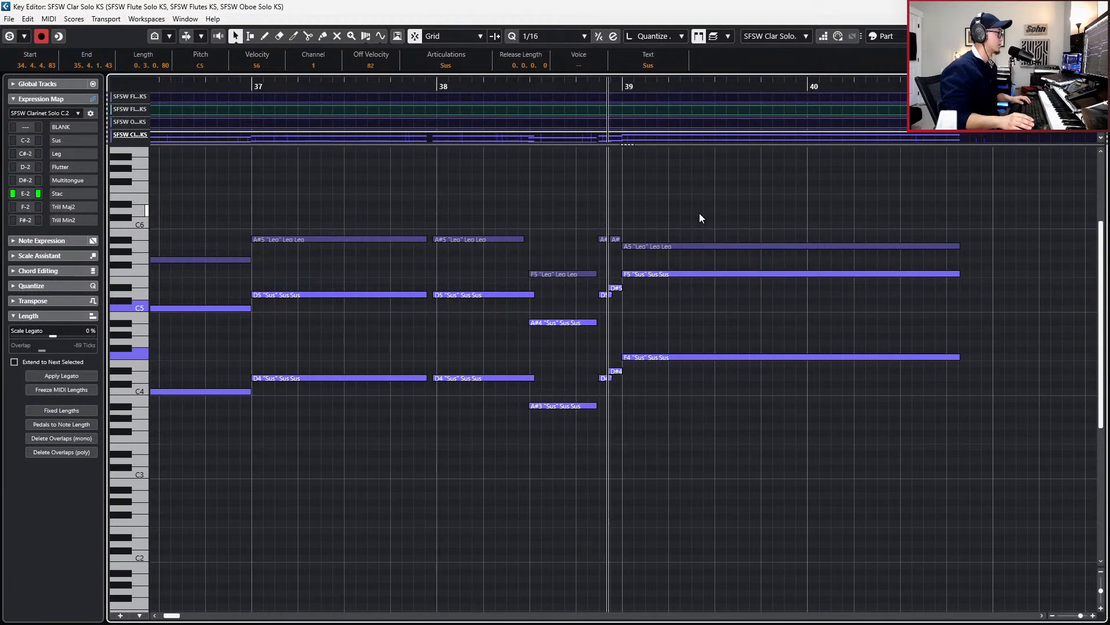
# - Select the clarinet solo's D5 and D4 notes at bar 38 and play them soloed from bar 37
pyautogui.scroll(3, 695, 218)
pyautogui.press('space')
pyautogui.moveTo(491, 312); pyautogui.dragTo(492, 504)
pyautogui.press('l')
pyautogui.press('KP_Subtract')
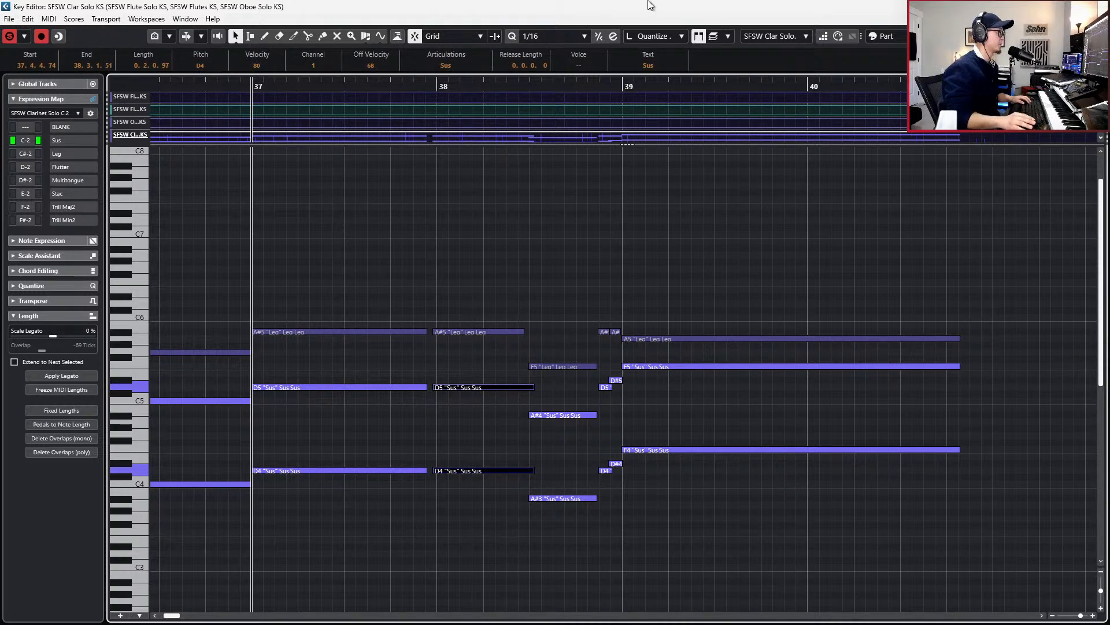
pyautogui.press('space')
# - Set the Part Editing Mode to All Parts and replay the woodwinds from bar 37 without solo
pyautogui.click(713, 35)
pyautogui.click(729, 77)
pyautogui.click(642, 220)
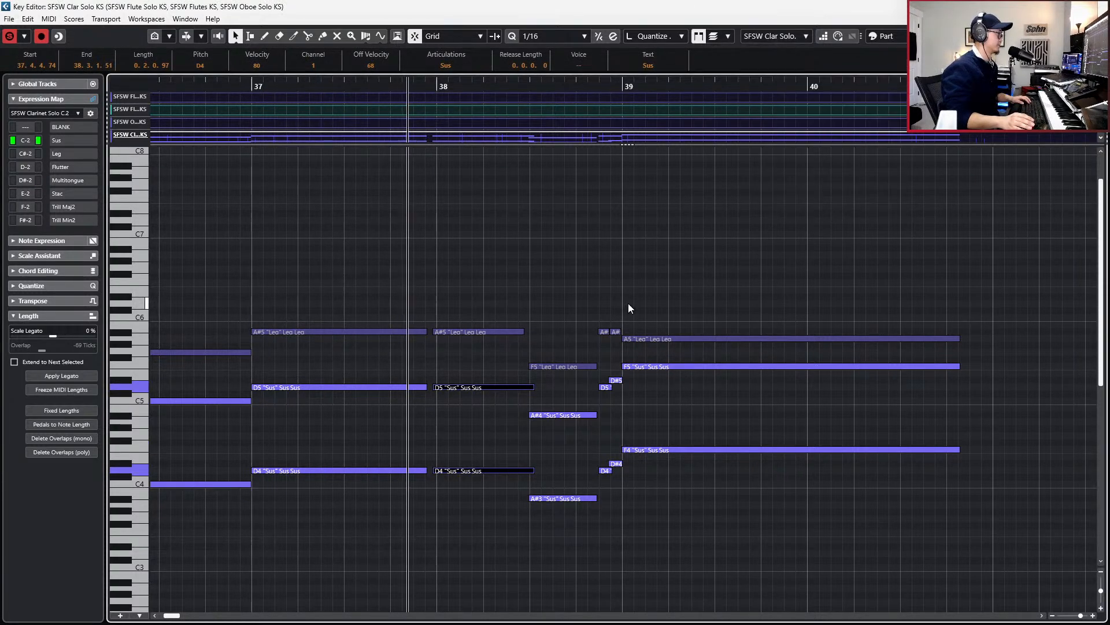
pyautogui.press('space')
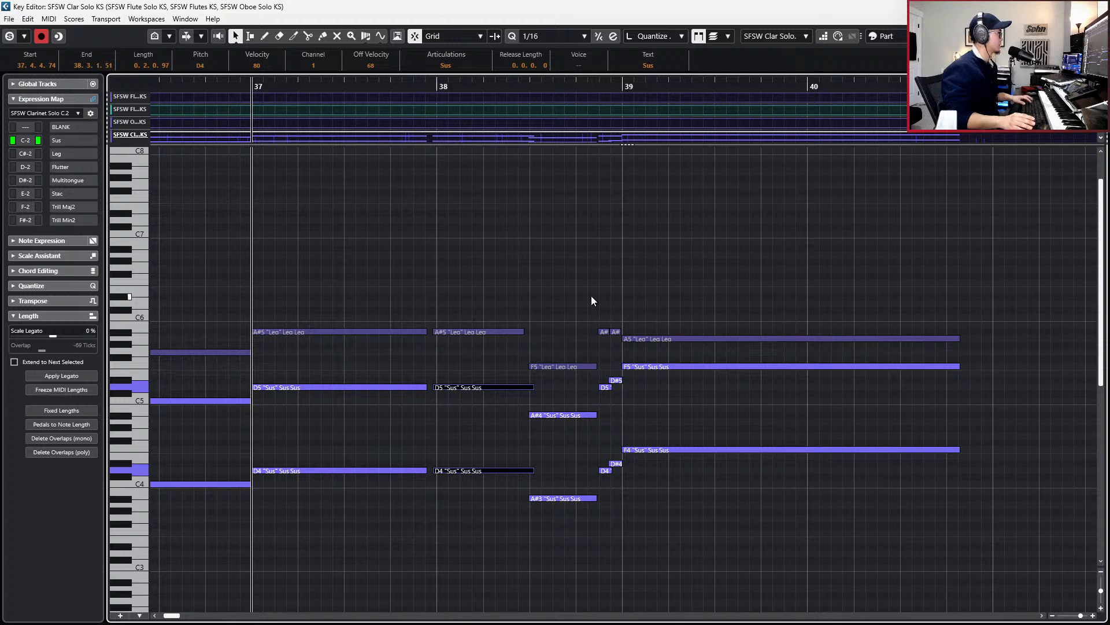
pyautogui.press('space')
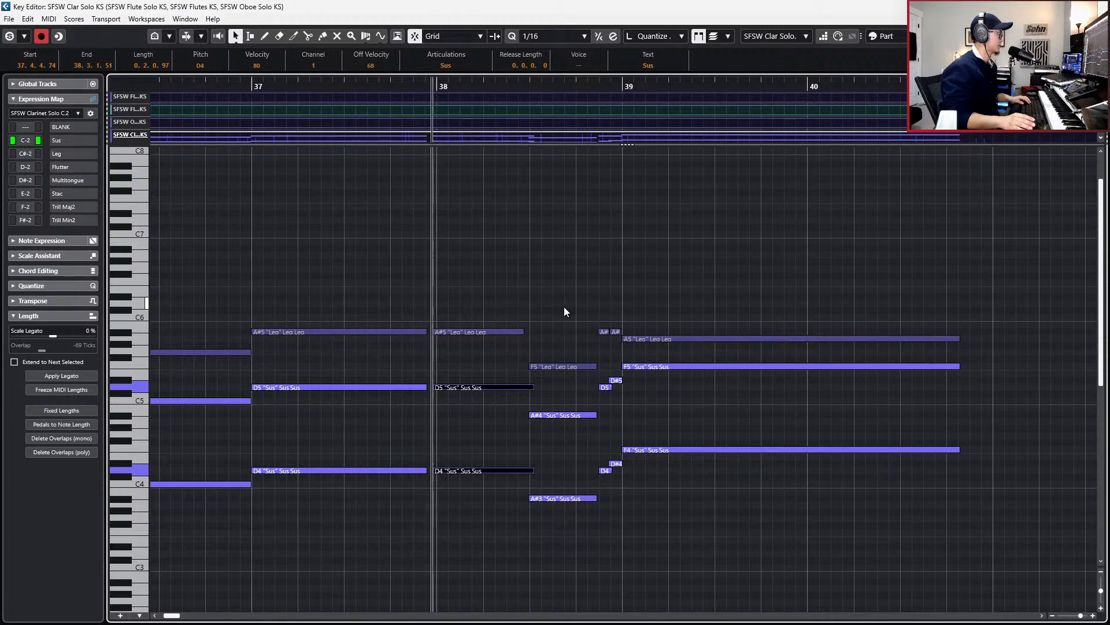
pyautogui.press('space')
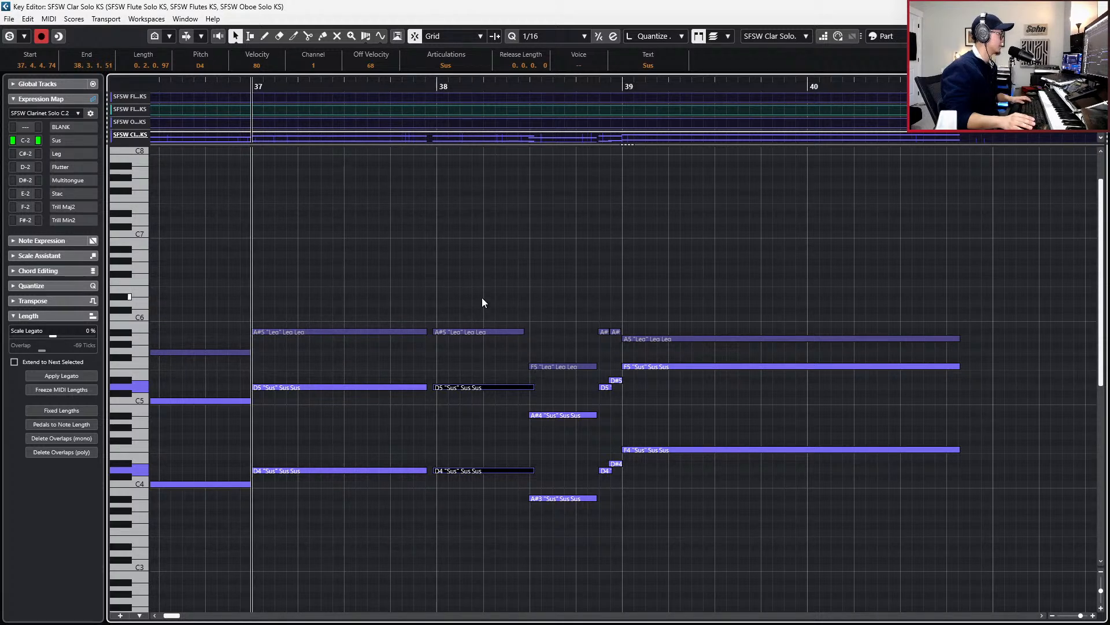
# - Raise the first long notes at bar 38, moving the upper legato note to D6 and the clarinet solo's pair to F5 and F4
pyautogui.moveTo(482, 299); pyautogui.dragTo(482, 483)
pyautogui.press('Up')
pyautogui.press('Up')
pyautogui.press('Up')
pyautogui.press('Up')
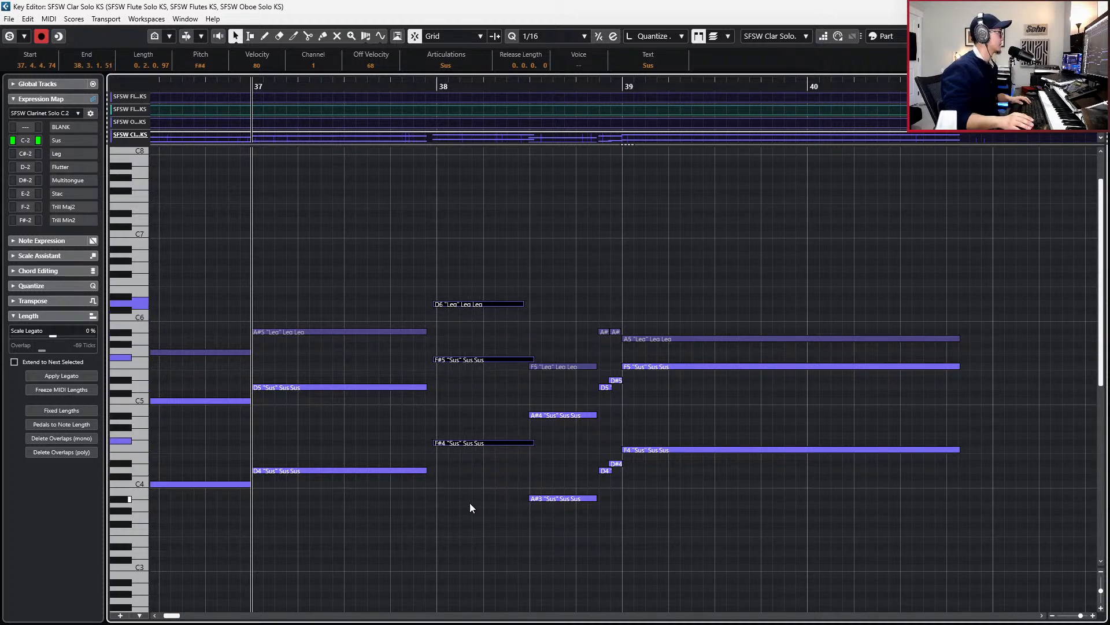
pyautogui.moveTo(470, 502); pyautogui.dragTo(470, 335)
pyautogui.press('Down')
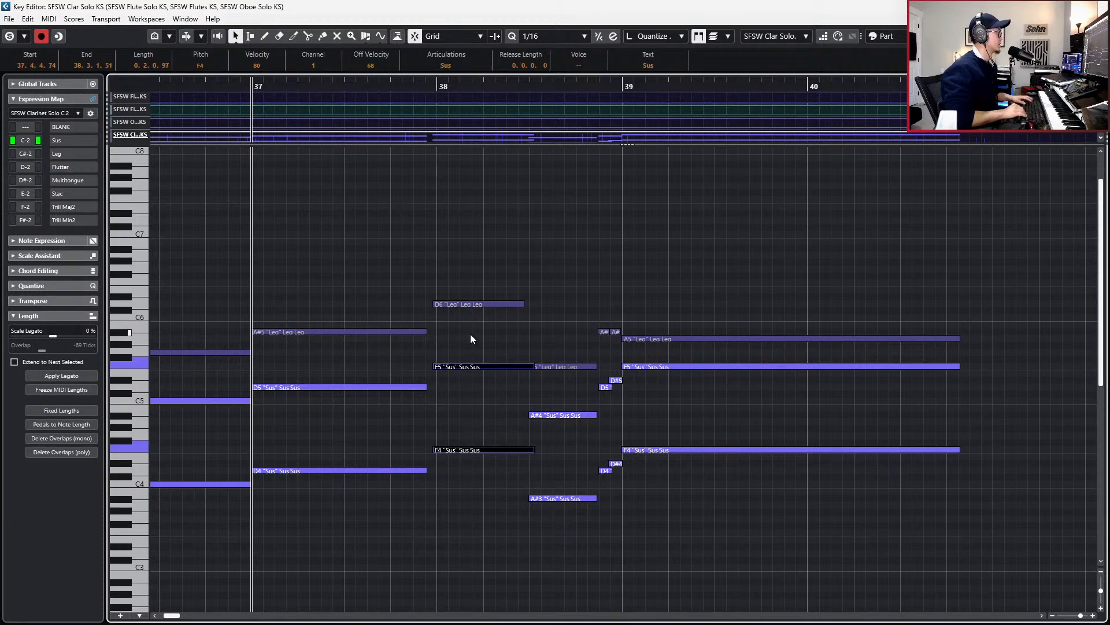
# - Play the revoiced woodwinds soloed from bar 37 through the middle of bar 38
pyautogui.press('space')
pyautogui.press('space')
pyautogui.press('space')
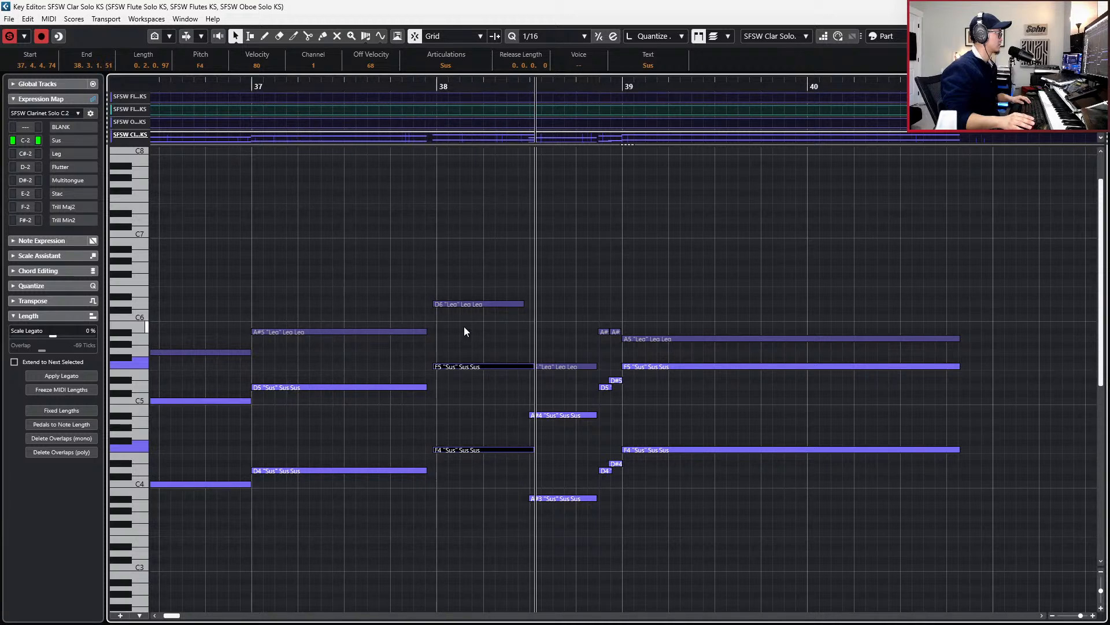
pyautogui.press('space')
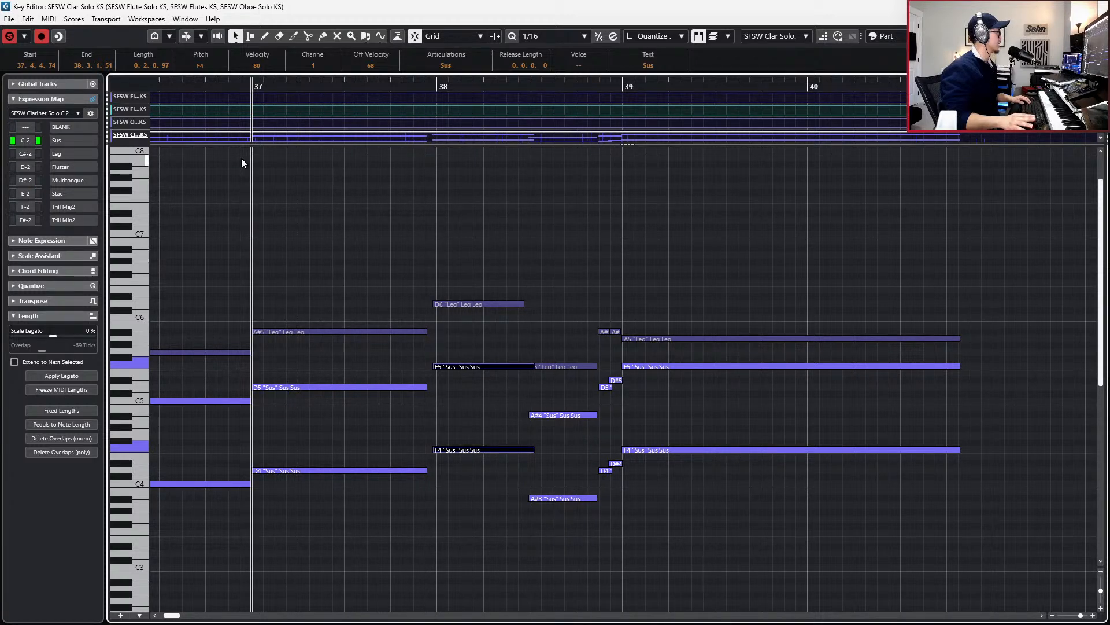
# - Show the Chord Track in the Key Editor and clear the note selection
pyautogui.click(12, 85)
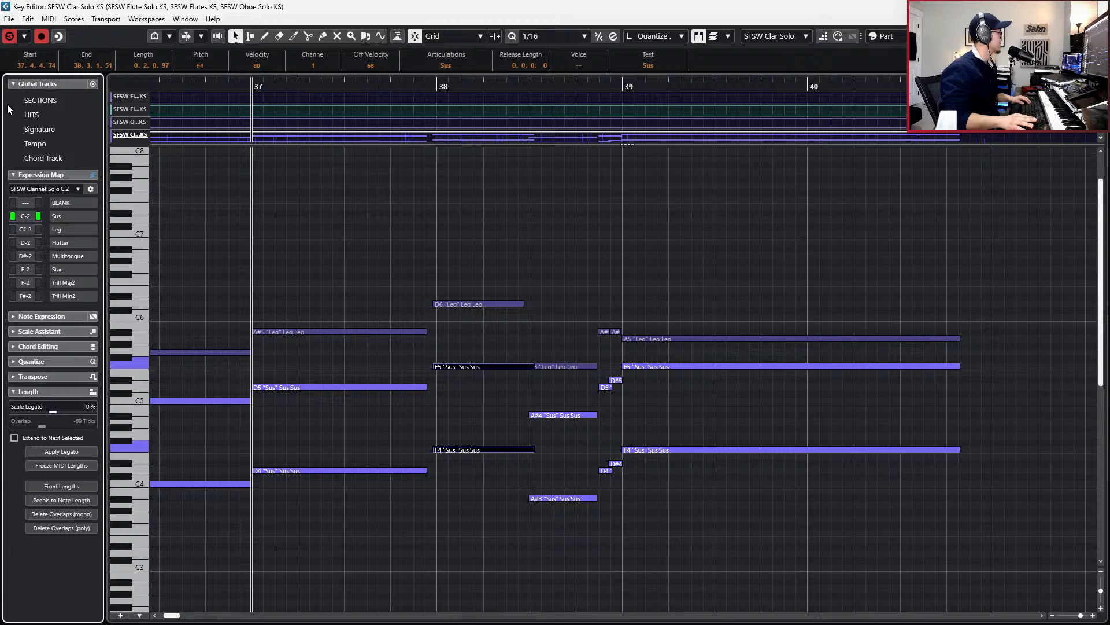
pyautogui.click(17, 161)
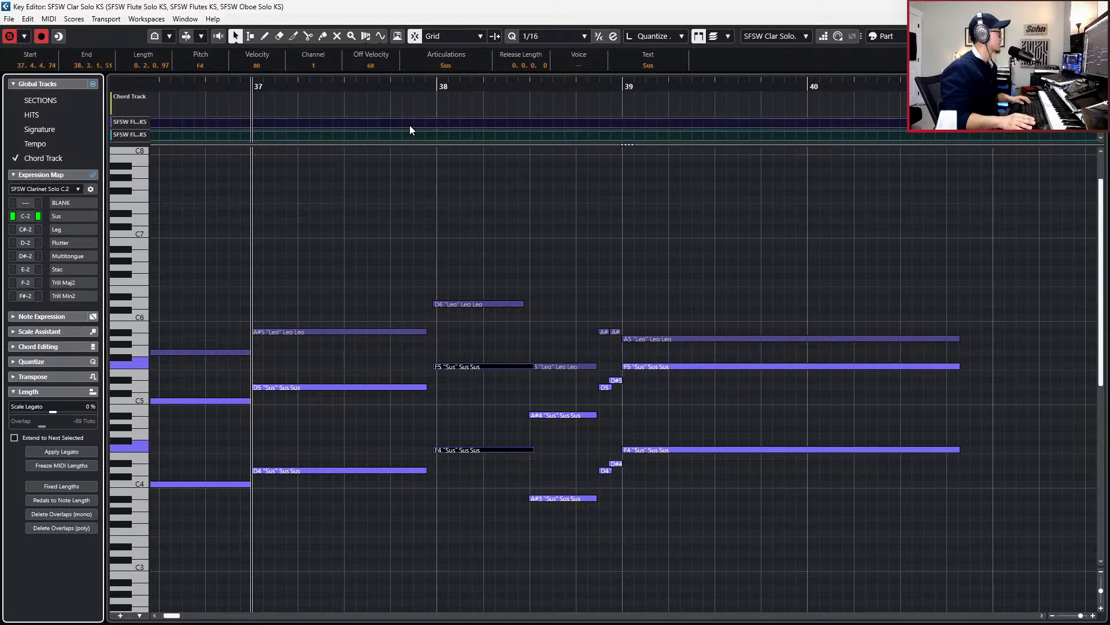
pyautogui.click(461, 257)
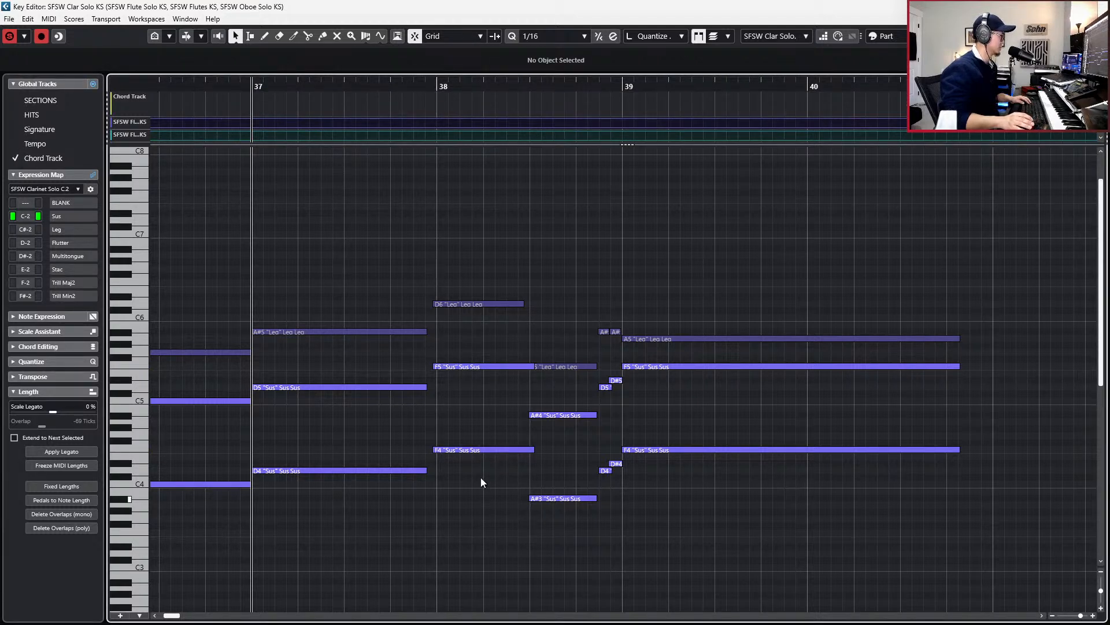
# - Replay the woodwinds from bar 37 with and without solo to judge the raised bar 38 notes
pyautogui.press('space')
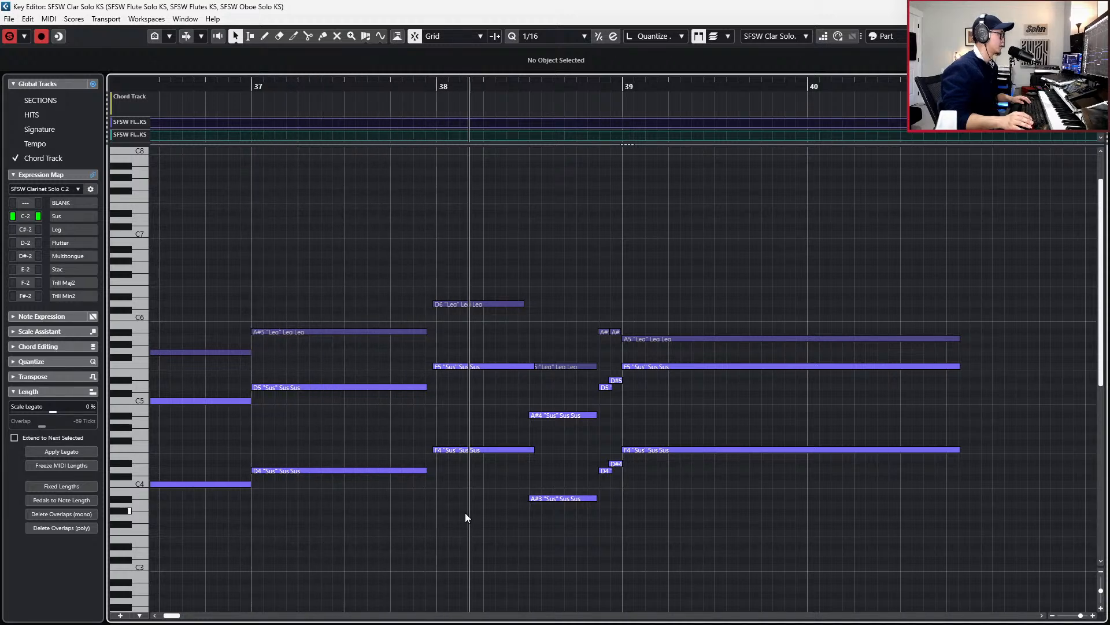
pyautogui.press('space')
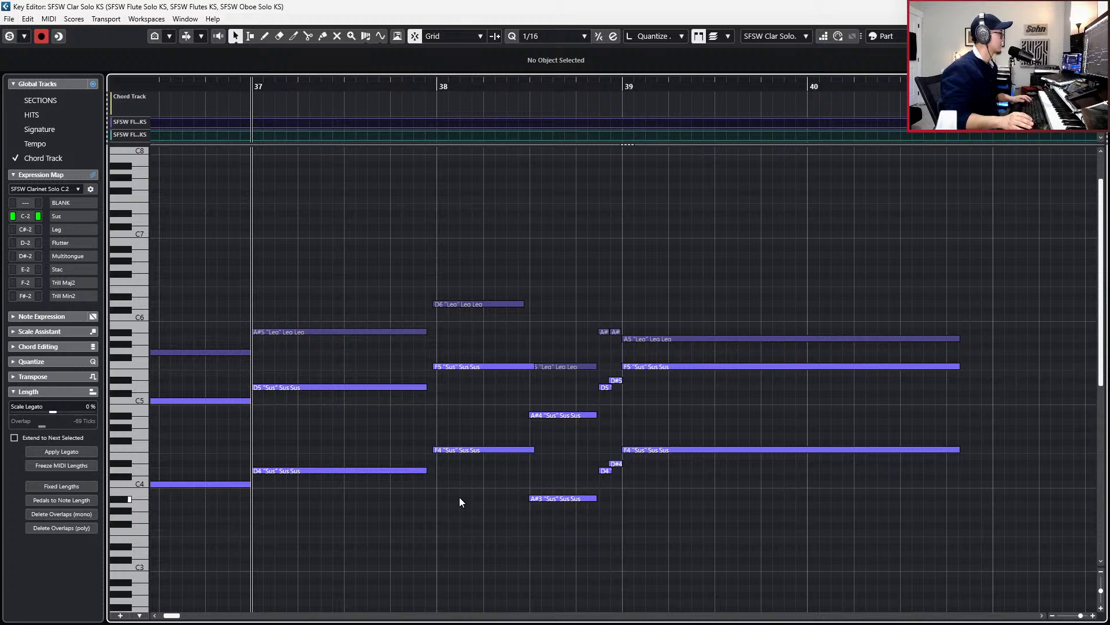
pyautogui.press('space')
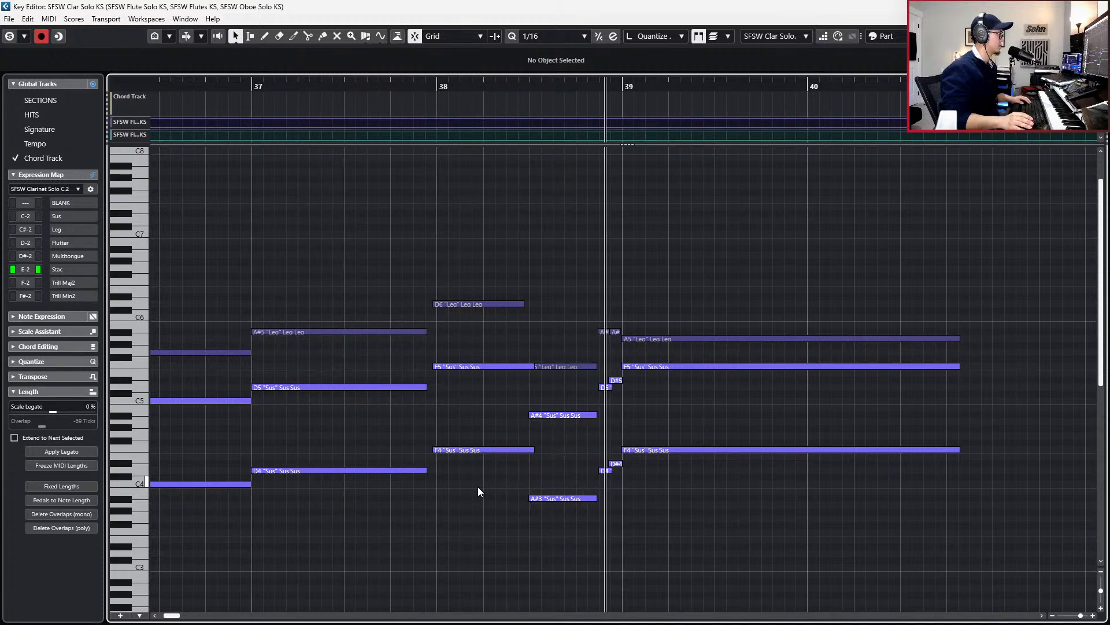
pyautogui.press('space')
# - Try lowering the three long notes at the start of bar 38 by nine semitones to F5, G#4 and G#3
pyautogui.moveTo(471, 243); pyautogui.dragTo(474, 499)
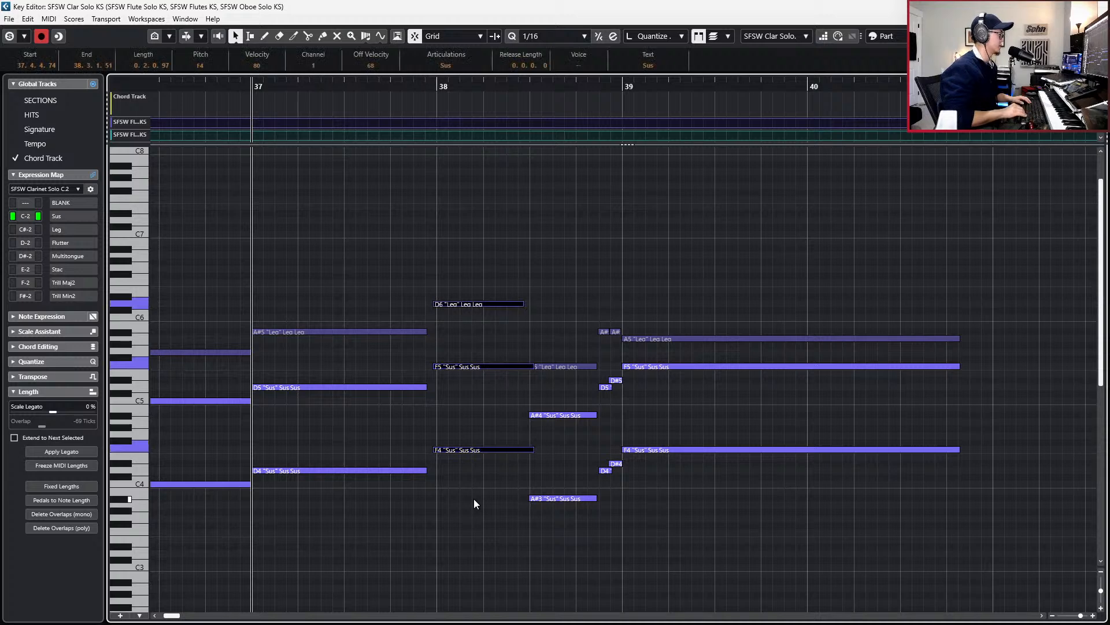
pyautogui.press('Down')
pyautogui.press('Down')
pyautogui.press('Down')
pyautogui.press('Down')
pyautogui.press('Down')
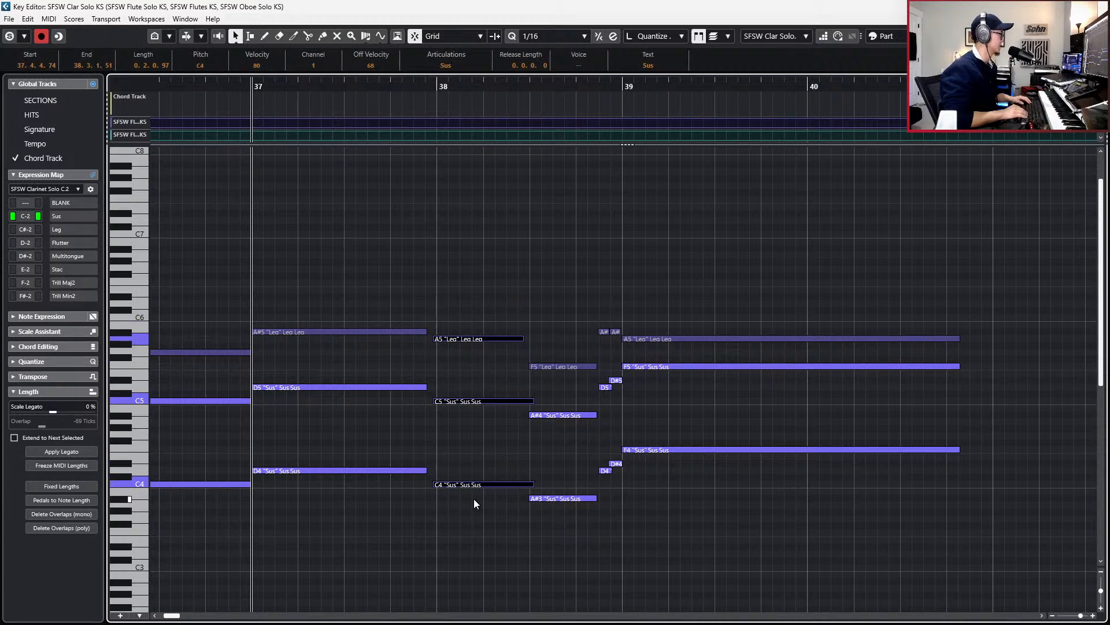
pyautogui.press('Down')
pyautogui.press('Down')
pyautogui.press('Down')
pyautogui.press('Down')
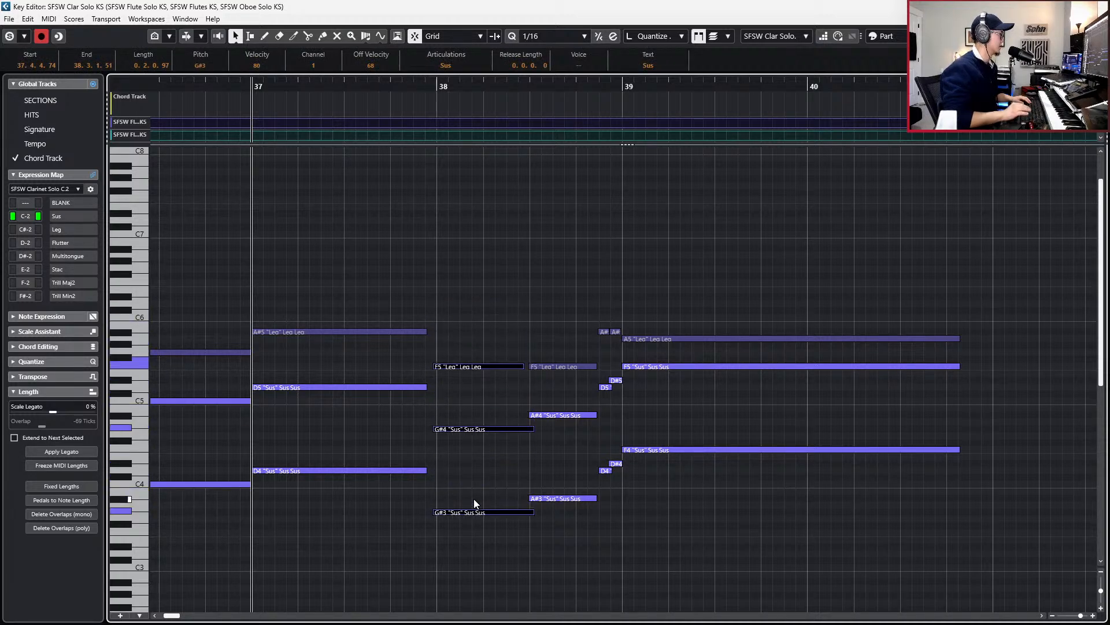
# - Try the clarinet's first bar 38 notes at A#4 and A#3, shortened to end before the following notes
pyautogui.moveTo(431, 404); pyautogui.dragTo(434, 533)
pyautogui.click(473, 429)
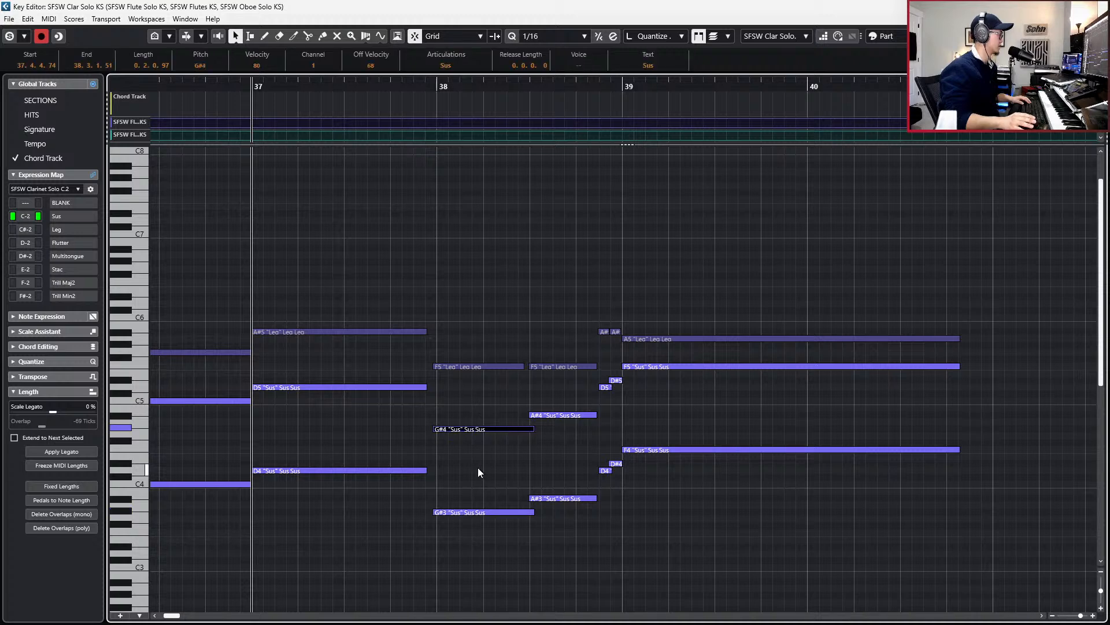
pyautogui.press('Up')
pyautogui.press('Up')
pyautogui.click(488, 543)
pyautogui.moveTo(486, 492); pyautogui.dragTo(489, 544)
pyautogui.press('Up')
pyautogui.press('Up')
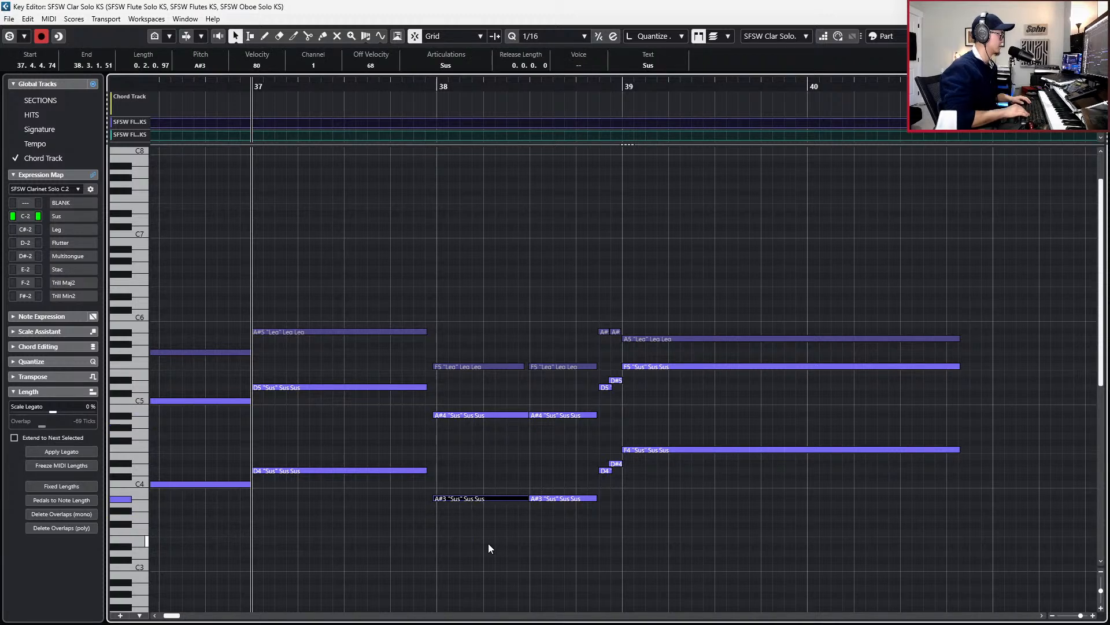
pyautogui.moveTo(509, 399); pyautogui.dragTo(520, 499)
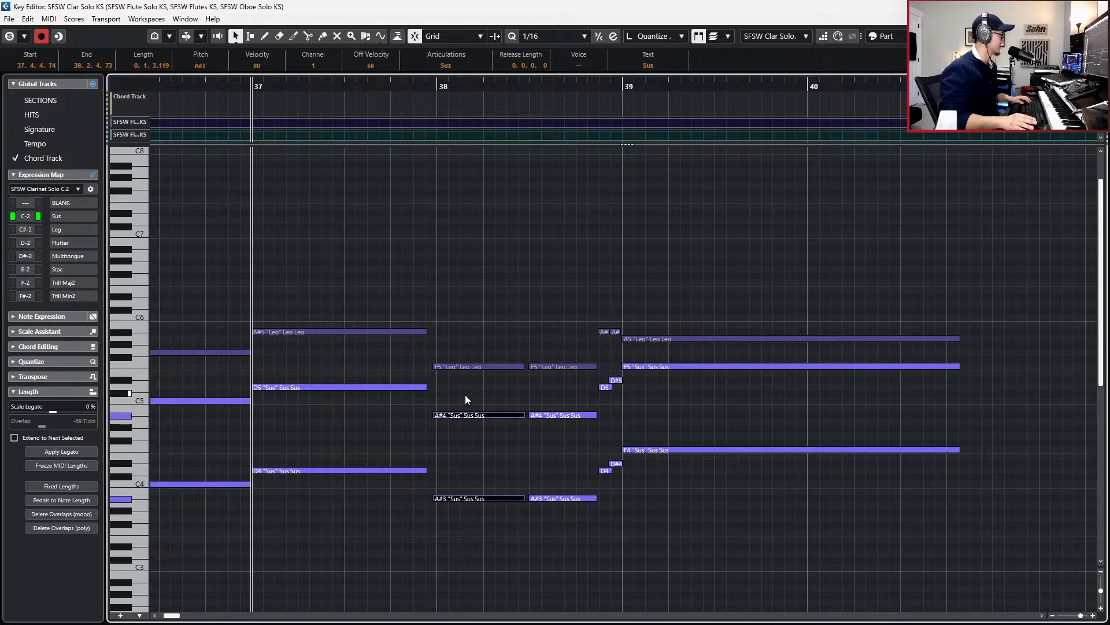
# - Try raising the three notes in the second half of bar 38 by five semitones to A#5, D#5 and D#4
pyautogui.moveTo(567, 319); pyautogui.dragTo(563, 526)
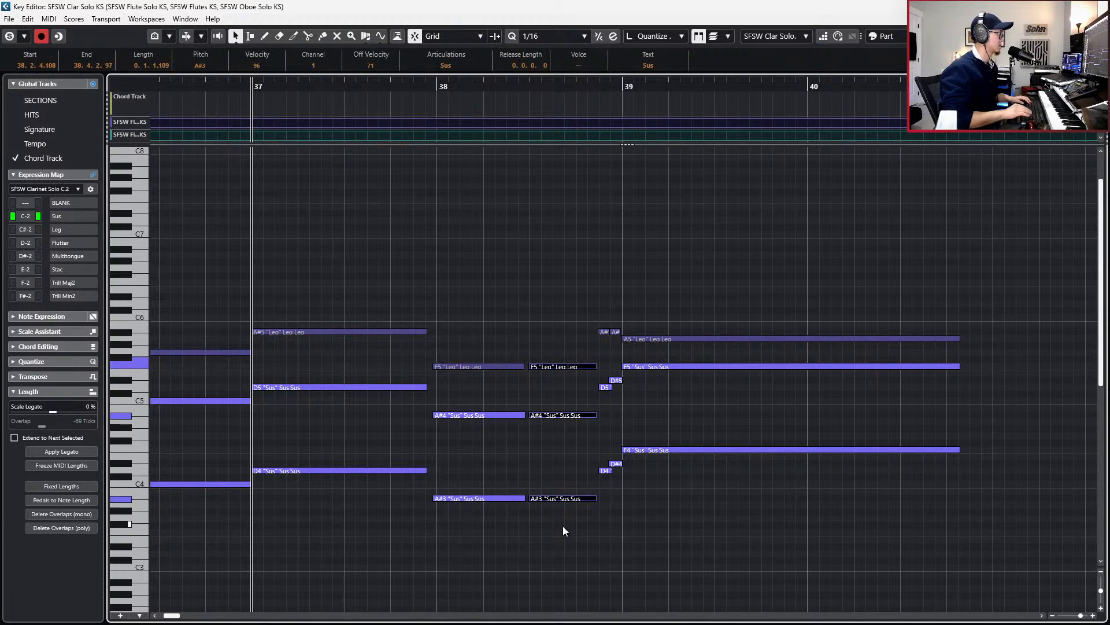
pyautogui.press('Up')
pyautogui.press('Up')
pyautogui.press('Up')
pyautogui.press('Up')
pyautogui.press('Up')
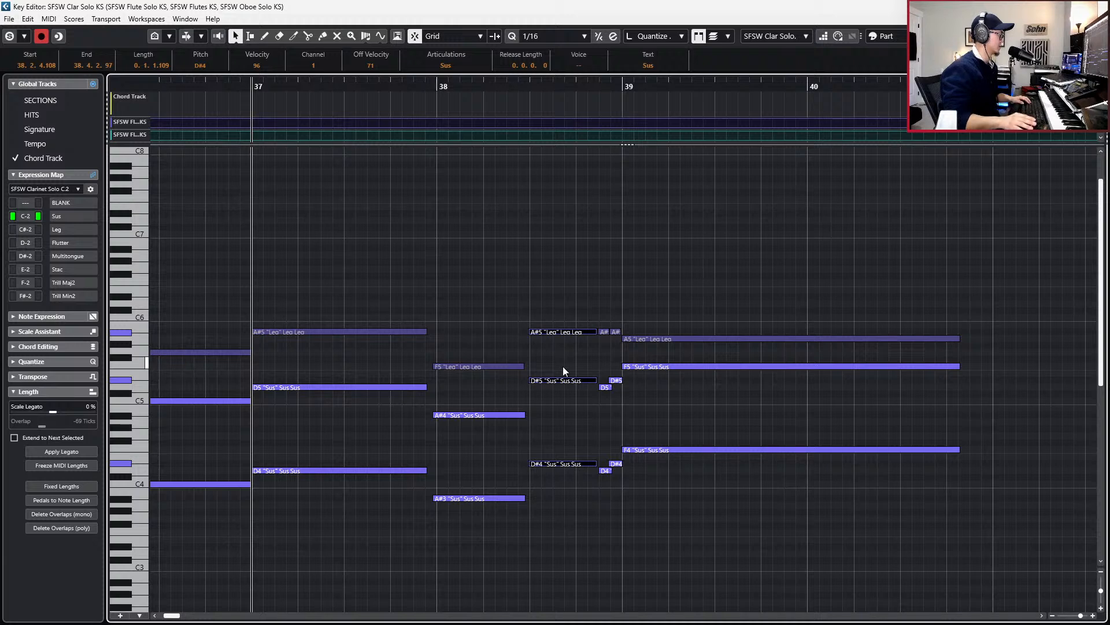
# - Try the clarinet's two notes in the second half of bar 38 at F5 and F4
pyautogui.moveTo(563, 366); pyautogui.dragTo(560, 501)
pyautogui.press('Up')
pyautogui.press('Up')
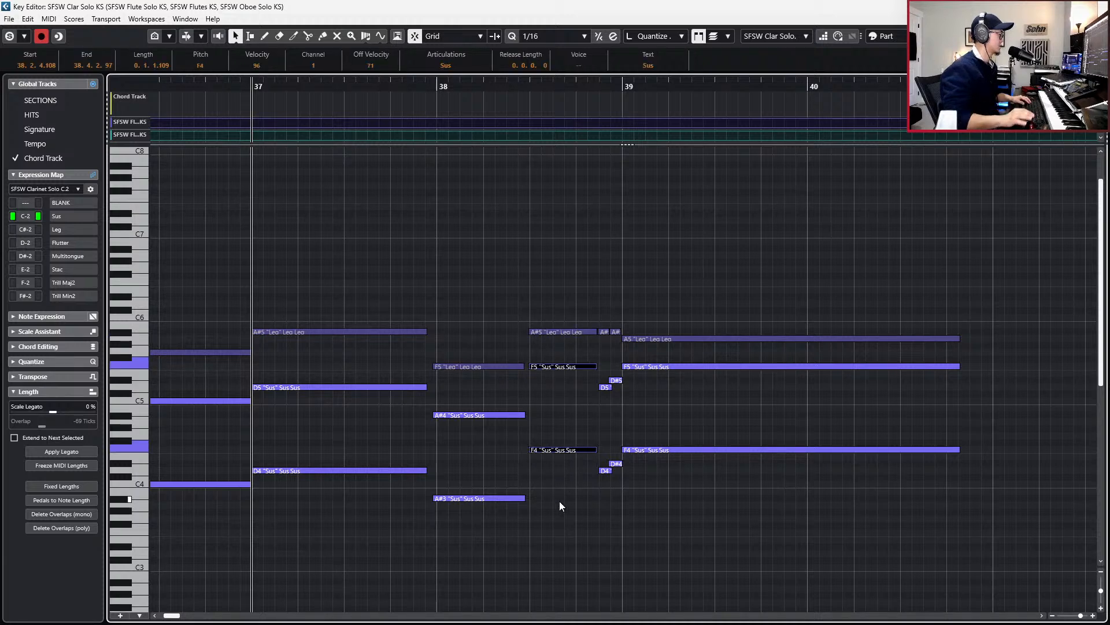
# - Play the new bar 38 voicing from bar 37 into bar 39, comparing it with and without solo
pyautogui.press('space')
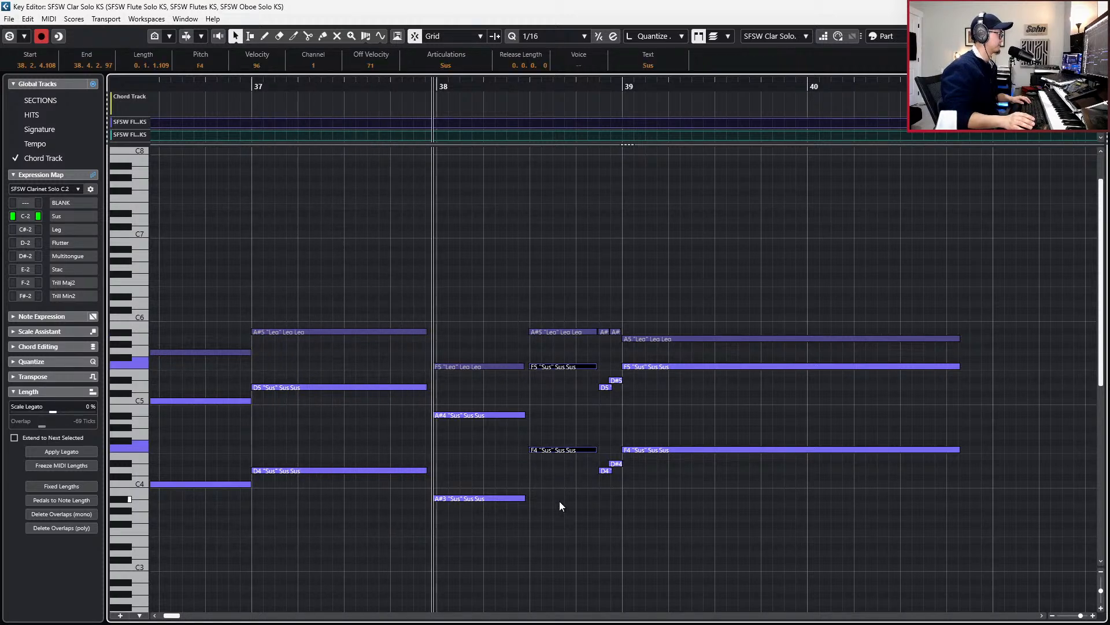
pyautogui.press('space')
pyautogui.press('s')
pyautogui.press('space')
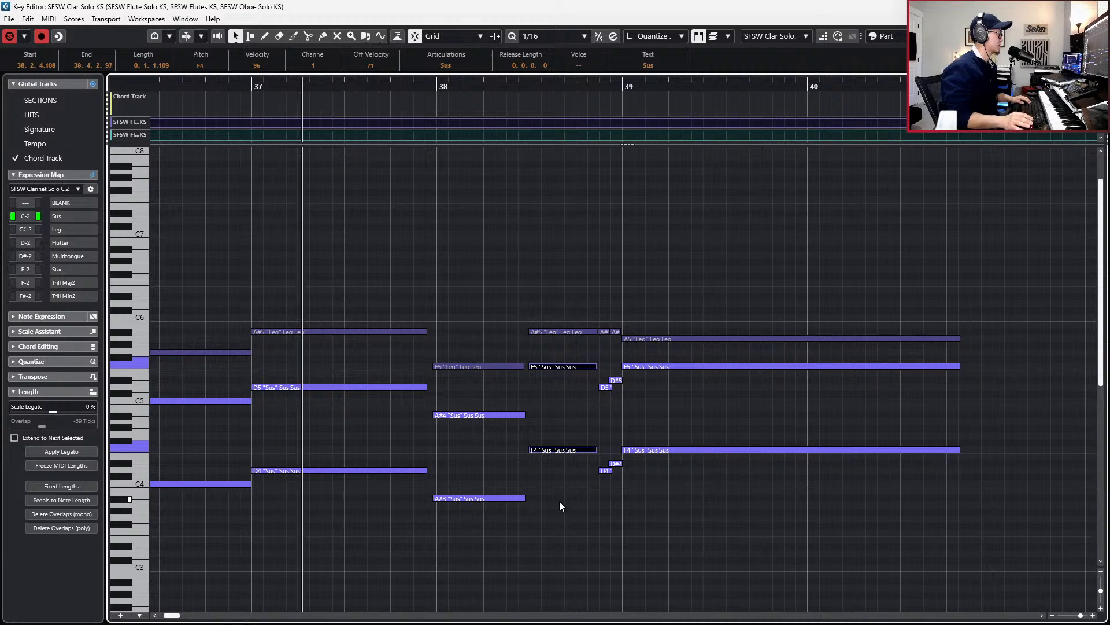
pyautogui.moveTo(523, 624)
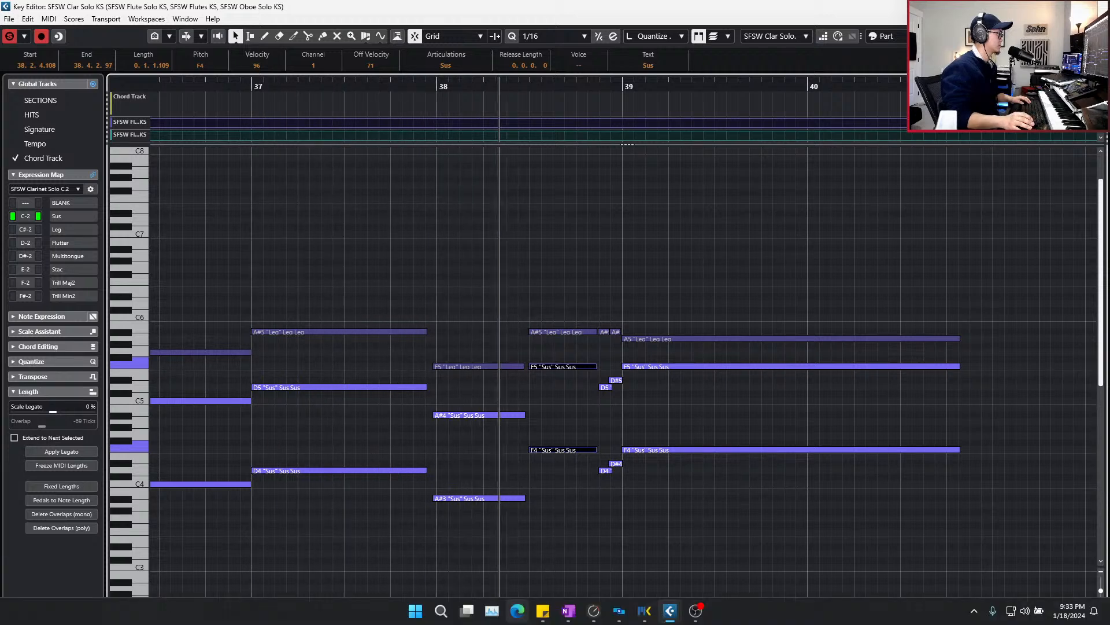
pyautogui.press('space')
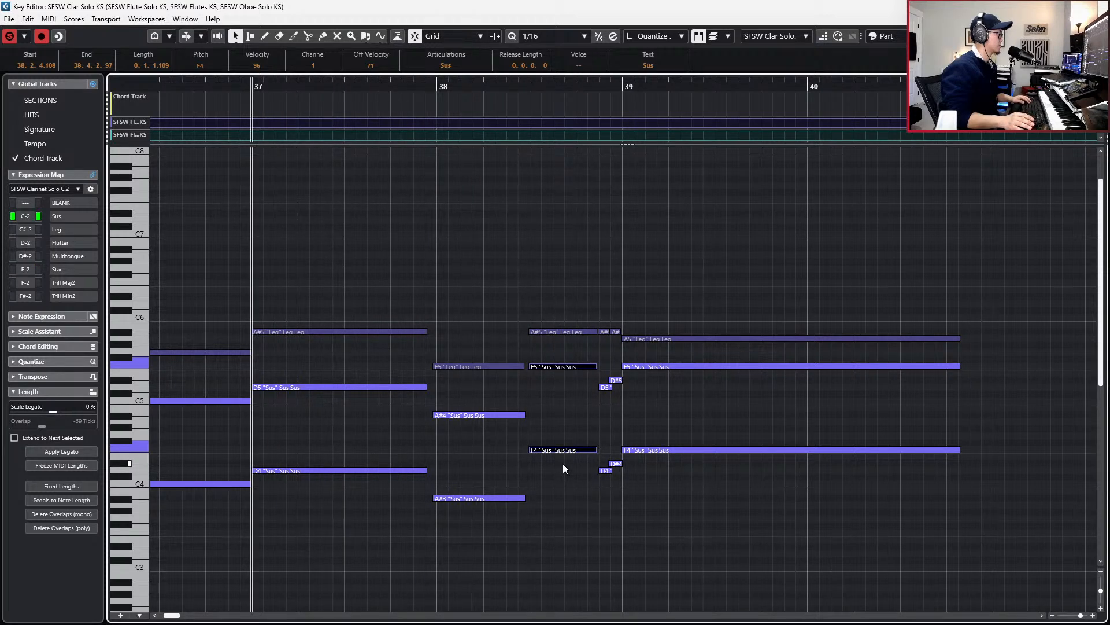
pyautogui.press('space')
pyautogui.press('space')
pyautogui.press('s')
pyautogui.press('space')
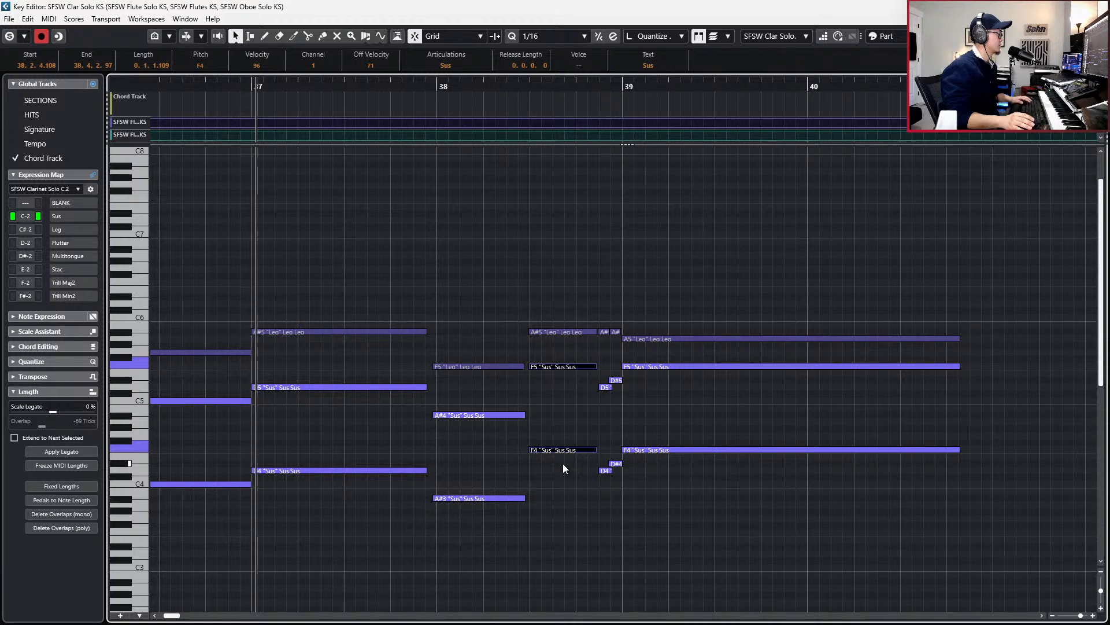
pyautogui.scroll(-2, 563, 463)
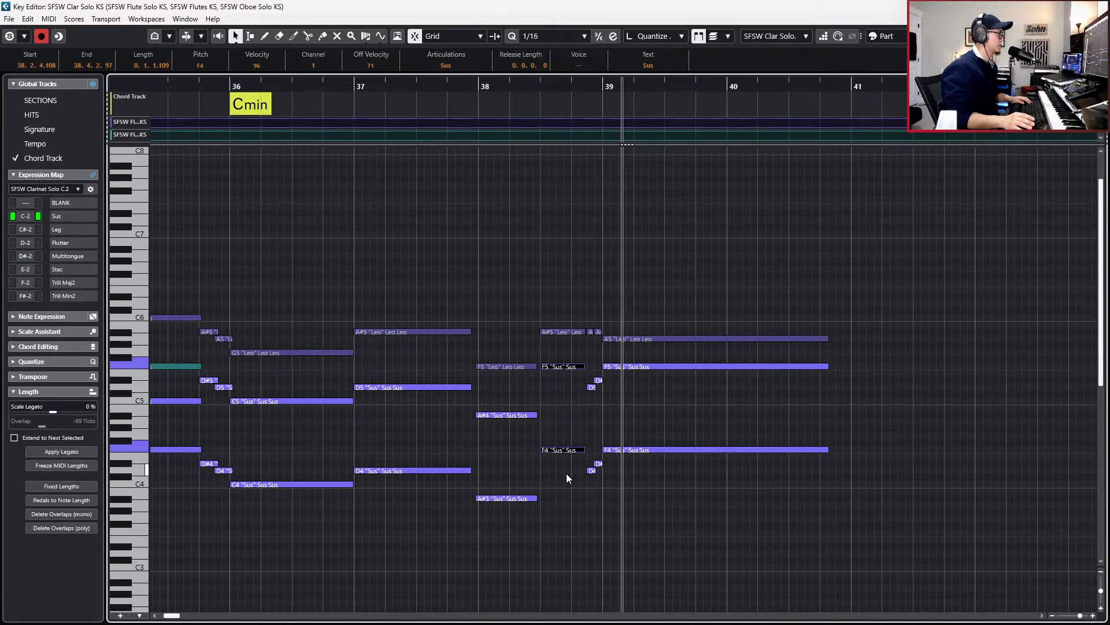
pyautogui.press('space')
# - Undo the lowered bar 38 revoicing, returning its first notes to D6, F5 and F4 and its second-half notes to F5, A#4 and A#3
pyautogui.hotkey('ctrl', 'z')
pyautogui.hotkey('ctrl', 'z')
pyautogui.hotkey('ctrl', 'z')
pyautogui.hotkey('ctrl', 'z')
pyautogui.hotkey('ctrl', 'z')
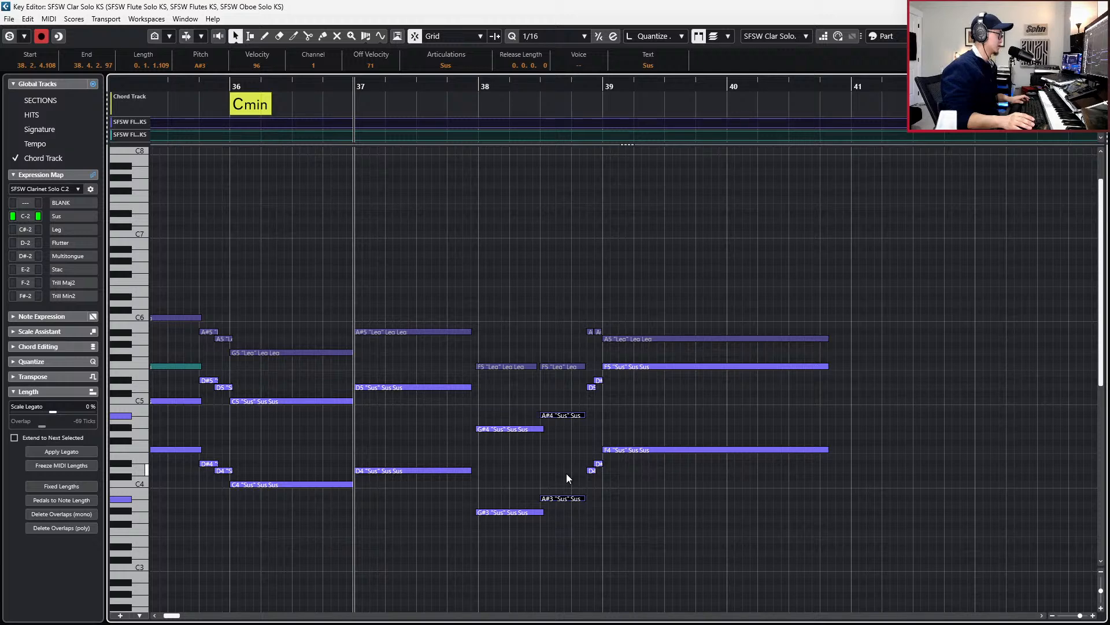
pyautogui.hotkey('ctrl', 'z')
pyautogui.hotkey('ctrl', 'z')
pyautogui.hotkey('ctrl', 'z')
pyautogui.hotkey('ctrl', 'z')
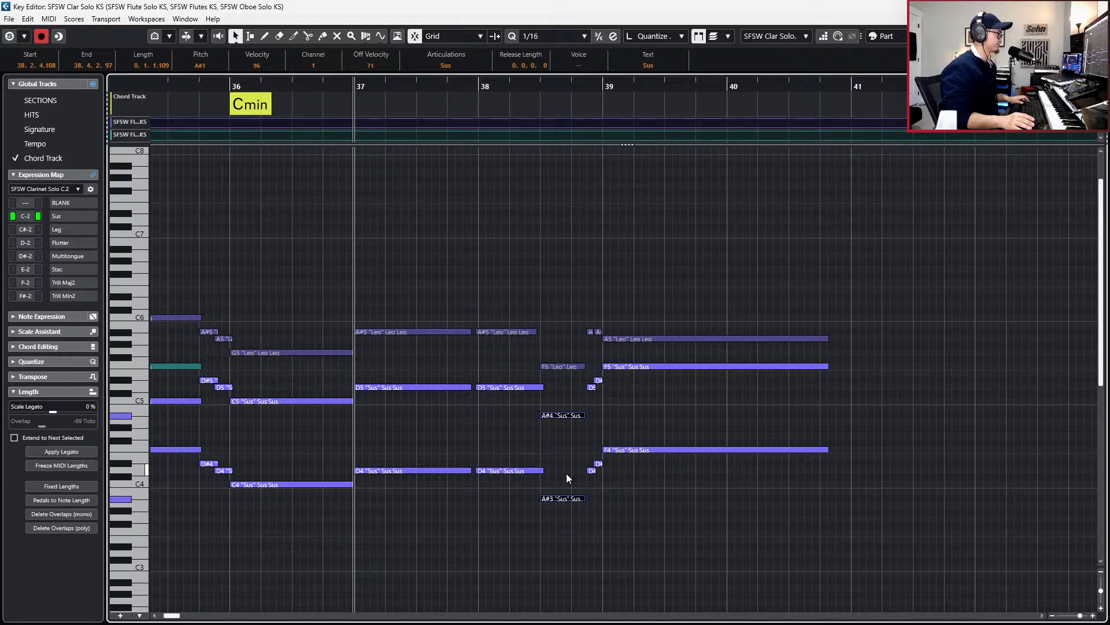
pyautogui.hotkey('ctrl', 'z')
pyautogui.hotkey('ctrl', 'z')
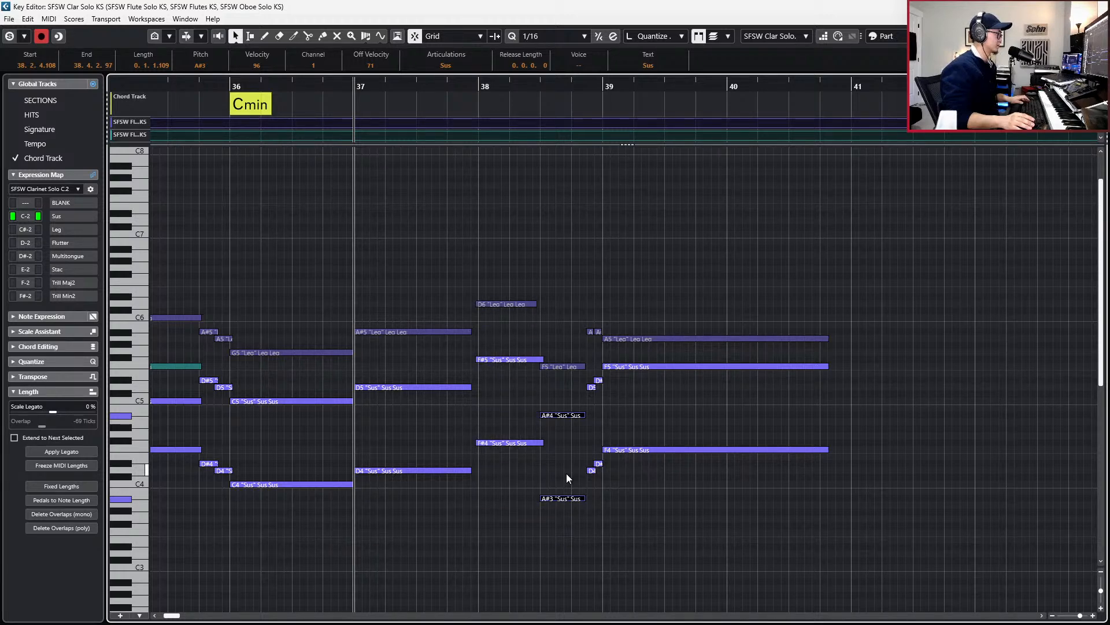
pyautogui.hotkey('ctrl', 'z')
pyautogui.hotkey('ctrl', 'z')
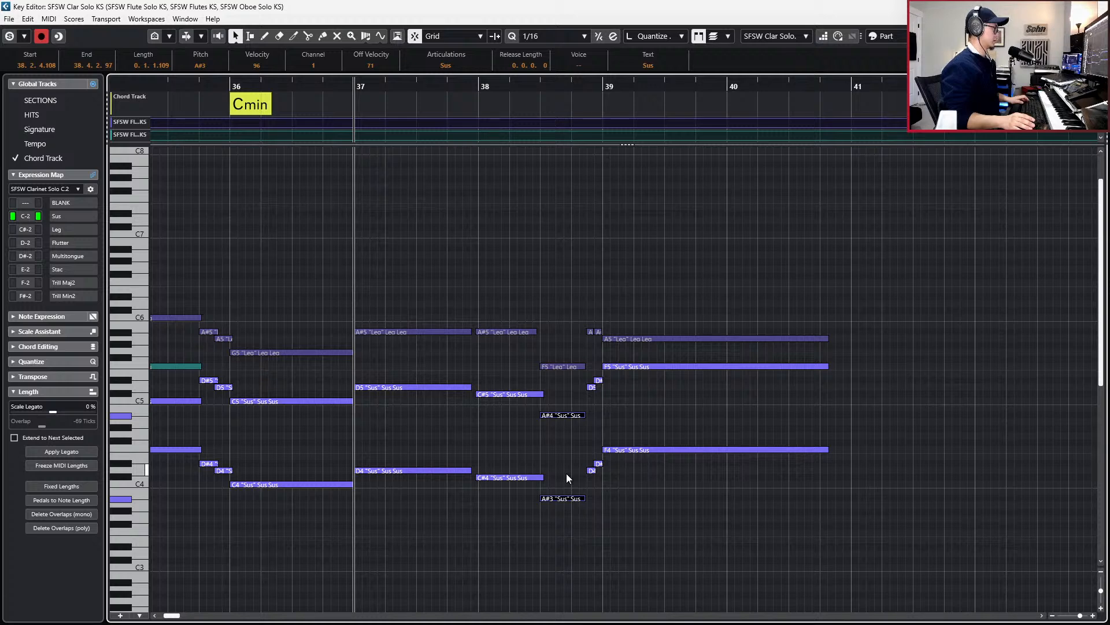
pyautogui.hotkey('ctrl', 'z')
pyautogui.hotkey('ctrl', 'z')
pyautogui.hotkey('ctrl', 'z')
pyautogui.hotkey('ctrl', 'z')
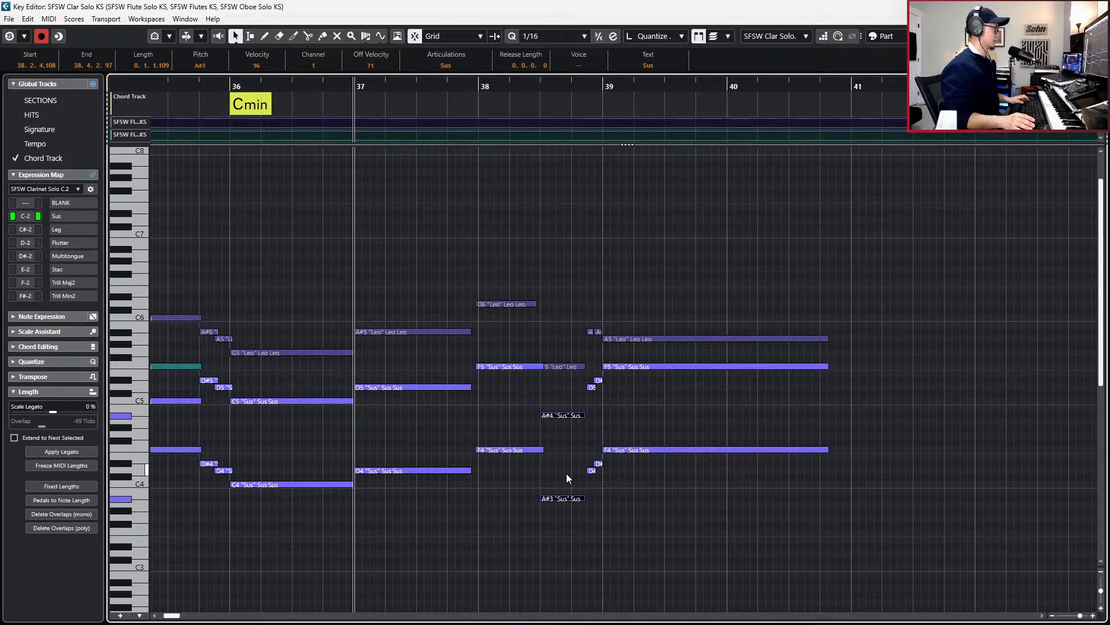
# - Replay the restored voicing from bar 37 without solo and examine the phrase from bar 34 onward
pyautogui.press('space')
pyautogui.scroll(1, 554, 461)
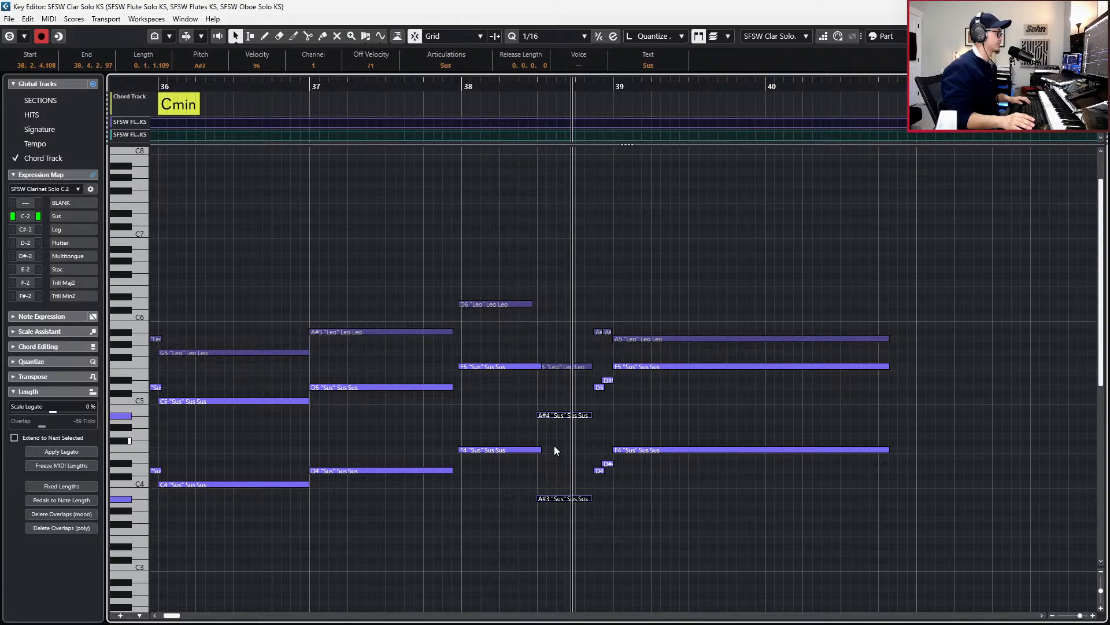
pyautogui.press('space')
pyautogui.scroll(-2, 554, 450)
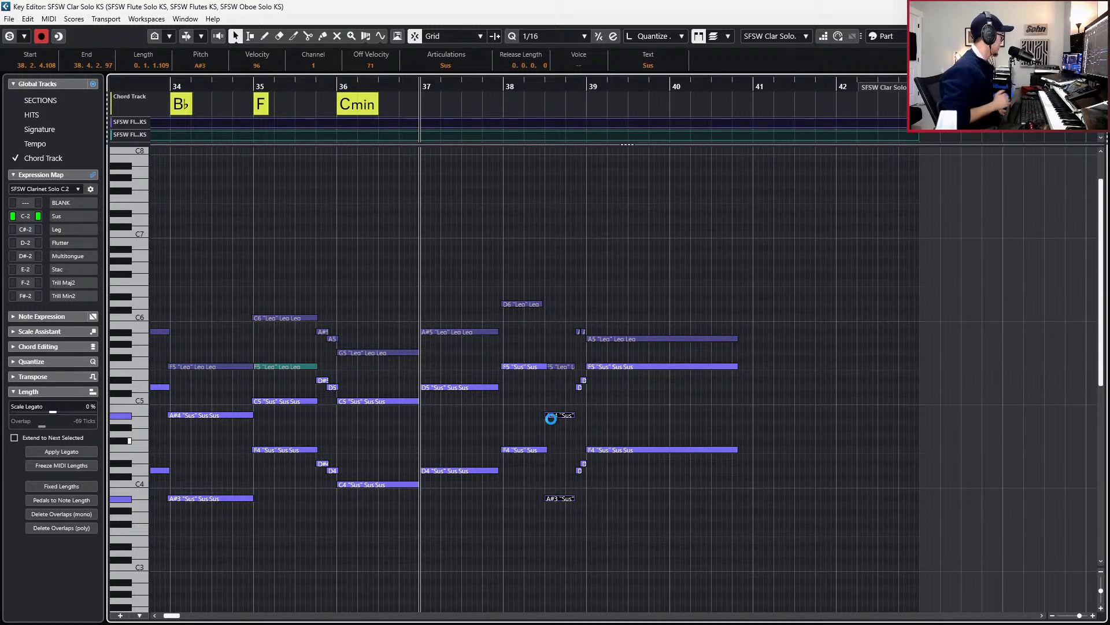
# - Close the separate Key Editor window and move the project cursor back to bar 34
pyautogui.press('Return')
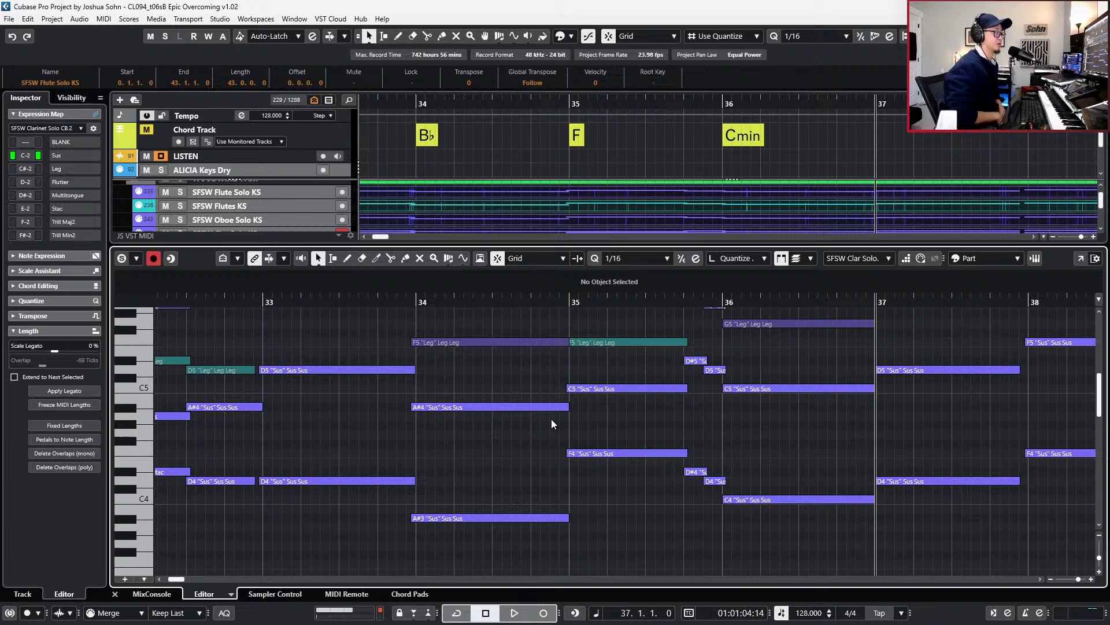
pyautogui.keyDown('ctrl'); pyautogui.scroll(-2, 552, 443); pyautogui.keyUp('ctrl')
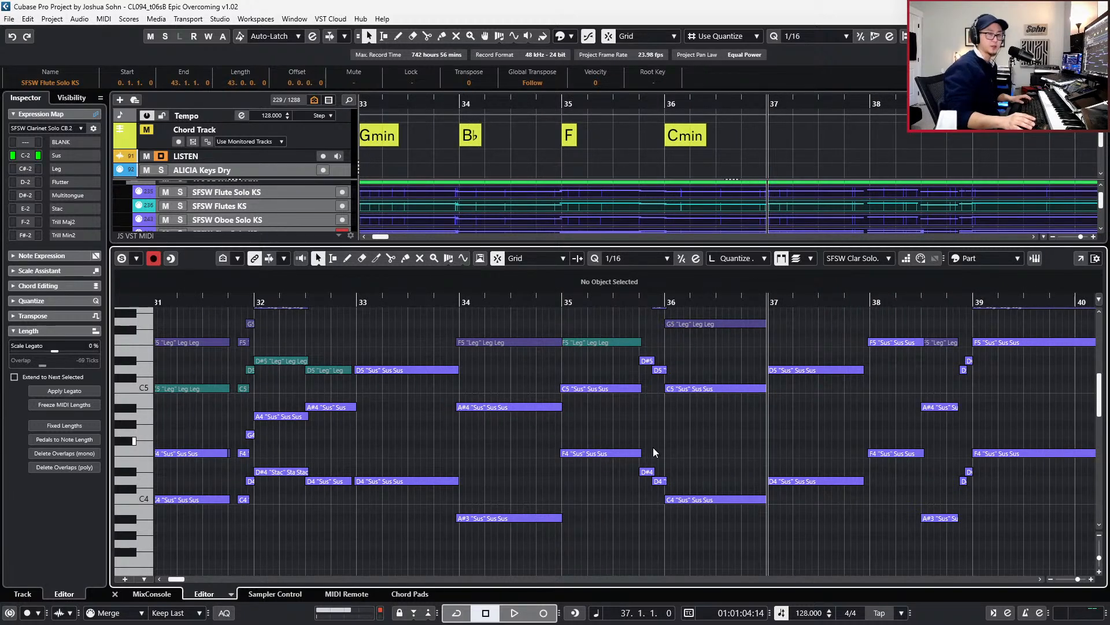
pyautogui.press('KP_Subtract')
pyautogui.press('KP_Subtract')
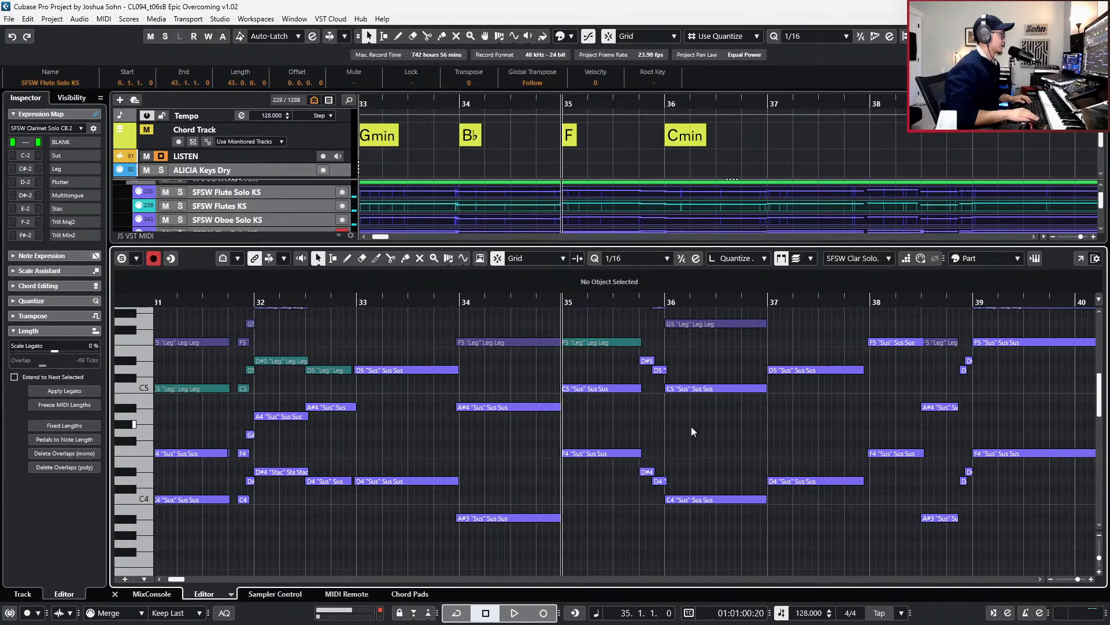
pyautogui.press('KP_Subtract')
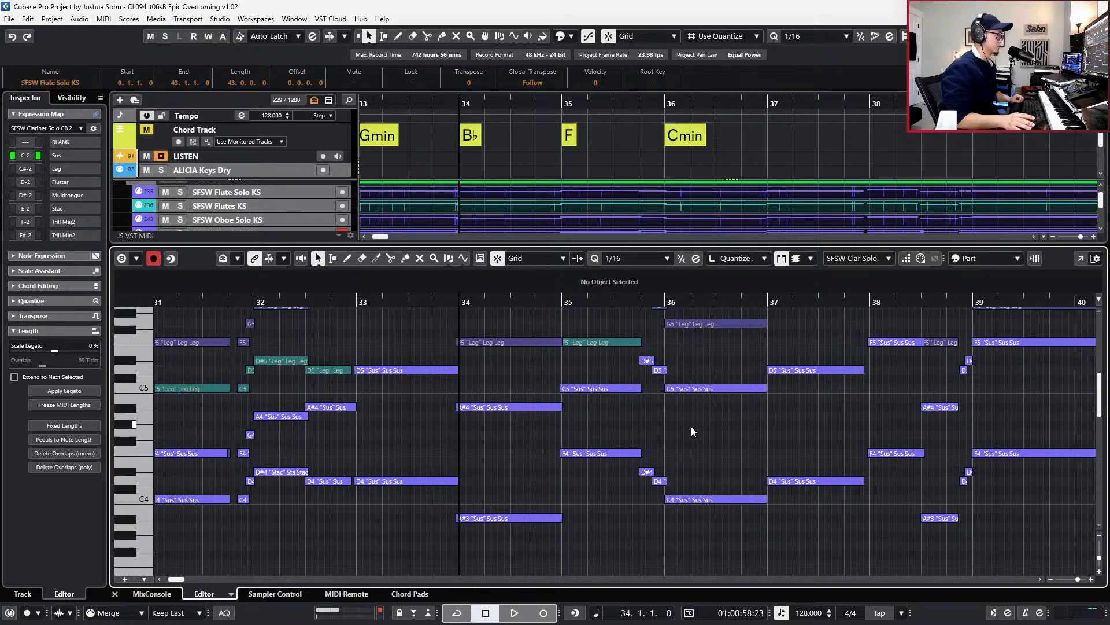
# - Examine the clarinet and other woodwind notes between bars 25 and 40, stepping the playhead back through the phrase
pyautogui.scroll(-2, 691, 427)
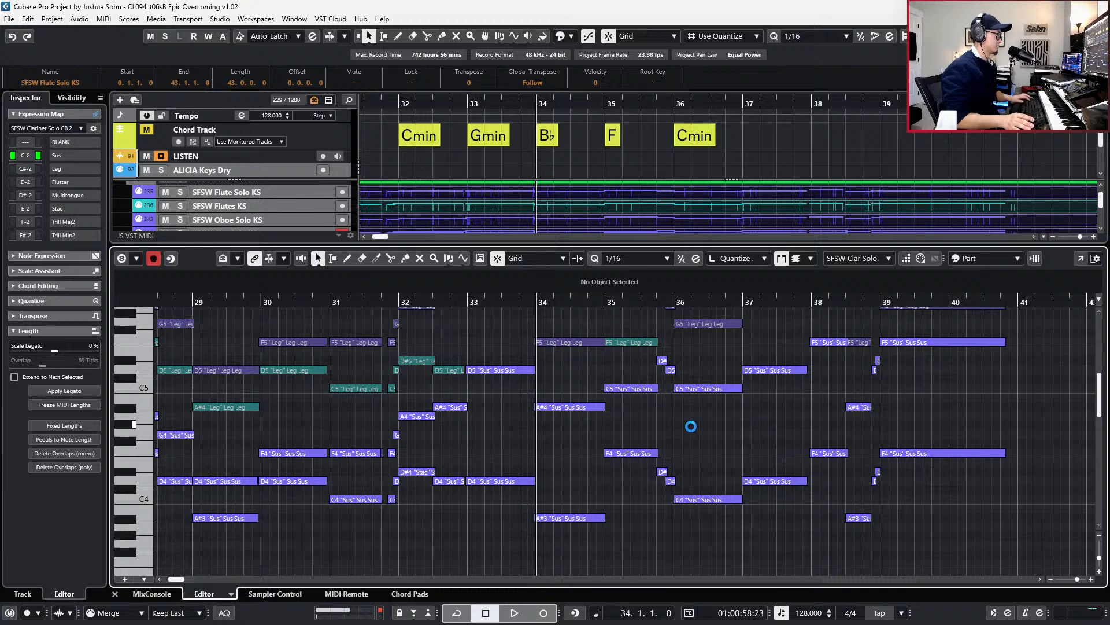
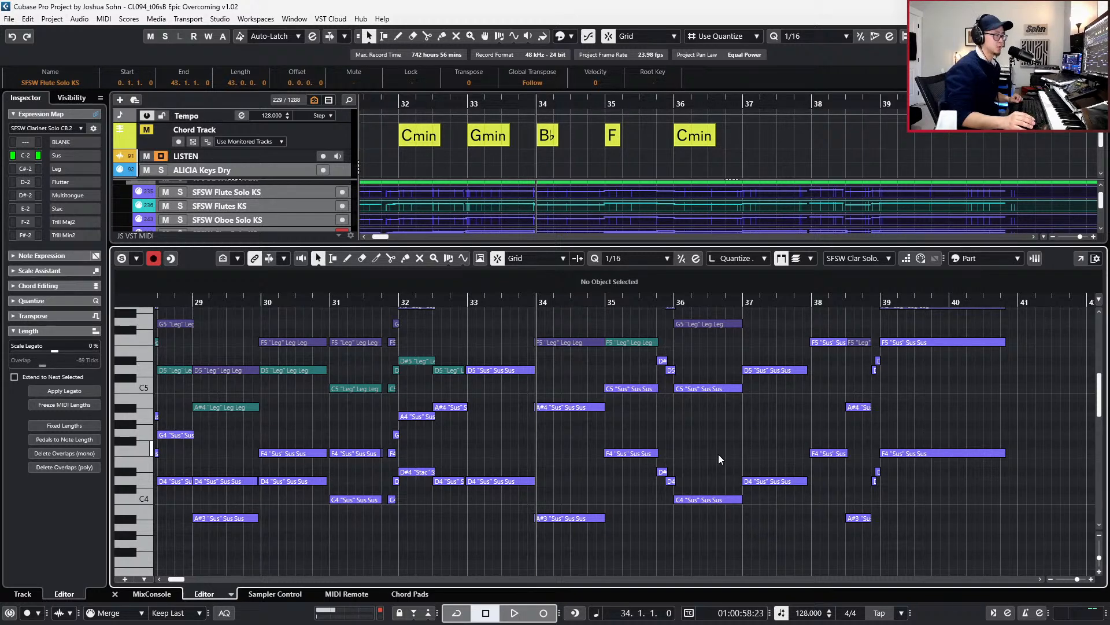
pyautogui.scroll(-1, 719, 453)
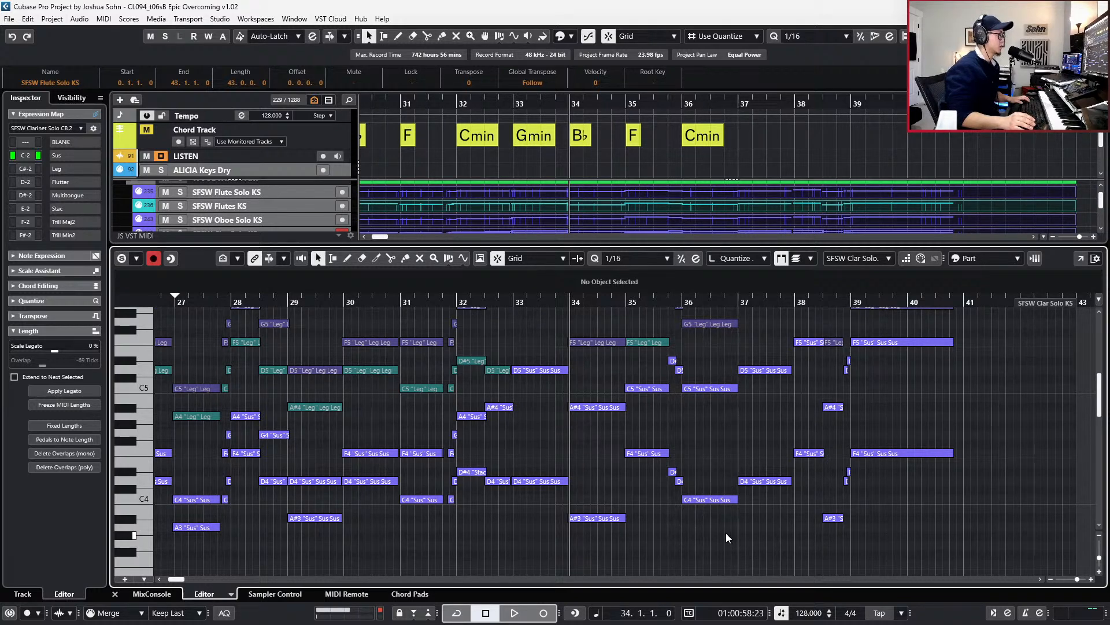
pyautogui.hscroll(-2, 726, 532)
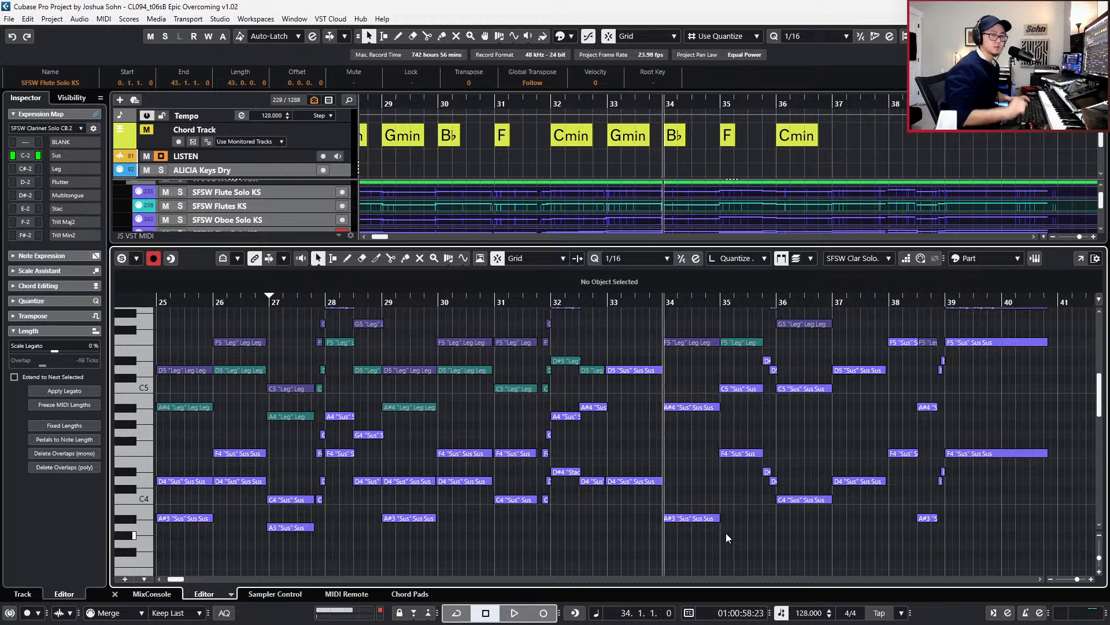
pyautogui.press('-')
pyautogui.press('-')
pyautogui.press('-')
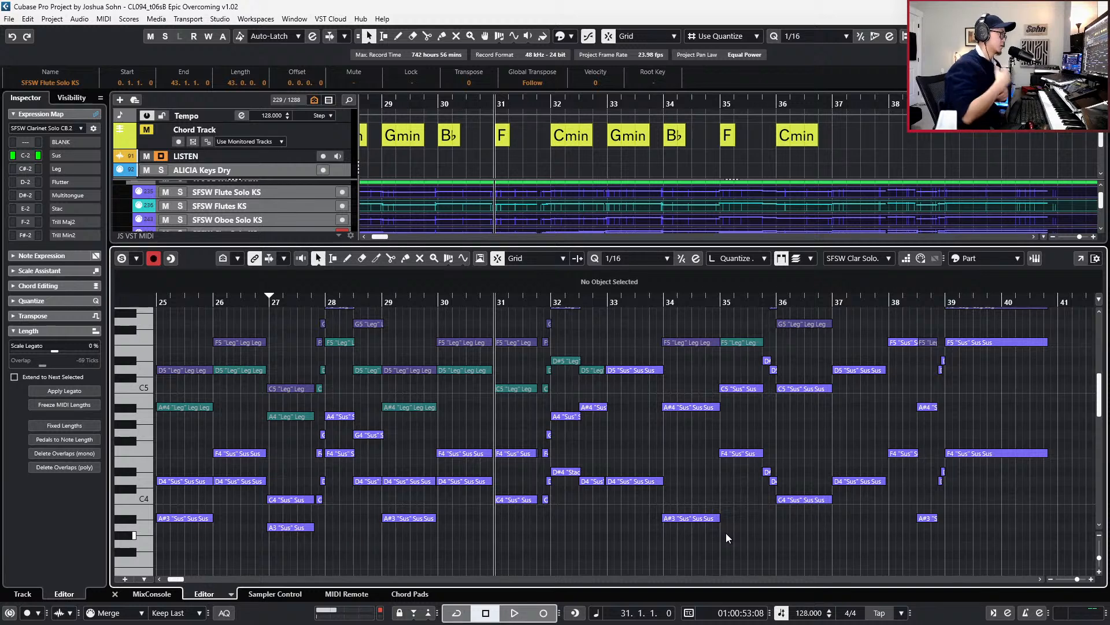
pyautogui.press('KP_Subtract')
pyautogui.press('KP_Subtract')
pyautogui.press('KP_Subtract')
pyautogui.press('KP_Subtract')
pyautogui.press('KP_Add')
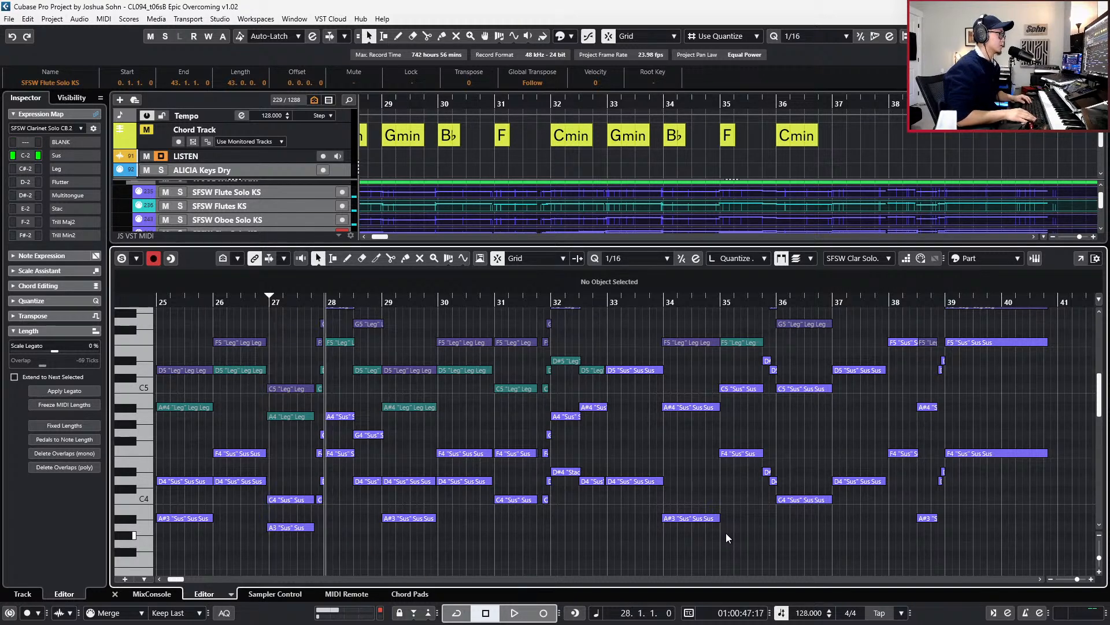
pyautogui.press('KP_Add')
pyautogui.press('KP_Add')
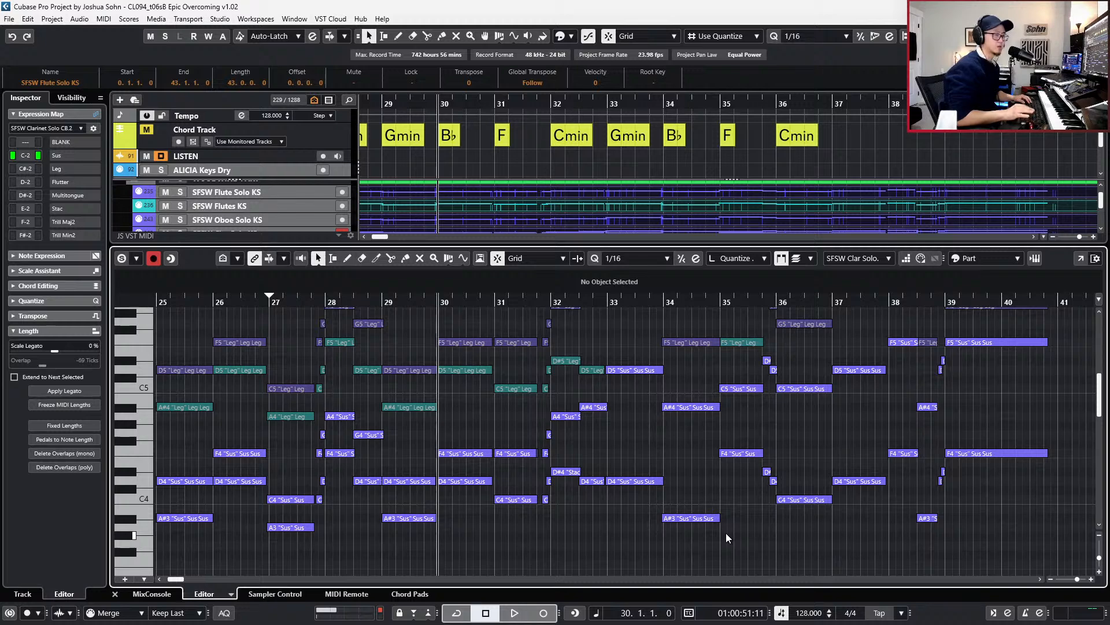
pyautogui.scroll(-1, 723, 520)
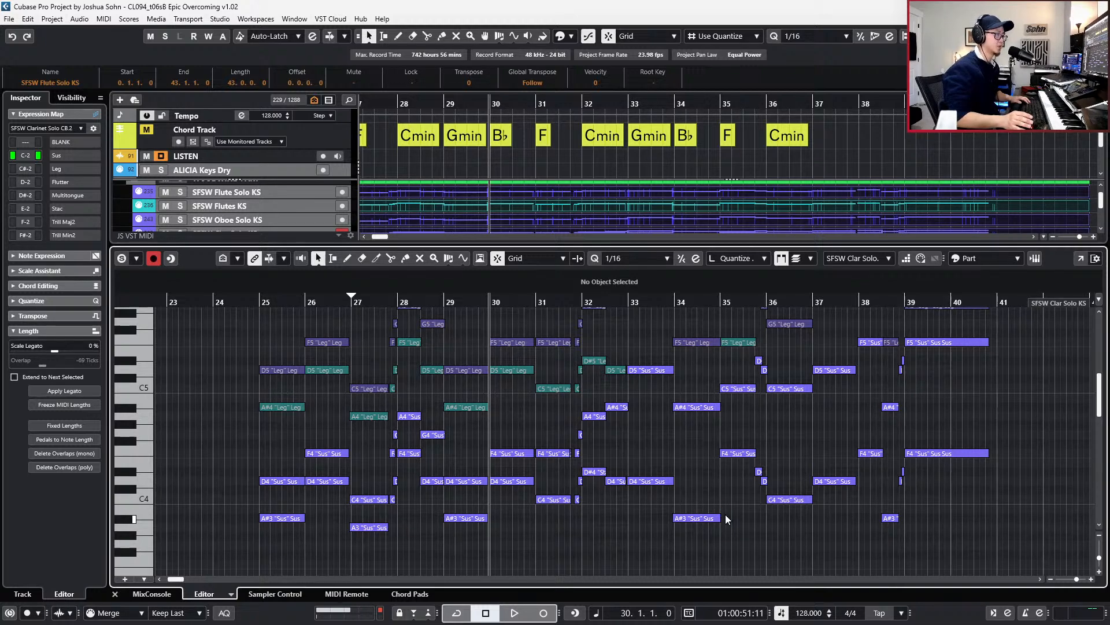
# - Move the playhead back to bar 25 and close the note editor to return to the full arrangement
pyautogui.press('KP_Subtract')
pyautogui.press('KP_Subtract')
pyautogui.press('KP_Subtract')
pyautogui.press('KP_Subtract')
pyautogui.press('KP_Subtract')
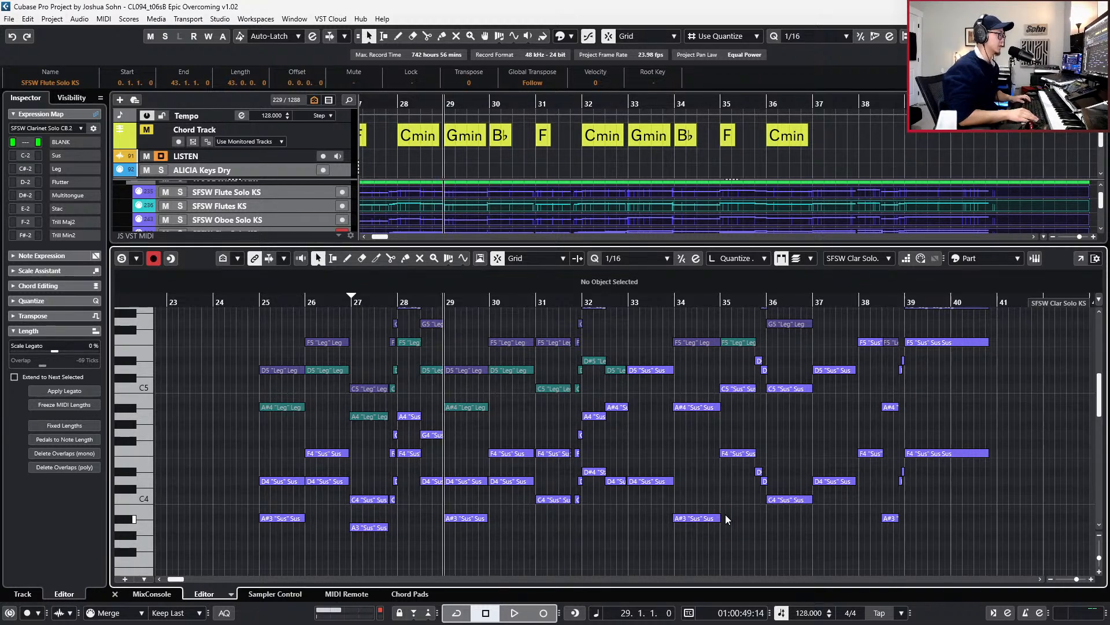
pyautogui.hotkey('ctrl', 'alt', 'e')
pyautogui.press('g')
pyautogui.press('g')
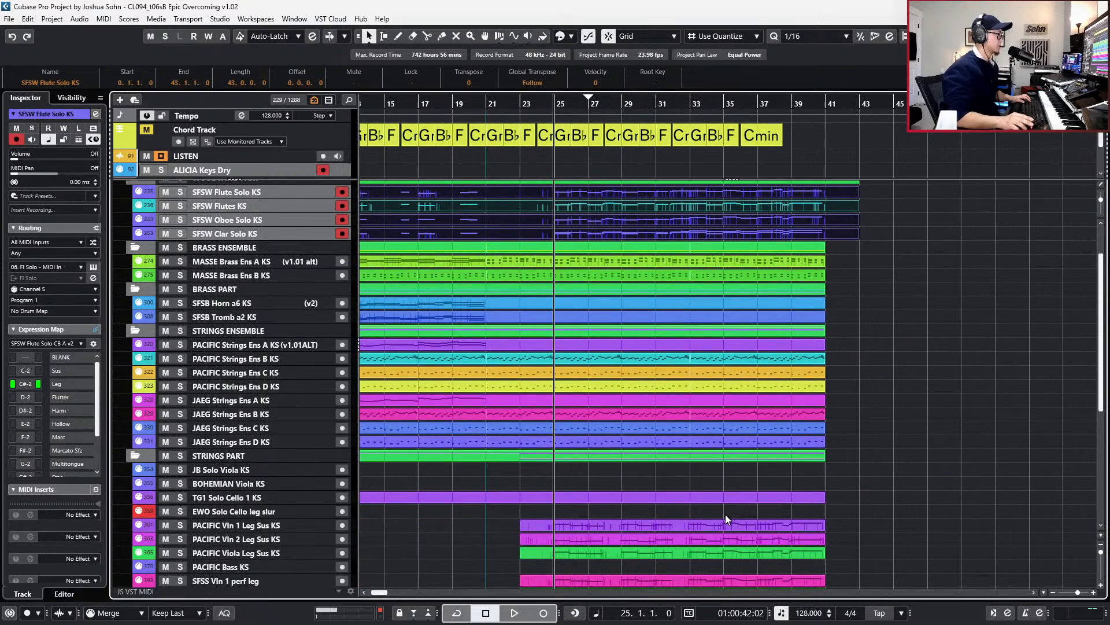
# - Play the arrangement from bar 25 to about bar 39 and look over the woodwind, brass, string and percussion tracks
pyautogui.press('space')
pyautogui.scroll(2, 845, 299)
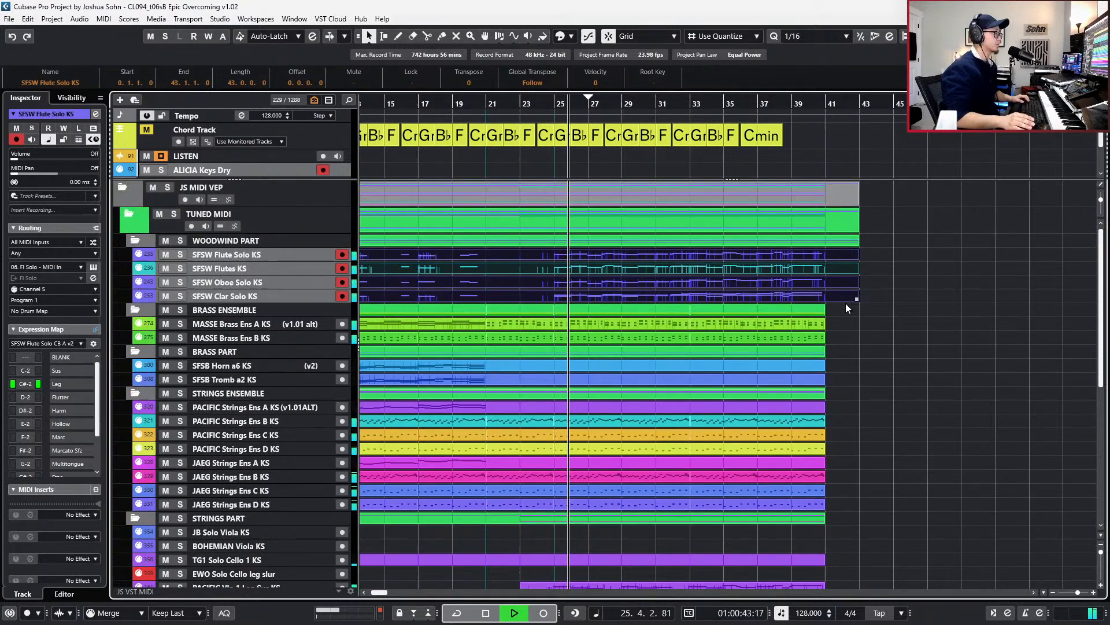
pyautogui.scroll(-5, 847, 315)
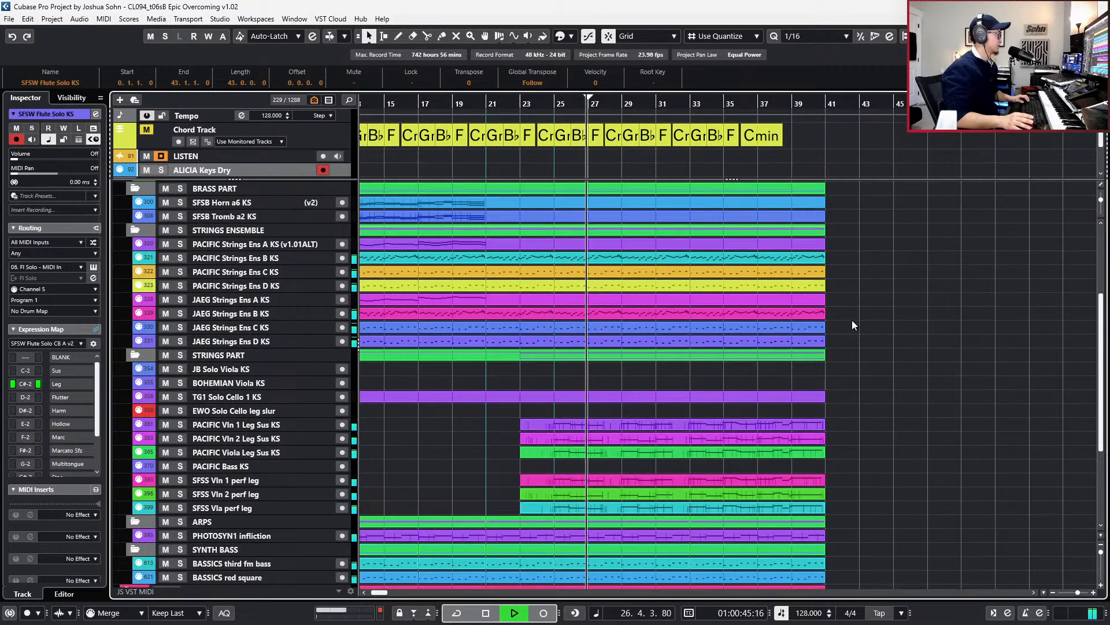
pyautogui.scroll(-3, 826, 336)
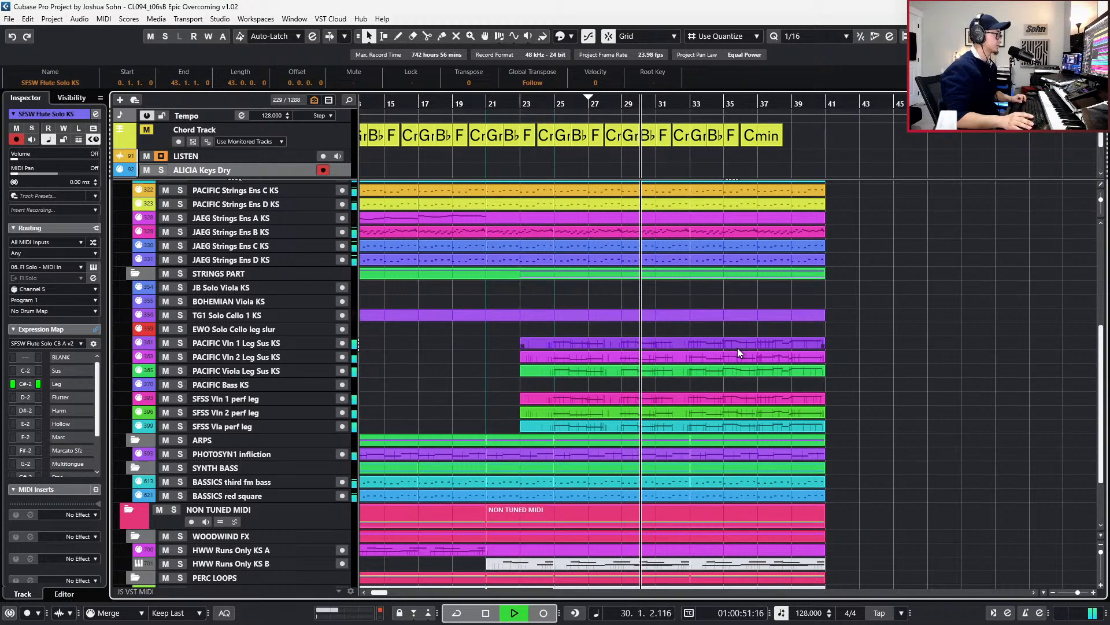
pyautogui.scroll(-2, 738, 352)
pyautogui.scroll(6, 737, 352)
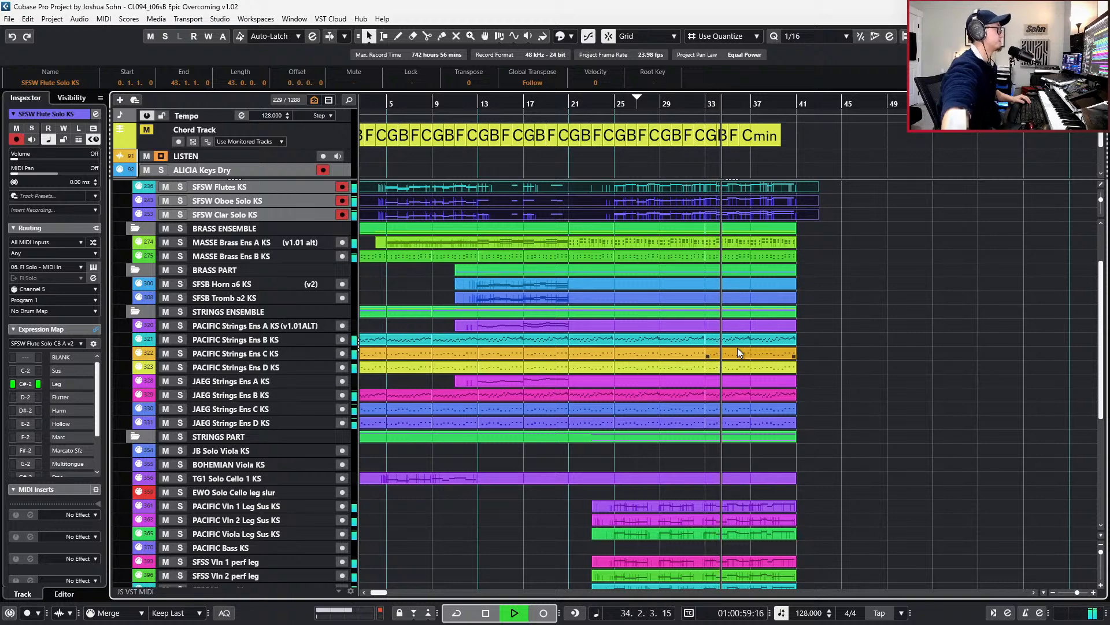
pyautogui.scroll(3, 828, 281)
pyautogui.keyDown('ctrl'); pyautogui.scroll(2, 821, 298); pyautogui.keyUp('ctrl')
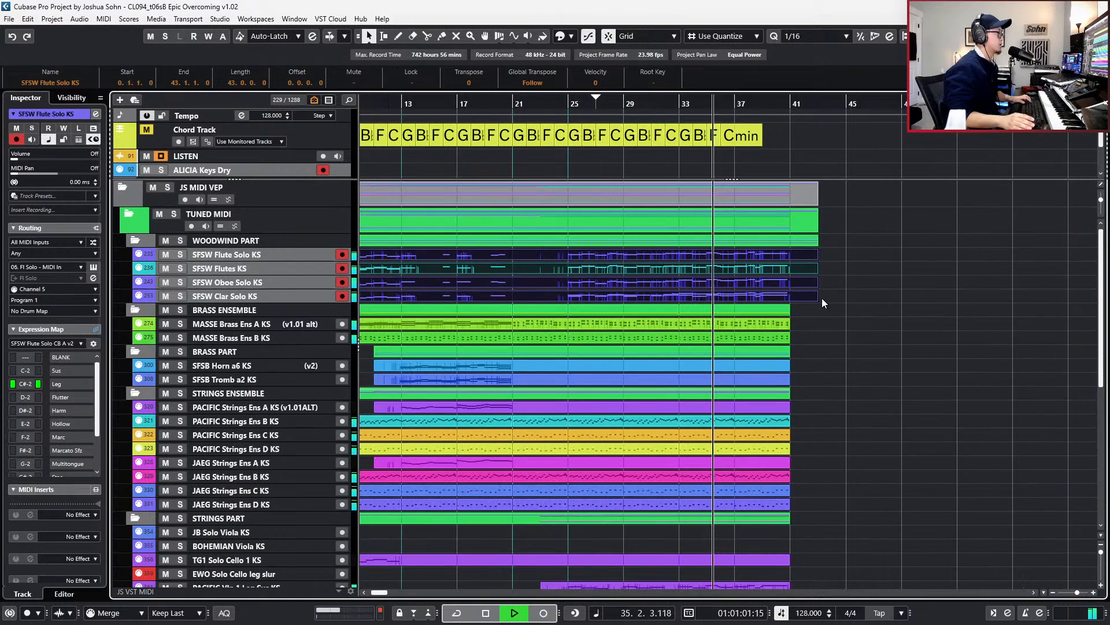
pyautogui.keyDown('ctrl'); pyautogui.scroll(2, 821, 298); pyautogui.keyUp('ctrl')
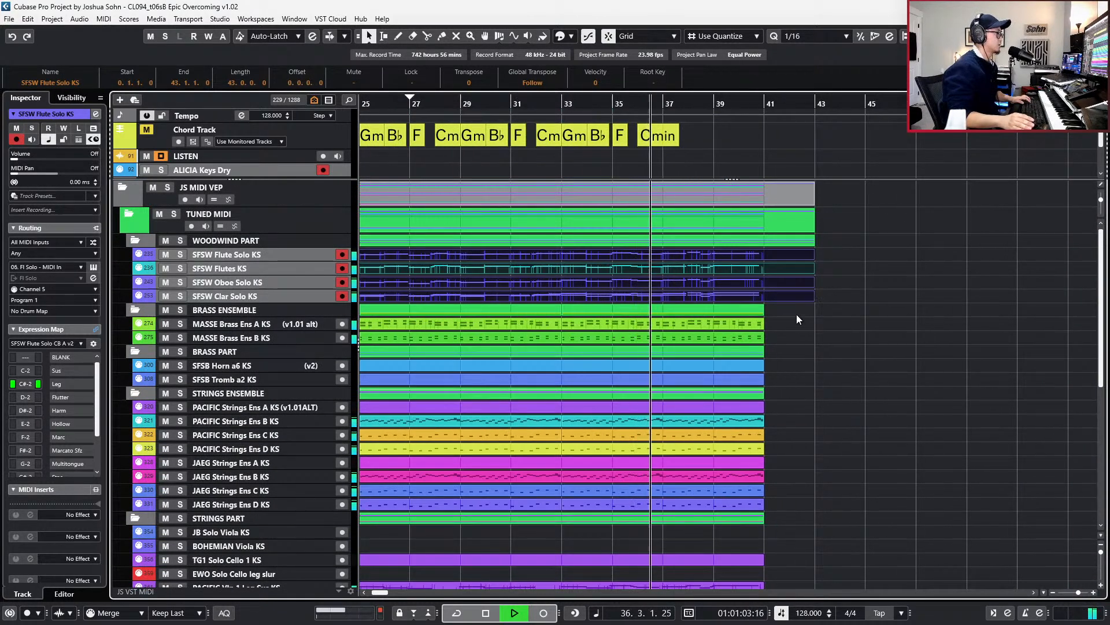
pyautogui.keyDown('ctrl'); pyautogui.scroll(1, 796, 317); pyautogui.keyUp('ctrl')
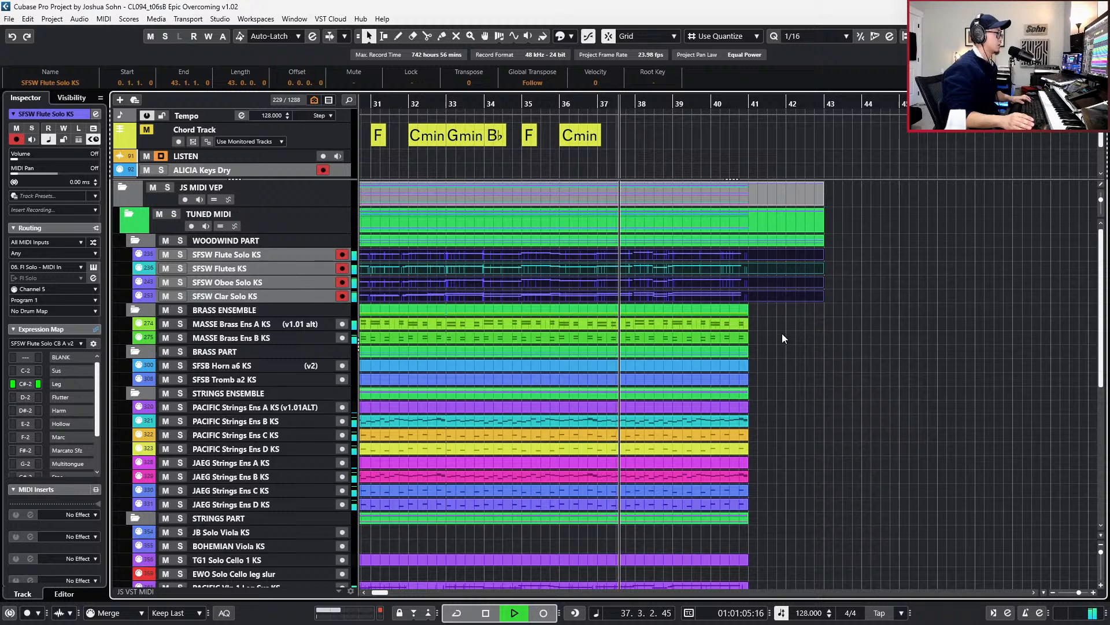
pyautogui.keyDown('ctrl'); pyautogui.scroll(1, 782, 334); pyautogui.keyUp('ctrl')
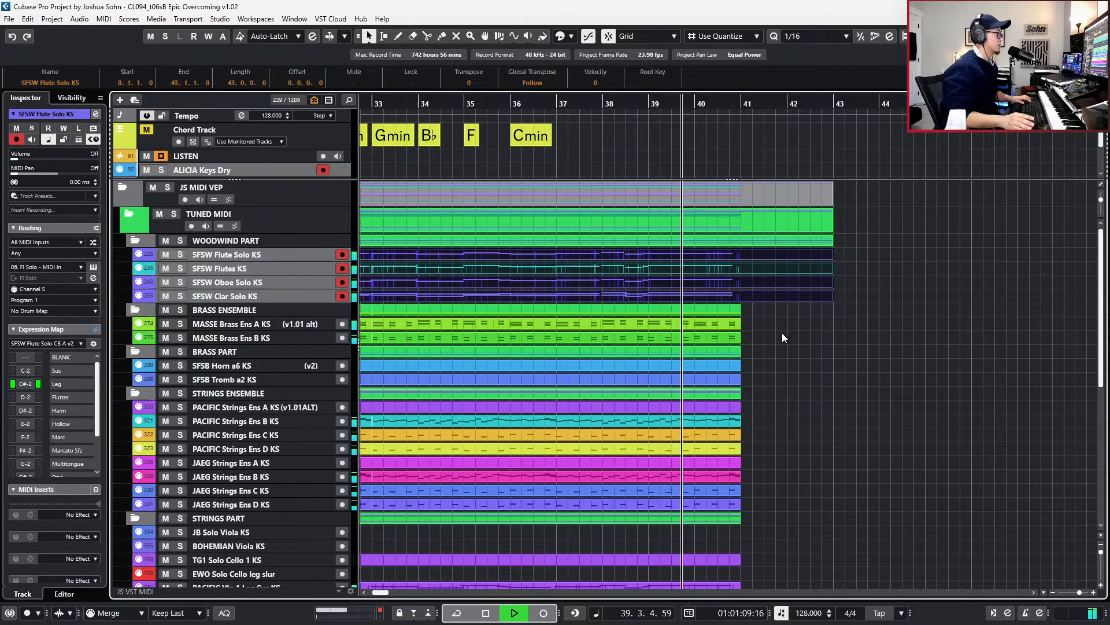
pyautogui.keyDown('ctrl'); pyautogui.scroll(-1, 782, 332); pyautogui.keyUp('ctrl')
pyautogui.press('space')
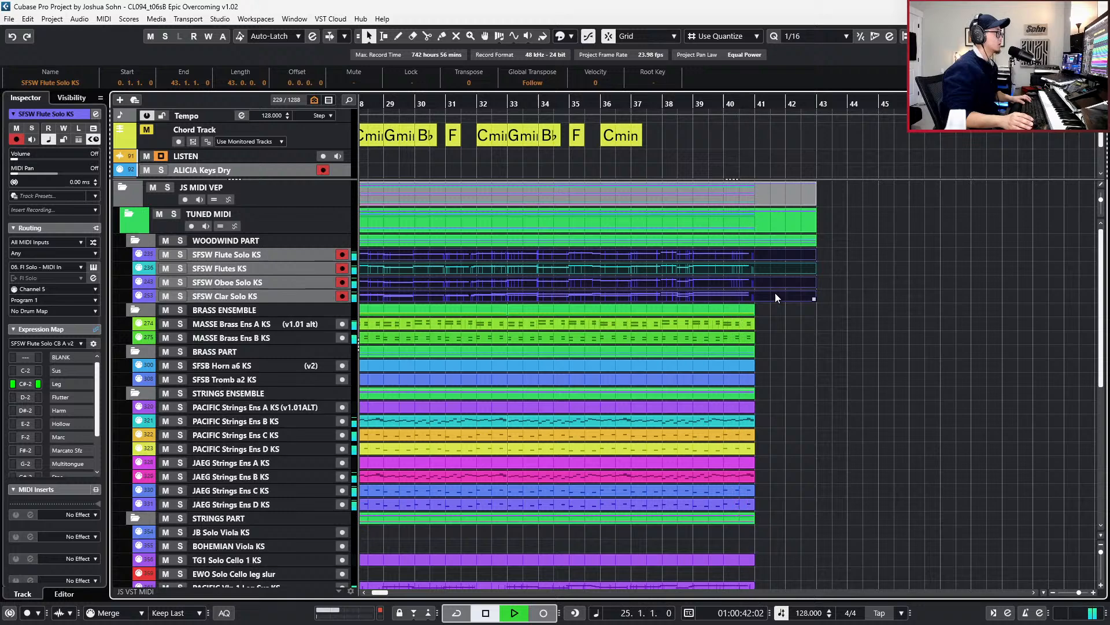
# - Set the grid quantize to 1/1, split the JS MIDI VEP folder at bar 41 and delete the excess after it
pyautogui.press('1')
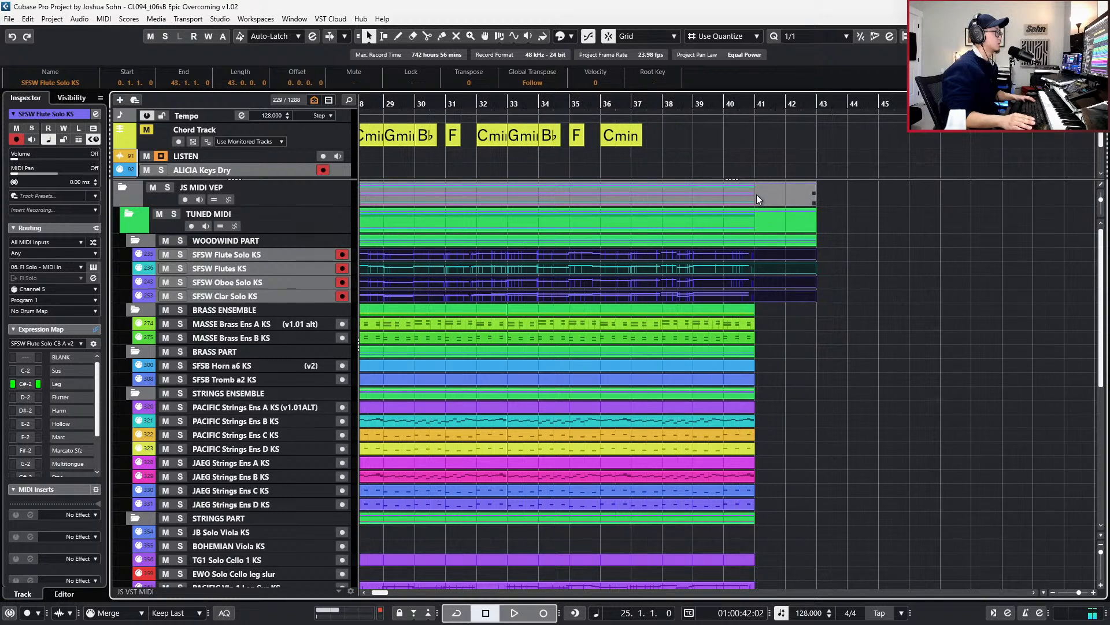
pyautogui.keyDown('alt'); pyautogui.click(755, 194); pyautogui.keyUp('alt')
pyautogui.click(814, 313)
pyautogui.click(790, 193)
pyautogui.press('Delete')
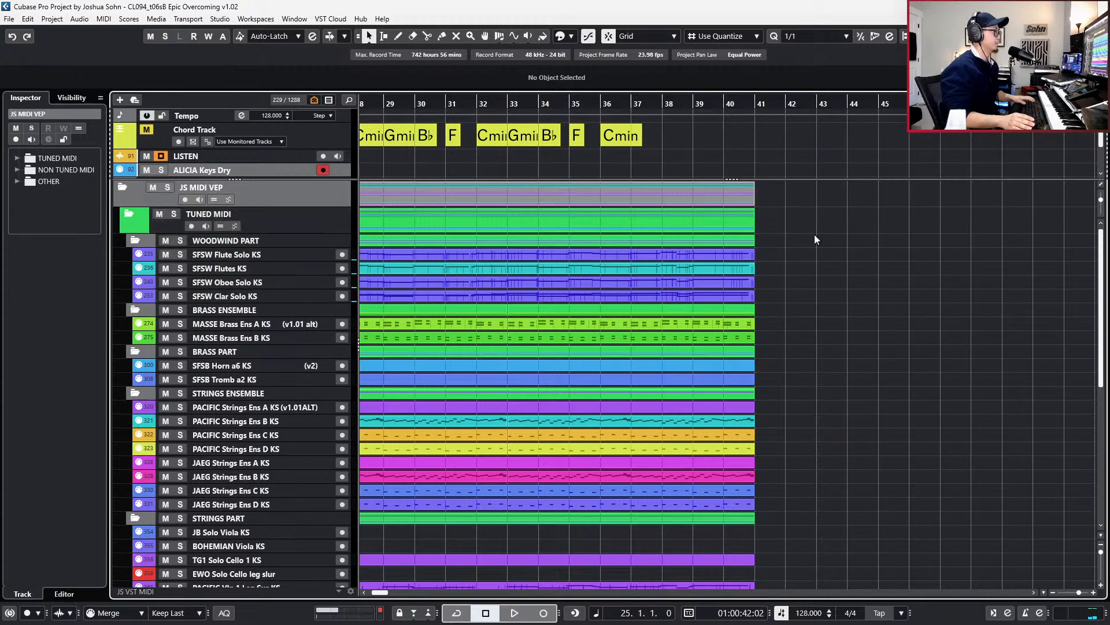
# - Look over the remaining tracks and audition the JAEG Strings Ens B KS track in solo from bar 25, unsoloing it when done
pyautogui.scroll(-3, 833, 308)
pyautogui.keyDown('ctrl'); pyautogui.scroll(-1, 832, 308); pyautogui.keyUp('ctrl')
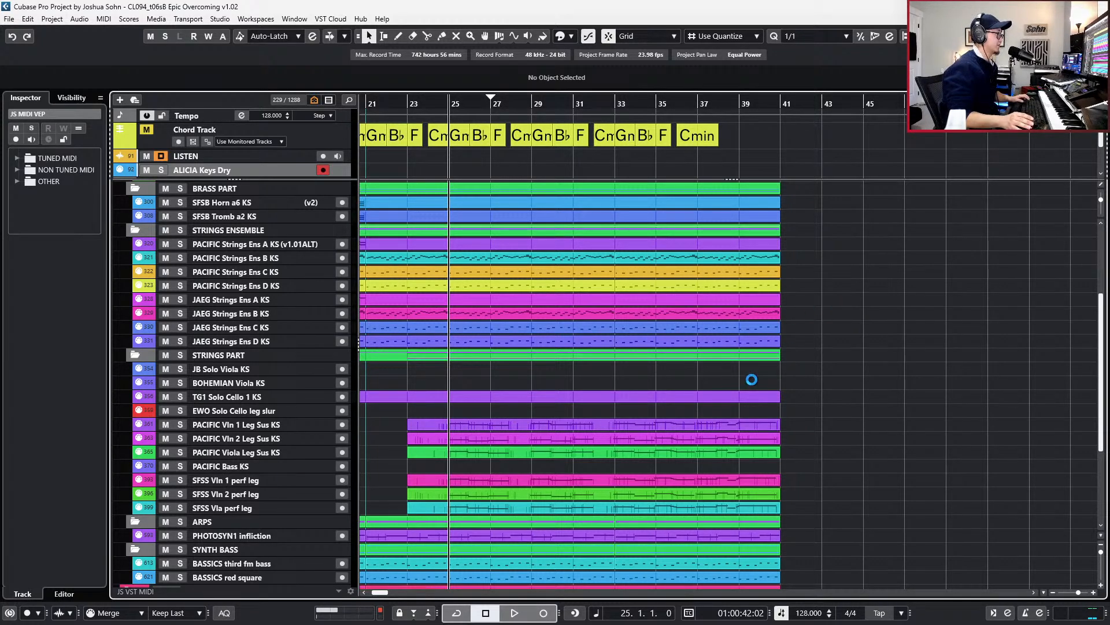
pyautogui.scroll(-3, 751, 380)
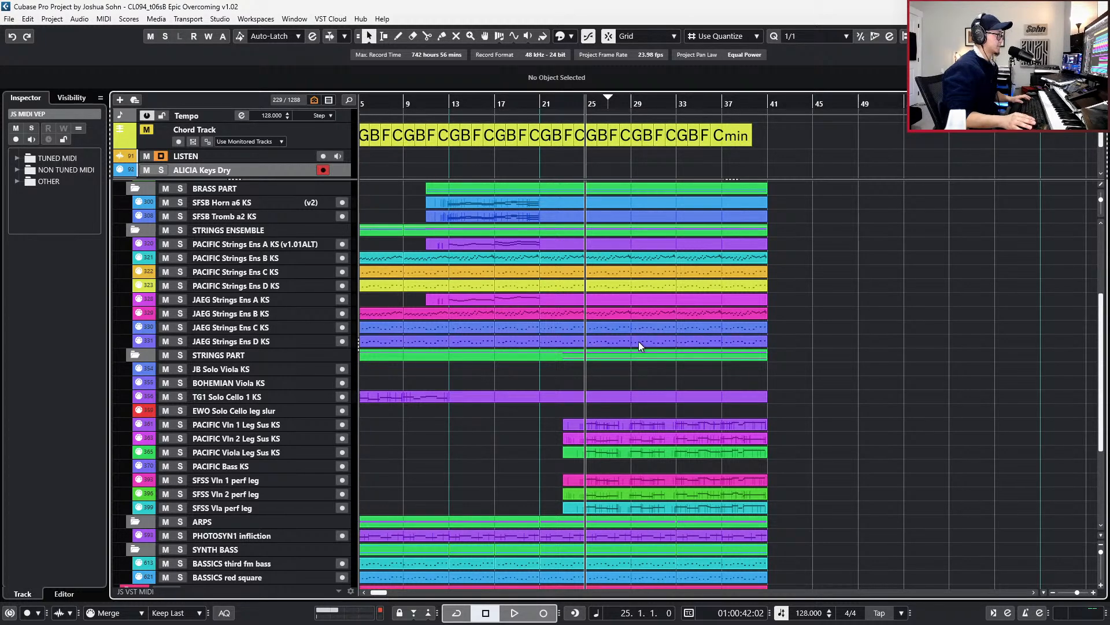
pyautogui.scroll(-6, 623, 446)
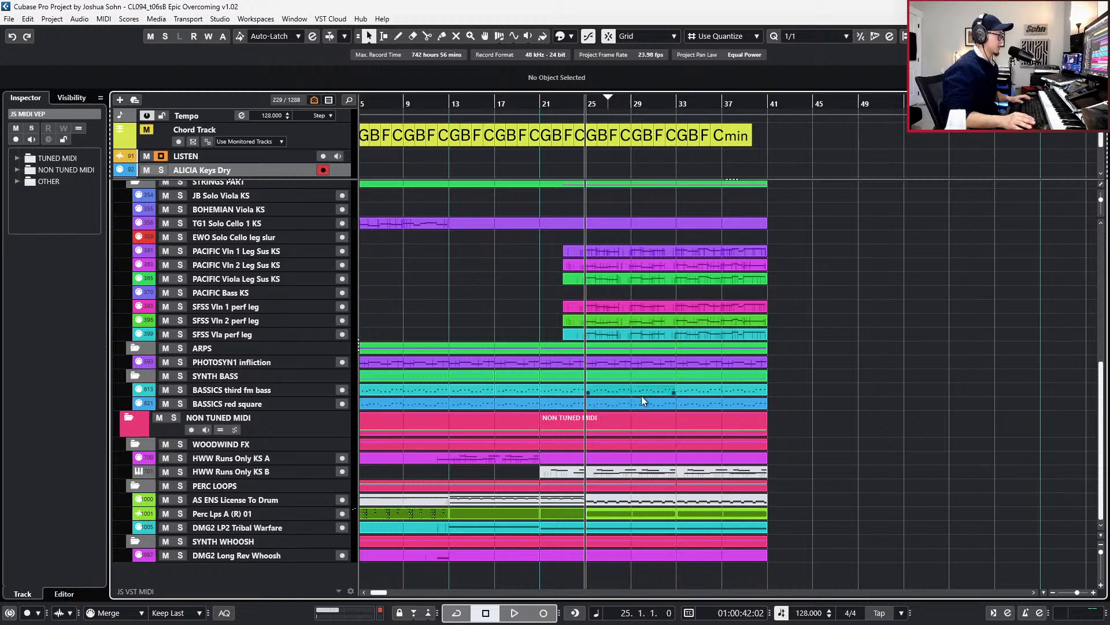
pyautogui.scroll(6, 716, 390)
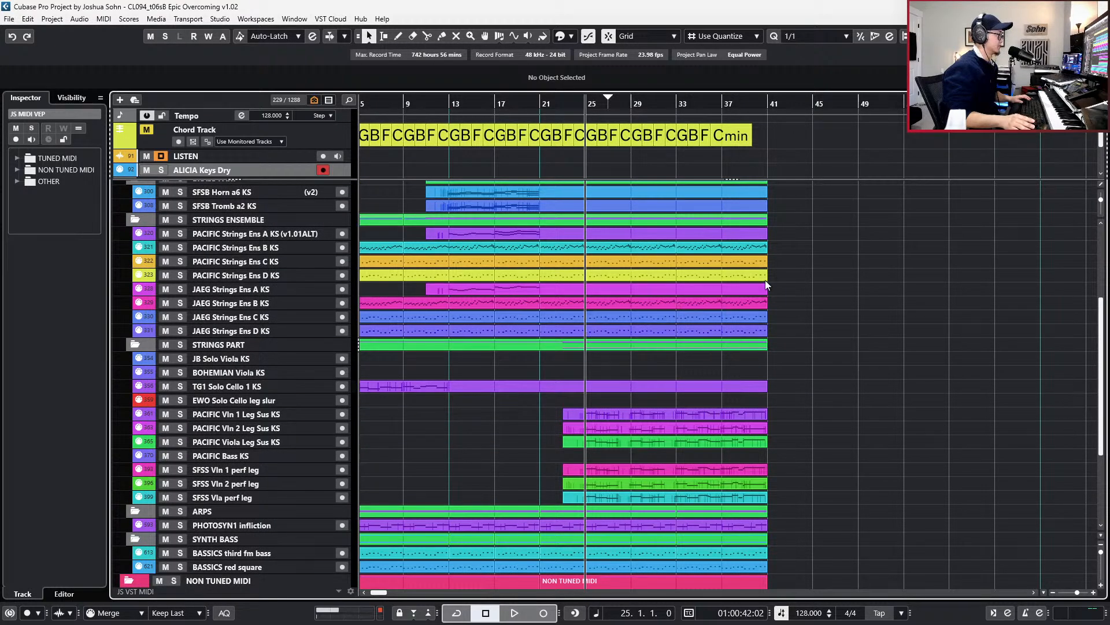
pyautogui.click(741, 304)
pyautogui.press('s')
pyautogui.press('space')
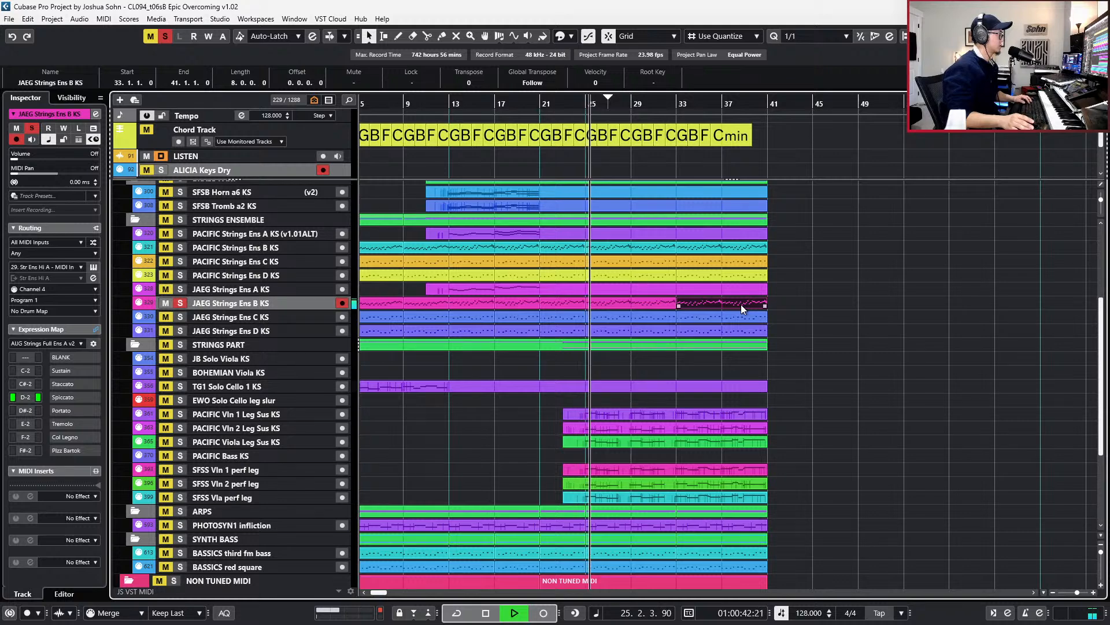
pyautogui.press('space')
pyautogui.press('s')
pyautogui.scroll(3, 741, 319)
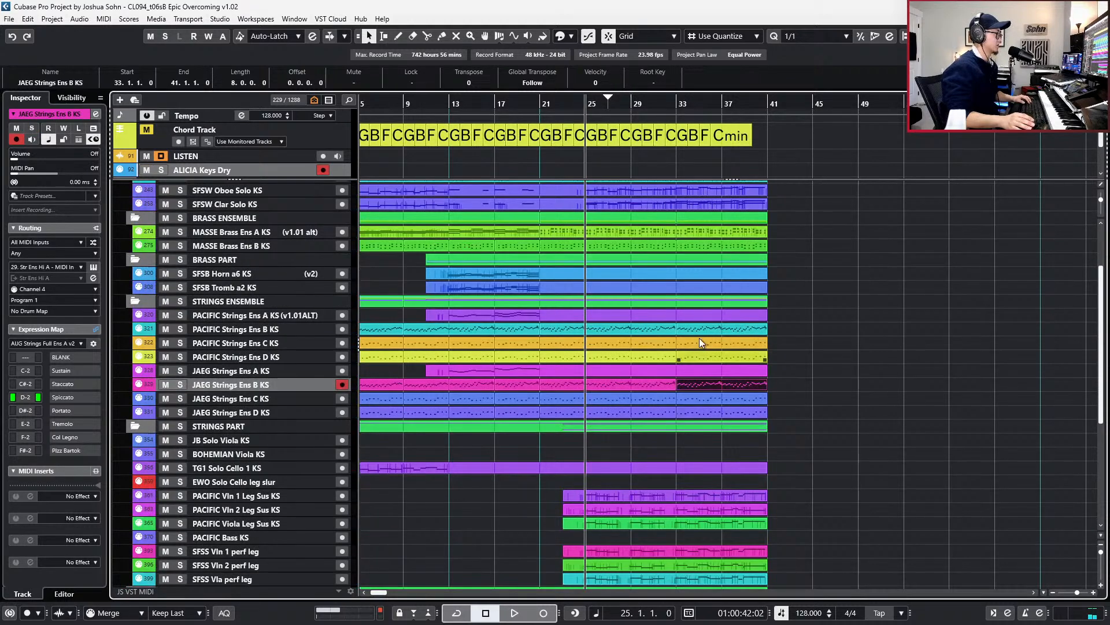
# - Select the parts on the SFSW Flute Solo, Flutes, Oboe Solo and Clar Solo tracks together
pyautogui.scroll(3, 703, 266)
pyautogui.moveTo(776, 255); pyautogui.dragTo(740, 299)
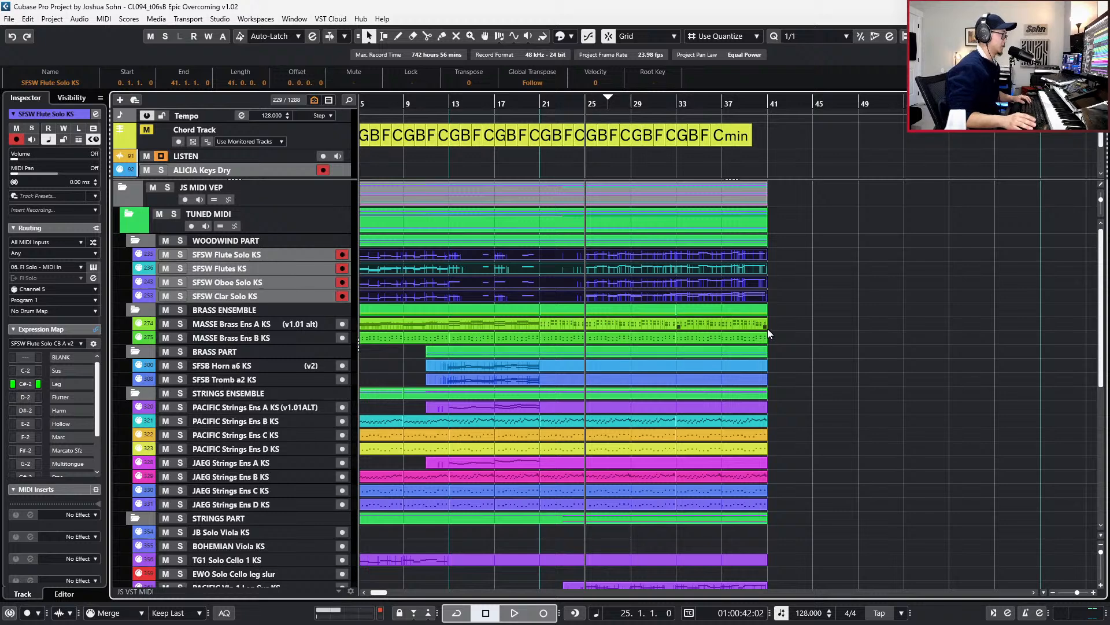
pyautogui.scroll(-5, 793, 380)
pyautogui.scroll(5, 764, 457)
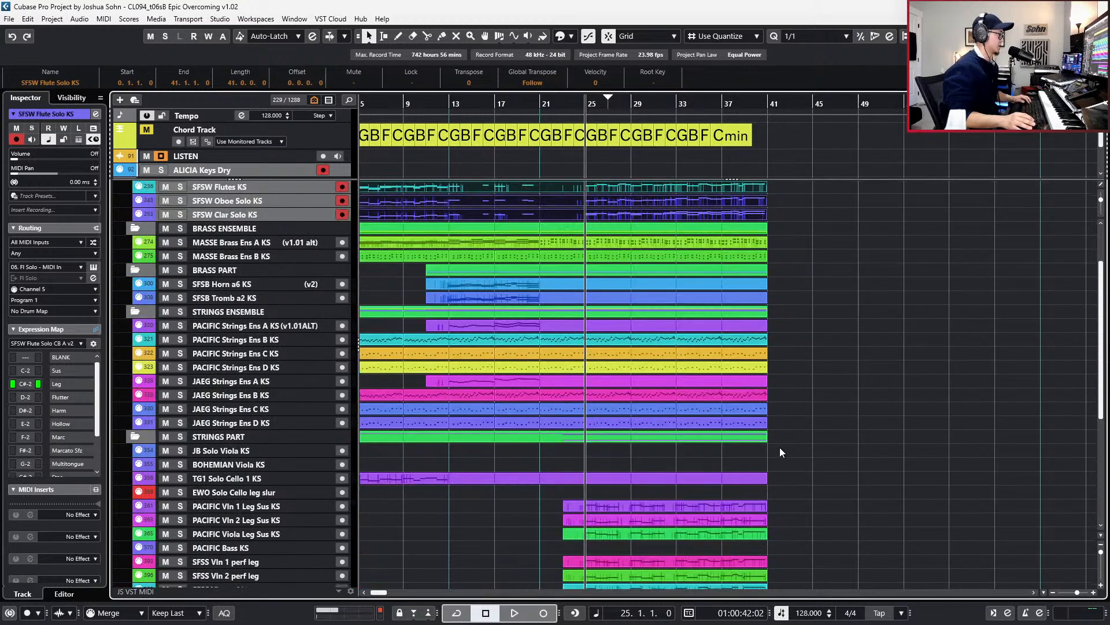
# - Move the playhead forward to bar 37, near the end of the chord progression
pyautogui.press('KP_Add')
pyautogui.press('KP_Add')
pyautogui.press('KP_Add')
pyautogui.press('KP_Add')
pyautogui.press('KP_Add')
pyautogui.press('KP_Add')
pyautogui.press('KP_Add')
pyautogui.press('KP_Add')
pyautogui.press('KP_Add')
pyautogui.press('KP_Add')
pyautogui.press('KP_Add')
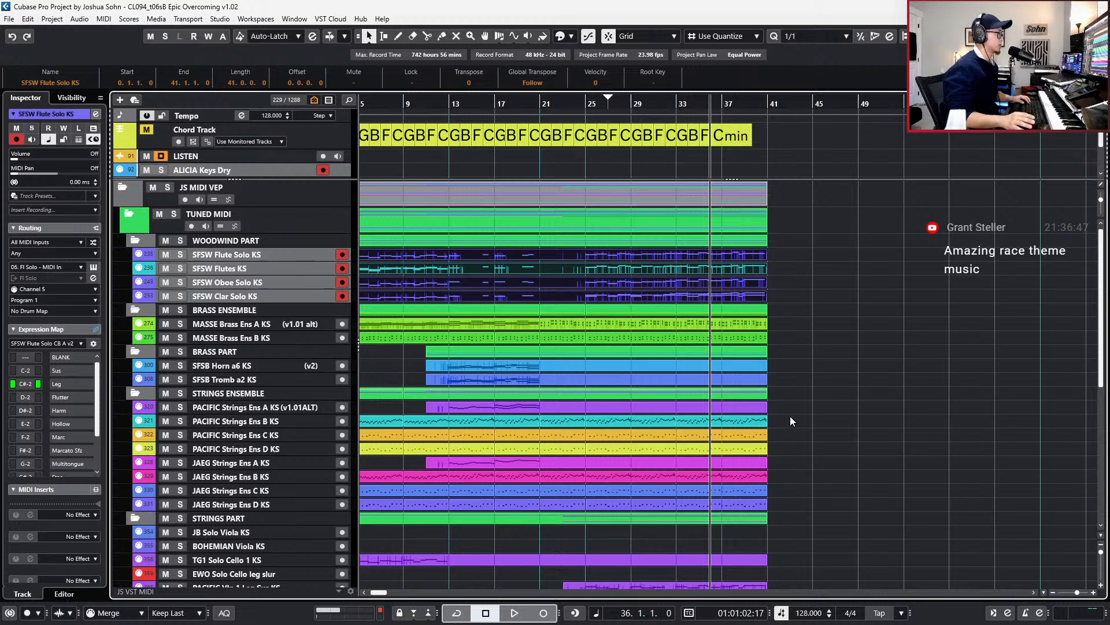
pyautogui.press('KP_Add')
pyautogui.hscroll(2, 772, 408)
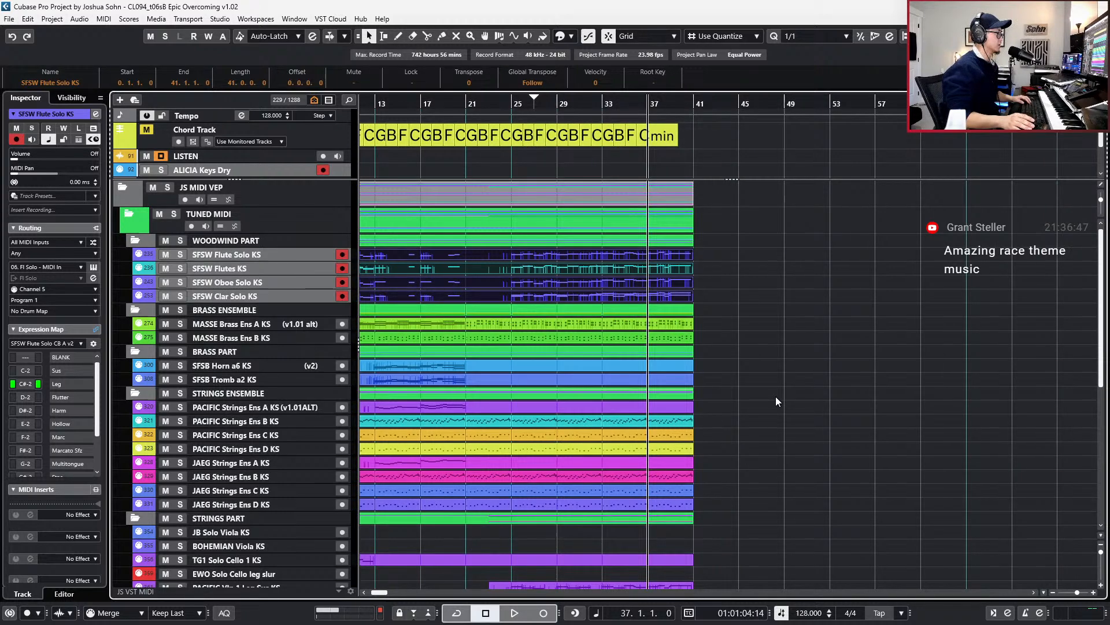
pyautogui.hscroll(2, 776, 397)
pyautogui.scroll(1, 595, 132)
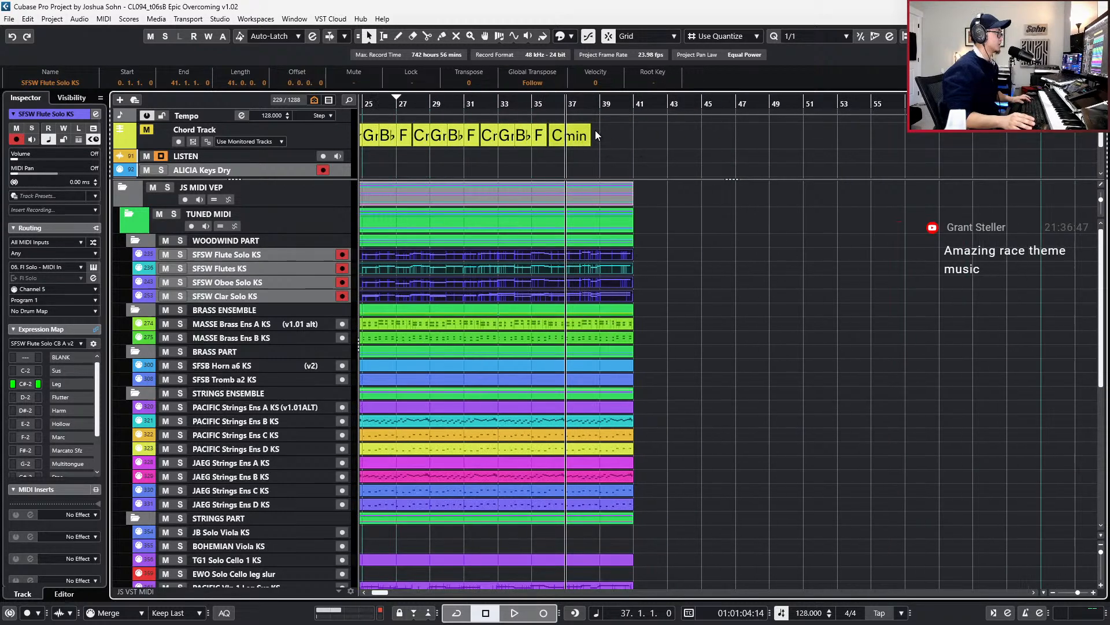
# - Make the Chord Track the selected track, leaving none of its chord events selected
pyautogui.moveTo(613, 132)
pyautogui.mouseDown()
pyautogui.moveTo(503, 135)
pyautogui.moveTo(680, 136)
pyautogui.moveTo(633, 136)
pyautogui.mouseUp()
pyautogui.scroll(1, 507, 142)
pyautogui.press('Escape')
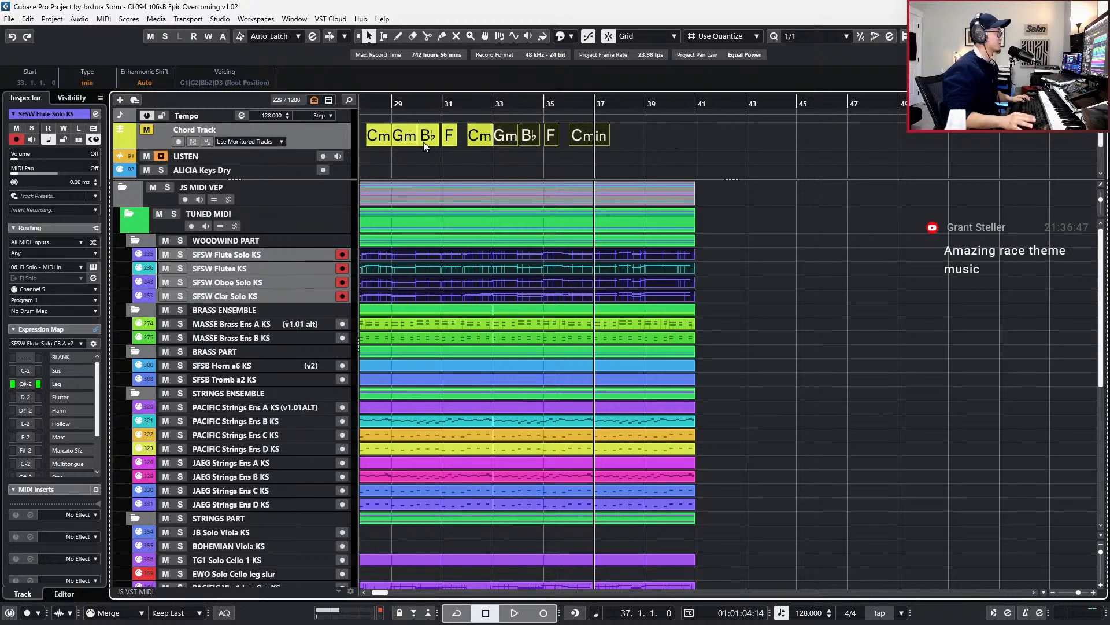
pyautogui.click(302, 143)
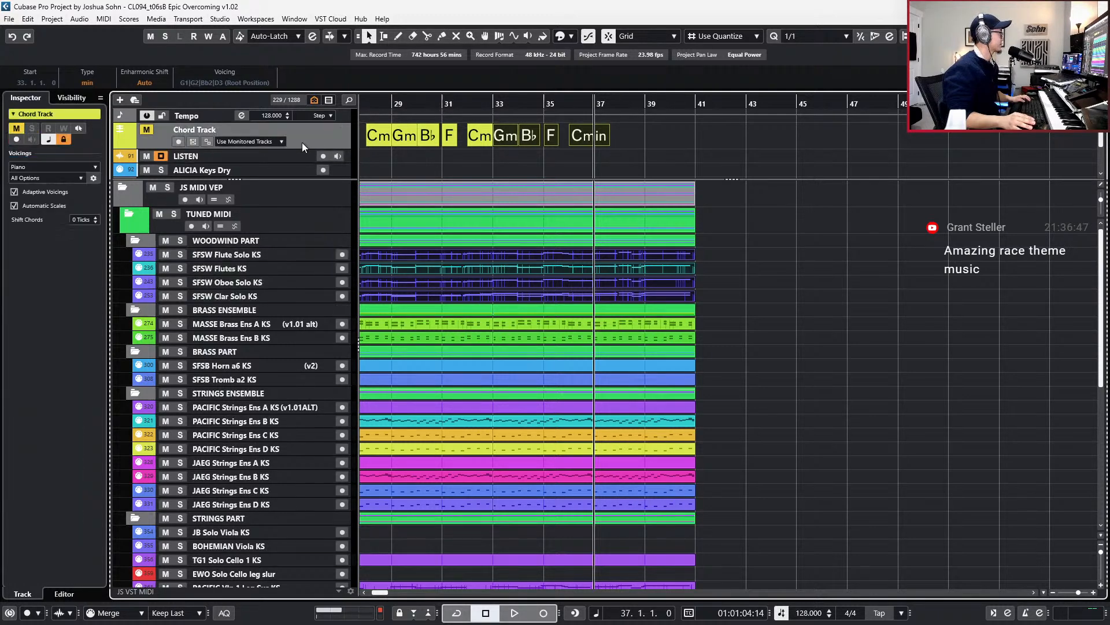
pyautogui.click(694, 151)
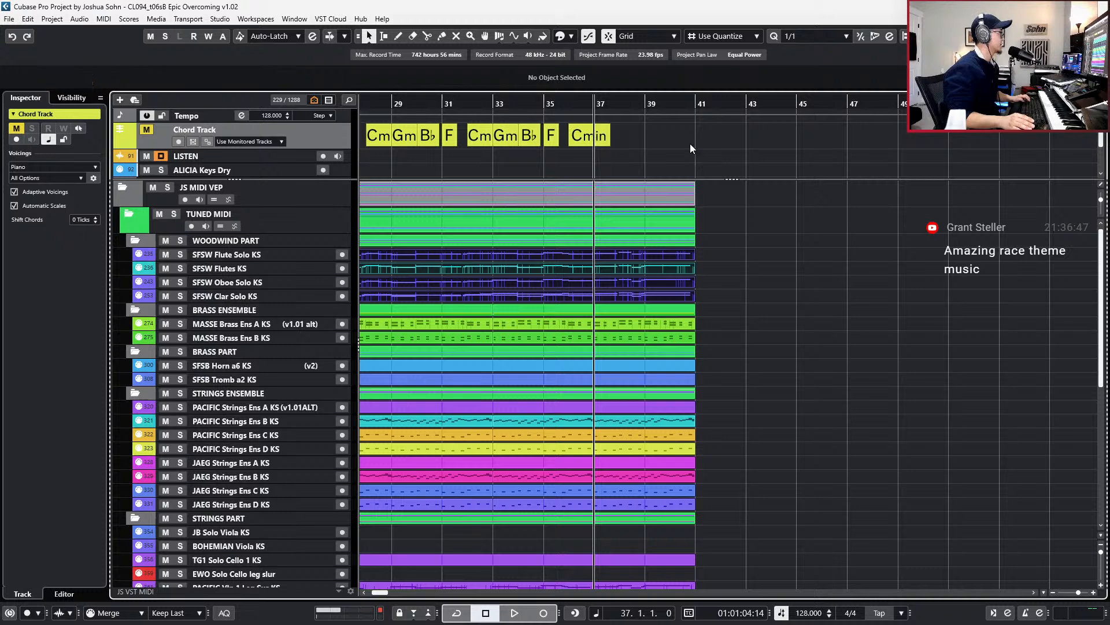
# - Copy the Gmin, B♭, F and Cmin chord events to bar 37 and repeat them from bar 41
pyautogui.moveTo(544, 140); pyautogui.dragTo(512, 136)
pyautogui.keyDown('alt'); pyautogui.moveTo(511, 136); pyautogui.dragTo(642, 130); pyautogui.keyUp('alt')
pyautogui.keyDown('ctrl'); pyautogui.scroll(3, 721, 171); pyautogui.keyUp('ctrl')
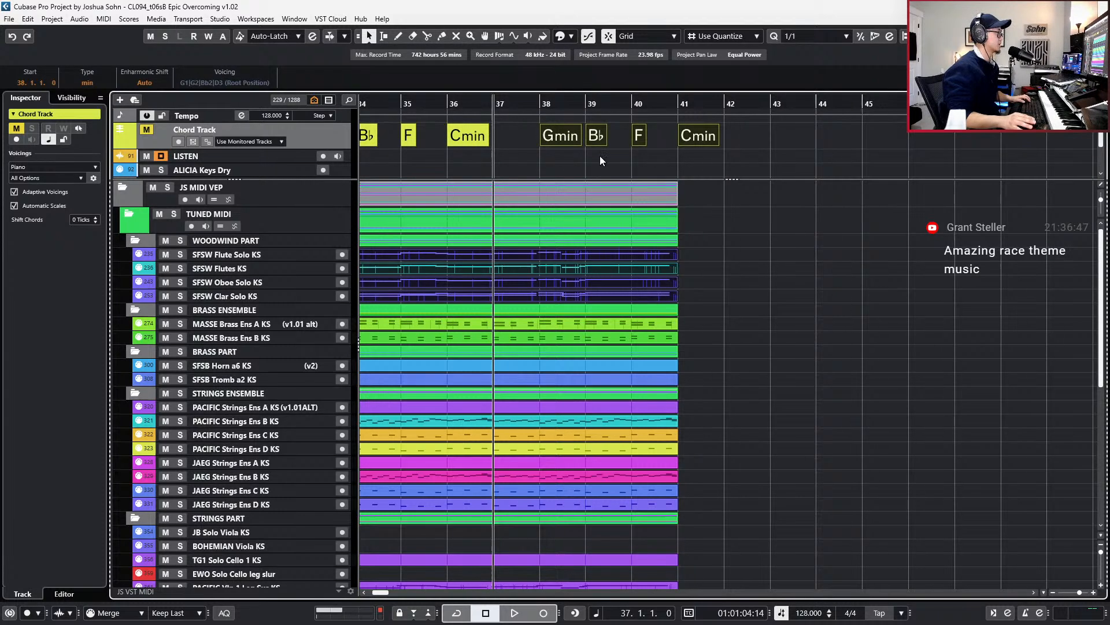
pyautogui.moveTo(564, 142); pyautogui.dragTo(527, 140)
pyautogui.hotkey('ctrl', 'd')
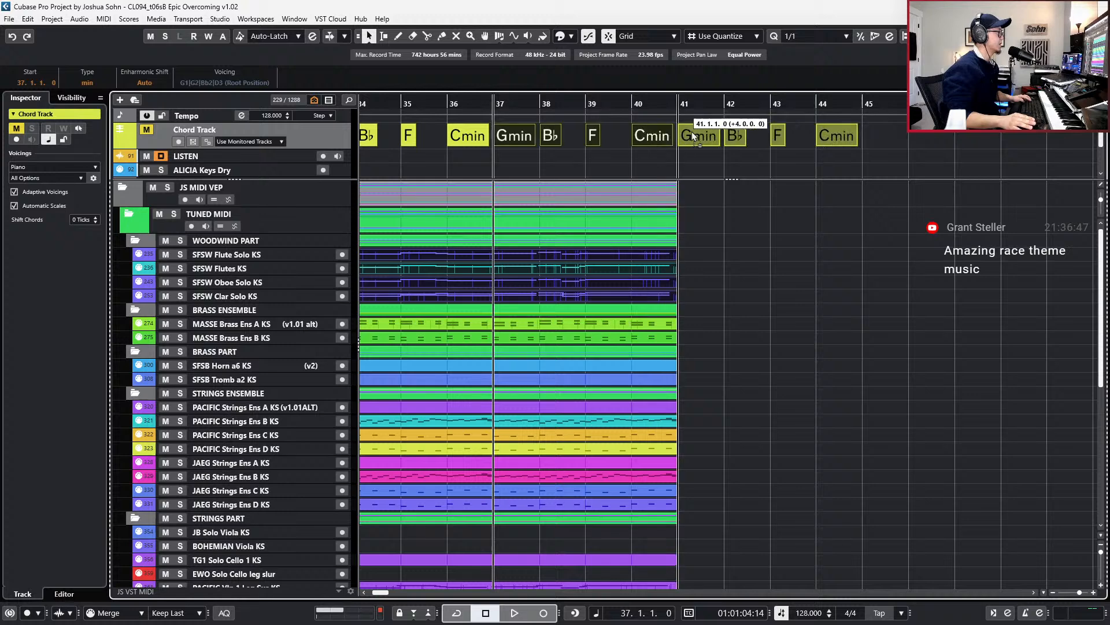
# - Delete the copied B♭, F and Cmin chord events after bar 41, keeping only the Gmin there
pyautogui.keyDown('ctrl'); pyautogui.scroll(-2, 760, 233); pyautogui.keyUp('ctrl')
pyautogui.click(760, 232)
pyautogui.keyDown('ctrl'); pyautogui.scroll(-1, 759, 232); pyautogui.keyUp('ctrl')
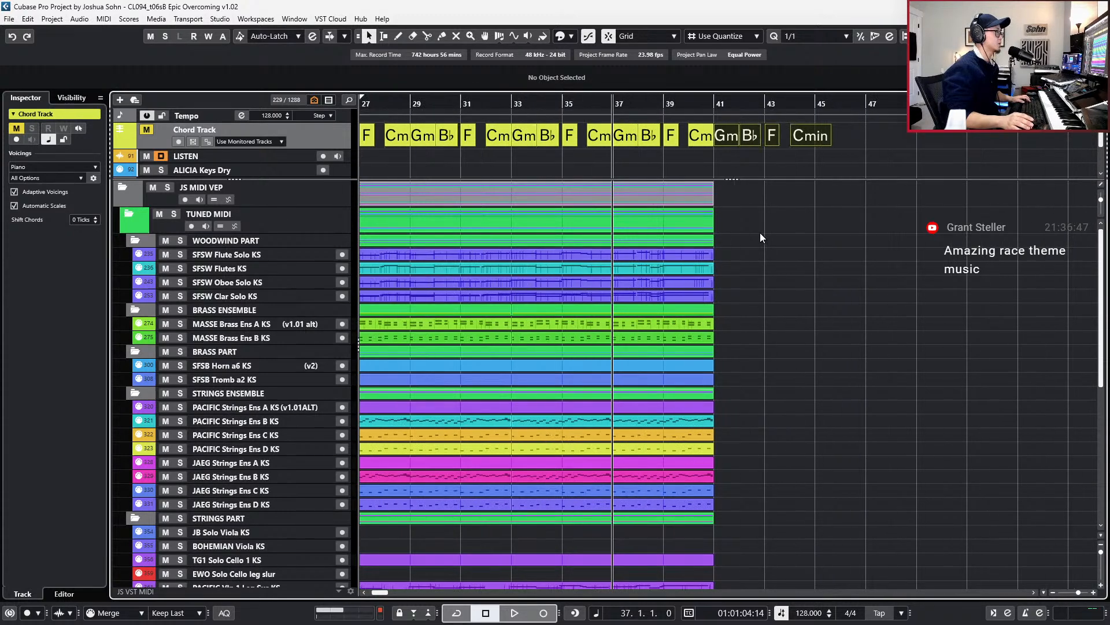
pyautogui.hscroll(2, 759, 232)
pyautogui.moveTo(597, 152); pyautogui.dragTo(691, 126)
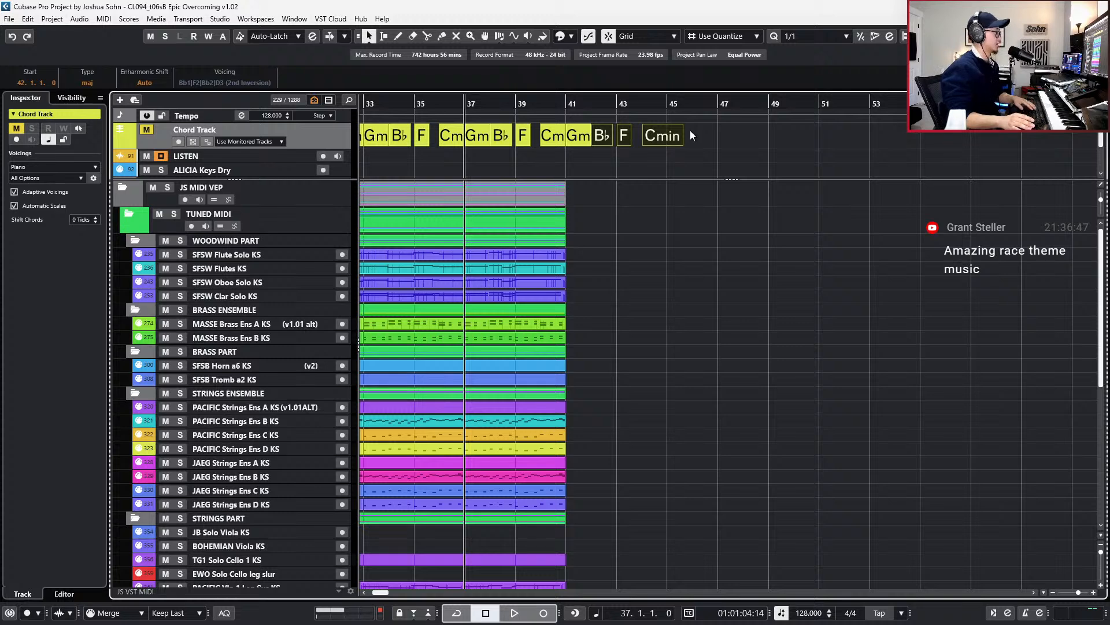
pyautogui.press('Delete')
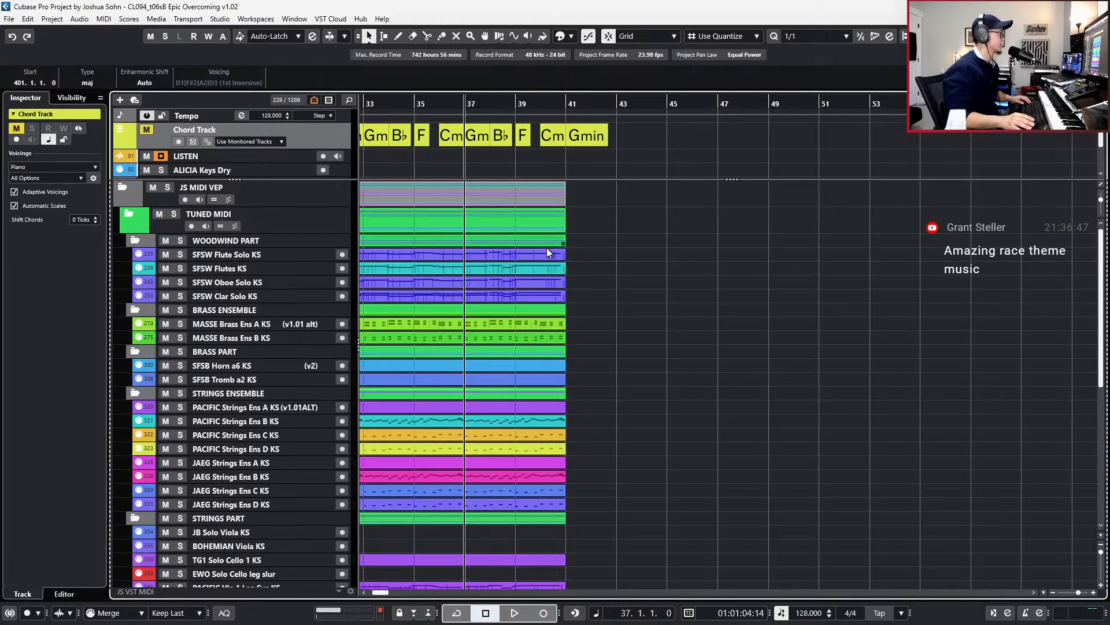
# - Play the arrangement from bar 37 while looking over the strings, synth bass and percussion tracks
pyautogui.press('g')
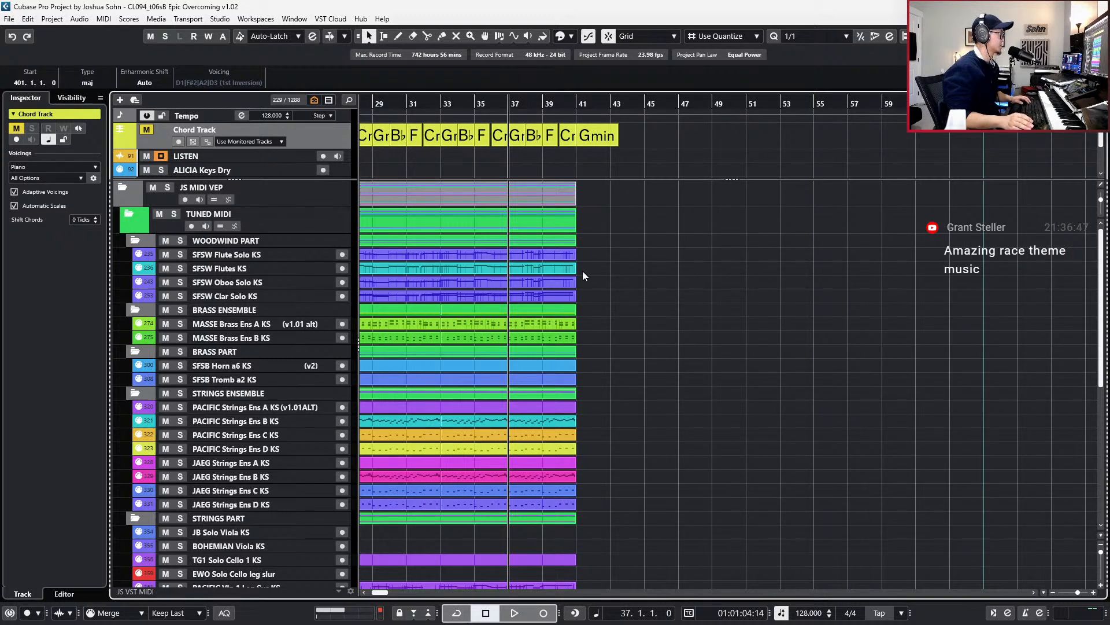
pyautogui.press('space')
pyautogui.scroll(1, 577, 322)
pyautogui.scroll(-5, 578, 322)
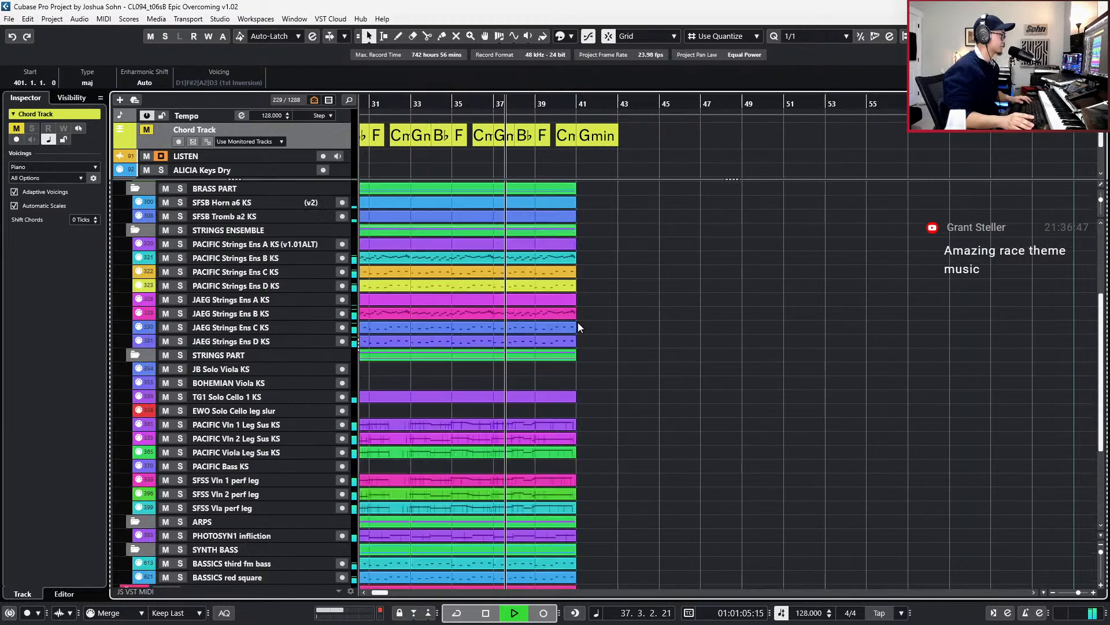
pyautogui.scroll(1, 578, 322)
pyautogui.hscroll(-1, 578, 322)
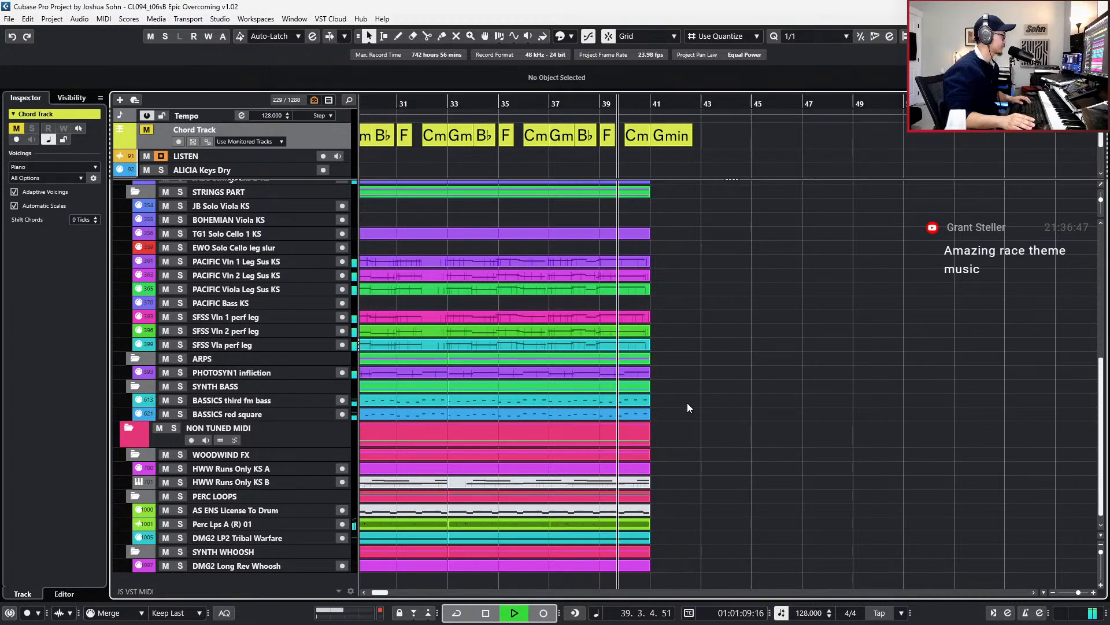
# - Duplicate the BASSICS third fm bass and BASSICS red square parts to bars 41–49 and solo both tracks
pyautogui.moveTo(687, 402); pyautogui.dragTo(647, 414)
pyautogui.hotkey('ctrl', 'd')
pyautogui.press('s')
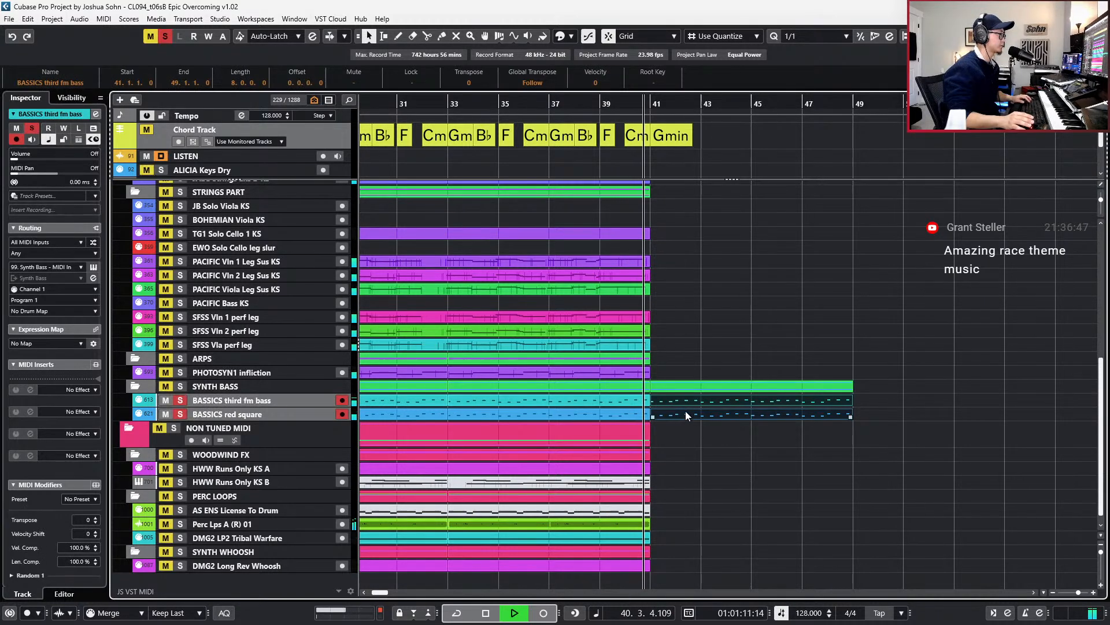
pyautogui.press('space')
pyautogui.doubleClick(685, 410)
pyautogui.click(791, 307)
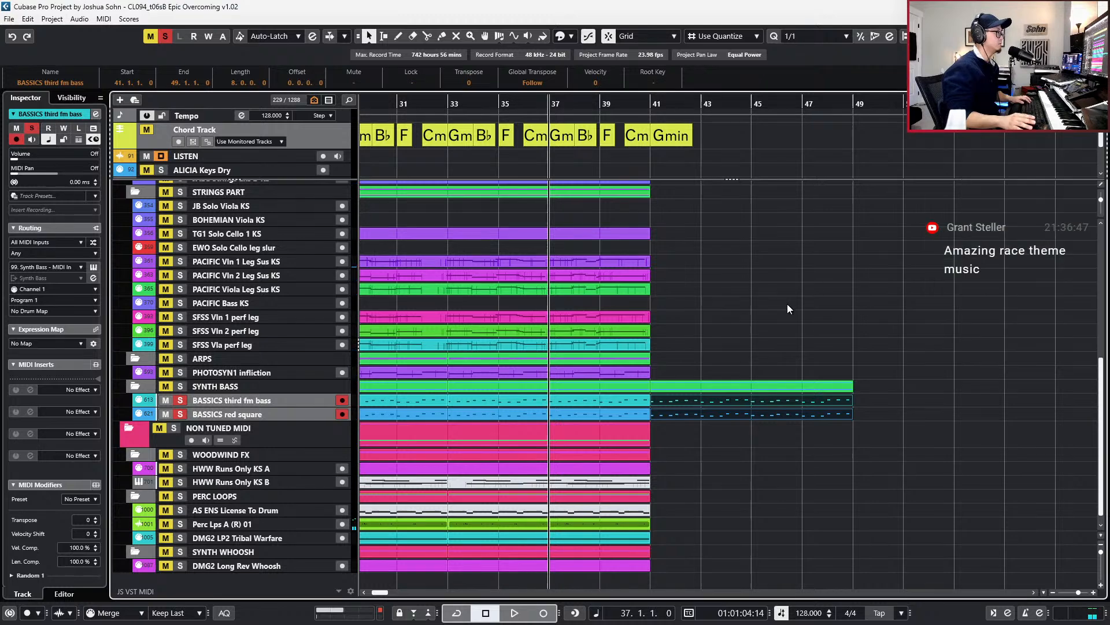
pyautogui.press('Return')
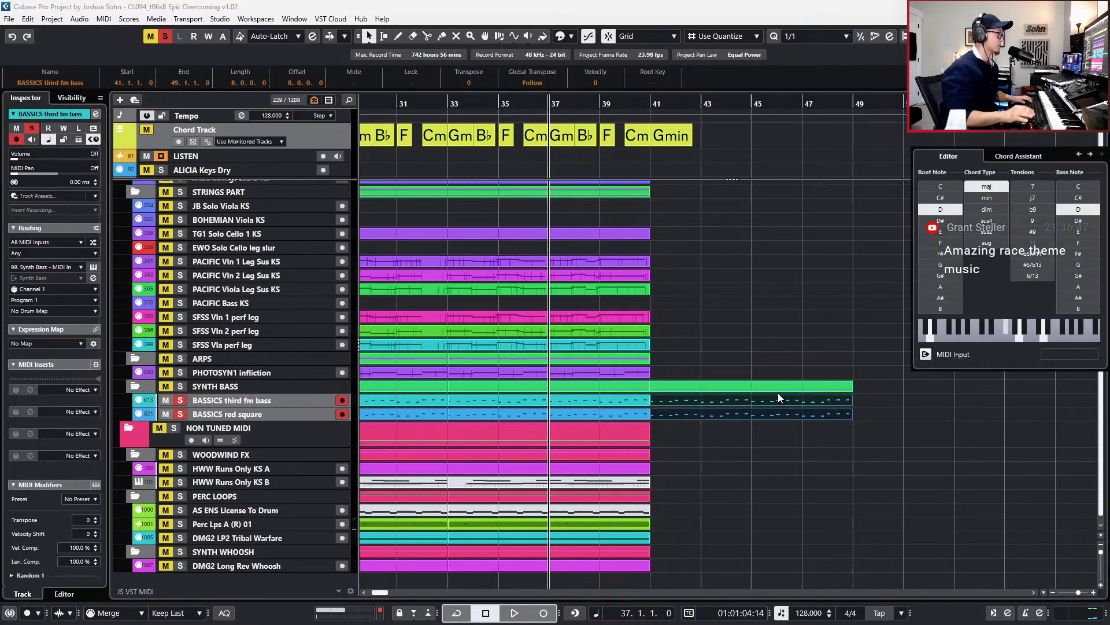
pyautogui.press('Escape')
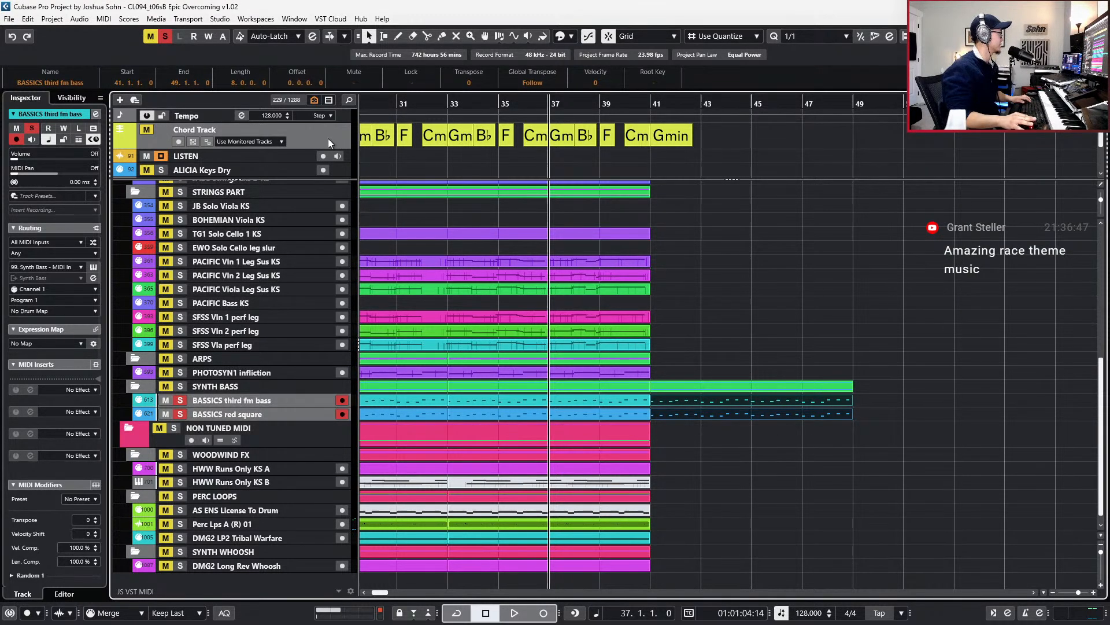
pyautogui.click(304, 131)
pyautogui.click(287, 147)
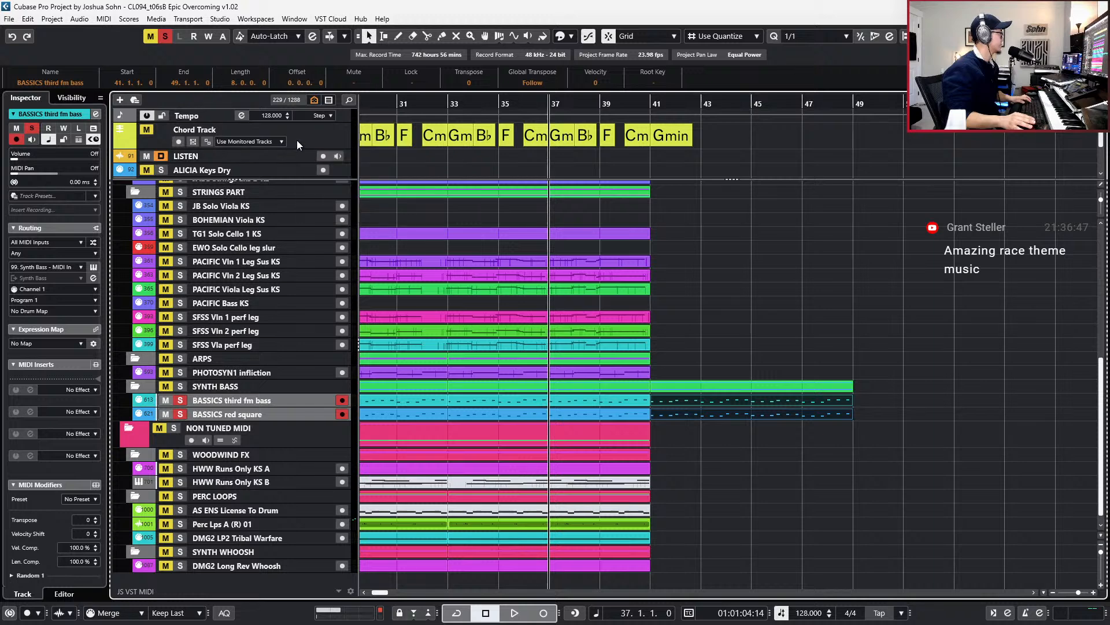
pyautogui.click(297, 140)
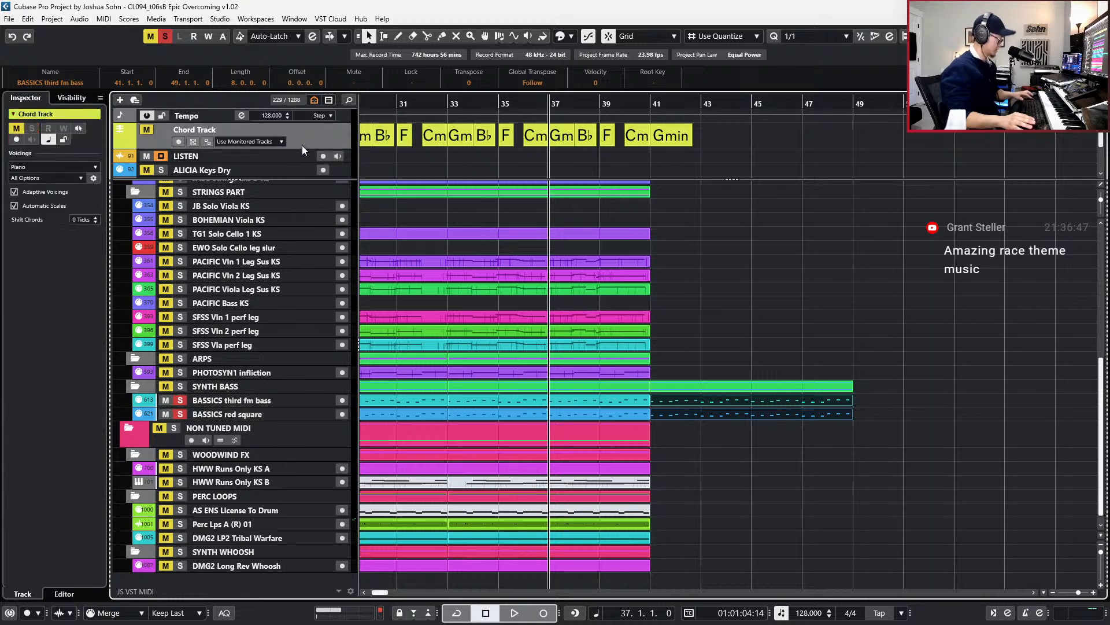
# - Reselect the two duplicated synth bass parts and move the playhead to their start at bar 41
pyautogui.click(300, 402)
pyautogui.click(301, 414)
pyautogui.moveTo(727, 445); pyautogui.dragTo(717, 394)
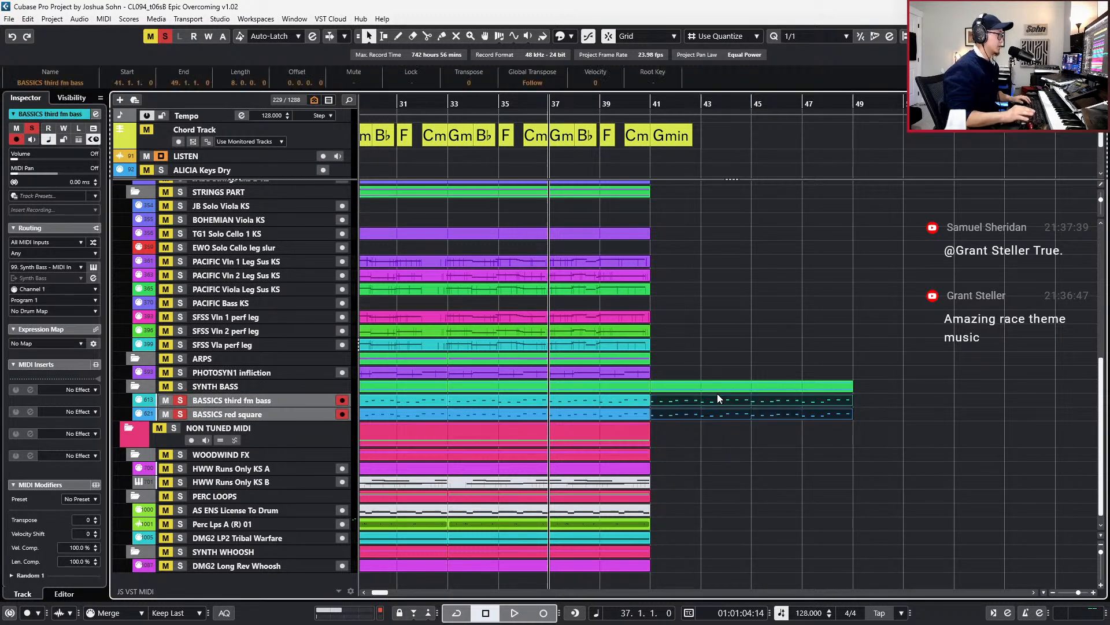
pyautogui.press('l')
pyautogui.press('s')
pyautogui.press('s')
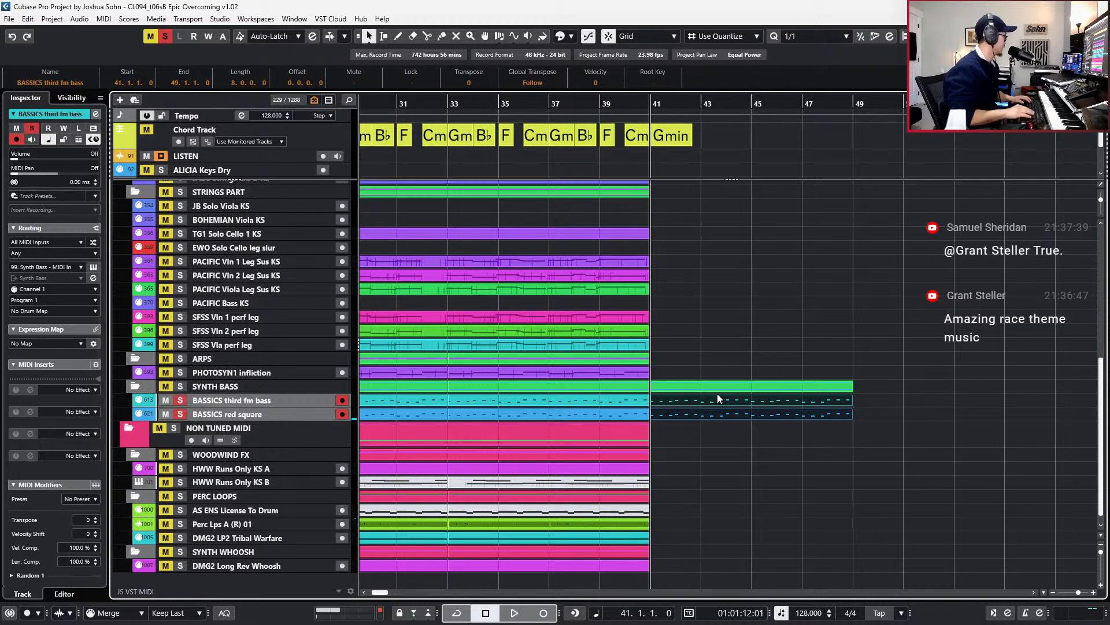
pyautogui.click(720, 387)
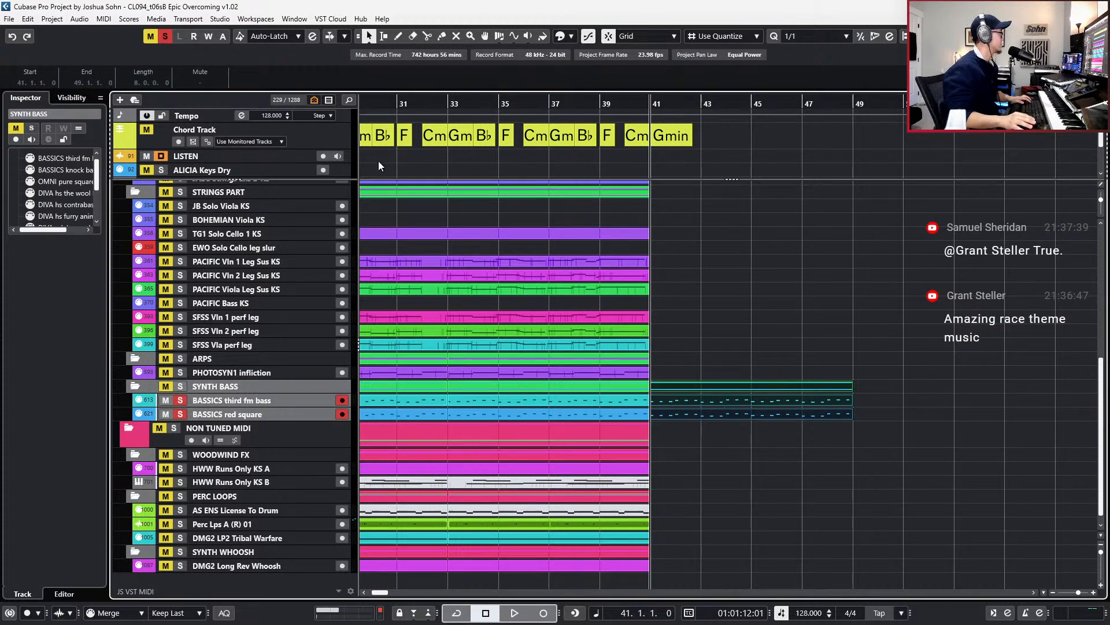
pyautogui.click(339, 142)
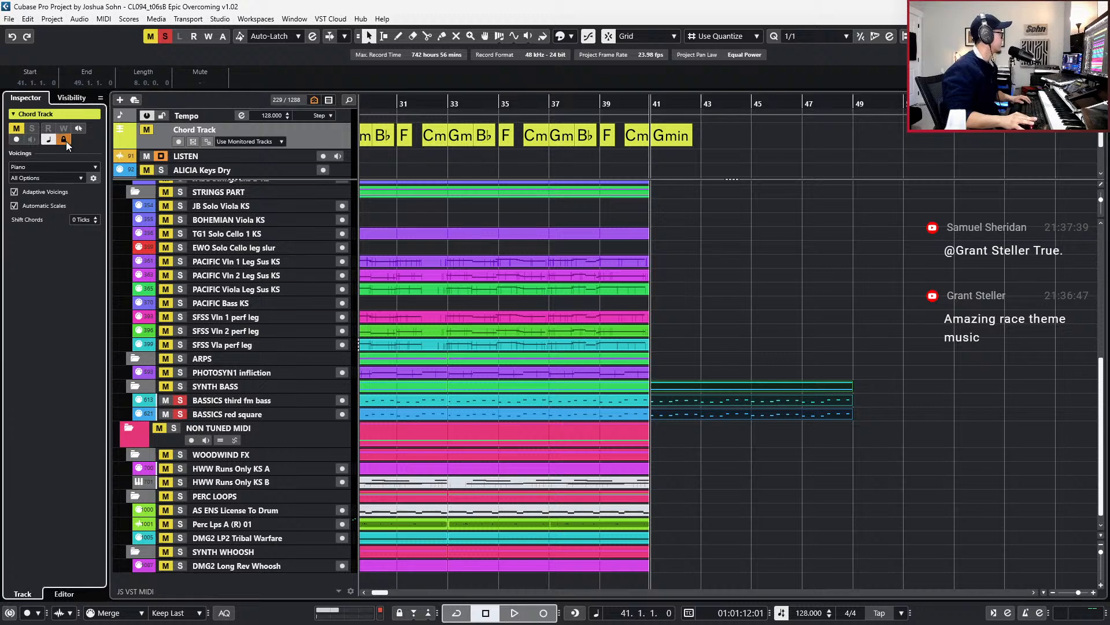
pyautogui.click(732, 413)
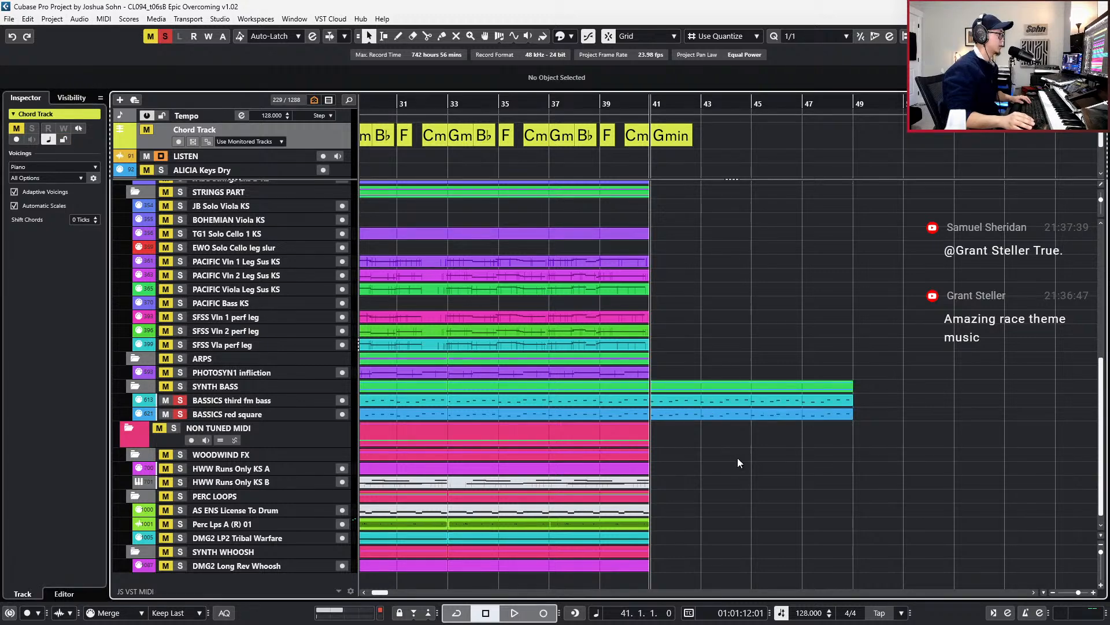
pyautogui.keyDown('shift'); pyautogui.click(731, 401); pyautogui.keyUp('shift')
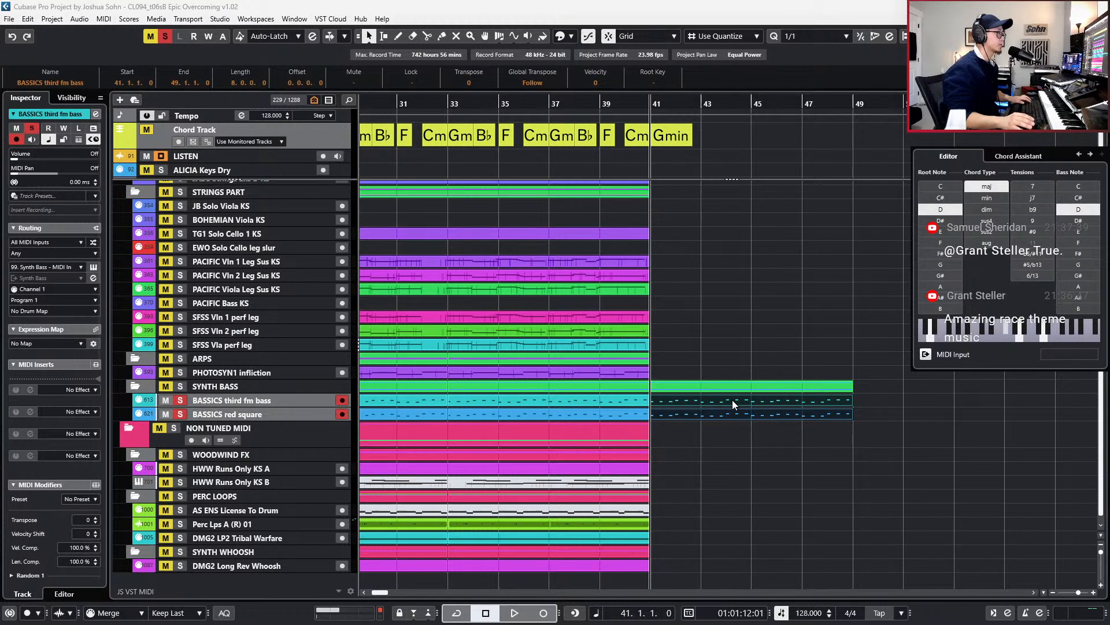
pyautogui.scroll(-5, 708, 162)
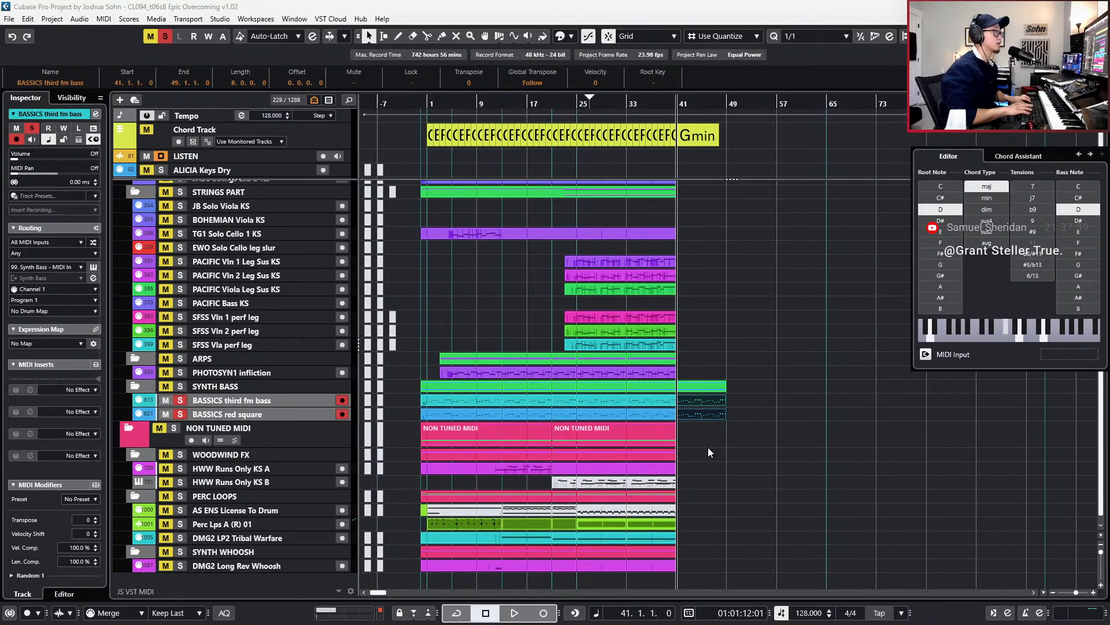
pyautogui.doubleClick(702, 402)
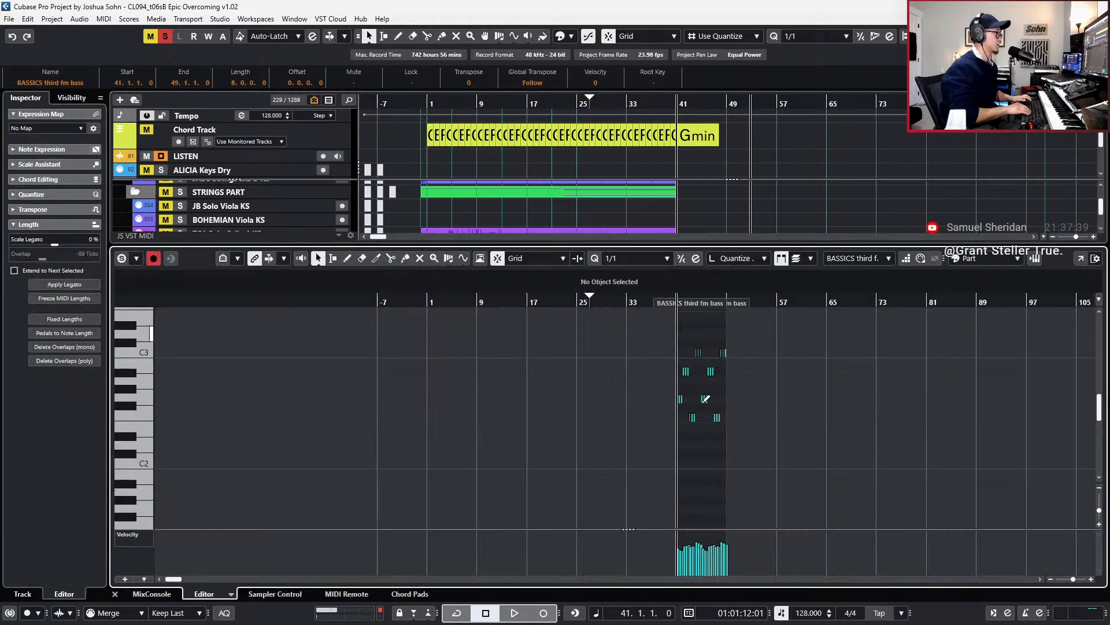
pyautogui.hotkey('ctrl', 'alt', 'e')
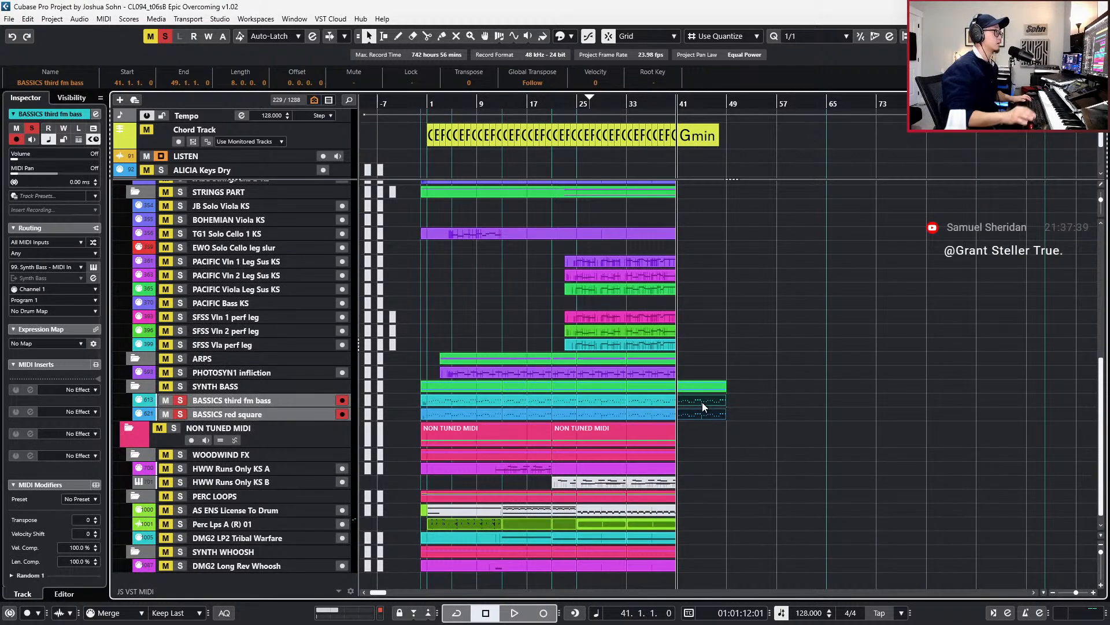
pyautogui.scroll(-1, 759, 149)
pyautogui.scroll(3, 566, 153)
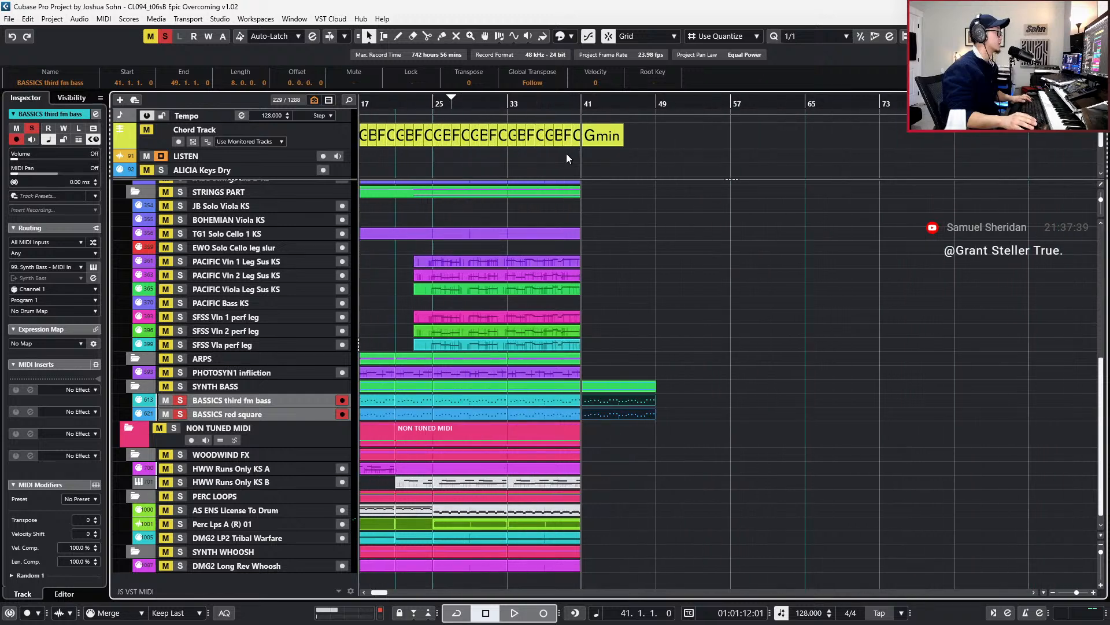
pyautogui.moveTo(601, 138); pyautogui.dragTo(583, 154)
pyautogui.press('h')
pyautogui.click(365, 148)
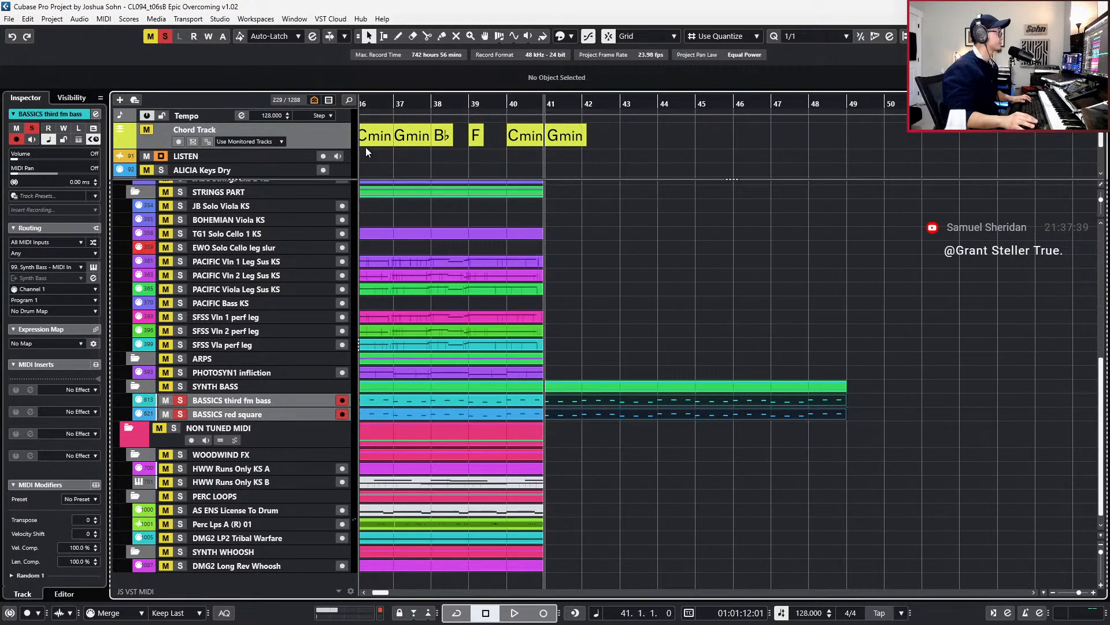
pyautogui.click(303, 141)
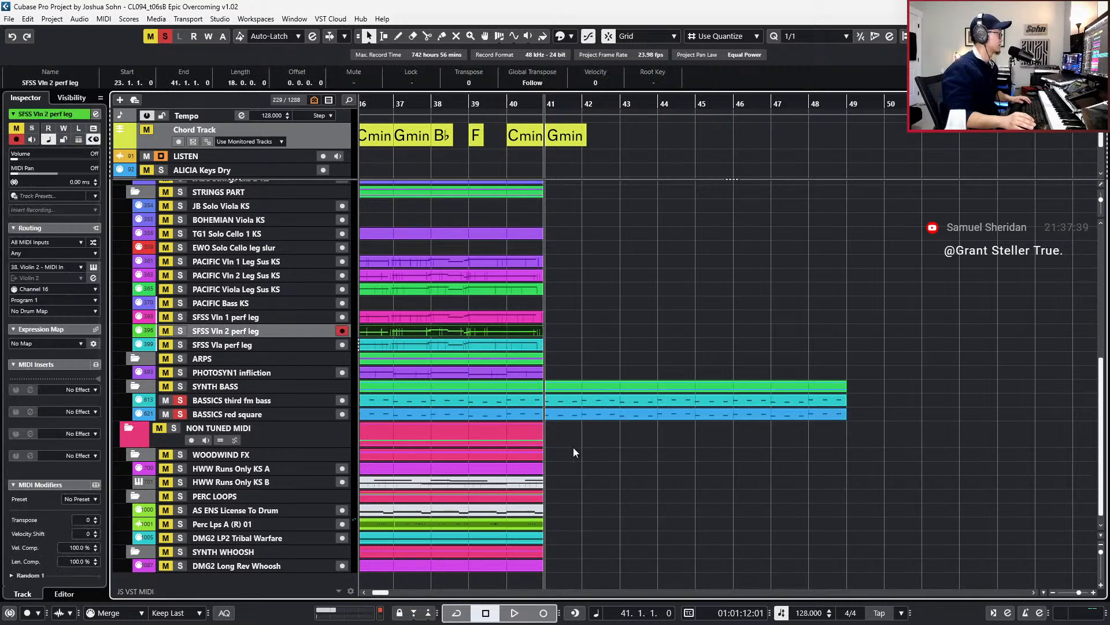
# - Open the duplicated bass parts for note editing and set the pitch of all notes in bars 41–43 to G2
pyautogui.click(598, 399)
pyautogui.press('Return')
pyautogui.press('Return')
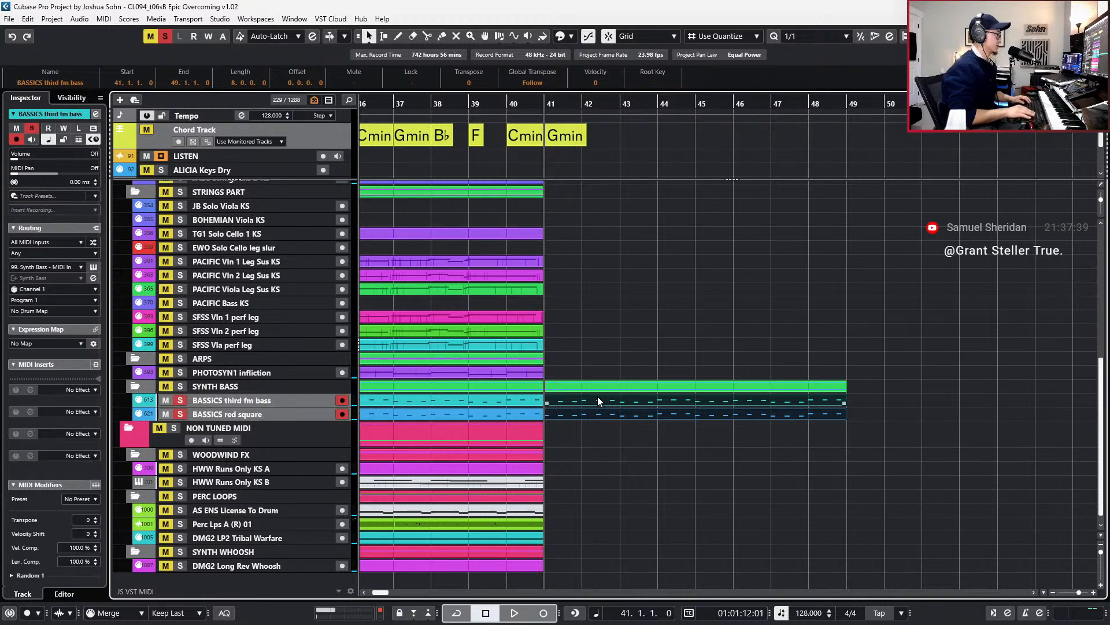
pyautogui.doubleClick(598, 399)
pyautogui.moveTo(545, 351); pyautogui.dragTo(701, 425)
pyautogui.press('Down')
pyautogui.press('Down')
pyautogui.press('Down')
pyautogui.press('Up')
pyautogui.press('Up')
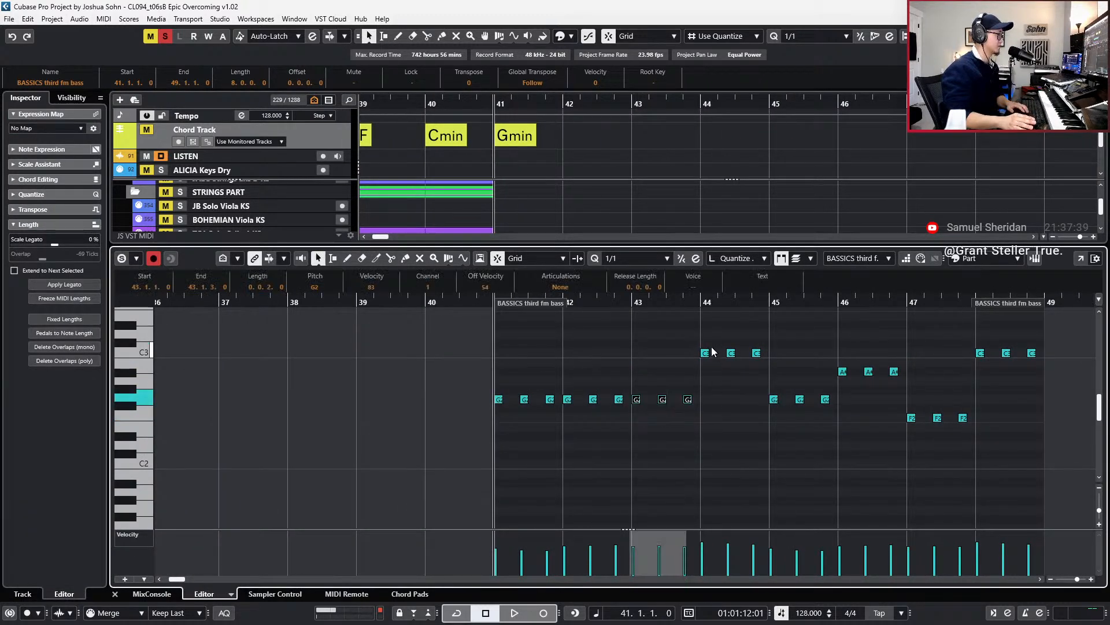
# - Delete all bass notes from bar 44 to the end of the duplicated parts
pyautogui.moveTo(702, 353); pyautogui.dragTo(774, 366)
pyautogui.moveTo(696, 345); pyautogui.dragTo(1035, 425)
pyautogui.press('Delete')
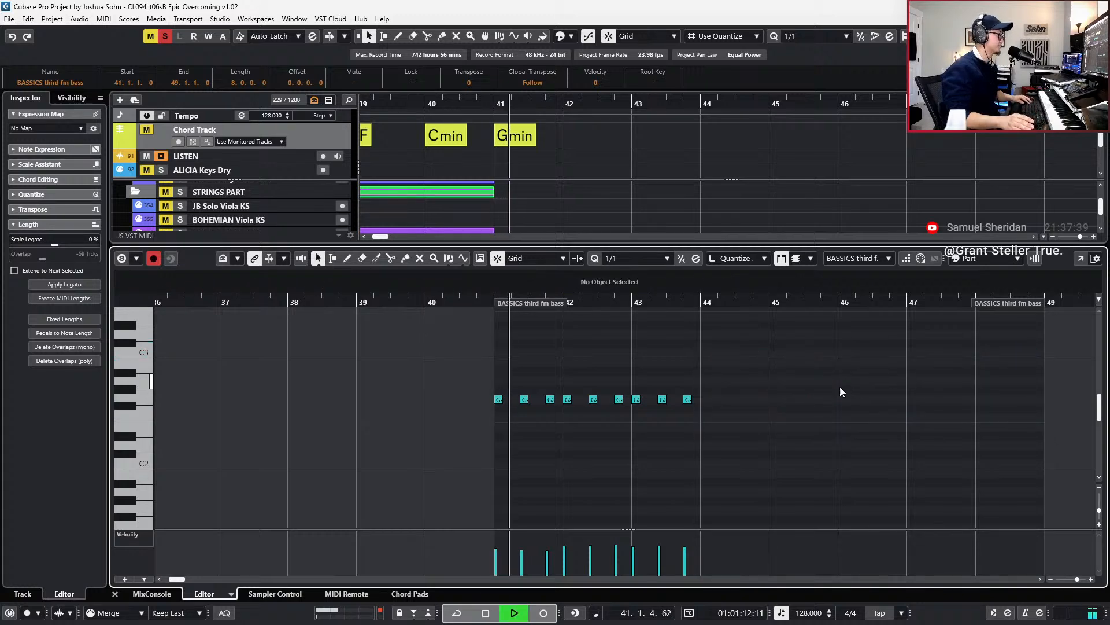
# - Audition the repeated G2 bass notes from bar 41
pyautogui.press('space')
pyautogui.moveTo(580, 390); pyautogui.dragTo(627, 417)
pyautogui.click(571, 413)
pyautogui.click(568, 400)
pyautogui.press('space')
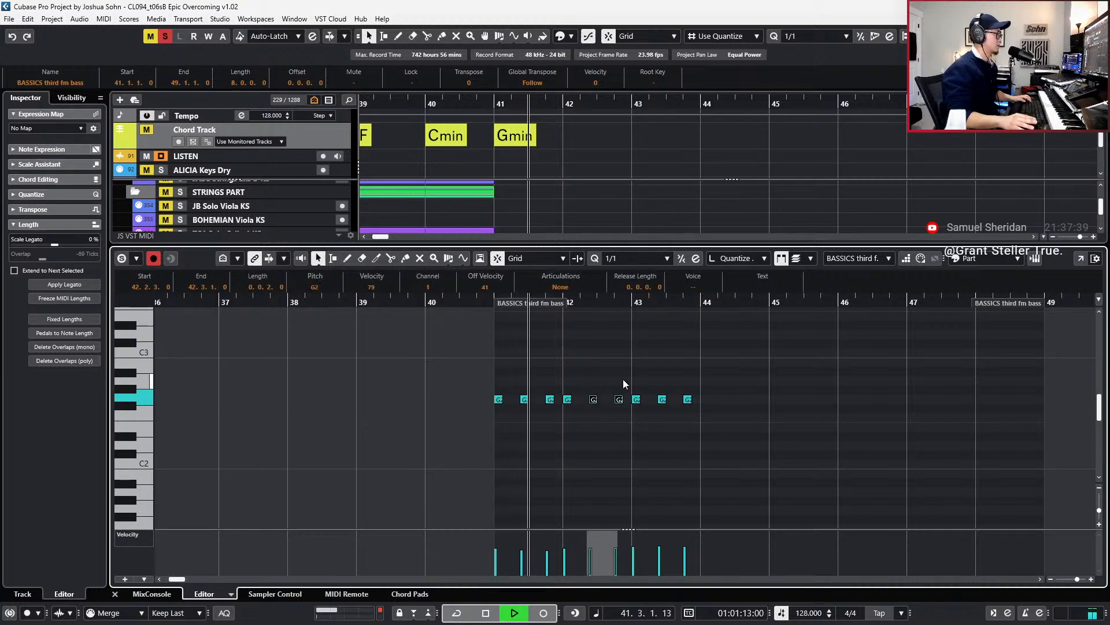
pyautogui.moveTo(622, 380); pyautogui.dragTo(691, 408)
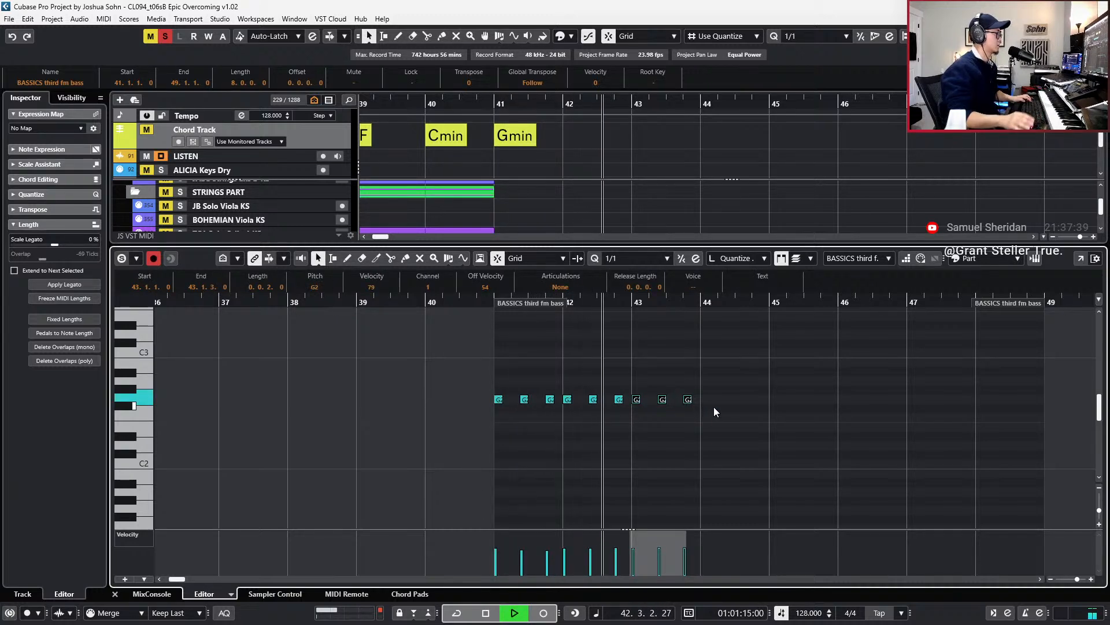
# - Stop playback and duplicate the G2 notes of bars 41–43 twice so the pattern fills the parts to bar 49
pyautogui.moveTo(463, 373); pyautogui.dragTo(720, 422)
pyautogui.press('space')
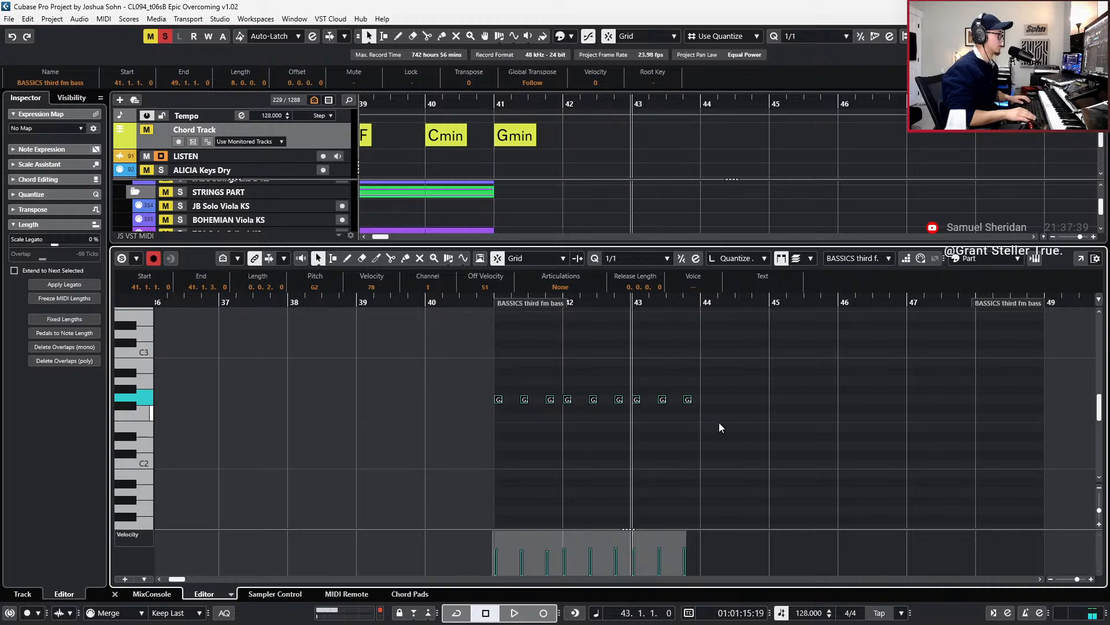
pyautogui.hotkey('ctrl', 'd')
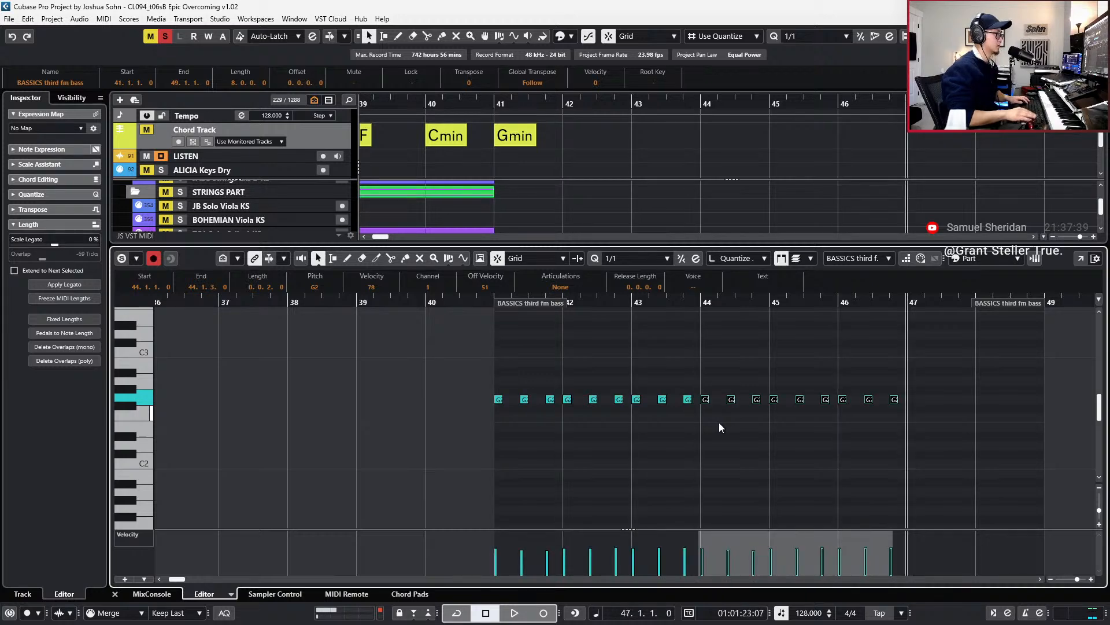
pyautogui.hotkey('ctrl', 'd')
# - Play the new G2 bass line from bar 40 and close the note editor
pyautogui.press('KP_Subtract')
pyautogui.press('space')
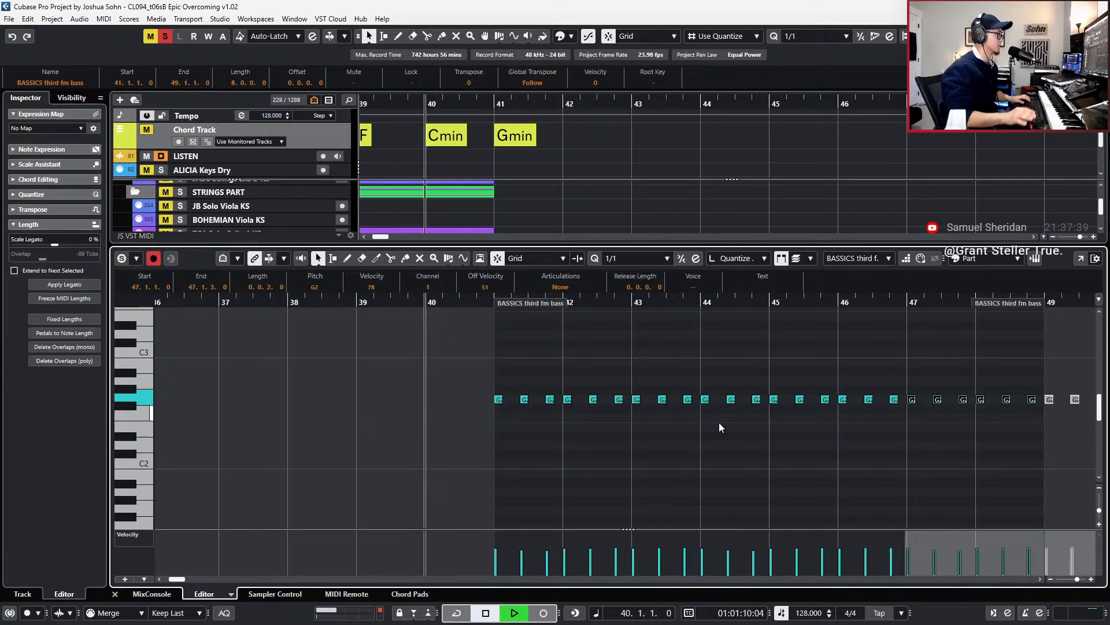
pyautogui.scroll(-3, 717, 428)
pyautogui.hotkey('ctrl', 'alt', 'e')
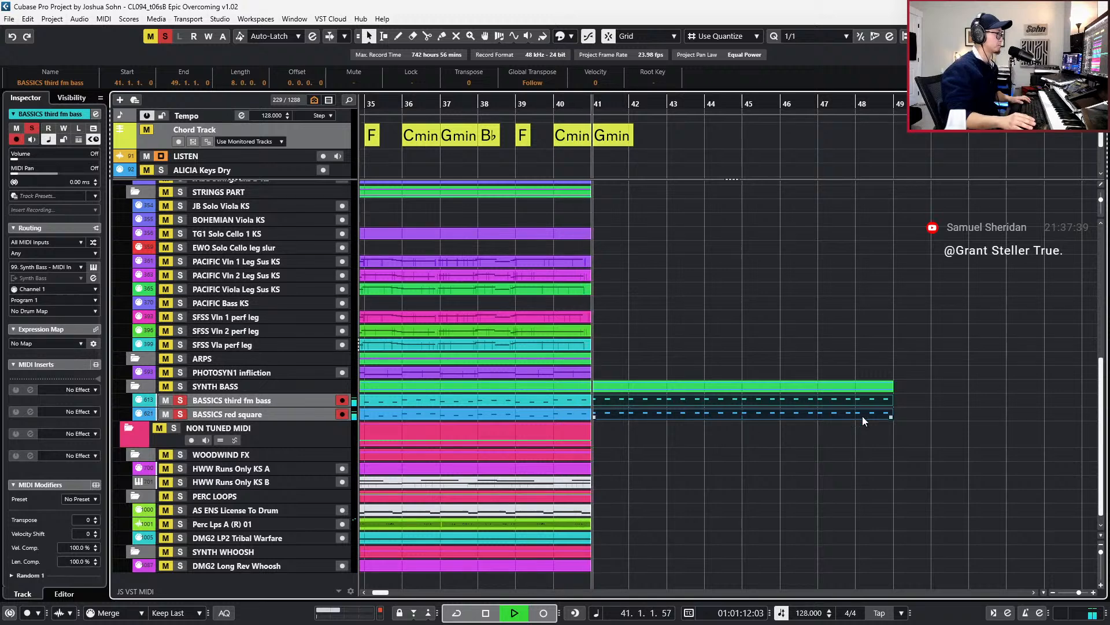
# - Try extending the two synth bass parts to bar 50 and listen to the bass line through bar 48
pyautogui.moveTo(890, 415); pyautogui.dragTo(907, 414)
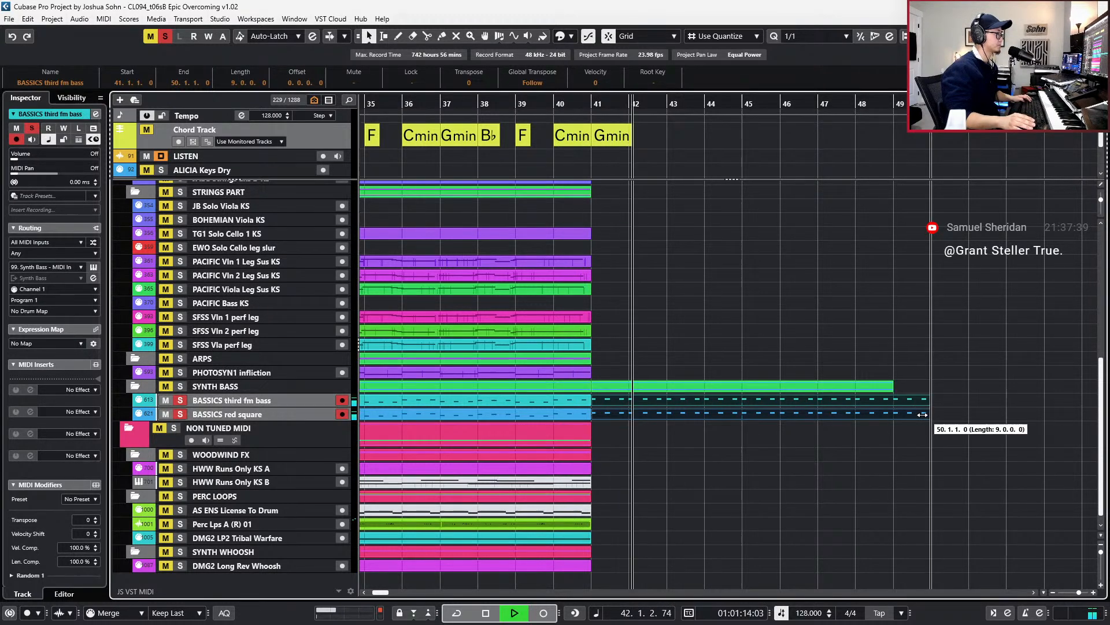
pyautogui.click(914, 425)
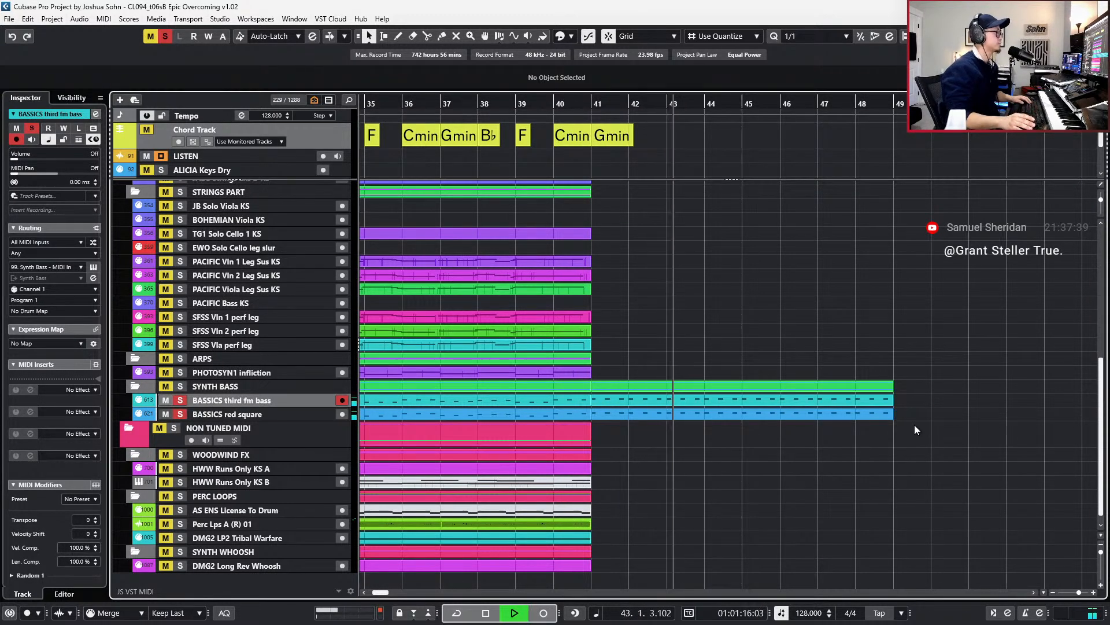
pyautogui.scroll(-2, 898, 435)
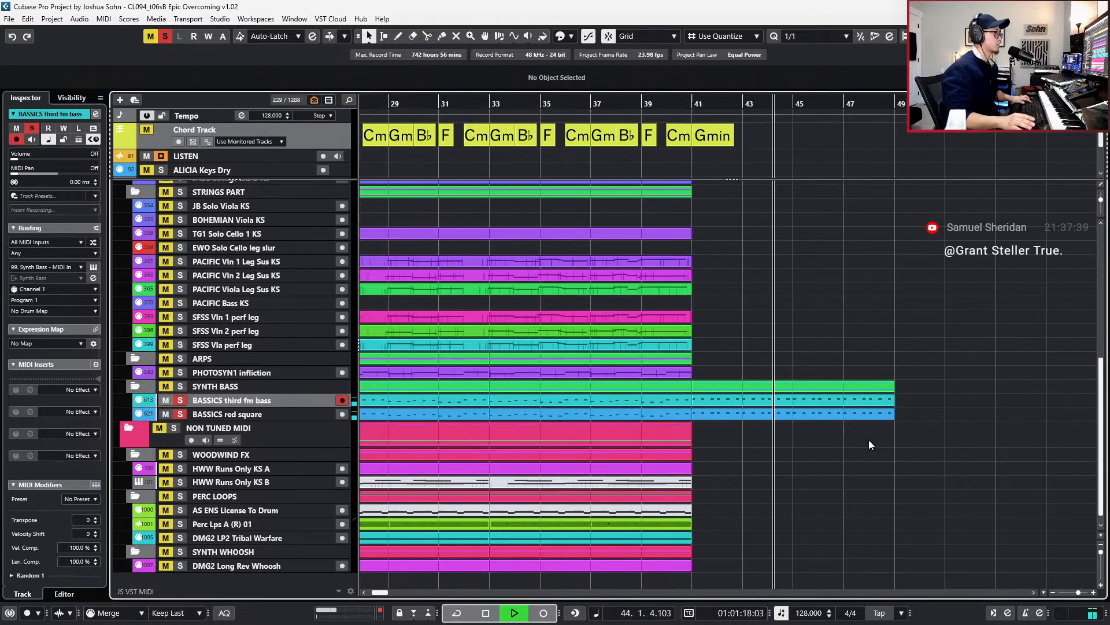
pyautogui.hscroll(2, 852, 435)
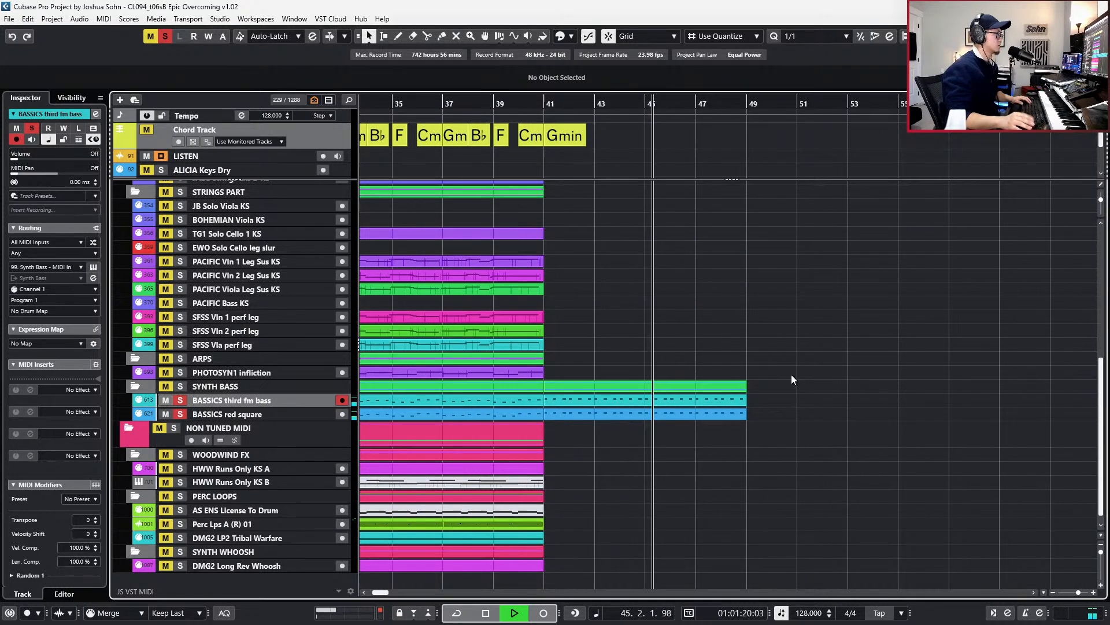
pyautogui.scroll(3, 791, 374)
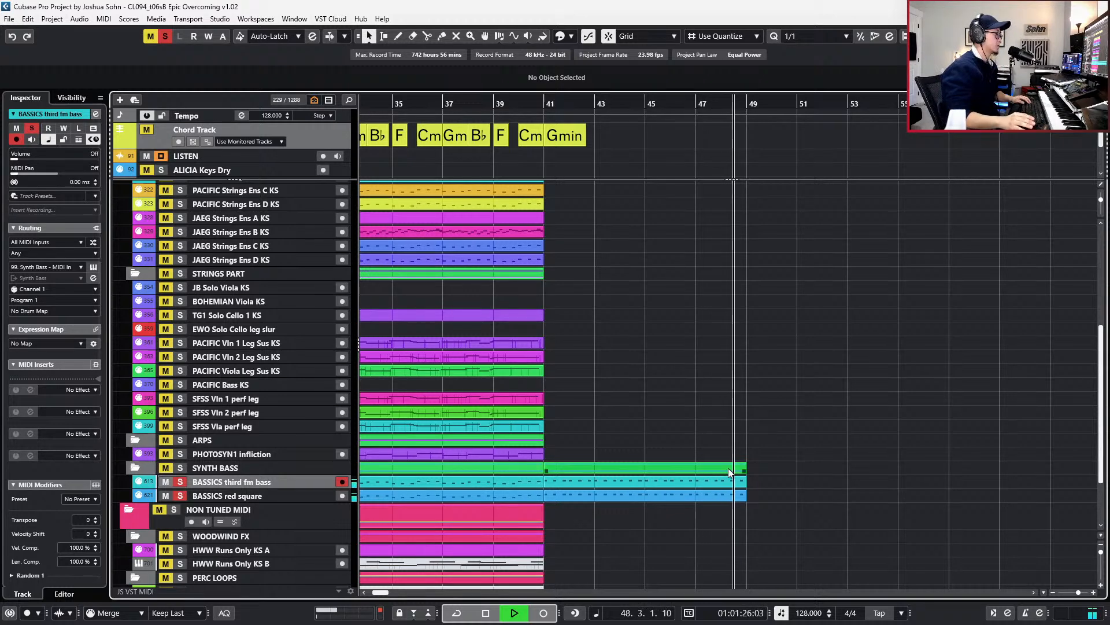
pyautogui.press('space')
# - Clear the solos and open both synth bass parts starting at bar 41 in the note editor
pyautogui.press('s')
pyautogui.moveTo(776, 480); pyautogui.dragTo(743, 507)
pyautogui.press('l')
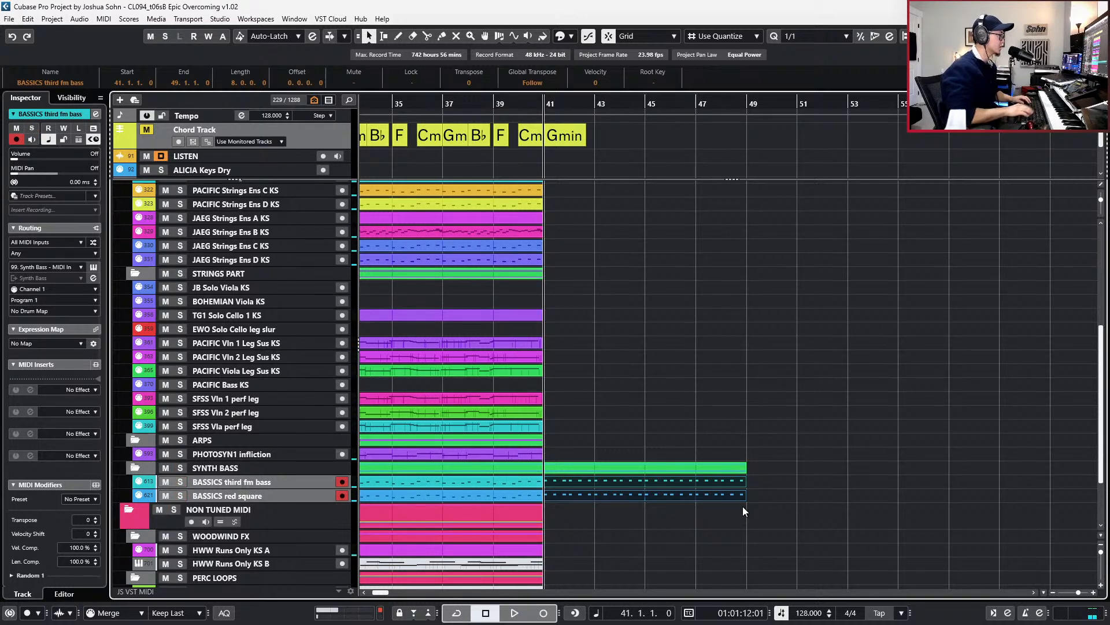
pyautogui.press('Return')
pyautogui.scroll(3, 614, 447)
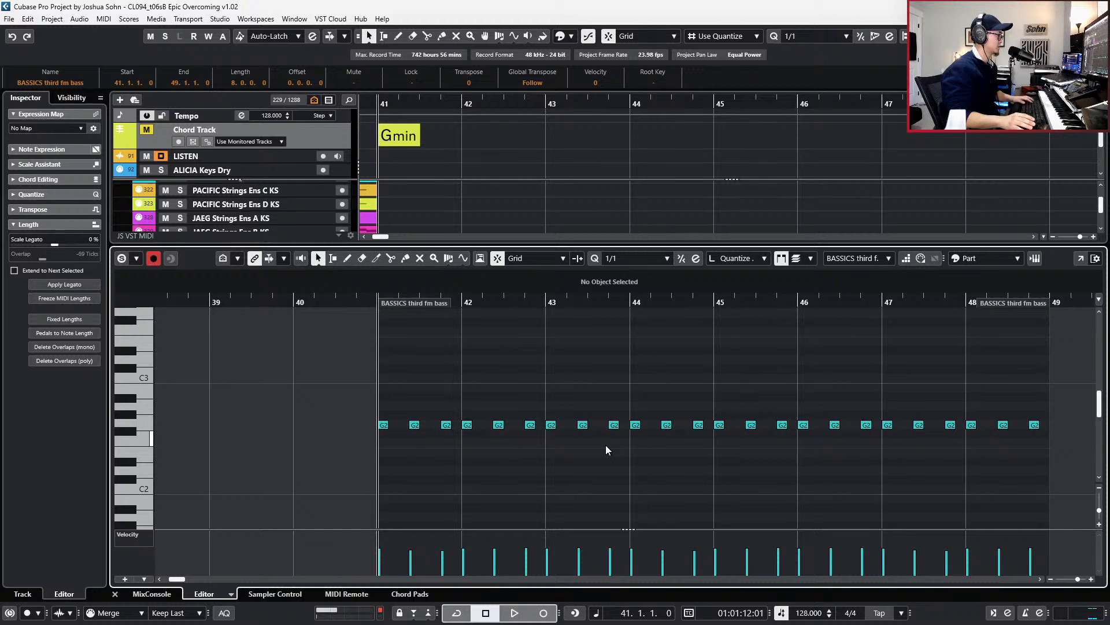
# - Audition the G2 bass notes from bar 41 and set the quantize grid to 1/16
pyautogui.press('4')
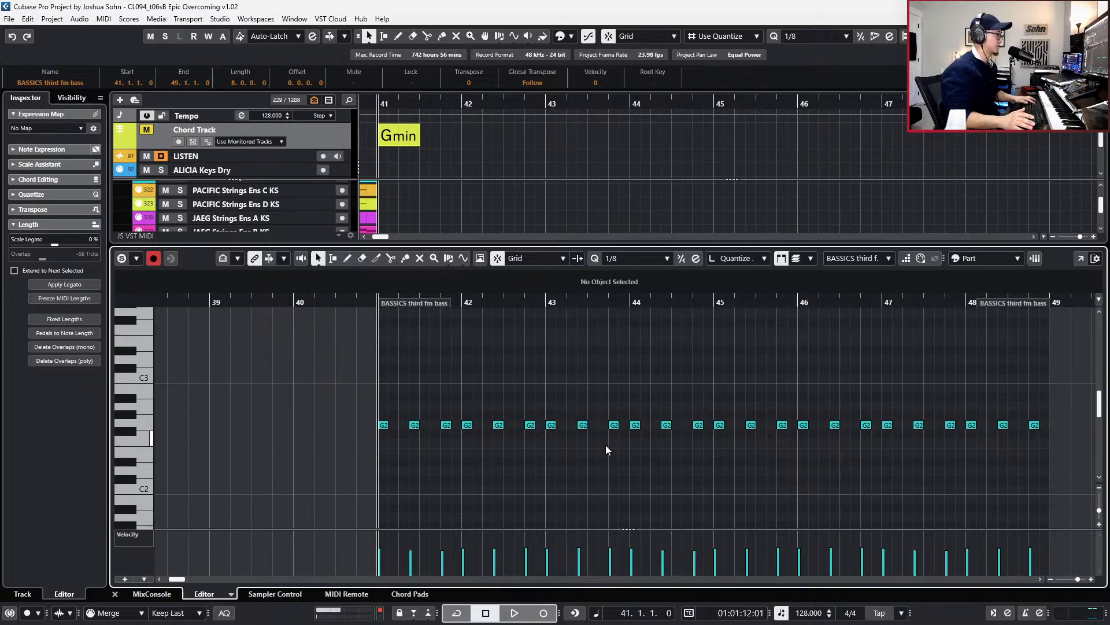
pyautogui.press('space')
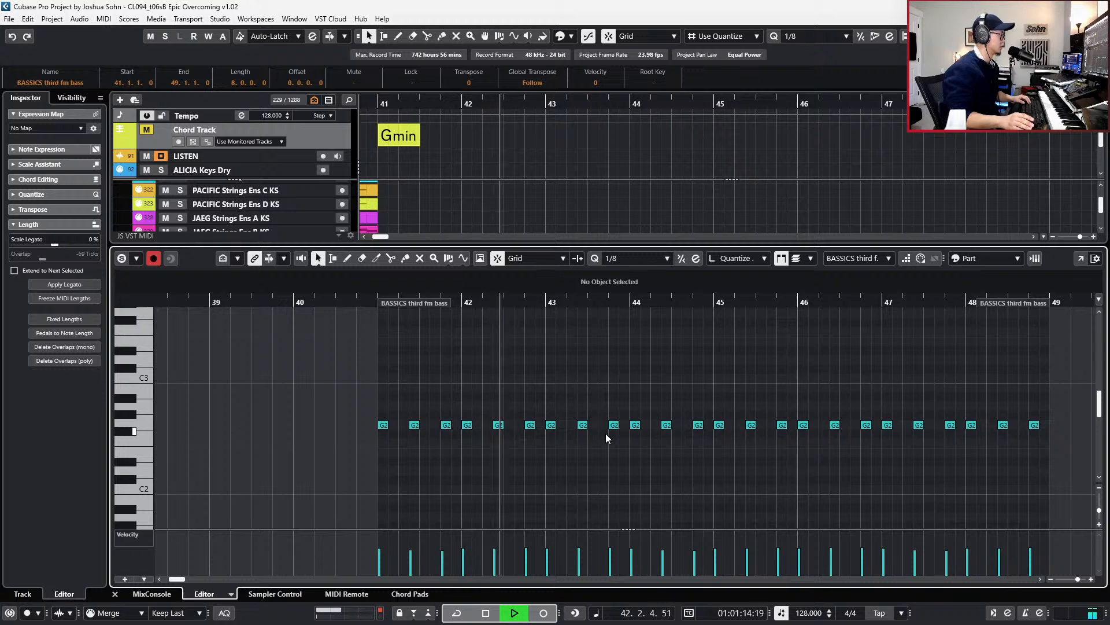
pyautogui.press('space')
pyautogui.press('4')
pyautogui.scroll(3, 512, 420)
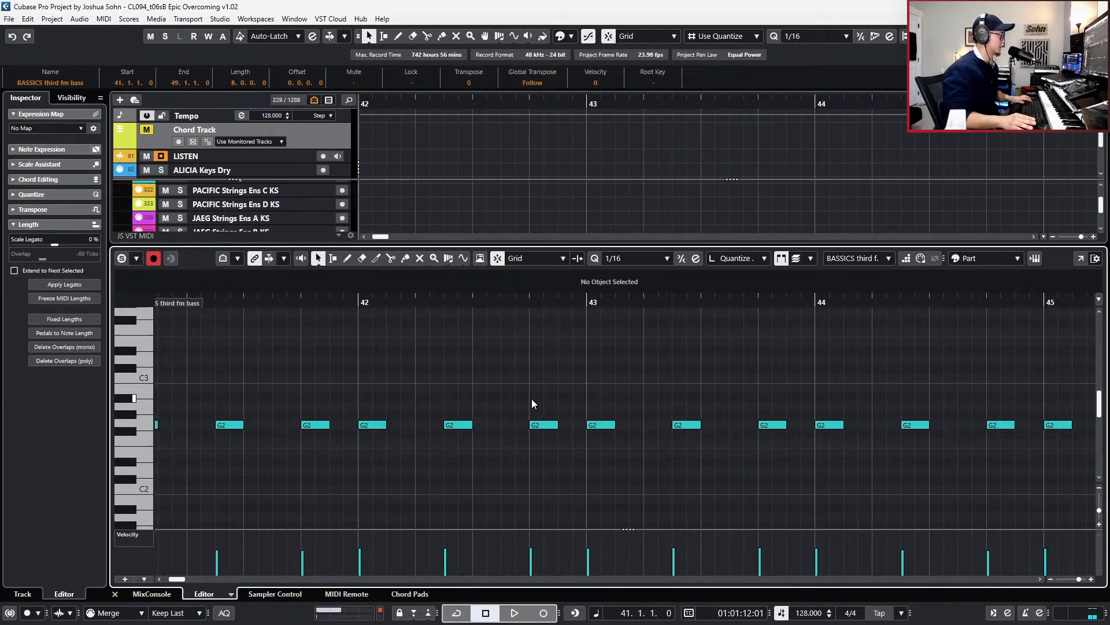
# - Copy the last G2 note of bar 42 to position 42.3.3, directly in front of it
pyautogui.click(544, 425)
pyautogui.press('l')
pyautogui.hotkey('ctrl', '-')
pyautogui.hotkey('ctrl', '-')
pyautogui.hotkey('ctrl', 'v')
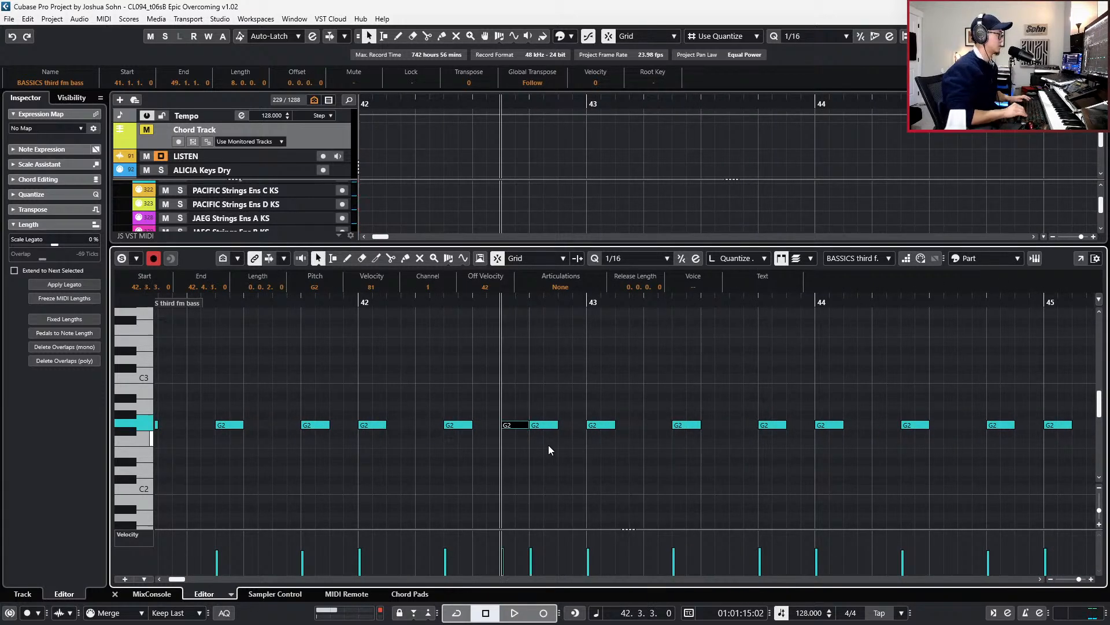
# - Try lowering the copied note to E2, audition it, and raise it back to G2
pyautogui.press('Down')
pyautogui.press('Down')
pyautogui.press('Down')
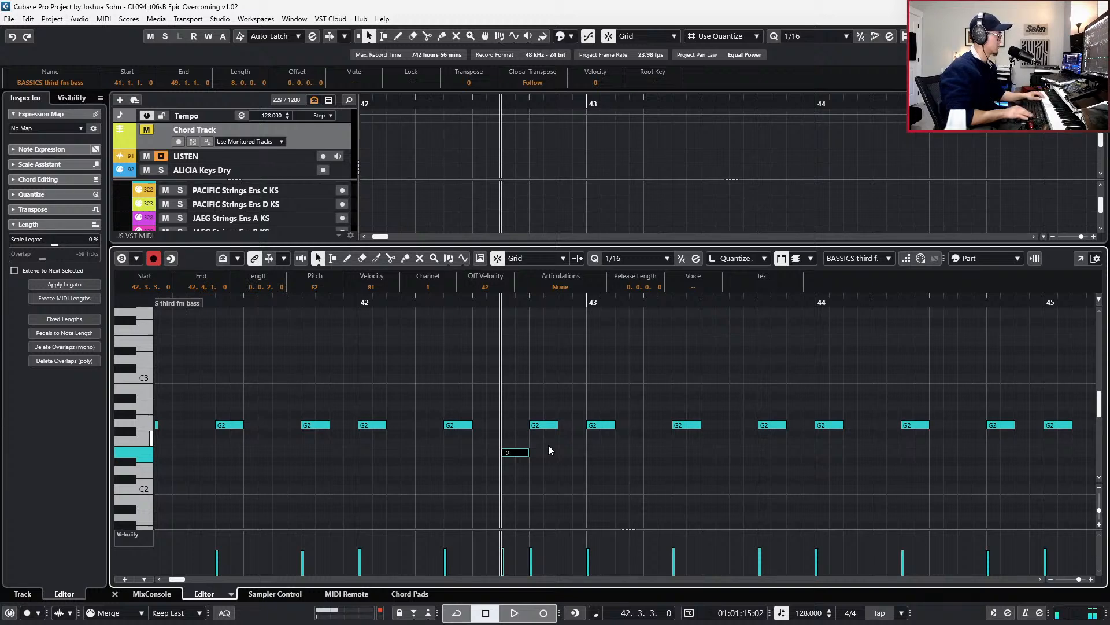
pyautogui.press('space')
pyautogui.press('space')
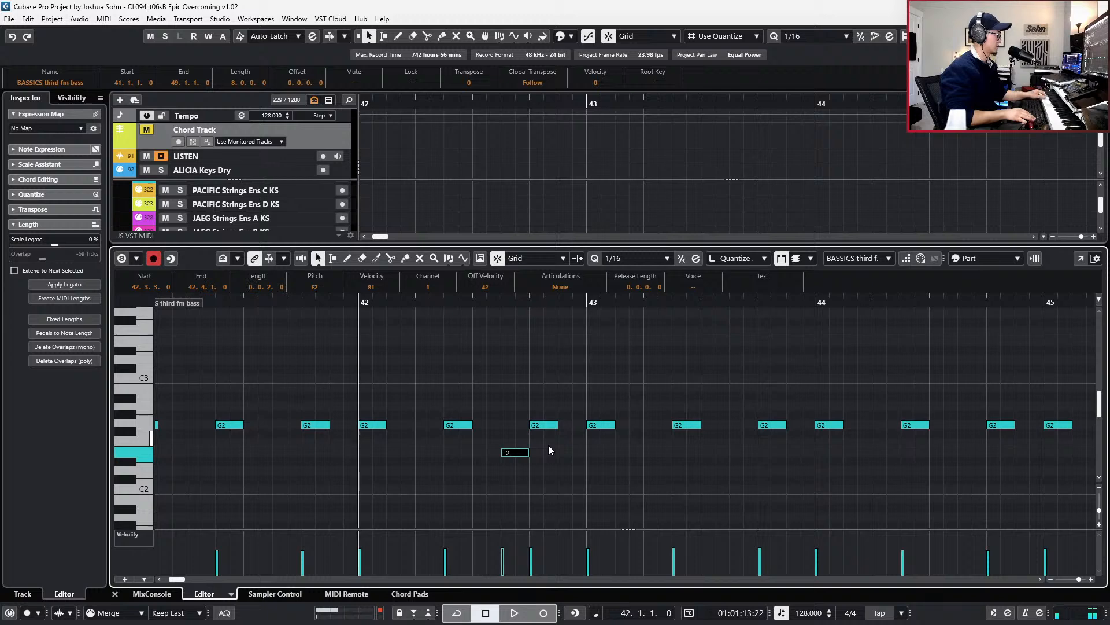
pyautogui.press('Up')
pyautogui.press('Up')
pyautogui.press('Up')
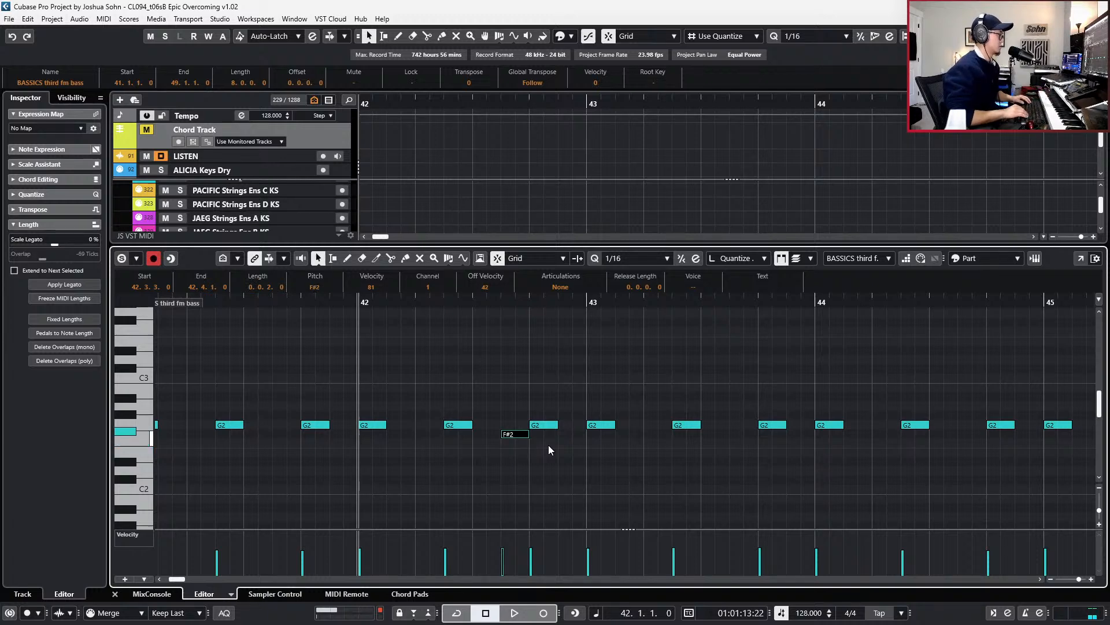
# - Shape a rising G2, A2, A#2 run from 42.3.3, with the G2 and A2 a sixteenth long each
pyautogui.hotkey('alt', 'shift', 'Left')
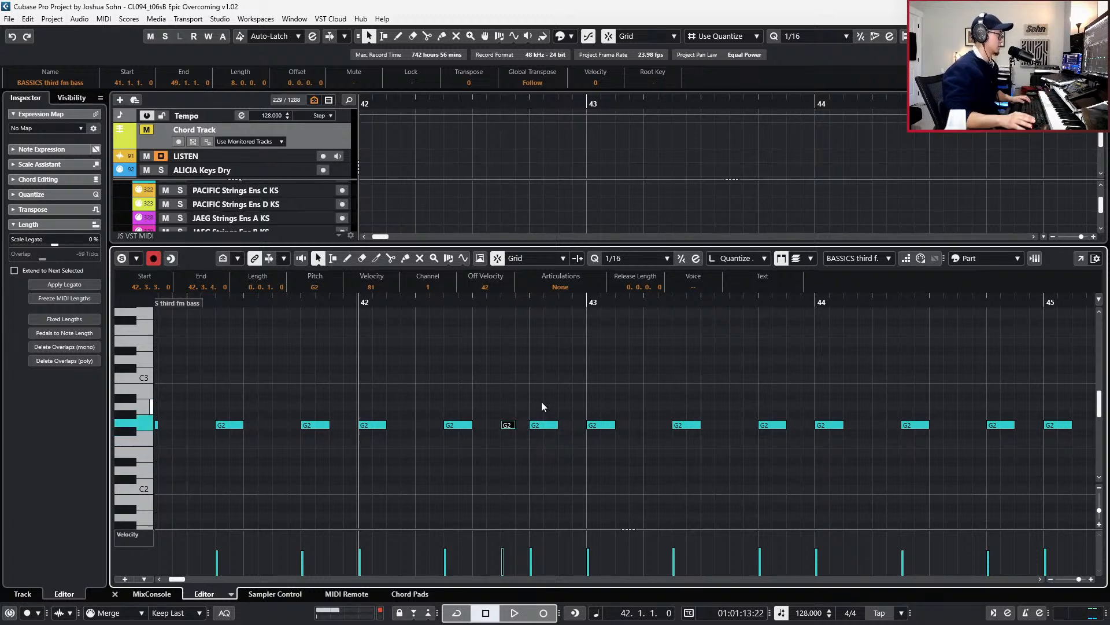
pyautogui.moveTo(541, 401); pyautogui.dragTo(496, 419)
pyautogui.press('Up')
pyautogui.press('Up')
pyautogui.press('Up')
pyautogui.click(528, 433)
pyautogui.hotkey('ctrl', 'd')
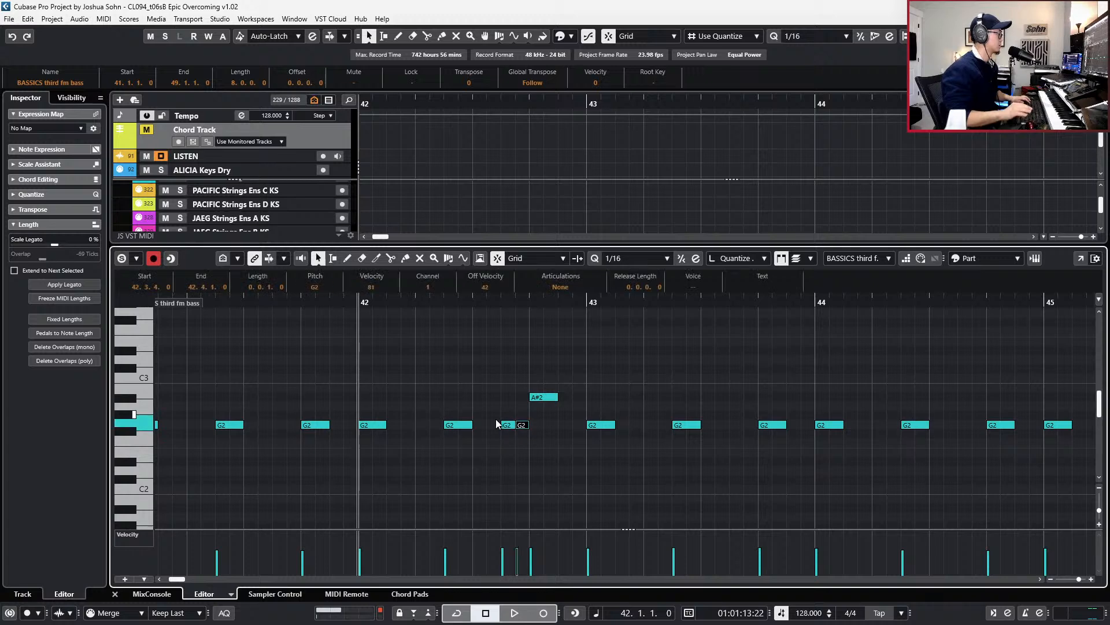
pyautogui.press('space')
pyautogui.press('g')
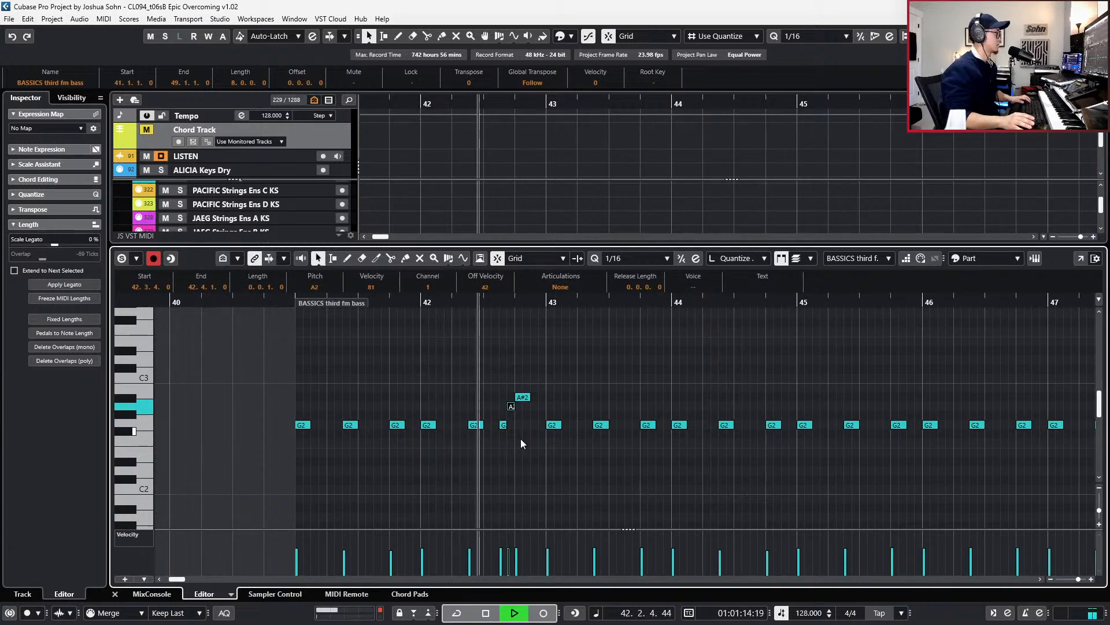
# - Move the three-note rising run to start at 42.4.1 and audition the line from bar 40
pyautogui.press('KP_Subtract')
pyautogui.press('KP_Subtract')
pyautogui.press('KP_Subtract')
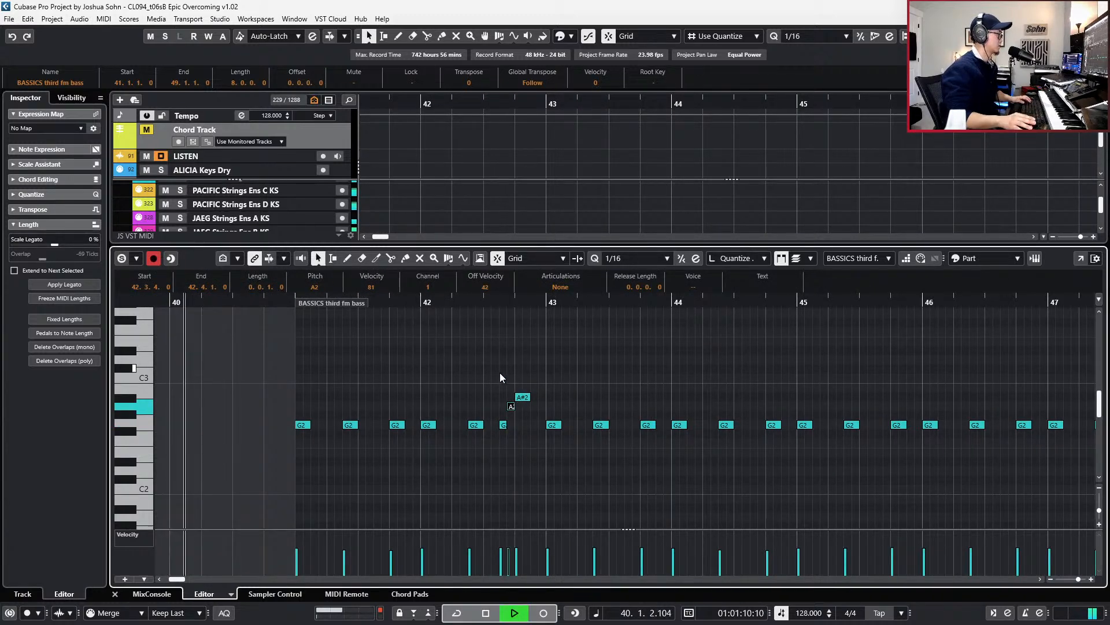
pyautogui.moveTo(500, 381); pyautogui.dragTo(532, 434)
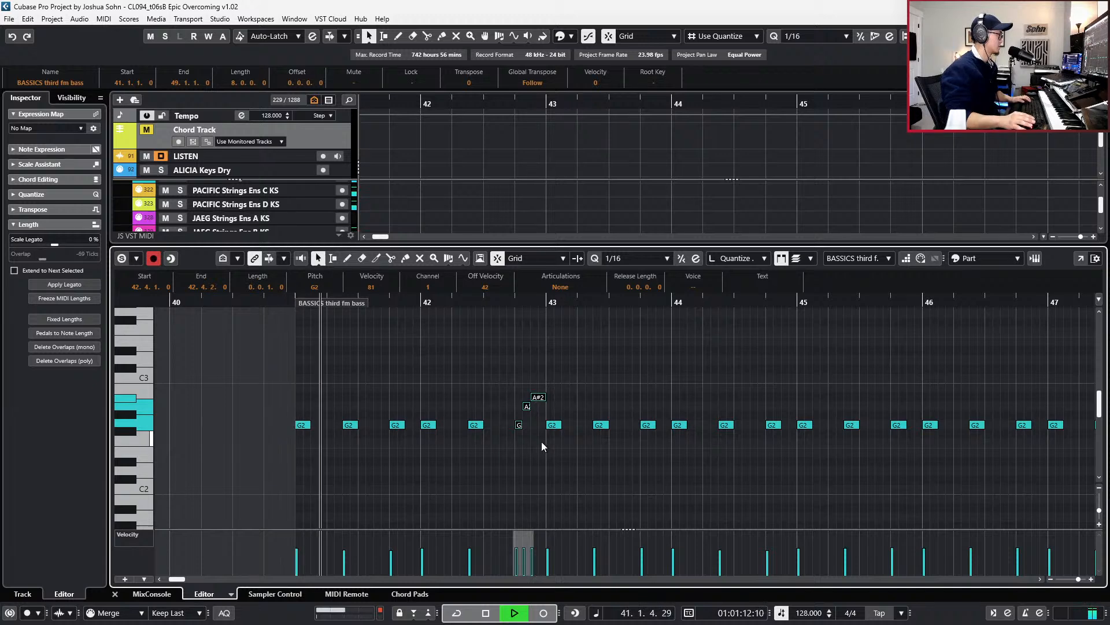
pyautogui.press('g')
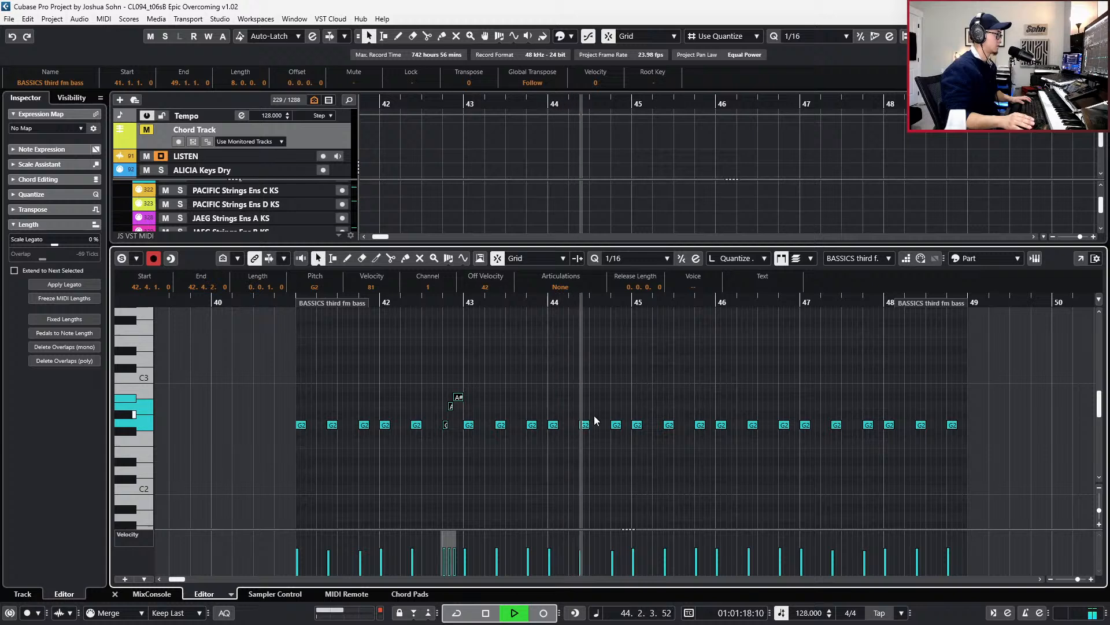
pyautogui.press('space')
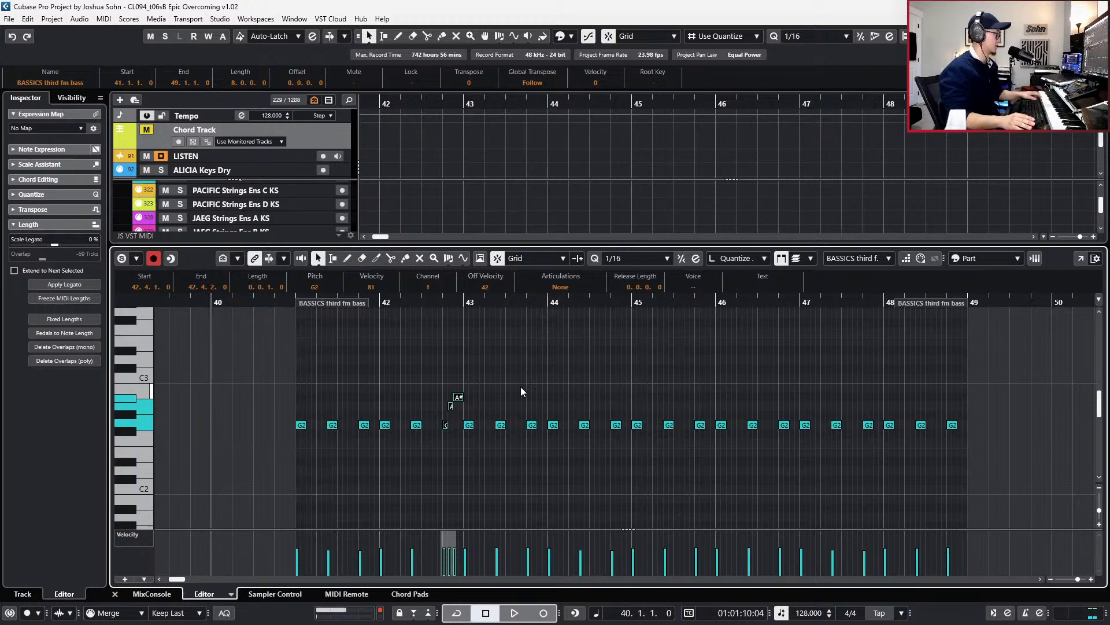
# - Replace the last G2 note of bar 44 with a copy of the rising run, starting at 44.4.1
pyautogui.click(445, 400)
pyautogui.moveTo(457, 429); pyautogui.dragTo(458, 429)
pyautogui.moveTo(601, 408); pyautogui.dragTo(615, 435)
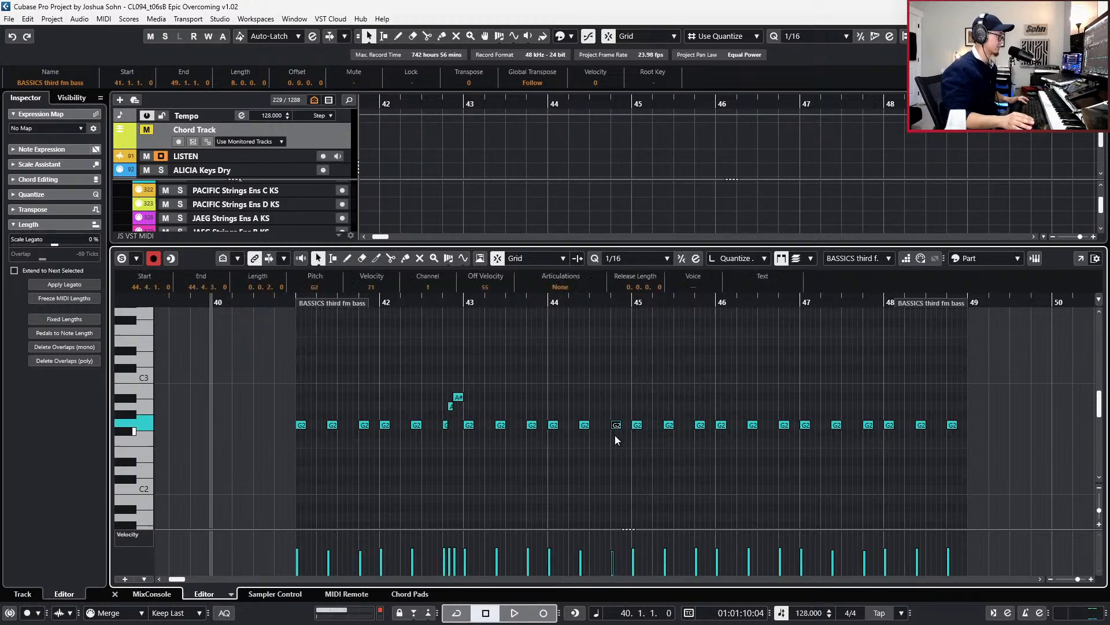
pyautogui.press('l')
pyautogui.press('Delete')
pyautogui.hotkey('ctrl', 'v')
pyautogui.click(615, 435)
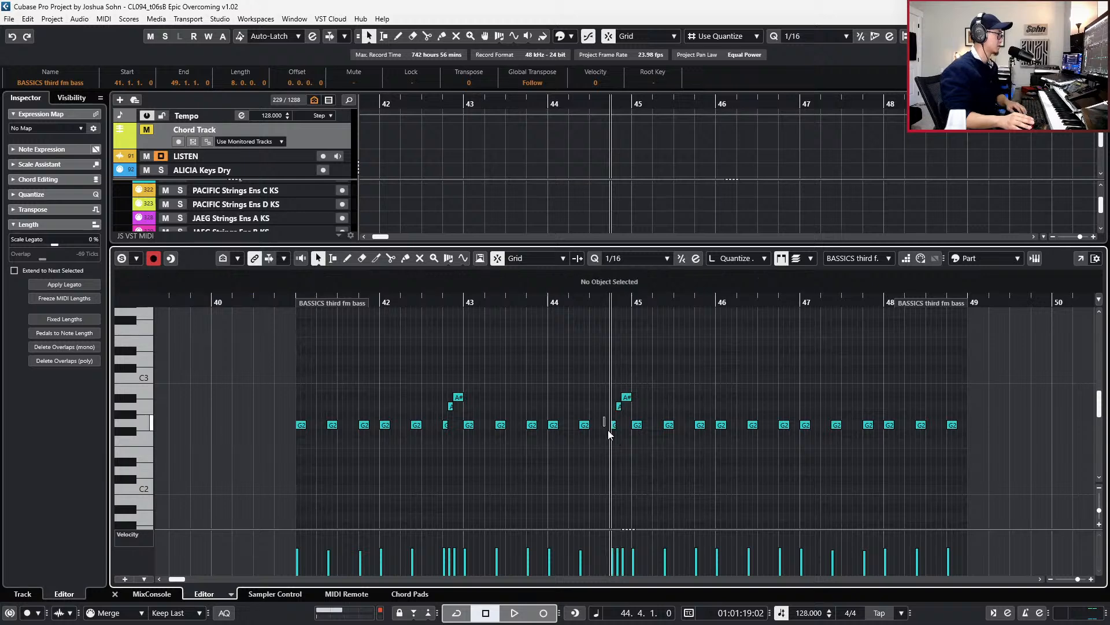
# - Turn the run at the end of bar 44 into a descending A#2, A2, G2 and audition it
pyautogui.click(618, 408)
pyautogui.moveTo(633, 380); pyautogui.dragTo(1004, 482)
pyautogui.press('Down')
pyautogui.press('Down')
pyautogui.press('Down')
pyautogui.press('KP_Subtract')
pyautogui.press('space')
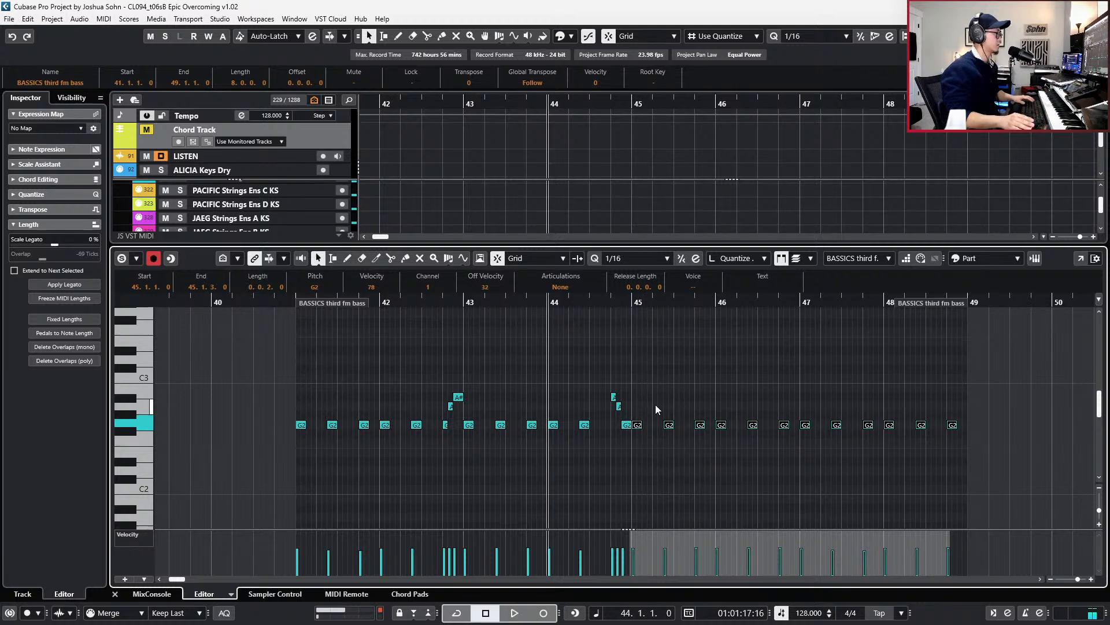
pyautogui.press('space')
# - Raise the three notes of the run at the end of bar 44 to D3, C3 and A#2
pyautogui.click(614, 397)
pyautogui.press('Up')
pyautogui.press('Up')
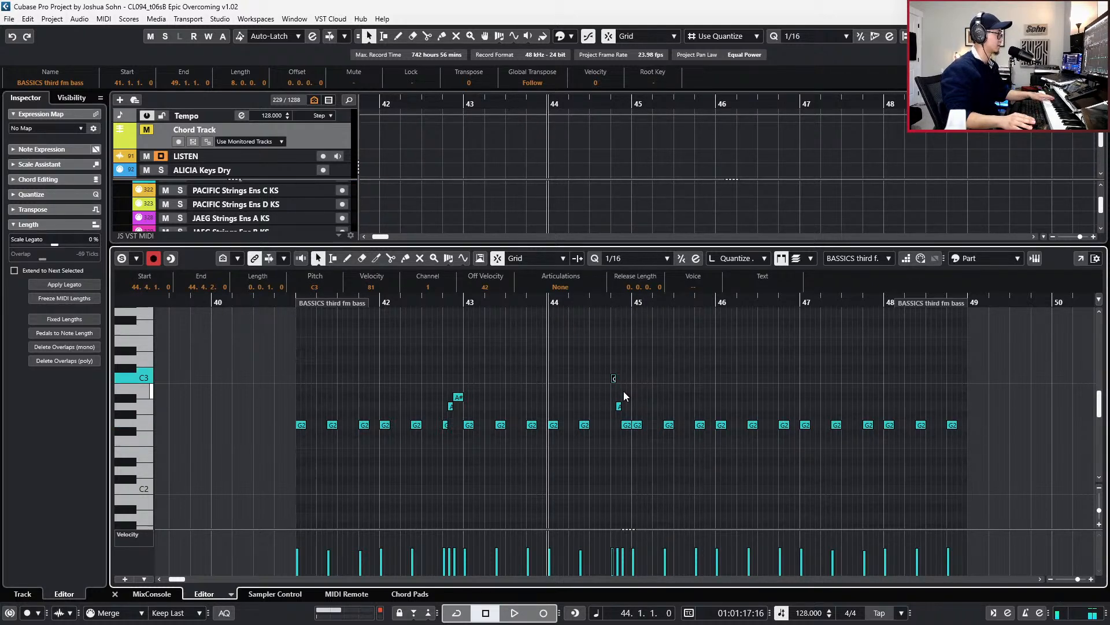
pyautogui.press('Up')
pyautogui.press('Up')
pyautogui.moveTo(623, 380); pyautogui.dragTo(988, 435)
pyautogui.press('Up')
pyautogui.press('Up')
pyautogui.press('Up')
pyautogui.press('Up')
pyautogui.press('Up')
pyautogui.press('Up')
# - Replace the bass notes from bar 45 onward with a duplicate of bars 41–44, and close the note editor
pyautogui.press('Delete')
pyautogui.moveTo(753, 342); pyautogui.dragTo(272, 477)
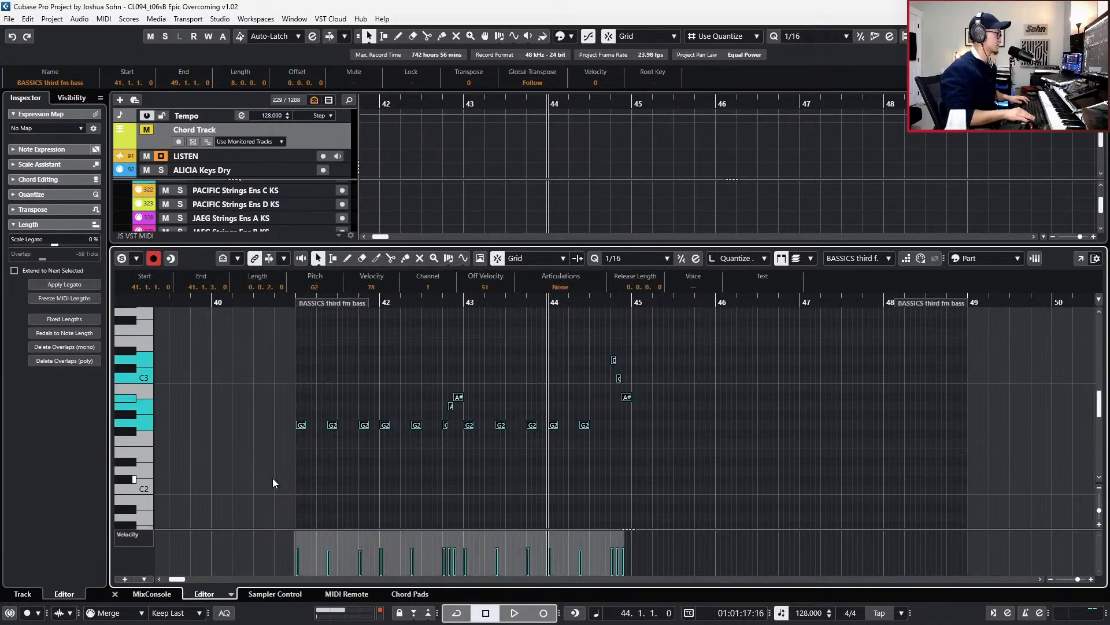
pyautogui.press('KP_Subtract')
pyautogui.hotkey('ctrl', 'd')
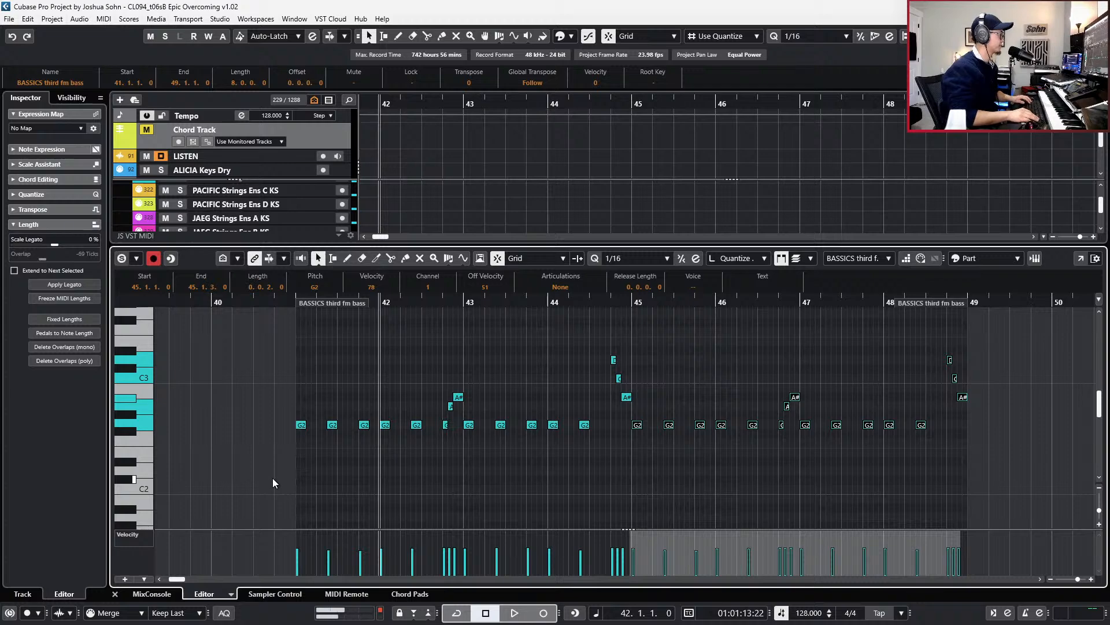
pyautogui.press('space')
pyautogui.press('space')
pyautogui.press('Return')
pyautogui.scroll(-3, 381, 430)
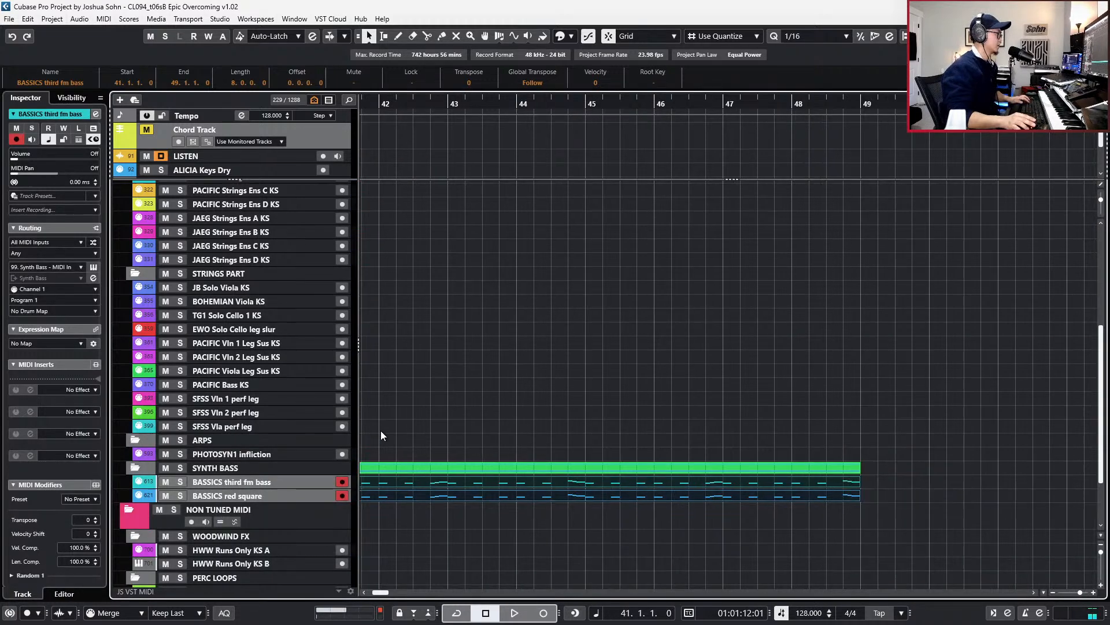
pyautogui.hscroll(-3, 466, 435)
pyautogui.click(520, 514)
pyautogui.click(522, 494)
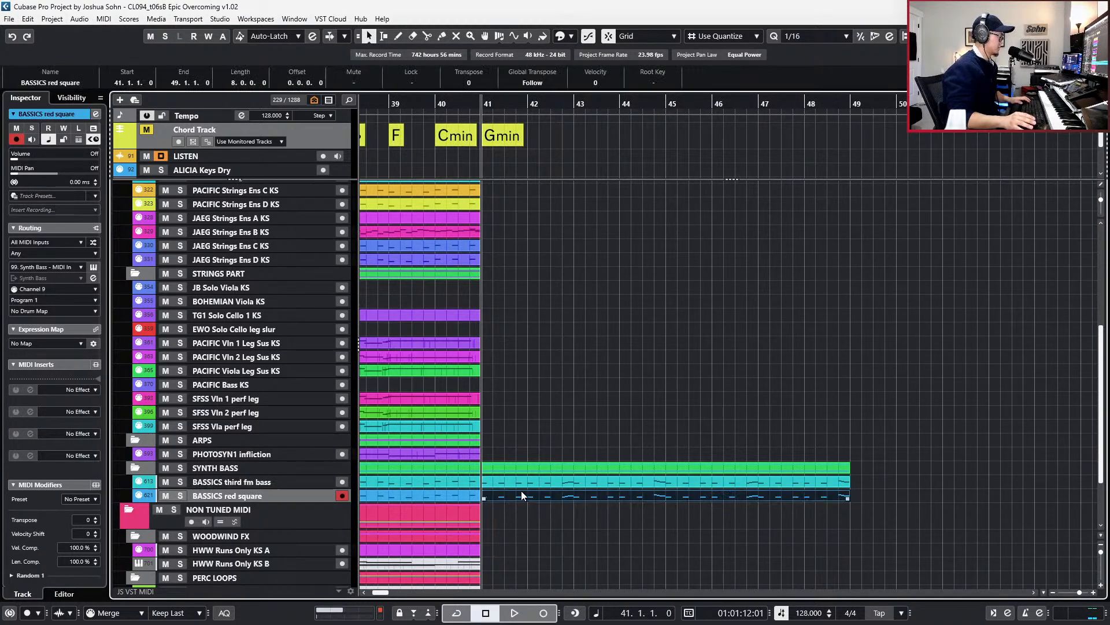
pyautogui.scroll(-3, 526, 490)
pyautogui.scroll(4, 536, 438)
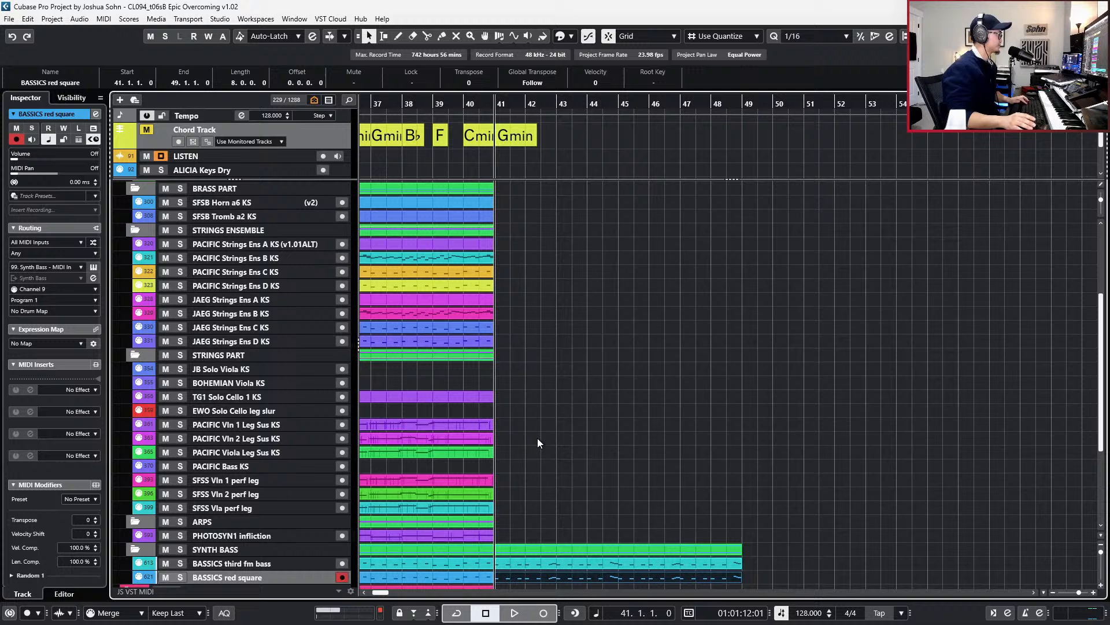
# - Duplicate the PACIFIC Strings Ens C and D and JAEG Strings Ens C and D parts from bar 33 to bars 41–49
pyautogui.scroll(-2, 520, 332)
pyautogui.click(498, 350)
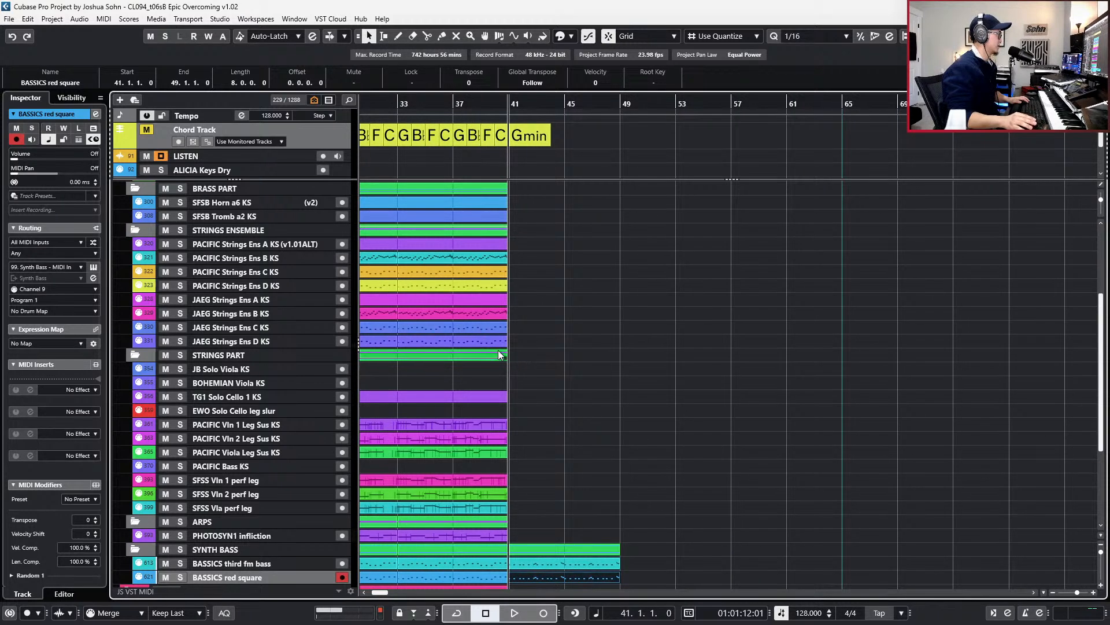
pyautogui.click(496, 343)
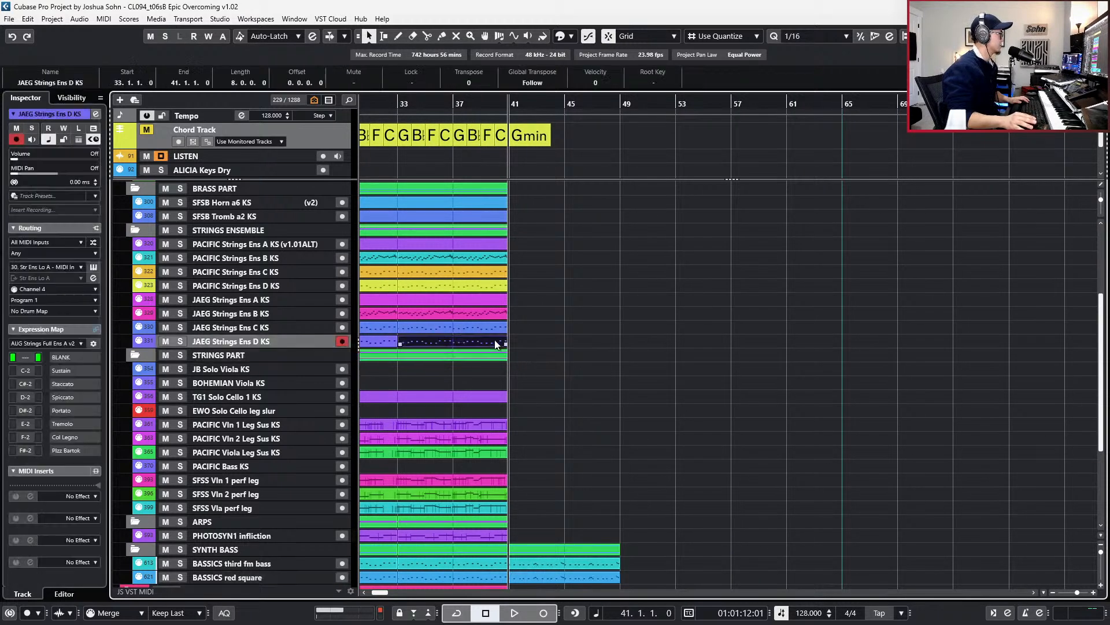
pyautogui.click(491, 273)
pyautogui.keyDown('shift'); pyautogui.click(493, 287); pyautogui.keyUp('shift')
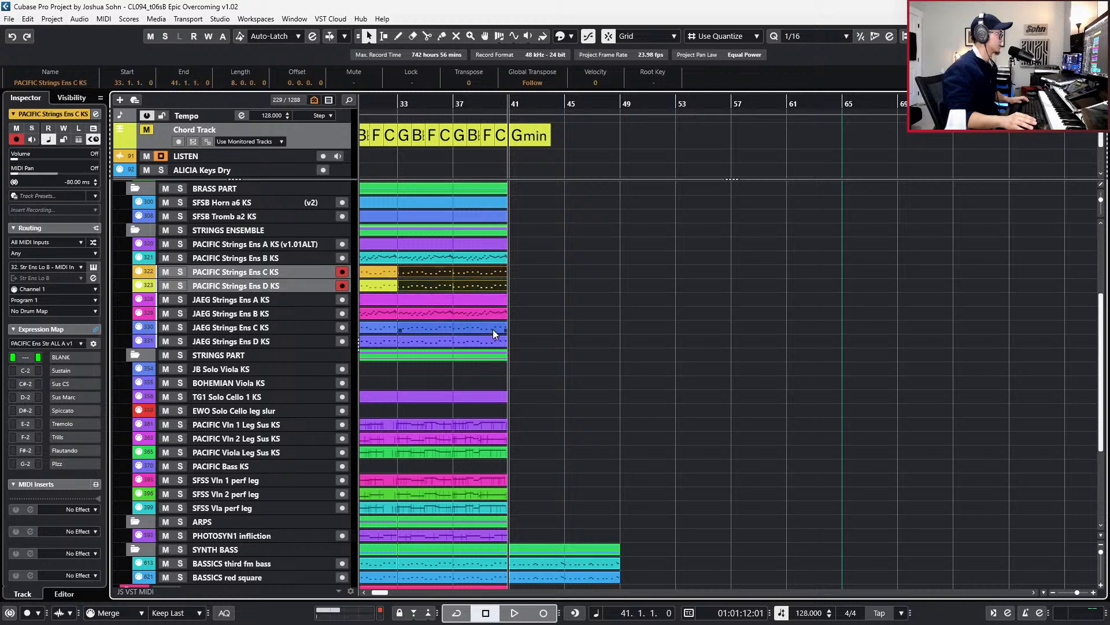
pyautogui.keyDown('shift'); pyautogui.click(493, 328); pyautogui.keyUp('shift')
pyautogui.keyDown('shift'); pyautogui.click(494, 341); pyautogui.keyUp('shift')
pyautogui.hotkey('ctrl', 'd')
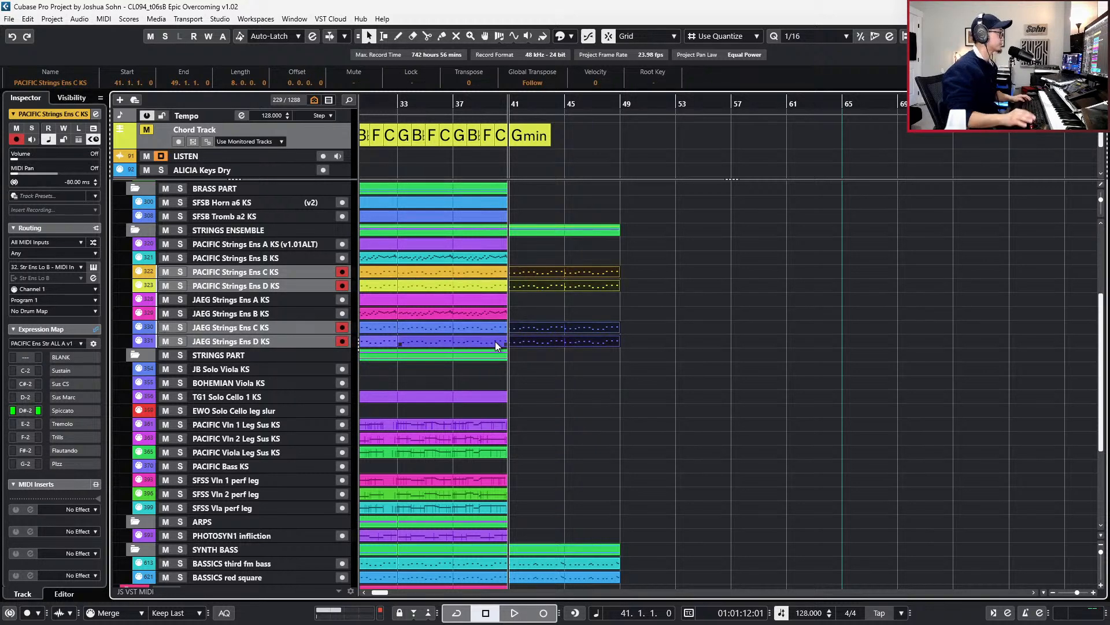
# - Split the four duplicated string ensemble parts at bar 42
pyautogui.press('h')
pyautogui.press('h')
pyautogui.keyDown('alt'); pyautogui.click(540, 269); pyautogui.keyUp('alt')
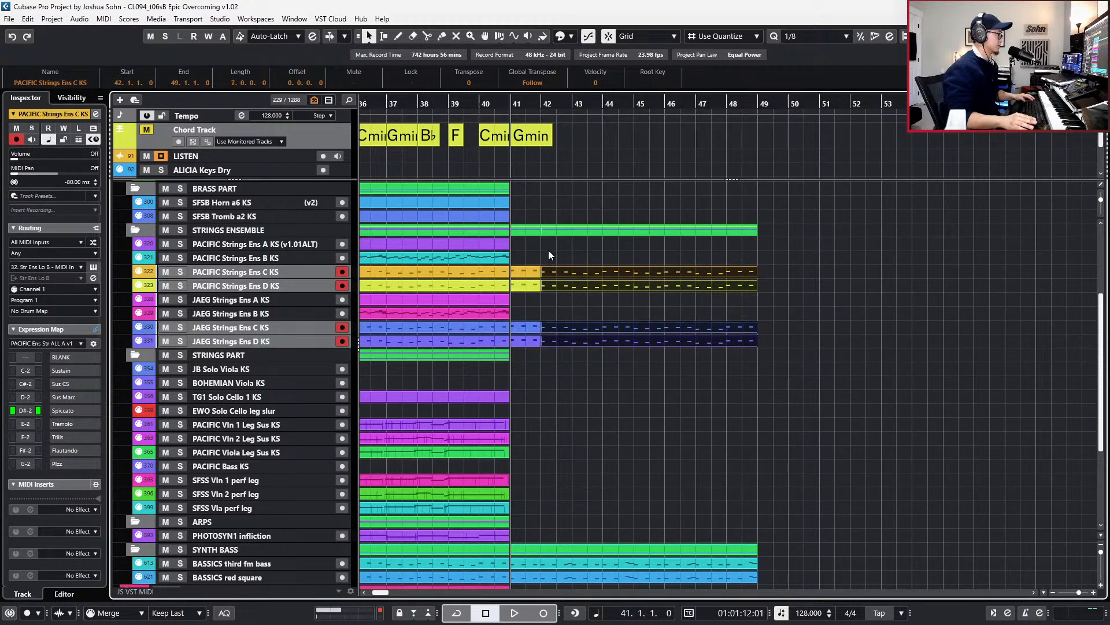
# - Replace the duplicated PACIFIC and JAEG Strings Ens C and D parts after bar 42 with repeats of bar 41, ending at bar 49
pyautogui.moveTo(549, 250); pyautogui.dragTo(534, 352)
pyautogui.press('Delete')
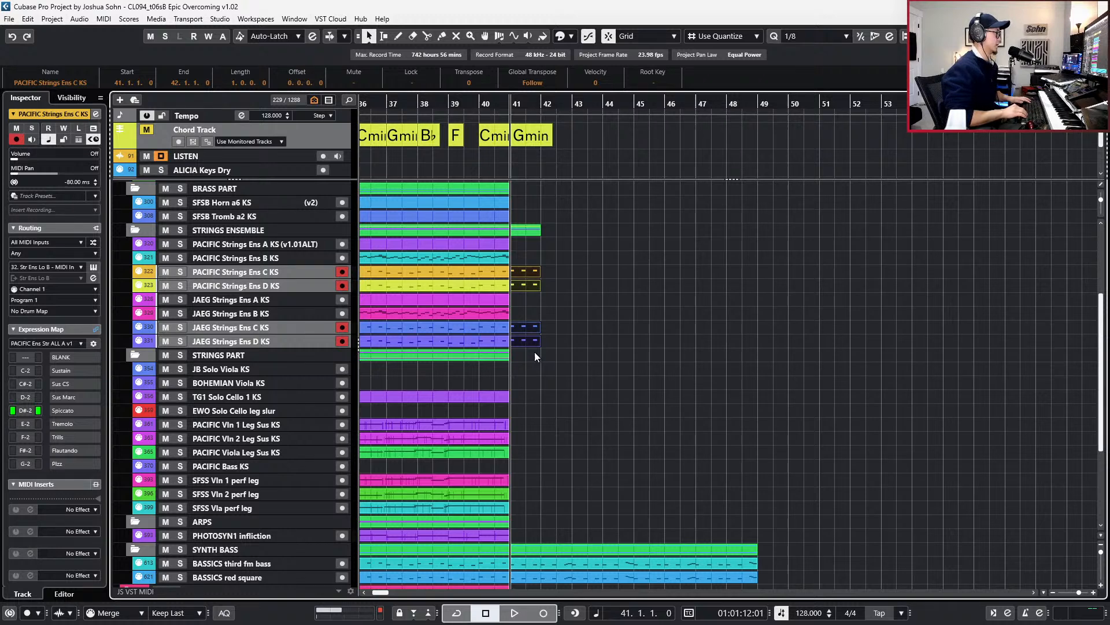
pyautogui.hotkey('ctrl', 'd')
pyautogui.hotkey('ctrl', 'd')
pyautogui.hotkey('ctrl', 'd')
pyautogui.hotkey('ctrl', 'd')
pyautogui.hotkey('ctrl', 'd')
pyautogui.hotkey('ctrl', 'd')
pyautogui.hotkey('ctrl', 'd')
pyautogui.hotkey('ctrl', 'd')
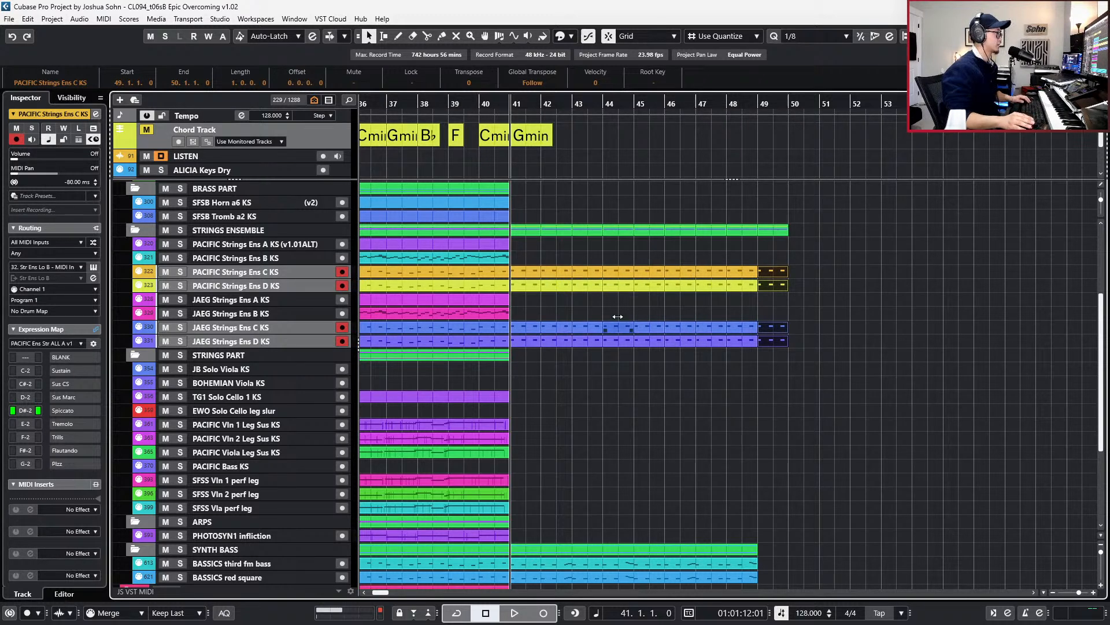
pyautogui.press('Delete')
# - Join the one-bar low string parts across bars 41–49 on each track, open them in the note editor and play them
pyautogui.moveTo(769, 254); pyautogui.dragTo(529, 376)
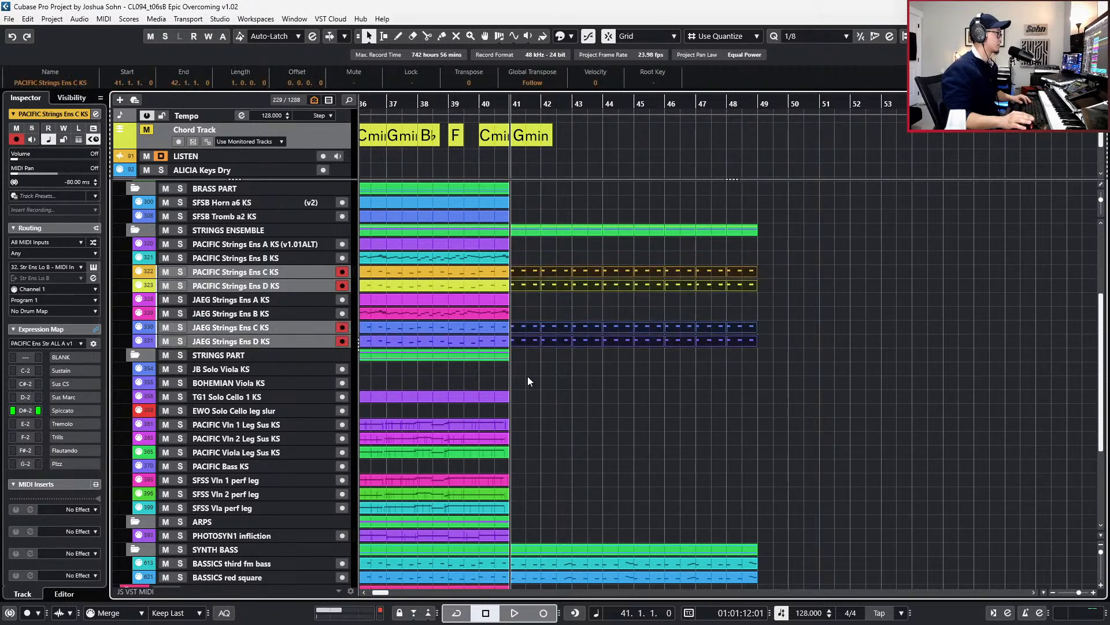
pyautogui.hotkey('ctrl', 'e')
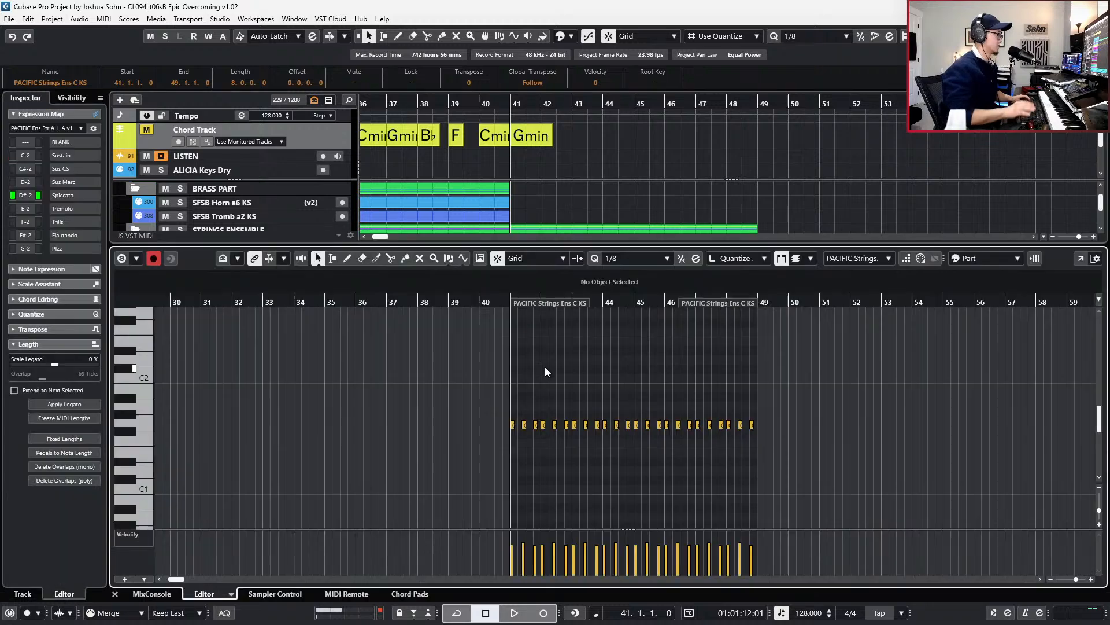
pyautogui.press('space')
pyautogui.press('h')
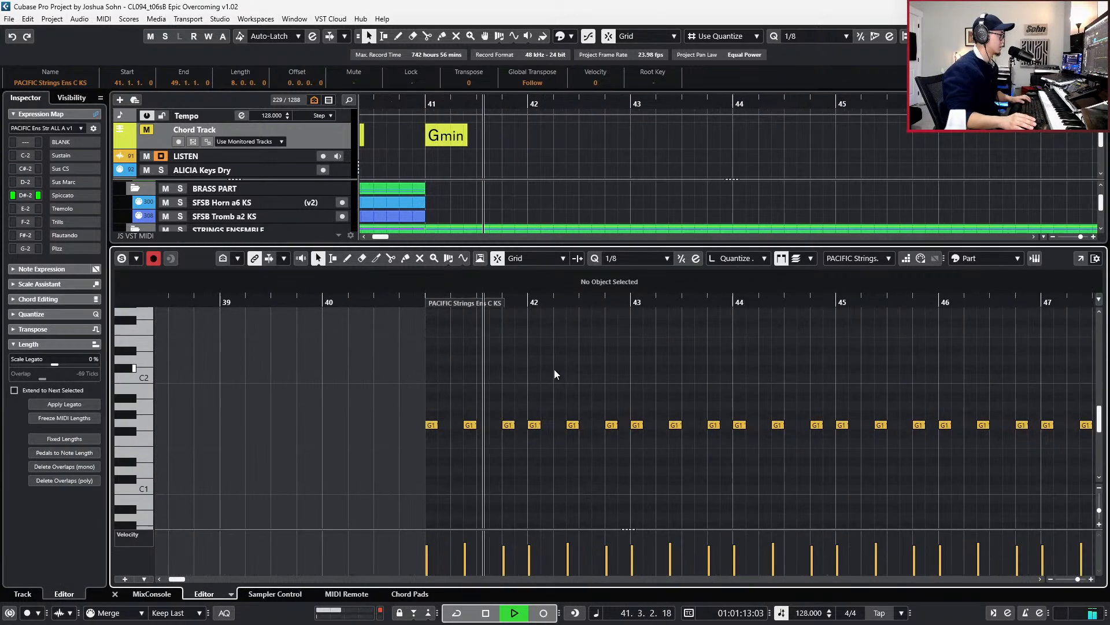
pyautogui.press('space')
pyautogui.press('g')
pyautogui.scroll(2, 574, 390)
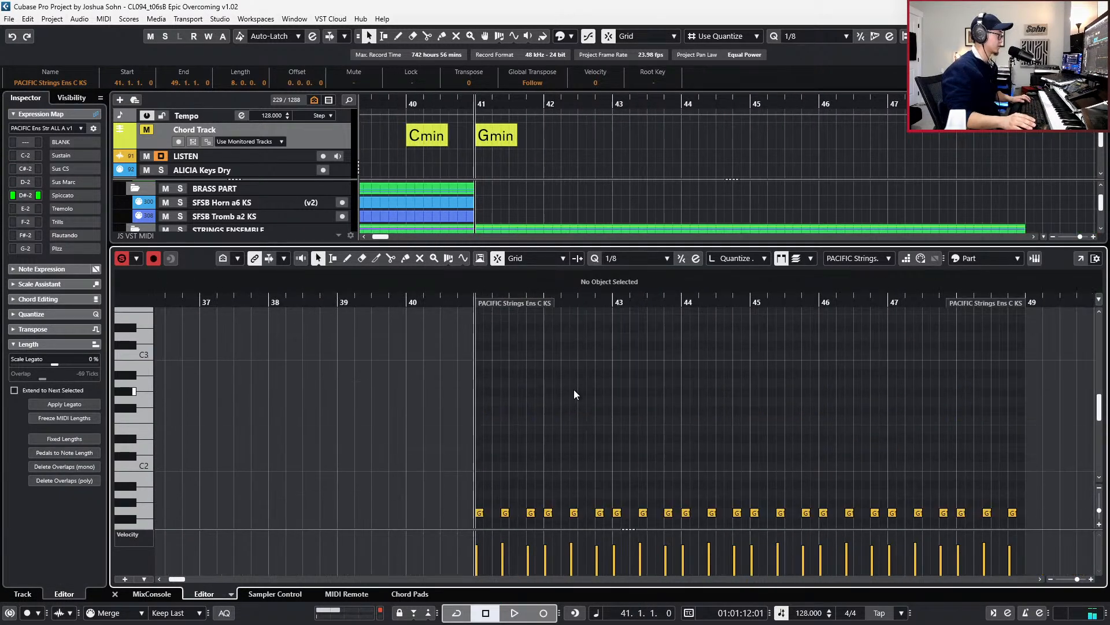
# - Turn the last note of bar 42 into a sixteenth-note run of G1, A1 and A#1, with the same run an octave lower
pyautogui.scroll(-4, 572, 383)
pyautogui.moveTo(595, 318); pyautogui.dragTo(607, 450)
pyautogui.press('h')
pyautogui.press('h')
pyautogui.hotkey('ctrl', 'Left')
pyautogui.hotkey('ctrl', 'Left')
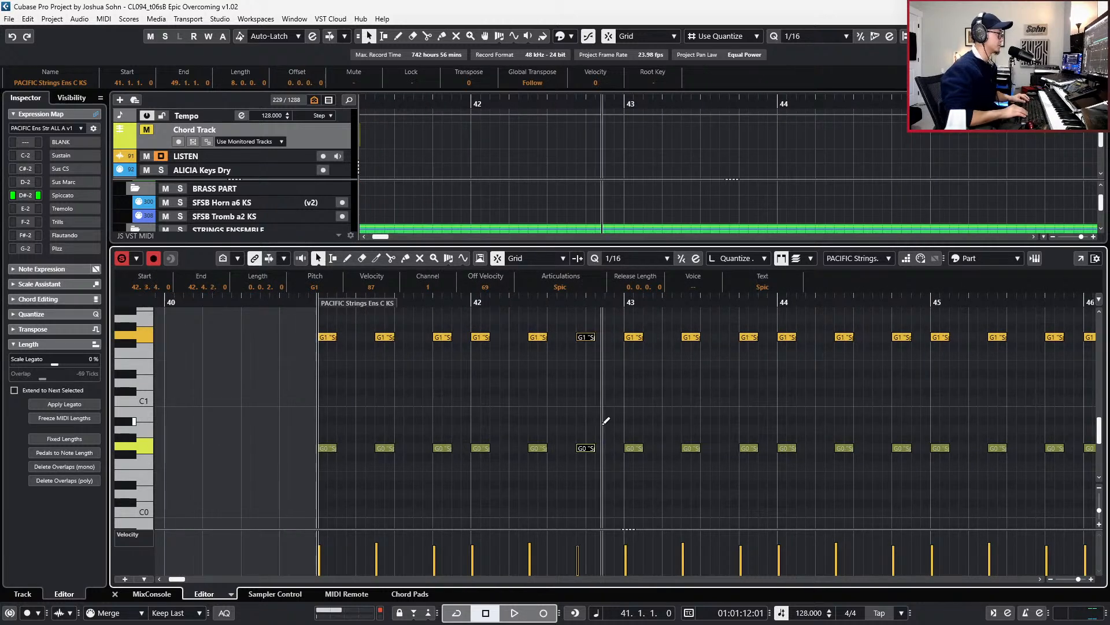
pyautogui.hotkey('ctrl', 'Right')
pyautogui.hotkey('ctrl', 'Right')
pyautogui.hotkey('alt', 'shift', 'Left')
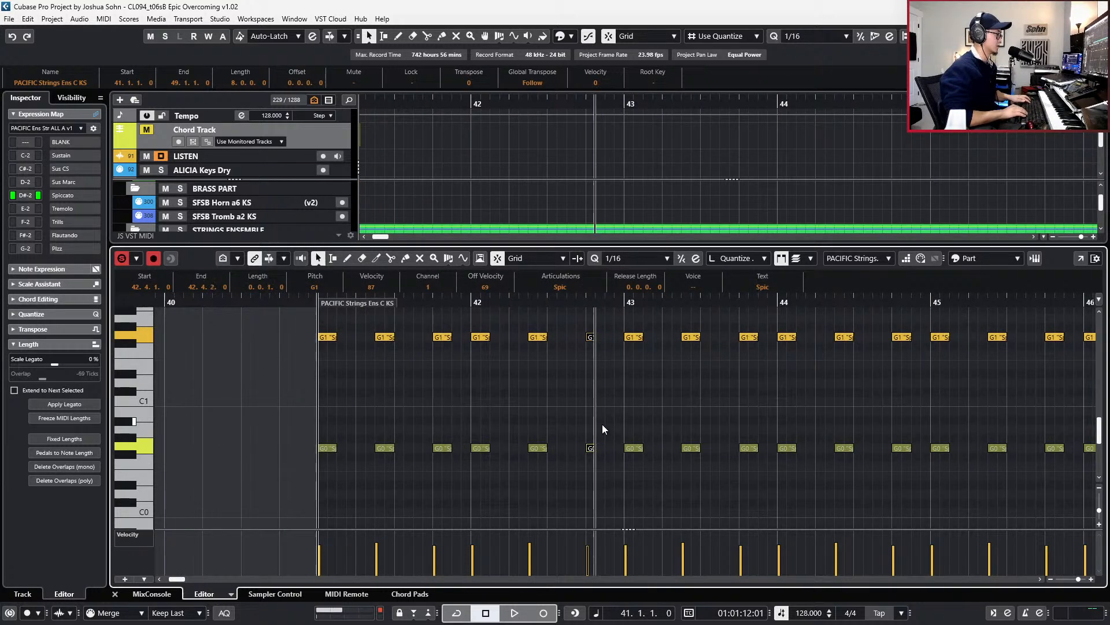
pyautogui.hotkey('ctrl', 'd')
pyautogui.press('Up')
pyautogui.press('Up')
pyautogui.moveTo(602, 428); pyautogui.dragTo(602, 425)
pyautogui.press('space')
pyautogui.press('space')
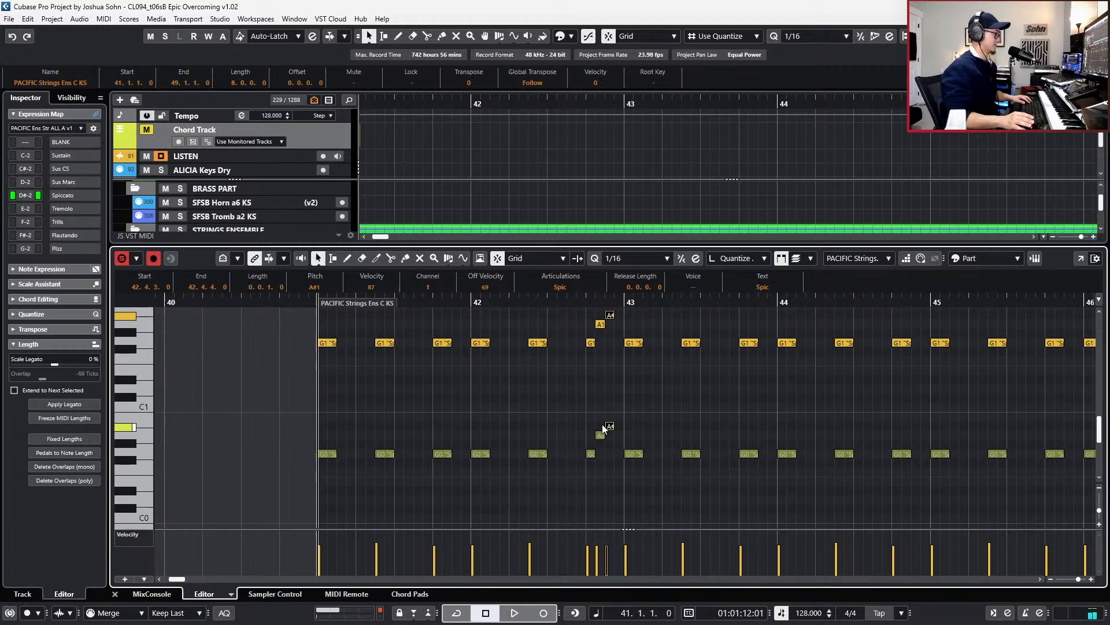
# - Replace the last G notes of bar 44 with a copy of the three-note run from the end of bar 42
pyautogui.scroll(-1, 602, 424)
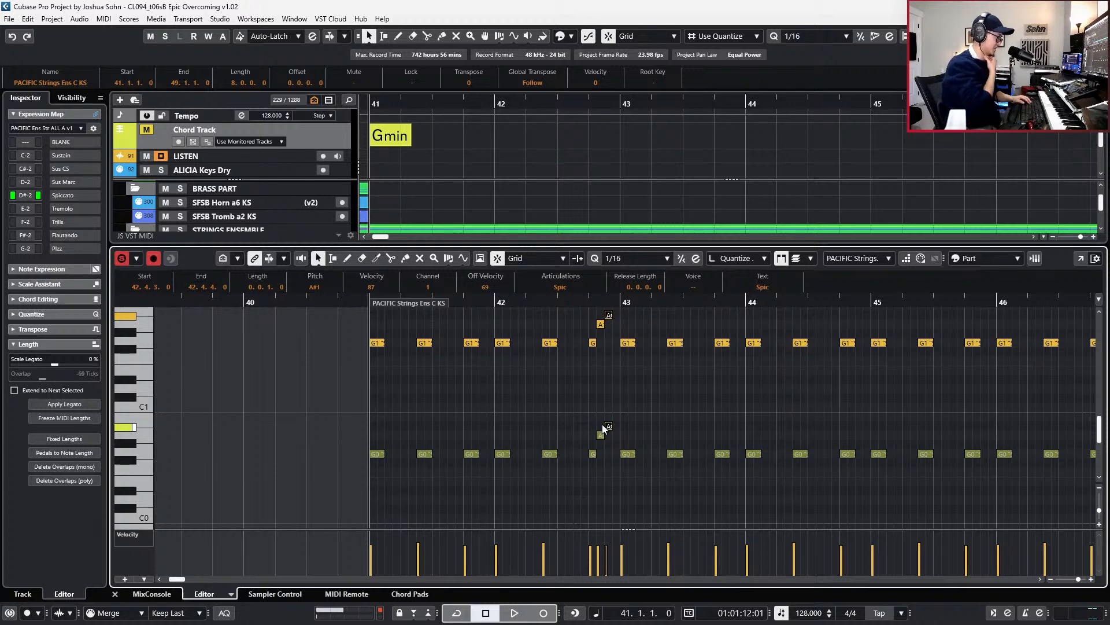
pyautogui.press('space')
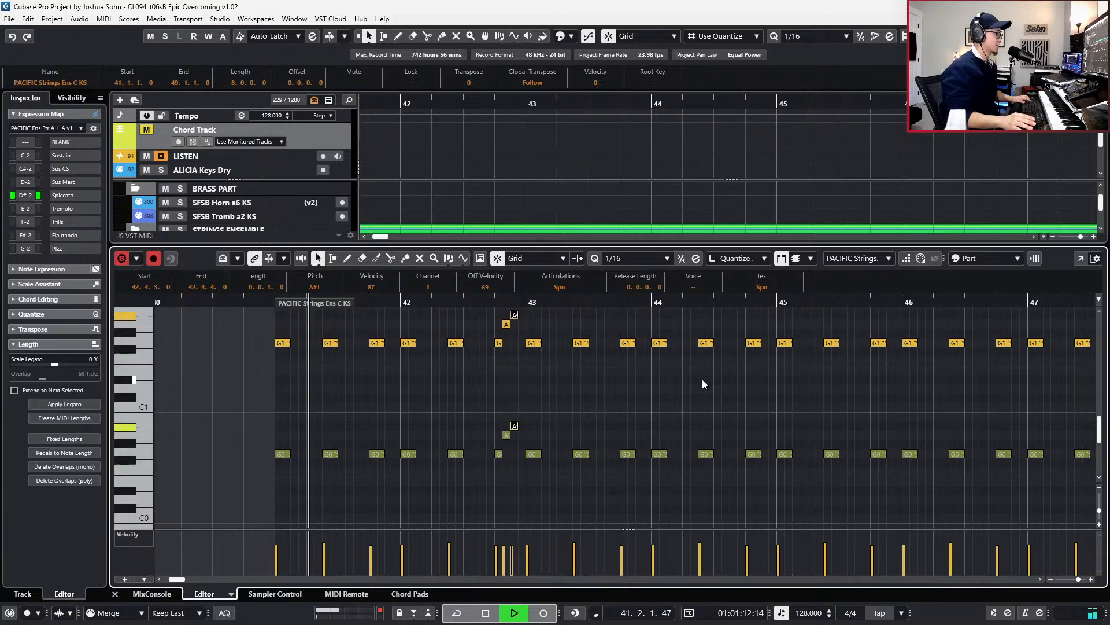
pyautogui.scroll(2, 543, 348)
pyautogui.moveTo(482, 346); pyautogui.dragTo(523, 509)
pyautogui.press('space')
pyautogui.moveTo(742, 365); pyautogui.dragTo(774, 522)
pyautogui.press('l')
pyautogui.press('Delete')
pyautogui.hotkey('ctrl', 'v')
# - Try to transpose the whole pasted run at the end of bar 44 upward
pyautogui.press('Up')
pyautogui.press('Up')
pyautogui.press('Up')
pyautogui.press('Up')
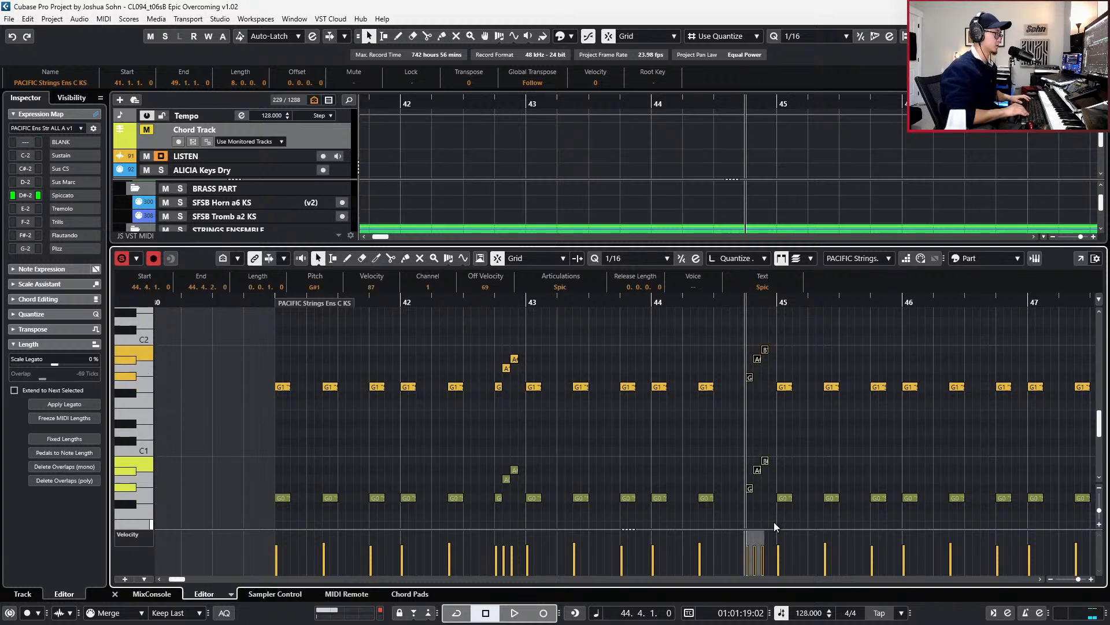
pyautogui.scroll(2, 761, 347)
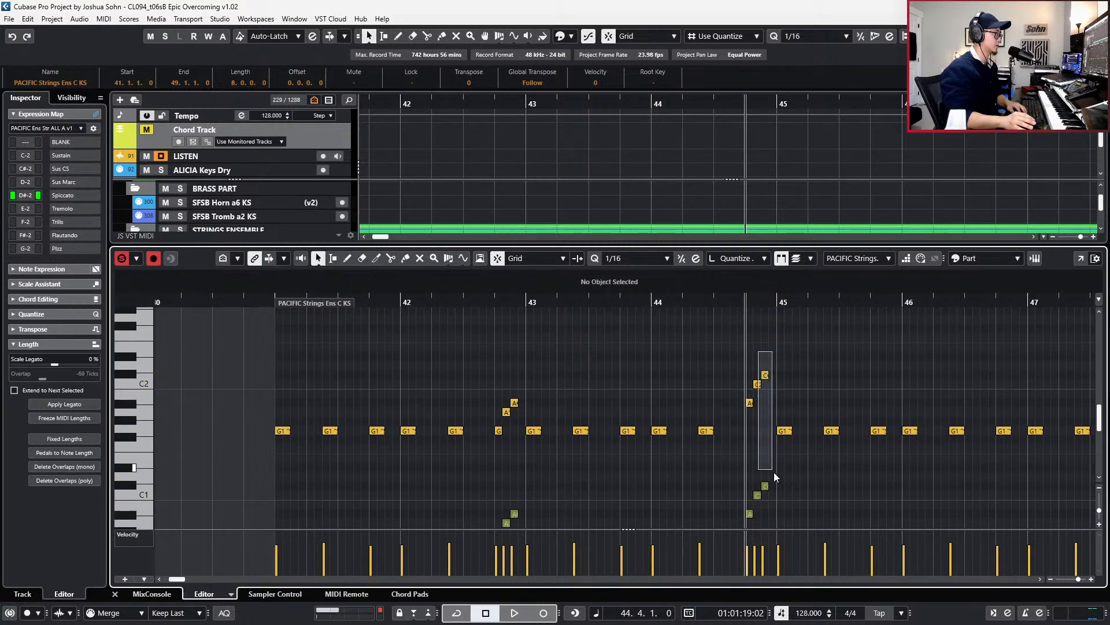
# - Change the run at the end of bar 44 to D2, C2, A#1 in both octaves, play it and turn off the editor solo
pyautogui.moveTo(730, 360); pyautogui.dragTo(765, 481)
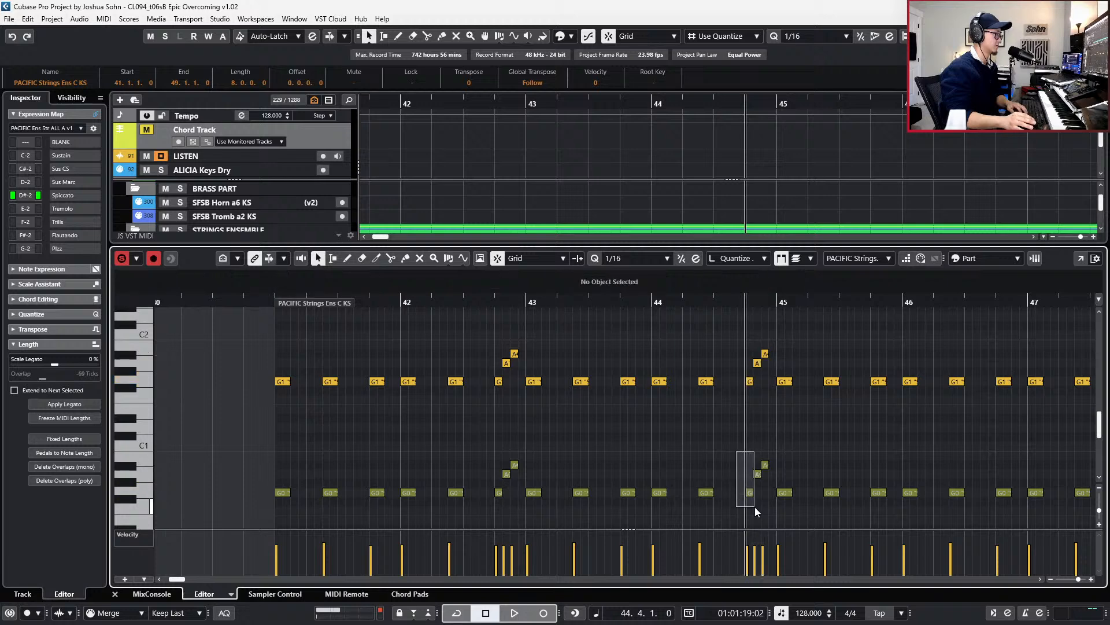
pyautogui.press('Up')
pyautogui.press('Up')
pyautogui.press('Up')
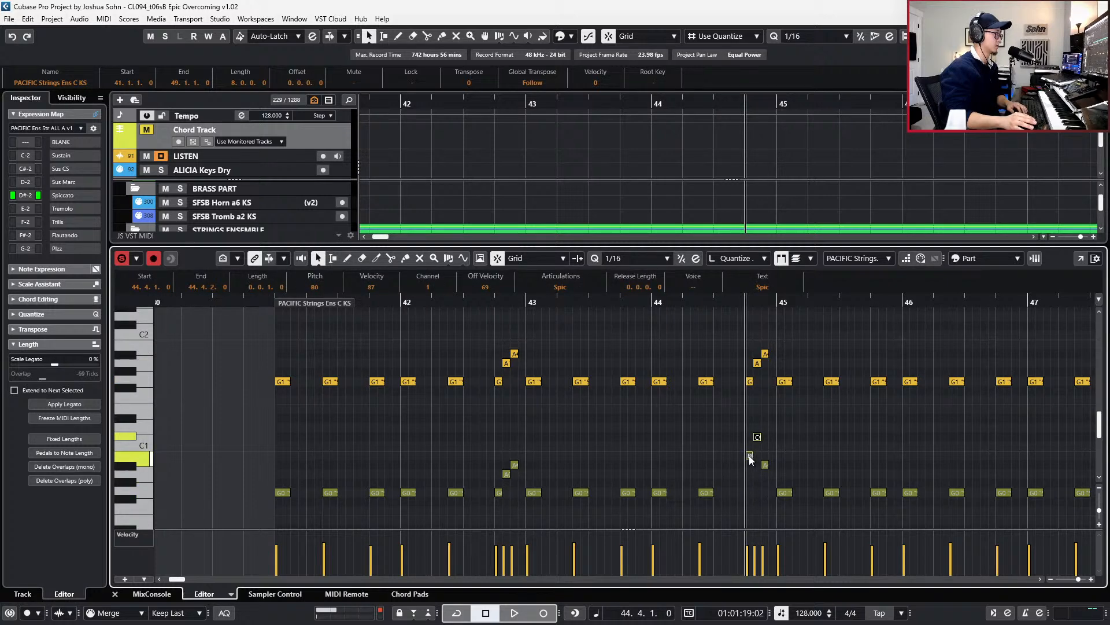
pyautogui.press('Down')
pyautogui.moveTo(736, 361); pyautogui.dragTo(758, 400)
pyautogui.press('Up')
pyautogui.press('Up')
pyautogui.press('Up')
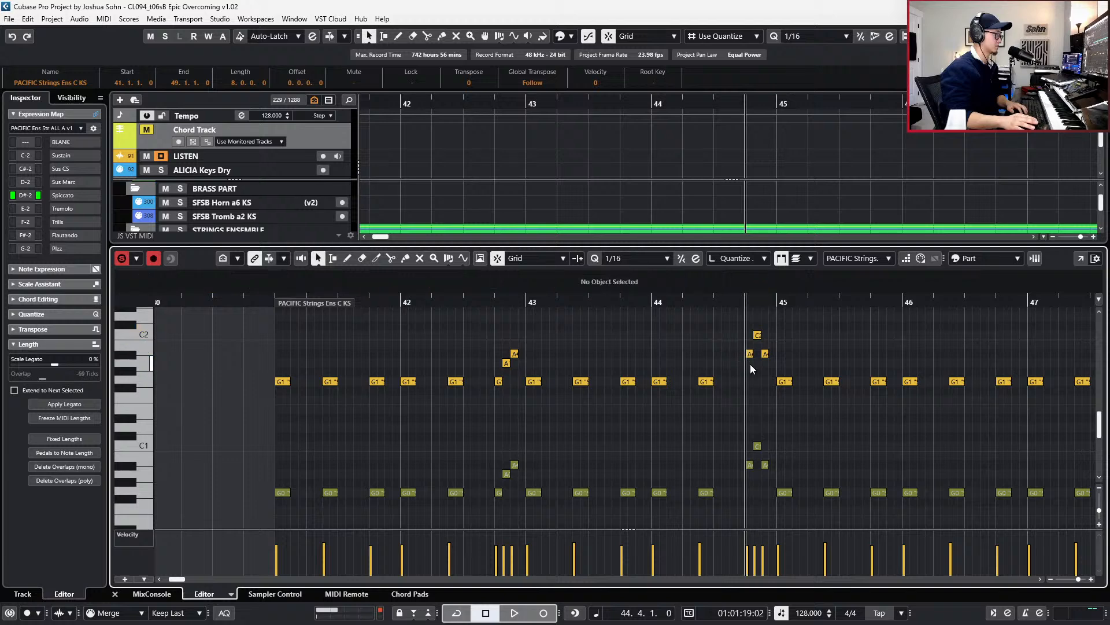
pyautogui.keyDown('shift'); pyautogui.click(748, 466); pyautogui.keyUp('shift')
pyautogui.press('Up')
pyautogui.press('Up')
pyautogui.press('Up')
pyautogui.press('Up')
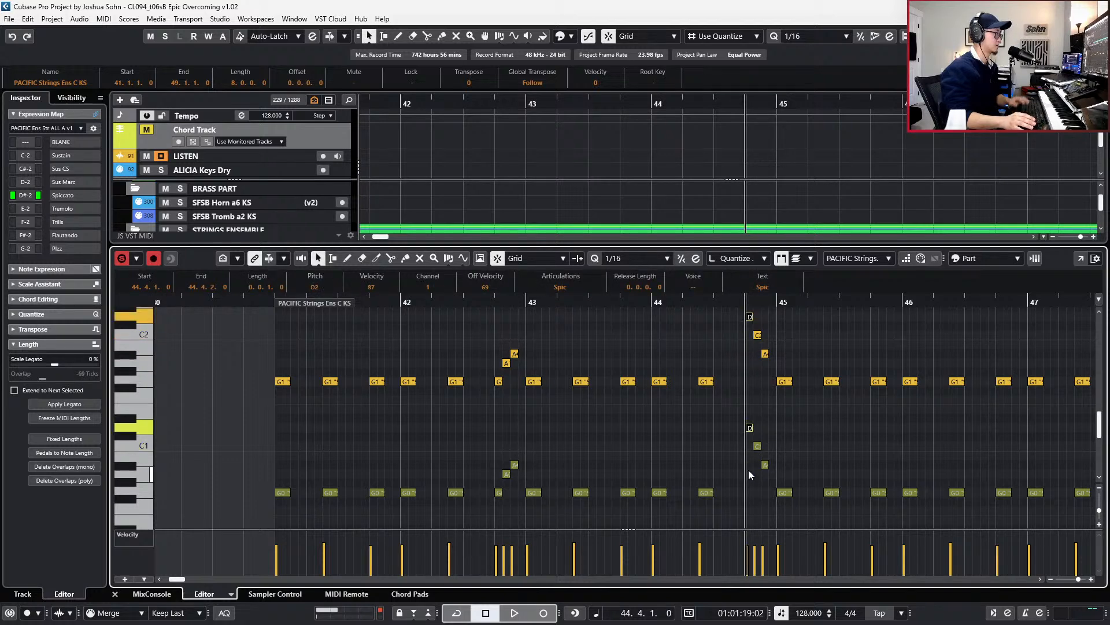
pyautogui.press('space')
pyautogui.press('space')
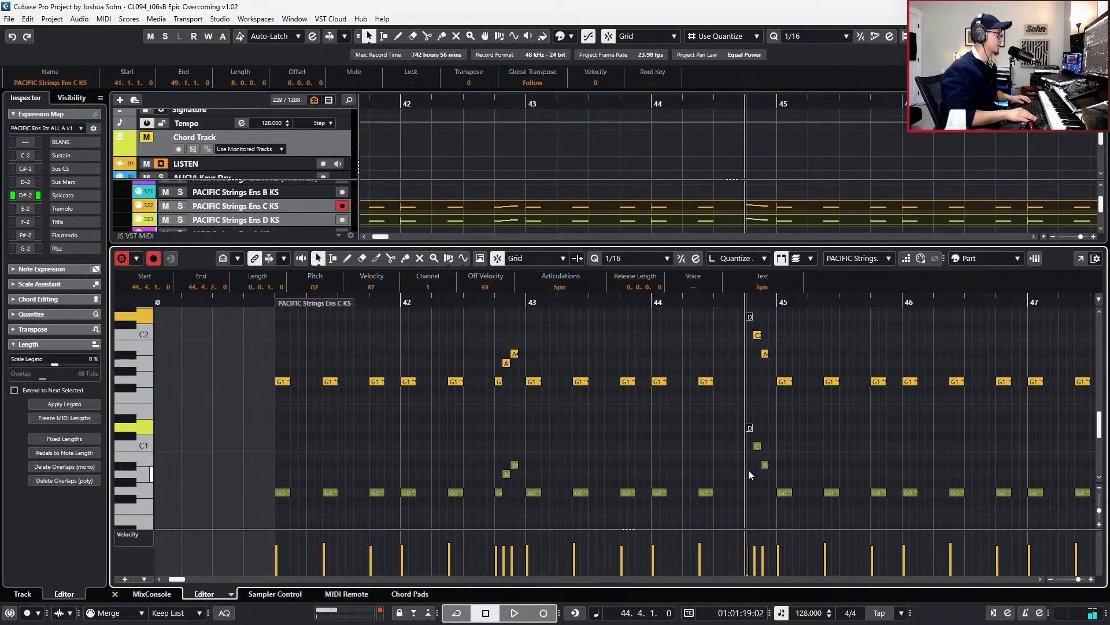
pyautogui.press('s')
# - Try lowering the first note of the bar 44 run to A#1 in both octaves, listen to it and undo the change
pyautogui.moveTo(742, 445); pyautogui.dragTo(748, 316)
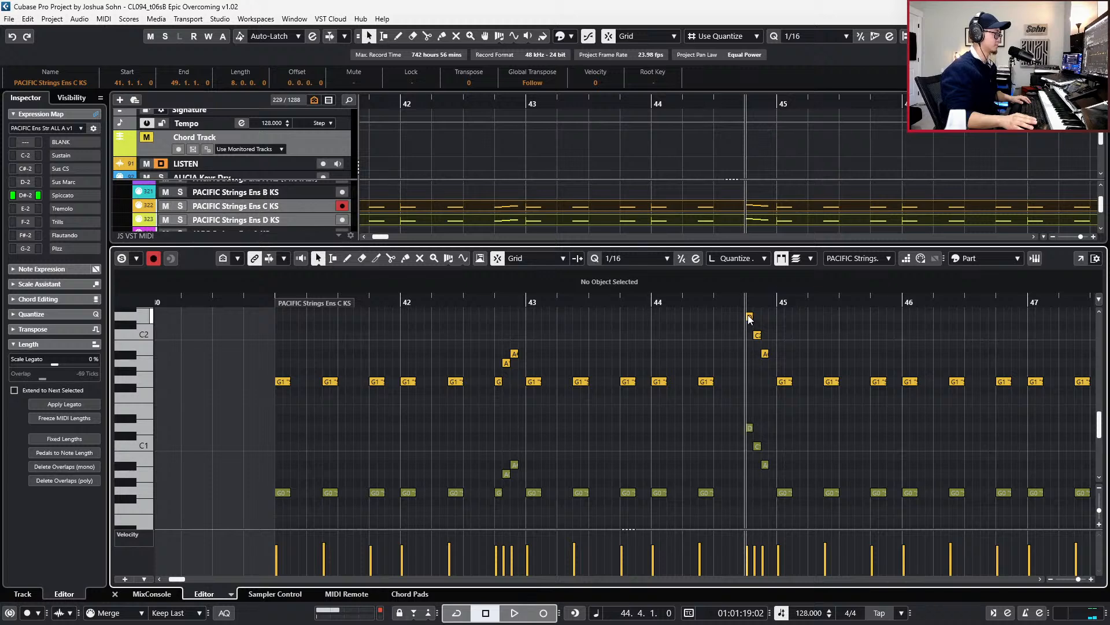
pyautogui.press('Down')
pyautogui.press('Down')
pyautogui.press('Down')
pyautogui.press('Down')
pyautogui.press('space')
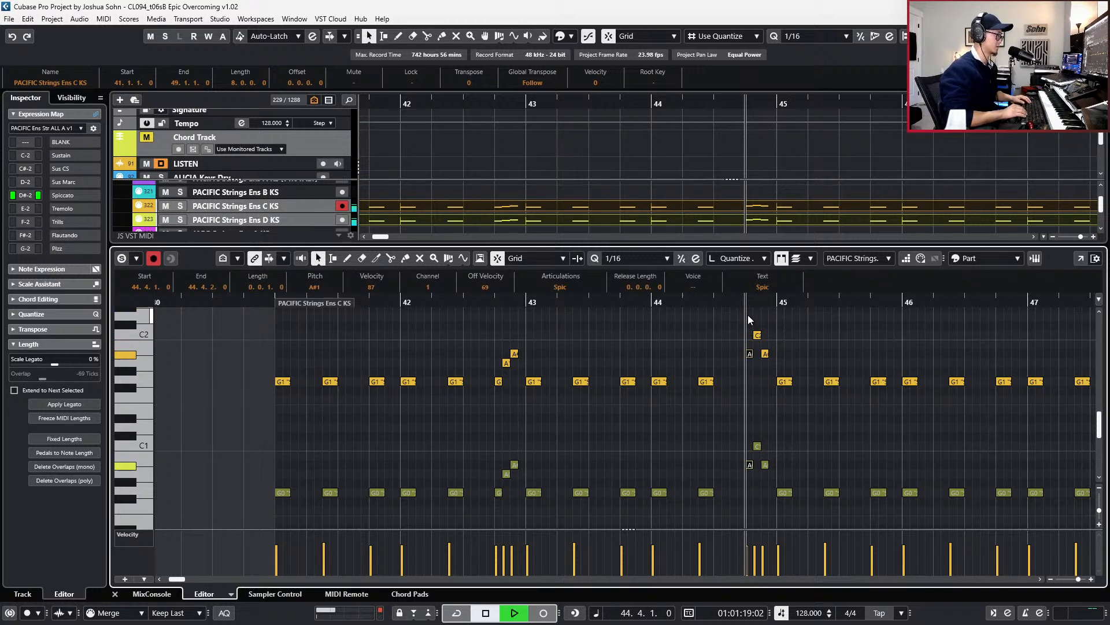
pyautogui.press('space')
pyautogui.hotkey('ctrl', 'shift', 'z')
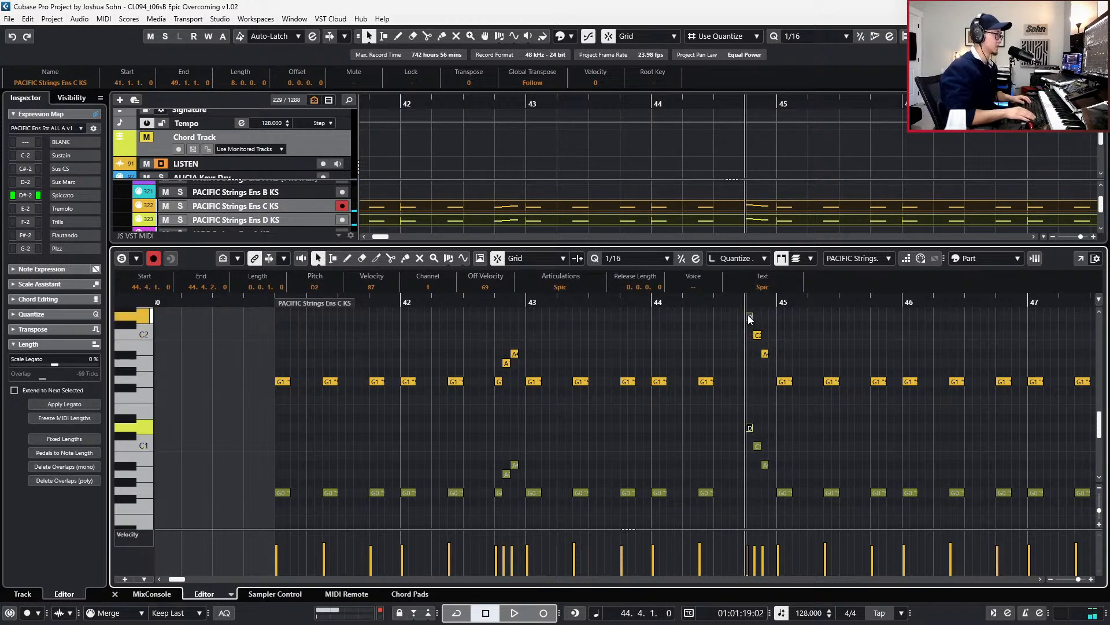
# - Replace the low string notes from bar 45 onward with a duplicate of bars 41–44, aligned to start at bar 45
pyautogui.press('KP_Subtract')
pyautogui.press('KP_Subtract')
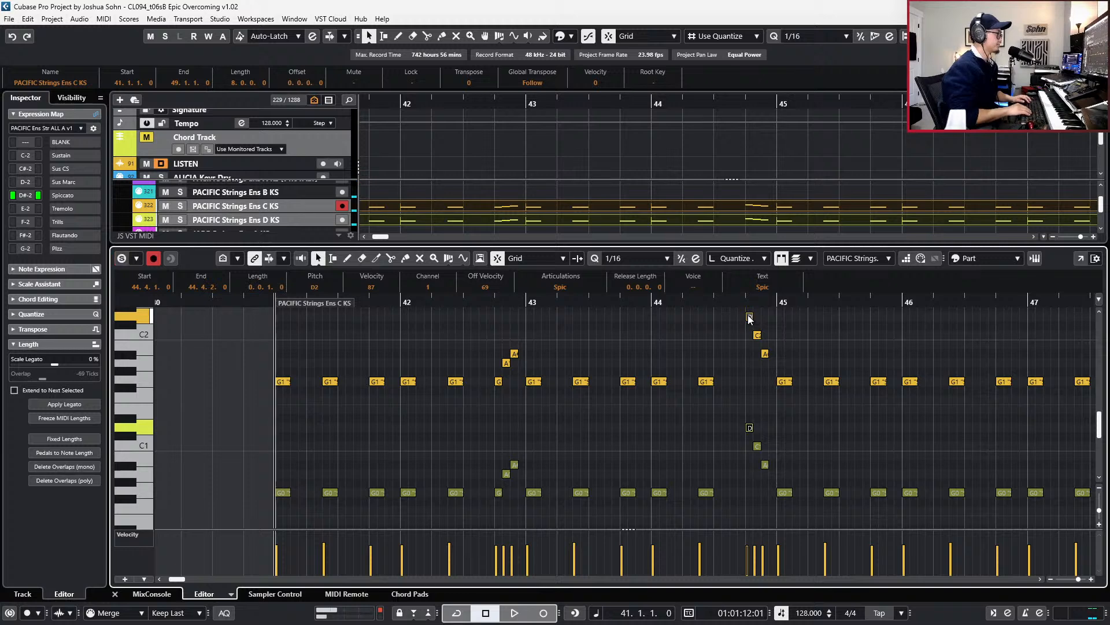
pyautogui.scroll(-3, 801, 338)
pyautogui.press('space')
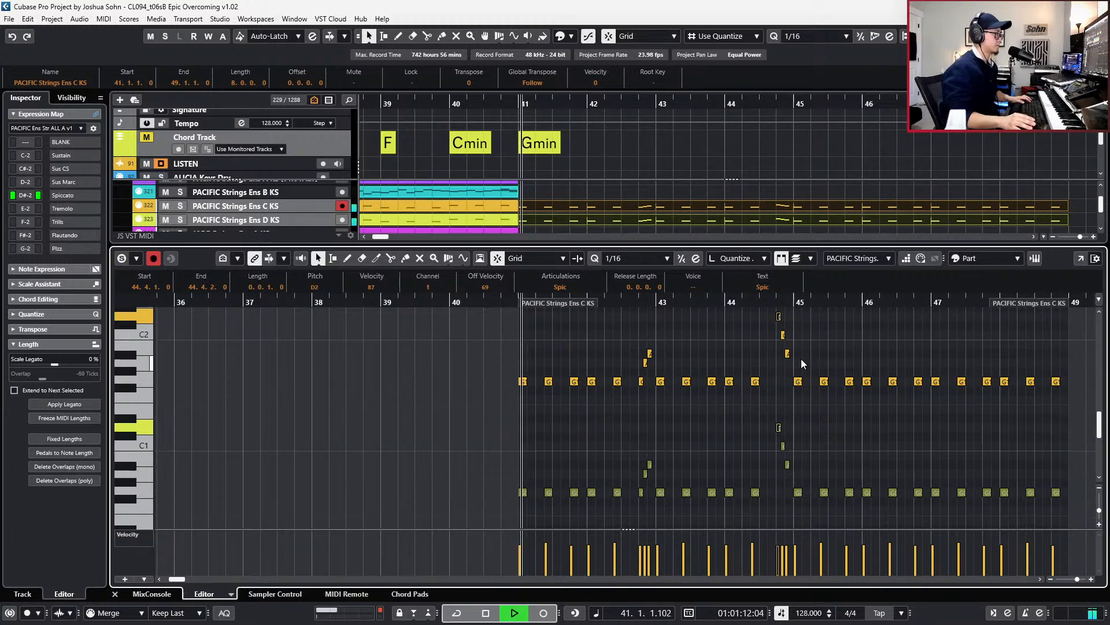
pyautogui.moveTo(798, 364); pyautogui.dragTo(1067, 503)
pyautogui.press('Delete')
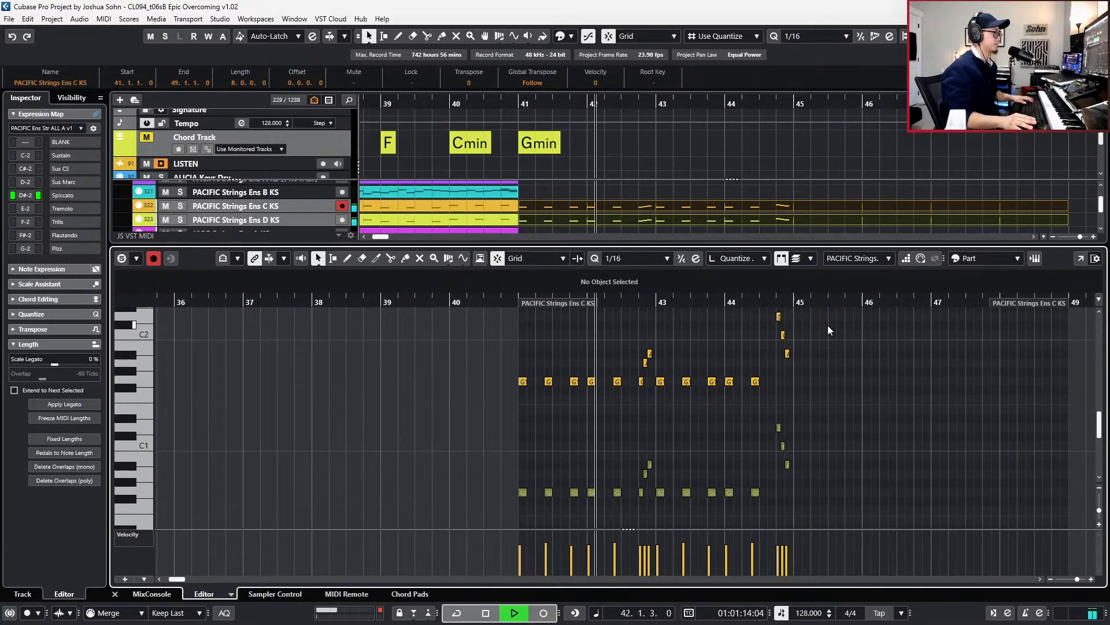
pyautogui.moveTo(828, 325); pyautogui.dragTo(525, 514)
pyautogui.hotkey('ctrl', 'z')
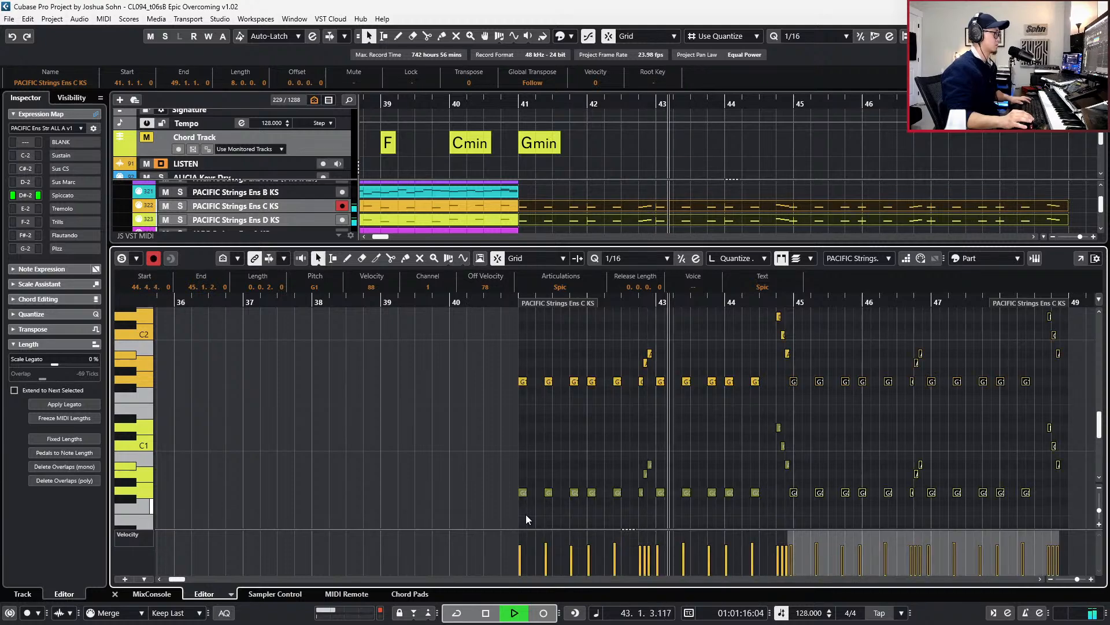
pyautogui.hotkey('ctrl', 'Right')
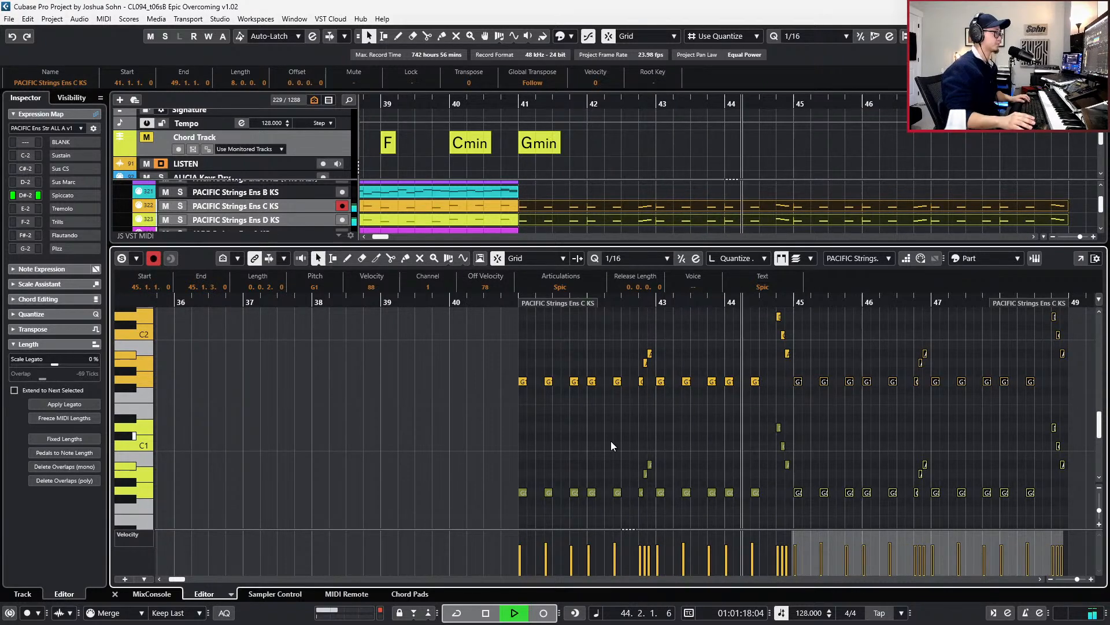
# - Close the note editor and play the arrangement from bar 39 to hear the transition into the new section
pyautogui.press('g')
pyautogui.press('space')
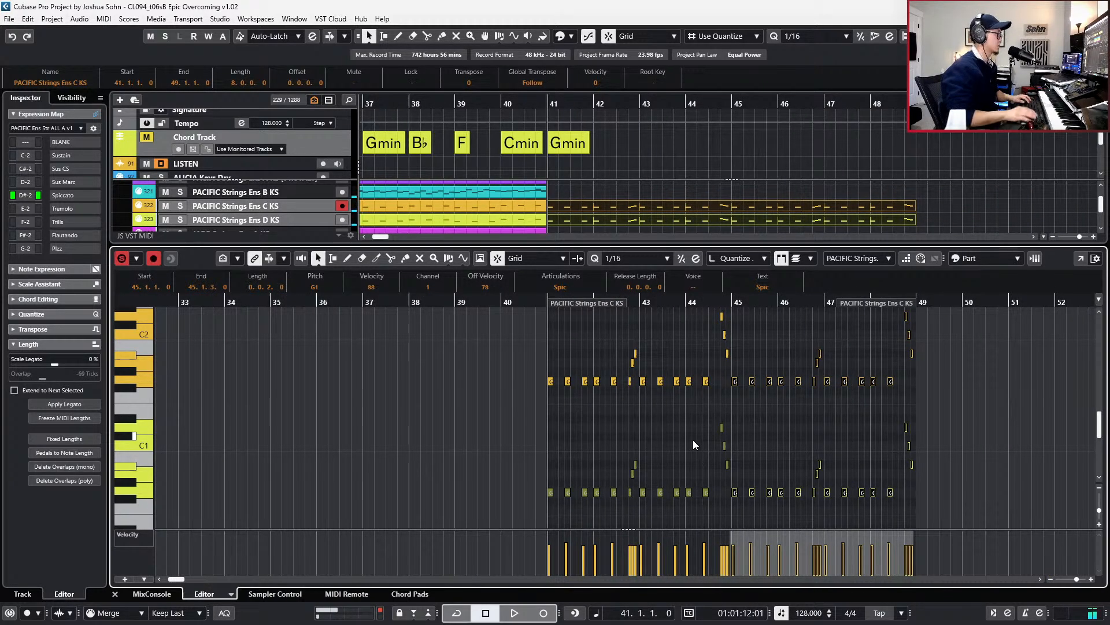
pyautogui.press('KP_Subtract')
pyautogui.press('KP_Subtract')
pyautogui.hotkey('ctrl', 'alt', 'b')
pyautogui.press('space')
pyautogui.scroll(-2, 693, 440)
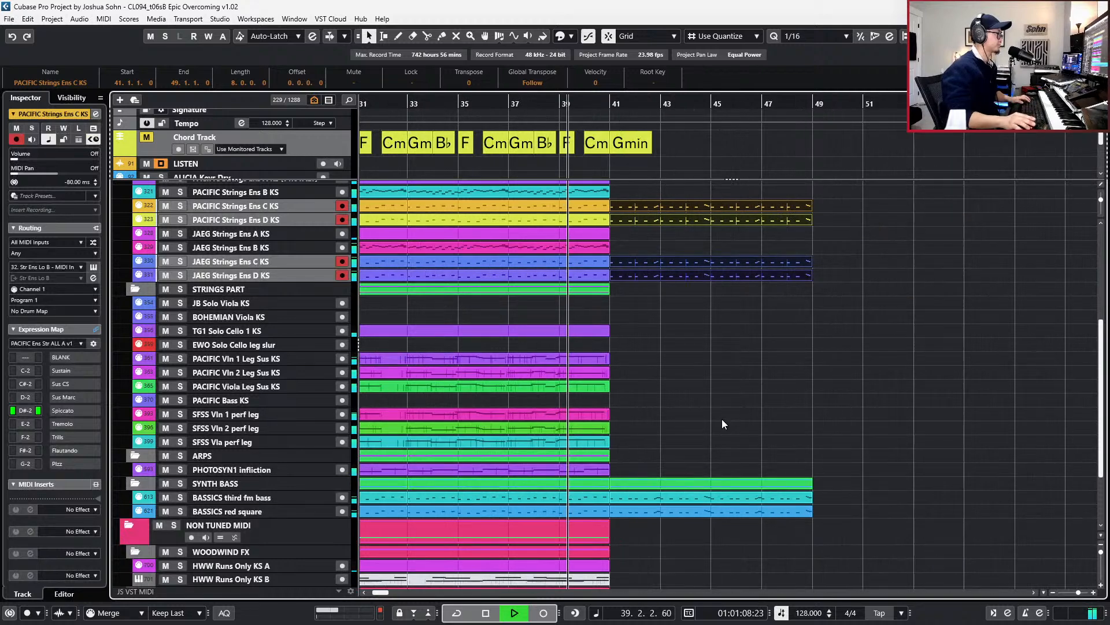
pyautogui.scroll(6, 711, 412)
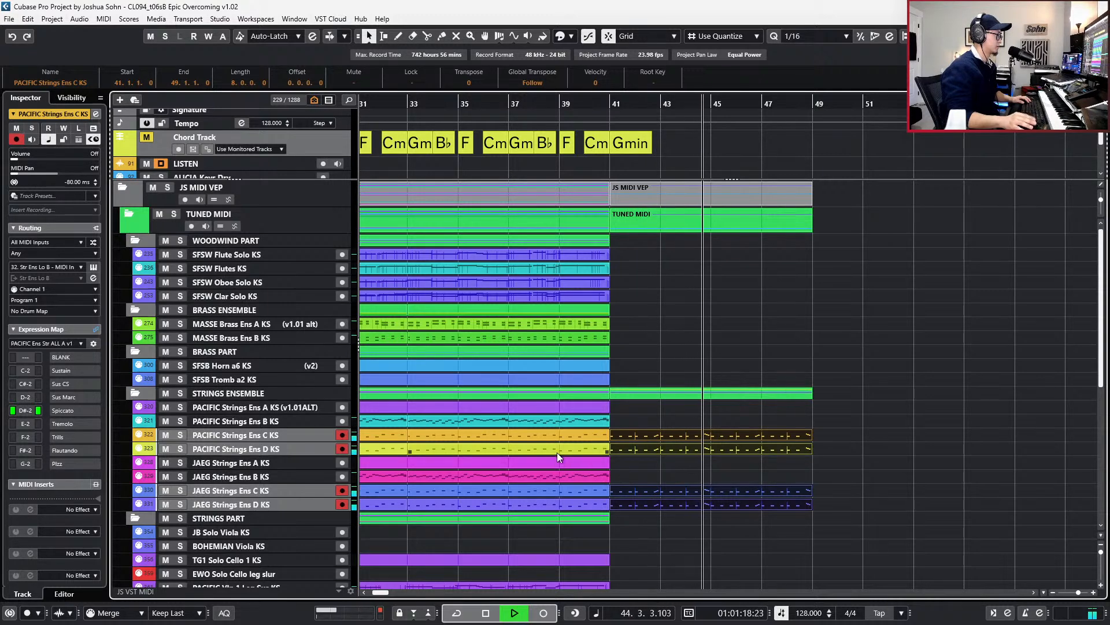
pyautogui.press('space')
# - Duplicate the PACIFIC and JAEG Strings Ens B parts from bar 33 to bars 41–49, solo both tracks and play from bar 41
pyautogui.click(597, 474)
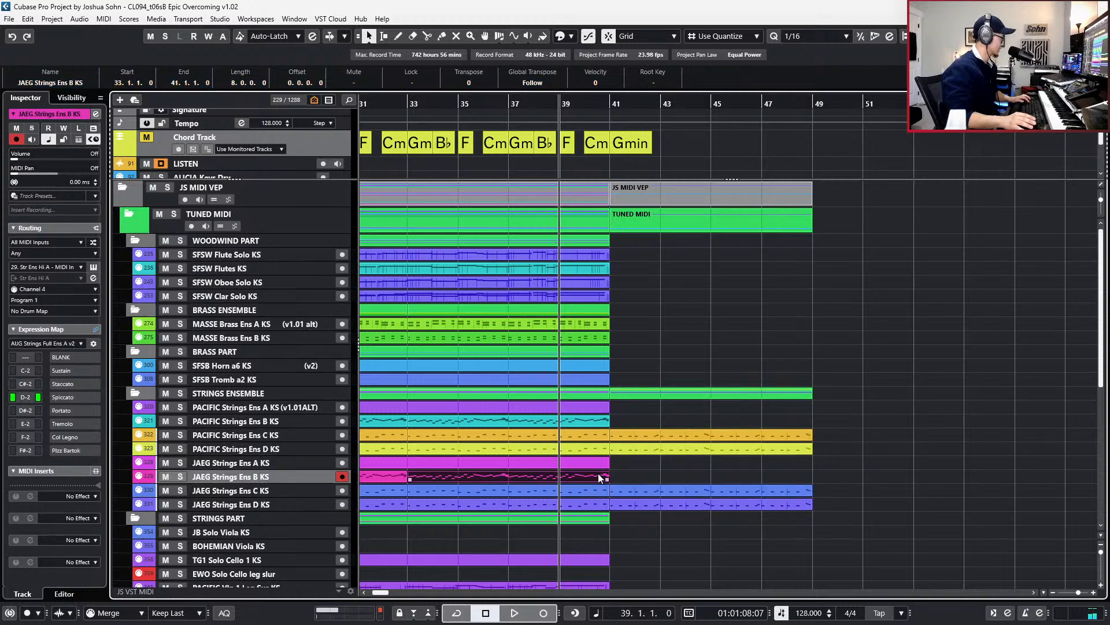
pyautogui.keyDown('shift'); pyautogui.click(595, 422); pyautogui.keyUp('shift')
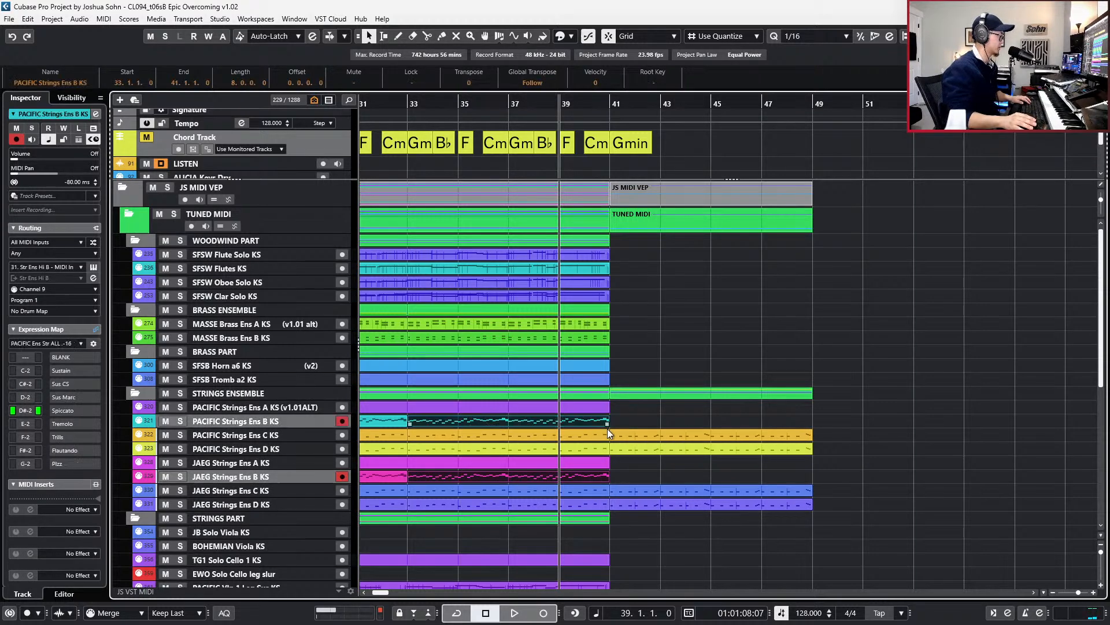
pyautogui.hotkey('ctrl', 'd')
pyautogui.press('s')
pyautogui.press('l')
pyautogui.press('space')
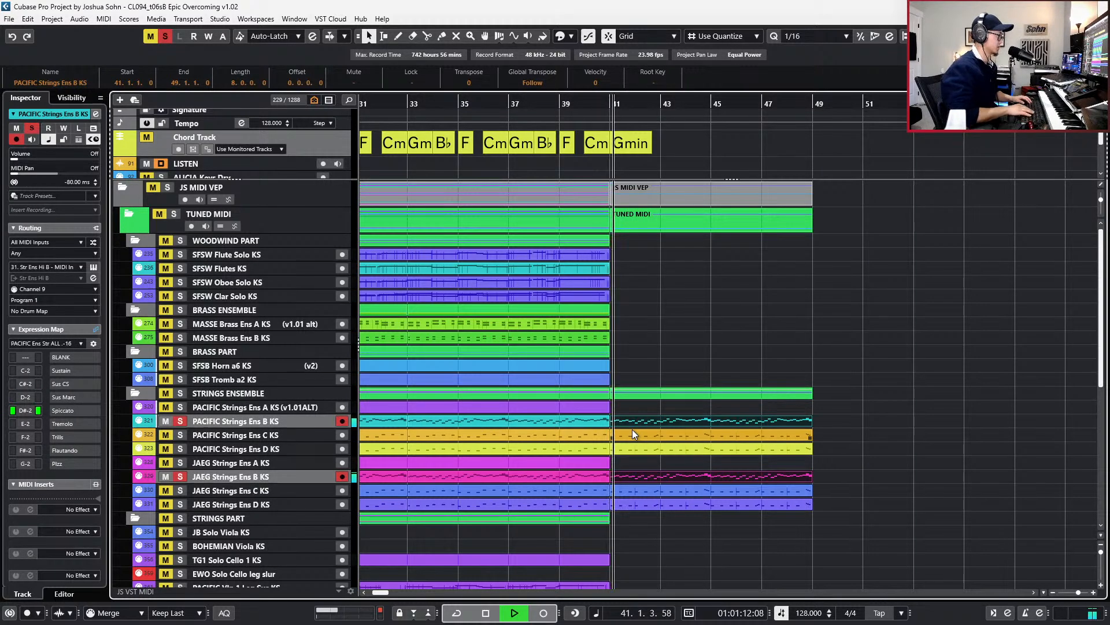
# - Open the PACIFIC and JAEG Strings Ens B parts in the note editor and delete everything after the first six notes of bar 41
pyautogui.press('Return')
pyautogui.press('h')
pyautogui.press('h')
pyautogui.press('h')
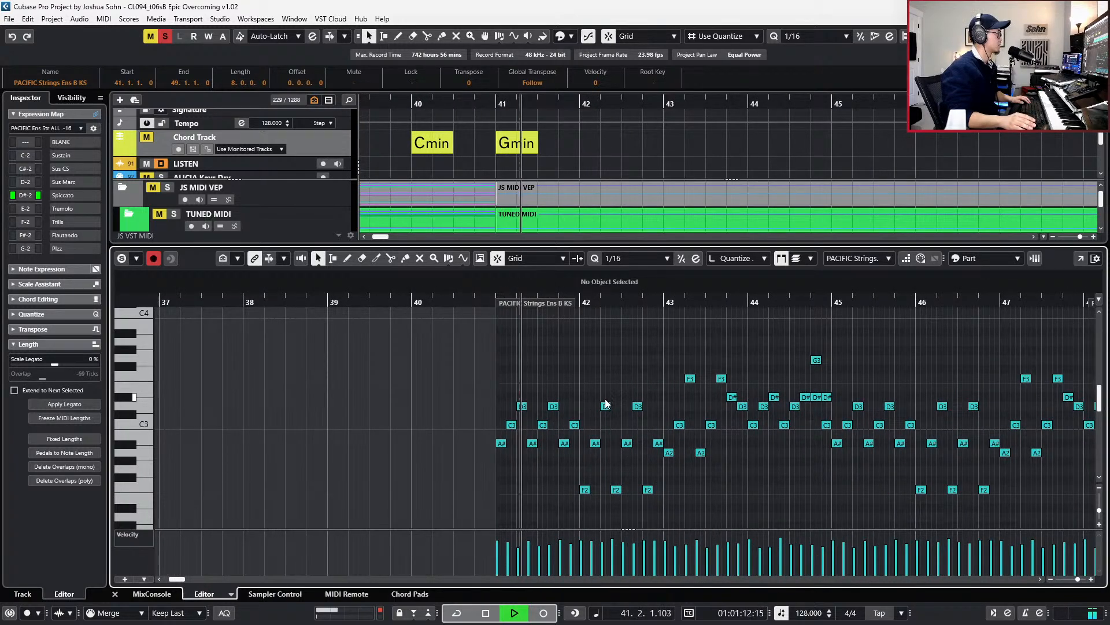
pyautogui.press('space')
pyautogui.press('g')
pyautogui.press('g')
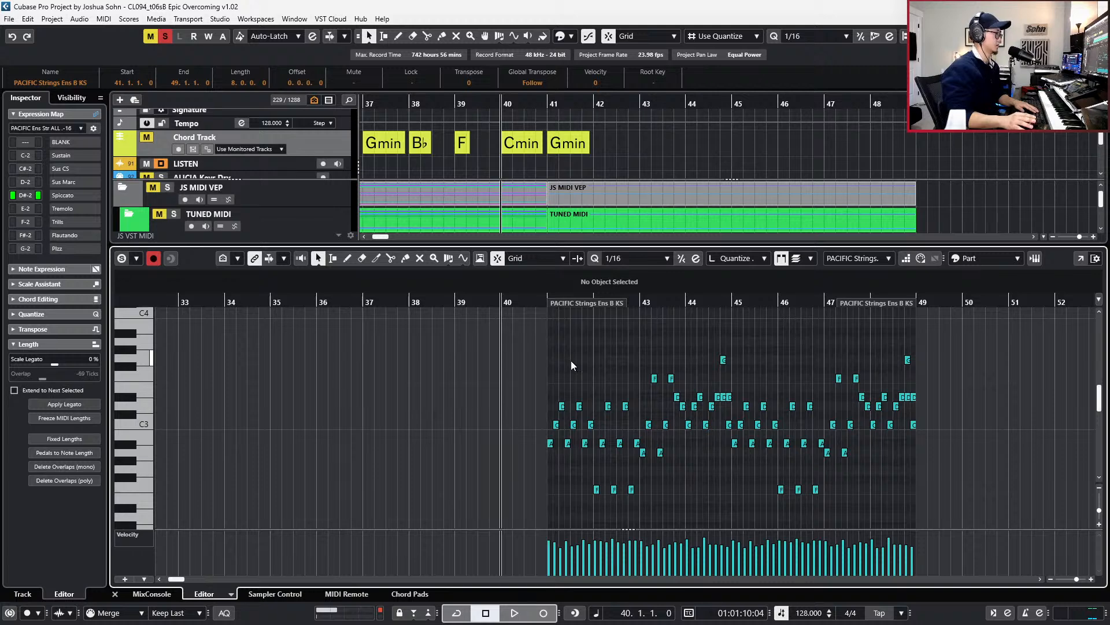
pyautogui.moveTo(587, 346); pyautogui.dragTo(929, 519)
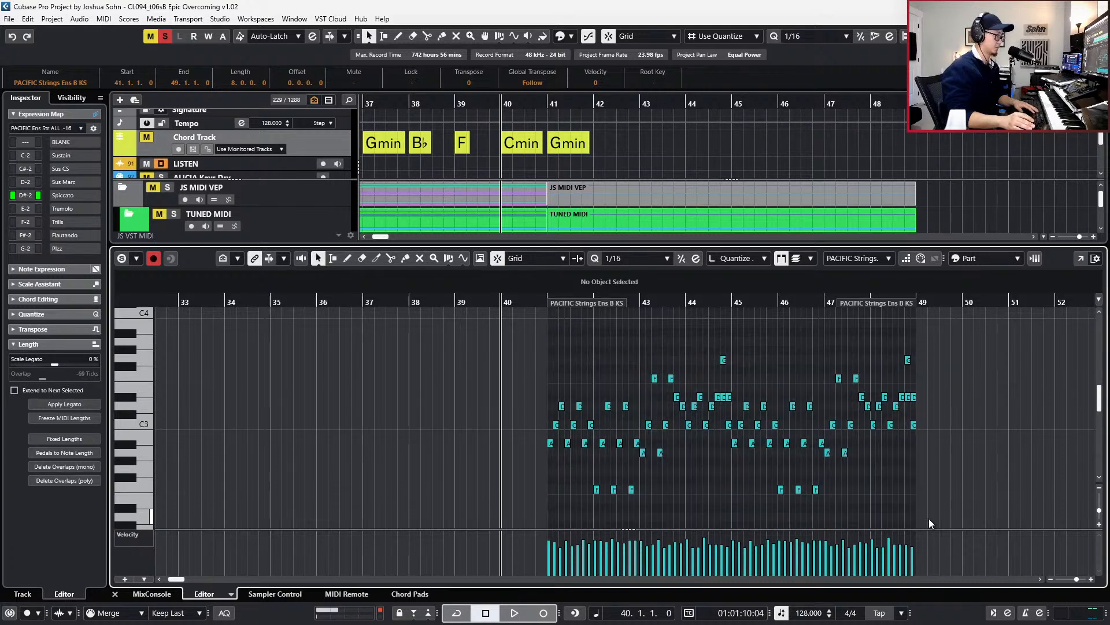
pyautogui.press('Delete')
# - Lower the C3 and D3 notes in bar 41 to A#2 so all six notes share one pitch, and listen from bar 40
pyautogui.scroll(3, 556, 434)
pyautogui.click(563, 425)
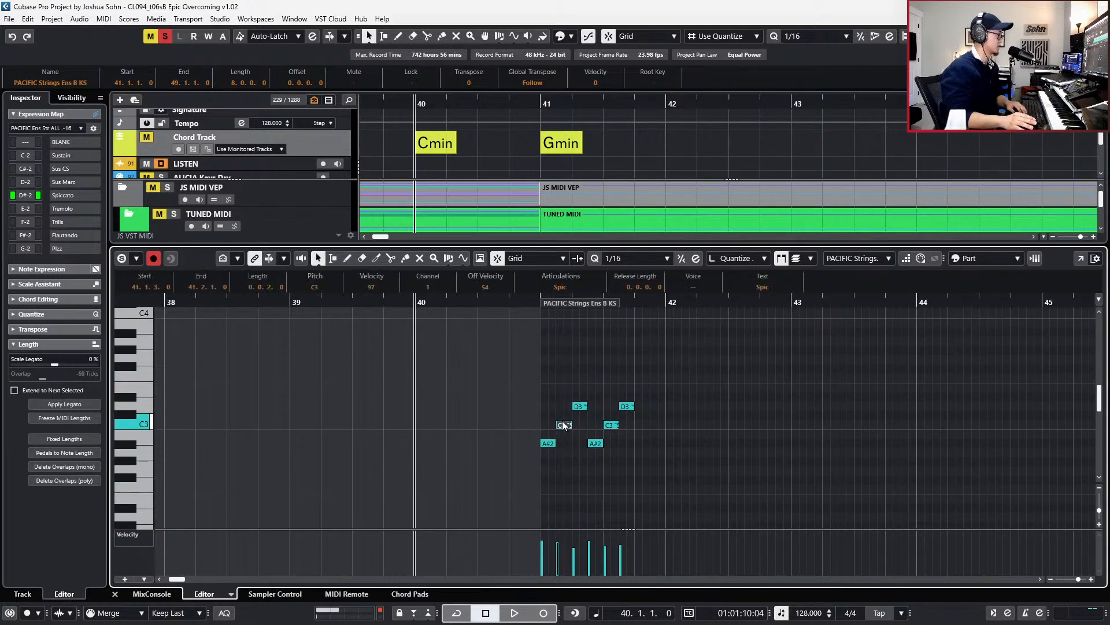
pyautogui.press('Down')
pyautogui.moveTo(578, 381); pyautogui.dragTo(607, 446)
pyautogui.press('Down')
pyautogui.press('Down')
pyautogui.press('Down')
pyautogui.press('Down')
pyautogui.press('Down')
pyautogui.press('Up')
pyautogui.moveTo(613, 399); pyautogui.dragTo(599, 453)
pyautogui.press('Down')
pyautogui.press('Down')
pyautogui.press('Down')
pyautogui.press('Down')
pyautogui.press('Down')
pyautogui.press('Down')
pyautogui.hotkey('shift', 'Down')
pyautogui.press('space')
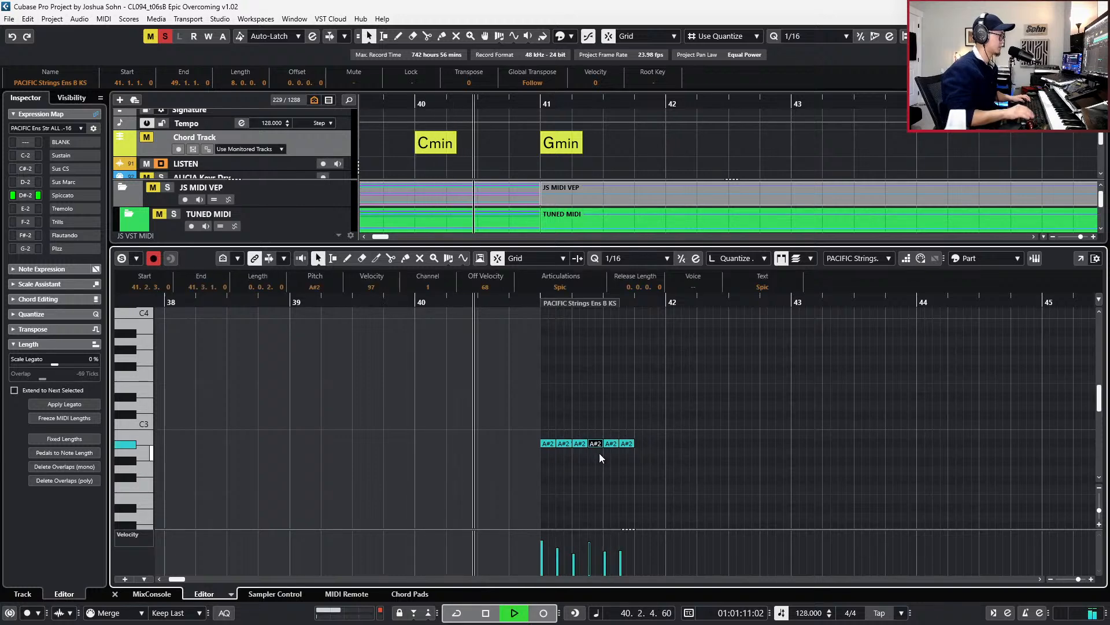
pyautogui.press('space')
# - Transpose all six notes in bar 41 down to G2 and listen to the result
pyautogui.hotkey('ctrl', 'a')
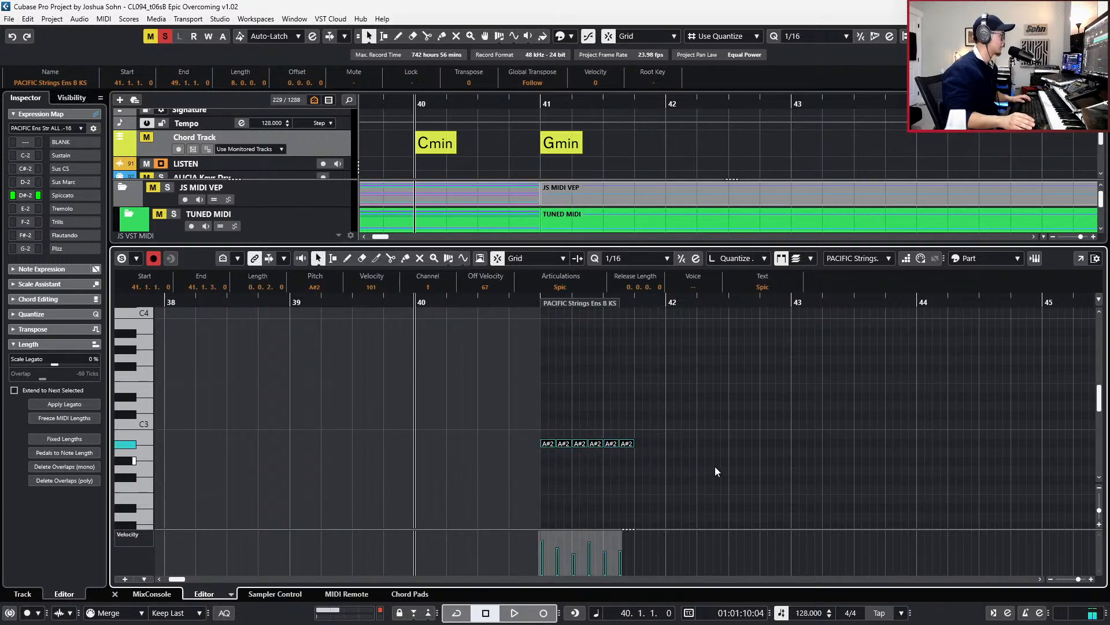
pyautogui.press('Up')
pyautogui.press('Down')
pyautogui.press('Down')
pyautogui.press('Down')
pyautogui.press('Down')
pyautogui.press('space')
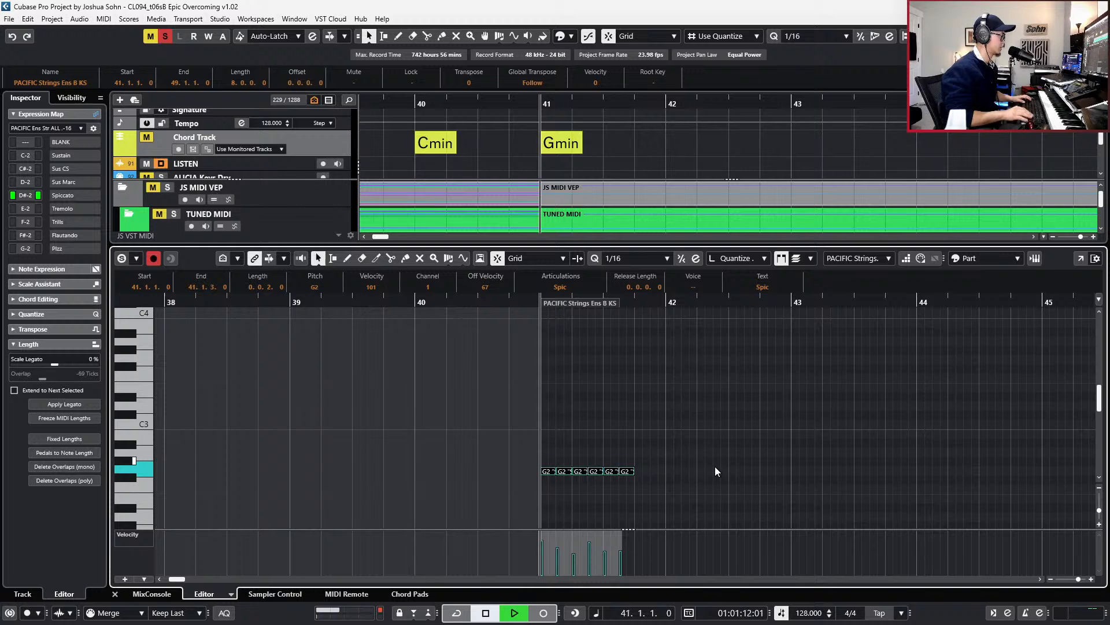
pyautogui.press('space')
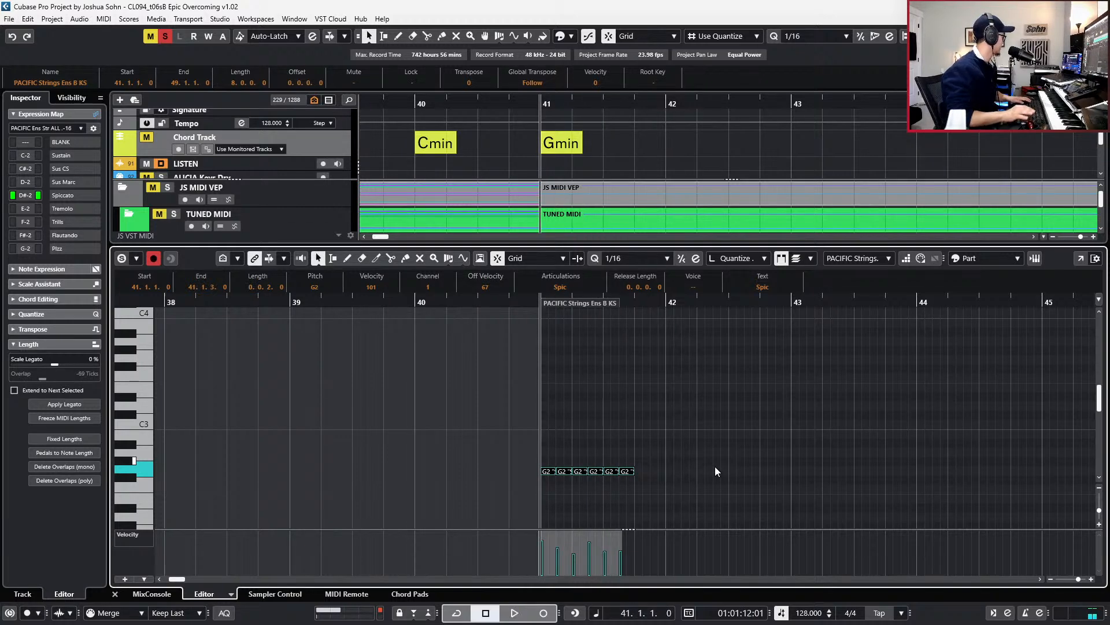
pyautogui.scroll(-2, 713, 471)
pyautogui.click(712, 473)
pyautogui.hotkey('ctrl', 'a')
pyautogui.hotkey('ctrl', 'd')
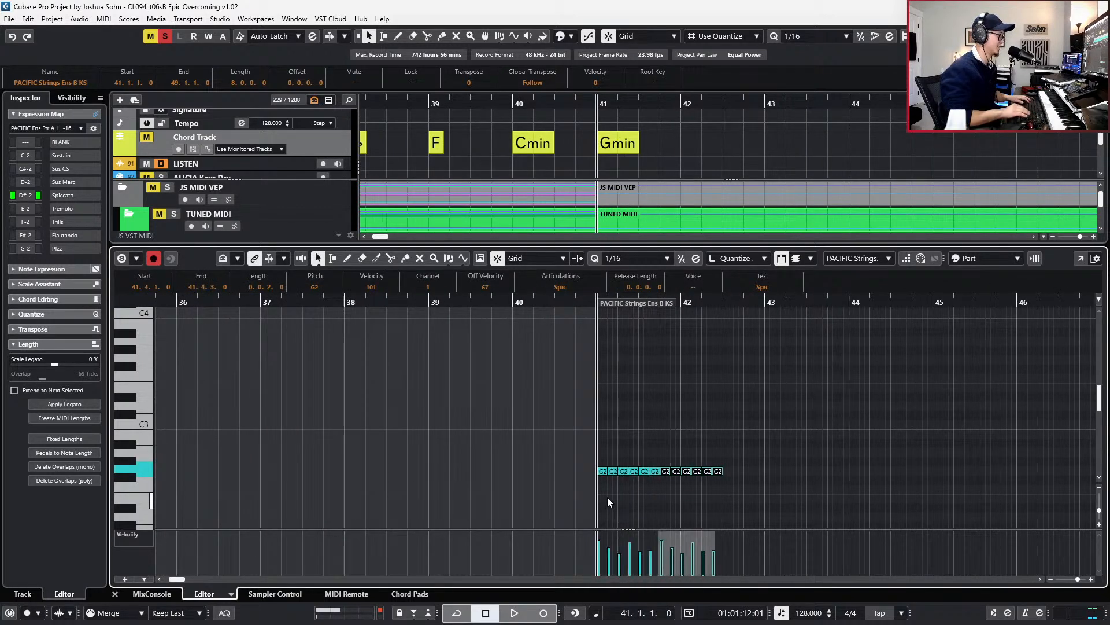
pyautogui.press('Delete')
# - Duplicate the opening G2 notes to fill bar 41 with eighth notes, and repeat the full bar in bar 42
pyautogui.moveTo(635, 457); pyautogui.dragTo(591, 490)
pyautogui.hotkey('ctrl', 'd')
pyautogui.press('g')
pyautogui.hotkey('ctrl', 'd')
pyautogui.press('KP_Add')
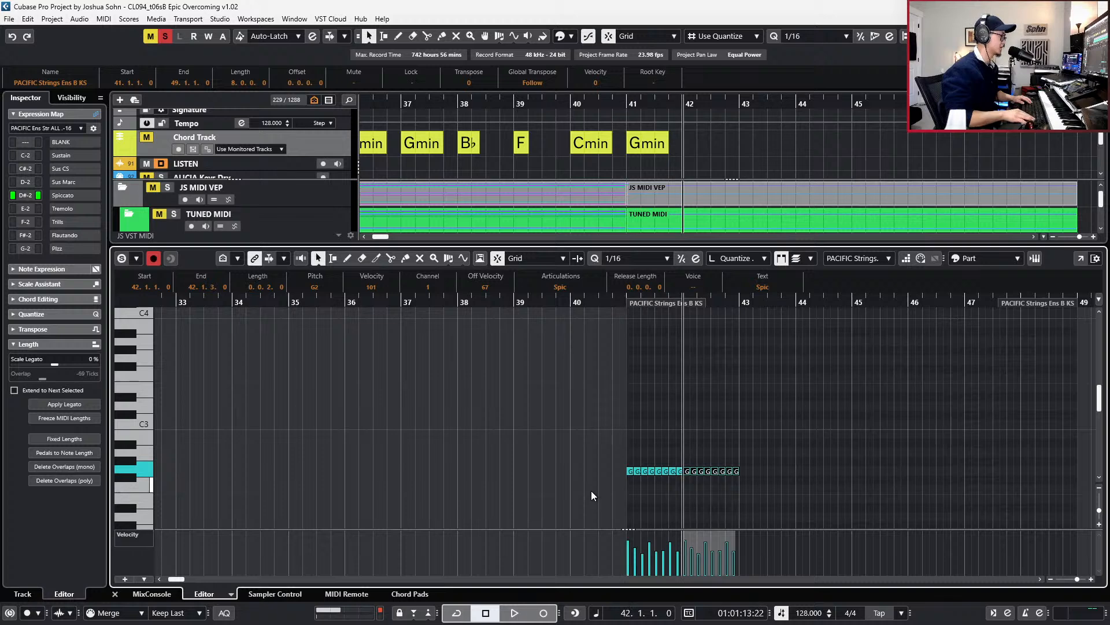
pyautogui.press('KP_Subtract')
pyautogui.press('KP_Subtract')
pyautogui.press('g')
pyautogui.press('KP_Add')
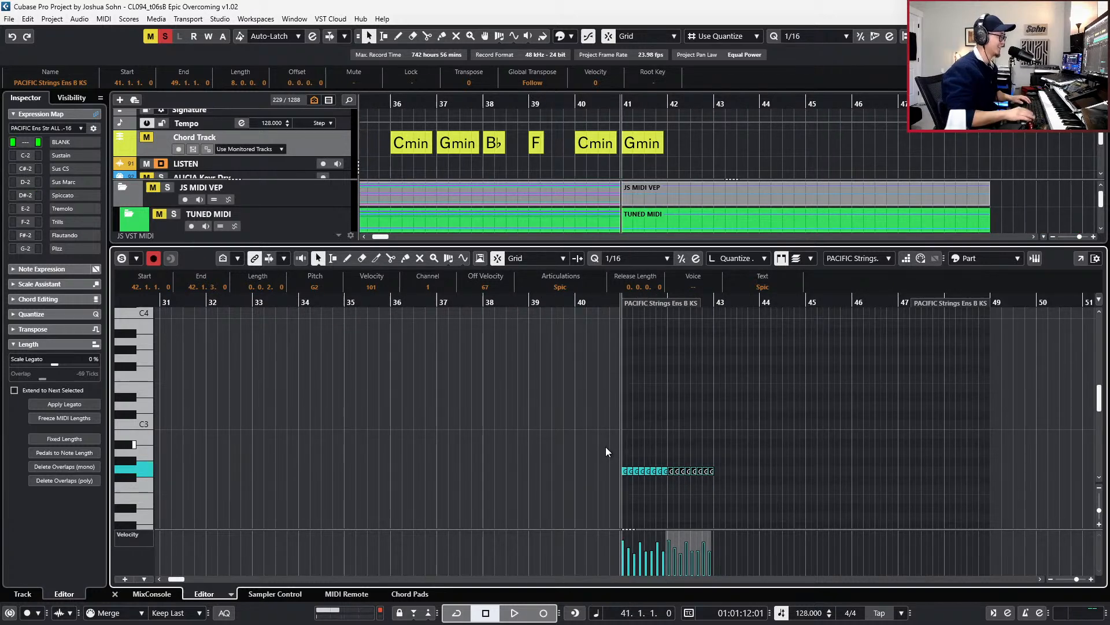
# - Duplicate the G2 notes of bars 41–42 into bars 43–44 and select all the notes across the four bars
pyautogui.moveTo(605, 448); pyautogui.dragTo(767, 473)
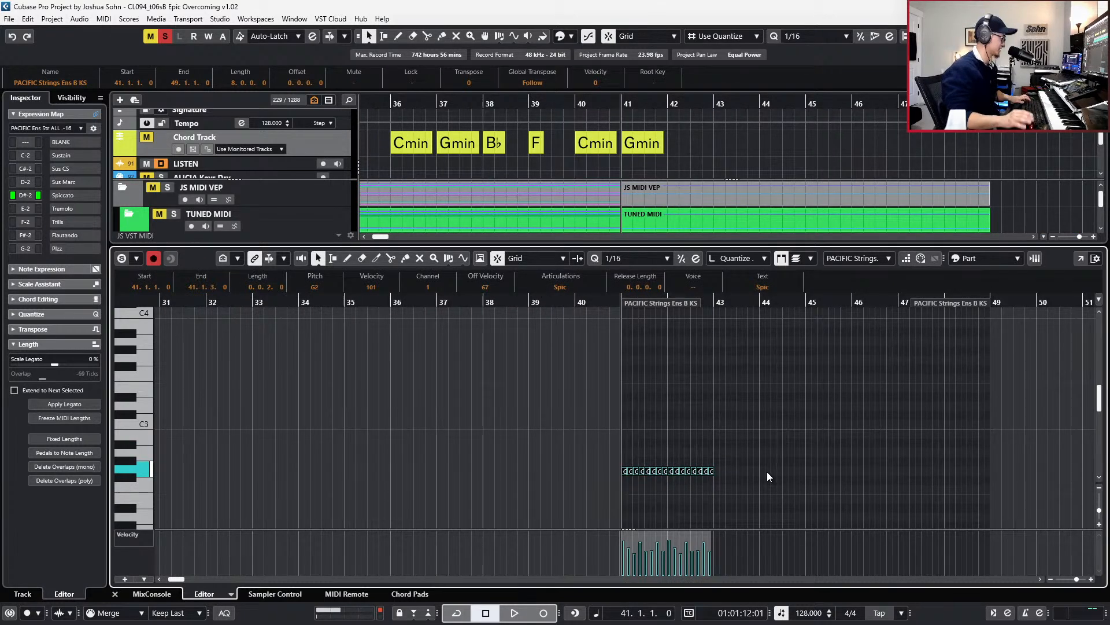
pyautogui.hotkey('ctrl', 'd')
pyautogui.press('ctrl+KP_Add')
pyautogui.press('ctrl+KP_Subtract')
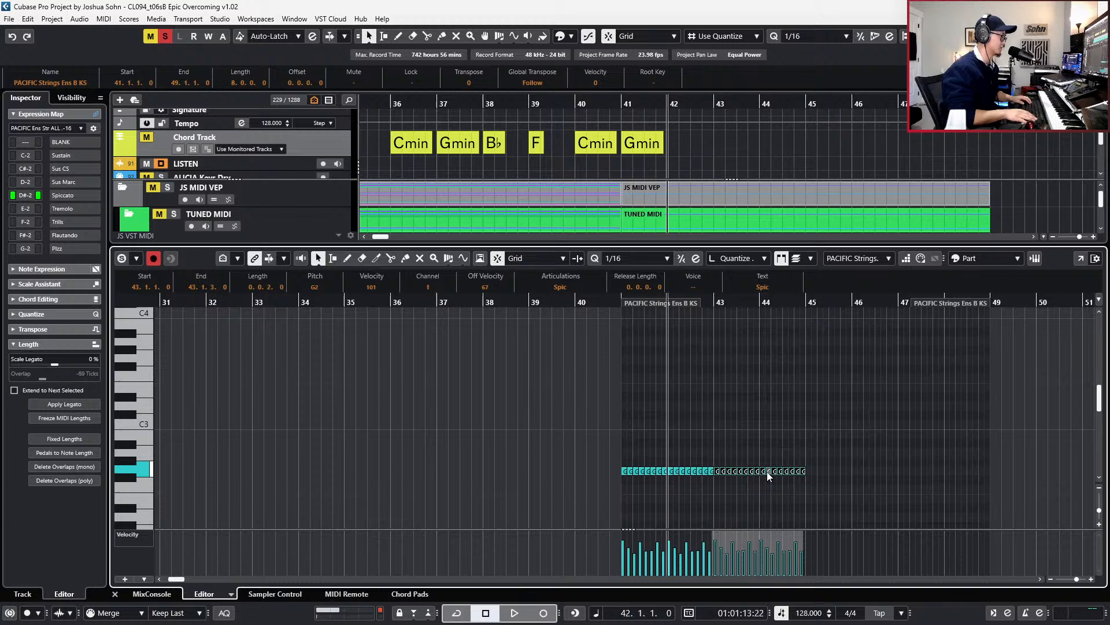
pyautogui.press('ctrl+KP_Subtract')
pyautogui.press('g')
pyautogui.press('g')
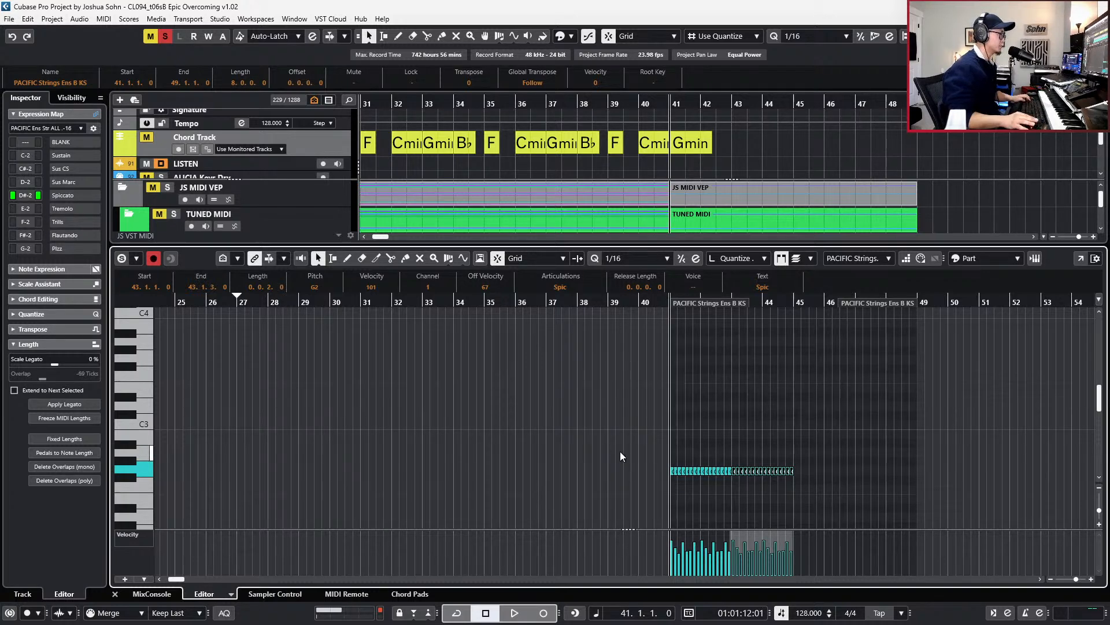
pyautogui.moveTo(620, 451); pyautogui.dragTo(813, 515)
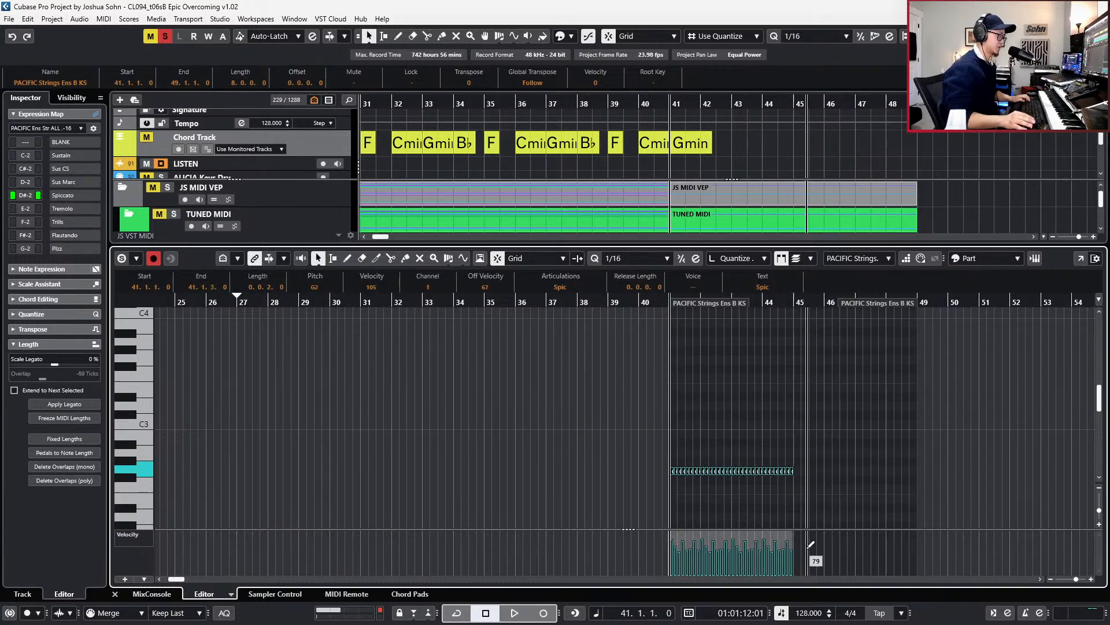
pyautogui.moveTo(788, 548)
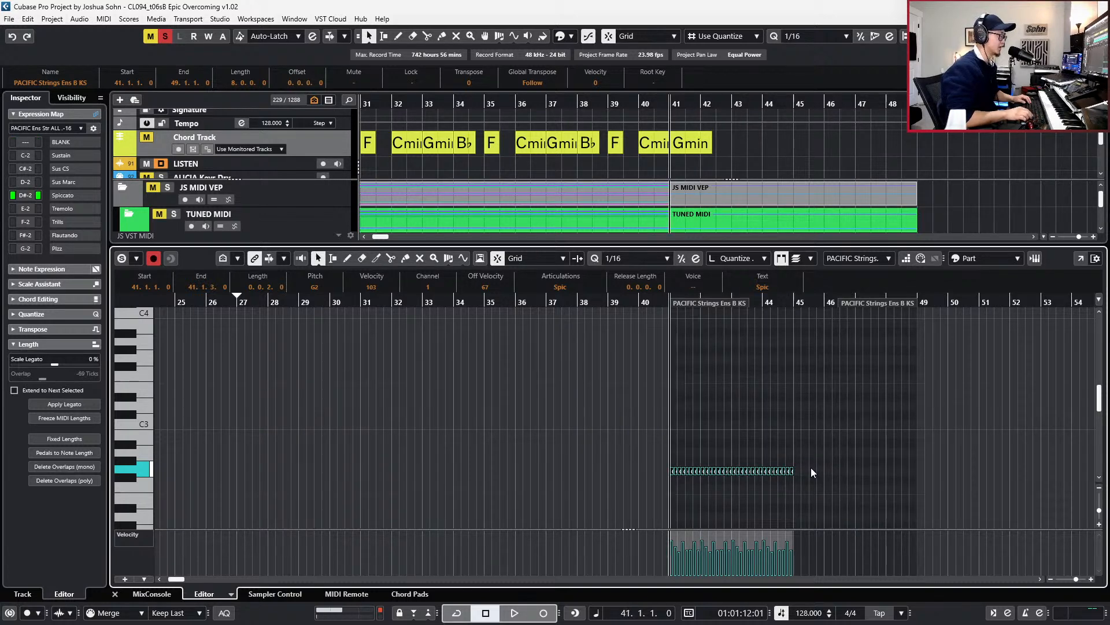
# - Turn off the track solos and play from bar 40 to hear the repeated G2 line within the full arrangement
pyautogui.press('-')
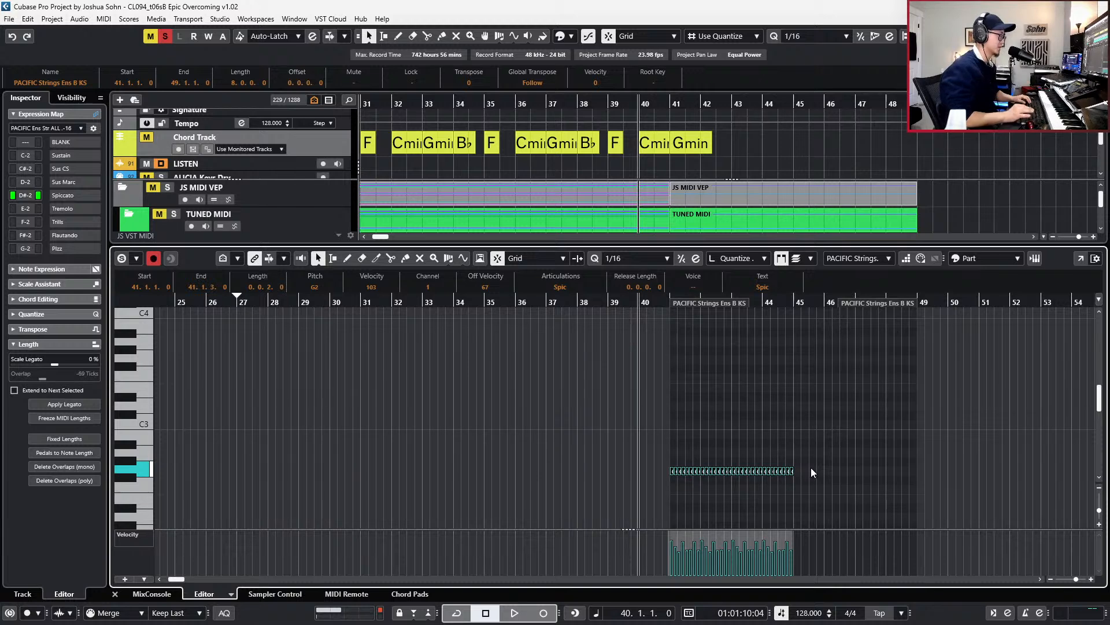
pyautogui.press('s')
pyautogui.press('space')
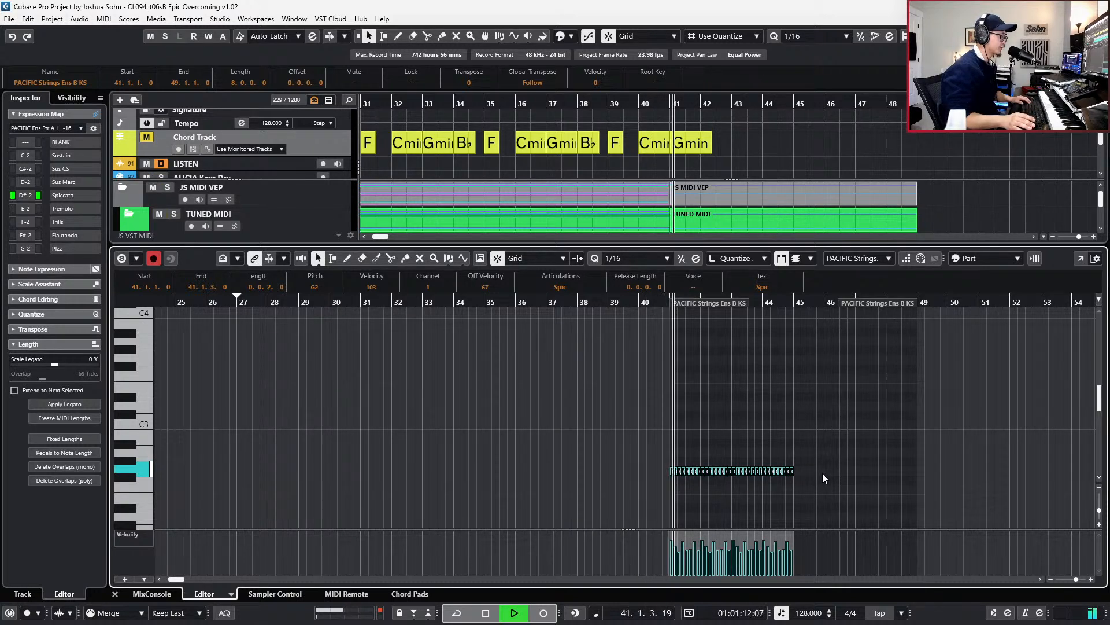
pyautogui.press('h')
pyautogui.press('h')
pyautogui.press('h')
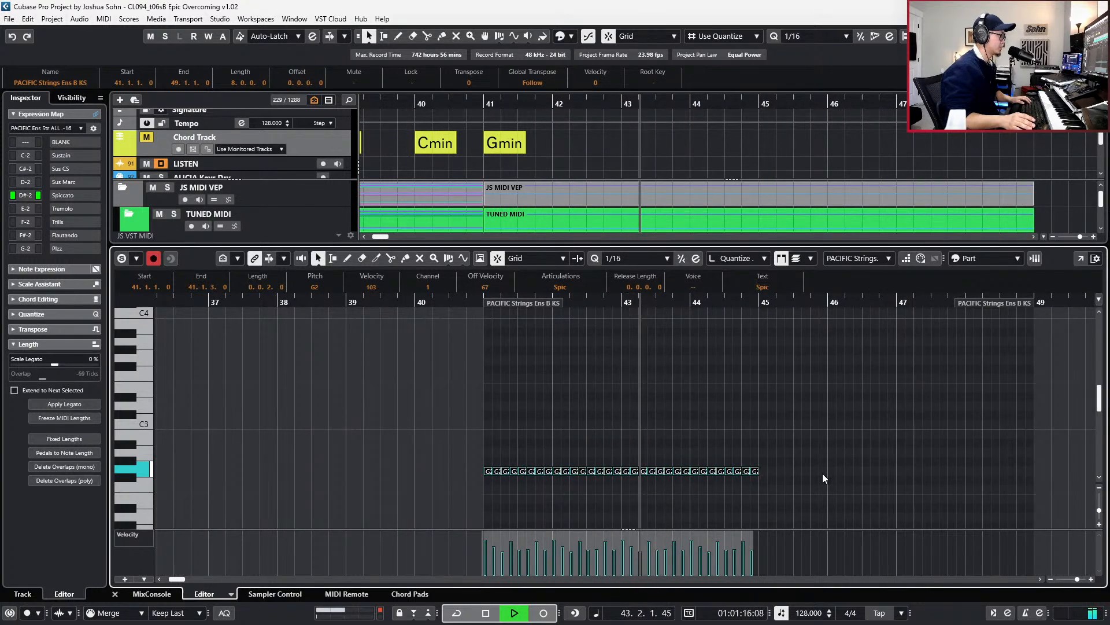
pyautogui.press('space')
pyautogui.scroll(2, 567, 454)
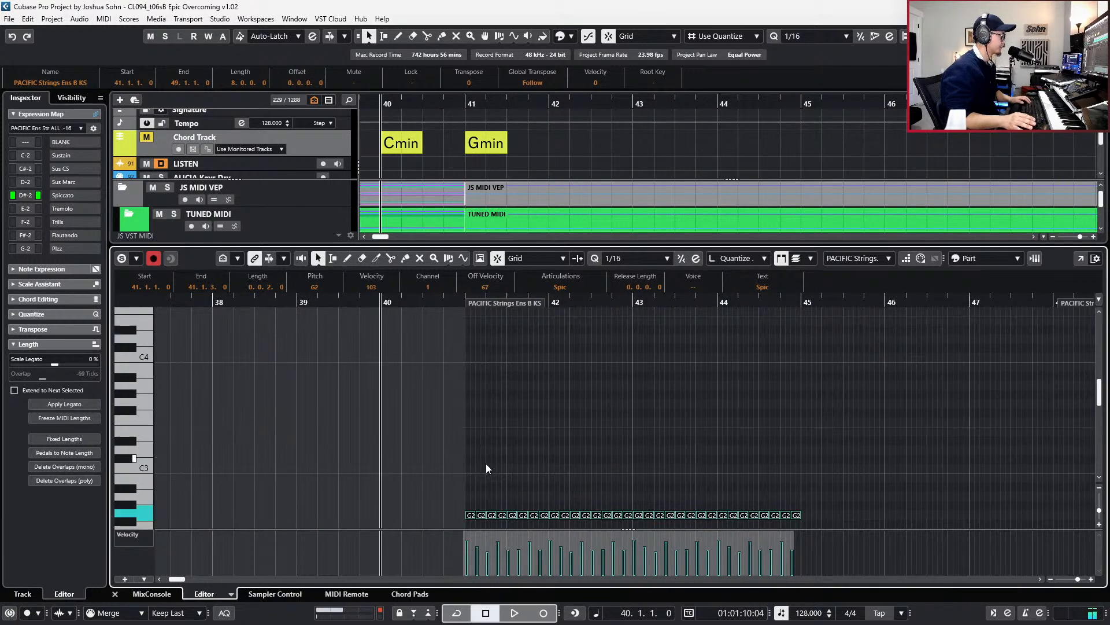
pyautogui.scroll(-2, 486, 462)
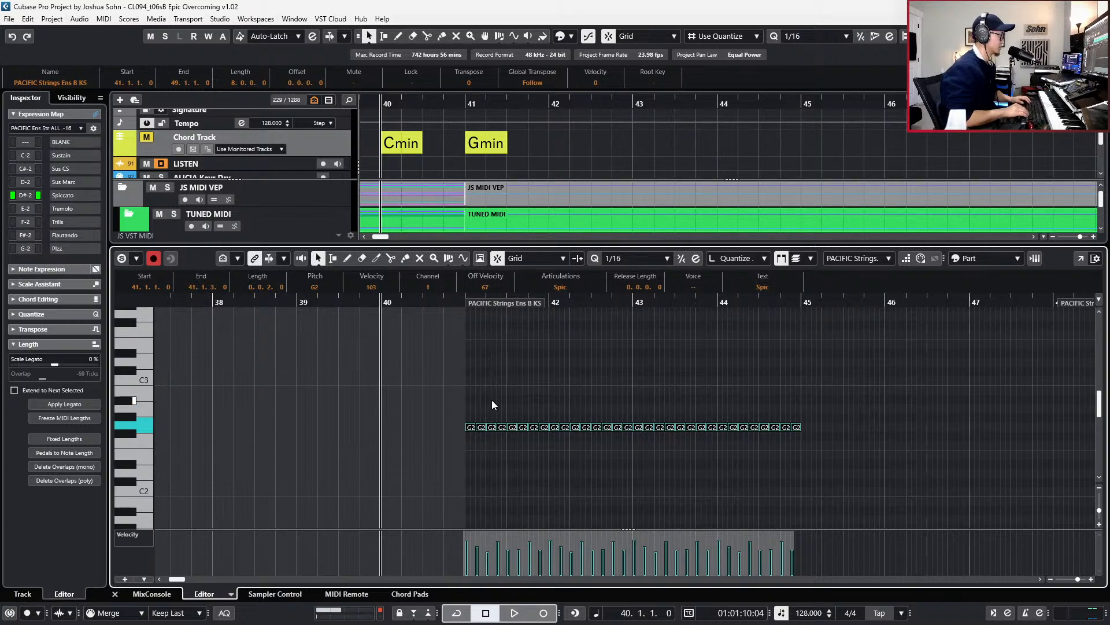
# - Reopen the note editor with the low string part displayed alongside the Strings Ens B notes, and play briefly from bar 41
pyautogui.press('l')
pyautogui.hotkey('ctrl', 'alt', 'e')
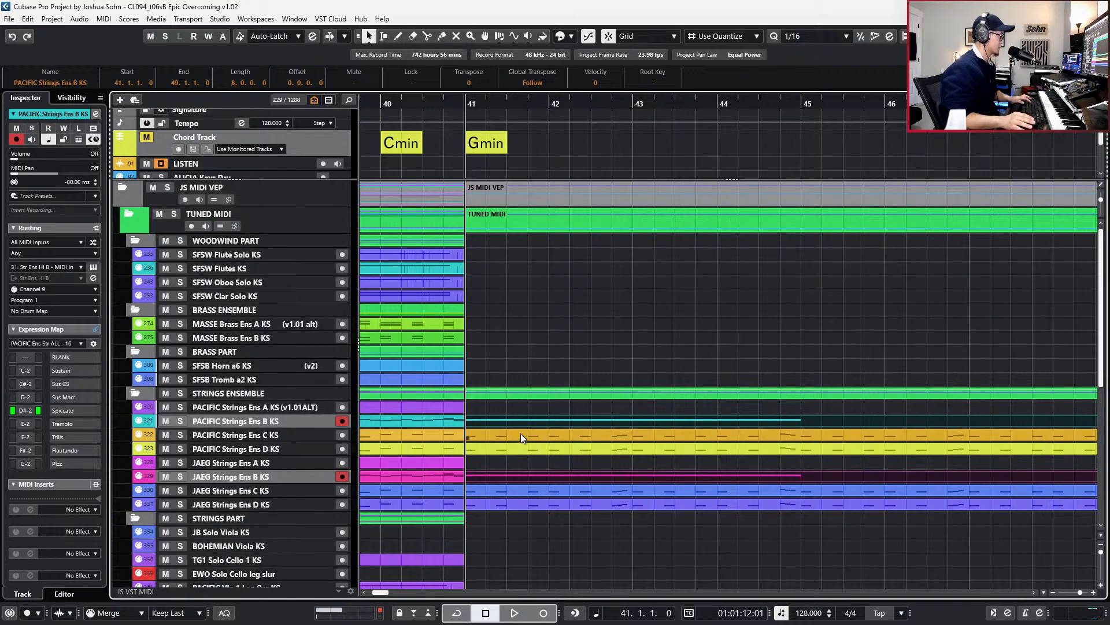
pyautogui.hotkey('ctrl', 'e')
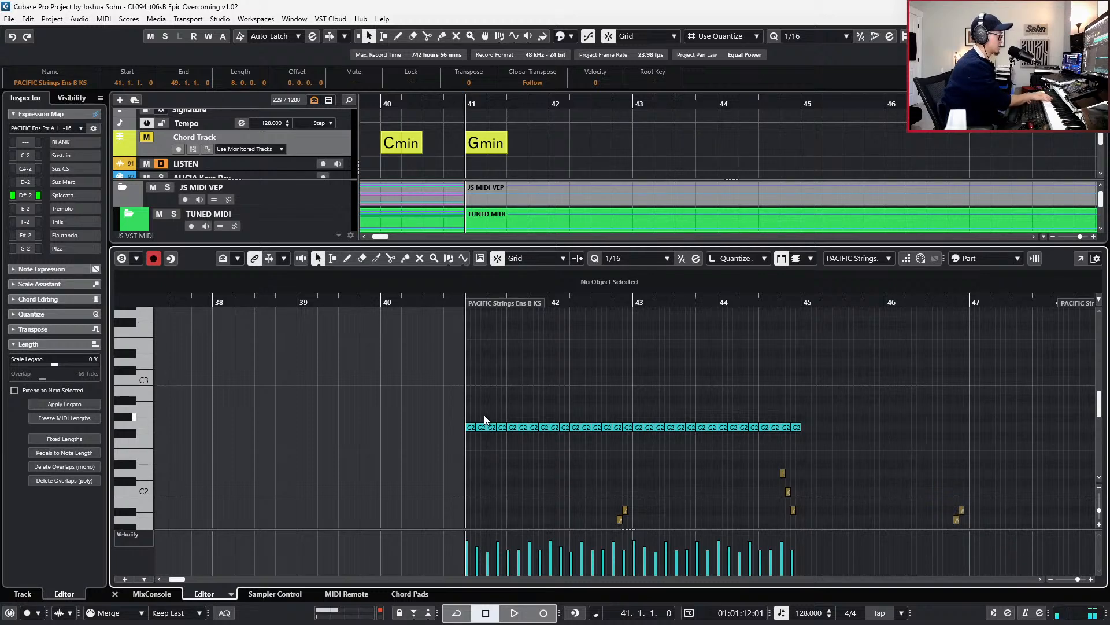
pyautogui.press('space')
pyautogui.press('space')
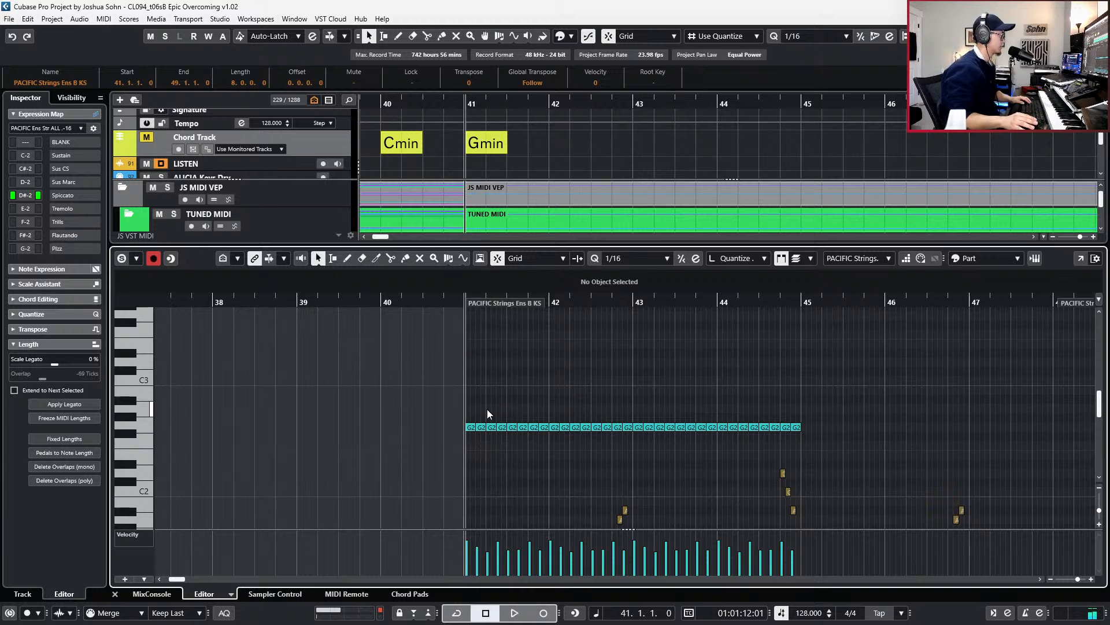
# - Raise the first note of bar 41 to A#2 and listen to the opening of the bar
pyautogui.click(470, 430)
pyautogui.press('Up')
pyautogui.press('Up')
pyautogui.press('Up')
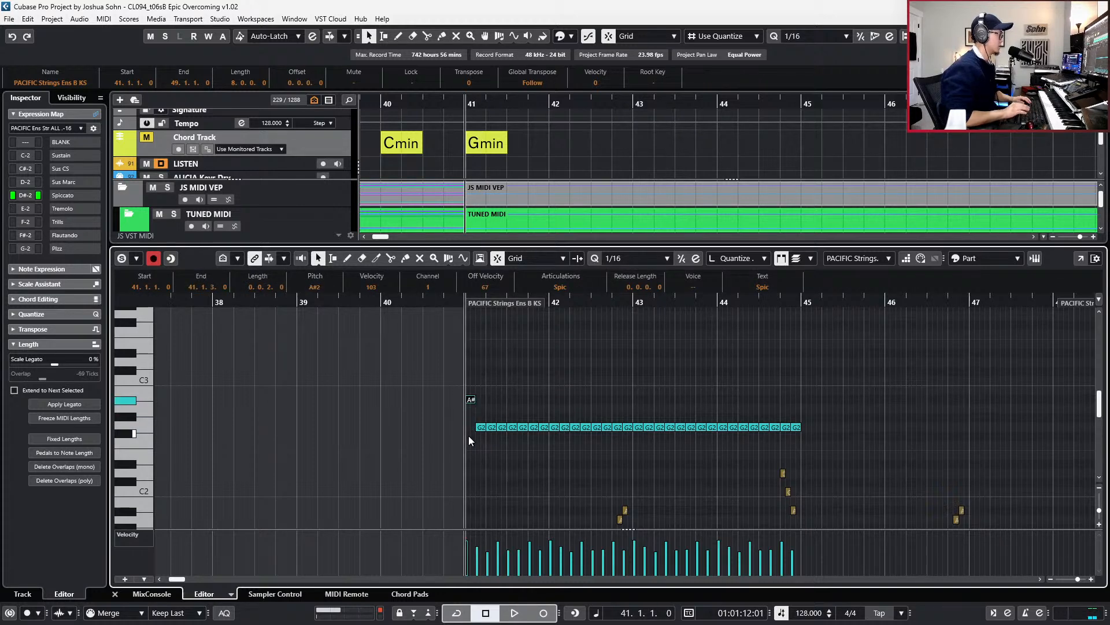
pyautogui.scroll(1, 481, 428)
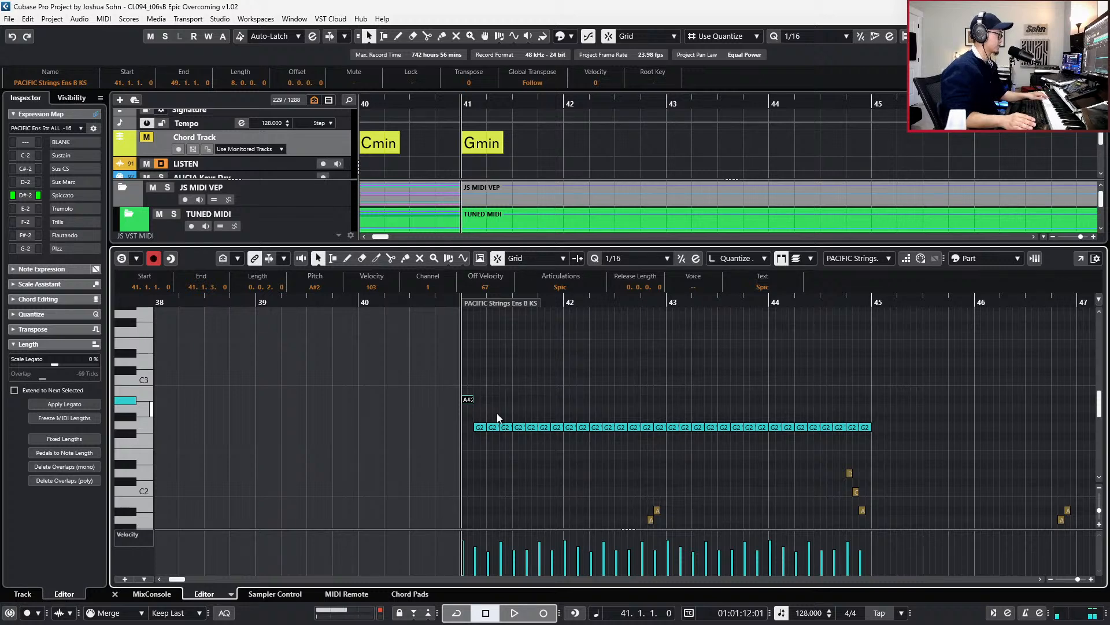
pyautogui.press('space')
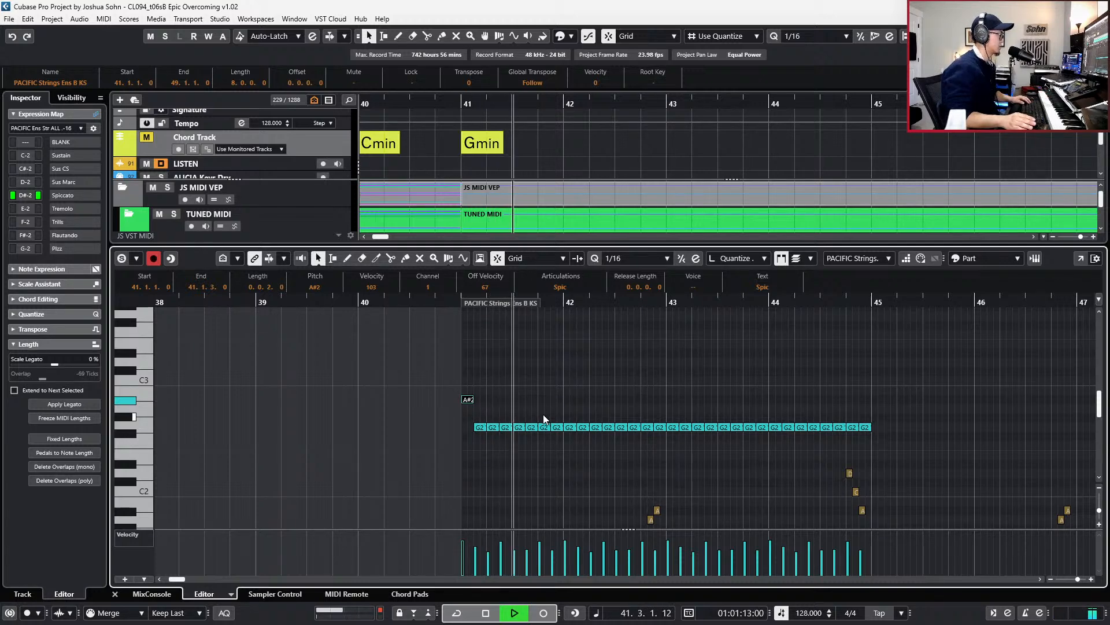
pyautogui.press('space')
# - Raise the first note of bar 42 to A#2 and play from bar 41 through bar 42
pyautogui.click(570, 427)
pyautogui.press('Up')
pyautogui.press('Up')
pyautogui.press('Up')
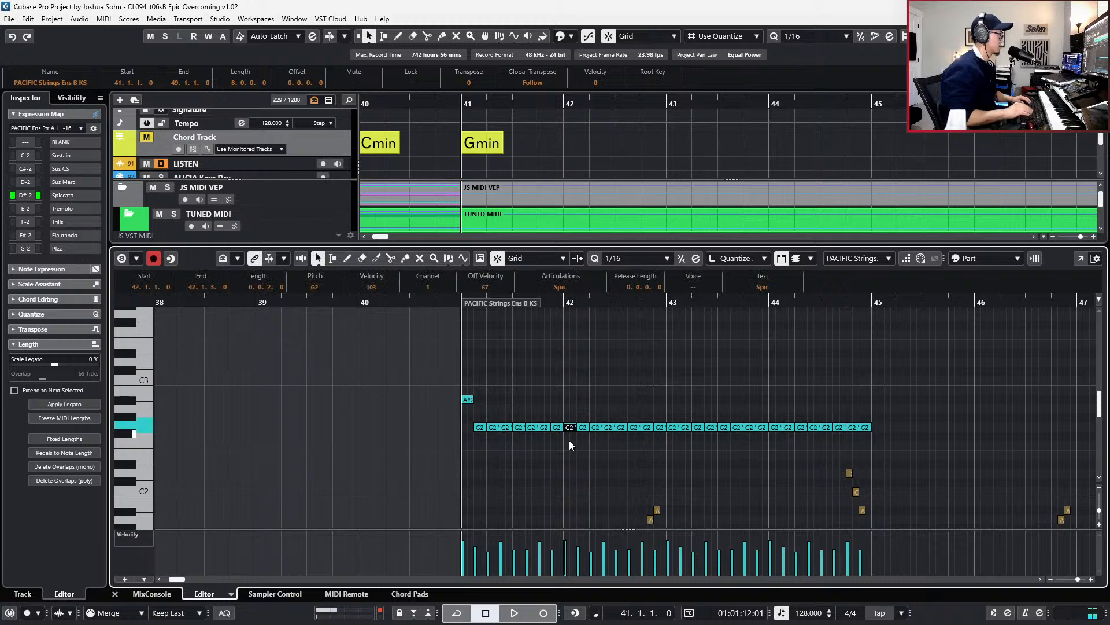
pyautogui.press('space')
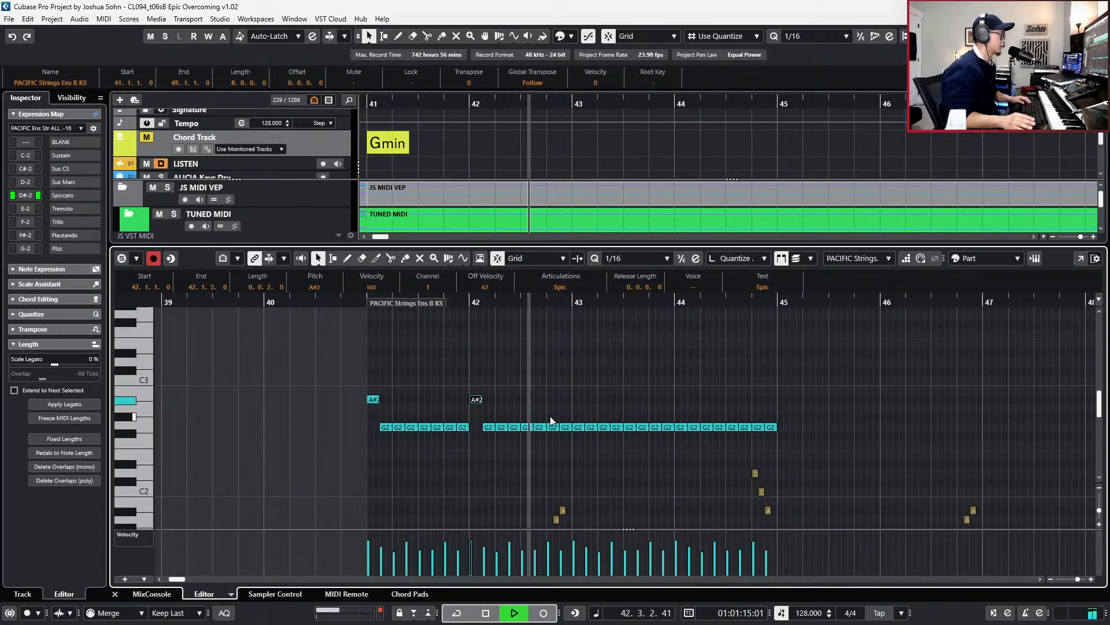
pyautogui.press('space')
pyautogui.click(544, 428)
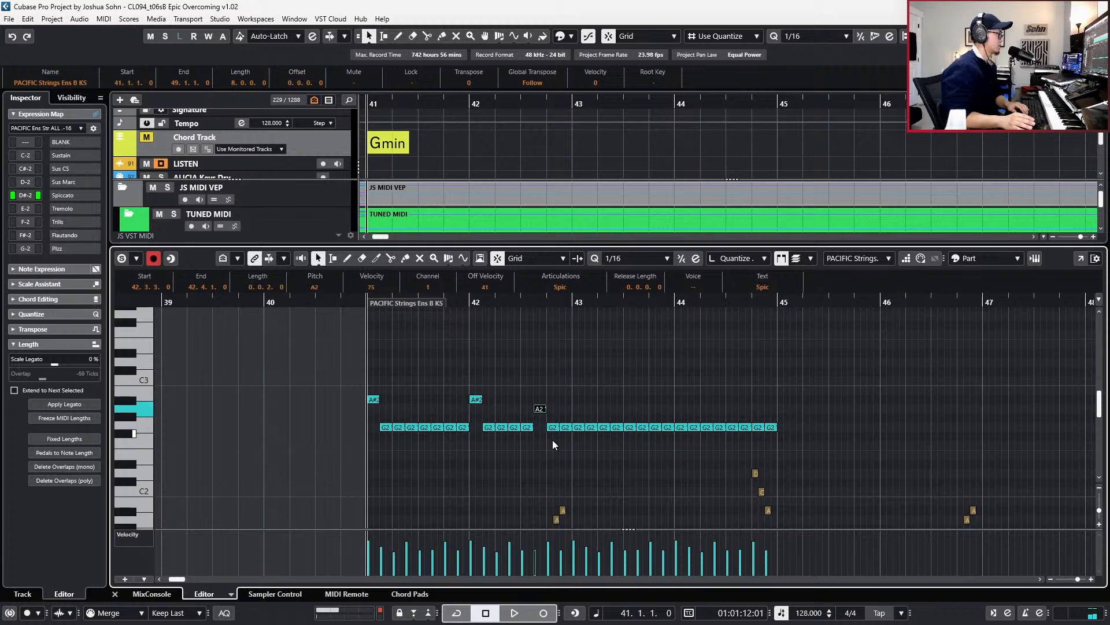
pyautogui.press('Up')
pyautogui.press('Up')
pyautogui.press('Up')
pyautogui.press('Down')
pyautogui.press('Down')
pyautogui.press('Down')
# - Split the G2 note on beat 4 of bar 42 into two sixteenths and raise the first one to C3
pyautogui.scroll(3, 554, 439)
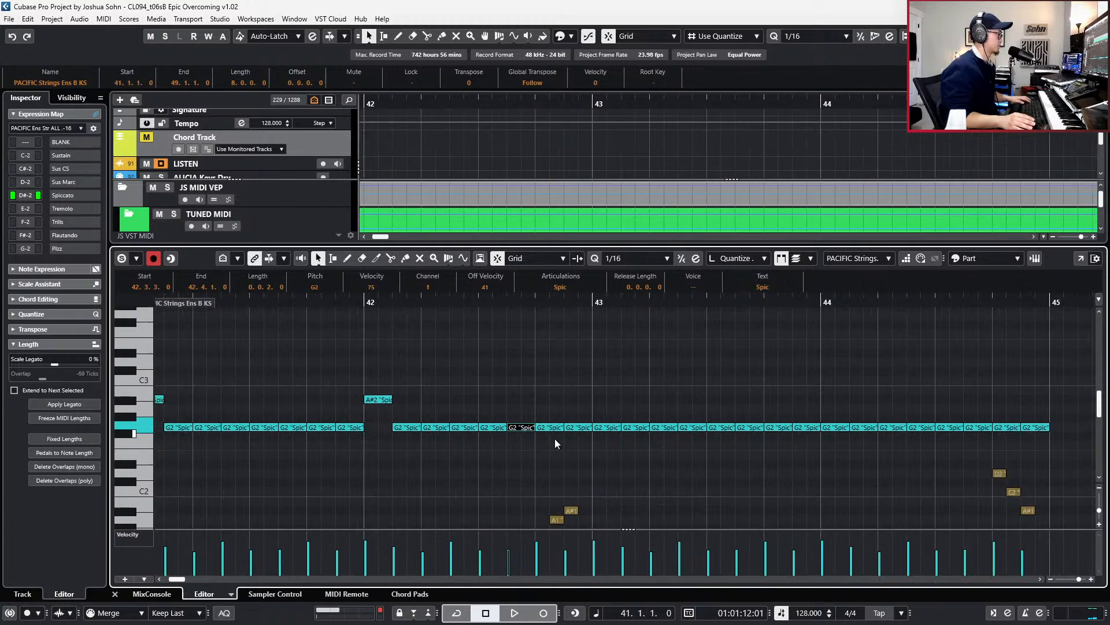
pyautogui.click(549, 428)
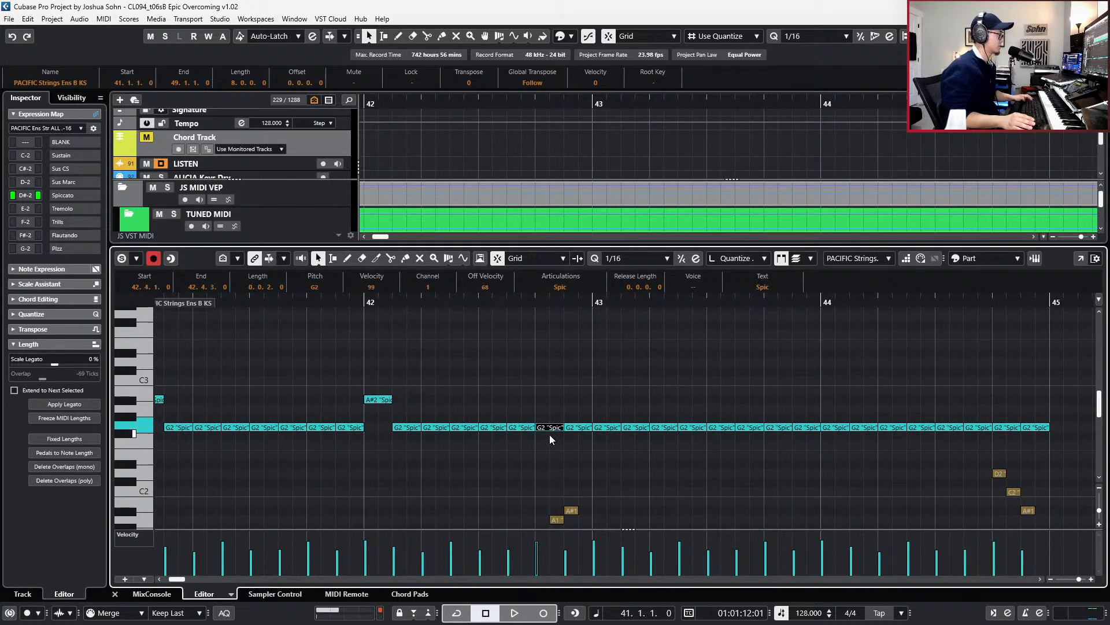
pyautogui.keyDown('alt'); pyautogui.click(548, 428); pyautogui.keyUp('alt')
pyautogui.click(545, 434)
pyautogui.click(545, 429)
pyautogui.press('Up')
pyautogui.press('Up')
pyautogui.press('Up')
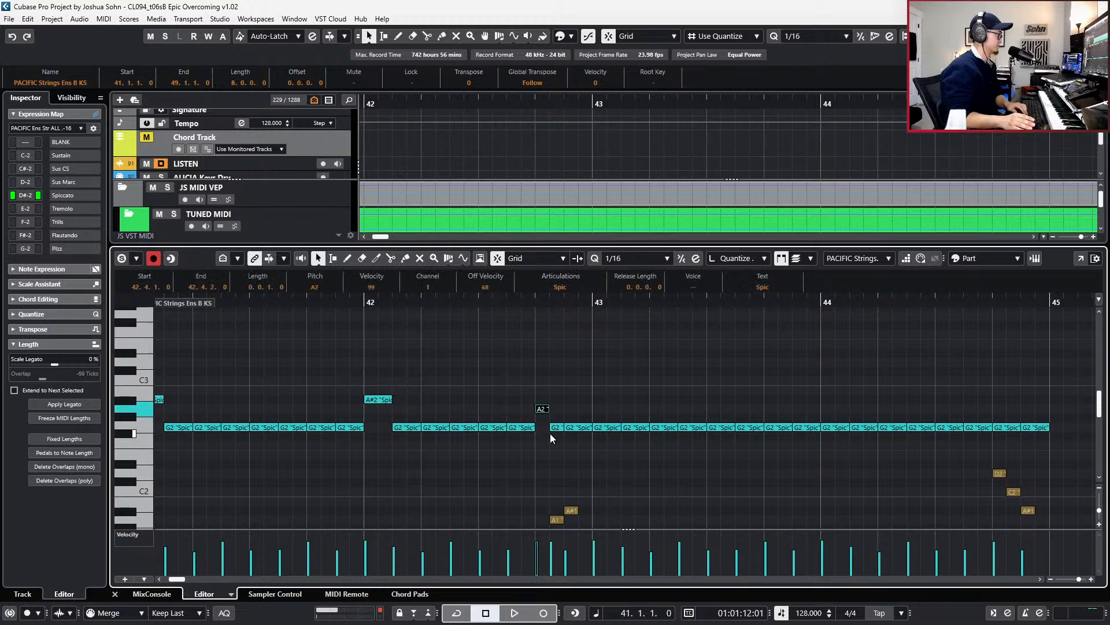
pyautogui.press('Up')
pyautogui.press('Up')
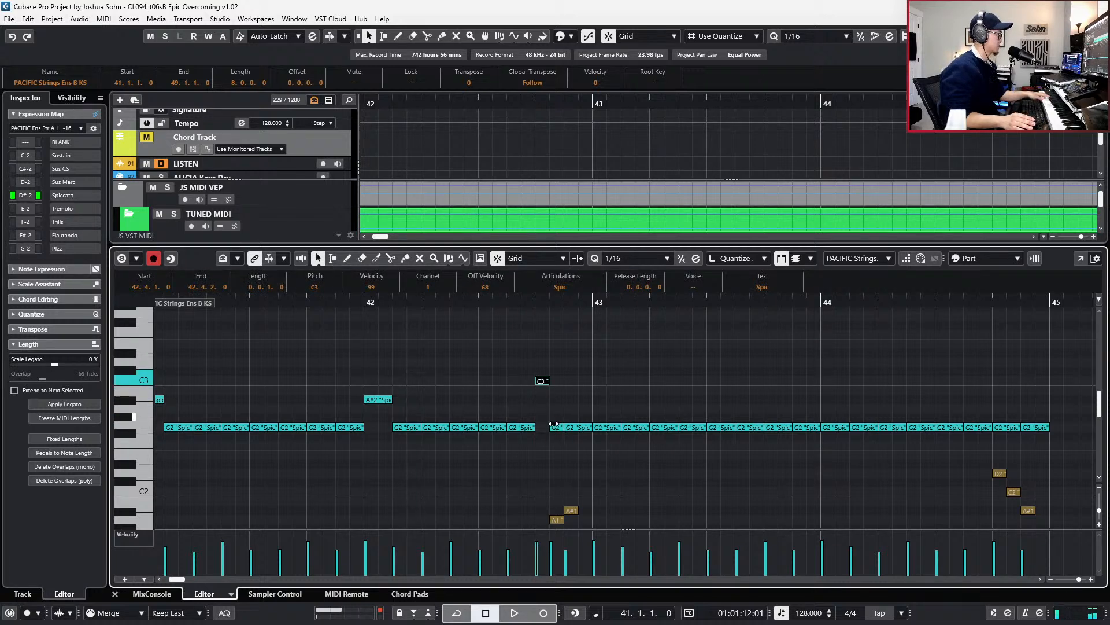
# - Raise the second sixteenth on beat 4 of bar 42 to A#2
pyautogui.click(553, 427)
pyautogui.press('Up')
pyautogui.press('Up')
pyautogui.press('Up')
pyautogui.scroll(-2, 569, 415)
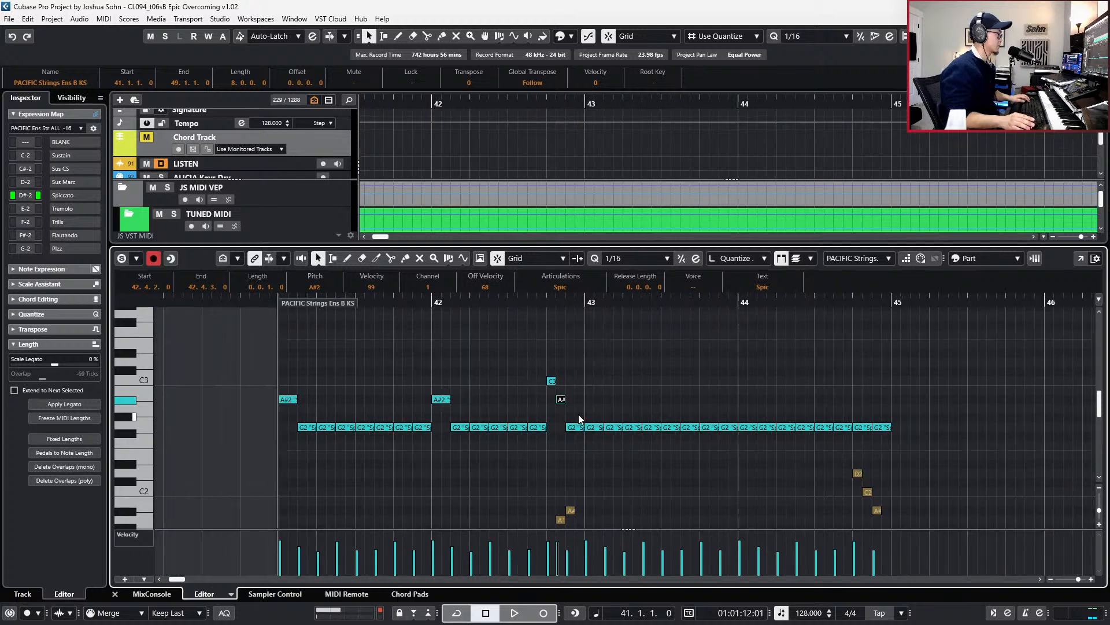
# - Play bar 42, stop, and delete the G2 notes filling bars 43 and 44
pyautogui.press('space')
pyautogui.moveTo(581, 419); pyautogui.dragTo(571, 383)
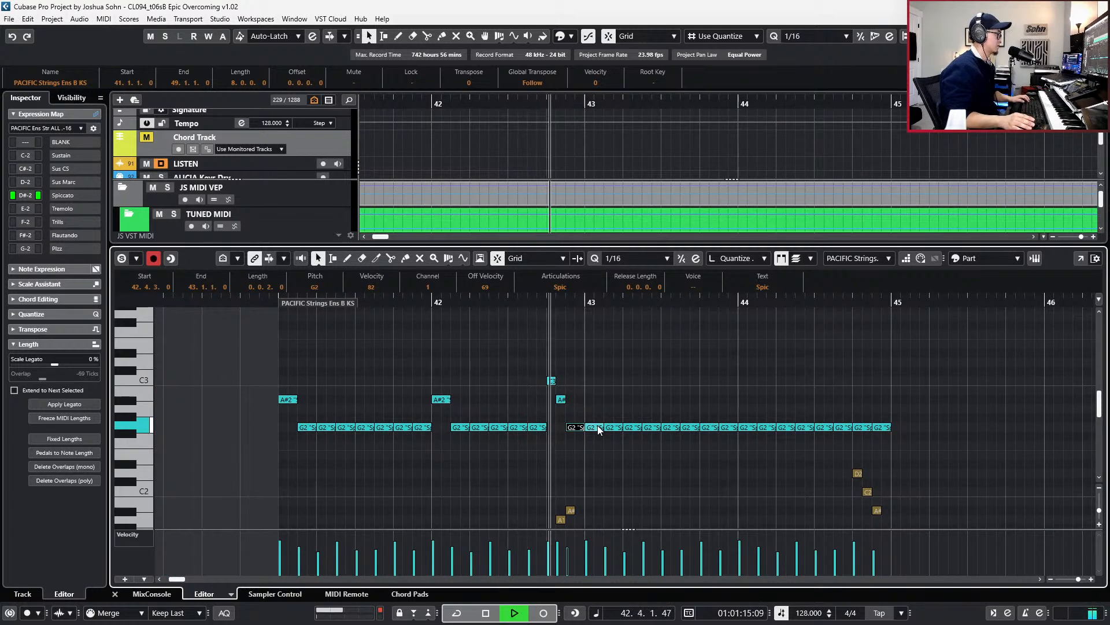
pyautogui.press('space')
pyautogui.moveTo(591, 418); pyautogui.dragTo(866, 416)
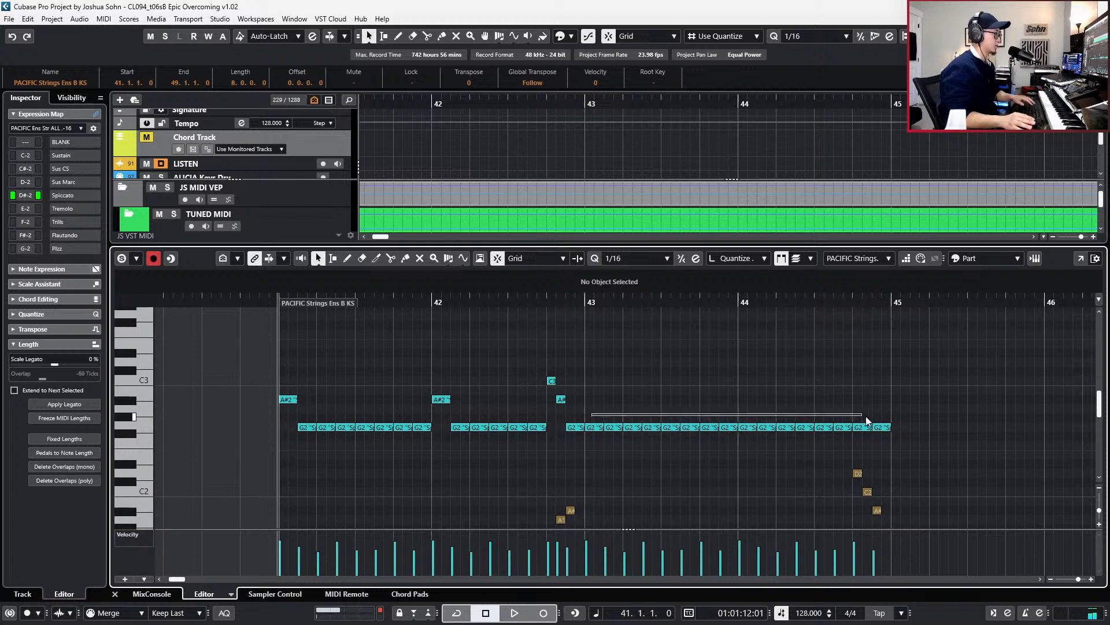
pyautogui.press('Delete')
# - Duplicate the two-bar pattern of bars 41 and 42 into bars 43 and 44 and play it through
pyautogui.moveTo(709, 357); pyautogui.dragTo(255, 478)
pyautogui.hotkey('ctrl', 'd')
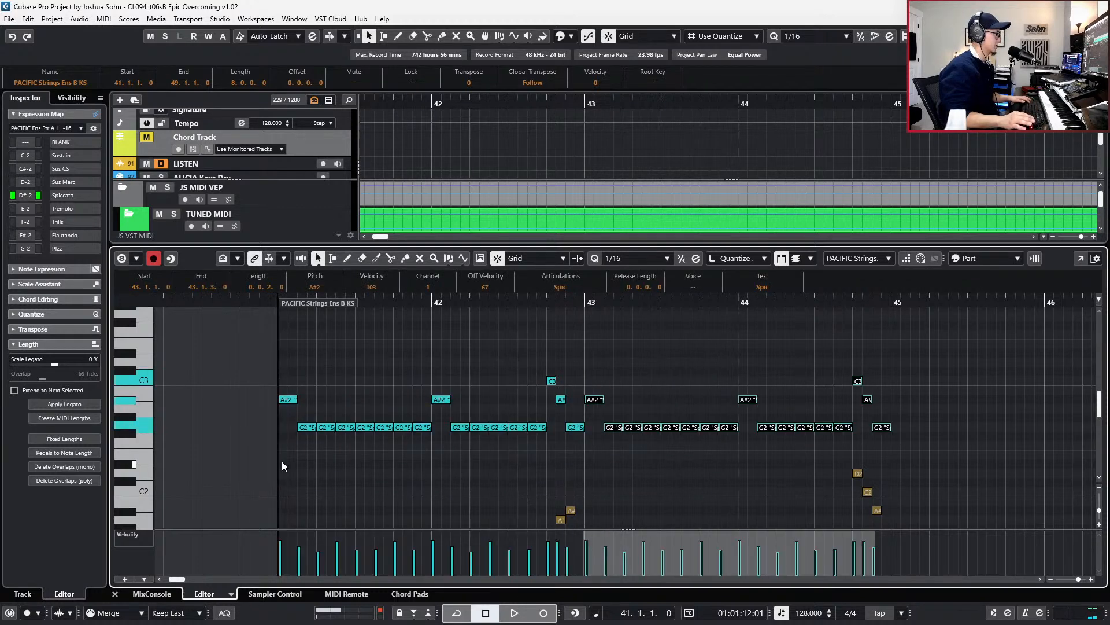
pyautogui.press('space')
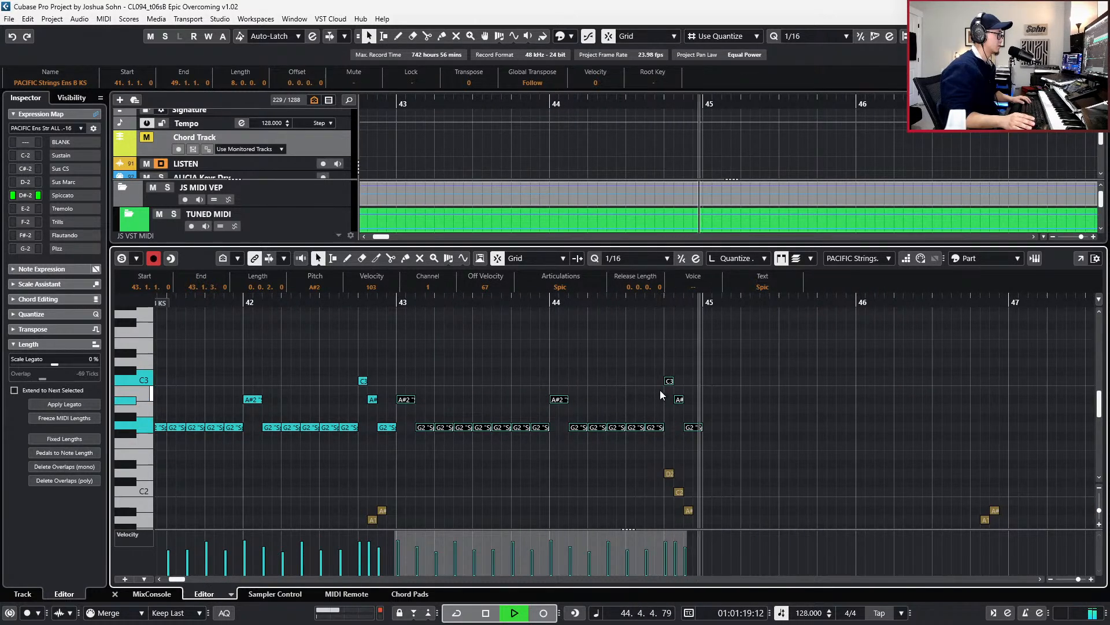
pyautogui.press('space')
# - Lower the C3 and A#2 sixteenths on beat 4 of bar 44 to G2
pyautogui.click(645, 371)
pyautogui.click(669, 380)
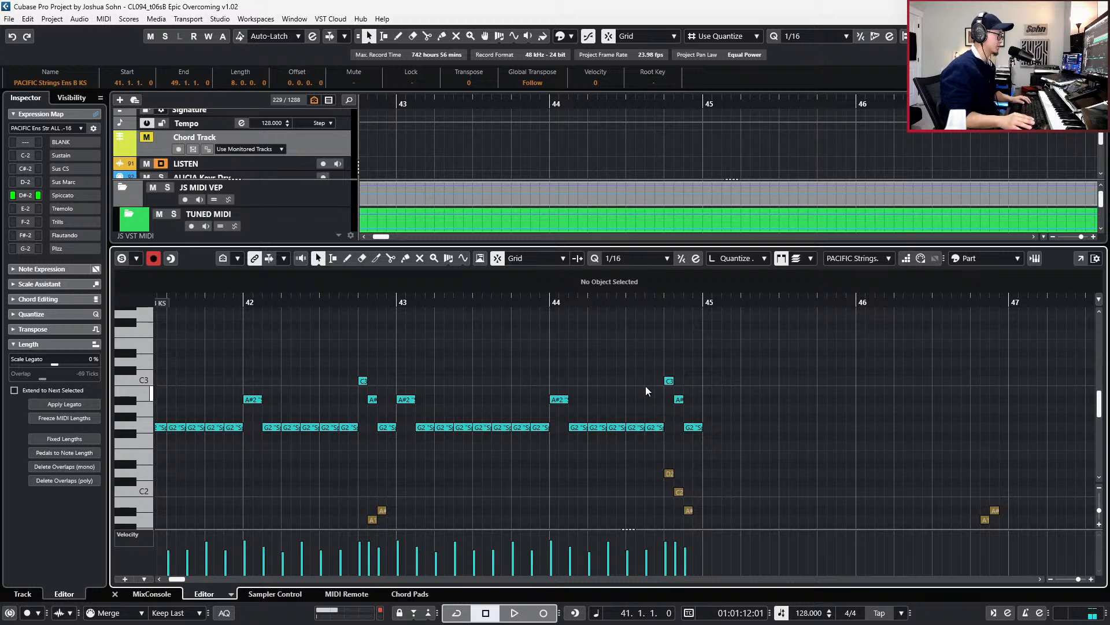
pyautogui.press('space')
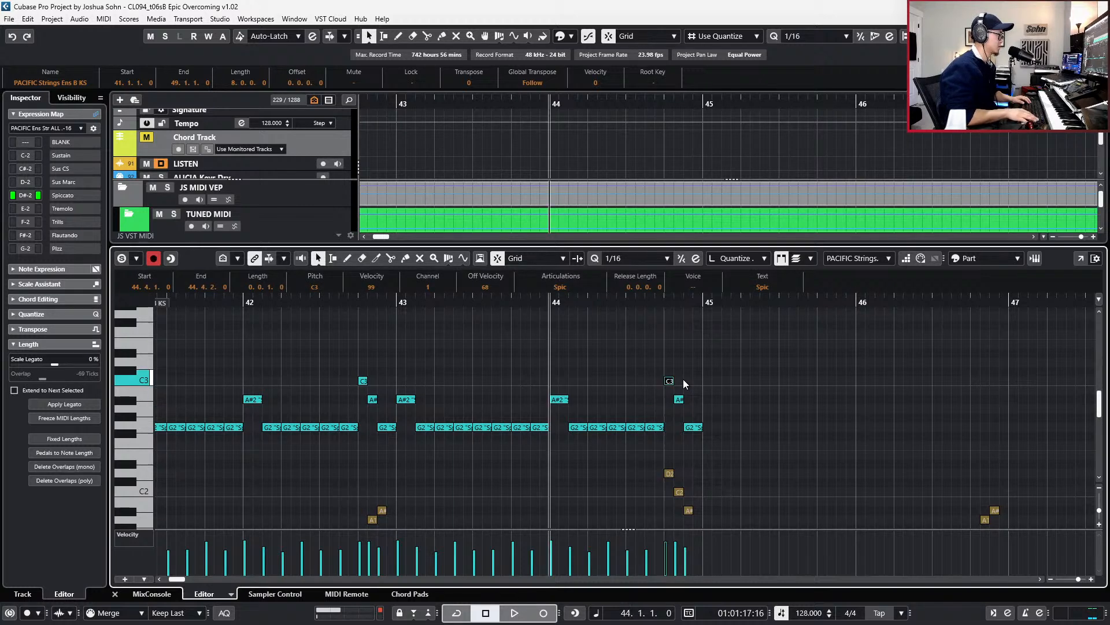
pyautogui.press('space')
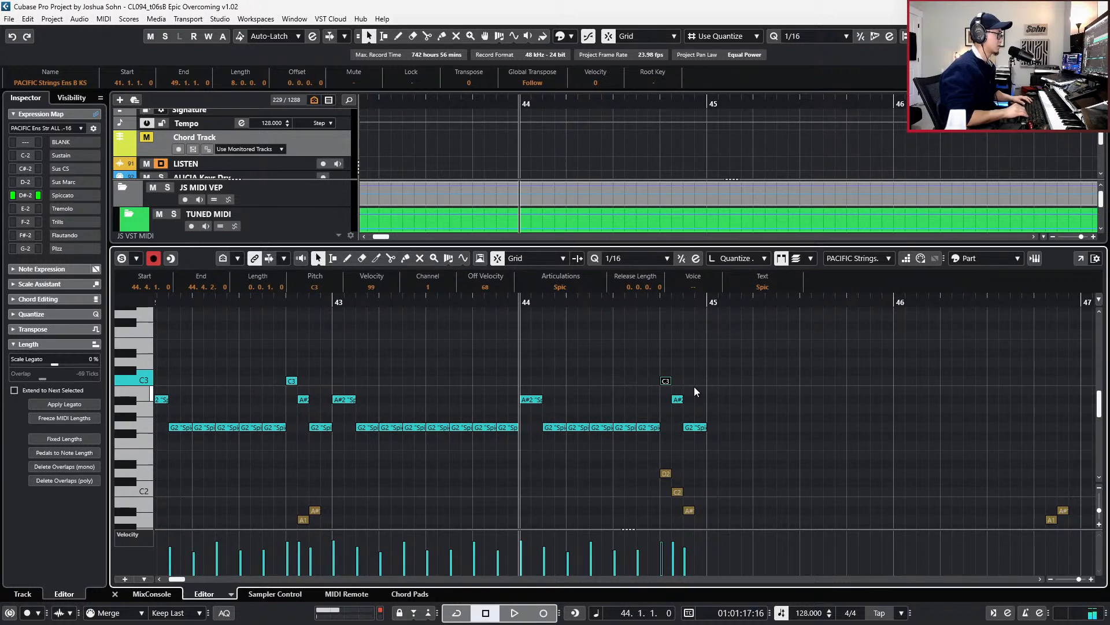
pyautogui.press('Down')
pyautogui.press('Down')
pyautogui.press('Down')
pyautogui.moveTo(663, 389); pyautogui.dragTo(685, 408)
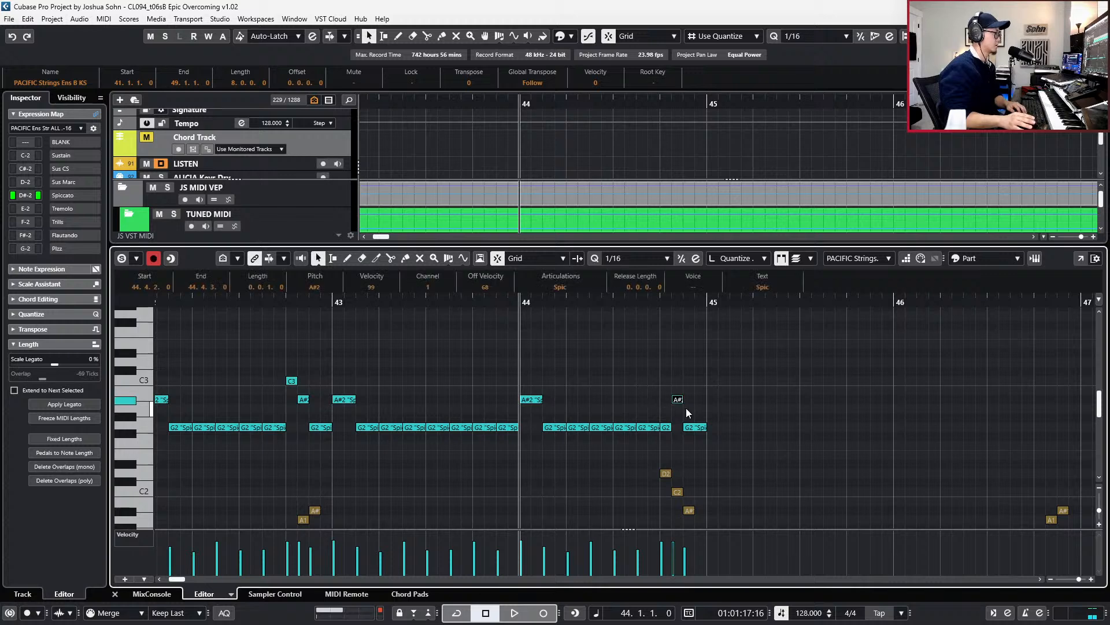
# - Raise the last note of bar 44 to A#2 and play the bar
pyautogui.click(696, 427)
pyautogui.press('Up')
pyautogui.press('Up')
pyautogui.press('Up')
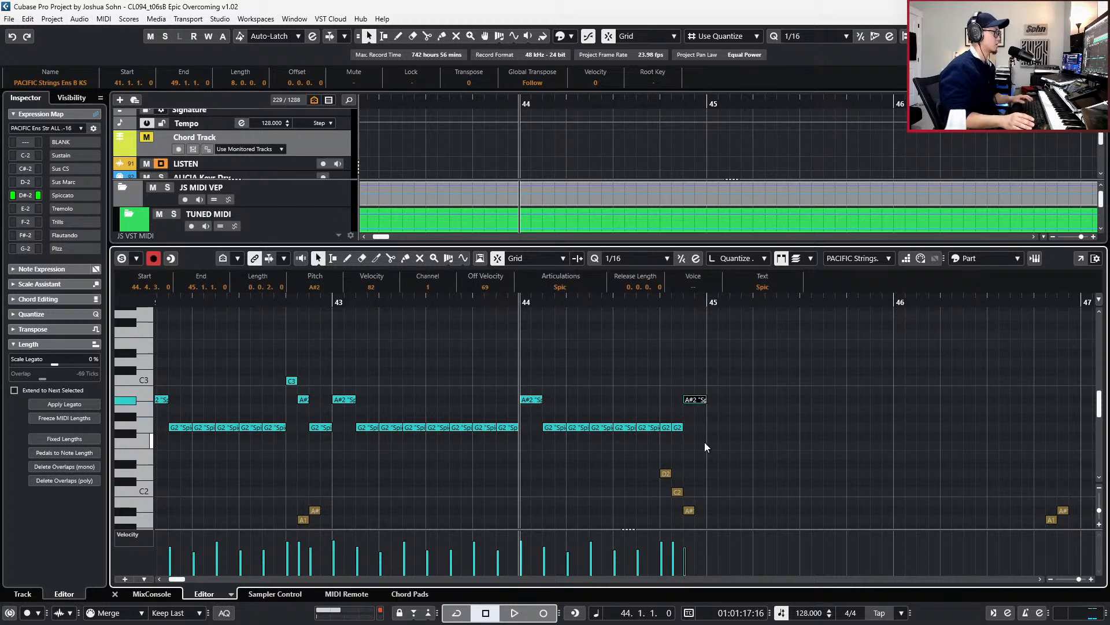
pyautogui.press('space')
pyautogui.press('g')
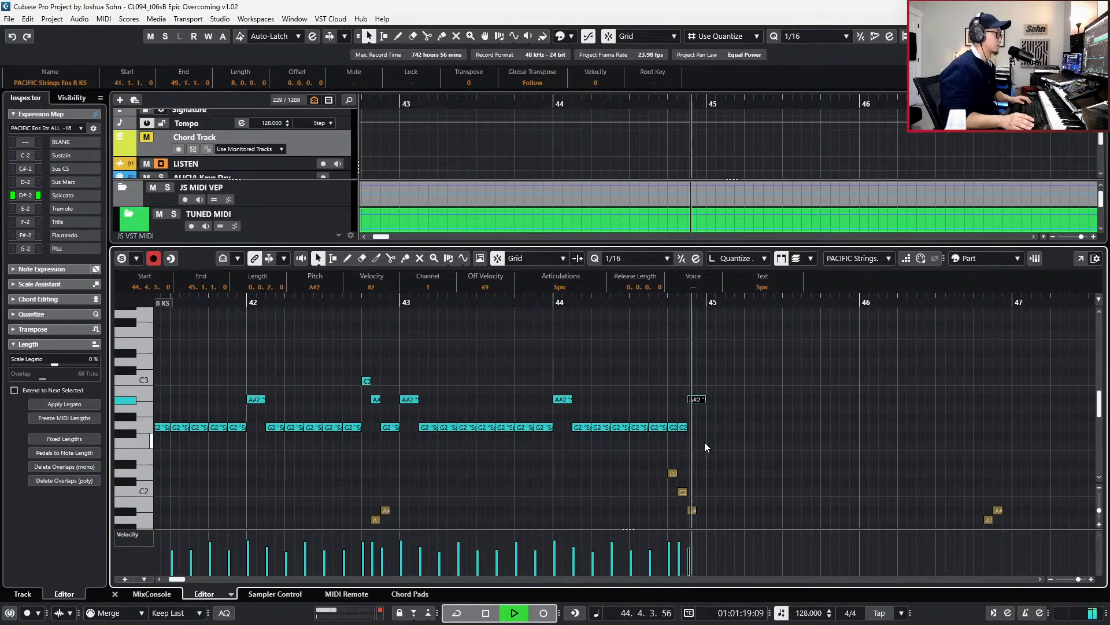
# - Raise the second sixteenth on beat 4 of bar 44 to A2 and start playback from that bar
pyautogui.press('space')
pyautogui.press('Left')
pyautogui.press('space')
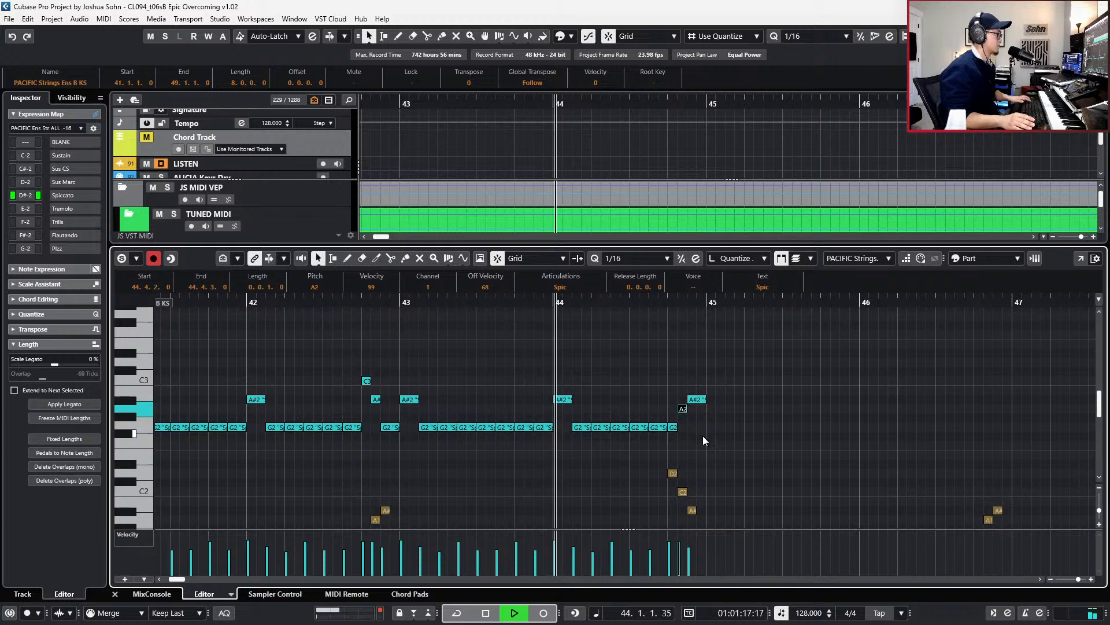
pyautogui.scroll(-1, 703, 436)
pyautogui.scroll(-1, 704, 437)
pyautogui.press('space')
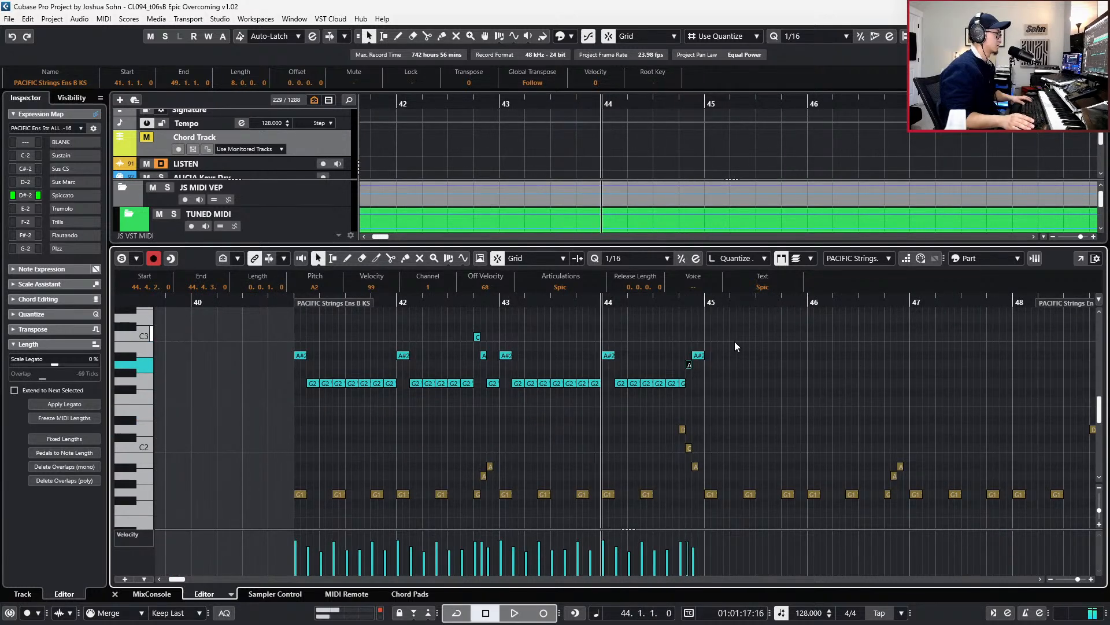
# - Play the four-bar string pattern from bar 41 into bar 44
pyautogui.press('KP_Subtract')
pyautogui.press('KP_Subtract')
pyautogui.press('KP_Subtract')
pyautogui.press('space')
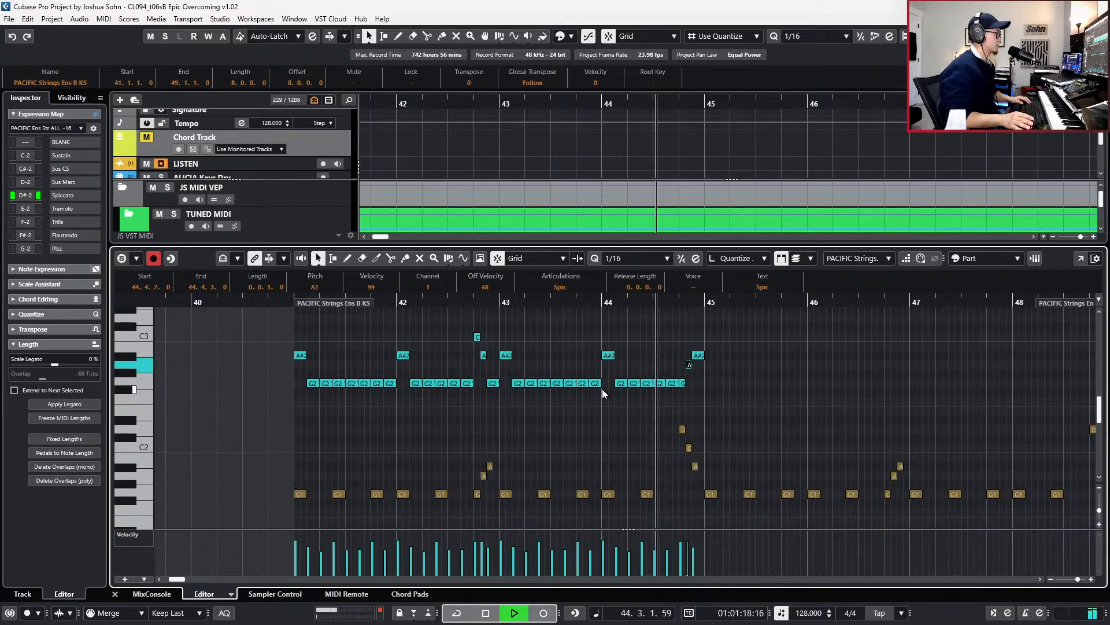
pyautogui.press('space')
# - Try the last note of bar 42 at A2, restore it to G2, and listen on into bar 44
pyautogui.click(492, 382)
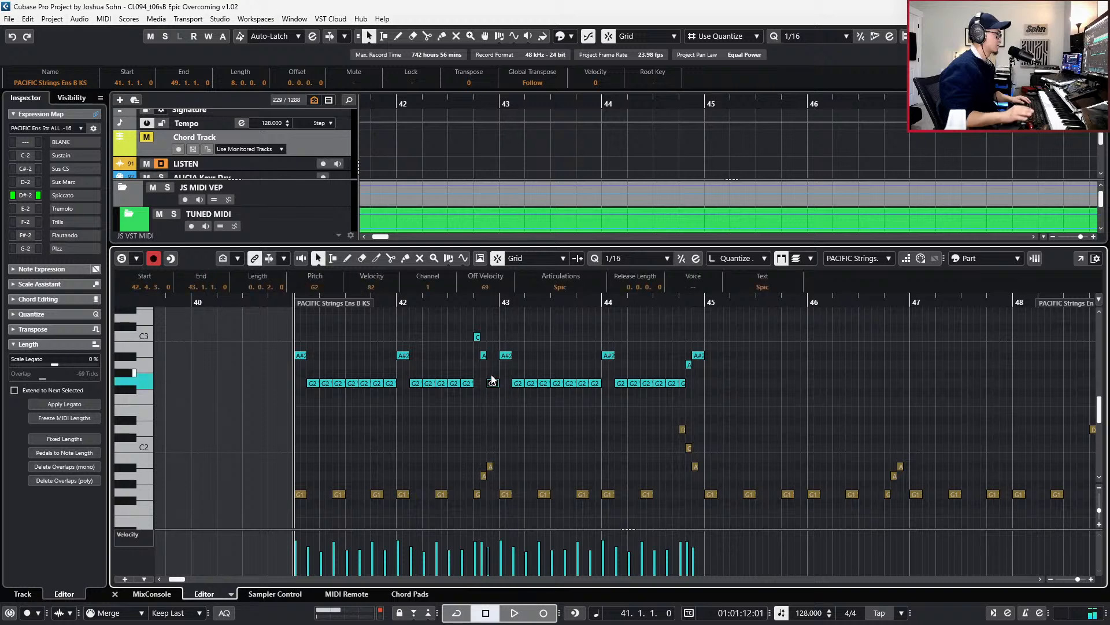
pyautogui.press('Up')
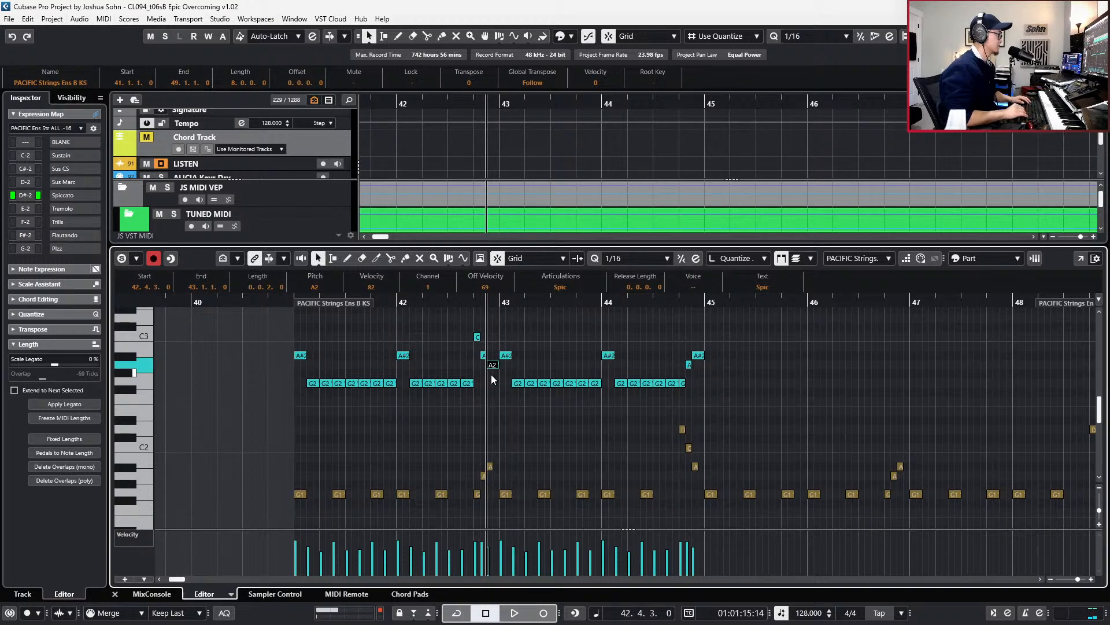
pyautogui.press('space')
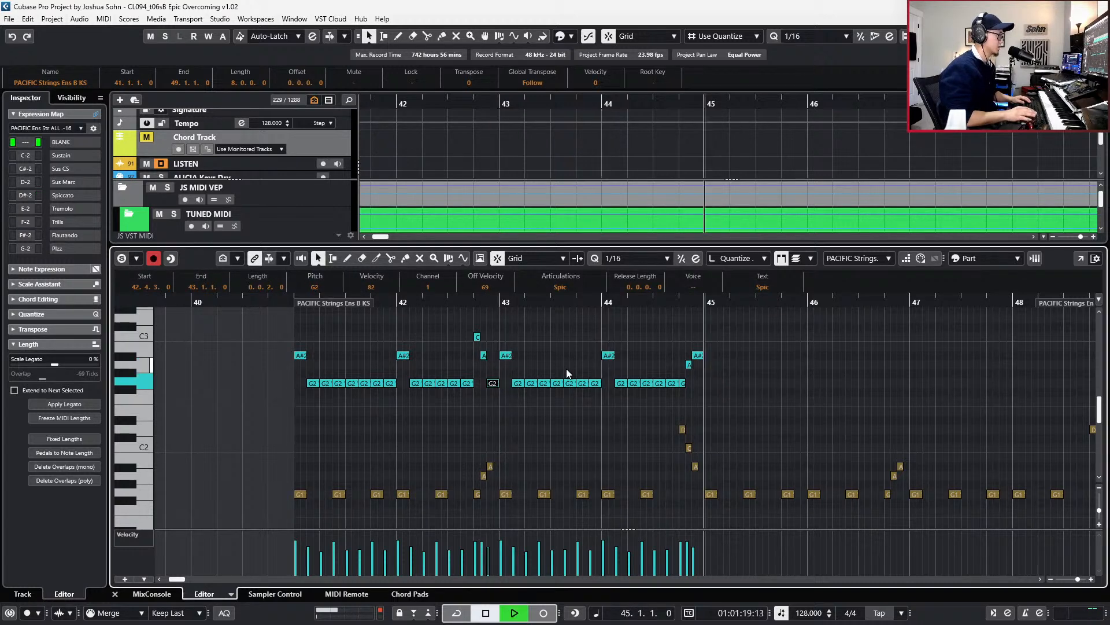
pyautogui.press('h')
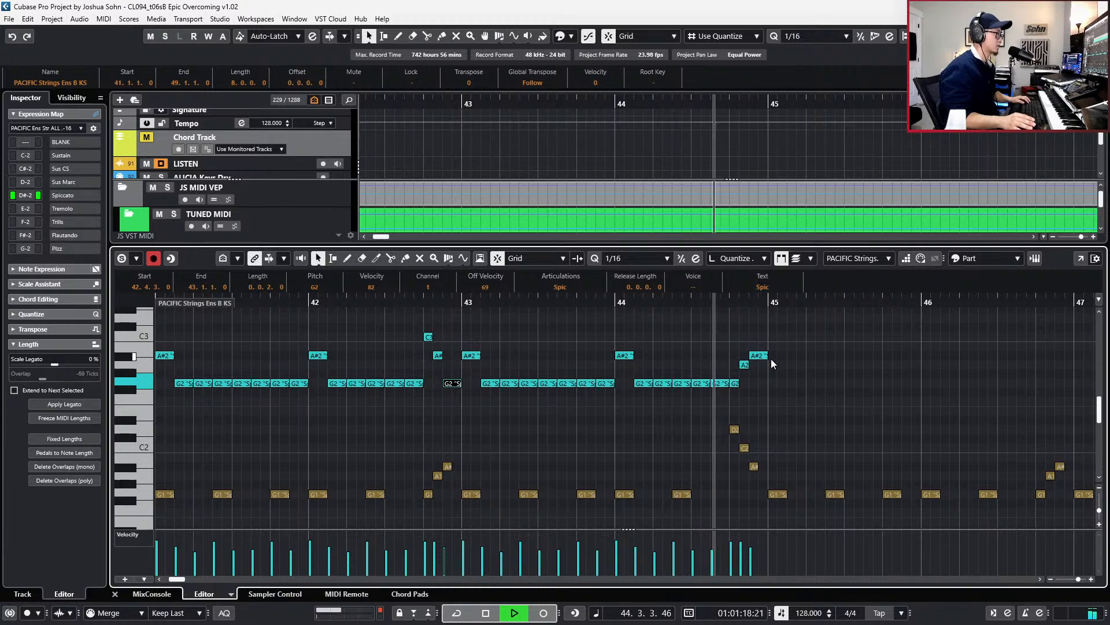
pyautogui.press('space')
# - Lower the last note of bar 44 to G2 and play the bar
pyautogui.click(736, 388)
pyautogui.click(757, 356)
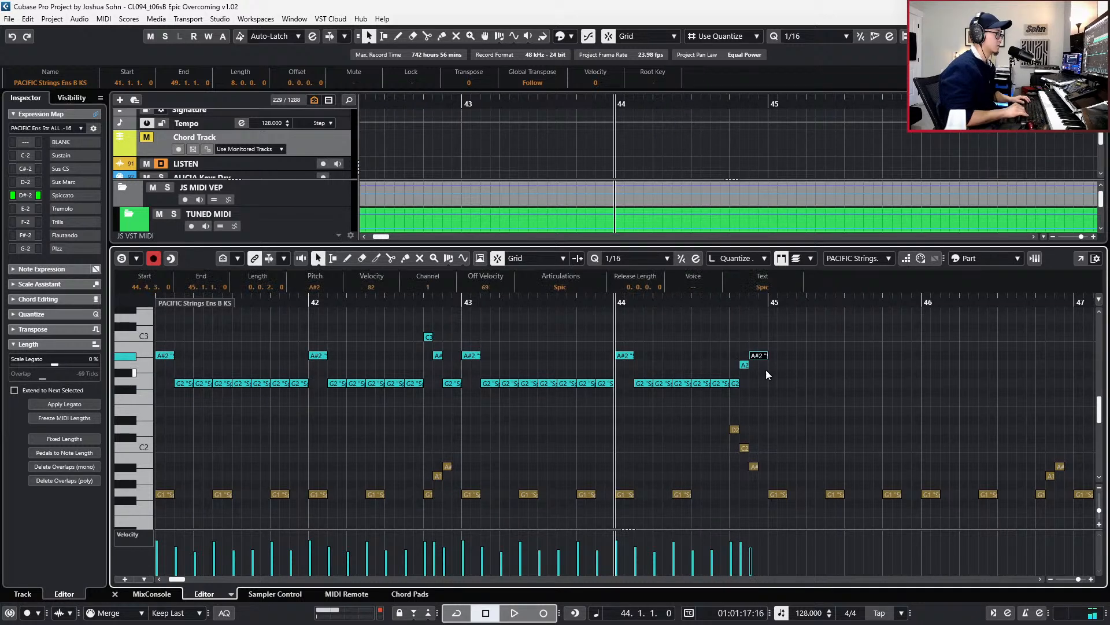
pyautogui.press('Down')
pyautogui.press('Down')
pyautogui.press('Down')
pyautogui.press('space')
pyautogui.press('g')
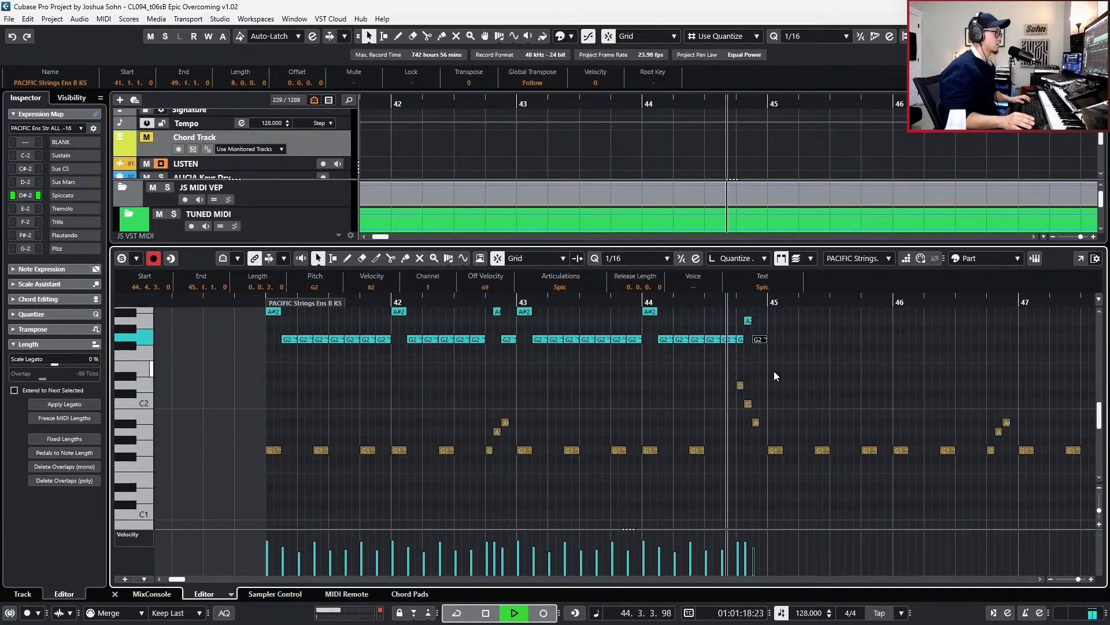
pyautogui.press('space')
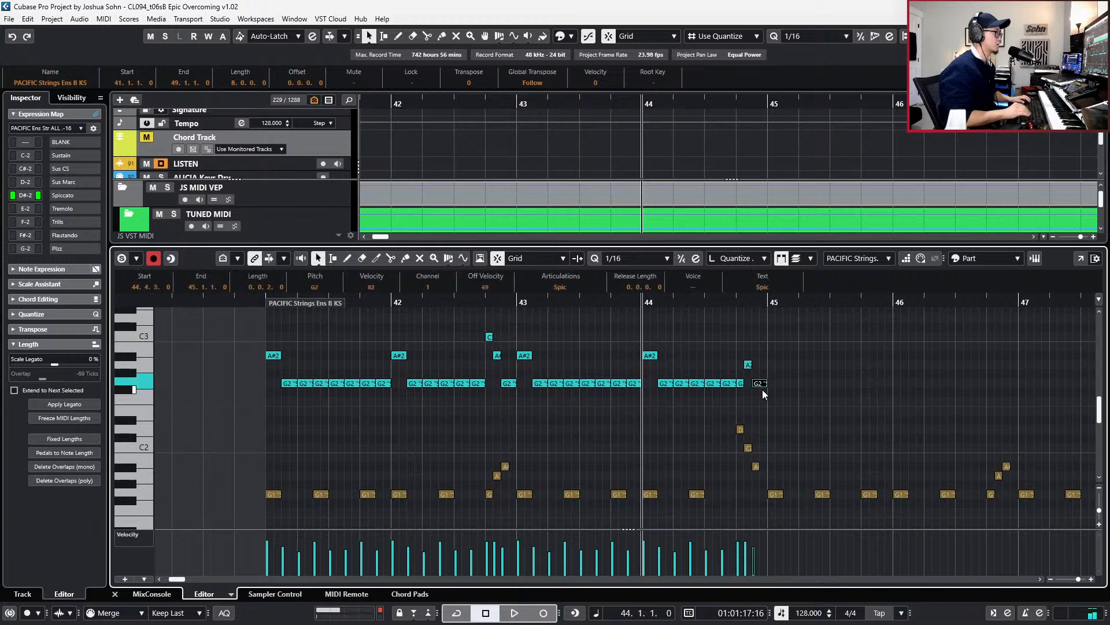
# - Try the last note of bar 44 at F2 while auditioning the bar, and return it to G2
pyautogui.moveTo(761, 384); pyautogui.dragTo(762, 393)
pyautogui.press('space')
pyautogui.press('space')
pyautogui.press('Down')
pyautogui.press('KP_1')
pyautogui.press('space')
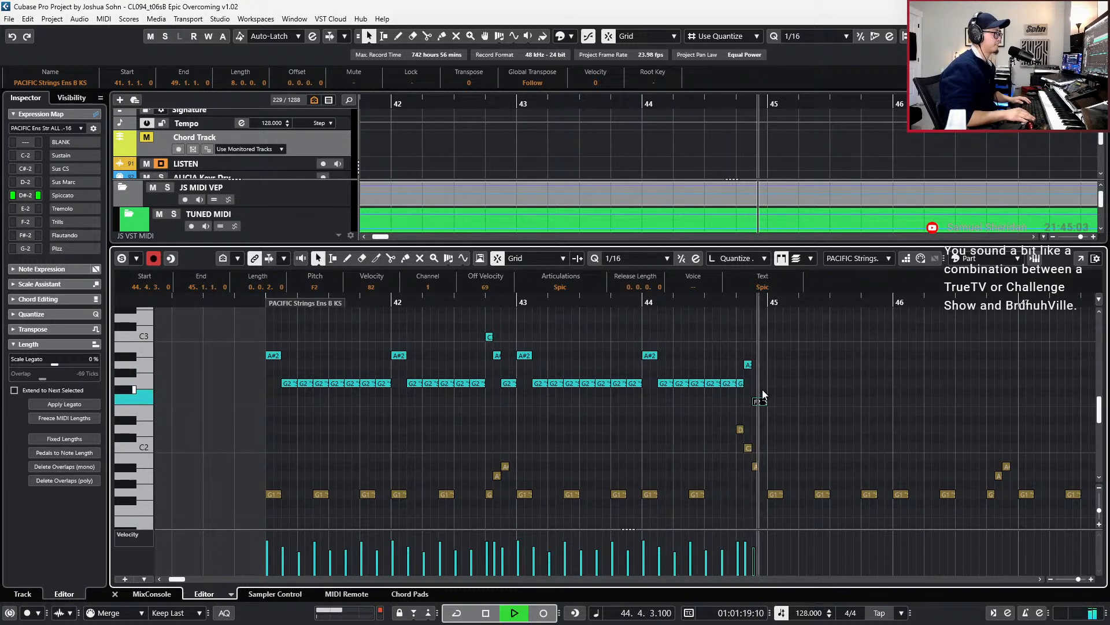
pyautogui.press('space')
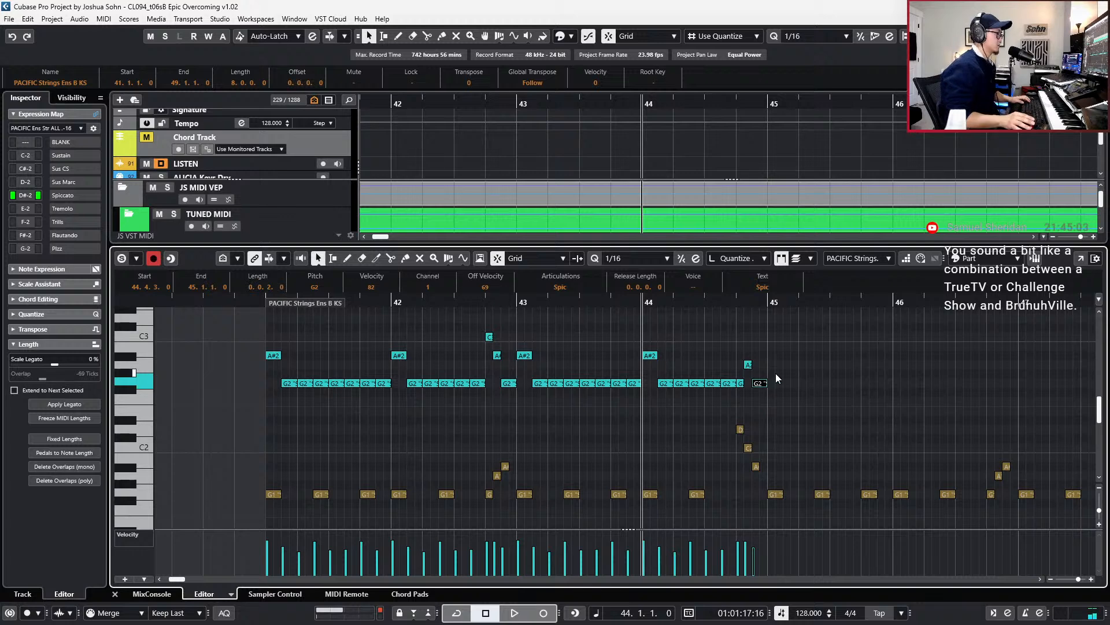
# - Set the last note of bar 44 to F2 and play the bar to its end
pyautogui.press('g')
pyautogui.press('Down')
pyautogui.press('Down')
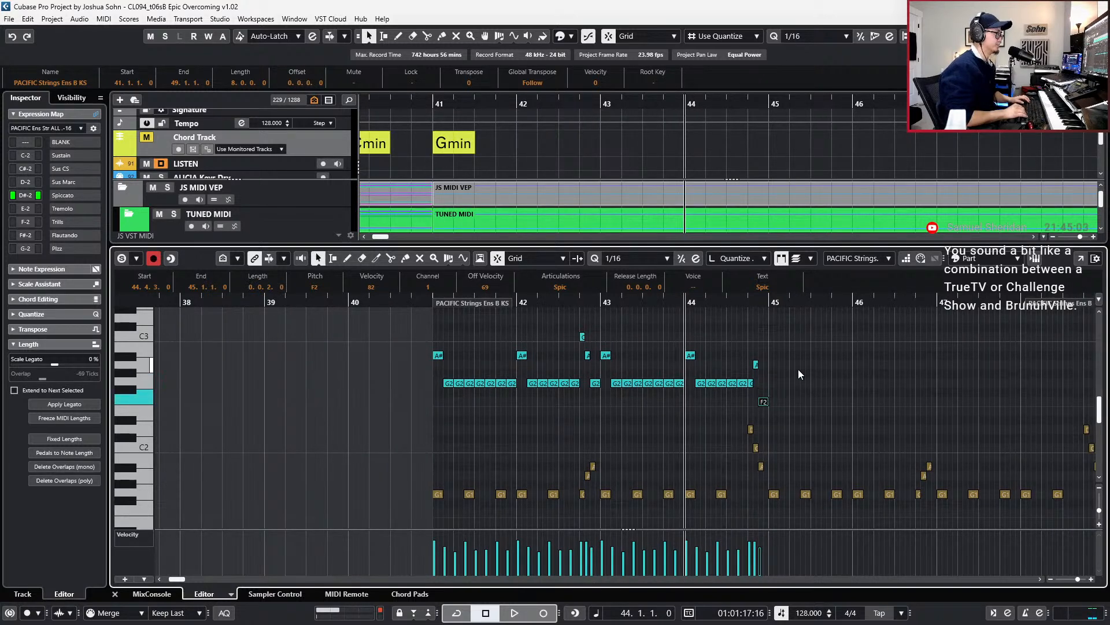
pyautogui.press('space')
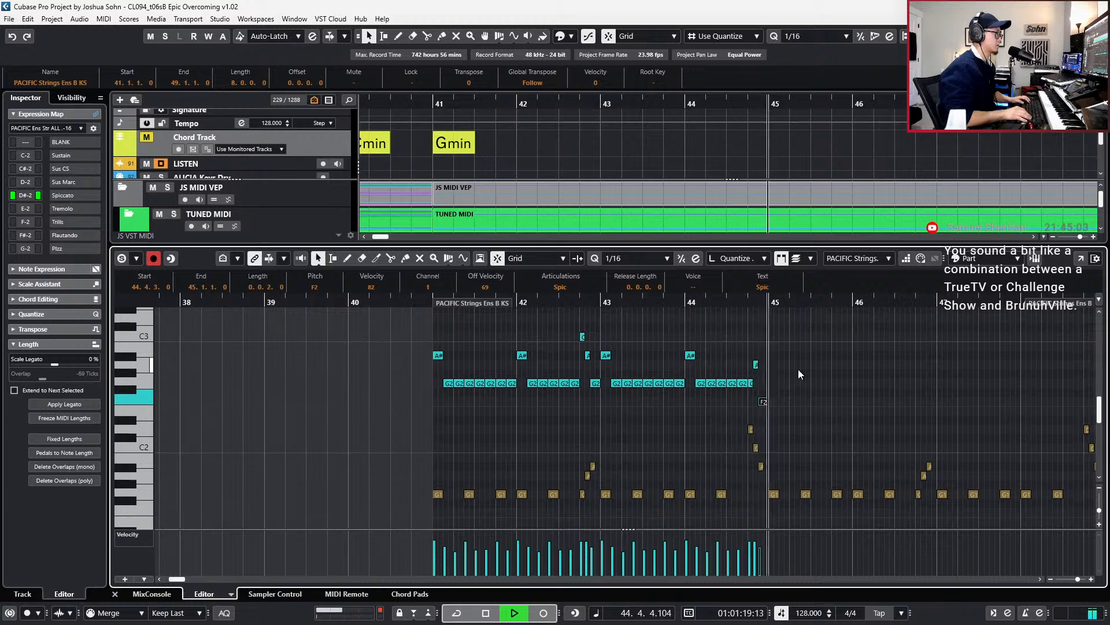
pyautogui.press('space')
# - Duplicate the four-bar string pattern of bars 41 to 44 into bars 45 to 48 and play into the copy
pyautogui.click(784, 343)
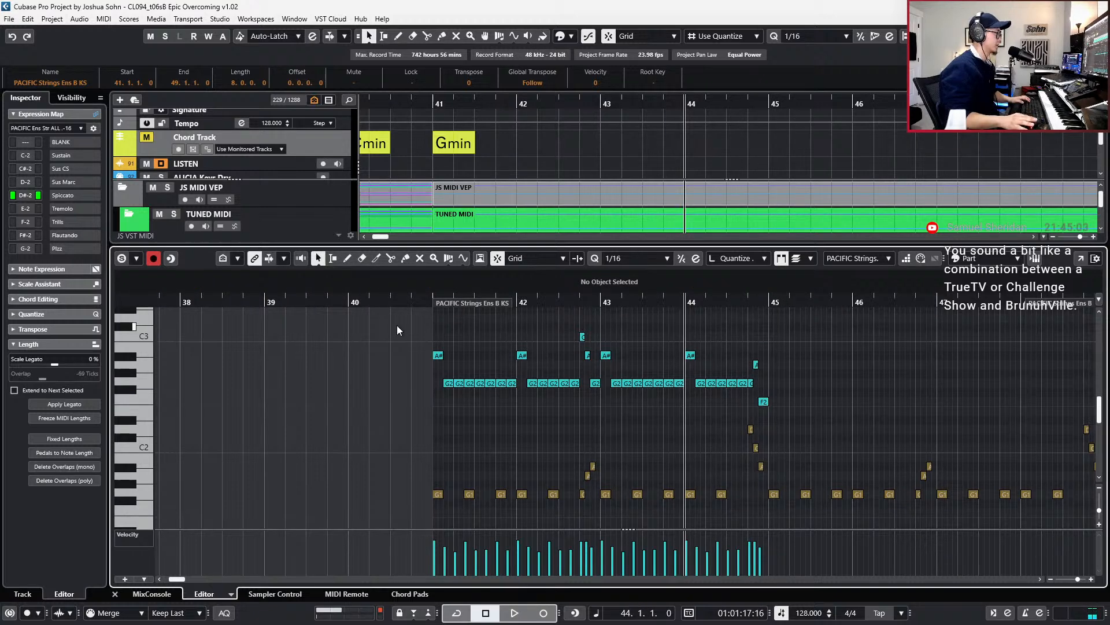
pyautogui.moveTo(397, 330); pyautogui.dragTo(782, 414)
pyautogui.hotkey('alt', 'd')
pyautogui.press('space')
pyautogui.press('g')
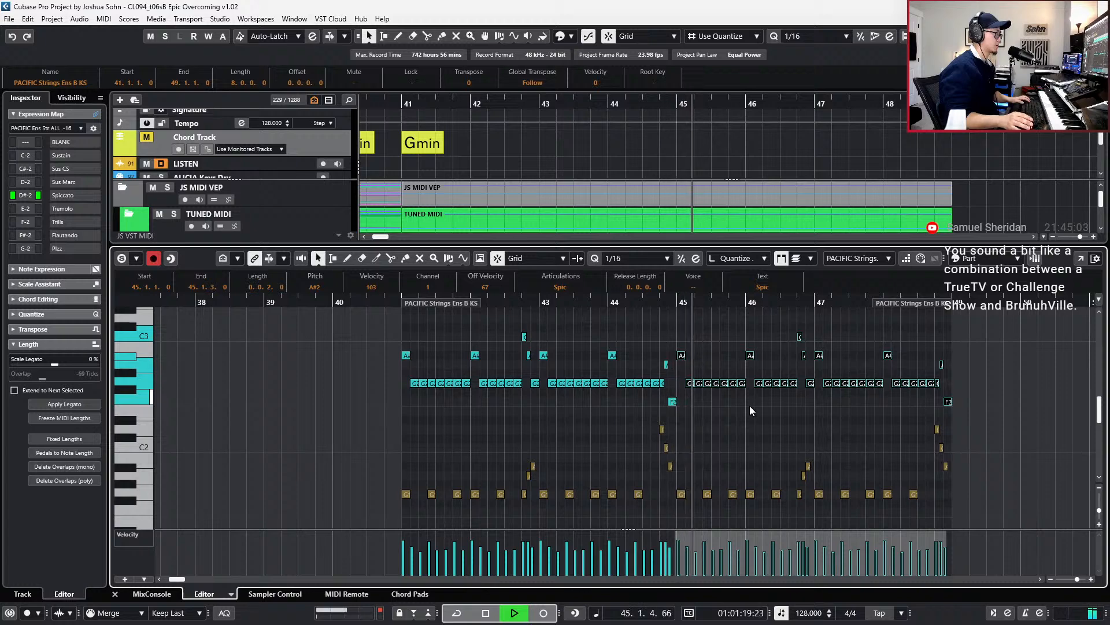
pyautogui.press('space')
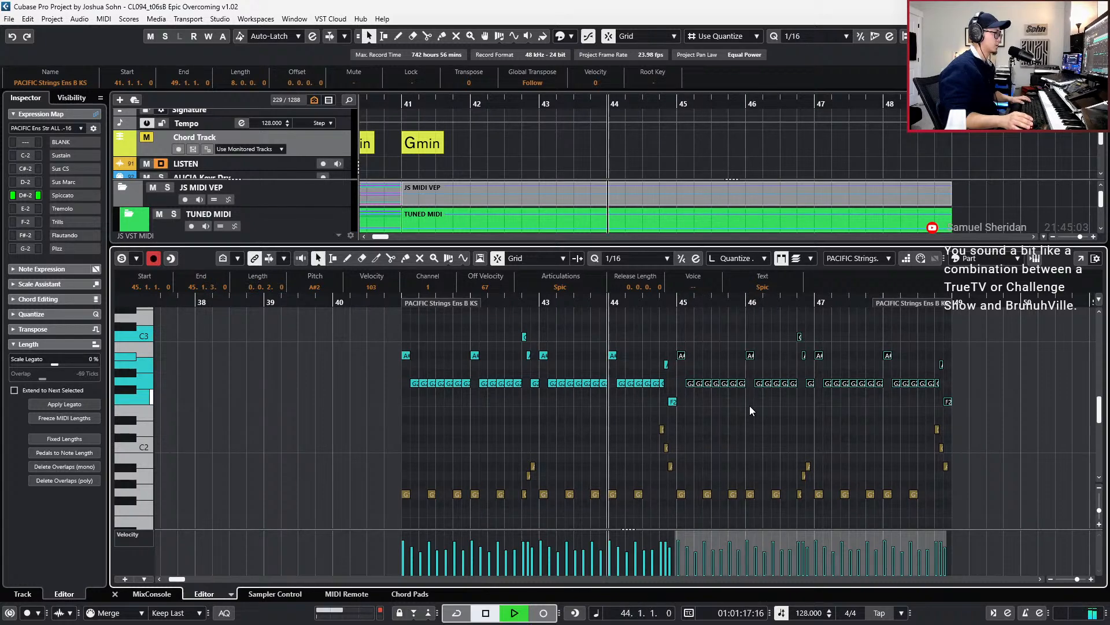
# - Close the note editor and play the full arrangement from bar 37 toward bar 41 while reviewing the lower tracks
pyautogui.hotkey('ctrl', 'alt', 'e')
pyautogui.press('g')
pyautogui.press('g')
pyautogui.press('g')
pyautogui.press('g')
pyautogui.press('-')
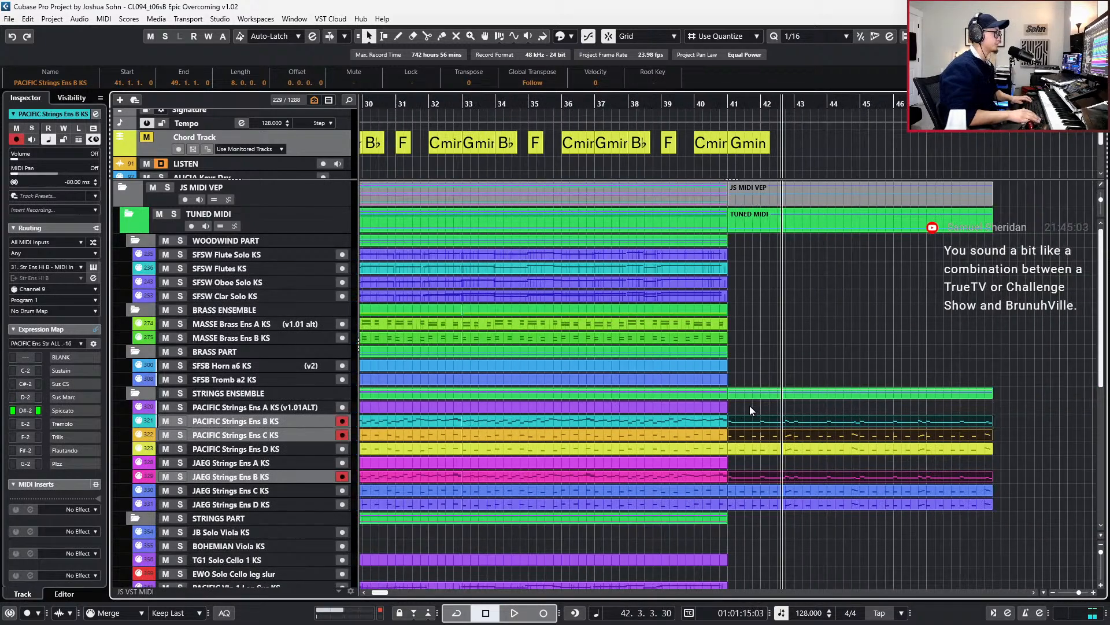
pyautogui.press('space')
pyautogui.scroll(-2, 750, 412)
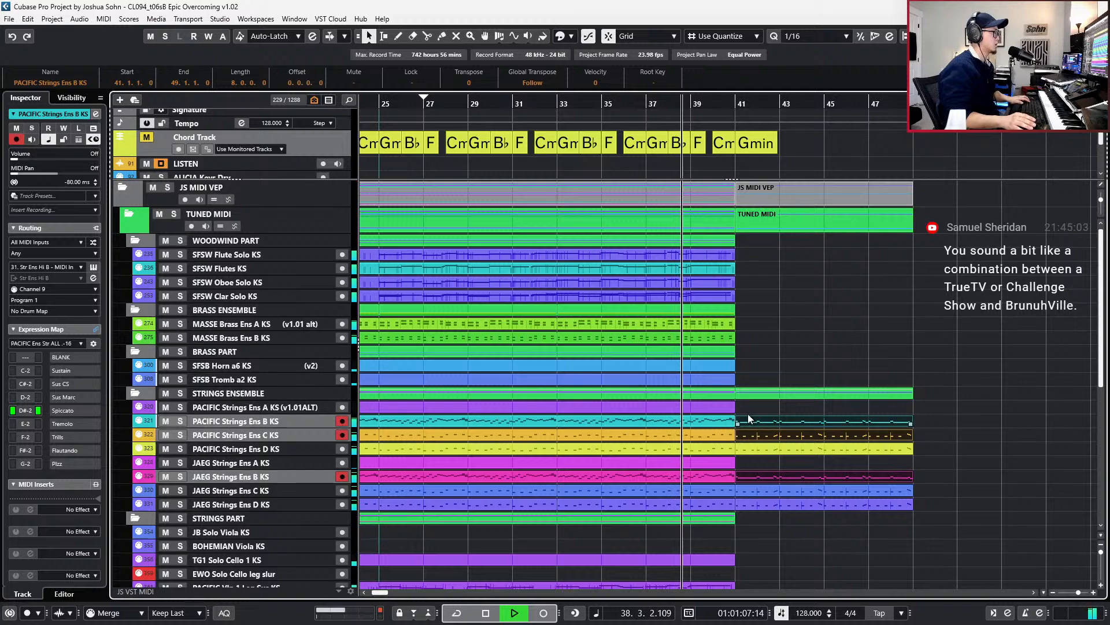
pyautogui.scroll(-10, 734, 411)
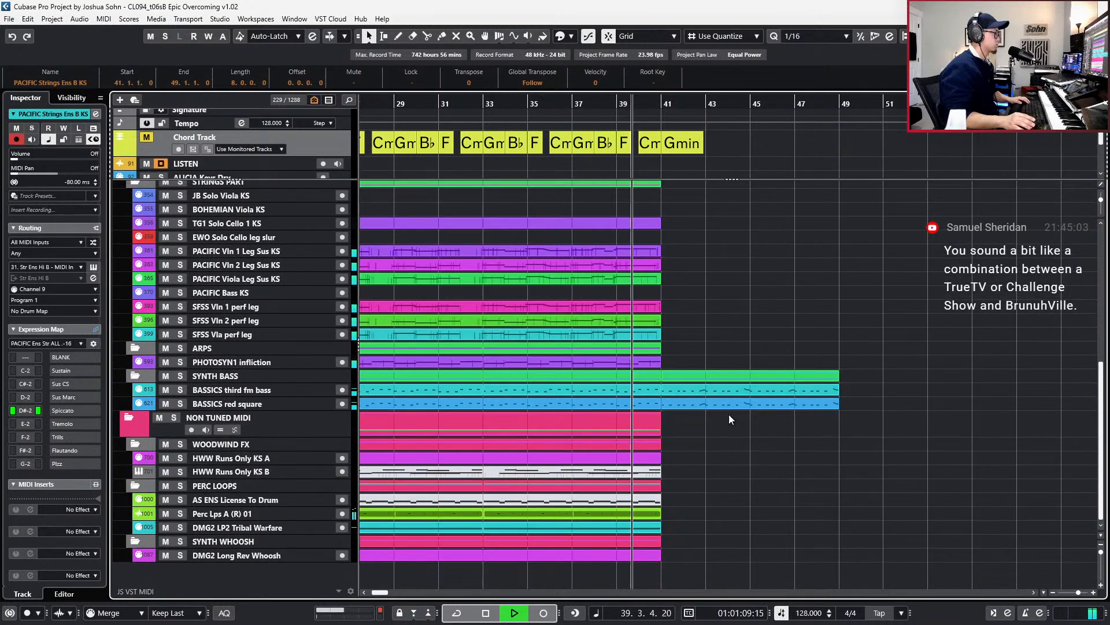
# - Duplicate the Perc Lps A (R) 01 and DMG2 LP2 Tribal Warfare parts of bars 33 to 40 into bars 41 to 48
pyautogui.press('g')
pyautogui.press('g')
pyautogui.click(616, 512)
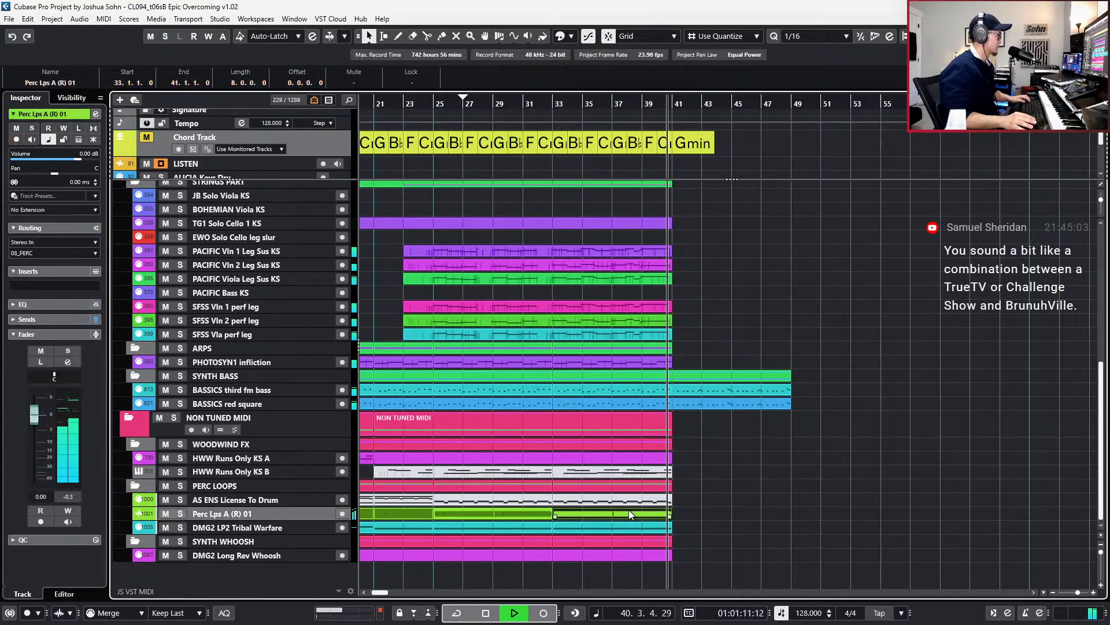
pyautogui.moveTo(708, 515); pyautogui.dragTo(654, 527)
pyautogui.hotkey('ctrl', 'd')
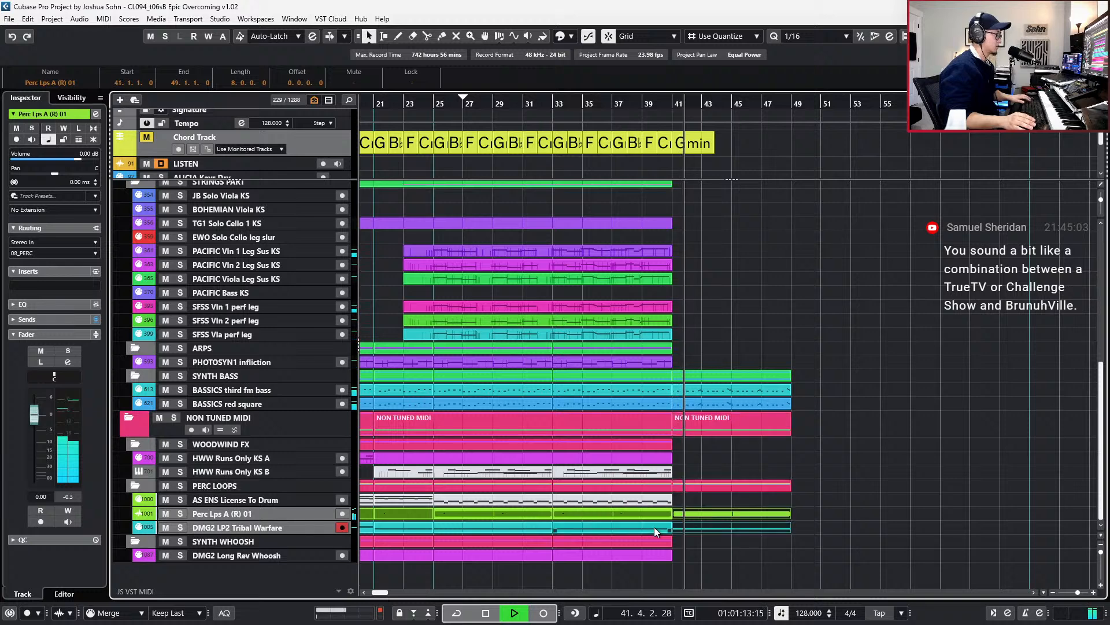
# - Listen to the new section with the percussion loops through bar 48 and stop playback
pyautogui.click(724, 513)
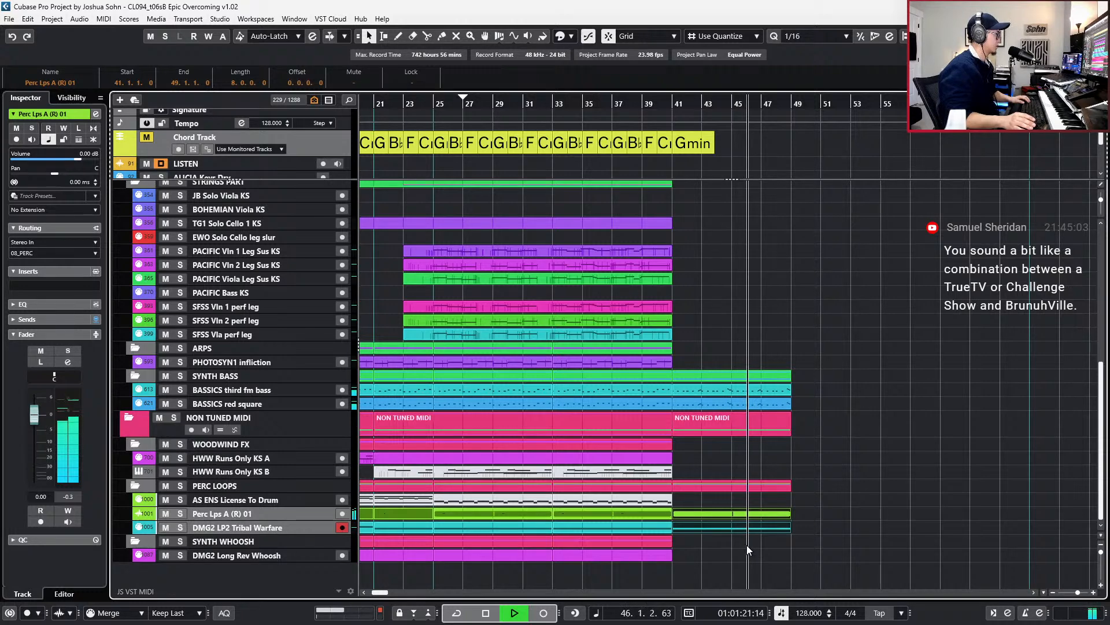
pyautogui.press('g')
pyautogui.scroll(3, 747, 550)
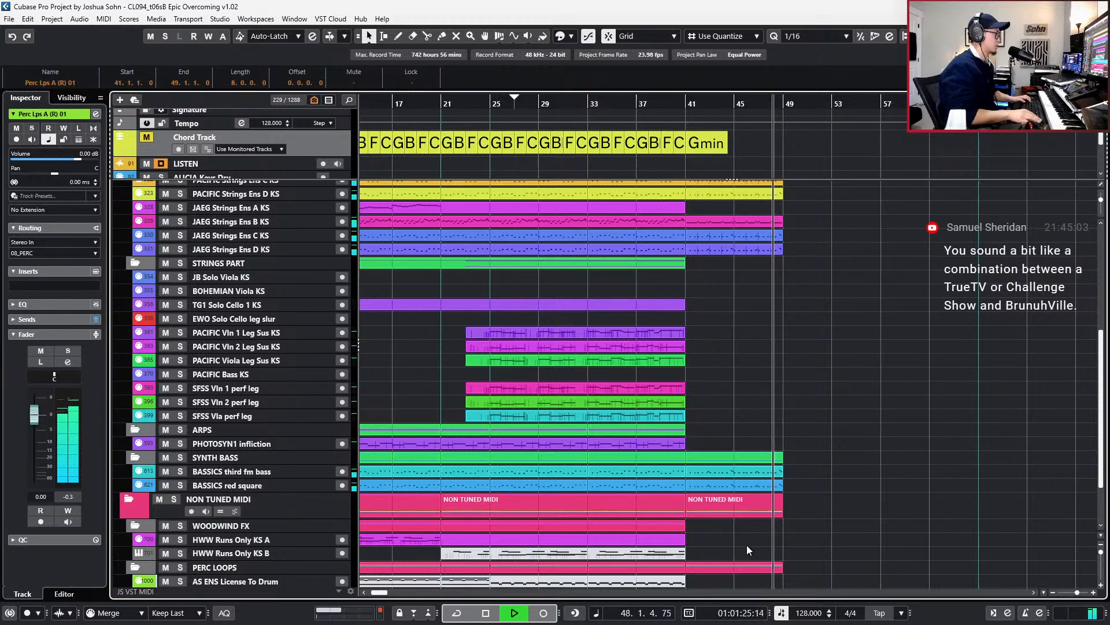
pyautogui.press('space')
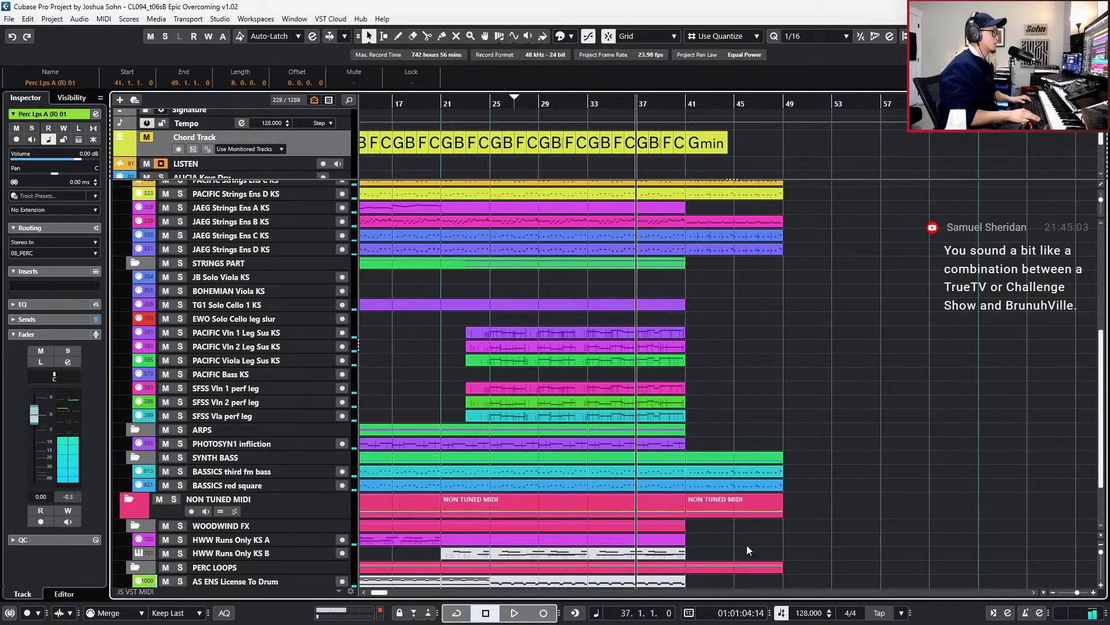
# - Dissolve the duplicated Perc Lps A (R) 01 part at bars 41 to 48 into separate audio events
pyautogui.scroll(-3, 757, 520)
pyautogui.click(787, 505)
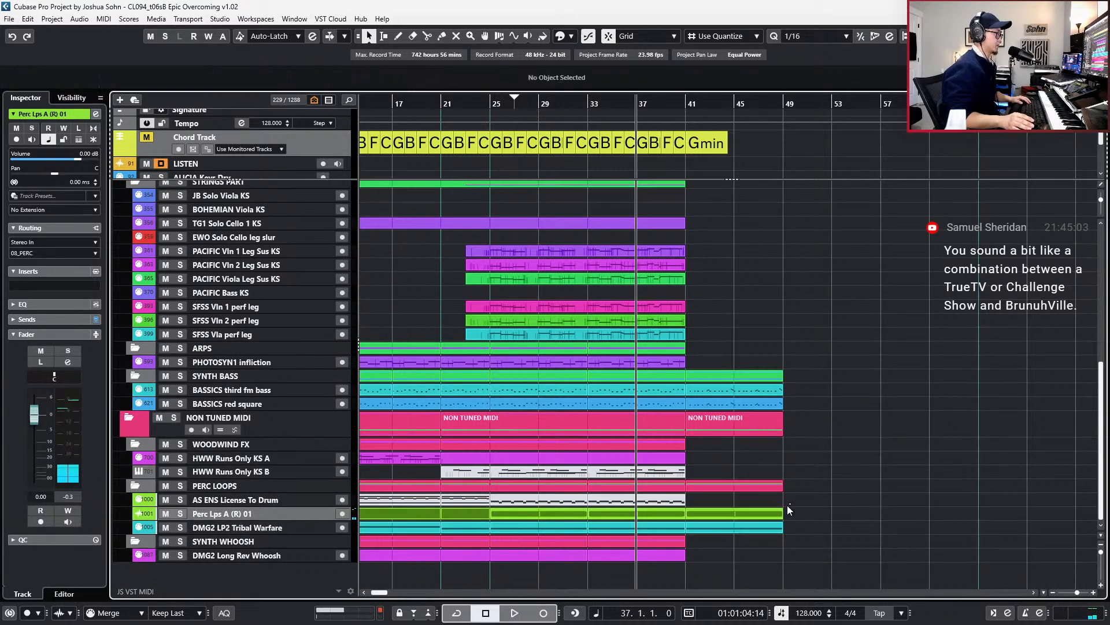
pyautogui.moveTo(786, 505); pyautogui.dragTo(754, 526)
pyautogui.rightClick(778, 526)
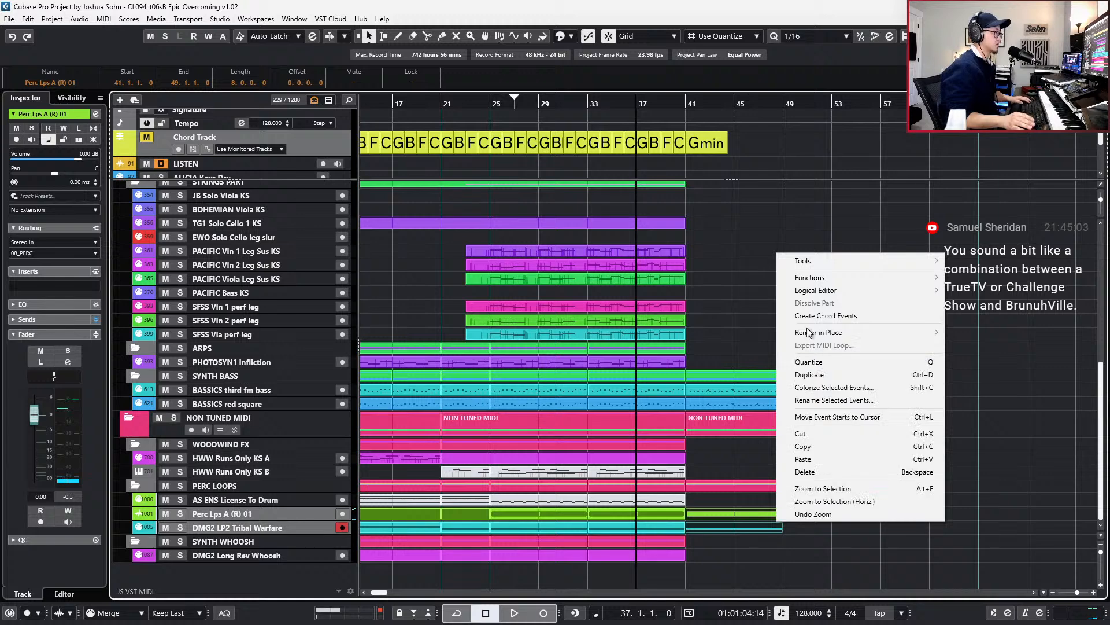
pyautogui.click(730, 514)
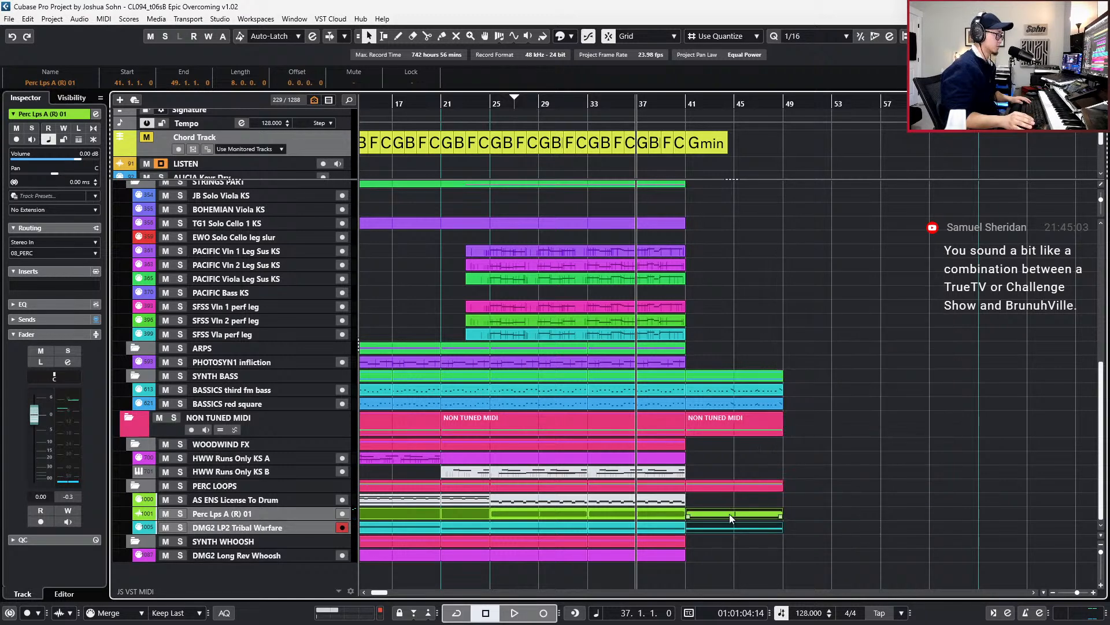
pyautogui.rightClick(731, 514)
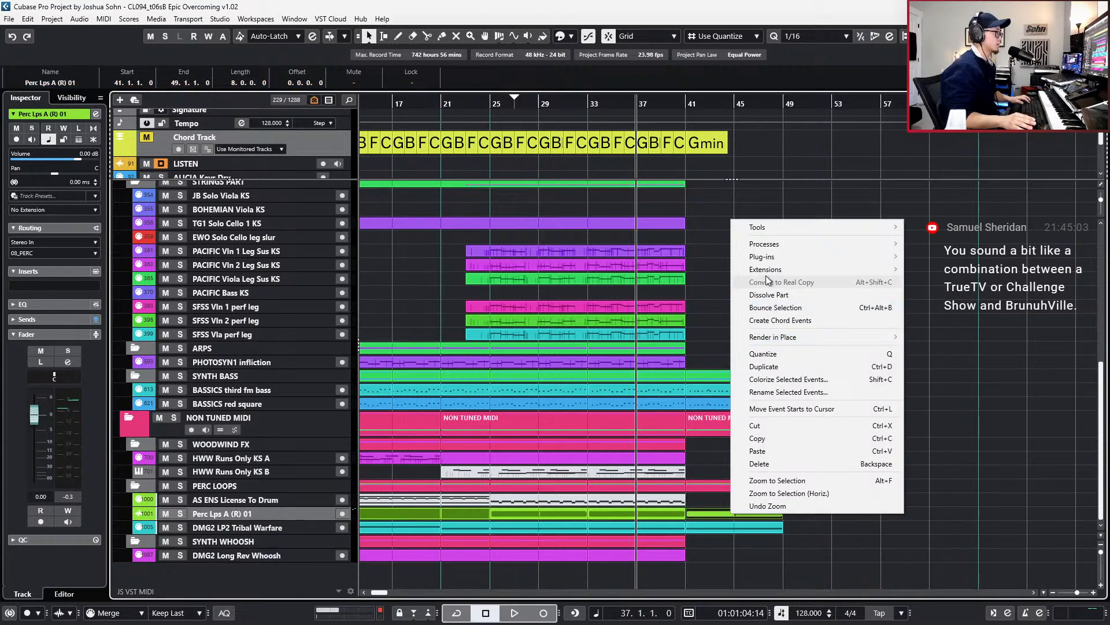
pyautogui.click(769, 294)
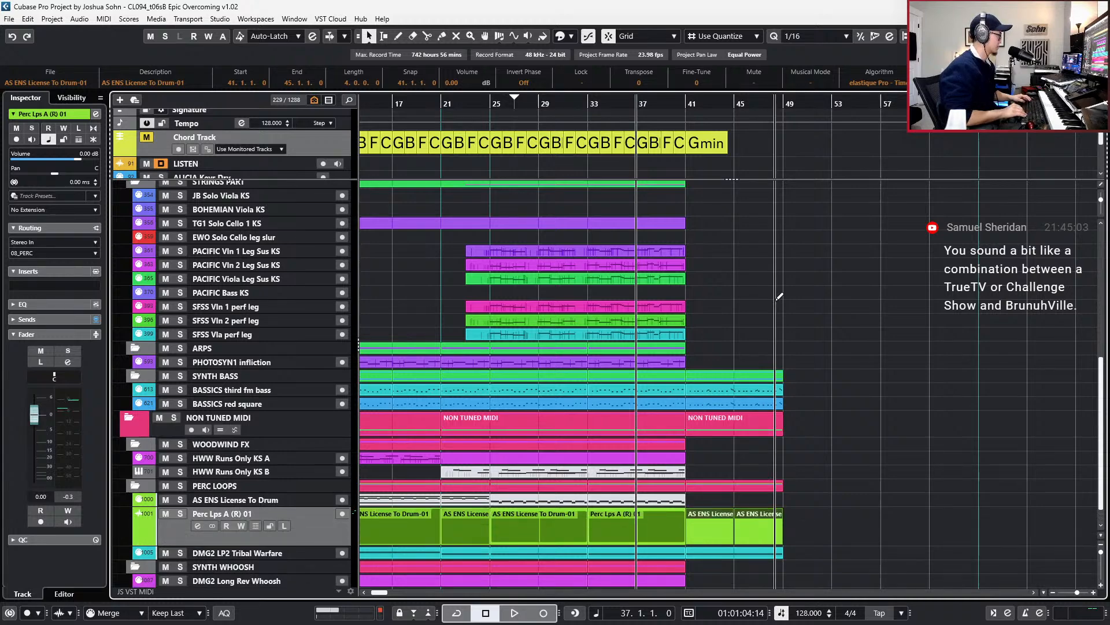
# - Dissolve the earlier Perc Lps A (R) 01 parts from bar 13 through bar 40 into separate audio events
pyautogui.scroll(-1, 812, 331)
pyautogui.hscroll(-5, 817, 410)
pyautogui.click(659, 497)
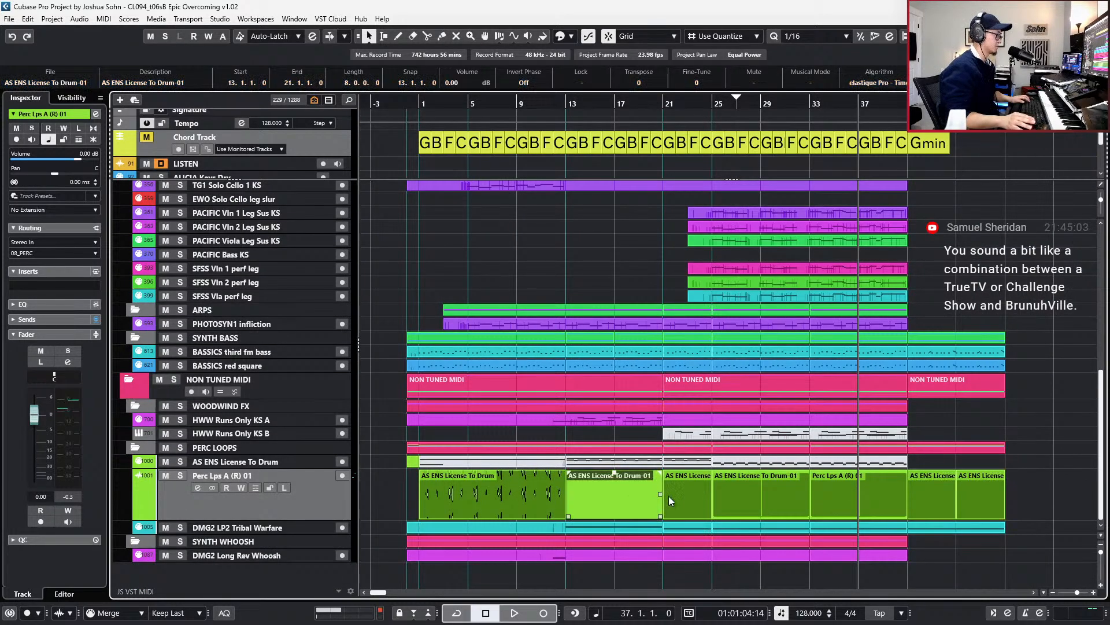
pyautogui.rightClick(832, 488)
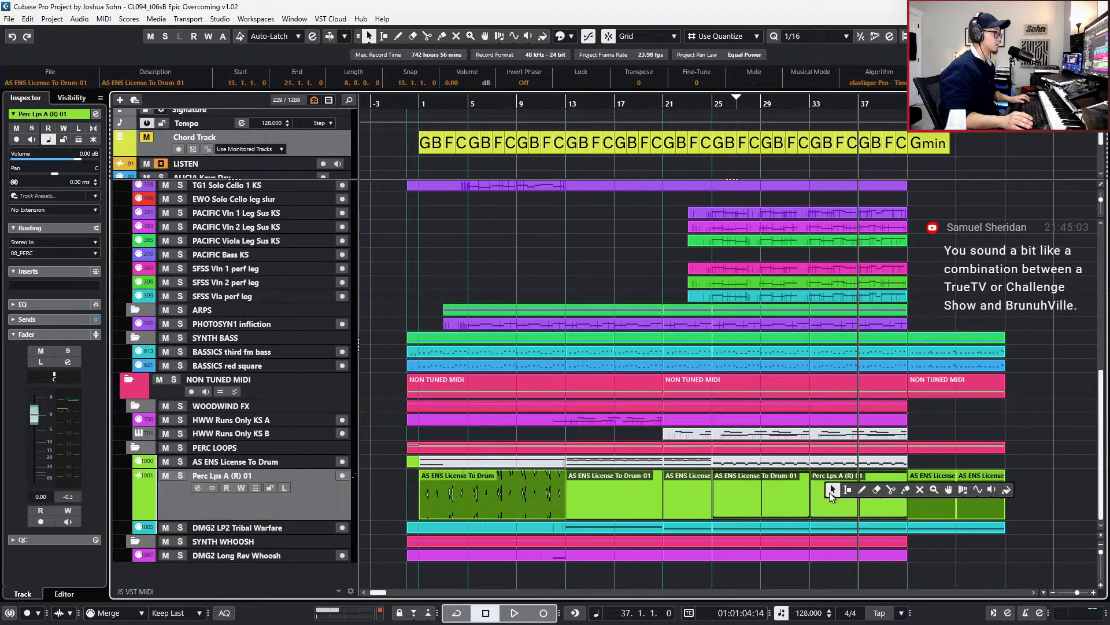
pyautogui.click(832, 488)
pyautogui.rightClick(835, 491)
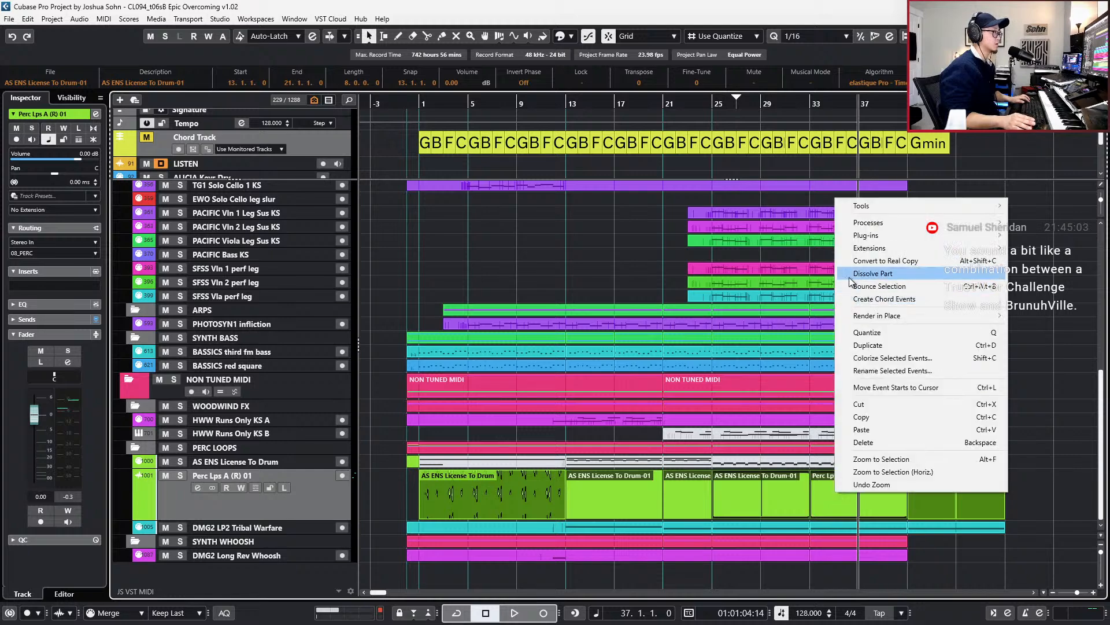
pyautogui.click(850, 278)
pyautogui.hscroll(2, 962, 485)
pyautogui.click(962, 485)
pyautogui.scroll(3, 948, 484)
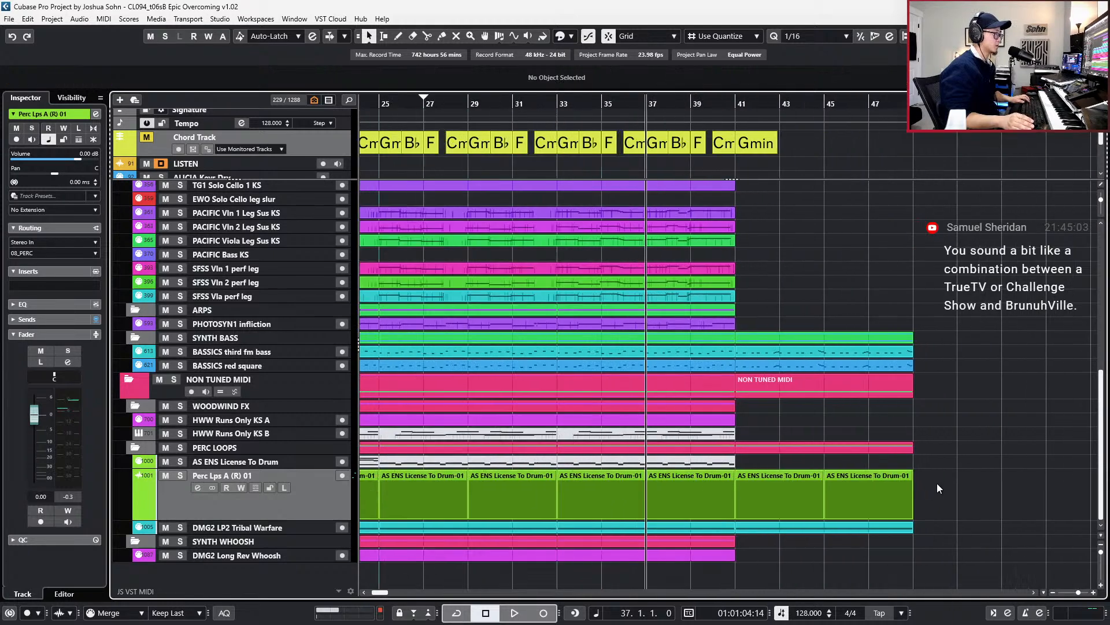
# - Solo the two percussion loop events at bars 41 to 48 and audition them from bar 41
pyautogui.moveTo(931, 483); pyautogui.dragTo(759, 503)
pyautogui.press('l')
pyautogui.press('s')
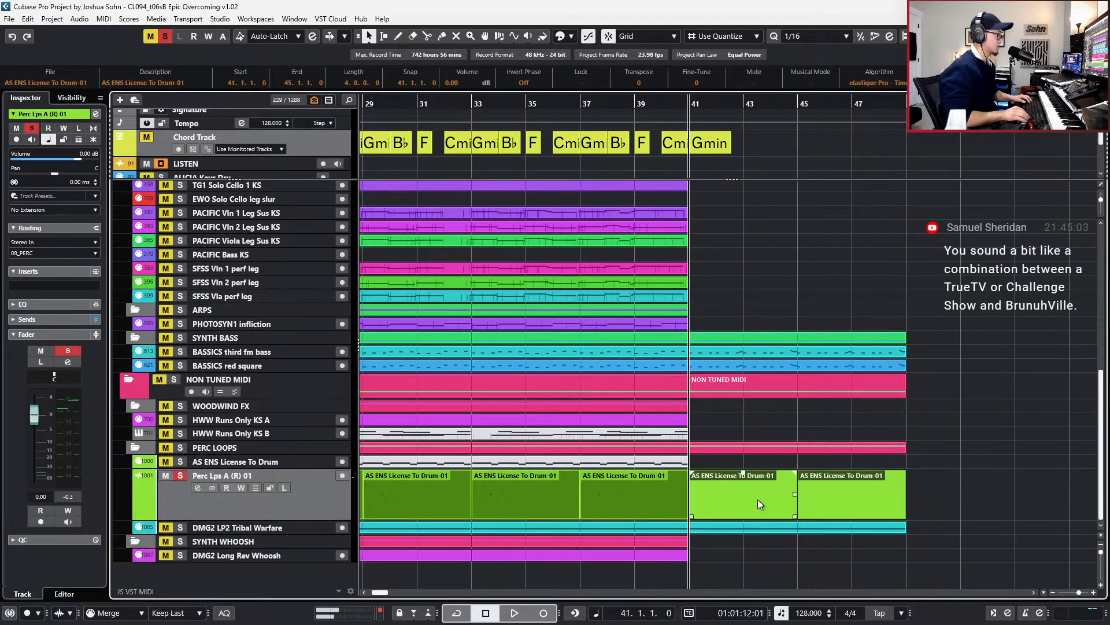
pyautogui.press('space')
pyautogui.press('space')
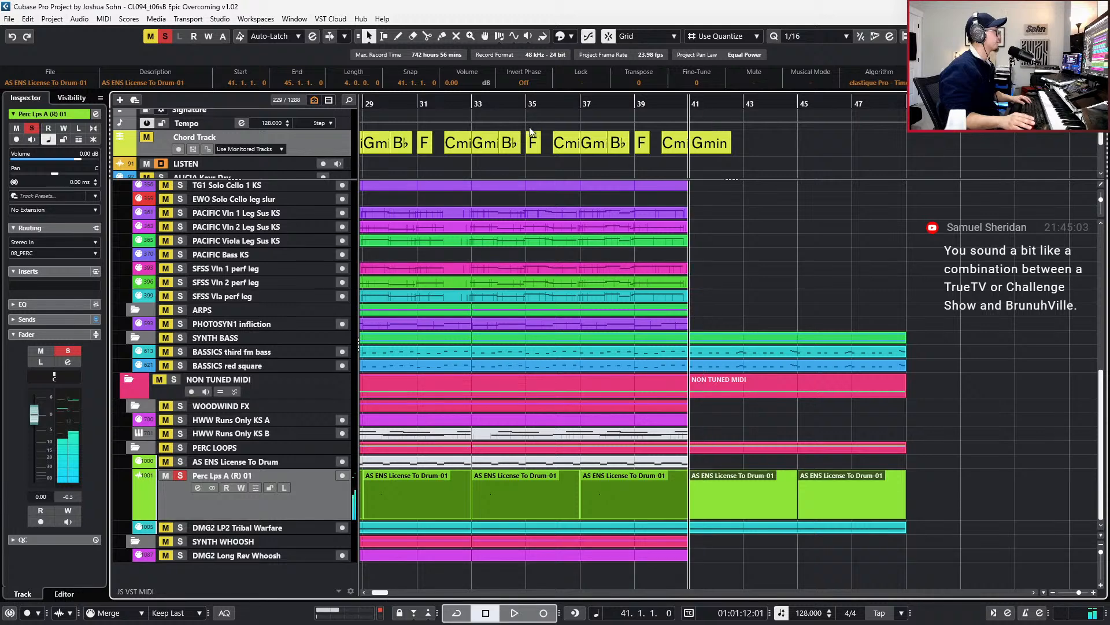
# - Set the volume of both AS ENS License To Drum-01 events at bars 41 to 48 to -2 dB and play them in the full mix
pyautogui.click(754, 500)
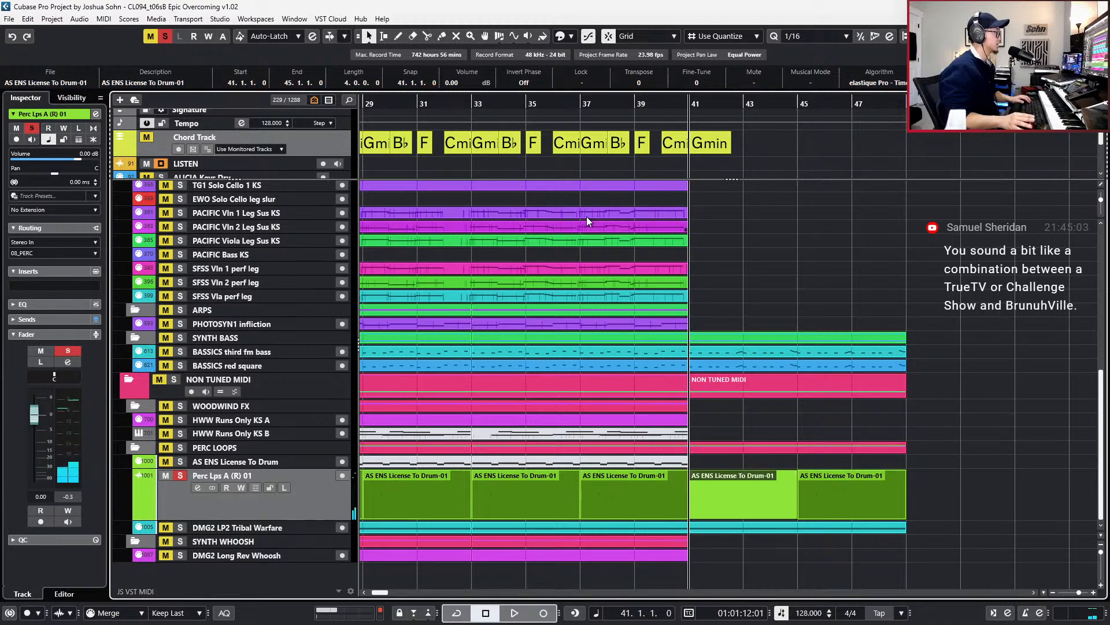
pyautogui.keyDown('shift'); pyautogui.click(851, 492); pyautogui.keyUp('shift')
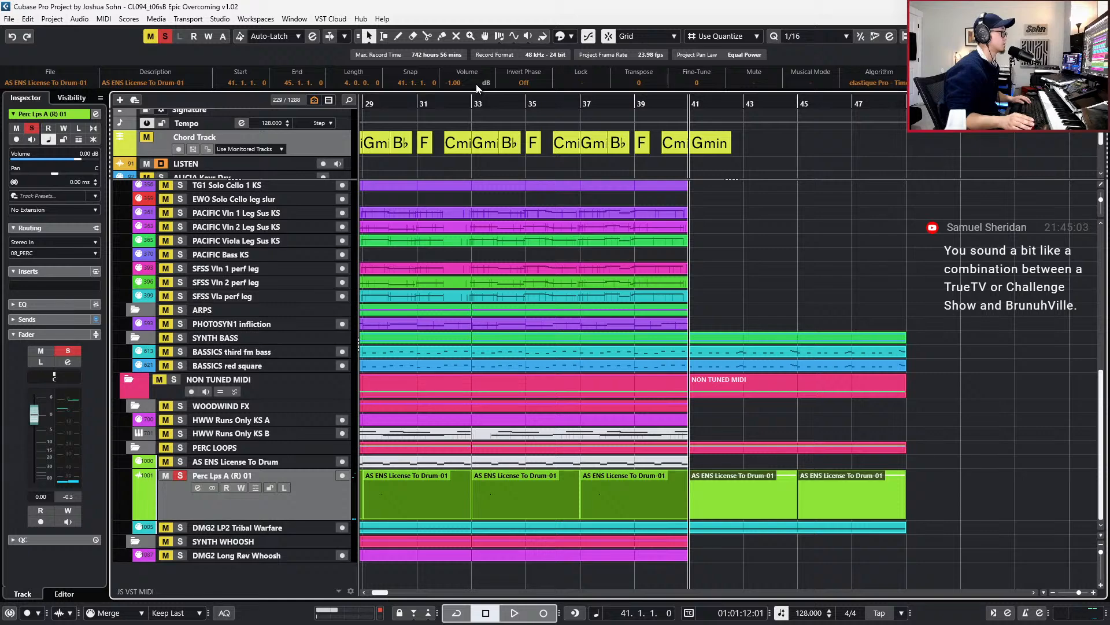
pyautogui.scroll(-1, 477, 84)
pyautogui.press('space')
pyautogui.press('space')
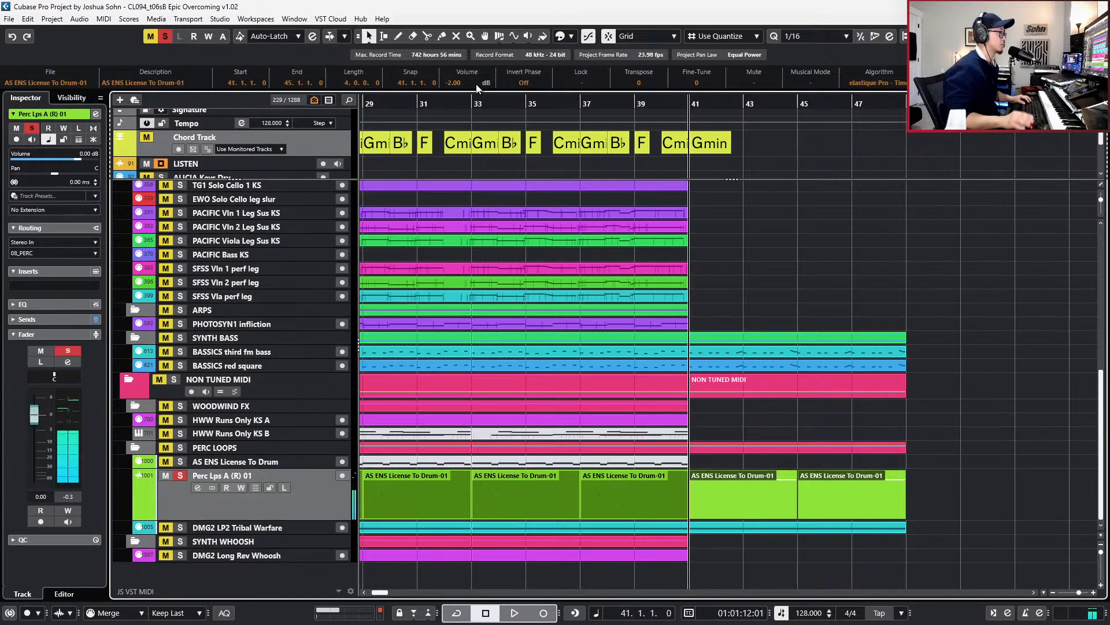
pyautogui.press('s')
pyautogui.press('KP_Subtract')
pyautogui.press('space')
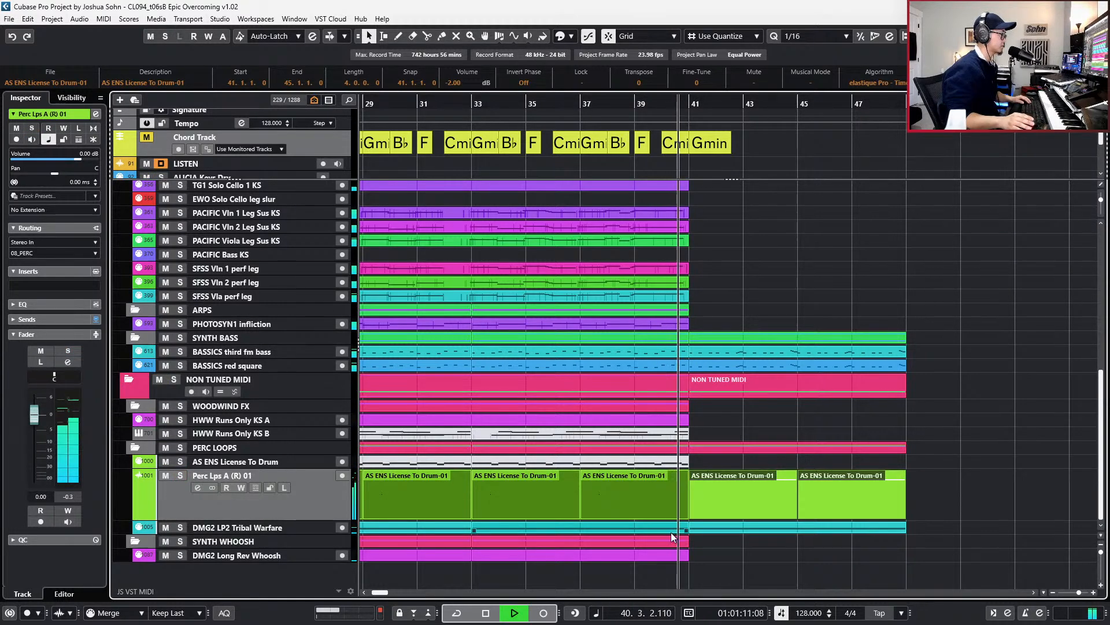
# - Set the Main Volume (CC 7) of the DMG2 LP2 Tribal Warfare part at bar 41 to 94 and listen to it
pyautogui.doubleClick(726, 526)
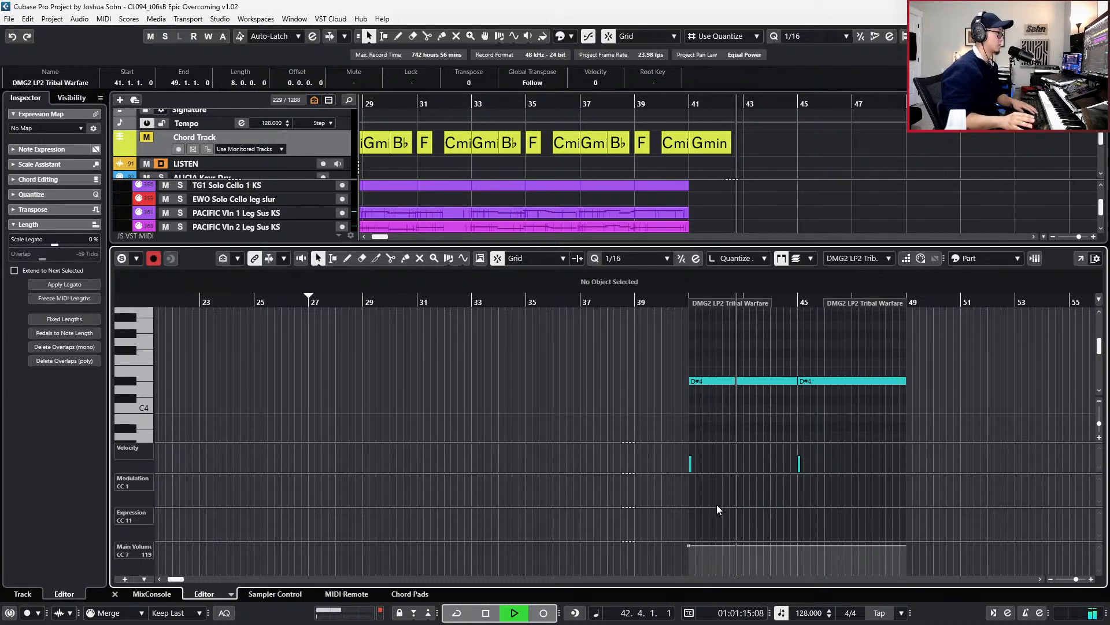
pyautogui.press('space')
pyautogui.moveTo(663, 365); pyautogui.dragTo(913, 411)
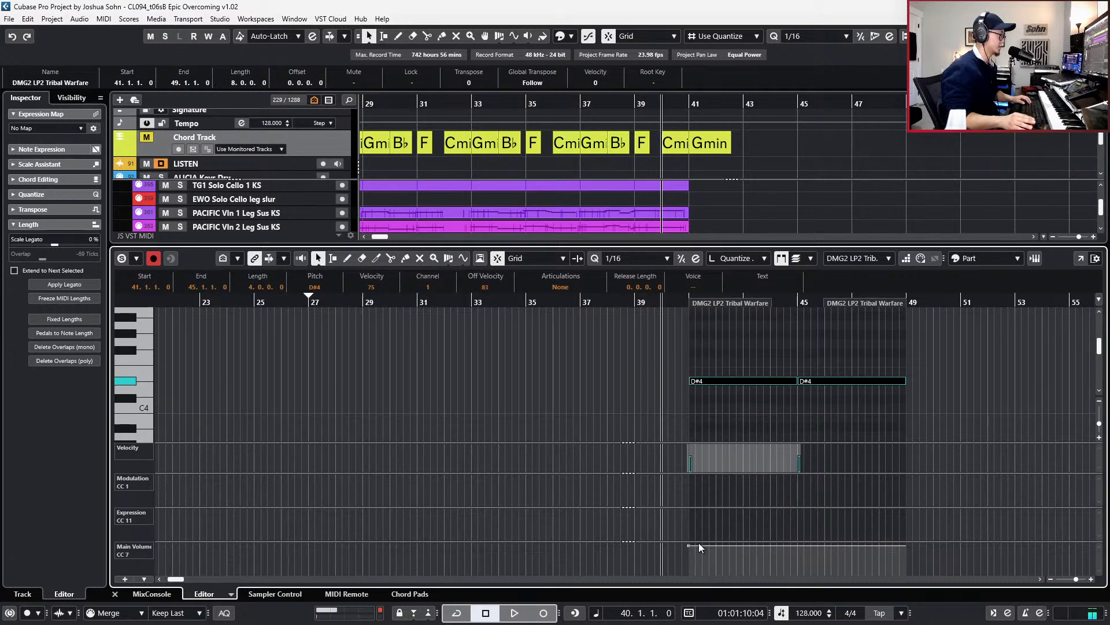
pyautogui.click(689, 548)
pyautogui.press('space')
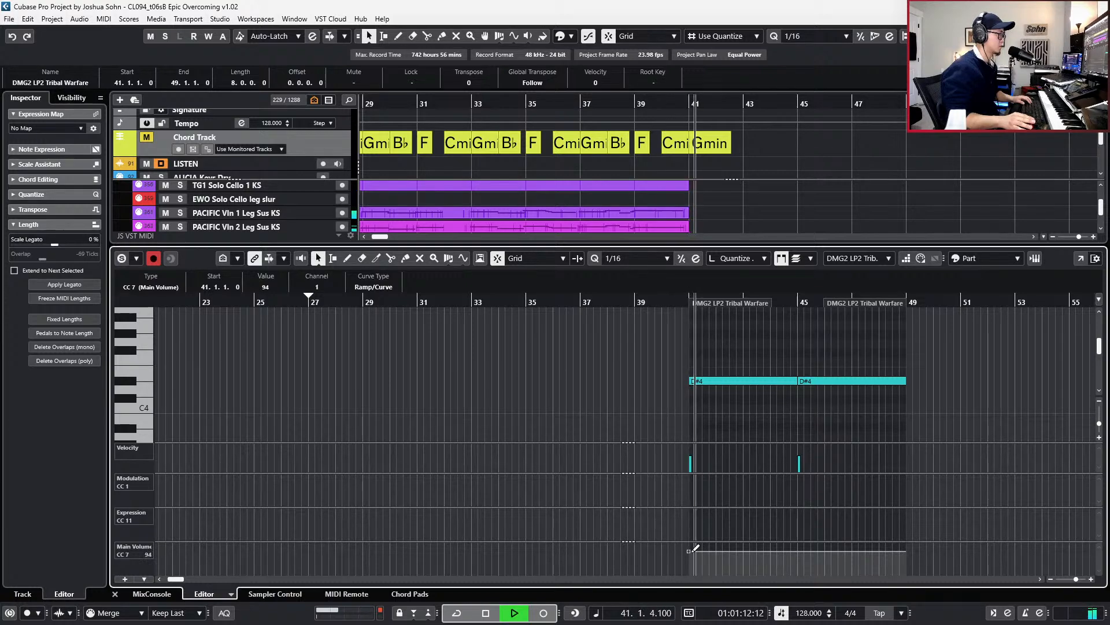
pyautogui.press('Return')
pyautogui.scroll(5, 732, 487)
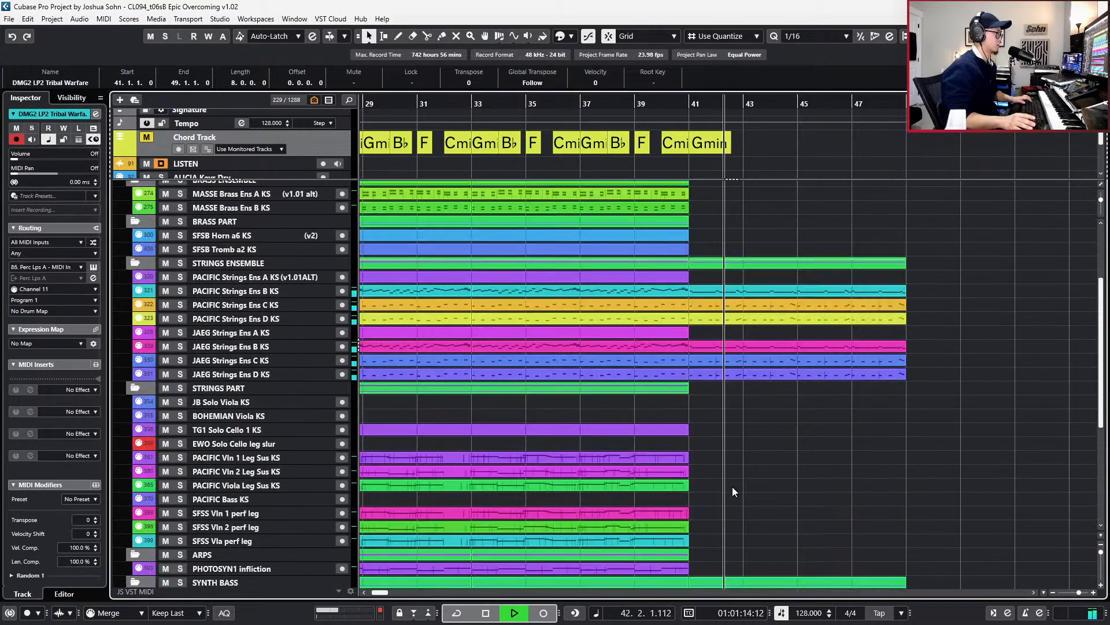
pyautogui.press('g')
pyautogui.press('space')
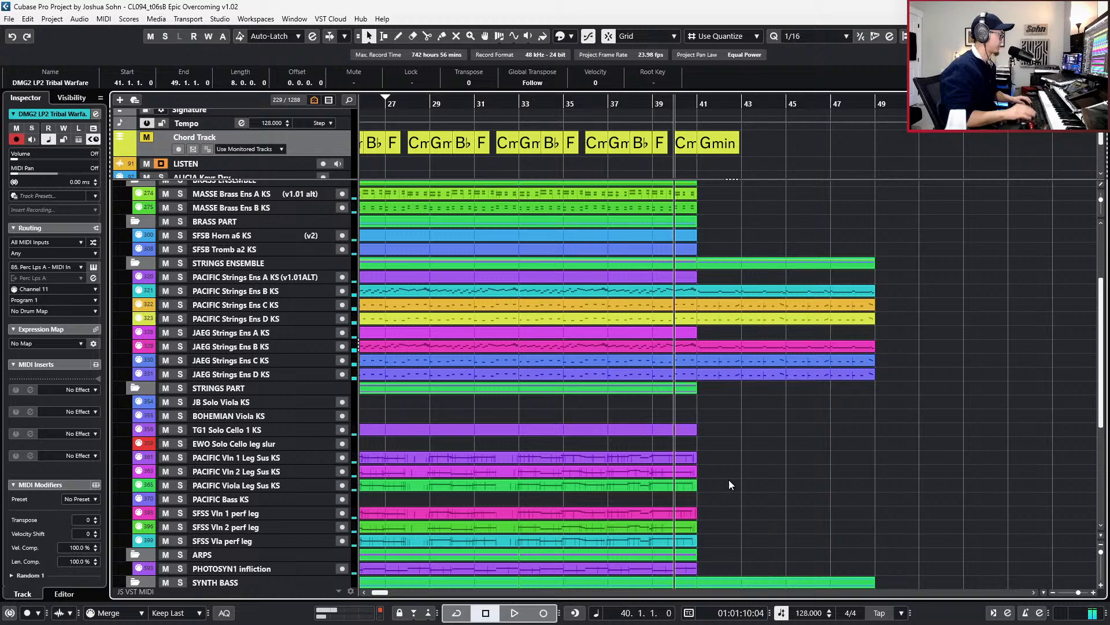
# - Review the woodwind, brass and string tracks and play the arrangement from bar 38 toward the new section
pyautogui.scroll(3, 717, 452)
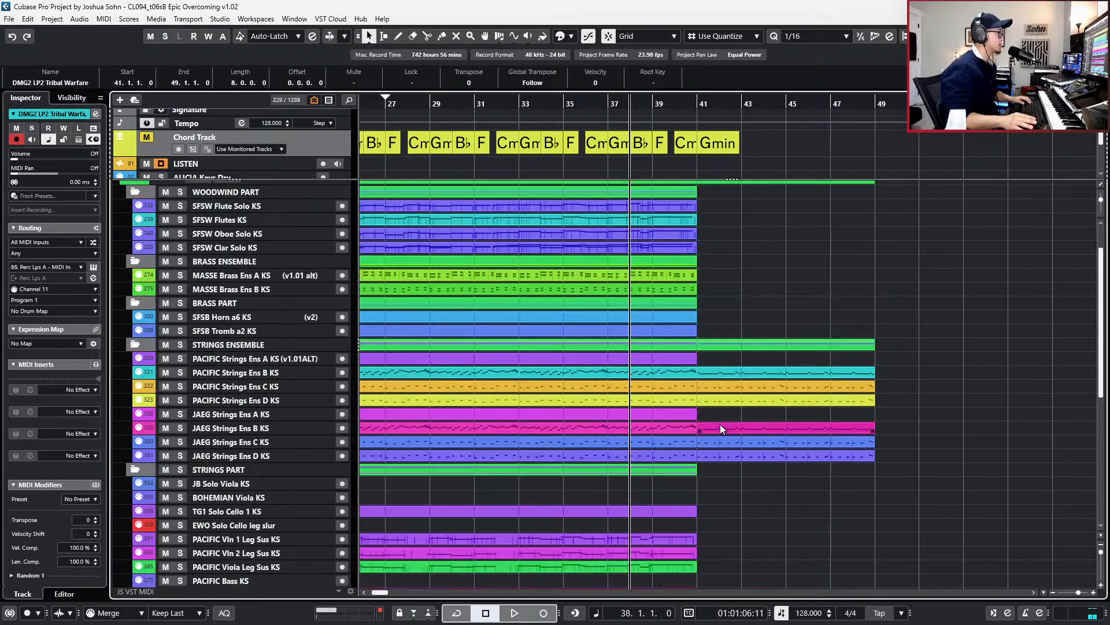
pyautogui.scroll(3, 709, 290)
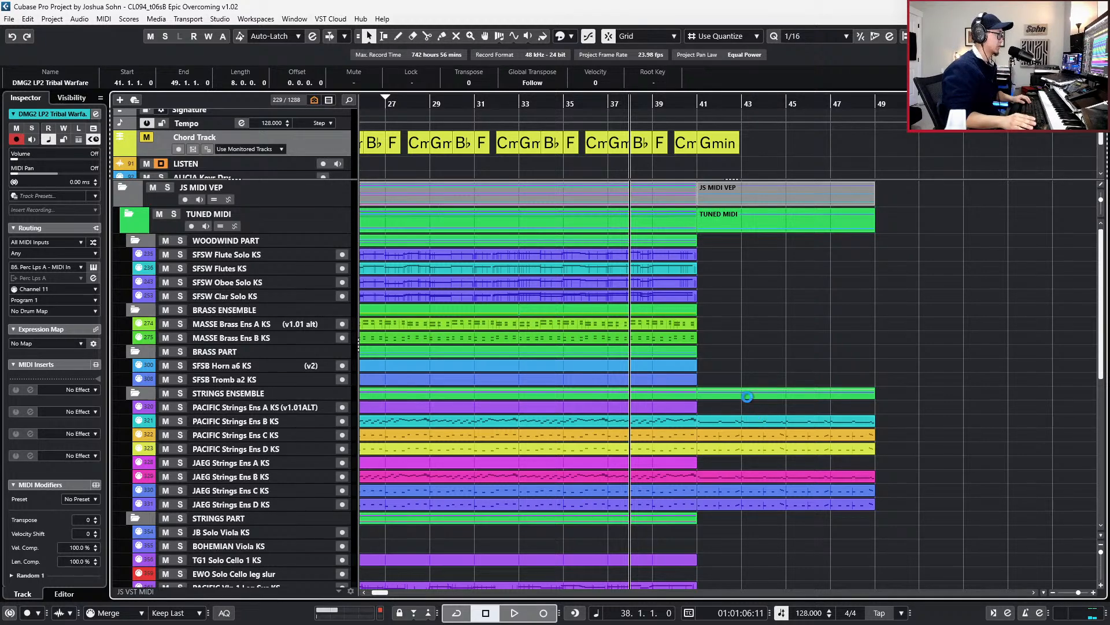
pyautogui.click(609, 338)
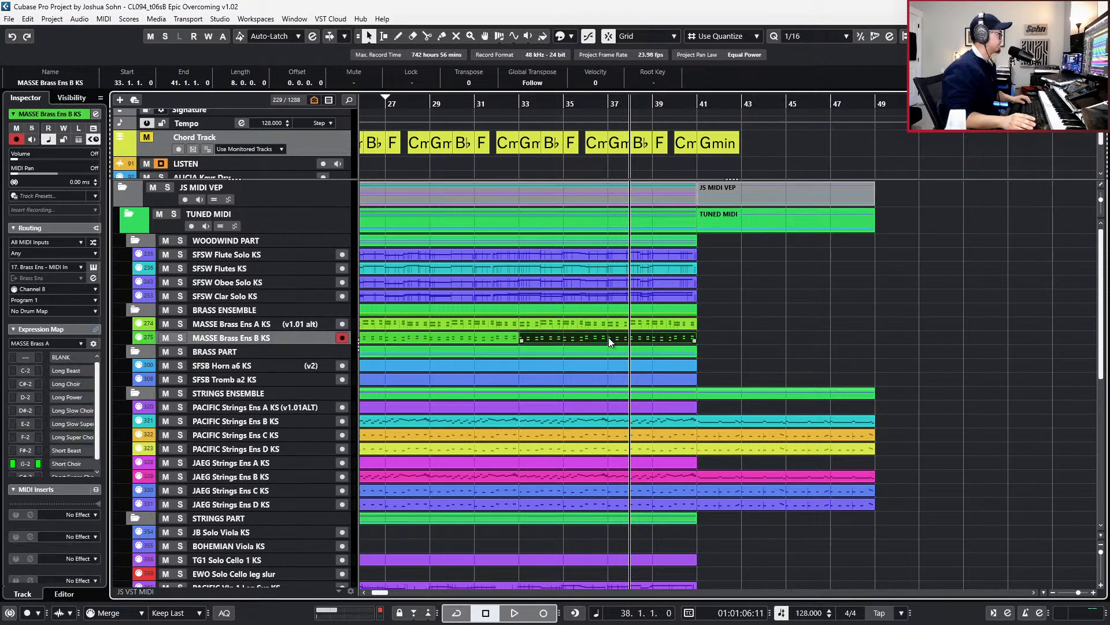
pyautogui.click(606, 324)
pyautogui.press('g')
pyautogui.press('g')
pyautogui.press('g')
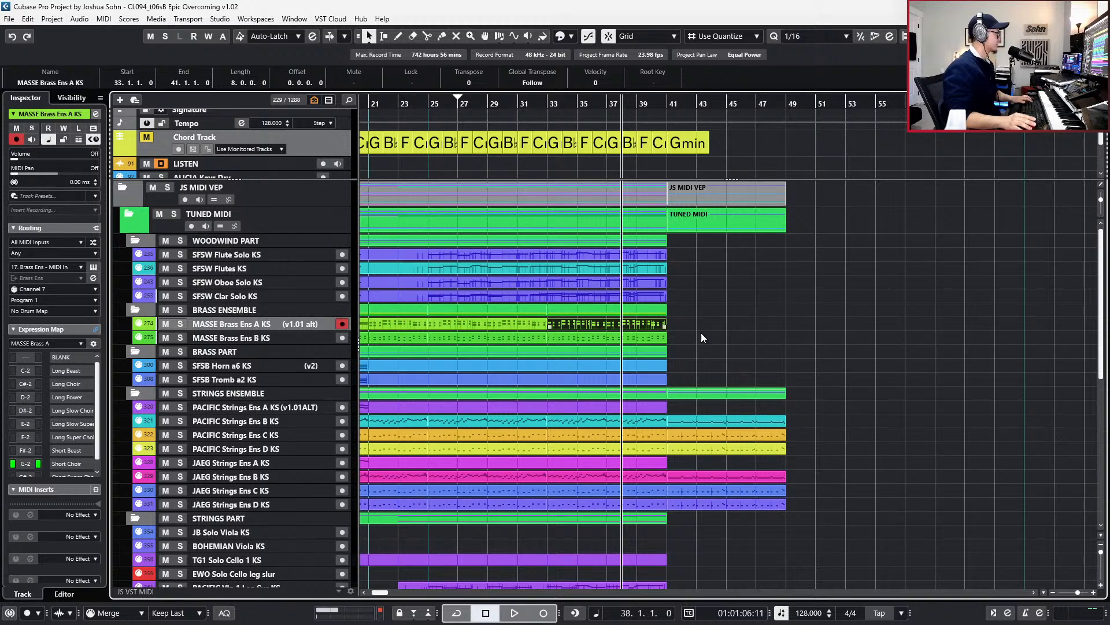
pyautogui.press('space')
pyautogui.scroll(-6, 639, 387)
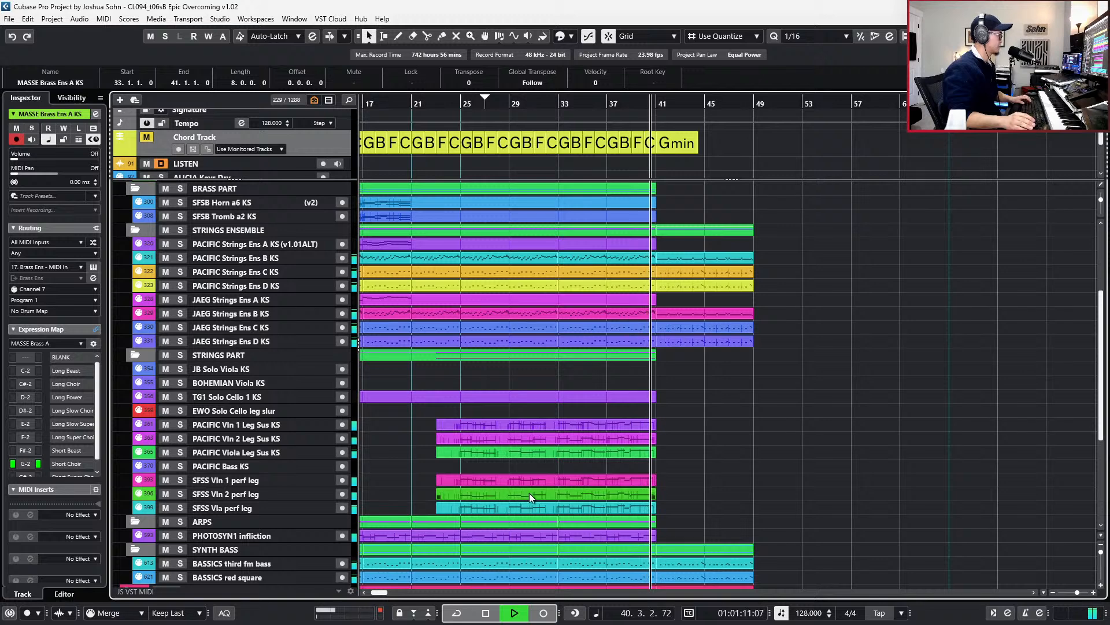
pyautogui.press('space')
# - Duplicate the PHOTOSYN1 infliction part into bars 41 to 48 and play the copy soloed
pyautogui.click(651, 533)
pyautogui.hotkey('ctrl', 'd')
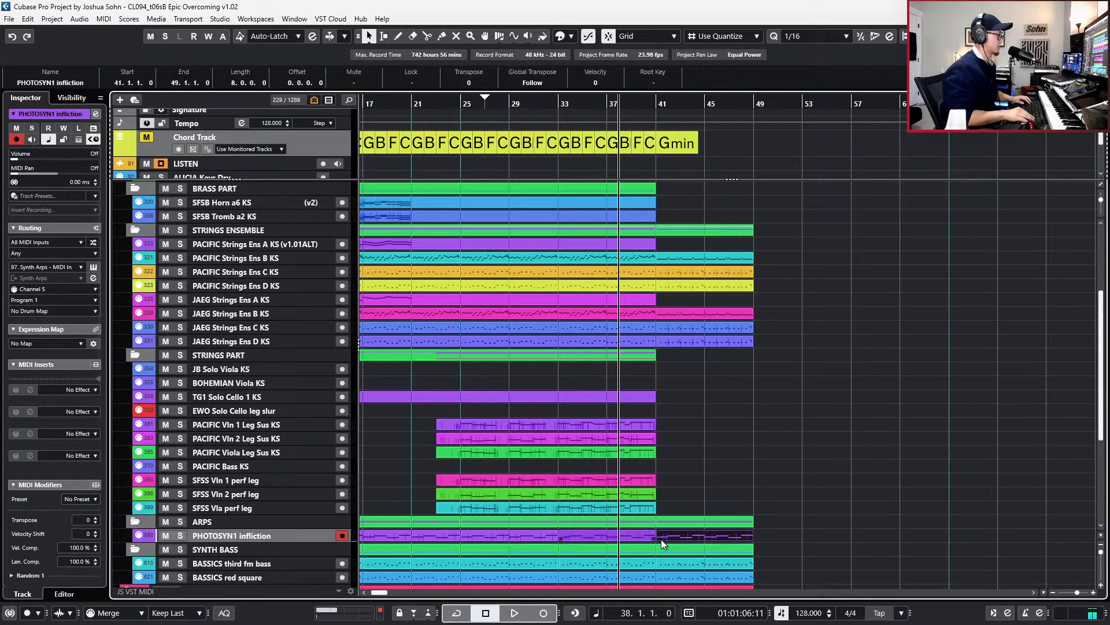
pyautogui.press('KP_Add')
pyautogui.press('KP_Add')
pyautogui.press('KP_Add')
pyautogui.press('s')
pyautogui.press('space')
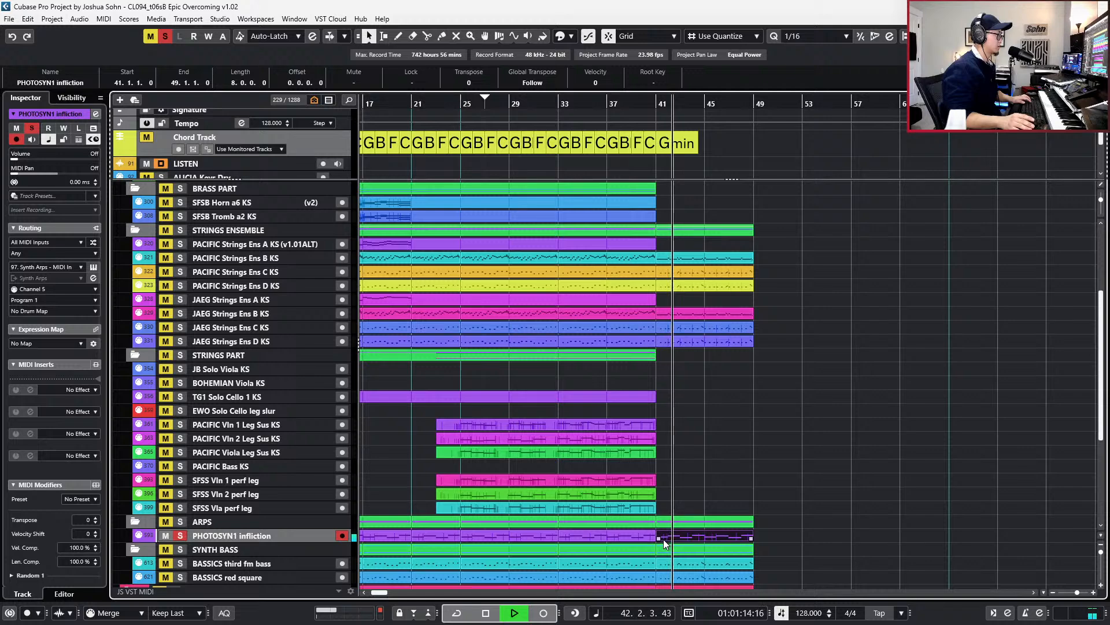
# - Open the copied PHOTOSYN1 infliction part for note editing and transpose its bar 42 note down to G2
pyautogui.doubleClick(664, 539)
pyautogui.scroll(3, 674, 463)
pyautogui.press('space')
pyautogui.click(648, 393)
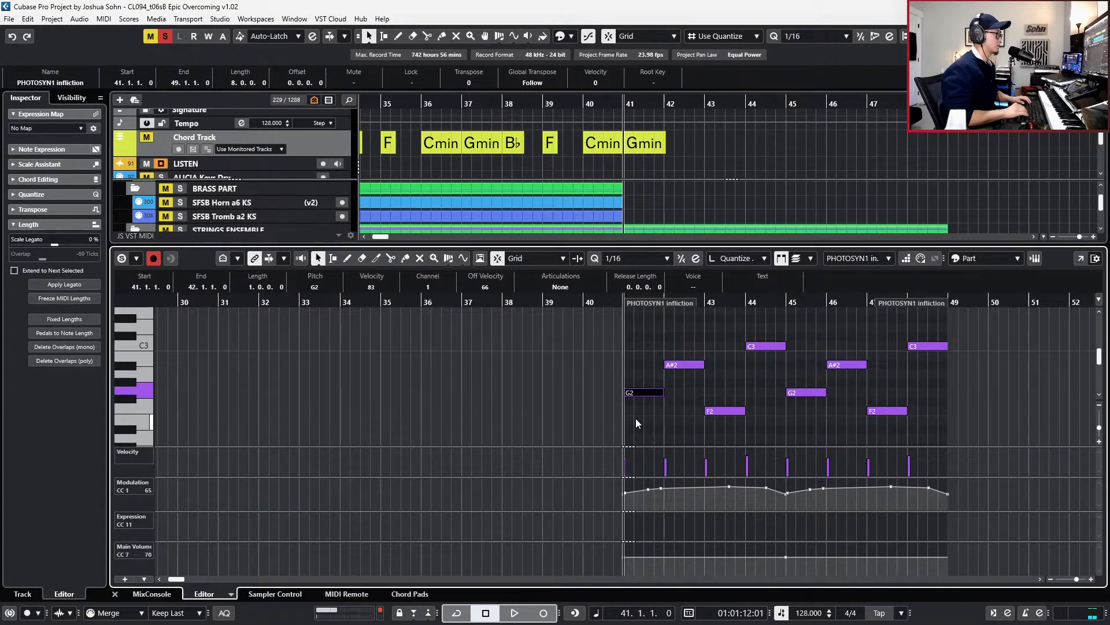
pyautogui.click(695, 365)
pyautogui.press('Down')
pyautogui.press('Down')
pyautogui.press('Down')
# - Replace all arpeggio notes in bars 43 to 48 with repeated one-bar G2 notes and play the result
pyautogui.click(691, 322)
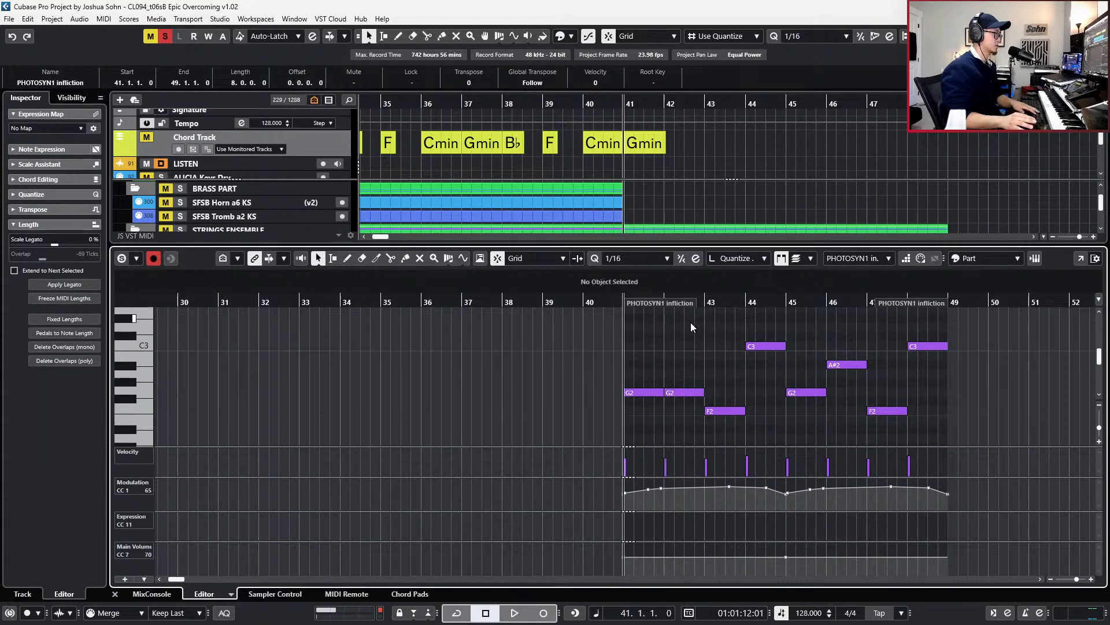
pyautogui.moveTo(690, 321); pyautogui.dragTo(966, 419)
pyautogui.press('Delete')
pyautogui.hotkey('ctrl', 'a')
pyautogui.hotkey('alt', 'd')
pyautogui.hotkey('alt', 'd')
pyautogui.hotkey('alt', 'd')
pyautogui.hotkey('alt', 'd')
pyautogui.hotkey('alt', 'd')
pyautogui.hotkey('alt', 'd')
pyautogui.hotkey('alt', 'd')
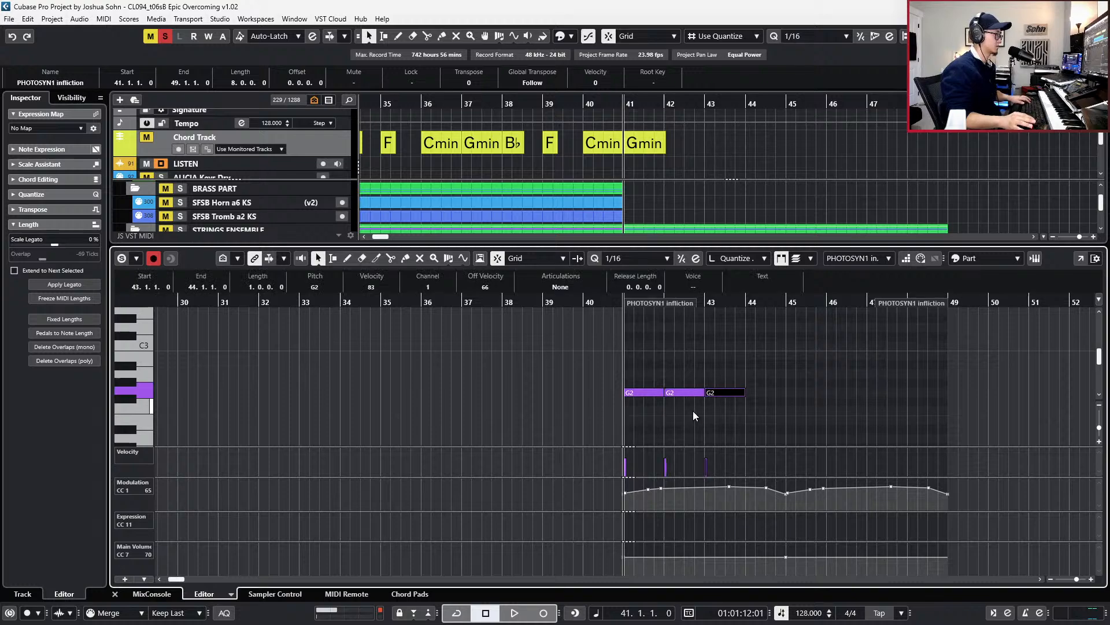
pyautogui.press('space')
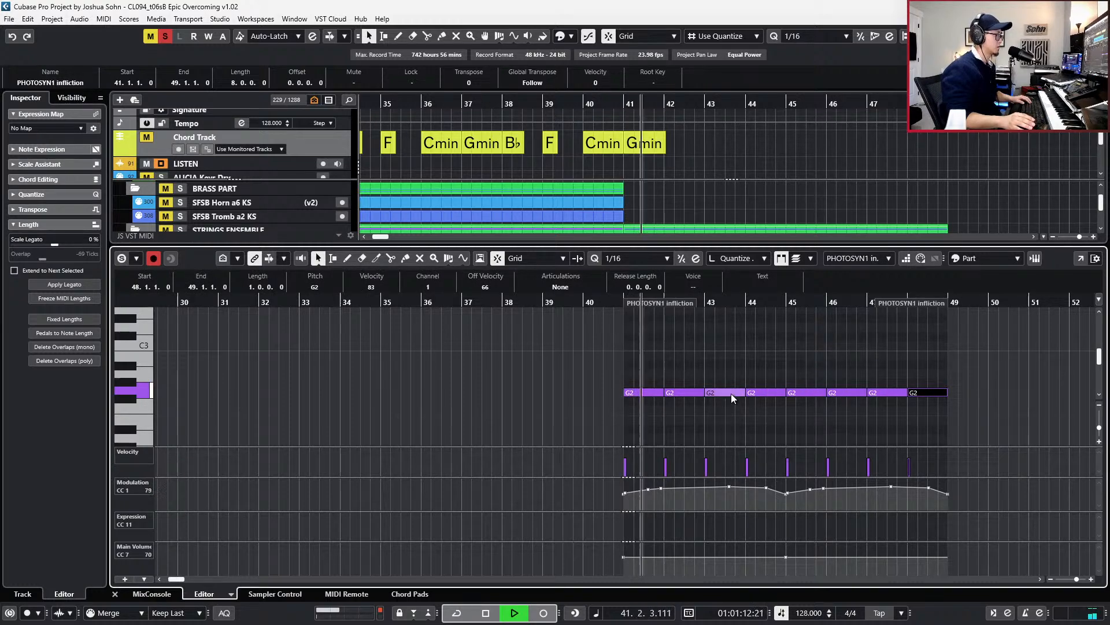
pyautogui.press('space')
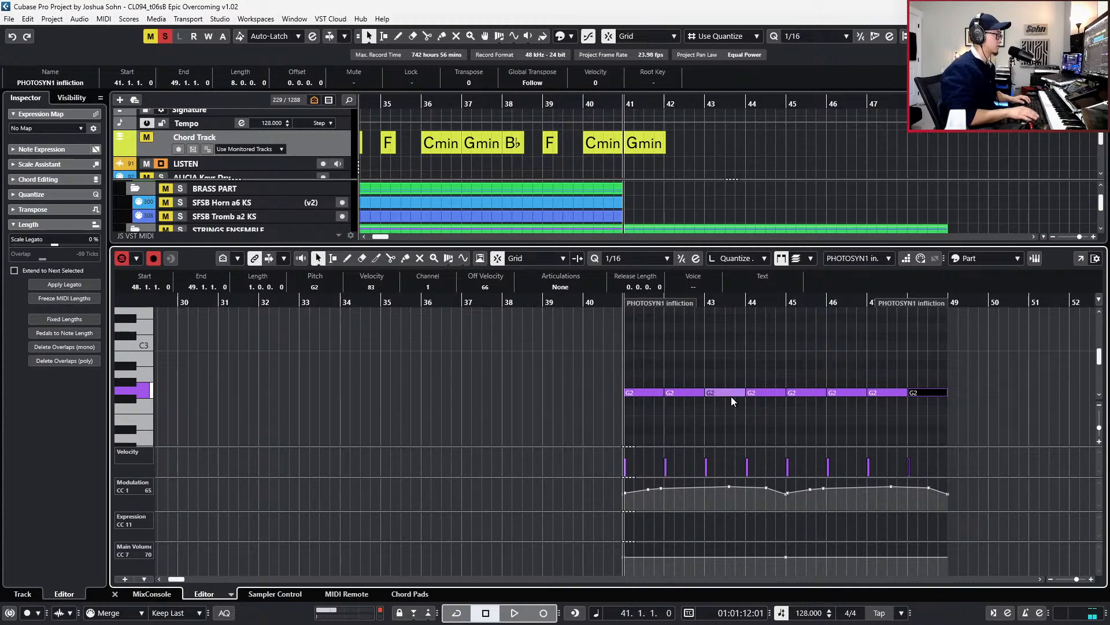
# - Close the note editor, unsolo the PHOTOSYN1 infliction track and listen to the full mix through the new section from bar 41
pyautogui.press('KP_Subtract')
pyautogui.press('KP_Subtract')
pyautogui.hotkey('ctrl', 'alt', 'e')
pyautogui.press('space')
pyautogui.scroll(-1, 731, 396)
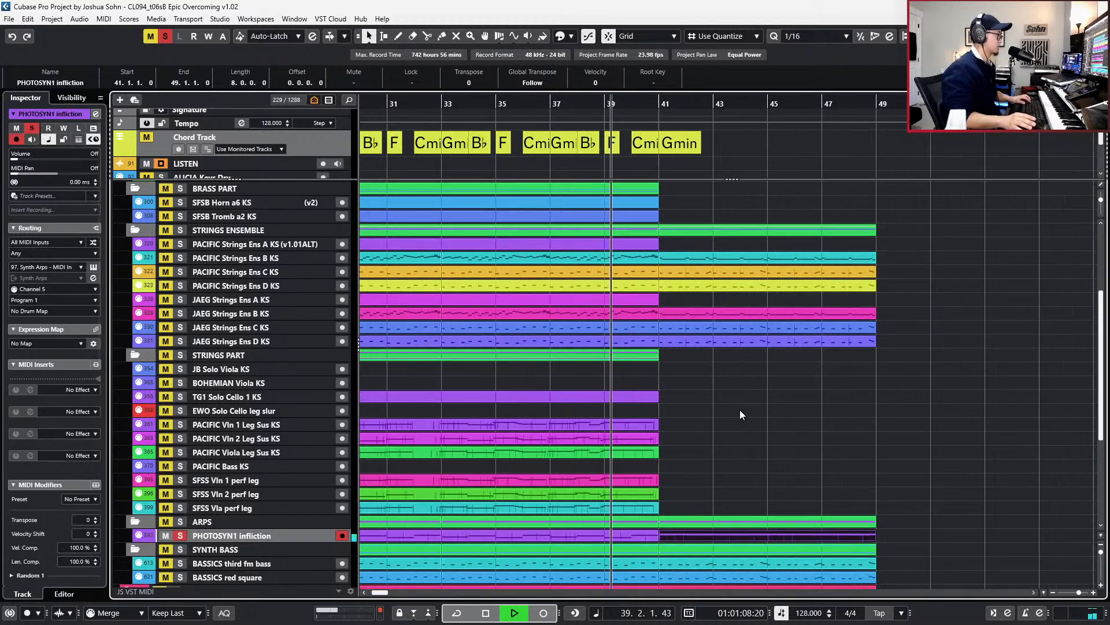
pyautogui.press('space')
pyautogui.press('s')
pyautogui.press('space')
pyautogui.scroll(-1, 740, 409)
pyautogui.scroll(5, 743, 426)
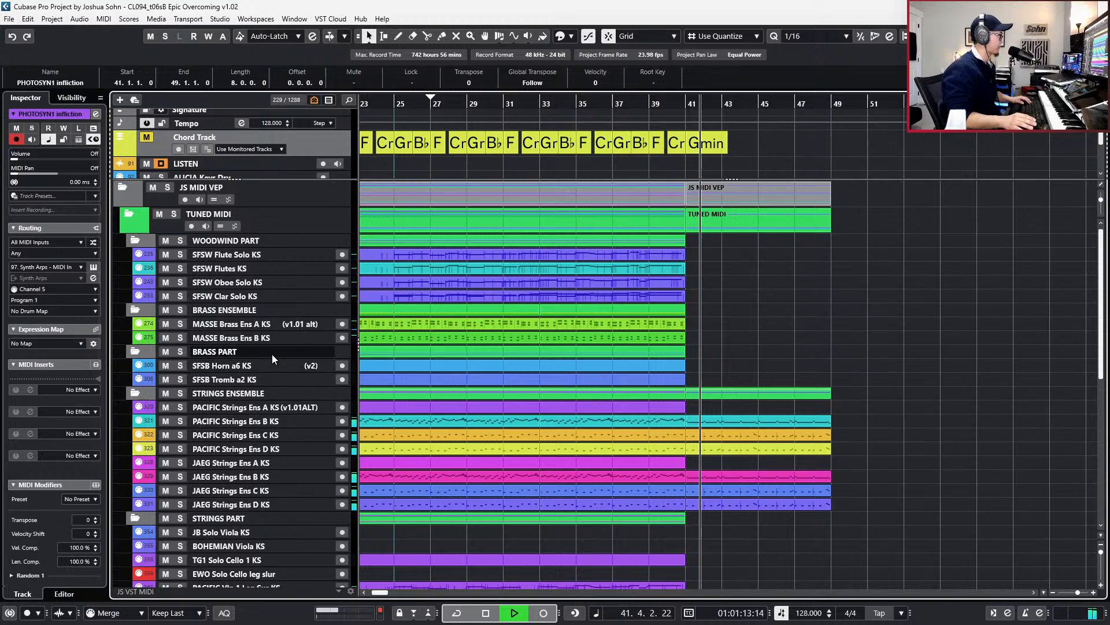
pyautogui.scroll(-4, 699, 463)
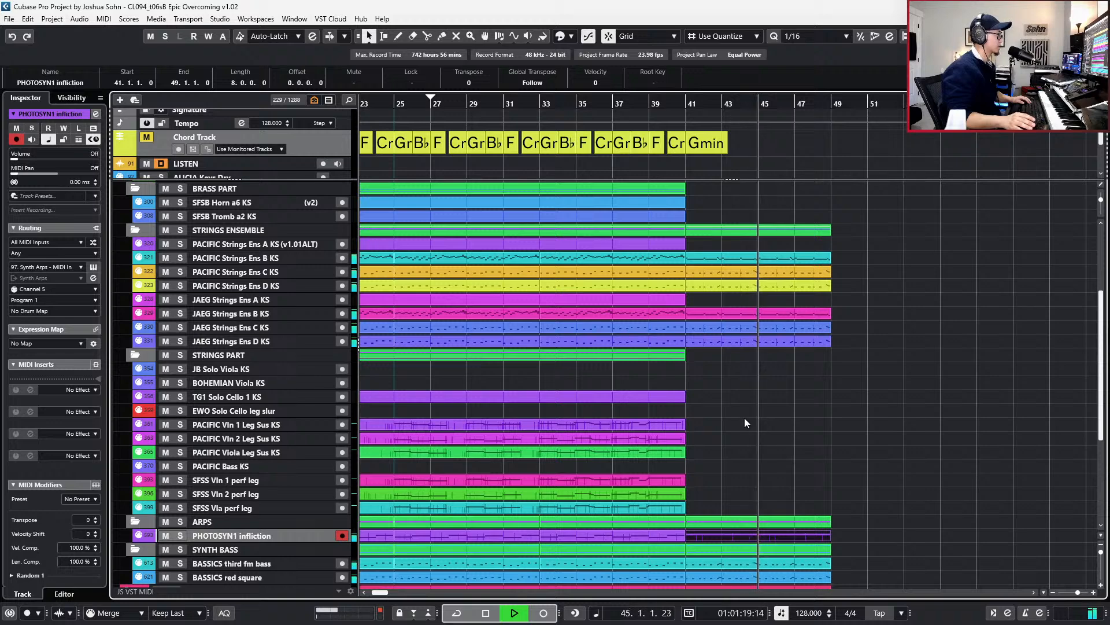
# - Stop playback and bring the MASSE Wwinds Ens A KS track from the WOODWIND ENSEMBLE folder into view for playing
pyautogui.press('space')
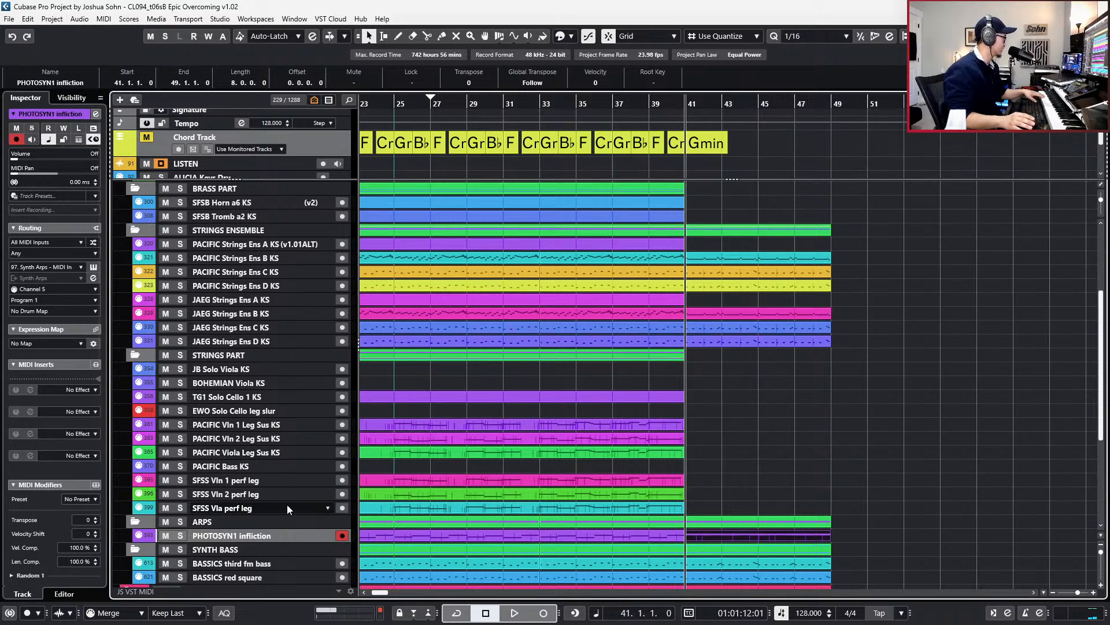
pyautogui.scroll(5, 287, 468)
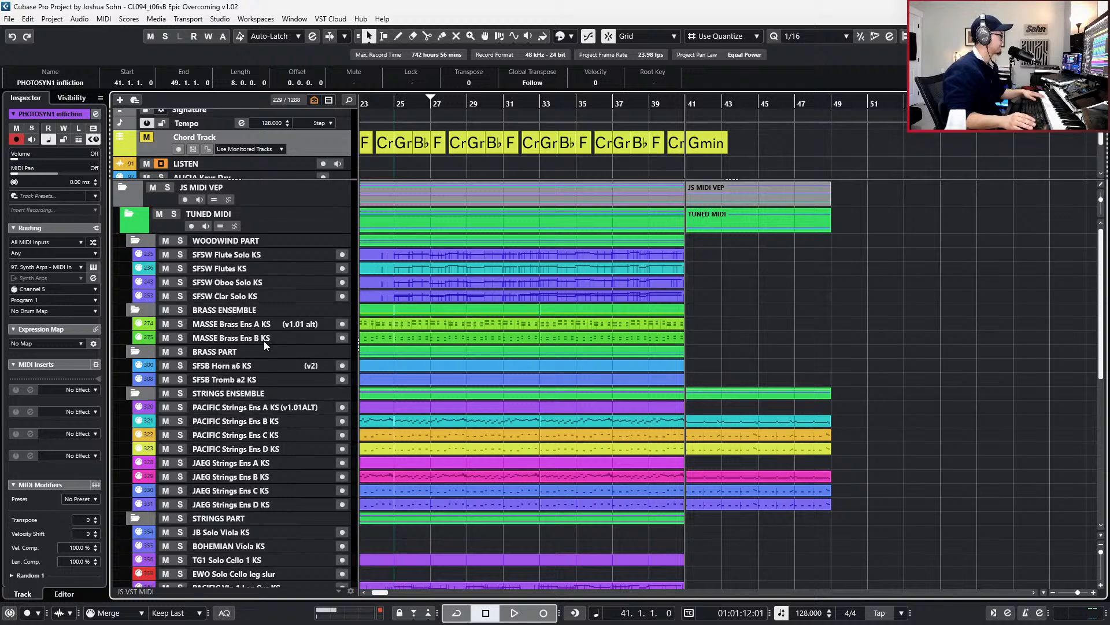
pyautogui.click(243, 255)
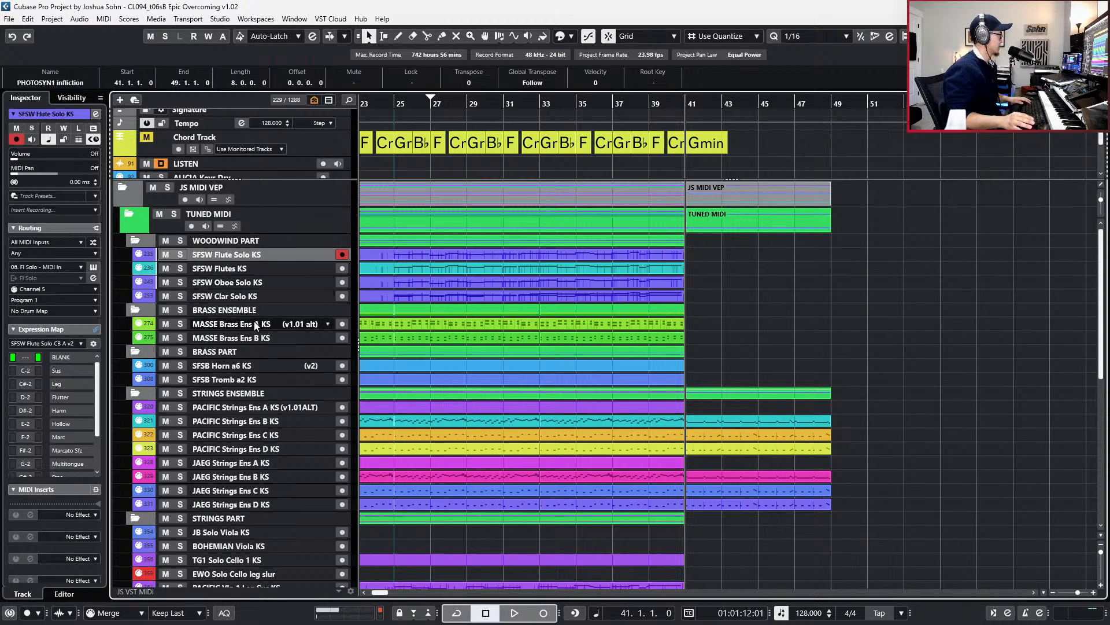
pyautogui.click(254, 322)
pyautogui.click(254, 321)
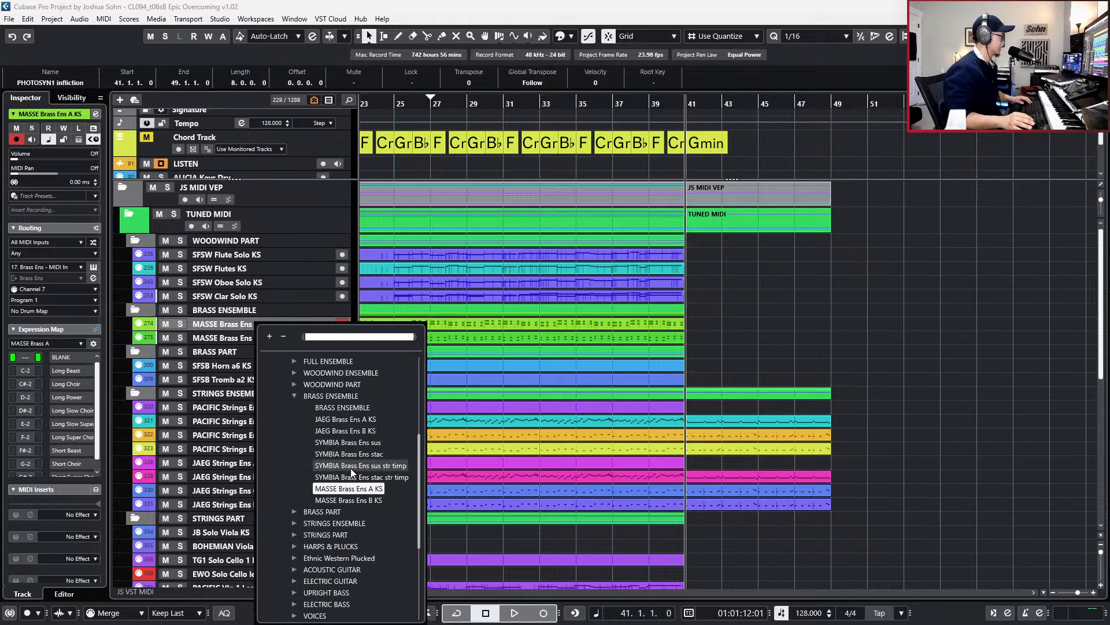
pyautogui.scroll(5, 352, 471)
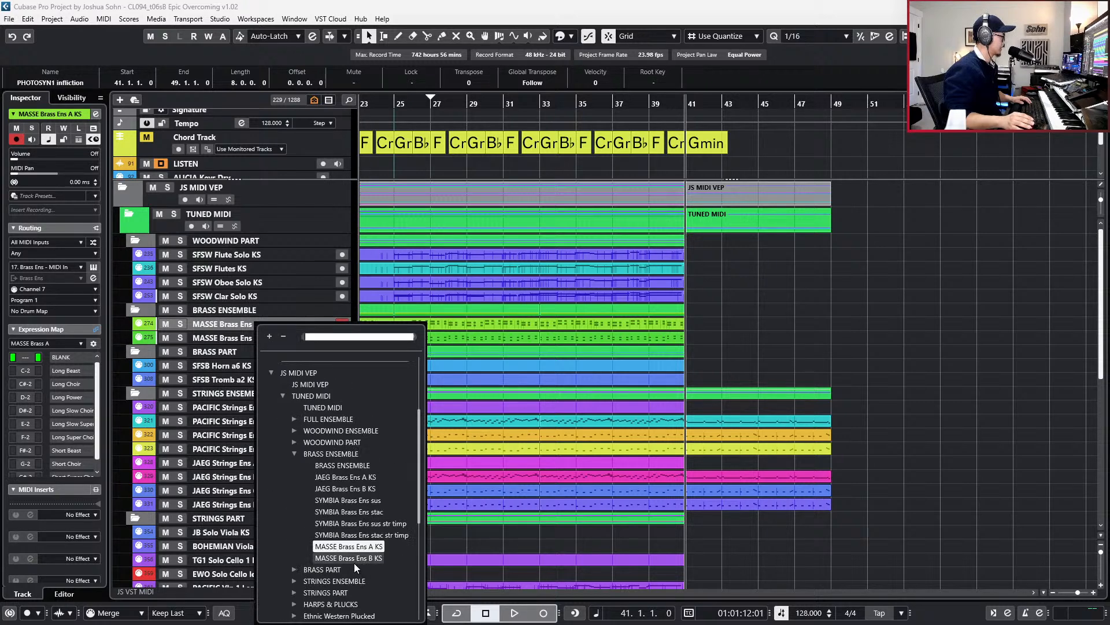
pyautogui.scroll(-3, 299, 435)
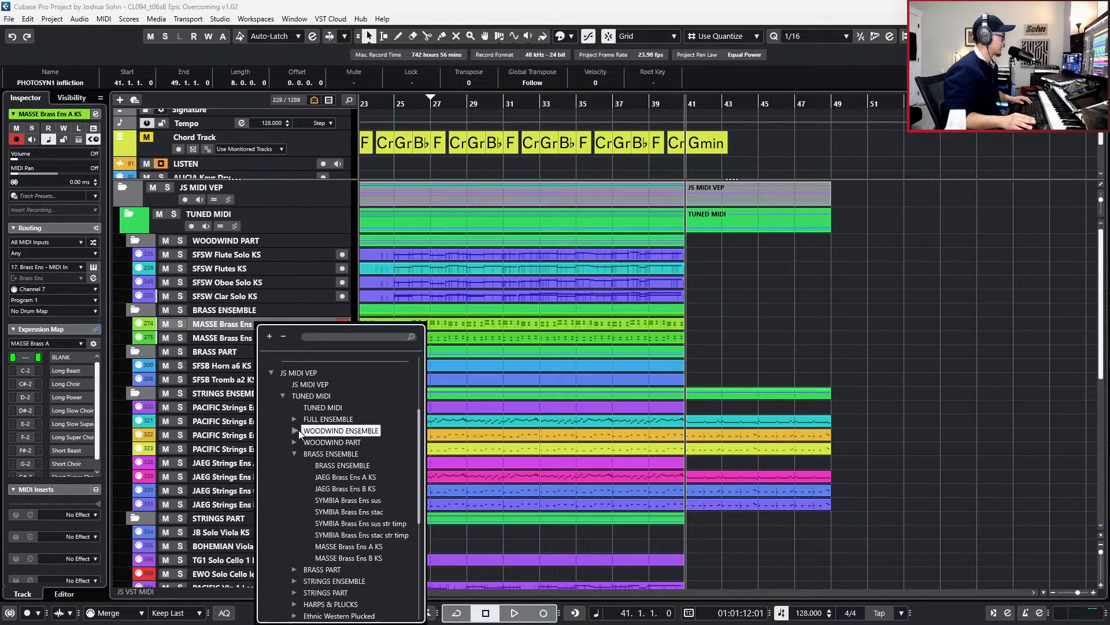
pyautogui.click(296, 430)
pyautogui.click(359, 476)
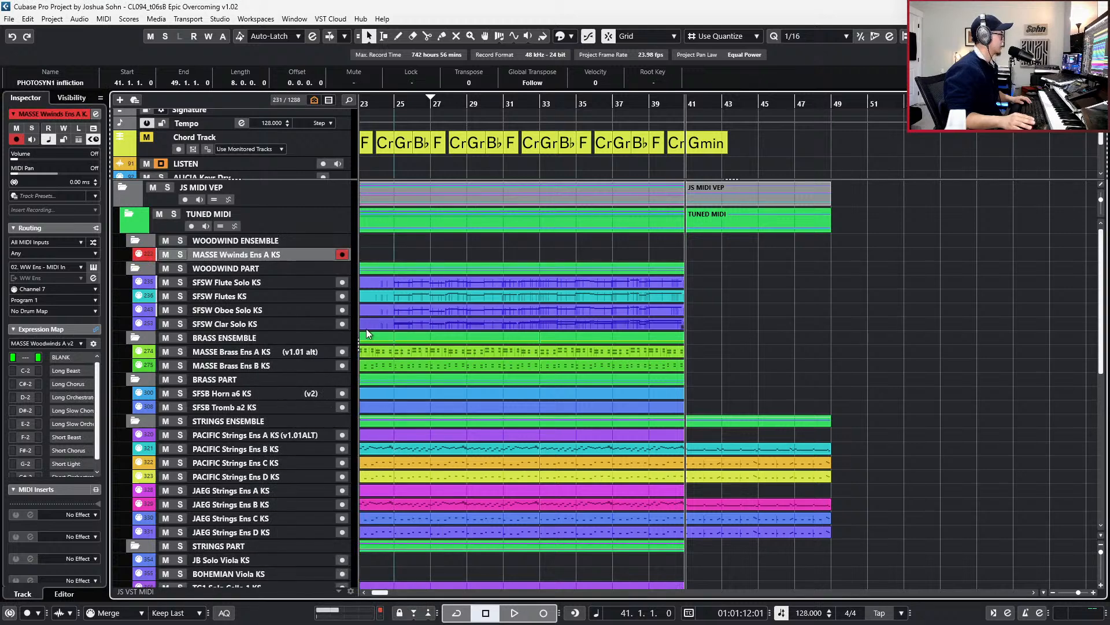
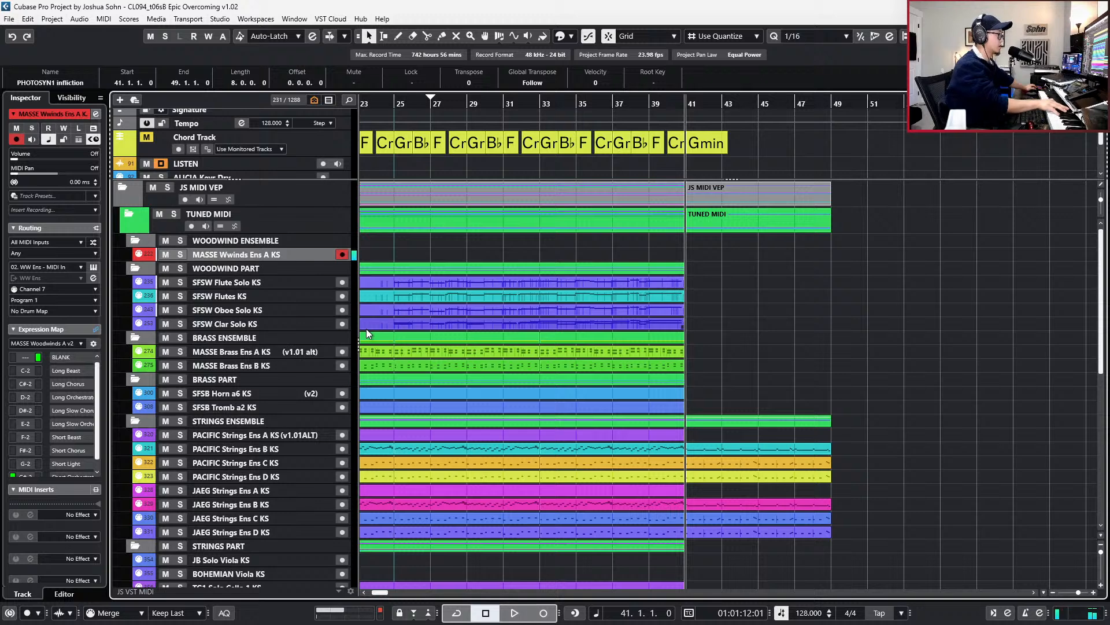
# - Play woodwind chords along with the section, capture them retrospectively as a MASSE Wwinds Ens A KS part over bars 40 to 48 and play it back
pyautogui.press('space')
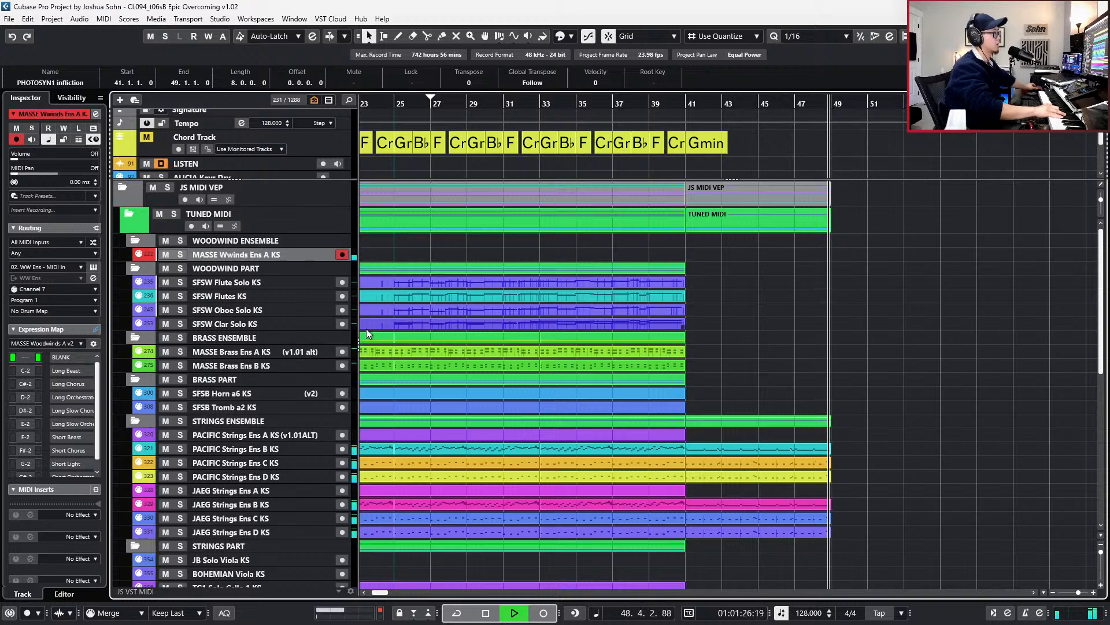
pyautogui.press('space')
pyautogui.press('shift+KP_Multiply')
pyautogui.press('space')
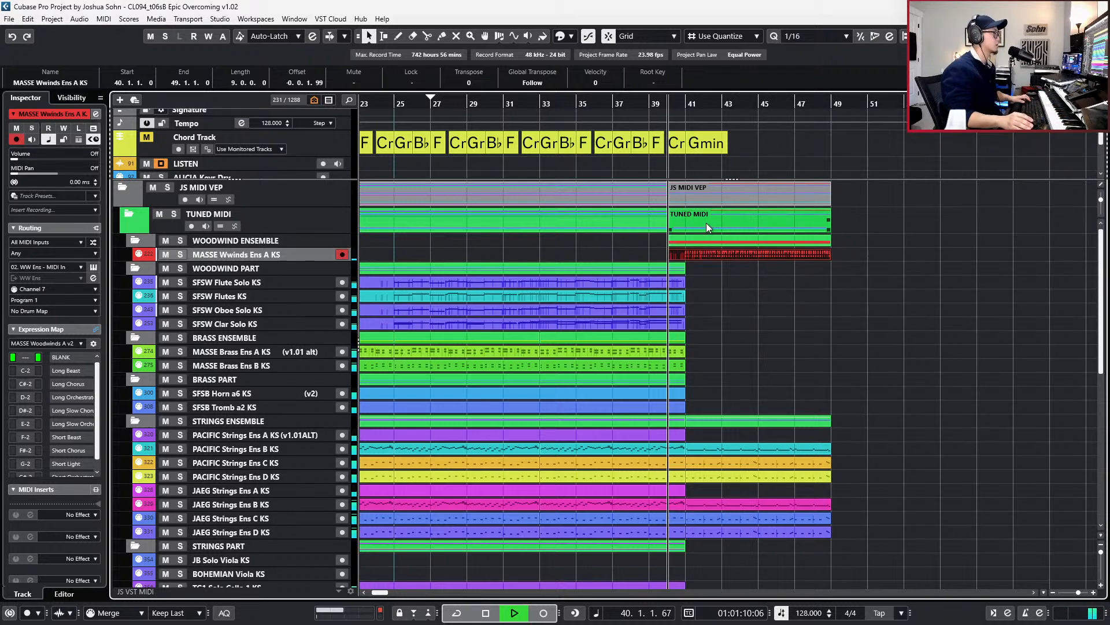
# - Open the captured woodwind part for note editing and review its notes across bars 41 to 48 during playback
pyautogui.doubleClick(716, 253)
pyautogui.press('4')
pyautogui.scroll(5, 720, 324)
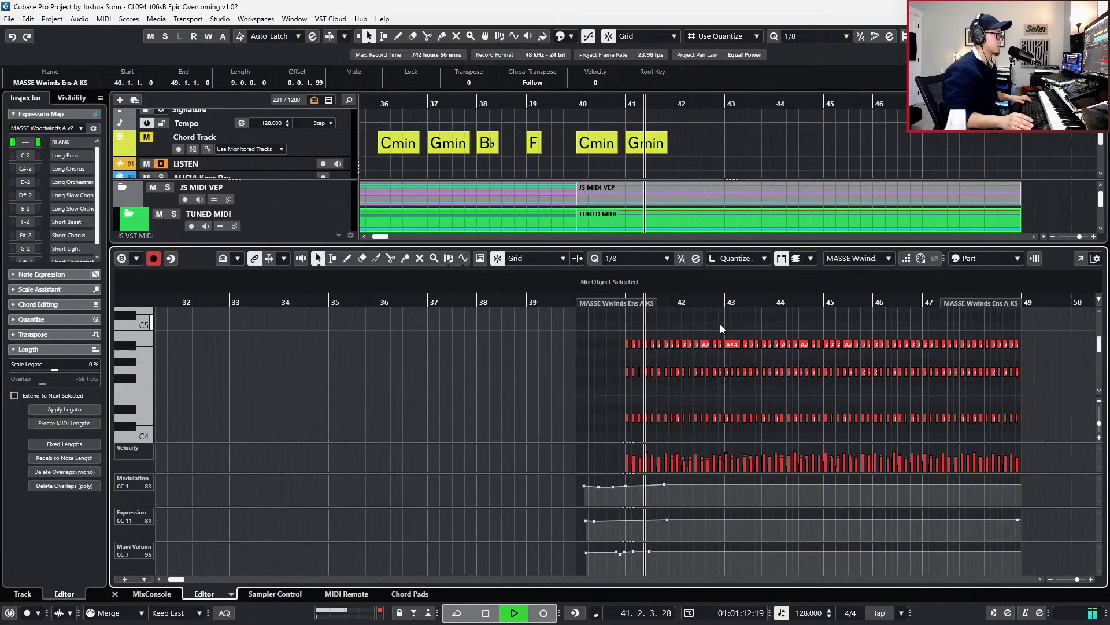
pyautogui.scroll(3, 720, 326)
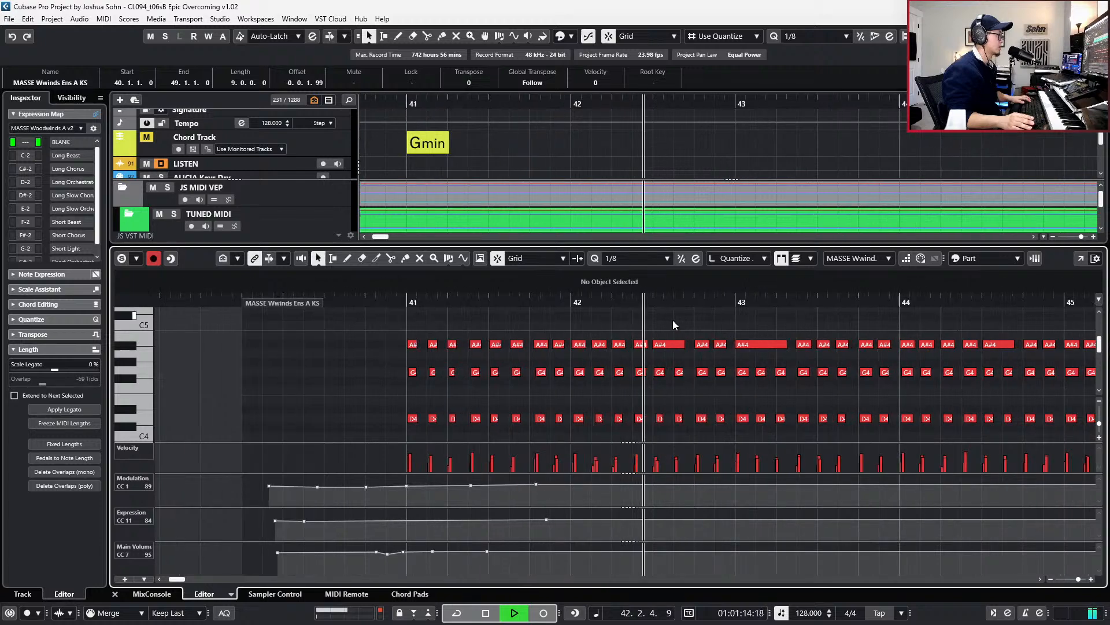
pyautogui.press('5')
pyautogui.scroll(-1, 674, 321)
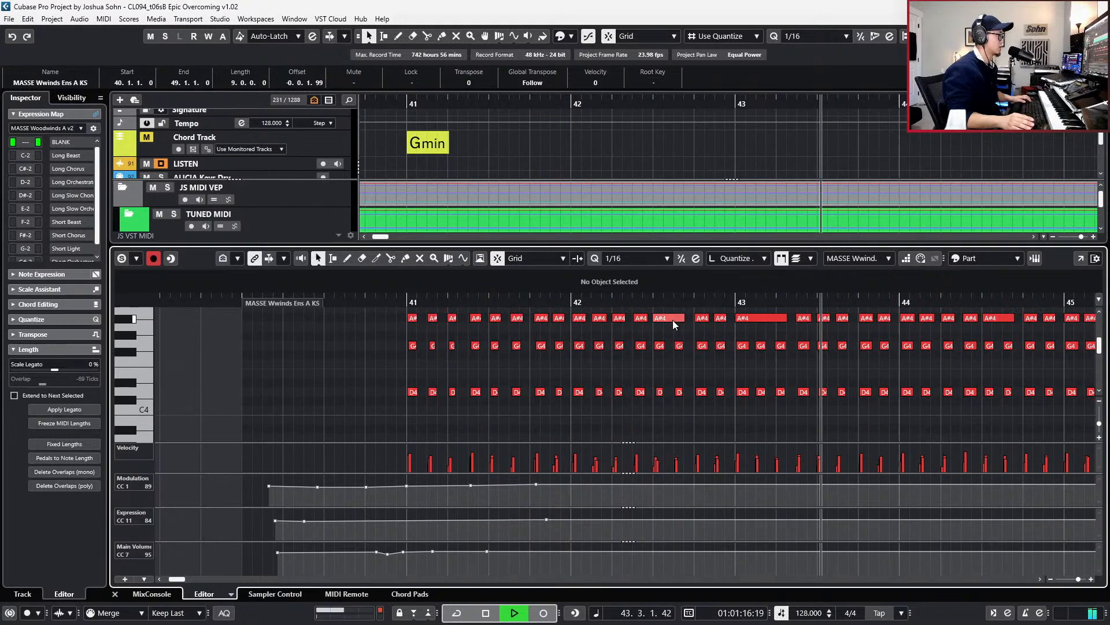
pyautogui.hscroll(1, 673, 321)
pyautogui.press('g')
pyautogui.press('g')
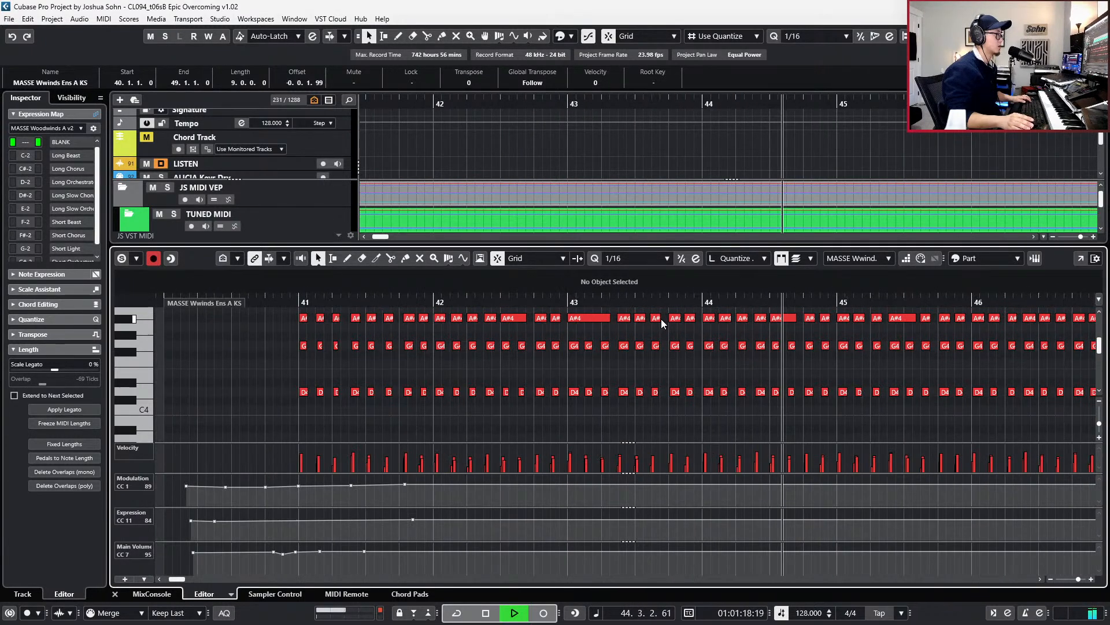
pyautogui.scroll(1, 661, 318)
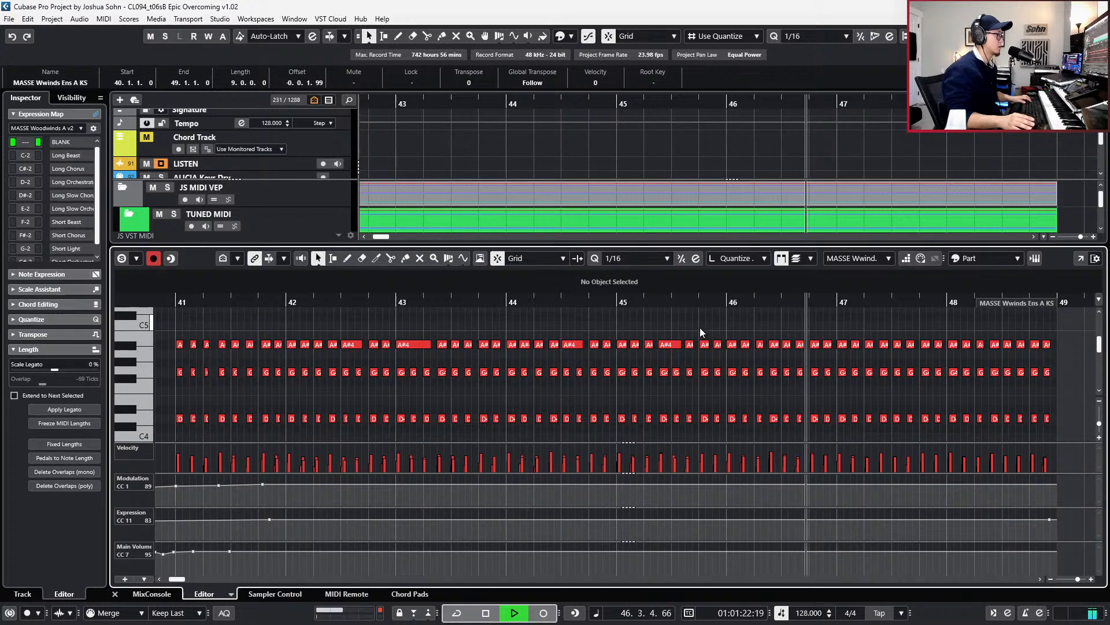
pyautogui.scroll(-1, 709, 335)
pyautogui.press('space')
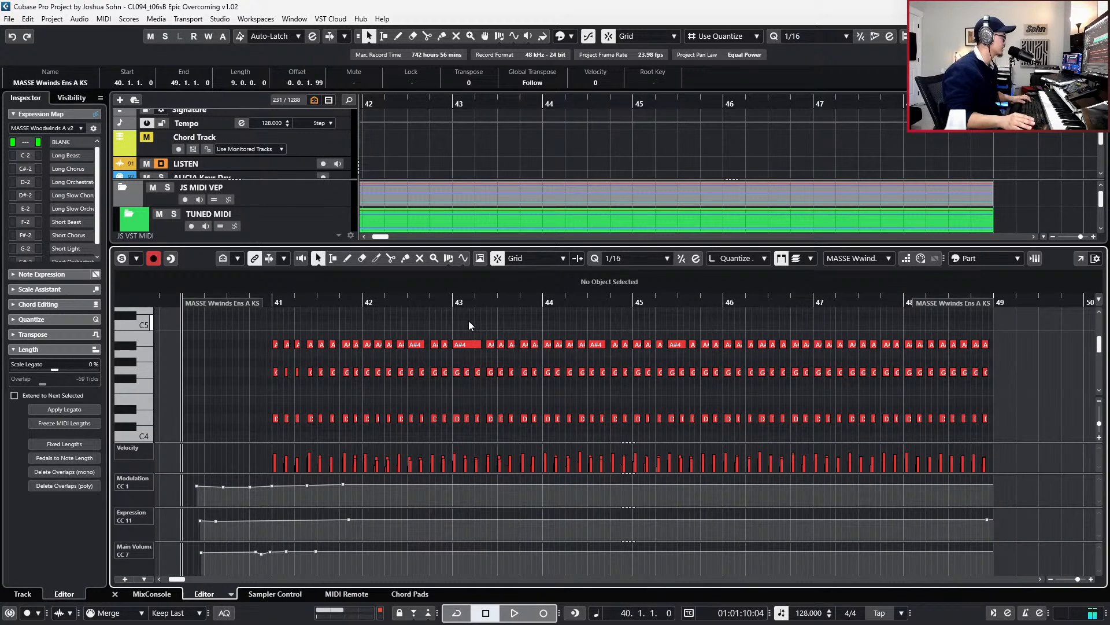
# - Examine the overlong A#4 notes around bars 42 and 43 of the captured woodwind part
pyautogui.click(464, 344)
pyautogui.click(416, 343)
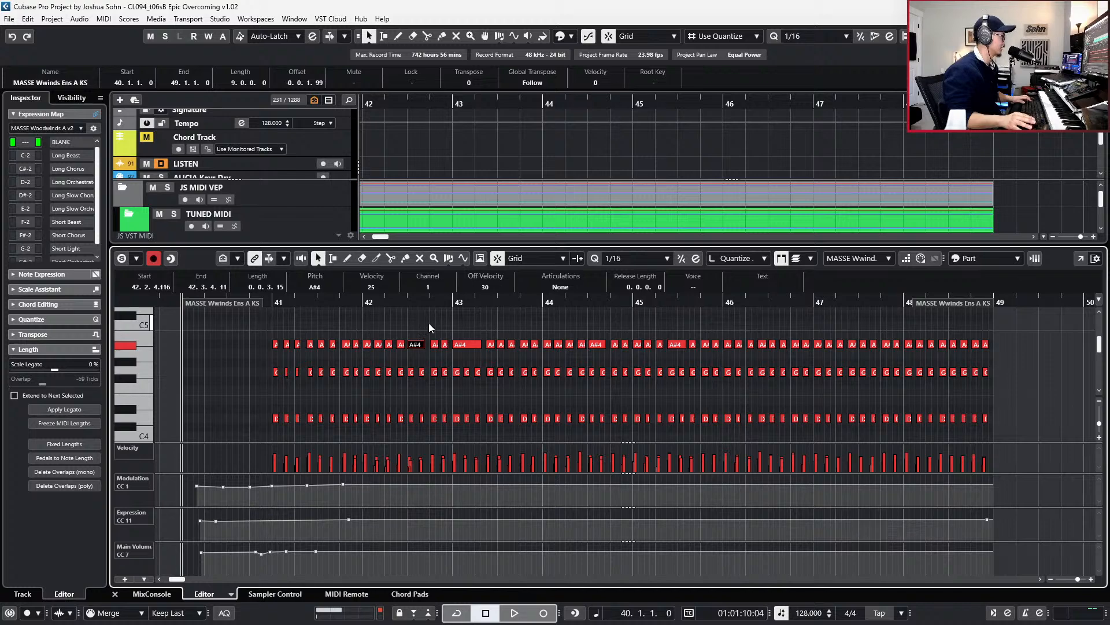
pyautogui.click(469, 345)
pyautogui.scroll(2, 467, 352)
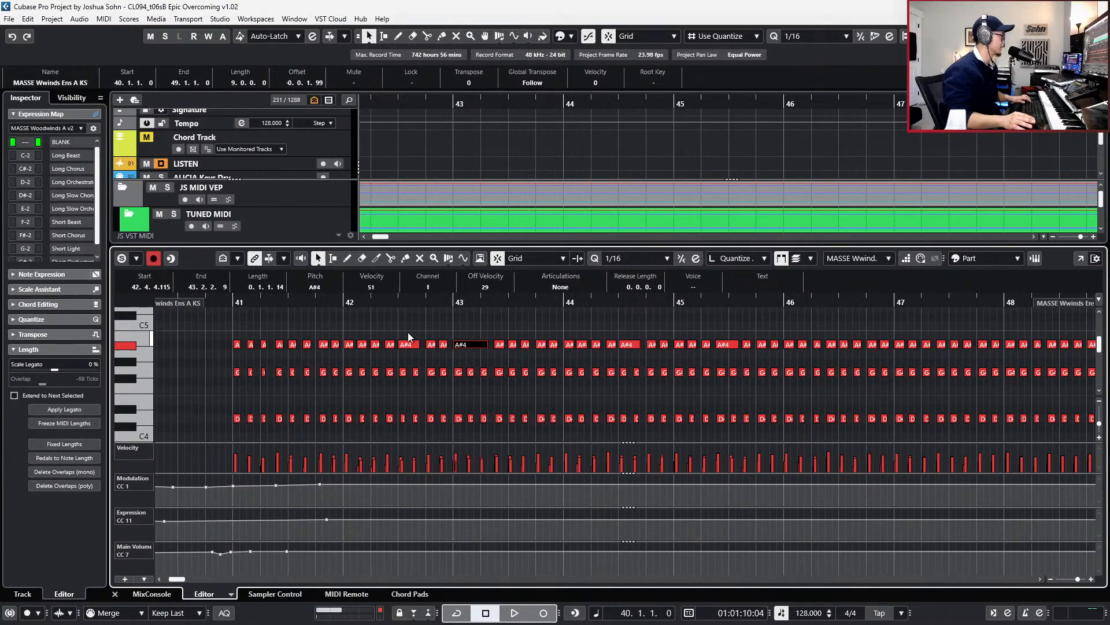
pyautogui.scroll(-2, 279, 332)
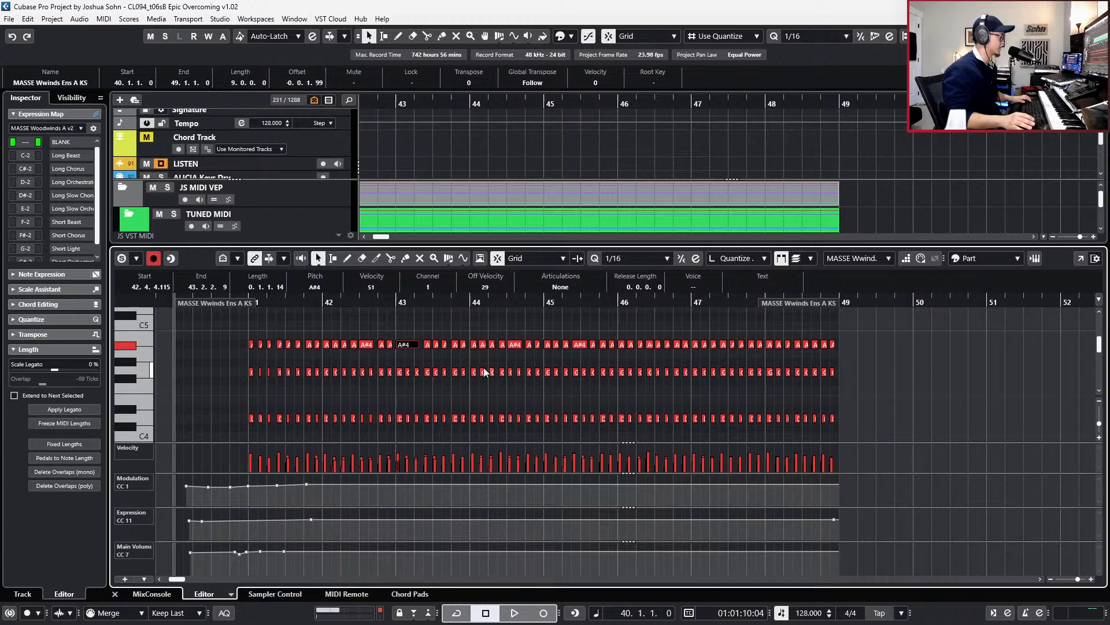
pyautogui.scroll(1, 463, 349)
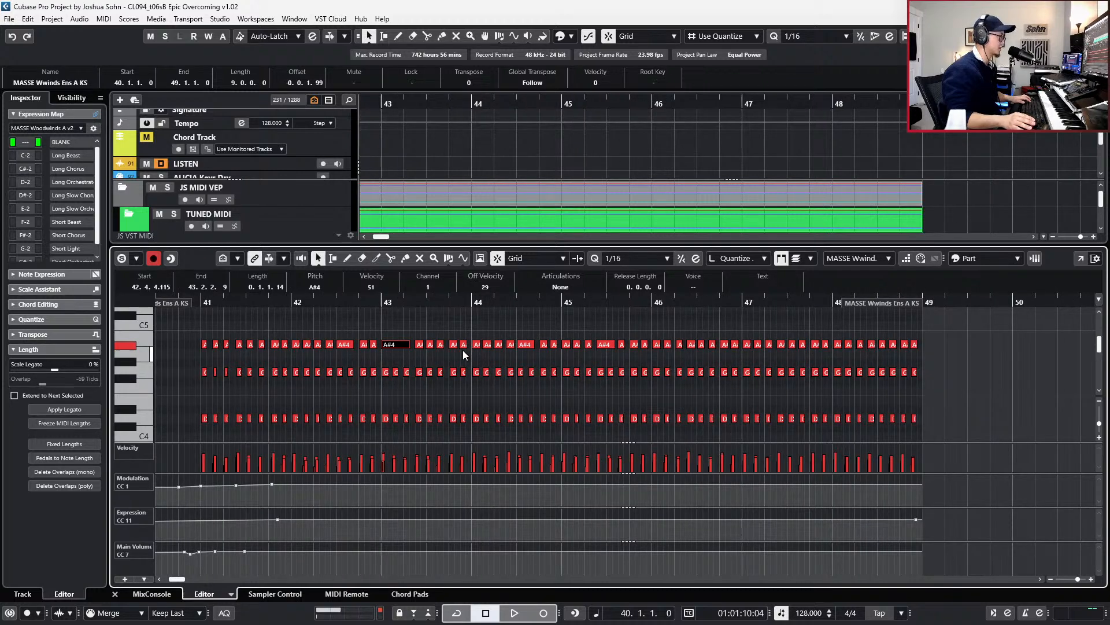
# - Close the note editor and delete the captured MASSE Wwinds Ens A KS part
pyautogui.hotkey('ctrl', 'alt', 'e')
pyautogui.scroll(-3, 483, 338)
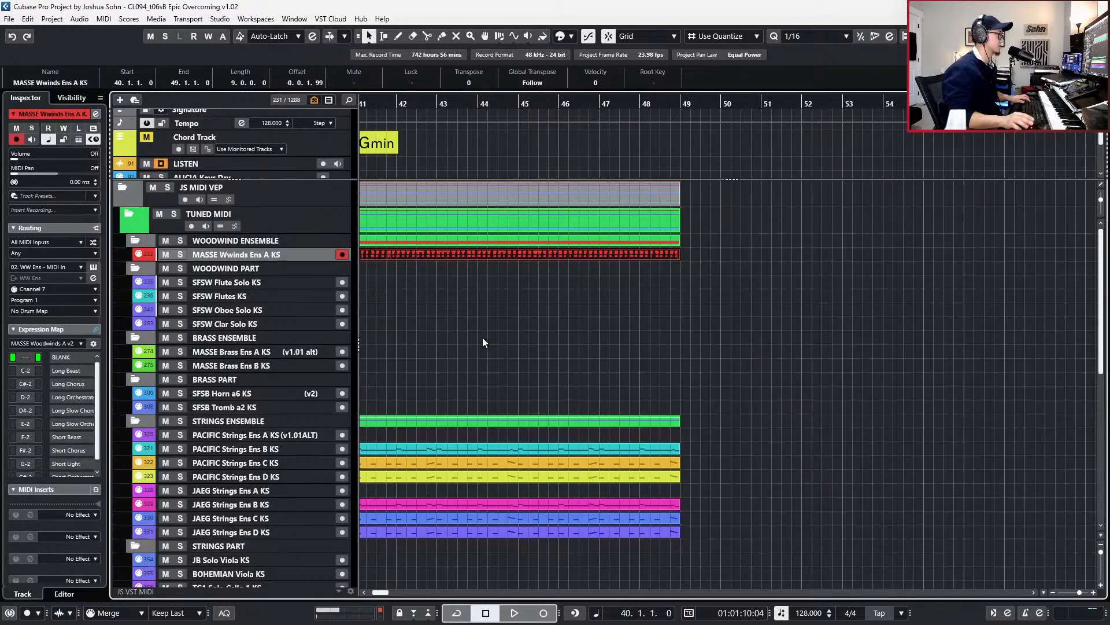
pyautogui.hscroll(-2, 545, 345)
pyautogui.press('Delete')
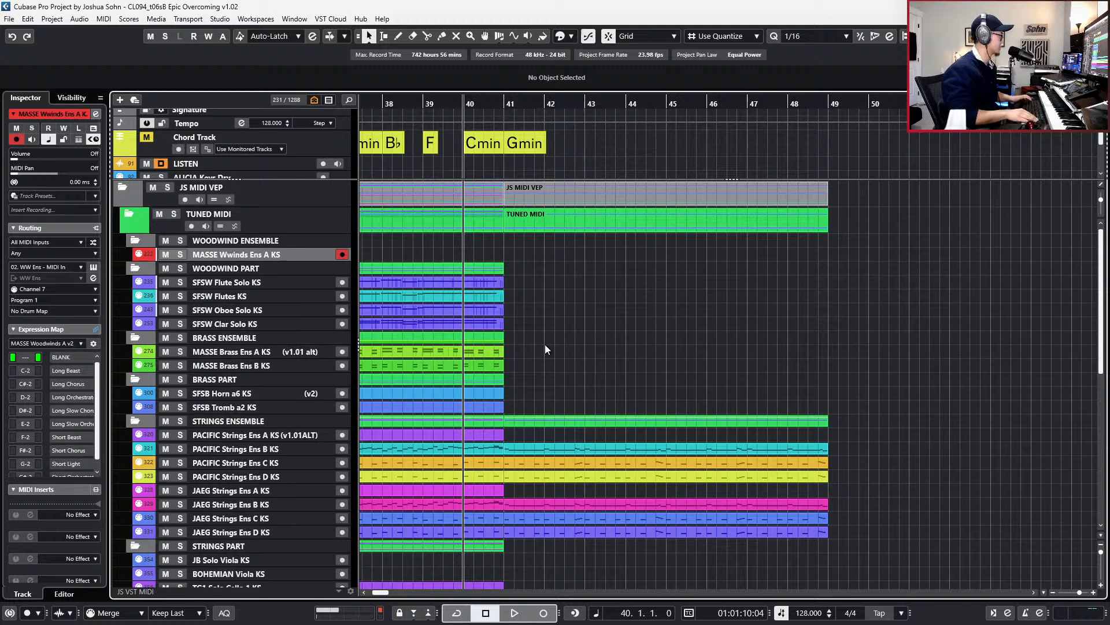
pyautogui.press('KP_Multiply')
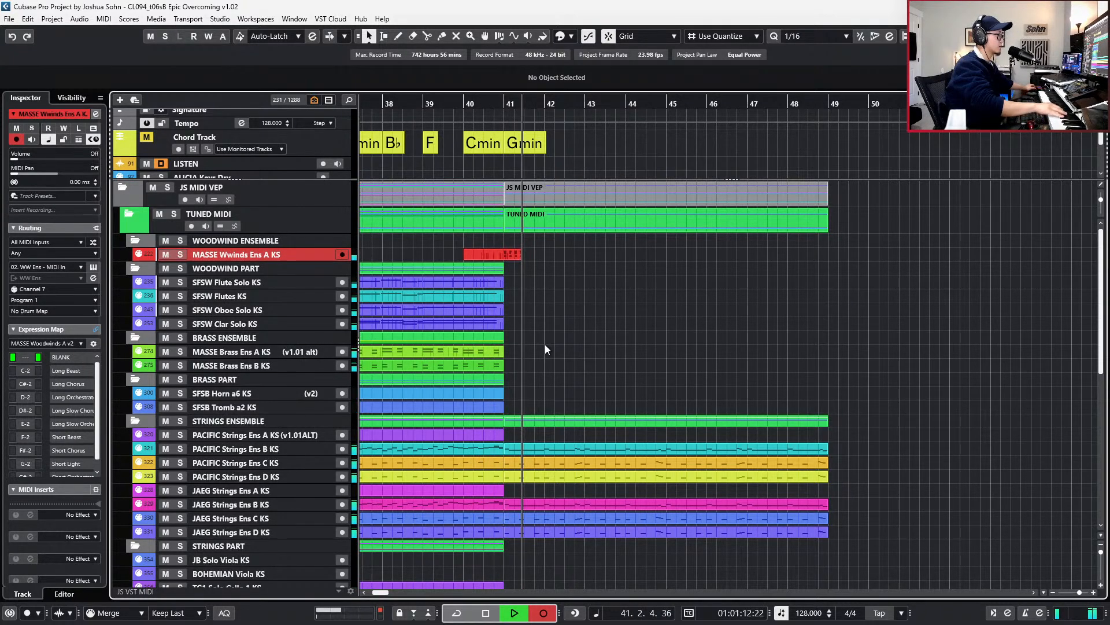
pyautogui.press('space')
pyautogui.press('Delete')
# - Record a woodwind chord take on MASSE Wwinds Ens A KS from bar 40 through bar 48 and open it for note editing
pyautogui.press('KP_Multiply')
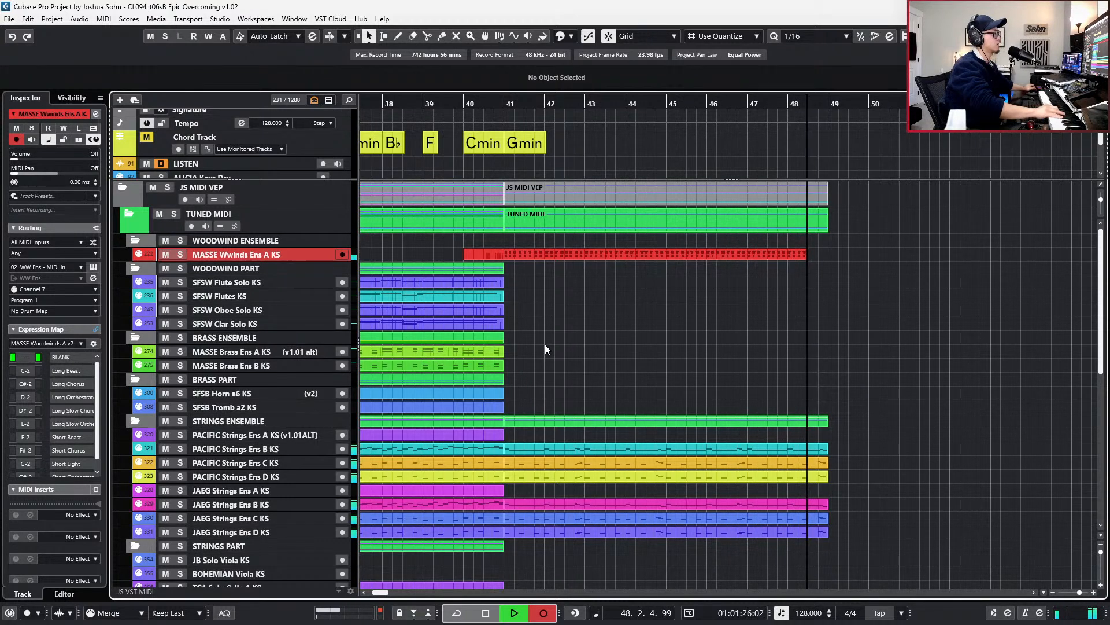
pyautogui.press('space')
pyautogui.press('Return')
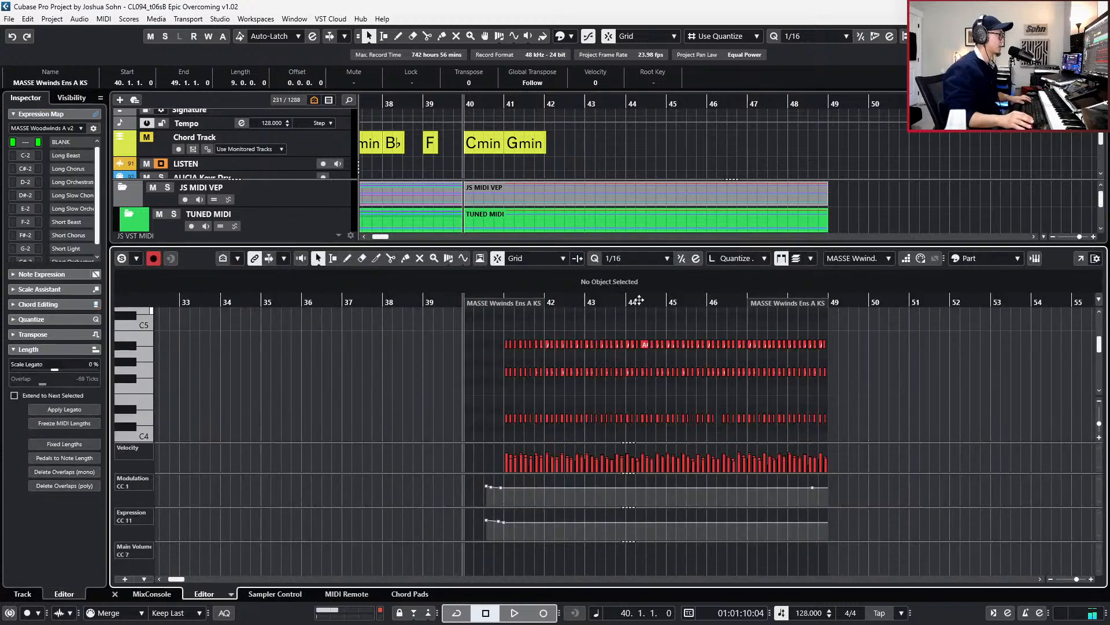
# - Play the take, break the overlong A#4 in bar 44 into short notes and quantize the second one to 44.3.1.0
pyautogui.press('space')
pyautogui.scroll(2, 700, 345)
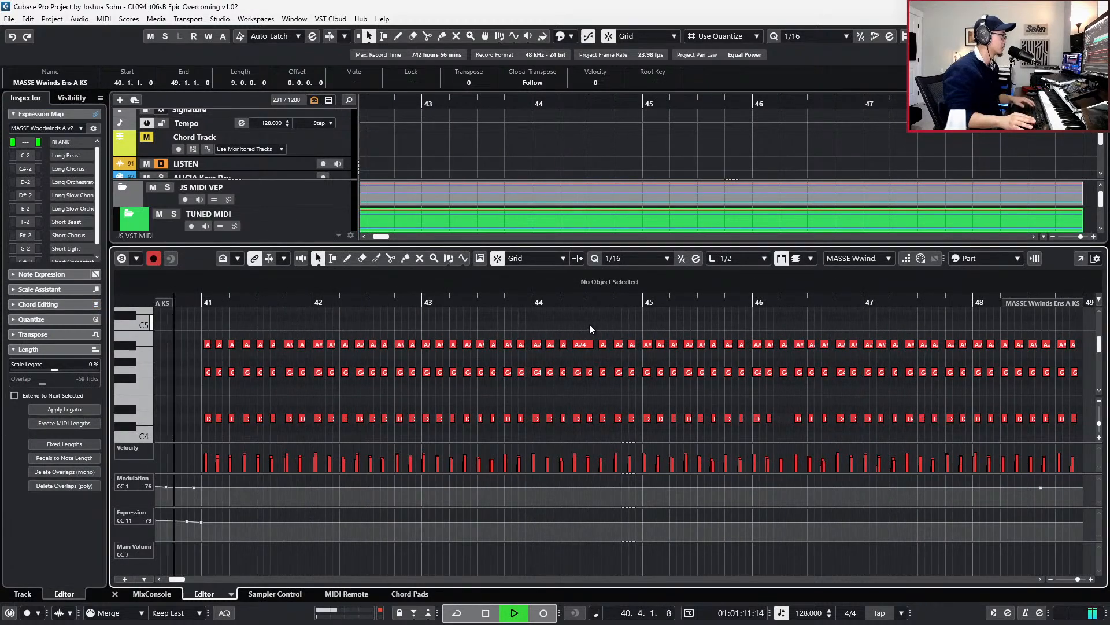
pyautogui.moveTo(591, 345); pyautogui.dragTo(583, 346)
pyautogui.hotkey('ctrl', 'z')
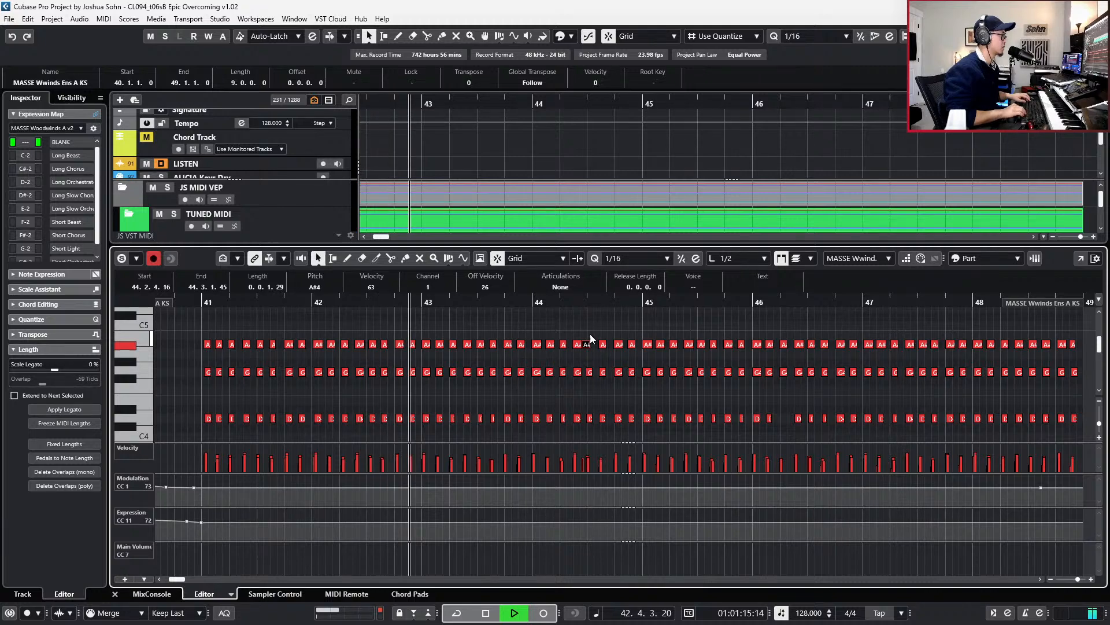
pyautogui.press('q')
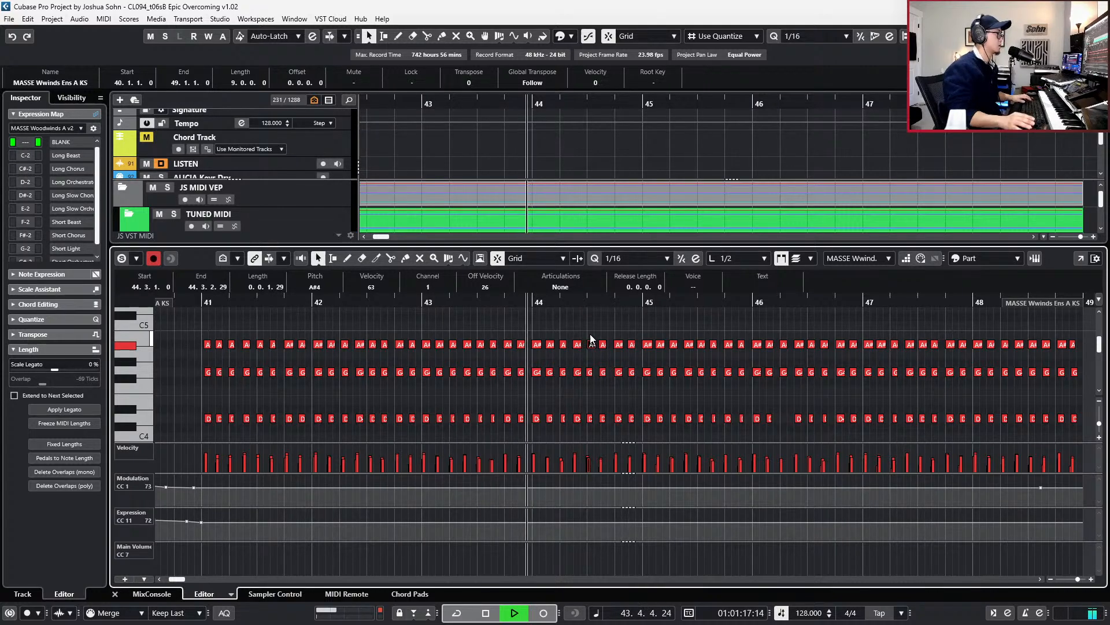
# - Select all woodwind notes in bars 41 to 48, assign them the Short Light articulation and play the part soloed from its first note
pyautogui.scroll(-2, 590, 327)
pyautogui.moveTo(359, 329); pyautogui.dragTo(859, 473)
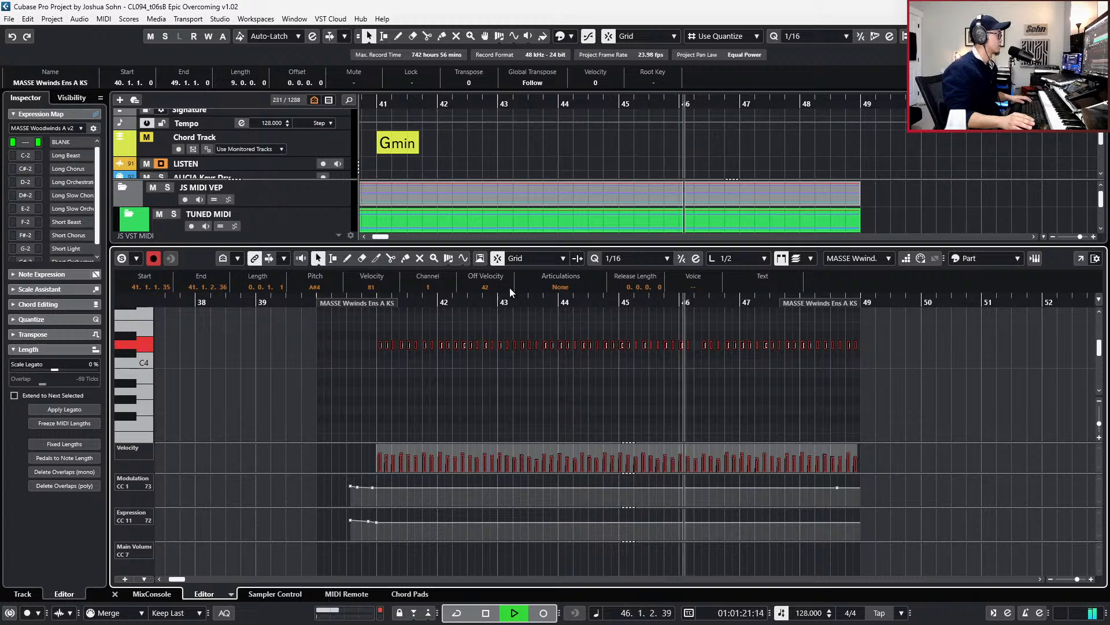
pyautogui.click(560, 286)
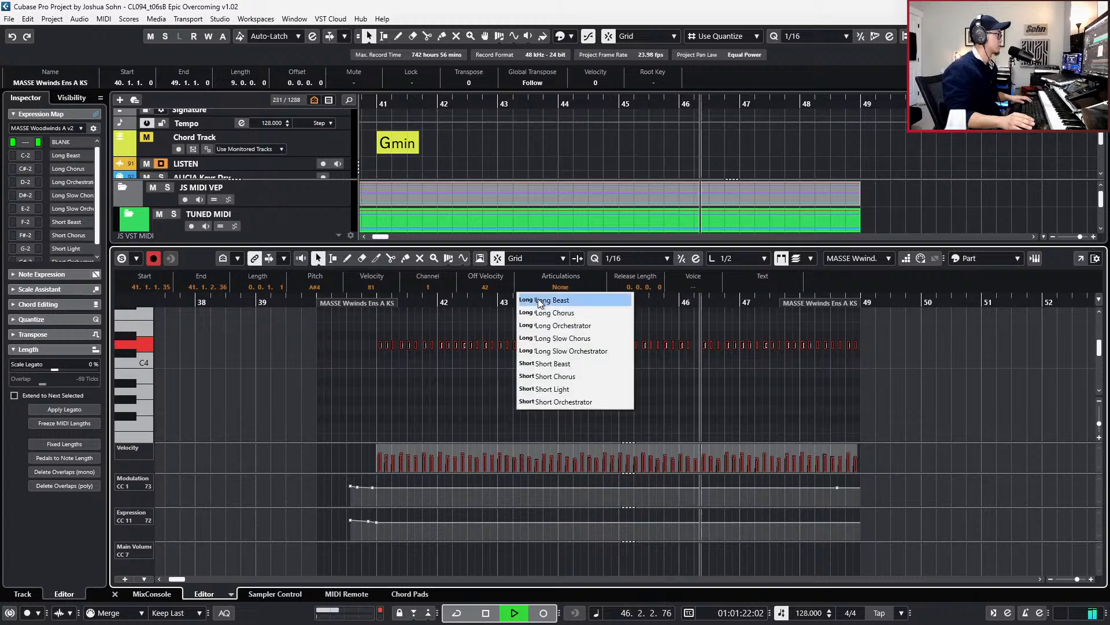
pyautogui.click(550, 389)
pyautogui.press('space')
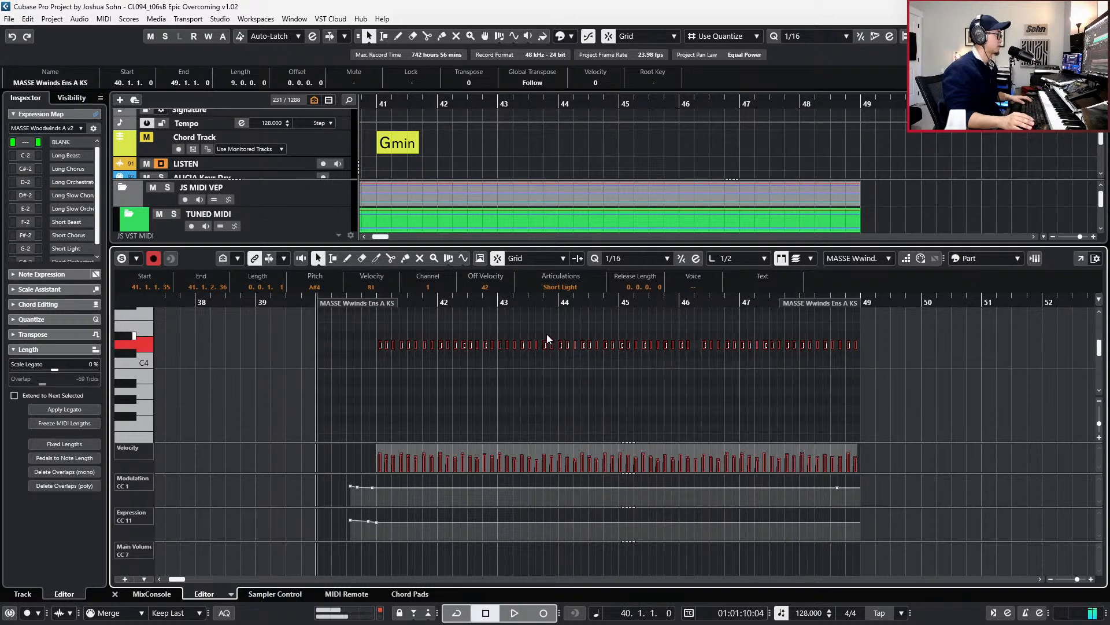
pyautogui.press('space')
pyautogui.press('l')
pyautogui.press('s')
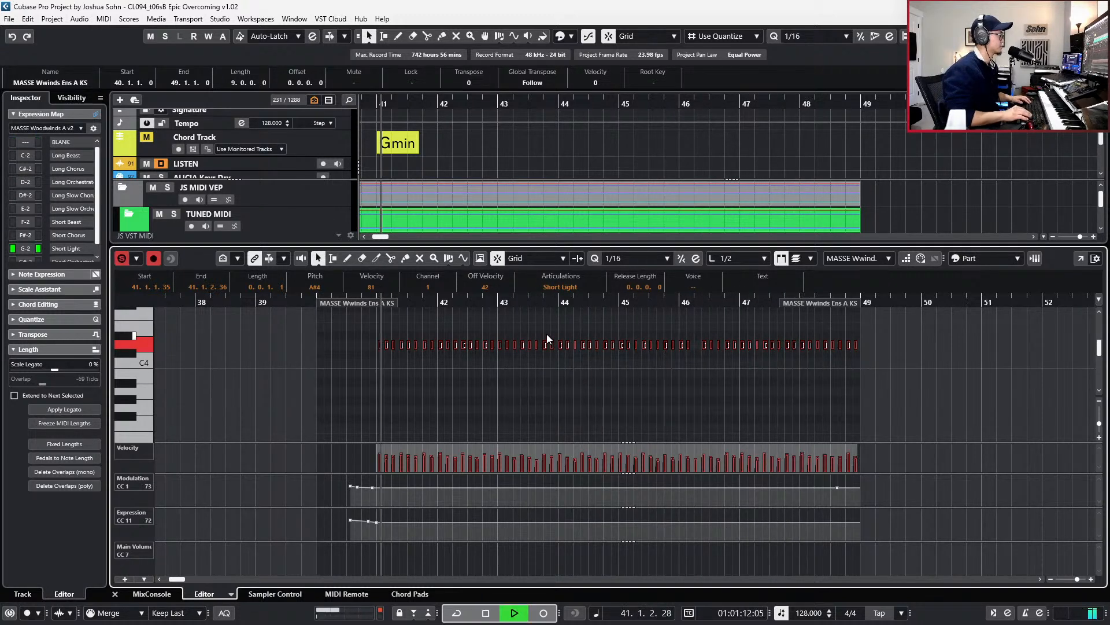
# - Change the selected woodwind notes' articulation to Short Orchestrator, unsolo the part and play it in the full mix
pyautogui.click(552, 285)
pyautogui.click(564, 402)
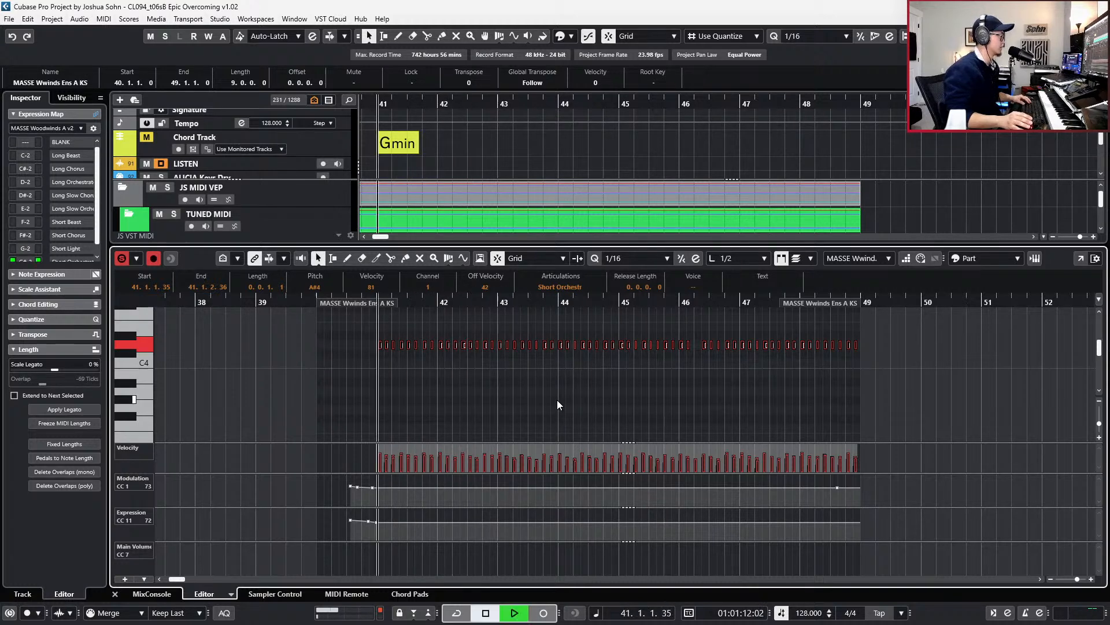
pyautogui.press('space')
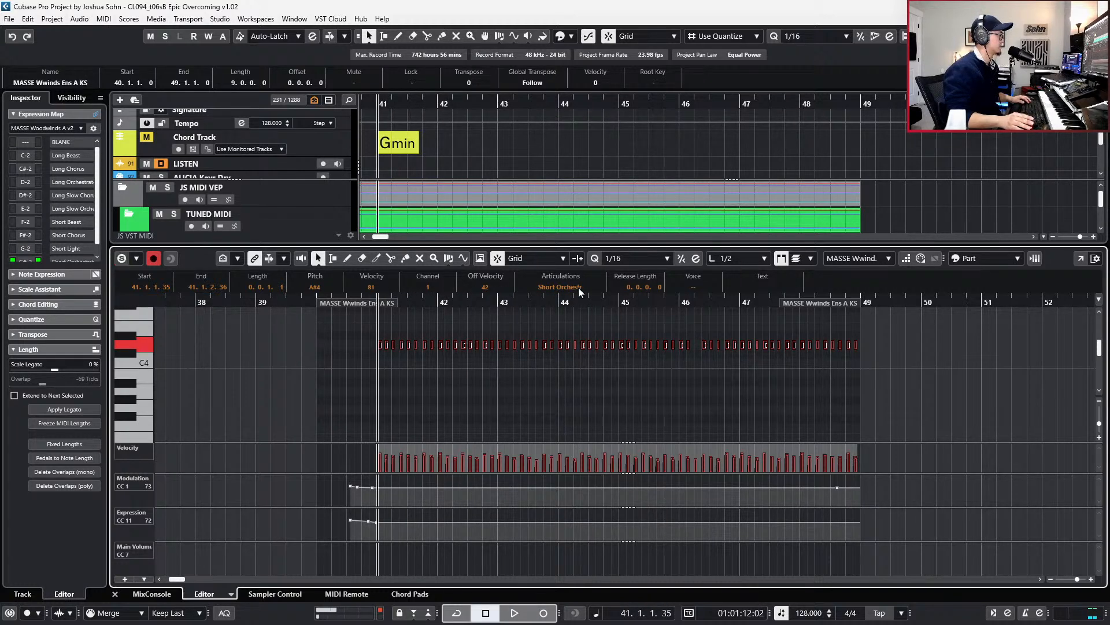
pyautogui.press('space')
pyautogui.scroll(5, 557, 372)
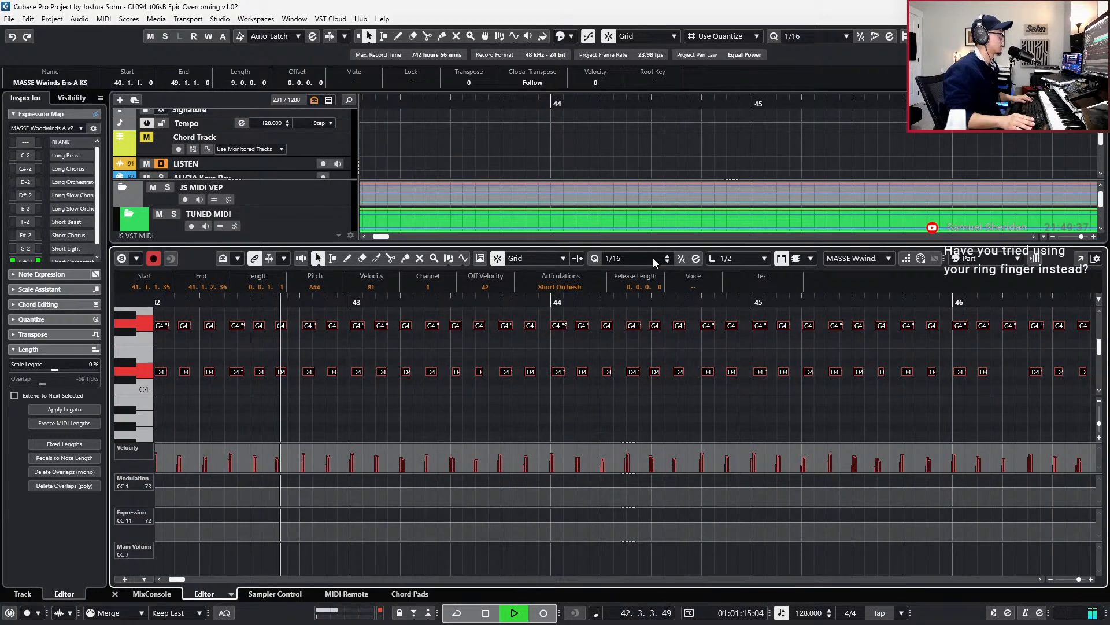
# - Quantize the selected woodwind notes to 1/16 and duplicate the preceding D4 into the gap at 46.2.1.0
pyautogui.press('q')
pyautogui.press('q')
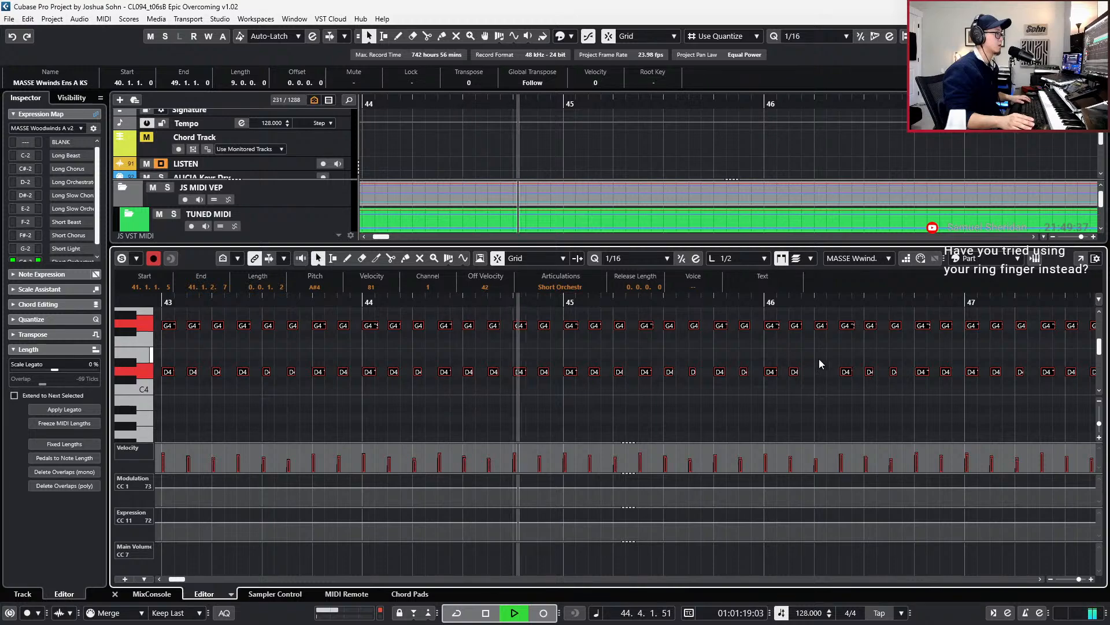
pyautogui.click(794, 371)
pyautogui.hotkey('ctrl', 'd')
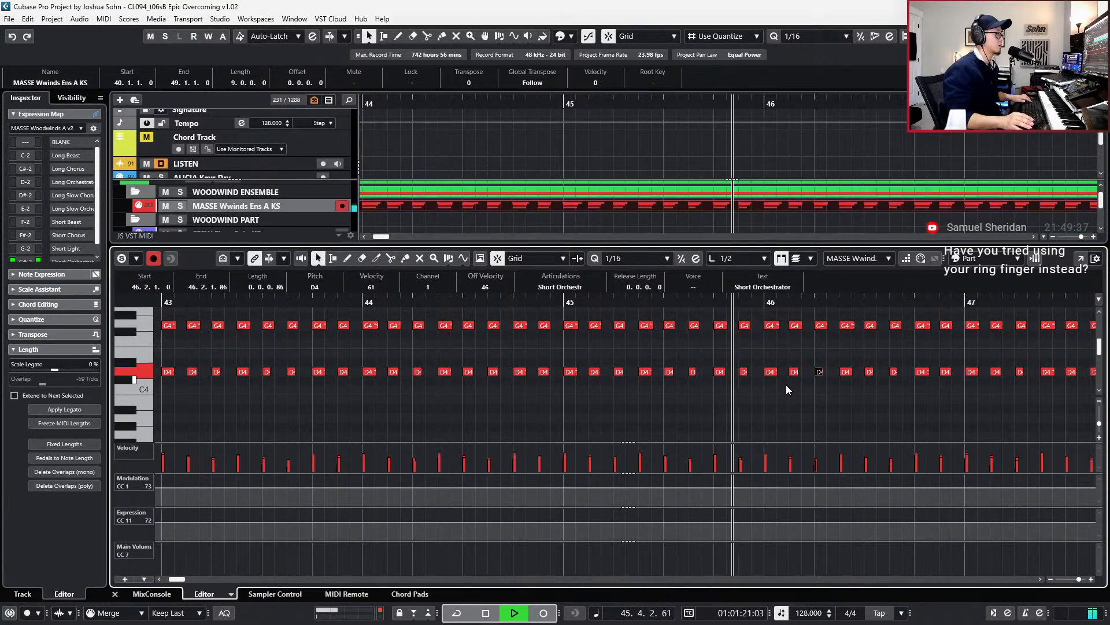
# - Listen through the woodwind notes to bar 48, stop playback and close the note editor
pyautogui.scroll(-2, 787, 386)
pyautogui.scroll(-3, 817, 386)
pyautogui.scroll(5, 867, 380)
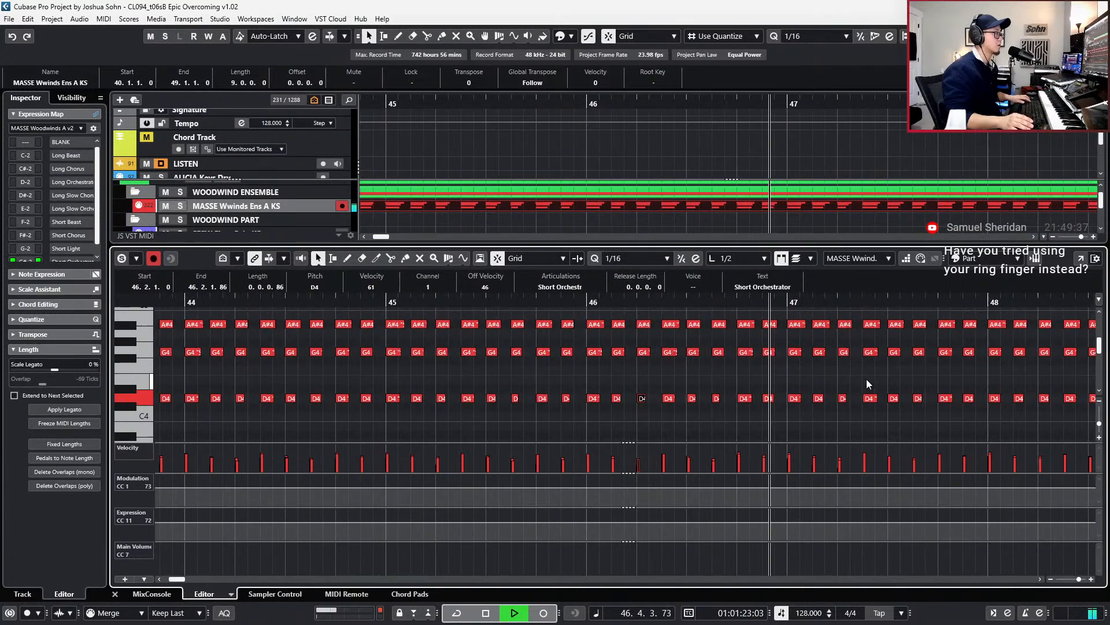
pyautogui.hscroll(2, 848, 382)
pyautogui.hscroll(2, 848, 382)
pyautogui.scroll(1, 846, 382)
pyautogui.scroll(-2, 846, 382)
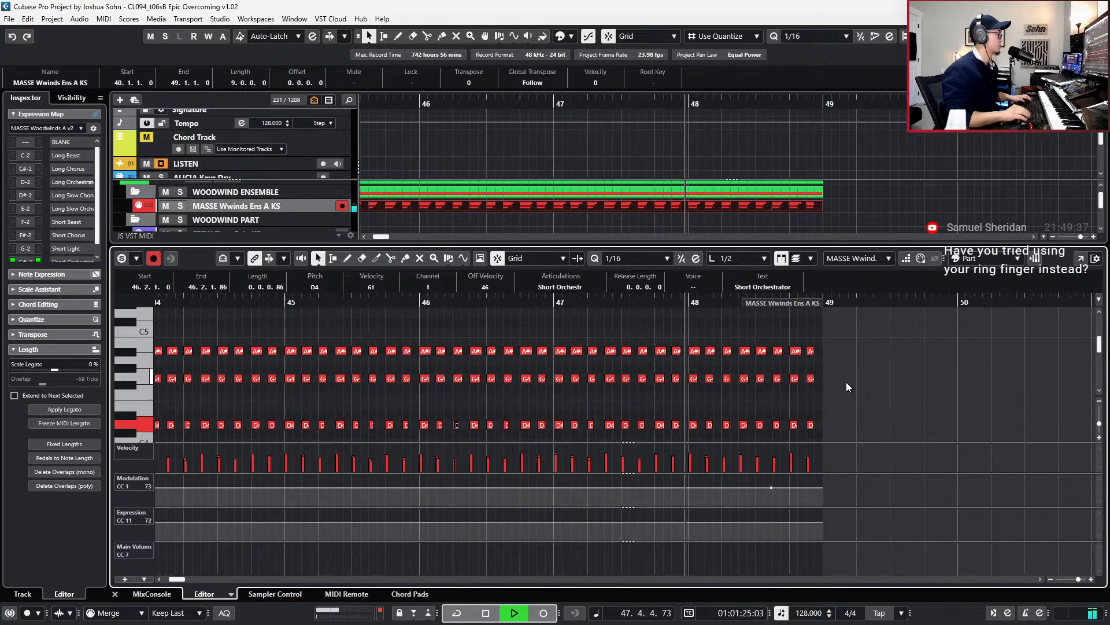
pyautogui.click(846, 382)
pyautogui.press('space')
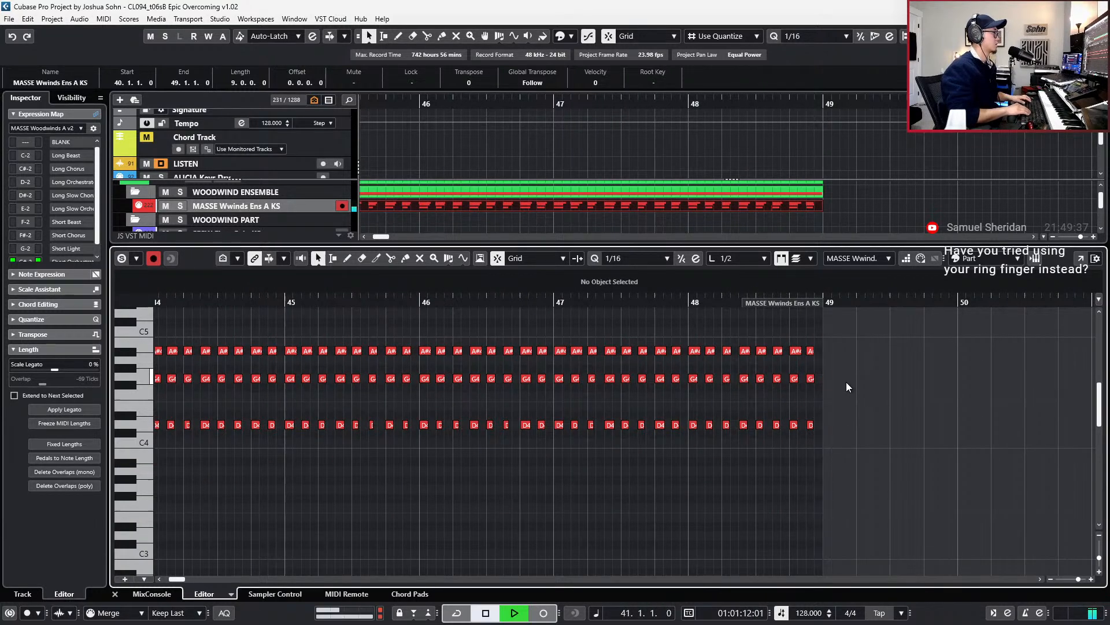
pyautogui.hotkey('ctrl', 'e')
pyautogui.scroll(-4, 846, 382)
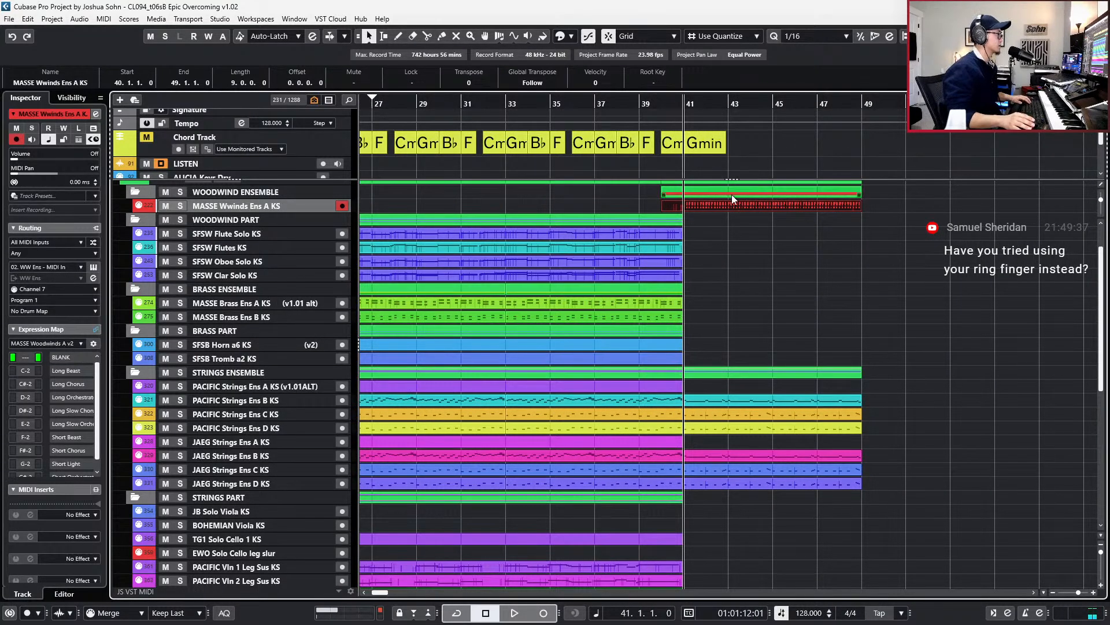
# - Extend the MASSE Wwinds Ens A KS part back to the project start at 0.1.1.0, keeping its end at bar 49
pyautogui.scroll(2, 712, 214)
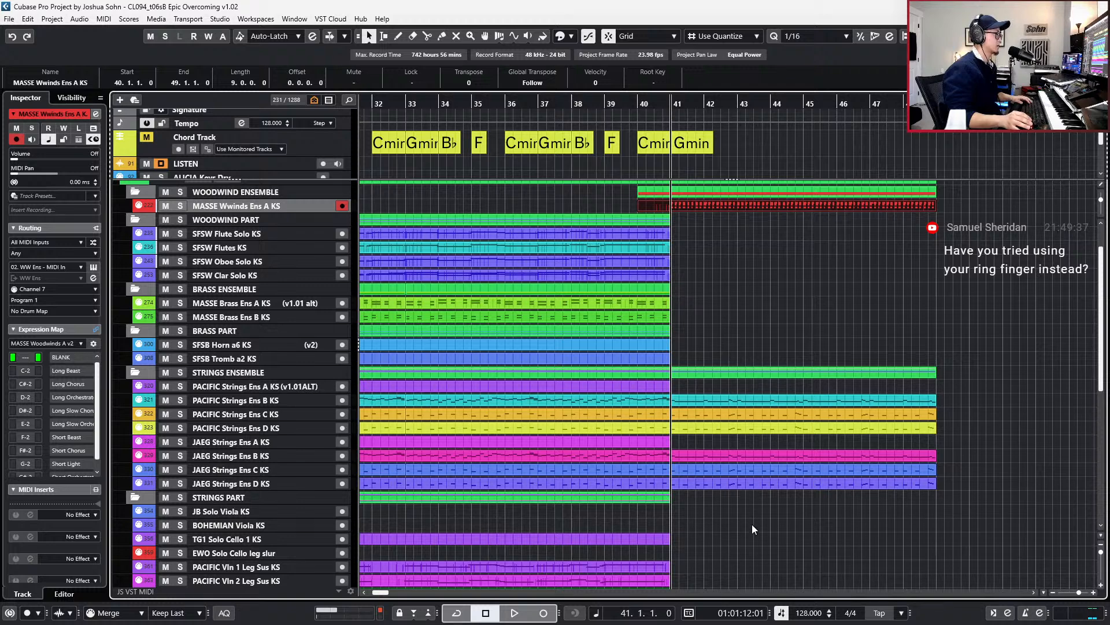
pyautogui.moveTo(751, 524); pyautogui.dragTo(766, 370)
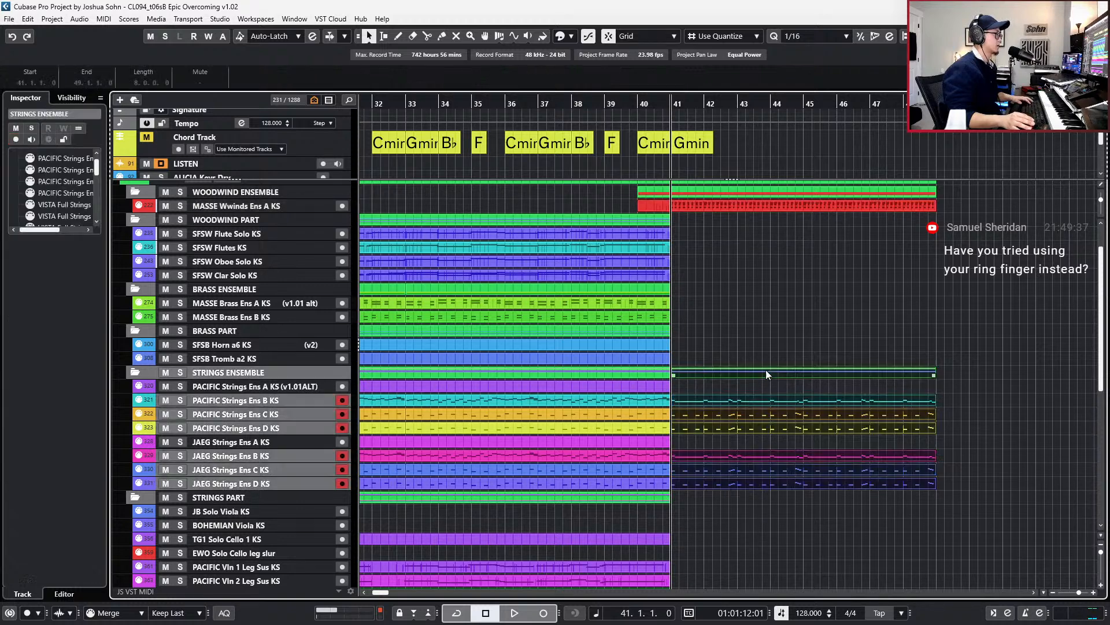
pyautogui.scroll(2, 602, 199)
pyautogui.click(606, 193)
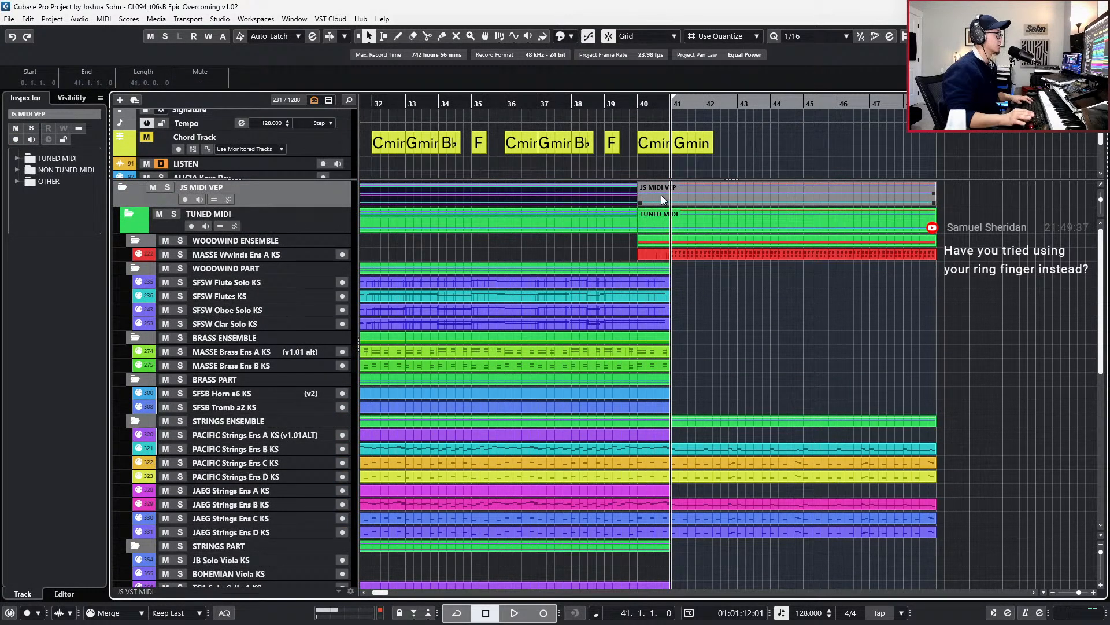
pyautogui.click(605, 249)
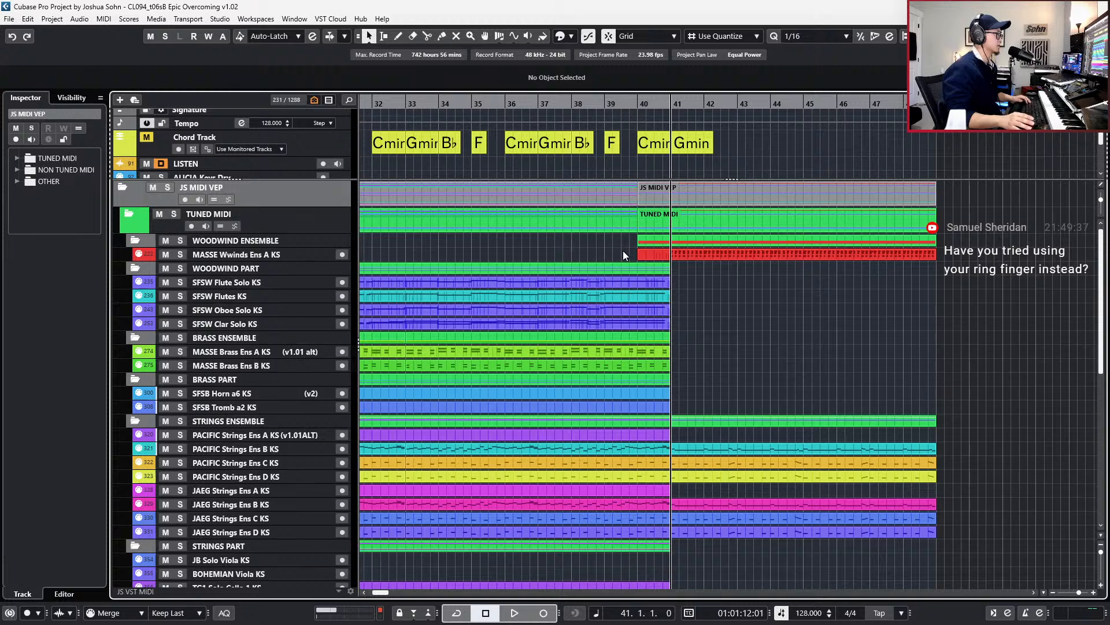
pyautogui.doubleClick(623, 251)
pyautogui.click(646, 254)
# - Duplicate the License To Drum and Tribal Warfare percussion loops of bars 41 to 48 so they continue from bar 49
pyautogui.scroll(-2, 691, 254)
pyautogui.scroll(-10, 757, 318)
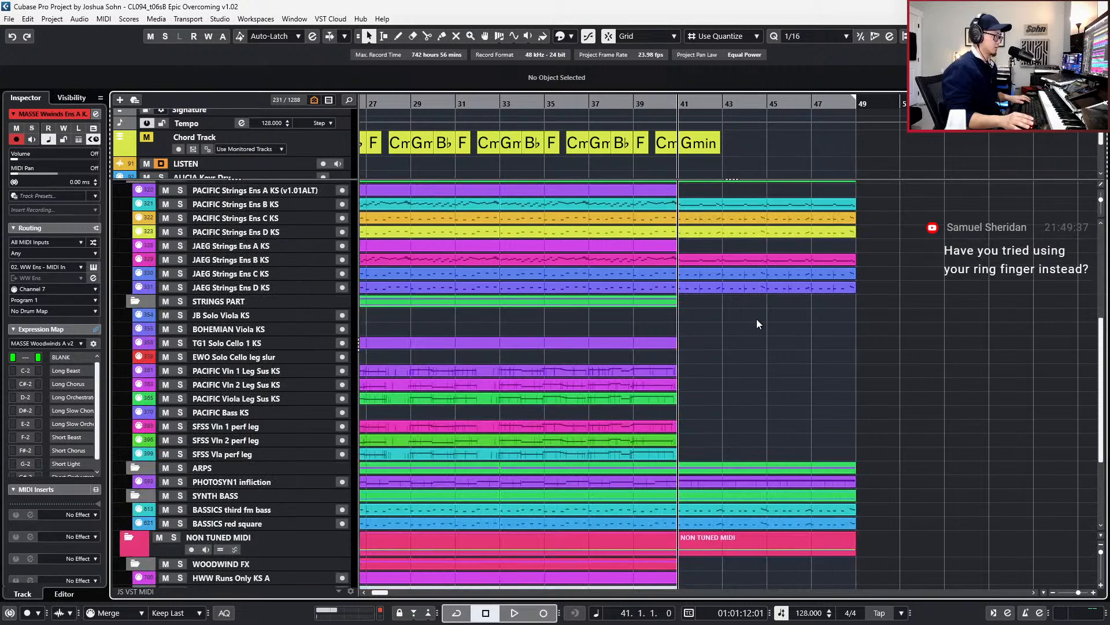
pyautogui.hscroll(2, 755, 332)
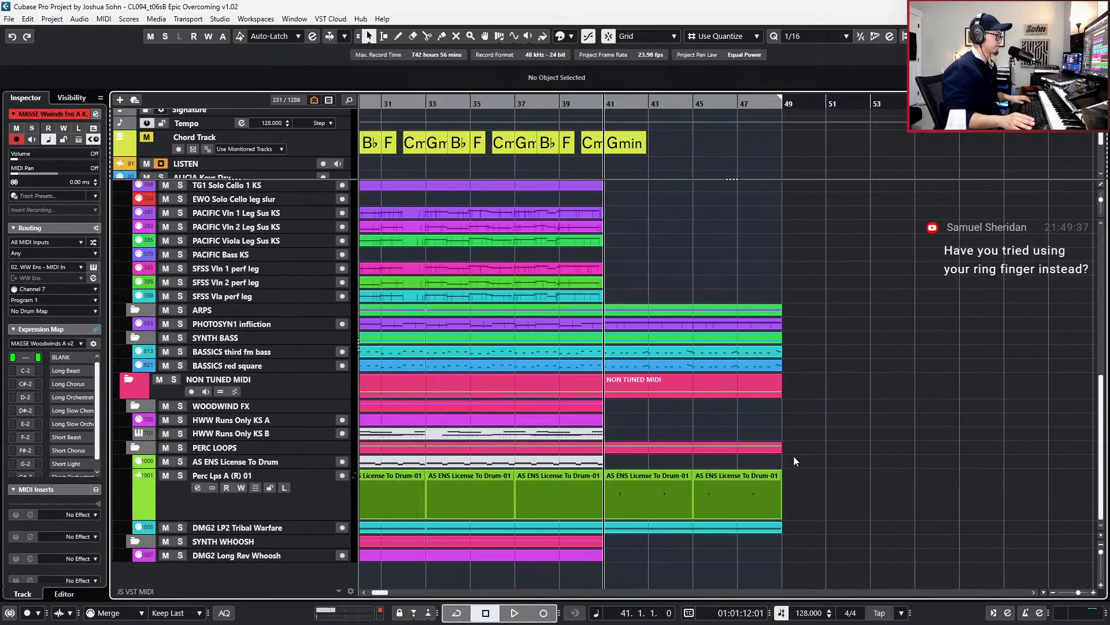
pyautogui.moveTo(784, 493); pyautogui.dragTo(604, 526)
pyautogui.hotkey('ctrl', 'd')
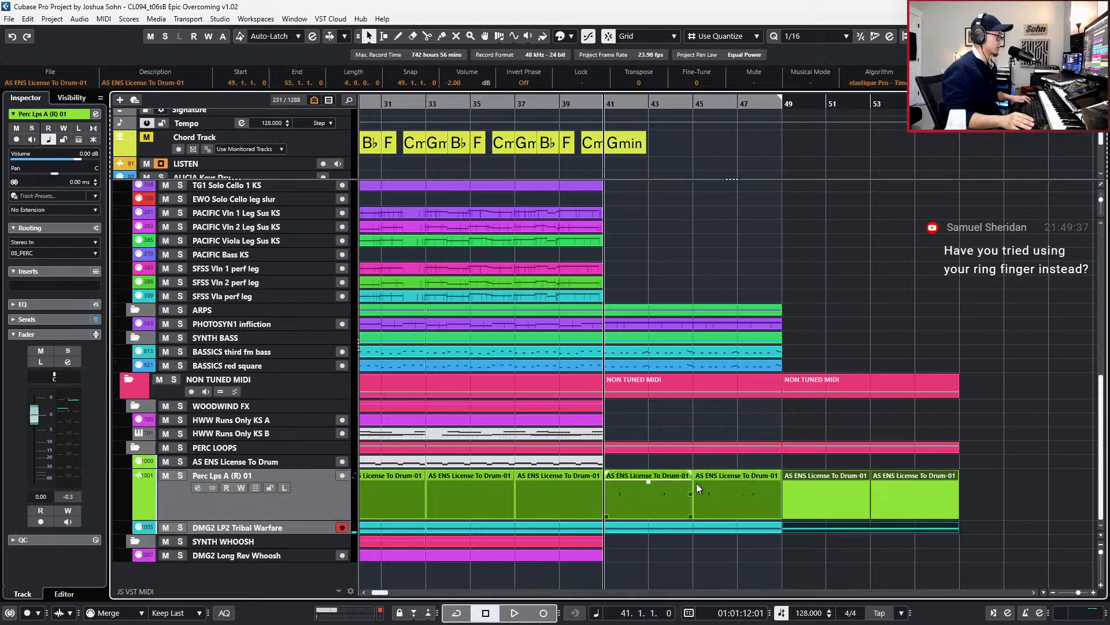
# - Duplicate the arp, synth bass and string ensemble parts of bars 41 to 48 so they repeat from bar 49
pyautogui.moveTo(819, 325); pyautogui.dragTo(726, 362)
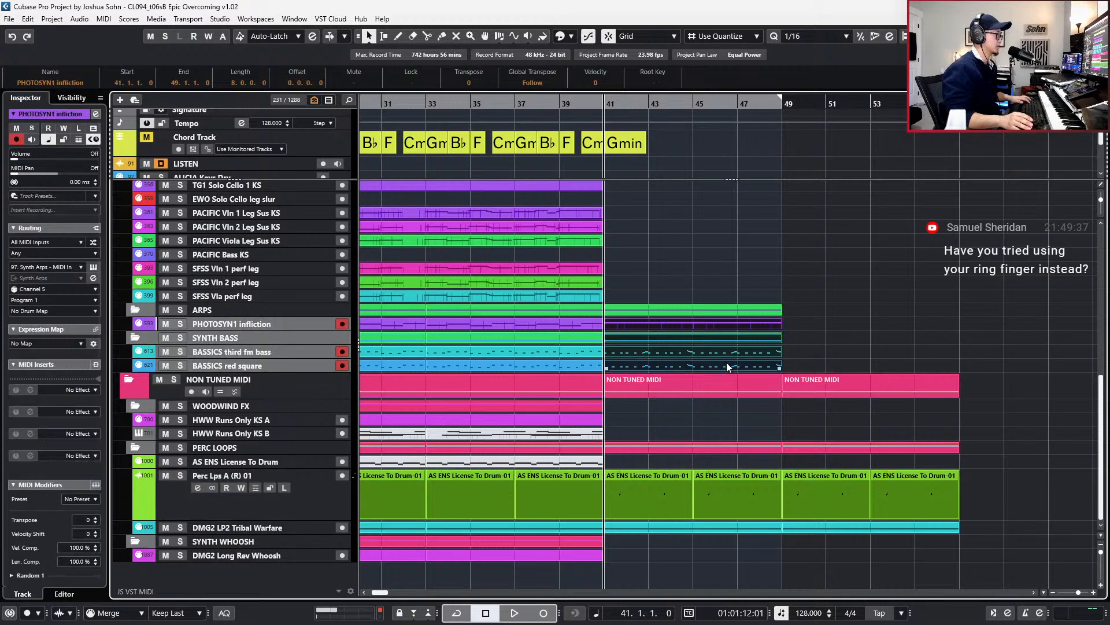
pyautogui.hotkey('ctrl', 'd')
pyautogui.scroll(4, 723, 359)
pyautogui.moveTo(811, 269); pyautogui.dragTo(734, 425)
pyautogui.hotkey('ctrl', 'd')
pyautogui.scroll(4, 746, 397)
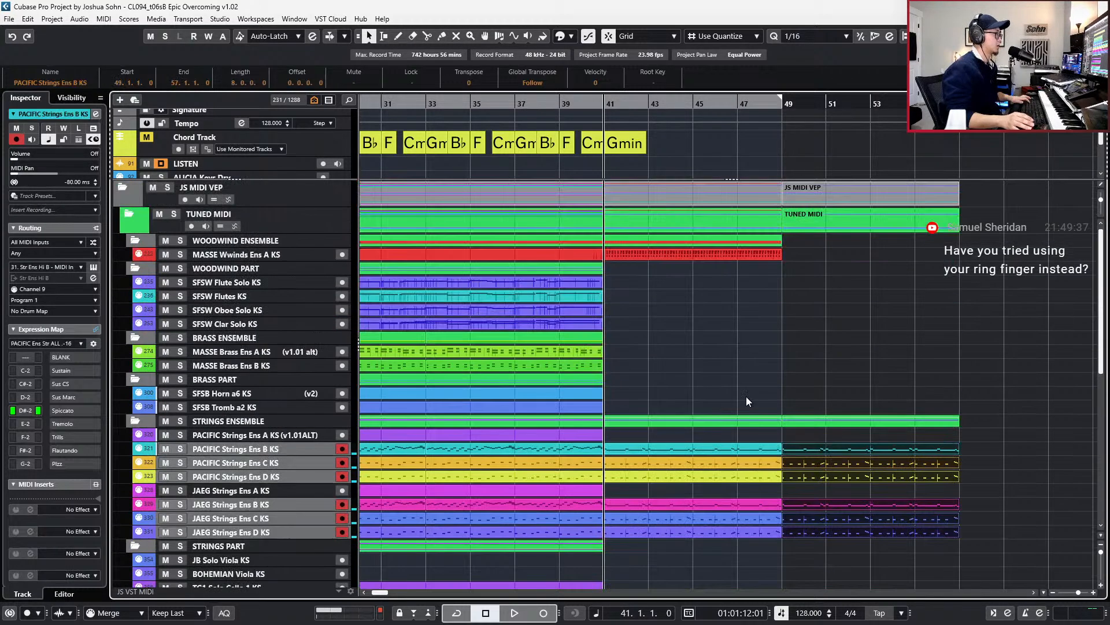
pyautogui.click(758, 256)
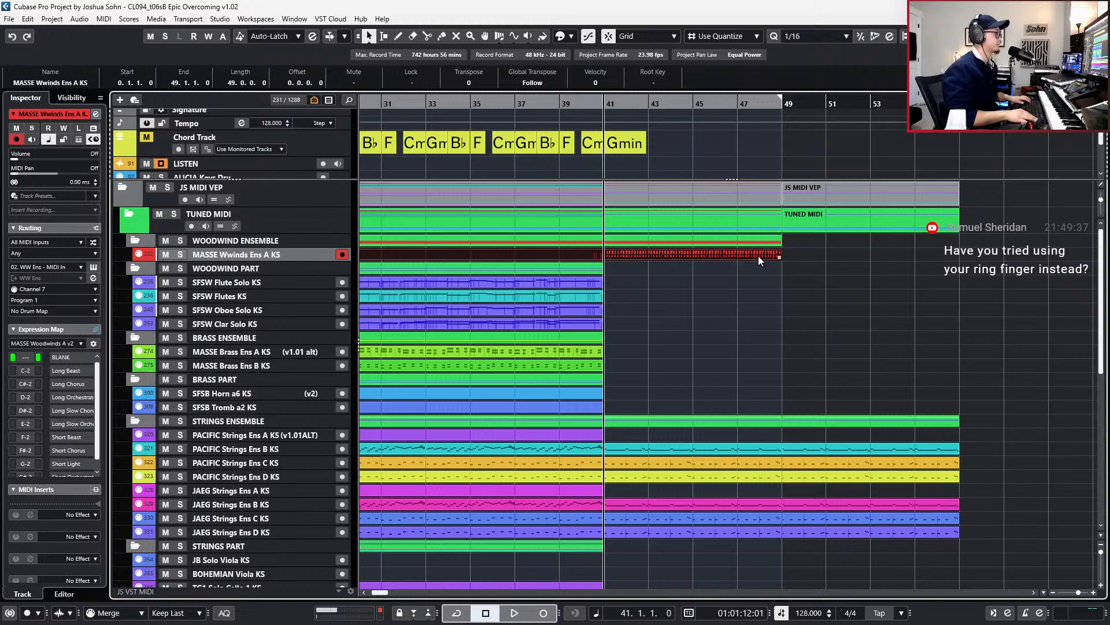
pyautogui.hotkey('ctrl', 'd')
pyautogui.hotkey('ctrl', 'z')
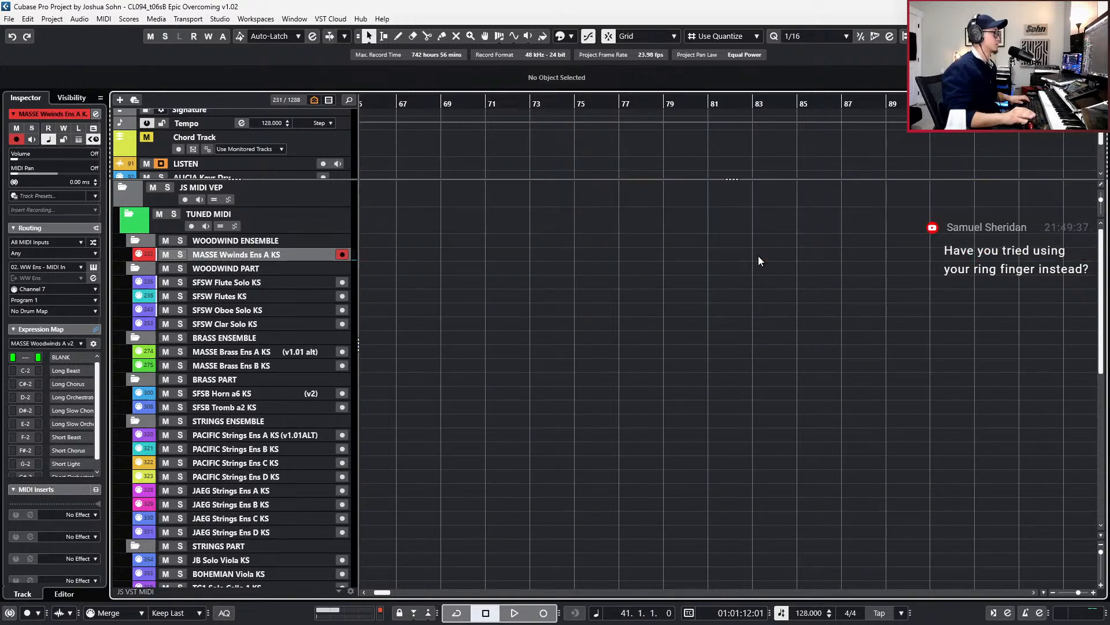
# - Set the grid value to 1/1, split the MASSE Wwinds Ens A KS part at bar 41 and duplicate its second section to bar 49
pyautogui.scroll(-1, 758, 256)
pyautogui.hscroll(-6, 781, 289)
pyautogui.hotkey('alt', '1')
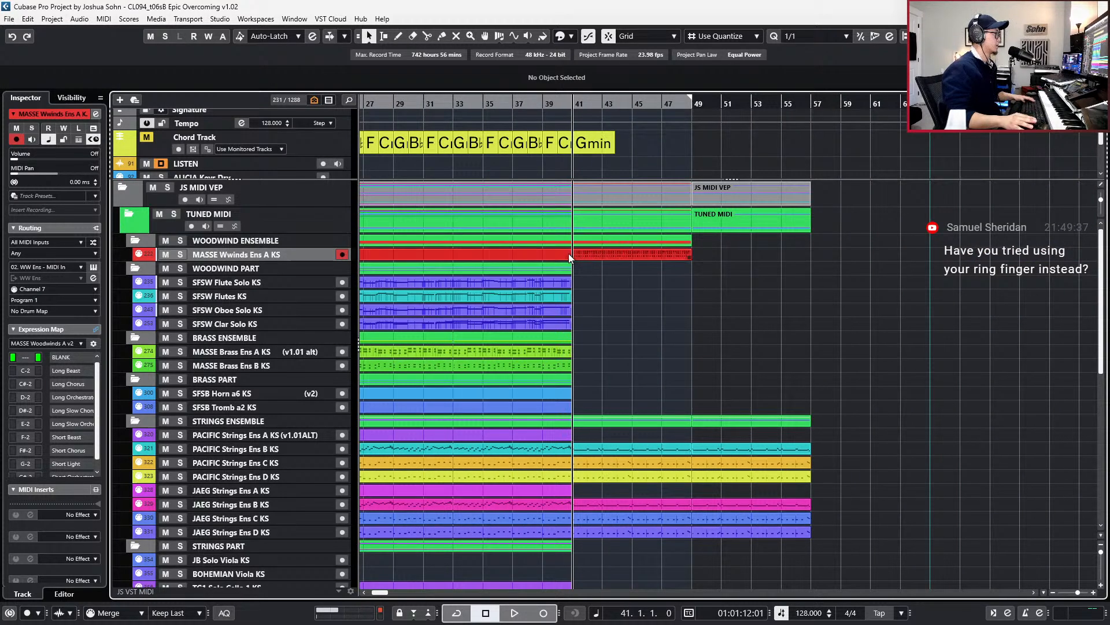
pyautogui.keyDown('alt'); pyautogui.click(573, 254); pyautogui.keyUp('alt')
pyautogui.click(619, 252)
pyautogui.hotkey('ctrl', 'd')
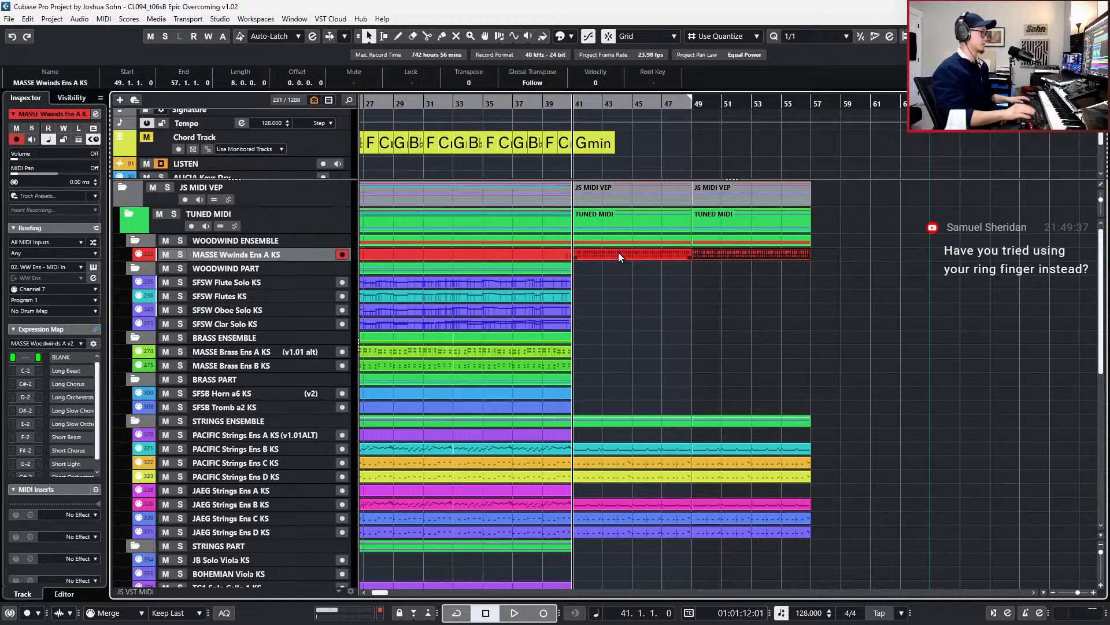
# - Move the playback position back to bar 37 and review all tracks' parts around and before bar 41
pyautogui.press('KP_Subtract')
pyautogui.press('KP_Subtract')
pyautogui.press('b')
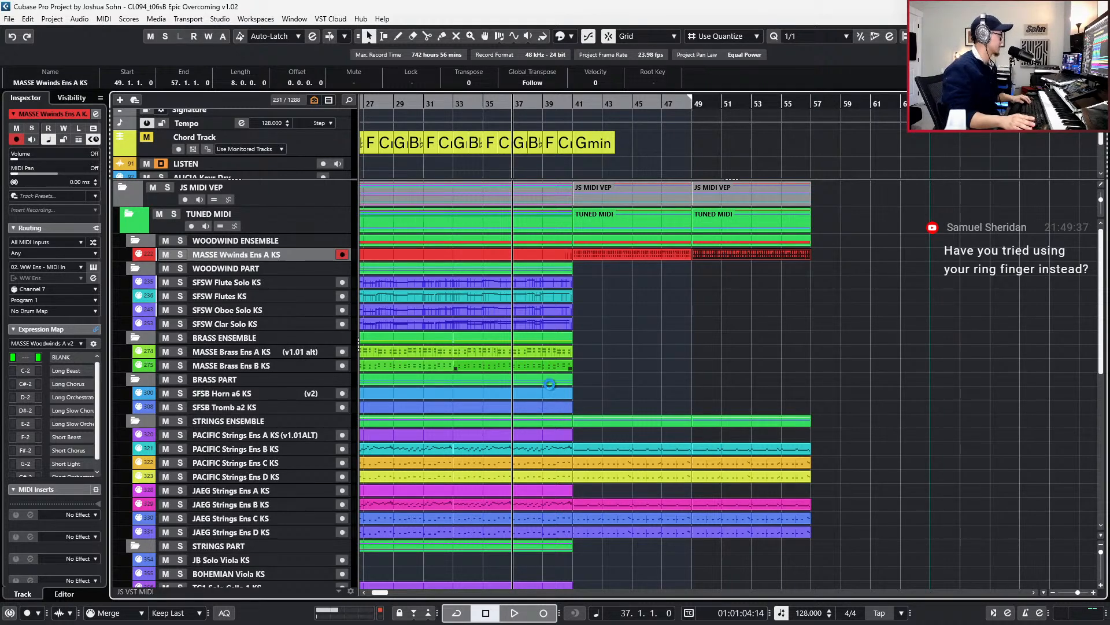
pyautogui.scroll(-3, 573, 469)
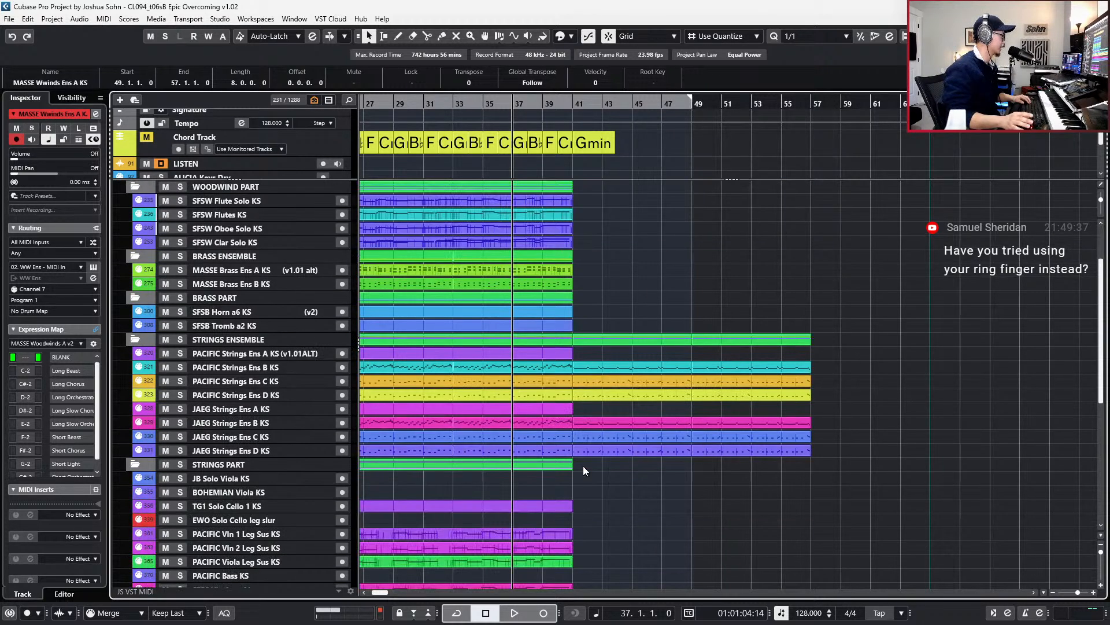
pyautogui.scroll(-9, 583, 466)
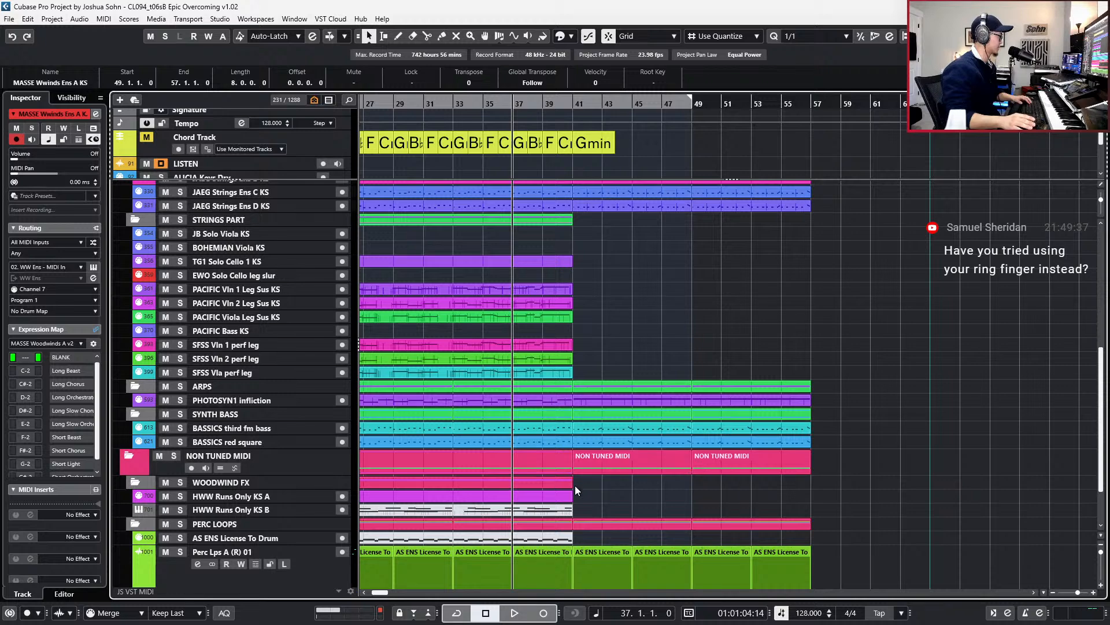
pyautogui.scroll(3, 575, 491)
pyautogui.scroll(-6, 575, 484)
pyautogui.scroll(-1, 575, 484)
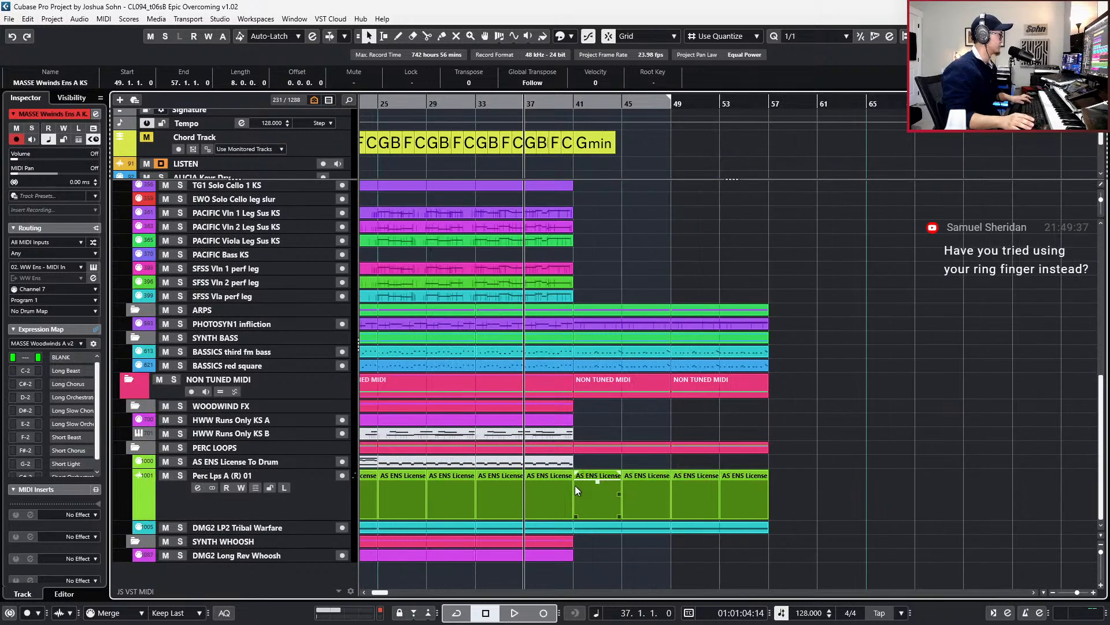
pyautogui.scroll(12, 574, 485)
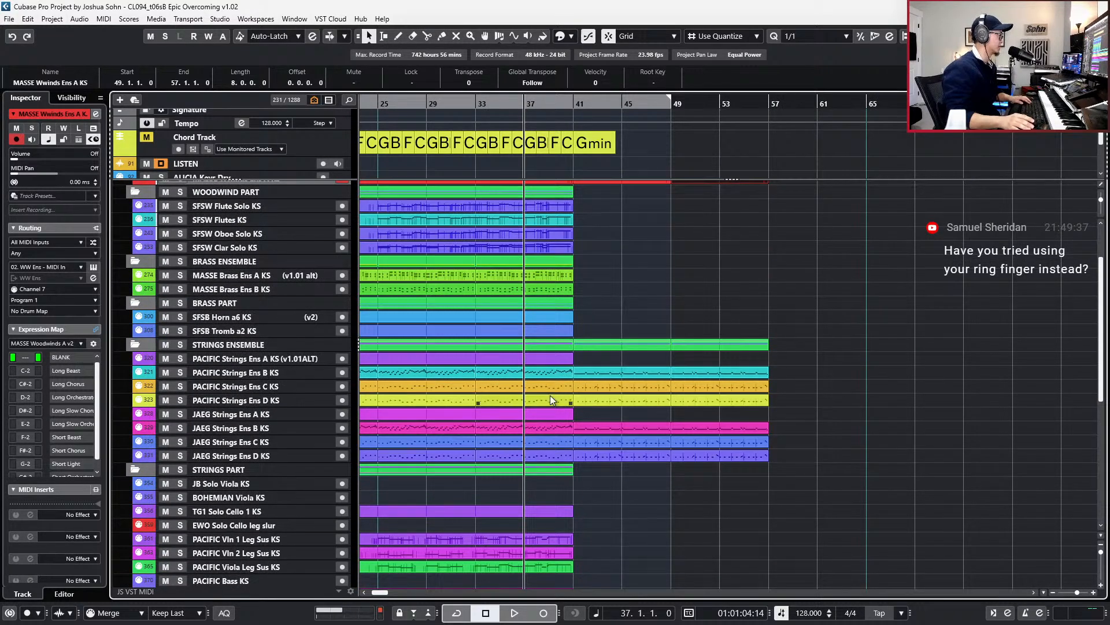
pyautogui.scroll(-1, 653, 363)
pyautogui.hscroll(-3, 485, 367)
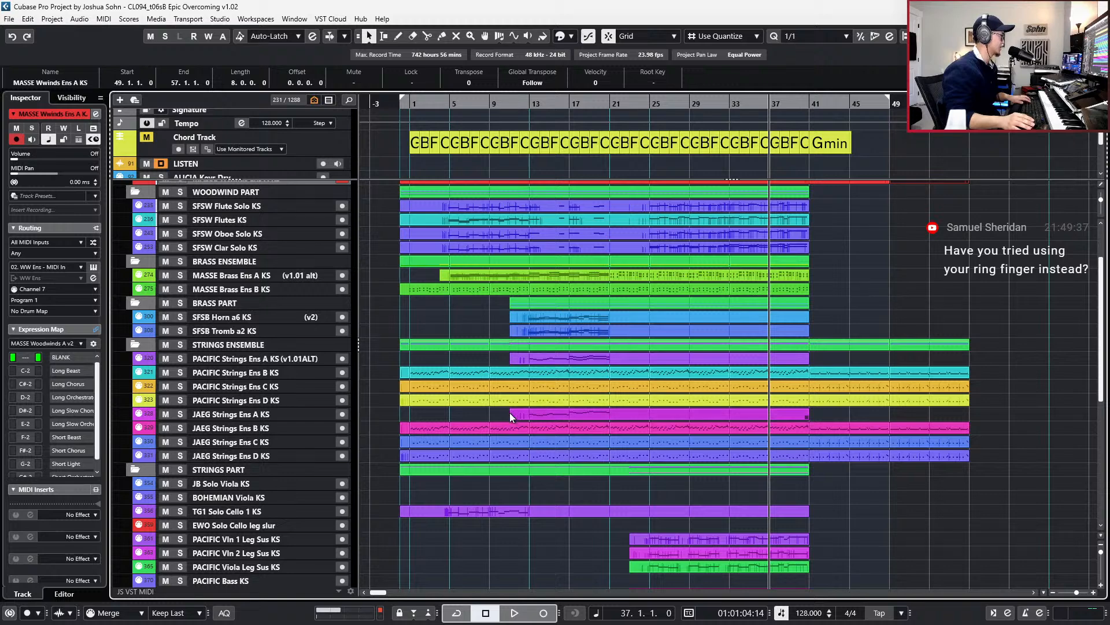
pyautogui.hscroll(5, 509, 412)
pyautogui.scroll(3, 512, 406)
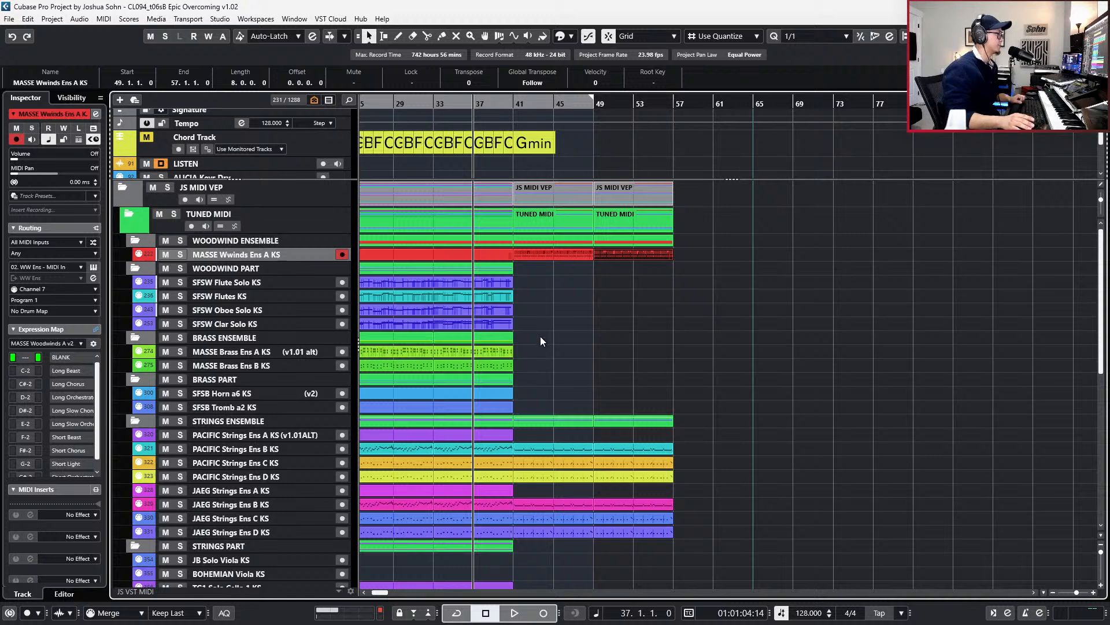
# - Play the arrangement from bar 37 and select the MASSE Brass Ens A KS track for live playing
pyautogui.press('space')
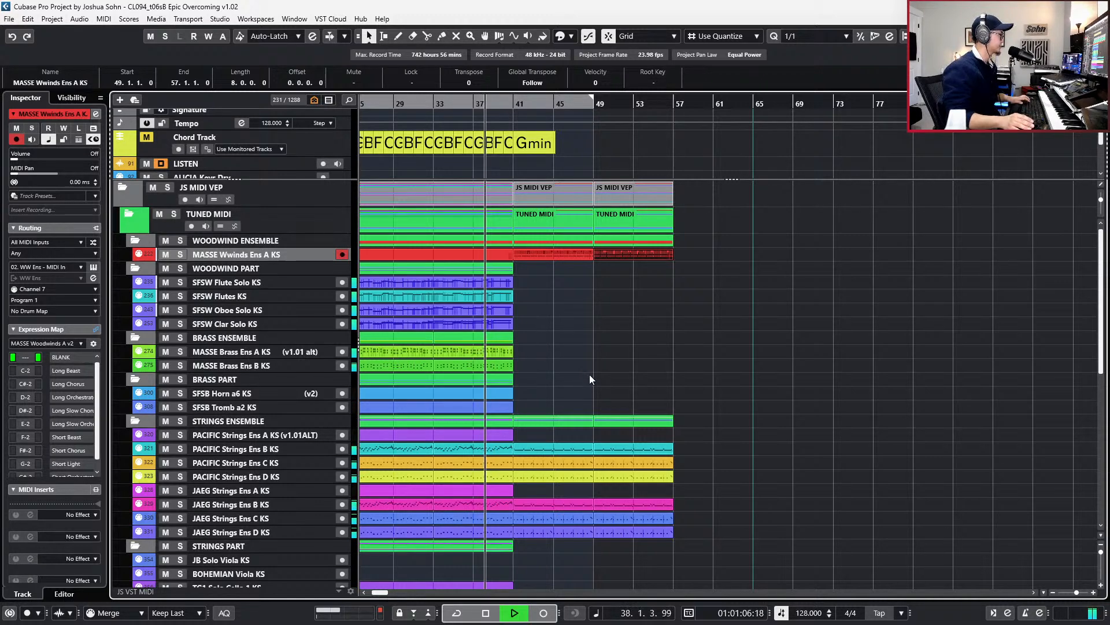
pyautogui.scroll(2, 589, 374)
pyautogui.click(304, 354)
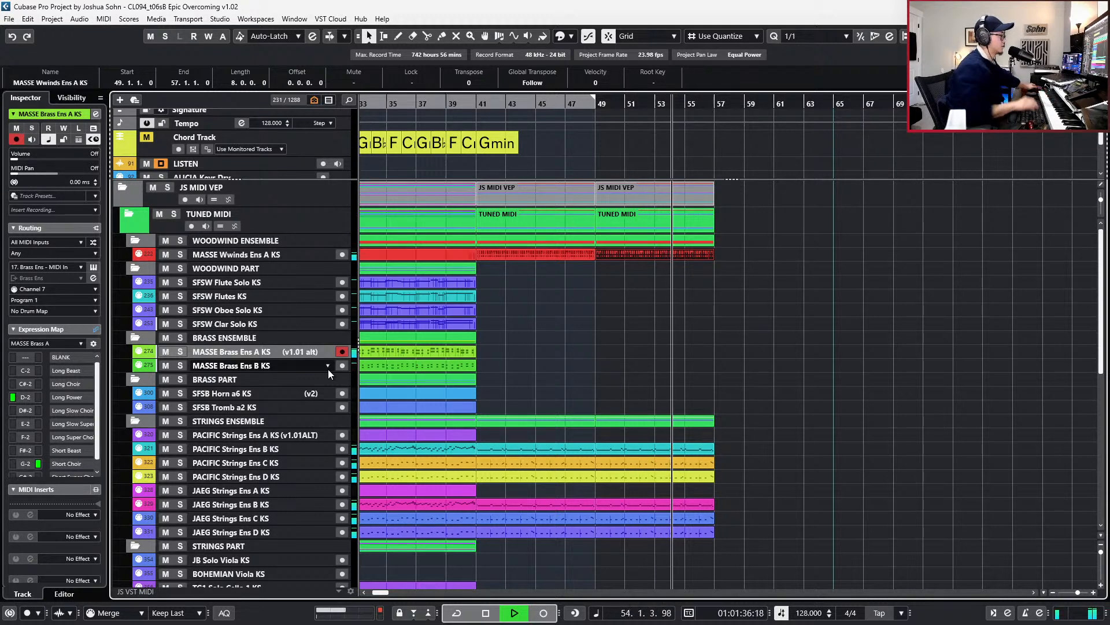
pyautogui.press('space')
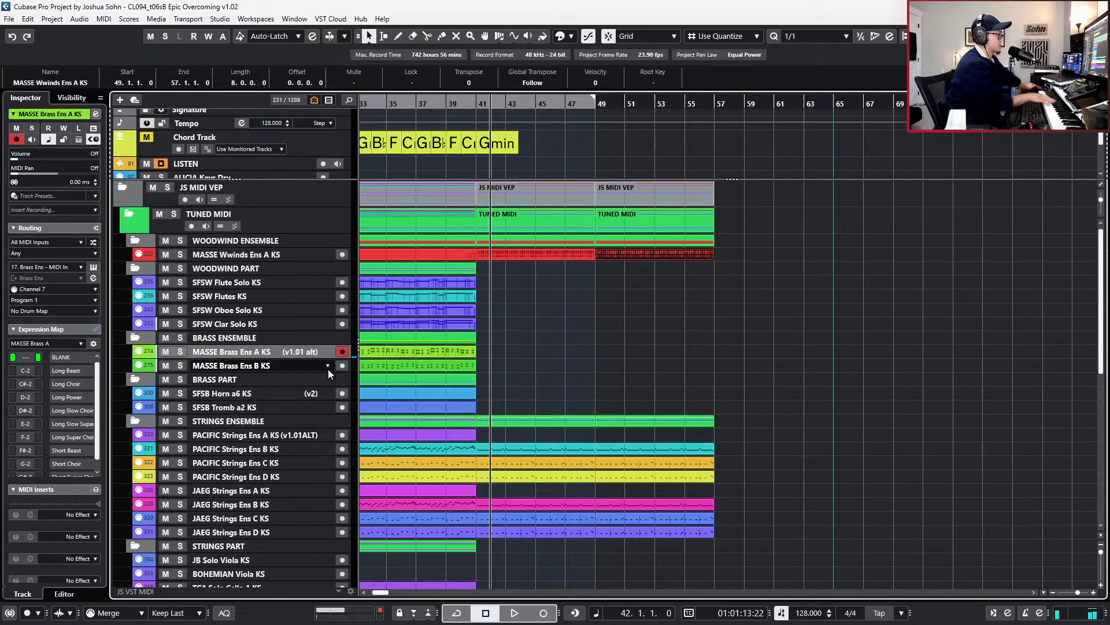
# - Play the extended section from bar 40 to try brass ideas against it, and stop at its end
pyautogui.press('KP_Subtract')
pyautogui.press('KP_Subtract')
pyautogui.press('space')
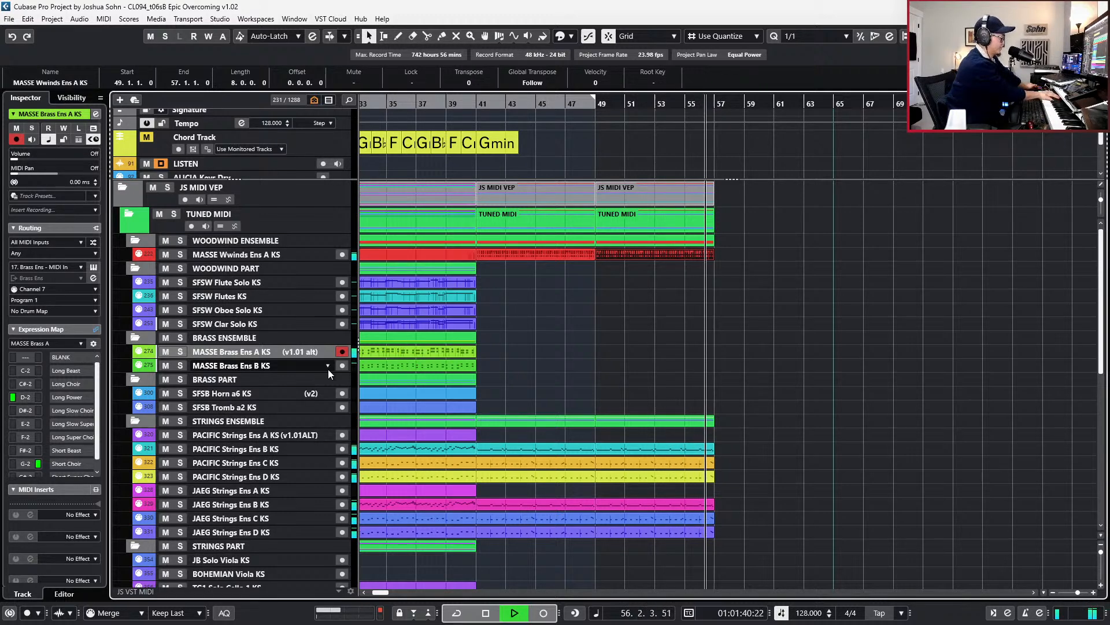
pyautogui.press('space')
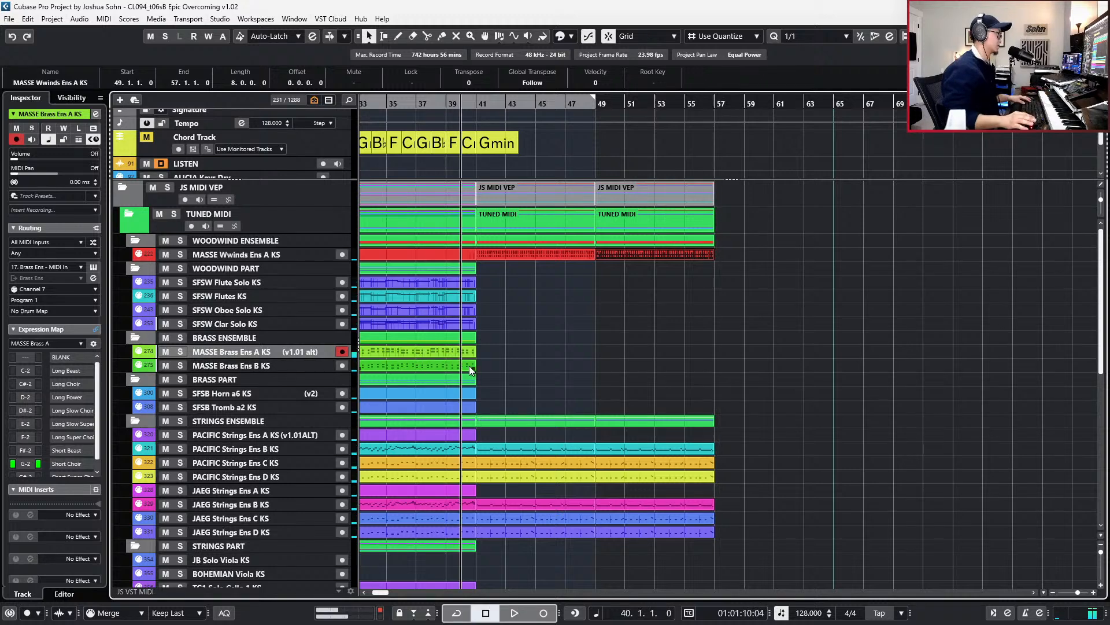
# - Move both JS MIDI VEP folder parts from bar 41 onward two bars later so the section starts at bar 43
pyautogui.scroll(2, 500, 271)
pyautogui.click(472, 276)
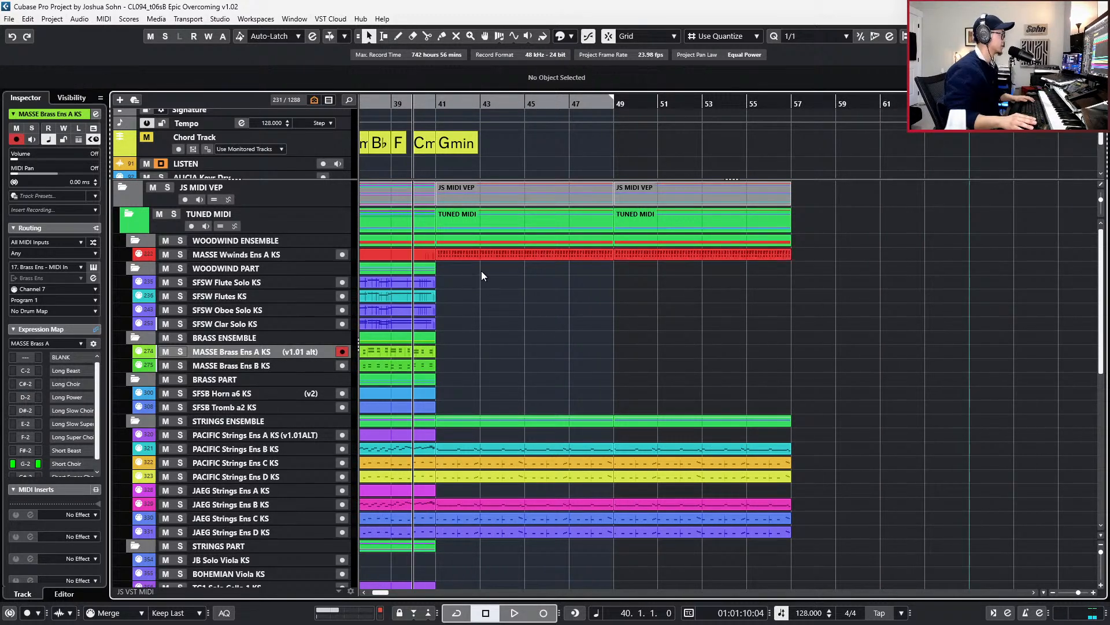
pyautogui.click(494, 199)
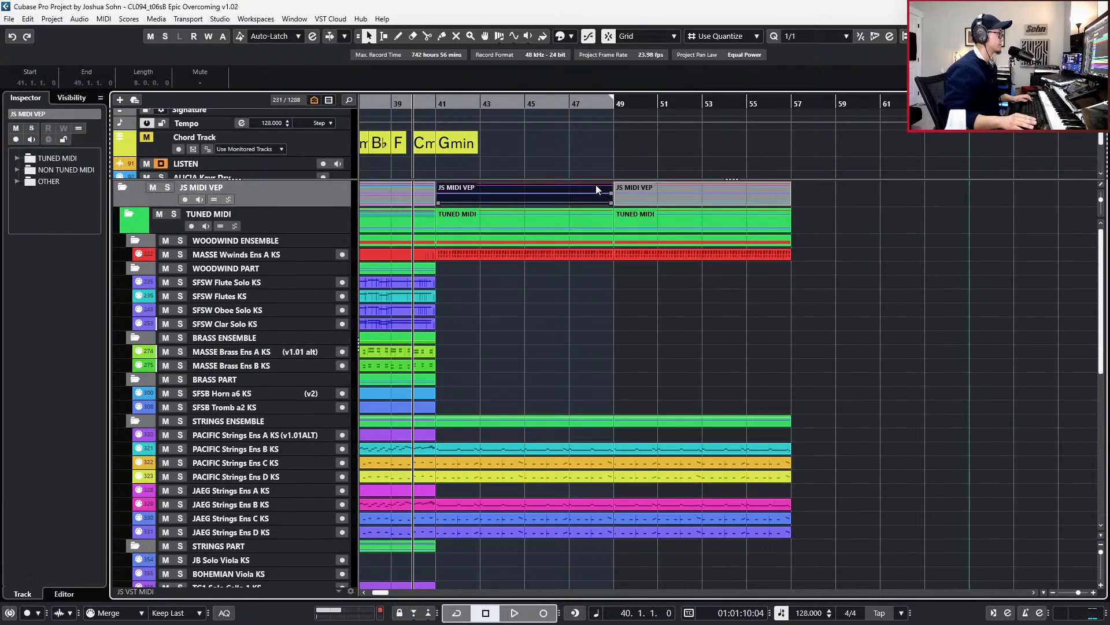
pyautogui.keyDown('shift'); pyautogui.click(637, 192); pyautogui.keyUp('shift')
pyautogui.hotkey('ctrl', 'Right')
pyautogui.hotkey('ctrl', 'Right')
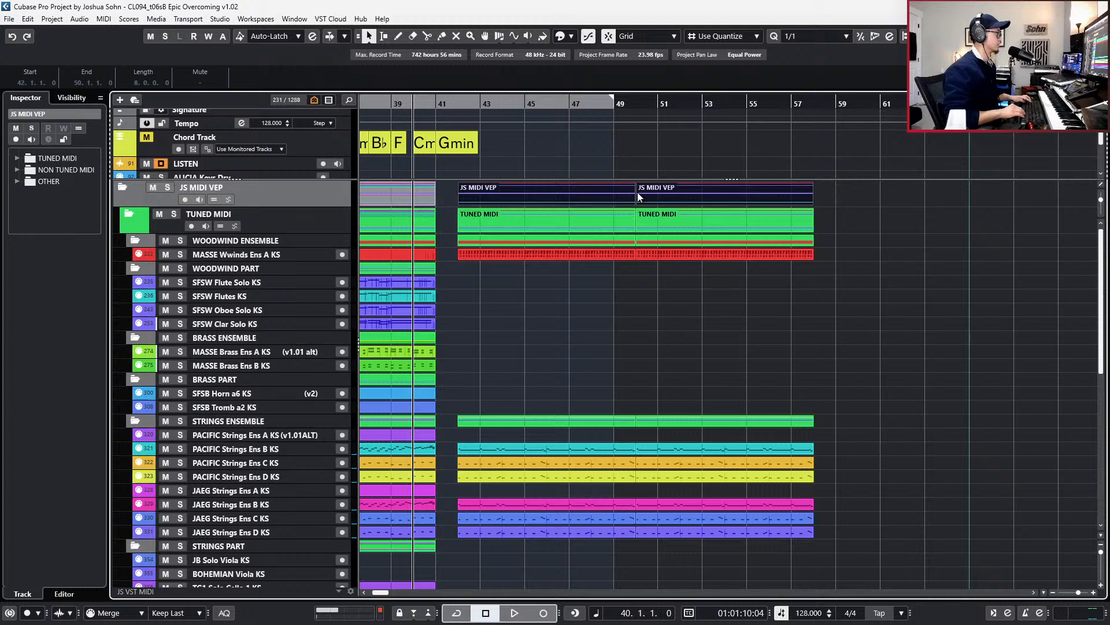
pyautogui.click(581, 254)
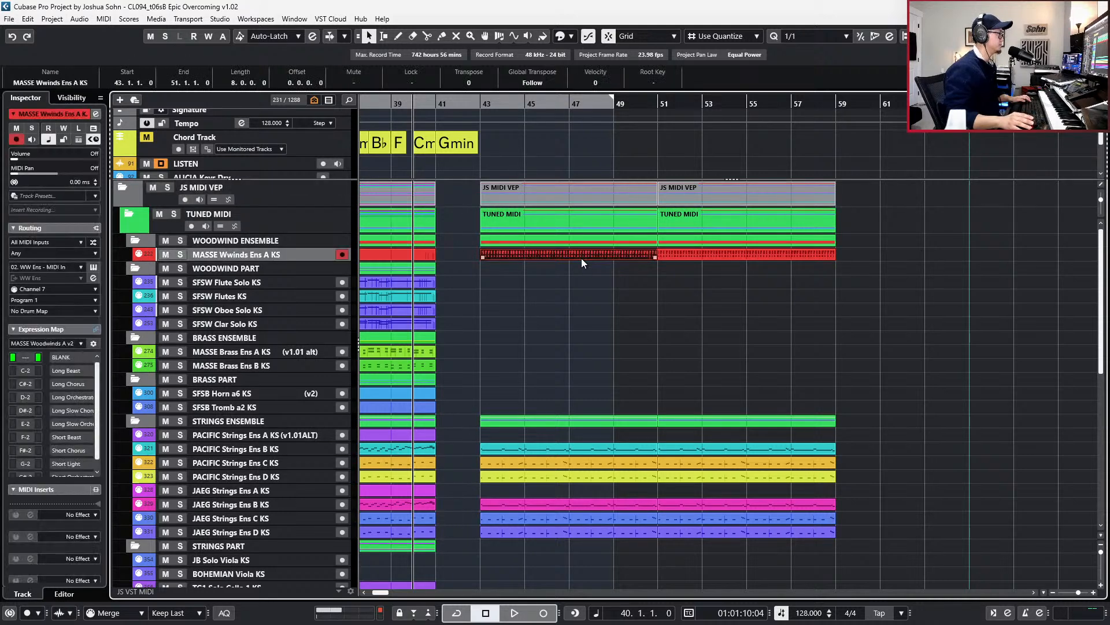
# - Split the JS MIDI VEP folder part at bar 45, copy its two-bar piece to bar 41, and play the transition
pyautogui.keyDown('alt'); pyautogui.click(524, 193); pyautogui.keyUp('alt')
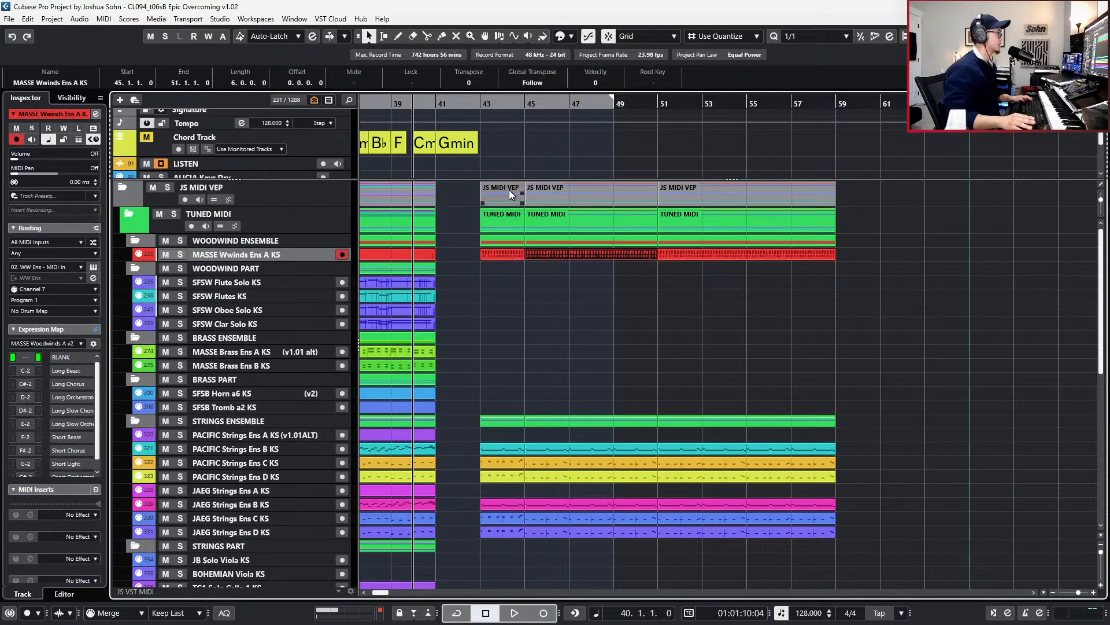
pyautogui.moveTo(508, 190); pyautogui.dragTo(460, 192)
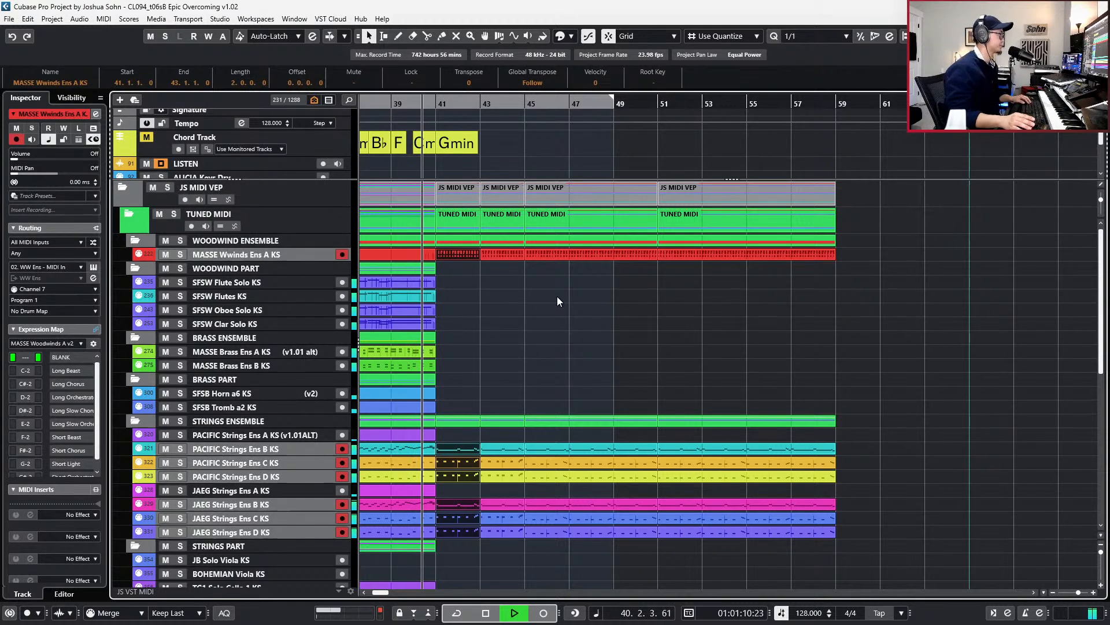
pyautogui.scroll(-3, 557, 301)
pyautogui.scroll(-4, 557, 297)
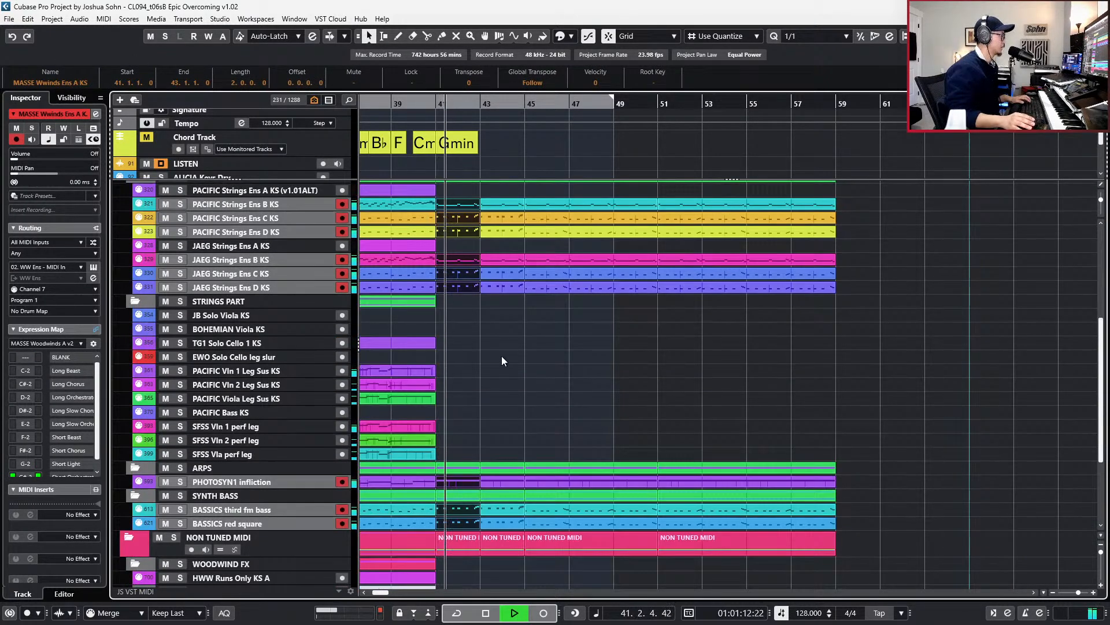
pyautogui.press('s')
pyautogui.scroll(4, 502, 357)
pyautogui.press('space')
pyautogui.scroll(3, 485, 232)
# - Open the copied two-bar folder part for note editing and delete the stray A#4 woodwind note overhanging at bar 43
pyautogui.doubleClick(456, 188)
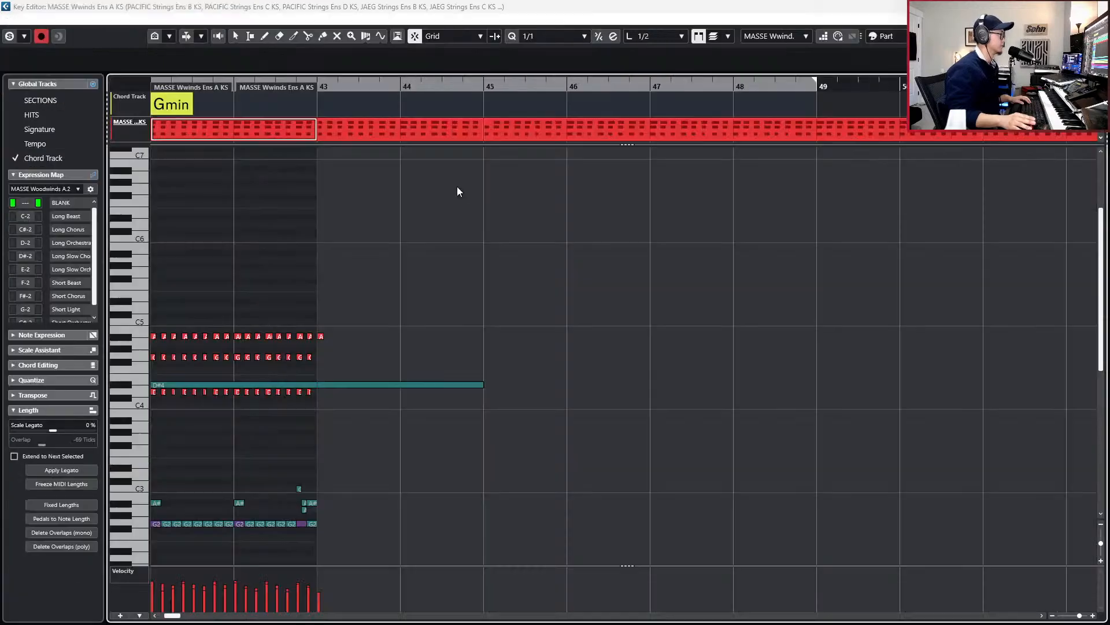
pyautogui.press('Return')
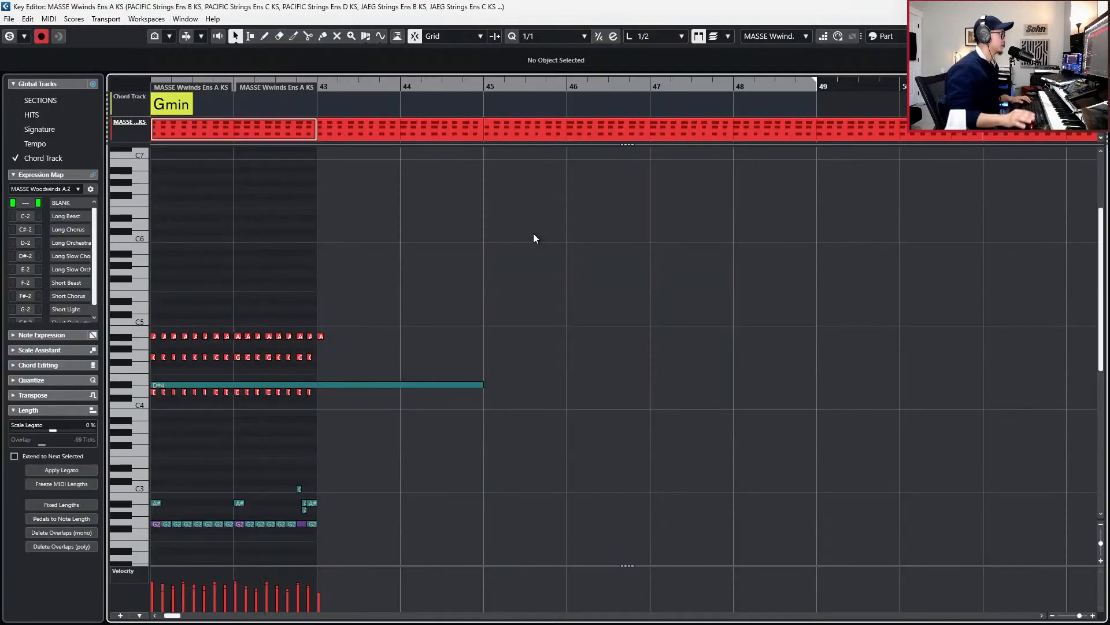
pyautogui.hscroll(-4, 535, 238)
pyautogui.scroll(3, 569, 285)
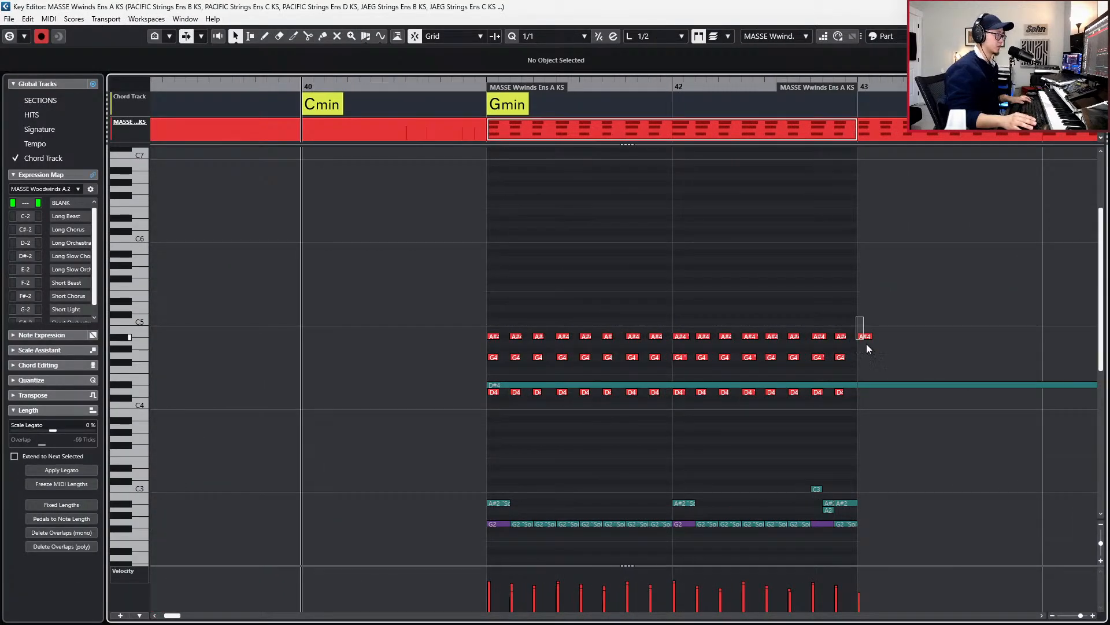
pyautogui.scroll(-3, 885, 349)
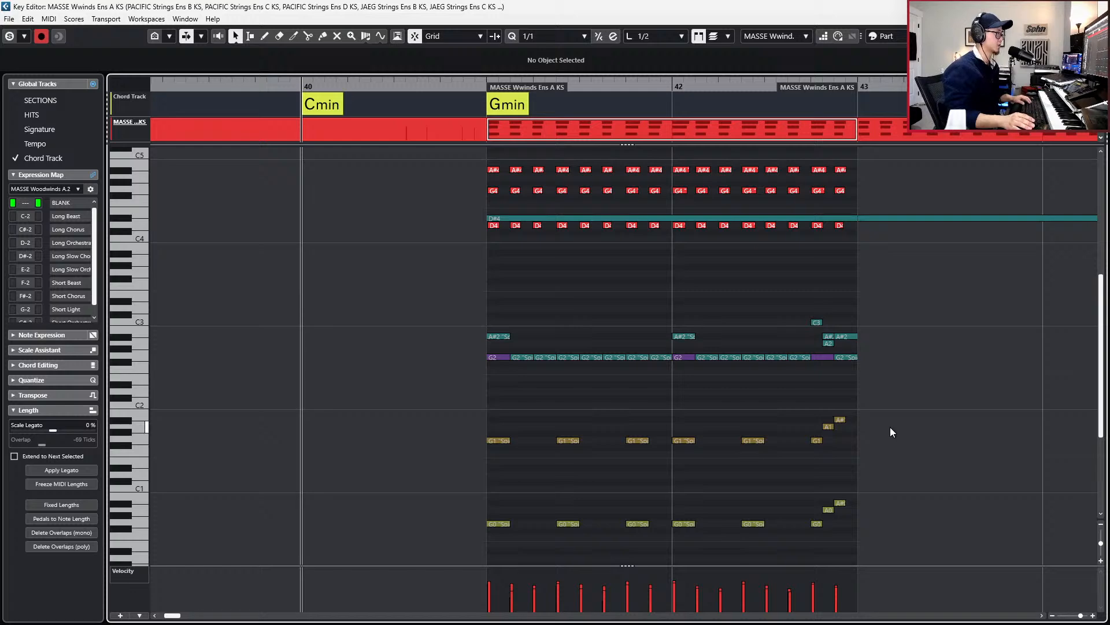
# - Play the copied two-bar part soloed from bar 41 to check its notes, and close the note editor
pyautogui.press('space')
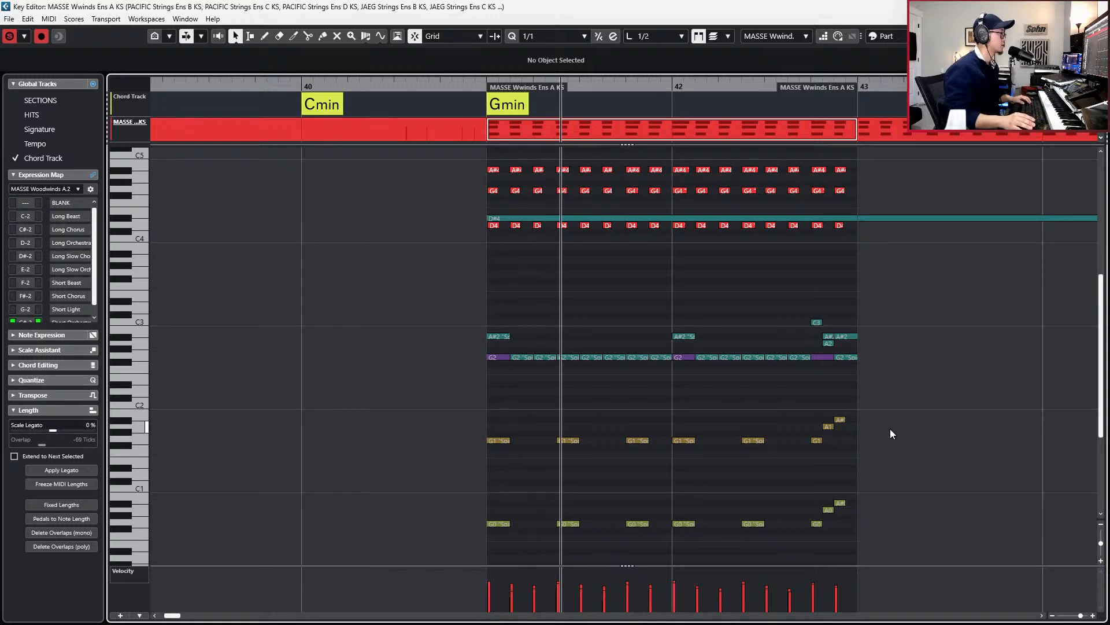
pyautogui.scroll(-3, 892, 439)
pyautogui.scroll(4, 893, 438)
pyautogui.press('space')
pyautogui.press('Return')
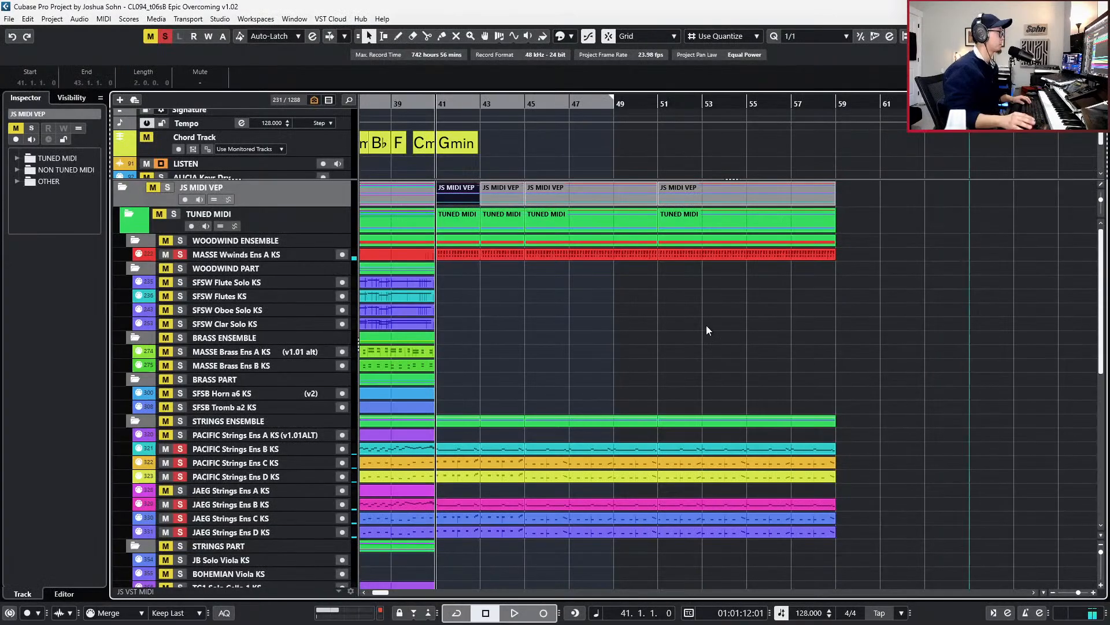
# - Join the JS MIDI VEP folder parts between bars 43 and 59 into one continuous part
pyautogui.click(507, 251)
pyautogui.click(498, 193)
pyautogui.hotkey('ctrl', 'z')
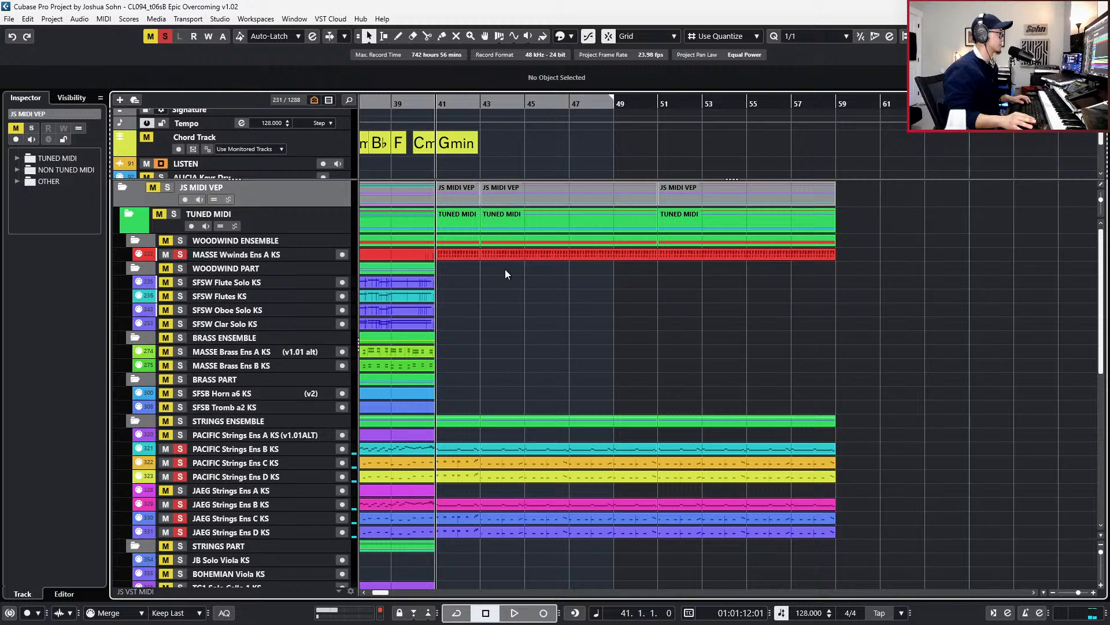
pyautogui.click(599, 200)
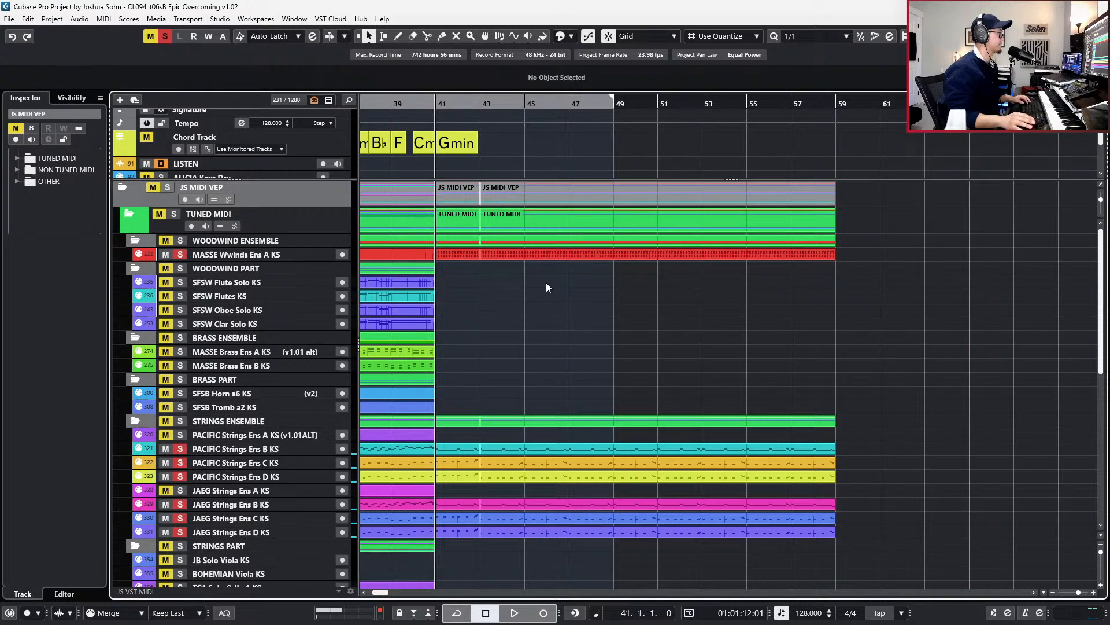
# - Check the notes of the joined MASSE Wwinds Ens A KS part and place the playback position at bar 43
pyautogui.click(543, 255)
pyautogui.doubleClick(543, 256)
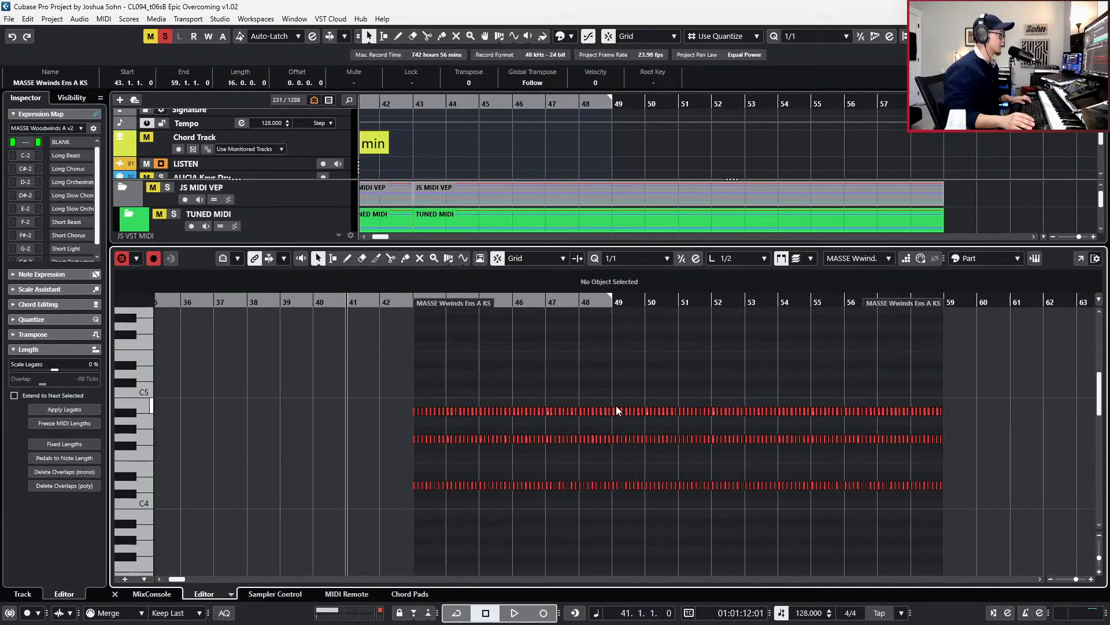
pyautogui.scroll(2, 550, 391)
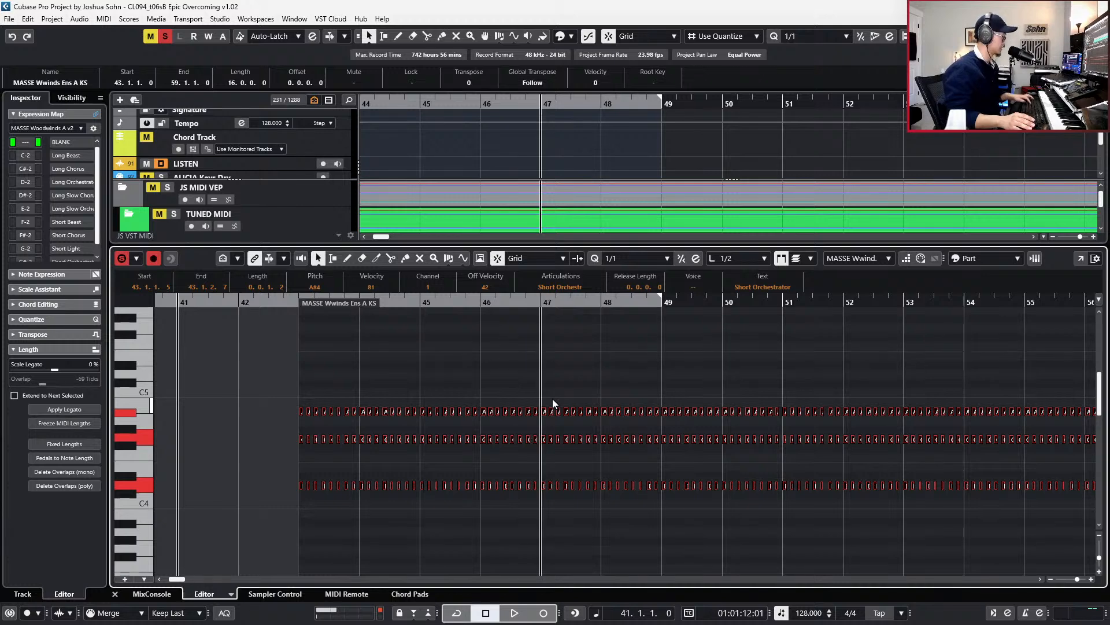
pyautogui.press('Return')
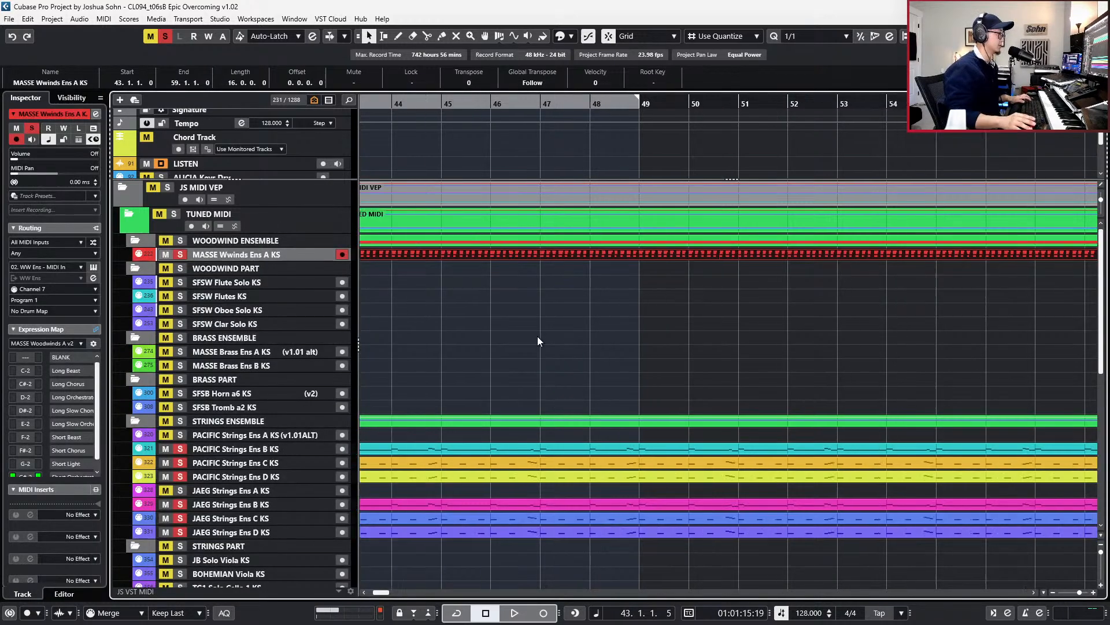
pyautogui.scroll(-3, 537, 335)
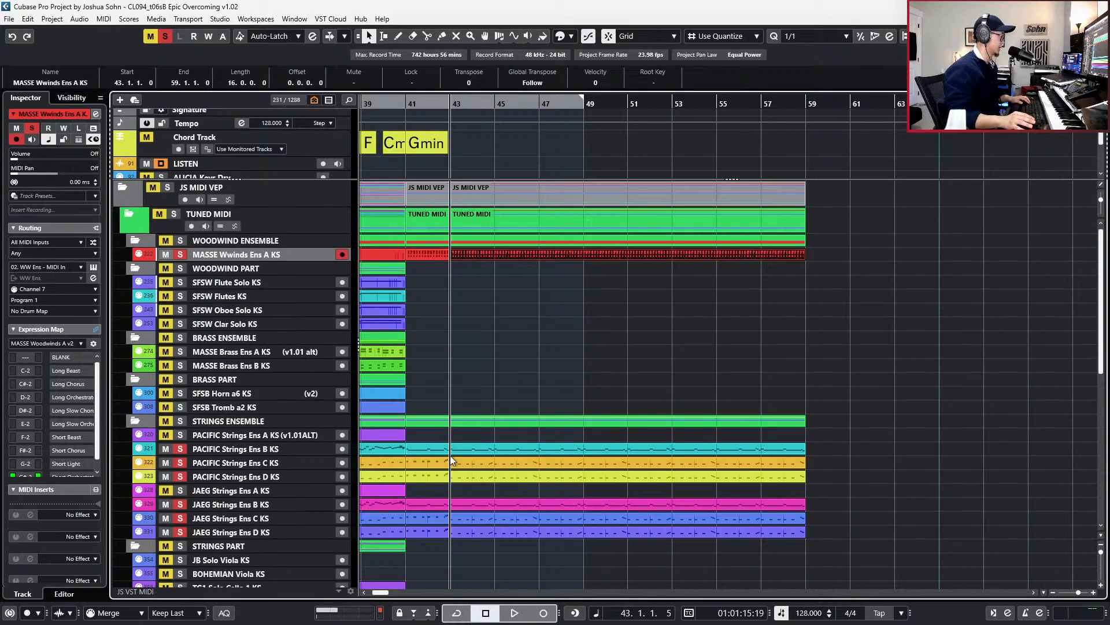
# - Examine the notes of all tracks in the joined folder part across bars 43 to 59
pyautogui.click(463, 448)
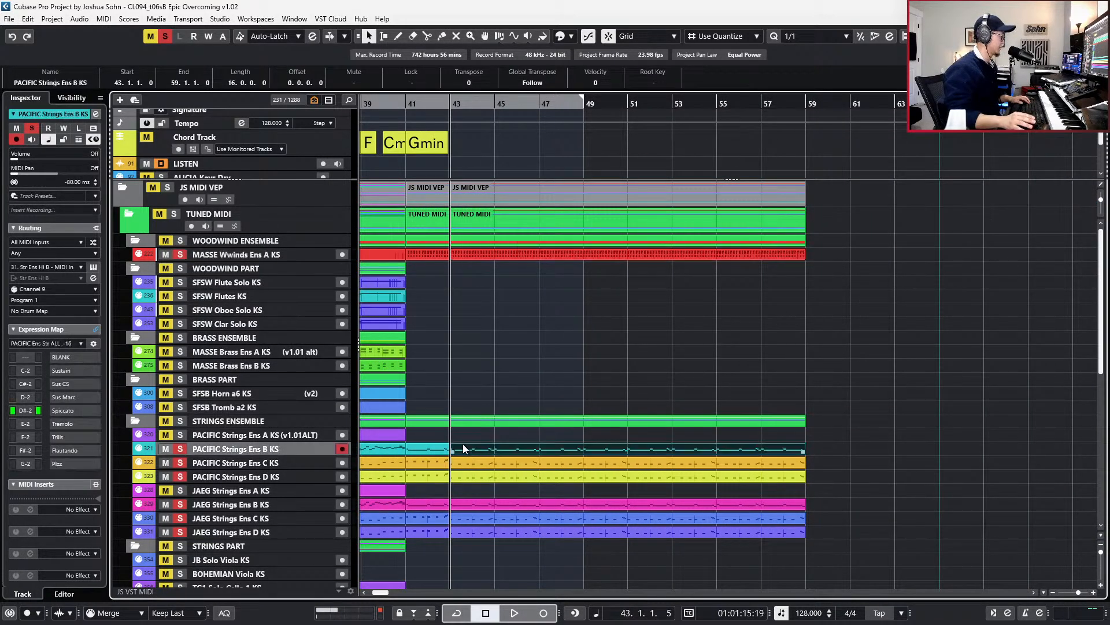
pyautogui.doubleClick(497, 188)
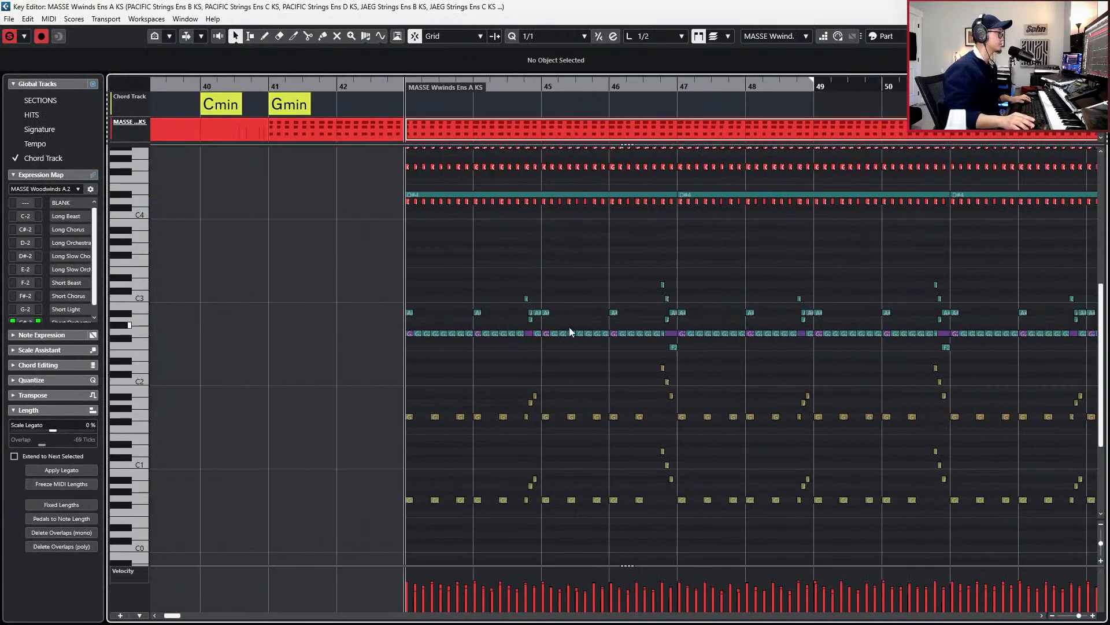
pyautogui.scroll(-4, 569, 327)
pyautogui.hscroll(2, 595, 344)
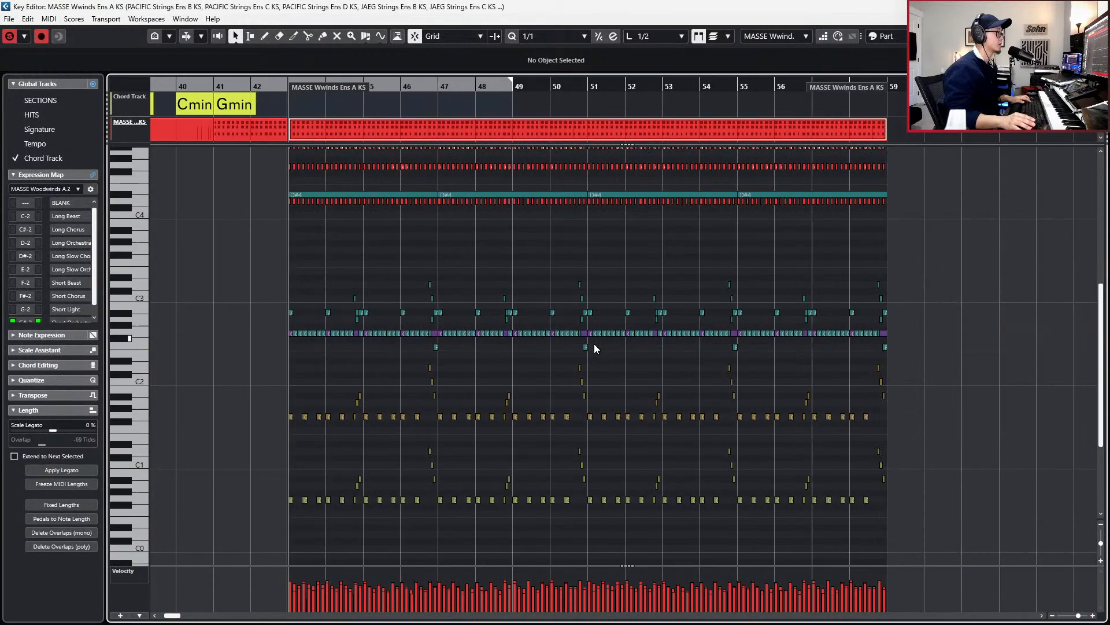
pyautogui.scroll(10, 868, 329)
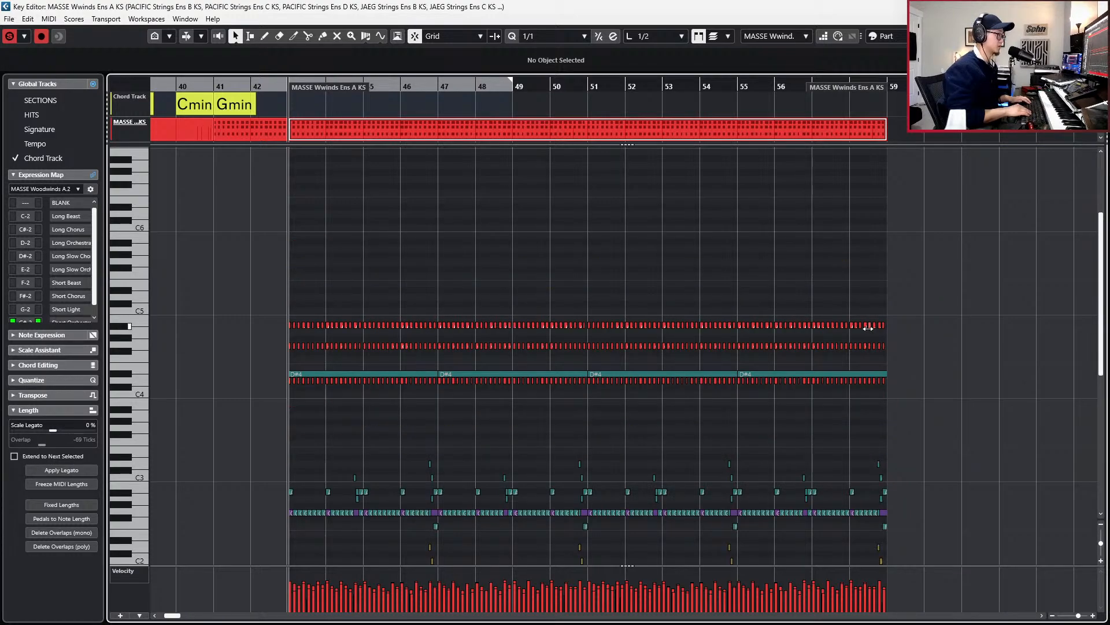
pyautogui.hotkey('ctrl', 'a')
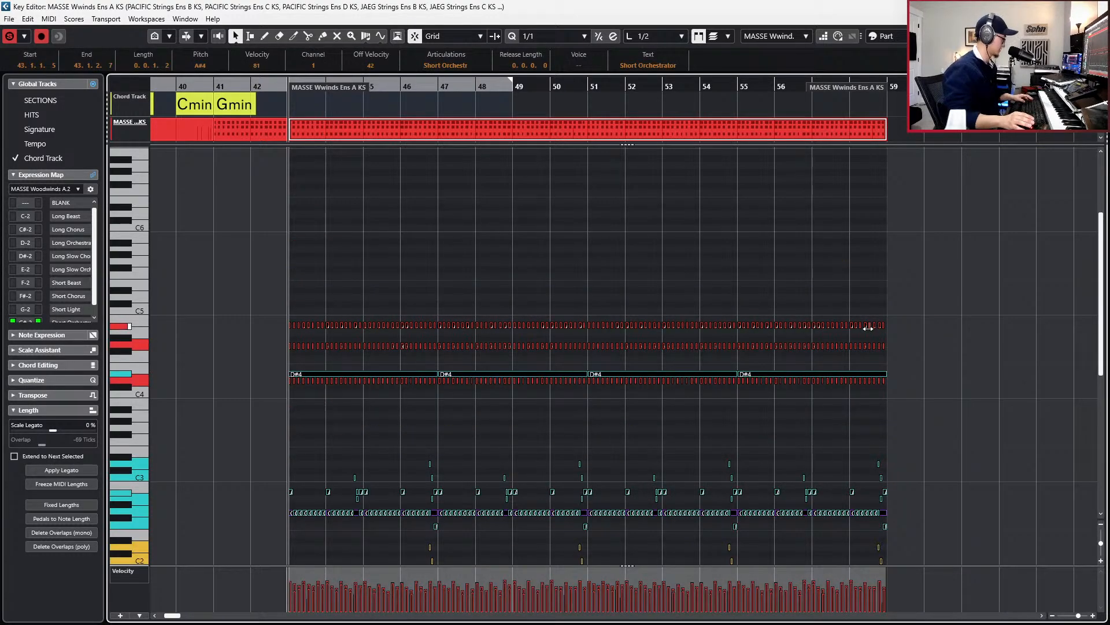
pyautogui.press('Escape')
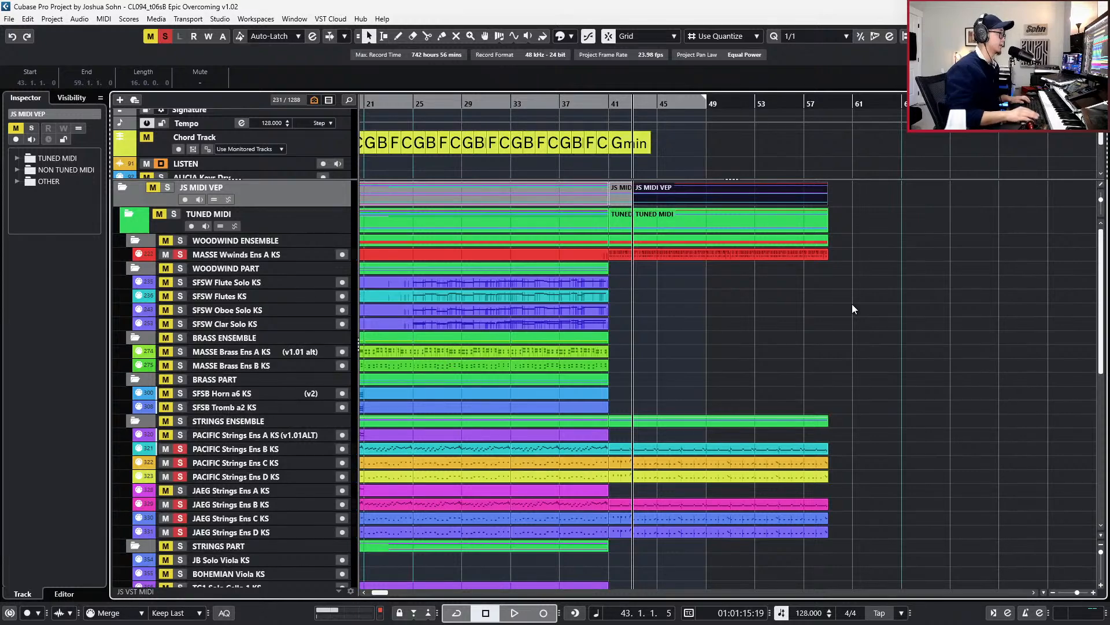
# - Play into the new section, try recording brass on the MASSE Brass Ens A KS track, and undo the take
pyautogui.press('KP_Subtract')
pyautogui.press('KP_Subtract')
pyautogui.press('space')
pyautogui.scroll(1, 794, 313)
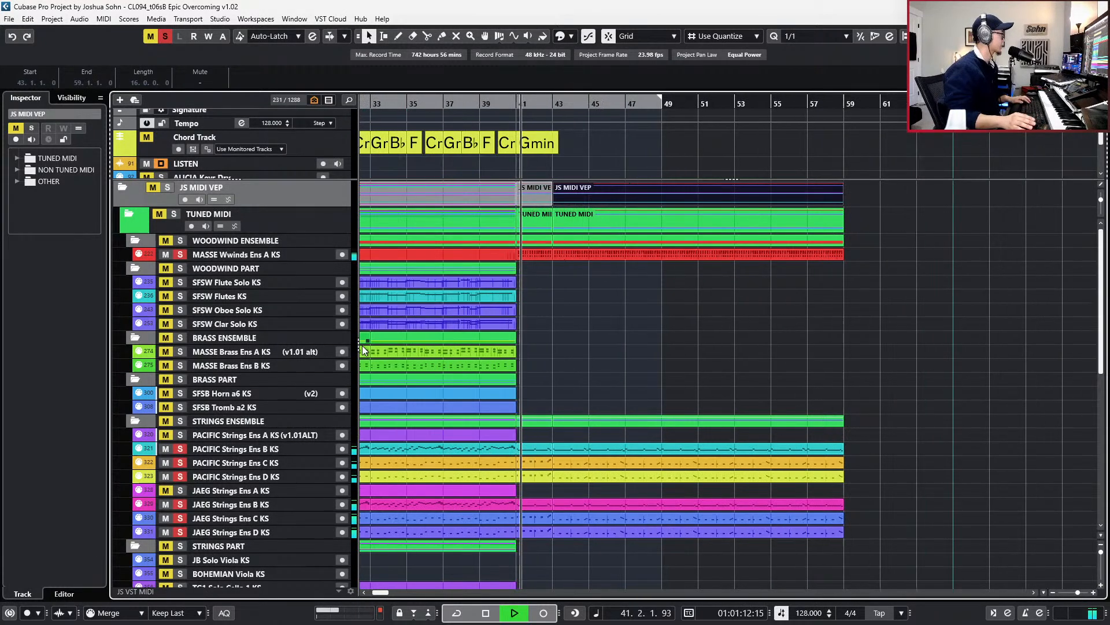
pyautogui.click(289, 353)
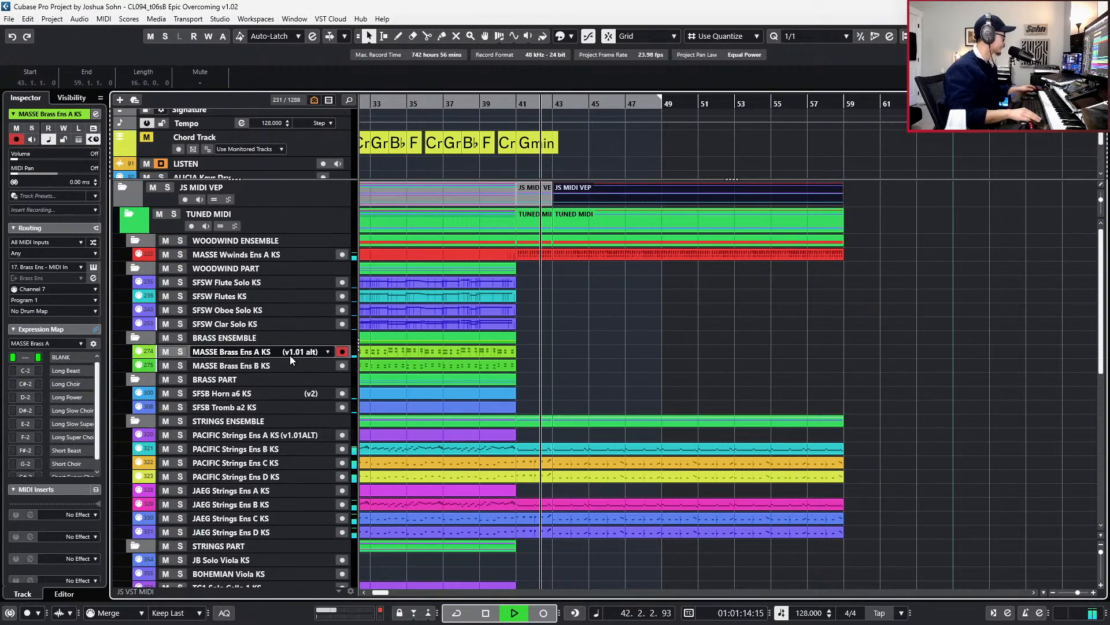
pyautogui.press('KP_Multiply')
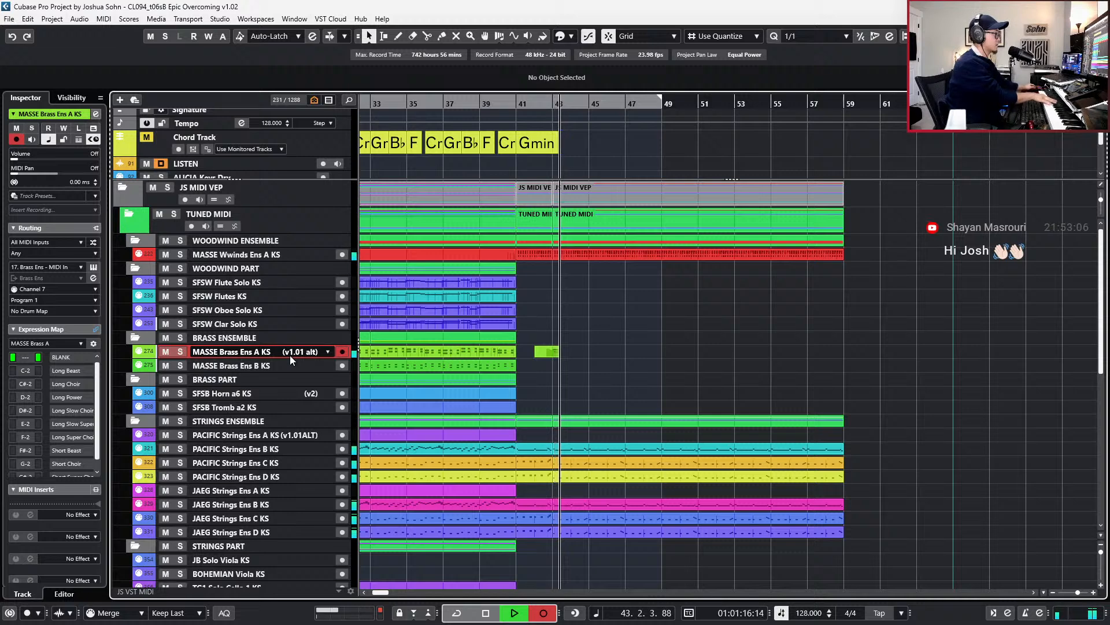
pyautogui.press('space')
pyautogui.hotkey('ctrl', 'z')
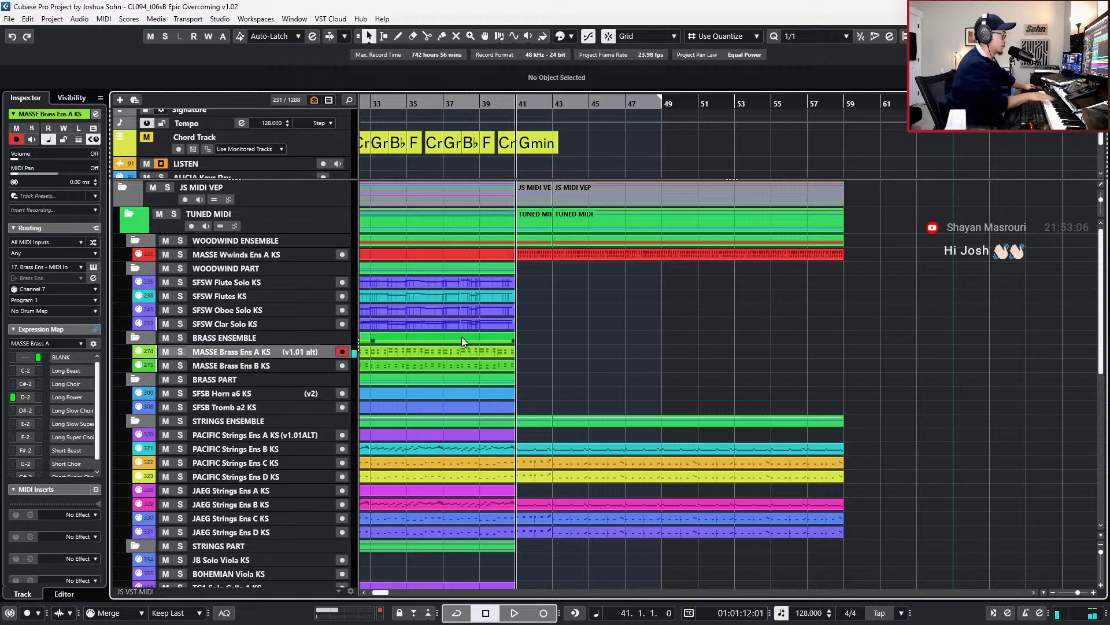
# - Play the Gmin section from bar 41 to rehearse live brass ideas with the MASSE Brass Ens A KS track
pyautogui.press('space')
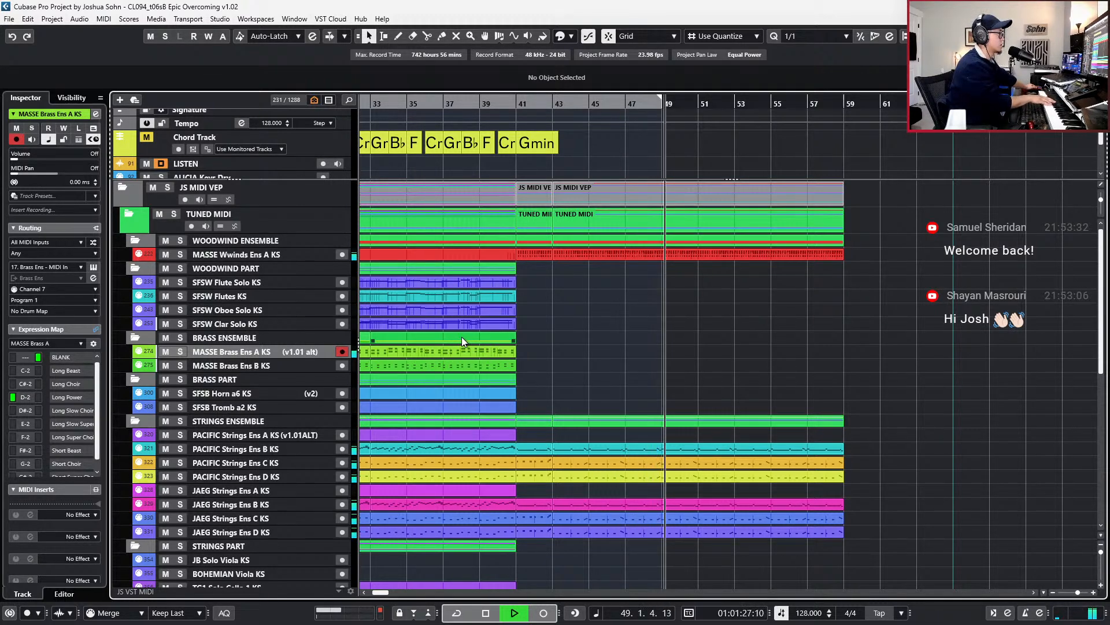
pyautogui.press('space')
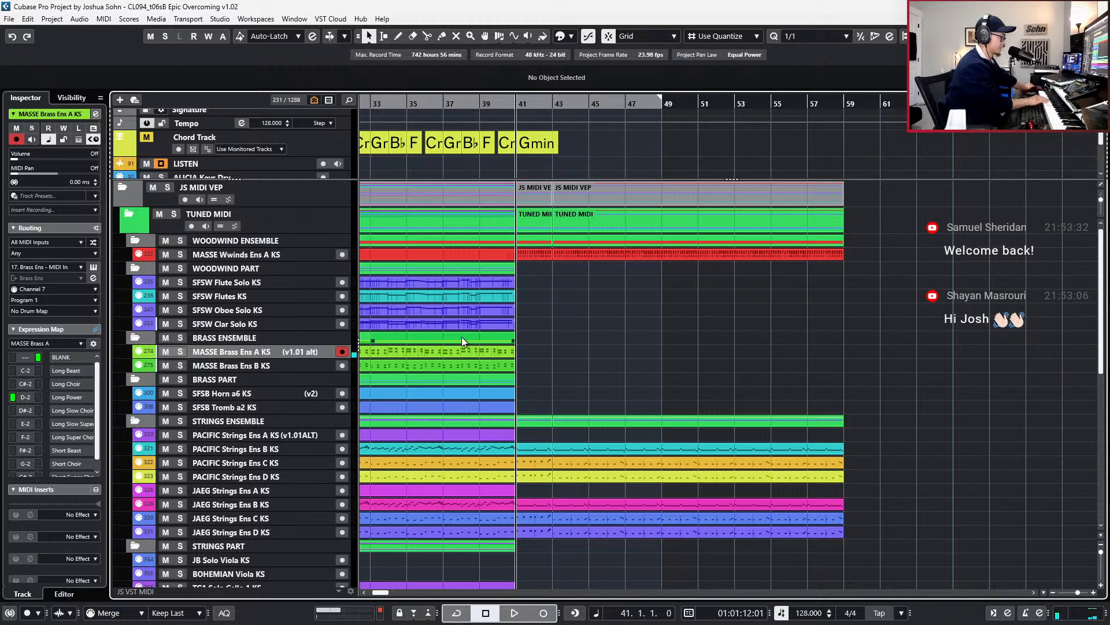
# - Review the opening melody and controller curves in the TG1 Solo Cello 1 KS part, and return to the new section
pyautogui.scroll(-1, 648, 384)
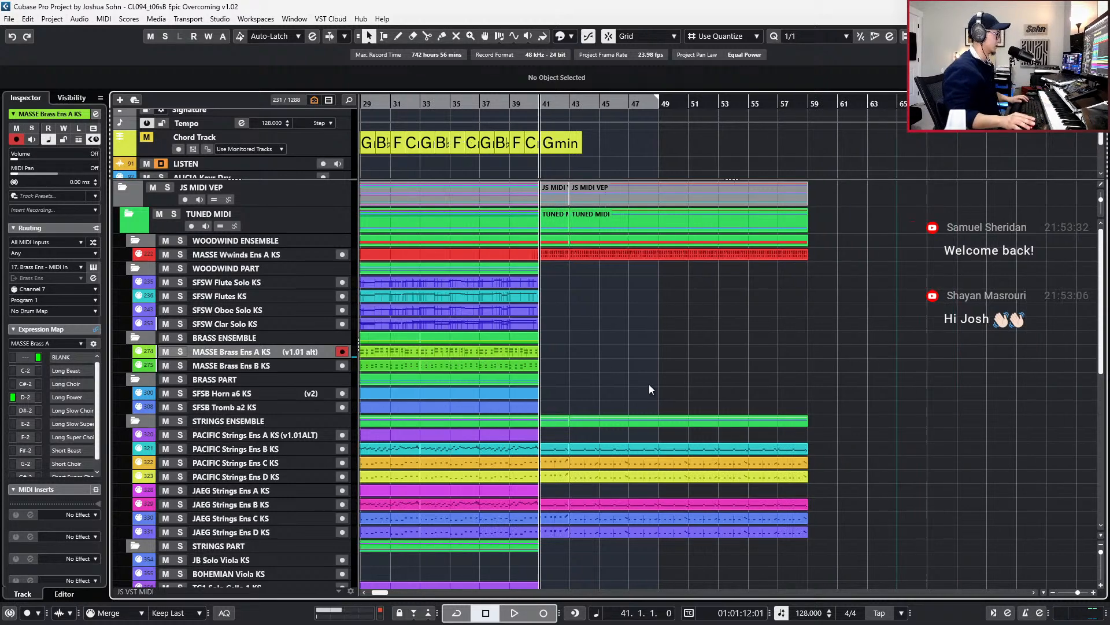
pyautogui.hscroll(-3, 659, 417)
pyautogui.hscroll(-10, 663, 436)
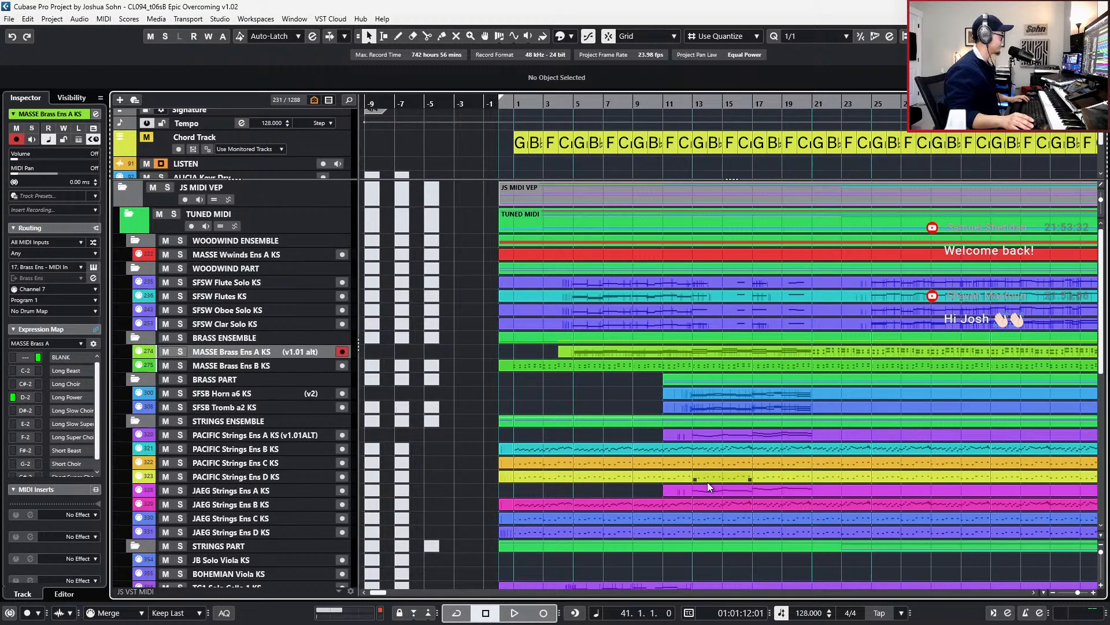
pyautogui.scroll(-3, 614, 500)
pyautogui.click(614, 506)
pyautogui.scroll(4, 621, 440)
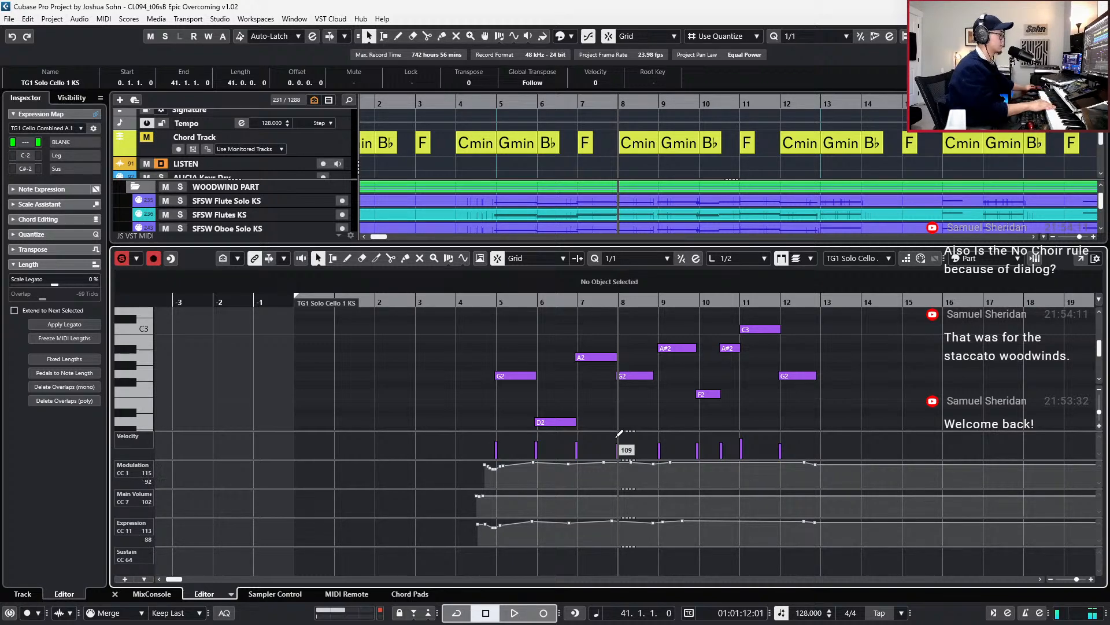
pyautogui.hotkey('ctrl', 'alt', 'e')
pyautogui.scroll(-3, 616, 434)
pyautogui.hscroll(3, 657, 419)
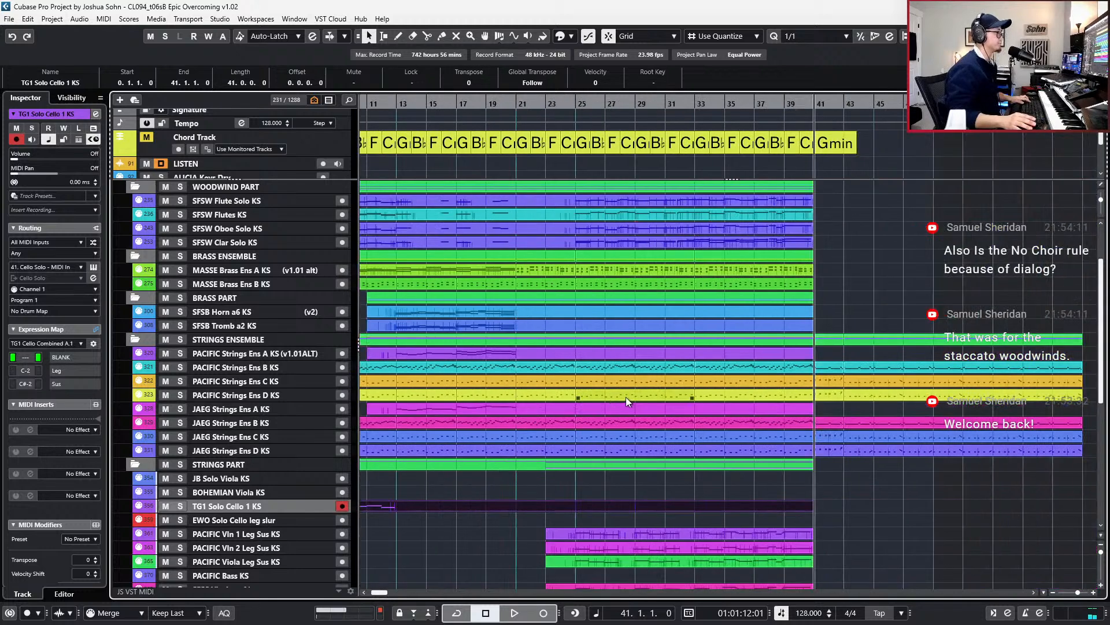
# - Extend the MASSE Brass Ens A KS part to bar 49 and open its notes around bar 40
pyautogui.press('KP_Subtract')
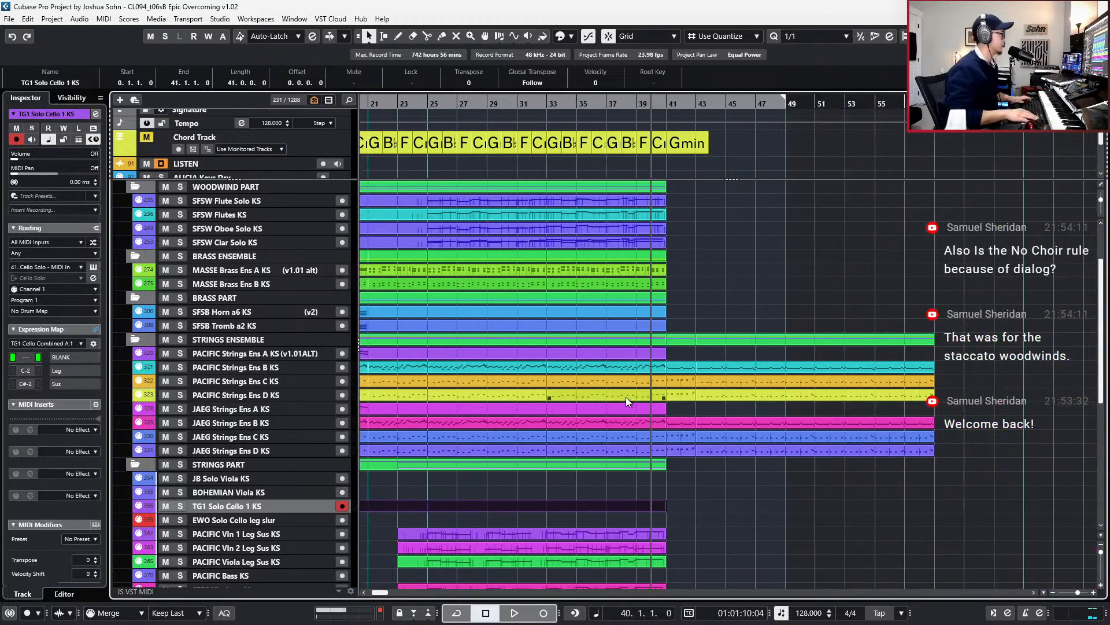
pyautogui.click(268, 323)
pyautogui.click(278, 271)
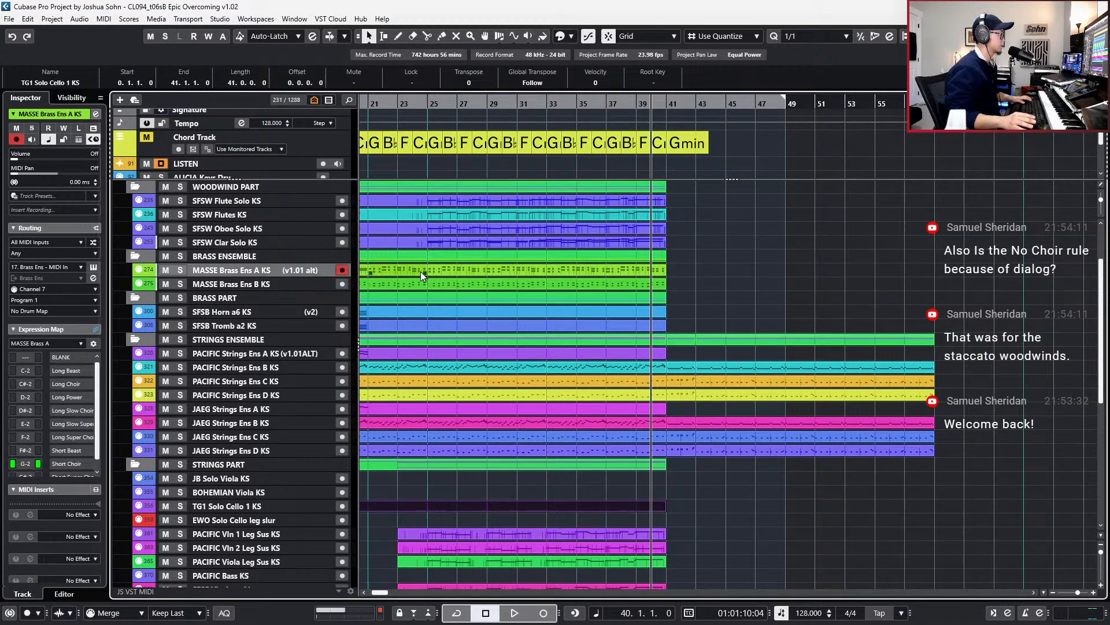
pyautogui.doubleClick(713, 268)
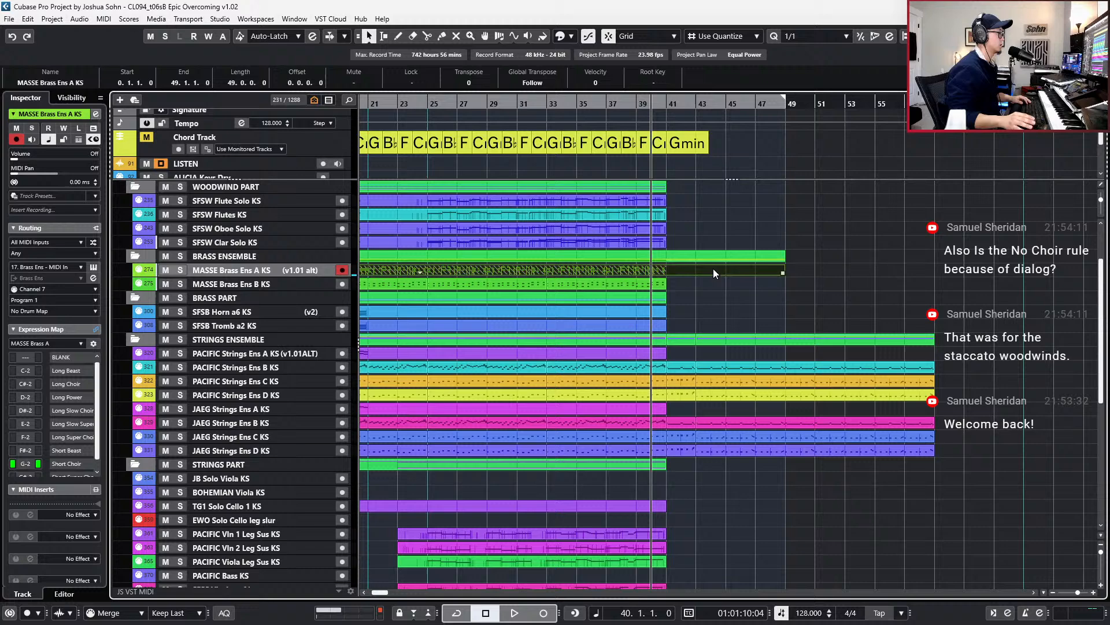
pyautogui.doubleClick(661, 272)
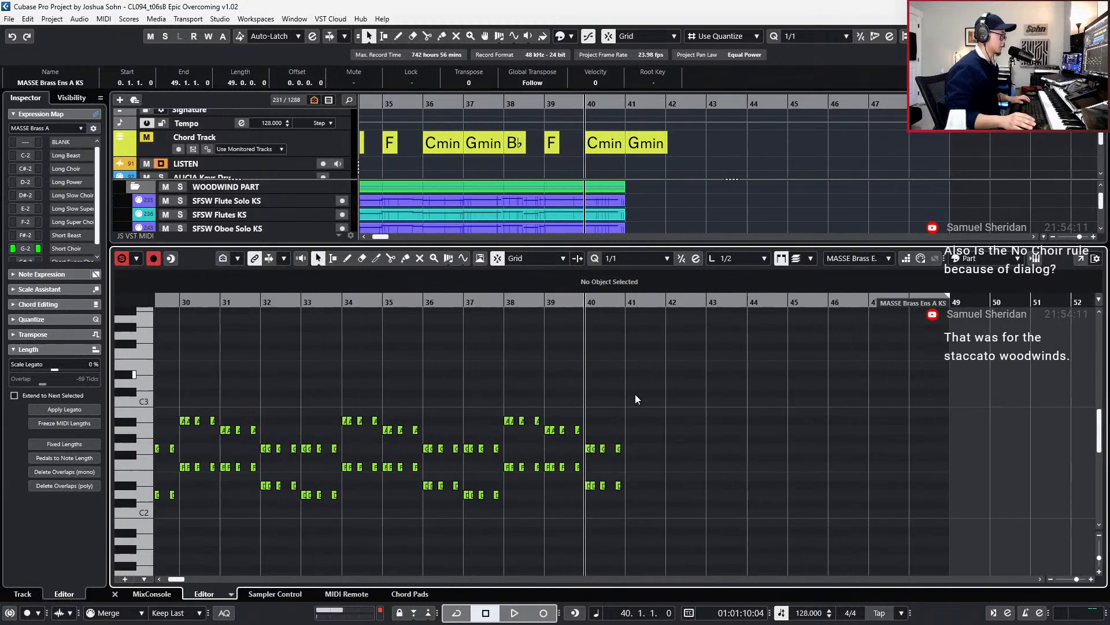
# - Set the quantize grid to 1/16 and copy the last G2 note of bar 40 to position 40.4.3
pyautogui.moveTo(618, 428); pyautogui.dragTo(590, 450)
pyautogui.scroll(3, 618, 441)
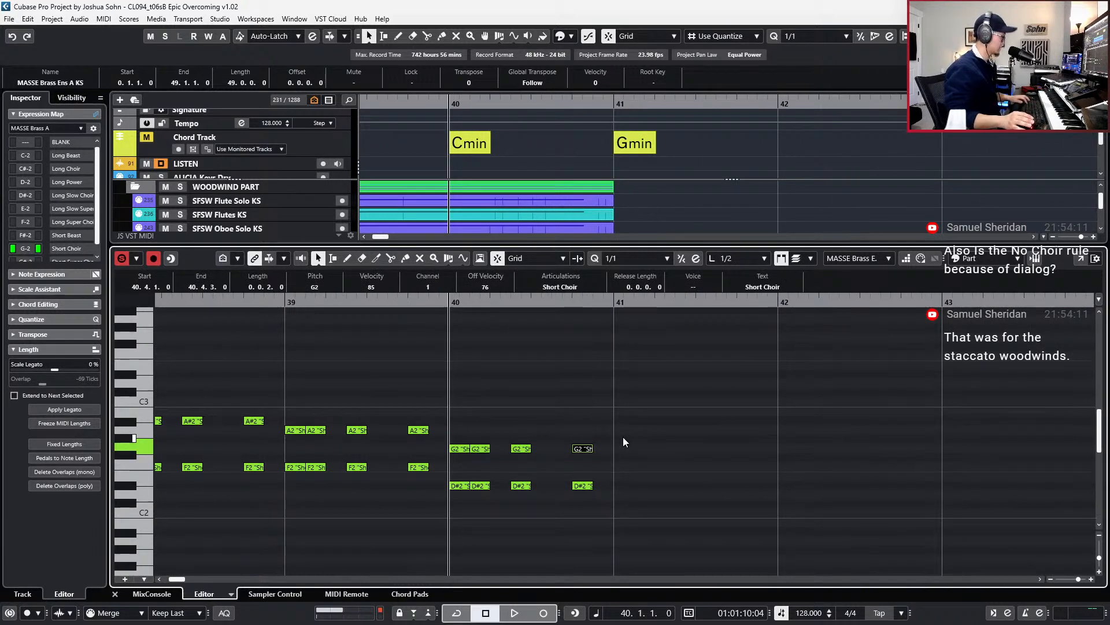
pyautogui.hotkey('alt', '5')
pyautogui.press('l')
pyautogui.press('ctrl+KP_Add')
pyautogui.press('ctrl+KP_Add')
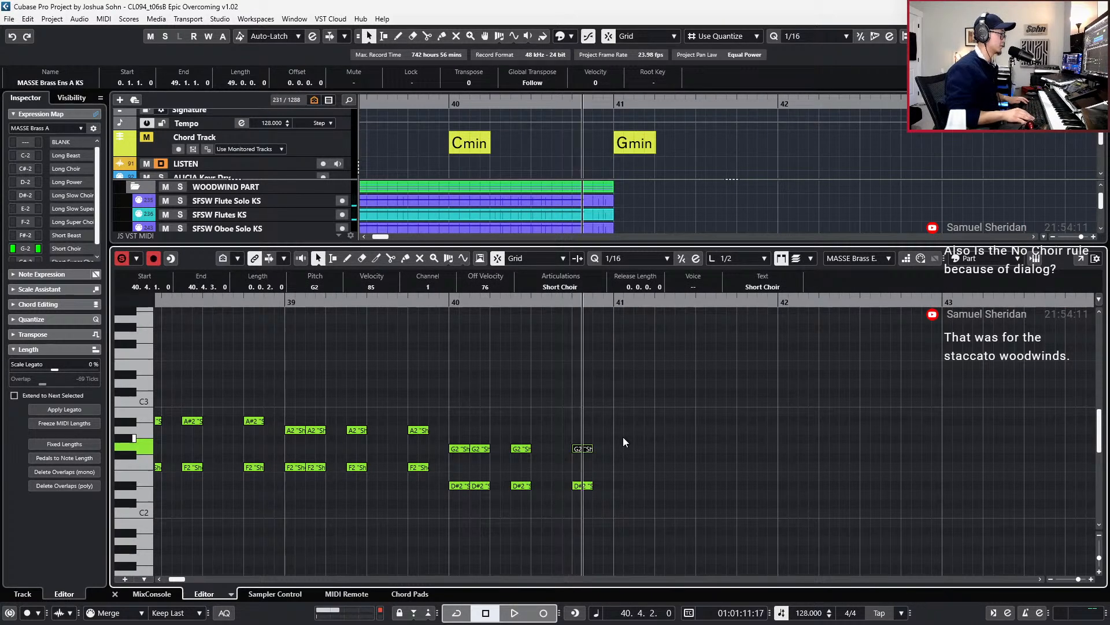
pyautogui.hotkey('ctrl', 'v')
# - Transpose the pasted note up to G7 and set its articulation to Long Power
pyautogui.hotkey('shift', 'Up')
pyautogui.hotkey('shift', 'Up')
pyautogui.hotkey('shift', 'Up')
pyautogui.hotkey('shift', 'Up')
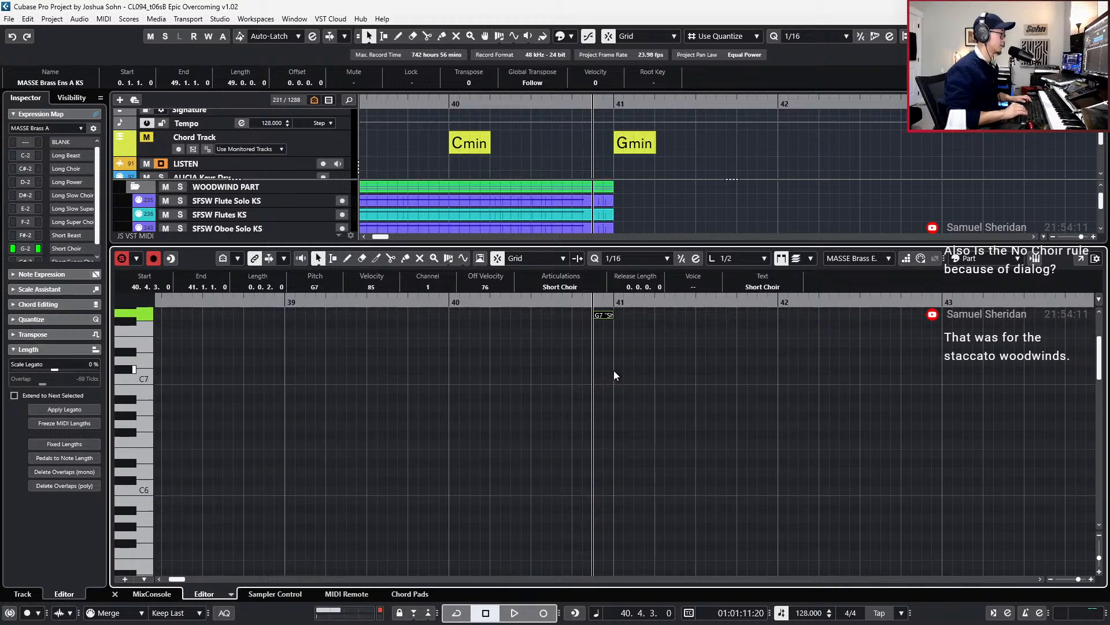
pyautogui.hotkey('shift', 'Up')
pyautogui.click(578, 288)
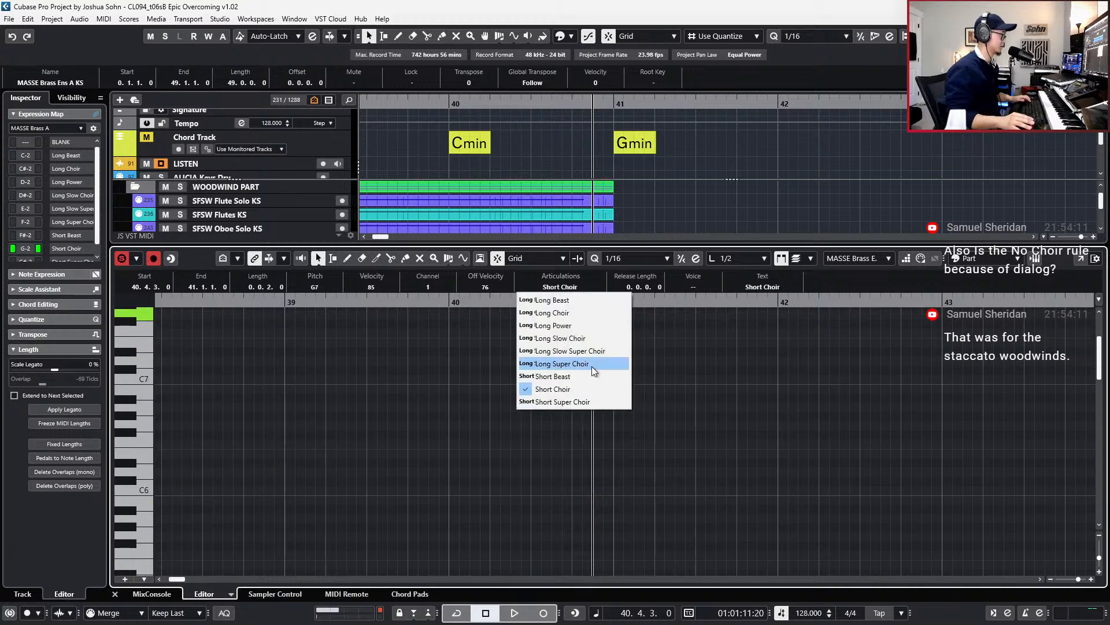
pyautogui.click(574, 328)
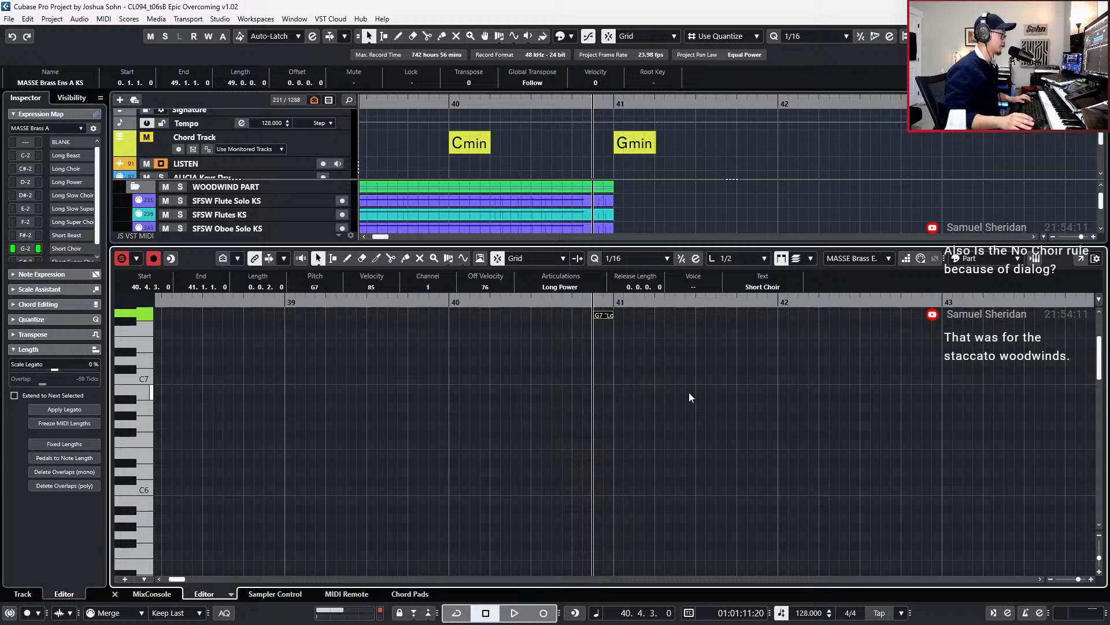
# - Play from bar 40 to check the brass articulation change into the new section
pyautogui.keyDown('ctrl'); pyautogui.scroll(-2, 688, 394); pyautogui.keyUp('ctrl')
pyautogui.scroll(-2, 689, 394)
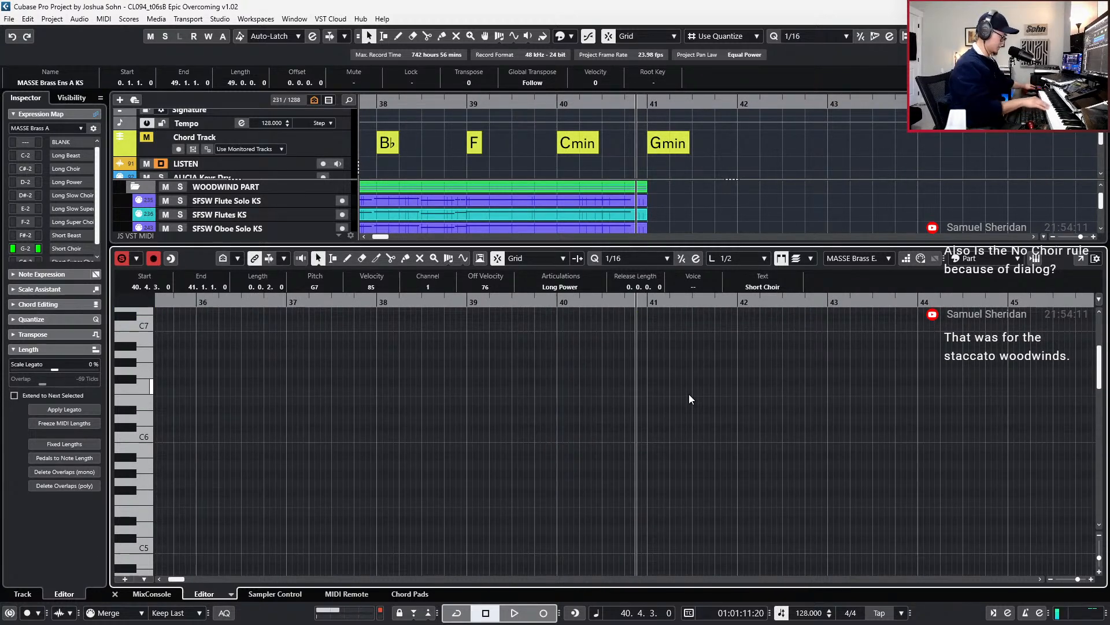
pyautogui.press('KP_Subtract')
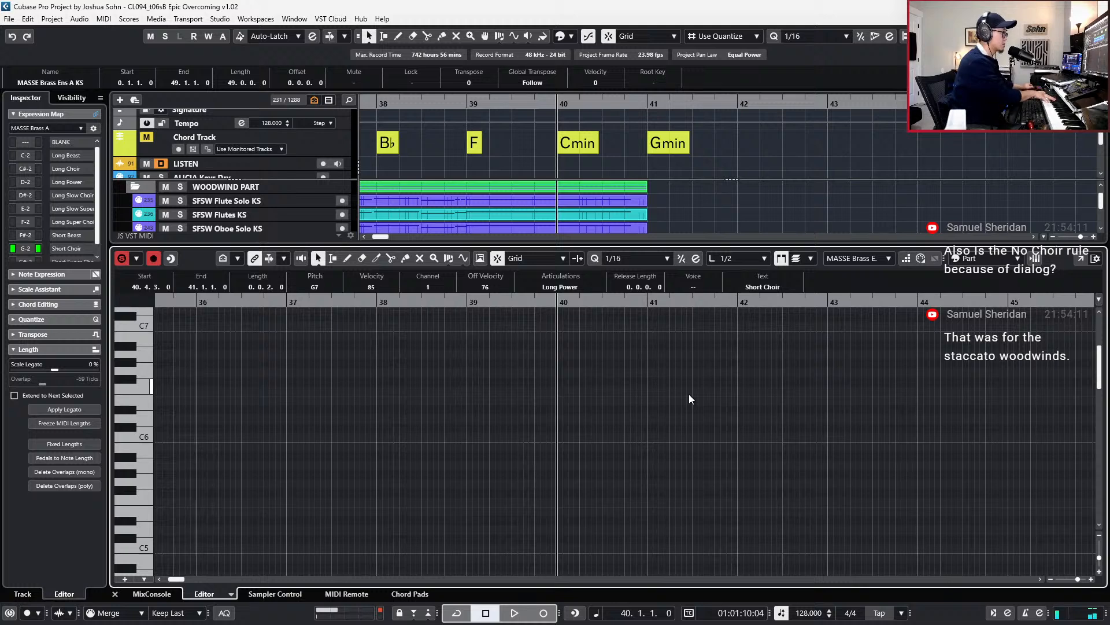
pyautogui.press('space')
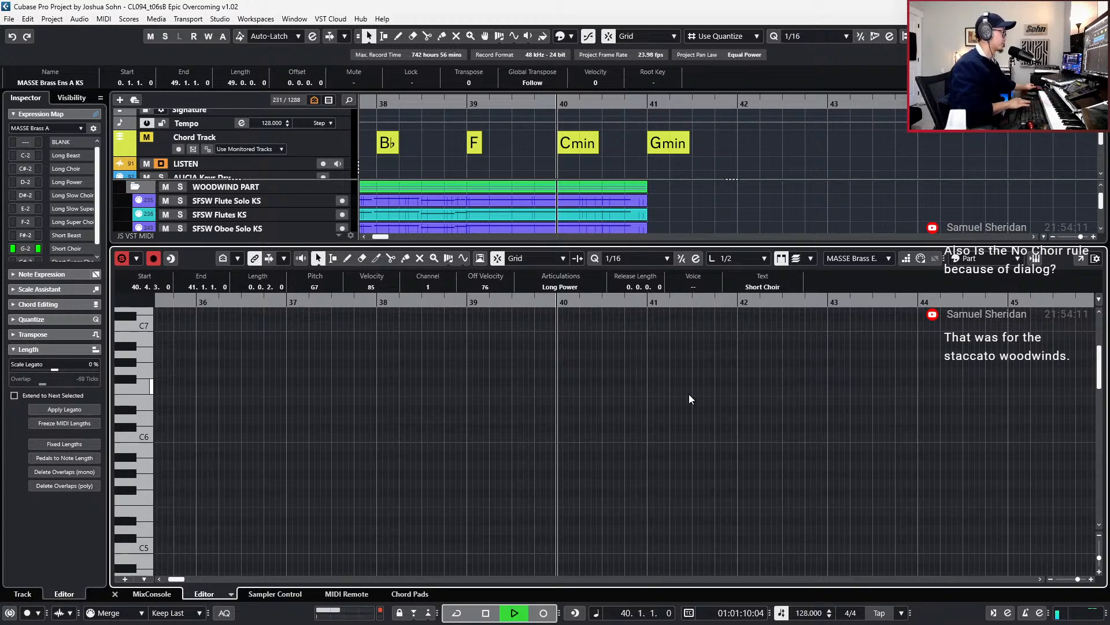
pyautogui.press('space')
pyautogui.press('space')
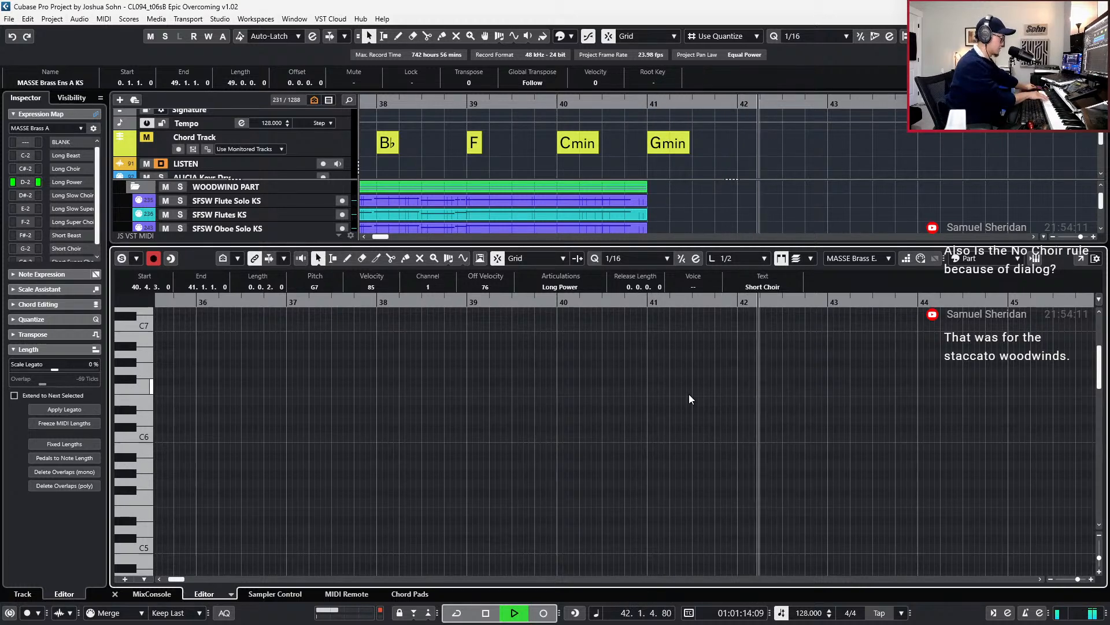
pyautogui.press('space')
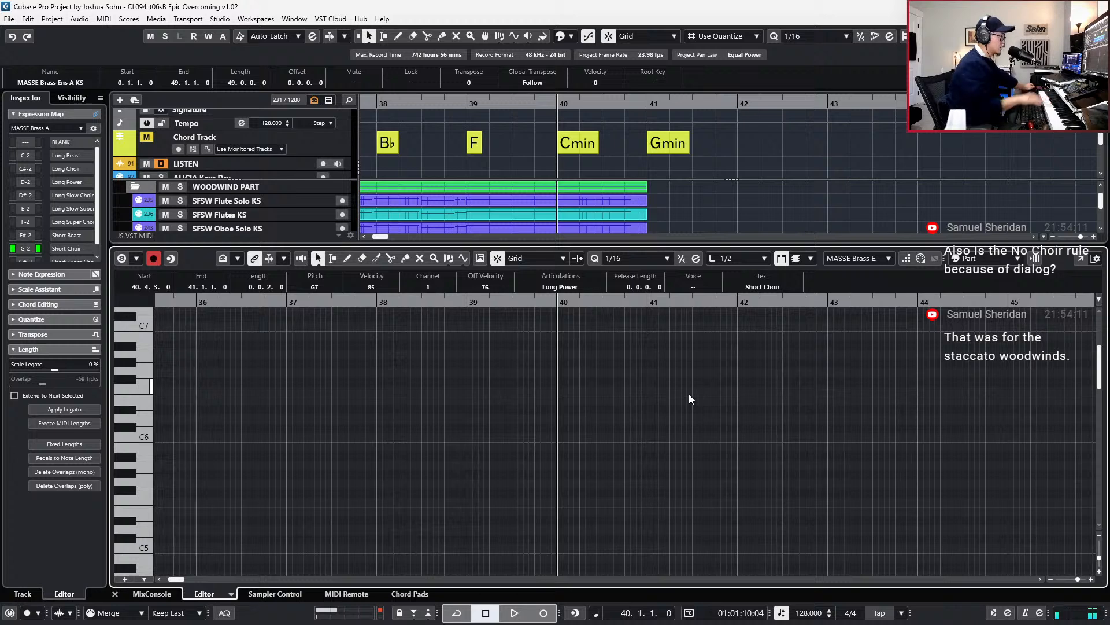
# - Reset the articulation from the project start and play from bar 40 through bar 48 to rehearse live brass ideas
pyautogui.press('Home')
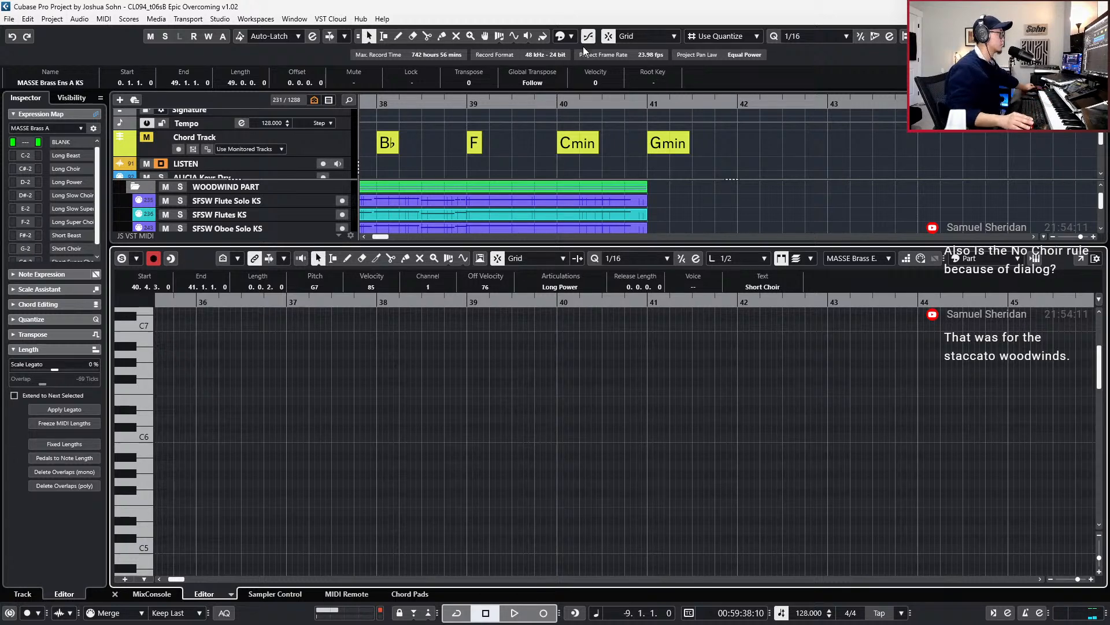
pyautogui.click(556, 104)
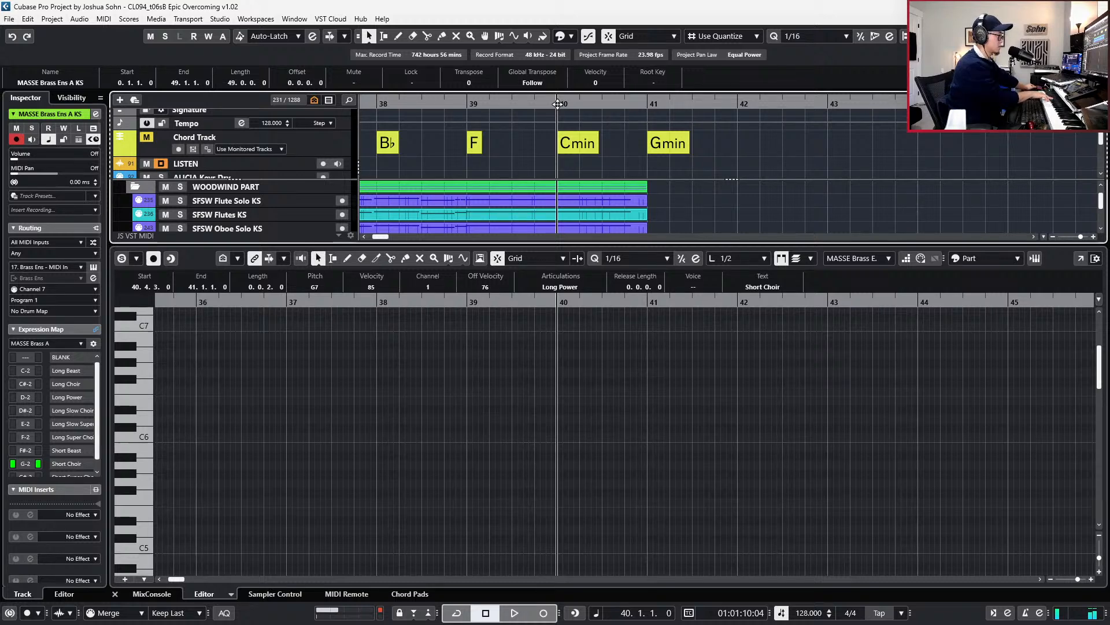
pyautogui.press('space')
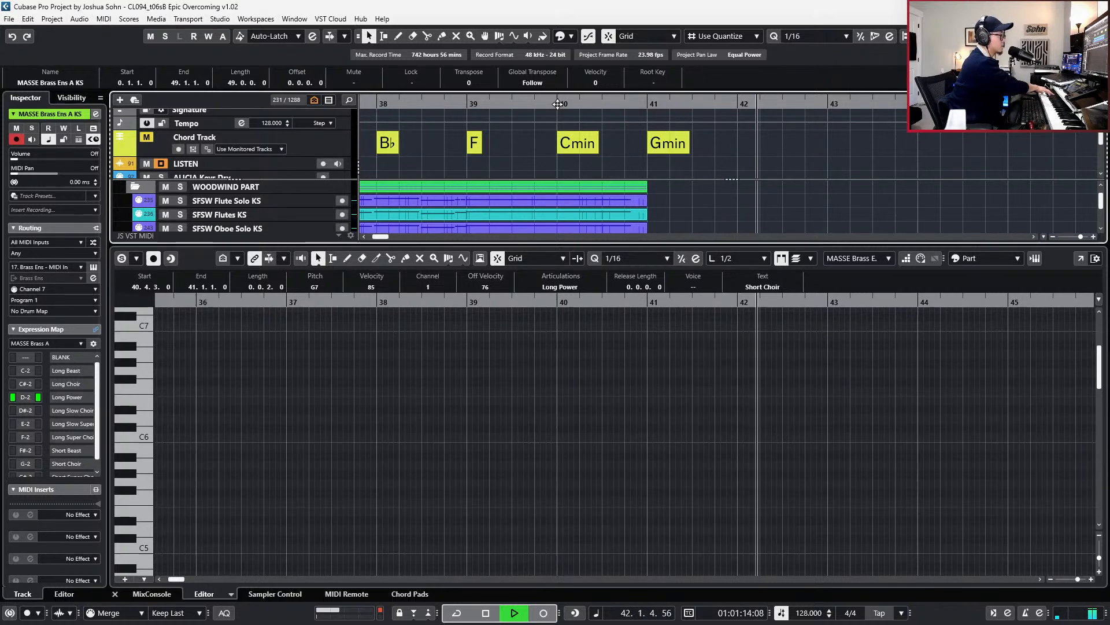
pyautogui.press('space')
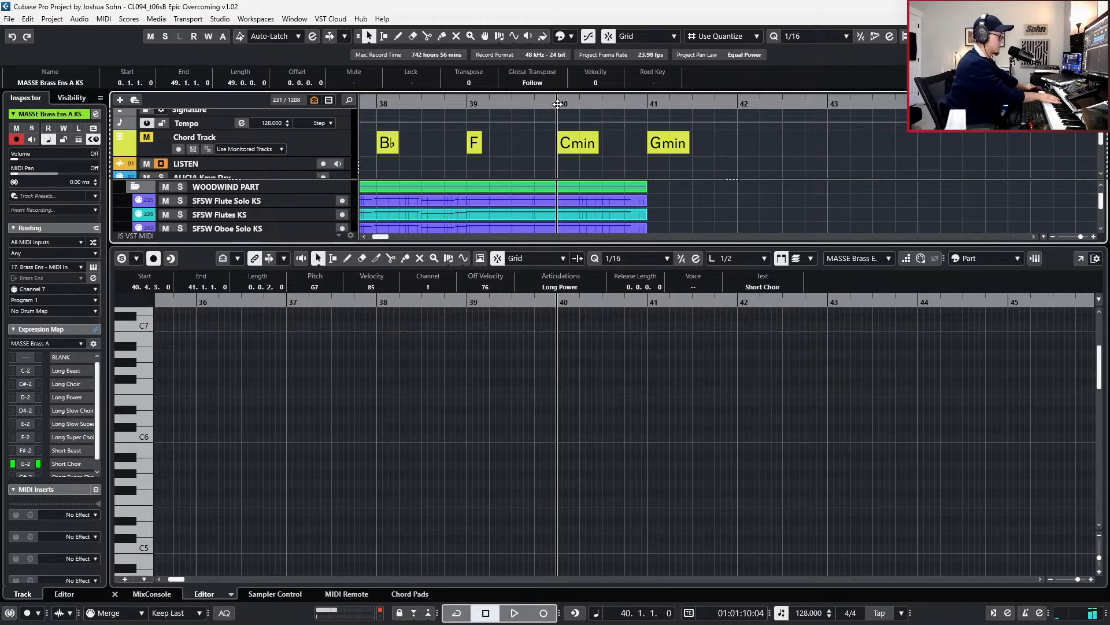
pyautogui.press('space')
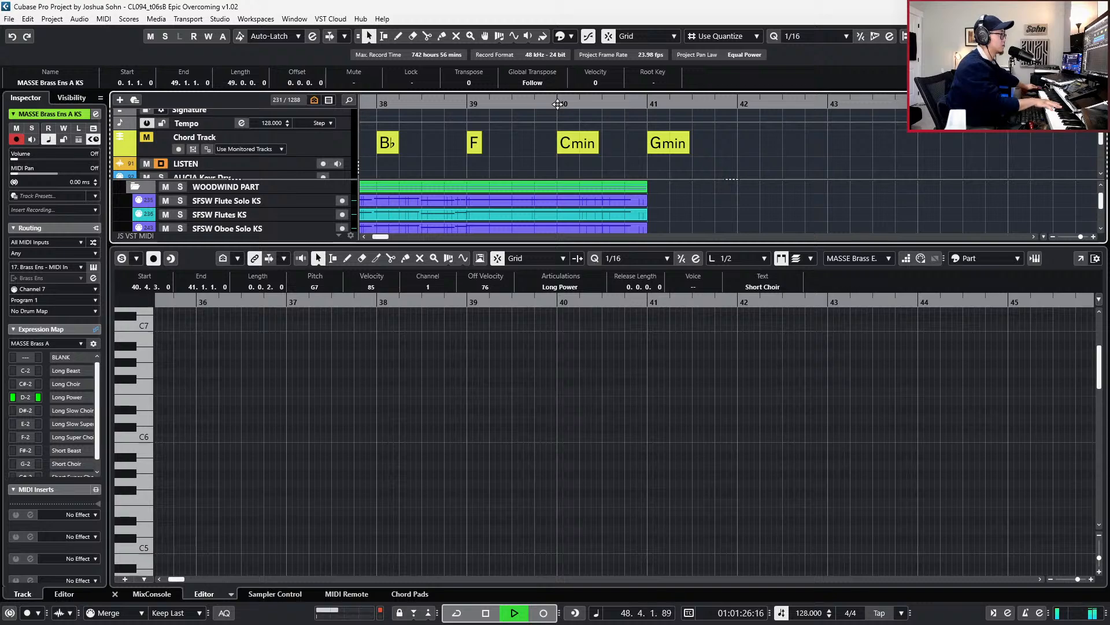
pyautogui.press('space')
# - Close the MASSE Brass Ens A KS note editor and return to the full arrangement
pyautogui.scroll(-4, 730, 330)
pyautogui.hscroll(2, 712, 326)
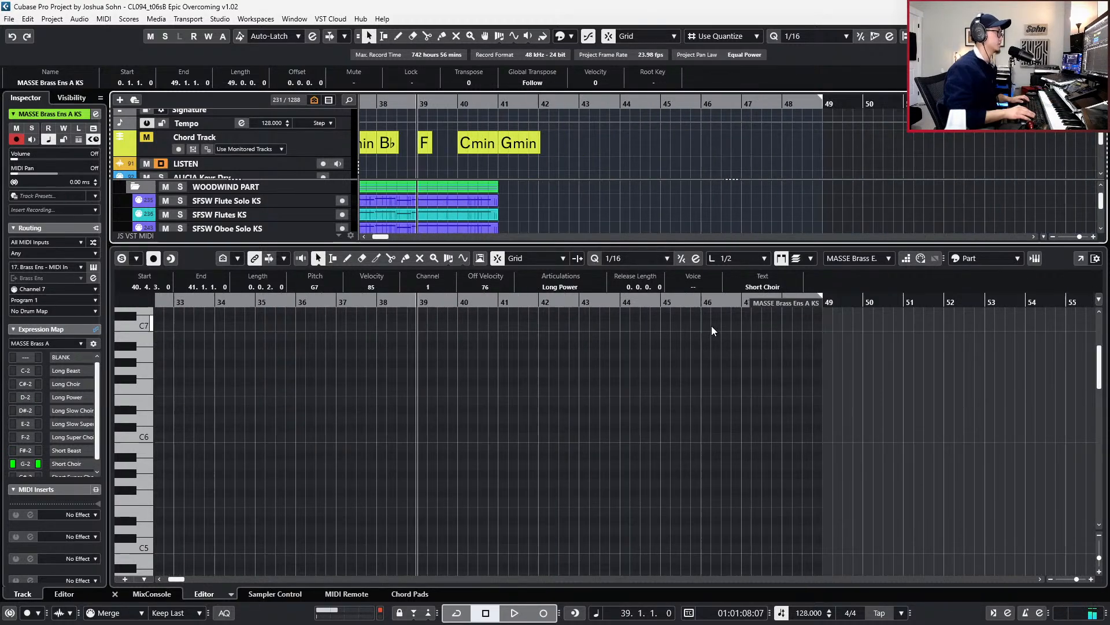
pyautogui.click(712, 328)
pyautogui.press('Return')
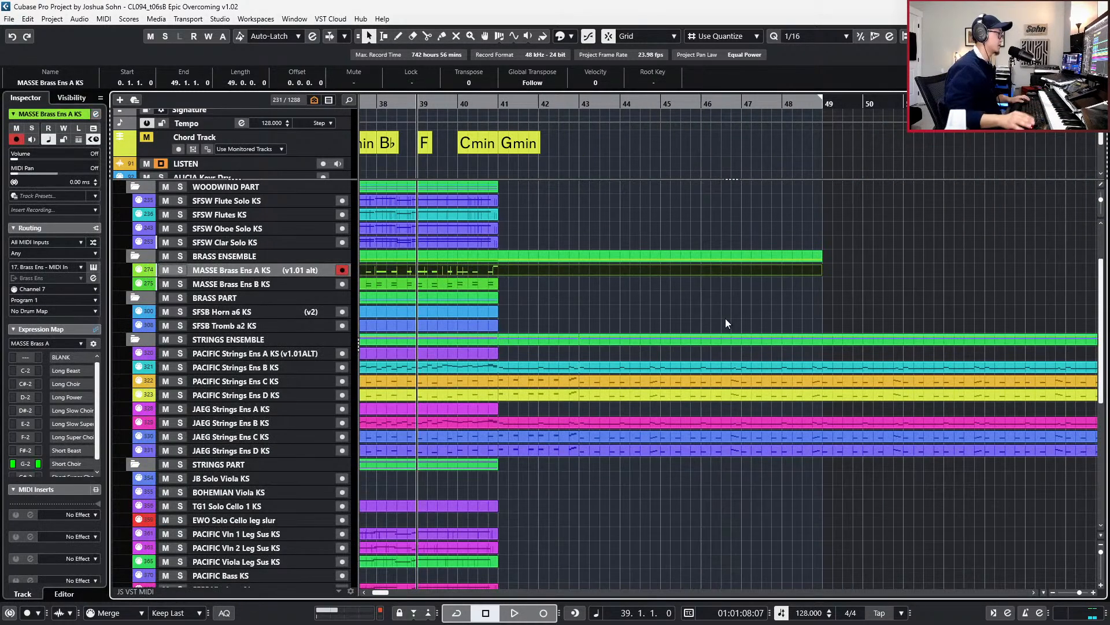
# - Solo the Perc Lps A (R) 01 track and play its AS ENS License To Drum-01 loop from bar 41
pyautogui.scroll(-5, 730, 326)
pyautogui.scroll(-1, 743, 352)
pyautogui.press('KP_Add')
pyautogui.press('KP_Add')
pyautogui.press('KP_Add')
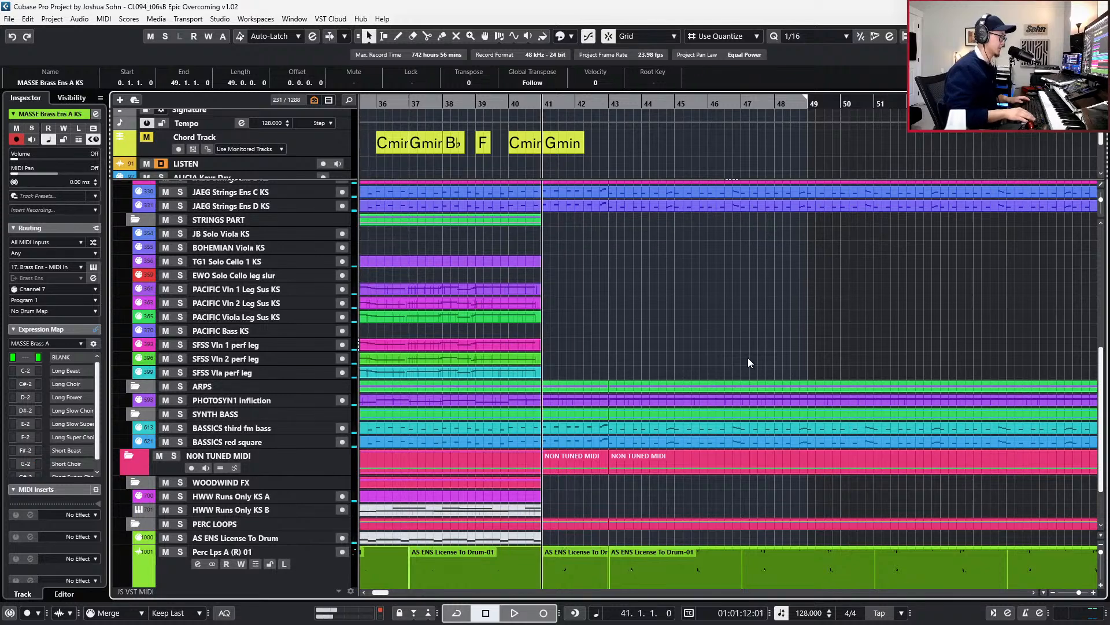
pyautogui.scroll(-2, 744, 364)
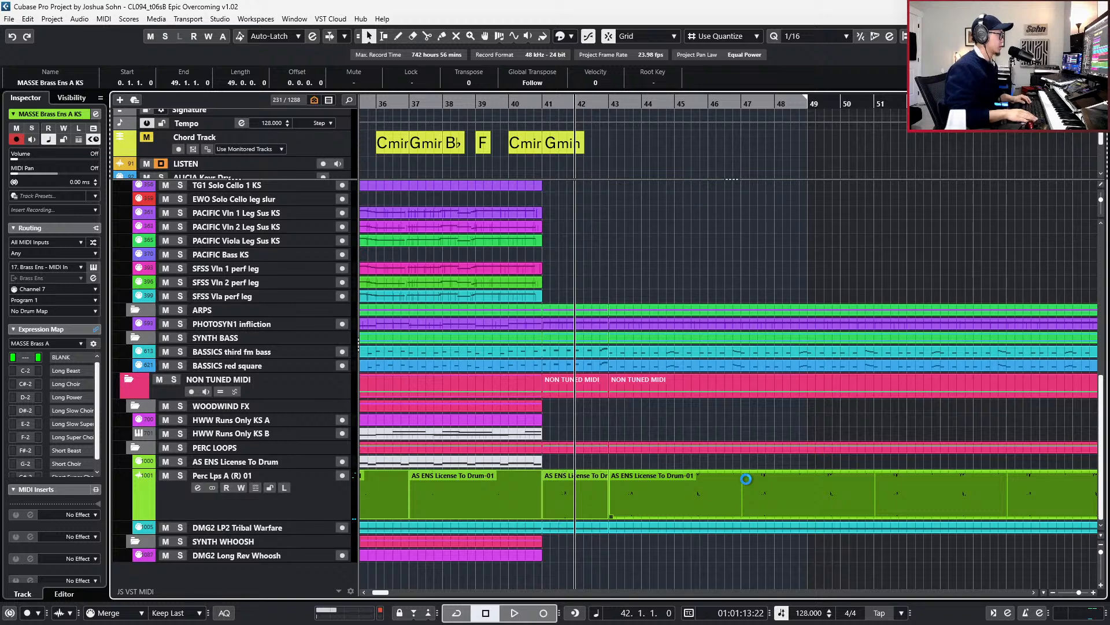
pyautogui.press('b')
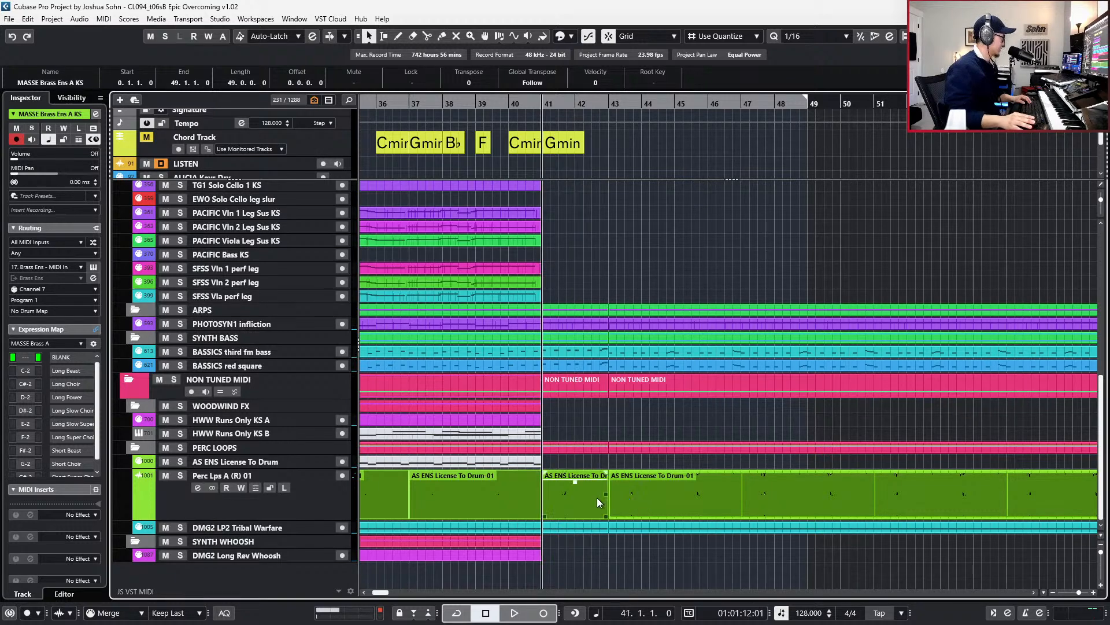
pyautogui.click(597, 500)
pyautogui.click(595, 549)
pyautogui.press('s')
pyautogui.press('space')
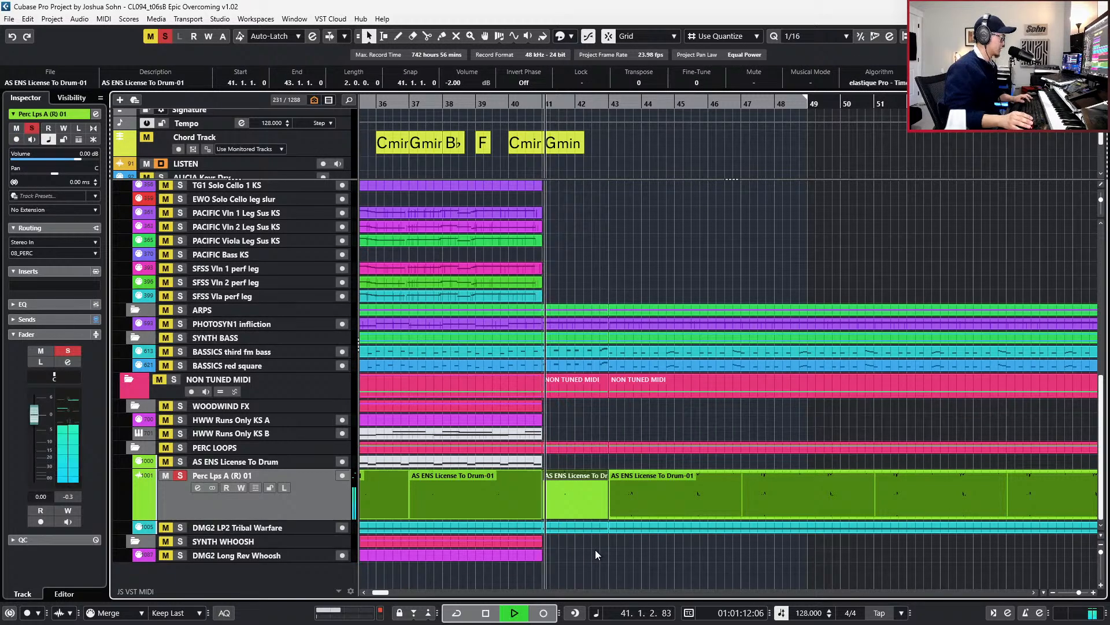
pyautogui.press('h')
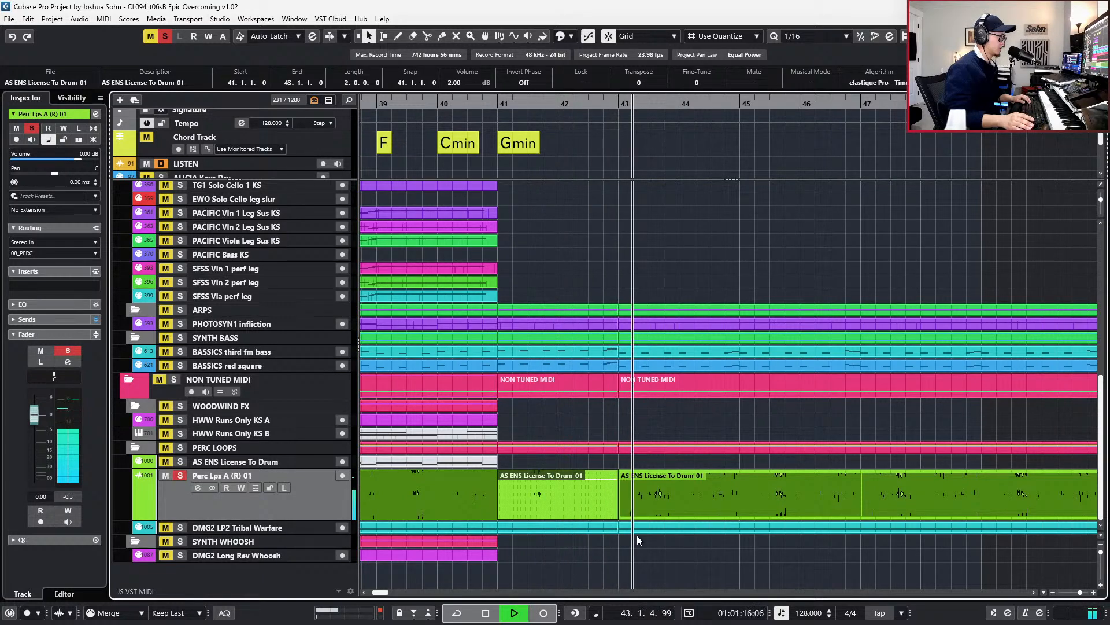
# - Dissolve the percussion loop part spanning bars 43 to 59 into separate events and listen through them
pyautogui.press('g')
pyautogui.press('g')
pyautogui.click(652, 507)
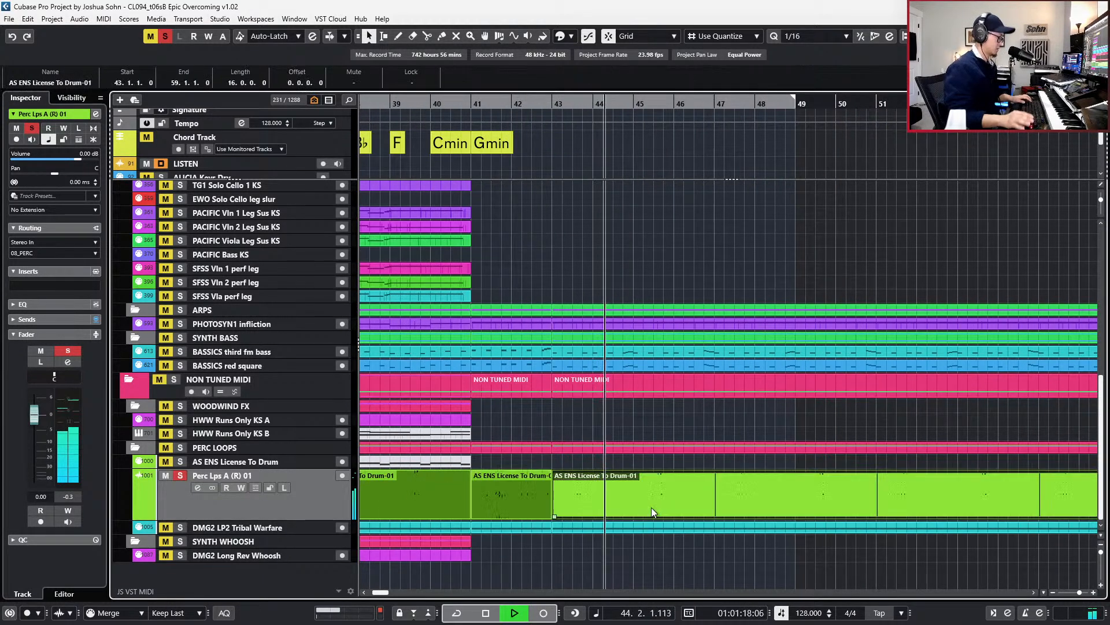
pyautogui.rightClick(651, 508)
pyautogui.click(700, 288)
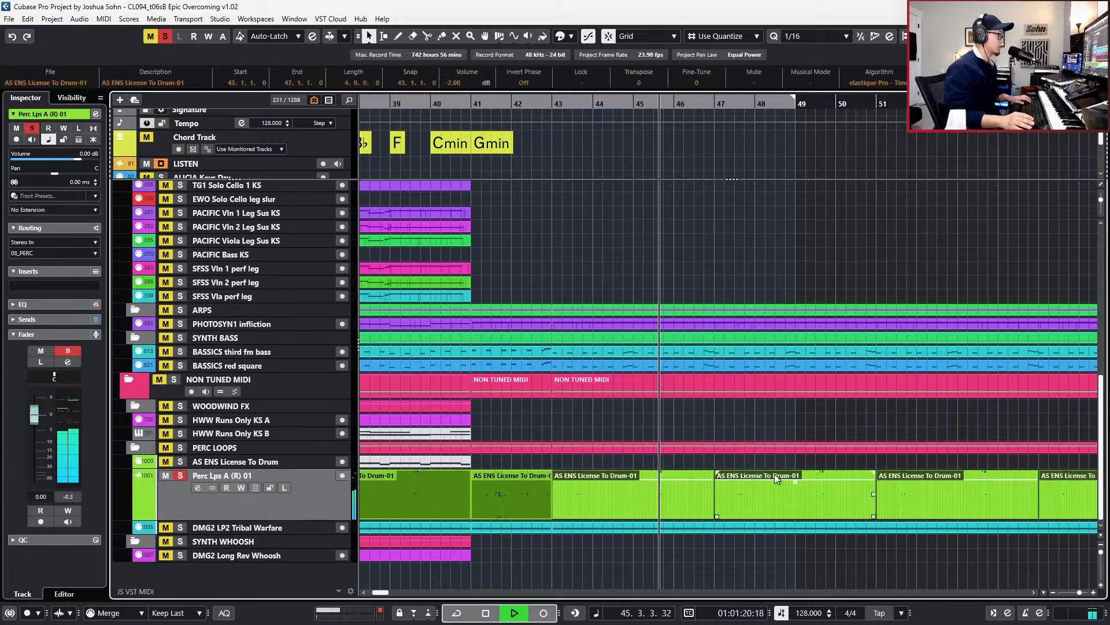
pyautogui.scroll(5, 763, 477)
pyautogui.scroll(-6, 752, 474)
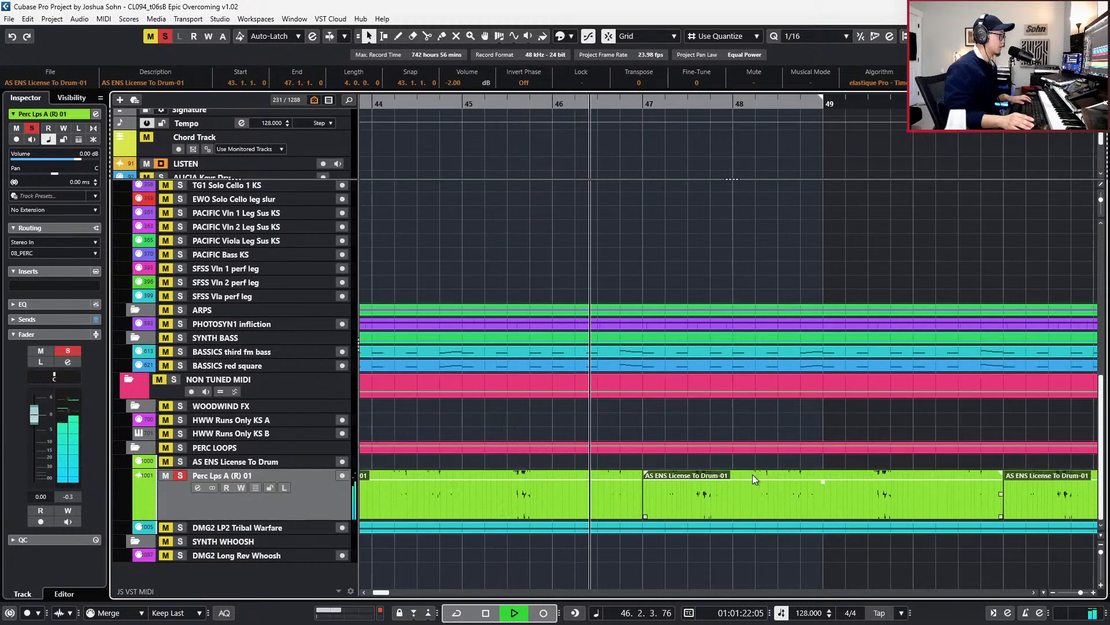
pyautogui.keyDown('ctrl'); pyautogui.scroll(-2, 735, 495); pyautogui.keyUp('ctrl')
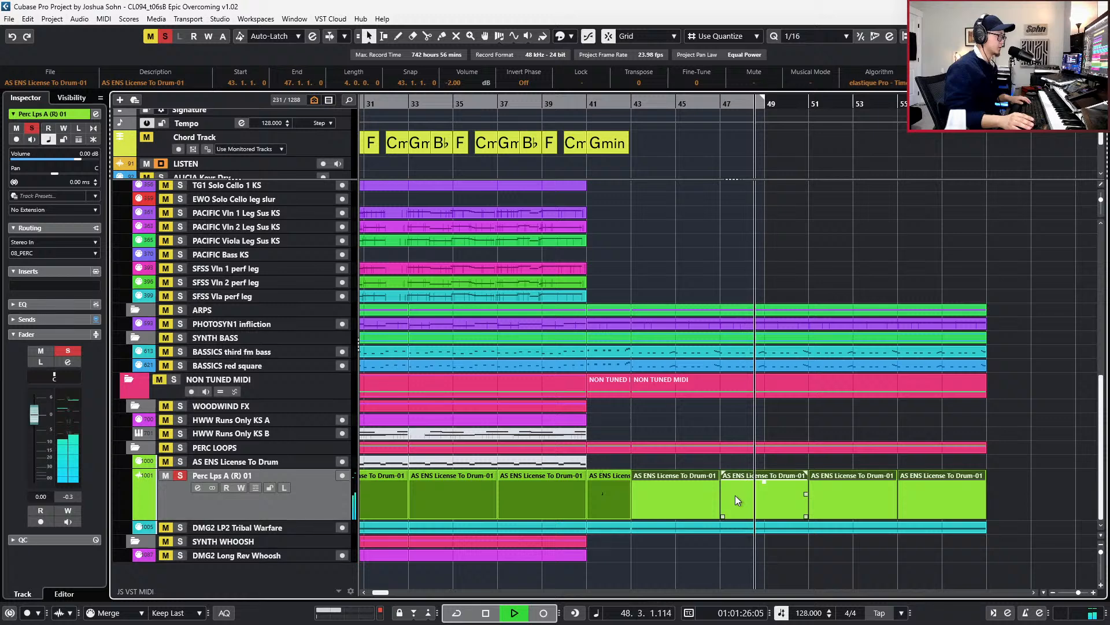
pyautogui.keyDown('ctrl'); pyautogui.scroll(1, 734, 495); pyautogui.keyUp('ctrl')
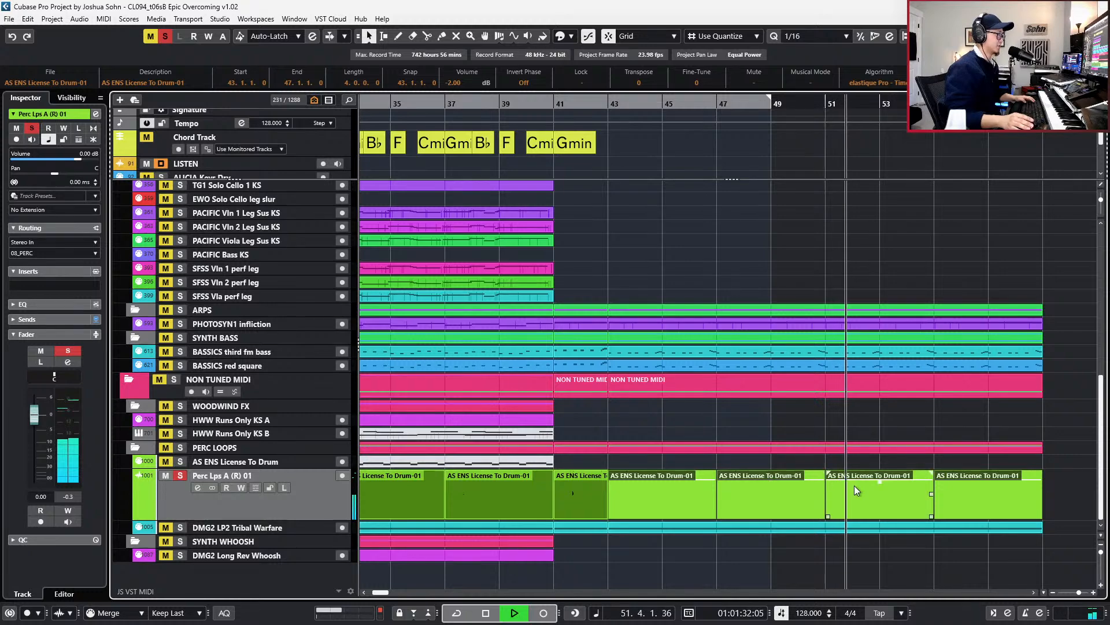
# - Split the percussion loop event starting at bar 43 at bar 45 and delete its second half
pyautogui.click(666, 497)
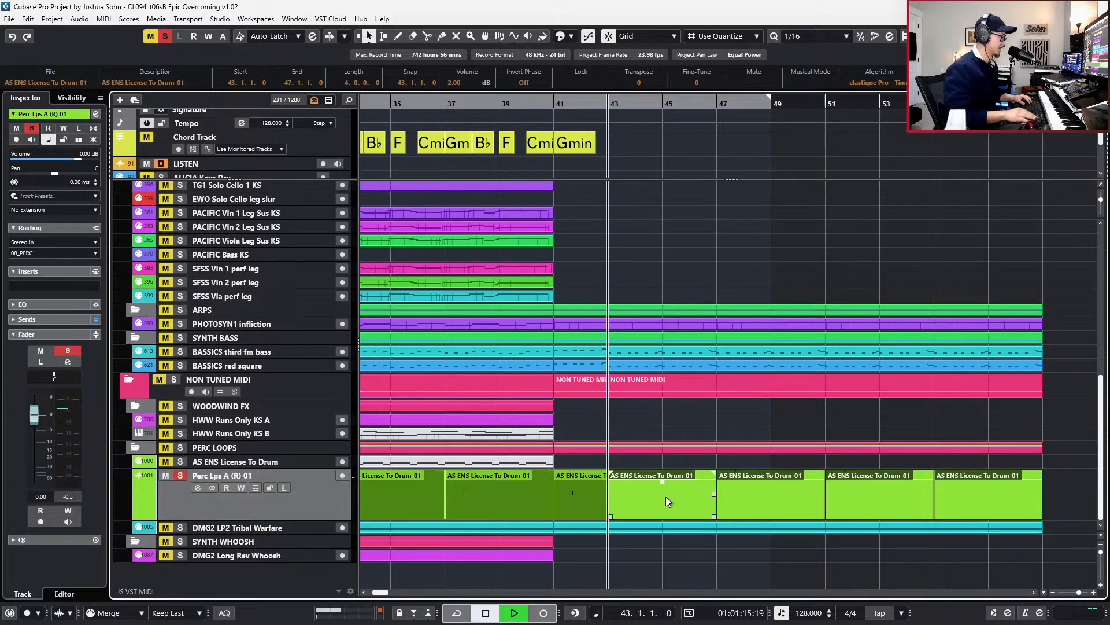
pyautogui.scroll(2, 665, 496)
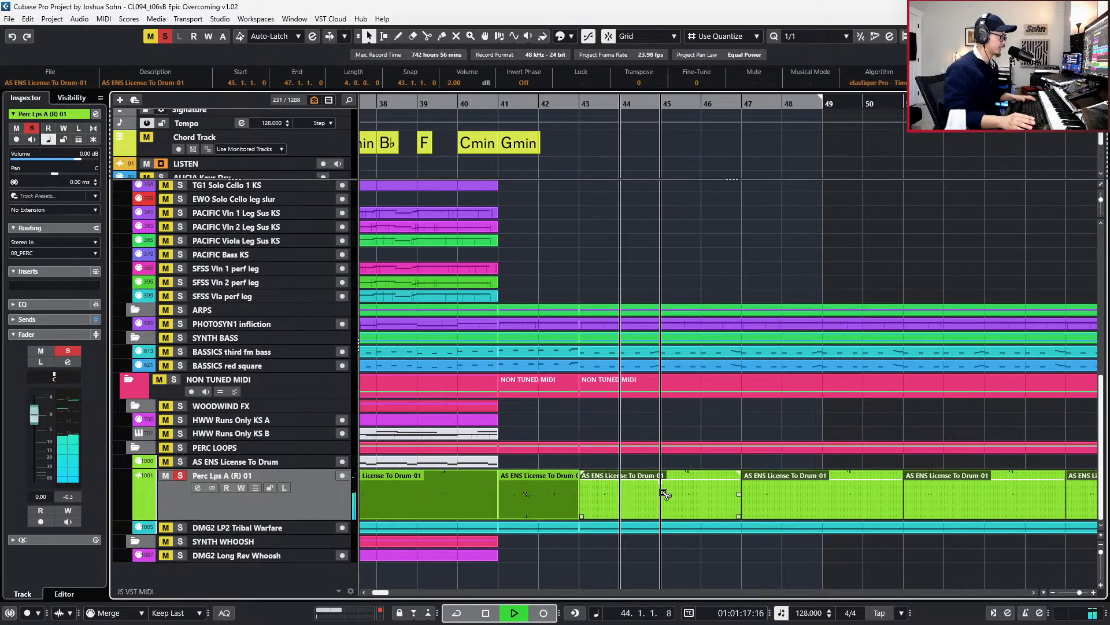
pyautogui.keyDown('alt'); pyautogui.click(685, 491); pyautogui.keyUp('alt')
pyautogui.click(713, 487)
pyautogui.press('Delete')
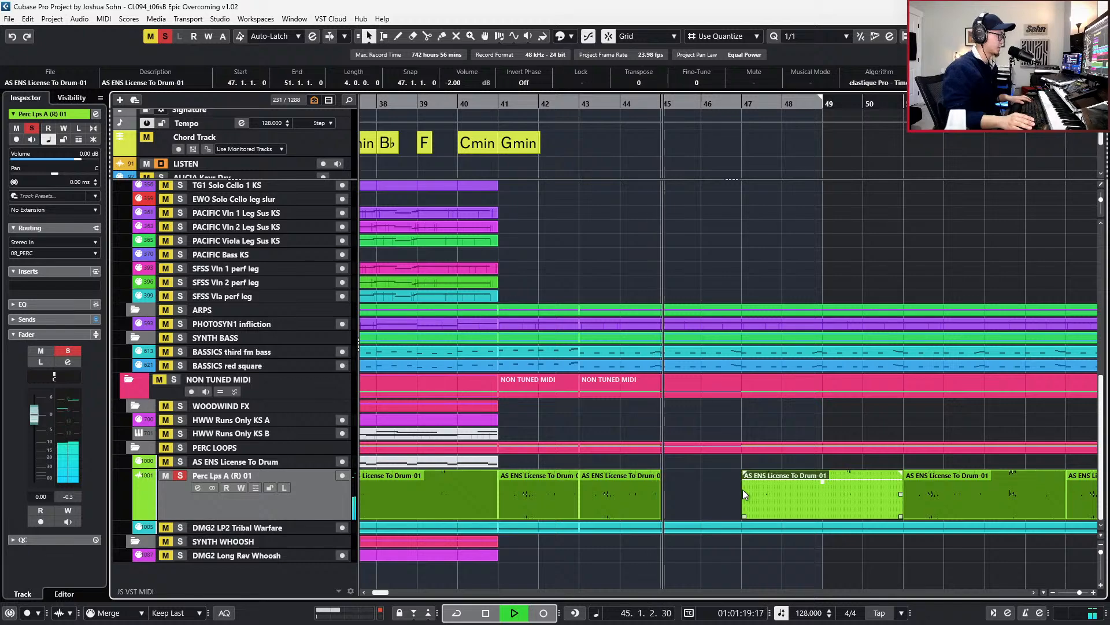
# - Replace the four-bar percussion events from bar 47 onward with duplicates of the two-bar loops in bars 41 to 45, through bar 61
pyautogui.scroll(-2, 742, 490)
pyautogui.press('space')
pyautogui.moveTo(718, 495); pyautogui.dragTo(634, 508)
pyautogui.press('Delete')
pyautogui.hotkey('ctrl', 'd')
pyautogui.hotkey('ctrl', 'd')
pyautogui.hotkey('ctrl', 'd')
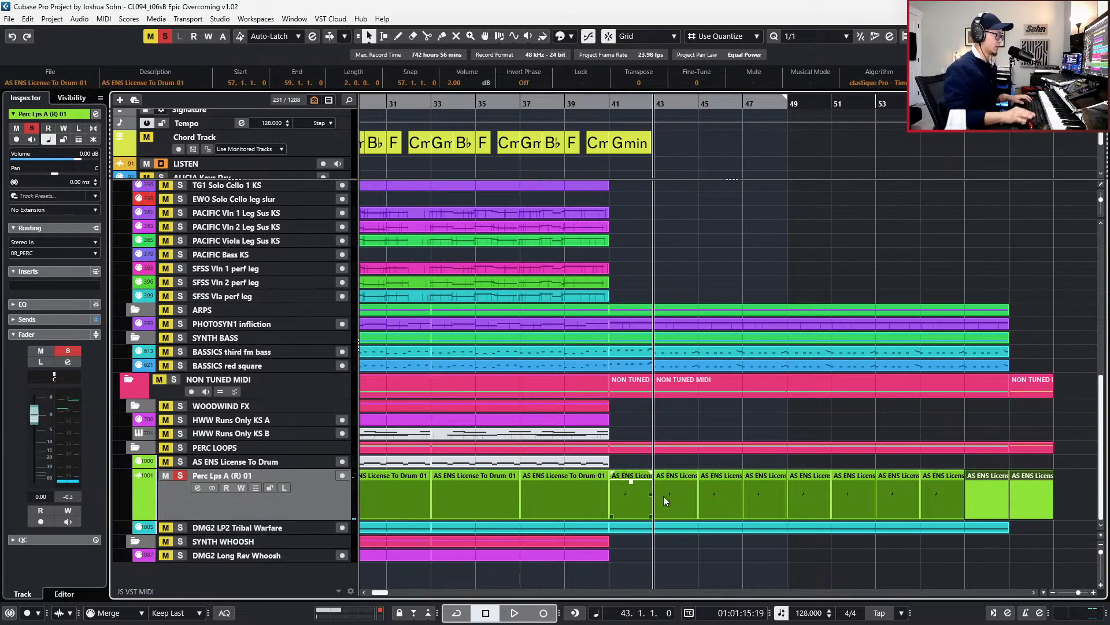
# - Delete the surplus percussion loop past bar 59 and audition the repeated loops around bar 43
pyautogui.click(1069, 547)
pyautogui.click(1046, 502)
pyautogui.press('Delete')
pyautogui.press('KP_Subtract')
pyautogui.press('KP_Subtract')
pyautogui.press('space')
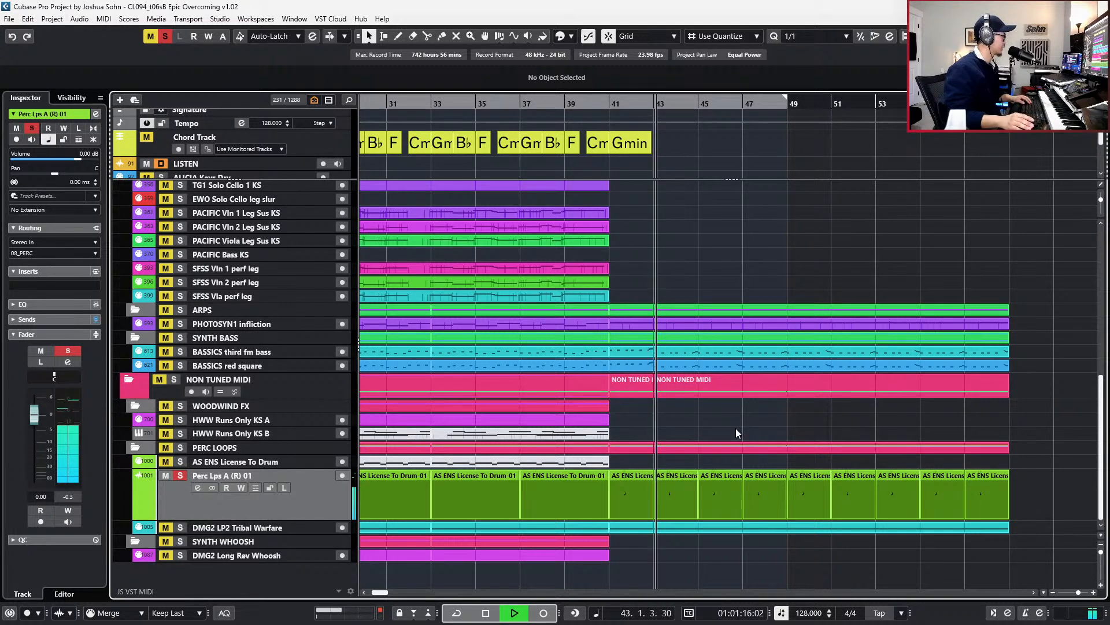
pyautogui.press('space')
# - Unsolo the percussion track, play the full arrangement from bar 41, and select the MASSE Wwinds Ens A KS part starting at bar 43
pyautogui.press('s')
pyautogui.scroll(2, 727, 425)
pyautogui.scroll(10, 727, 425)
pyautogui.press('space')
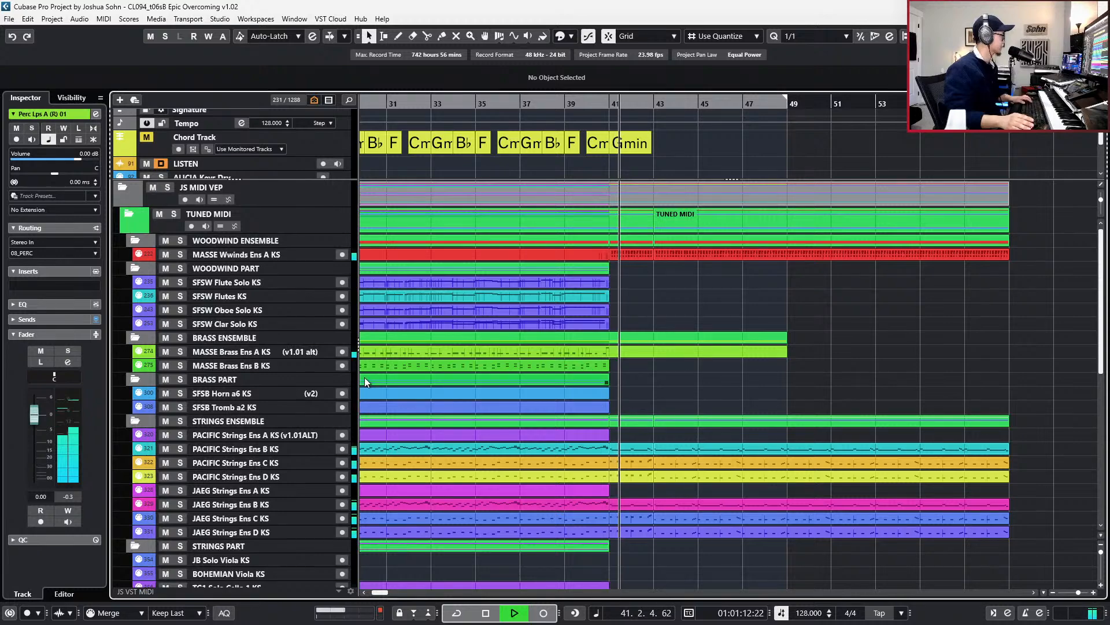
pyautogui.click(757, 351)
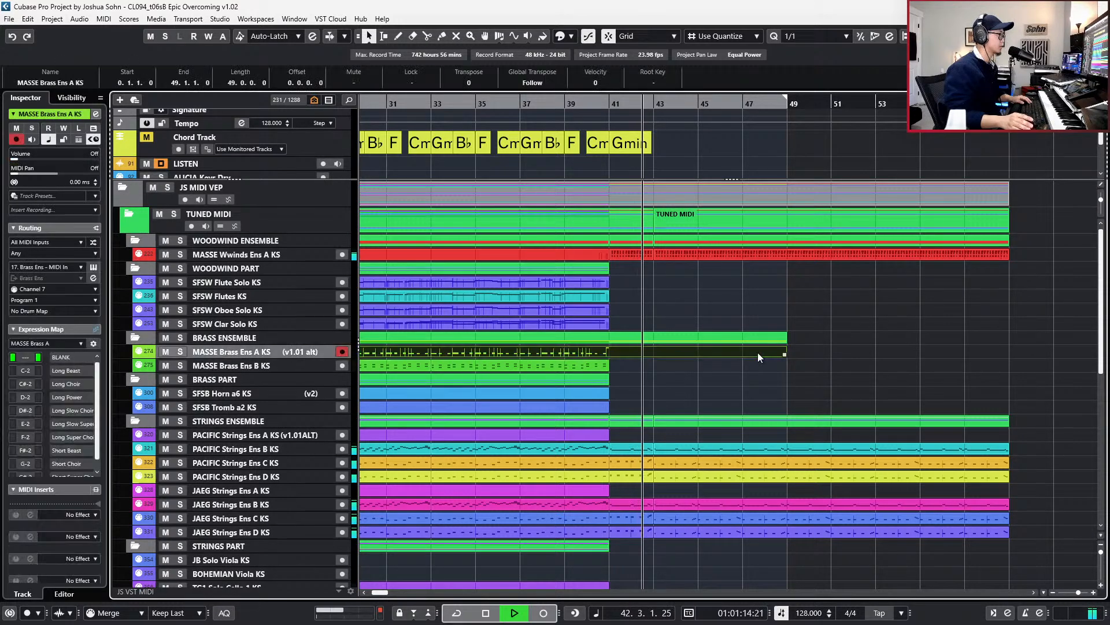
pyautogui.click(815, 253)
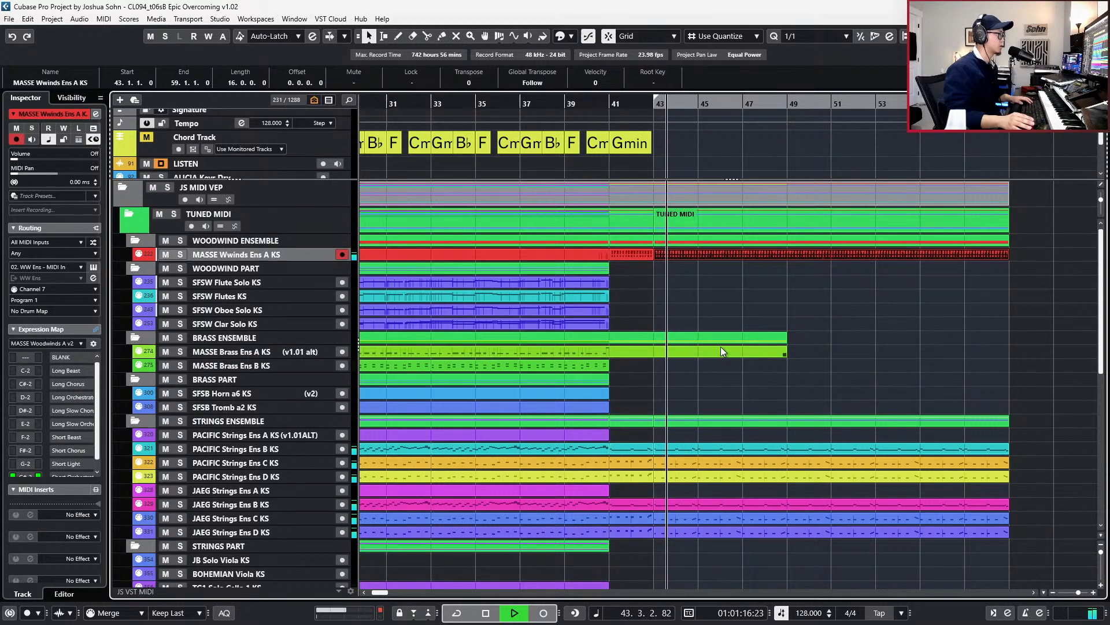
# - Extend the MASSE Brass Ens A KS part to bar 59 and open it for note editing
pyautogui.click(772, 353)
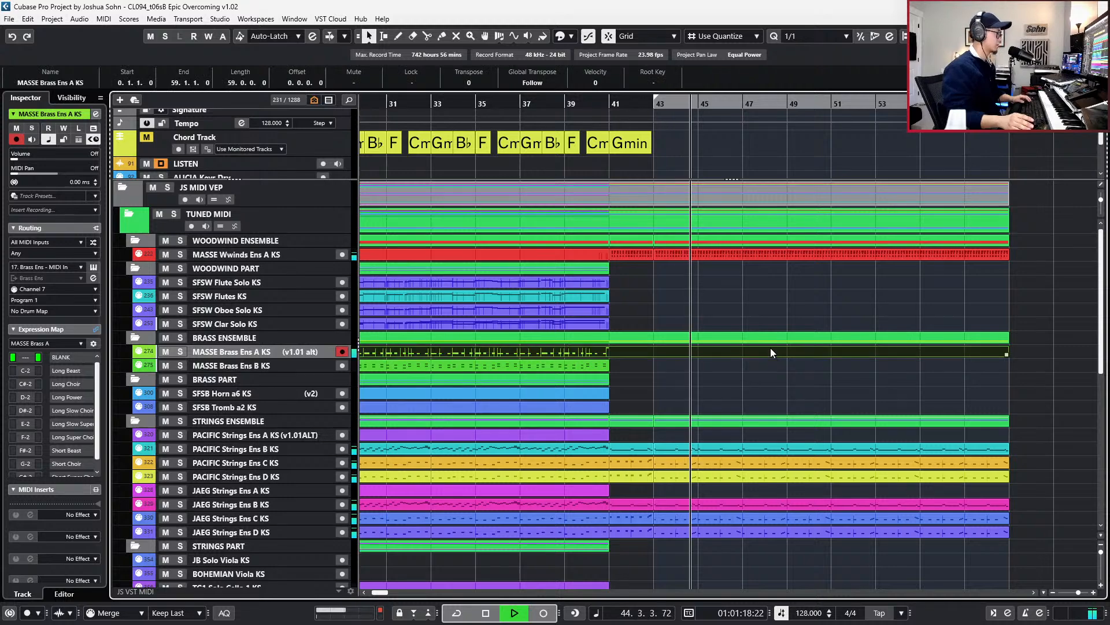
pyautogui.press('space')
pyautogui.doubleClick(770, 348)
pyautogui.press('KP_Add')
pyautogui.press('KP_Add')
pyautogui.press('KP_Add')
pyautogui.press('KP_Add')
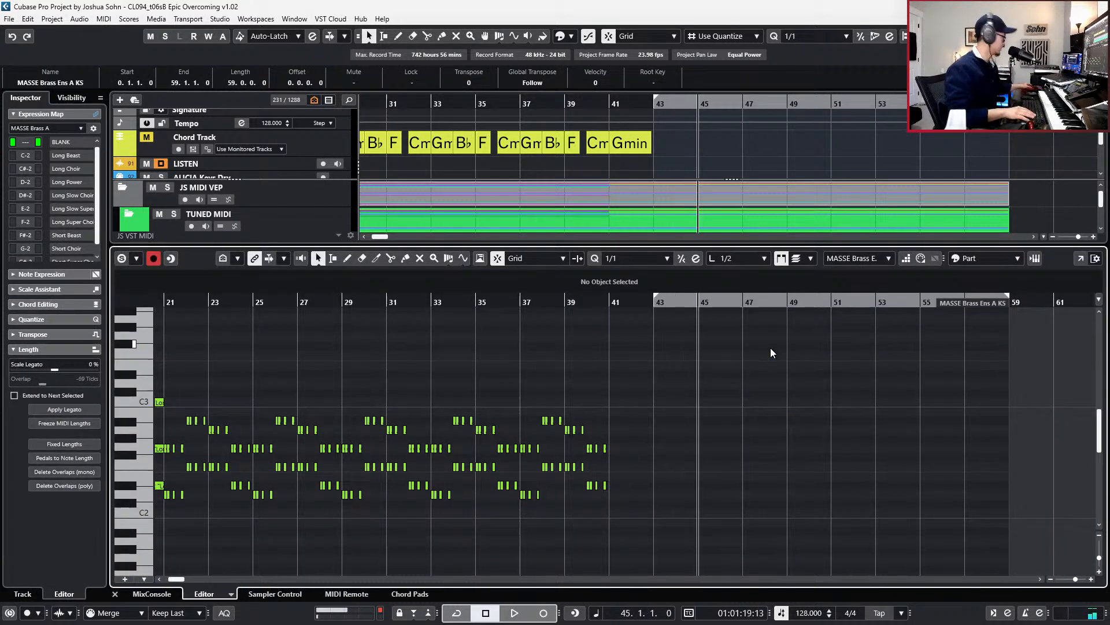
# - Move the playhead back to bar 40 and set the left locator there
pyautogui.press('KP_Subtract')
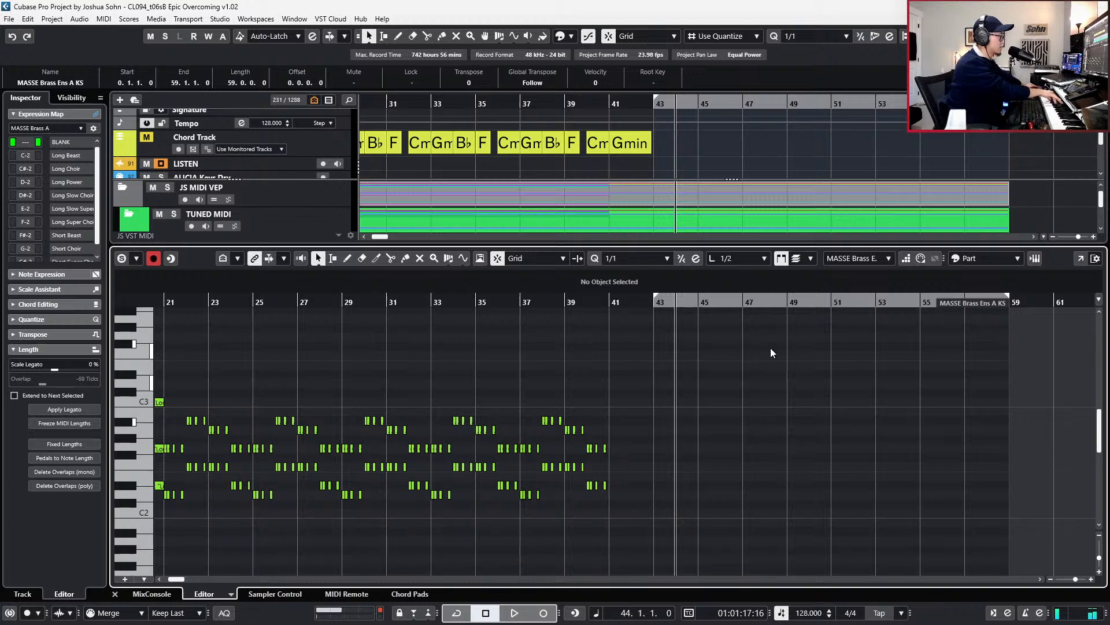
pyautogui.press('KP_Subtract')
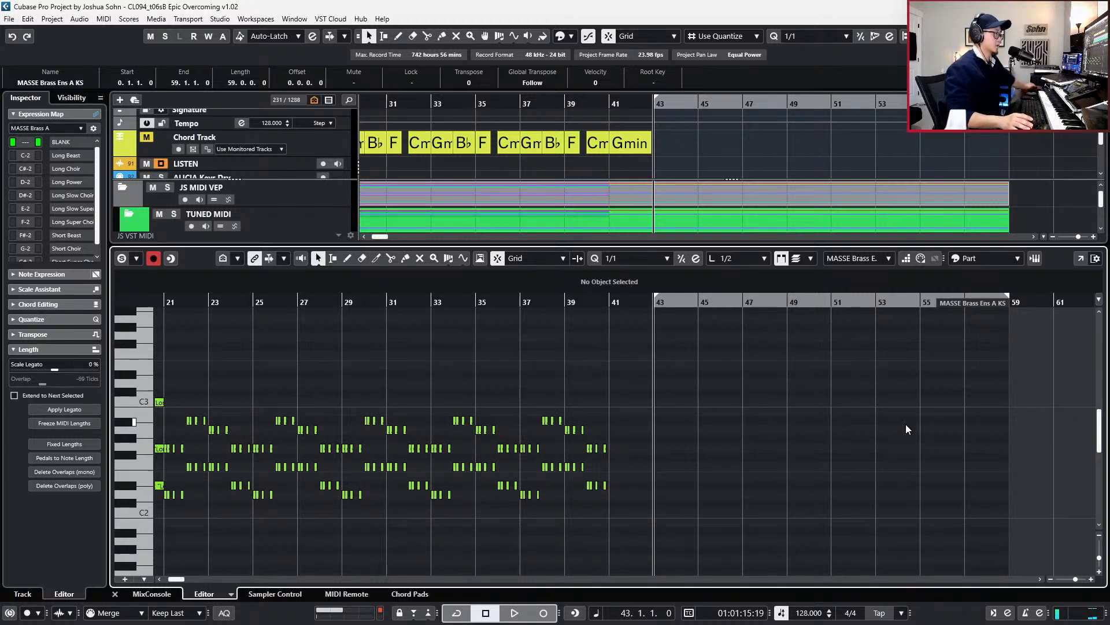
pyautogui.scroll(-1, 892, 449)
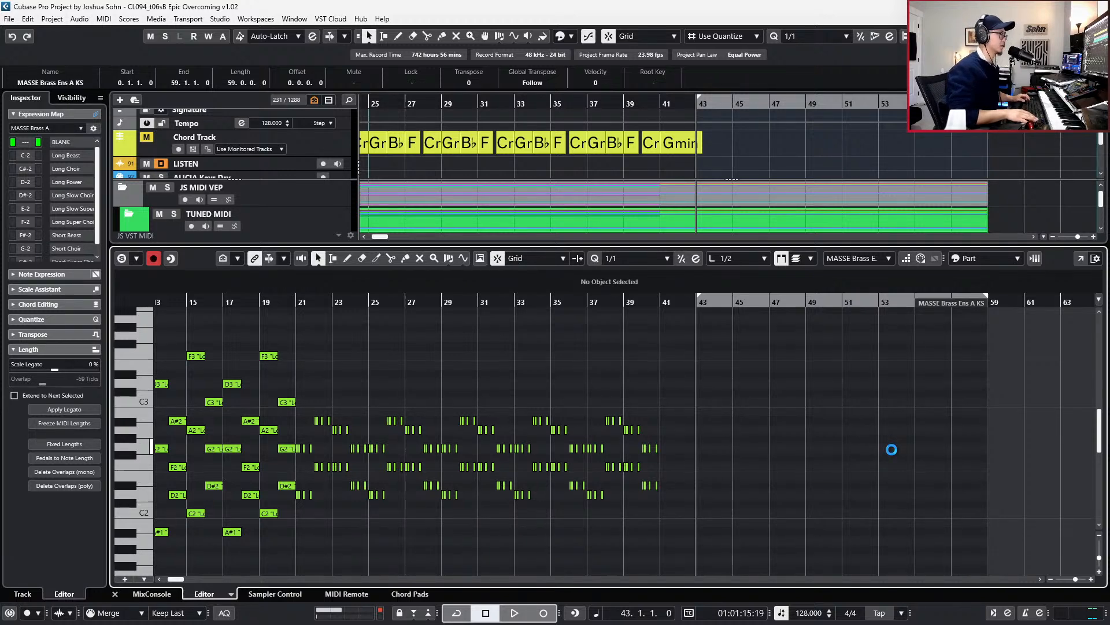
pyautogui.press('KP_Subtract')
pyautogui.press('b')
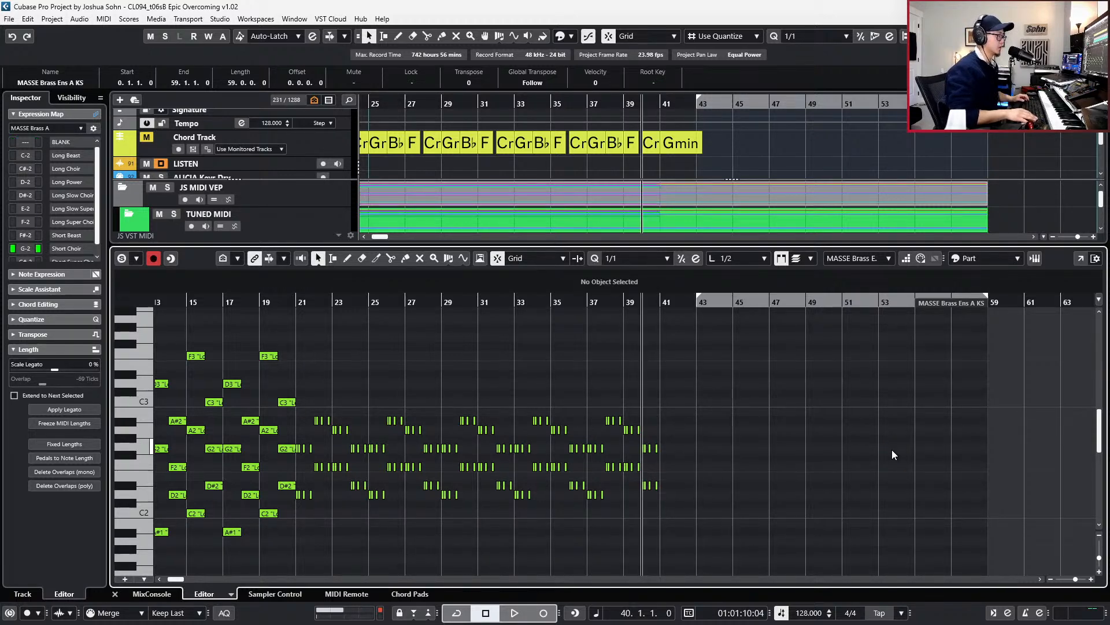
pyautogui.press('ctrl+KP_1')
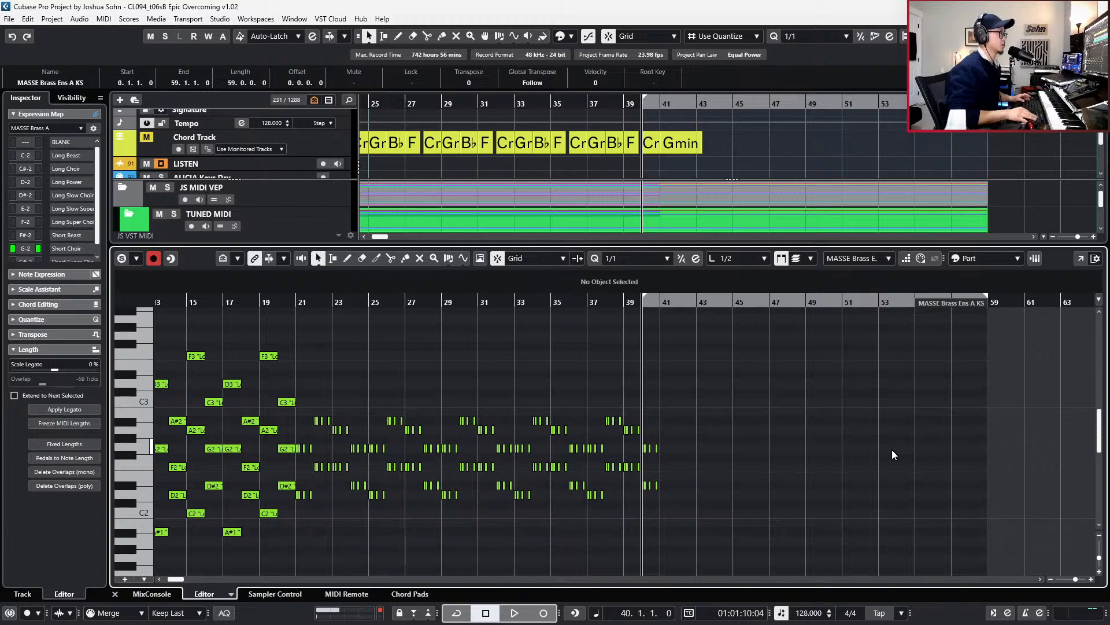
pyautogui.scroll(1, 869, 457)
pyautogui.hscroll(3, 872, 453)
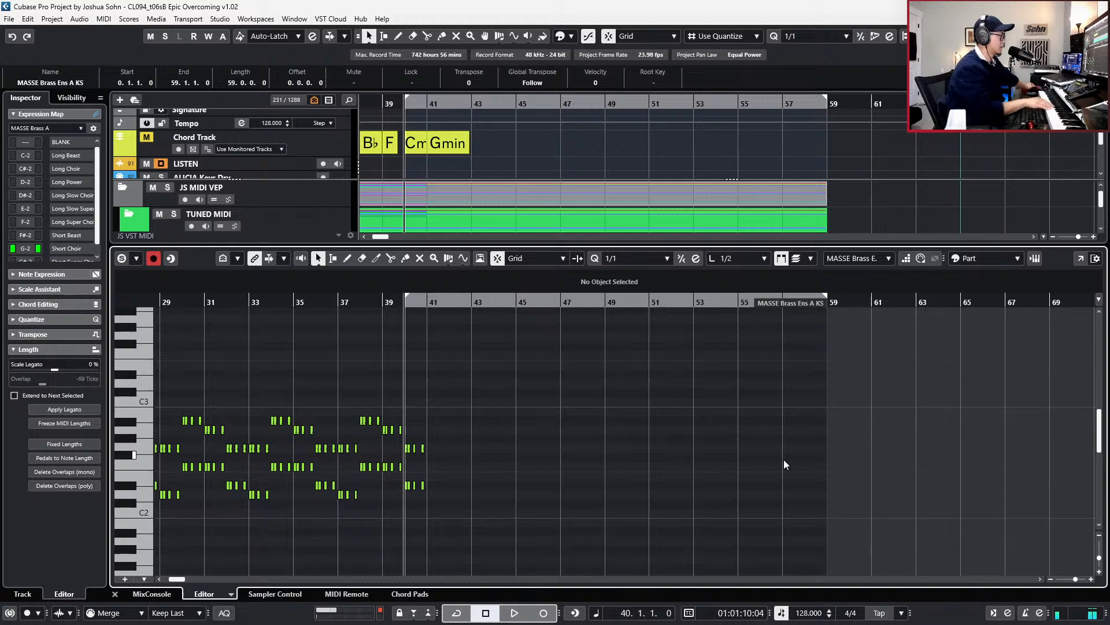
# - Play the arrangement from bar 40 to rehearse the new brass line
pyautogui.press('space')
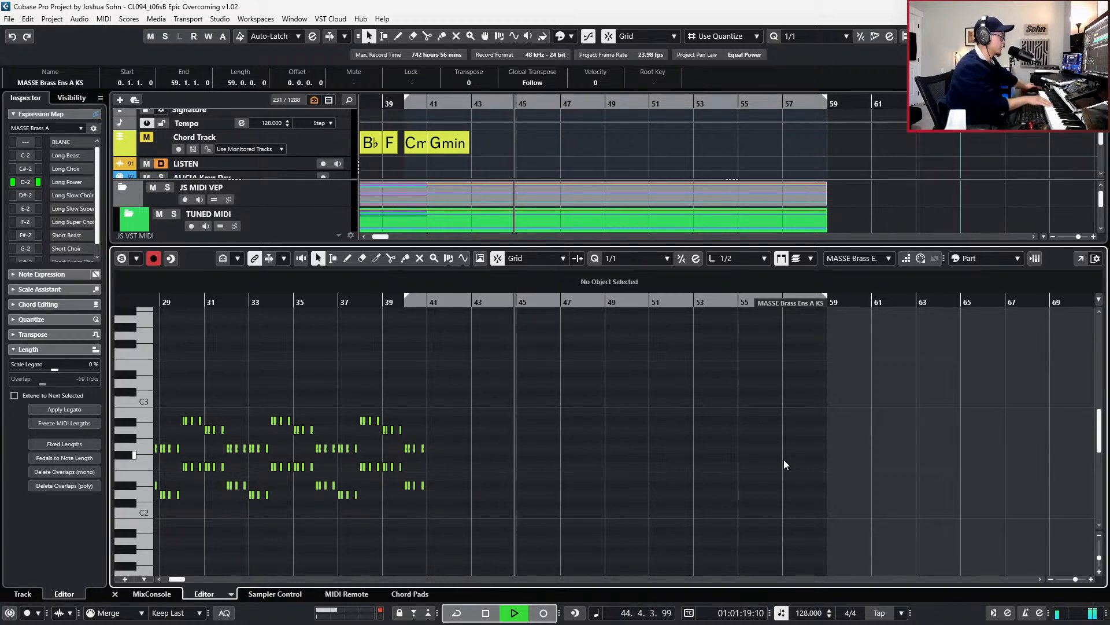
pyautogui.press('space')
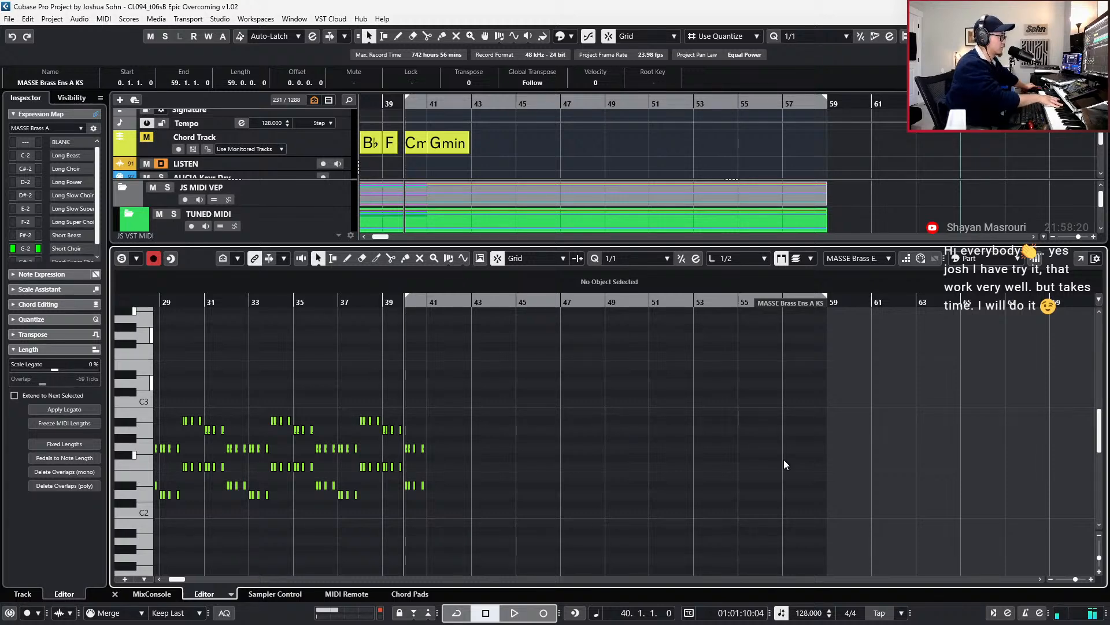
pyautogui.press('space')
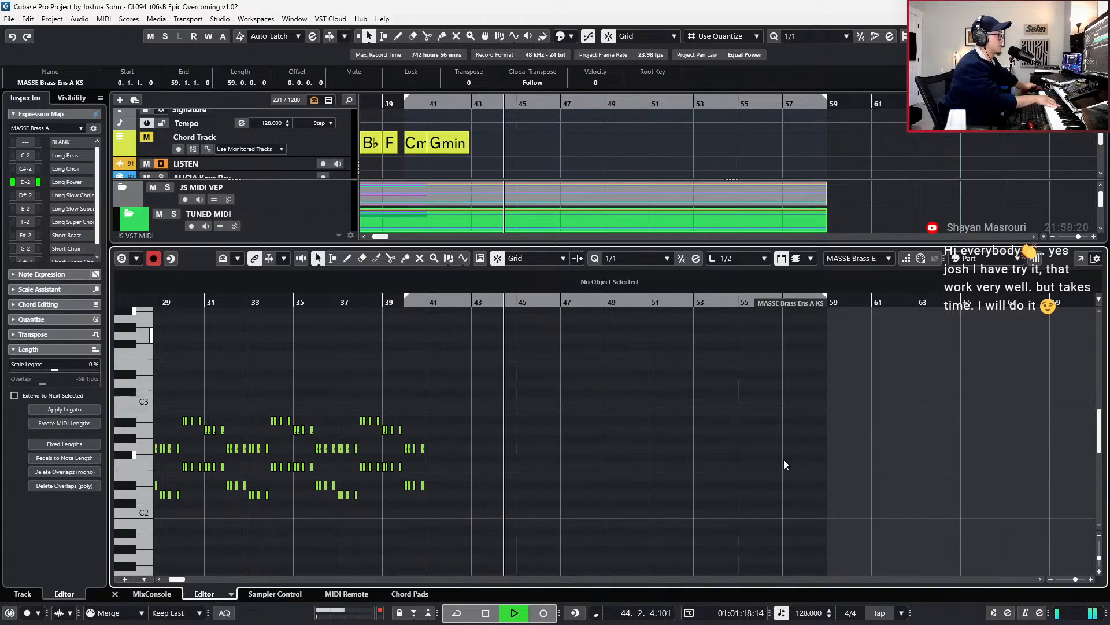
# - Record the brass chords into the part, starting with D3 and G3 at bar 43 and running past bar 49
pyautogui.press('ctrl+KP_Subtract')
pyautogui.press('ctrl+KP_Subtract')
pyautogui.press('ctrl+KP_Subtract')
pyautogui.press('ctrl+KP_Subtract')
pyautogui.press('ctrl+KP_Subtract')
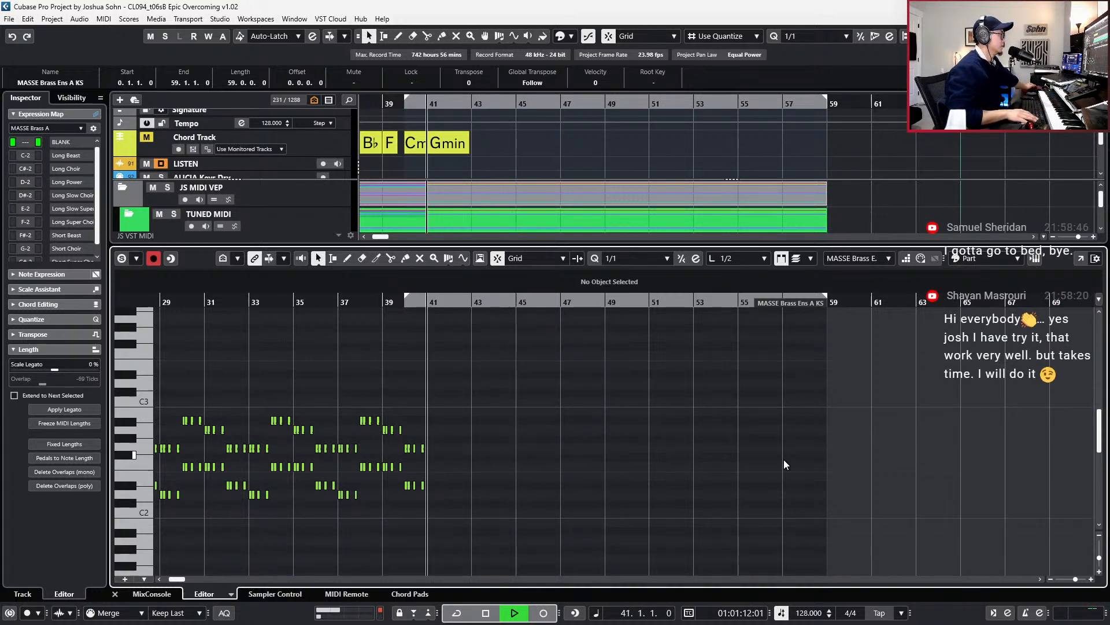
pyautogui.press('KP_Multiply')
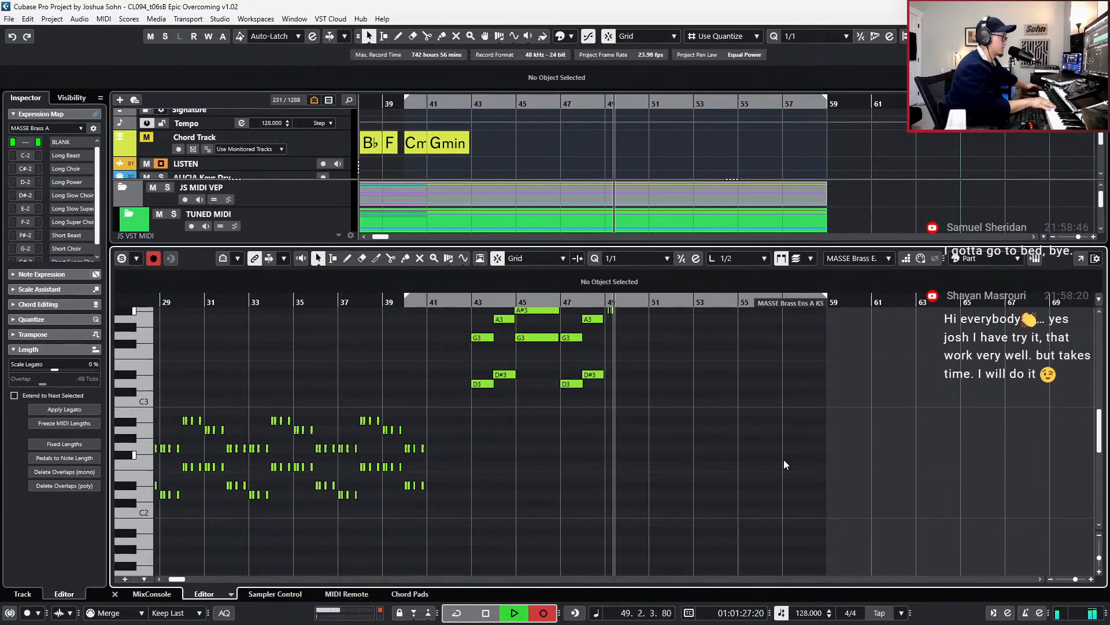
pyautogui.scroll(3, 780, 438)
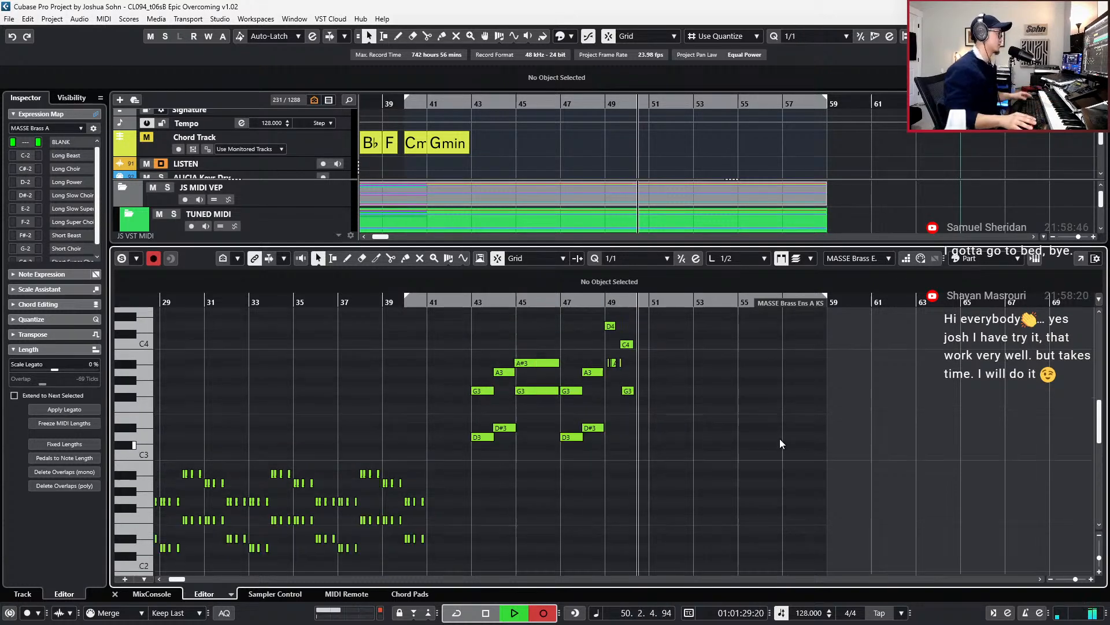
pyautogui.press('space')
# - Delete the recorded brass notes from bar 49 onward
pyautogui.scroll(2, 665, 446)
pyautogui.moveTo(581, 412); pyautogui.dragTo(652, 519)
pyautogui.press('Delete')
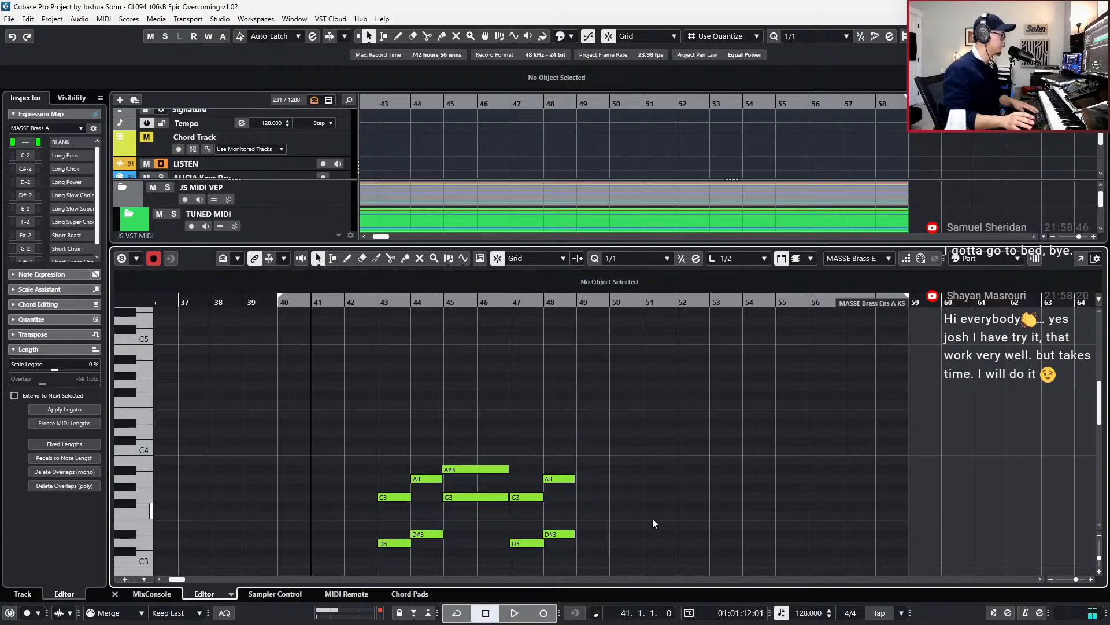
# - Copy the G3 and A#3 chord from bar 45 to bar 49 and raise the copy's upper note to C4
pyautogui.moveTo(496, 448); pyautogui.dragTo(477, 507)
pyautogui.press('KP_Add')
pyautogui.press('KP_Add')
pyautogui.press('KP_Add')
pyautogui.press('KP_Add')
pyautogui.press('KP_Add')
pyautogui.press('KP_Add')
pyautogui.press('KP_Add')
pyautogui.press('KP_Add')
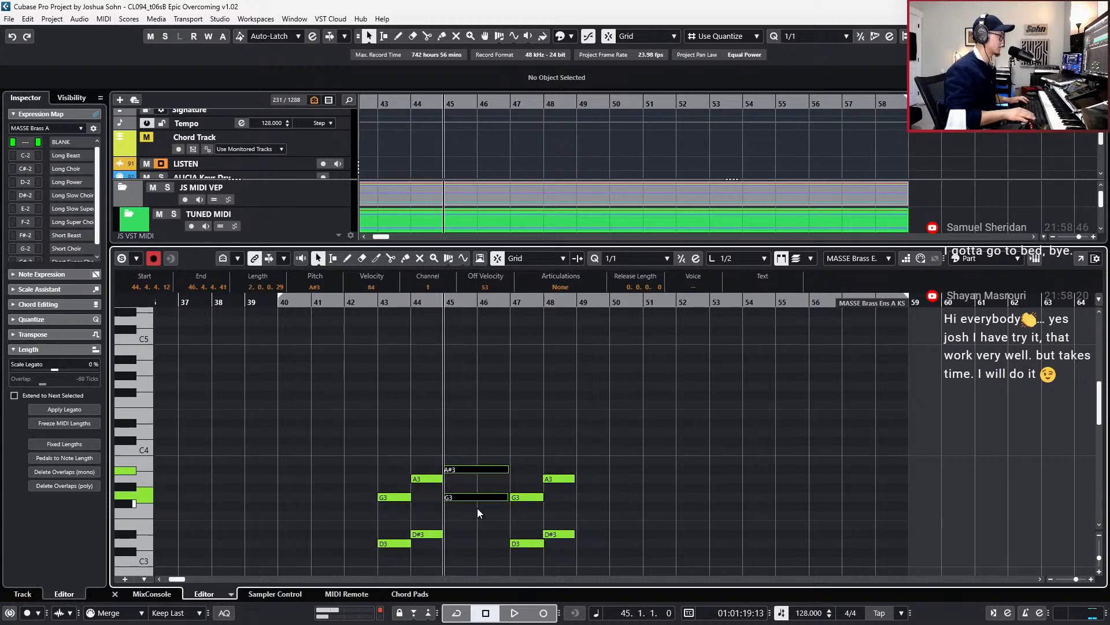
pyautogui.hotkey('ctrl', 'v')
pyautogui.moveTo(585, 468); pyautogui.dragTo(594, 453)
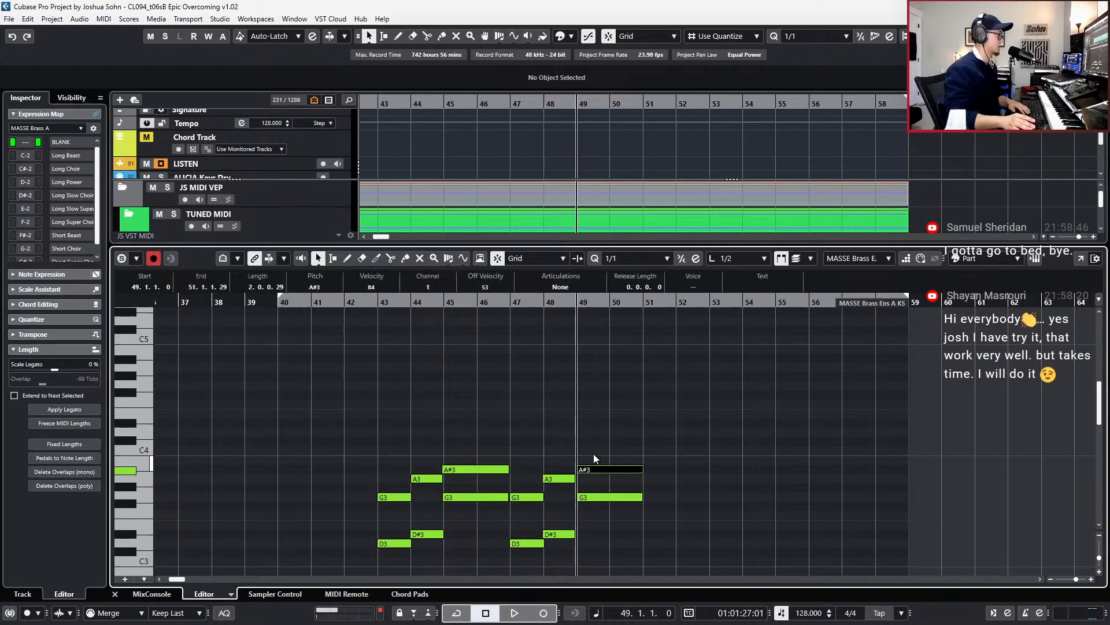
pyautogui.press('Up')
# - Show the controller lanes beneath the notes and briefly play from bar 49
pyautogui.press('space')
pyautogui.hotkey('alt', 'l')
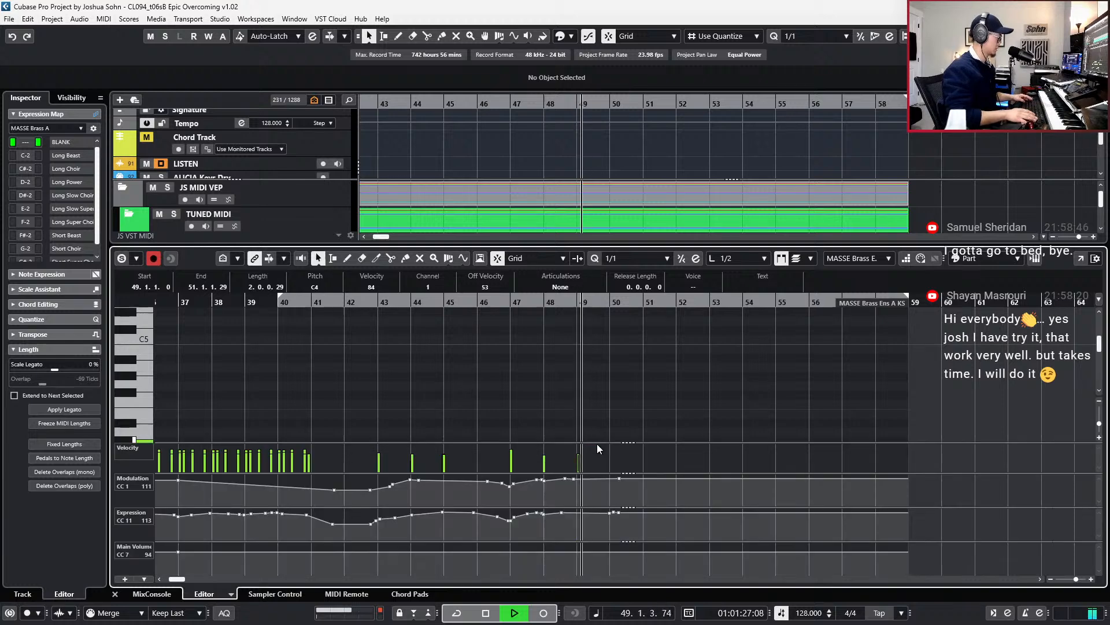
pyautogui.press('space')
# - Try to record modulation and expression moves around bar 49 in Merge mode, and undo the take
pyautogui.press('KP_Subtract')
pyautogui.press('KP_Subtract')
pyautogui.press('space')
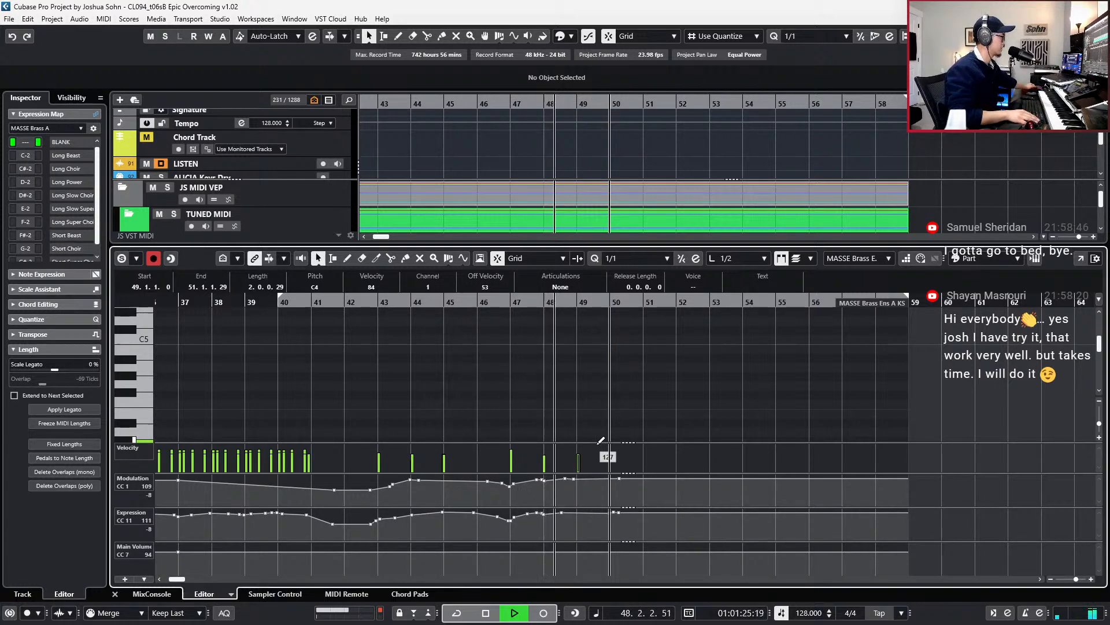
pyautogui.press('KP_Multiply')
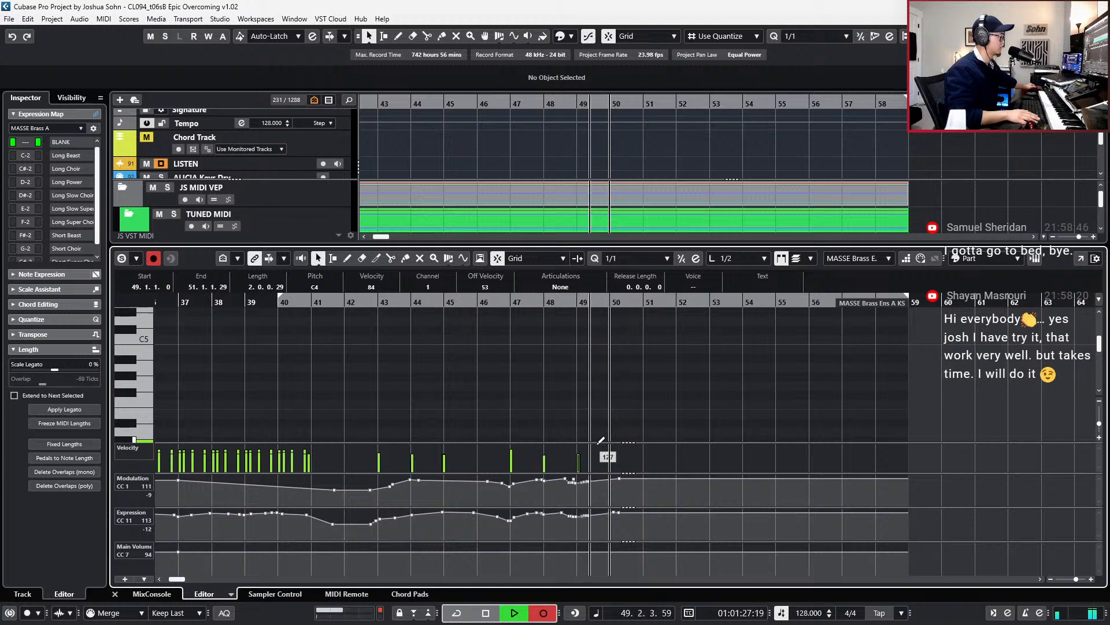
pyautogui.press('space')
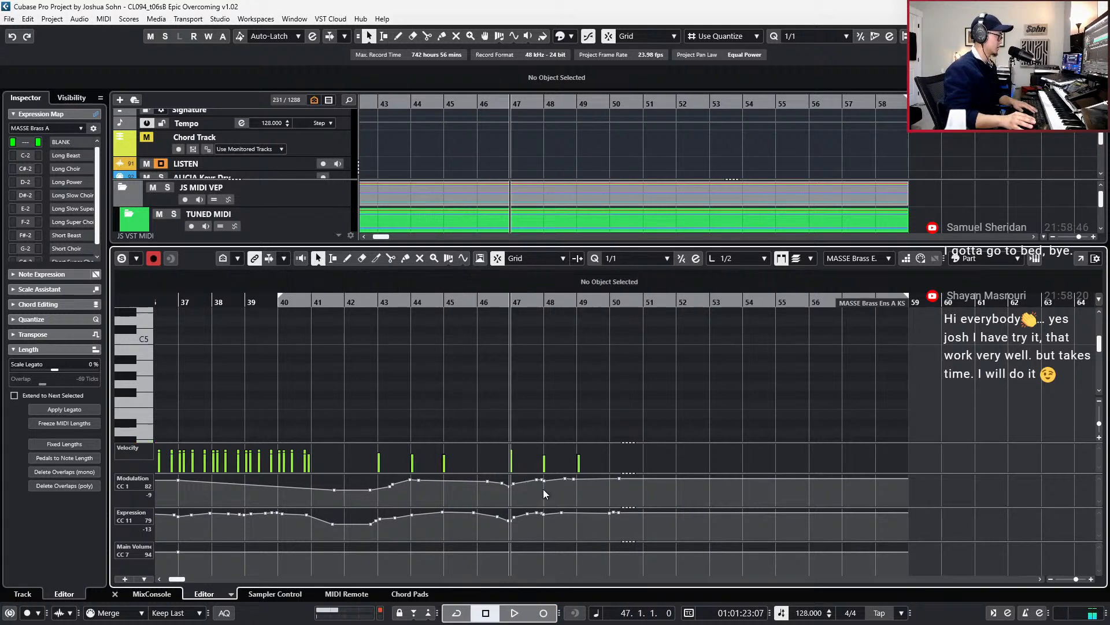
pyautogui.hotkey('ctrl', 'z')
pyautogui.press('space')
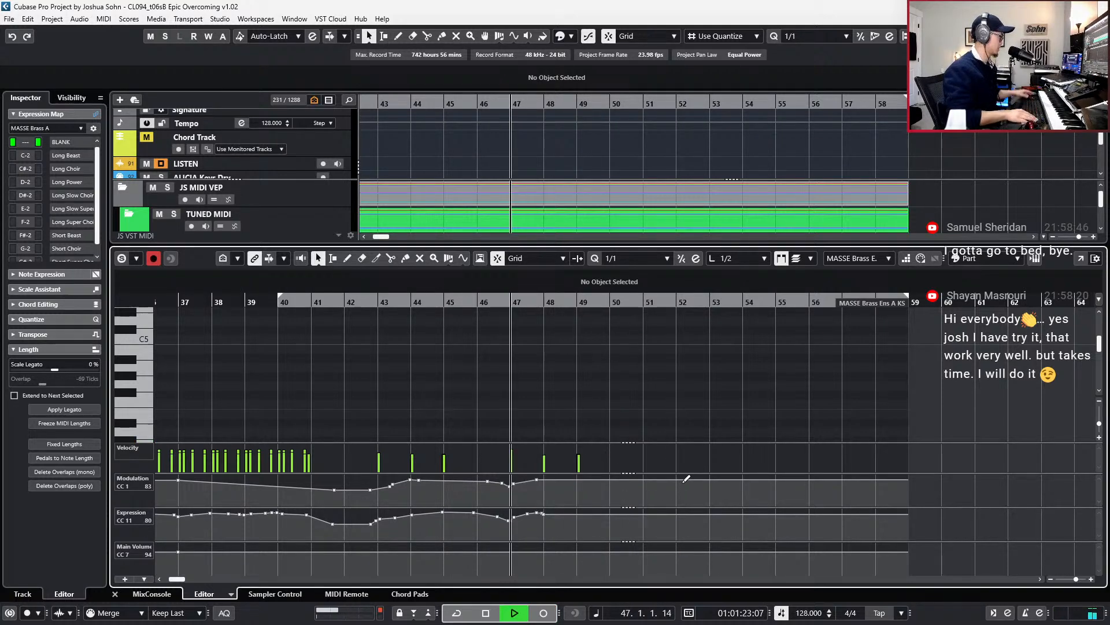
pyautogui.press('space')
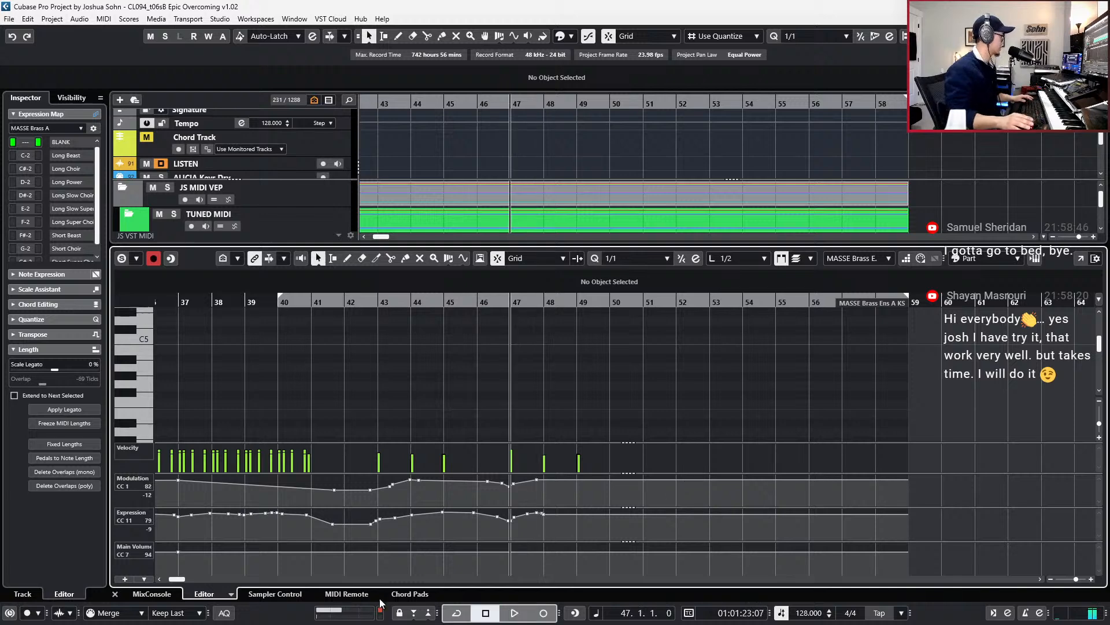
# - Set the linear MIDI record mode to Replace and re-record modulation and expression from bar 47 to beyond bar 50
pyautogui.click(113, 613)
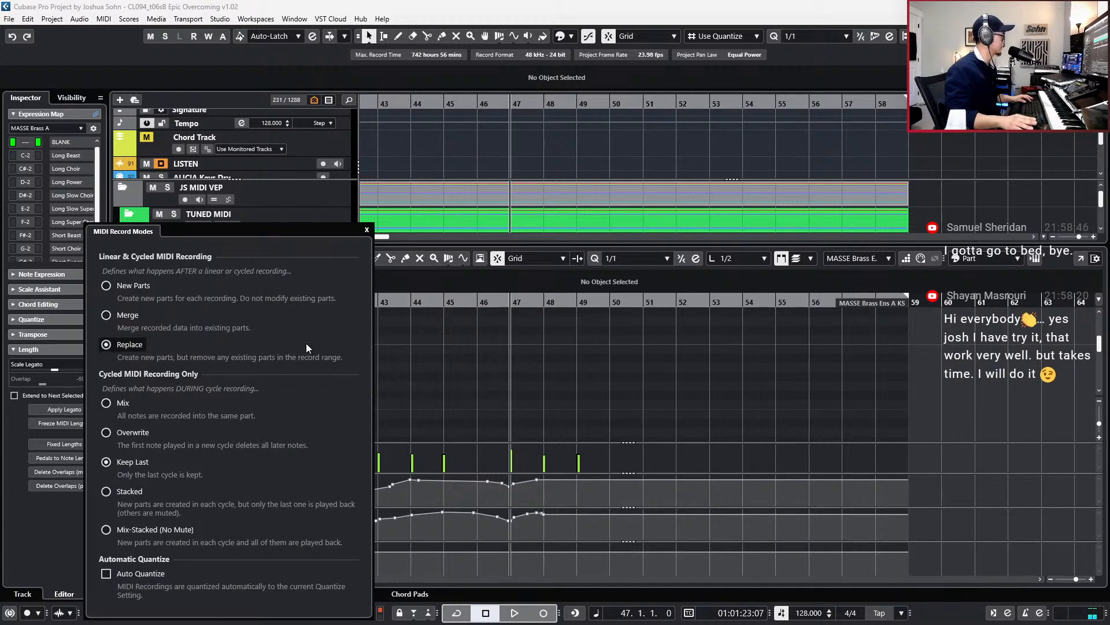
pyautogui.click(483, 359)
pyautogui.press('space')
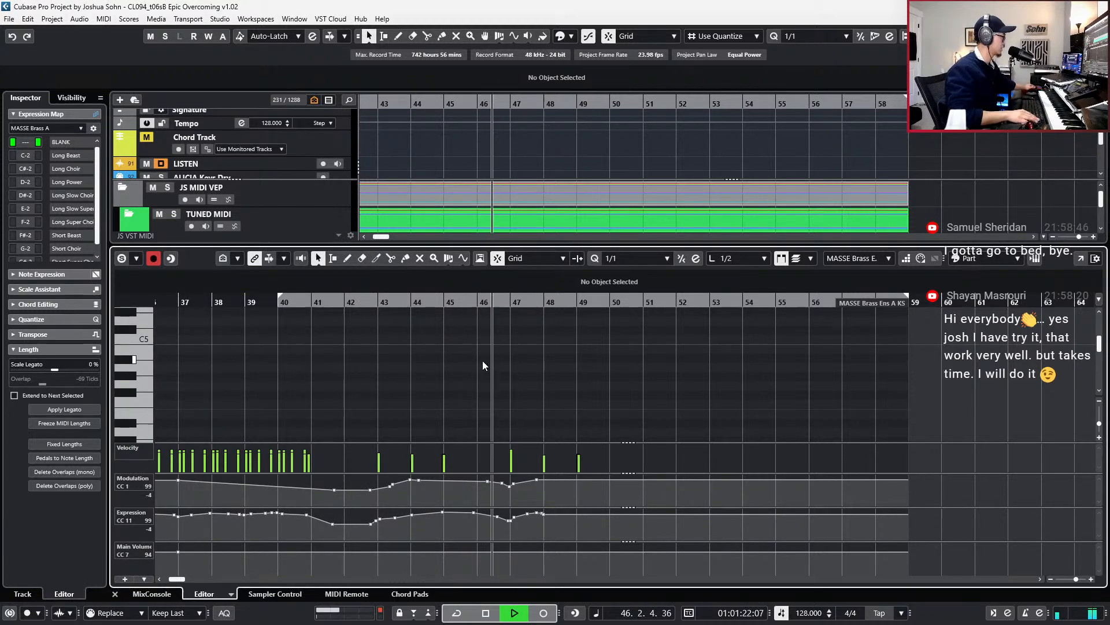
pyautogui.press('KP_Multiply')
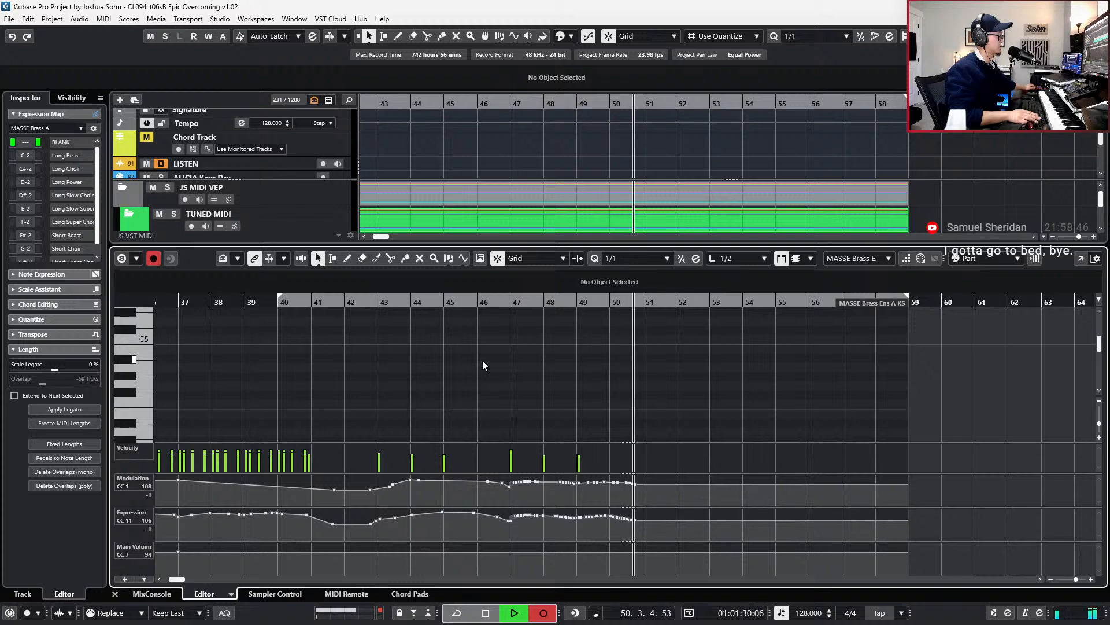
pyautogui.press('space')
# - Delete the stray high note above C7 just before bar 41
pyautogui.scroll(5, 616, 356)
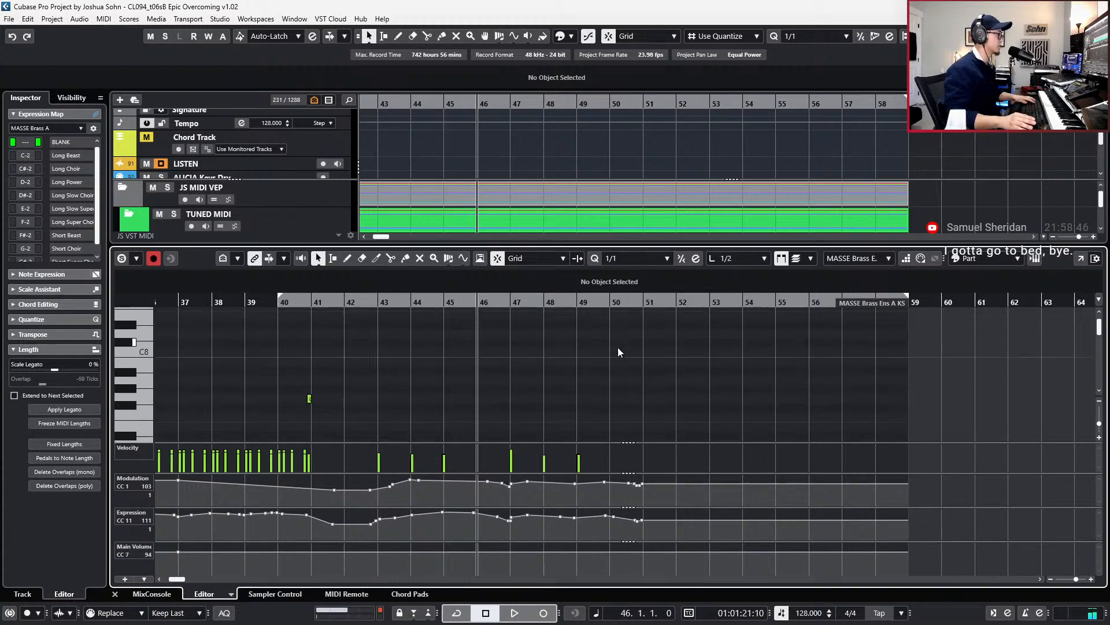
pyautogui.scroll(-3, 618, 352)
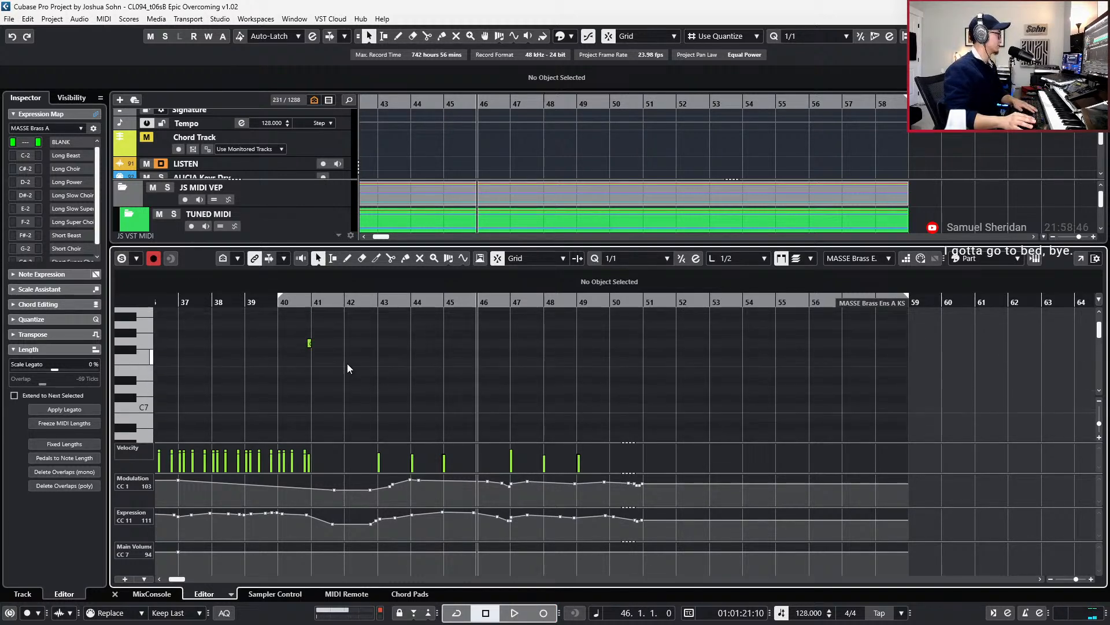
pyautogui.moveTo(347, 363); pyautogui.dragTo(272, 325)
pyautogui.press('Delete')
pyautogui.scroll(-12, 537, 408)
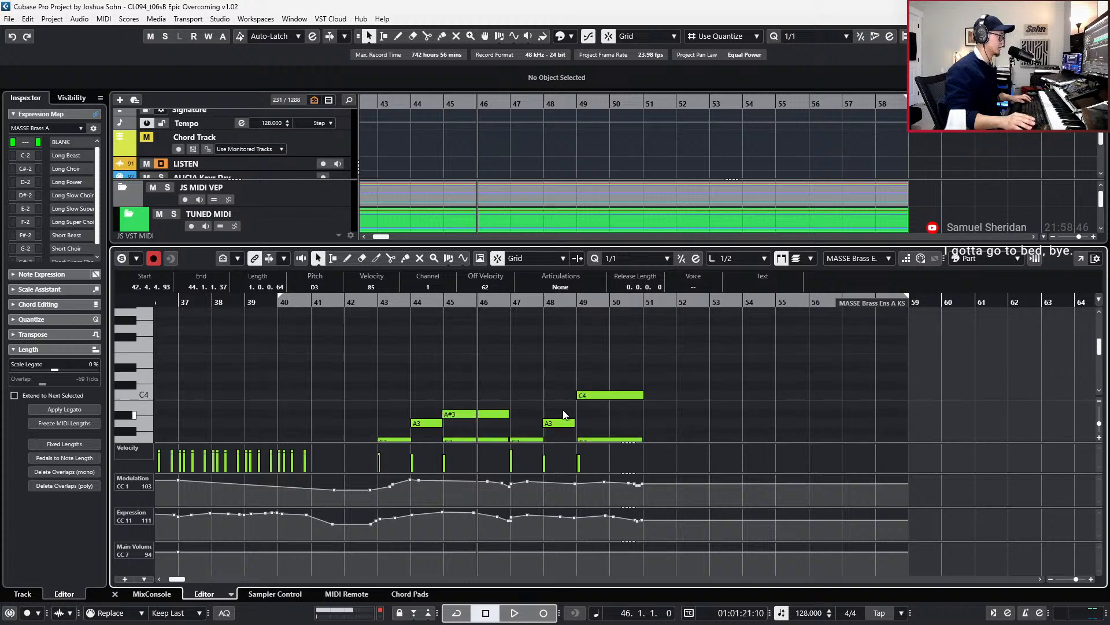
# - Try shortening the G3 and C4 chord at bar 49 in 1/16 steps, and return it to its two-bar length
pyautogui.scroll(-1, 563, 414)
pyautogui.moveTo(607, 354); pyautogui.dragTo(614, 429)
pyautogui.hotkey('alt', '5')
pyautogui.hotkey('alt', 'shift', 'Left')
pyautogui.hotkey('alt', 'shift', 'Left')
pyautogui.hotkey('alt', 'shift', 'Left')
pyautogui.hotkey('alt', 'shift', 'Left')
pyautogui.hotkey('alt', 'shift', 'Left')
pyautogui.hotkey('alt', 'shift', 'Left')
pyautogui.hotkey('alt', 'shift', 'Left')
pyautogui.hotkey('alt', 'shift', 'Left')
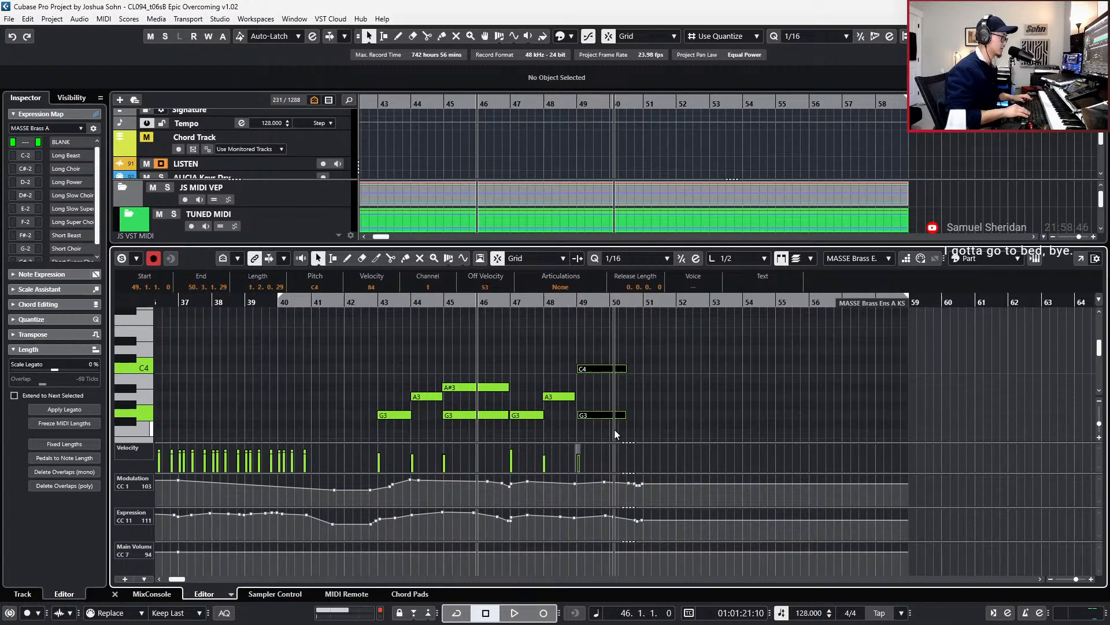
pyautogui.hotkey('alt', '3')
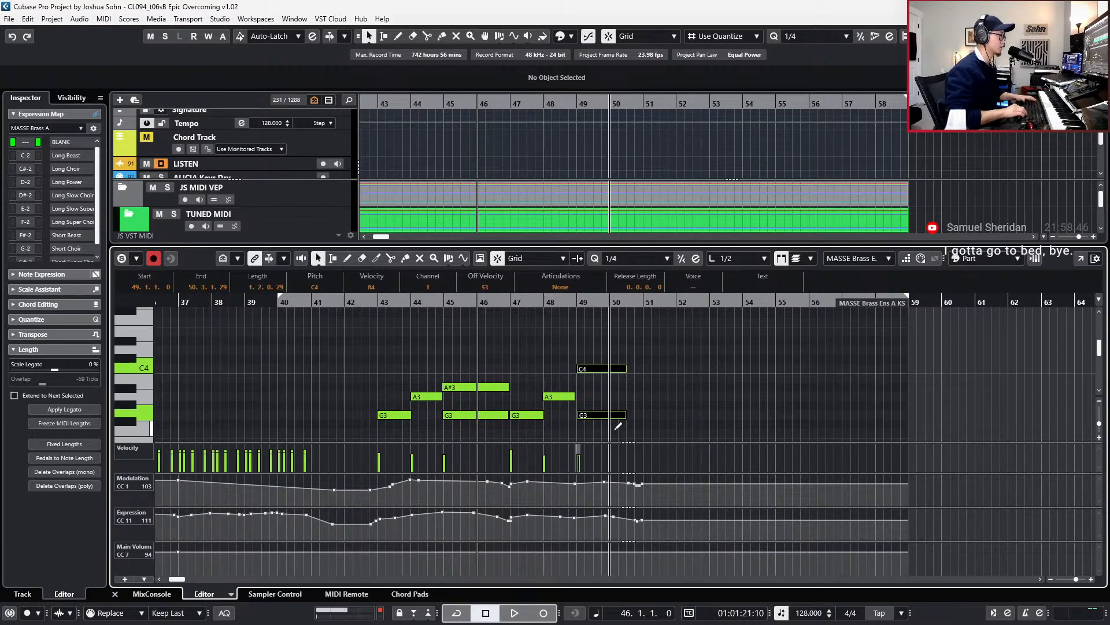
pyautogui.hotkey('alt', 'Right')
pyautogui.hotkey('alt', 'Right')
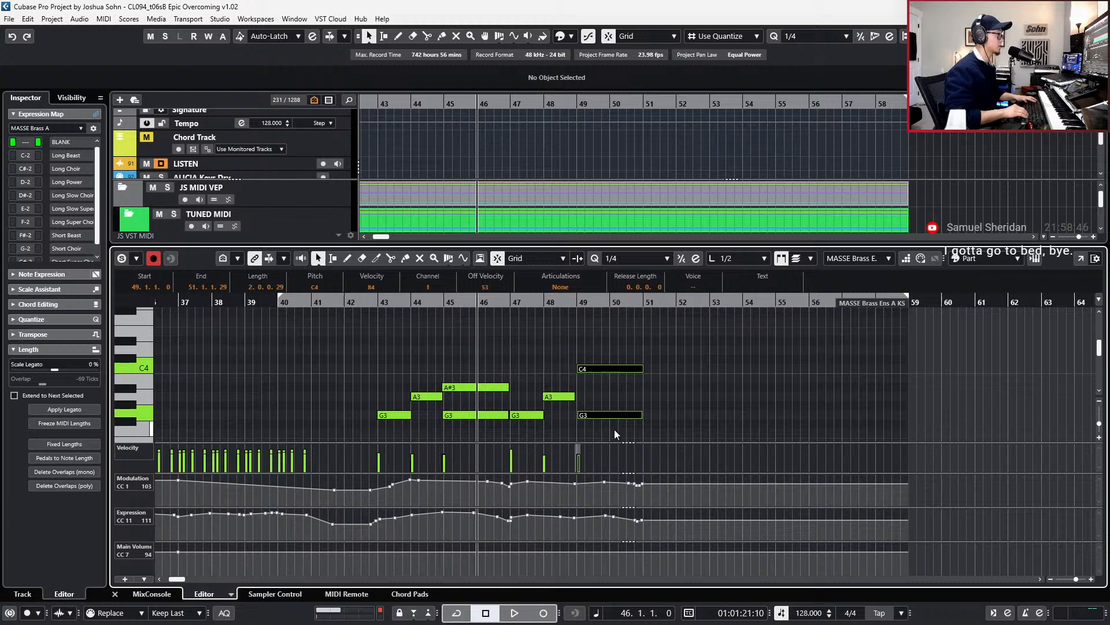
# - Set quantize to 1/8 with length quantize linked to it, trim the bar 49 chord to an eighth note under two bars, and play it
pyautogui.hotkey('alt', '4')
pyautogui.hotkey('alt', 'shift', 'Left')
pyautogui.hotkey('alt', 'shift', 'Left')
pyautogui.hotkey('alt', 'shift', 'Left')
pyautogui.hotkey('alt', 'shift', 'Left')
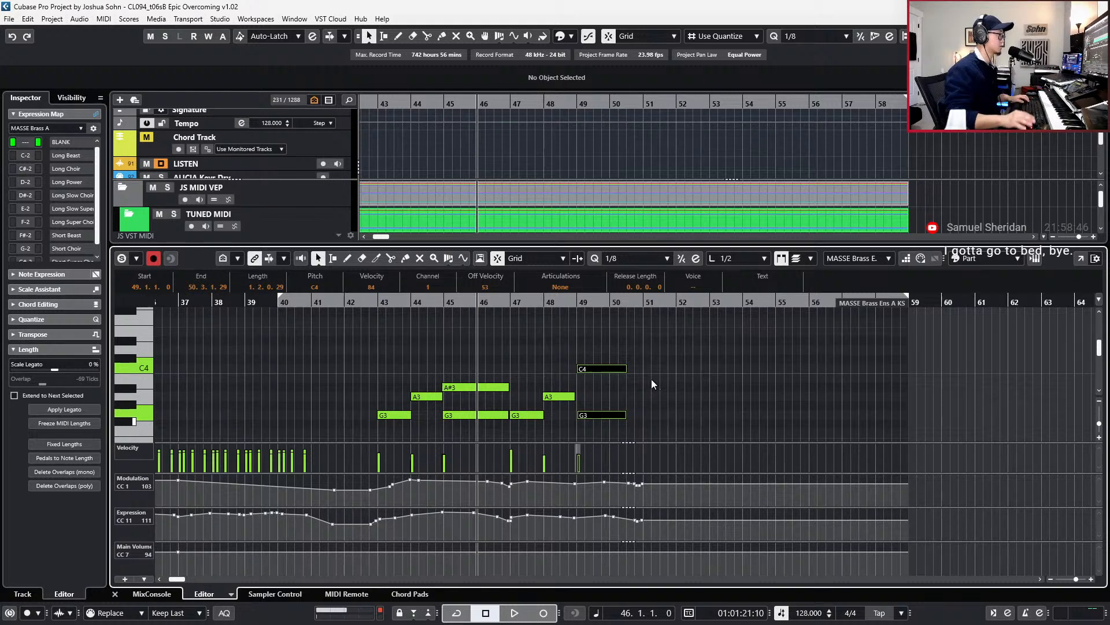
pyautogui.click(738, 258)
pyautogui.click(735, 276)
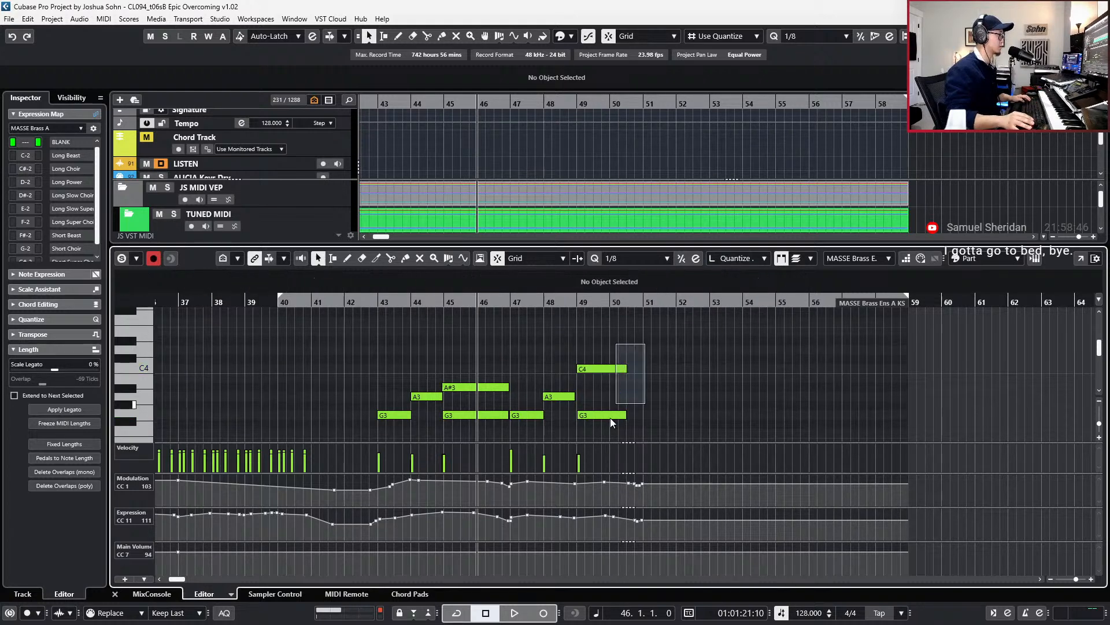
pyautogui.hotkey('alt', 'space')
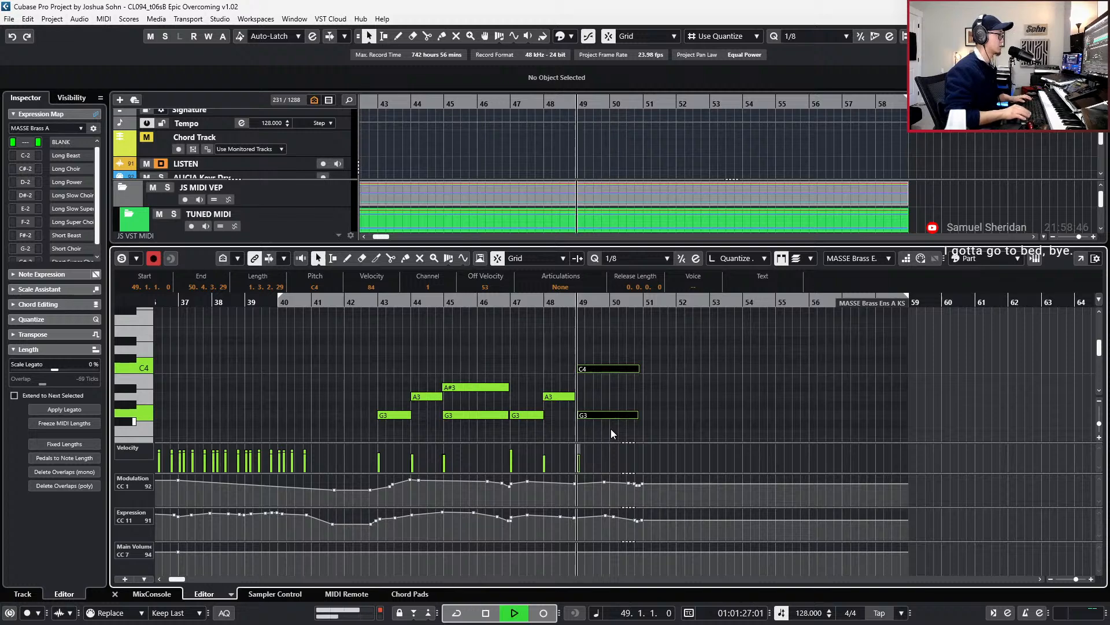
# - Play the brass chord at bar 49, stop, move the playhead back to bar 42 and close the note editor
pyautogui.scroll(2, 610, 428)
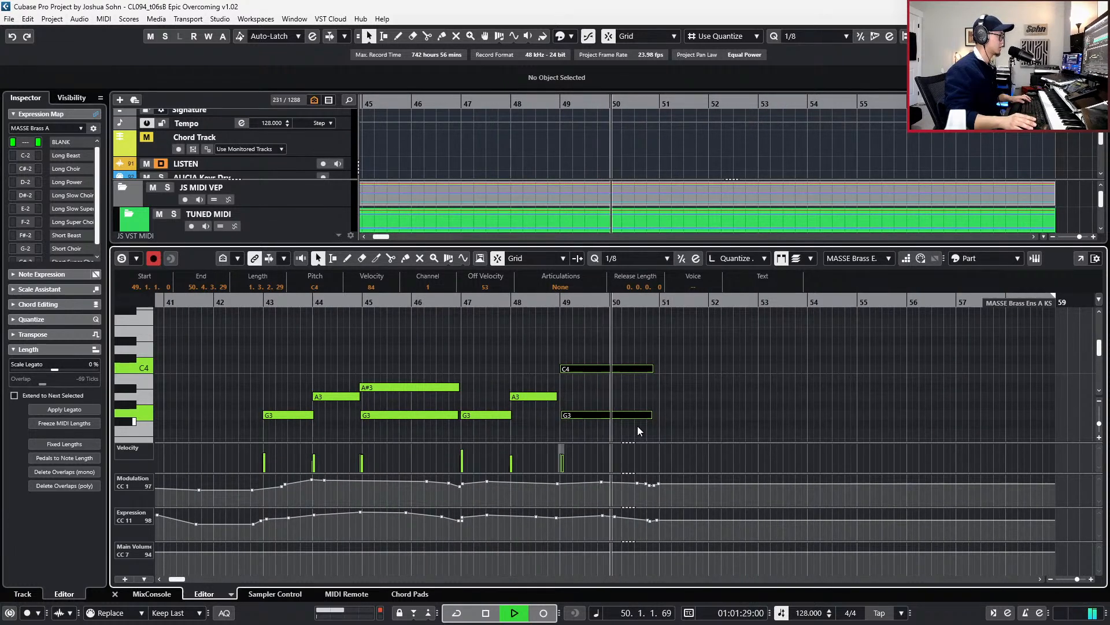
pyautogui.scroll(-2, 635, 405)
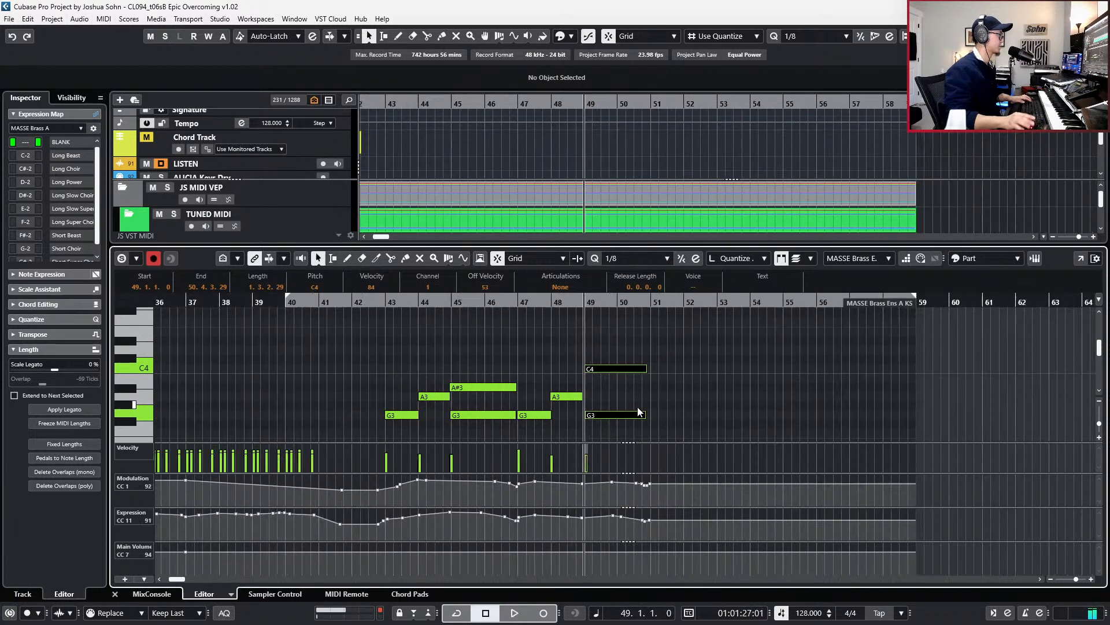
pyautogui.press('KP_Subtract')
pyautogui.press('KP_Subtract')
pyautogui.press('KP_Subtract')
pyautogui.press('KP_Subtract')
pyautogui.press('KP_Subtract')
pyautogui.press('KP_Subtract')
pyautogui.press('KP_Subtract')
pyautogui.hotkey('ctrl', 'e')
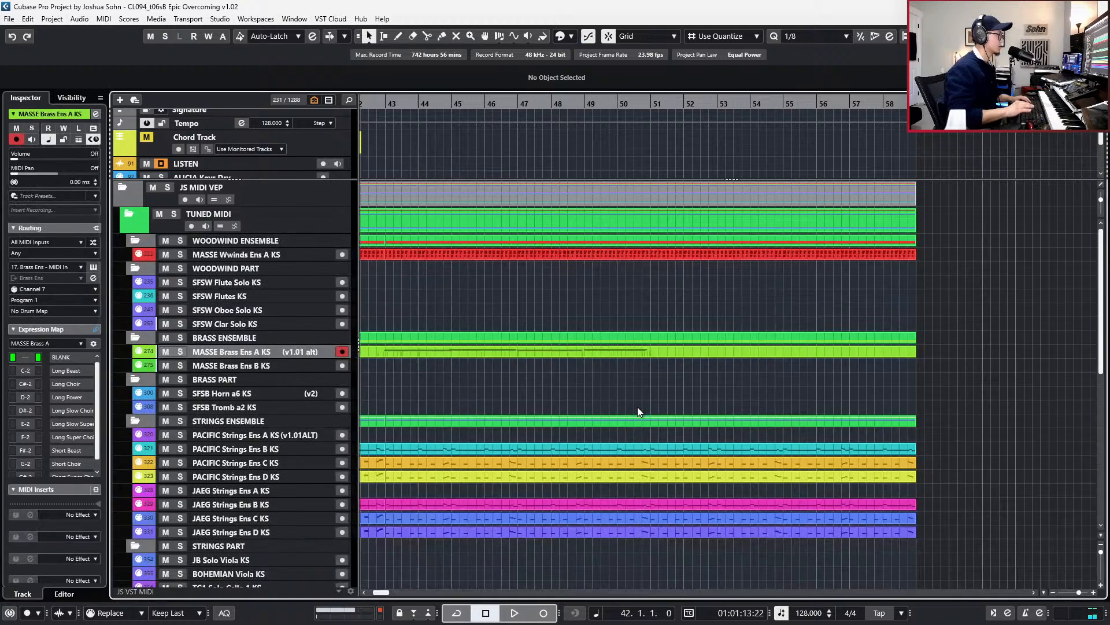
# - Set the left locator at bar 59 and the right locator at bar 96, and move the playhead back to bar 91
pyautogui.scroll(-2, 682, 359)
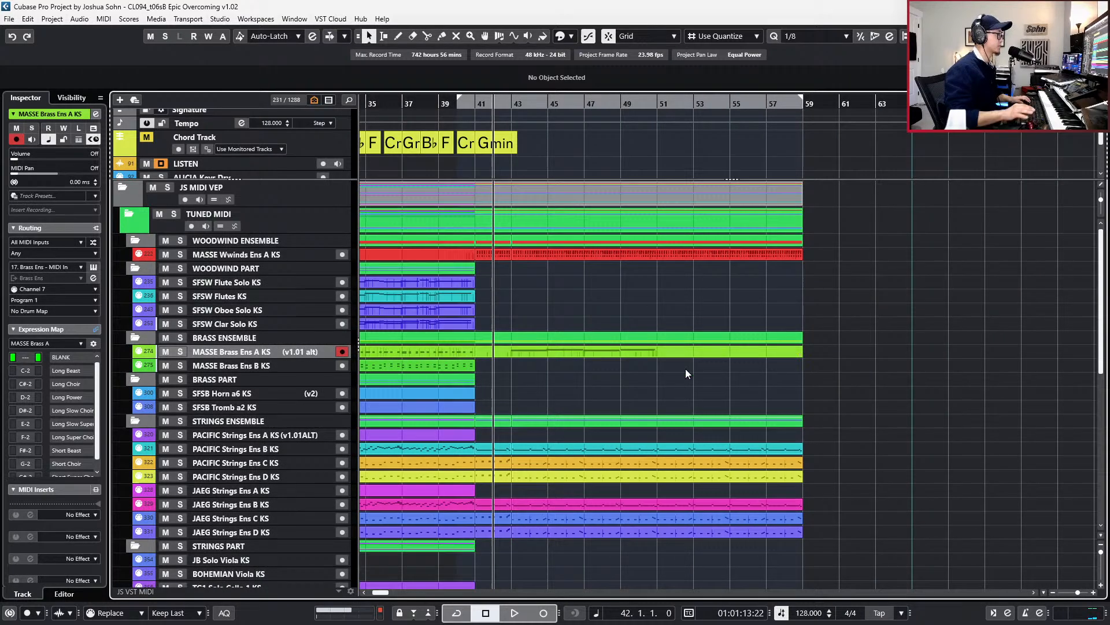
pyautogui.press('KP_Add')
pyautogui.press('KP_Add')
pyautogui.press('KP_Add')
pyautogui.press('KP_Add')
pyautogui.press('KP_Add')
pyautogui.press('KP_Add')
pyautogui.press('KP_Add')
pyautogui.press('KP_Add')
pyautogui.press('KP_Add')
pyautogui.press('KP_Add')
pyautogui.press('KP_Add')
pyautogui.press('KP_Add')
pyautogui.press('KP_Add')
pyautogui.press('KP_Add')
pyautogui.press('KP_Add')
pyautogui.press('KP_Add')
pyautogui.press('KP_Add')
pyautogui.press('KP_Add')
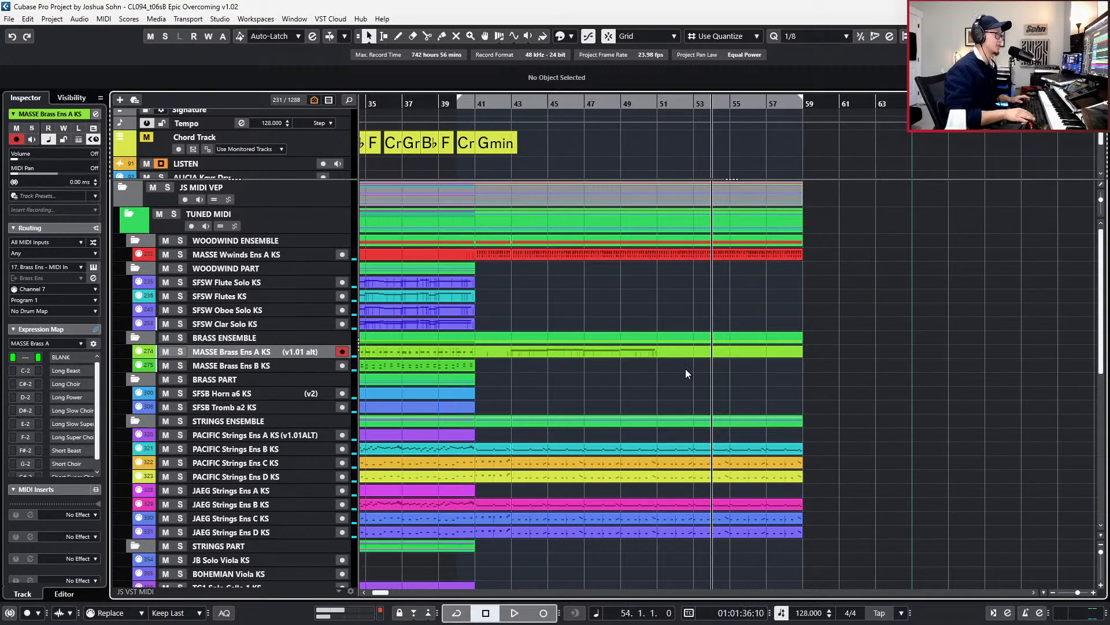
pyautogui.press('KP_Subtract')
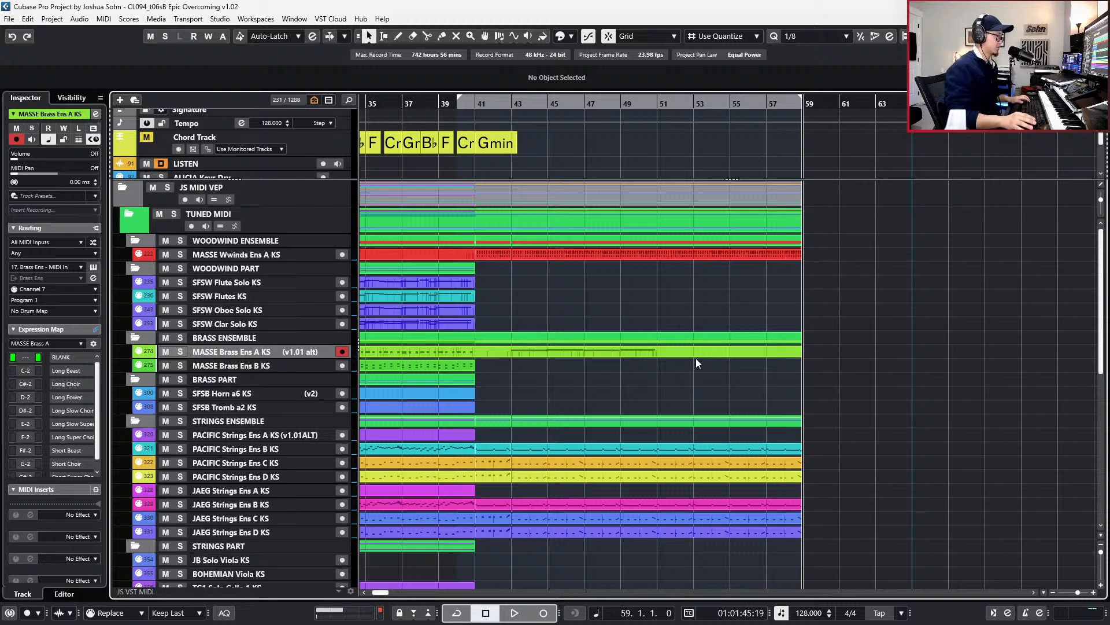
pyautogui.scroll(-4, 696, 358)
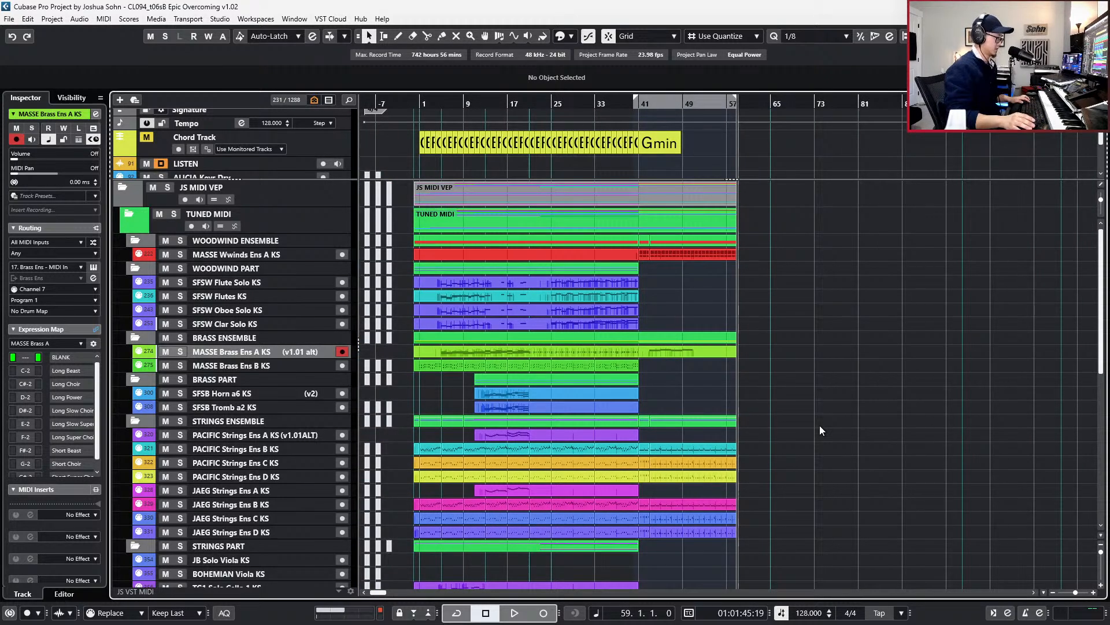
pyautogui.press('KP_Add')
pyautogui.press('KP_Subtract')
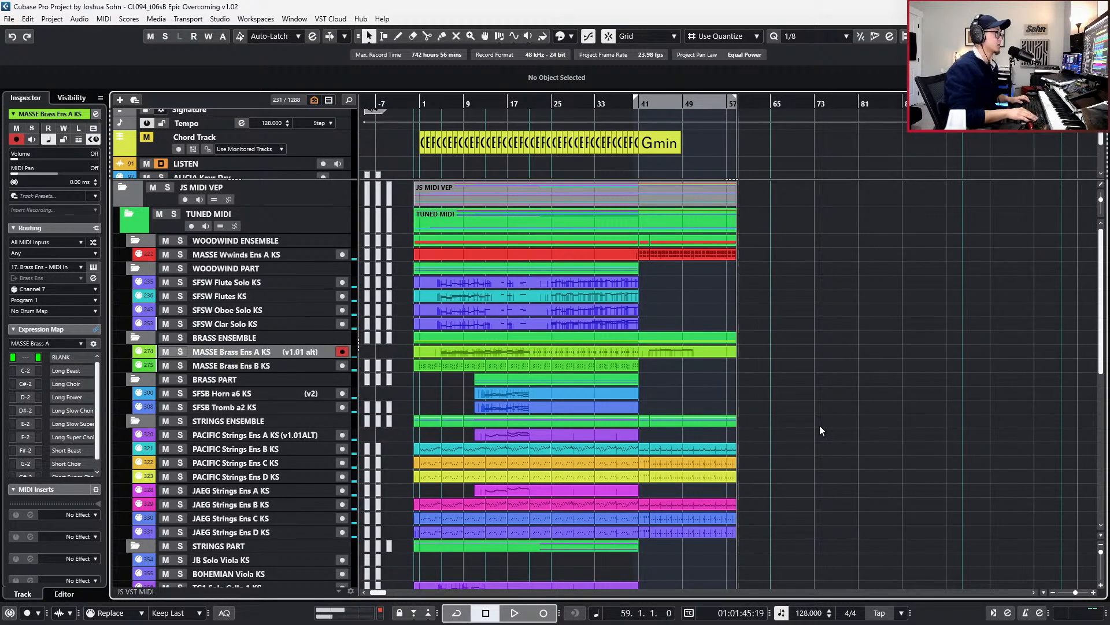
pyautogui.press('ctrl+KP_1')
pyautogui.press('KP_Add')
pyautogui.press('KP_Add')
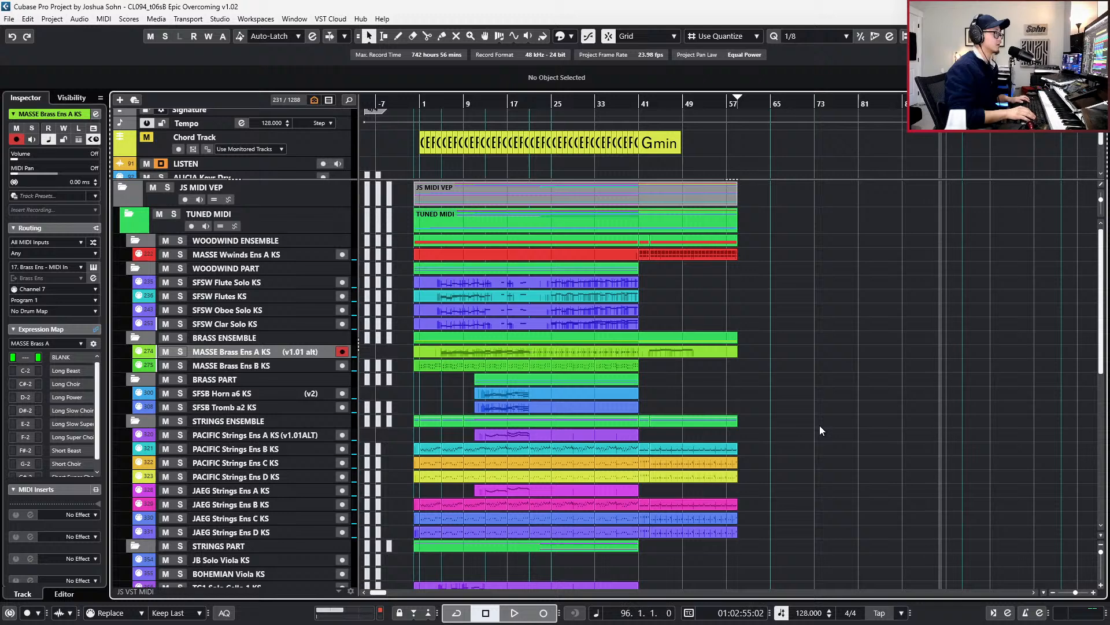
pyautogui.press('ctrl+KP_2')
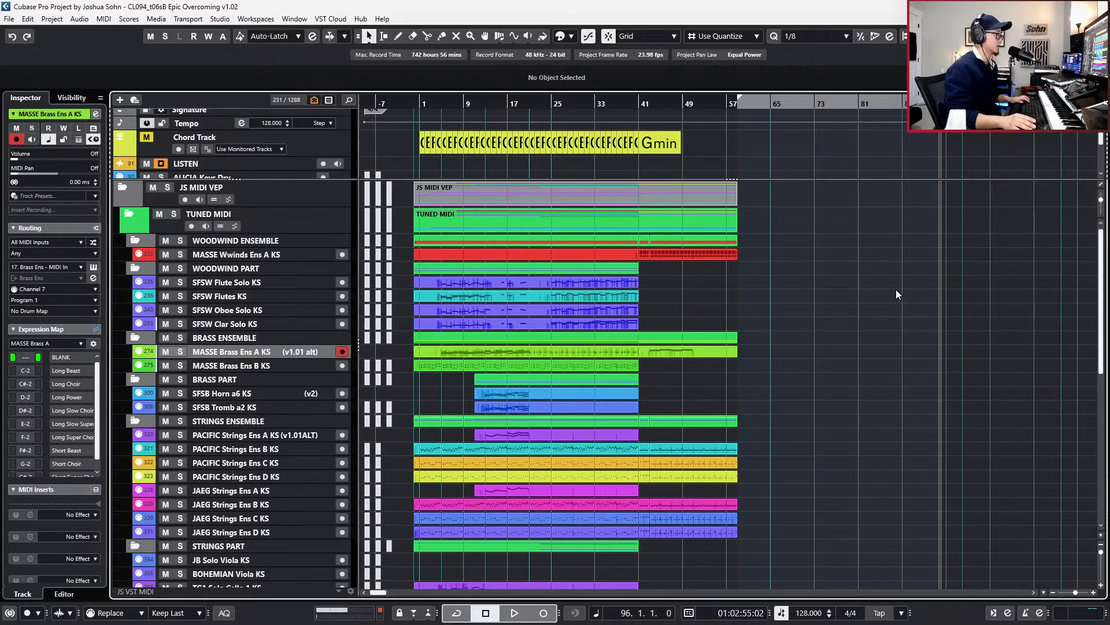
pyautogui.press('KP_Subtract')
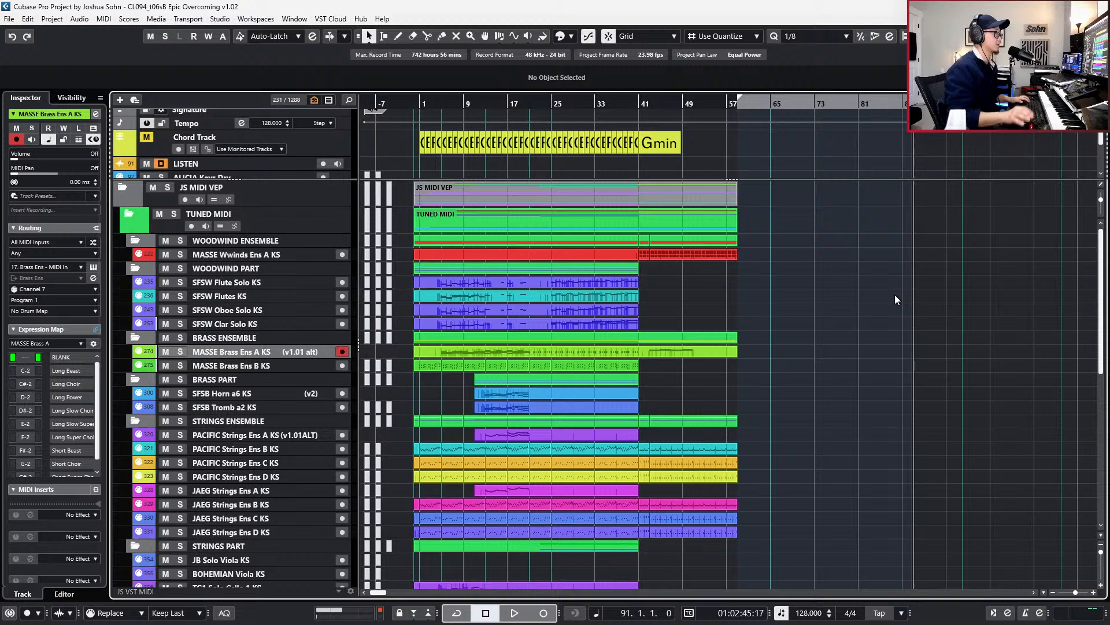
# - Extend the full-song cycle marker on the SECTIONS track to end at bar 91, and set the locators to its range
pyautogui.scroll(2, 904, 164)
pyautogui.moveTo(770, 117); pyautogui.dragTo(909, 119)
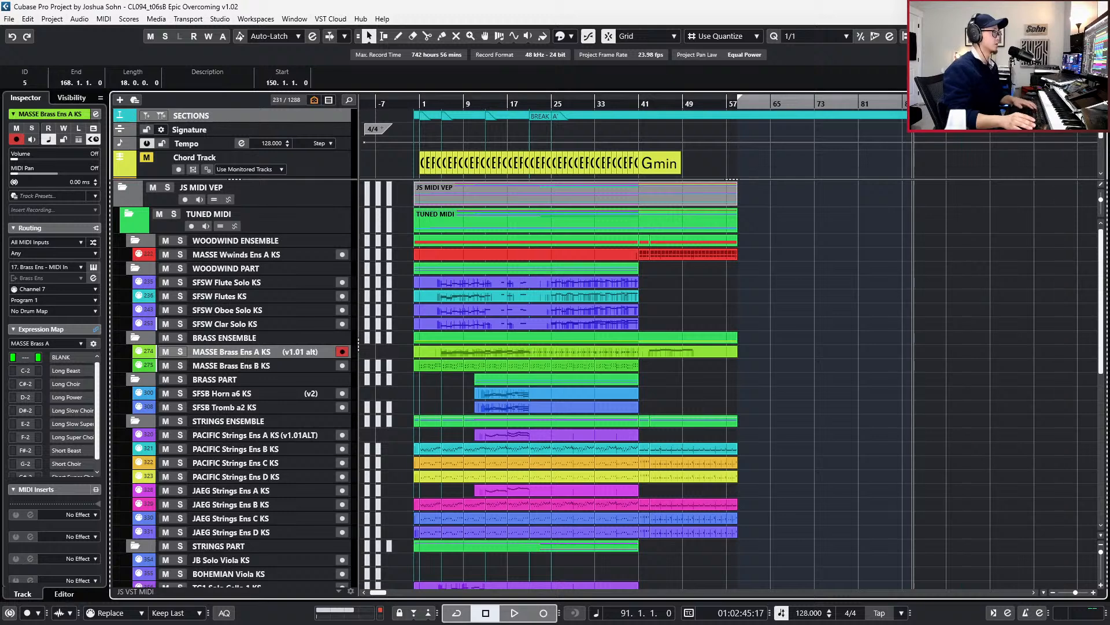
pyautogui.press('p')
pyautogui.press('KP_Subtract')
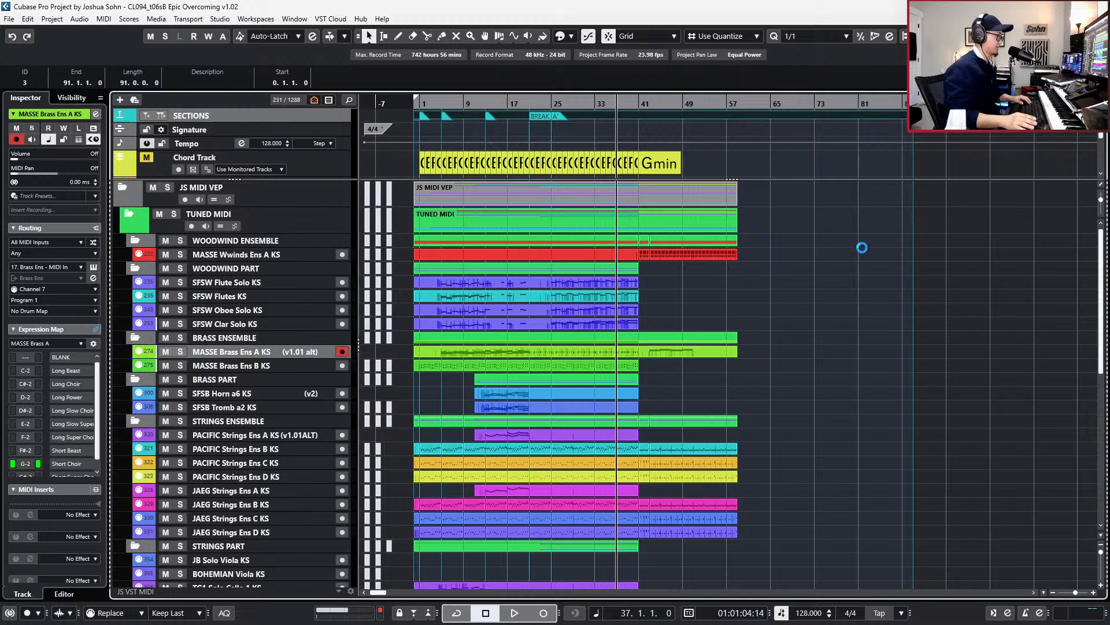
# - Move the playhead to bar 42 and open the MASSE Brass Ens A KS part for note editing
pyautogui.click(730, 358)
pyautogui.press('KP_Add')
pyautogui.press('KP_Add')
pyautogui.press('KP_Add')
pyautogui.press('KP_Add')
pyautogui.press('KP_Add')
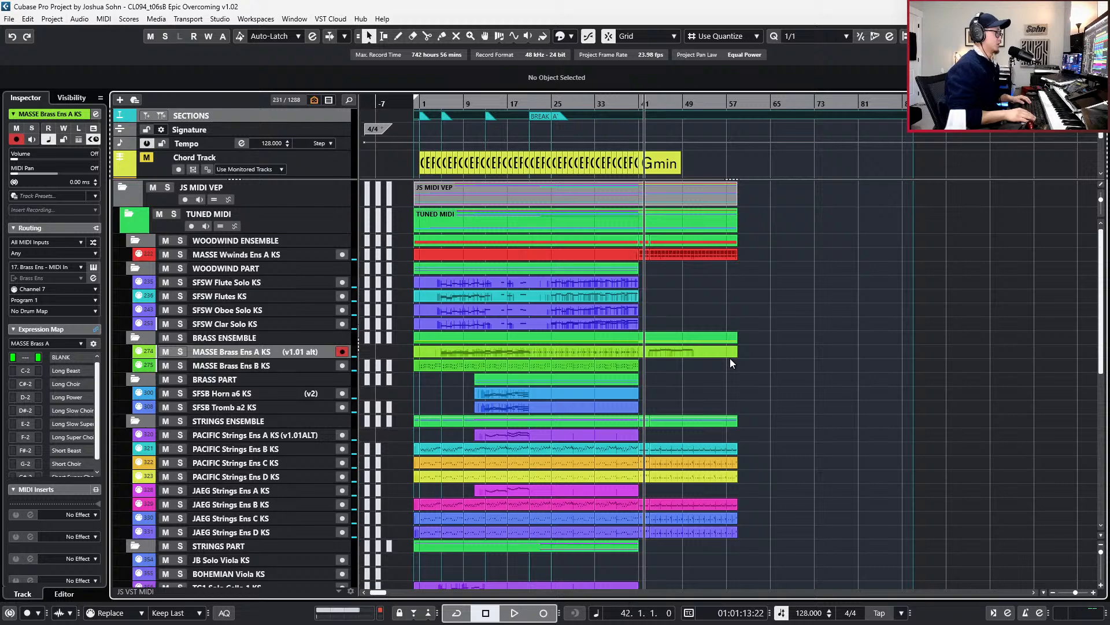
pyautogui.doubleClick(727, 353)
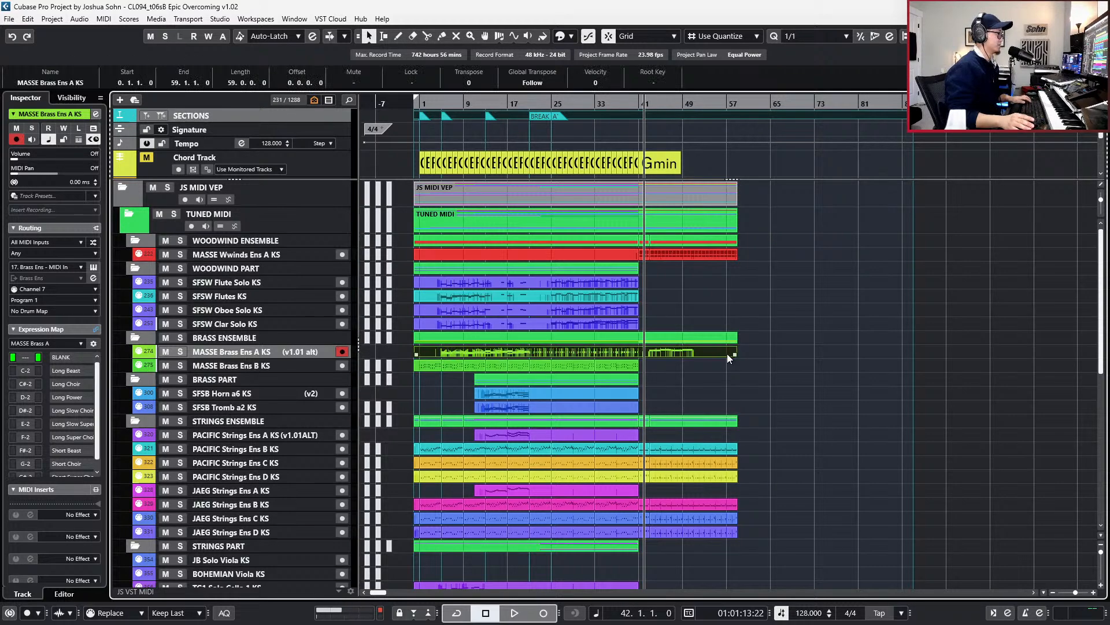
pyautogui.scroll(2, 693, 353)
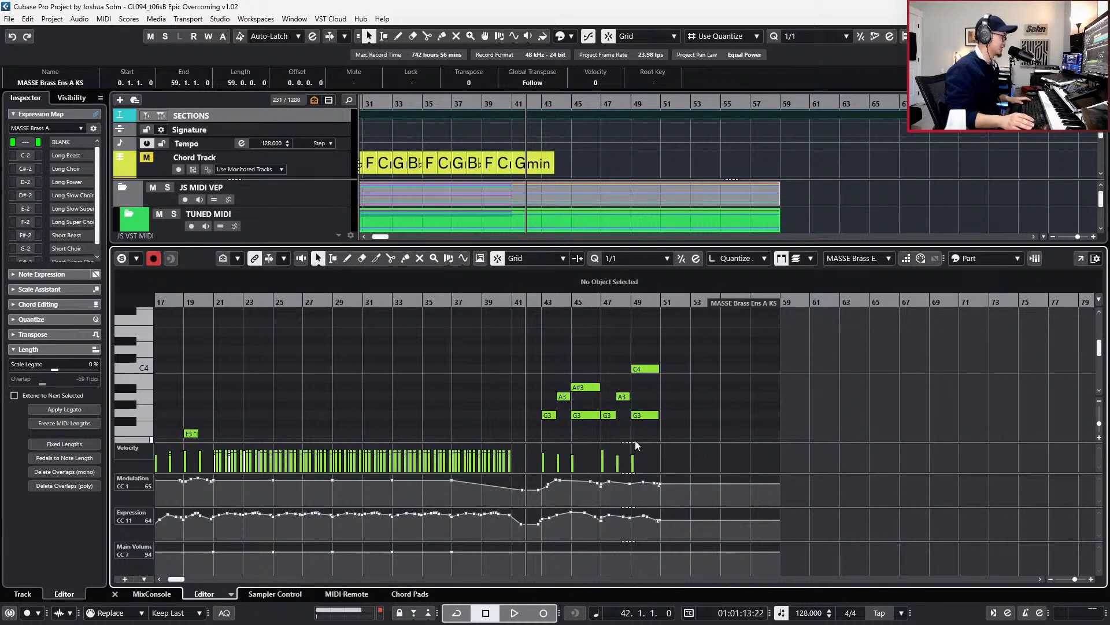
# - Delete the brass modulation points between bars 25 and 37, and set the modulation point at bar 42 to 106
pyautogui.scroll(-5, 520, 432)
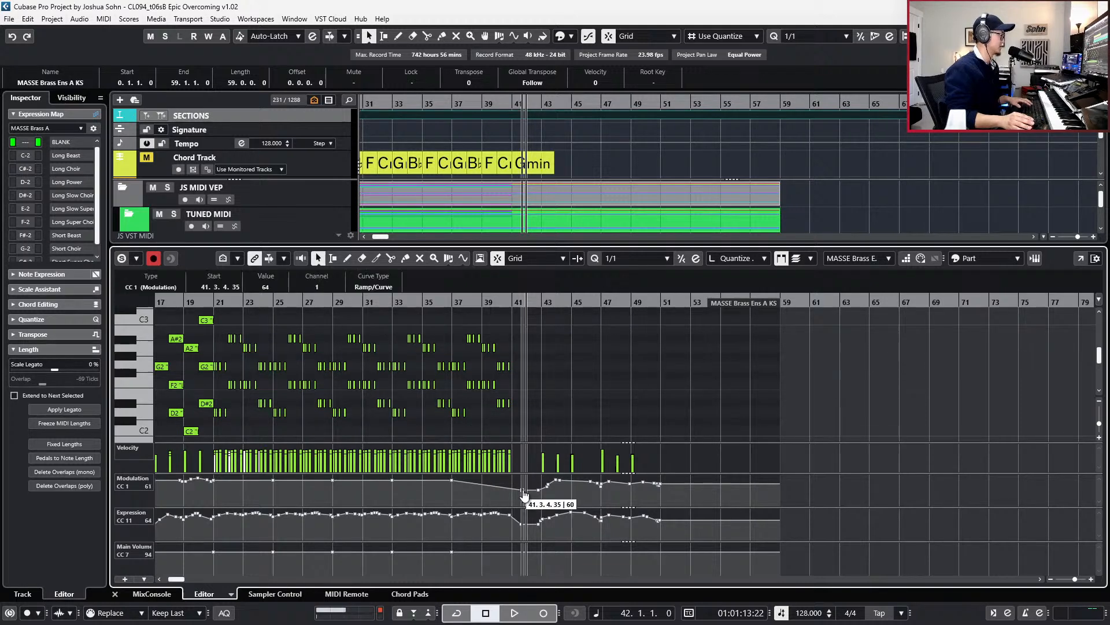
pyautogui.click(525, 483)
pyautogui.moveTo(525, 484); pyautogui.dragTo(416, 476)
pyautogui.moveTo(248, 490); pyautogui.dragTo(397, 475)
pyautogui.press('Delete')
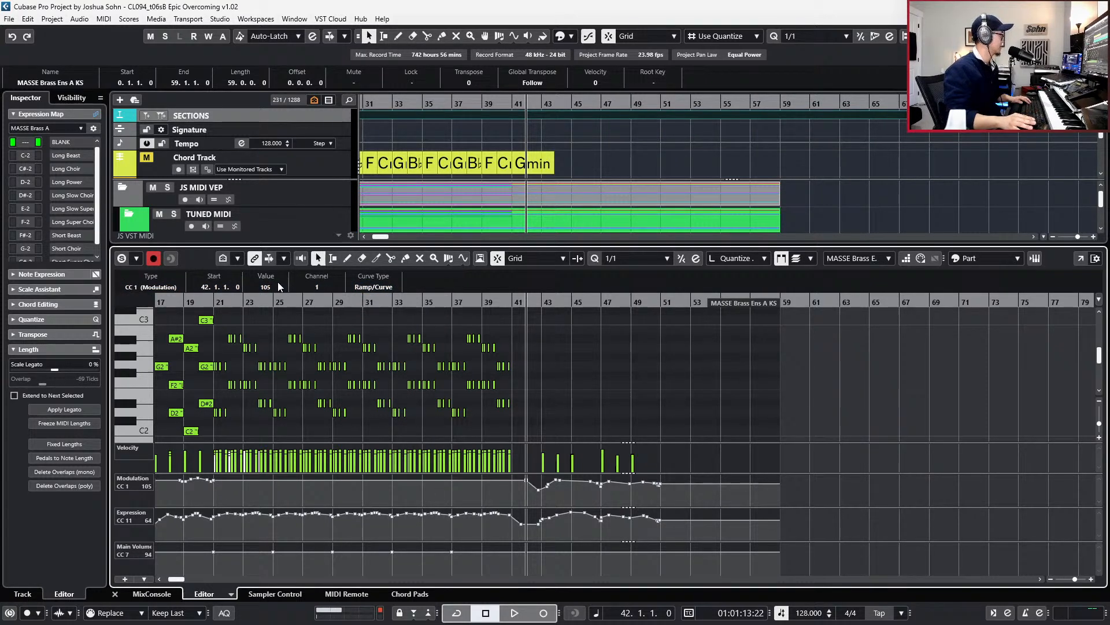
pyautogui.scroll(1, 279, 287)
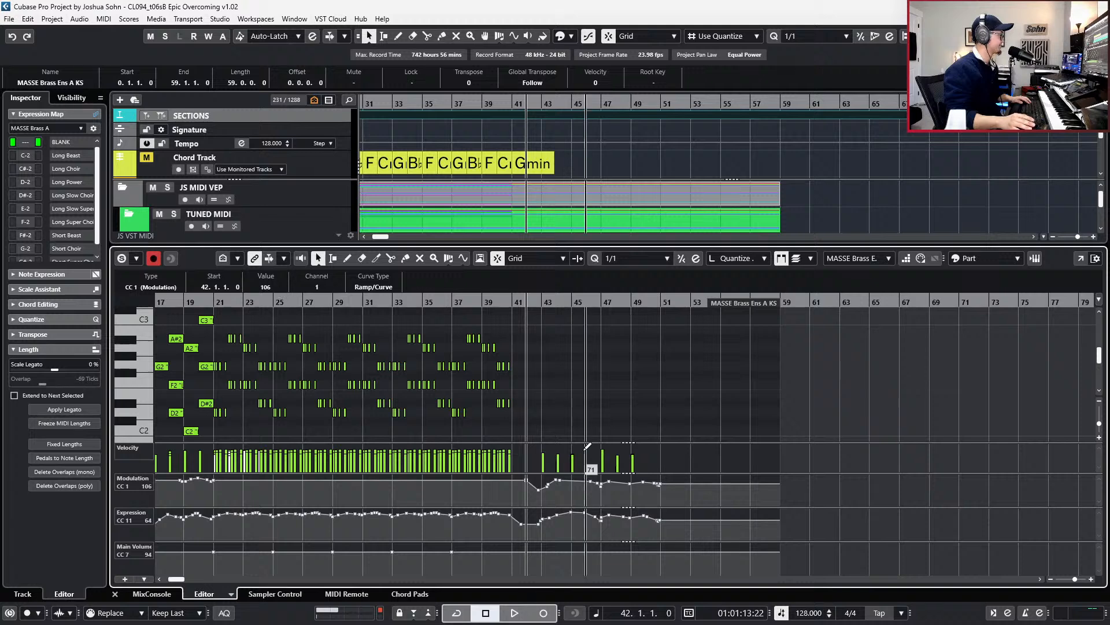
# - Assign the Long Power articulation to all brass notes from bar 43 through the bar 49 chord, and play them from bar 43
pyautogui.scroll(4, 605, 407)
pyautogui.press('KP_Add')
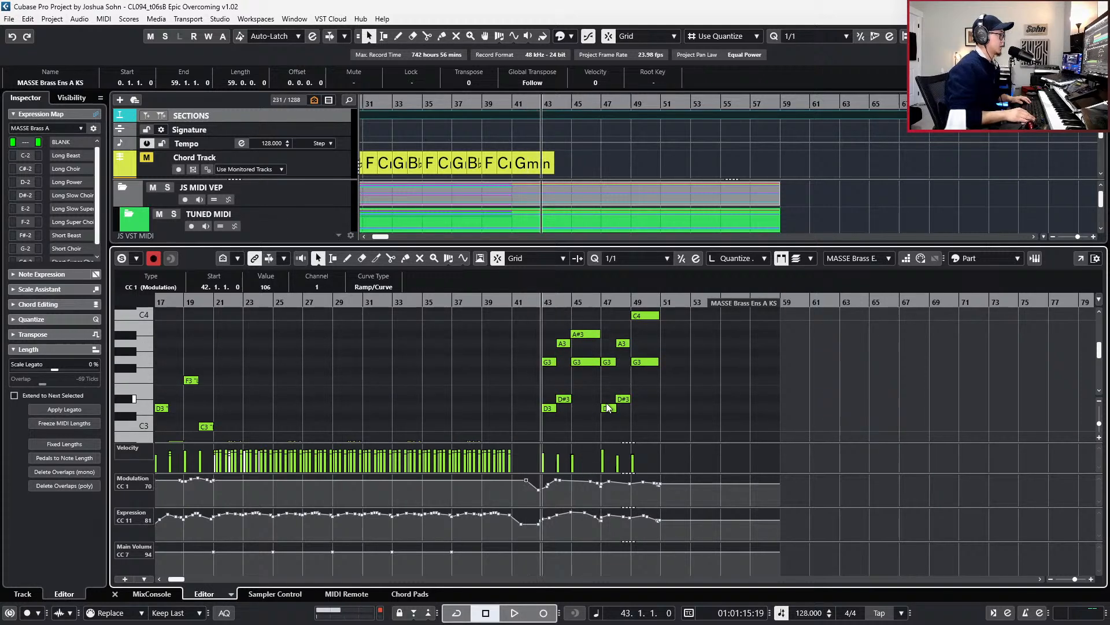
pyautogui.moveTo(539, 309); pyautogui.dragTo(705, 408)
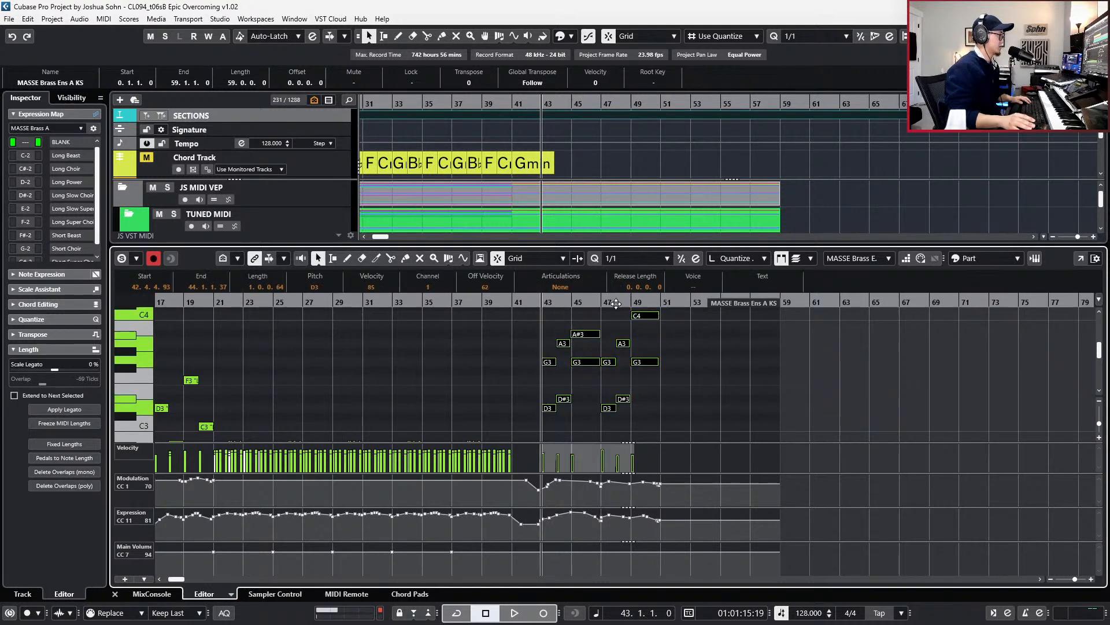
pyautogui.click(585, 289)
pyautogui.click(580, 317)
pyautogui.press('space')
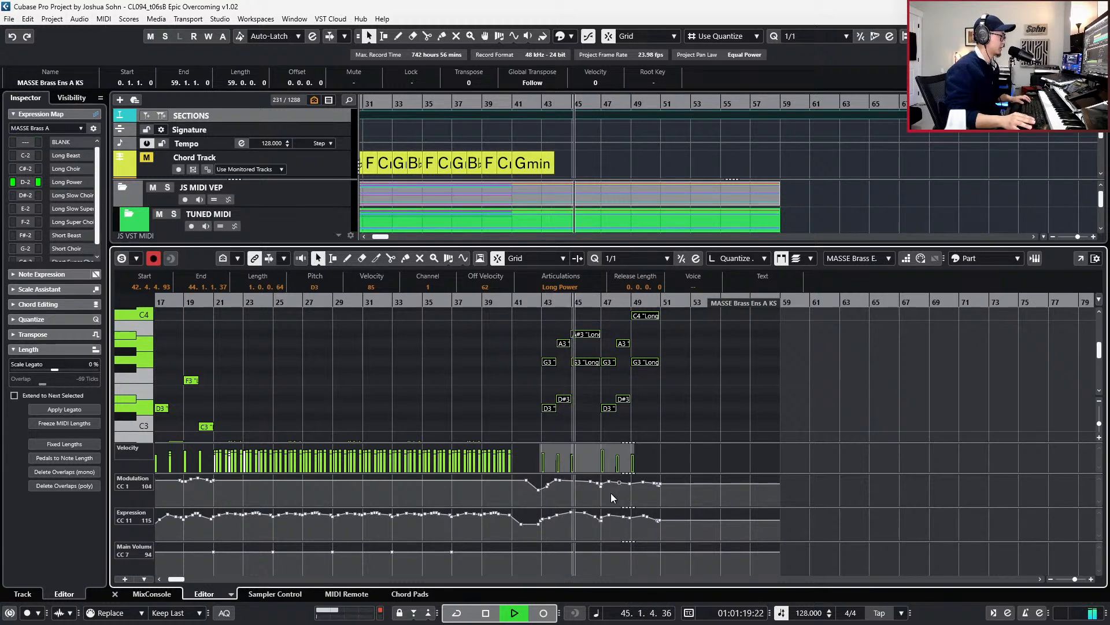
pyautogui.moveTo(610, 493); pyautogui.dragTo(662, 470)
pyautogui.press('space')
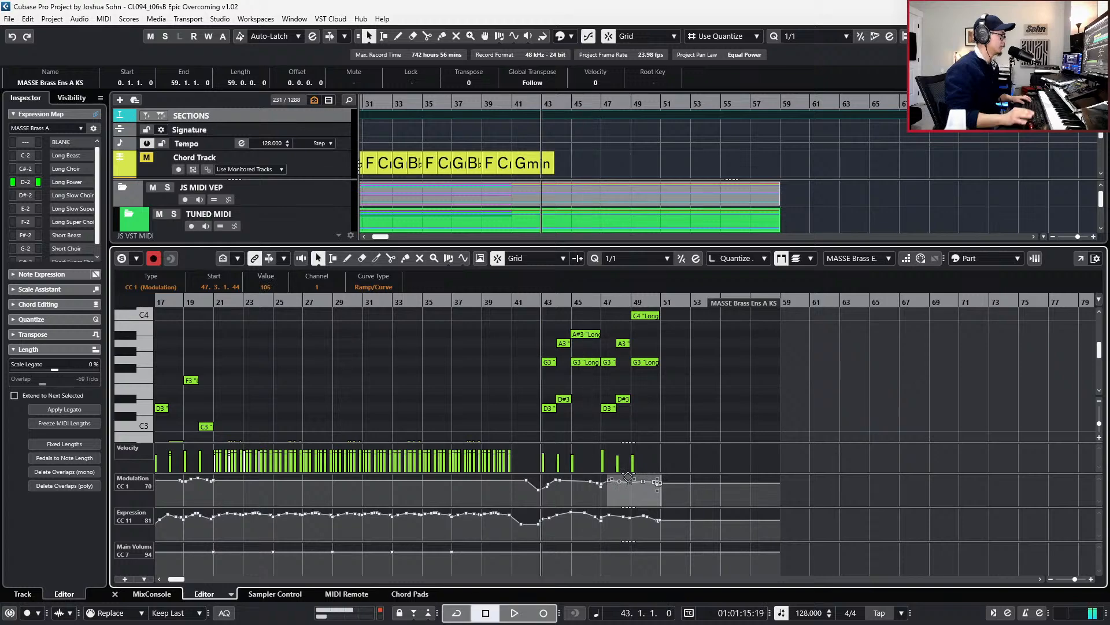
# - Glue the DMG2 LP2 Tribal Warfare parts between bars 41 and 59 into one part and open it for note editing
pyautogui.press('KP_Subtract')
pyautogui.hotkey('ctrl', 'alt', 'b')
pyautogui.scroll(-5, 635, 453)
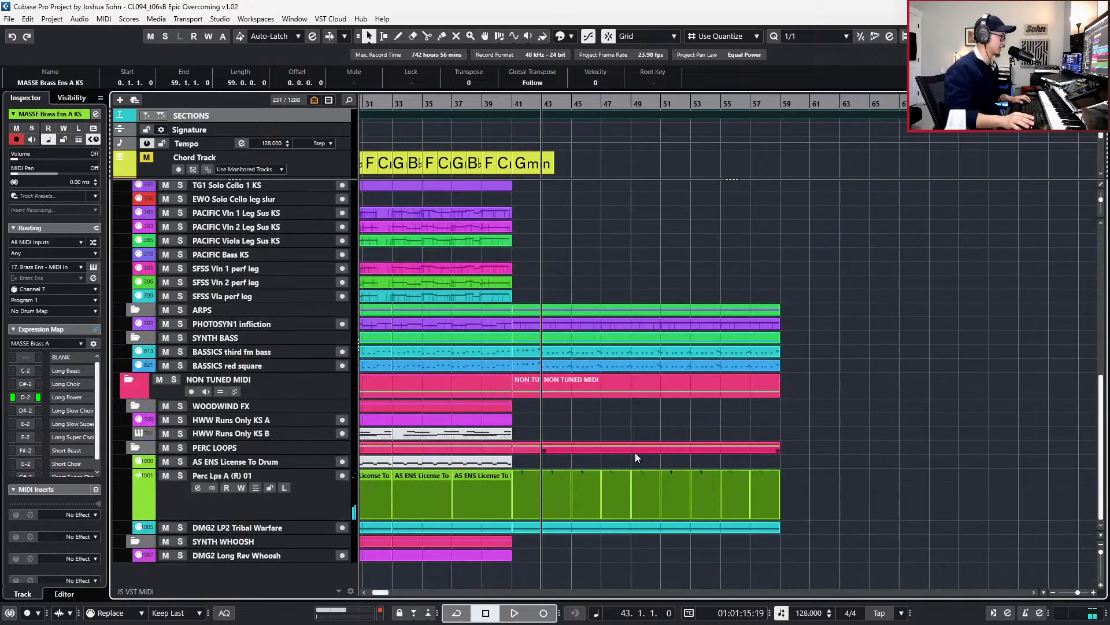
pyautogui.click(576, 527)
pyautogui.hotkey('ctrl', 'e')
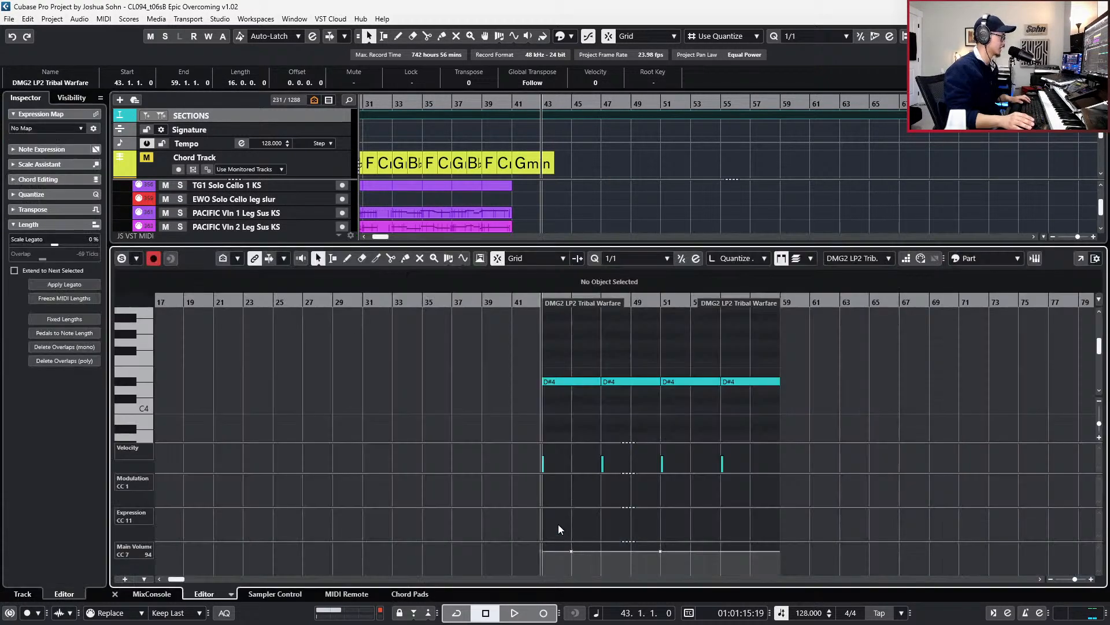
pyautogui.hotkey('ctrl', 'alt', 'e')
pyautogui.moveTo(528, 543); pyautogui.dragTo(546, 528)
pyautogui.press('g')
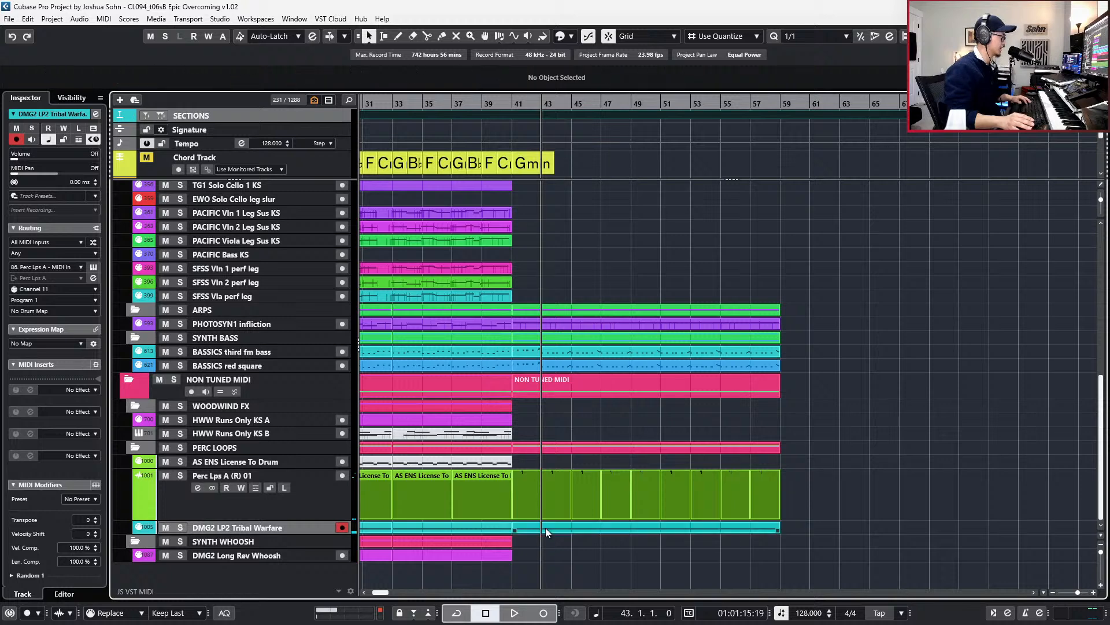
pyautogui.click(546, 528)
pyautogui.hotkey('ctrl', 'e')
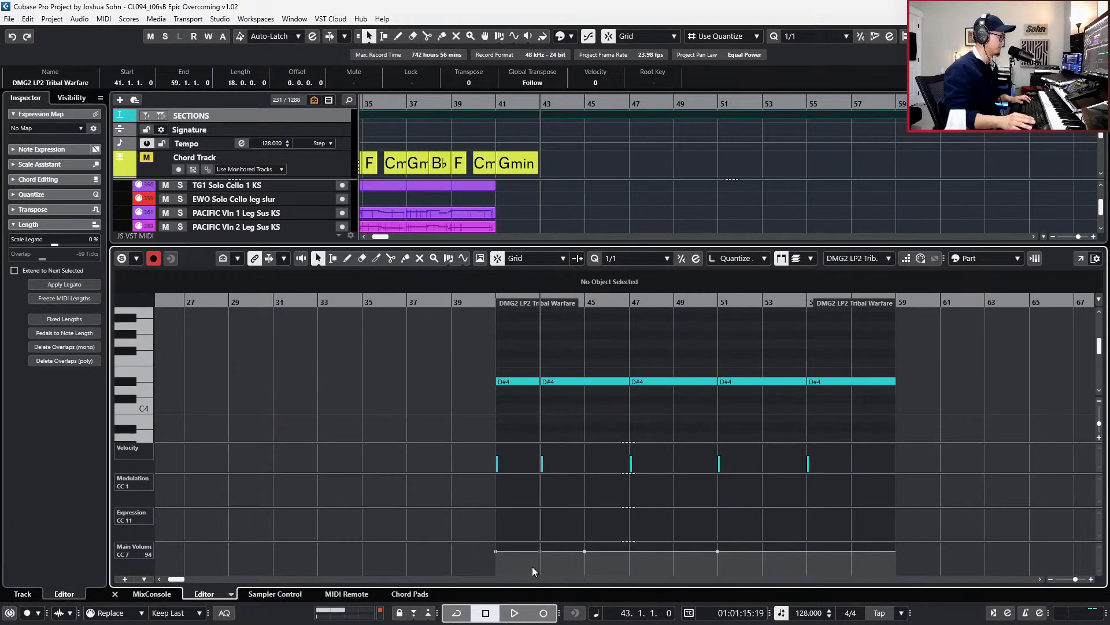
# - Delete the loop part's main volume points at bars 45 and 51, and quantize all its D#4 notes to 1/1
pyautogui.moveTo(532, 569); pyautogui.dragTo(720, 543)
pyautogui.press('Delete')
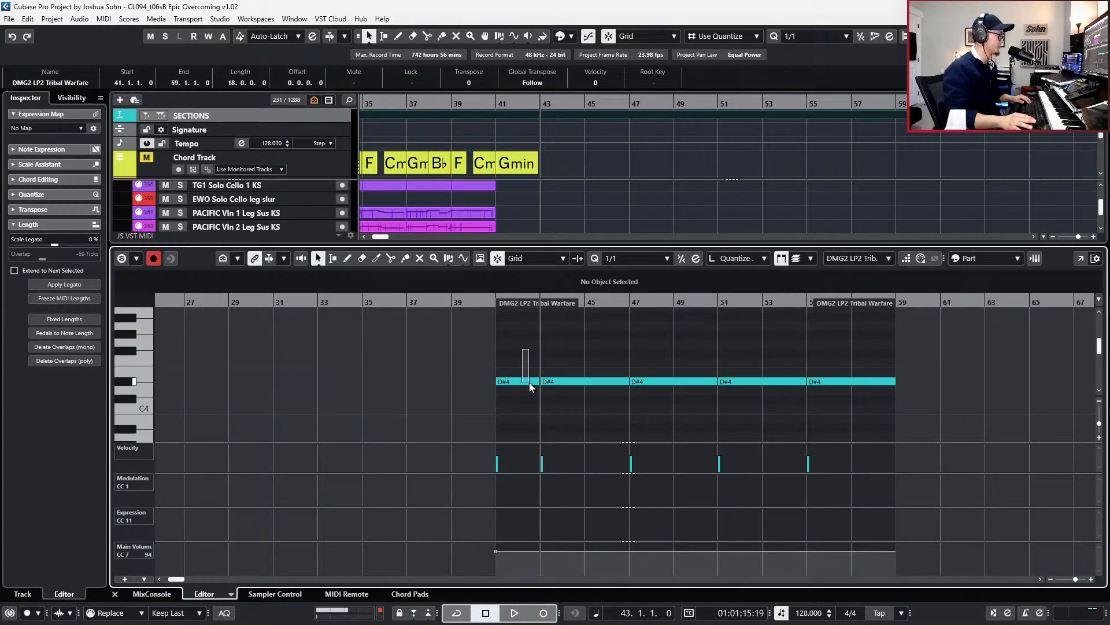
pyautogui.moveTo(529, 383); pyautogui.dragTo(587, 405)
pyautogui.press('ctrl+KP_Subtract')
pyautogui.moveTo(514, 344); pyautogui.dragTo(706, 406)
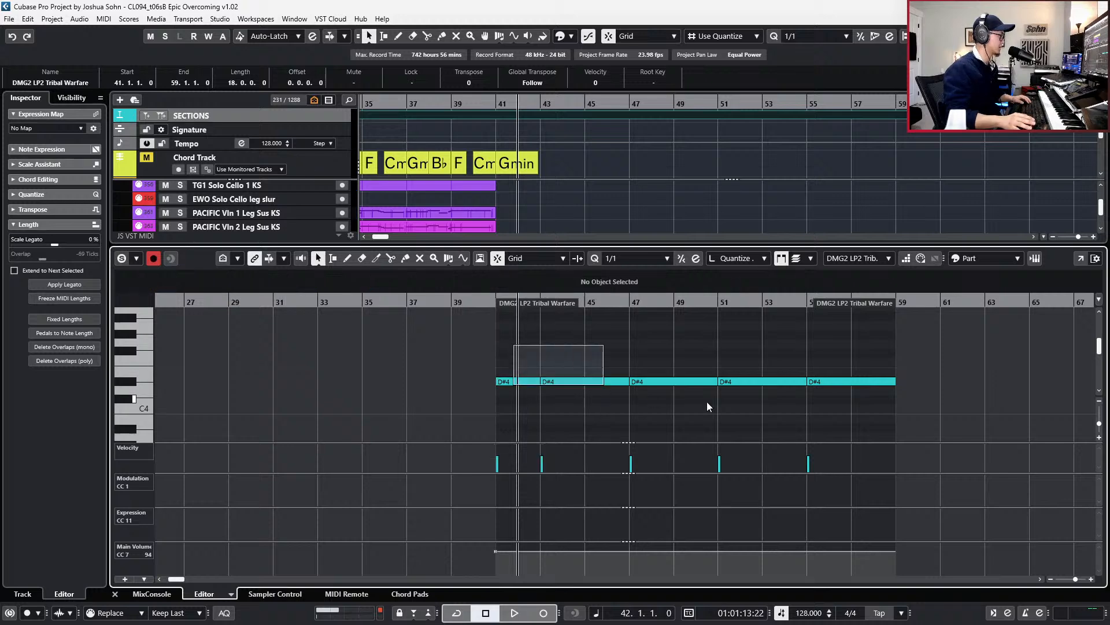
pyautogui.hotkey('ctrl', 'a')
pyautogui.hotkey('ctrl', 'Left')
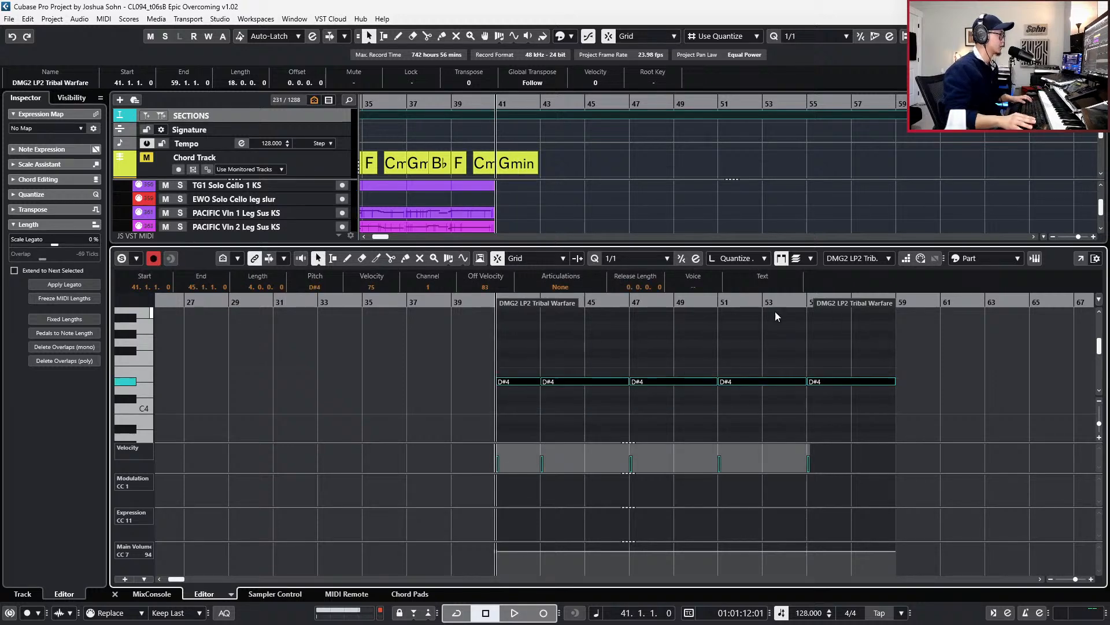
pyautogui.press('q')
# - Shorten the first D#4 loop note at bar 41 to two bars so it ends at bar 43, with playback running
pyautogui.press('space')
pyautogui.scroll(4, 547, 347)
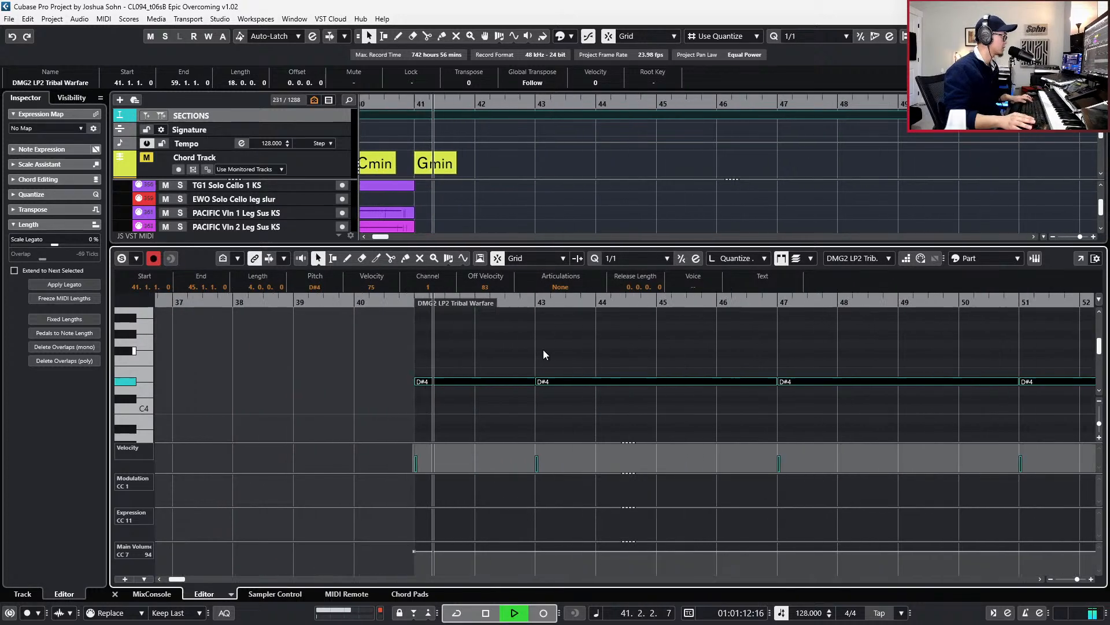
pyautogui.moveTo(521, 353); pyautogui.dragTo(526, 383)
pyautogui.press('g')
pyautogui.press('g')
pyautogui.press('g')
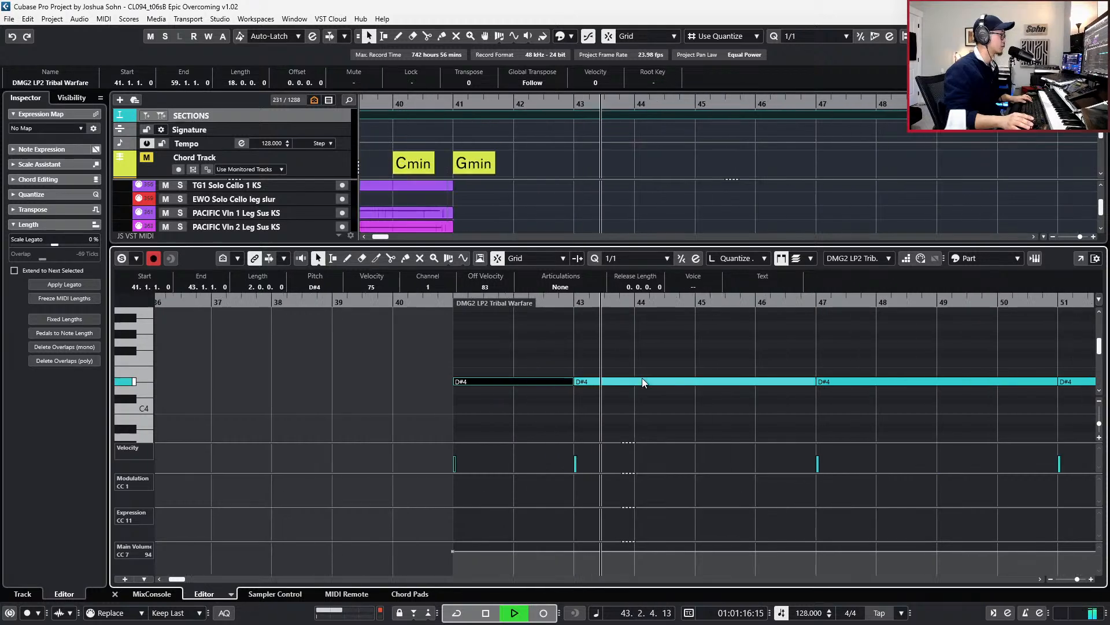
# - Play the Tribal Warfare loop notes from bar 41, close the note editor and return to the brass tracks
pyautogui.press('space')
pyautogui.press('space')
pyautogui.press('g')
pyautogui.press('g')
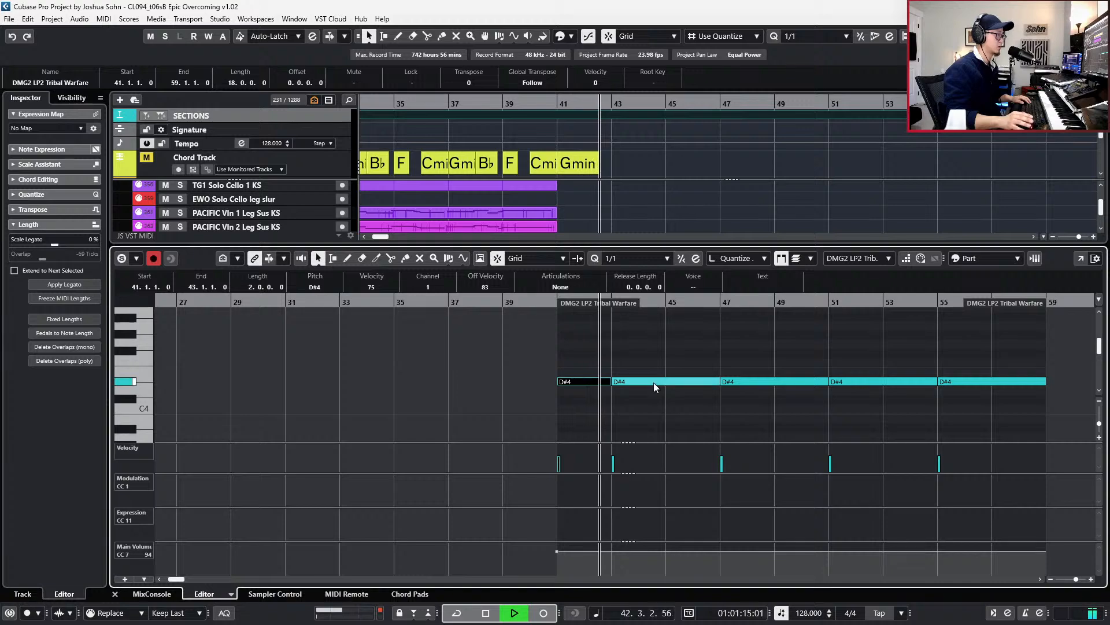
pyautogui.press('space')
pyautogui.hotkey('ctrl', 'alt', 'e')
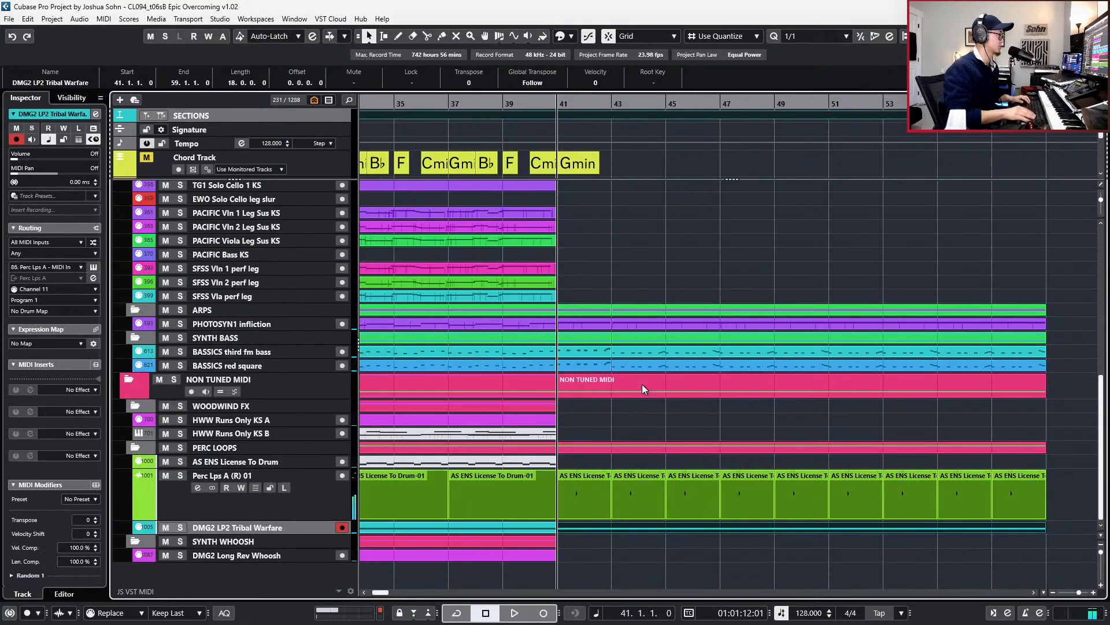
pyautogui.scroll(10, 642, 384)
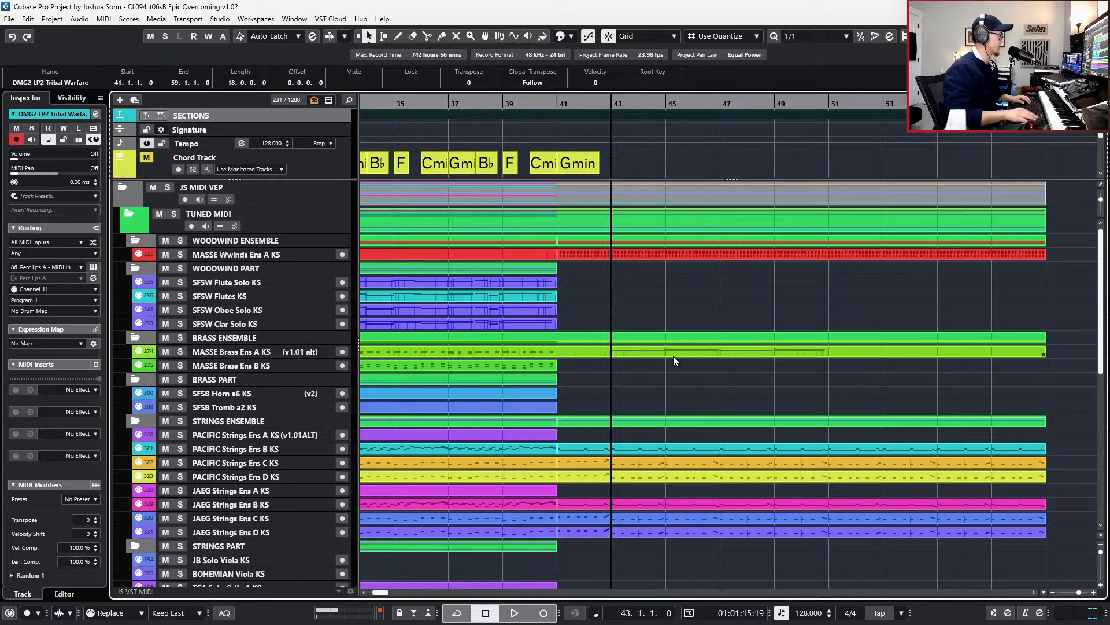
# - Open the MASSE Brass Ens A KS part for note editing
pyautogui.press('KP_Subtract')
pyautogui.press('KP_Add')
pyautogui.doubleClick(673, 355)
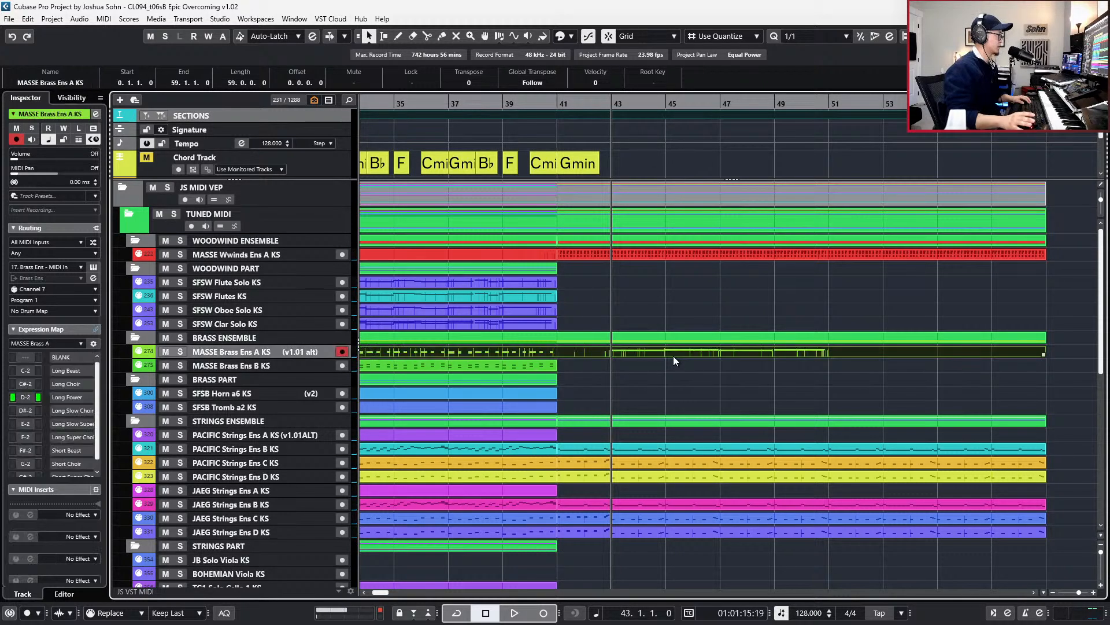
# - Copy the long G3 brass note at bar 45 in place and transpose the copy down to D3
pyautogui.click(707, 362)
pyautogui.press('l')
pyautogui.hotkey('ctrl', 'c')
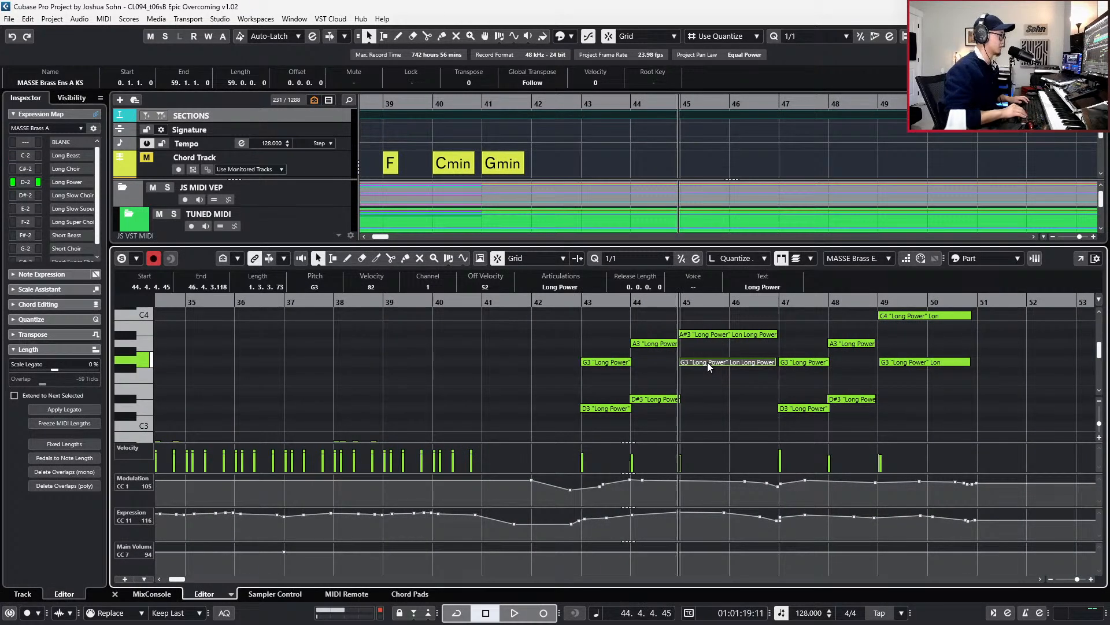
pyautogui.hotkey('ctrl', 'v')
pyautogui.press('Down')
pyautogui.press('Down')
pyautogui.press('Down')
pyautogui.press('Down')
pyautogui.press('Down')
# - Play from bar 43 and lower the two modulation points around bar 44, setting the first to 100
pyautogui.press('KP_Subtract')
pyautogui.press('KP_Subtract')
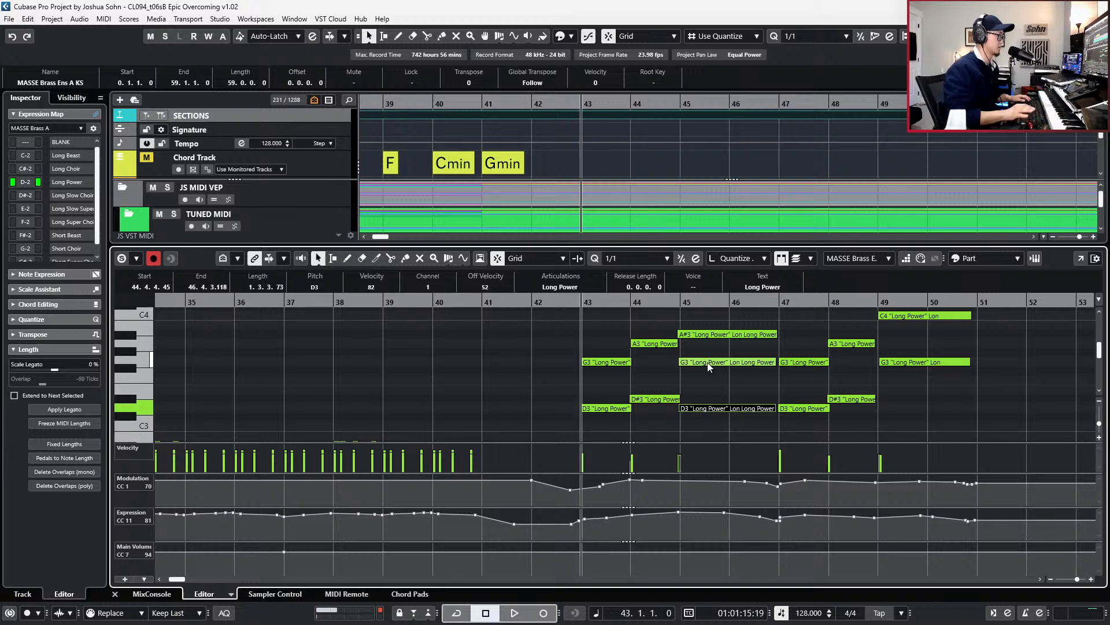
pyautogui.press('space')
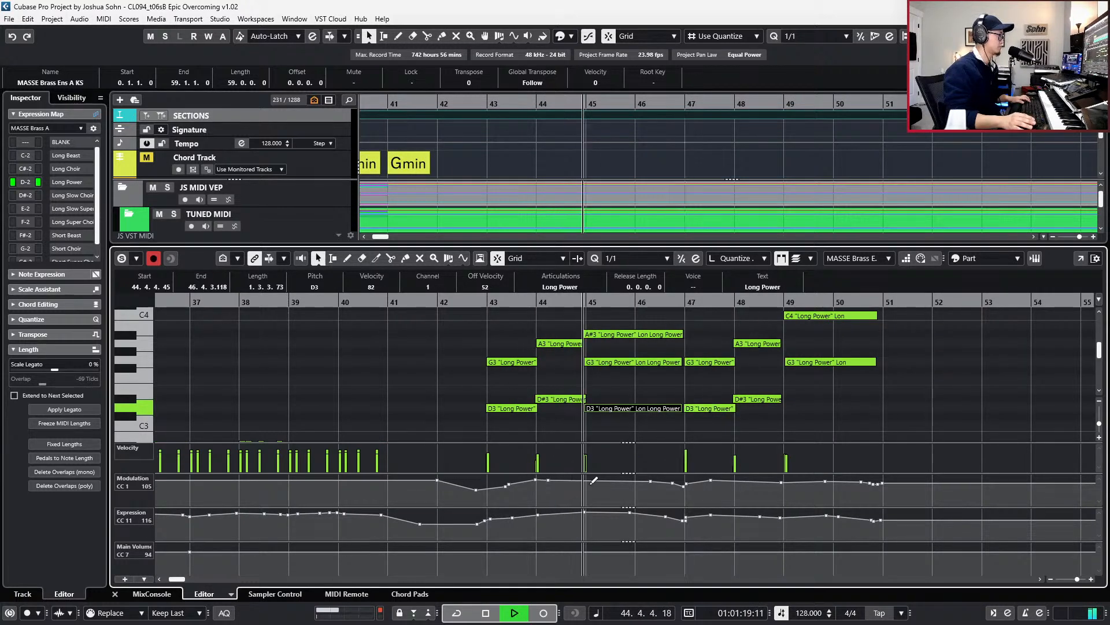
pyautogui.click(536, 481)
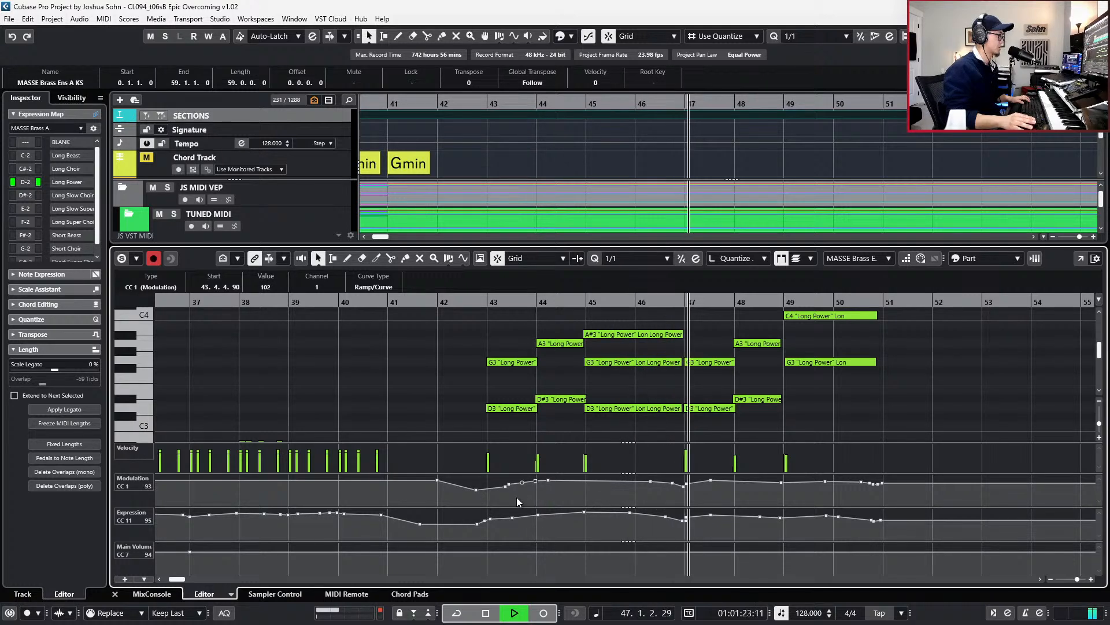
pyautogui.moveTo(533, 499); pyautogui.dragTo(549, 481)
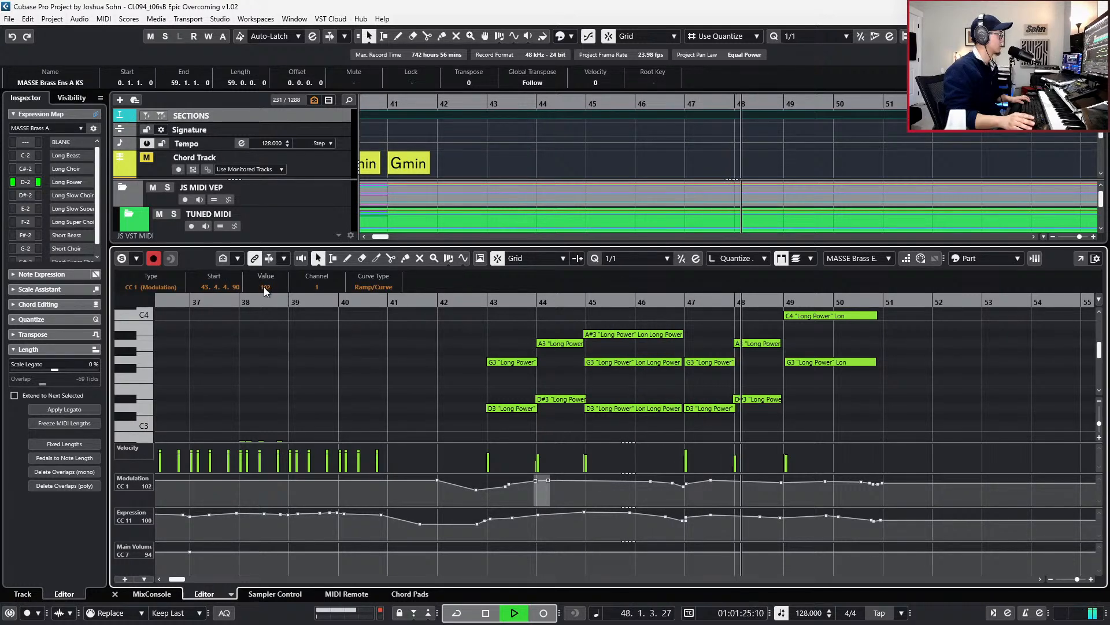
pyautogui.scroll(-2, 263, 287)
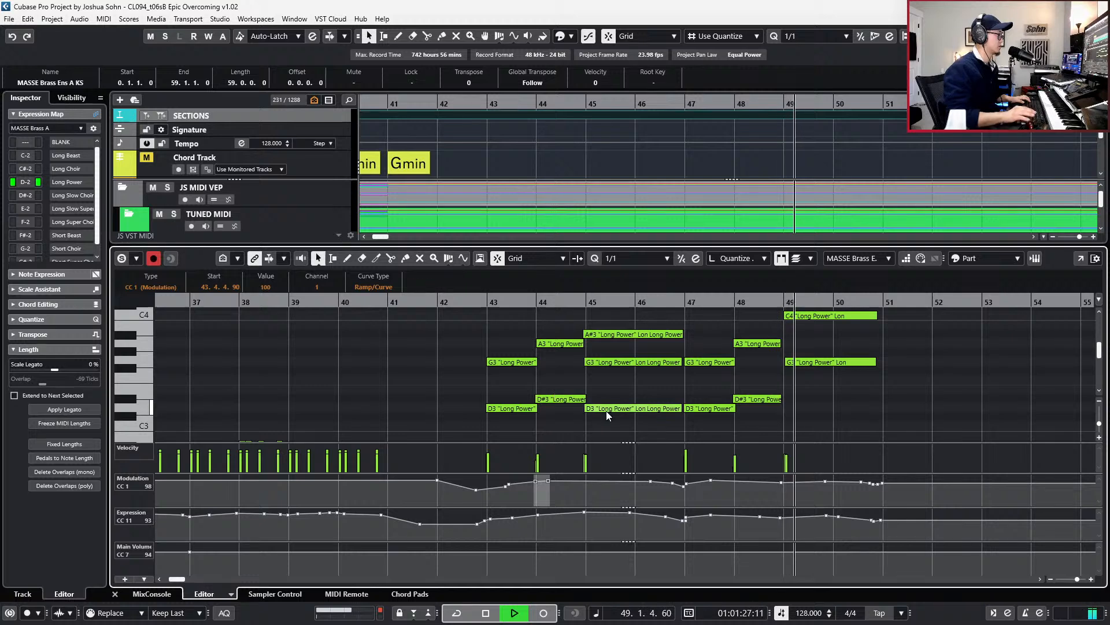
# - Replay the brass chords from about bar 44 and start a recording pass, stopping at bar 49
pyautogui.press('KP_Subtract')
pyautogui.press('KP_Subtract')
pyautogui.press('KP_Subtract')
pyautogui.press('KP_Subtract')
pyautogui.press('KP_Subtract')
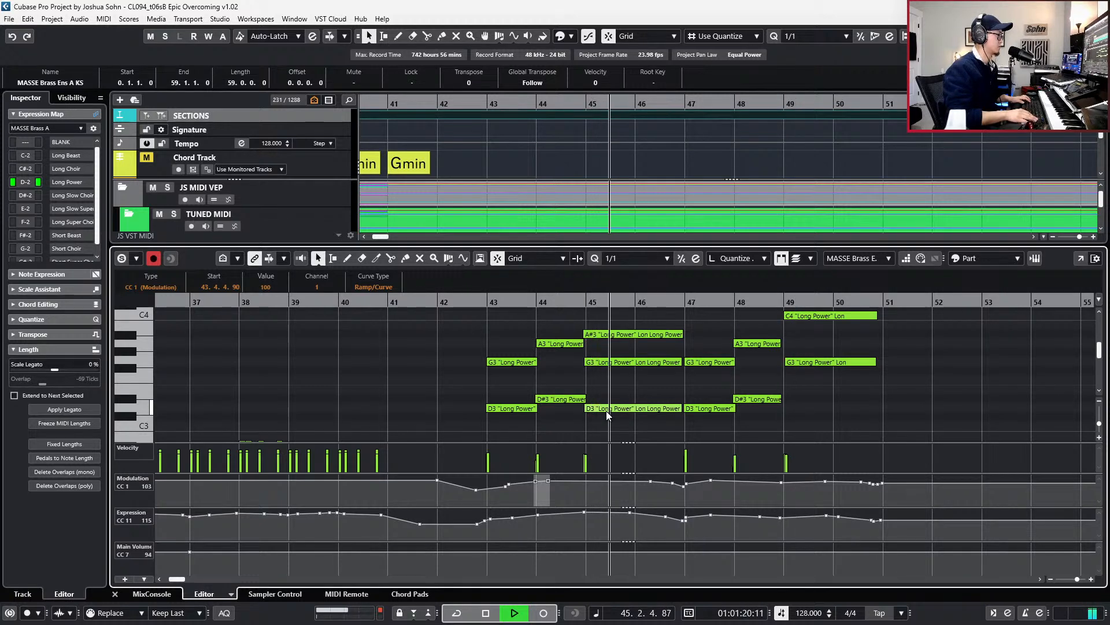
pyautogui.press('space')
pyautogui.press('space')
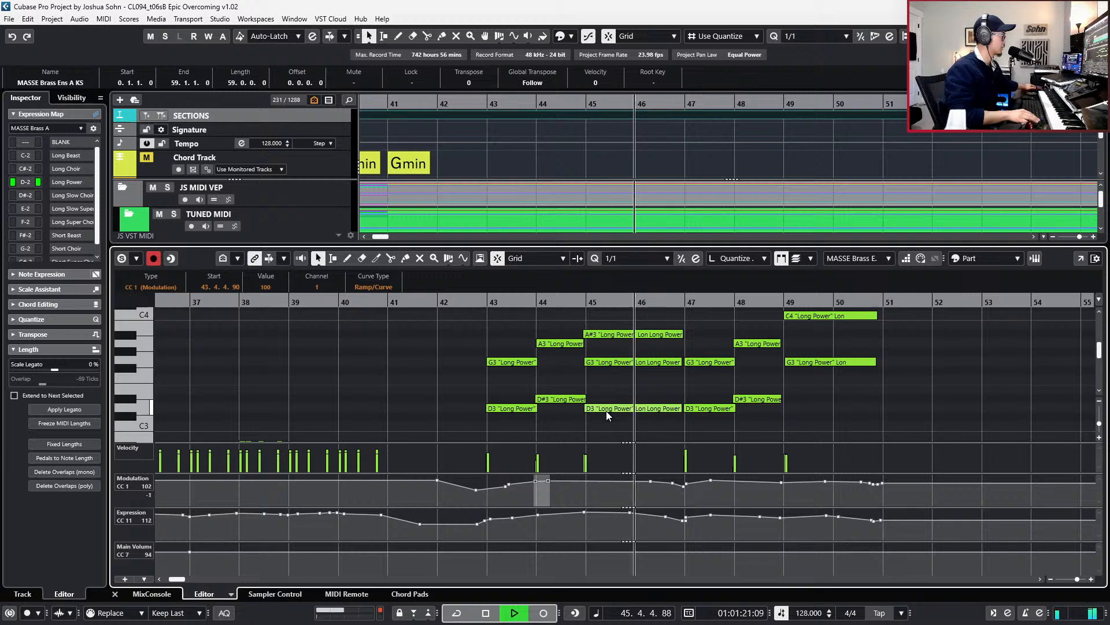
pyautogui.press('KP_Subtract')
pyautogui.press('KP_Subtract')
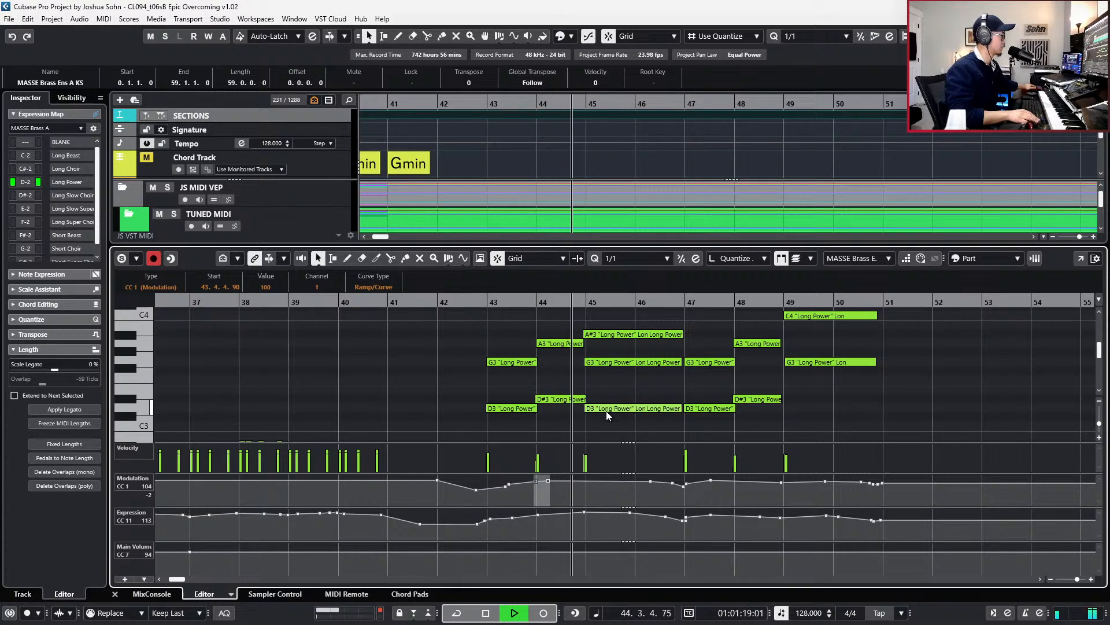
pyautogui.press('KP_Multiply')
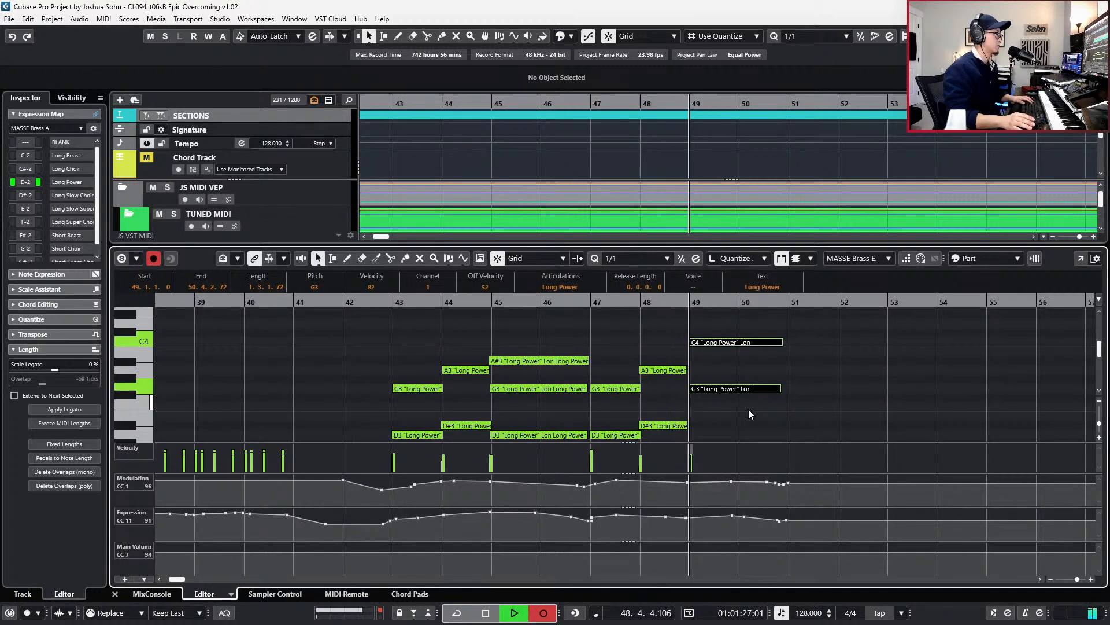
pyautogui.press('space')
# - Copy the G3 brass note at bar 49 in place and transpose the copy down to D3
pyautogui.click(747, 384)
pyautogui.press('l')
pyautogui.hotkey('ctrl', 'c')
pyautogui.hotkey('ctrl', 'v')
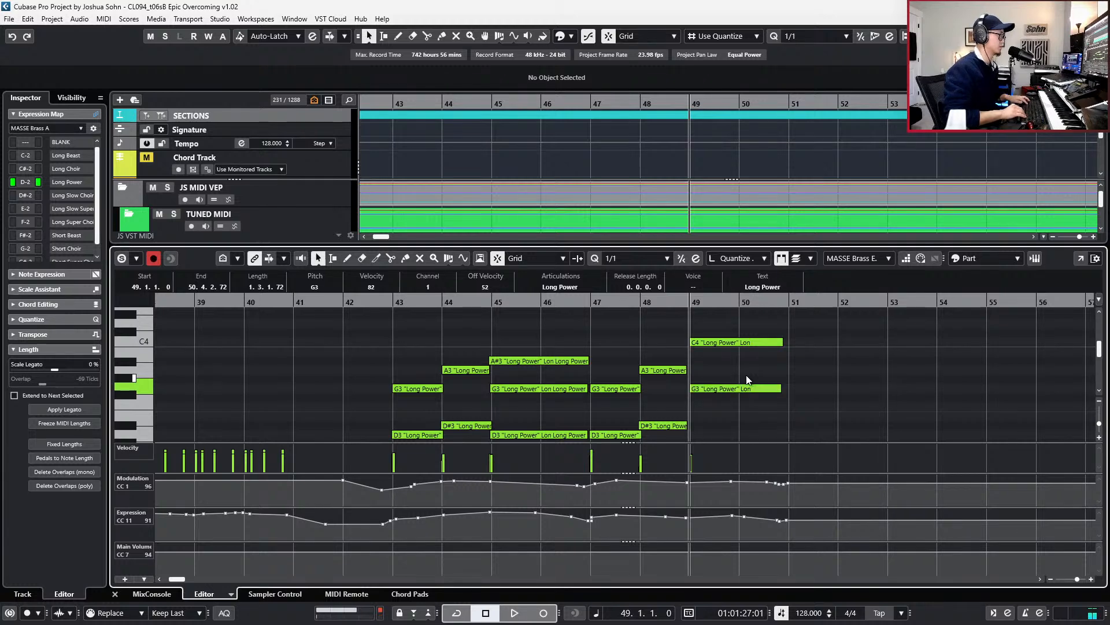
pyautogui.press('Down')
pyautogui.press('Down')
pyautogui.press('Down')
pyautogui.press('Down')
pyautogui.press('Down')
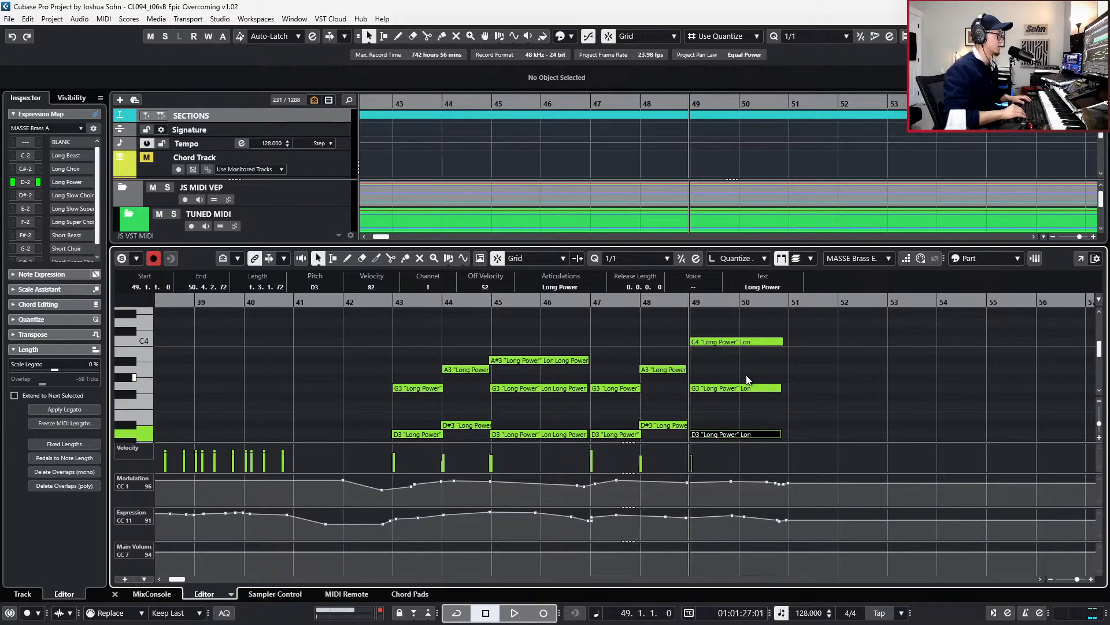
# - Try the copied note at bar 49 on pitches around F3 and solo the editor
pyautogui.press('Up')
pyautogui.press('Up')
pyautogui.press('Up')
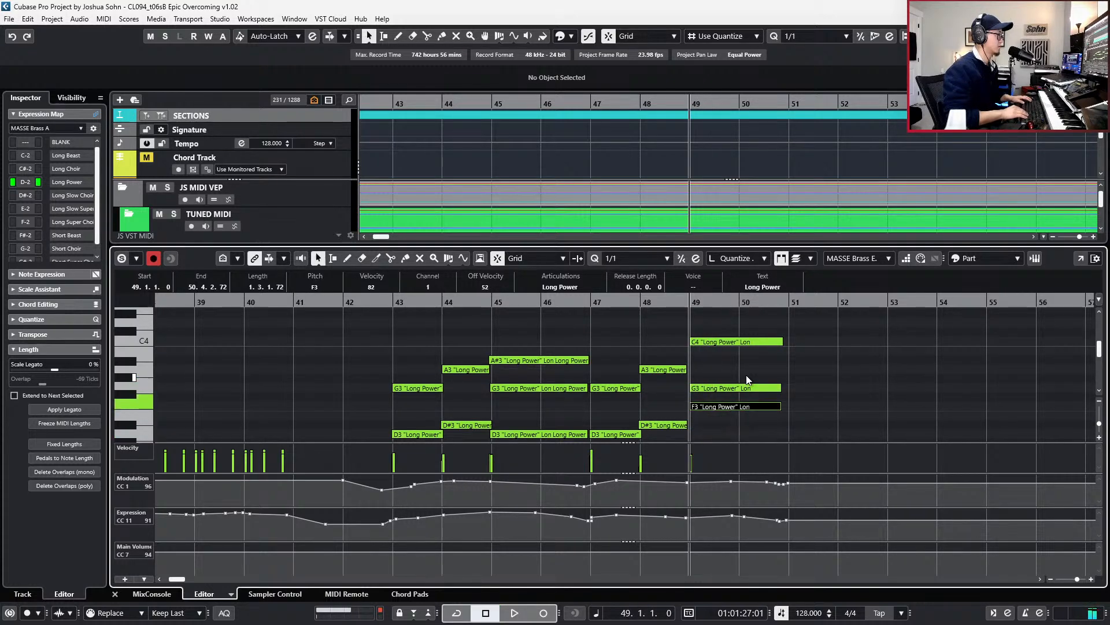
pyautogui.press('Down')
pyautogui.press('Up')
pyautogui.press('Up')
pyautogui.press('Down')
pyautogui.press('Down')
pyautogui.press('Up')
pyautogui.press('s')
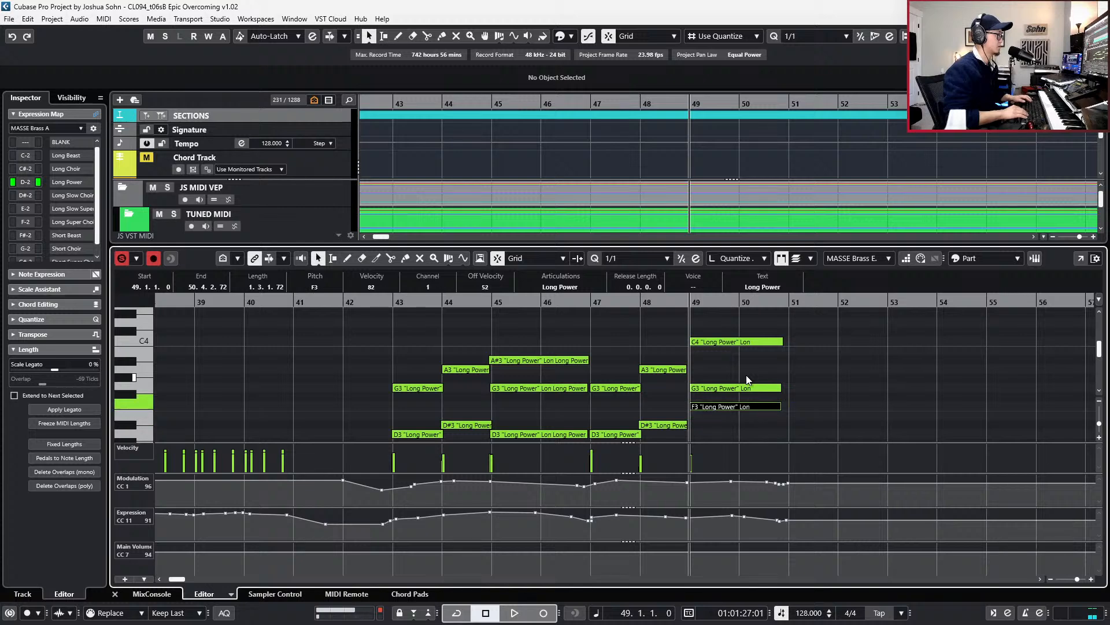
# - Try the copied note at bar 49 on A#3, audition the chord and lower the note back to G3
pyautogui.press('Up')
pyautogui.press('Up')
pyautogui.press('Up')
pyautogui.press('Up')
pyautogui.press('Up')
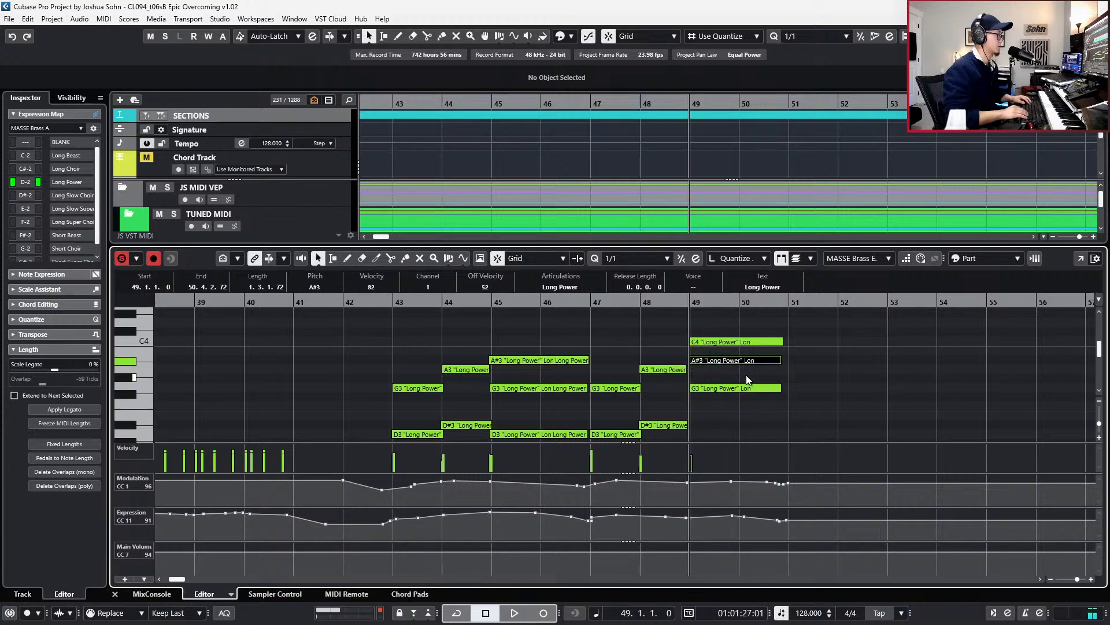
pyautogui.press('space')
pyautogui.press('space')
pyautogui.press('Down')
pyautogui.press('Down')
pyautogui.press('Down')
pyautogui.press('space')
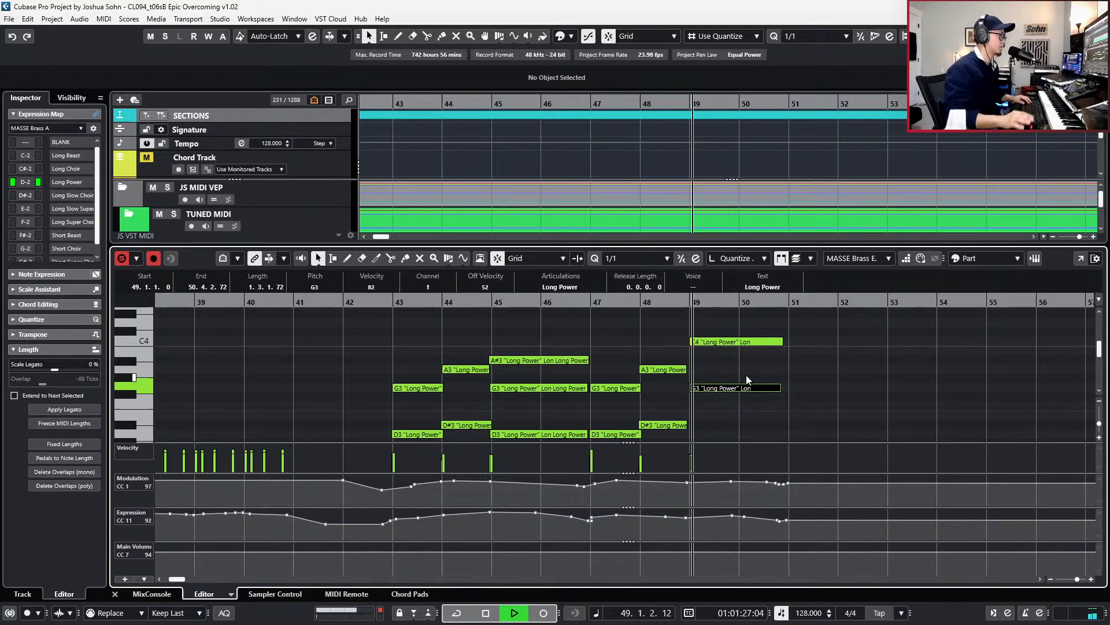
# - Lower the G3 note at bar 49 to D3, duplicate it, raise the duplicate to G3 and audition the chord
pyautogui.scroll(-2, 733, 385)
pyautogui.press('space')
pyautogui.press('Down')
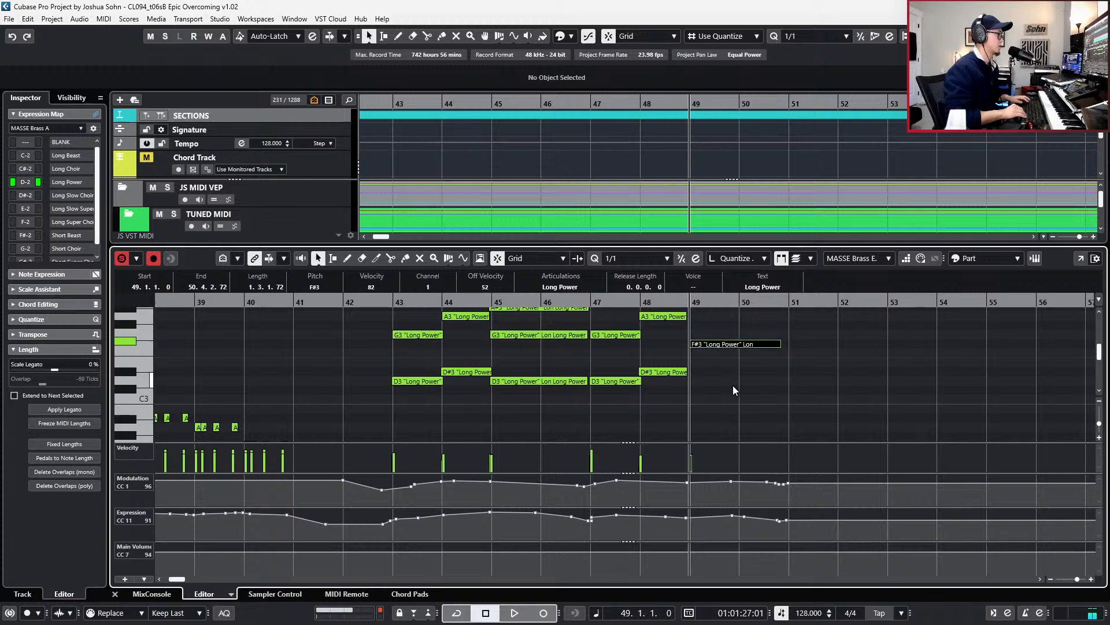
pyautogui.press('Down')
pyautogui.press('Down')
pyautogui.press('Down')
pyautogui.press('Down')
pyautogui.hotkey('ctrl', 'c')
pyautogui.hotkey('ctrl', 'v')
pyautogui.press('Up')
pyautogui.press('Up')
pyautogui.press('Up')
pyautogui.press('Up')
pyautogui.press('Up')
pyautogui.press('space')
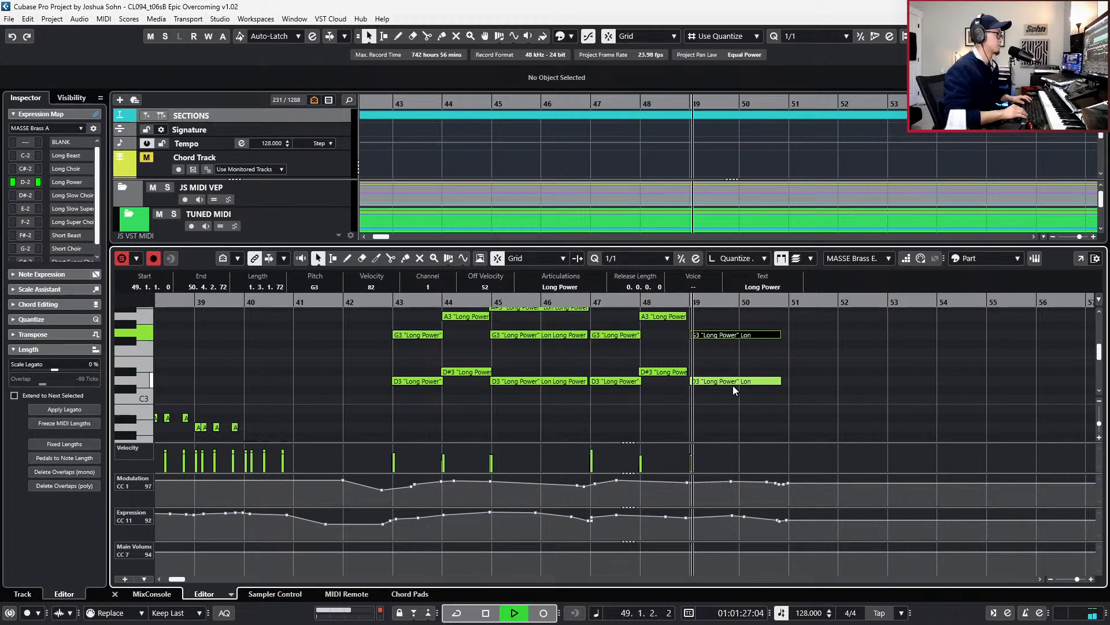
# - Transpose the D3 note at bar 49 down to C3 and audition the chord
pyautogui.press('space')
pyautogui.click(733, 384)
pyautogui.press('Down')
pyautogui.press('Down')
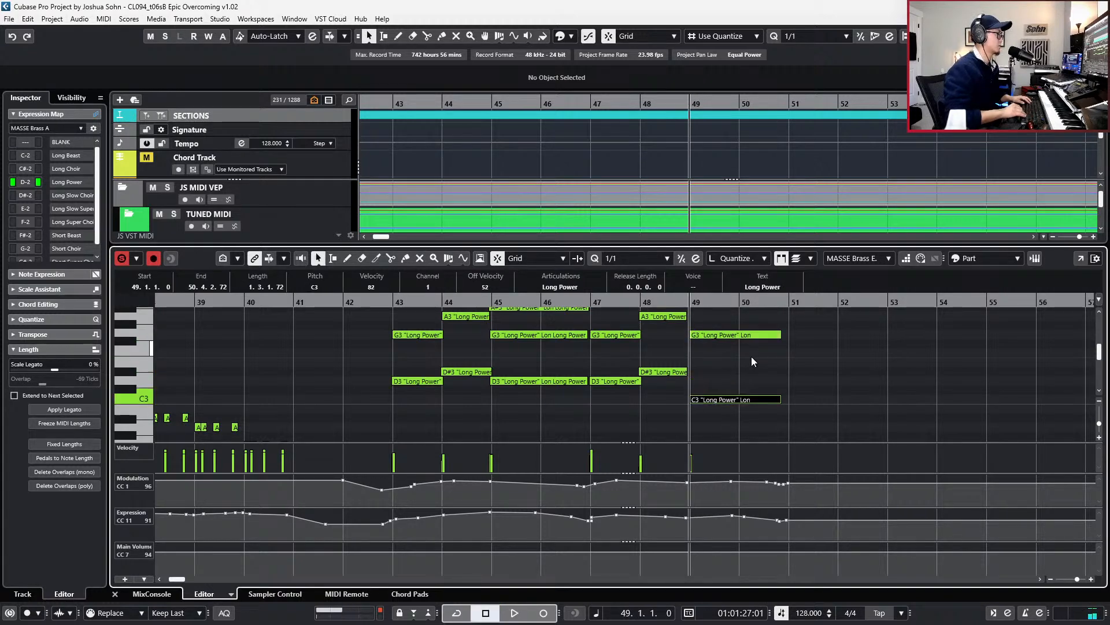
pyautogui.press('space')
pyautogui.press('space')
# - Play from bar 47 and quantize the A3 and D#3 notes at bar 48 to 1/1
pyautogui.press('KP_Subtract')
pyautogui.press('KP_Subtract')
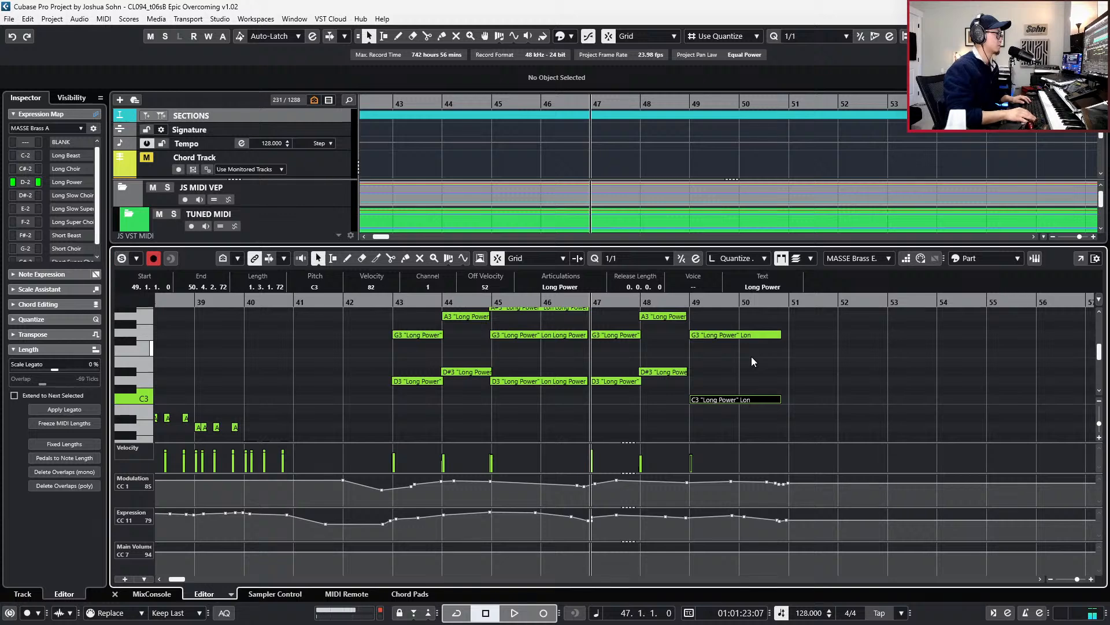
pyautogui.scroll(1, 748, 358)
pyautogui.press('space')
pyautogui.scroll(2, 746, 359)
pyautogui.moveTo(640, 318); pyautogui.dragTo(636, 412)
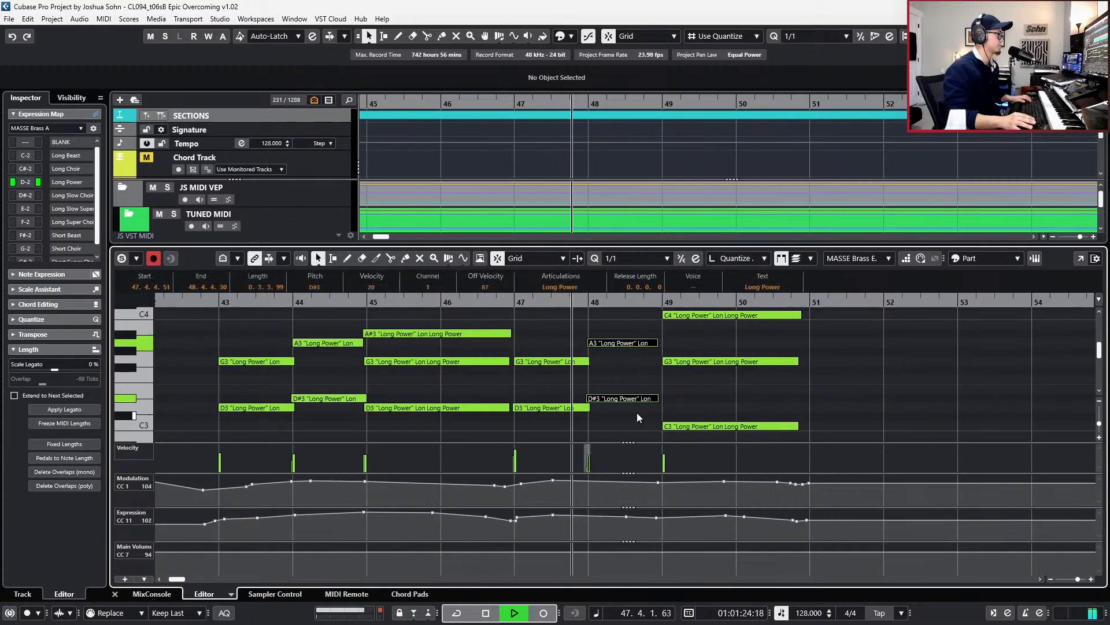
pyautogui.press('q')
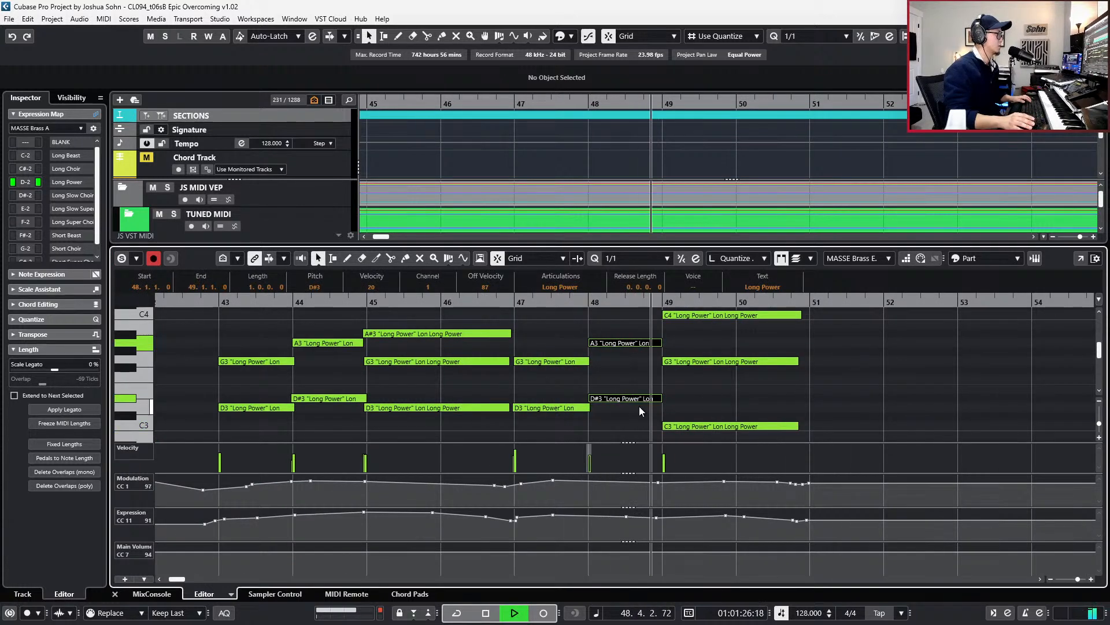
# - Listen to the brass chord at bar 49, stop playback and return to bar 43
pyautogui.scroll(-2, 732, 400)
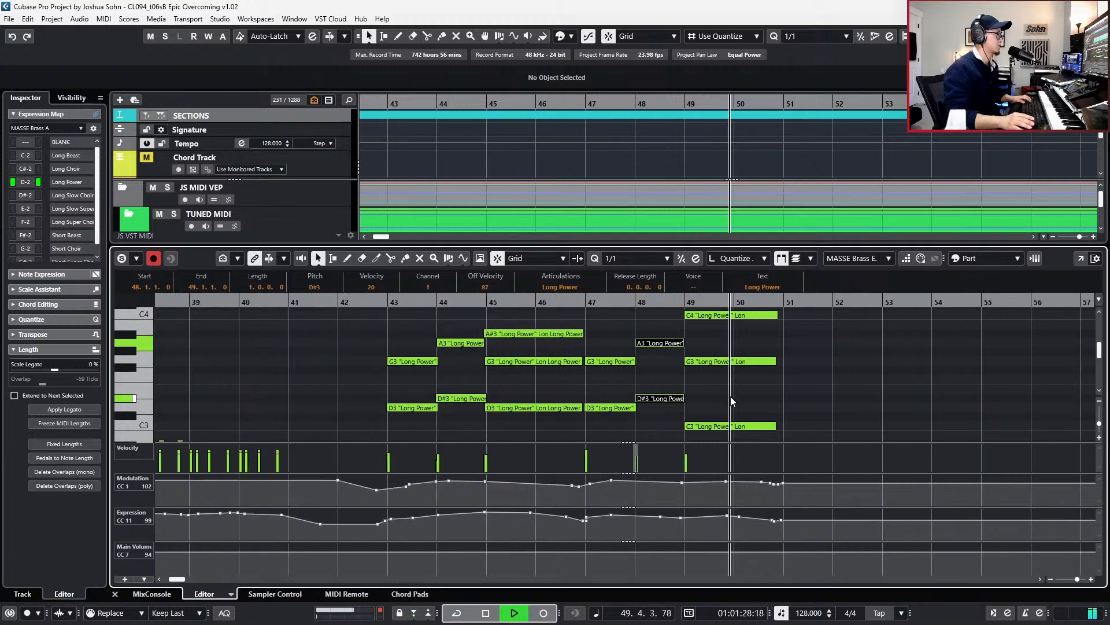
pyautogui.scroll(-1, 731, 400)
pyautogui.press('space')
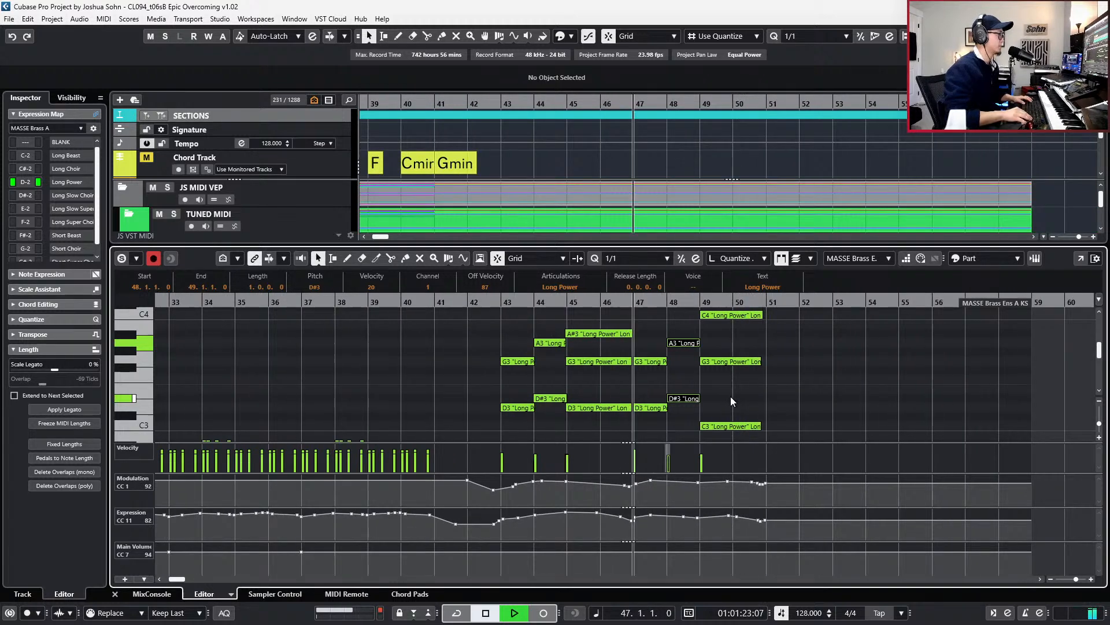
pyautogui.press('KP_Subtract')
pyautogui.press('KP_Subtract')
pyautogui.press('KP_Subtract')
pyautogui.press('KP_Subtract')
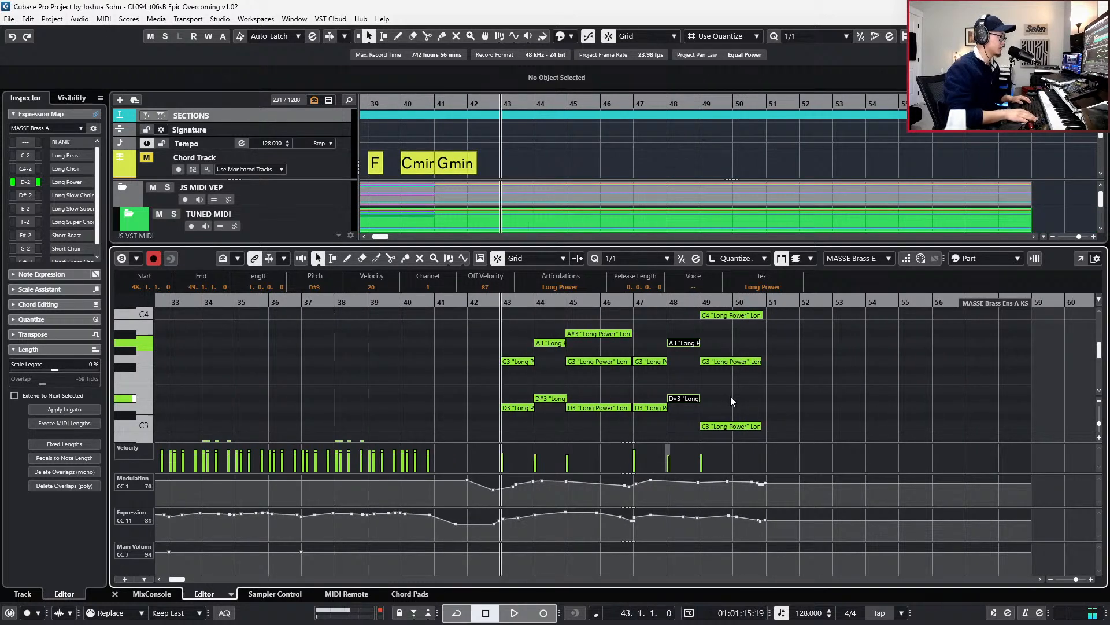
# - Locate the C3 note at bar 49 and audition the brass chord there soloed
pyautogui.scroll(-1, 731, 397)
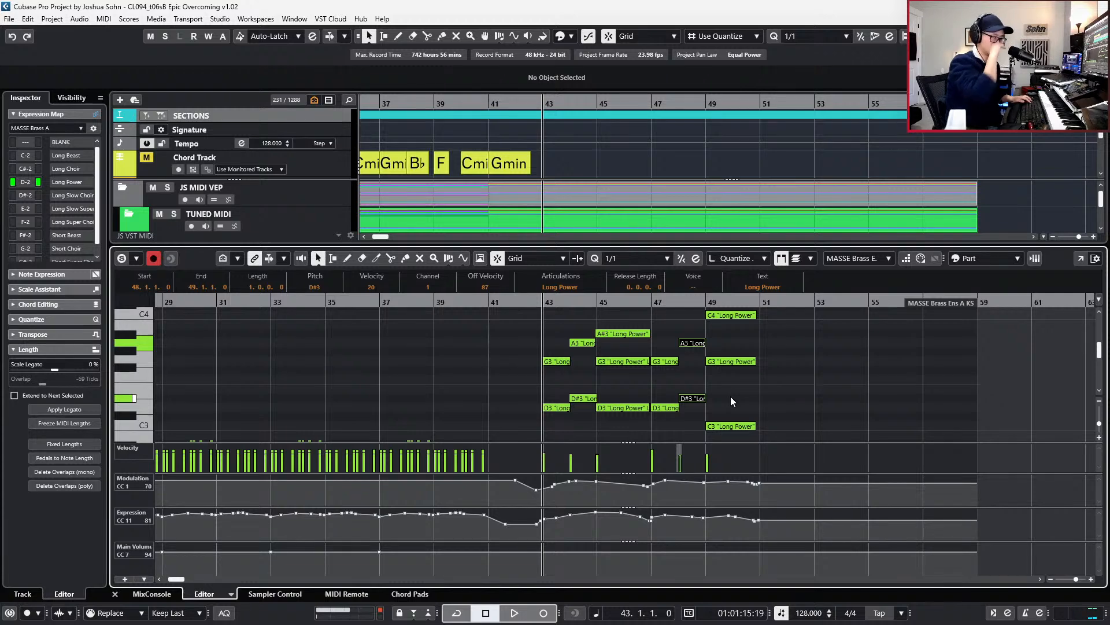
pyautogui.click(725, 428)
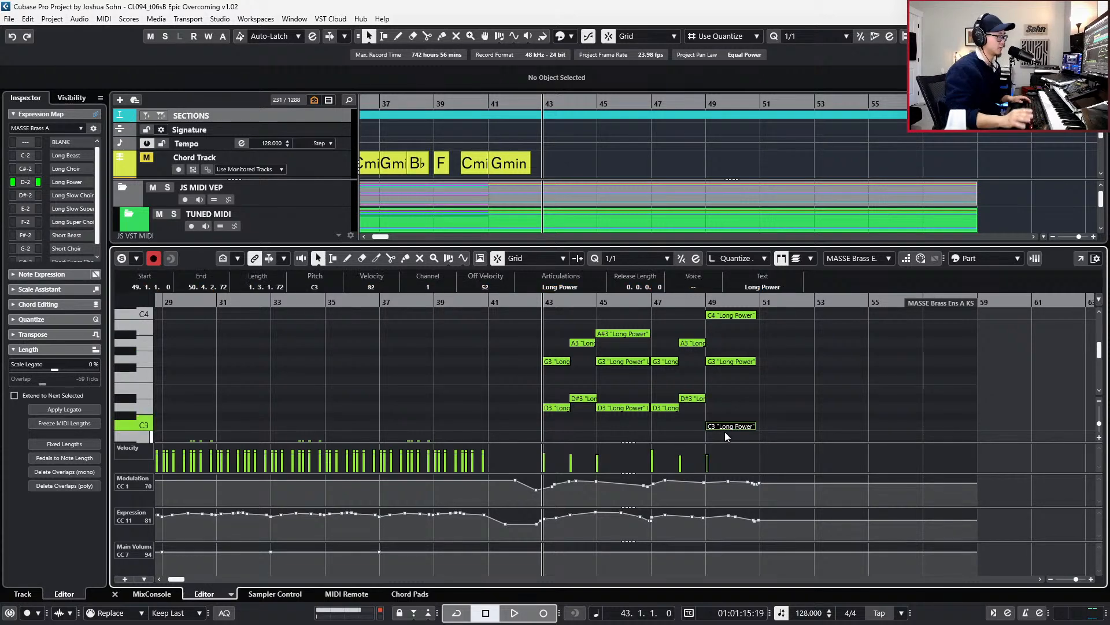
pyautogui.press('l')
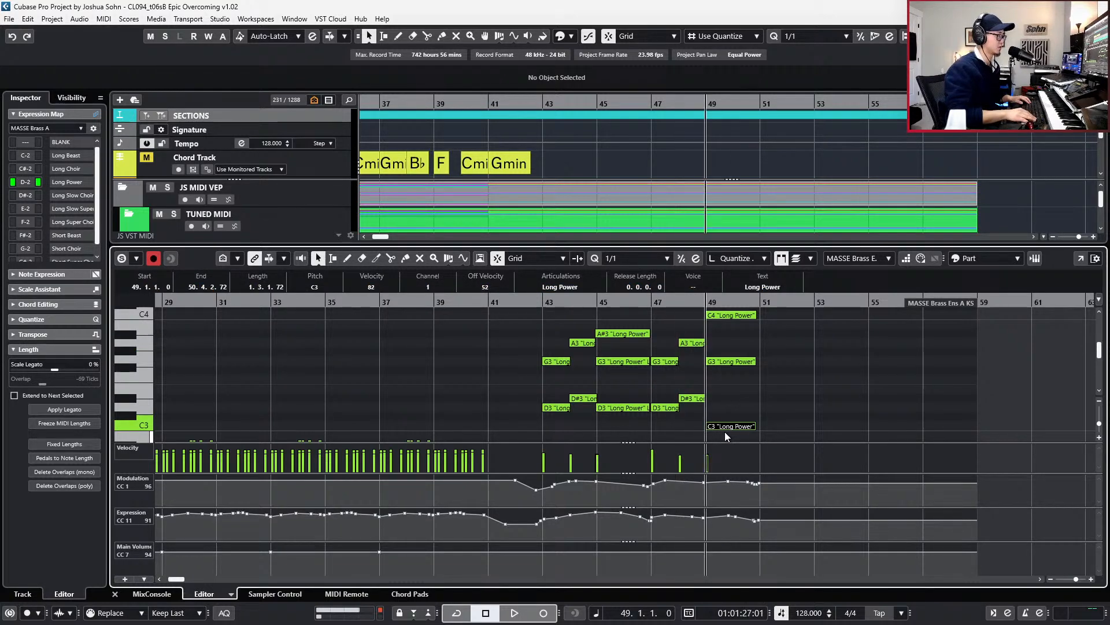
pyautogui.scroll(-2, 731, 387)
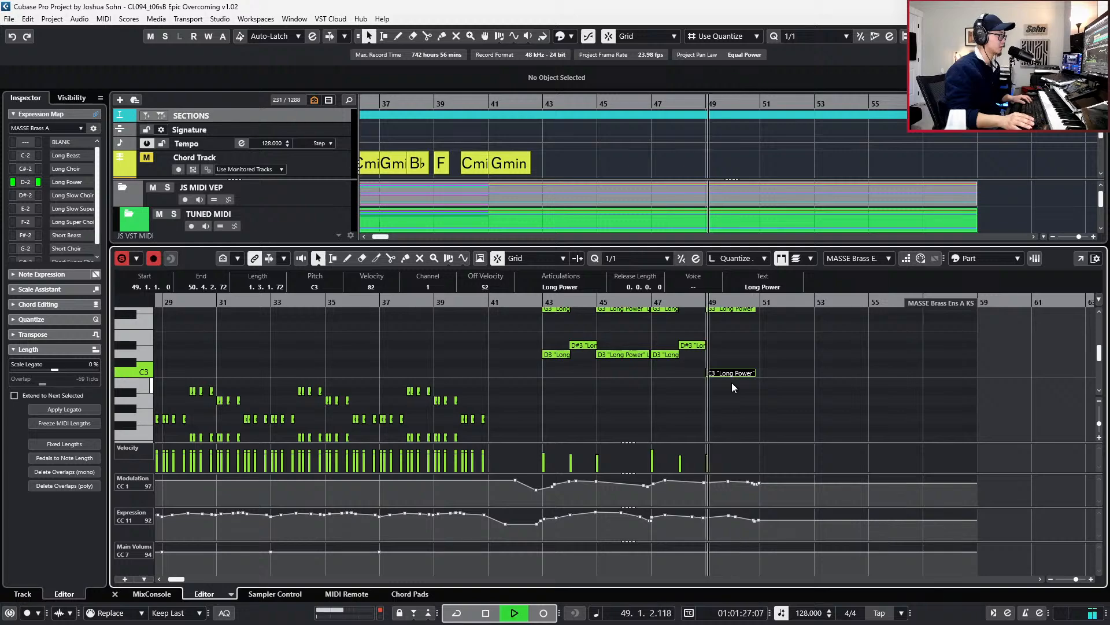
pyautogui.scroll(3, 750, 375)
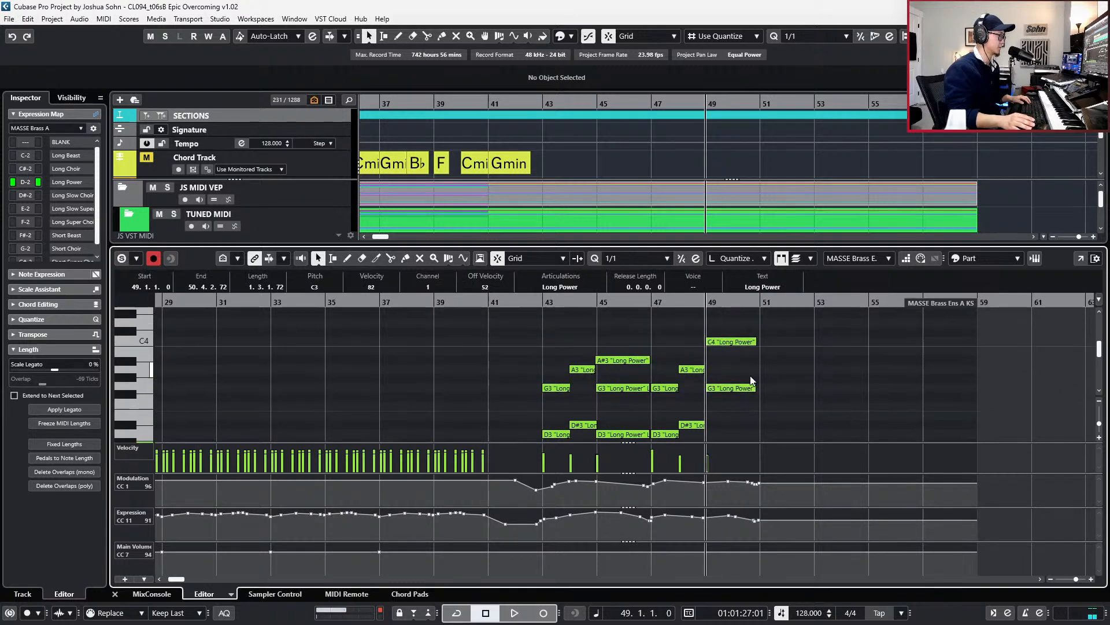
# - Deselect the notes, hide the controller lanes and close the note editor
pyautogui.scroll(-1, 758, 376)
pyautogui.click(758, 375)
pyautogui.hotkey('alt', 'l')
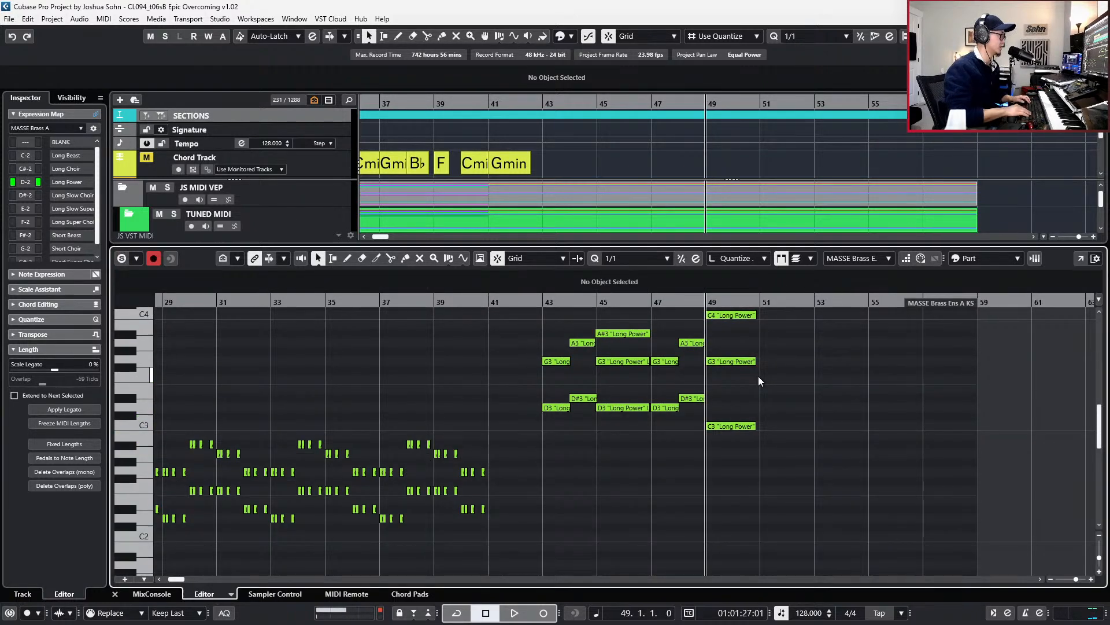
pyautogui.hotkey('ctrl', 'alt', 'e')
# - Set the grid to 1/2, split the MASSE Brass Ens A KS part at beat 3 of bar 41 and select the second part
pyautogui.scroll(-3, 740, 382)
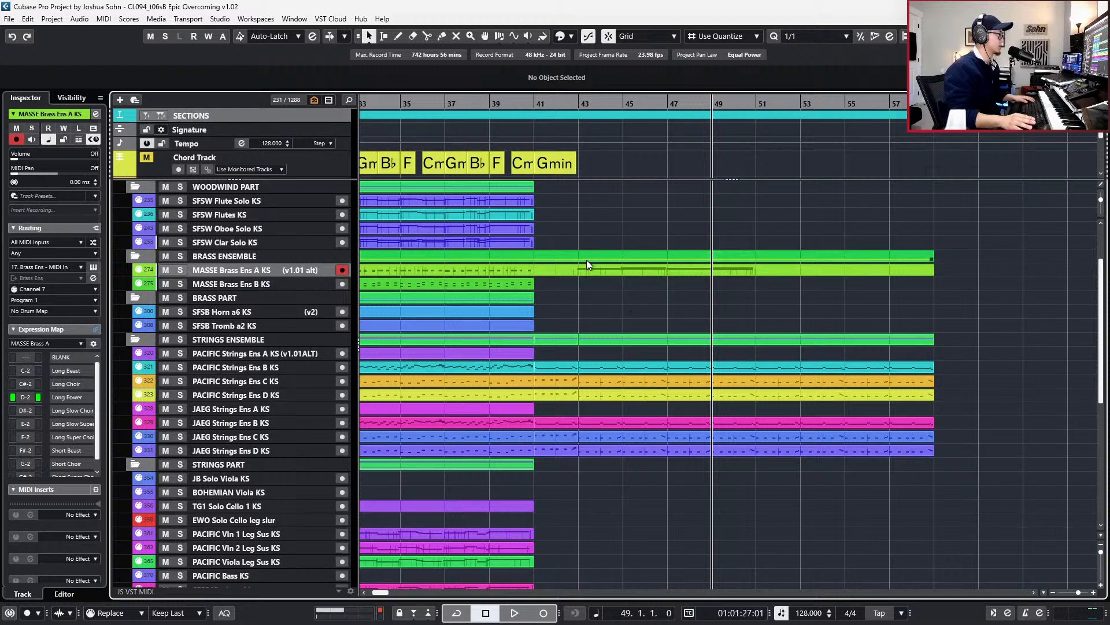
pyautogui.hotkey('alt', '2')
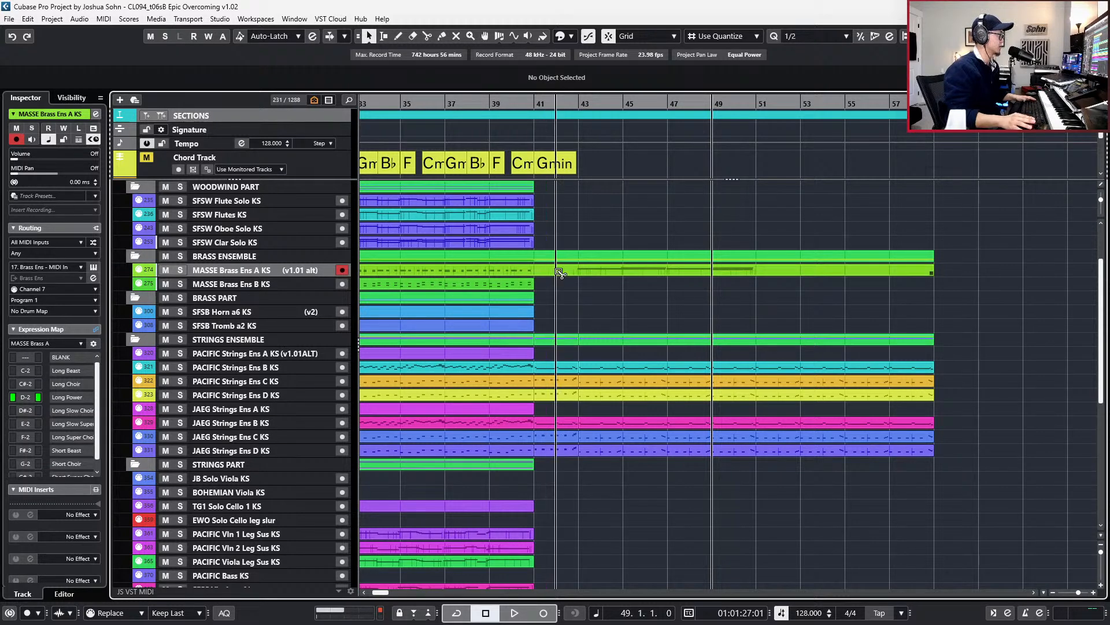
pyautogui.keyDown('alt'); pyautogui.click(548, 271); pyautogui.keyUp('alt')
pyautogui.scroll(-1, 578, 267)
pyautogui.scroll(-1, 577, 267)
pyautogui.click(609, 267)
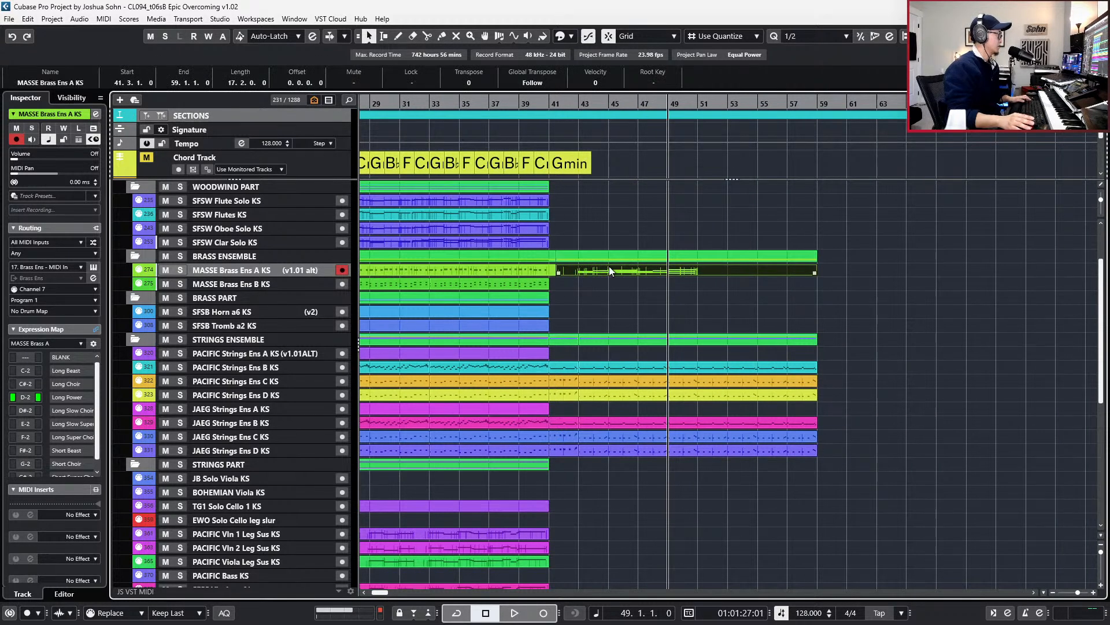
# - Copy the MASSE Brass Ens A KS part starting at bar 41 to the SFSB Horn a6 and Tromb a2 tracks, and mute the original
pyautogui.hscroll(-2, 609, 268)
pyautogui.moveTo(692, 272); pyautogui.dragTo(679, 324)
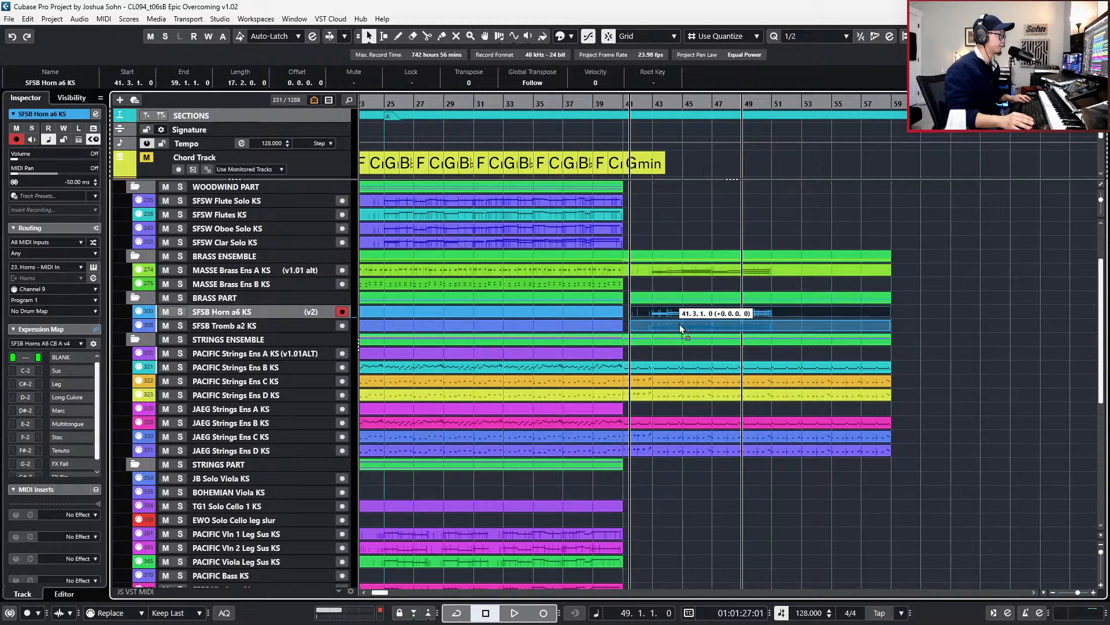
pyautogui.click(679, 267)
pyautogui.hotkey('shift', 'm')
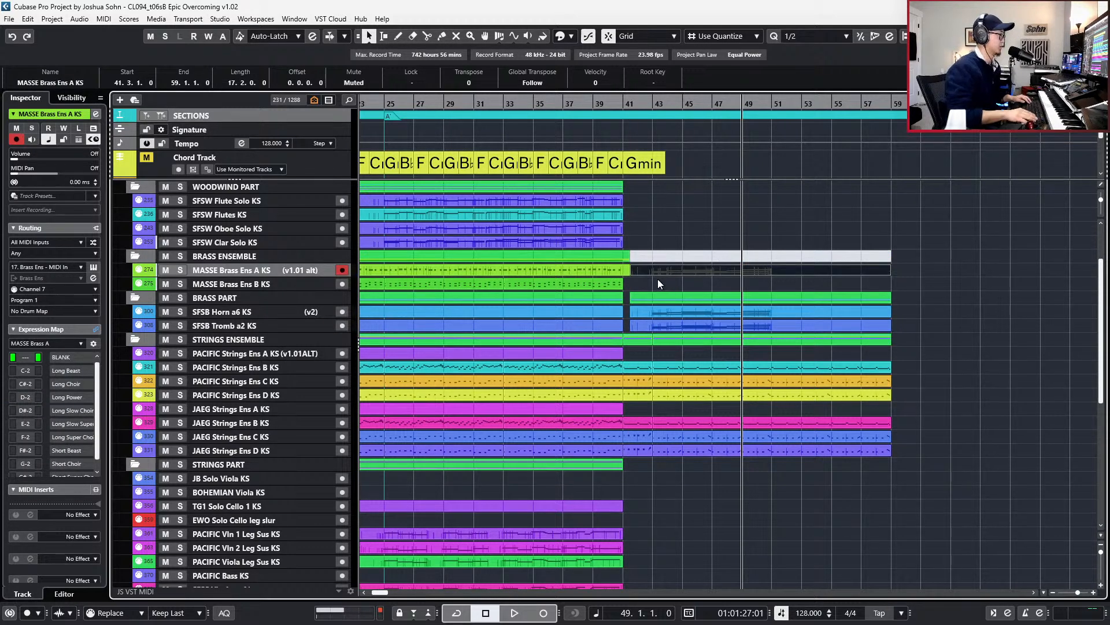
# - Glue the earlier SFSB Horn a6 and Tromb a2 parts to the copied parts that follow at bar 41
pyautogui.press('KP_Subtract')
pyautogui.click(598, 316)
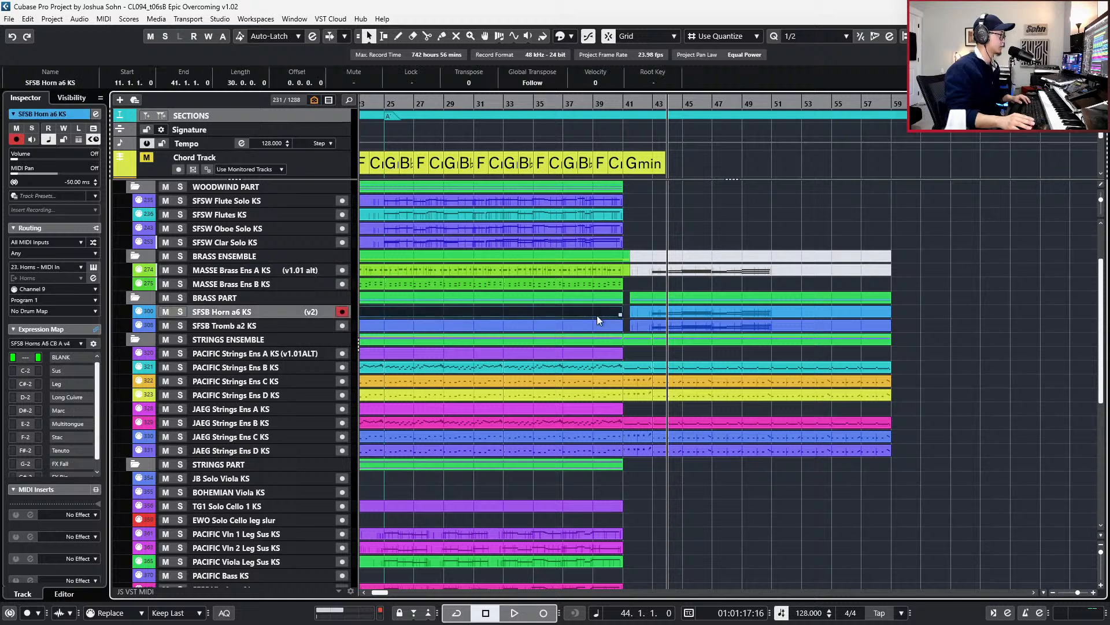
pyautogui.click(597, 321)
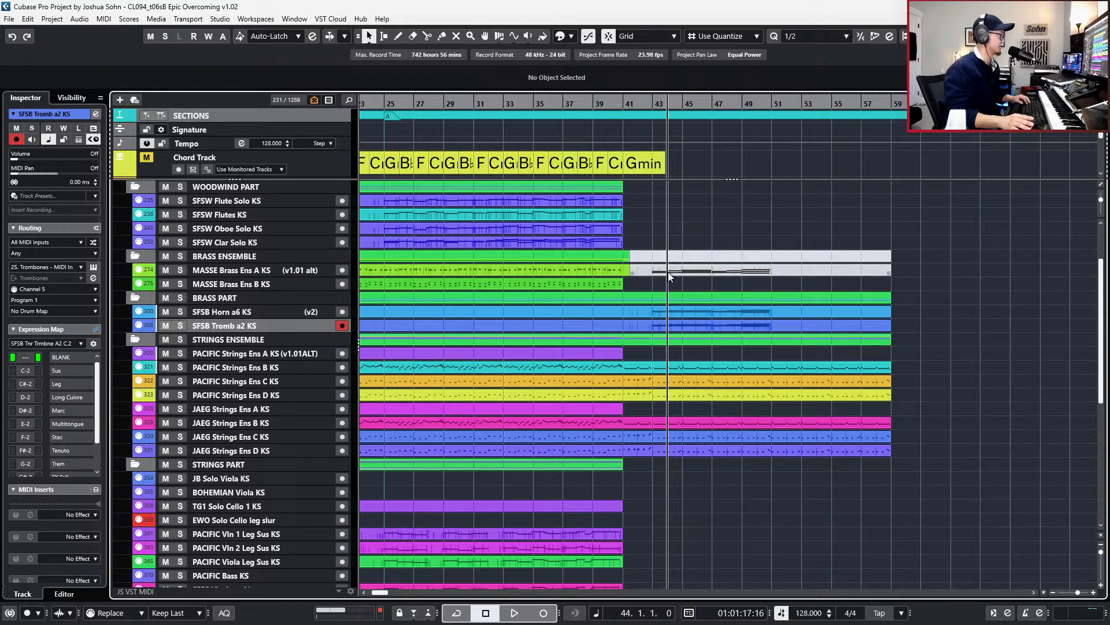
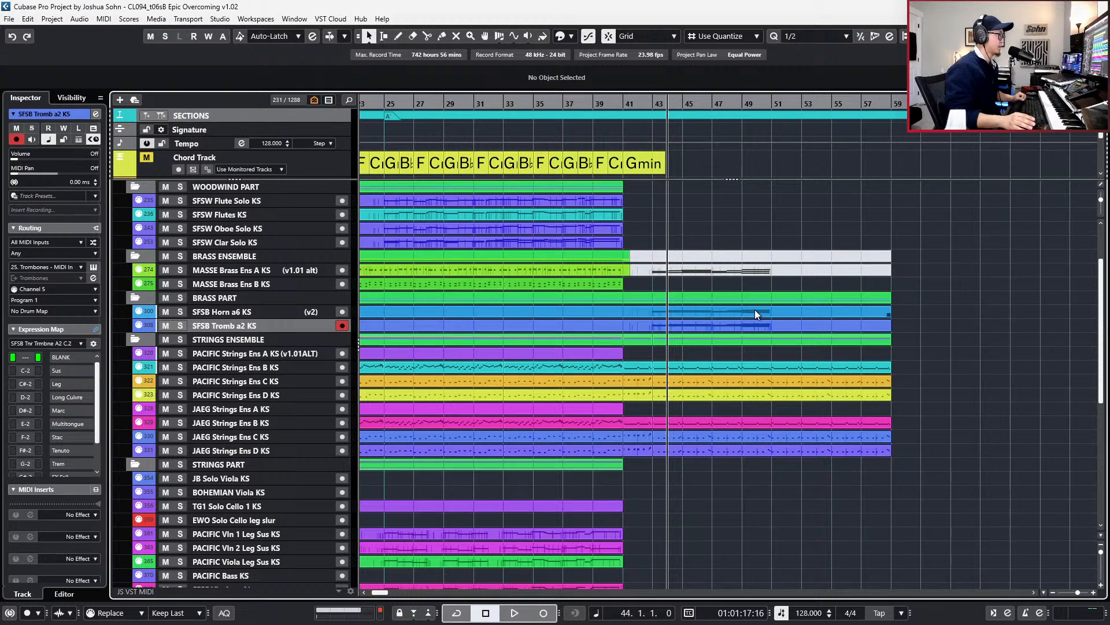
# - Search the track list for "tuba" and bring up the SFSB Solo Tuba KS track
pyautogui.click(325, 325)
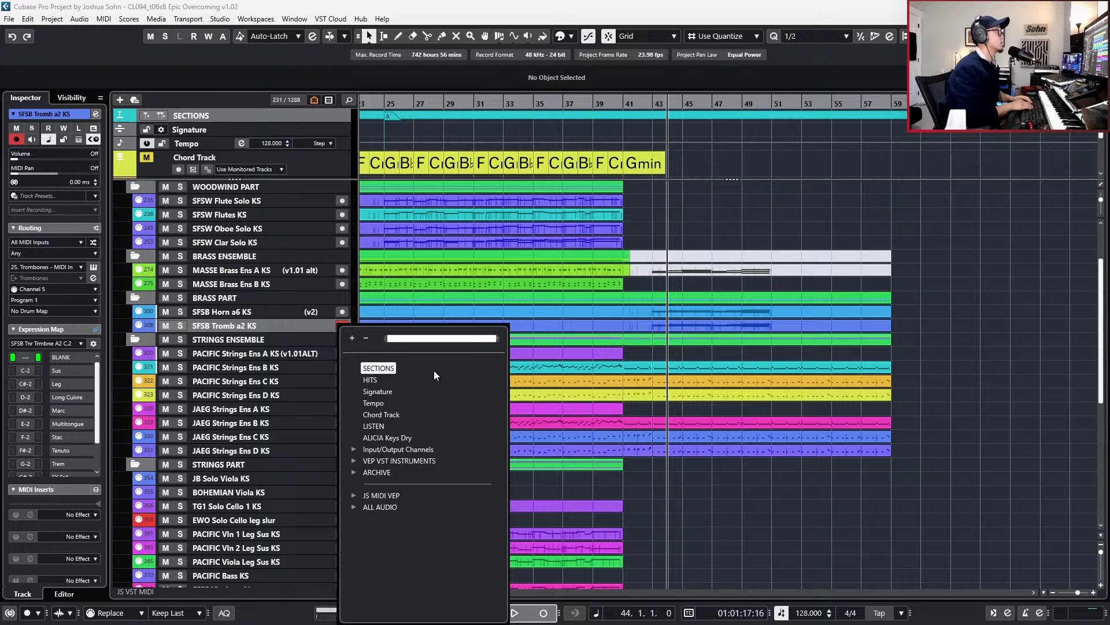
pyautogui.write('tuba')
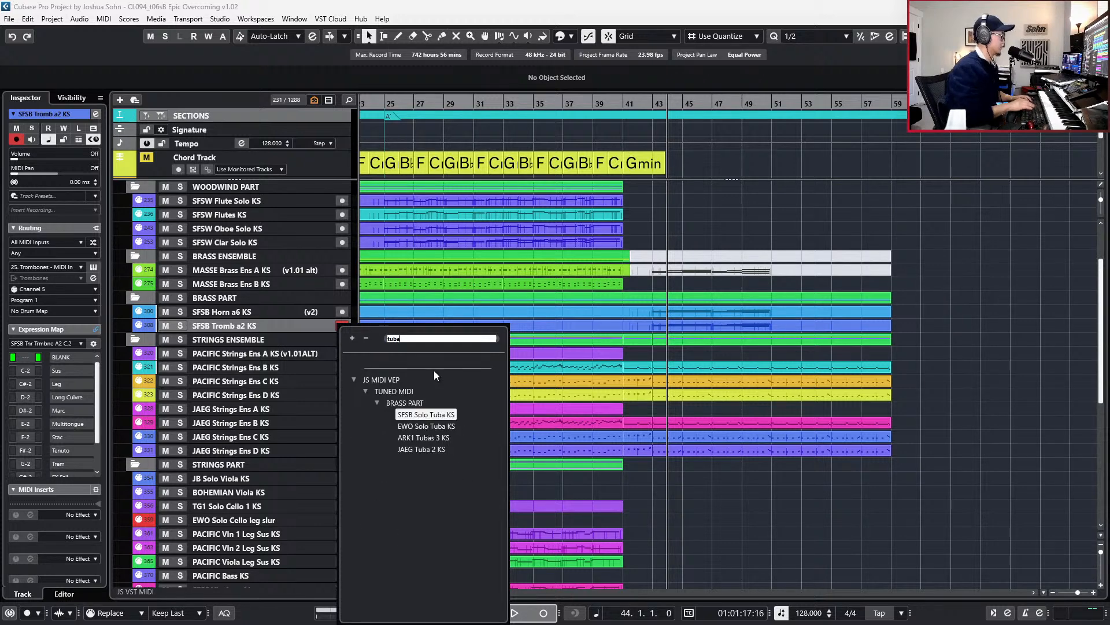
pyautogui.click(428, 414)
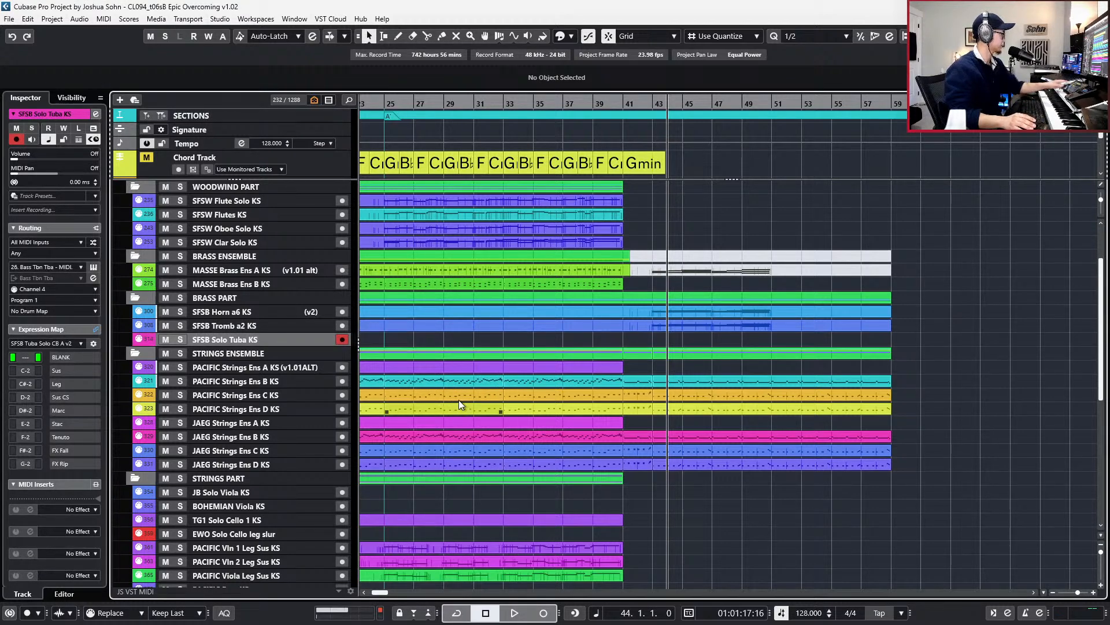
# - Switch to the Multiplicity SC_SLAVE window, check the processes in its Task Manager, and return to Cubase
pyautogui.press('super+Tab')
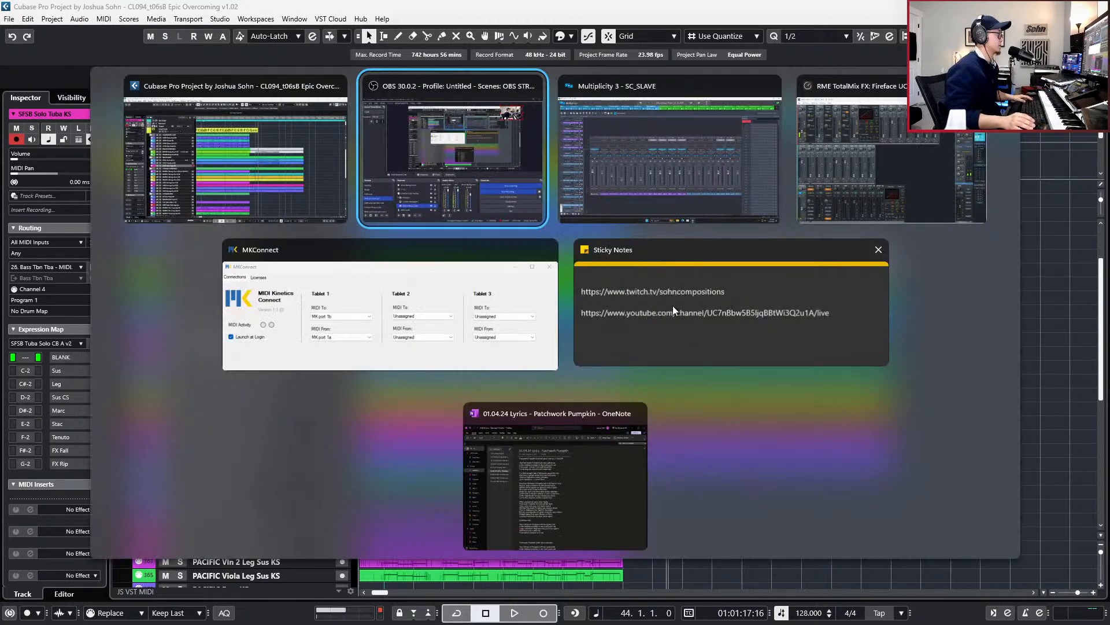
pyautogui.click(615, 161)
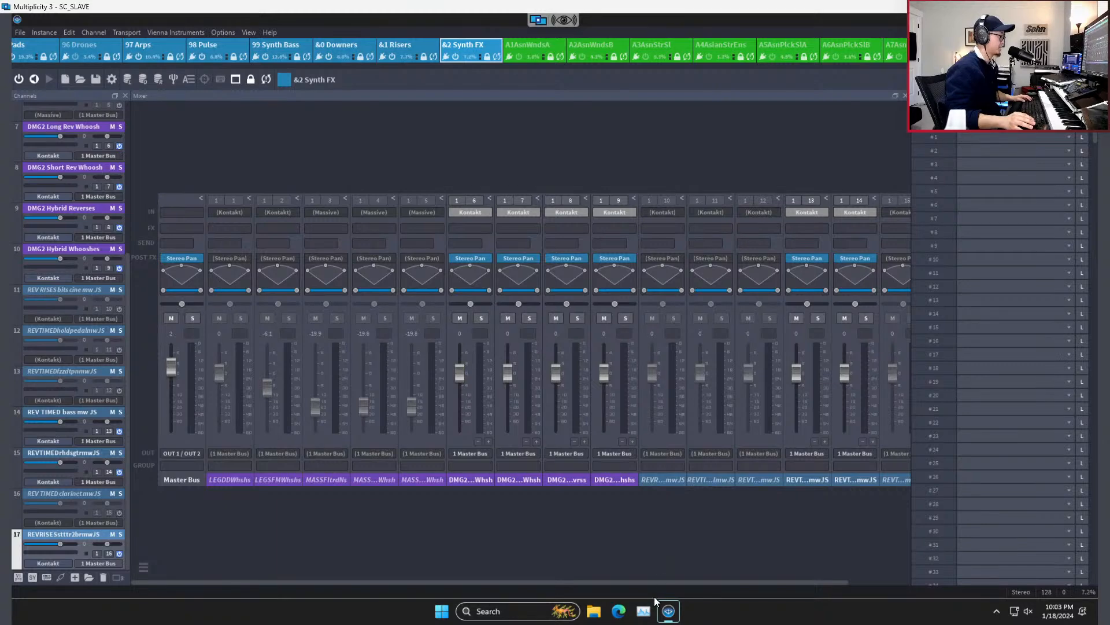
pyautogui.hotkey('ctrl', 'shift', 'Escape')
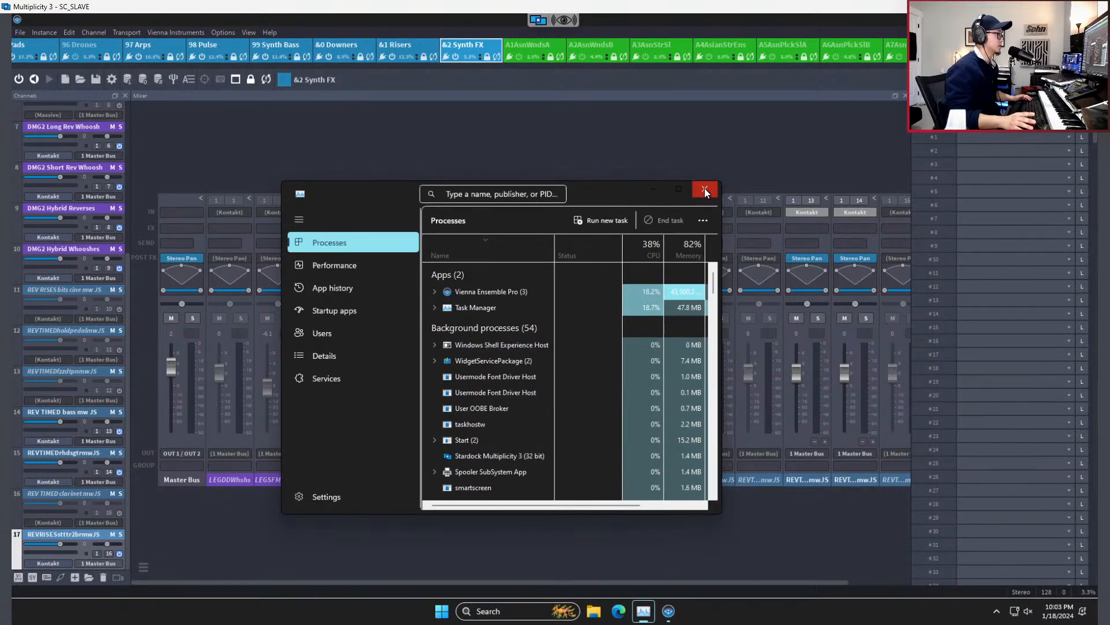
pyautogui.click(705, 189)
pyautogui.click(1044, 6)
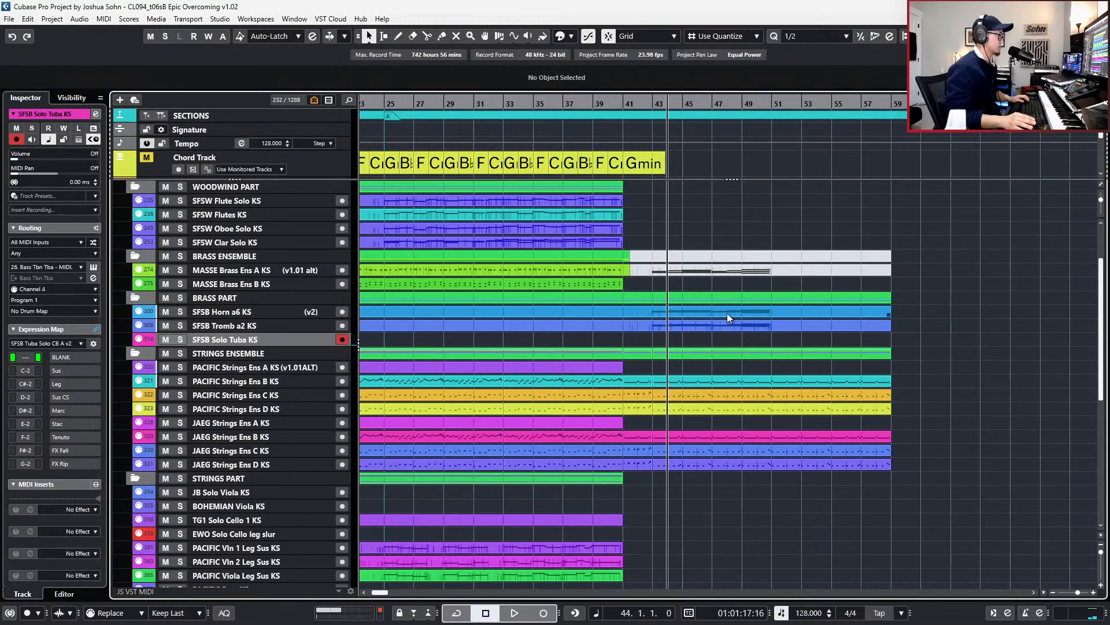
# - Copy the SFSB Tromb a2 part onto the SFSB Solo Tuba track, solo the tuba and move the playhead to bar 43
pyautogui.moveTo(671, 327); pyautogui.dragTo(670, 342)
pyautogui.press('s')
pyautogui.press('KP_Subtract')
pyautogui.press('KP_Subtract')
pyautogui.scroll(-6, 671, 338)
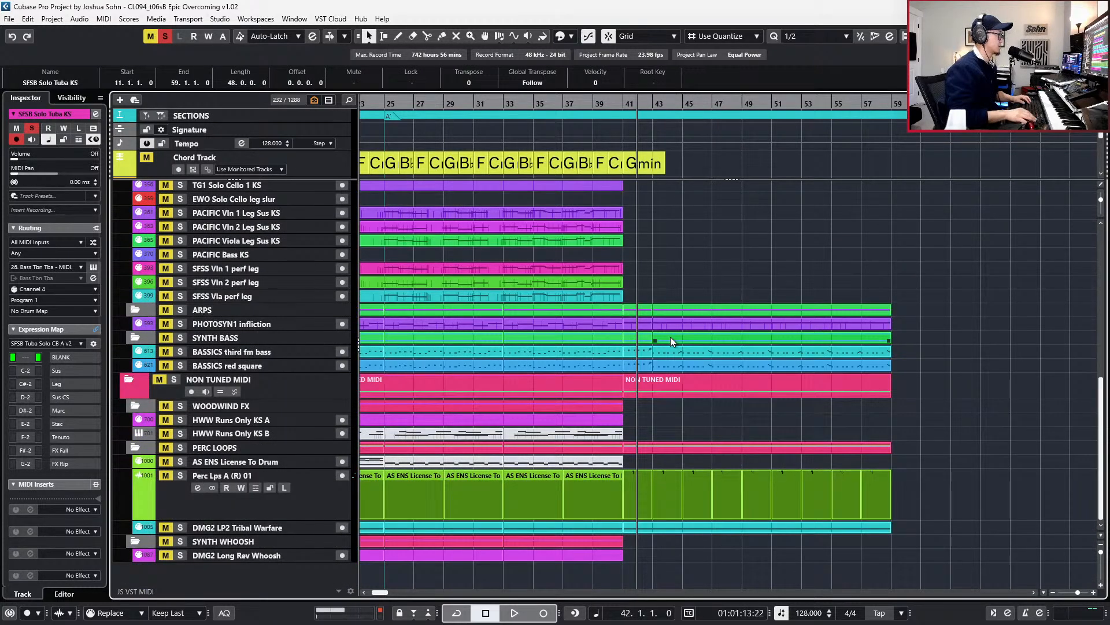
pyautogui.press('KP_Add')
pyautogui.scroll(6, 671, 338)
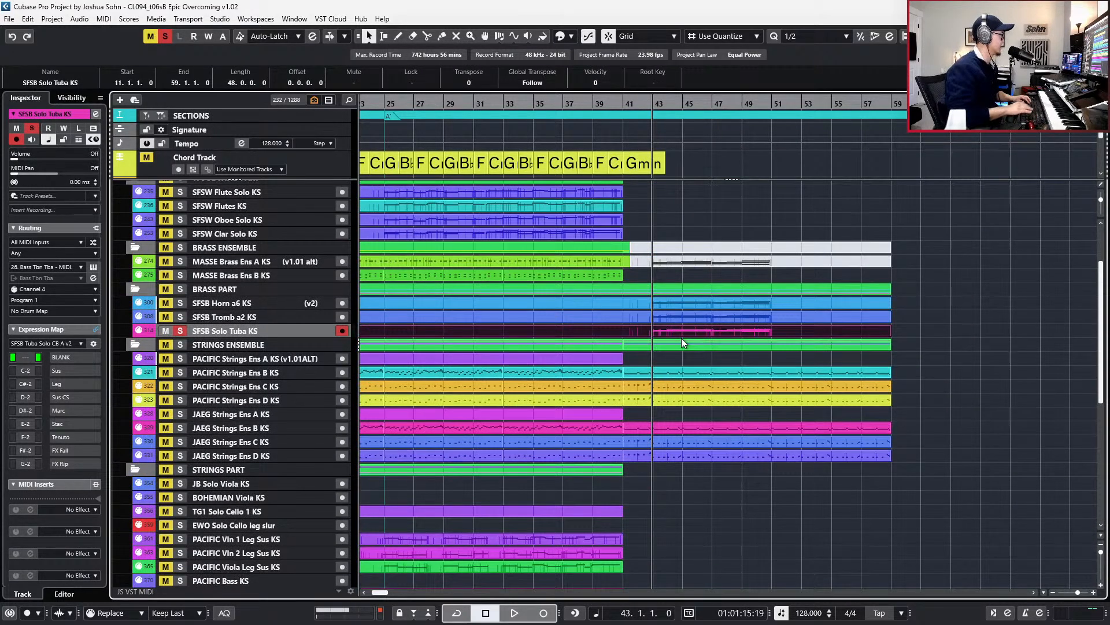
# - Open the tuba part in the note editor, hide the controller lanes and delete the upper chord notes, keeping only the lowest line
pyautogui.doubleClick(681, 336)
pyautogui.scroll(3, 699, 328)
pyautogui.scroll(-2, 723, 340)
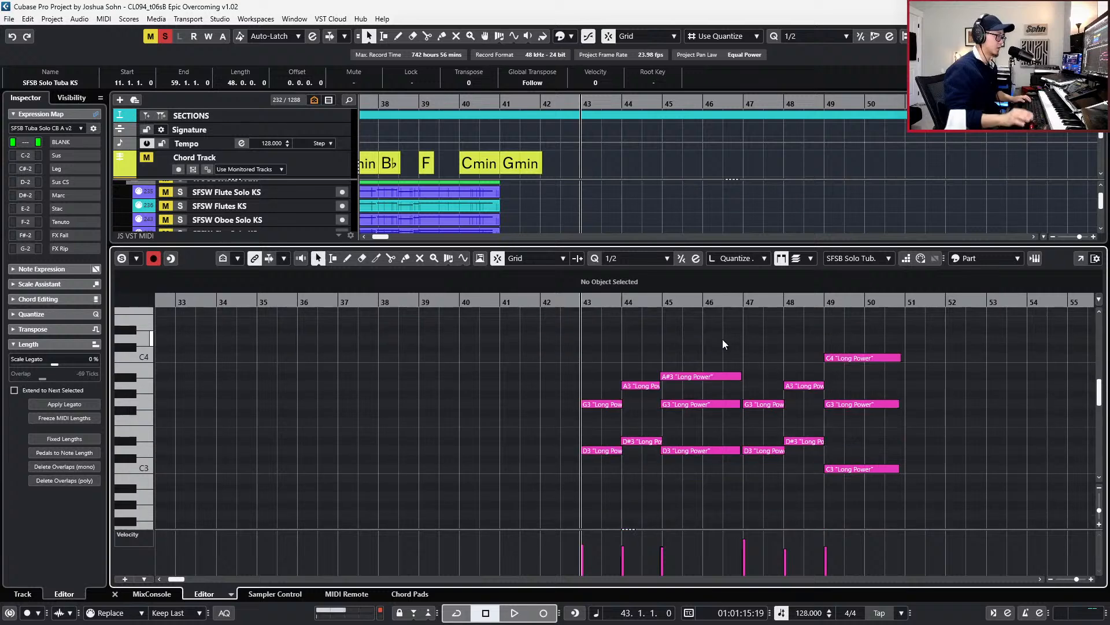
pyautogui.hotkey('alt', 'l')
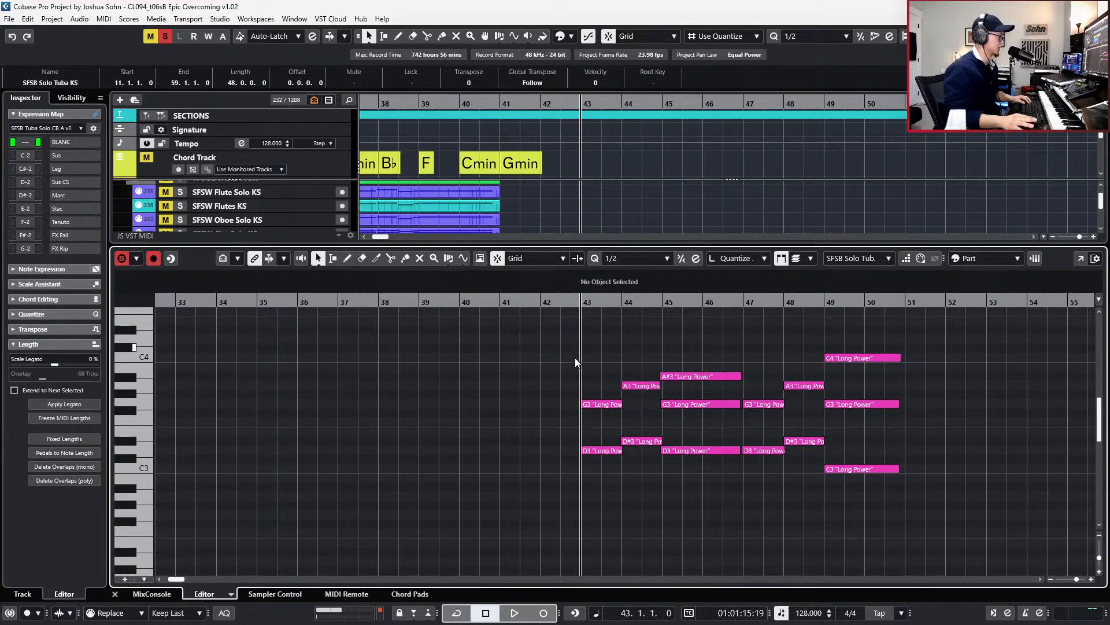
pyautogui.moveTo(574, 356); pyautogui.dragTo(862, 424)
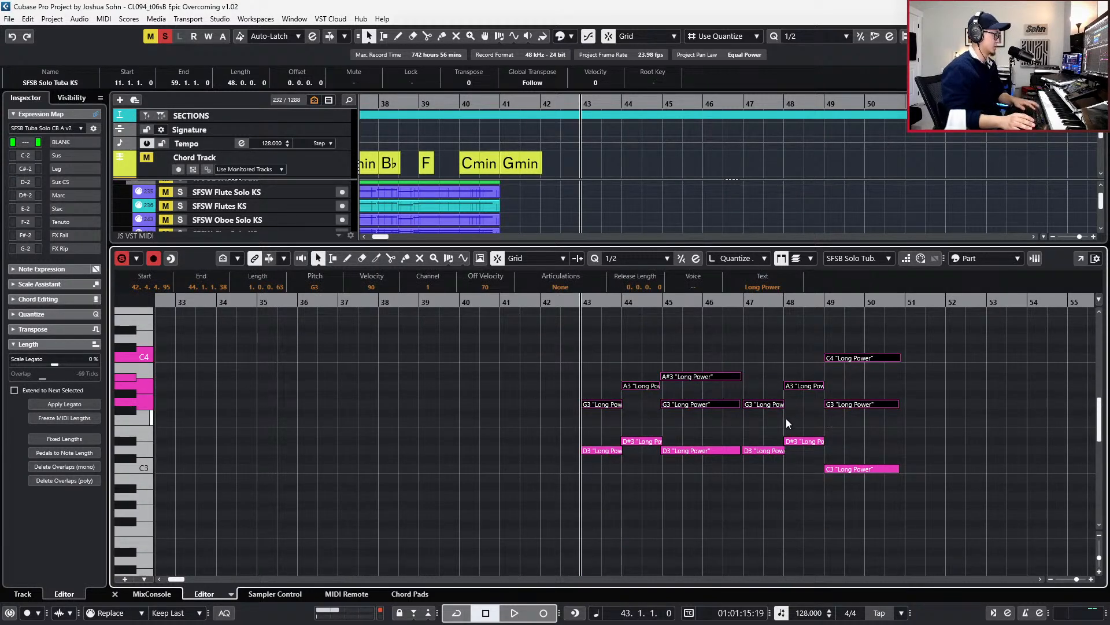
pyautogui.press('Delete')
# - Transpose the remaining tuba notes down an octave, set their articulation to Sus, audition them and close the note editor
pyautogui.moveTo(620, 397); pyautogui.dragTo(869, 496)
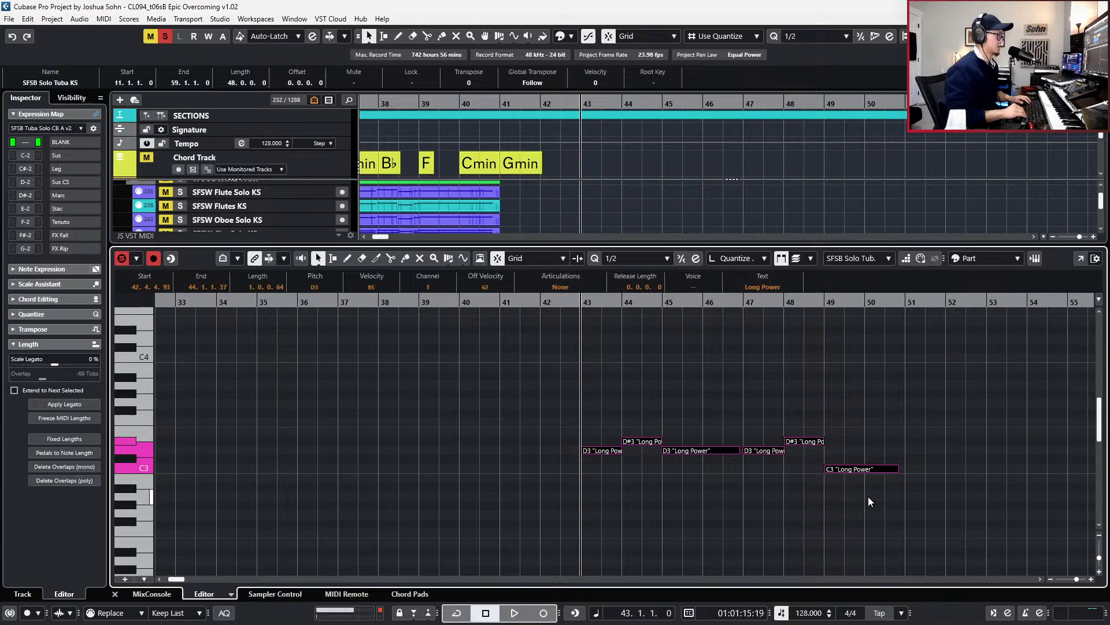
pyautogui.hotkey('shift', 'Down')
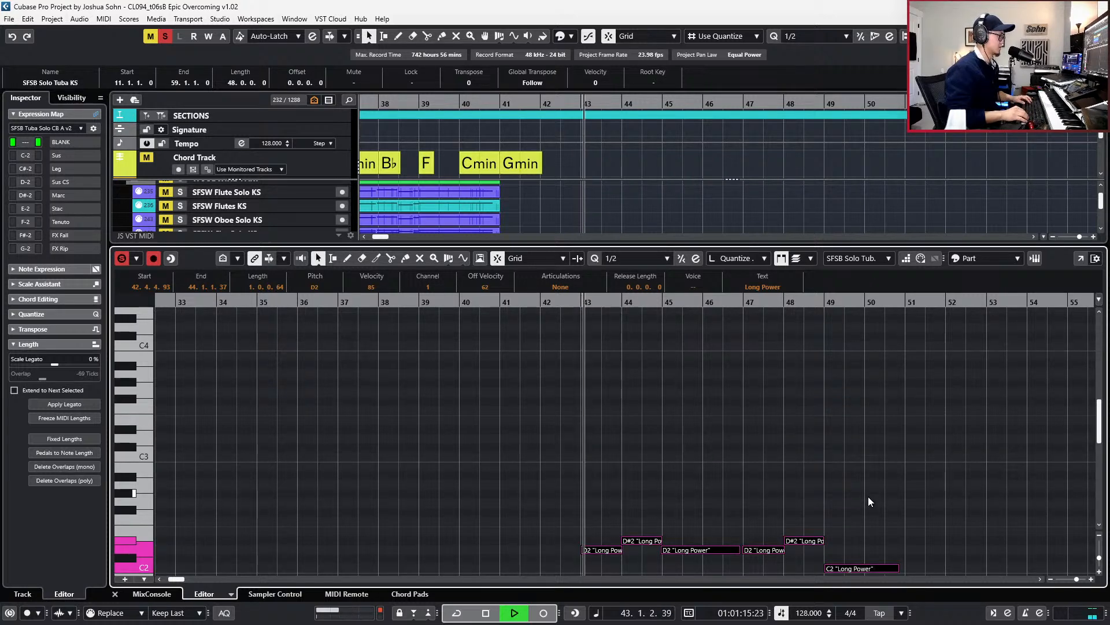
pyautogui.click(535, 283)
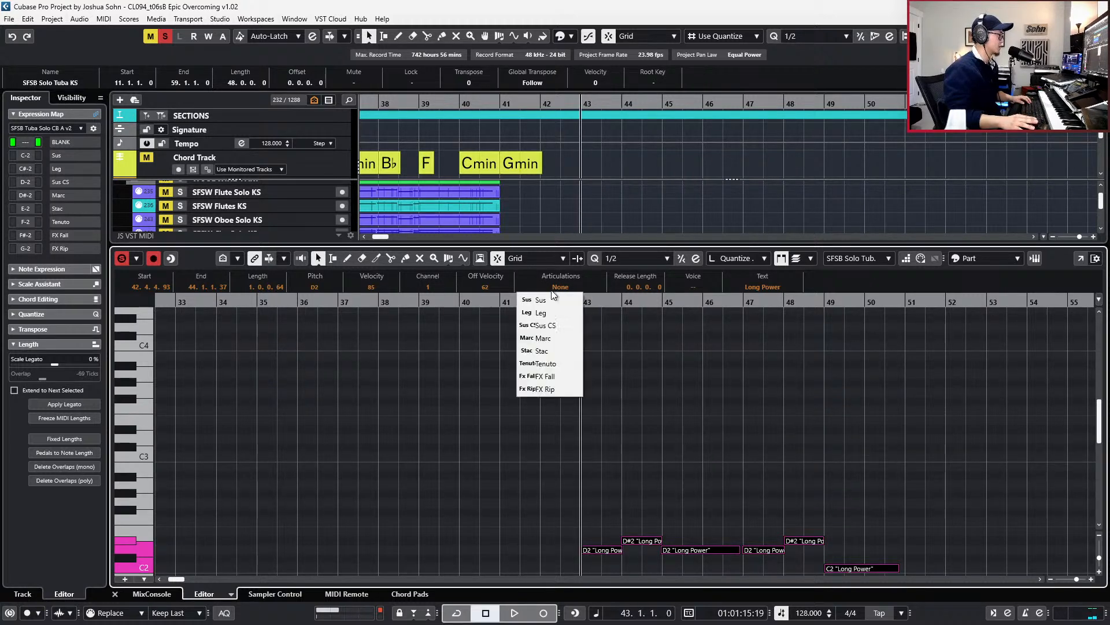
pyautogui.click(557, 305)
pyautogui.press('space')
pyautogui.scroll(-3, 730, 416)
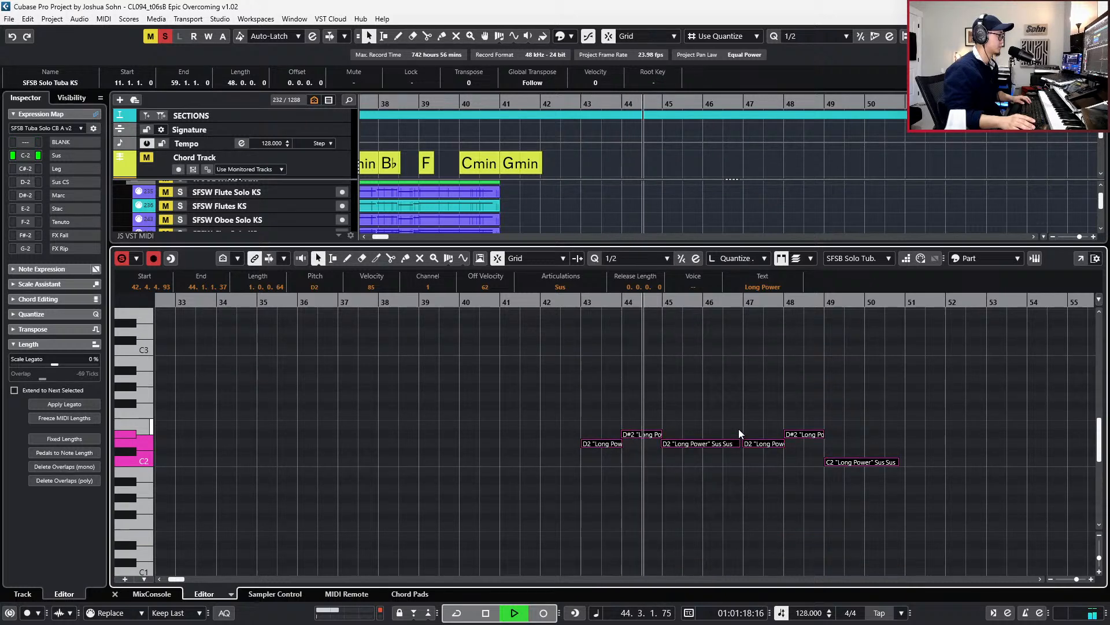
pyautogui.press('space')
pyautogui.hotkey('ctrl', 'e')
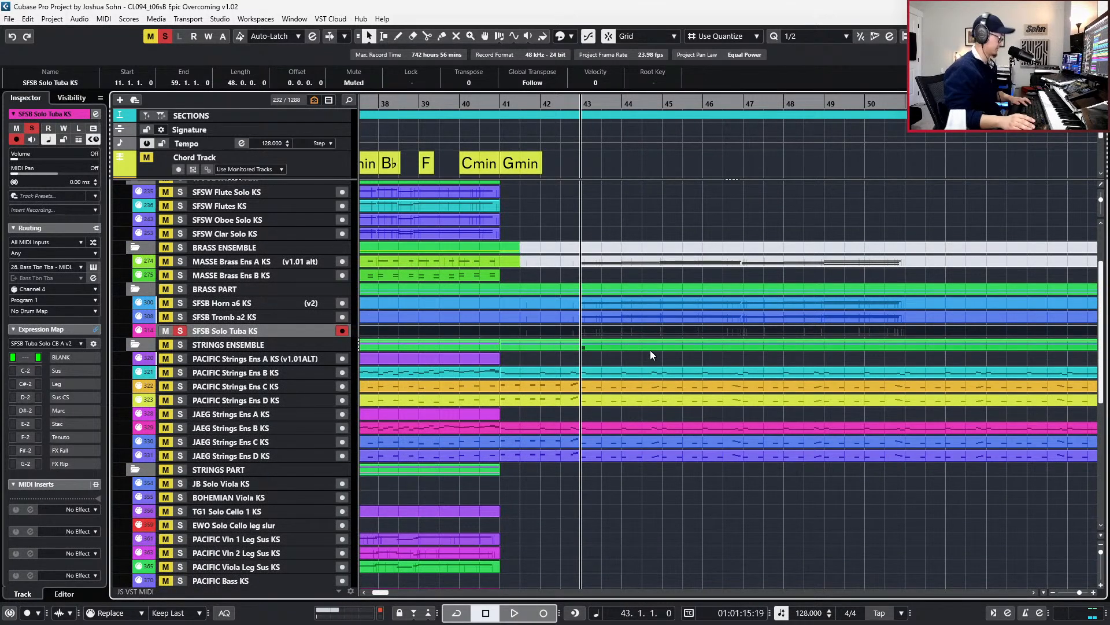
pyautogui.hotkey('shift', 'm')
# - Open the SFSB Tromb a2 part soloed and set the articulation of its notes from bar 43 to 50 to Sus
pyautogui.click(290, 317)
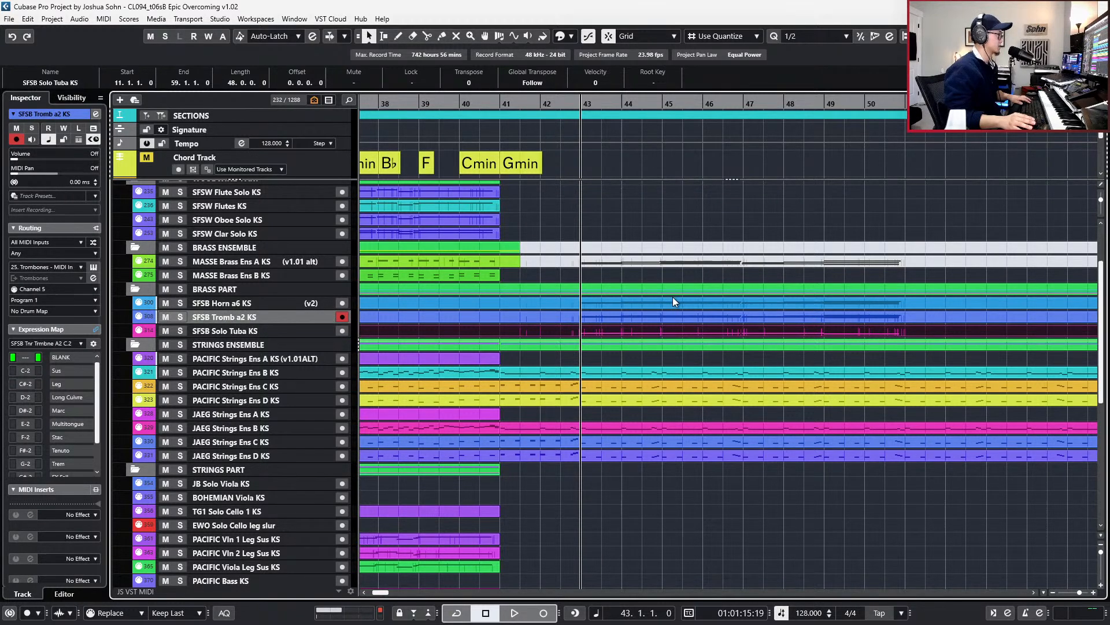
pyautogui.doubleClick(672, 318)
pyautogui.press('s')
pyautogui.press('space')
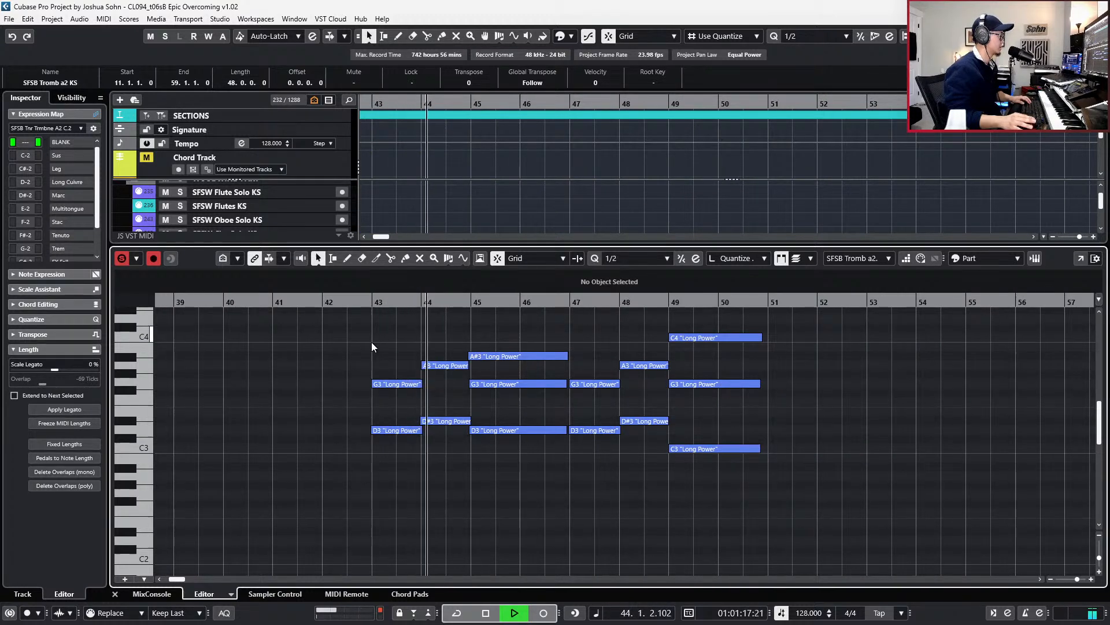
pyautogui.moveTo(355, 346); pyautogui.dragTo(761, 468)
pyautogui.click(559, 287)
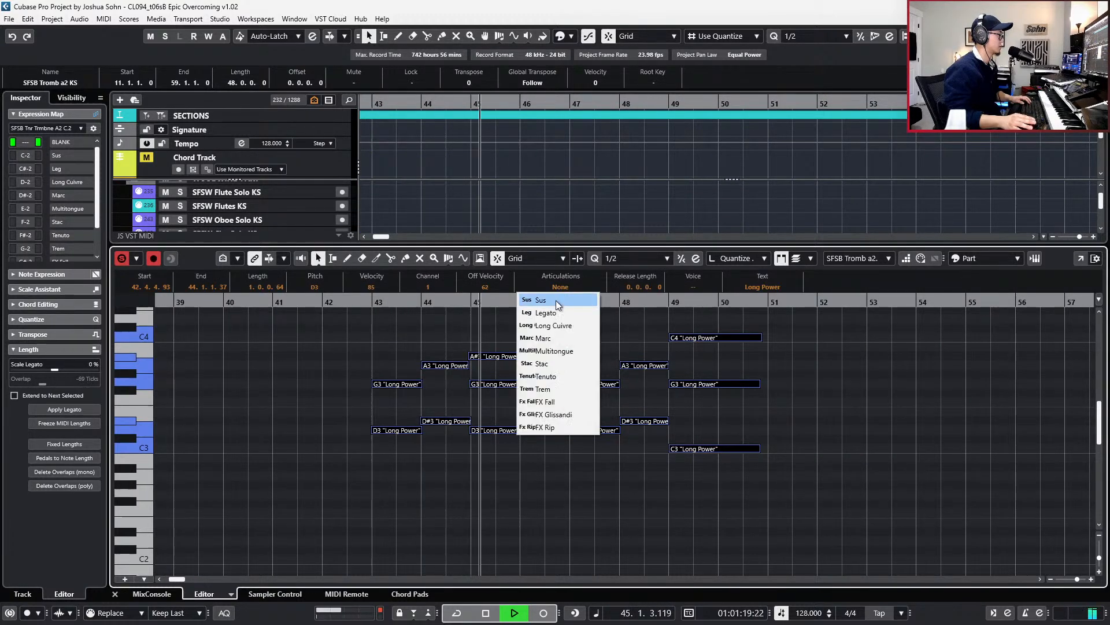
pyautogui.click(556, 304)
# - Show the controller lanes, listen to the trombones from bar 42 and raise their modulation curve between bars 43 and 51
pyautogui.press('space')
pyautogui.press('l')
pyautogui.press('KP_Subtract')
pyautogui.hotkey('alt', 'l')
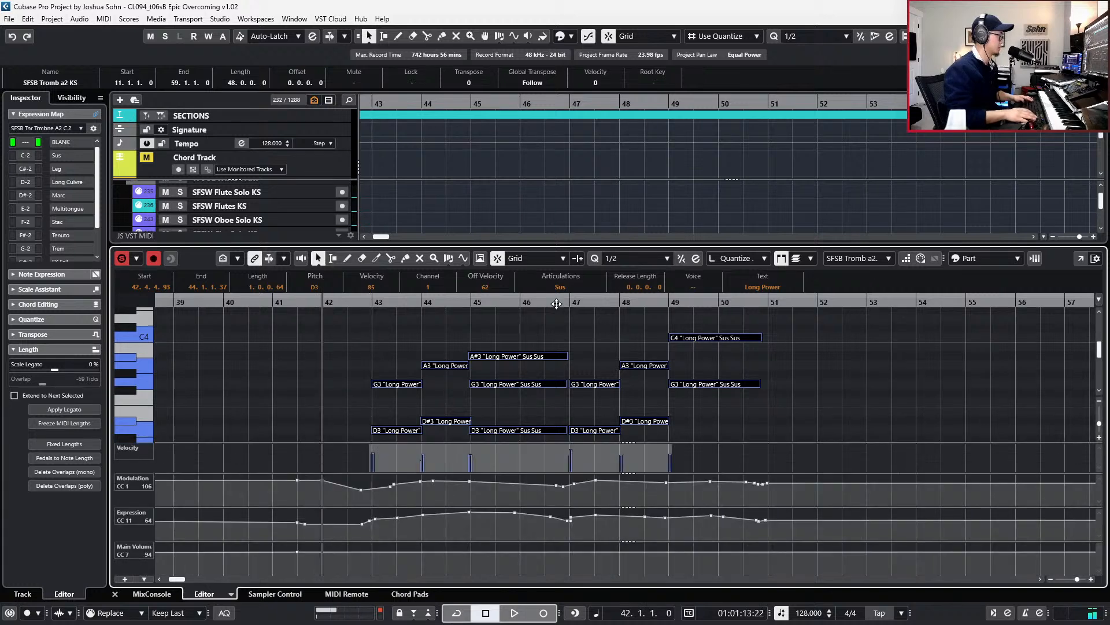
pyautogui.press('space')
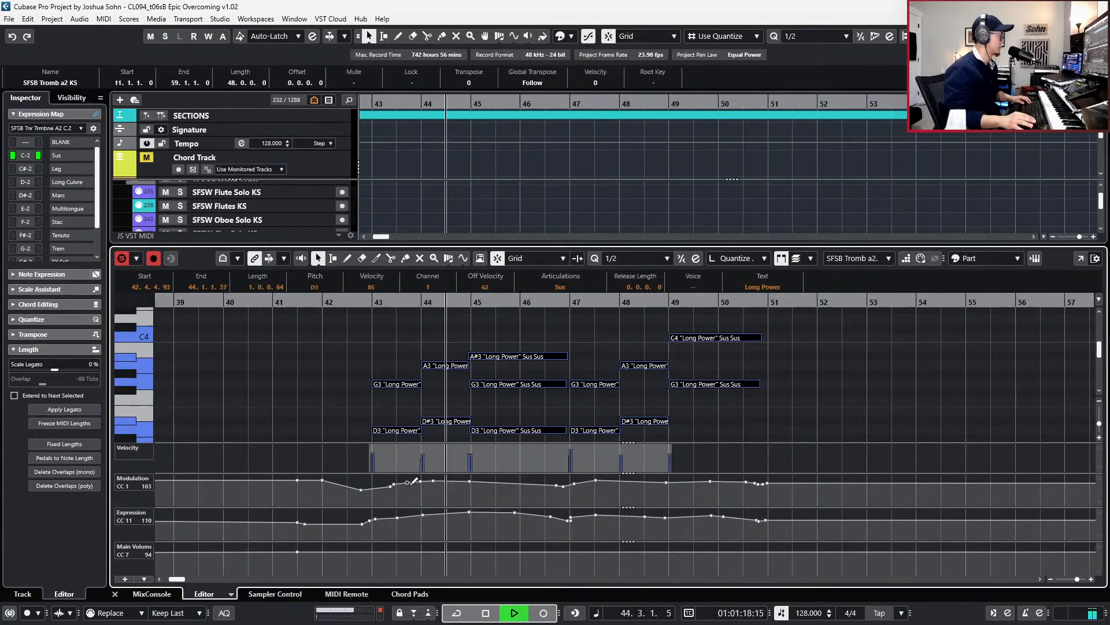
pyautogui.moveTo(356, 498); pyautogui.dragTo(727, 476)
pyautogui.press('space')
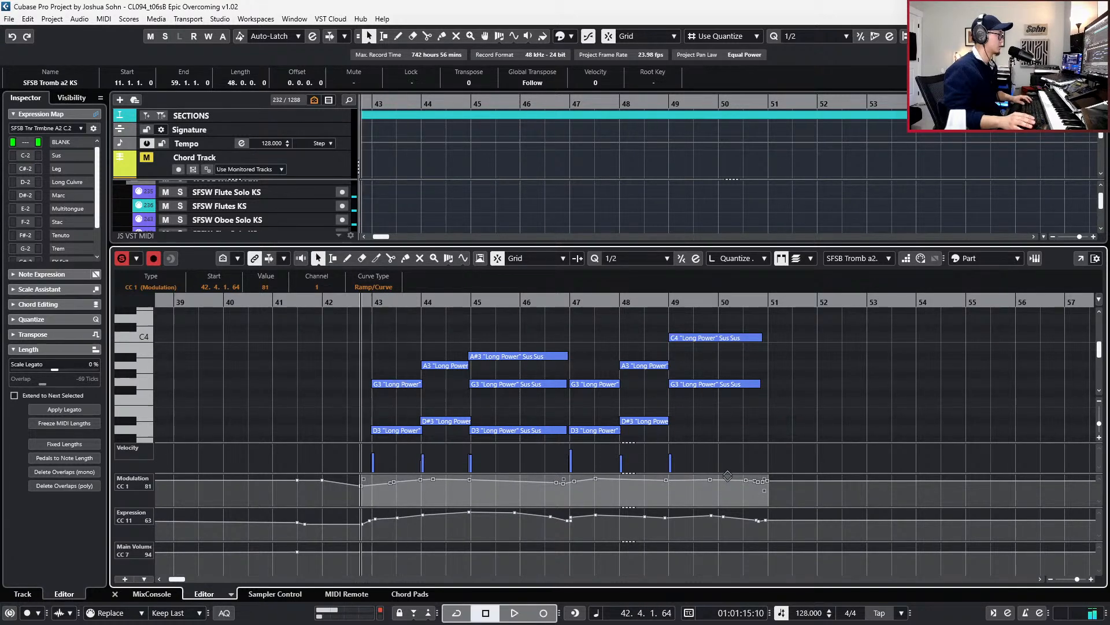
# - Delete the trombones' upper notes in bars 43 to 48 and the C4 at bar 49, listen briefly and close the editor
pyautogui.scroll(-1, 718, 390)
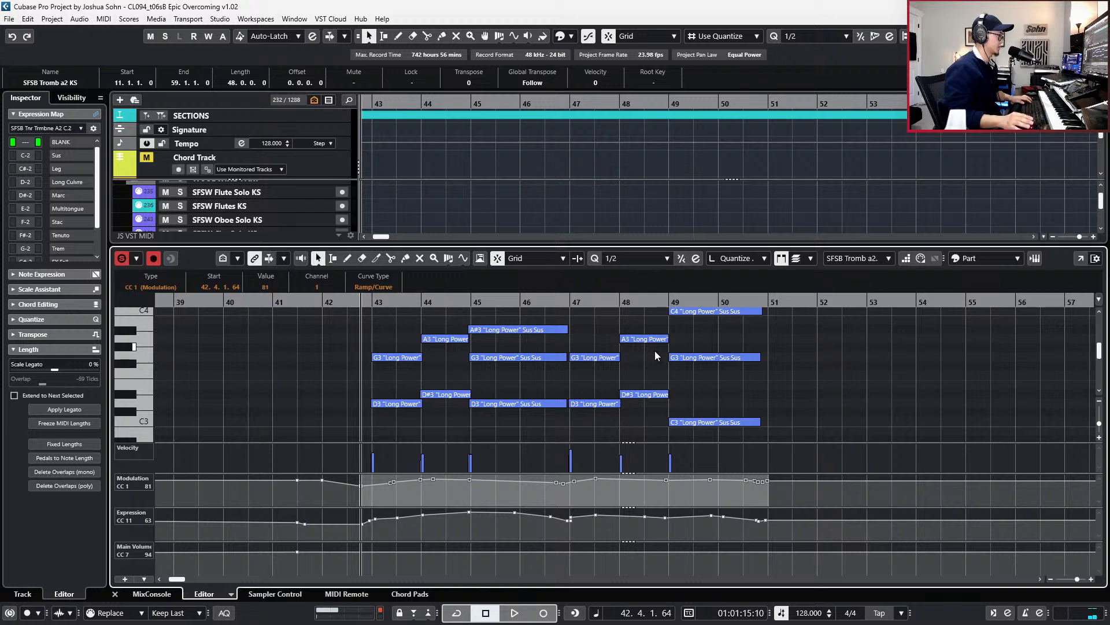
pyautogui.scroll(1, 655, 355)
pyautogui.moveTo(387, 343); pyautogui.dragTo(532, 390)
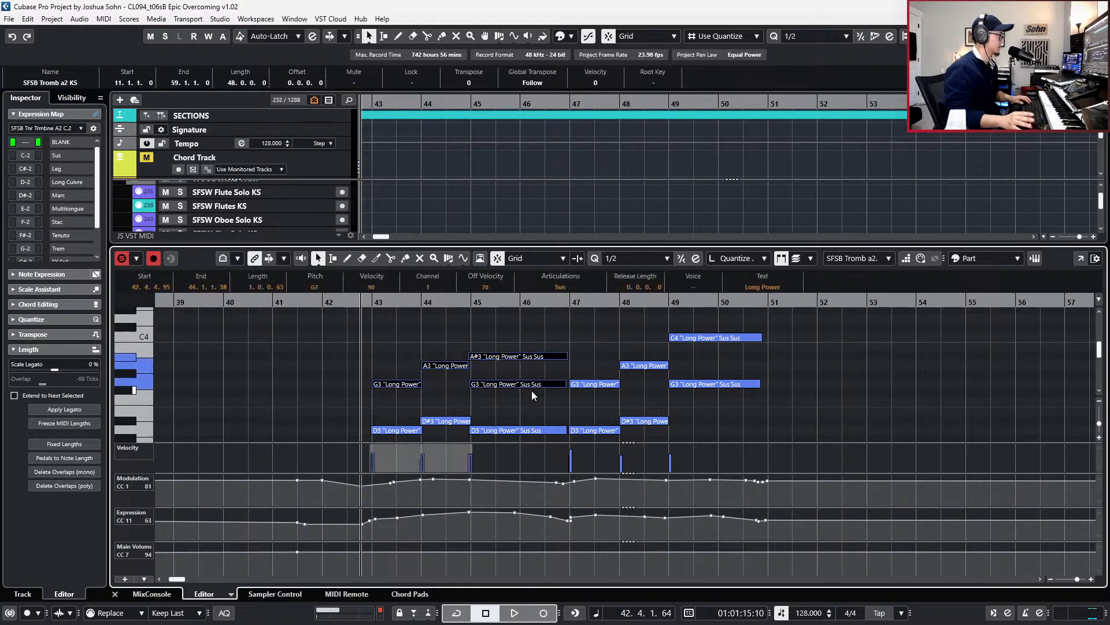
pyautogui.moveTo(582, 349); pyautogui.dragTo(626, 391)
pyautogui.keyDown('shift'); pyautogui.click(699, 340); pyautogui.keyUp('shift')
pyautogui.press('Delete')
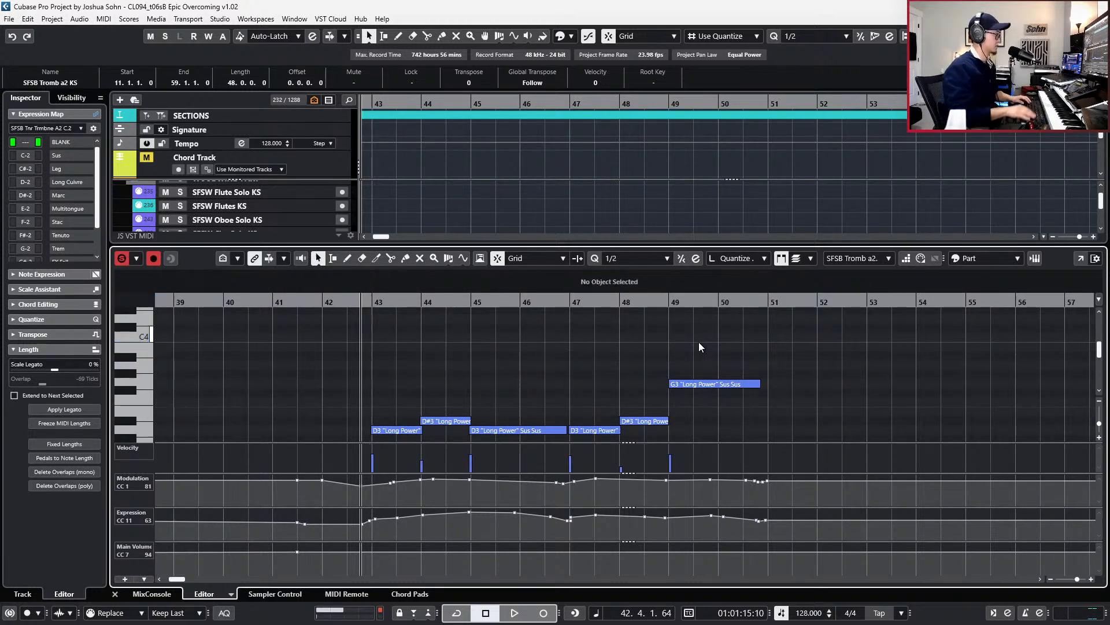
pyautogui.press('space')
pyautogui.hotkey('ctrl', 'e')
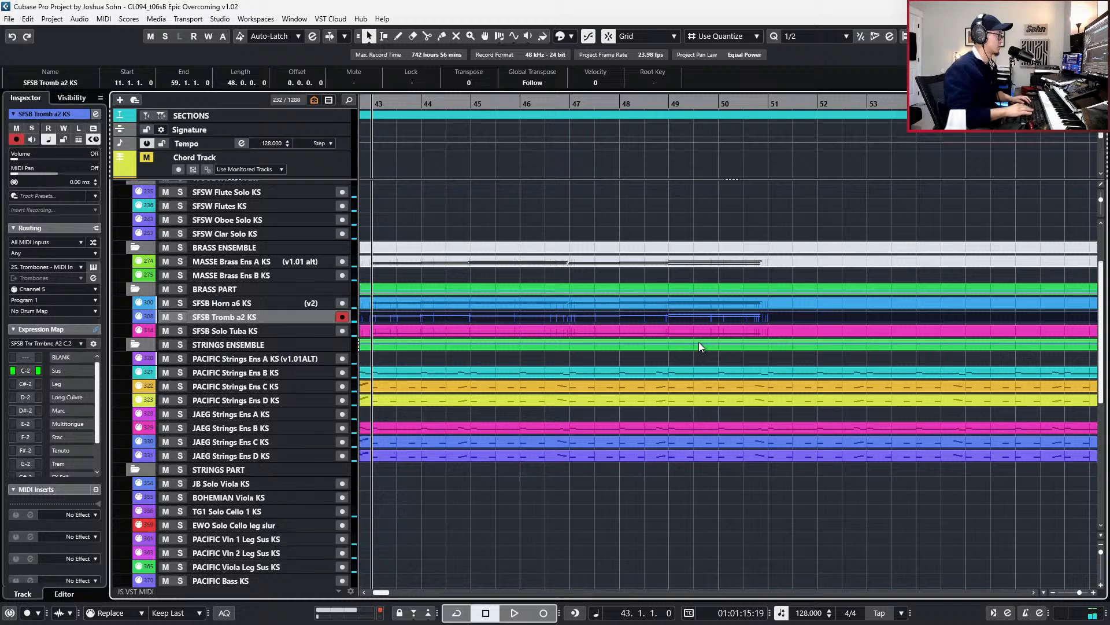
# - Open the SFSB Tromb a2 part, select all its notes and audition them from bar 43
pyautogui.doubleClick(667, 314)
pyautogui.hotkey('ctrl', 'a')
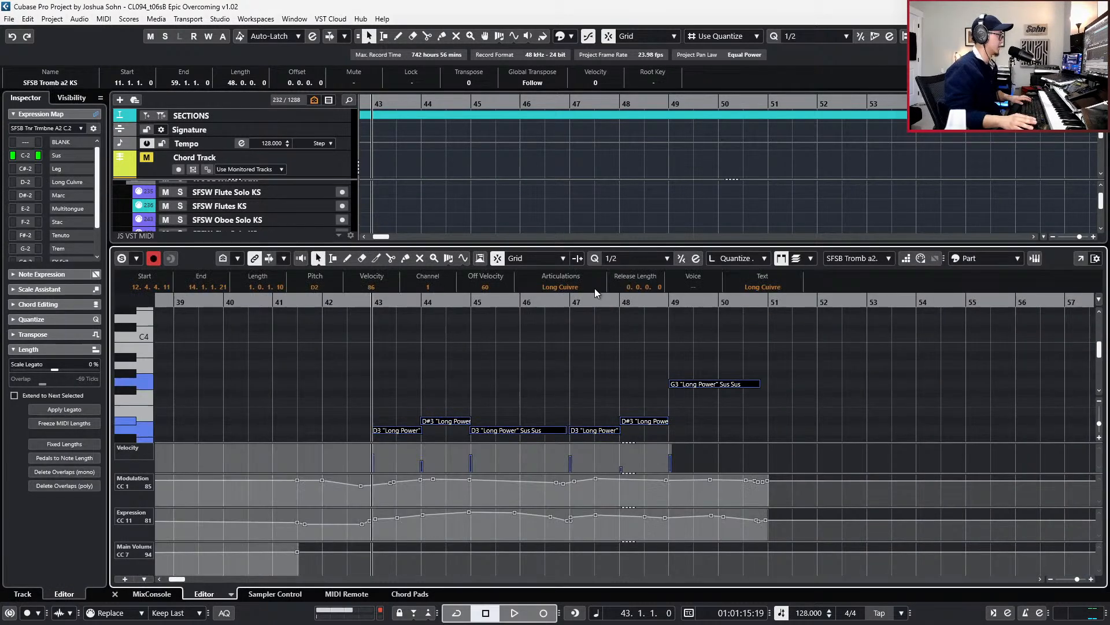
pyautogui.click(595, 287)
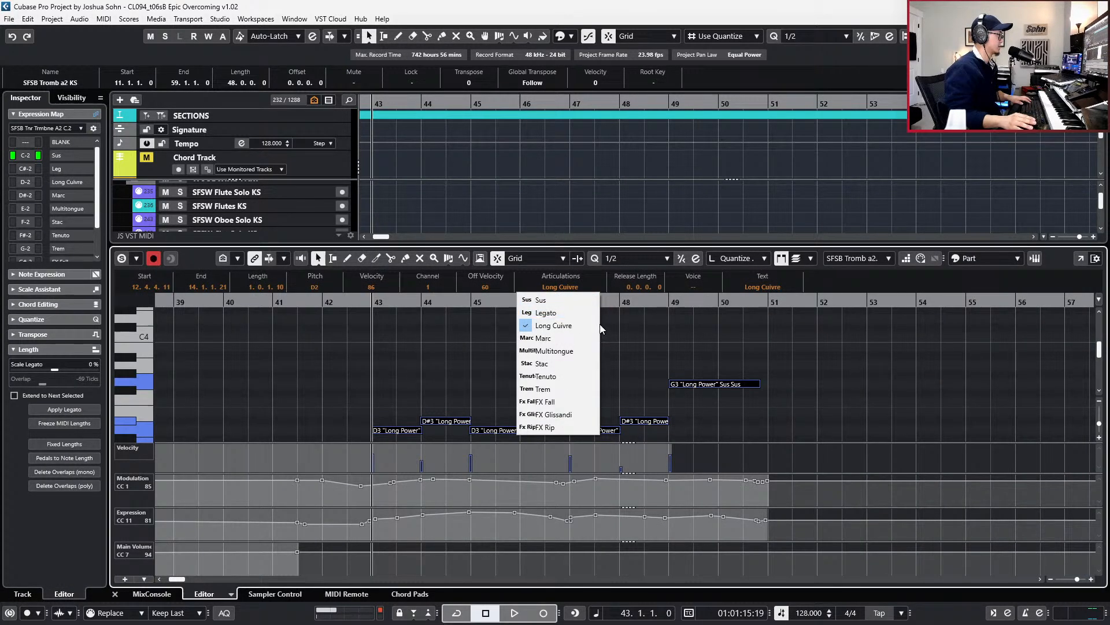
pyautogui.click(665, 342)
pyautogui.scroll(-2, 677, 370)
pyautogui.press('space')
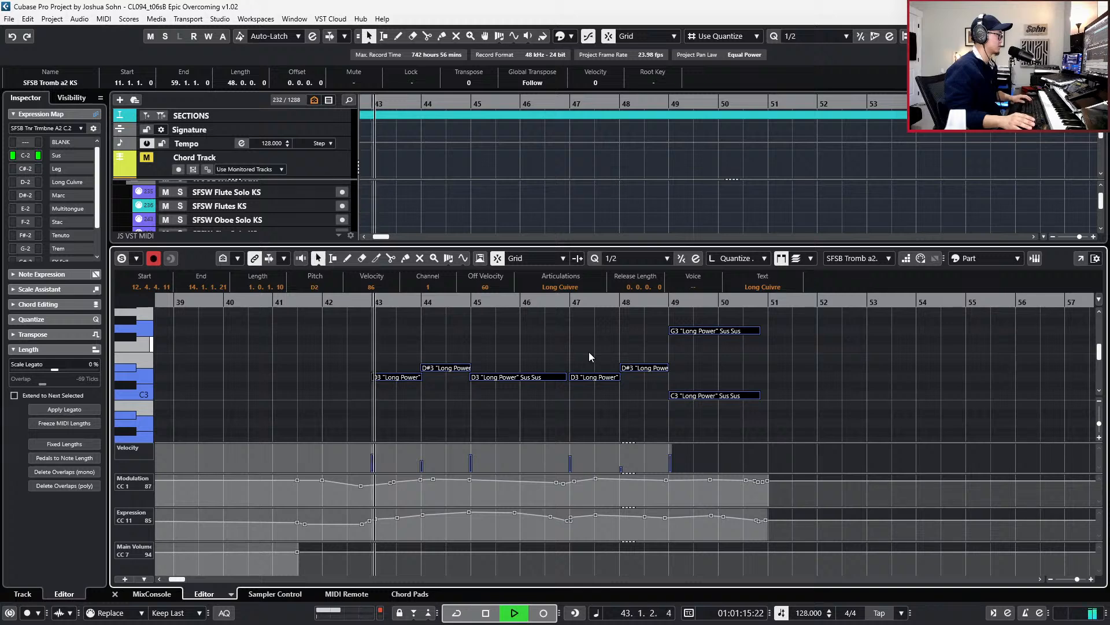
pyautogui.press('space')
pyautogui.scroll(-2, 589, 353)
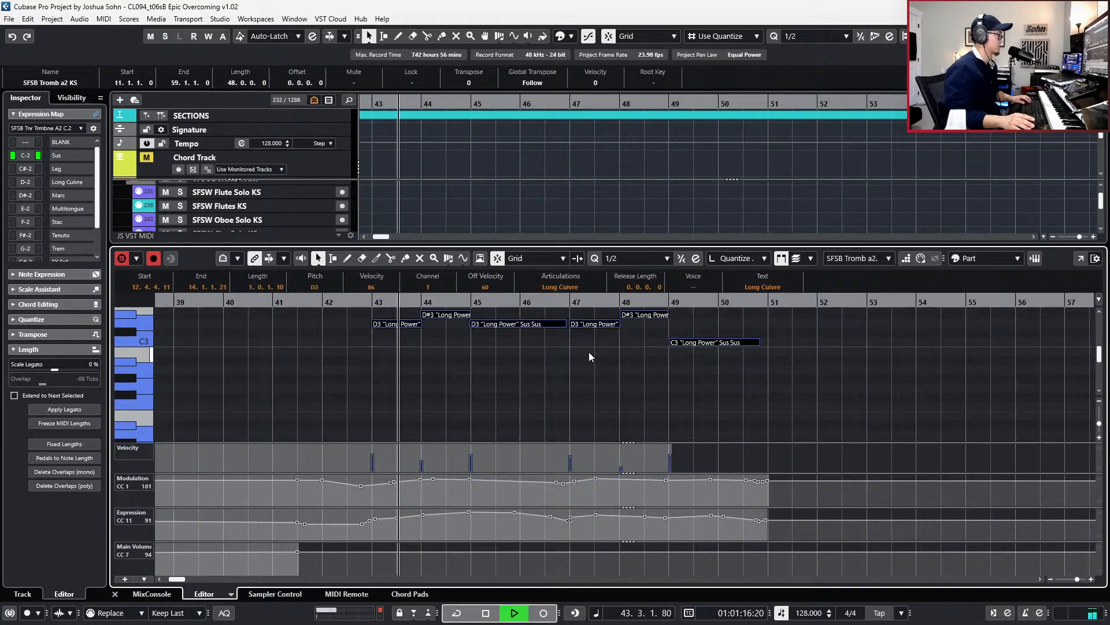
pyautogui.scroll(4, 578, 320)
pyautogui.press('space')
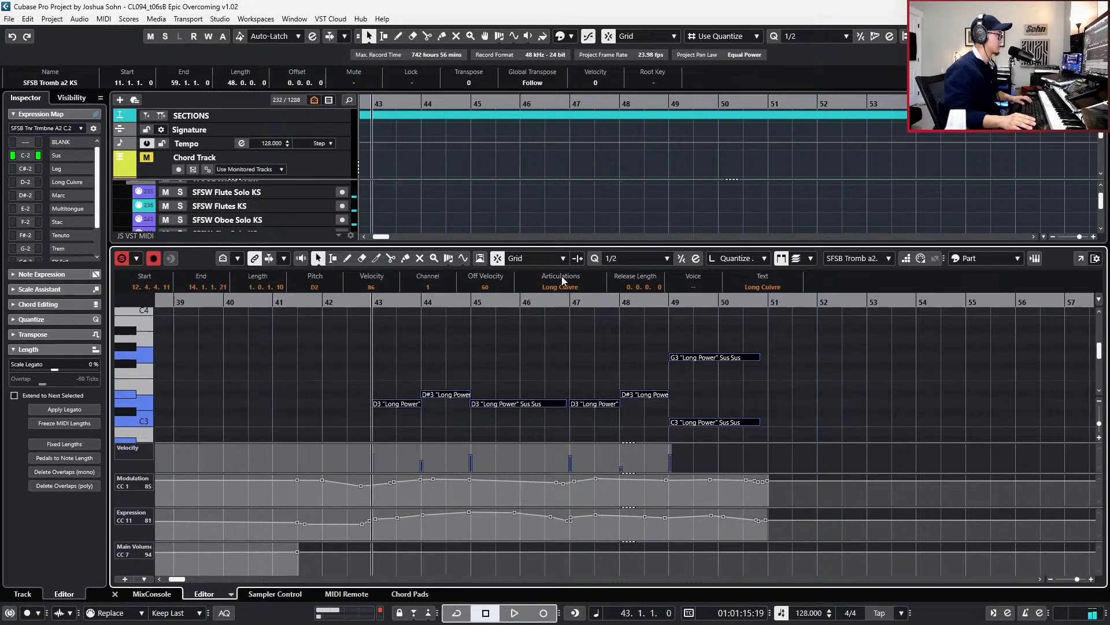
# - Try the Sus and Long Cuivre articulations on all trombone notes, auditioning each from bar 43
pyautogui.click(560, 287)
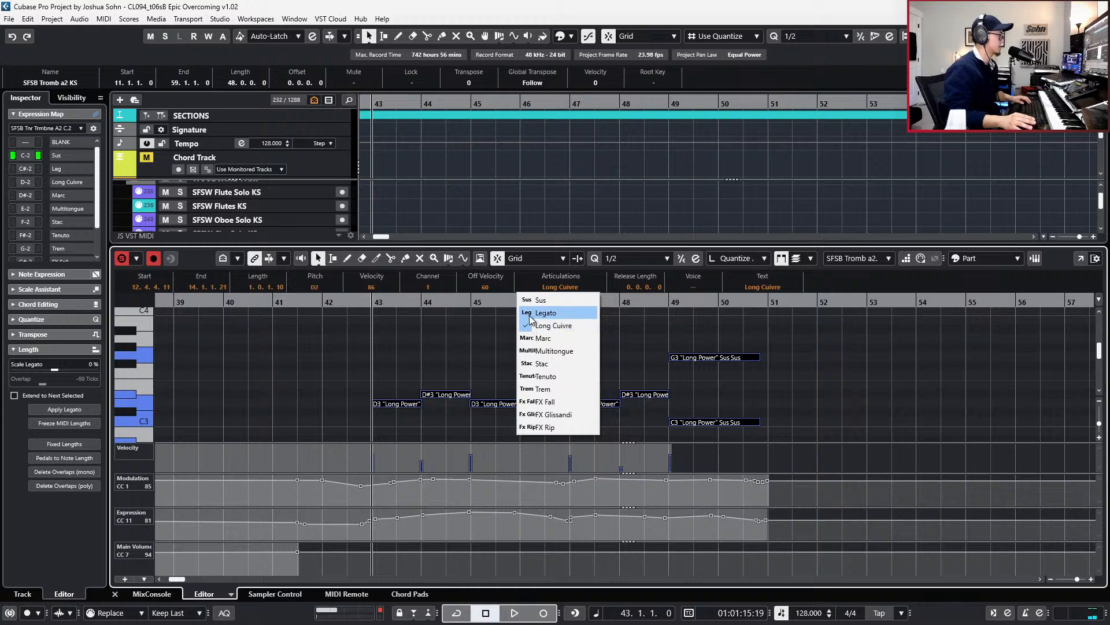
pyautogui.click(537, 301)
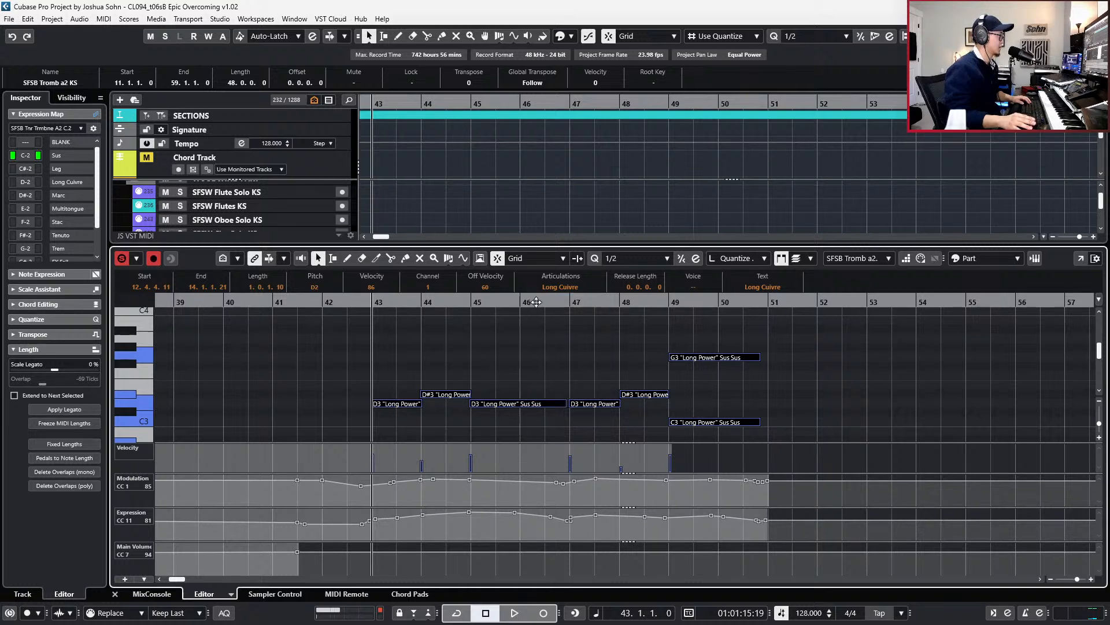
pyautogui.press('space')
pyautogui.click(561, 287)
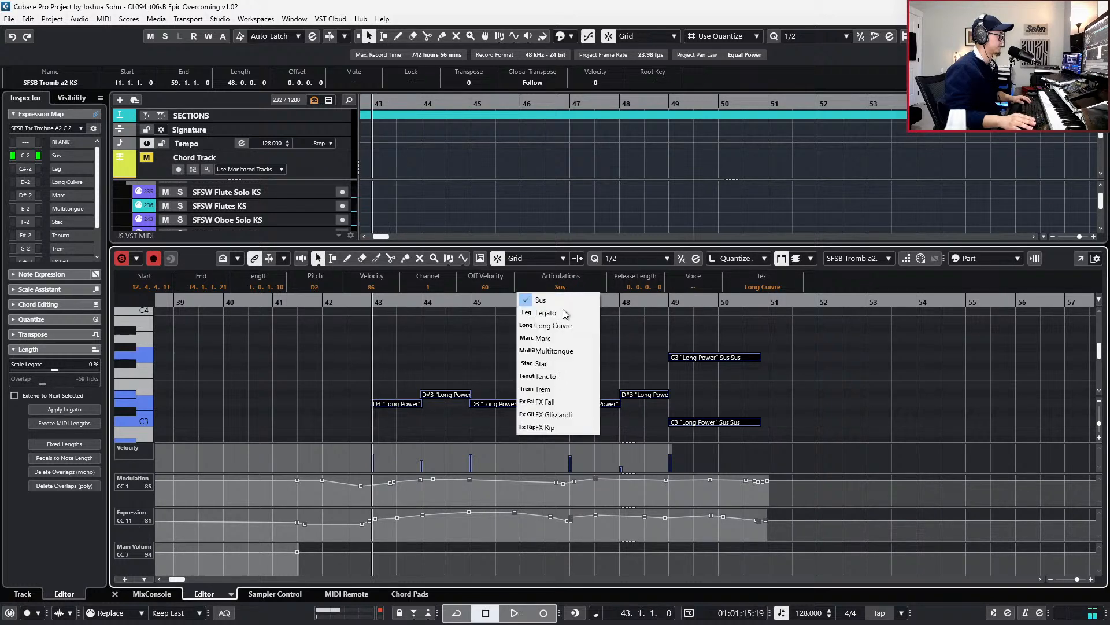
pyautogui.click(562, 331)
pyautogui.press('space')
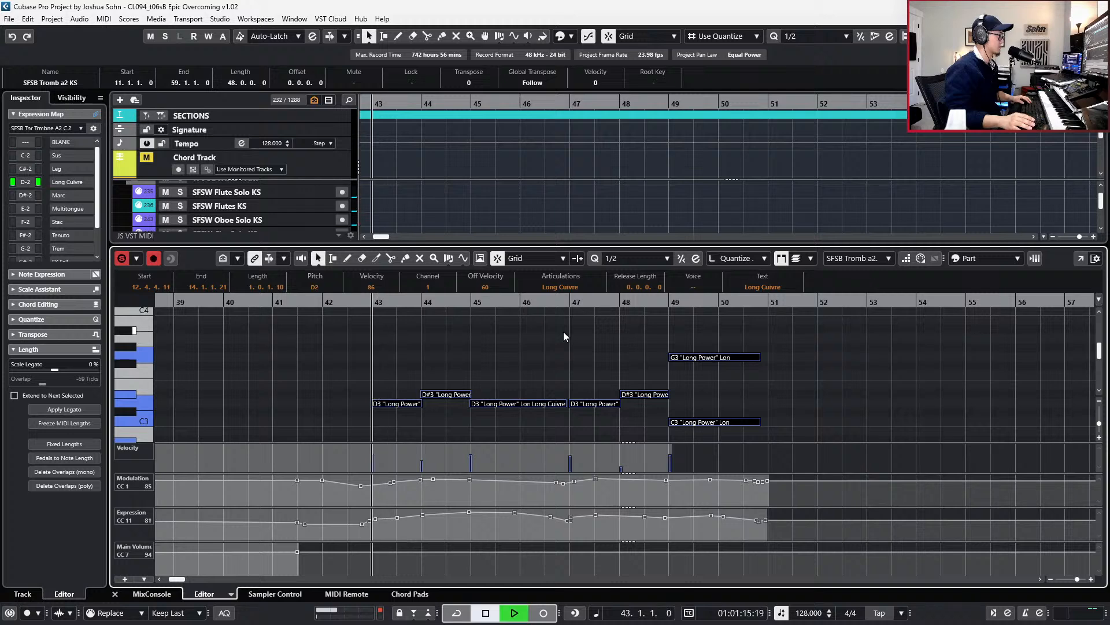
pyautogui.press('space')
pyautogui.click(561, 287)
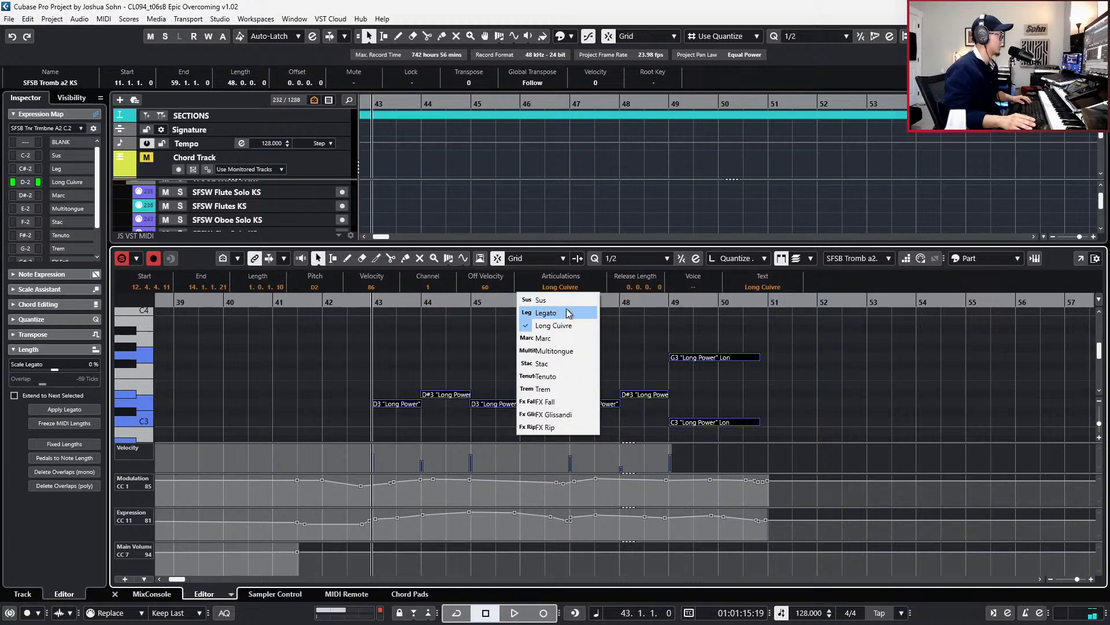
pyautogui.press('Escape')
pyautogui.press('space')
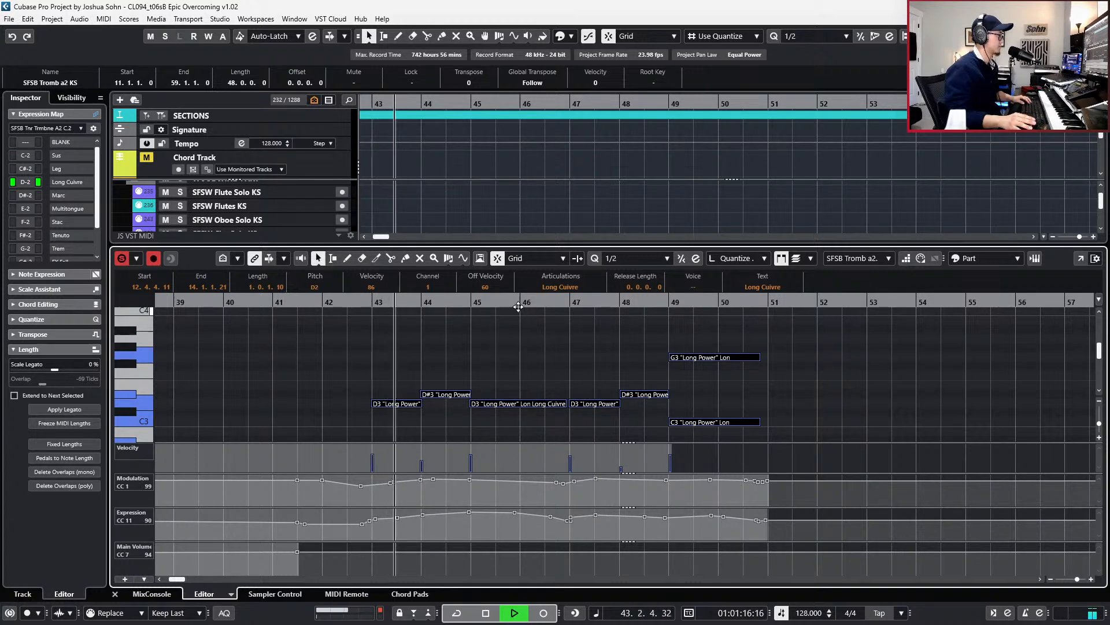
# - Set the articulation of all trombone notes to Sus and audition them from bar 43
pyautogui.click(560, 283)
pyautogui.click(553, 310)
pyautogui.press('space')
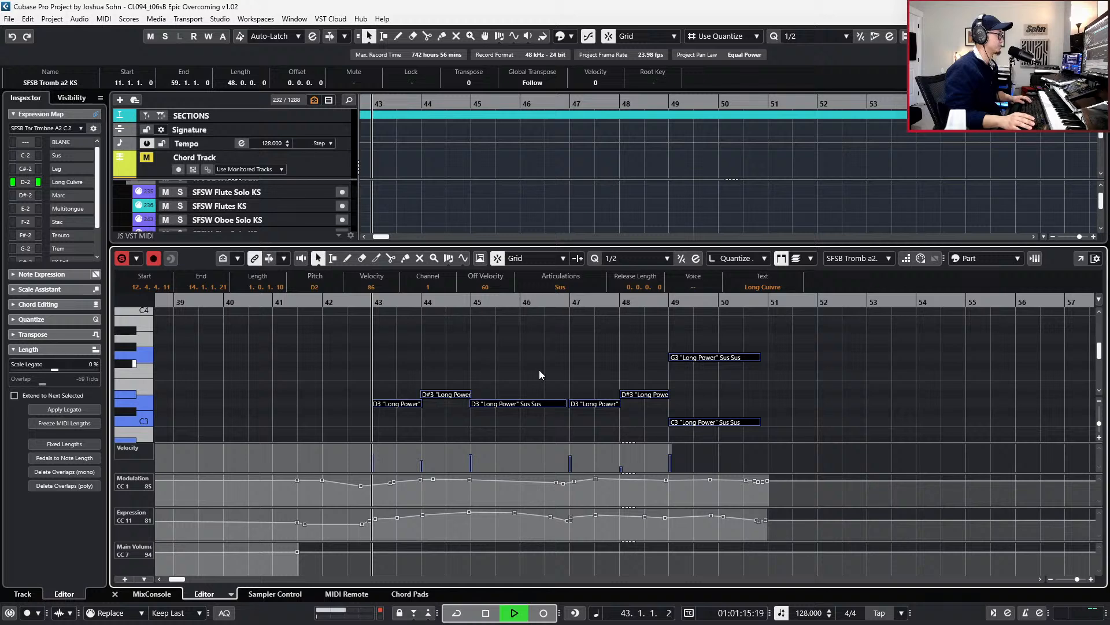
pyautogui.press('space')
pyautogui.press('space')
pyautogui.press('space')
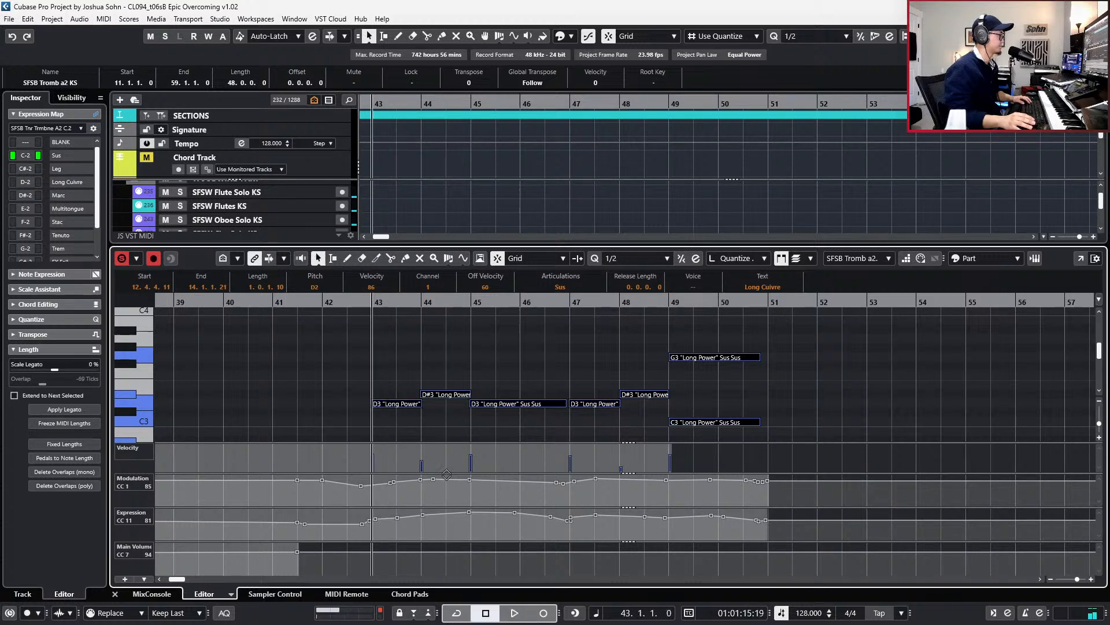
# - Raise the trombones' modulation curve between bars 43 and 51 close to its maximum, listen to it and close the editor
pyautogui.moveTo(312, 502); pyautogui.dragTo(324, 501)
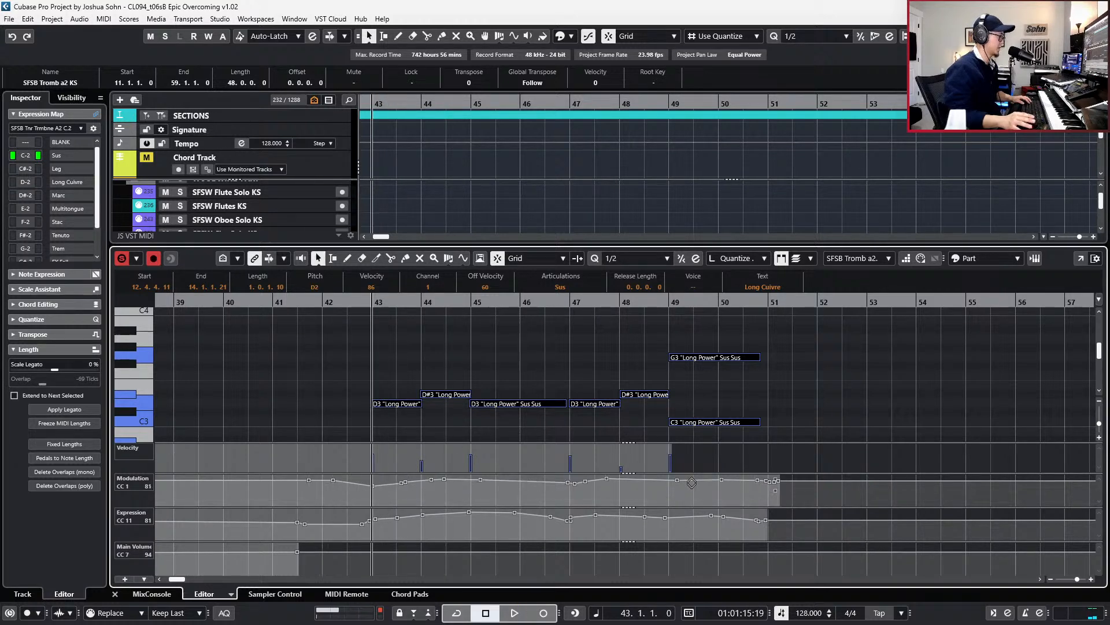
pyautogui.moveTo(824, 491); pyautogui.dragTo(619, 465)
pyautogui.moveTo(359, 449); pyautogui.dragTo(402, 475)
pyautogui.press('space')
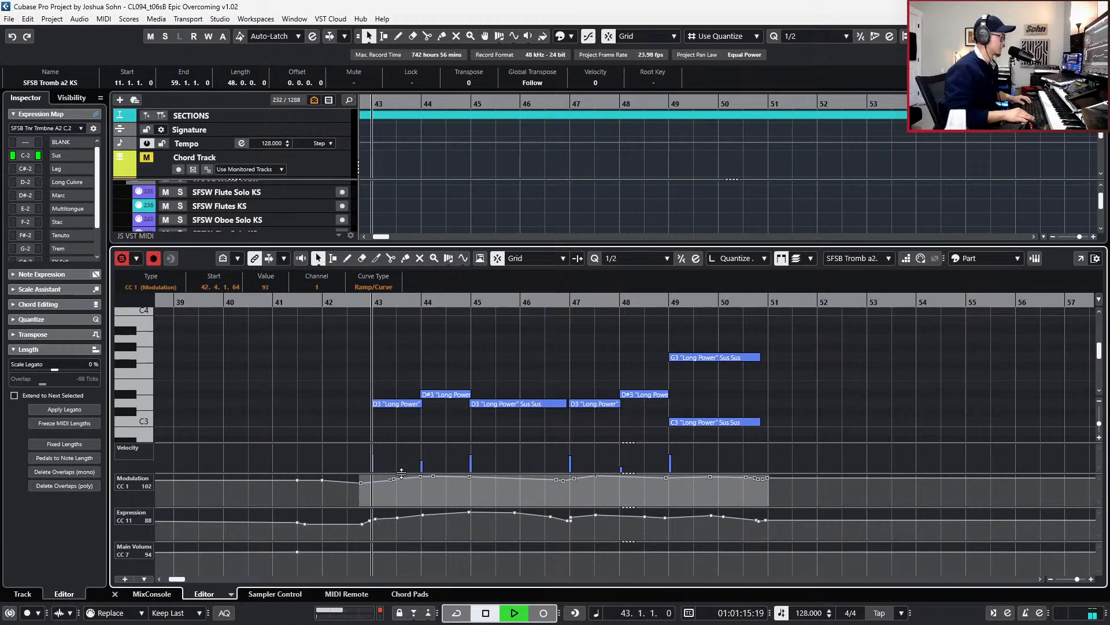
pyautogui.moveTo(396, 477); pyautogui.dragTo(396, 472)
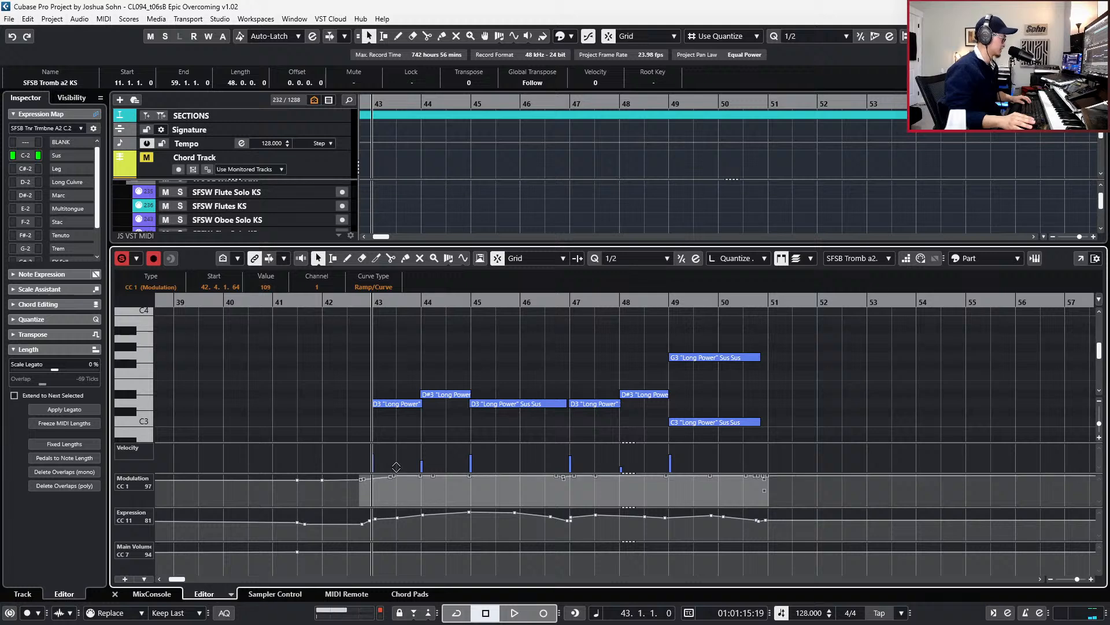
pyautogui.press('space')
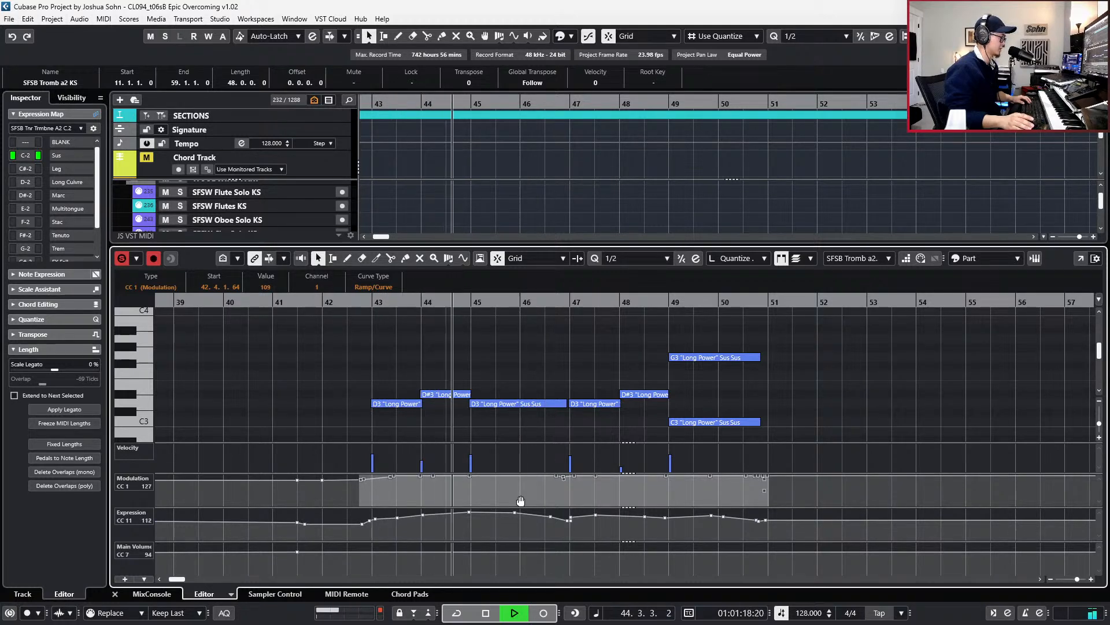
pyautogui.press('space')
pyautogui.scroll(-2, 537, 429)
pyautogui.hotkey('ctrl', 'alt', 'e')
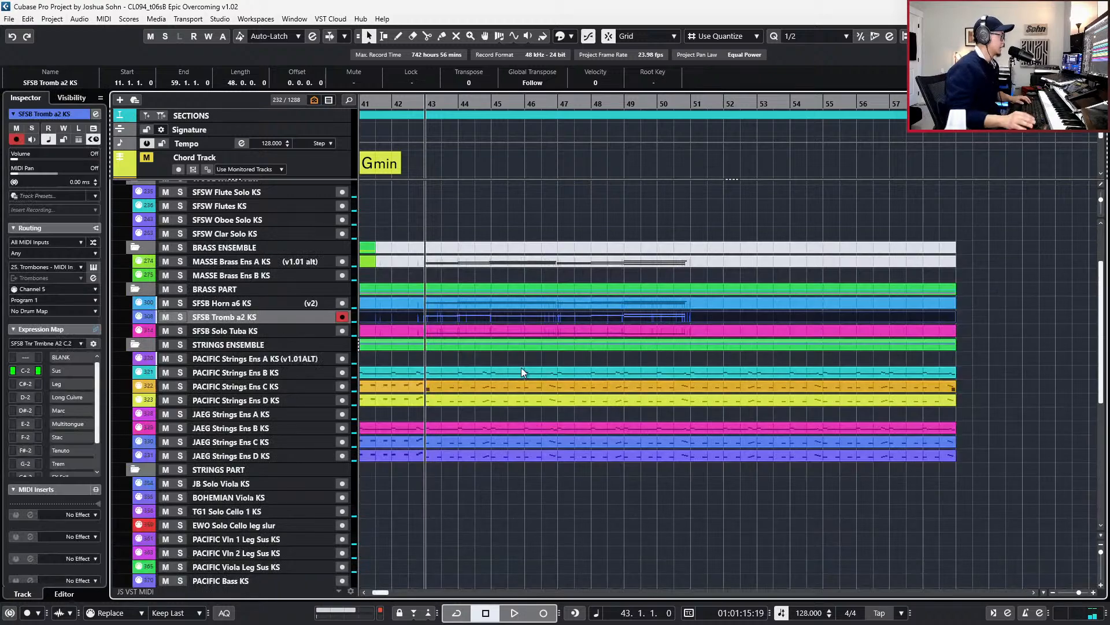
# - Open the SFSB Horn a6 part, mute its lowest notes from bar 43 to 50 and play it
pyautogui.scroll(-1, 512, 317)
pyautogui.click(508, 300)
pyautogui.hotkey('ctrl', 'e')
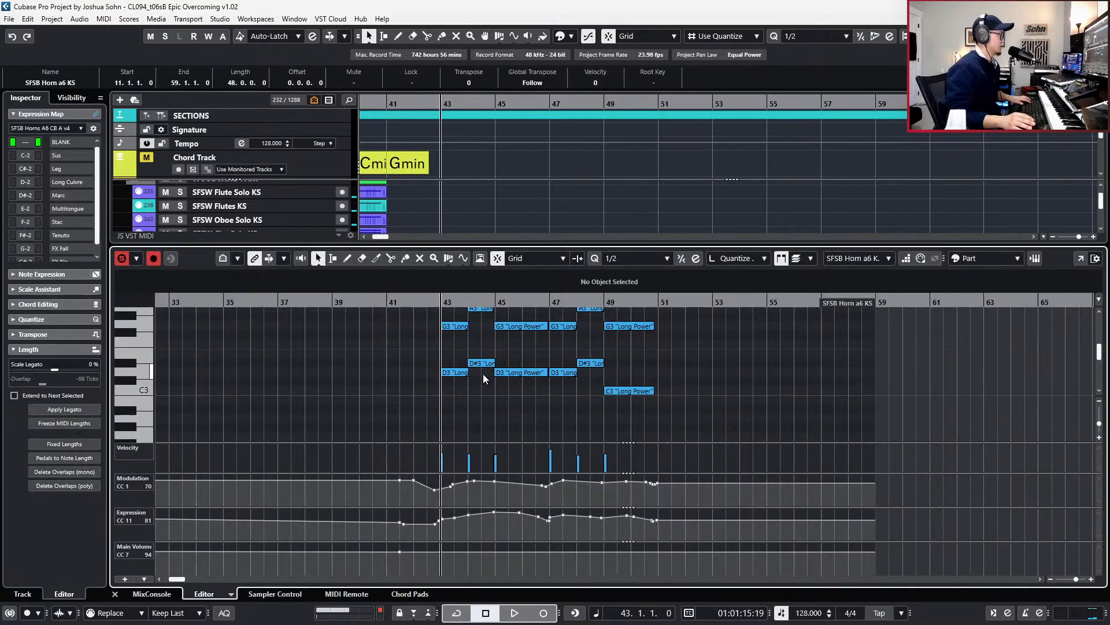
pyautogui.scroll(3, 416, 356)
pyautogui.scroll(-1, 419, 362)
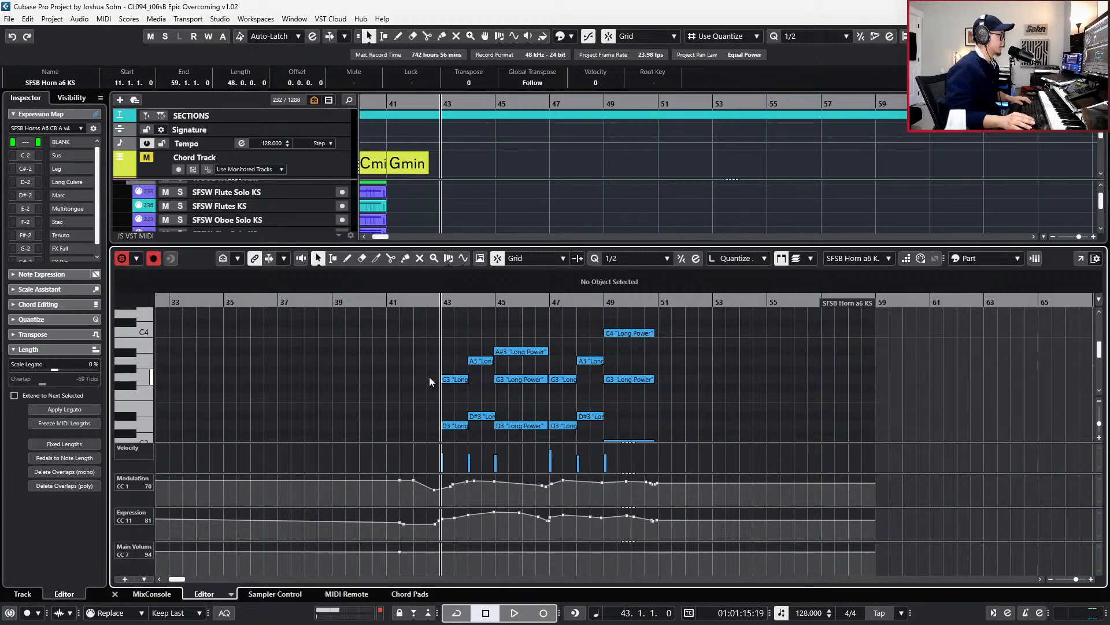
pyautogui.moveTo(449, 423); pyautogui.dragTo(633, 413)
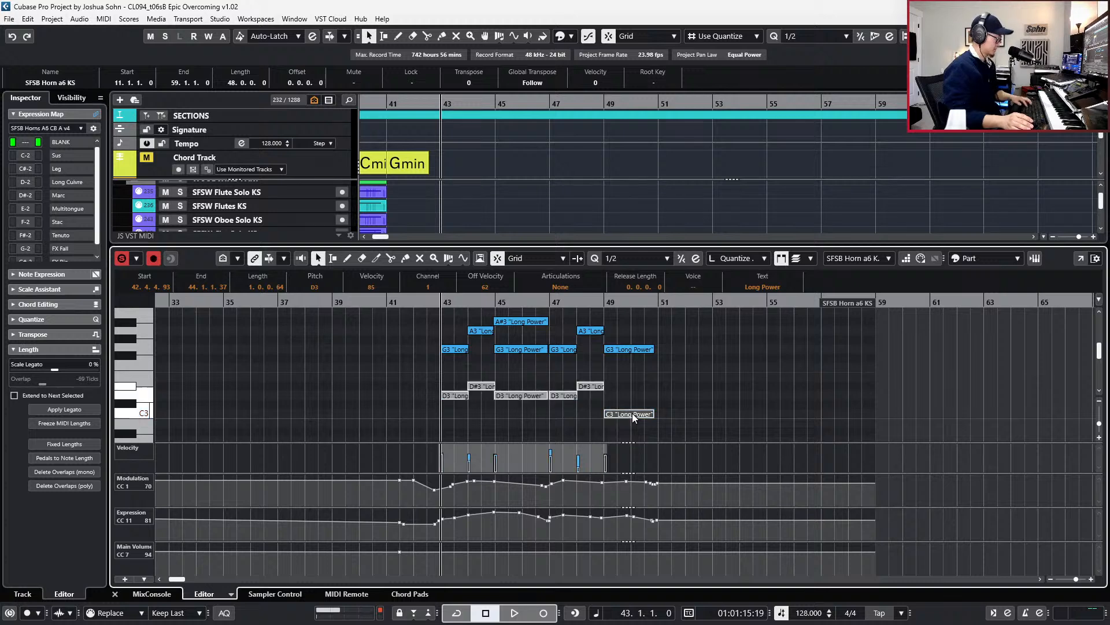
pyautogui.press('space')
# - Try Sus on the selected horn notes from bar 43 to 50, set their articulation to Long Cuivre and listen
pyautogui.scroll(1, 457, 342)
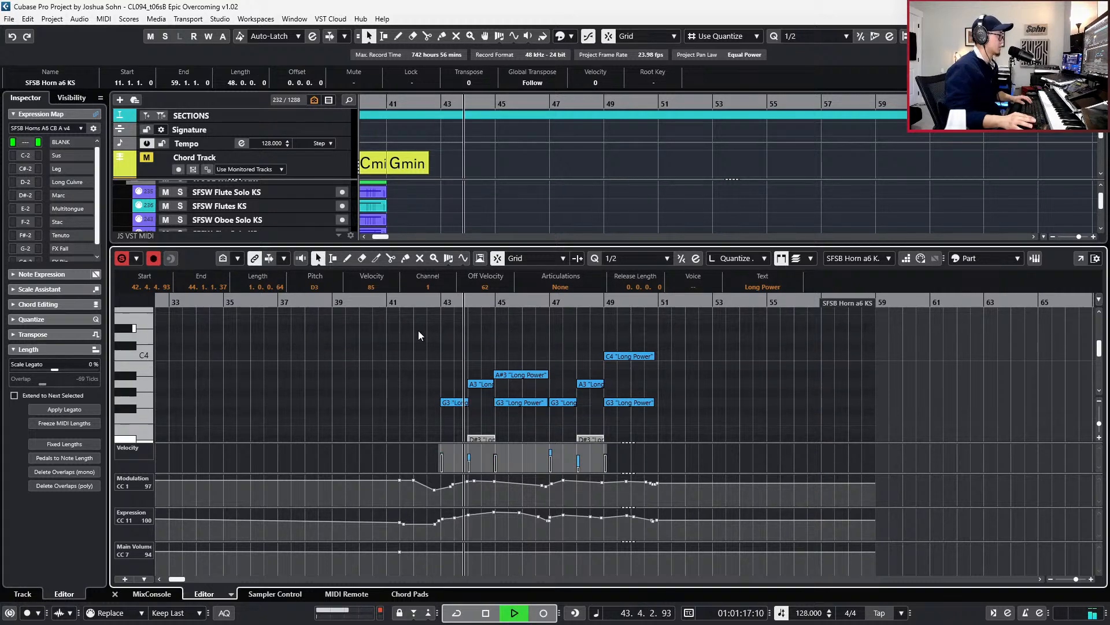
pyautogui.moveTo(418, 334); pyautogui.dragTo(647, 414)
pyautogui.click(561, 286)
pyautogui.click(570, 294)
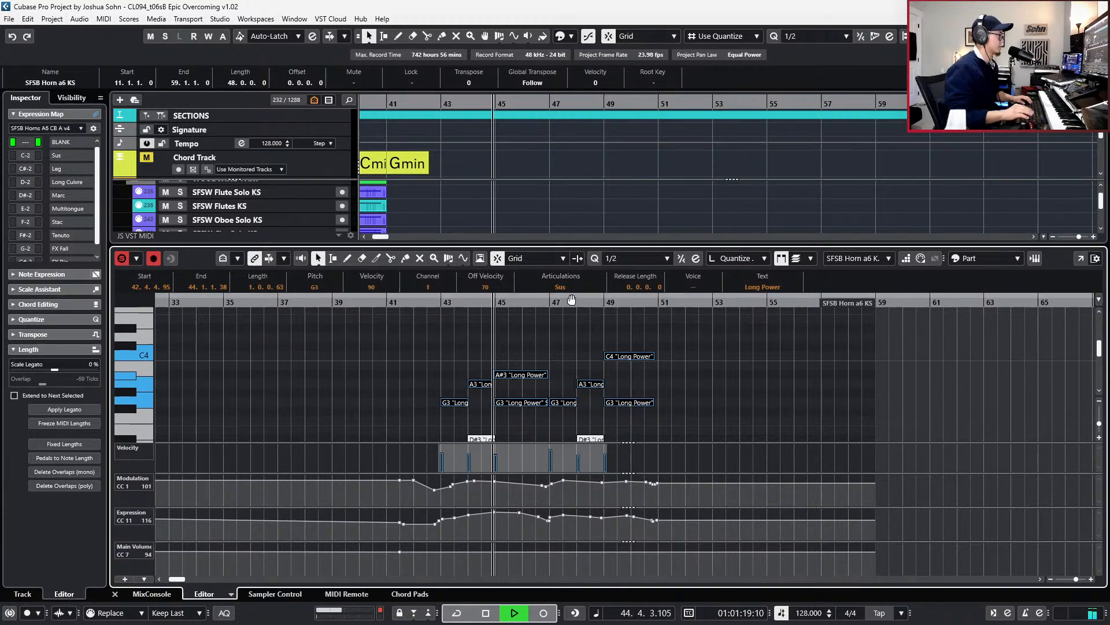
pyautogui.click(565, 284)
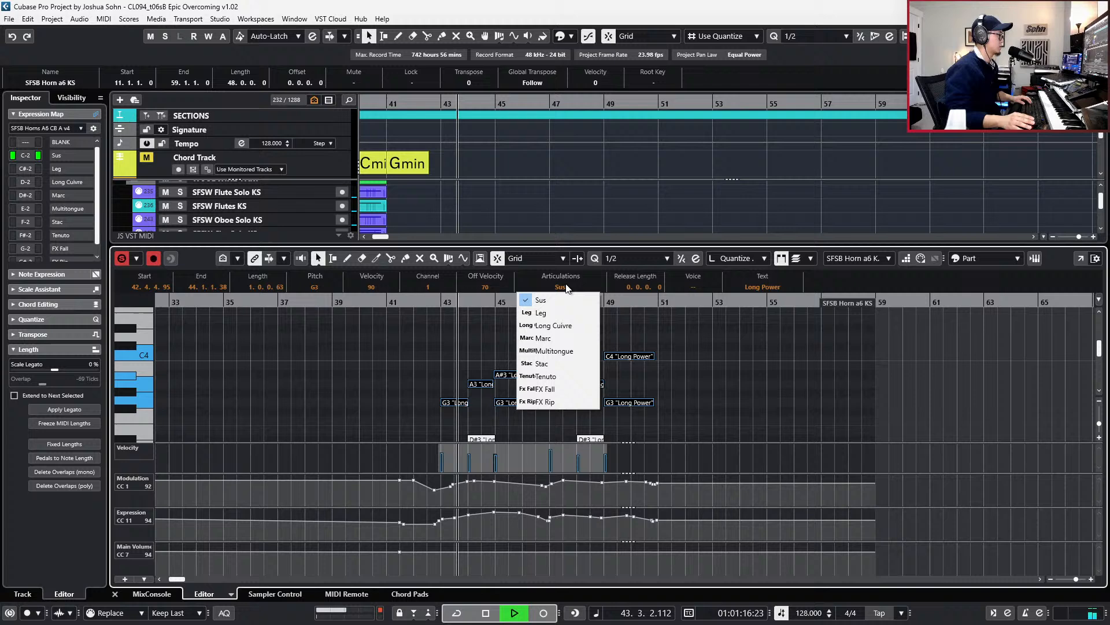
pyautogui.click(567, 326)
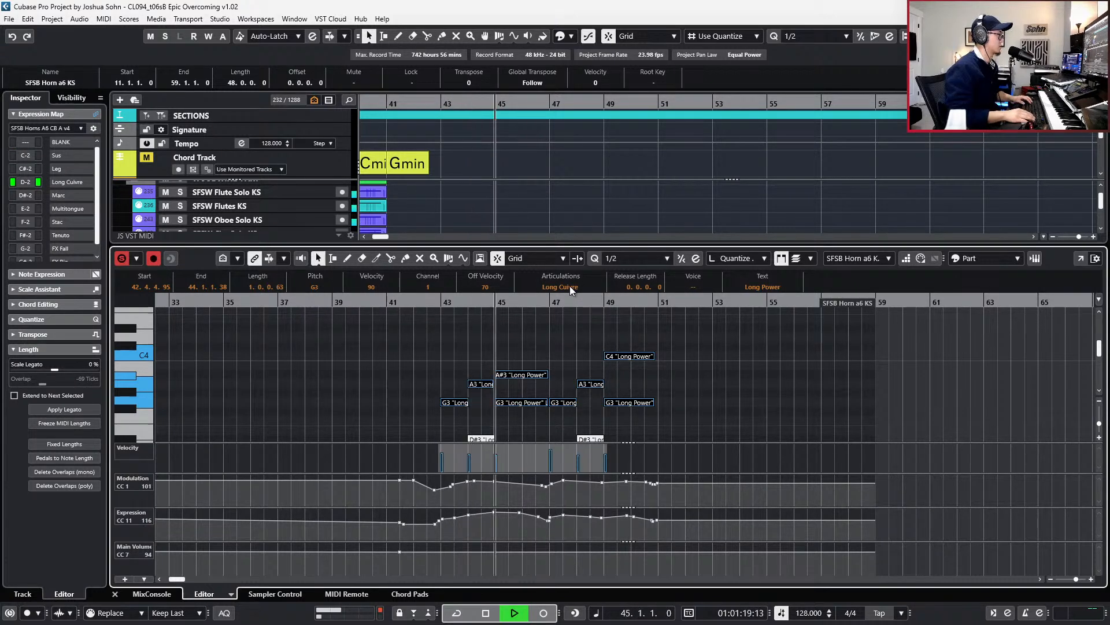
pyautogui.press('space')
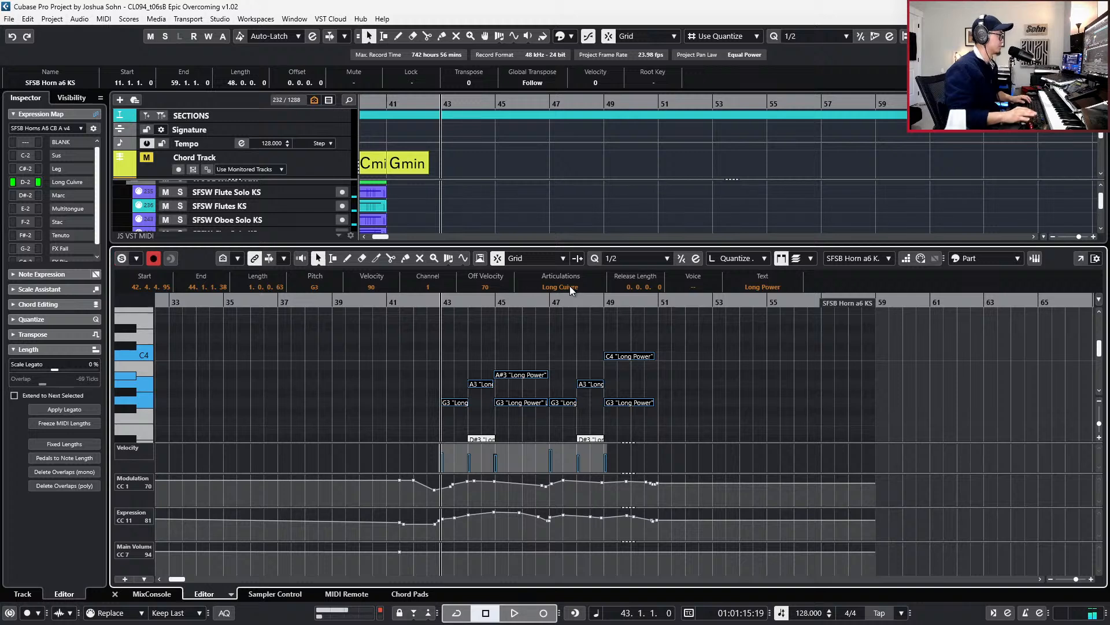
# - Play the horns from bar 43 and try to reshape their modulation curve between bars 43 and 51
pyautogui.press('space')
pyautogui.press('h')
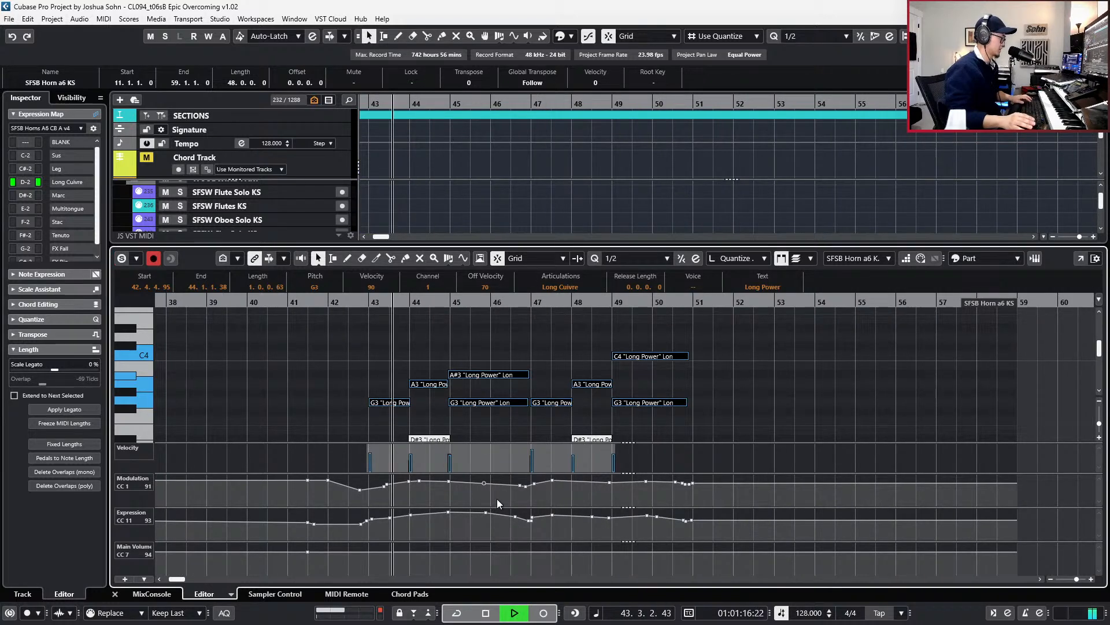
pyautogui.click(364, 497)
pyautogui.moveTo(353, 498); pyautogui.dragTo(696, 457)
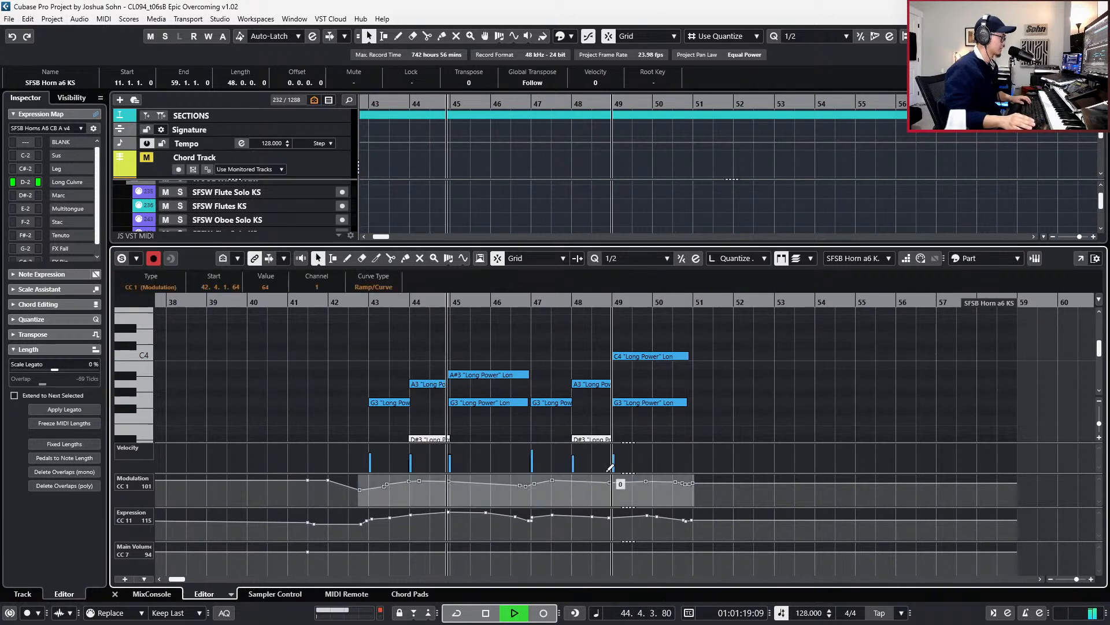
pyautogui.moveTo(527, 479); pyautogui.dragTo(542, 475)
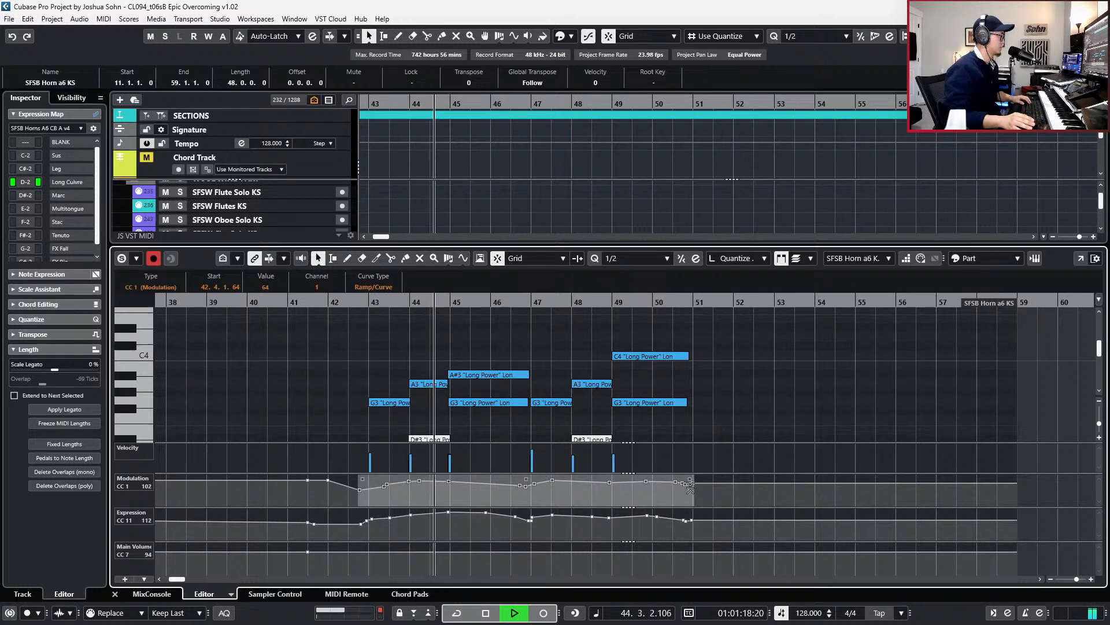
pyautogui.press('space')
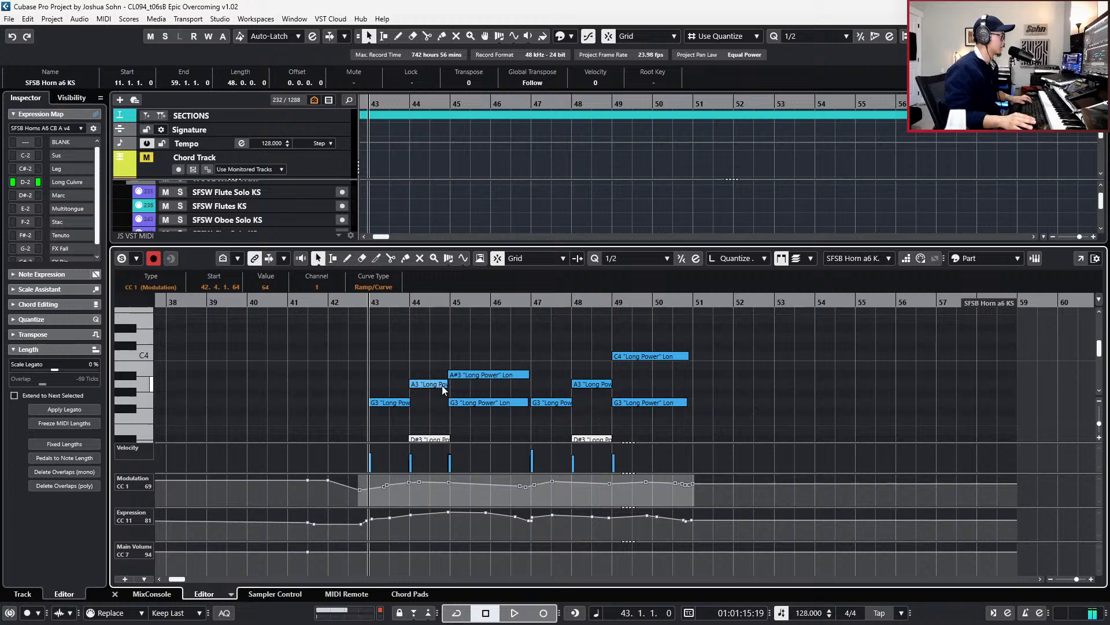
# - Audition the horns together with the other tracks from bar 43 and close the note editor
pyautogui.click(447, 385)
pyautogui.press('space')
pyautogui.scroll(-2, 508, 387)
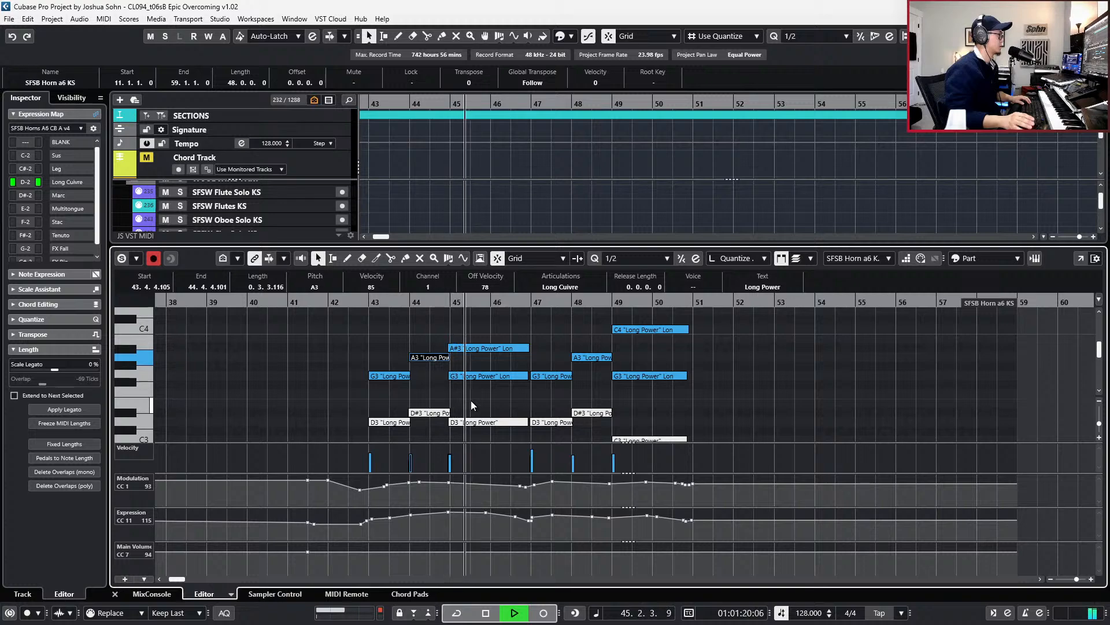
pyautogui.press('space')
pyautogui.press('Return')
# - Play the arrangement from bar 41 to check the brass parts, and reopen the SFSB Horn a6 part
pyautogui.scroll(-3, 549, 392)
pyautogui.press('KP_Subtract')
pyautogui.press('KP_Subtract')
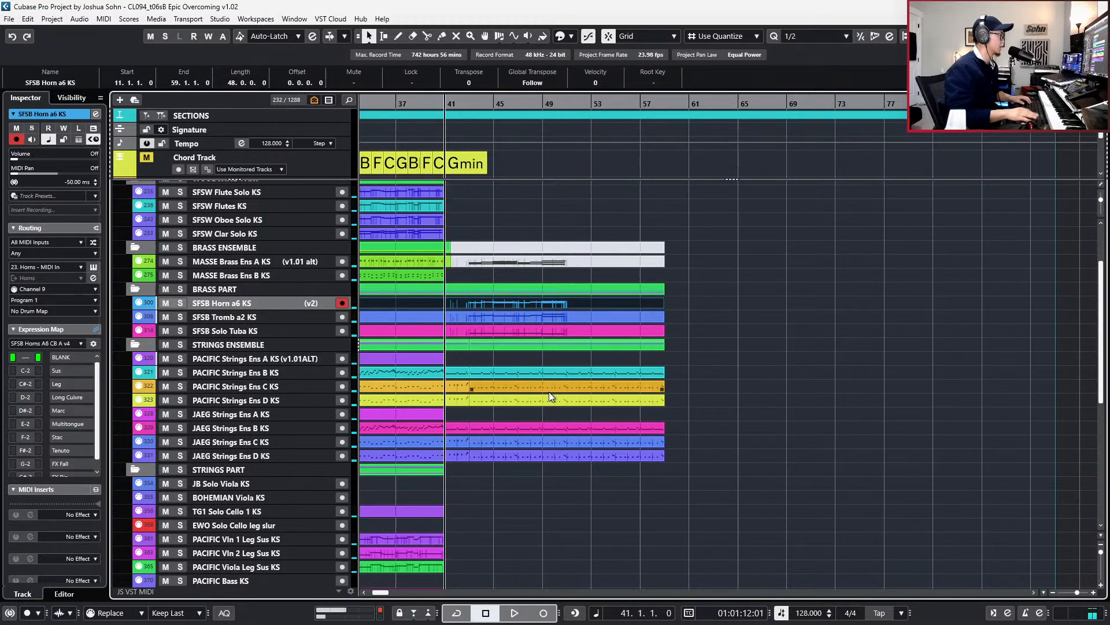
pyautogui.press('space')
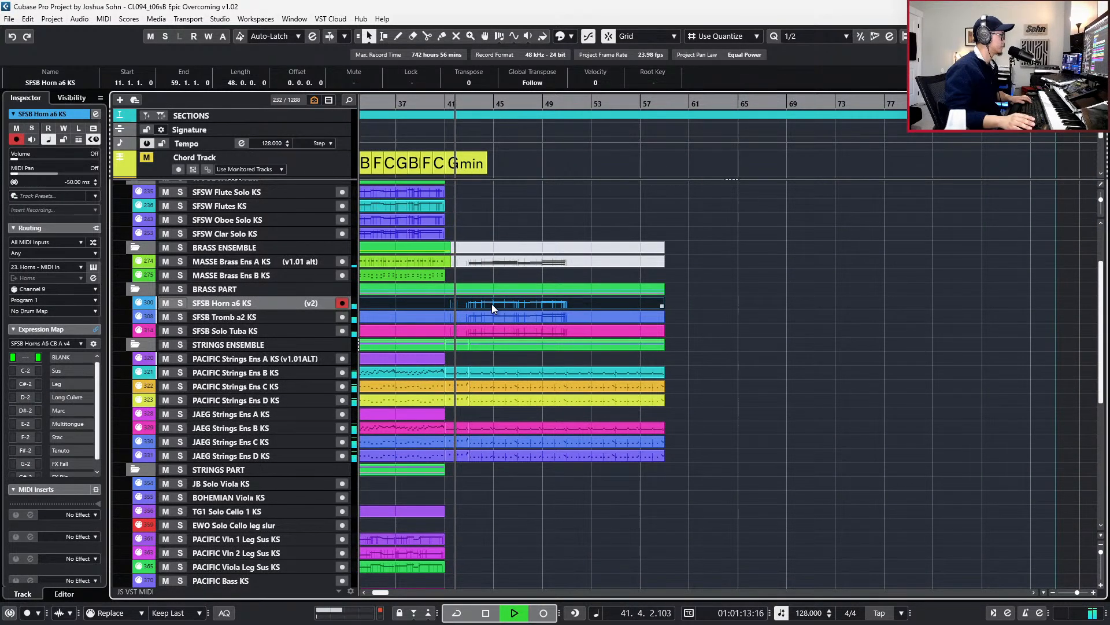
pyautogui.press('g')
pyautogui.press('g')
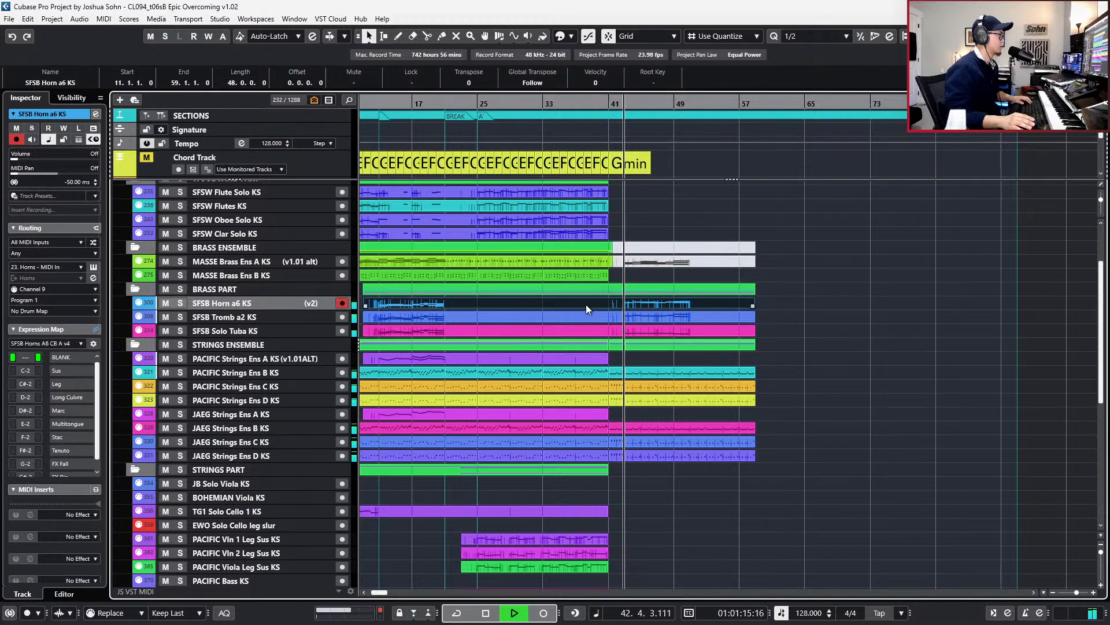
pyautogui.press('space')
pyautogui.doubleClick(630, 302)
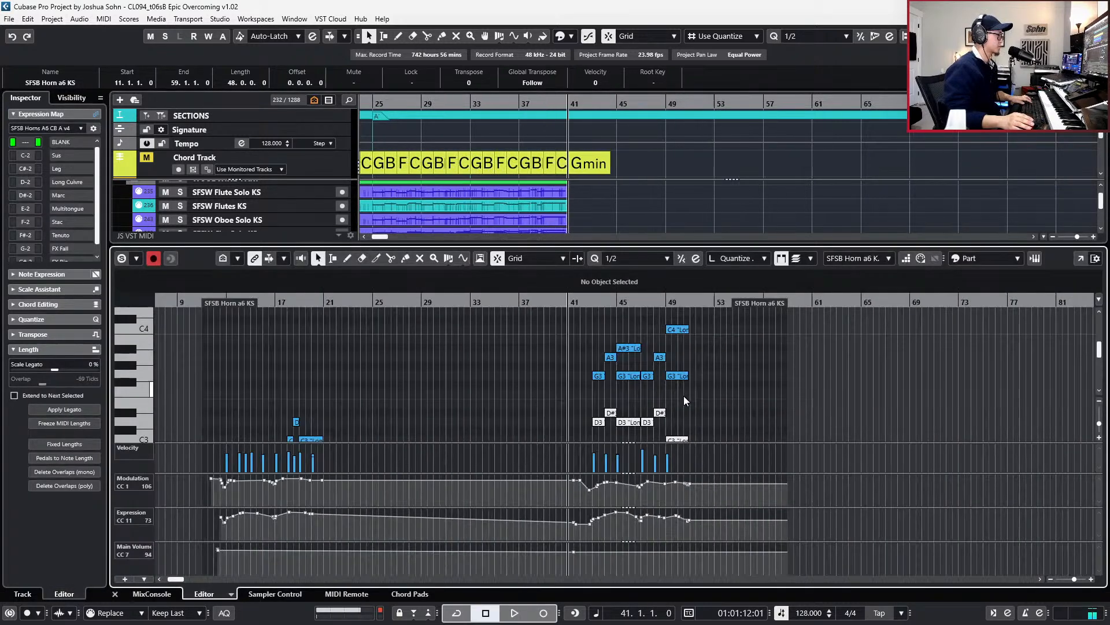
# - Slightly lower the horns' expression curve between bars 43 and 51, close the note editor and play from bar 41
pyautogui.scroll(2, 635, 510)
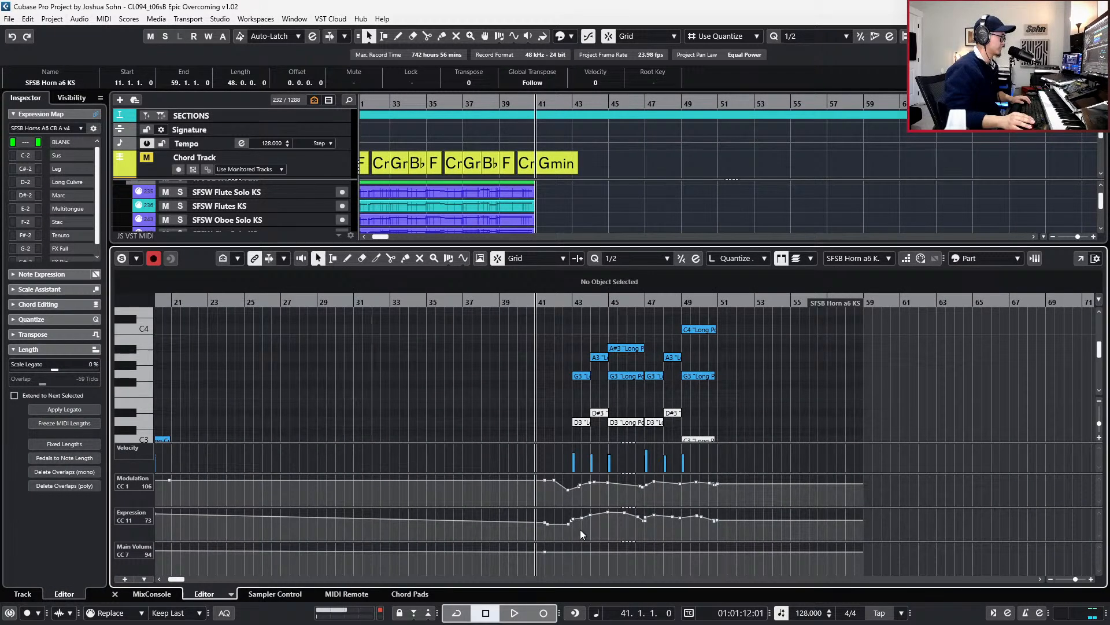
pyautogui.moveTo(568, 534); pyautogui.dragTo(636, 509)
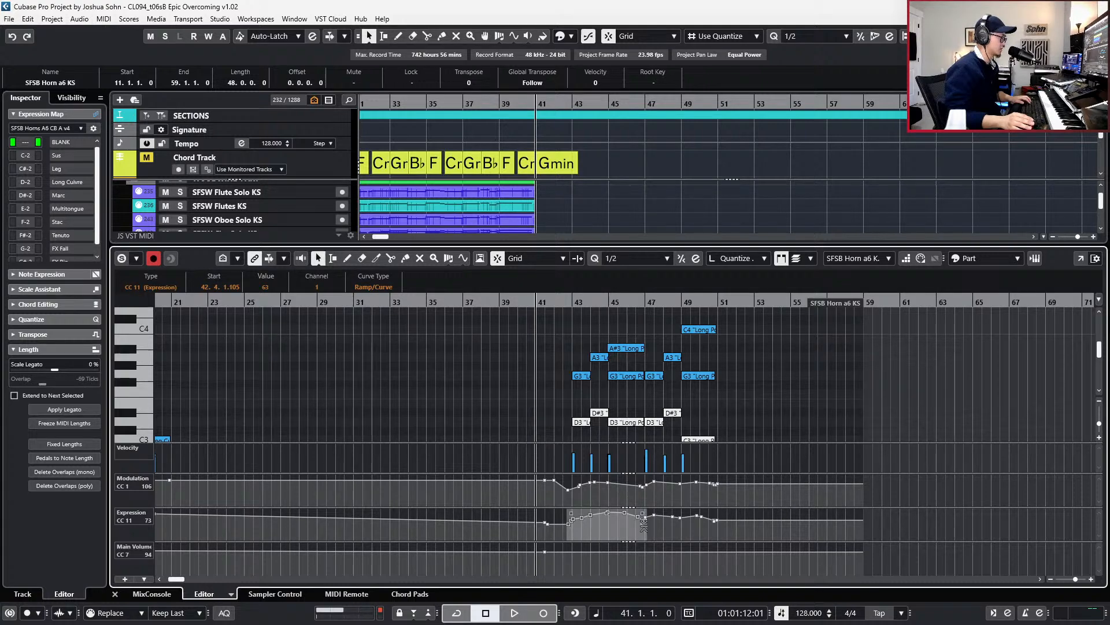
pyautogui.moveTo(561, 536); pyautogui.dragTo(723, 510)
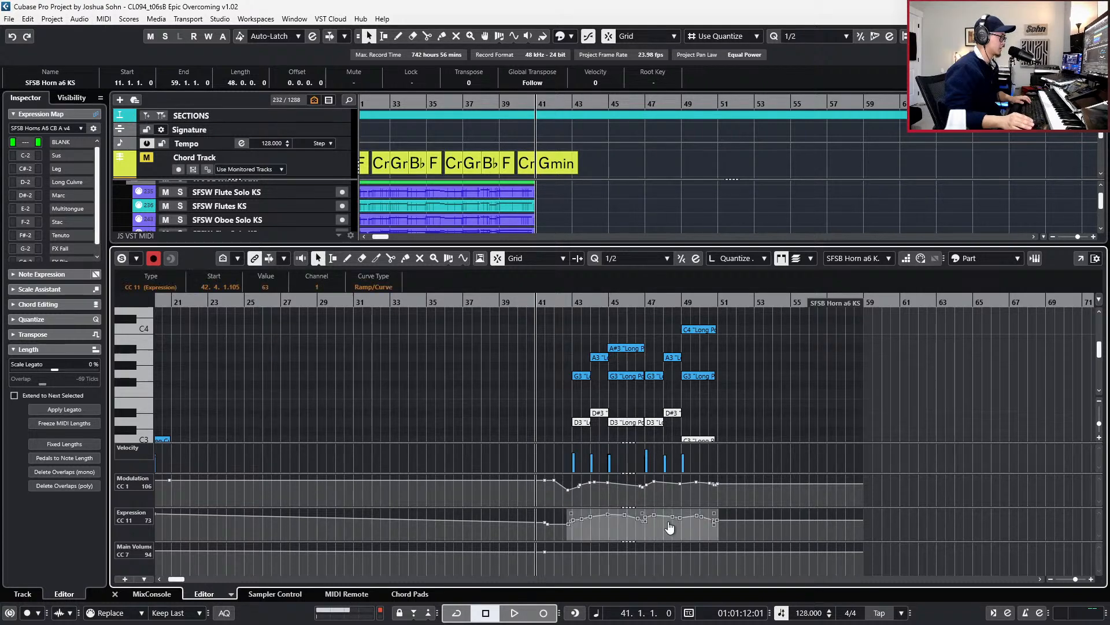
pyautogui.hotkey('ctrl', 'alt', 'e')
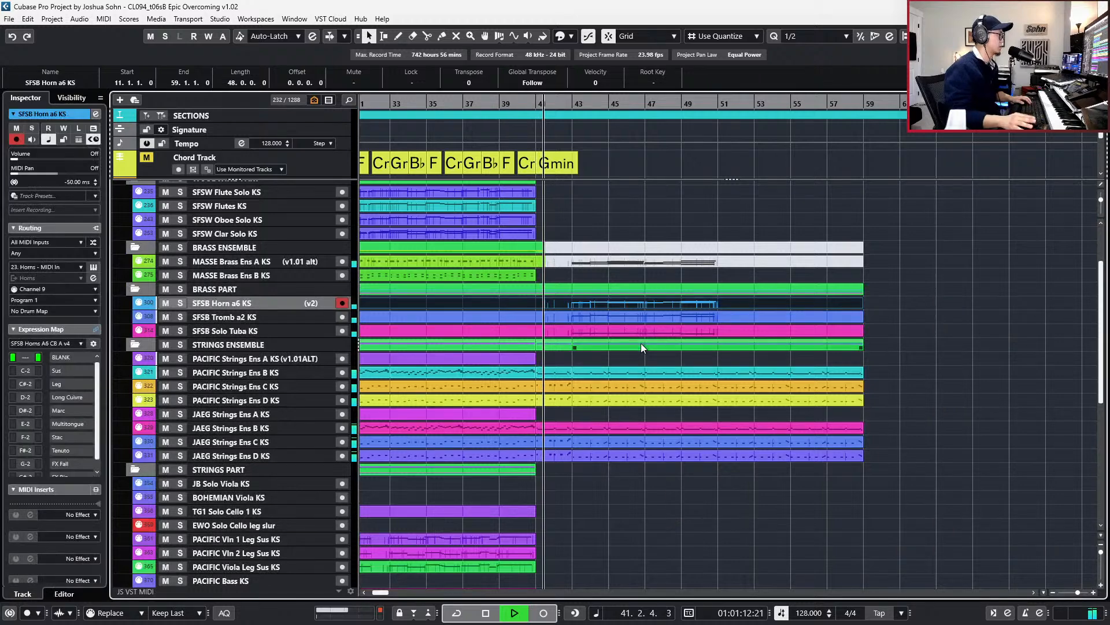
# - Open the SFSB Tromb a2 part, slightly lower its expression curve between bars 43 and 47, and return to the arrangement
pyautogui.doubleClick(622, 316)
pyautogui.scroll(2, 636, 416)
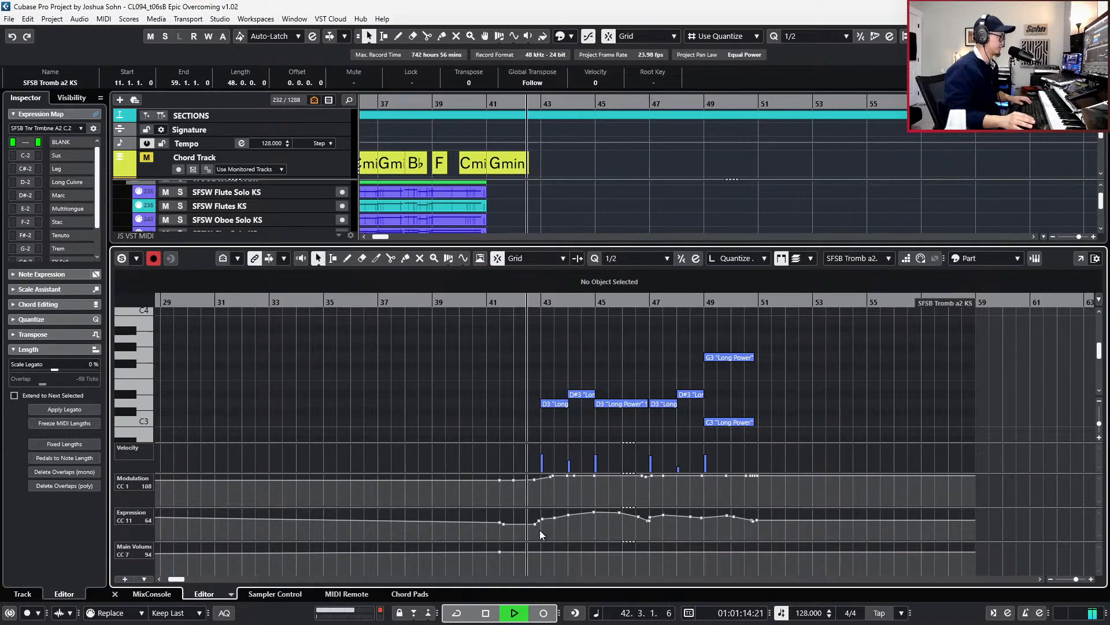
pyautogui.moveTo(534, 534); pyautogui.dragTo(758, 509)
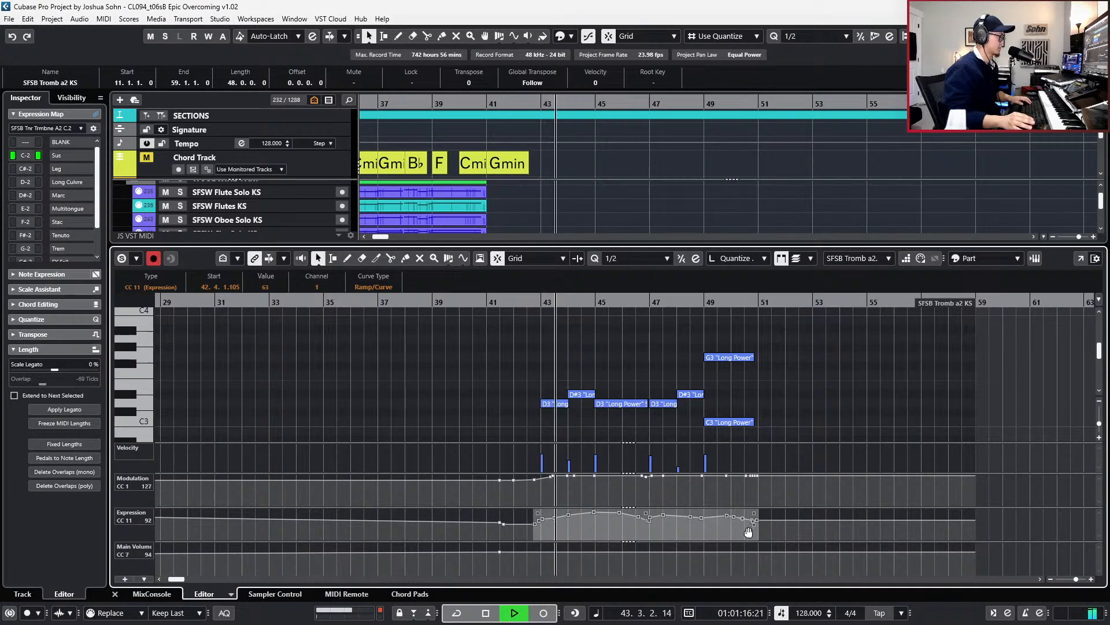
pyautogui.click(525, 519)
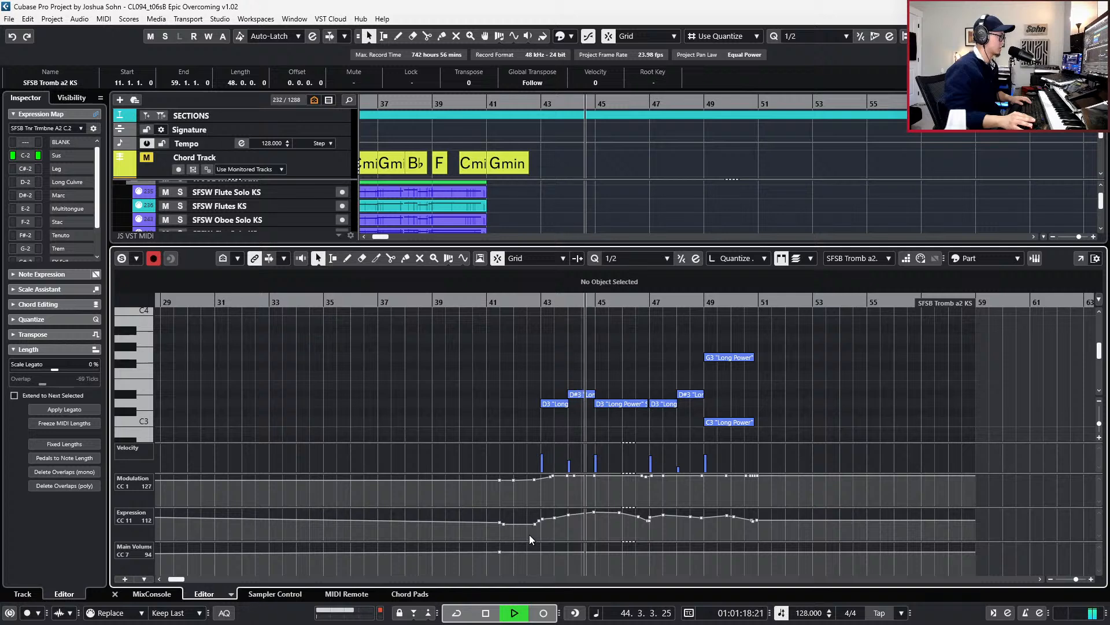
pyautogui.moveTo(529, 535); pyautogui.dragTo(643, 502)
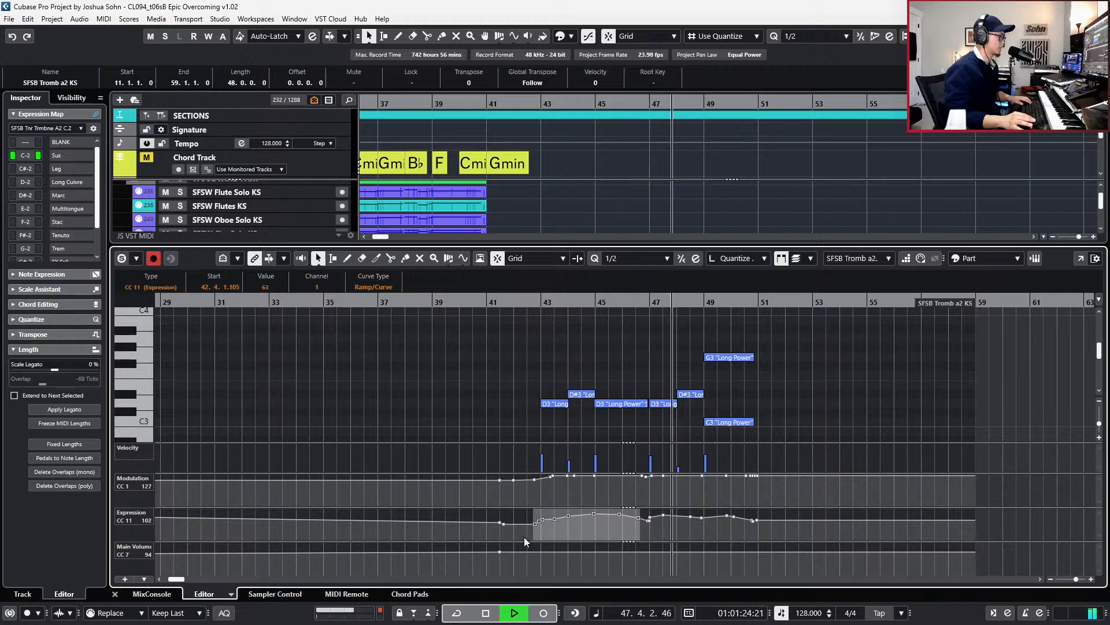
pyautogui.scroll(-1, 633, 410)
pyautogui.press('Return')
pyautogui.press('g')
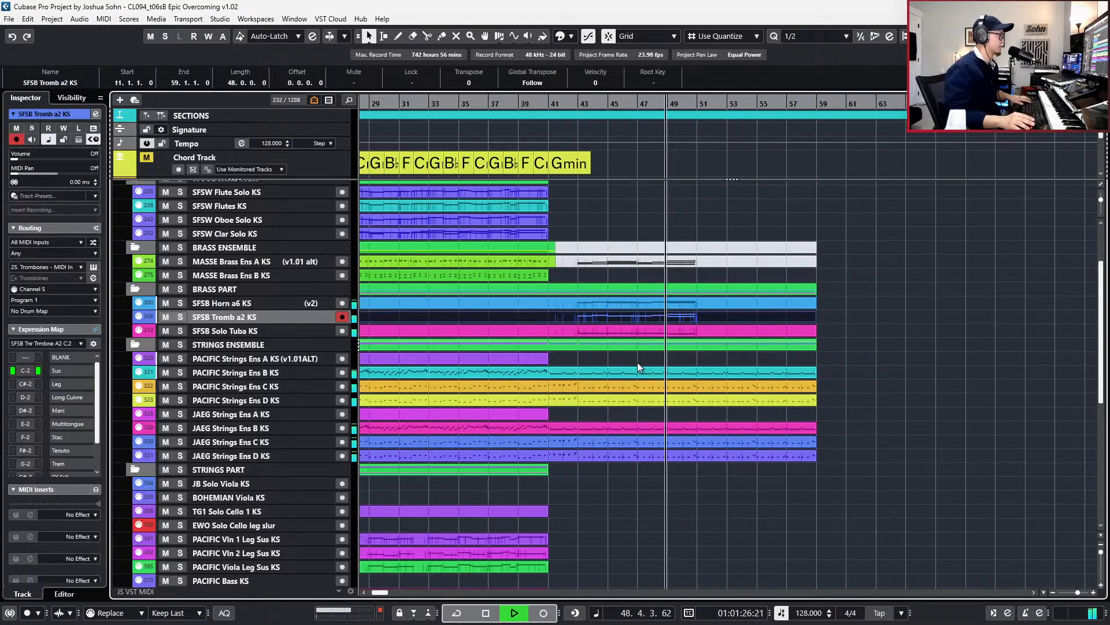
pyautogui.press('space')
# - Solo the SFSB Horn a6 and SFSB Tromb a2 parts together and open both in the note editor at bar 43
pyautogui.click(665, 304)
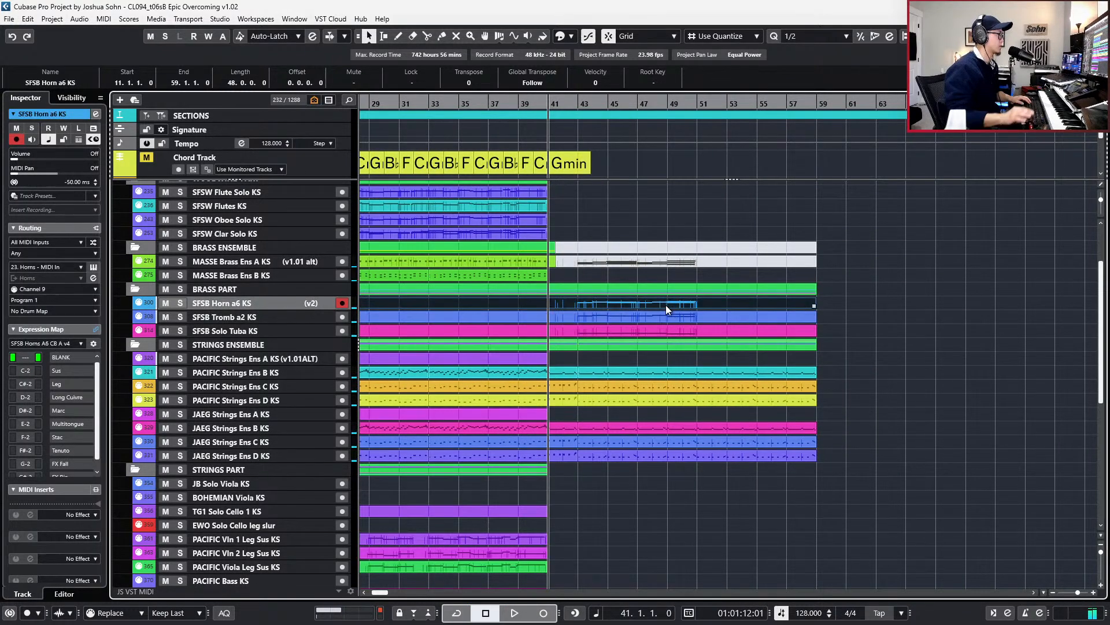
pyautogui.keyDown('shift'); pyautogui.click(665, 311); pyautogui.keyUp('shift')
pyautogui.press('s')
pyautogui.press('KP_Add')
pyautogui.press('KP_Add')
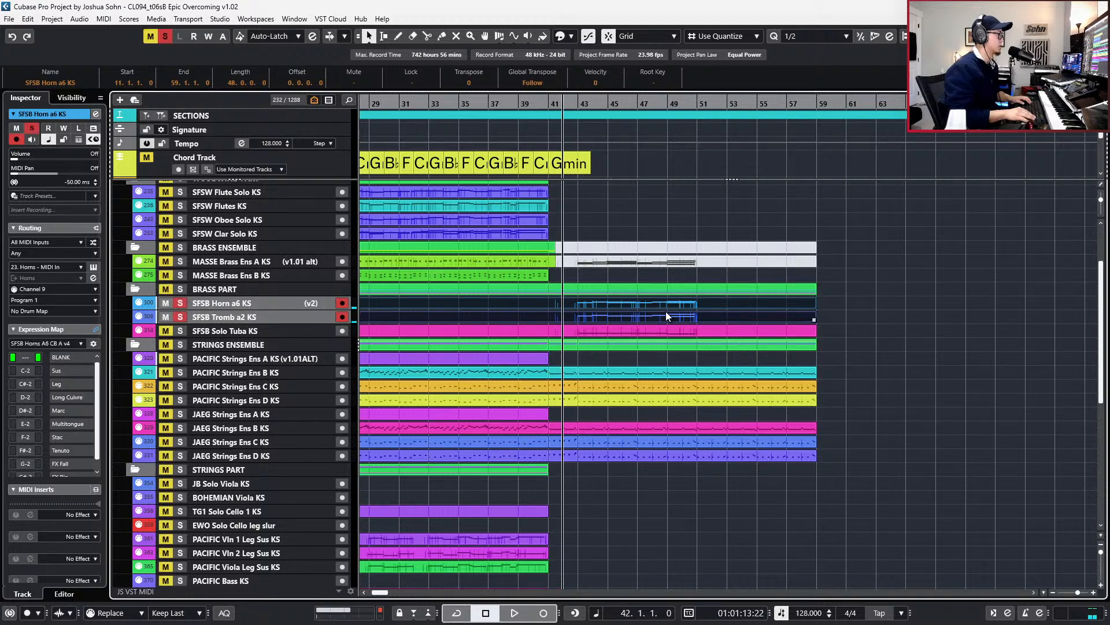
pyautogui.press('Return')
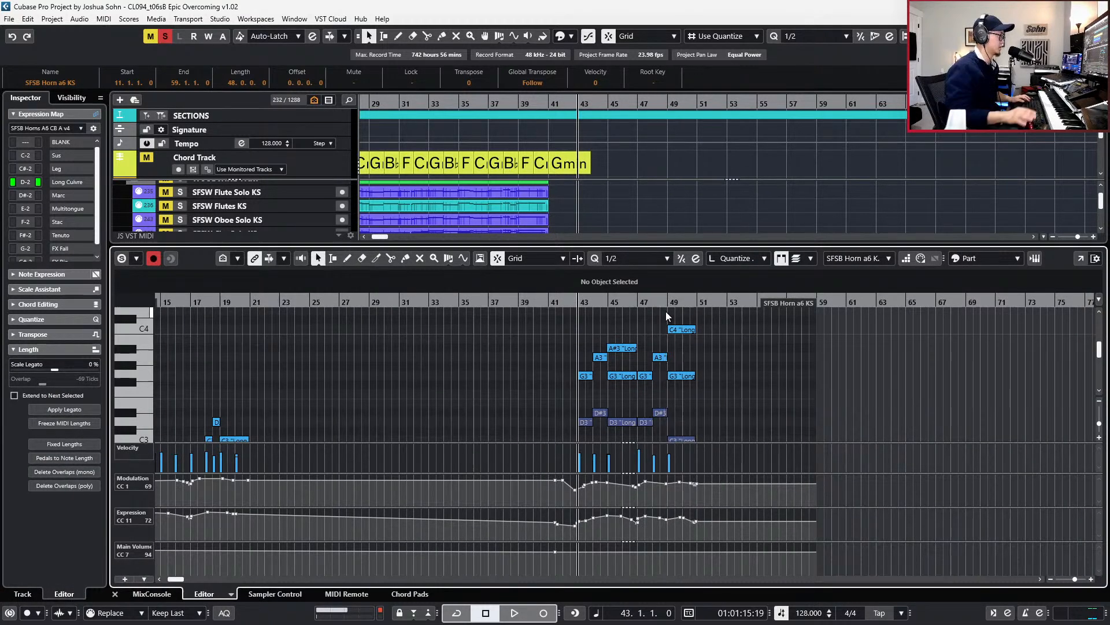
# - Play the soloed horns and trombones from bar 43 and enlarge the view of their notes
pyautogui.press('h')
pyautogui.scroll(-2, 675, 363)
pyautogui.press('space')
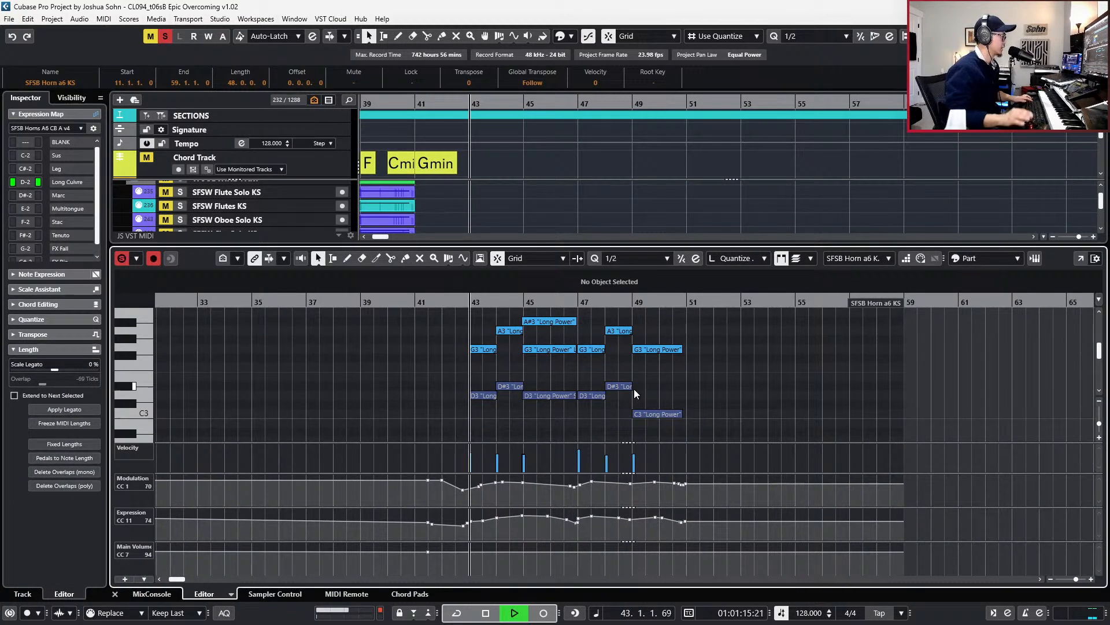
pyautogui.press('h')
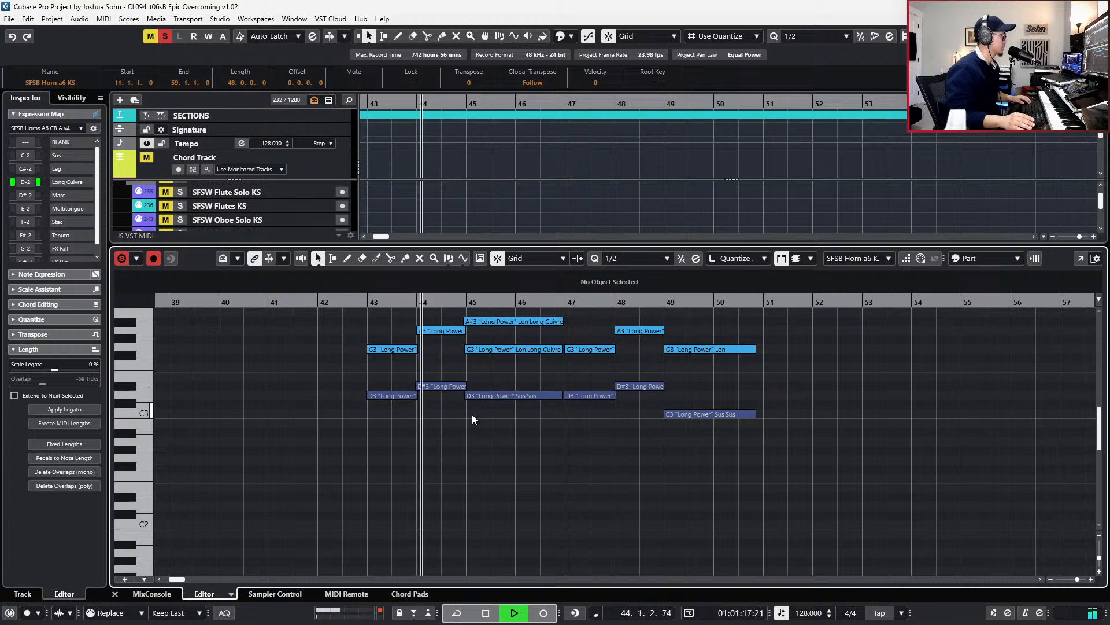
pyautogui.scroll(4, 472, 414)
pyautogui.press('space')
# - Copy the trombone D#3 note at bar 44 down to A2, turn off solo and listen from bar 43
pyautogui.click(439, 440)
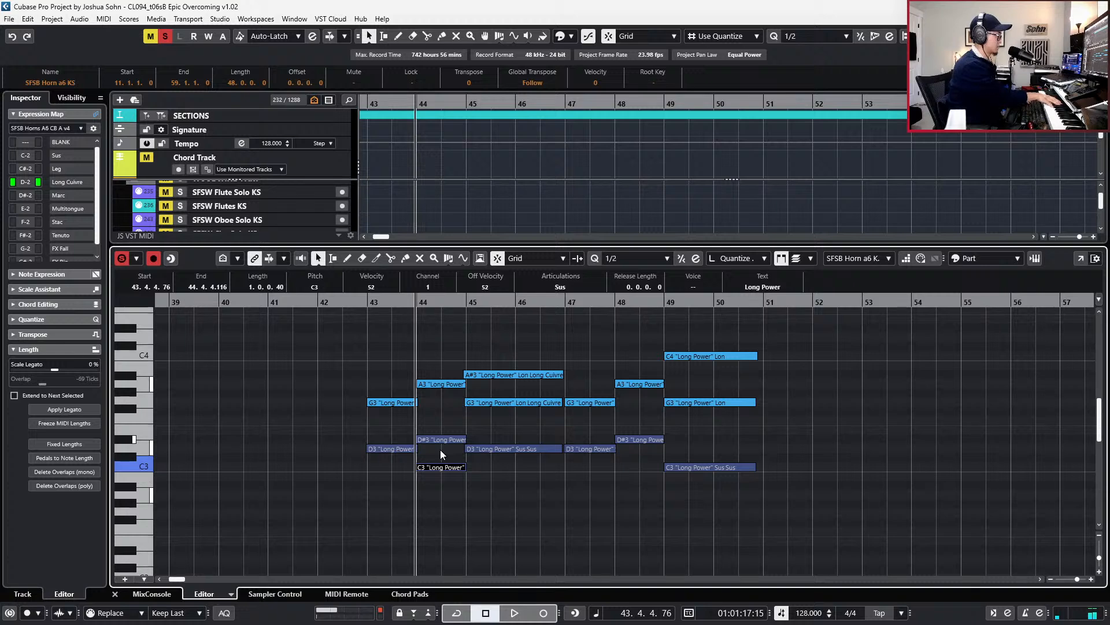
pyautogui.moveTo(518, 522); pyautogui.dragTo(450, 466)
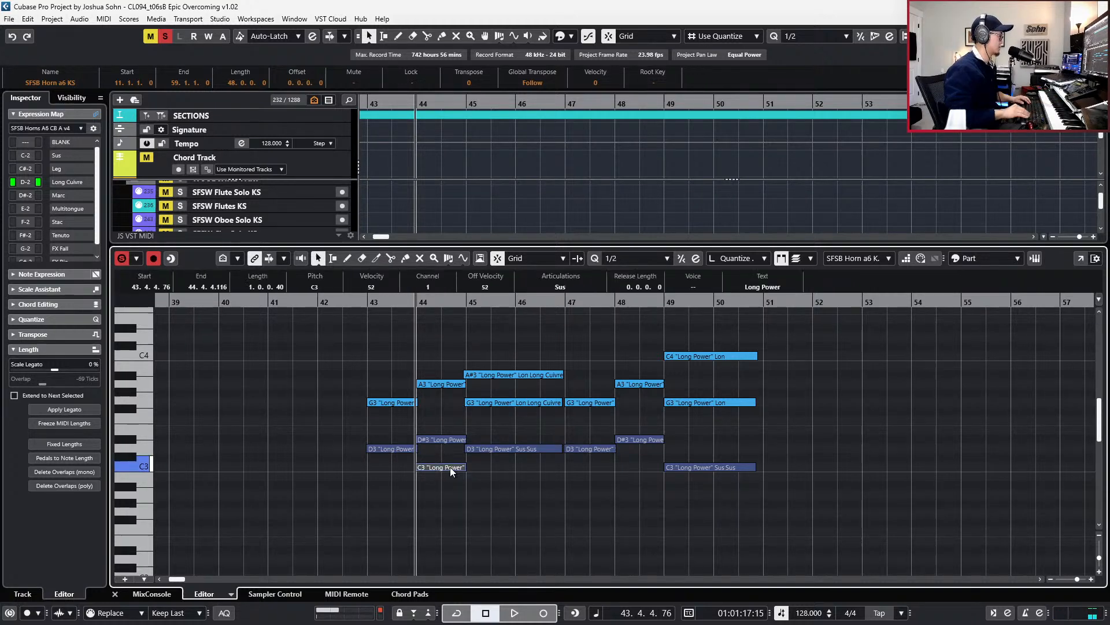
pyautogui.press('Down')
pyautogui.press('space')
pyautogui.press('space')
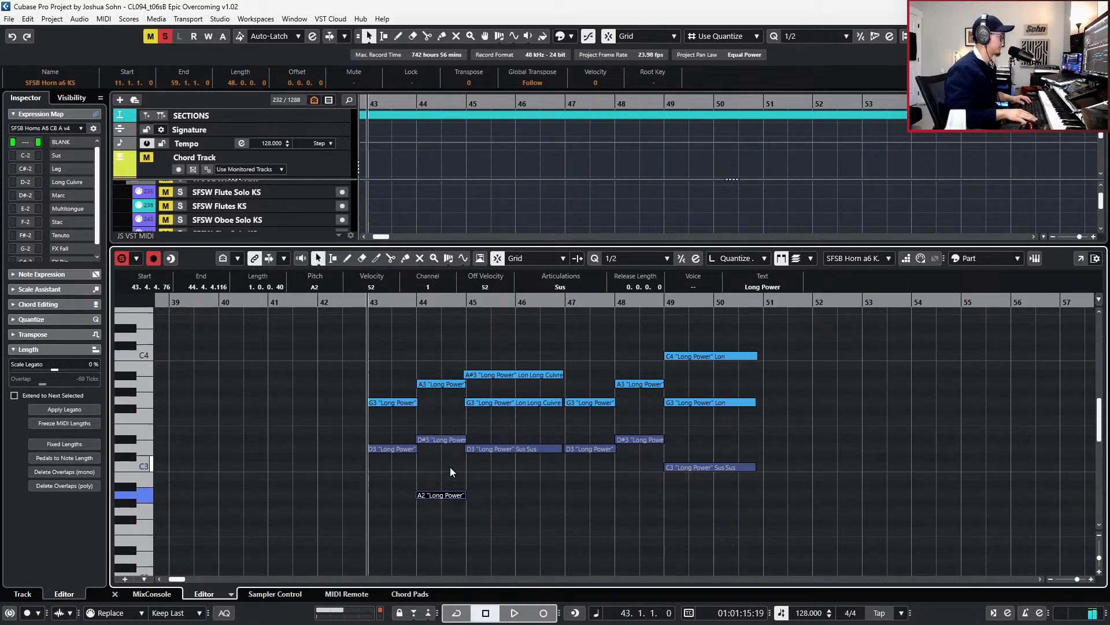
pyautogui.press('s')
pyautogui.press('space')
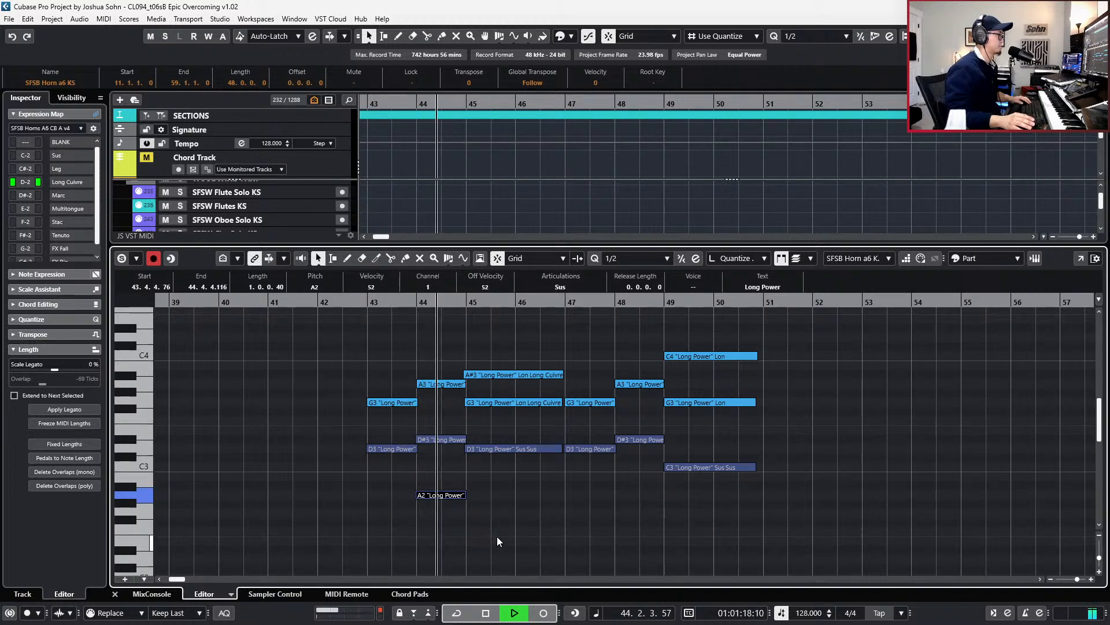
pyautogui.press('space')
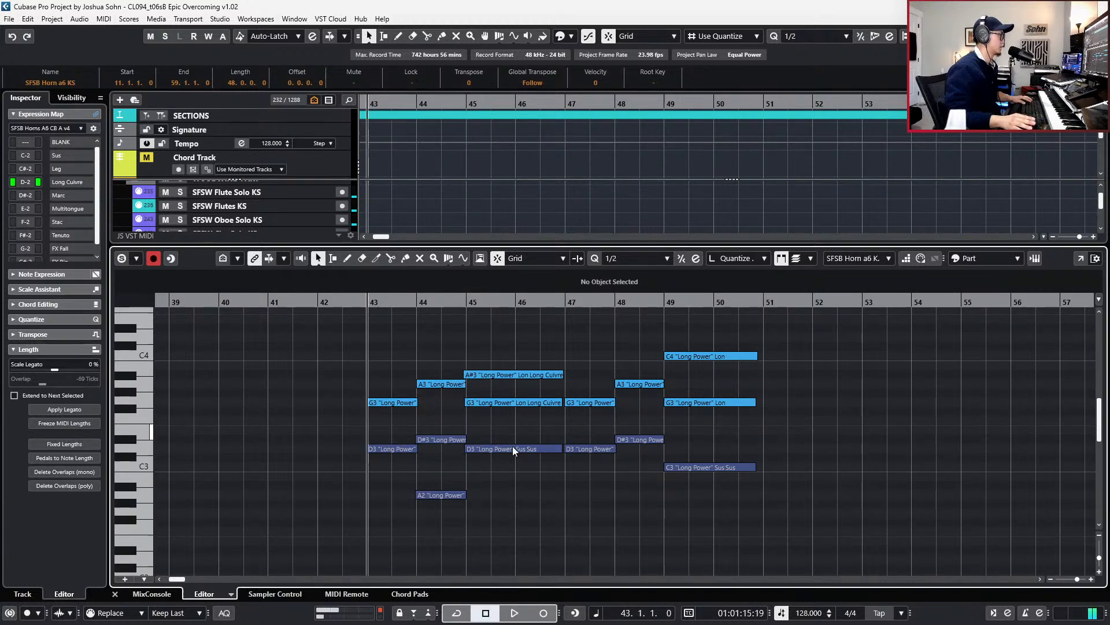
# - Duplicate the trombone D3 note at bar 45, transpose the copy down to A#2 and play it back
pyautogui.click(513, 446)
pyautogui.hotkey('ctrl', 'c')
pyautogui.press('l')
pyautogui.hotkey('ctrl', 'v')
pyautogui.press('Down')
pyautogui.press('Down')
pyautogui.press('Down')
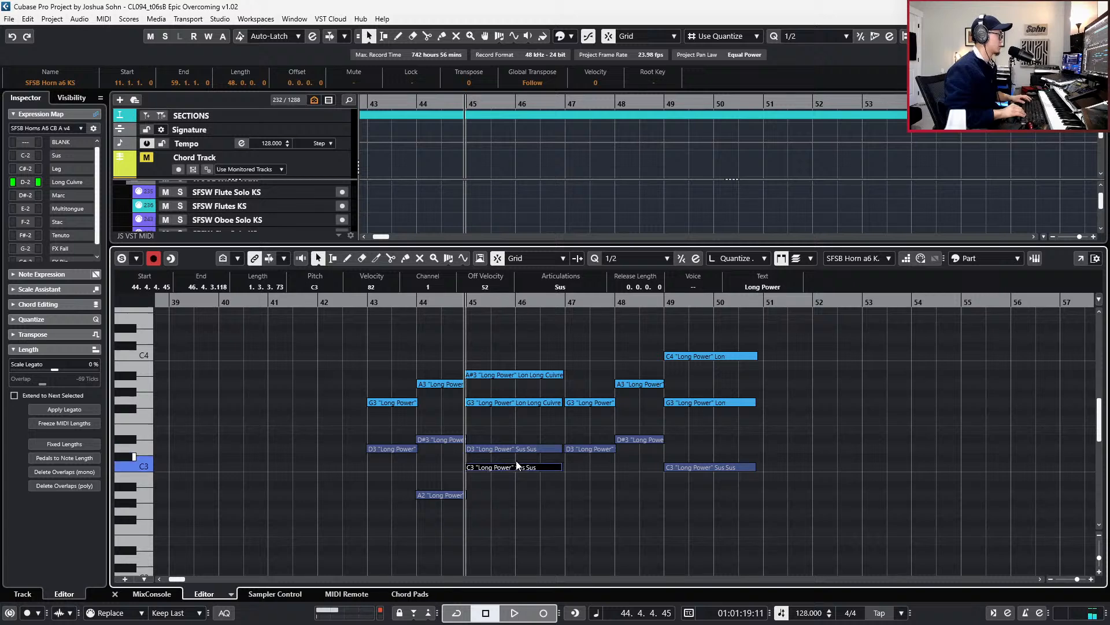
pyautogui.press('Down')
pyautogui.press('space')
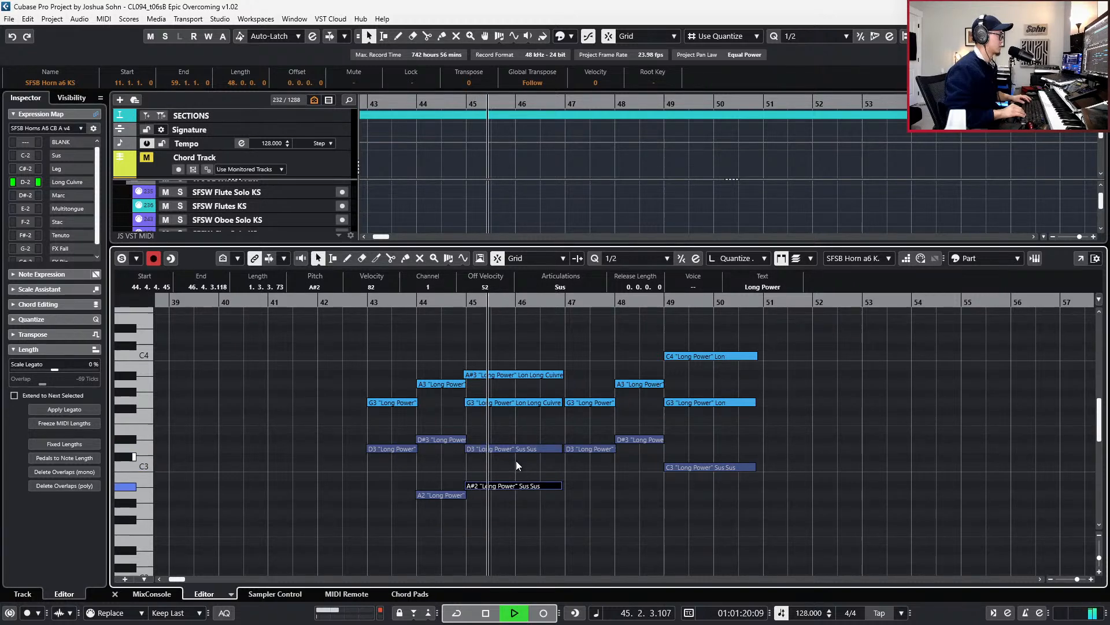
pyautogui.press('space')
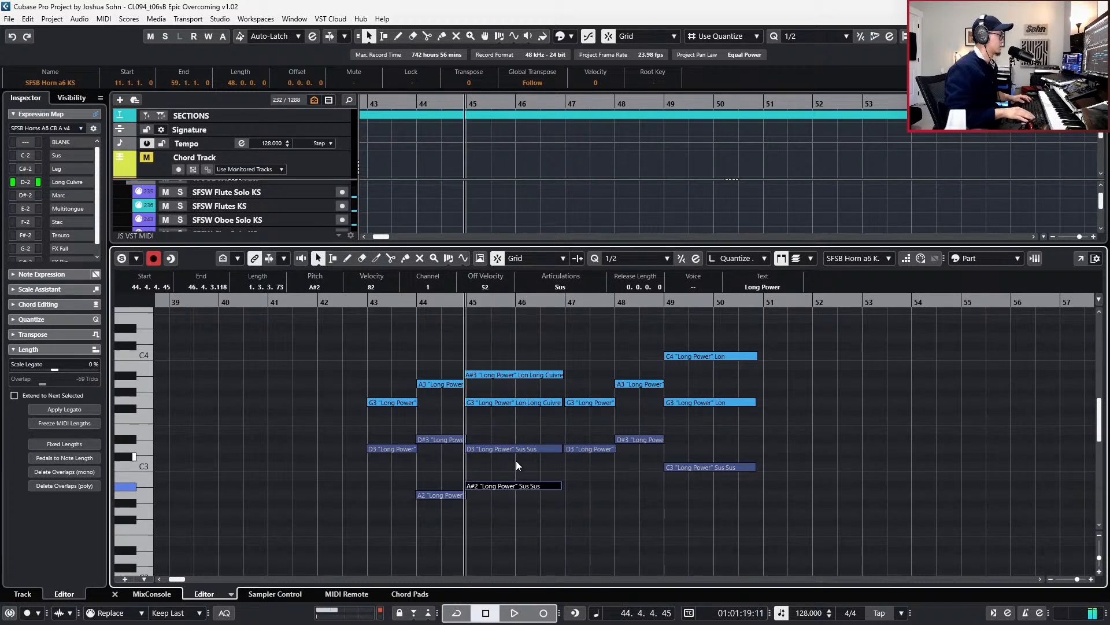
# - Play the passage from bar 44 to check the added low trombone notes against the full arrangement
pyautogui.press('KP_Subtract')
pyautogui.press('space')
pyautogui.press('space')
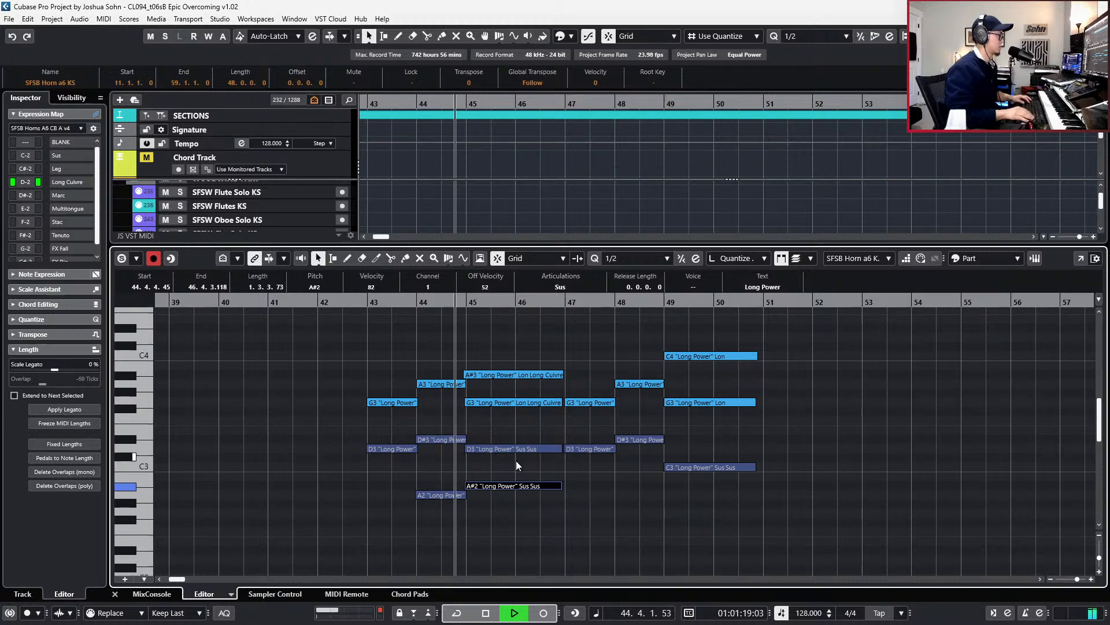
pyautogui.press('g')
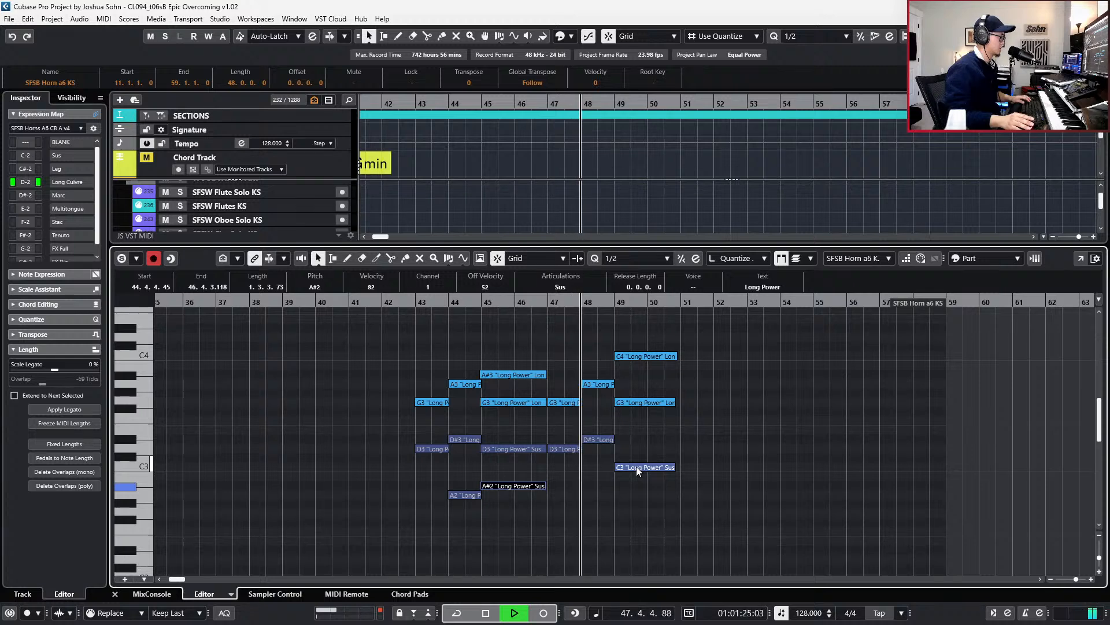
pyautogui.press('h')
pyautogui.press('h')
pyautogui.press('space')
# - Copy the low A2 and A#2 trombone notes from bars 44 and 45 to bar 48 and listen from bar 46
pyautogui.click(518, 441)
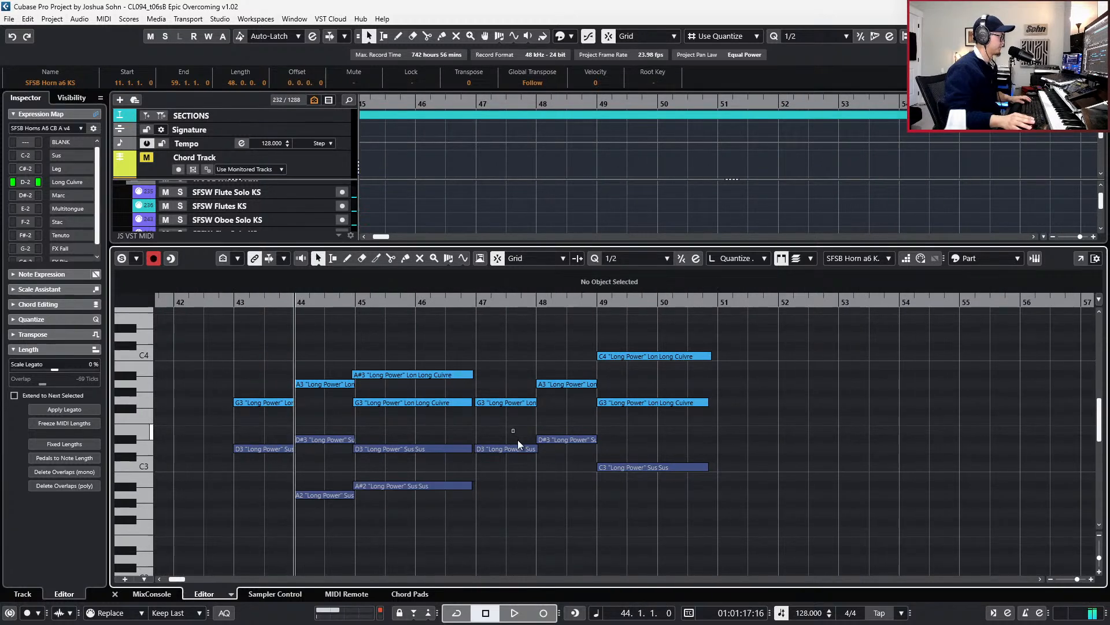
pyautogui.moveTo(518, 441); pyautogui.dragTo(549, 453)
pyautogui.moveTo(300, 483); pyautogui.dragTo(431, 497)
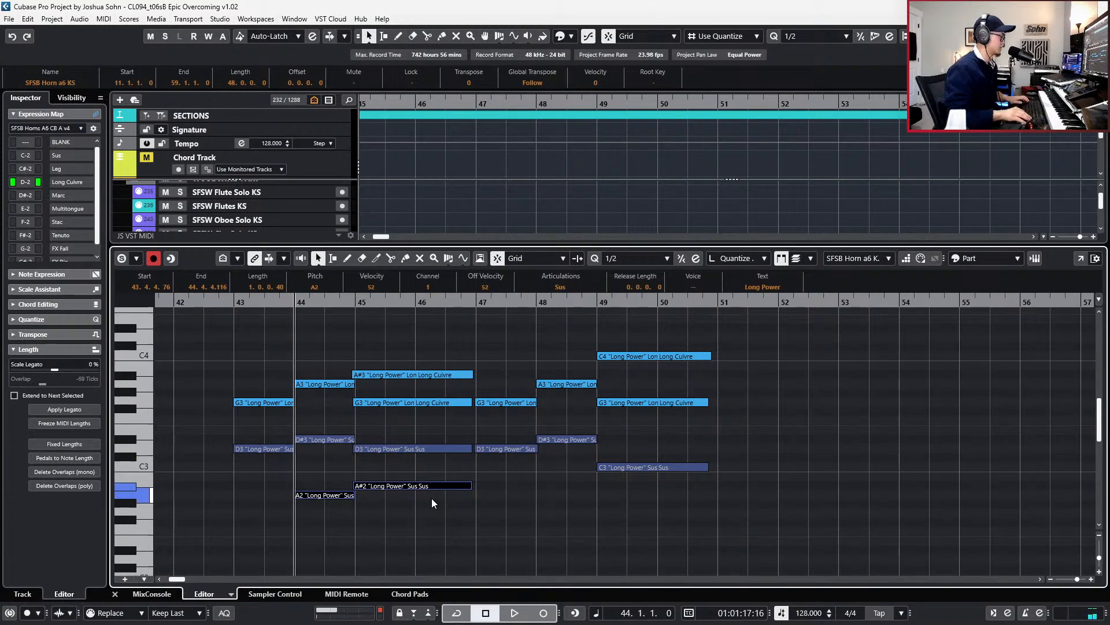
pyautogui.press('space')
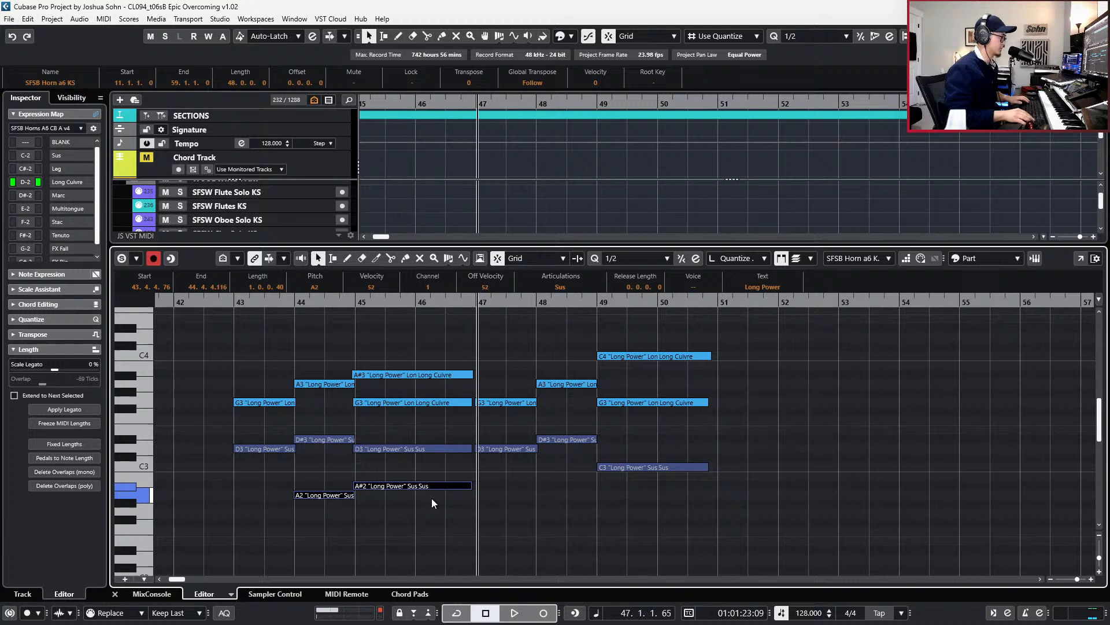
pyautogui.hotkey('ctrl', 'v')
pyautogui.press('KP_Subtract')
pyautogui.press('KP_Subtract')
pyautogui.press('KP_Subtract')
pyautogui.press('KP_Subtract')
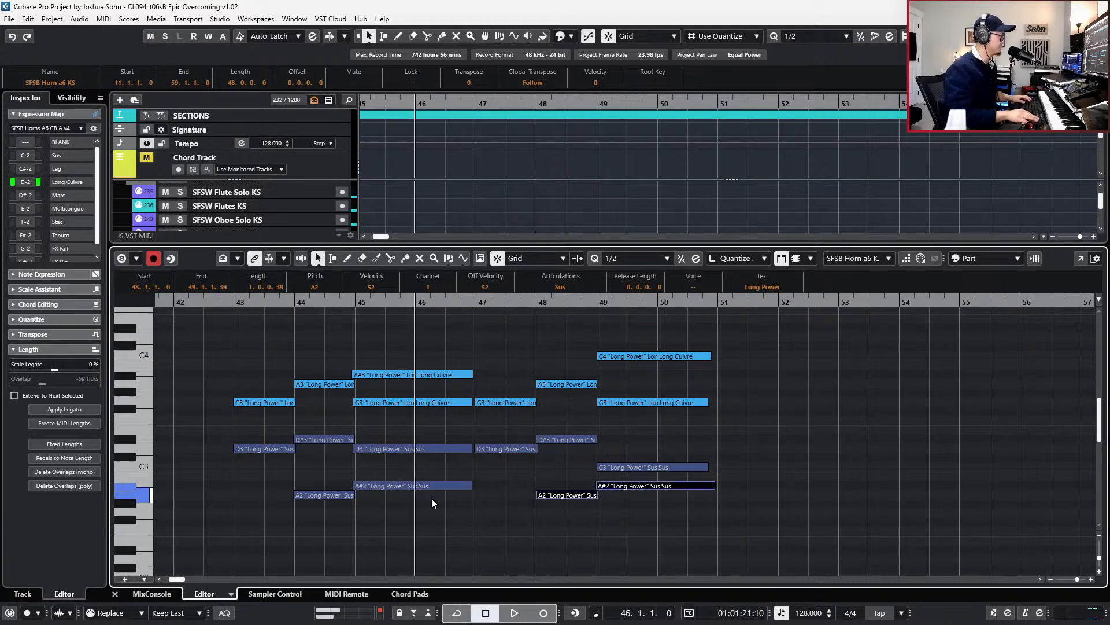
pyautogui.press('space')
pyautogui.press('space')
# - Mute the four low A2 and A#2 trombone notes between bars 44 and 51, copy them and close the note editor
pyautogui.moveTo(269, 483); pyautogui.dragTo(658, 543)
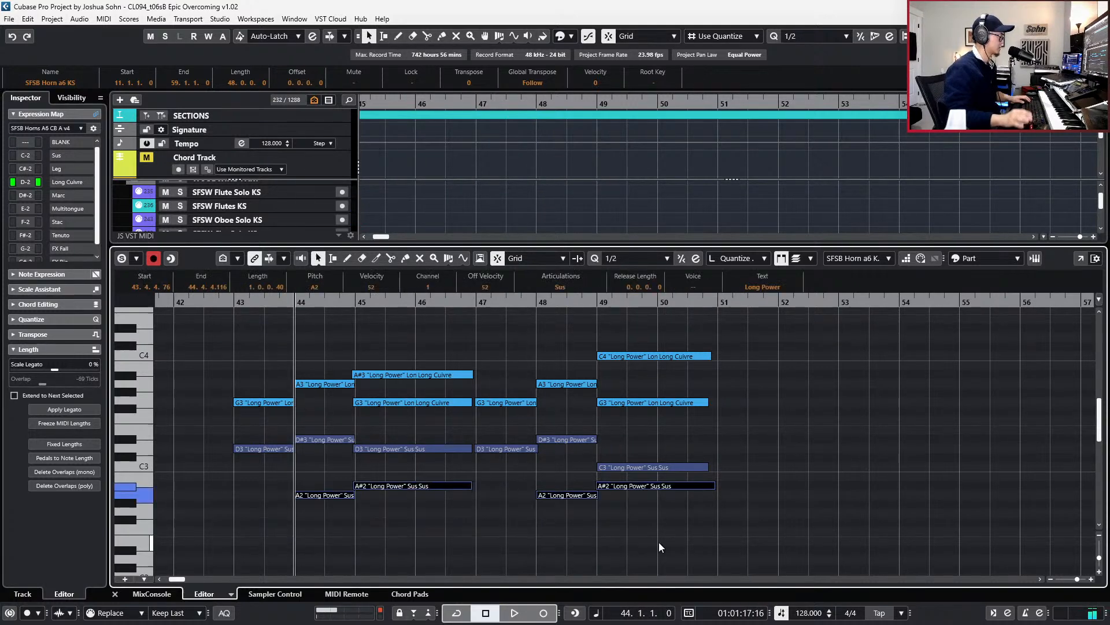
pyautogui.press('l')
pyautogui.hotkey('shift', 'm')
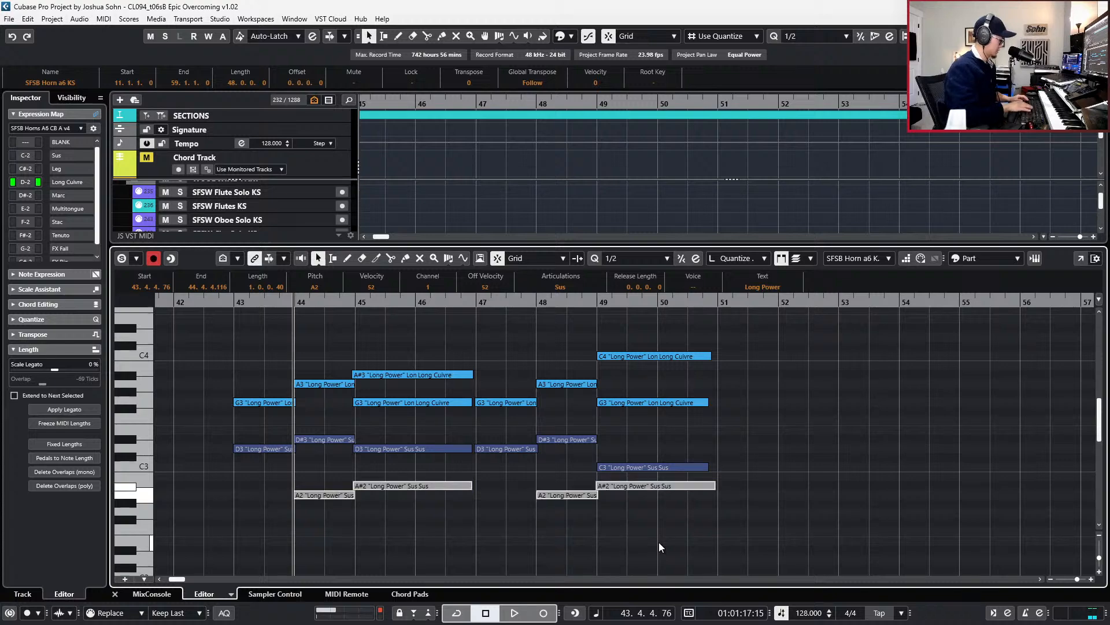
pyautogui.hotkey('ctrl', 'alt', 'b')
pyautogui.hscroll(-3, 617, 426)
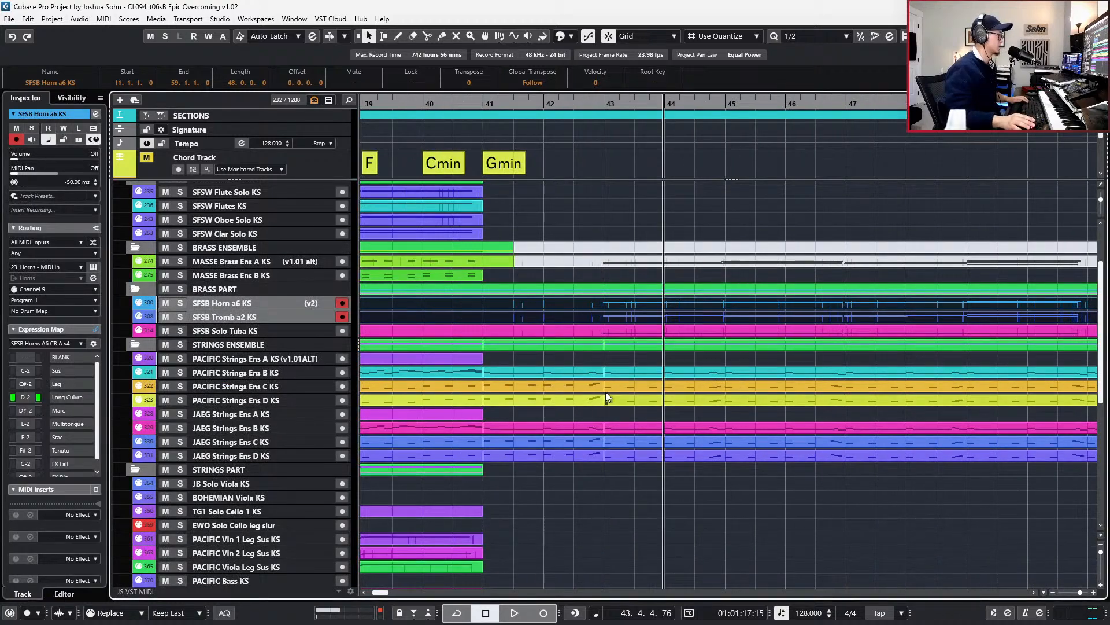
# - Open the SFSB Solo Tuba KS track in the note editor, paste the copied low notes from bar 44 and unmute them
pyautogui.click(643, 332)
pyautogui.hotkey('ctrl', 'e')
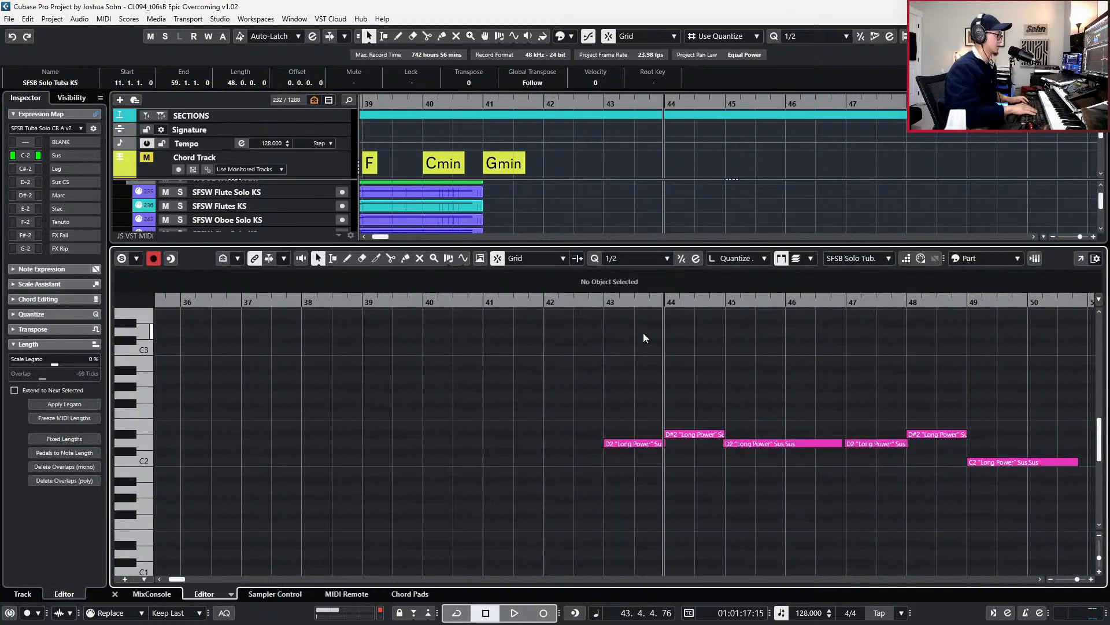
pyautogui.hotkey('ctrl', 'e')
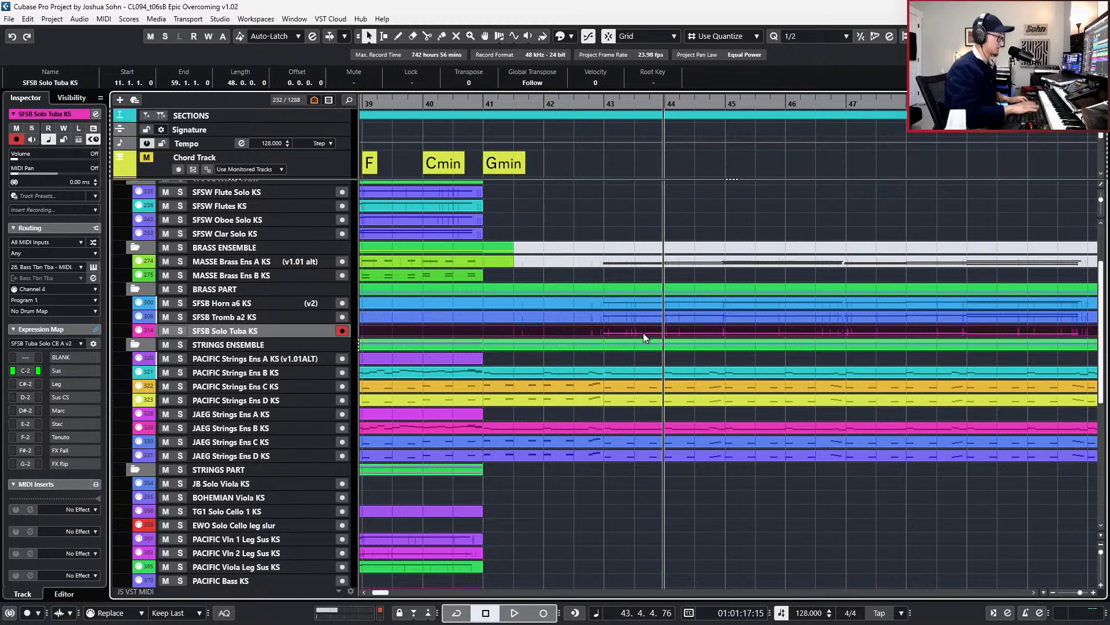
pyautogui.hotkey('ctrl', 'e')
pyautogui.hotkey('ctrl', 'v')
pyautogui.scroll(-2, 710, 439)
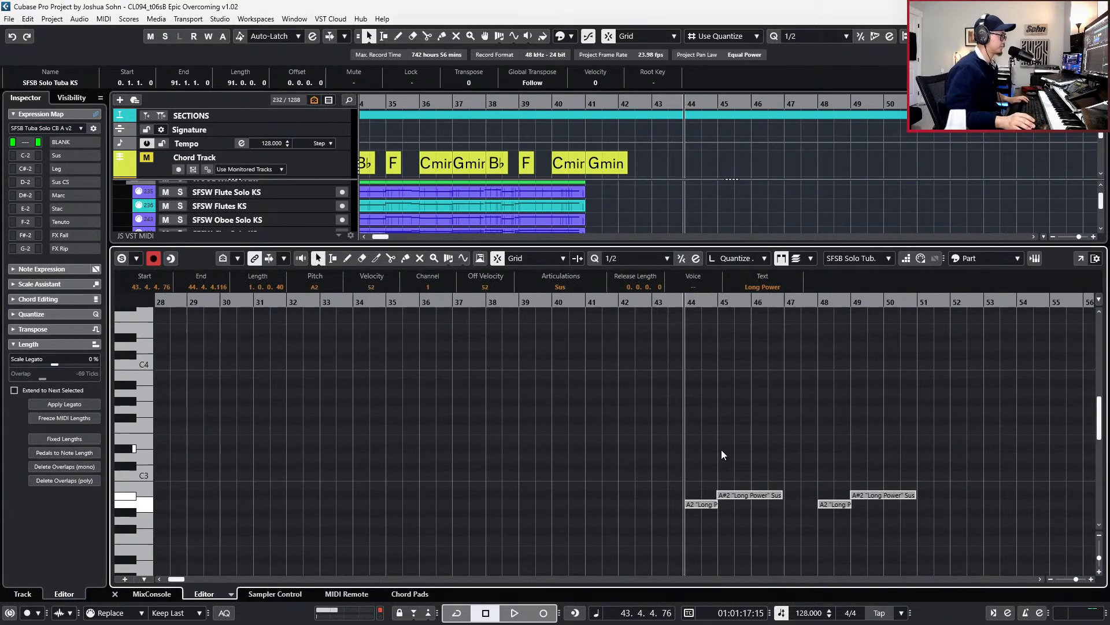
pyautogui.moveTo(647, 447); pyautogui.dragTo(905, 545)
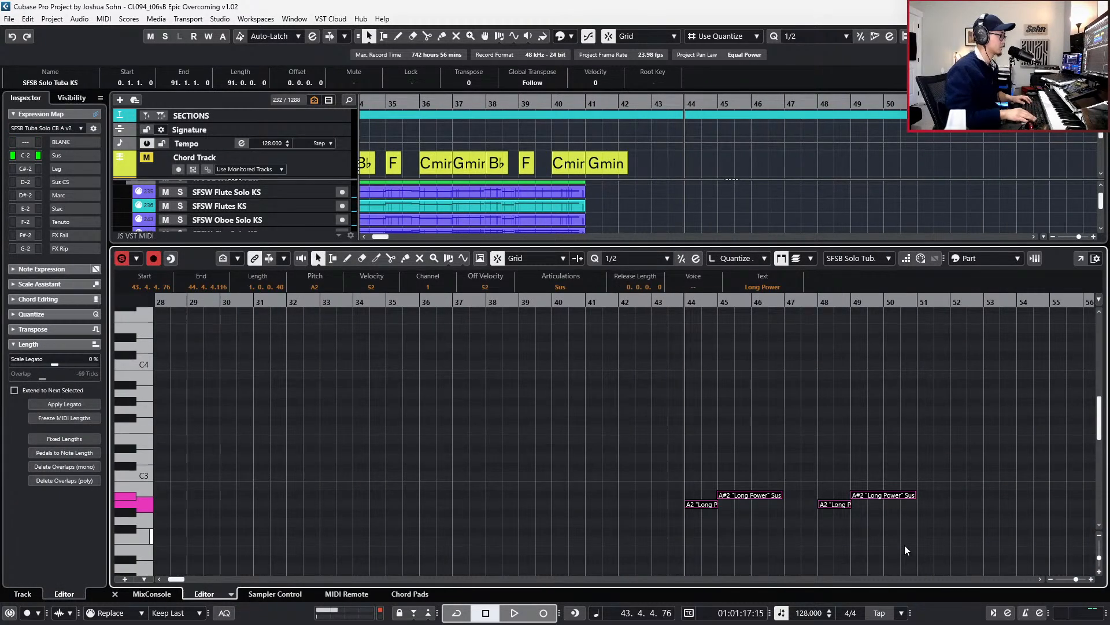
# - Play the pasted tuba notes from bar 44 and set the articulation of all four to Sus
pyautogui.press('space')
pyautogui.click(904, 545)
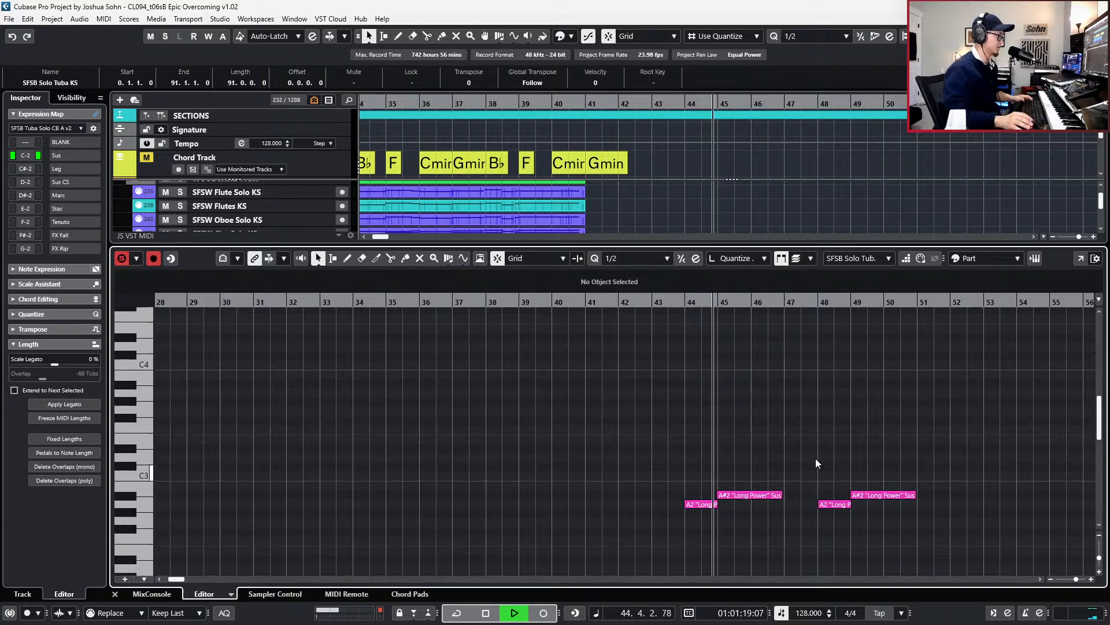
pyautogui.hotkey('ctrl', 'a')
pyautogui.click(564, 287)
pyautogui.click(640, 348)
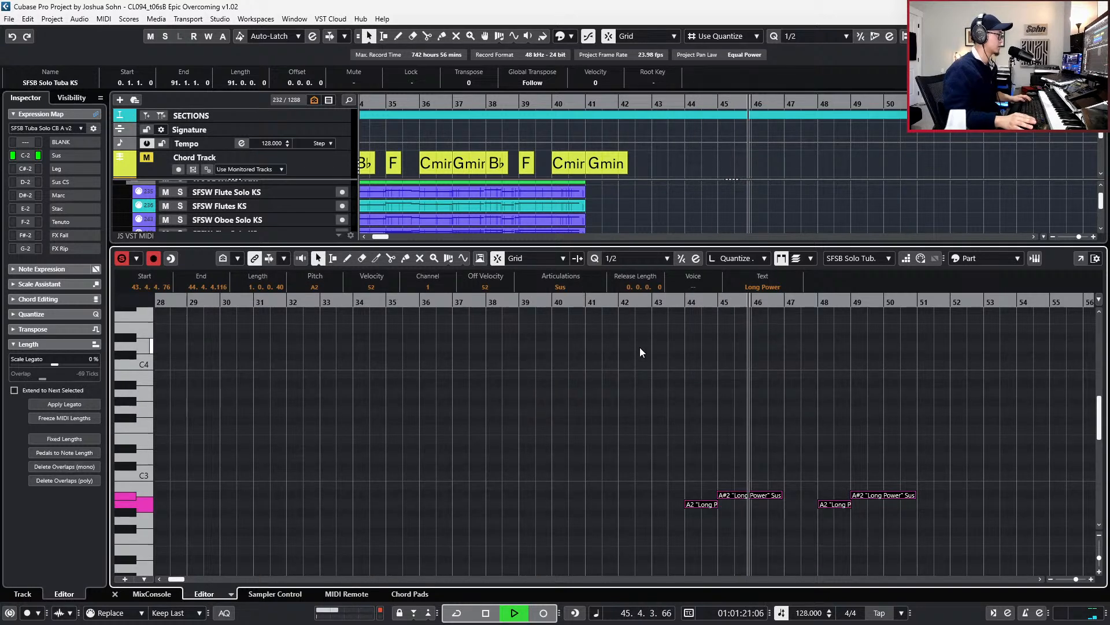
pyautogui.press('space')
# - Quantize the four tuba notes between bars 44 and 51 so they start on the bar lines
pyautogui.hotkey('alt', 'l')
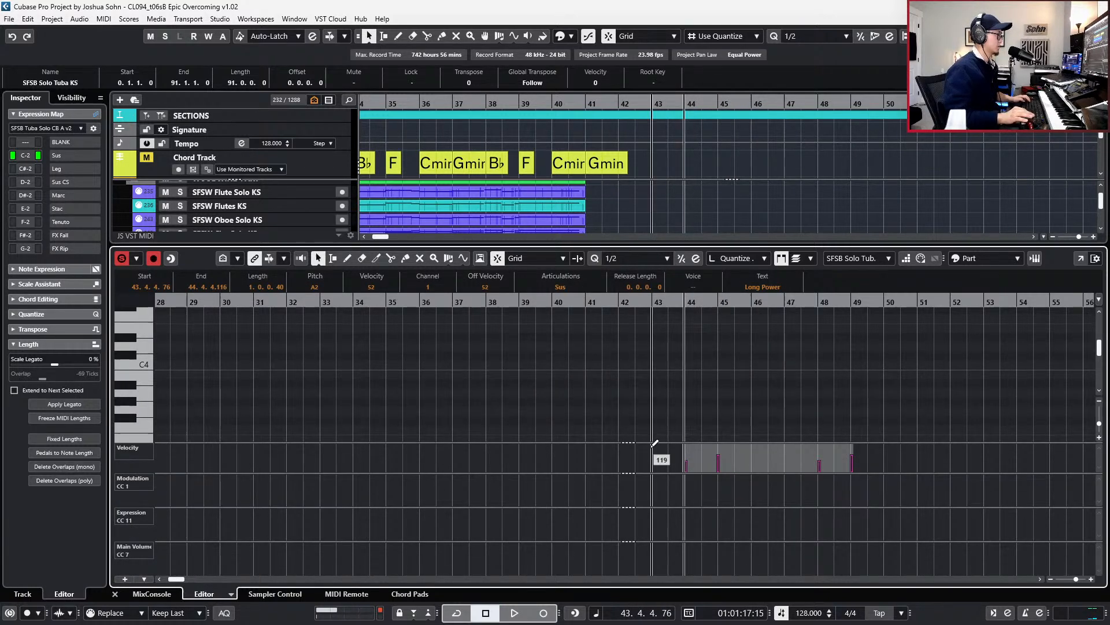
pyautogui.hotkey('alt', 'l')
pyautogui.click(651, 447)
pyautogui.scroll(-3, 660, 438)
pyautogui.moveTo(645, 348); pyautogui.dragTo(937, 416)
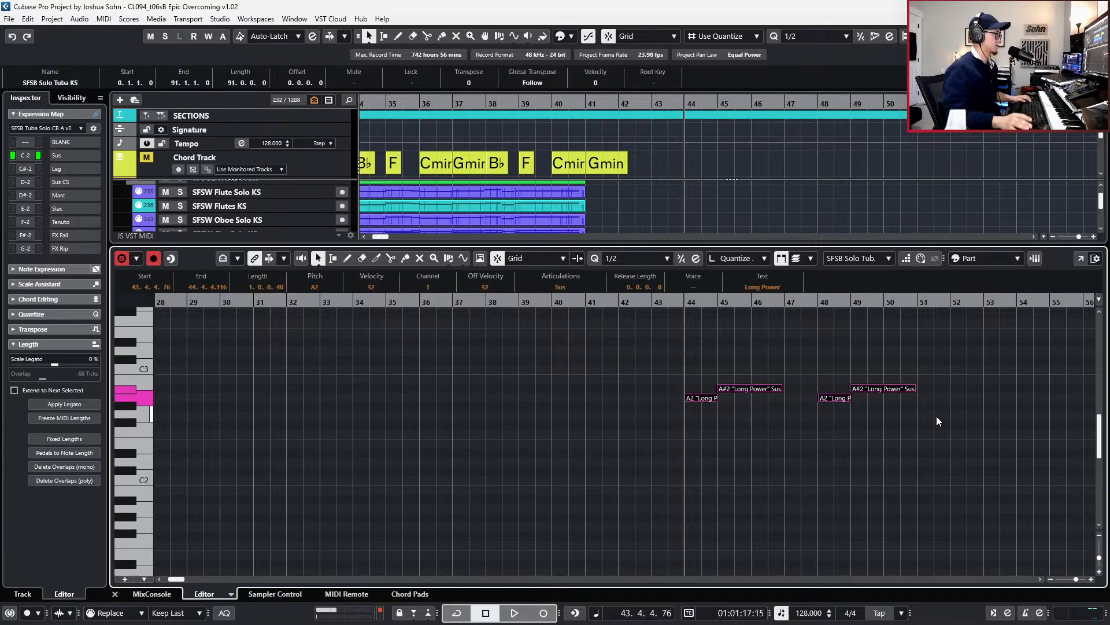
pyautogui.press('q')
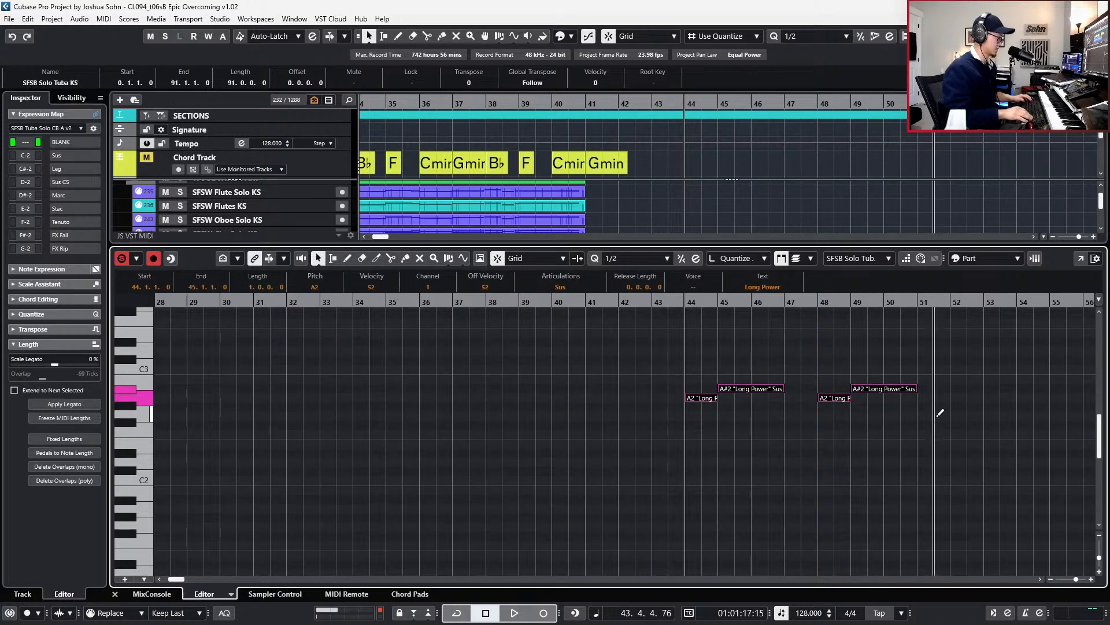
# - Show the controller lanes and raise the velocities of the four tuba notes, bringing the first A2 to 57
pyautogui.hotkey('alt', 'c')
pyautogui.hotkey('alt', 'v')
pyautogui.press('Return')
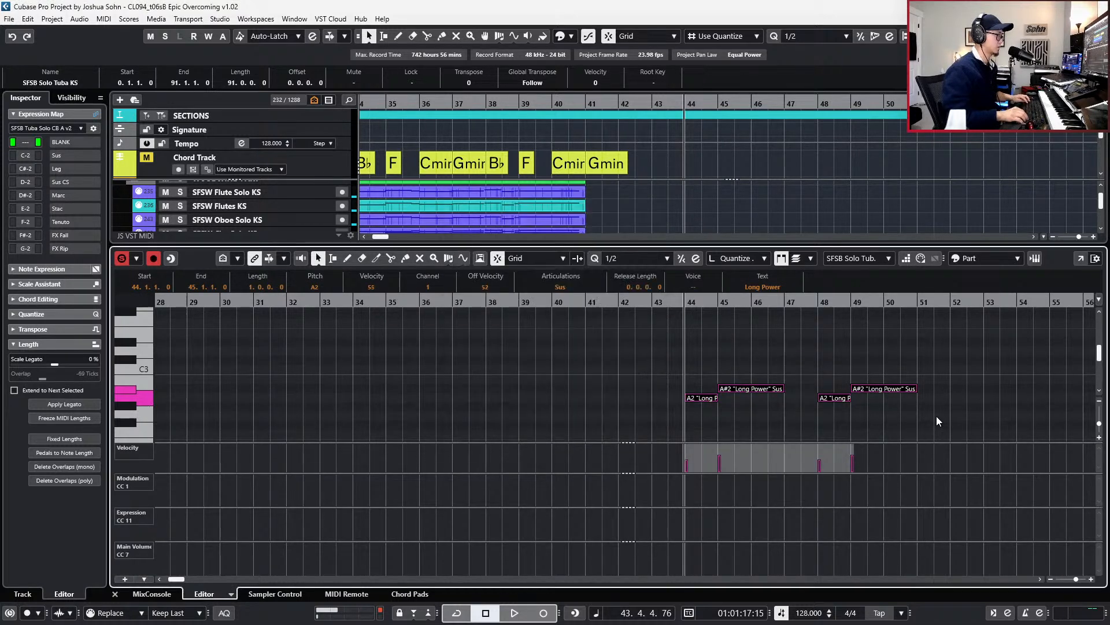
pyautogui.hotkey('alt', 'v')
pyautogui.press('Return')
# - Record modulation, expression and volume data ahead of the tuba notes and move the expression points half a bar earlier
pyautogui.press('KP_Multiply')
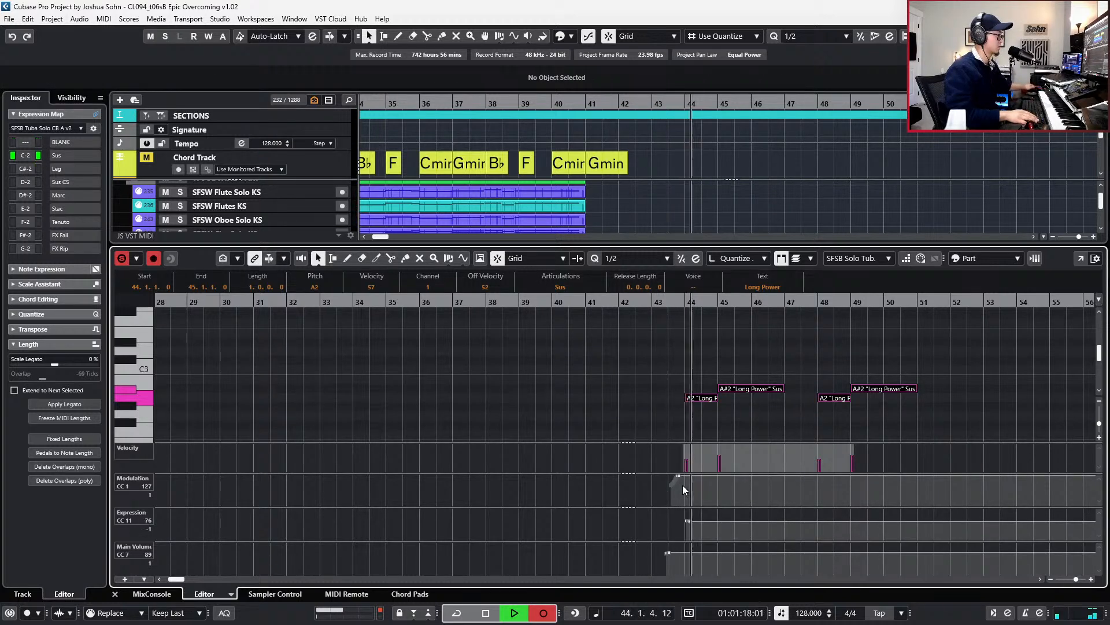
pyautogui.press('space')
pyautogui.moveTo(661, 534); pyautogui.dragTo(729, 515)
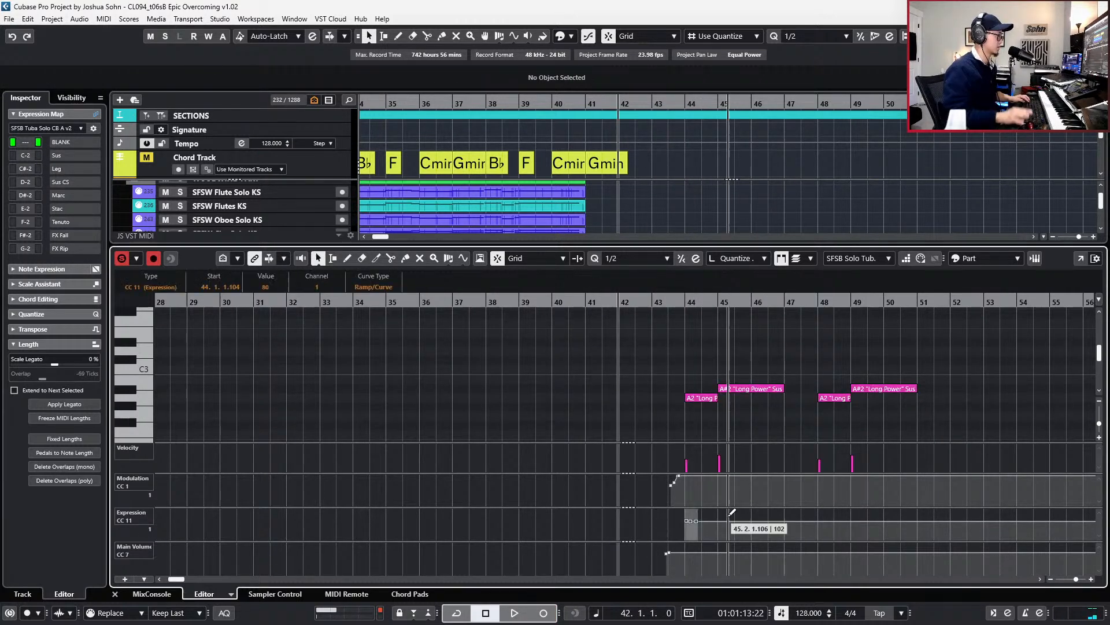
pyautogui.hotkey('ctrl', 'Left')
# - Turn off solo and play the tuba notes from bar 42 against the full arrangement
pyautogui.press('space')
pyautogui.press('space')
pyautogui.press('s')
pyautogui.press('space')
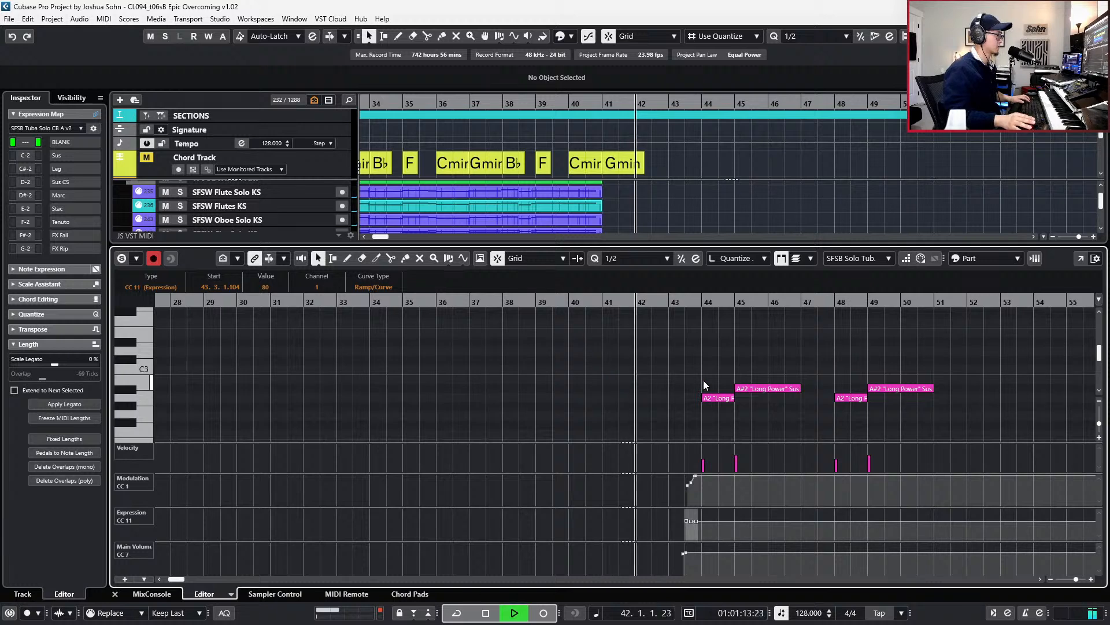
pyautogui.press('g')
pyautogui.press('g')
pyautogui.moveTo(692, 383); pyautogui.dragTo(887, 432)
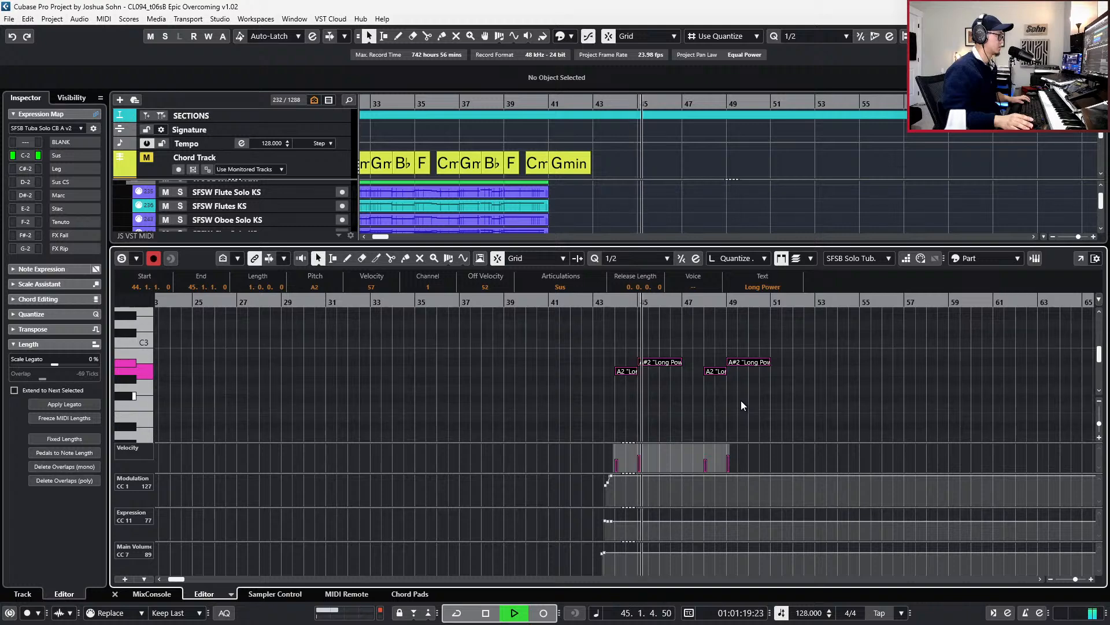
pyautogui.press('space')
# - Split the SFSB Solo Tuba KS part at bar 44, shift its earlier section about one bar earlier and glue it back together
pyautogui.hotkey('ctrl', 'e')
pyautogui.click(596, 333)
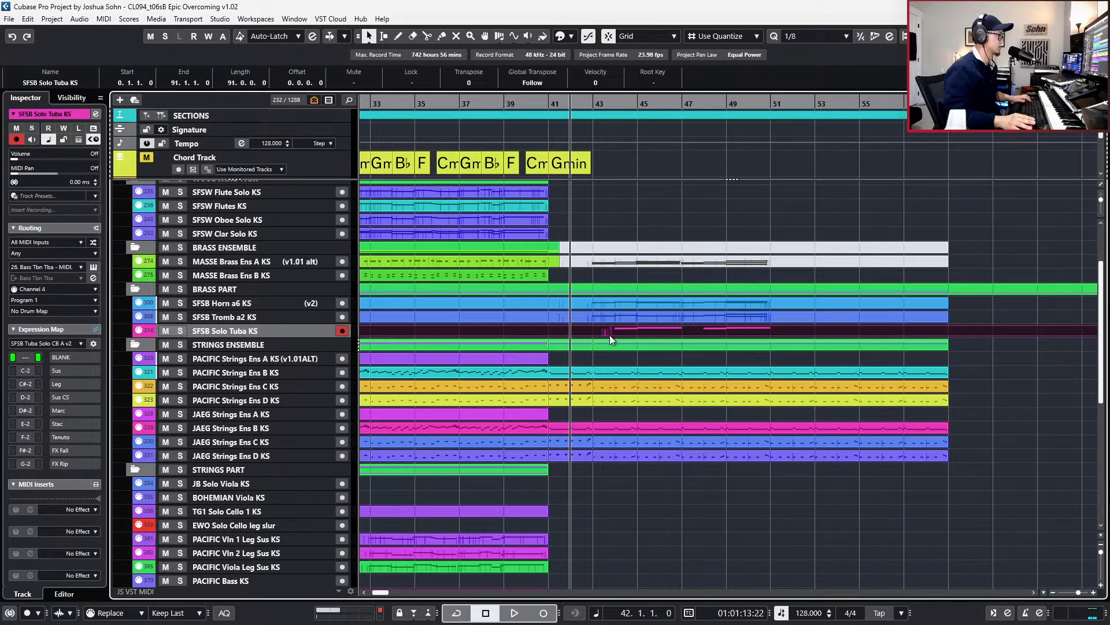
pyautogui.scroll(2, 608, 334)
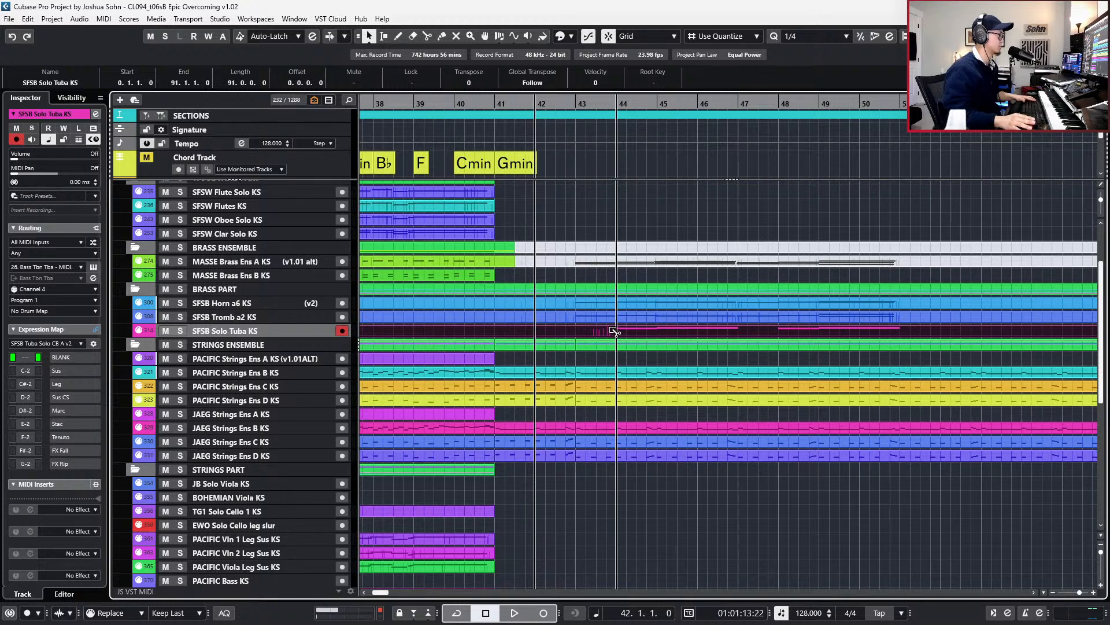
pyautogui.keyDown('alt'); pyautogui.click(614, 332); pyautogui.keyUp('alt')
pyautogui.moveTo(610, 334); pyautogui.dragTo(563, 334)
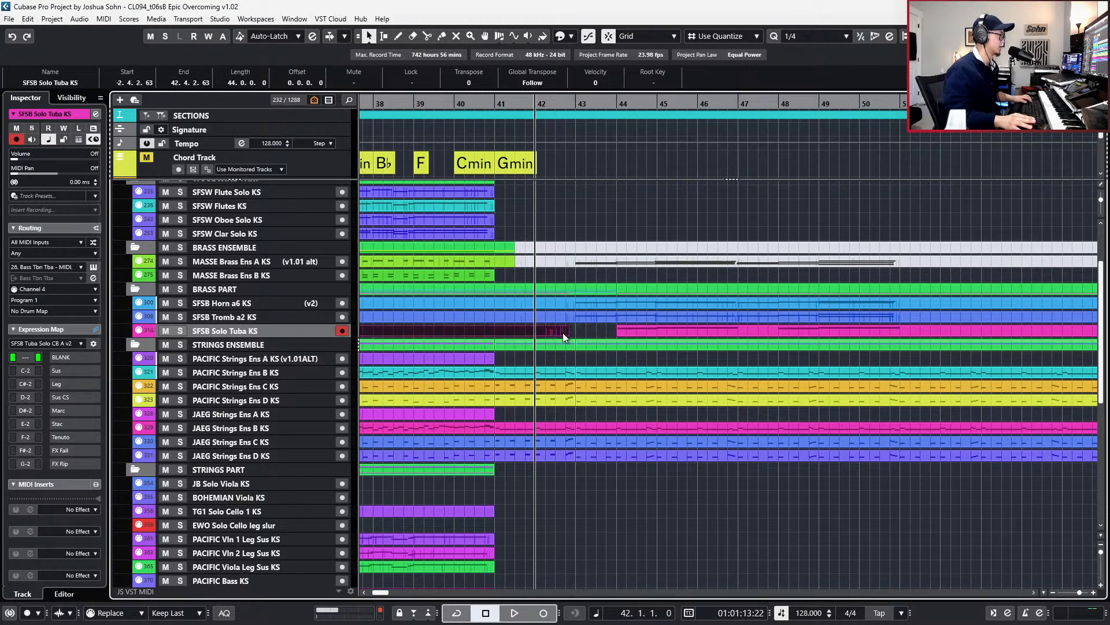
pyautogui.press('g')
# - Open the SFSB Tromb a2 KS and SFSB Solo Tuba KS parts together in the note editor
pyautogui.click(563, 335)
pyautogui.keyDown('shift'); pyautogui.click(615, 322); pyautogui.keyUp('shift')
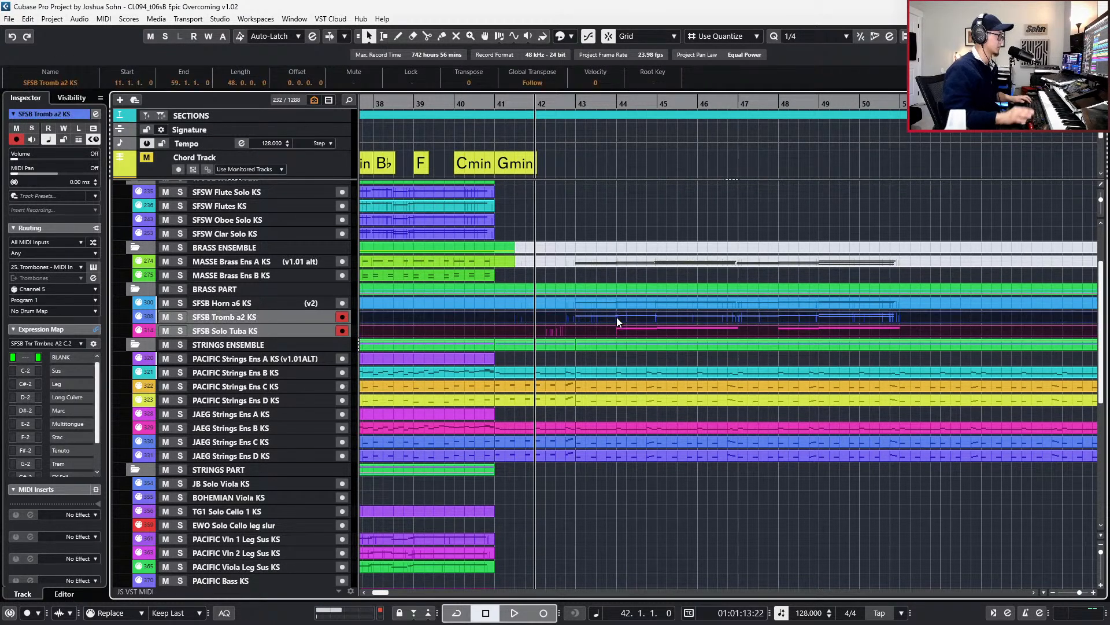
pyautogui.doubleClick(617, 317)
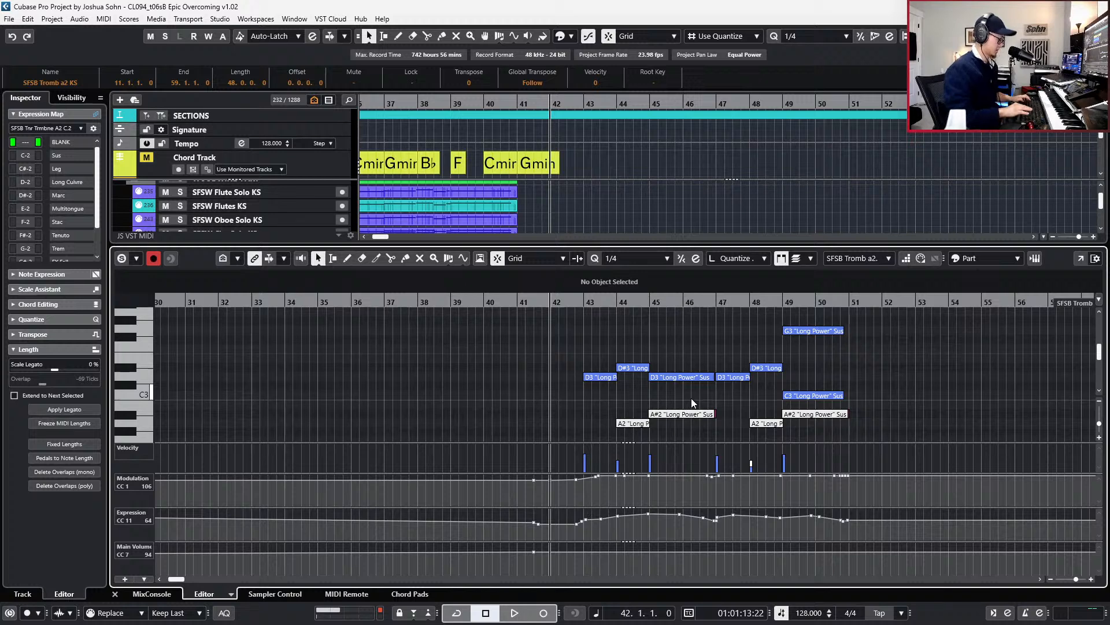
# - Copy the tuba's A2 note from bar 44 to bar 43 and transpose the copy down to G2
pyautogui.click(627, 423)
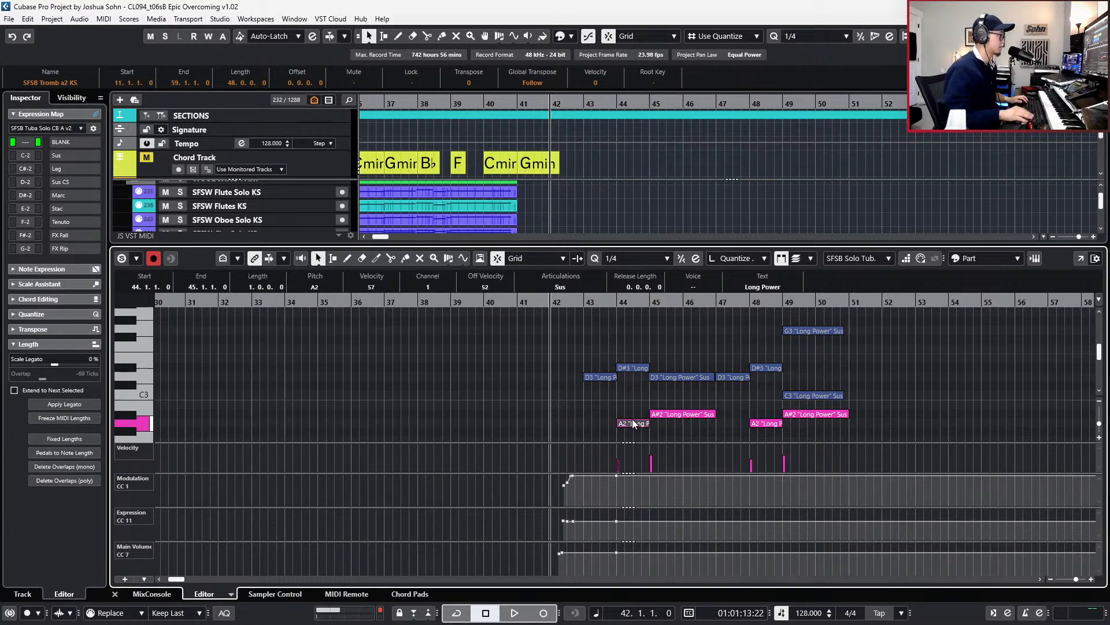
pyautogui.press('l')
pyautogui.hotkey('ctrl', 'v')
pyautogui.hotkey('ctrl', 'Left')
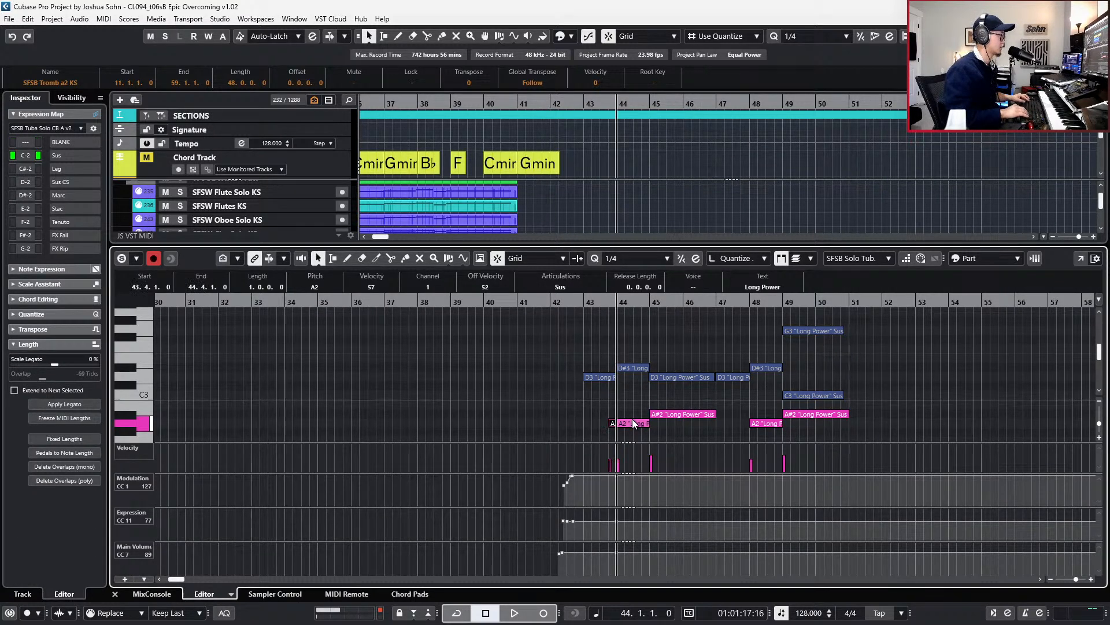
pyautogui.press('l')
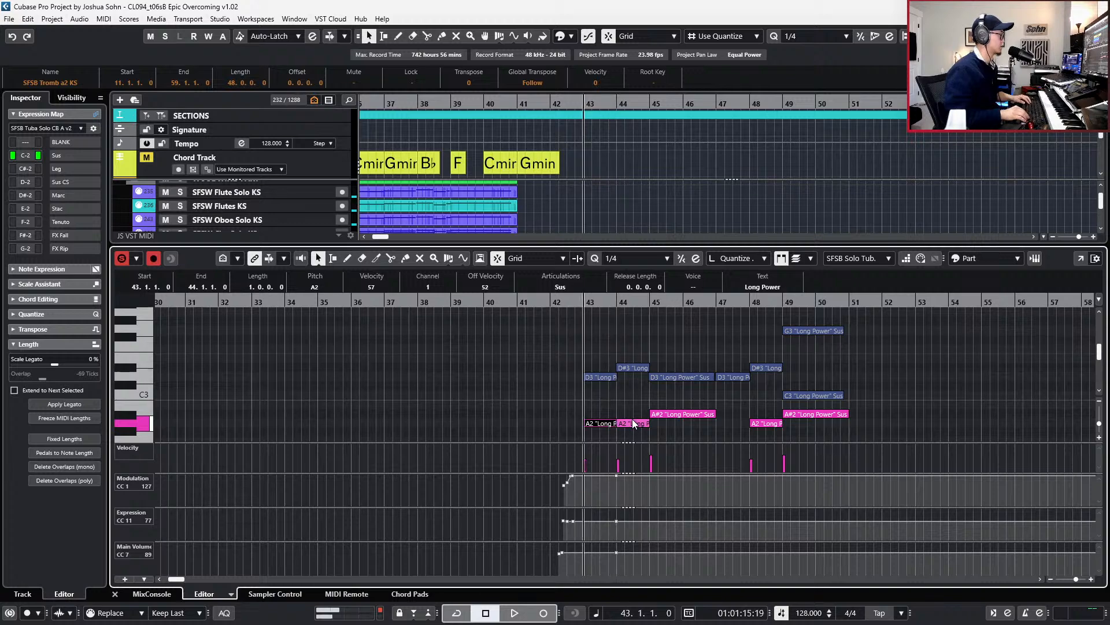
pyautogui.press('Down')
pyautogui.press('Down')
# - Play the passage from bar 43 and examine the tuba line against the trombone voicing
pyautogui.press('space')
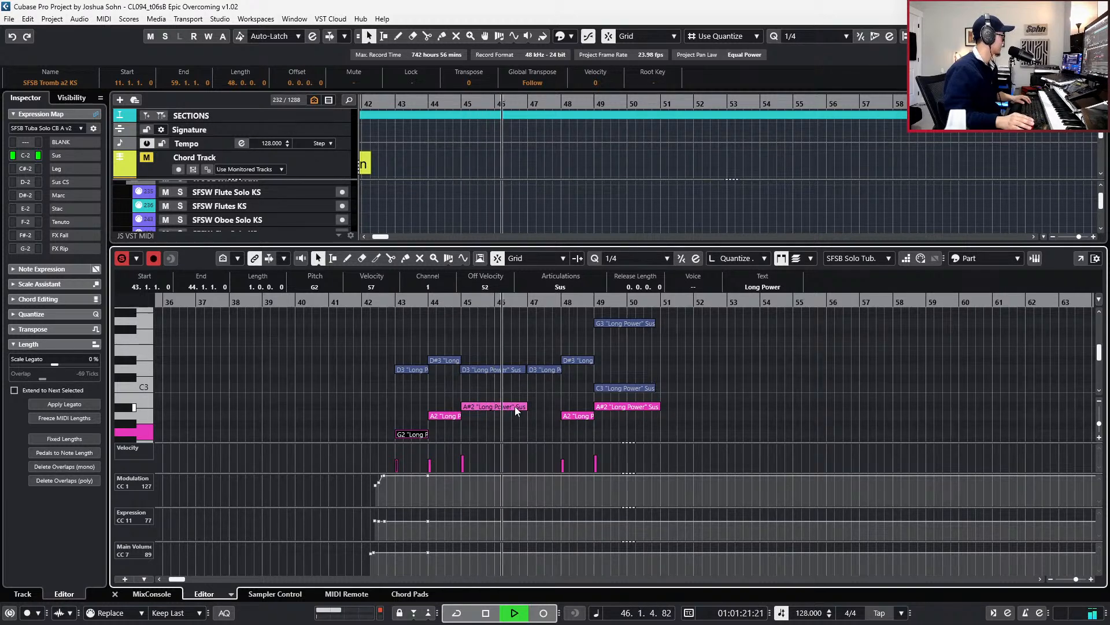
pyautogui.press('space')
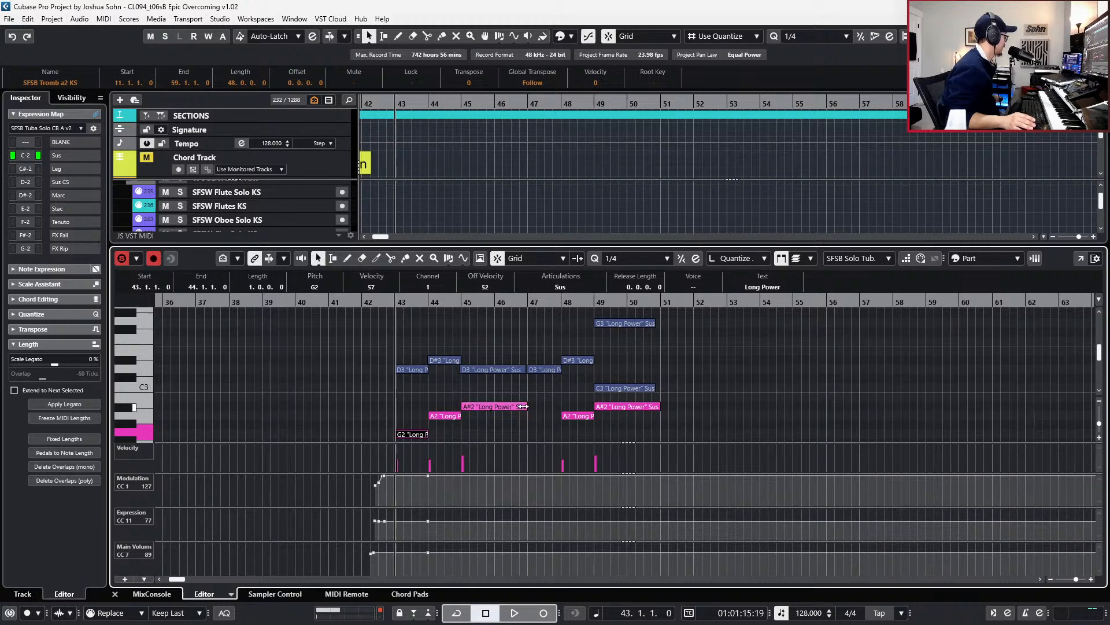
pyautogui.scroll(-1, 599, 405)
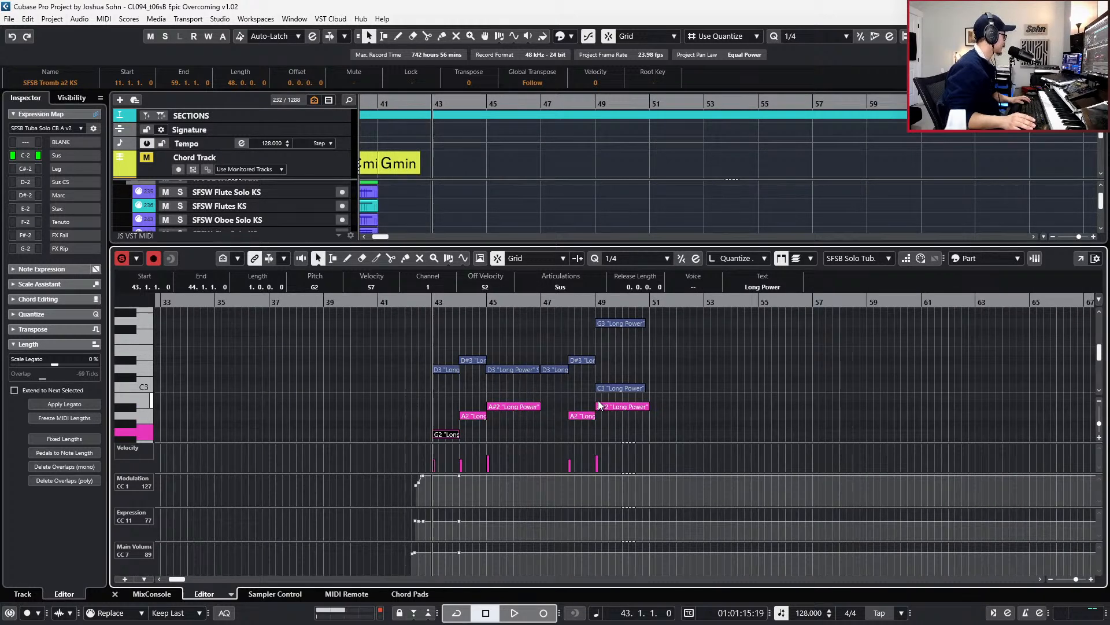
pyautogui.click(625, 388)
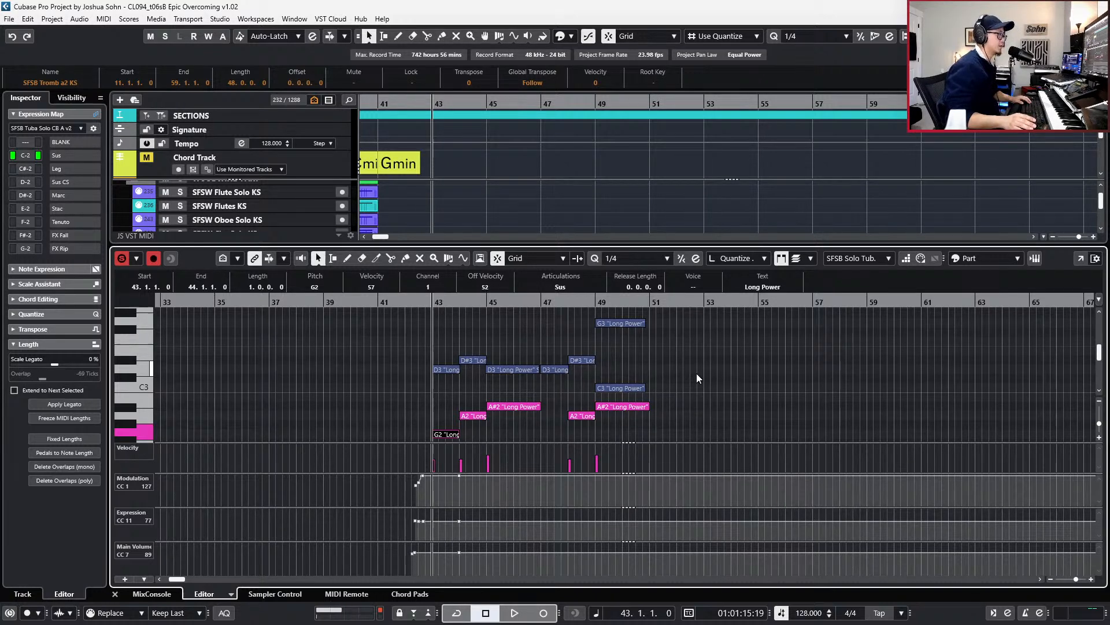
pyautogui.scroll(-1, 696, 373)
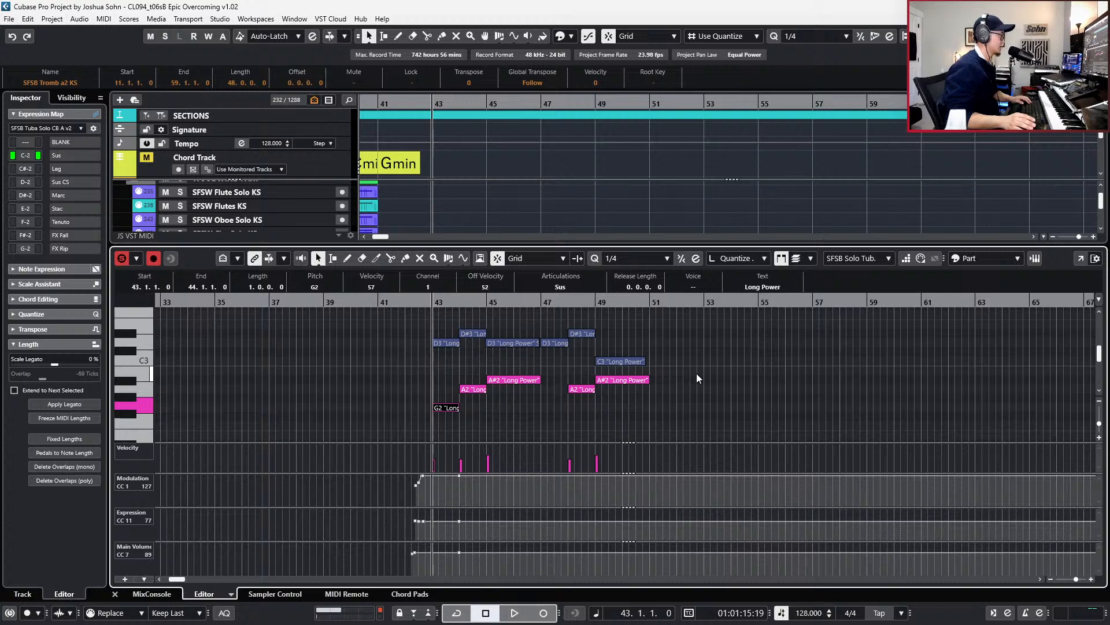
pyautogui.scroll(2, 688, 373)
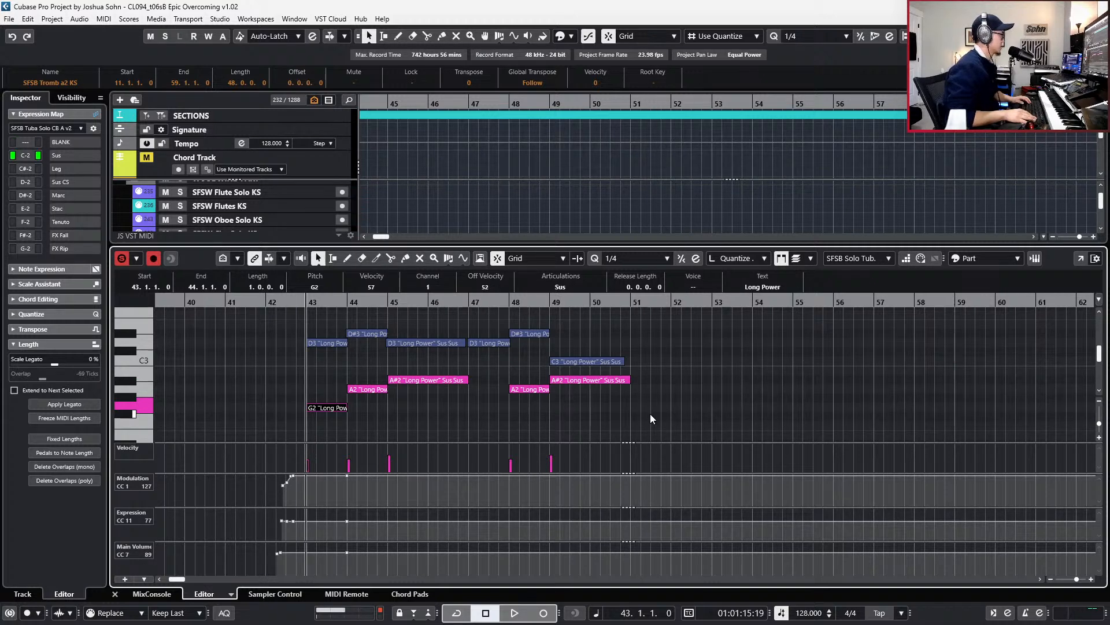
# - Duplicate the tuba's G2 note from bar 43 and move the copy to bar 47 during playback
pyautogui.press('space')
pyautogui.hotkey('ctrl', 'd')
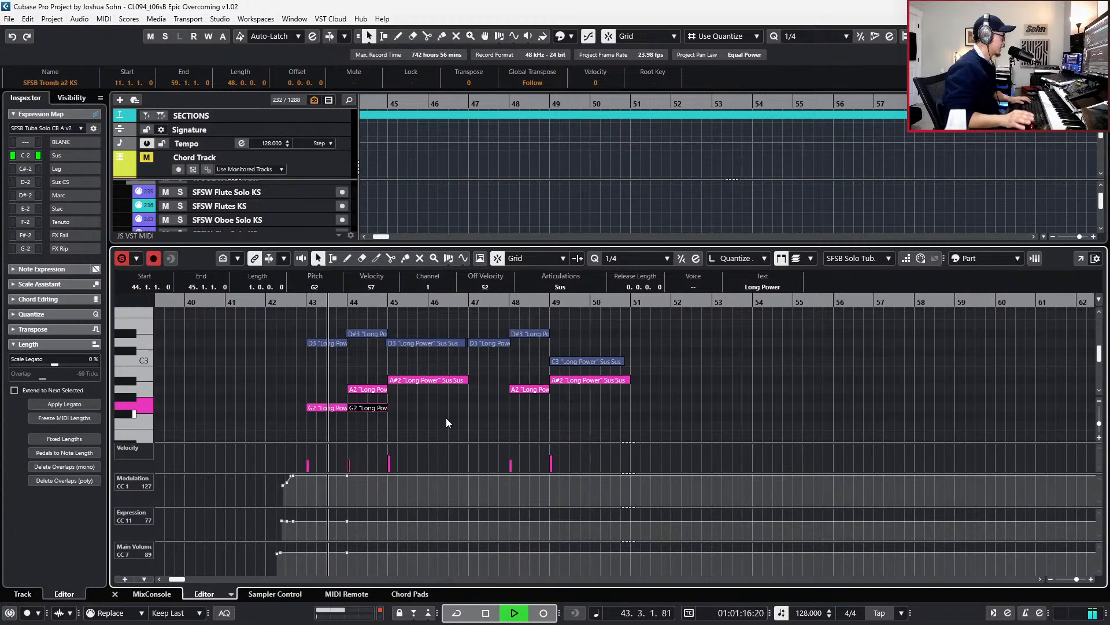
pyautogui.hotkey('alt', '1')
pyautogui.hotkey('ctrl', 'Right')
pyautogui.hotkey('ctrl', 'Right')
pyautogui.hotkey('ctrl', 'Right')
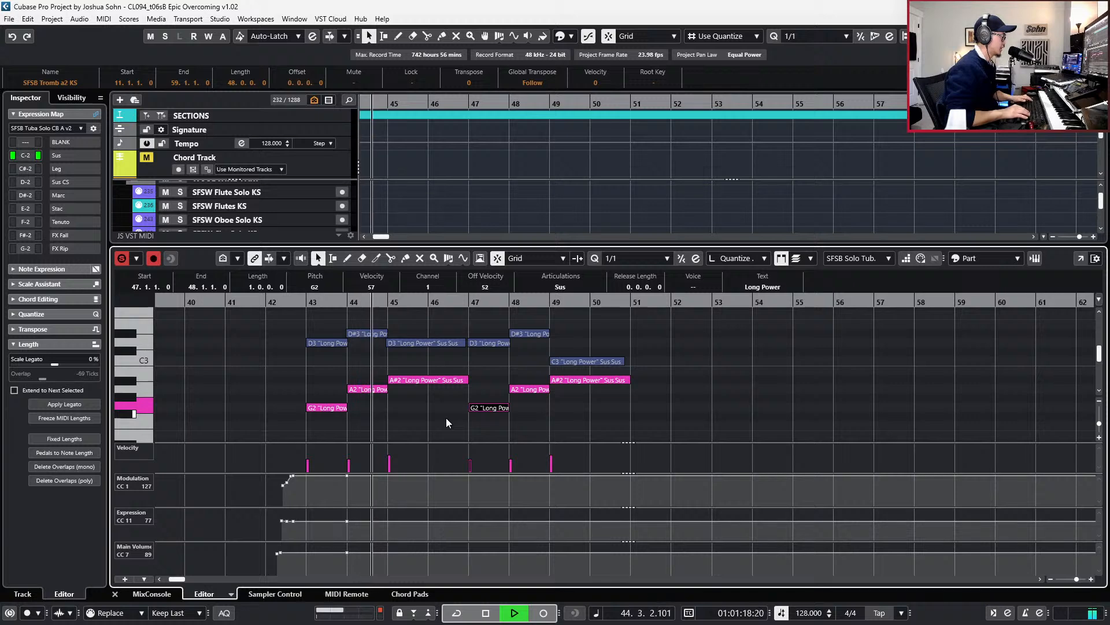
# - Shorten the tuba's last A#2 note at bar 49 to end near the trombone notes, just before bar 51
pyautogui.moveTo(296, 380); pyautogui.dragTo(562, 447)
pyautogui.scroll(2, 584, 385)
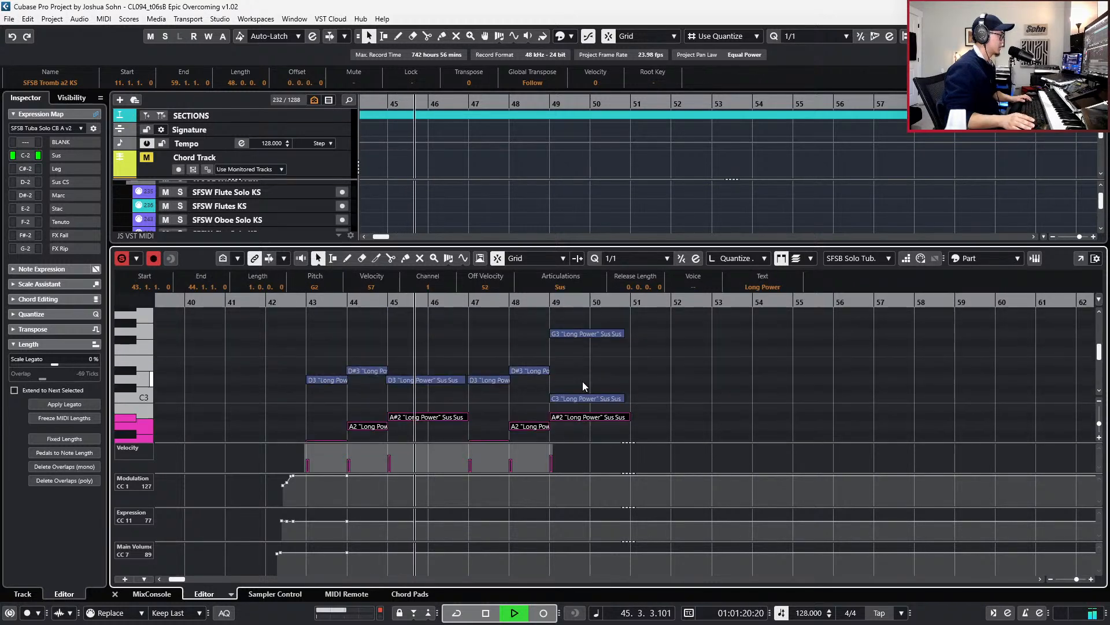
pyautogui.click(643, 415)
pyautogui.moveTo(629, 416); pyautogui.dragTo(622, 416)
pyautogui.scroll(-1, 630, 408)
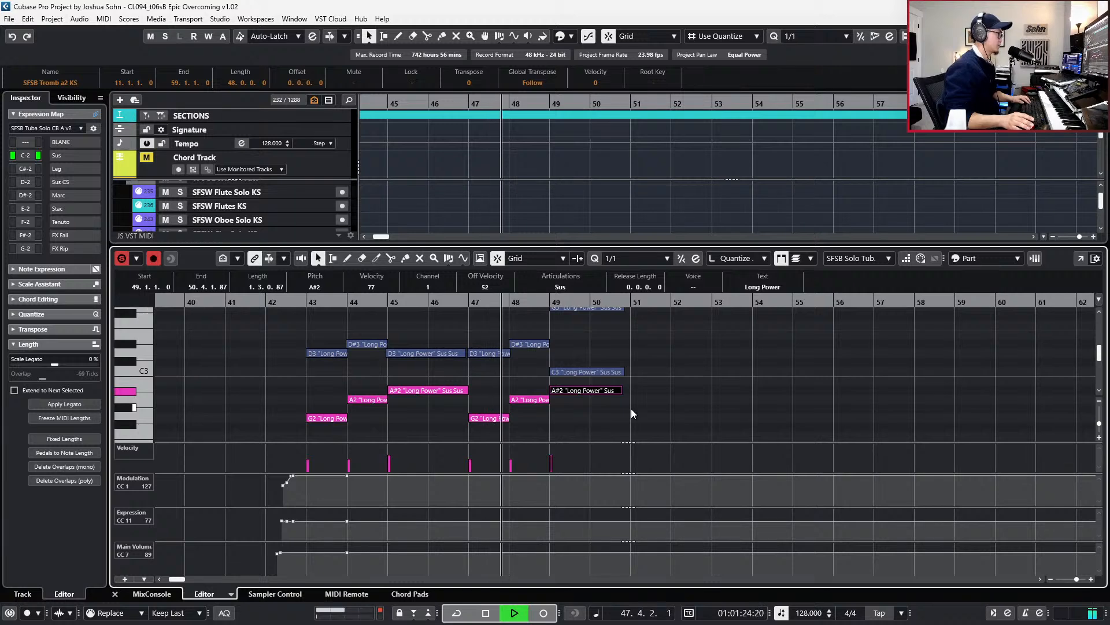
pyautogui.scroll(1, 630, 408)
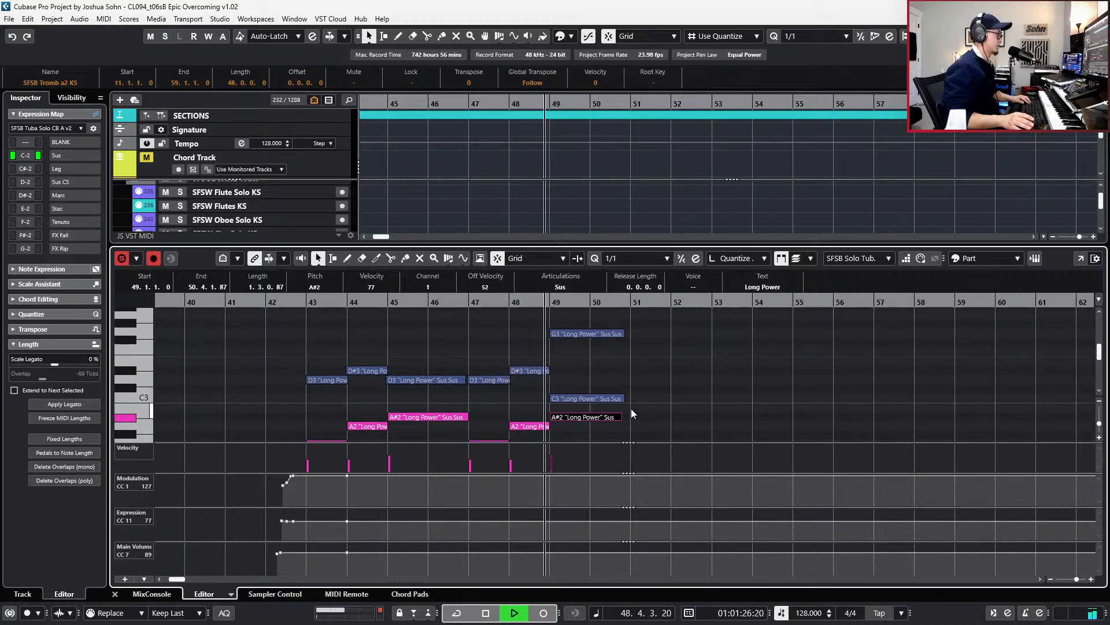
pyautogui.press('space')
# - Raise the trombones' C3 note at bar 49 to D3 and listen to the chord from there
pyautogui.click(606, 399)
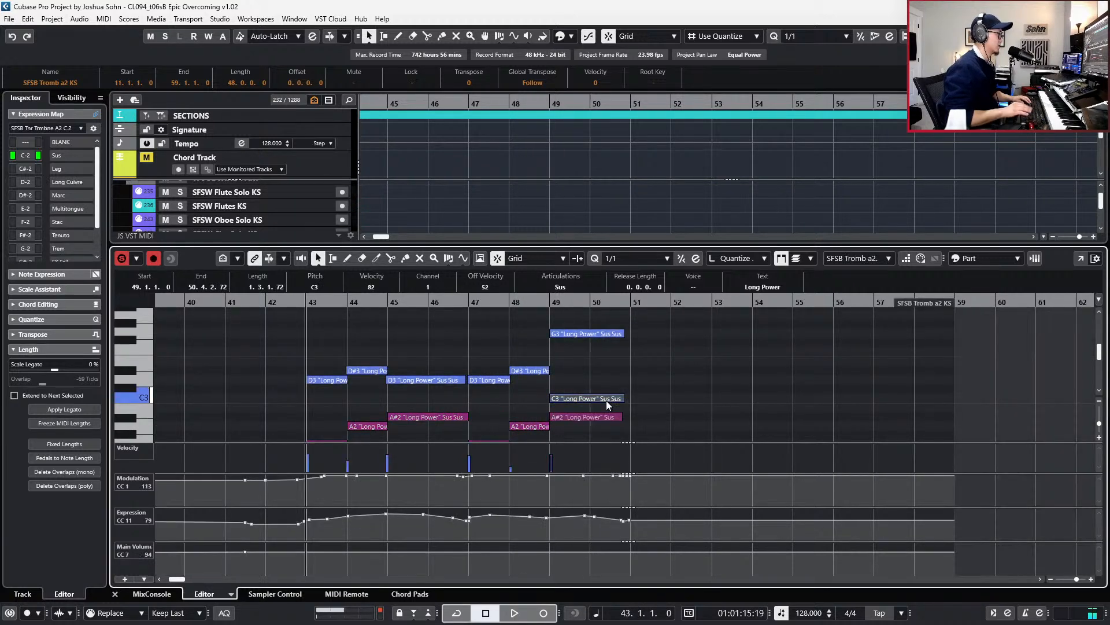
pyautogui.press('Up')
pyautogui.press('Up')
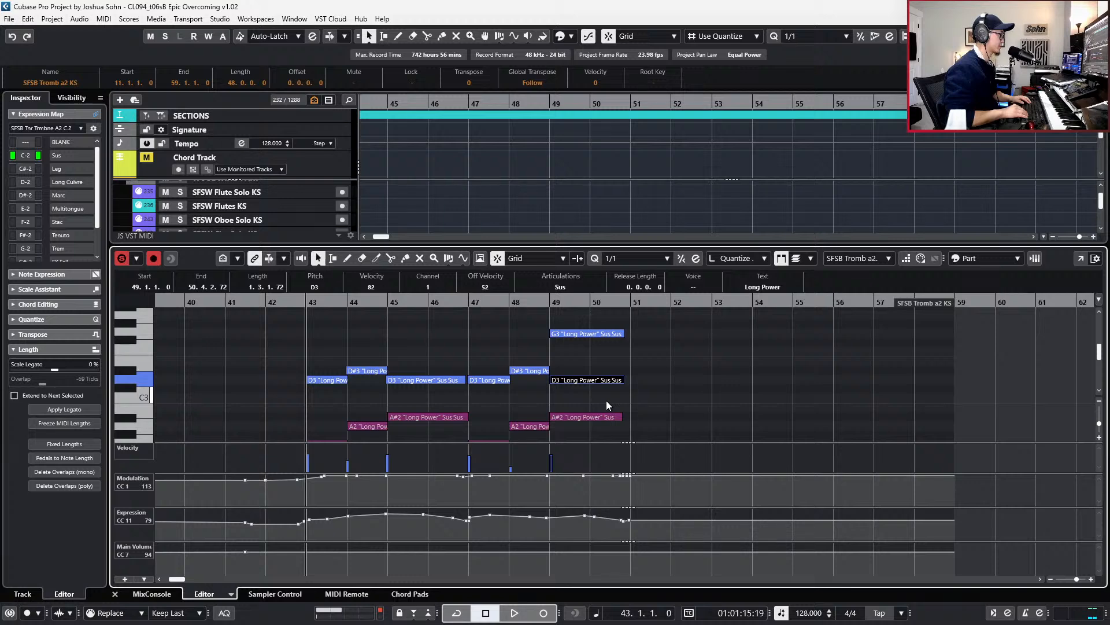
pyautogui.press('l')
pyautogui.press('space')
pyautogui.press('space')
# - Try E3 for the lower trombone note at bar 49, settle it on D#3 and listen to the chord
pyautogui.press('Up')
pyautogui.press('Up')
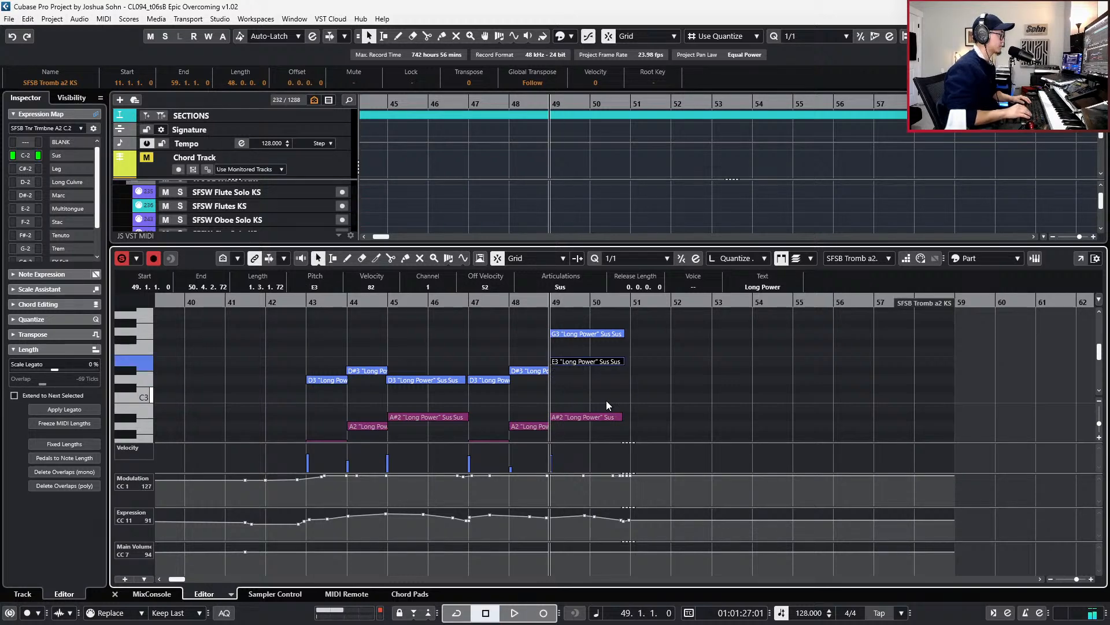
pyautogui.press('space')
pyautogui.press('space')
pyautogui.press('Down')
pyautogui.press('space')
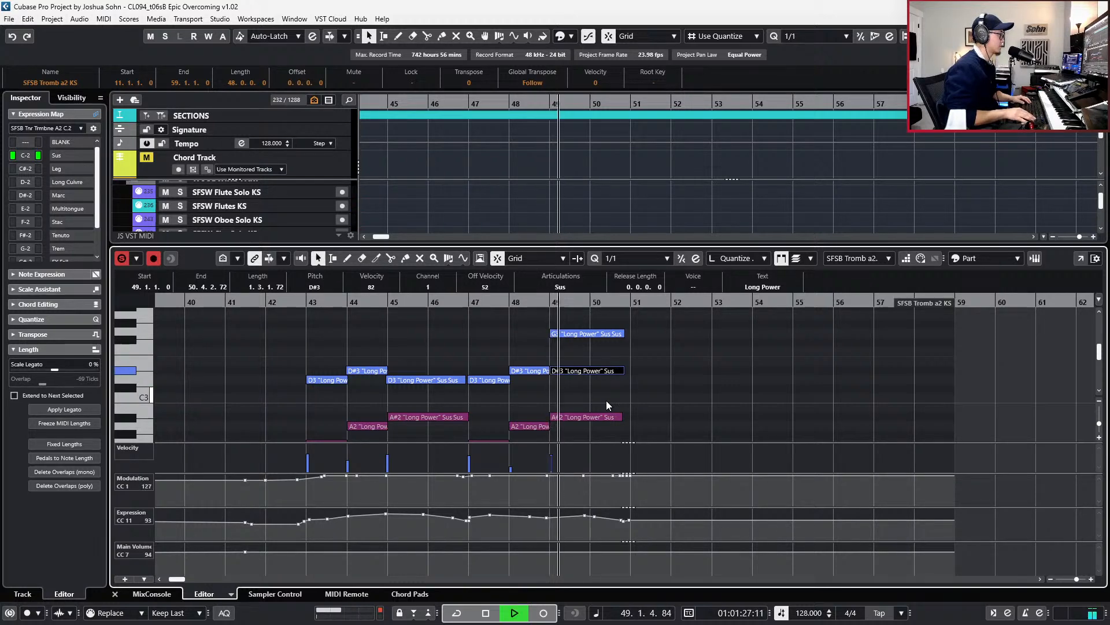
pyautogui.press('space')
# - Turn off solo, close the note editor and play the revised brass from bar 43 in the full arrangement
pyautogui.press('KP_Subtract')
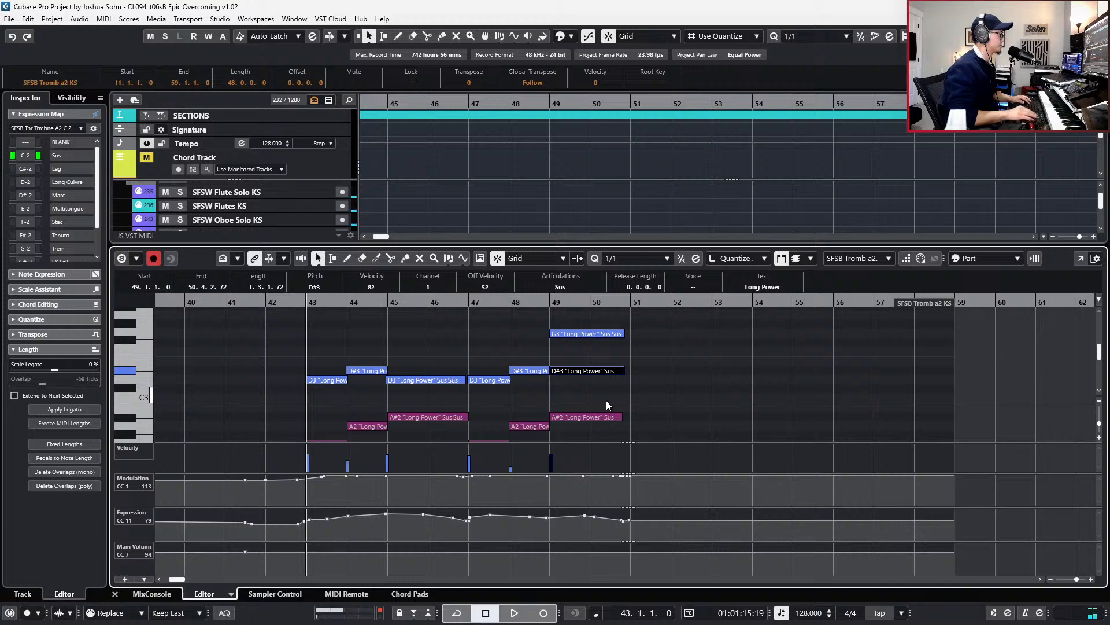
pyautogui.hotkey('ctrl', 'e')
pyautogui.press('space')
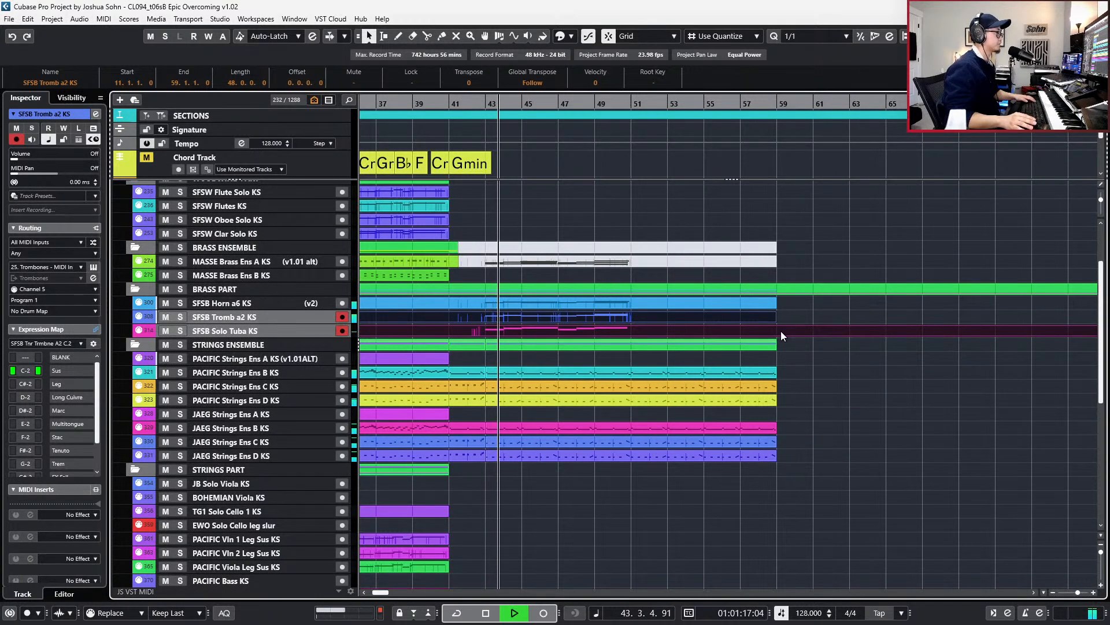
# - Split the tuba part at bar 59, delete the portion beyond it and listen to the arrangement up to bar 50
pyautogui.keyDown('alt'); pyautogui.click(777, 331); pyautogui.keyUp('alt')
pyautogui.click(799, 330)
pyautogui.press('Delete')
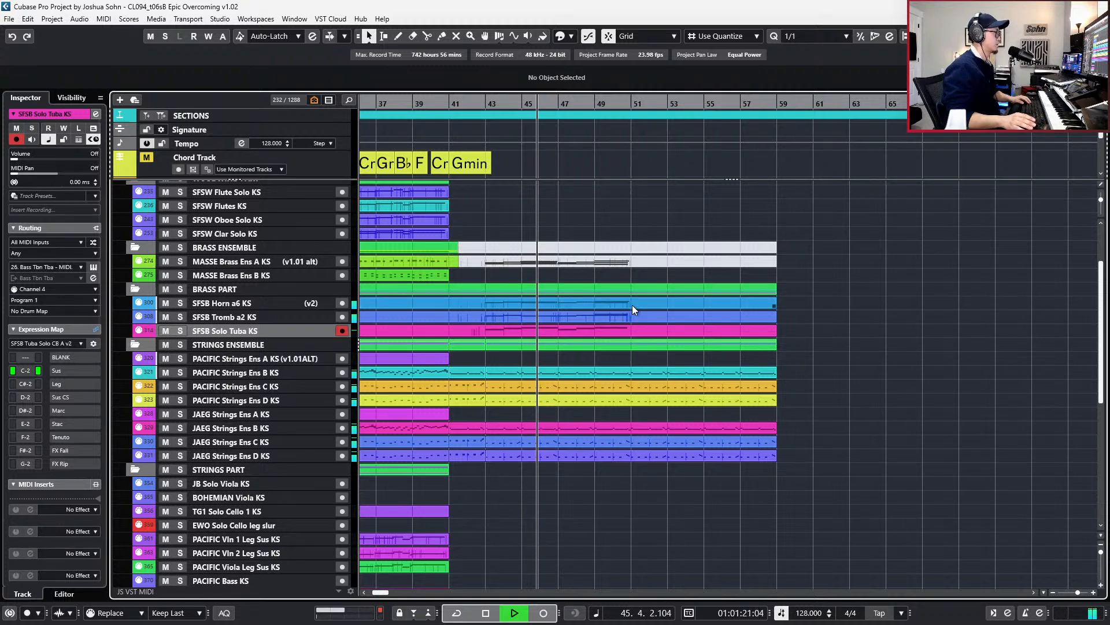
pyautogui.scroll(-1, 633, 304)
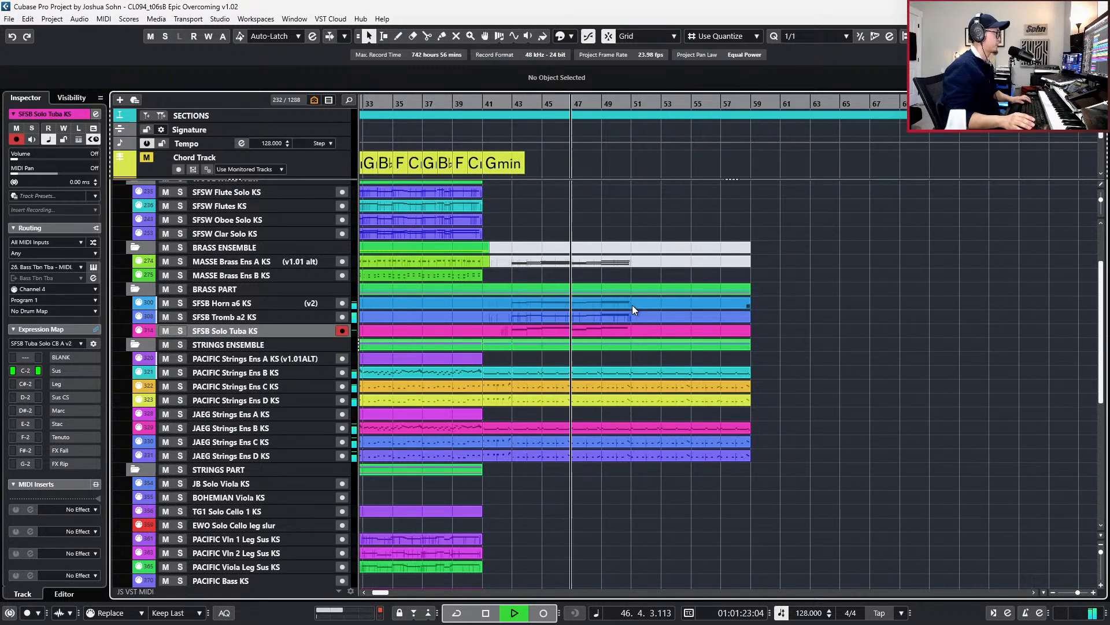
pyautogui.scroll(1, 633, 304)
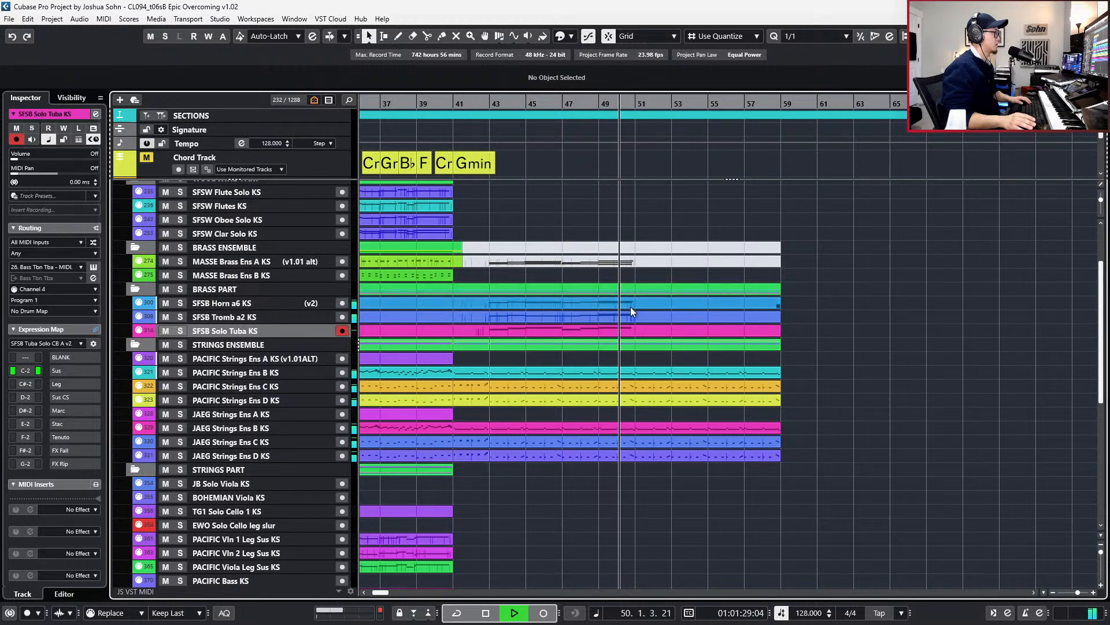
pyautogui.press('space')
# - Solo the horn part, listen to its notes around bars 47 to 49 in the note editor, and turn solo off again
pyautogui.press('Up')
pyautogui.press('Up')
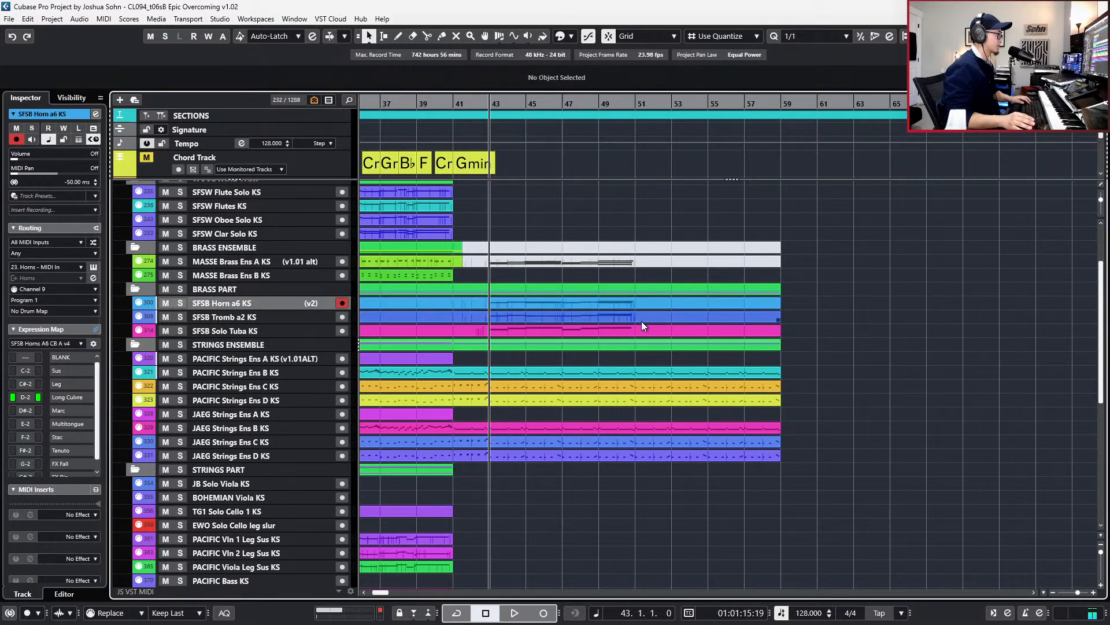
pyautogui.click(641, 317)
pyautogui.click(640, 301)
pyautogui.press('s')
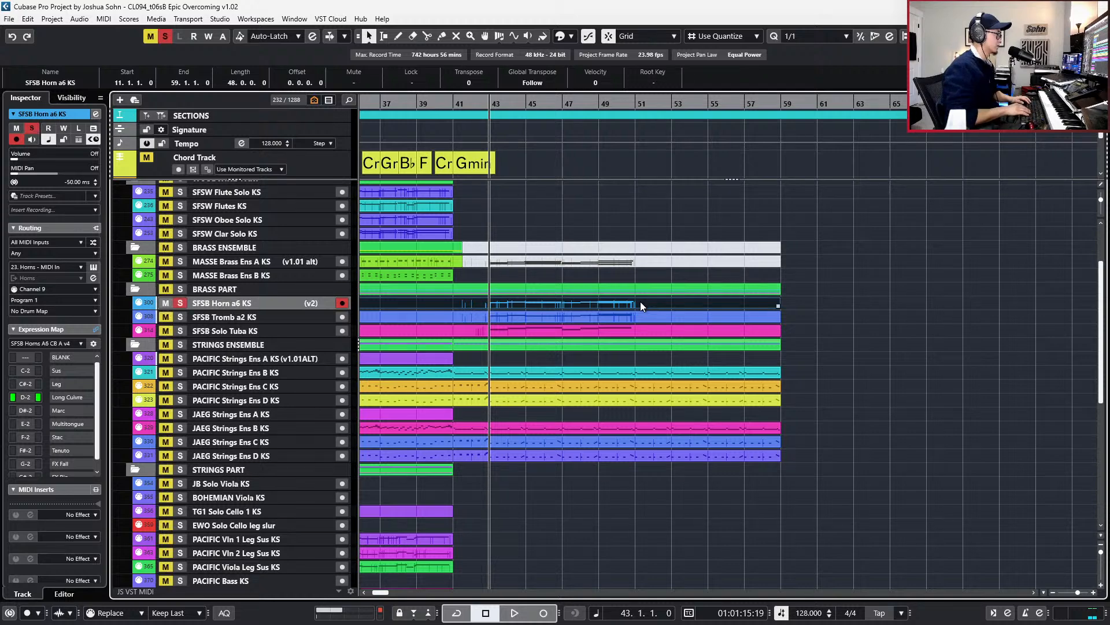
pyautogui.doubleClick(640, 301)
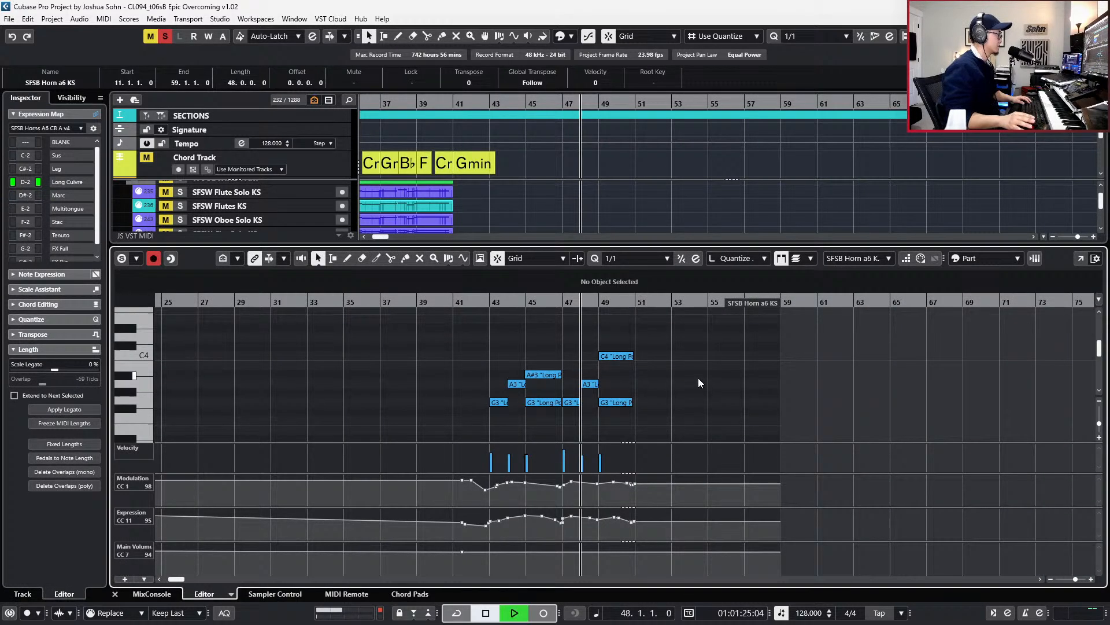
pyautogui.scroll(2, 646, 399)
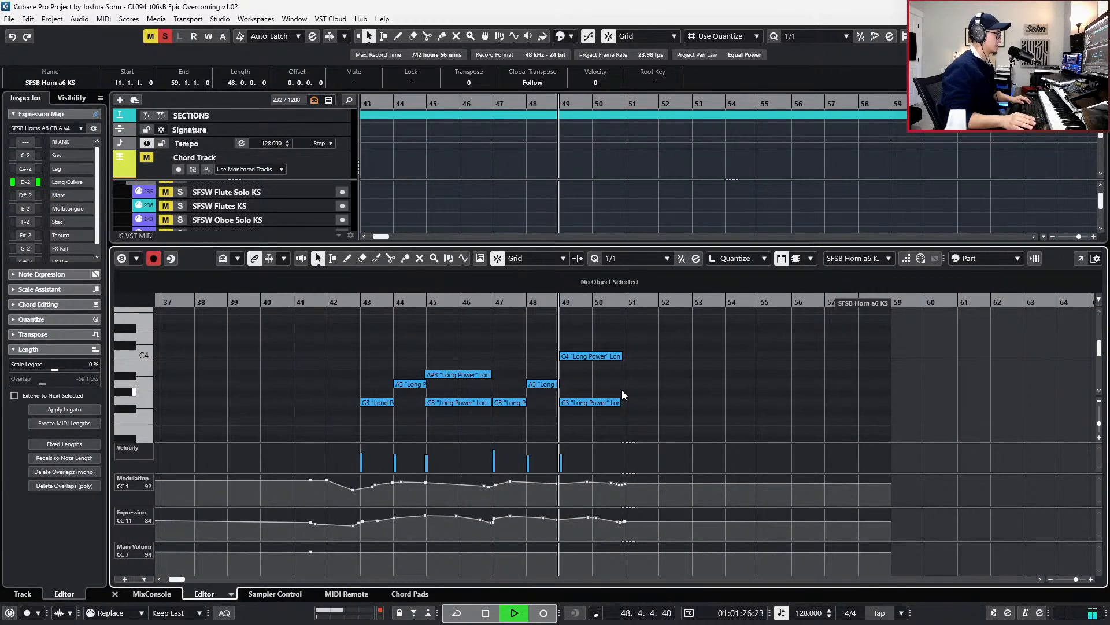
pyautogui.press('space')
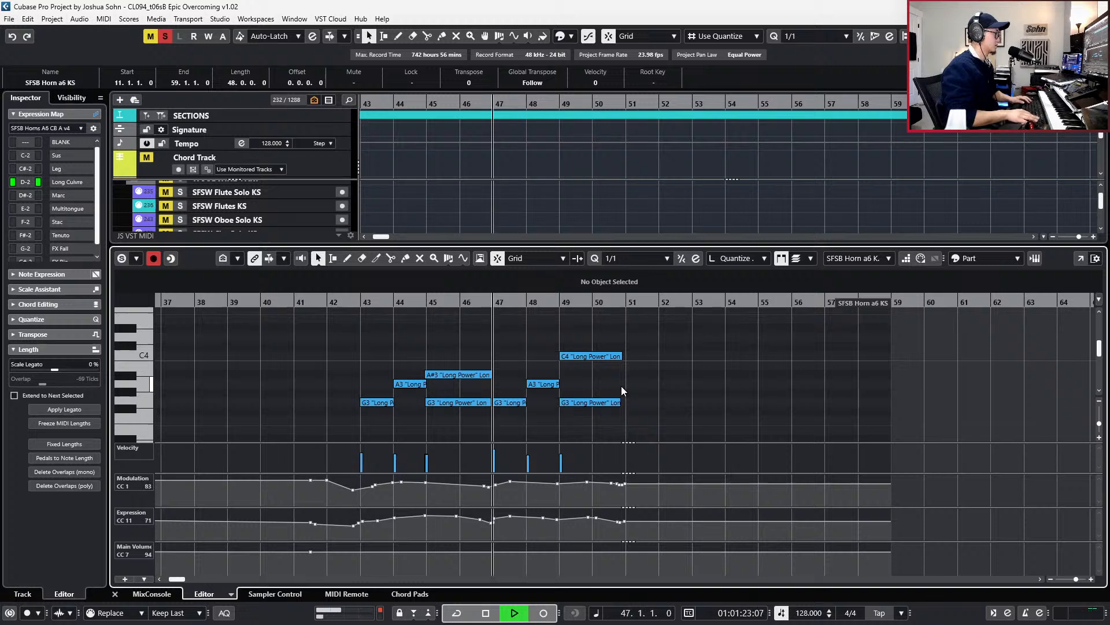
pyautogui.press('ctrl+KP_Subtract')
pyautogui.press('ctrl+KP_Subtract')
pyautogui.press('Return')
pyautogui.press('space')
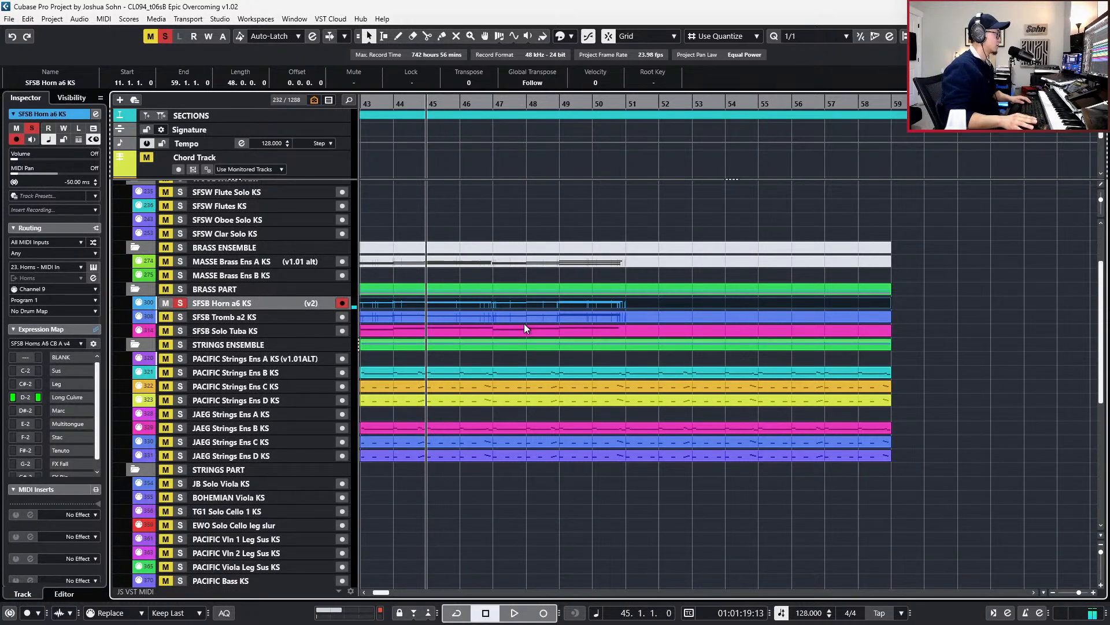
pyautogui.press('s')
# - Solo the horn, trombone and tuba parts, play them and show their notes together in an enlarged note editor
pyautogui.click(528, 317)
pyautogui.keyDown('shift'); pyautogui.click(528, 317); pyautogui.keyUp('shift')
pyautogui.click(532, 304)
pyautogui.keyDown('shift'); pyautogui.click(534, 316); pyautogui.keyUp('shift')
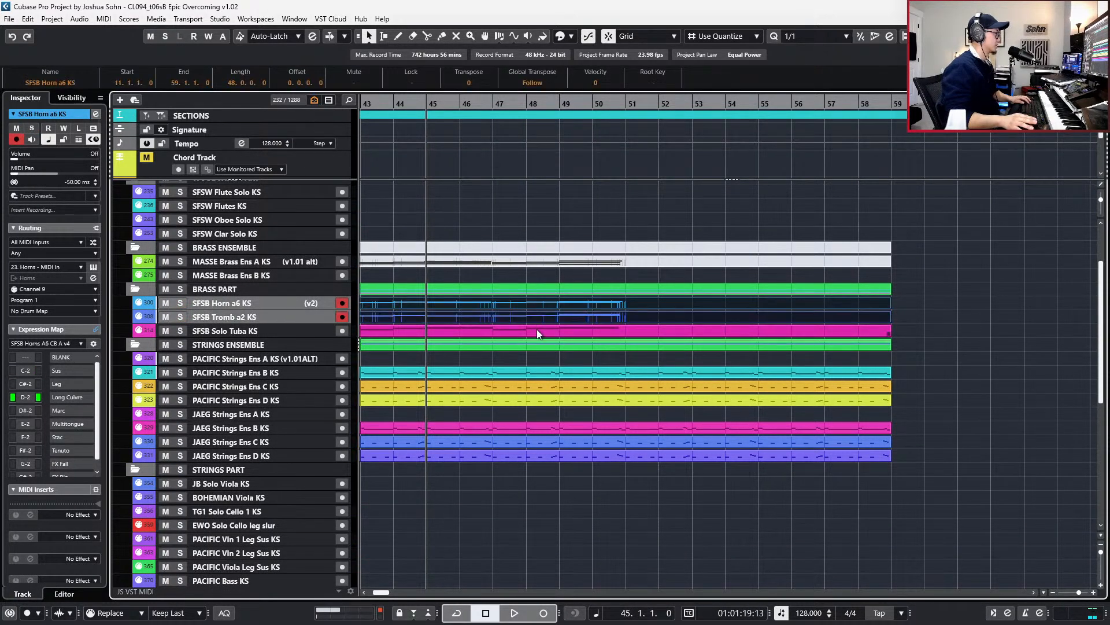
pyautogui.keyDown('shift'); pyautogui.click(537, 329); pyautogui.keyUp('shift')
pyautogui.press('s')
pyautogui.press('space')
pyautogui.press('Return')
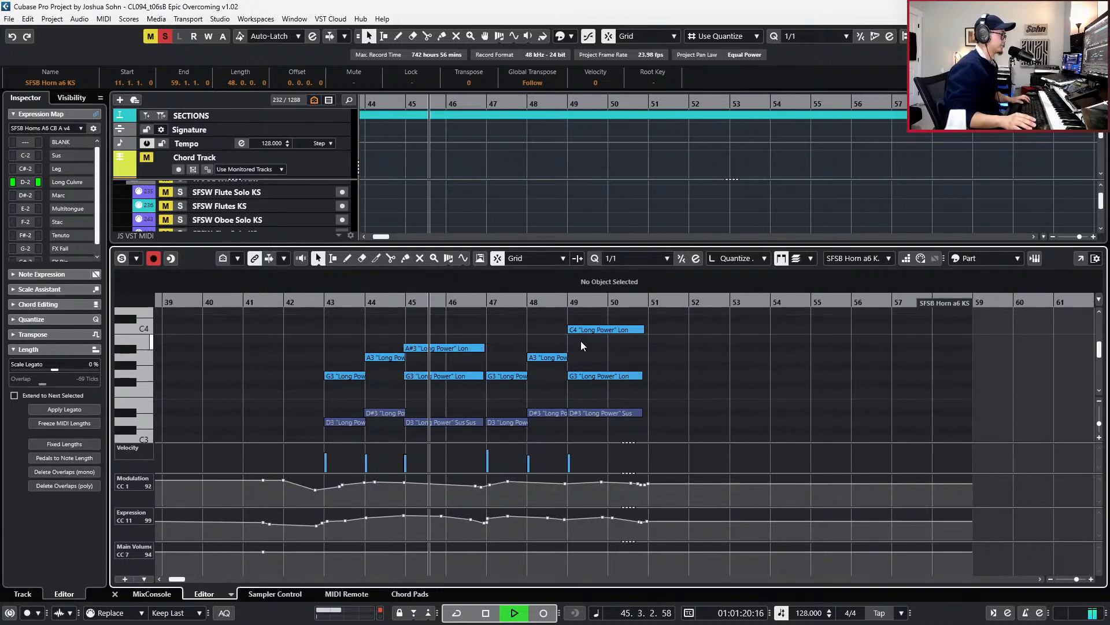
pyautogui.hotkey('alt', 'l')
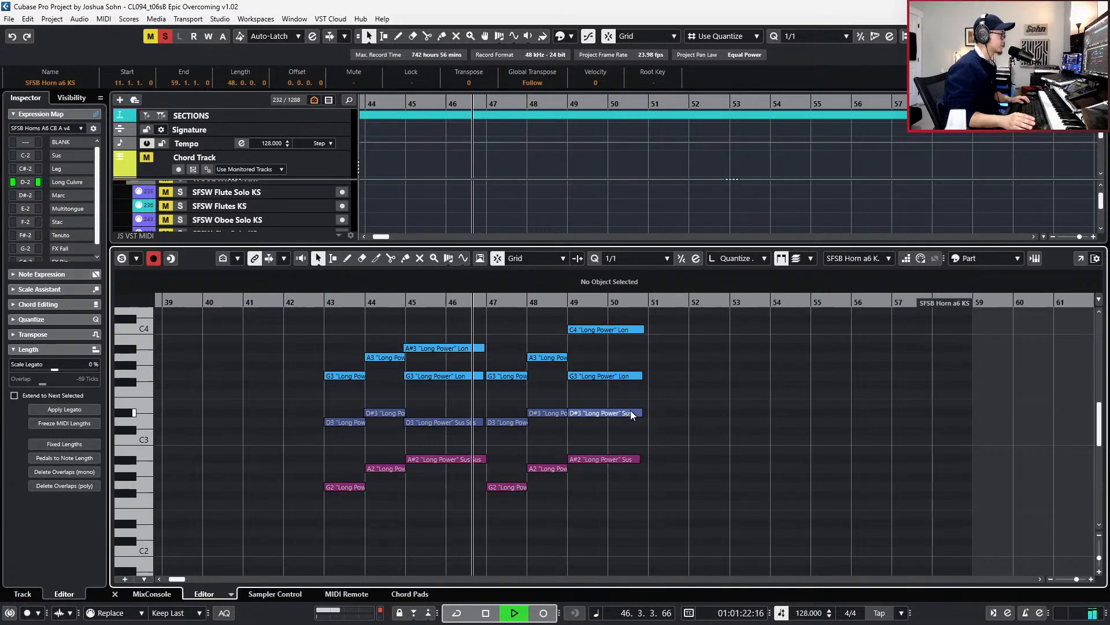
# - Raise the tuba's A#2 note at bar 49 to C3 and listen to the chord from there
pyautogui.scroll(1, 631, 411)
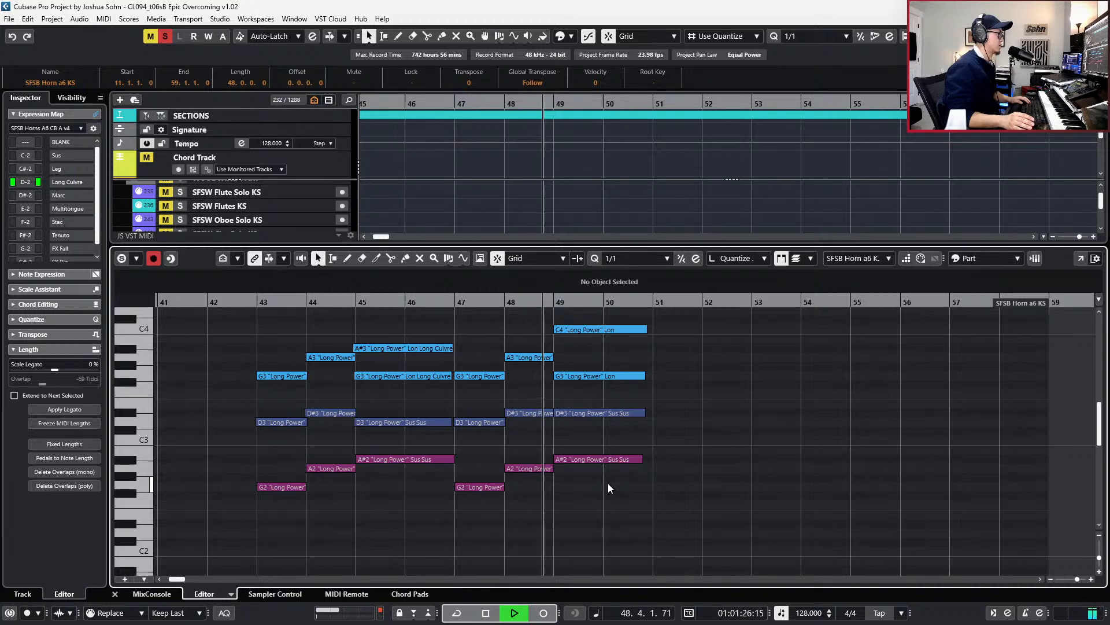
pyautogui.moveTo(609, 461); pyautogui.dragTo(610, 453)
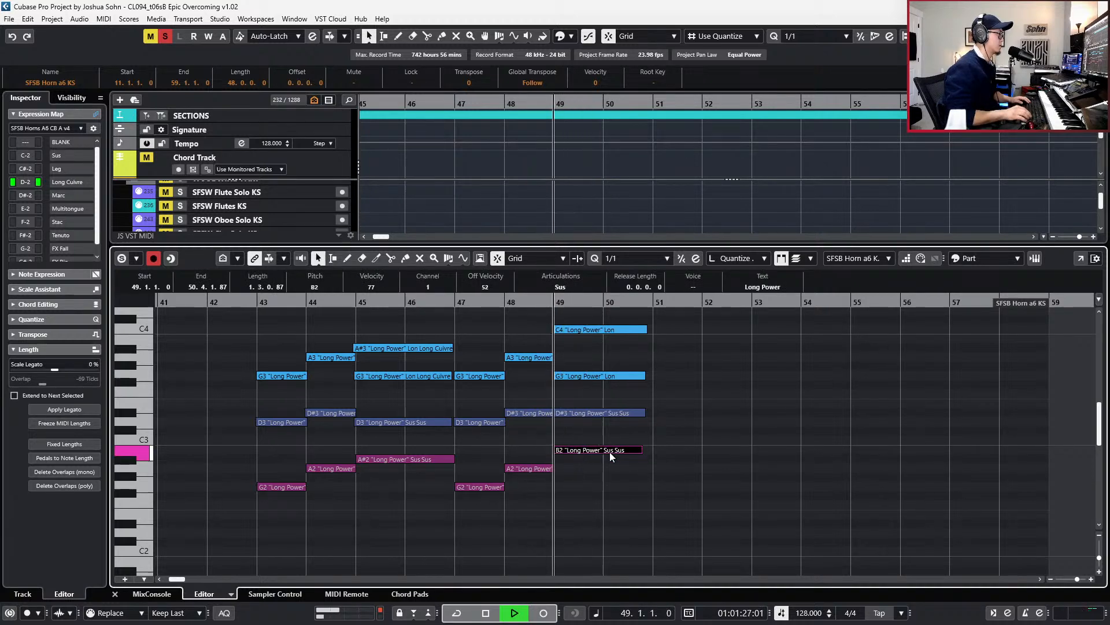
pyautogui.press('Up')
pyautogui.press('space')
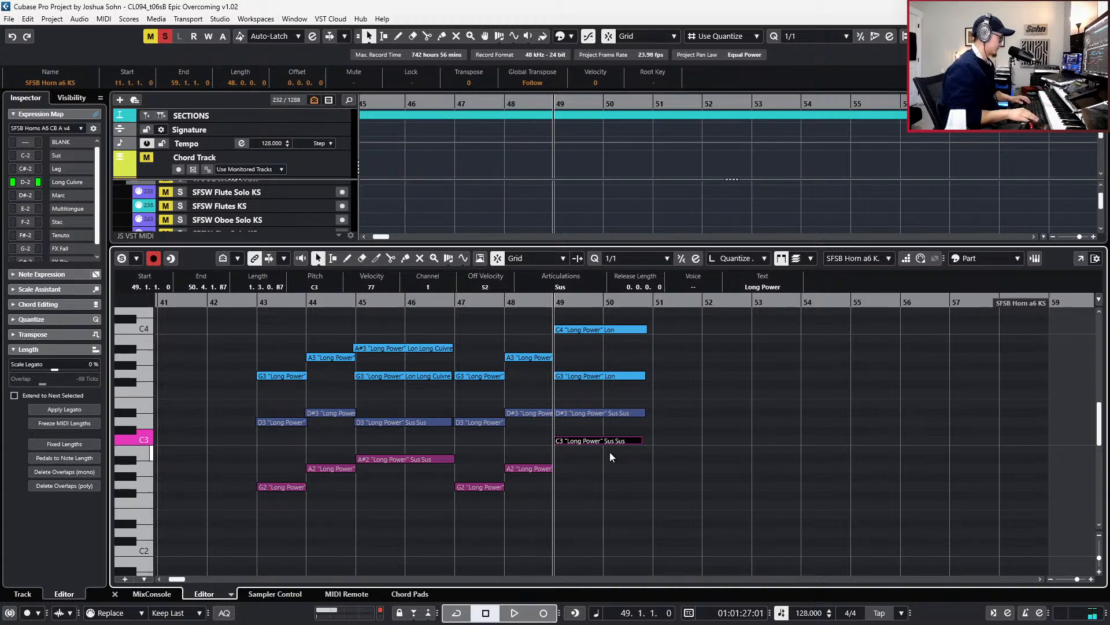
pyautogui.press('space')
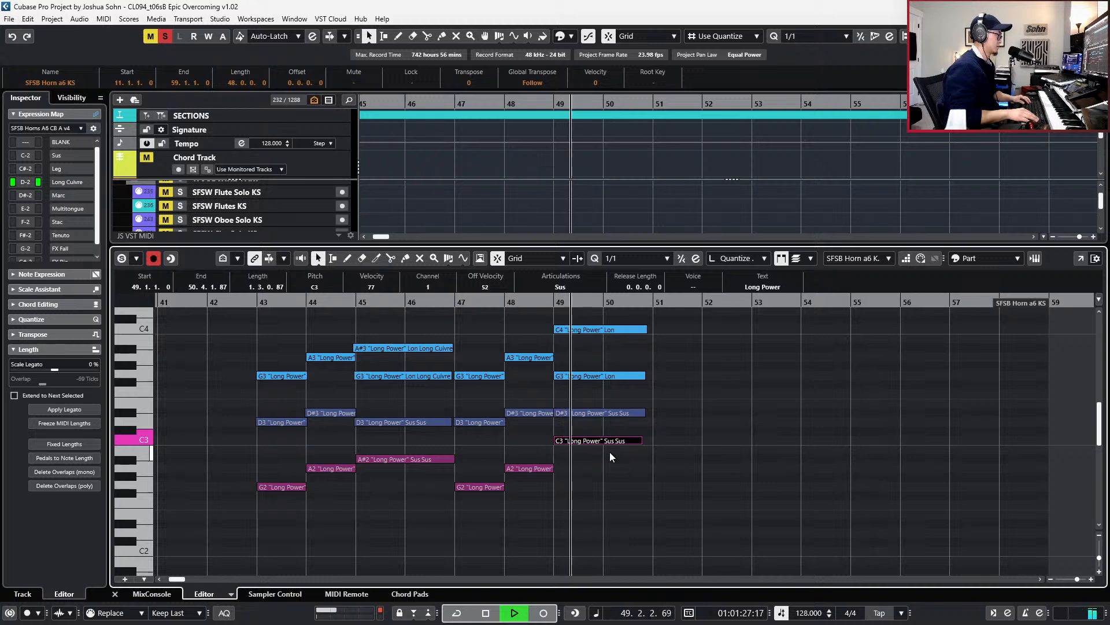
pyautogui.press('space')
# - Close the note editor, turn off solo and play the full arrangement with the revised tuba from bar 42
pyautogui.press('KP_Subtract')
pyautogui.press('KP_Subtract')
pyautogui.press('KP_Subtract')
pyautogui.press('KP_Subtract')
pyautogui.press('KP_Subtract')
pyautogui.press('KP_Subtract')
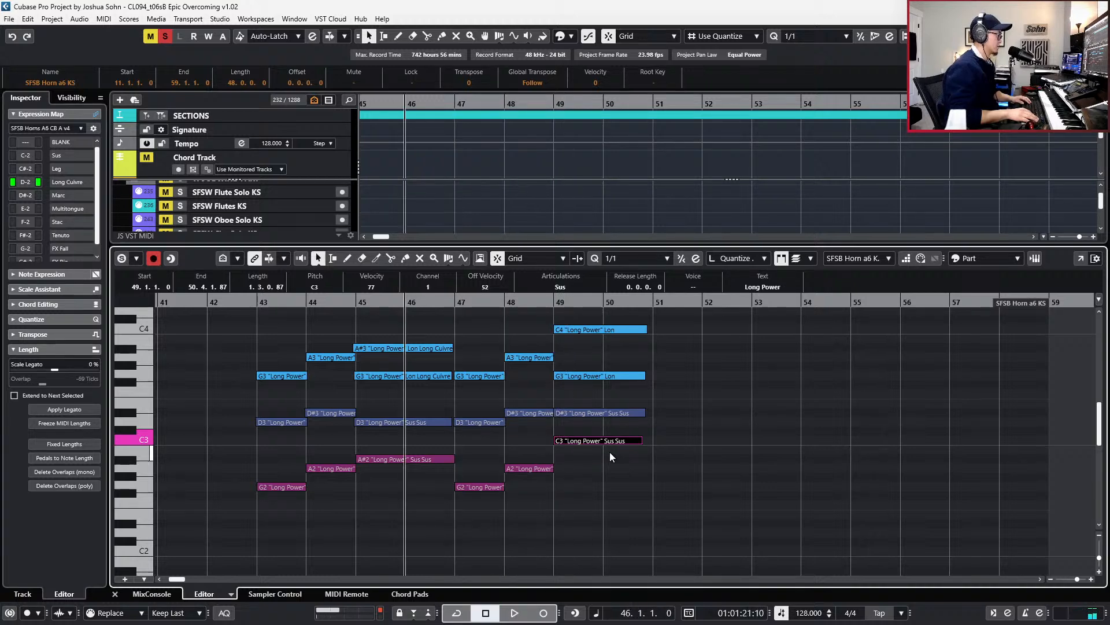
pyautogui.hotkey('ctrl', 'alt', 'e')
pyautogui.scroll(-3, 670, 436)
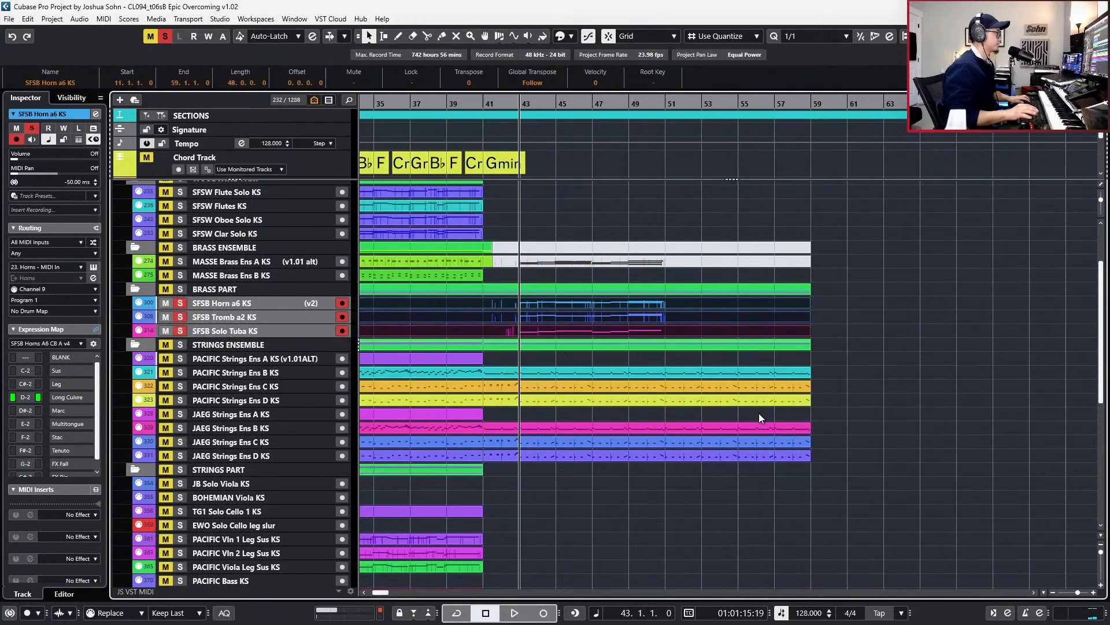
pyautogui.press('KP_Subtract')
pyautogui.press('s')
pyautogui.press('space')
pyautogui.moveTo(505, 105); pyautogui.dragTo(475, 148)
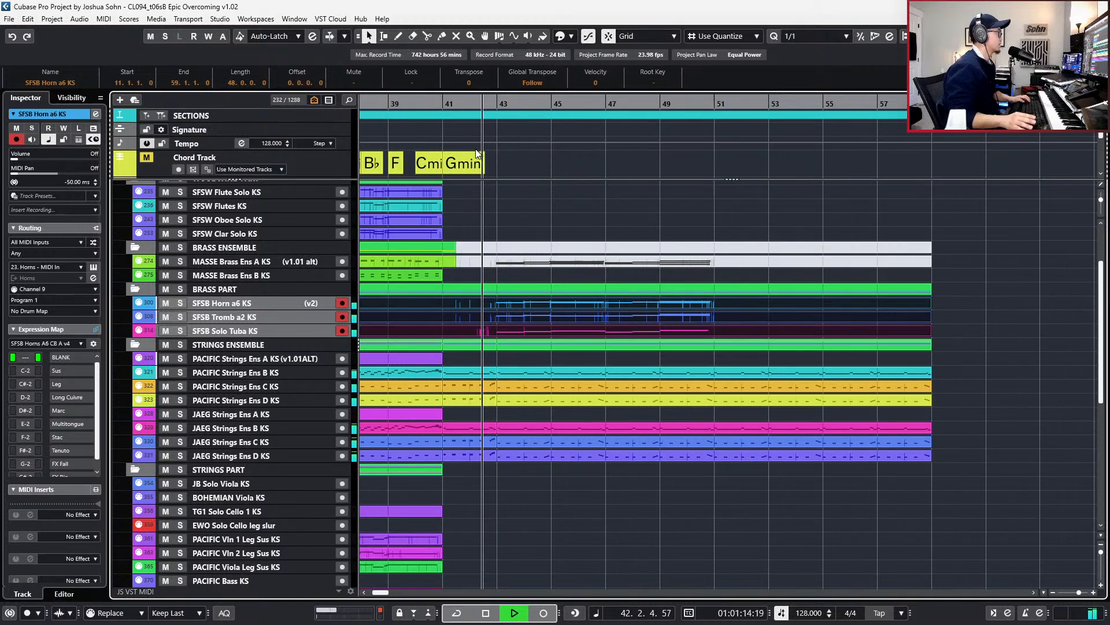
pyautogui.click(318, 161)
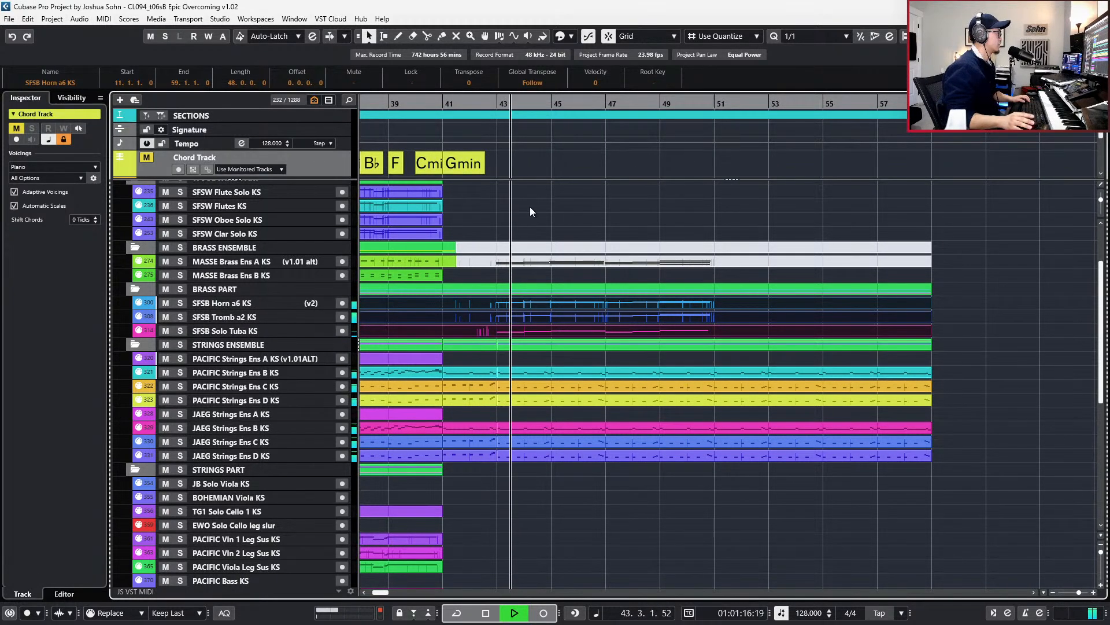
# - Open the horn part and examine its expression and velocity around bar 47 while playback continues
pyautogui.click(611, 305)
pyautogui.doubleClick(611, 304)
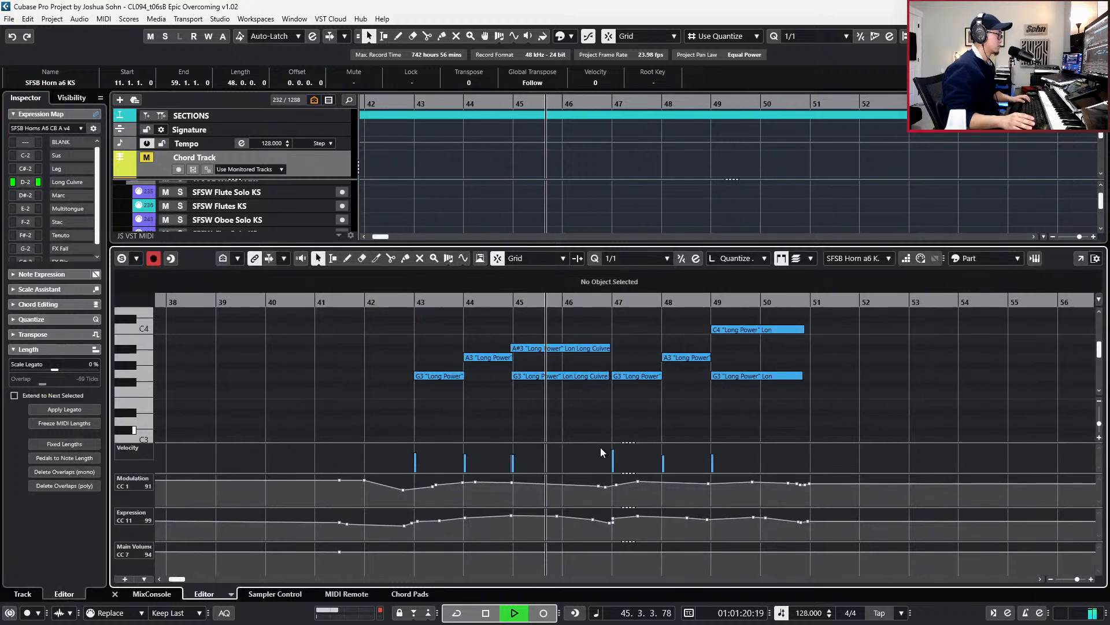
pyautogui.click(638, 516)
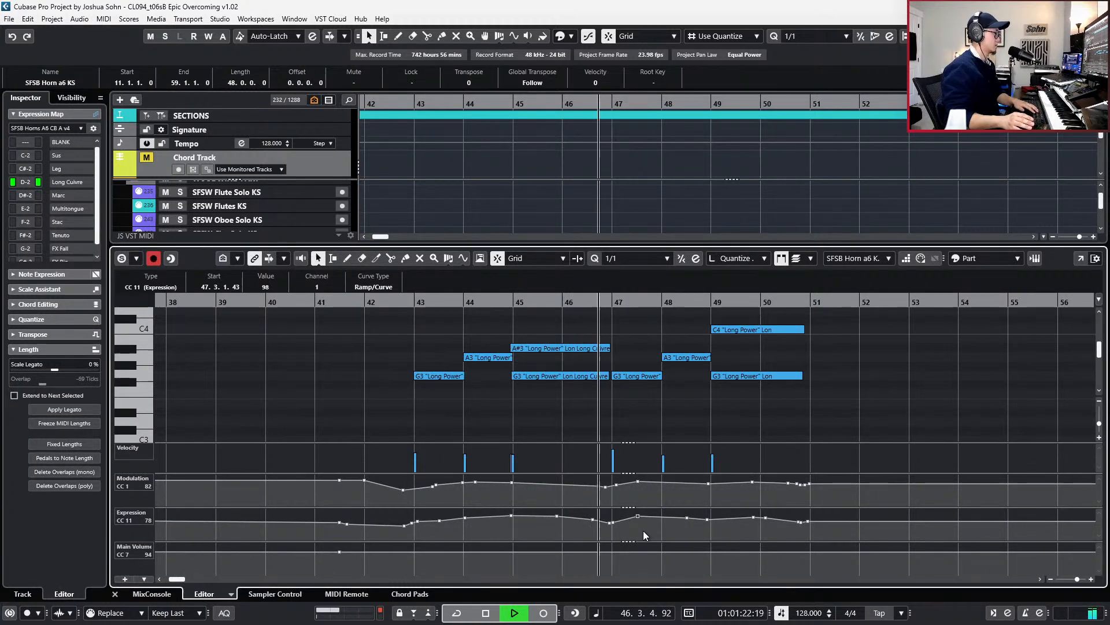
pyautogui.scroll(2, 620, 441)
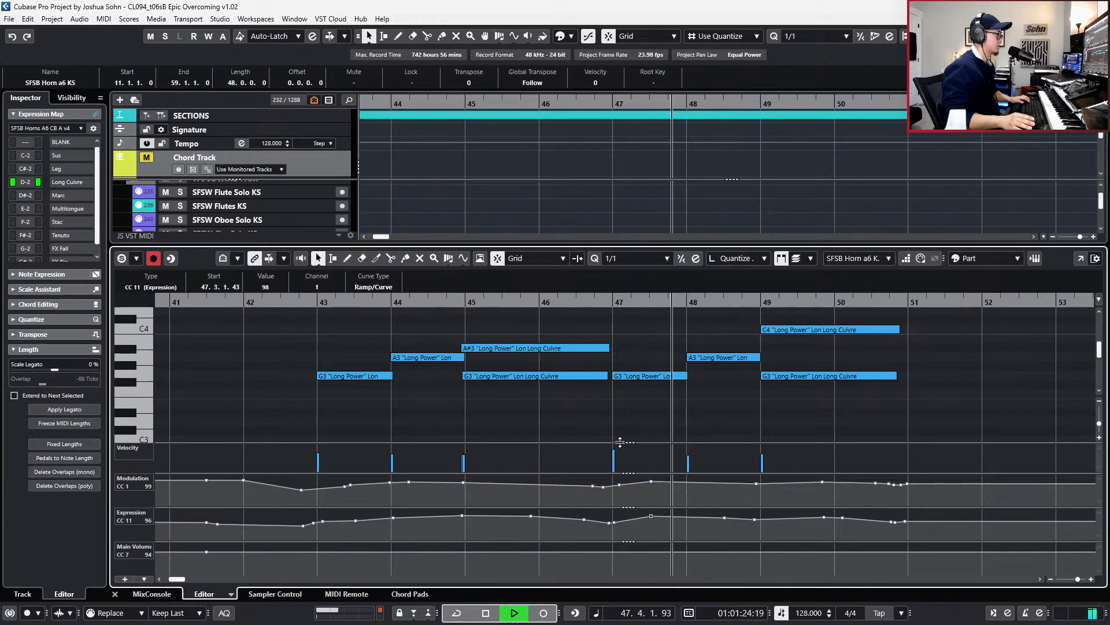
pyautogui.scroll(-4, 620, 441)
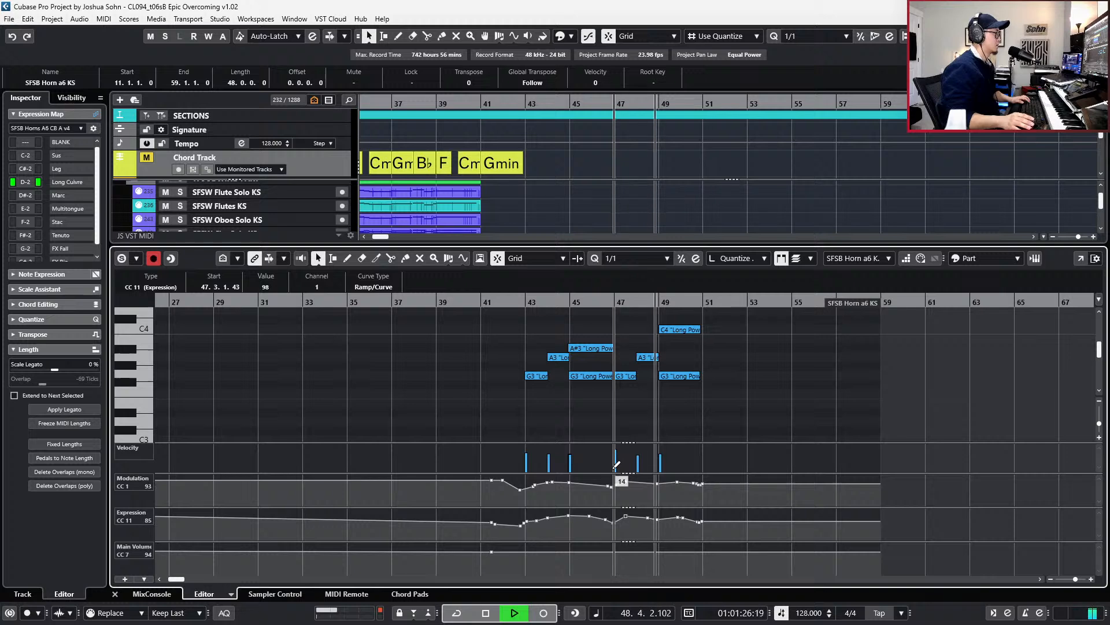
pyautogui.press('Return')
pyautogui.scroll(-1, 614, 466)
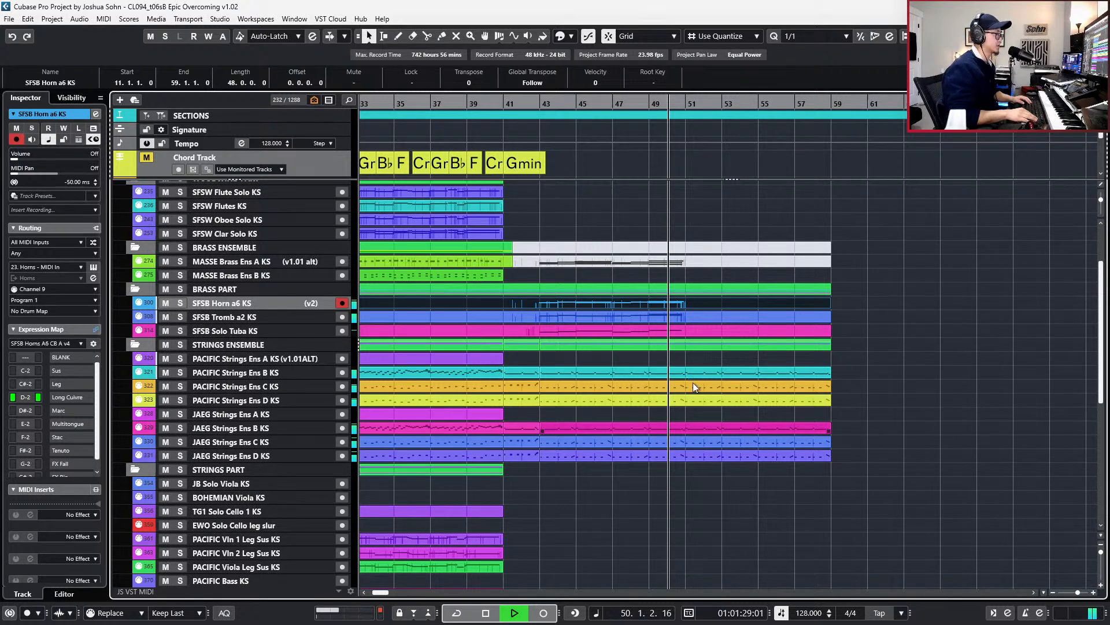
# - Stop playback and step the playhead through the bars after 51 where the brass parts are empty
pyautogui.press('space')
pyautogui.press('KP_Add')
pyautogui.press('KP_Add')
pyautogui.press('KP_Add')
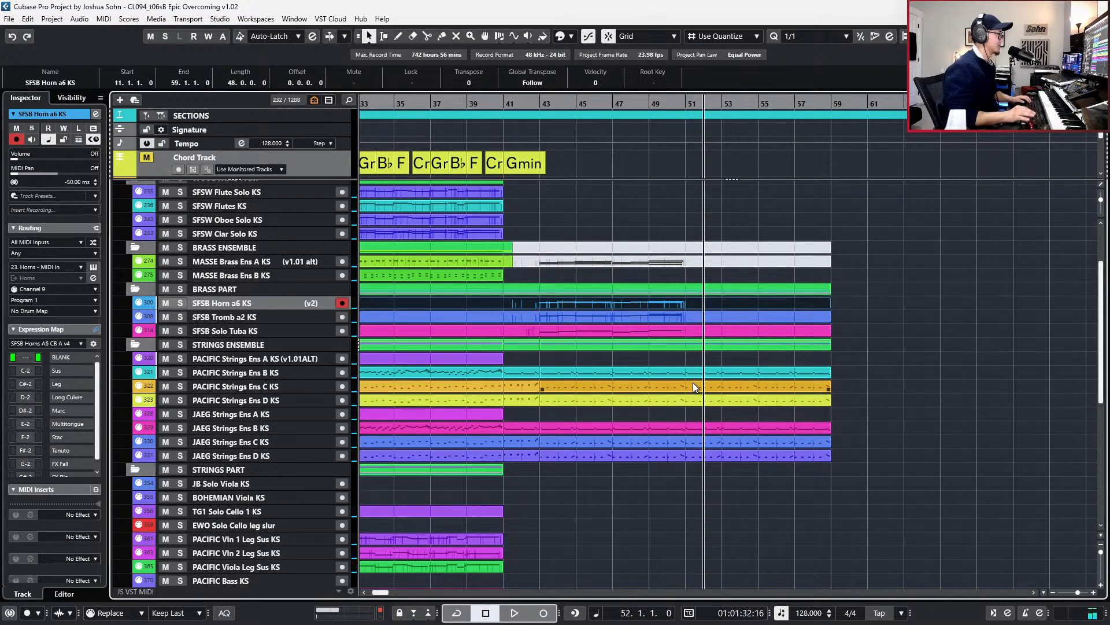
pyautogui.hscroll(4, 733, 313)
pyautogui.scroll(3, 733, 310)
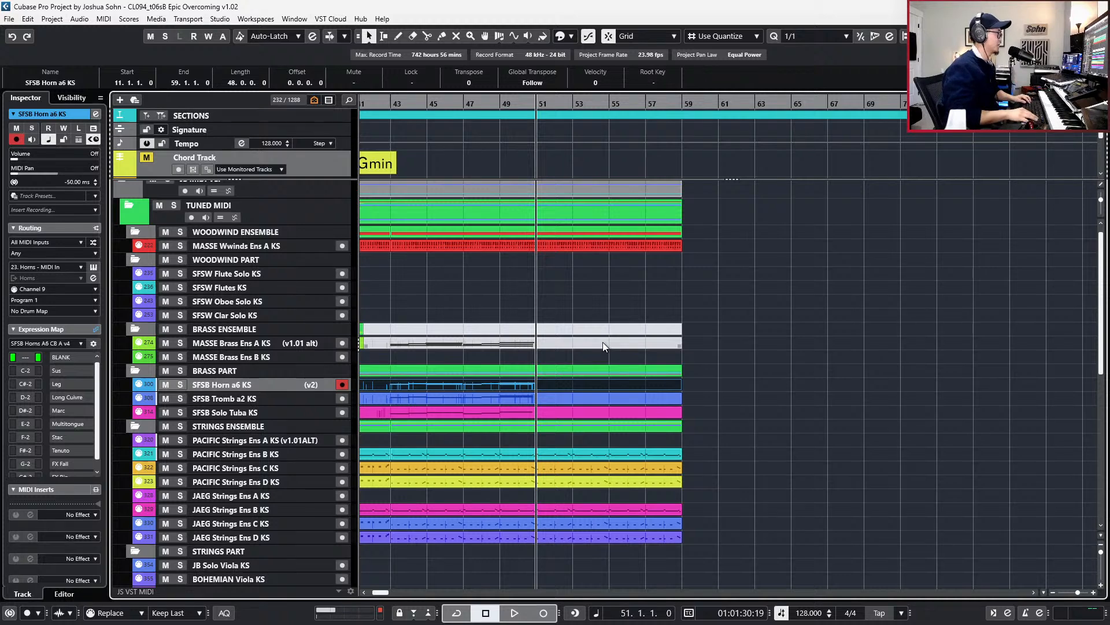
pyautogui.press('KP_Add')
pyautogui.press('KP_Add')
pyautogui.press('KP_Add')
pyautogui.press('KP_Add')
pyautogui.press('KP_Add')
pyautogui.press('KP_Add')
pyautogui.press('KP_Subtract')
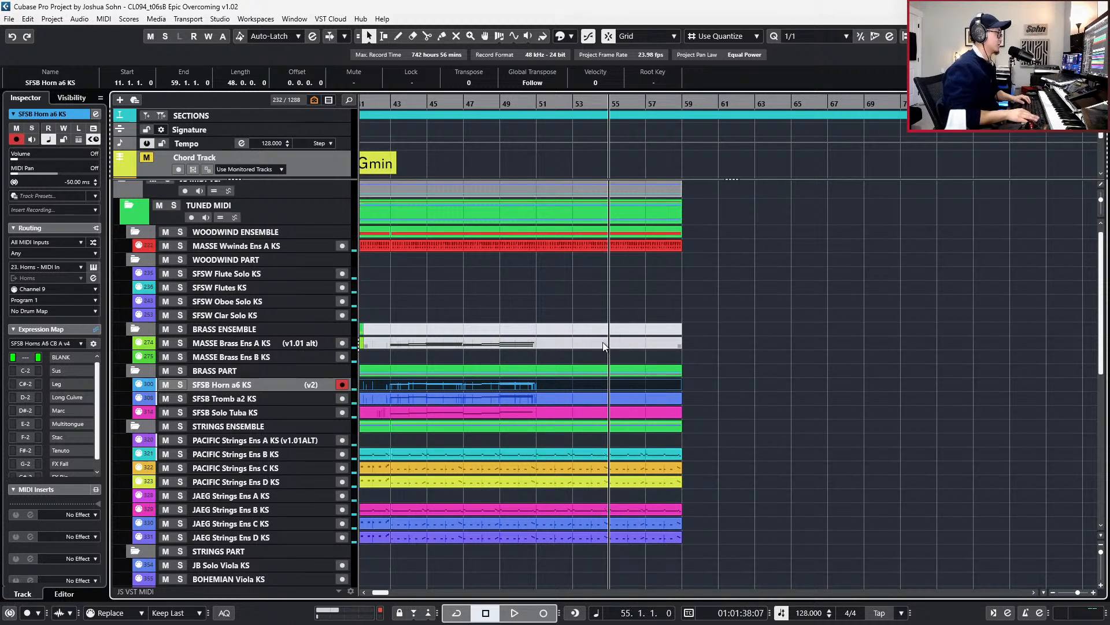
# - Play the full arrangement from bar 49 to the end of the parts at bar 59
pyautogui.press('space')
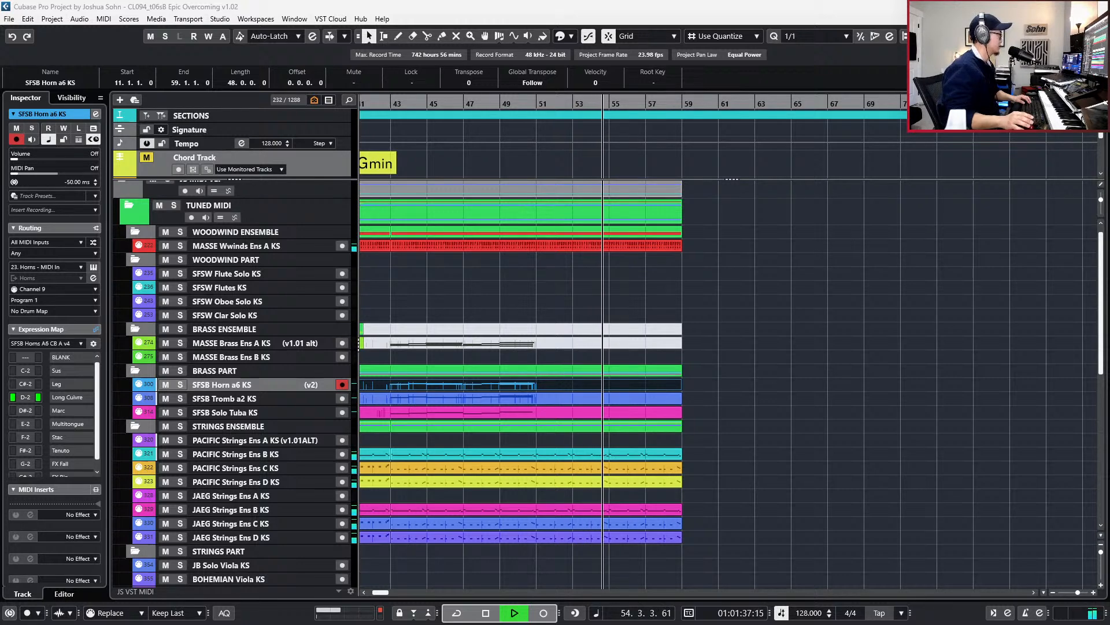
pyautogui.click(794, 431)
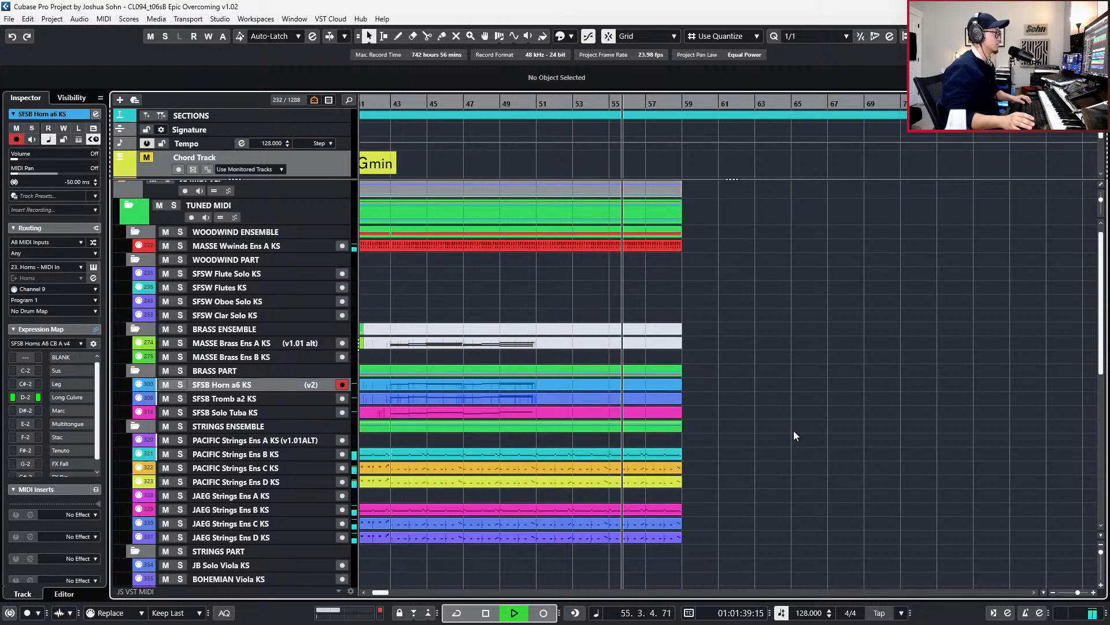
pyautogui.scroll(-2, 793, 430)
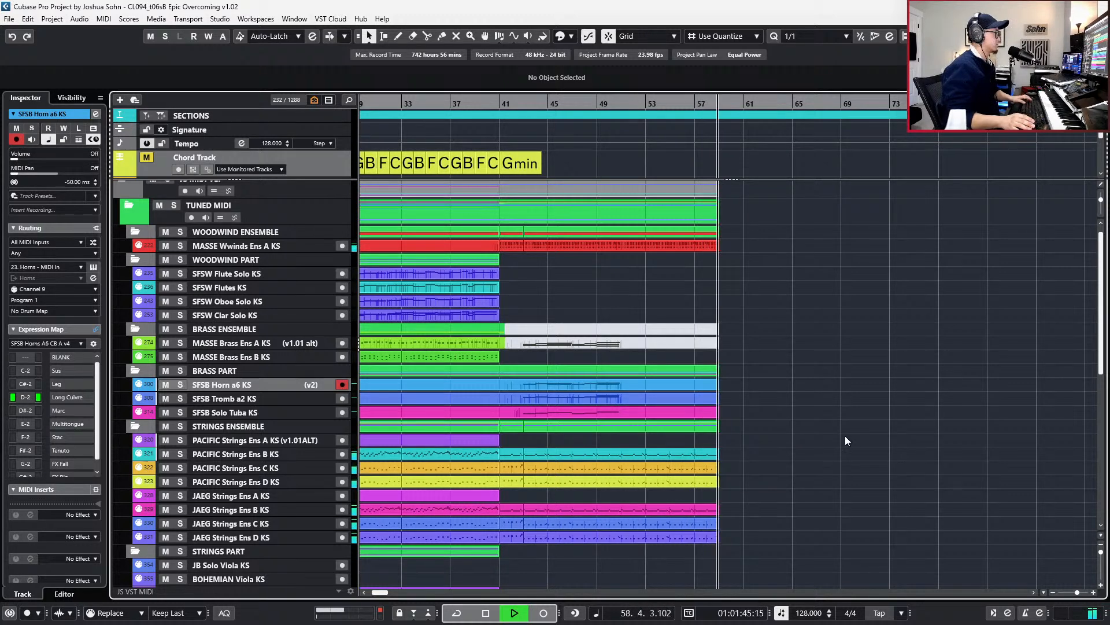
pyautogui.press('space')
# - Look over the earlier sections of the arrangement and play the track from bar 25
pyautogui.hscroll(-3, 845, 436)
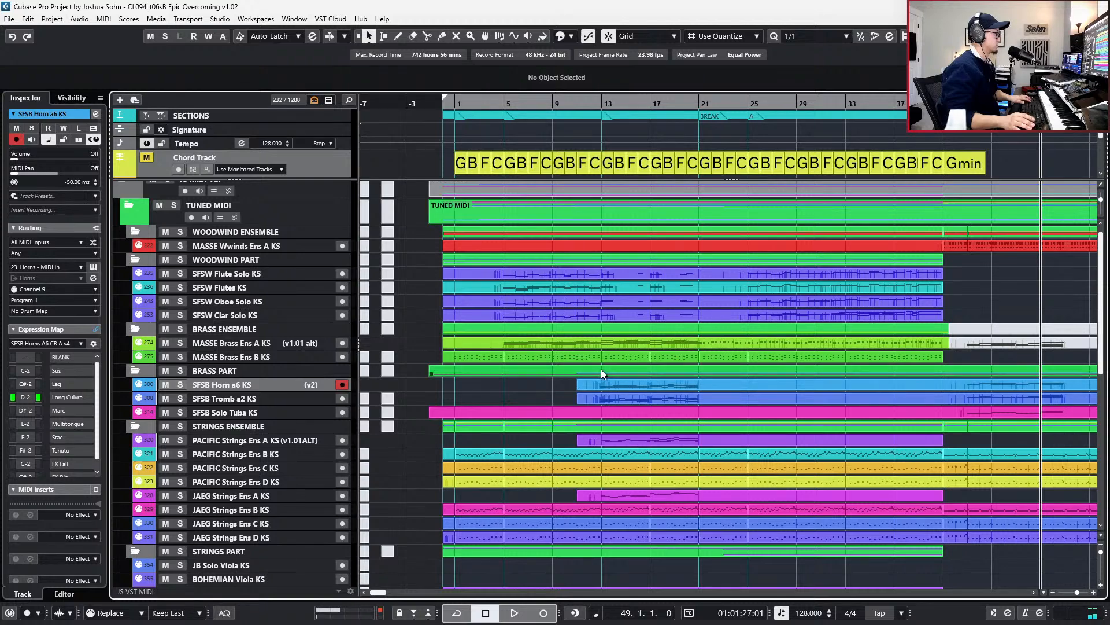
pyautogui.hscroll(3, 601, 369)
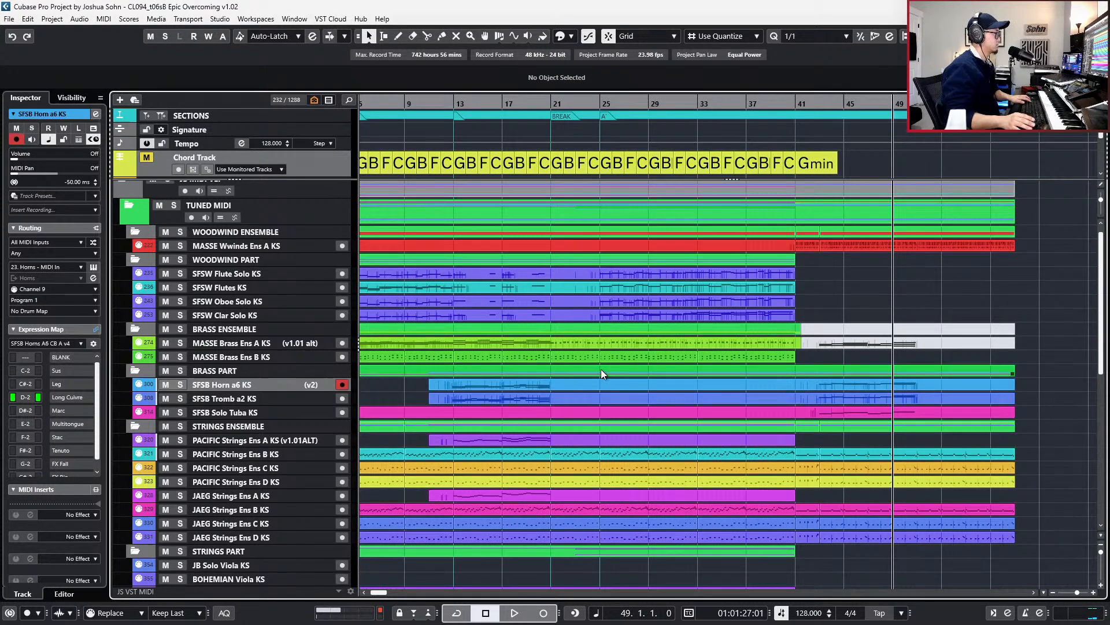
pyautogui.hscroll(-3, 601, 369)
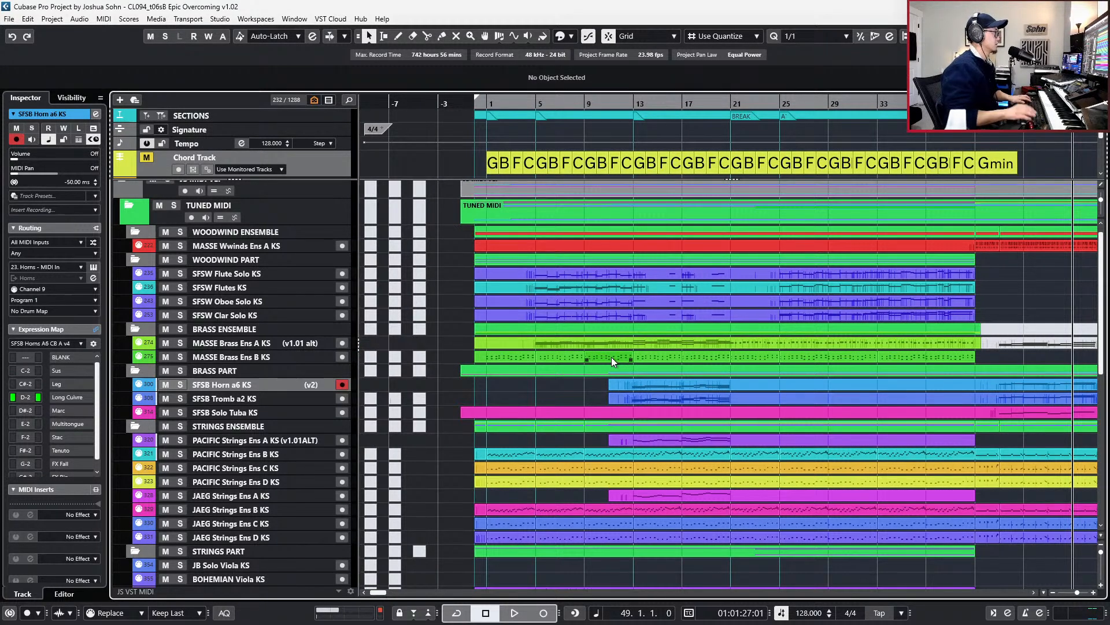
pyautogui.press('KP_Subtract')
pyautogui.press('space')
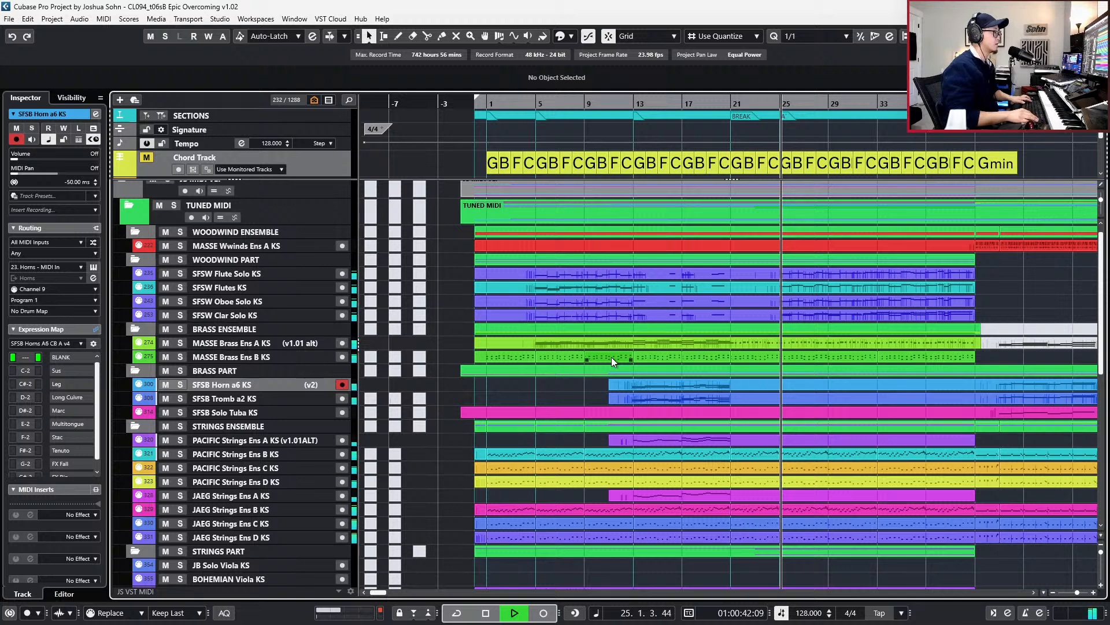
# - Play the opening section from bar 5 and move on to the section starting at bar 13
pyautogui.press('KP_Subtract')
pyautogui.press('space')
pyautogui.press('KP_Subtract')
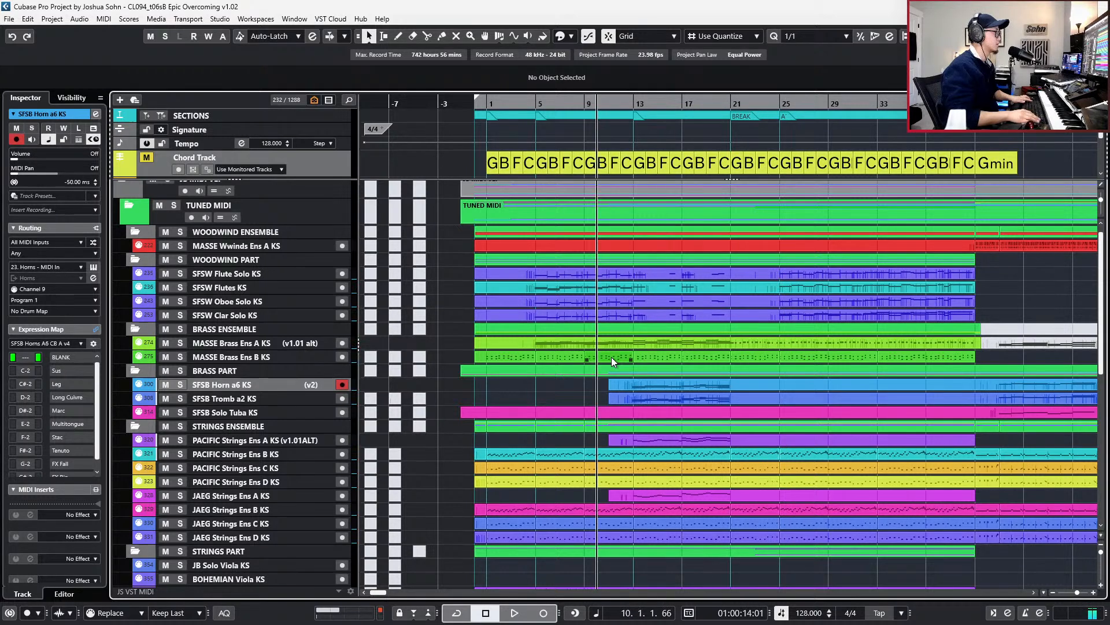
pyautogui.press('KP_Subtract')
pyautogui.press('space')
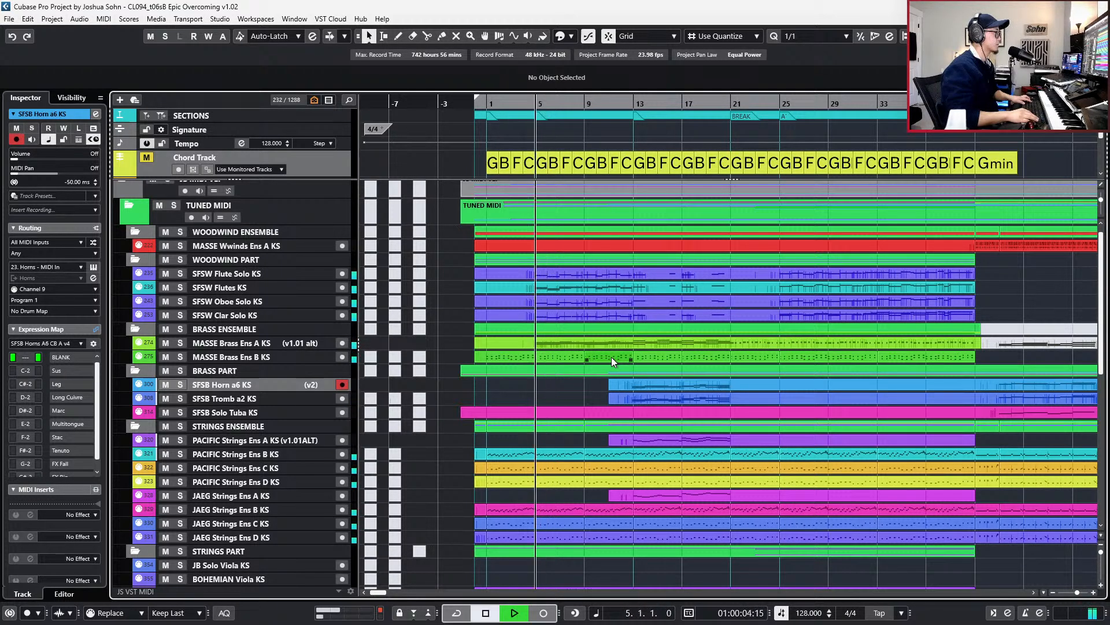
pyautogui.press('KP_Add')
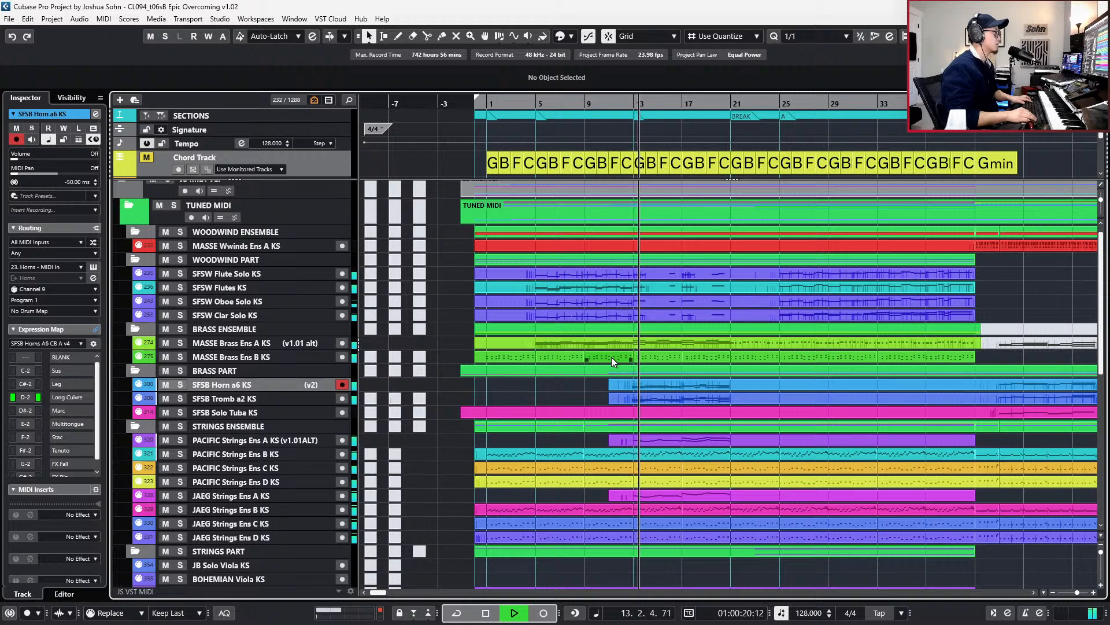
pyautogui.press('space')
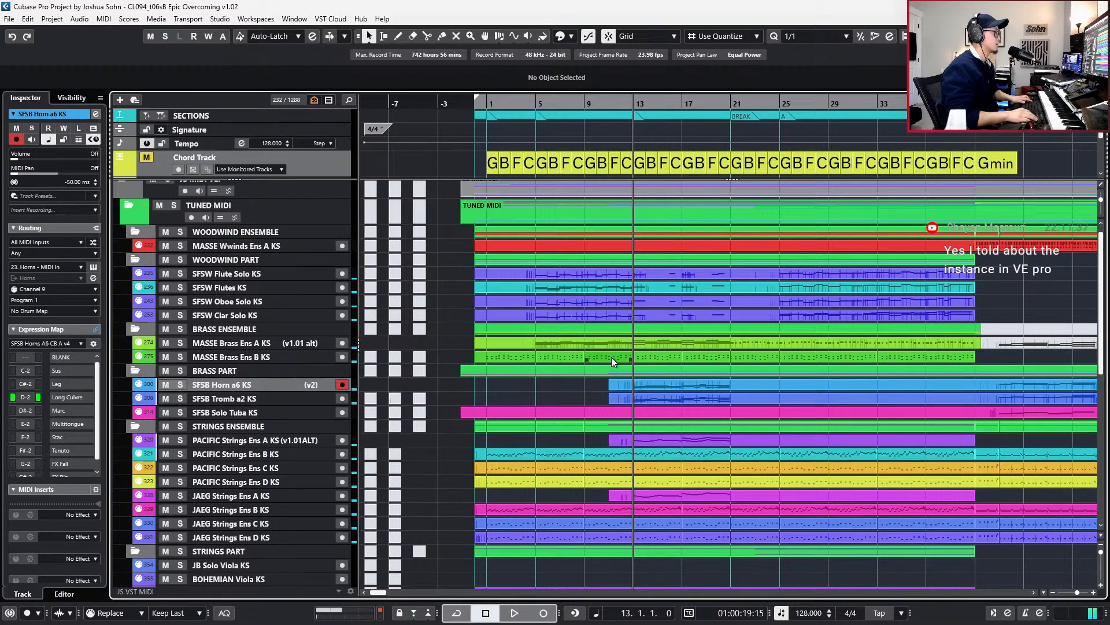
# - Add a section marker at bar 59, where the existing parts end
pyautogui.press('KP_Subtract')
pyautogui.press('KP_Subtract')
pyautogui.press('KP_Subtract')
pyautogui.press('KP_Subtract')
pyautogui.press('KP_Subtract')
pyautogui.hscroll(3, 717, 373)
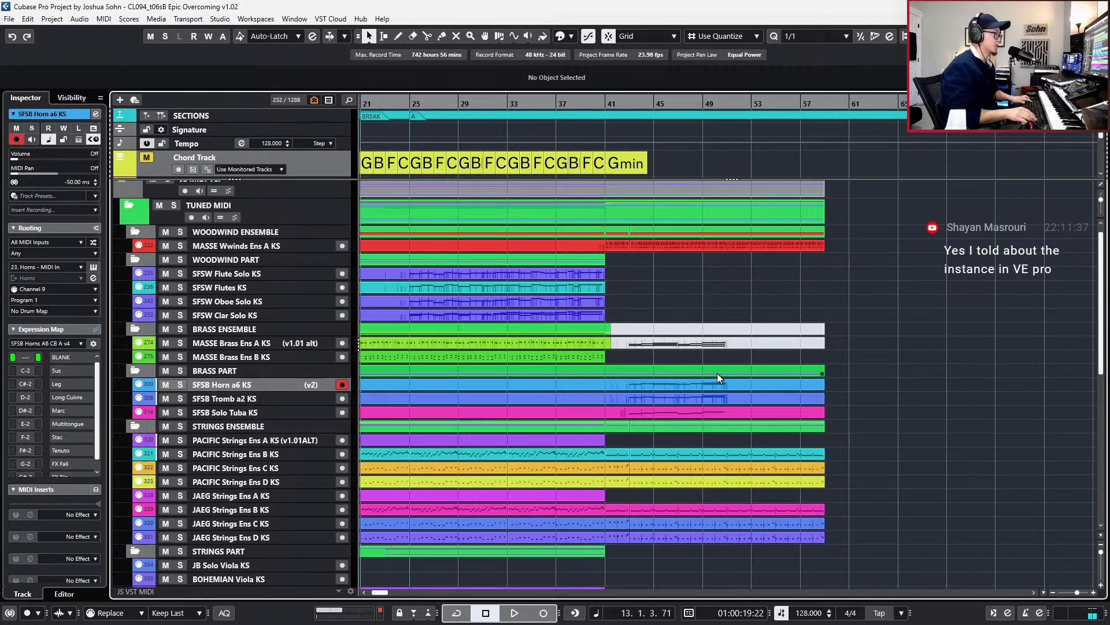
pyautogui.press('KP_Add')
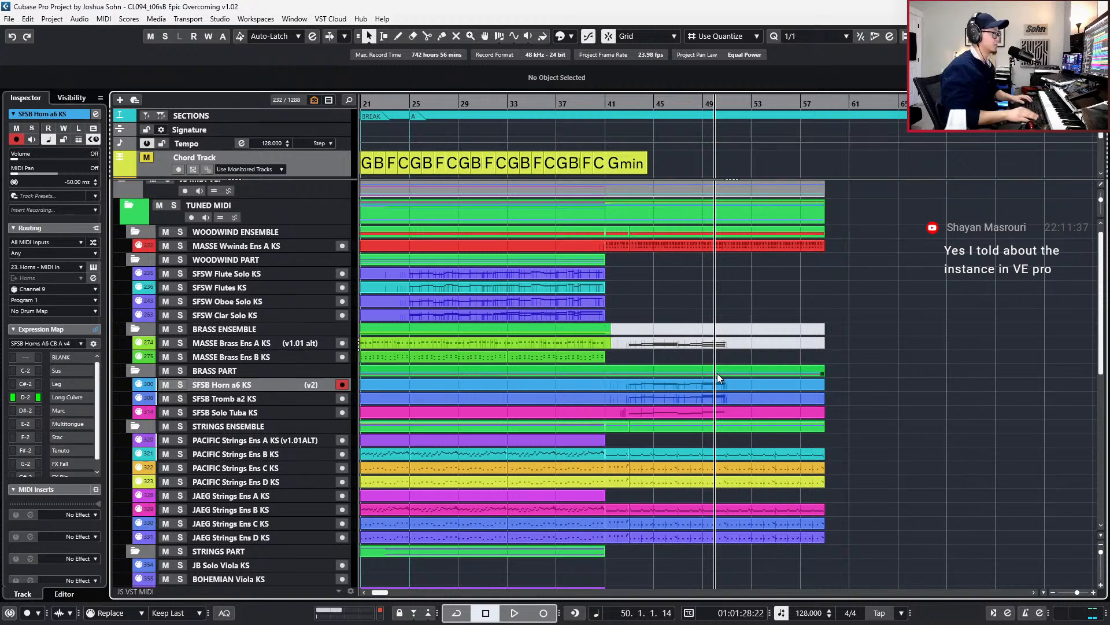
pyautogui.press('KP_Add')
pyautogui.press('KP_Add')
pyautogui.press('KP_Add')
pyautogui.press('KP_Add')
pyautogui.press('KP_Add')
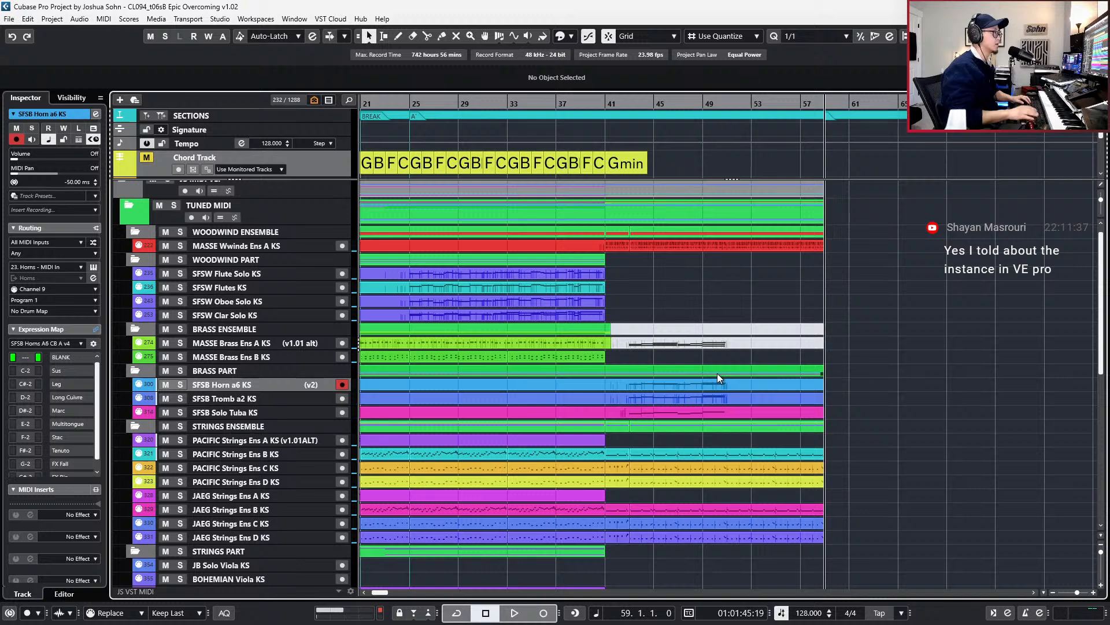
pyautogui.press('KP_Add')
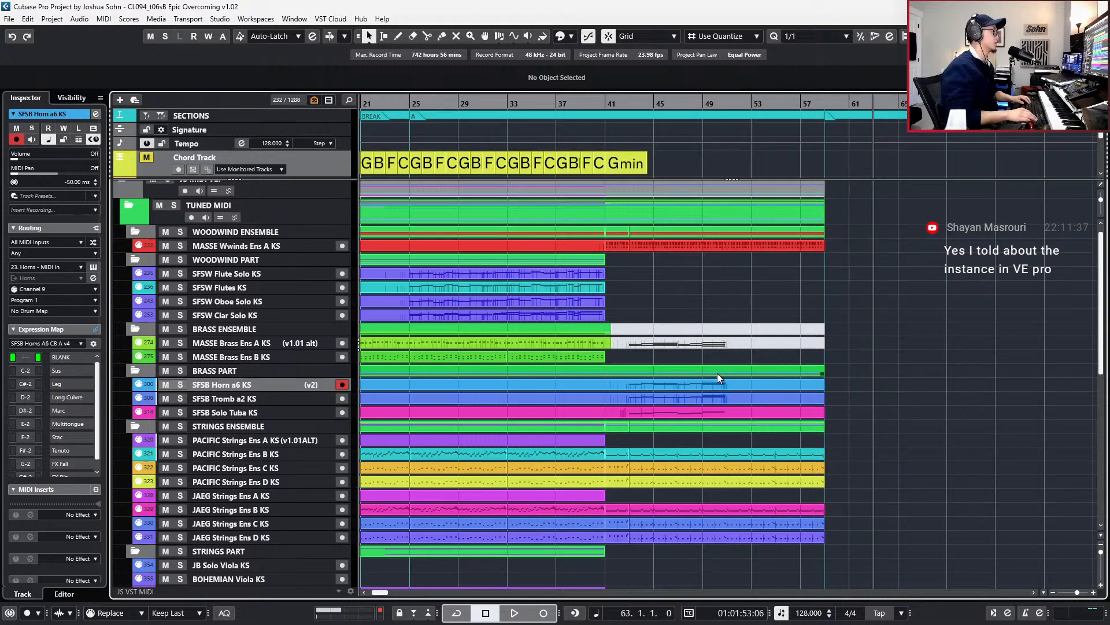
pyautogui.press('KP_Subtract')
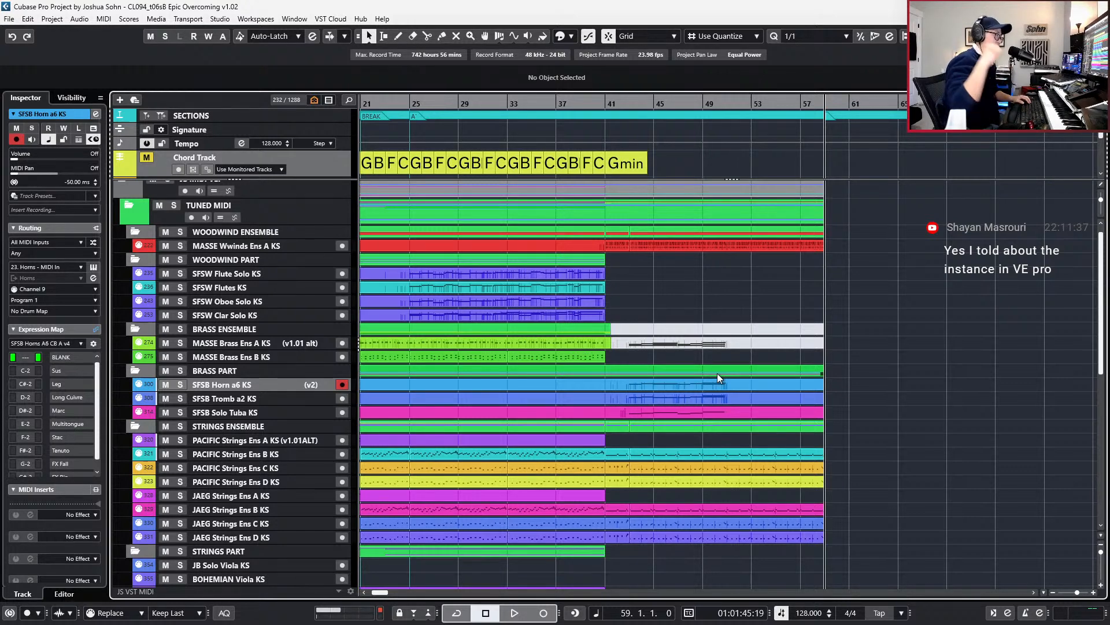
# - Add a section marker at bar 41 and name it B
pyautogui.scroll(-1, 717, 377)
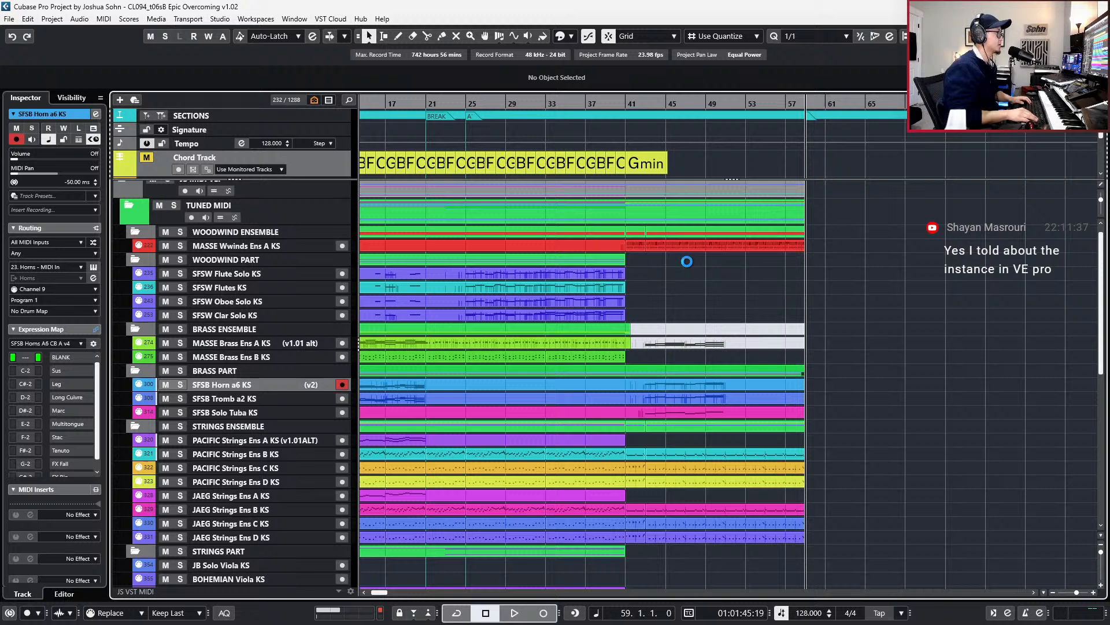
pyautogui.press('KP_Subtract')
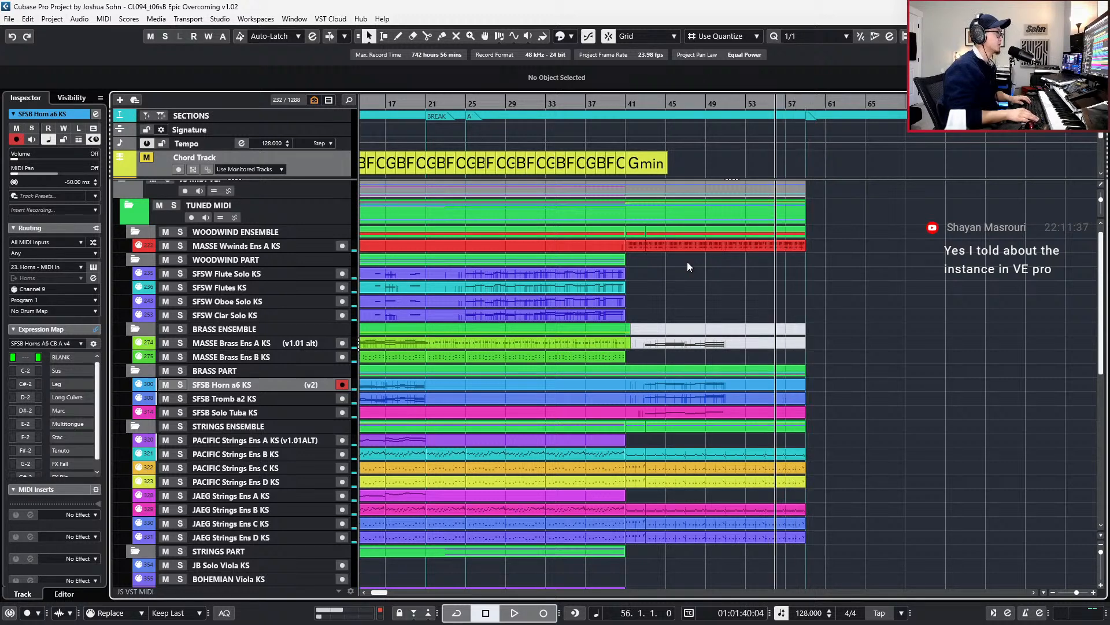
pyautogui.press('KP_Subtract')
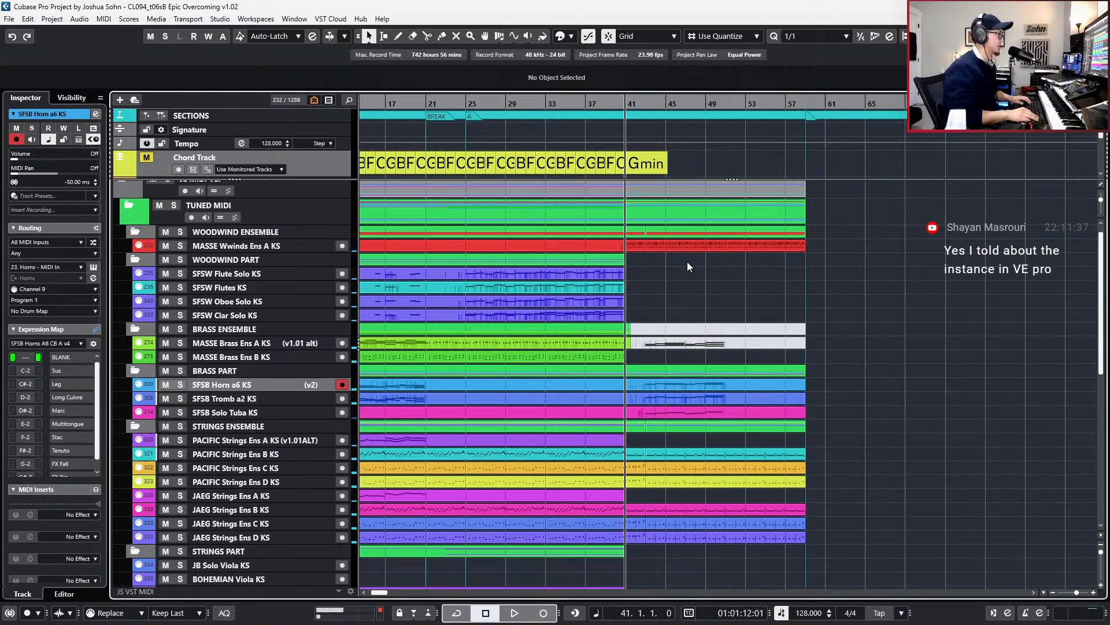
pyautogui.click(642, 113)
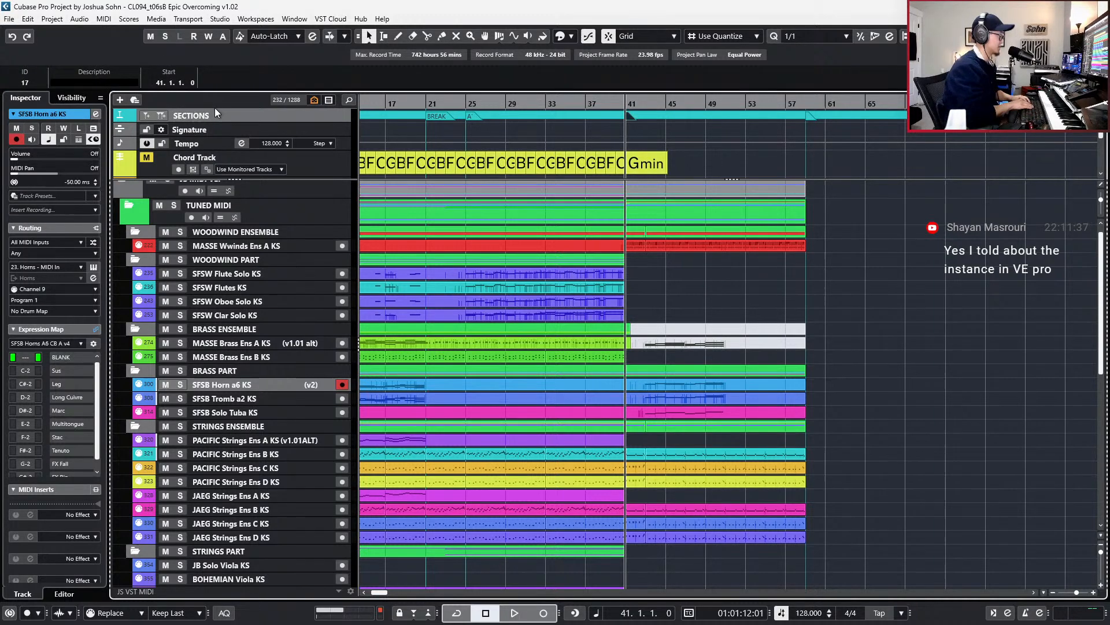
pyautogui.write('B')
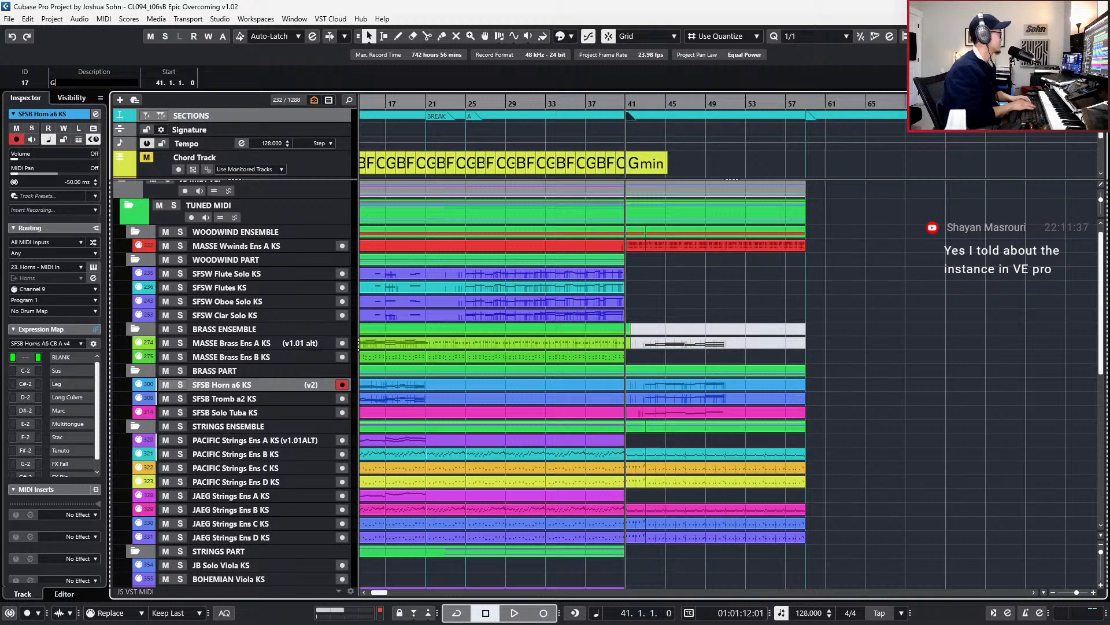
# - Play section B from bar 40 and review the layout of the parts up to bar 59
pyautogui.press('KP_Subtract')
pyautogui.press('KP_Subtract')
pyautogui.press('KP_Subtract')
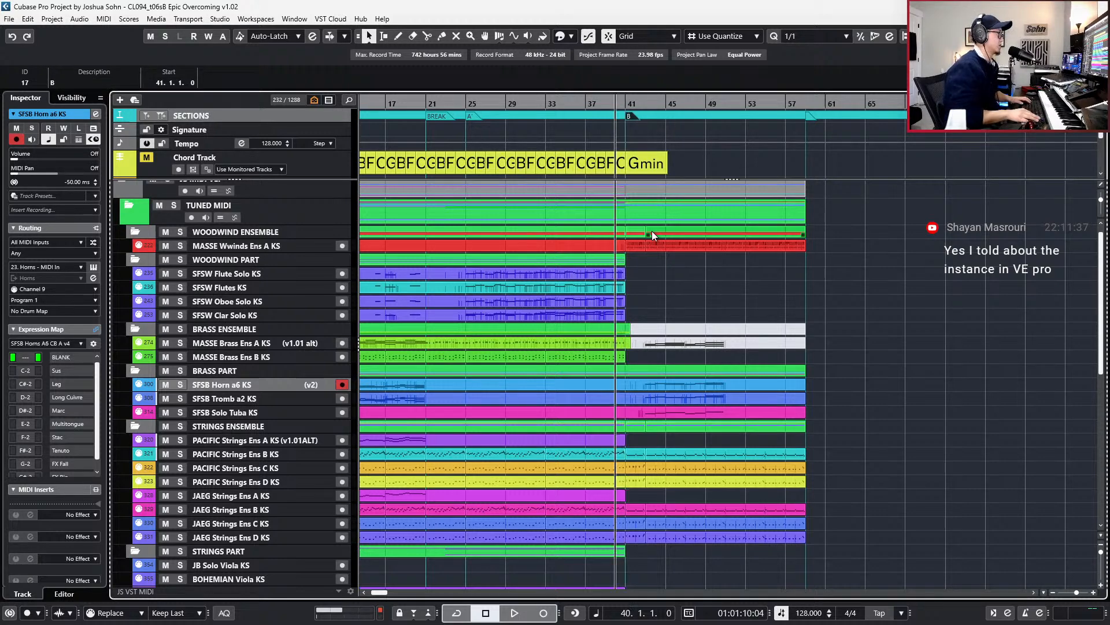
pyautogui.press('space')
pyautogui.scroll(2, 654, 353)
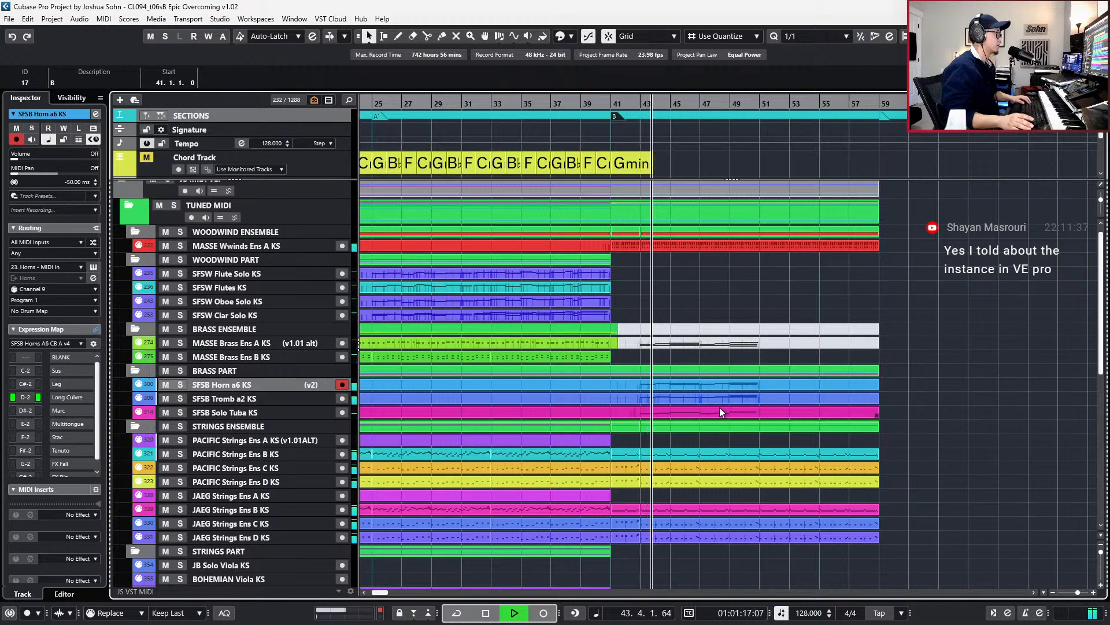
pyautogui.press('g')
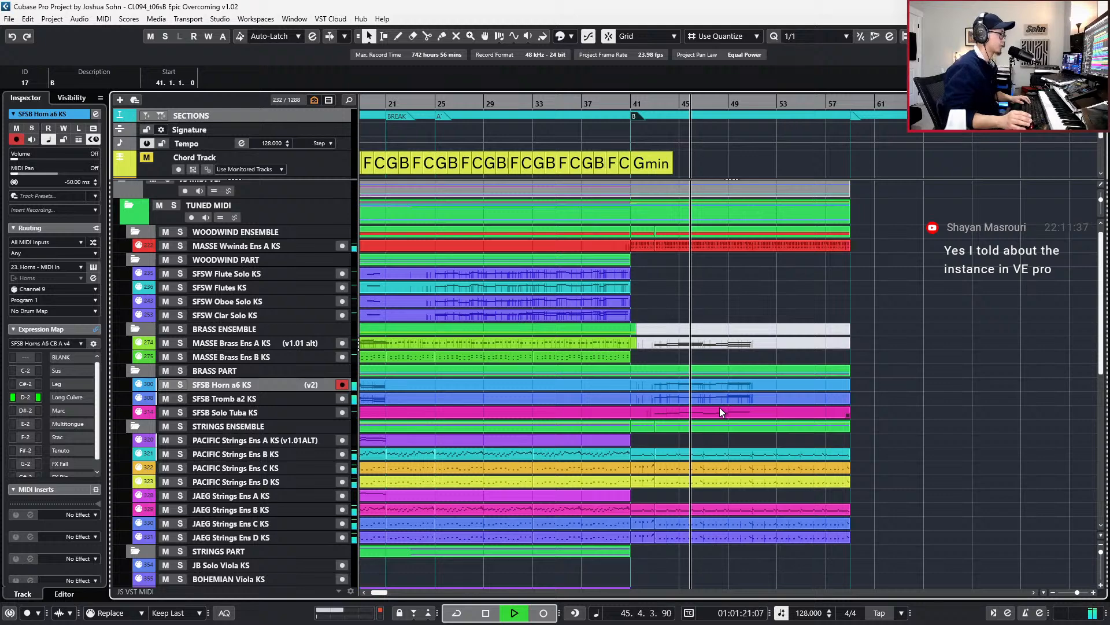
pyautogui.hscroll(2, 720, 408)
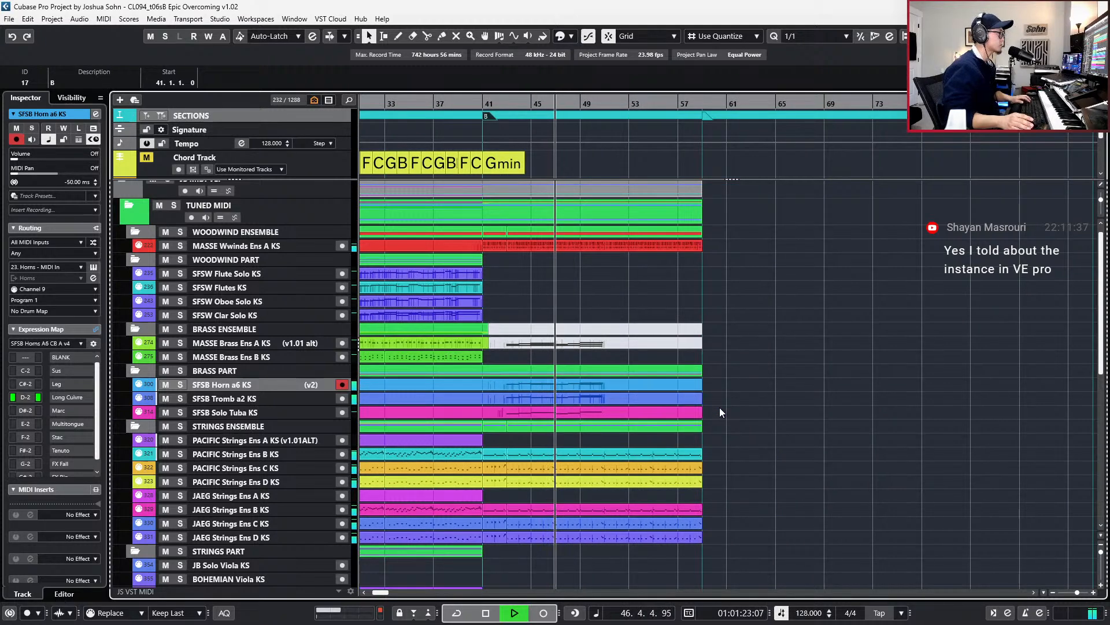
pyautogui.hscroll(-2, 720, 407)
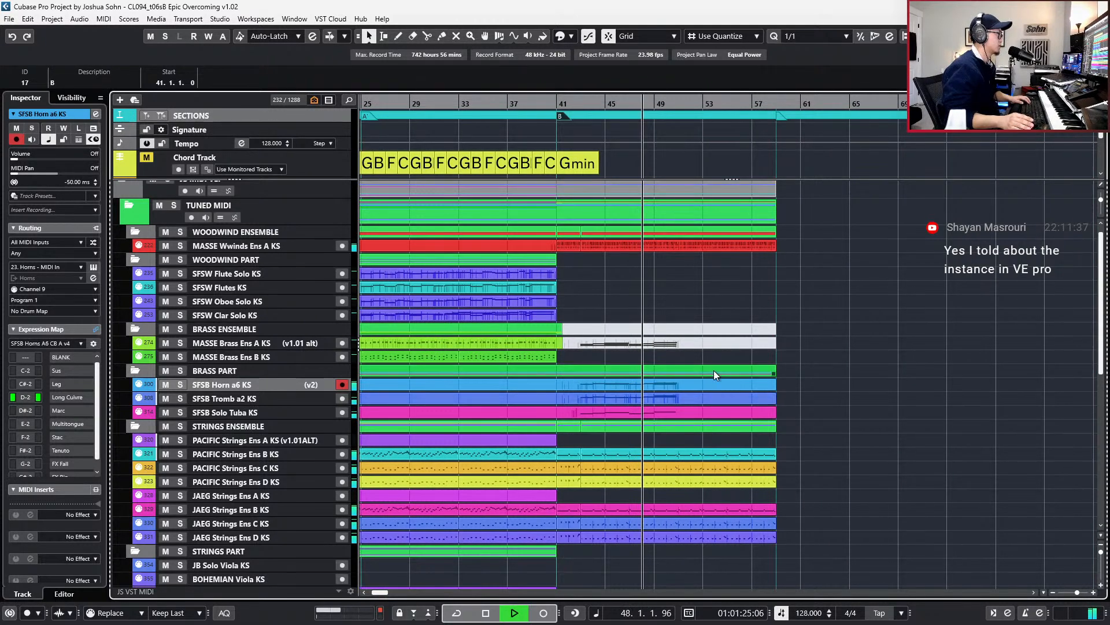
# - Listen to the MASSE Brass Ens A part soloed from bar 47, and turn solo off again
pyautogui.press('space')
pyautogui.click(681, 344)
pyautogui.press('space')
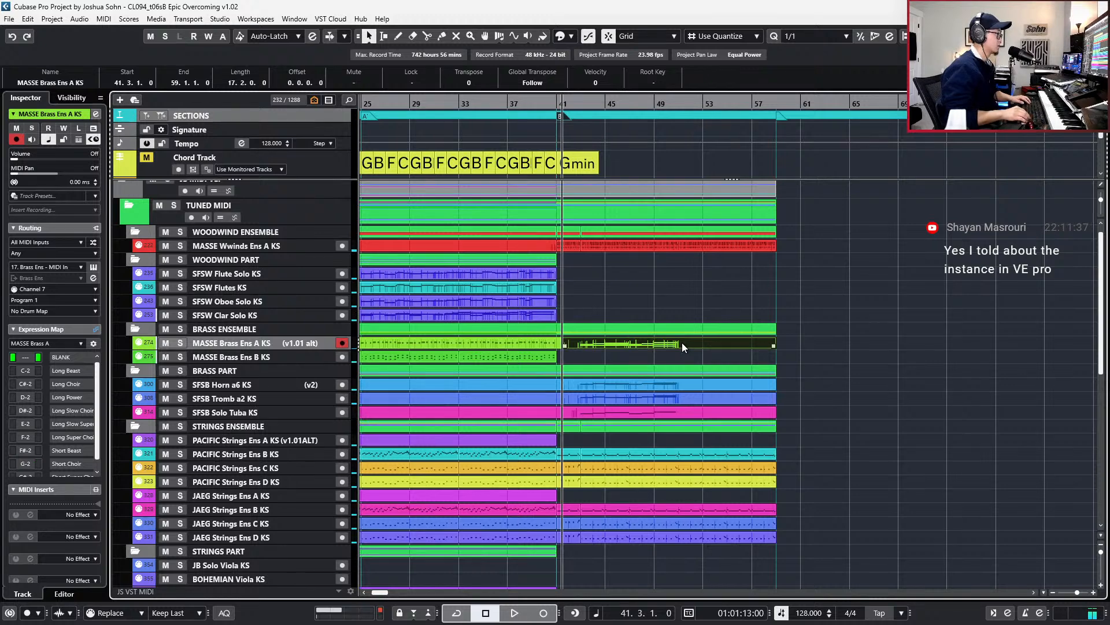
pyautogui.press('s')
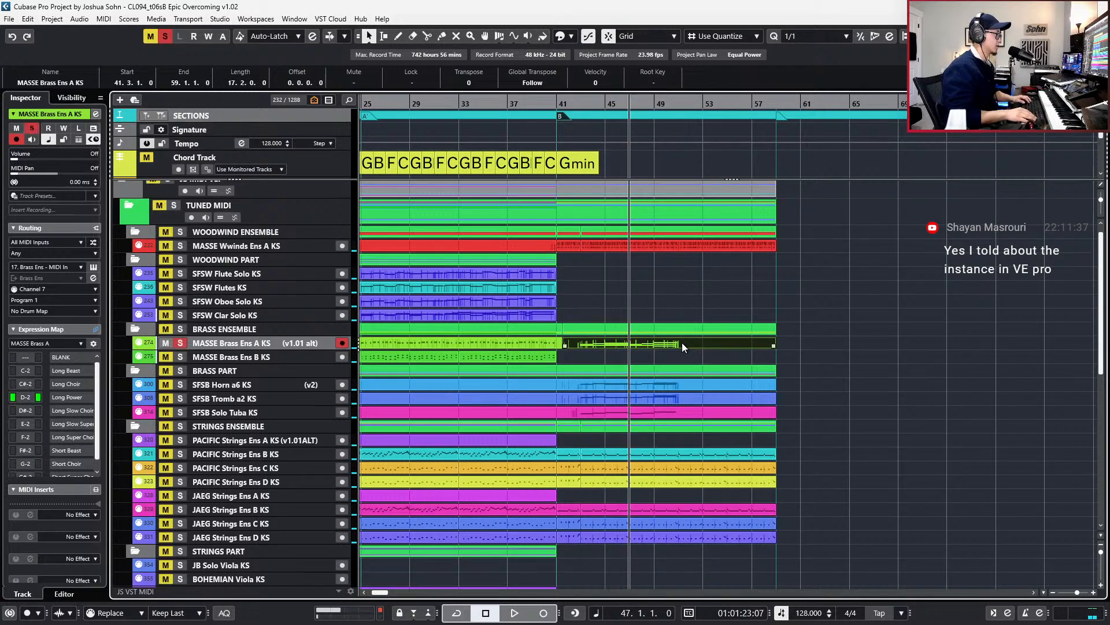
pyautogui.press('space')
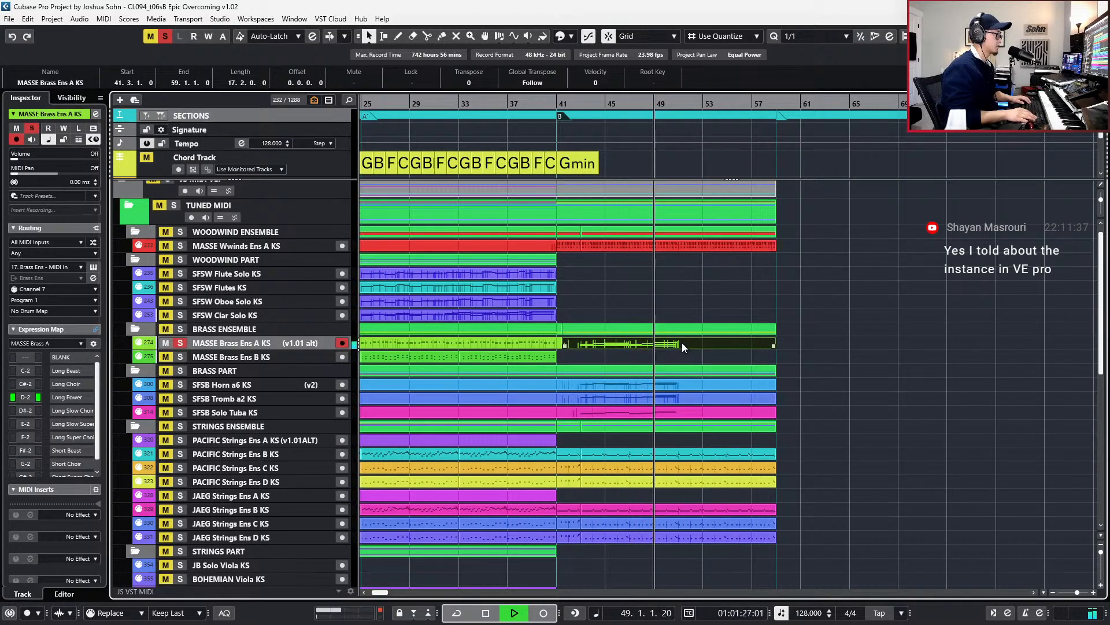
pyautogui.press('space')
pyautogui.press('s')
# - Glue the MASSE Brass Ens A parts around bar 41 into one part during playback and try the same on MASSE Brass Ens B
pyautogui.press('KP_Subtract')
pyautogui.press('KP_Subtract')
pyautogui.press('space')
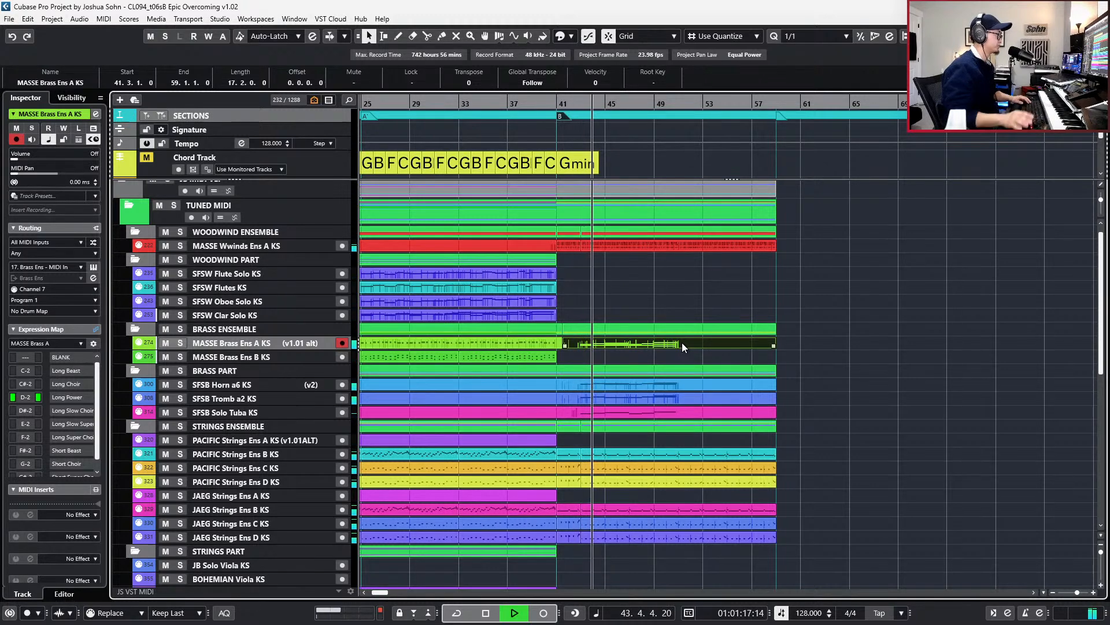
pyautogui.click(547, 344)
pyautogui.click(564, 356)
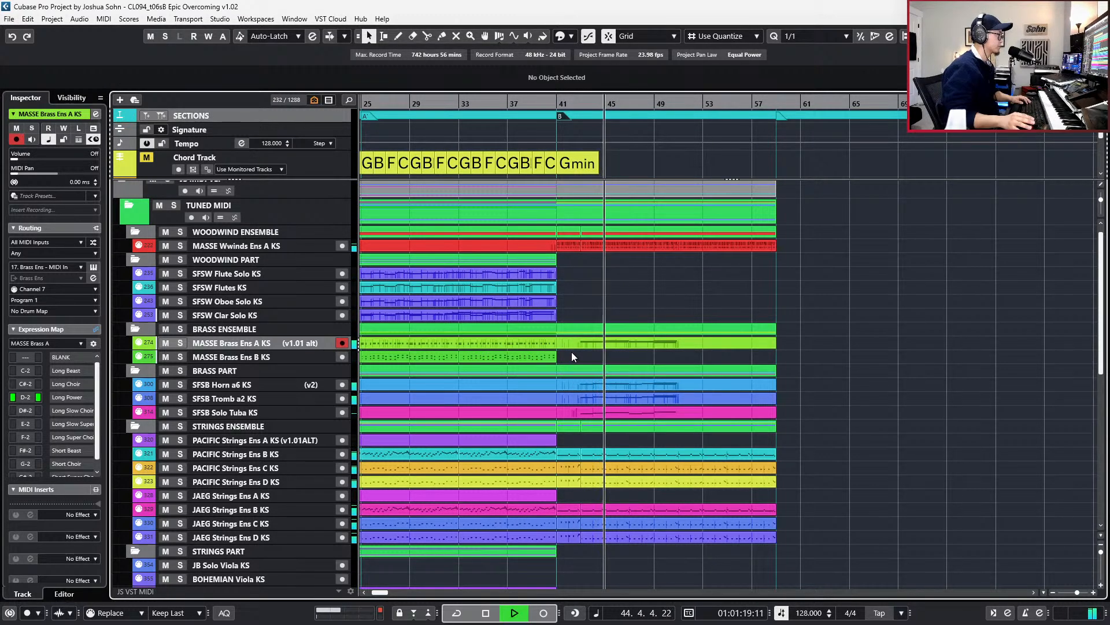
pyautogui.click(571, 353)
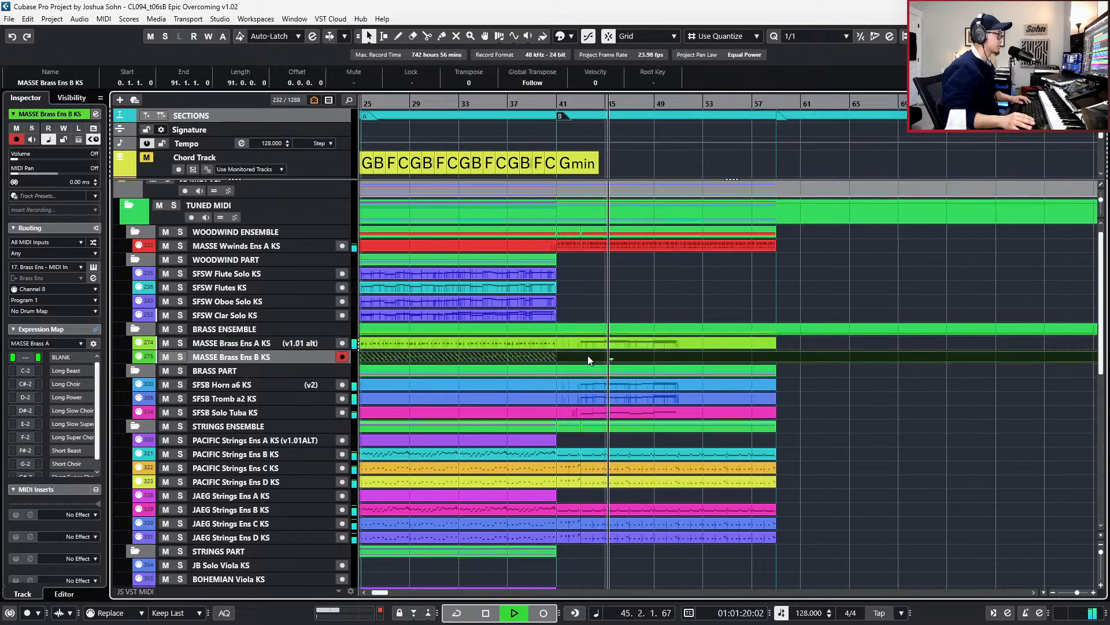
# - Lower the CC 11 expression curve of MASSE Brass Ens A slightly from bar 43 to bar 51, with its first point at 59
pyautogui.doubleClick(719, 345)
pyautogui.press('space')
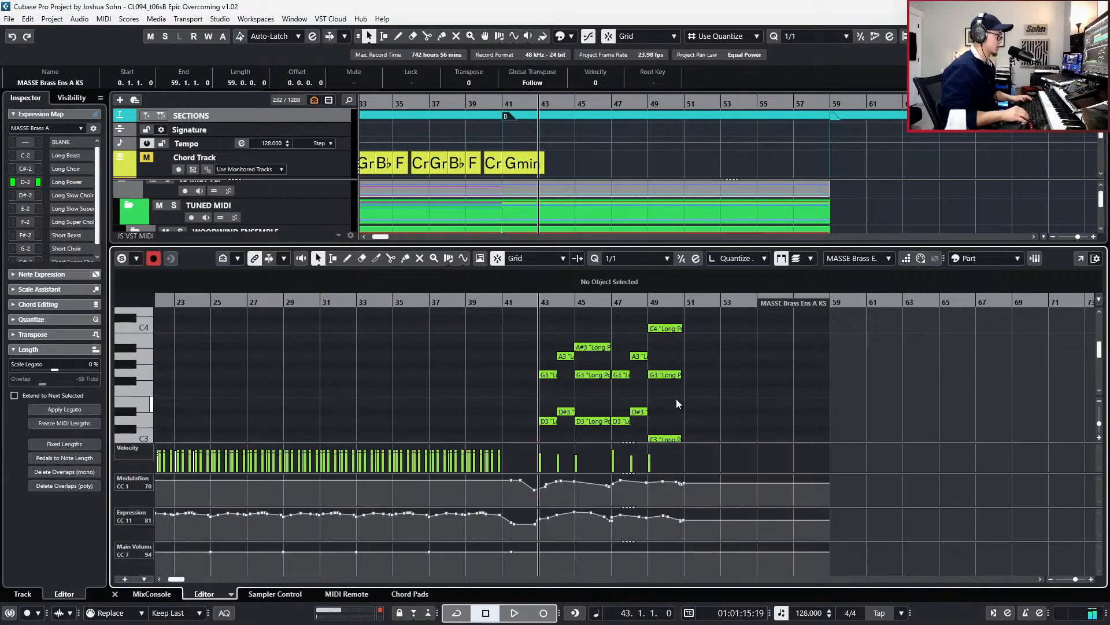
pyautogui.moveTo(538, 535); pyautogui.dragTo(688, 509)
pyautogui.click(531, 522)
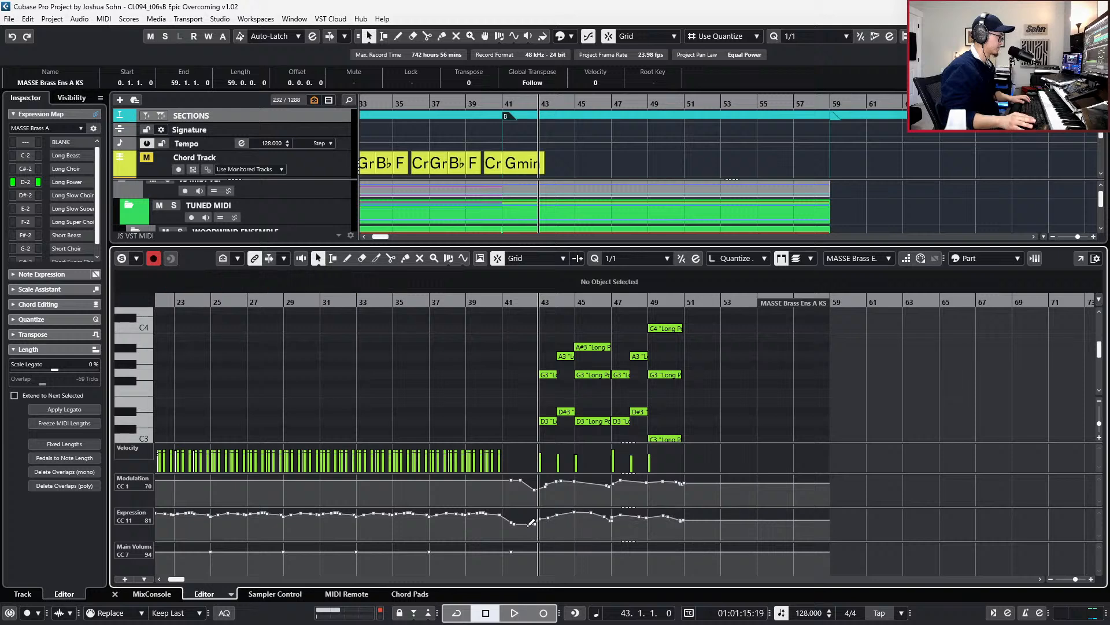
pyautogui.moveTo(607, 510); pyautogui.dragTo(607, 511)
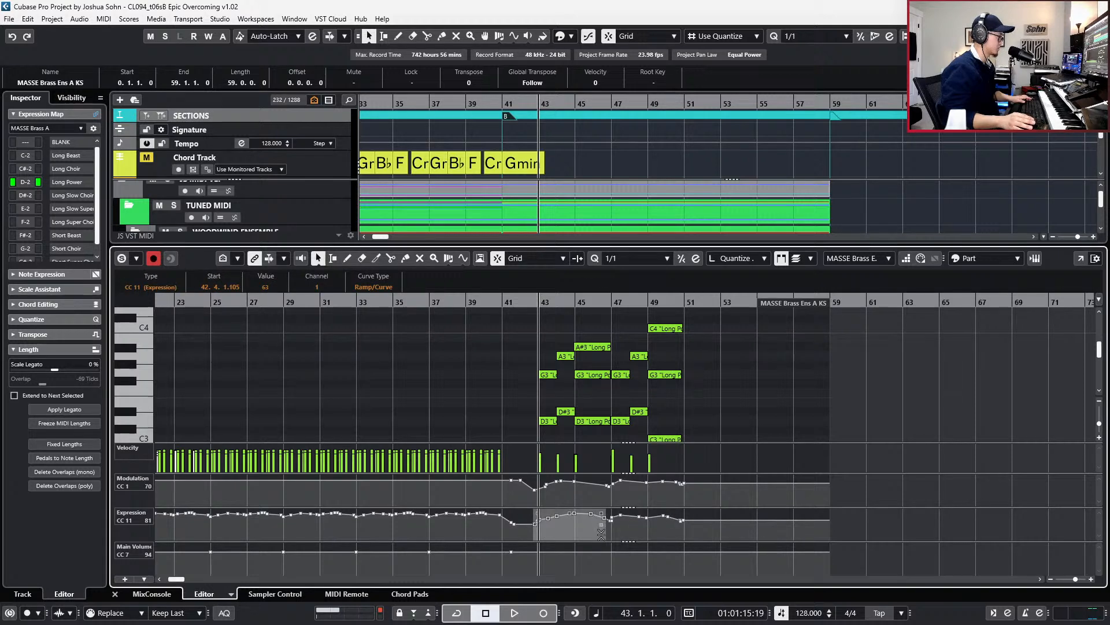
pyautogui.moveTo(520, 541); pyautogui.dragTo(685, 511)
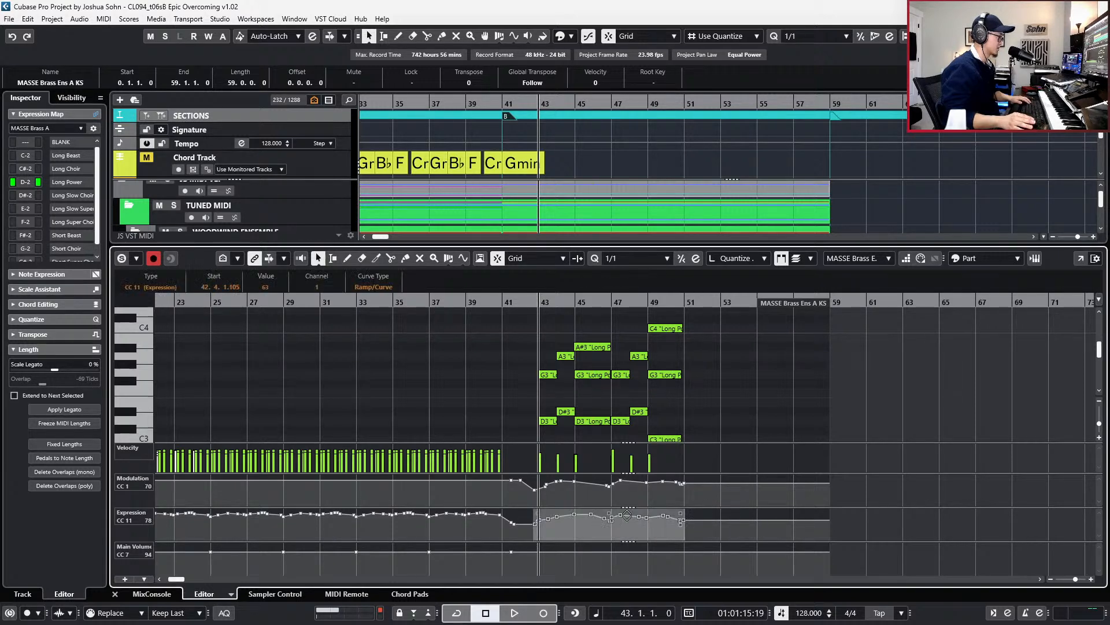
pyautogui.press('KP_Subtract')
pyautogui.press('KP_Subtract')
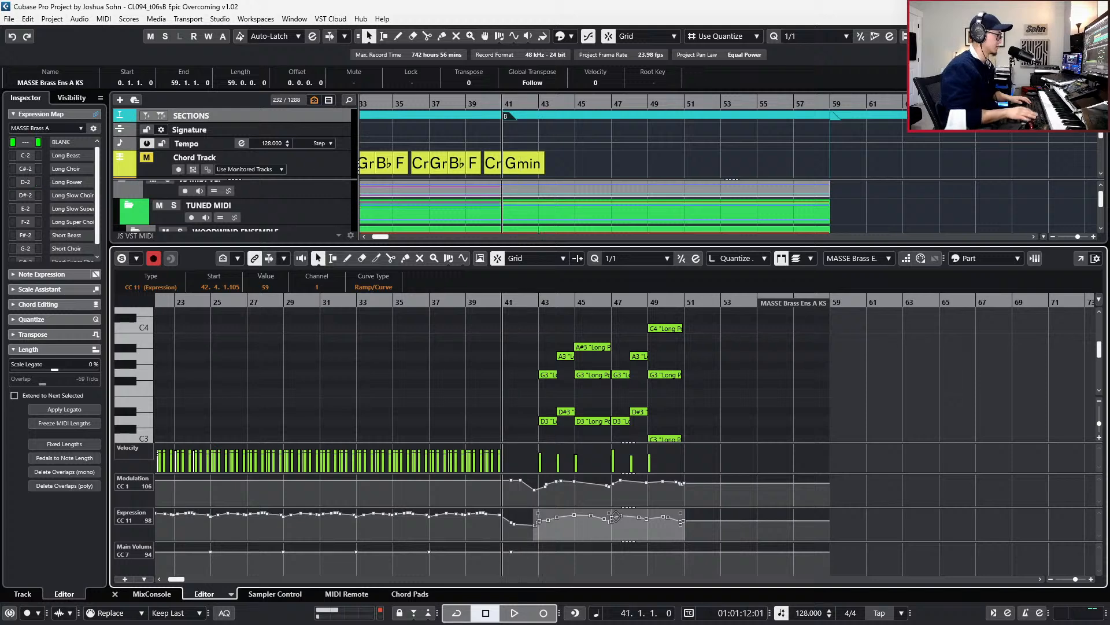
# - Close the editor and play the MASSE Brass Ens A, horn, trombone and solo tuba tracks soloed together from bar 43
pyautogui.hotkey('ctrl', 'alt', 'b')
pyautogui.press('KP_Add')
pyautogui.press('KP_Add')
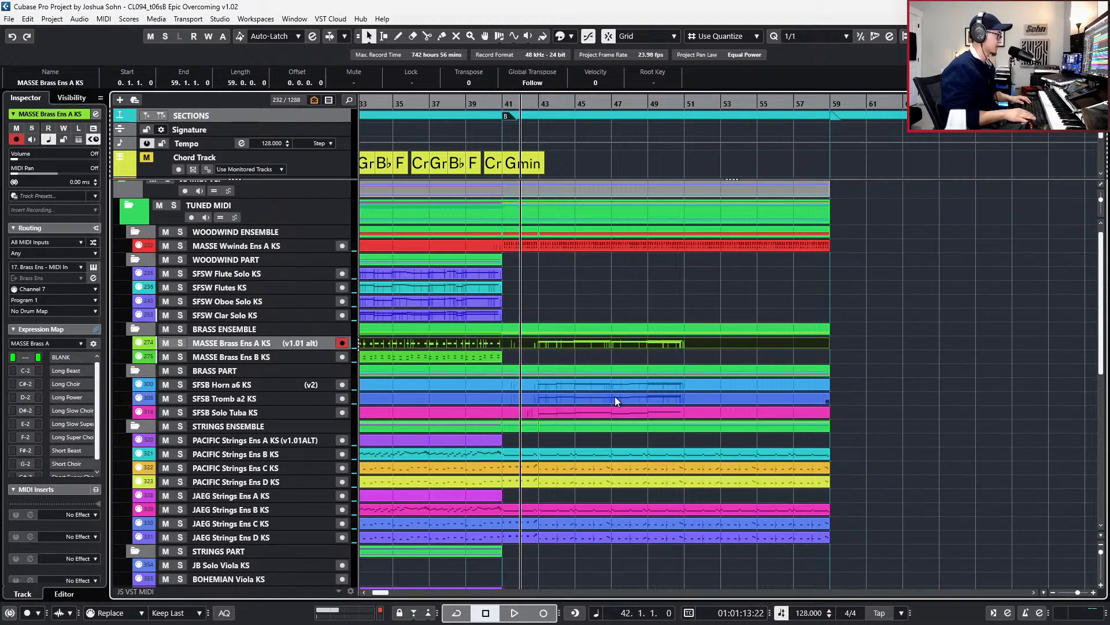
pyautogui.moveTo(603, 290); pyautogui.dragTo(599, 415)
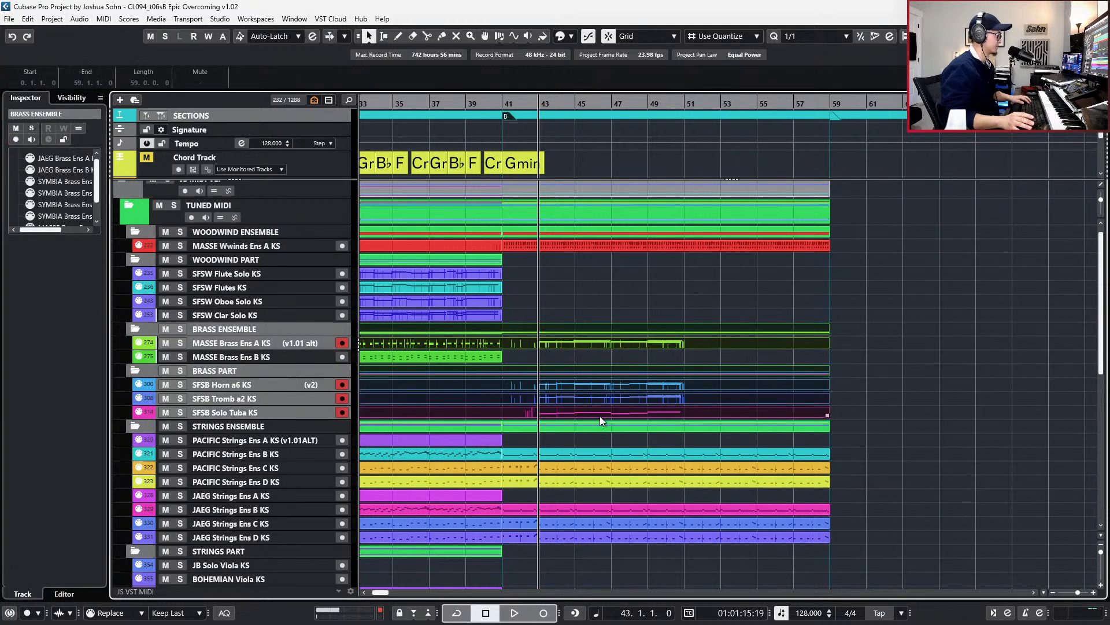
pyautogui.press('s')
pyautogui.press('space')
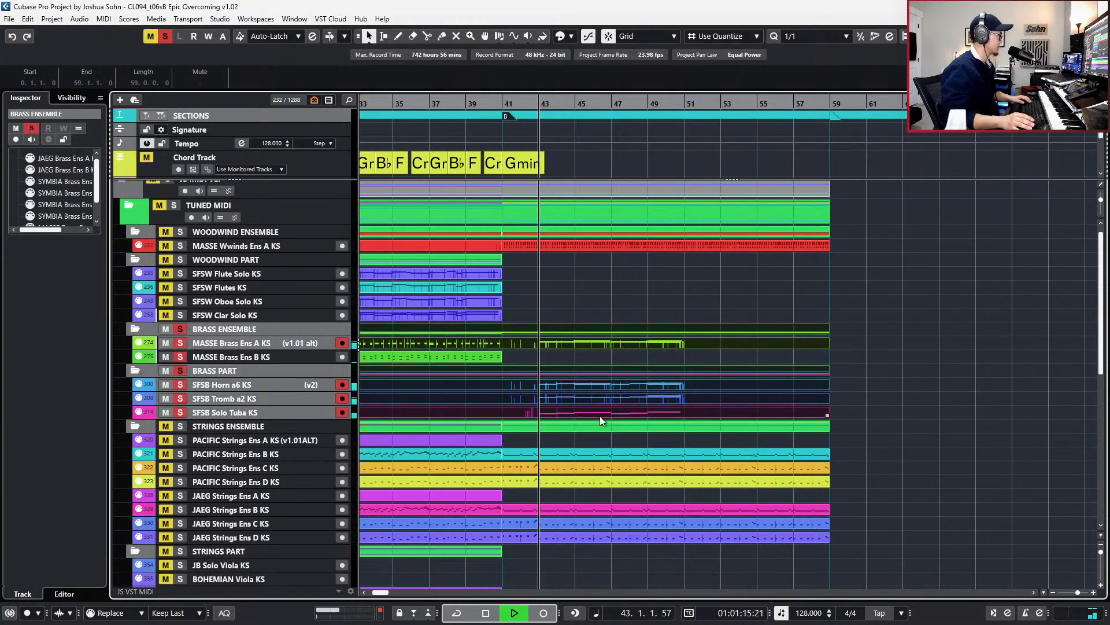
# - Lower the CC 11 expression curve of MASSE Brass Ens A further between bars 43 and 51, with its first point at 56
pyautogui.click(600, 349)
pyautogui.doubleClick(602, 346)
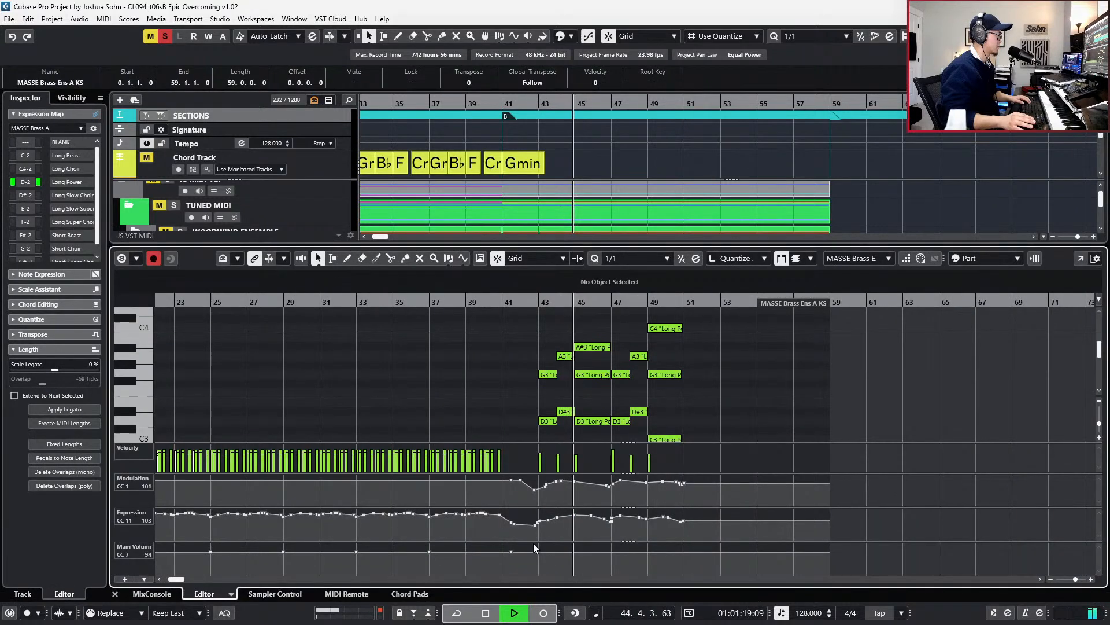
pyautogui.moveTo(533, 523); pyautogui.dragTo(684, 523)
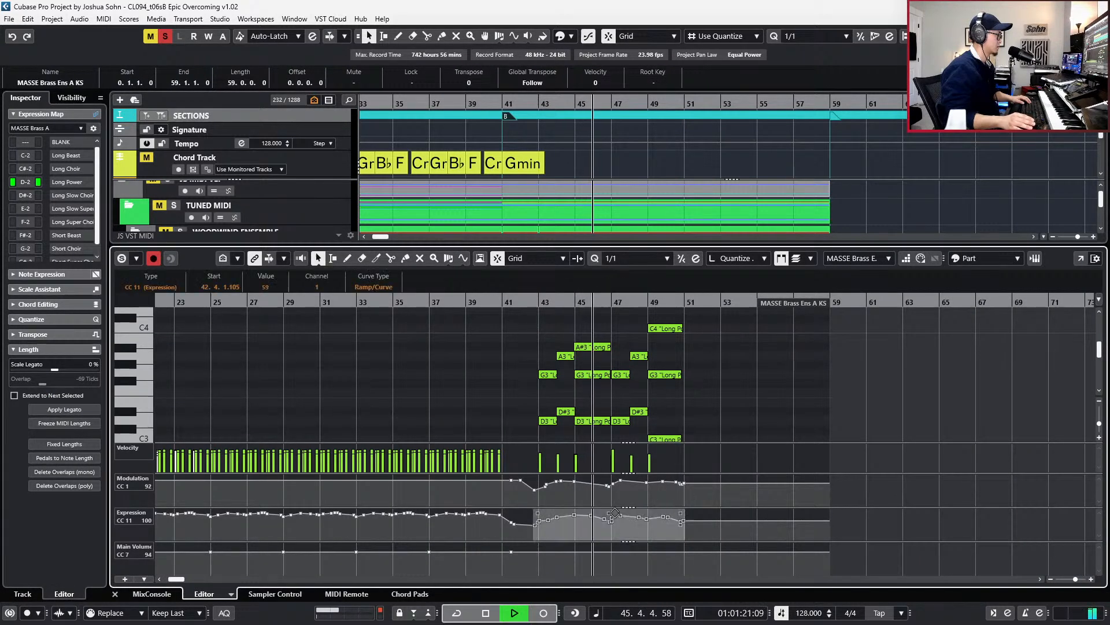
pyautogui.moveTo(609, 511); pyautogui.dragTo(612, 512)
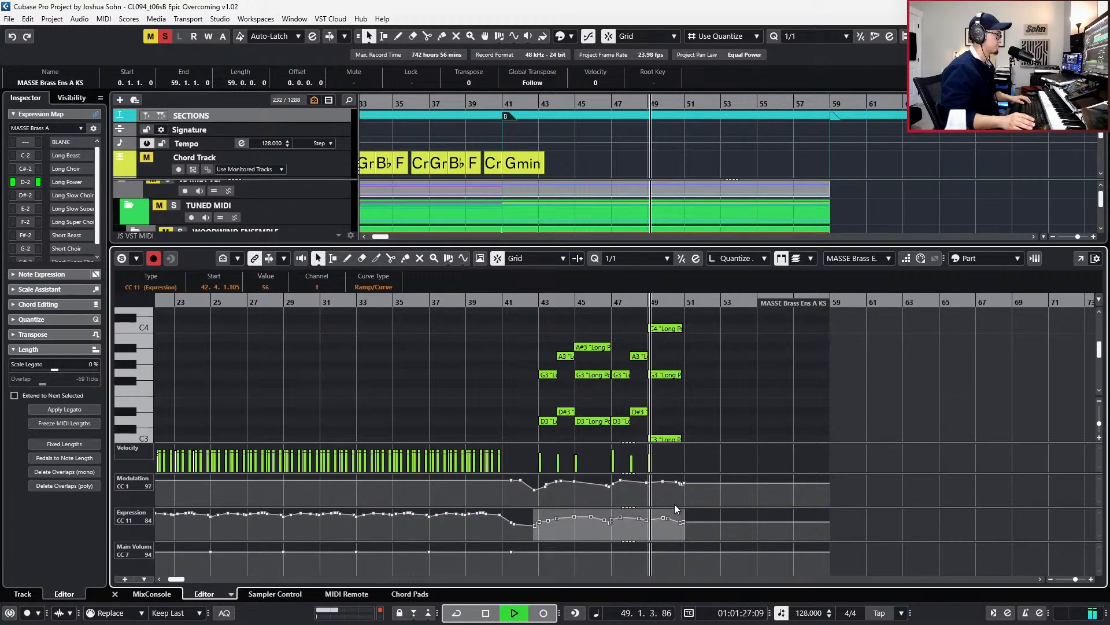
# - Close the editor, select the SFSB Solo Tuba part, and stop playback with all mutes and solos cleared
pyautogui.hotkey('ctrl', 'e')
pyautogui.click(711, 412)
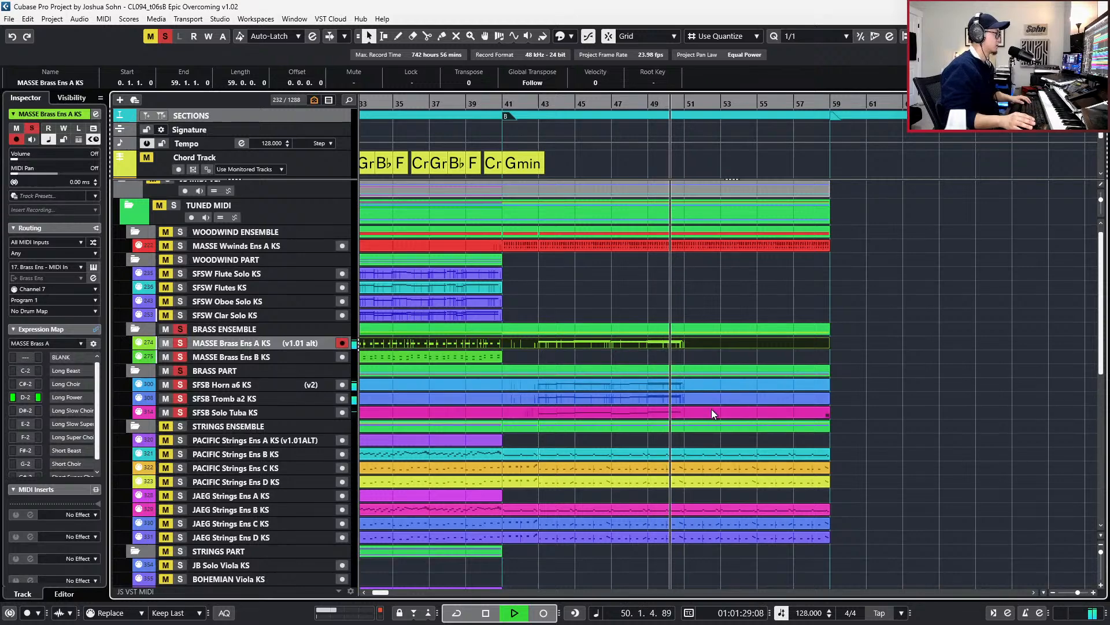
pyautogui.press('space')
pyautogui.hotkey('alt', 'm')
pyautogui.hotkey('alt', 's')
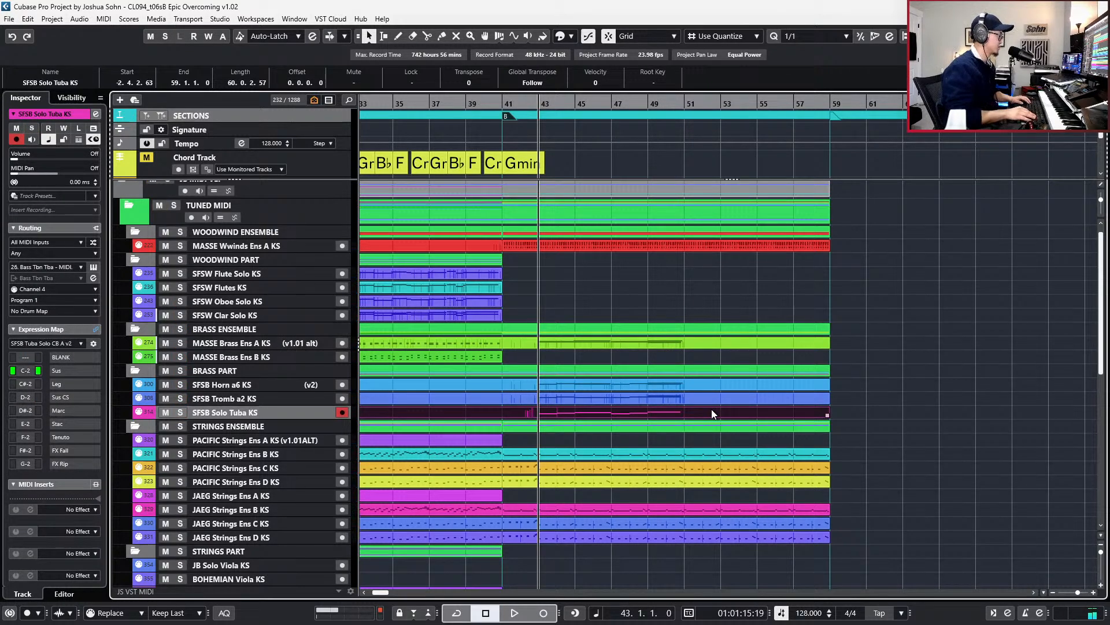
# - Open the SFSB Solo Tuba part in the editor and play it from bar 43
pyautogui.doubleClick(711, 408)
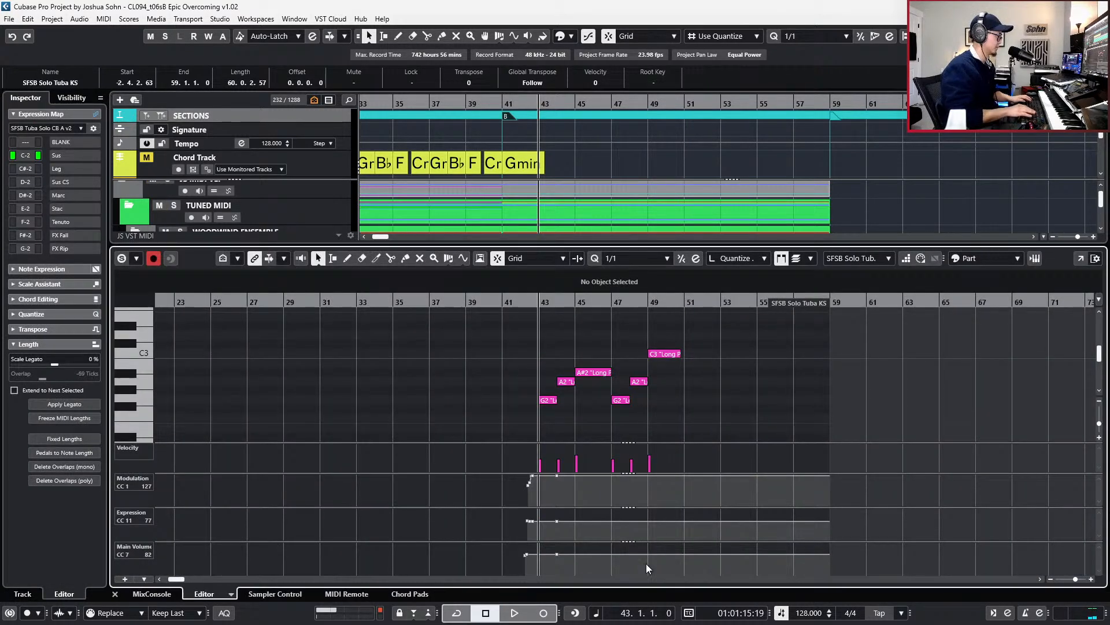
pyautogui.press('space')
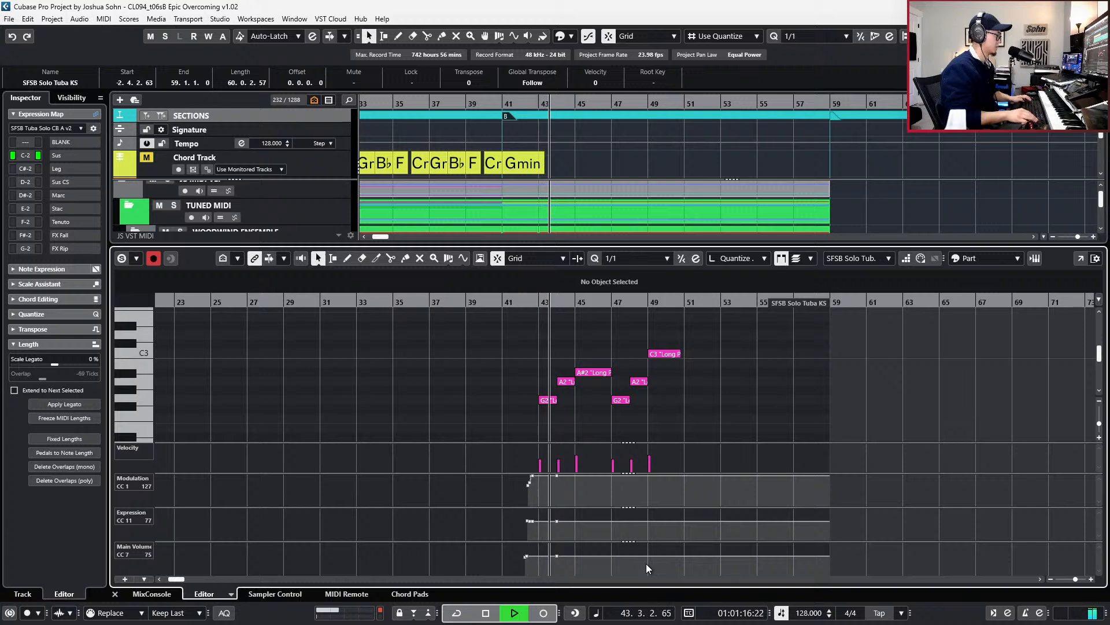
pyautogui.hotkey('ctrl', 'Up')
pyautogui.press('space')
pyautogui.press('space')
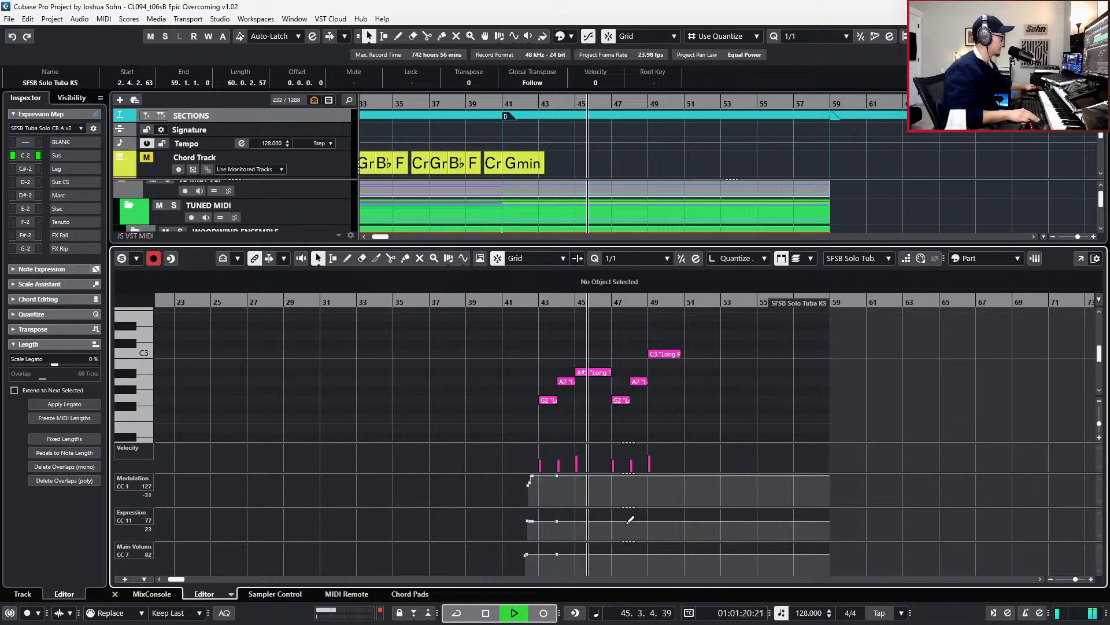
# - Record CC 11 expression swells on the SFSB Solo Tuba part from bar 42 through bar 50
pyautogui.press('KP_Subtract')
pyautogui.press('KP_Subtract')
pyautogui.press('KP_Subtract')
pyautogui.press('KP_Subtract')
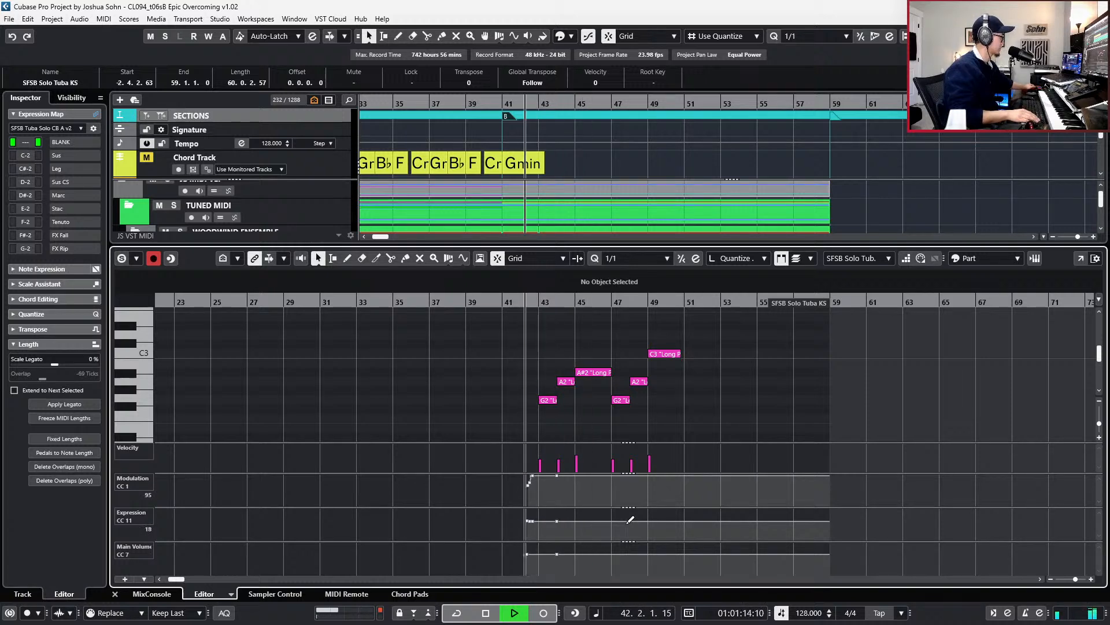
pyautogui.press('KP_Multiply')
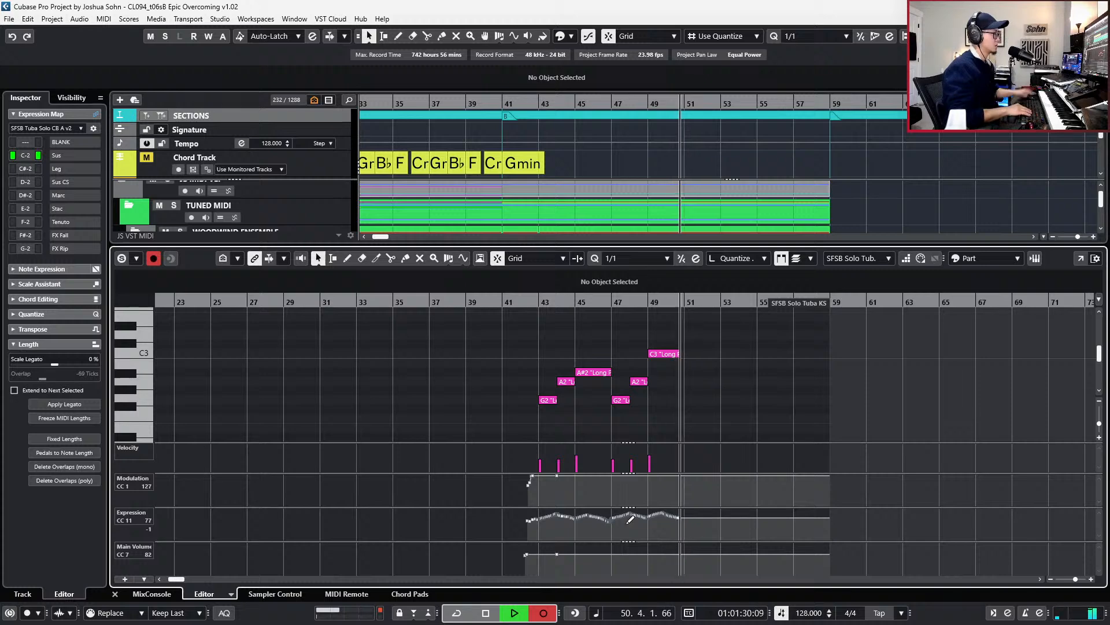
pyautogui.press('space')
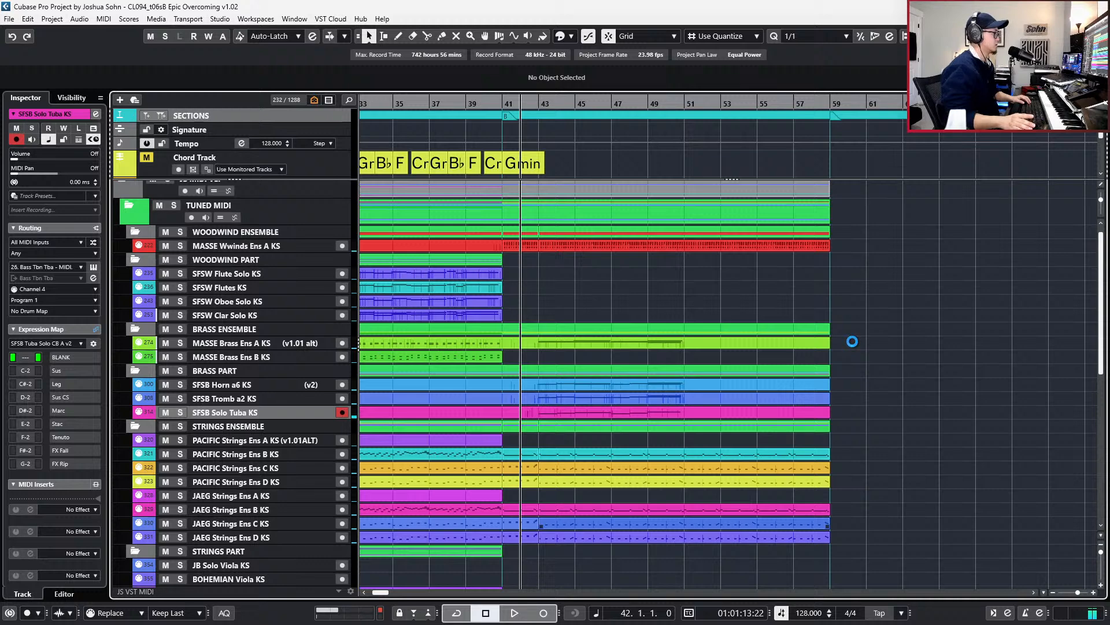
# - Open the MASSE Brass Ens A part in the editor and place the playhead at bar 49
pyautogui.moveTo(853, 341); pyautogui.dragTo(806, 408)
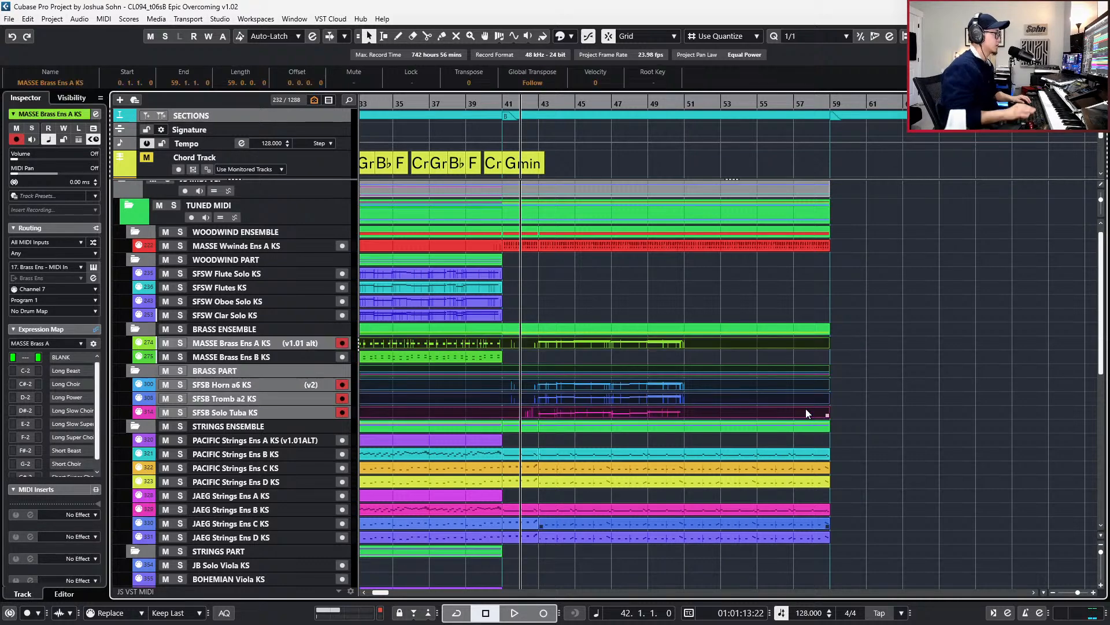
pyautogui.doubleClick(816, 343)
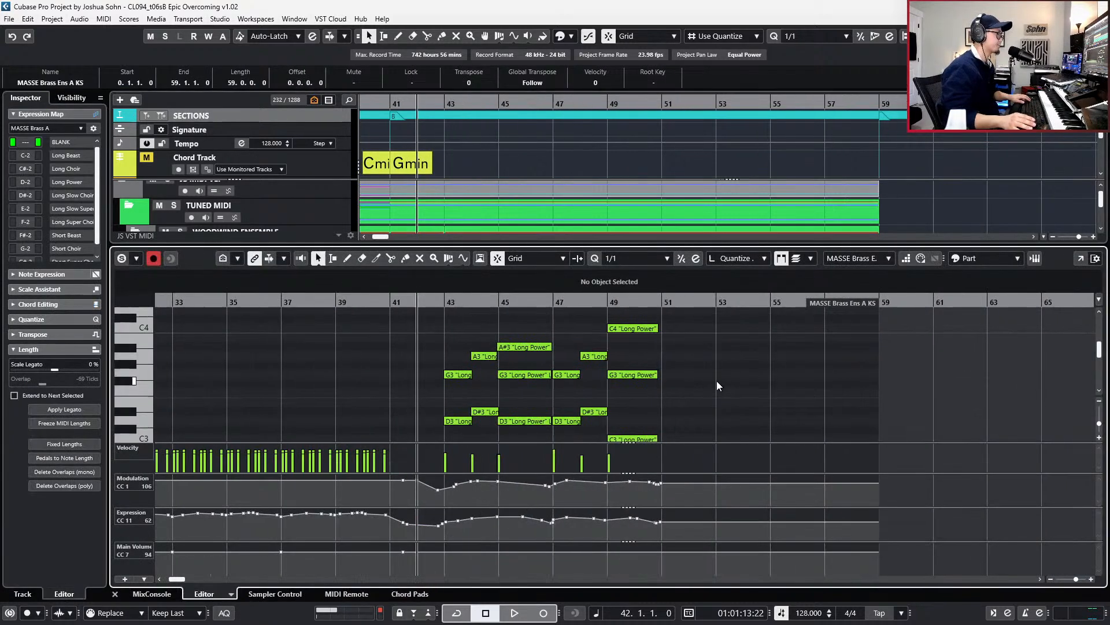
pyautogui.press('KP_Add')
pyautogui.press('KP_Add')
pyautogui.press('KP_Add')
pyautogui.press('KP_Add')
pyautogui.press('KP_Add')
pyautogui.press('KP_Add')
pyautogui.press('KP_Add')
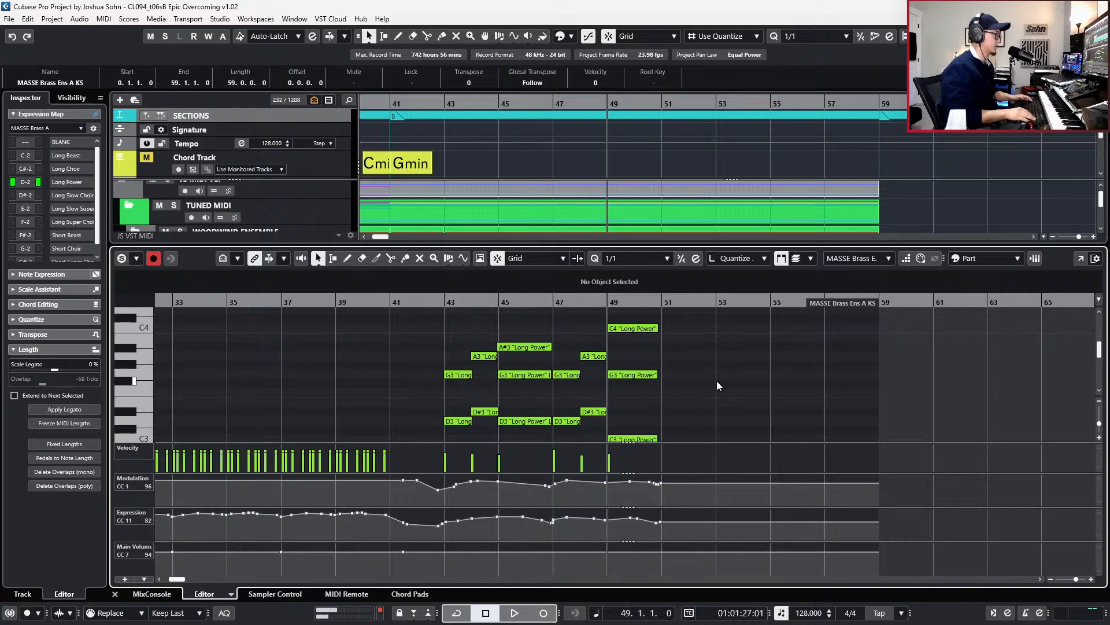
# - Hide the controller lanes and copy the C3, G3, C4 chord from bar 49 to bar 51
pyautogui.hotkey('alt', 'l')
pyautogui.moveTo(679, 323); pyautogui.dragTo(644, 473)
pyautogui.hotkey('ctrl', 'c')
pyautogui.press('KP_Add')
pyautogui.press('KP_Add')
pyautogui.hotkey('ctrl', 'v')
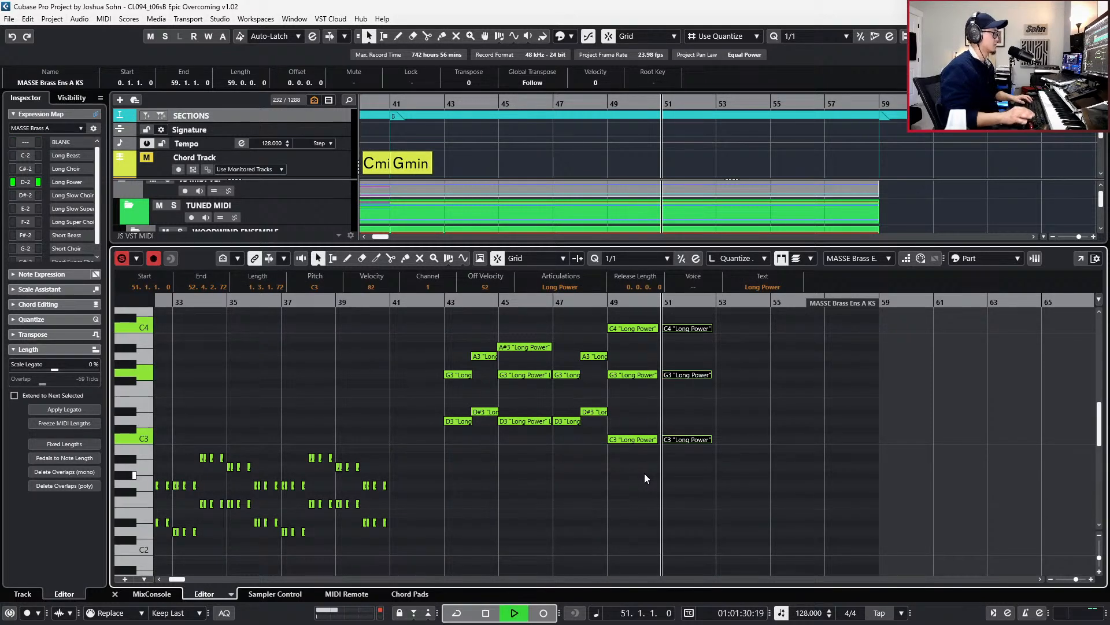
# - Raise the top note of the bar 51 chord to D4, and delete the whole chord again
pyautogui.scroll(4, 708, 404)
pyautogui.press('Up')
pyautogui.press('Up')
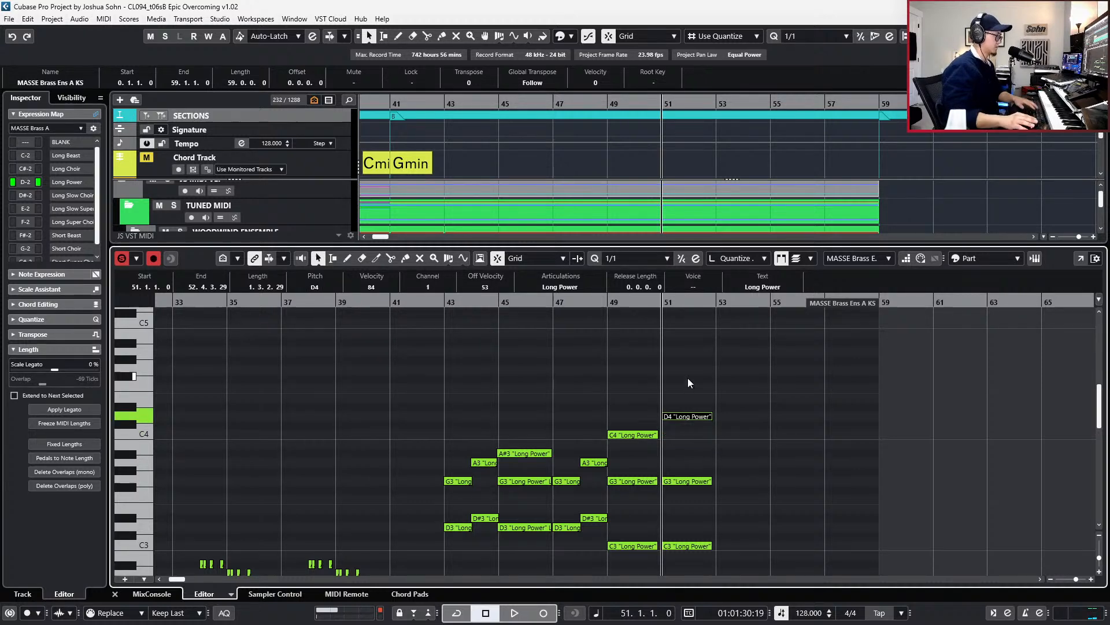
pyautogui.moveTo(688, 379); pyautogui.dragTo(696, 583)
pyautogui.press('Delete')
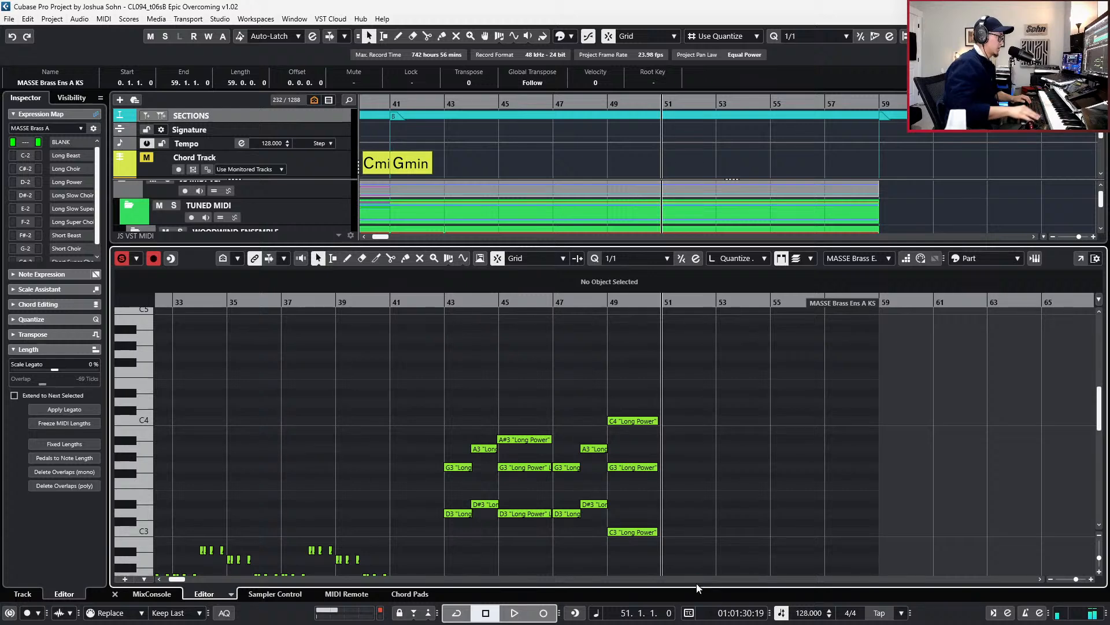
# - Look through the rack's list of loaded instruments and return to the Master meter
pyautogui.press('KP_Subtract')
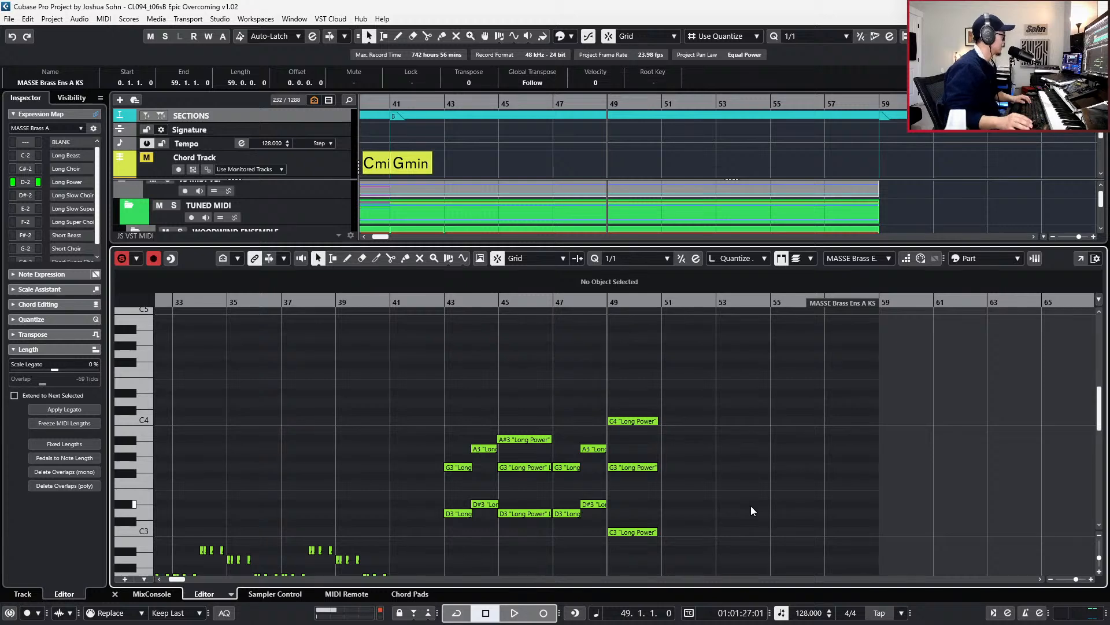
pyautogui.scroll(-1, 769, 457)
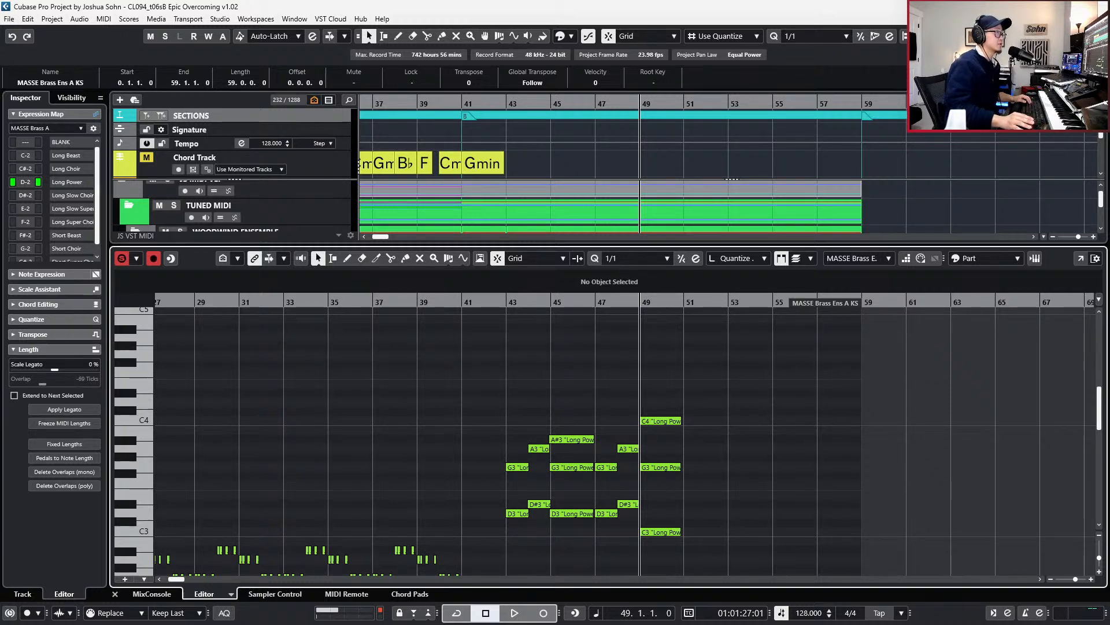
pyautogui.press('Tab')
pyautogui.hotkey('ctrl', 'alt', 'r')
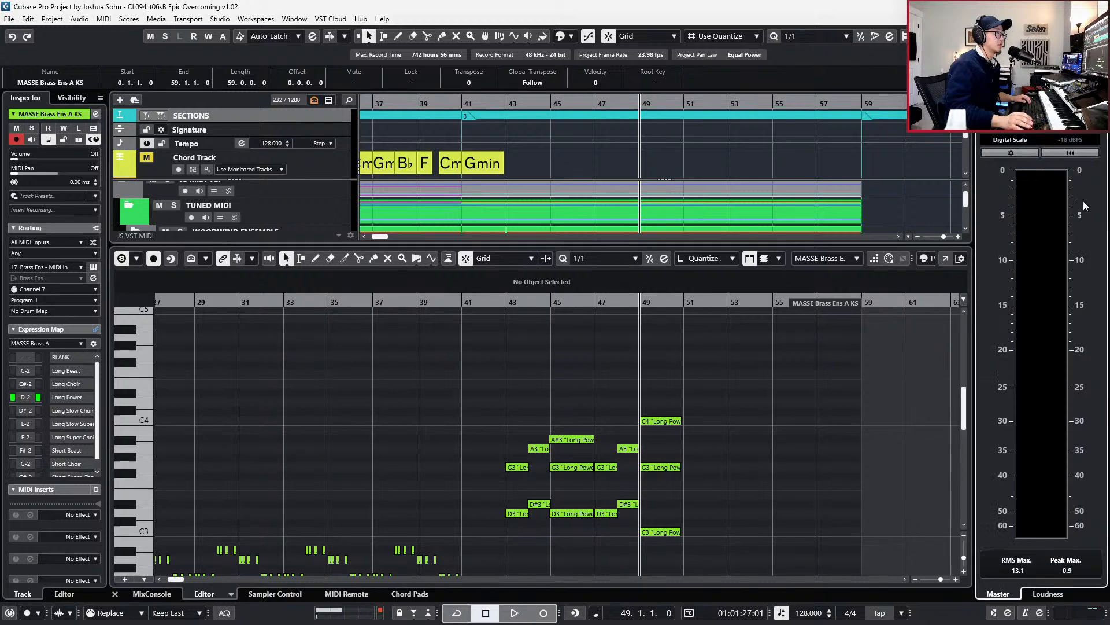
pyautogui.click(996, 98)
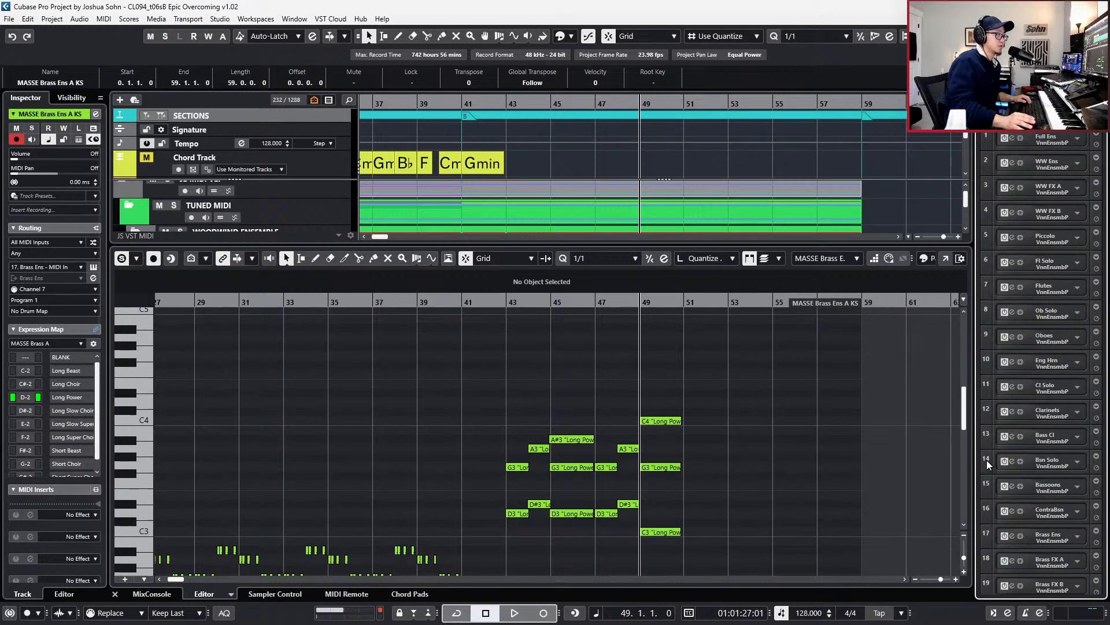
pyautogui.scroll(-20, 987, 462)
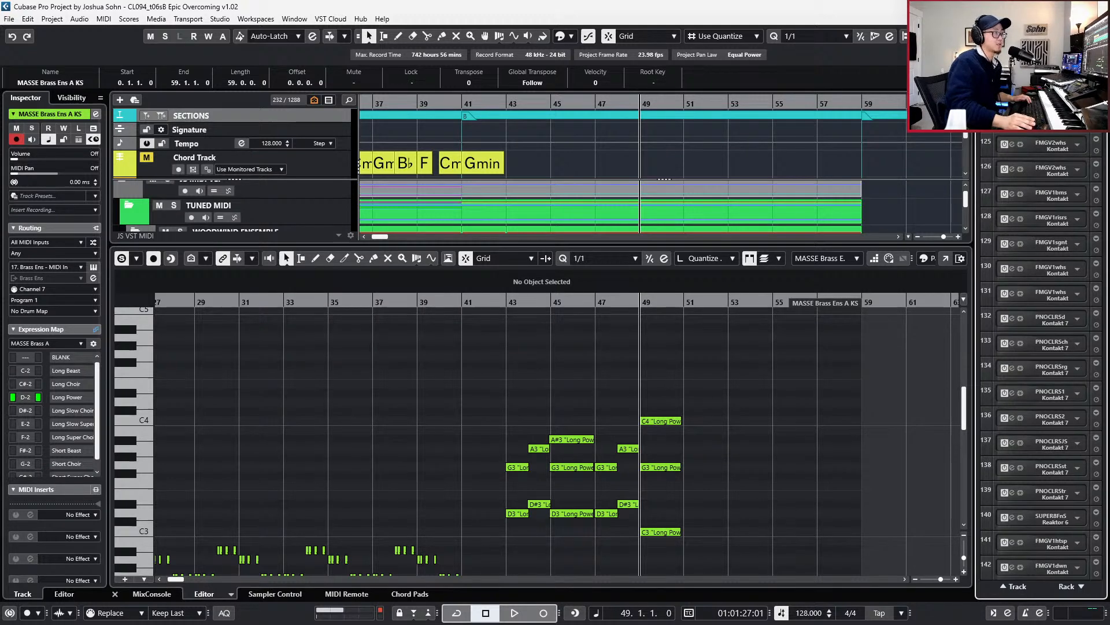
pyautogui.click(1086, 97)
pyautogui.click(1086, 36)
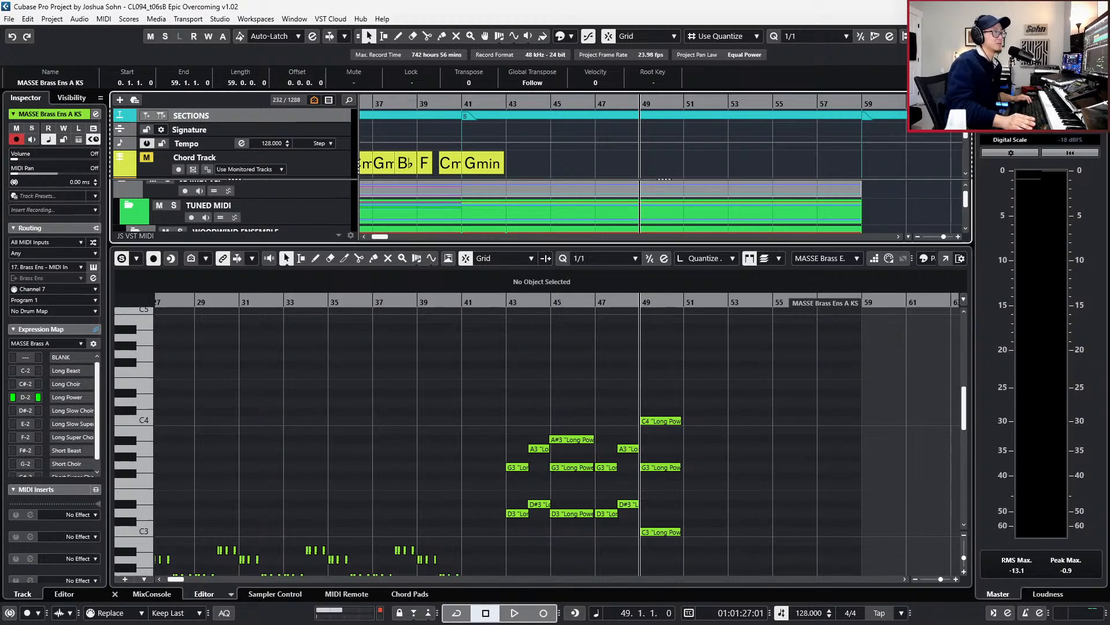
pyautogui.press('KP_Subtract')
pyautogui.press('KP_Subtract')
pyautogui.press('KP_Subtract')
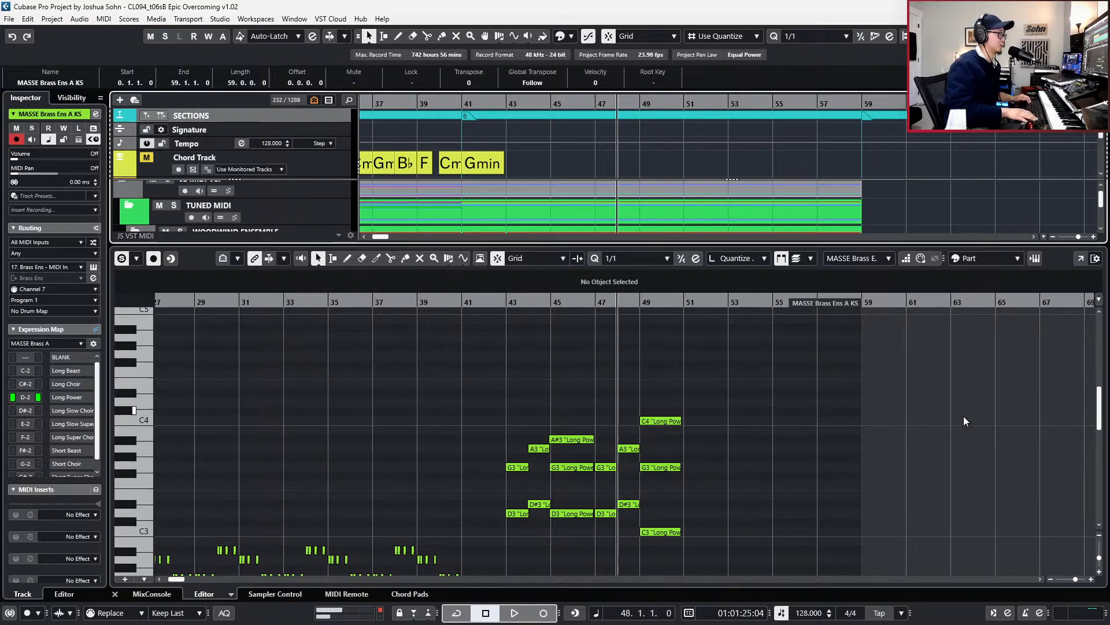
pyautogui.press('KP_Add')
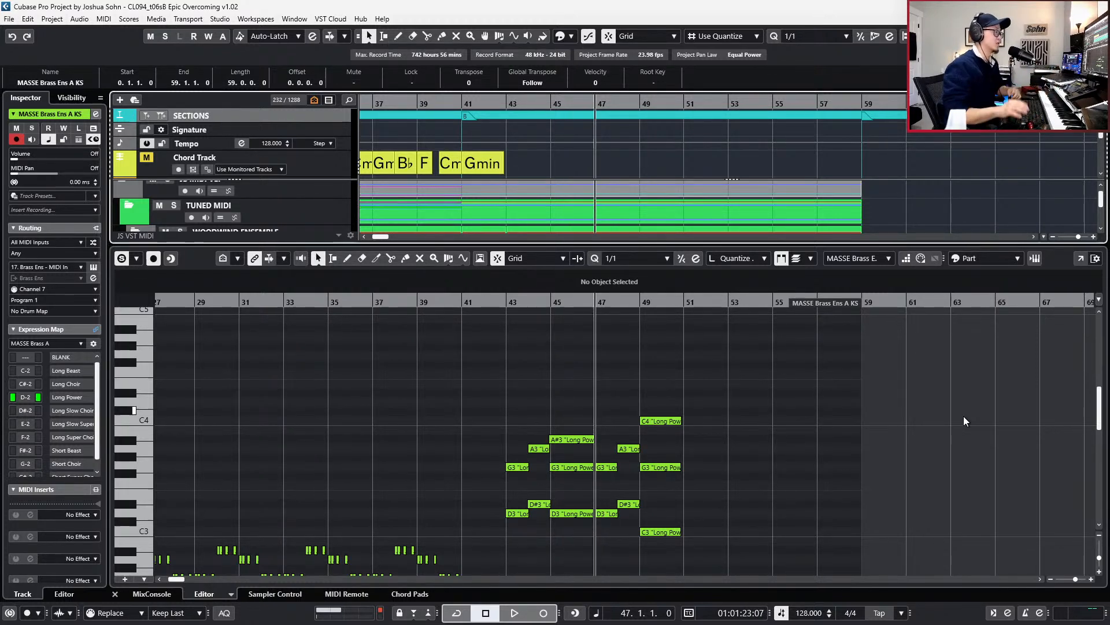
pyautogui.scroll(-2, 964, 420)
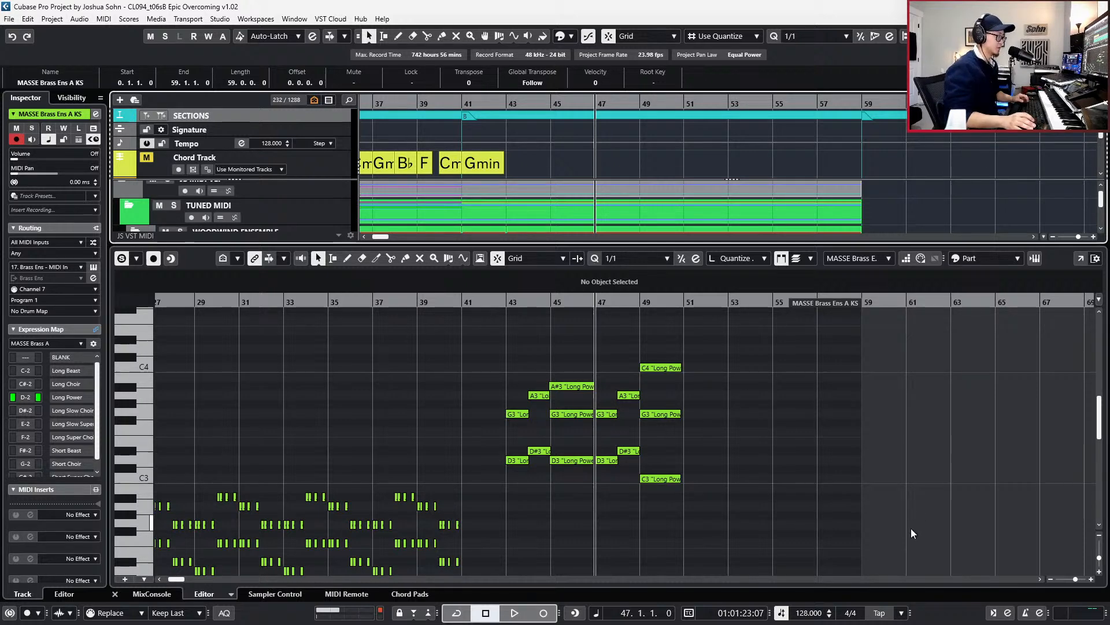
pyautogui.press('KP_Subtract')
pyautogui.press('KP_Subtract')
pyautogui.press('KP_Subtract')
pyautogui.press('KP_Subtract')
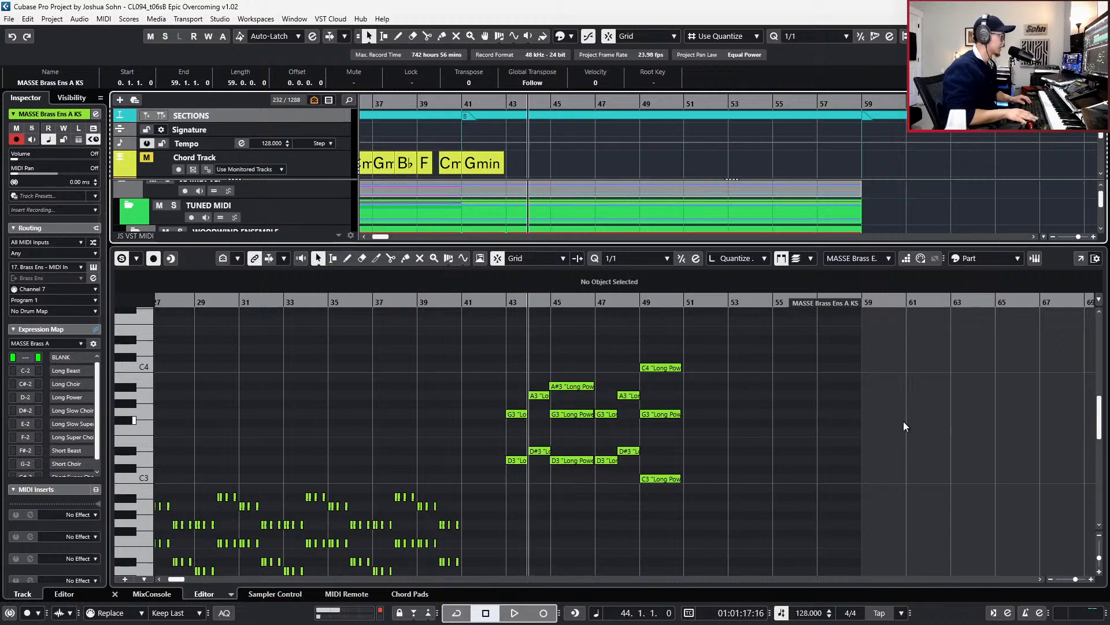
pyautogui.scroll(2, 733, 400)
pyautogui.press('KP_Add')
pyautogui.press('KP_Add')
pyautogui.press('KP_Add')
pyautogui.press('KP_Add')
pyautogui.press('KP_Add')
pyautogui.press('KP_Add')
pyautogui.press('KP_Add')
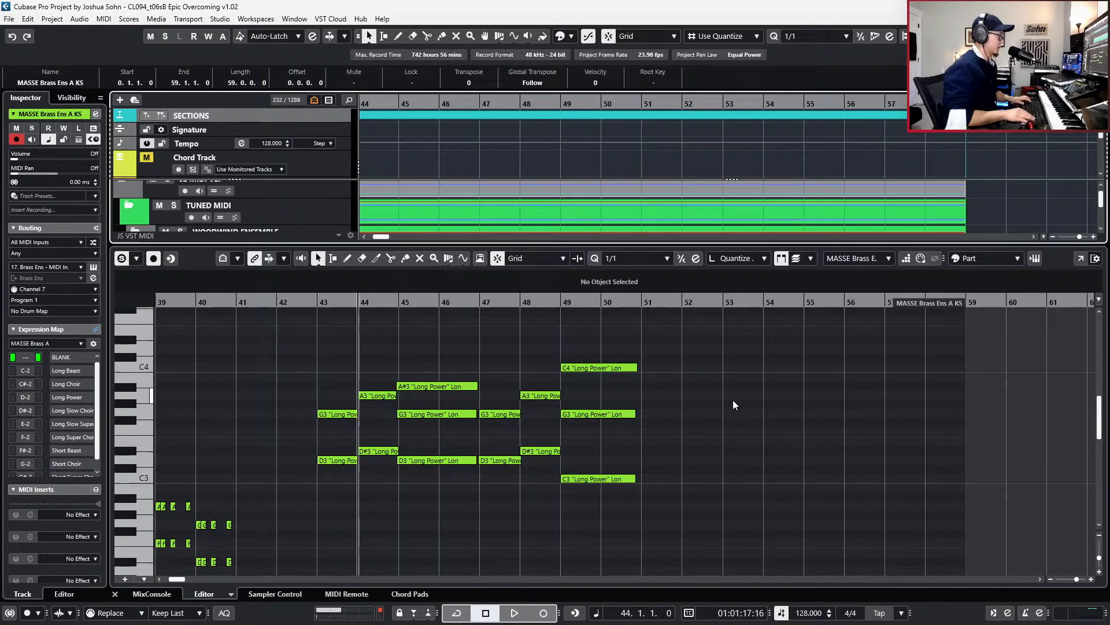
pyautogui.press('KP_Add')
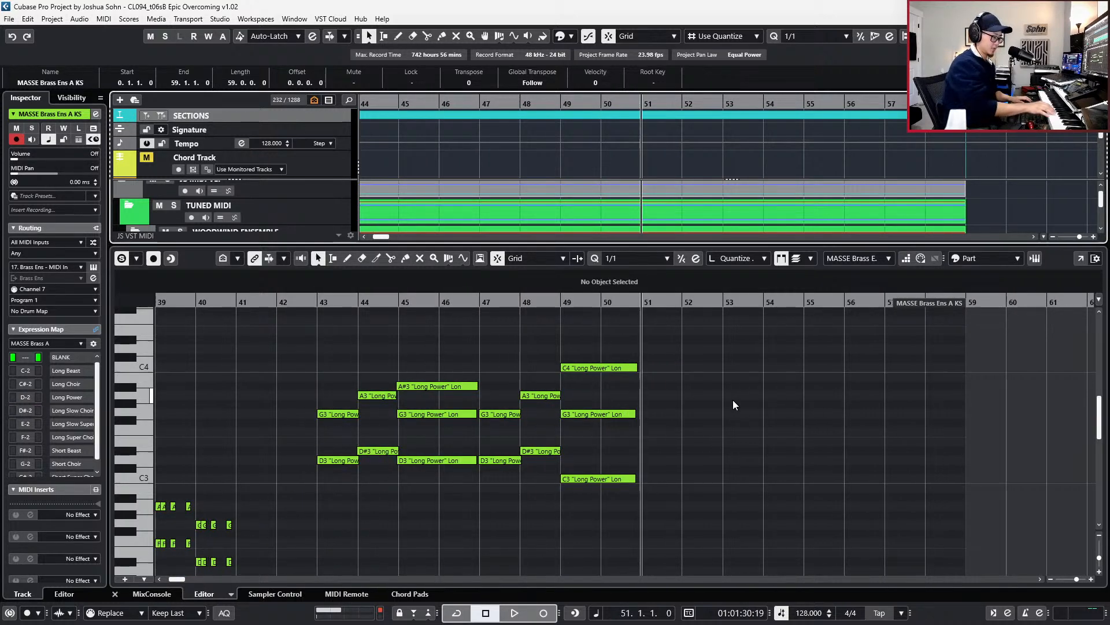
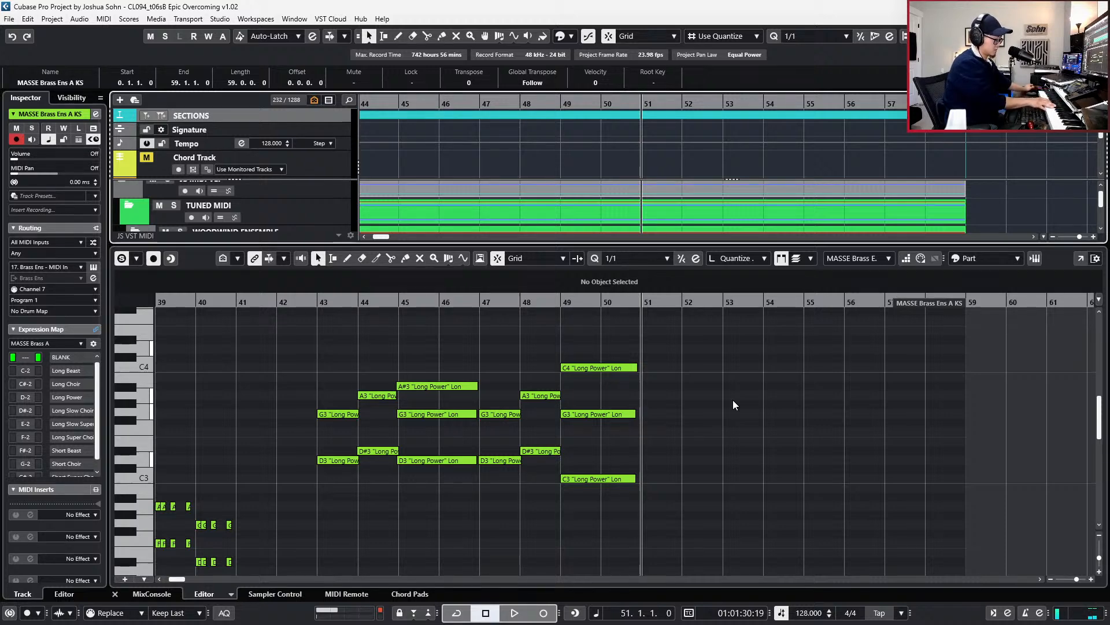
# - Try recording a MASSE Brass Ens A take from bar 49 to bar 55 and undo it
pyautogui.press('KP_Subtract')
pyautogui.press('KP_Subtract')
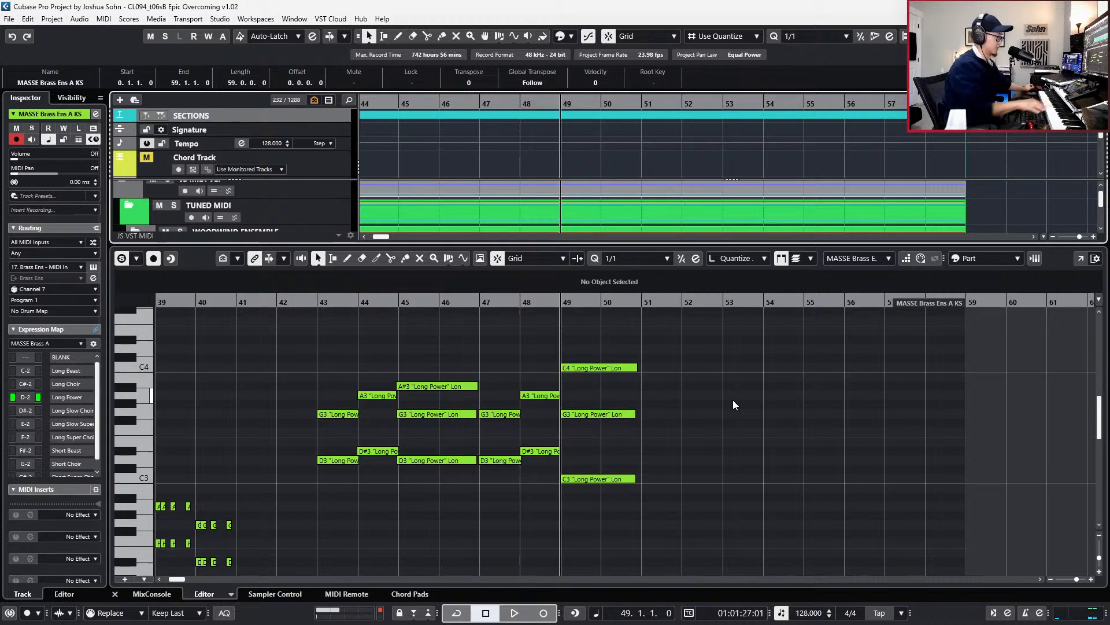
pyautogui.press('space')
pyautogui.press('KP_Multiply')
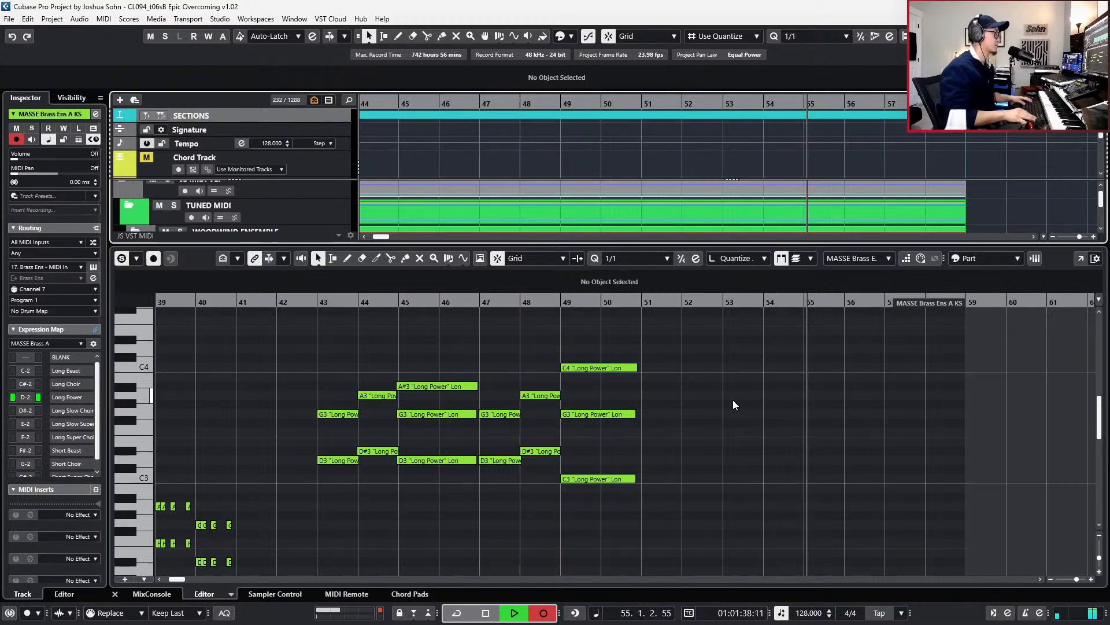
pyautogui.press('space')
pyautogui.hotkey('ctrl', 'z')
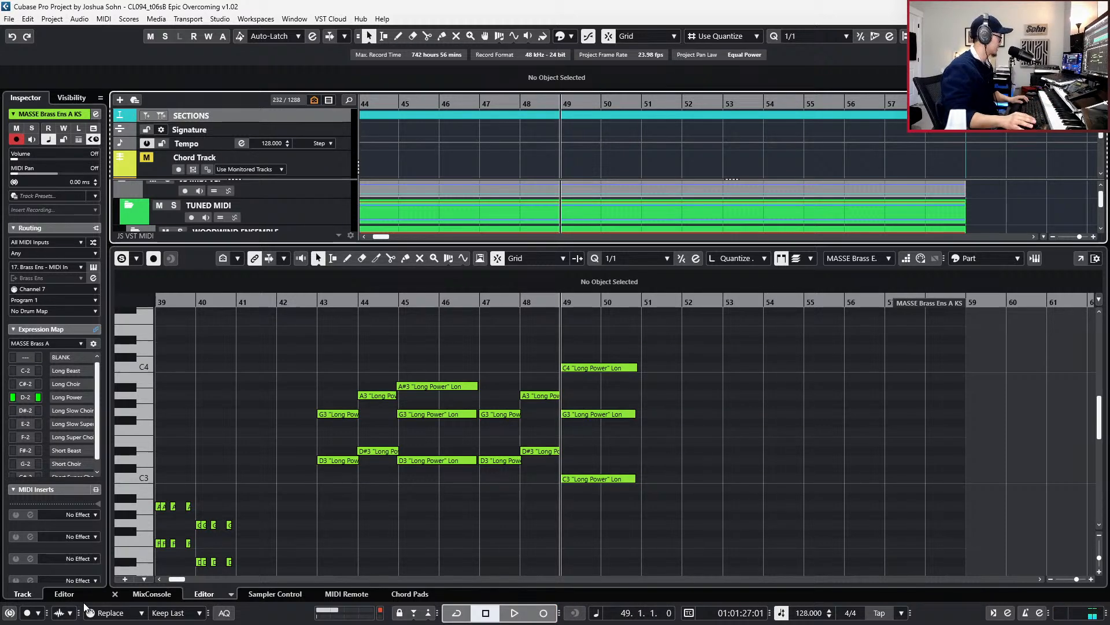
# - Show the velocity and controller lanes of the MASSE Brass Ens A part with the playhead at bar 49
pyautogui.click(432, 498)
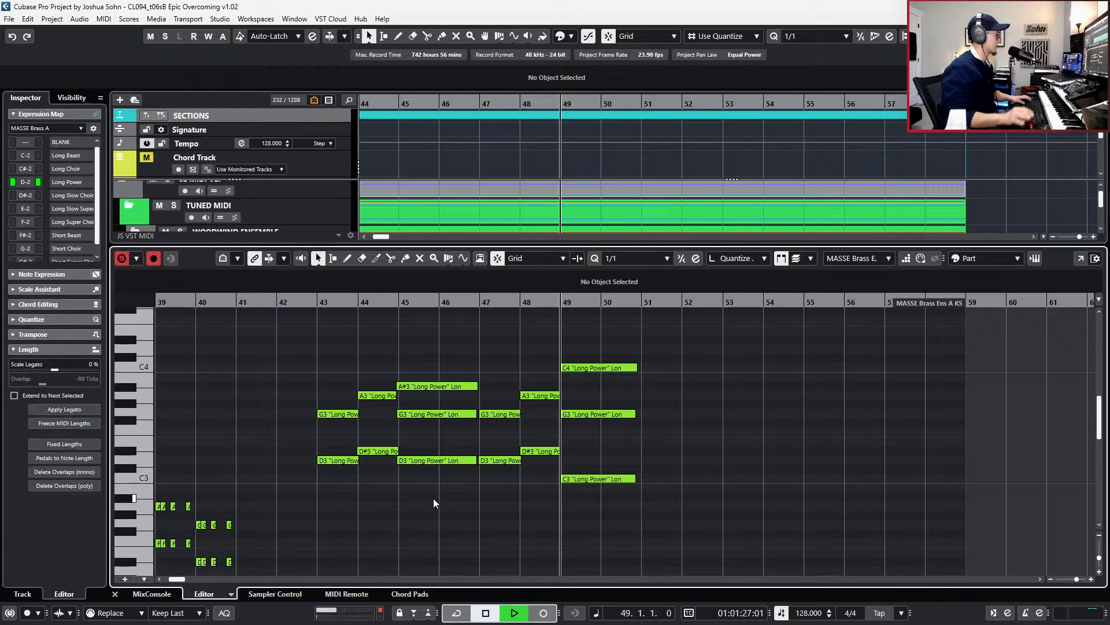
pyautogui.press('space')
pyautogui.press('space')
pyautogui.hotkey('alt', 'l')
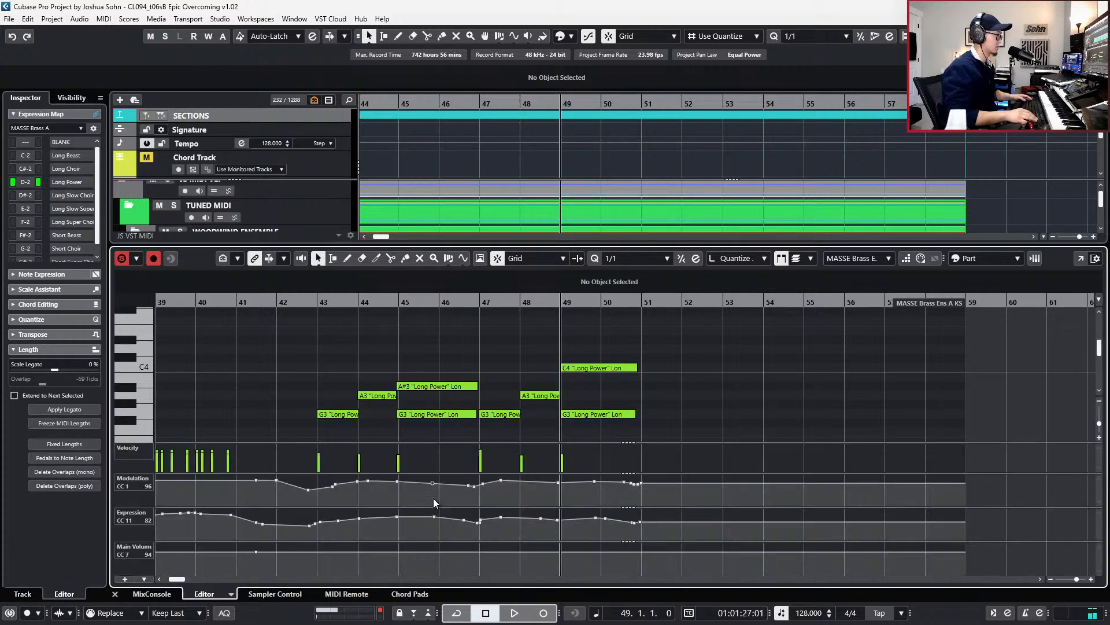
pyautogui.press('space')
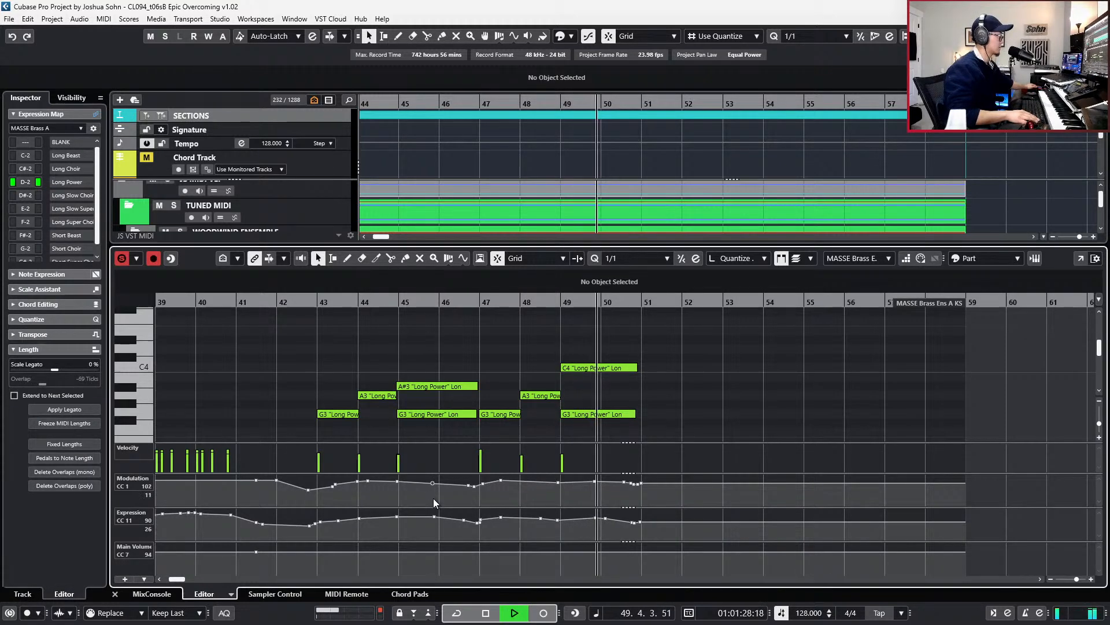
pyautogui.press('KP_Multiply')
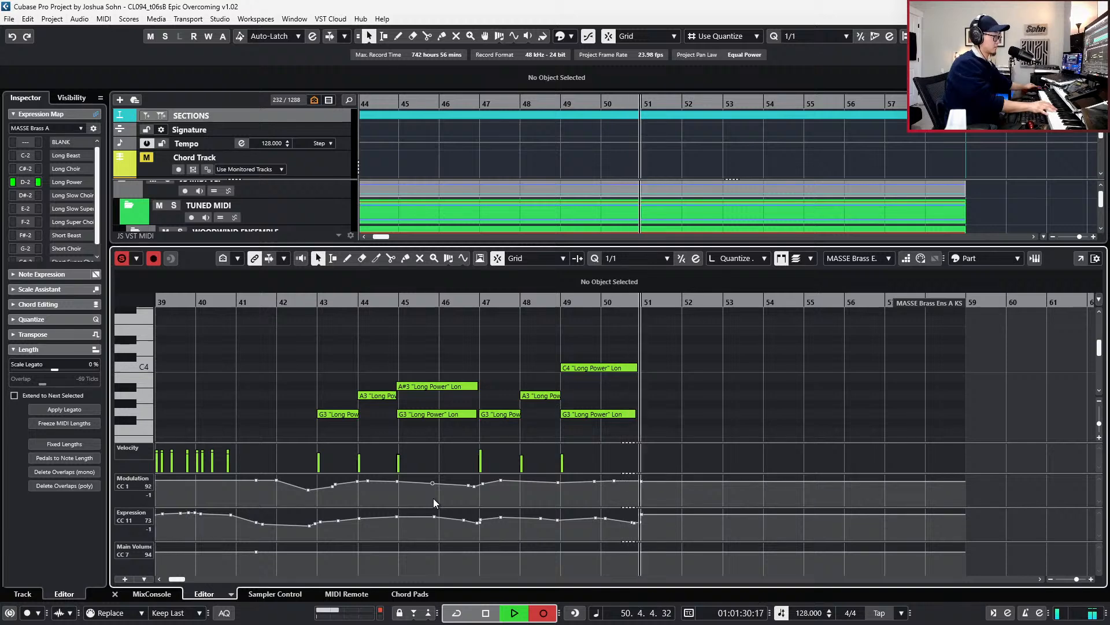
pyautogui.press('space')
pyautogui.hotkey('ctrl', 'z')
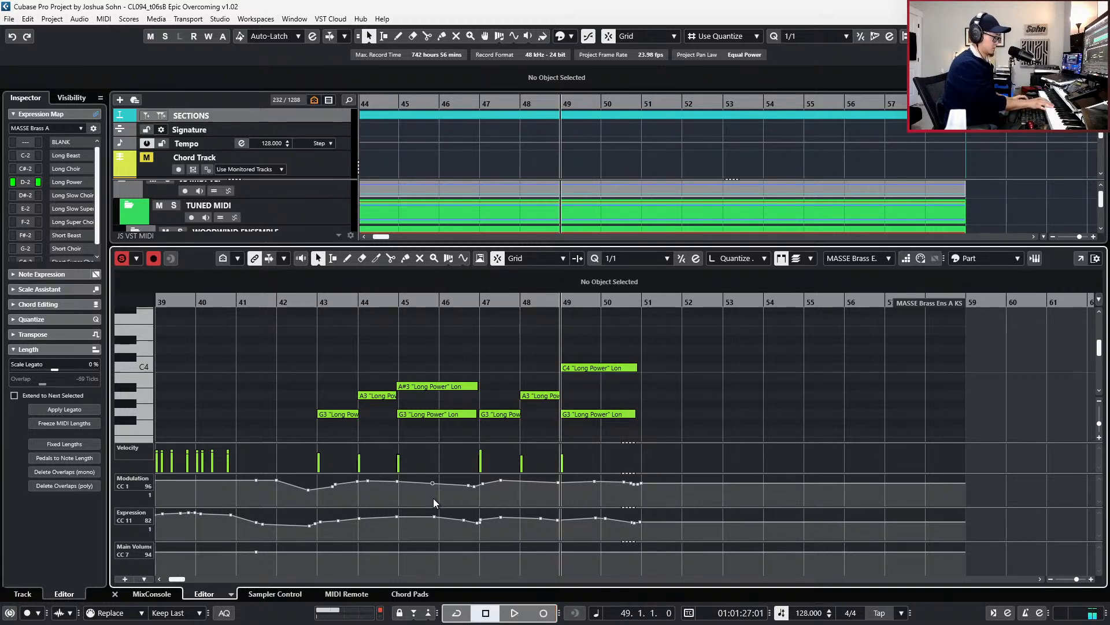
# - Record a held G3–D4 chord from bar 51 to bar 55 on MASSE Brass Ens A with modulation and expression, and play it back
pyautogui.press('space')
pyautogui.press('KP_Multiply')
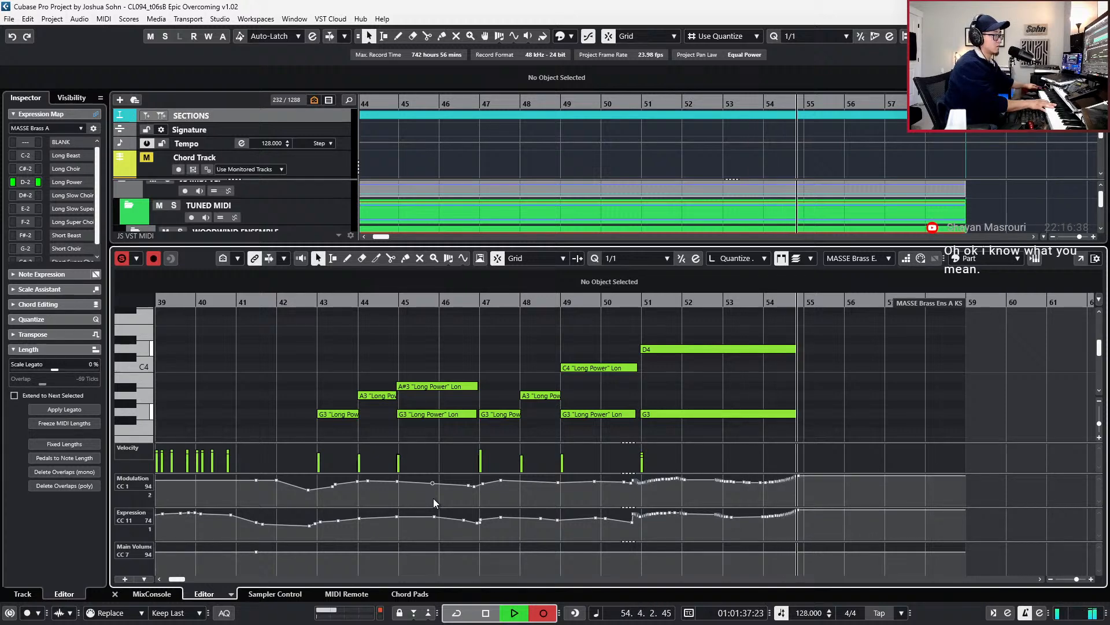
pyautogui.press('space')
pyautogui.press('KP_Subtract')
pyautogui.press('KP_Subtract')
pyautogui.press('space')
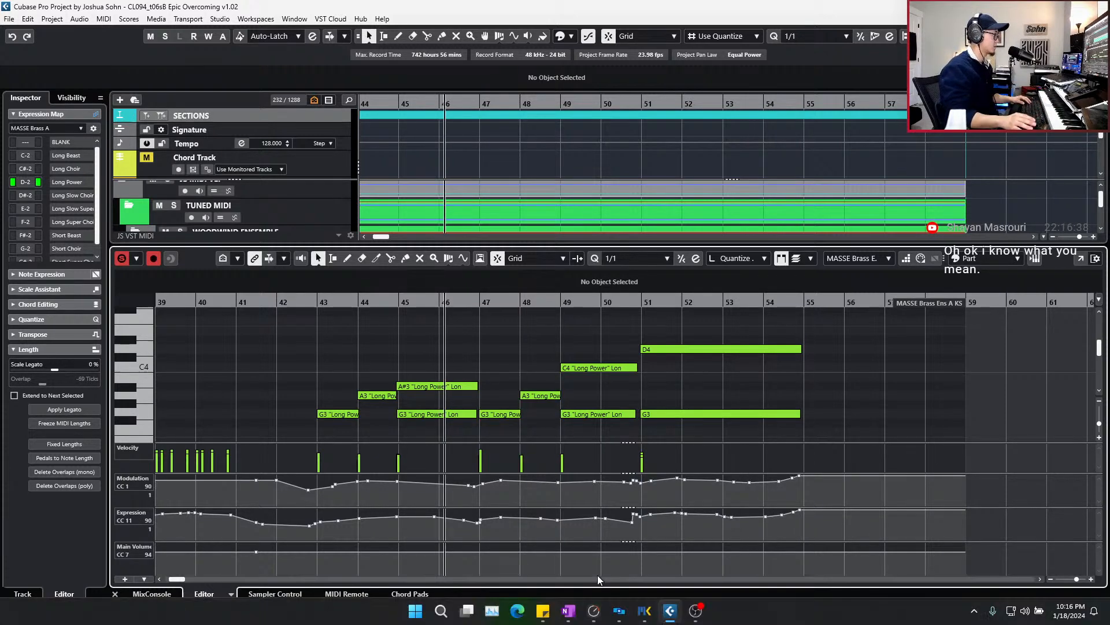
pyautogui.press('space')
# - Smooth the brass controller curves just before bar 51, setting the adjusted expression point to 75 and the modulation point to 103
pyautogui.click(632, 519)
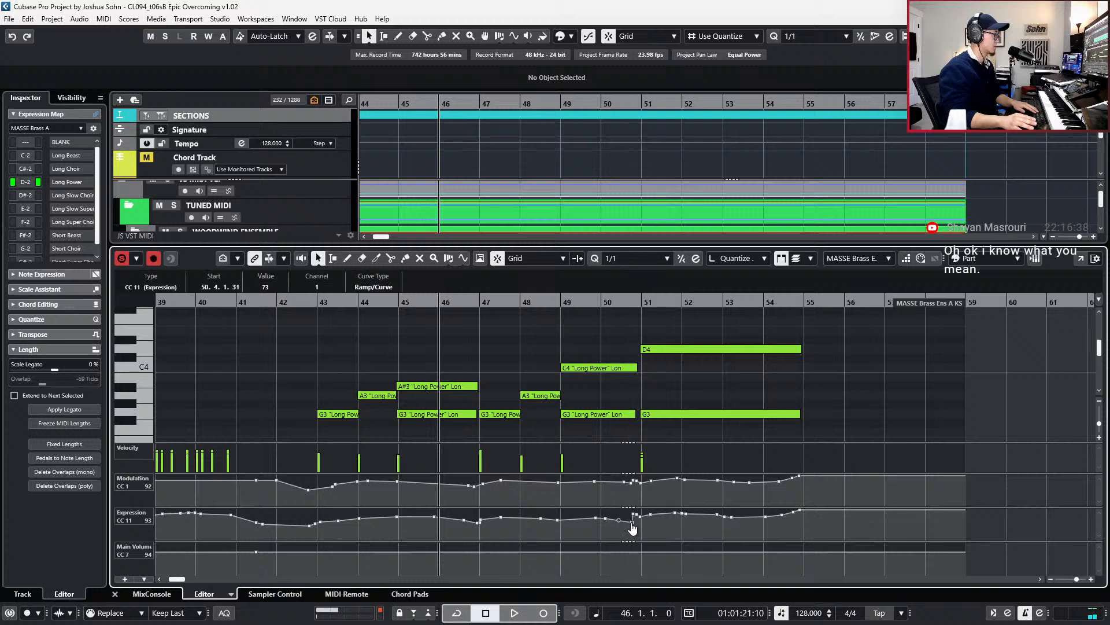
pyautogui.moveTo(633, 520); pyautogui.dragTo(639, 515)
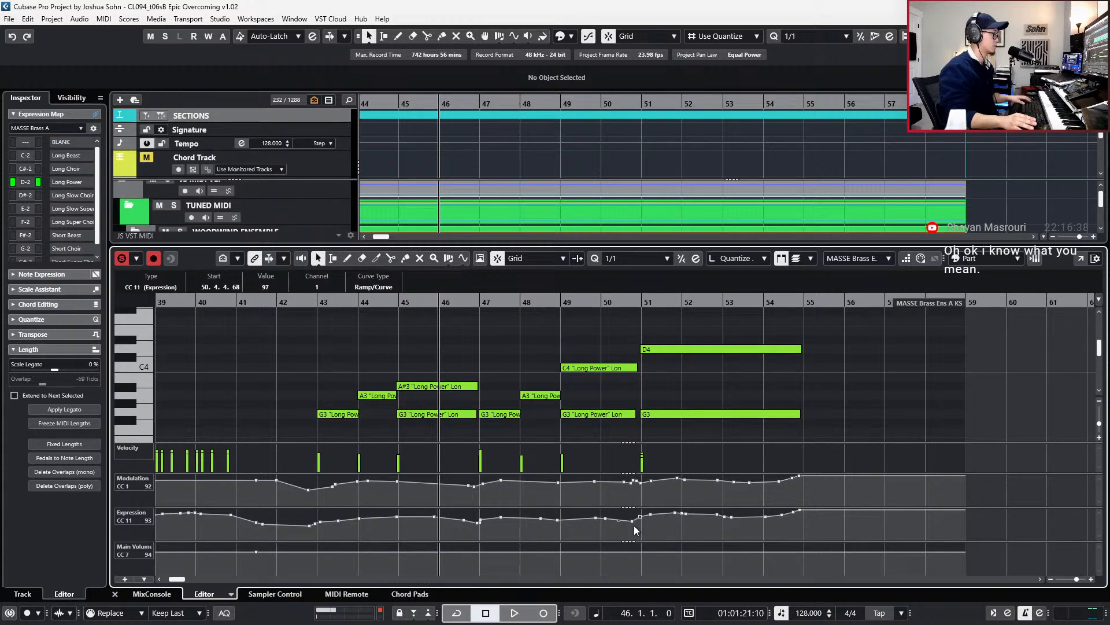
pyautogui.moveTo(634, 526); pyautogui.dragTo(635, 528)
pyautogui.press('space')
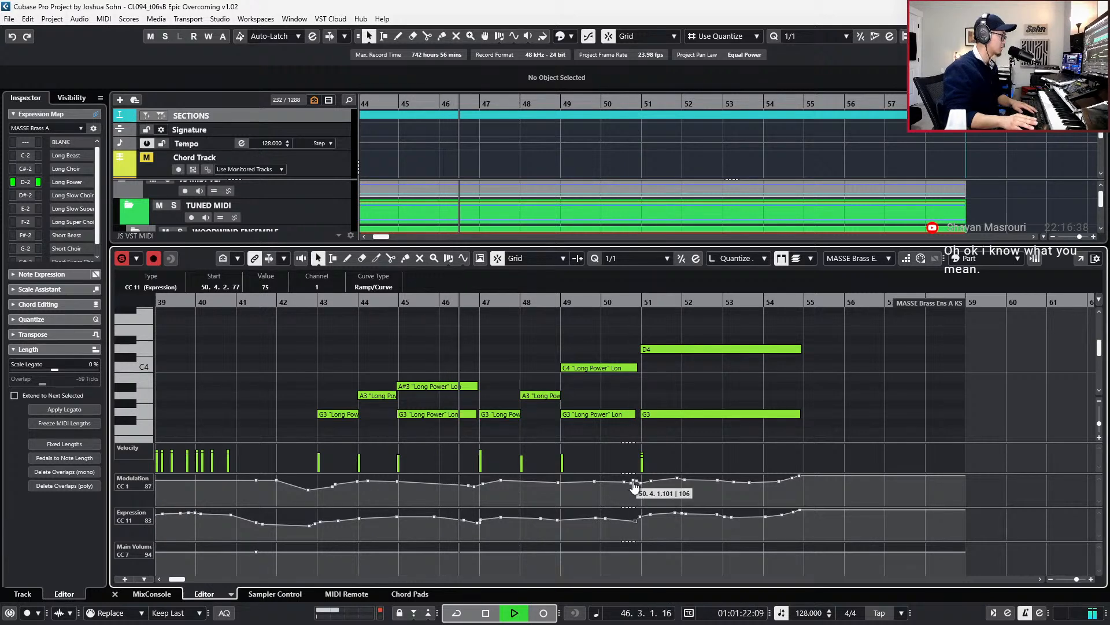
pyautogui.click(635, 485)
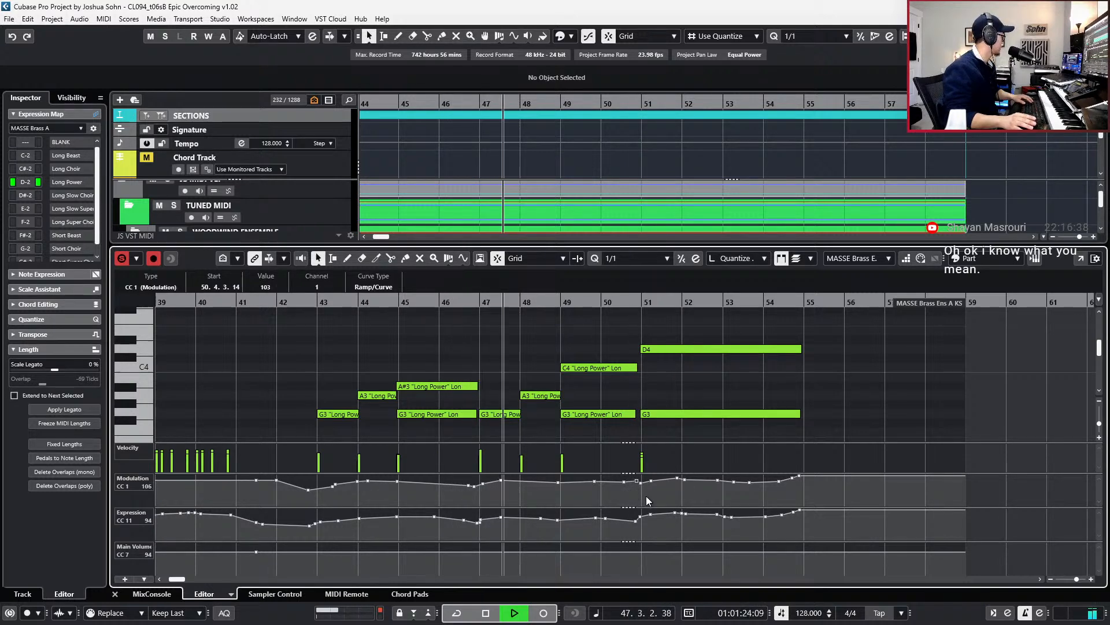
# - Fine-tune the brass modulation at the start of bar 51 while playing the passage from bar 45 to bar 55
pyautogui.press('space')
pyautogui.press('KP_Subtract')
pyautogui.press('space')
pyautogui.press('space')
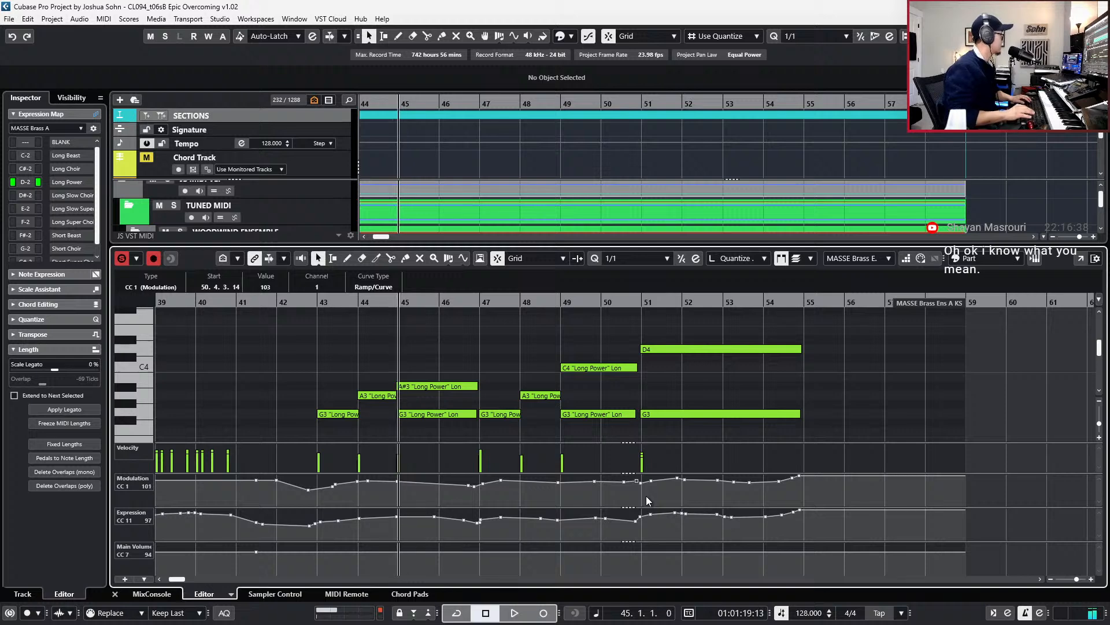
pyautogui.press('space')
pyautogui.press('g')
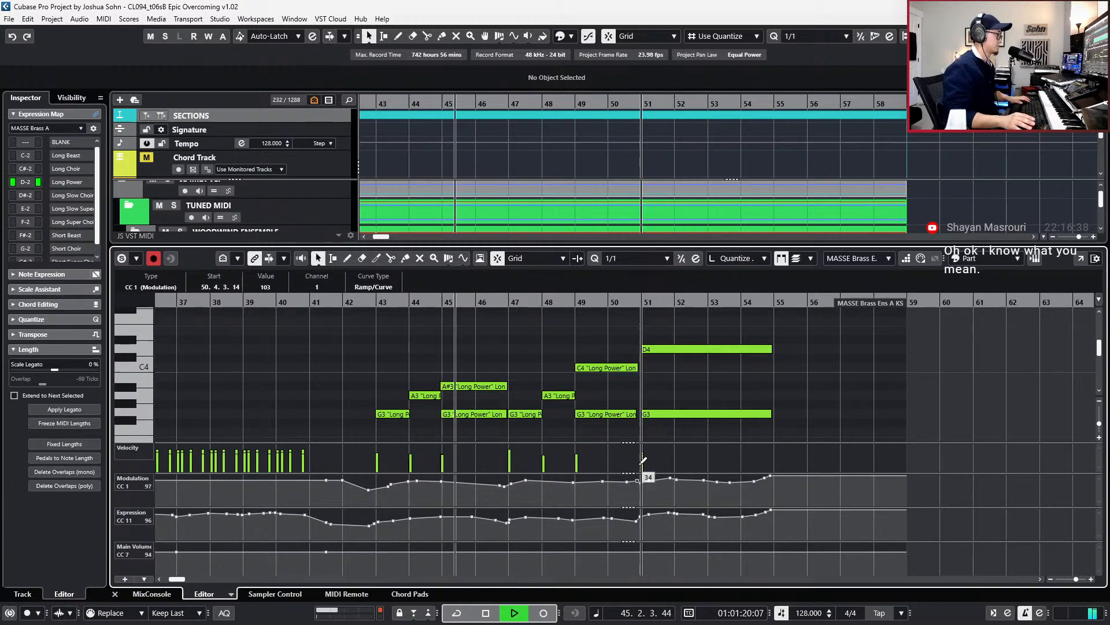
pyautogui.moveTo(636, 485); pyautogui.dragTo(641, 489)
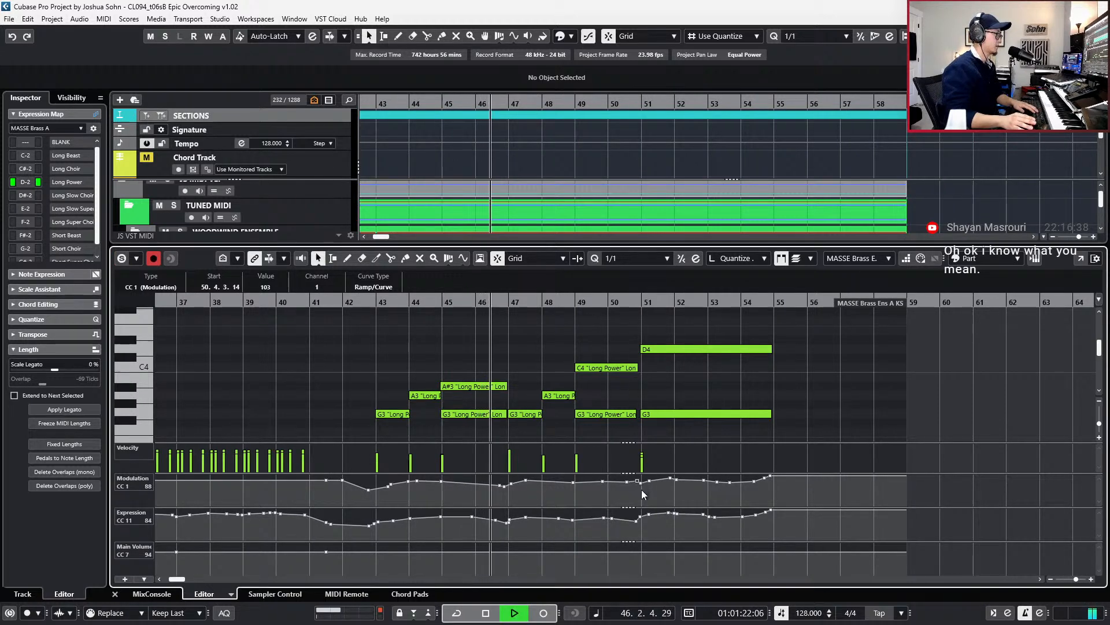
pyautogui.hotkey('ctrl', 'z')
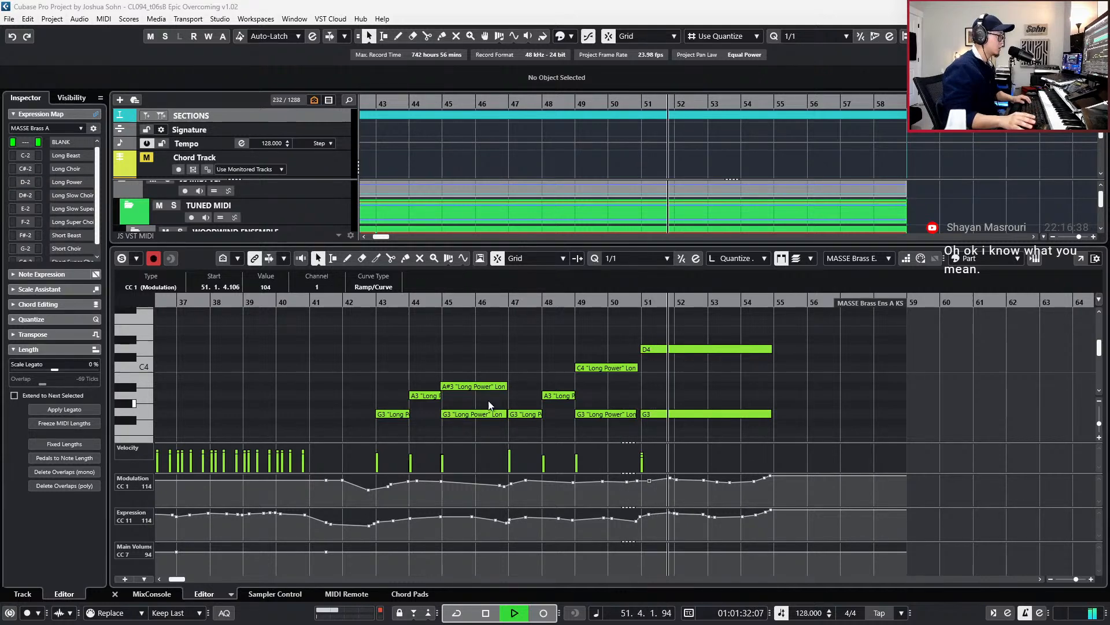
pyautogui.click(815, 389)
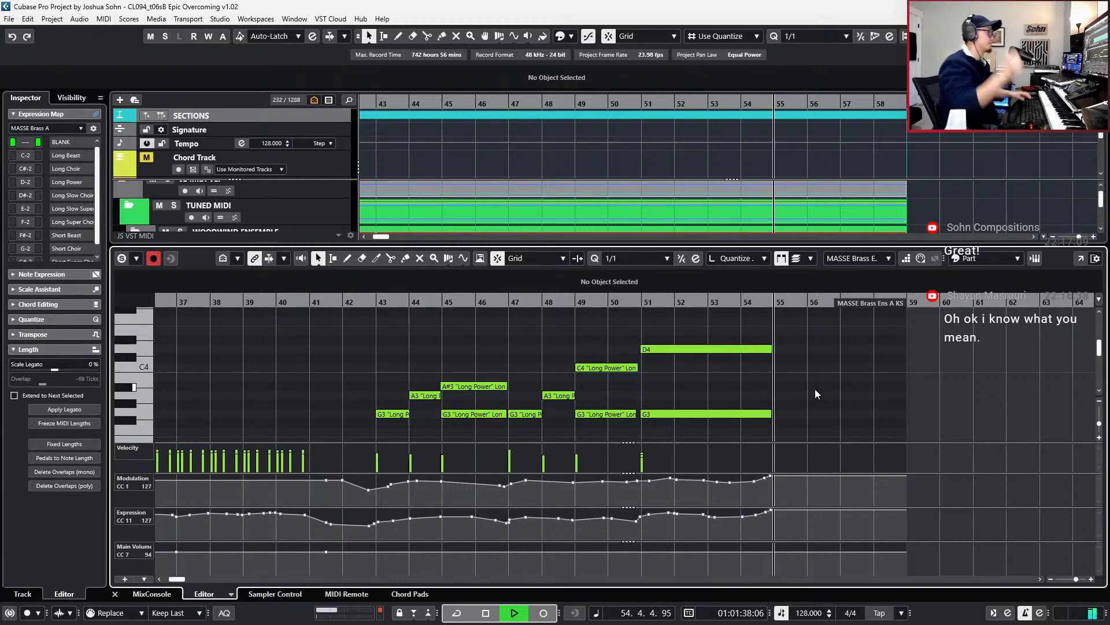
pyautogui.press('space')
# - Assign the Long Power articulation to the notes of the bar 51 brass chord and return to the full arrangement
pyautogui.moveTo(775, 324); pyautogui.dragTo(730, 437)
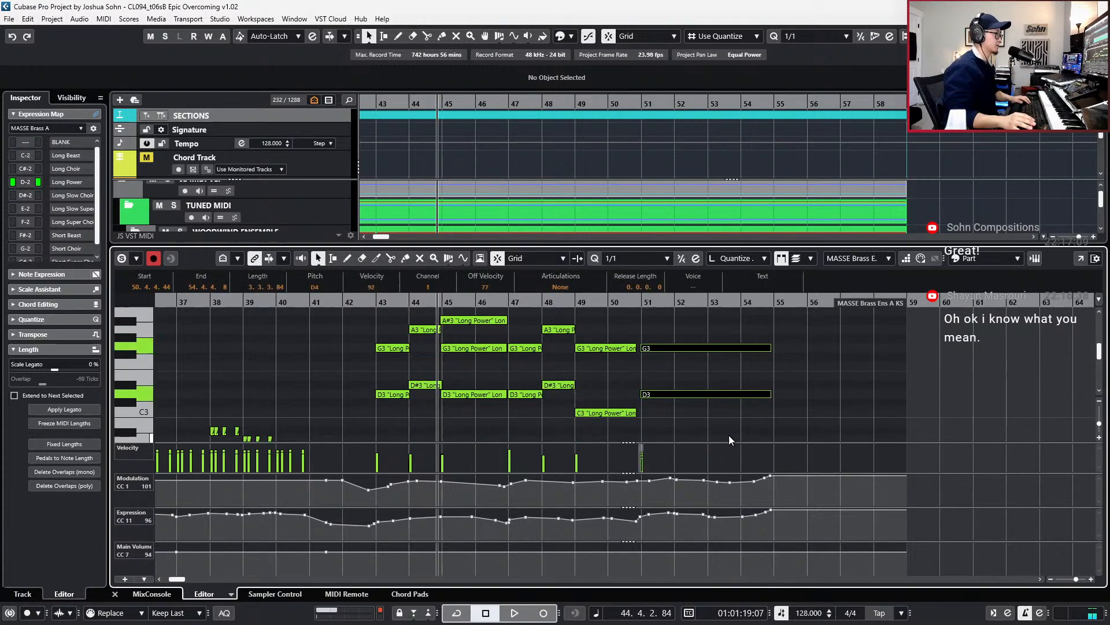
pyautogui.click(605, 291)
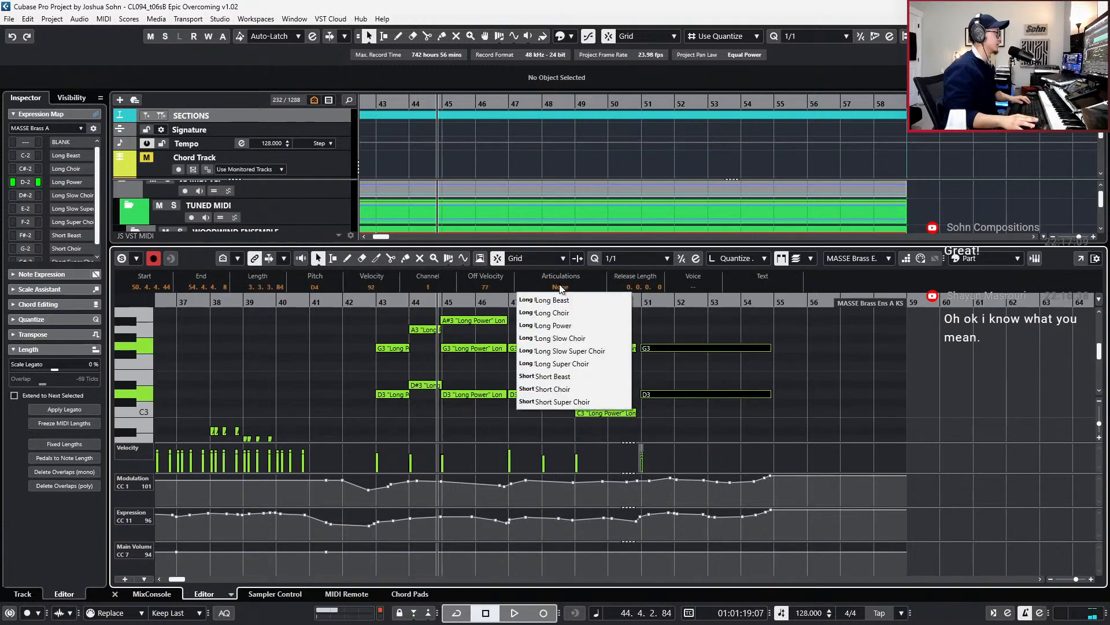
pyautogui.click(598, 321)
pyautogui.press('l')
pyautogui.hotkey('ctrl', 'alt', 'e')
pyautogui.press('g')
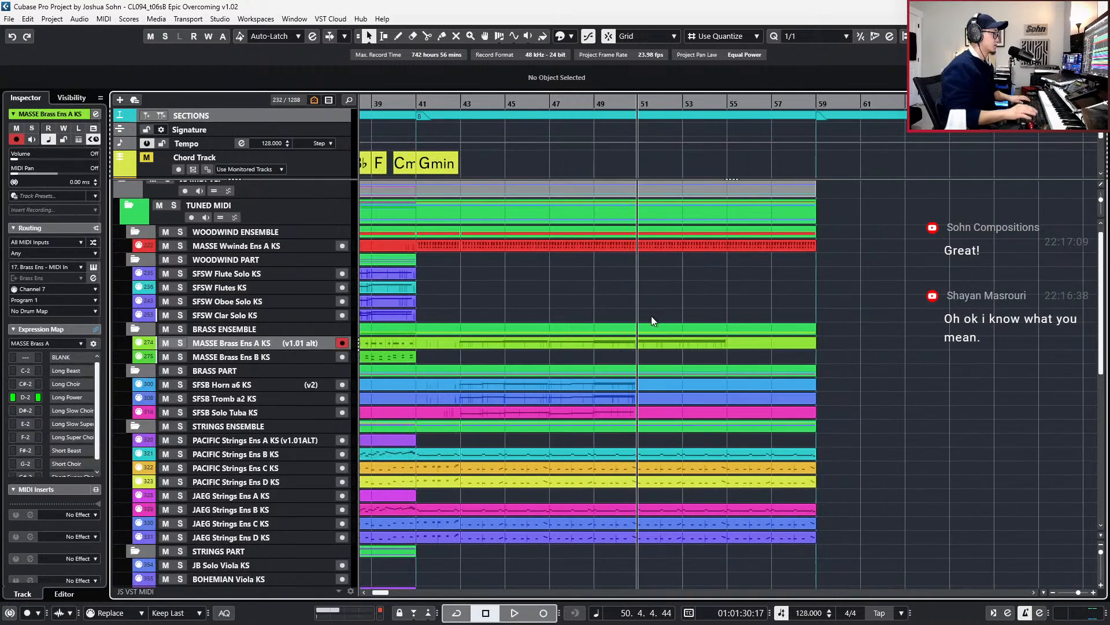
# - Briefly play the lead-in, place the playhead at bar 51, and open the SFSB Horn a6 part for note editing
pyautogui.press('KP_Subtract')
pyautogui.press('KP_Subtract')
pyautogui.press('KP_Subtract')
pyautogui.press('space')
pyautogui.press('space')
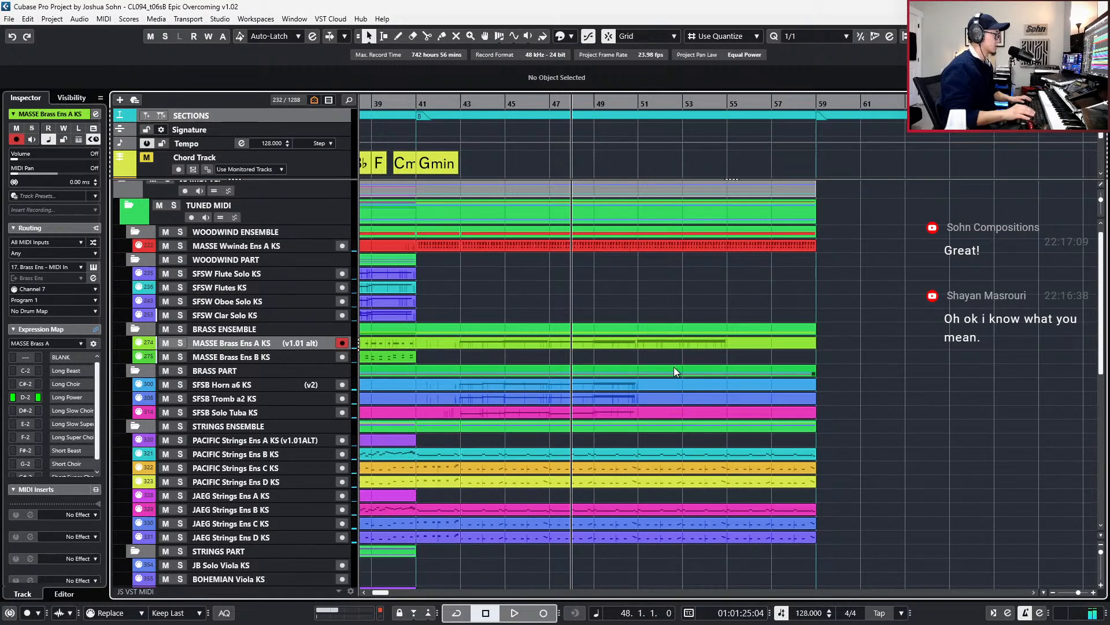
pyautogui.press('KP_Add')
pyautogui.press('KP_Add')
pyautogui.hotkey('ctrl', 'Right')
pyautogui.click(674, 384)
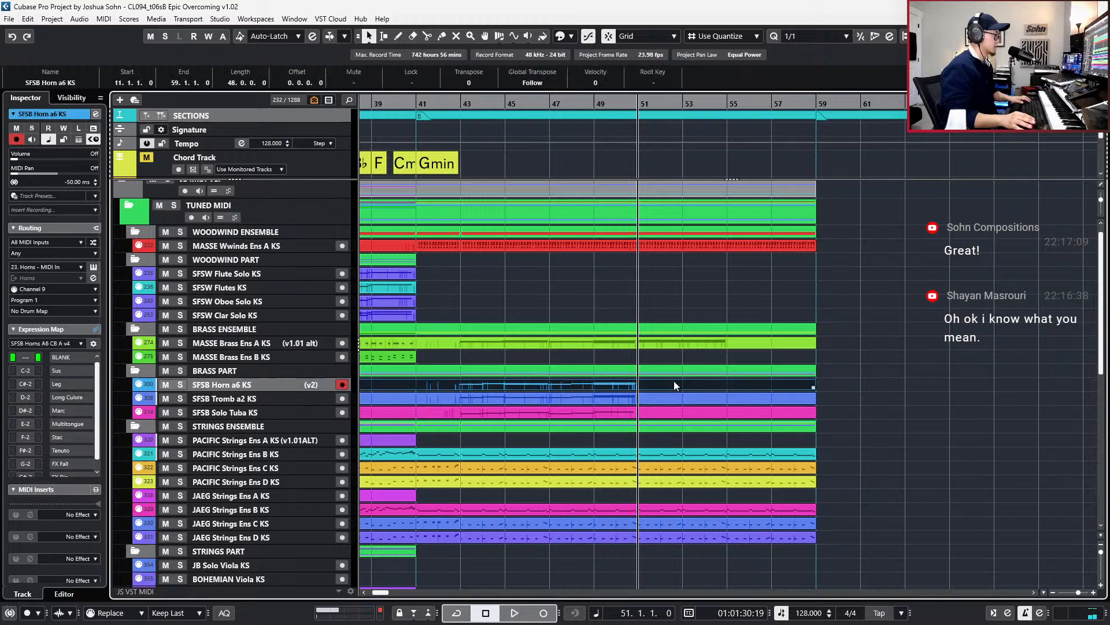
pyautogui.doubleClick(654, 384)
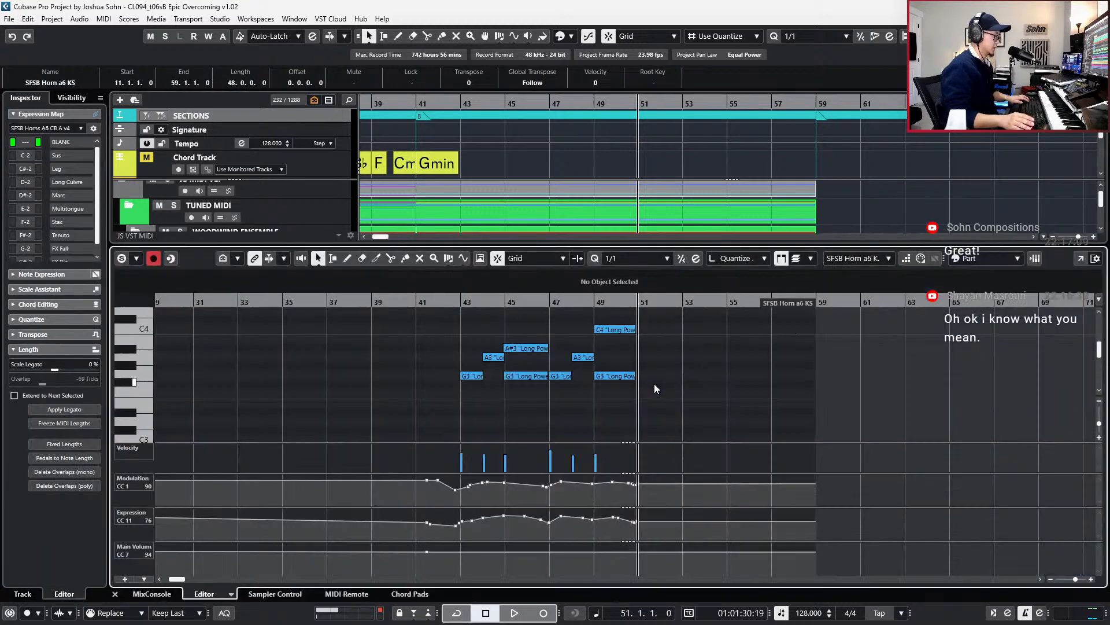
# - Duplicate the horn's bar 49 C4 and G3 notes to bar 51 with a length of two bars
pyautogui.click(617, 328)
pyautogui.scroll(3, 620, 325)
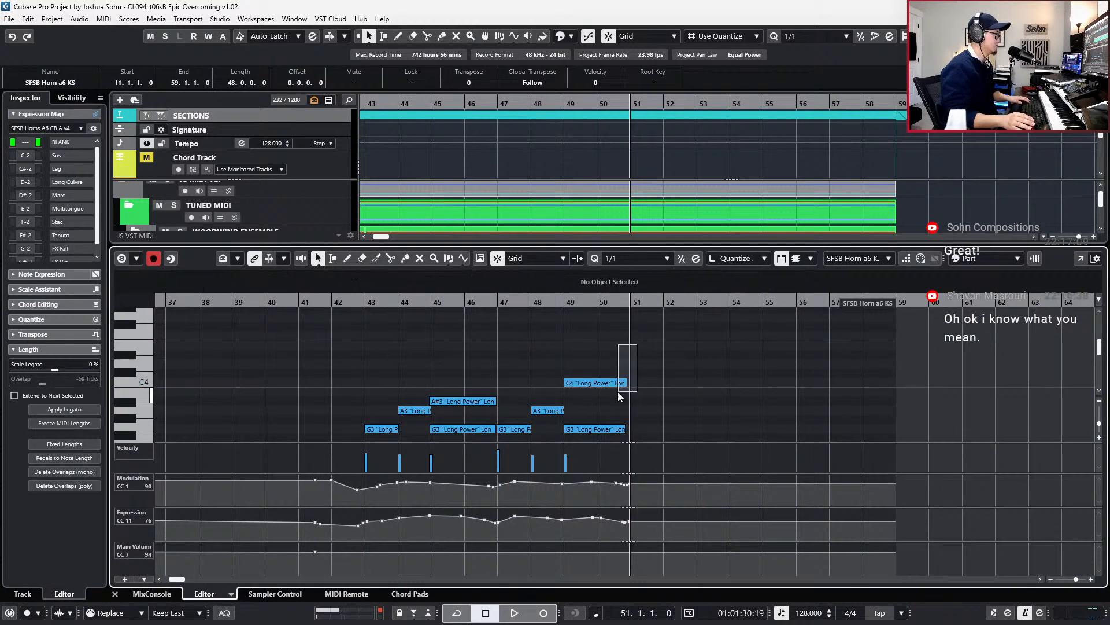
pyautogui.hotkey('alt', 'd')
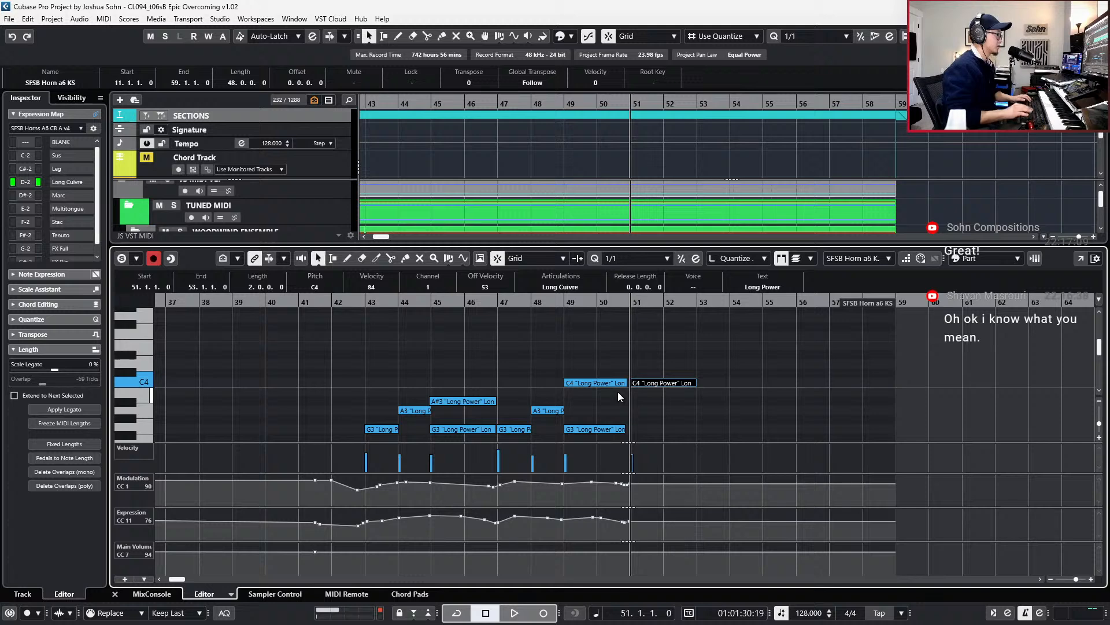
pyautogui.click(585, 440)
pyautogui.moveTo(586, 439); pyautogui.dragTo(601, 436)
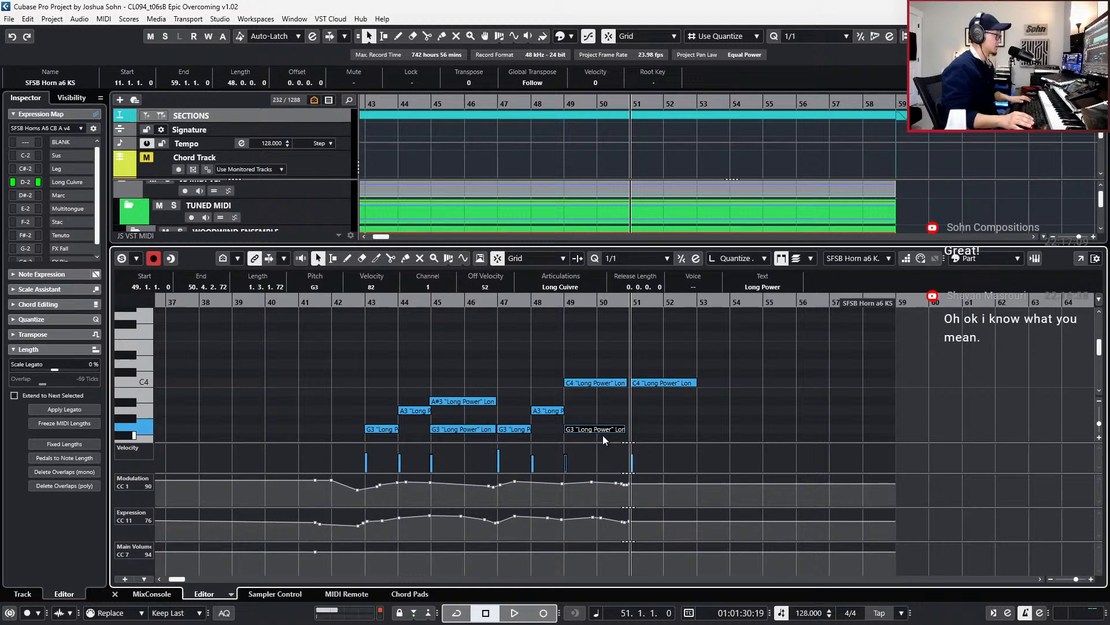
pyautogui.hotkey('ctrl', 'd')
pyautogui.press('q')
# - Raise the top note of the horn's bar 51 chord to D4
pyautogui.click(645, 383)
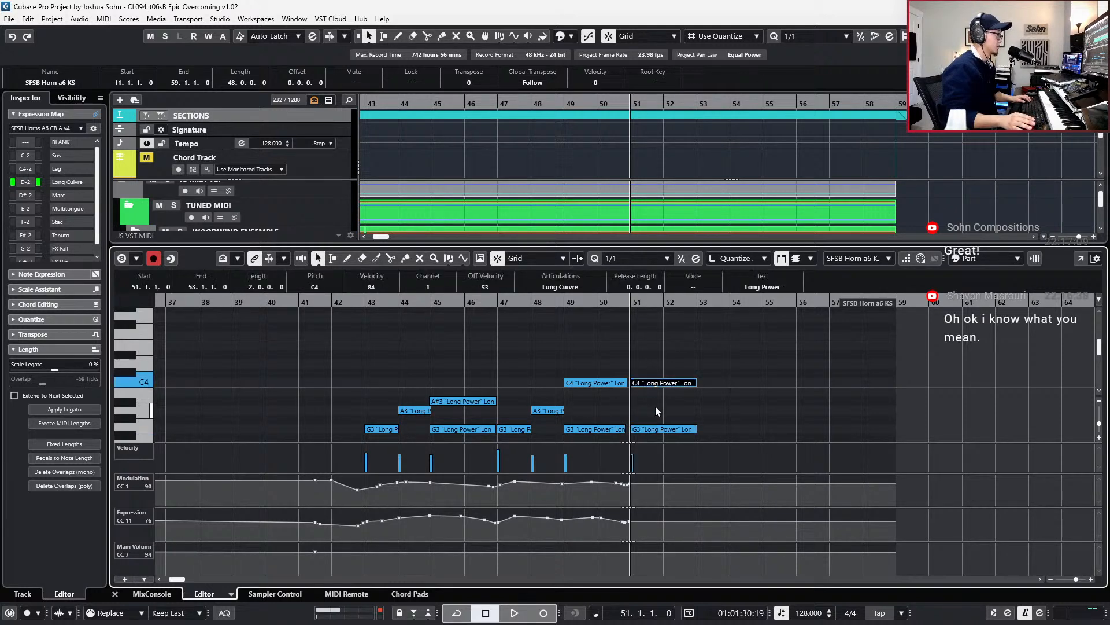
pyautogui.press('Up')
pyautogui.press('Up')
pyautogui.press('space')
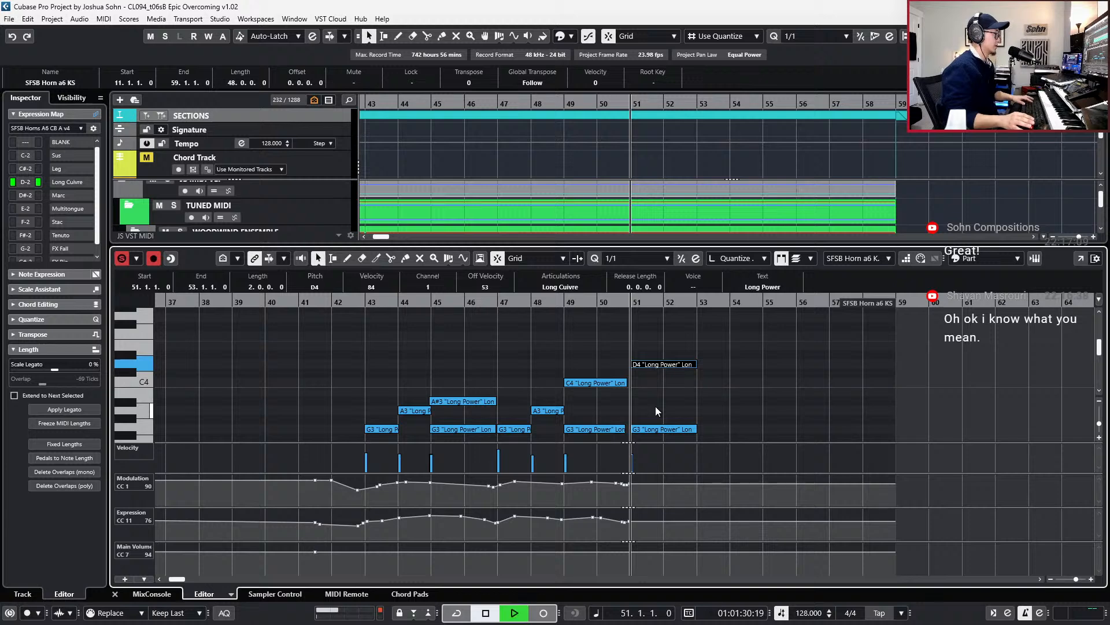
pyautogui.press('space')
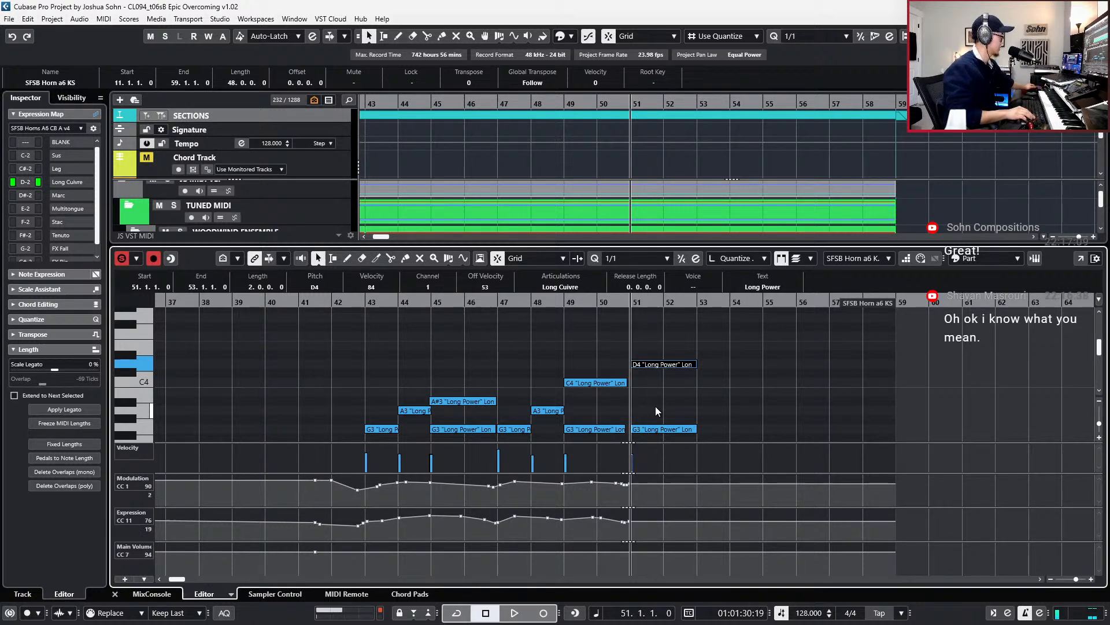
# - Lengthen the horn's bar 51 chord to four bars and record its modulation and expression through to bar 55
pyautogui.press('KP_Multiply')
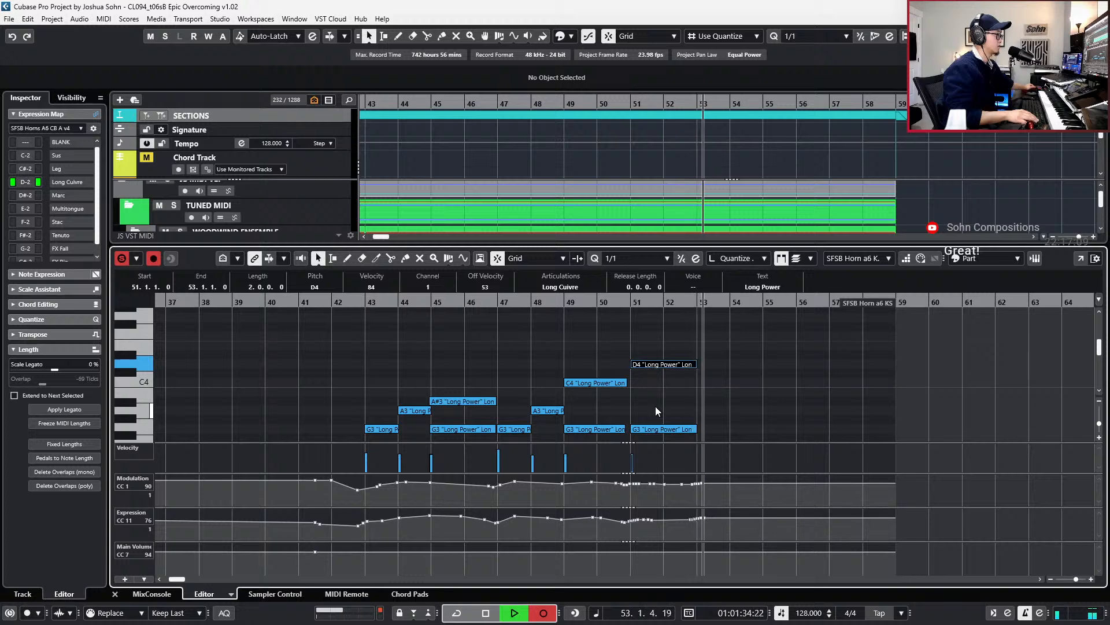
pyautogui.press('space')
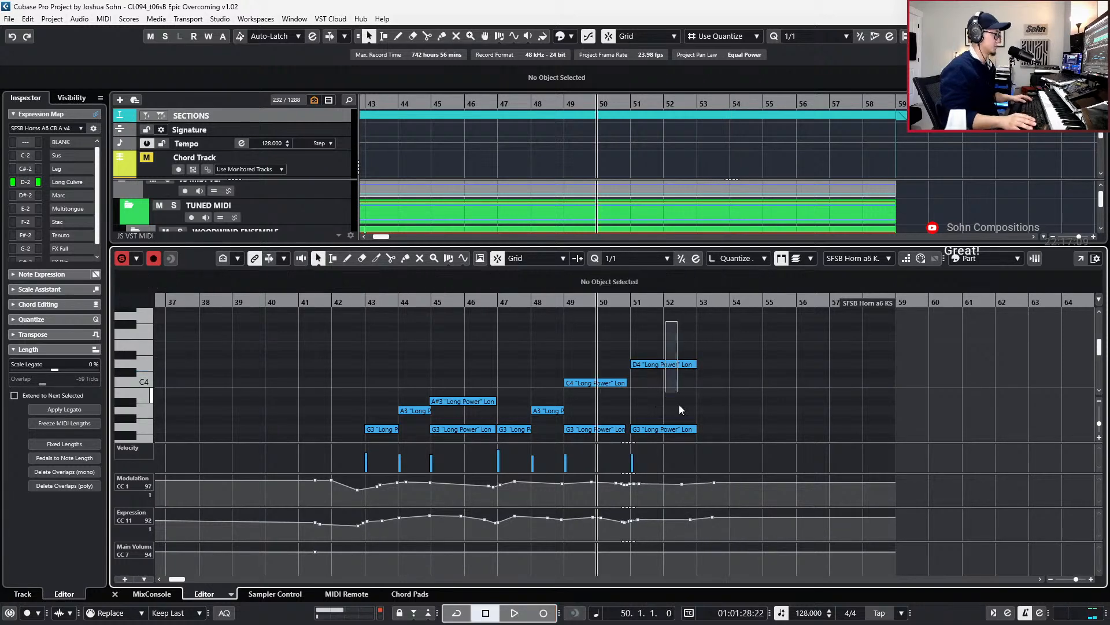
pyautogui.press('space')
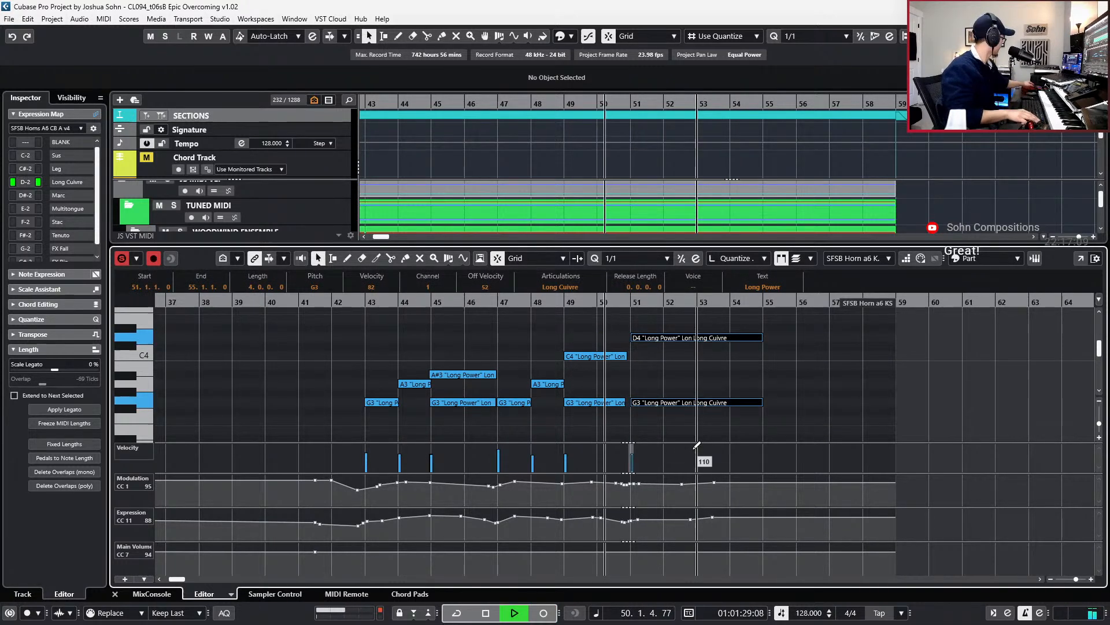
pyautogui.press('KP_Multiply')
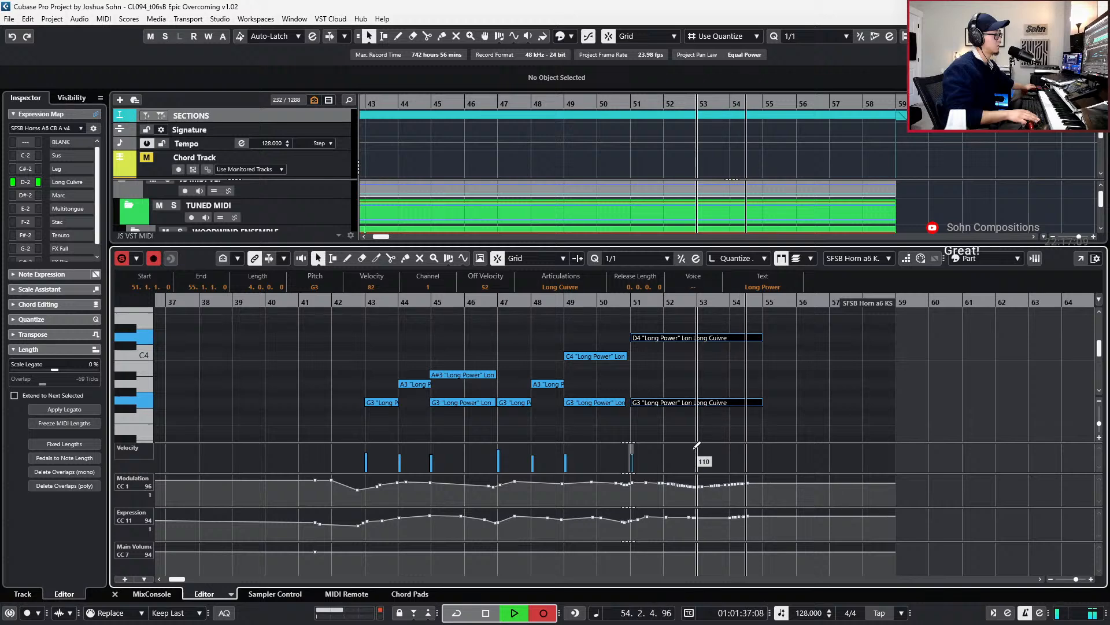
pyautogui.press('space')
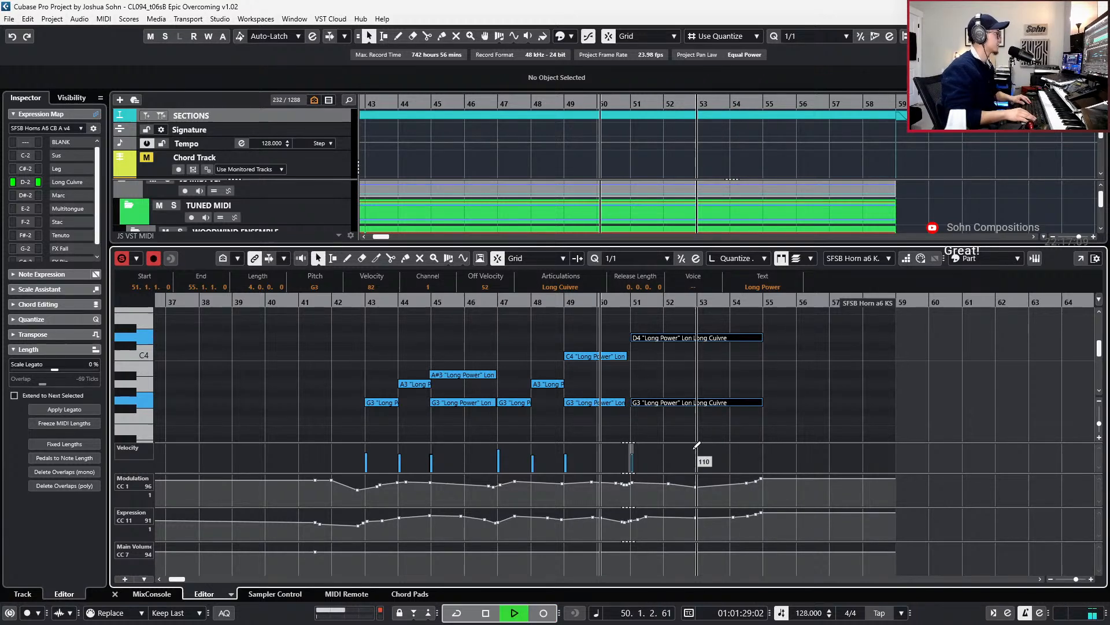
# - Refine the horn's expression in bar 54 and its modulation from bar 52, setting the bar 52 point to 83, and return to the arrangement
pyautogui.moveTo(712, 532); pyautogui.dragTo(760, 501)
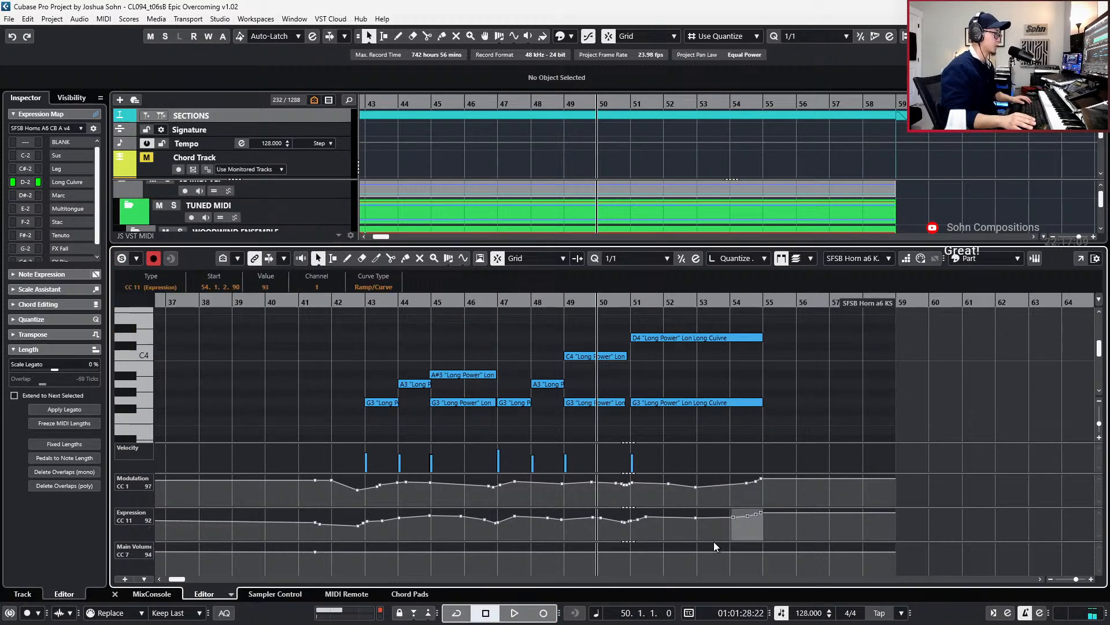
pyautogui.click(664, 485)
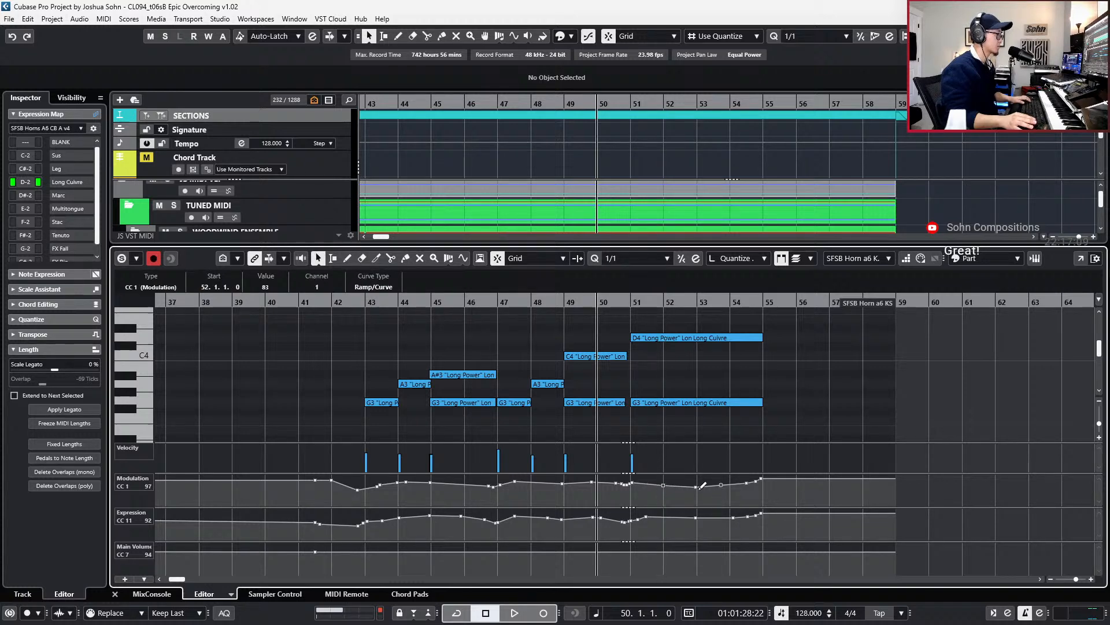
pyautogui.press('space')
pyautogui.moveTo(720, 501); pyautogui.dragTo(757, 499)
pyautogui.hotkey('ctrl', 'alt', 'b')
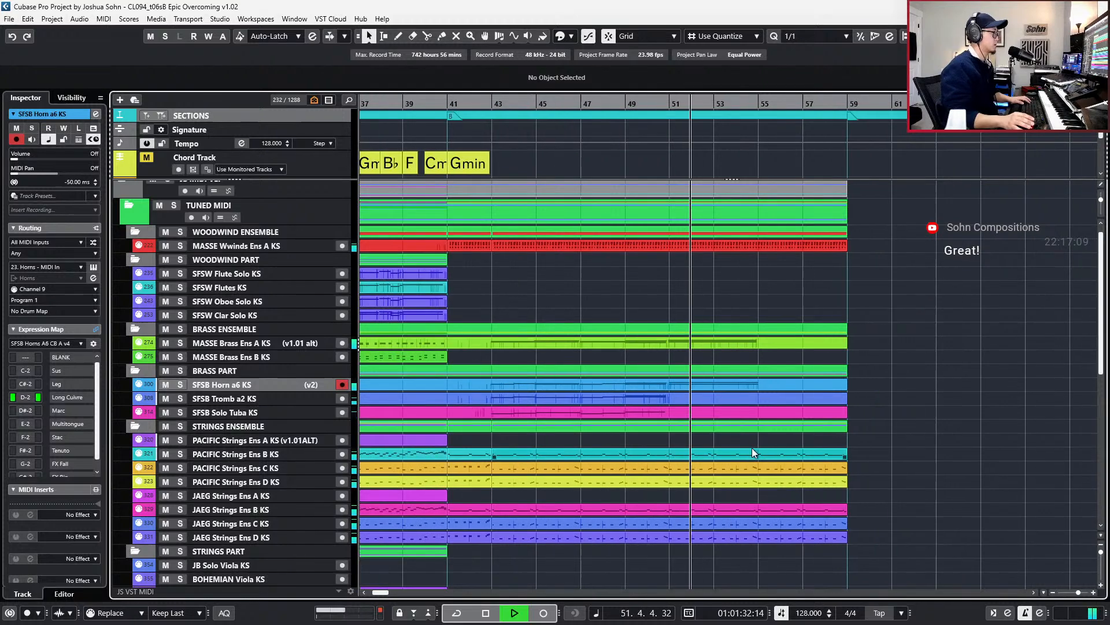
pyautogui.press('space')
# - Select the SFSB Horn a6 part in the arrangement with the area around bar 51 in close view
pyautogui.scroll(2, 702, 398)
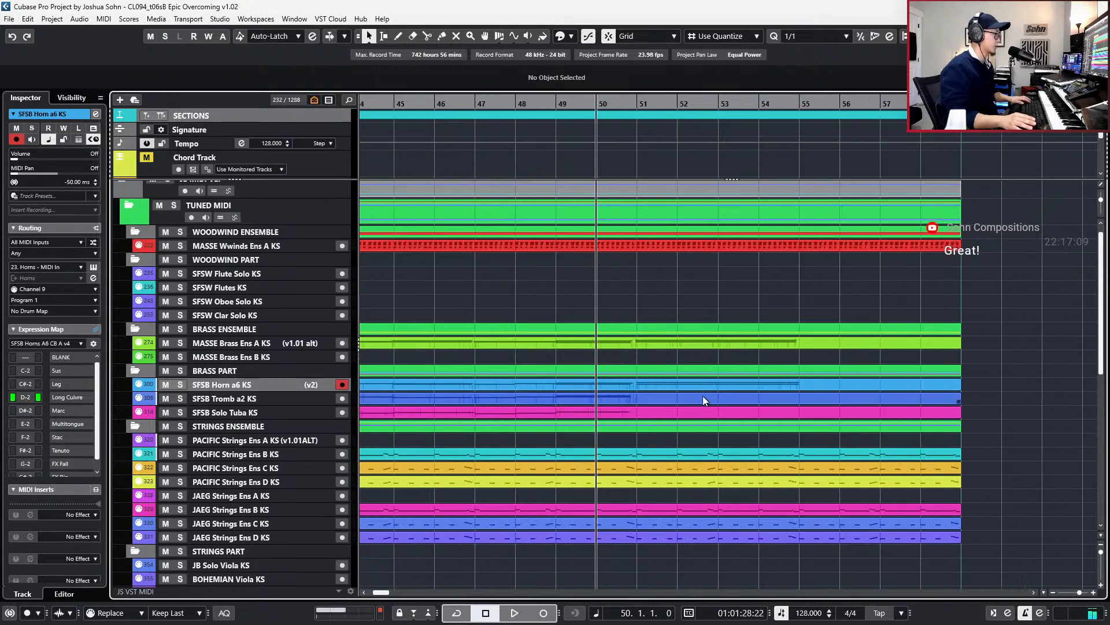
pyautogui.click(700, 383)
pyautogui.scroll(2, 665, 384)
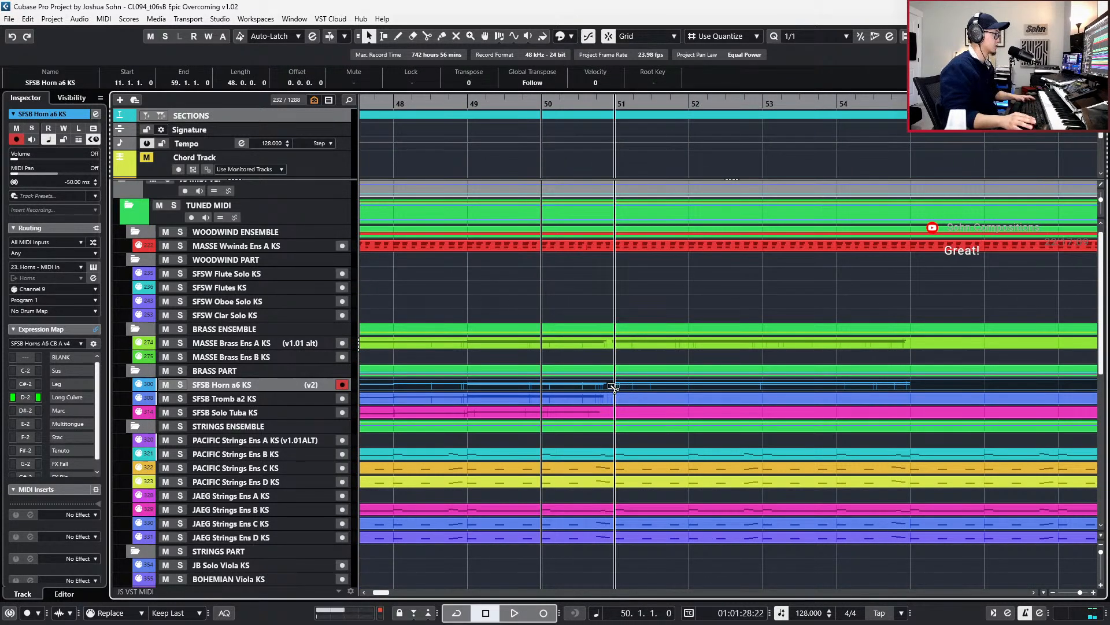
pyautogui.keyDown('alt'); pyautogui.click(612, 386); pyautogui.keyUp('alt')
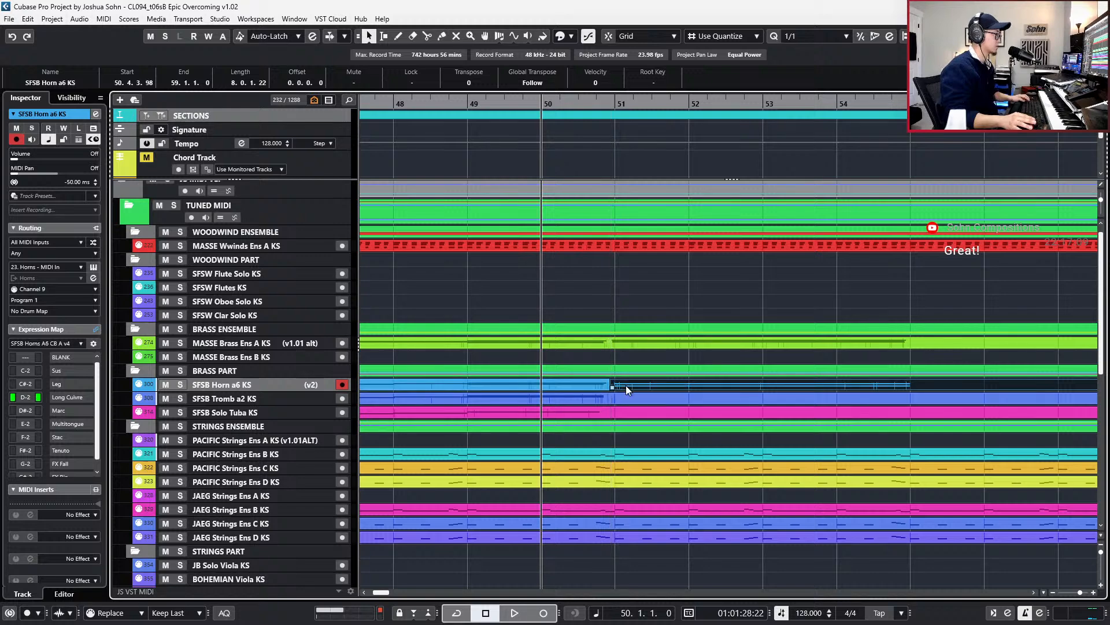
pyautogui.keyDown('alt'); pyautogui.moveTo(626, 385); pyautogui.dragTo(631, 412); pyautogui.keyUp('alt')
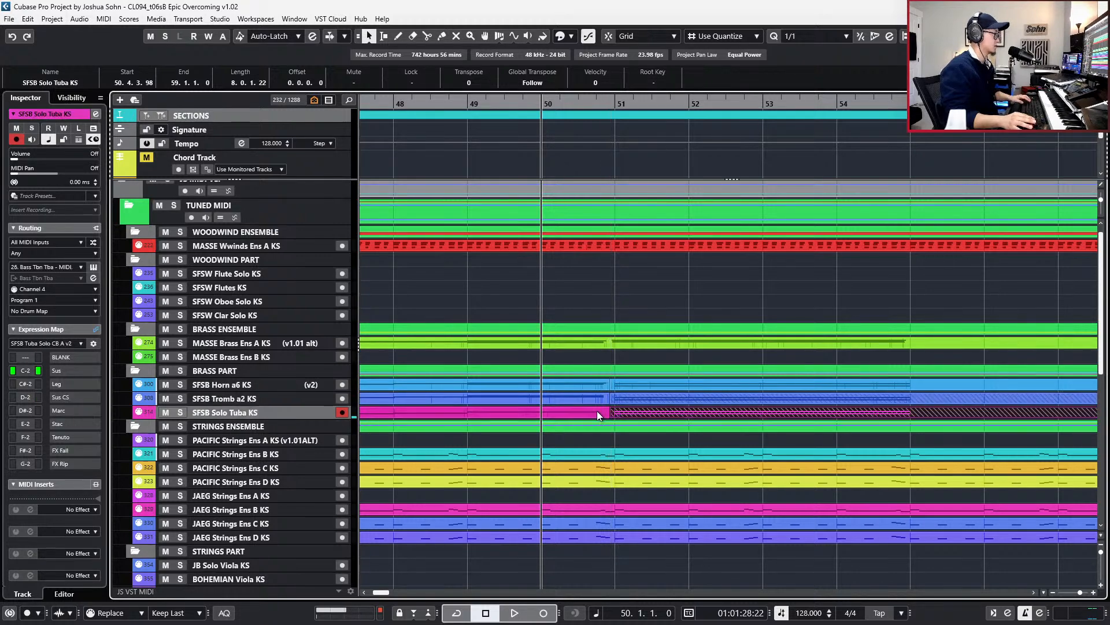
pyautogui.hotkey('ctrl', 'z')
pyautogui.hotkey('ctrl', 'z')
pyautogui.hotkey('ctrl', 'z')
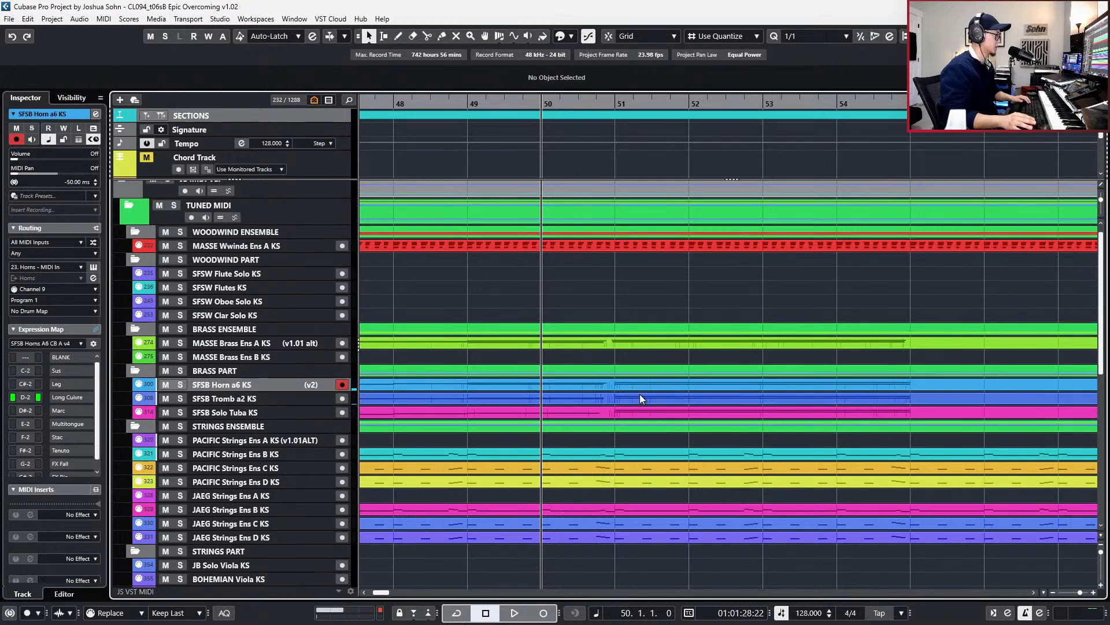
# - Open the SFSB Tromb a2 KS part and delete the dip in its Modulation curve just before bar 51
pyautogui.doubleClick(640, 398)
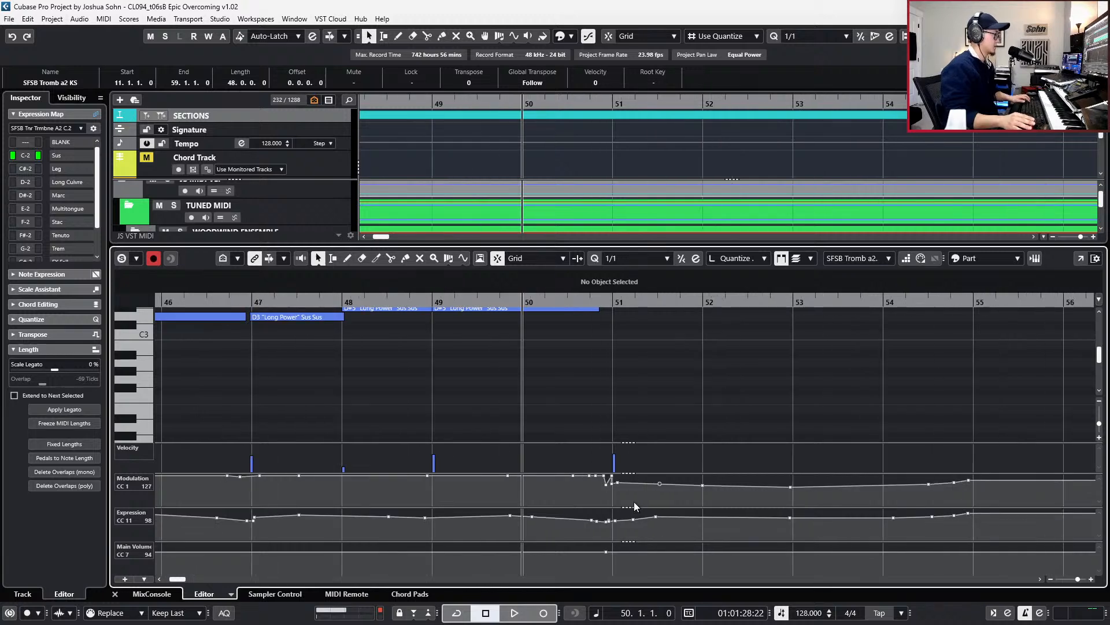
pyautogui.click(605, 485)
pyautogui.press('Delete')
# - Raise the trombone Modulation (CC 1) points from bar 51 to just before bar 55, bringing the first point to 107
pyautogui.moveTo(609, 489); pyautogui.dragTo(626, 481)
pyautogui.hotkey('shift', 'Right')
pyautogui.hotkey('shift', 'Right')
pyautogui.hotkey('shift', 'Right')
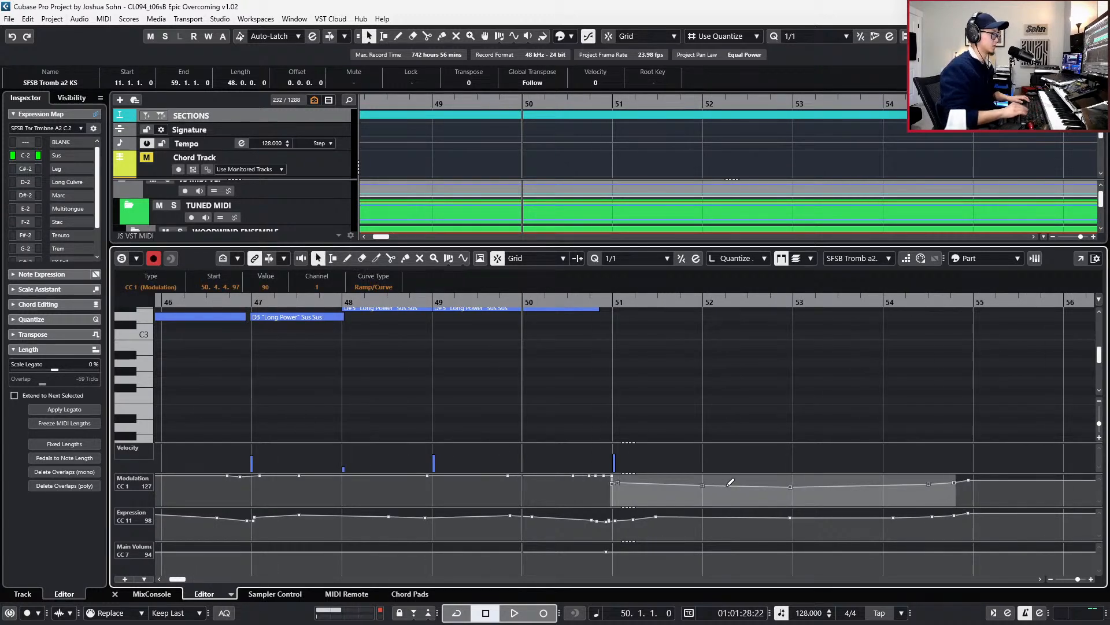
pyautogui.moveTo(729, 477); pyautogui.dragTo(731, 468)
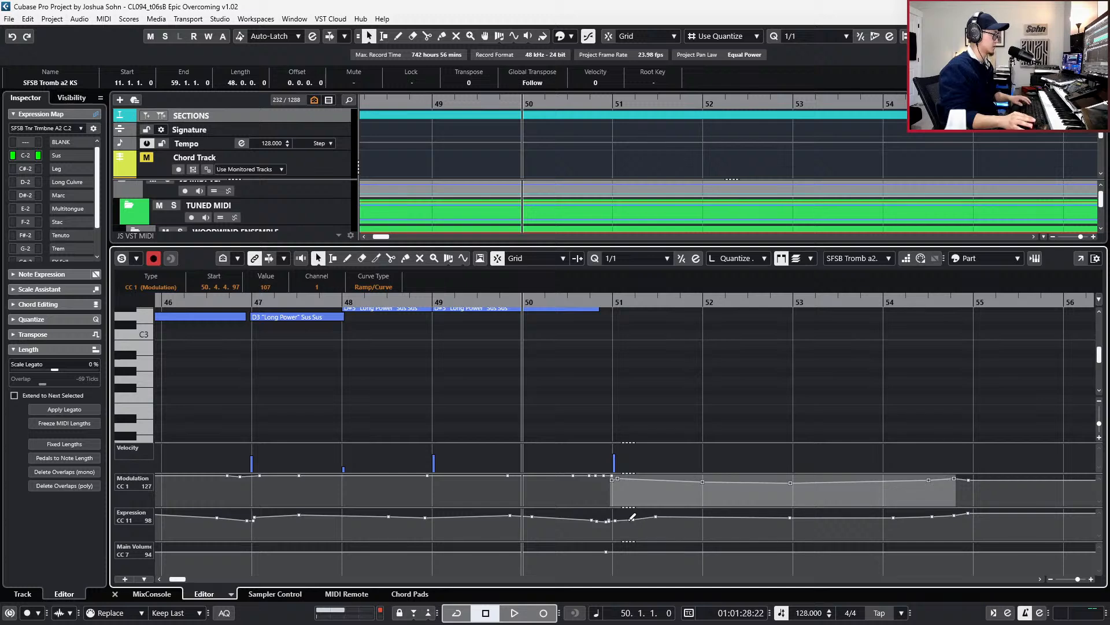
# - Transpose the upper long trombone note starting at bar 51 down an octave to D3
pyautogui.click(610, 517)
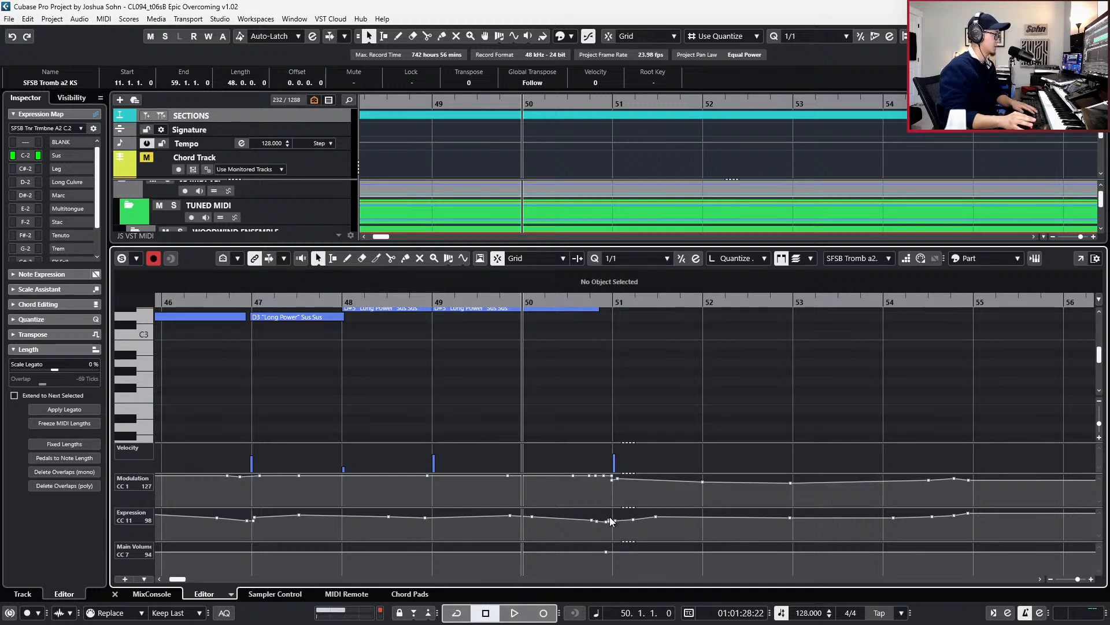
pyautogui.click(612, 522)
pyautogui.scroll(3, 695, 376)
pyautogui.scroll(-2, 695, 374)
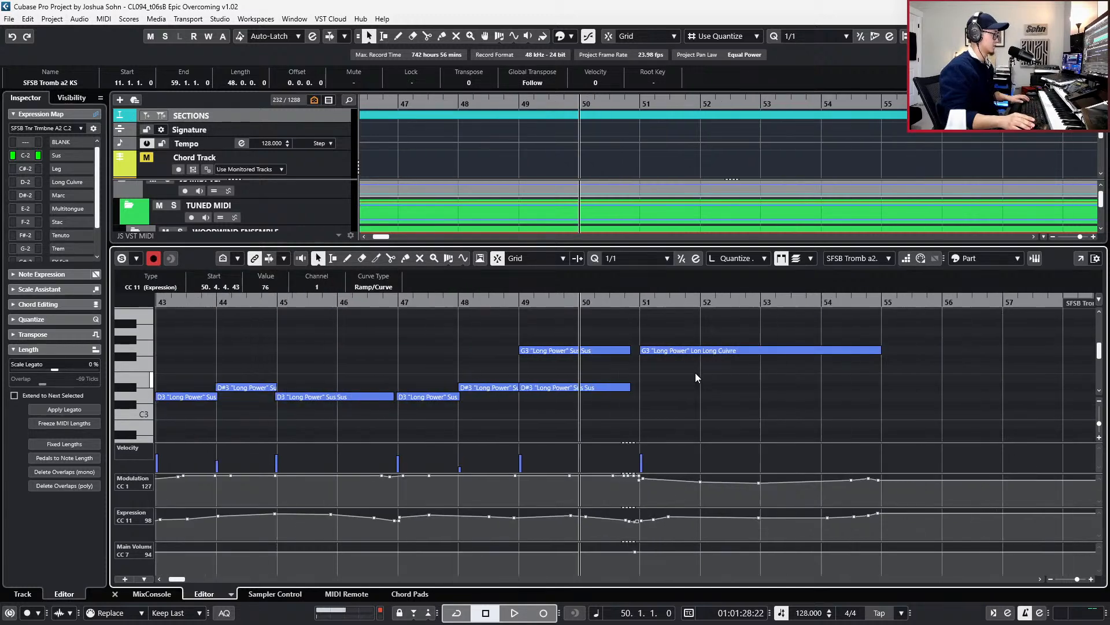
pyautogui.scroll(3, 695, 372)
pyautogui.click(698, 365)
pyautogui.hotkey('shift', 'Down')
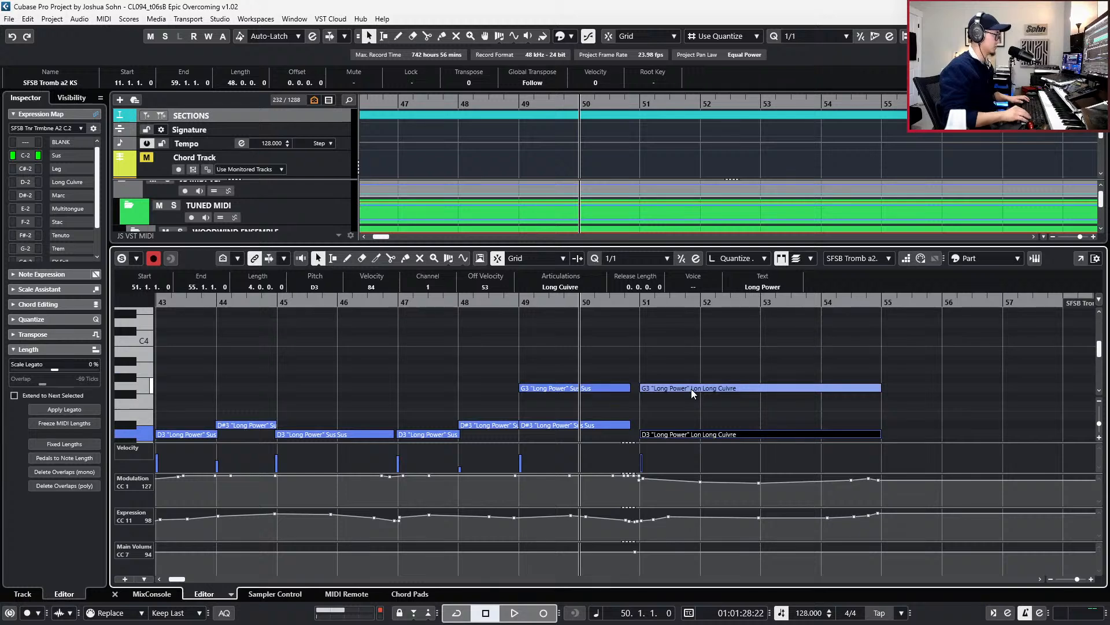
# - Play back the trombone passage around bar 51 and return the playhead to bar 49
pyautogui.press('l')
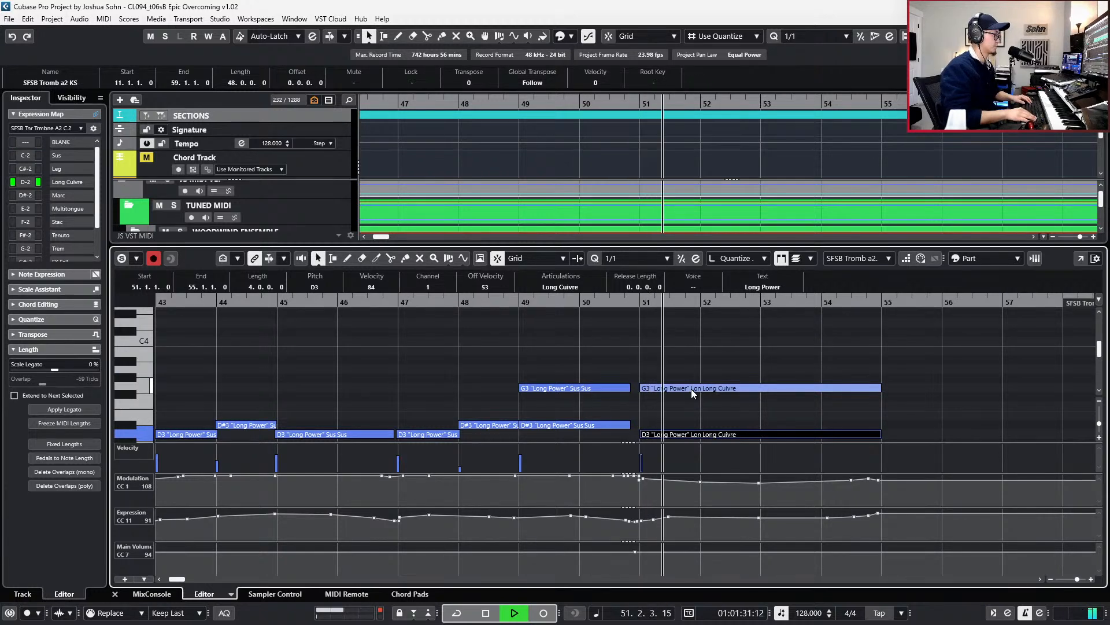
pyautogui.press('space')
pyautogui.press('KP_Subtract')
pyautogui.press('KP_Subtract')
pyautogui.scroll(-3, 738, 366)
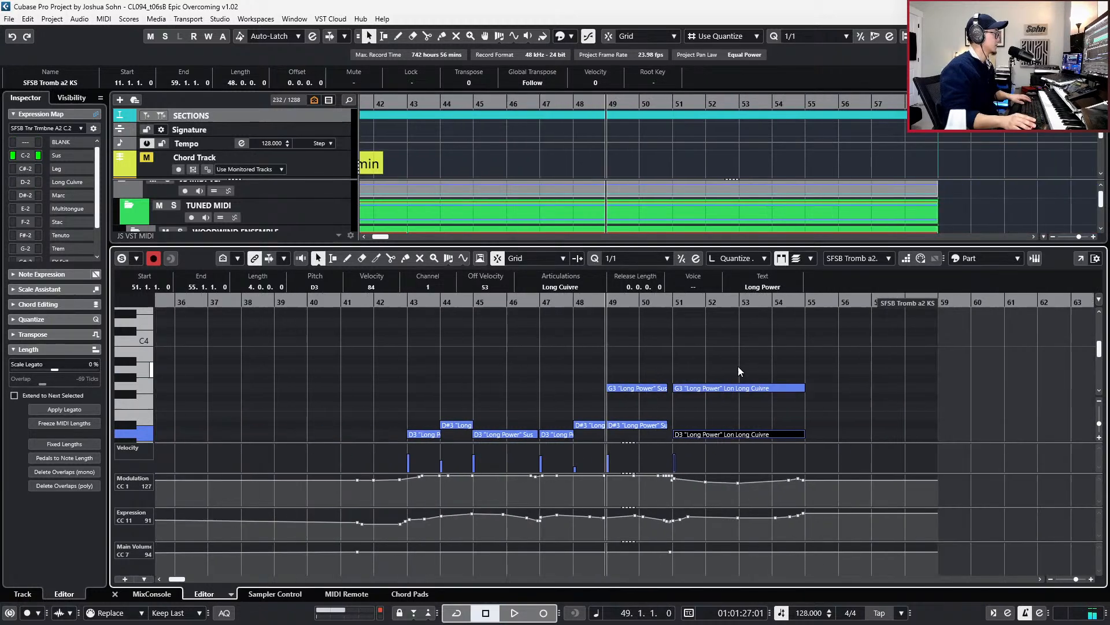
# - Change the articulation of the two long trombone notes at bar 51 and close the editor
pyautogui.click(617, 415)
pyautogui.click(643, 391)
pyautogui.moveTo(672, 360); pyautogui.dragTo(741, 439)
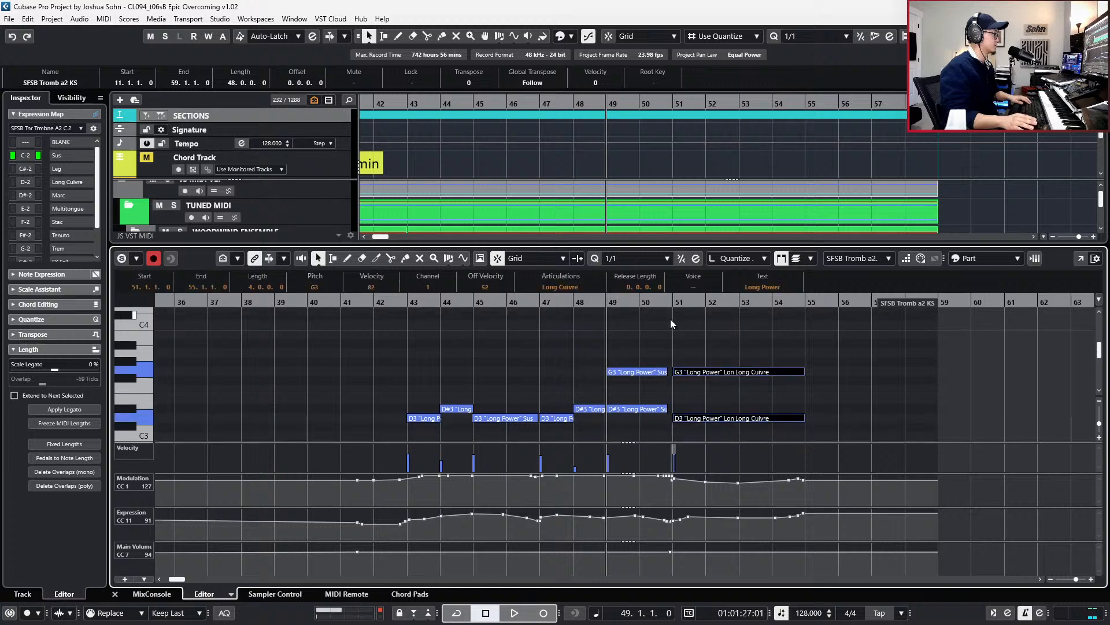
pyautogui.click(574, 287)
pyautogui.click(577, 299)
pyautogui.hotkey('ctrl', 'e')
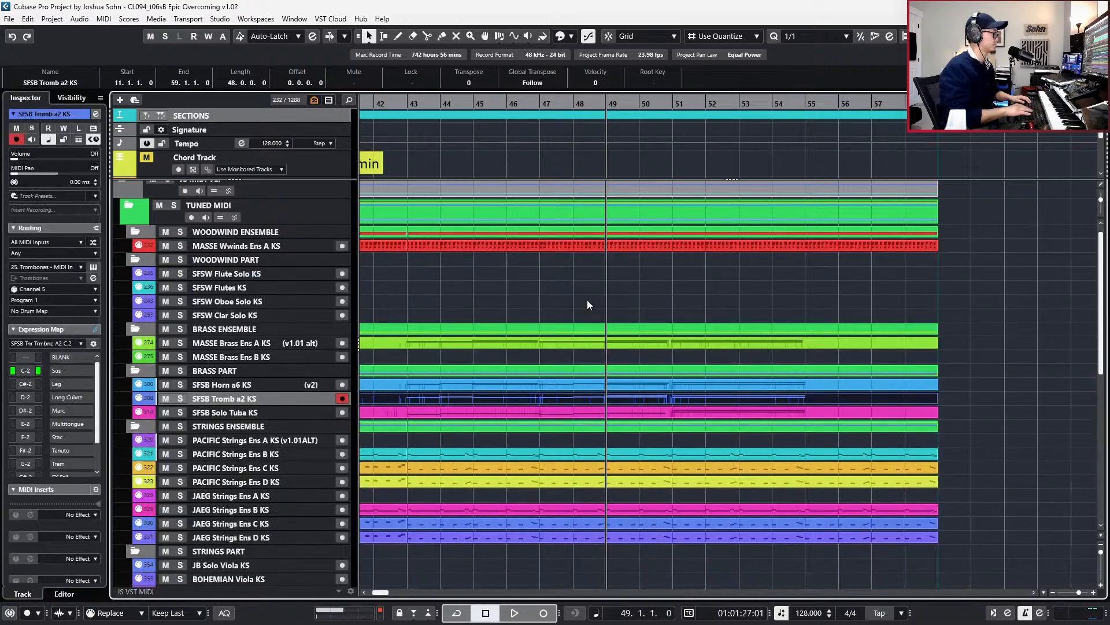
# - Open the SFSB Solo Tuba KS part and transpose its two long notes at bar 51 down an octave to D3 and G2
pyautogui.click(662, 411)
pyautogui.press('Return')
pyautogui.hscroll(4, 682, 393)
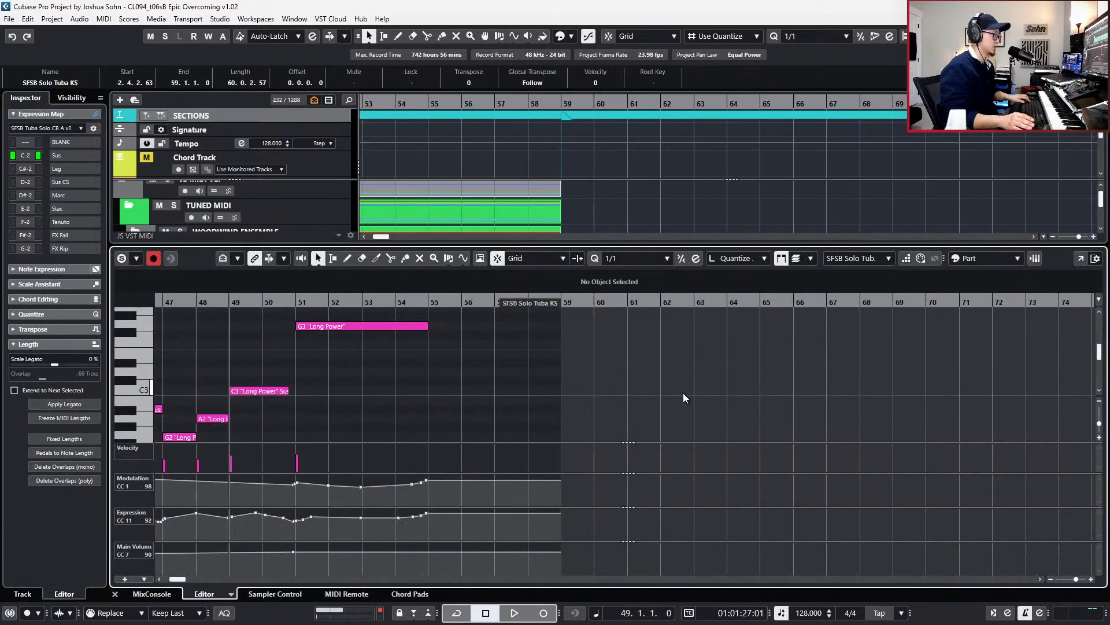
pyautogui.scroll(-1, 641, 369)
pyautogui.hscroll(-4, 648, 374)
pyautogui.hotkey('alt', 'l')
pyautogui.scroll(3, 634, 380)
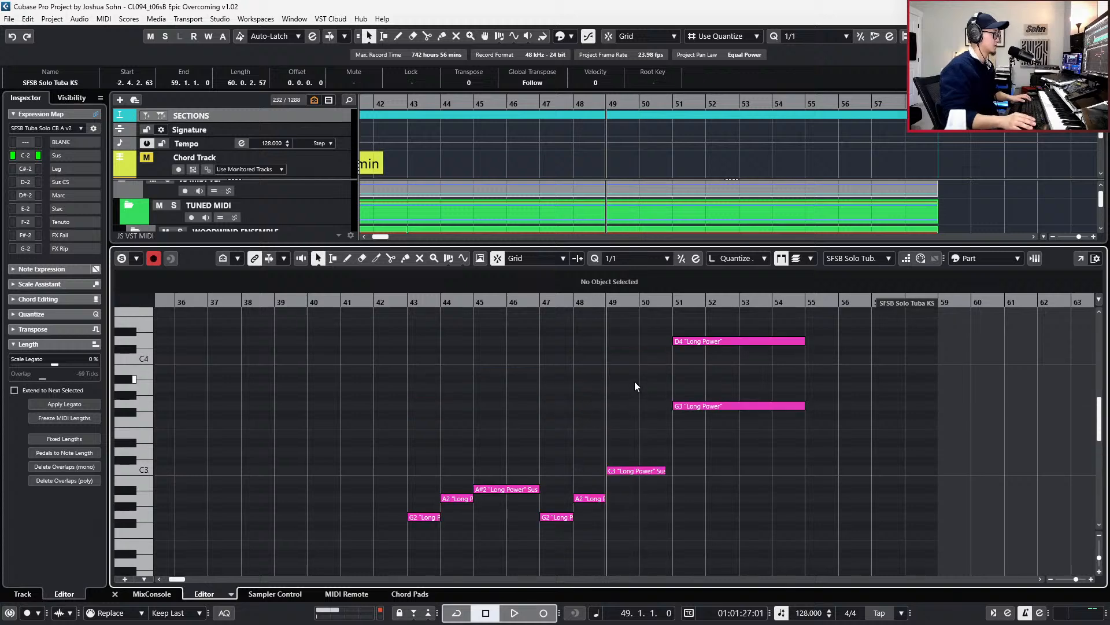
pyautogui.moveTo(671, 352); pyautogui.dragTo(740, 495)
pyautogui.hotkey('shift', 'Down')
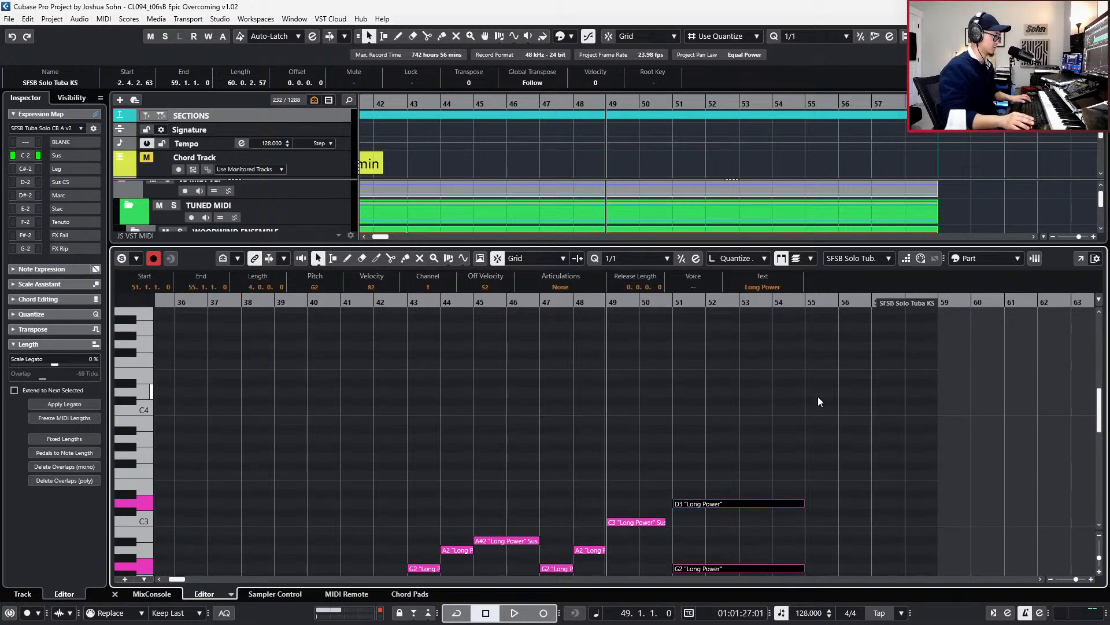
# - Delete the D3 tuba note at bar 51, leaving the lower long note
pyautogui.scroll(-3, 798, 397)
pyautogui.click(752, 397)
pyautogui.press('Delete')
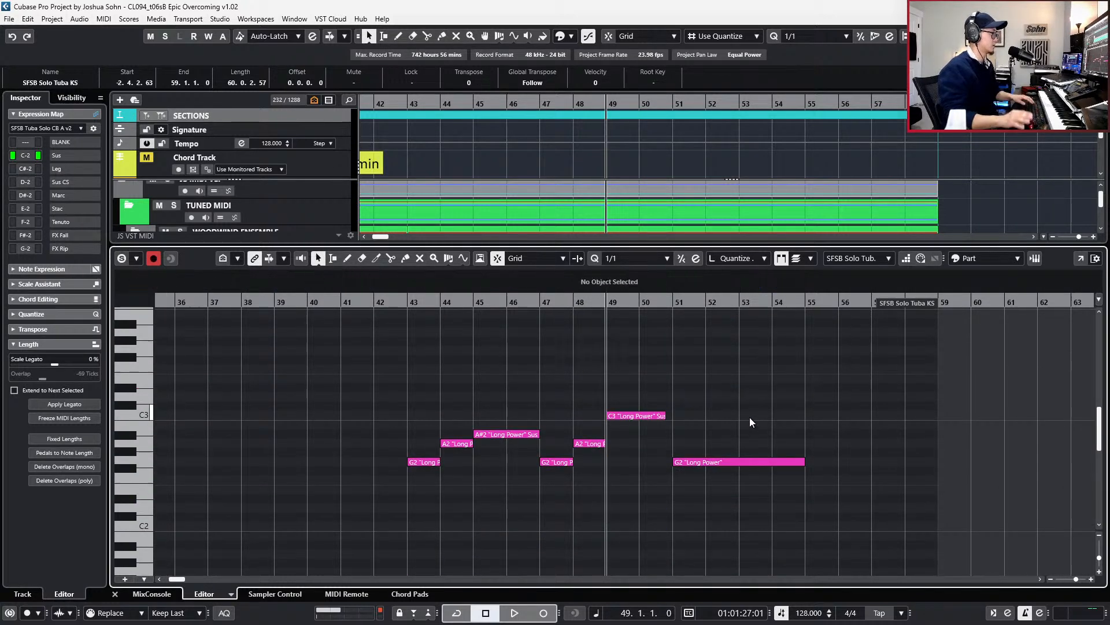
# - Try the long tuba note at bar 51 on A#2 and return it to G2
pyautogui.click(723, 462)
pyautogui.press('Up')
pyautogui.press('Up')
pyautogui.press('Up')
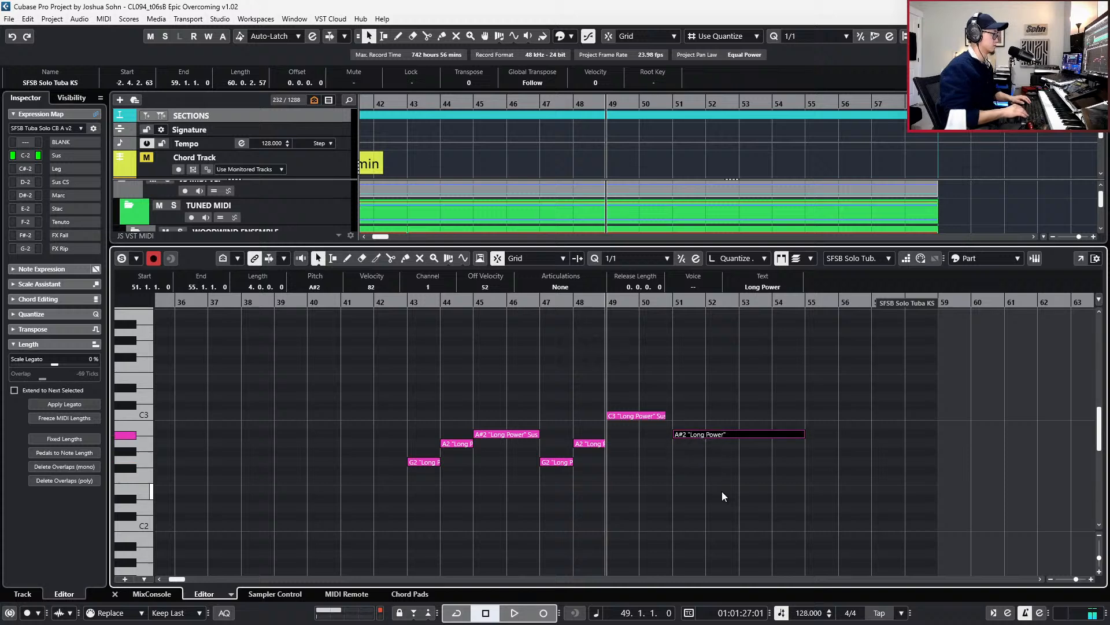
pyautogui.press('Down')
pyautogui.press('Down')
pyautogui.press('Down')
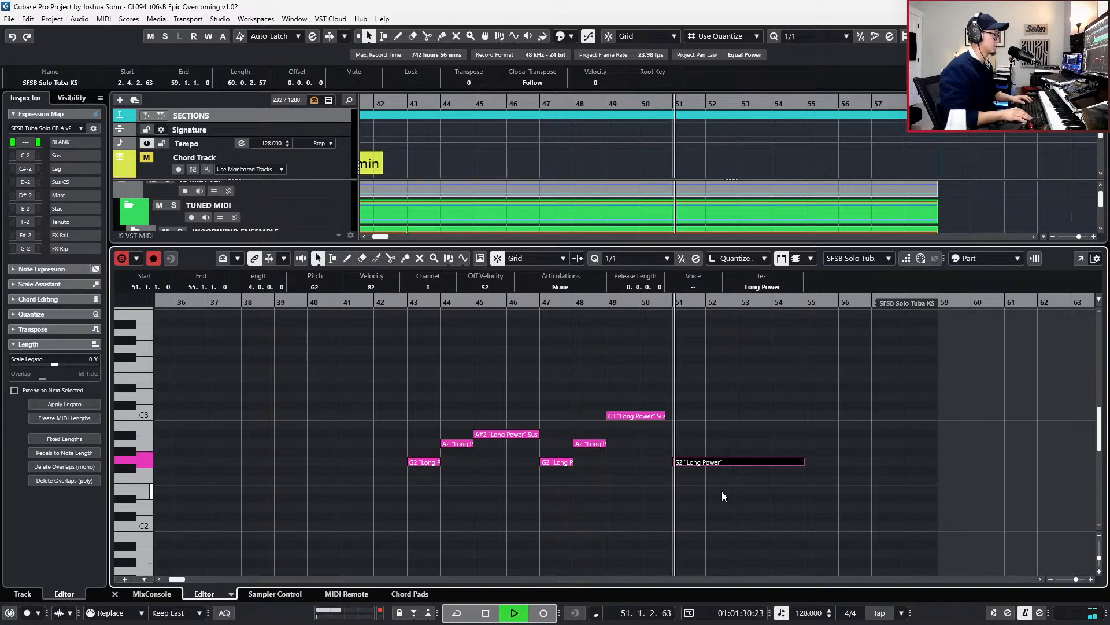
# - Audition the long tuba note at bar 51 on G3, try it on A2, and set it back to G2
pyautogui.hotkey('shift', 'Up')
pyautogui.press('space')
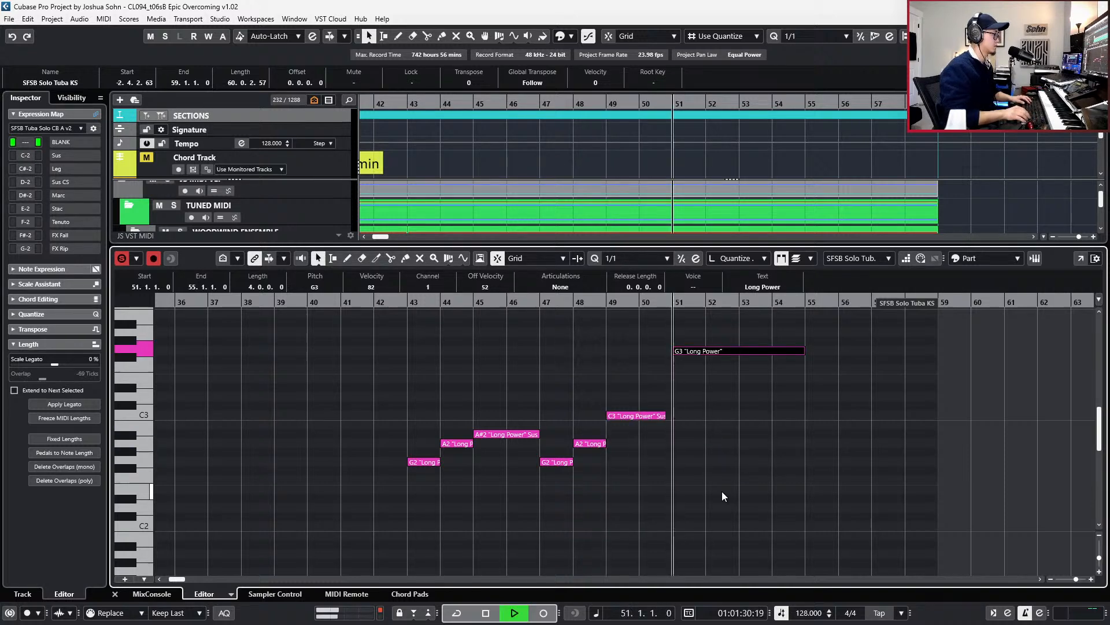
pyautogui.press('space')
pyautogui.hotkey('shift', 'Down')
pyautogui.press('Up')
pyautogui.press('Up')
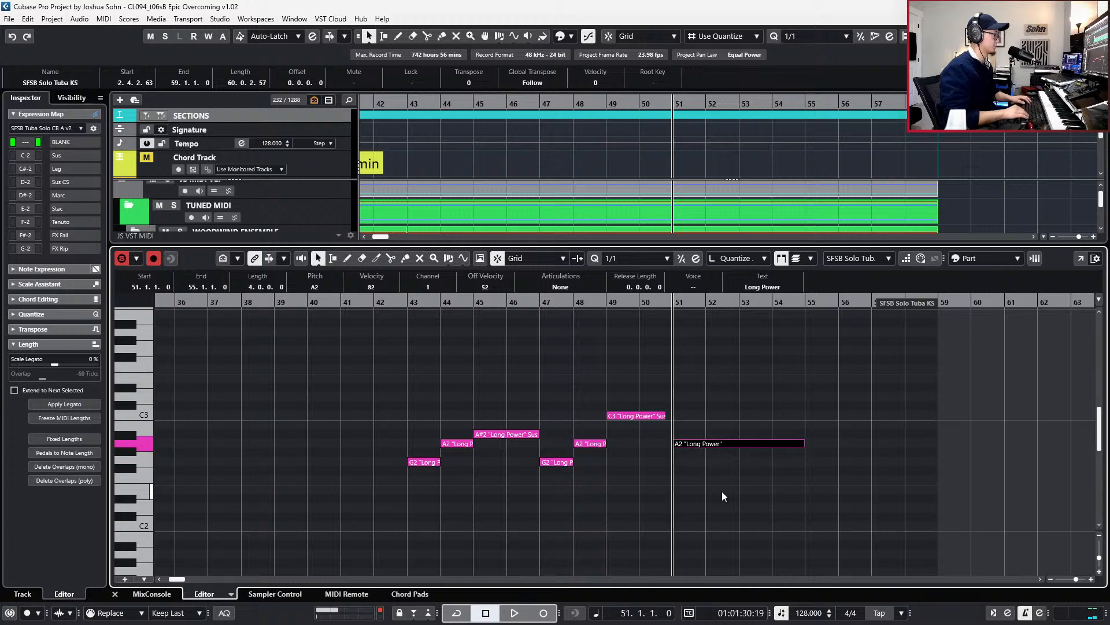
pyautogui.press('Down')
pyautogui.press('Down')
pyautogui.press('space')
pyautogui.press('space')
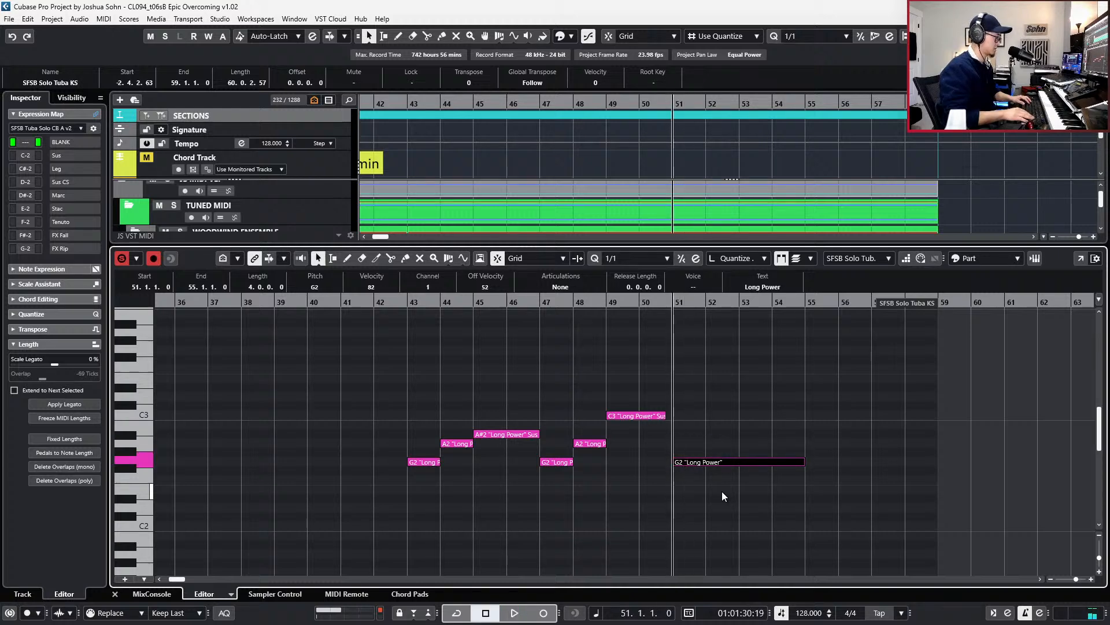
# - Turn off the editor solo, show the controller lanes and play the tuba passage leading into bar 51
pyautogui.press('s')
pyautogui.press('KP_Subtract')
pyautogui.hotkey('alt', 'l')
pyautogui.press('space')
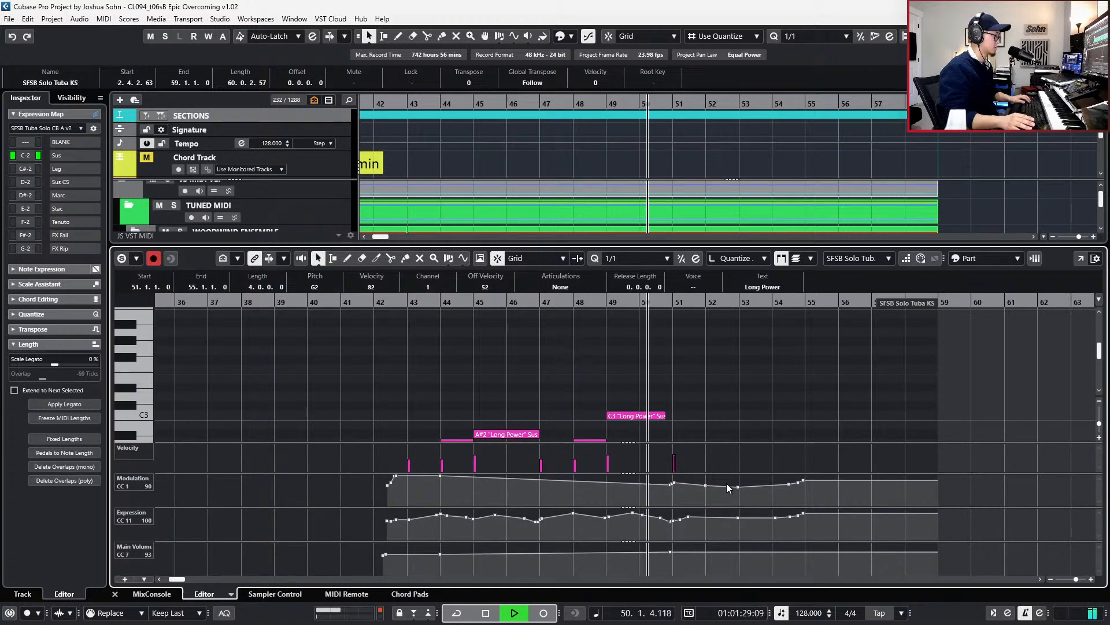
# - Lower the tuba's Expression (CC 11) point at bar 53 to 83
pyautogui.scroll(-2, 737, 470)
pyautogui.scroll(3, 738, 469)
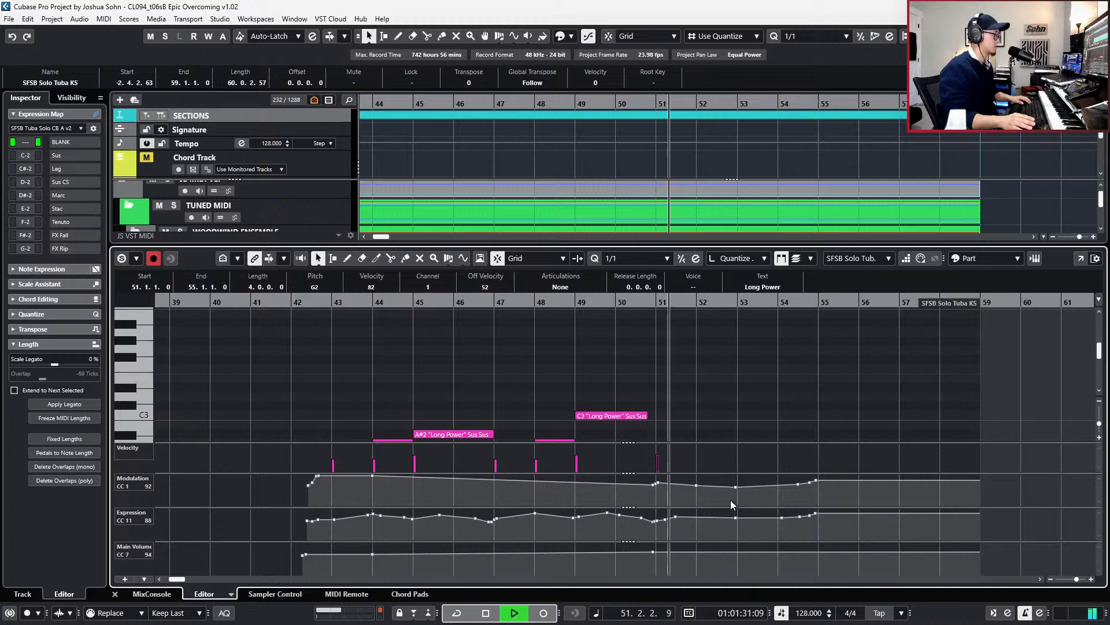
pyautogui.click(676, 517)
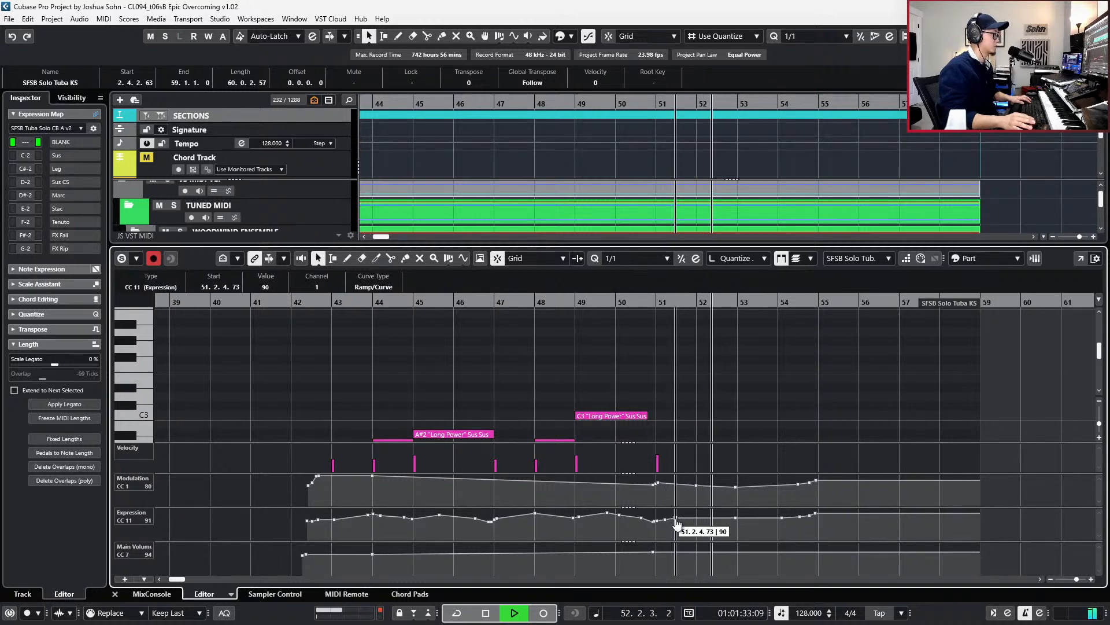
pyautogui.moveTo(734, 516); pyautogui.dragTo(737, 520)
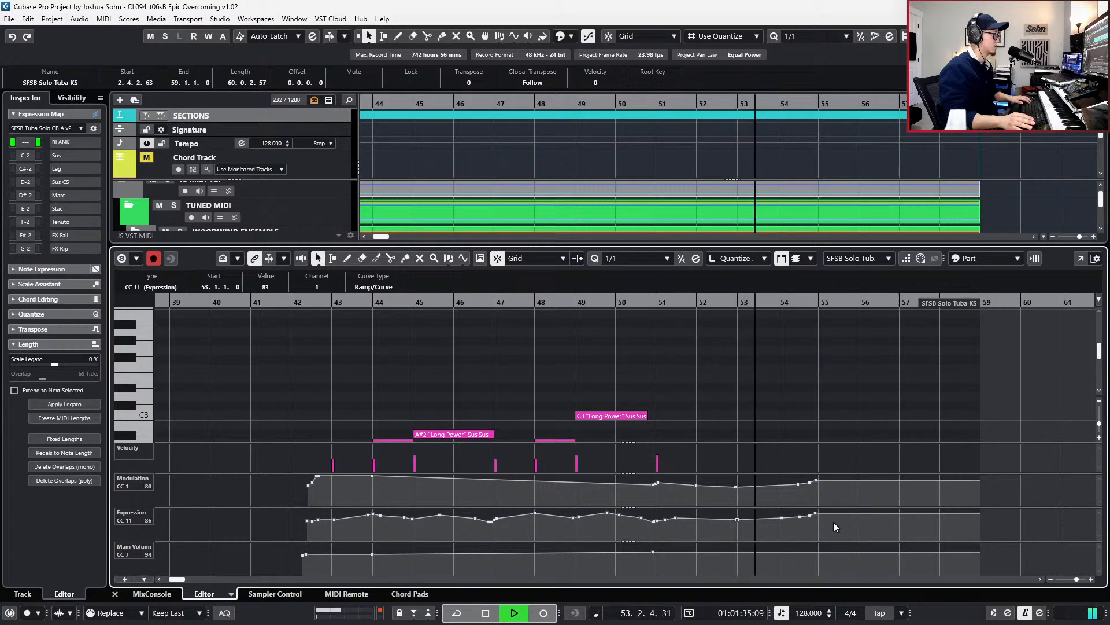
# - Delete the tuba's Main Volume (CC 7) point near bar 51, stop playback and close the editor
pyautogui.scroll(-1, 803, 530)
pyautogui.moveTo(699, 573); pyautogui.dragTo(652, 541)
pyautogui.press('Delete')
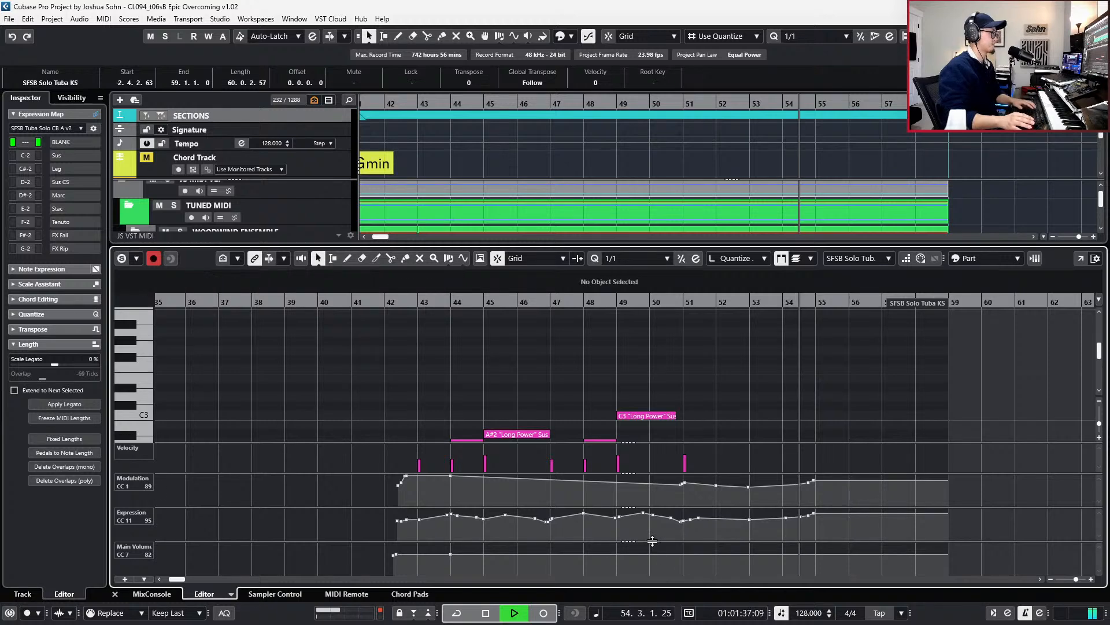
pyautogui.press('space')
pyautogui.press('Return')
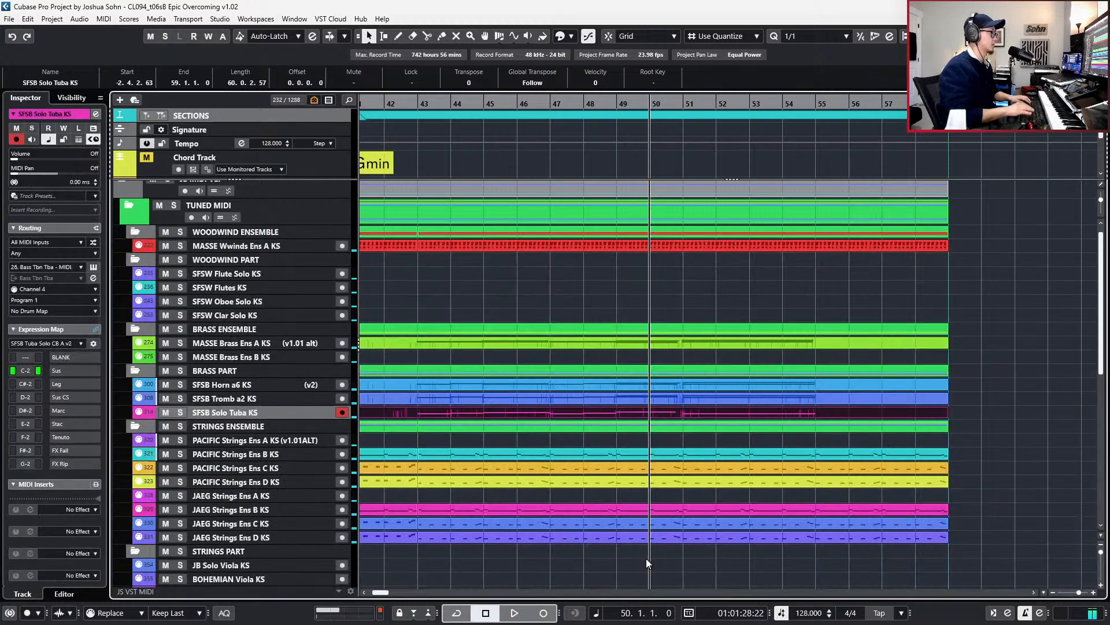
# - Set the playhead to bar 43 and solo the MASSE Wwinds Ens A, MASSE Brass Ens A, horn, trombone and tuba tracks
pyautogui.press('g')
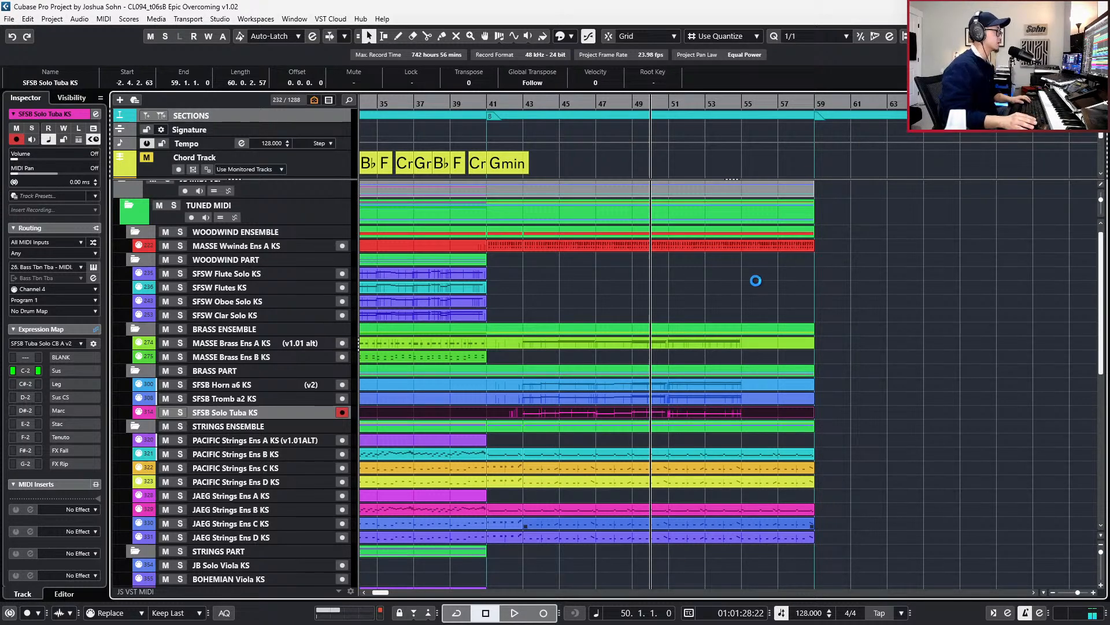
pyautogui.press('g')
pyautogui.scroll(-3, 712, 286)
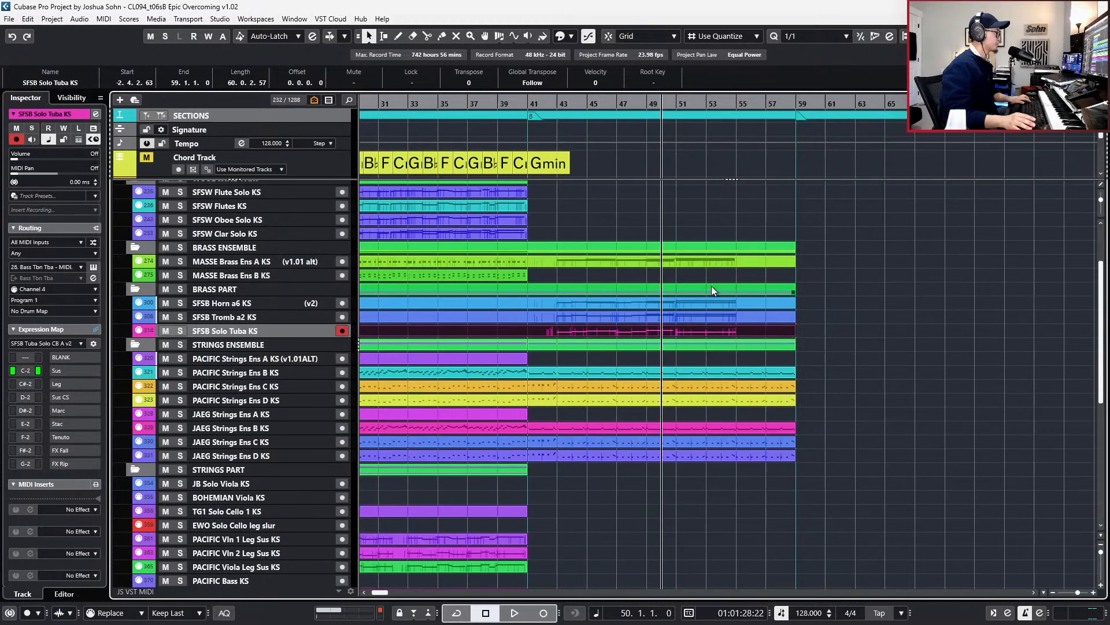
pyautogui.scroll(-10, 712, 286)
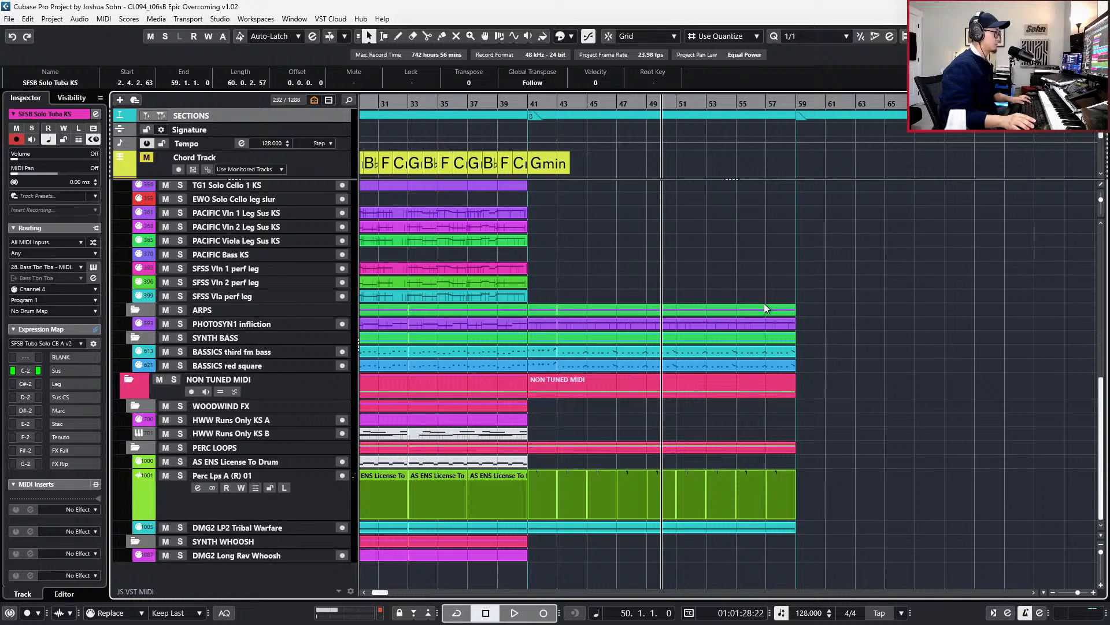
pyautogui.scroll(10, 765, 303)
pyautogui.press('-')
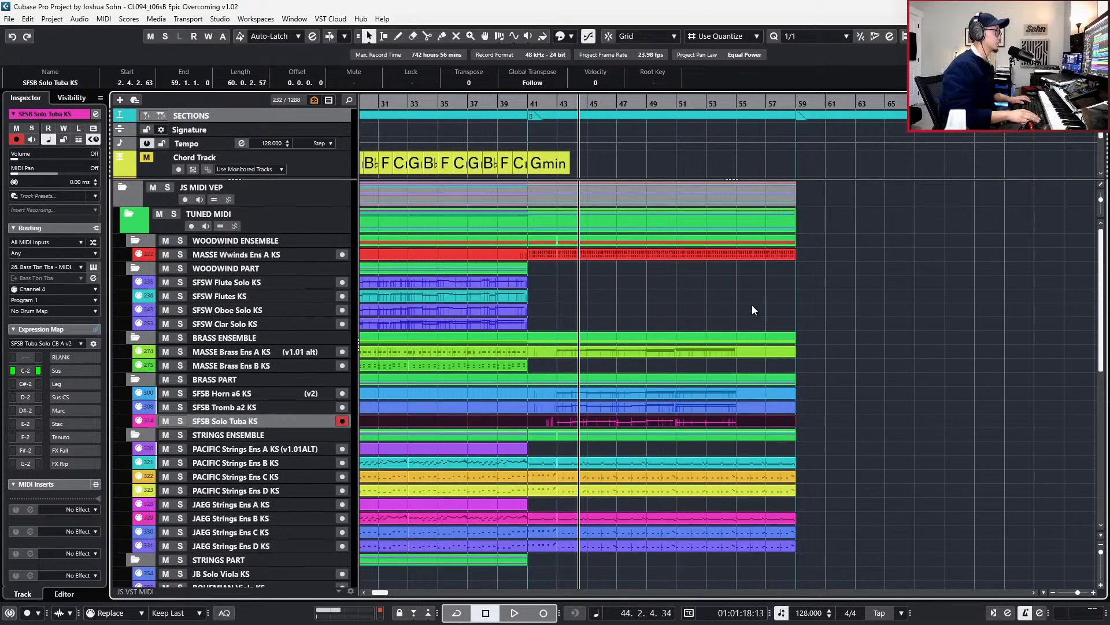
pyautogui.click(691, 253)
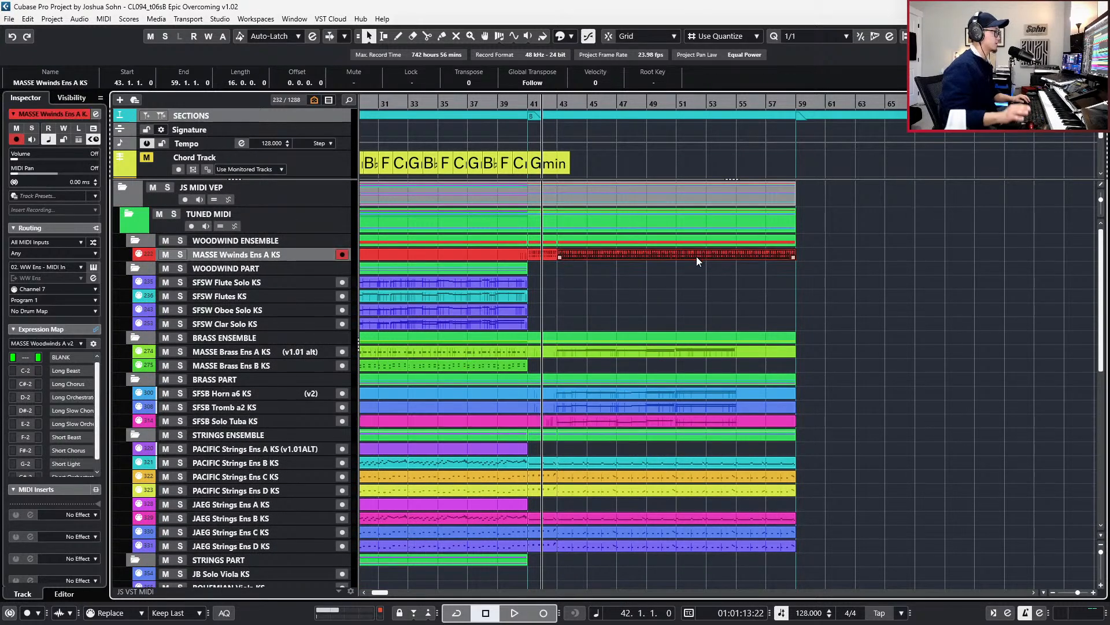
pyautogui.press('l')
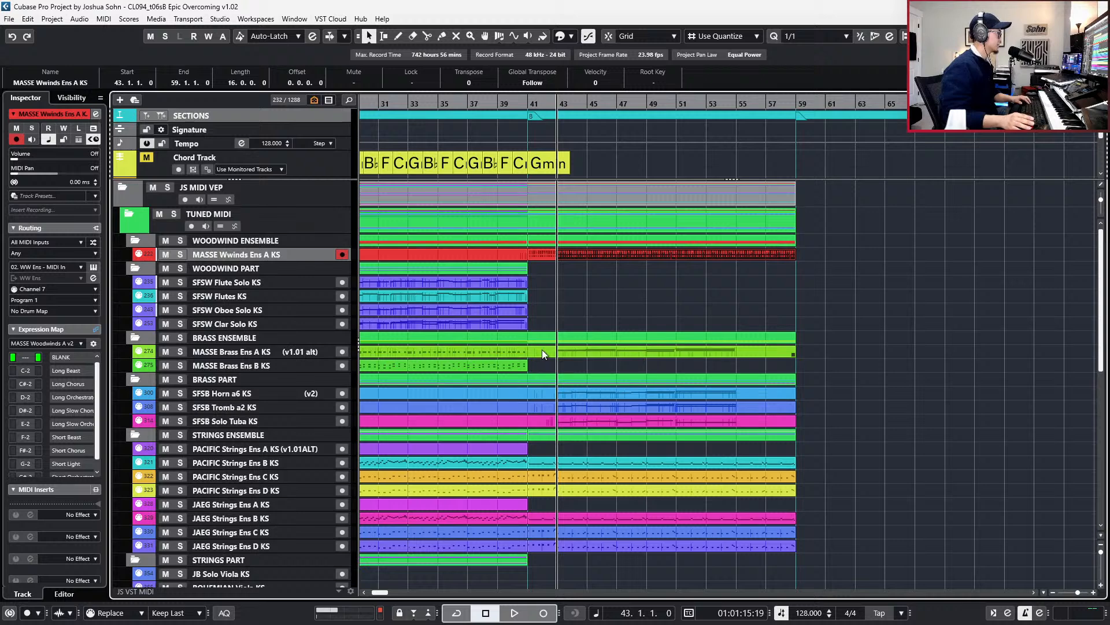
pyautogui.moveTo(881, 349); pyautogui.dragTo(768, 424)
pyautogui.press('s')
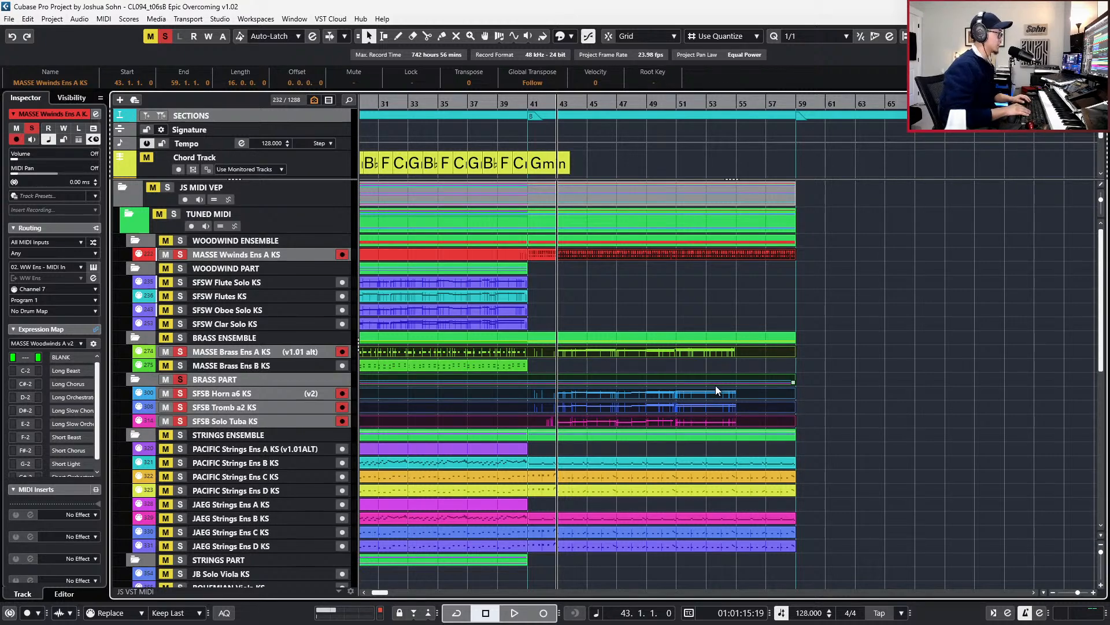
# - Open the soloed woodwind and brass parts in the Key Editor, play them from bar 43 and close the editor
pyautogui.hotkey('ctrl', 'e')
pyautogui.scroll(2, 710, 381)
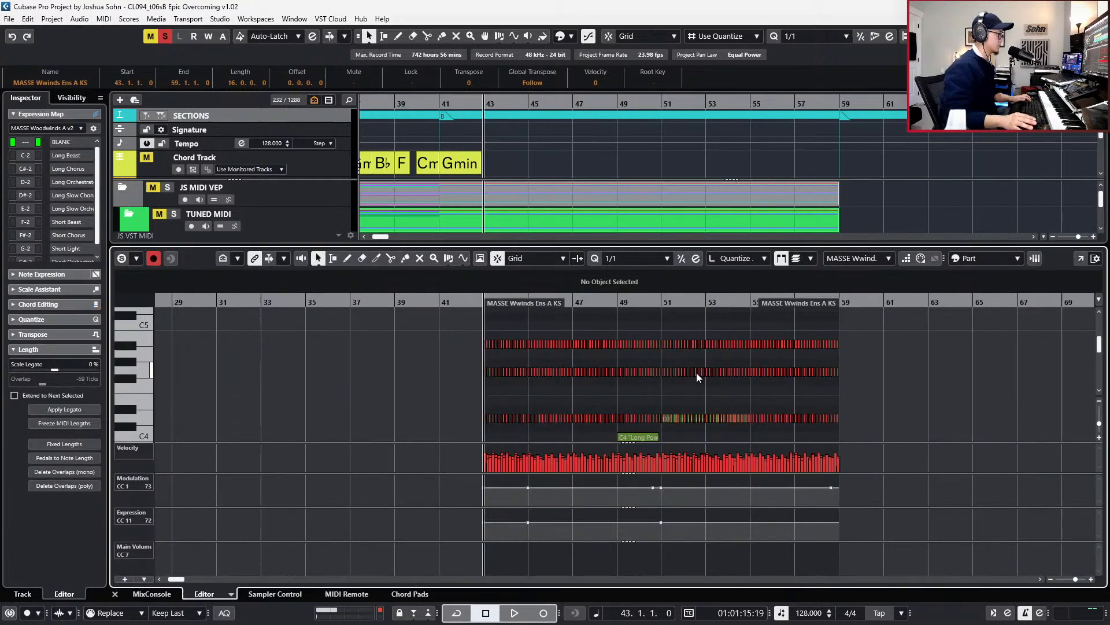
pyautogui.hotkey('alt', 'l')
pyautogui.scroll(3, 656, 382)
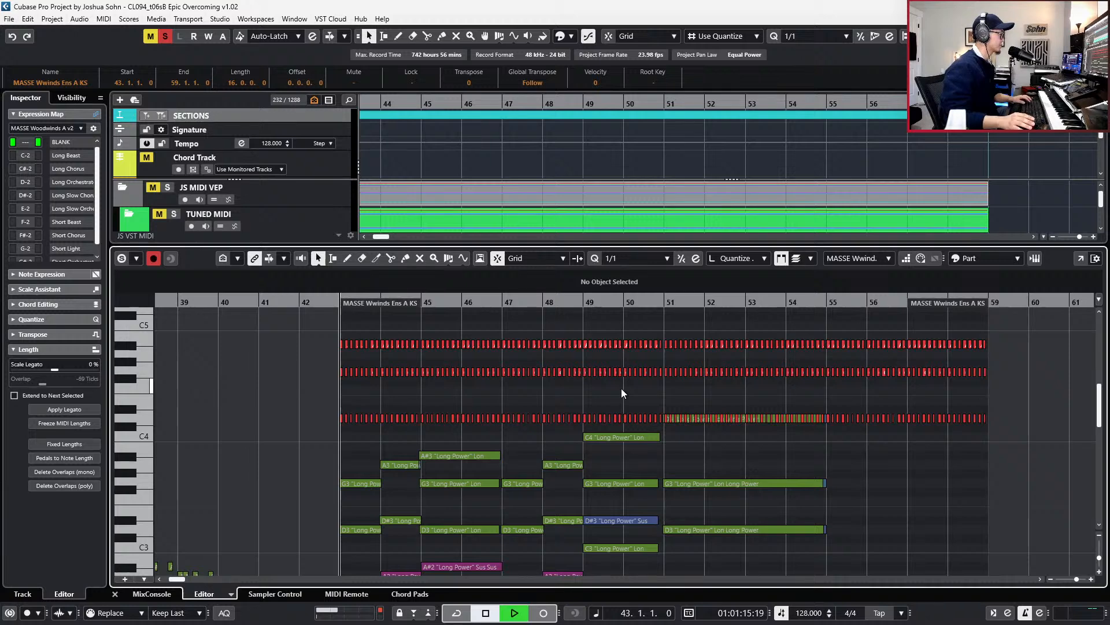
pyautogui.press('space')
pyautogui.press('s')
pyautogui.press('space')
pyautogui.scroll(1, 495, 389)
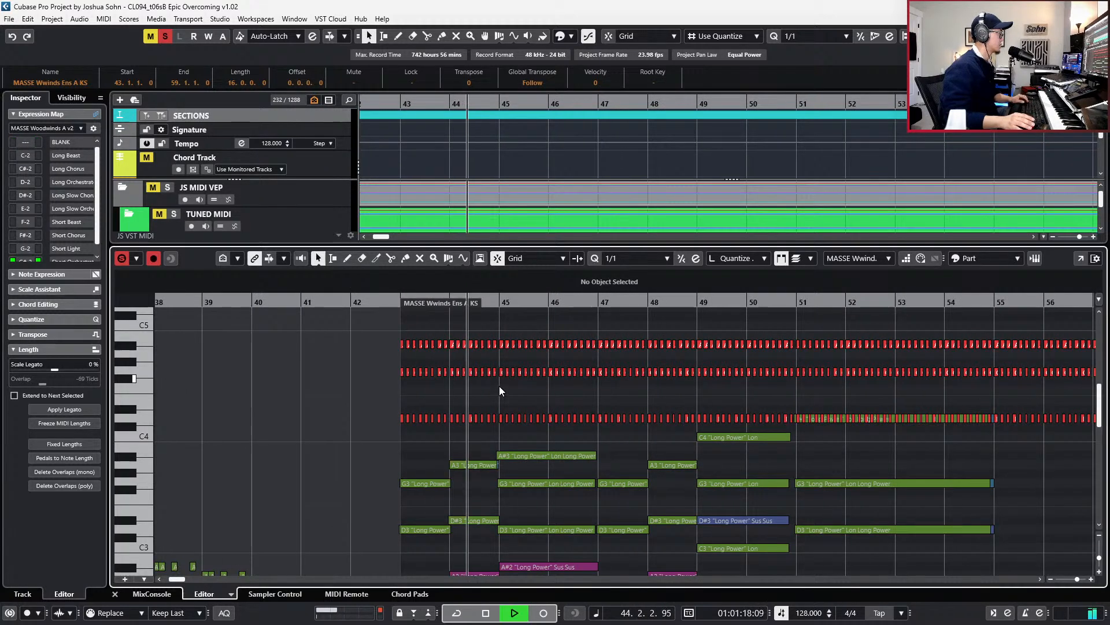
pyautogui.press('h')
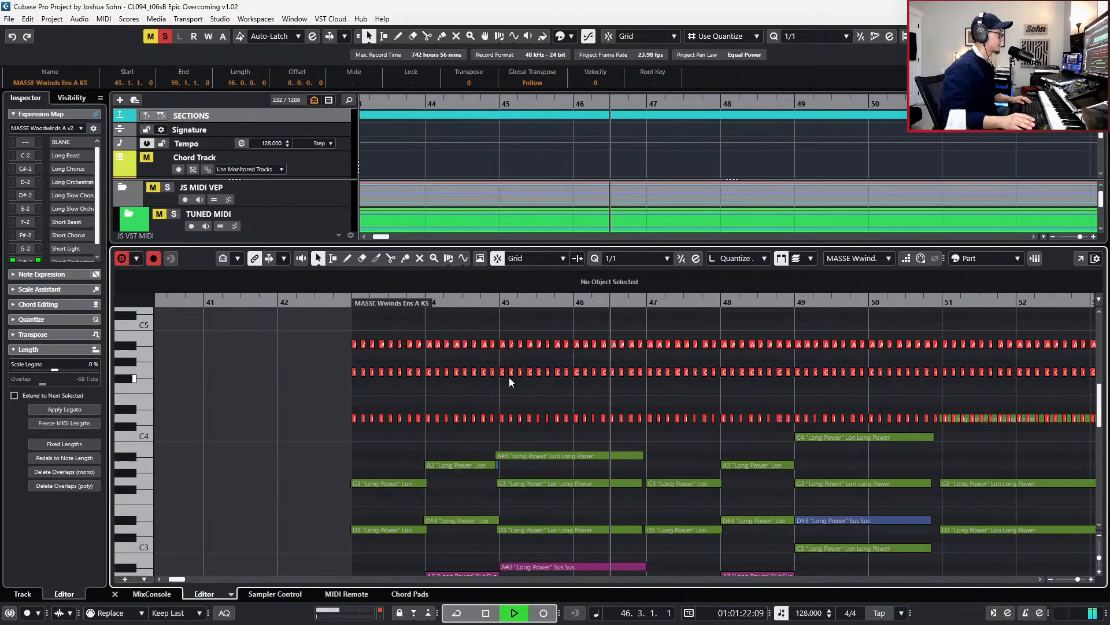
pyautogui.press('space')
pyautogui.hotkey('ctrl', 'e')
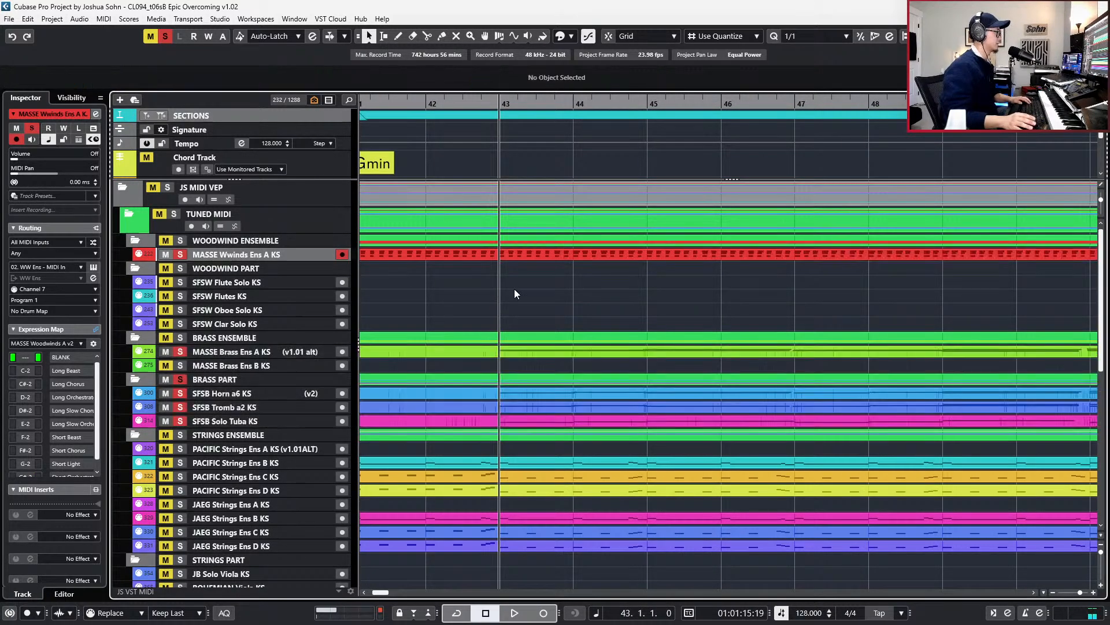
# - Select the MASSE Wwinds Ens A event, set the playhead to bar 41 and solo its track
pyautogui.click(491, 254)
pyautogui.click(493, 267)
pyautogui.press('g')
pyautogui.press('g')
pyautogui.press('g')
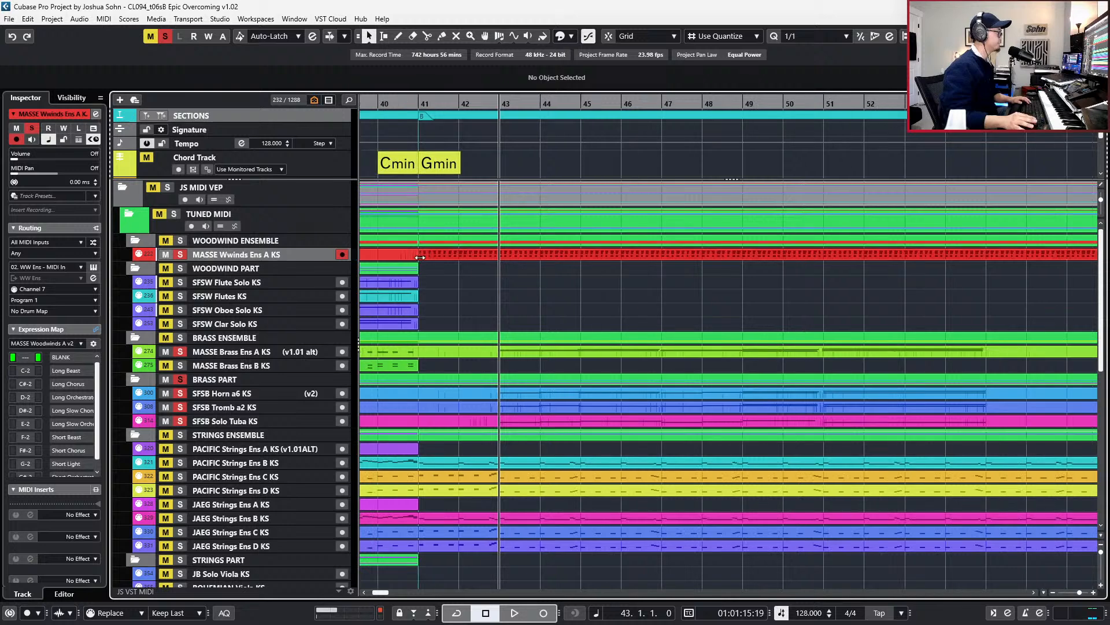
pyautogui.click(409, 255)
pyautogui.press('Delete')
pyautogui.click(446, 258)
pyautogui.press('s')
pyautogui.press('KP_Subtract')
pyautogui.press('KP_Subtract')
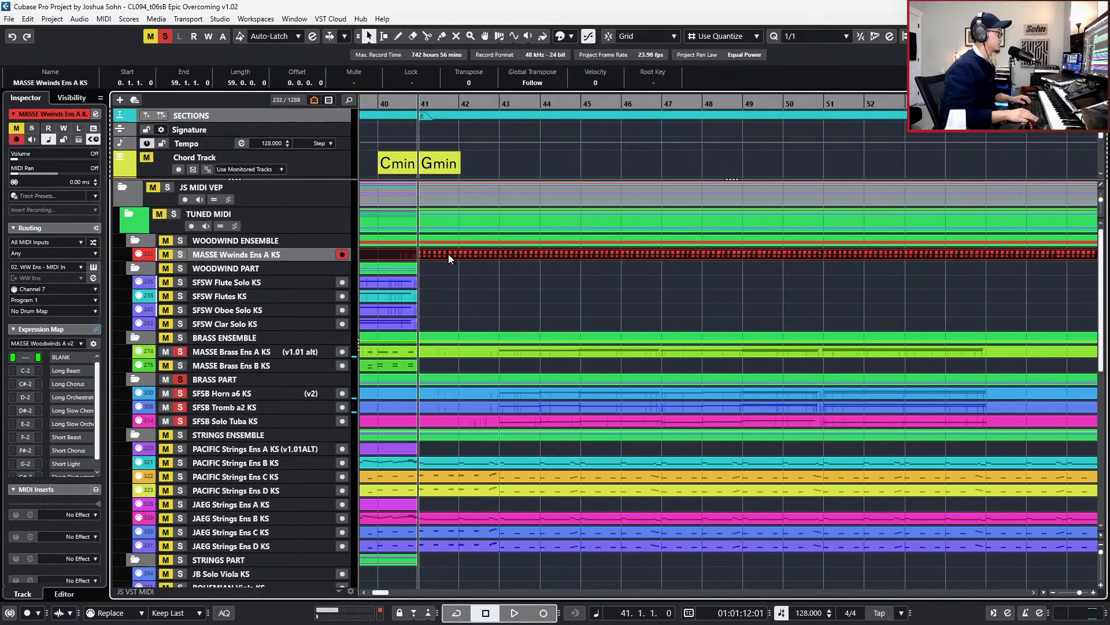
pyautogui.hotkey('alt', 's')
pyautogui.press('s')
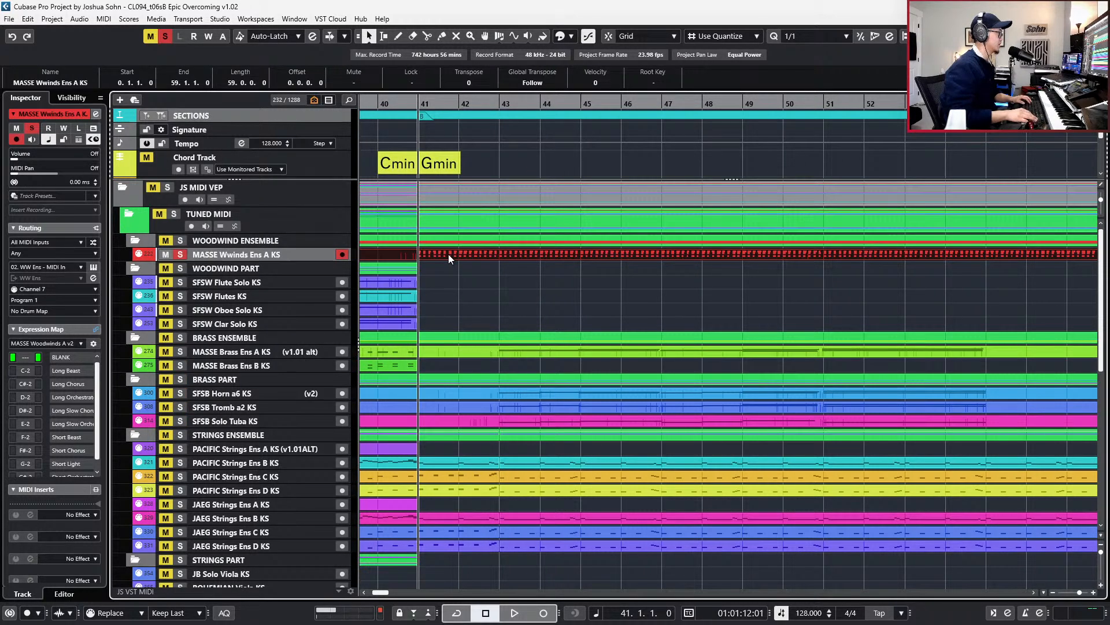
# - Play the woodwind ensemble from bar 41 to about bar 43, stop and turn off all track solos
pyautogui.press('space')
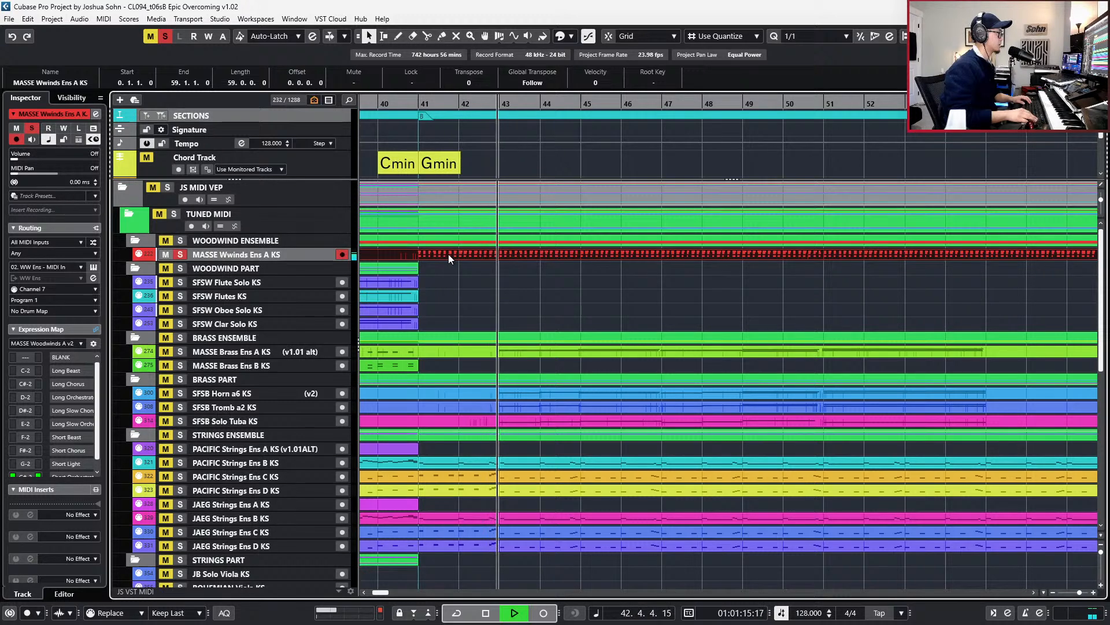
pyautogui.press('space')
pyautogui.press('s')
pyautogui.press('KP_Add')
pyautogui.press('KP_Add')
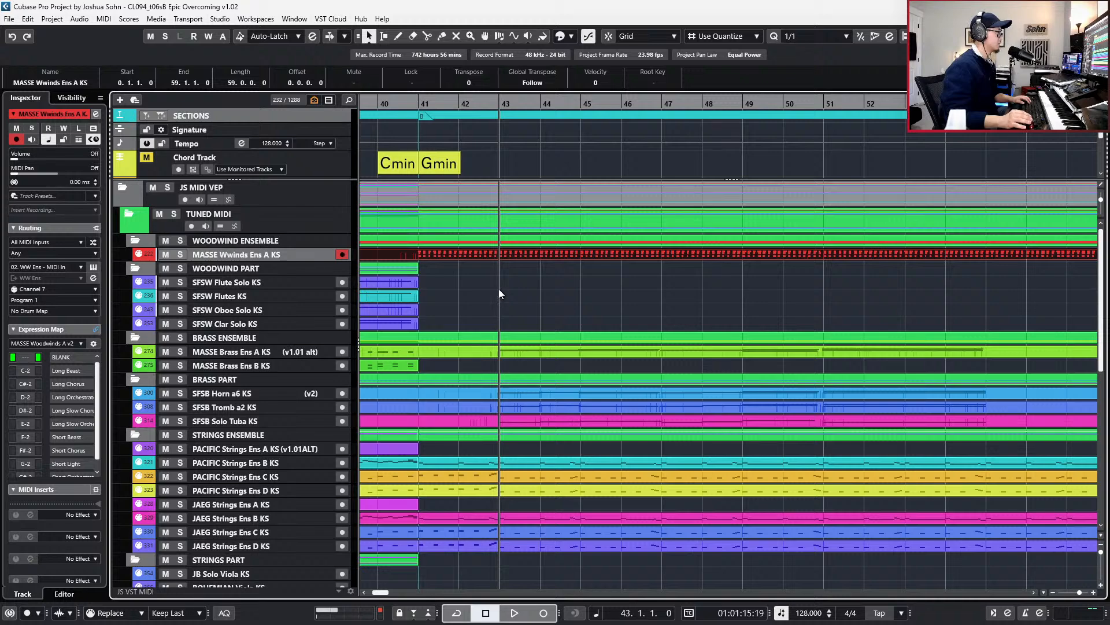
# - Open the MASSE Wwinds Ens A part in the Key Editor at bar 41 and mute bar 41's chords on beats 2, 3 and 4
pyautogui.hotkey('ctrl', 'Left')
pyautogui.hotkey('ctrl', 'Left')
pyautogui.press('Return')
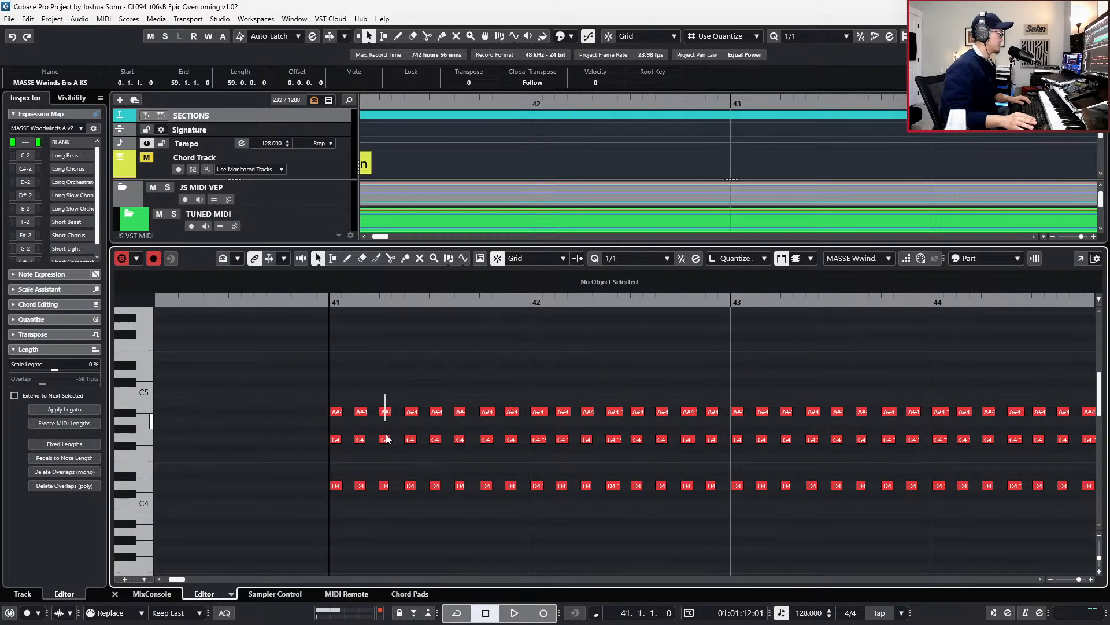
pyautogui.moveTo(386, 435); pyautogui.dragTo(387, 492)
pyautogui.hotkey('shift', 'm')
pyautogui.moveTo(425, 394); pyautogui.dragTo(441, 503)
pyautogui.hotkey('shift', 'm')
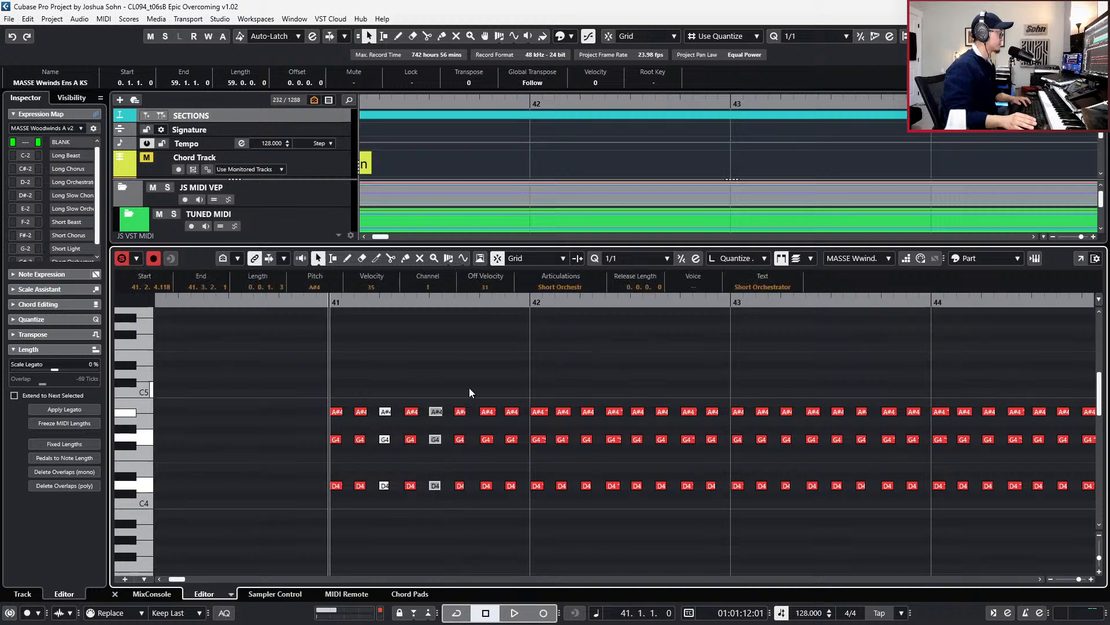
pyautogui.moveTo(483, 392); pyautogui.dragTo(502, 502)
# - Mute the woodwind chords on beats 2, 3 and 4 of bar 42 and set the quantize value to 1/4
pyautogui.moveTo(583, 383); pyautogui.dragTo(585, 492)
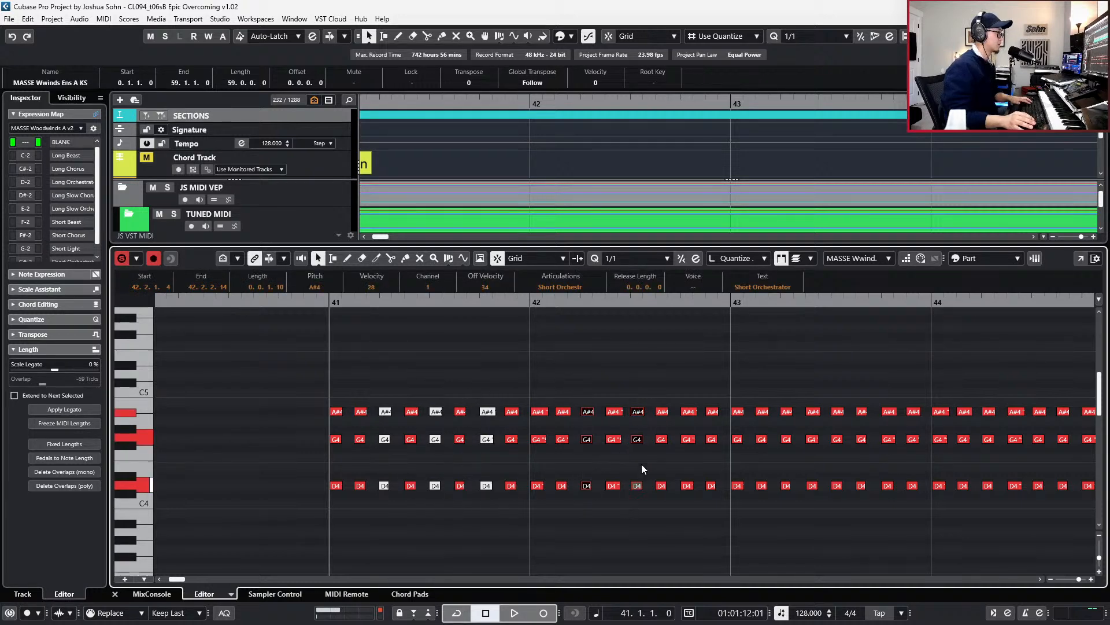
pyautogui.moveTo(698, 460); pyautogui.dragTo(699, 527)
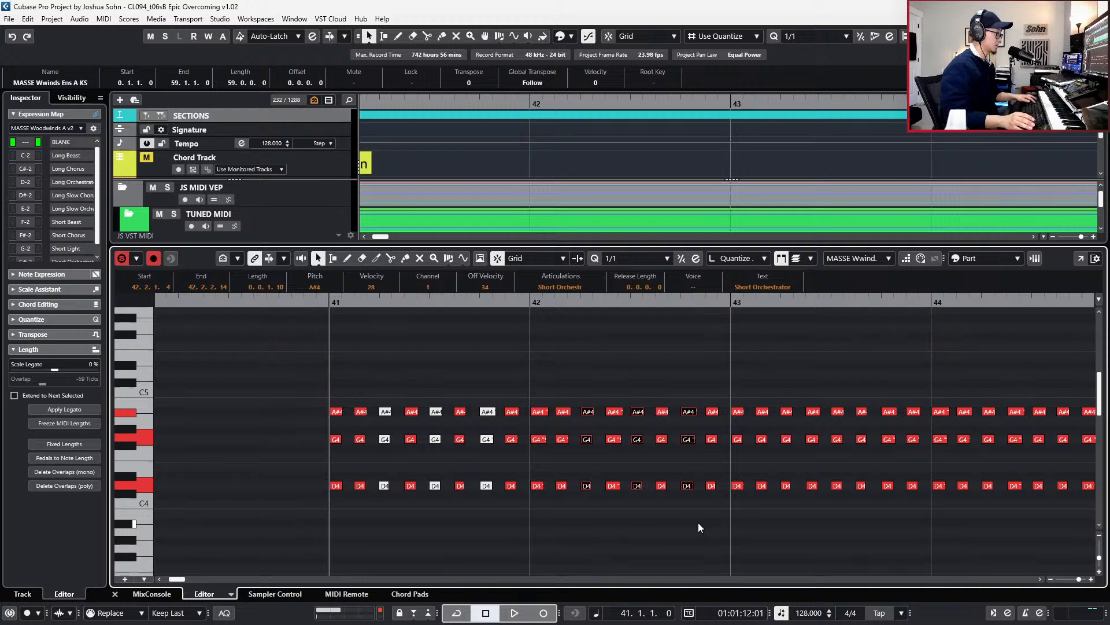
pyautogui.hotkey('alt', '3')
# - Play the thinned woodwind pattern from bar 41 to check its rhythm, then stop
pyautogui.press('space')
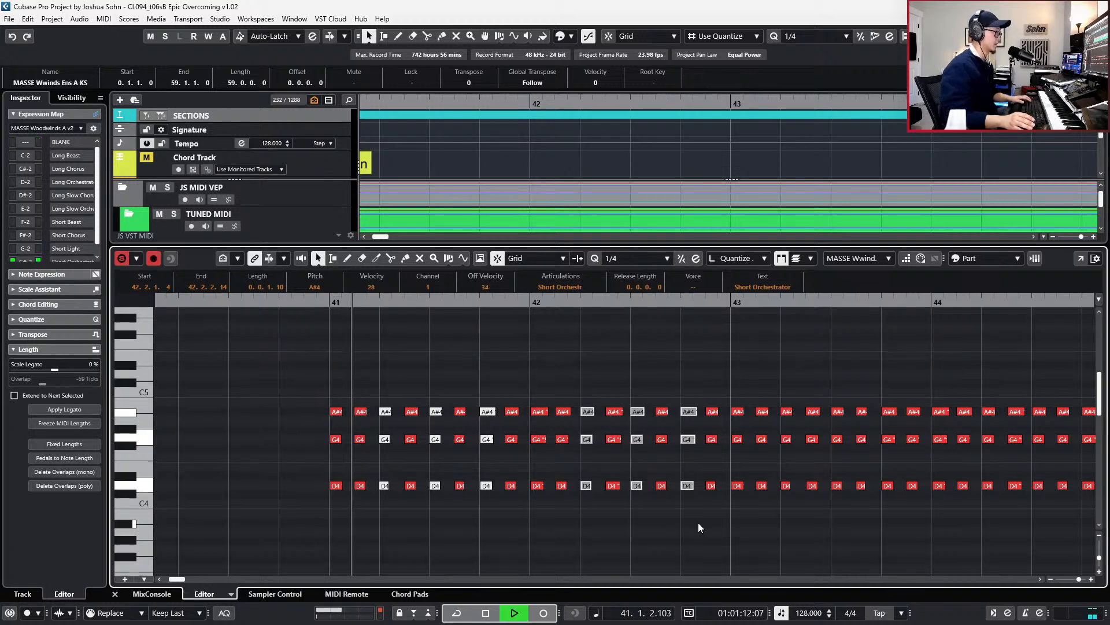
pyautogui.press('g')
pyautogui.hscroll(2, 655, 497)
pyautogui.scroll(-1, 655, 497)
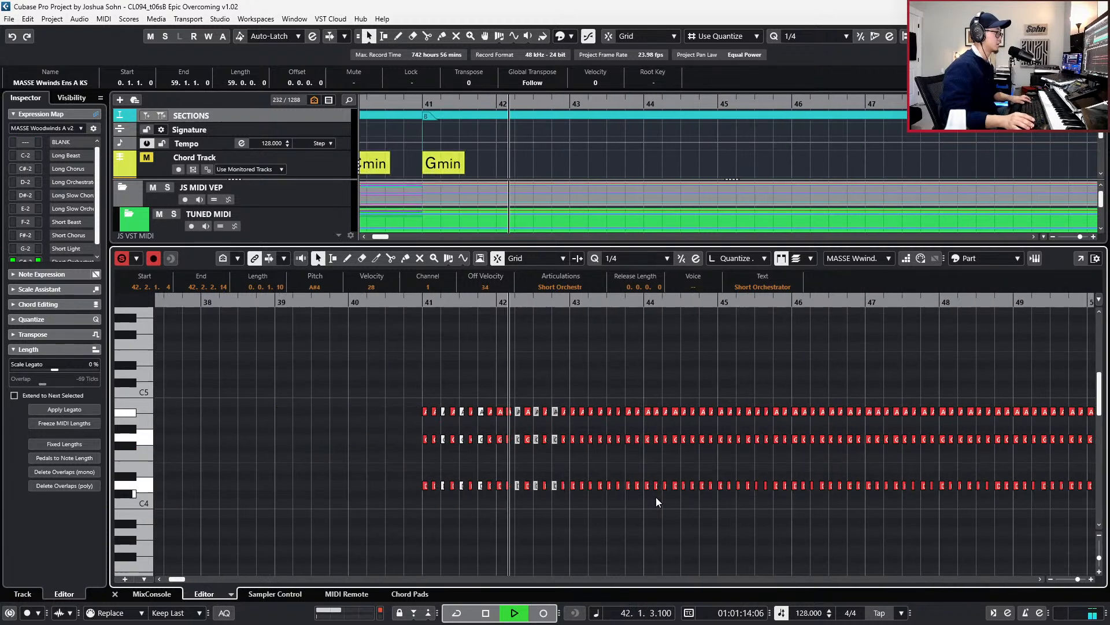
pyautogui.hscroll(1, 656, 498)
pyautogui.scroll(1, 477, 414)
pyautogui.press('space')
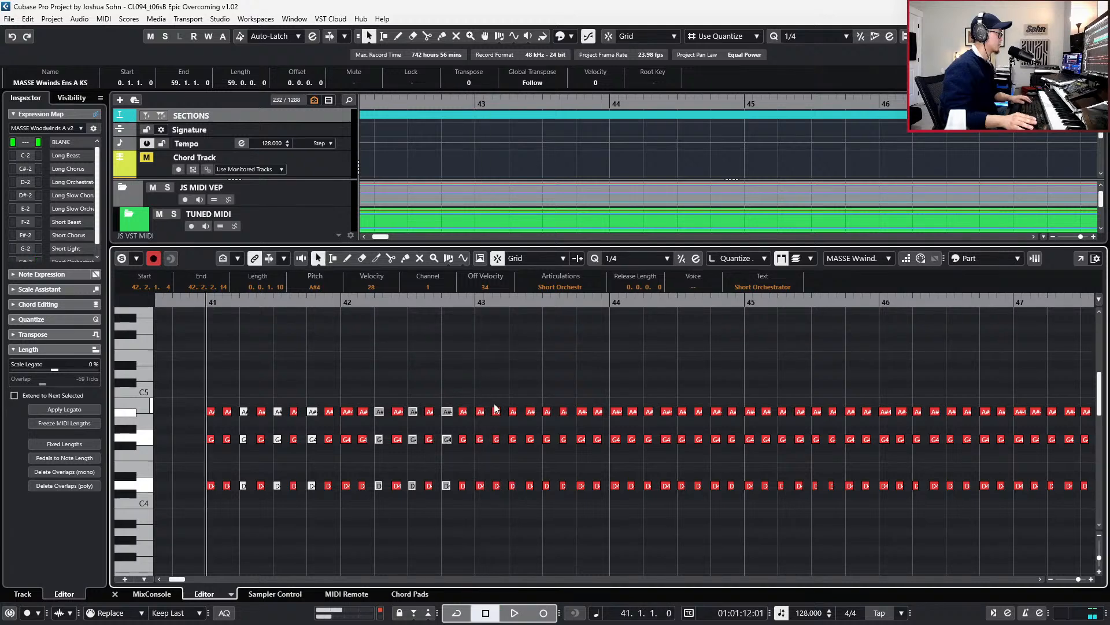
# - Mute the woodwind chords on beats 2, 3 and 4 of bar 43 while the passage plays, then stop playback
pyautogui.press('space')
pyautogui.click(497, 394)
pyautogui.moveTo(515, 441); pyautogui.dragTo(515, 519)
pyautogui.moveTo(538, 394); pyautogui.dragTo(557, 487)
pyautogui.moveTo(583, 398); pyautogui.dragTo(578, 509)
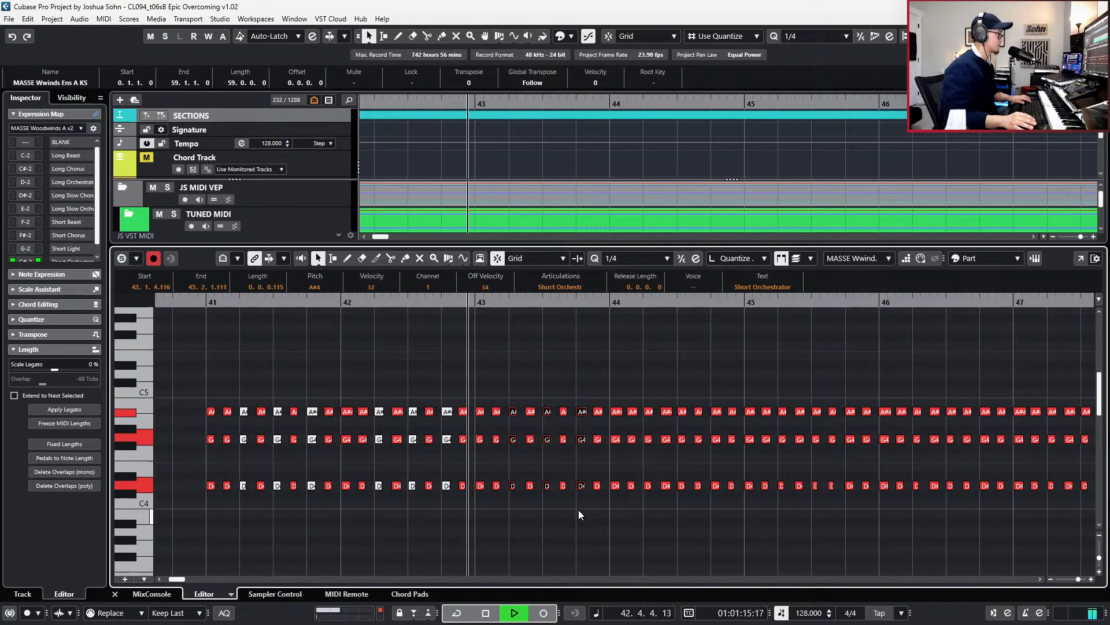
pyautogui.hotkey('shift', 'm')
pyautogui.press('space')
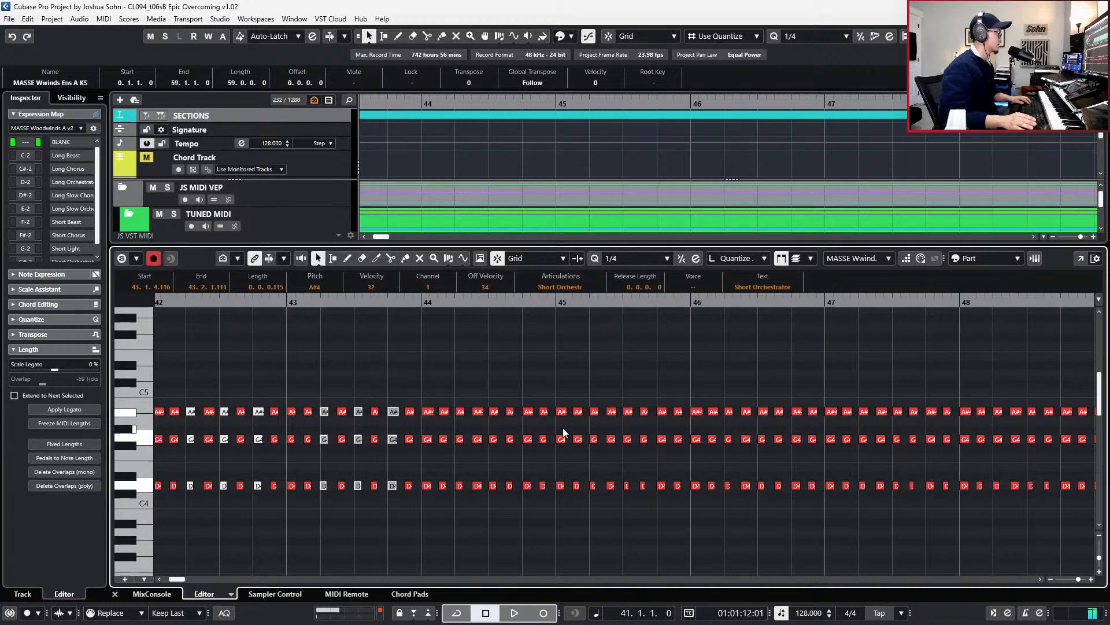
pyautogui.press('space')
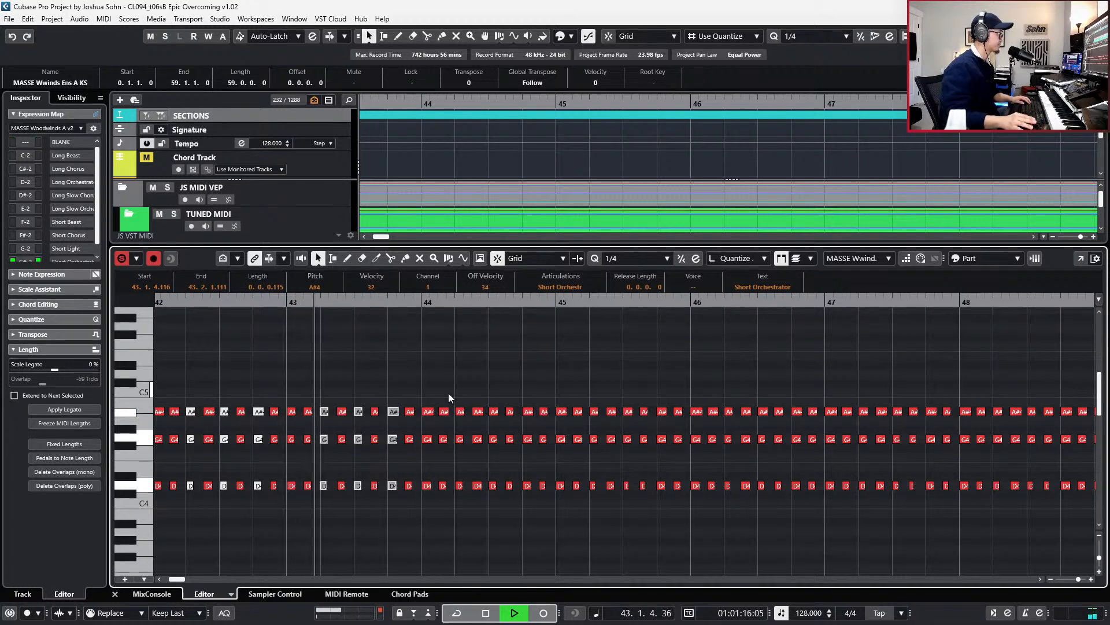
pyautogui.moveTo(449, 395); pyautogui.dragTo(450, 491)
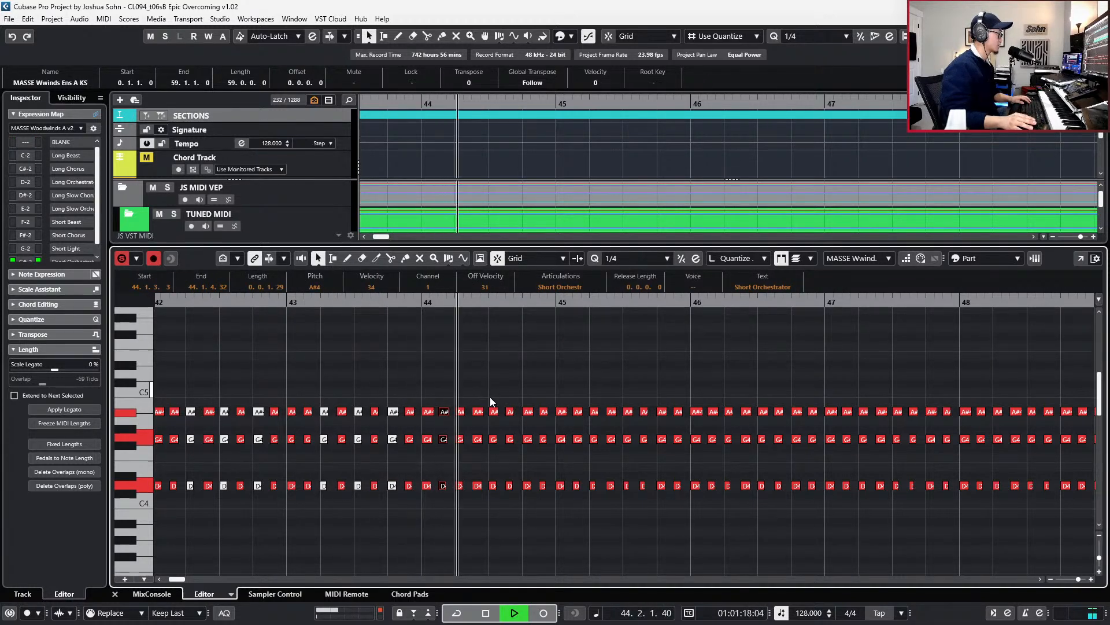
pyautogui.moveTo(491, 396); pyautogui.dragTo(491, 511)
pyautogui.press('space')
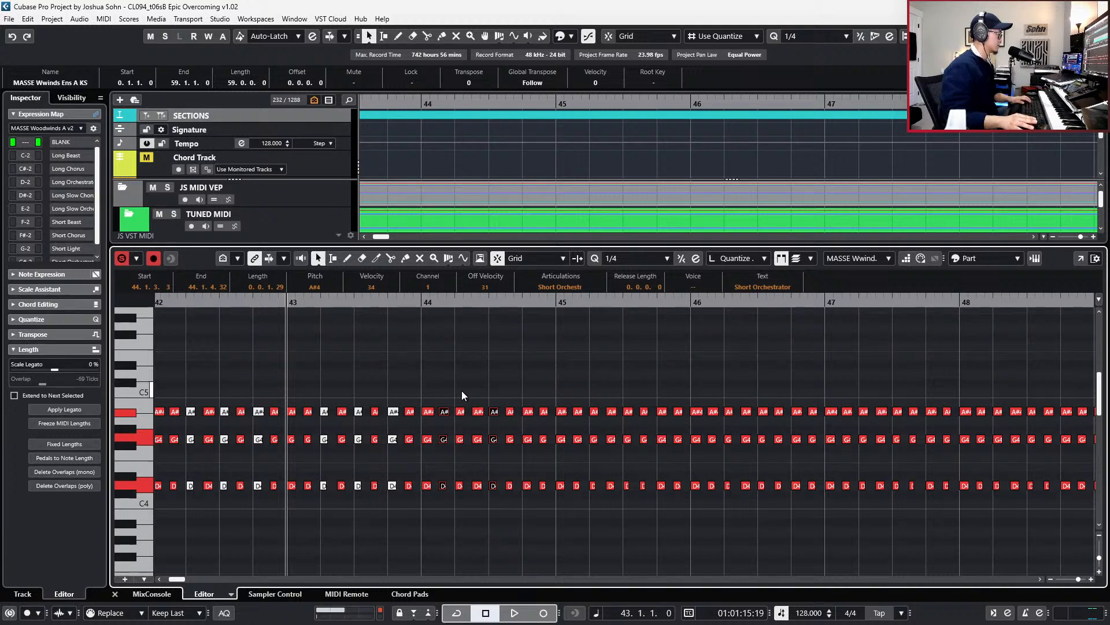
# - Mute the woodwind chords on beats 2, 3 and 4 of bar 44
pyautogui.moveTo(456, 395); pyautogui.dragTo(476, 457)
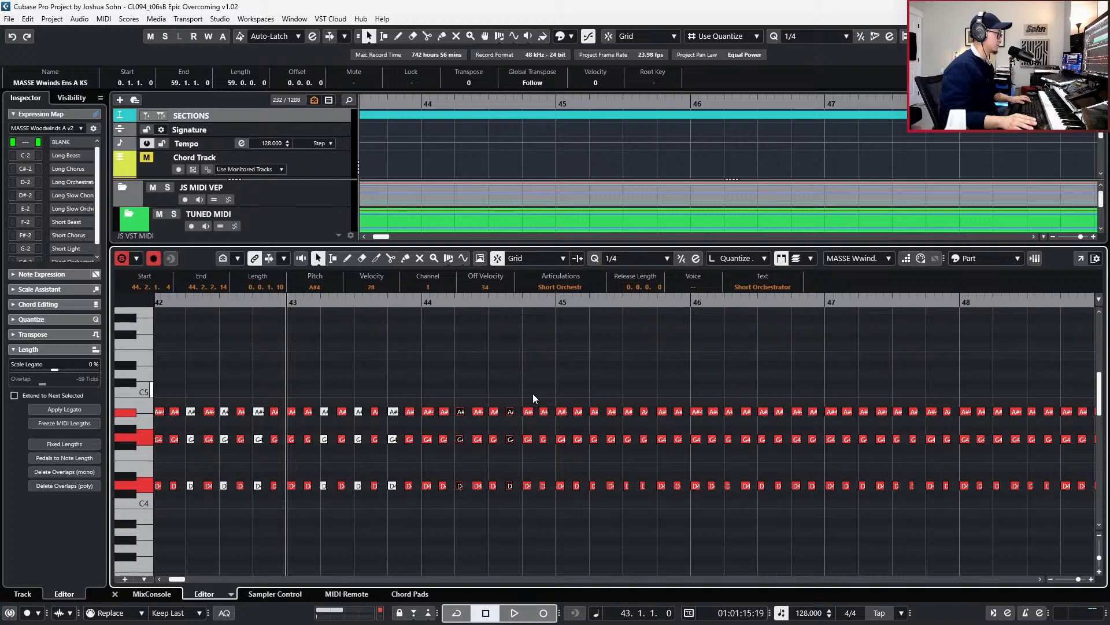
pyautogui.moveTo(508, 395); pyautogui.dragTo(487, 506)
pyautogui.moveTo(530, 391); pyautogui.dragTo(539, 498)
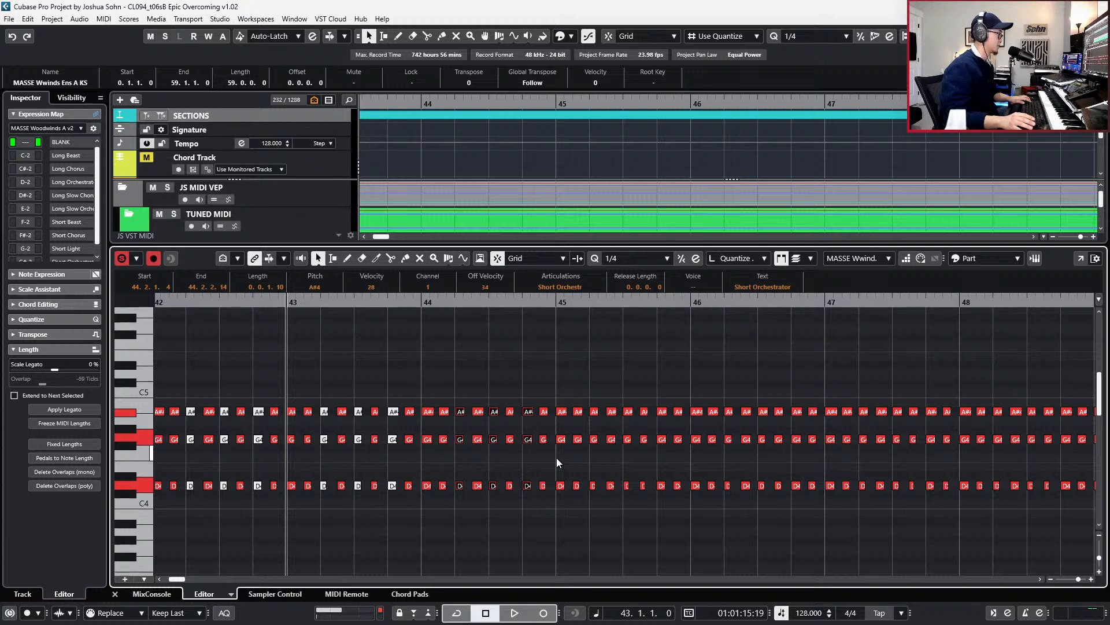
pyautogui.hotkey('shift', 'm')
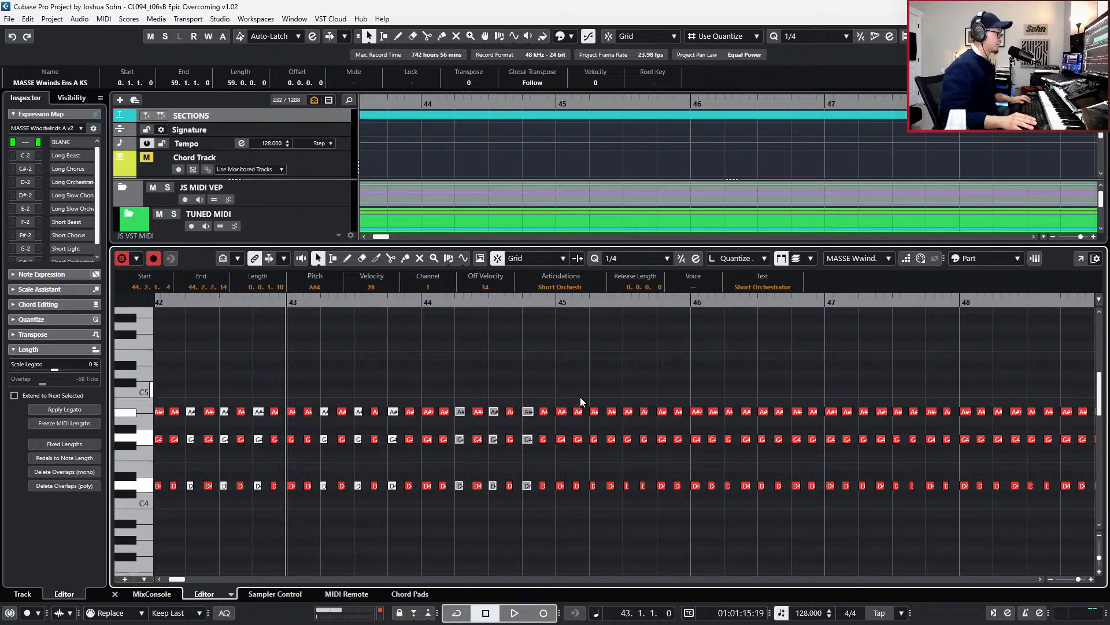
# - Mute the woodwind chords on beats 2, 3 and 4 of bar 45 and on beats 2 and 3 of bar 46
pyautogui.moveTo(581, 397); pyautogui.dragTo(576, 511)
pyautogui.moveTo(616, 380); pyautogui.dragTo(620, 516)
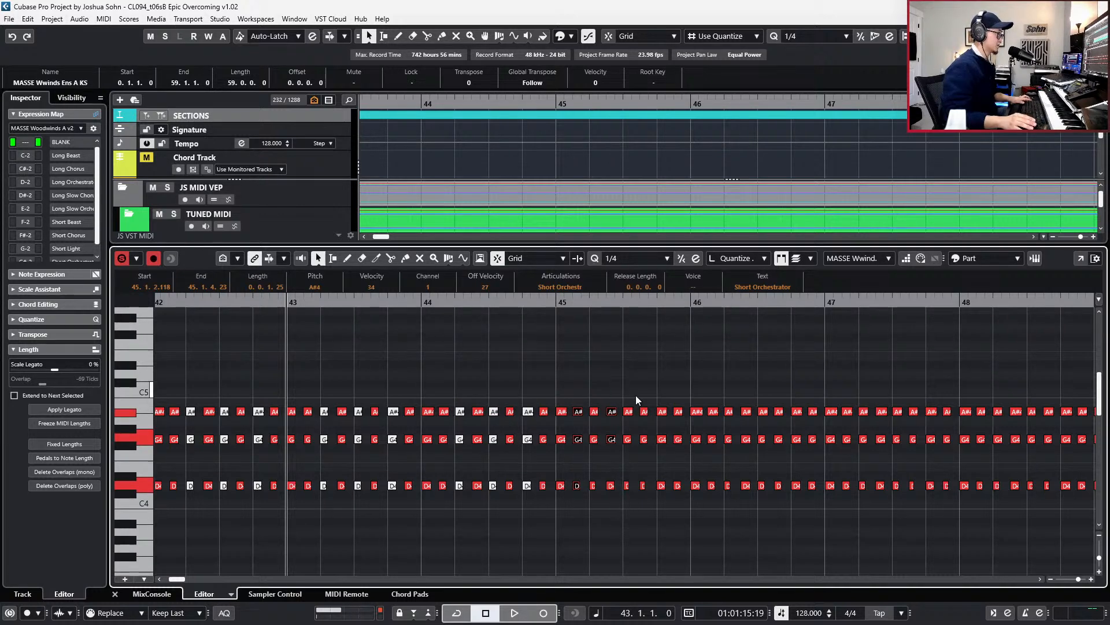
pyautogui.moveTo(592, 391); pyautogui.dragTo(592, 498)
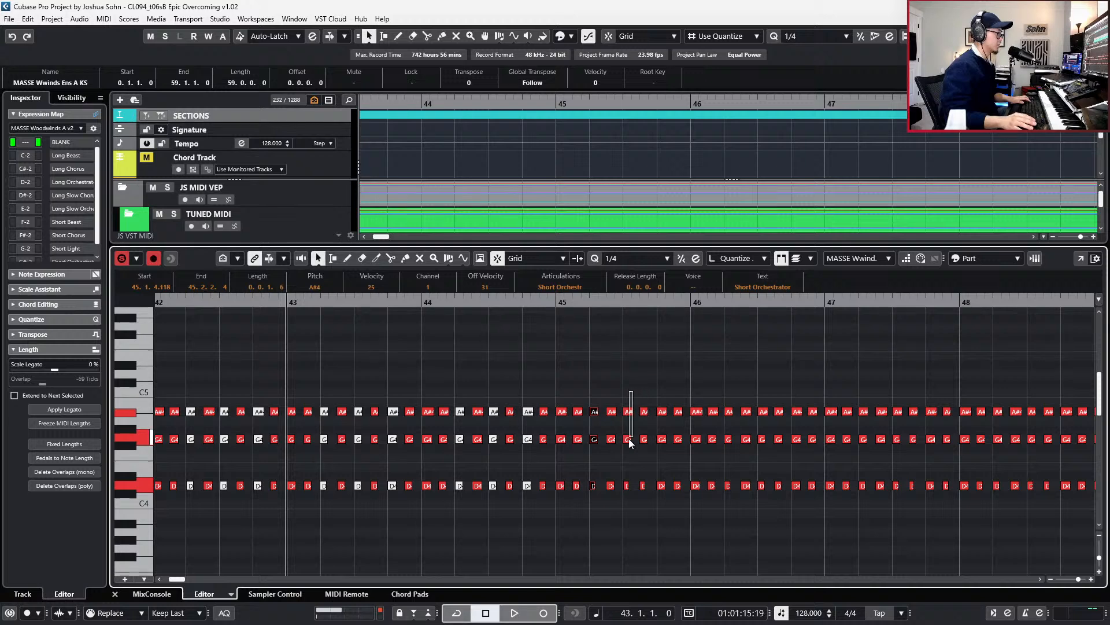
pyautogui.moveTo(661, 391); pyautogui.dragTo(663, 521)
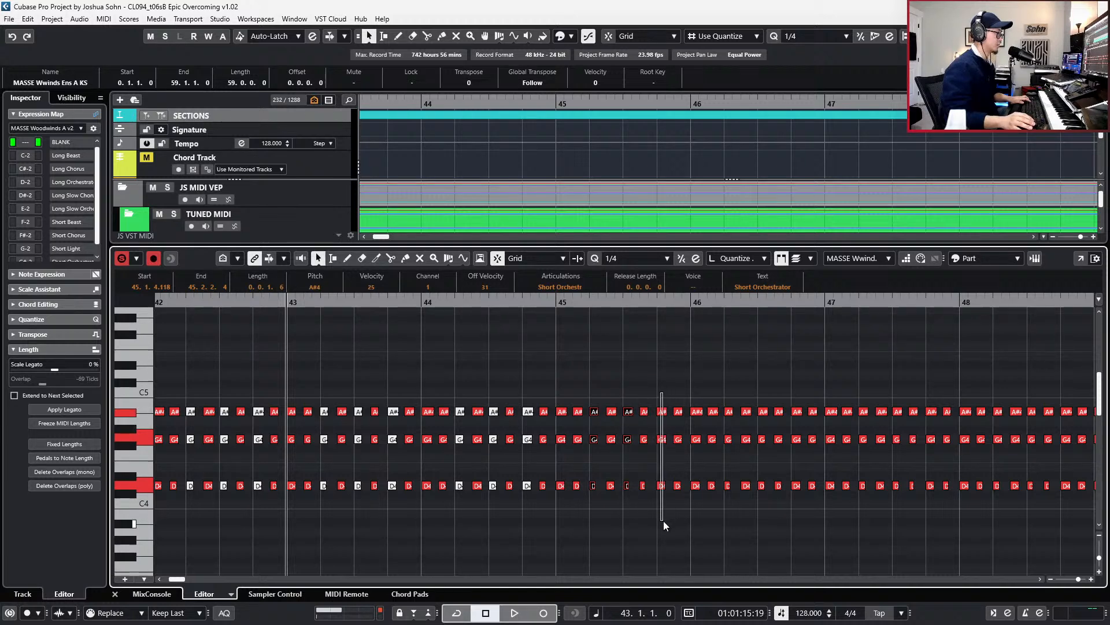
pyautogui.hotkey('shift', 'm')
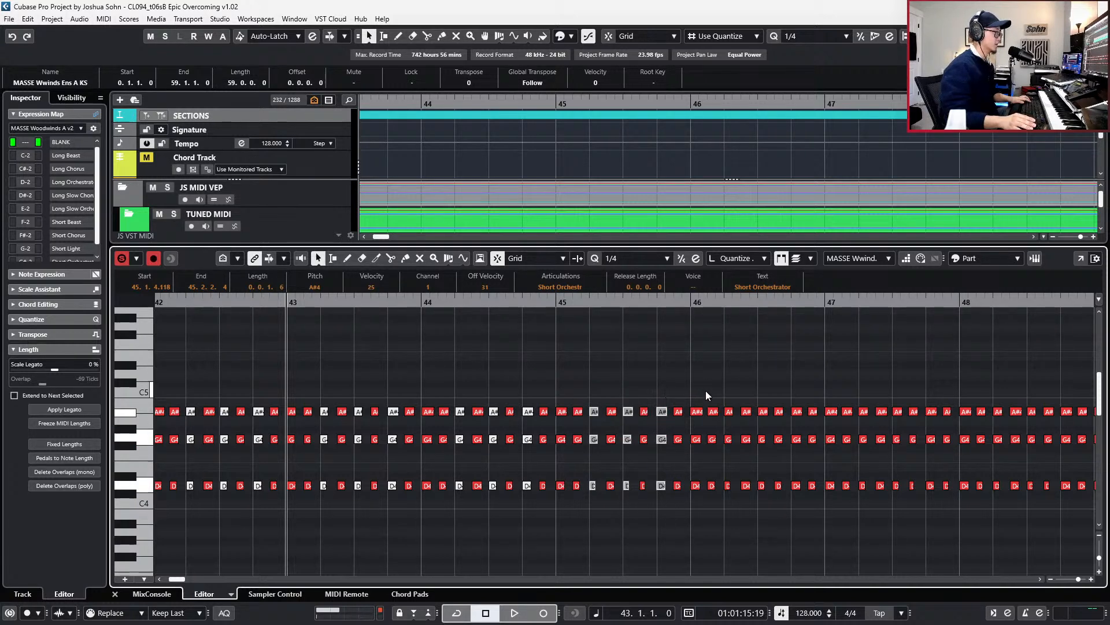
pyautogui.moveTo(722, 398); pyautogui.dragTo(731, 491)
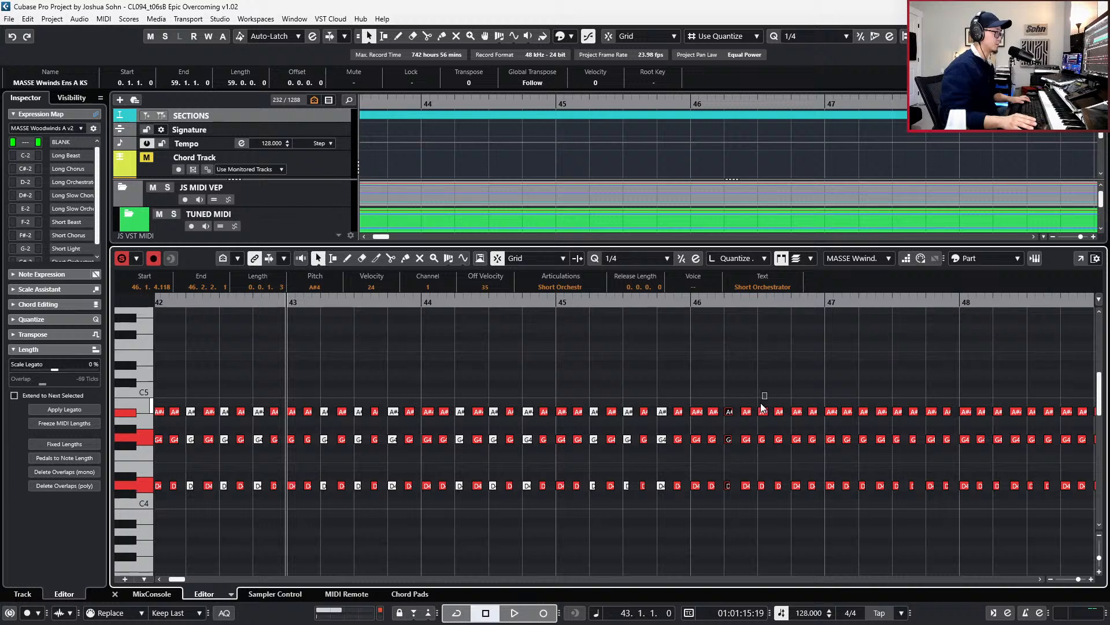
pyautogui.hotkey('shift', 'm')
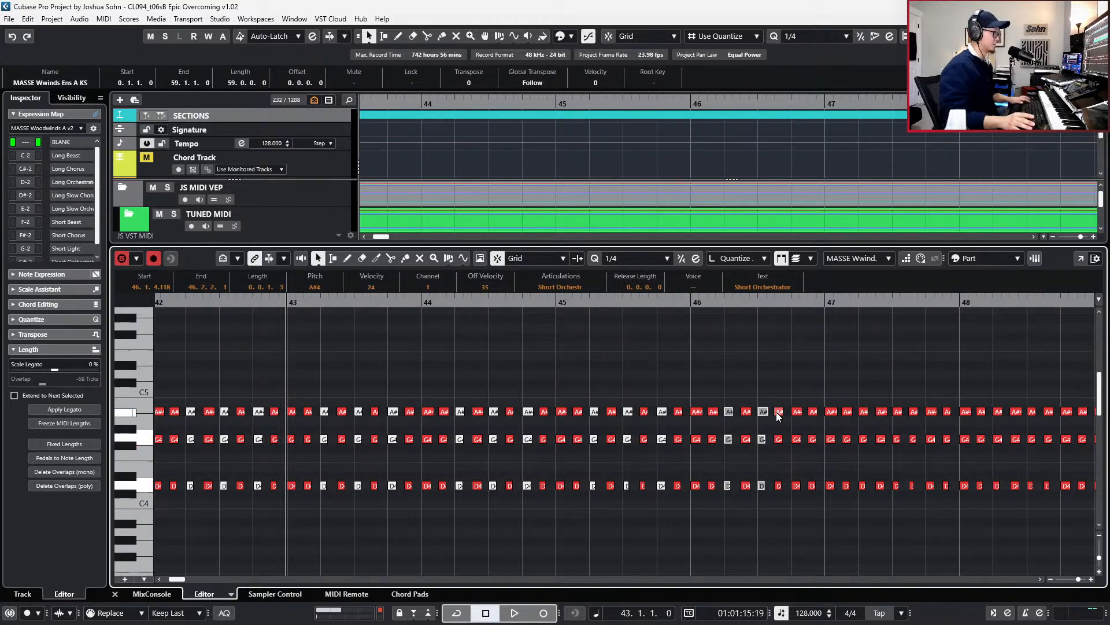
# - Play the woodwind part from bar 43 to review the muted chord pattern
pyautogui.scroll(-2, 776, 412)
pyautogui.press('KP_Add')
pyautogui.press('KP_Add')
pyautogui.press('KP_Add')
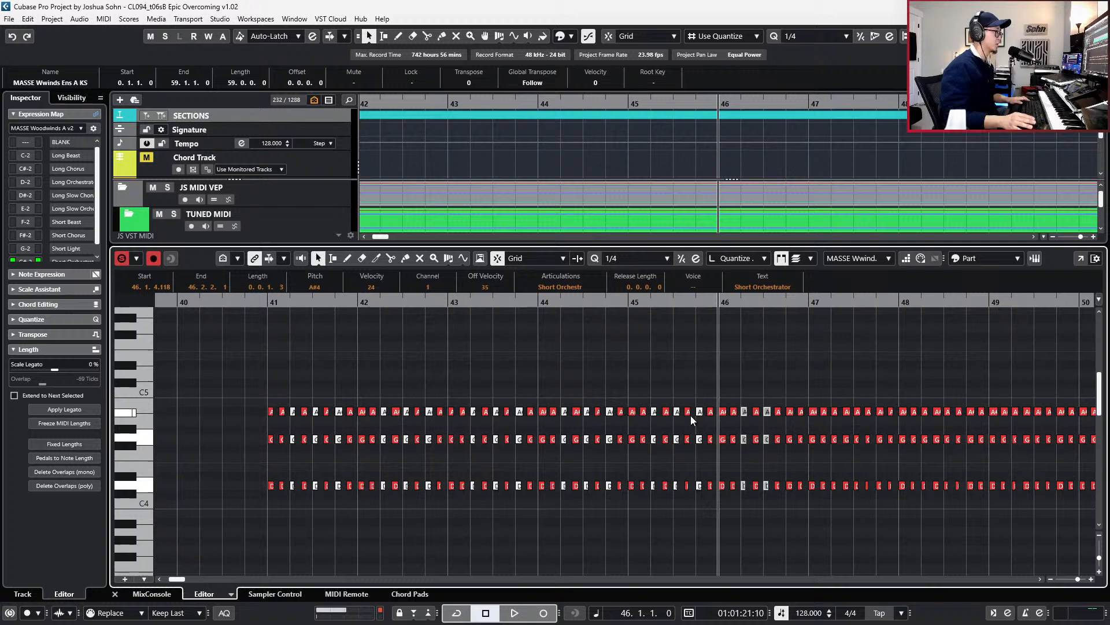
pyautogui.press('KP_Subtract')
pyautogui.press('KP_Subtract')
pyautogui.press('KP_Subtract')
pyautogui.press('space')
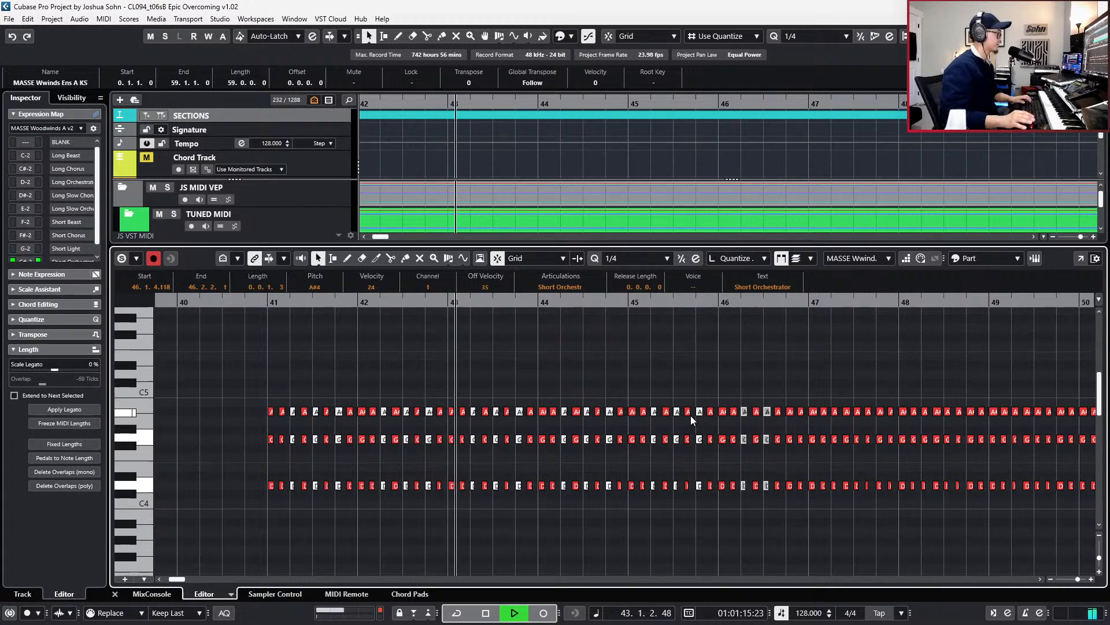
pyautogui.scroll(-1, 723, 410)
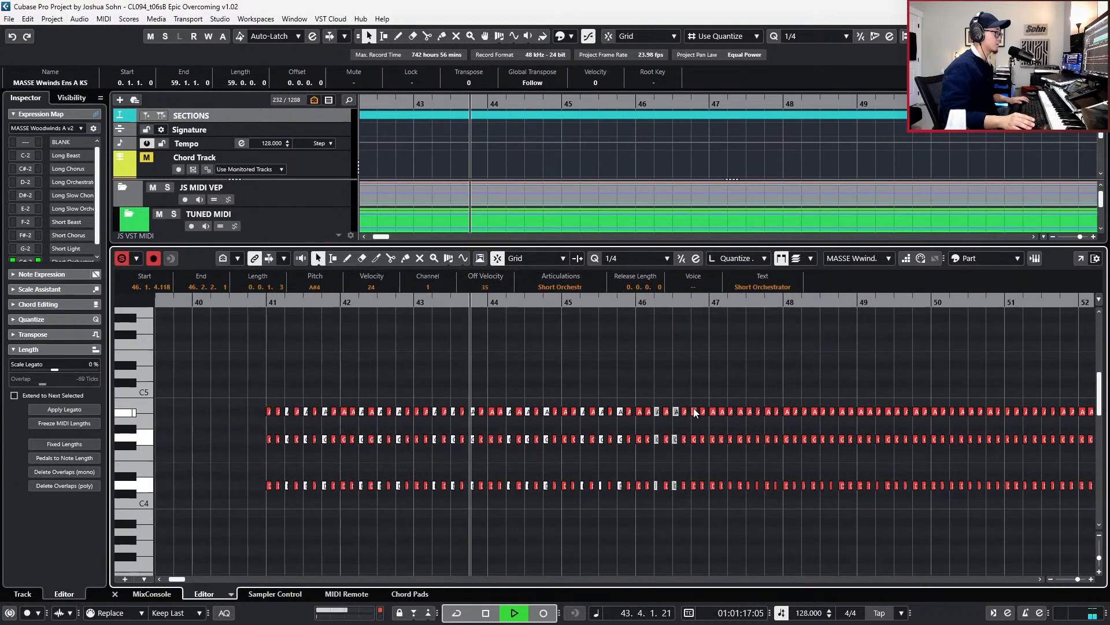
pyautogui.scroll(-1, 724, 412)
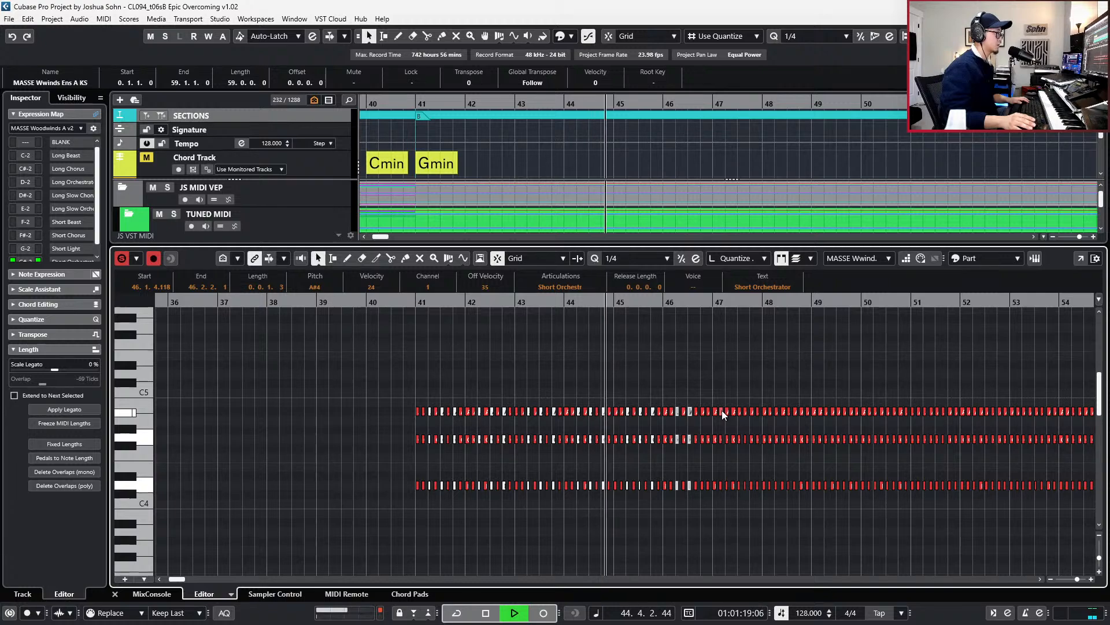
# - Play the woodwind part and set the velocity of the chord on the bar 46 downbeat to 53 for its A#4 note
pyautogui.click(720, 377)
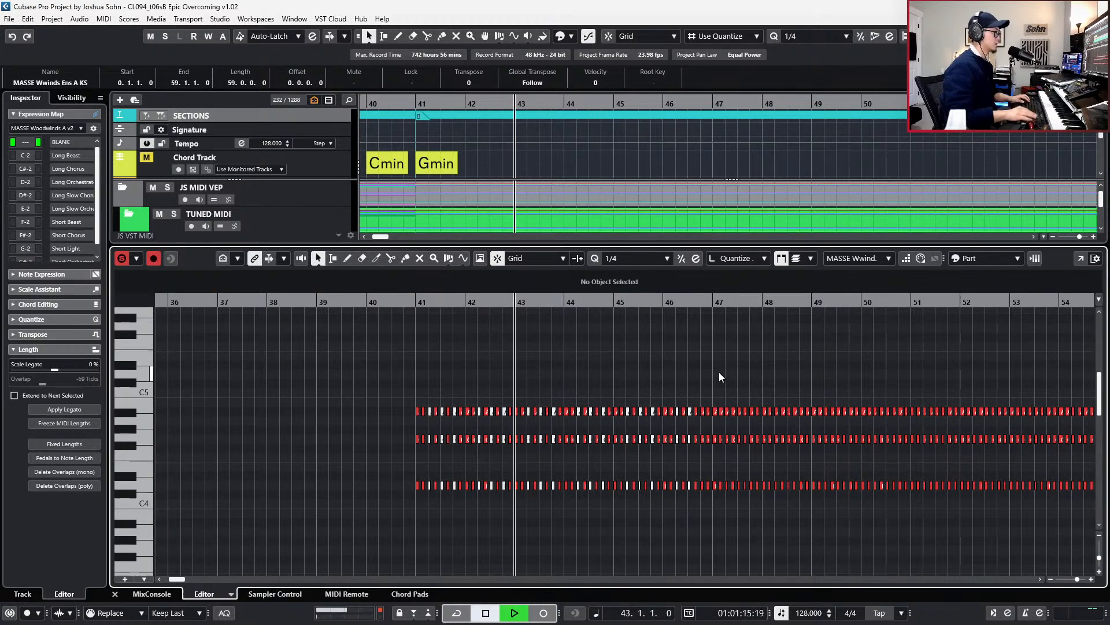
pyautogui.scroll(3, 694, 367)
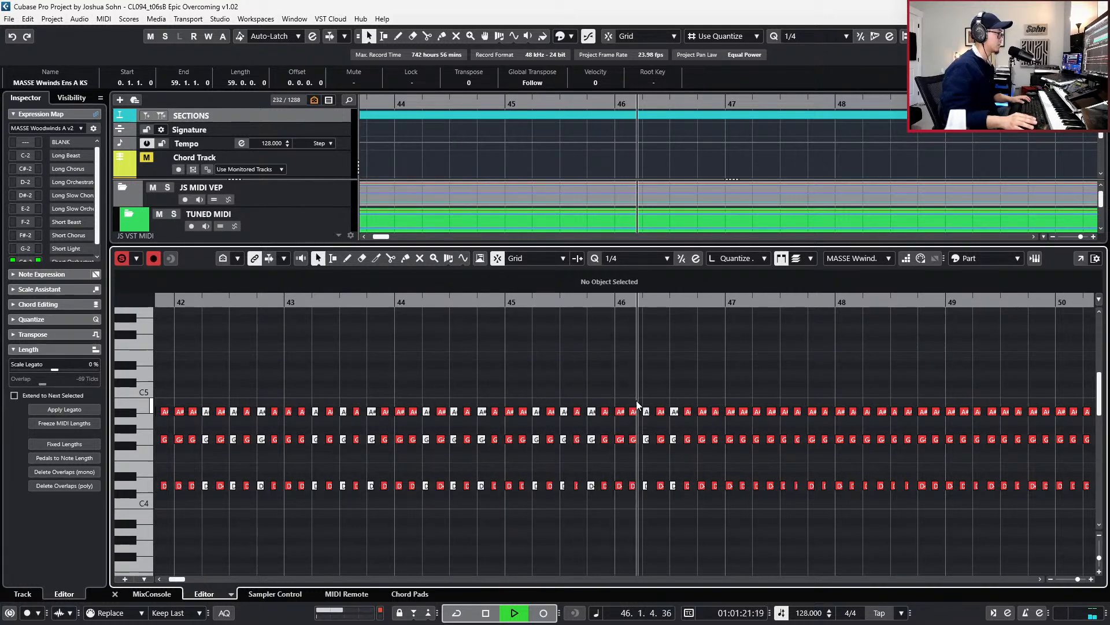
pyautogui.press('space')
pyautogui.moveTo(619, 501); pyautogui.dragTo(619, 498)
pyautogui.press('l')
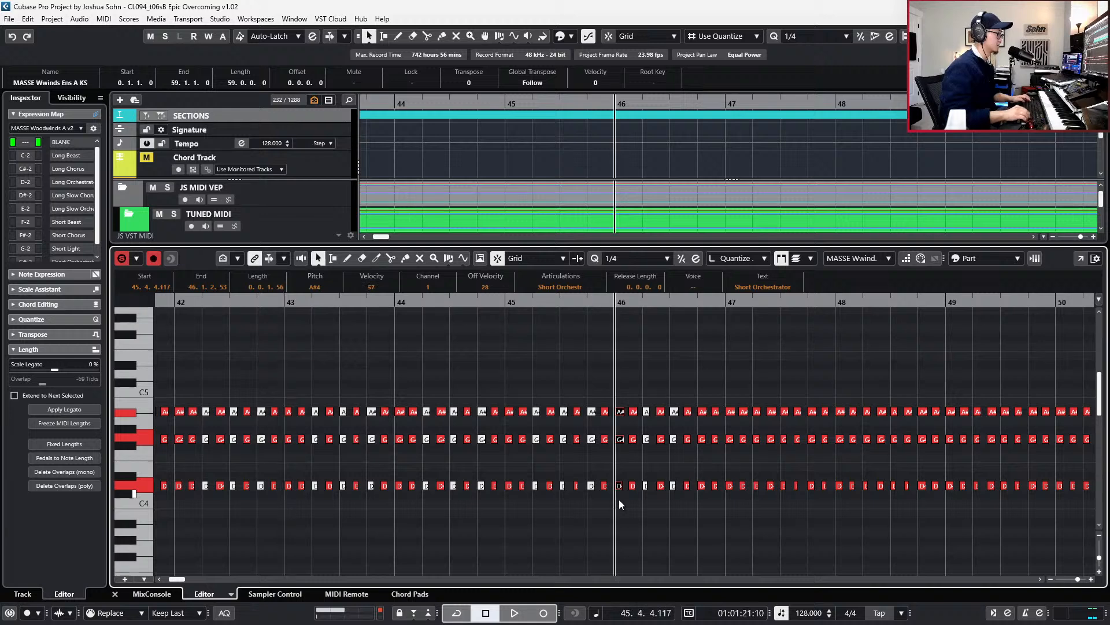
pyautogui.hotkey('alt', 'l')
pyautogui.click(614, 500)
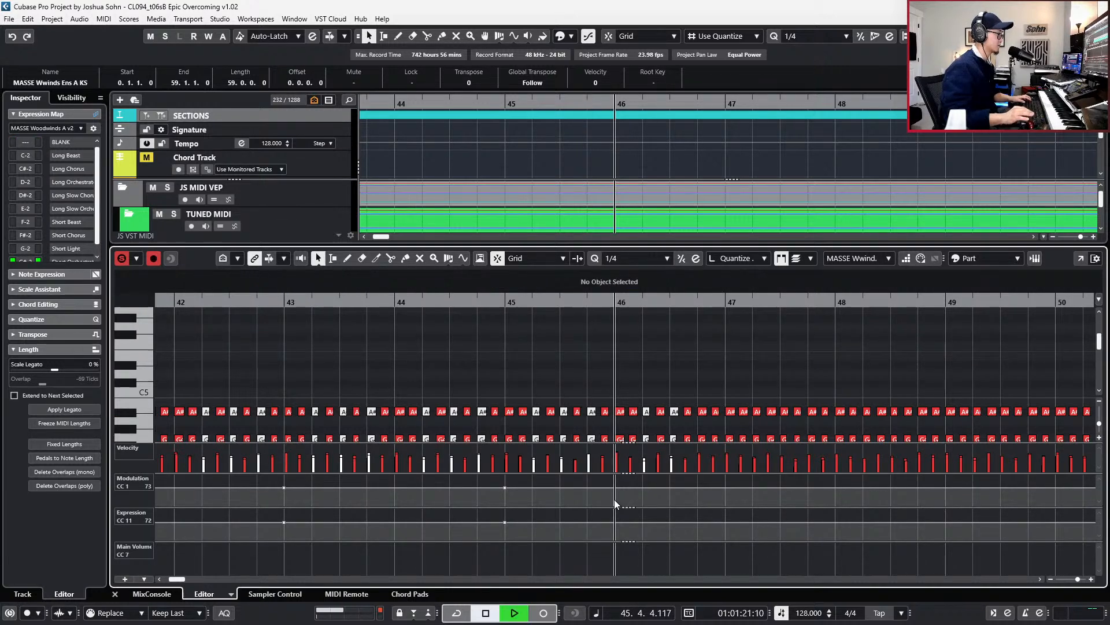
pyautogui.hotkey('alt', 'l')
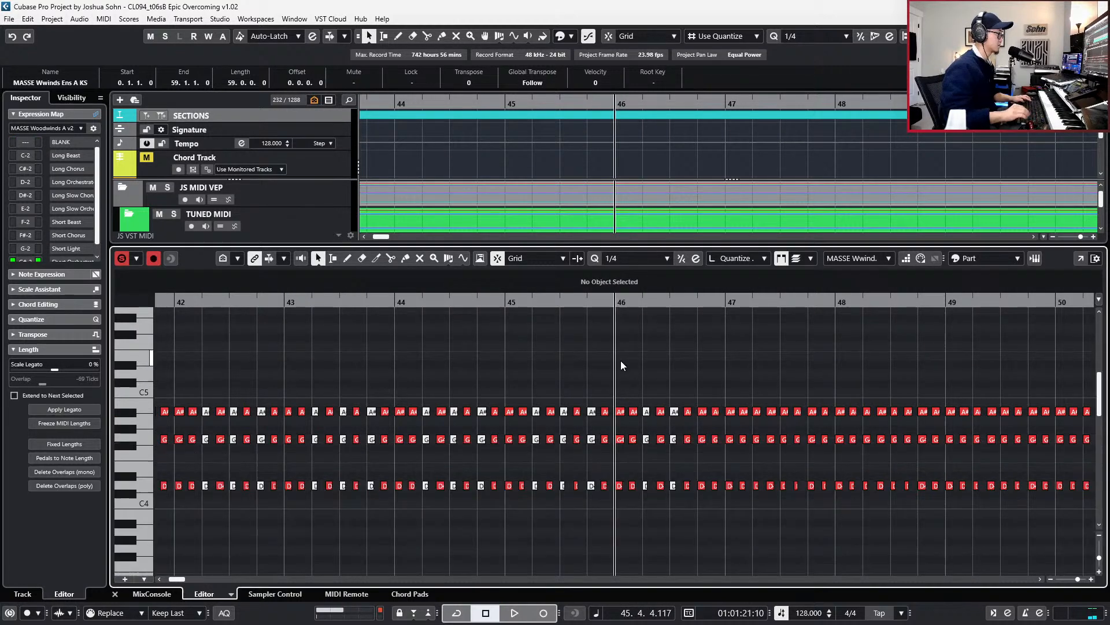
pyautogui.moveTo(616, 410); pyautogui.dragTo(619, 503)
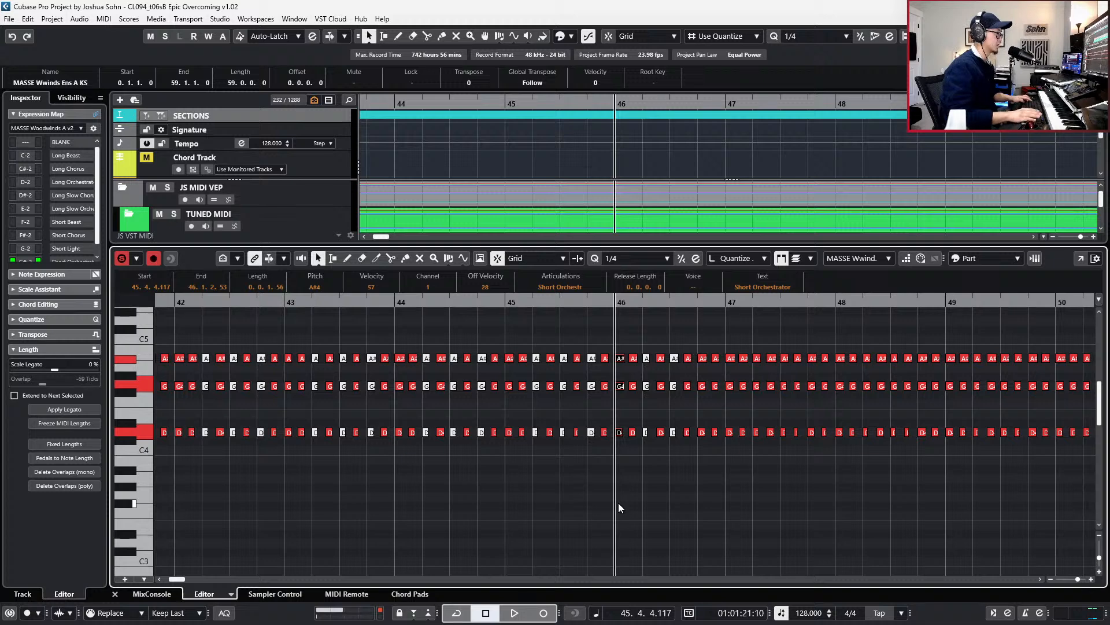
pyautogui.press('space')
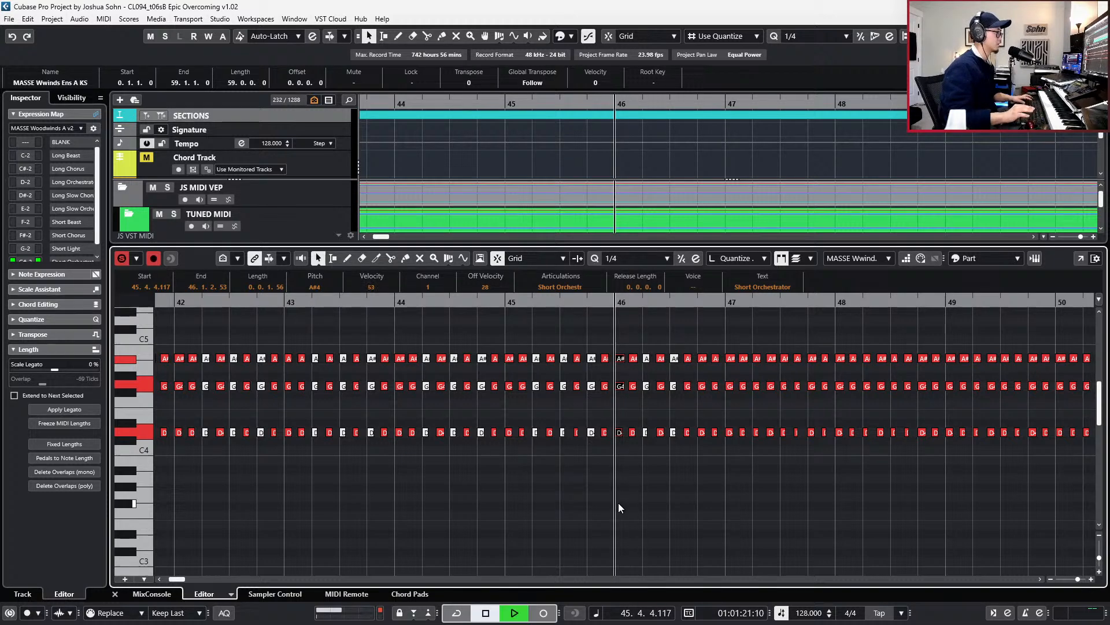
pyautogui.press('space')
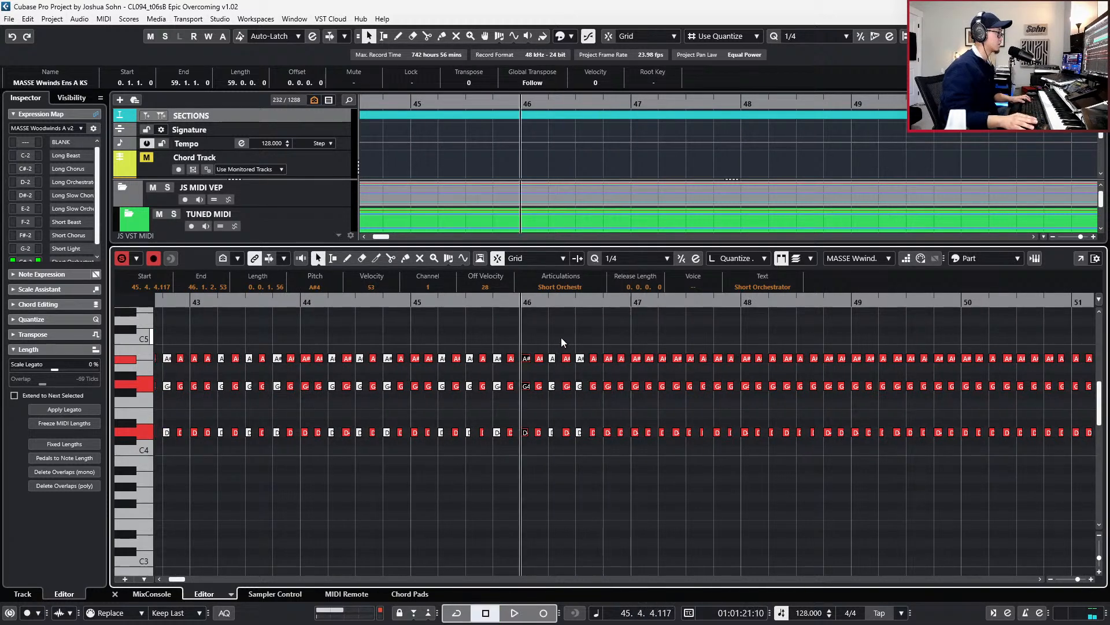
# - Lower the velocity of the chord on the offbeat of beat 2 in bar 46, bringing its A#4 note to 51
pyautogui.moveTo(561, 341); pyautogui.dragTo(565, 451)
pyautogui.press('space')
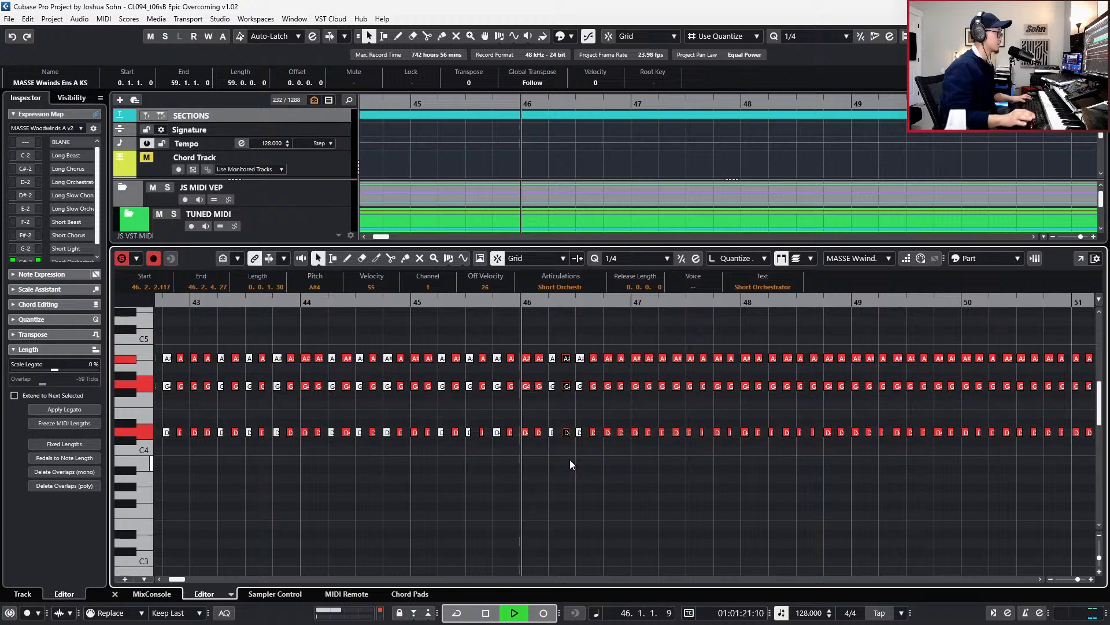
pyautogui.press('space')
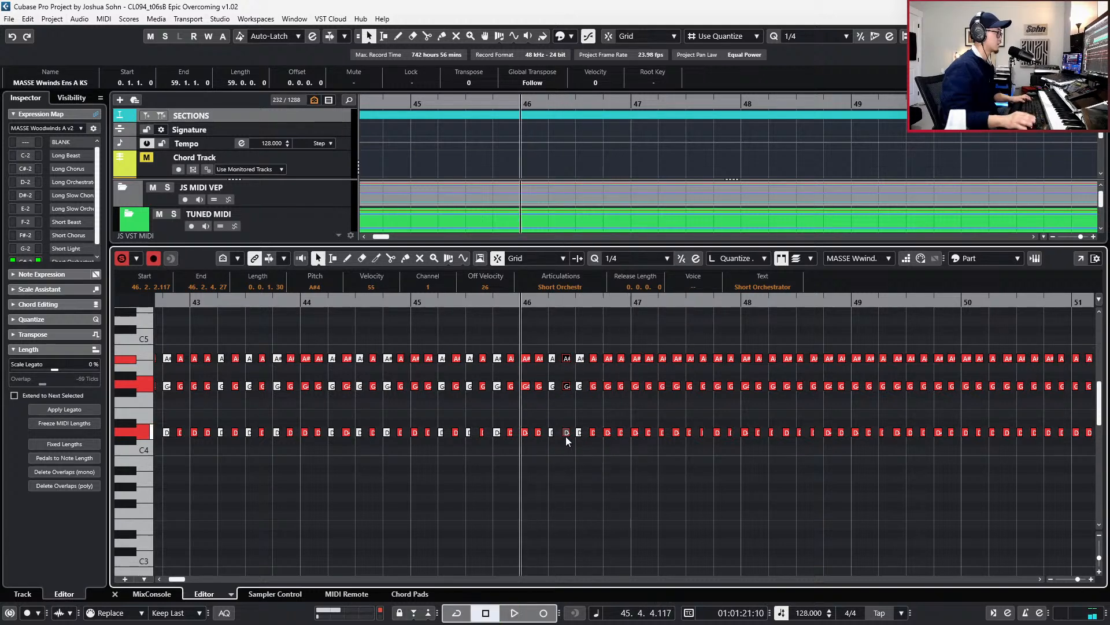
pyautogui.press('g')
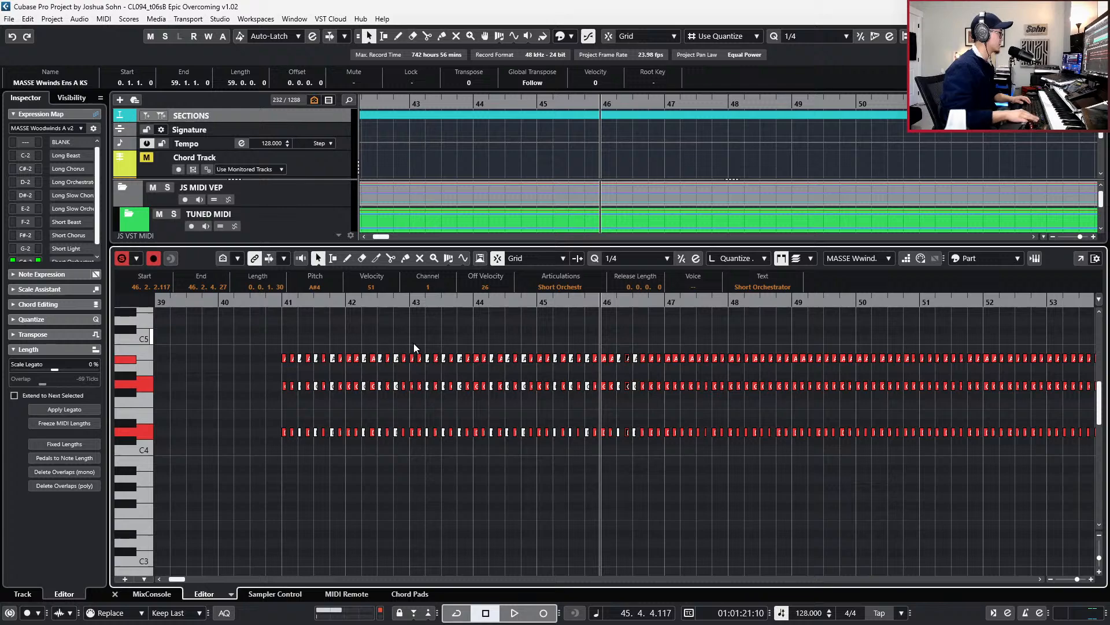
# - Go back to bar 41 and play the woodwind ostinato unsoloed with the full arrangement
pyautogui.press('KP_Subtract')
pyautogui.press('KP_Subtract')
pyautogui.press('KP_Subtract')
pyautogui.press('KP_Subtract')
pyautogui.press('KP_Subtract')
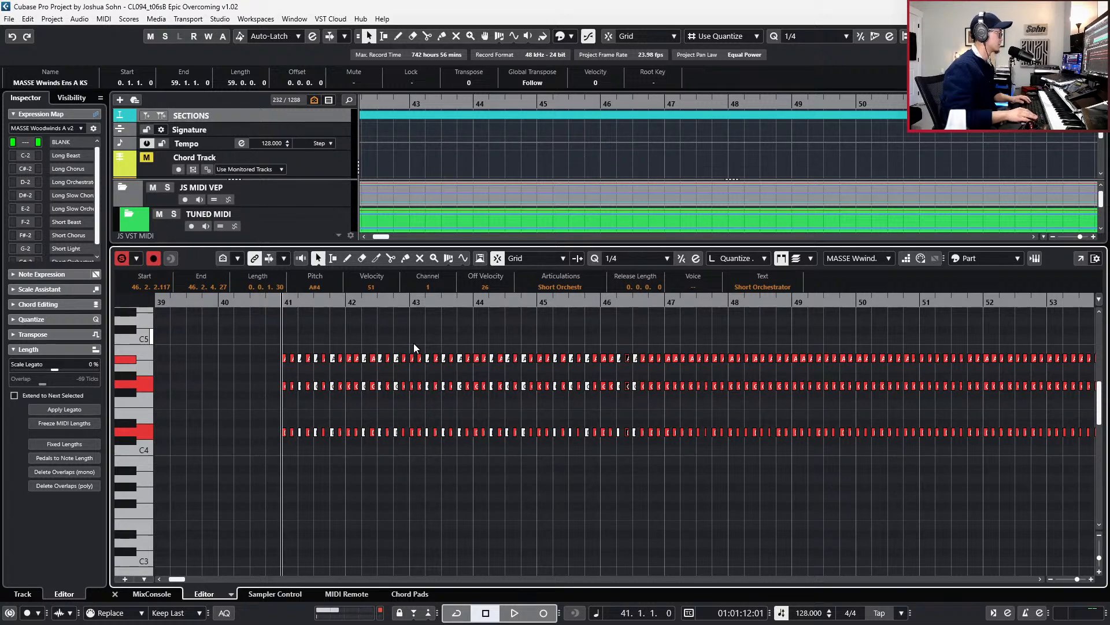
pyautogui.press('space')
pyautogui.press('g')
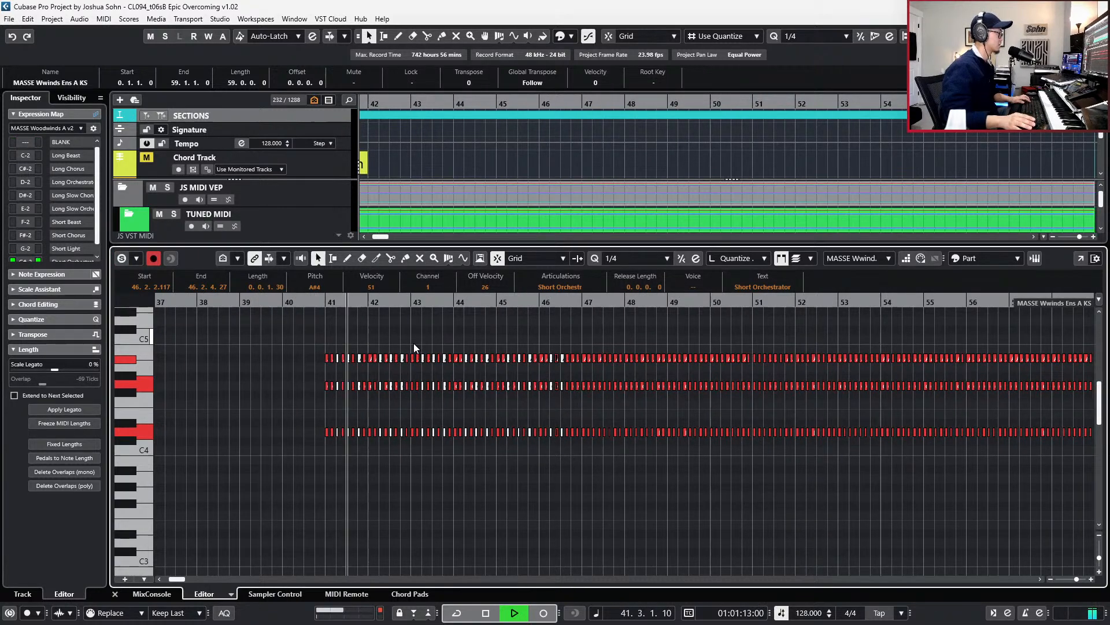
pyautogui.hotkey('alt', '1')
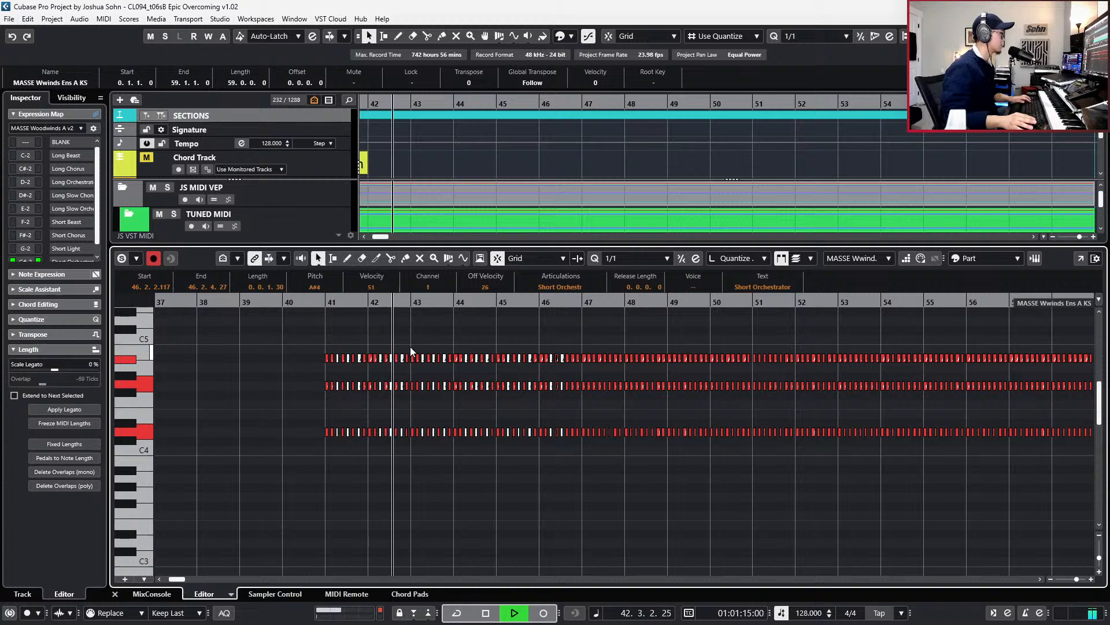
# - Replace the woodwind chords in bars 47 to 50 with a copy of the thinned pattern from bars 43 to 46
pyautogui.click(415, 347)
pyautogui.moveTo(414, 347); pyautogui.dragTo(578, 461)
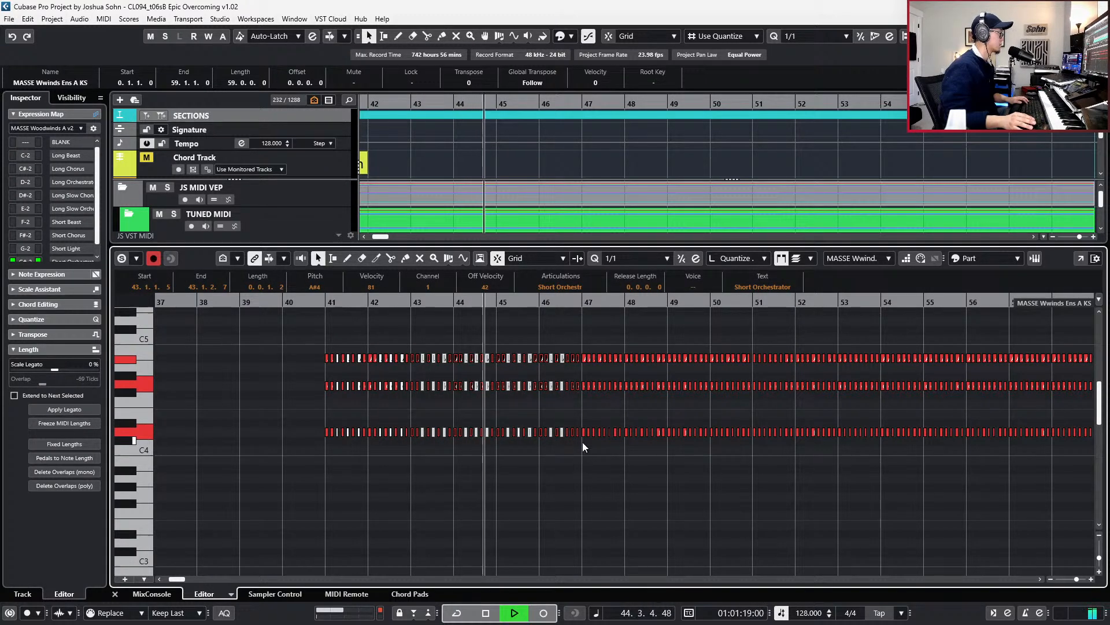
pyautogui.press('h')
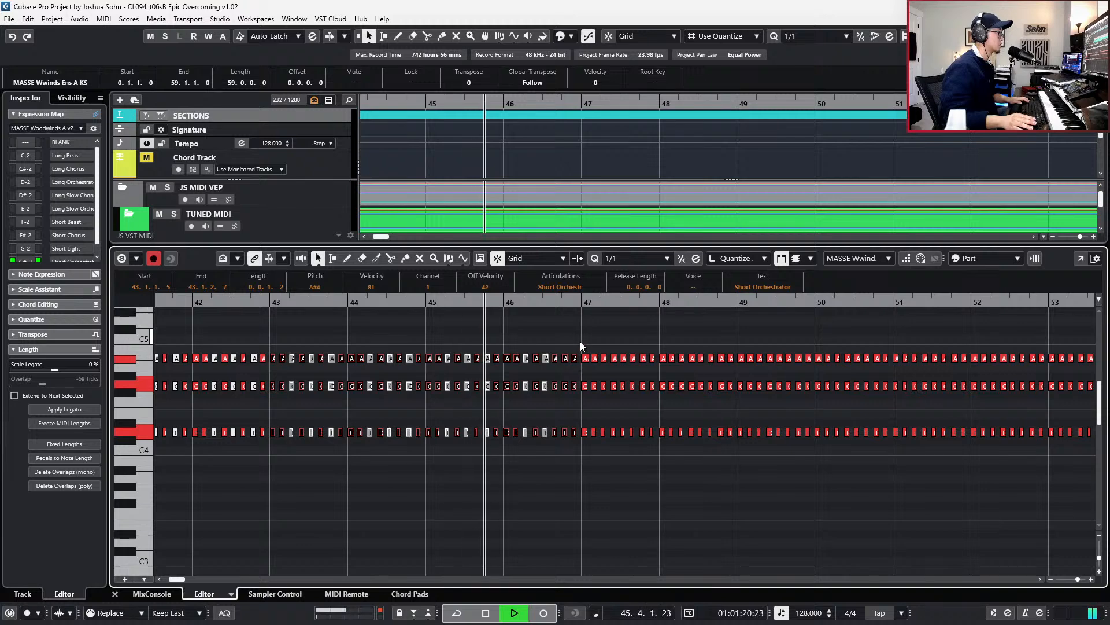
pyautogui.moveTo(580, 341); pyautogui.dragTo(886, 464)
pyautogui.press('Delete')
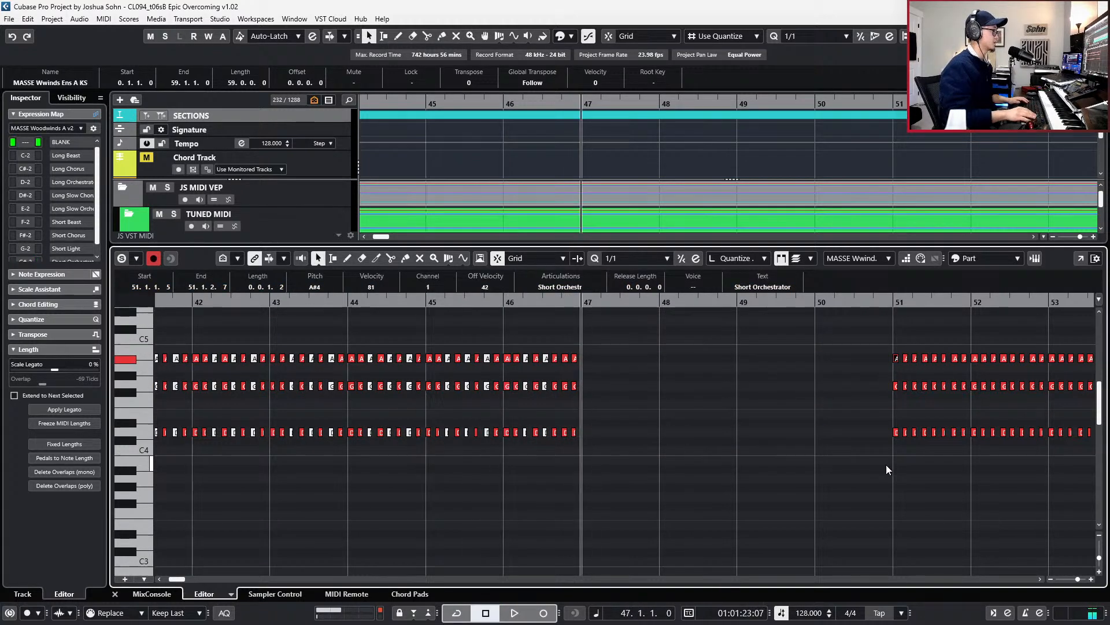
pyautogui.hotkey('ctrl', 'z')
# - Delete the woodwind chords in bars 51 to 56 and paste the copied four-bar pattern at bar 51
pyautogui.scroll(-1, 883, 467)
pyautogui.hscroll(3, 871, 465)
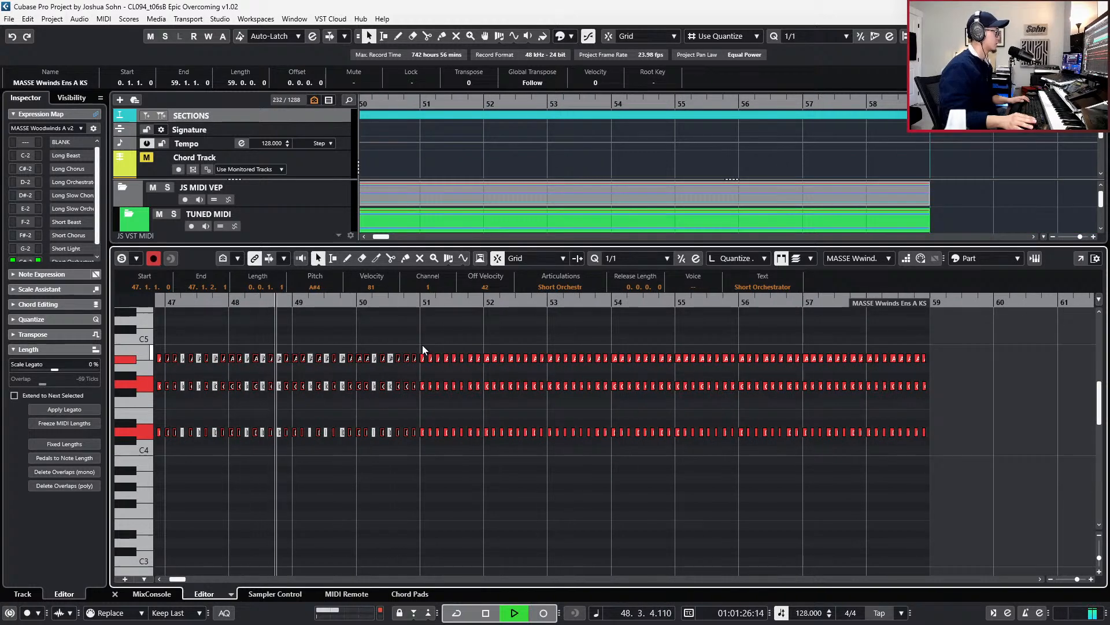
pyautogui.moveTo(423, 345); pyautogui.dragTo(796, 481)
pyautogui.press('Delete')
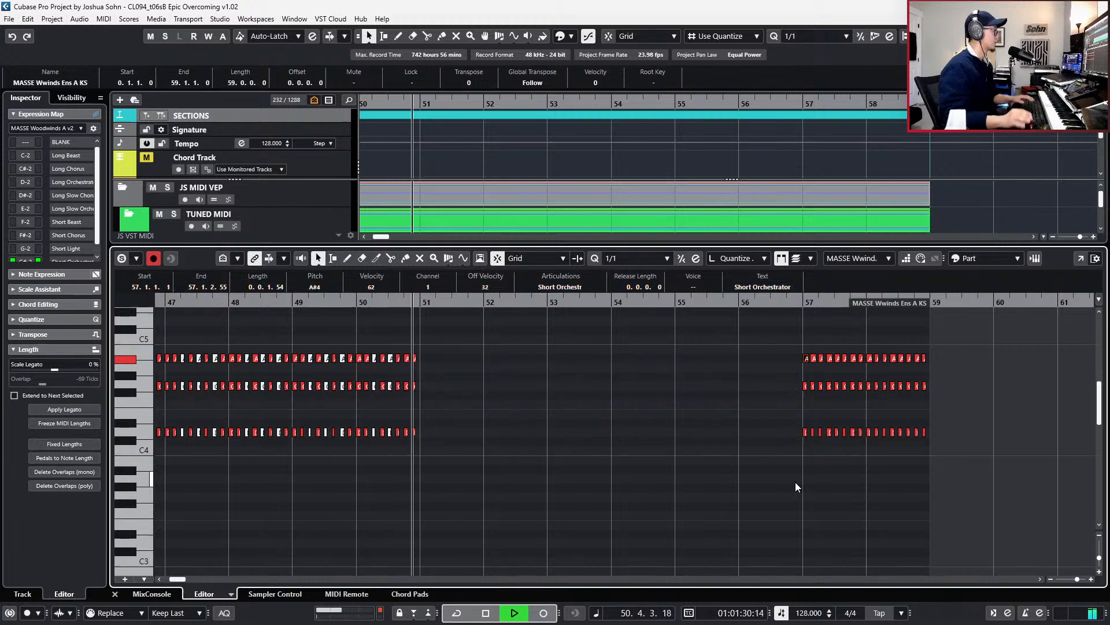
pyautogui.press('space')
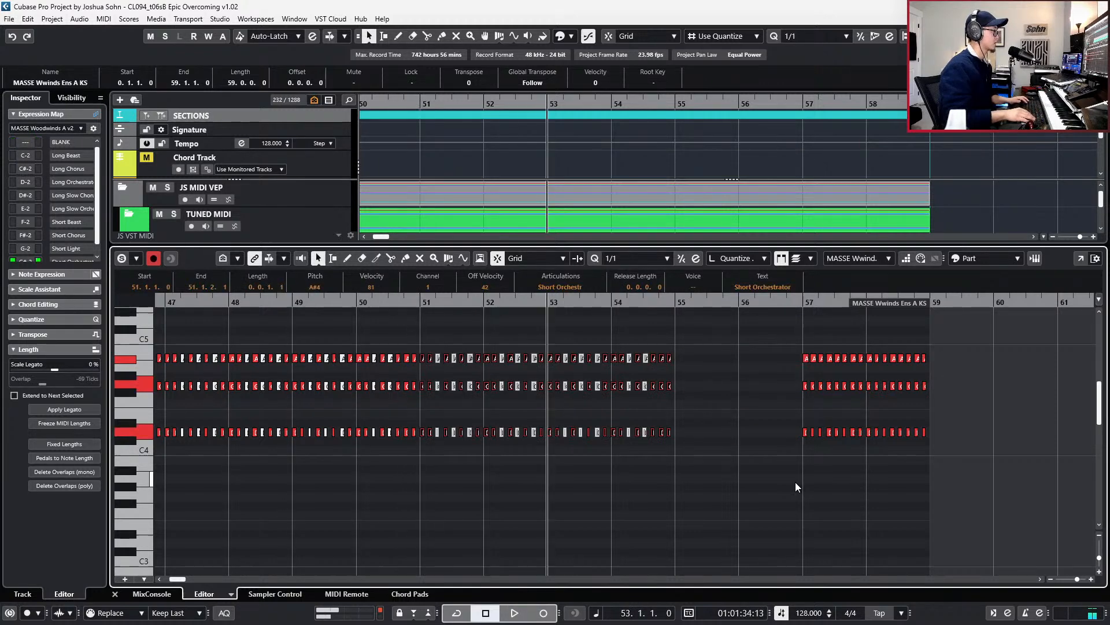
# - Delete the old chords in bars 57 and 58, paste the thinned pattern at bar 55, and return to bar 41
pyautogui.press('KP_Subtract')
pyautogui.moveTo(797, 340); pyautogui.dragTo(1002, 498)
pyautogui.press('Delete')
pyautogui.hotkey('ctrl', 'v')
pyautogui.press('KP_Subtract')
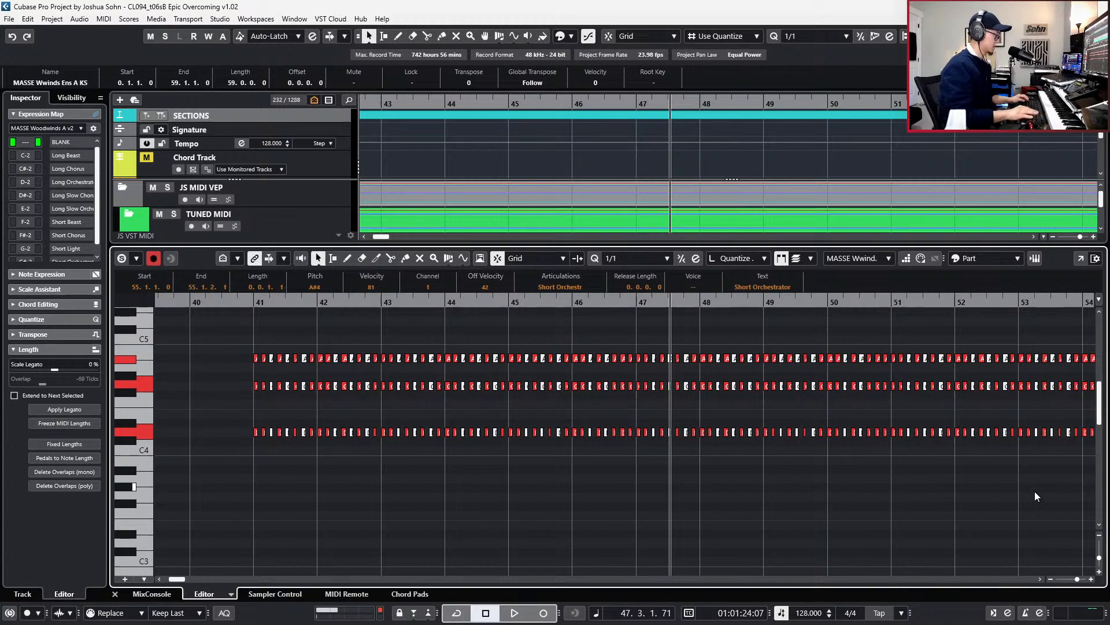
pyautogui.click(1035, 493)
pyautogui.press('KP_Subtract')
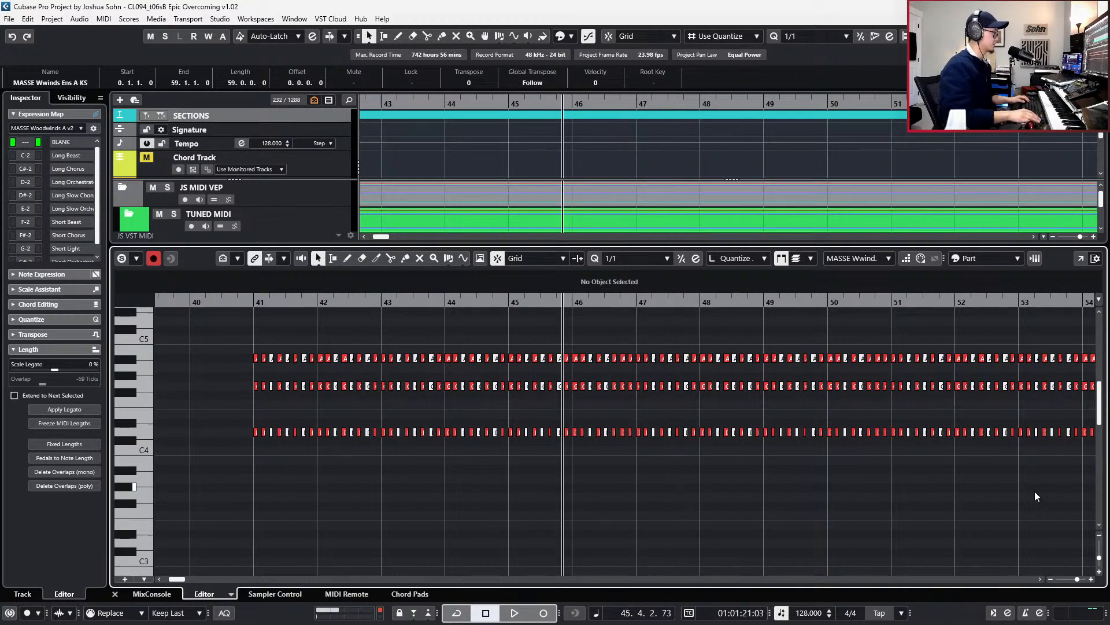
pyautogui.press('KP_Add')
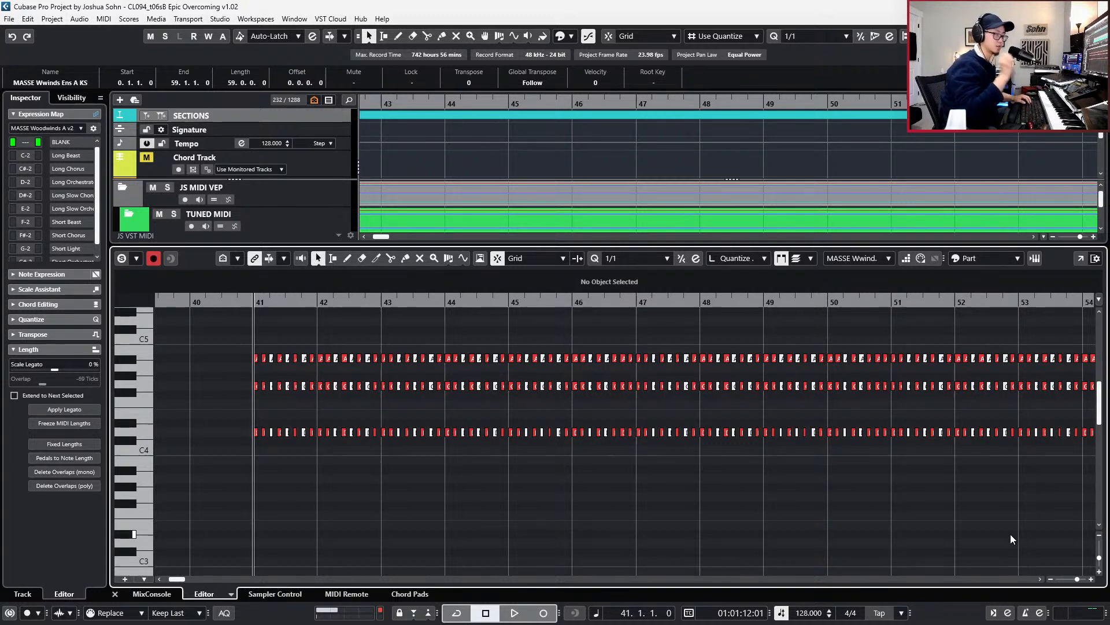
# - Open the MASSE Wwinds Ens A and MASSE Brass Ens A parts together and audition their notes around bar 43, closing the editor when done
pyautogui.hotkey('ctrl', 'e')
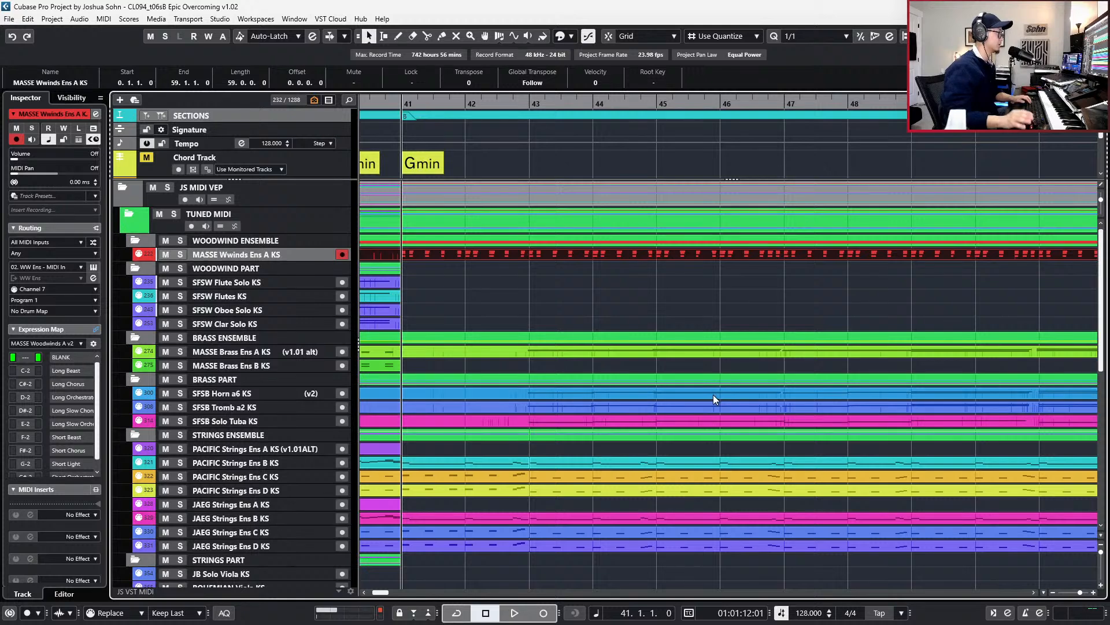
pyautogui.click(694, 352)
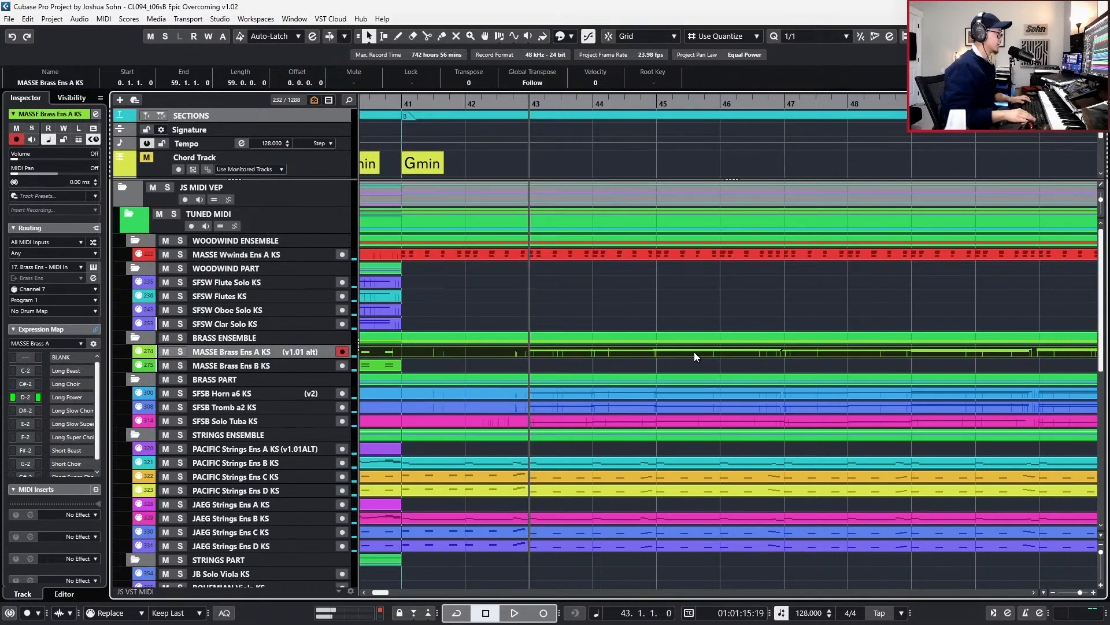
pyautogui.doubleClick(480, 253)
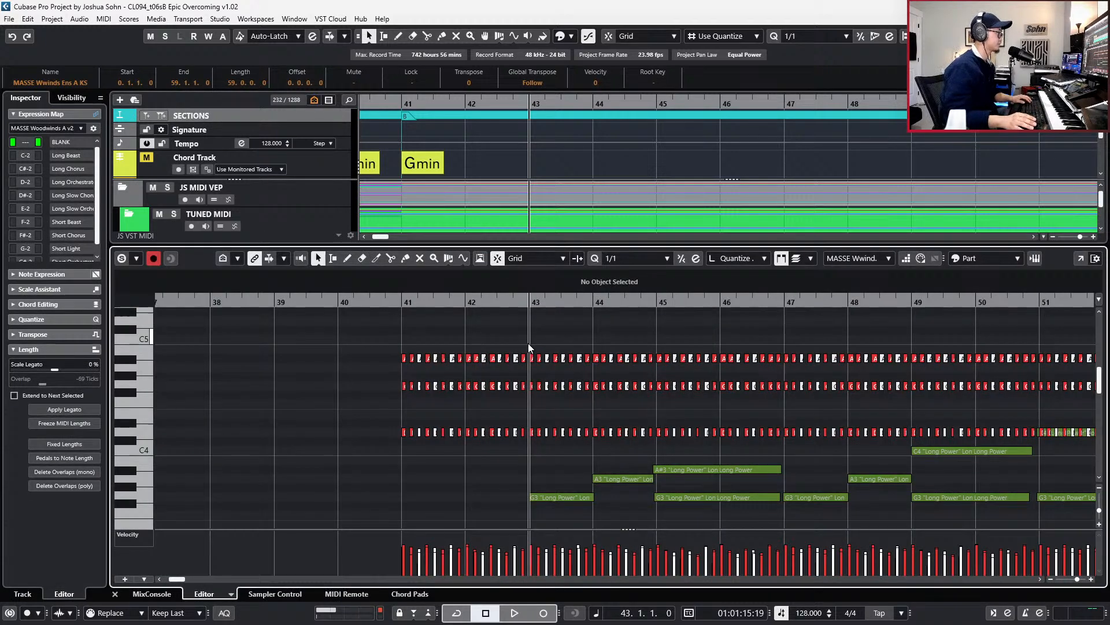
pyautogui.press('s')
pyautogui.press('space')
pyautogui.scroll(2, 529, 343)
pyautogui.press('space')
pyautogui.hotkey('alt', 'l')
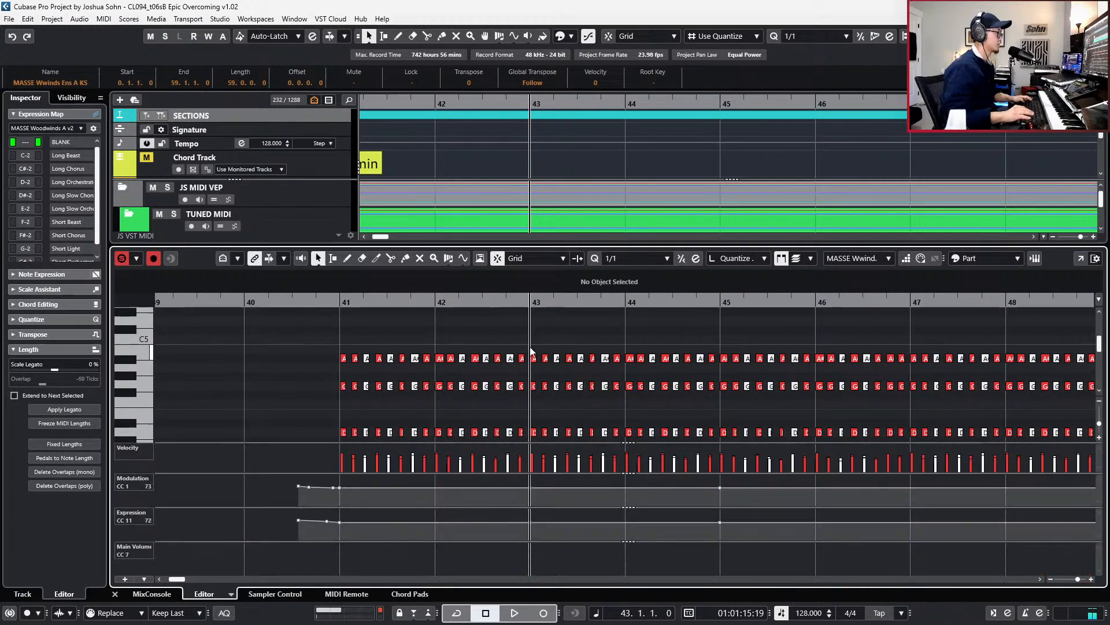
pyautogui.hotkey('ctrl', 'alt', 'b')
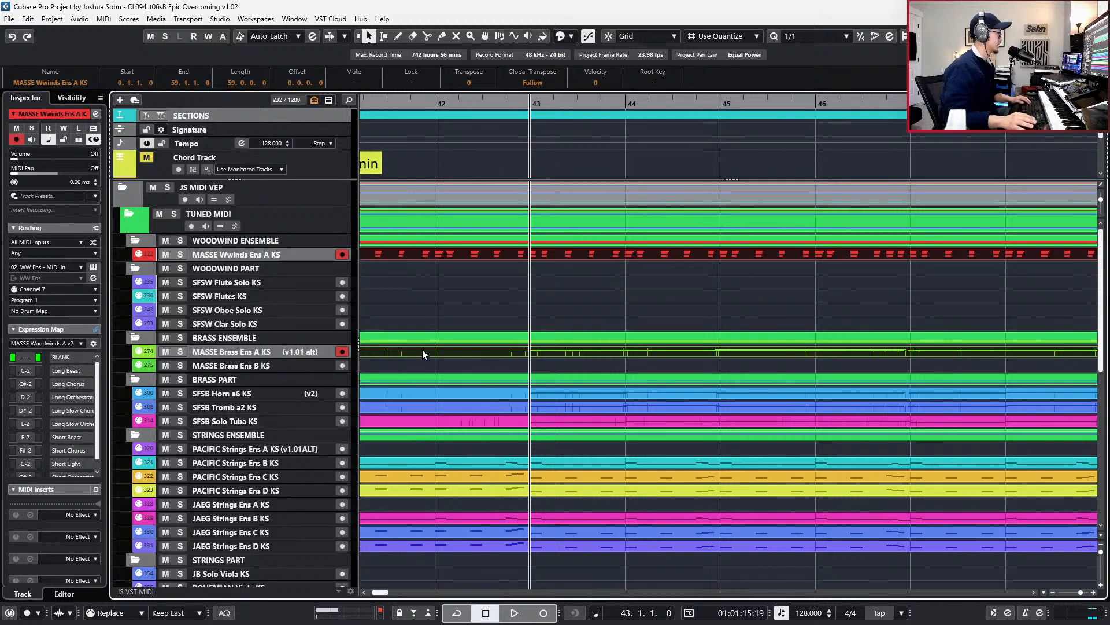
# - Check the MASSE Brass Ens A channel levels in its channel settings while playing from bar 43, closing the settings and stopping playback
pyautogui.scroll(-2, 478, 314)
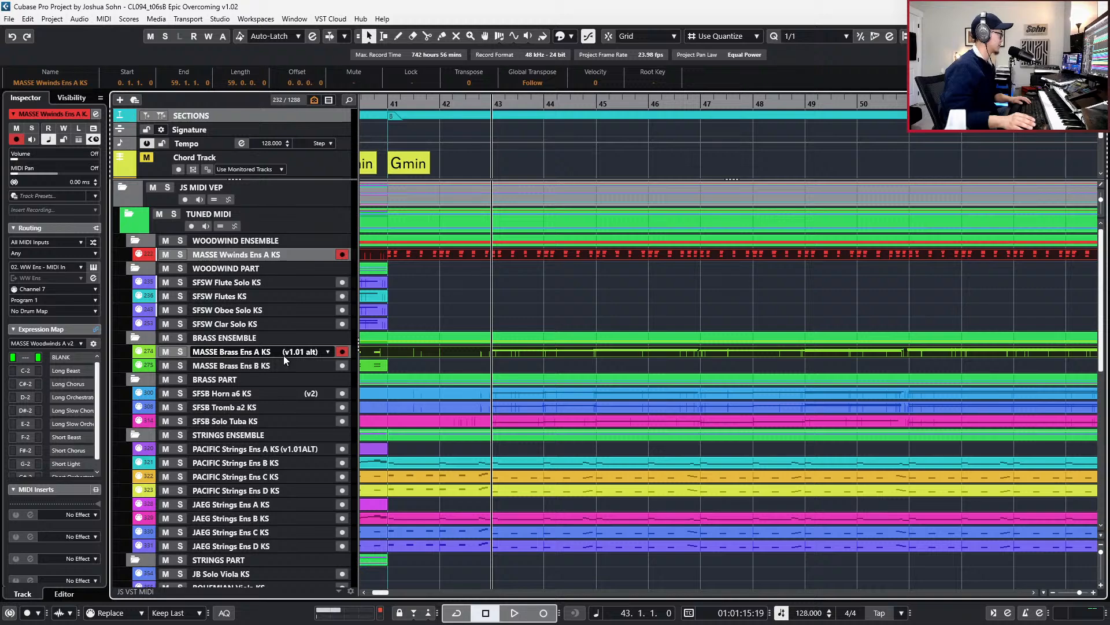
pyautogui.scroll(-3, 283, 355)
pyautogui.scroll(3, 284, 353)
pyautogui.scroll(-2, 453, 353)
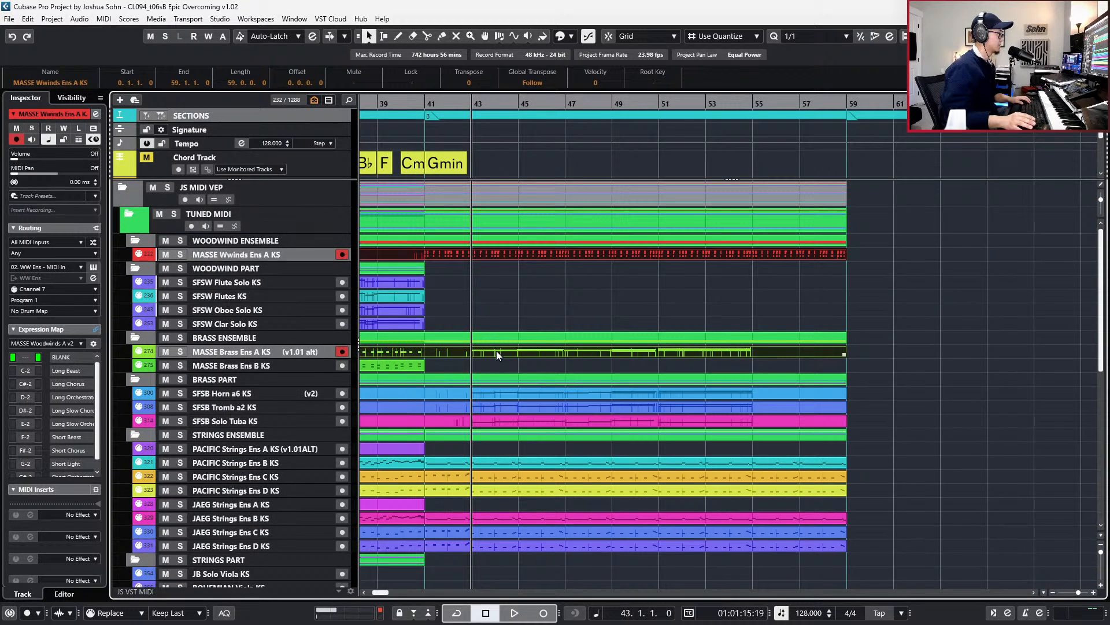
pyautogui.click(301, 340)
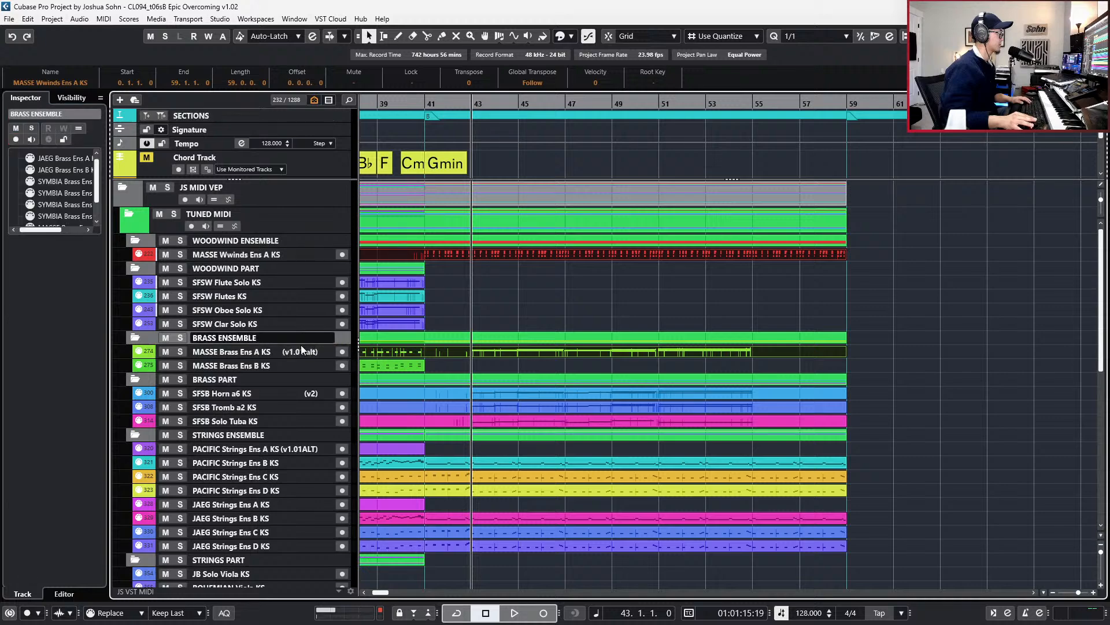
pyautogui.click(301, 350)
pyautogui.press('e')
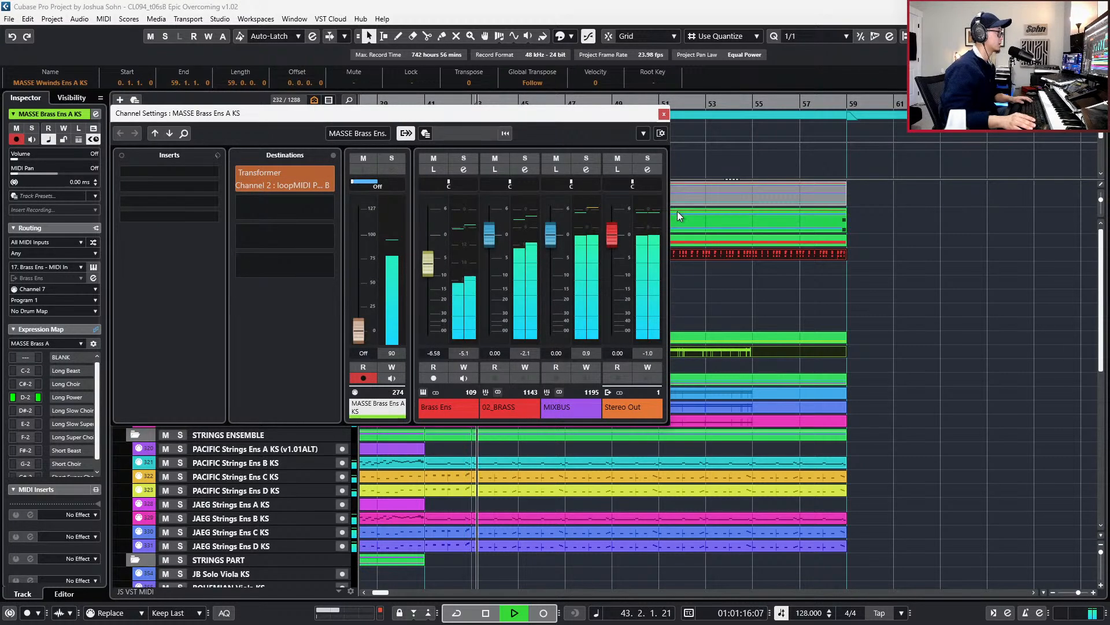
pyautogui.click(664, 114)
pyautogui.press('space')
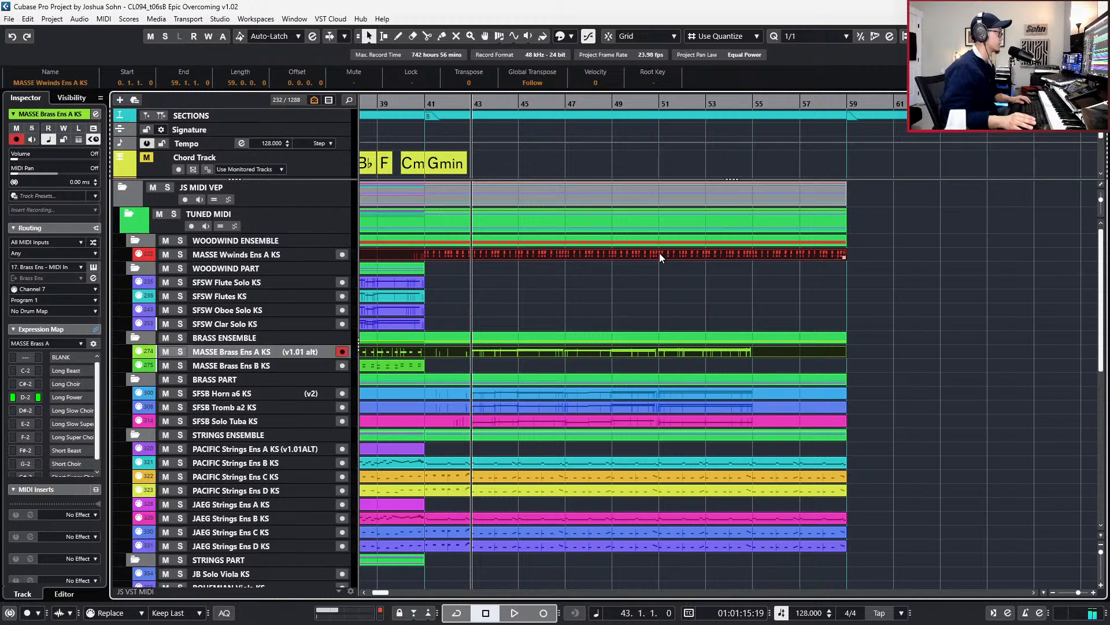
# - Solo the MASSE Wwinds Ens A and MASSE Brass Ens A tracks and play them together
pyautogui.click(660, 252)
pyautogui.keyDown('ctrl'); pyautogui.click(631, 355); pyautogui.keyUp('ctrl')
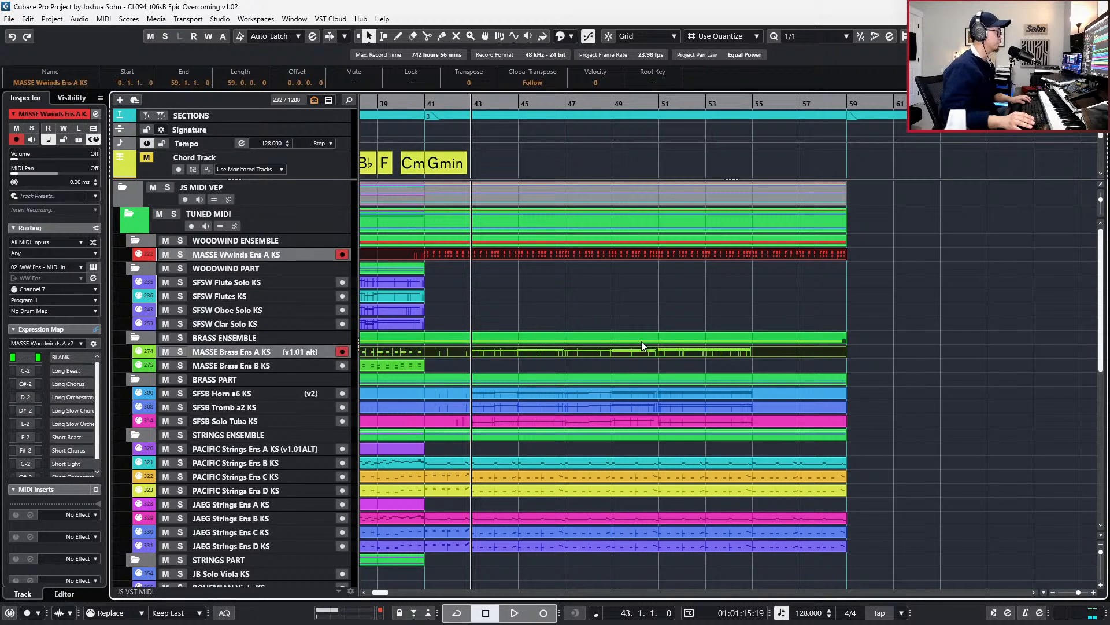
pyautogui.press('s')
pyautogui.press('space')
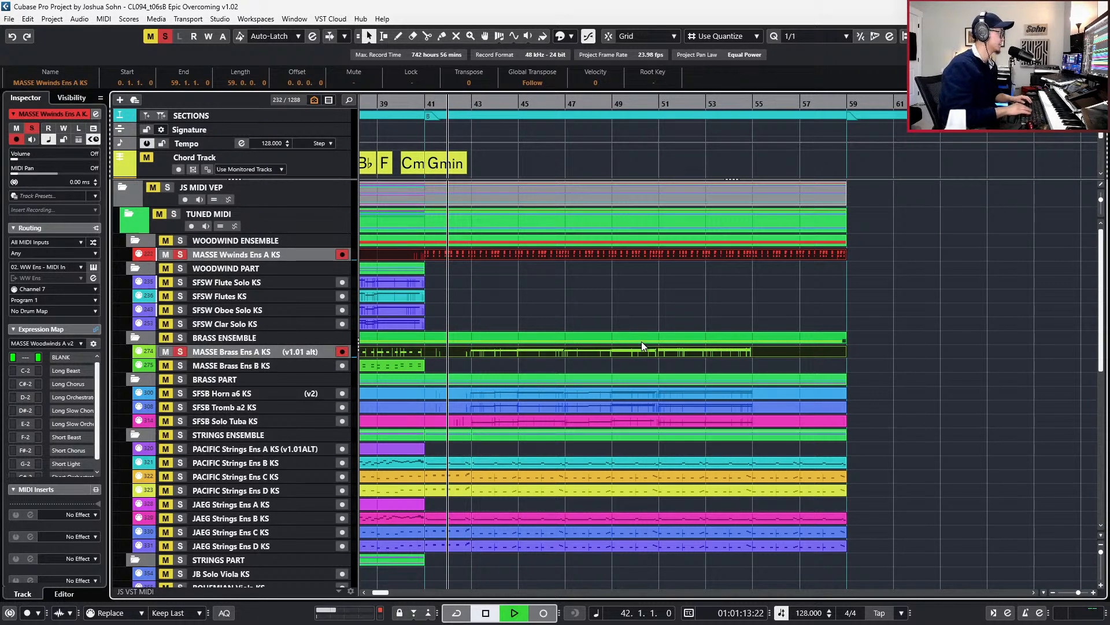
# - Open the MASSE Wwinds Ens A and MASSE Brass Ens A parts together and compare the woodwind chords in bars 45 to 48 with the brass
pyautogui.hotkey('ctrl', 'e')
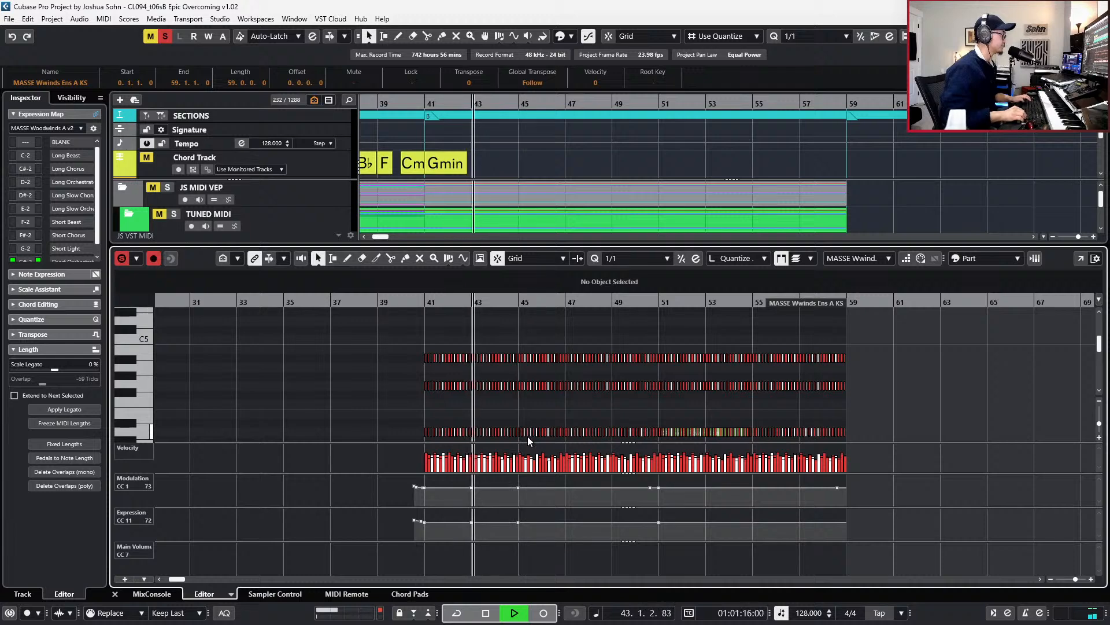
pyautogui.hotkey('alt', 'l')
pyautogui.scroll(5, 518, 416)
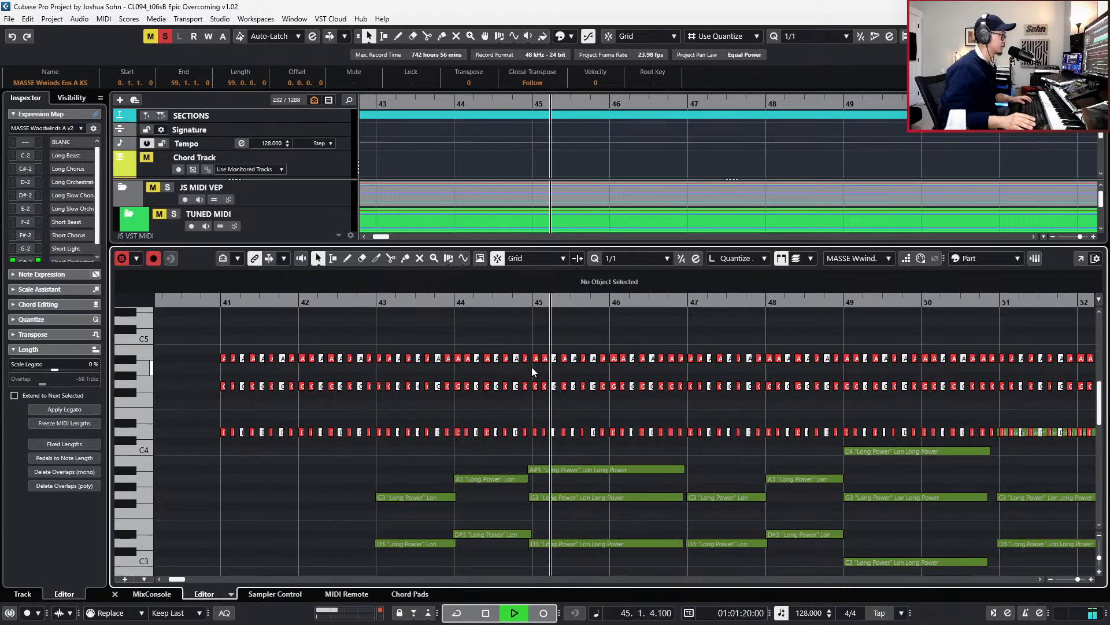
pyautogui.moveTo(534, 409); pyautogui.dragTo(534, 442)
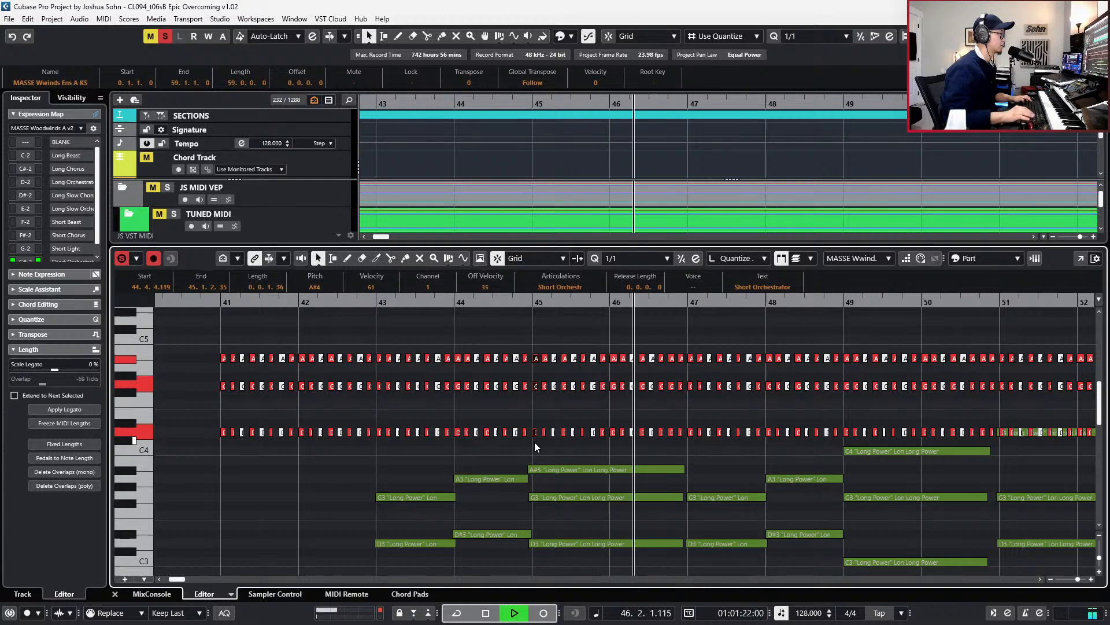
pyautogui.moveTo(608, 346); pyautogui.dragTo(618, 448)
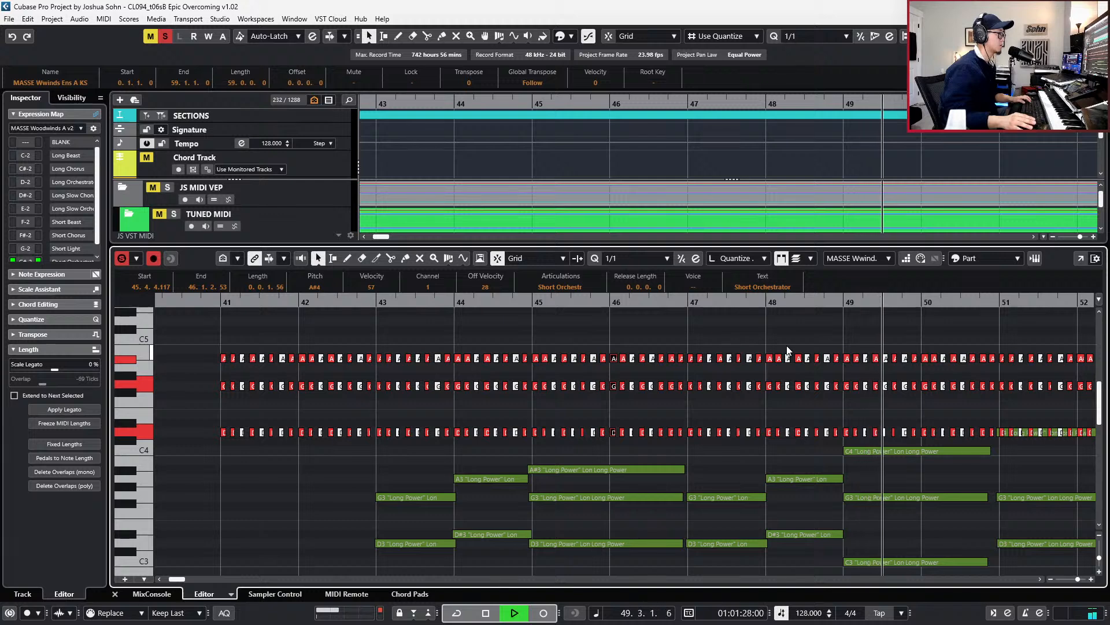
pyautogui.press('space')
pyautogui.press('space')
pyautogui.moveTo(723, 343); pyautogui.dragTo(716, 454)
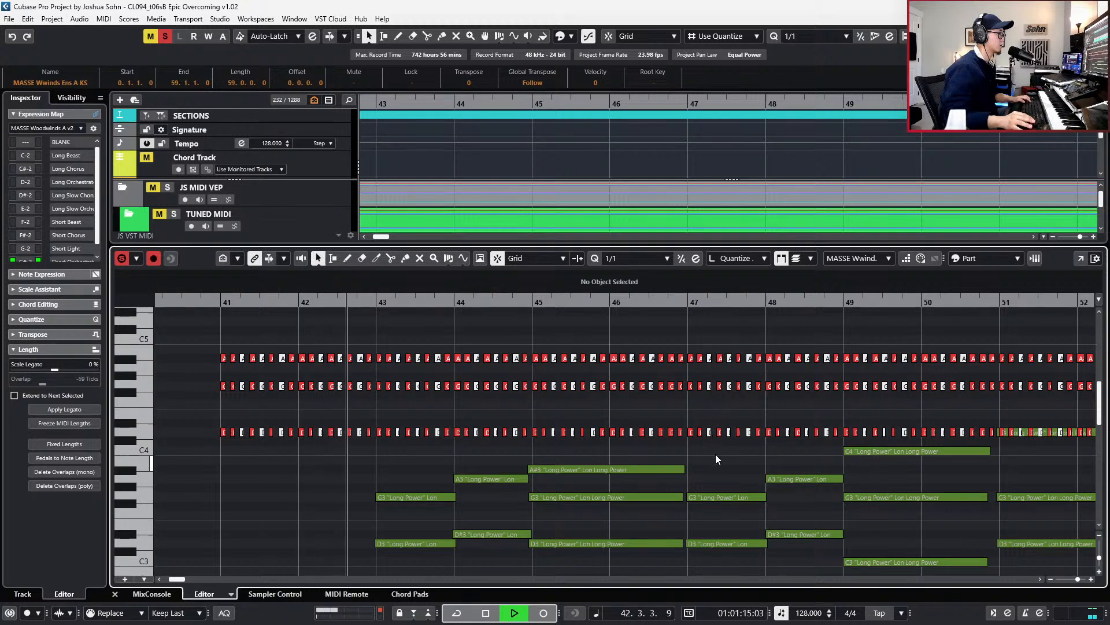
pyautogui.moveTo(792, 344); pyautogui.dragTo(797, 440)
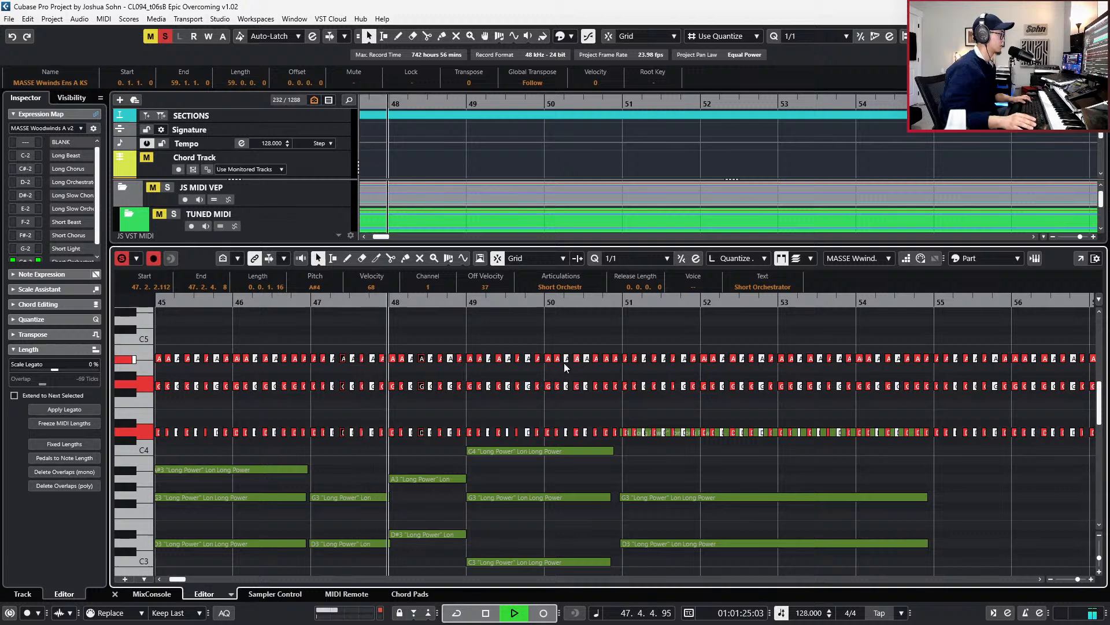
pyautogui.press('space')
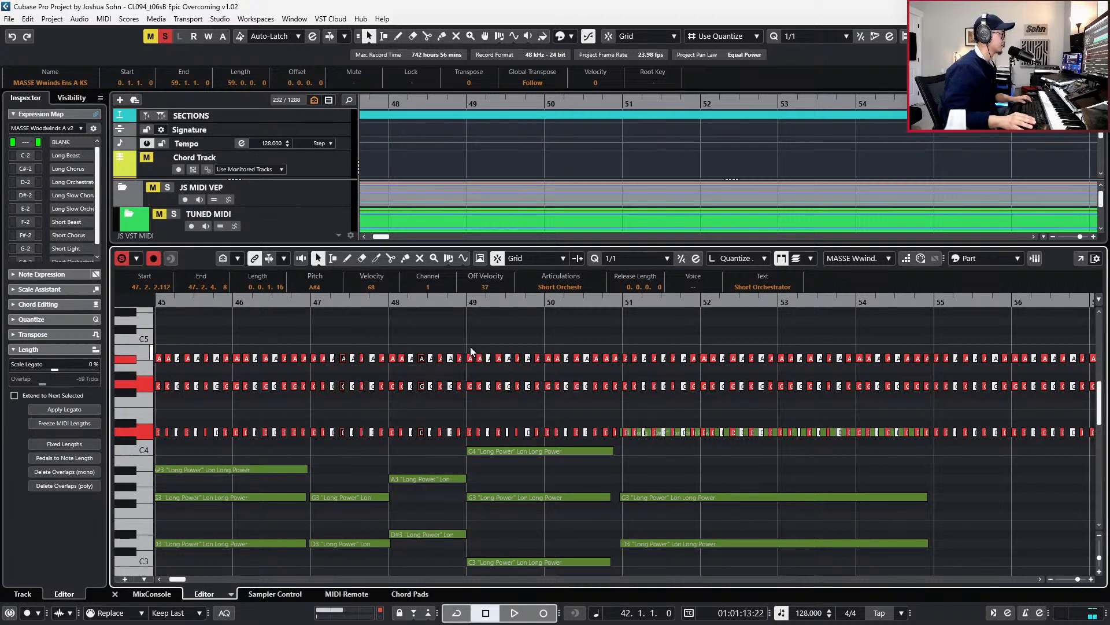
# - Transpose the top A#4 woodwind notes in bars 49 and 50 up to C5
pyautogui.moveTo(470, 346); pyautogui.dragTo(619, 372)
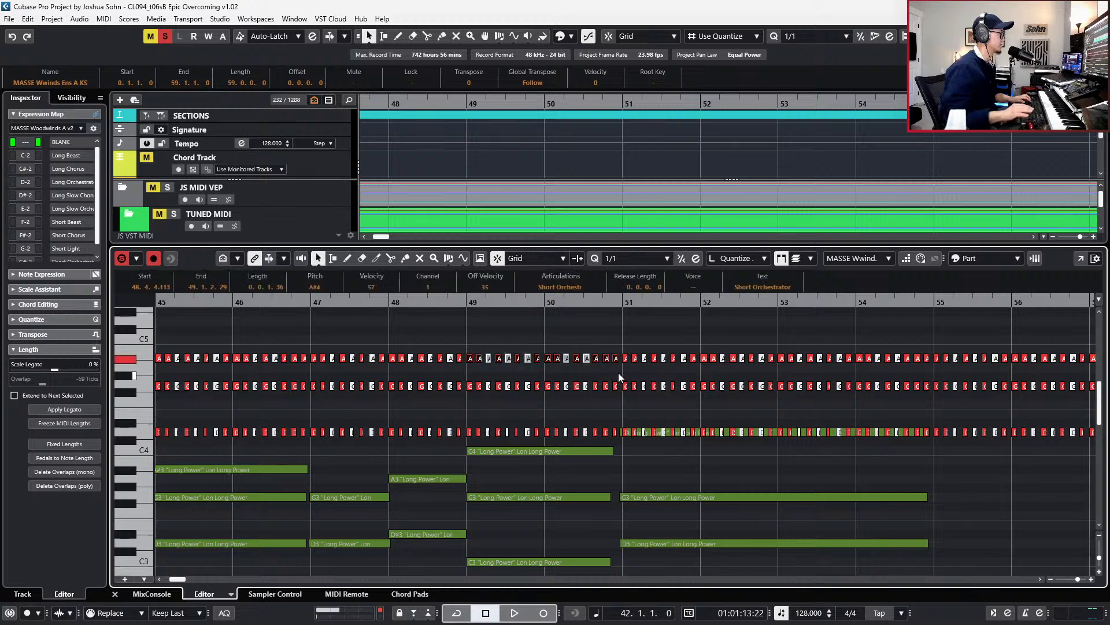
pyautogui.press('Up')
pyautogui.press('Up')
pyautogui.press('Up')
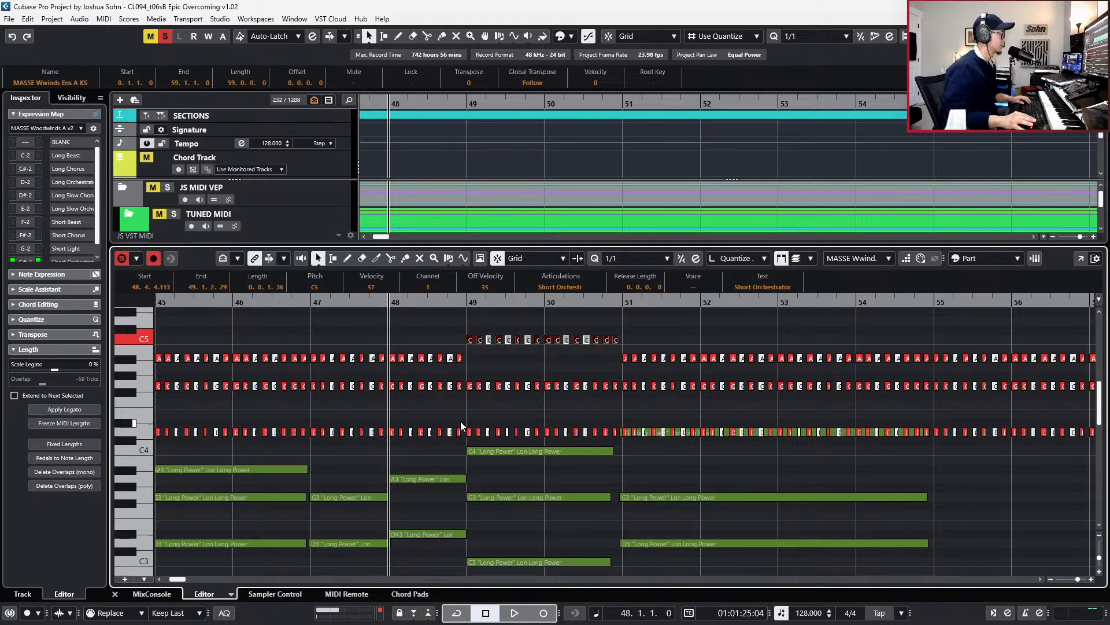
# - Raise the D4 woodwind notes in bars 49 and 50 to D#4 and audition the chords against the brass, both soloed and unsoloed
pyautogui.moveTo(469, 420); pyautogui.dragTo(530, 437)
pyautogui.moveTo(613, 438); pyautogui.dragTo(613, 439)
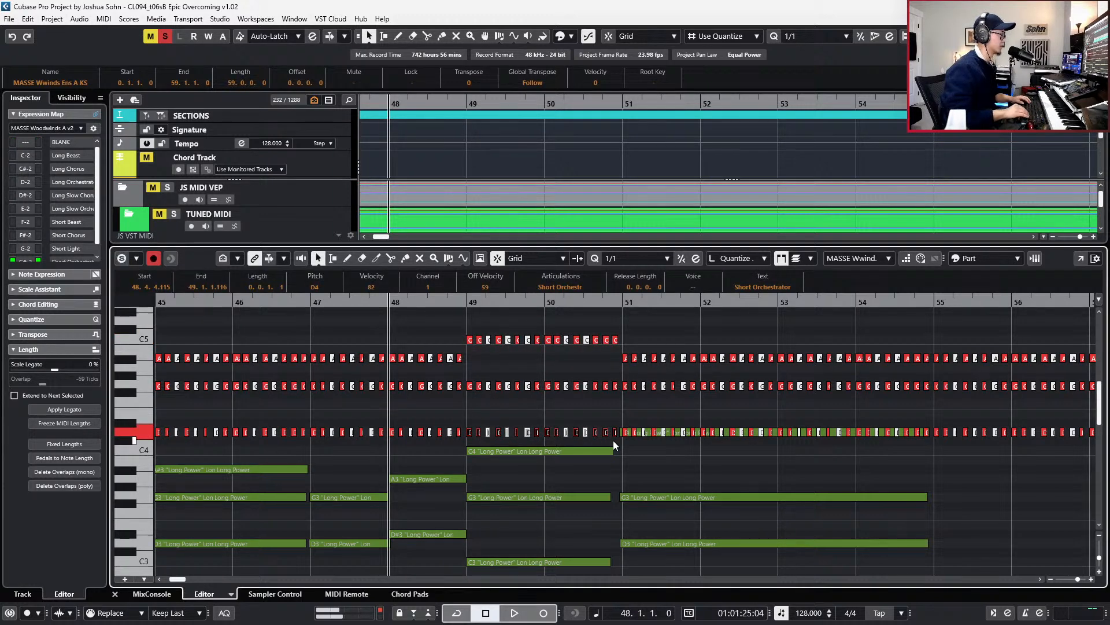
pyautogui.press('space')
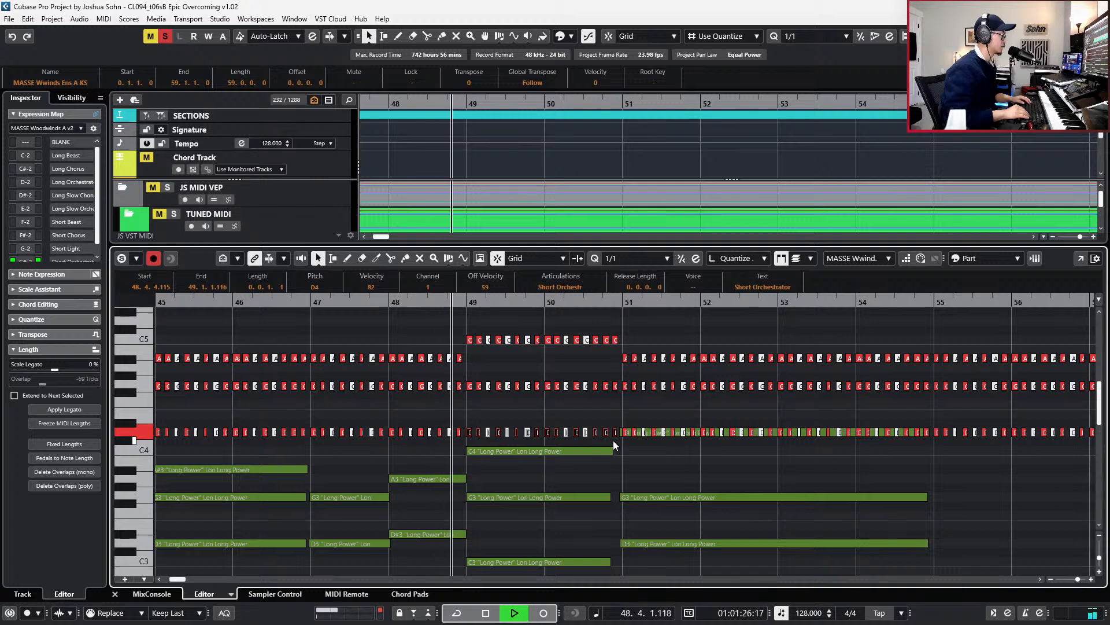
pyautogui.press('space')
pyautogui.press('Up')
pyautogui.press('Up')
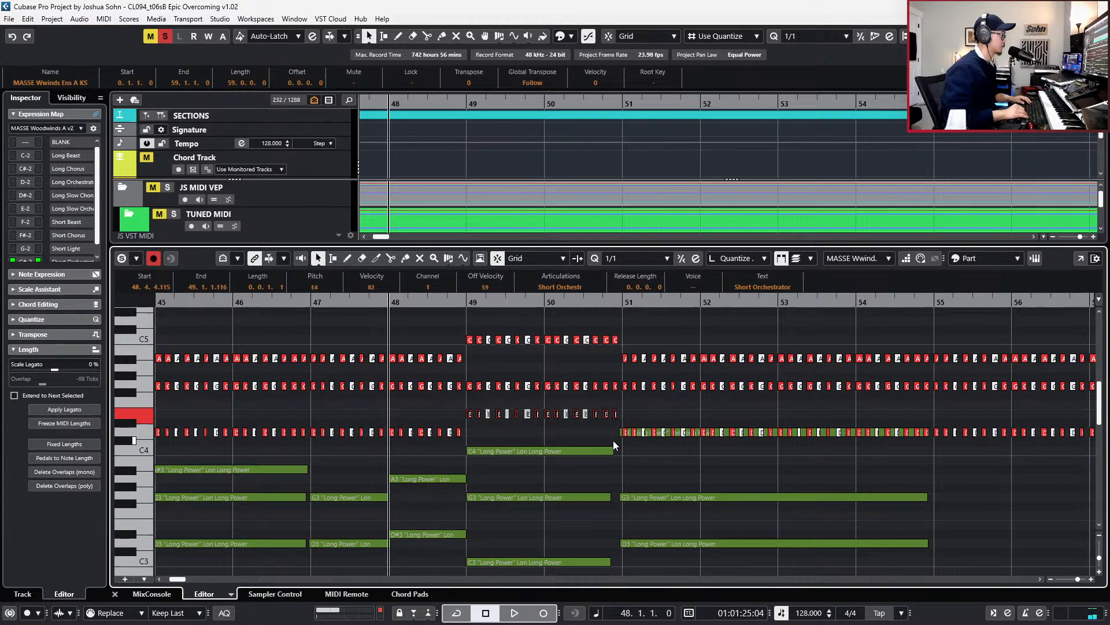
pyautogui.press('Up')
pyautogui.press('Down')
pyautogui.press('Down')
pyautogui.press('space')
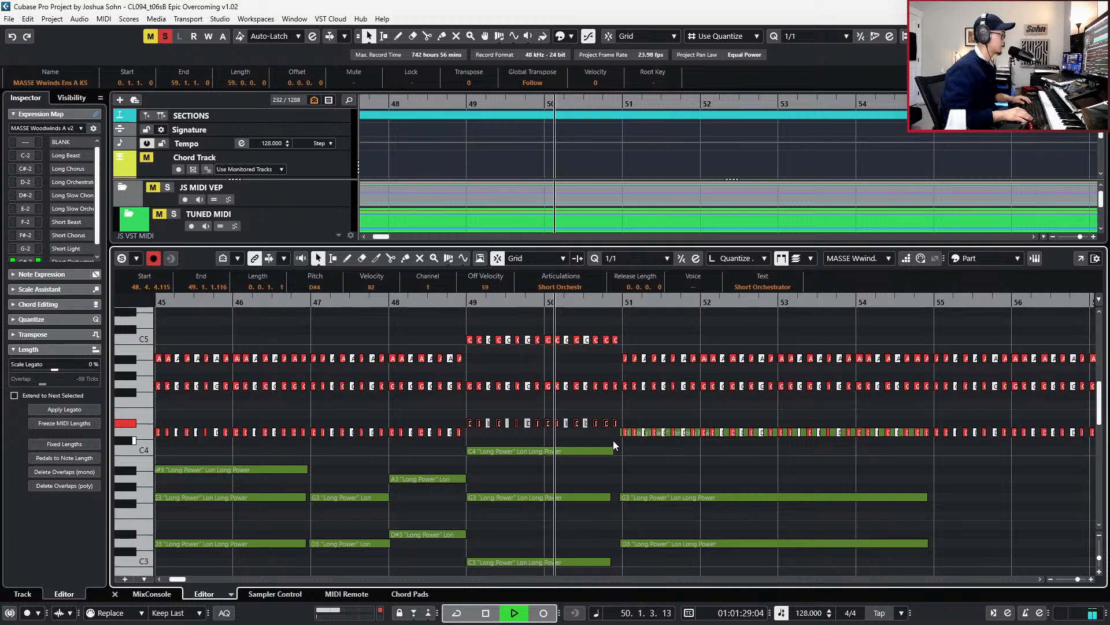
pyautogui.press('space')
pyautogui.press('space')
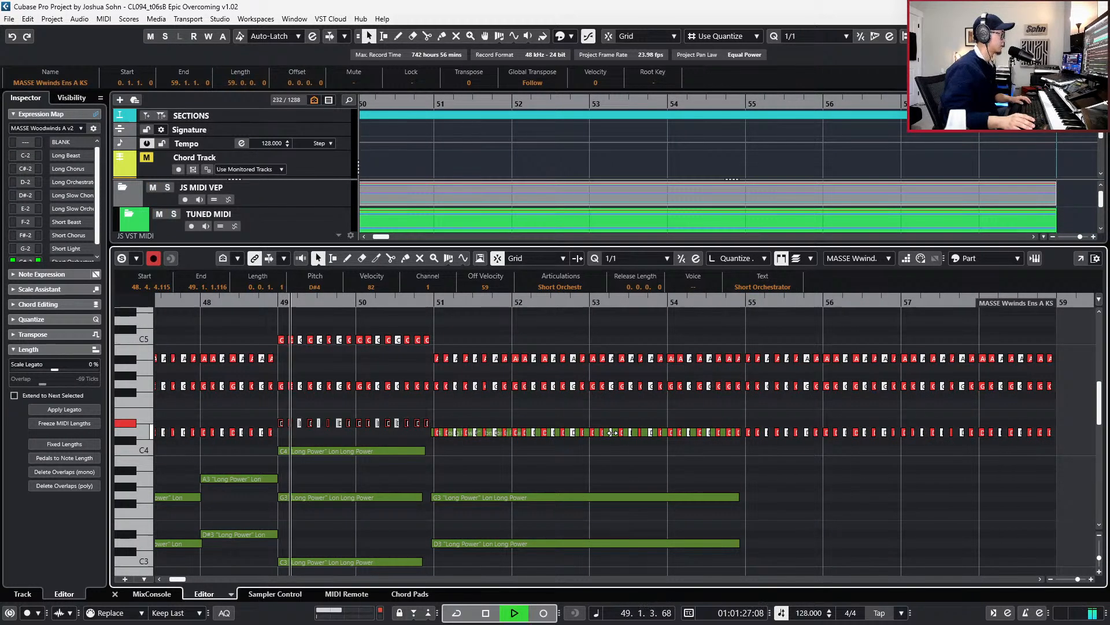
pyautogui.press('space')
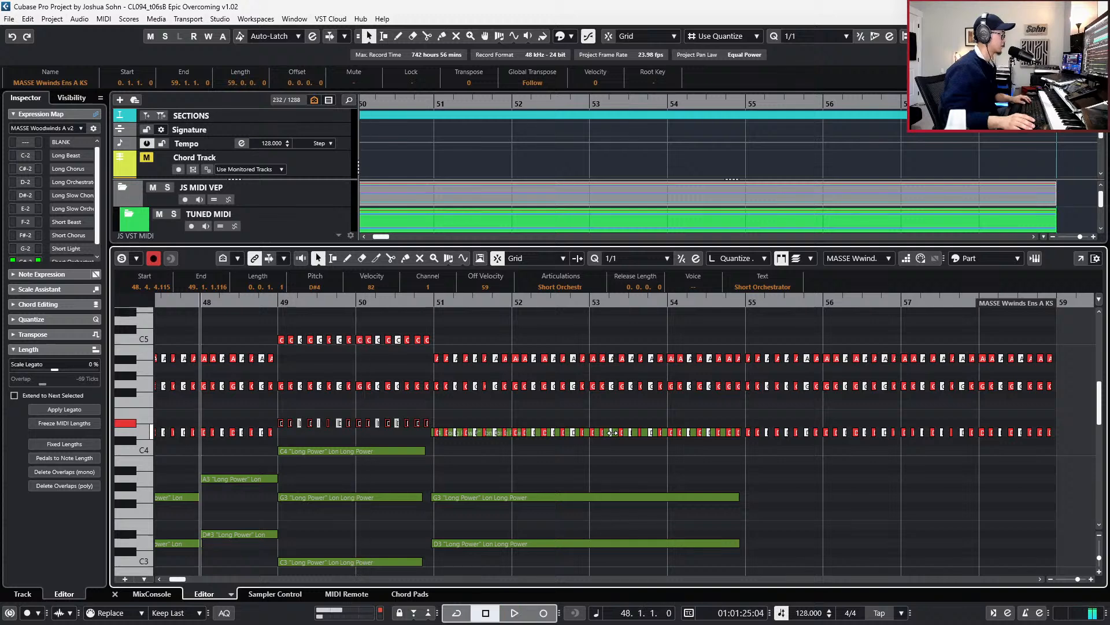
# - Play the unsoloed arrangement from bar 51 and check the editor's part editing mode options
pyautogui.press('KP_Add')
pyautogui.press('KP_Add')
pyautogui.press('KP_Add')
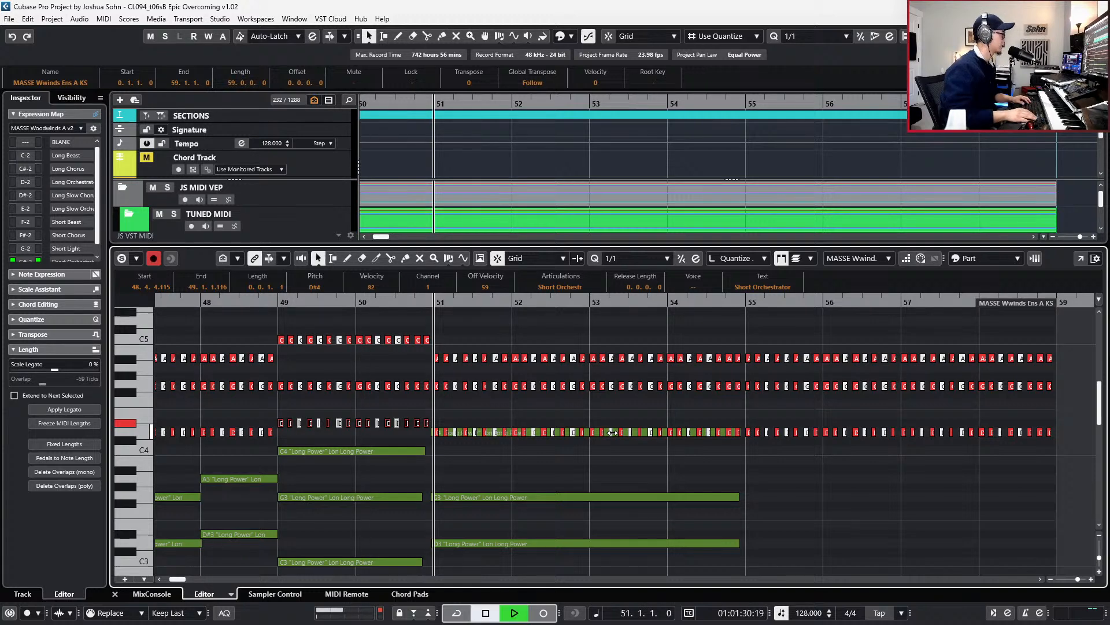
pyautogui.press('space')
pyautogui.scroll(-3, 646, 437)
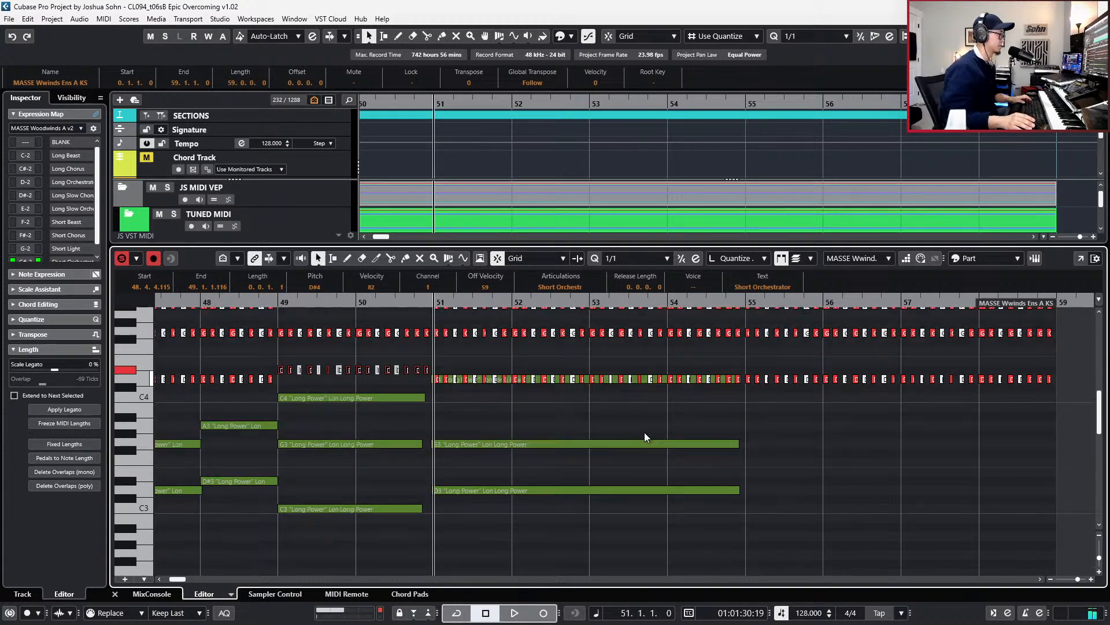
pyautogui.scroll(3, 661, 431)
pyautogui.press('space')
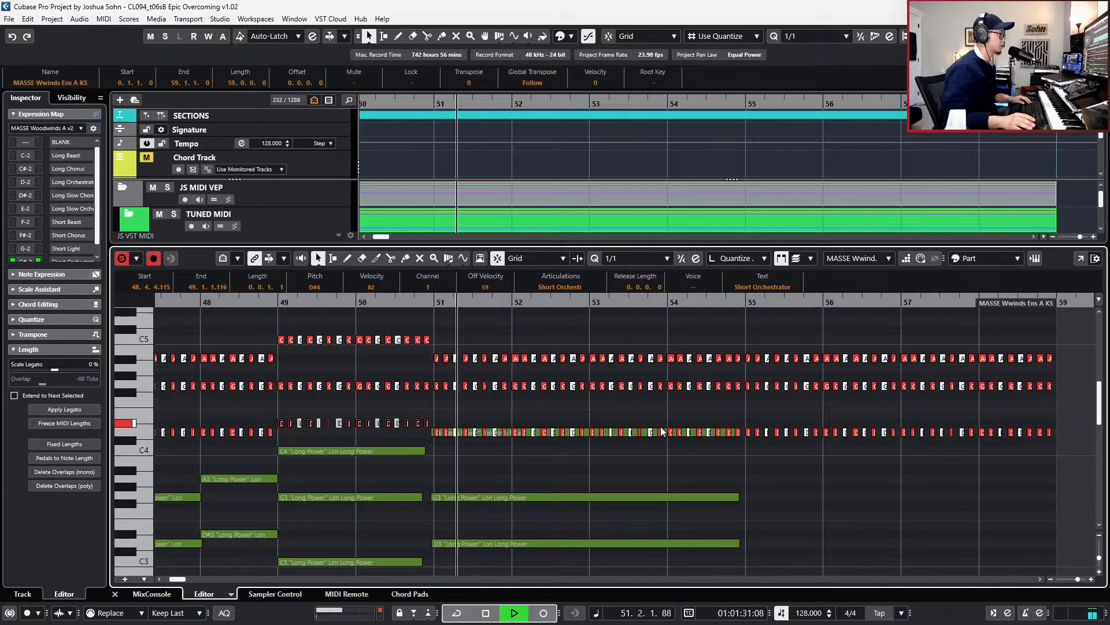
pyautogui.press('space')
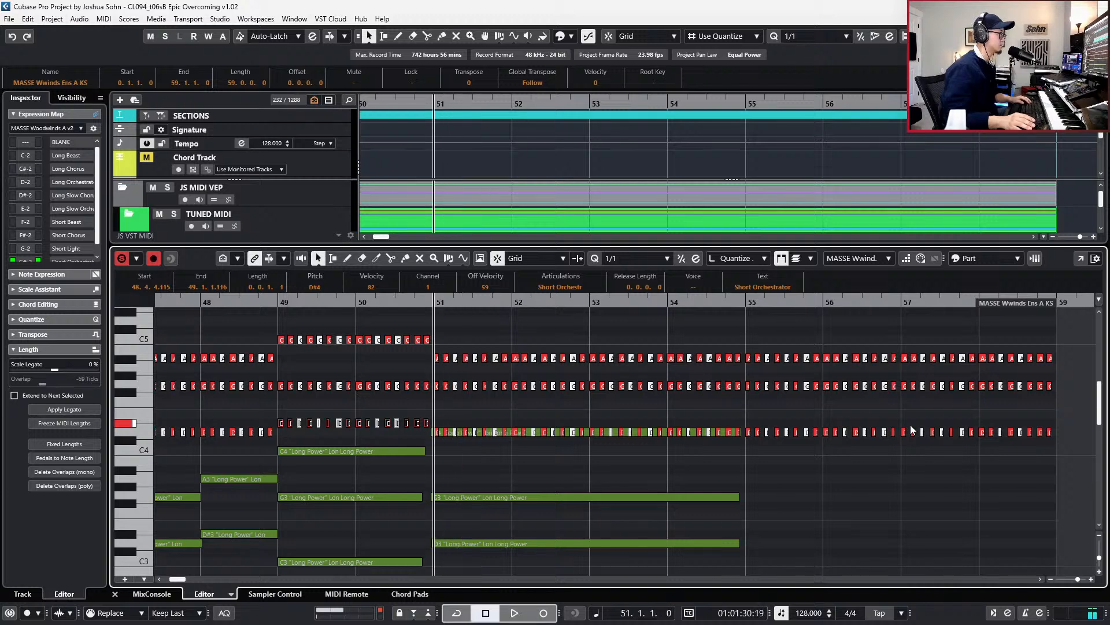
pyautogui.click(859, 261)
pyautogui.click(806, 262)
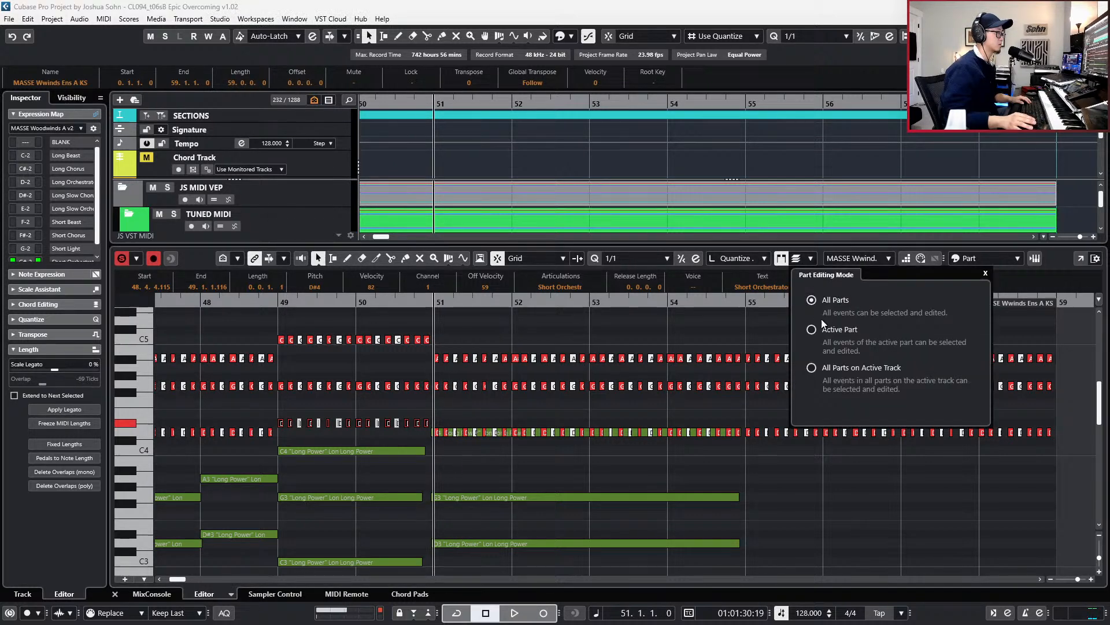
pyautogui.click(990, 476)
# - Transpose the D4 woodwind notes from bar 51 through bar 58 up an octave to D5 and play them back
pyautogui.moveTo(1045, 456); pyautogui.dragTo(435, 427)
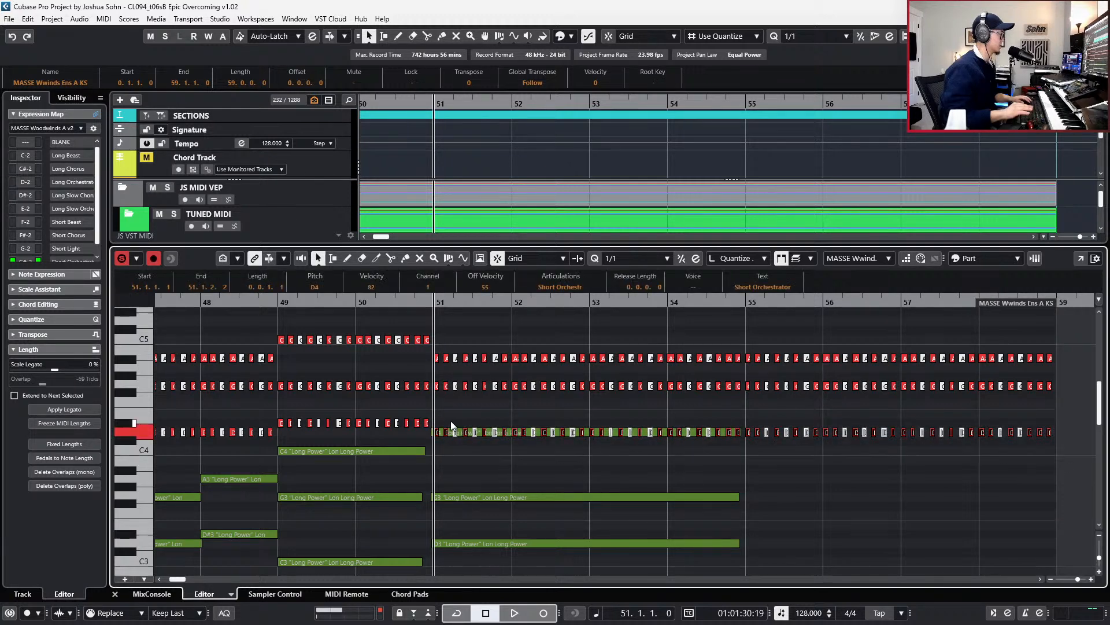
pyautogui.hotkey('shift', 'Up')
pyautogui.press('space')
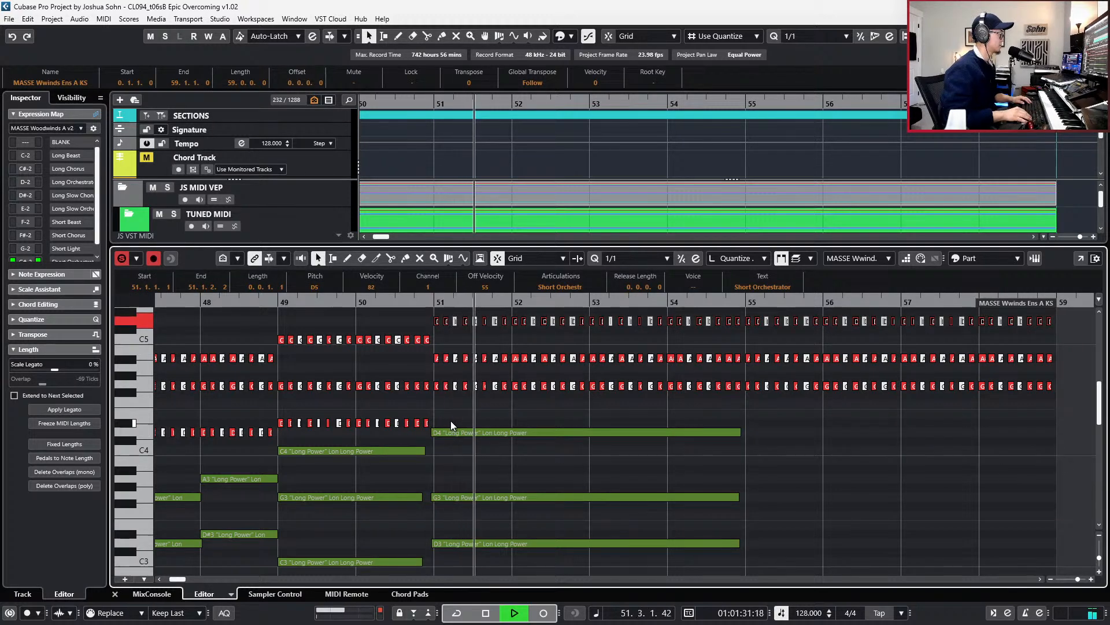
# - Delete all woodwind notes from bar 55 onward, stop playback and close the editor
pyautogui.scroll(-1, 454, 420)
pyautogui.scroll(3, 624, 370)
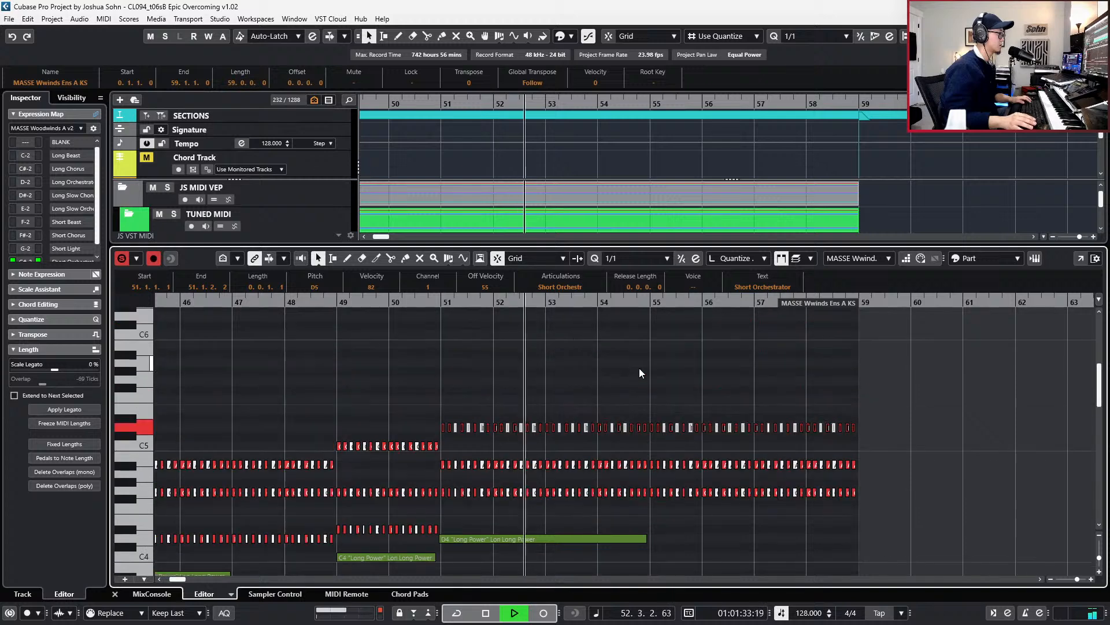
pyautogui.moveTo(653, 407); pyautogui.dragTo(900, 555)
pyautogui.press('Delete')
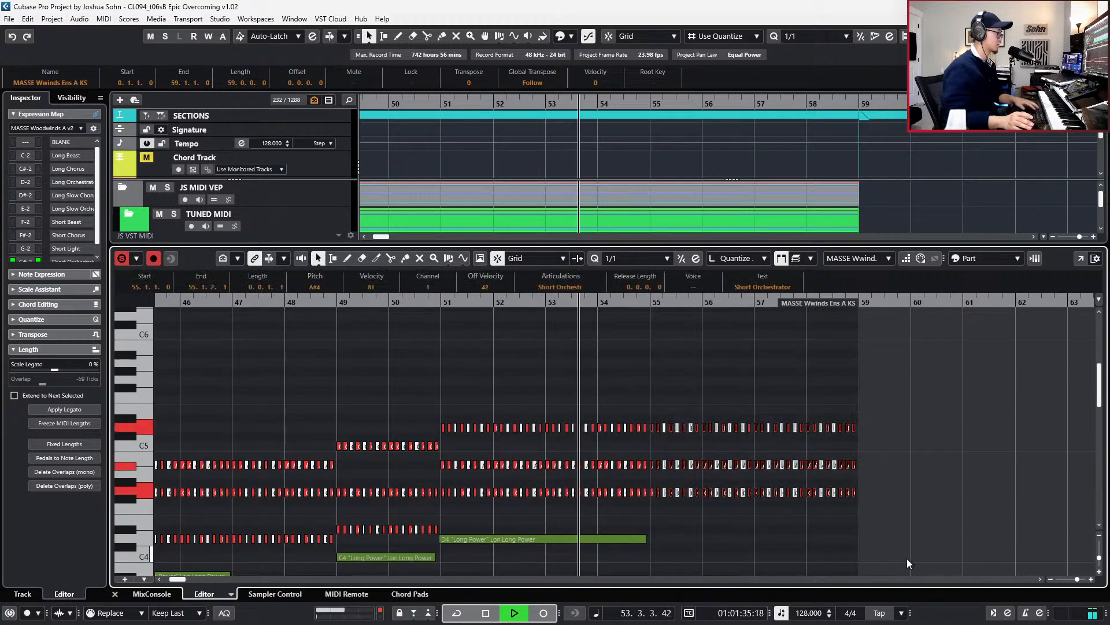
pyautogui.moveTo(661, 474); pyautogui.dragTo(650, 510)
pyautogui.press('Delete')
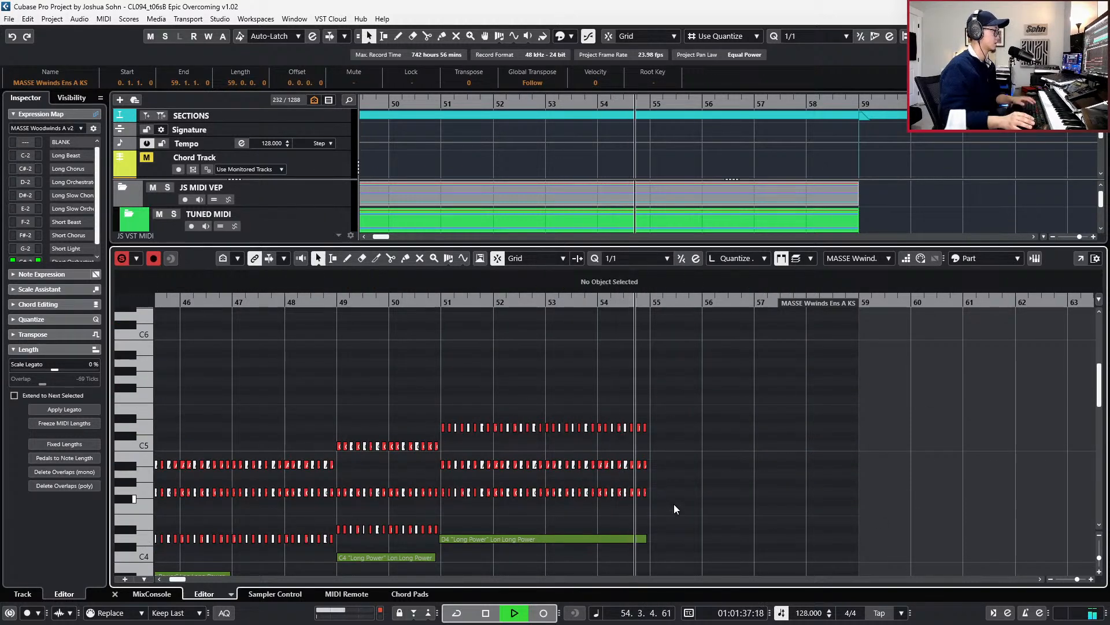
pyautogui.press('space')
pyautogui.press('Return')
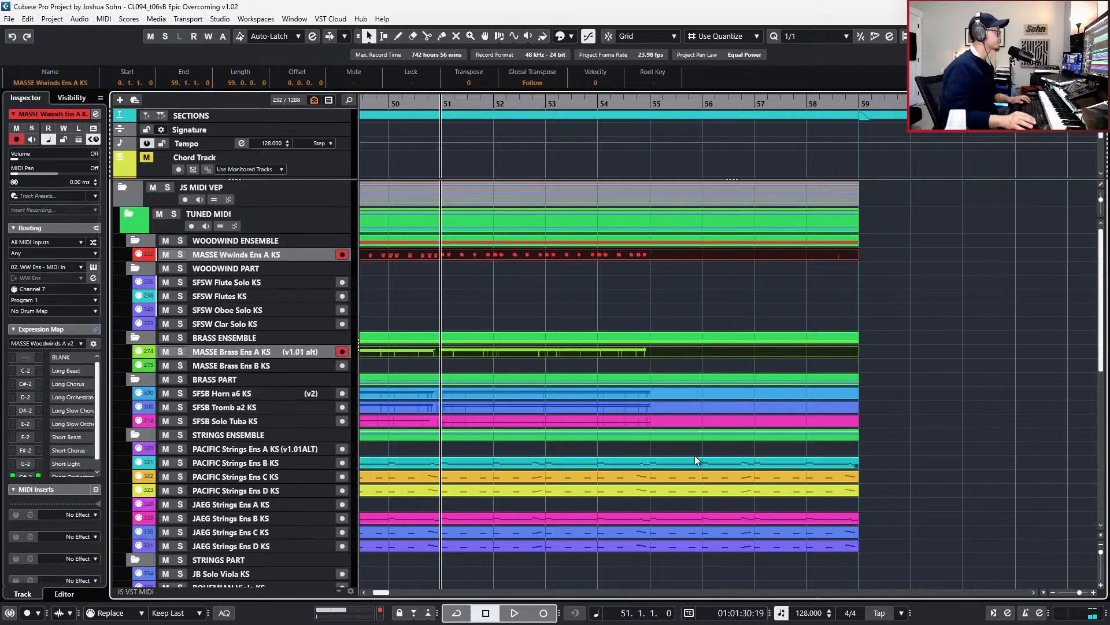
# - Solo MASSE Brass Ens A, reset its Brass Ens instrument channel fader to 0.00 dB, close the channel settings and turn solo off
pyautogui.scroll(-5, 720, 415)
pyautogui.click(665, 354)
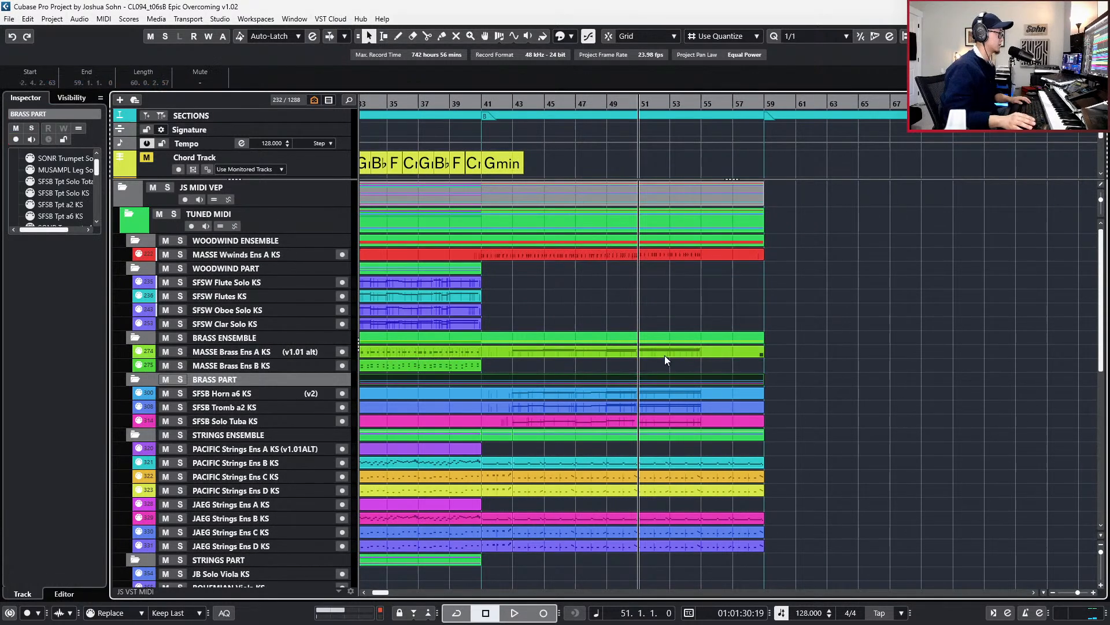
pyautogui.press('s')
pyautogui.press('e')
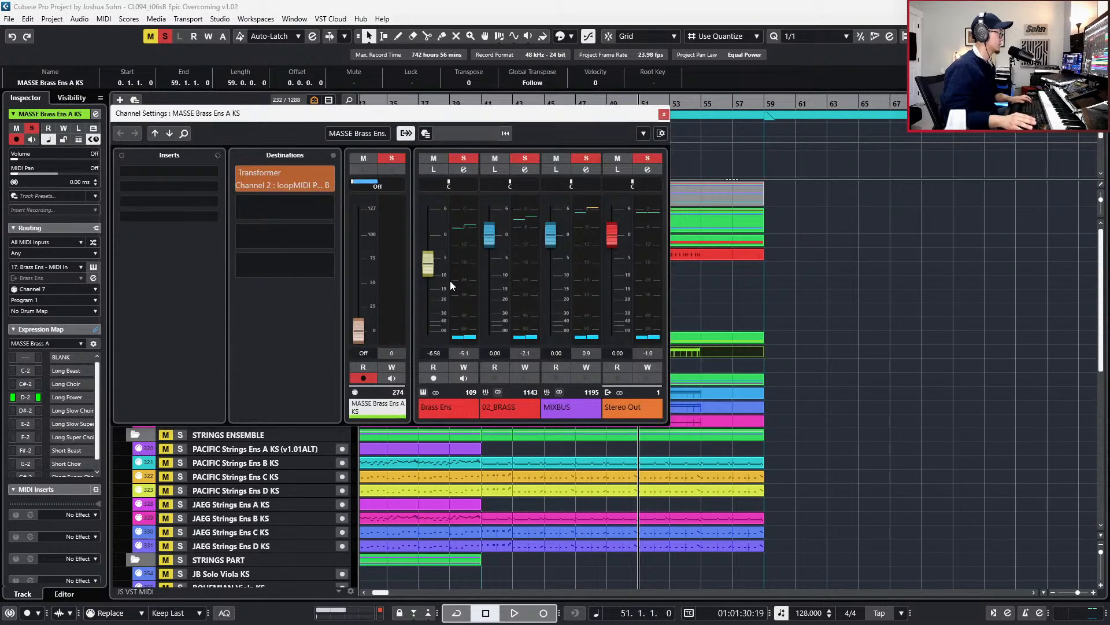
pyautogui.keyDown('ctrl'); pyautogui.click(428, 259); pyautogui.keyUp('ctrl')
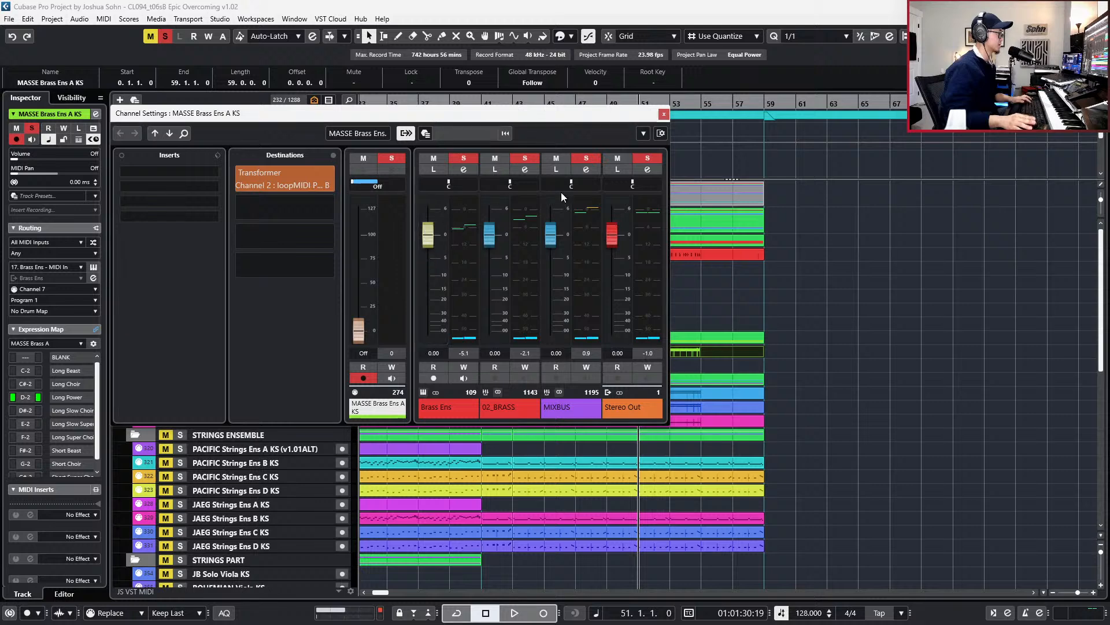
pyautogui.click(665, 116)
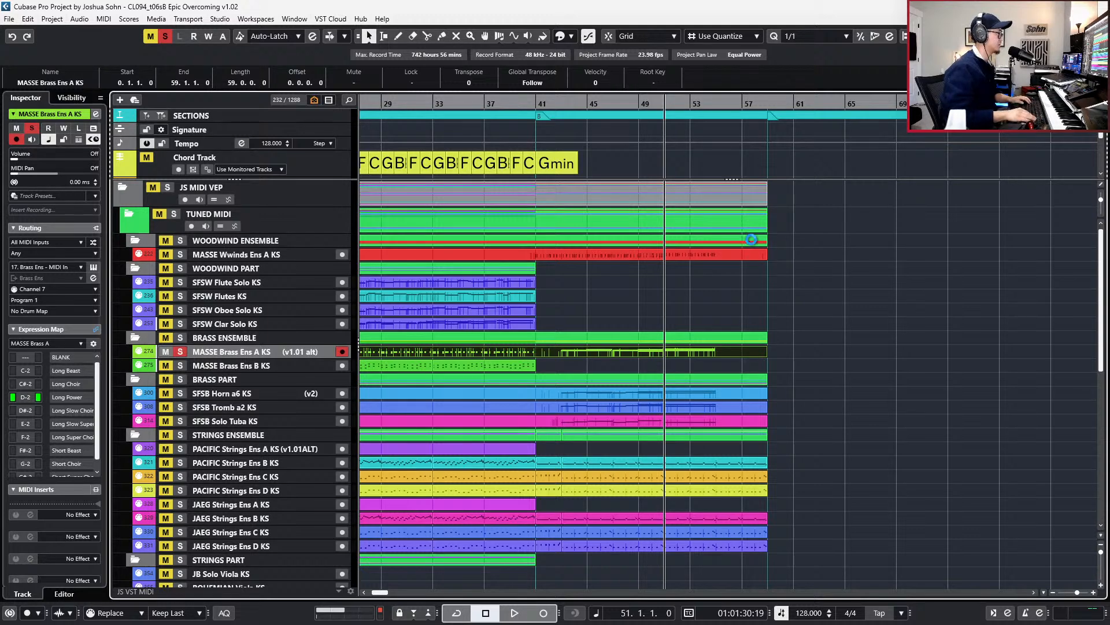
pyautogui.press('s')
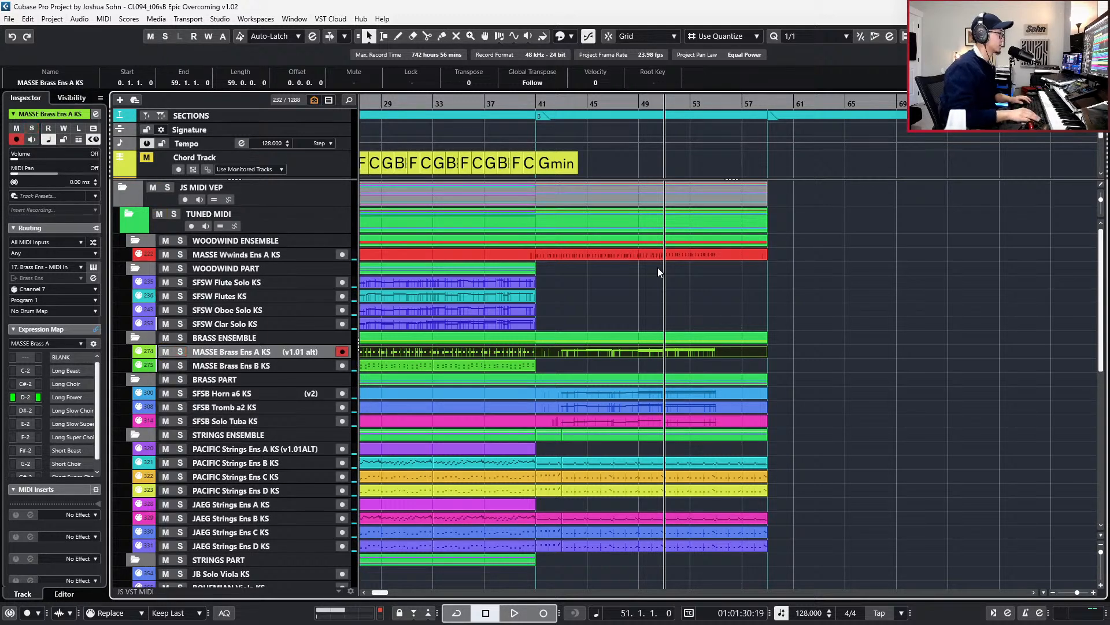
# - Split the MASSE Wwinds Ens A part at bar 40 and select the section from bar 40 to bar 59
pyautogui.press('KP_Subtract')
pyautogui.press('KP_Subtract')
pyautogui.press('KP_Subtract')
pyautogui.press('KP_Subtract')
pyautogui.press('KP_Subtract')
pyautogui.press('KP_Subtract')
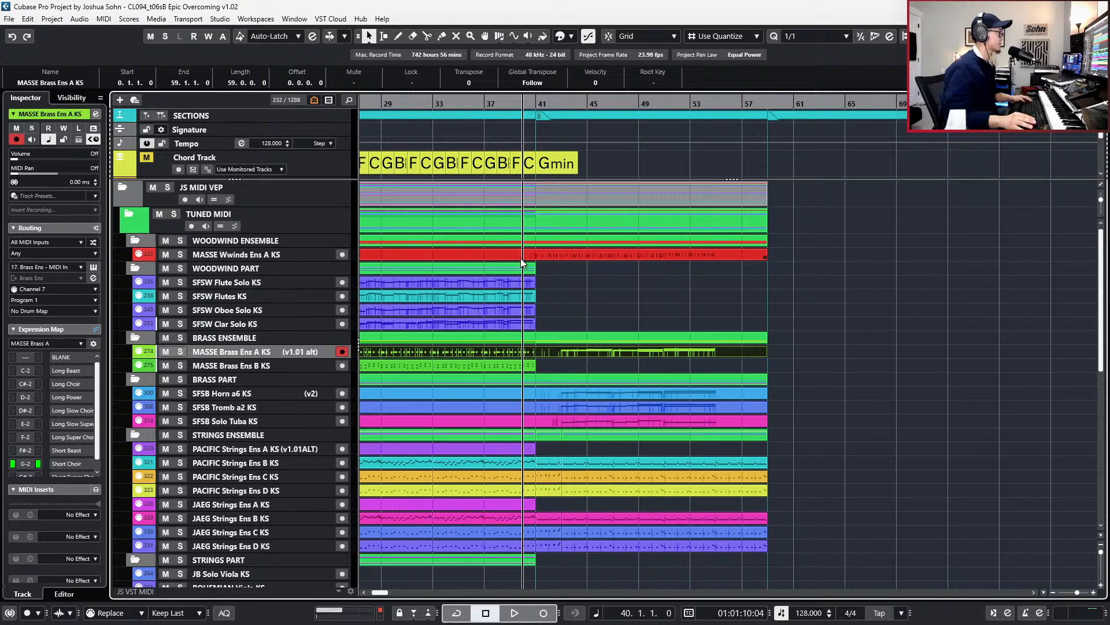
pyautogui.press('j')
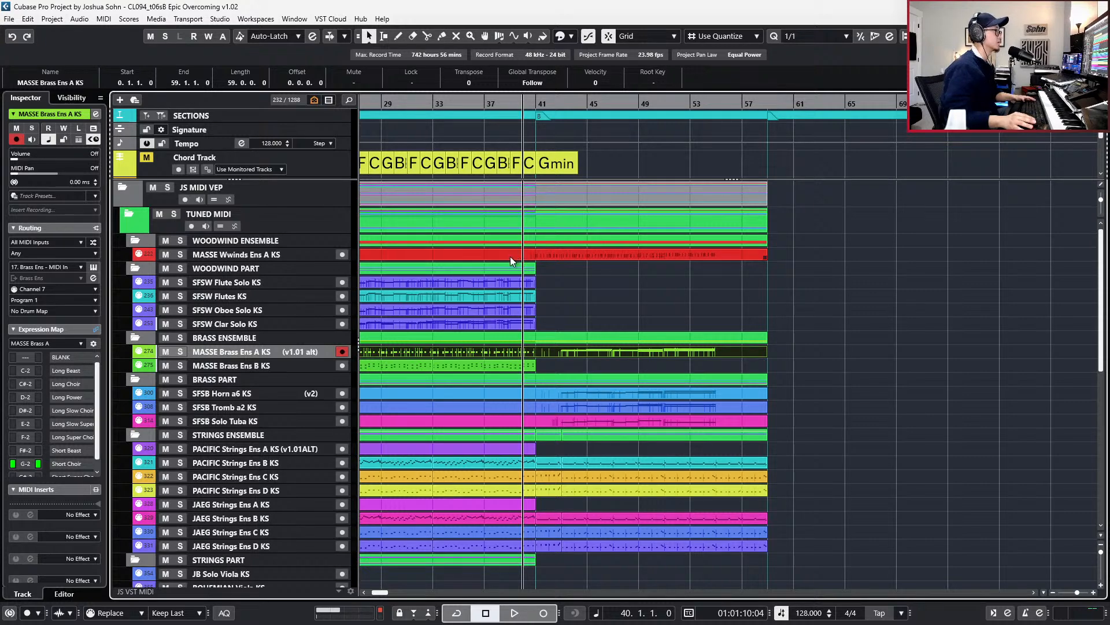
pyautogui.hotkey('alt', 'x')
pyautogui.click(540, 254)
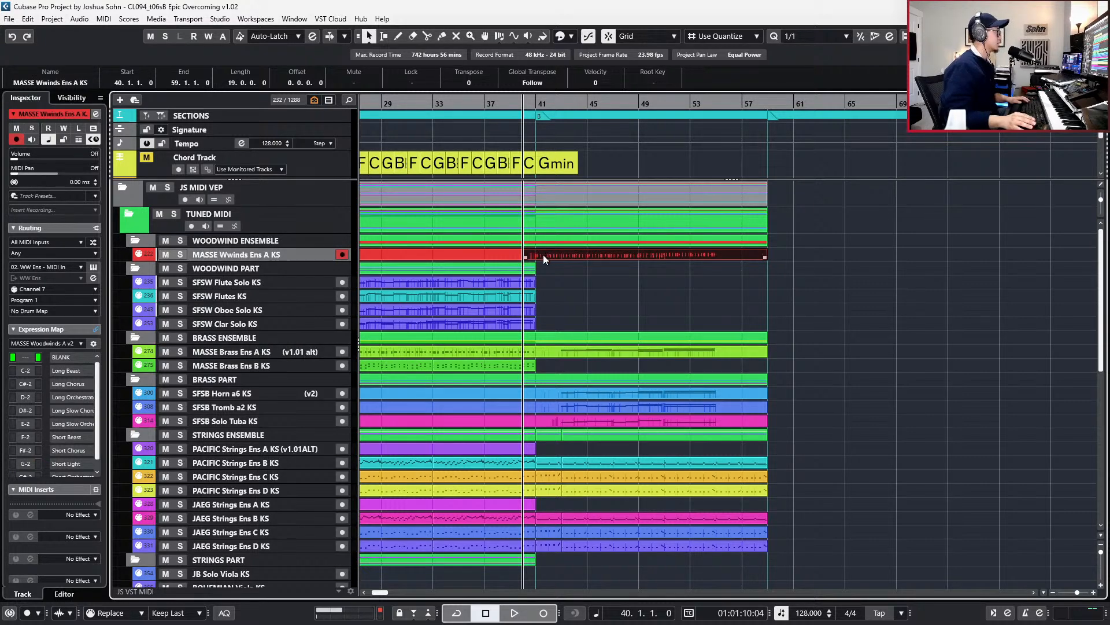
# - Find the EWO Marimba track by searching the tracks for "marim" and show it in the project
pyautogui.scroll(-3, 539, 299)
pyautogui.hotkey('ctrl', 'f')
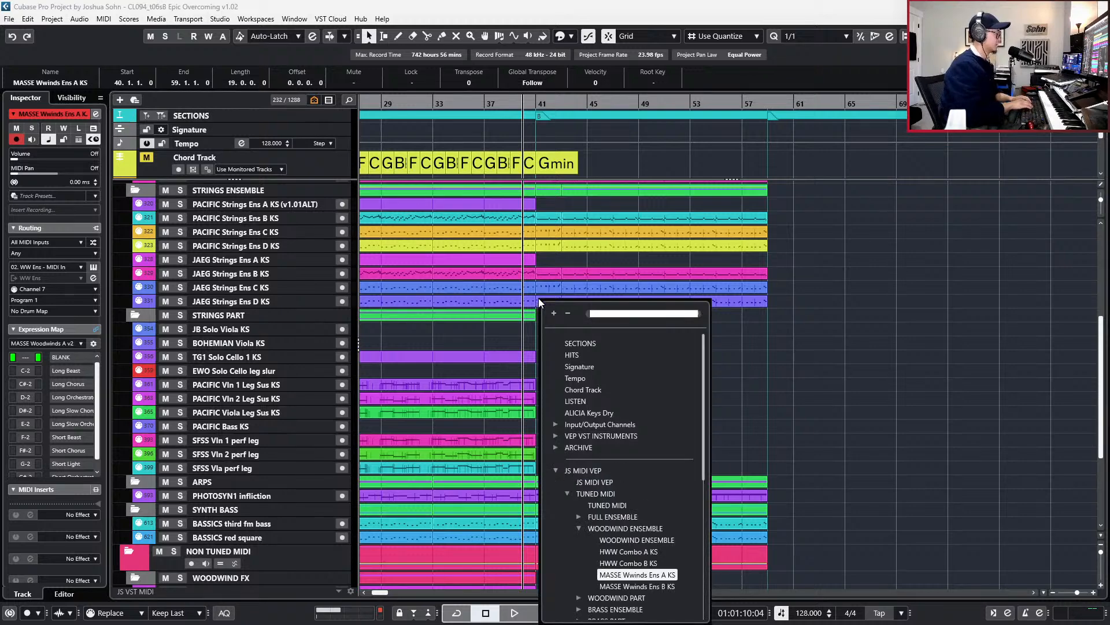
pyautogui.write('marim')
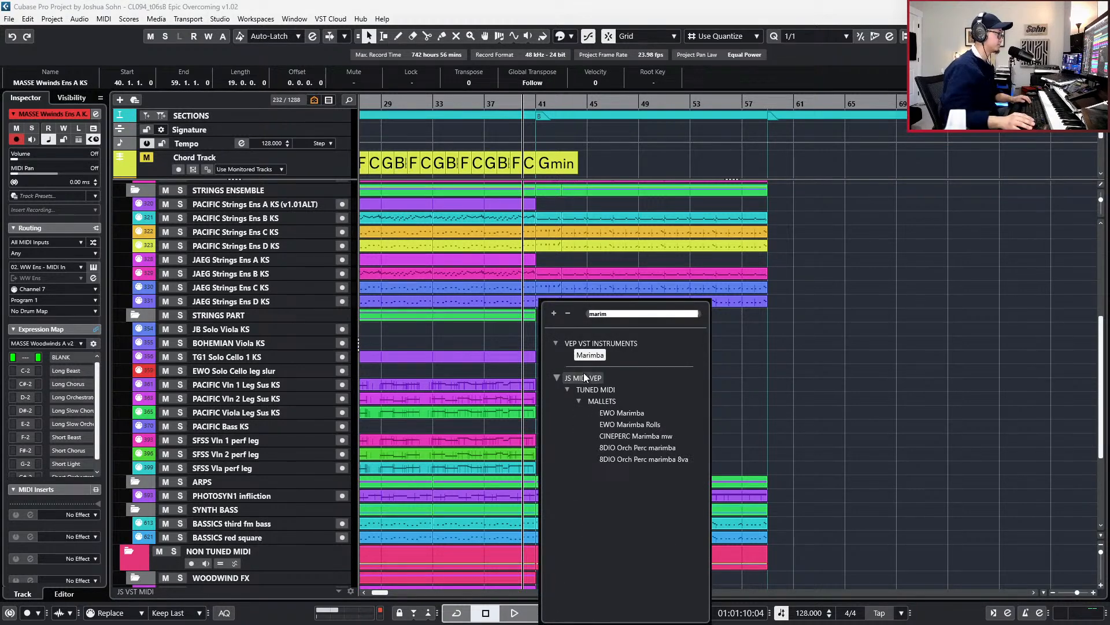
pyautogui.click(605, 413)
pyautogui.hotkey('shift', 'd')
# - Find the CINEPERC Marimba mw track among the mallets and show it in the project
pyautogui.hotkey('ctrl', 'f')
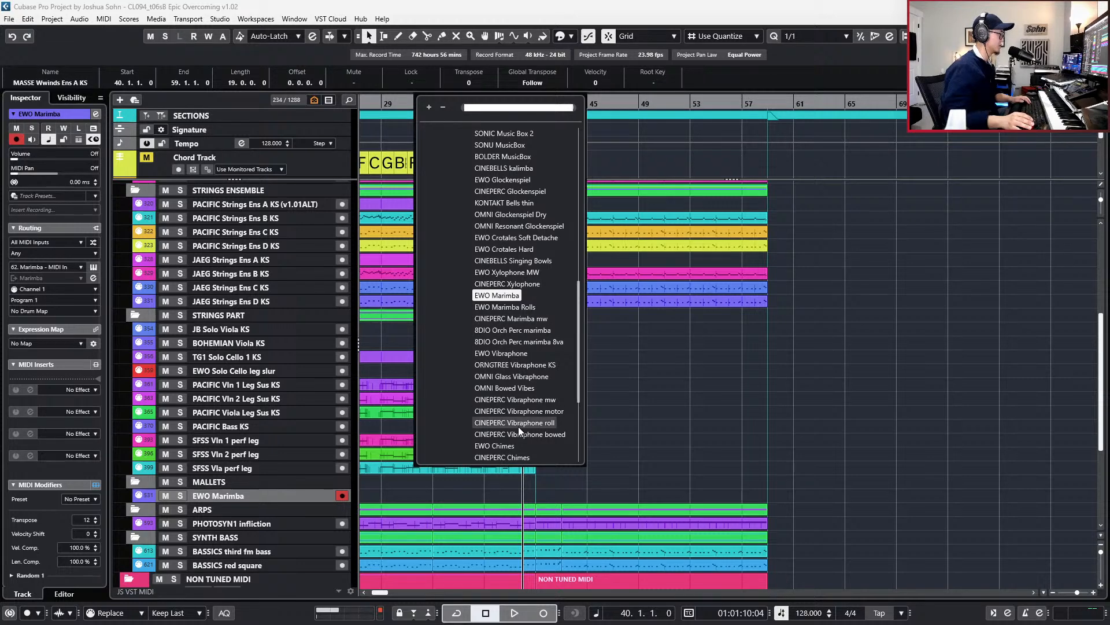
pyautogui.scroll(-2, 525, 376)
pyautogui.scroll(5, 525, 376)
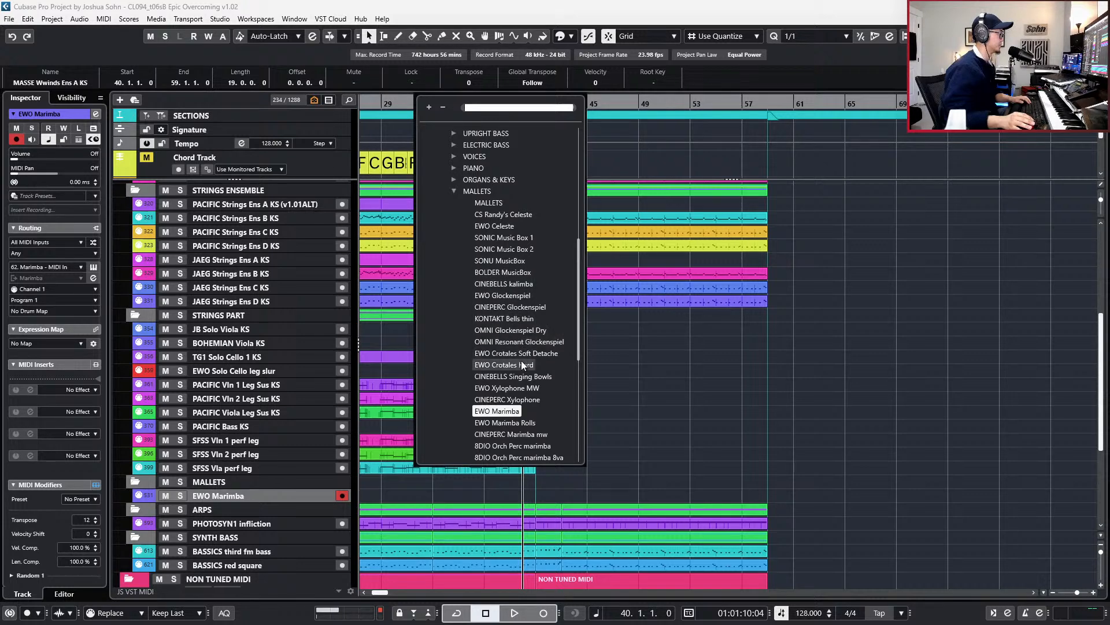
pyautogui.scroll(-2, 532, 379)
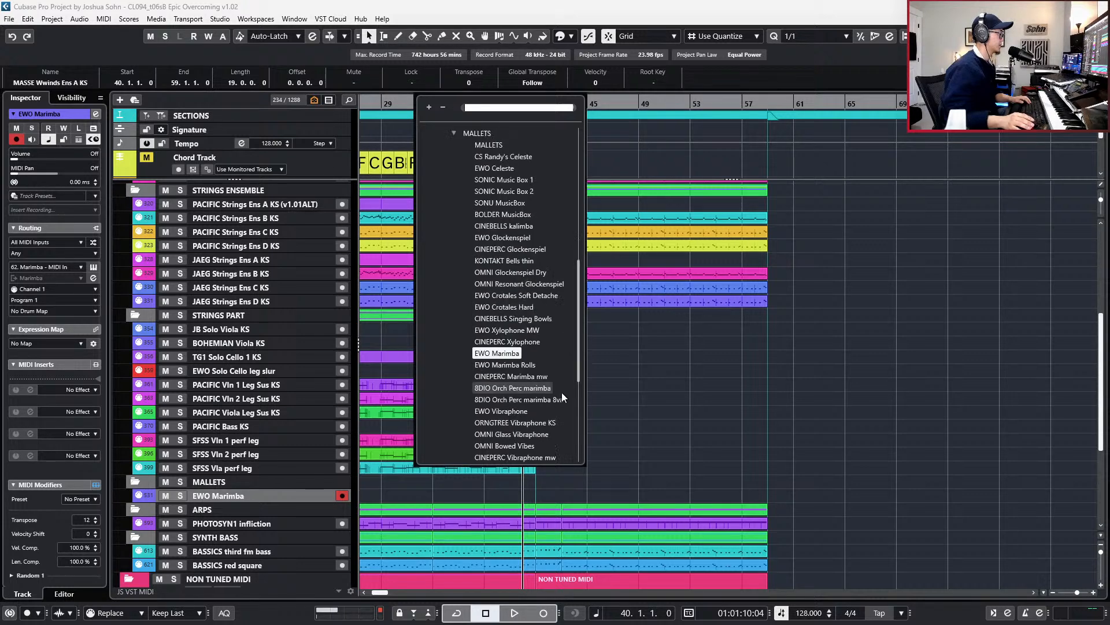
pyautogui.click(529, 376)
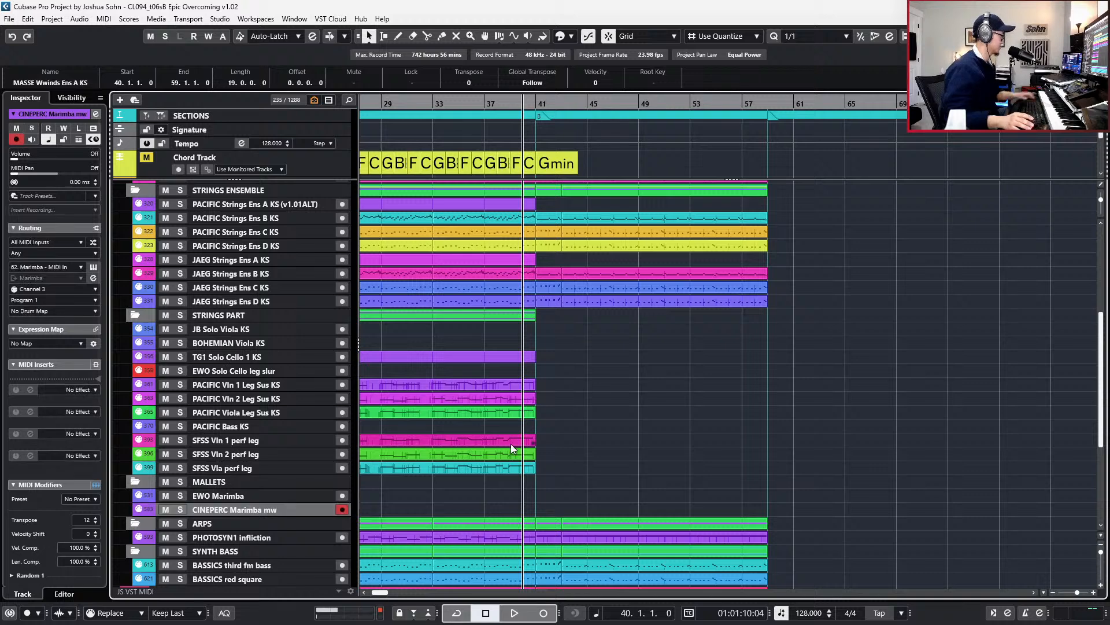
# - Paste the copied woodwind part at bar 40 onto both the EWO Marimba and CINEPERC Marimba mw tracks
pyautogui.hotkey('shift', 'Up')
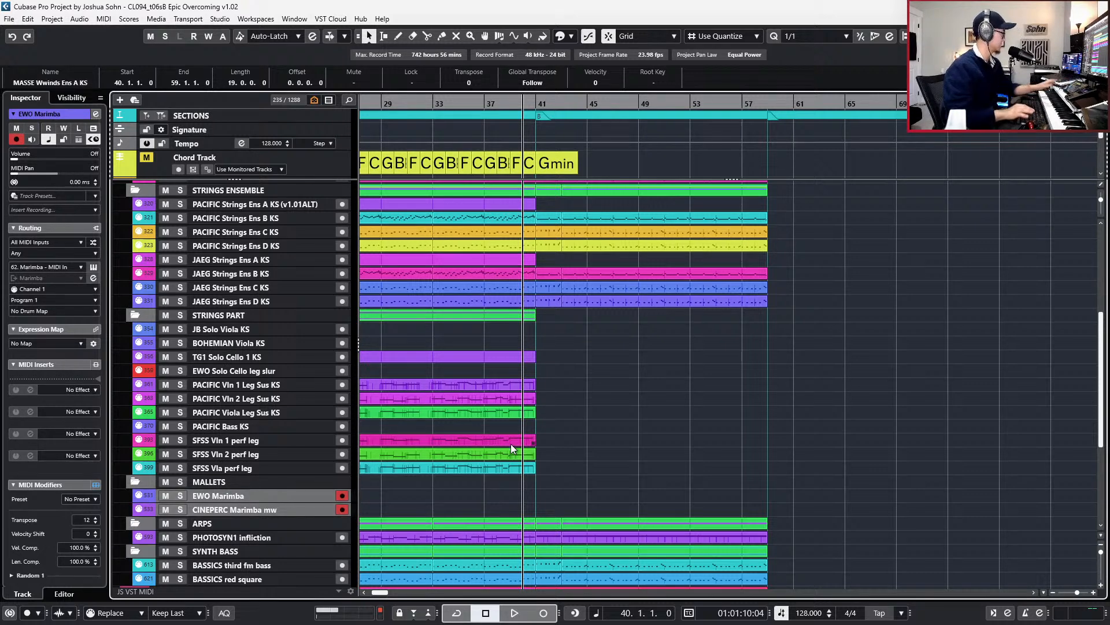
pyautogui.hotkey('ctrl', 'v')
pyautogui.click(308, 508)
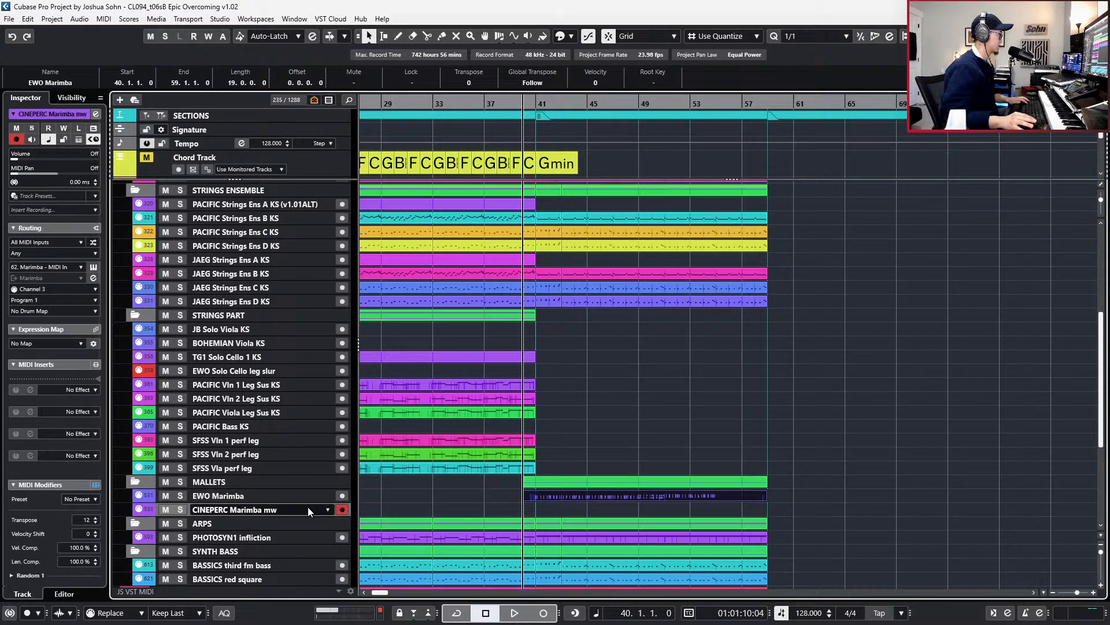
pyautogui.hotkey('ctrl', 'v')
# - Solo both marimba tracks, play them from bar 41 and mute the CINEPERC Marimba mw part
pyautogui.moveTo(516, 498); pyautogui.dragTo(549, 509)
pyautogui.press('s')
pyautogui.press('space')
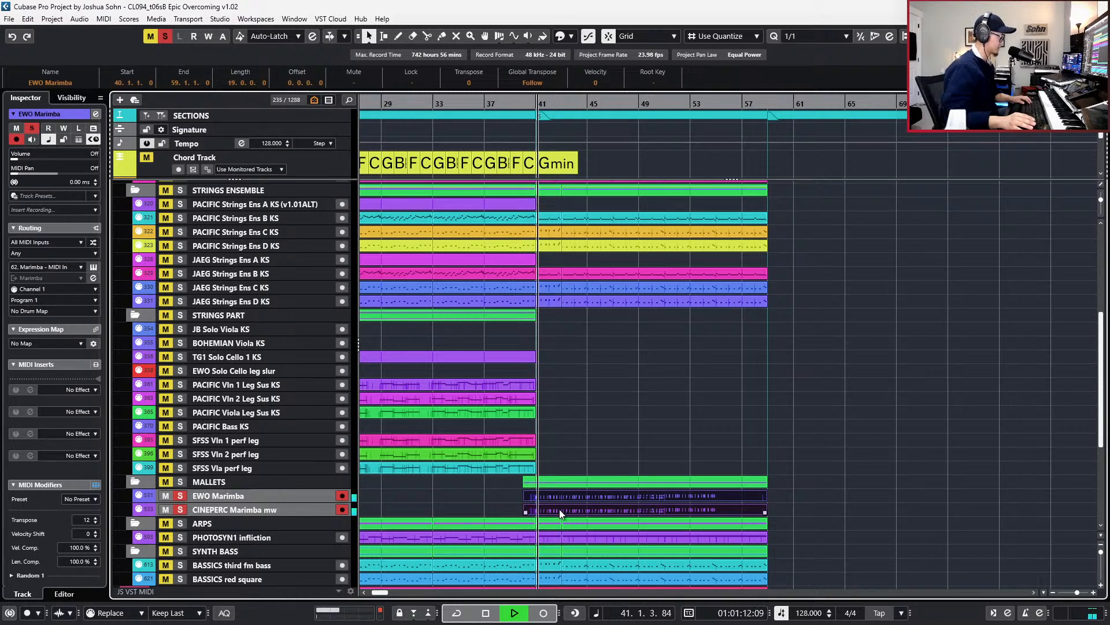
pyautogui.click(559, 511)
pyautogui.hotkey('shift', 'm')
pyautogui.press('KP_Subtract')
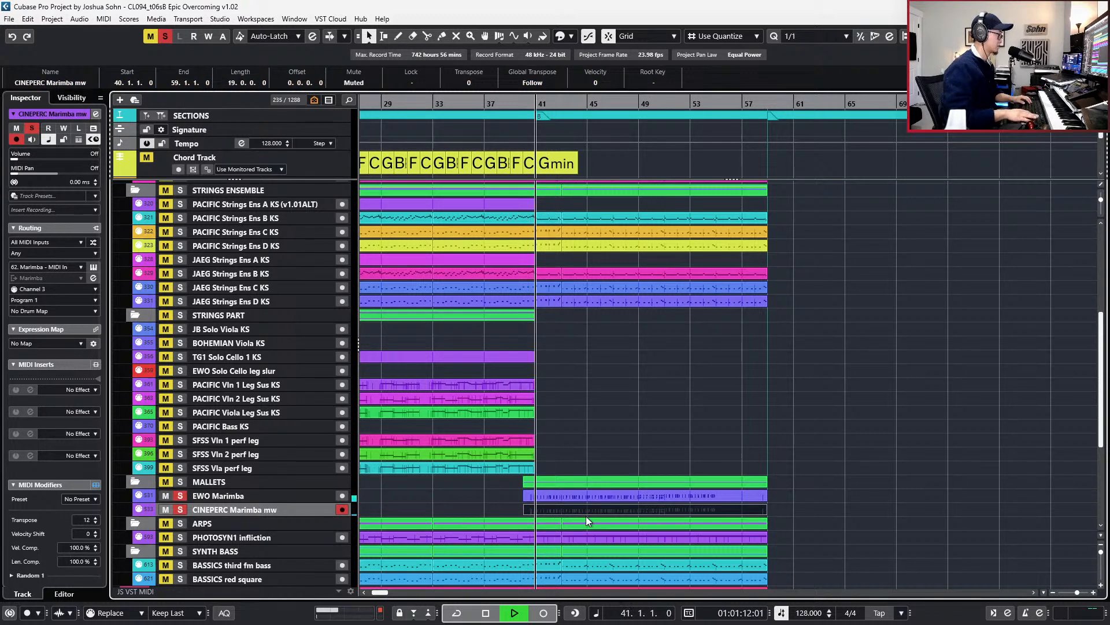
# - Transpose all notes of the EWO Marimba part down one octave in the Key Editor and close it
pyautogui.moveTo(502, 500); pyautogui.dragTo(578, 509)
pyautogui.press('Return')
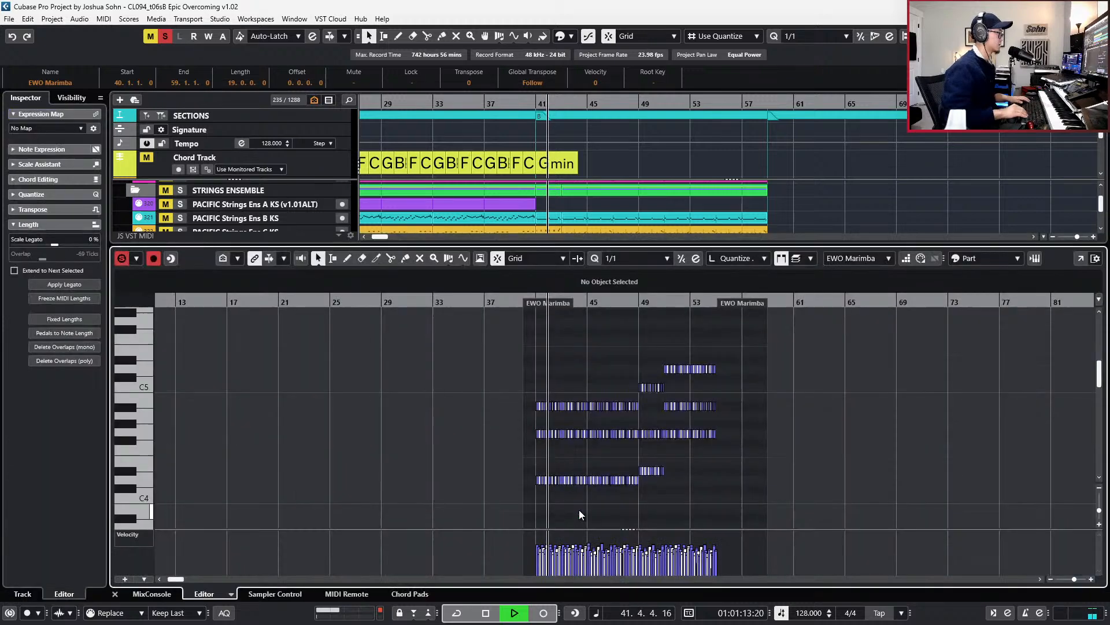
pyautogui.hotkey('ctrl', 'a')
pyautogui.scroll(1, 578, 509)
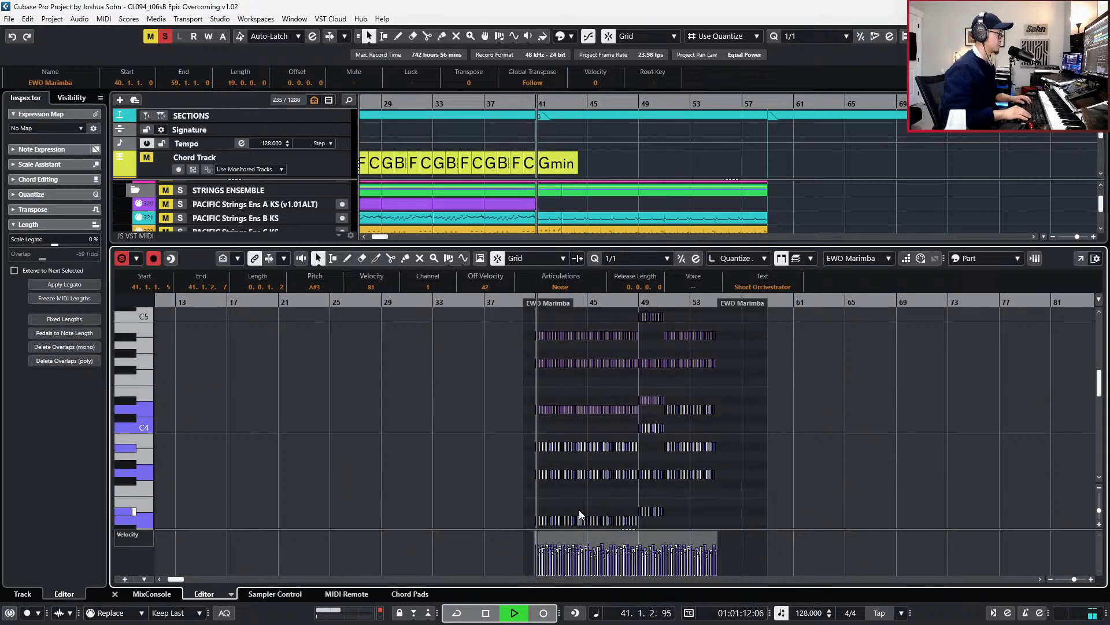
pyautogui.press('Return')
# - Transpose all notes of the CINEPERC Marimba mw part down one octave in the Key Editor and close it
pyautogui.click(581, 512)
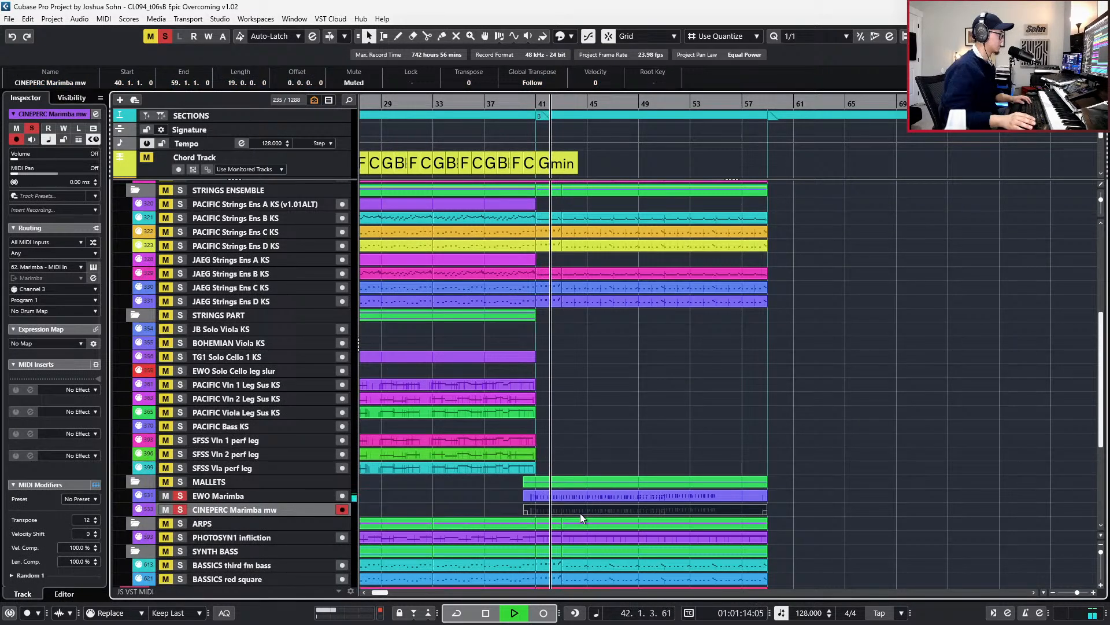
pyautogui.press('Return')
pyautogui.press('space')
pyautogui.click(795, 258)
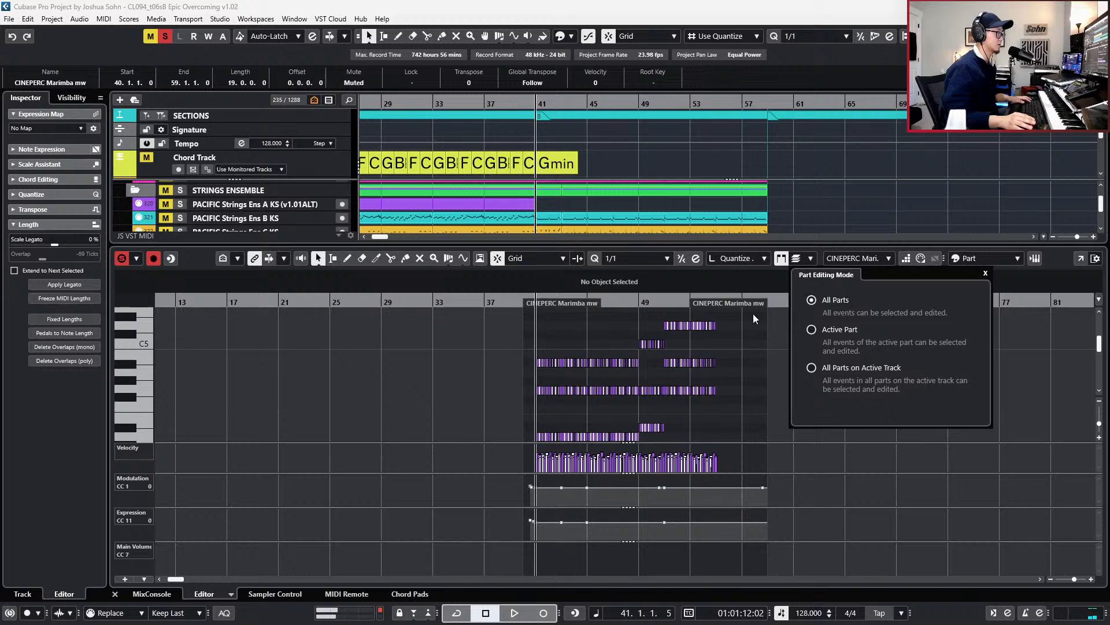
pyautogui.click(561, 328)
pyautogui.hotkey('ctrl', 'a')
pyautogui.press('Return')
# - Play the marimbas from bar 41, muting the EWO Marimba part and unmuting the CINEPERC Marimba mw part to compare them
pyautogui.press('space')
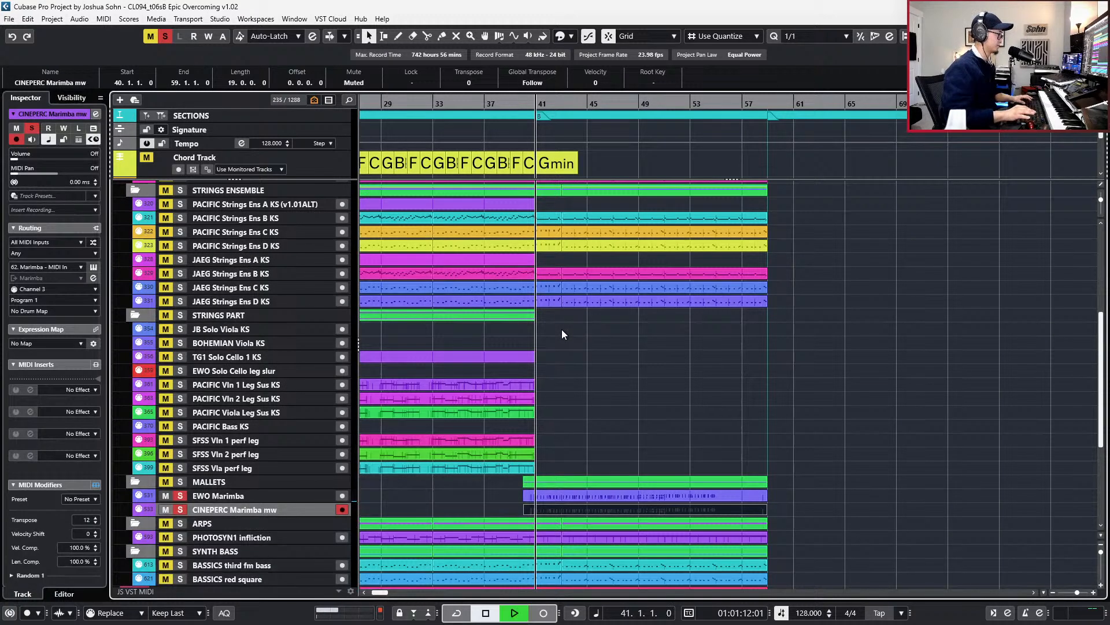
pyautogui.click(581, 466)
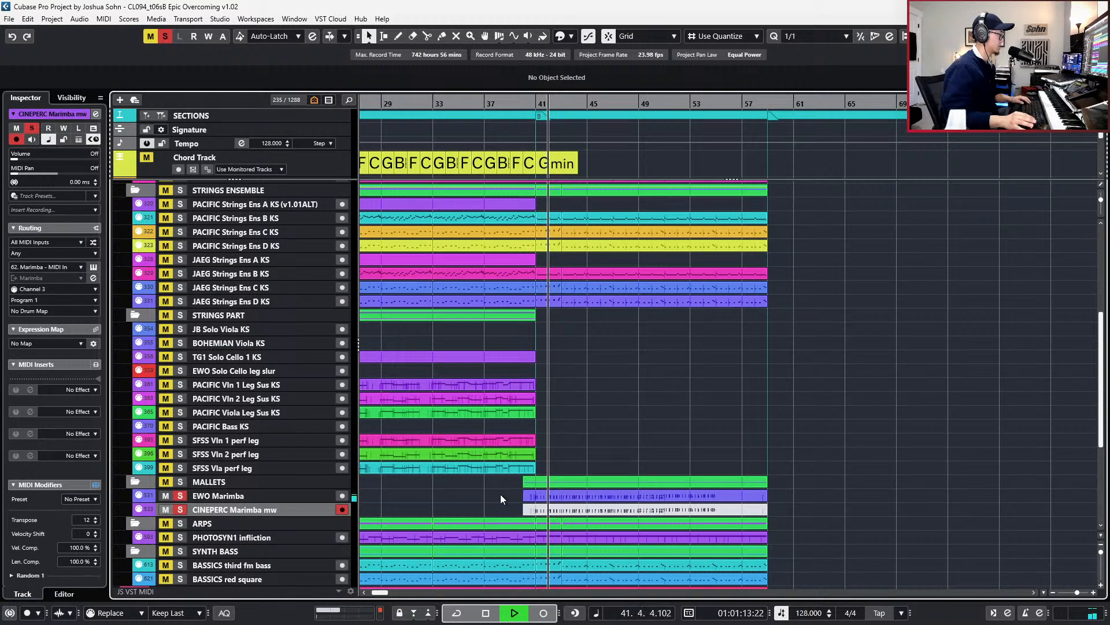
pyautogui.moveTo(500, 494); pyautogui.dragTo(539, 504)
pyautogui.hotkey('alt', 'm')
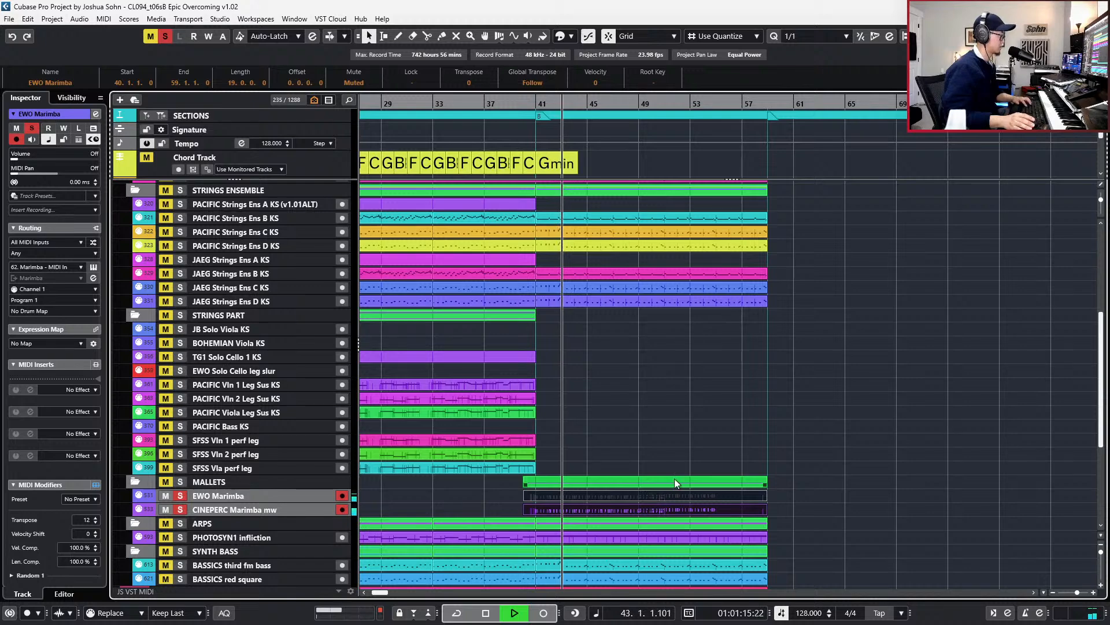
pyautogui.click(672, 509)
pyautogui.press('space')
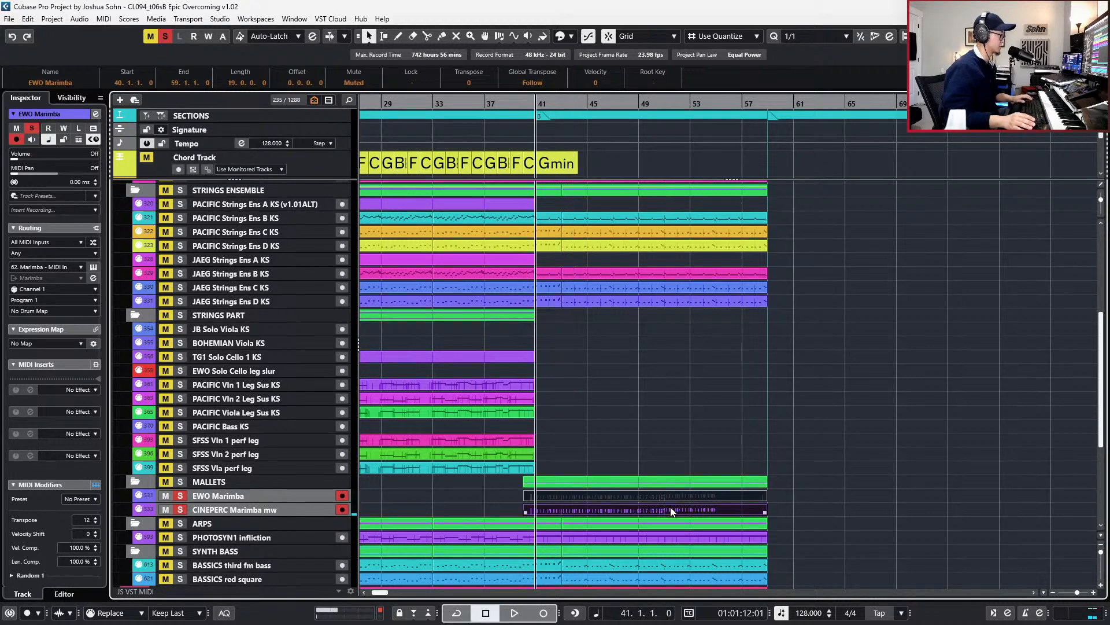
# - Open the CINEPERC Marimba mw part in the Key Editor and delete its Modulation (CC 1) points after bar 41
pyautogui.doubleClick(672, 510)
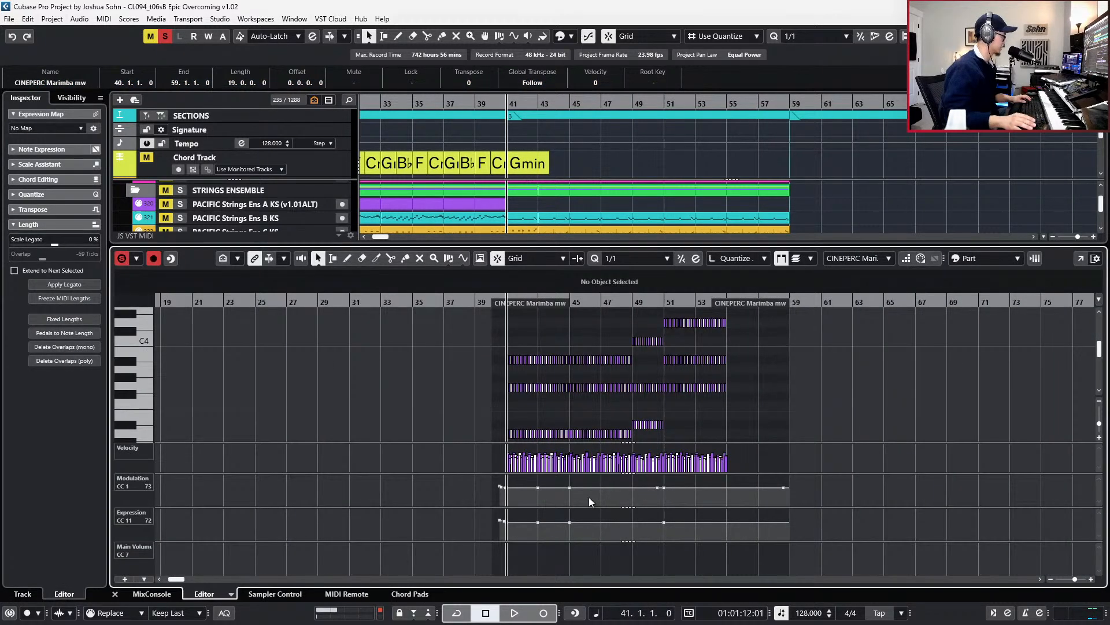
pyautogui.moveTo(516, 501); pyautogui.dragTo(787, 470)
pyautogui.press('Delete')
# - Delete the remaining CINEPERC Modulation points and the Expression (CC 11) points at bars 43 and 45, checking with playback
pyautogui.press('h')
pyautogui.press('h')
pyautogui.press('h')
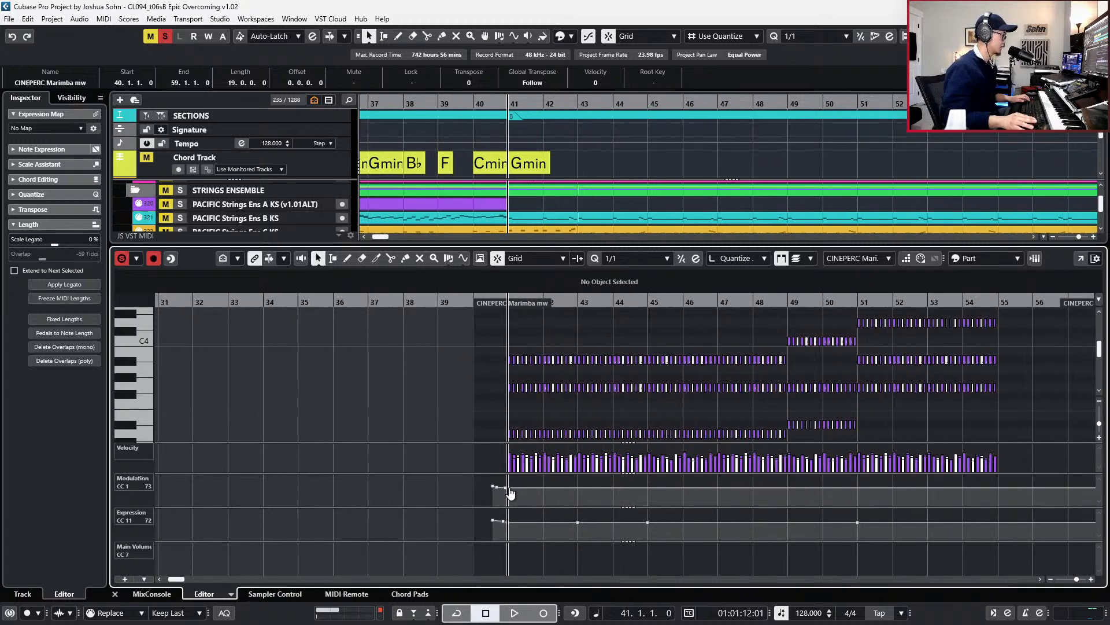
pyautogui.moveTo(508, 488); pyautogui.dragTo(657, 513)
pyautogui.press('Delete')
pyautogui.press('space')
pyautogui.press('space')
pyautogui.press('Delete')
pyautogui.press('g')
pyautogui.press('space')
pyautogui.press('Delete')
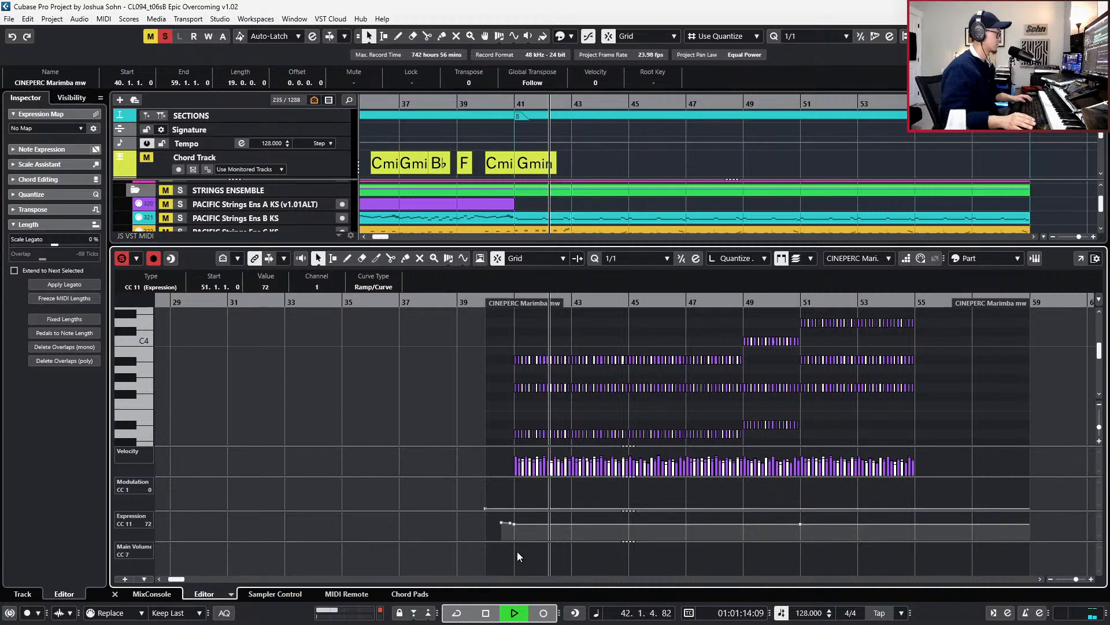
# - Add a Main Volume (CC 7) level at the start of the CINEPERC Marimba mw part, play it and close the editor
pyautogui.keyDown('alt'); pyautogui.click(501, 557); pyautogui.keyUp('alt')
pyautogui.moveTo(488, 560); pyautogui.dragTo(487, 555)
pyautogui.press('space')
pyautogui.press('space')
pyautogui.hotkey('ctrl', 'e')
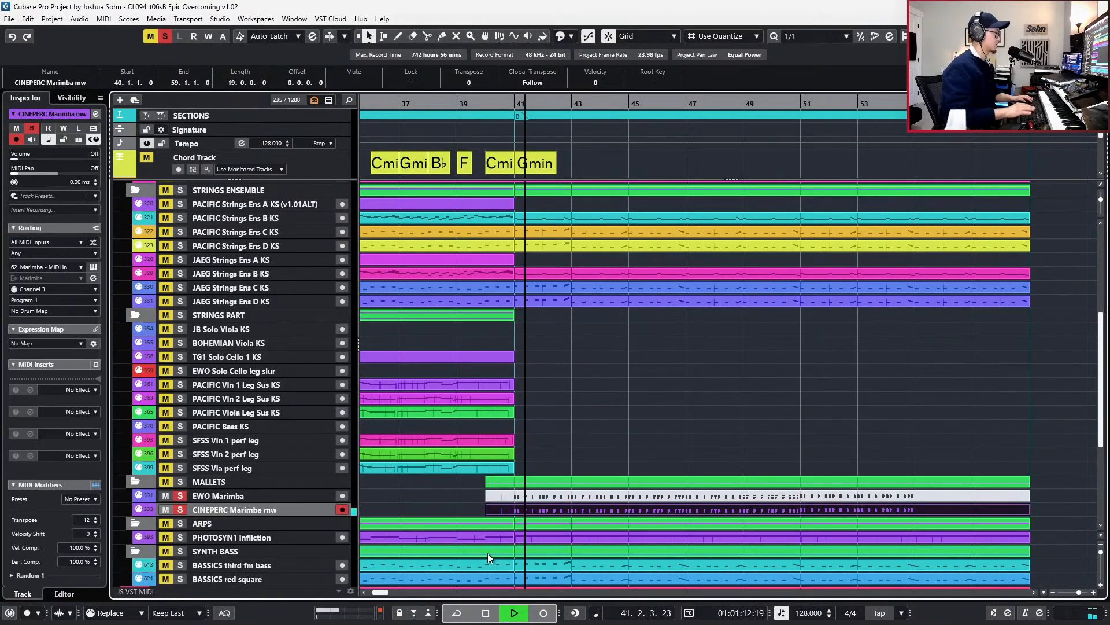
# - Unmute the EWO Marimba part, mute the CINEPERC Marimba mw part and play from bar 41
pyautogui.press('space')
pyautogui.click(502, 496)
pyautogui.moveTo(481, 500); pyautogui.dragTo(515, 509)
pyautogui.hotkey('alt', 'm')
pyautogui.press('space')
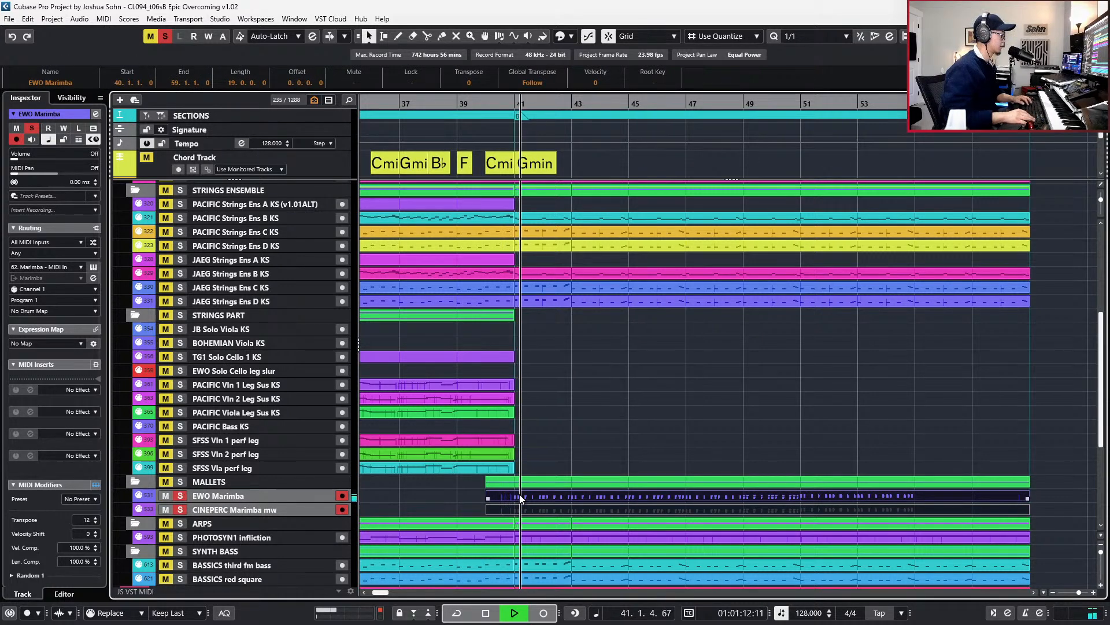
# - Set Main Volume (CC 7) to 87 across the EWO Marimba part, play it and close the editor
pyautogui.press('space')
pyautogui.click(519, 496)
pyautogui.hotkey('ctrl', 'e')
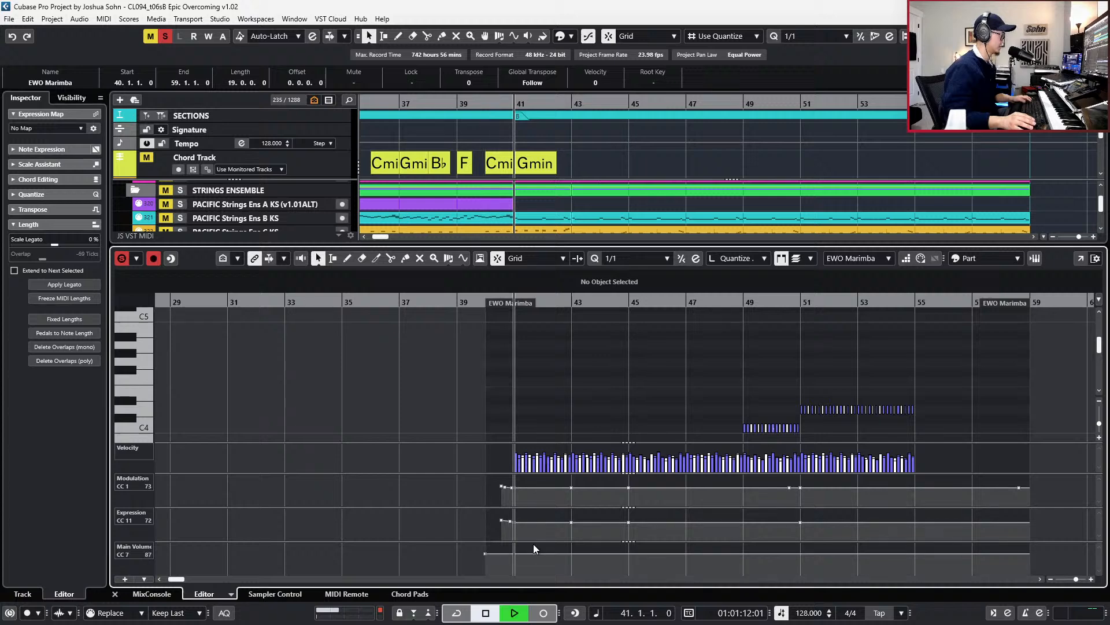
pyautogui.press('space')
pyautogui.hotkey('ctrl', 'e')
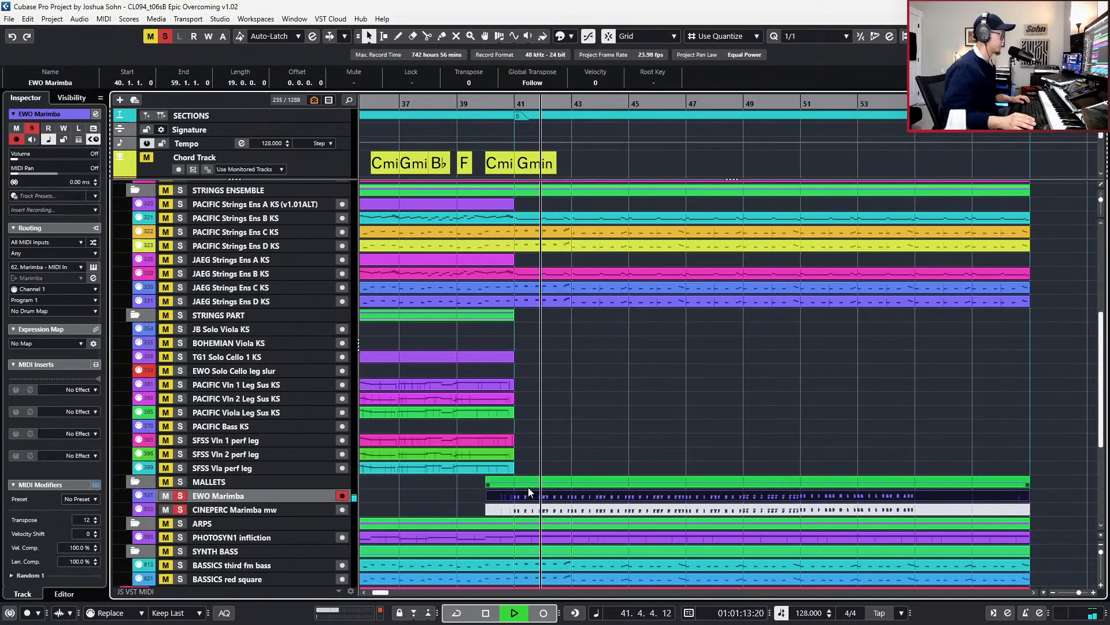
# - Switch the mute from the CINEPERC to the EWO Marimba part, stop playback, turn off solo and return to bar 40
pyautogui.keyDown('shift'); pyautogui.click(507, 504); pyautogui.keyUp('shift')
pyautogui.hotkey('shift', 'm')
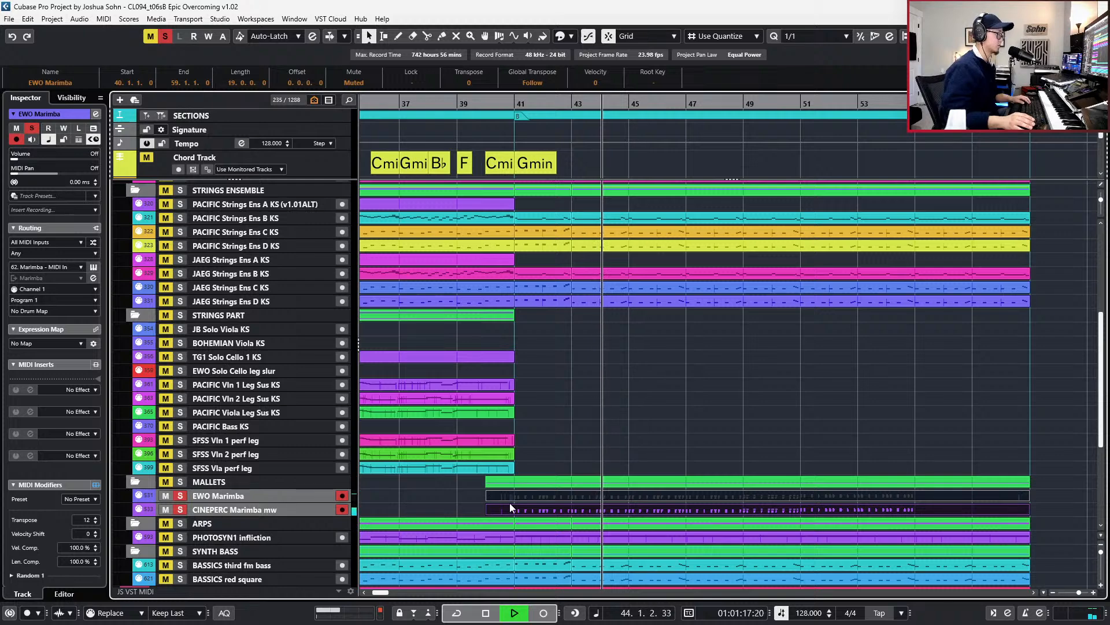
pyautogui.press('space')
pyautogui.press('s')
pyautogui.press('KP_Subtract')
pyautogui.press('KP_Subtract')
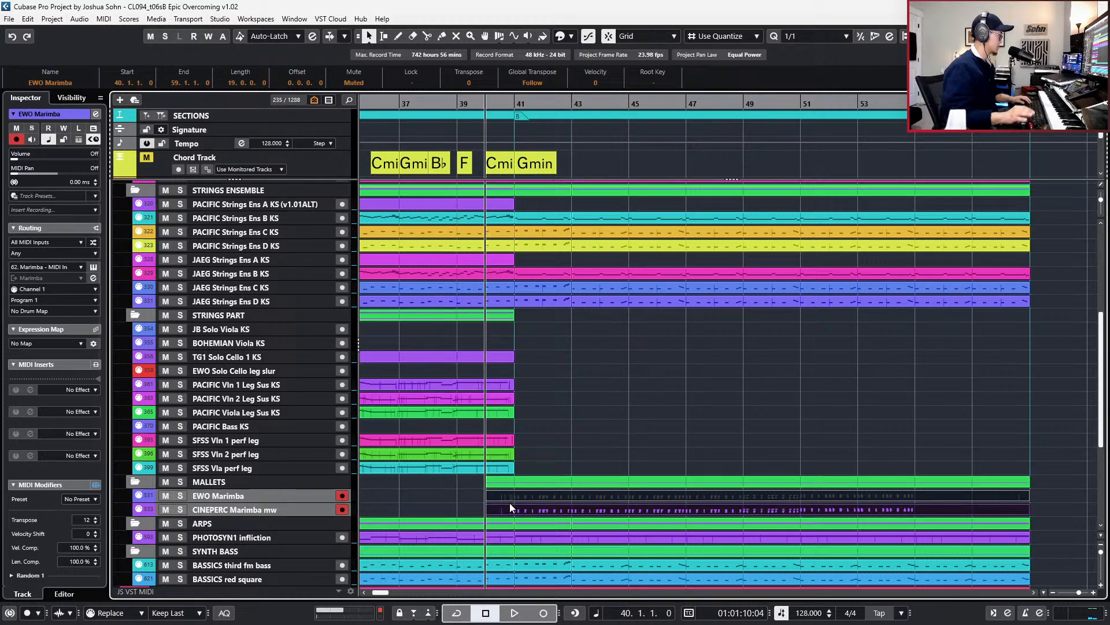
# - Play the full arrangement from bar 40, switching the mute from the EWO Marimba part to the CINEPERC part
pyautogui.press('space')
pyautogui.press('g')
pyautogui.press('g')
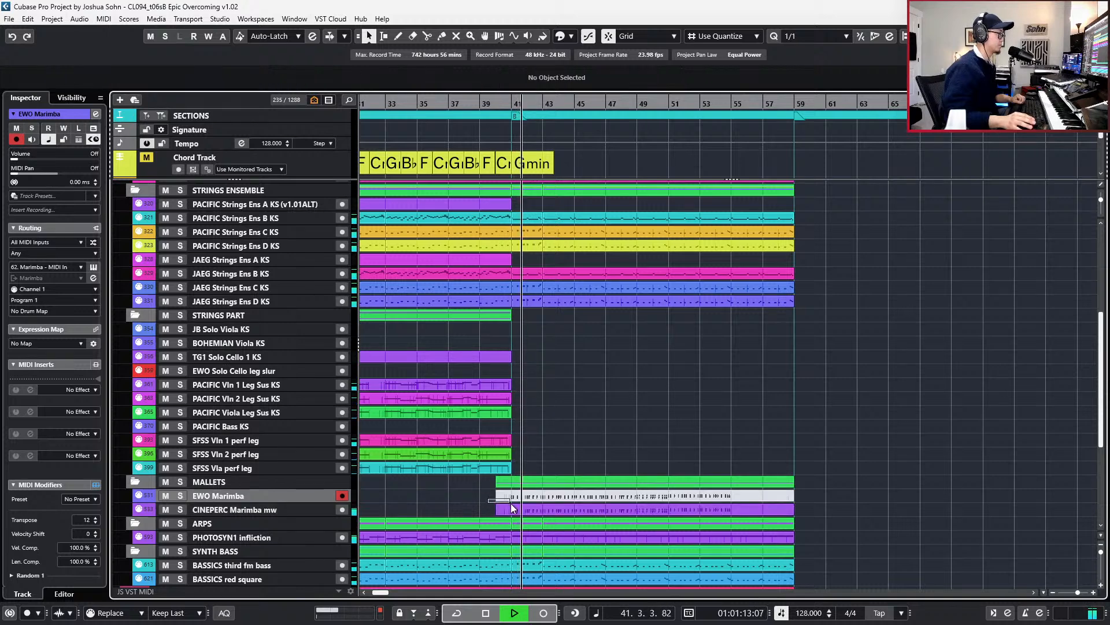
pyautogui.hotkey('shift', 'm')
pyautogui.click(603, 498)
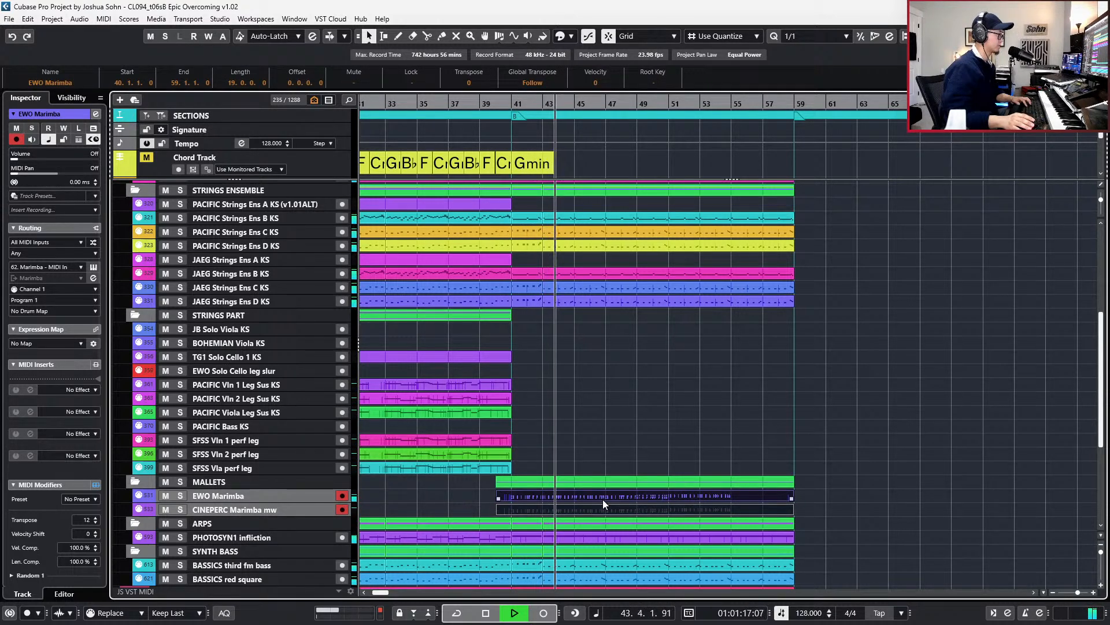
pyautogui.press('space')
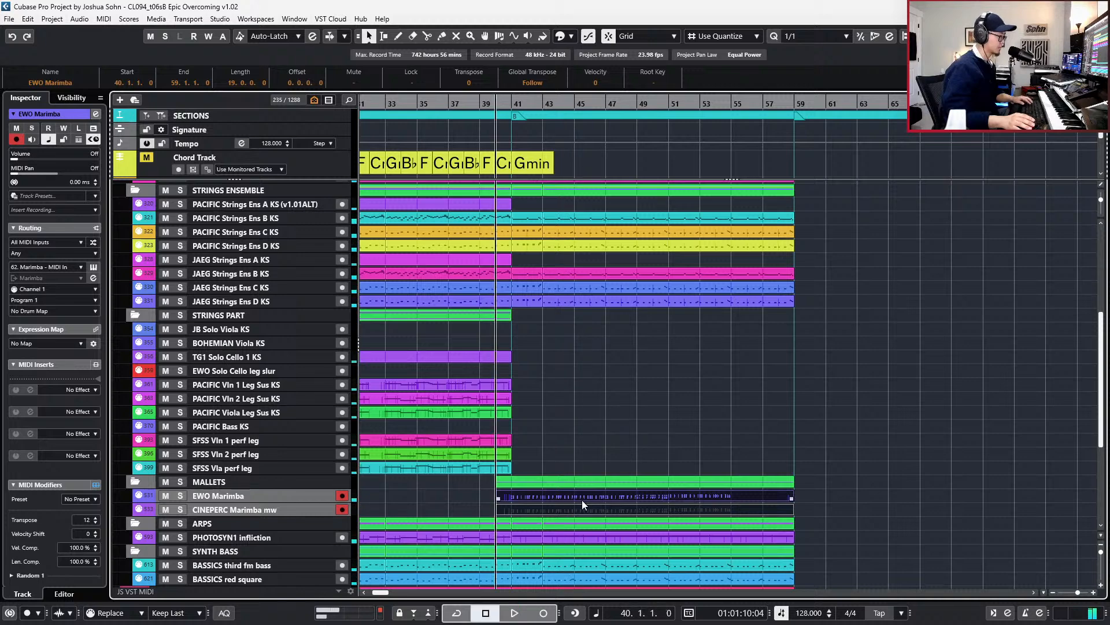
# - Unmute the CINEPERC Marimba mw part and play both marimbas with the full arrangement from bar 40
pyautogui.click(530, 505)
pyautogui.press('space')
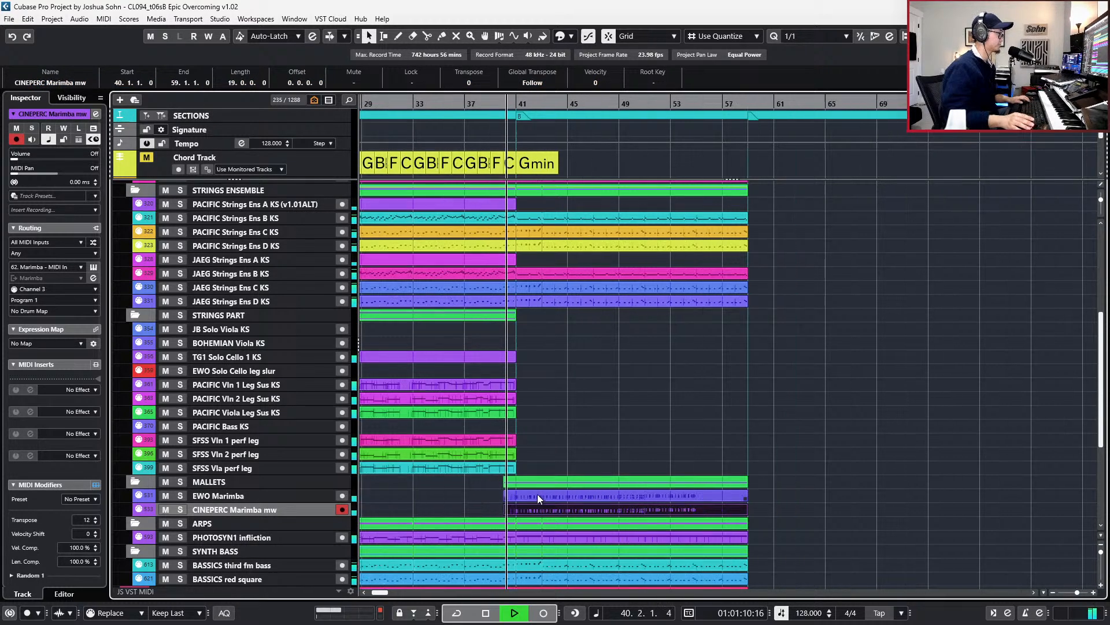
pyautogui.scroll(-2, 536, 496)
pyautogui.scroll(3, 537, 497)
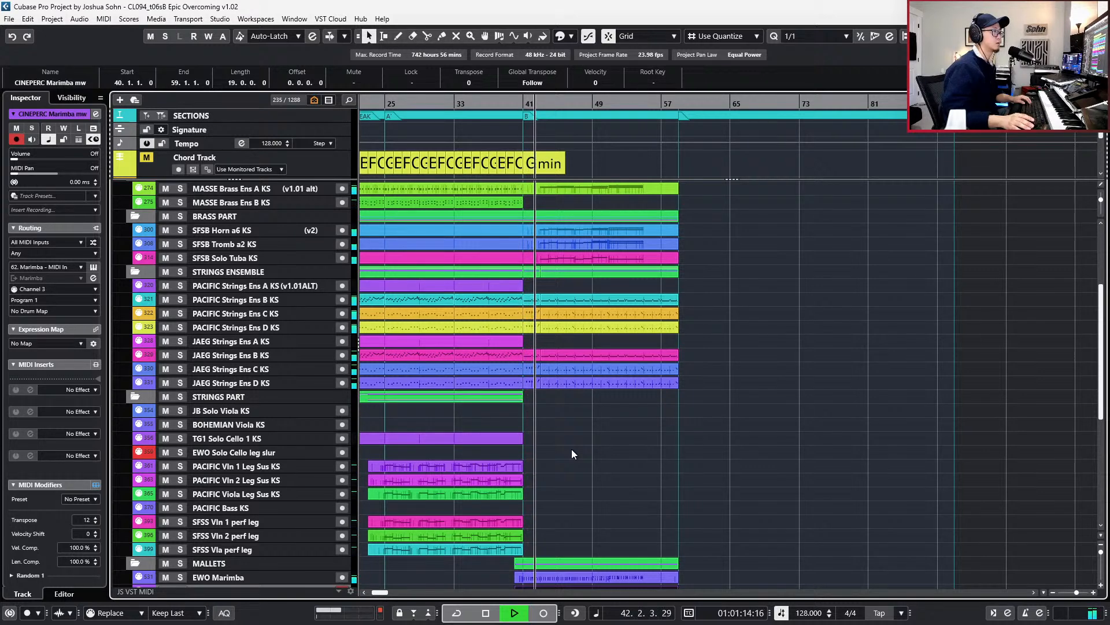
pyautogui.press('space')
pyautogui.scroll(-3, 607, 457)
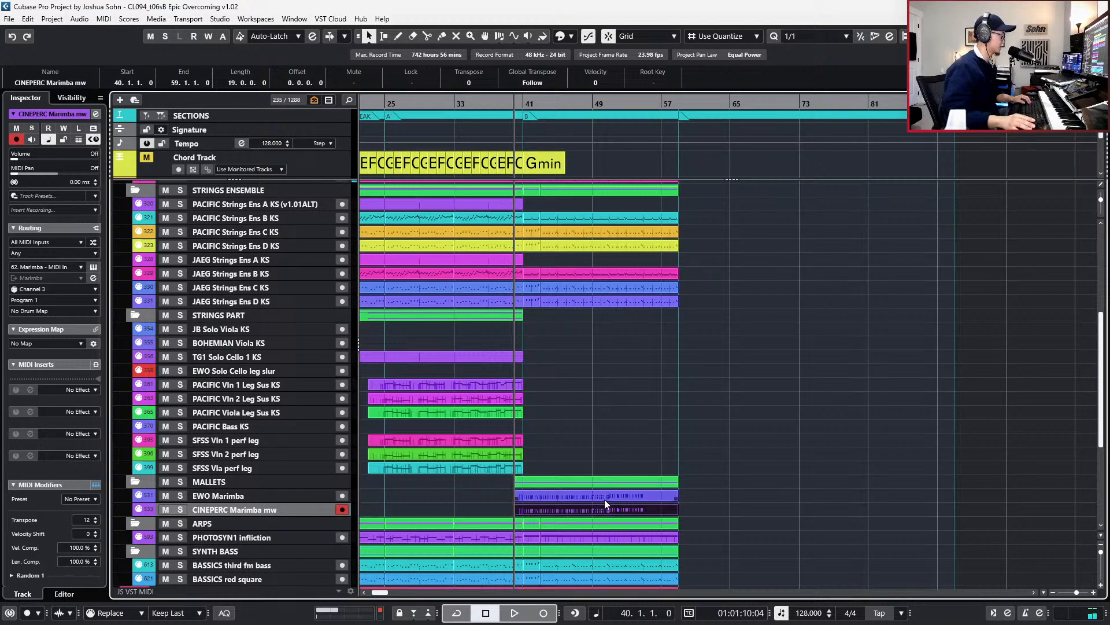
# - Select both marimba parts, solo their tracks and play them together from bar 41
pyautogui.moveTo(682, 501); pyautogui.dragTo(672, 505)
pyautogui.press('s')
pyautogui.press('space')
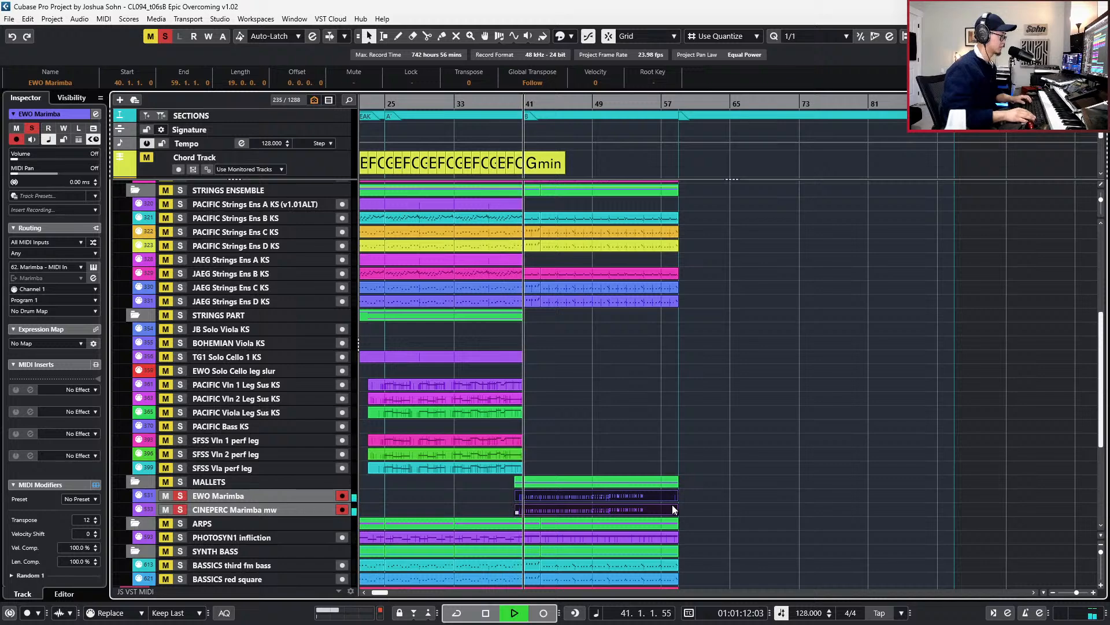
pyautogui.press('space')
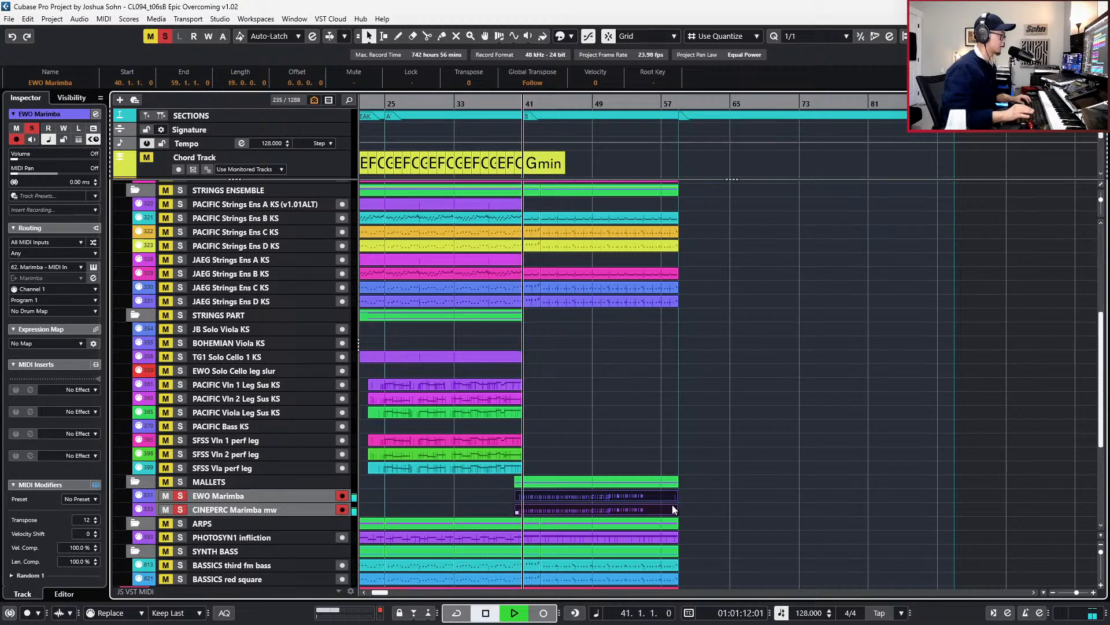
# - Turn off solo on both marimba tracks, select the CINEPERC Marimba mw part and play it soloed from bar 41
pyautogui.press('s')
pyautogui.scroll(3, 651, 510)
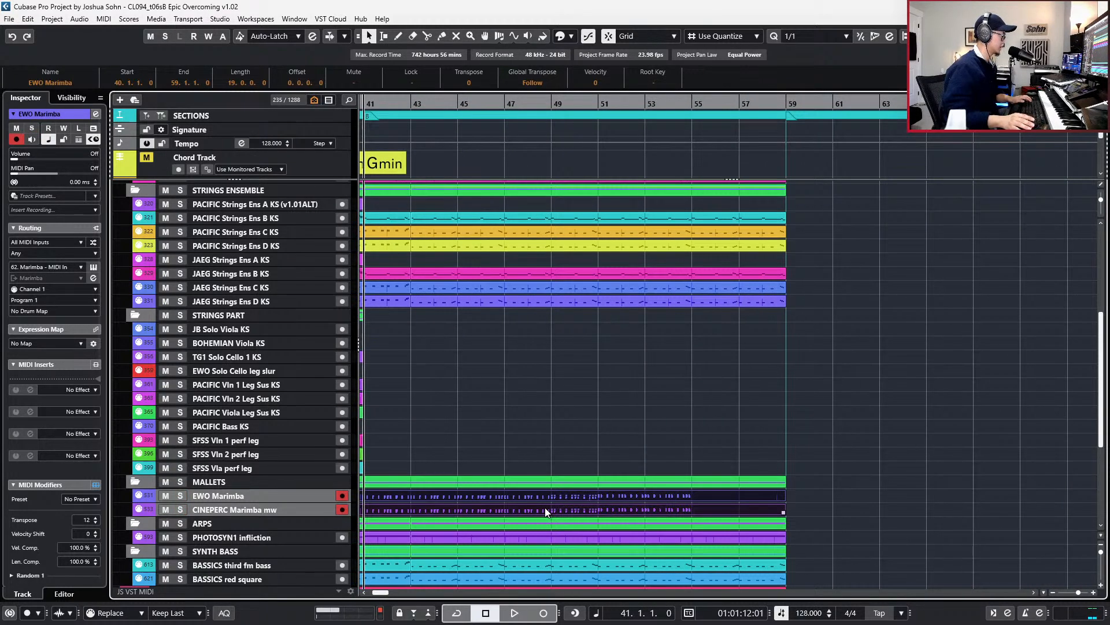
pyautogui.click(545, 508)
pyautogui.hscroll(-3, 545, 508)
pyautogui.click(553, 501)
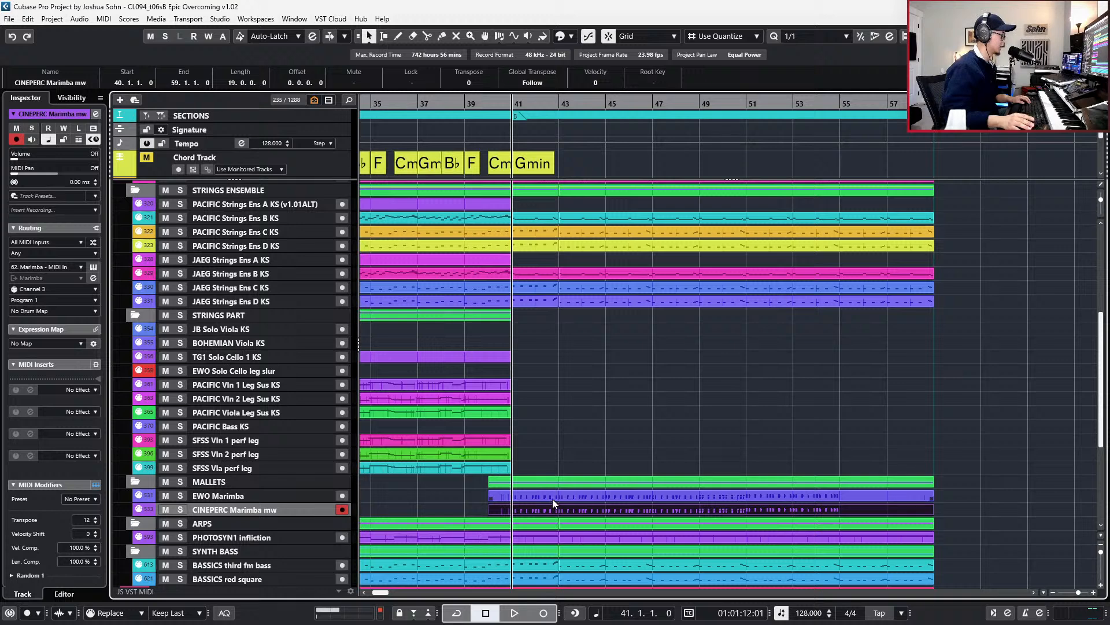
pyautogui.press('s')
pyautogui.press('space')
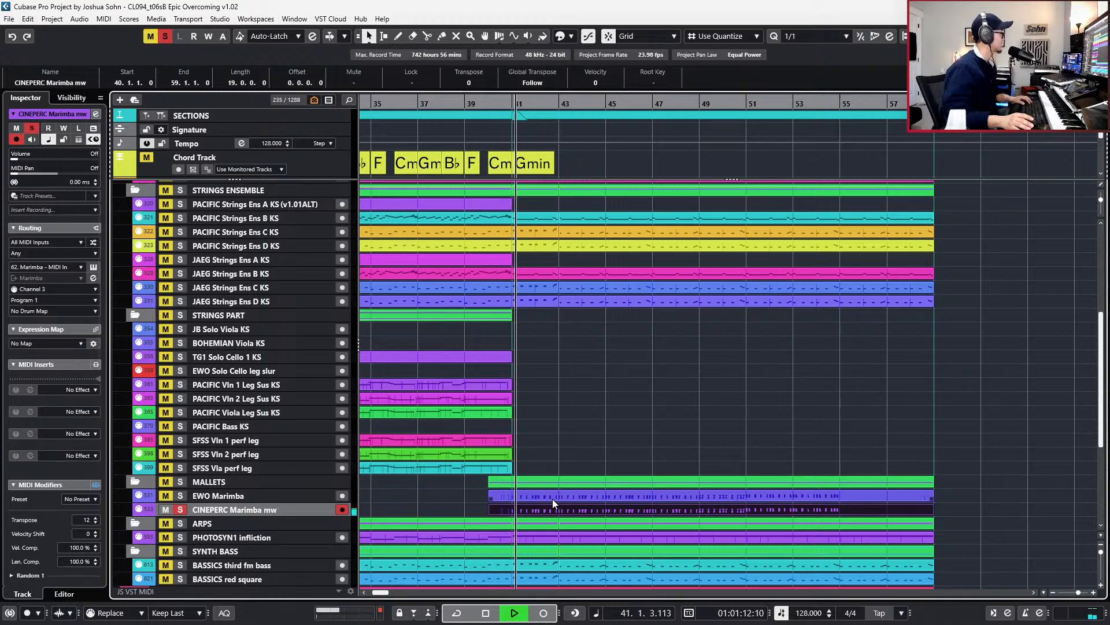
# - Switch the solo to the EWO Marimba part, play it briefly from bar 41 and turn the solo off again
pyautogui.press('space')
pyautogui.press('s')
pyautogui.click(551, 497)
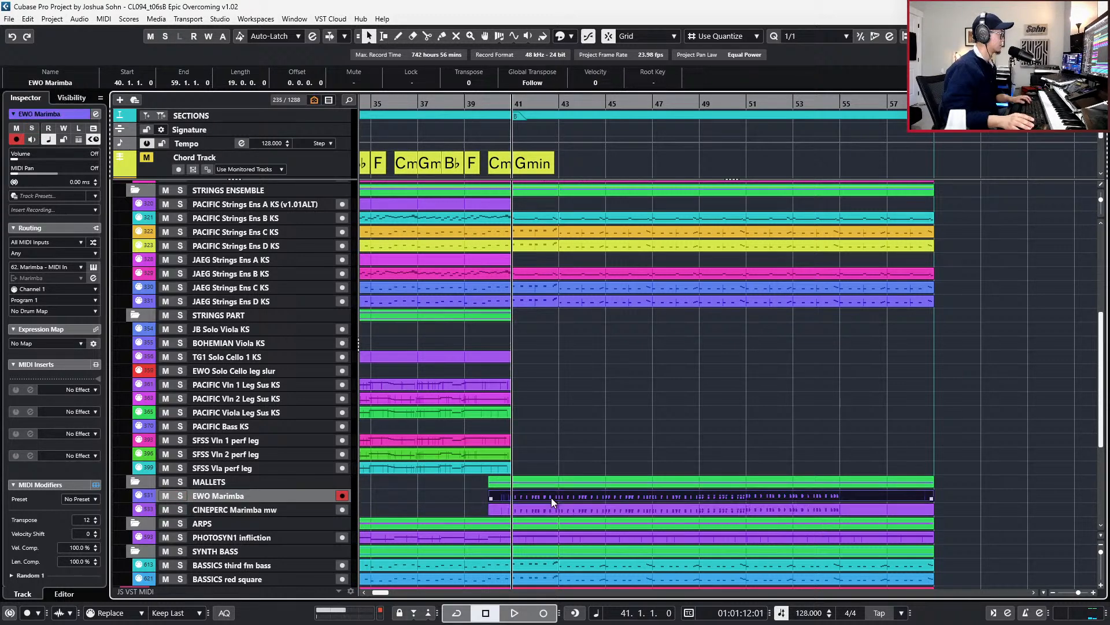
pyautogui.press('s')
pyautogui.press('space')
pyautogui.press('space')
pyautogui.press('s')
# - Open the CINEPERC Marimba mw part in the Key Editor to check its notes and controllers, and close it again
pyautogui.click(551, 505)
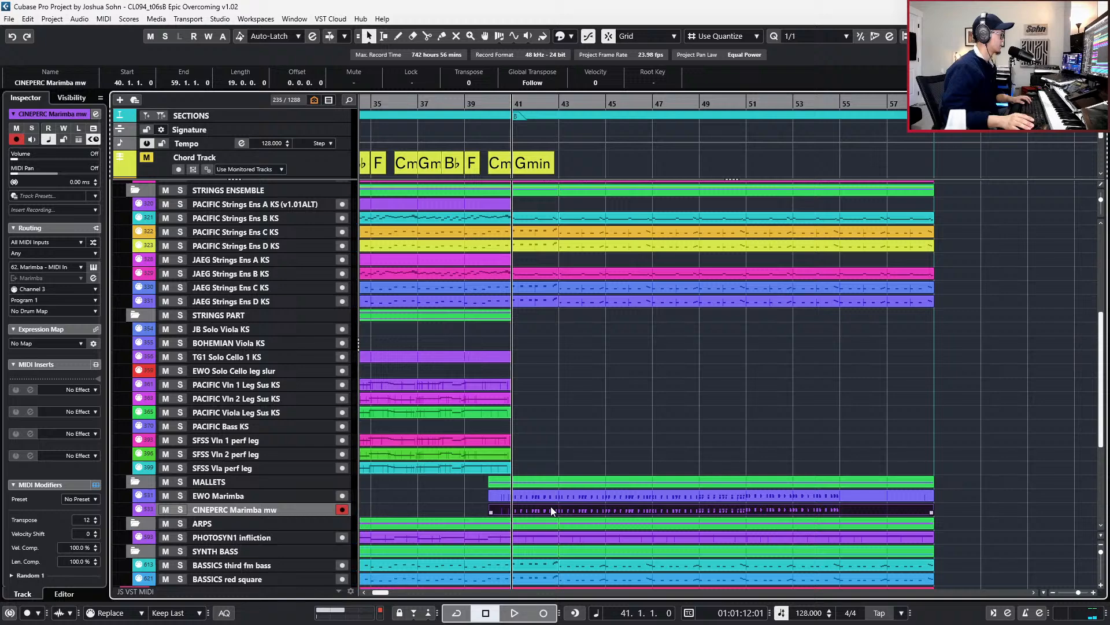
pyautogui.doubleClick(551, 505)
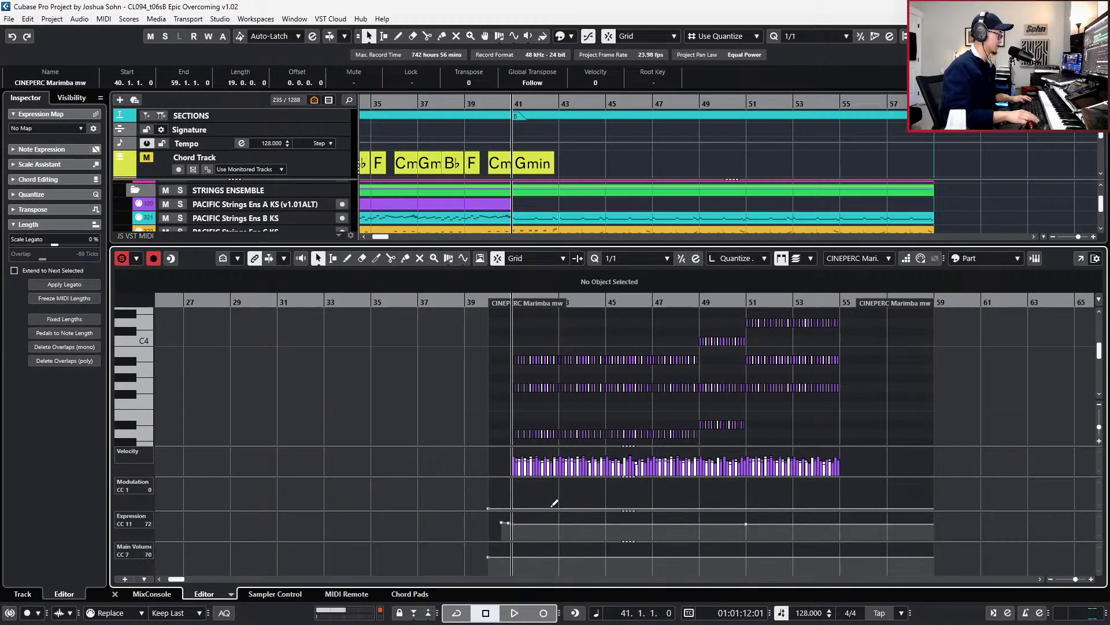
pyautogui.press('space')
pyautogui.press('s')
pyautogui.press('Return')
# - Play the full arrangement from bar 41 and look over all tracks from the percussion loops up to the woodwinds
pyautogui.press('space')
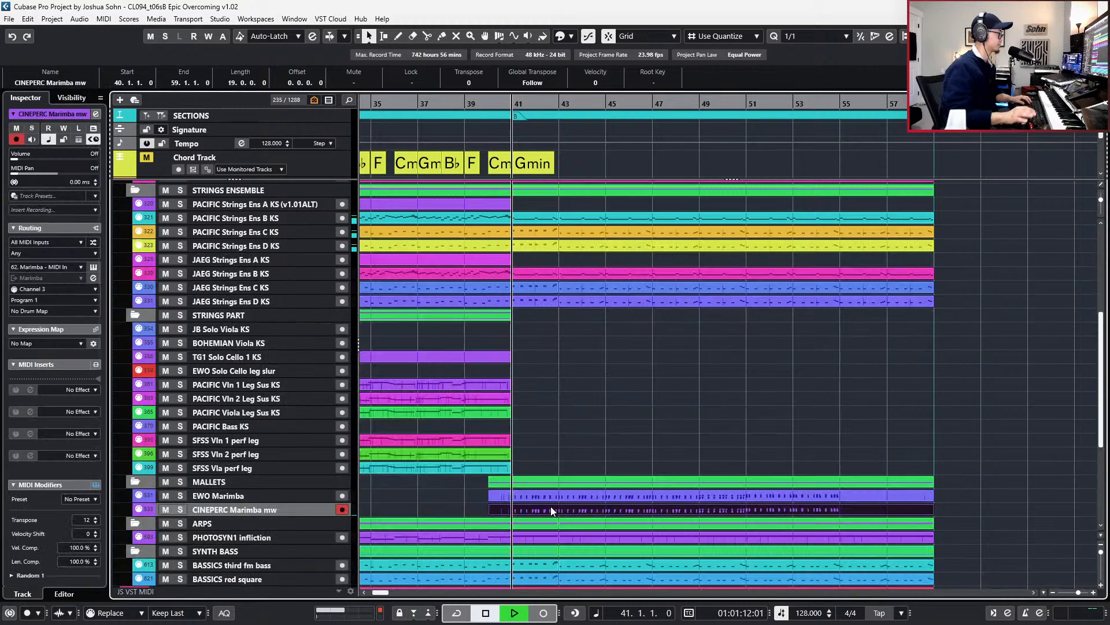
pyautogui.scroll(-2, 550, 506)
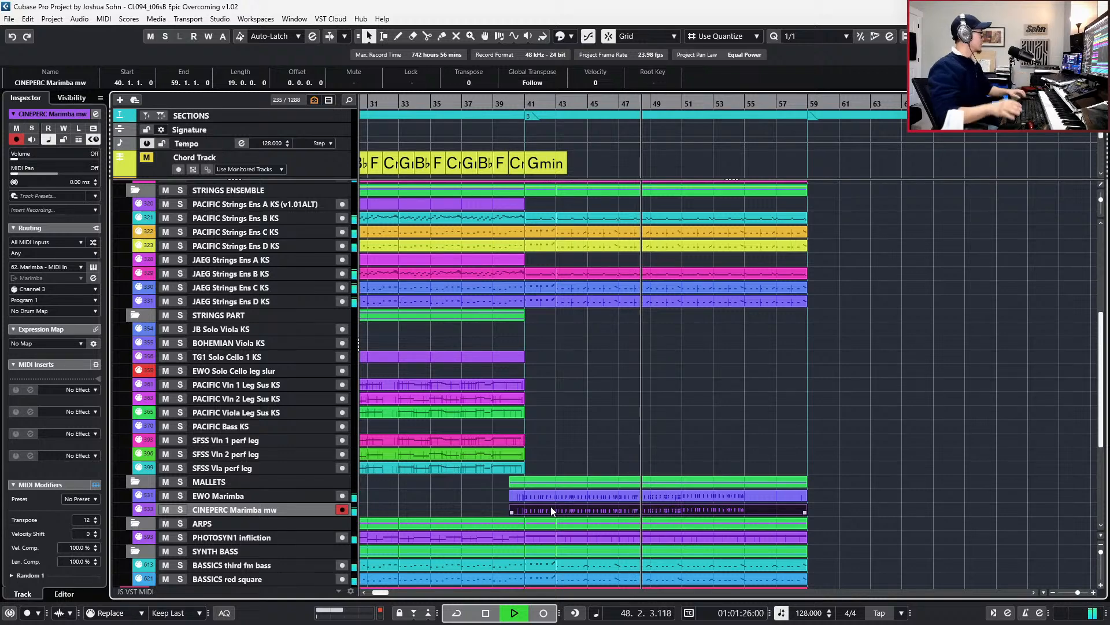
pyautogui.press('g')
pyautogui.scroll(-3, 682, 380)
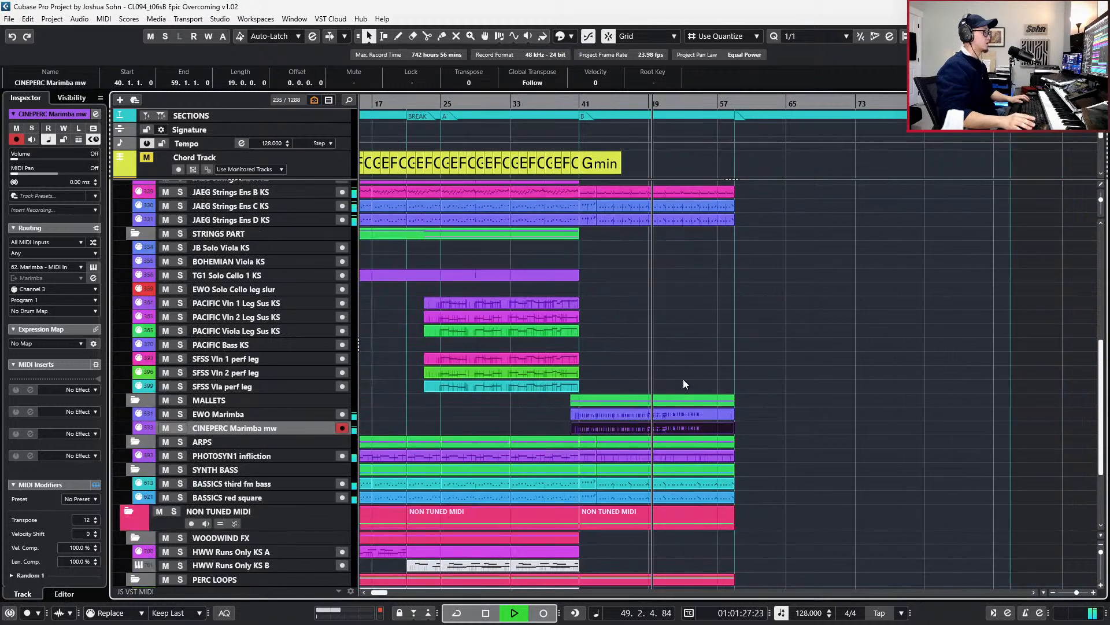
pyautogui.scroll(-4, 682, 382)
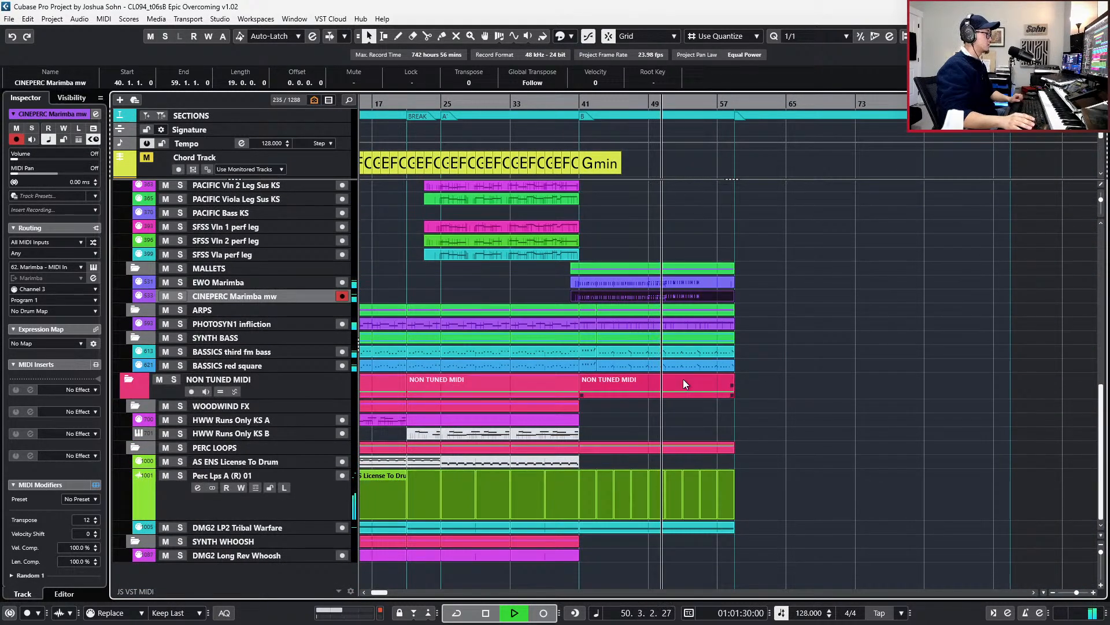
pyautogui.scroll(8, 684, 383)
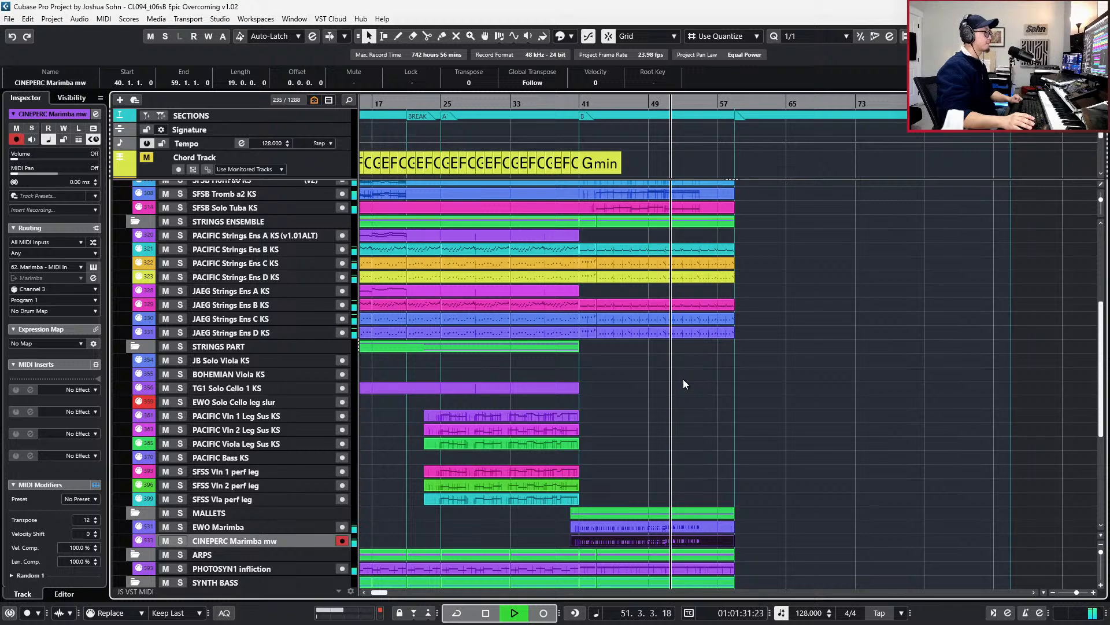
pyautogui.scroll(6, 682, 383)
pyautogui.press('h')
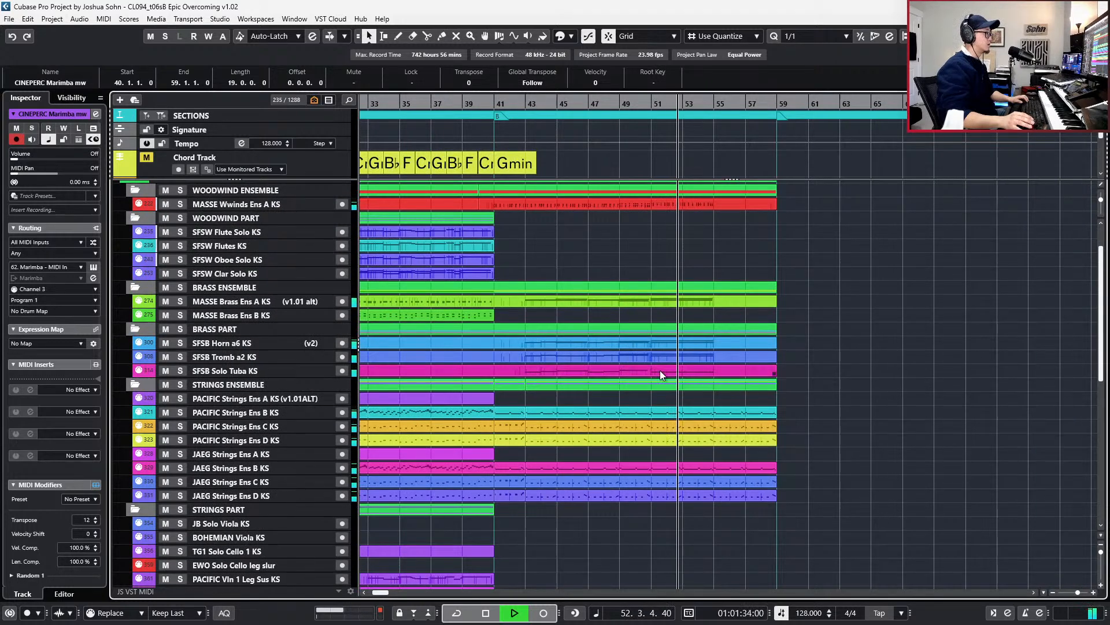
# - Stop playback and move the playhead back to bar 48
pyautogui.press('space')
pyautogui.press('KP_0')
pyautogui.press('KP_Subtract')
pyautogui.press('KP_Subtract')
pyautogui.press('KP_Subtract')
pyautogui.press('KP_Subtract')
pyautogui.press('KP_Subtract')
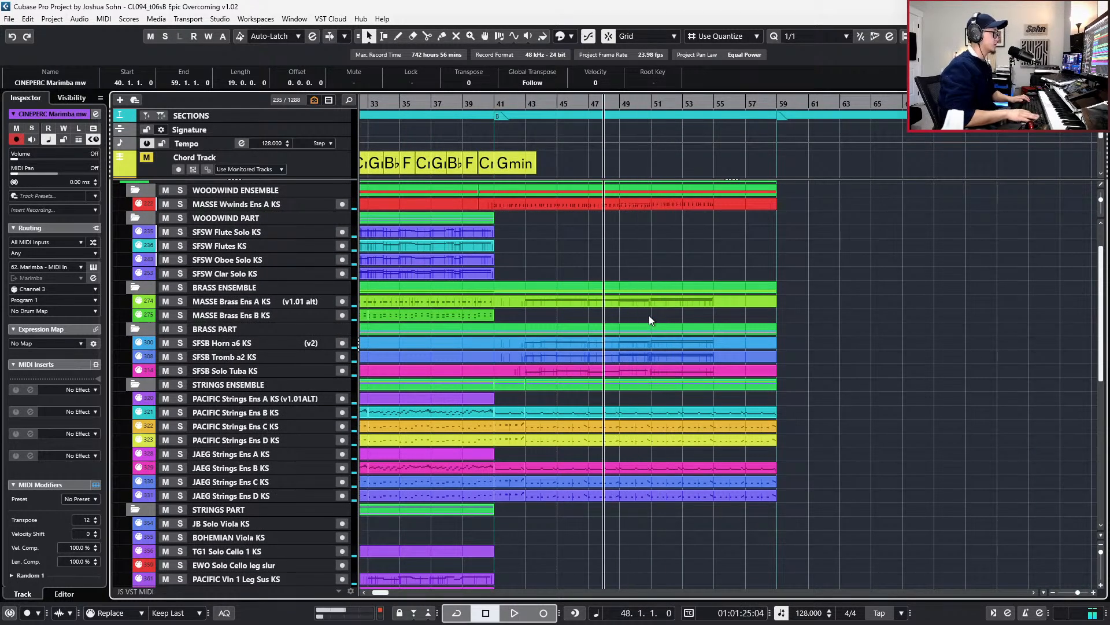
# - Open the MASSE Brass Ens A, SFSB Horn a6, Tromb a2 and Solo Tuba parts together in the Key Editor
pyautogui.click(640, 306)
pyautogui.keyDown('shift'); pyautogui.click(652, 340); pyautogui.keyUp('shift')
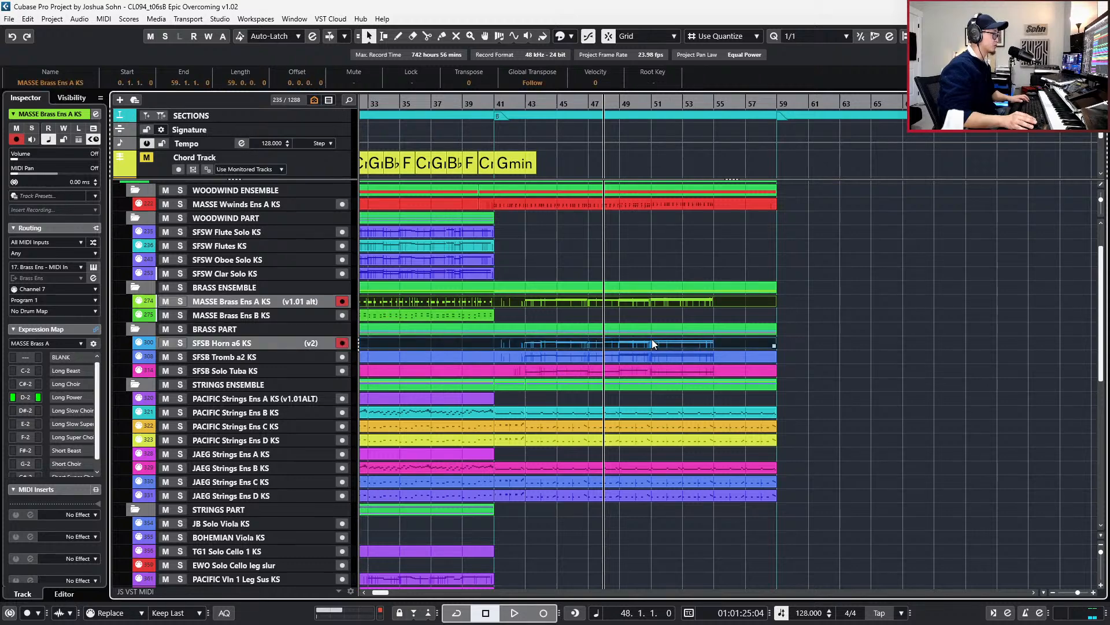
pyautogui.keyDown('shift'); pyautogui.click(657, 358); pyautogui.keyUp('shift')
pyautogui.keyDown('ctrl'); pyautogui.click(658, 367); pyautogui.keyUp('ctrl')
pyautogui.doubleClick(658, 367)
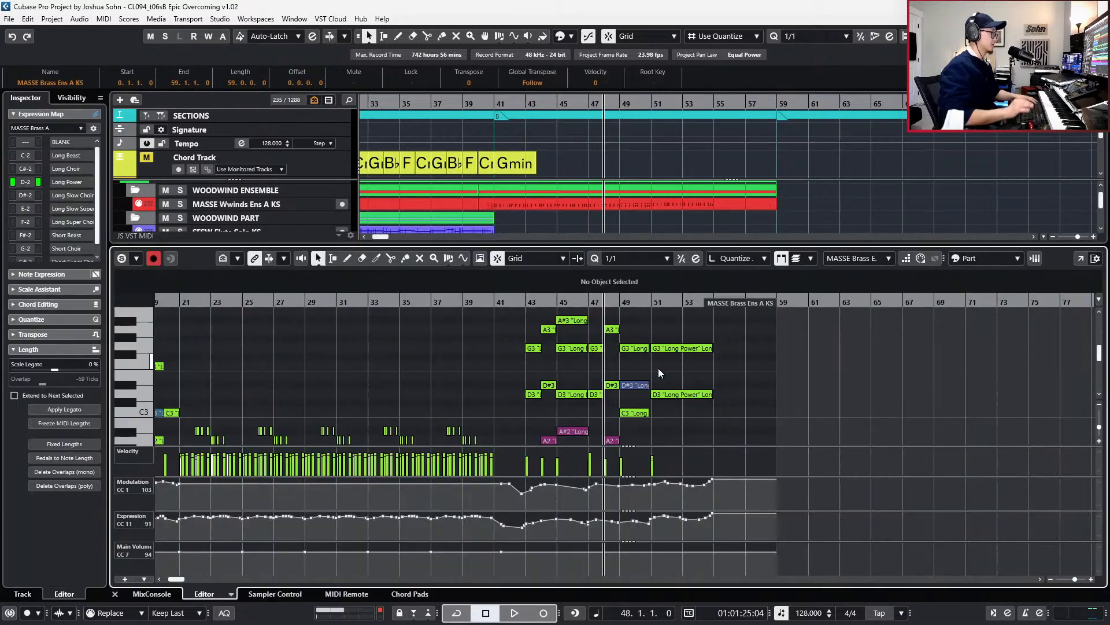
pyautogui.scroll(8, 638, 368)
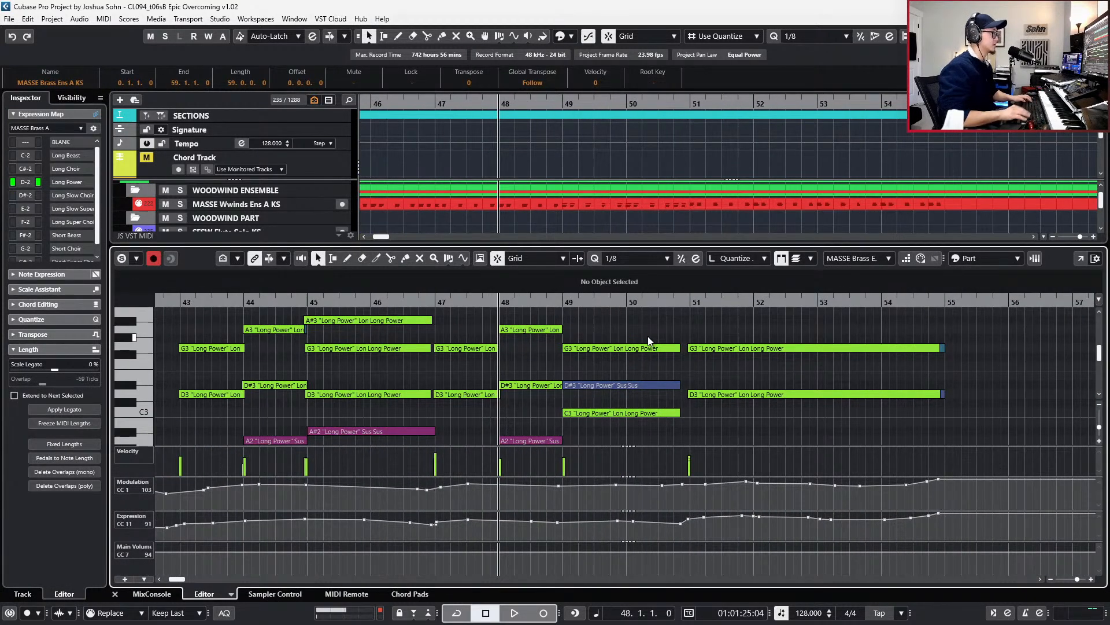
# - Locate to the start of the brass chord at bar 49 and play the transition into bar 51
pyautogui.hotkey('alt', 'l')
pyautogui.press('h')
pyautogui.moveTo(641, 338); pyautogui.dragTo(653, 453)
pyautogui.hotkey('alt', 'shift', 'Right')
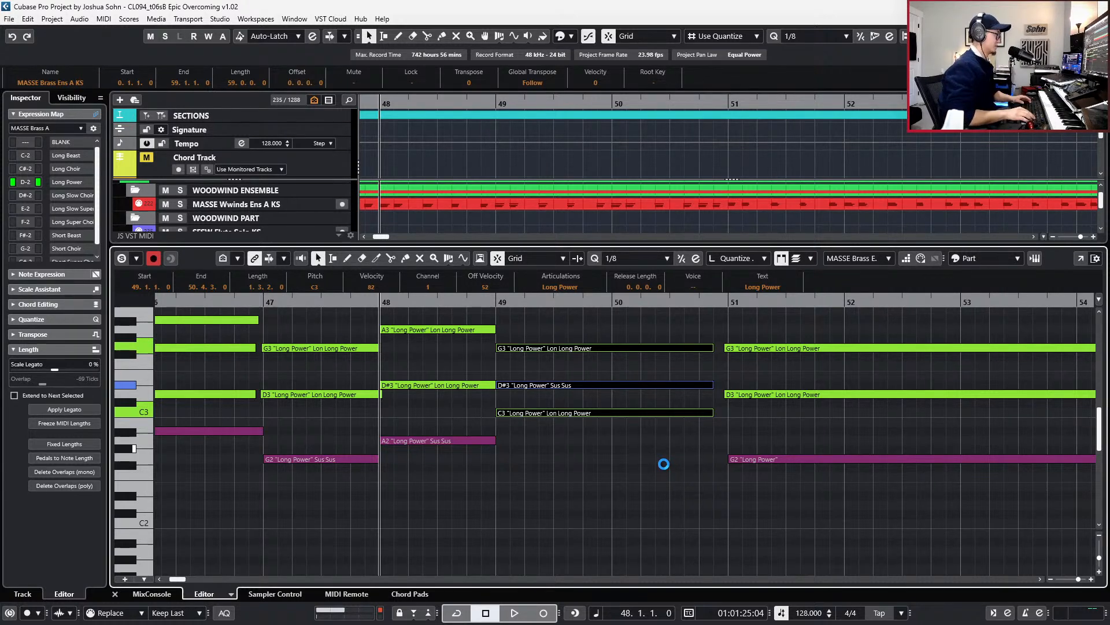
pyautogui.scroll(3, 664, 464)
pyautogui.press('l')
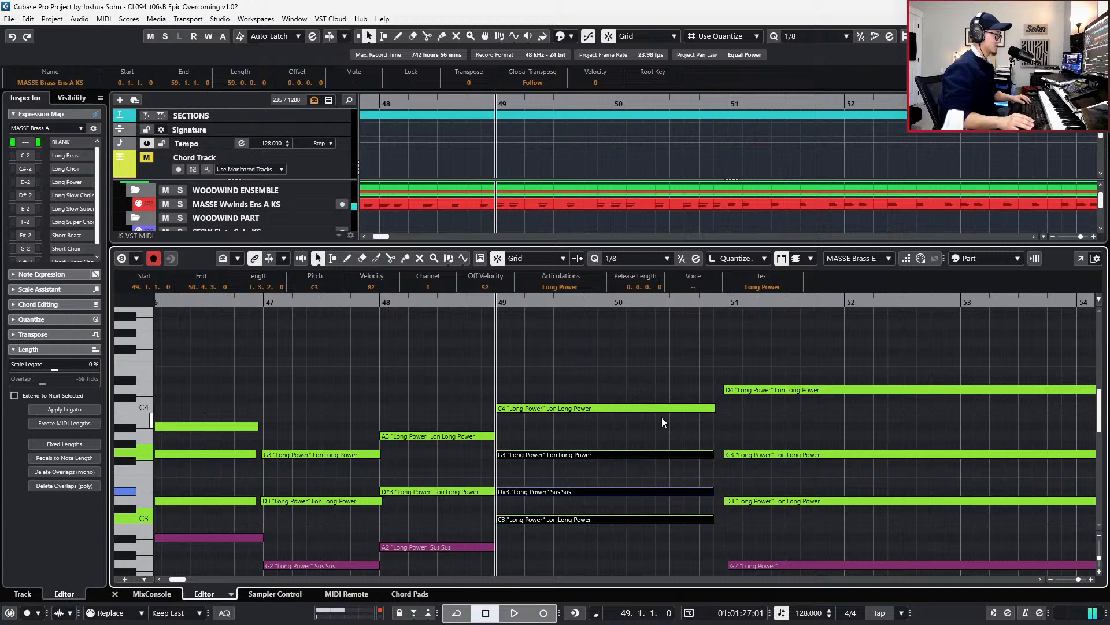
pyautogui.click(709, 408)
pyautogui.press('space')
pyautogui.scroll(-3, 733, 440)
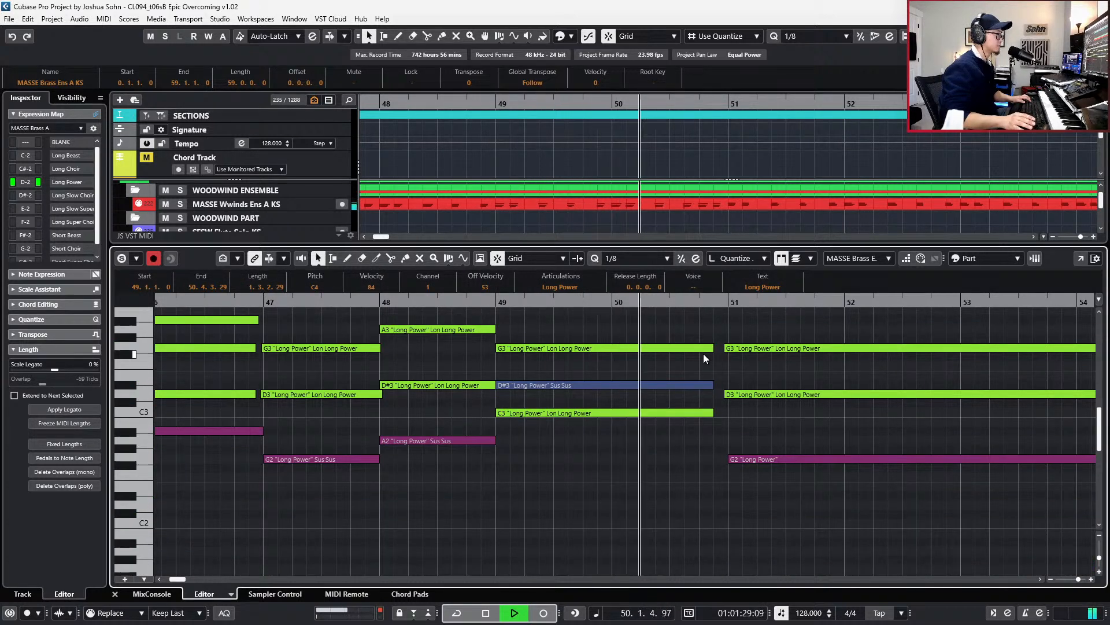
pyautogui.press('space')
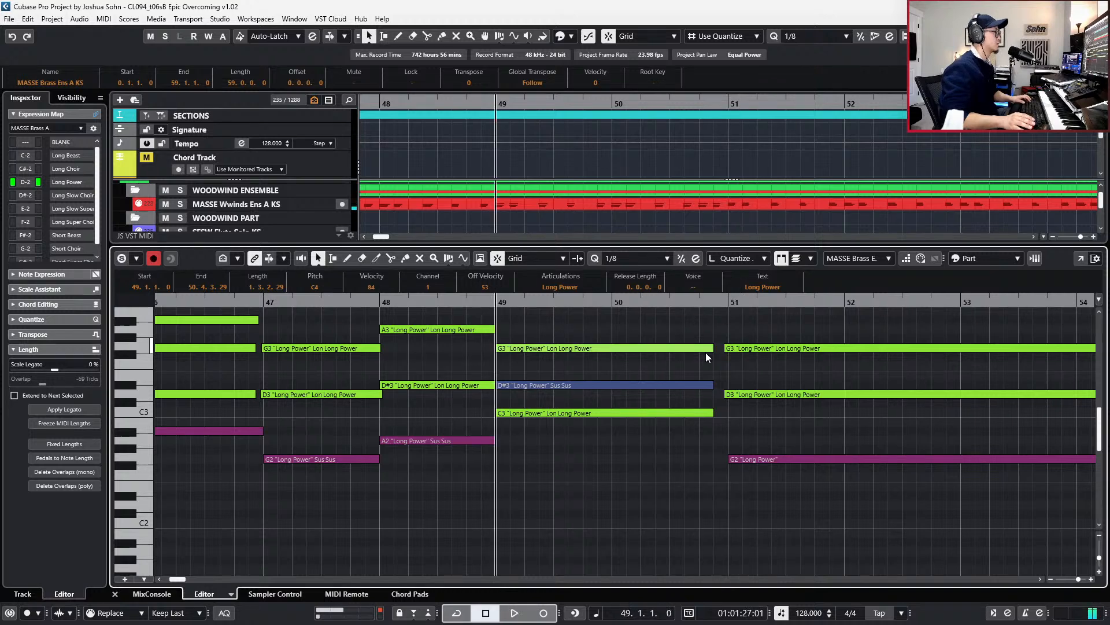
# - Lengthen all notes of the brass chord at bar 49 to end at about 50.4.3.59 and play it from bar 49
pyautogui.scroll(4, 699, 347)
pyautogui.moveTo(677, 561); pyautogui.dragTo(678, 569)
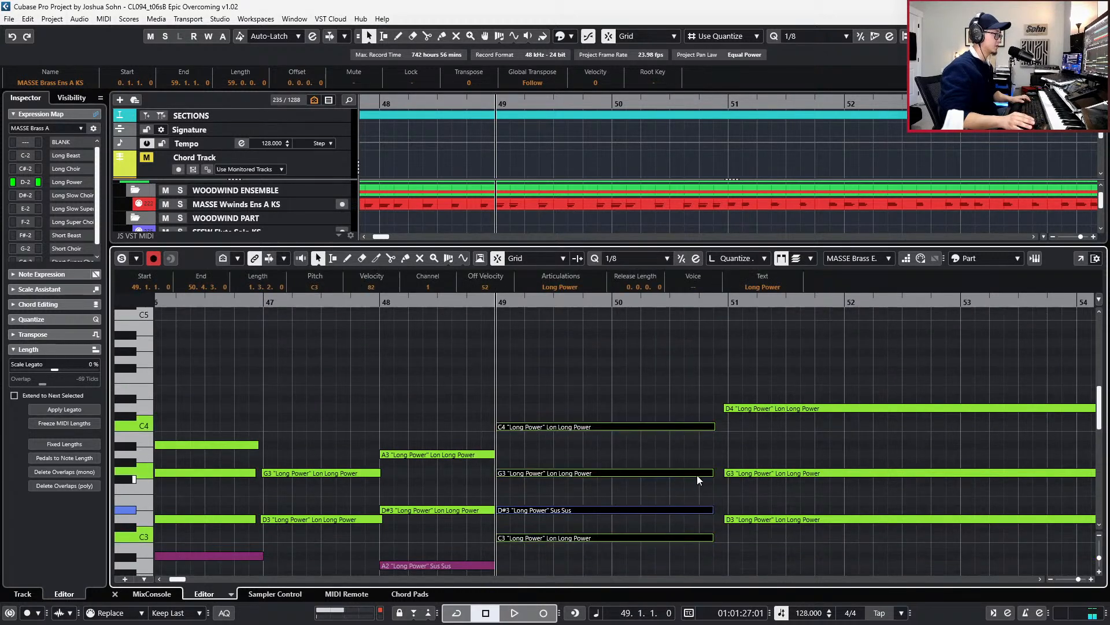
pyautogui.moveTo(714, 427); pyautogui.dragTo(717, 429)
pyautogui.press('space')
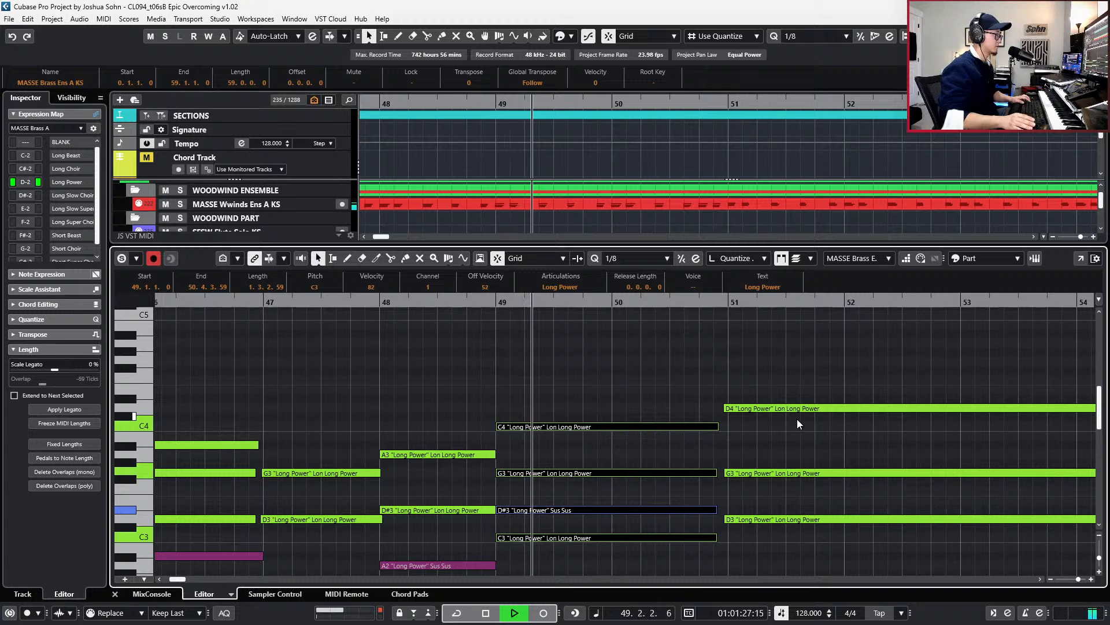
pyautogui.scroll(-2, 796, 416)
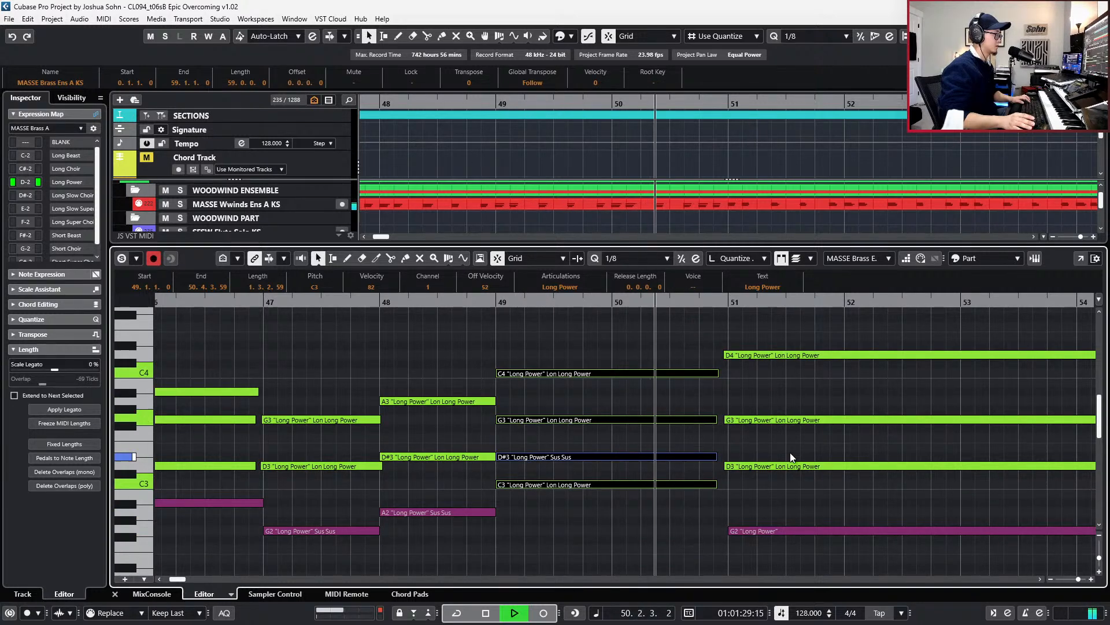
# - Lengthen the SFSB Solo Tuba C3 note at bar 49 to end at about 50.4.3.108 and play from bar 49
pyautogui.press('pagedown')
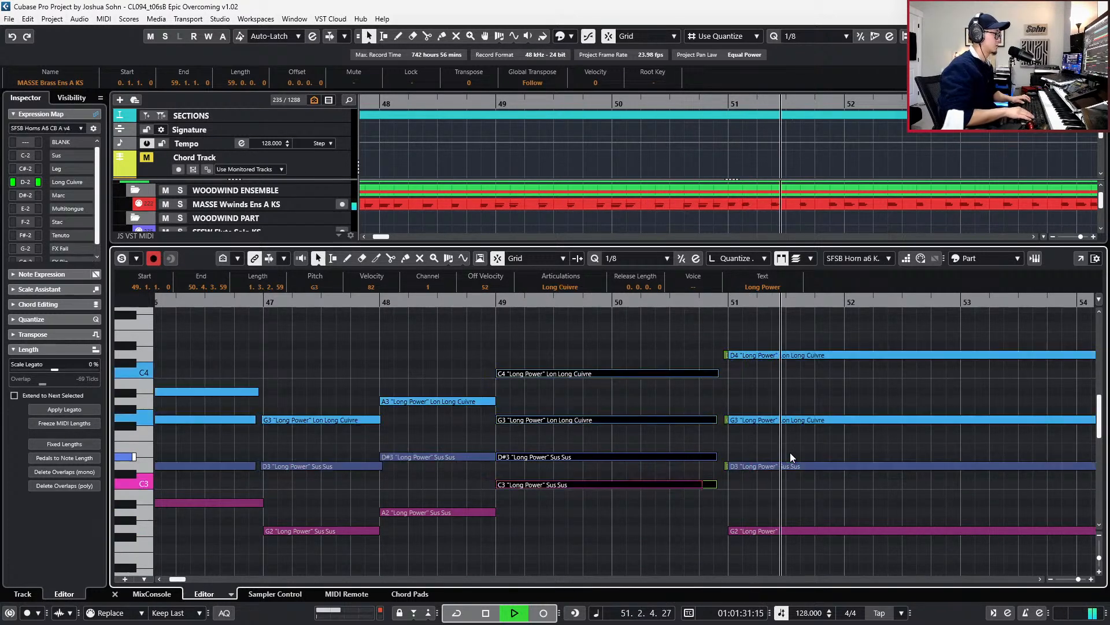
pyautogui.click(698, 494)
pyautogui.press('space')
pyautogui.click(700, 485)
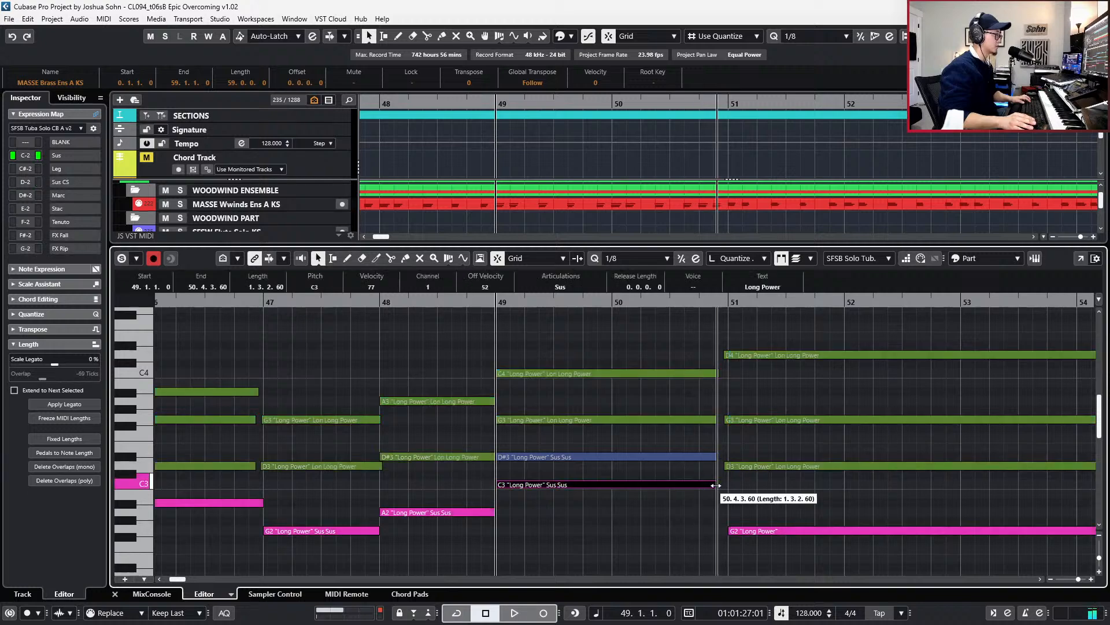
pyautogui.press('space')
pyautogui.press('g')
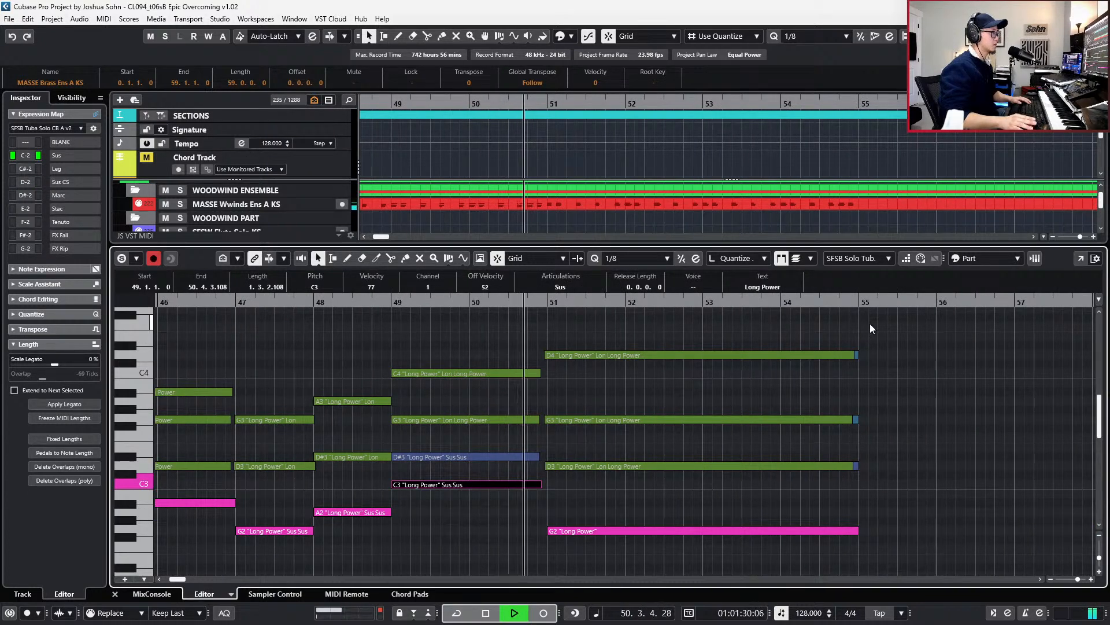
# - Quantize the ends of the sustained D4, G3 and D3 brass notes to bar 55 with a 1/1 grid and close the editor
pyautogui.moveTo(870, 324); pyautogui.dragTo(828, 485)
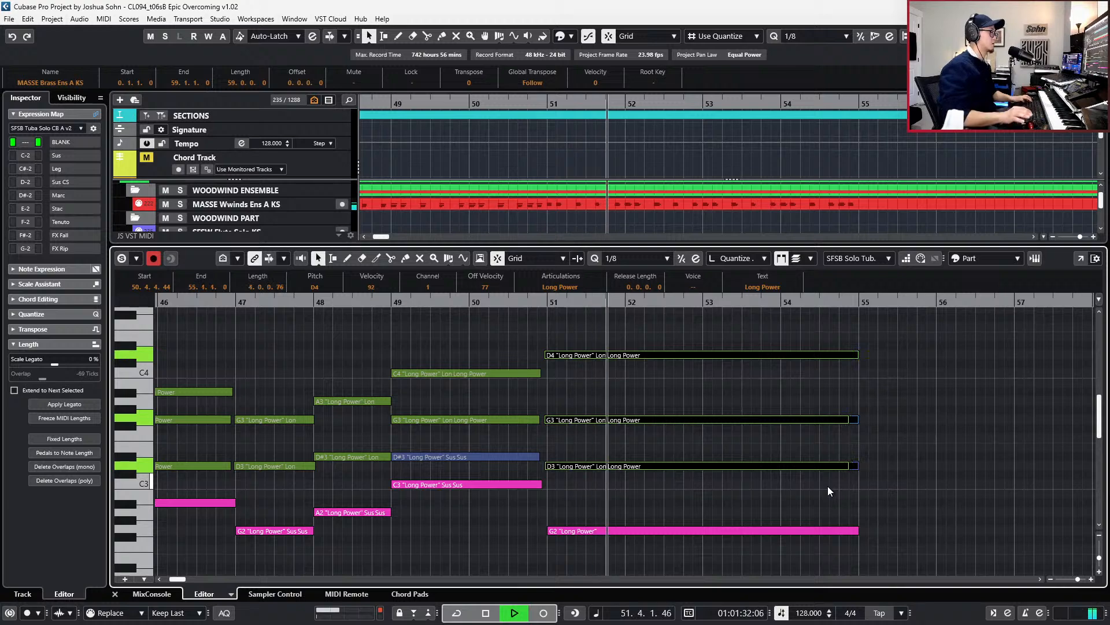
pyautogui.hotkey('alt', '1')
pyautogui.hotkey('alt', 'q')
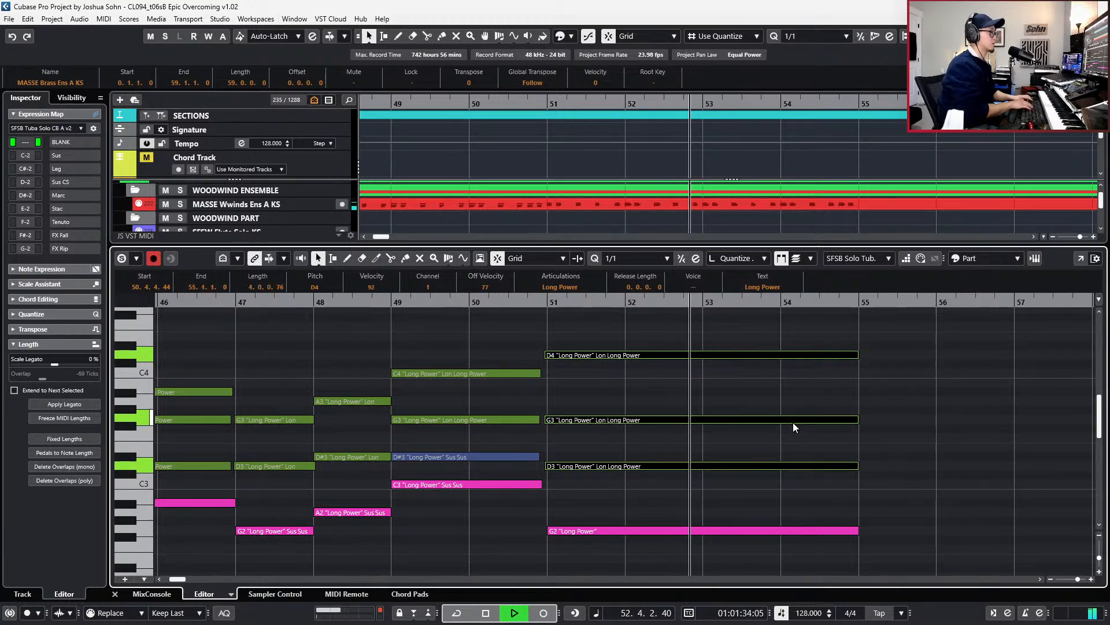
pyautogui.scroll(-1, 795, 451)
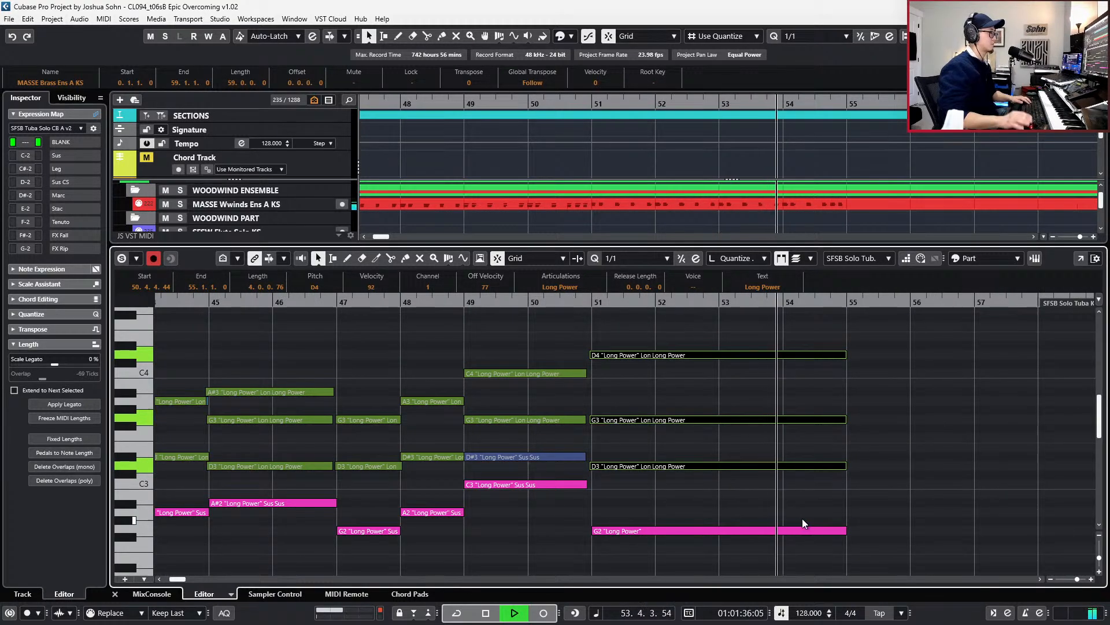
pyautogui.press('Return')
pyautogui.scroll(-3, 817, 517)
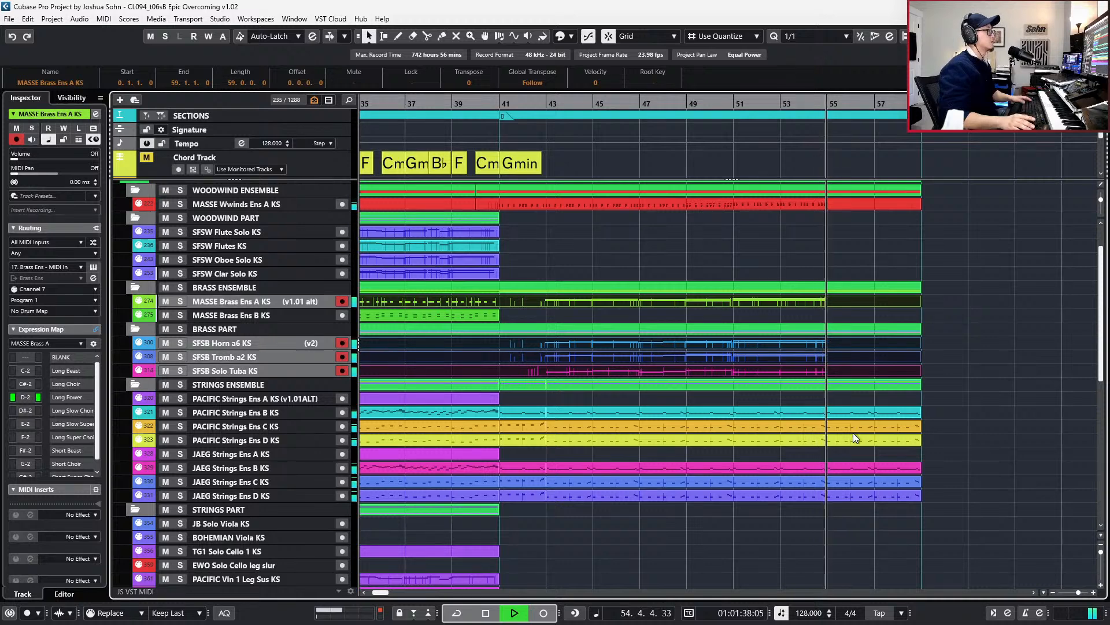
# - Stop playback and move the playhead back to bar 38
pyautogui.press('space')
pyautogui.press('KP_Subtract')
pyautogui.press('KP_Subtract')
pyautogui.press('KP_Subtract')
pyautogui.press('KP_Subtract')
pyautogui.press('KP_Subtract')
pyautogui.press('KP_Subtract')
pyautogui.press('KP_Subtract')
pyautogui.press('KP_Subtract')
pyautogui.press('KP_Subtract')
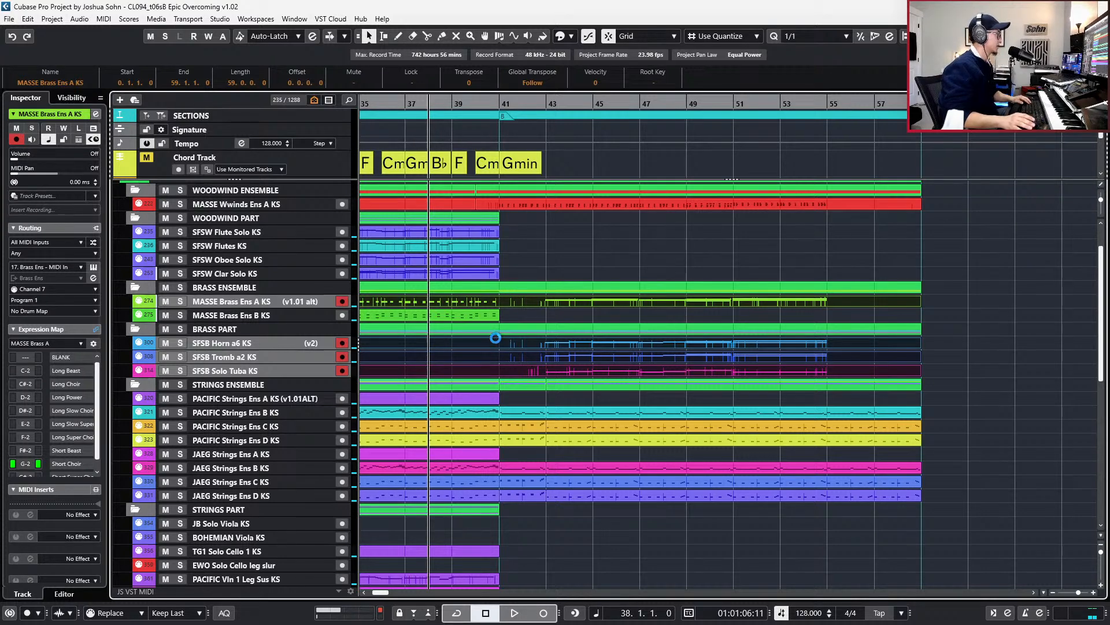
# - Select the PACIFIC Strings Ens A KS part that ends at bar 41 and play from bar 38
pyautogui.scroll(-3, 494, 324)
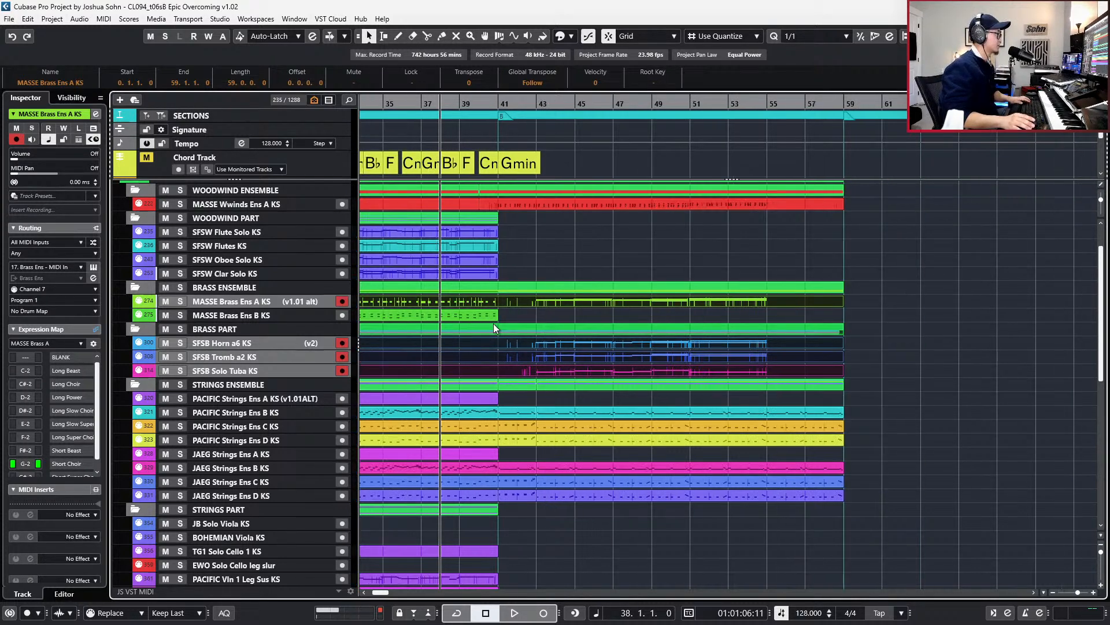
pyautogui.hscroll(-2, 494, 323)
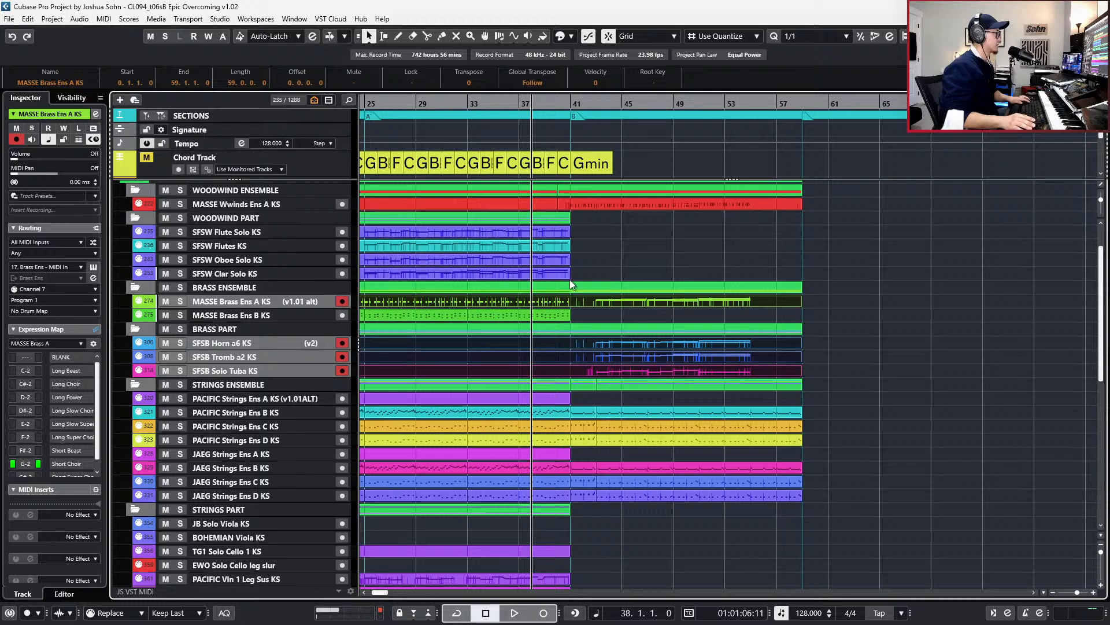
pyautogui.click(541, 201)
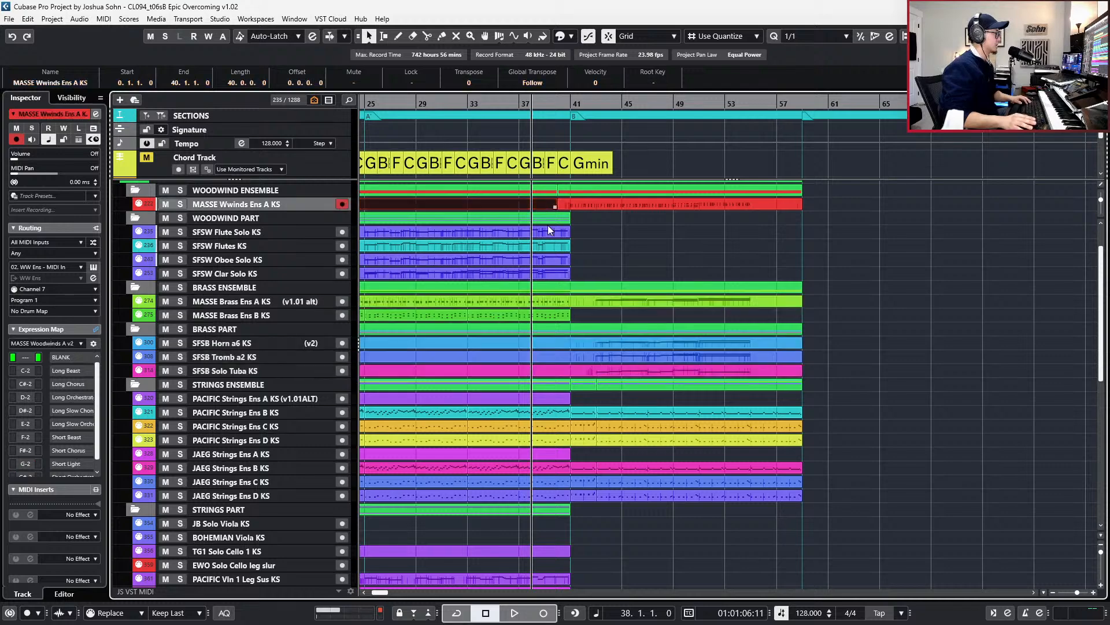
pyautogui.click(546, 398)
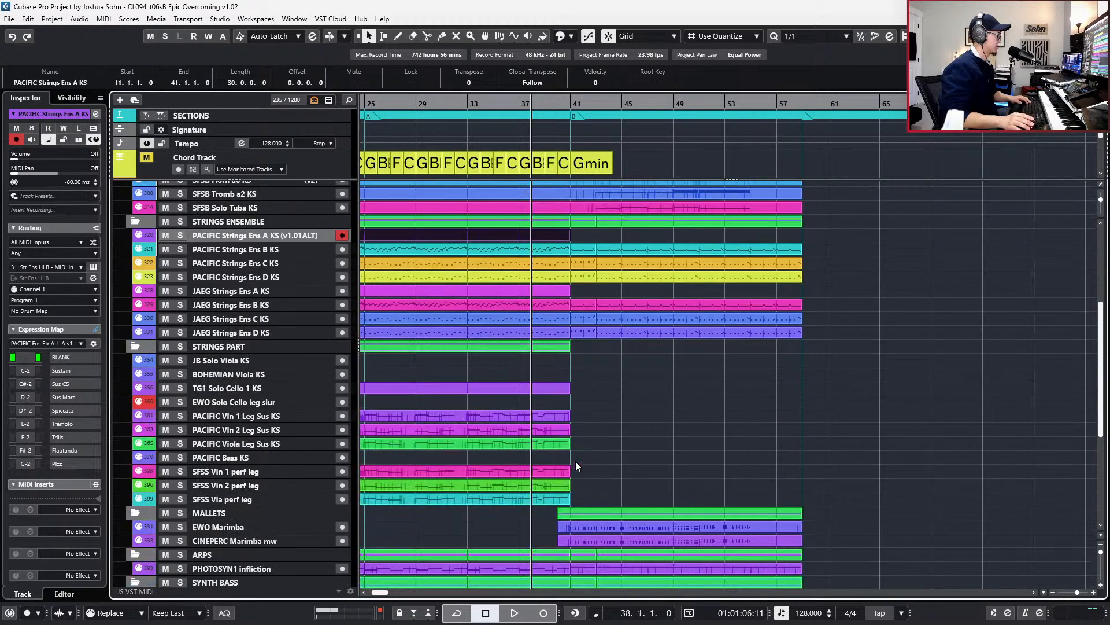
pyautogui.scroll(-4, 575, 460)
pyautogui.press('space')
pyautogui.doubleClick(591, 234)
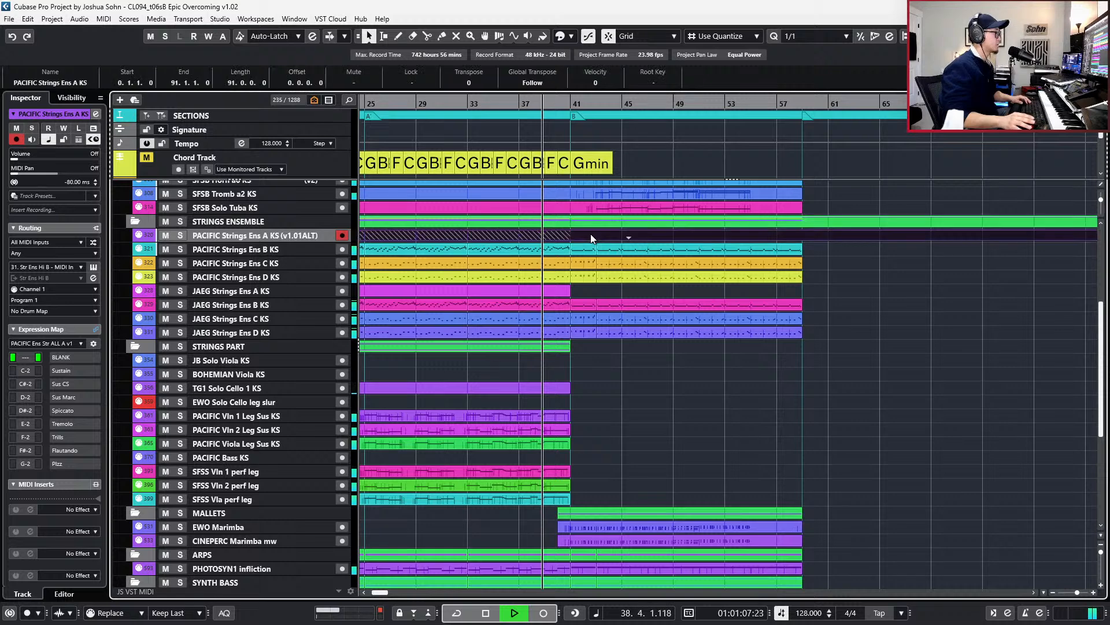
pyautogui.hotkey('ctrl', 'z')
pyautogui.press('space')
pyautogui.hotkey('ctrl', 'z')
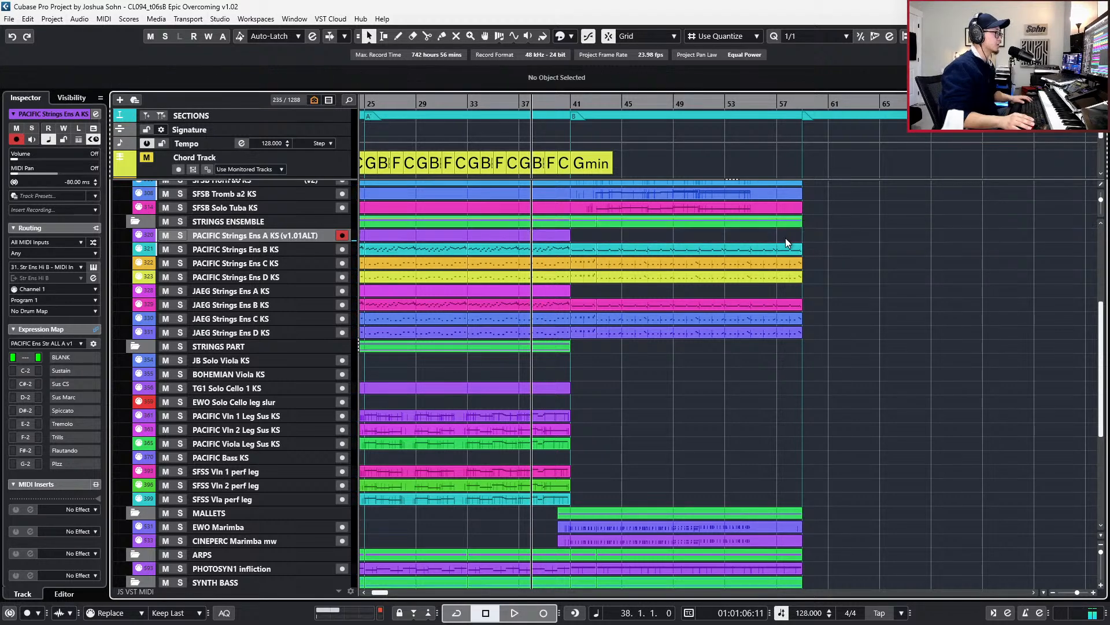
# - Extend the PACIFIC Strings Ens A KS and JAEG Strings Ens A KS parts so both end at bar 59
pyautogui.moveTo(571, 237); pyautogui.dragTo(802, 238)
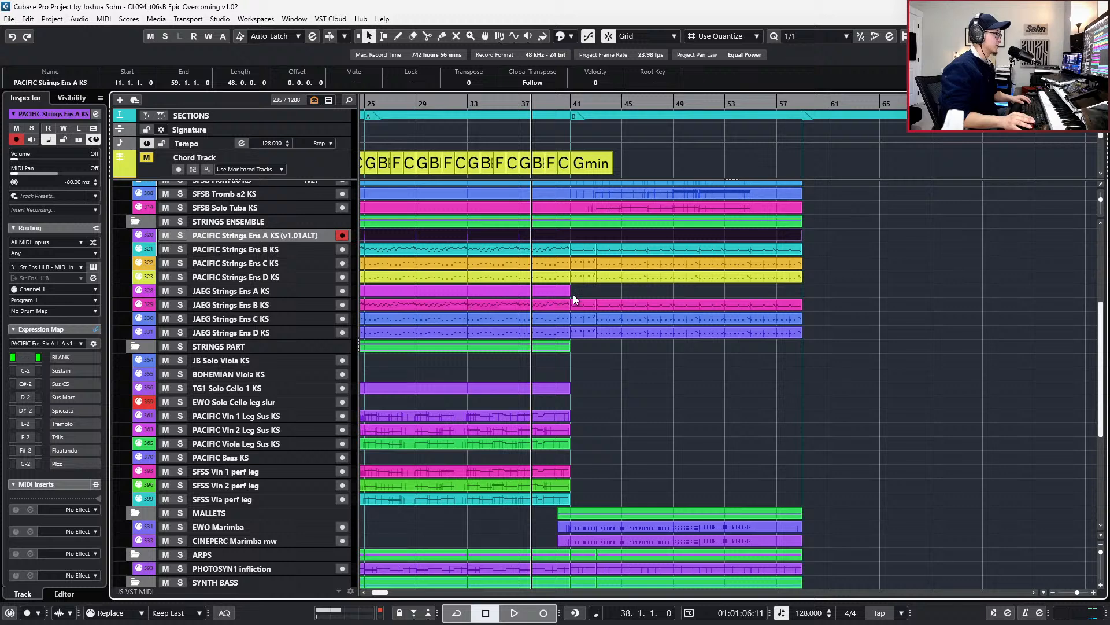
pyautogui.click(570, 294)
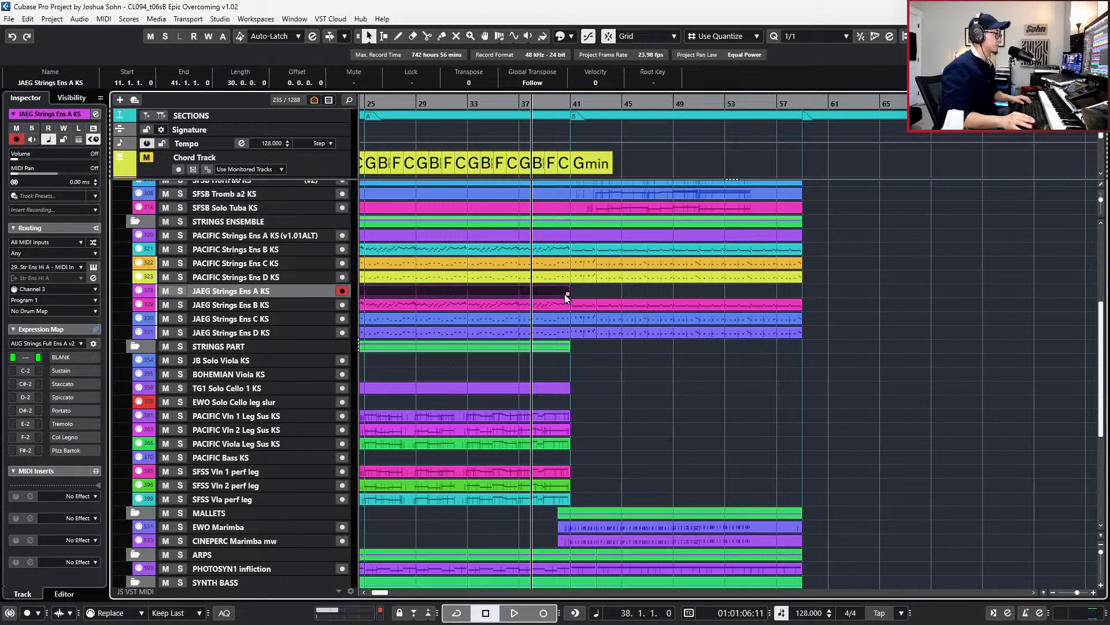
pyautogui.moveTo(570, 294); pyautogui.dragTo(802, 293)
# - Play section B from bar 38 with the PACIFIC and JAEG Strings Ens A KS tracks record-enabled together, and stop
pyautogui.click(693, 237)
pyautogui.press('space')
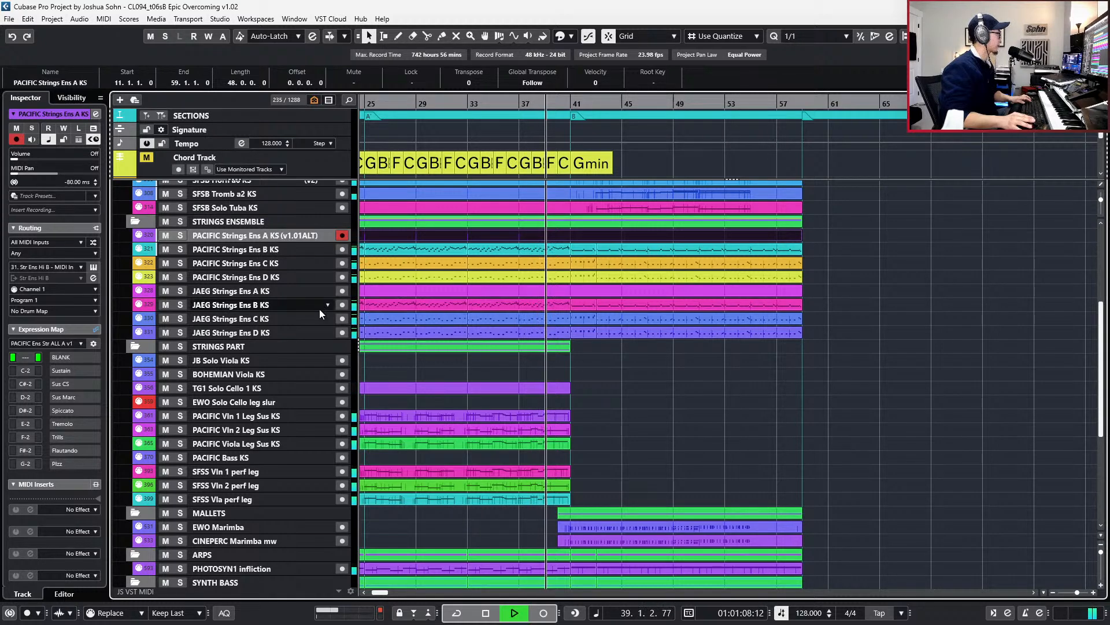
pyautogui.click(298, 293)
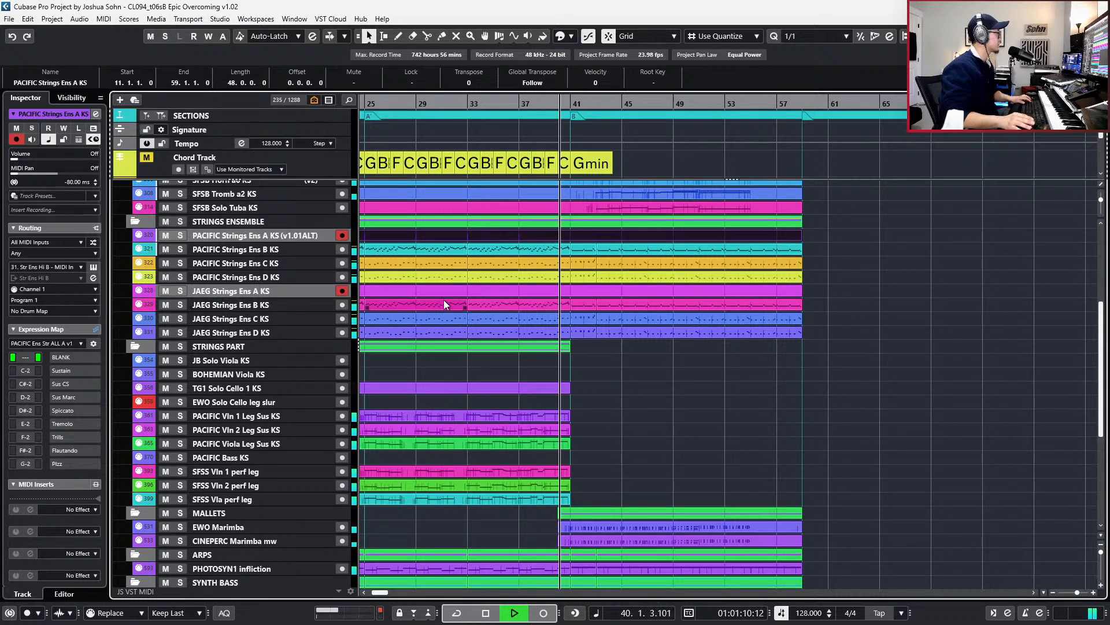
pyautogui.scroll(-2, 463, 298)
pyautogui.hscroll(-2, 516, 295)
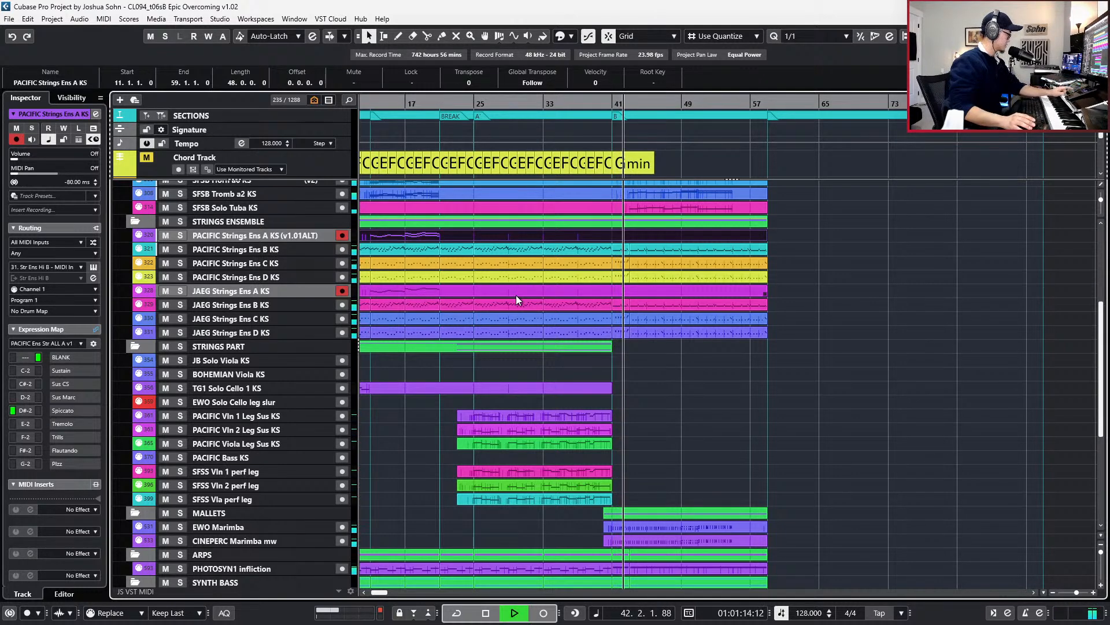
pyautogui.click(281, 294)
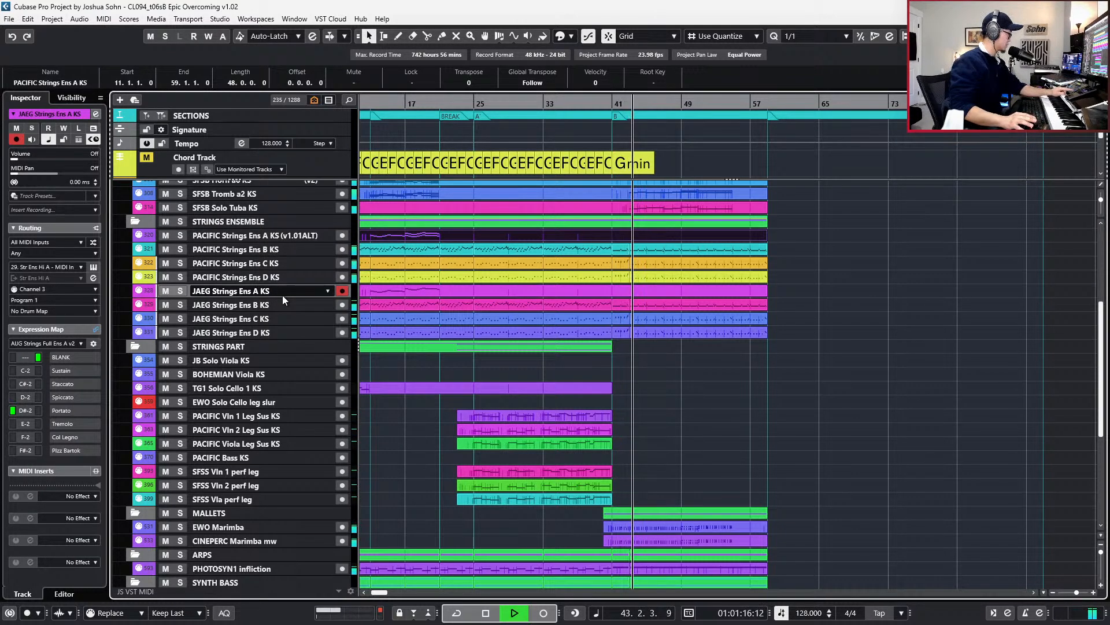
pyautogui.keyDown('ctrl'); pyautogui.click(292, 237); pyautogui.keyUp('ctrl')
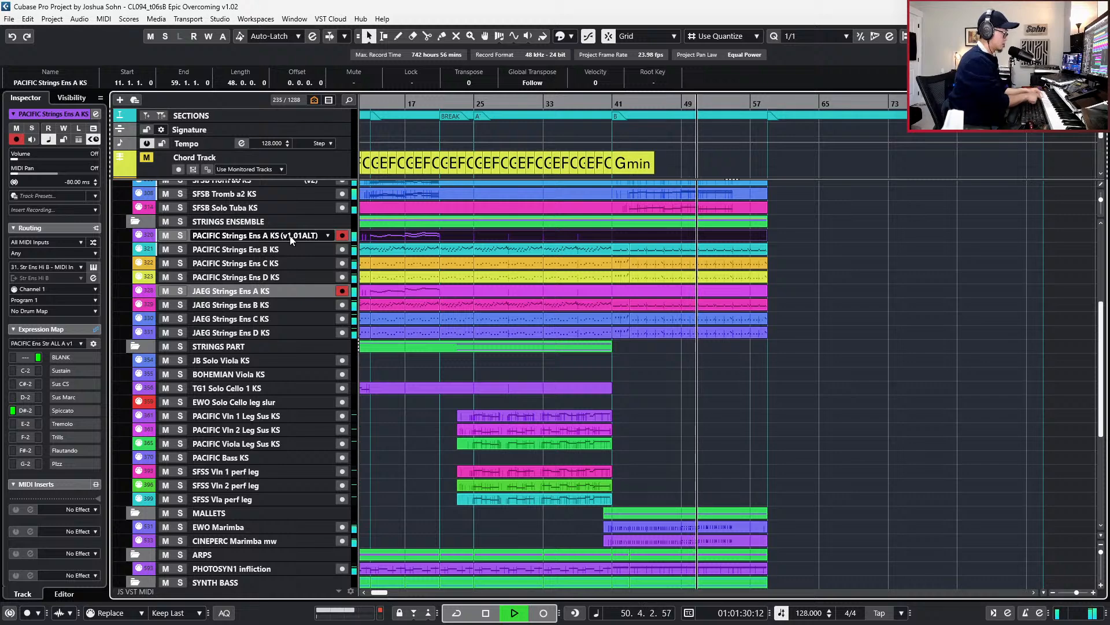
pyautogui.press('space')
# - Solo the PACIFIC Strings Ens B KS part from bar 43, move the playhead to bar 41 and check its notes in the editor
pyautogui.click(744, 255)
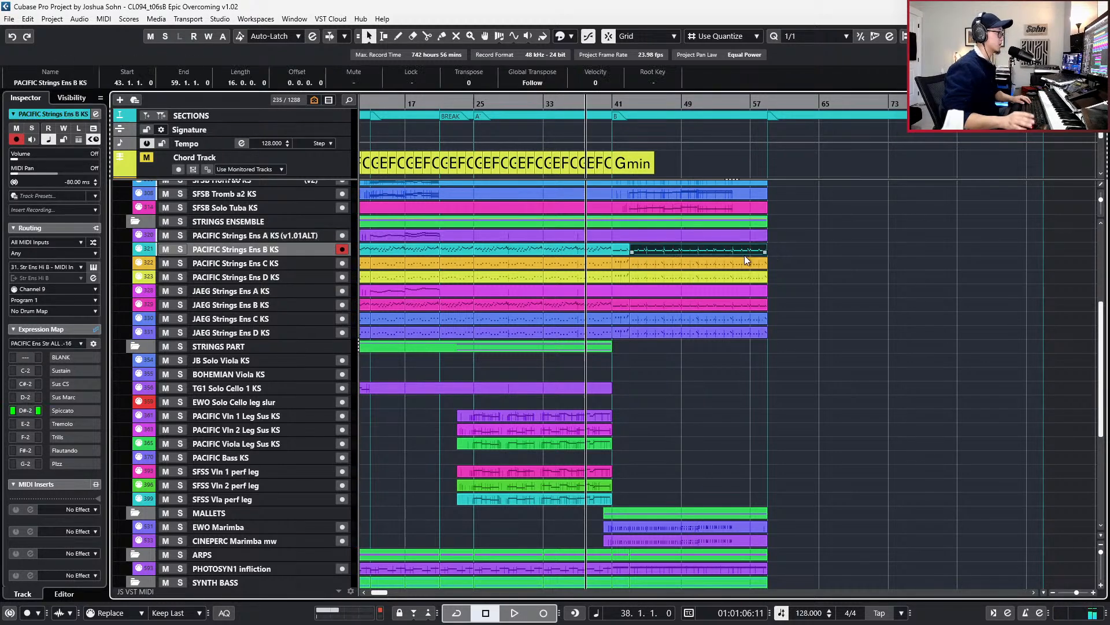
pyautogui.press('s')
pyautogui.hotkey('shift', 'n')
pyautogui.press('Return')
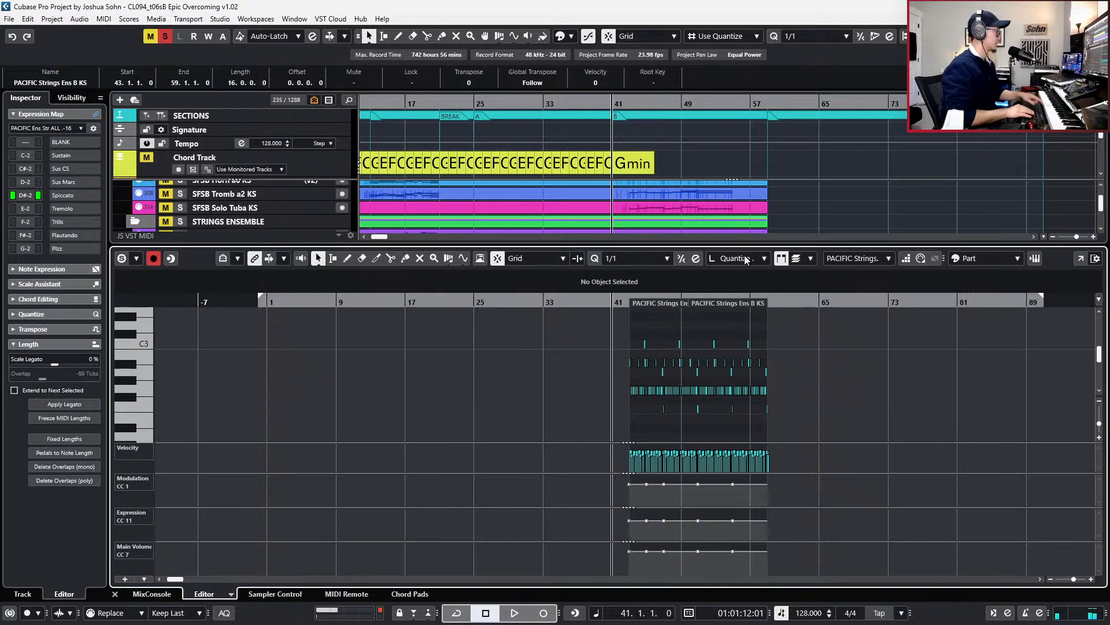
pyautogui.press('Return')
# - Turn off the solo and select the PACIFIC and JAEG Strings Ens A KS parts with both tracks record-enabled
pyautogui.click(658, 232)
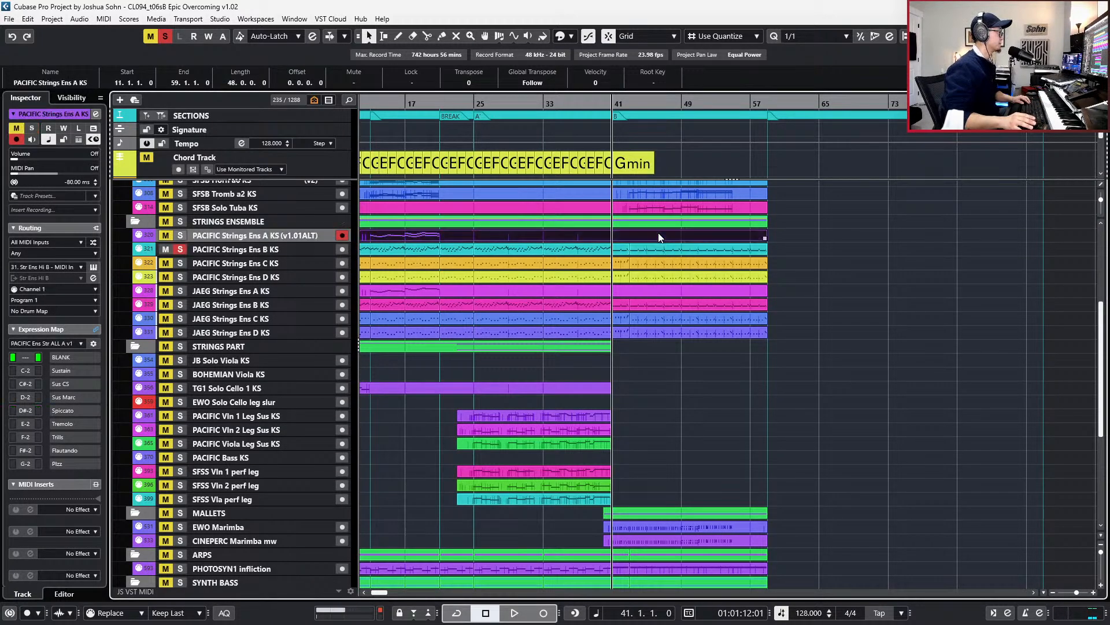
pyautogui.keyDown('shift'); pyautogui.click(648, 287); pyautogui.keyUp('shift')
pyautogui.press('s')
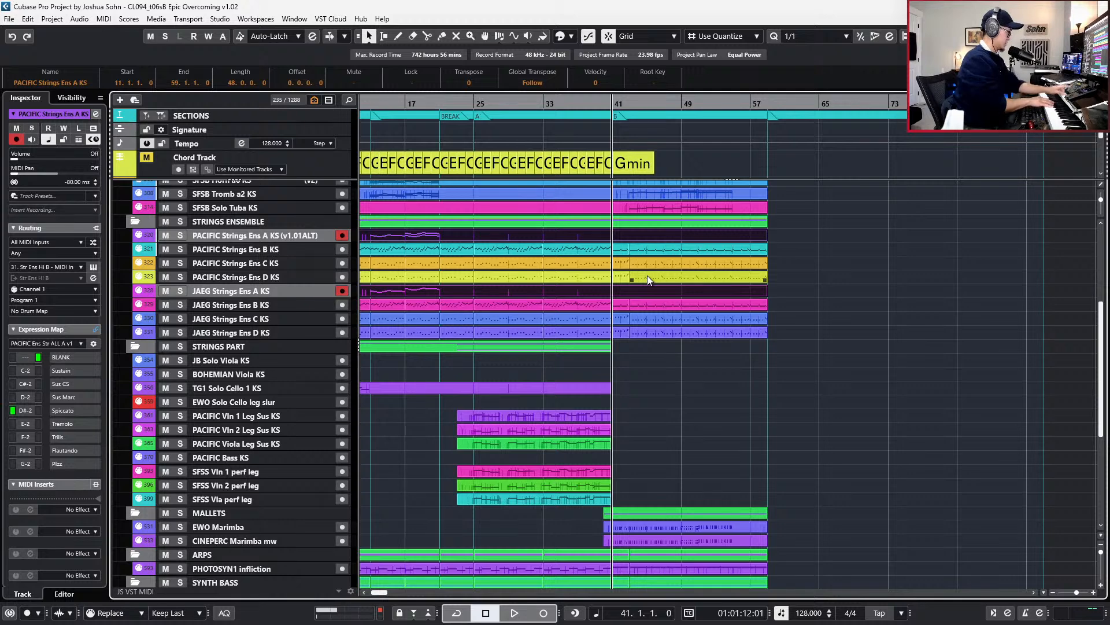
pyautogui.click(313, 290)
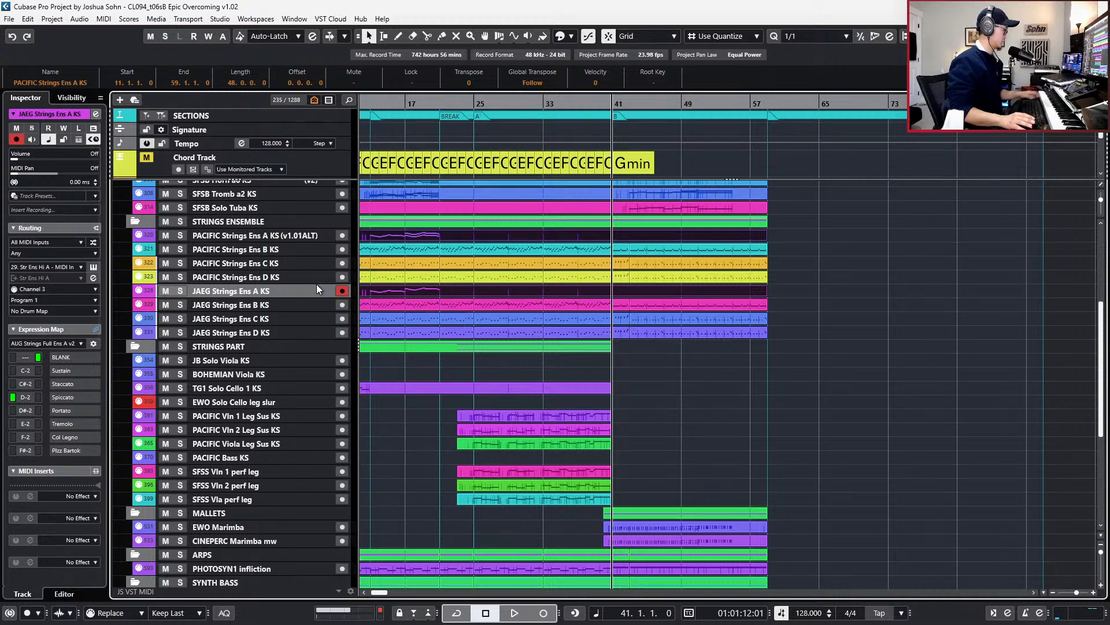
pyautogui.keyDown('ctrl'); pyautogui.click(277, 222); pyautogui.keyUp('ctrl')
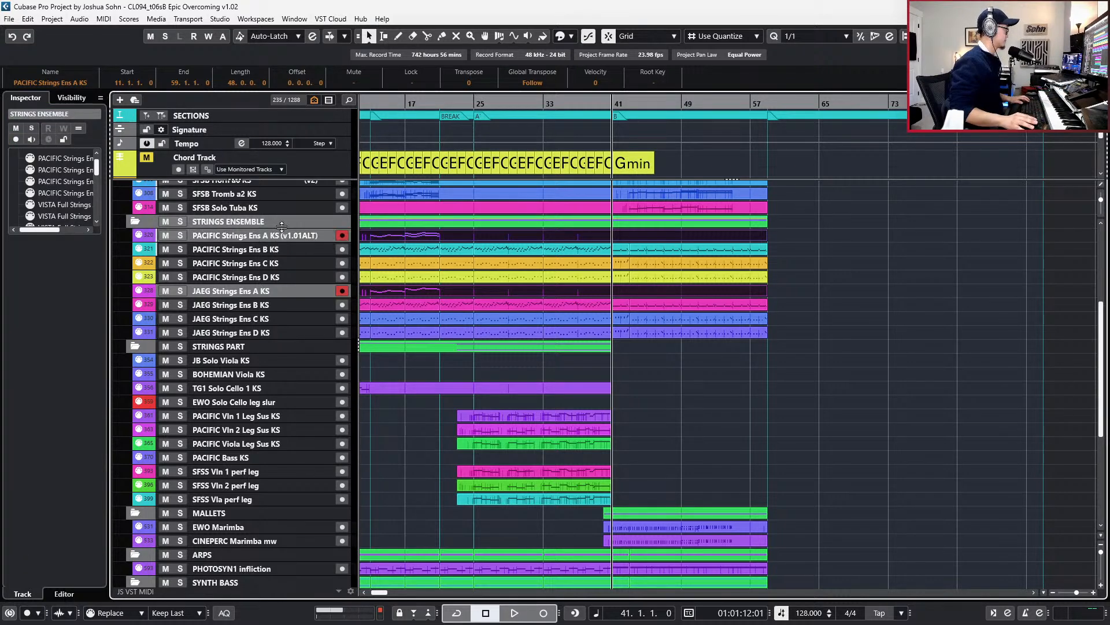
pyautogui.keyDown('ctrl'); pyautogui.click(294, 221); pyautogui.keyUp('ctrl')
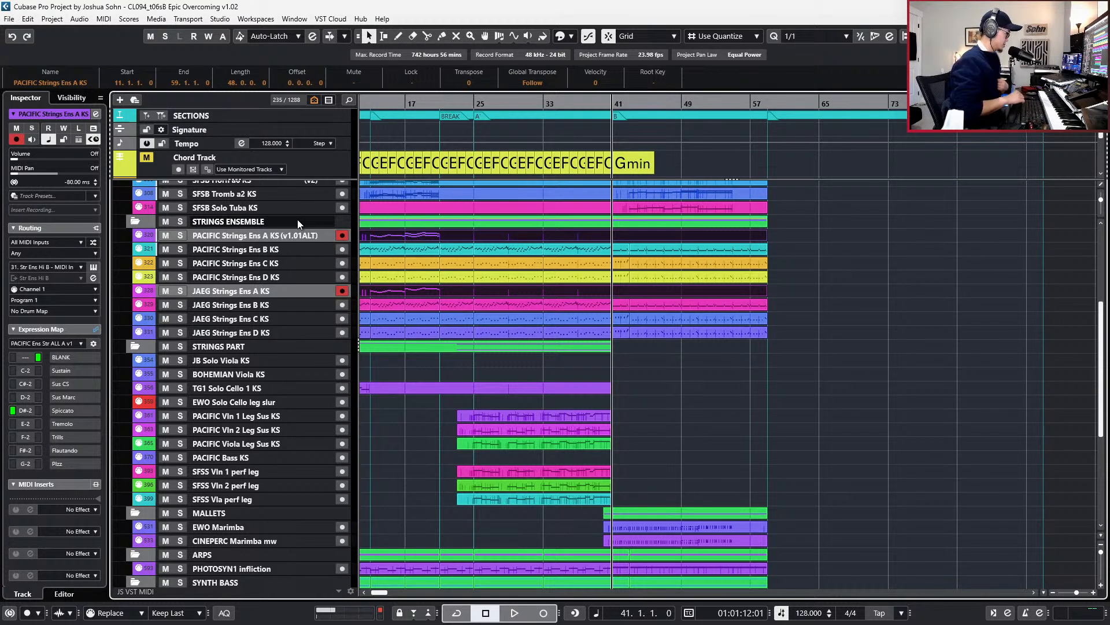
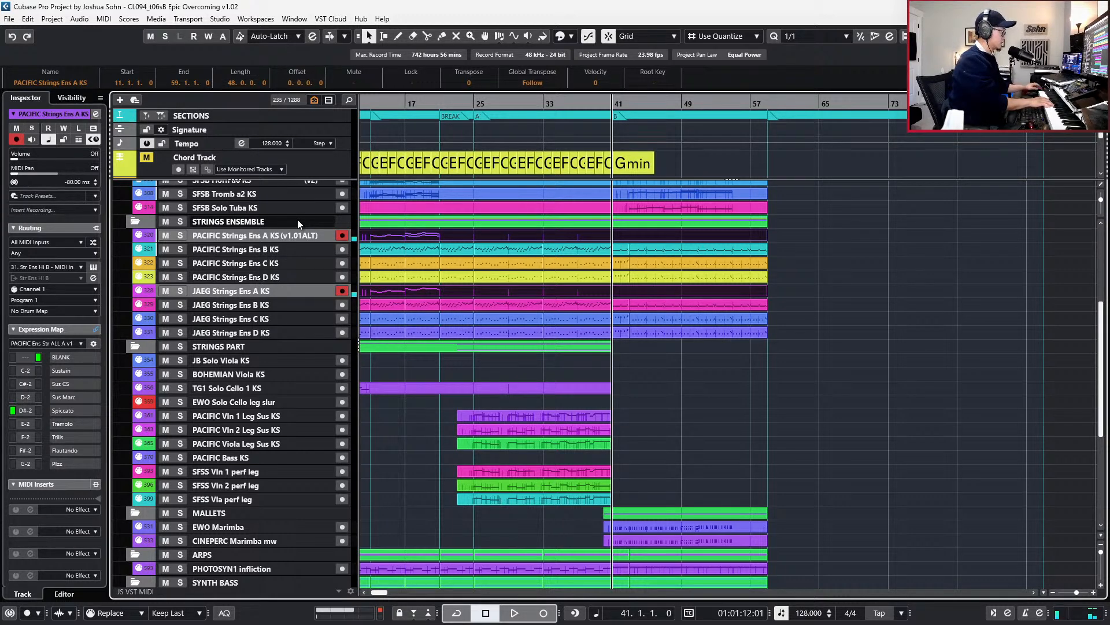
# - Play from bar 40 with both Strings Ens A KS tracks record-enabled for playing along, and stop
pyautogui.press('space')
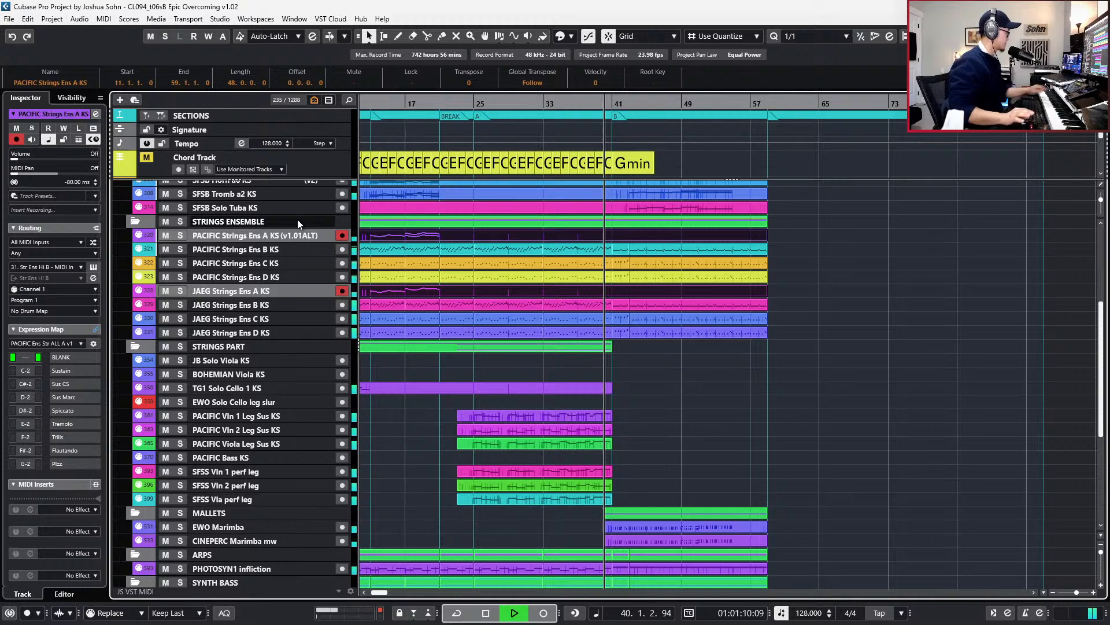
pyautogui.click(253, 240)
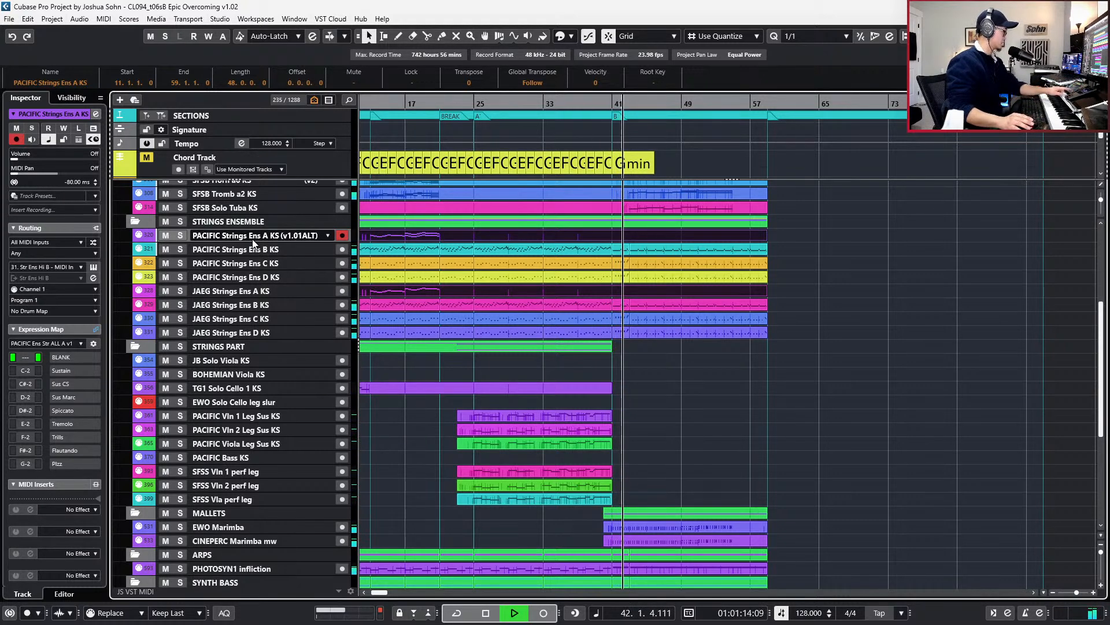
pyautogui.keyDown('ctrl'); pyautogui.click(323, 289); pyautogui.keyUp('ctrl')
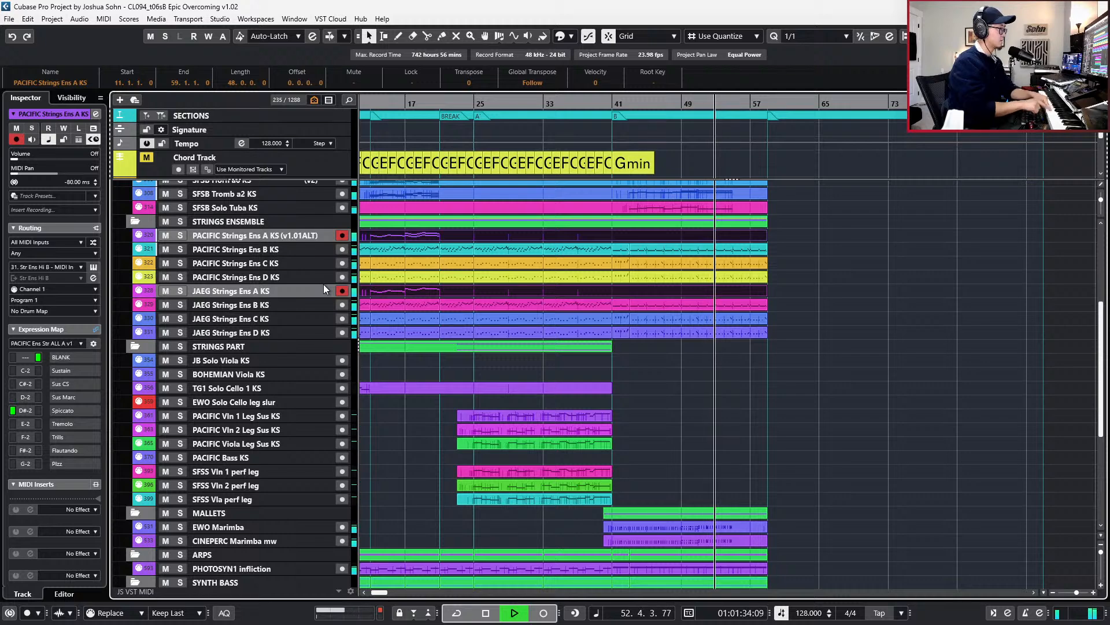
pyautogui.press('space')
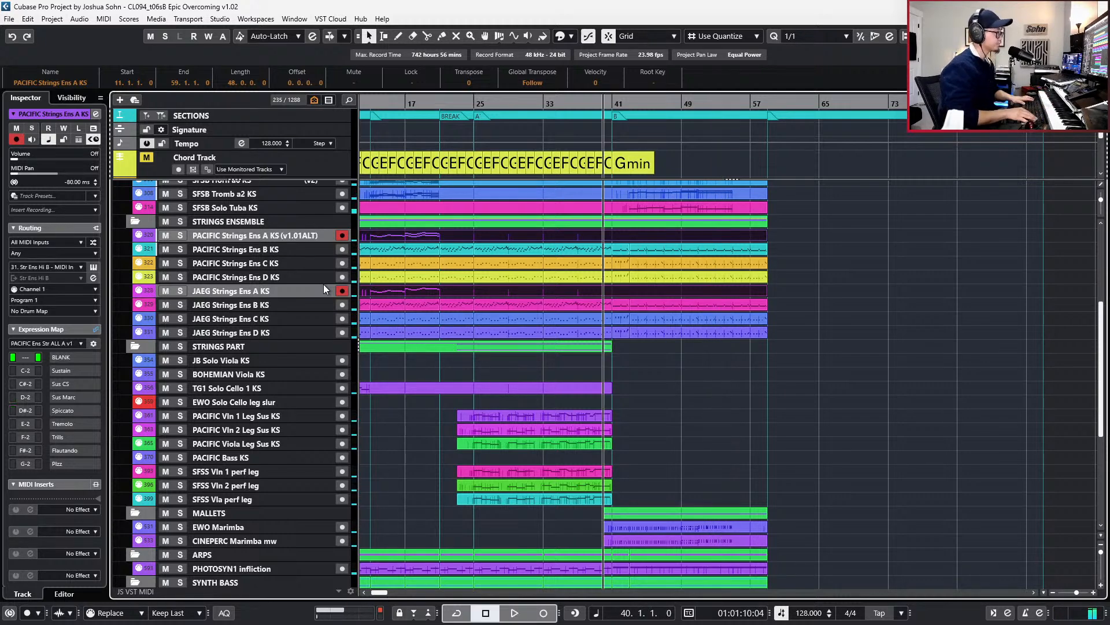
# - Open the selected Strings Ens A KS parts in the Key Editor and examine the spiccato notes leading up to bar 41
pyautogui.scroll(1, 585, 195)
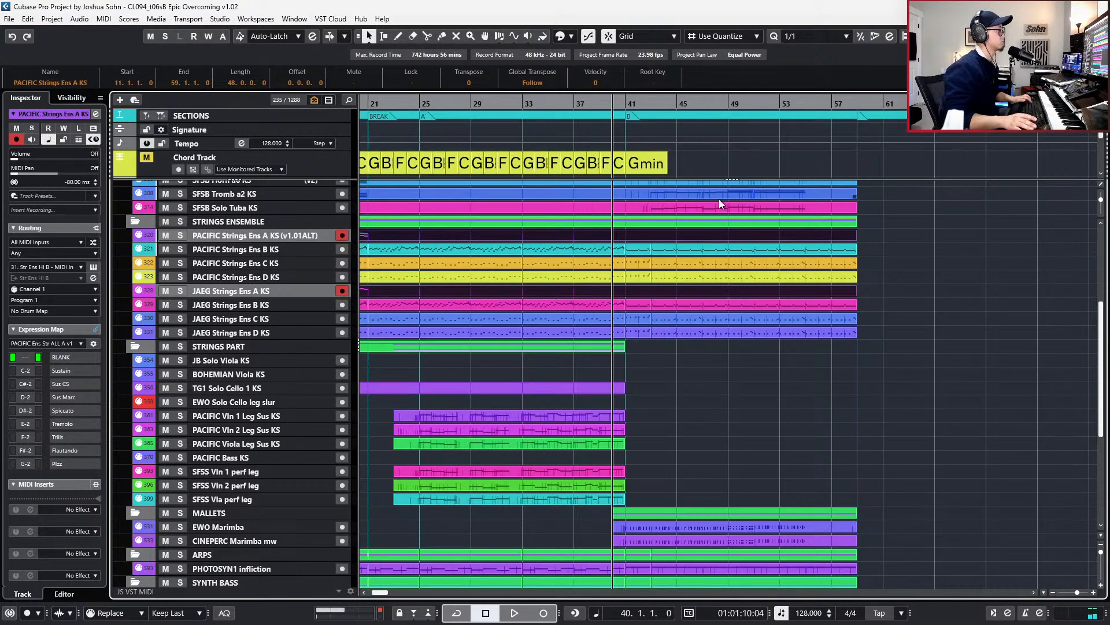
pyautogui.scroll(3, 720, 199)
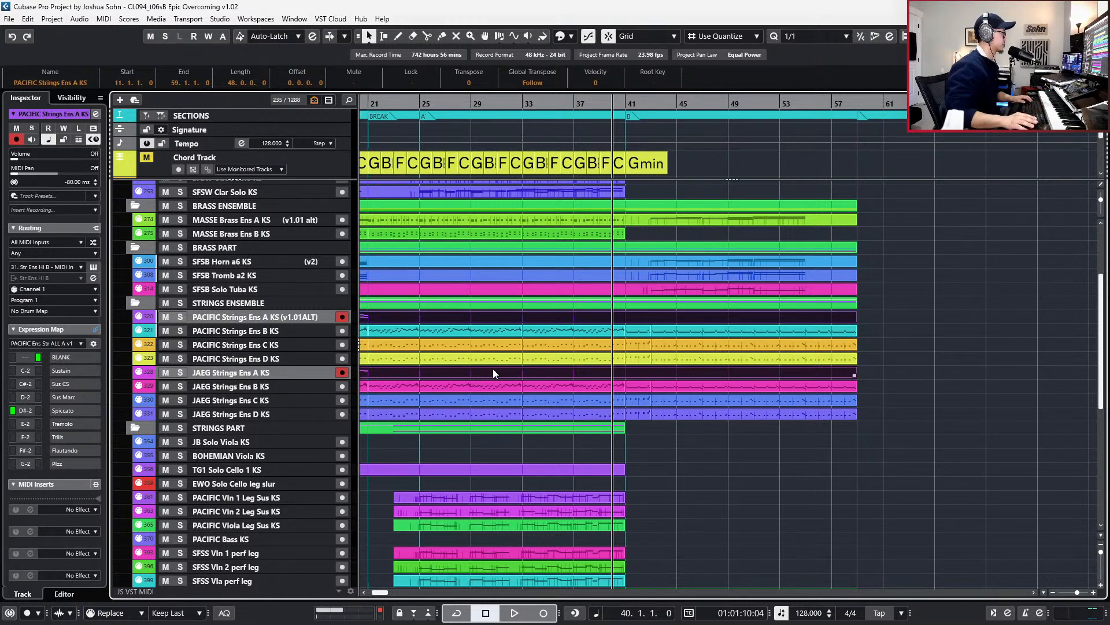
pyautogui.click(272, 370)
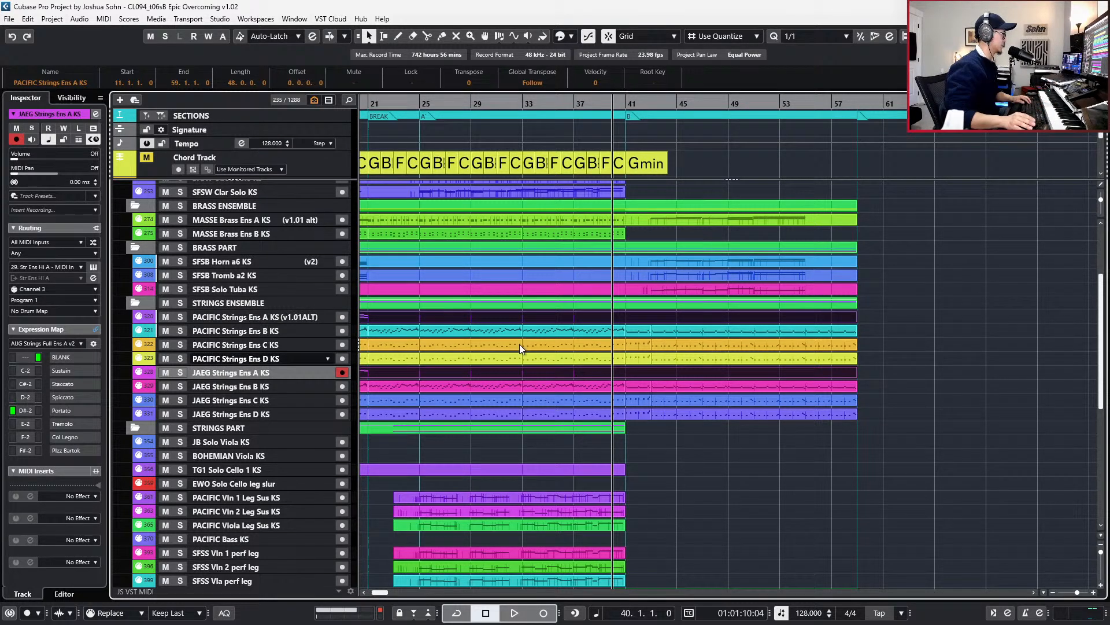
pyautogui.doubleClick(581, 373)
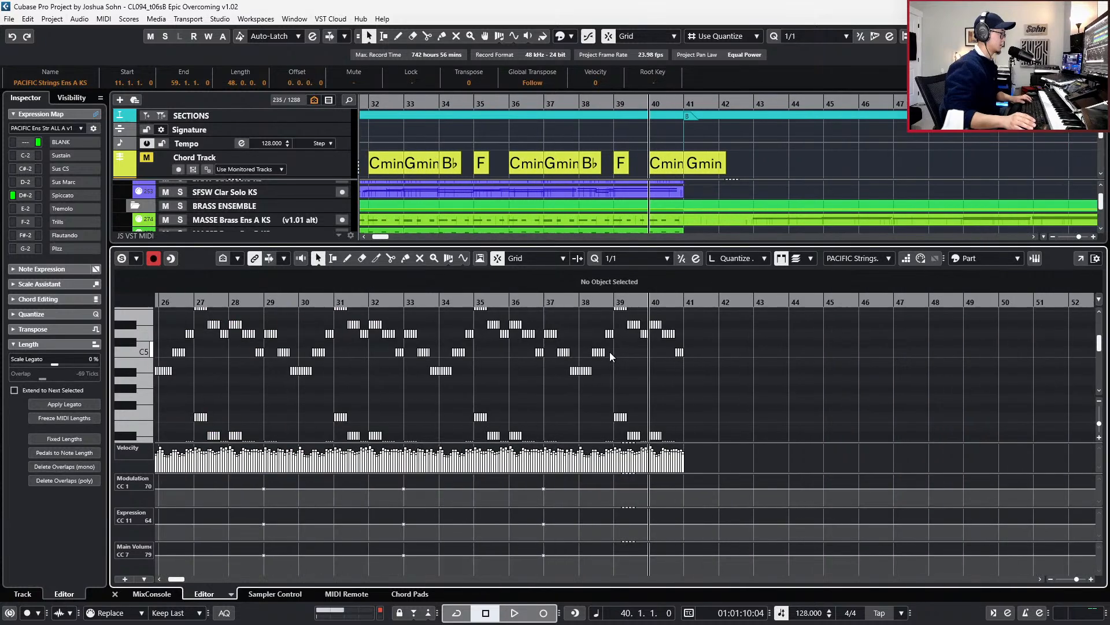
pyautogui.scroll(3, 696, 376)
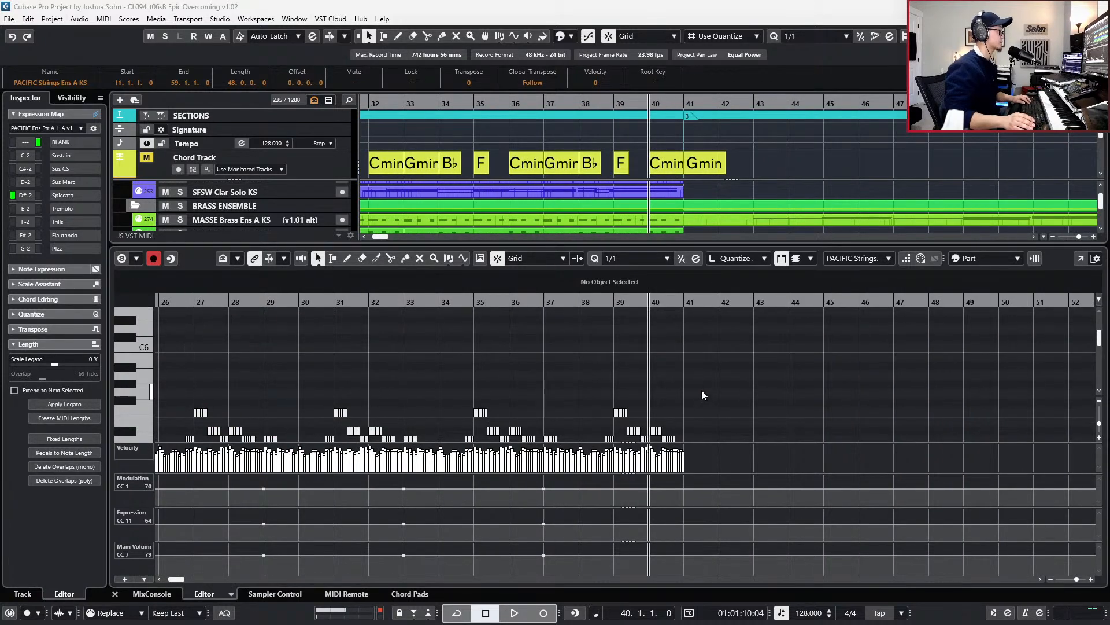
pyautogui.hscroll(3, 700, 391)
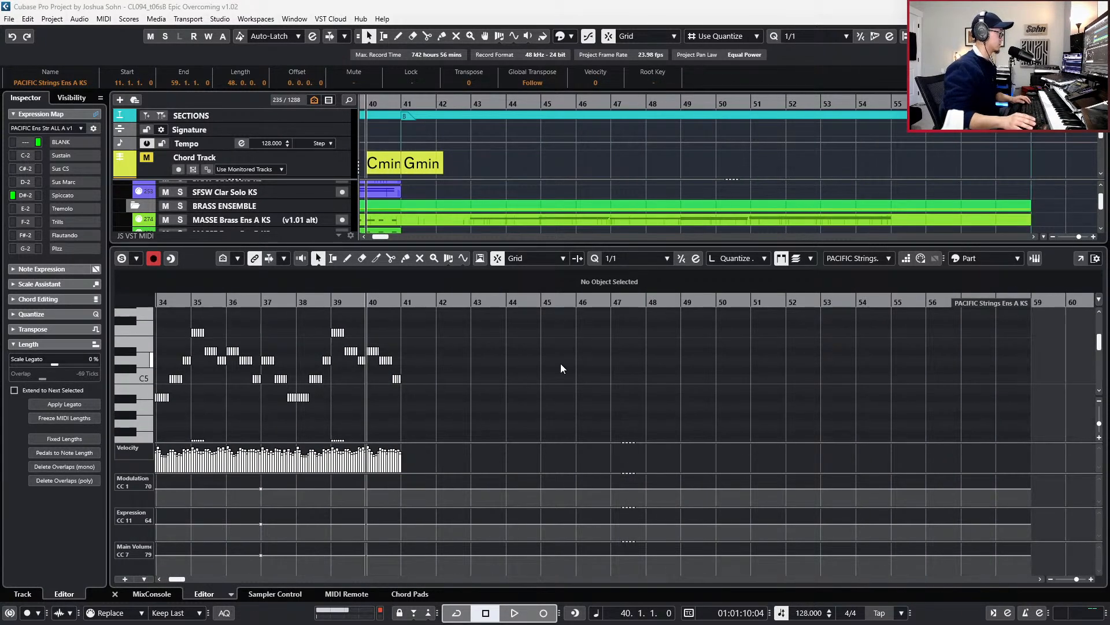
pyautogui.scroll(1, 550, 369)
# - Play from bar 40 into section B, switching between the arrangement and the Strings Ens A KS note editor, and stop
pyautogui.press('space')
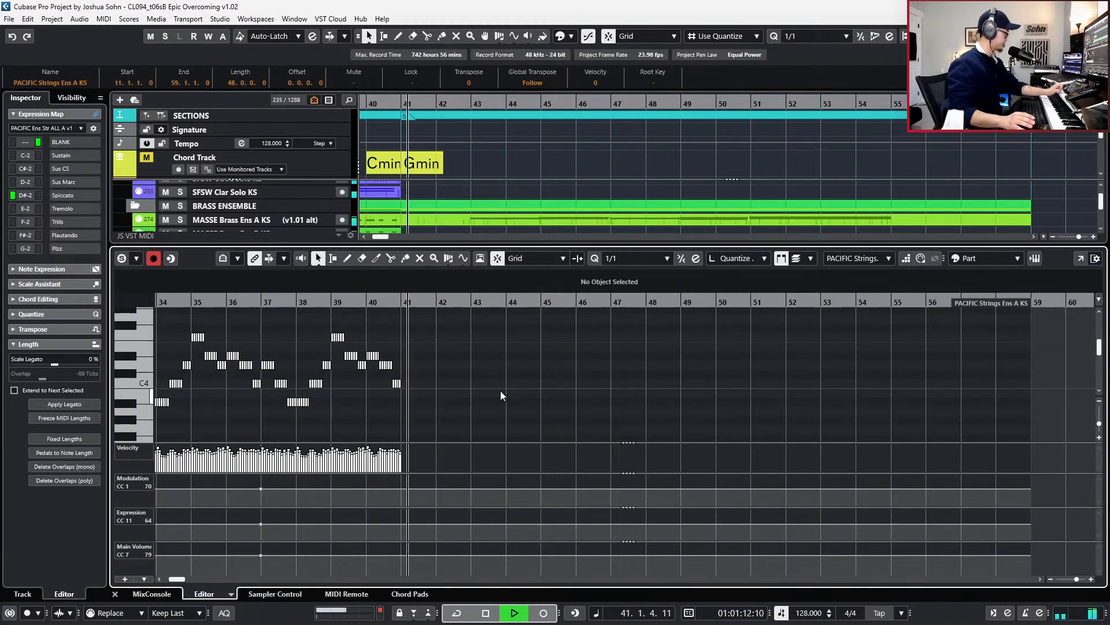
pyautogui.hotkey('ctrl', 'e')
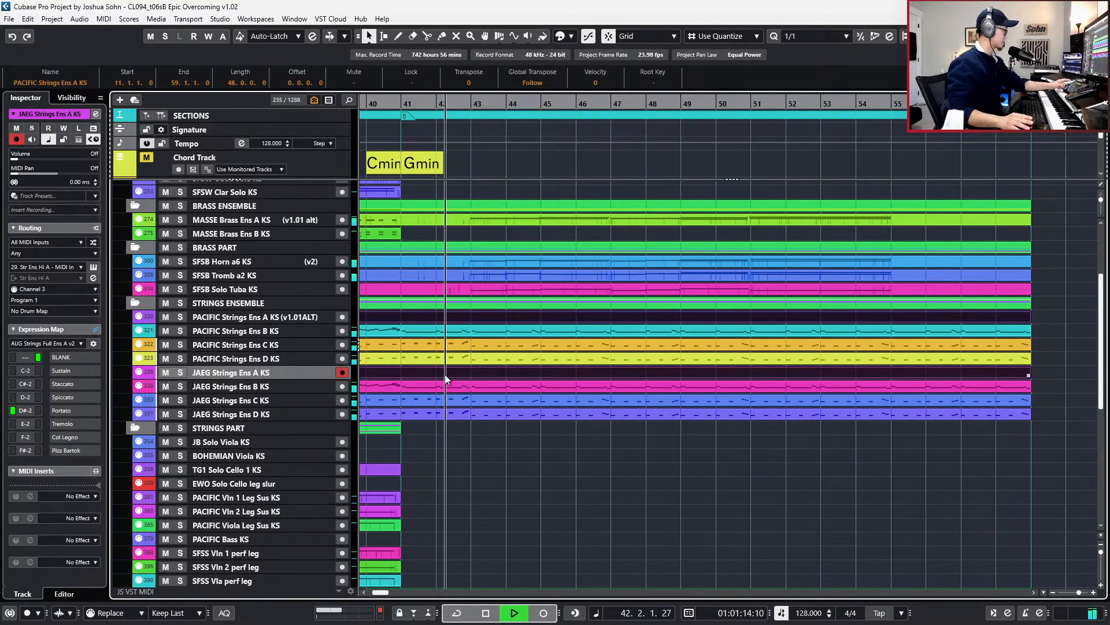
pyautogui.hotkey('ctrl', 'e')
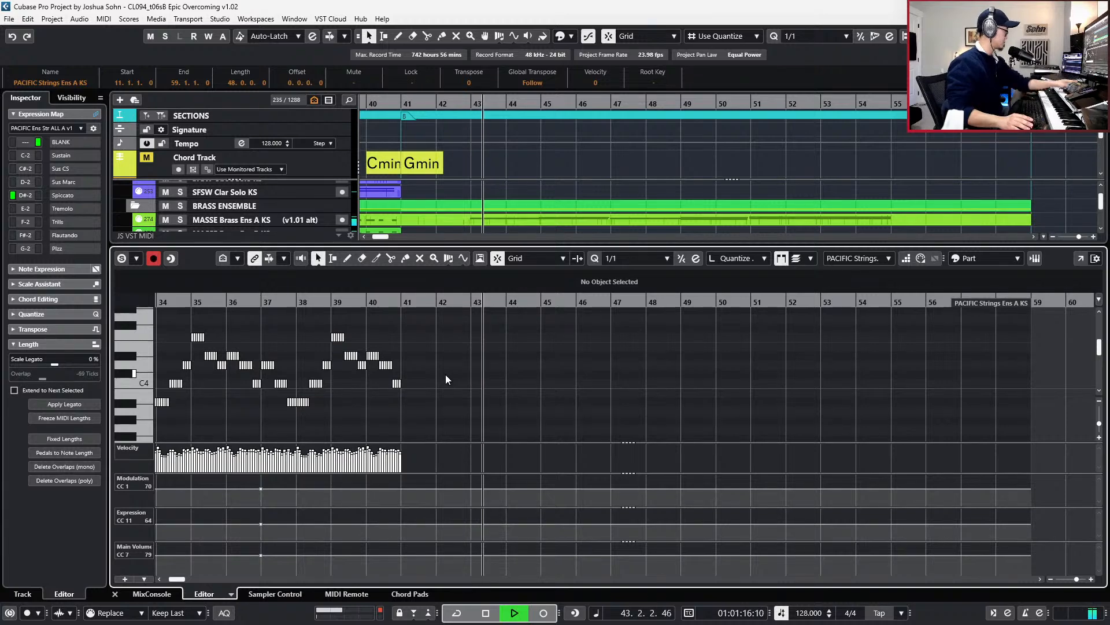
pyautogui.press('space')
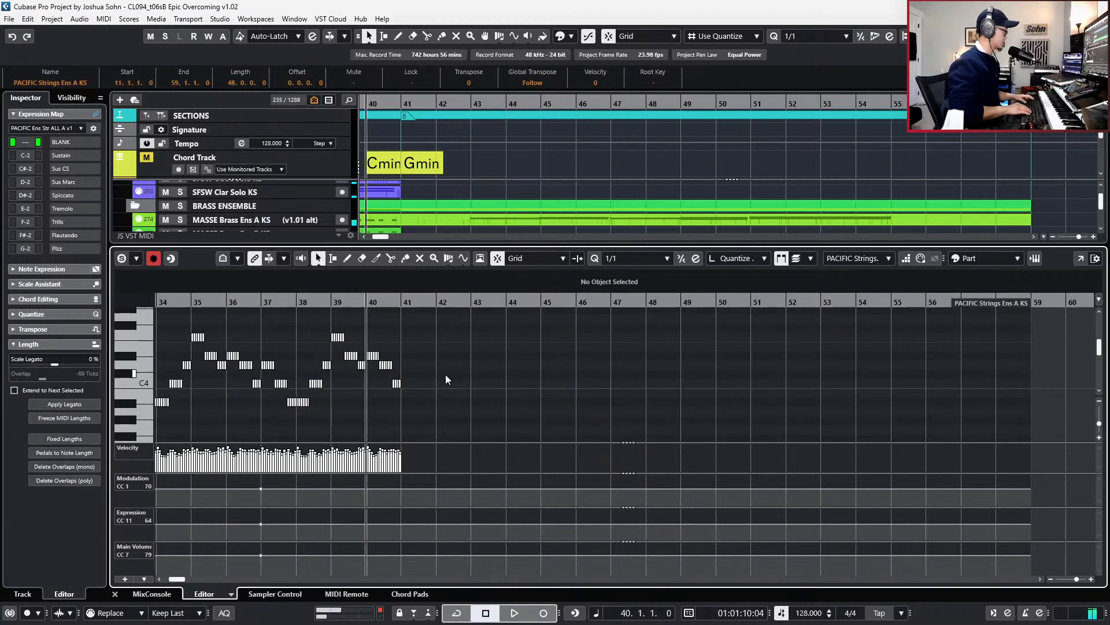
# - Open the JAEG Strings Ens A KS part for note editing and play from bar 40 into section B, and stop
pyautogui.hotkey('ctrl', 'e')
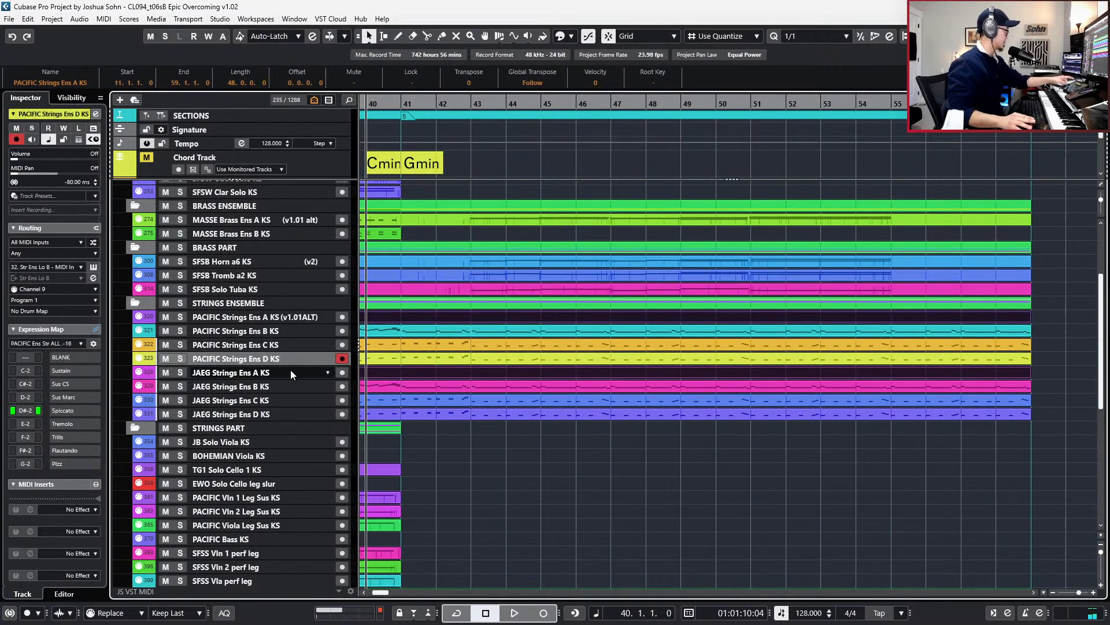
pyautogui.doubleClick(573, 371)
pyautogui.hotkey('ctrl', 'e')
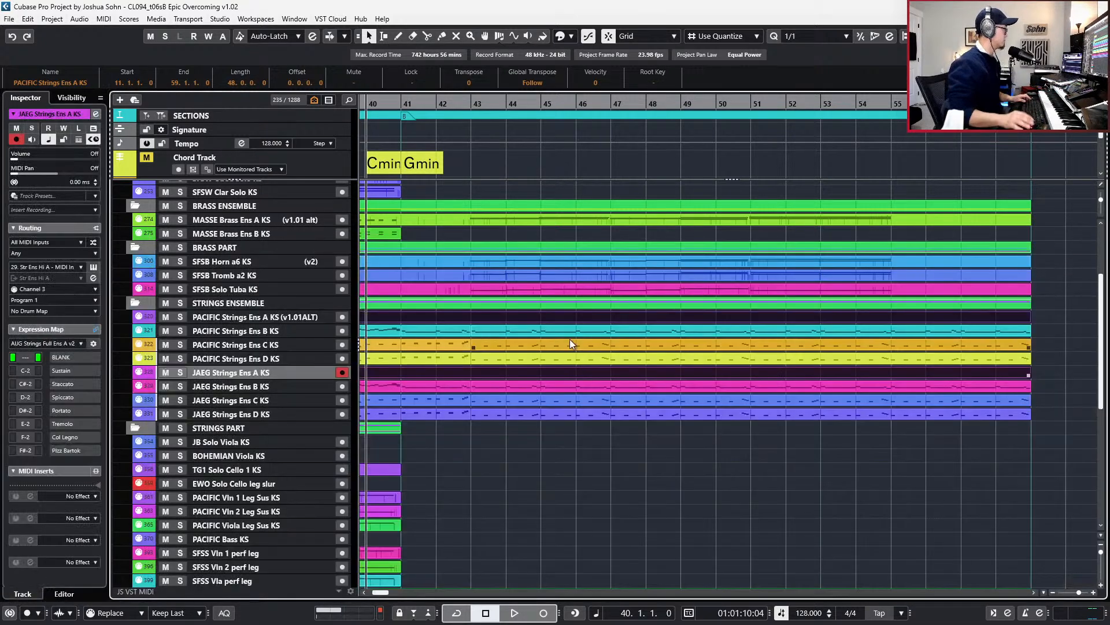
pyautogui.doubleClick(535, 369)
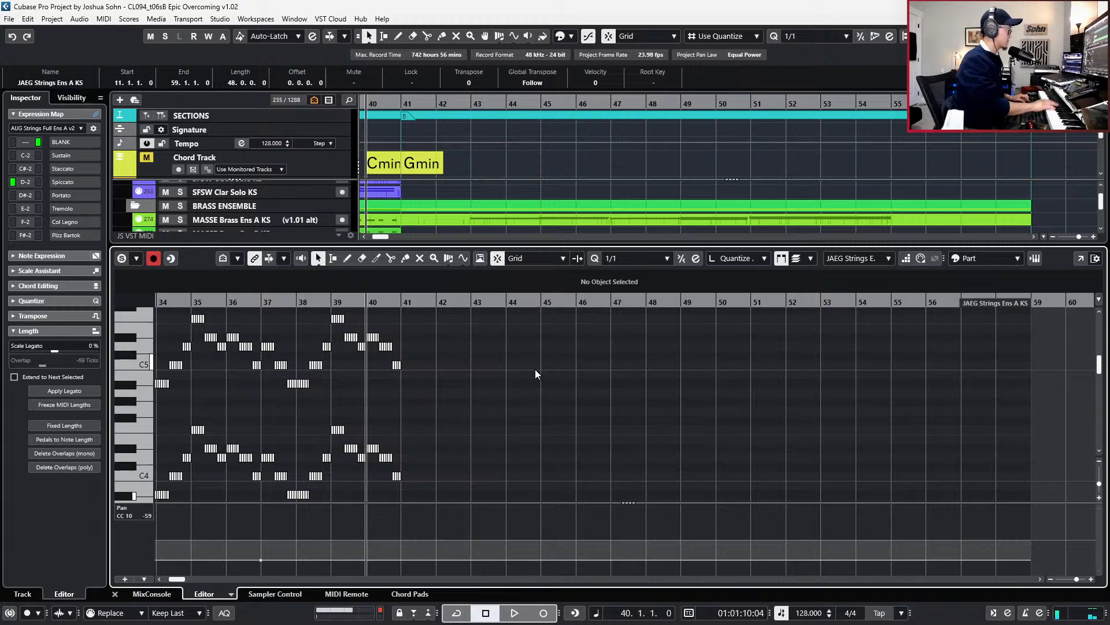
pyautogui.press('space')
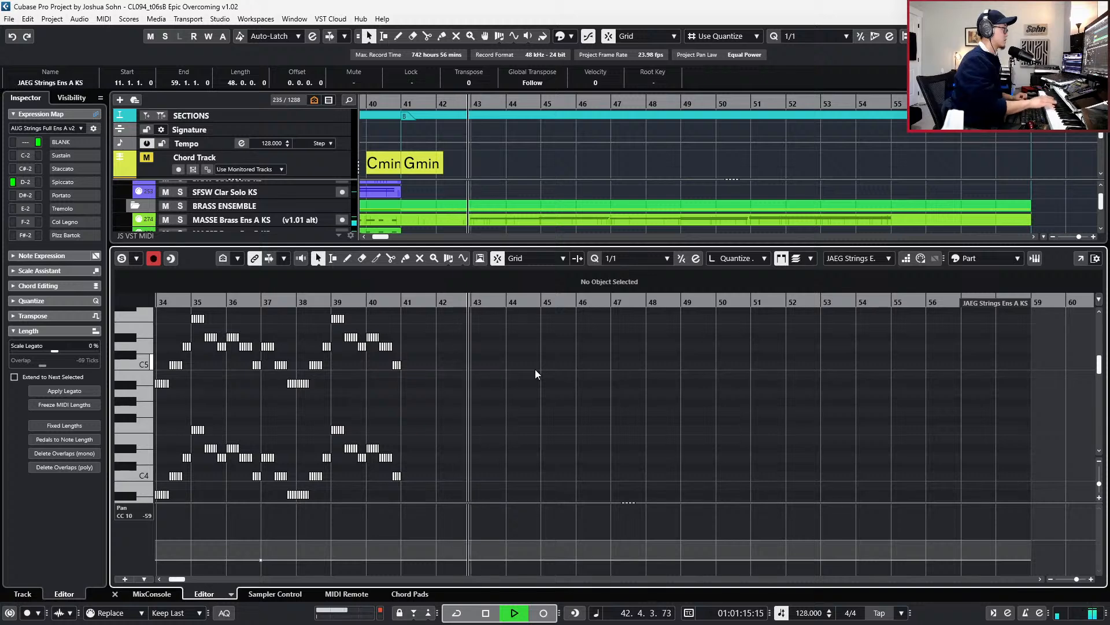
pyautogui.press('space')
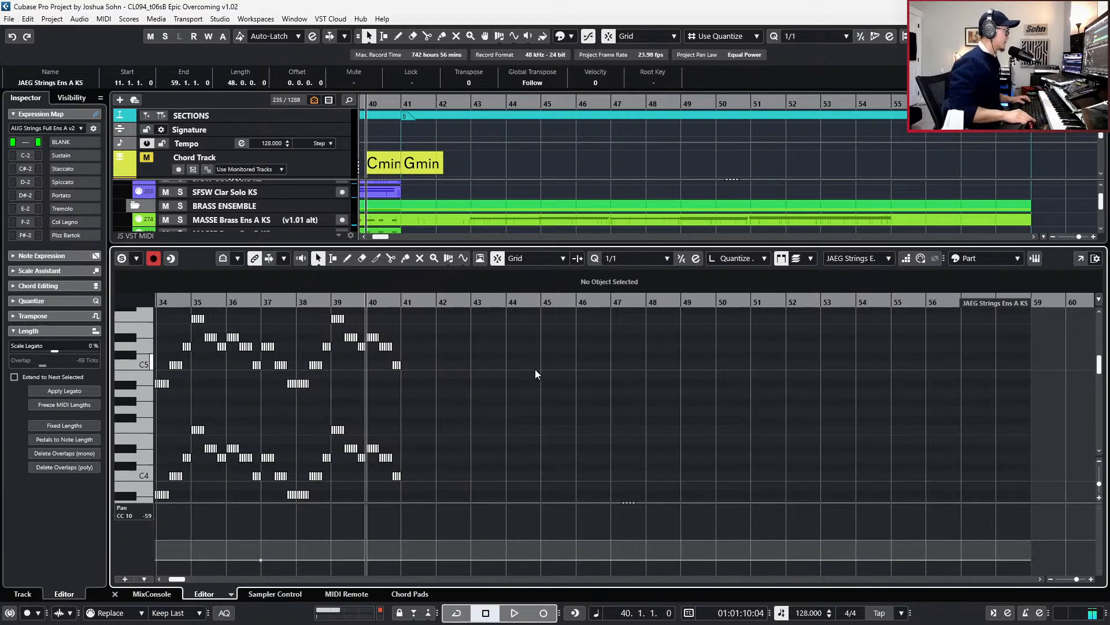
# - Enter a rising three-note spiccato figure (G3, A3, A#3) in the JAEG part and move it to the end of bar 42
pyautogui.press('KP_Add')
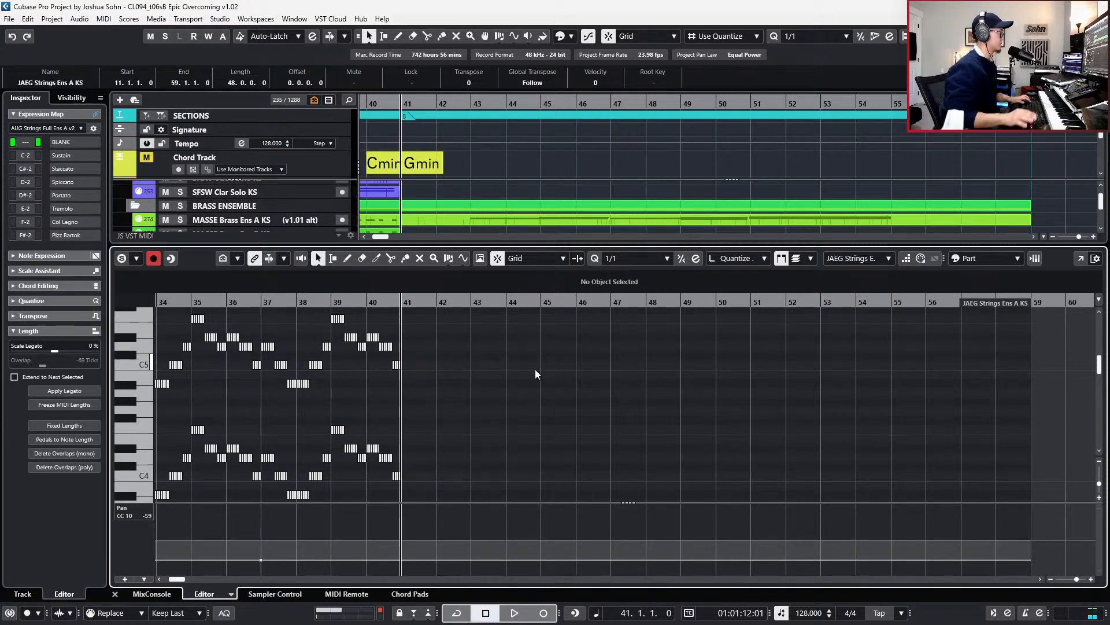
pyautogui.scroll(1, 468, 388)
pyautogui.scroll(-1, 466, 414)
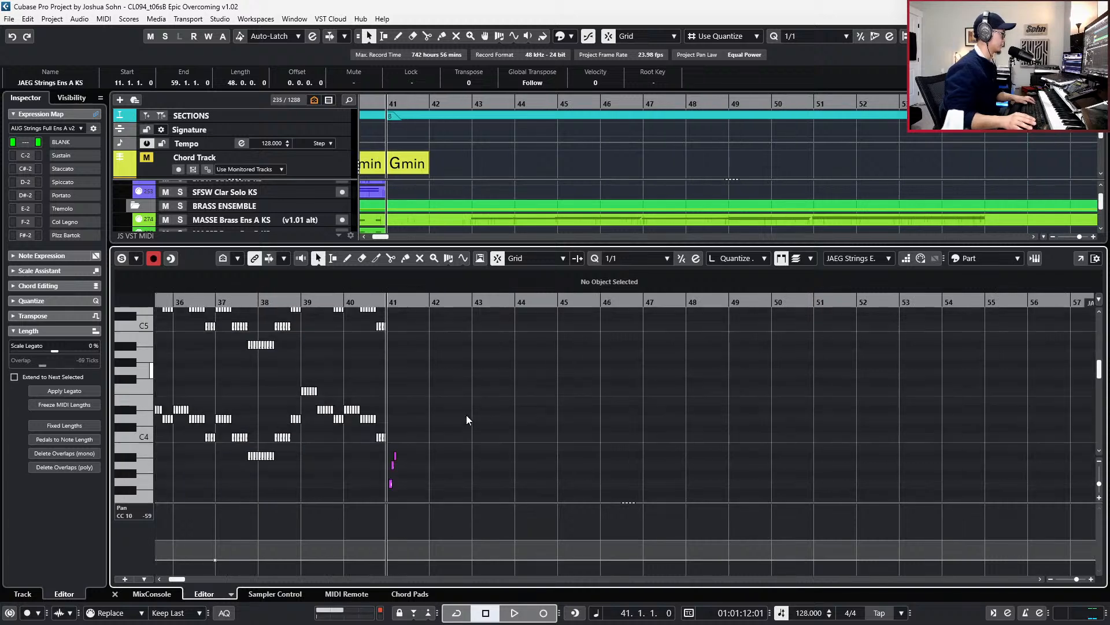
pyautogui.press('h')
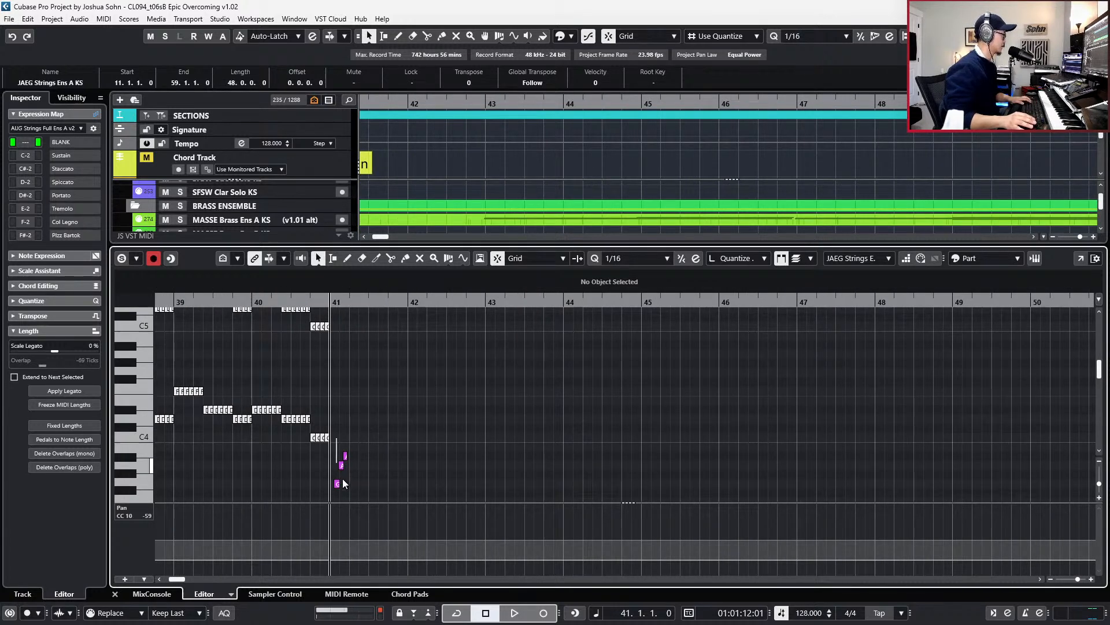
pyautogui.moveTo(343, 484); pyautogui.dragTo(415, 499)
pyautogui.hotkey('alt', 'Right')
pyautogui.hotkey('alt', 'Right')
pyautogui.hotkey('alt', 'Right')
pyautogui.hotkey('alt', 'Right')
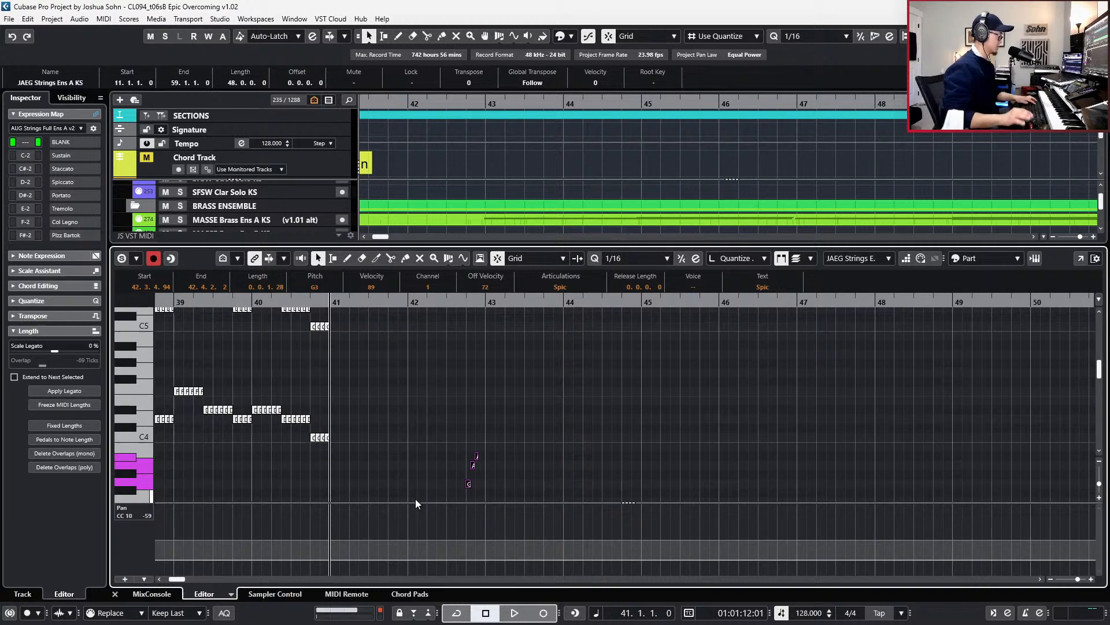
# - Align the rising figure to start at 42.4.1 with sixteenth-note lengths and play it from bar 41
pyautogui.press('h')
pyautogui.press('space')
pyautogui.press('g')
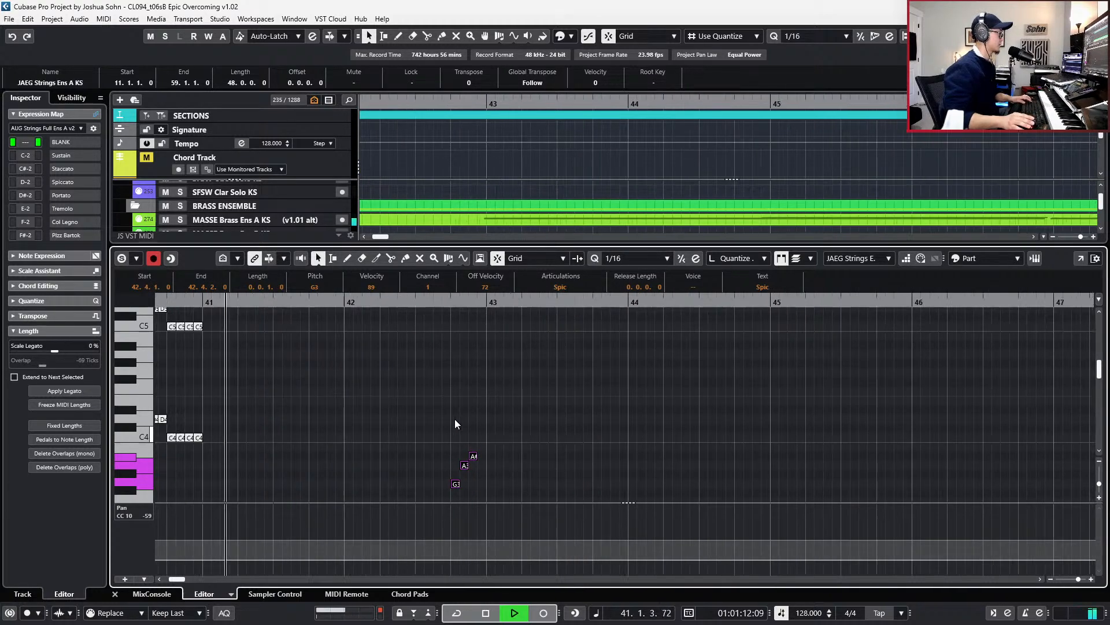
pyautogui.press('space')
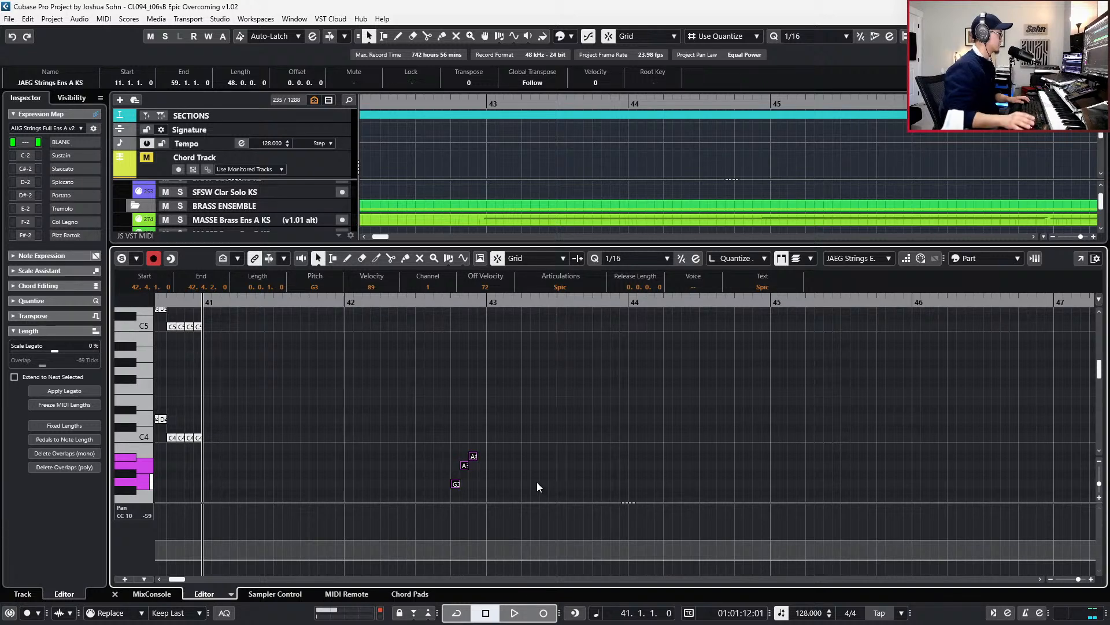
# - Copy the figure's G3 to beat 4 of bar 41 and repeat it as three consecutive sixteenths, playing the result
pyautogui.moveTo(537, 482); pyautogui.dragTo(446, 490)
pyautogui.press('KP_Add')
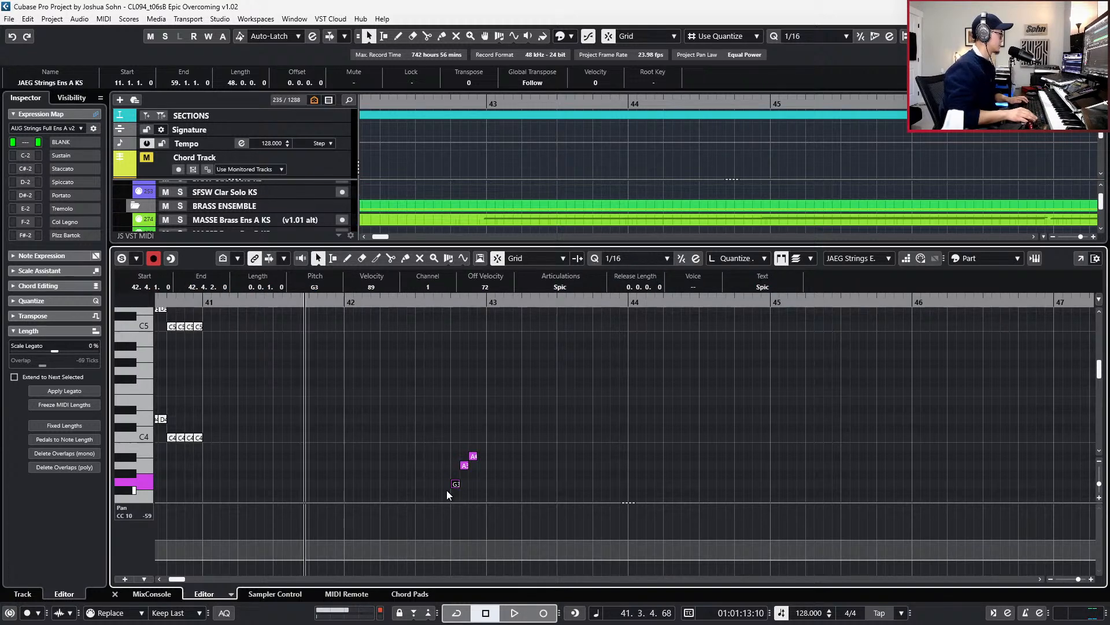
pyautogui.hotkey('ctrl', 'v')
pyautogui.hotkey('ctrl', 'd')
pyautogui.hotkey('ctrl', 'd')
pyautogui.press('space')
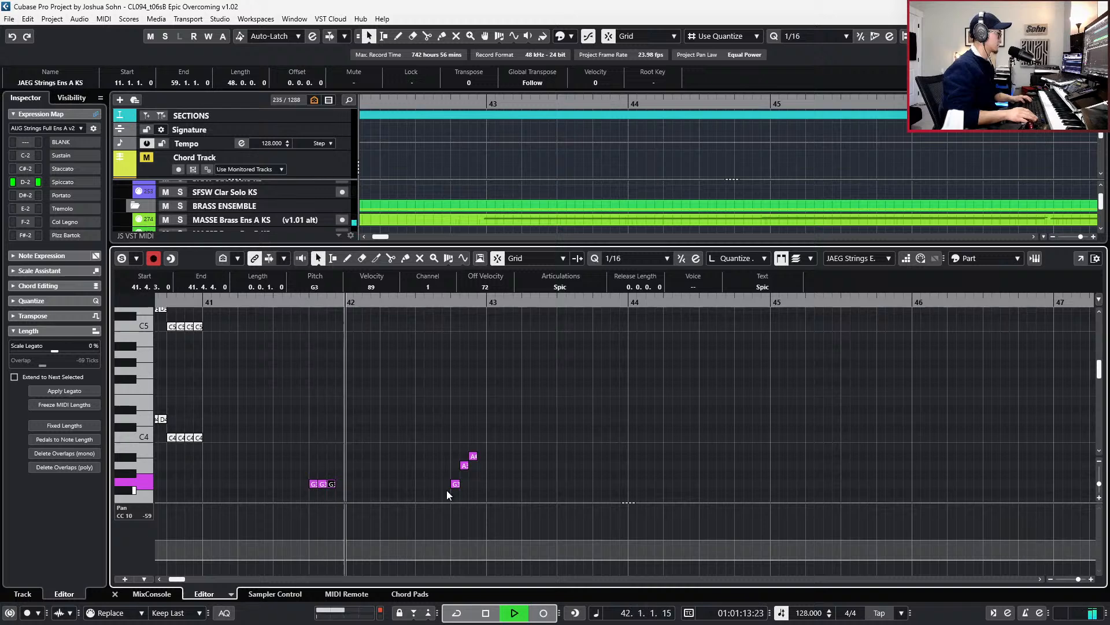
# - Examine the velocities of the figures in bars 41 and 42, play the passage back, and stop
pyautogui.press('space')
pyautogui.hotkey('alt', '1')
pyautogui.press('ctrl+KP_Subtract')
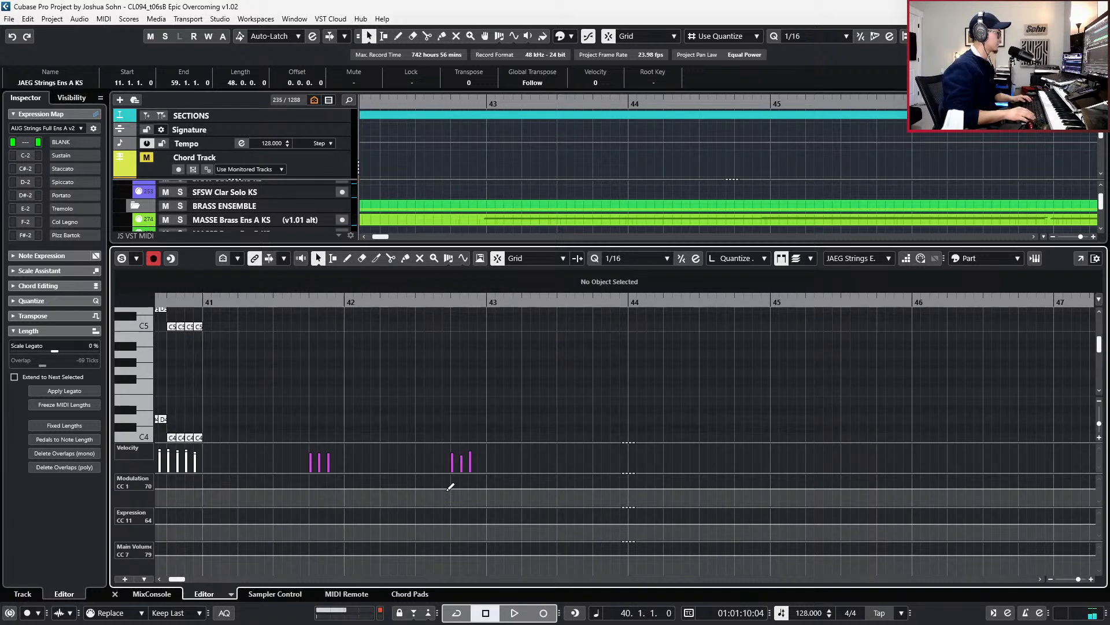
pyautogui.hotkey('alt', 'l')
pyautogui.press('space')
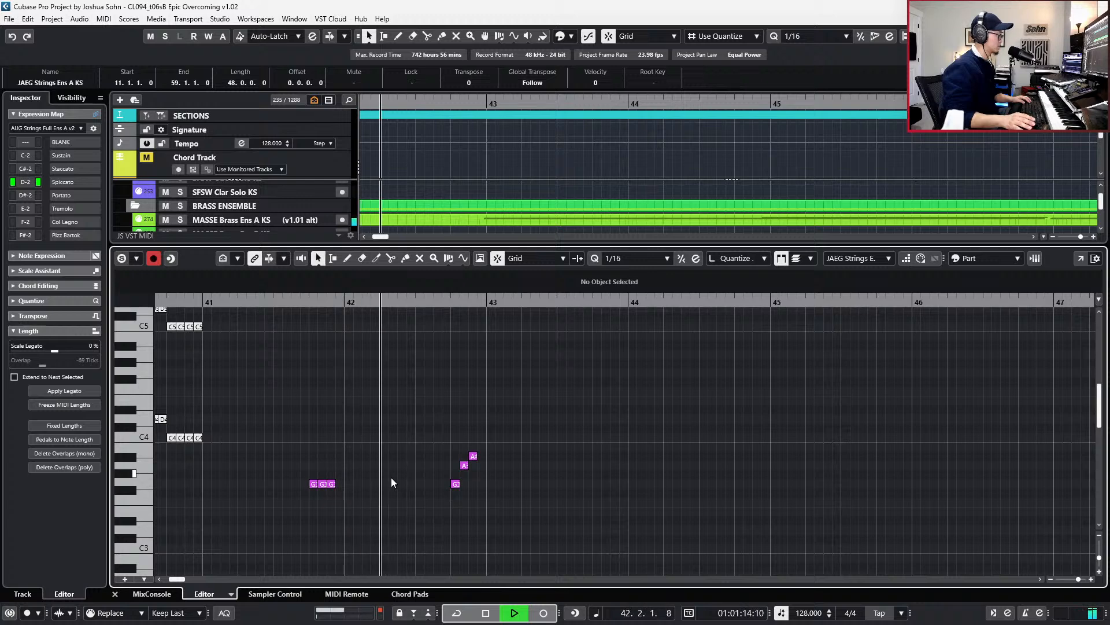
pyautogui.press('space')
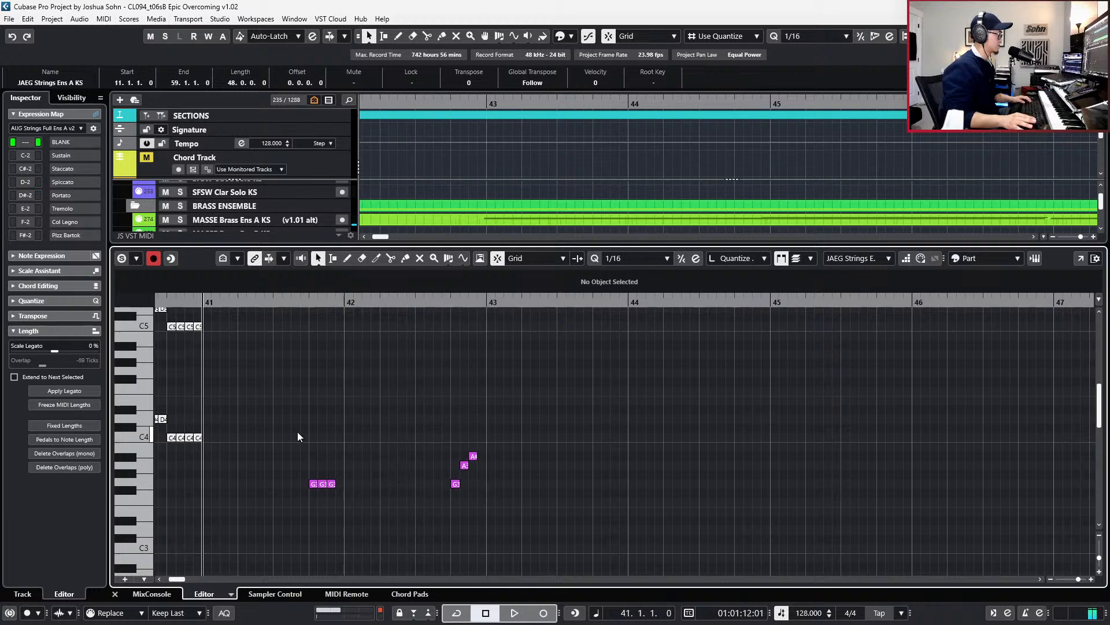
# - Duplicate the bar 41–42 strings figures and shift the copies to beat 4 of bars 43 and 44
pyautogui.moveTo(292, 431); pyautogui.dragTo(539, 508)
pyautogui.press('space')
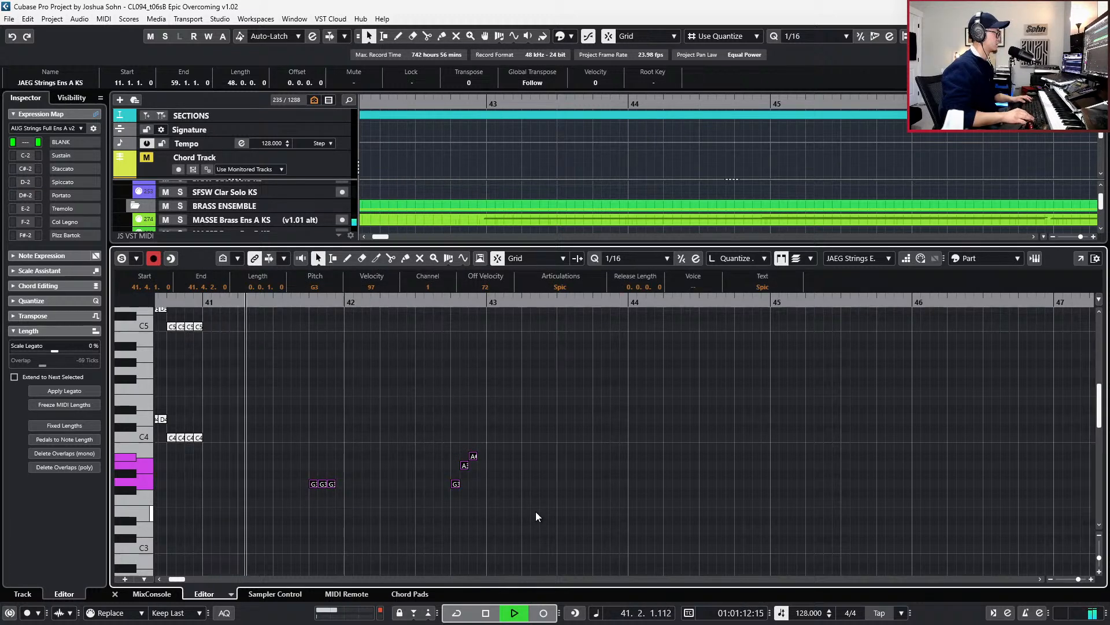
pyautogui.moveTo(300, 426); pyautogui.dragTo(526, 518)
pyautogui.hotkey('ctrl', 'd')
pyautogui.hotkey('alt', 'Right')
pyautogui.hotkey('alt', 'Right')
pyautogui.hotkey('ctrl', 'Right')
pyautogui.hotkey('ctrl', 'Right')
pyautogui.hotkey('ctrl', 'Right')
pyautogui.hotkey('ctrl', 'Right')
pyautogui.hotkey('ctrl', 'Right')
pyautogui.hotkey('ctrl', 'Right')
pyautogui.hotkey('ctrl', 'Right')
pyautogui.hotkey('ctrl', 'Right')
pyautogui.hotkey('ctrl', 'Right')
pyautogui.hotkey('ctrl', 'Right')
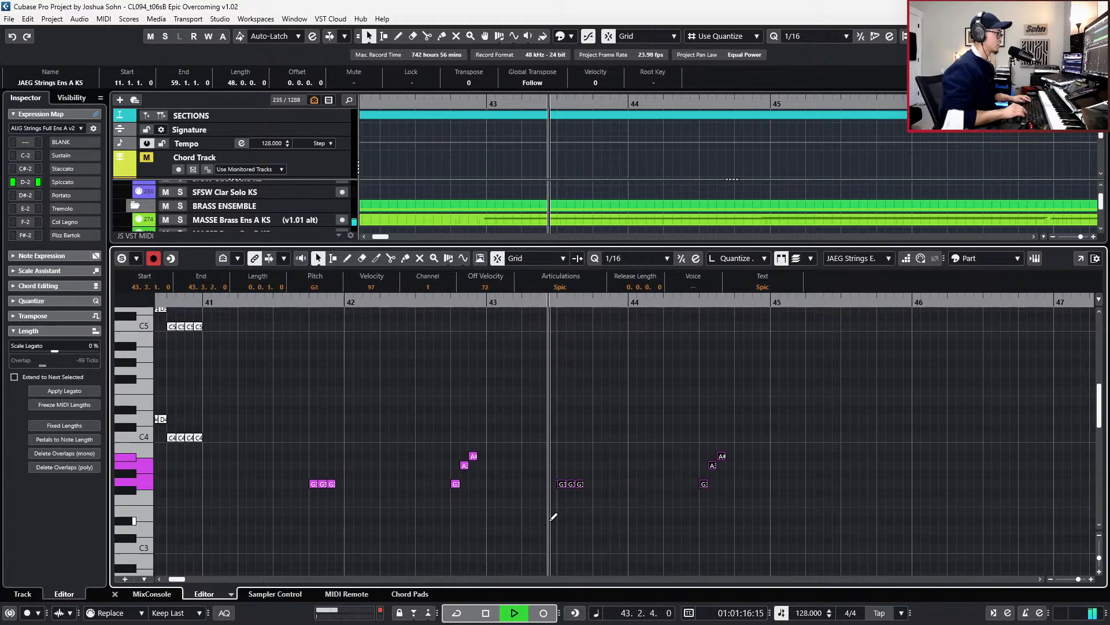
pyautogui.hotkey('ctrl', 'Right')
pyautogui.press('space')
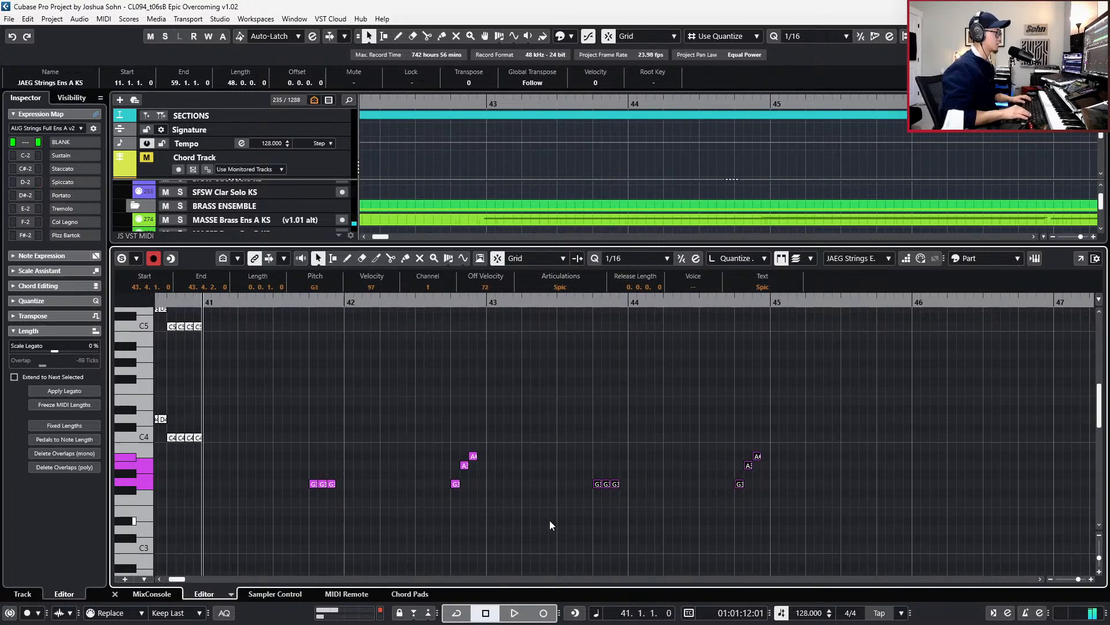
# - Copy all four JAEG figures from bars 41 to 44 into the PACIFIC Strings Ens A KS part, starting at 41.4.1
pyautogui.moveTo(316, 422); pyautogui.dragTo(870, 489)
pyautogui.press('space')
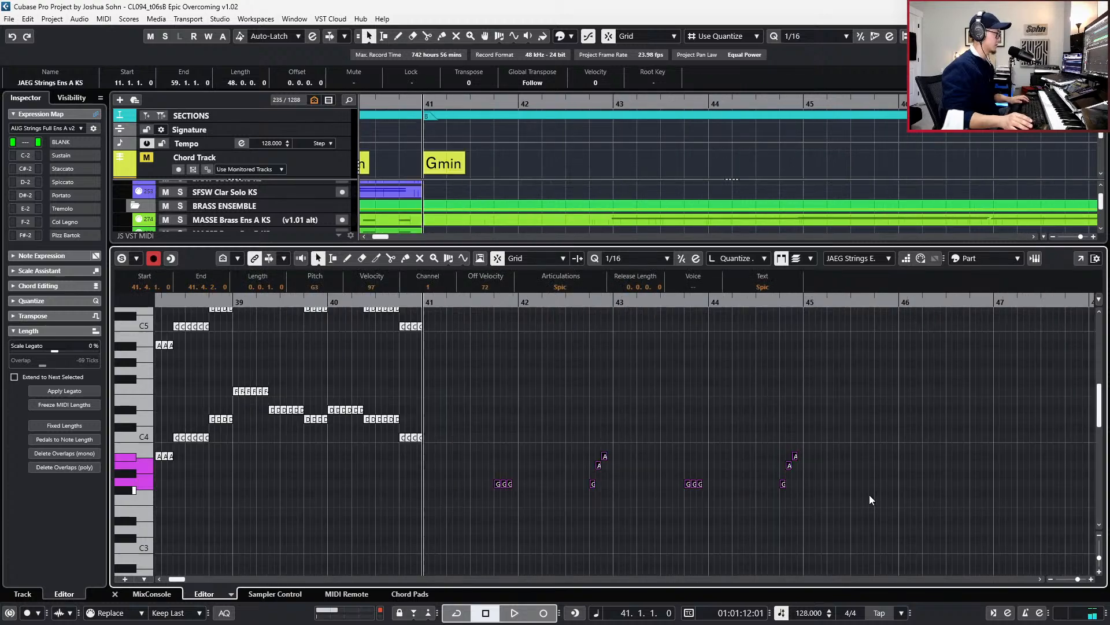
pyautogui.hotkey('ctrl', 'e')
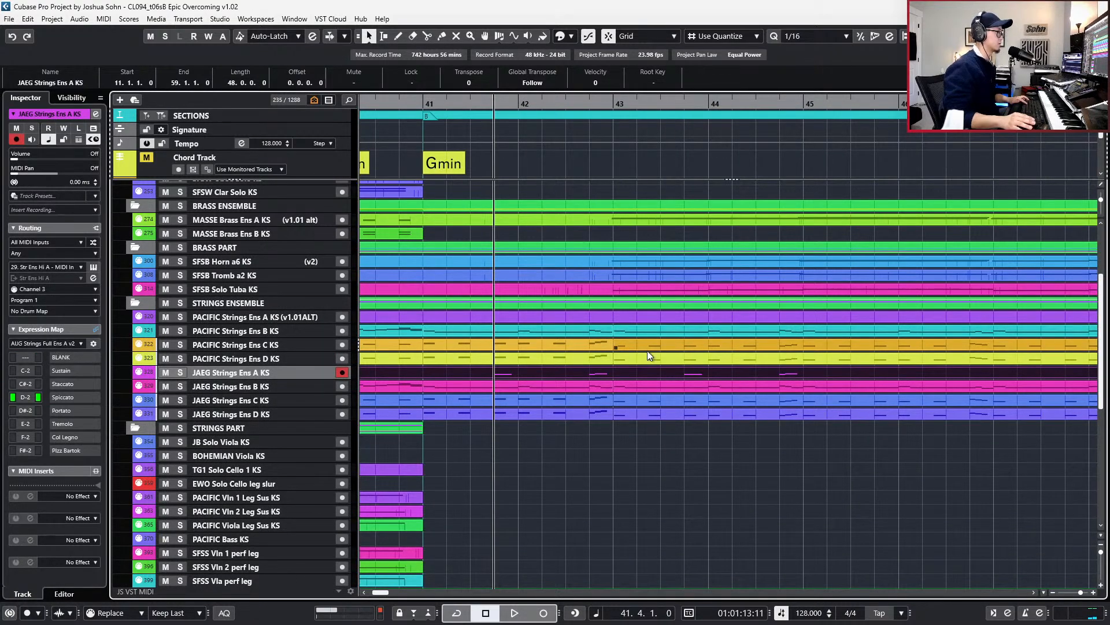
pyautogui.click(566, 317)
pyautogui.hotkey('ctrl', 'e')
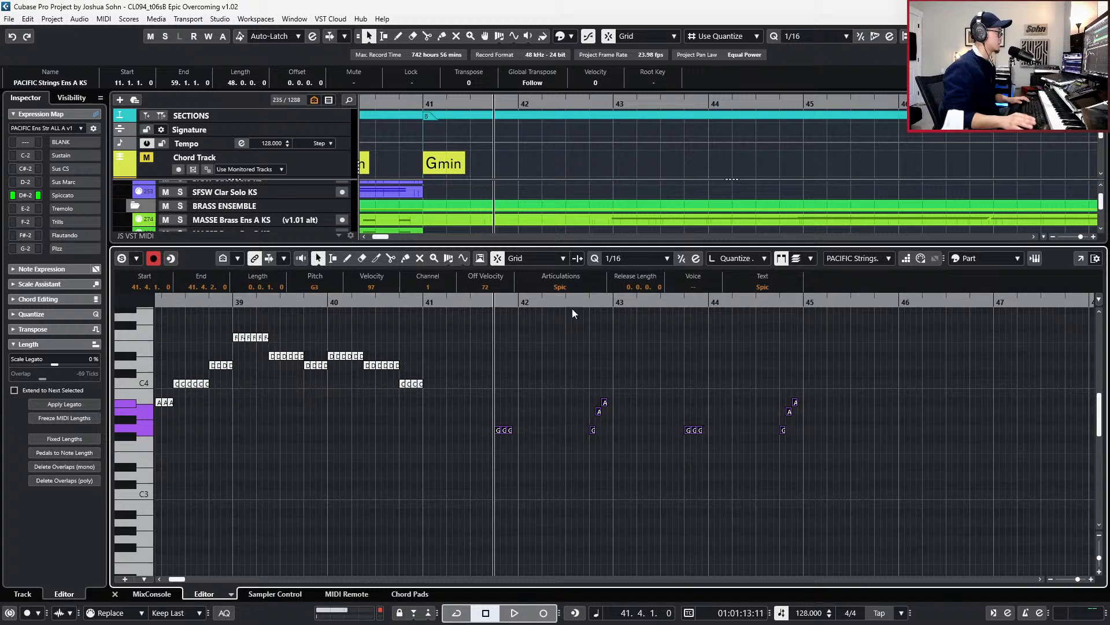
# - Play section B with the copied figures and open both Strings Ens A KS parts together for note editing
pyautogui.press('space')
pyautogui.press('KP_1')
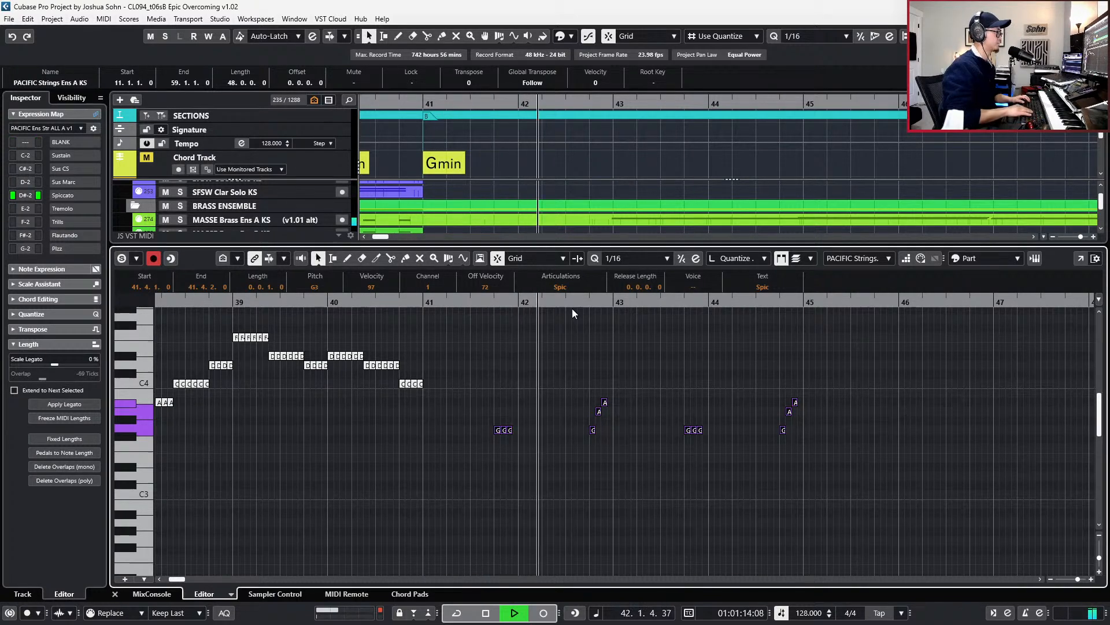
pyautogui.hotkey('ctrl', 'e')
pyautogui.press('g')
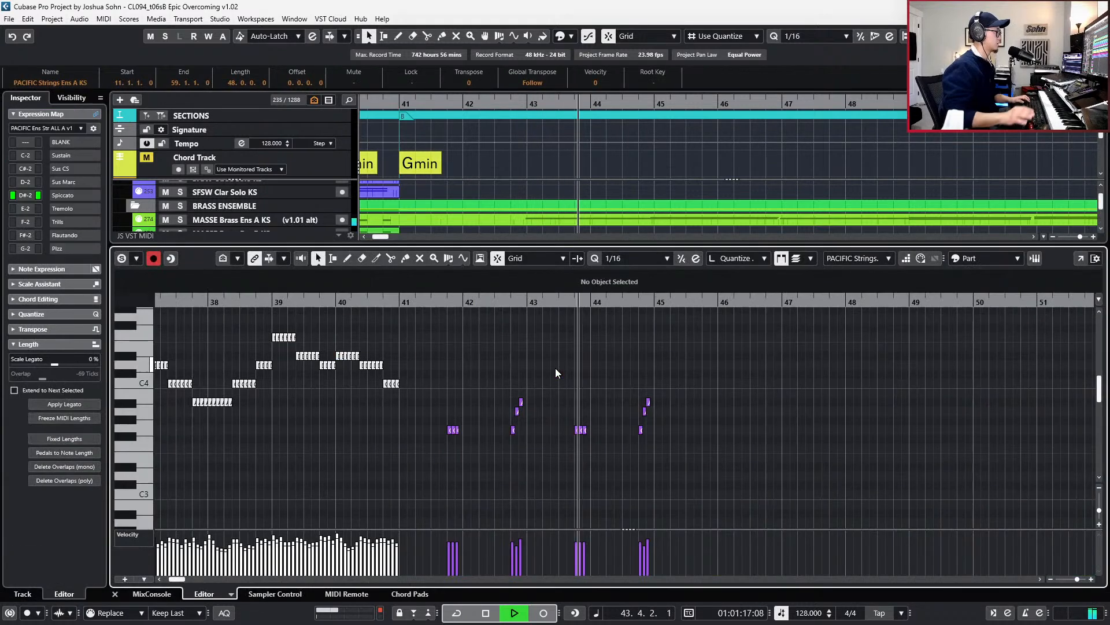
pyautogui.hotkey('ctrl', 'e')
# - Duplicate the figures of bars 41 to 44 in both parts and shift the copies to start at 45.4.1
pyautogui.moveTo(444, 315); pyautogui.dragTo(717, 439)
pyautogui.hotkey('alt', 'd')
pyautogui.hotkey('ctrl', 'Right')
pyautogui.hotkey('ctrl', 'Right')
pyautogui.hotkey('ctrl', 'Right')
pyautogui.hotkey('ctrl', 'Right')
pyautogui.hotkey('ctrl', 'Right')
pyautogui.hotkey('ctrl', 'Right')
pyautogui.hotkey('ctrl', 'Right')
pyautogui.hotkey('ctrl', 'Right')
pyautogui.hotkey('ctrl', 'Right')
pyautogui.hotkey('ctrl', 'Right')
pyautogui.hotkey('ctrl', 'Right')
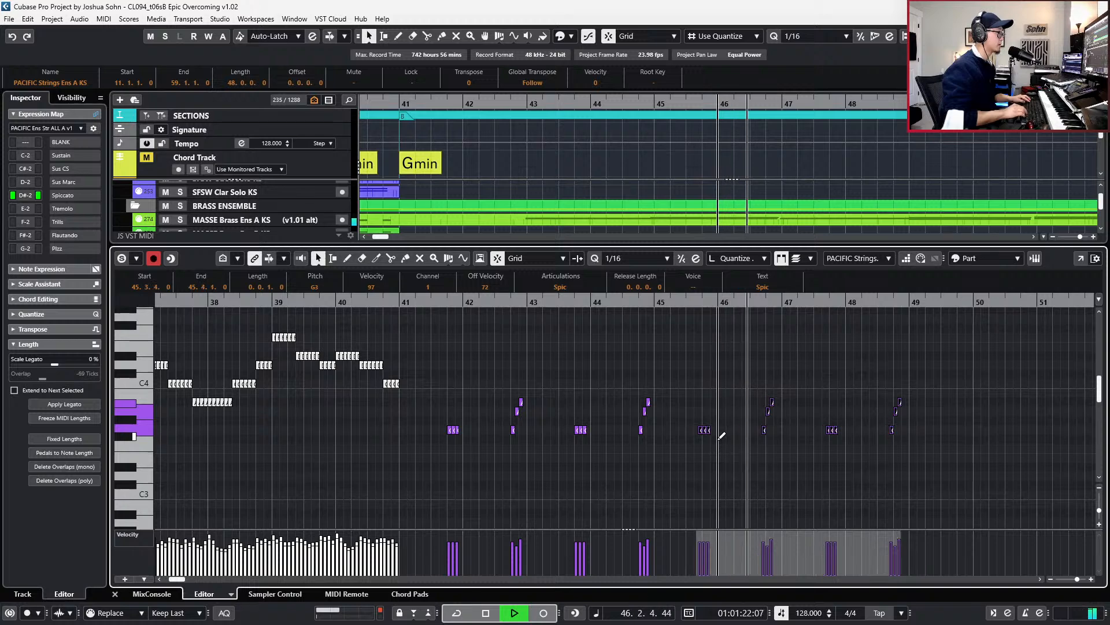
pyautogui.hotkey('ctrl', 'Right')
pyautogui.hotkey('ctrl', 'Right')
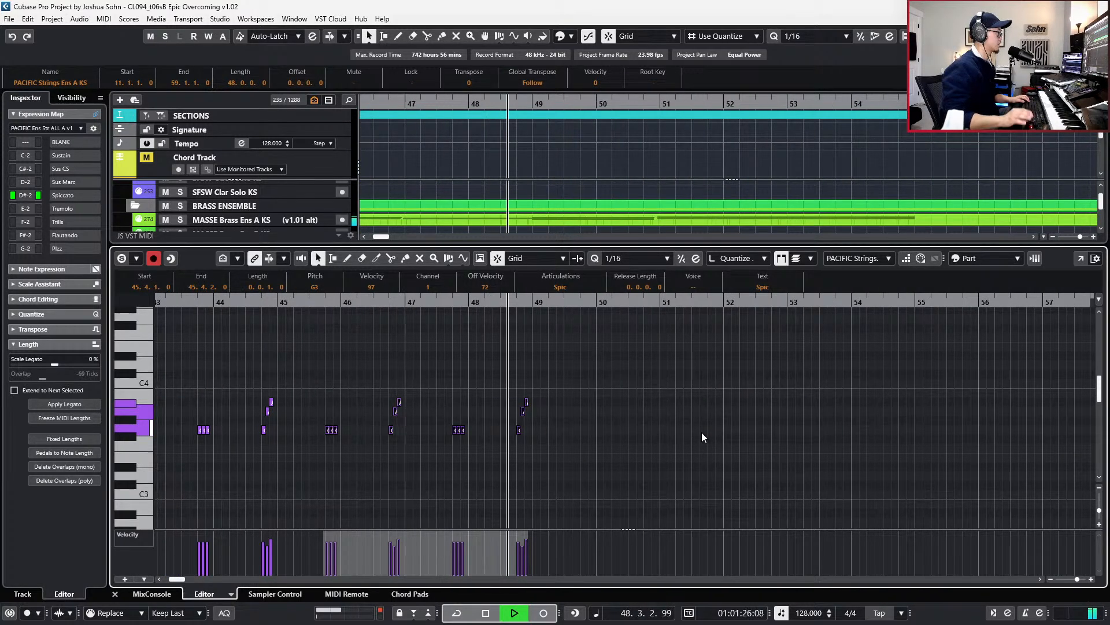
# - Duplicate the figures of bars 45 to 48 and shift the copies to start at 49.4.1
pyautogui.press('space')
pyautogui.hotkey('ctrl', 'd')
pyautogui.hotkey('alt', 'Right')
pyautogui.hotkey('alt', 'Right')
pyautogui.hotkey('alt', 'Right')
pyautogui.hotkey('alt', 'Right')
pyautogui.hotkey('alt', 'Right')
pyautogui.hotkey('alt', 'Right')
pyautogui.hotkey('alt', 'Right')
pyautogui.hotkey('alt', 'Right')
pyautogui.hotkey('alt', 'Right')
pyautogui.hotkey('alt', 'Right')
pyautogui.hotkey('alt', 'Right')
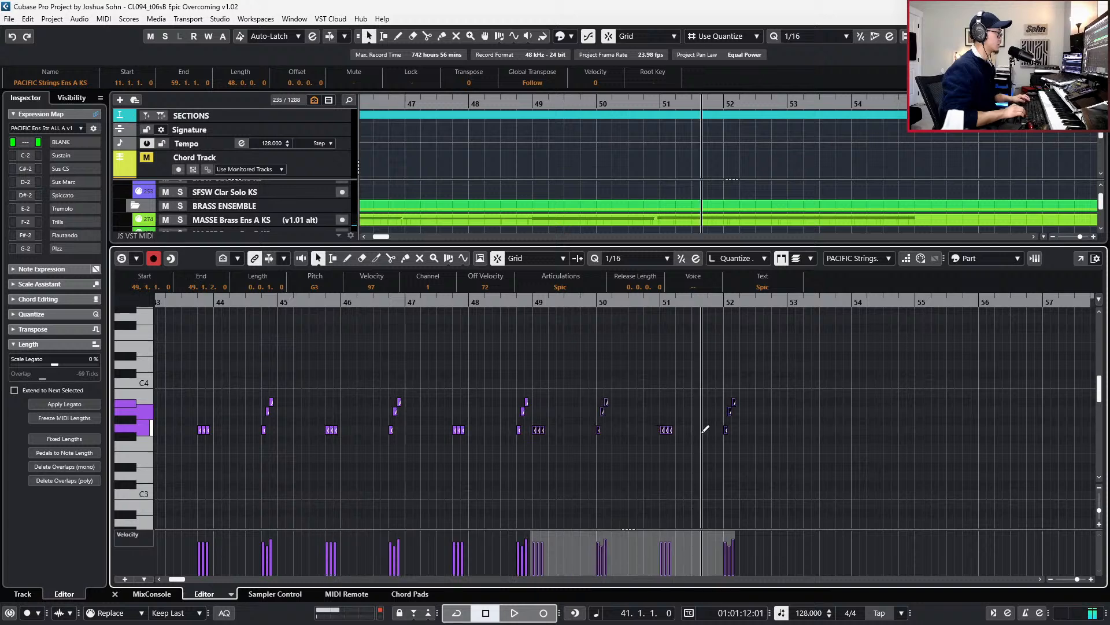
pyautogui.hotkey('ctrl', 'Right')
pyautogui.hotkey('ctrl', 'Right')
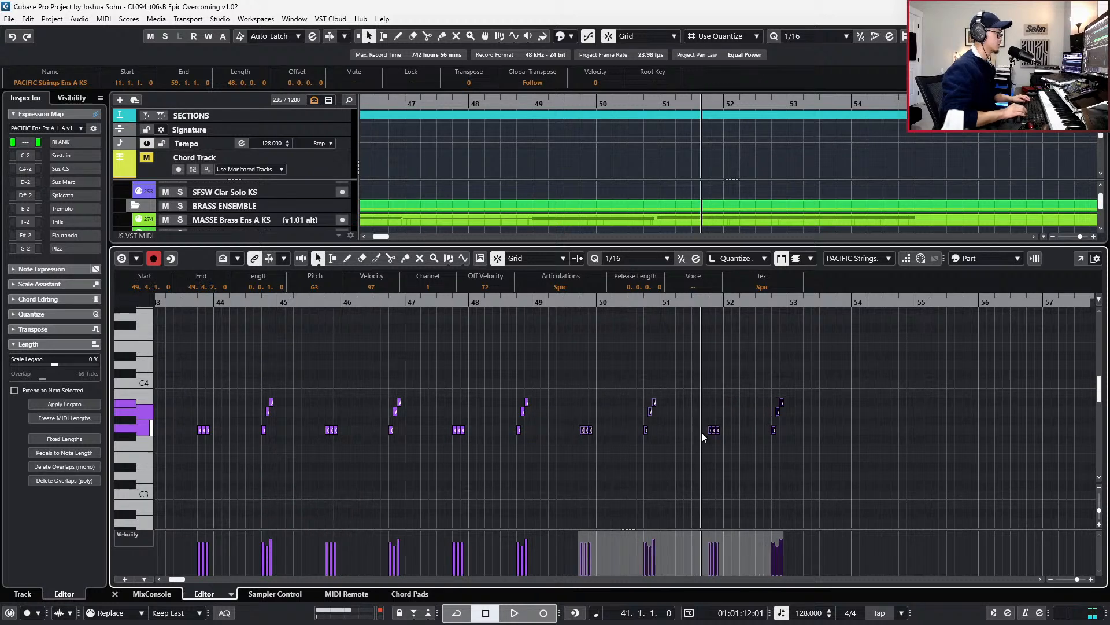
# - Play the strings figures from bar 49 past bar 53 and stop
pyautogui.press('space')
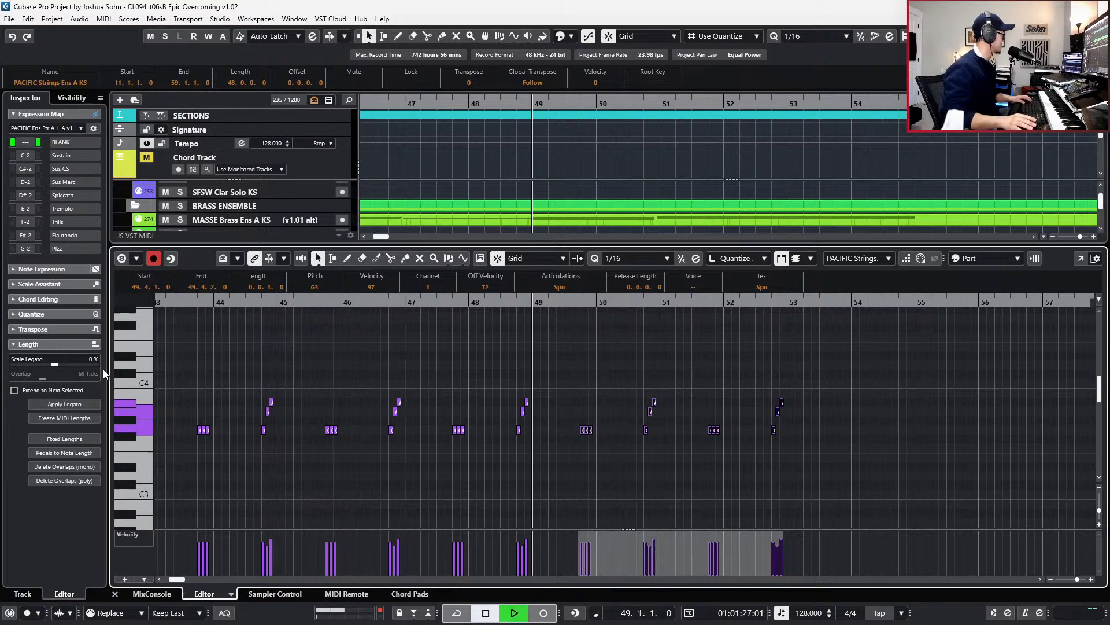
pyautogui.click(448, 369)
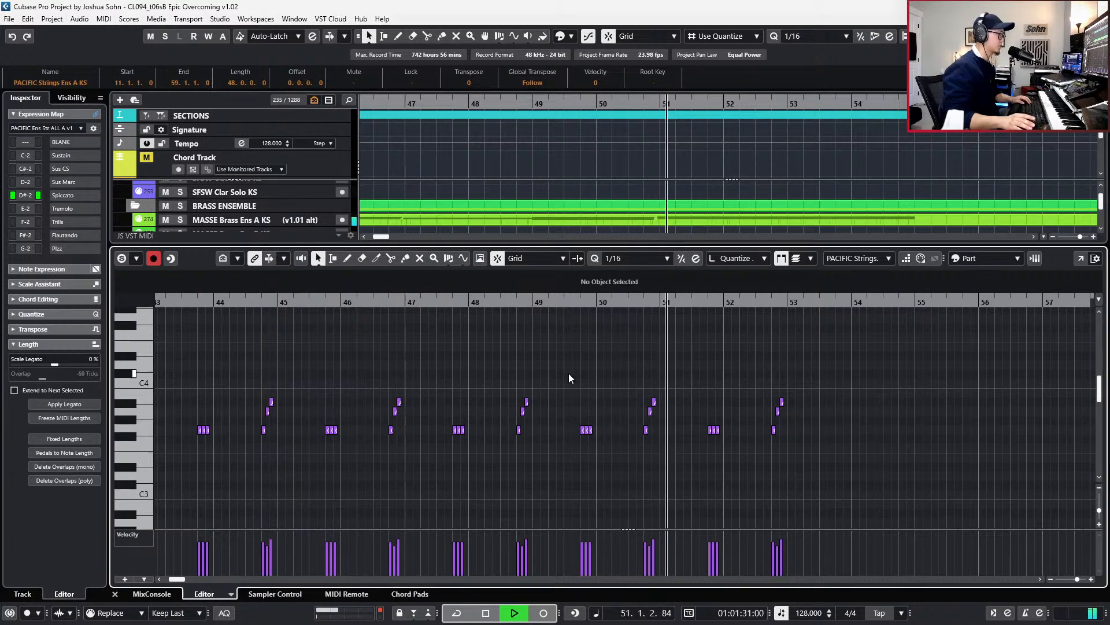
pyautogui.hscroll(1, 568, 373)
pyautogui.hscroll(2, 568, 374)
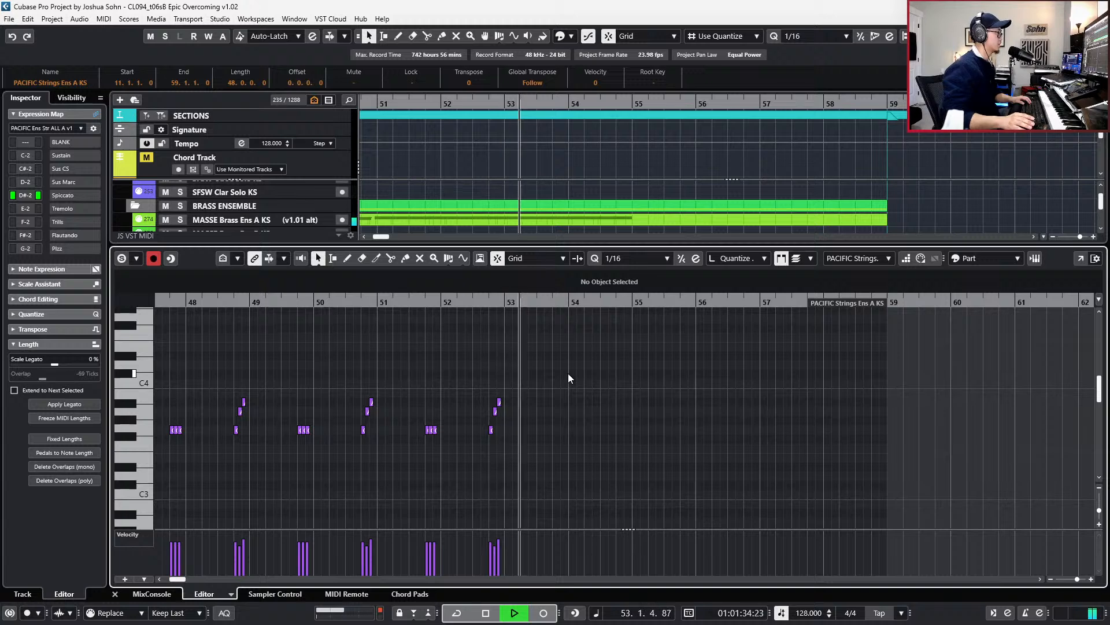
pyautogui.press('space')
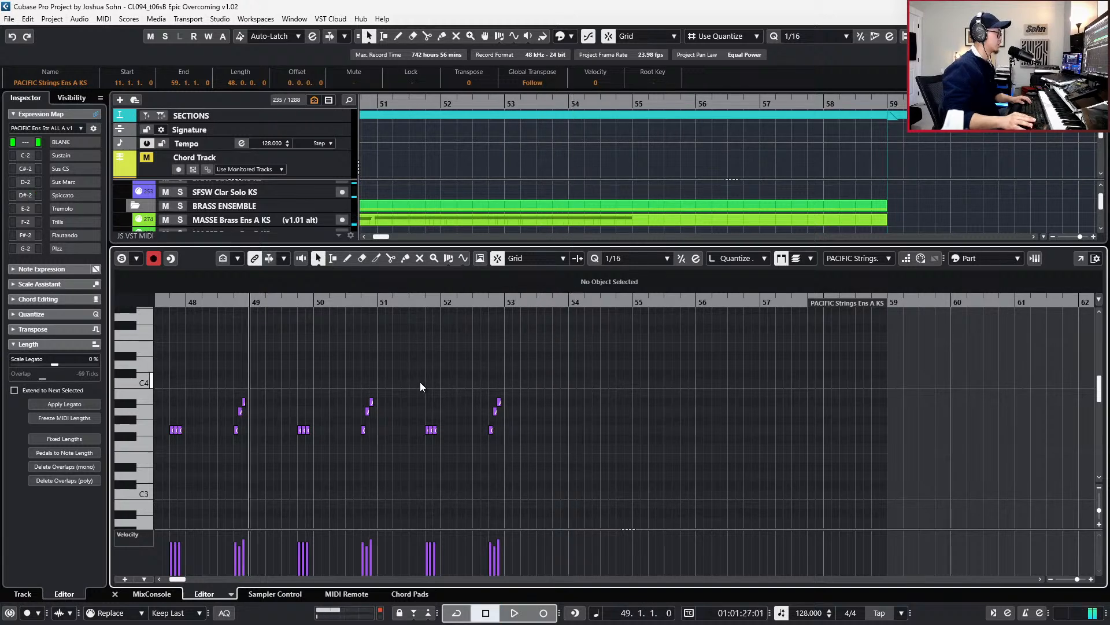
# - Copy the last two figures from bars 51 and 52 to 53.4.1 and return to the arrangement
pyautogui.moveTo(419, 382); pyautogui.dragTo(519, 434)
pyautogui.press('space')
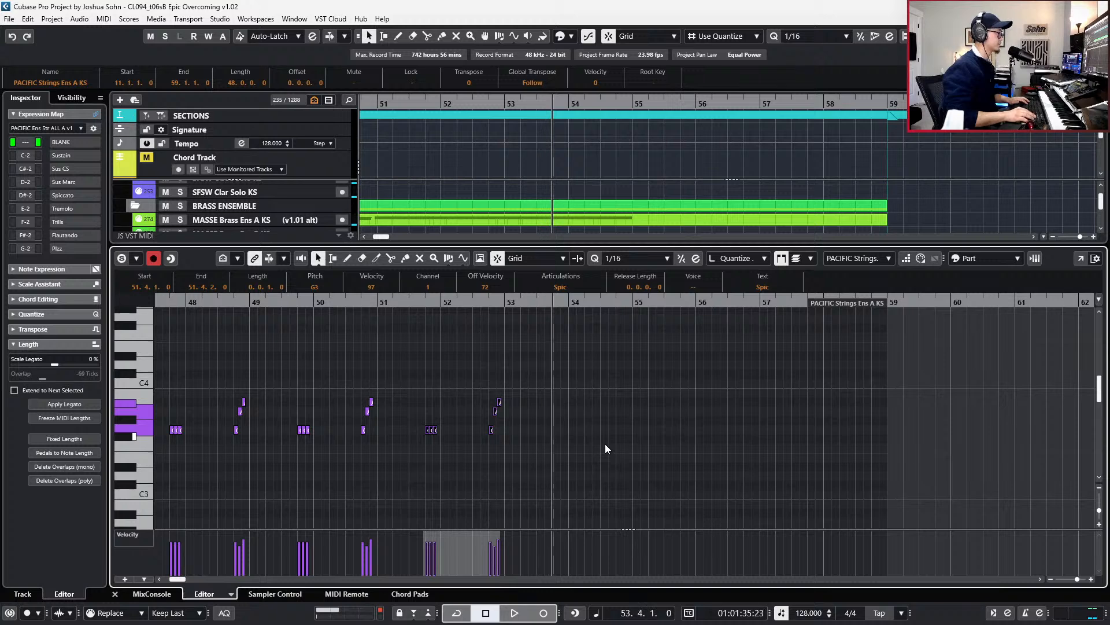
pyautogui.hotkey('alt', 'd')
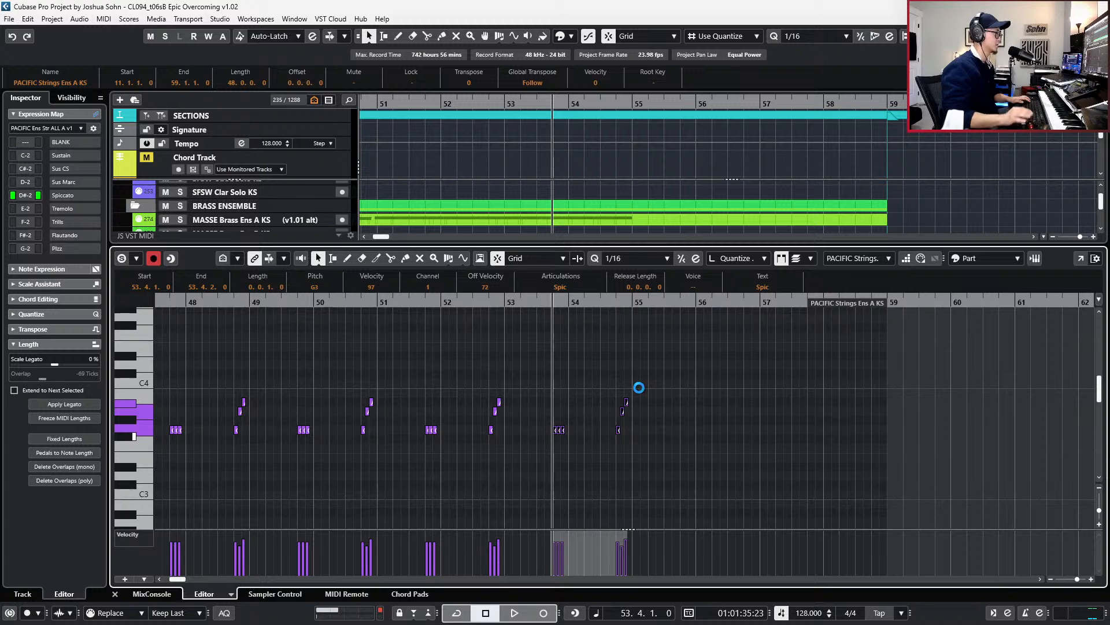
pyautogui.press('Return')
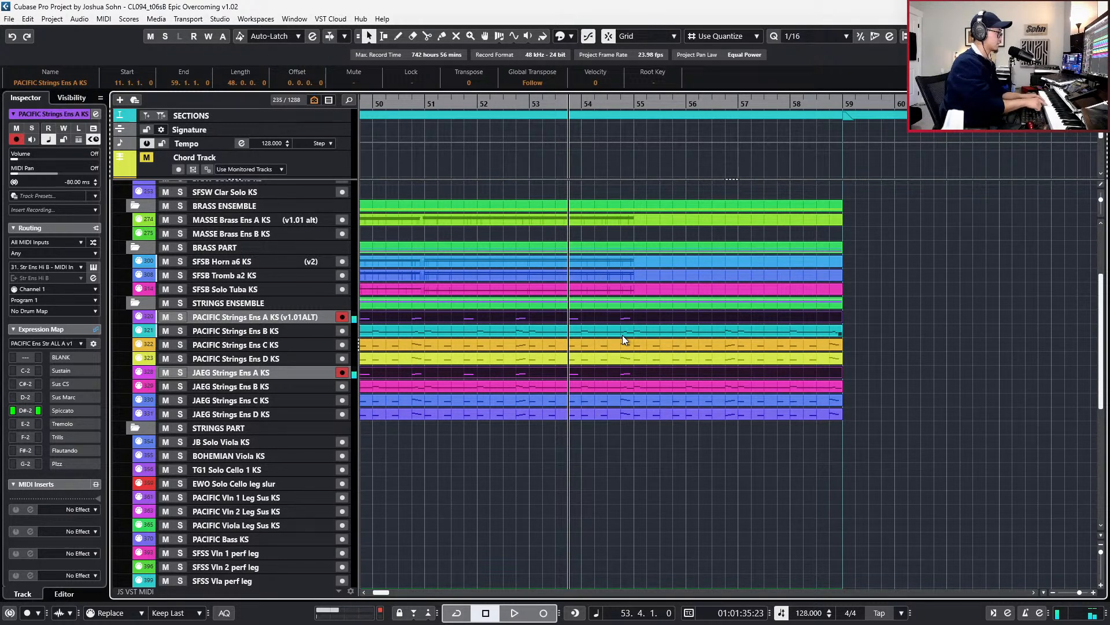
# - Play the arrangement repeatedly from 53.4.1 to rehearse a strings line for bars 55 to 58
pyautogui.press('space')
pyautogui.press('h')
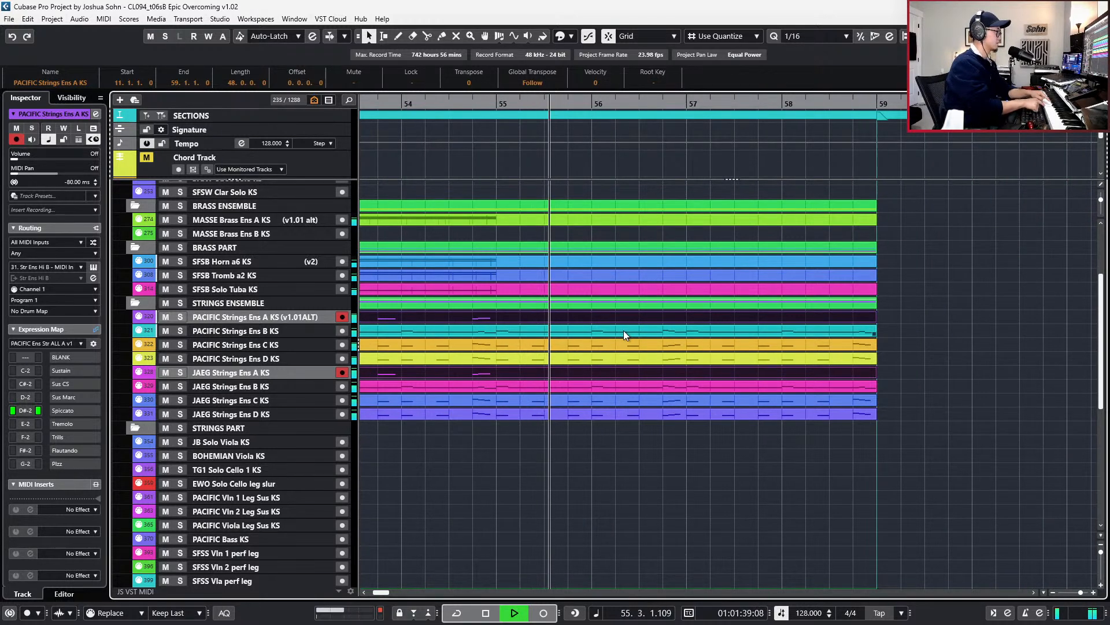
pyautogui.press('space')
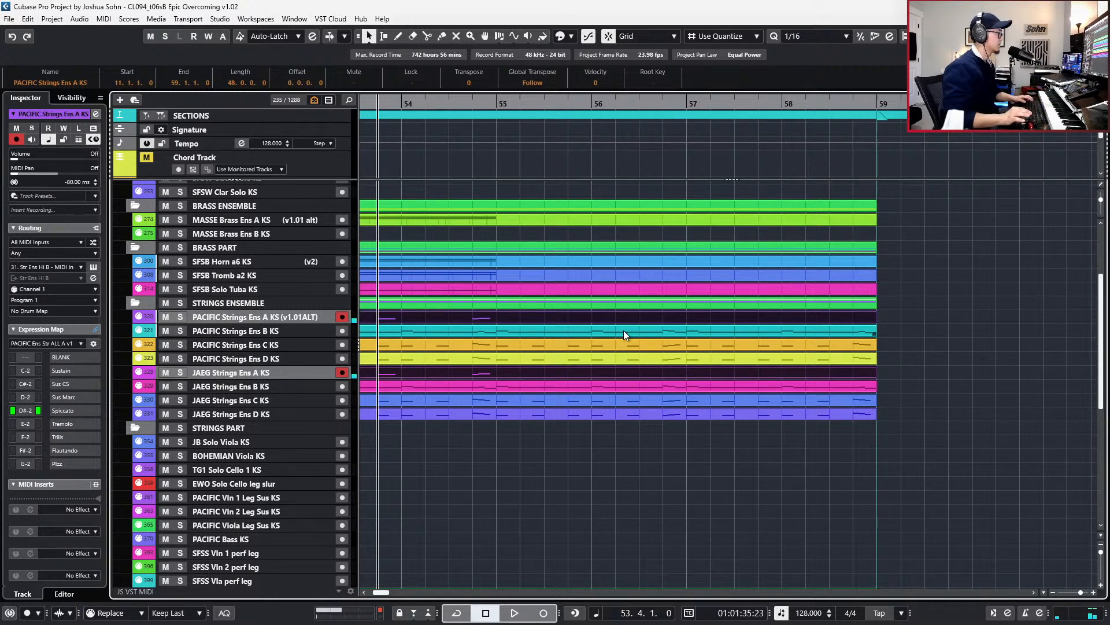
pyautogui.press('space')
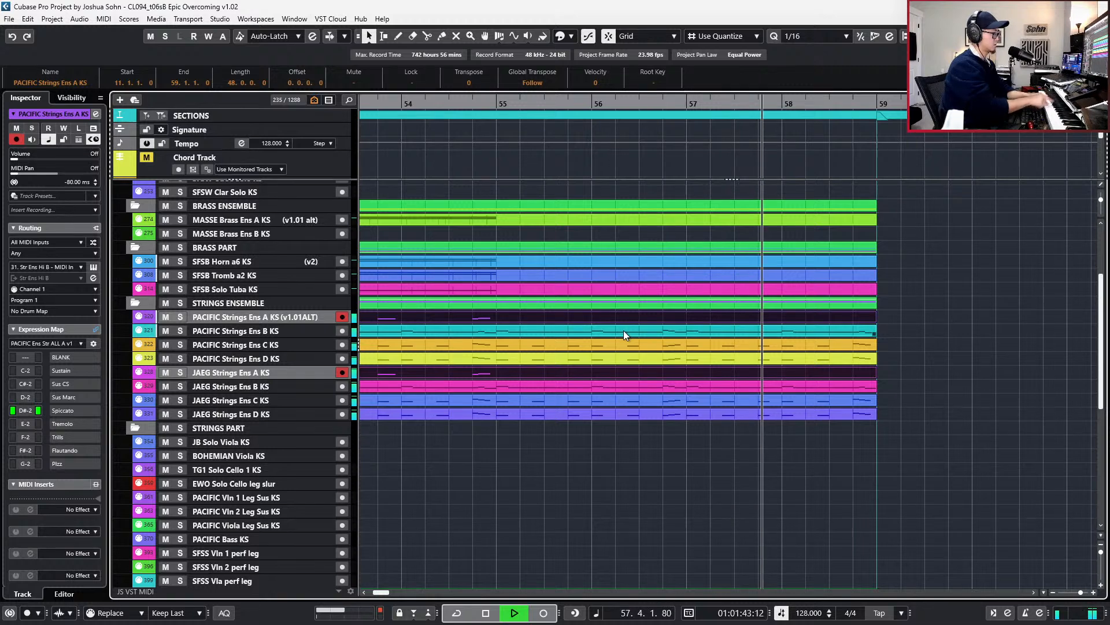
pyautogui.press('space')
pyautogui.press('space')
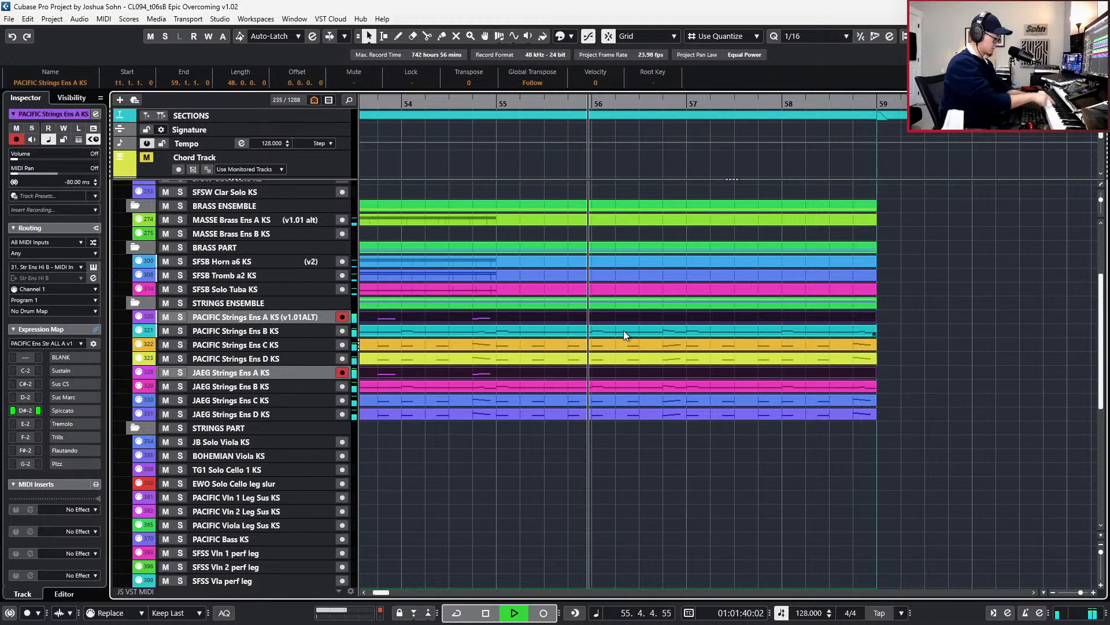
pyautogui.press('space')
# - Stop the two-track take, keep only PACIFIC Strings Ens A KS armed, and set the MIDI record mode to Merge
pyautogui.press('KP_Multiply')
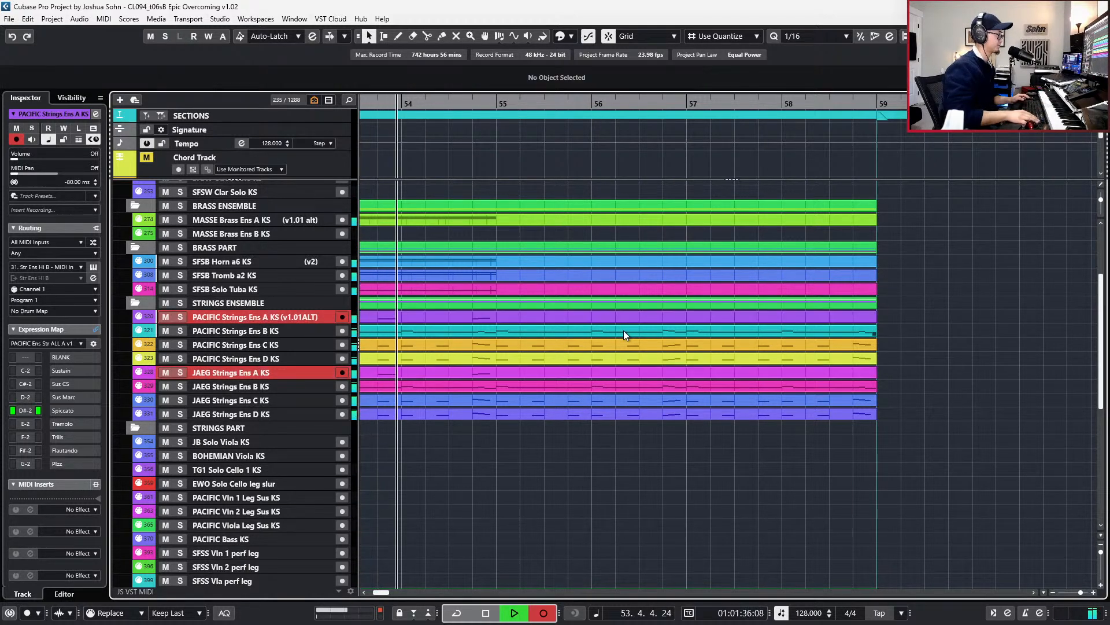
pyautogui.press('space')
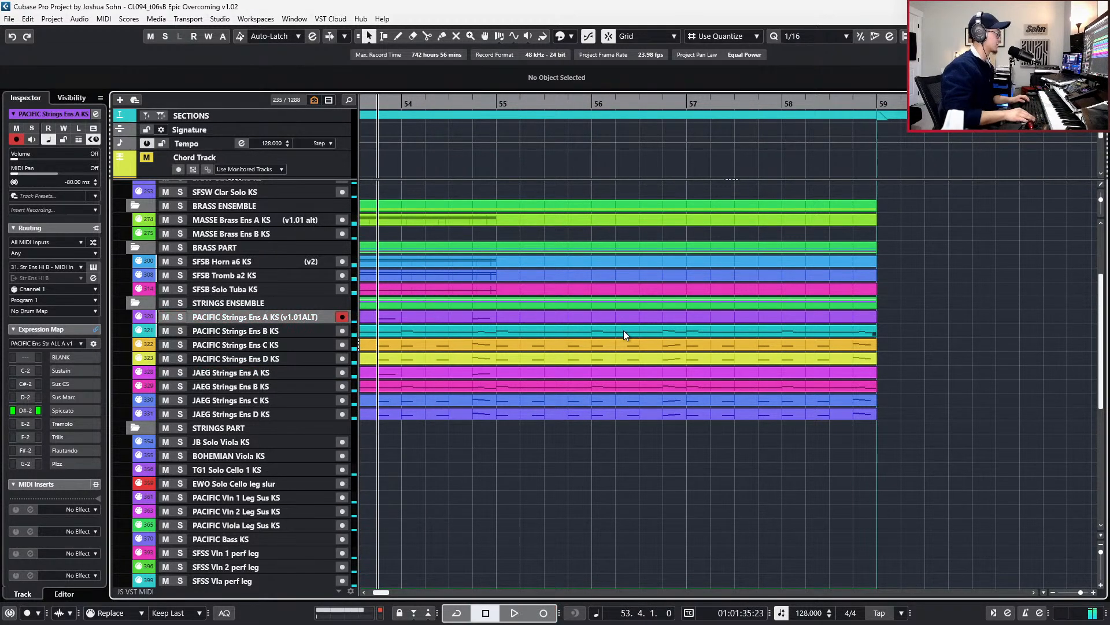
pyautogui.click(133, 614)
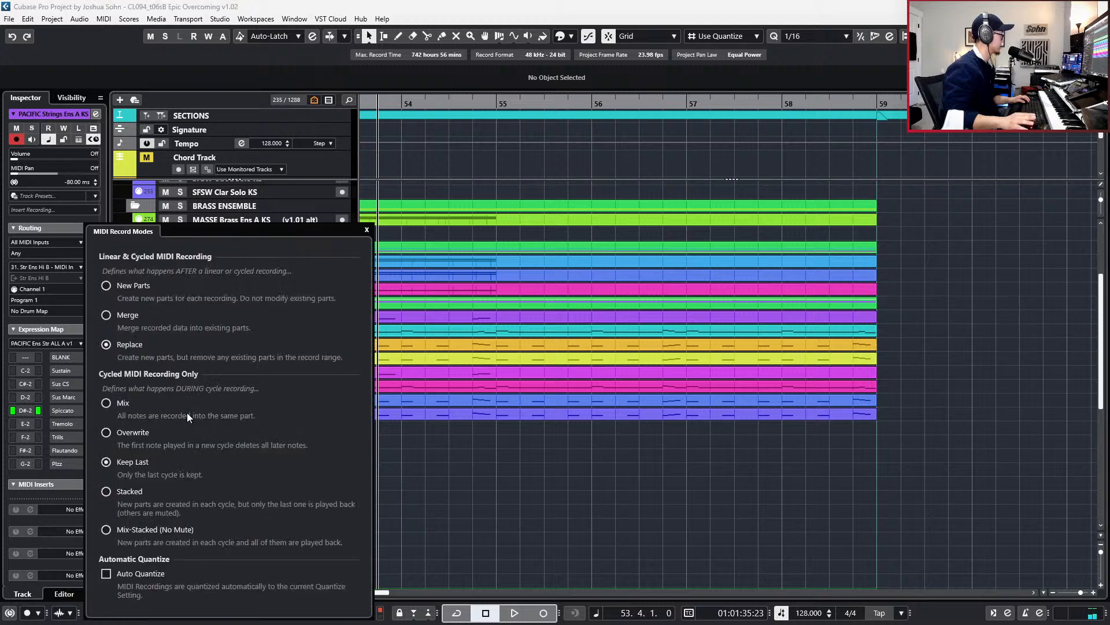
pyautogui.click(130, 314)
pyautogui.press('KP_Multiply')
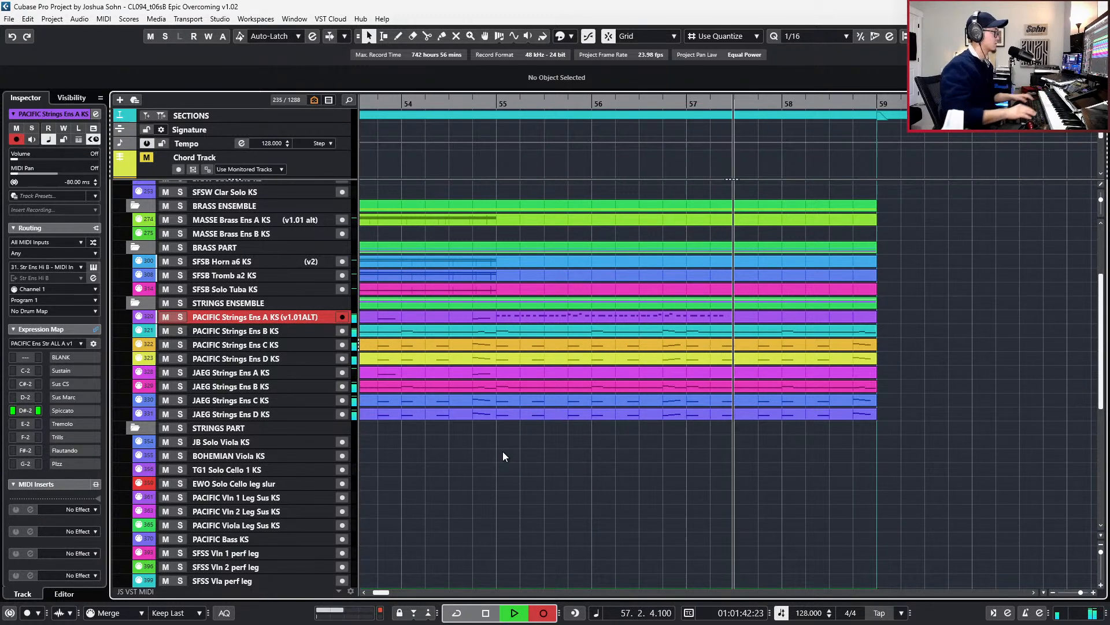
pyautogui.press('space')
pyautogui.hotkey('ctrl', 'z')
pyautogui.press('KP_Multiply')
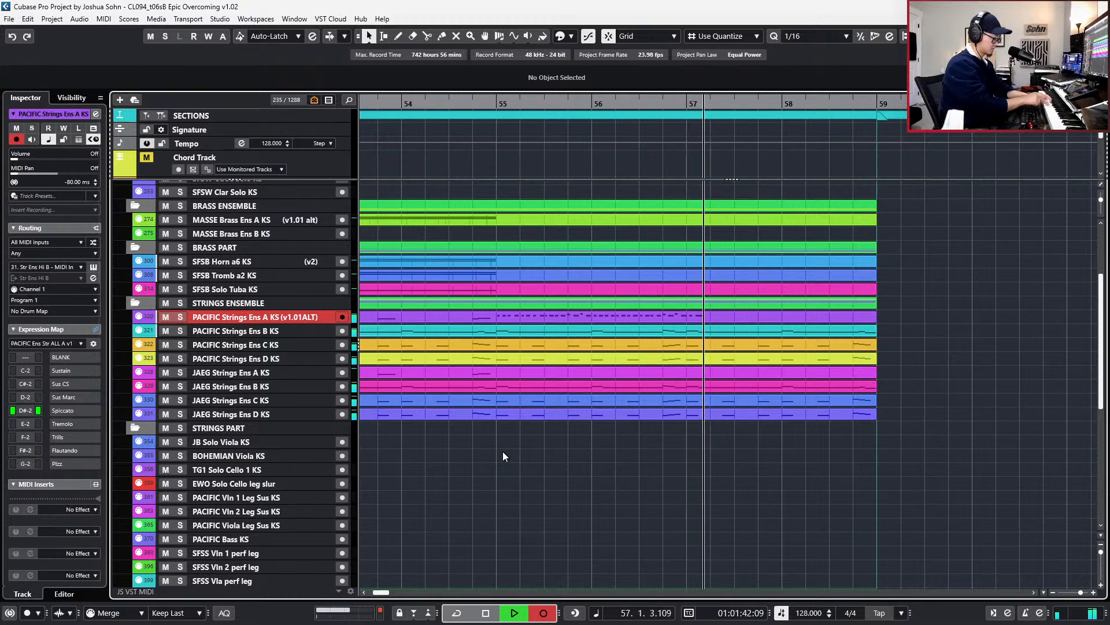
pyautogui.press('space')
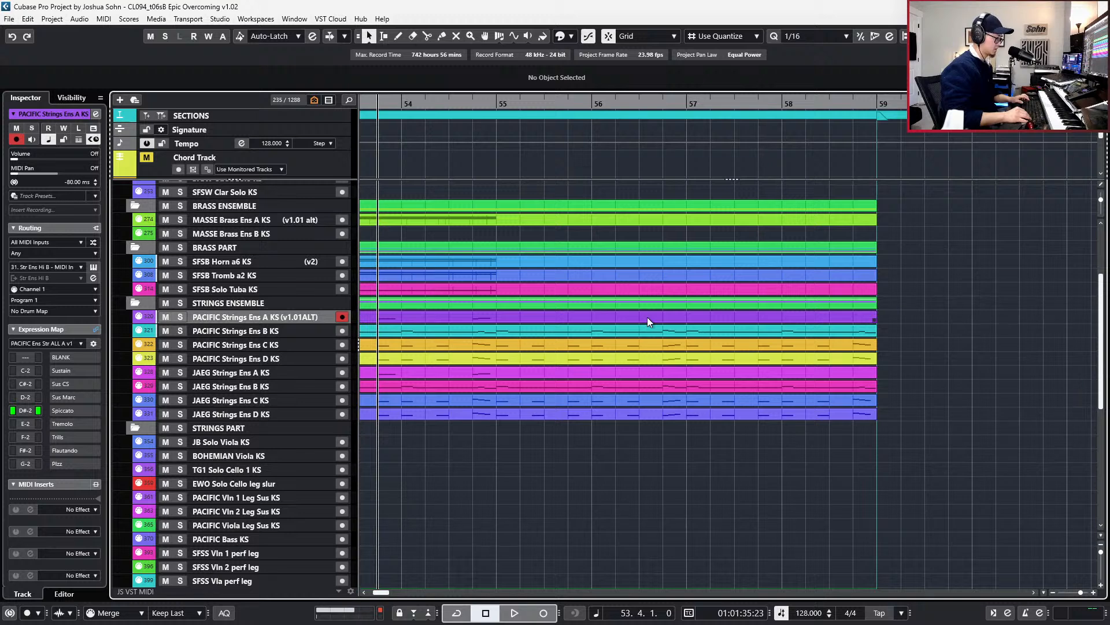
# - Record a repeated-note line with short rising accents in PACIFIC Strings Ens A KS from bar 55 through bar 58
pyautogui.press('space')
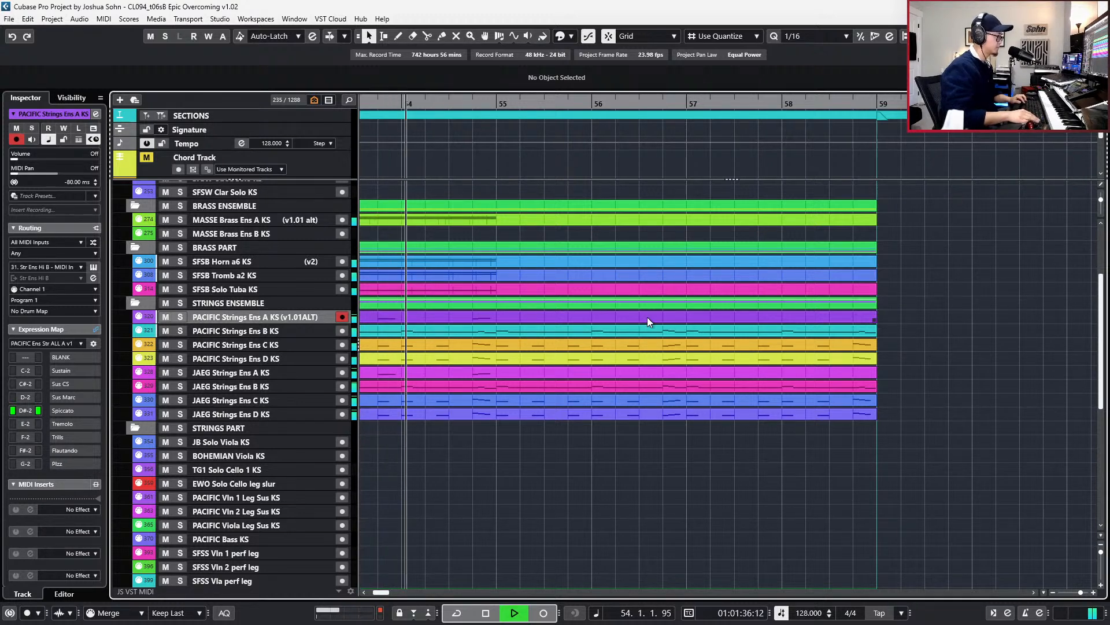
pyautogui.press('KP_Multiply')
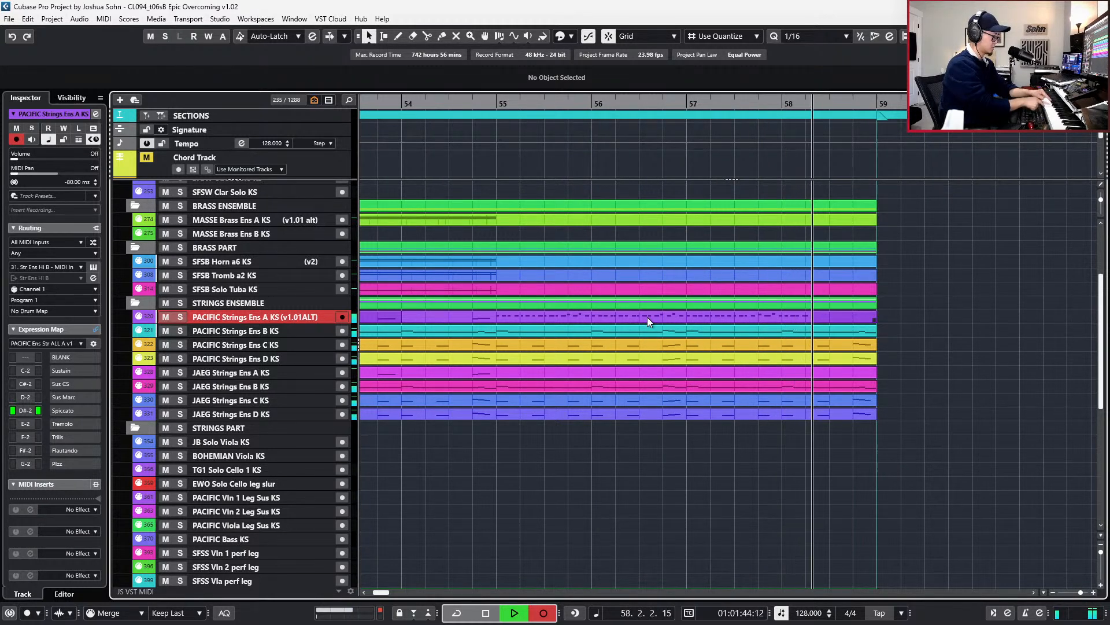
pyautogui.press('space')
# - Nudge the recorded notes in bars 55 to 58 slightly right, quantize them to 1/16 and set their lengths to 0.0.1.0
pyautogui.doubleClick(664, 317)
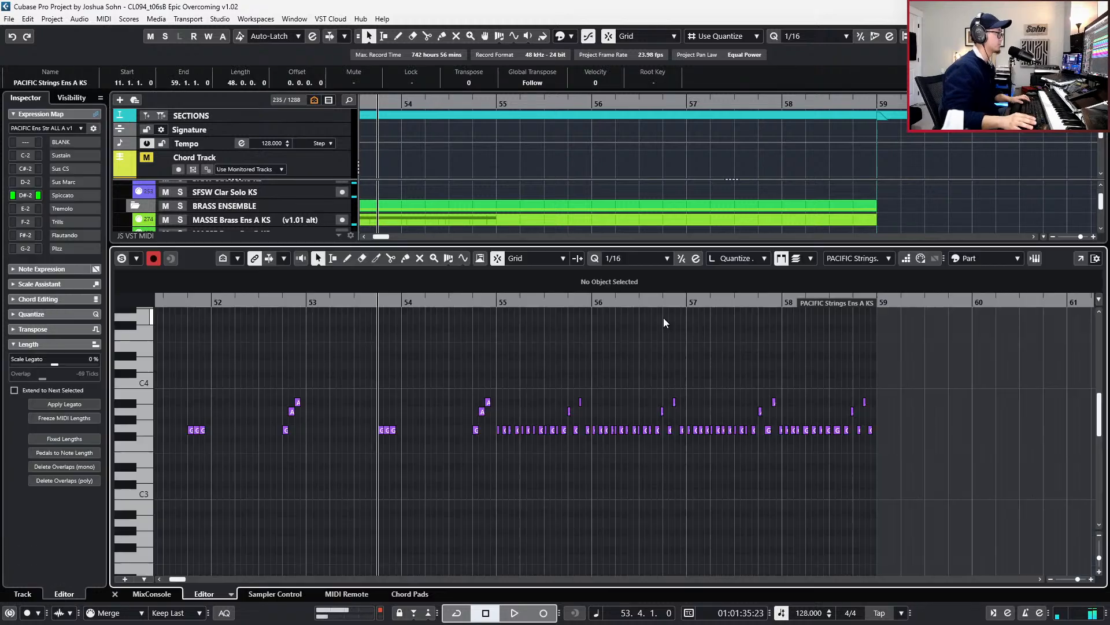
pyautogui.moveTo(378, 380); pyautogui.dragTo(1074, 472)
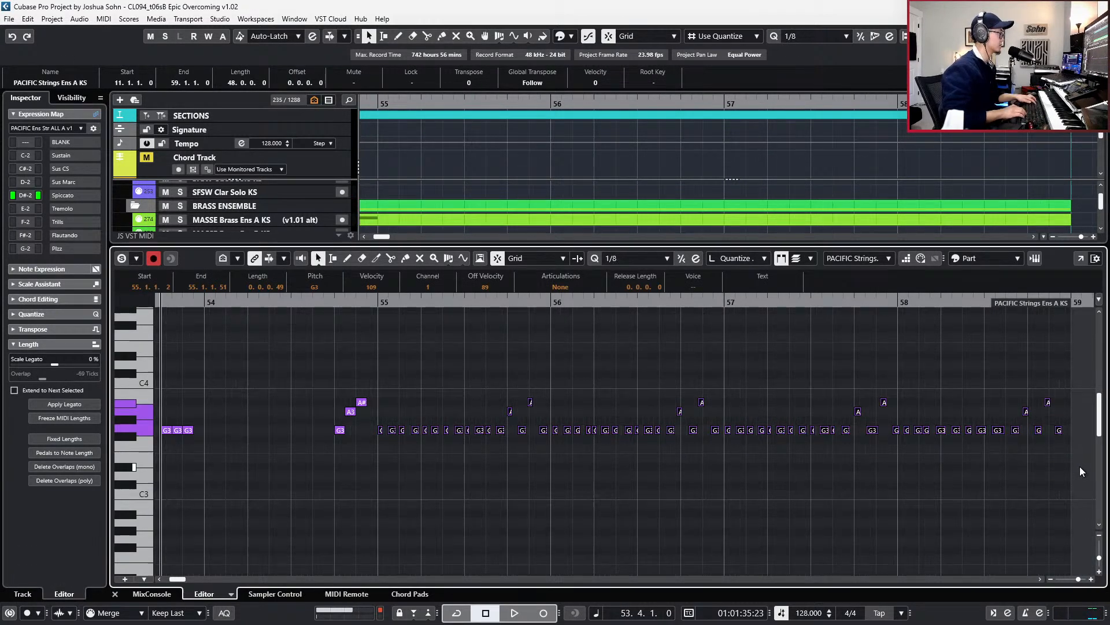
pyautogui.hotkey('alt', '5')
pyautogui.hotkey('ctrl', 'Right')
pyautogui.hotkey('ctrl', 'Right')
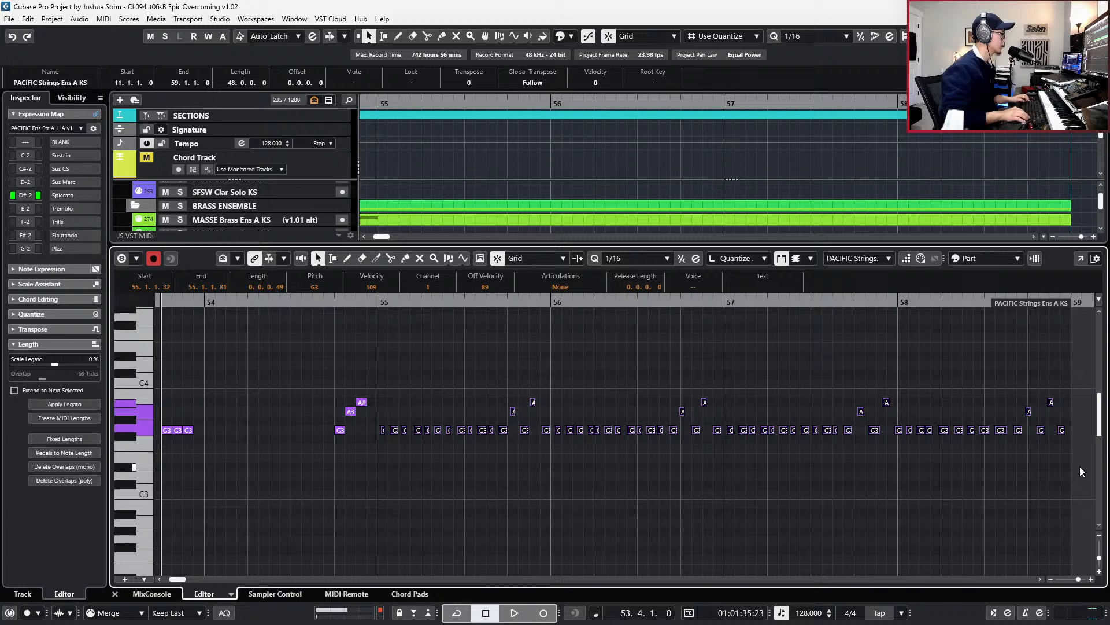
pyautogui.press('l')
pyautogui.press('q')
pyautogui.press('space')
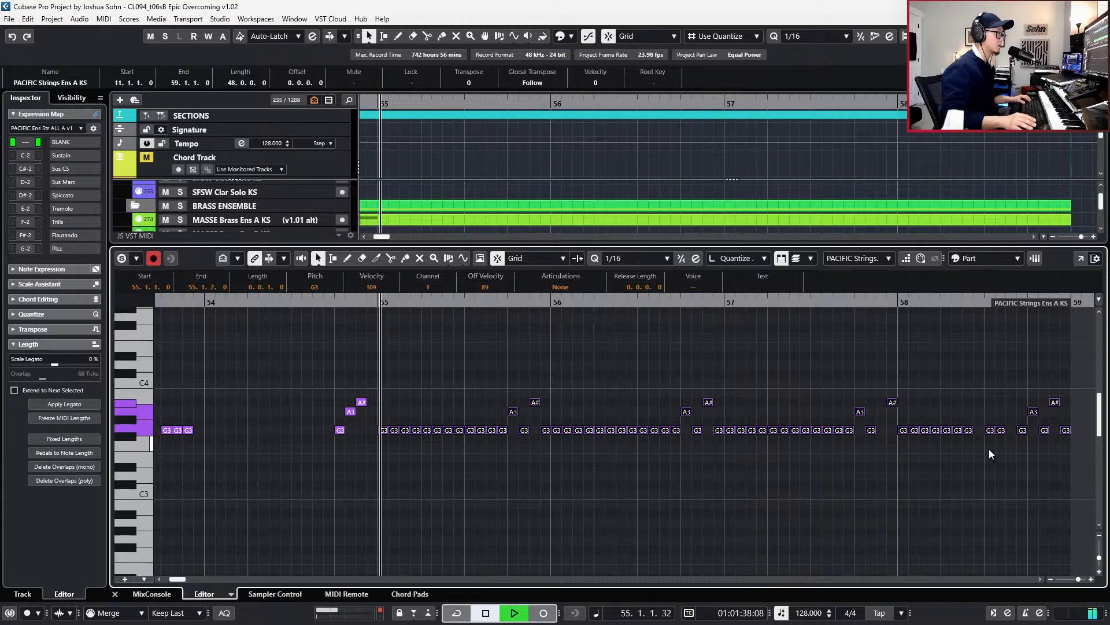
pyautogui.press('space')
# - Duplicate the G3 at 57.4.2, place the copy at 57.4.4, and move the A#3 to 57.4.3
pyautogui.moveTo(882, 419); pyautogui.dragTo(870, 439)
pyautogui.hotkey('ctrl', 'd')
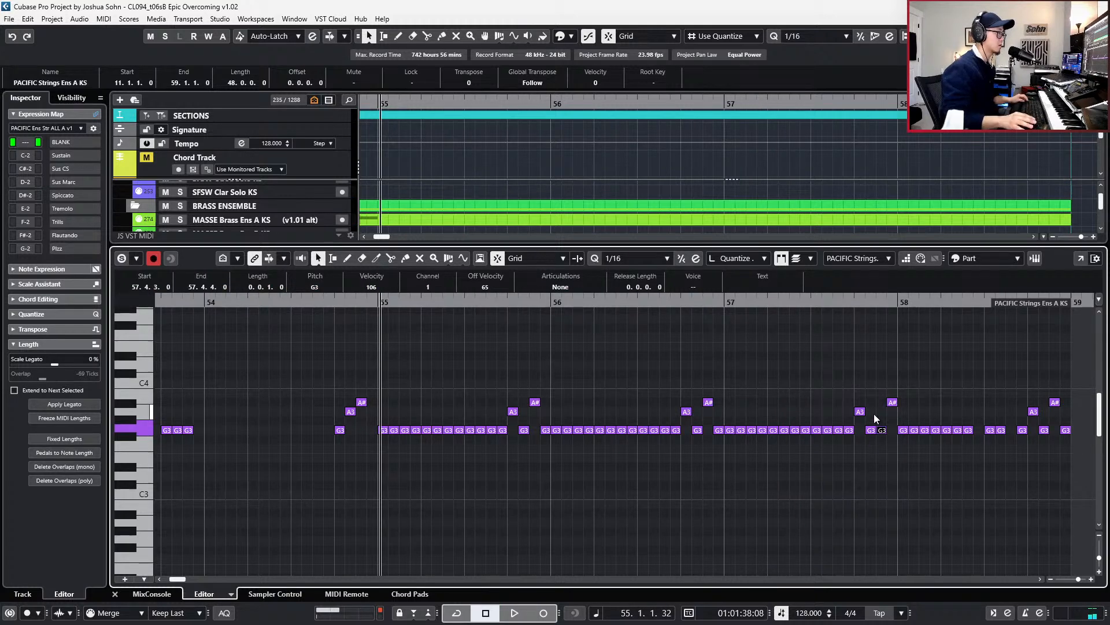
pyautogui.hotkey('ctrl', 'Right')
pyautogui.click(892, 402)
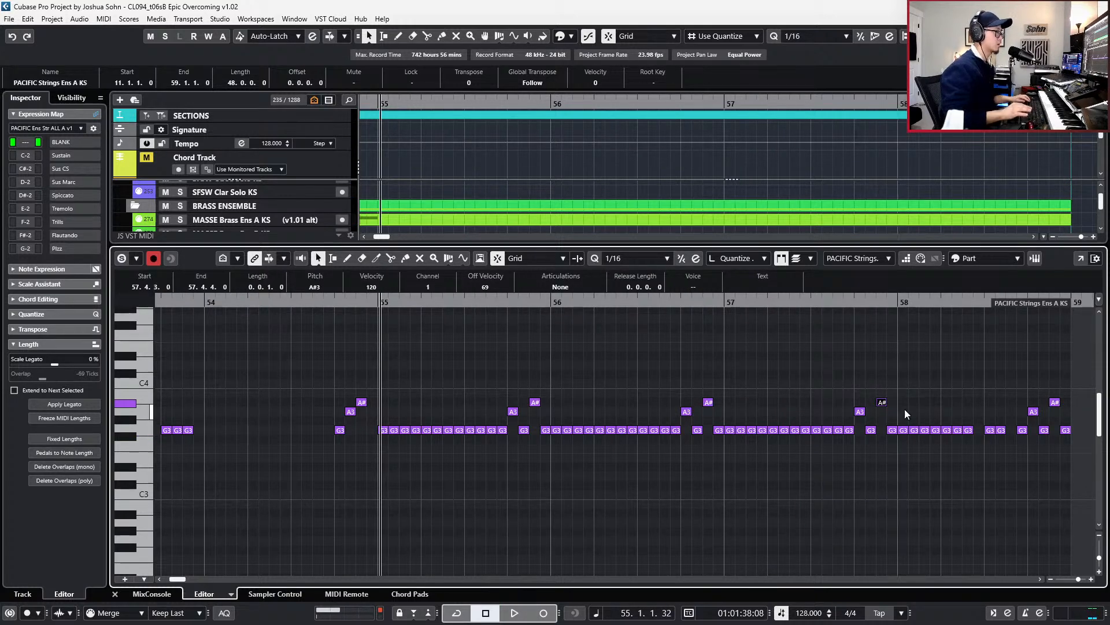
# - Check the articulation of the A3 before bar 55 and assign Spic to all notes in bars 55 to 58
pyautogui.press('space')
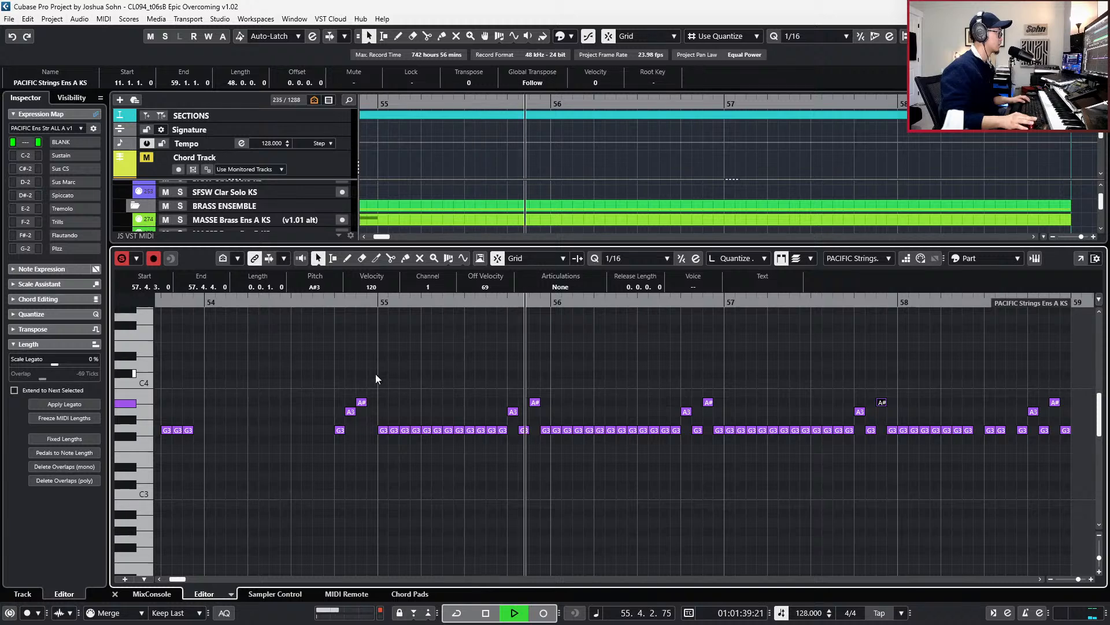
pyautogui.click(351, 411)
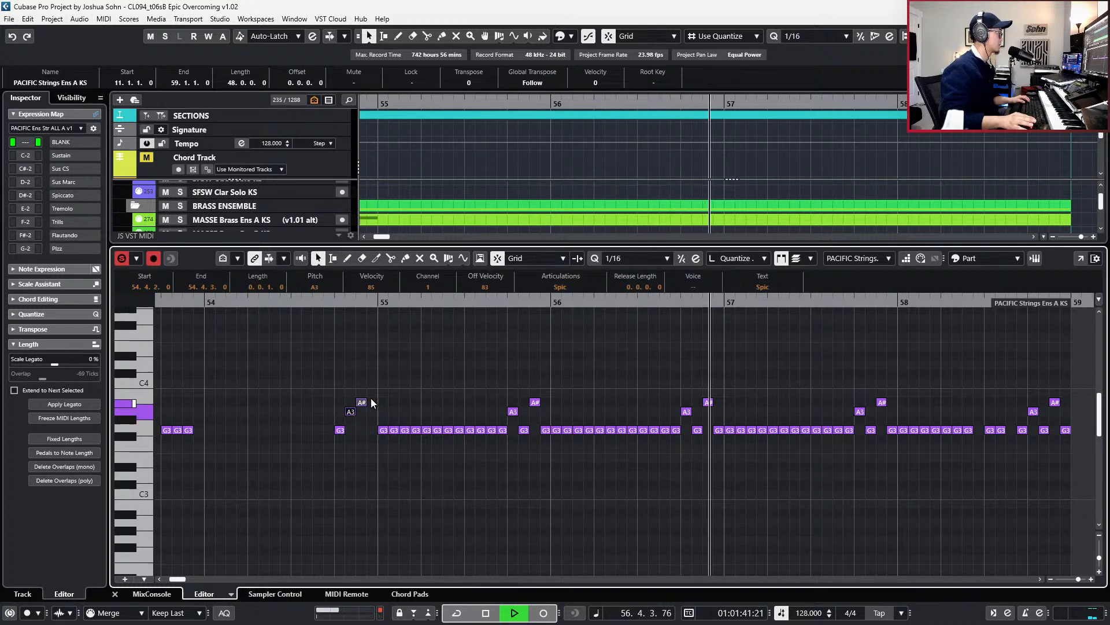
pyautogui.press('space')
pyautogui.moveTo(379, 354); pyautogui.dragTo(1077, 484)
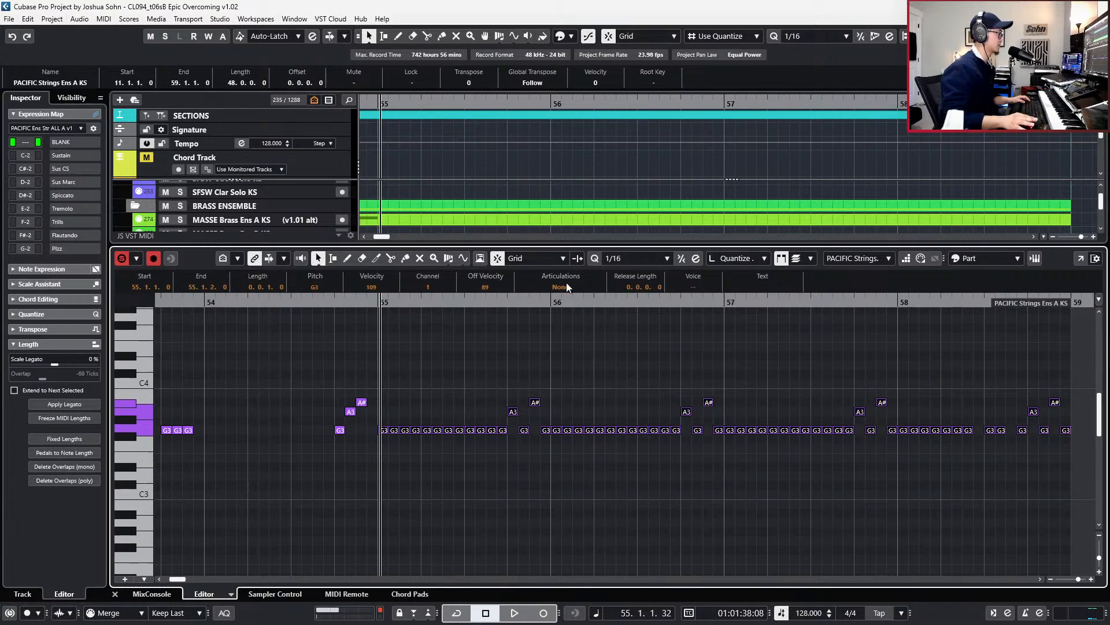
pyautogui.click(537, 282)
pyautogui.click(562, 338)
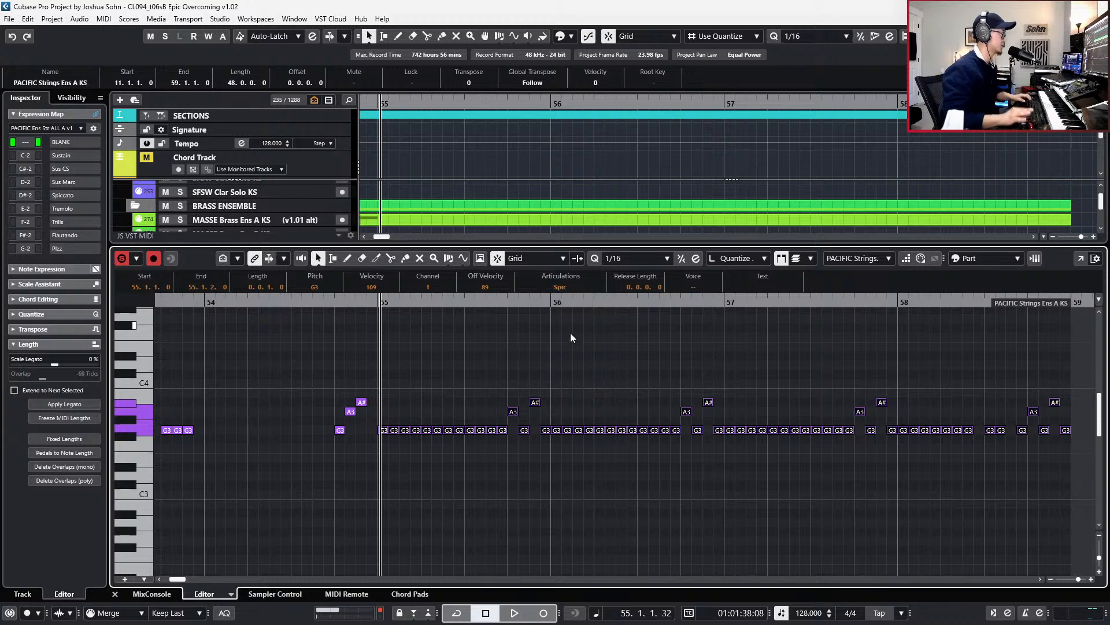
# - Play the spiccato line from bar 55 into bar 57 with the velocity and controller lanes shown
pyautogui.press('space')
pyautogui.scroll(-3, 571, 333)
pyautogui.hotkey('alt', 'l')
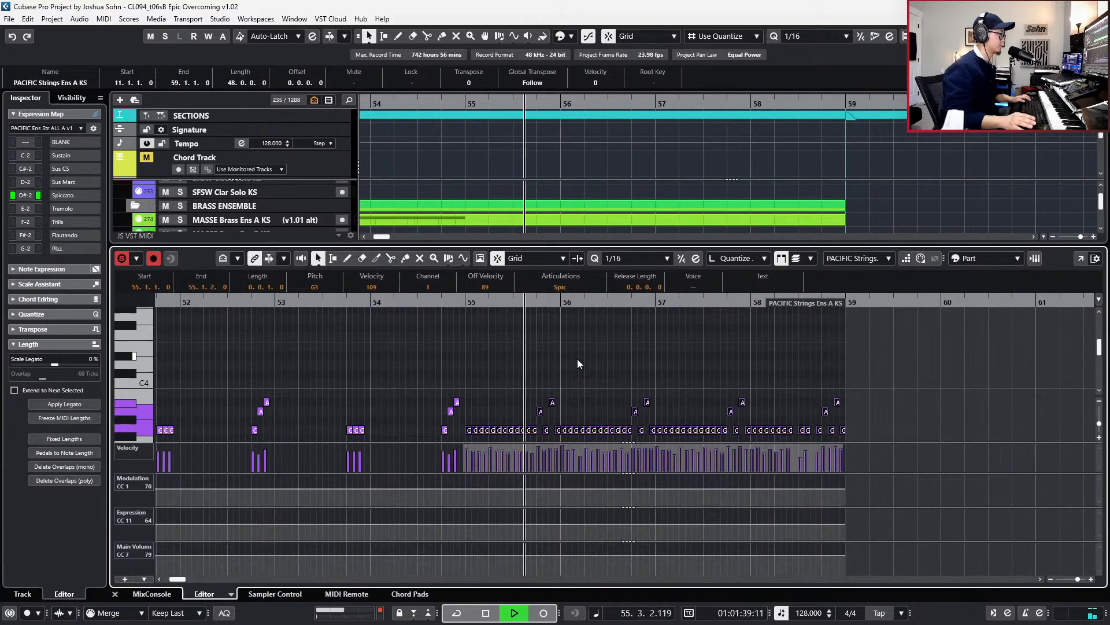
pyautogui.scroll(-2, 581, 365)
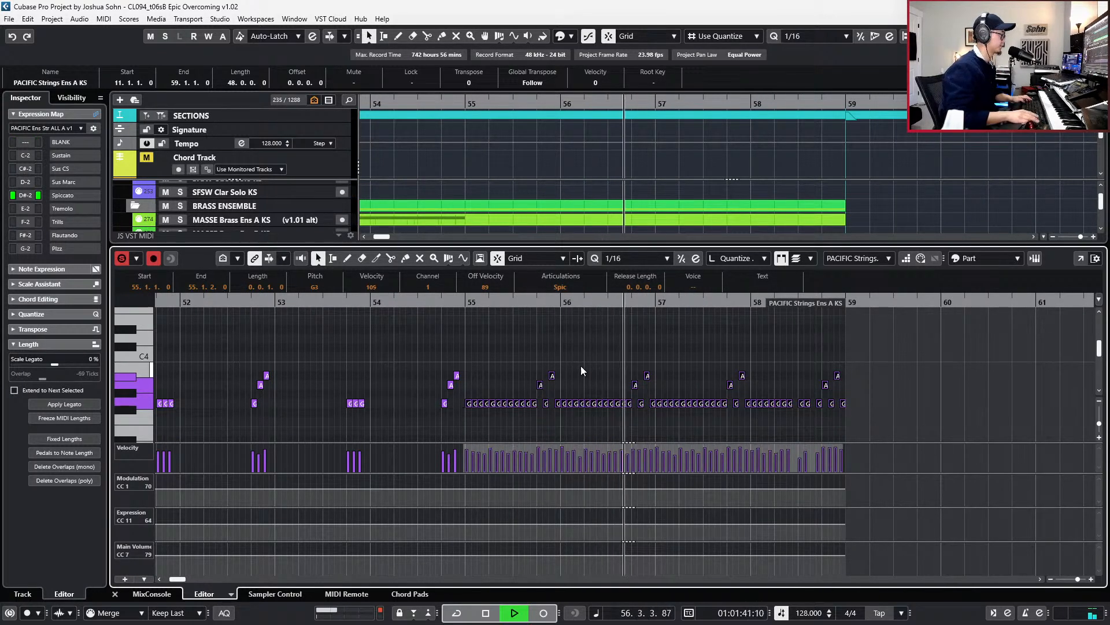
pyautogui.scroll(2, 776, 387)
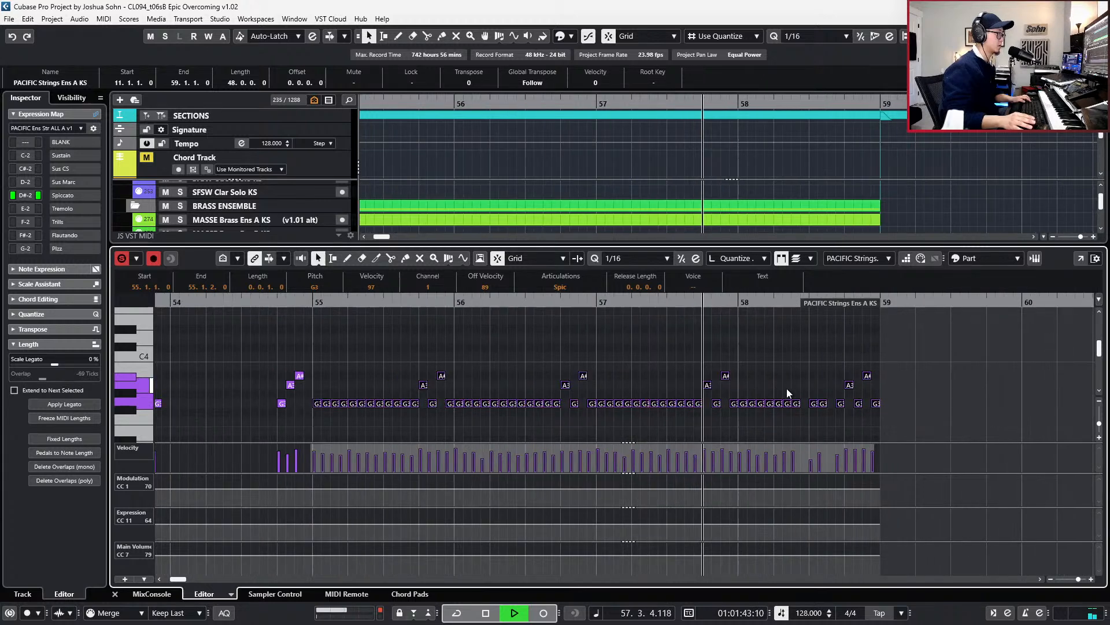
pyautogui.press('space')
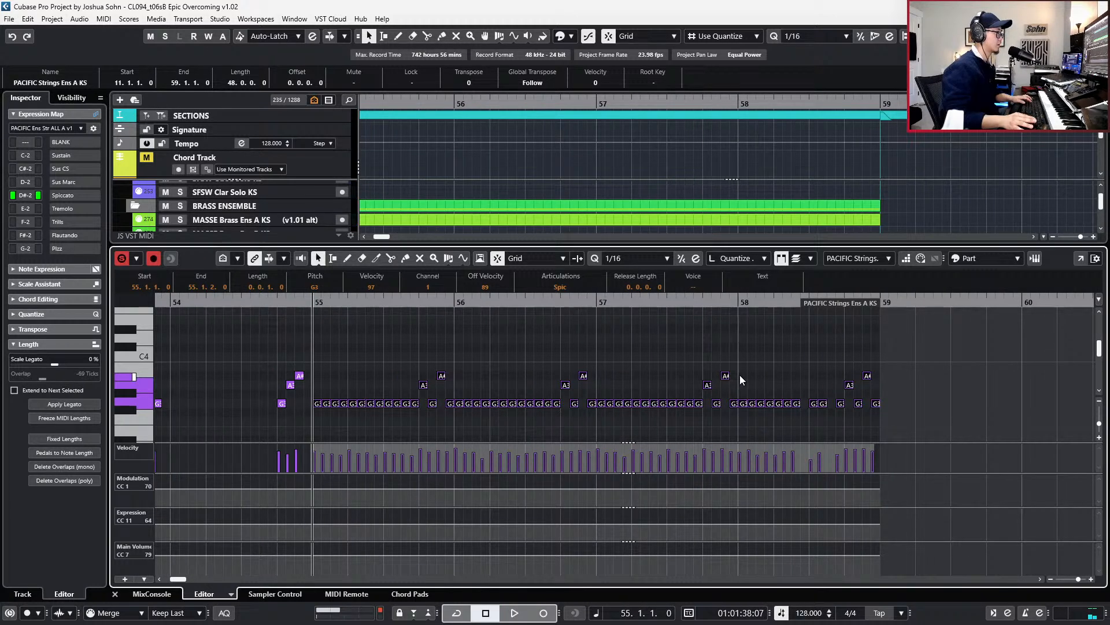
# - Delete all the notes in bar 58 of the PACIFIC Strings Ens A KS part
pyautogui.moveTo(741, 375); pyautogui.dragTo(914, 425)
pyautogui.press('Delete')
pyautogui.press('Delete')
# - Move the playback position to 57.1.1 and play from there to rehearse the ending in bar 58
pyautogui.press('KP_Add')
pyautogui.press('KP_Add')
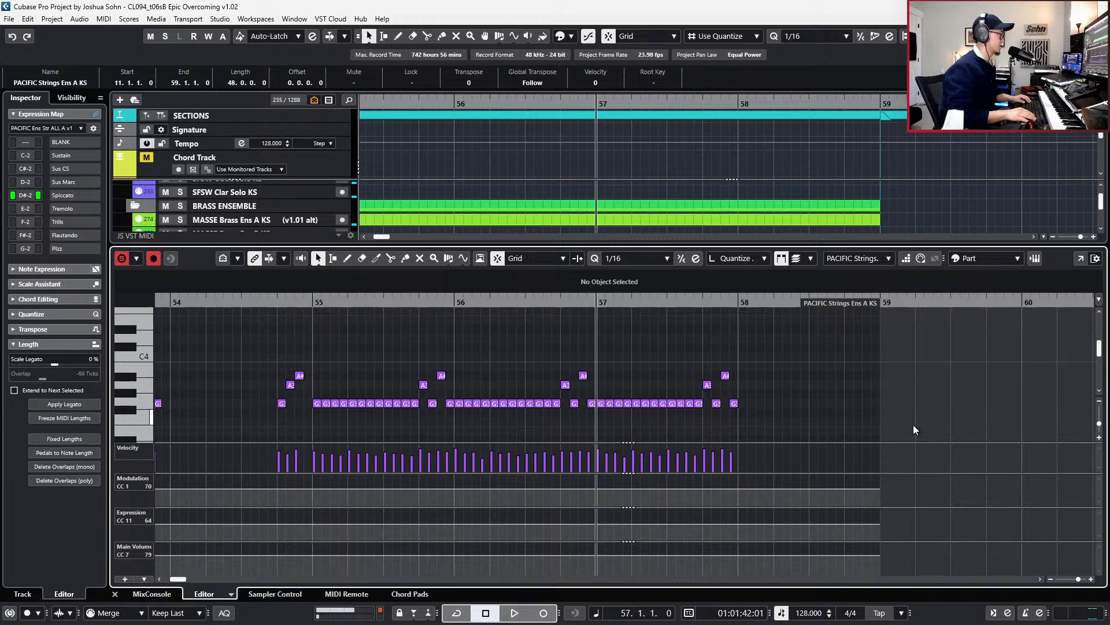
pyautogui.press('KP_Add')
pyautogui.press('KP_Subtract')
pyautogui.press('space')
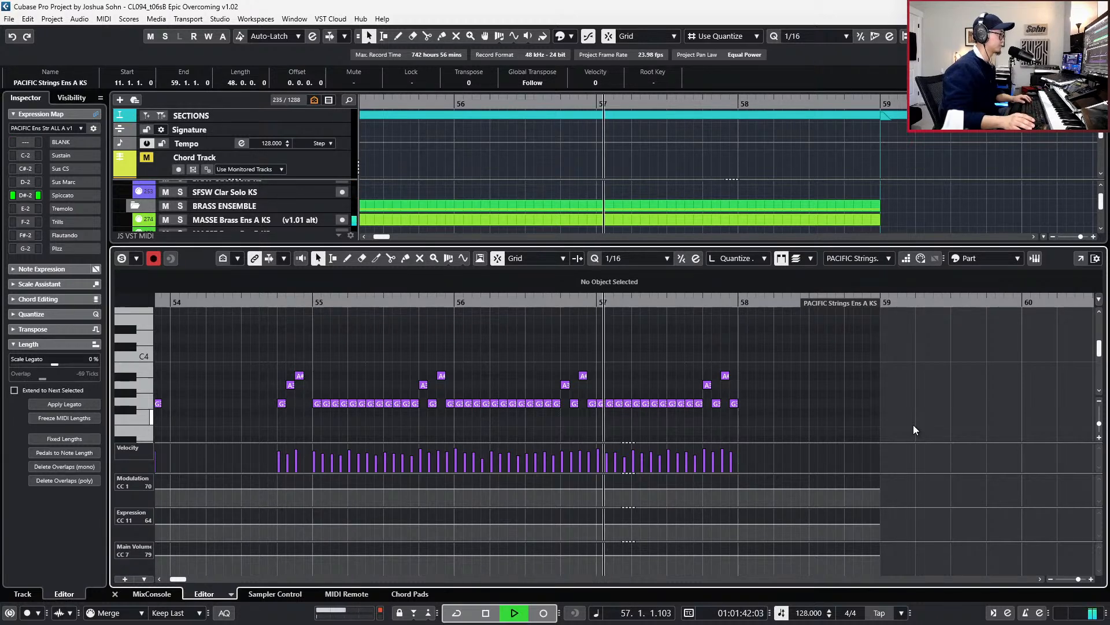
pyautogui.press('space')
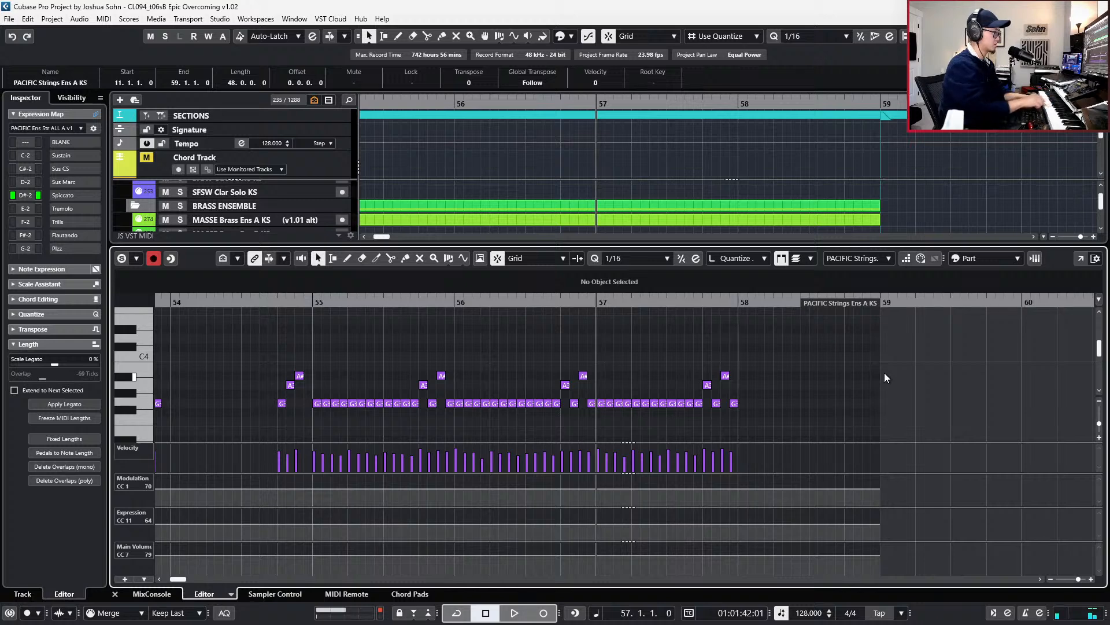
pyautogui.press('KP_Multiply')
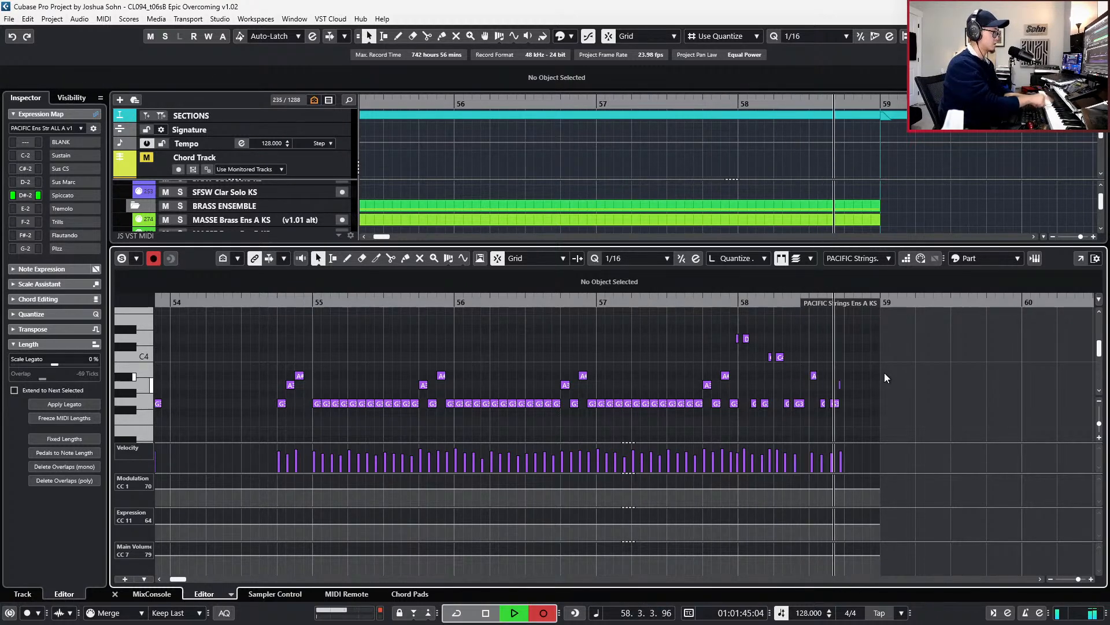
pyautogui.press('space')
pyautogui.hotkey('ctrl', 'z')
# - Record a descending D4, C4, A#3, A3 pair figure alternating with G3 in bar 58 and quantize it to 1/16
pyautogui.press('KP_Multiply')
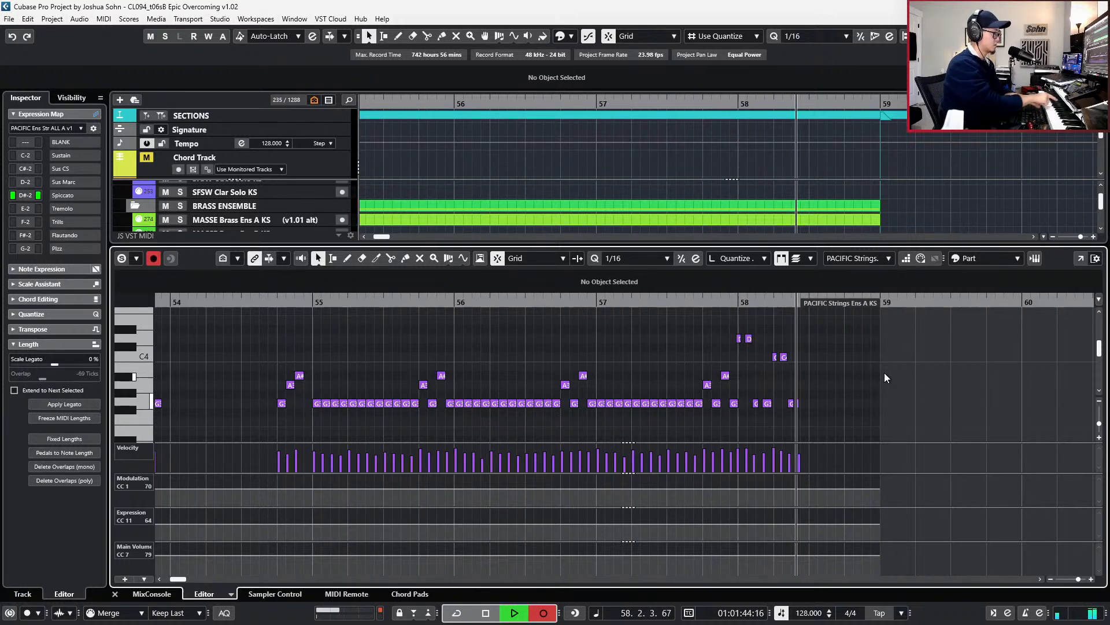
pyautogui.press('space')
pyautogui.moveTo(732, 325); pyautogui.dragTo(793, 362)
pyautogui.moveTo(895, 347); pyautogui.dragTo(761, 429)
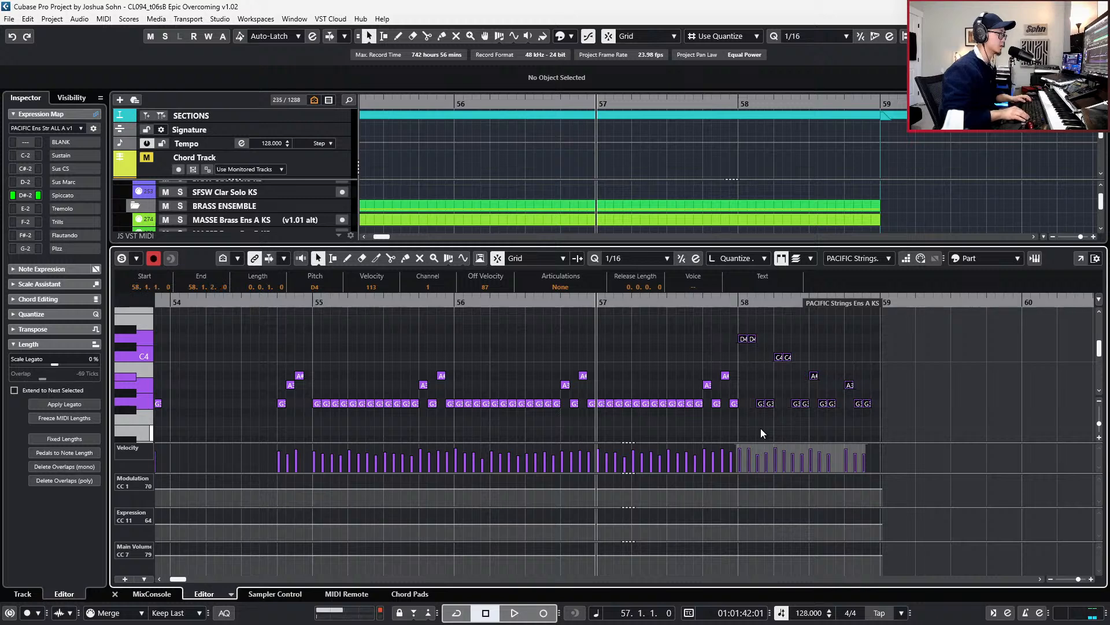
pyautogui.press('q')
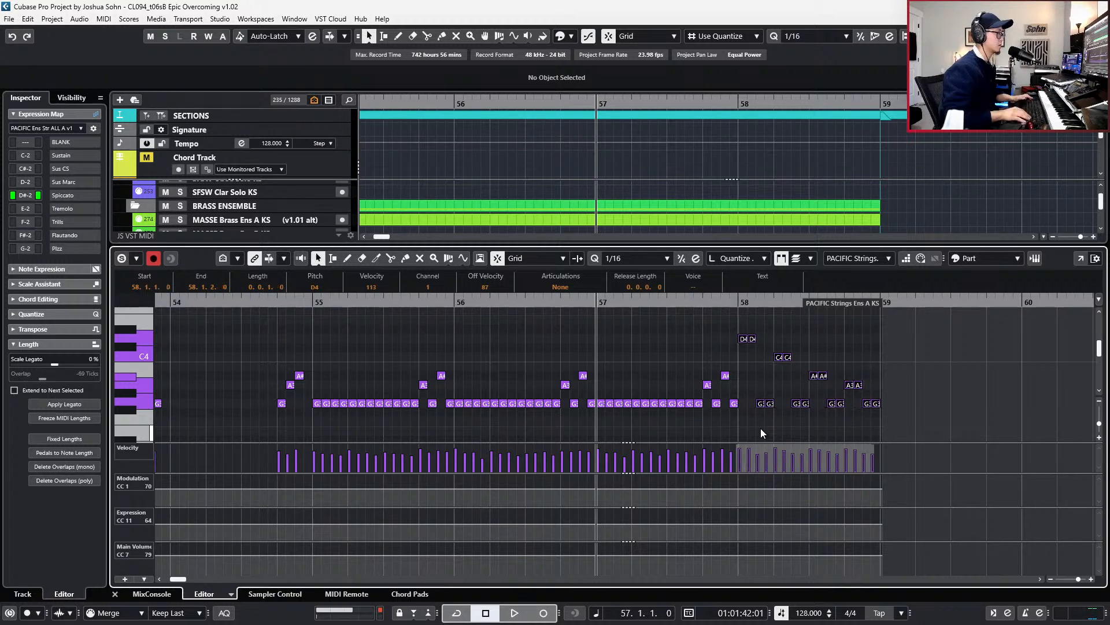
# - Play the line from 57.1.1 to check how it leads into the bar 58 figure
pyautogui.press('space')
pyautogui.scroll(-1, 761, 428)
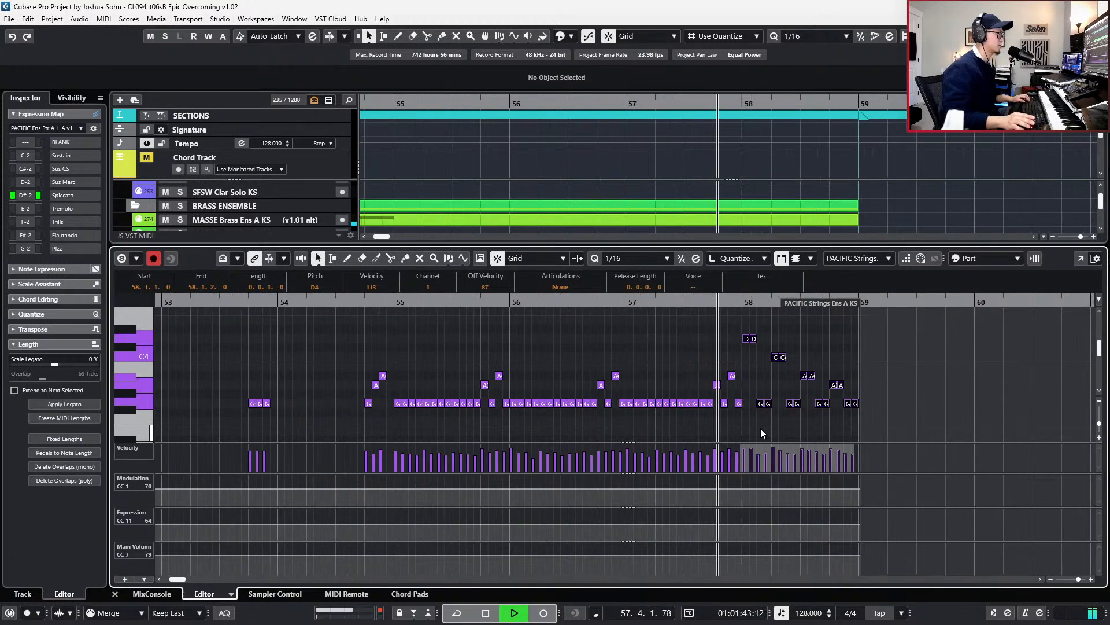
pyautogui.press('space')
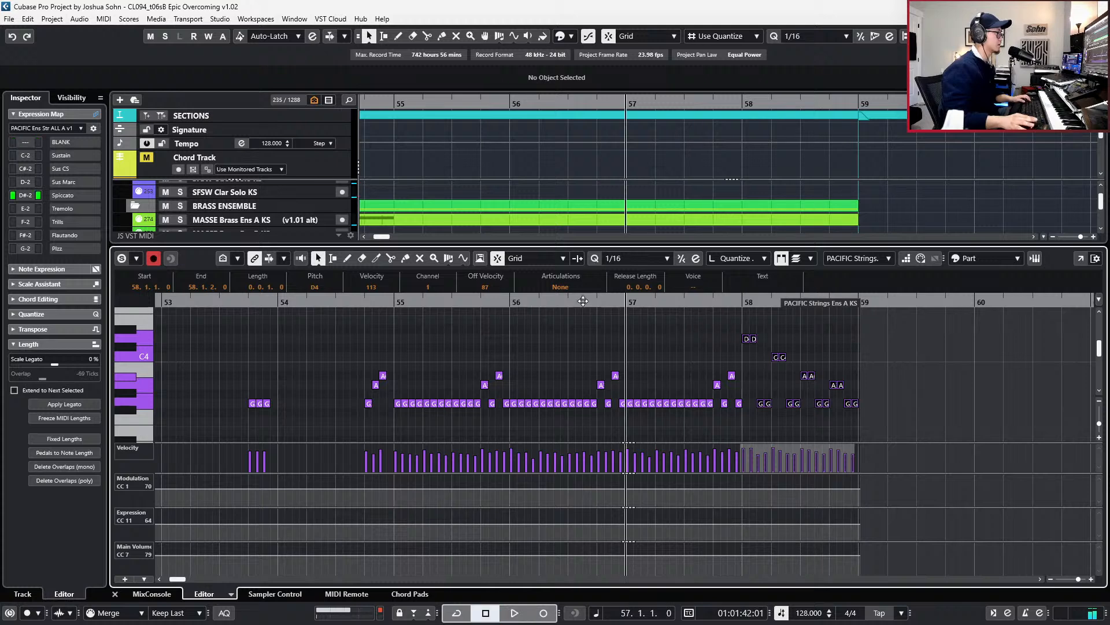
# - Assign the Spic articulation to the selected bar 58 notes and play from 57.1.1 to check them
pyautogui.click(569, 289)
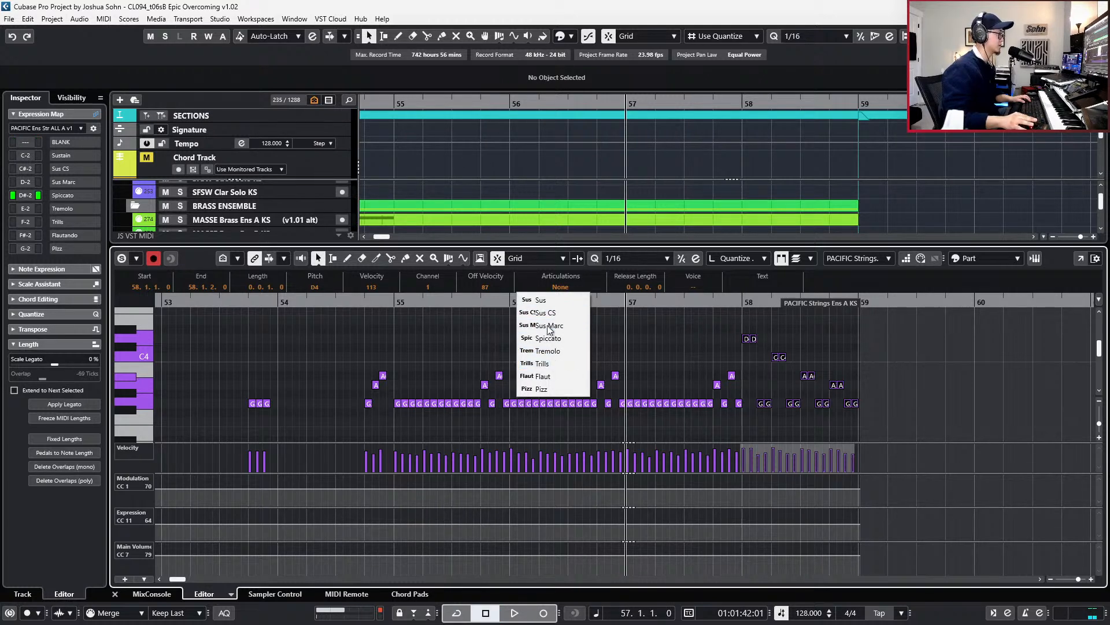
pyautogui.click(560, 338)
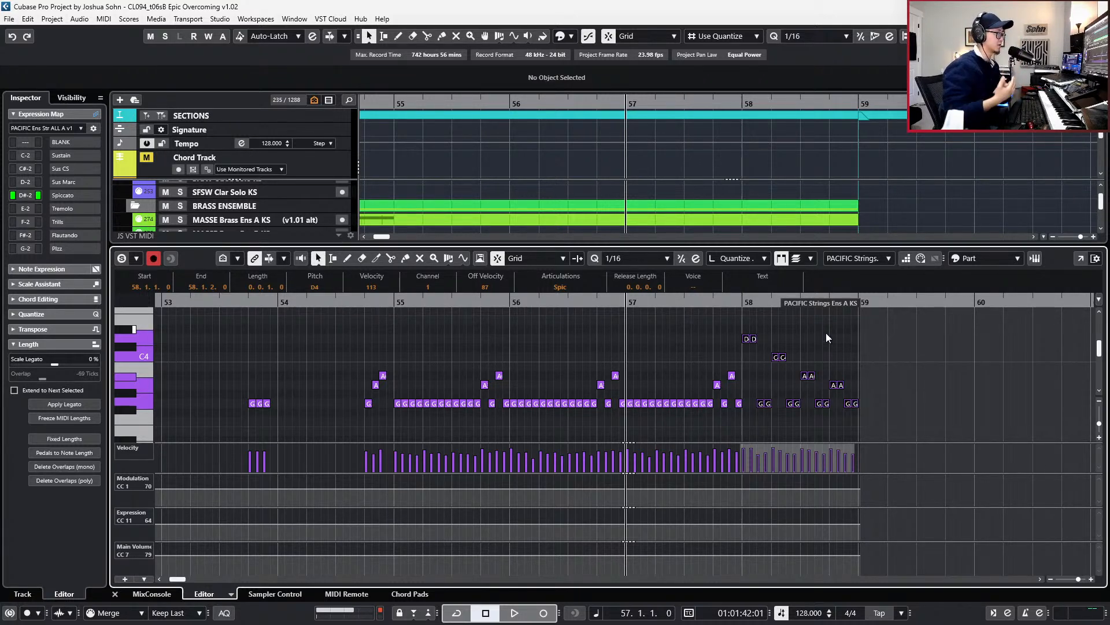
pyautogui.press('KP_Add')
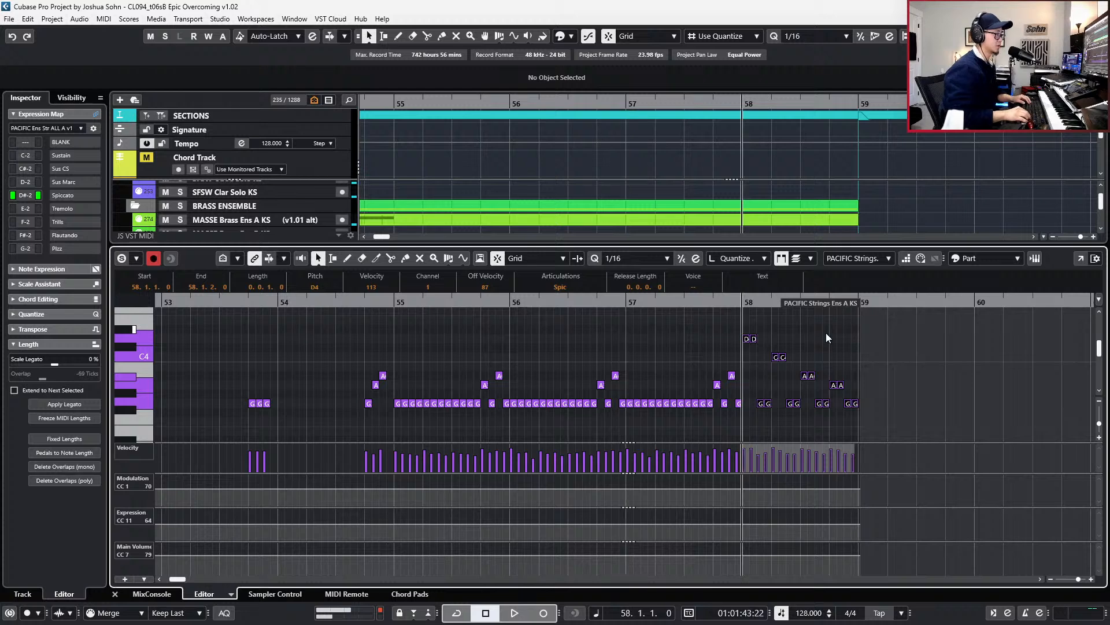
pyautogui.press('KP_Subtract')
pyautogui.press('g')
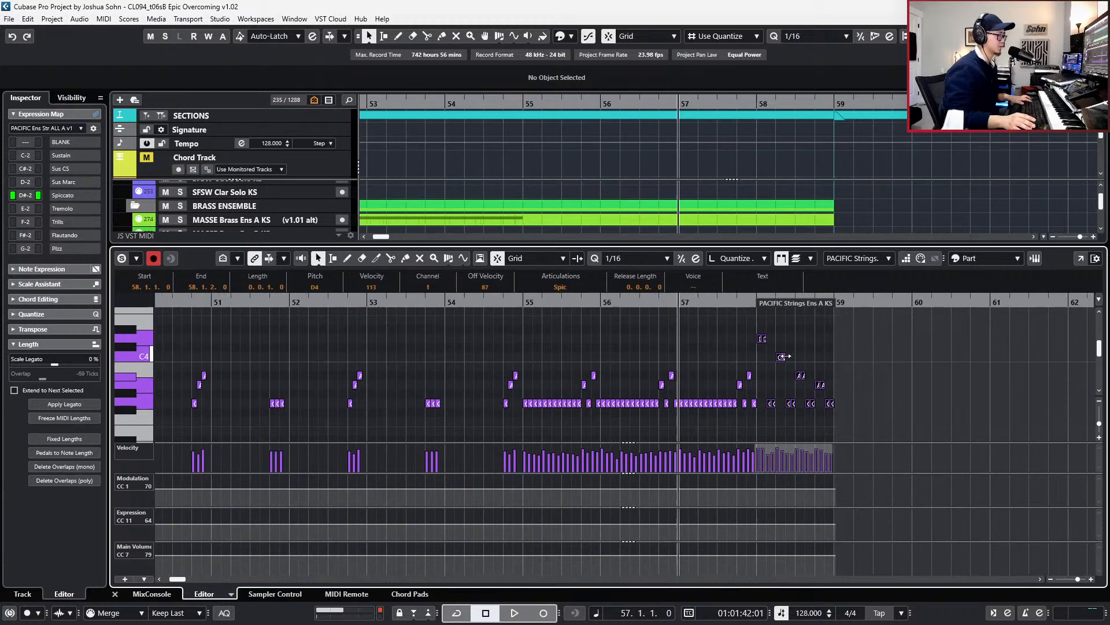
pyautogui.press('space')
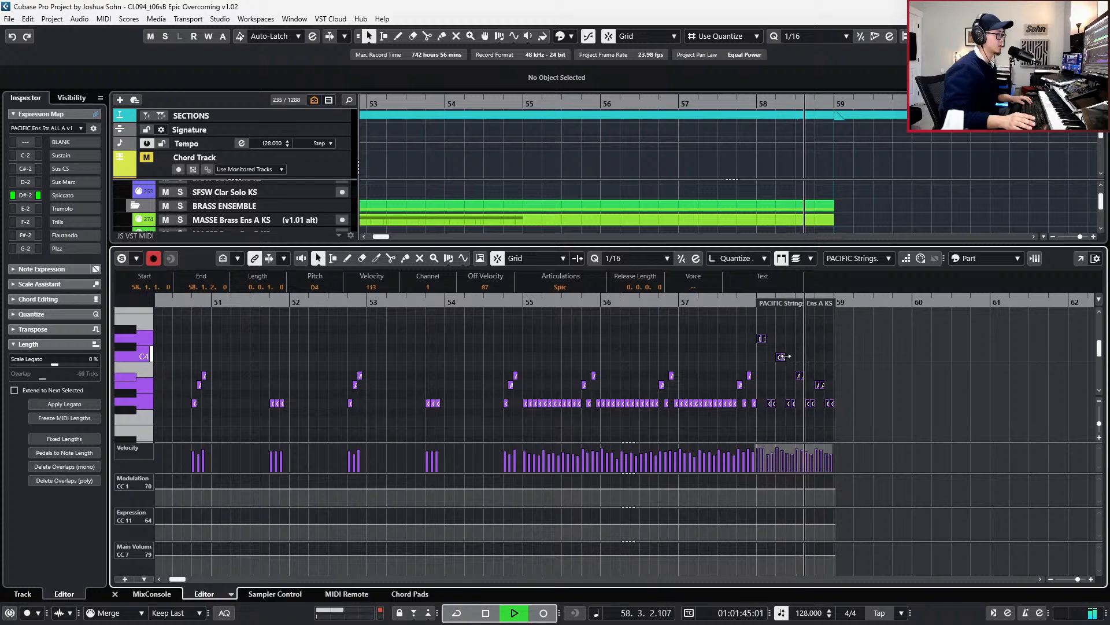
pyautogui.press('space')
# - Return to the full arrangement view and play from 52.1.1 to hear the new strings line in context
pyautogui.press('KP_Subtract')
pyautogui.press('KP_Subtract')
pyautogui.press('KP_Subtract')
pyautogui.press('KP_Subtract')
pyautogui.press('KP_Subtract')
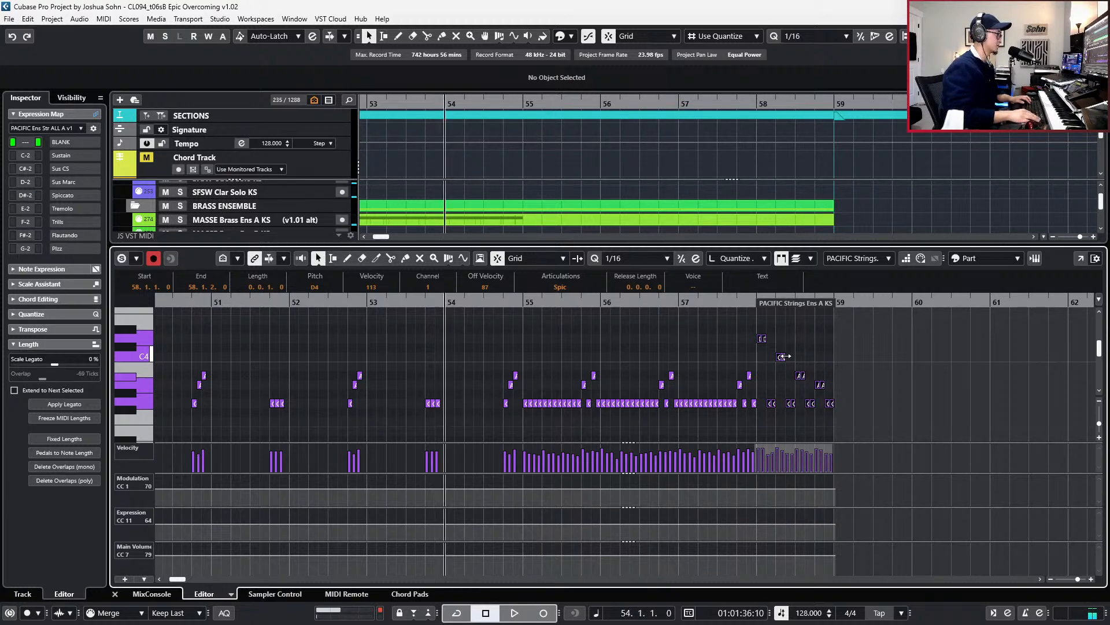
pyautogui.press('Return')
pyautogui.press('space')
pyautogui.press('g')
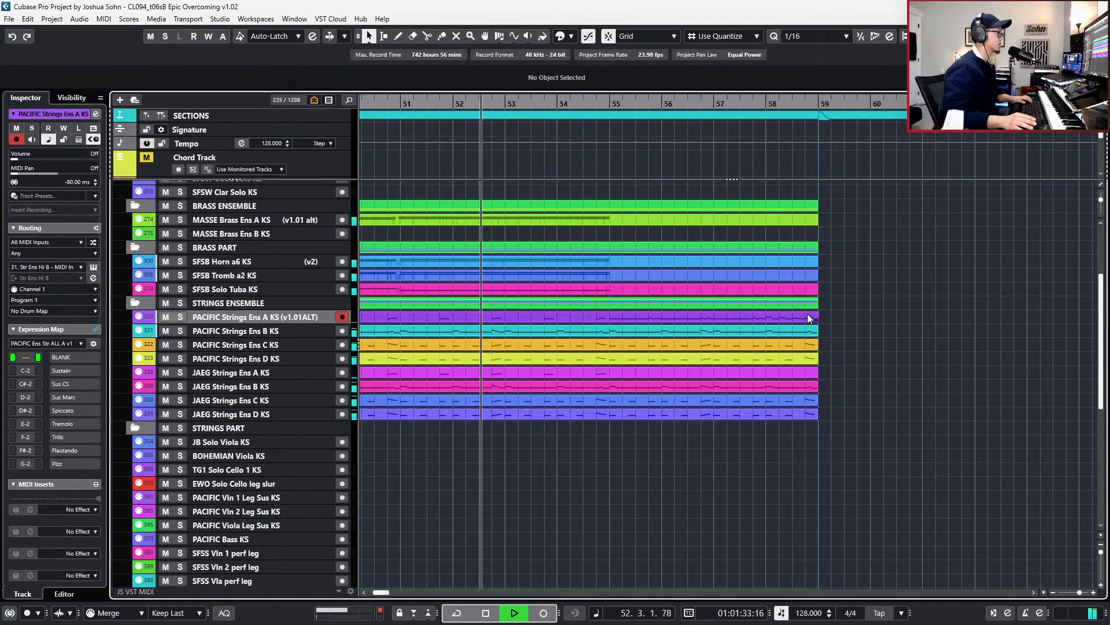
pyautogui.scroll(-1, 779, 345)
pyautogui.scroll(3, 762, 345)
pyautogui.scroll(-8, 711, 336)
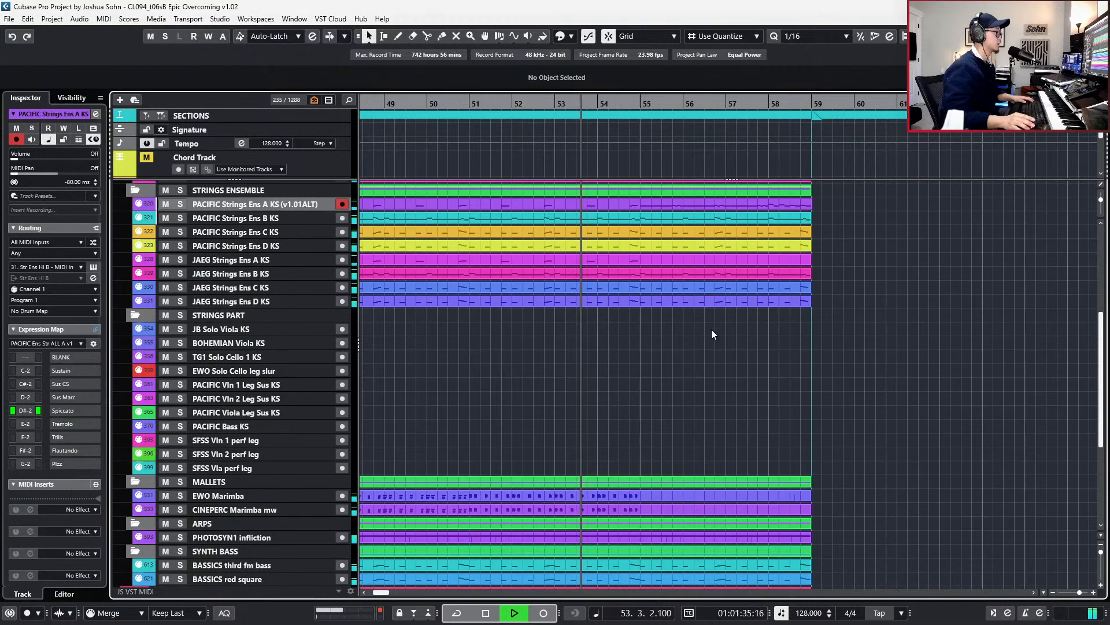
pyautogui.scroll(4, 718, 354)
pyautogui.press('space')
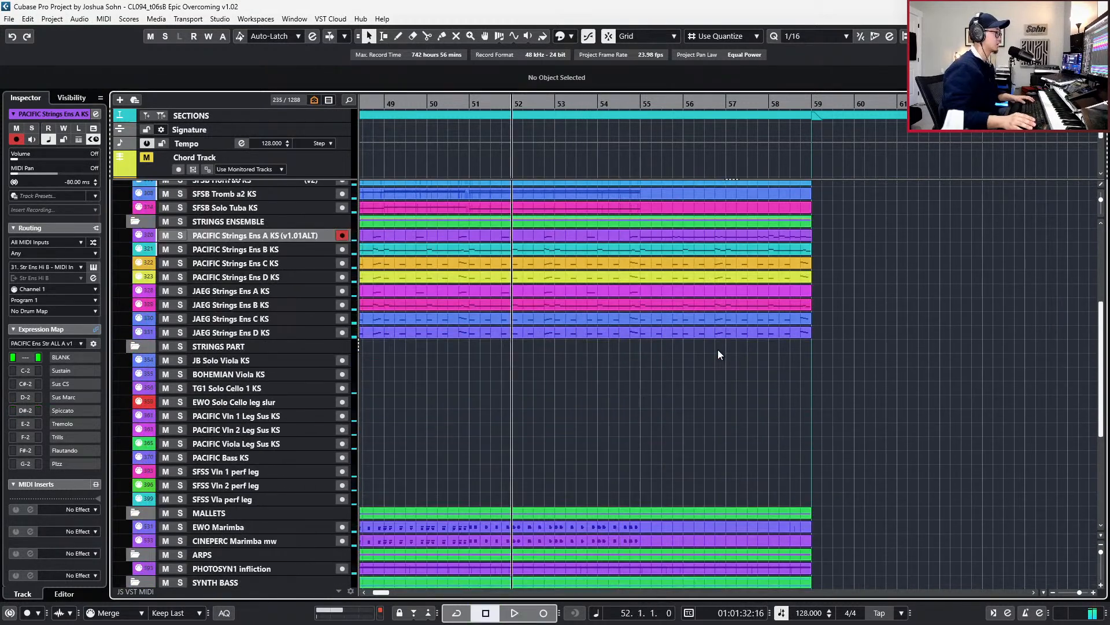
# - Copy the PACIFIC Strings Ens A part starting at bar 55 onto the JAEG Strings Ens A KS track
pyautogui.scroll(4, 717, 350)
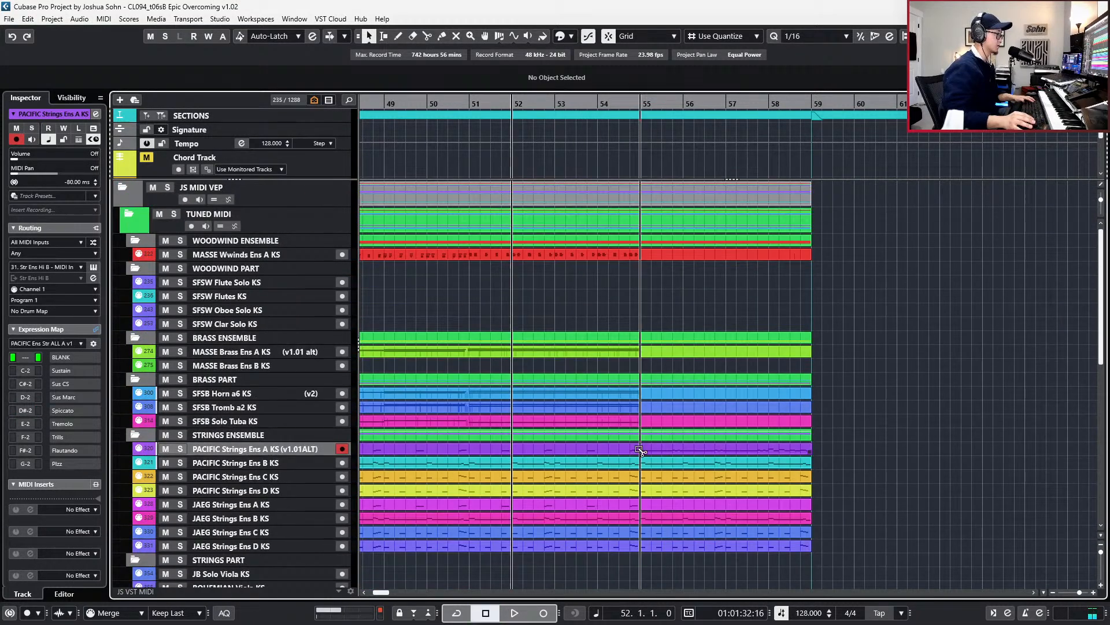
pyautogui.moveTo(645, 451); pyautogui.dragTo(662, 503)
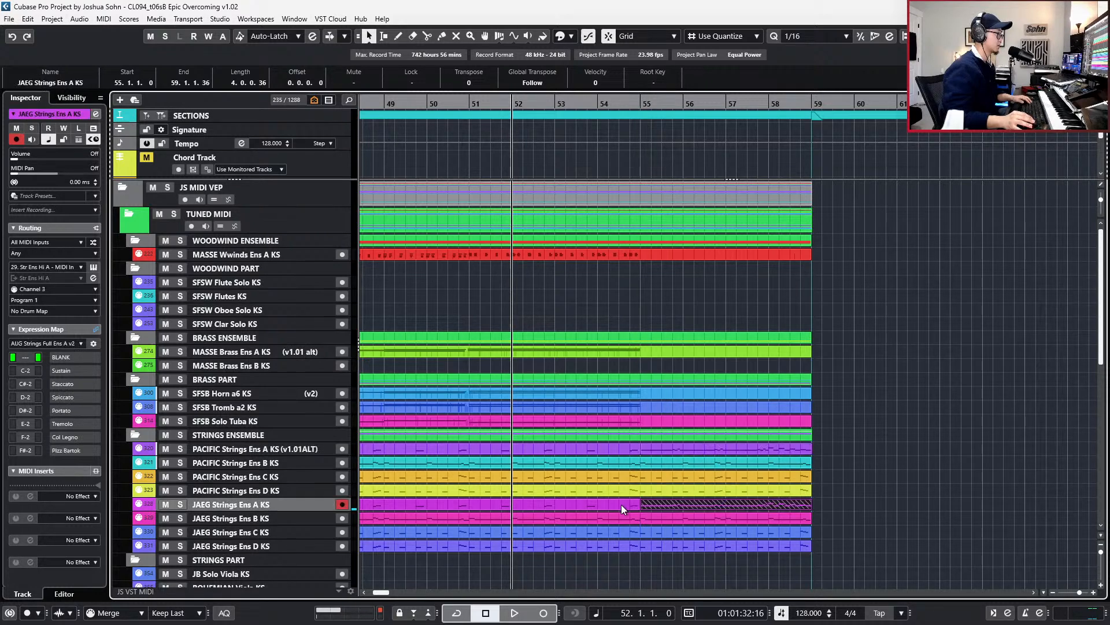
pyautogui.click(621, 504)
pyautogui.hotkey('ctrl', 'shift', 'a')
# - Play the arrangement from 52.1.1 through bar 58 to check the doubled strings line
pyautogui.press('space')
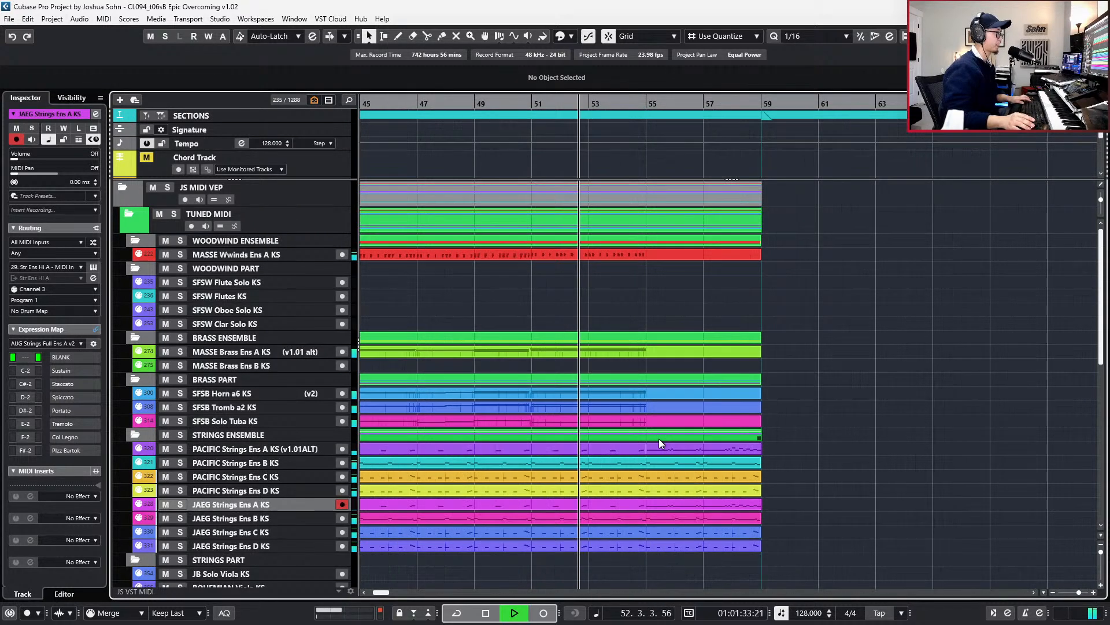
pyautogui.scroll(-2, 659, 440)
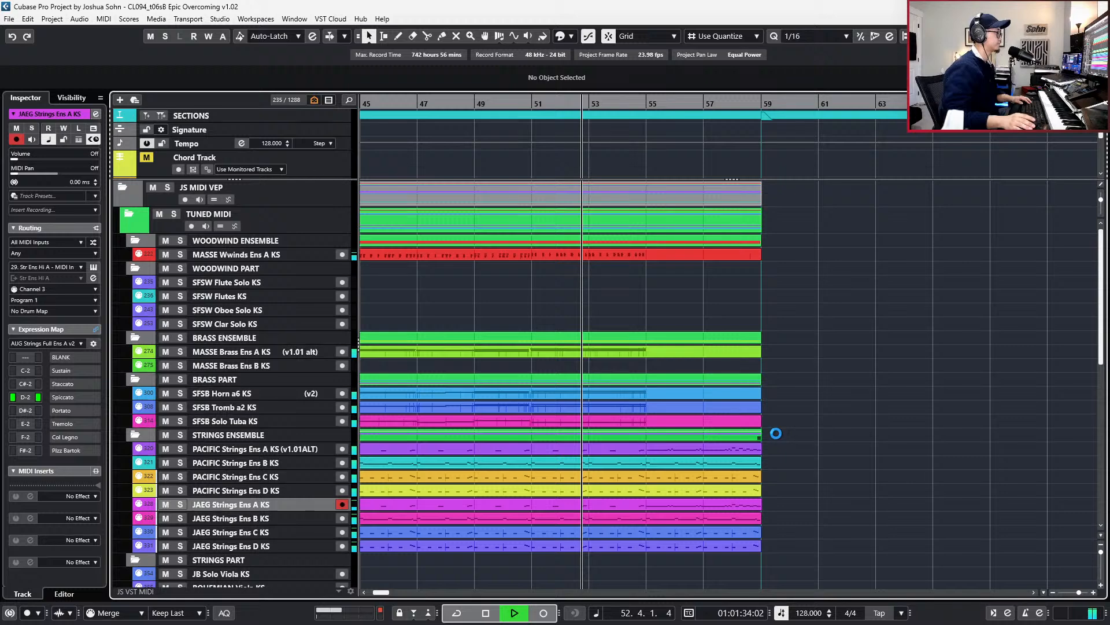
pyautogui.click(626, 446)
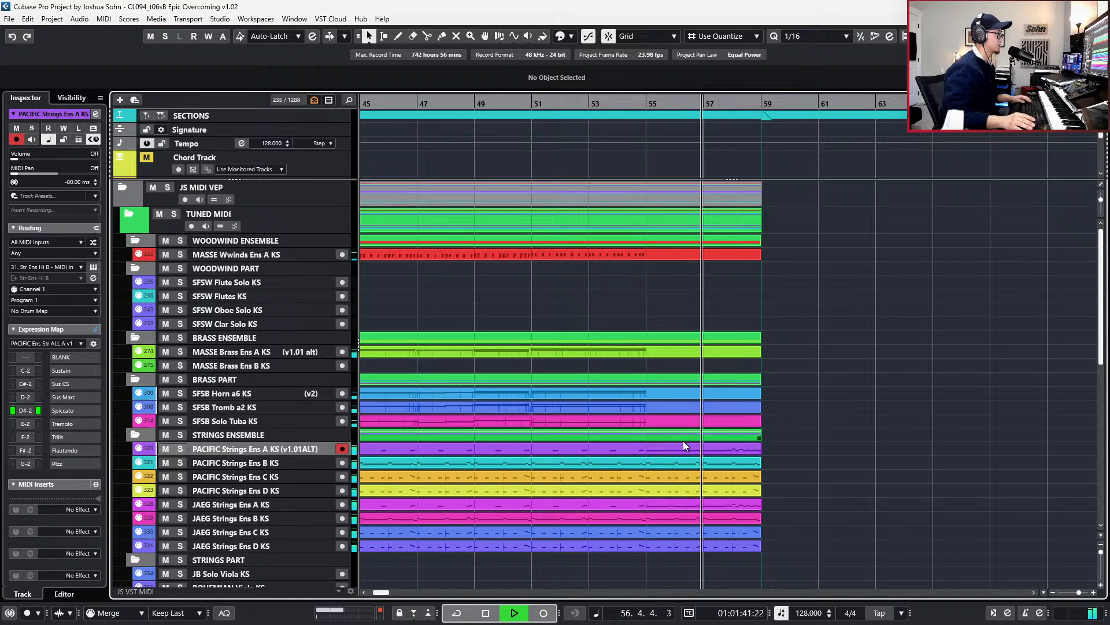
pyautogui.scroll(-2, 684, 446)
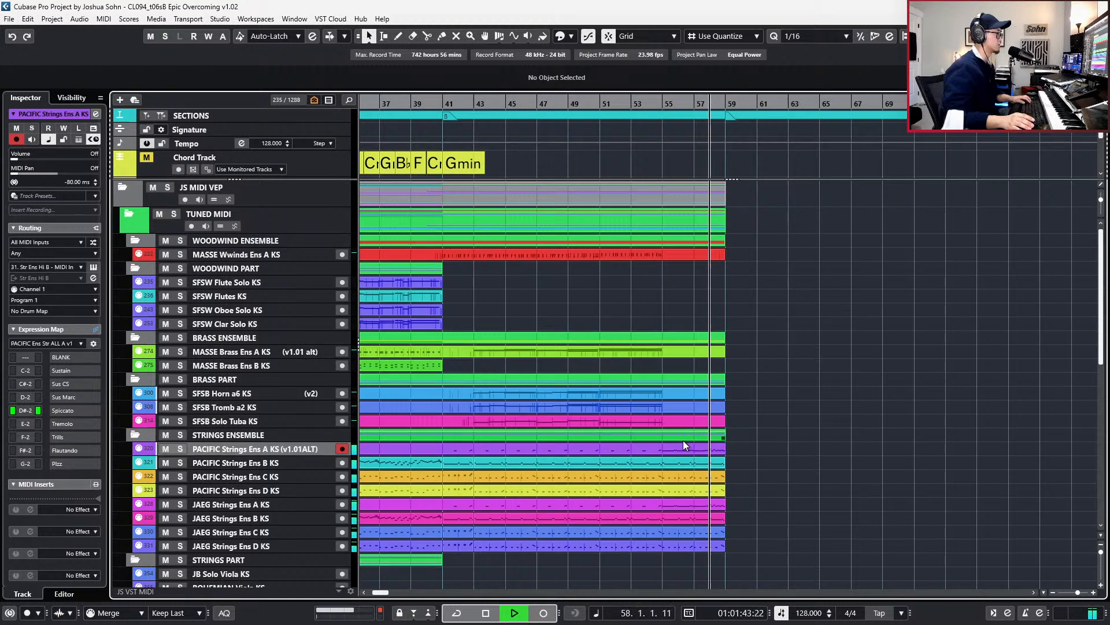
pyautogui.press('space')
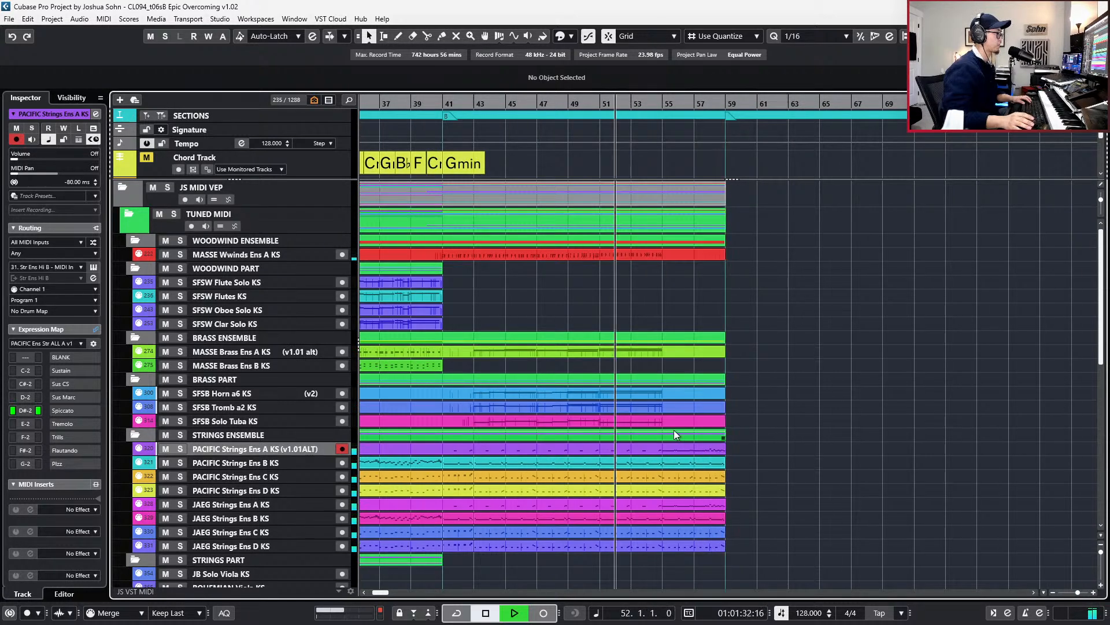
# - Duplicate the JS MIDI VEP folder part of bars 55 to 58 so the copy starts at bar 59
pyautogui.scroll(2, 659, 203)
pyautogui.click(693, 193)
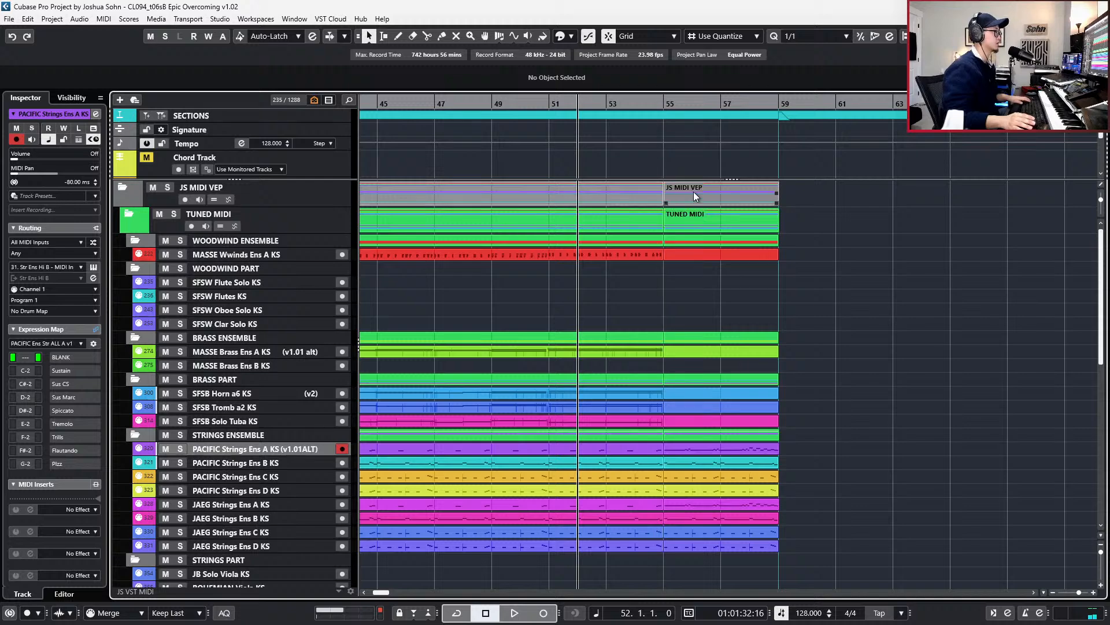
pyautogui.moveTo(734, 190); pyautogui.dragTo(841, 188)
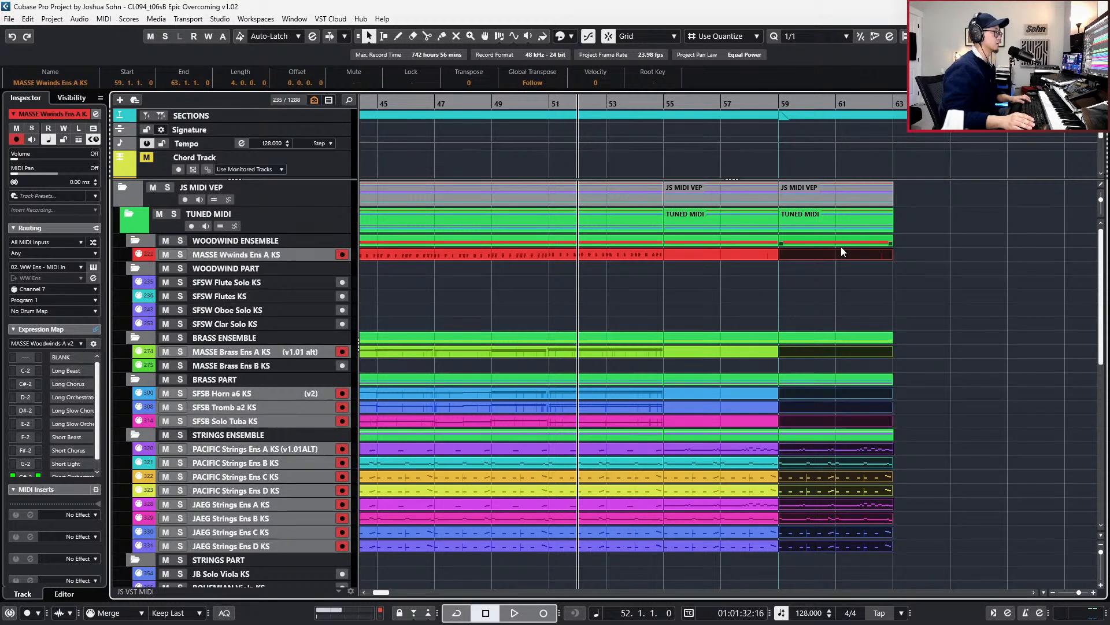
pyautogui.scroll(-2, 844, 266)
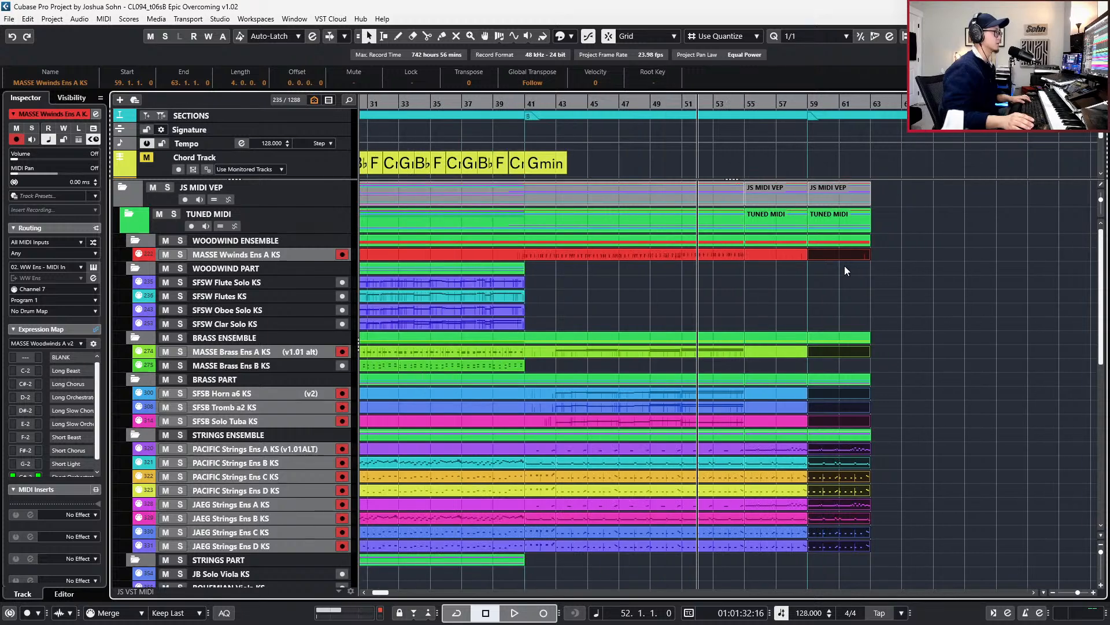
pyautogui.hscroll(2, 844, 266)
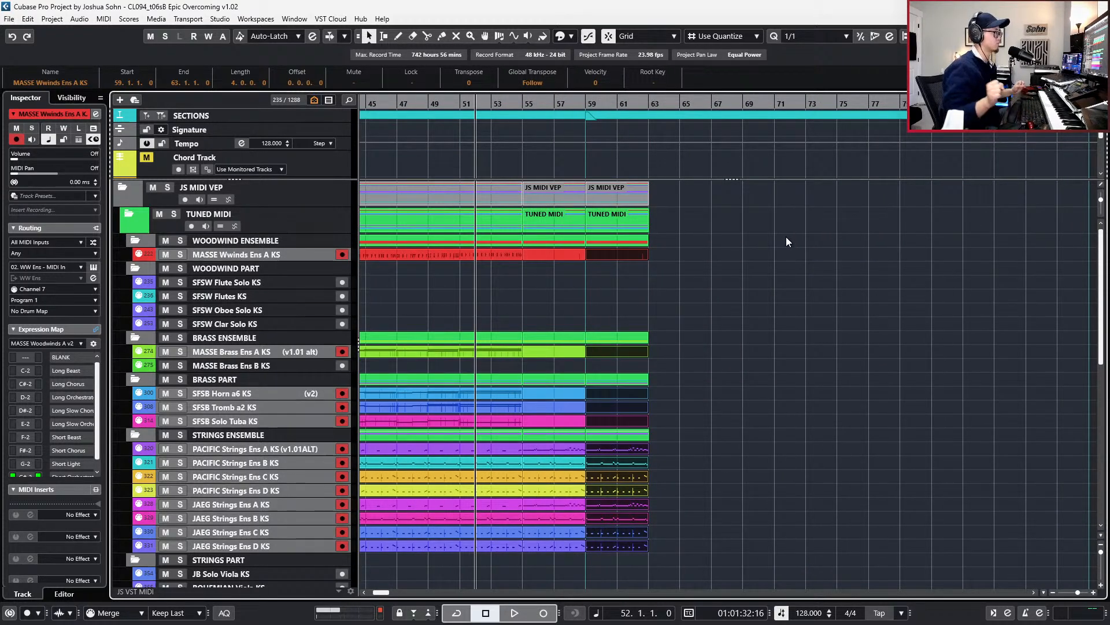
pyautogui.hscroll(-5, 724, 243)
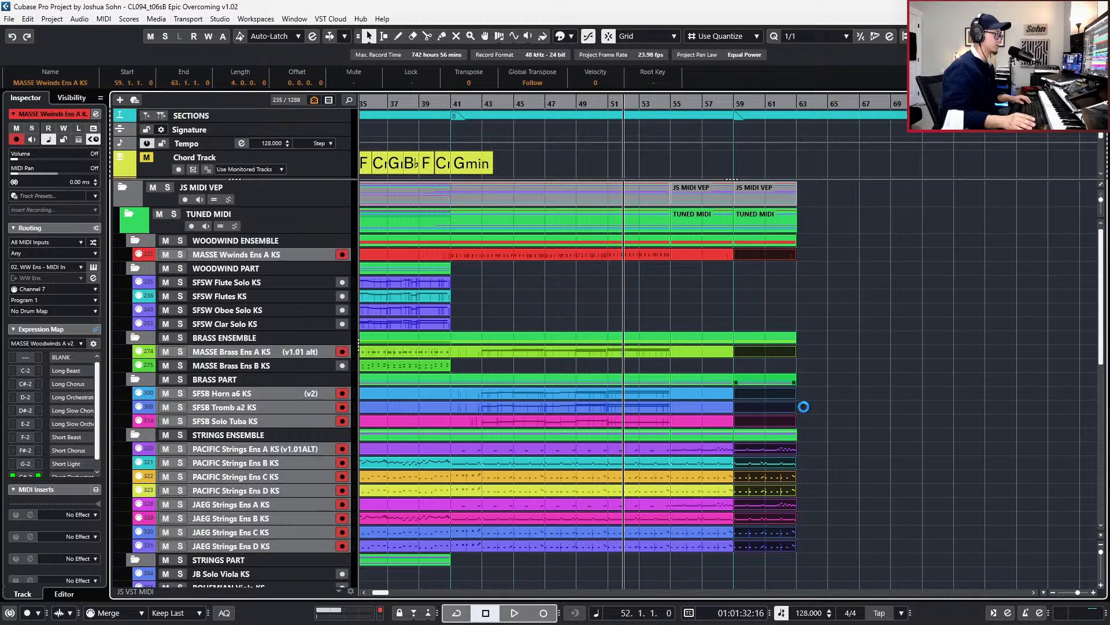
# - Glue the two JS MIDI VEP folder parts covering bars 55 to 62 into one
pyautogui.click(792, 191)
pyautogui.keyDown('shift'); pyautogui.click(721, 190); pyautogui.keyUp('shift')
pyautogui.press('g')
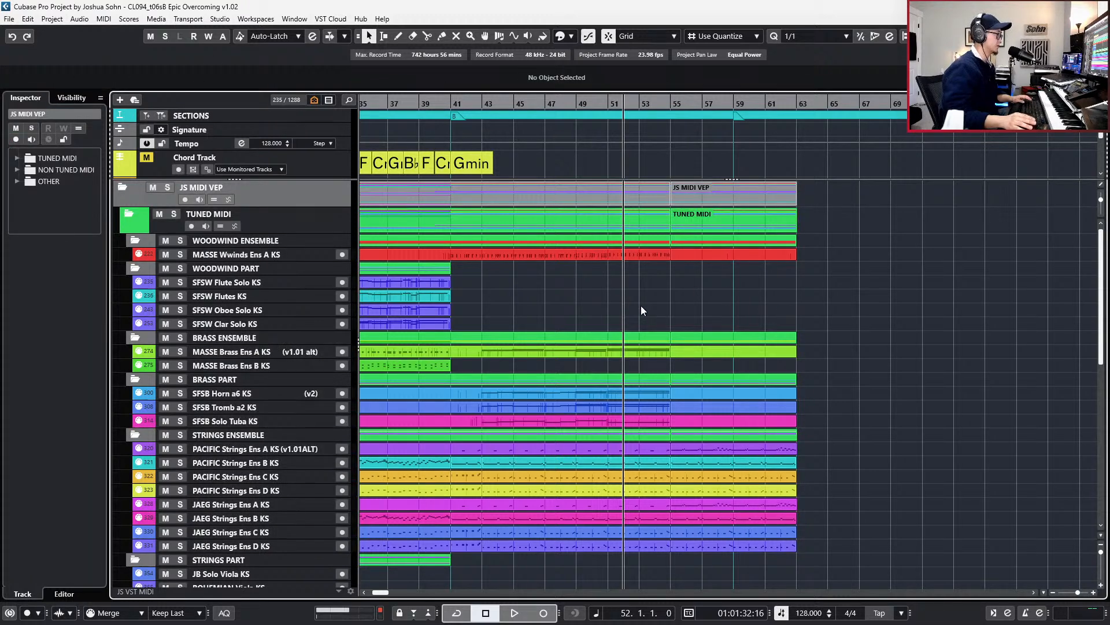
# - Create an empty MASSE Brass Ens B KS part from 55.1.1 to 63.1.1 and extend its start to 52.1.1
pyautogui.doubleClick(600, 365)
pyautogui.hotkey('ctrl', 'z')
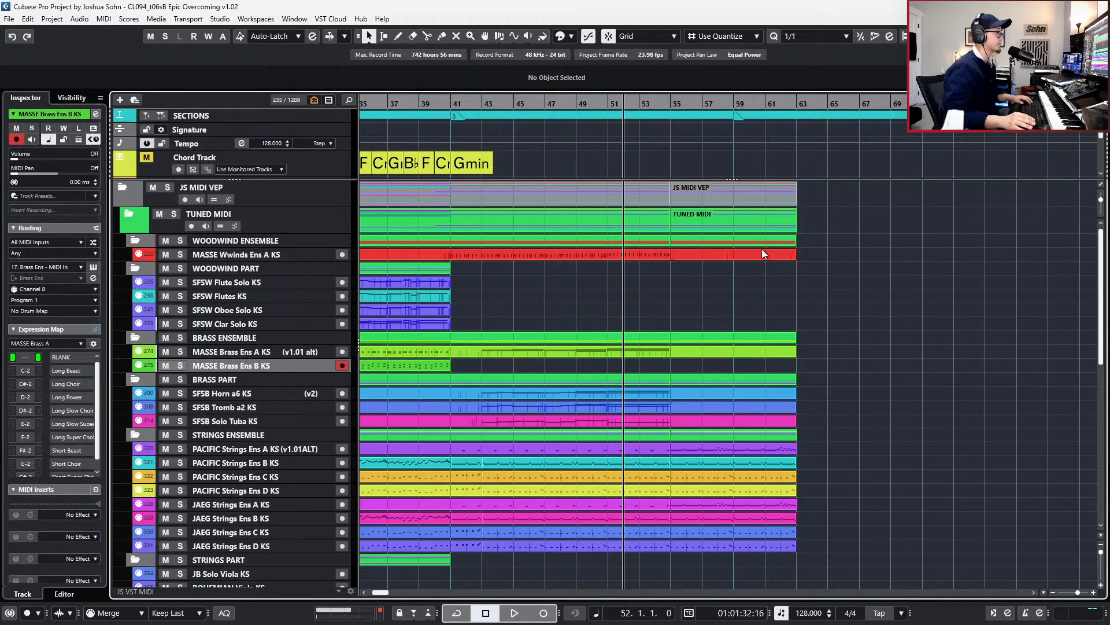
pyautogui.click(762, 253)
pyautogui.doubleClick(715, 364)
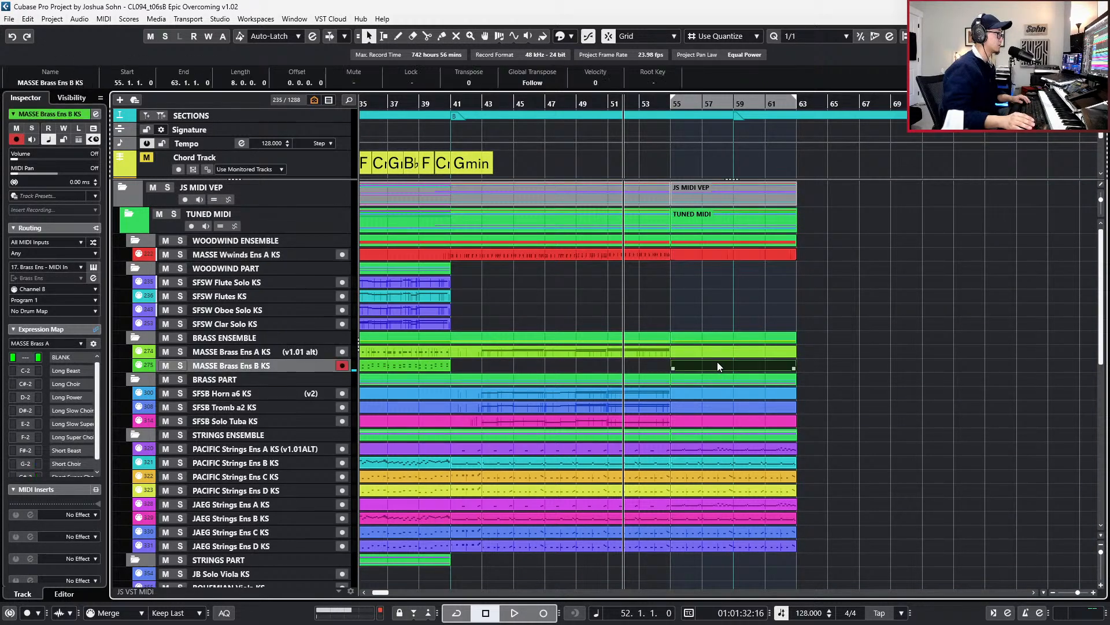
pyautogui.moveTo(672, 369); pyautogui.dragTo(625, 373)
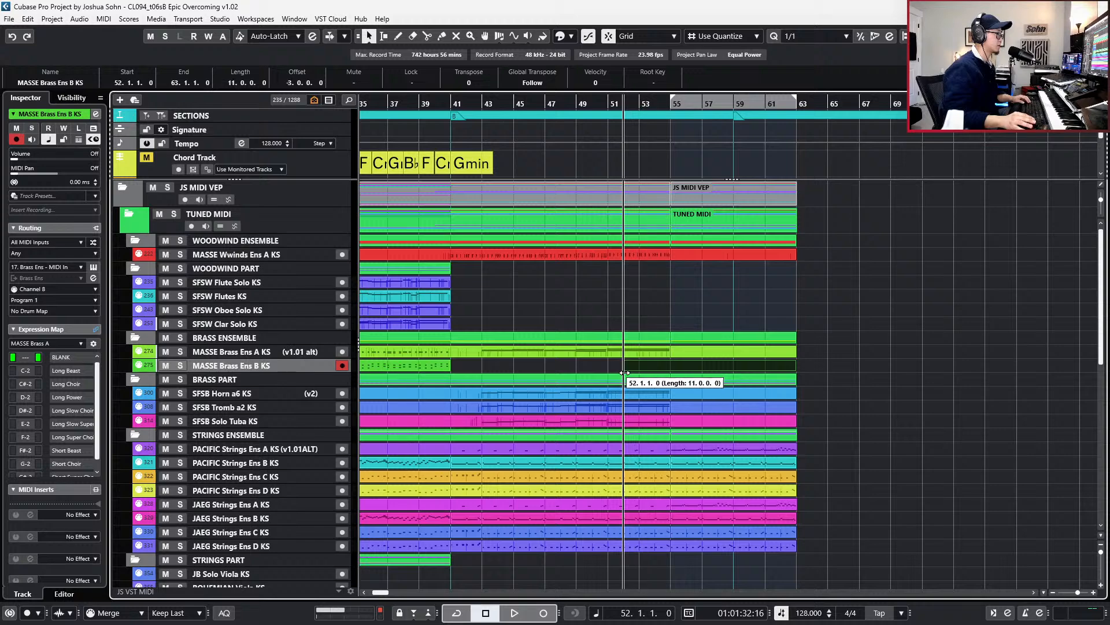
# - Open the MASSE Brass Ens B KS part for editing and rehearse the Long Power brass against playback
pyautogui.press('space')
pyautogui.doubleClick(661, 366)
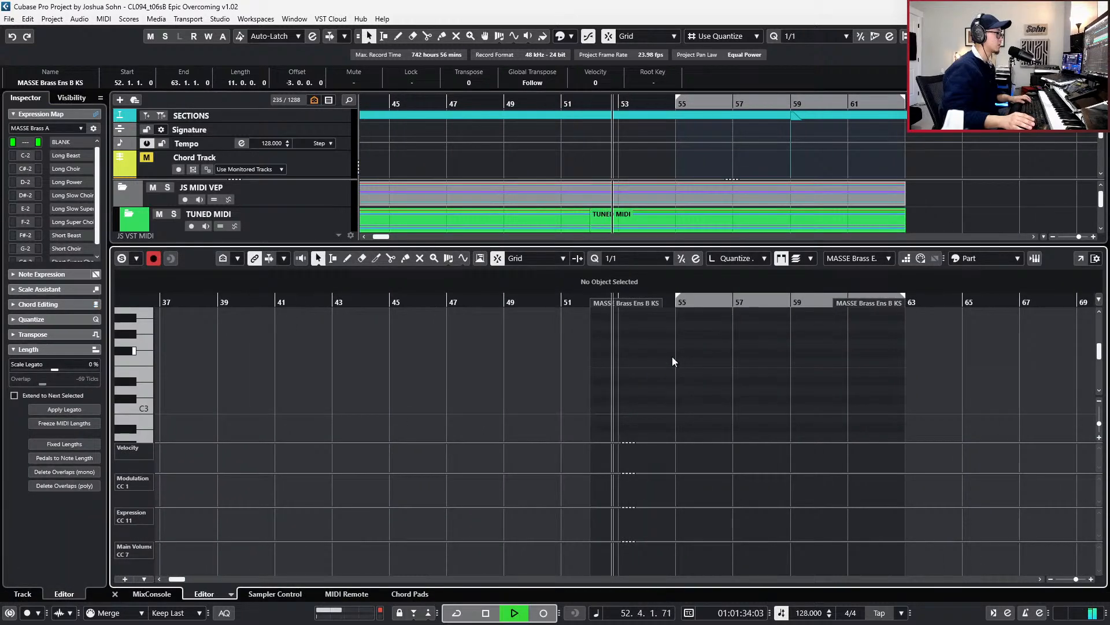
pyautogui.scroll(1, 673, 357)
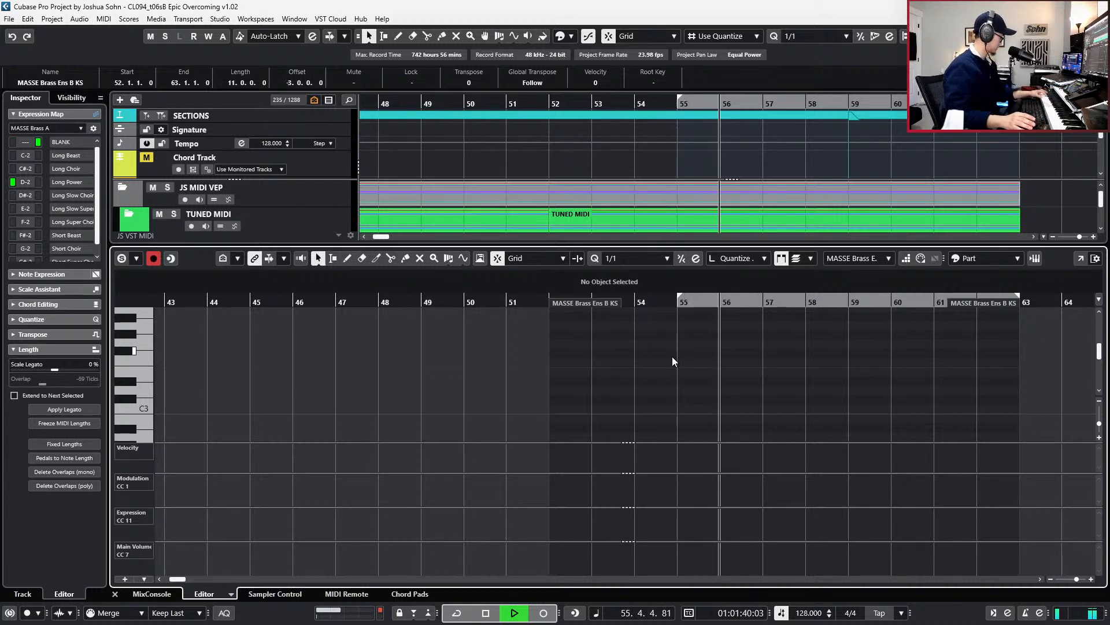
pyautogui.press('KP_Subtract')
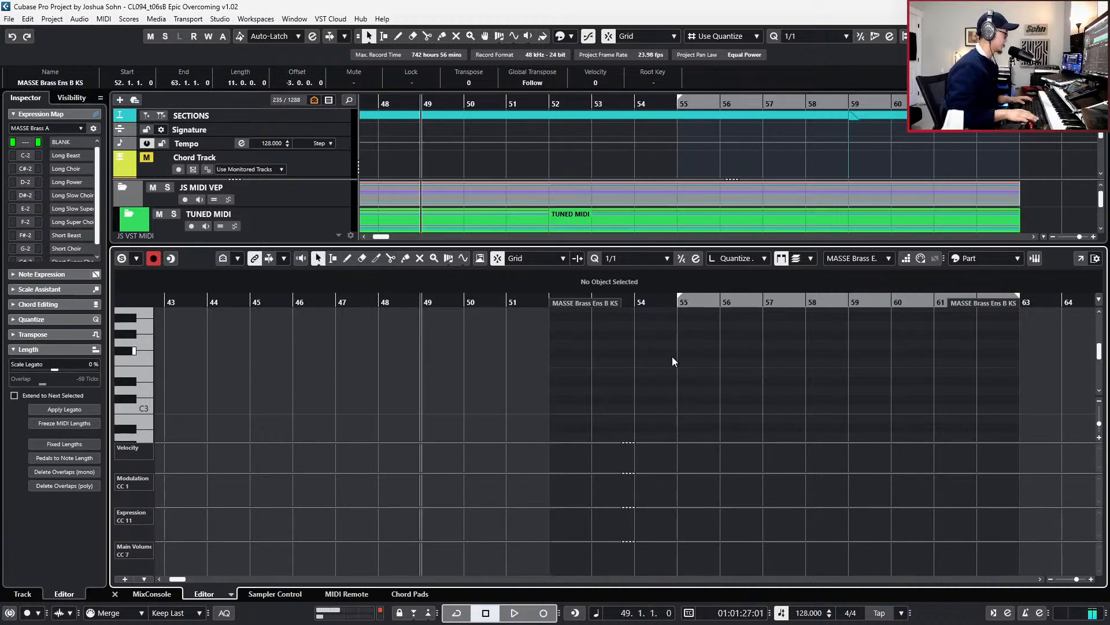
pyautogui.press('space')
pyautogui.press('KP_Multiply')
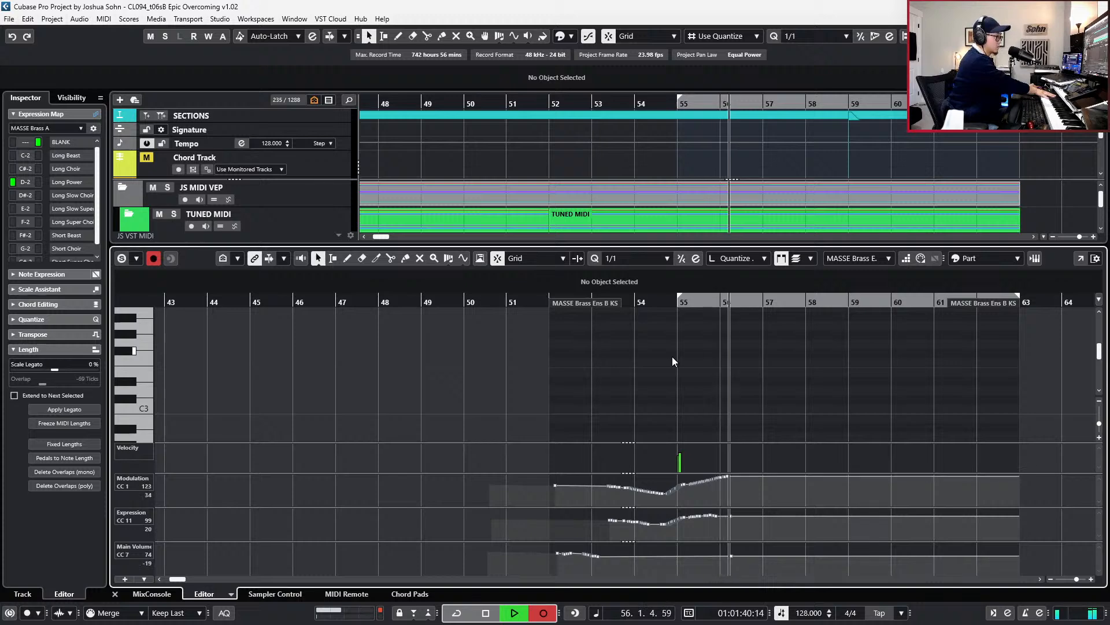
pyautogui.press('space')
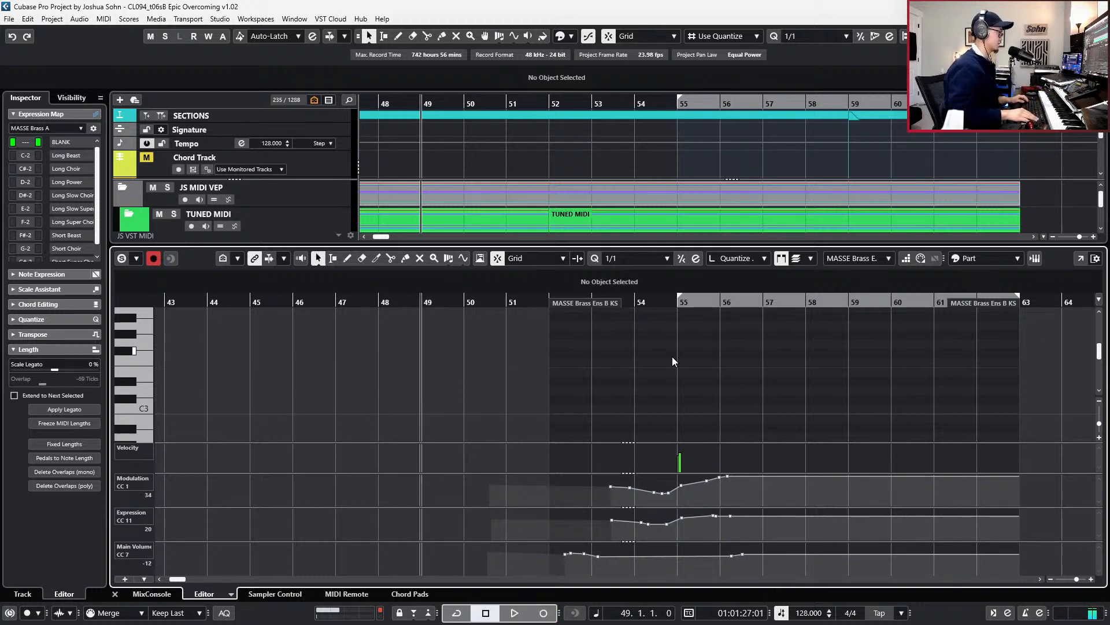
pyautogui.hotkey('ctrl', 'z')
# - Record Long Power brass at bars 55, 57, 59 and 61 with live modulation and expression, starting playback from 49.1.1
pyautogui.press('space')
pyautogui.press('KP_Multiply')
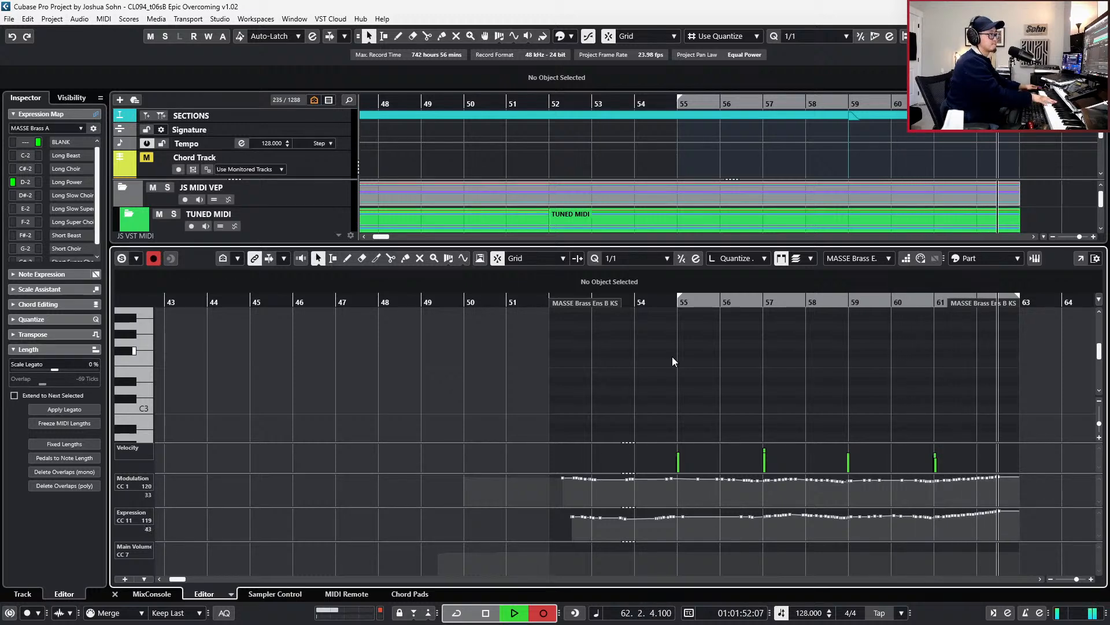
pyautogui.press('space')
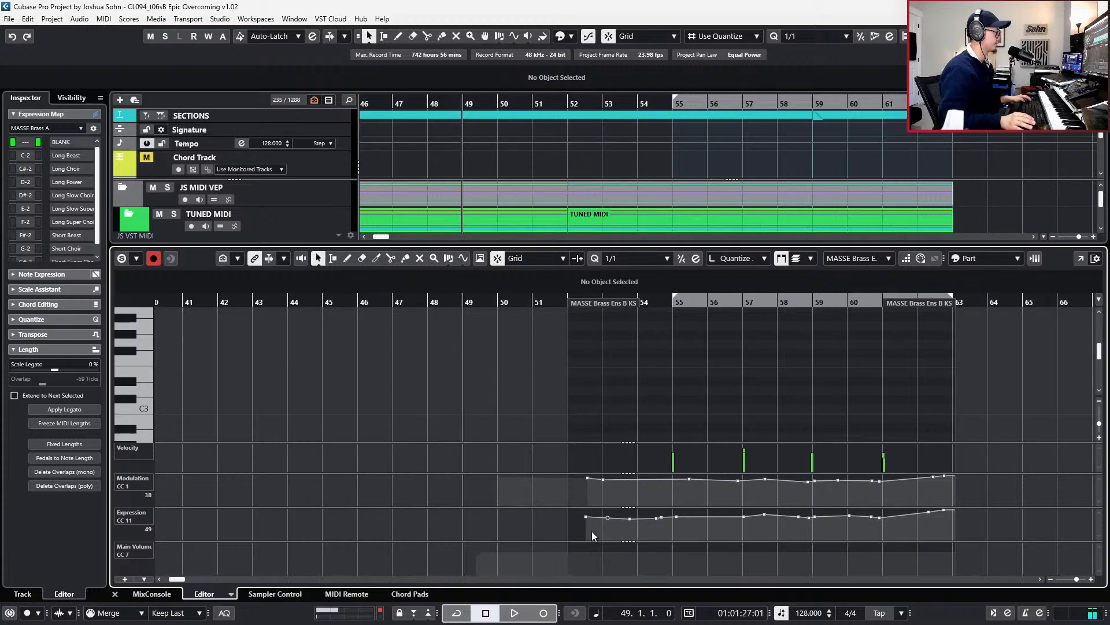
# - Lower the whole recorded CC 11 Expression curve slightly during playback, bringing its first point to 89
pyautogui.press('space')
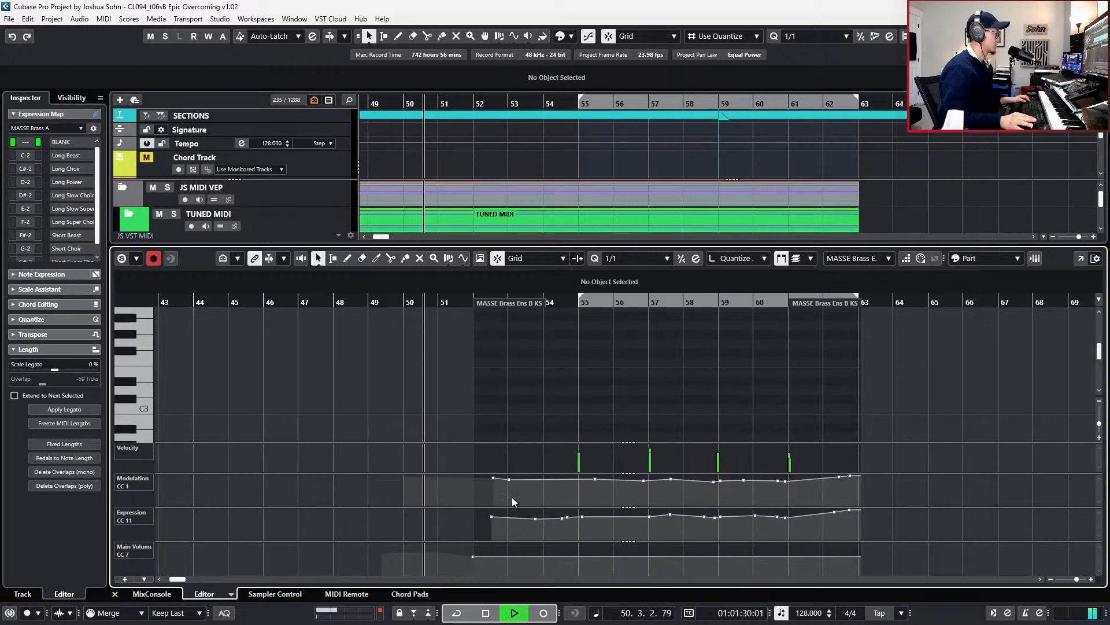
pyautogui.moveTo(484, 515); pyautogui.dragTo(855, 485)
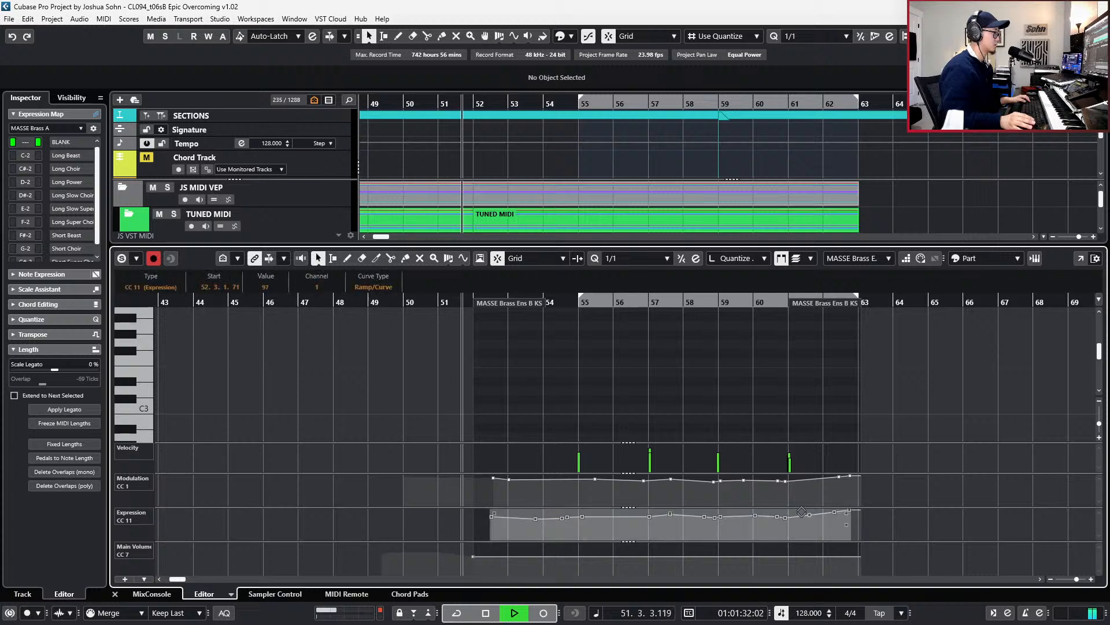
pyautogui.moveTo(801, 512); pyautogui.dragTo(800, 514)
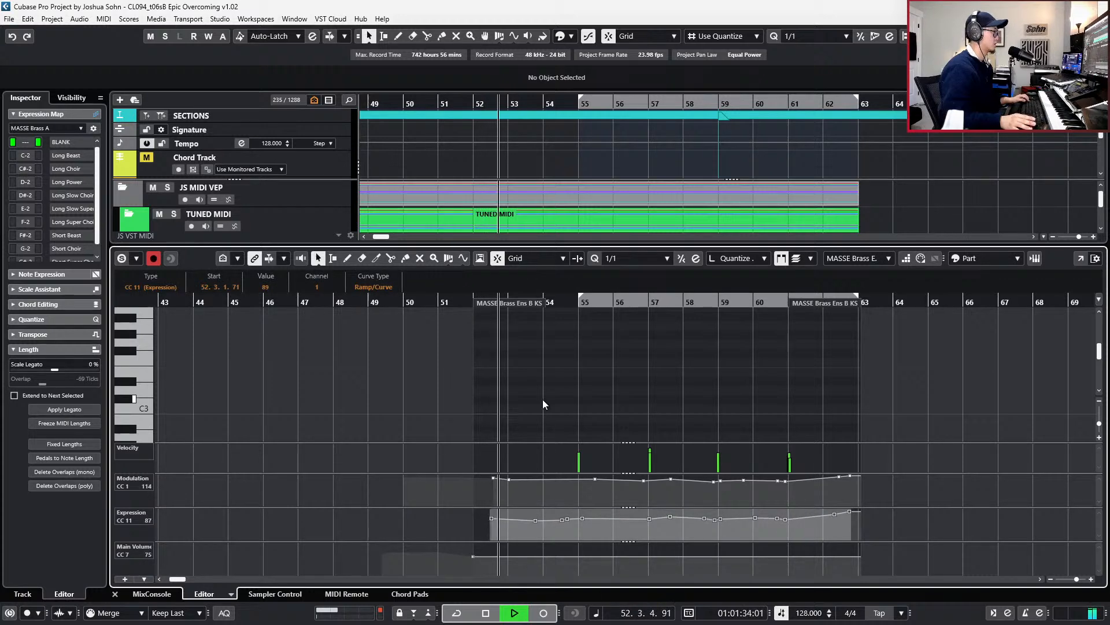
# - Raise the MASSE Brass Ens B CC 7 Main Volume point at 52.1.1 to 84 during playback
pyautogui.scroll(-1, 543, 399)
pyautogui.scroll(5, 567, 341)
pyautogui.hotkey('ctrl', 'a')
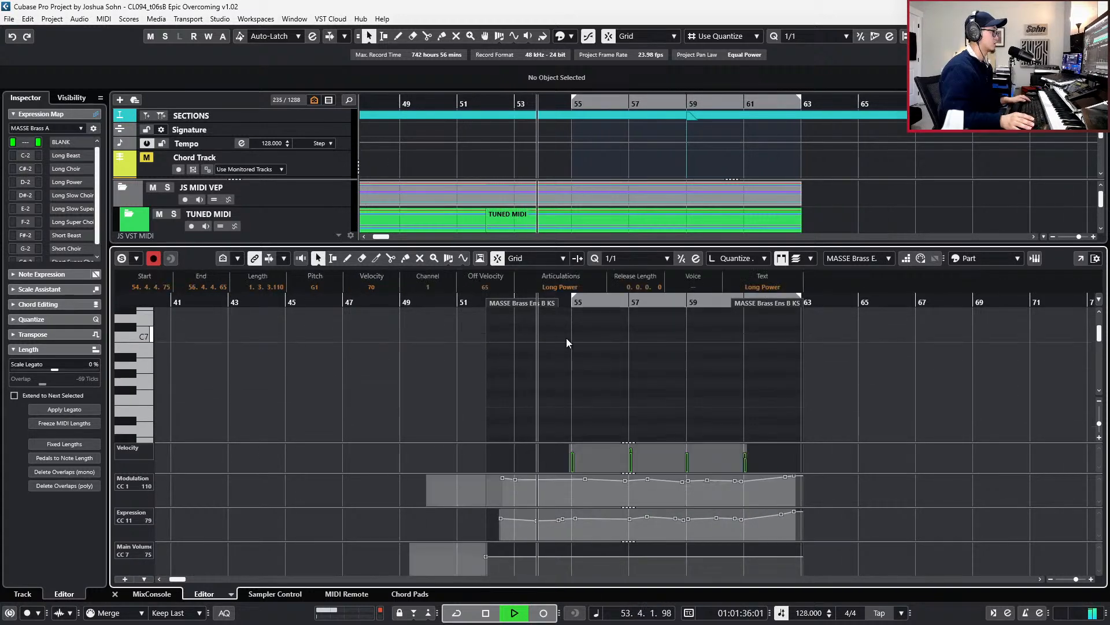
pyautogui.scroll(-5, 569, 338)
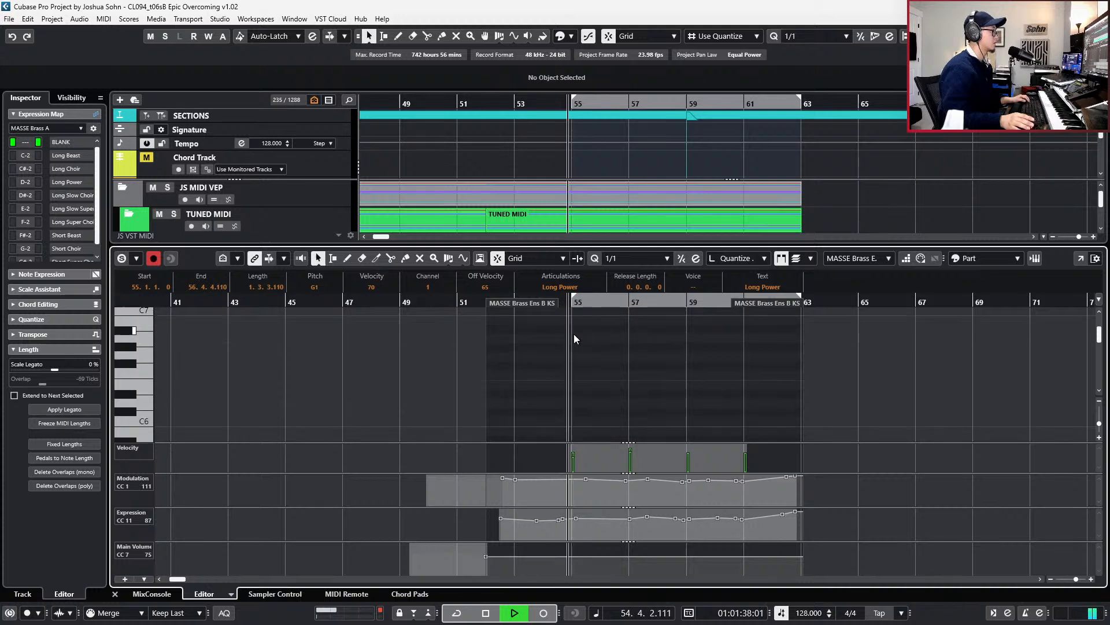
pyautogui.scroll(-2, 594, 354)
pyautogui.scroll(-5, 592, 350)
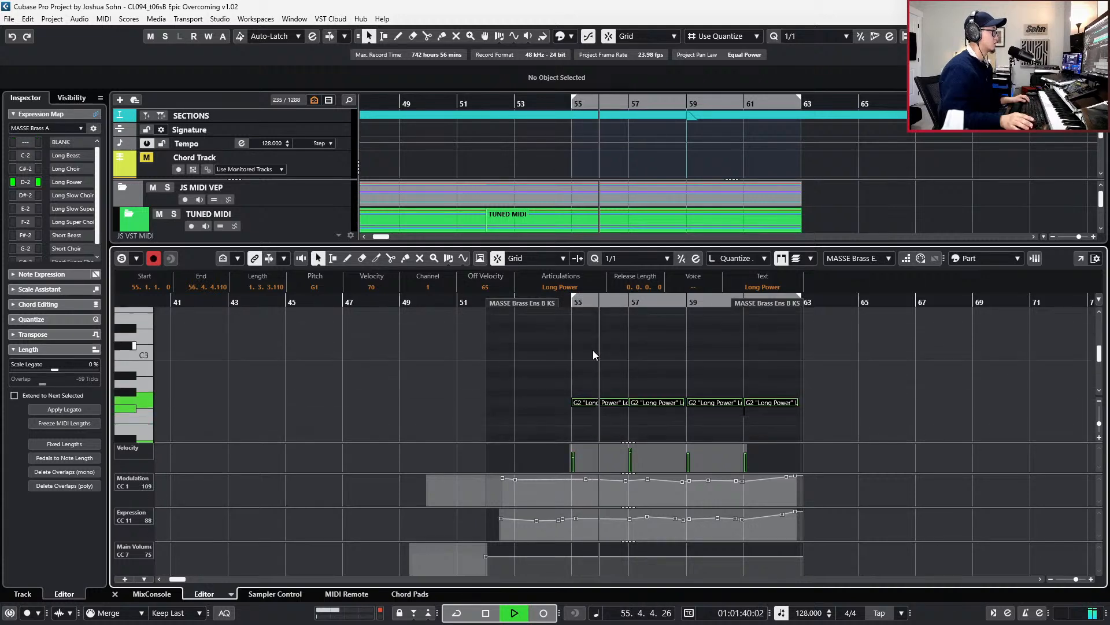
pyautogui.click(552, 435)
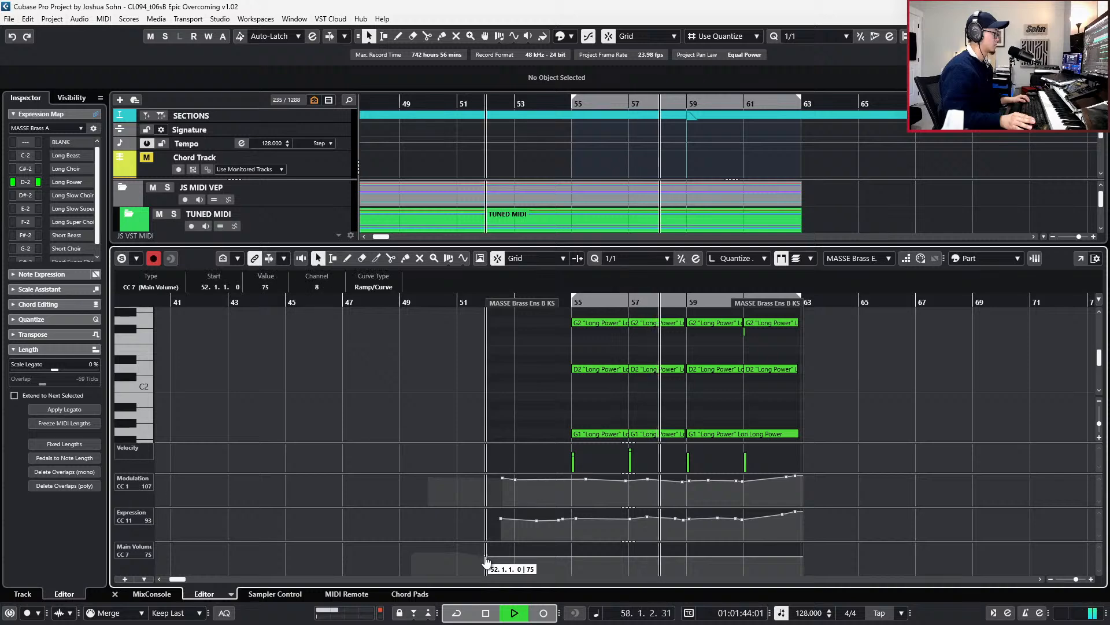
pyautogui.moveTo(486, 556); pyautogui.dragTo(486, 554)
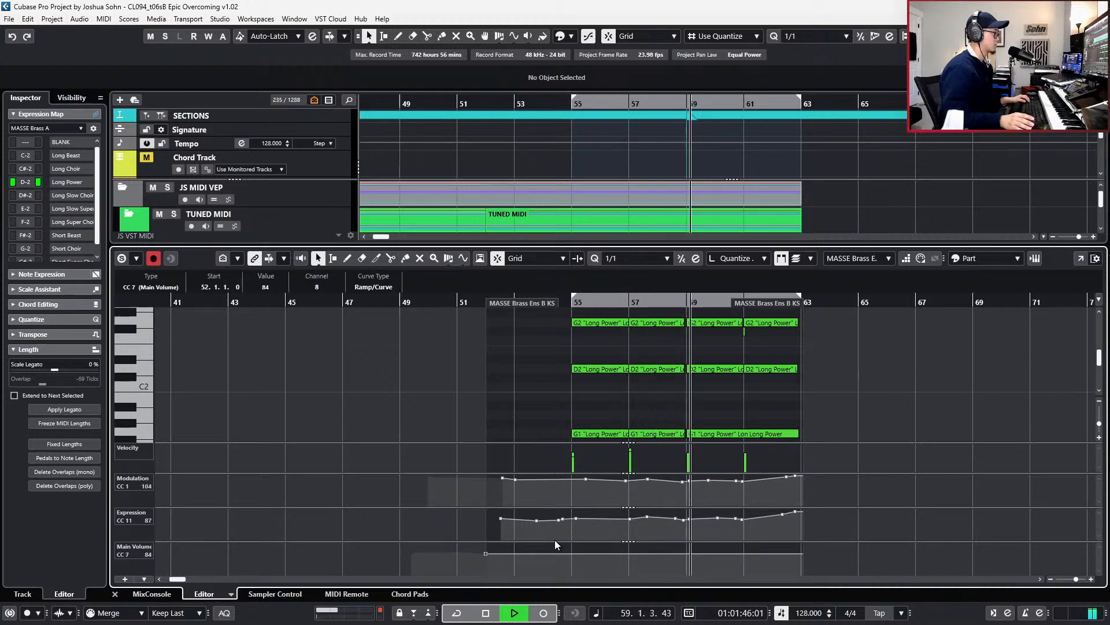
pyautogui.press('space')
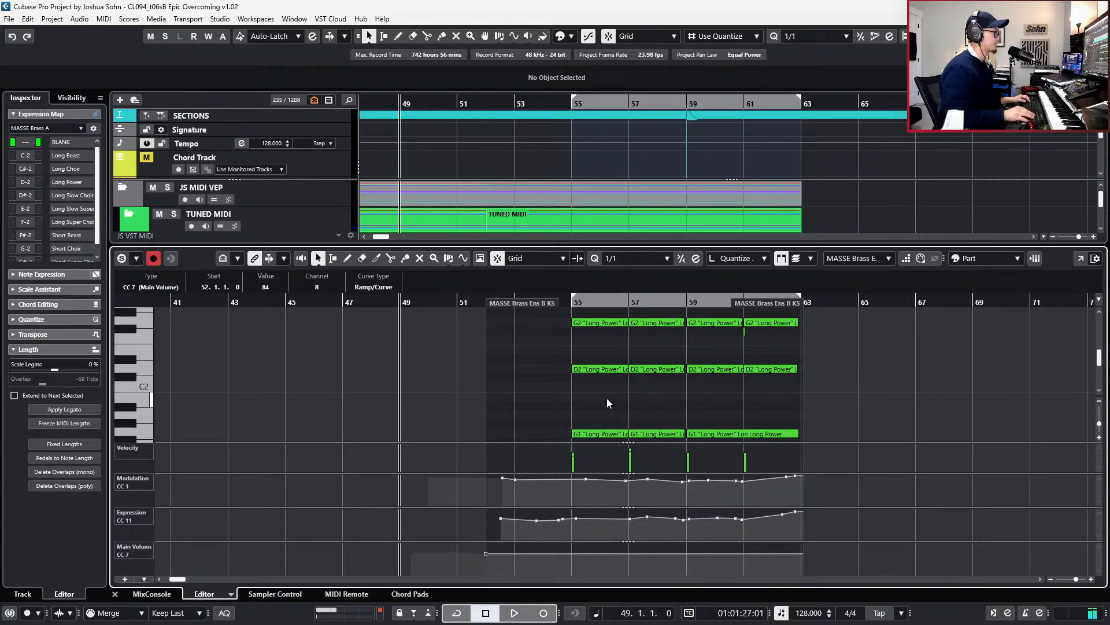
# - Try to overdub new CC 11 Expression moves around bar 55 in Merge record mode
pyautogui.press('KP_1')
pyautogui.press('space')
pyautogui.press('KP_Subtract')
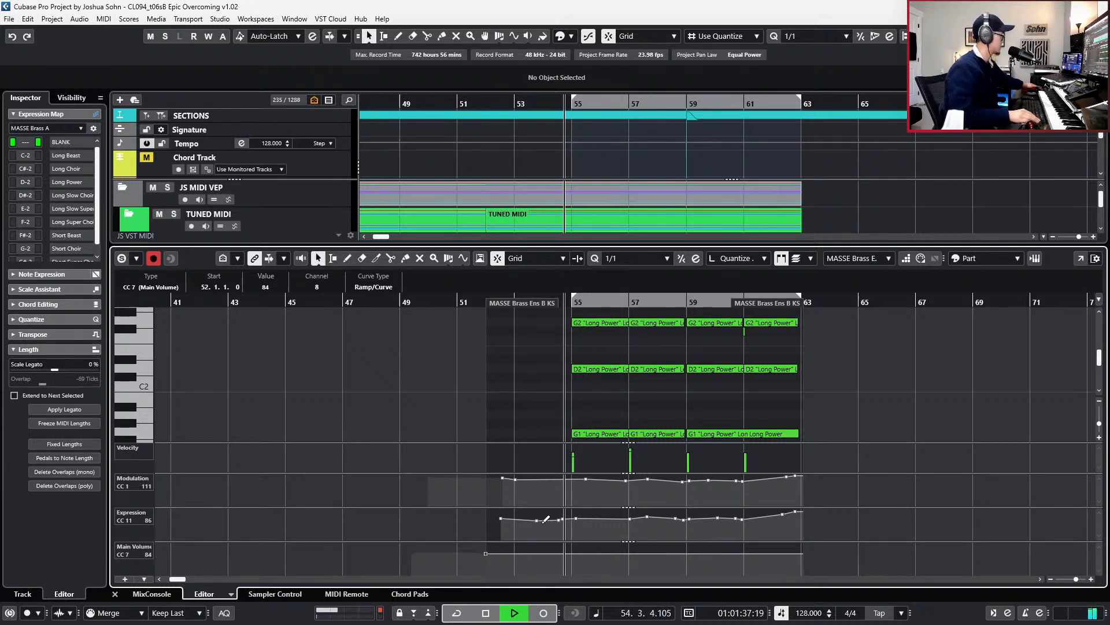
pyautogui.press('KP_Multiply')
pyautogui.press('space')
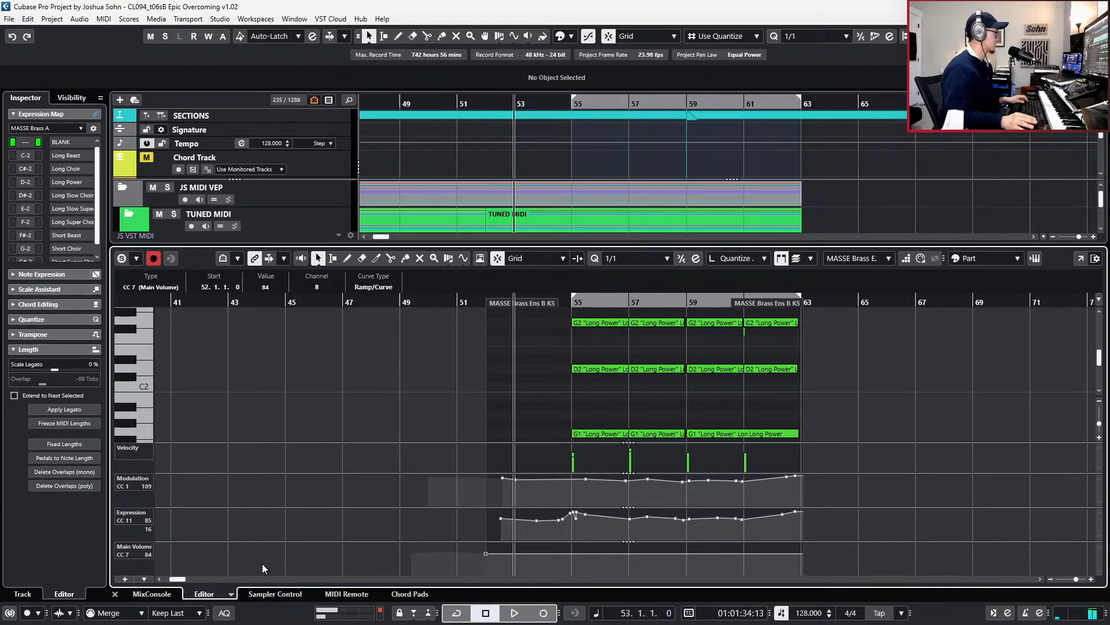
# - Set the linear MIDI record mode to Replace and re-record the brass CC 11 Expression from about bar 54 through bar 60
pyautogui.click(133, 614)
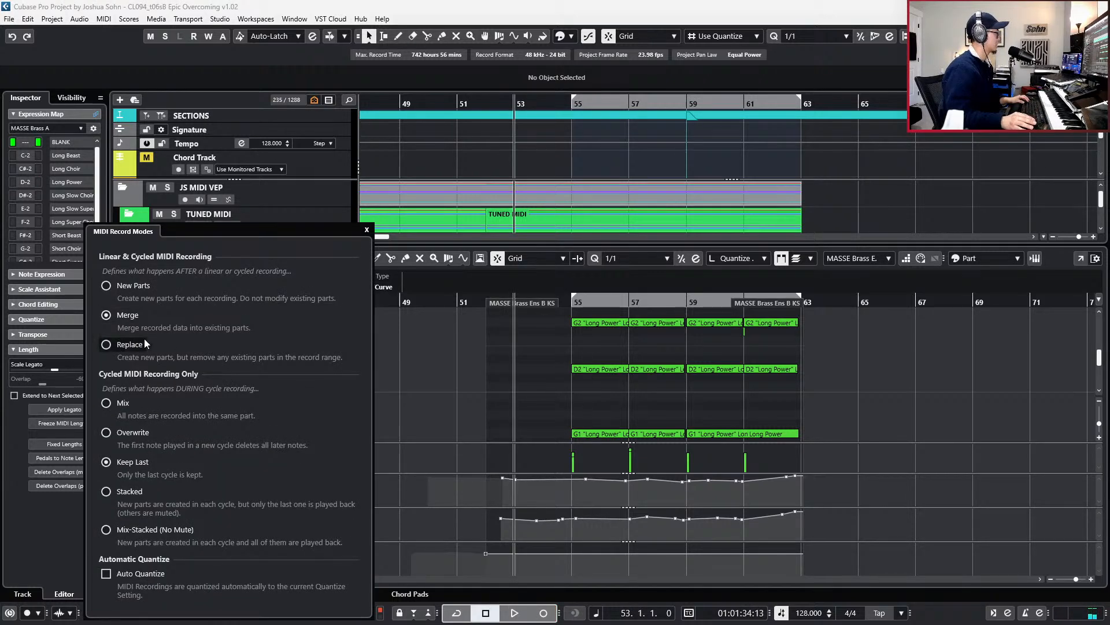
pyautogui.press('space')
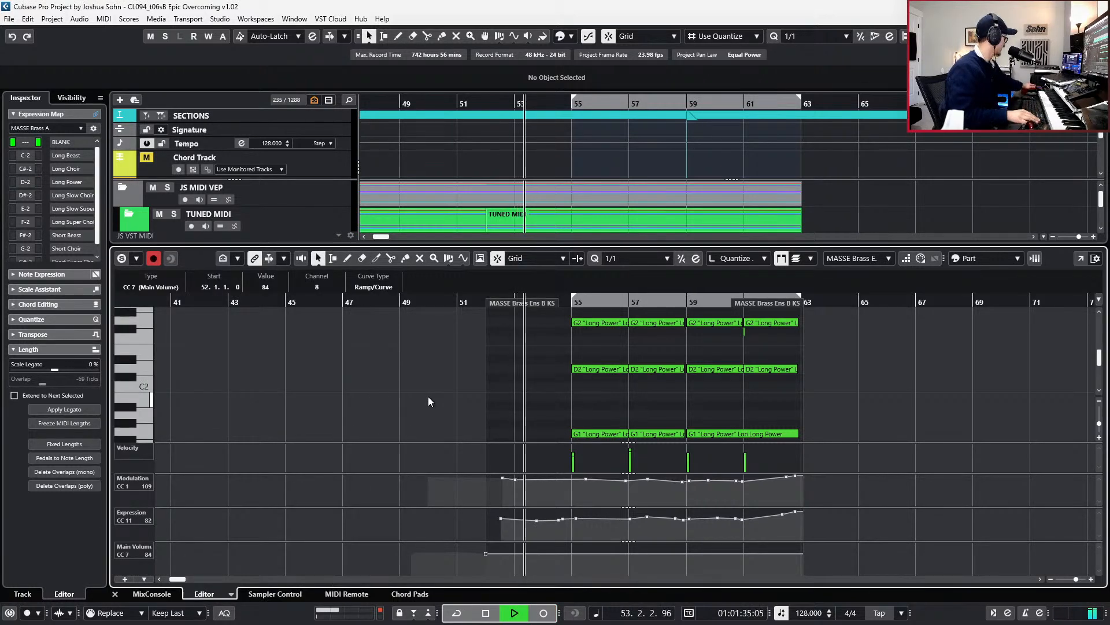
pyautogui.press('KP_Multiply')
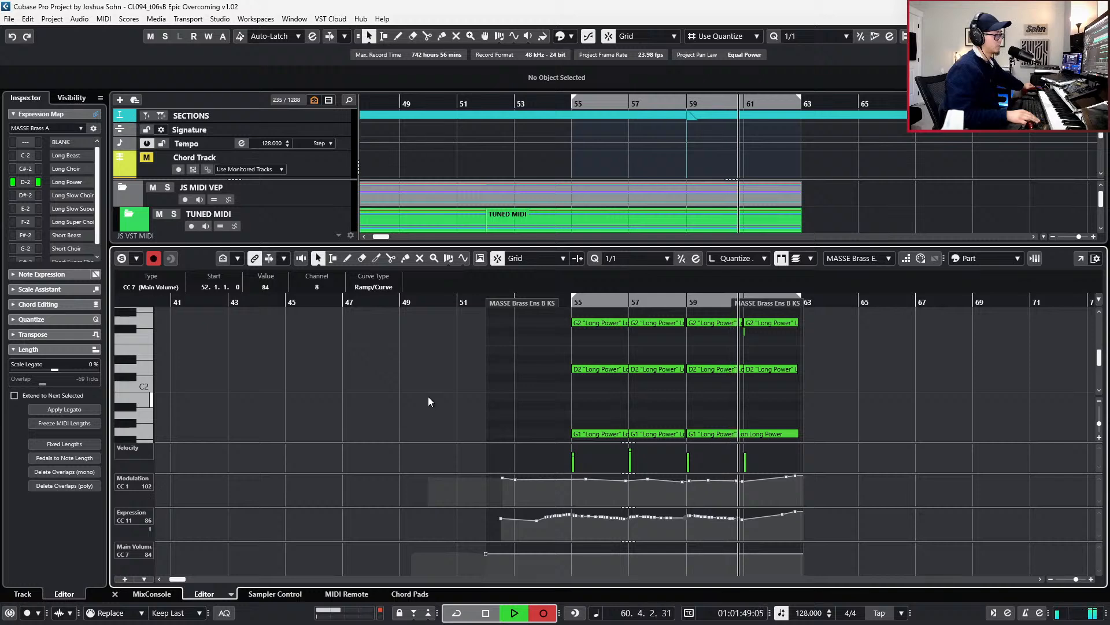
pyautogui.press('space')
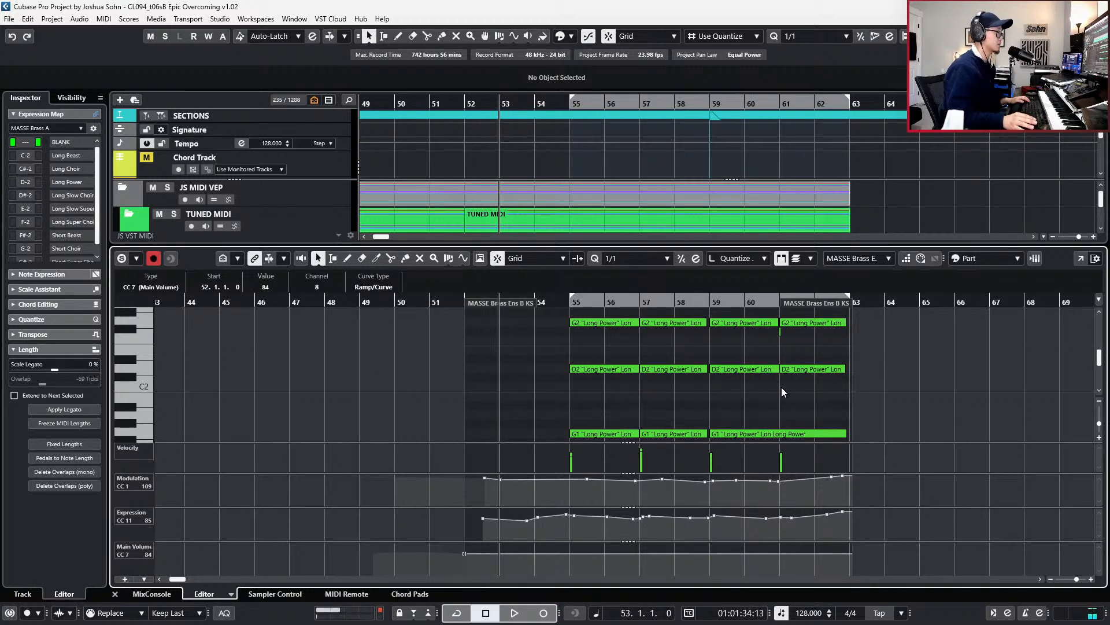
# - Delete the stray F#2 note at 61.1.1 and split the long G1 note there, its first half ending at 60.4.4.100
pyautogui.click(785, 324)
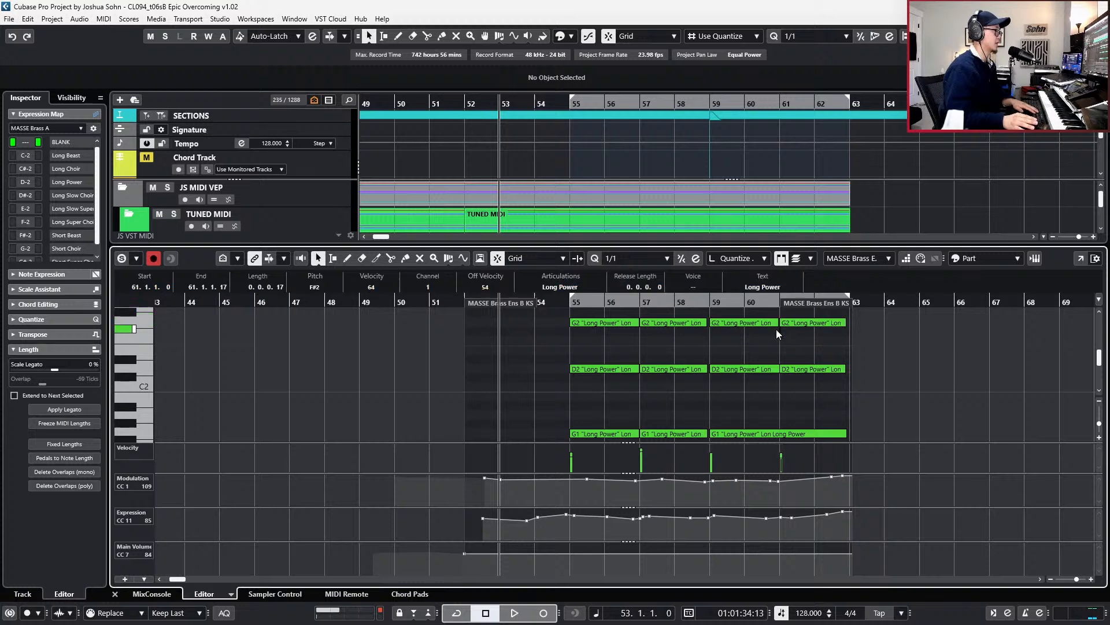
pyautogui.moveTo(775, 314); pyautogui.dragTo(768, 422)
pyautogui.click(775, 434)
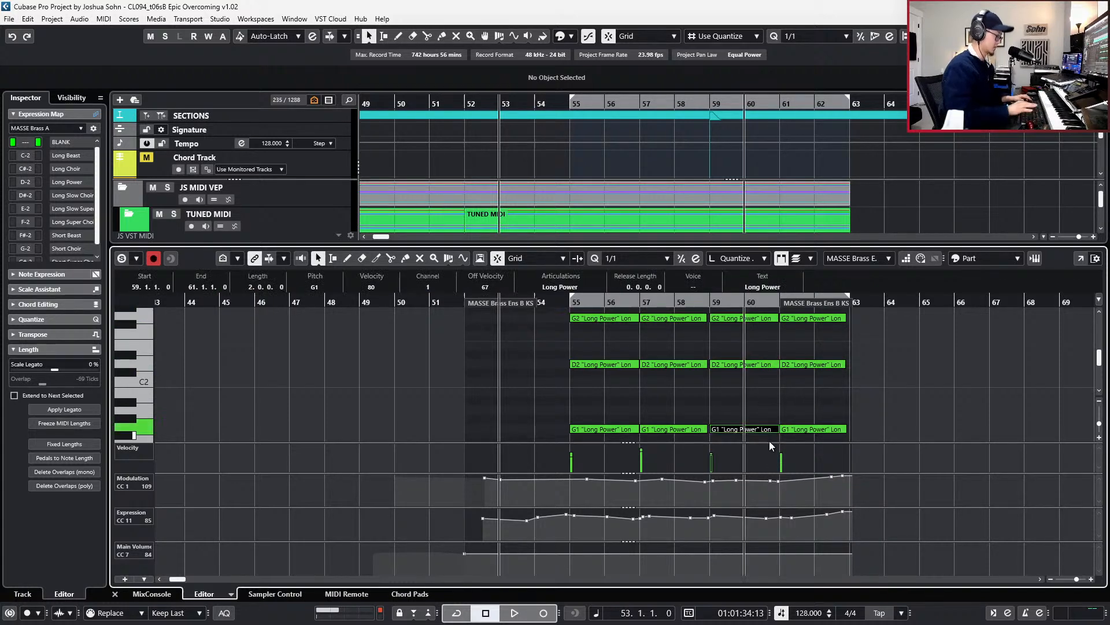
pyautogui.press('l')
# - Play from bar 59 and re-record the CC 11 Expression around the start of bar 61
pyautogui.press('space')
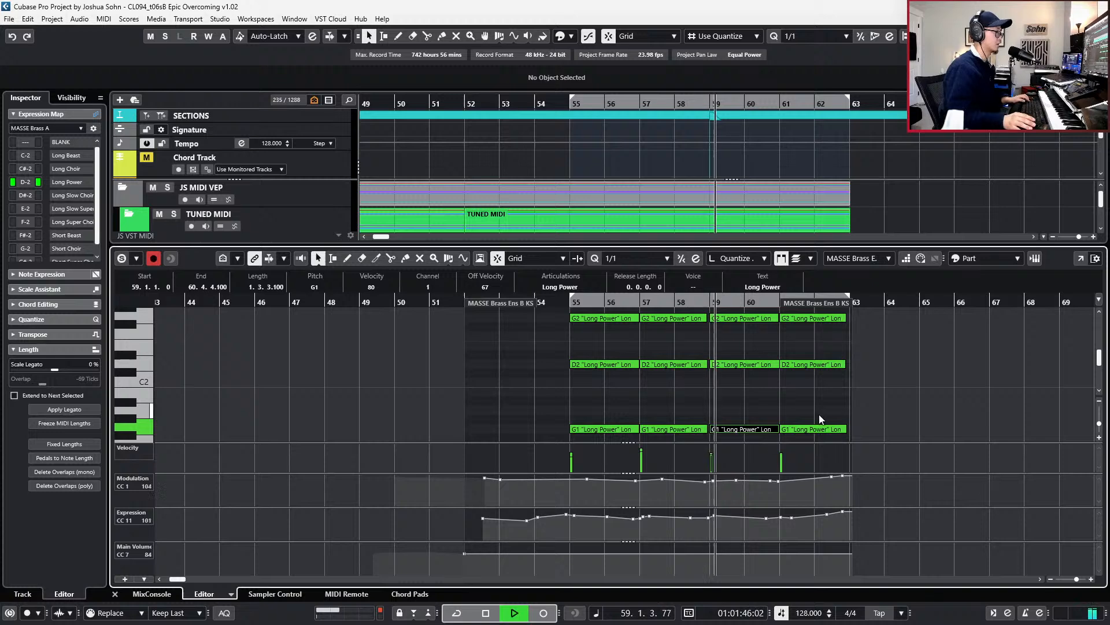
pyautogui.scroll(1, 817, 416)
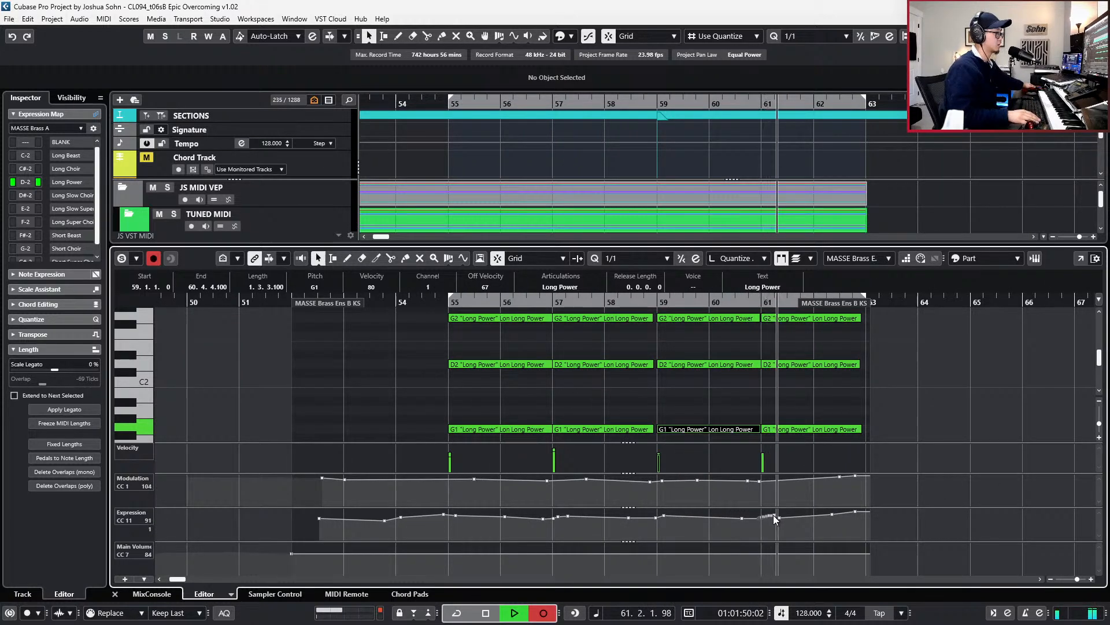
pyautogui.press('space')
# - Shorten the G1 and D2 notes at bar 59, G1 ending at 60.4.4.30, and re-record CC 11 Expression from bar 59 into bar 62
pyautogui.keyDown('shift'); pyautogui.click(723, 364); pyautogui.keyUp('shift')
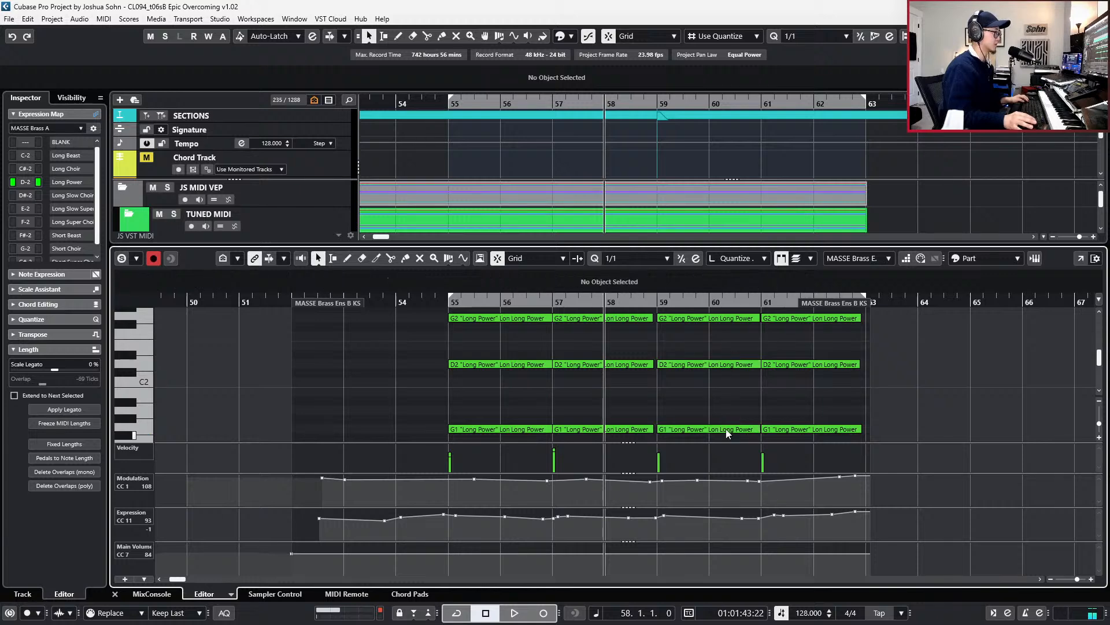
pyautogui.press('l')
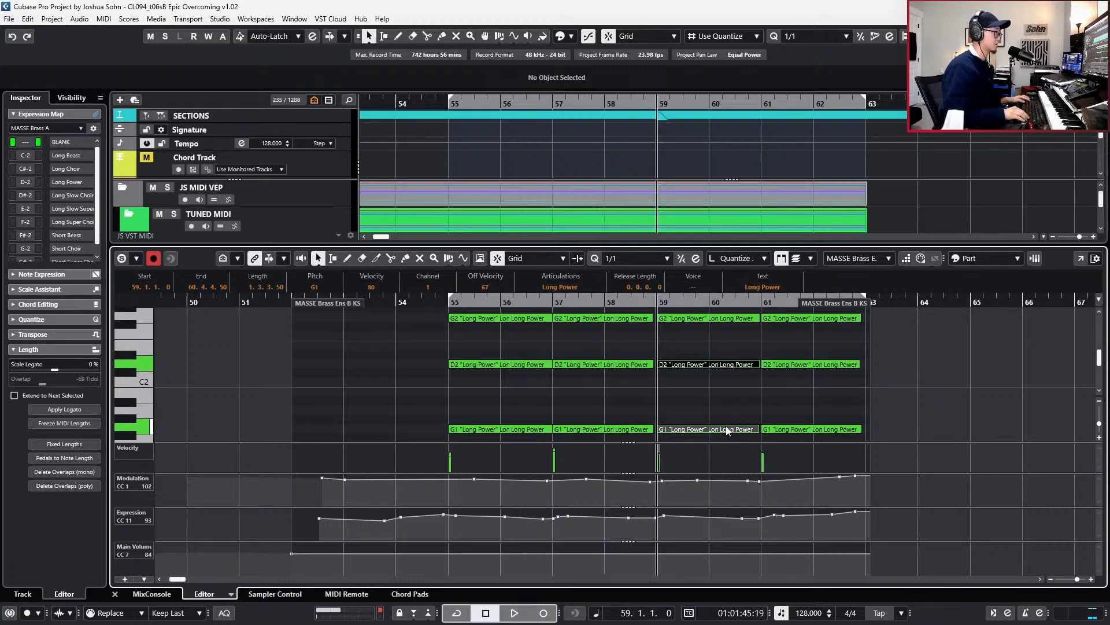
pyautogui.press('space')
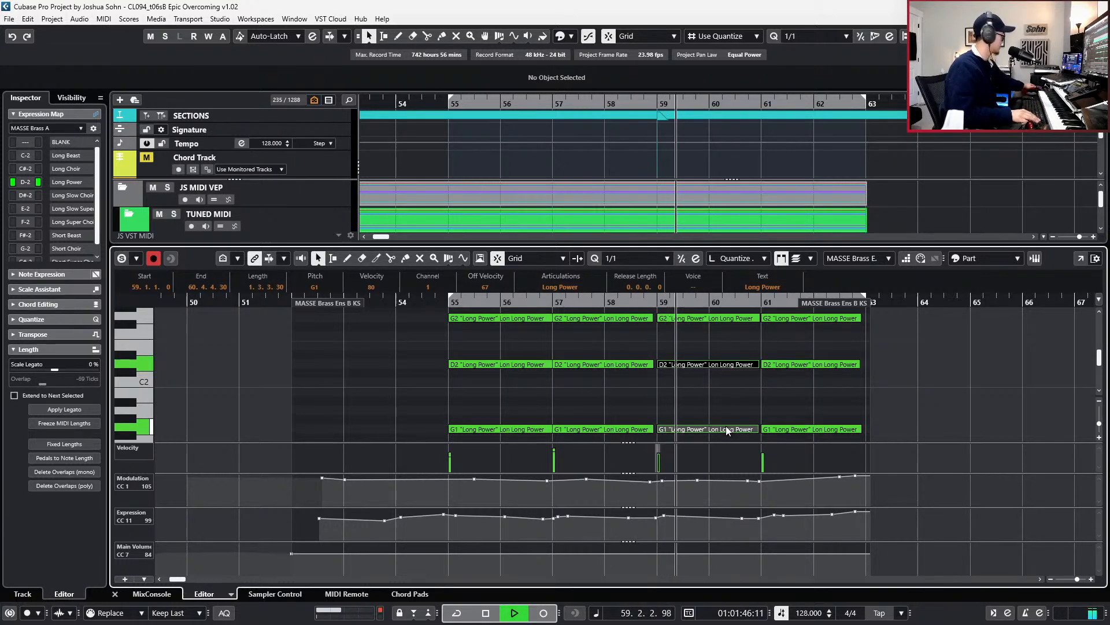
pyautogui.press('KP_Multiply')
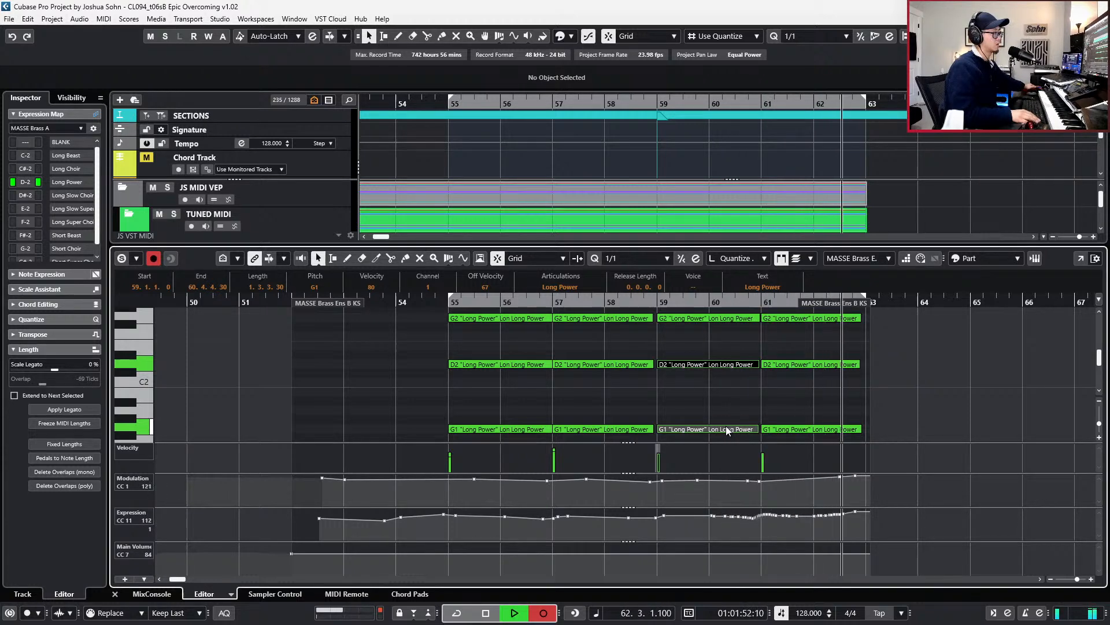
pyautogui.press('space')
# - Close the note editor and trim the end of the MASSE Brass Ens B KS part to 63.1.1
pyautogui.press('Return')
pyautogui.scroll(-2, 837, 318)
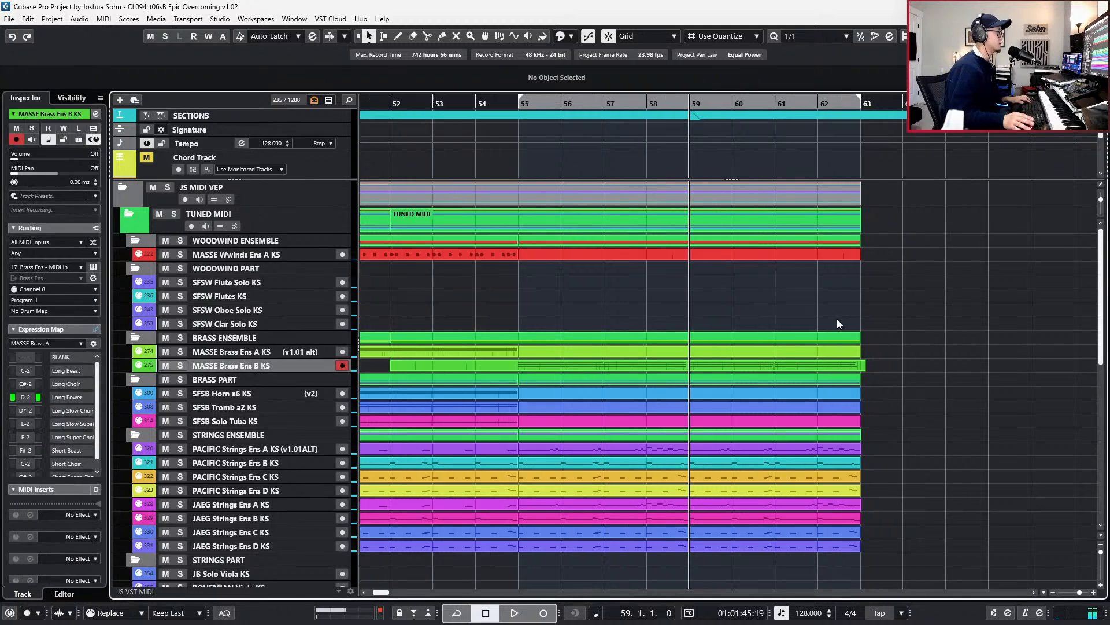
pyautogui.click(858, 369)
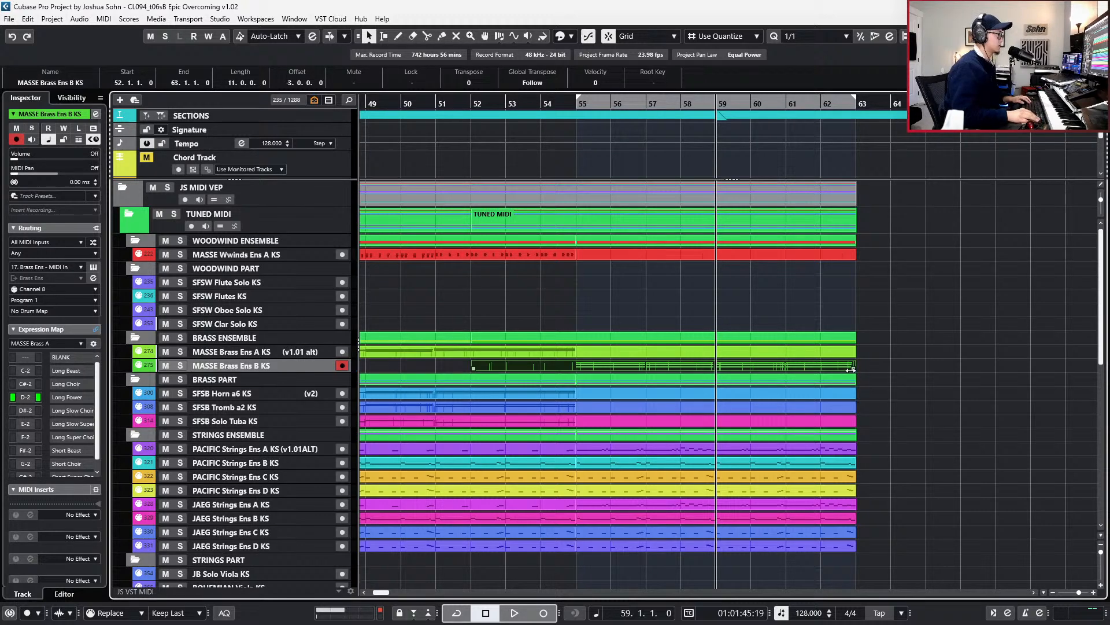
# - Audition the MASSE Brass Ens B KS track in solo from 53.1.1
pyautogui.press('KP_Subtract')
pyautogui.press('KP_Subtract')
pyautogui.press('KP_Subtract')
pyautogui.press('KP_Subtract')
pyautogui.press('KP_Subtract')
pyautogui.press('KP_Subtract')
pyautogui.press('s')
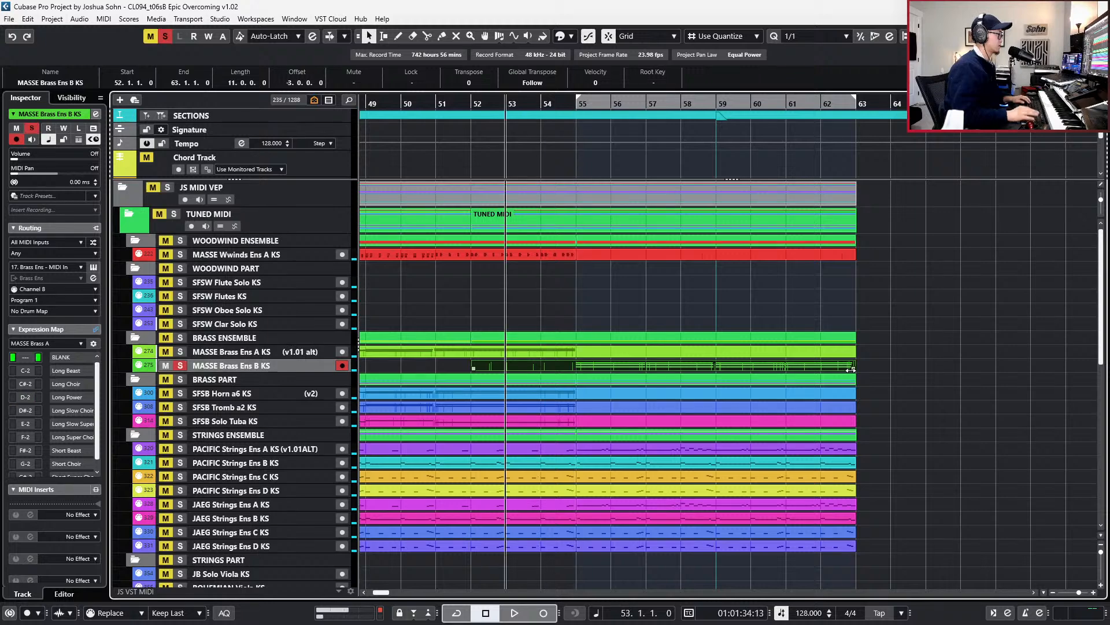
pyautogui.press('space')
pyautogui.press('s')
# - Solo the four PACIFIC and four JAEG Strings Ens tracks and listen to their spiccato parts from bar 55
pyautogui.moveTo(893, 442); pyautogui.dragTo(556, 564)
pyautogui.press('s')
pyautogui.press('h')
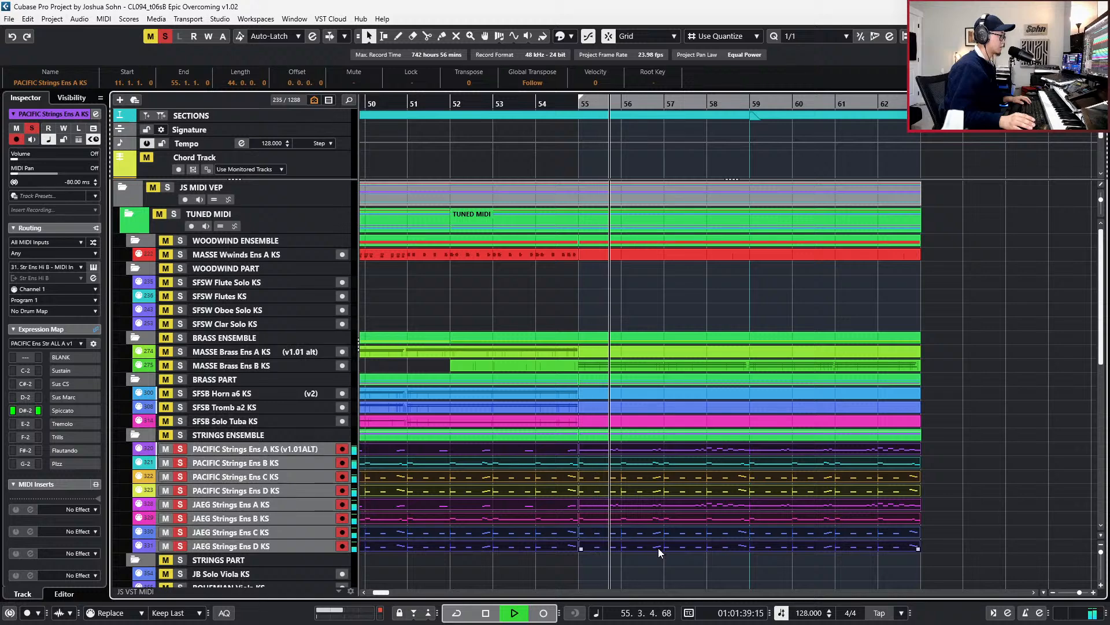
pyautogui.press('g')
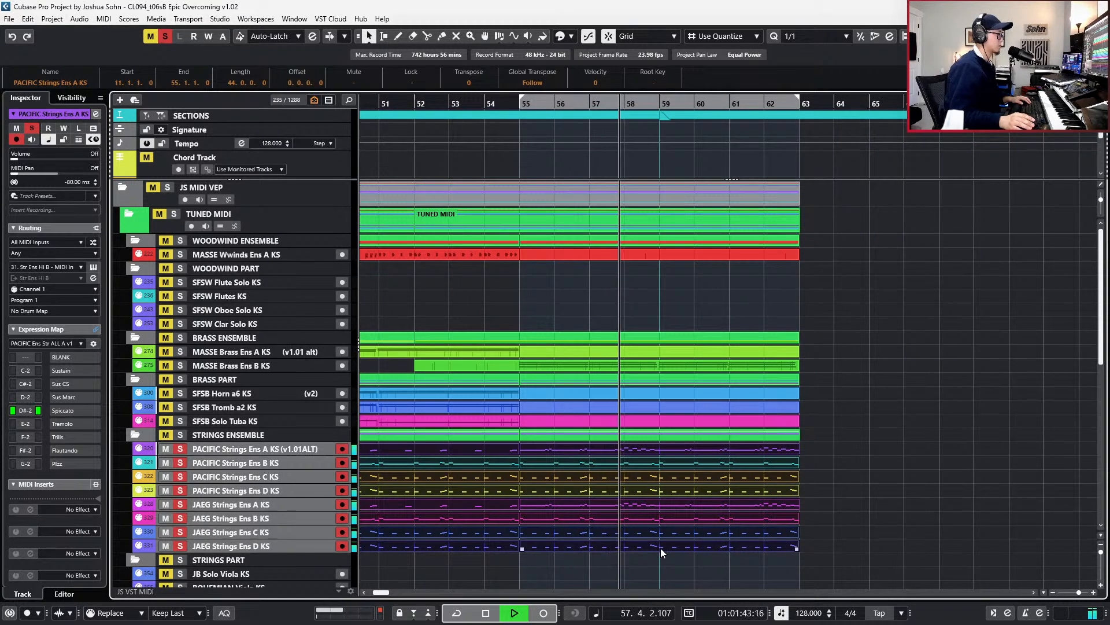
# - Open the PACIFIC Strings Ens A KS part from bar 55 for note editing and stop playback
pyautogui.click(789, 538)
pyautogui.click(837, 455)
pyautogui.doubleClick(772, 449)
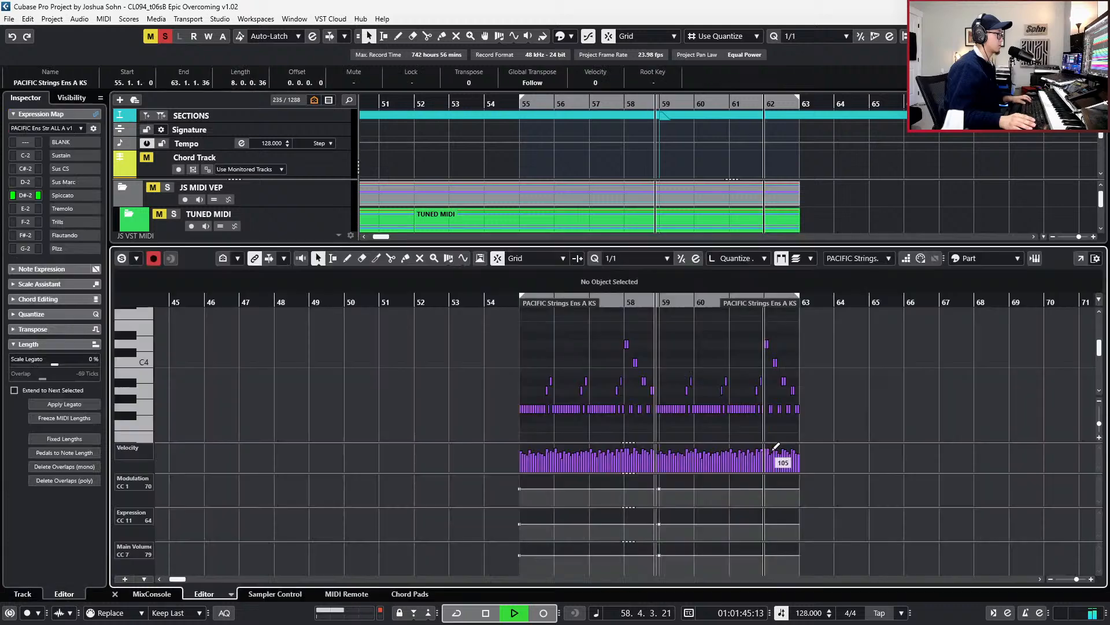
pyautogui.press('space')
pyautogui.scroll(1, 769, 447)
pyautogui.press('h')
pyautogui.press('h')
# - Transpose all PACIFIC Strings Ens A notes from bar 59 onward up seven semitones
pyautogui.moveTo(630, 394); pyautogui.dragTo(702, 422)
pyautogui.moveTo(647, 345); pyautogui.dragTo(1019, 432)
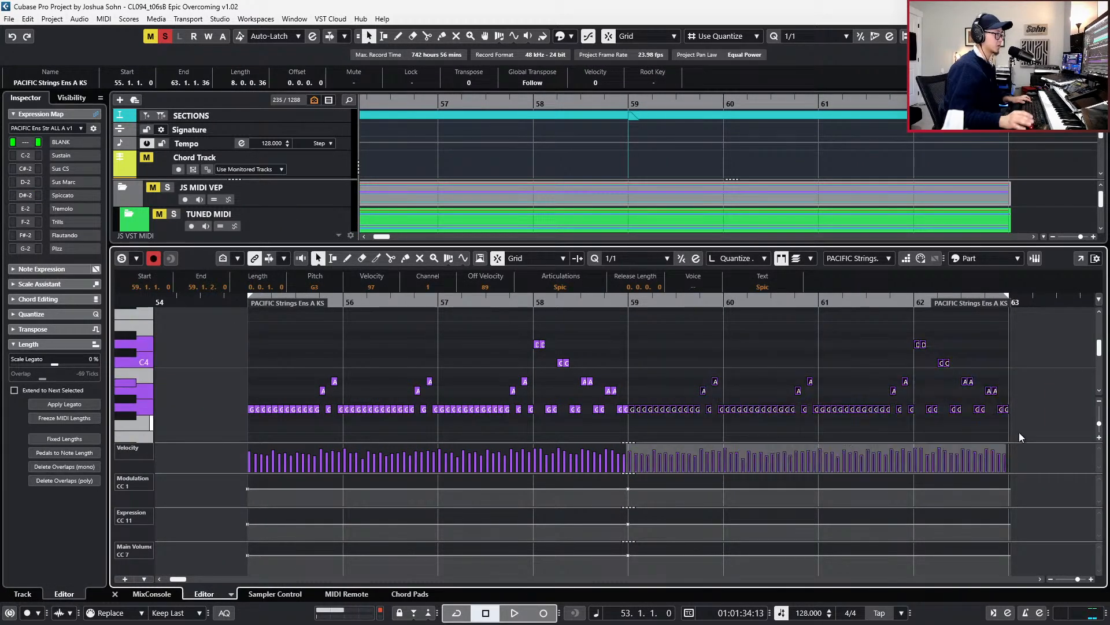
pyautogui.press('Up')
pyautogui.press('Up')
pyautogui.press('Up')
pyautogui.press('Up')
pyautogui.press('Up')
pyautogui.press('Up')
pyautogui.press('Up')
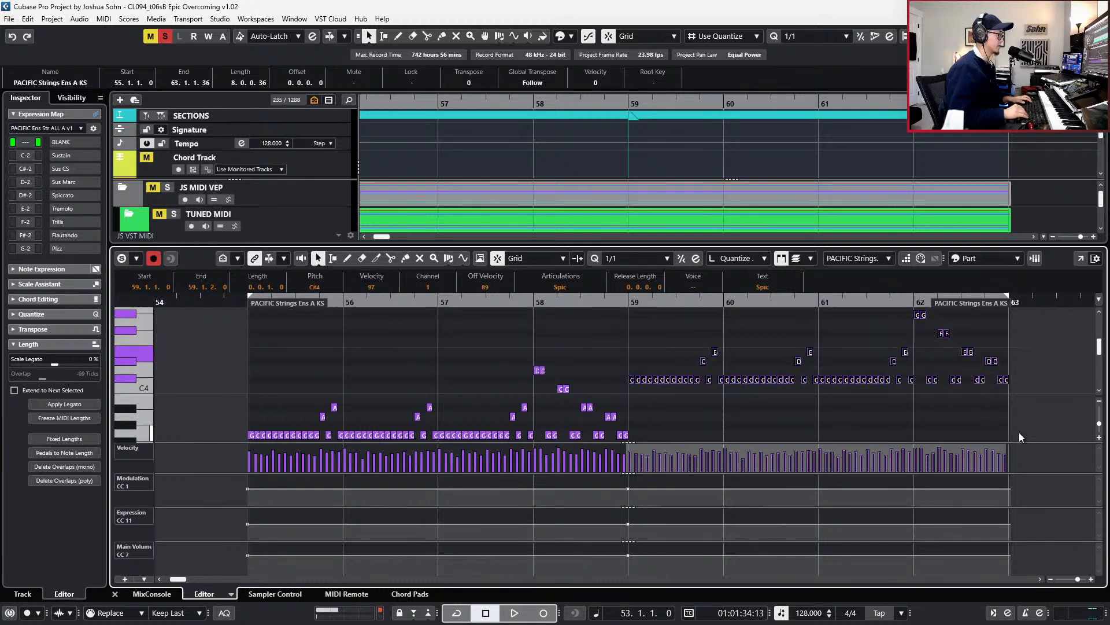
# - Audition the transposed PACIFIC Strings Ens A notes at bar 59 and undo the transposition
pyautogui.press('space')
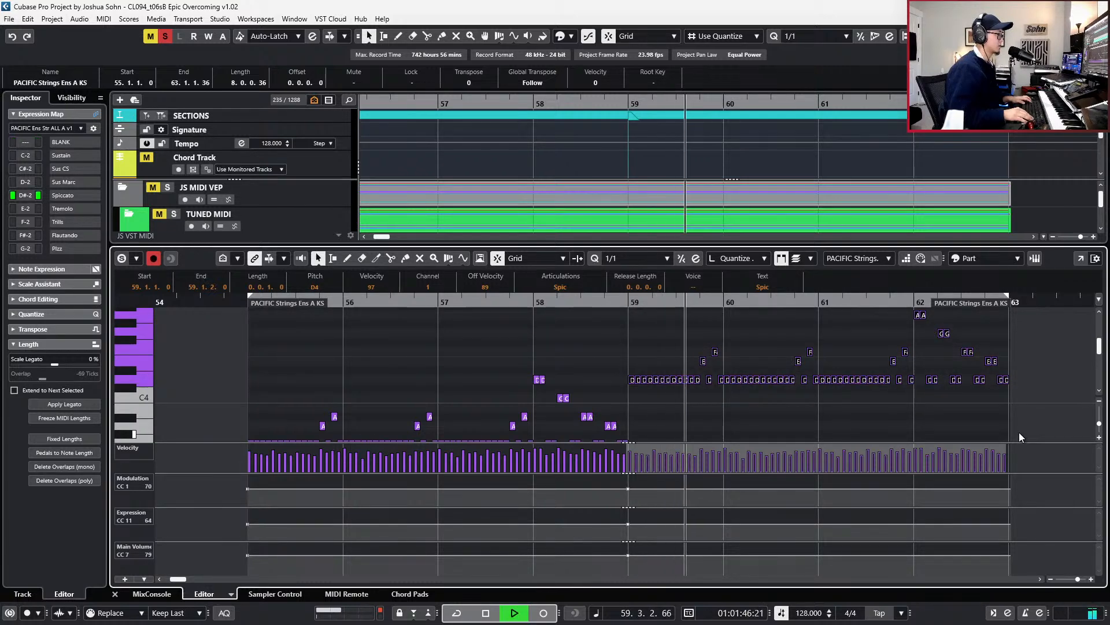
pyautogui.press('space')
pyautogui.press('KP_Subtract')
pyautogui.press('KP_Subtract')
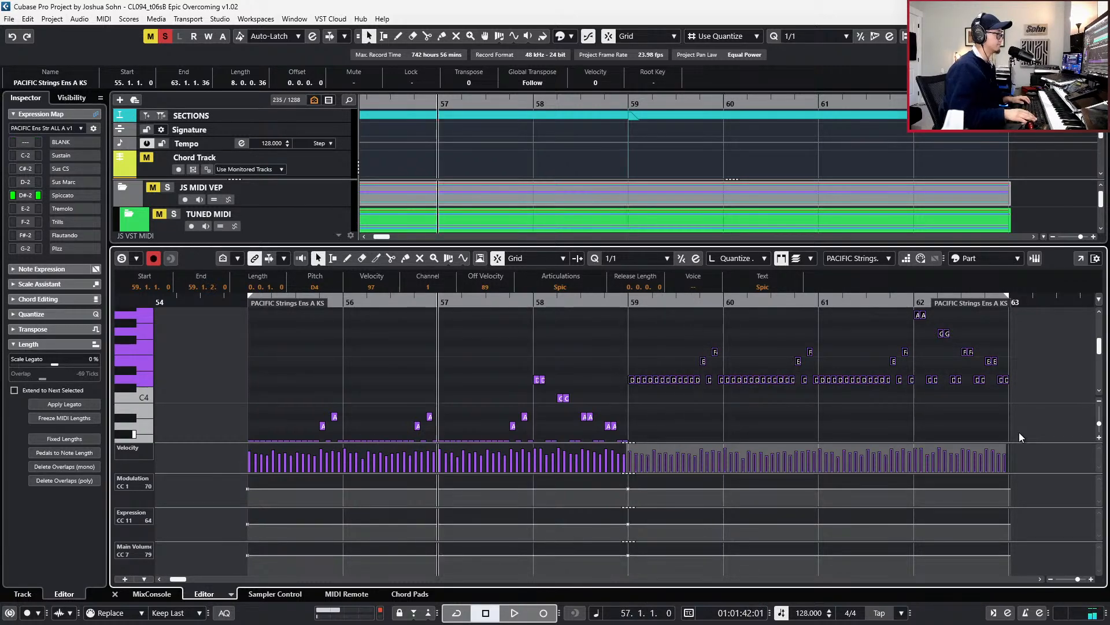
pyautogui.hotkey('ctrl', 'z')
# - Close the note editor and listen to the soloed strings in the arrangement from 57.1.1
pyautogui.press('space')
pyautogui.press('Return')
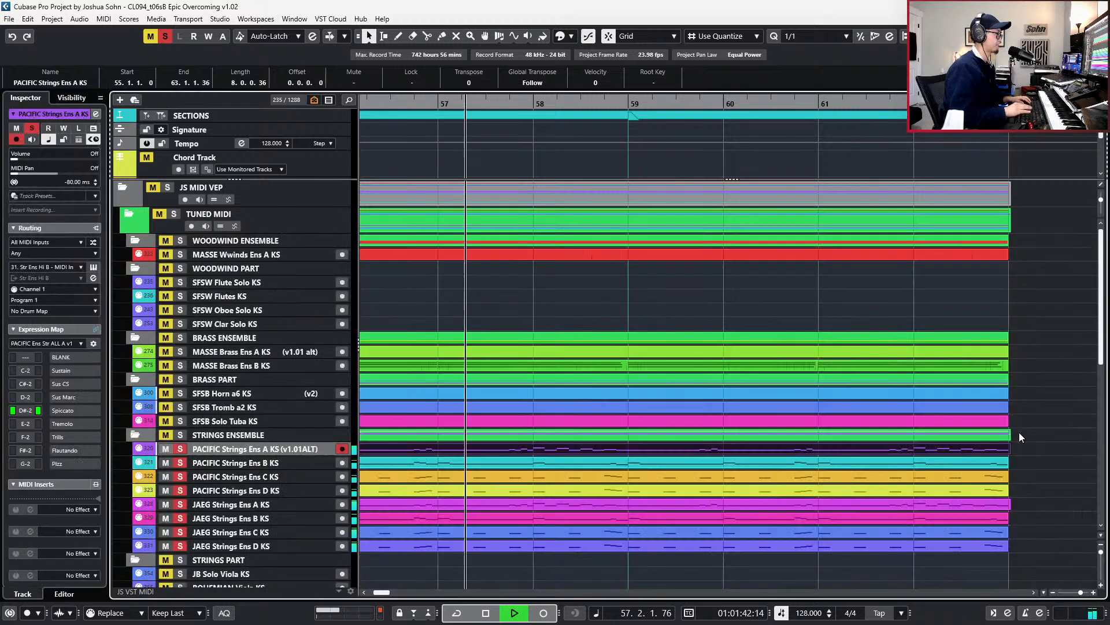
pyautogui.scroll(-1, 983, 441)
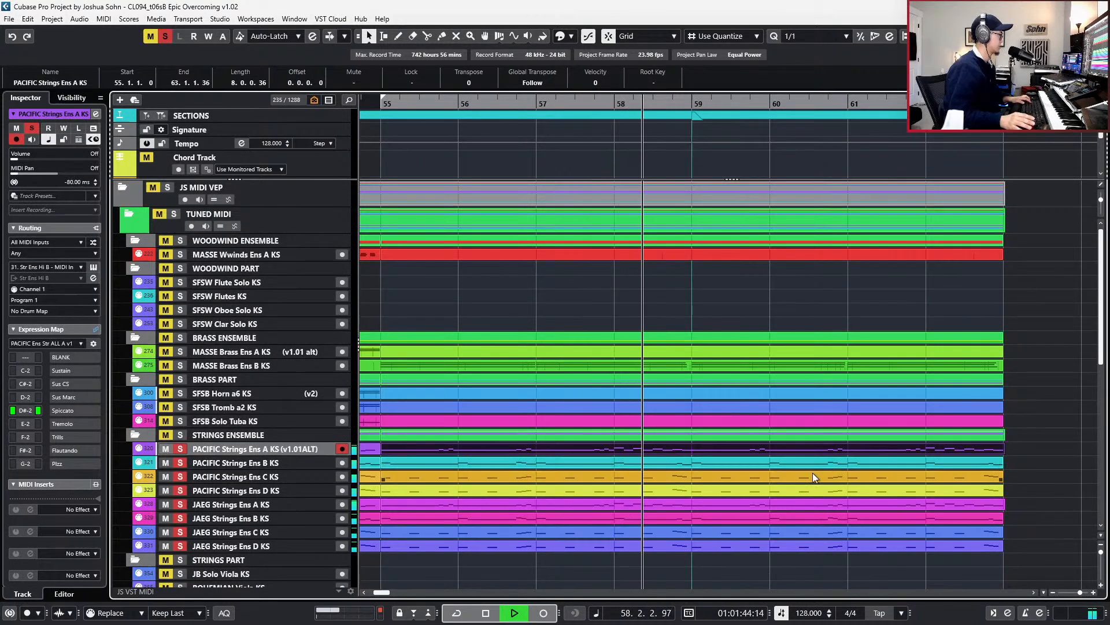
pyautogui.press('space')
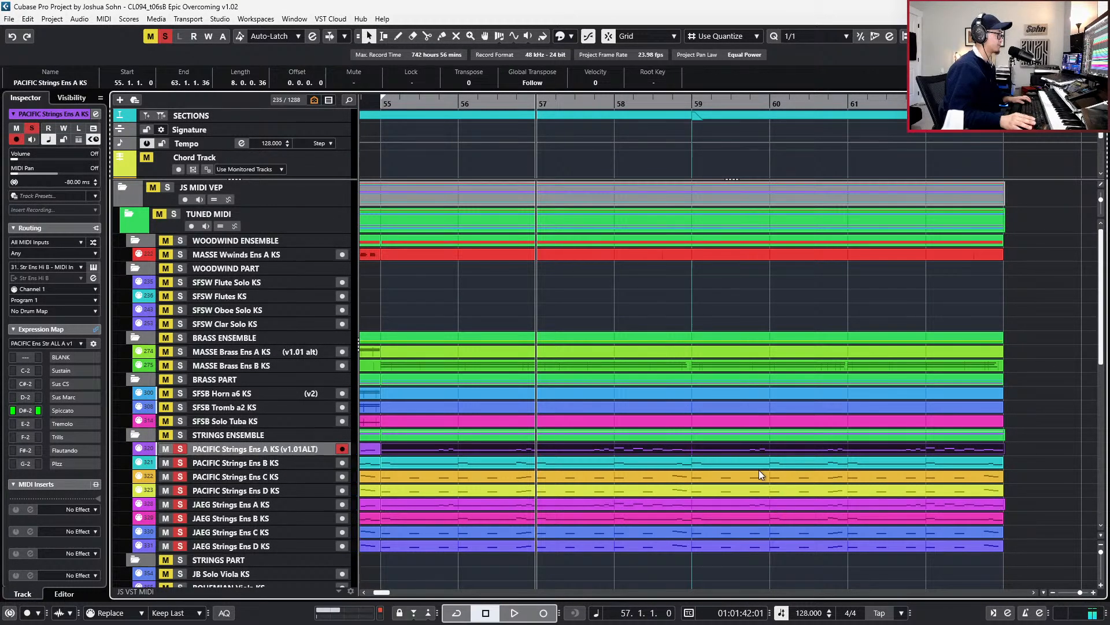
# - Open the PACIFIC and JAEG Strings Ens A KS parts together and select their notes from 59.1.1 to bar 63
pyautogui.click(747, 501)
pyautogui.doubleClick(747, 502)
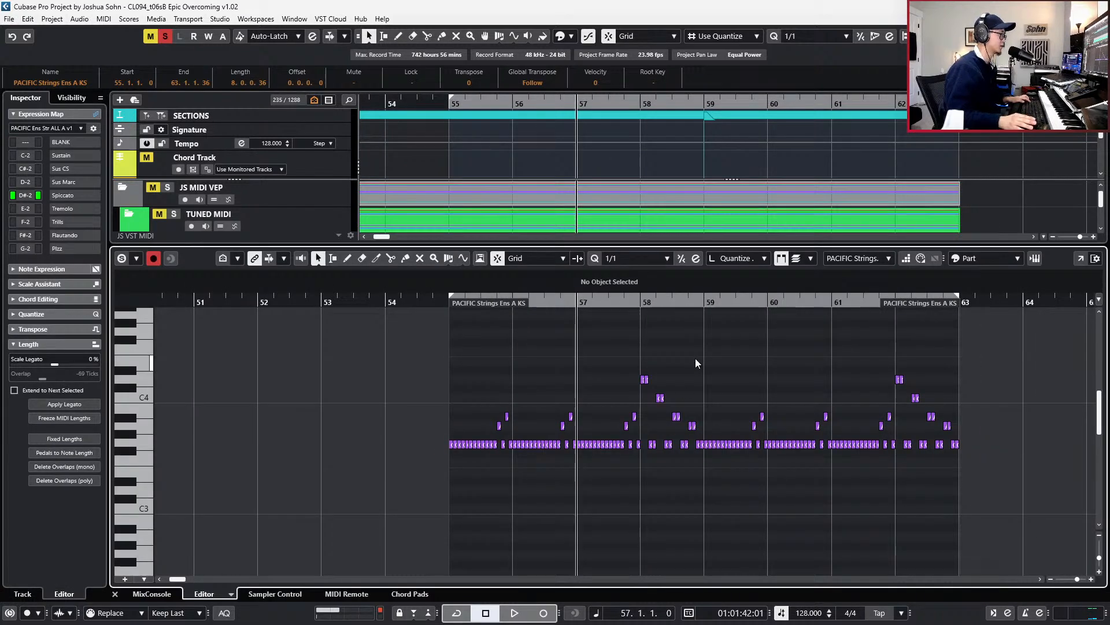
pyautogui.scroll(2, 702, 359)
pyautogui.scroll(-1, 712, 363)
pyautogui.hscroll(2, 706, 381)
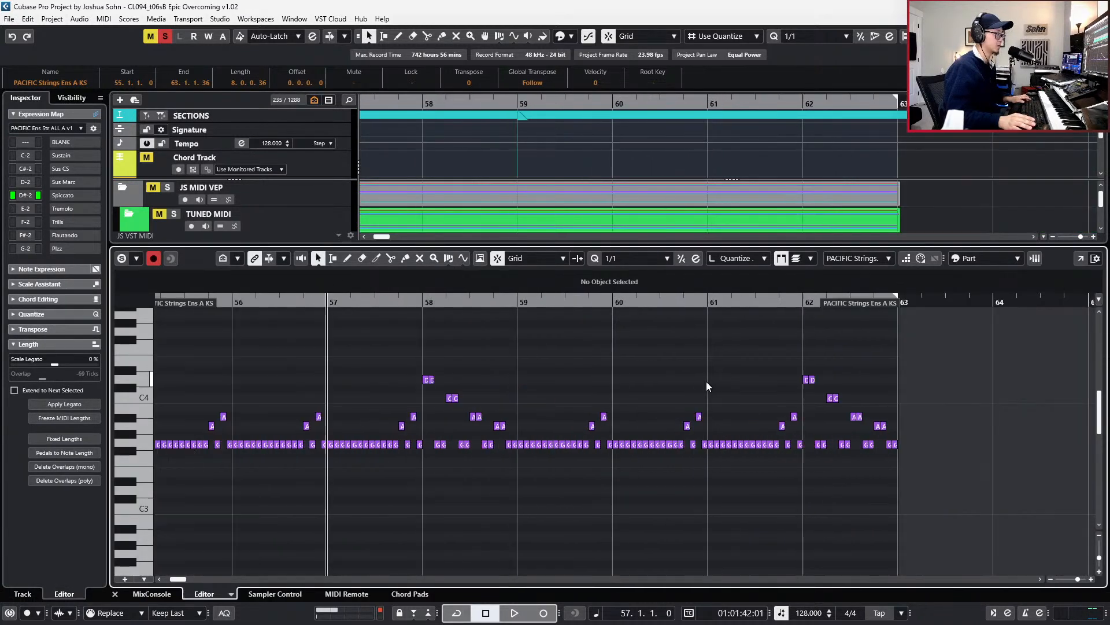
pyautogui.moveTo(523, 352); pyautogui.dragTo(879, 488)
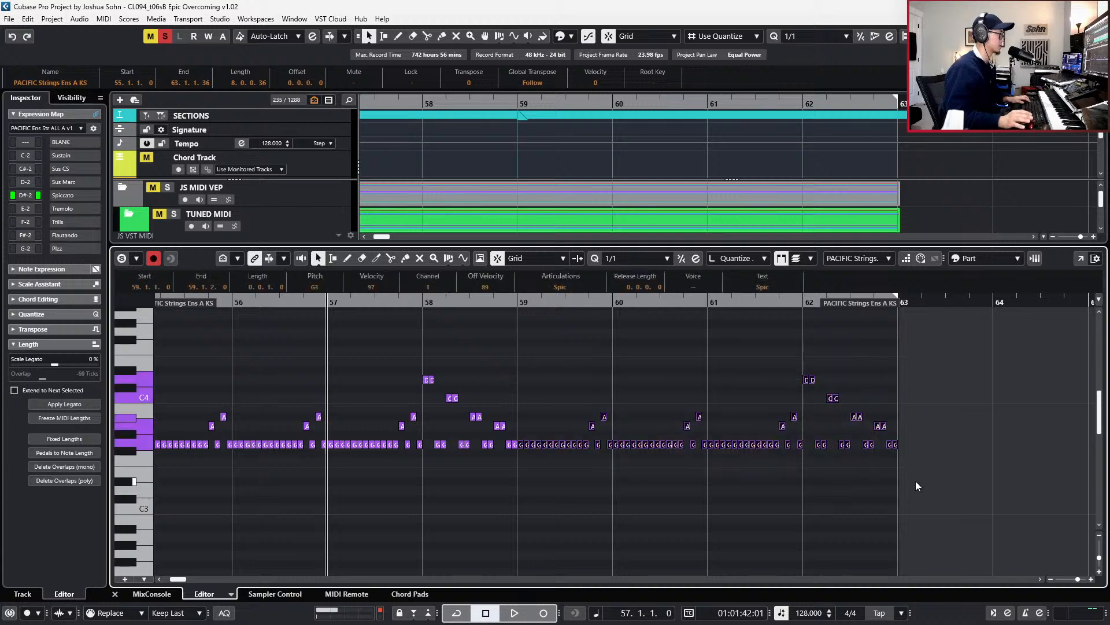
# - Transpose the selected copy of the notes in bars 59–62 so its repeated note sits on D4, and audition it
pyautogui.press('Up')
pyautogui.press('Up')
pyautogui.press('Up')
pyautogui.press('Up')
pyautogui.press('Up')
pyautogui.press('Up')
pyautogui.press('Up')
pyautogui.press('Up')
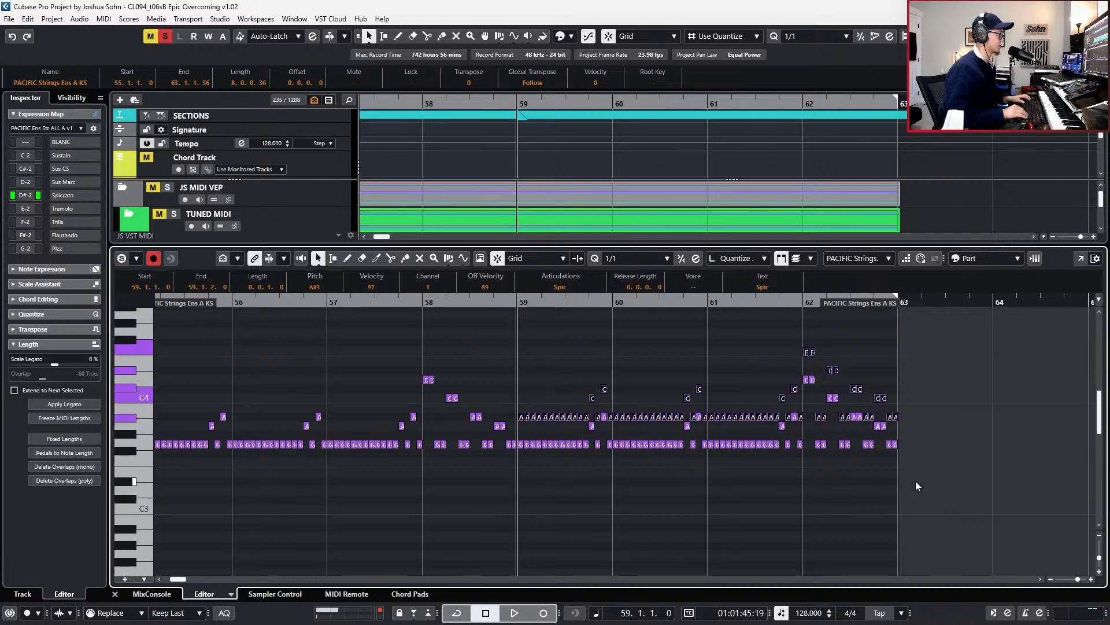
pyautogui.press('Down')
pyautogui.press('space')
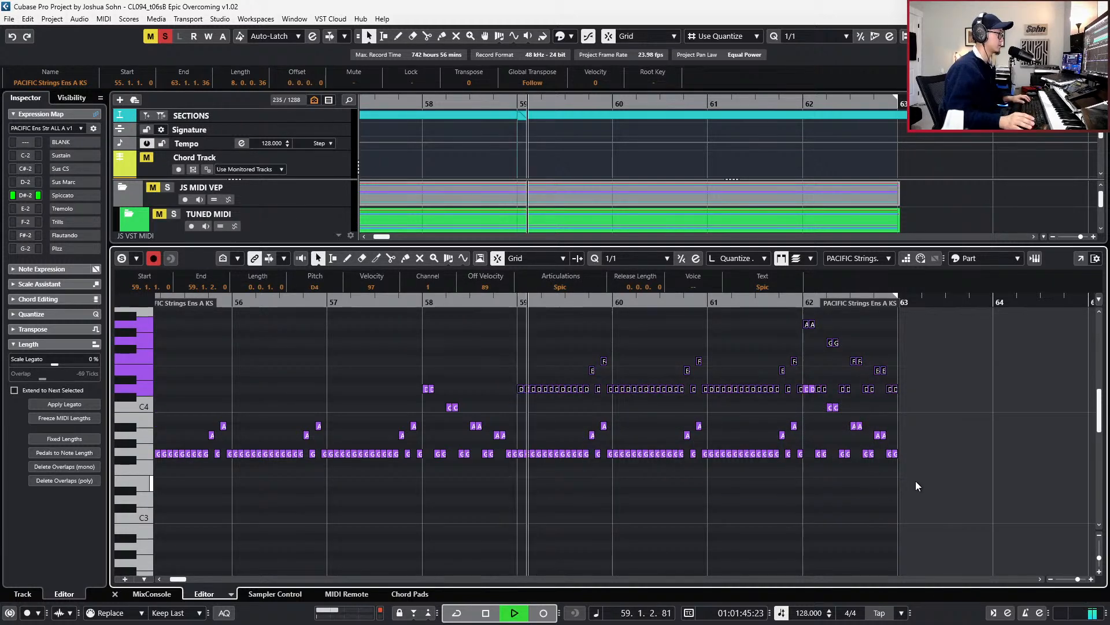
pyautogui.press('space')
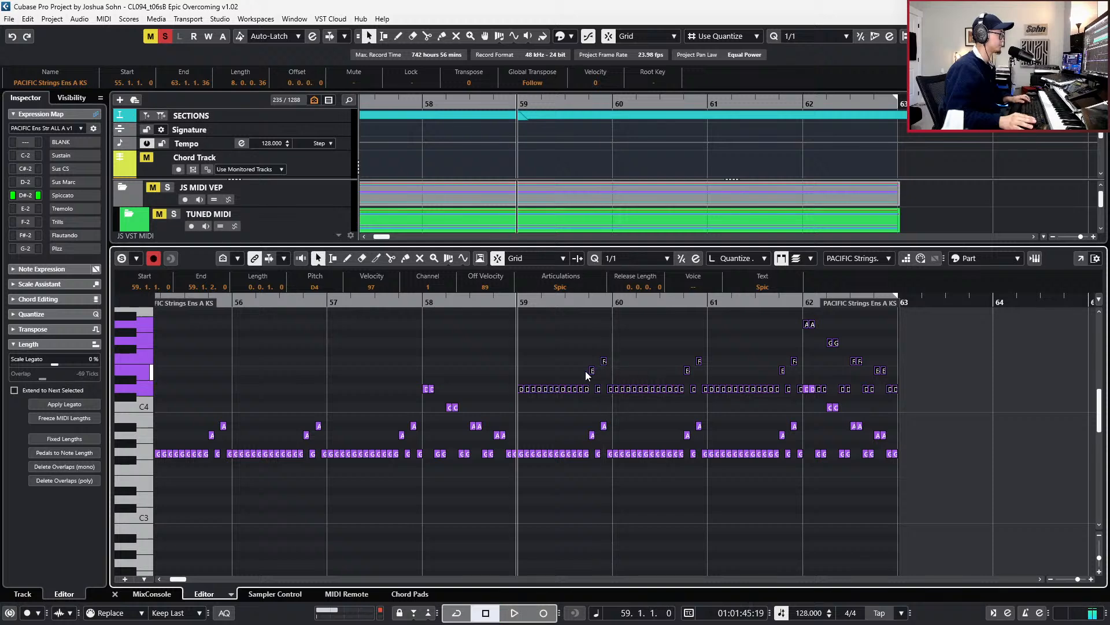
# - Raise the upper E4 and F4 notes on beat four of bars 59 and 60 by one semitone and audition them
pyautogui.scroll(2, 585, 370)
pyautogui.moveTo(571, 356); pyautogui.dragTo(781, 371)
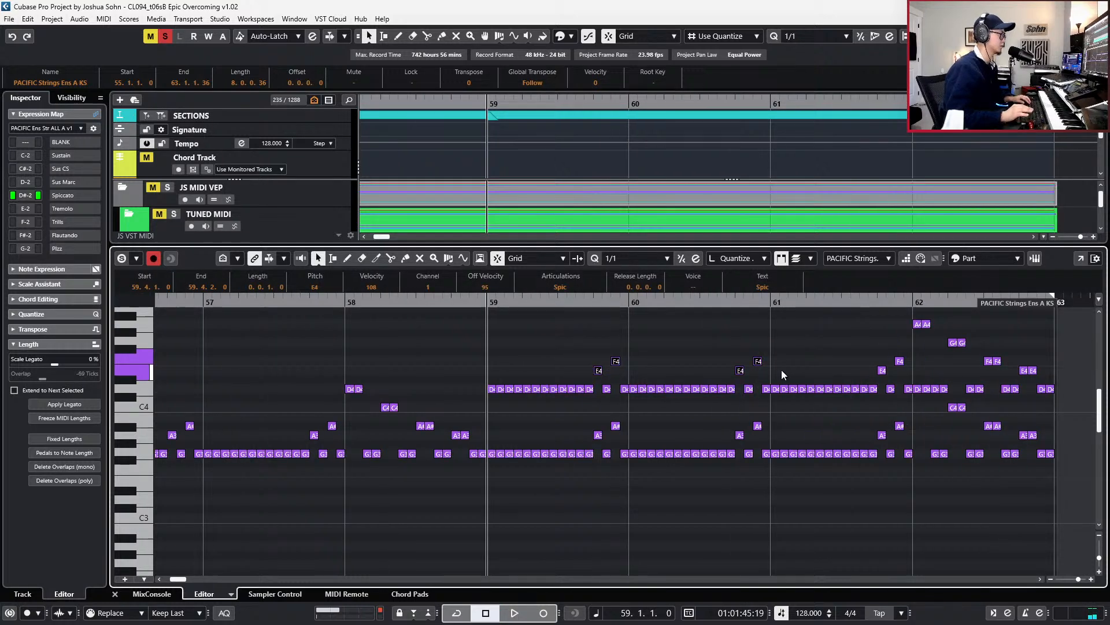
pyautogui.press('Up')
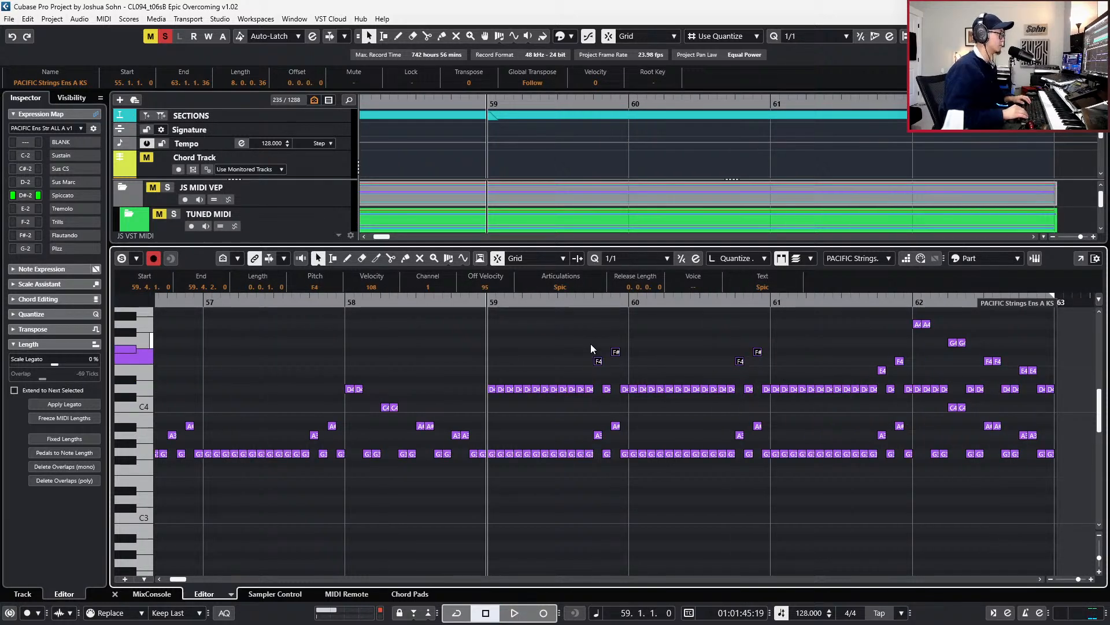
pyautogui.press('space')
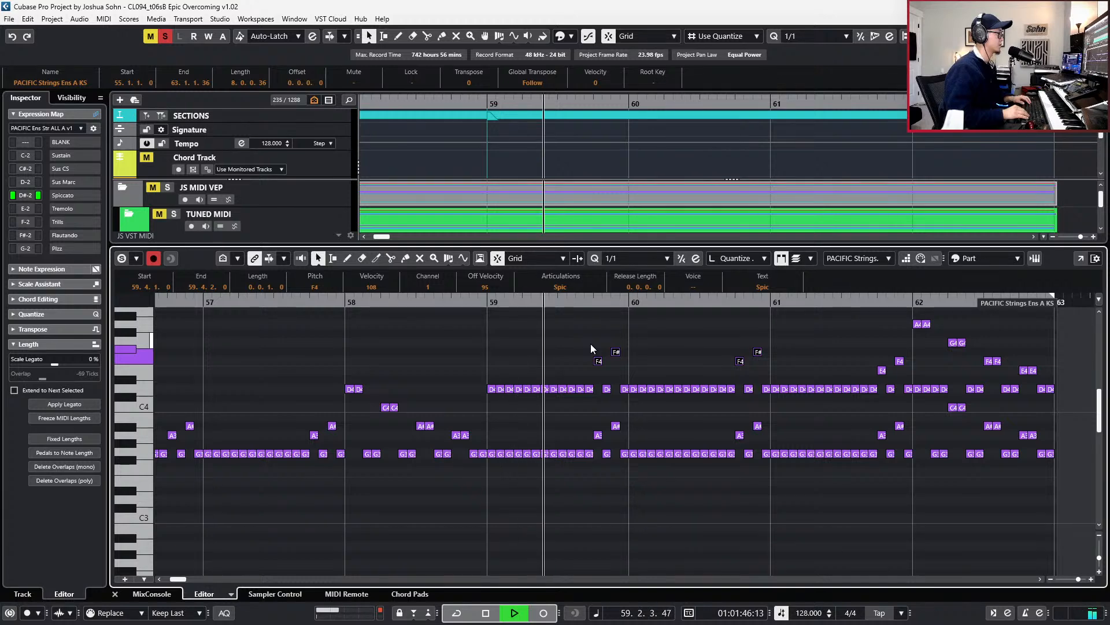
pyautogui.press('space')
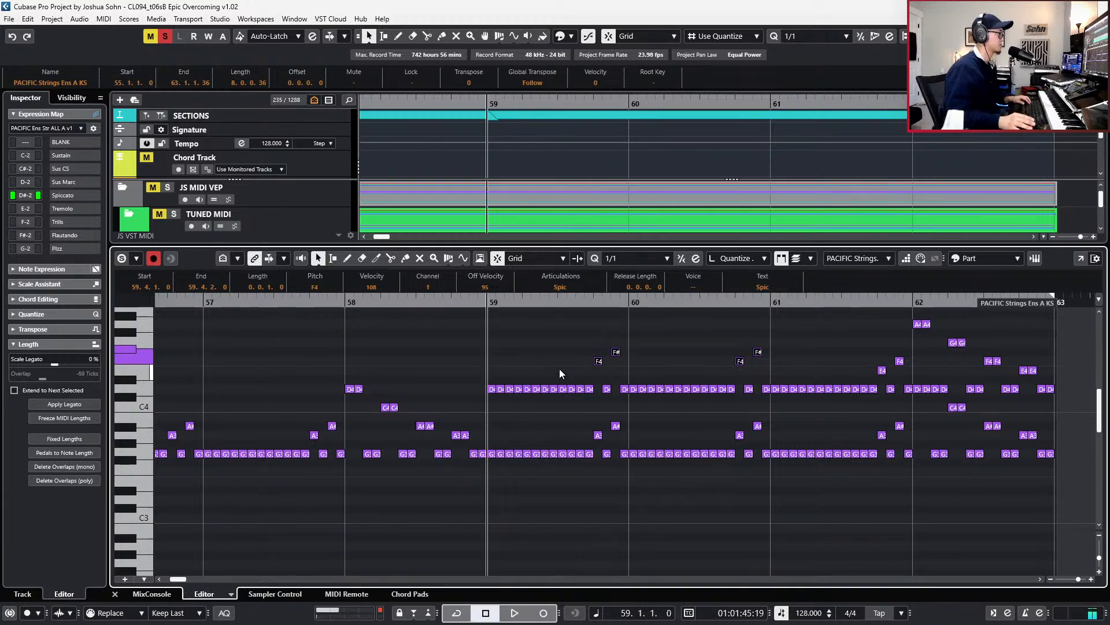
# - On beat four of bars 59 and 60, lower the first upper notes to E4, raise the second ones to G4, and audition the changes
pyautogui.moveTo(560, 368); pyautogui.dragTo(742, 358)
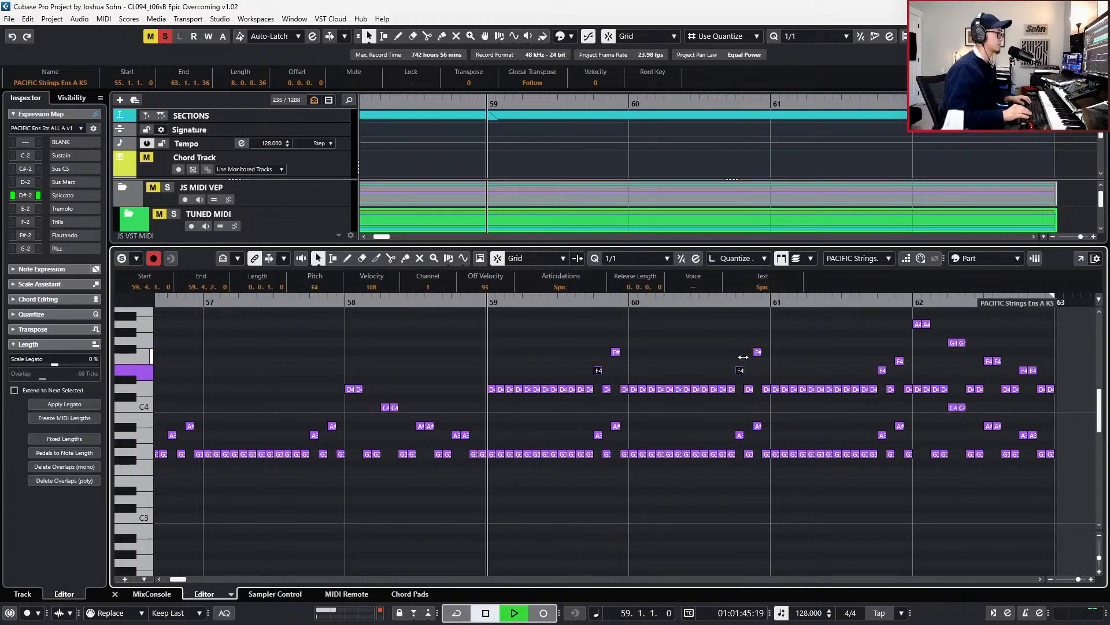
pyautogui.press('space')
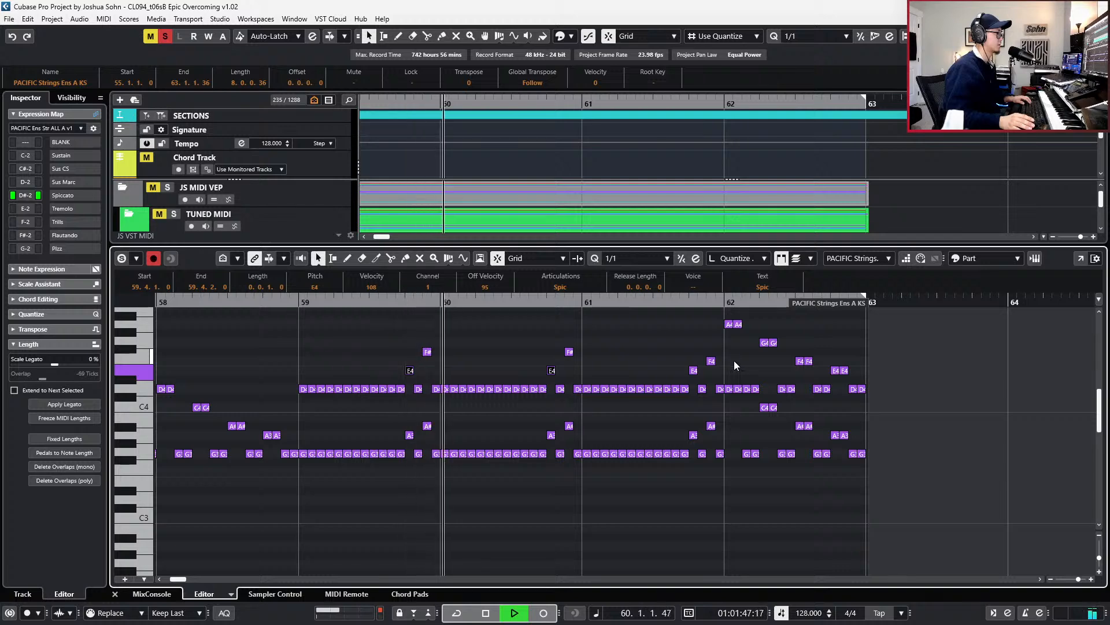
pyautogui.press('space')
pyautogui.press('Right')
pyautogui.press('Up')
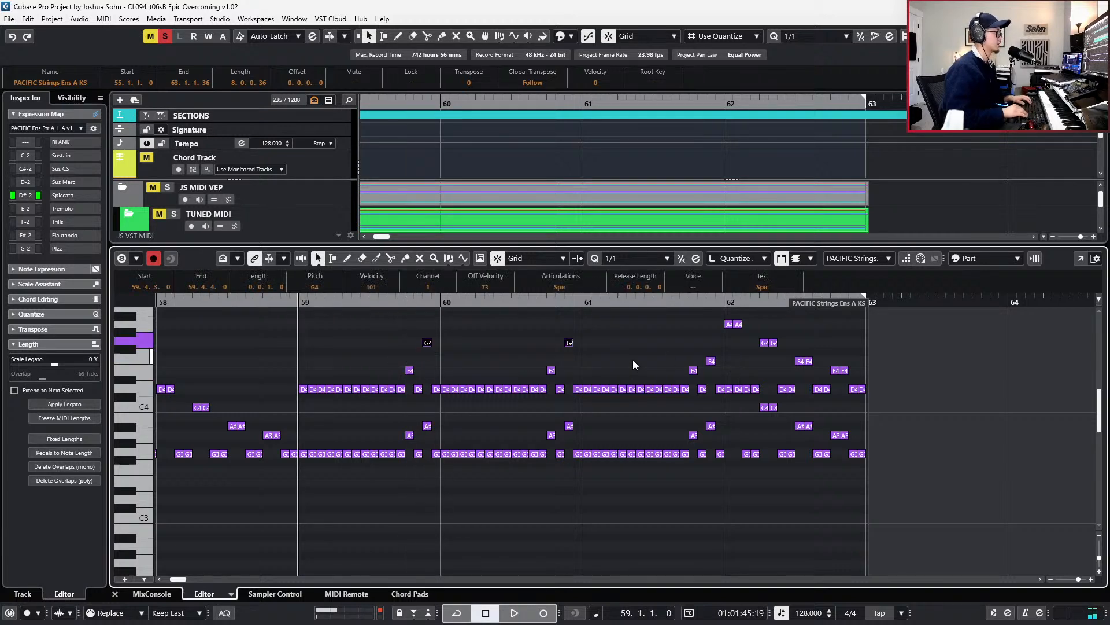
pyautogui.press('space')
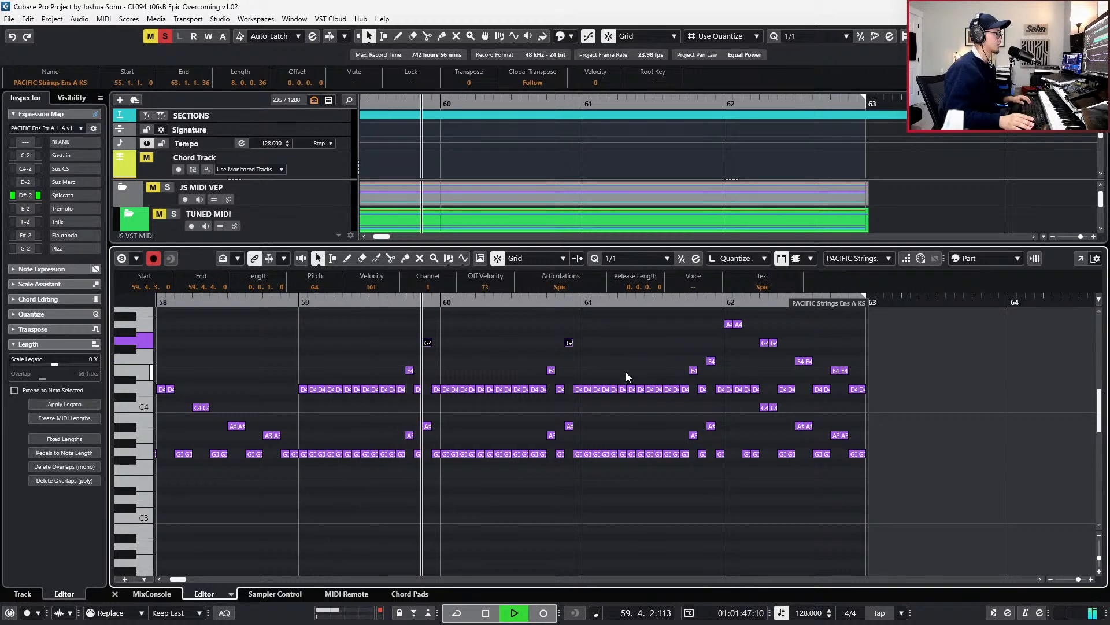
pyautogui.press('space')
# - Raise the E4 notes on beat four of bars 59 and 60, trying F#4 before settling on F4, and audition them
pyautogui.moveTo(369, 358); pyautogui.dragTo(598, 379)
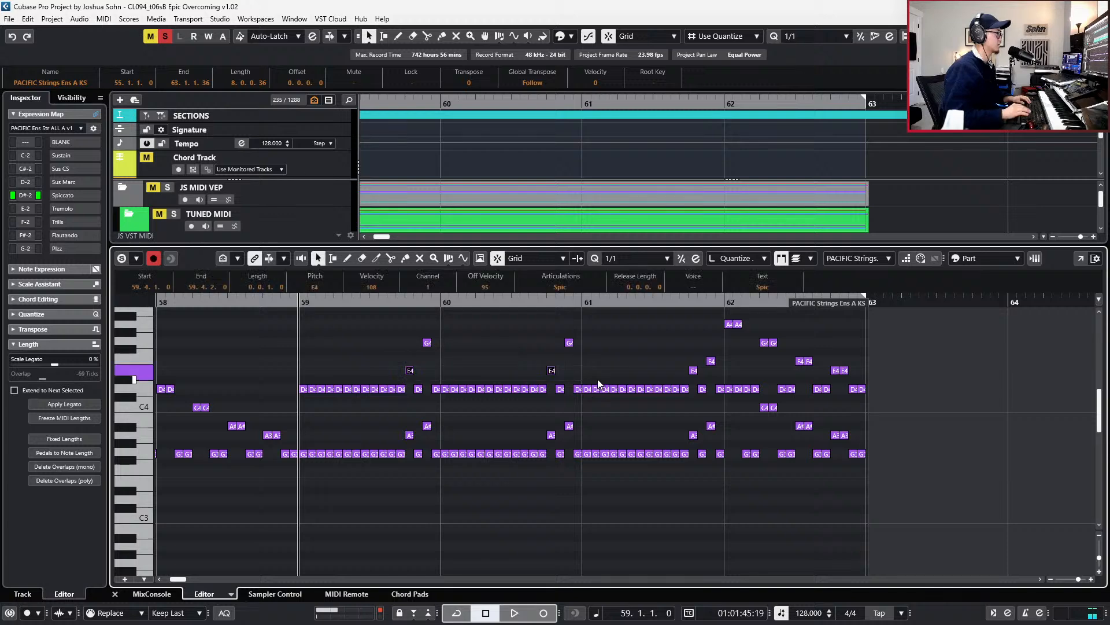
pyautogui.press('Up')
pyautogui.press('Up')
pyautogui.press('space')
pyautogui.press('space')
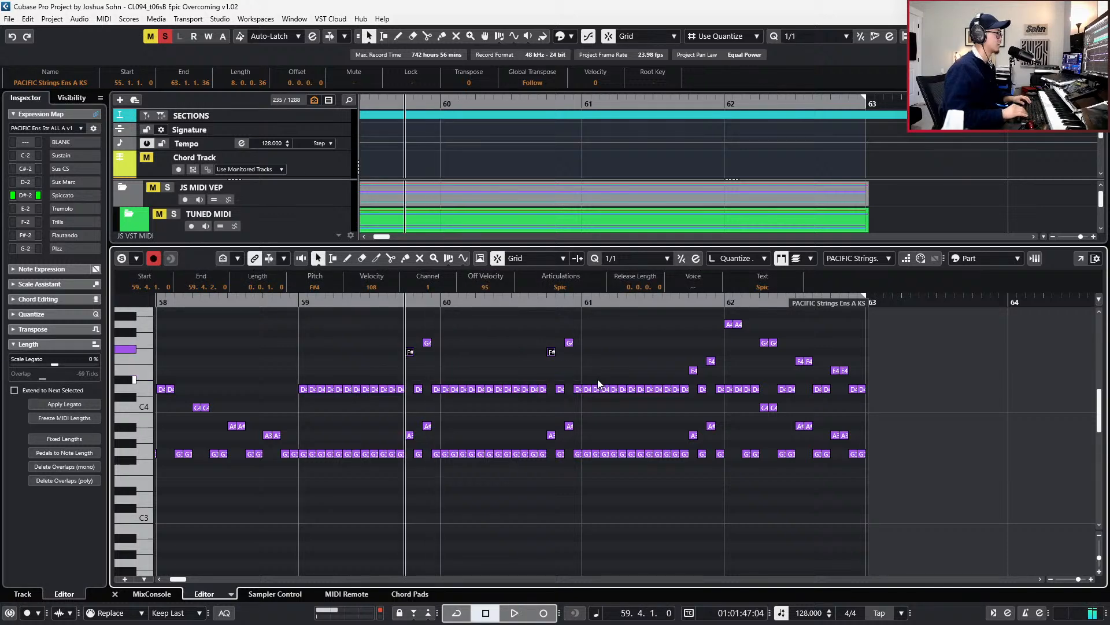
pyautogui.press('Down')
pyautogui.press('space')
pyautogui.press('space')
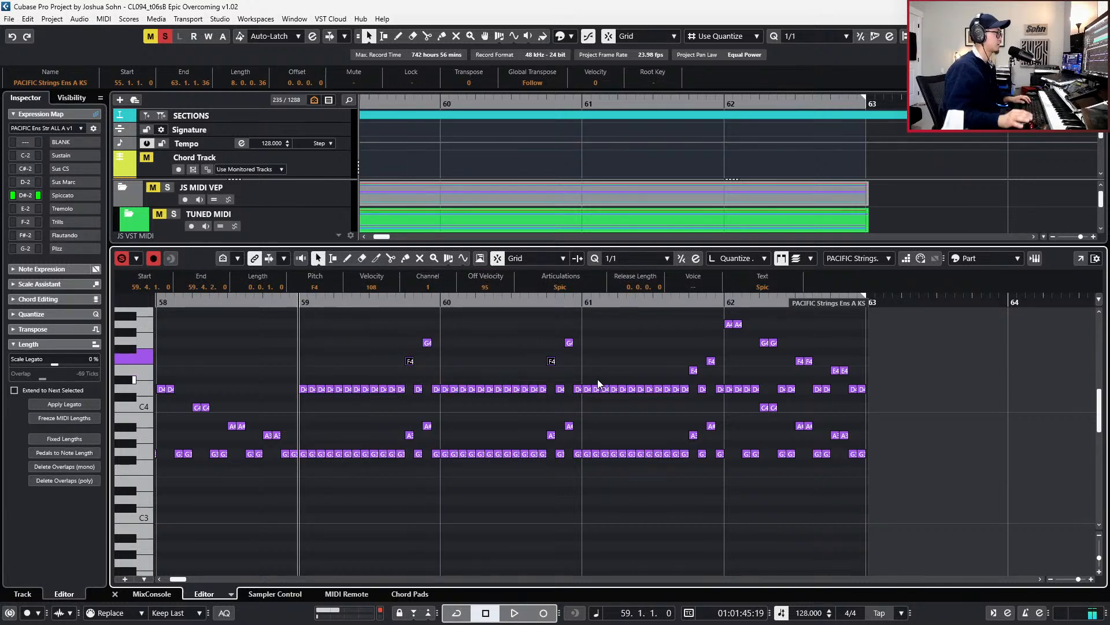
# - During playback, raise the two upper notes on beat four of bar 61 to F4 and G4
pyautogui.press('space')
pyautogui.press('g')
pyautogui.click(662, 370)
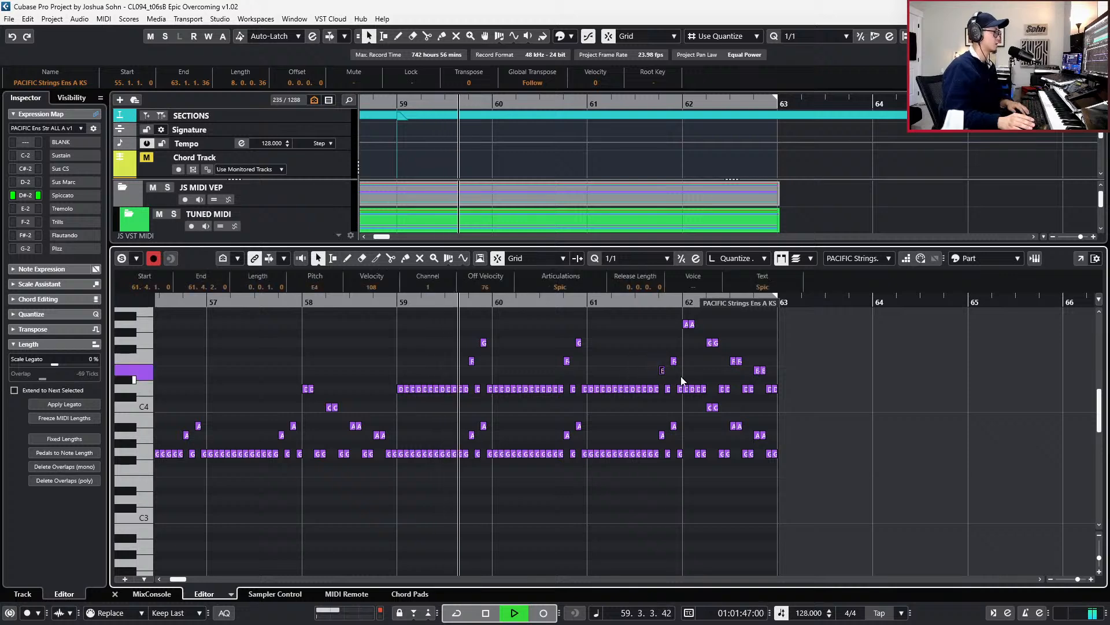
pyautogui.press('Up')
pyautogui.click(675, 362)
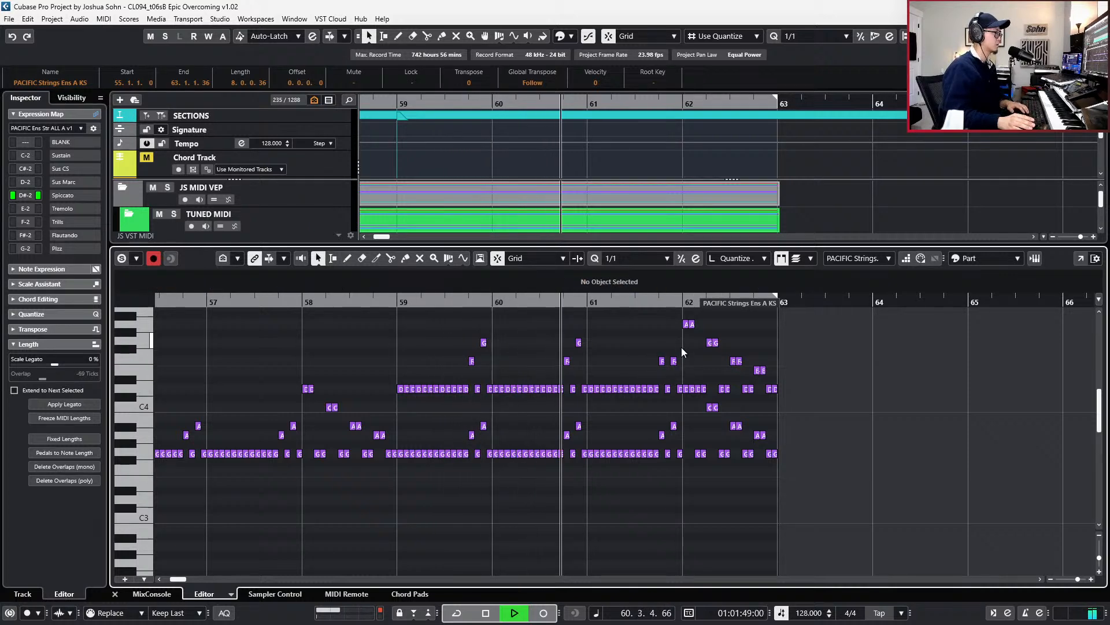
pyautogui.press('Up')
pyautogui.press('Up')
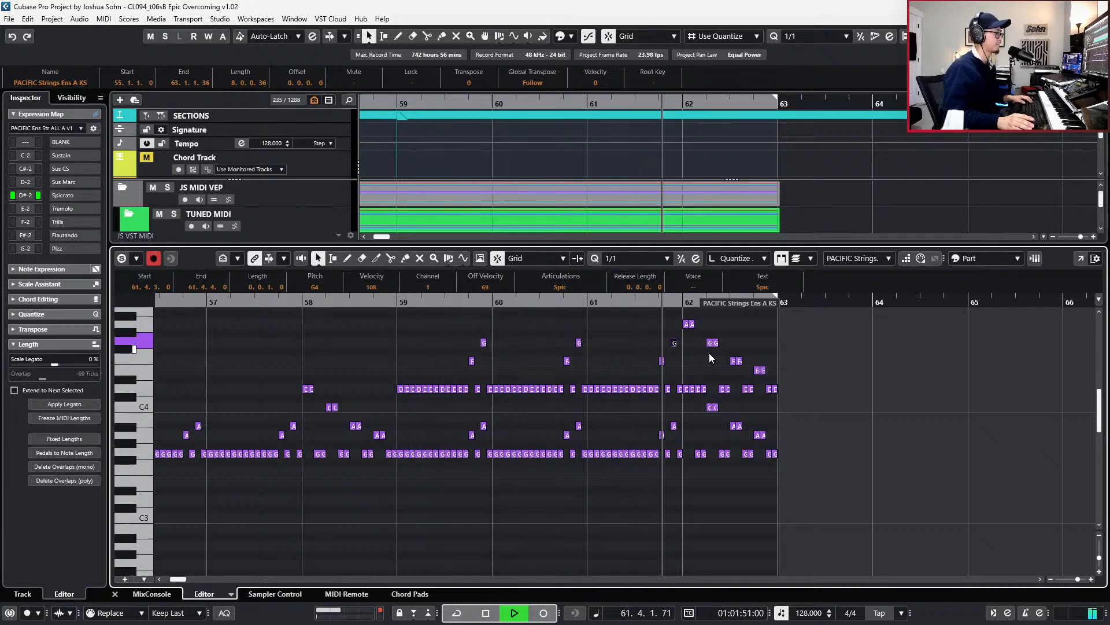
pyautogui.press('space')
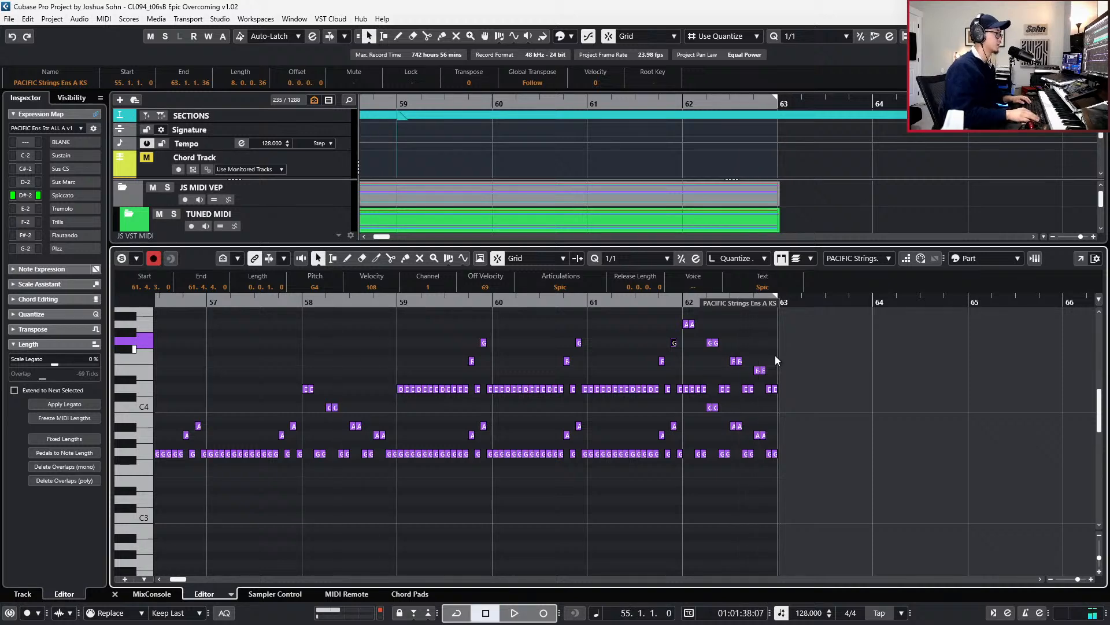
# - Play the passage from bar 55 and review it in the full arrangement with the note editor closed
pyautogui.press('space')
pyautogui.hotkey('ctrl', 'e')
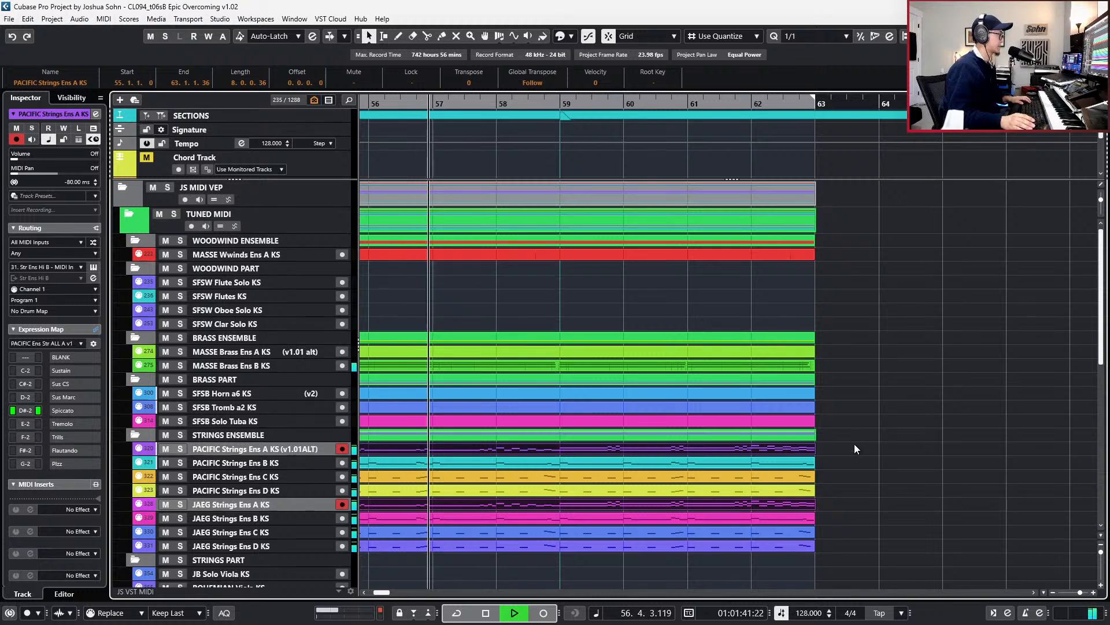
pyautogui.scroll(-4, 855, 443)
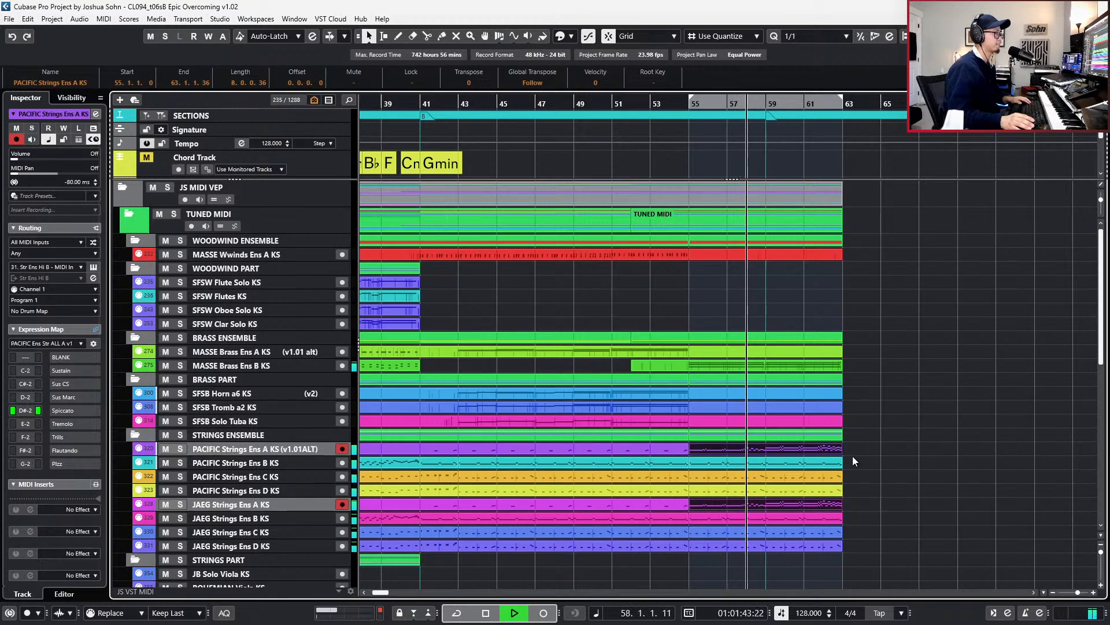
pyautogui.scroll(1, 843, 575)
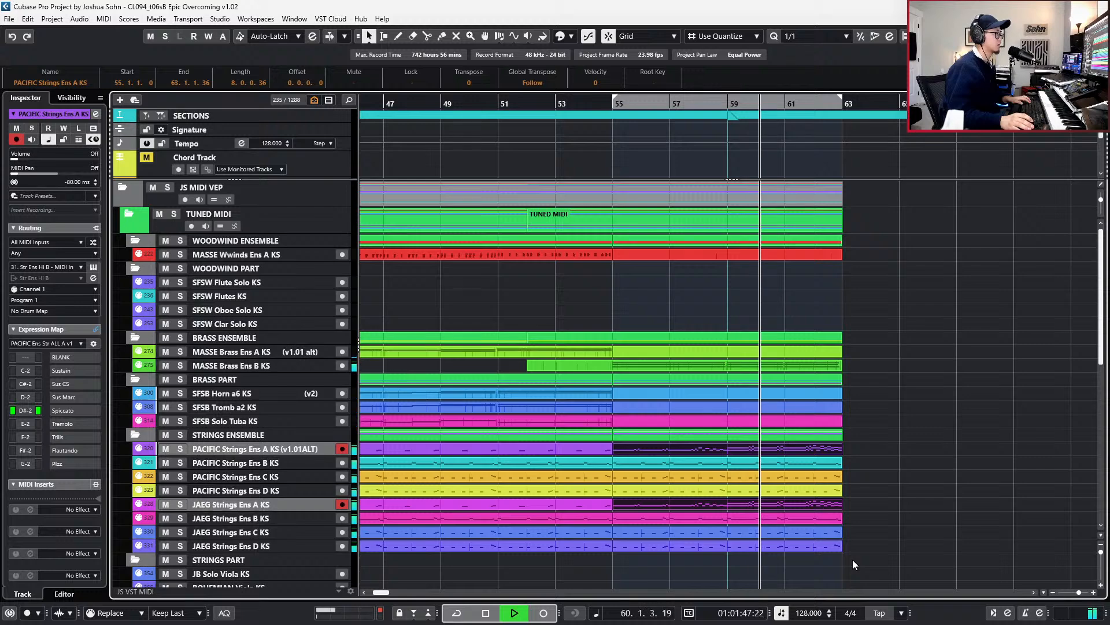
pyautogui.press('space')
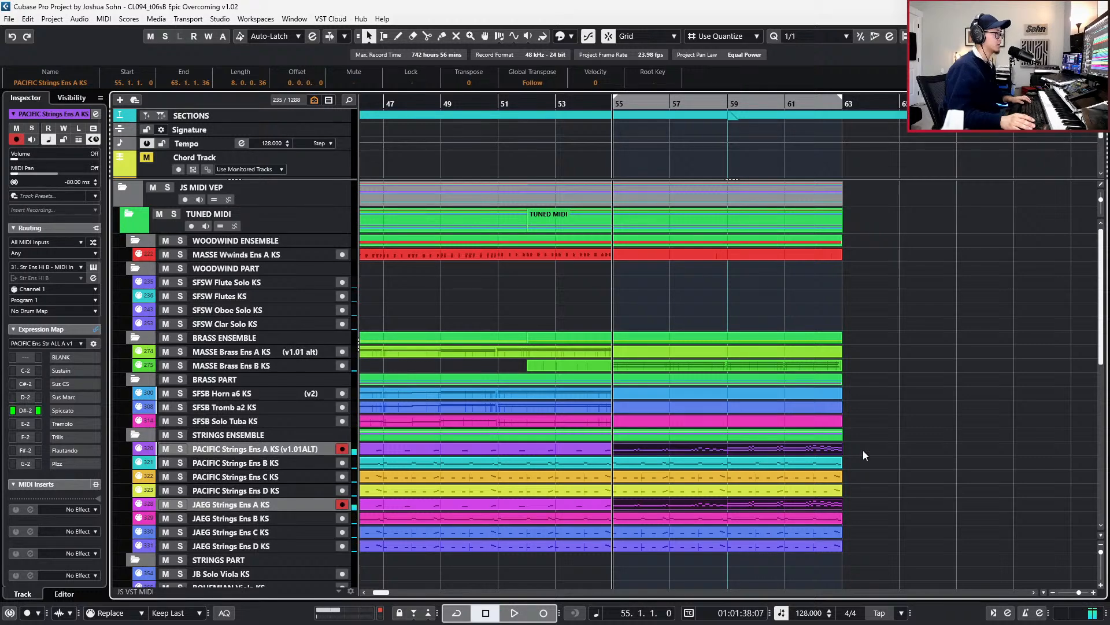
# - Examine the PACIFIC and JAEG Strings Ens A parts from bar 55 together in the note editor, and return to the arrangement at bar 59
pyautogui.click(838, 452)
pyautogui.keyDown('shift'); pyautogui.click(826, 508); pyautogui.keyUp('shift')
pyautogui.press('Return')
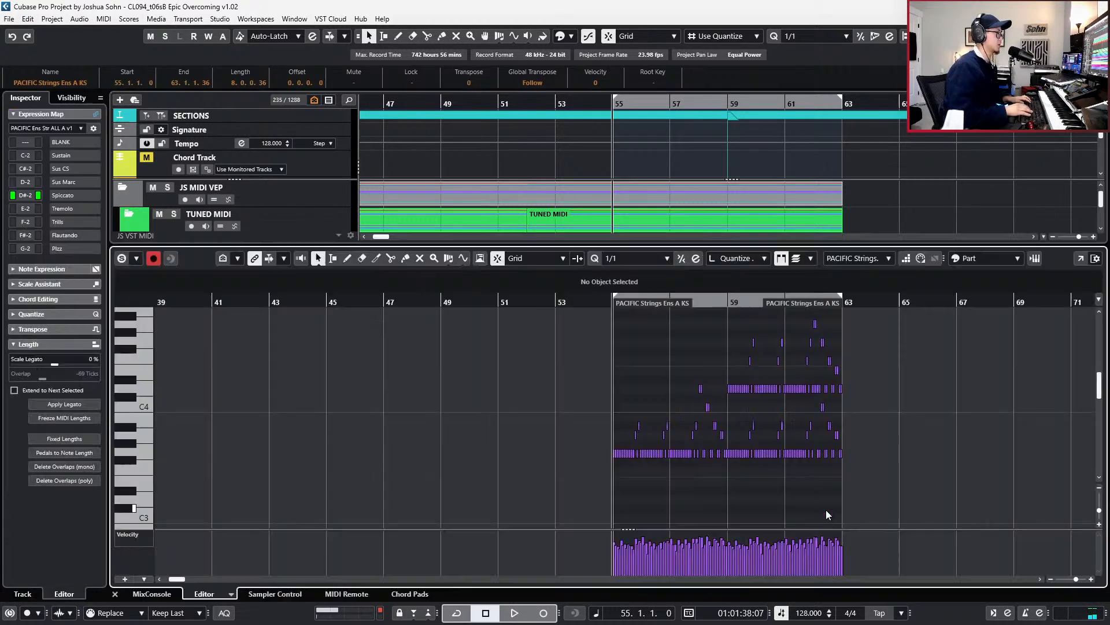
pyautogui.keyDown('ctrl'); pyautogui.scroll(2, 803, 422); pyautogui.keyUp('ctrl')
pyautogui.scroll(2, 802, 422)
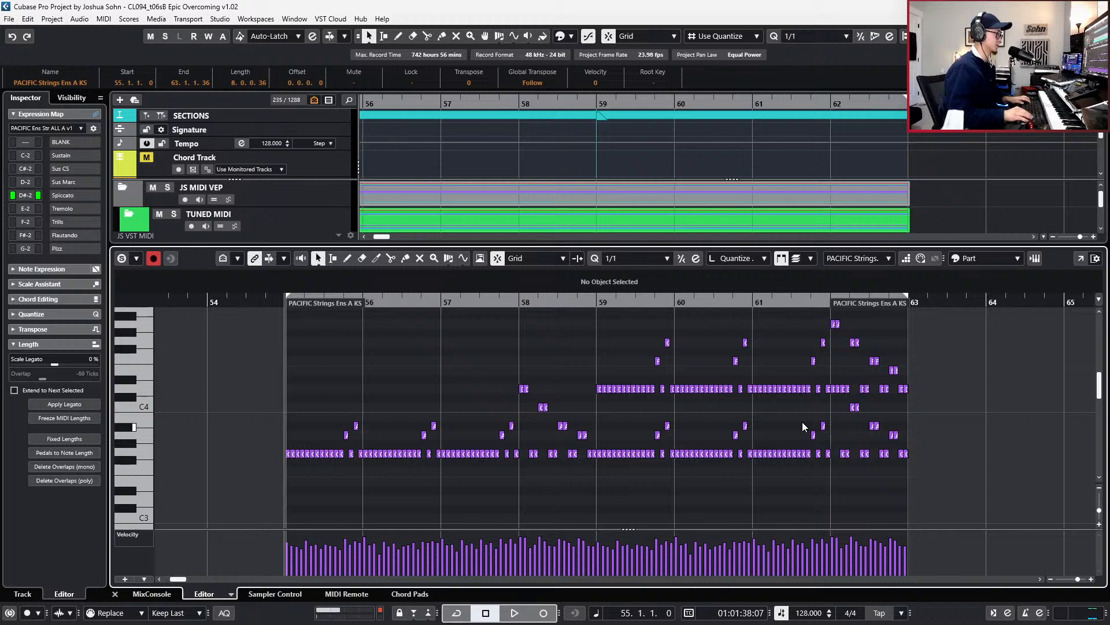
pyautogui.press('KP_Add')
pyautogui.press('KP_Add')
pyautogui.press('KP_Add')
pyautogui.hotkey('ctrl', 'e')
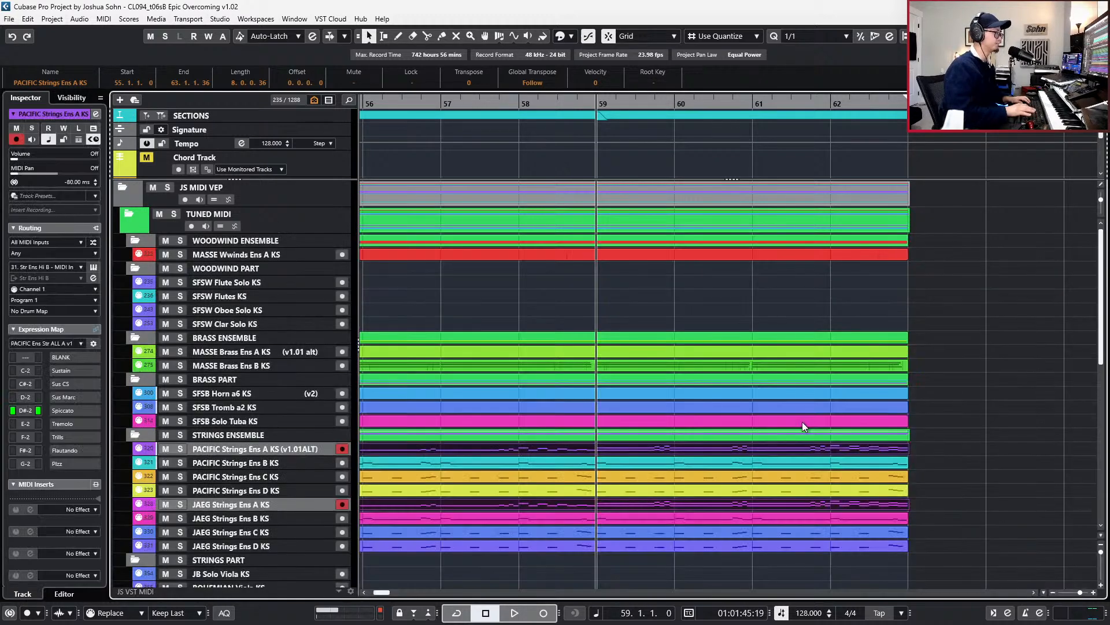
# - Advance the playhead from bar 59 to bar 71 and add a section marker there
pyautogui.scroll(-4, 803, 421)
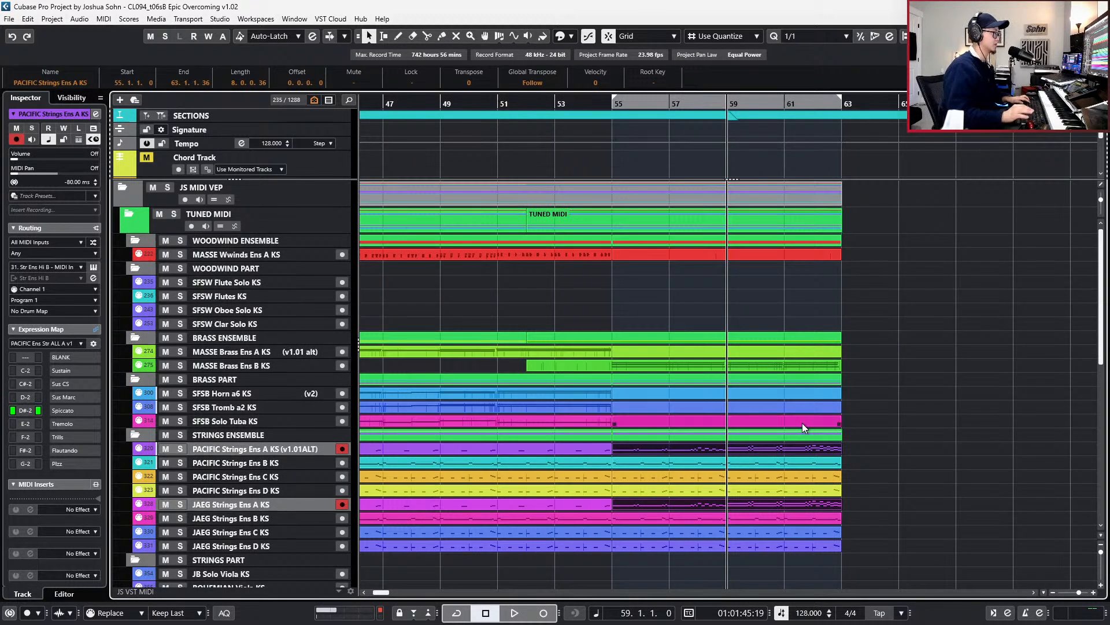
pyautogui.press('KP_Add')
pyautogui.press('KP_Add')
pyautogui.press('KP_Add')
pyautogui.press('KP_Add')
pyautogui.scroll(-2, 806, 442)
pyautogui.scroll(-2, 806, 445)
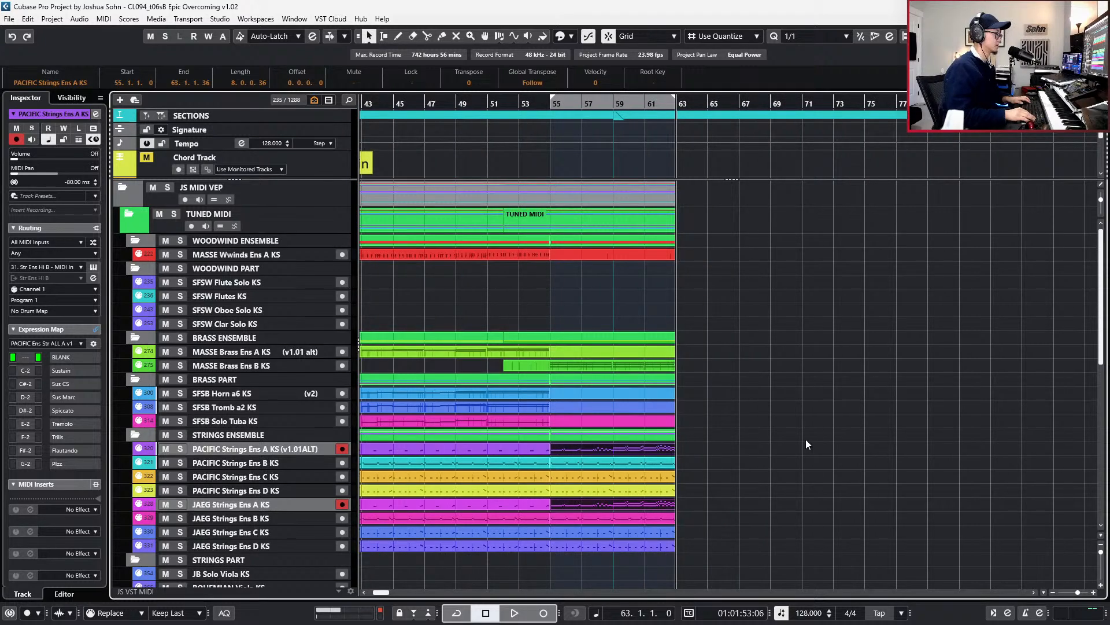
pyautogui.press('KP_Add')
pyautogui.press('KP_Add')
pyautogui.press('KP_Add')
pyautogui.press('KP_Add')
pyautogui.press('KP_Add')
pyautogui.press('KP_Add')
pyautogui.press('KP_Add')
pyautogui.press('KP_Add')
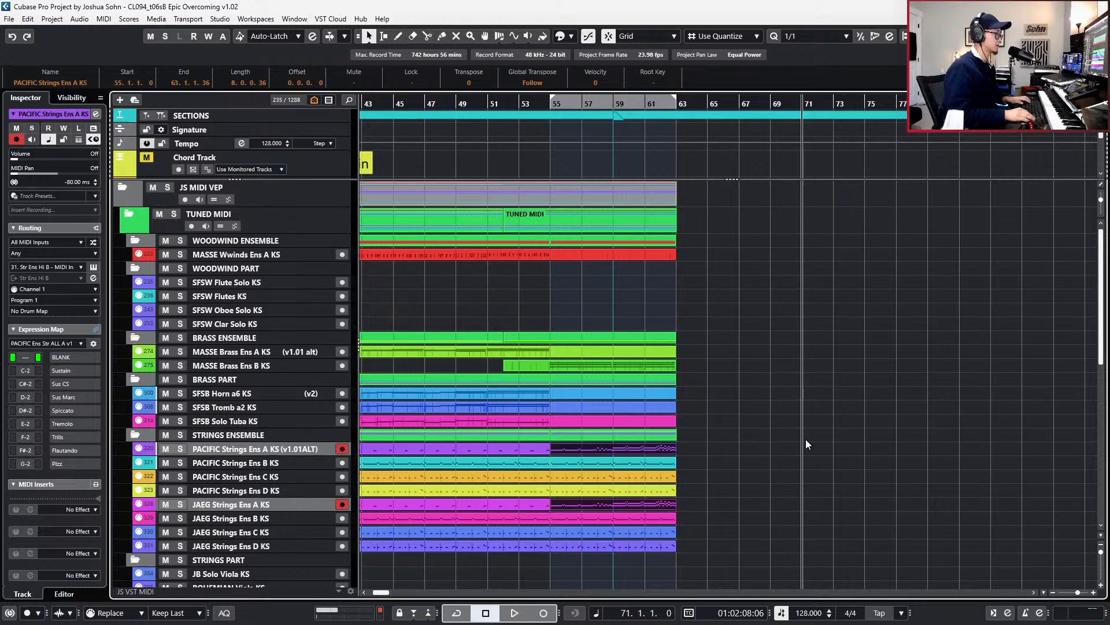
pyautogui.scroll(-4, 807, 439)
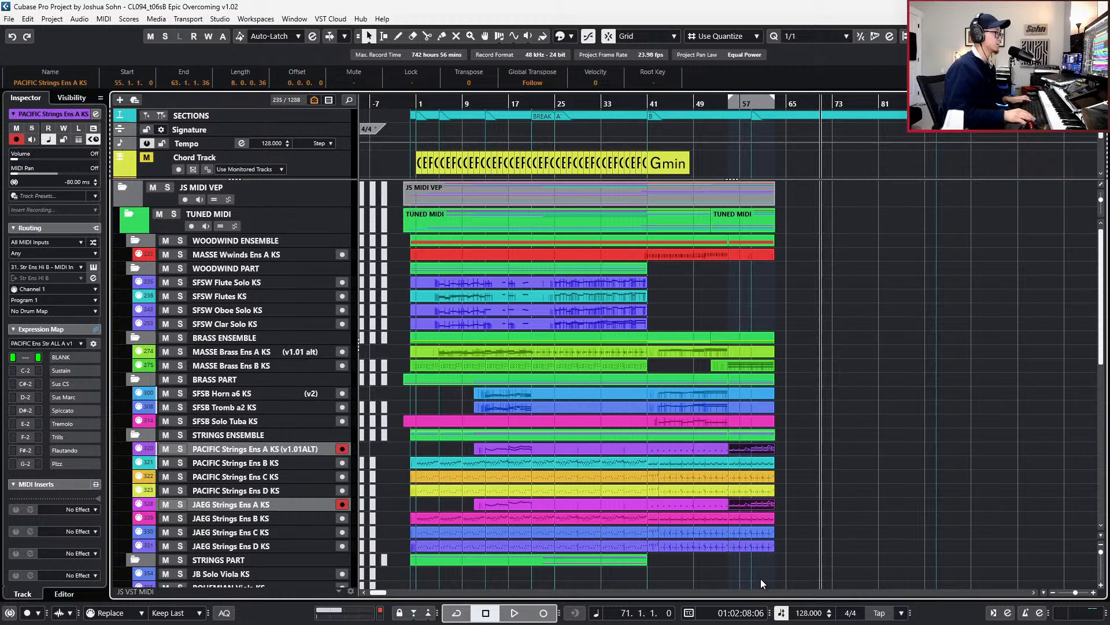
pyautogui.press('KP_Subtract')
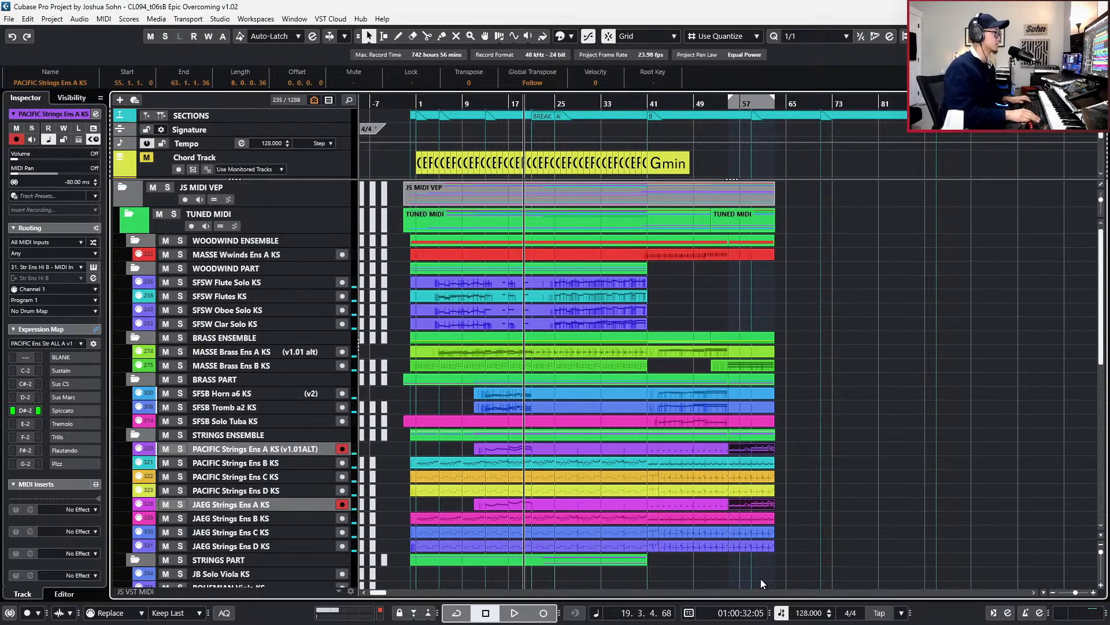
# - Play the early part of the arrangement and audition it again from bar 13
pyautogui.press('KP_Subtract')
pyautogui.press('space')
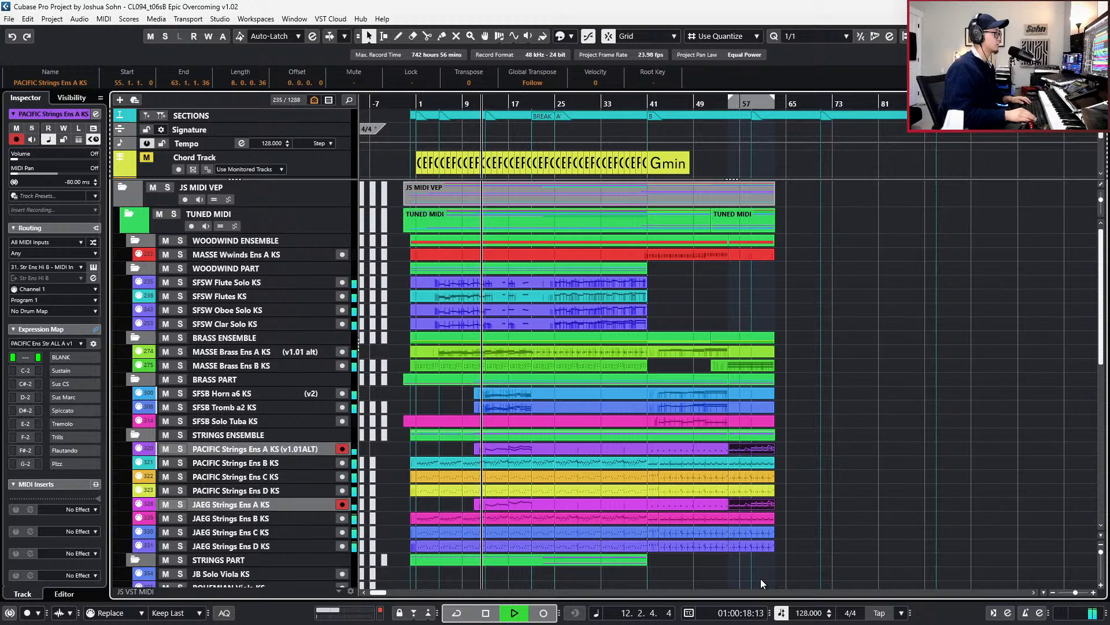
pyautogui.press('space')
pyautogui.press('KP_Add')
pyautogui.press('KP_Add')
pyautogui.press('KP_Add')
pyautogui.press('KP_Add')
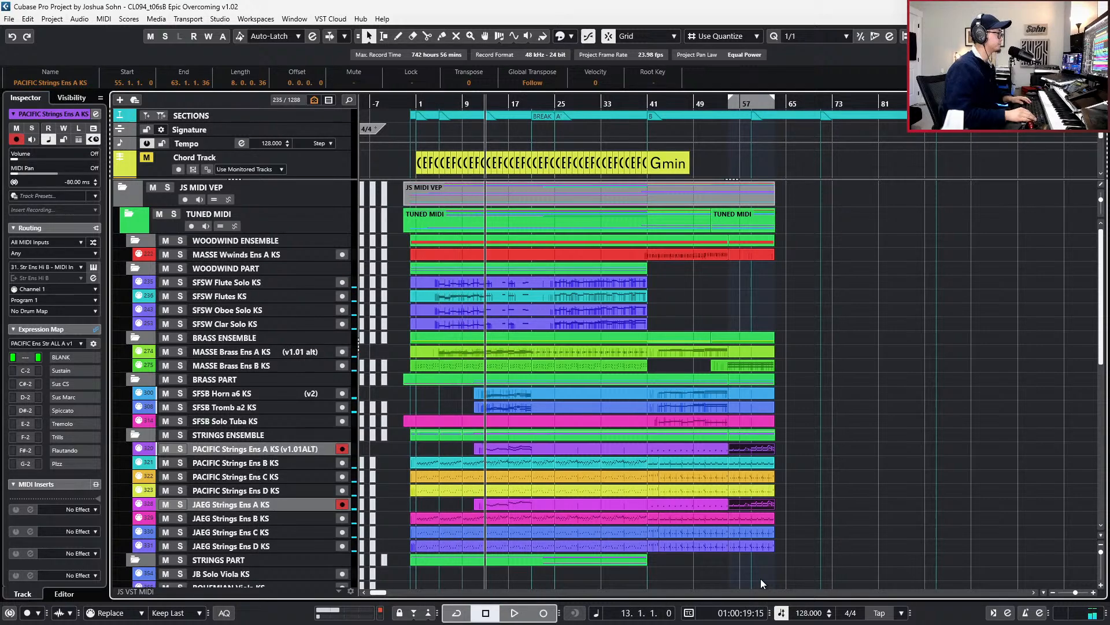
pyautogui.press('space')
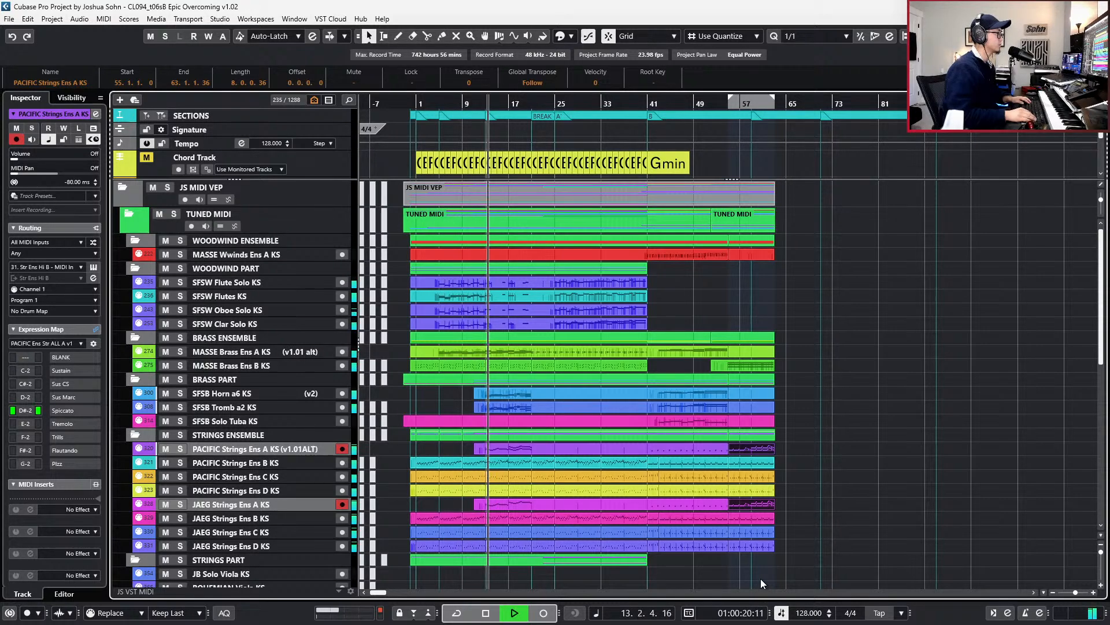
pyautogui.press('space')
# - Return the playhead to the section marker at bar 71
pyautogui.press('shift+KP_Add')
pyautogui.press('KP_Add')
pyautogui.press('KP_Add')
pyautogui.press('KP_Add')
pyautogui.press('KP_Add')
pyautogui.press('KP_Add')
pyautogui.press('KP_Add')
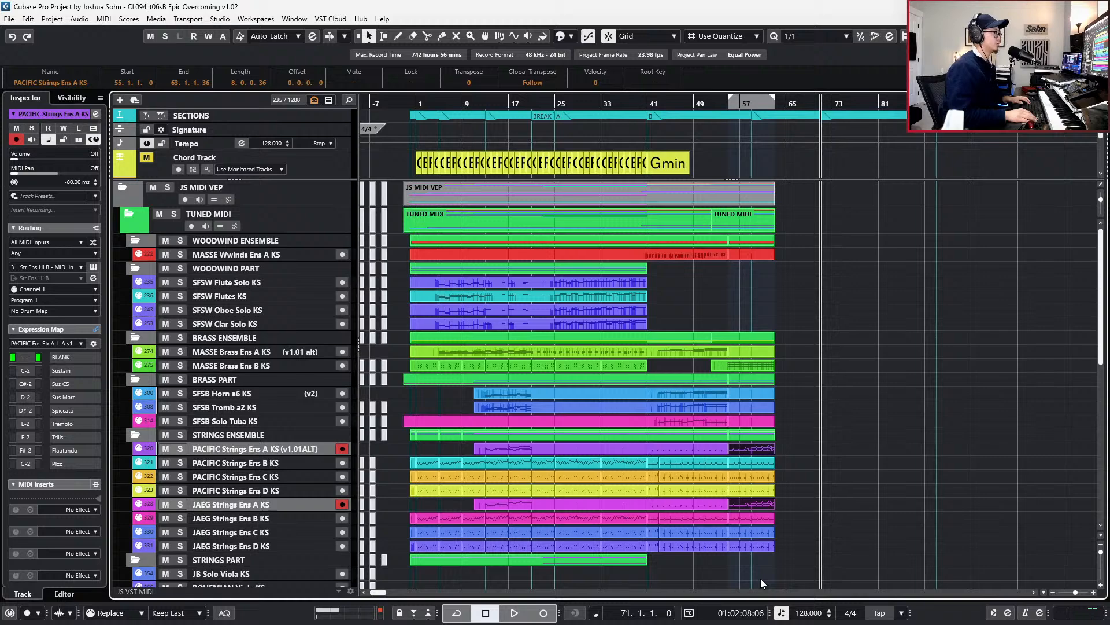
pyautogui.scroll(2, 752, 499)
pyautogui.hscroll(2, 752, 491)
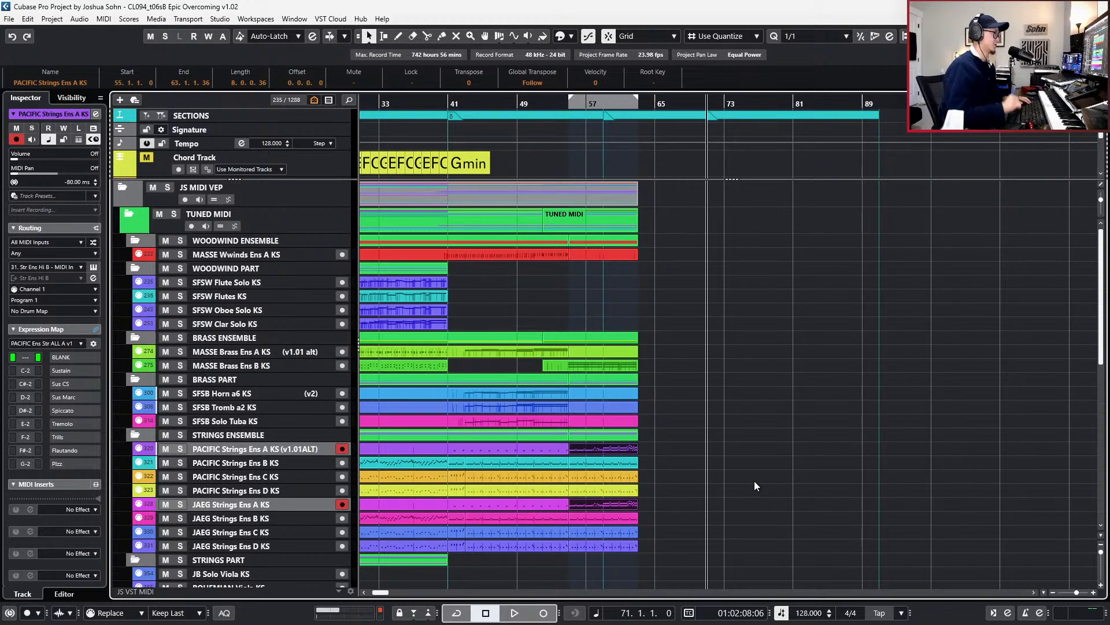
# - Step the playhead forward from bar 71 to bar 79, and return it to the section marker at bar 5
pyautogui.press('KP_Add')
pyautogui.press('KP_Add')
pyautogui.press('KP_Add')
pyautogui.press('KP_Add')
pyautogui.press('KP_Add')
pyautogui.press('KP_Add')
pyautogui.press('KP_Add')
pyautogui.press('KP_Add')
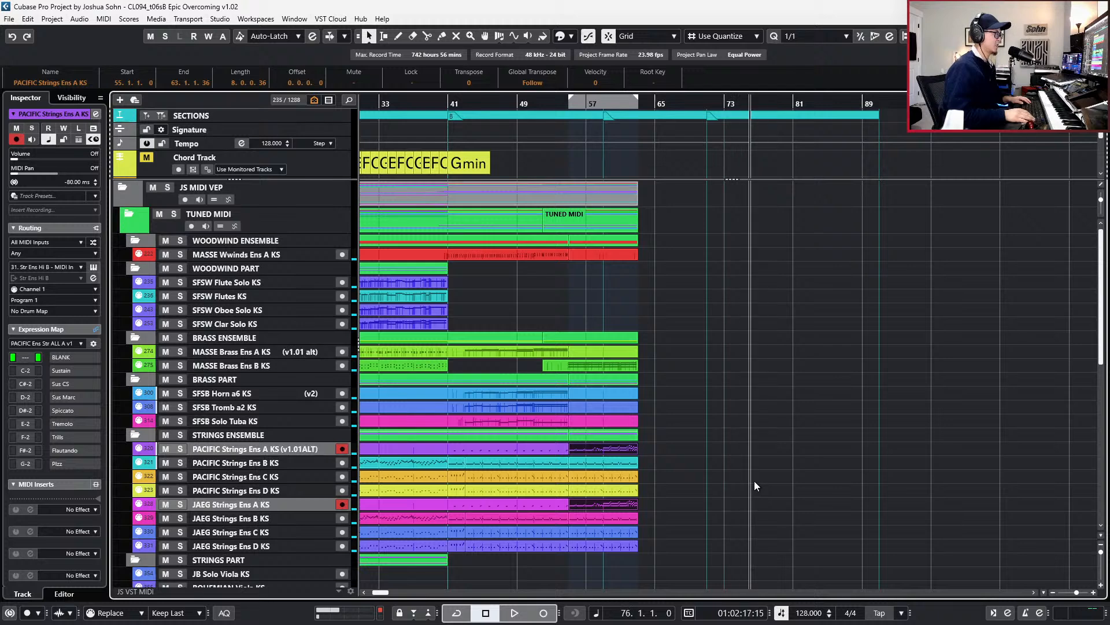
pyautogui.scroll(-2, 755, 481)
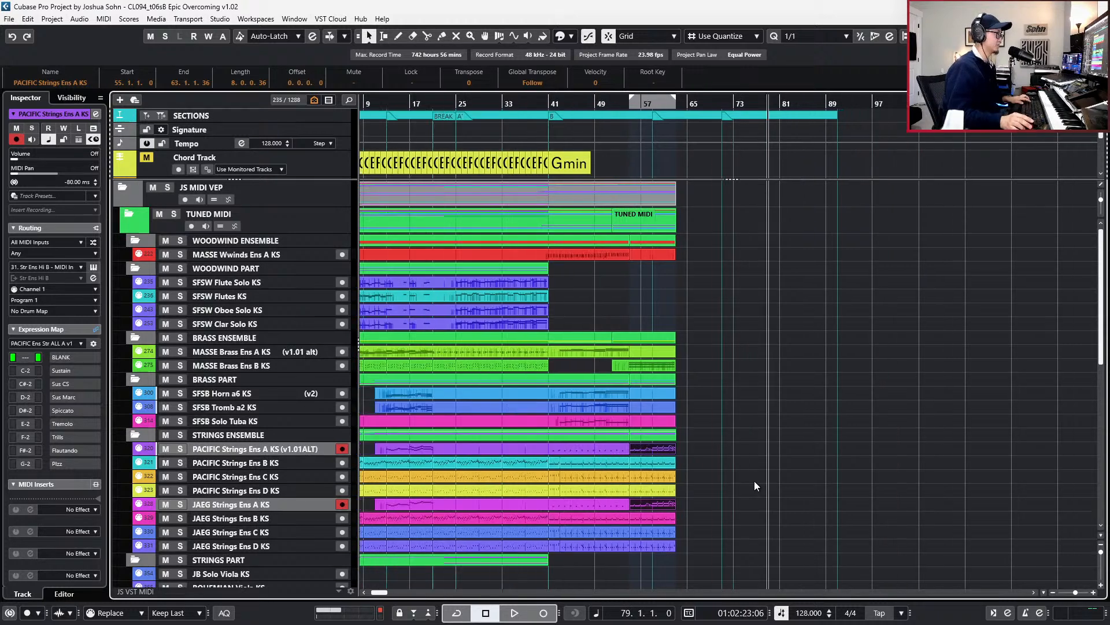
pyautogui.hscroll(-3, 754, 480)
pyautogui.press('KP_Subtract')
pyautogui.press('shift+KP_Subtract')
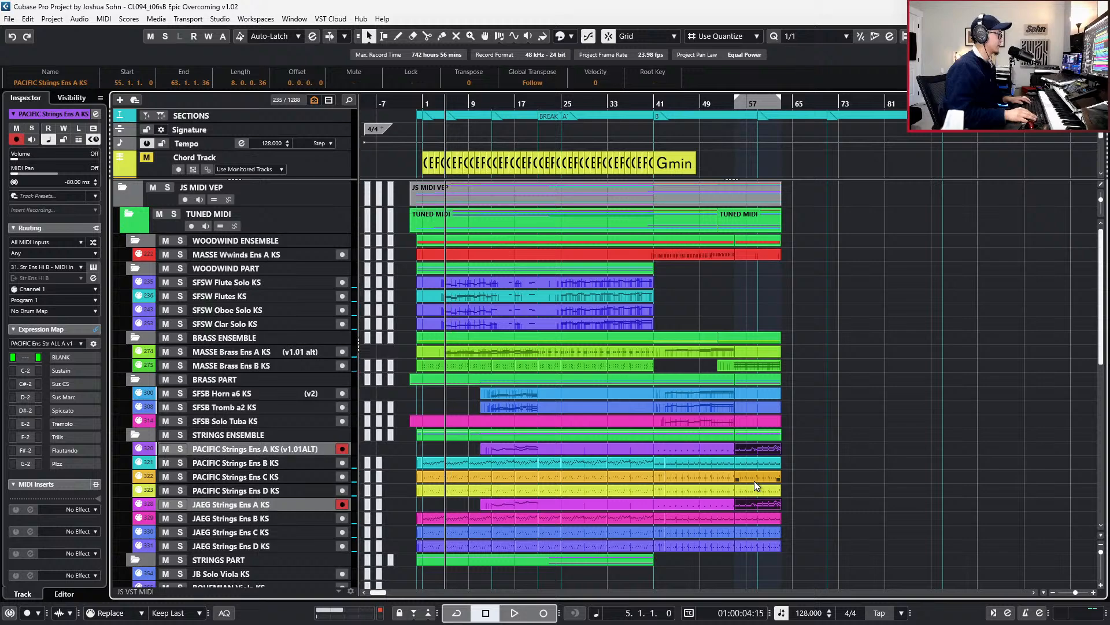
# - Set the locator range to span bars 5 to 21, and place the playhead at bar 5
pyautogui.press('ctrl+KP_1')
pyautogui.press('shift+KP_Add')
pyautogui.press('shift+KP_Add')
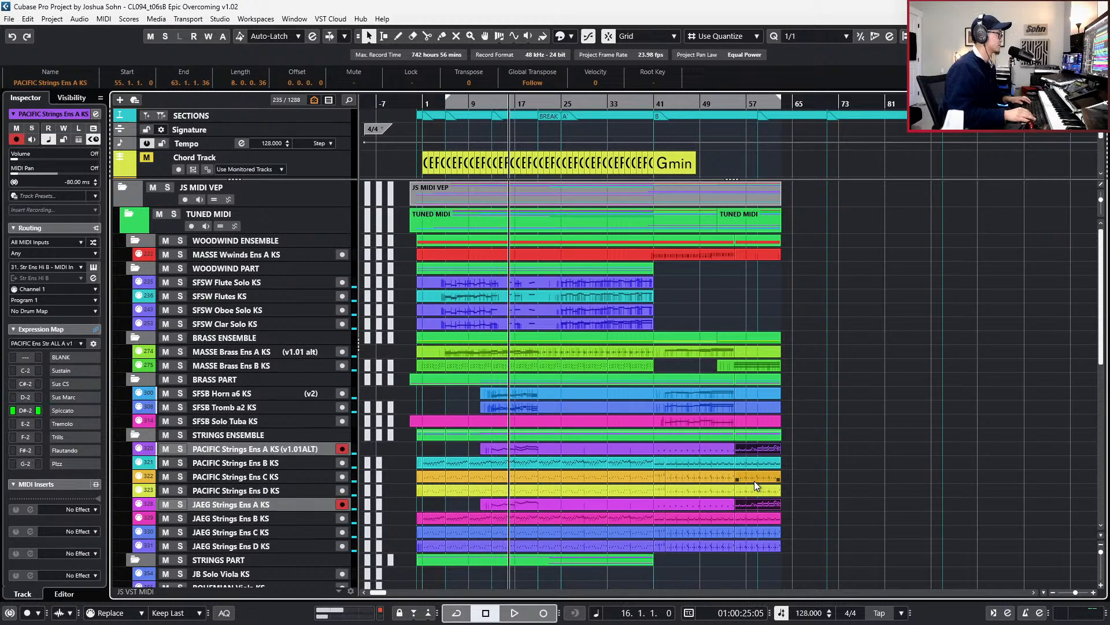
pyautogui.press('ctrl+KP_2')
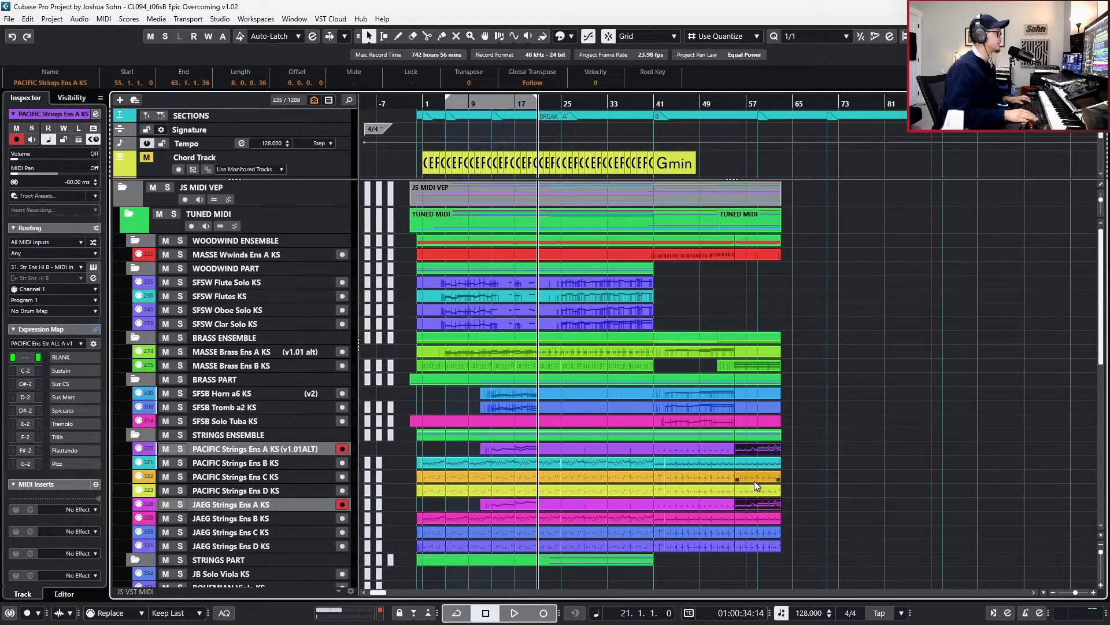
pyautogui.press('h')
pyautogui.press('h')
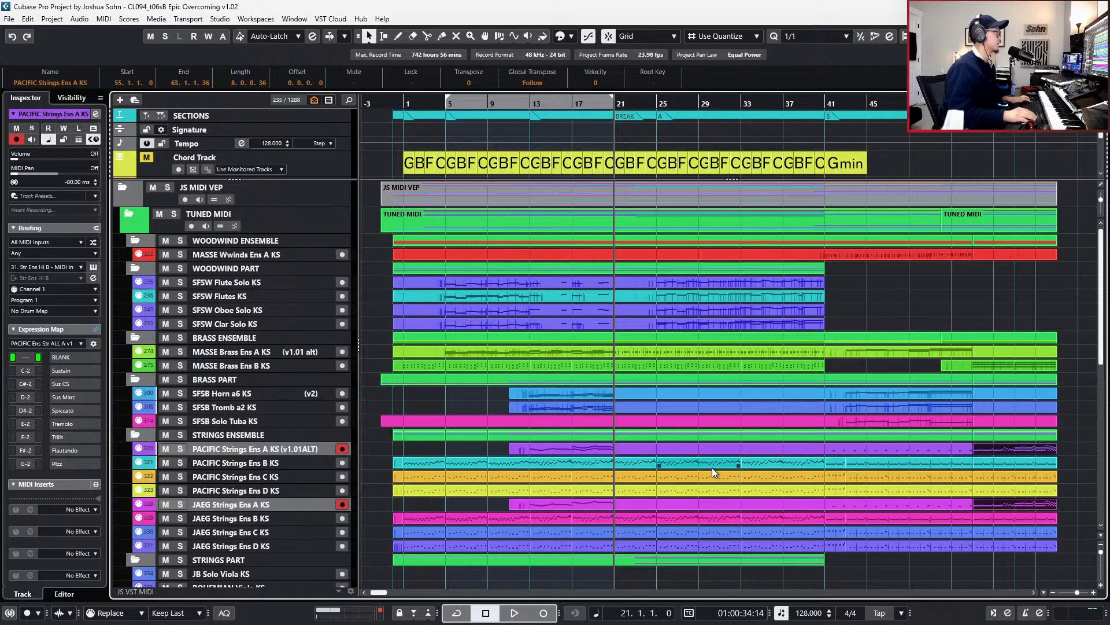
pyautogui.press('KP_1')
pyautogui.press('g')
pyautogui.press('g')
pyautogui.hscroll(3, 726, 460)
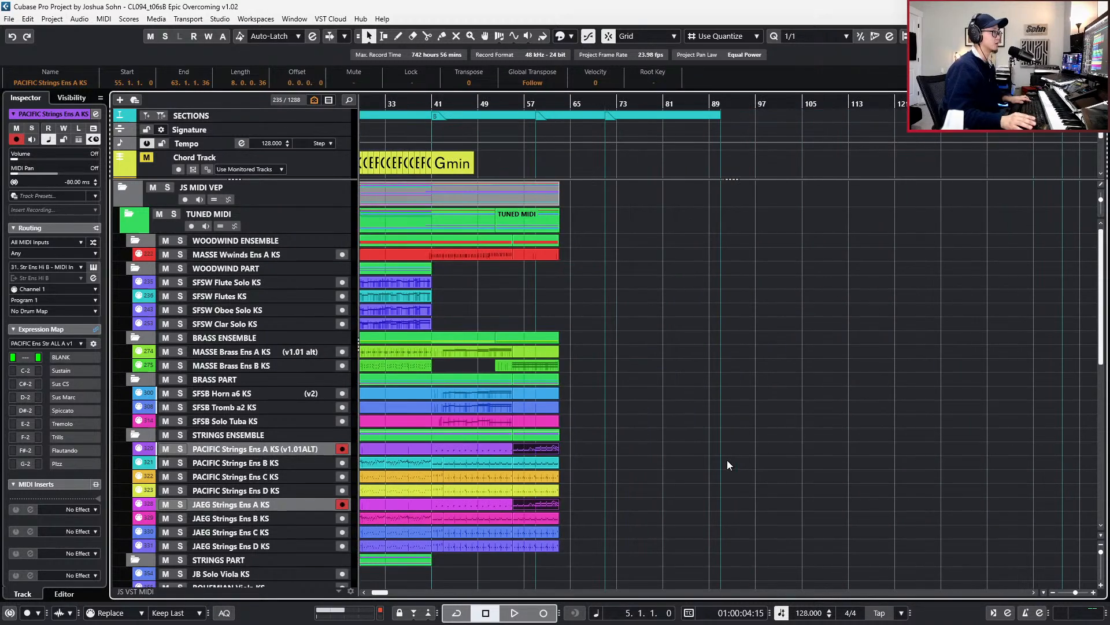
pyautogui.hscroll(-3, 727, 461)
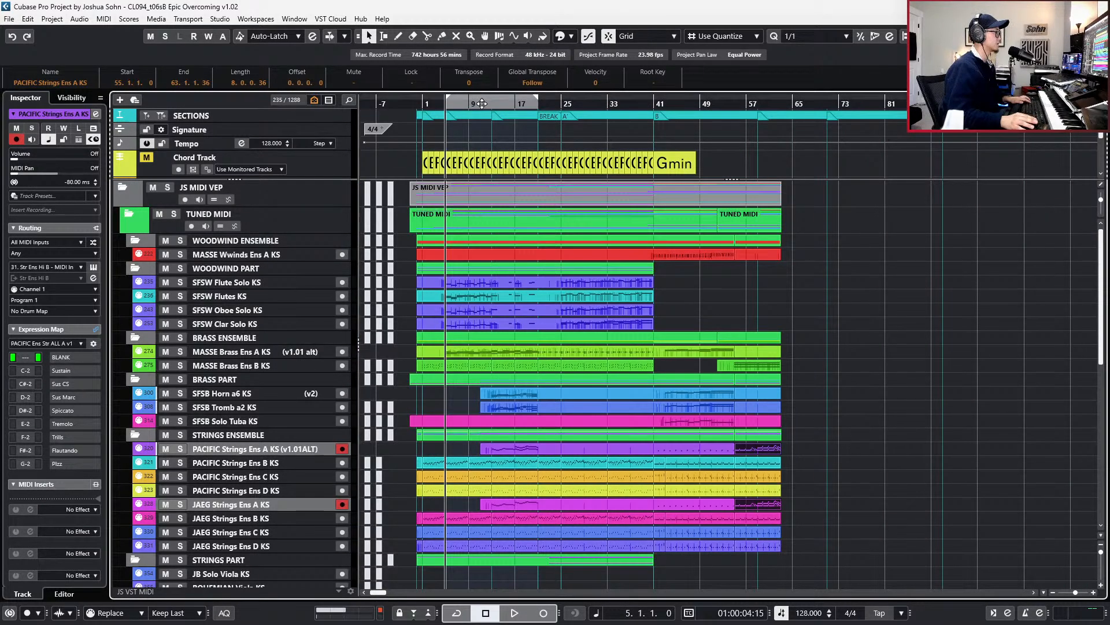
# - Move the 16-bar locator range so it starts at bar 71, and bring the playhead to that bar
pyautogui.moveTo(483, 99); pyautogui.dragTo(764, 102)
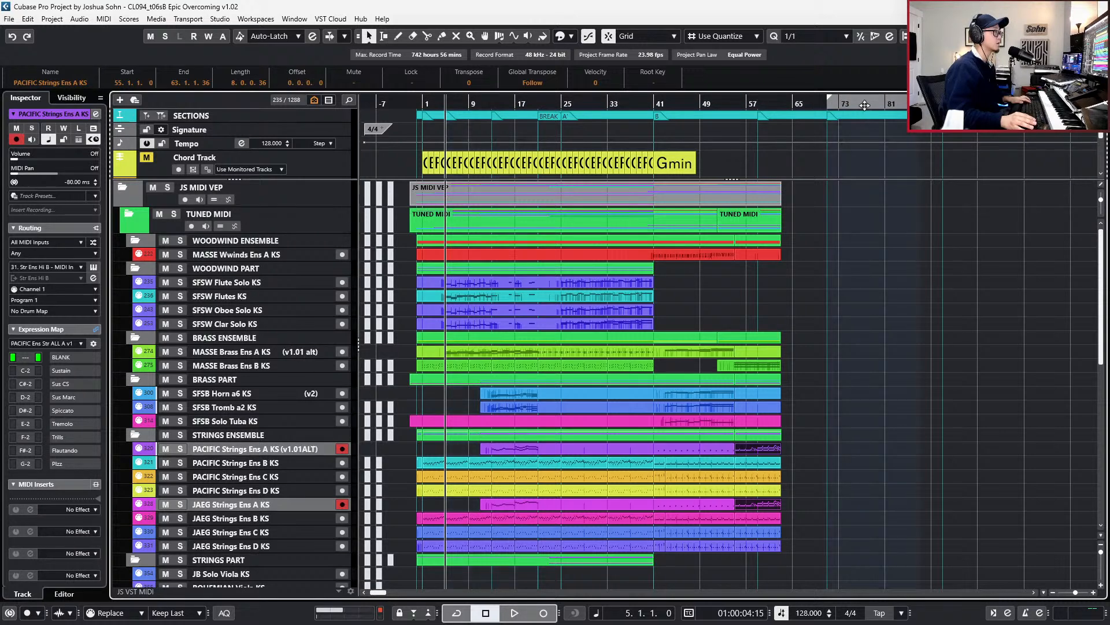
pyautogui.press('l')
pyautogui.press('n')
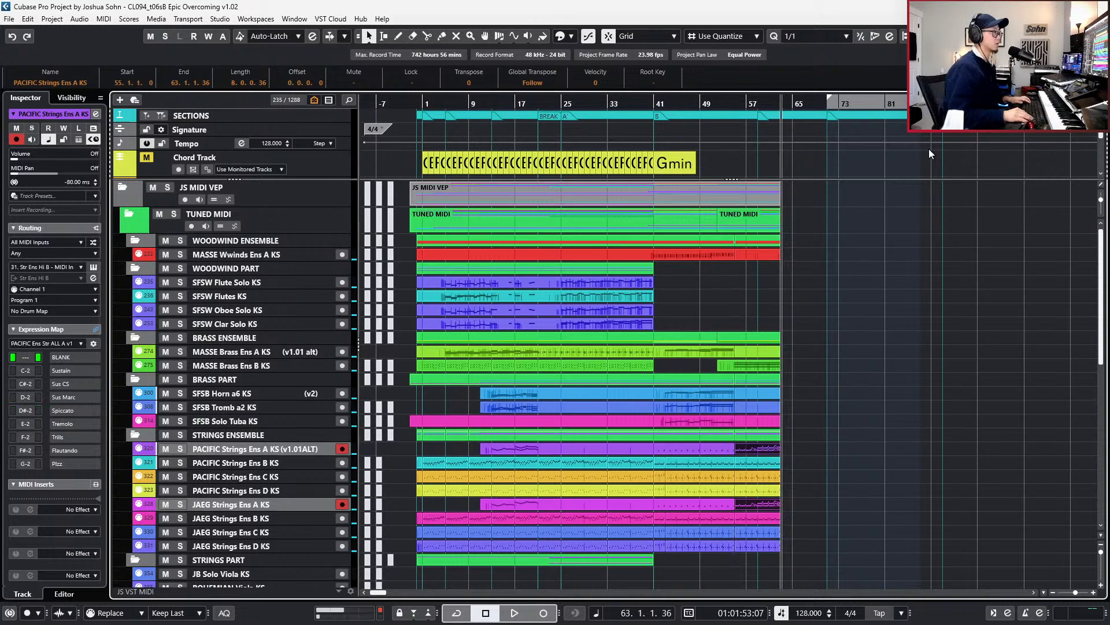
pyautogui.press('KP_Add')
pyautogui.press('KP_Add')
pyautogui.press('KP_Add')
pyautogui.press('KP_Add')
pyautogui.press('KP_Add')
pyautogui.press('KP_Add')
pyautogui.press('KP_Add')
pyautogui.press('KP_Add')
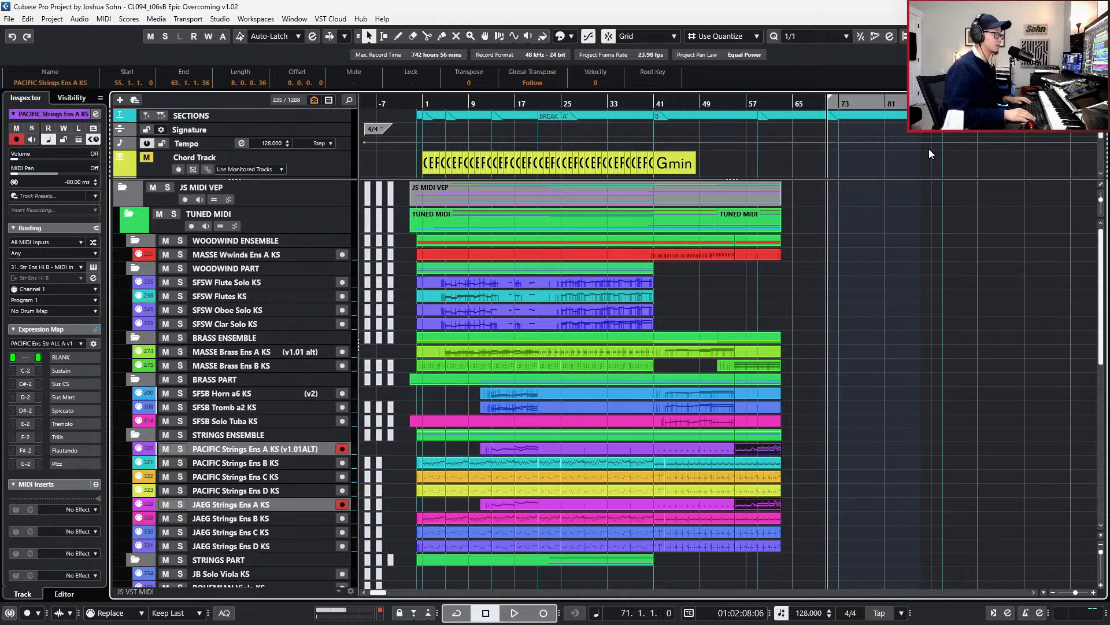
# - Step the playhead bar by bar from bar 71 to bar 88 to gauge the next section's length
pyautogui.press('KP_Add')
pyautogui.press('KP_Add')
pyautogui.press('KP_Add')
pyautogui.press('KP_Add')
pyautogui.press('KP_Add')
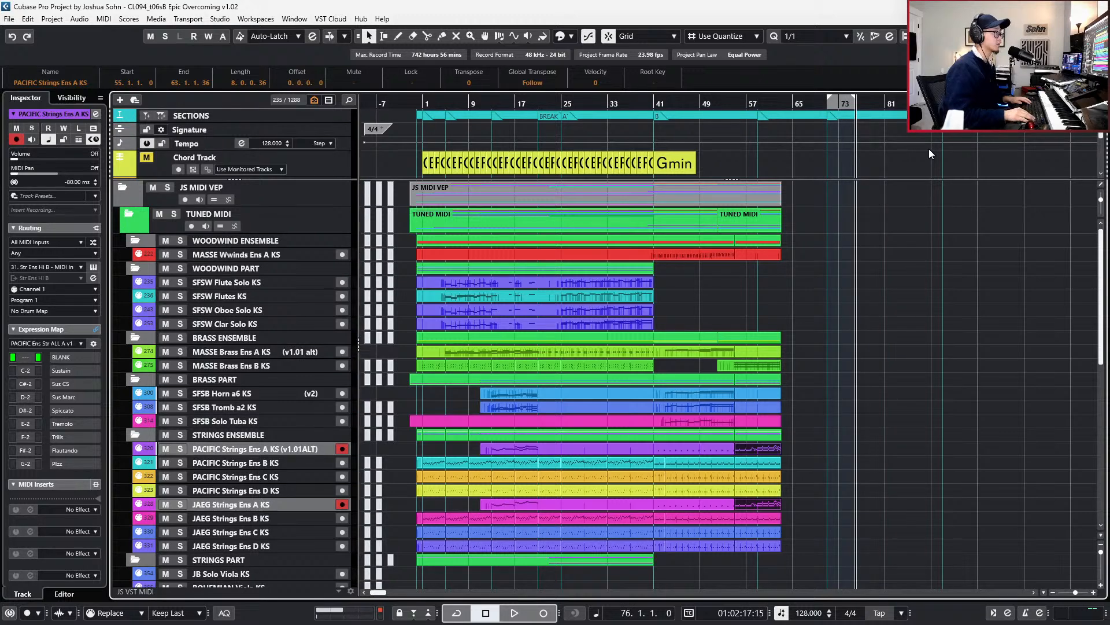
pyautogui.press('KP_Add')
pyautogui.press('KP_Add')
pyautogui.press('KP_Add')
pyautogui.press('KP_Add')
pyautogui.press('KP_Add')
pyautogui.press('KP_Add')
pyautogui.press('KP_Add')
pyautogui.press('KP_Add')
pyautogui.press('KP_Add')
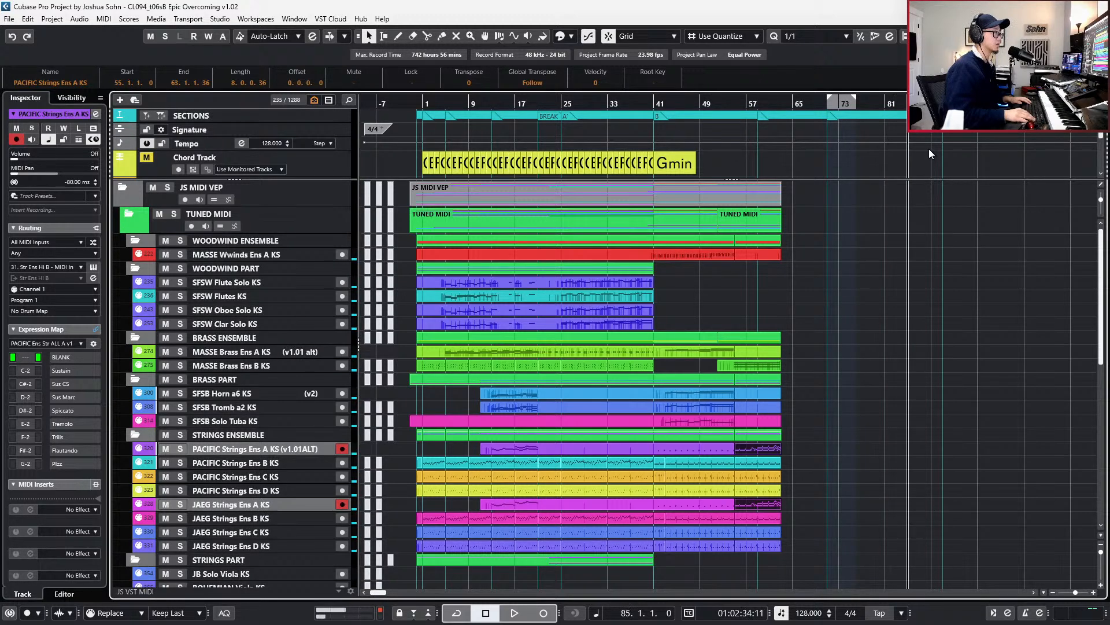
pyautogui.press('KP_Add')
pyautogui.press('KP_Add')
pyautogui.press('KP_Add')
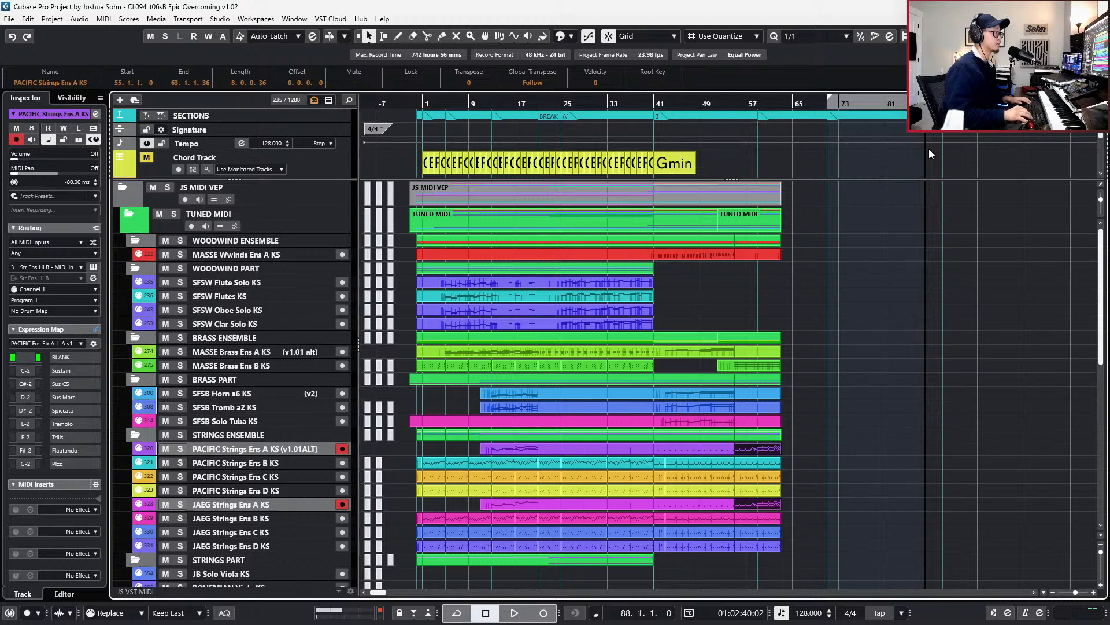
# - Return the playhead to bar 71 and count forward bar by bar to bar 91
pyautogui.press('KP_1')
pyautogui.press('KP_Add')
pyautogui.press('KP_Add')
pyautogui.press('KP_Add')
pyautogui.press('KP_Add')
pyautogui.press('KP_Add')
pyautogui.press('KP_Add')
pyautogui.press('KP_Add')
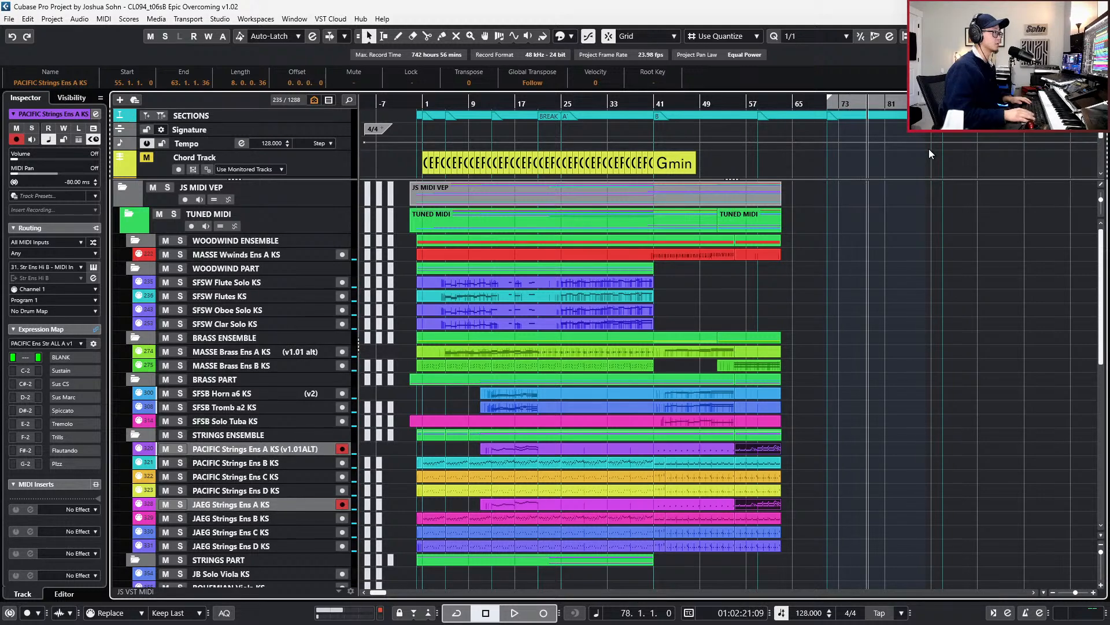
pyautogui.press('KP_Add')
pyautogui.press('KP_Add')
pyautogui.press('KP_Add')
pyautogui.press('KP_Add')
pyautogui.press('KP_Add')
pyautogui.press('KP_Add')
pyautogui.press('KP_Add')
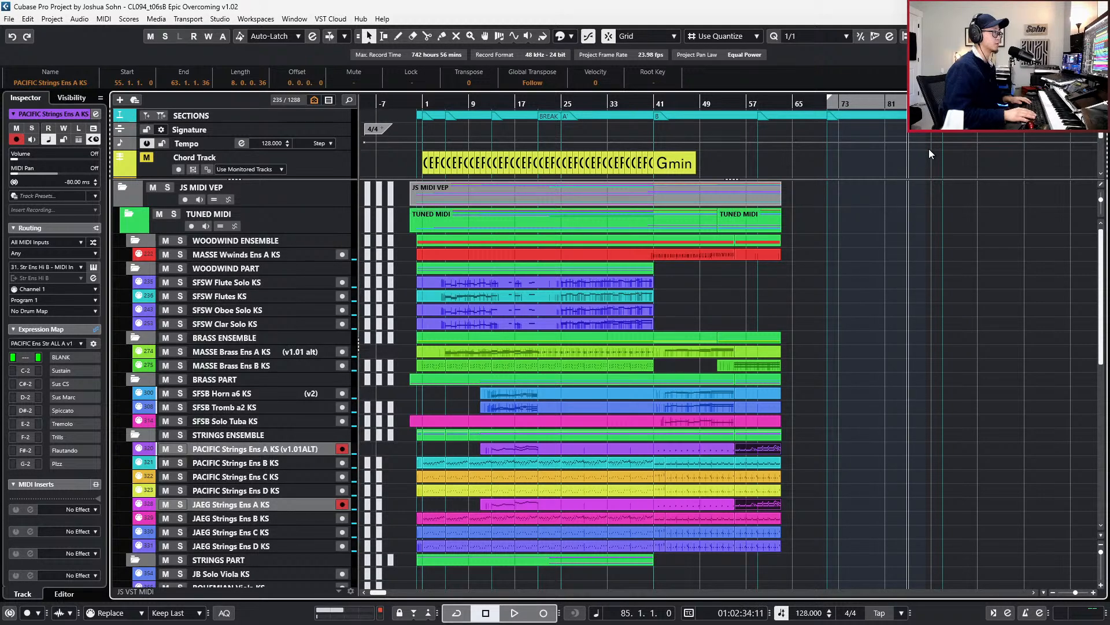
pyautogui.press('KP_Add')
pyautogui.keyDown('ctrl'); pyautogui.scroll(2, 927, 139); pyautogui.keyUp('ctrl')
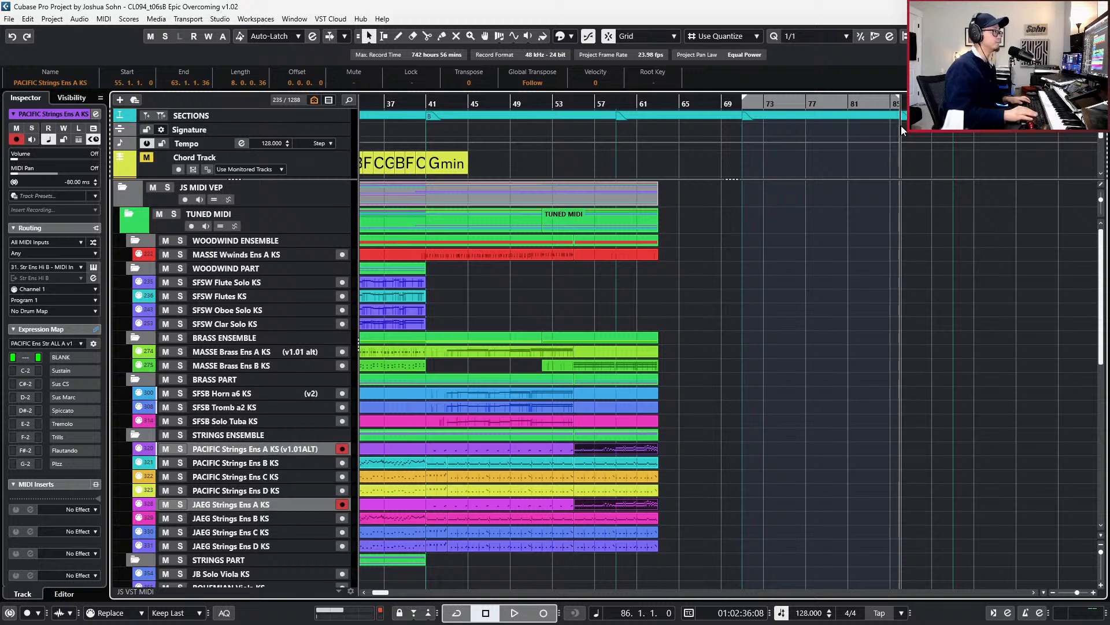
pyautogui.press('KP_Add')
pyautogui.press('KP_Add')
pyautogui.press('KP_Add')
pyautogui.press('KP_Add')
pyautogui.press('KP_Add')
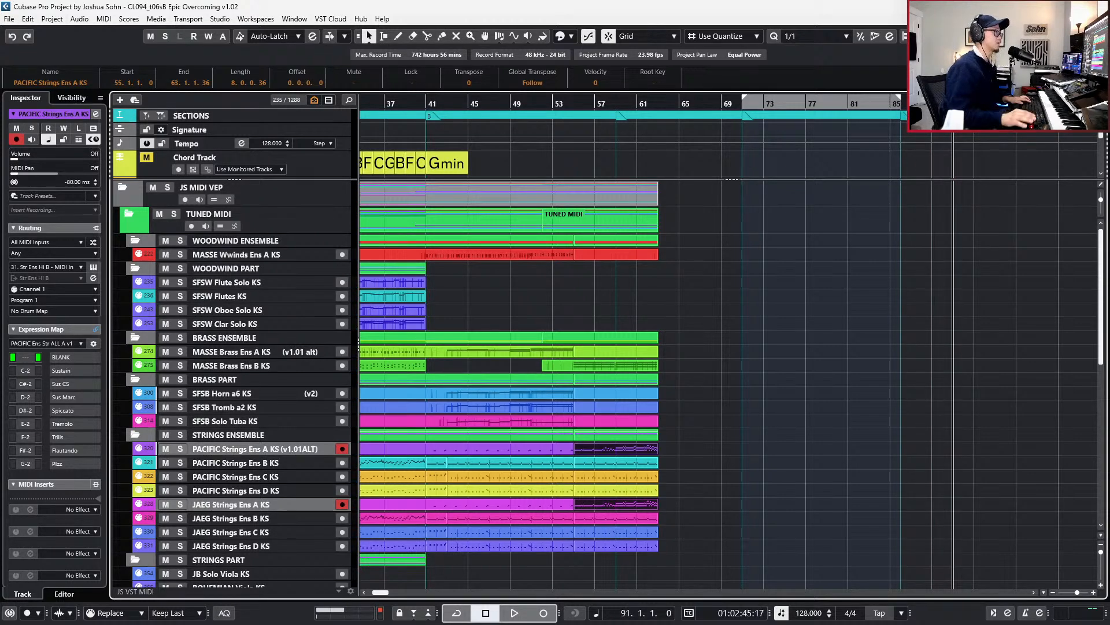
pyautogui.keyDown('ctrl'); pyautogui.scroll(-2, 939, 148); pyautogui.keyUp('ctrl')
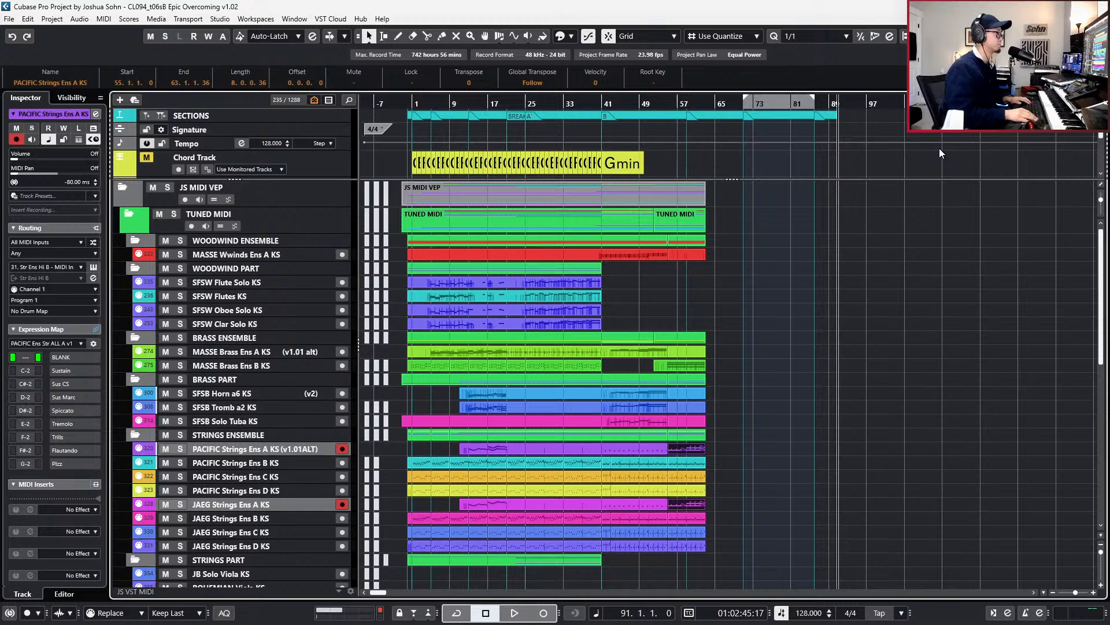
# - Bring the playhead back to the existing music and play the strings and brass passage across bars 55 to 62
pyautogui.press('KP_Subtract')
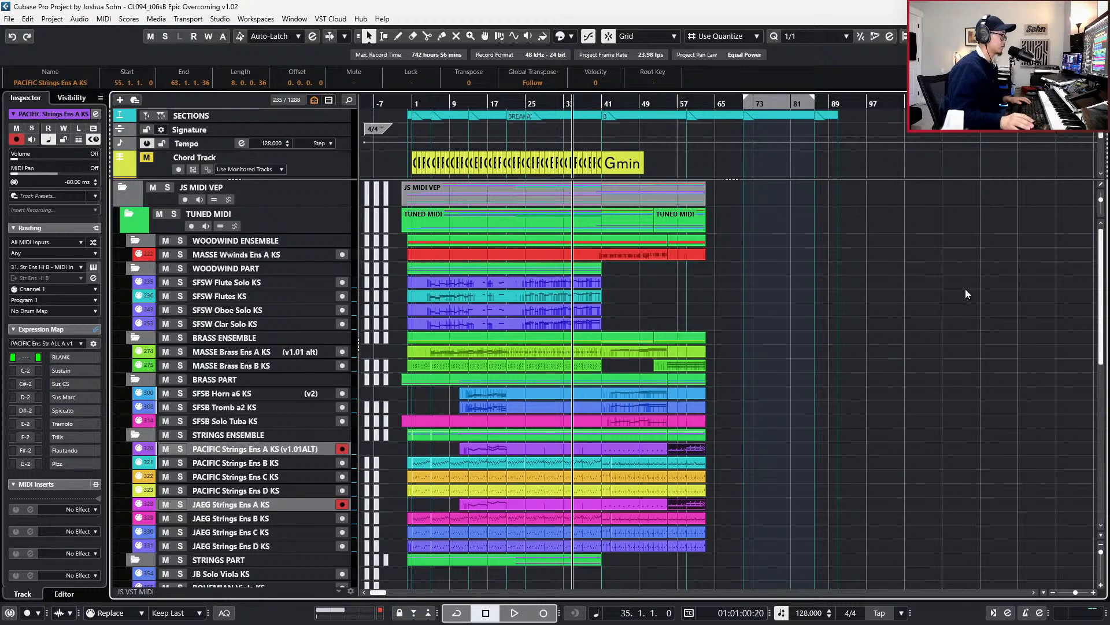
pyautogui.scroll(2, 705, 460)
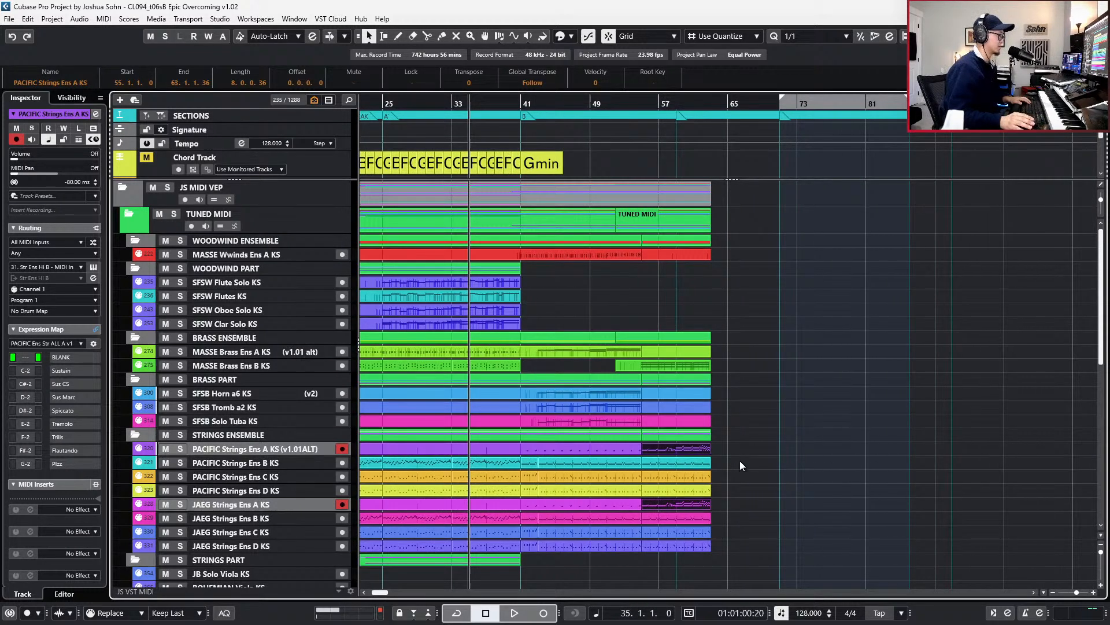
pyautogui.scroll(-3, 744, 488)
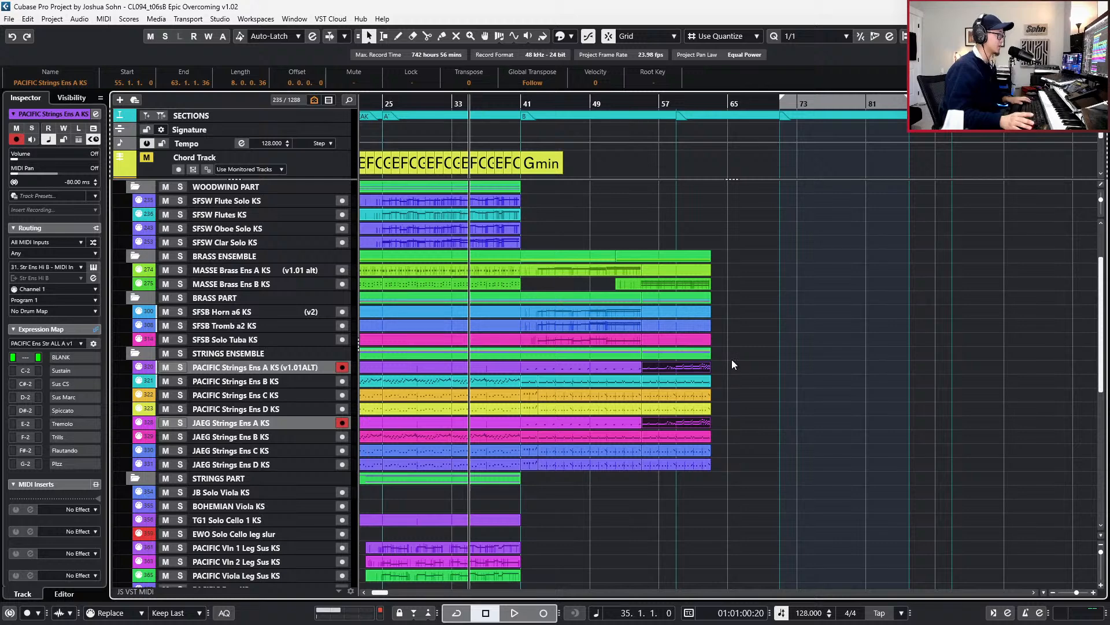
pyautogui.press('KP_Add')
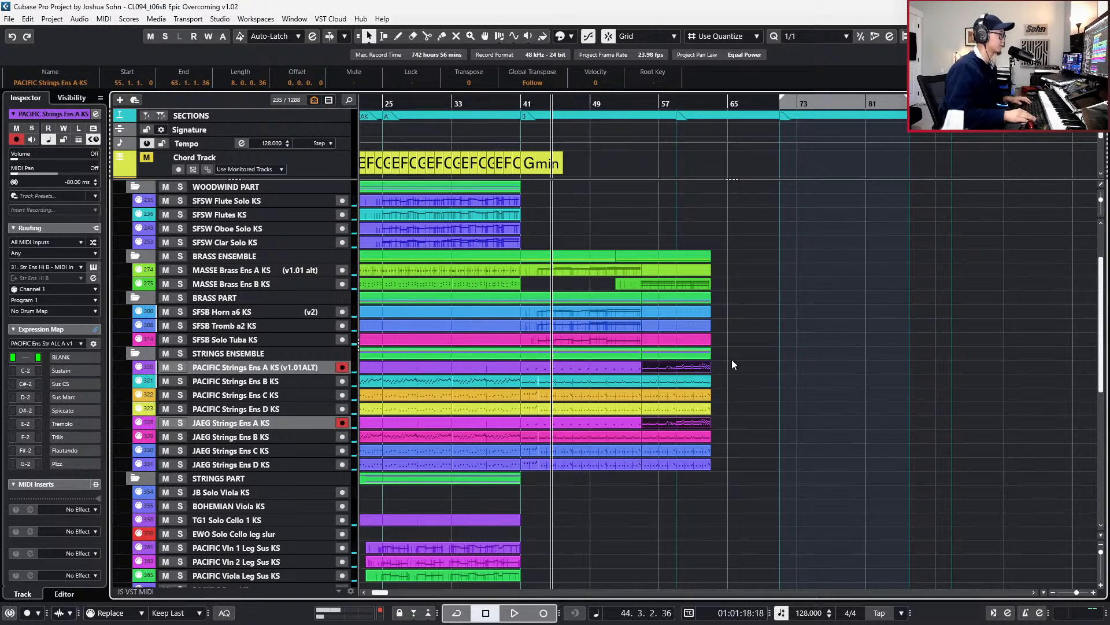
pyautogui.press('space')
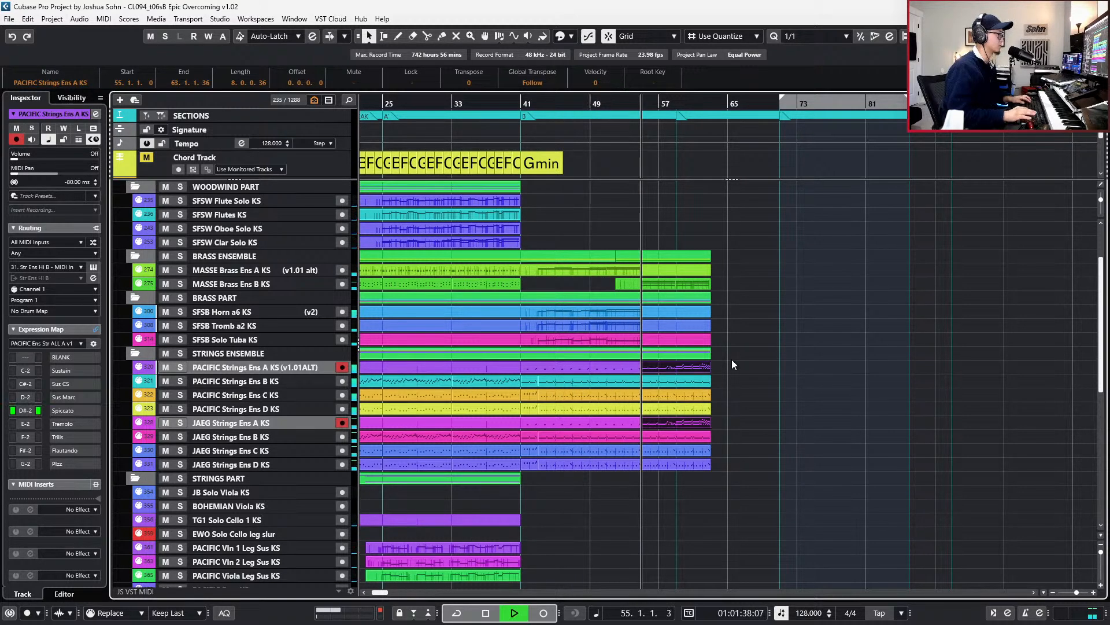
pyautogui.scroll(2, 721, 362)
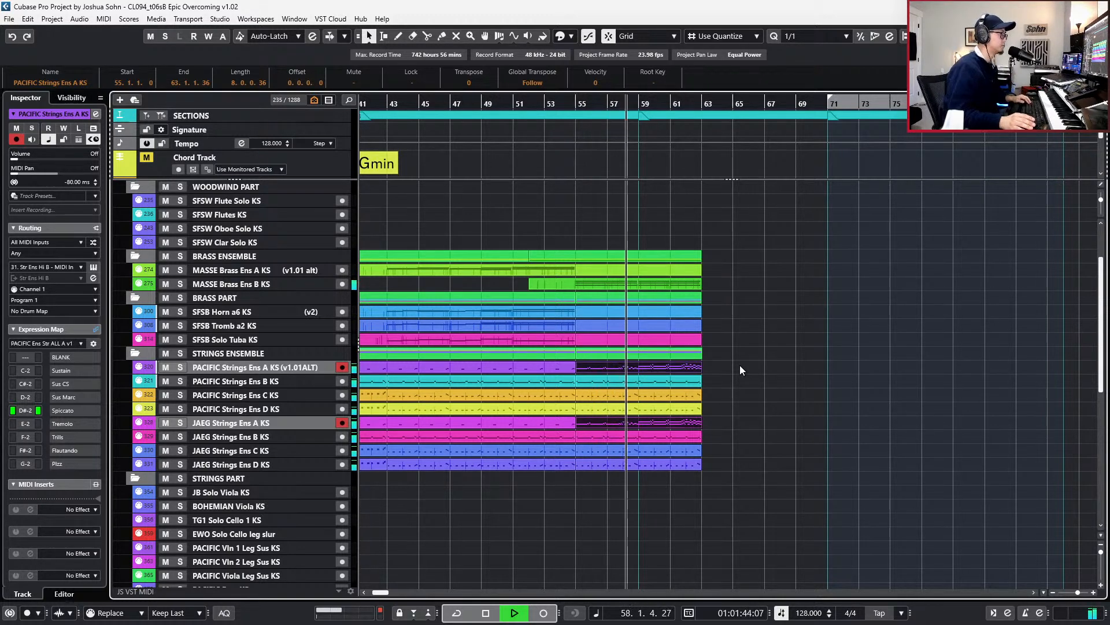
pyautogui.scroll(-1, 740, 366)
pyautogui.scroll(1, 740, 366)
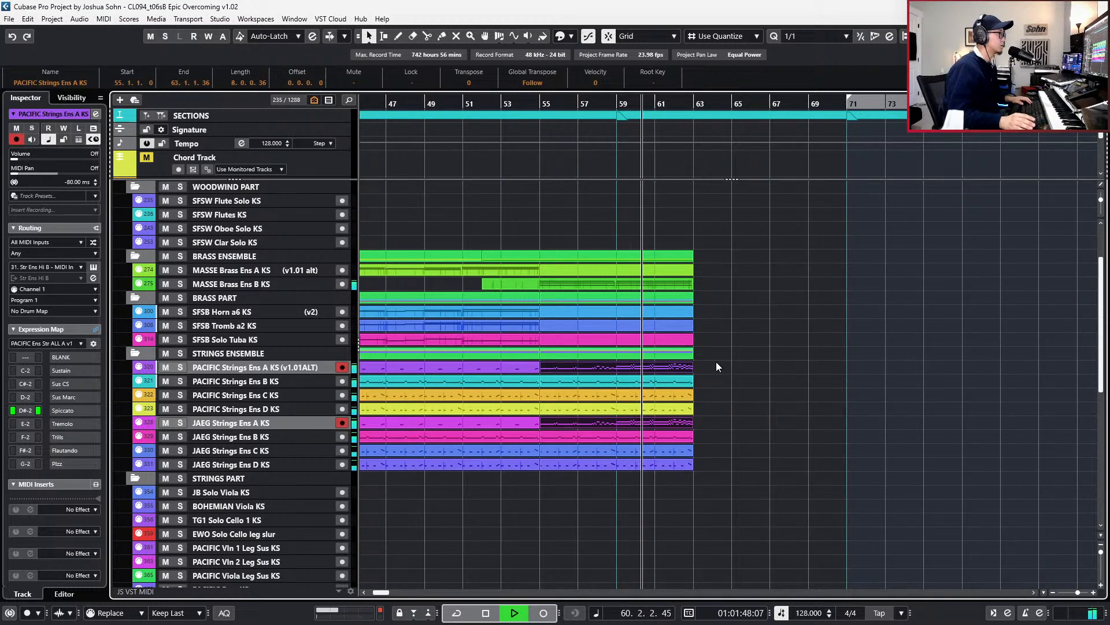
pyautogui.scroll(1, 740, 357)
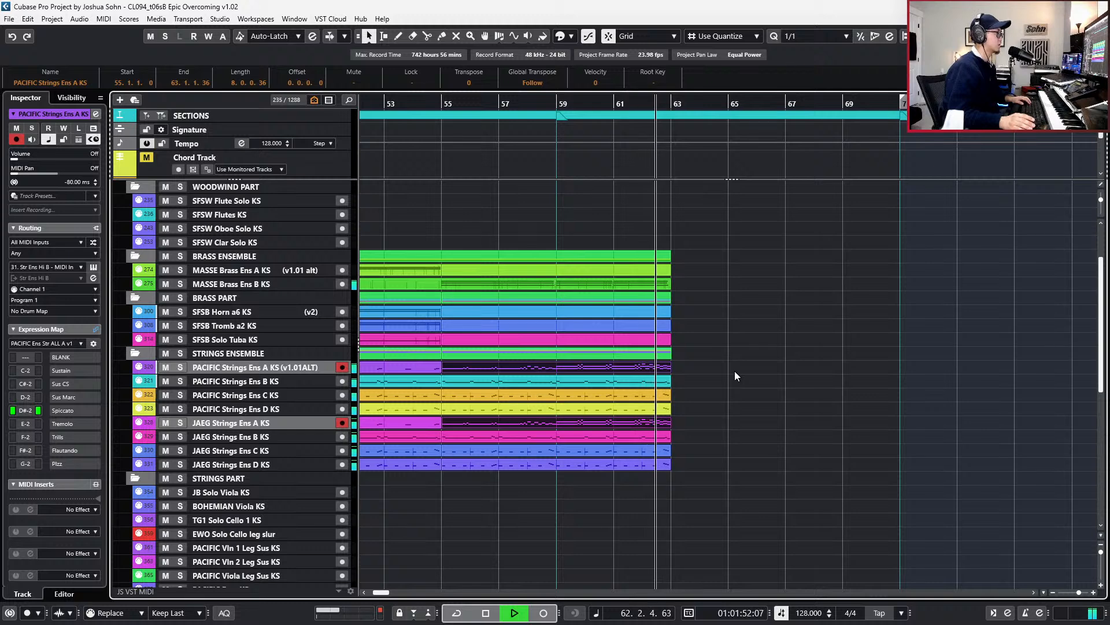
pyautogui.press('space')
# - Solo the PACIFIC Strings Ens A and JAEG Strings Ens A parts starting at bar 55, and set the playhead to bar 61
pyautogui.click(665, 369)
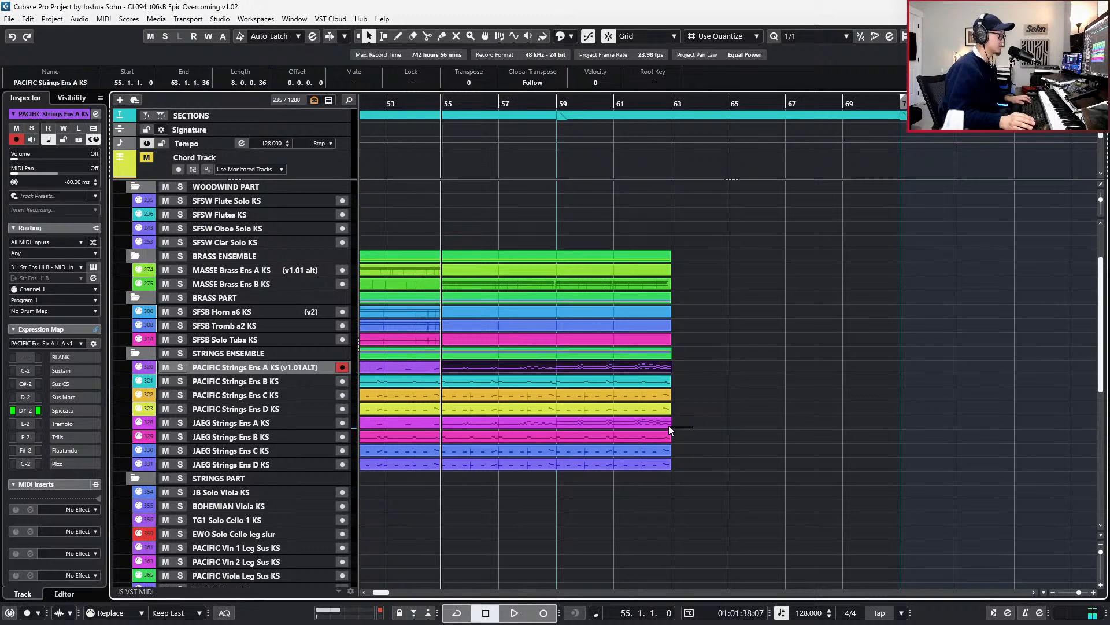
pyautogui.moveTo(669, 427); pyautogui.dragTo(666, 423)
pyautogui.press('s')
pyautogui.press('KP_Add')
pyautogui.press('KP_Add')
pyautogui.press('KP_Add')
pyautogui.press('KP_Add')
pyautogui.press('KP_Add')
pyautogui.press('KP_Add')
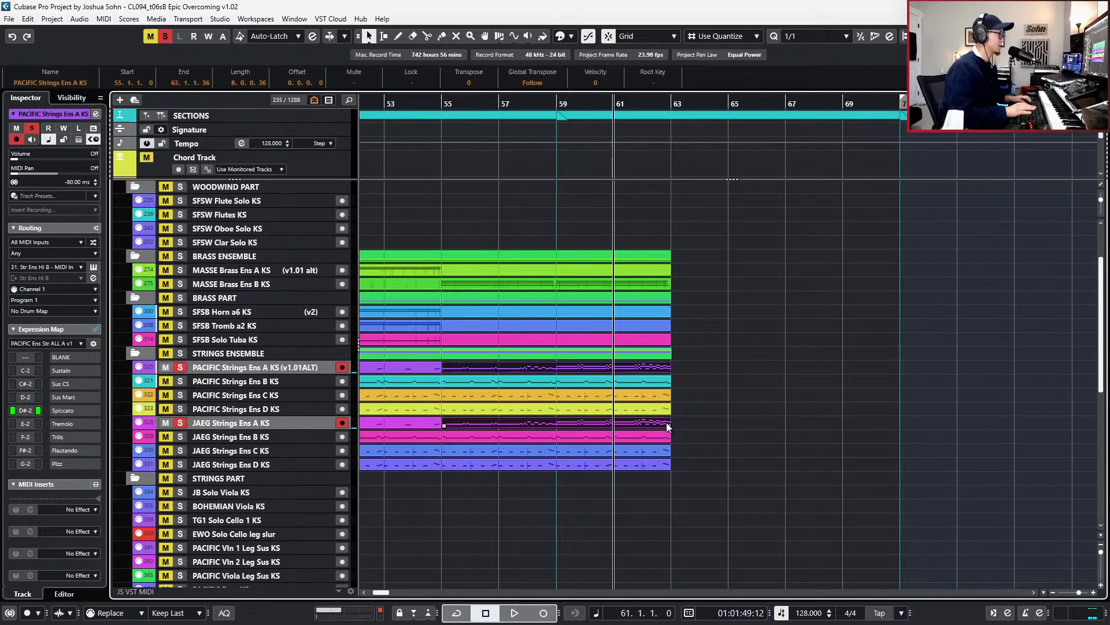
# - Open both string parts in the note editor, set the quantize grid to 1/16, and audition bars 61 to 62
pyautogui.doubleClick(666, 422)
pyautogui.press('space')
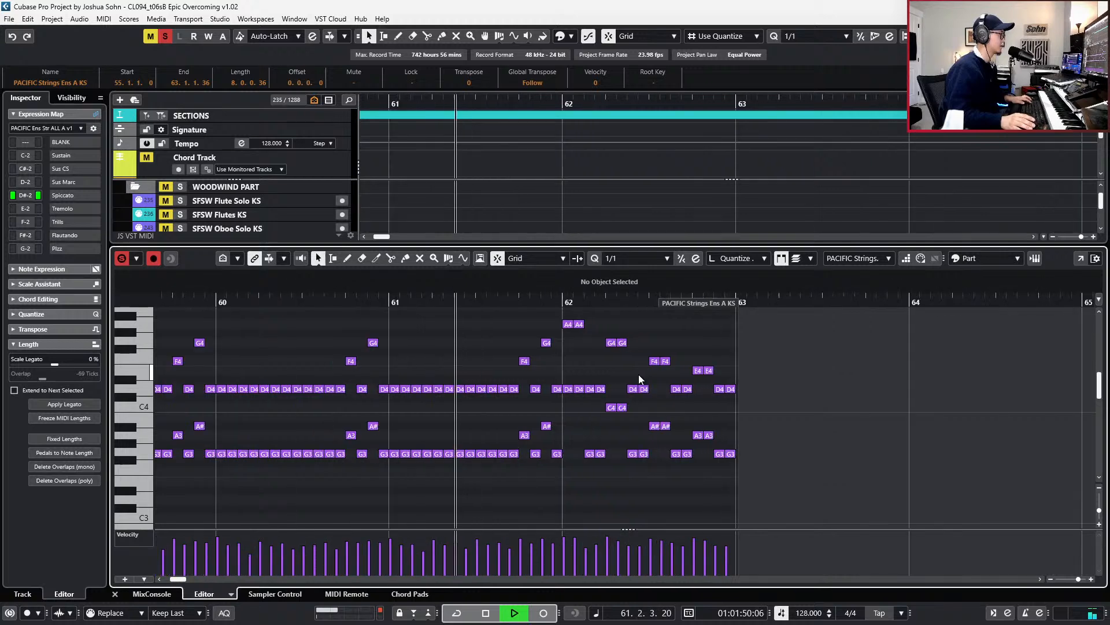
pyautogui.press('space')
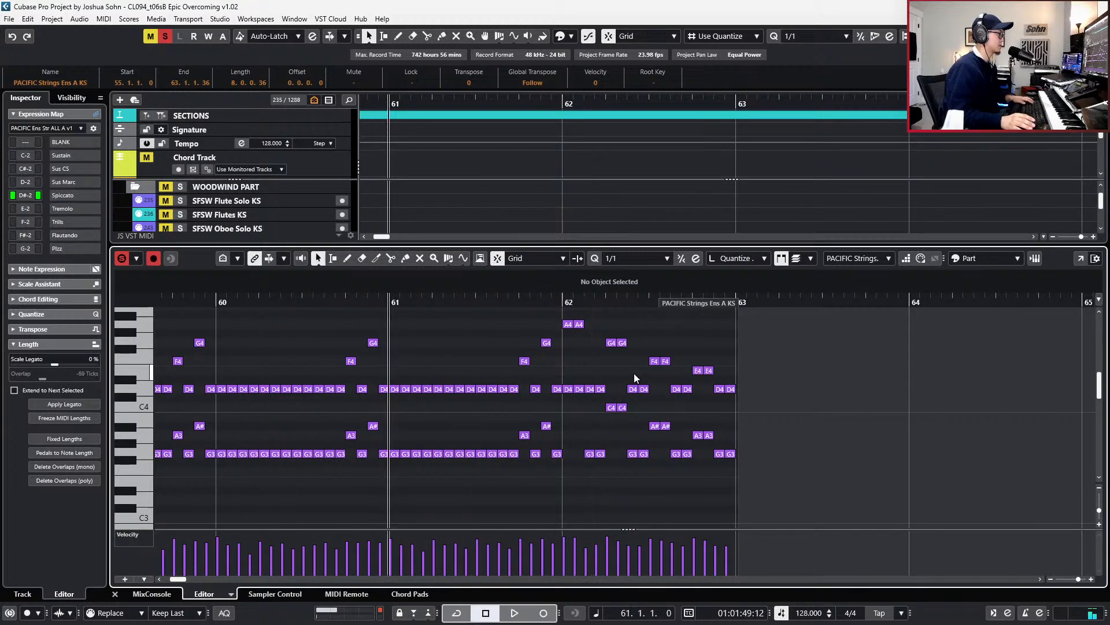
pyautogui.hotkey('alt', '5')
pyautogui.scroll(1, 634, 373)
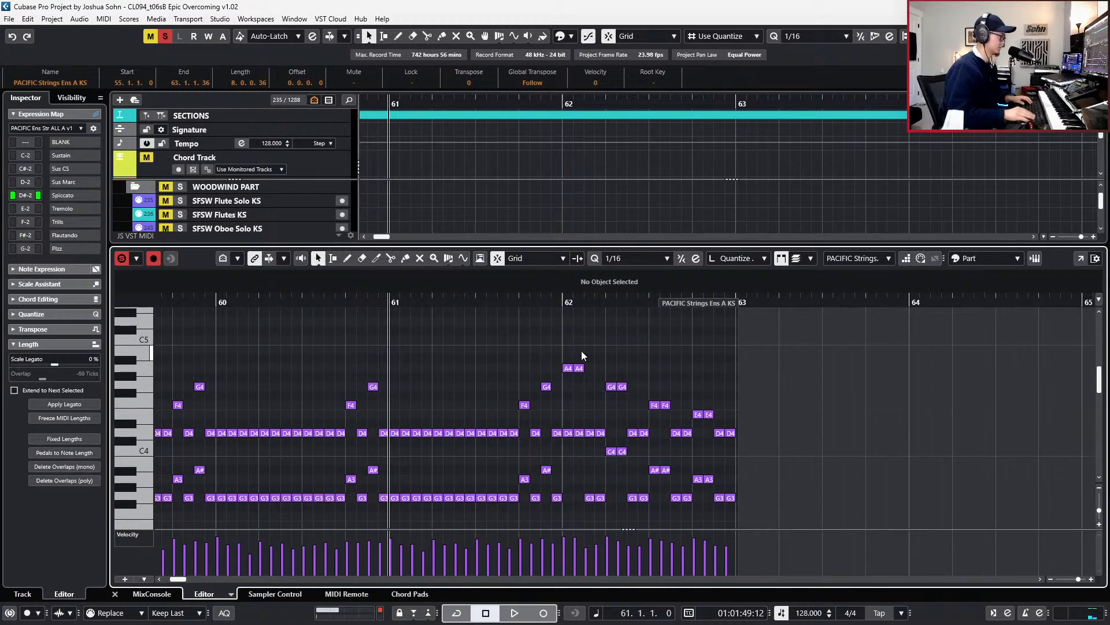
pyautogui.press('space')
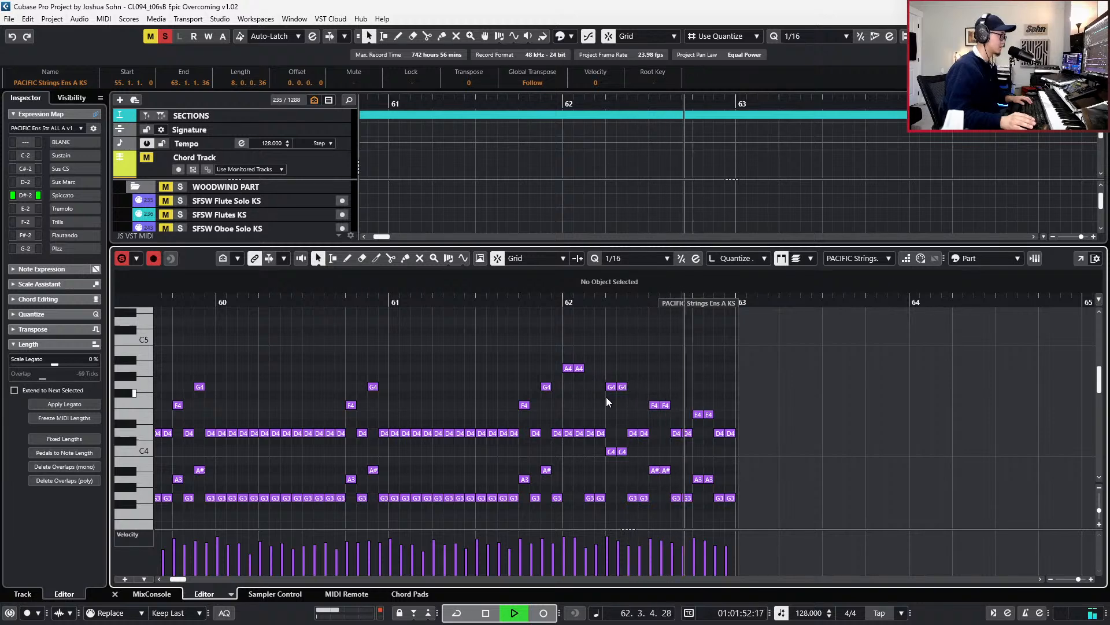
pyautogui.press('space')
# - Lower the two E4 notes on beat 4 of bar 62 to D#4 and audition the bar
pyautogui.moveTo(605, 369); pyautogui.dragTo(628, 399)
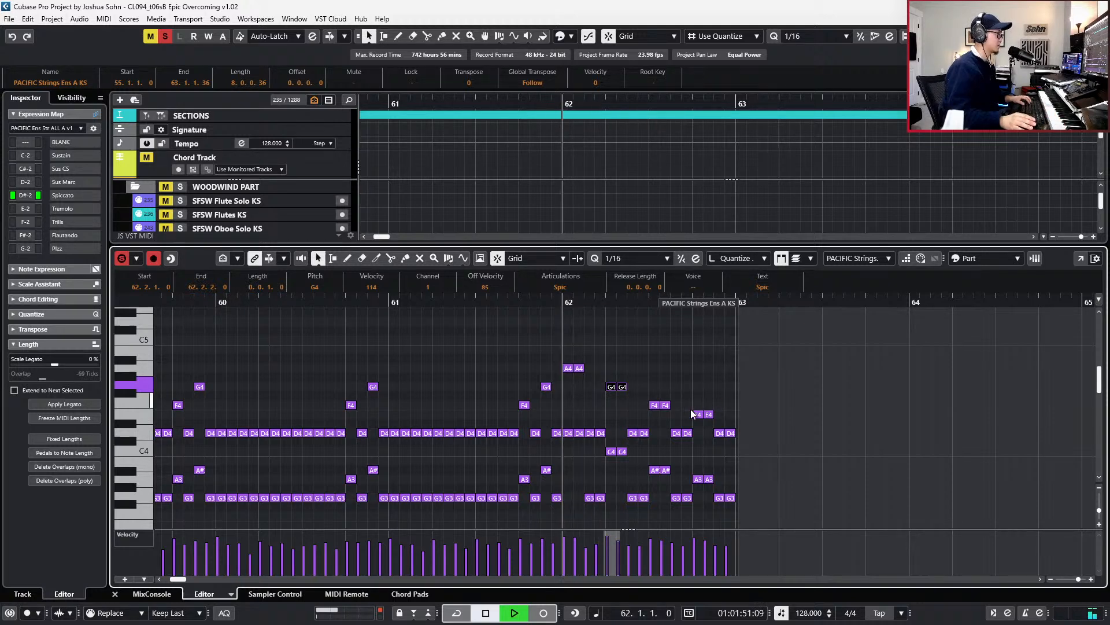
pyautogui.moveTo(587, 456); pyautogui.dragTo(630, 452)
pyautogui.moveTo(594, 376); pyautogui.dragTo(652, 399)
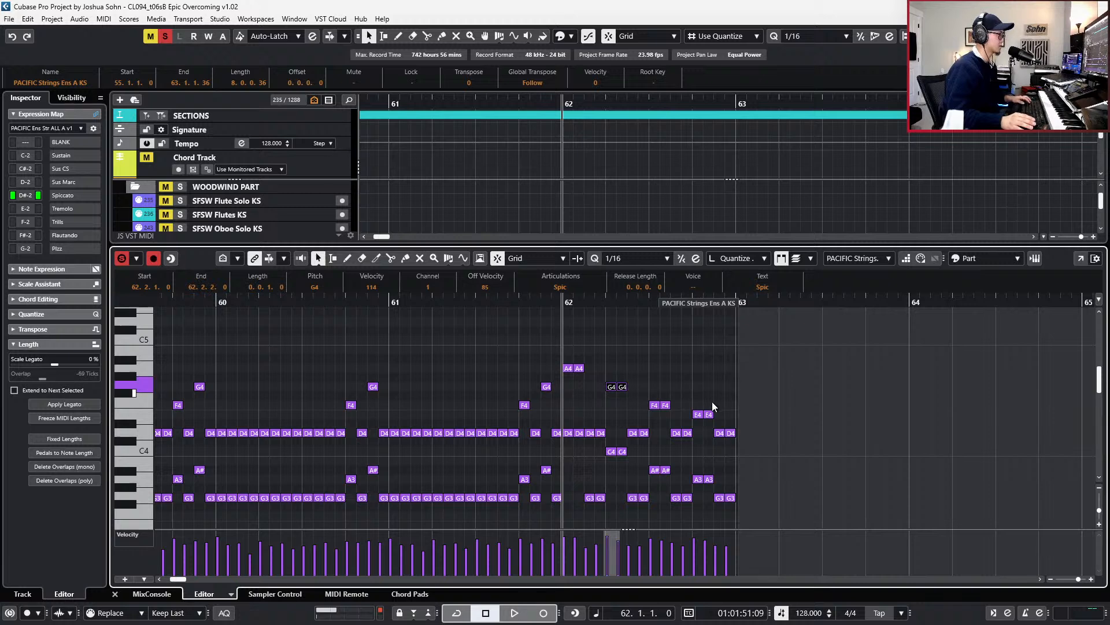
pyautogui.moveTo(713, 401); pyautogui.dragTo(688, 421)
pyautogui.press('Down')
pyautogui.press('space')
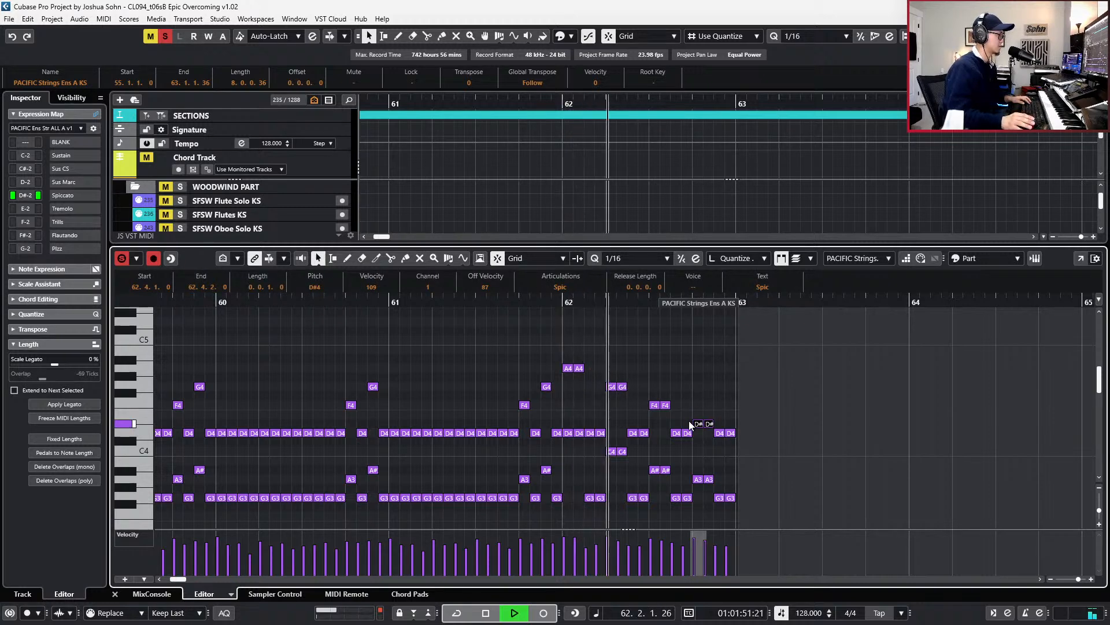
pyautogui.press('space')
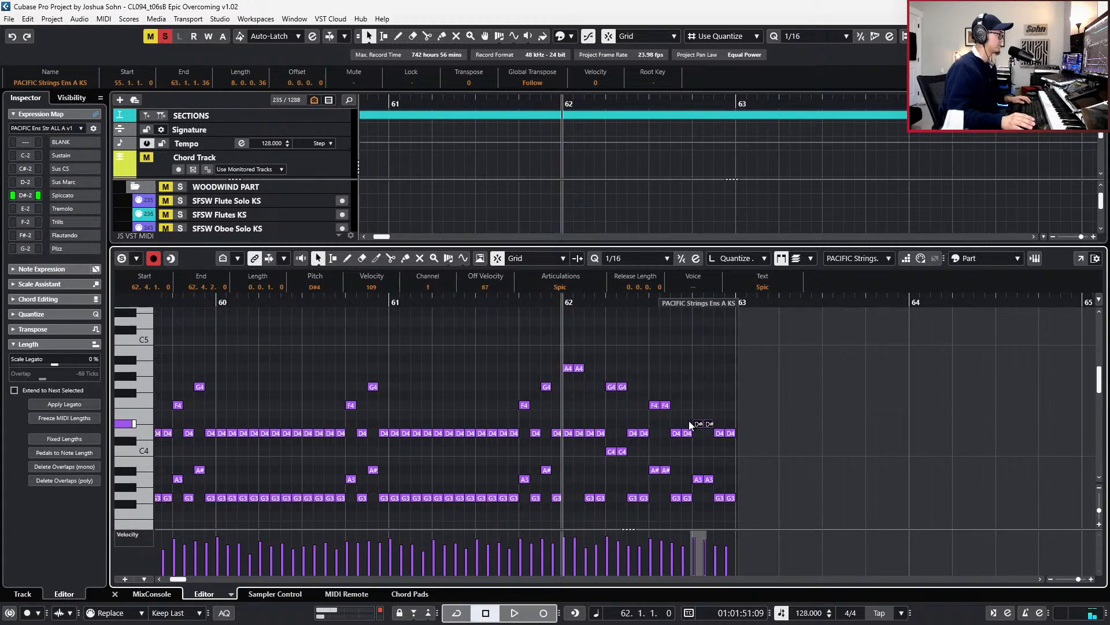
pyautogui.press('space')
pyautogui.press('space')
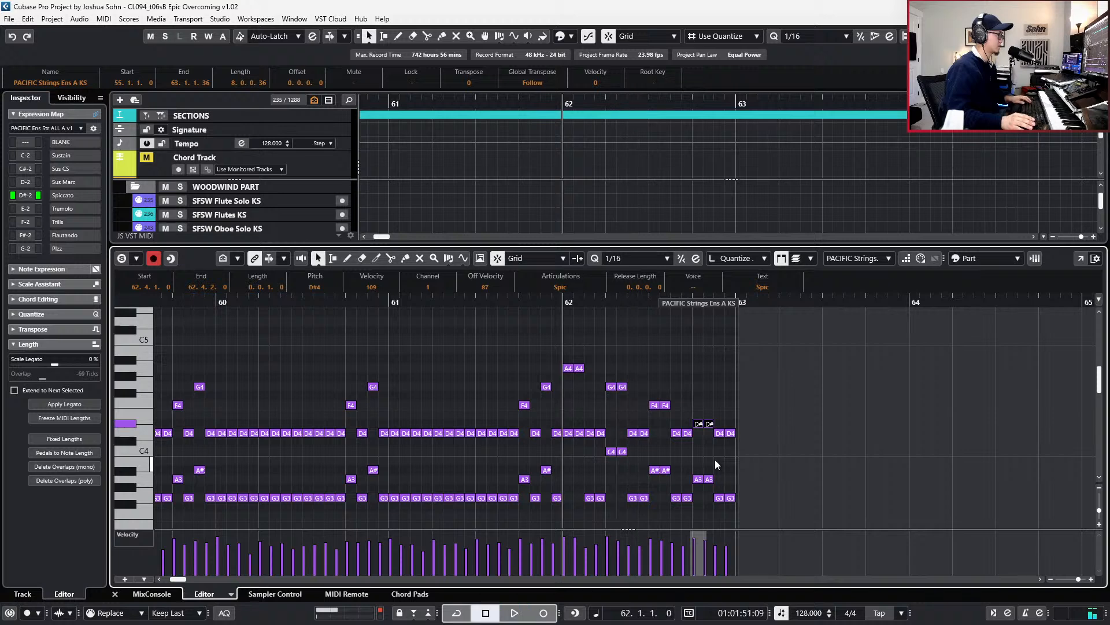
pyautogui.press('space')
pyautogui.moveTo(694, 466); pyautogui.dragTo(724, 485)
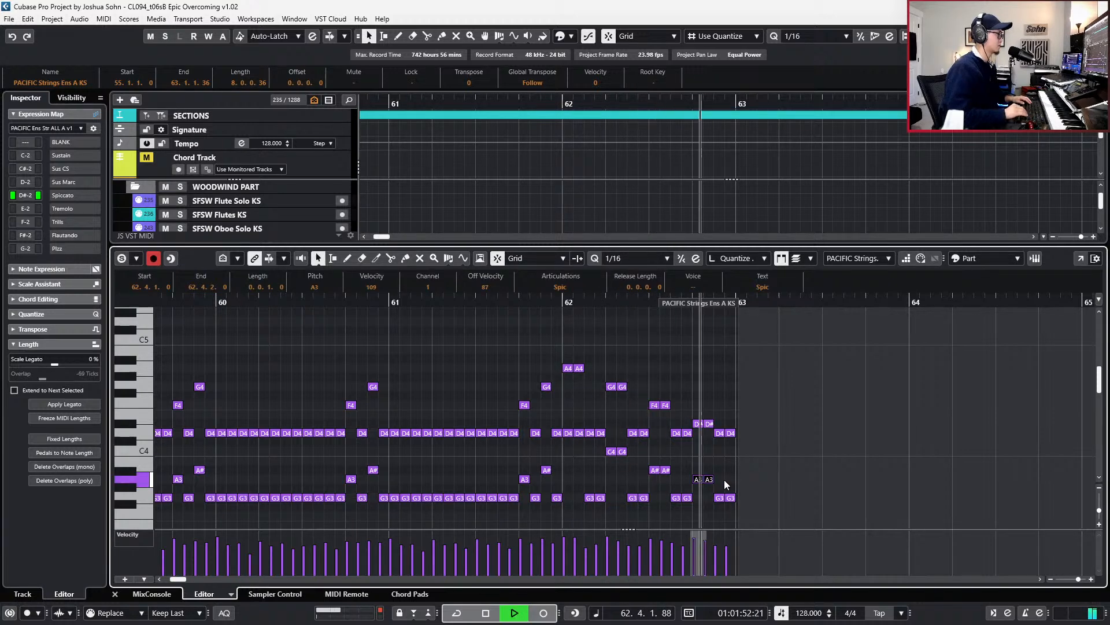
pyautogui.press('space')
# - Close the note editor and, on a 1/1 grid, trim the PACIFIC and JAEG Strings Ens A parts to end exactly at bar 63
pyautogui.press('KP_Subtract')
pyautogui.press('KP_Subtract')
pyautogui.hotkey('ctrl', 'alt', 'e')
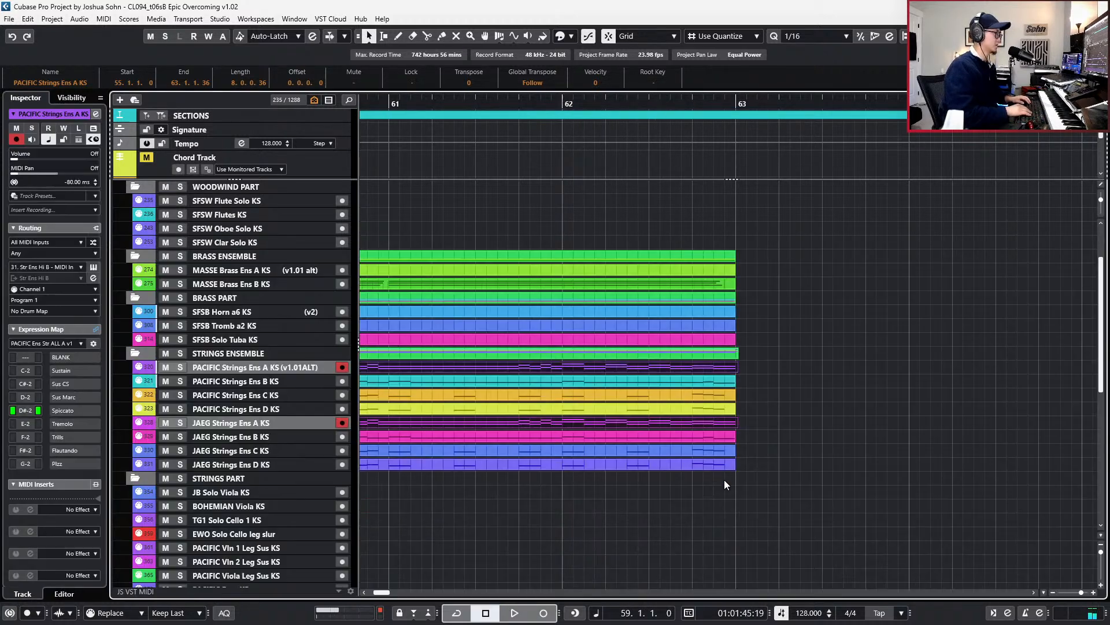
pyautogui.scroll(-2, 728, 404)
pyautogui.scroll(2, 733, 371)
pyautogui.hotkey('alt', '1')
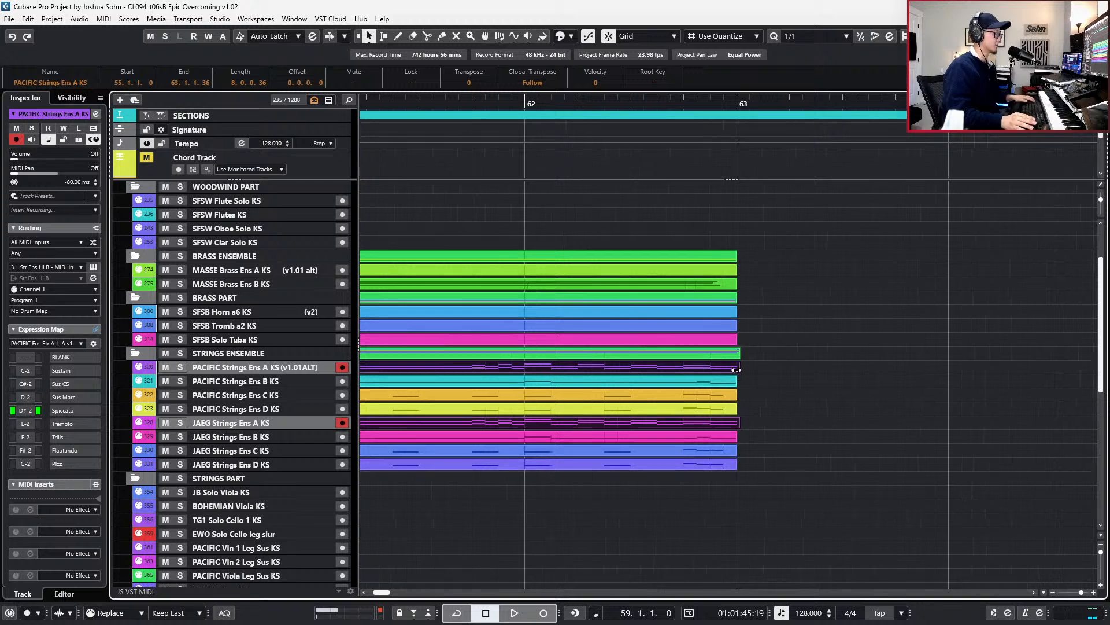
pyautogui.moveTo(738, 369); pyautogui.dragTo(736, 371)
pyautogui.scroll(-1, 736, 370)
pyautogui.scroll(-3, 736, 370)
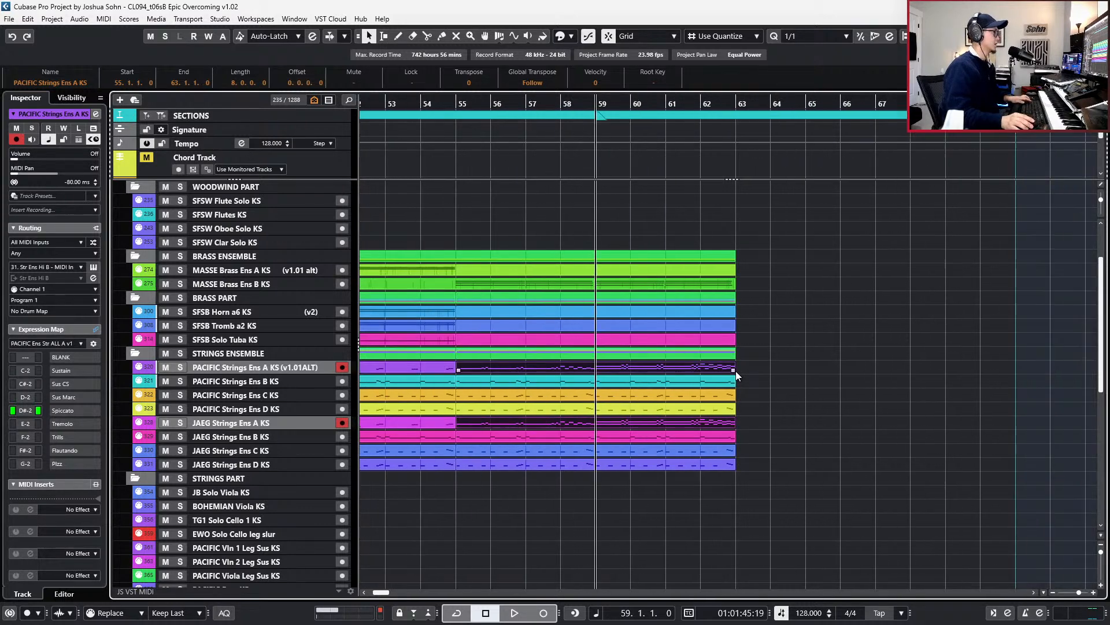
# - Split the two string parts at bar 59 and copy the JS MIDI VEP folder block of bars 59–62 to bars 63 and 67
pyautogui.press('KP_Subtract')
pyautogui.press('KP_Subtract')
pyautogui.press('KP_Subtract')
pyautogui.press('KP_Subtract')
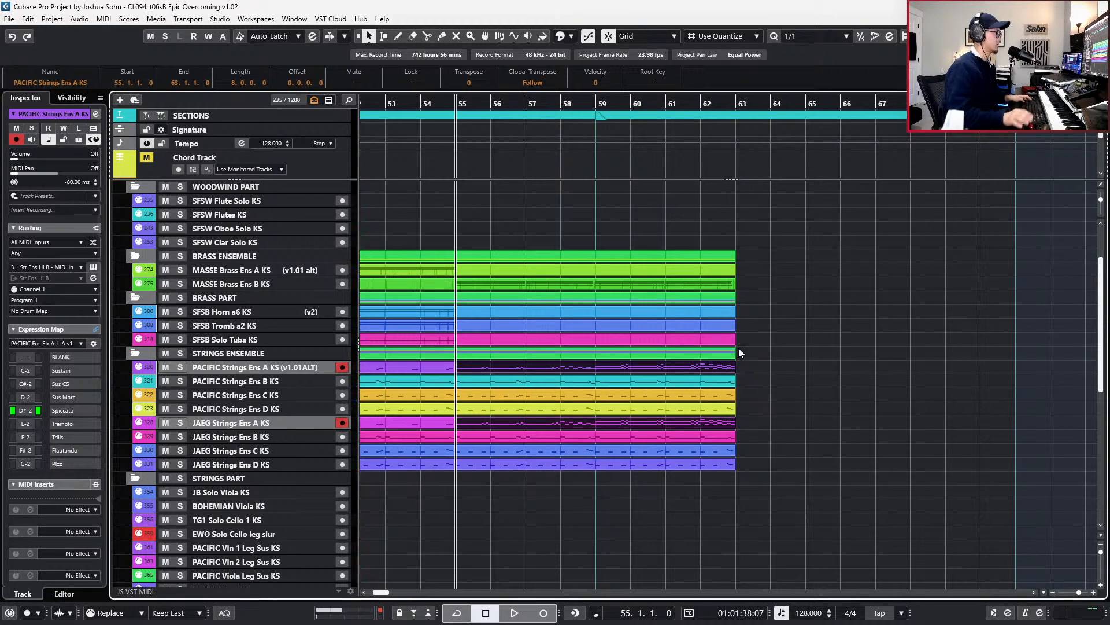
pyautogui.scroll(3, 598, 258)
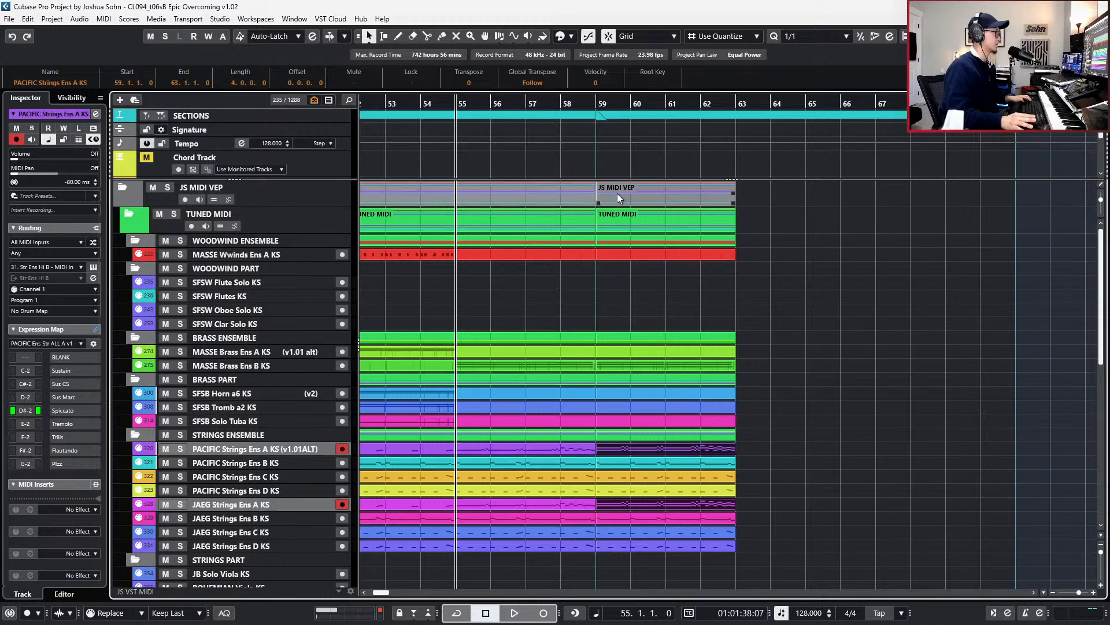
pyautogui.moveTo(616, 193); pyautogui.dragTo(907, 196)
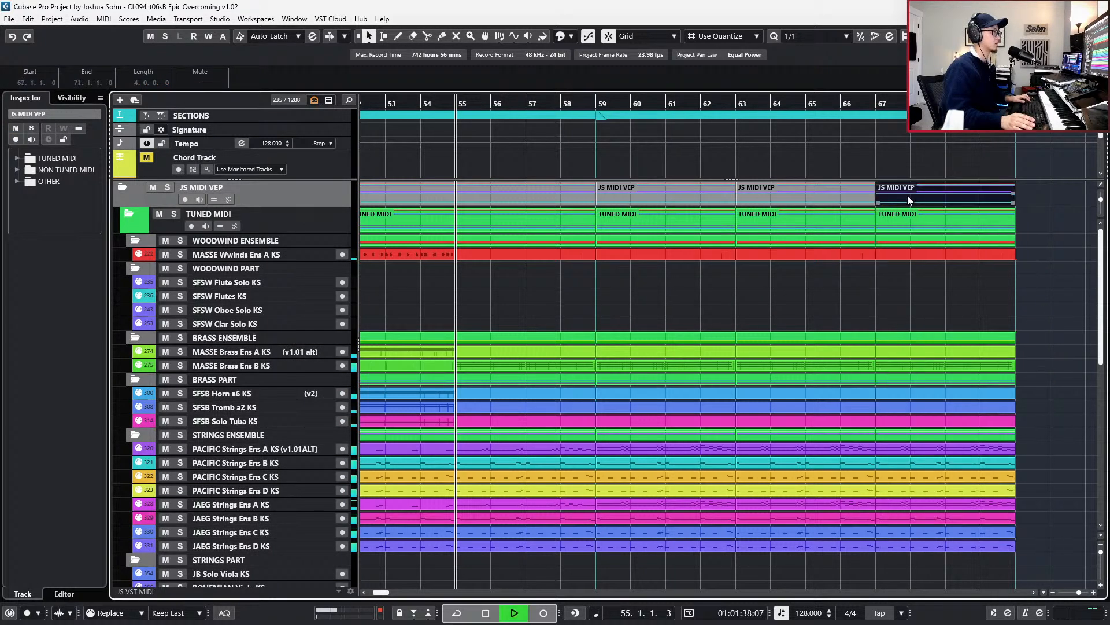
# - Play the arrangement from bar 55 to bar 62 and look over the woodwind, brass and string tracks up to bar 71
pyautogui.press('space')
pyautogui.press('g')
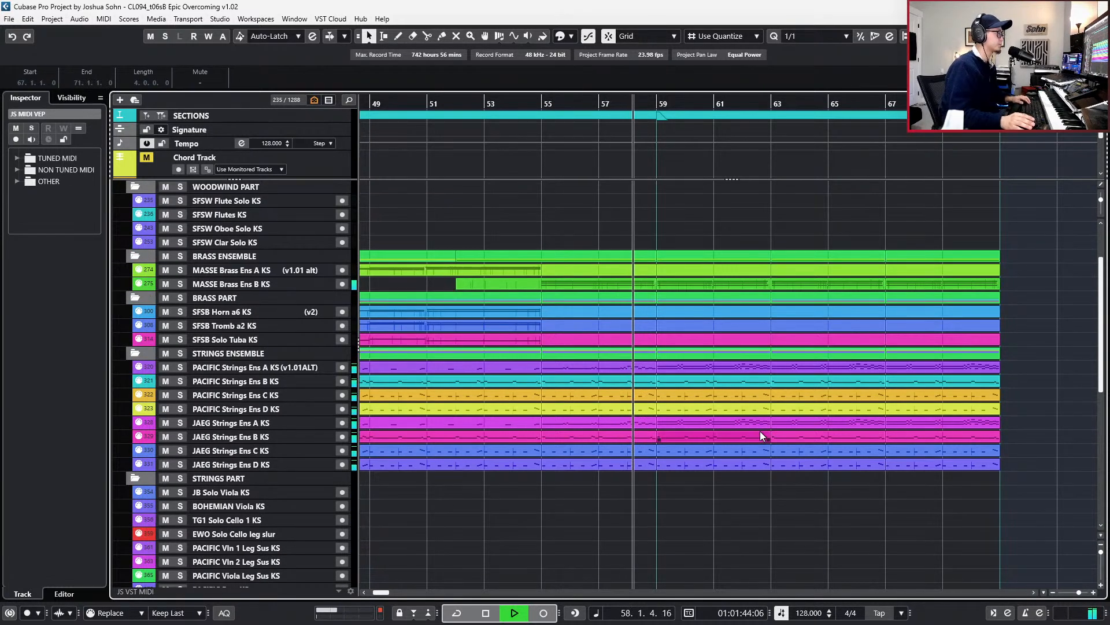
pyautogui.hscroll(1, 760, 431)
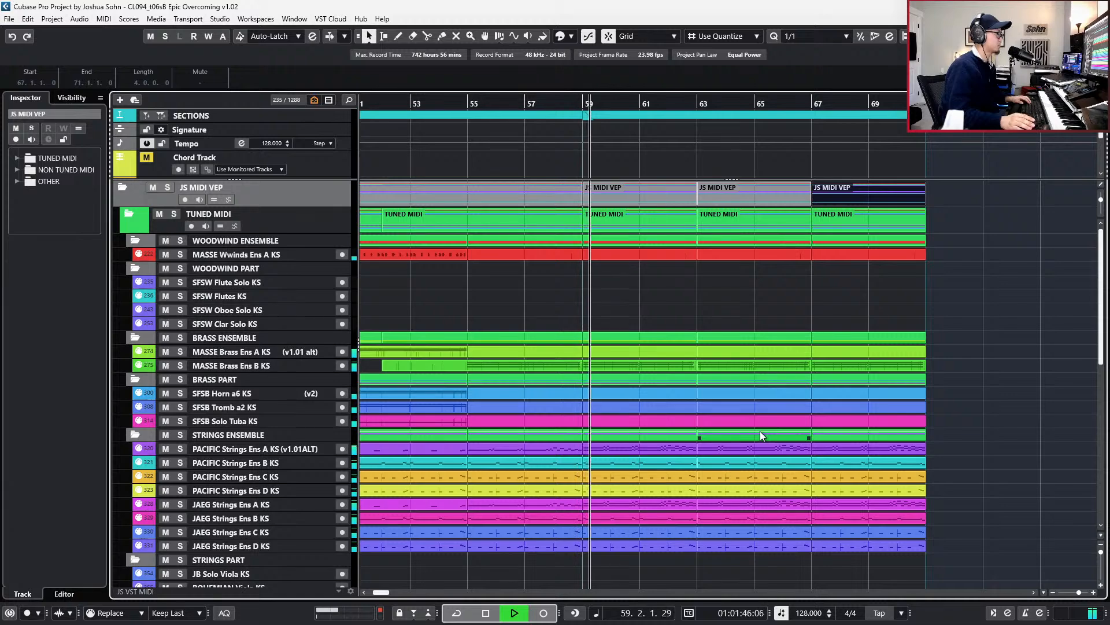
pyautogui.scroll(-3, 760, 431)
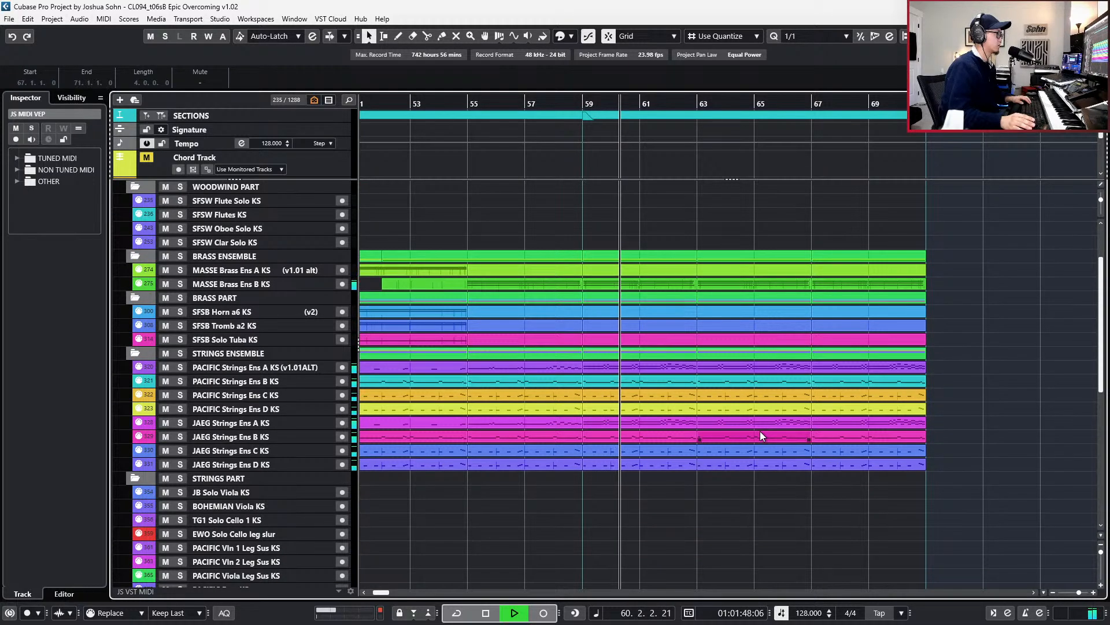
pyautogui.scroll(3, 760, 431)
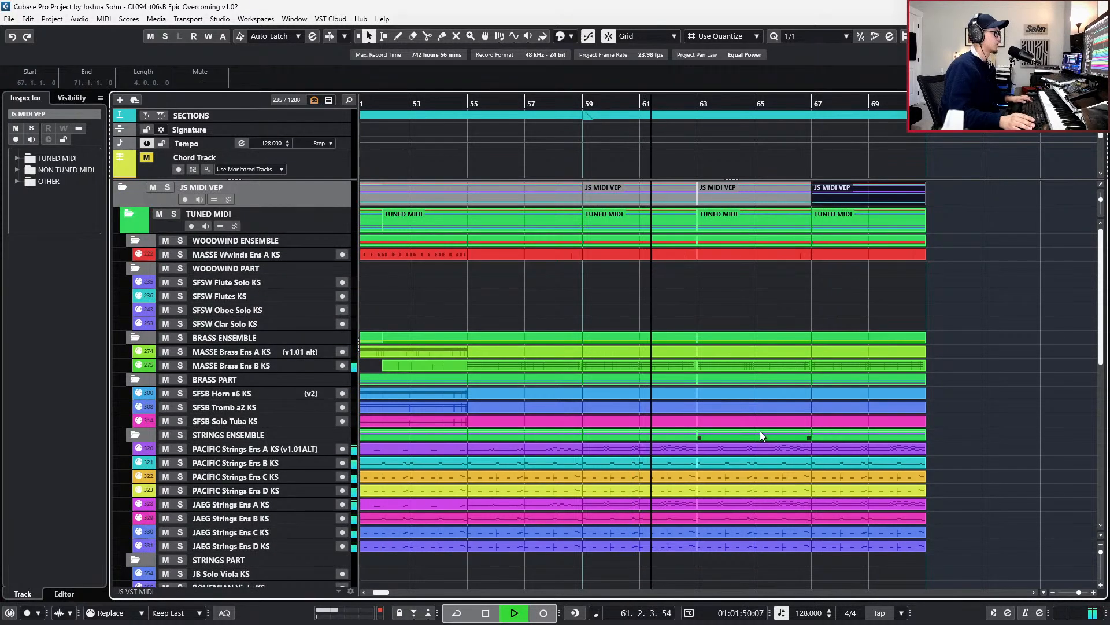
pyautogui.hscroll(2, 760, 432)
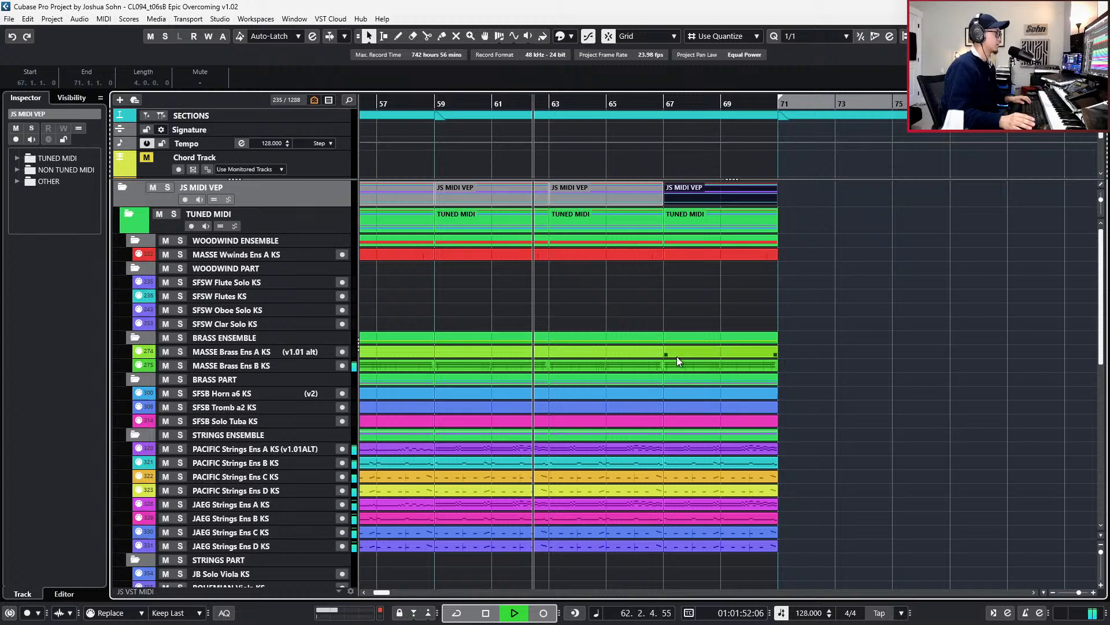
pyautogui.press('space')
# - Join the two MASSE Brass Ens B parts between bars 63 and 71 and put the playhead at bar 59
pyautogui.click(660, 365)
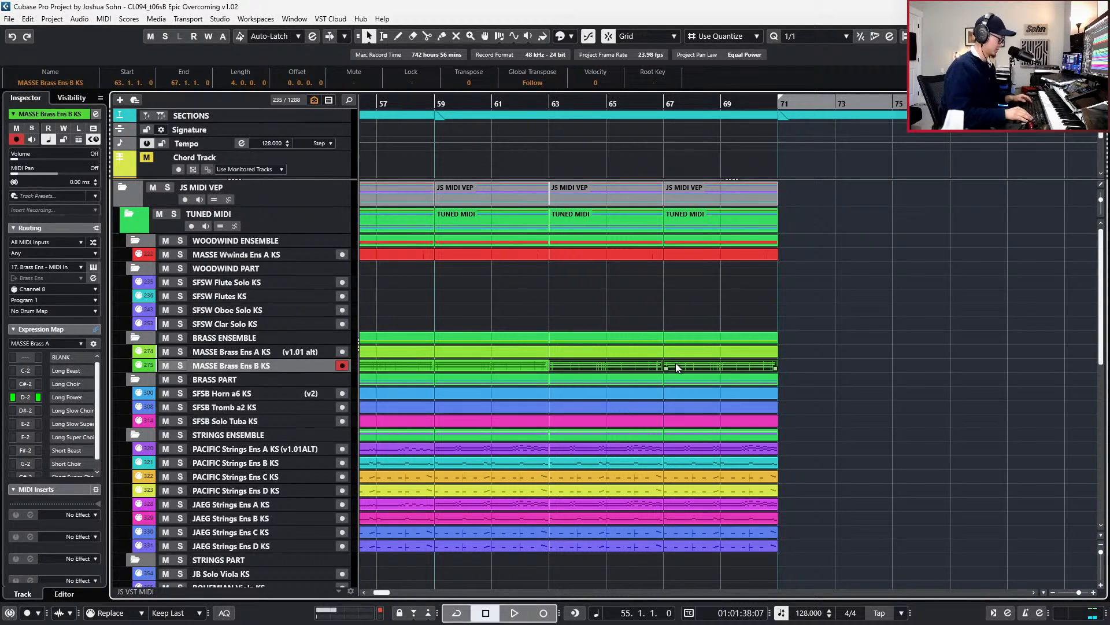
pyautogui.hotkey('ctrl', 'shift', 'a')
pyautogui.hscroll(-2, 675, 363)
pyautogui.press('KP_Add')
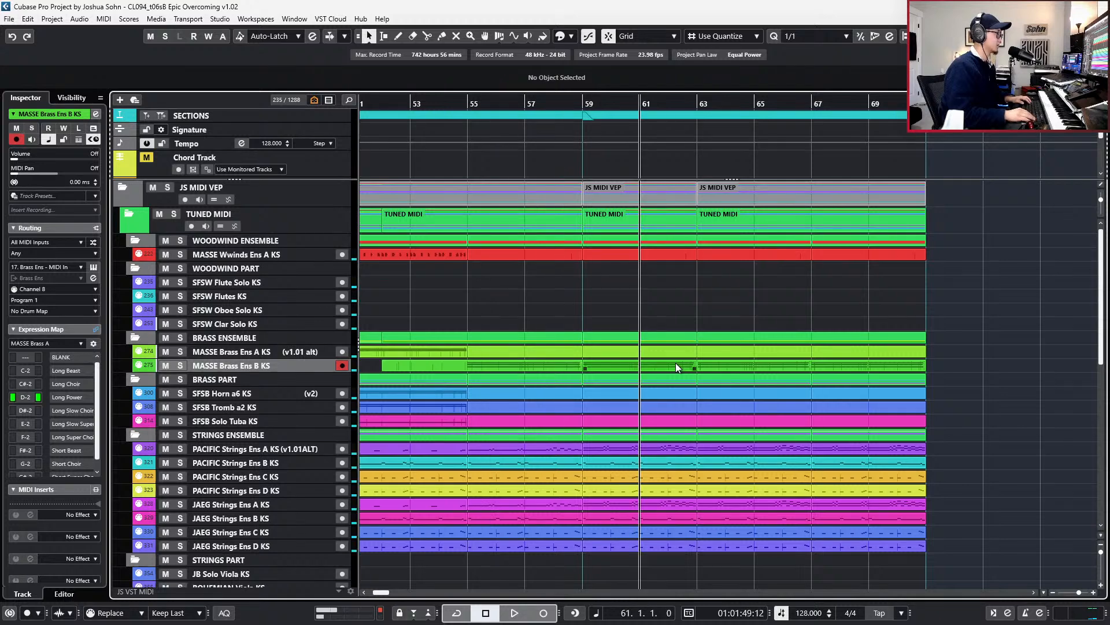
pyautogui.press('KP_Subtract')
pyautogui.press('KP_Subtract')
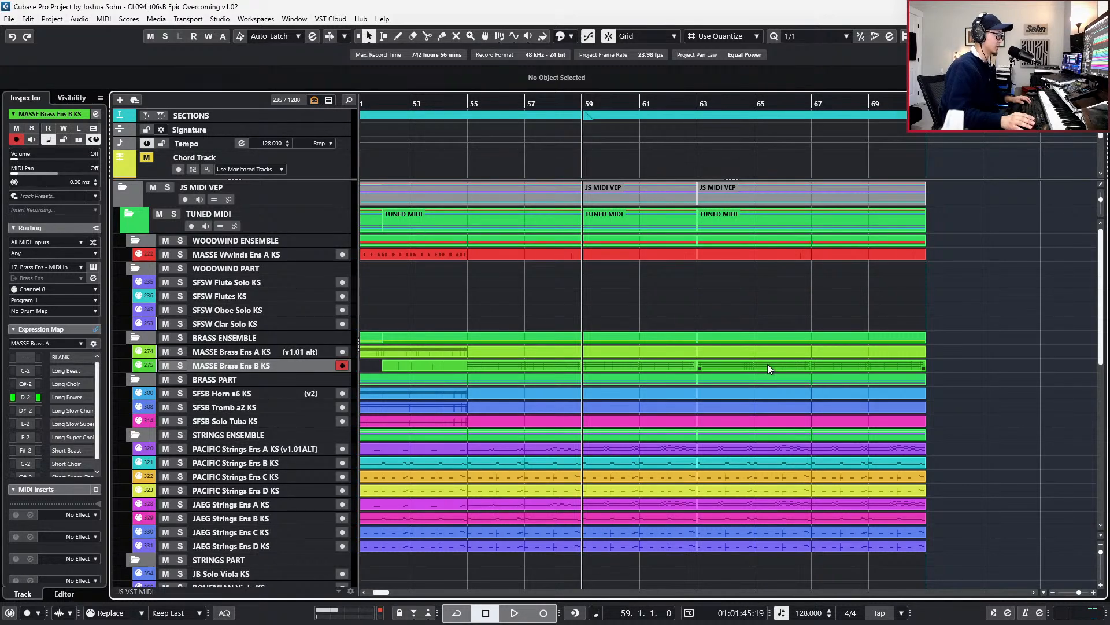
# - Join the MASSE Brass Ens A parts before and after bar 59 into one continuous part reaching bar 71
pyautogui.click(687, 354)
pyautogui.keyDown('shift'); pyautogui.click(736, 353); pyautogui.keyUp('shift')
pyautogui.hotkey('ctrl', 'j')
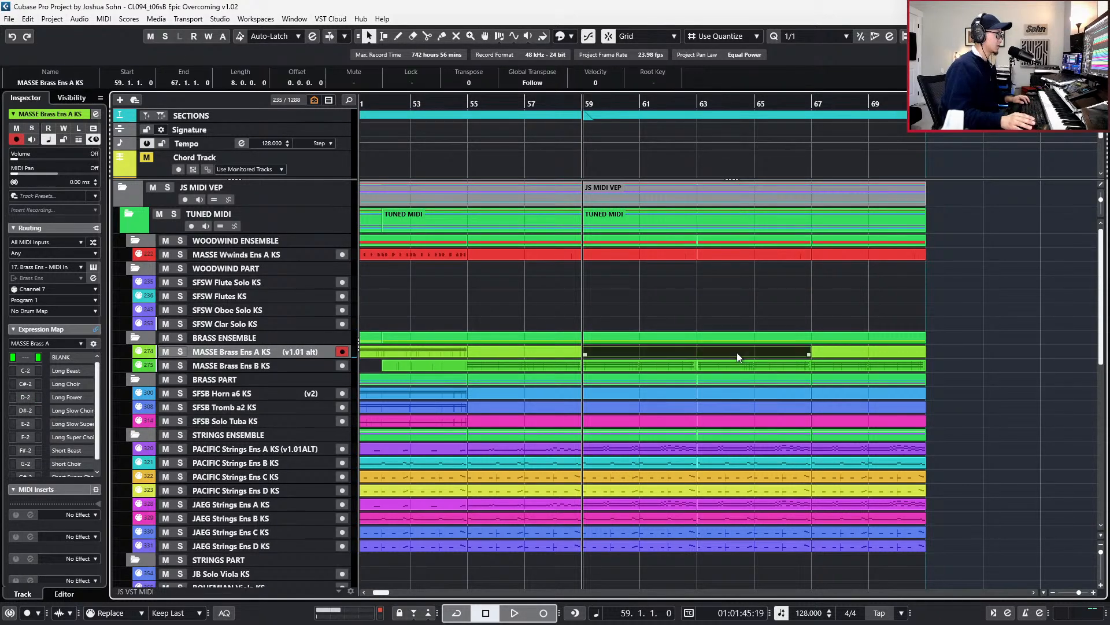
pyautogui.hotkey('ctrl', 'j')
pyautogui.click(566, 361)
pyautogui.click(567, 355)
pyautogui.hotkey('ctrl', 'j')
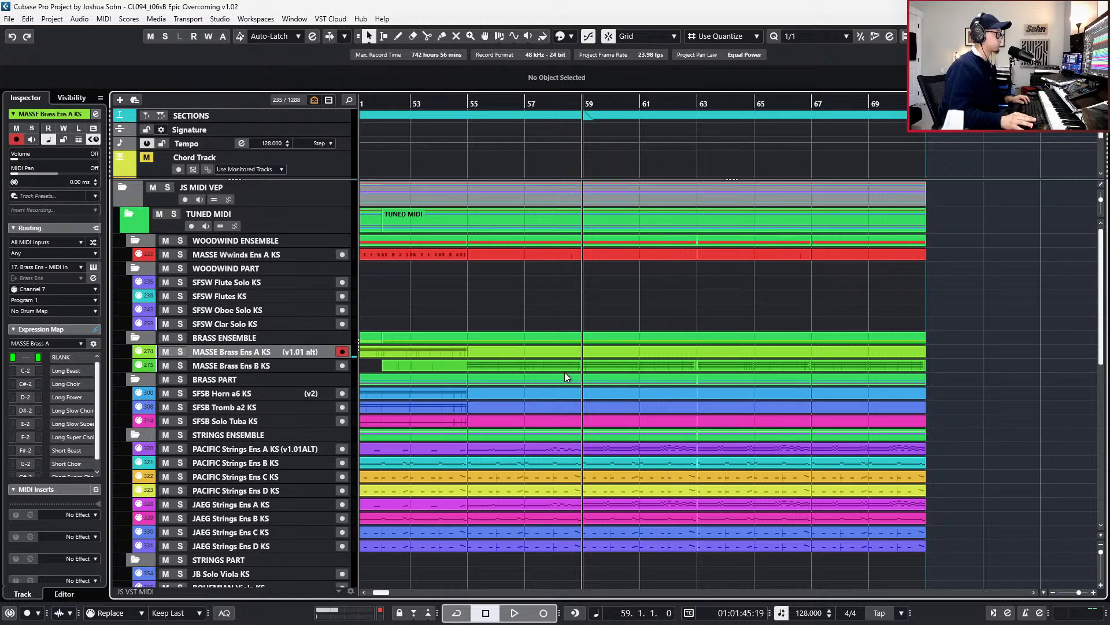
# - Join the remaining MASSE Brass Ens B parts into one part spanning bars 52 to 71 during playback
pyautogui.click(567, 366)
pyautogui.hotkey('ctrl', 'j')
pyautogui.press('space')
pyautogui.click(710, 369)
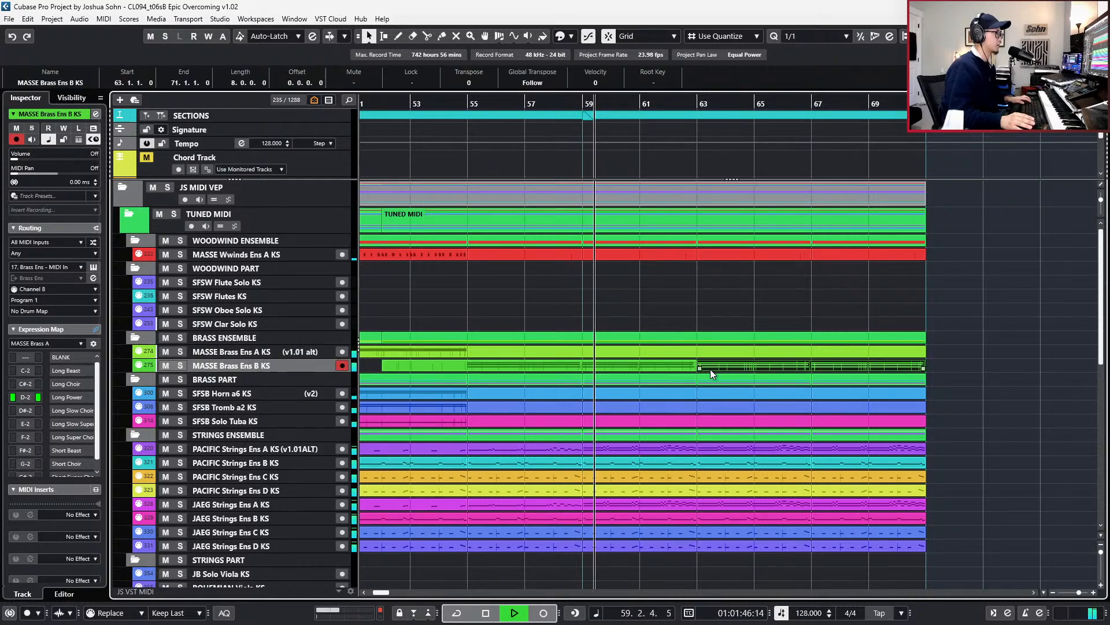
pyautogui.click(671, 366)
pyautogui.hotkey('ctrl', 'j')
# - Open the joined MASSE Brass Ens B part in the note editor, hide its controller lanes, and select the chords from bar 63 onward
pyautogui.doubleClick(712, 363)
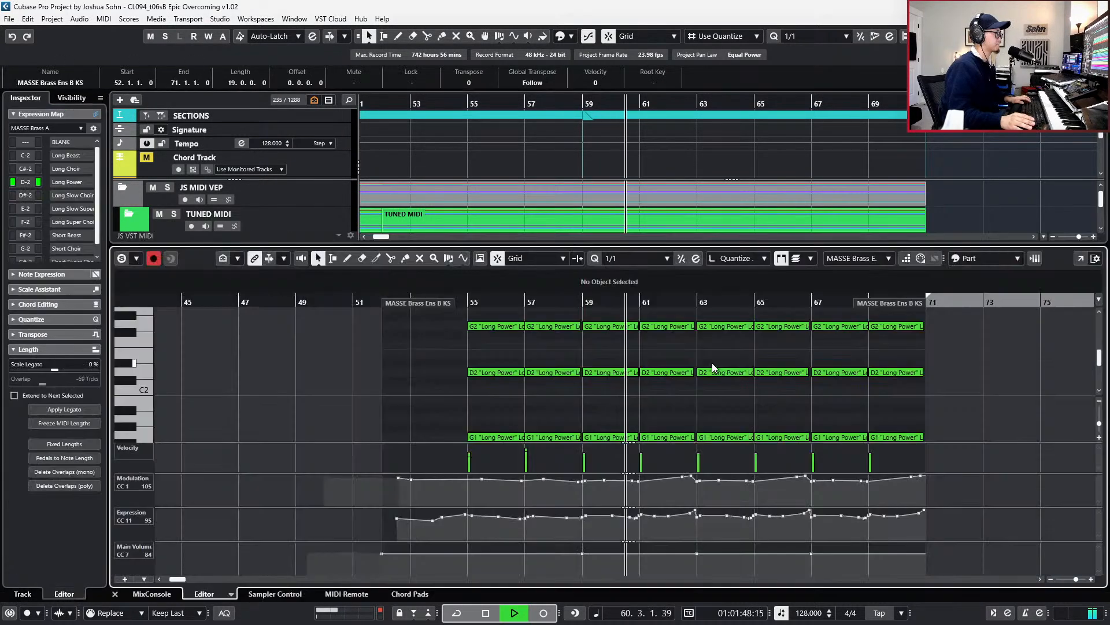
pyautogui.scroll(-1, 714, 368)
pyautogui.hotkey('alt', 'l')
pyautogui.scroll(2, 758, 350)
pyautogui.scroll(2, 732, 355)
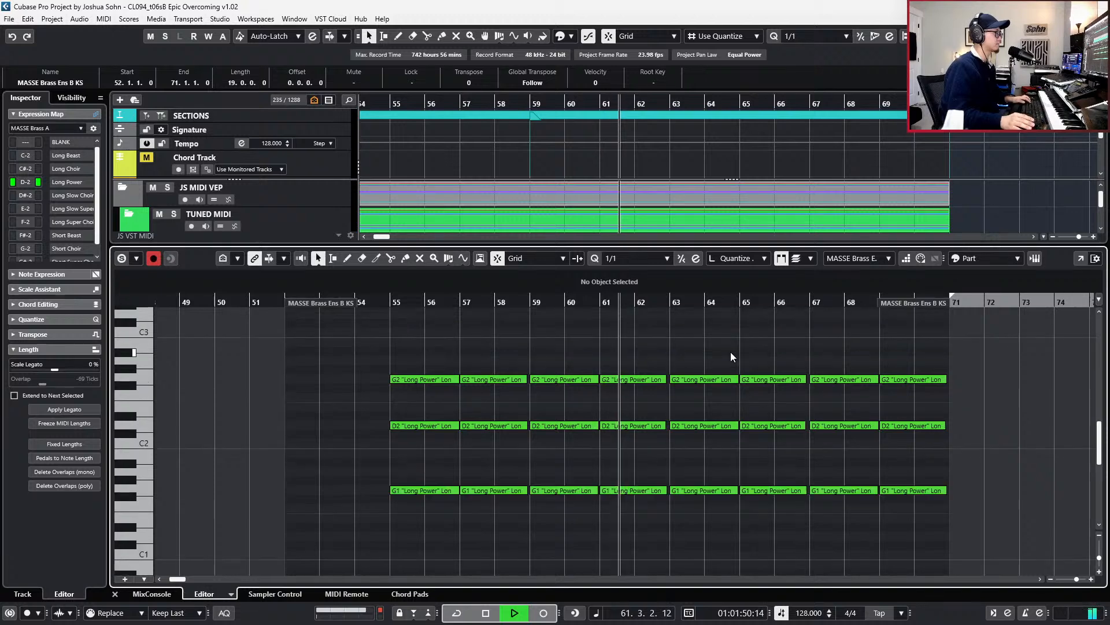
pyautogui.moveTo(670, 355); pyautogui.dragTo(938, 498)
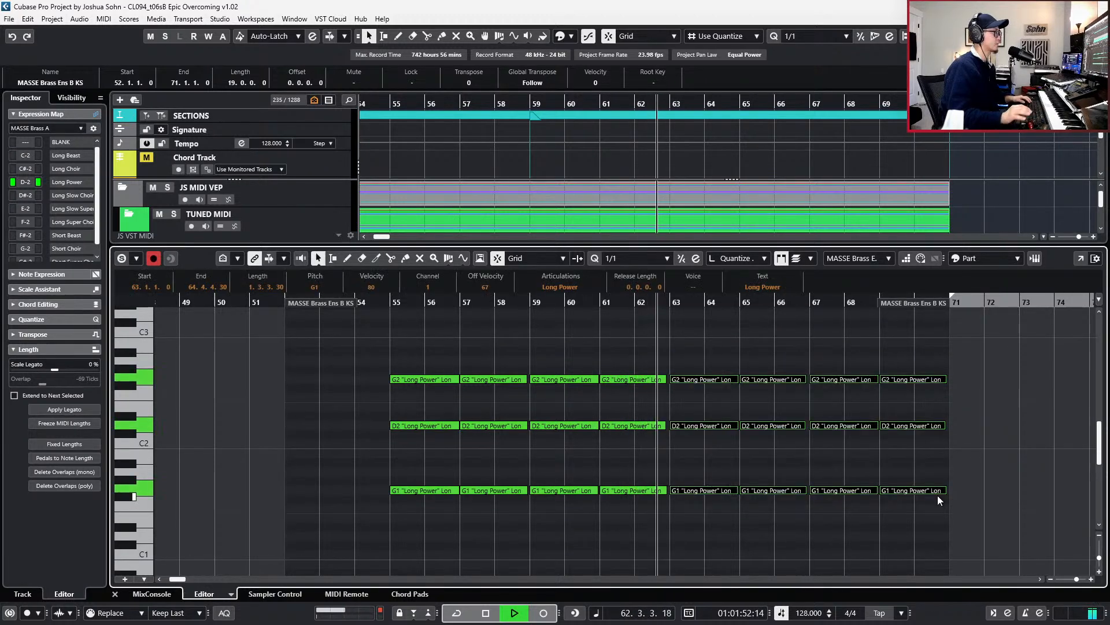
pyautogui.press('space')
# - Raise the four low G1 notes of bars 63 to 70 to D3 and move the playhead to bar 63
pyautogui.moveTo(667, 335); pyautogui.dragTo(688, 400)
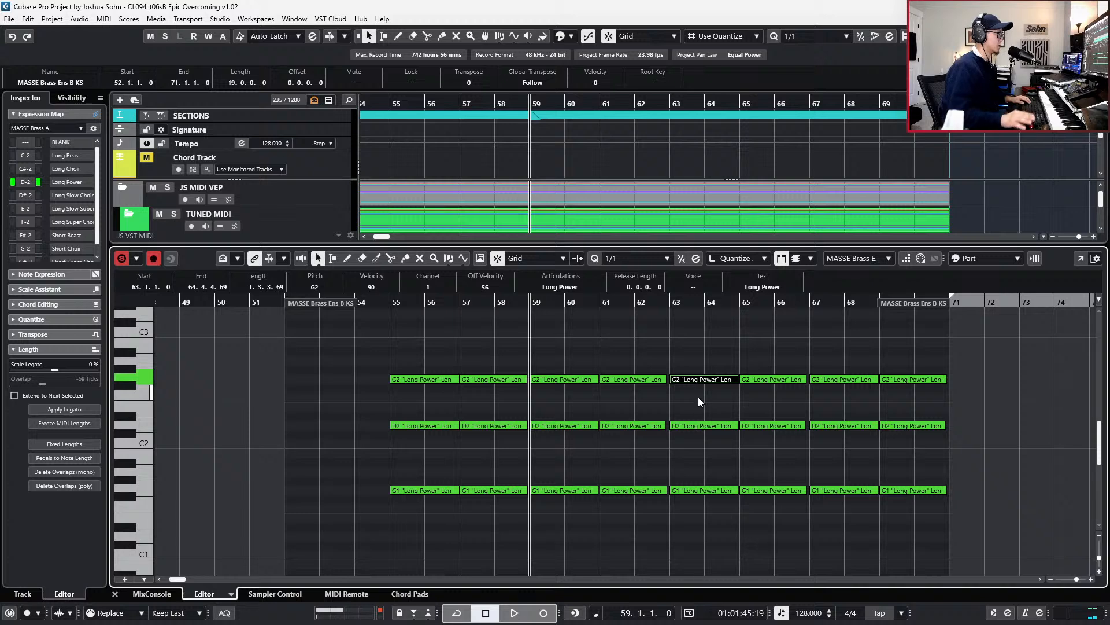
pyautogui.moveTo(669, 474); pyautogui.dragTo(931, 512)
pyautogui.hotkey('shift', 'Up')
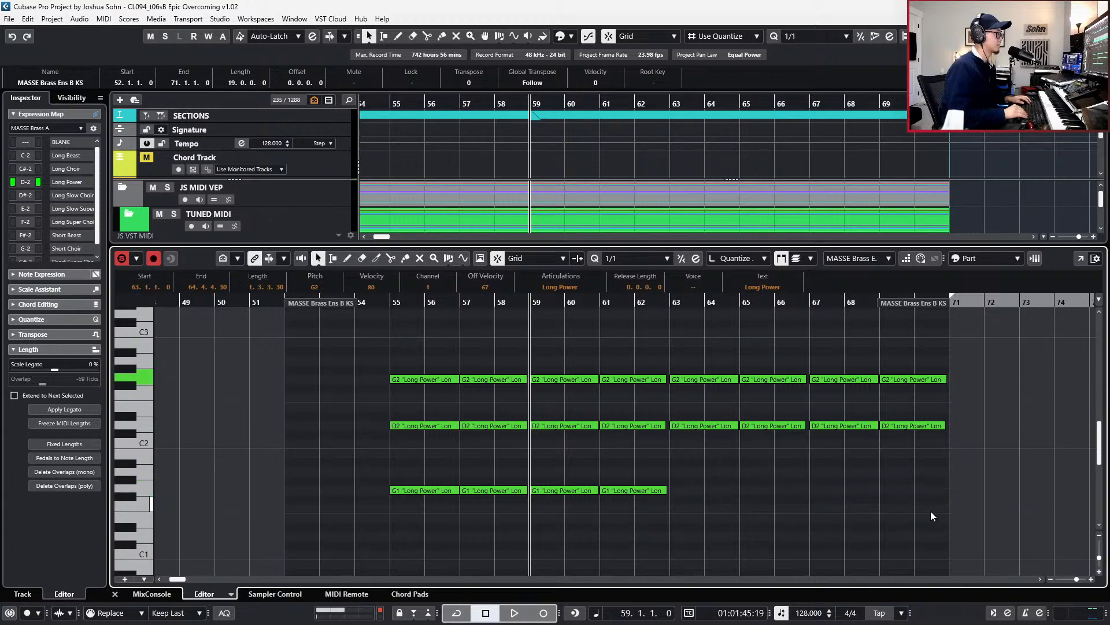
pyautogui.press('Up')
pyautogui.press('Up')
pyautogui.press('Up')
pyautogui.press('Up')
pyautogui.press('Up')
pyautogui.press('Up')
pyautogui.press('Up')
pyautogui.press('l')
pyautogui.press('space')
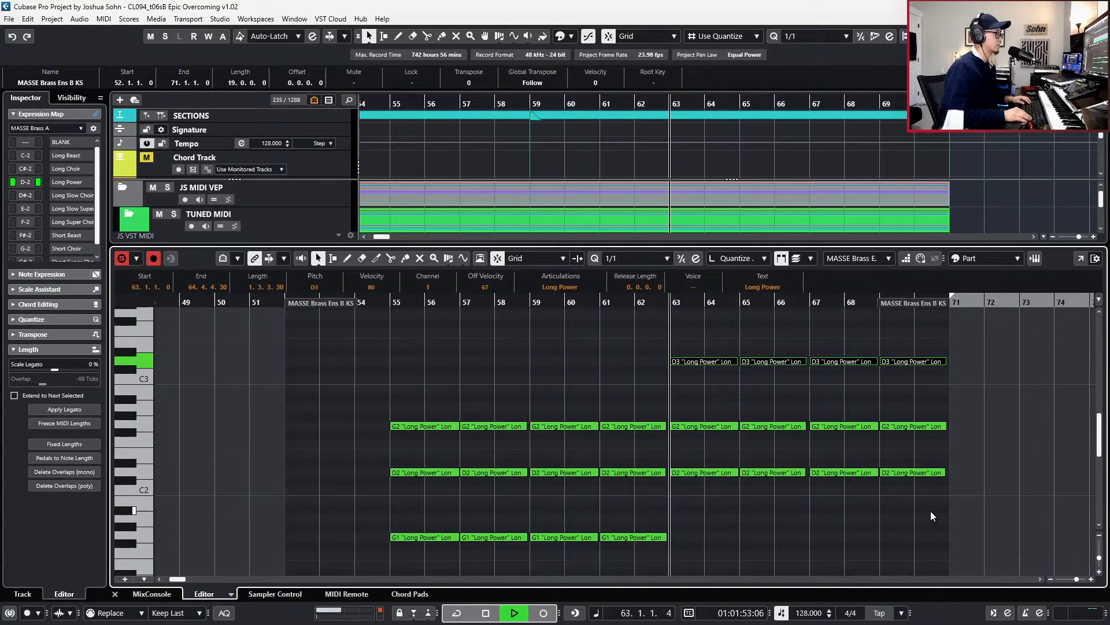
pyautogui.press('space')
pyautogui.press('s')
pyautogui.scroll(1, 882, 476)
pyautogui.scroll(1, 875, 475)
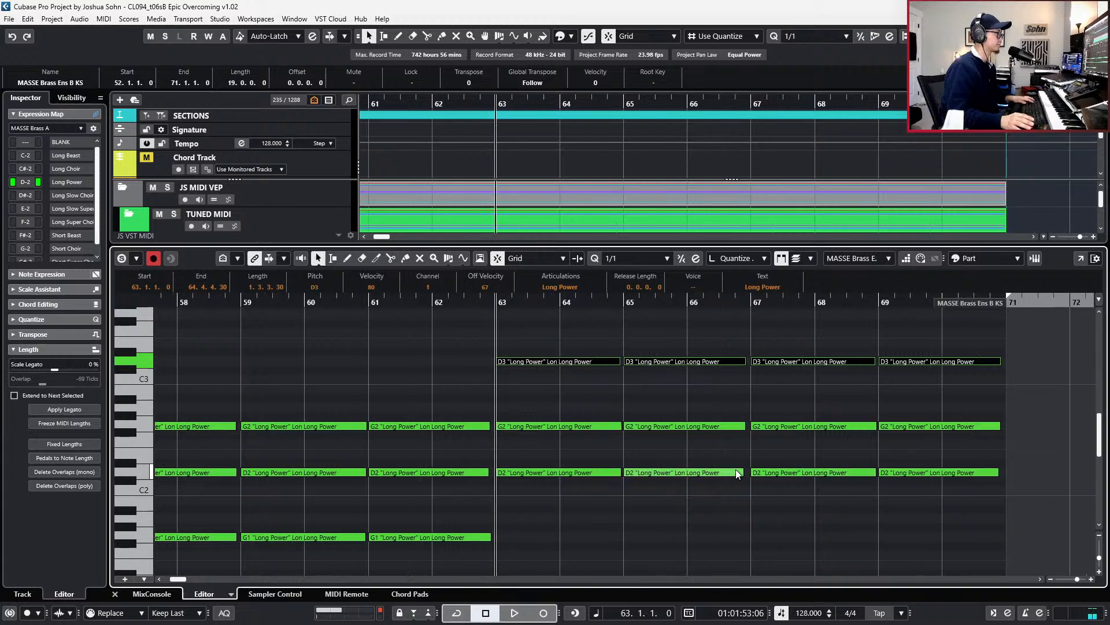
# - Set the quantize grid to 1/8 and shorten the three-note chord at bar 63 to a length of two beats
pyautogui.press('8')
pyautogui.click(551, 441)
pyautogui.moveTo(551, 440); pyautogui.dragTo(544, 485)
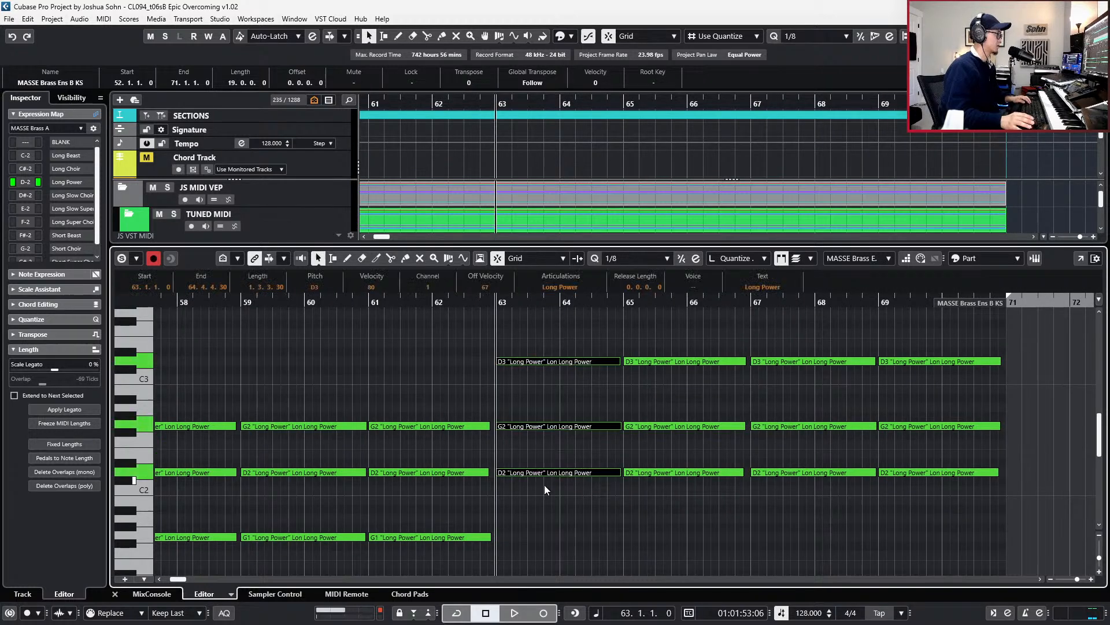
pyautogui.hotkey('alt', 'Left')
pyautogui.hotkey('alt', 'Left')
pyautogui.hotkey('alt', 'Left')
pyautogui.hotkey('alt', 'Left')
pyautogui.hotkey('alt', 'Left')
pyautogui.hotkey('alt', 'Left')
pyautogui.hotkey('alt', 'Left')
pyautogui.hotkey('alt', 'Left')
pyautogui.hotkey('alt', 'Left')
pyautogui.hotkey('alt', 'Left')
pyautogui.hotkey('alt', 'Left')
pyautogui.hotkey('alt', 'Left')
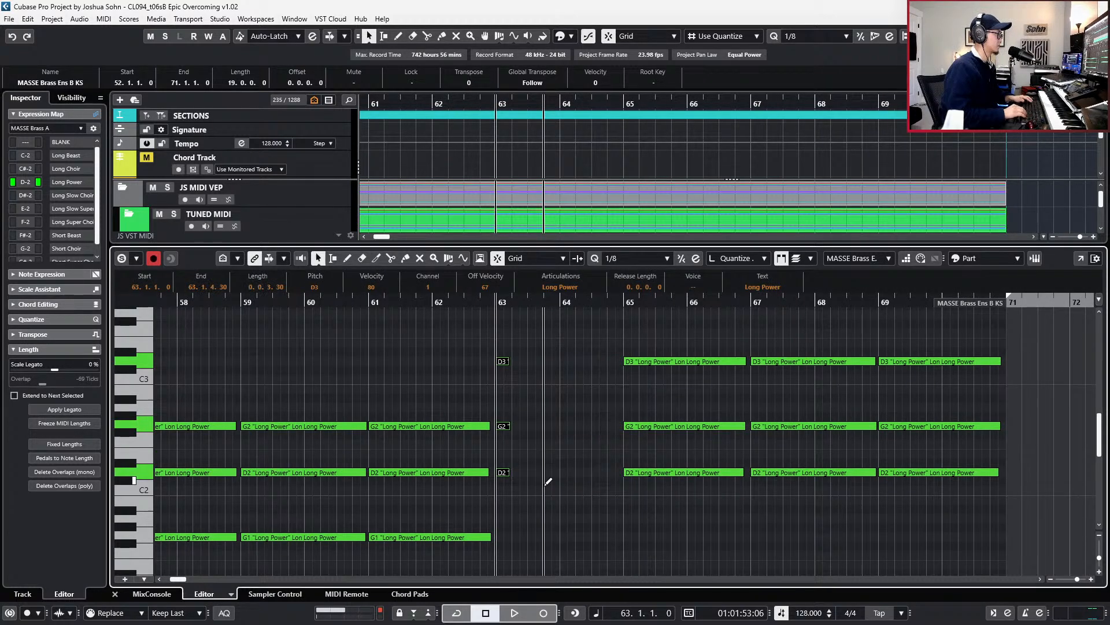
pyautogui.press('q')
# - Play back the shortened chord at bar 63 with the editor solo switched on
pyautogui.press('space')
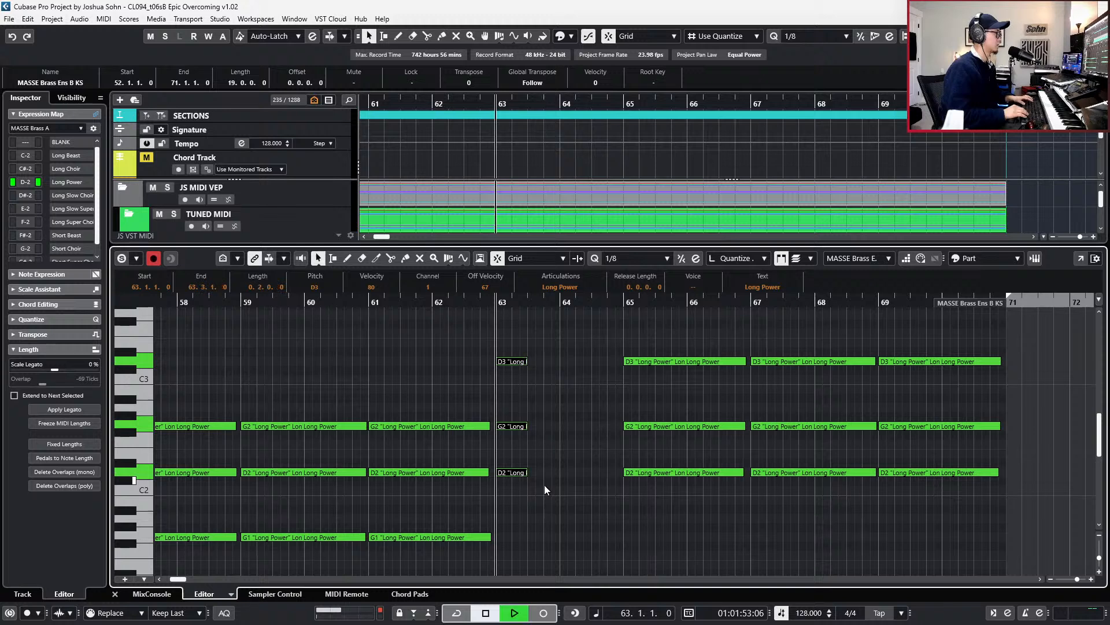
pyautogui.press('space')
pyautogui.press('s')
pyautogui.press('space')
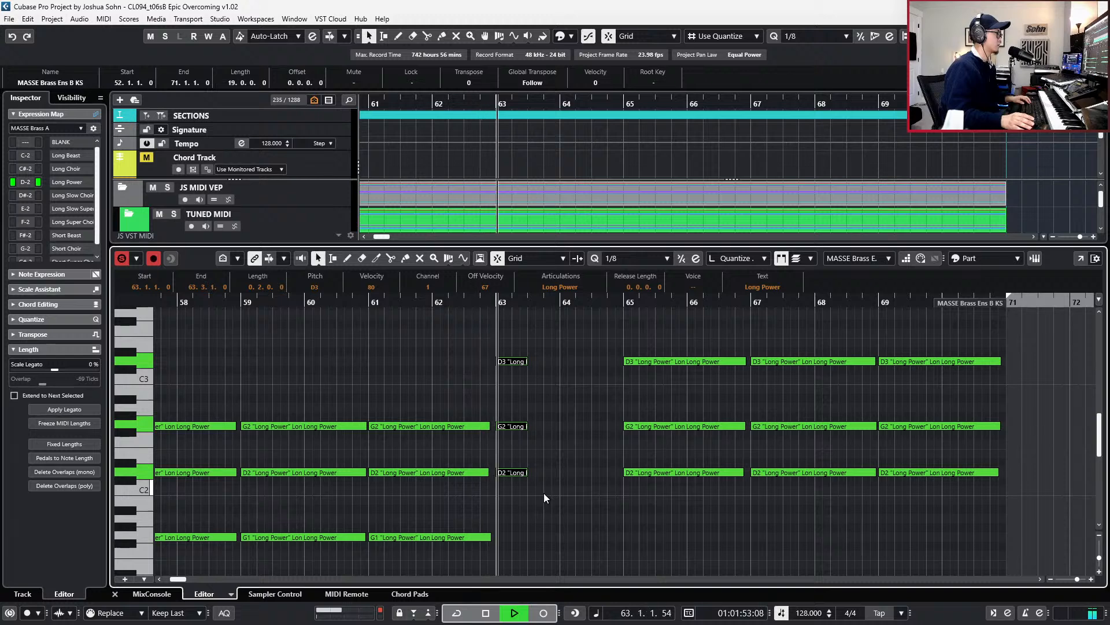
pyautogui.press('space')
# - Add a low G1 note beneath the short chord at bar 63 and audition it
pyautogui.click(516, 472)
pyautogui.click(518, 363)
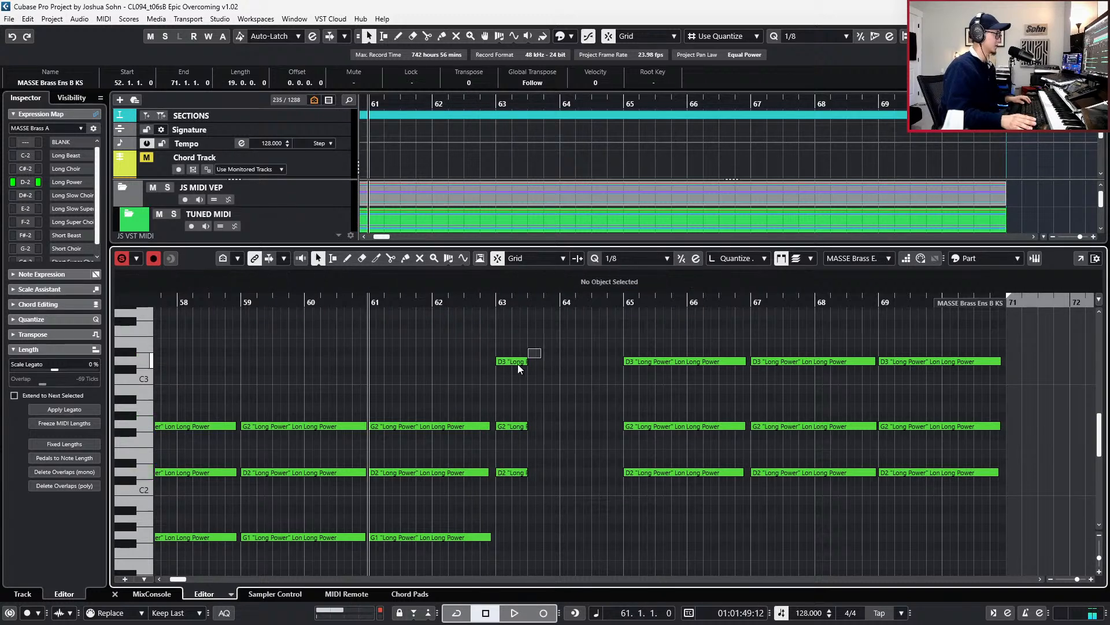
pyautogui.press('l')
pyautogui.hotkey('shift', 'Down')
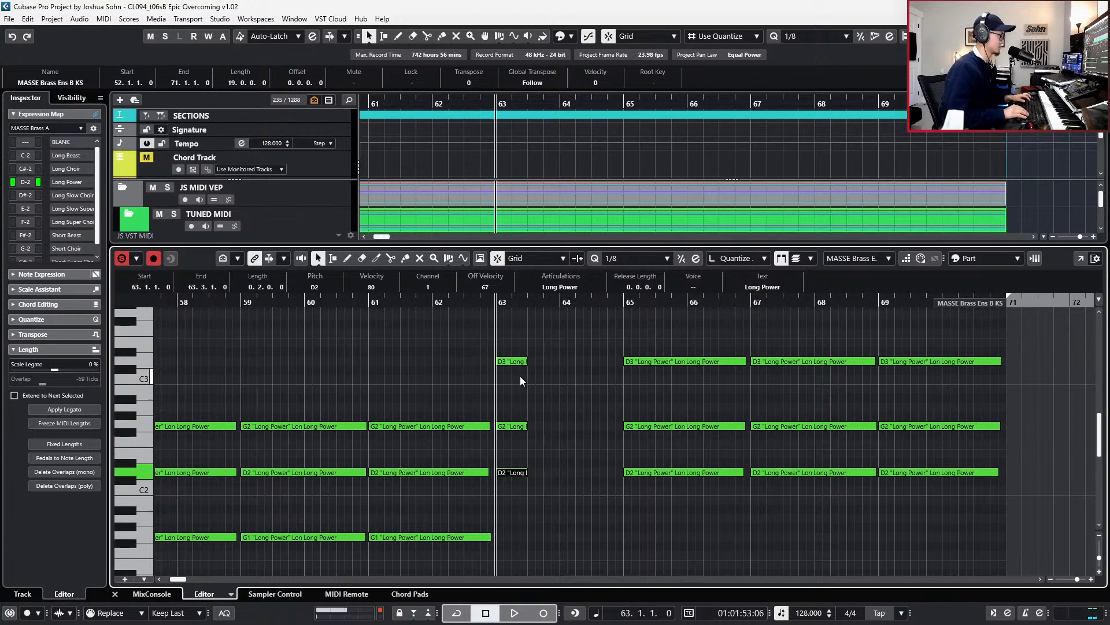
pyautogui.press('Down')
pyautogui.press('Down')
pyautogui.press('Down')
pyautogui.press('Down')
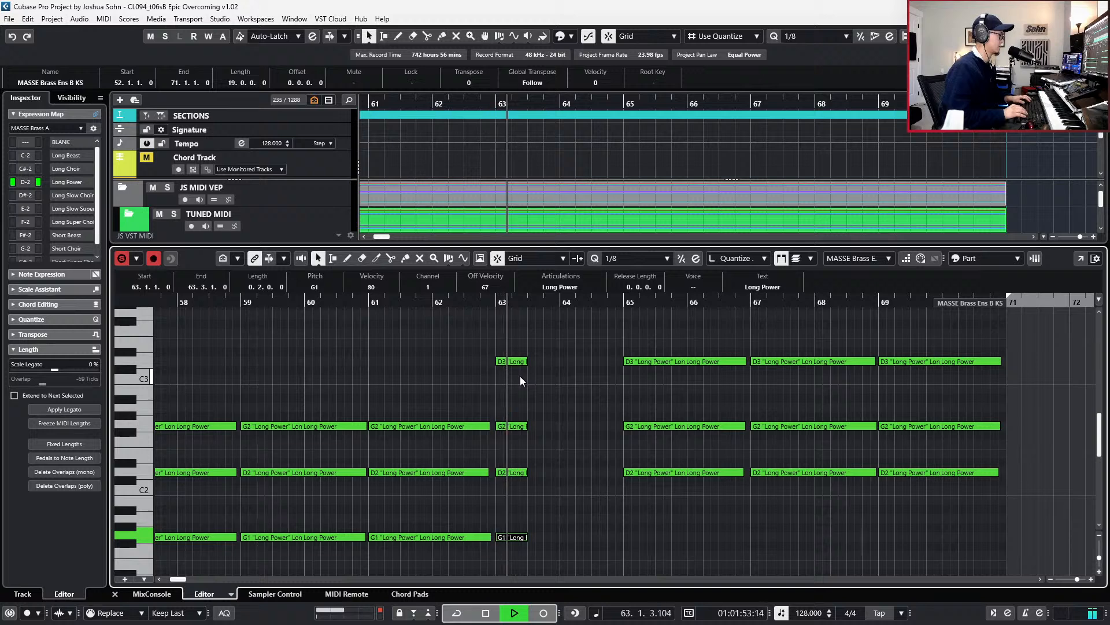
pyautogui.press('space')
pyautogui.press('KP_Subtract')
pyautogui.press('KP_Subtract')
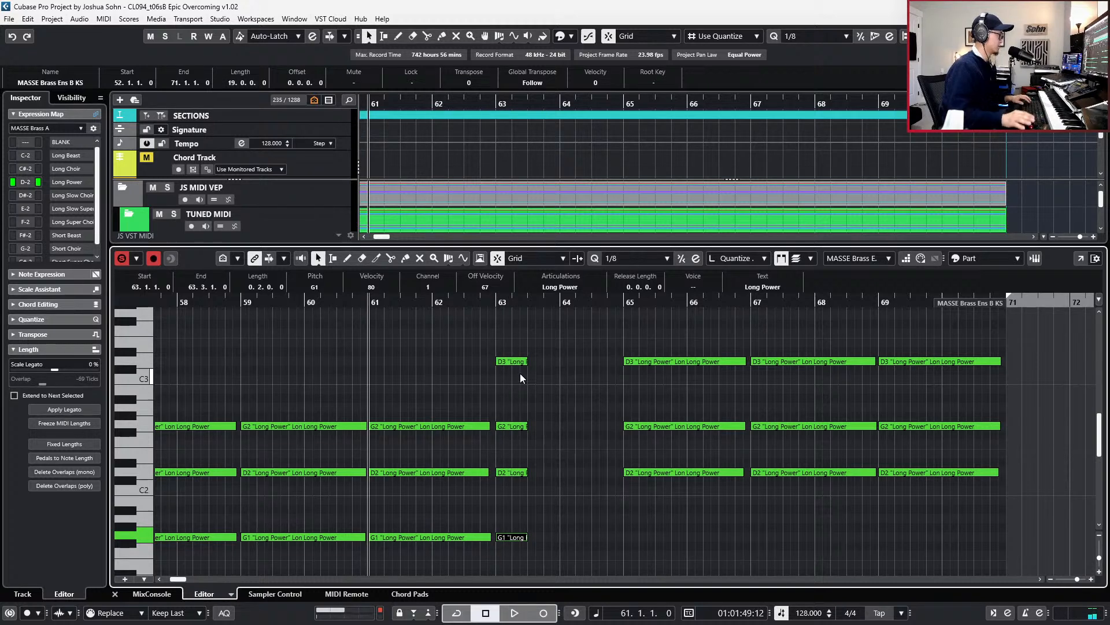
# - Delete the short chord at bar 63 and duplicate the chord from bar 61 in its place
pyautogui.moveTo(520, 333); pyautogui.dragTo(522, 557)
pyautogui.press('Delete')
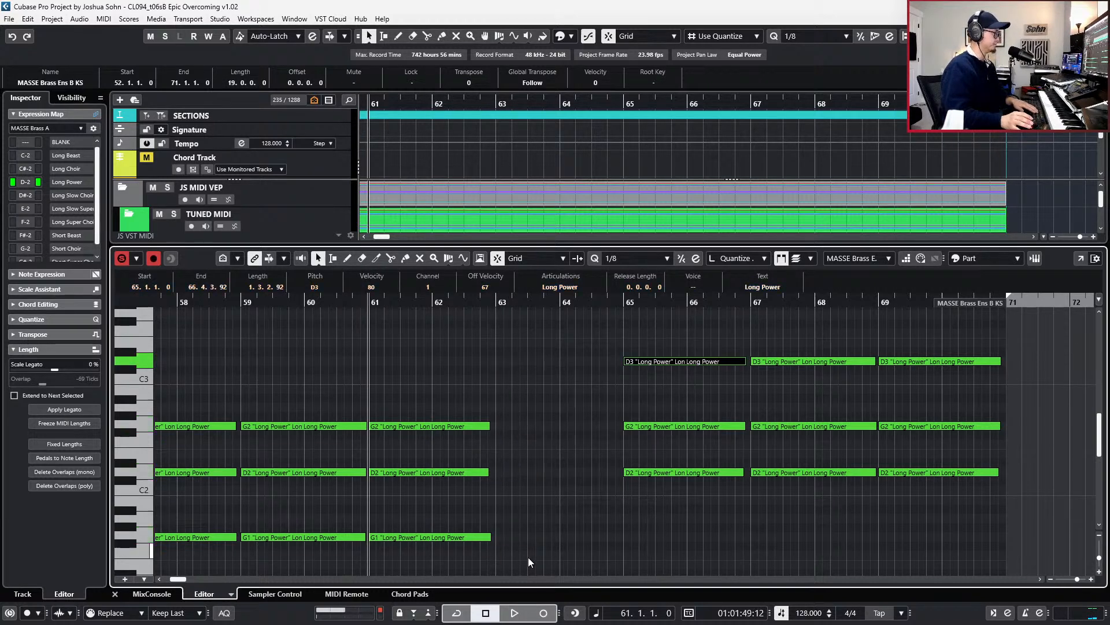
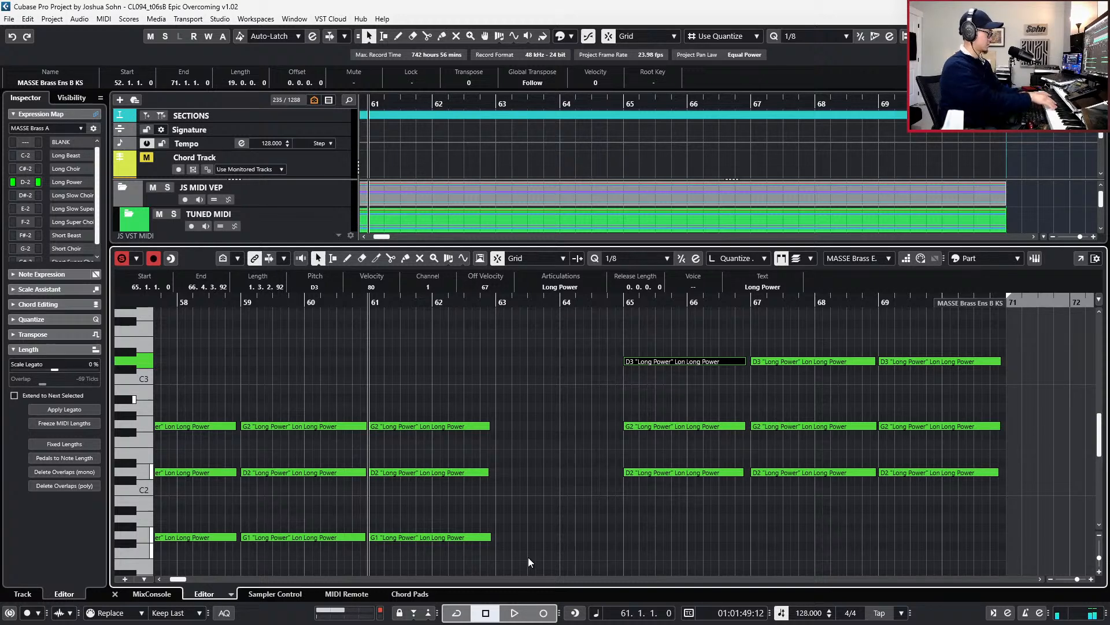
pyautogui.press('space')
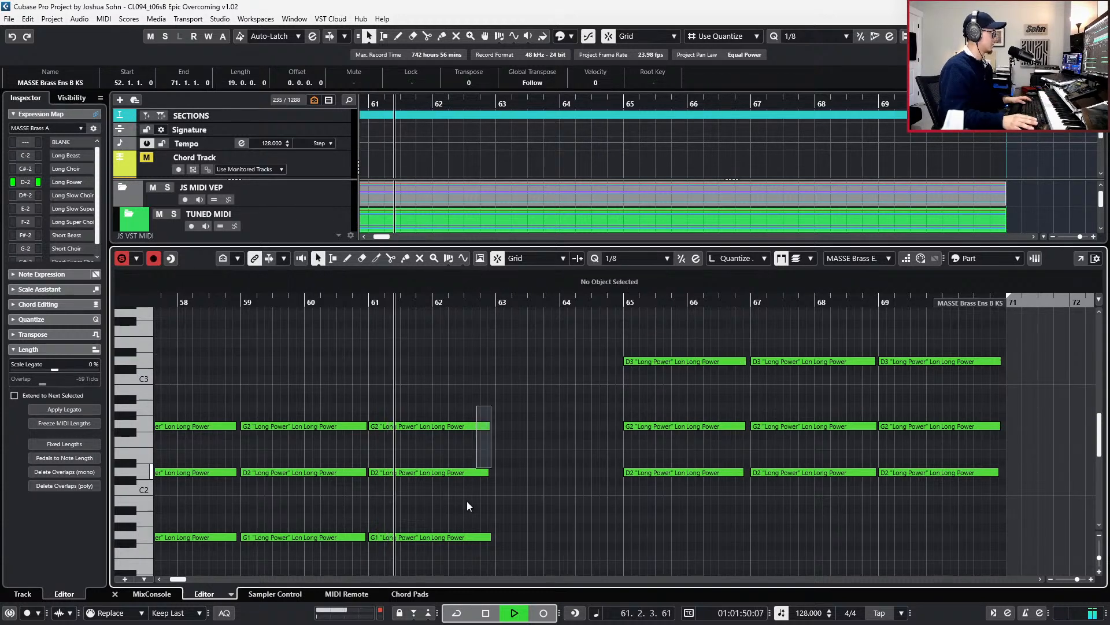
pyautogui.hotkey('ctrl', 'd')
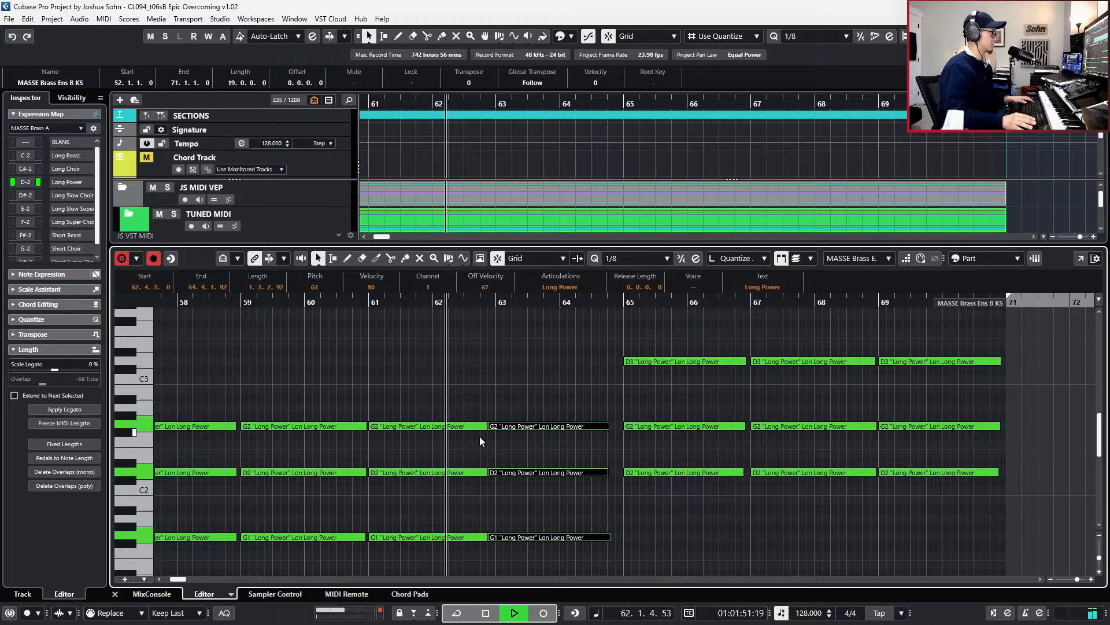
pyautogui.press('space')
# - Raise the G2 note of the bar 63 chord to A#2 and play the passage from bar 61
pyautogui.click(517, 426)
pyautogui.press('Up')
pyautogui.press('Down')
pyautogui.press('Down')
pyautogui.press('Up')
pyautogui.press('Up')
pyautogui.press('Up')
pyautogui.press('Up')
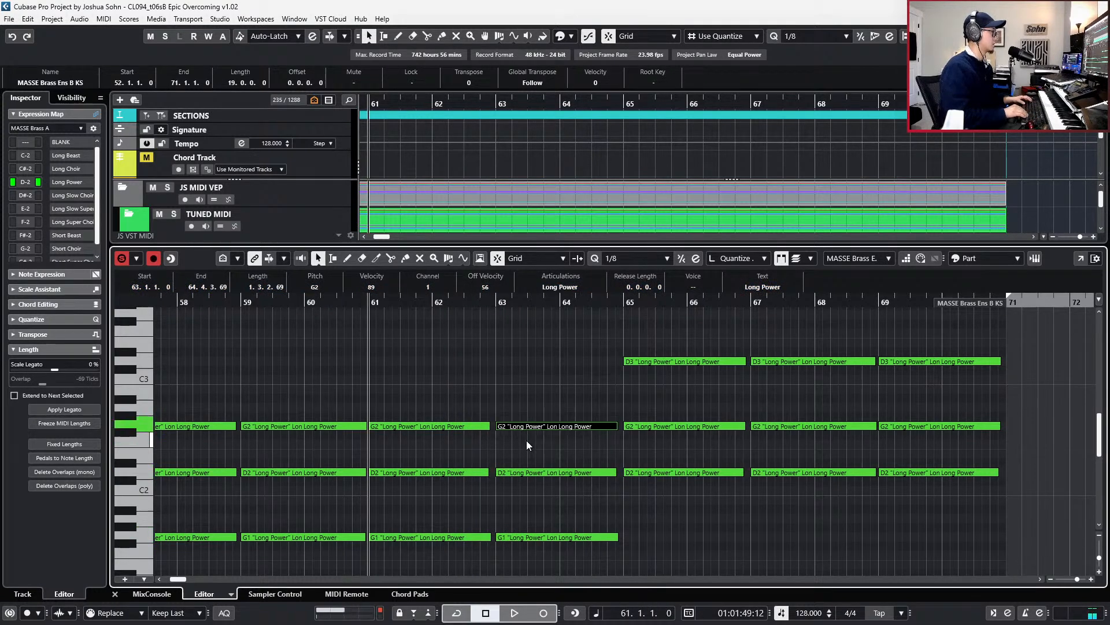
pyautogui.press('Up')
pyautogui.press('Down')
pyautogui.press('space')
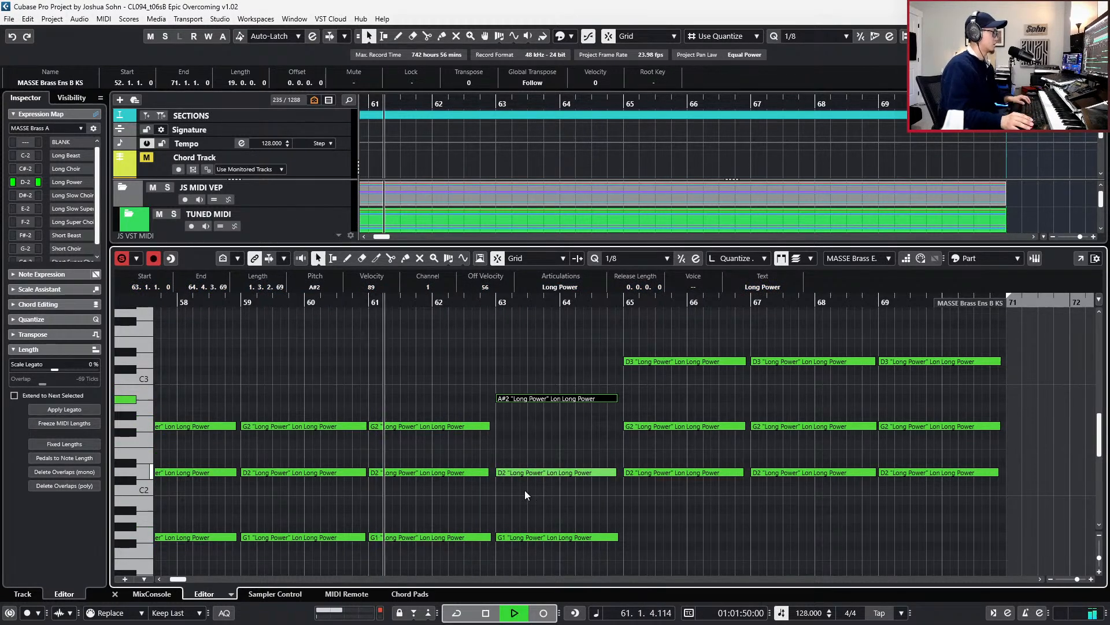
pyautogui.scroll(3, 546, 513)
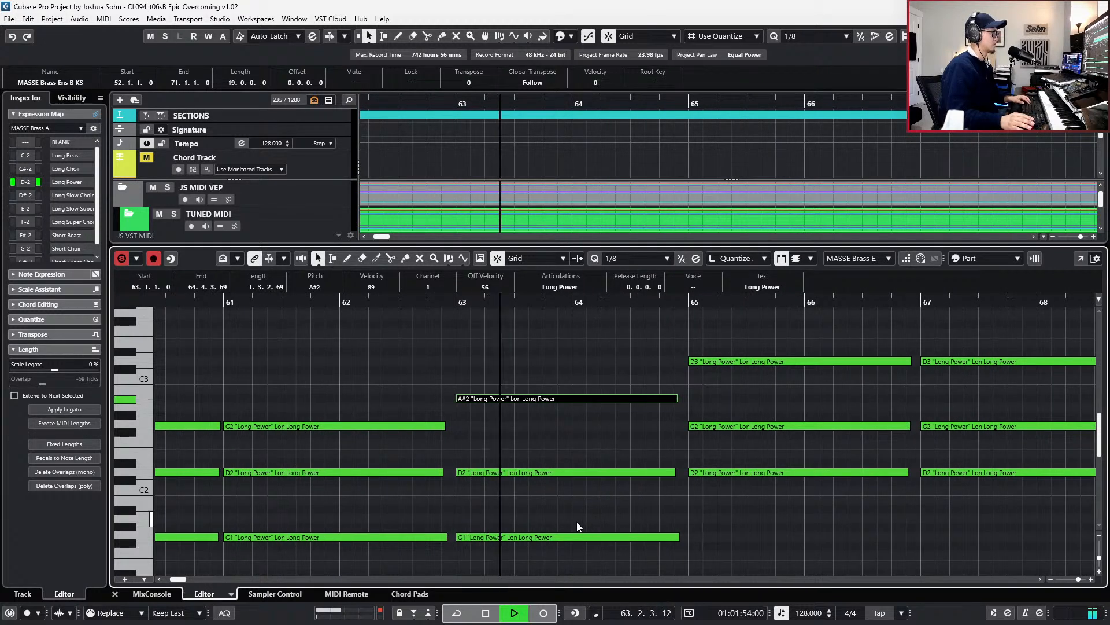
pyautogui.press('space')
# - Split the low G1 note spanning bars 63 and 64 into four half-bar notes
pyautogui.scroll(-2, 566, 520)
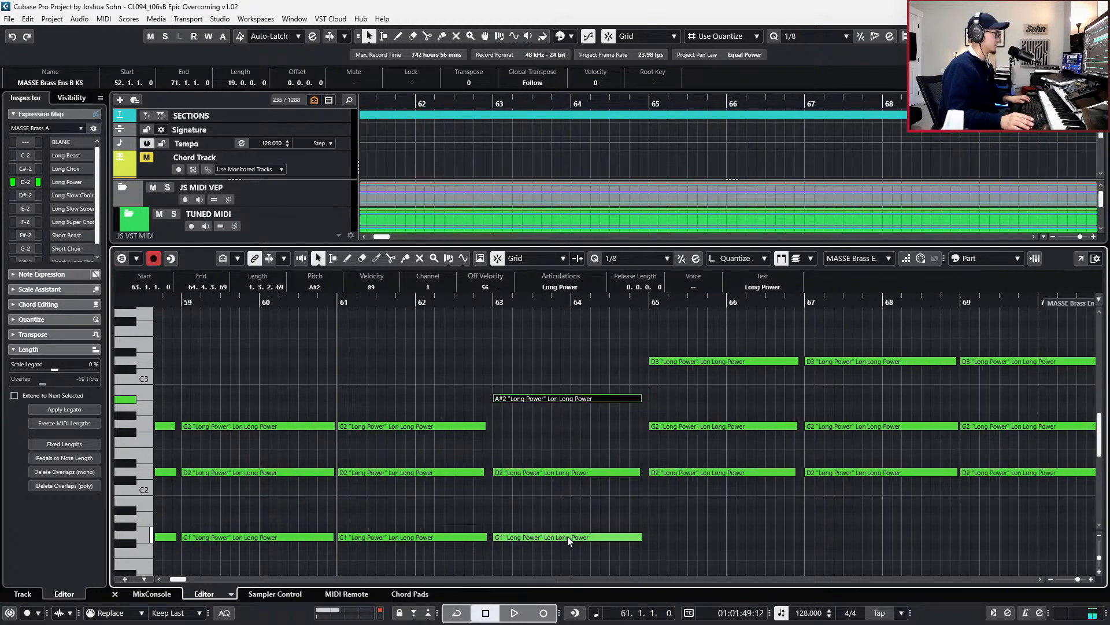
pyautogui.click(529, 536)
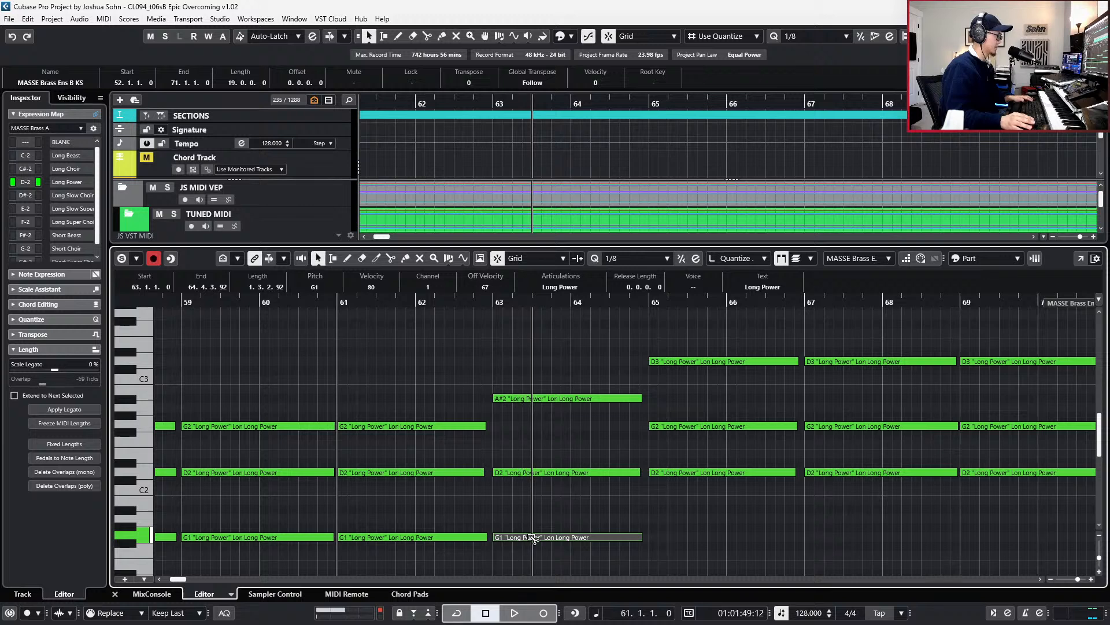
pyautogui.keyDown('alt'); pyautogui.click(535, 537); pyautogui.keyUp('alt')
pyautogui.keyDown('alt'); pyautogui.click(571, 537); pyautogui.keyUp('alt')
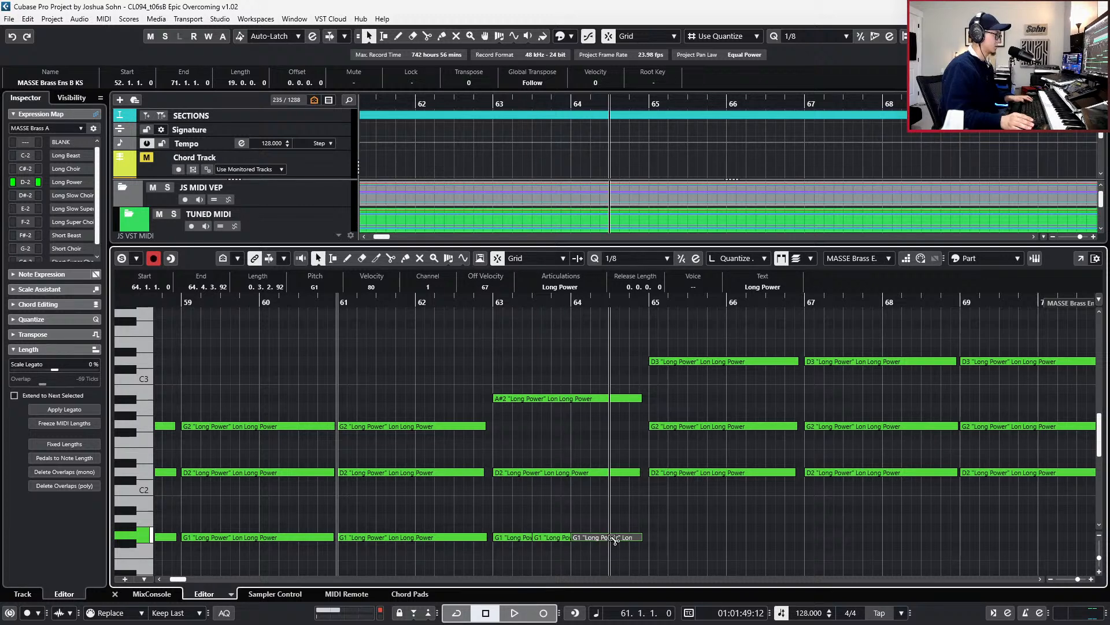
# - Raise the second, third and fourth bass notes of bars 63 and 64 to A1, A#1 and C2, then audition the line
pyautogui.press('Up')
pyautogui.press('Up')
pyautogui.press('Right')
pyautogui.press('Up')
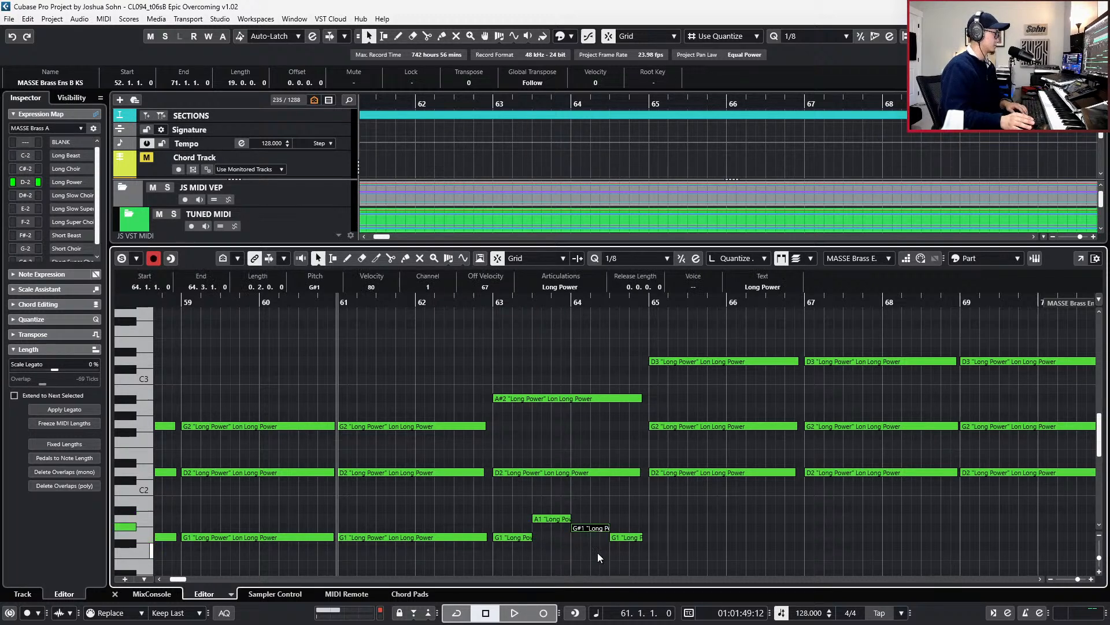
pyautogui.press('Right')
pyautogui.press('Up')
pyautogui.press('Up')
pyautogui.press('Up')
pyautogui.press('Up')
pyautogui.press('Up')
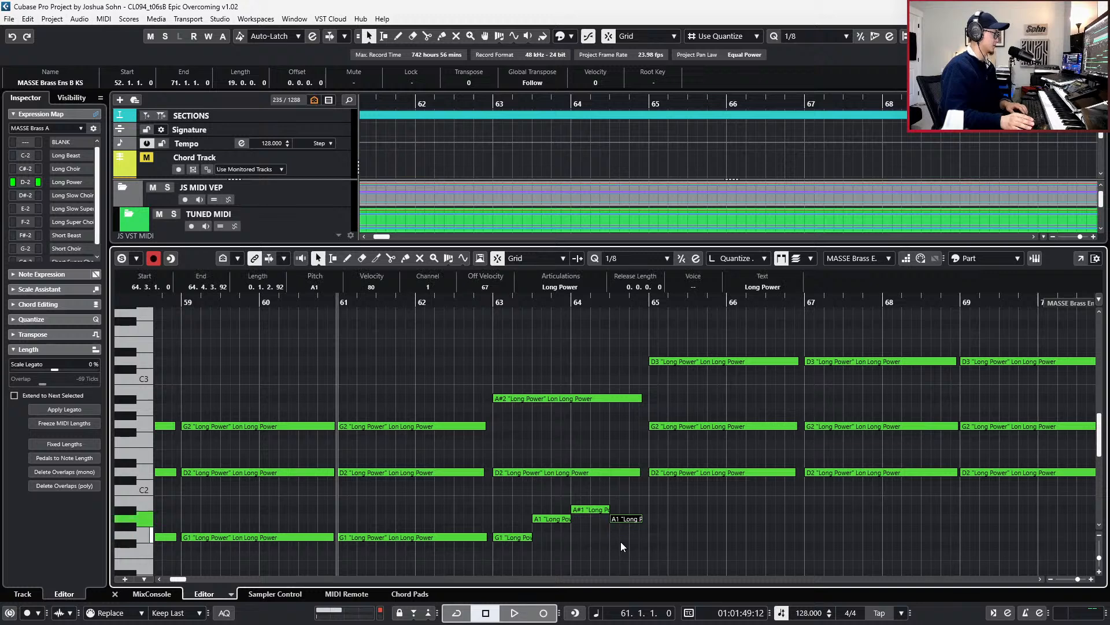
pyautogui.press('space')
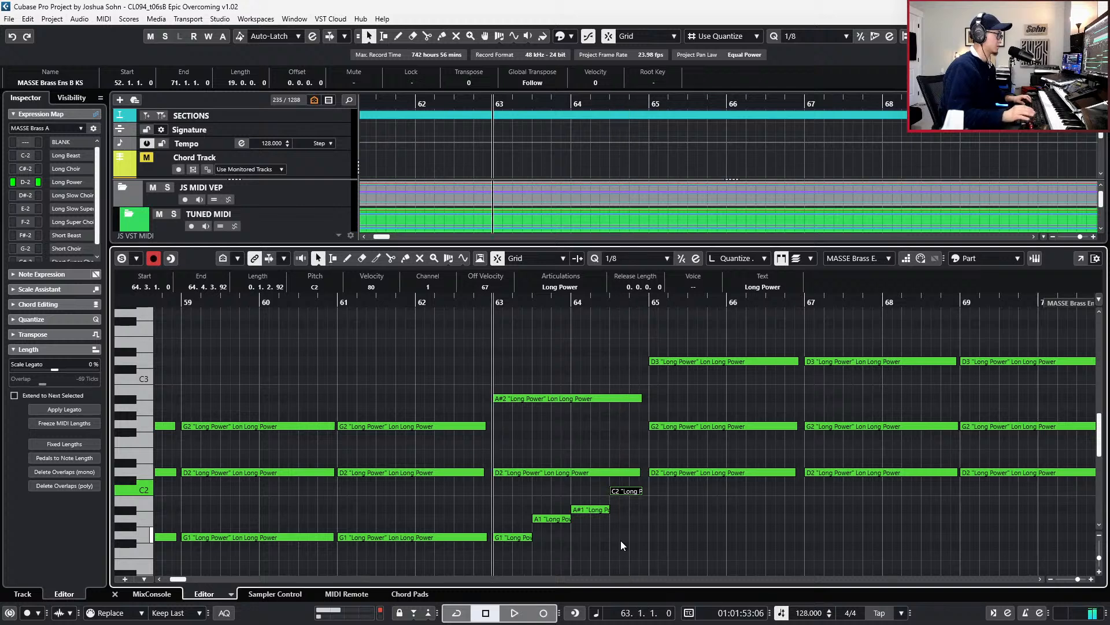
pyautogui.press('space')
# - Raise the D2 note at bar 63 to G2 and play the chord with the bass line from bar 63
pyautogui.moveTo(559, 369); pyautogui.dragTo(536, 473)
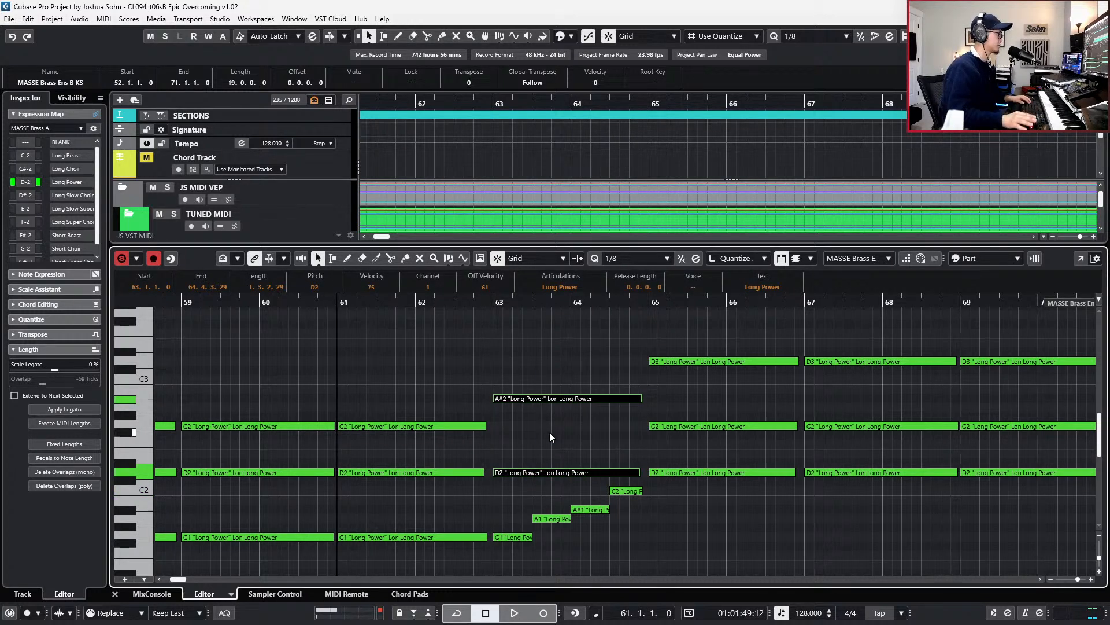
pyautogui.click(552, 476)
pyautogui.press('Up')
pyautogui.press('Up')
pyautogui.press('Up')
pyautogui.press('Up')
pyautogui.press('Up')
pyautogui.press('l')
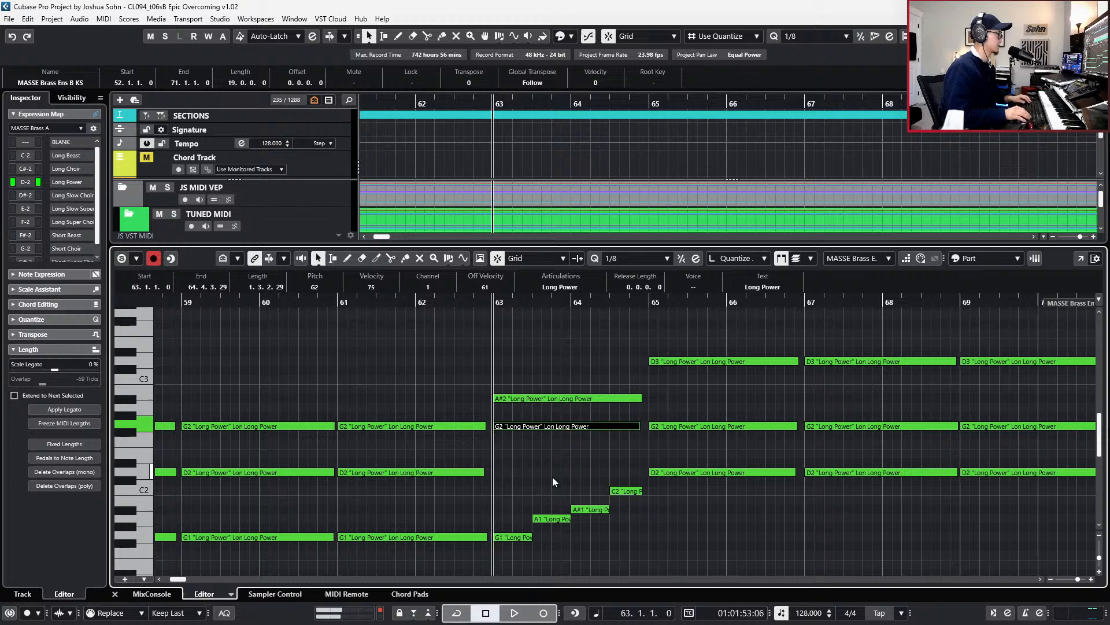
pyautogui.press('space')
pyautogui.press('space')
pyautogui.press('s')
pyautogui.press('space')
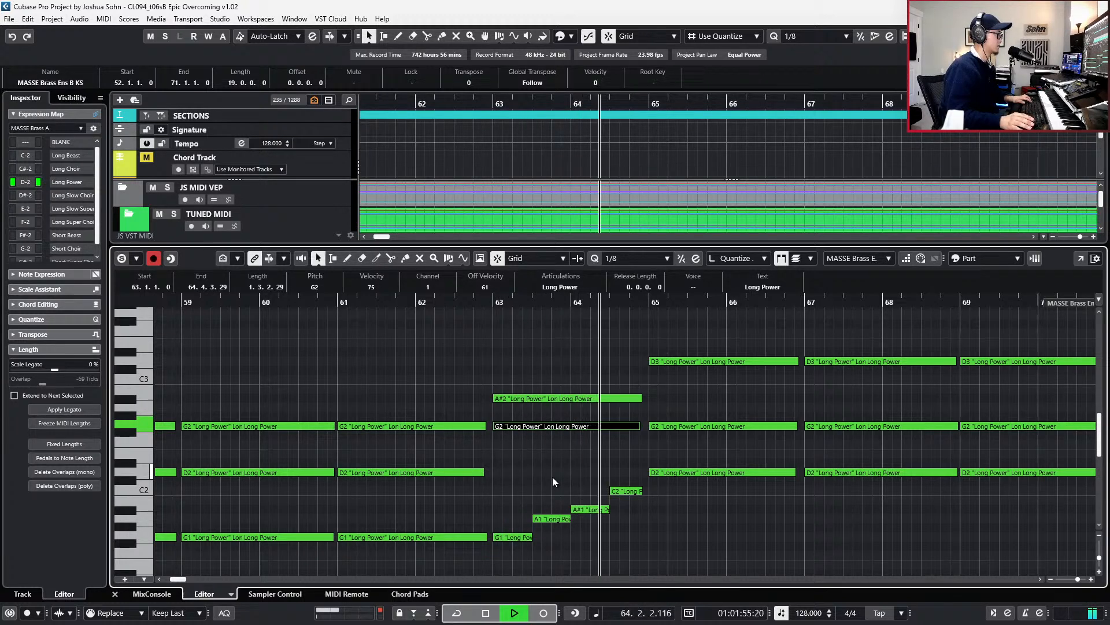
pyautogui.press('space')
# - Lengthen the A#2 and G2 notes from bar 63 and the final C2 bass note so they end exactly at bar 65
pyautogui.moveTo(564, 397); pyautogui.dragTo(574, 444)
pyautogui.hotkey('ctrl', 'z')
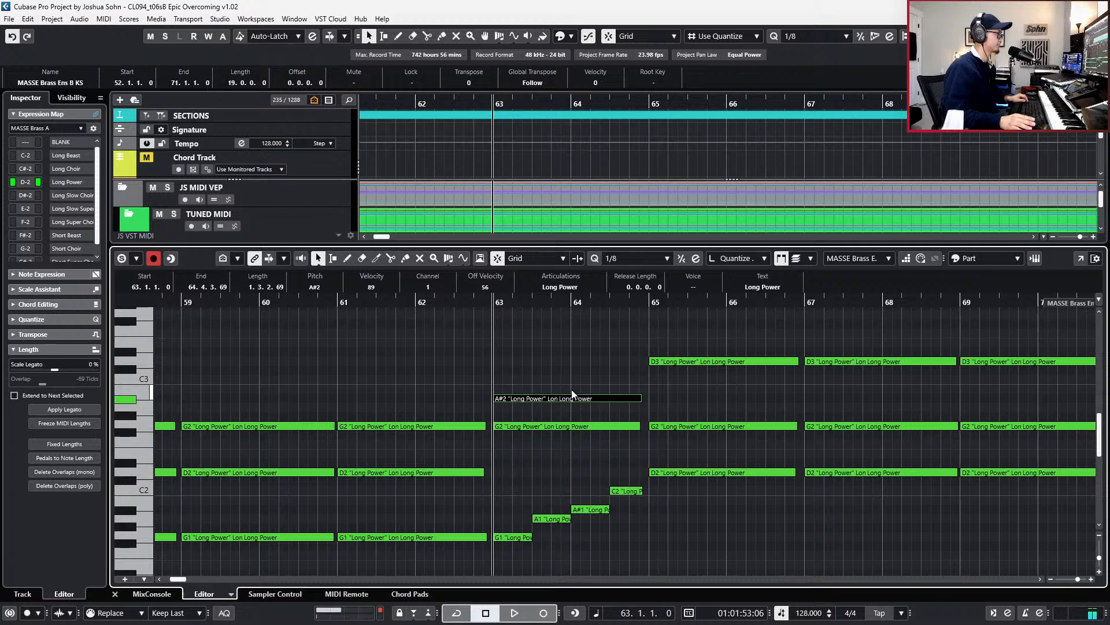
pyautogui.moveTo(568, 379); pyautogui.dragTo(570, 456)
pyautogui.hotkey('alt', 'shift', 'Left')
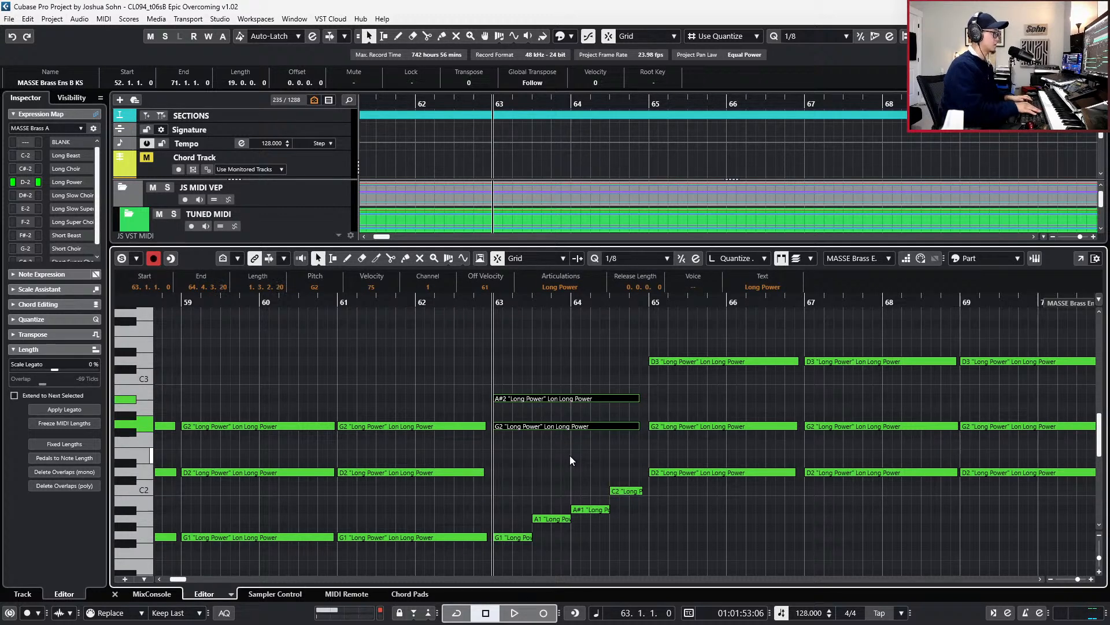
pyautogui.hotkey('alt', 'shift', 'Right')
pyautogui.hotkey('alt', 'shift', 'Right')
pyautogui.hotkey('alt', 'shift', 'Right')
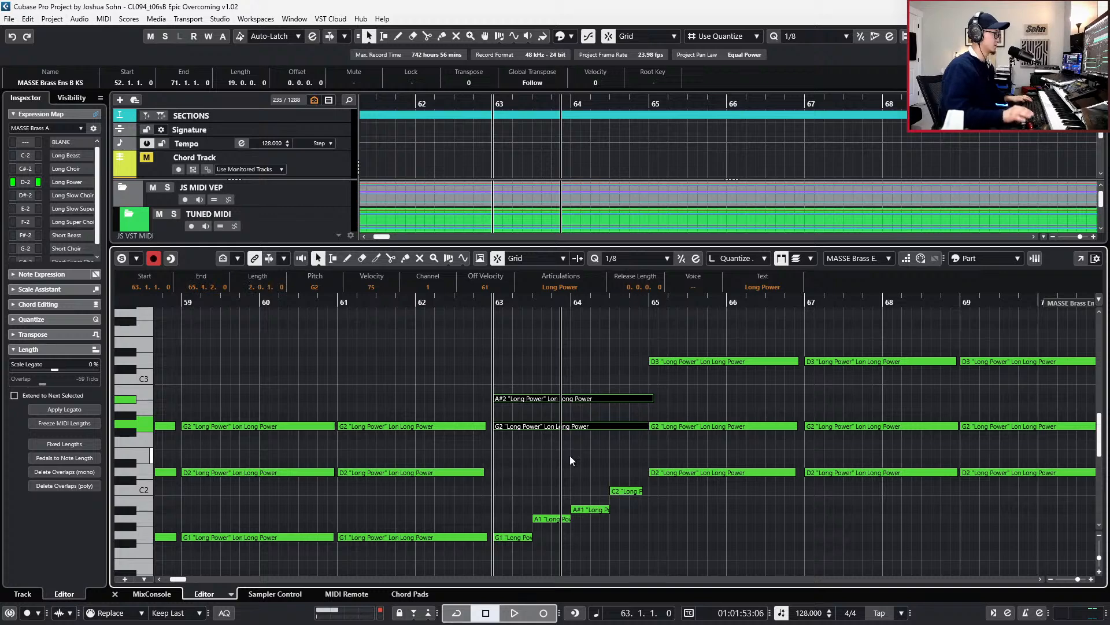
pyautogui.hotkey('alt', 'shift', 'Left')
pyautogui.moveTo(620, 474); pyautogui.dragTo(643, 498)
pyautogui.hotkey('alt', 'shift', 'Right')
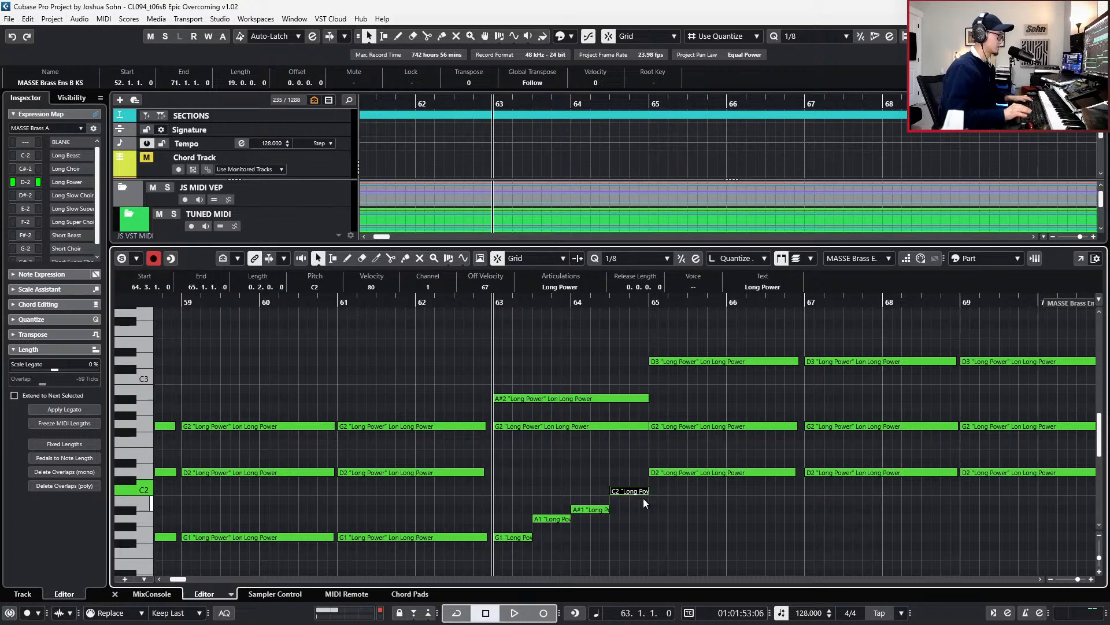
# - Delete all the old chords from bar 65 to bar 71
pyautogui.scroll(-3, 643, 498)
pyautogui.moveTo(657, 344); pyautogui.dragTo(870, 475)
pyautogui.press('Delete')
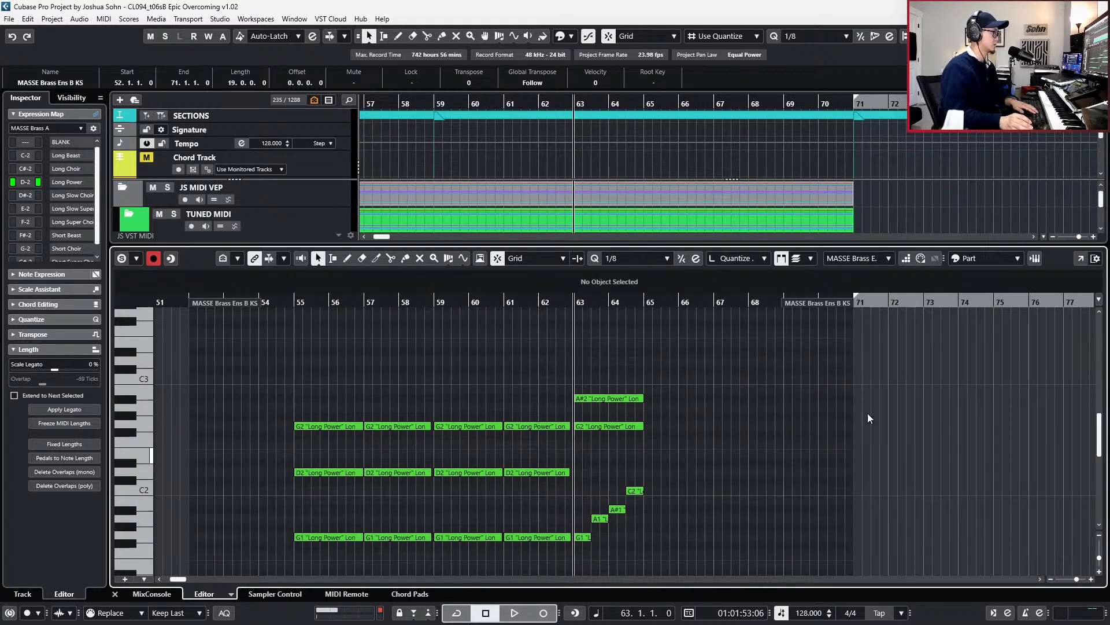
# - Duplicate the two-bar phrase at bar 63 three times to fill up to bar 71 and play it from bar 63
pyautogui.moveTo(697, 371); pyautogui.dragTo(579, 546)
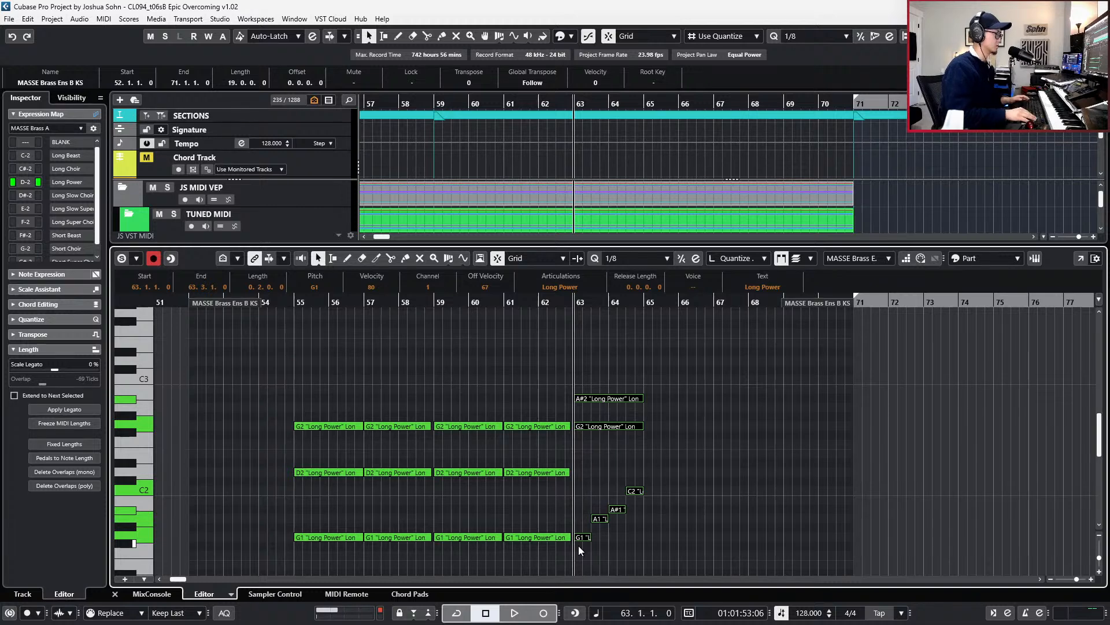
pyautogui.scroll(1, 578, 542)
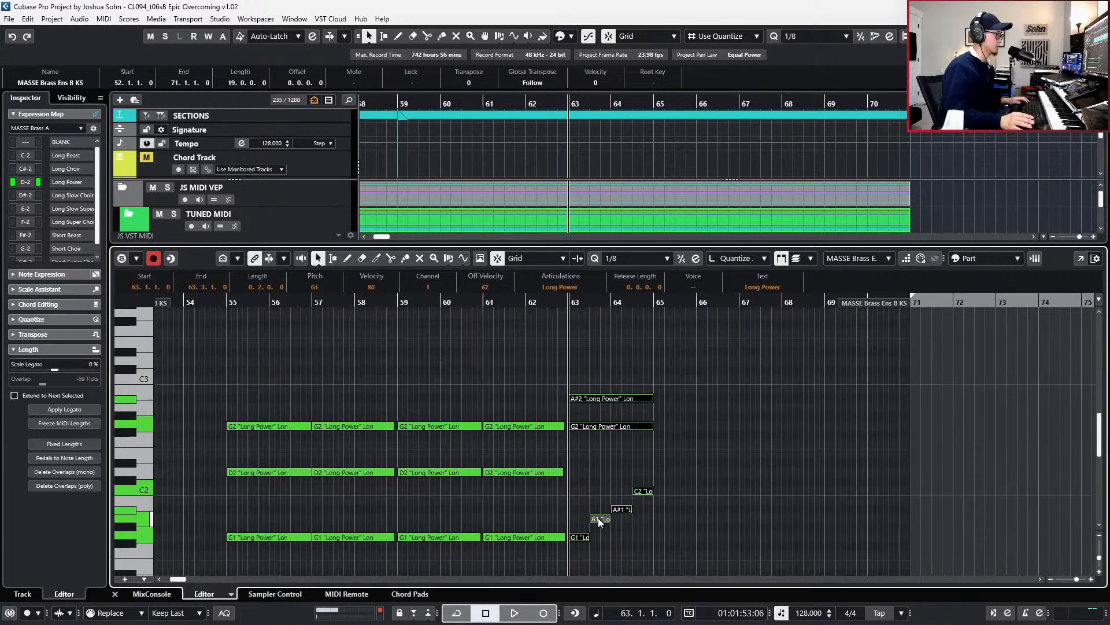
pyautogui.hotkey('ctrl', 'd')
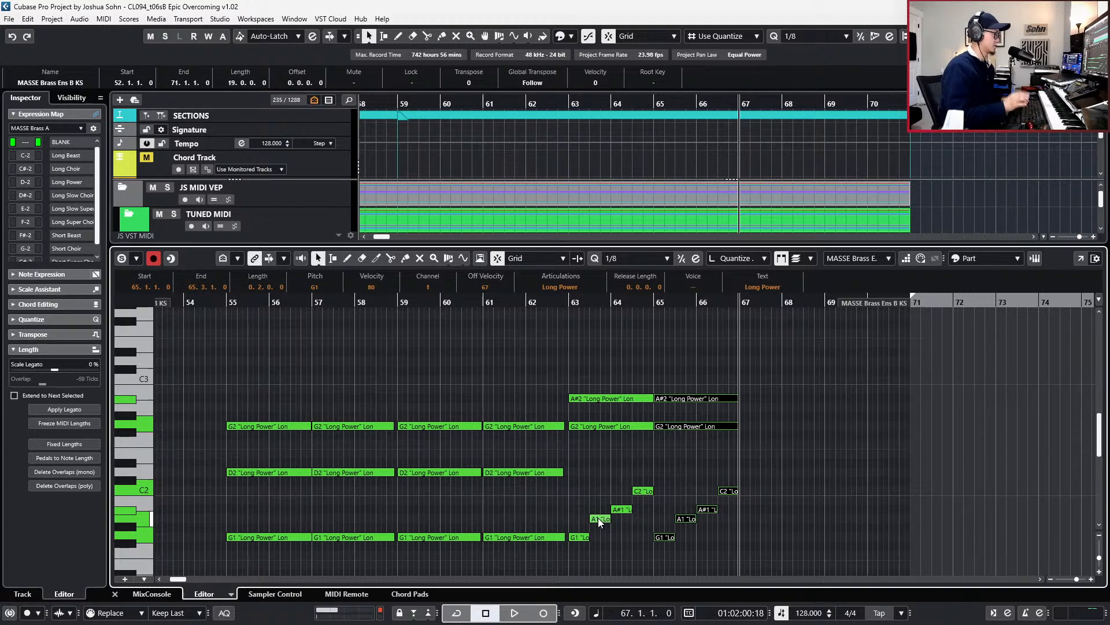
pyautogui.hotkey('ctrl', 'd')
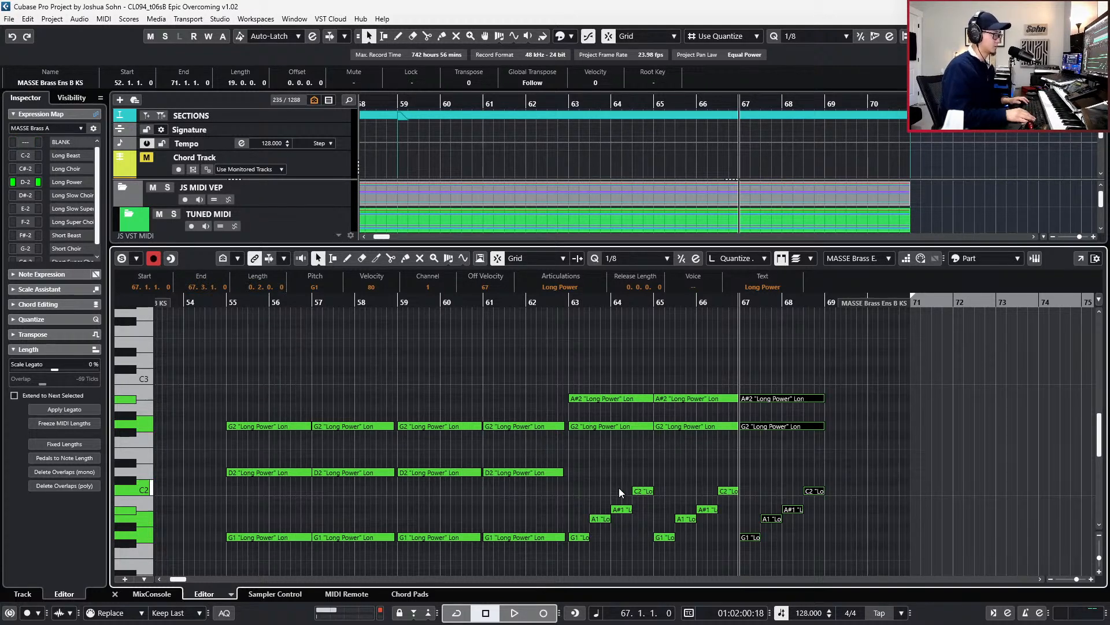
pyautogui.hotkey('ctrl', 'd')
pyautogui.press('KP_Subtract')
pyautogui.press('KP_Subtract')
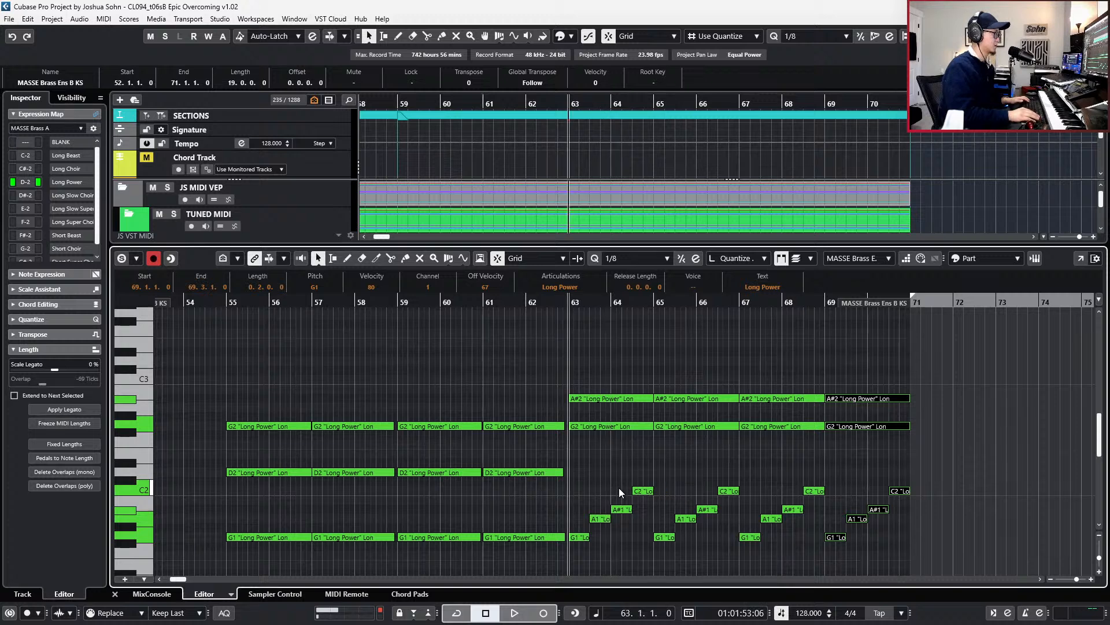
pyautogui.press('s')
pyautogui.press('space')
pyautogui.press('space')
# - Shorten the G2 notes at bars 67 and 69 to two beats each
pyautogui.moveTo(779, 340); pyautogui.dragTo(875, 449)
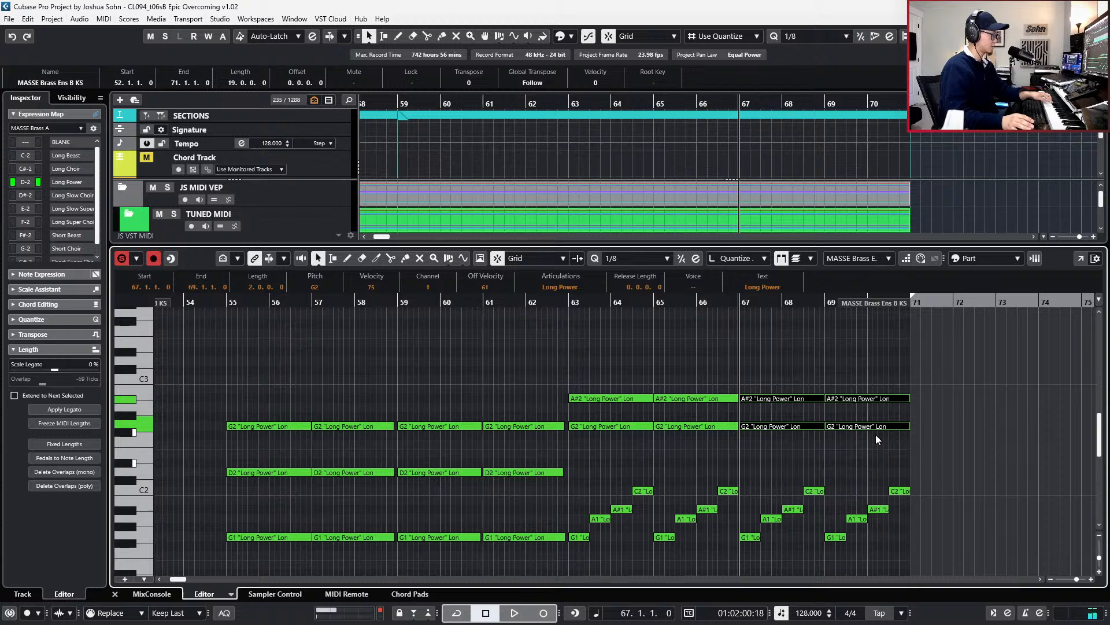
pyautogui.moveTo(772, 413); pyautogui.dragTo(858, 439)
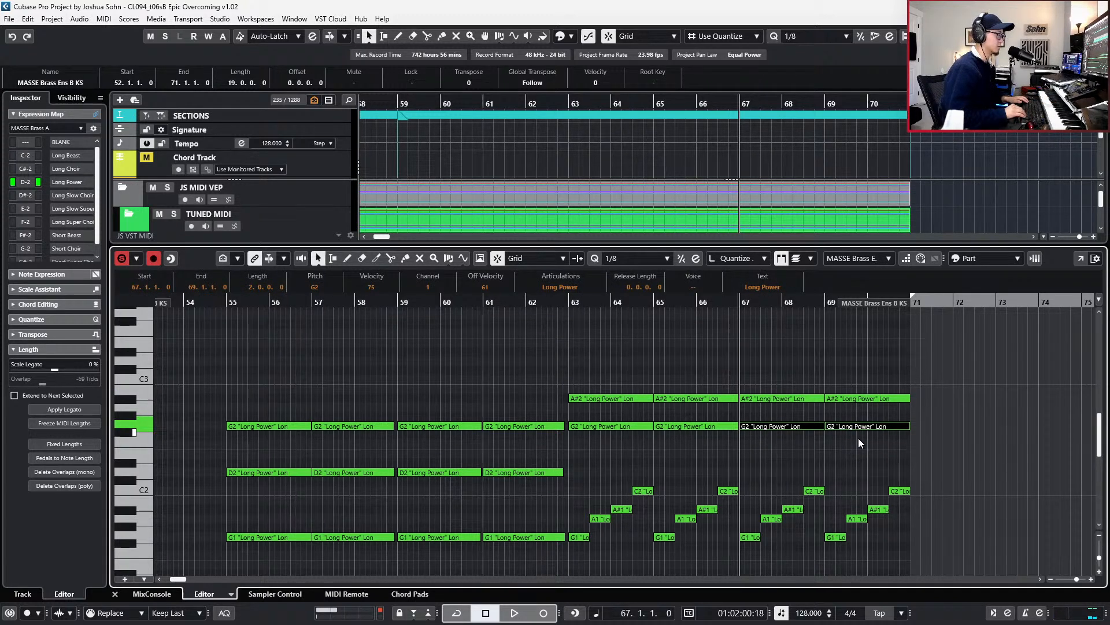
pyautogui.hotkey('alt', 'shift', 'Left')
pyautogui.hotkey('alt', 'shift', 'Left')
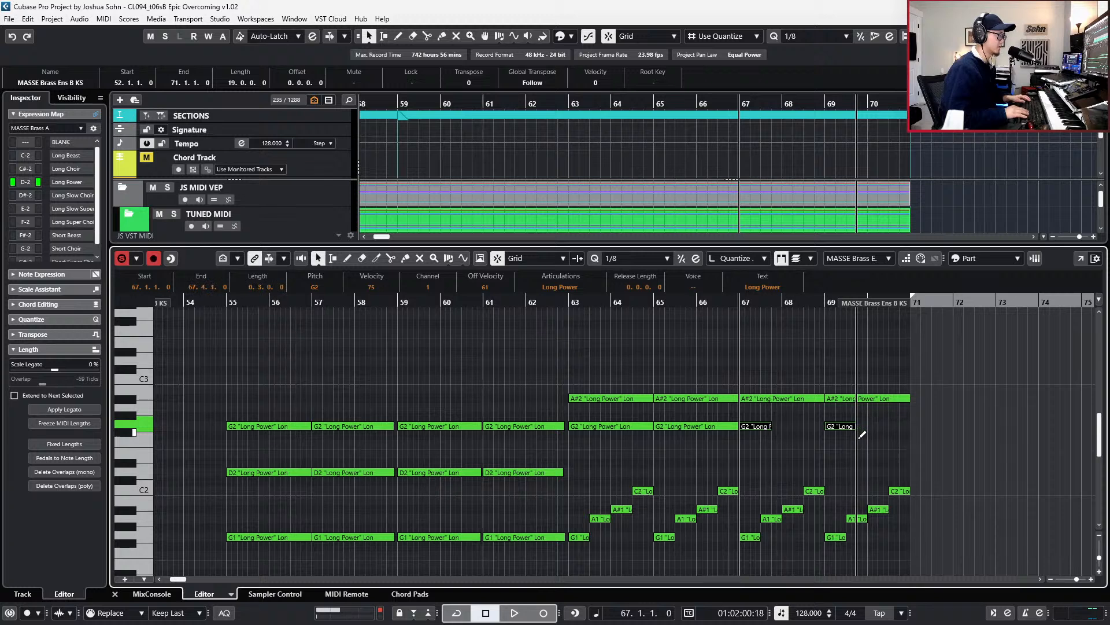
pyautogui.press('4')
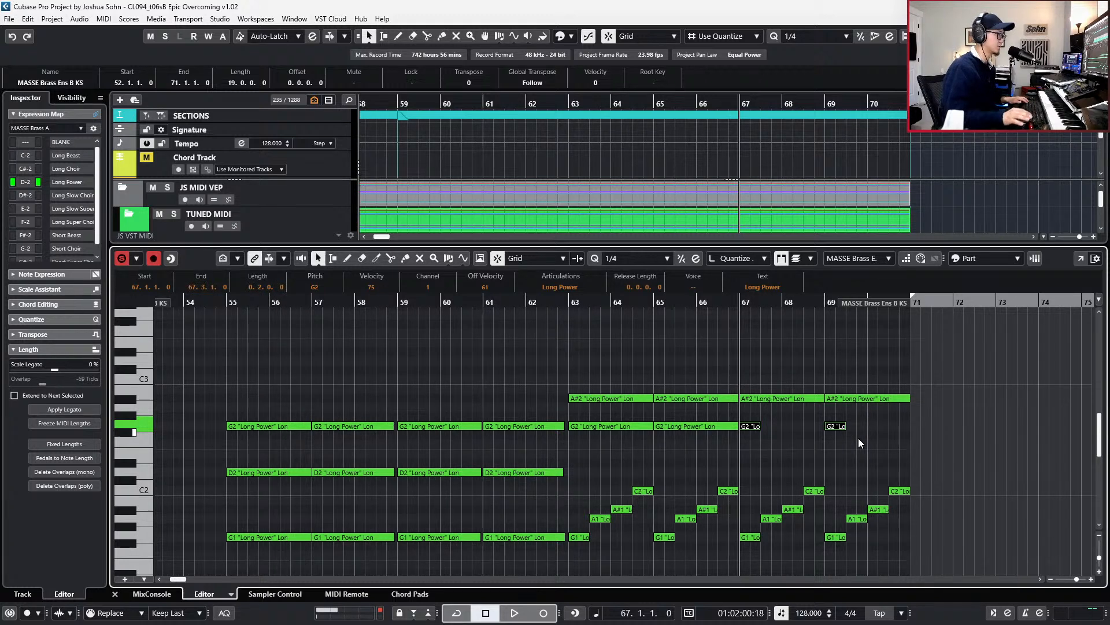
# - Lower the shortened notes at bars 67 and 69 to D2
pyautogui.press('Down')
pyautogui.press('Down')
pyautogui.press('Down')
pyautogui.press('Down')
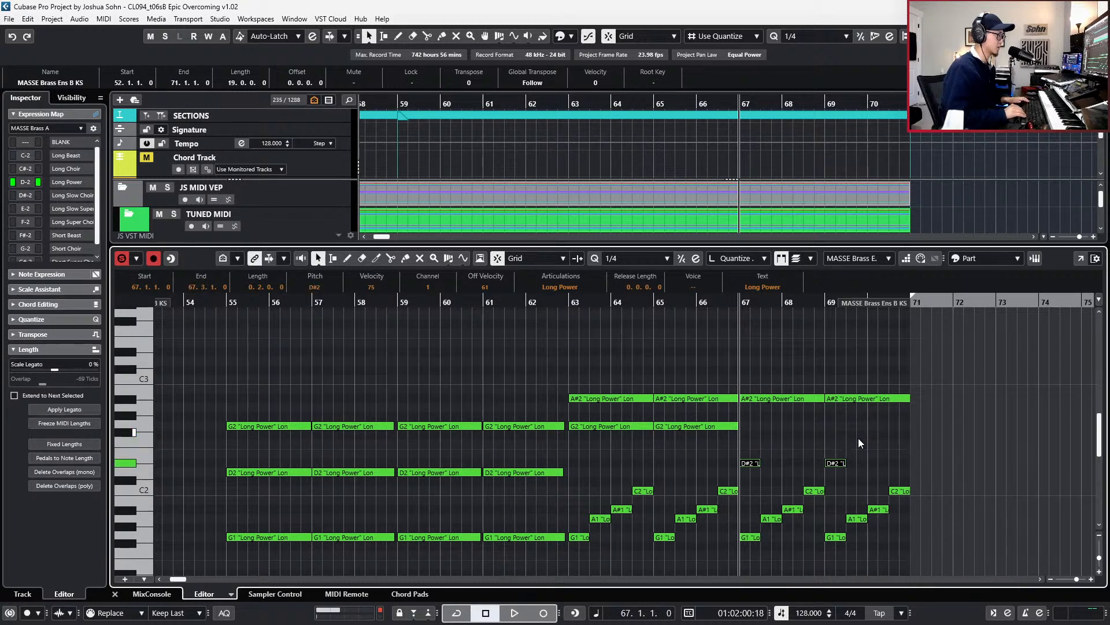
pyautogui.hotkey('ctrl', 'Right')
pyautogui.hotkey('ctrl', 'Right')
pyautogui.hotkey('ctrl', 'Right')
pyautogui.hotkey('ctrl', 'Right')
pyautogui.hotkey('ctrl', 'Right')
pyautogui.hotkey('ctrl', 'Right')
pyautogui.hotkey('ctrl', 'Right')
pyautogui.hotkey('ctrl', 'Right')
pyautogui.hotkey('ctrl', 'Right')
pyautogui.hotkey('ctrl', 'Right')
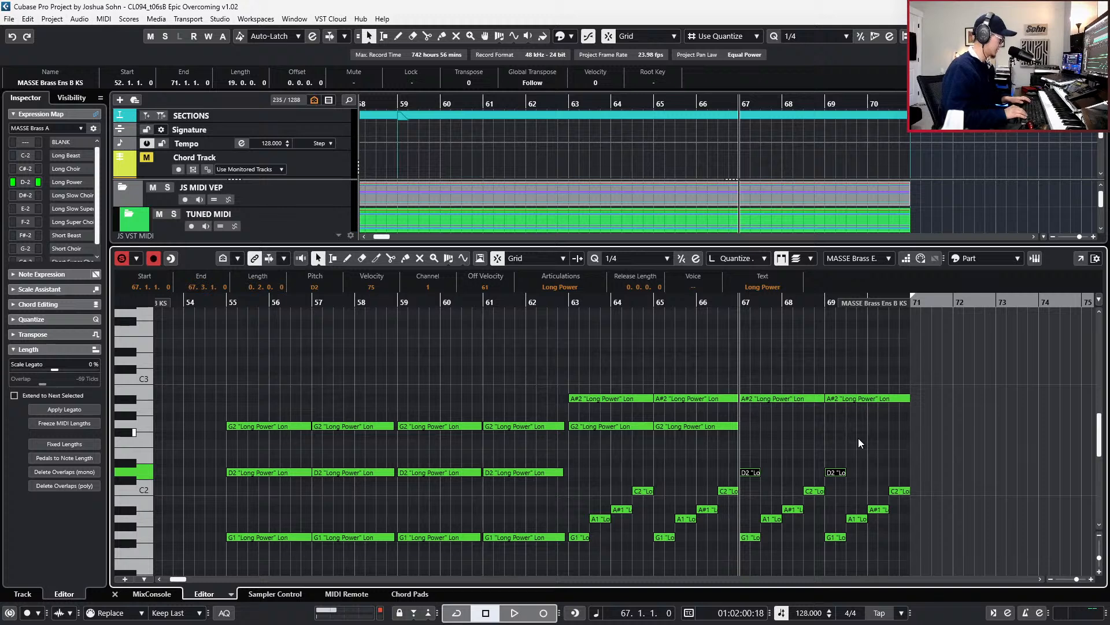
# - Copy the D2 notes to beat 3 of bars 67 and 69 and raise the copies to D#2
pyautogui.hotkey('ctrl', 'Left')
pyautogui.hotkey('ctrl', 'Left')
pyautogui.hotkey('ctrl', 'Left')
pyautogui.hotkey('ctrl', 'Left')
pyautogui.hotkey('ctrl', 'Left')
pyautogui.hotkey('ctrl', 'Left')
pyautogui.hotkey('ctrl', 'Left')
pyautogui.hotkey('ctrl', 'Left')
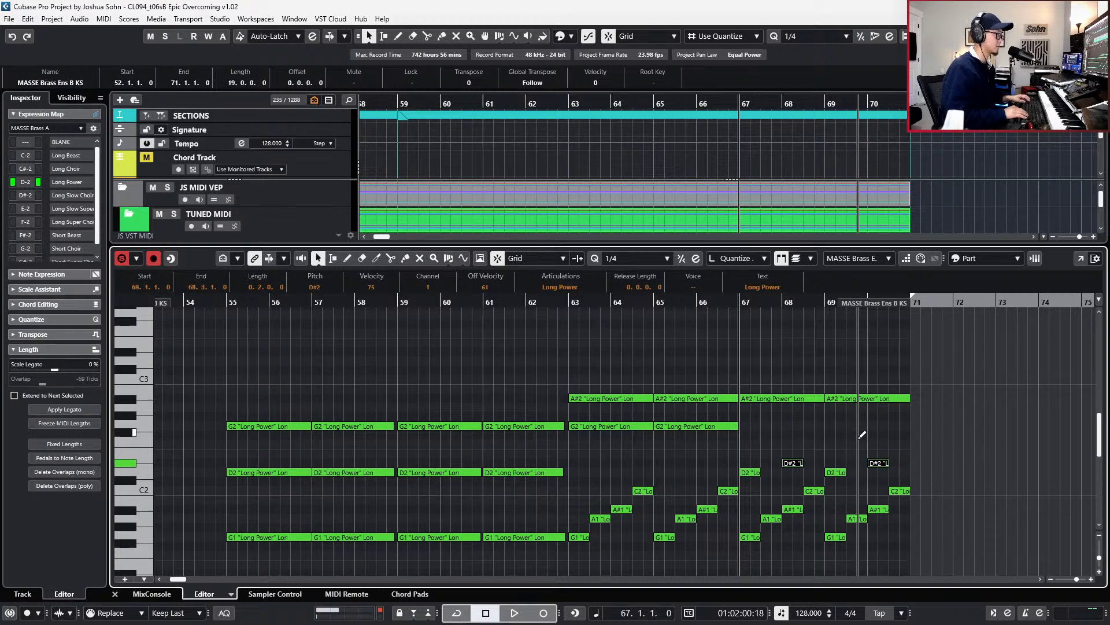
pyautogui.hotkey('alt', 'Up')
pyautogui.hotkey('alt', 'Up')
# - Duplicate the D#2 notes to the starts of bars 68 and 70 and raise the copies to F2
pyautogui.hotkey('alt', 'd')
pyautogui.press('Up')
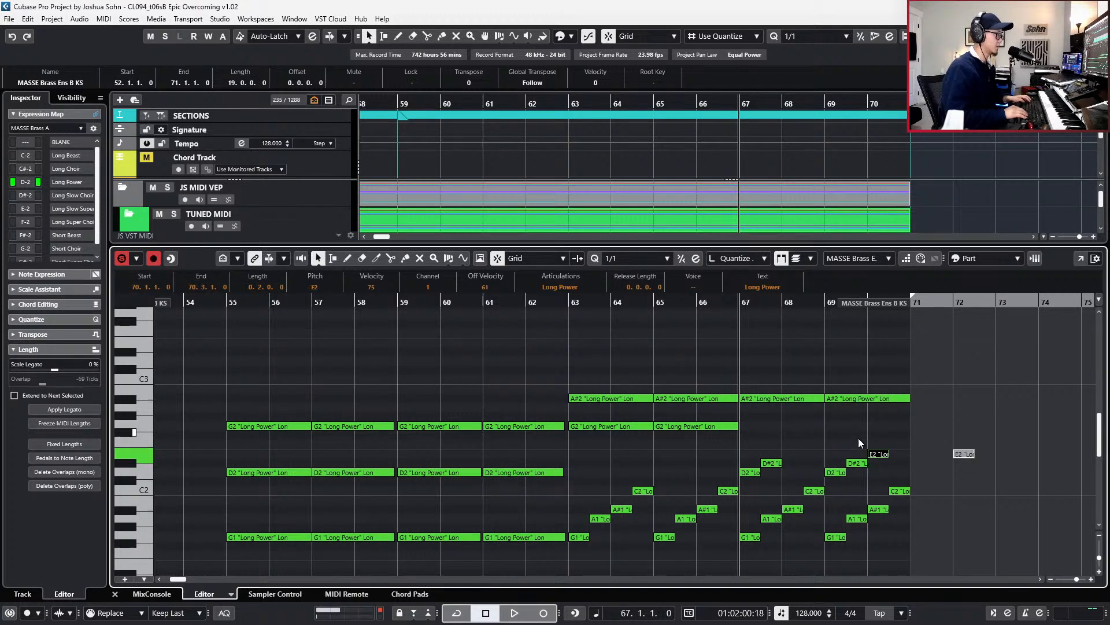
pyautogui.hotkey('ctrl', 'Left')
pyautogui.hotkey('ctrl', 'Left')
pyautogui.press('Up')
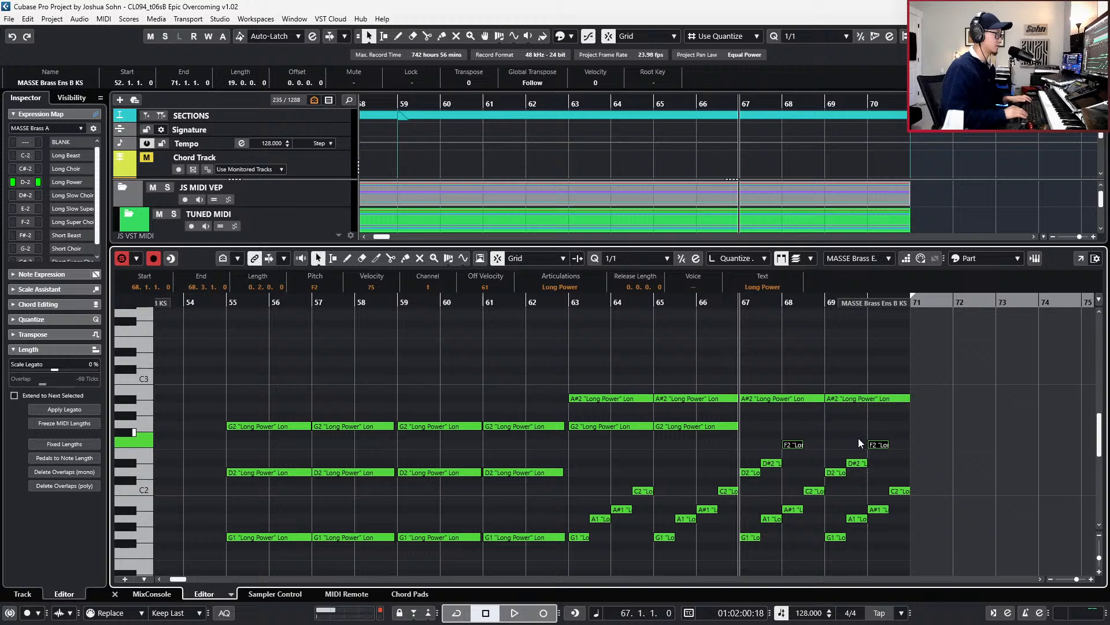
# - Duplicate the F2 notes to beat 3 of bars 68 and 70, raise the copies to G2, and play from bar 67
pyautogui.press('l')
pyautogui.press('KP_Add')
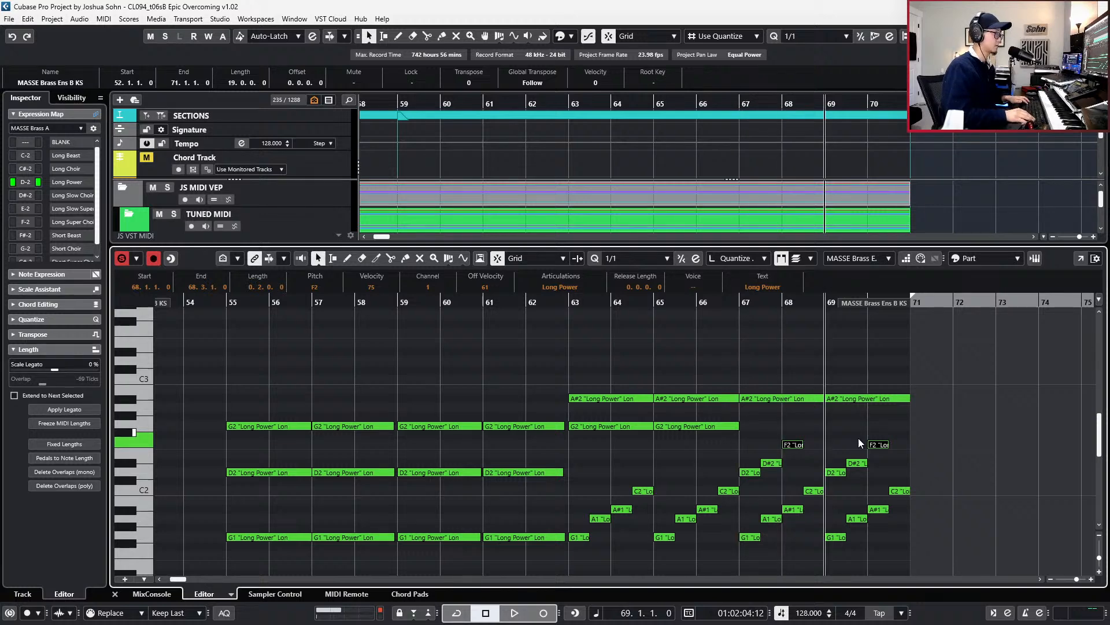
pyautogui.press('2')
pyautogui.press('KP_Subtract')
pyautogui.hotkey('ctrl', 'd')
pyautogui.press('Up')
pyautogui.press('Up')
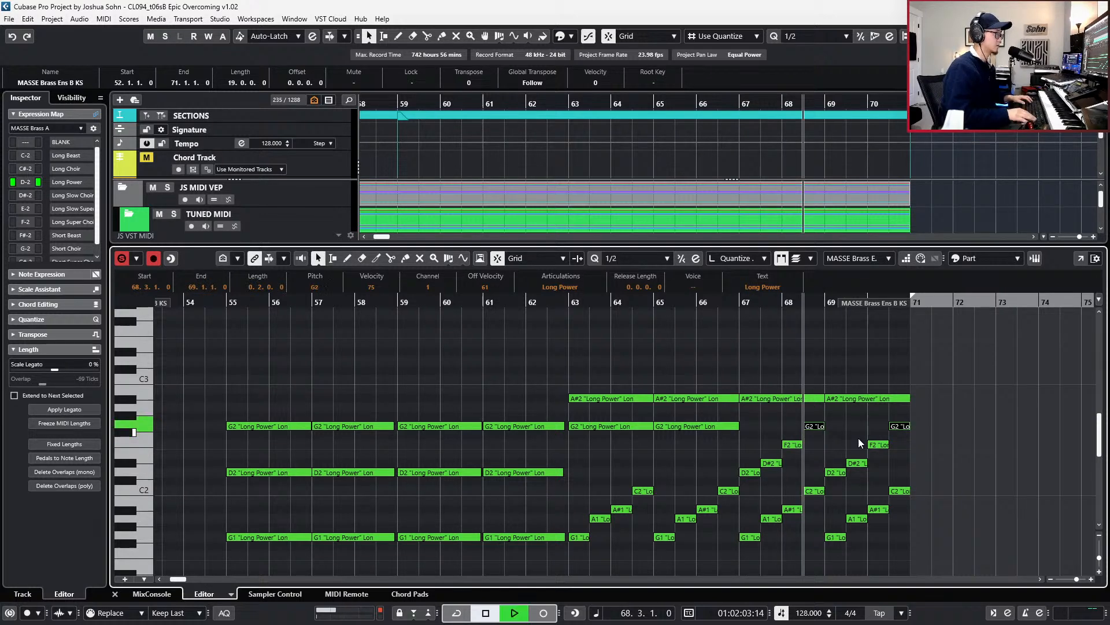
pyautogui.press('space')
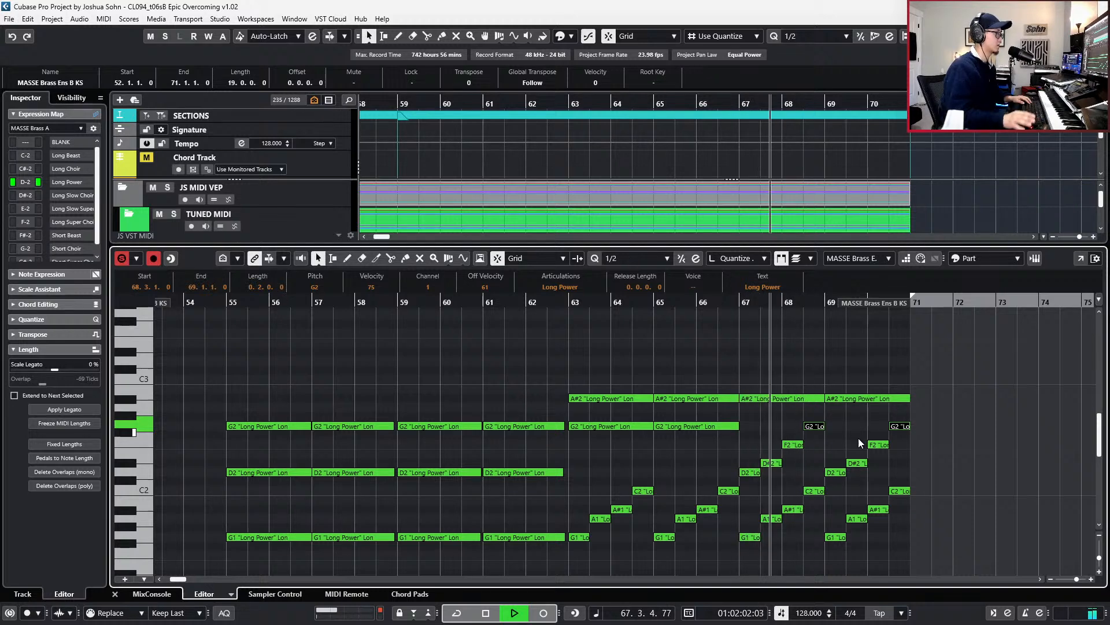
pyautogui.press('space')
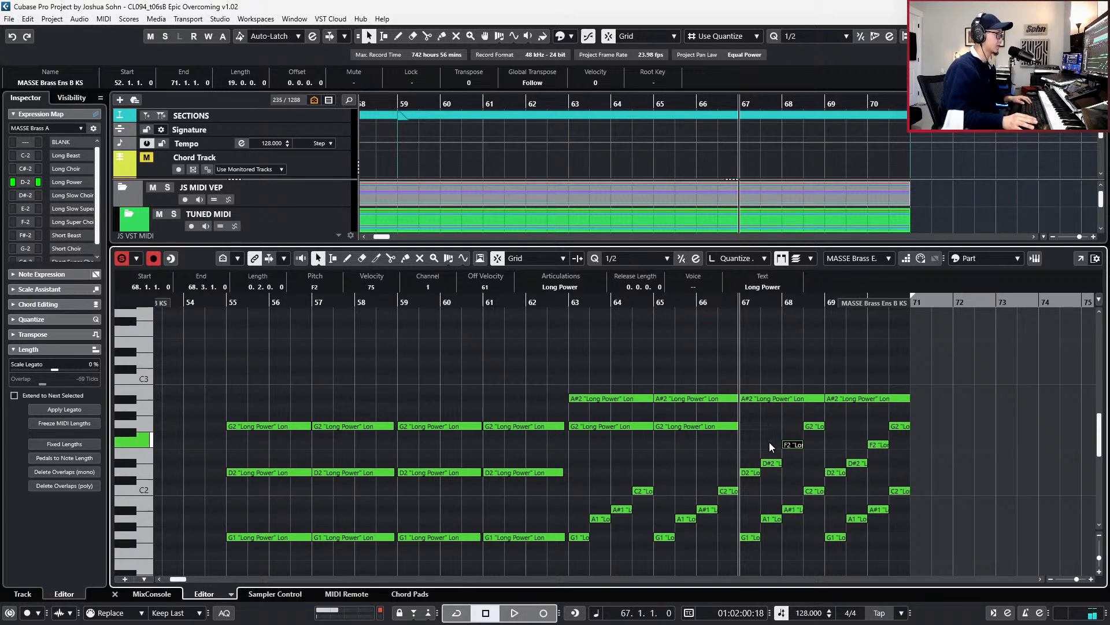
# - Try F#2 and D#2 in place of the F2 notes at bars 68 and 70, playing each from bar 67
pyautogui.moveTo(769, 442); pyautogui.dragTo(920, 447)
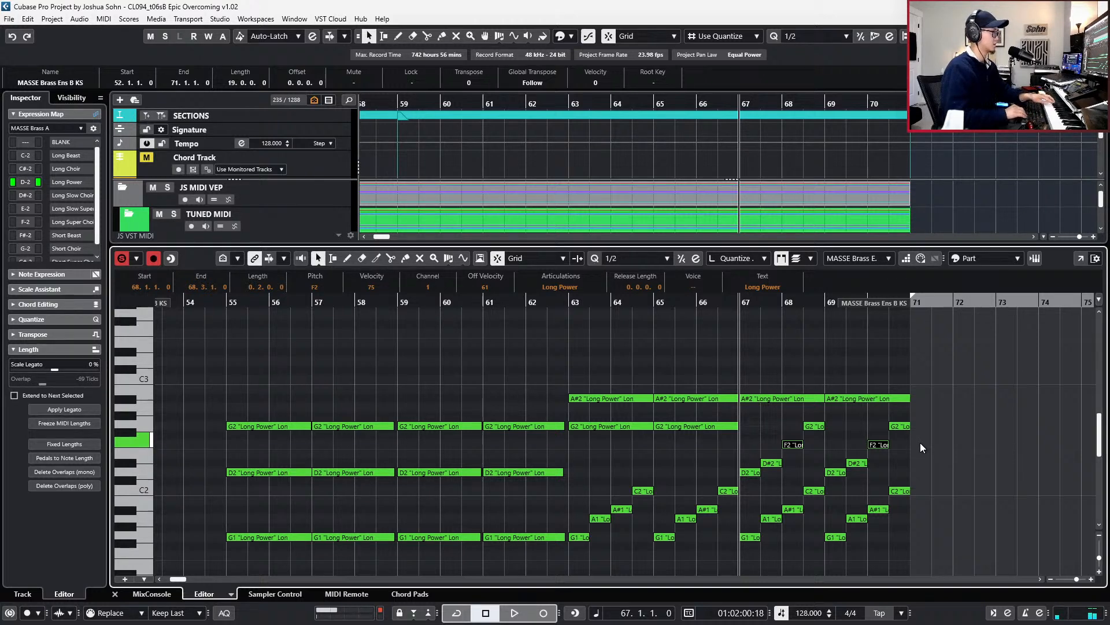
pyautogui.press('Up')
pyautogui.press('space')
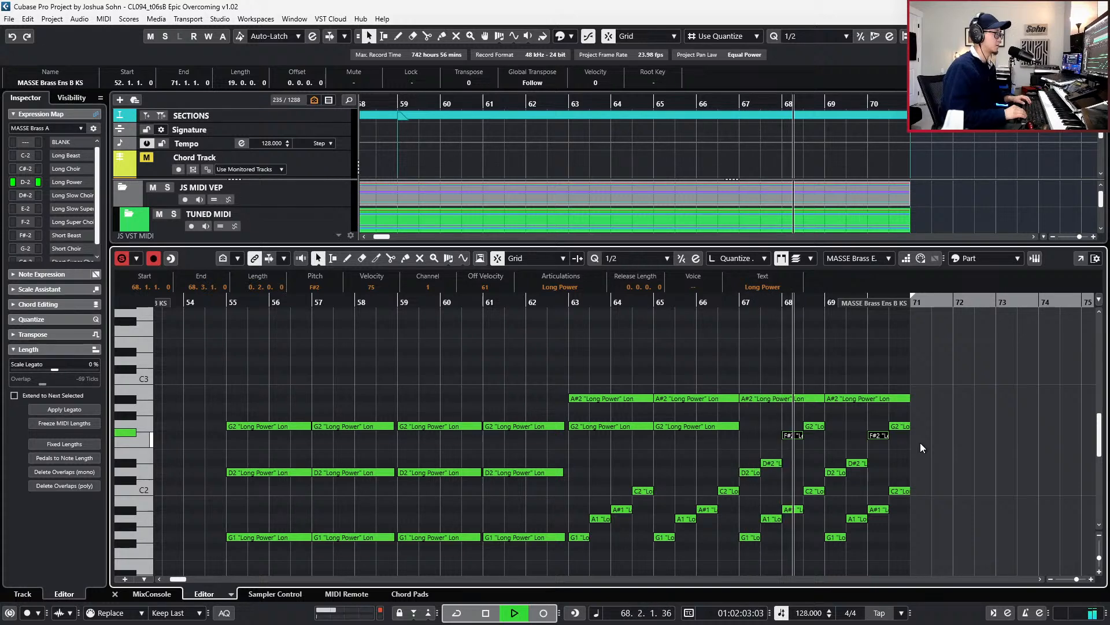
pyautogui.press('space')
pyautogui.press('Down')
pyautogui.press('Down')
pyautogui.press('Down')
pyautogui.press('space')
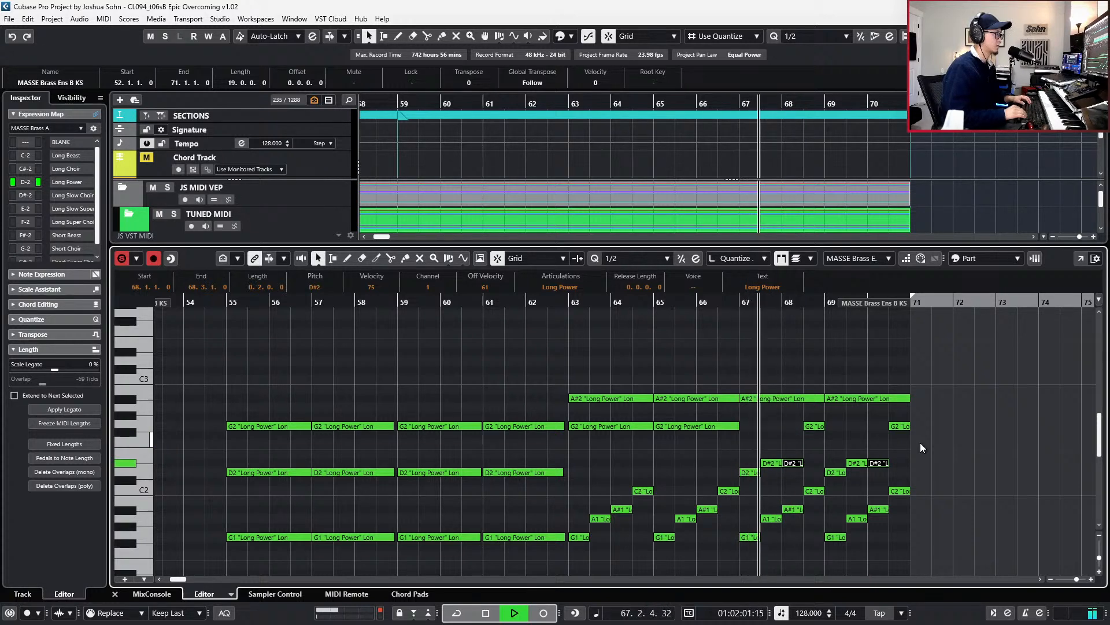
pyautogui.press('space')
# - Try E2 for the notes at bars 68 and 70, return them to F2, and play from bar 67
pyautogui.press('Up')
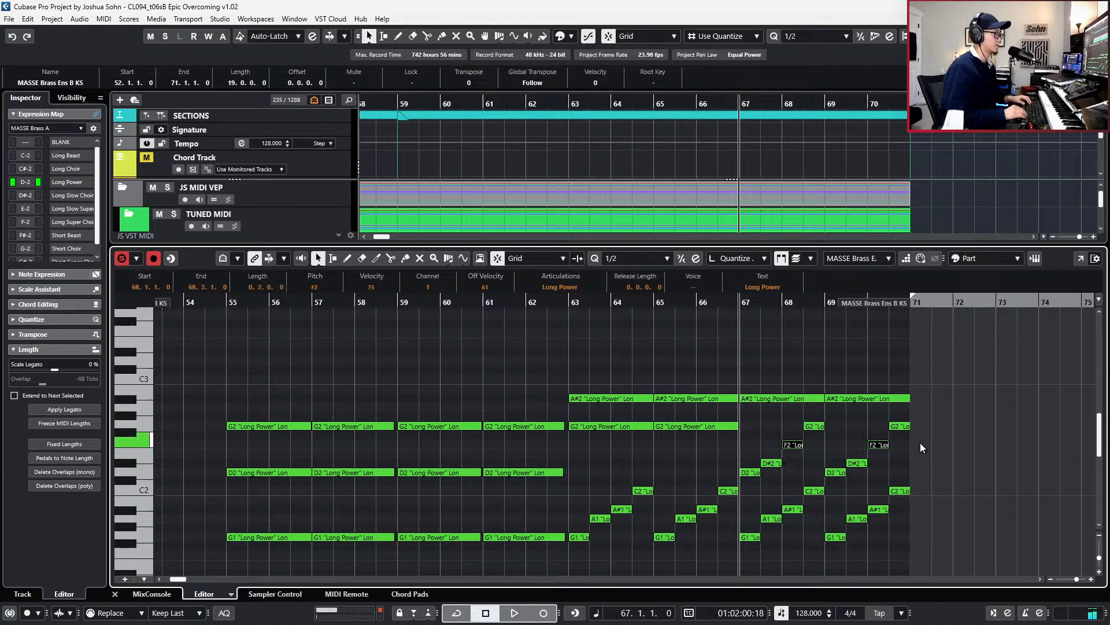
pyautogui.press('space')
pyautogui.press('h')
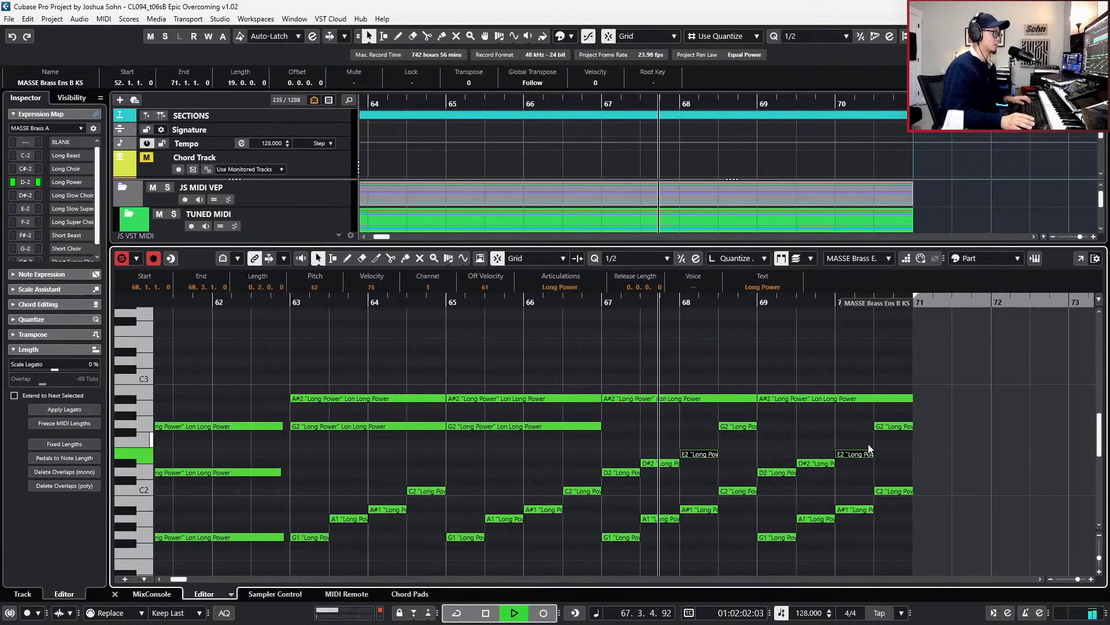
pyautogui.press('space')
pyautogui.press('Up')
pyautogui.press('space')
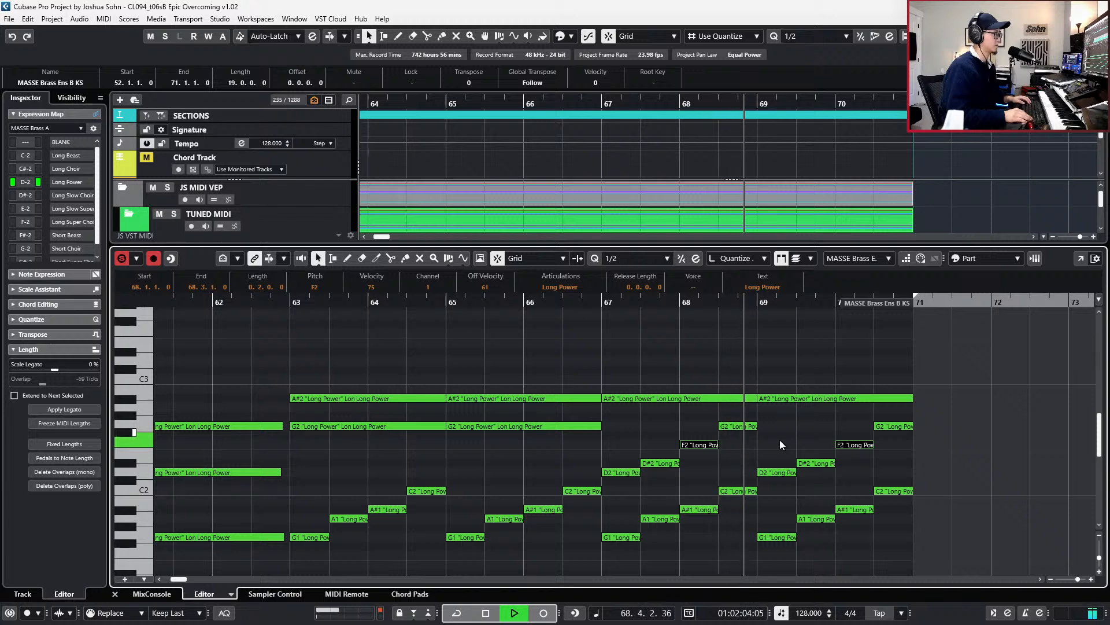
pyautogui.press('space')
# - Play the unsoloed brass phrase from bar 67 and again from before bar 63 to check it in context
pyautogui.press('KP_Subtract')
pyautogui.press('space')
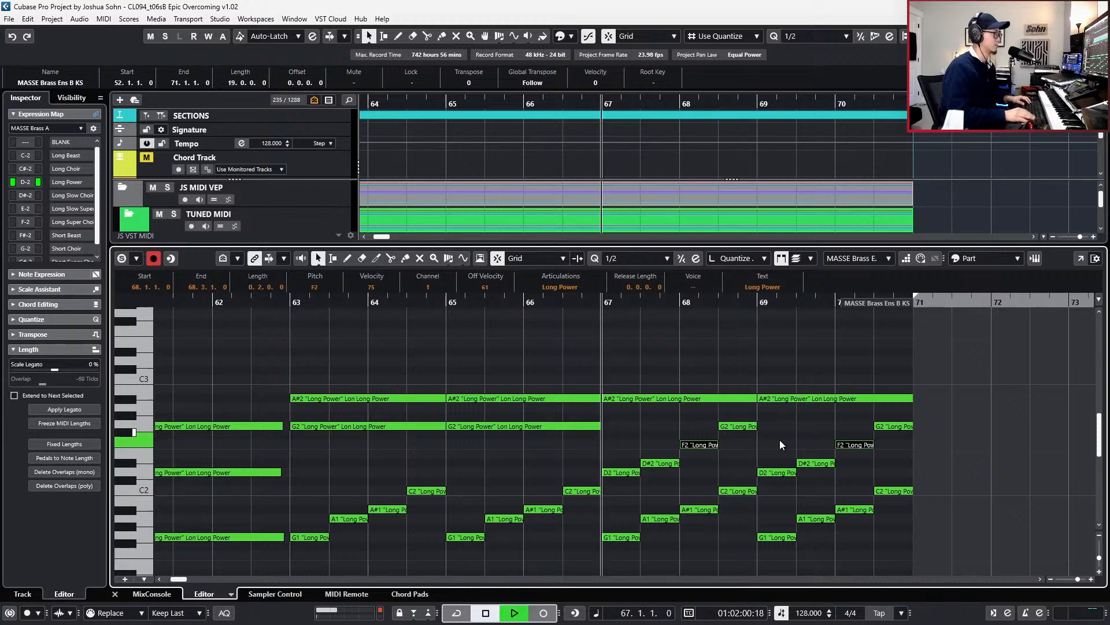
pyautogui.press('g')
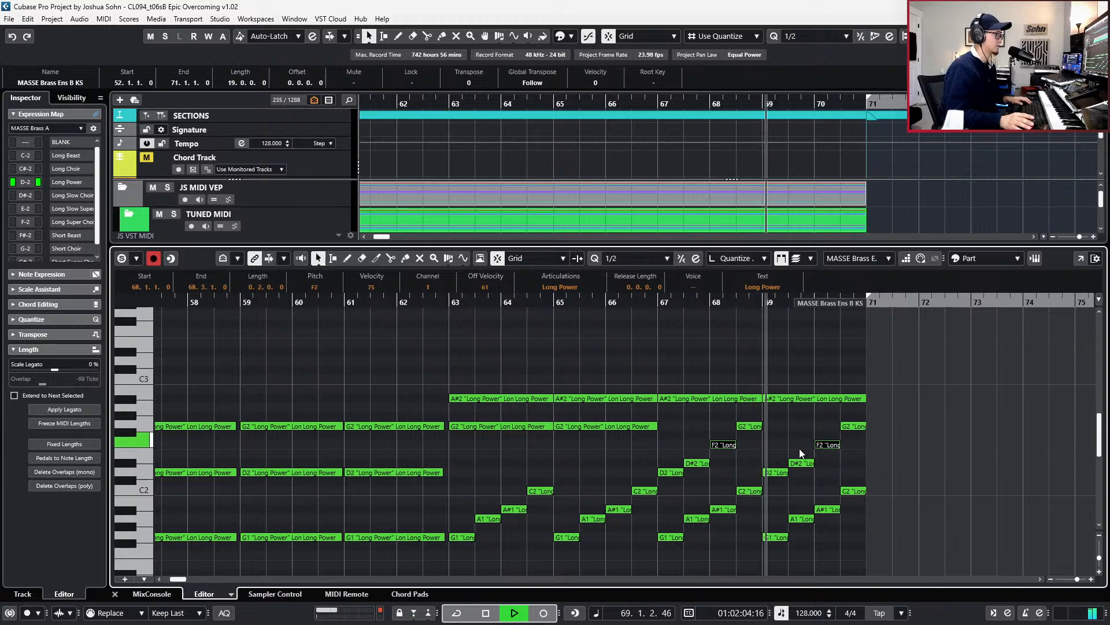
pyautogui.press('g')
pyautogui.press('g')
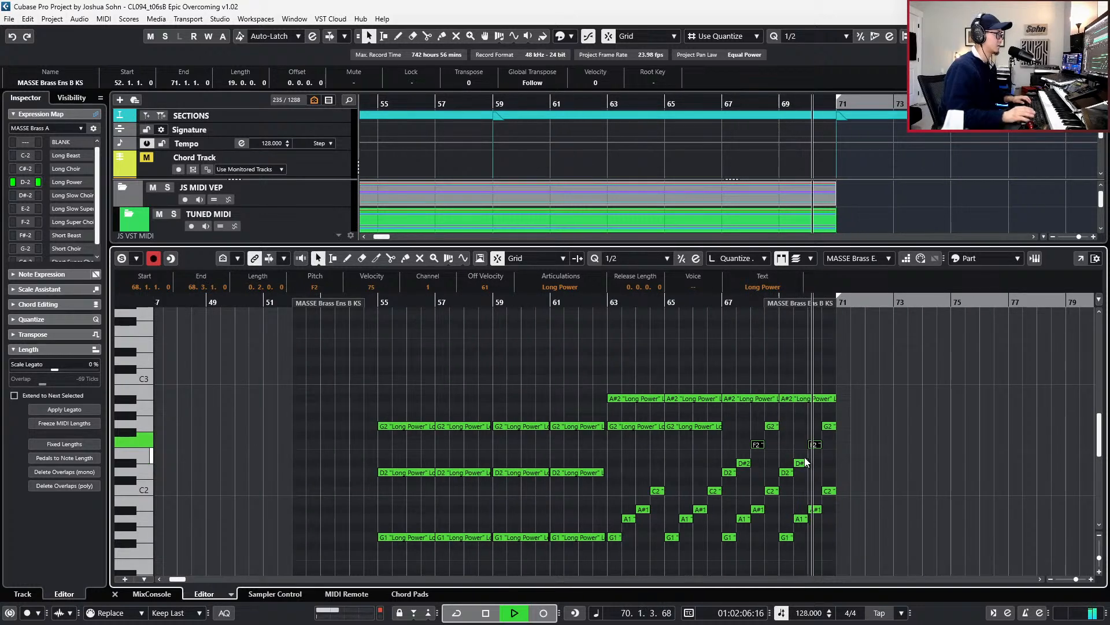
pyautogui.press('space')
pyautogui.press('space')
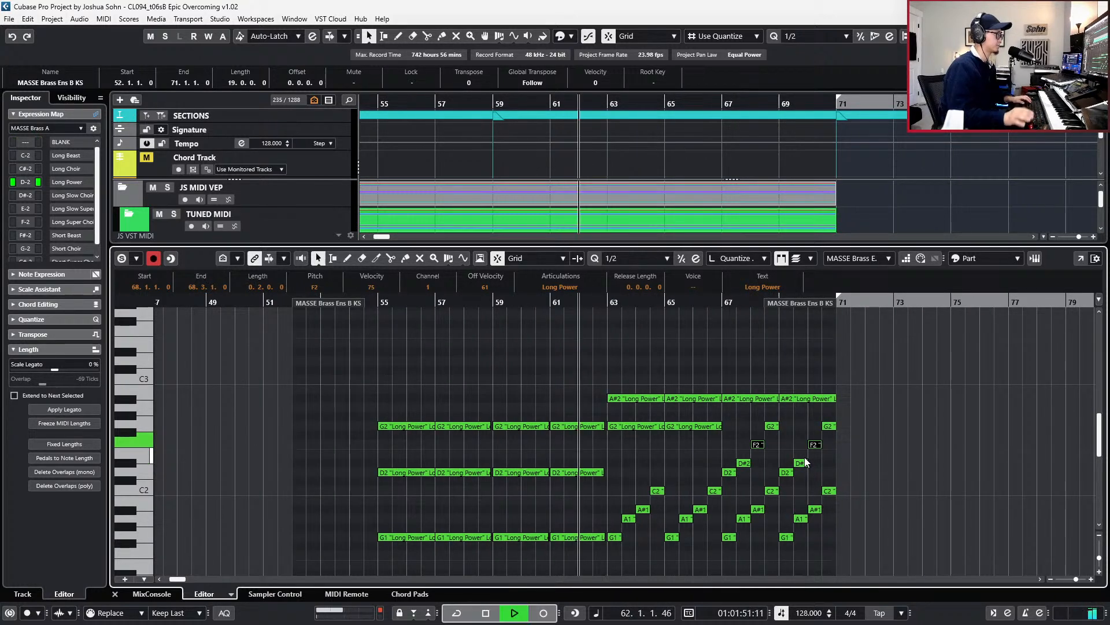
pyautogui.click(625, 386)
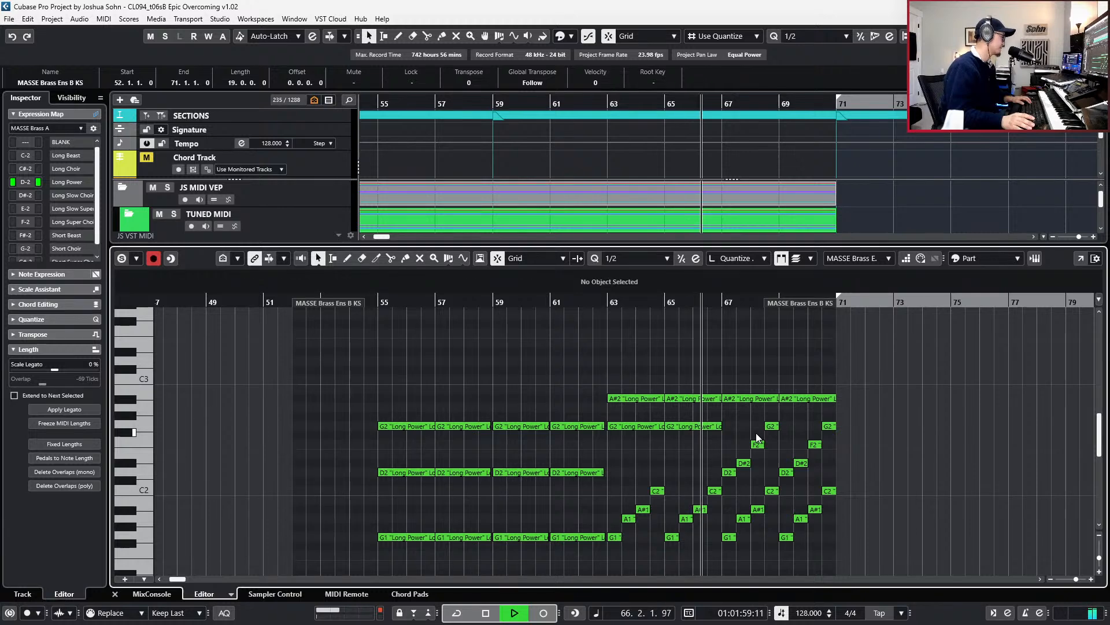
# - Duplicate the A#2 notes at bars 67 and 69 up to D3 and play the thicker chord from bar 67
pyautogui.moveTo(732, 377); pyautogui.dragTo(822, 397)
pyautogui.press('space')
pyautogui.press('l')
pyautogui.press('Up')
pyautogui.press('Up')
pyautogui.press('Up')
pyautogui.press('Up')
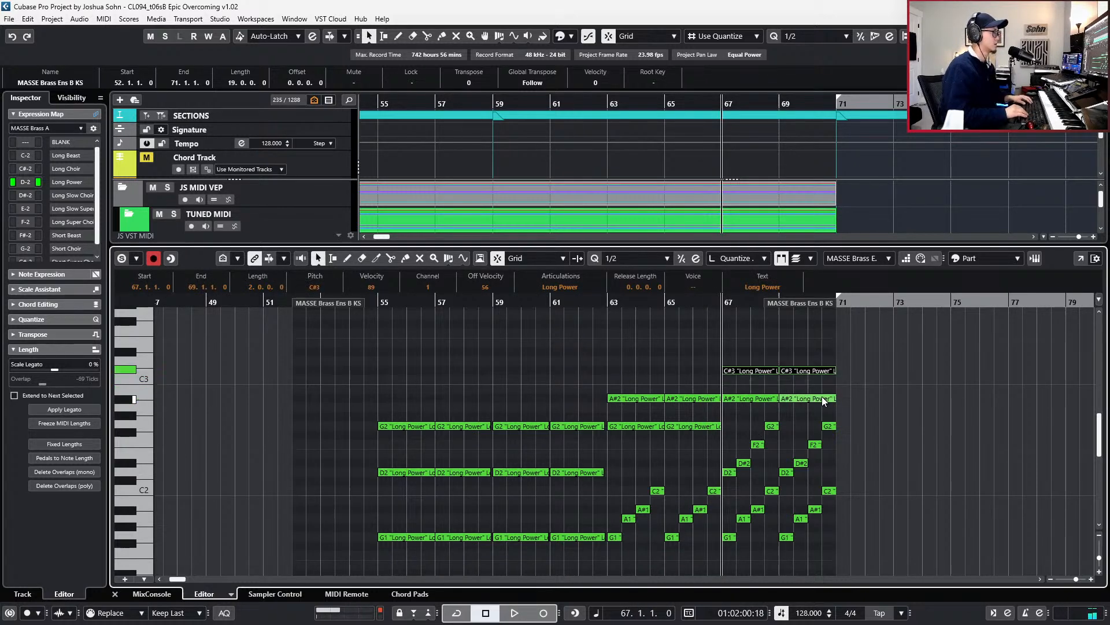
pyautogui.press('space')
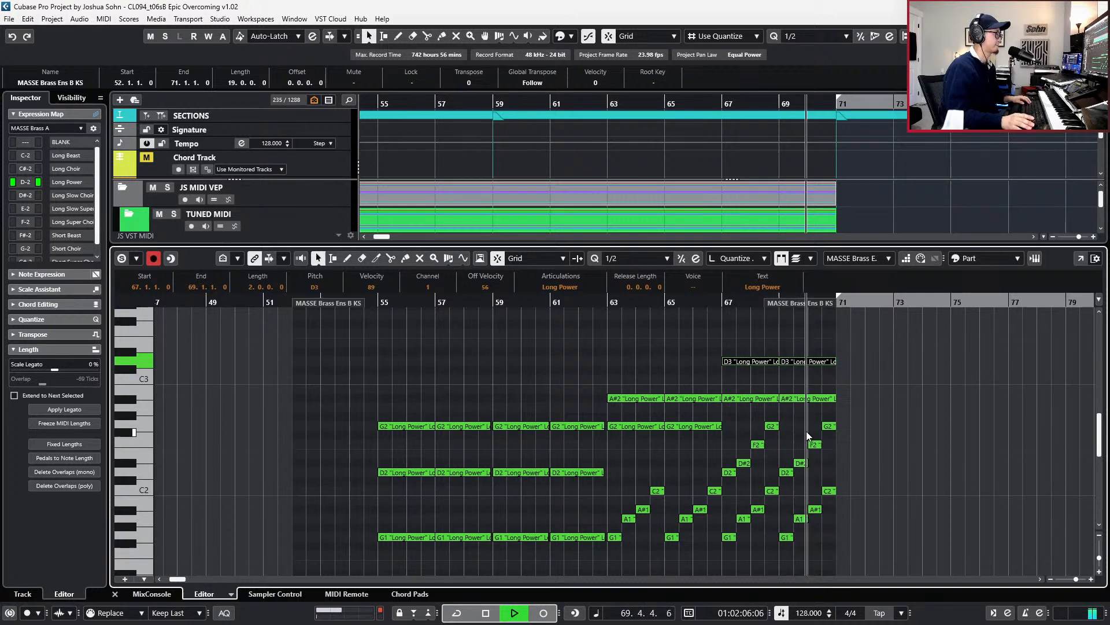
pyautogui.press('space')
# - Lower the F2 notes at bars 68 and 70 to D2, auditioning the pitches from bar 67
pyautogui.press('h')
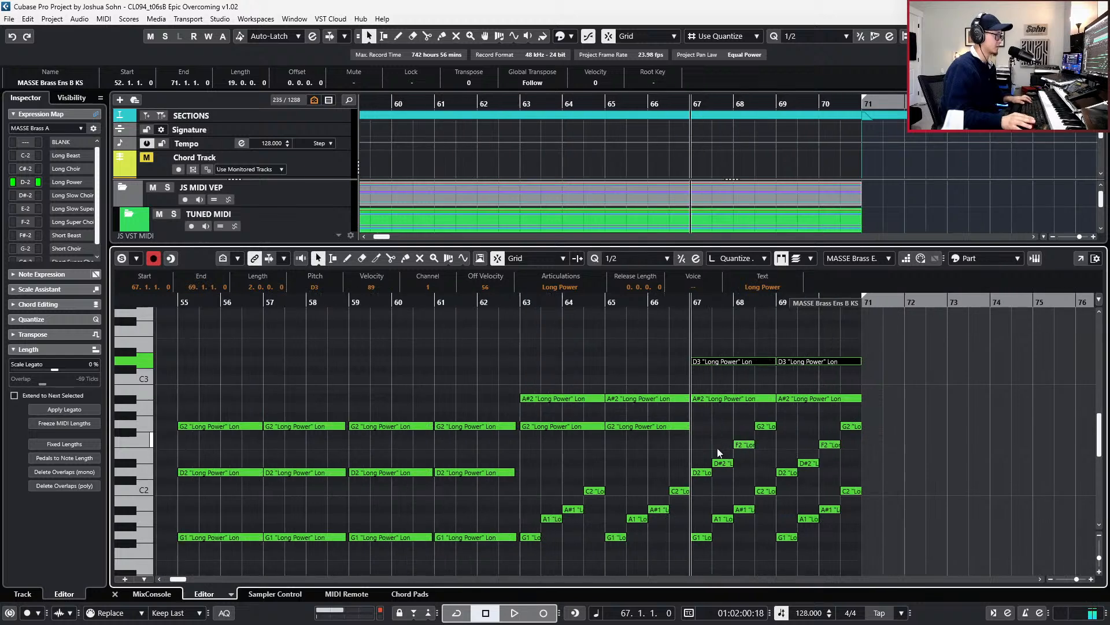
pyautogui.moveTo(717, 447); pyautogui.dragTo(842, 440)
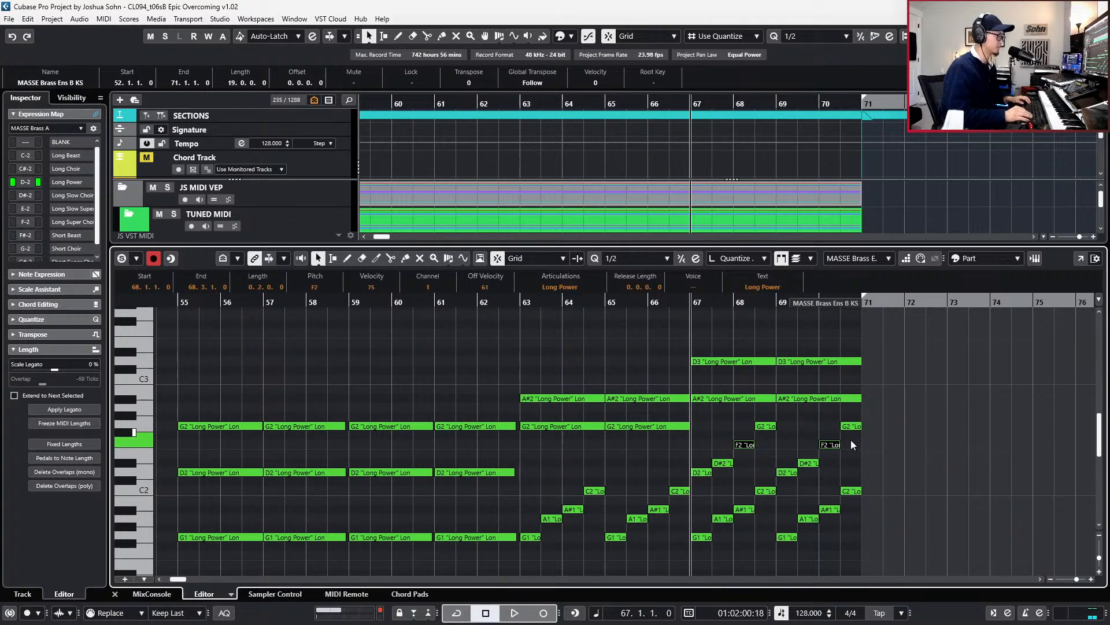
pyautogui.press('space')
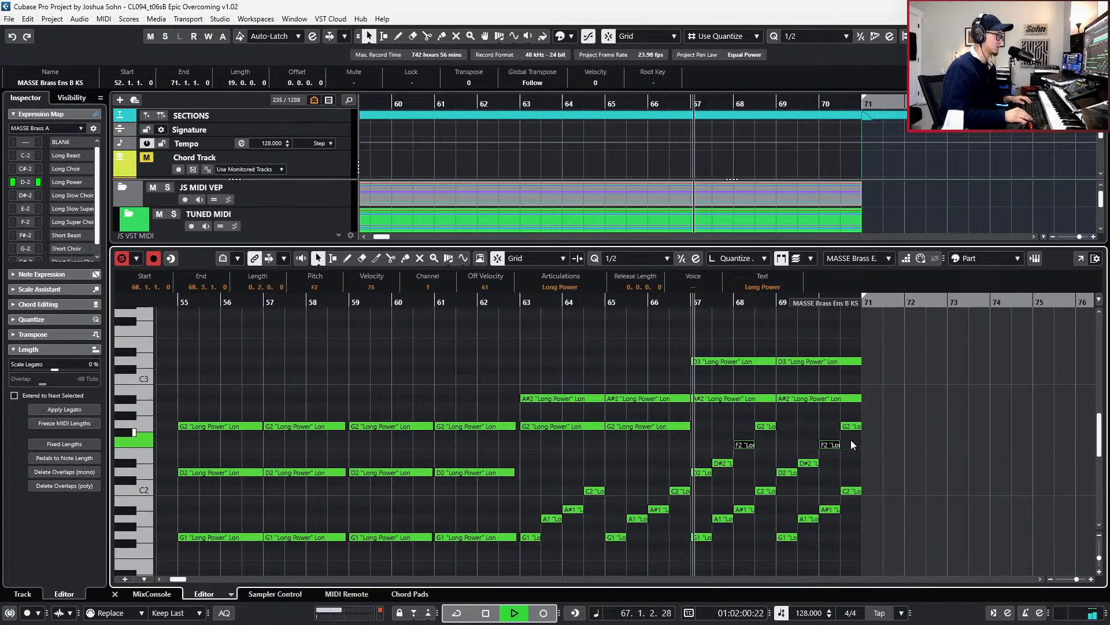
pyautogui.press('space')
pyautogui.press('Down')
pyautogui.press('Down')
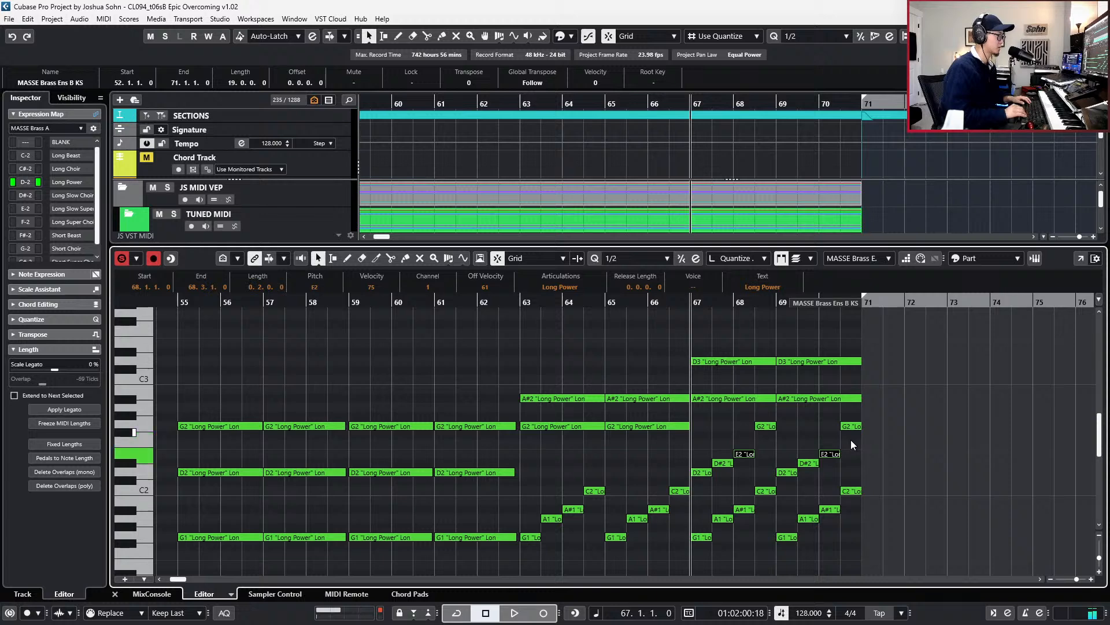
pyautogui.press('space')
pyautogui.press('space')
pyautogui.press('Down')
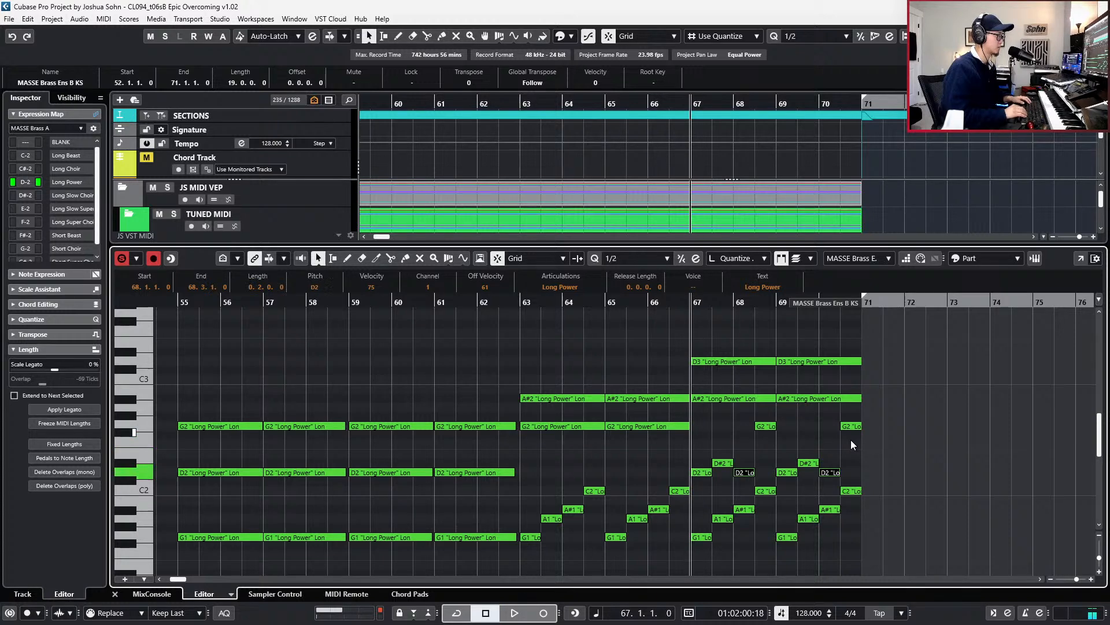
# - Play the phrase from bar 67 in the full mix and again with the brass part soloed
pyautogui.press('space')
pyautogui.press('space')
pyautogui.press('space')
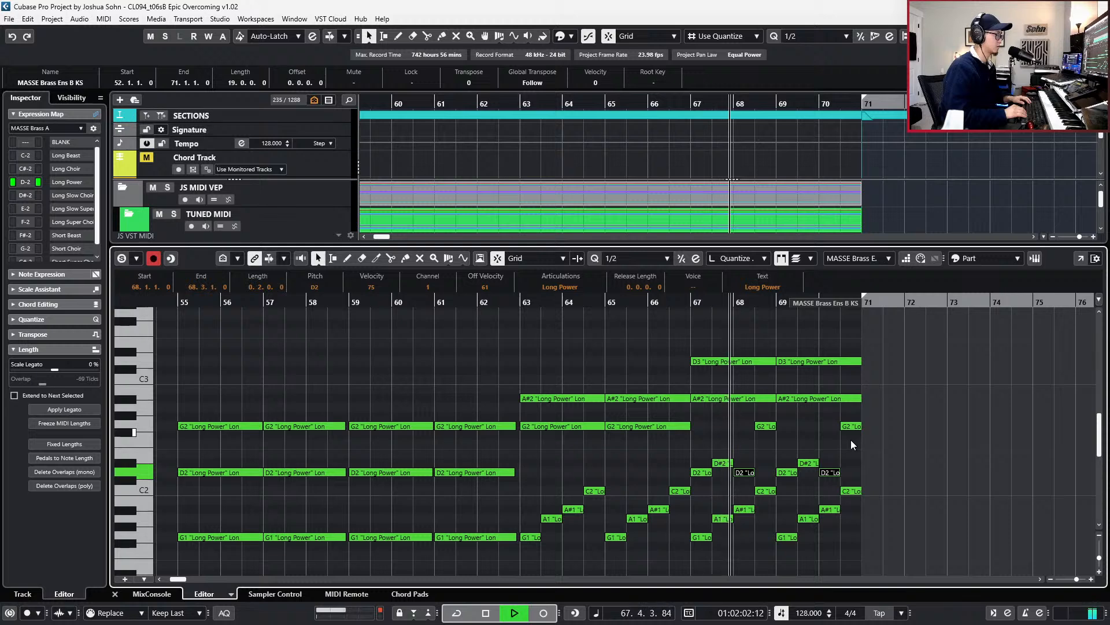
pyautogui.press('space')
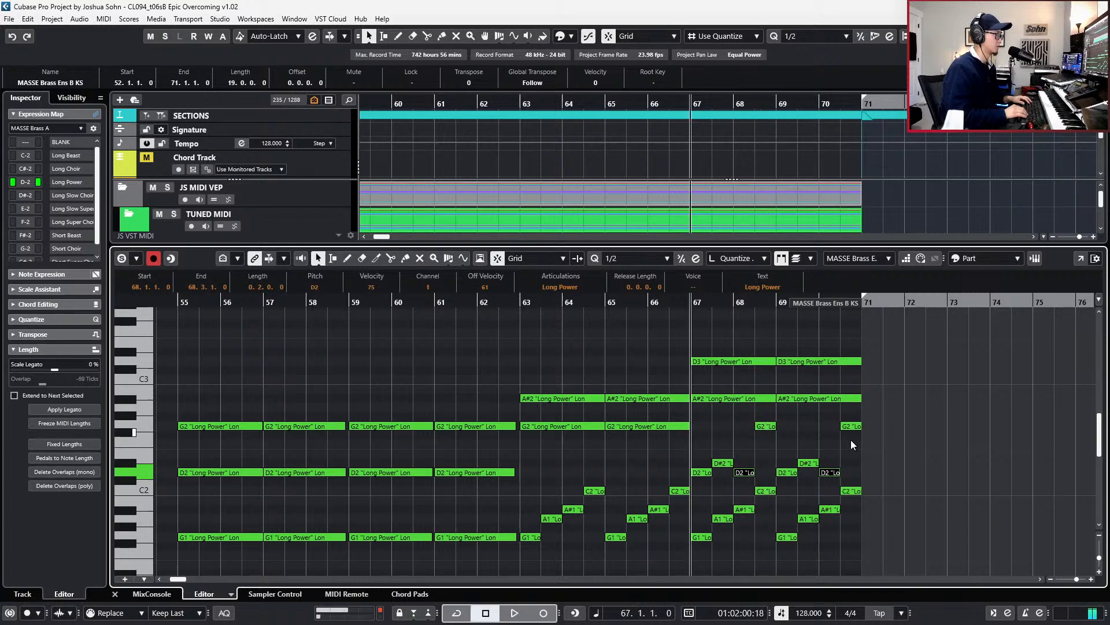
pyautogui.press('s')
pyautogui.press('space')
pyautogui.scroll(2, 787, 462)
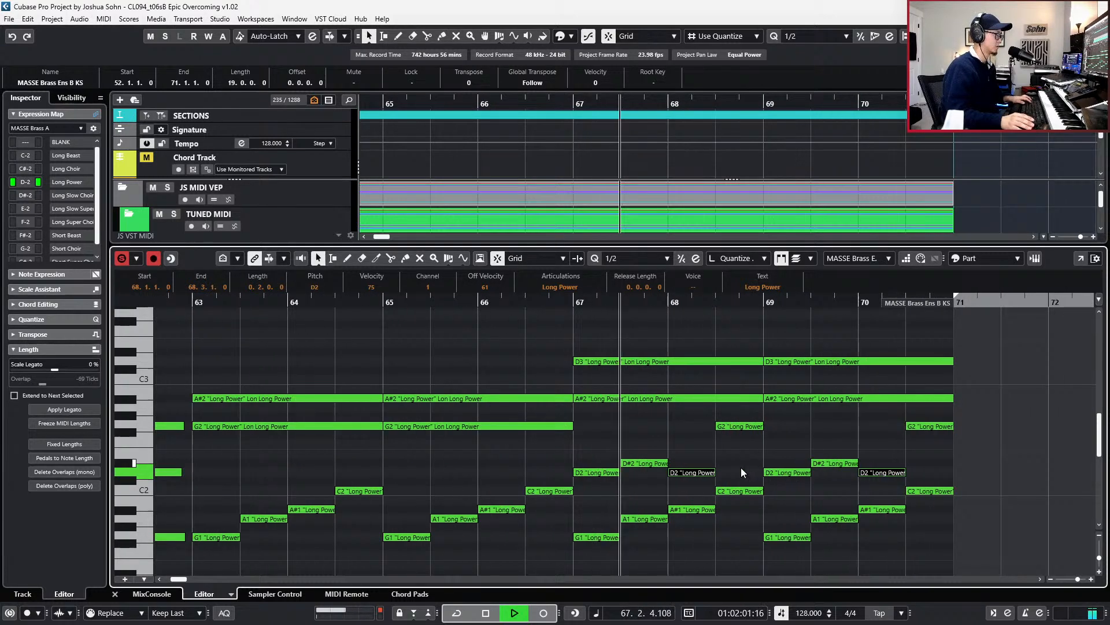
pyautogui.scroll(1, 740, 466)
pyautogui.press('space')
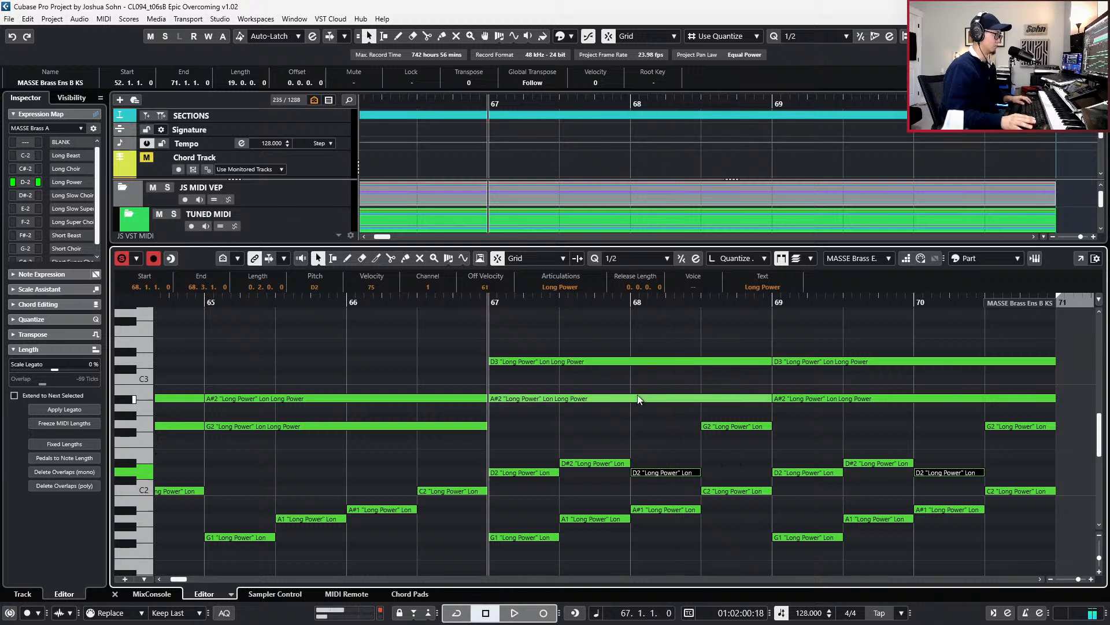
# - Mute the A#2 and D3 notes across bars 67 to 70 and play the soloed phrase from bar 67
pyautogui.moveTo(624, 332); pyautogui.dragTo(862, 405)
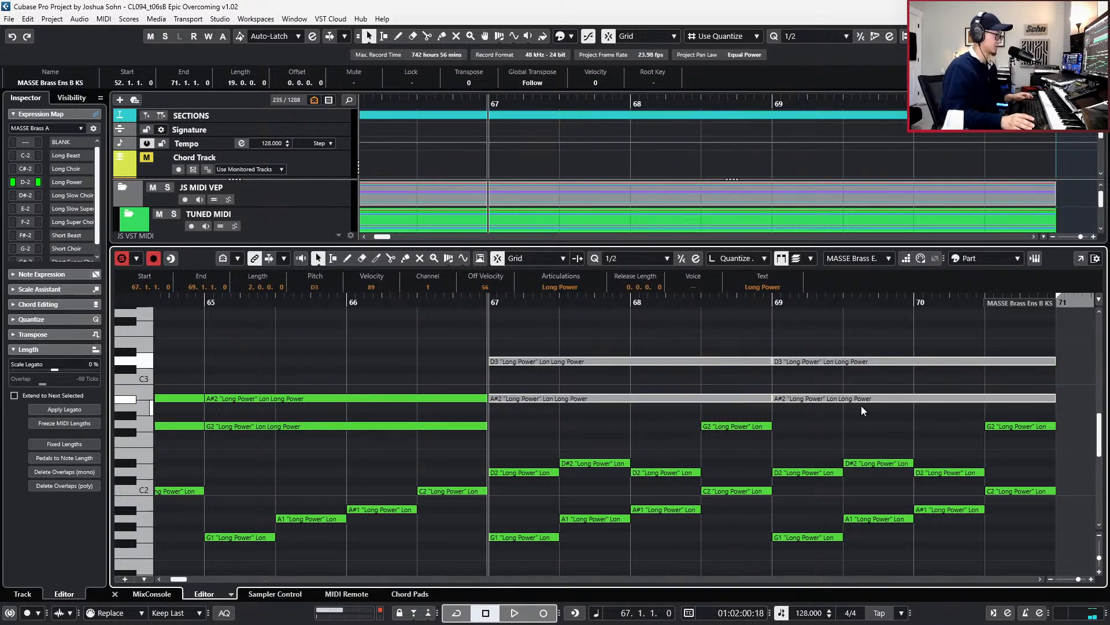
pyautogui.press('space')
pyautogui.scroll(2, 861, 405)
pyautogui.scroll(-2, 879, 431)
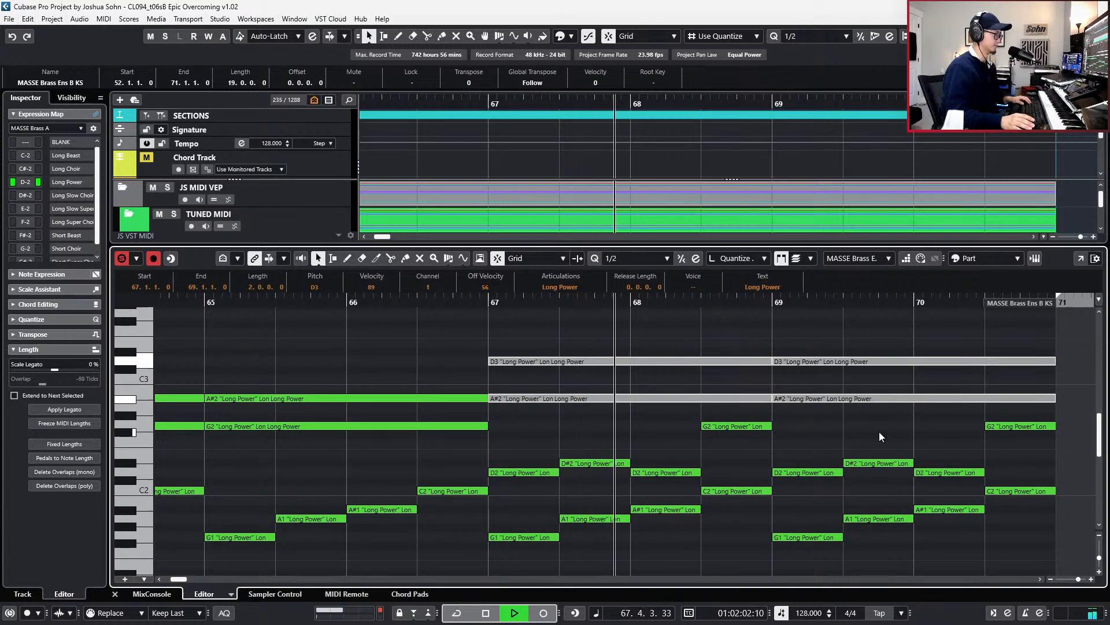
pyautogui.press('space')
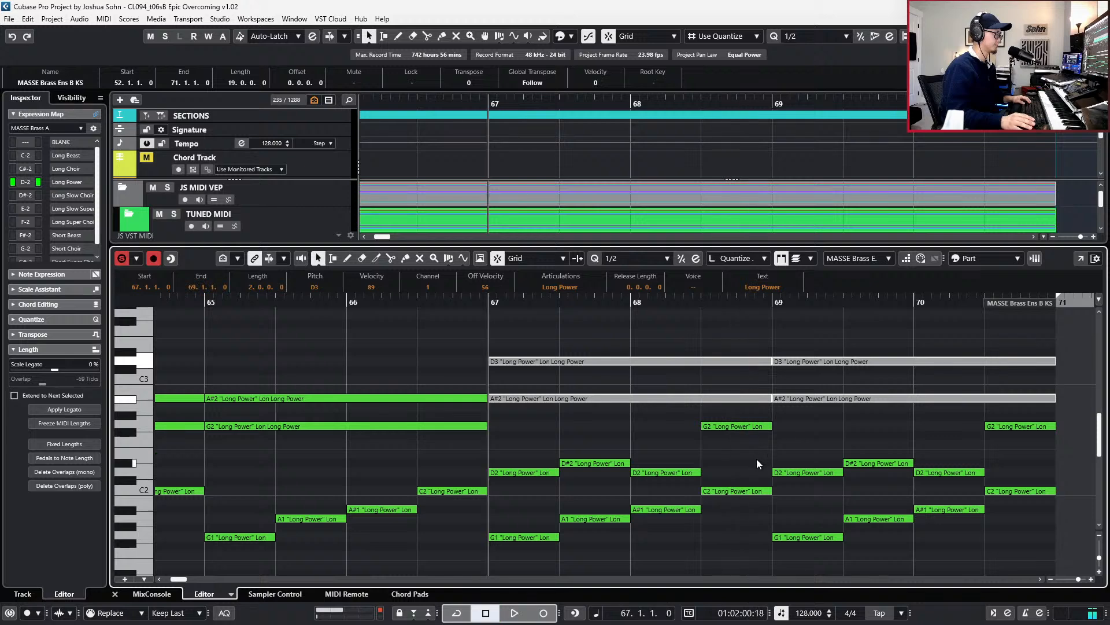
# - Try lowering the G2 note in the second half of bar 68 to E2 and F2, auditioning from bar 67, and undo the changes
pyautogui.click(746, 425)
pyautogui.press('Down')
pyautogui.press('Down')
pyautogui.press('Down')
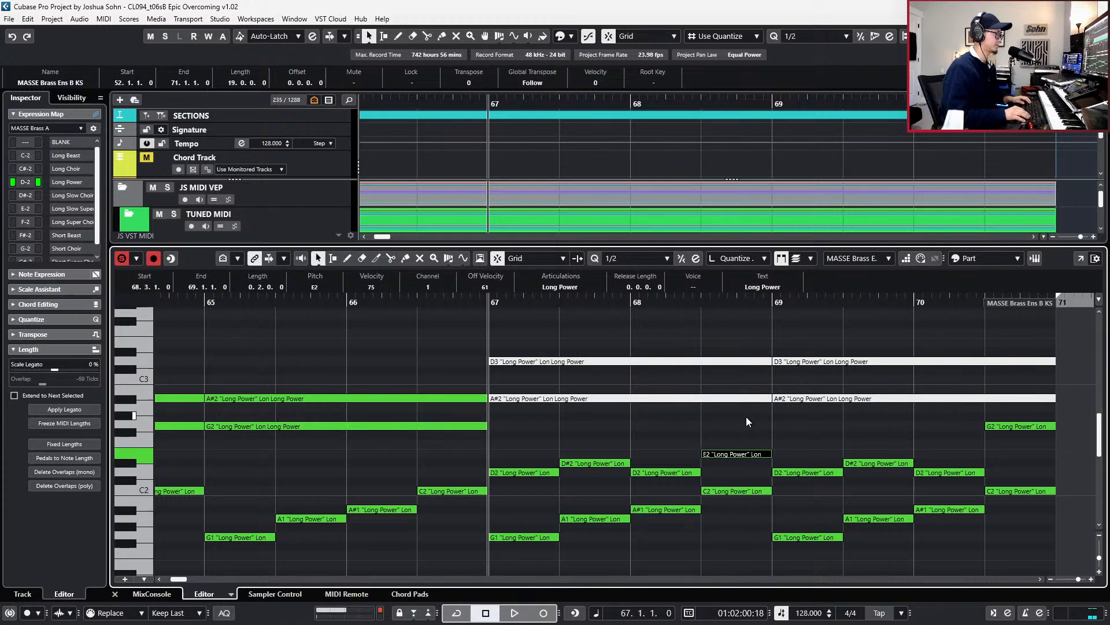
pyautogui.press('space')
pyautogui.press('space')
pyautogui.press('Up')
pyautogui.press('space')
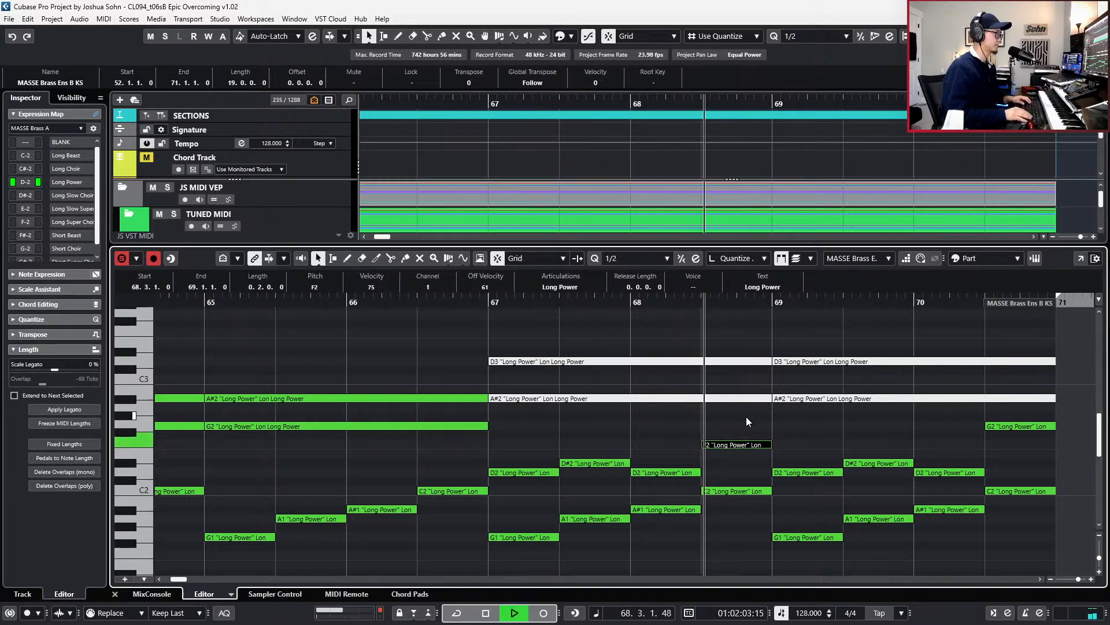
pyautogui.press('space')
pyautogui.press('KP_Subtract')
pyautogui.press('KP_Subtract')
pyautogui.hotkey('ctrl', 'z')
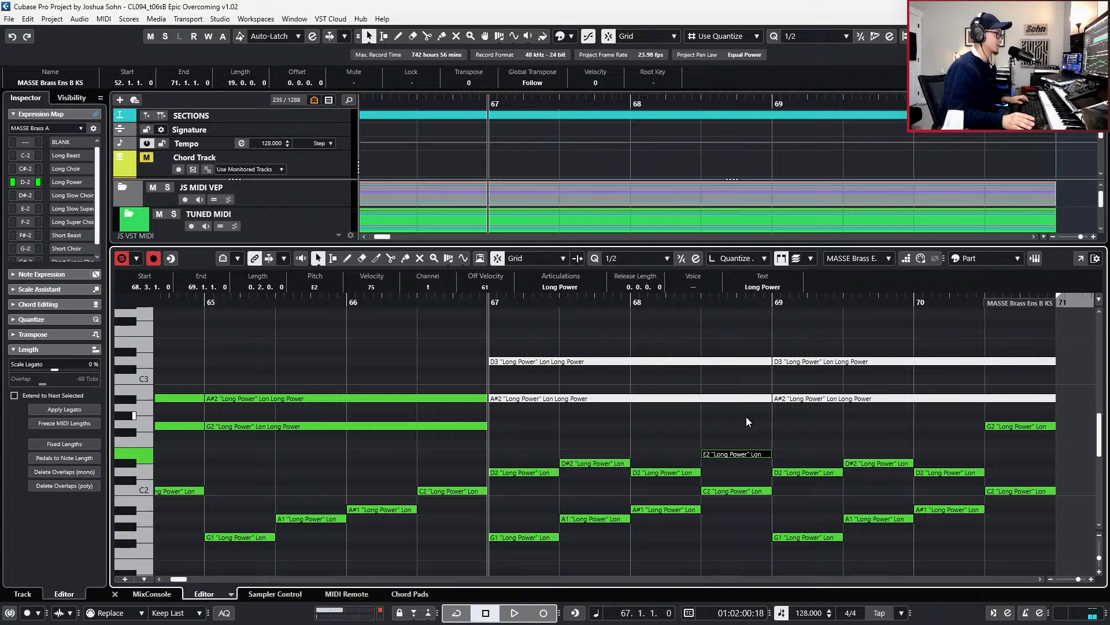
pyautogui.hotkey('ctrl', 'z')
# - Lower the G2 notes in the second halves of bars 68 and 70 to F2
pyautogui.moveTo(672, 415); pyautogui.dragTo(1056, 439)
pyautogui.press('Down')
pyautogui.press('Down')
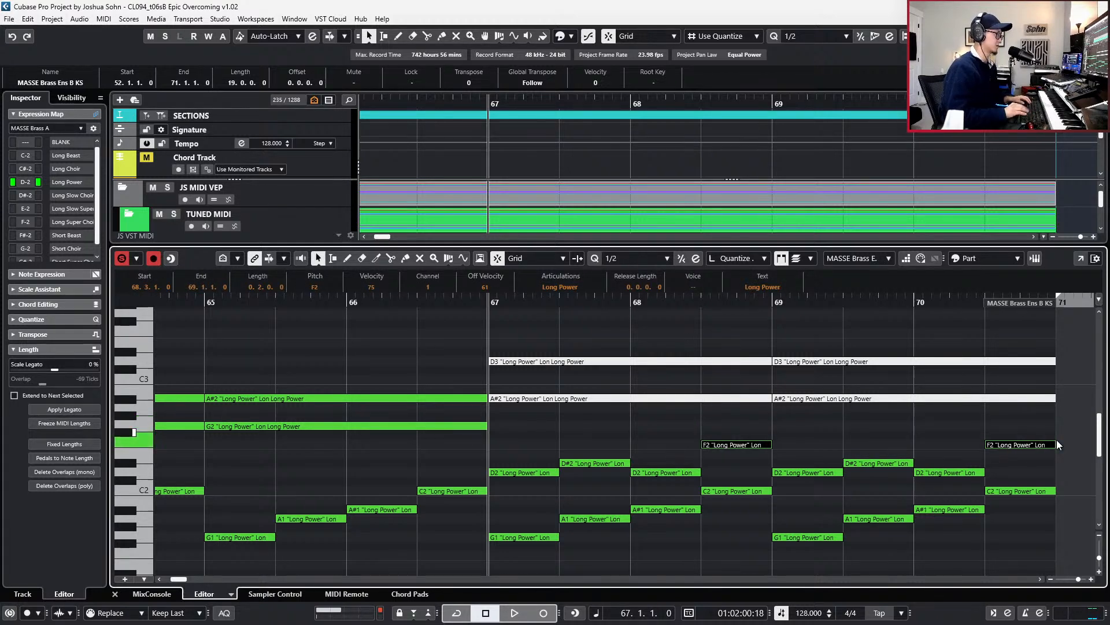
# - Raise the D2 note at the start of bar 68 to G2, auditioning the pitches from bar 67
pyautogui.click(681, 477)
pyautogui.press('space')
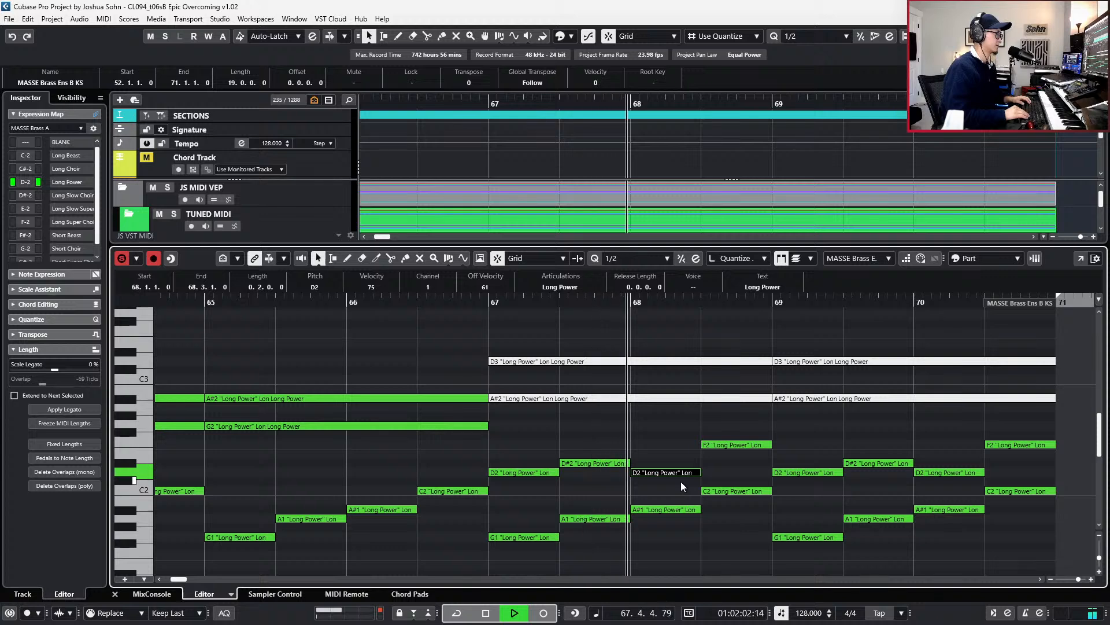
pyautogui.press('Up')
pyautogui.press('Up')
pyautogui.press('Up')
pyautogui.press('Up')
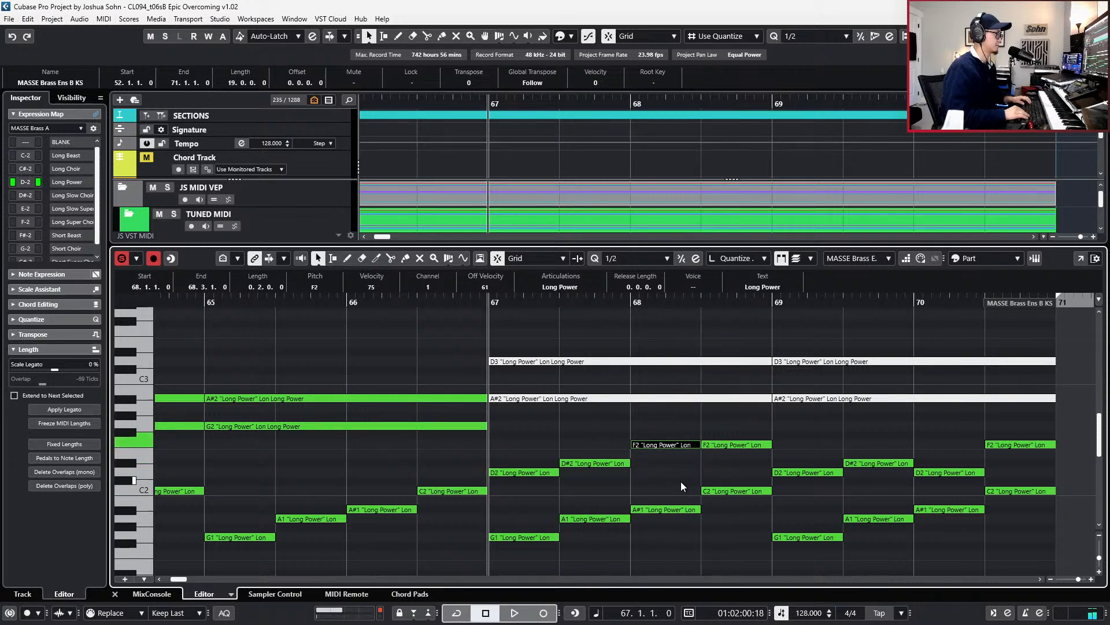
pyautogui.press('space')
pyautogui.press('Down')
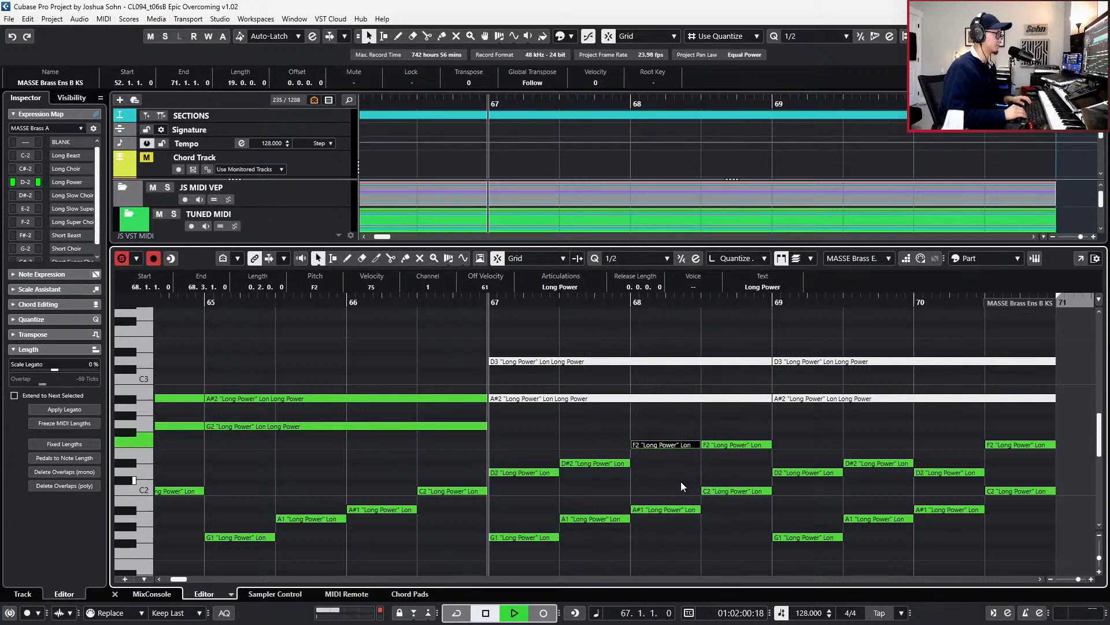
pyautogui.press('Up')
pyautogui.press('Up')
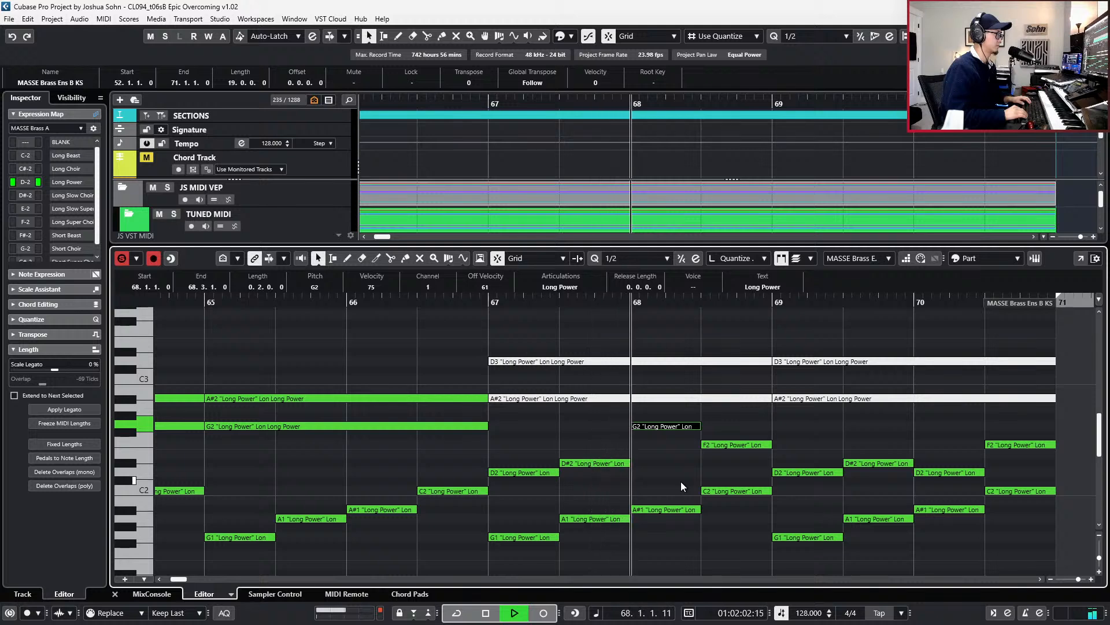
pyautogui.press('space')
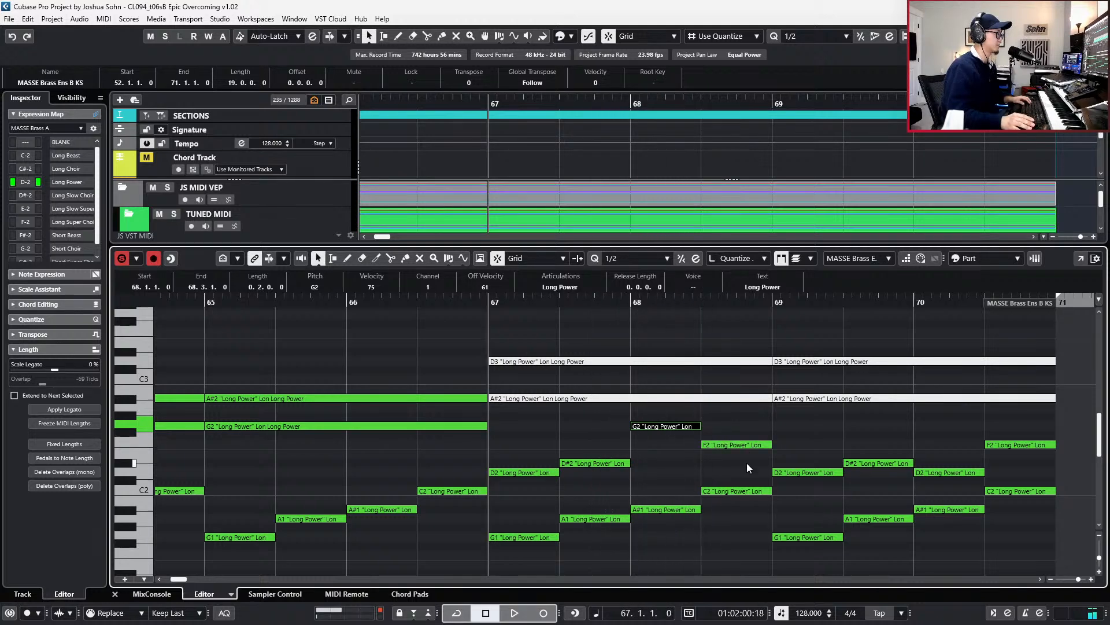
# - Raise the F2 note in the second half of bar 68 to A2 and play from bar 67
pyautogui.press('Right')
pyautogui.press('Up')
pyautogui.press('Up')
pyautogui.press('Up')
pyautogui.press('Up')
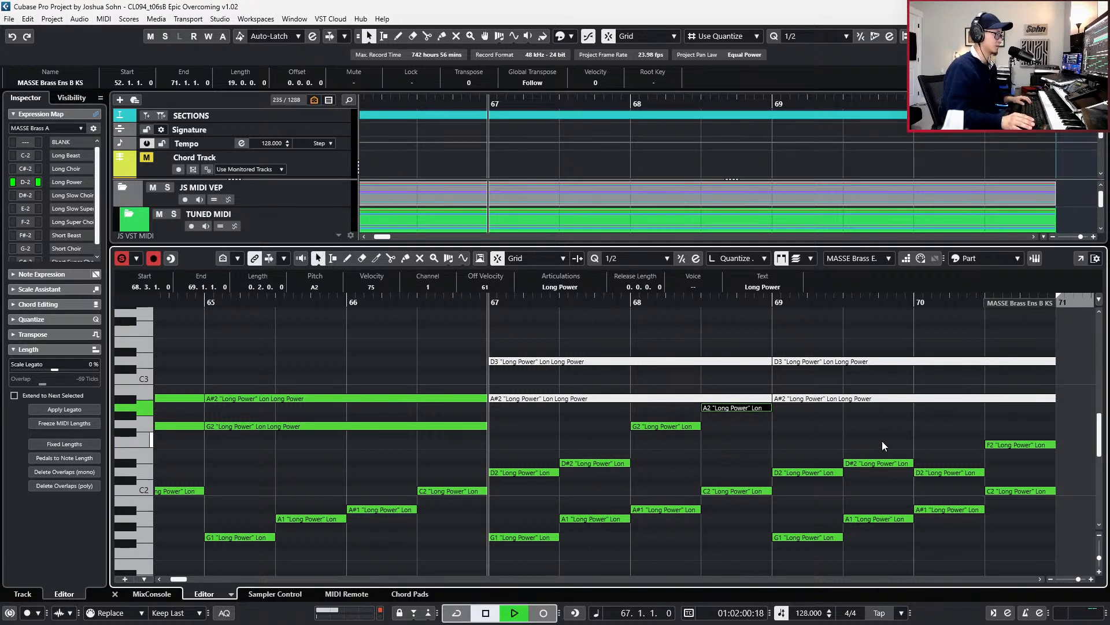
pyautogui.press('space')
# - Raise the D2 and F2 notes in bar 70 to G2 and A2 to match the line in bar 68
pyautogui.moveTo(951, 440); pyautogui.dragTo(998, 472)
pyautogui.press('Up')
pyautogui.press('Up')
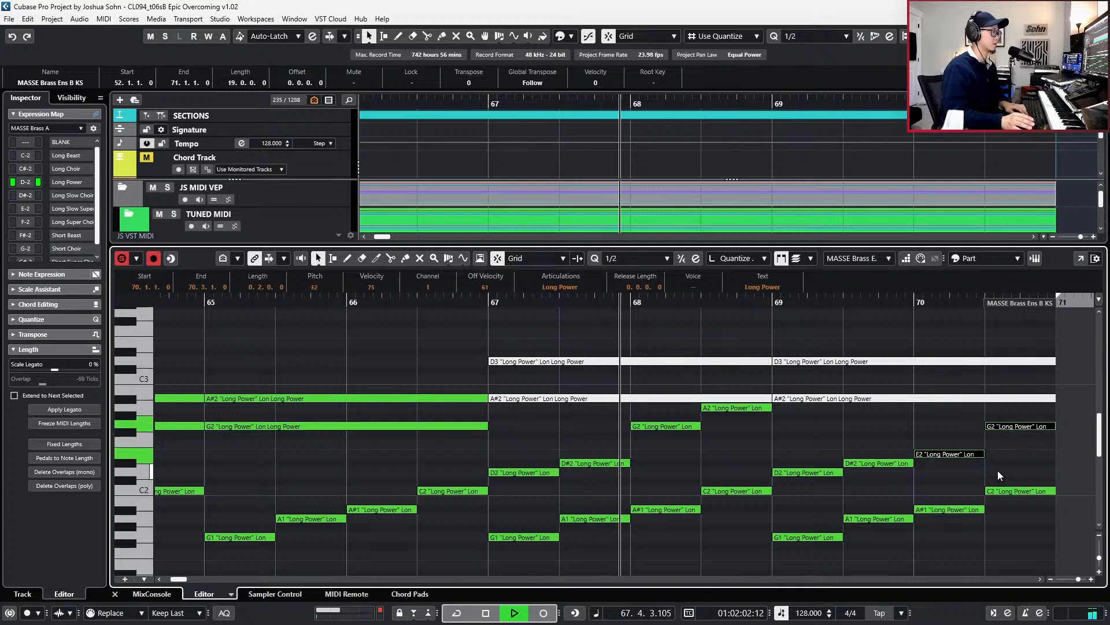
pyautogui.press('Up')
pyautogui.press('Up')
pyautogui.press('Up')
pyautogui.press('space')
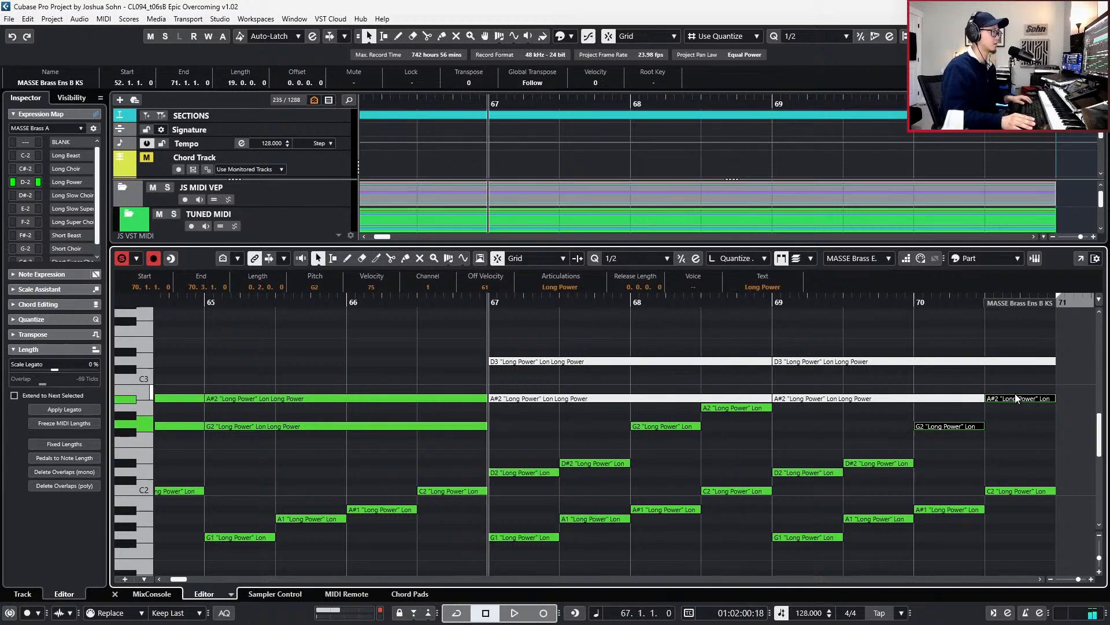
pyautogui.click(1016, 398)
pyautogui.press('Down')
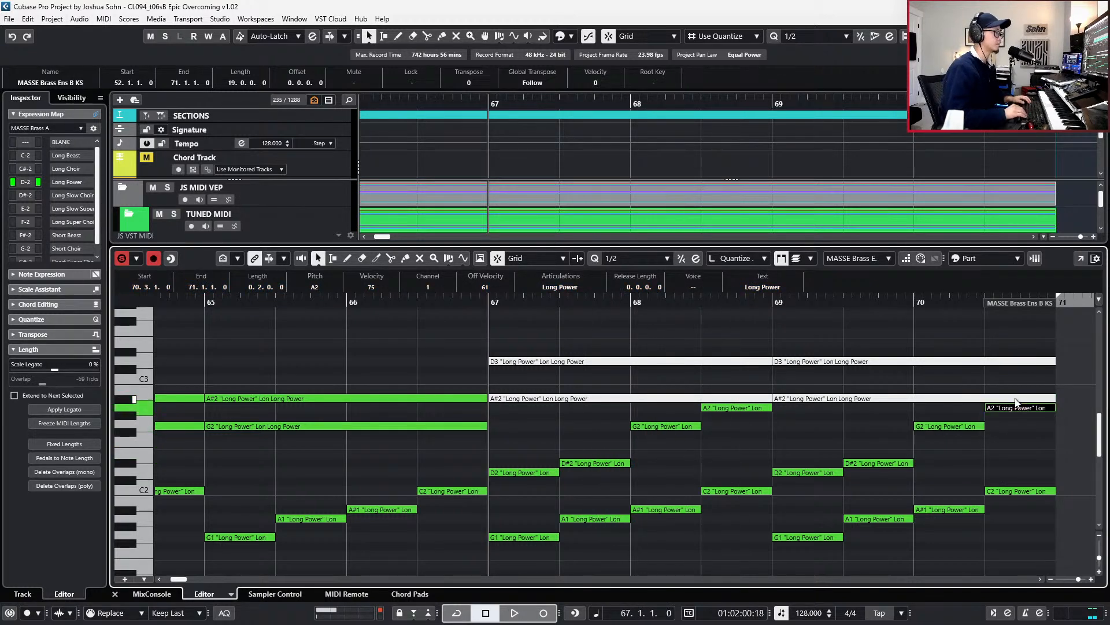
# - Unsolo the brass part and play the rising line from bar 66 in the full mix
pyautogui.press('KP_Subtract')
pyautogui.press('space')
pyautogui.scroll(-2, 994, 432)
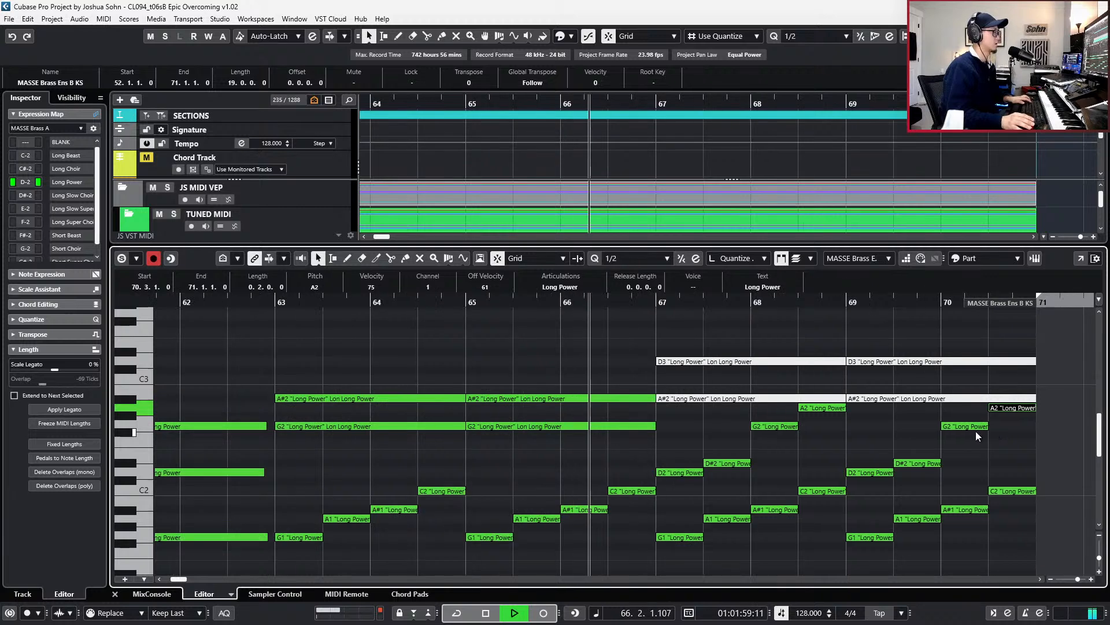
pyautogui.hscroll(1, 896, 422)
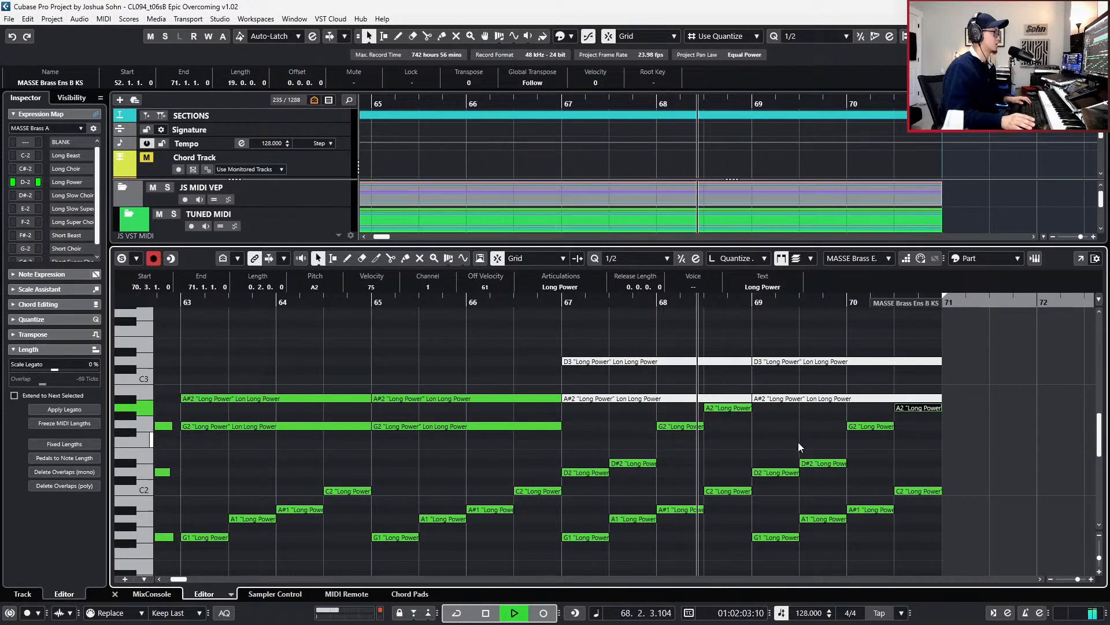
pyautogui.press('space')
# - Transpose the upper line in bars 69 and 70 up nine semitones to B2, C3, E3 and F#3, and play from bar 66
pyautogui.moveTo(689, 440); pyautogui.dragTo(720, 407)
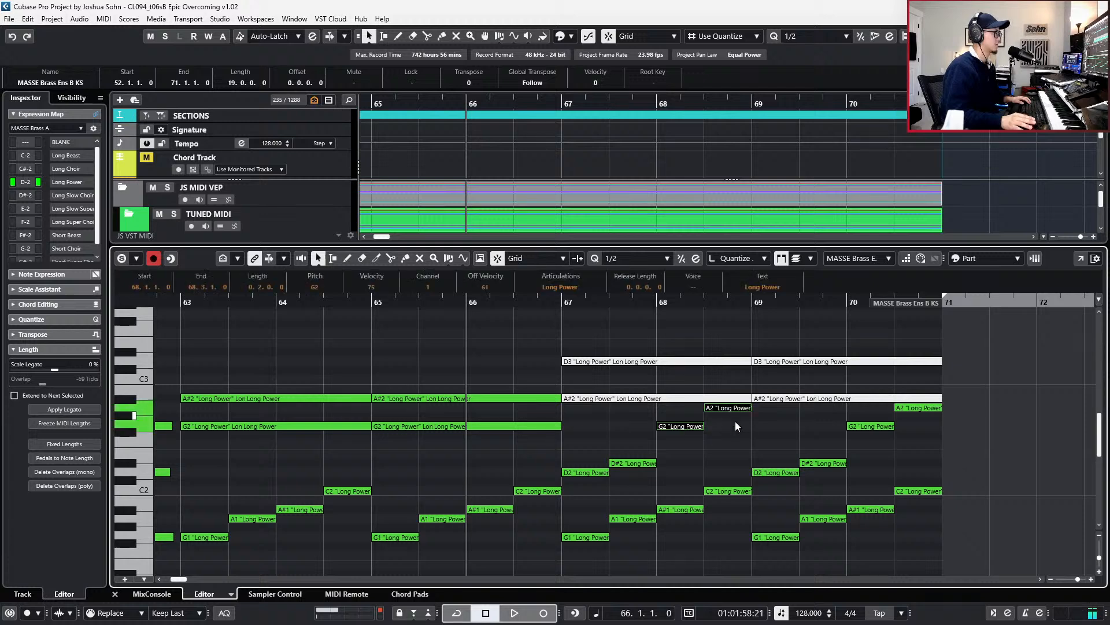
pyautogui.moveTo(776, 447); pyautogui.dragTo(829, 473)
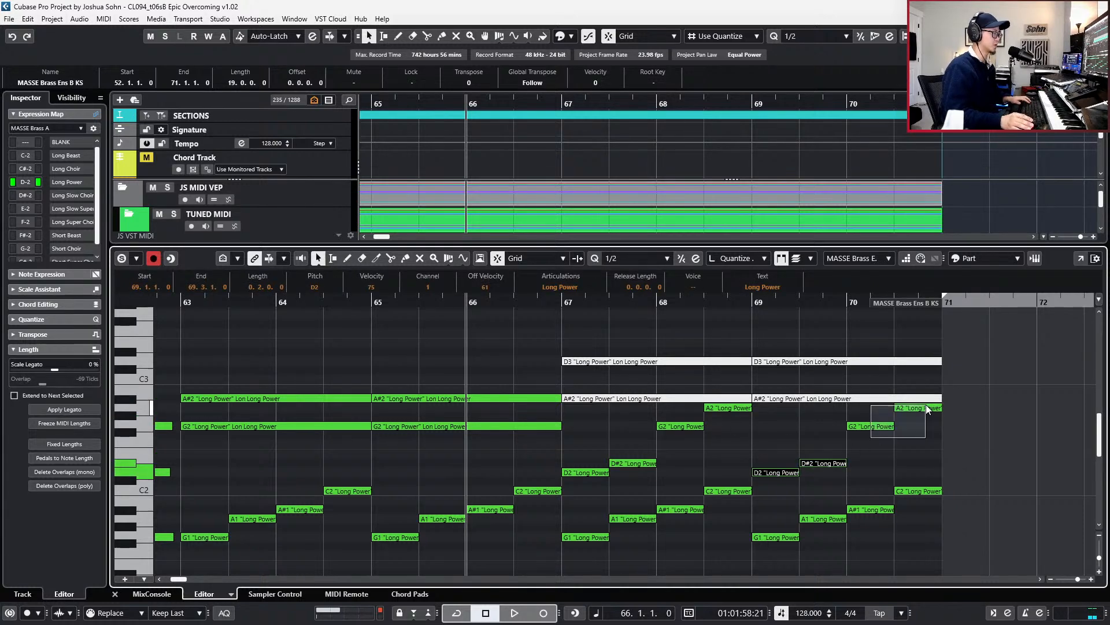
pyautogui.press('Up')
pyautogui.press('Up')
pyautogui.press('Up')
pyautogui.press('Up')
pyautogui.press('Up')
pyautogui.press('Up')
pyautogui.press('Up')
pyautogui.press('Up')
pyautogui.press('Up')
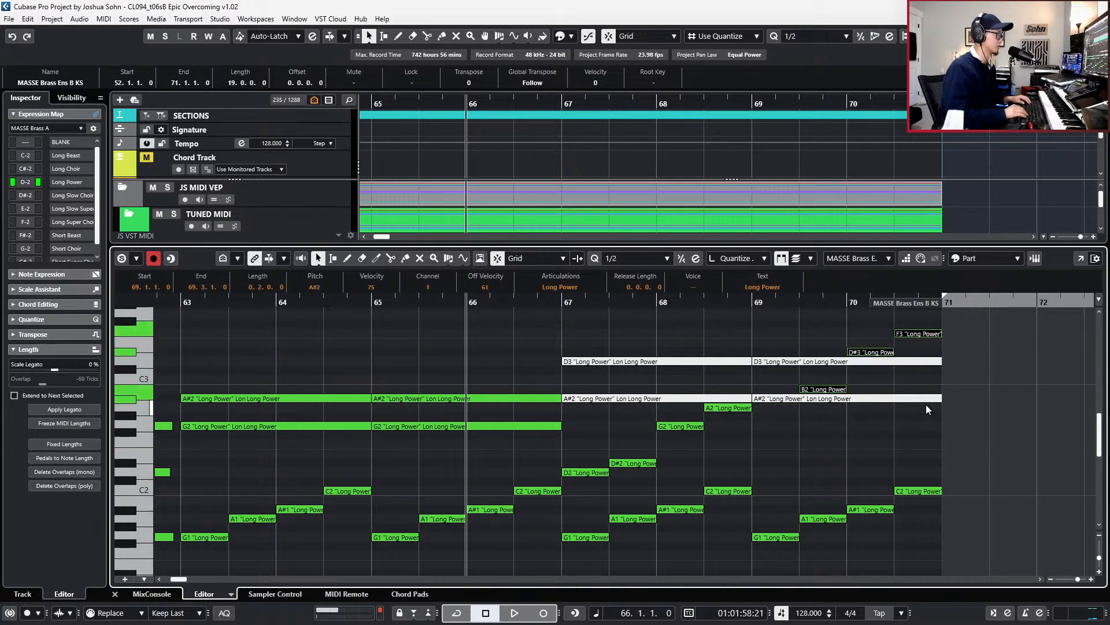
pyautogui.press('space')
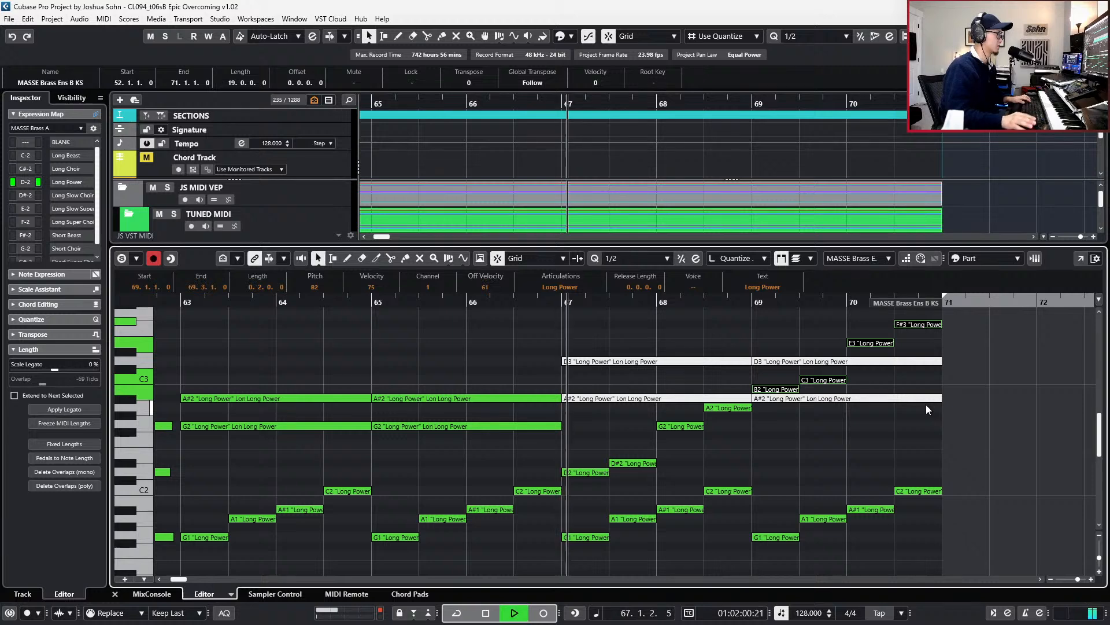
pyautogui.press('g')
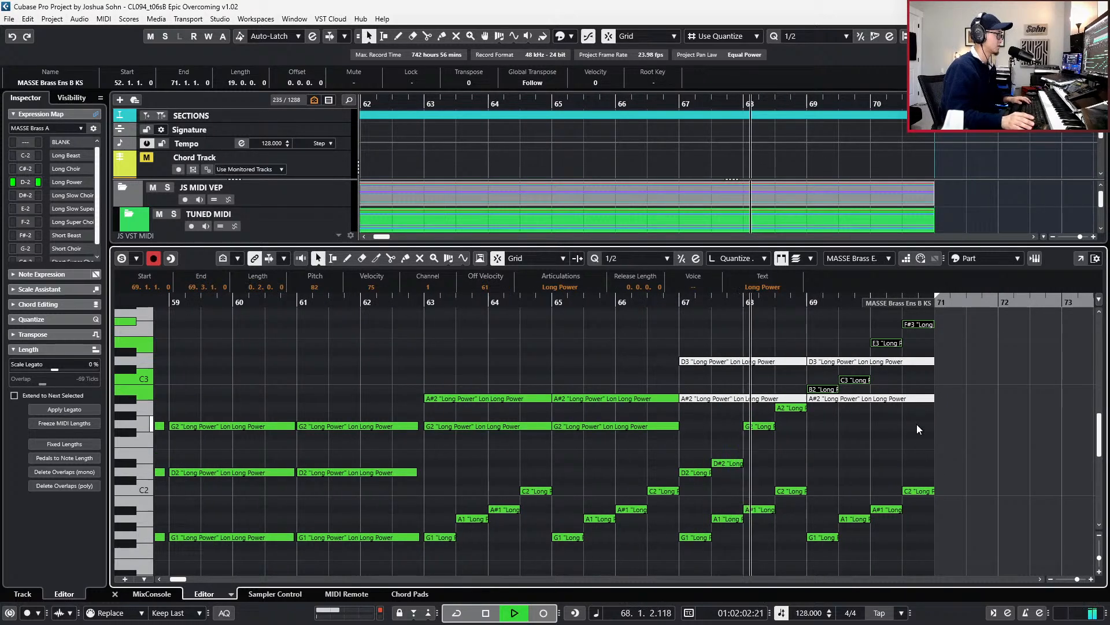
pyautogui.hscroll(1, 869, 425)
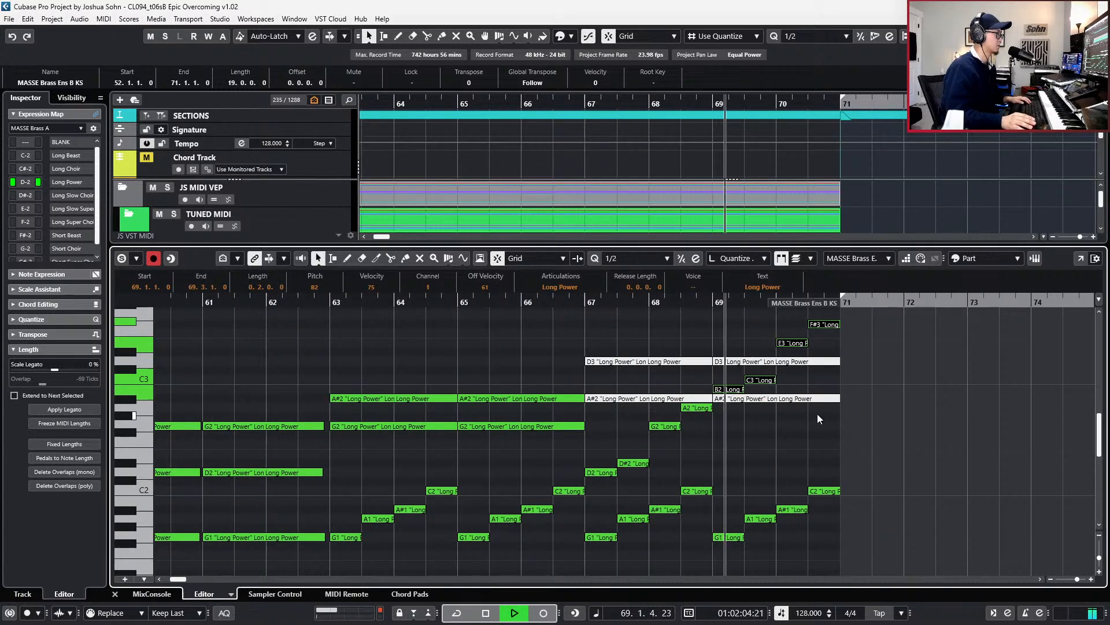
pyautogui.press('space')
# - Lower the B2 note at the start of bar 69 to A#2 and play from bar 69
pyautogui.click(727, 389)
pyautogui.press('Down')
pyautogui.press('l')
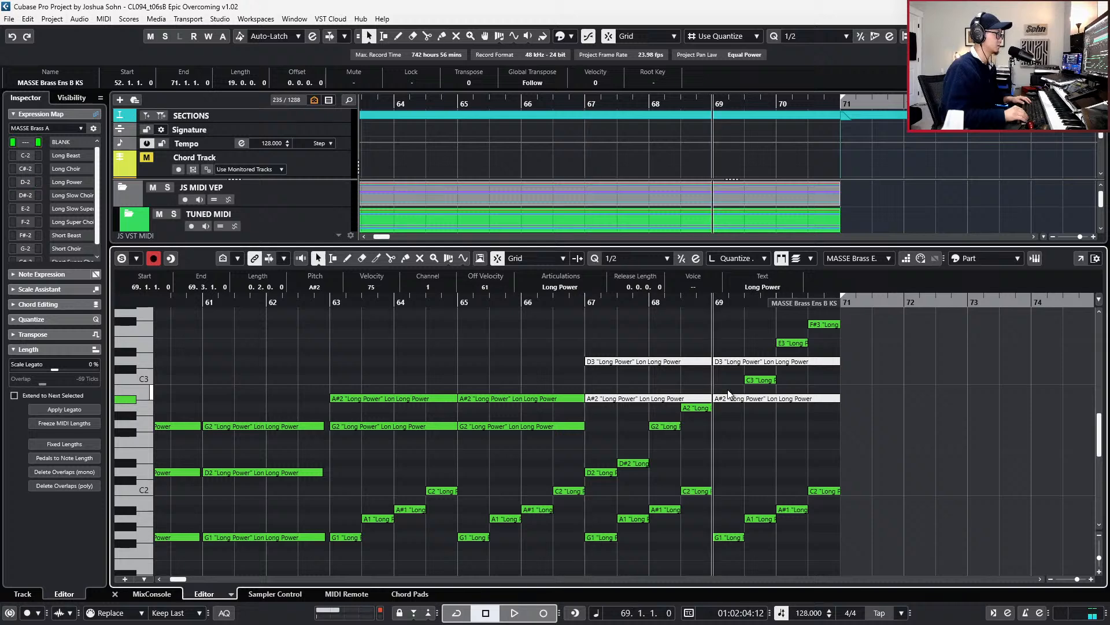
pyautogui.press('space')
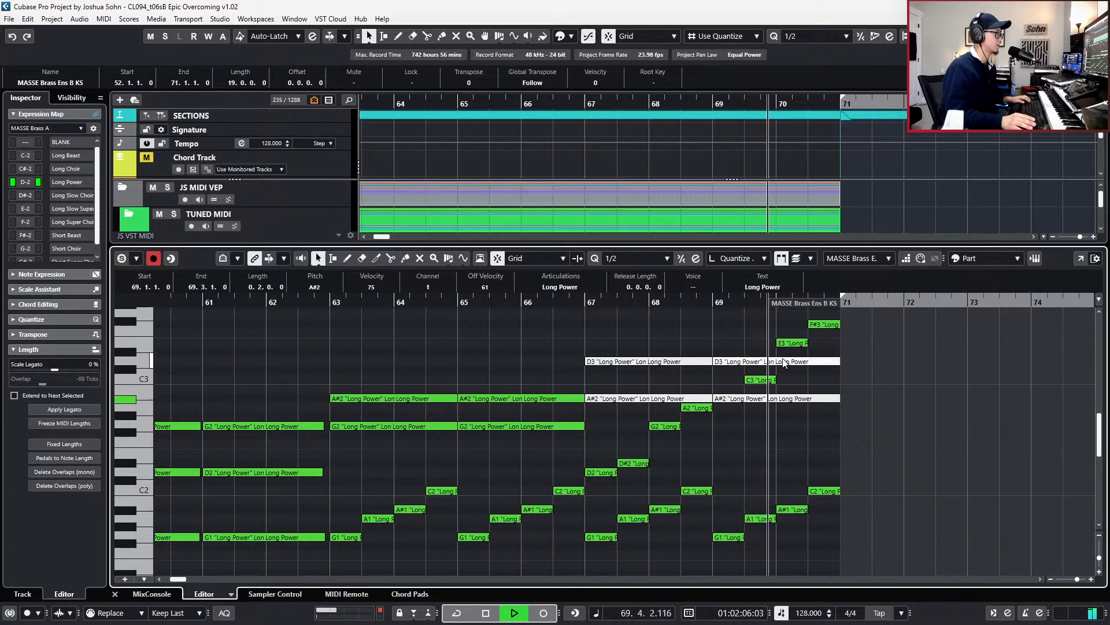
# - Lower the E3 note at the start of bar 70 to D3
pyautogui.click(796, 343)
pyautogui.press('space')
pyautogui.press('Down')
pyautogui.press('Right')
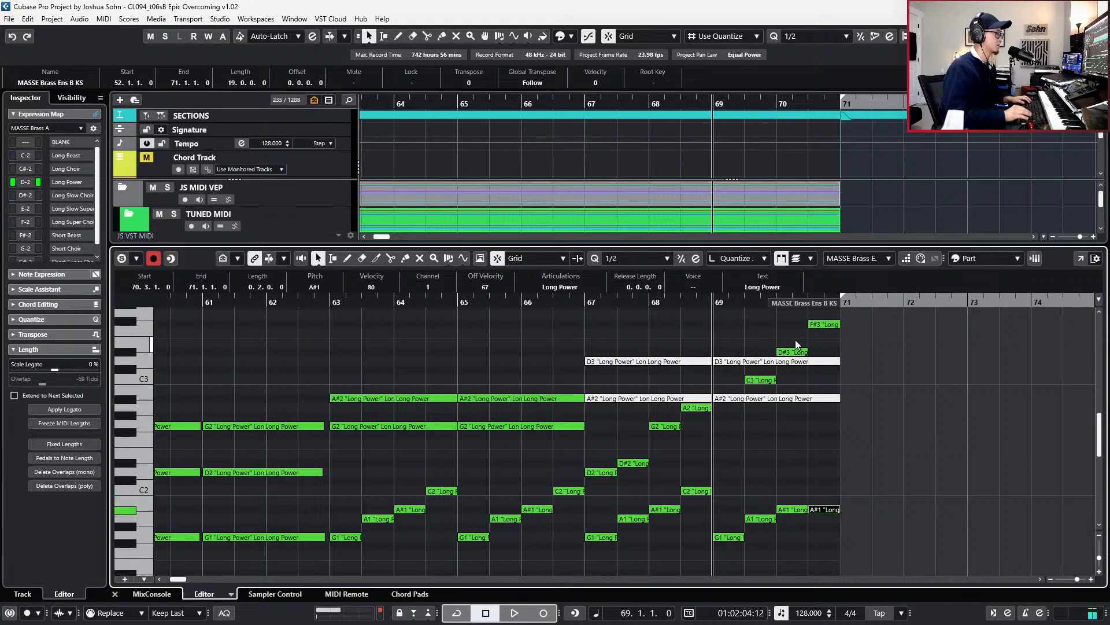
pyautogui.click(796, 353)
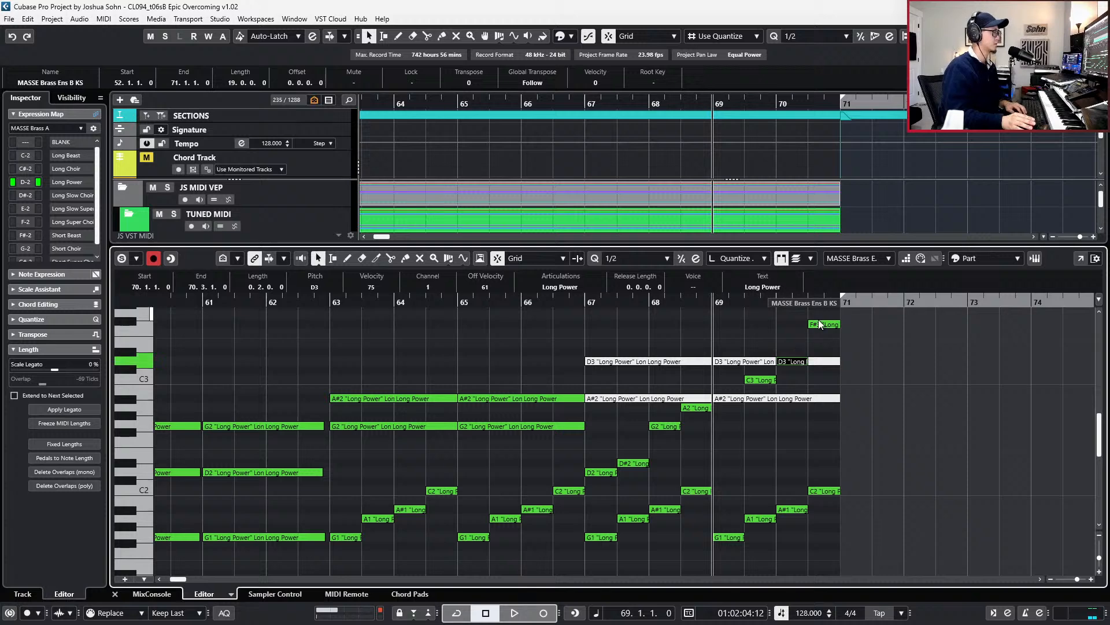
# - Set the final upper note of bar 70 to D#3, auditioning from bar 69 and trying higher pitches, and locate playback to that note
pyautogui.press('space')
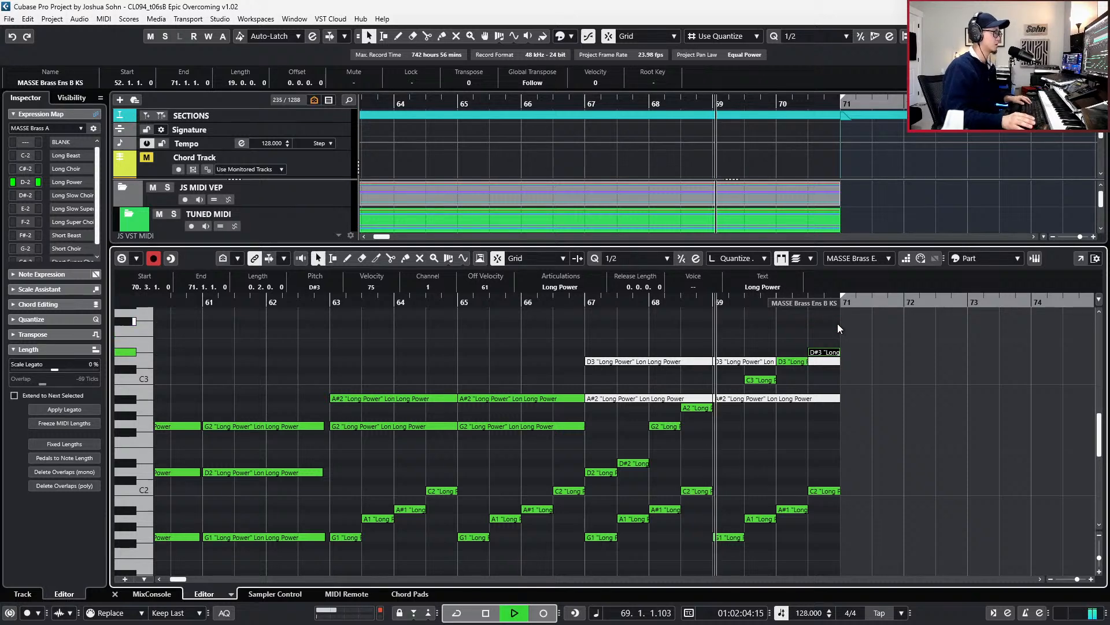
pyautogui.scroll(2, 828, 339)
pyautogui.scroll(2, 840, 352)
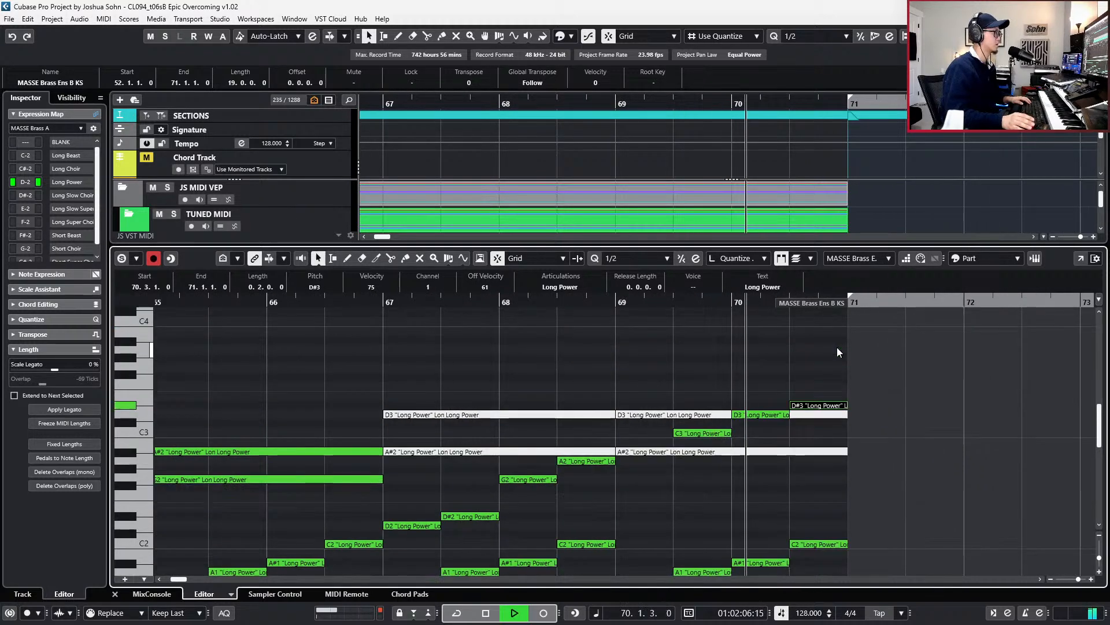
pyautogui.press('space')
pyautogui.press('Up')
pyautogui.press('Up')
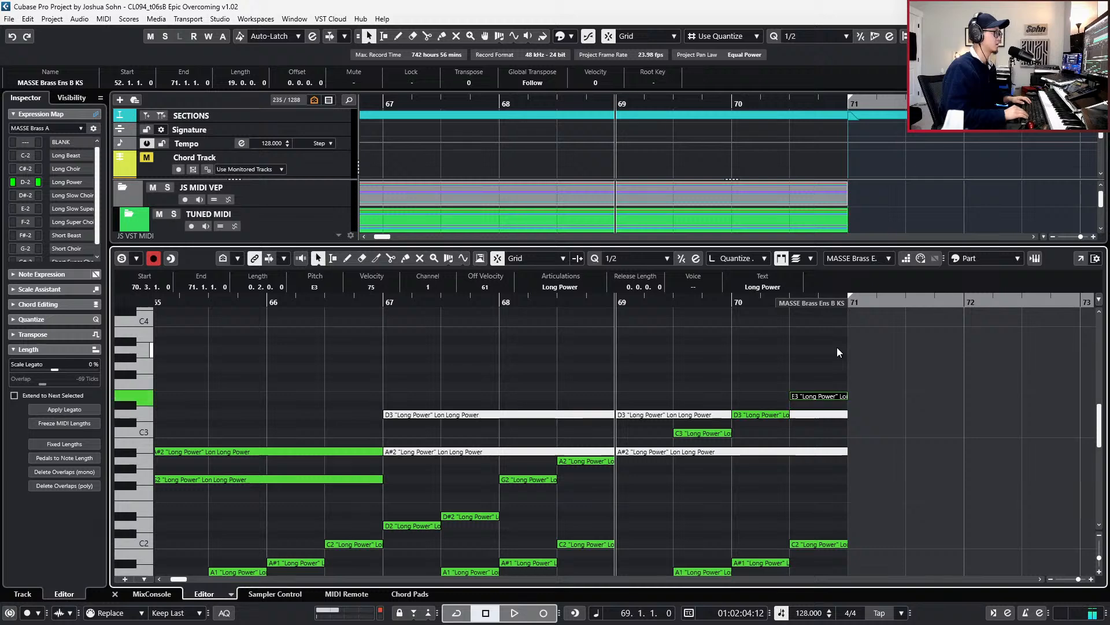
pyautogui.press('Down')
pyautogui.press('Down')
pyautogui.press('l')
# - Extend the MASSE Brass Ens B KS part to bar 73 and reopen it in the key editor
pyautogui.hotkey('ctrl', 'alt', 'e')
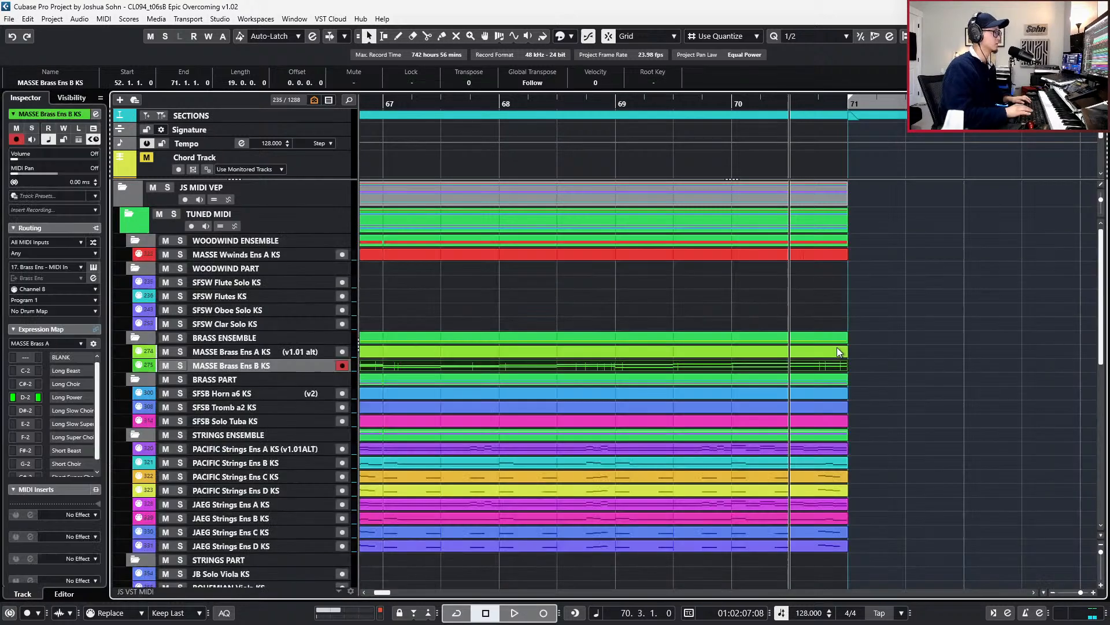
pyautogui.scroll(-1, 844, 367)
pyautogui.moveTo(843, 367); pyautogui.dragTo(978, 358)
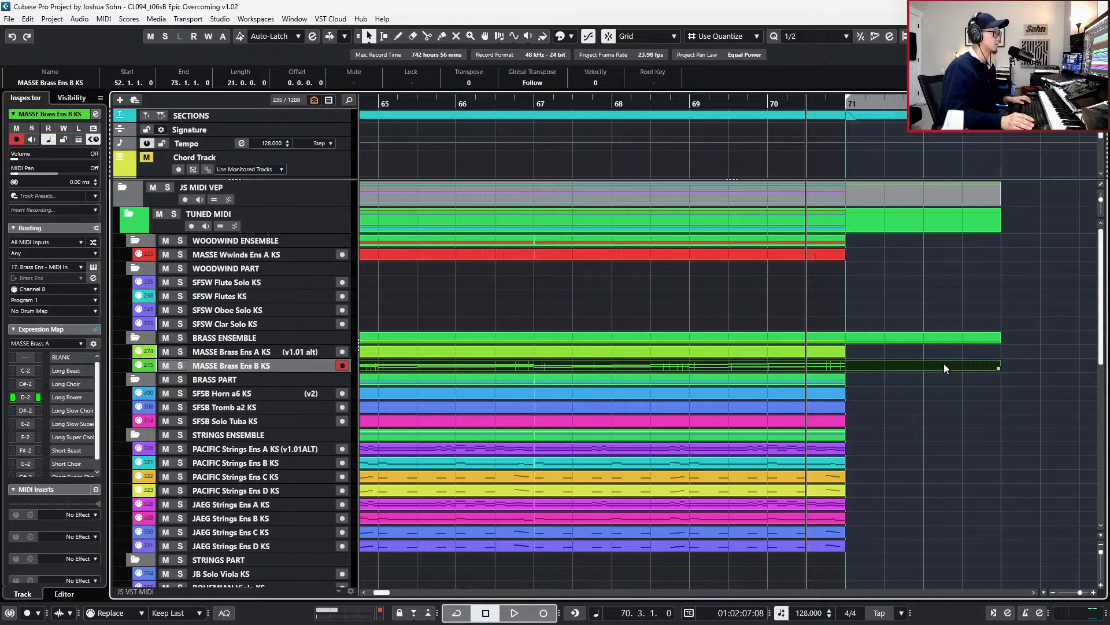
pyautogui.hotkey('ctrl', 'e')
pyautogui.press('space')
pyautogui.press('space')
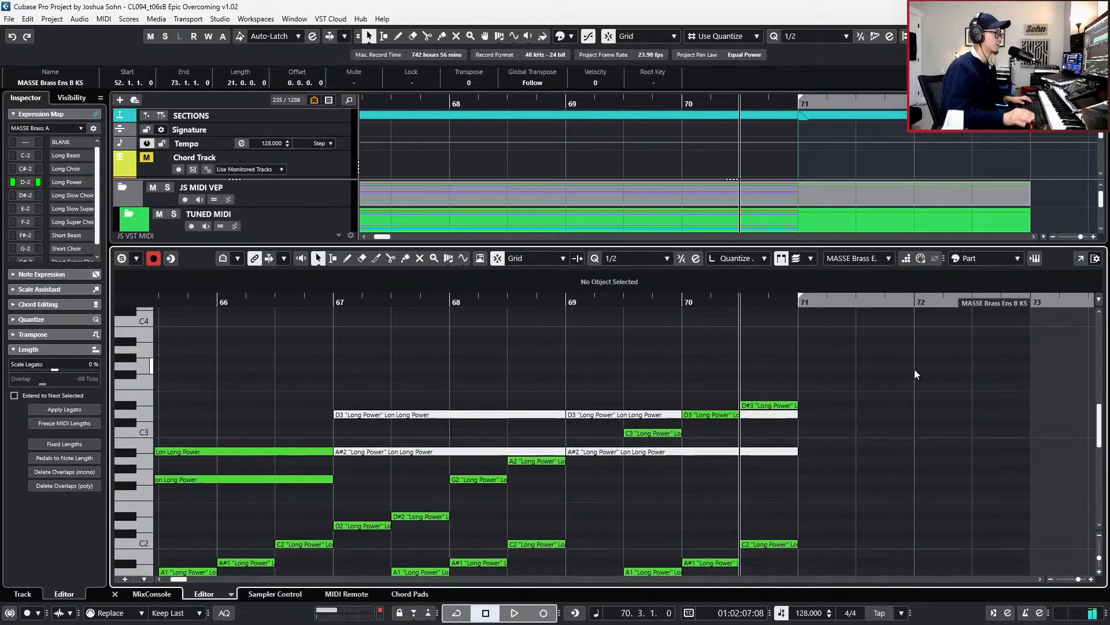
# - Duplicate the D#3 and C2 notes from the second half of bar 70 to the start of bar 71
pyautogui.click(780, 408)
pyautogui.press('4')
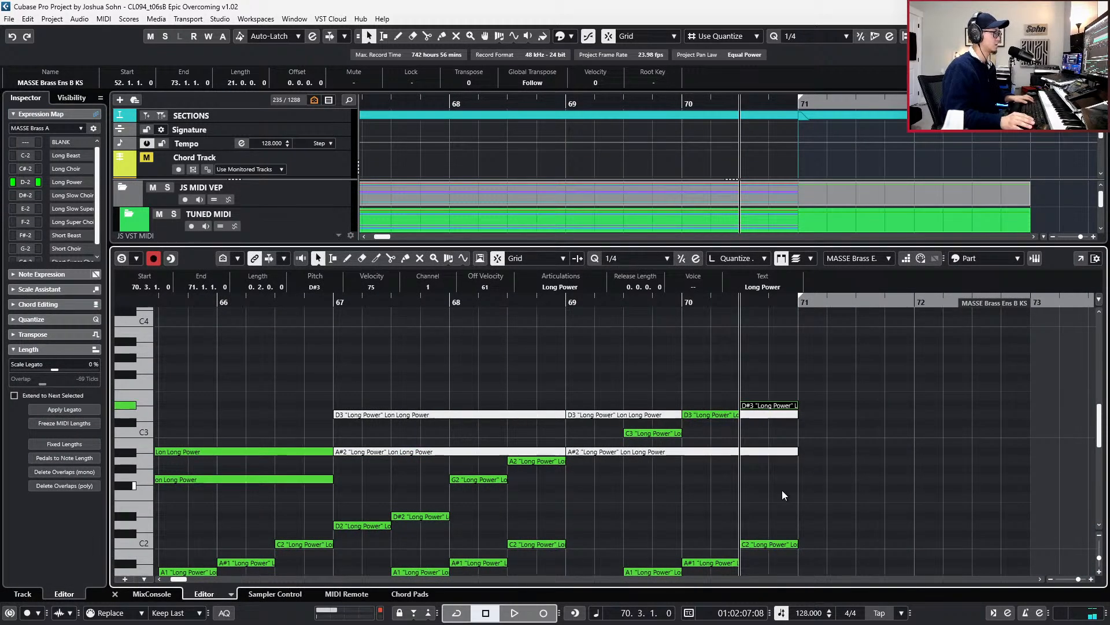
pyautogui.hscroll(-2, 776, 494)
pyautogui.scroll(-2, 828, 473)
pyautogui.hscroll(3, 788, 399)
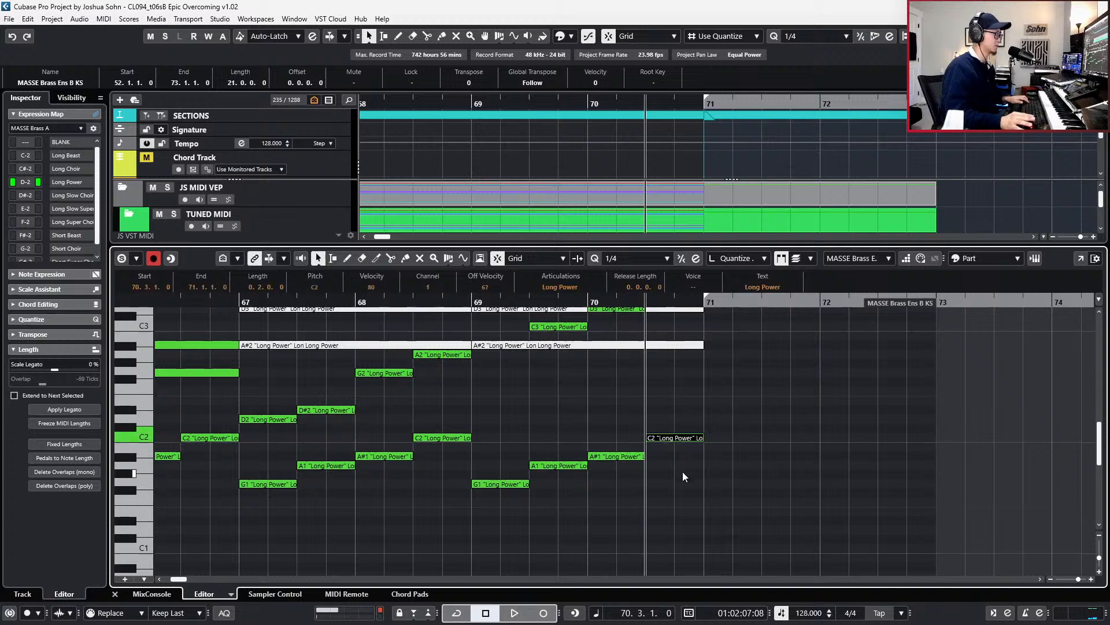
pyautogui.hotkey('ctrl', 'd')
pyautogui.scroll(3, 703, 470)
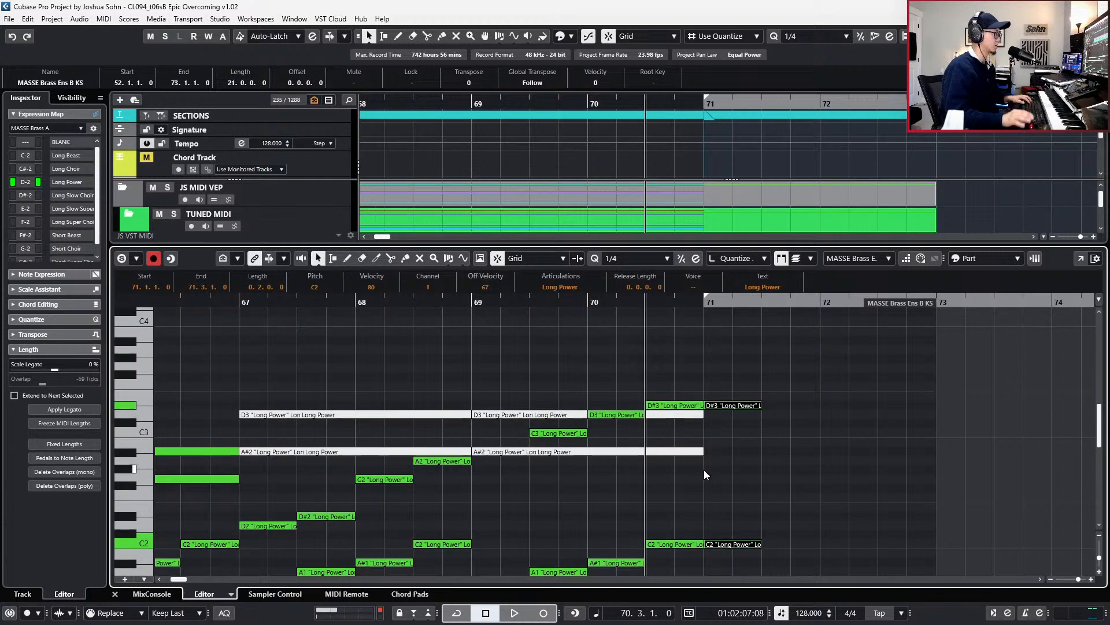
# - Shorten the new D#3 and C2 pair to two sixteenths using a 1/16 grid and duplicate it directly after
pyautogui.hotkey('alt', 'shift', 'Left')
pyautogui.press('6')
pyautogui.hotkey('alt', 'shift', 'Left')
pyautogui.hotkey('alt', 'shift', 'Left')
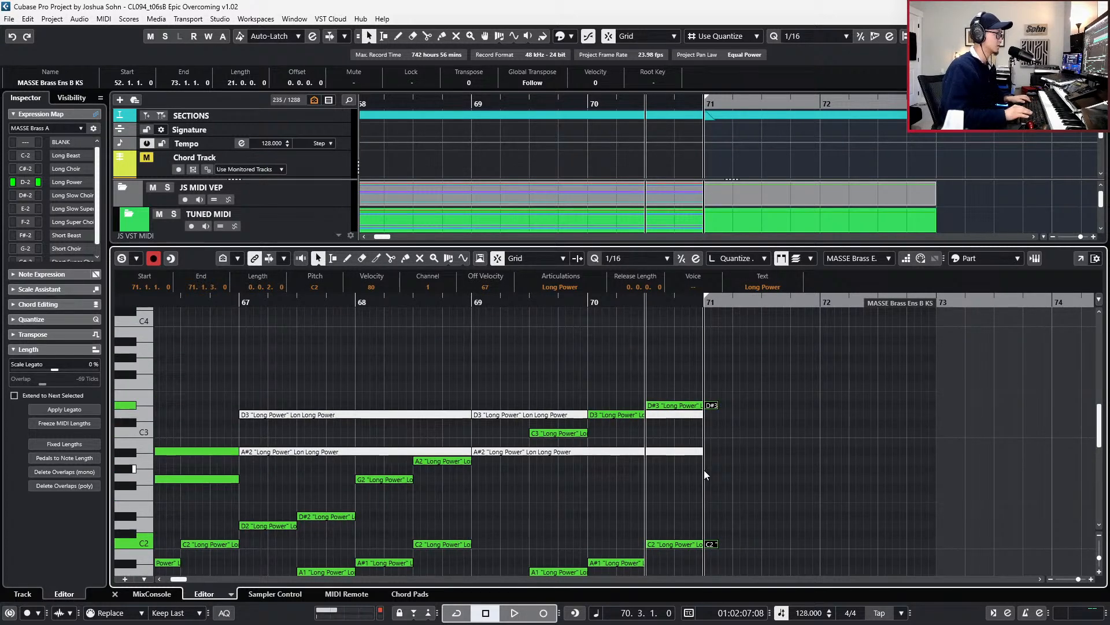
pyautogui.hotkey('ctrl', 'd')
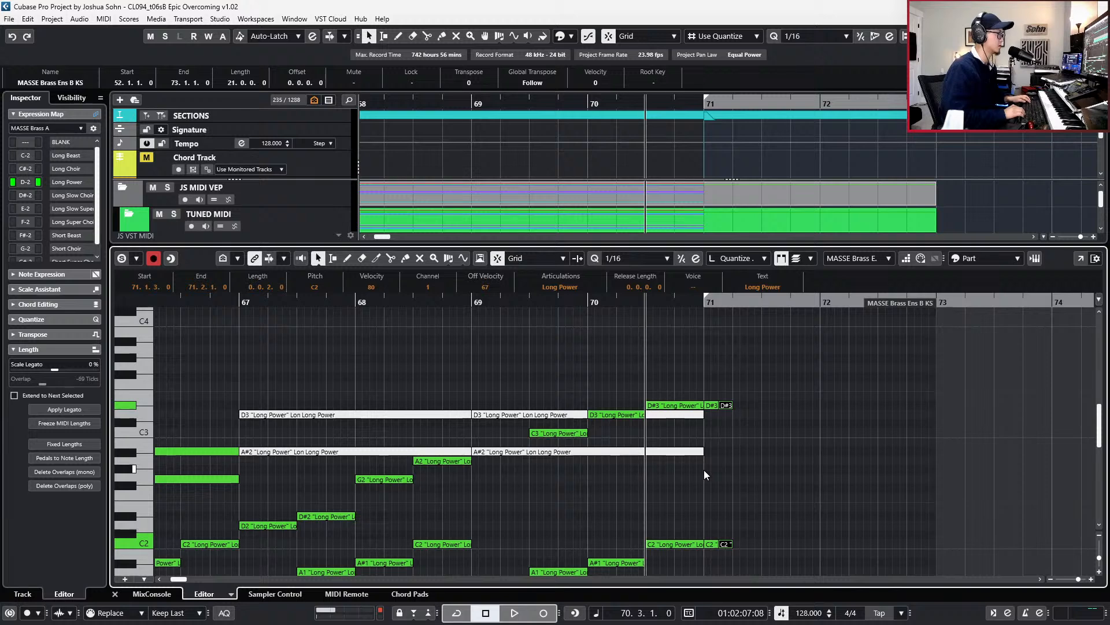
# - Lengthen the second pair to one beat, repeat it through bar 71 and trim the last pair to end at bar 72
pyautogui.hotkey('alt', 'Right')
pyautogui.hotkey('alt', 'Right')
pyautogui.hotkey('ctrl', 'd')
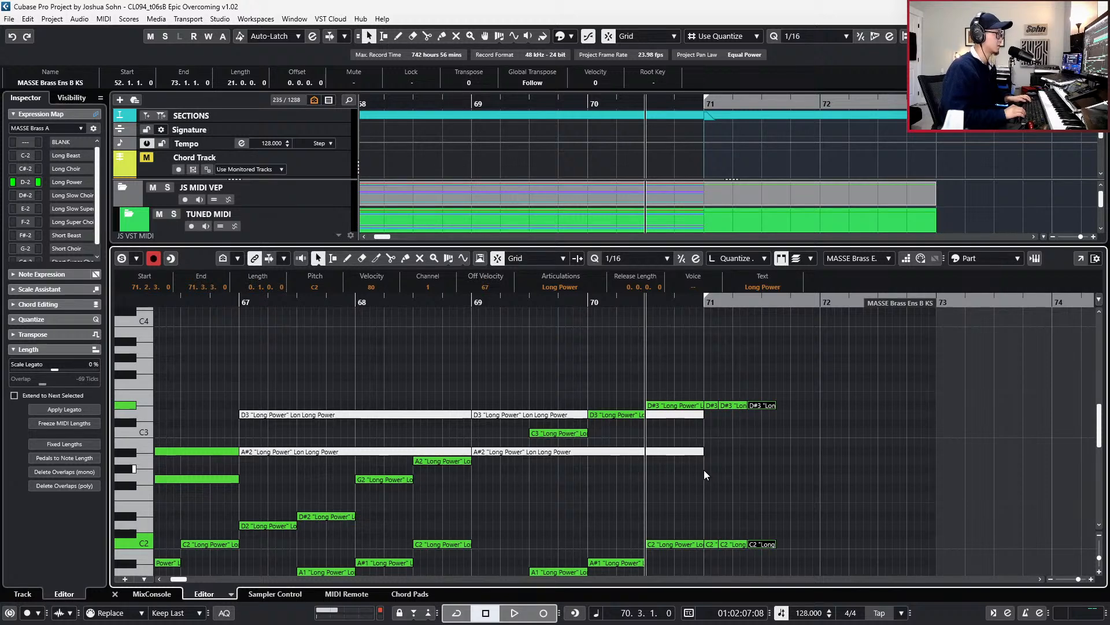
pyautogui.hotkey('ctrl', 'd')
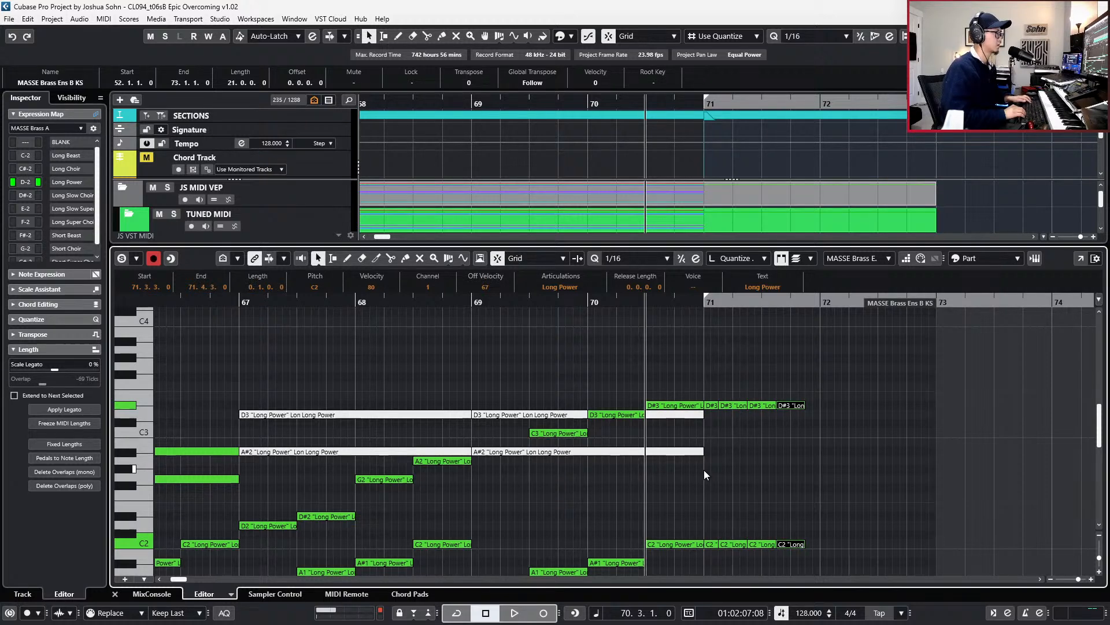
pyautogui.hotkey('ctrl', 'd')
pyautogui.hotkey('alt', 'Left')
pyautogui.press('space')
pyautogui.press('space')
# - Lower the upper notes of bar 71 to D3 and audition from bar 71, trying neighbouring pitches
pyautogui.moveTo(707, 376); pyautogui.dragTo(836, 508)
pyautogui.press('Down')
pyautogui.press('l')
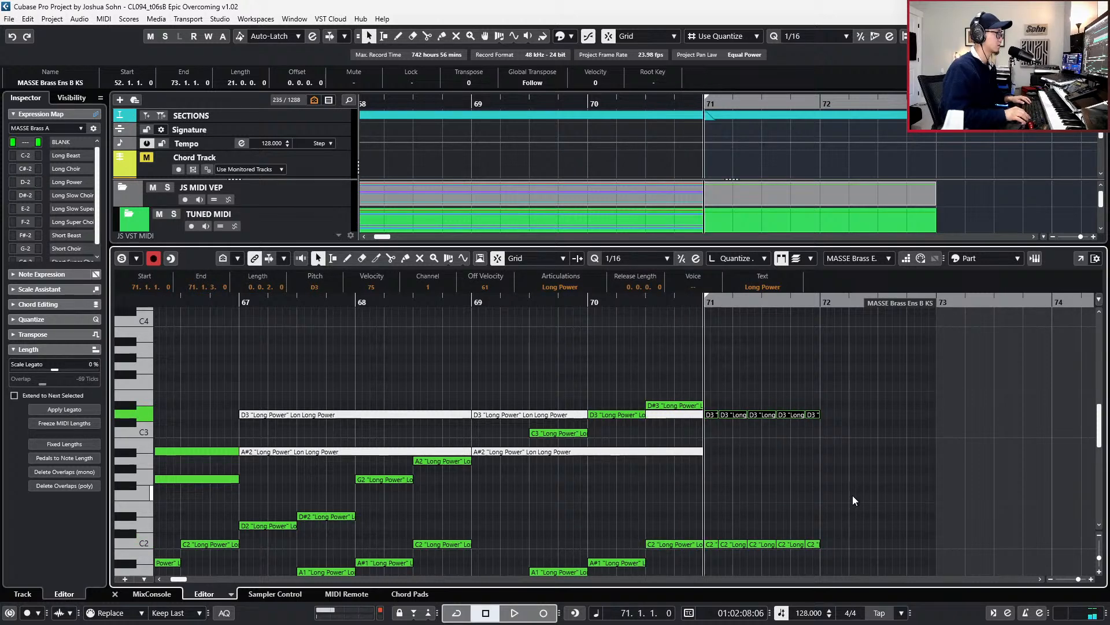
pyautogui.press('space')
pyautogui.press('space')
pyautogui.press('Up')
pyautogui.press('Up')
pyautogui.press('Down')
pyautogui.press('Down')
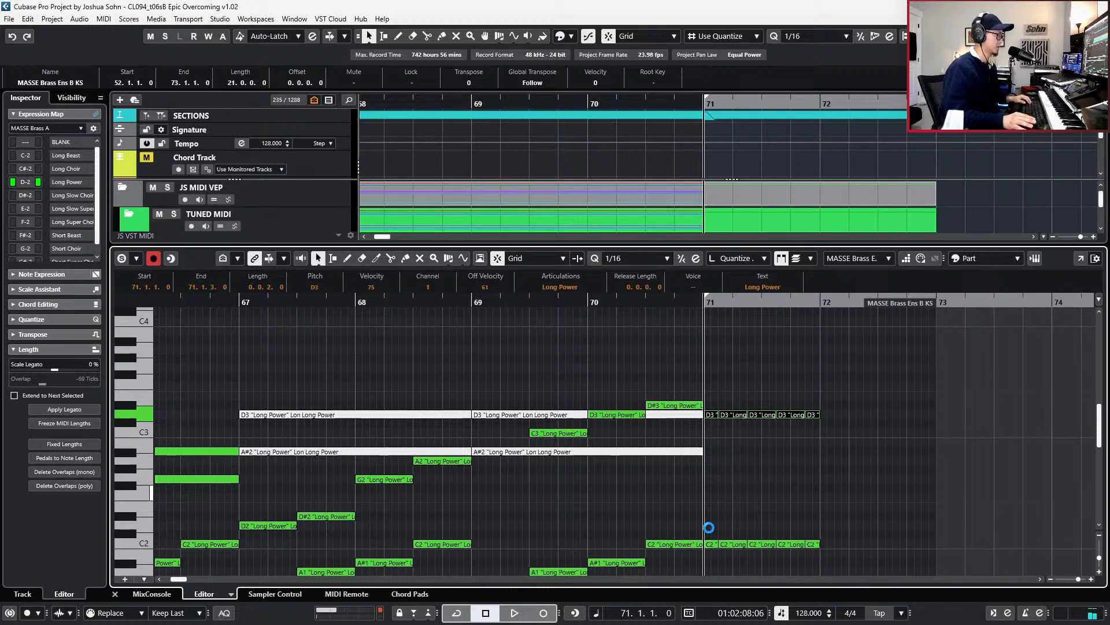
# - Raise the lower notes of bar 71 to D2 and play them back with a lead-in from bar 70
pyautogui.moveTo(709, 522); pyautogui.dragTo(865, 557)
pyautogui.press('Up')
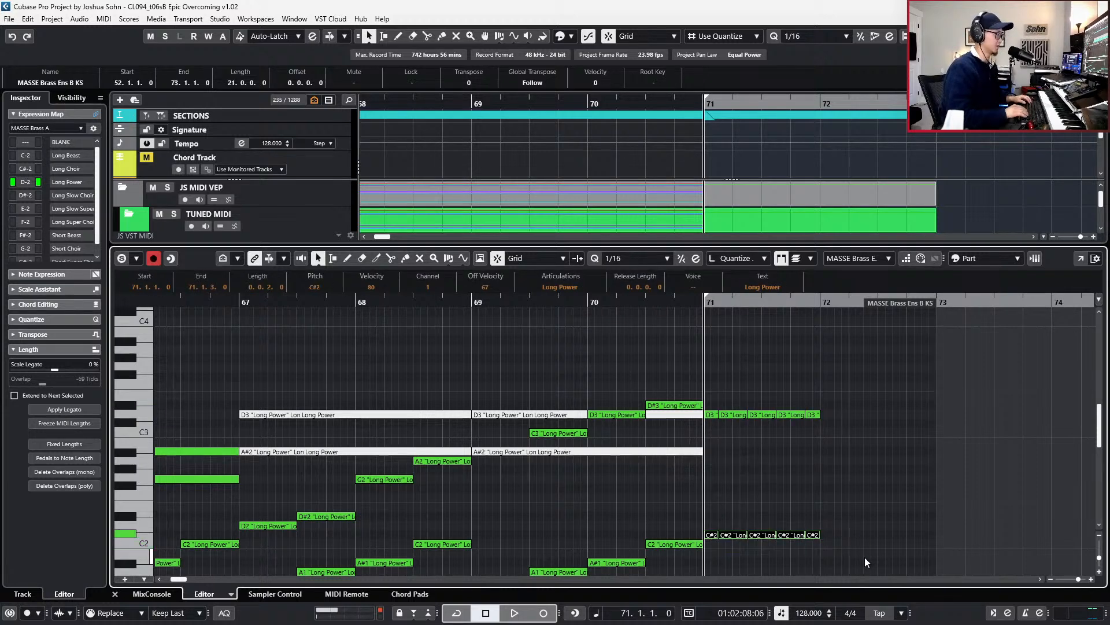
pyautogui.press('Up')
pyautogui.press('space')
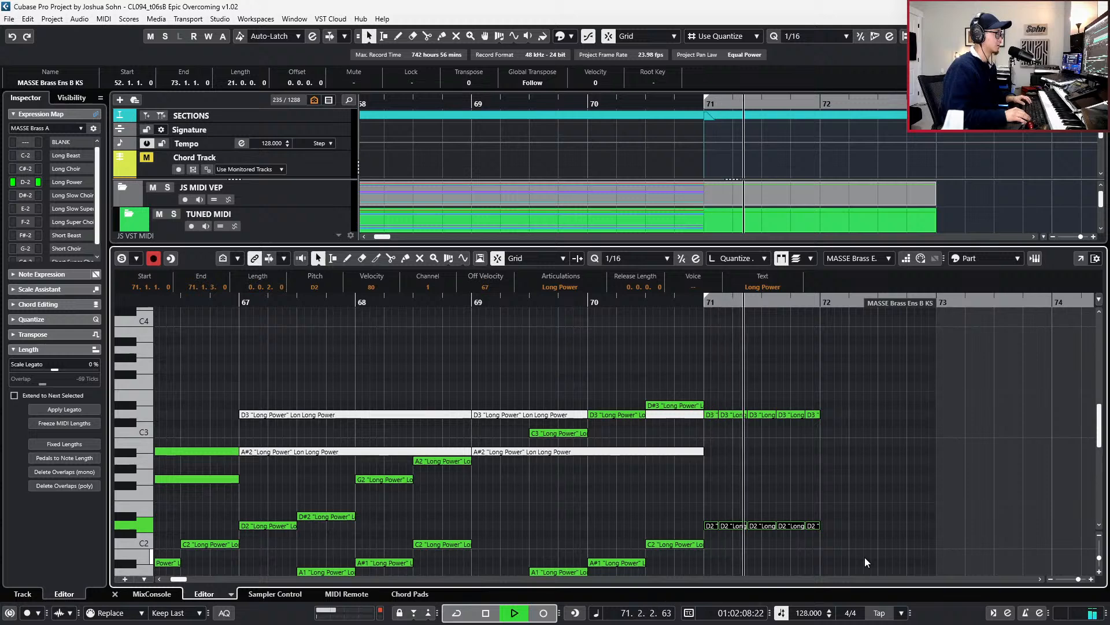
pyautogui.press('space')
pyautogui.press('-')
pyautogui.press('space')
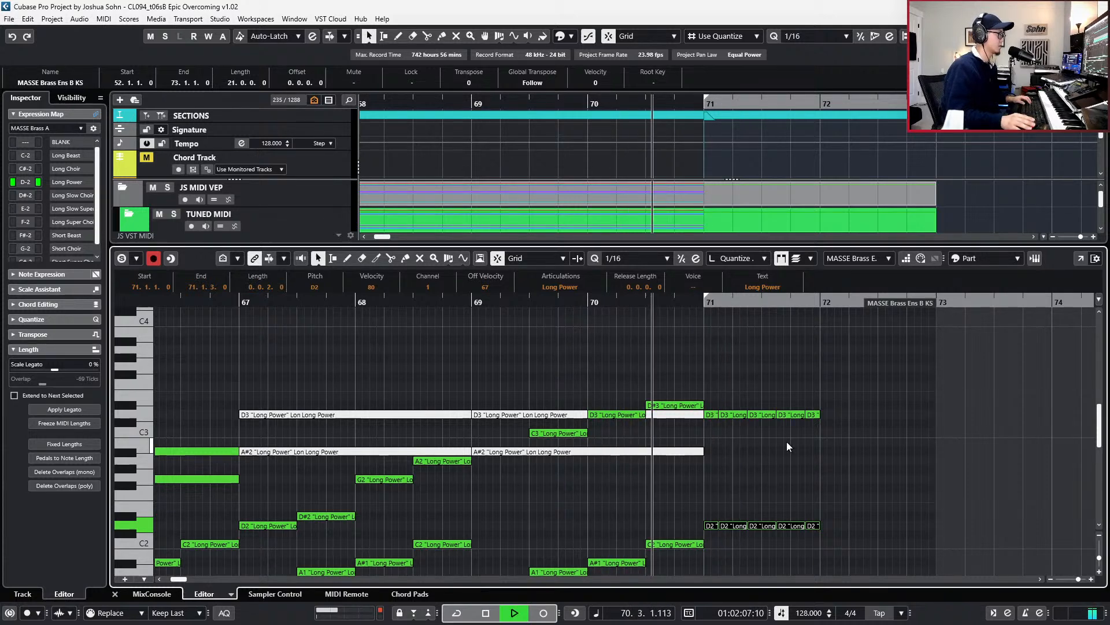
# - Try the upper notes of bar 71 at F#3 and lower pitches, auditioning each, and return them to D3
pyautogui.click(715, 404)
pyautogui.moveTo(716, 404); pyautogui.dragTo(844, 447)
pyautogui.press('space')
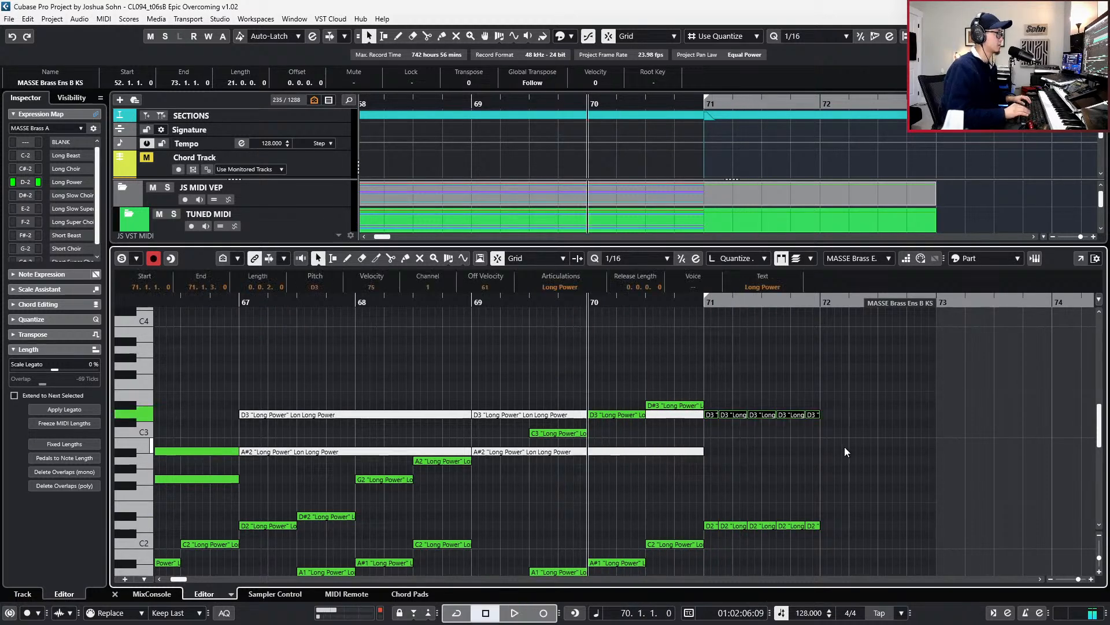
pyautogui.press('Up')
pyautogui.press('Up')
pyautogui.press('Up')
pyautogui.press('Up')
pyautogui.press('space')
pyautogui.press('space')
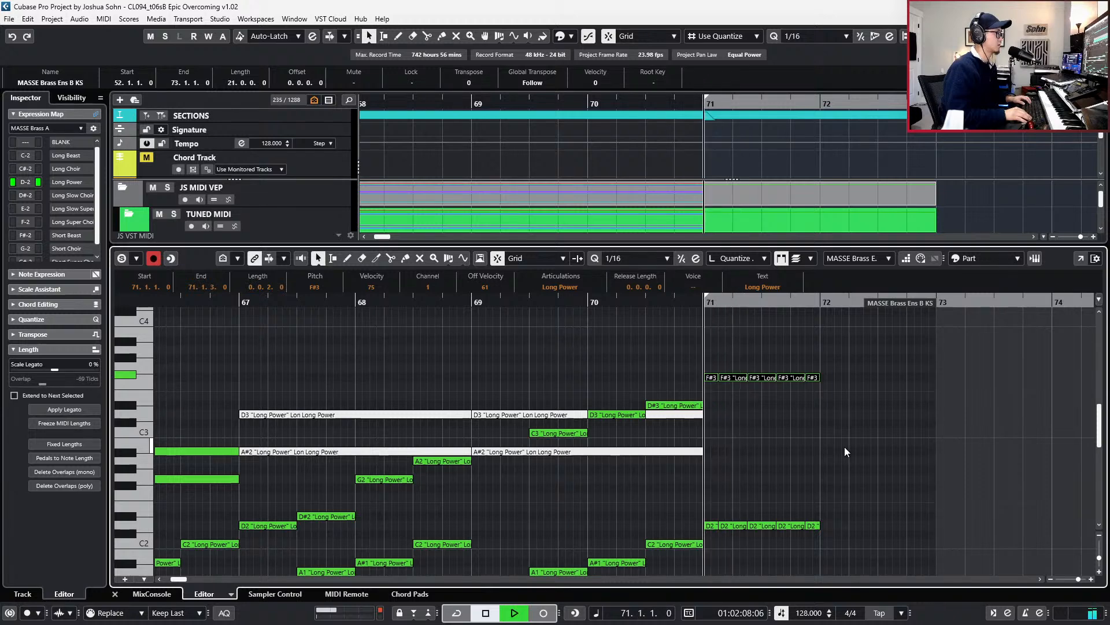
pyautogui.press('Down')
pyautogui.press('Down')
pyautogui.press('space')
pyautogui.press('space')
pyautogui.press('Down')
pyautogui.press('Down')
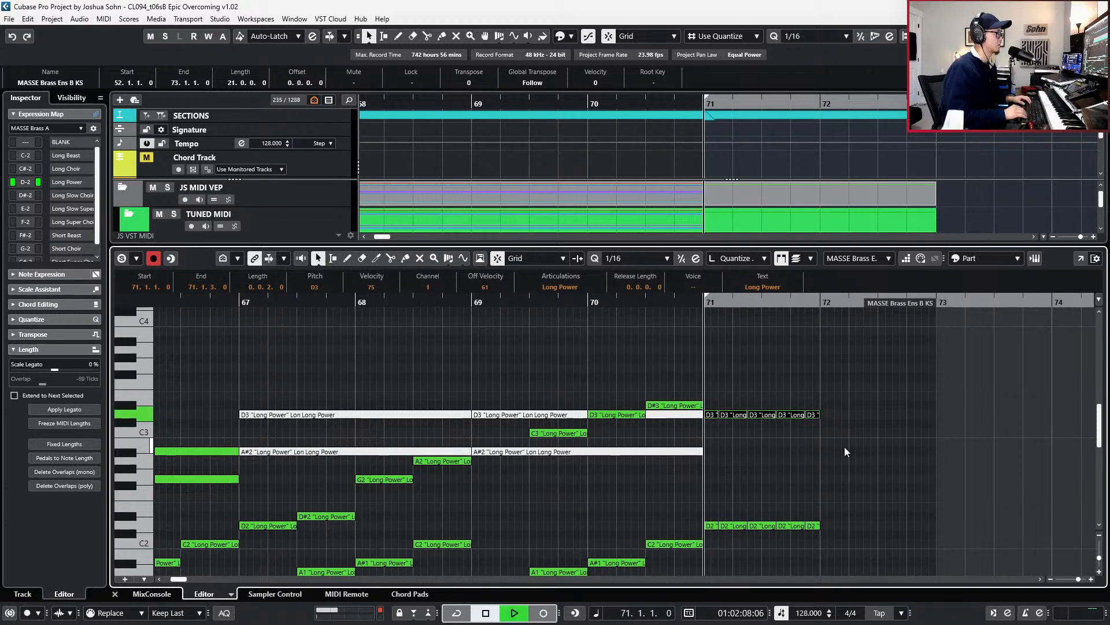
pyautogui.press('space')
pyautogui.press('space')
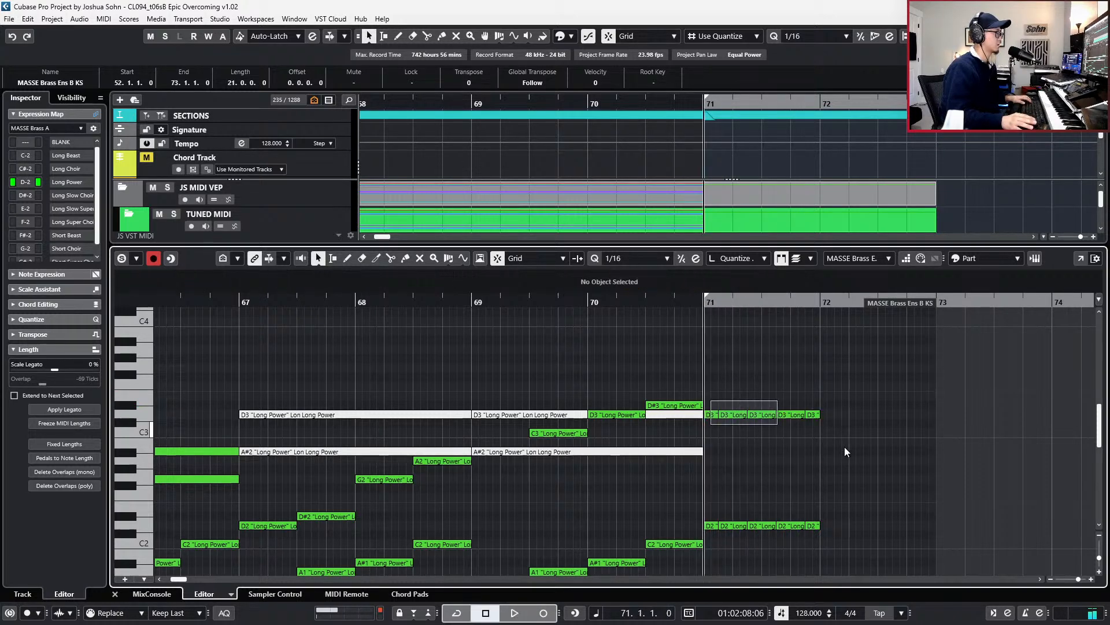
# - Duplicate the upper D3 notes of bar 71 into bar 72 and raise the copies to F#3
pyautogui.hotkey('ctrl', 'd')
pyautogui.press('Up')
pyautogui.press('Up')
pyautogui.press('Up')
pyautogui.press('Up')
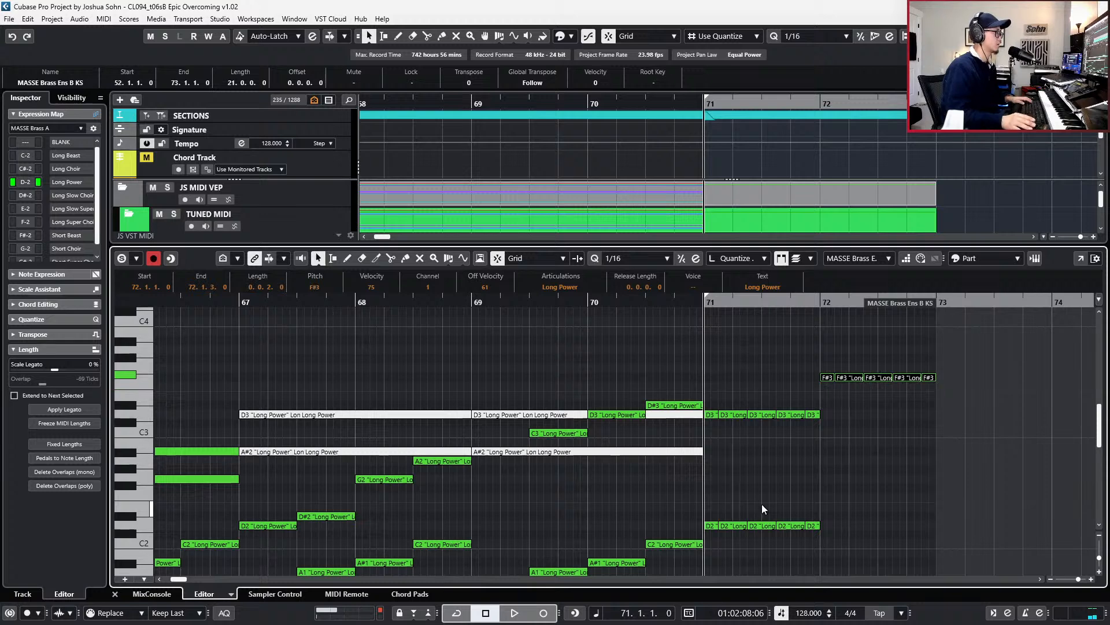
# - Duplicate the lower D2 notes of bar 71 into bar 72 and play both bars from bar 71
pyautogui.moveTo(708, 506); pyautogui.dragTo(812, 534)
pyautogui.hotkey('ctrl', 'd')
pyautogui.press('space')
pyautogui.press('g')
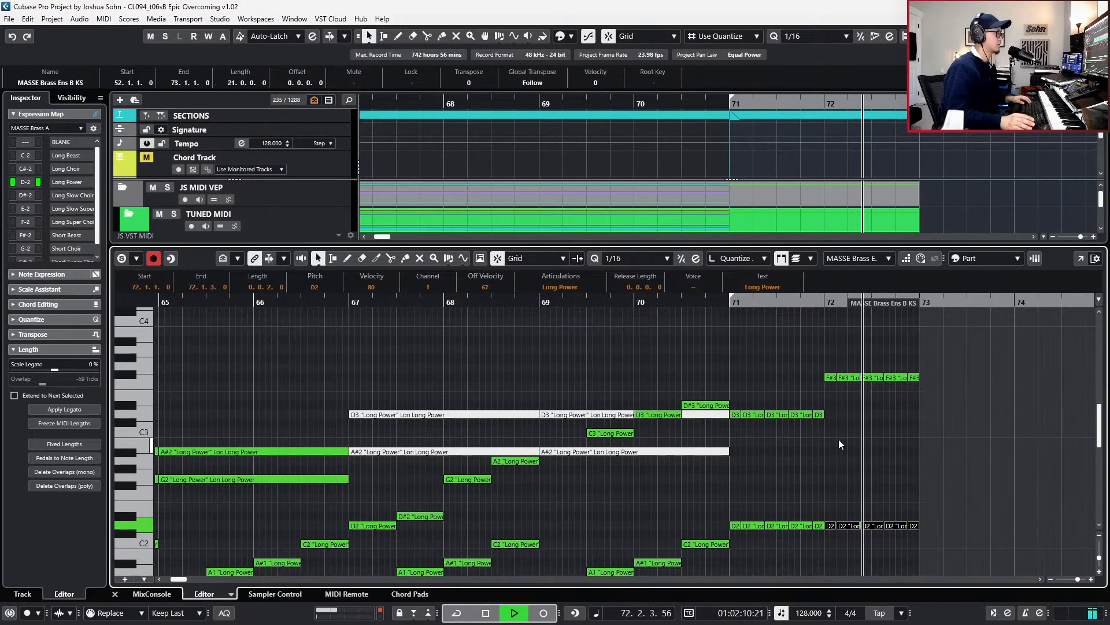
pyautogui.press('space')
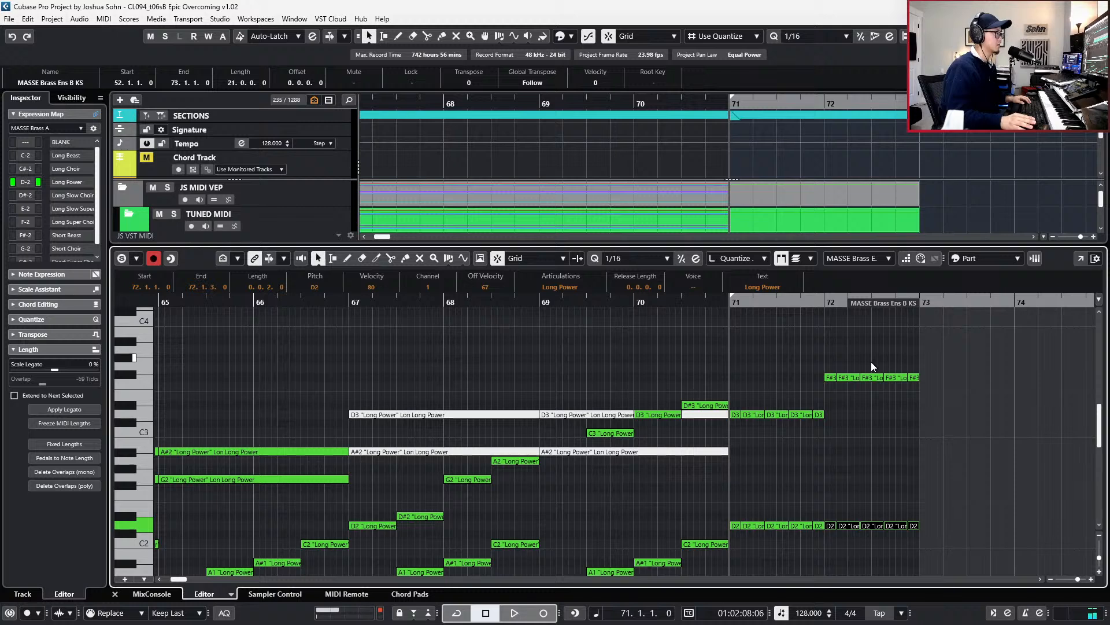
# - Raise the last three upper notes of bar 72 to A3, comparing with G#3 during playback from bar 71
pyautogui.click(875, 362)
pyautogui.moveTo(876, 362); pyautogui.dragTo(942, 397)
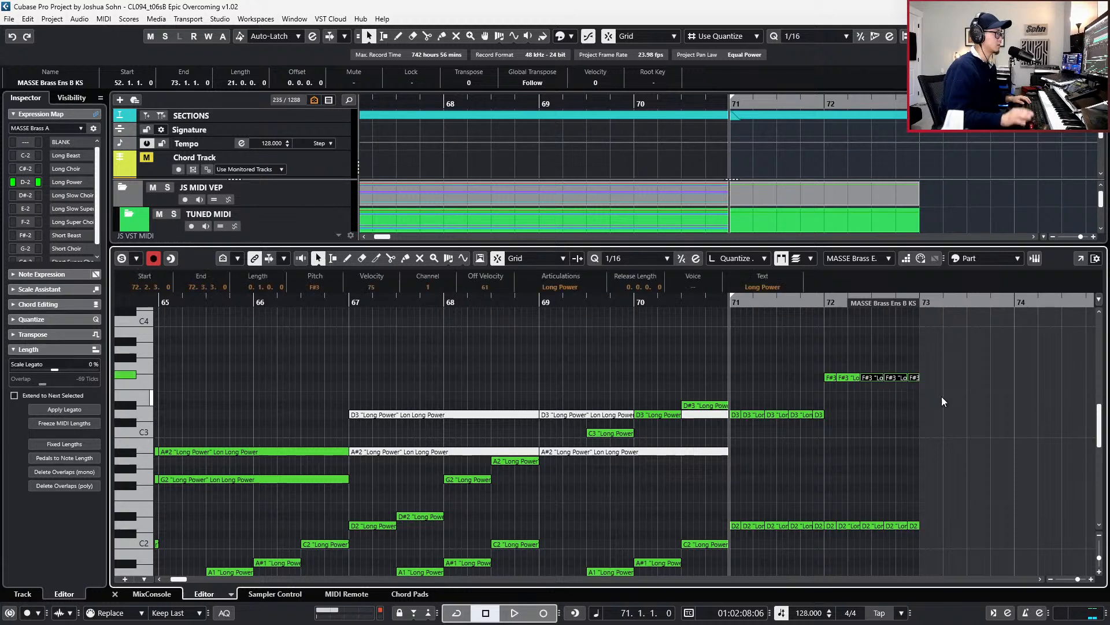
pyautogui.press('Up')
pyautogui.press('Up')
pyautogui.press('Up')
pyautogui.press('space')
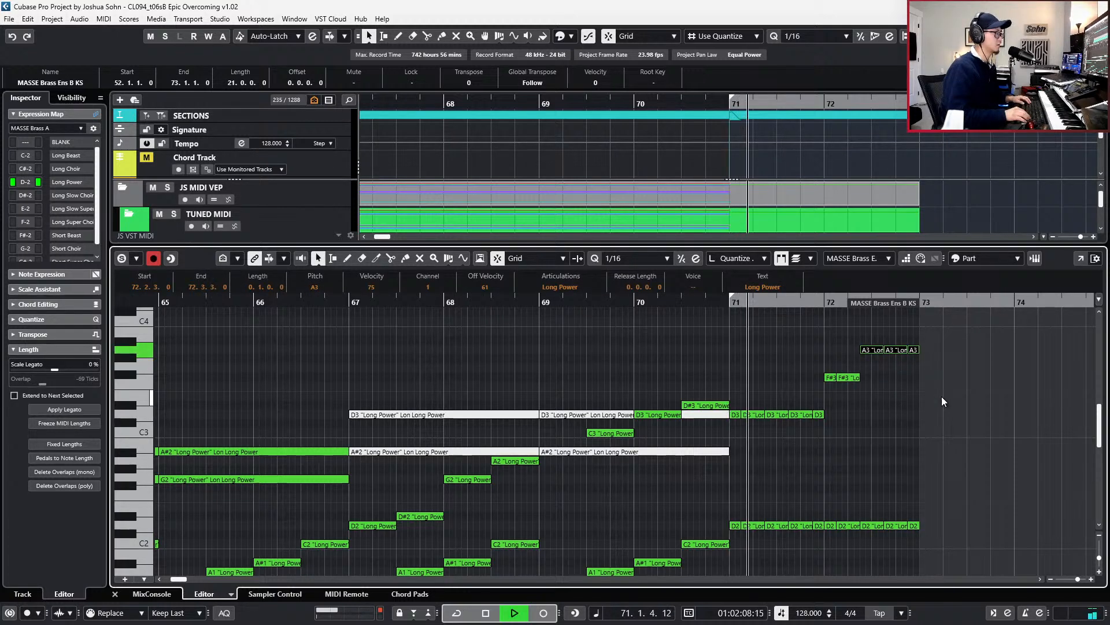
pyautogui.press('Down')
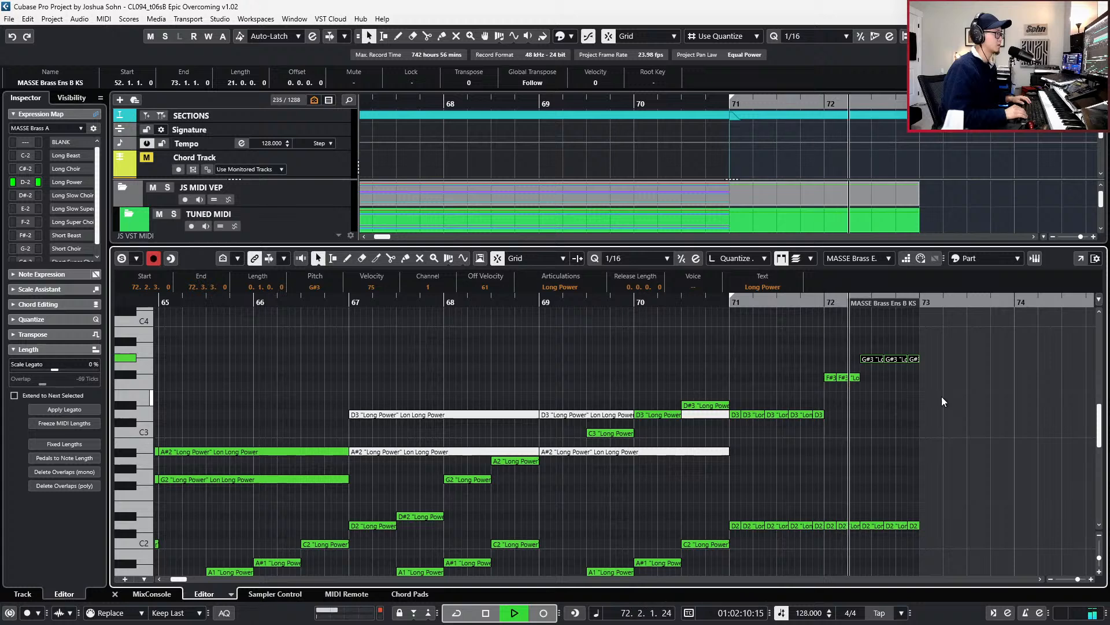
pyautogui.press('space')
pyautogui.press('Up')
pyautogui.press('space')
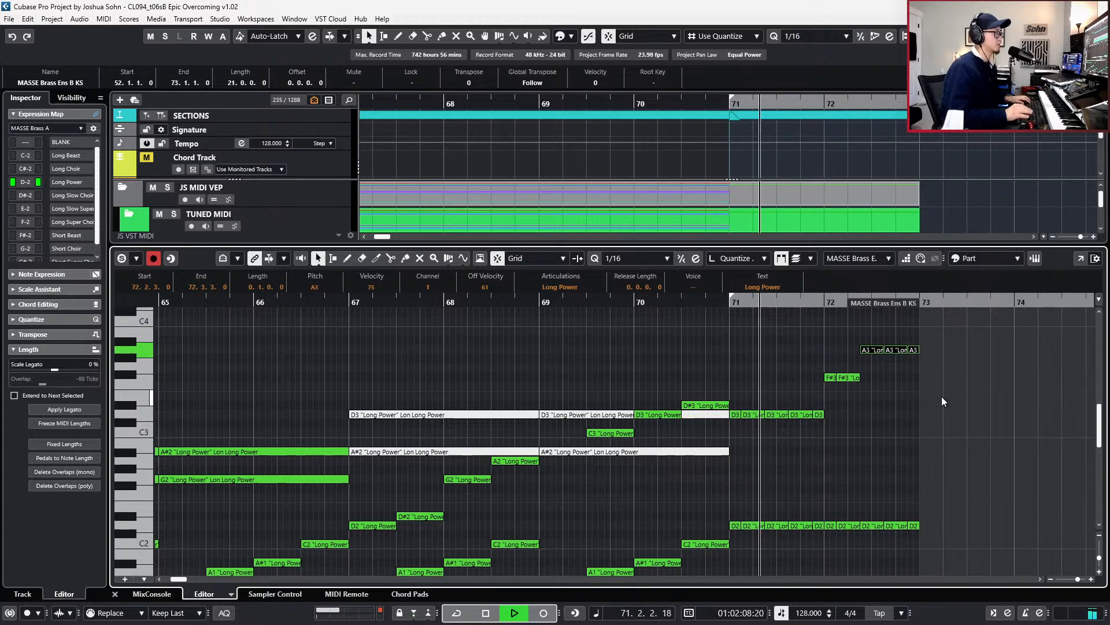
# - Delete the long held D3 and A#2 notes across bars 67 to 70 while playing from bar 66
pyautogui.press('g')
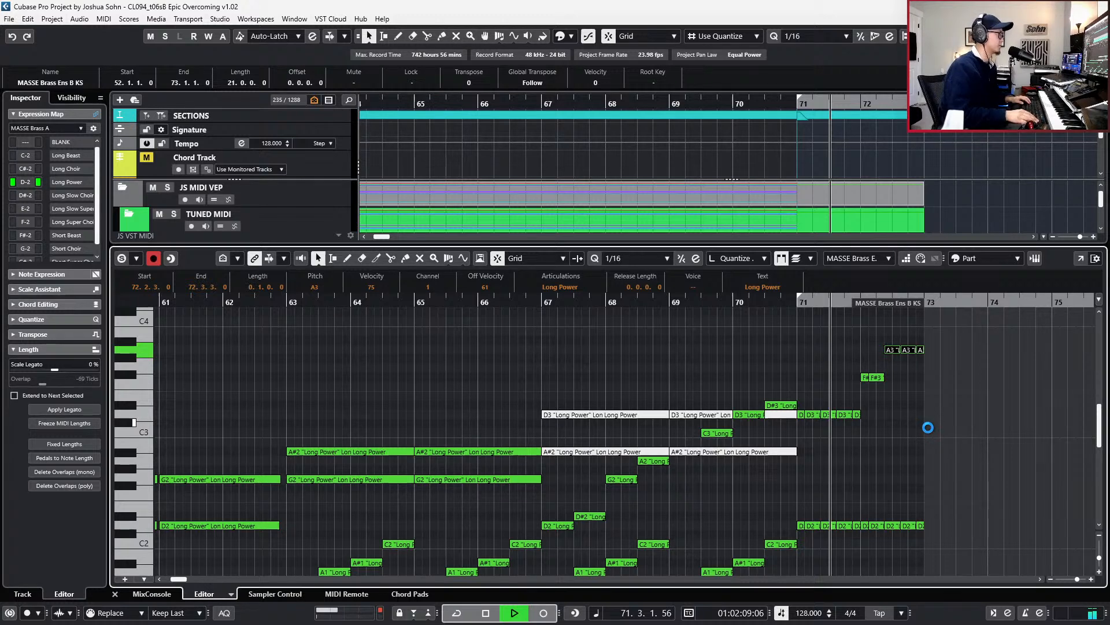
pyautogui.press('KP_Subtract')
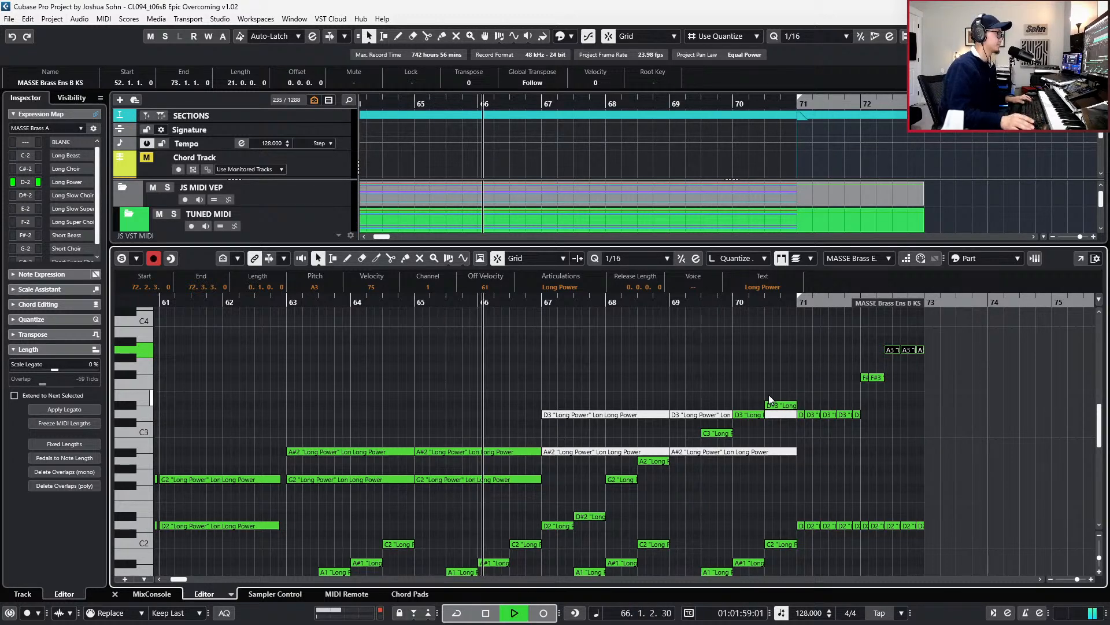
pyautogui.scroll(-1, 769, 394)
pyautogui.scroll(-2, 788, 490)
pyautogui.click(782, 491)
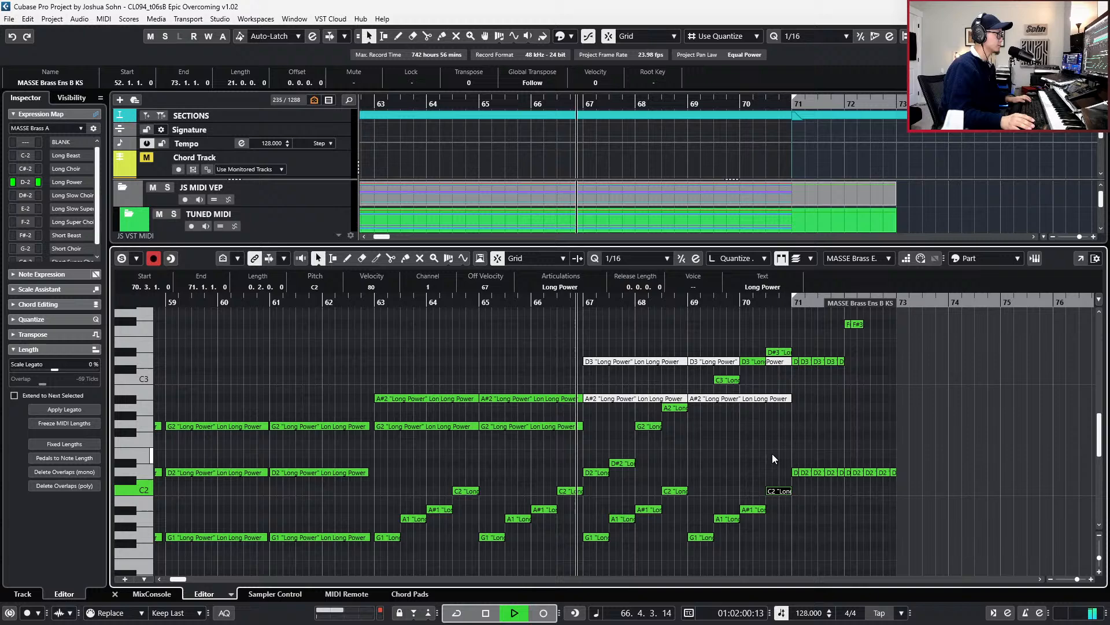
pyautogui.click(738, 470)
pyautogui.scroll(1, 738, 470)
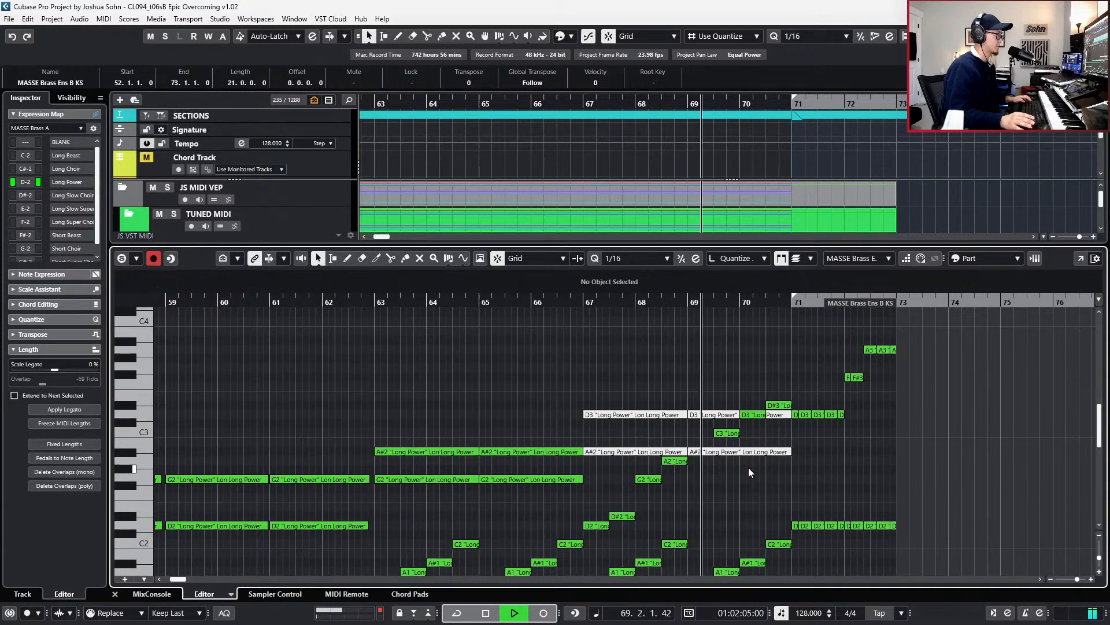
pyautogui.press('Delete')
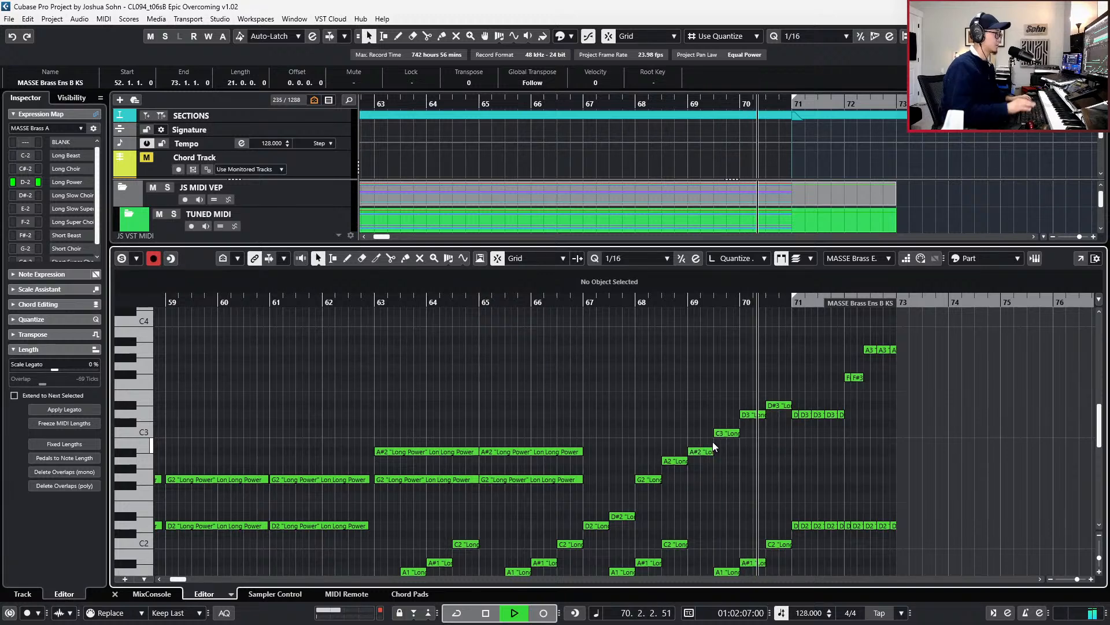
pyautogui.scroll(-1, 721, 418)
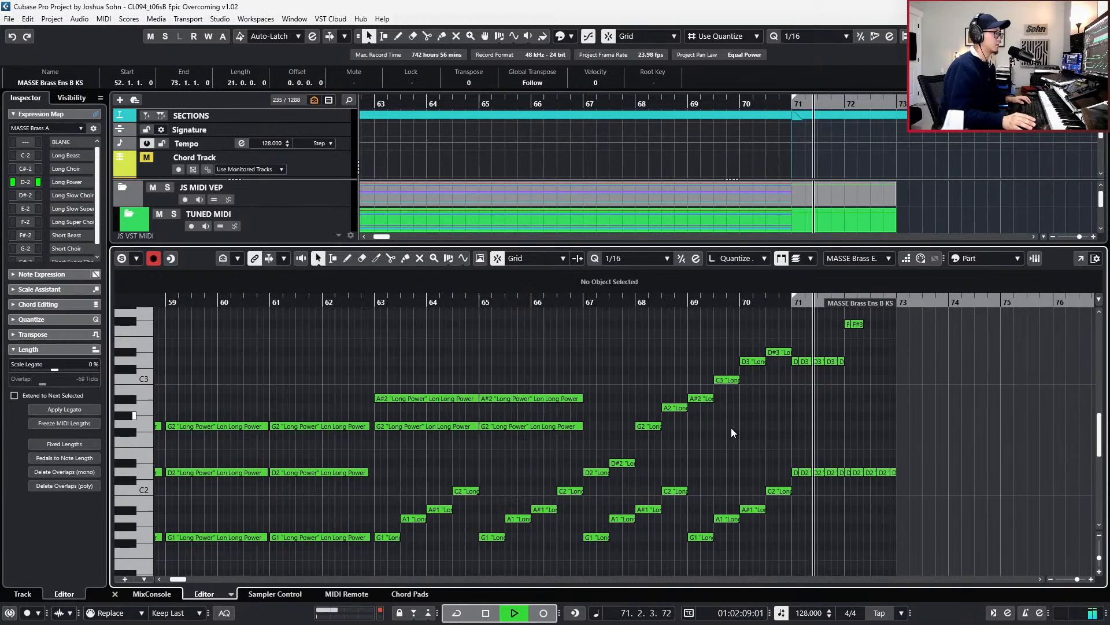
pyautogui.keyDown('ctrl'); pyautogui.scroll(1, 768, 428); pyautogui.keyUp('ctrl')
pyautogui.scroll(1, 775, 428)
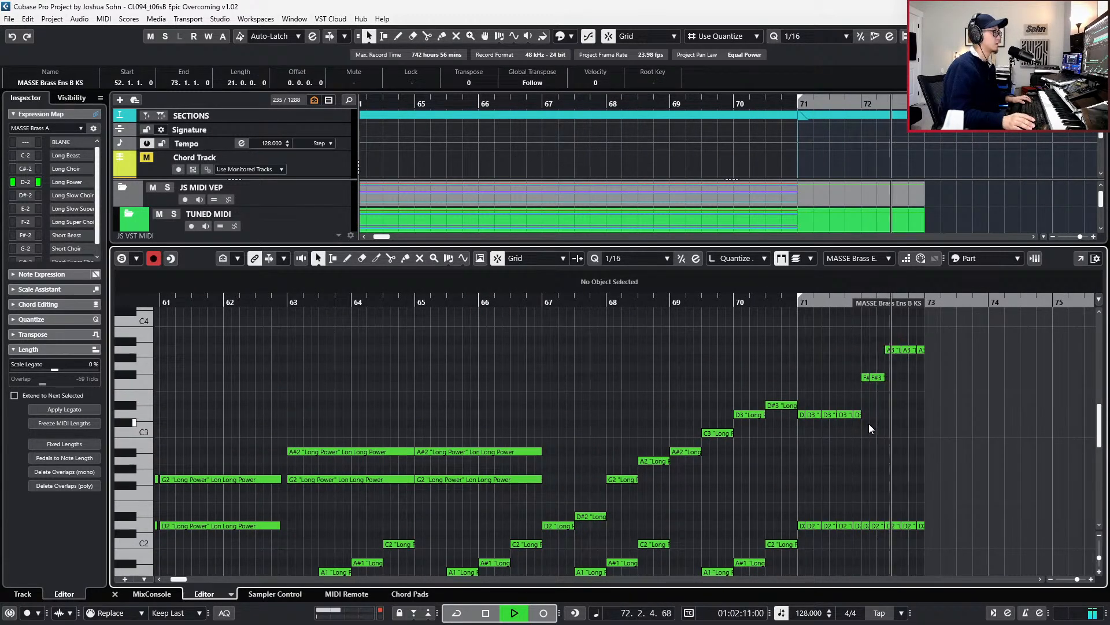
pyautogui.press('space')
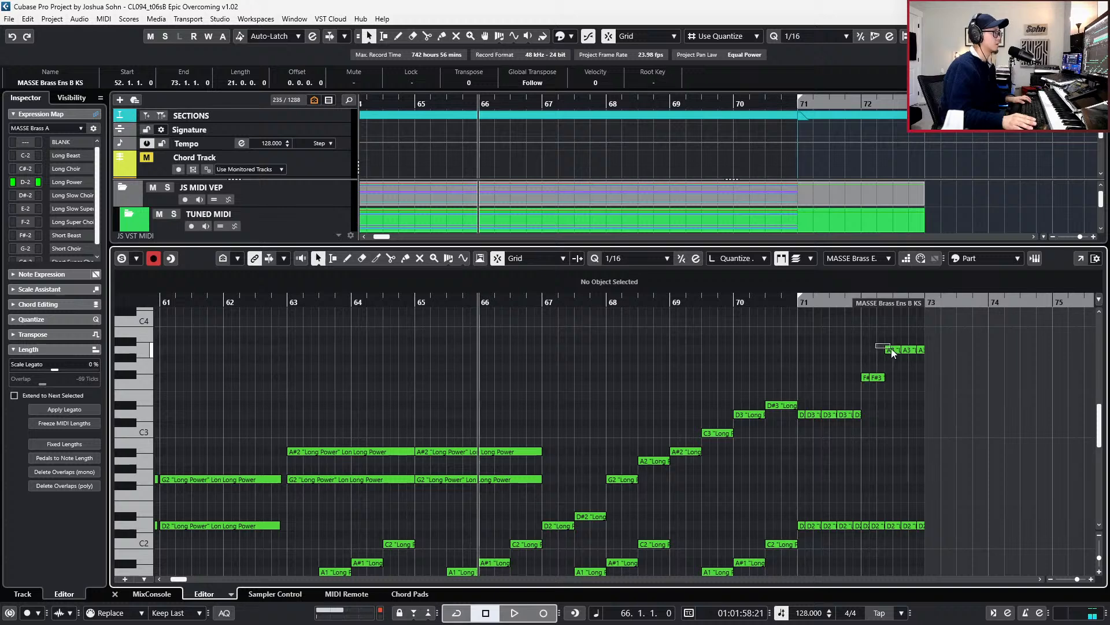
# - Lower the first of the three A3 notes in bar 72 to G3 and audition from bar 72
pyautogui.moveTo(890, 348); pyautogui.dragTo(898, 353)
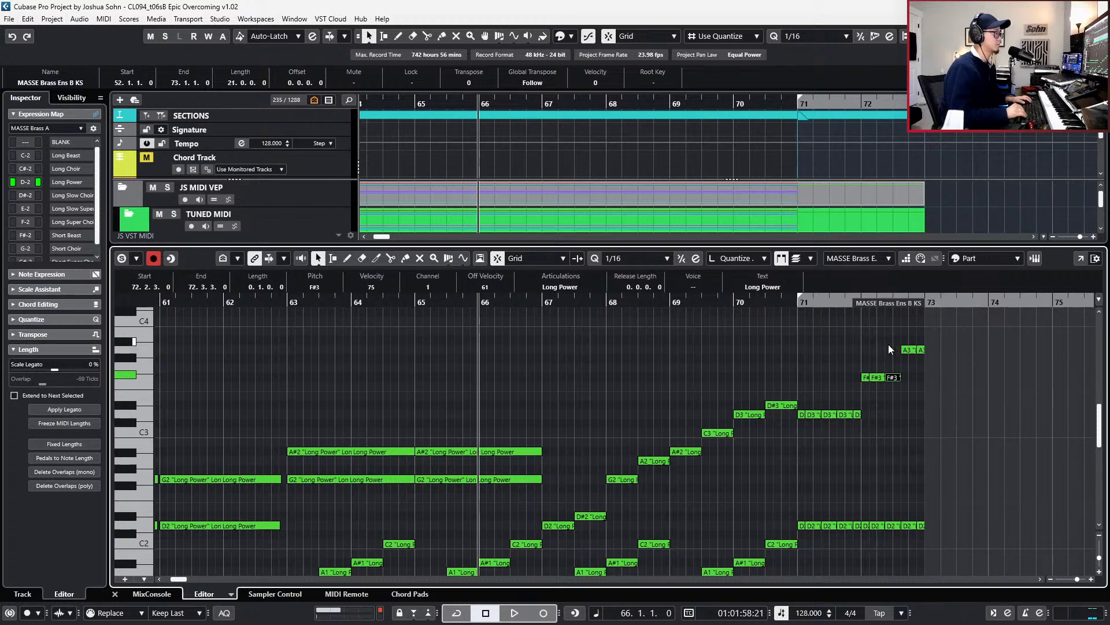
pyautogui.press('l')
pyautogui.press('KP_Subtract')
pyautogui.press('space')
pyautogui.press('Up')
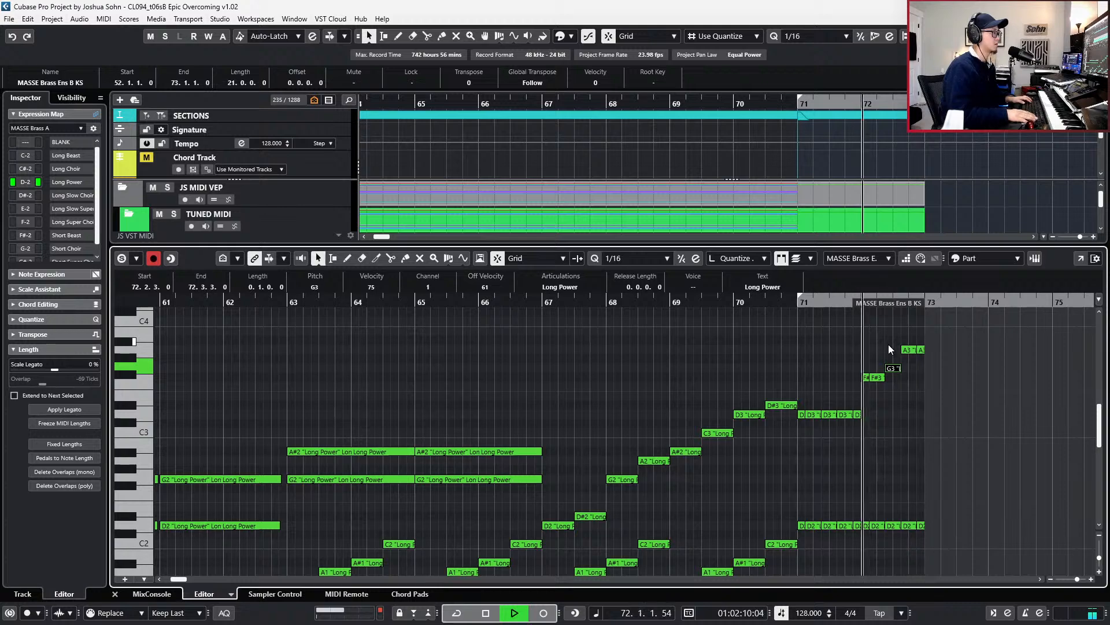
pyautogui.press('space')
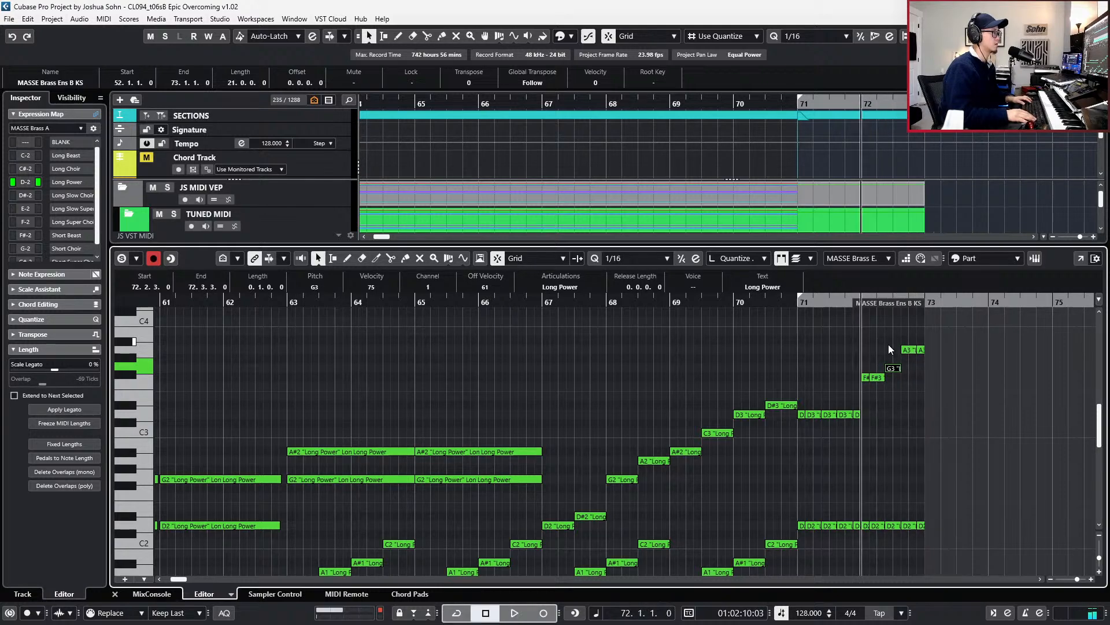
# - Move the playback position back to bar 65
pyautogui.press('KP_Subtract')
pyautogui.press('KP_Subtract')
pyautogui.press('KP_Subtract')
pyautogui.press('KP_Subtract')
pyautogui.press('KP_Subtract')
pyautogui.press('KP_Subtract')
pyautogui.press('KP_Subtract')
pyautogui.scroll(-2, 962, 397)
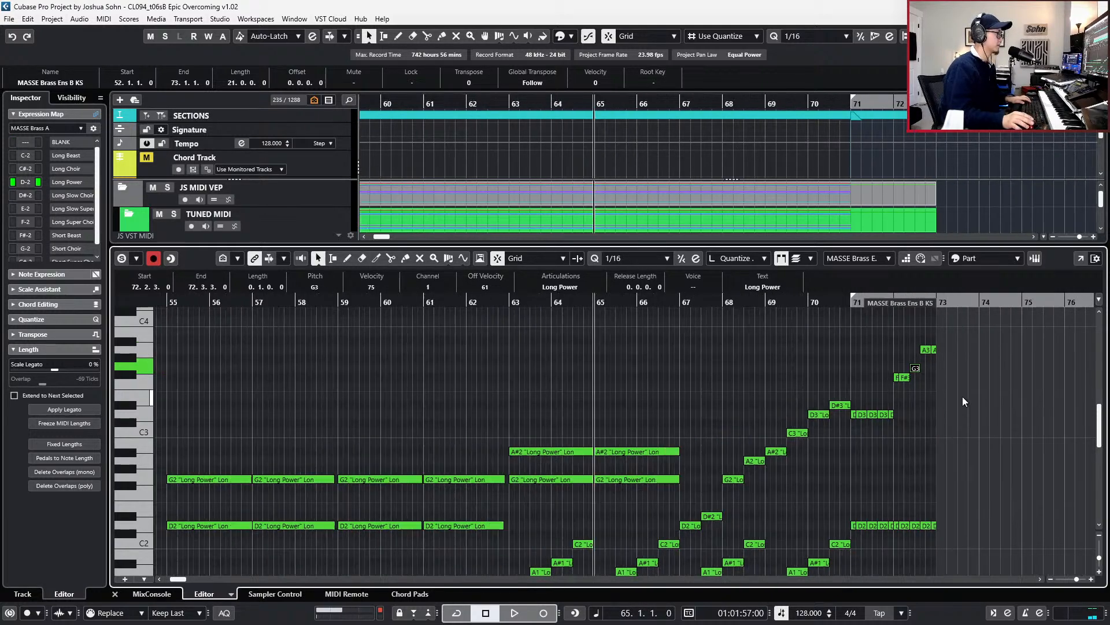
# - Delete the held A#2 and G2 notes across bars 63 to 66 in the MASSE Brass Ens B part
pyautogui.press('g')
pyautogui.press('KP_Subtract')
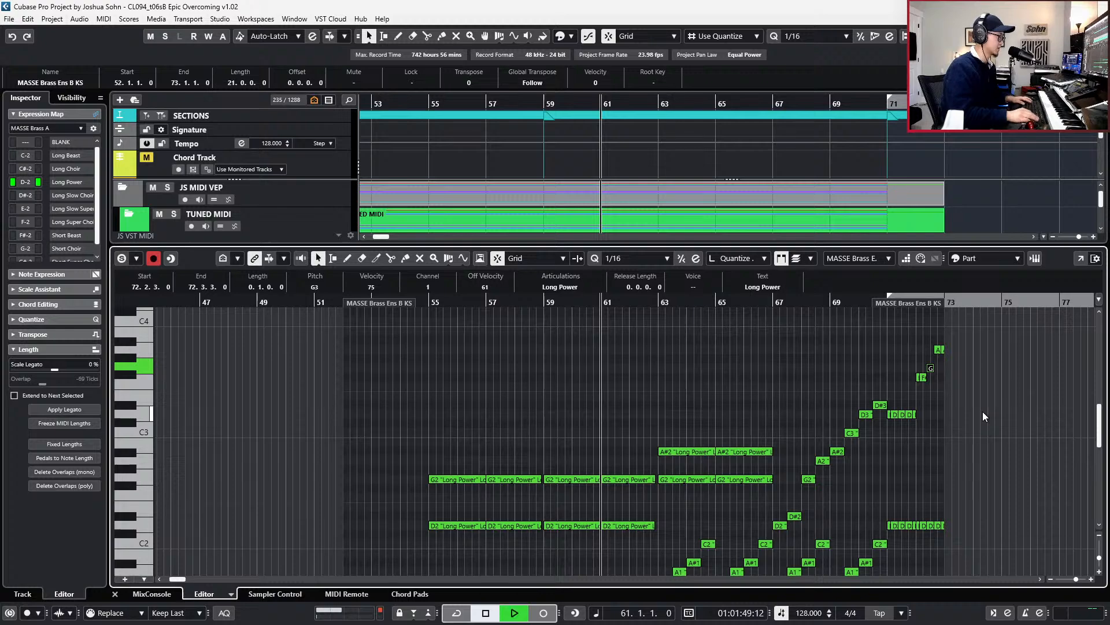
pyautogui.press('space')
pyautogui.scroll(-2, 943, 435)
pyautogui.scroll(1, 667, 346)
pyautogui.moveTo(672, 362); pyautogui.dragTo(752, 428)
pyautogui.press('Delete')
pyautogui.press('space')
# - Move the held G2 and D2 notes of bars 55 to 62 from the MASSE Brass Ens B part into MASSE Brass Ens A
pyautogui.moveTo(679, 390); pyautogui.dragTo(460, 492)
pyautogui.press('l')
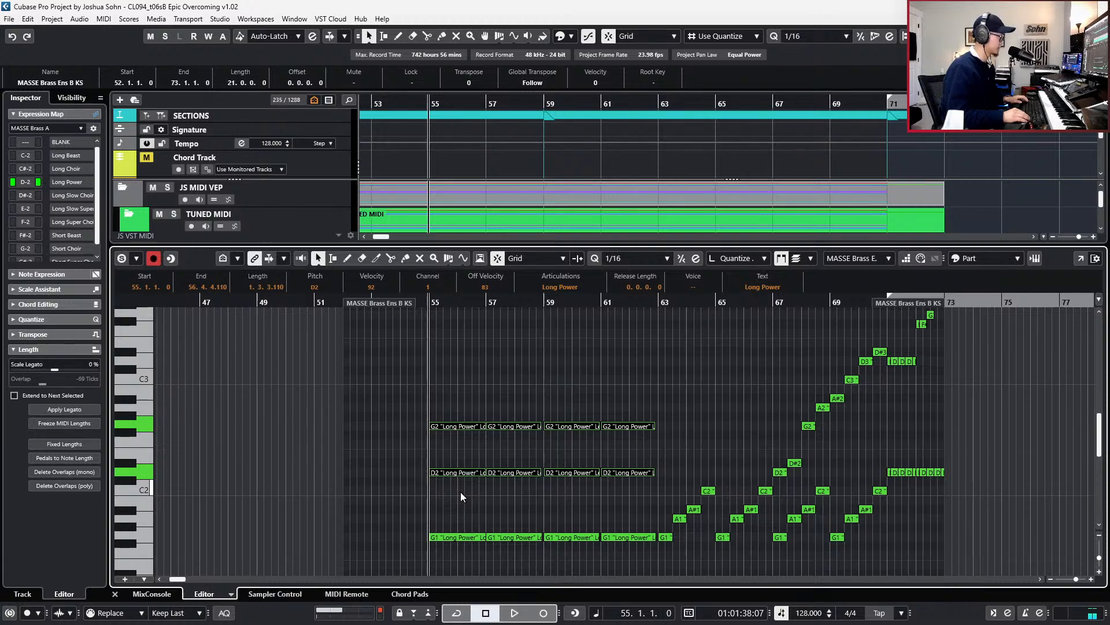
pyautogui.press('Delete')
pyautogui.press('Return')
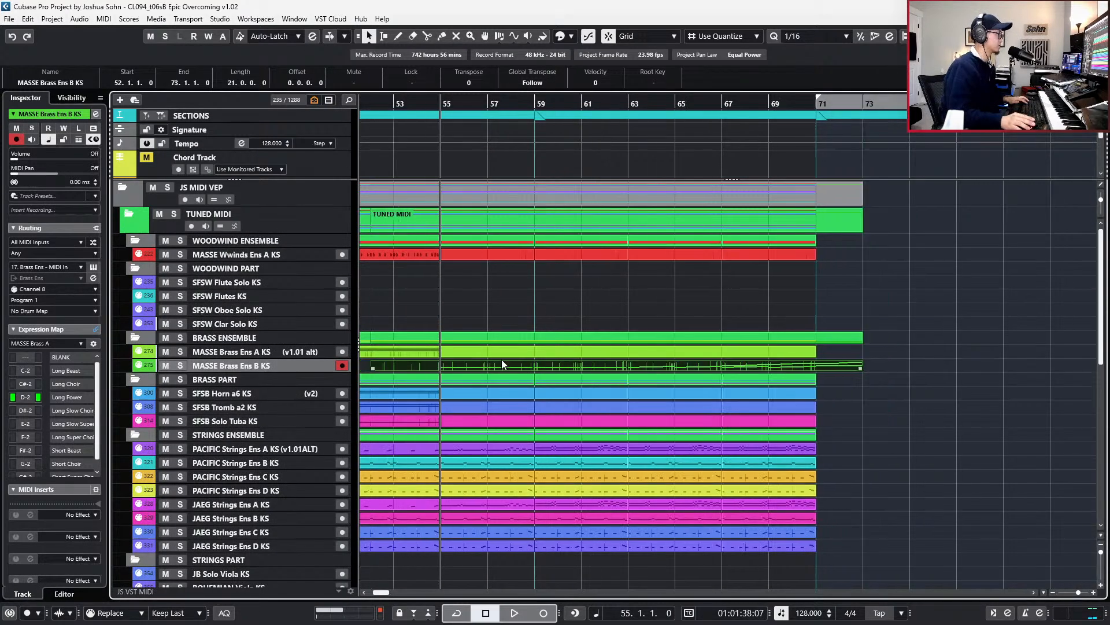
pyautogui.click(488, 351)
pyautogui.hotkey('ctrl', 'e')
pyautogui.scroll(-2, 523, 376)
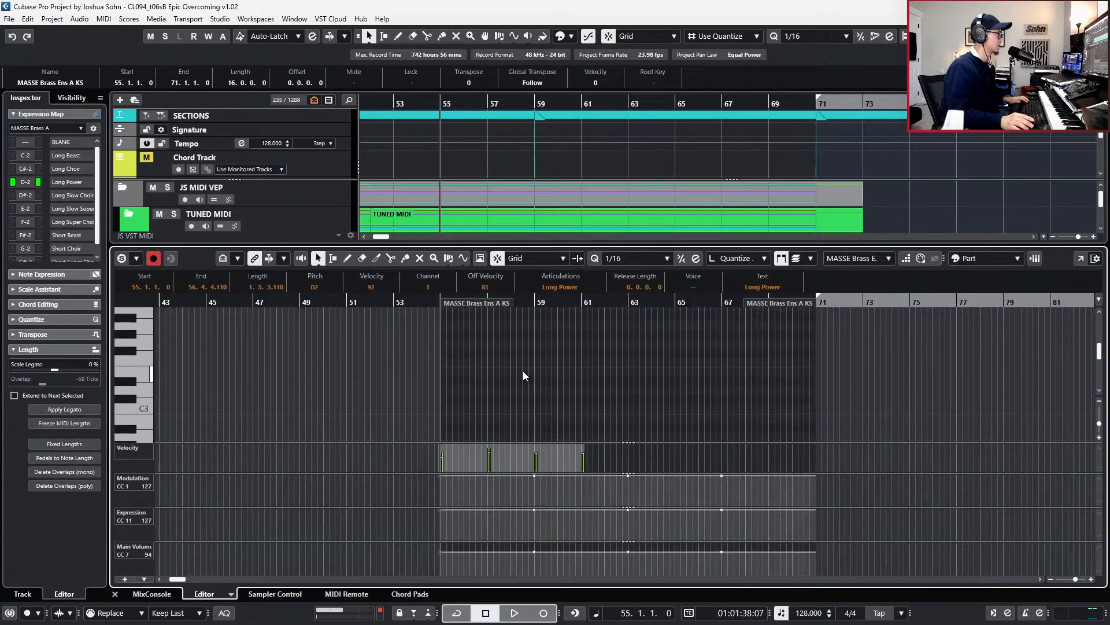
pyautogui.click(523, 376)
pyautogui.hotkey('alt', 'l')
pyautogui.moveTo(643, 508); pyautogui.dragTo(642, 510)
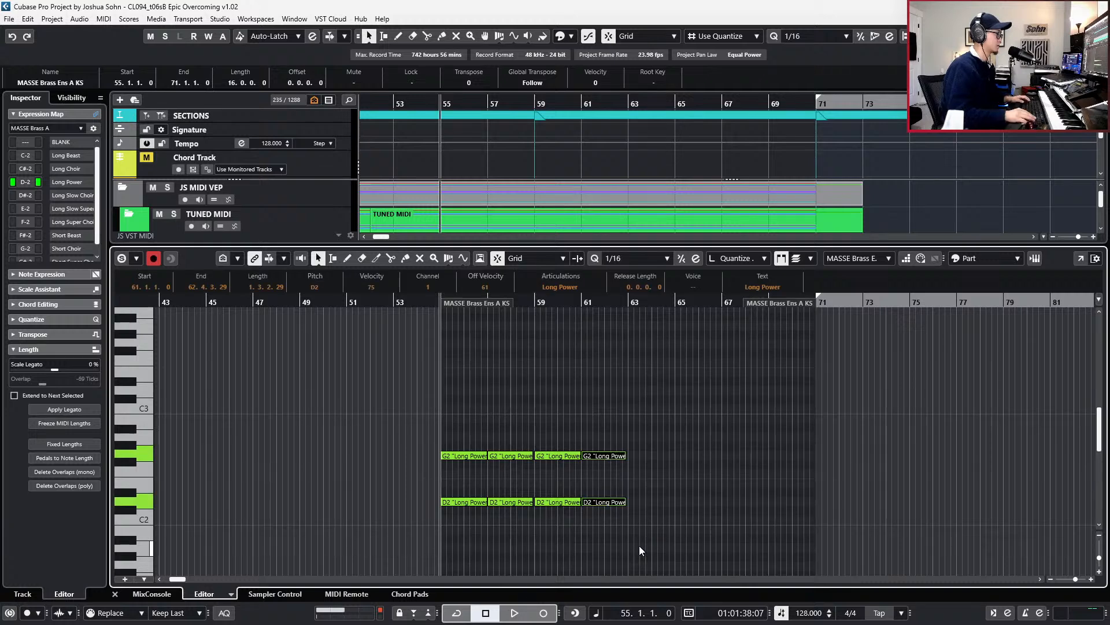
# - Try recording a brass line over a held G2 from bar 63 on MASSE Brass Ens A, and undo the take
pyautogui.press('space')
pyautogui.press('h')
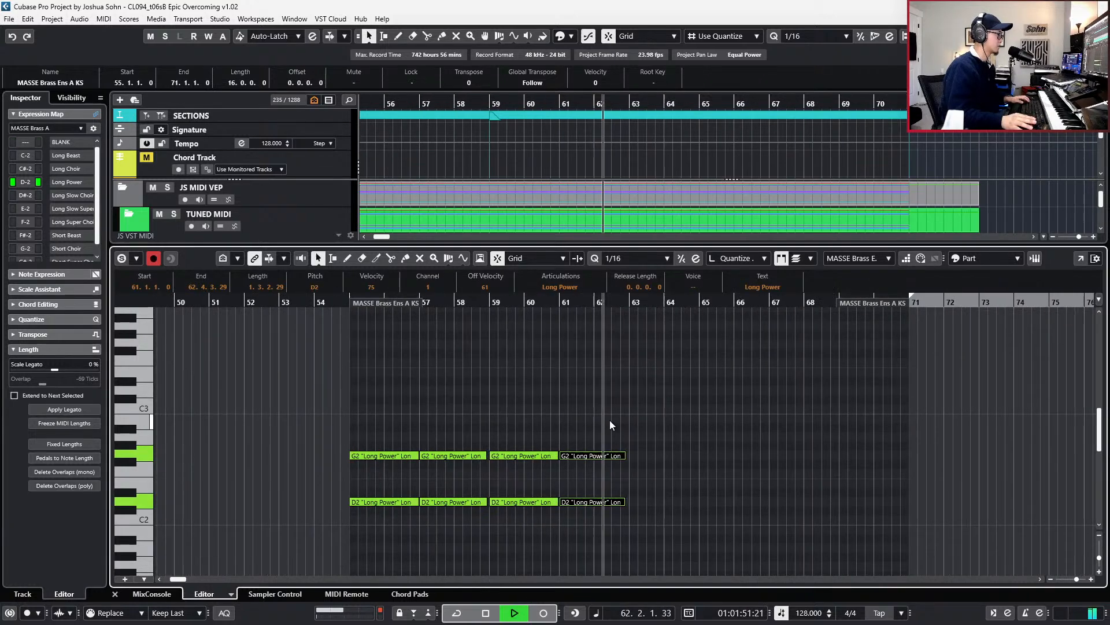
pyautogui.press('space')
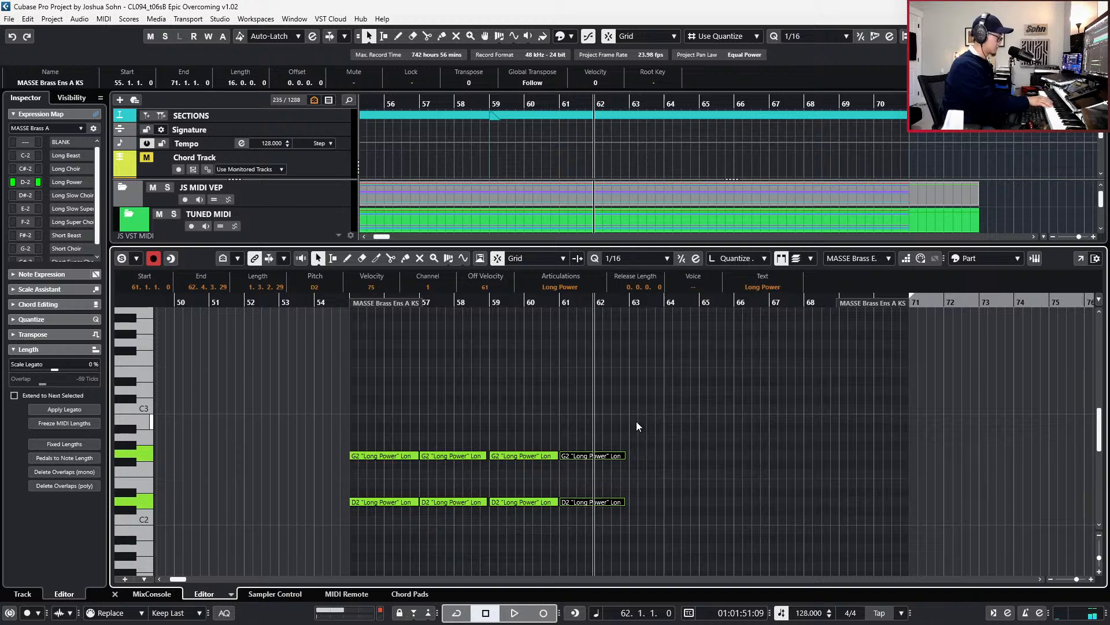
pyautogui.press('KP_Multiply')
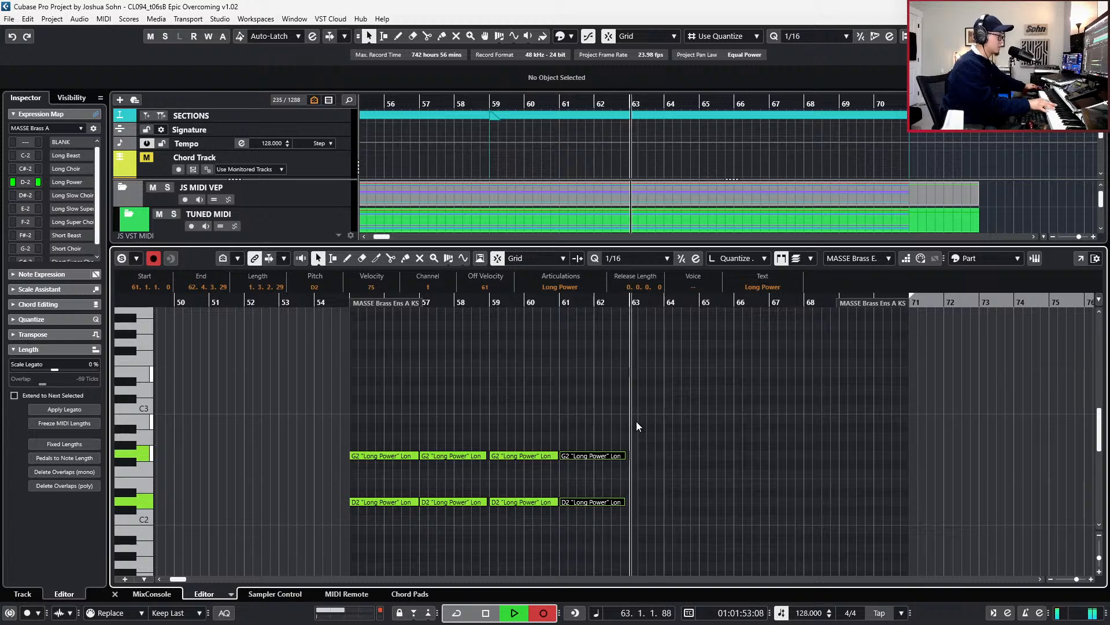
pyautogui.press('space')
pyautogui.press('KP_Add')
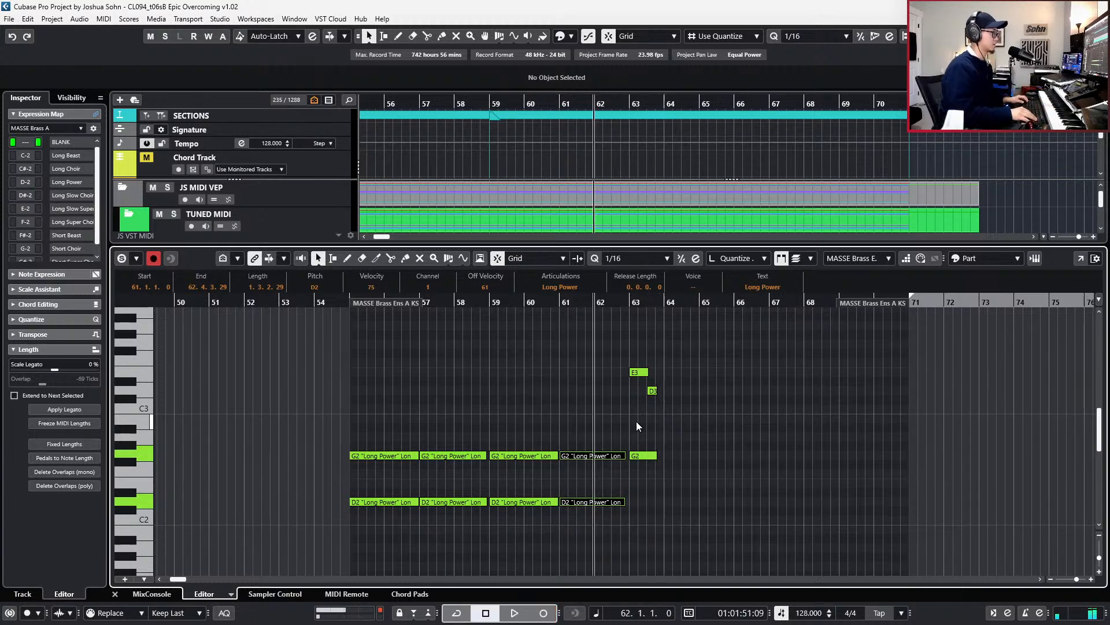
pyautogui.hotkey('ctrl', 'z')
# - Play through from bar 62 to bar 72, and show the controller lanes while playing again from bar 61
pyautogui.press('space')
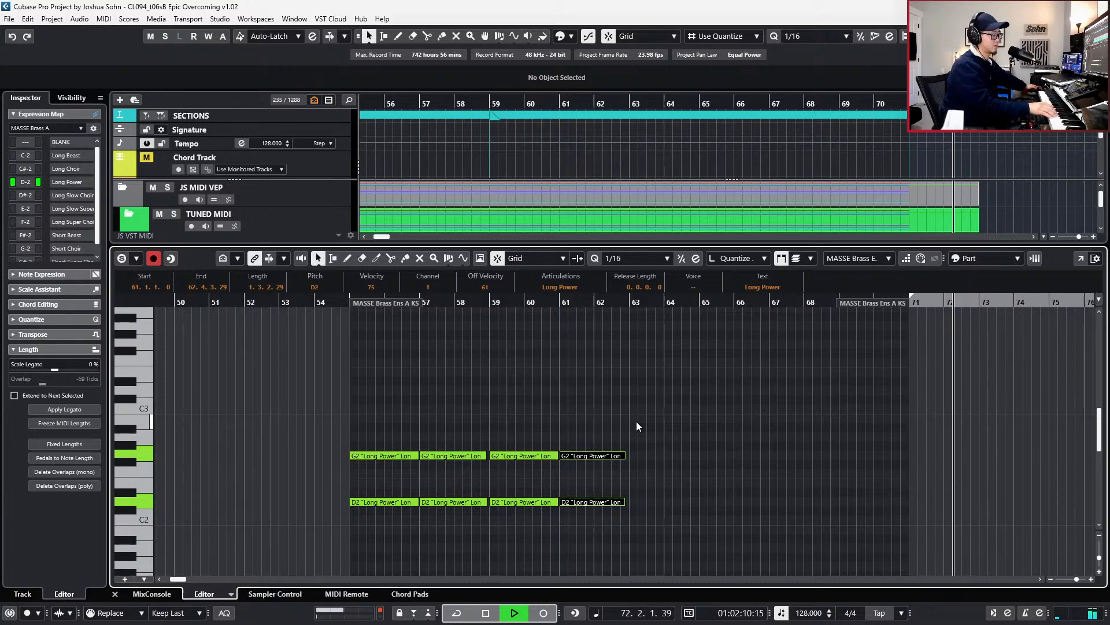
pyautogui.press('space')
pyautogui.scroll(-1, 682, 409)
pyautogui.hscroll(3, 690, 409)
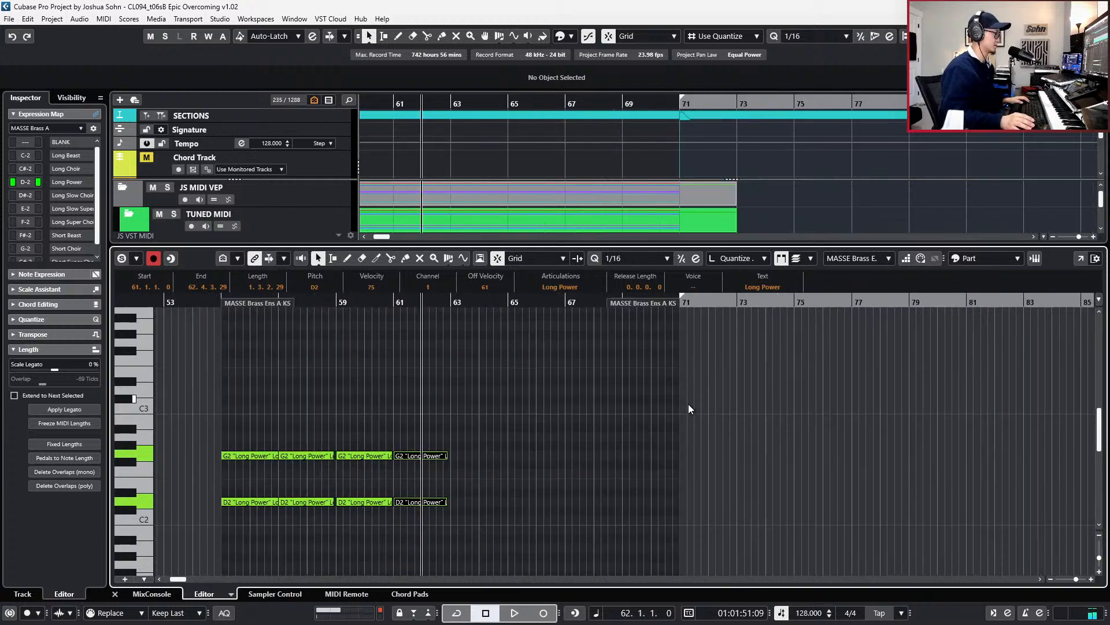
pyautogui.press('KP_Subtract')
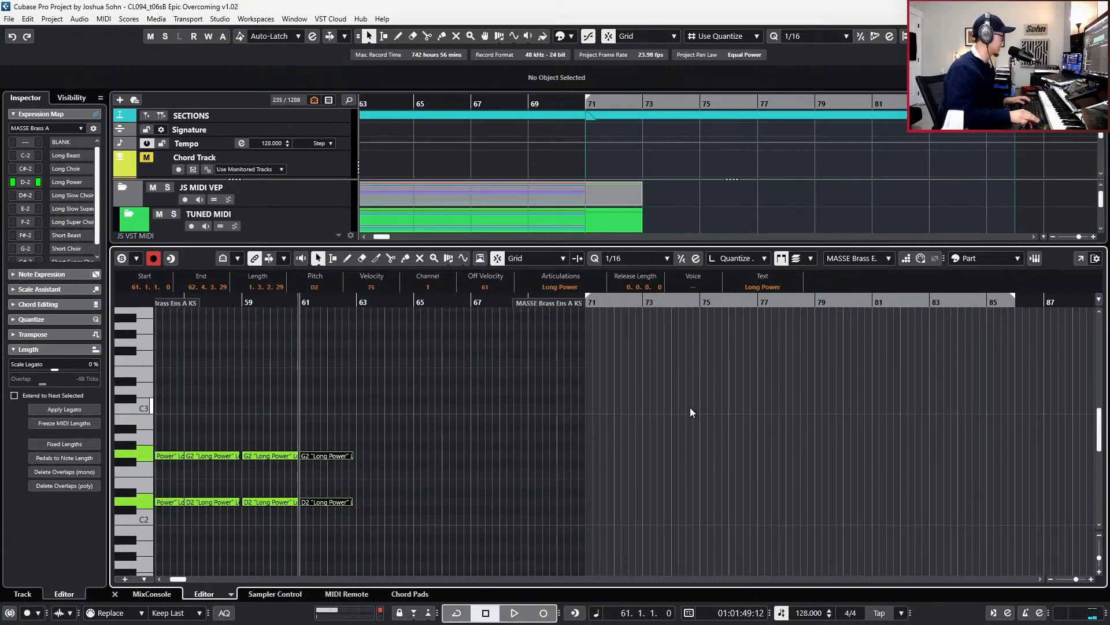
pyautogui.press('space')
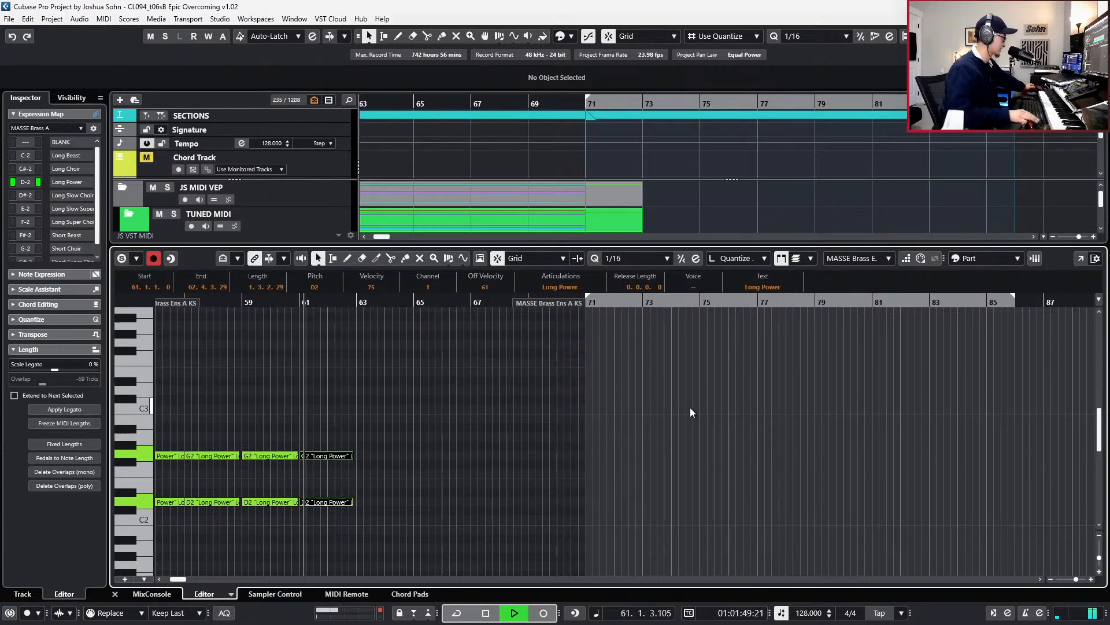
pyautogui.hotkey('alt', 'l')
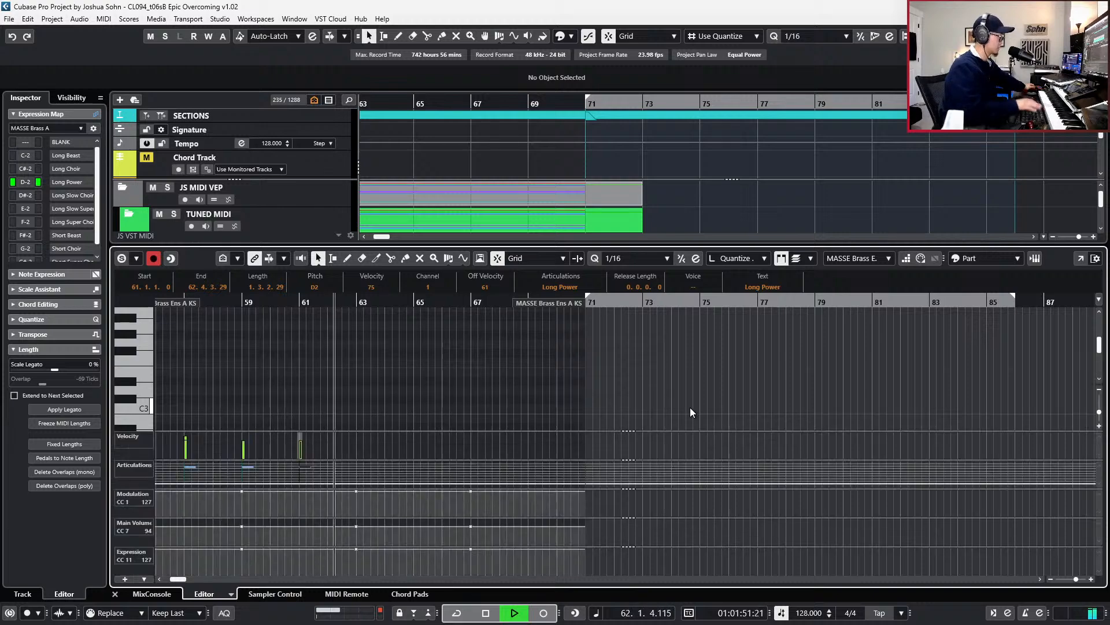
# - Try recording another take on MASSE Brass Ens A near bar 63, and undo it
pyautogui.press('KP_Multiply')
pyautogui.press('space')
pyautogui.hotkey('ctrl', 'z')
# - Delete the existing modulation and expression data across bars 55 to 70 of MASSE Brass Ens A
pyautogui.scroll(-1, 589, 397)
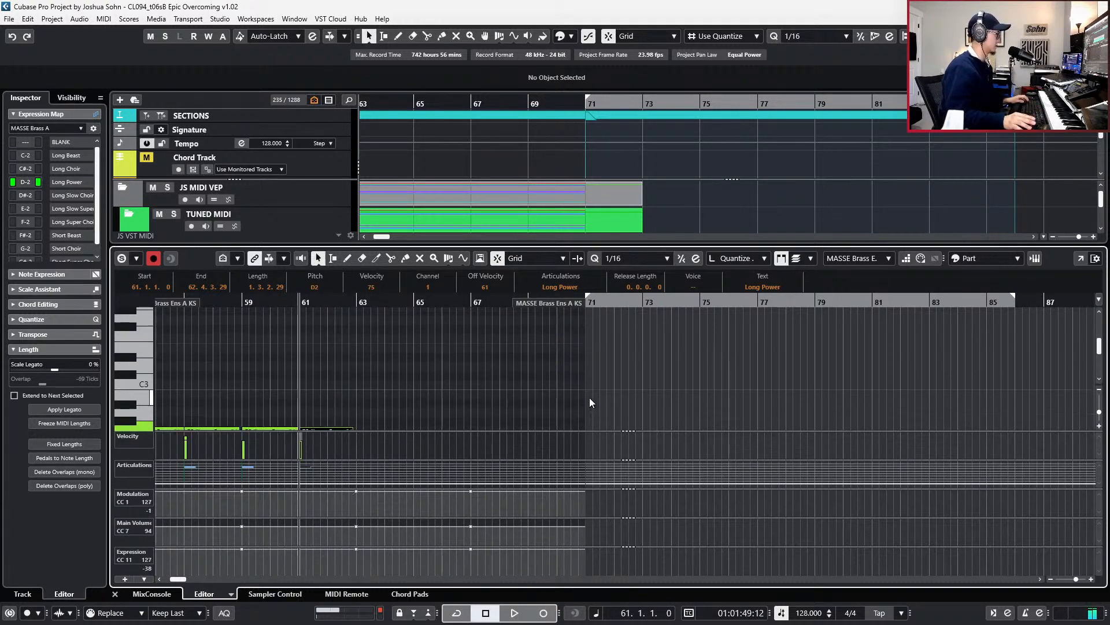
pyautogui.scroll(-1, 588, 397)
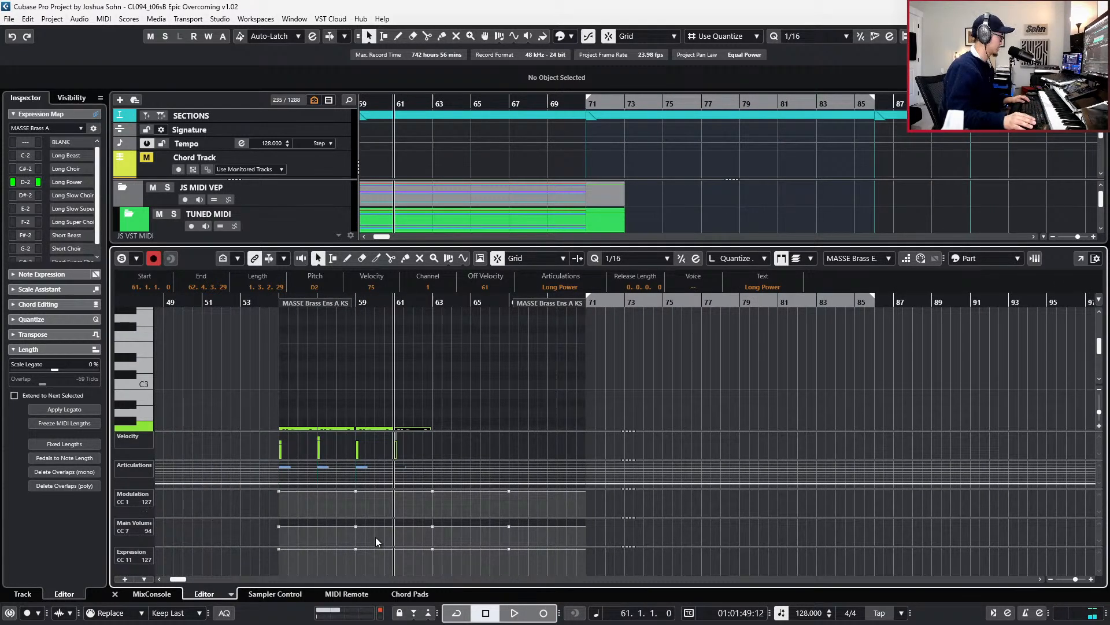
pyautogui.moveTo(294, 564); pyautogui.dragTo(583, 498)
pyautogui.press('Delete')
pyautogui.moveTo(250, 499); pyautogui.dragTo(578, 445)
pyautogui.press('Delete')
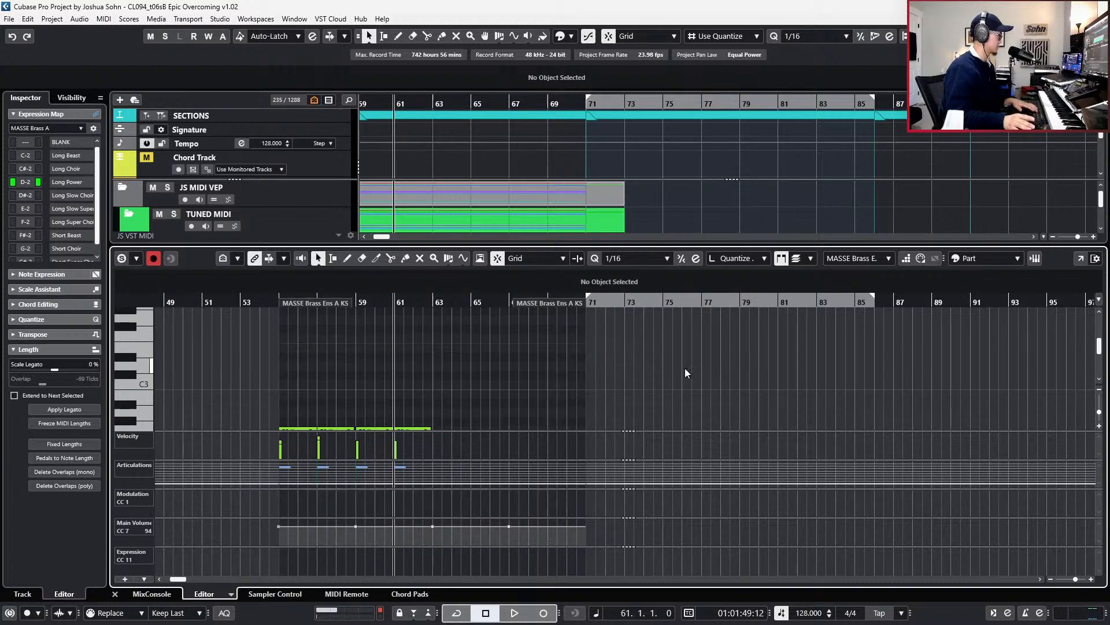
# - Record modulation and expression swells from bar 55, adding held G2 notes under a rising D3, D#3, F3, F#3 line from bar 63
pyautogui.press('KP_Subtract')
pyautogui.press('KP_Subtract')
pyautogui.press('KP_Subtract')
pyautogui.press('KP_Subtract')
pyautogui.press('KP_Subtract')
pyautogui.press('space')
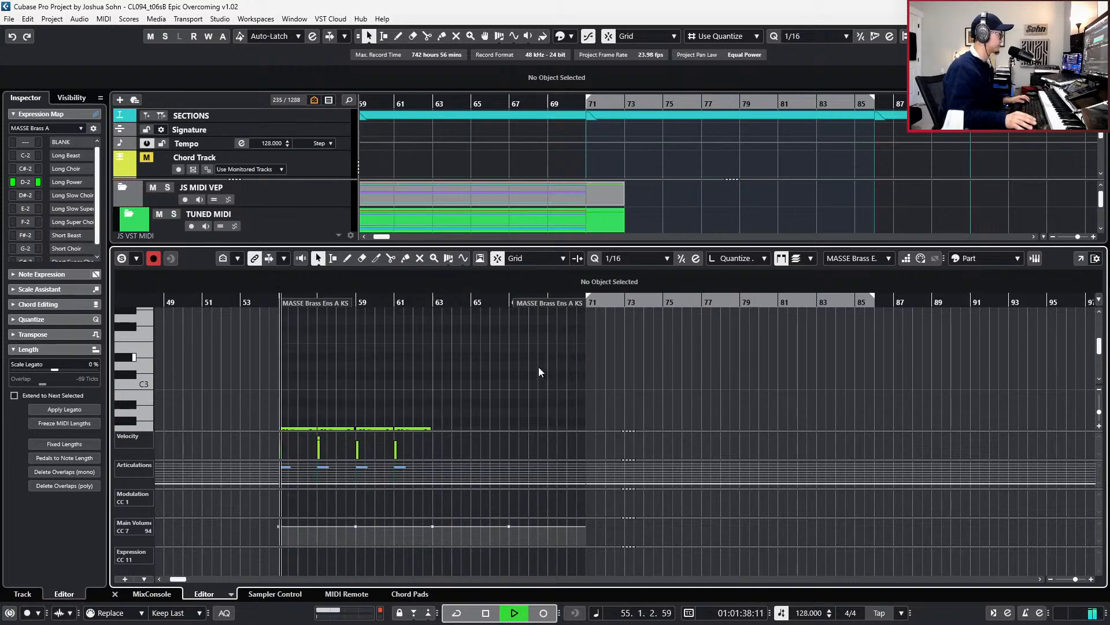
pyautogui.press('KP_Subtract')
pyautogui.press('KP_Multiply')
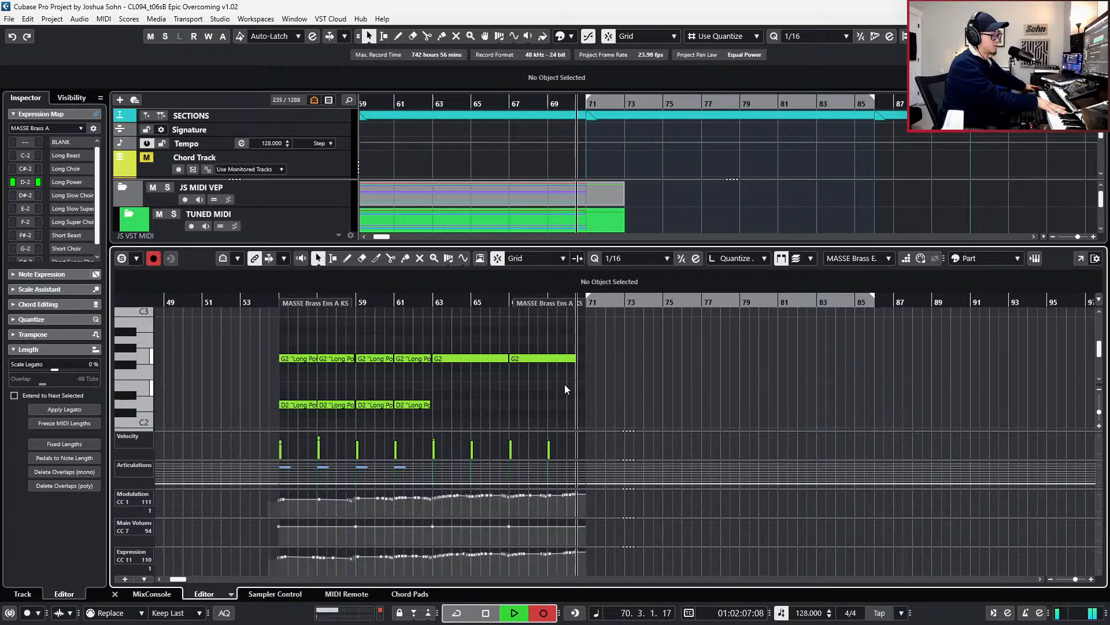
pyautogui.press('space')
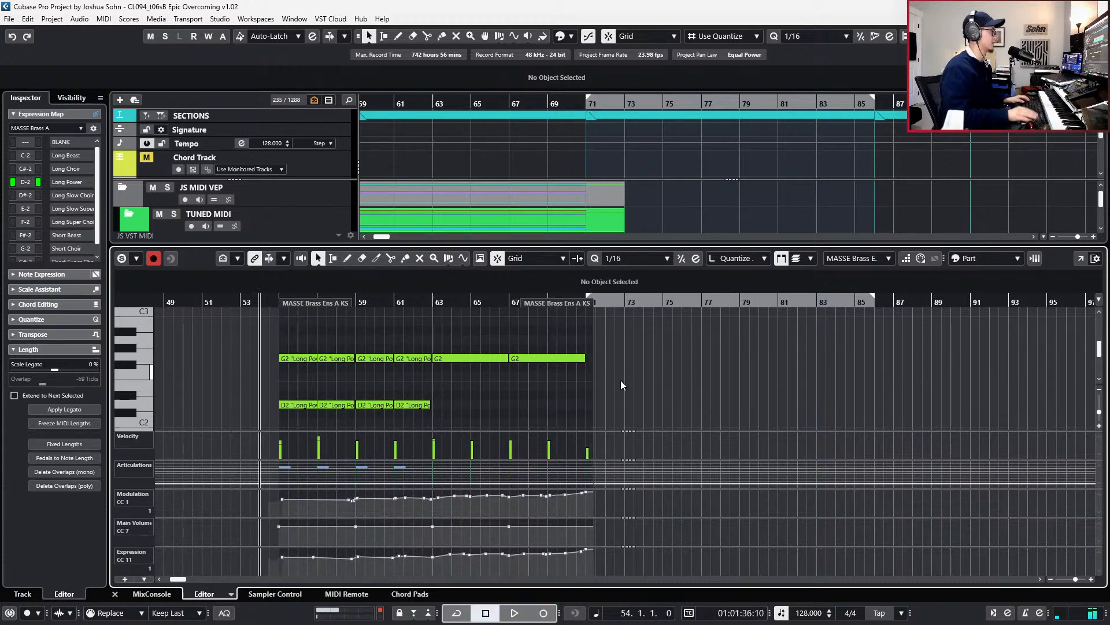
pyautogui.press('shift+KP_Multiply')
# - Remove the stray short notes at bar 71 and assign the Long Power articulation to the new notes in bars 63 to 70
pyautogui.scroll(3, 489, 365)
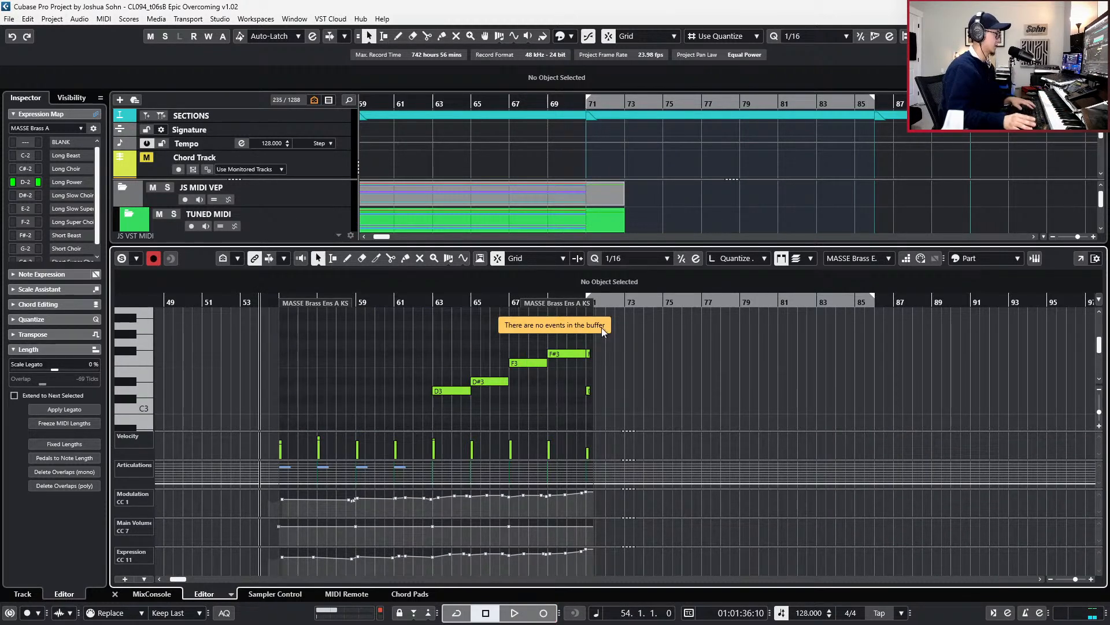
pyautogui.moveTo(578, 343); pyautogui.dragTo(543, 386)
pyautogui.scroll(-2, 477, 400)
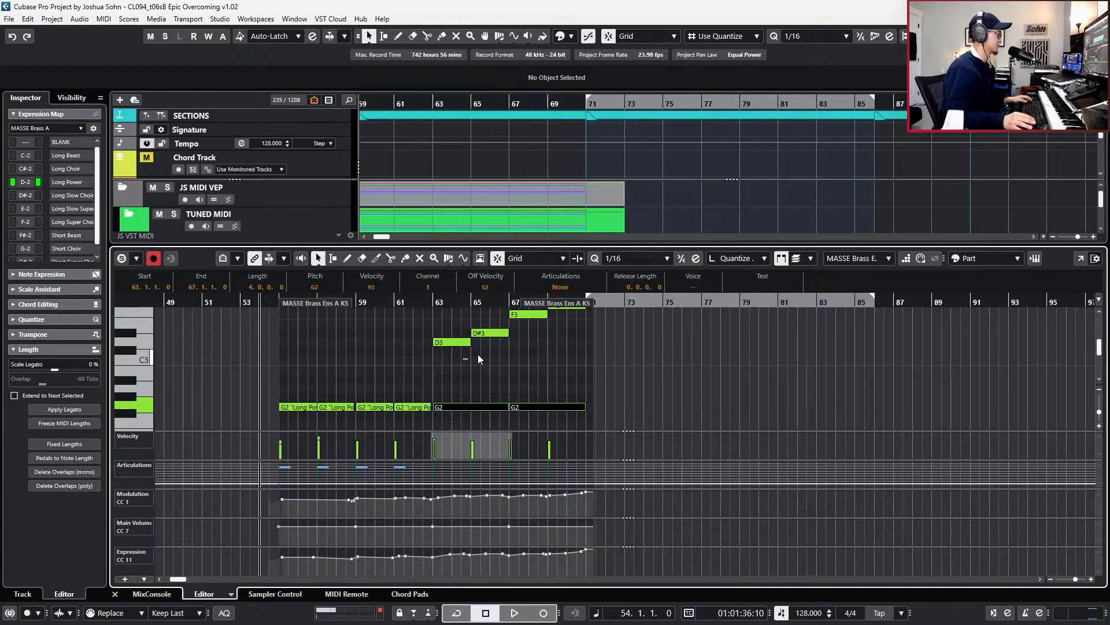
pyautogui.moveTo(477, 354); pyautogui.dragTo(599, 307)
pyautogui.click(565, 287)
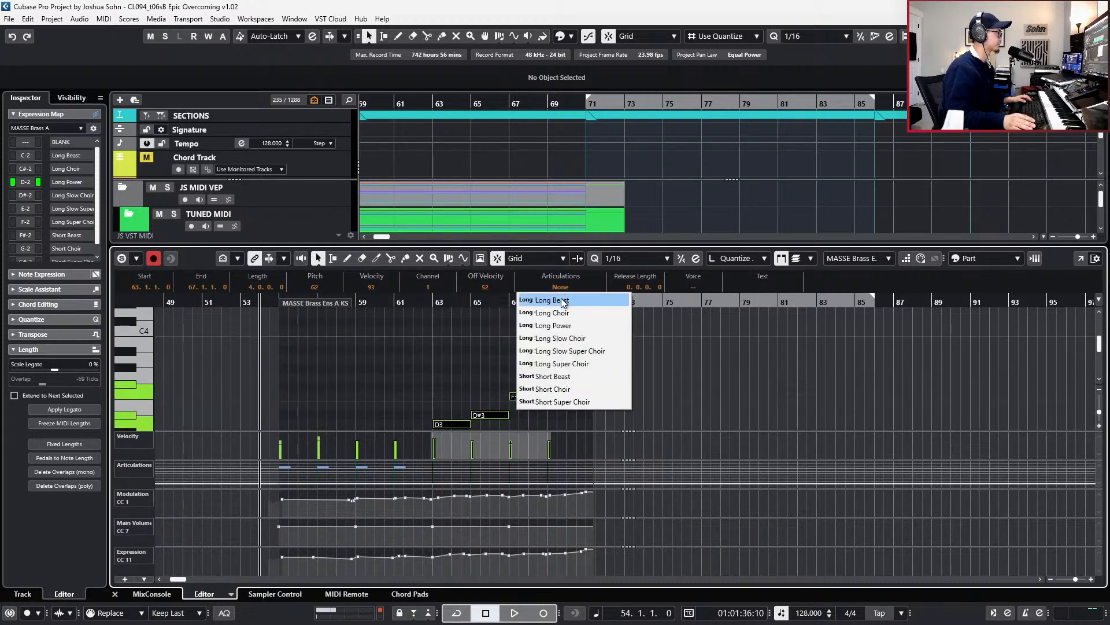
pyautogui.click(580, 332)
# - Extend the end of the MASSE Brass Ens A part to bar 73 in the arrangement during playback
pyautogui.press('space')
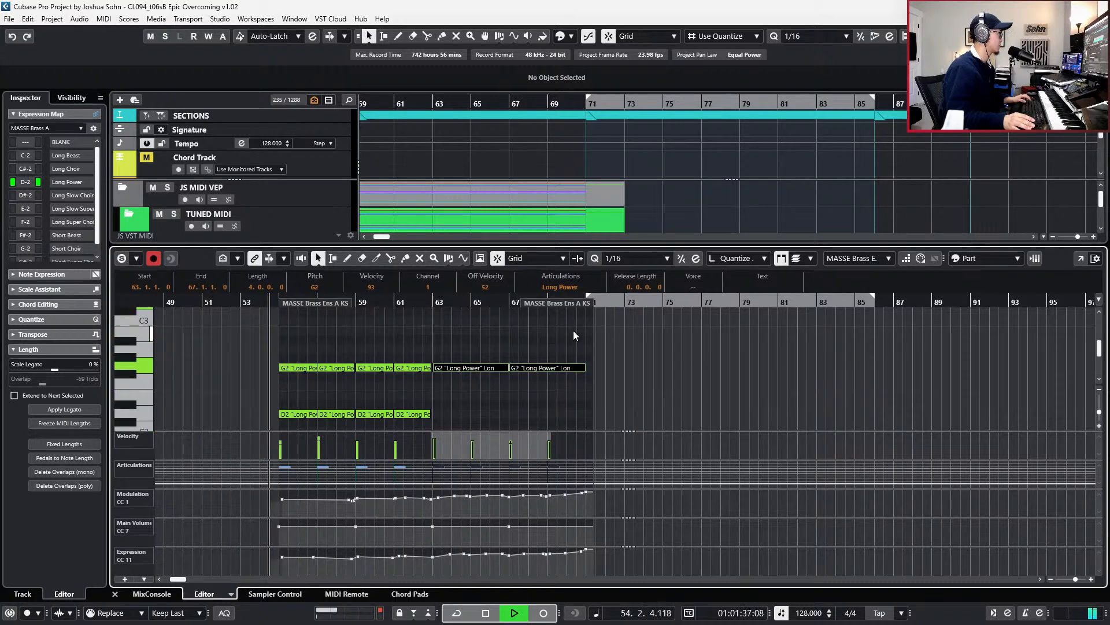
pyautogui.click(415, 345)
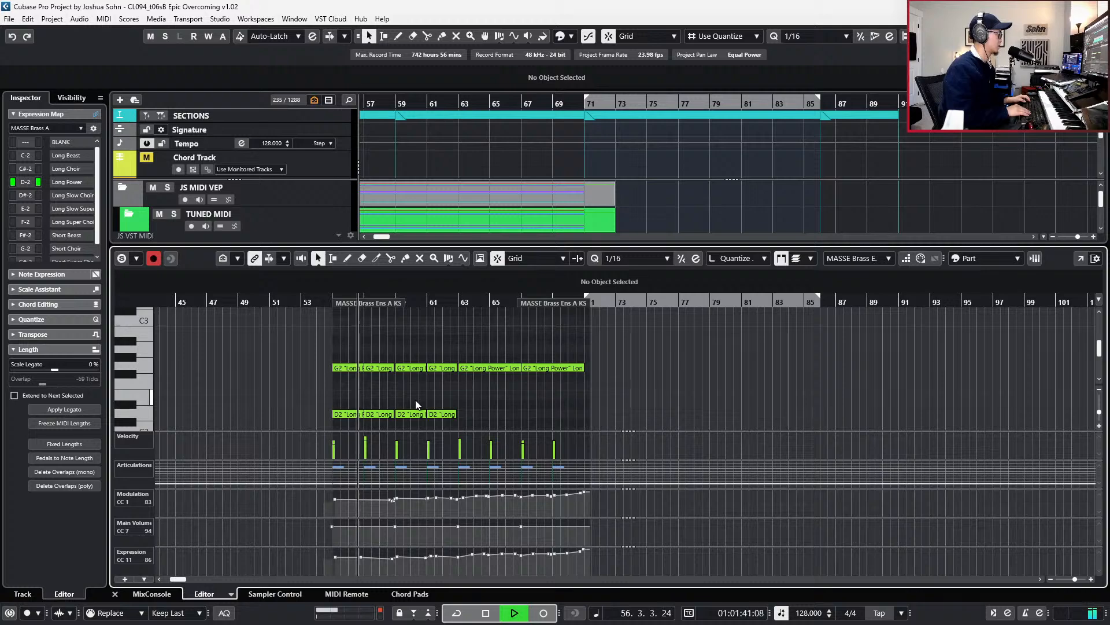
pyautogui.press('Return')
pyautogui.press('g')
pyautogui.hscroll(-2, 533, 374)
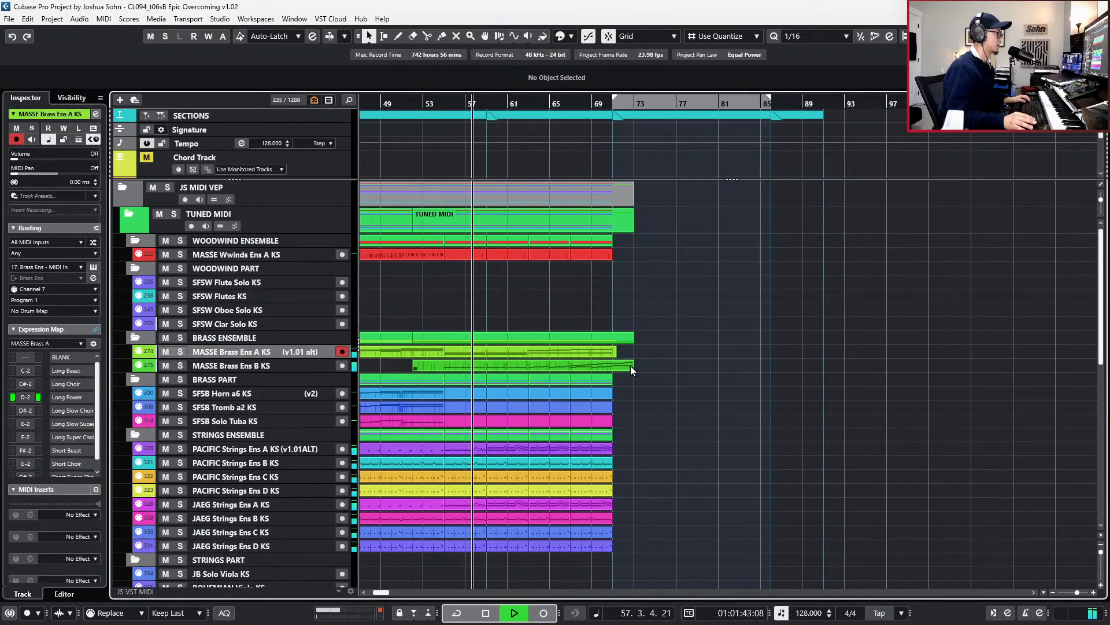
pyautogui.moveTo(615, 358); pyautogui.dragTo(640, 357)
pyautogui.press('g')
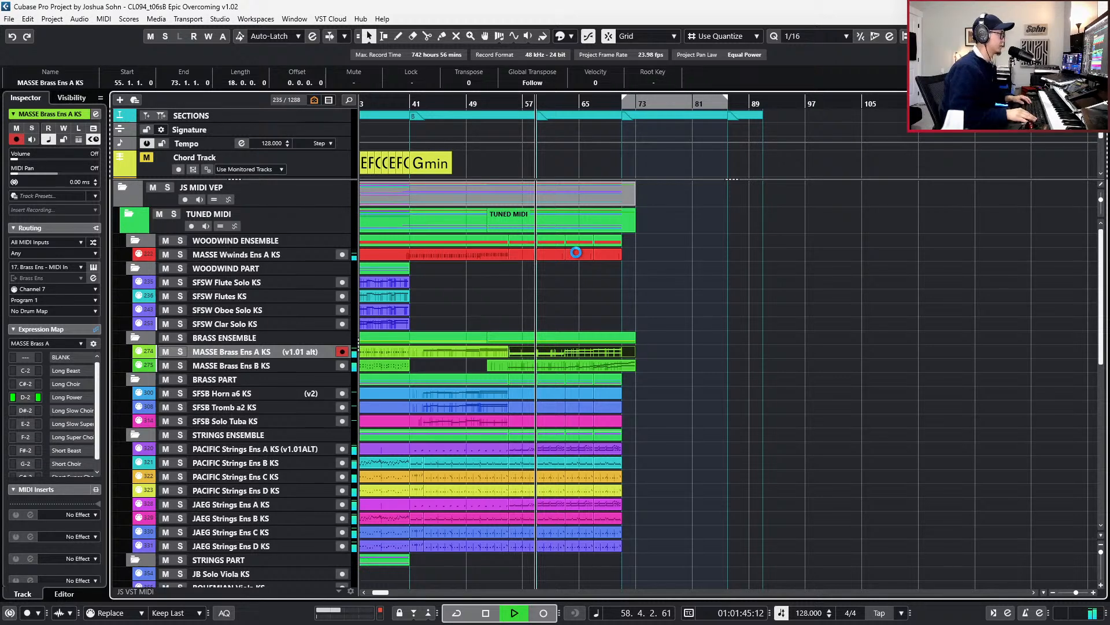
pyautogui.press('space')
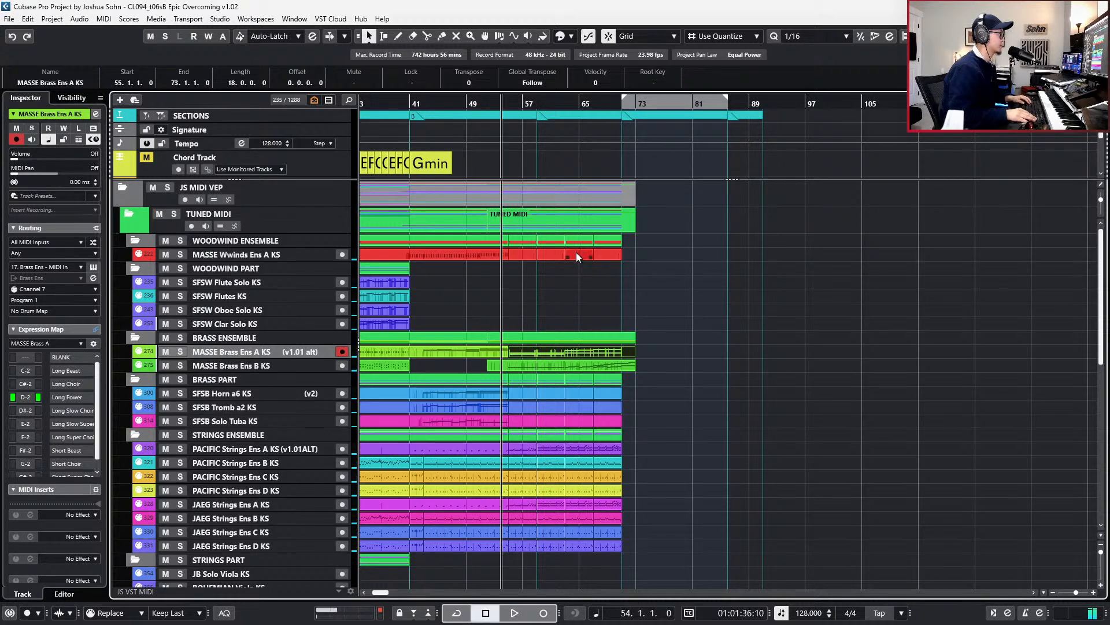
# - Transpose the two held D2 notes in bars 59 to 62 of MASSE Brass Ens A up to A#2
pyautogui.press('KP_Add')
pyautogui.press('KP_Add')
pyautogui.press('KP_Add')
pyautogui.press('KP_Add')
pyautogui.press('KP_Add')
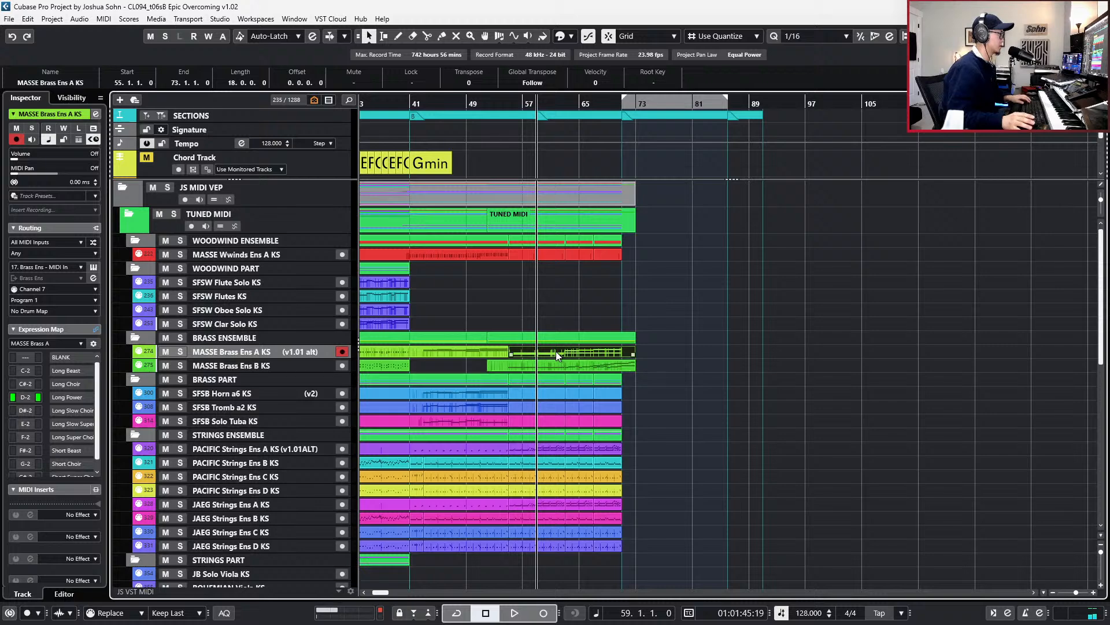
pyautogui.doubleClick(556, 351)
pyautogui.moveTo(563, 414); pyautogui.dragTo(591, 422)
pyautogui.scroll(1, 591, 421)
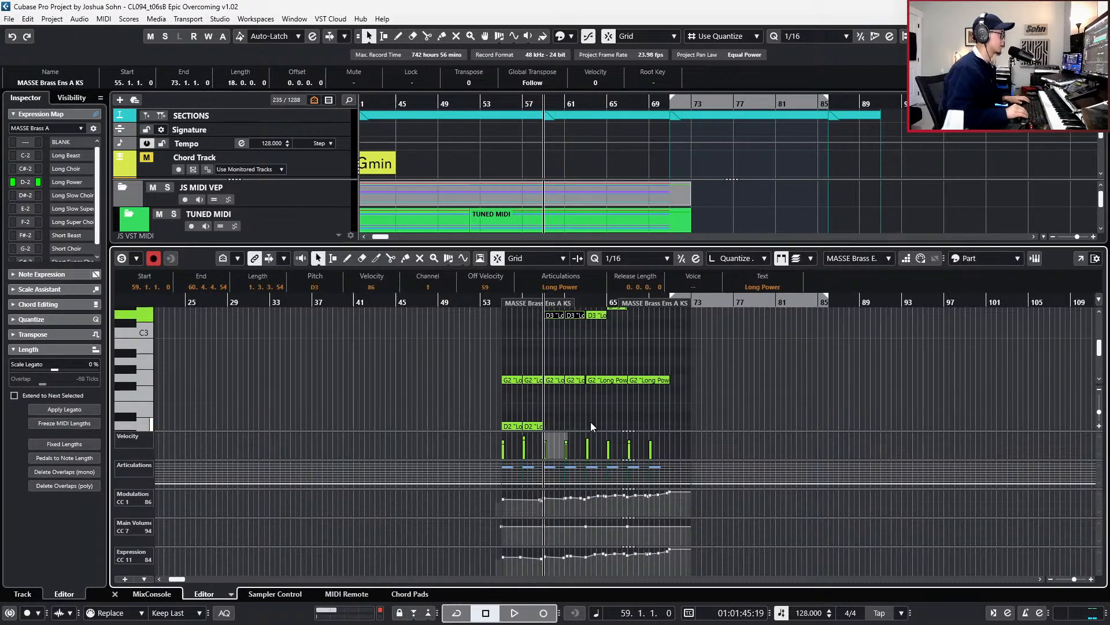
pyautogui.press('Up')
pyautogui.press('Up')
pyautogui.press('Up')
pyautogui.press('Up')
pyautogui.press('Up')
pyautogui.press('Up')
pyautogui.press('Up')
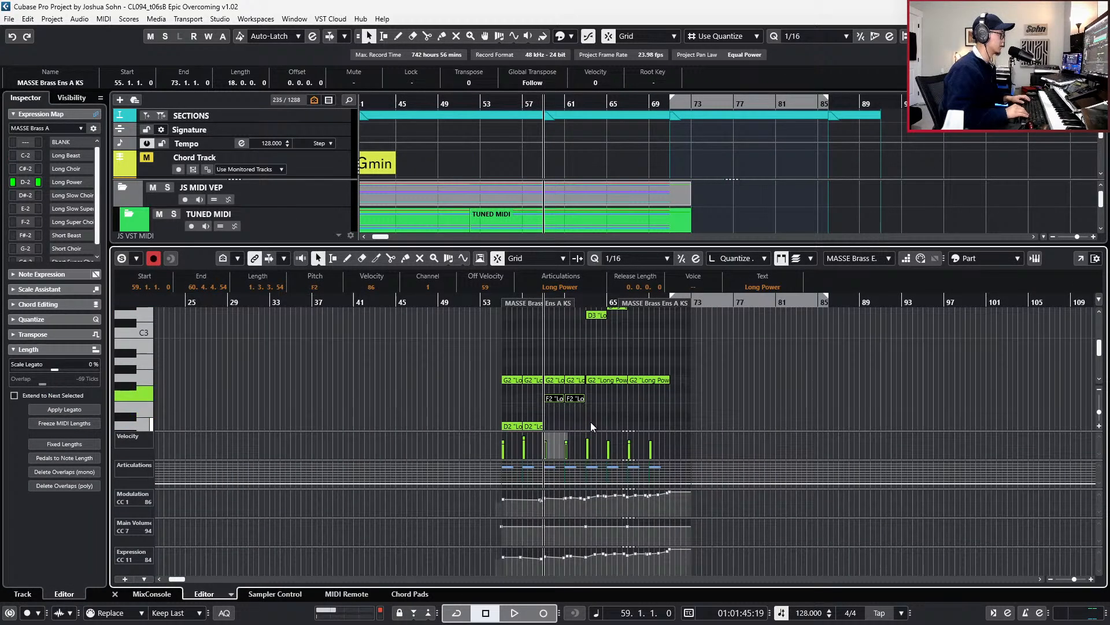
pyautogui.press('Up')
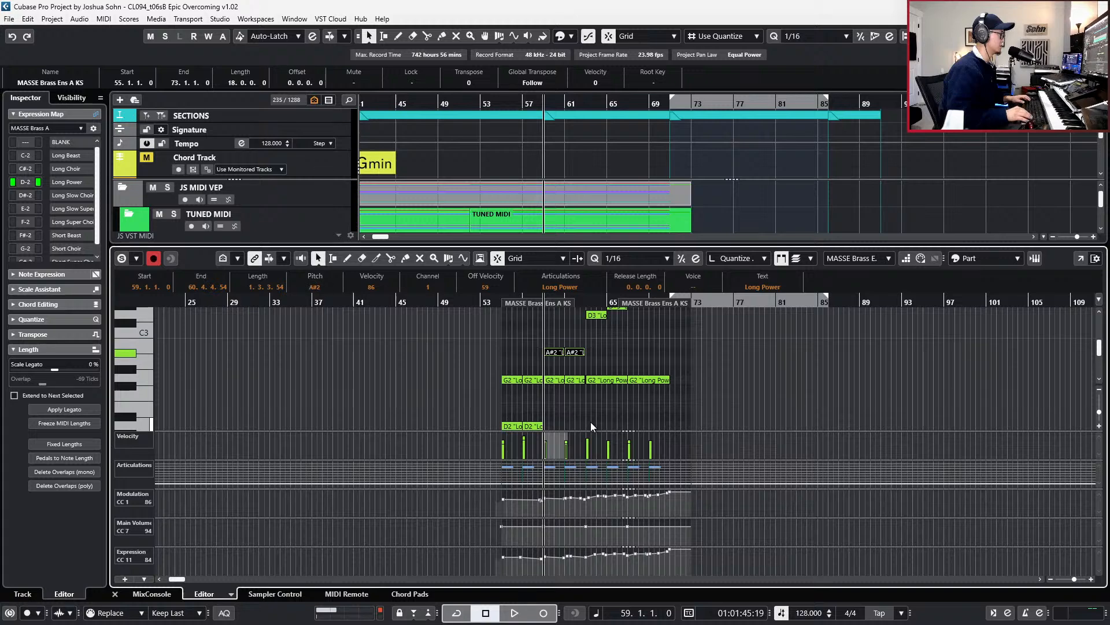
# - Audition the MASSE Brass Ens A chords leading into bar 59, starting playback a few bars earlier
pyautogui.press('space')
pyautogui.press('space')
pyautogui.press('KP_Subtract')
pyautogui.press('KP_Subtract')
pyautogui.press('space')
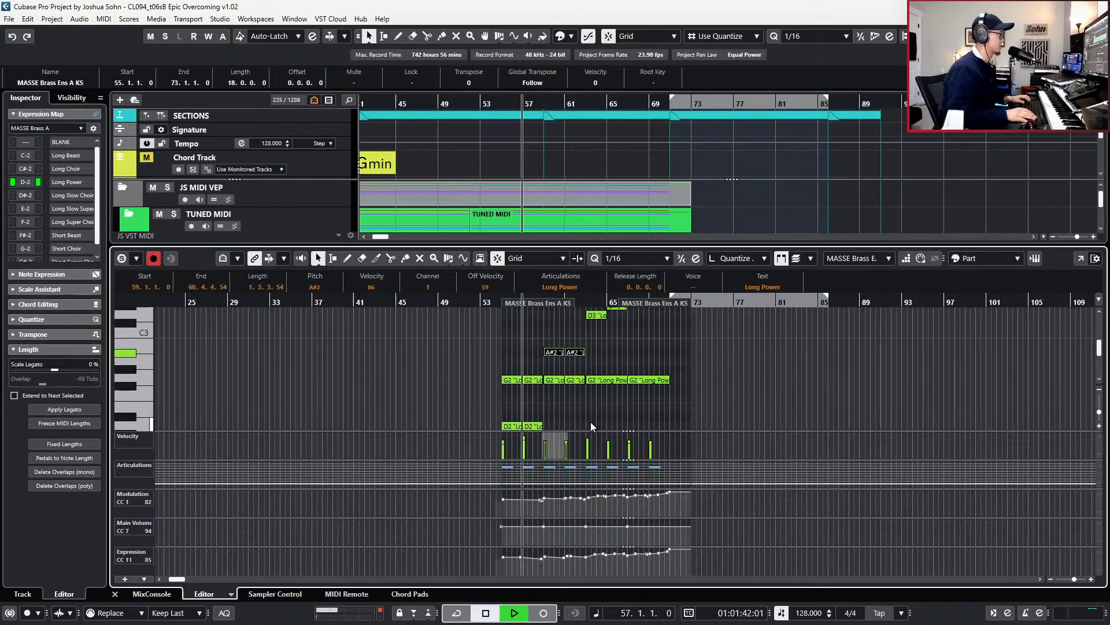
pyautogui.press('KP_Subtract')
pyautogui.scroll(2, 591, 422)
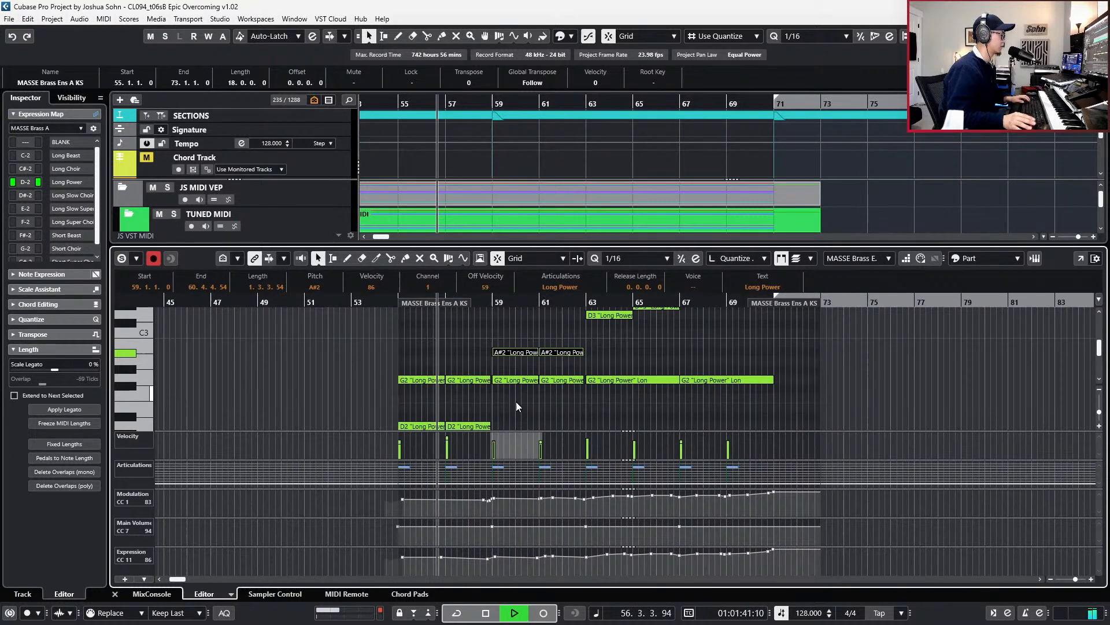
pyautogui.scroll(-1, 509, 379)
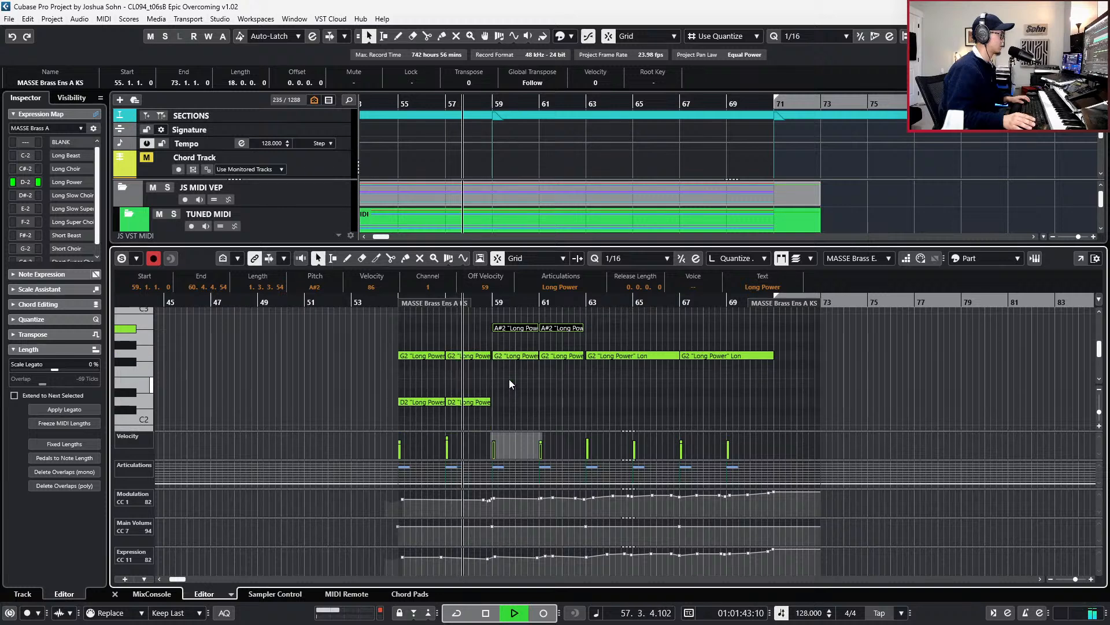
# - Transpose the two selected A#2 notes in bars 59 to 62 of MASSE Brass Ens A down to D2
pyautogui.press('Down')
pyautogui.press('Down')
pyautogui.press('Down')
pyautogui.press('Down')
pyautogui.press('Down')
pyautogui.press('Down')
pyautogui.press('Down')
pyautogui.press('Down')
pyautogui.press('space')
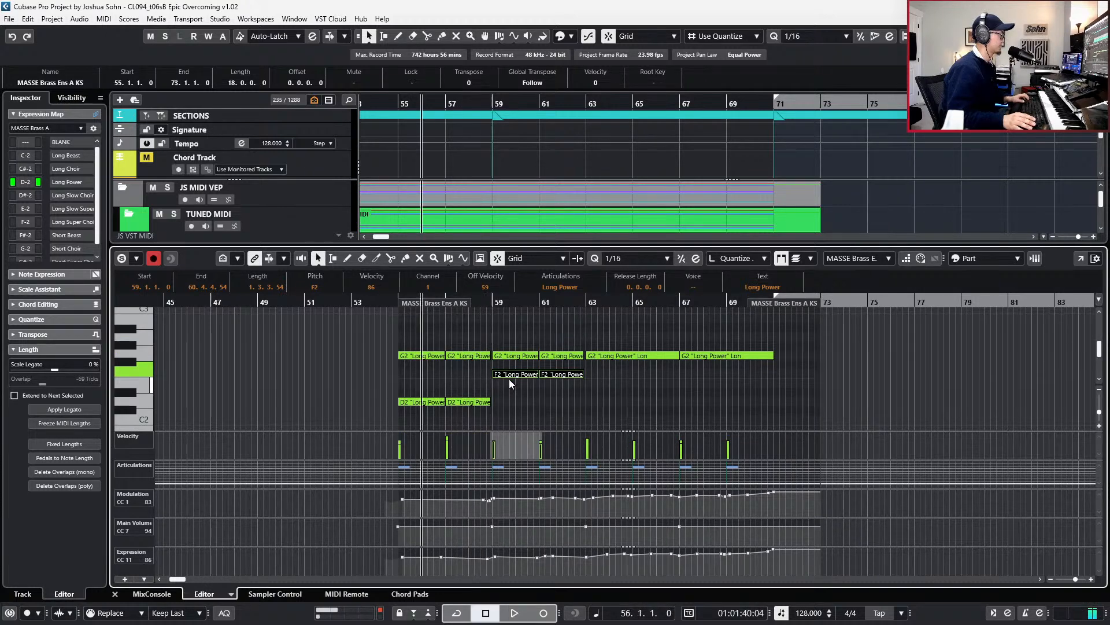
# - Transpose the two G2 notes in bars 59 to 62 up to A#2 and audition the passage from about bar 56
pyautogui.moveTo(503, 345); pyautogui.dragTo(559, 363)
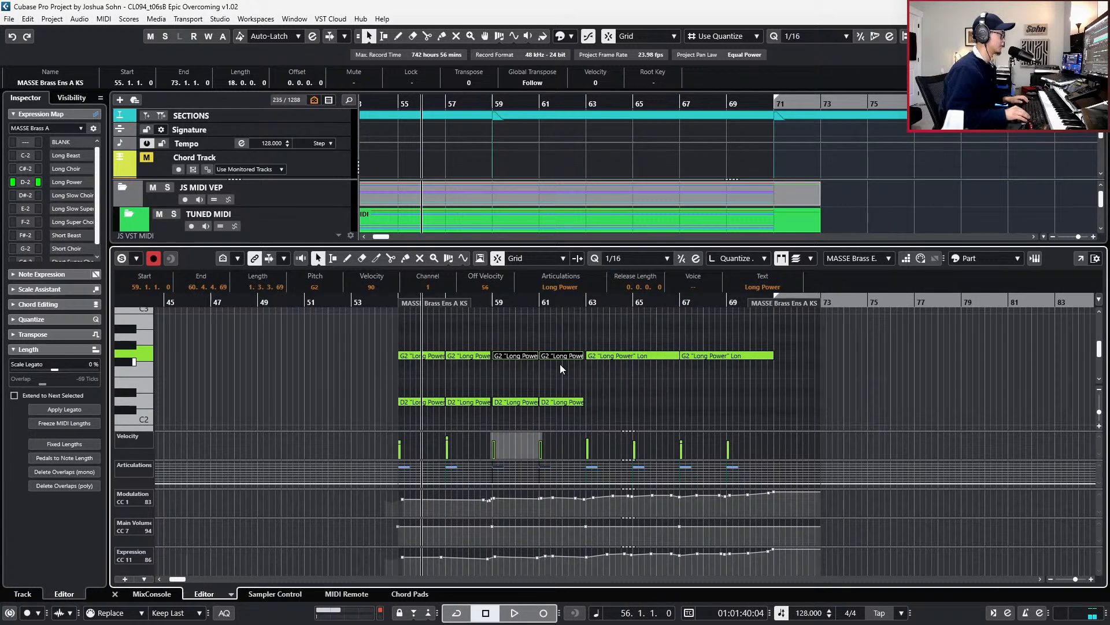
pyautogui.press('space')
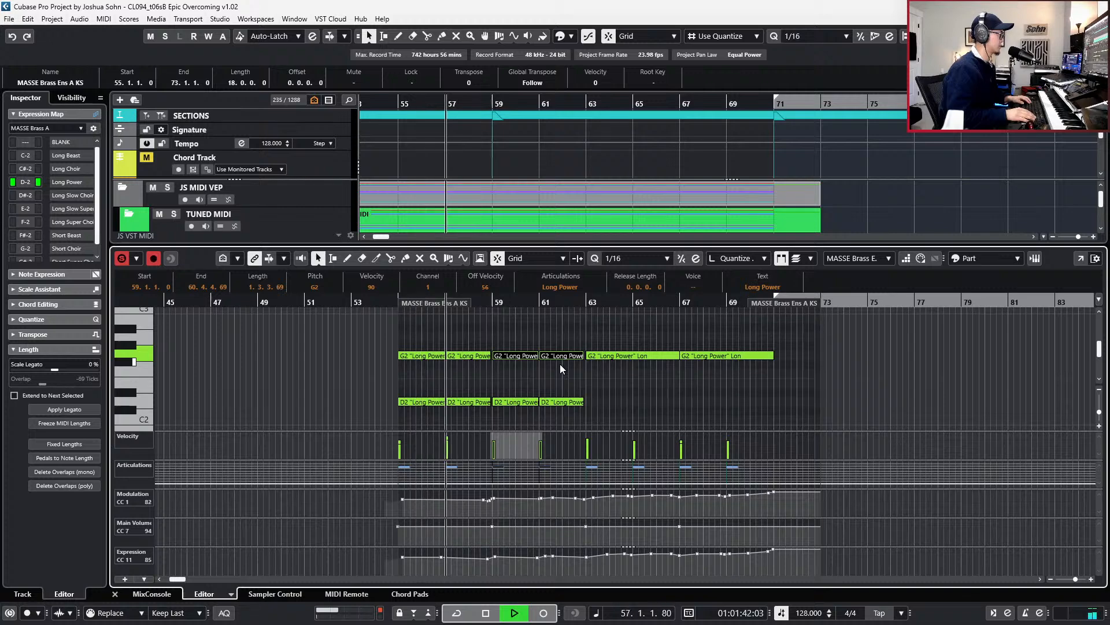
pyautogui.press('Up')
pyautogui.press('Up')
pyautogui.press('Up')
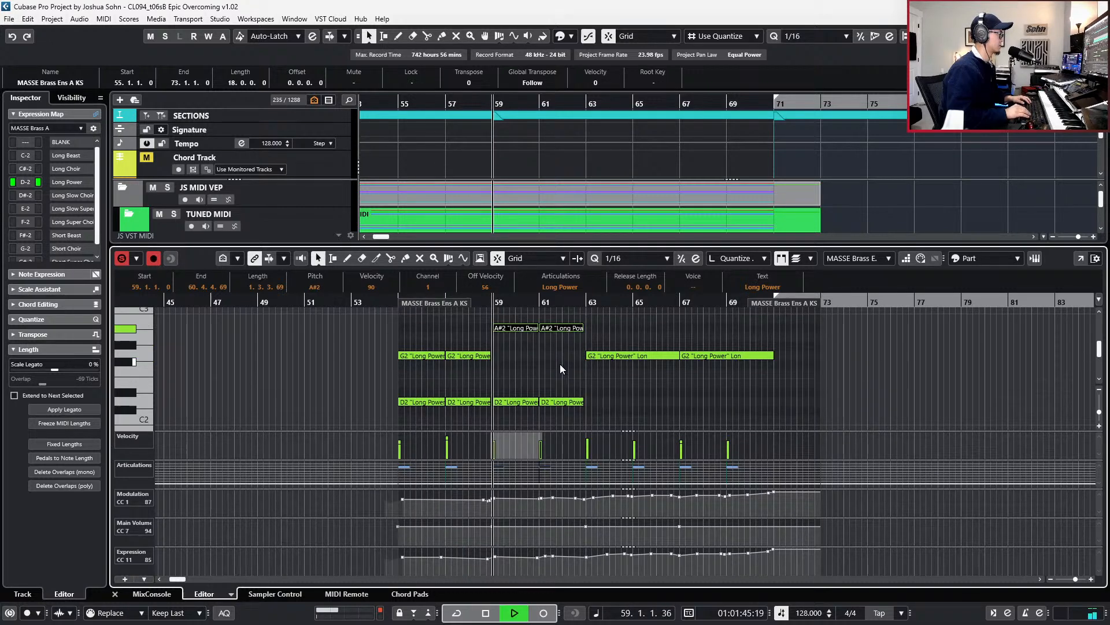
pyautogui.press('space')
pyautogui.press('KP_Subtract')
pyautogui.press('KP_Subtract')
pyautogui.press('KP_Subtract')
pyautogui.press('s')
pyautogui.press('space')
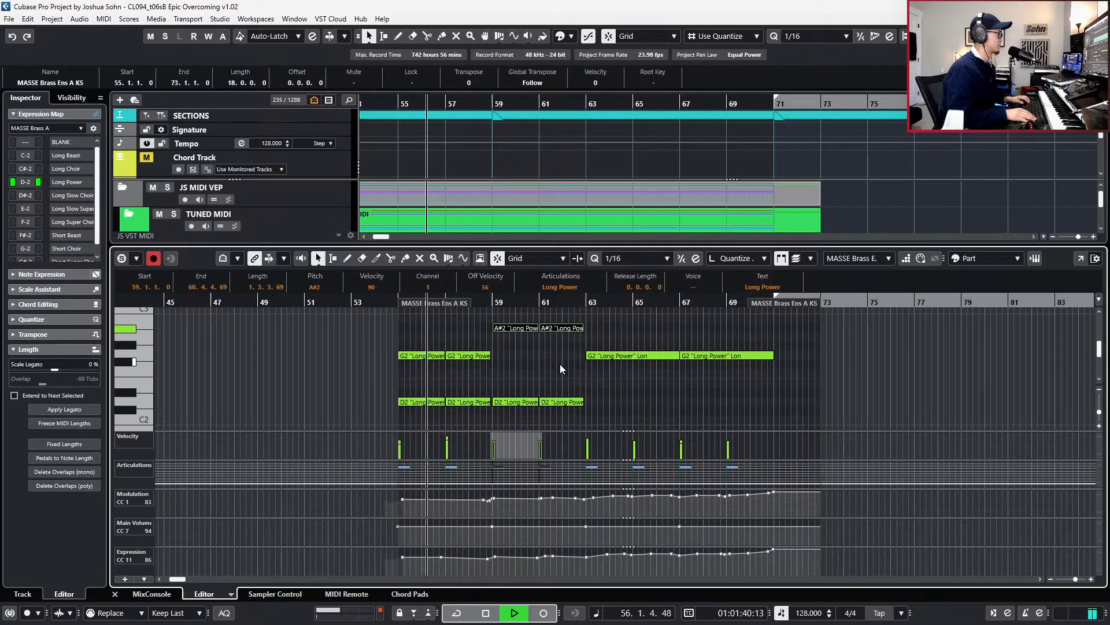
pyautogui.scroll(2, 562, 353)
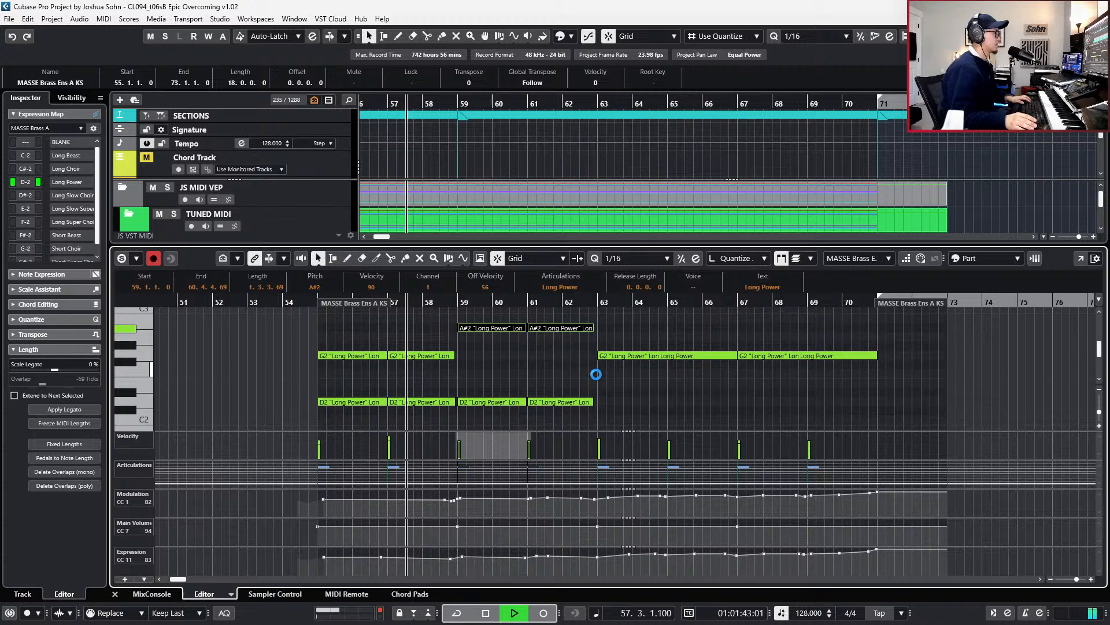
pyautogui.scroll(3, 595, 374)
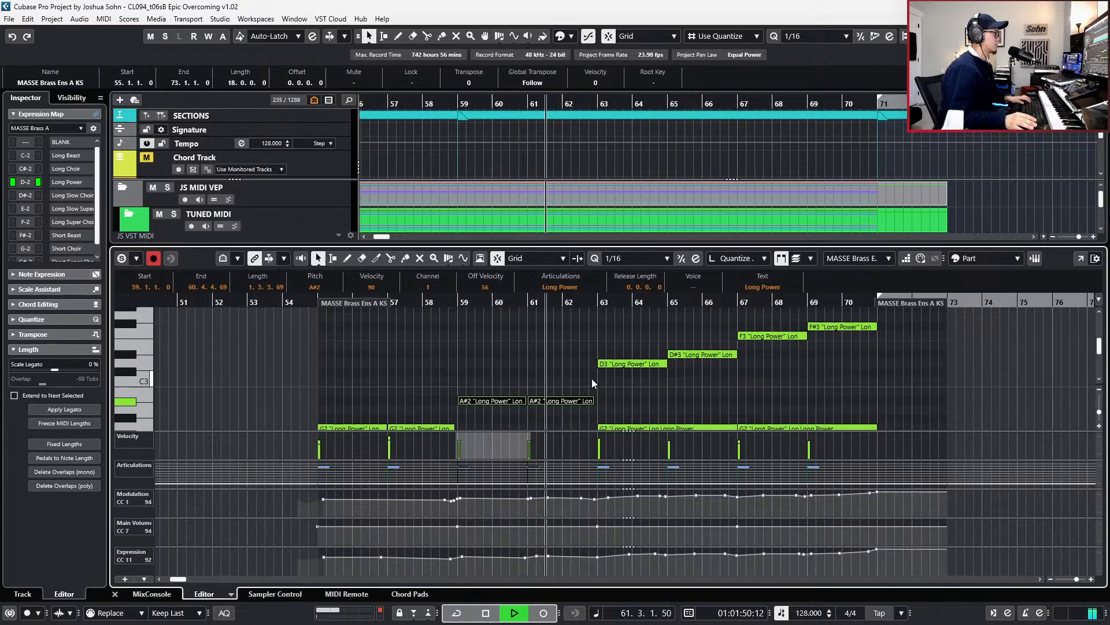
# - Raise the A#2 note in bars 61 to 62 to C3 and play it back from bar 61
pyautogui.moveTo(593, 378); pyautogui.dragTo(580, 415)
pyautogui.press('space')
pyautogui.press('Up')
pyautogui.press('Up')
pyautogui.press('l')
pyautogui.press('space')
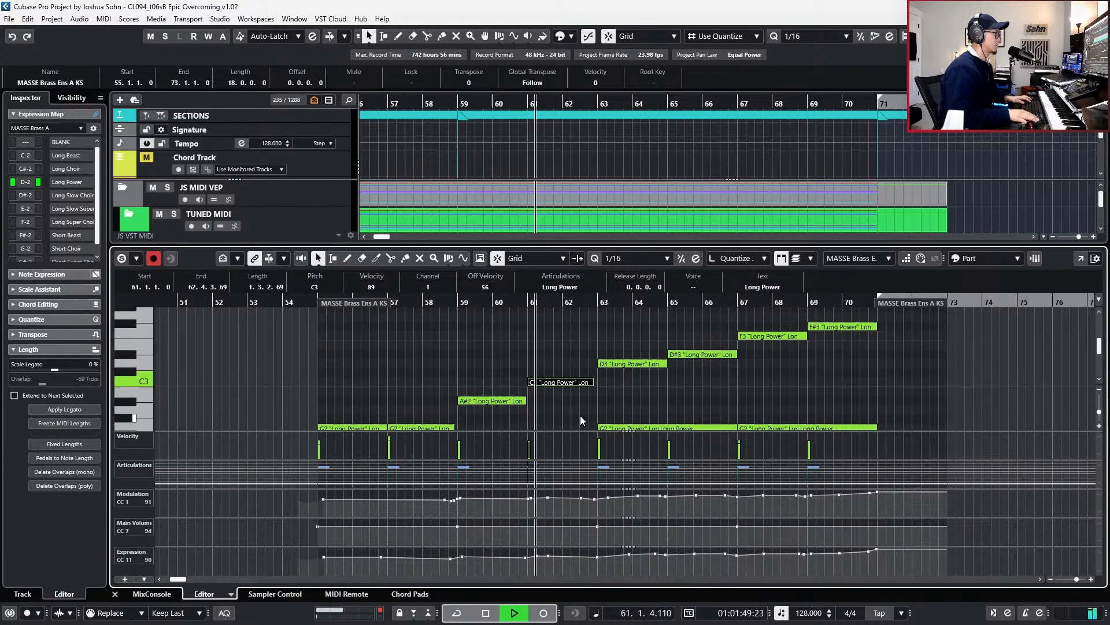
pyautogui.scroll(-2, 574, 324)
pyautogui.scroll(-1, 596, 331)
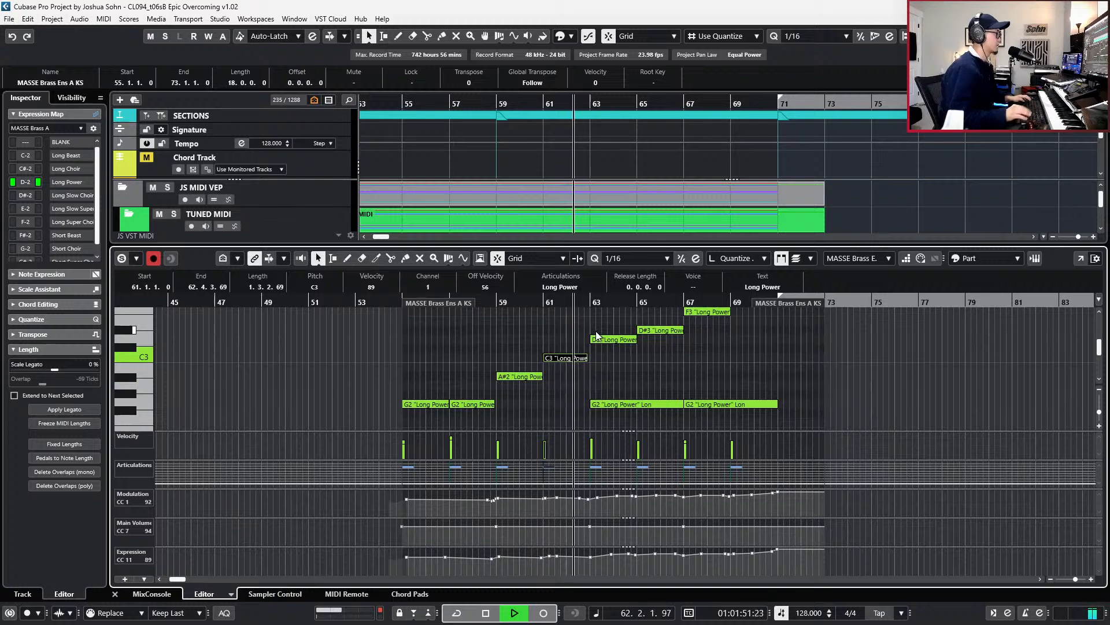
# - Hide the editor's controller lanes, select the two held G2 notes in bars 63 to 70 and locate to their start
pyautogui.click(596, 330)
pyautogui.hotkey('alt', 'l')
pyautogui.scroll(1, 610, 366)
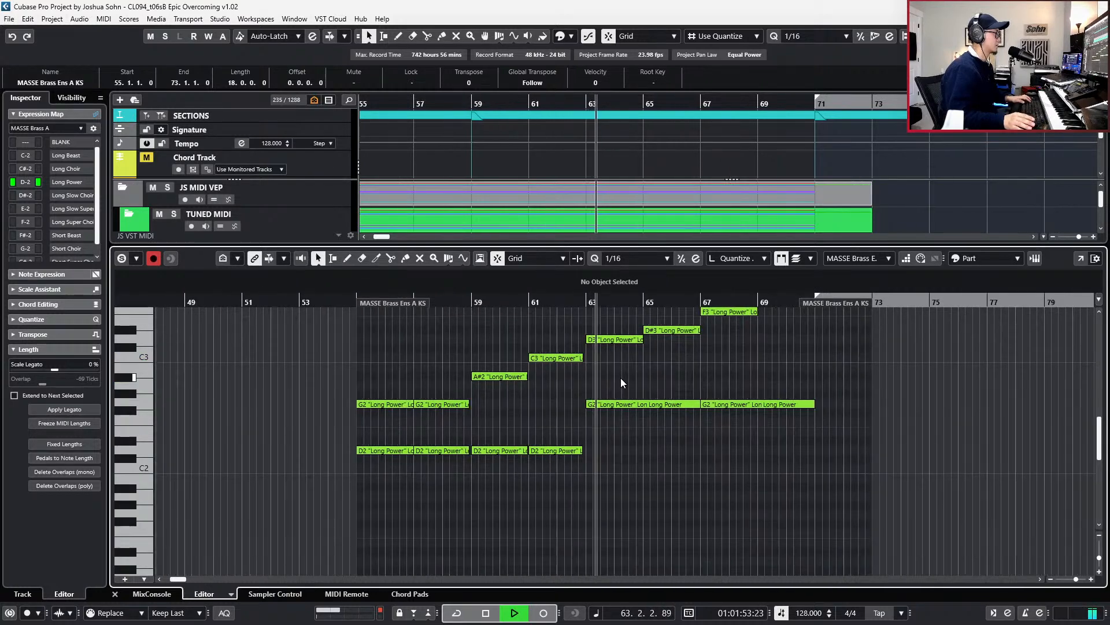
pyautogui.moveTo(620, 377); pyautogui.dragTo(765, 422)
pyautogui.press('space')
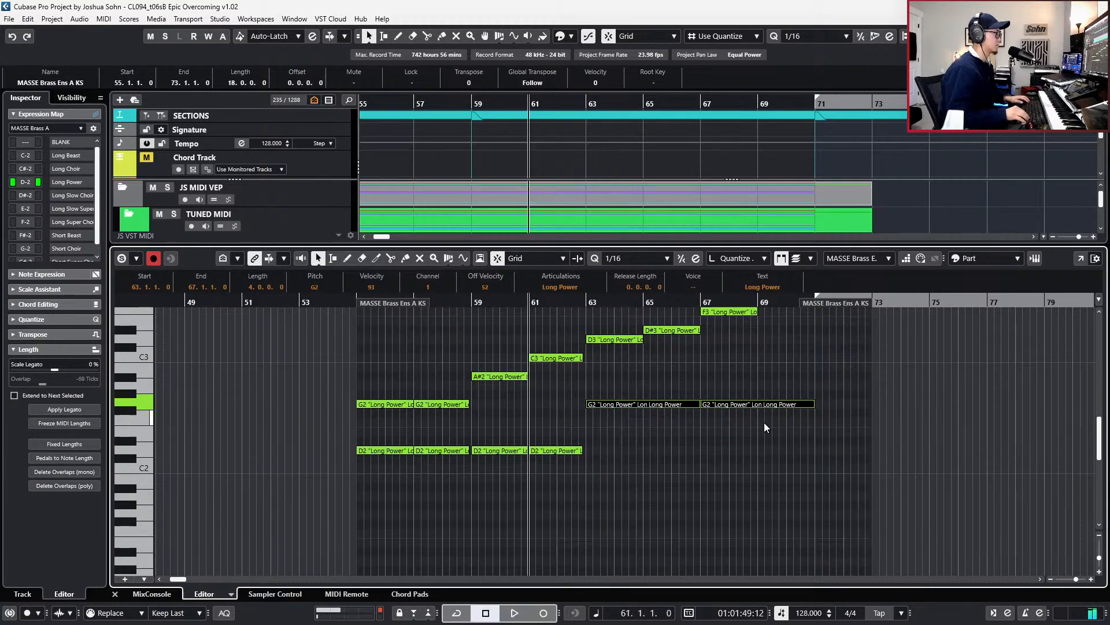
pyautogui.press('l')
# - Glue the MASSE Brass Ens A parts in the arrangement into one continuous part ending at bar 73
pyautogui.hotkey('ctrl', 'e')
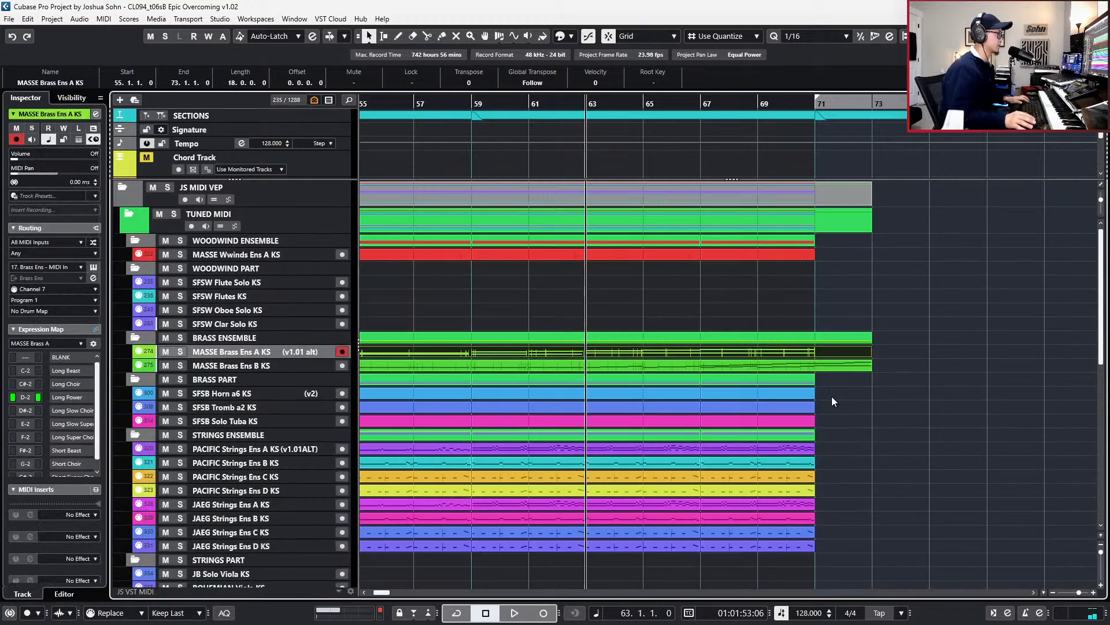
pyautogui.scroll(-1, 879, 366)
pyautogui.press('KP_Subtract')
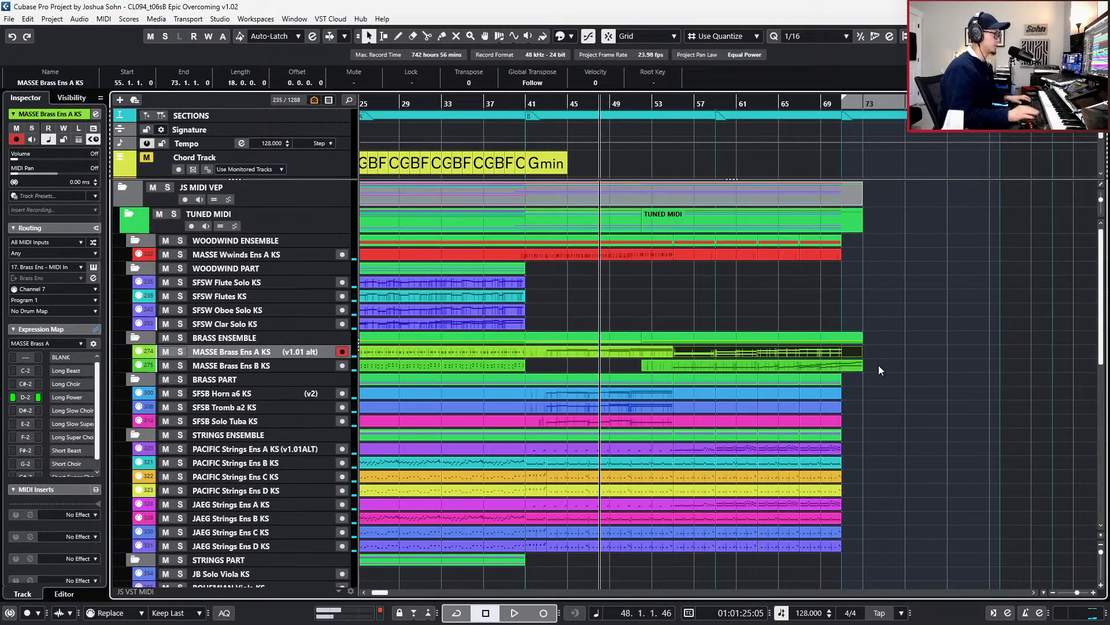
pyautogui.click(598, 354)
pyautogui.hotkey('ctrl', 'z')
pyautogui.press('g')
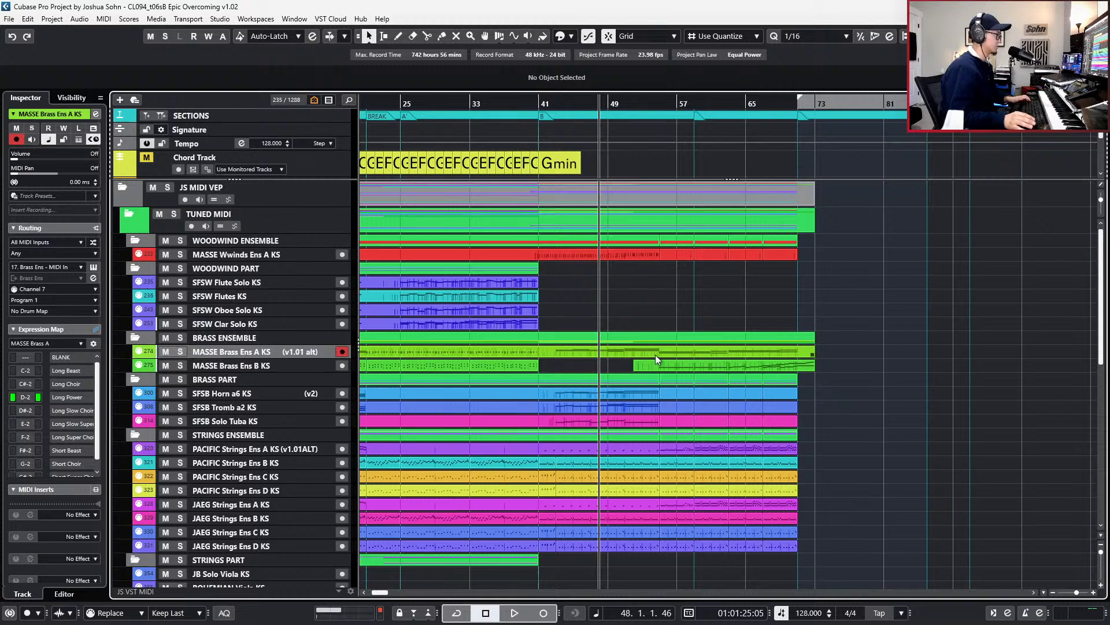
# - Open the MASSE Brass Ens A and Ens B parts together in the Key Editor, focused on bars 71 and 72
pyautogui.press('n')
pyautogui.press('n')
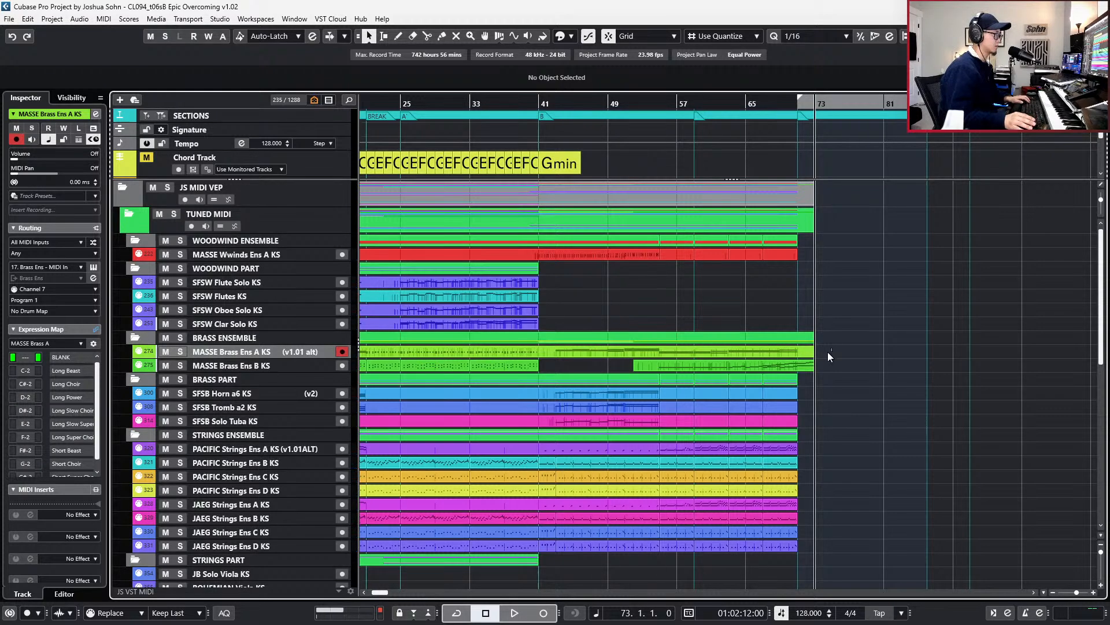
pyautogui.click(812, 355)
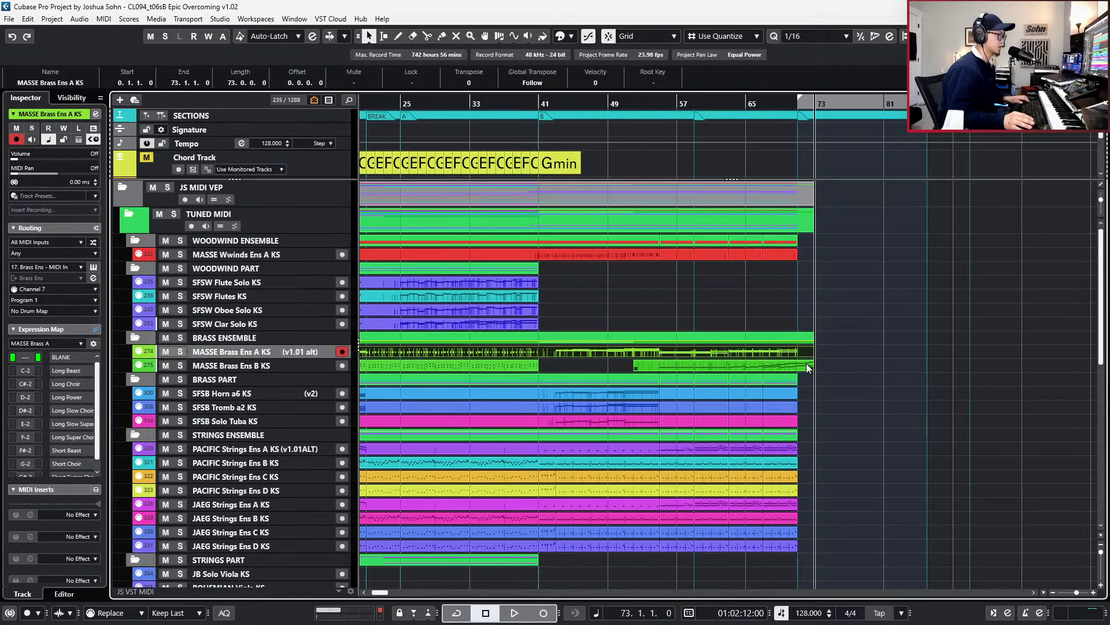
pyautogui.keyDown('shift'); pyautogui.click(808, 367); pyautogui.keyUp('shift')
pyautogui.doubleClick(807, 365)
pyautogui.scroll(5, 790, 363)
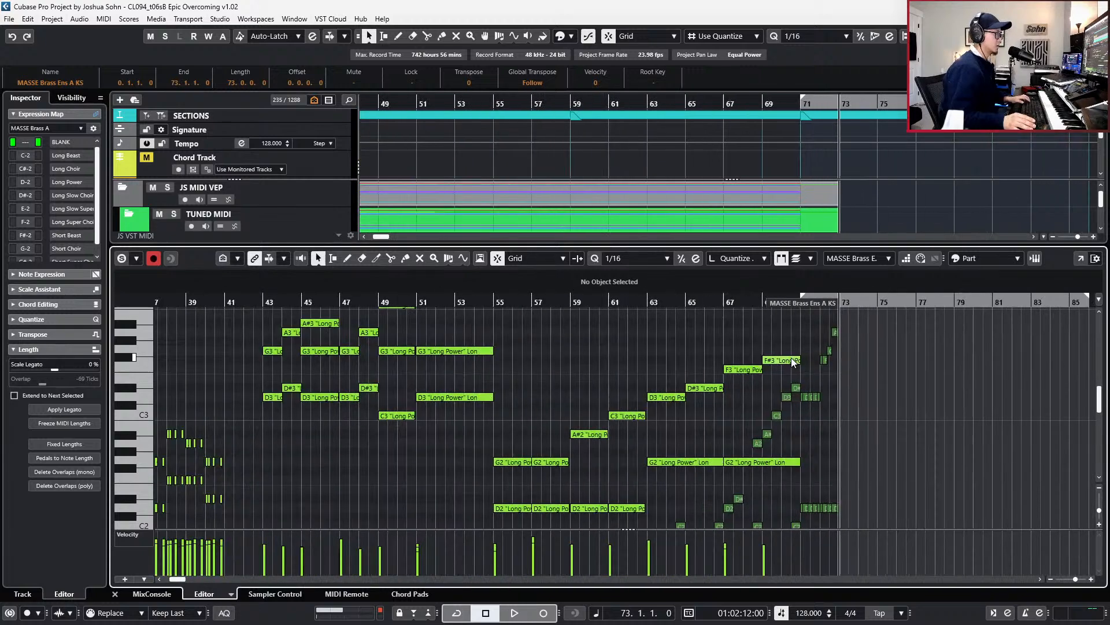
pyautogui.hscroll(2, 789, 362)
pyautogui.scroll(3, 681, 404)
pyautogui.press('4')
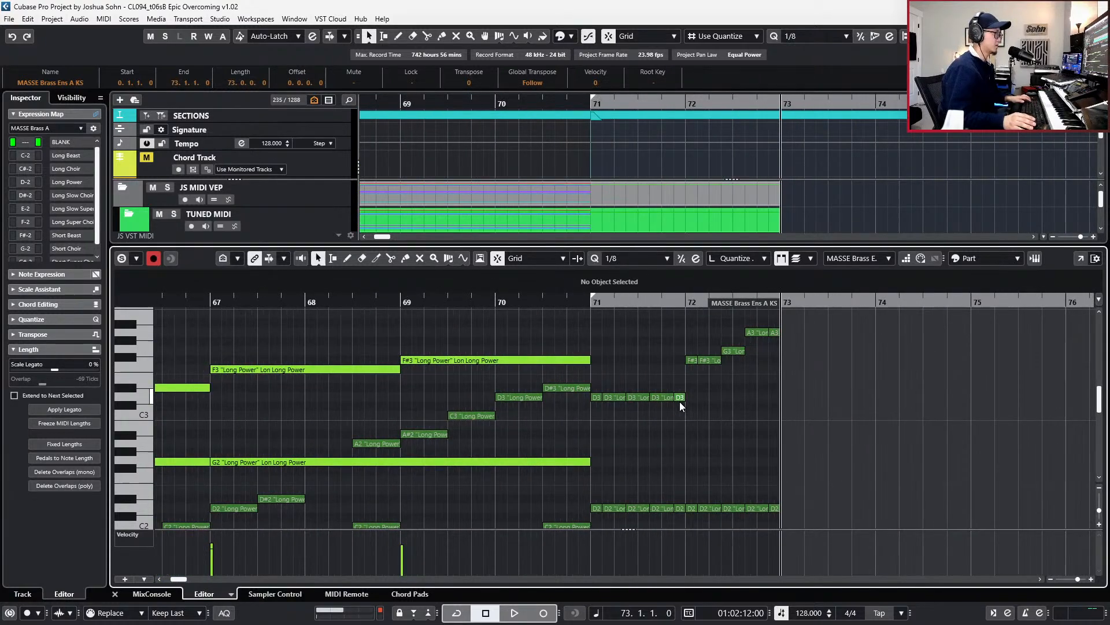
pyautogui.scroll(1, 680, 404)
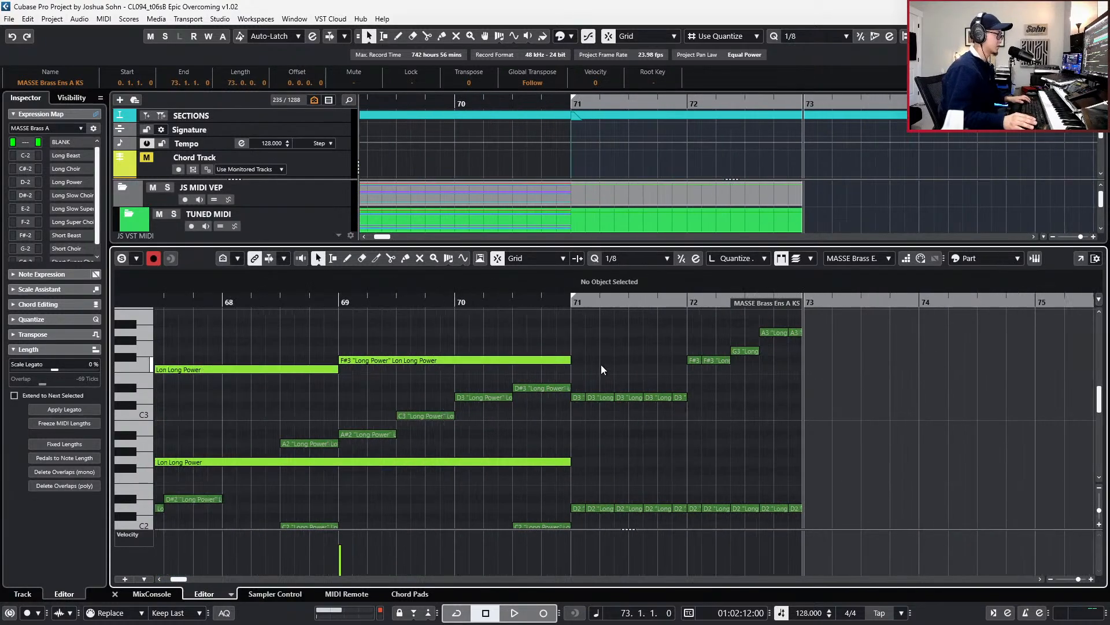
# - Assign the Short Beast articulation to all MASSE Brass Ens B notes in bars 71 and 72
pyautogui.click(581, 508)
pyautogui.moveTo(575, 484); pyautogui.dragTo(821, 514)
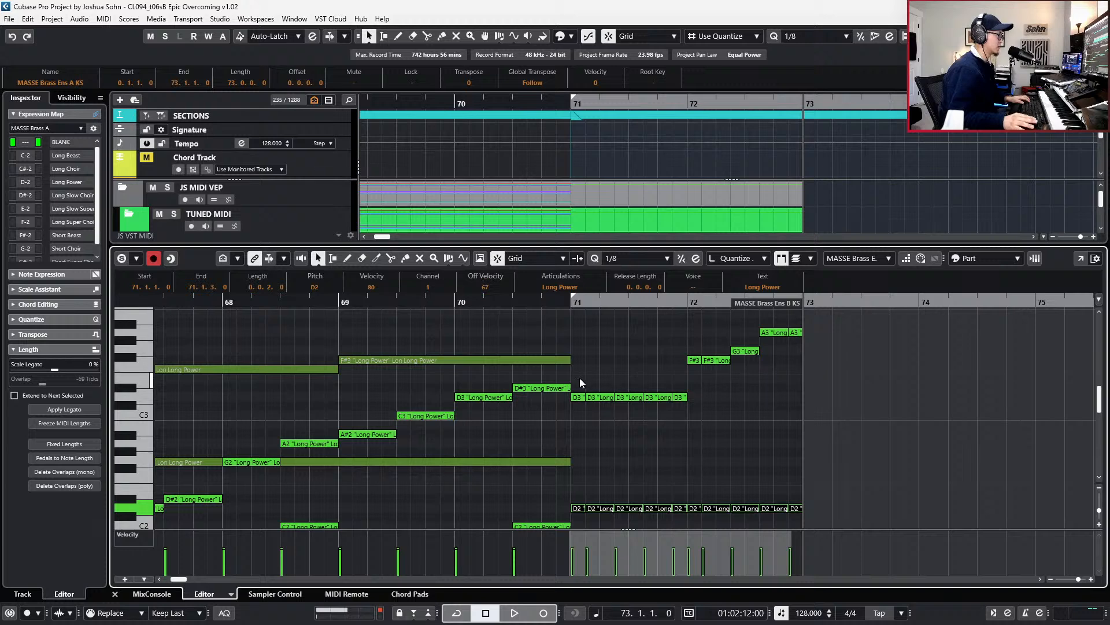
pyautogui.moveTo(579, 386); pyautogui.dragTo(677, 403)
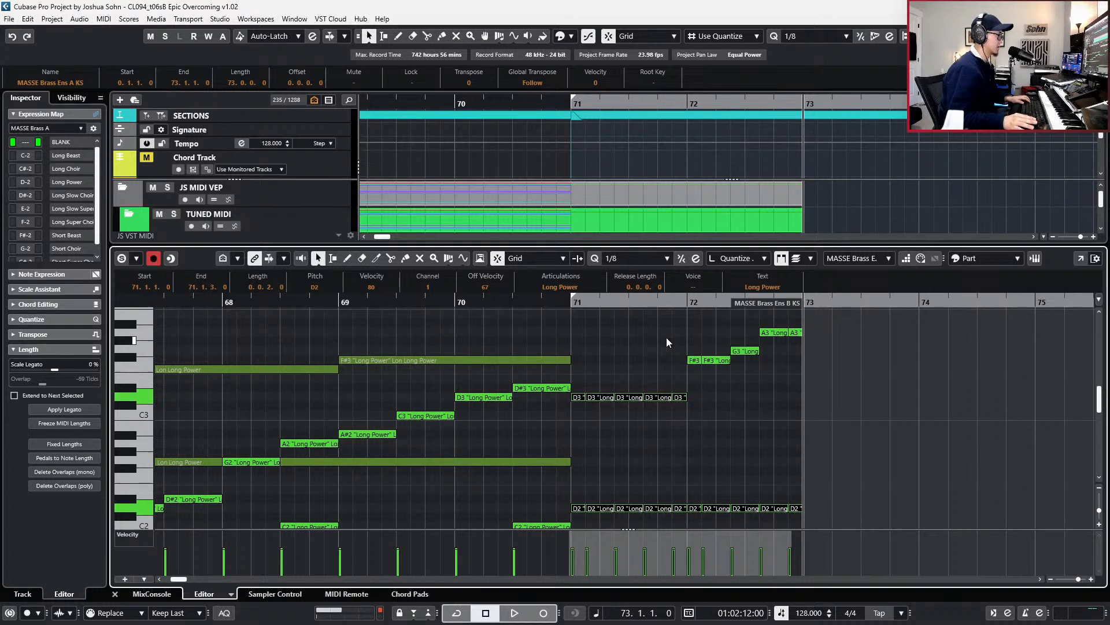
pyautogui.moveTo(665, 335); pyautogui.dragTo(801, 364)
pyautogui.click(573, 289)
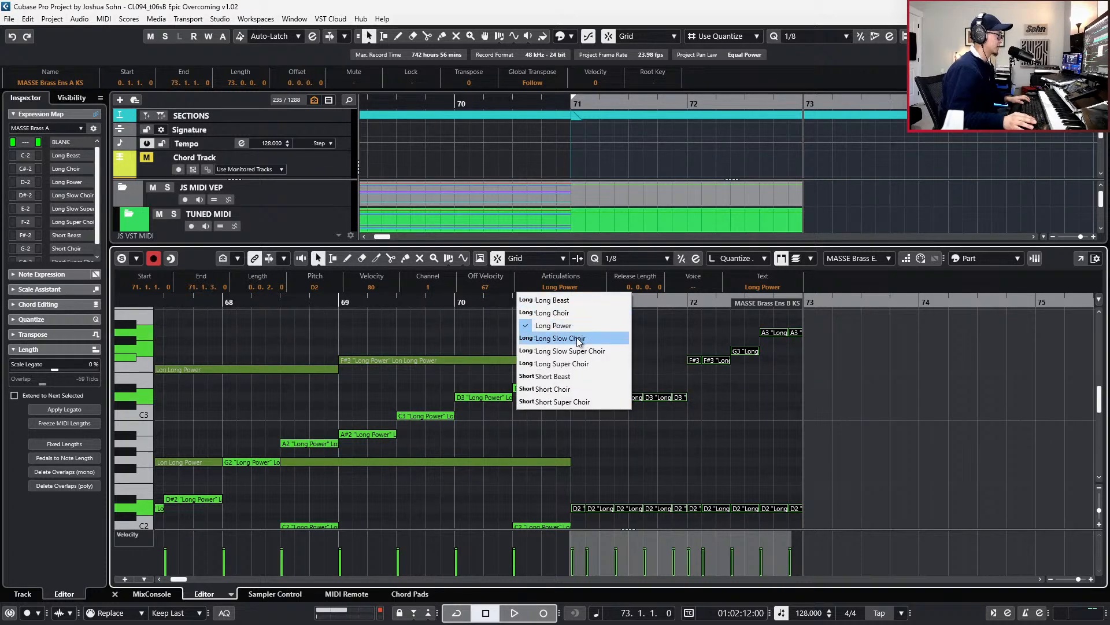
pyautogui.click(582, 374)
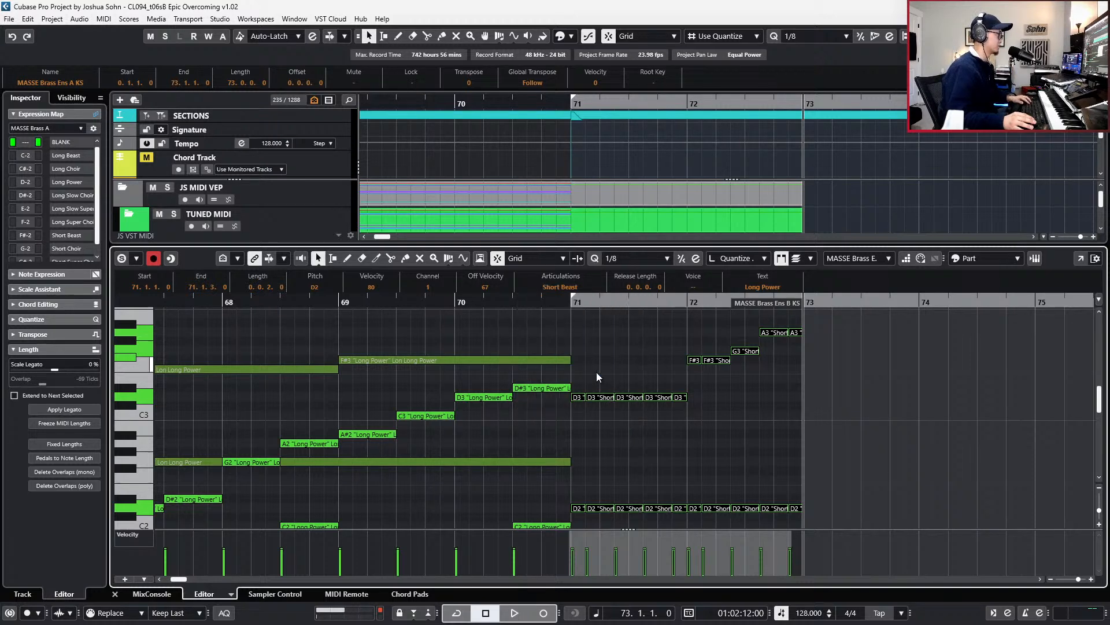
# - Raise the Ens B velocities in bars 71 and 72 during playback, the first D2 to 108 and the first F#3 to 115
pyautogui.press('space')
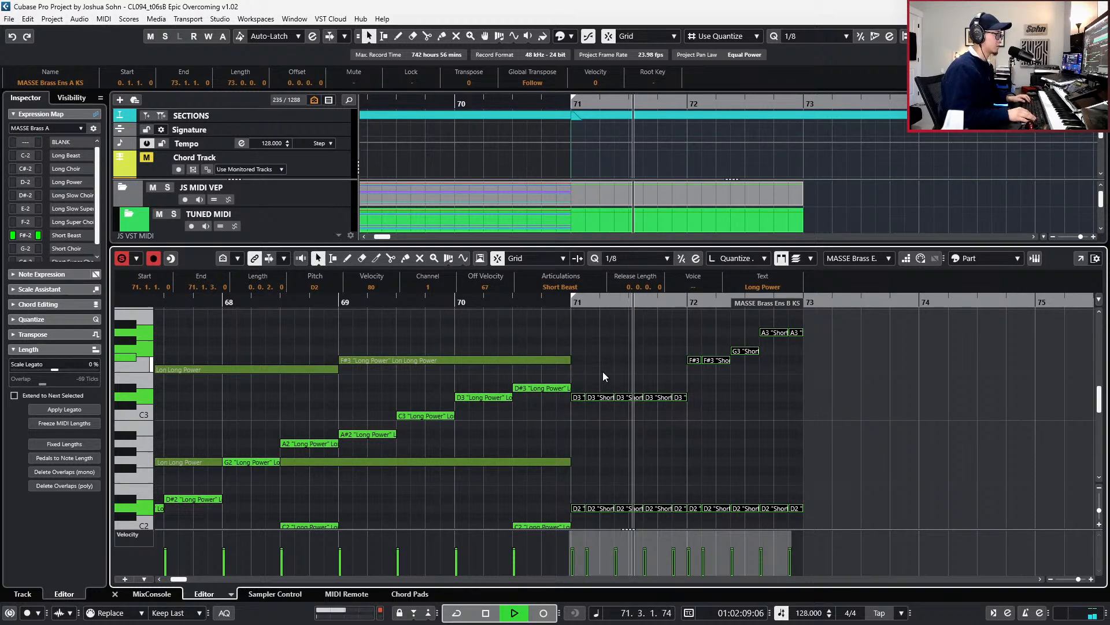
pyautogui.press('1')
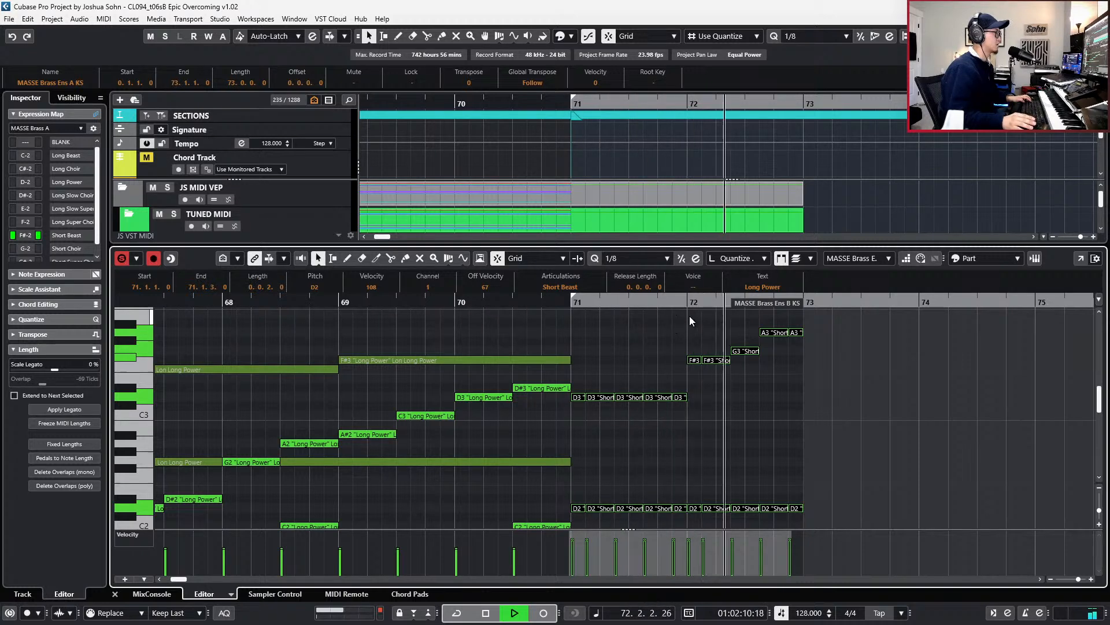
pyautogui.moveTo(675, 322); pyautogui.dragTo(807, 362)
pyautogui.press('space')
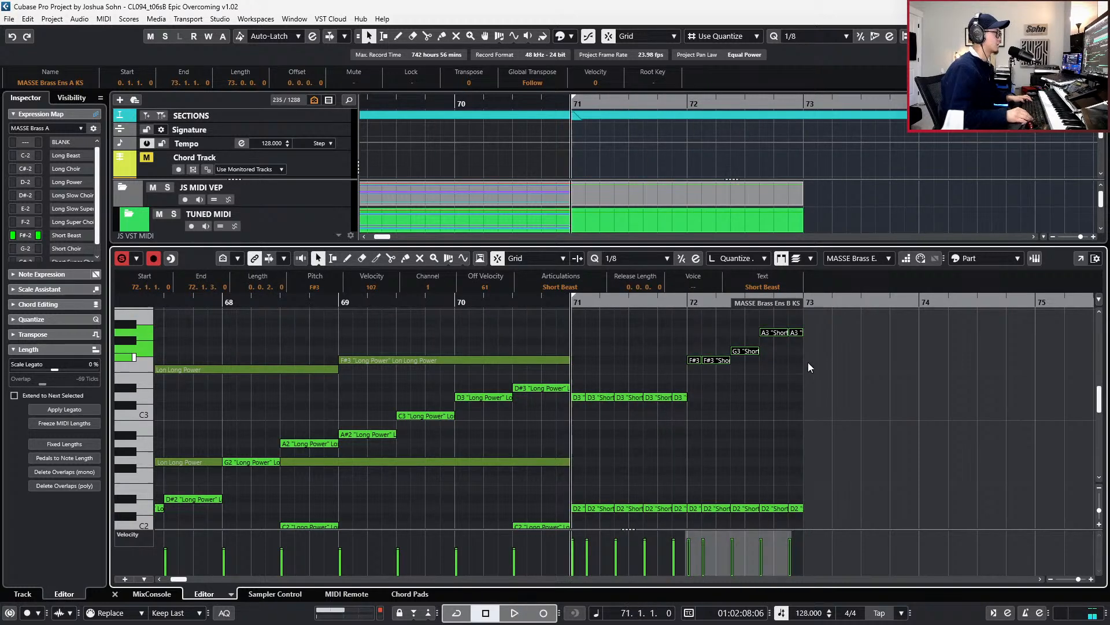
pyautogui.press('space')
pyautogui.scroll(2, 750, 391)
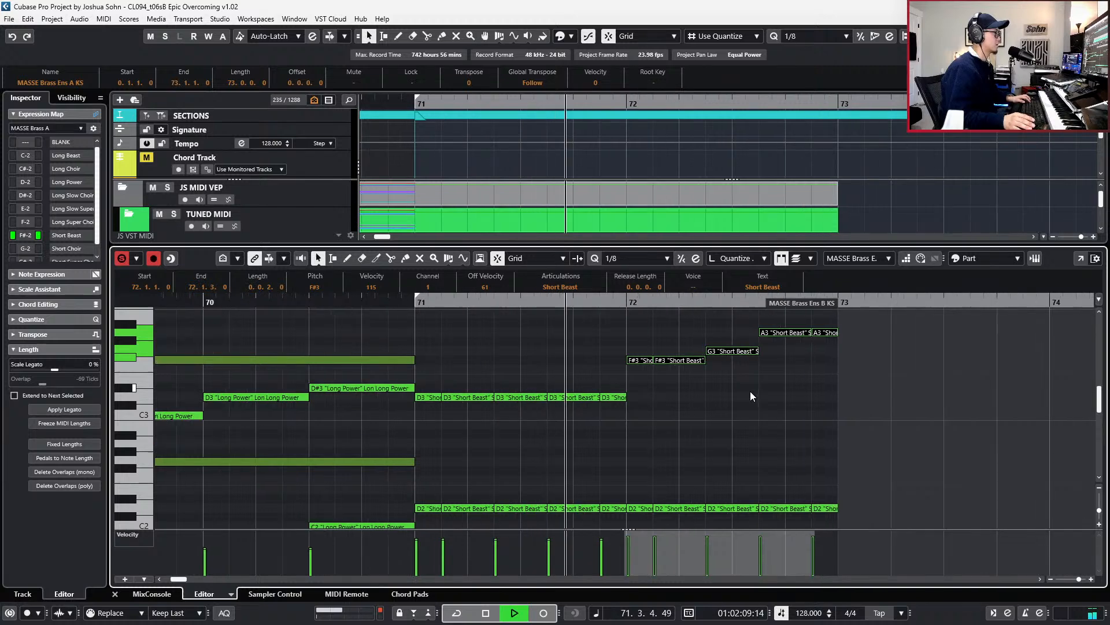
pyautogui.scroll(3, 750, 391)
pyautogui.press('space')
# - Raise the G3 note in bar 72 of Ens B to A3 and audition from that note
pyautogui.click(746, 439)
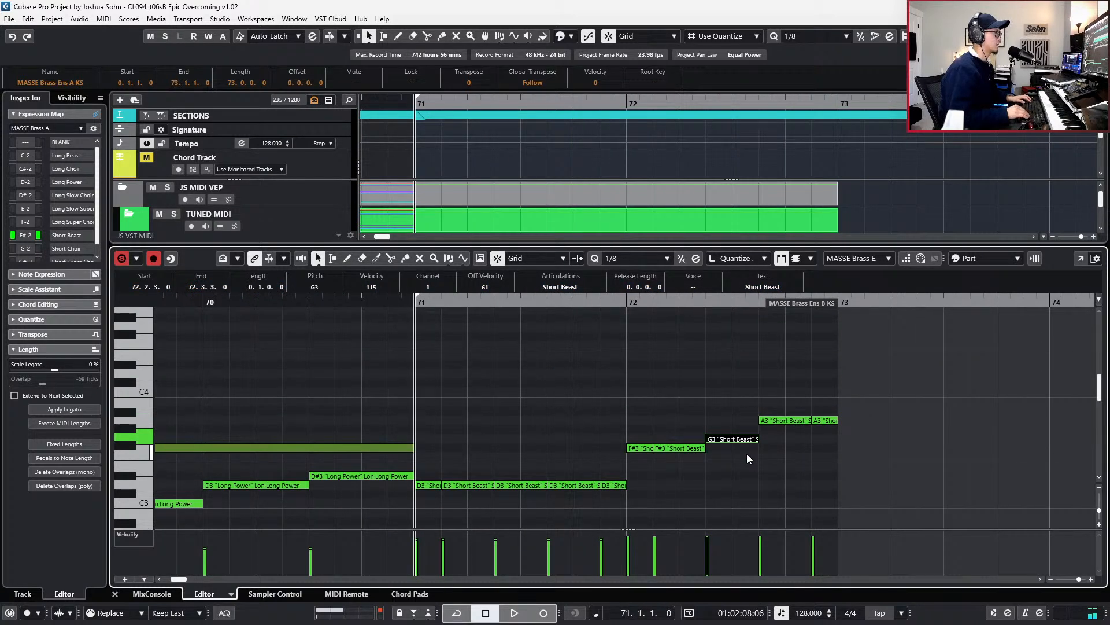
pyautogui.press('Up')
pyautogui.press('Up')
pyautogui.press('l')
pyautogui.press('space')
pyautogui.press('space')
# - Raise the last two A3 notes of bar 72 in Ens B to D4, auditioning the pitch changes
pyautogui.moveTo(775, 404); pyautogui.dragTo(860, 450)
pyautogui.press('Up')
pyautogui.press('Up')
pyautogui.press('Up')
pyautogui.press('Up')
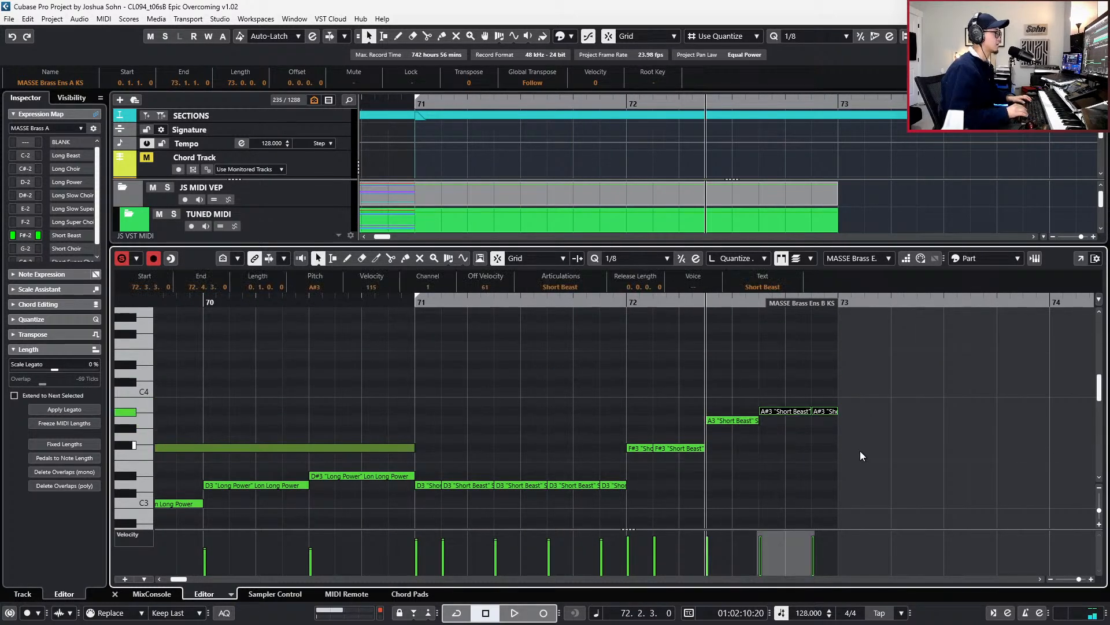
pyautogui.press('space')
pyautogui.press('space')
pyautogui.press('Up')
pyautogui.press('space')
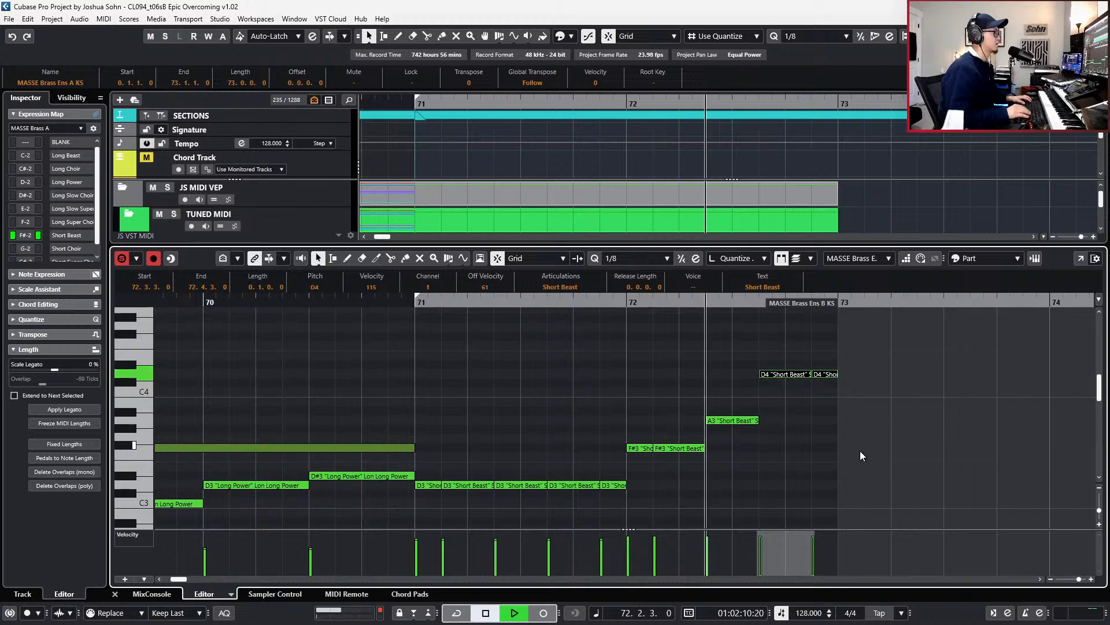
pyautogui.press('space')
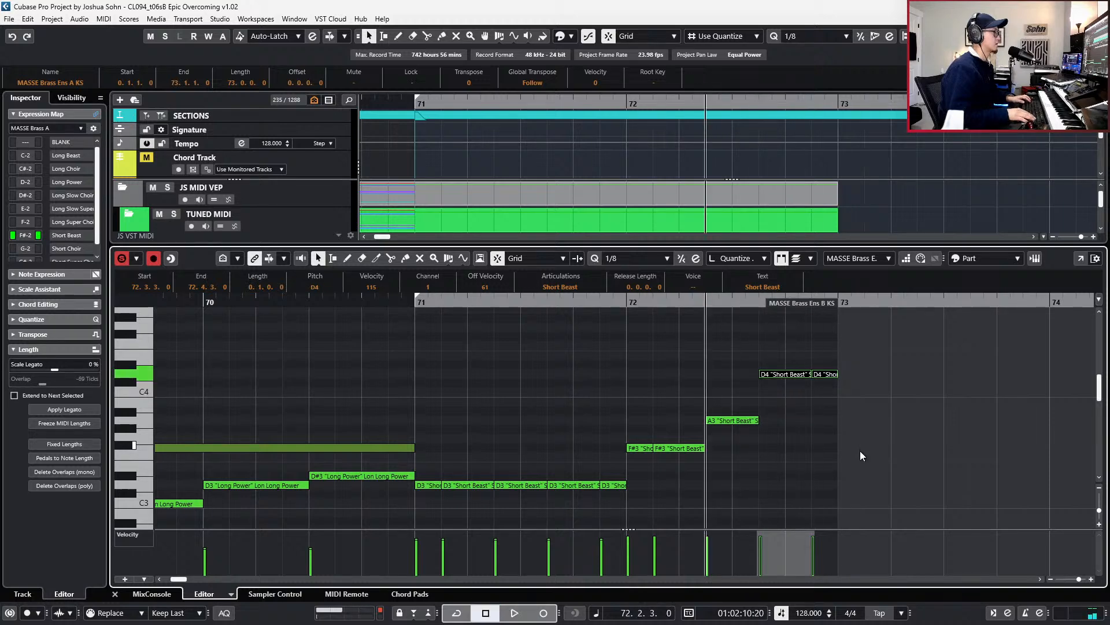
# - Split the Ens B D4 and D2 notes starting at 72.3.3 at beat 4 into shorter repeated notes and audition the ending
pyautogui.click(796, 407)
pyautogui.click(785, 374)
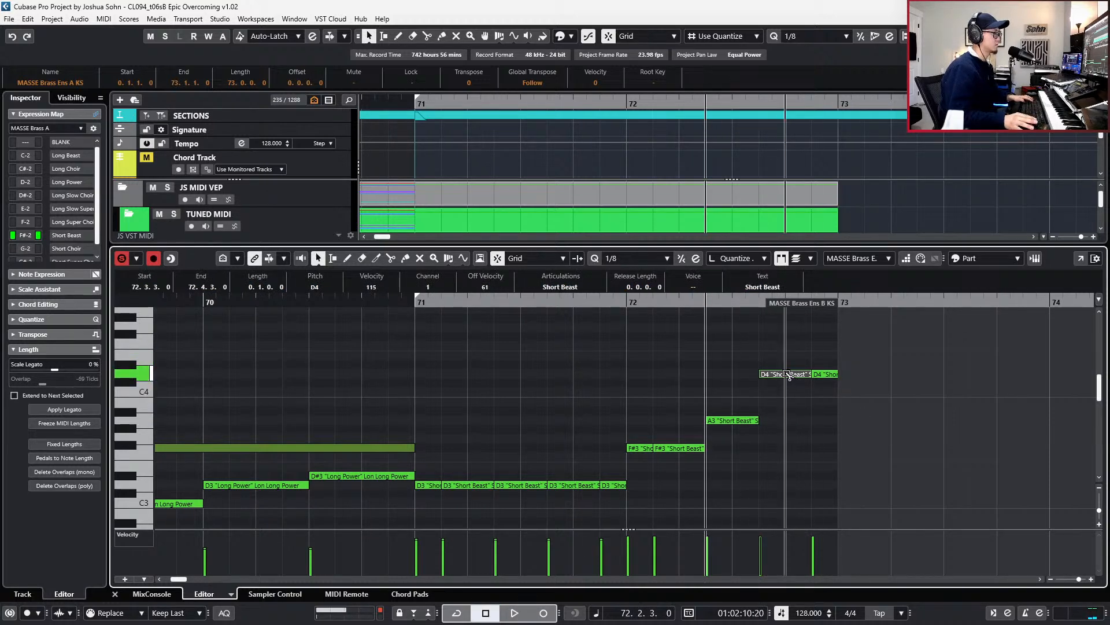
pyautogui.scroll(-4, 788, 375)
pyautogui.click(789, 464)
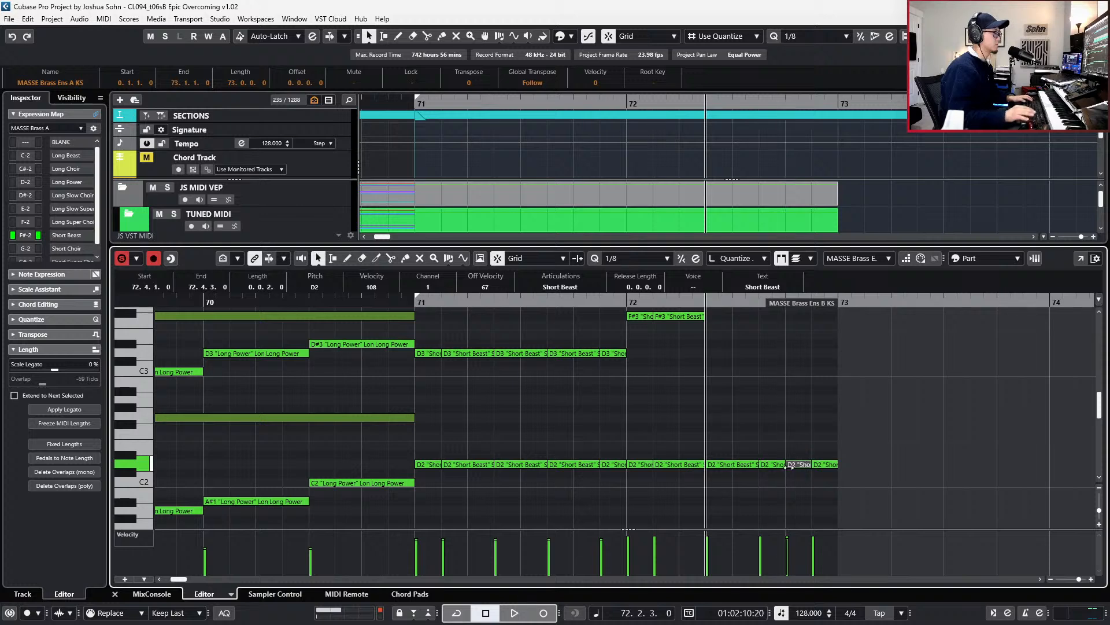
pyautogui.press('KP_Subtract')
pyautogui.press('space')
pyautogui.scroll(-3, 801, 451)
pyautogui.scroll(4, 814, 431)
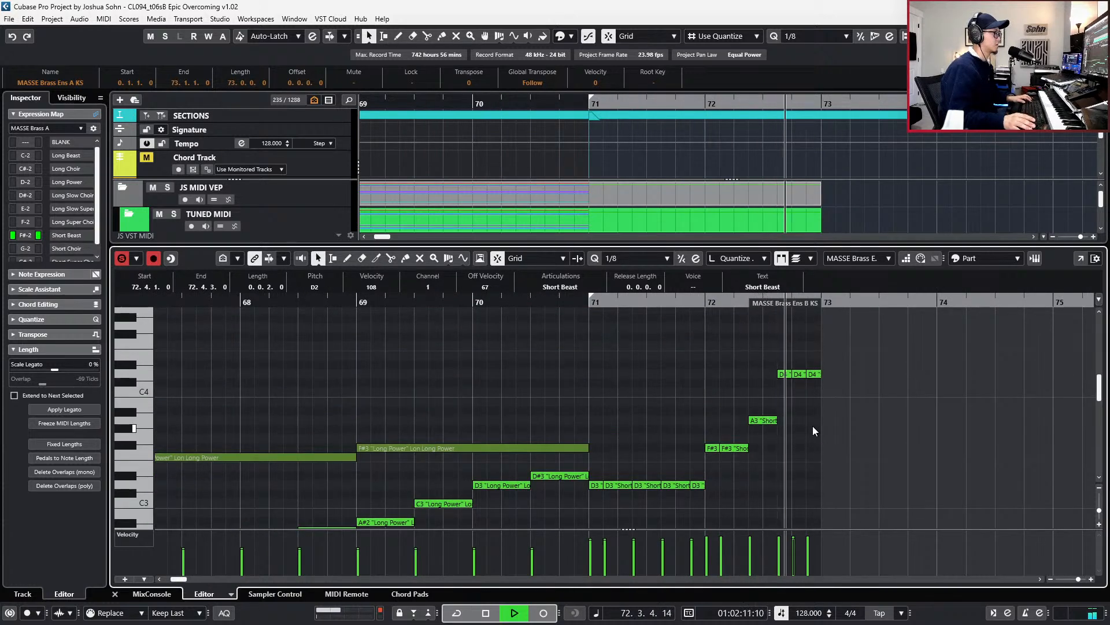
pyautogui.press('space')
# - Duplicate the Ens A F#3 Long Power note to bar 71, raise it to A3, shorten it to one bar and audition from bar 70
pyautogui.click(552, 450)
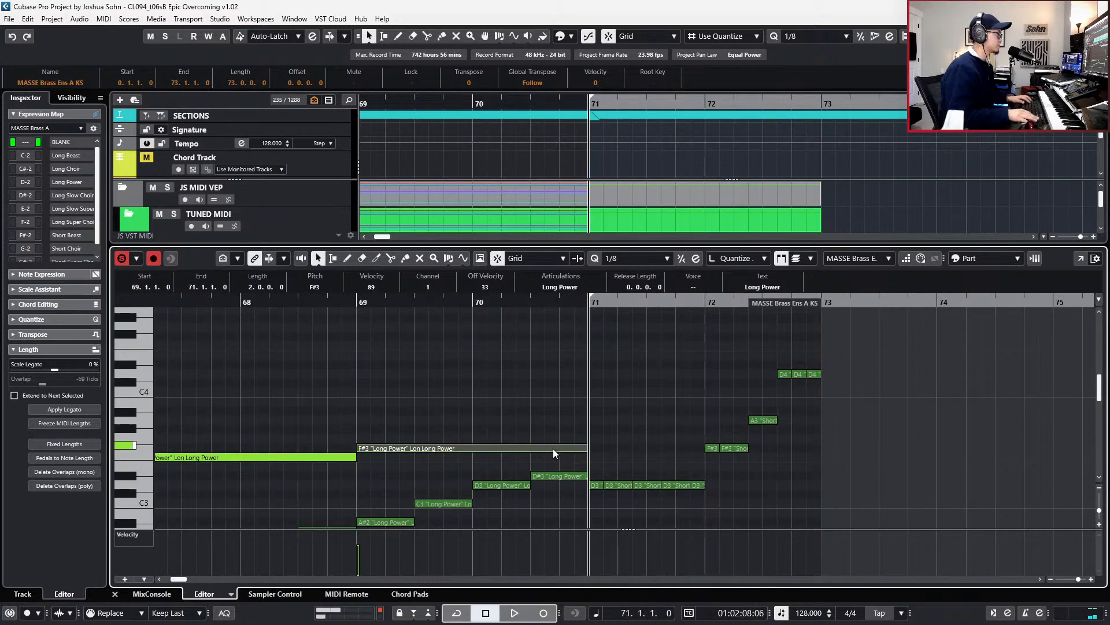
pyautogui.press('KP_Subtract')
pyautogui.hotkey('ctrl', 'd')
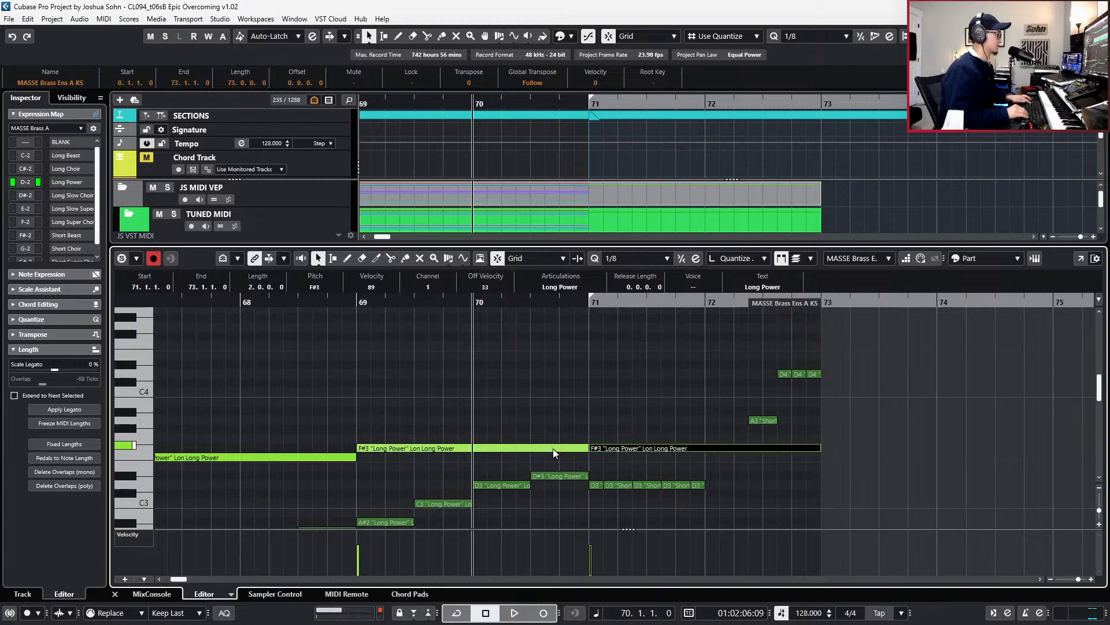
pyautogui.press('Up')
pyautogui.press('Up')
pyautogui.press('Up')
pyautogui.press('Up')
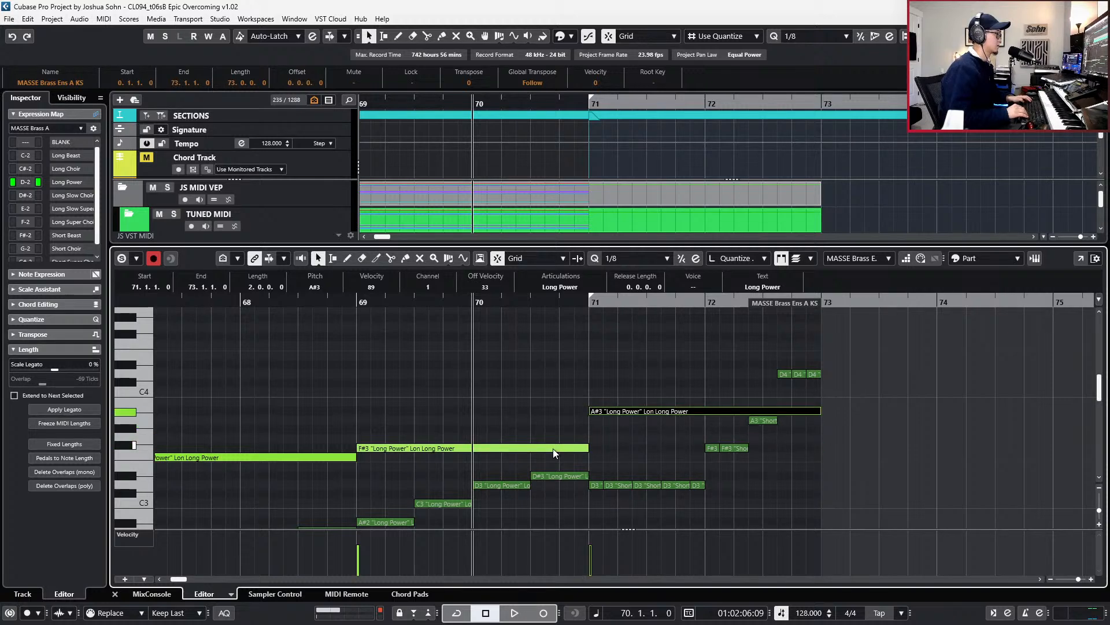
pyautogui.press('Down')
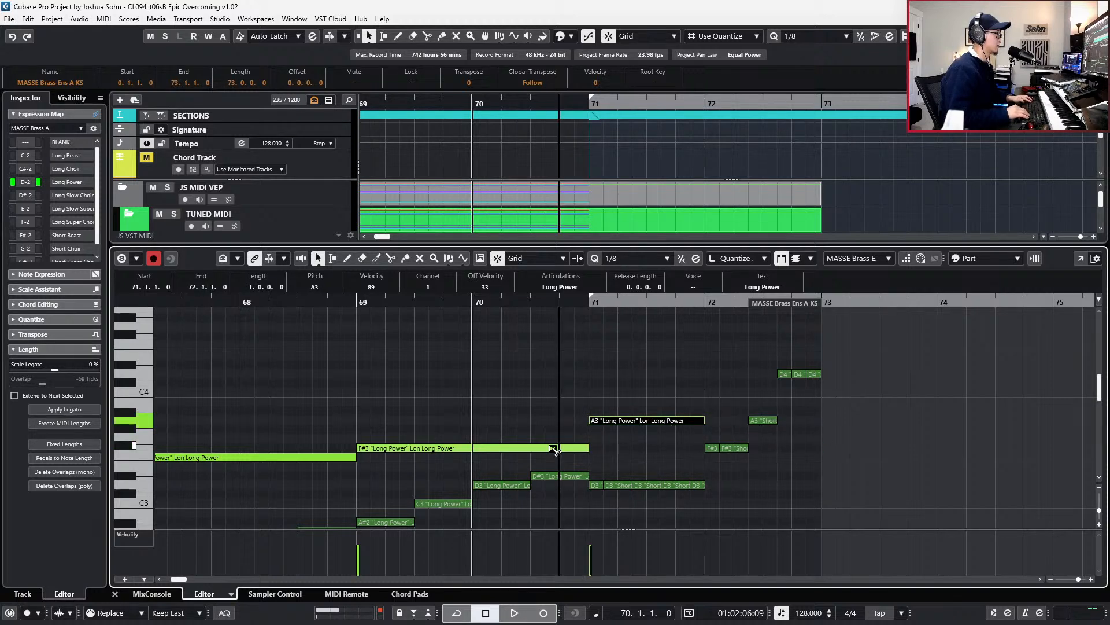
pyautogui.press('space')
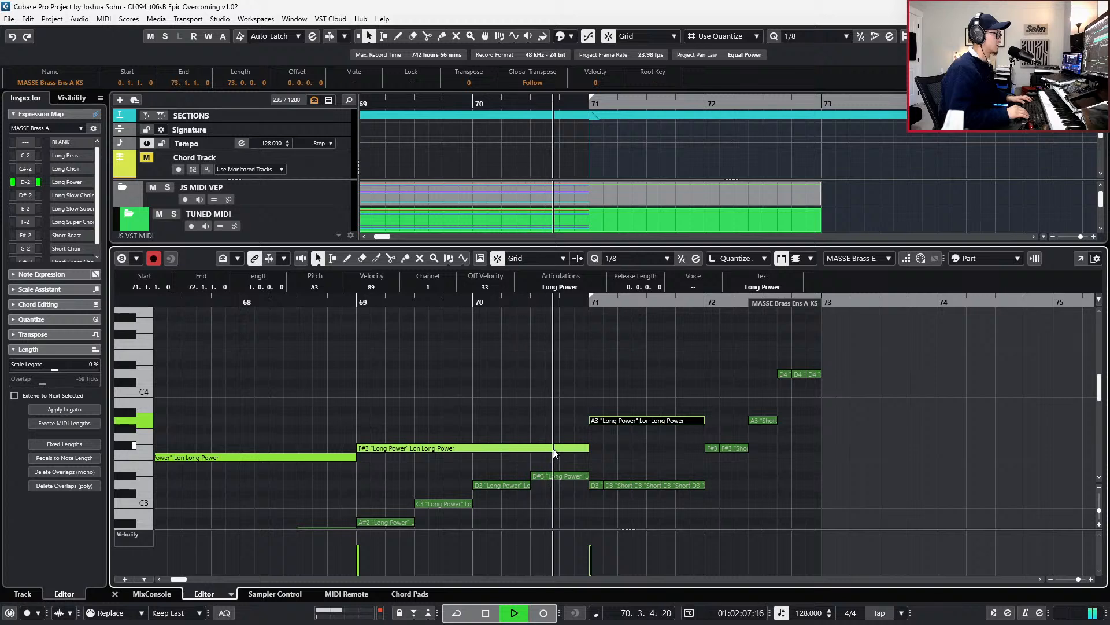
pyautogui.press('space')
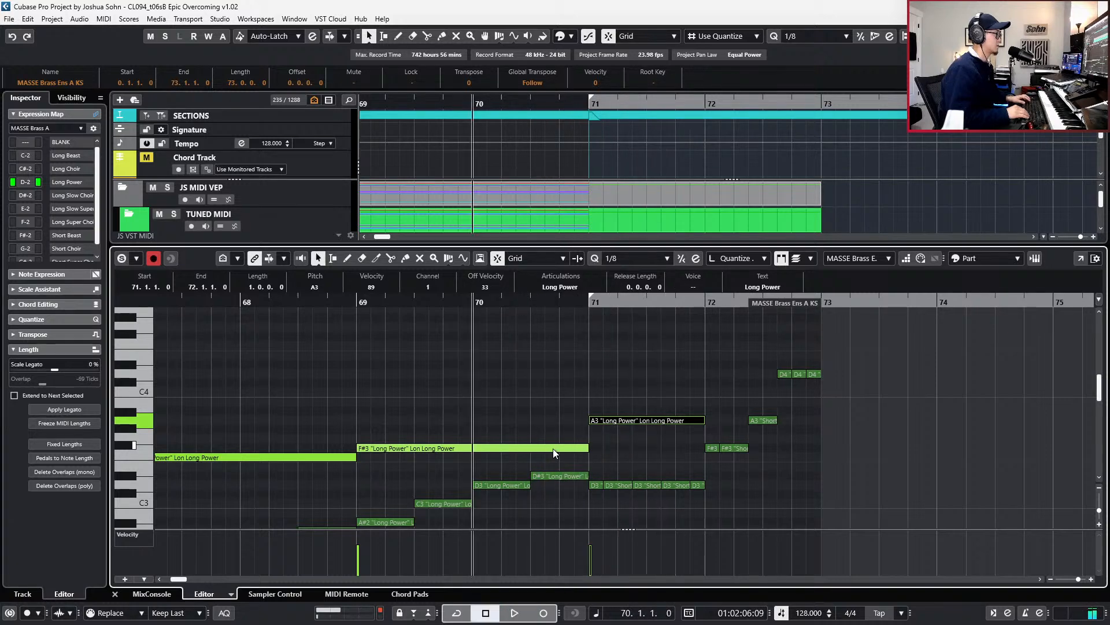
# - Duplicate the bar 71 A3 Long Power note to bar 72, raise it to D4 and audition the brass ending from bar 70
pyautogui.hotkey('ctrl', 'd')
pyautogui.press('Up')
pyautogui.press('Up')
pyautogui.press('Up')
pyautogui.press('Up')
pyautogui.press('Up')
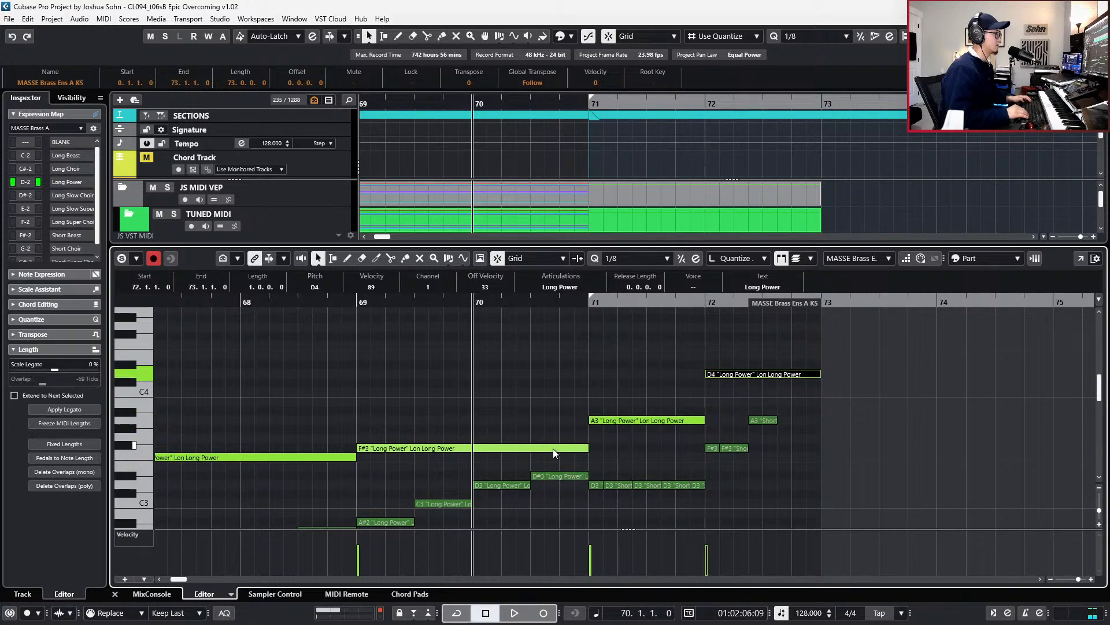
pyautogui.press('space')
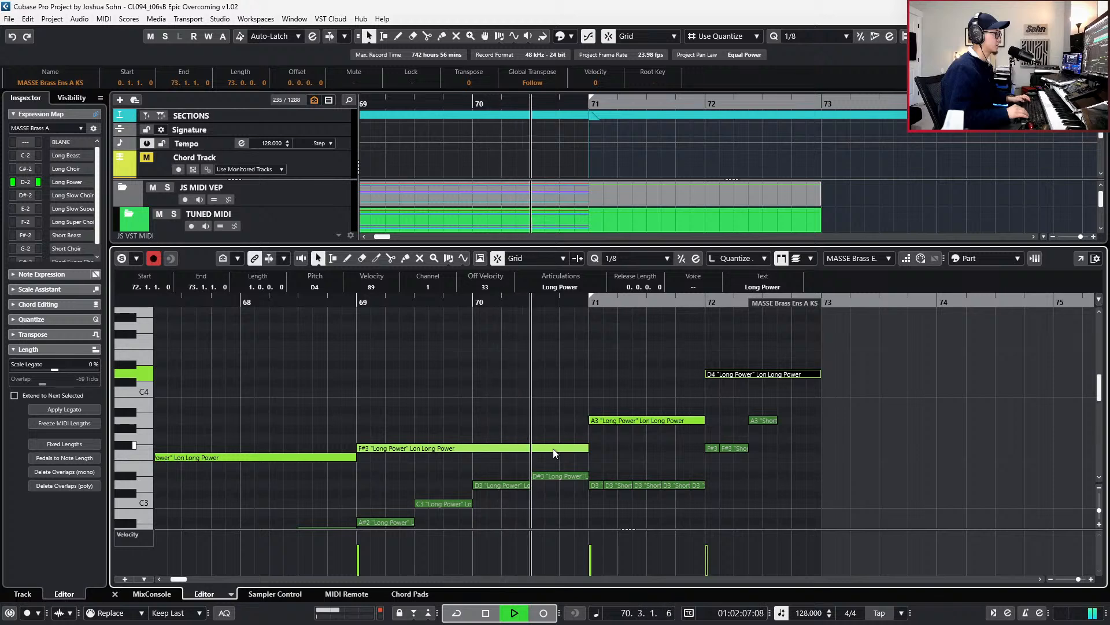
pyautogui.scroll(-1, 568, 423)
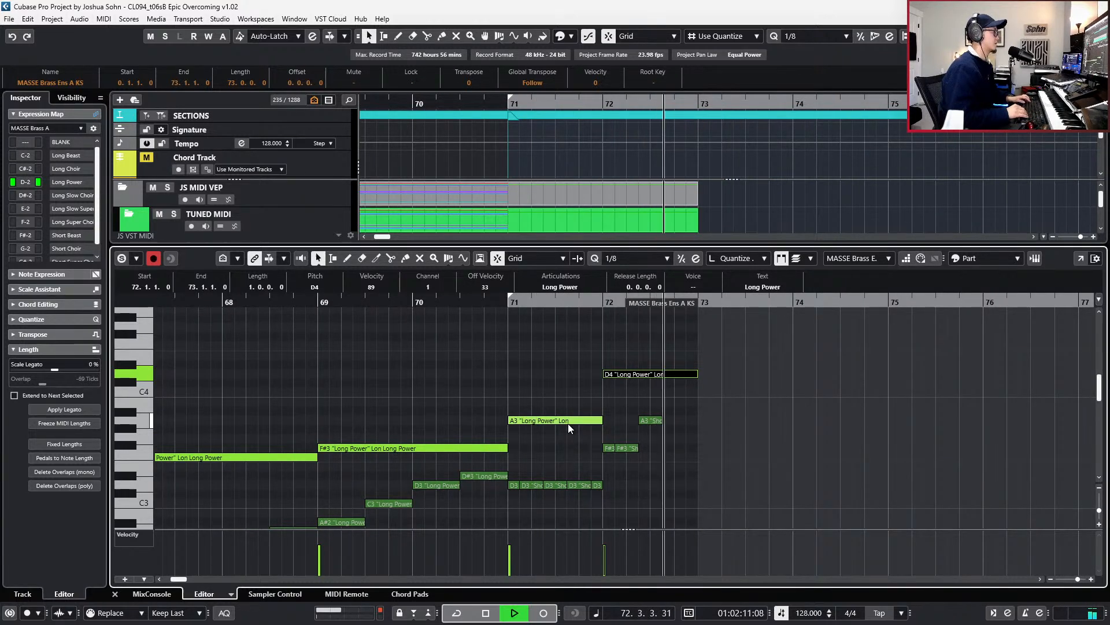
pyautogui.press('Return')
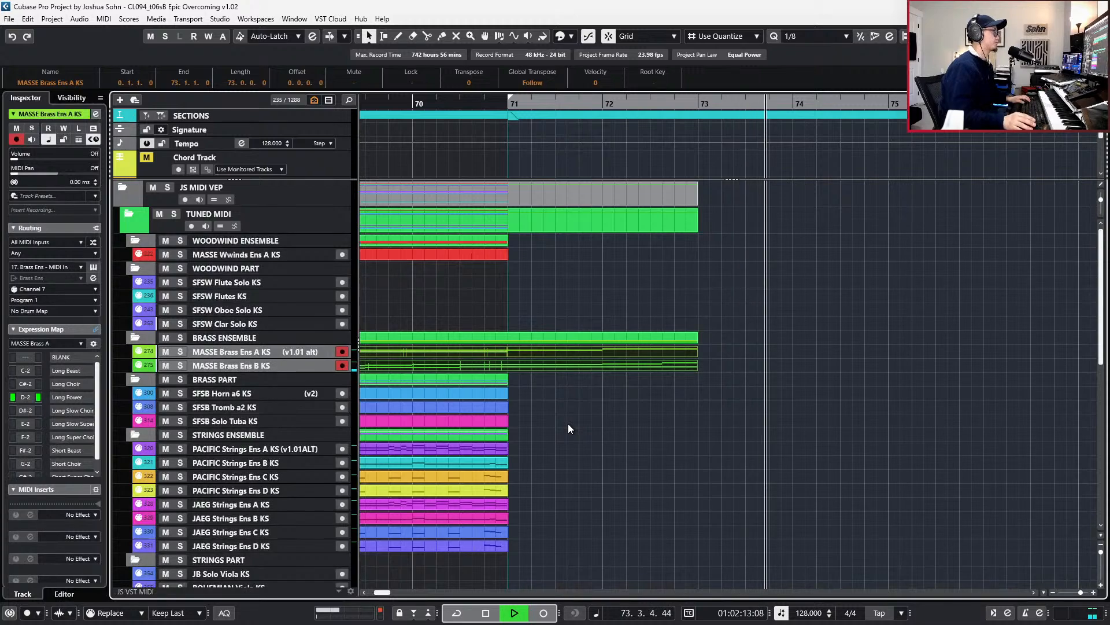
pyautogui.scroll(-2, 568, 423)
pyautogui.press('space')
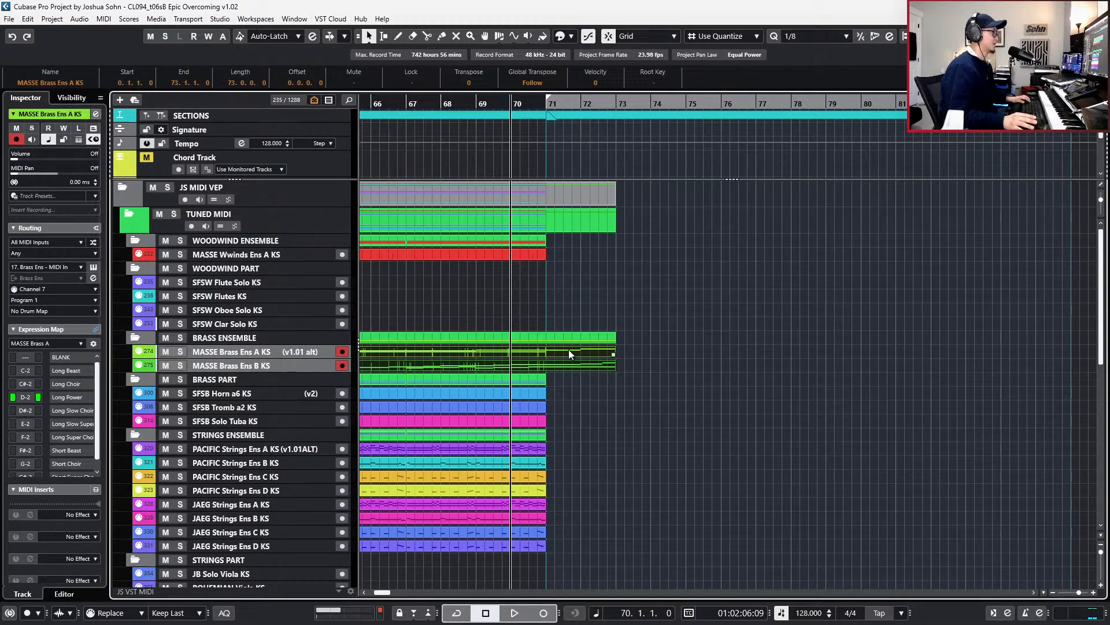
# - Draw a rising CC 7 Main Volume ramp on MASSE Brass Ens A from about mid-bar 70 to 115 at 72.4.3
pyautogui.doubleClick(568, 349)
pyautogui.hotkey('alt', 'l')
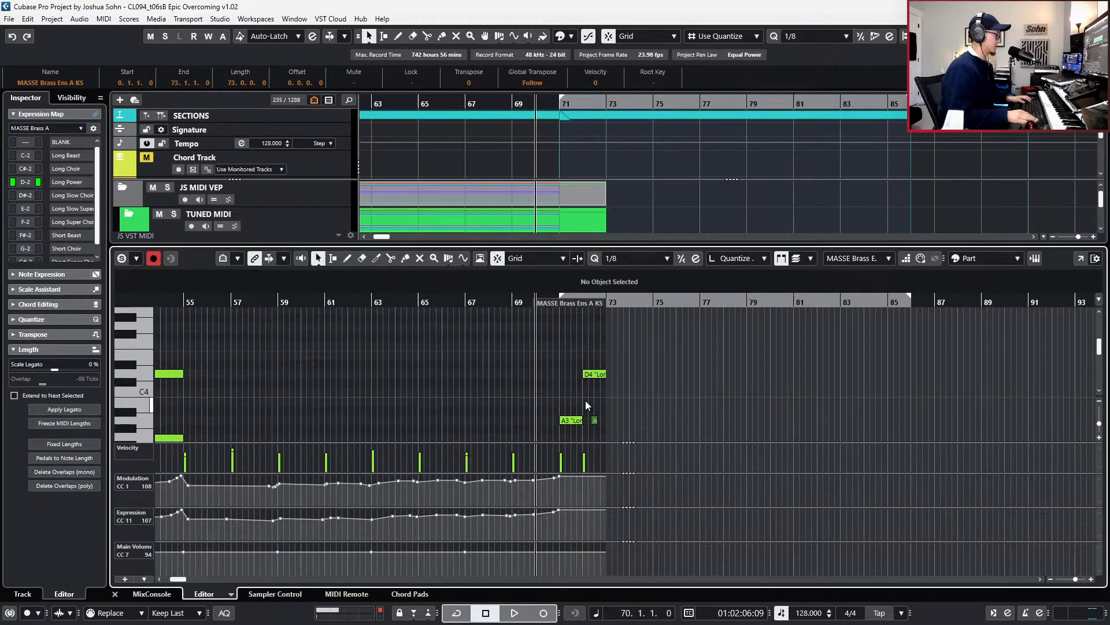
pyautogui.moveTo(544, 551); pyautogui.dragTo(603, 546)
pyautogui.press('space')
pyautogui.press('space')
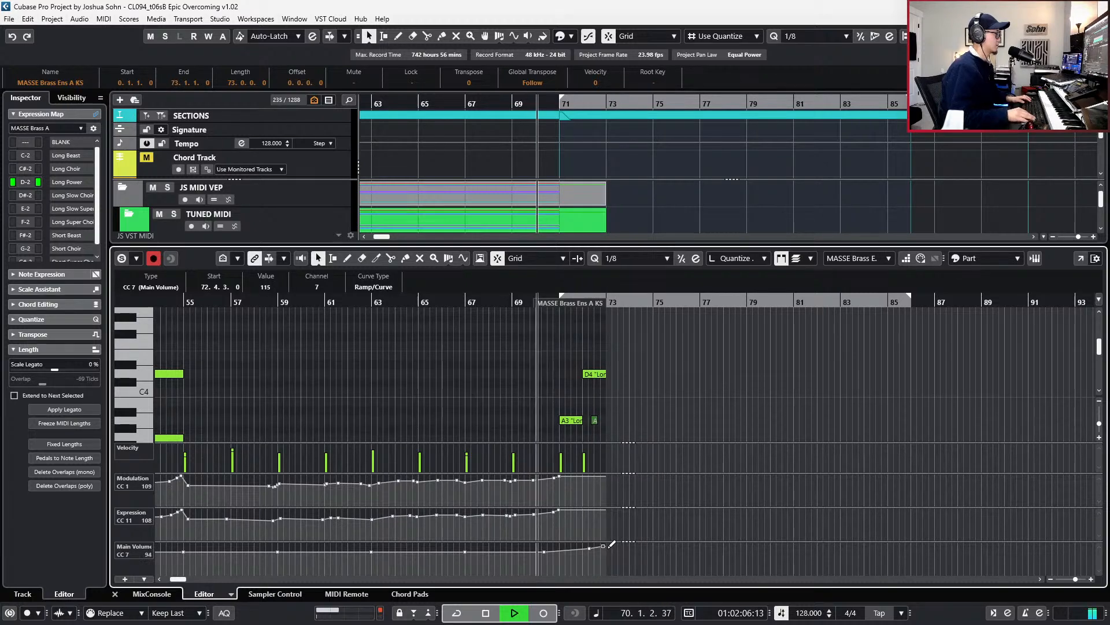
pyautogui.press('Return')
# - Move the section marker at bar 71 to bar 74, using a 1/1 quantize grid
pyautogui.scroll(-1, 606, 526)
pyautogui.hscroll(-3, 724, 505)
pyautogui.press('KP_Subtract')
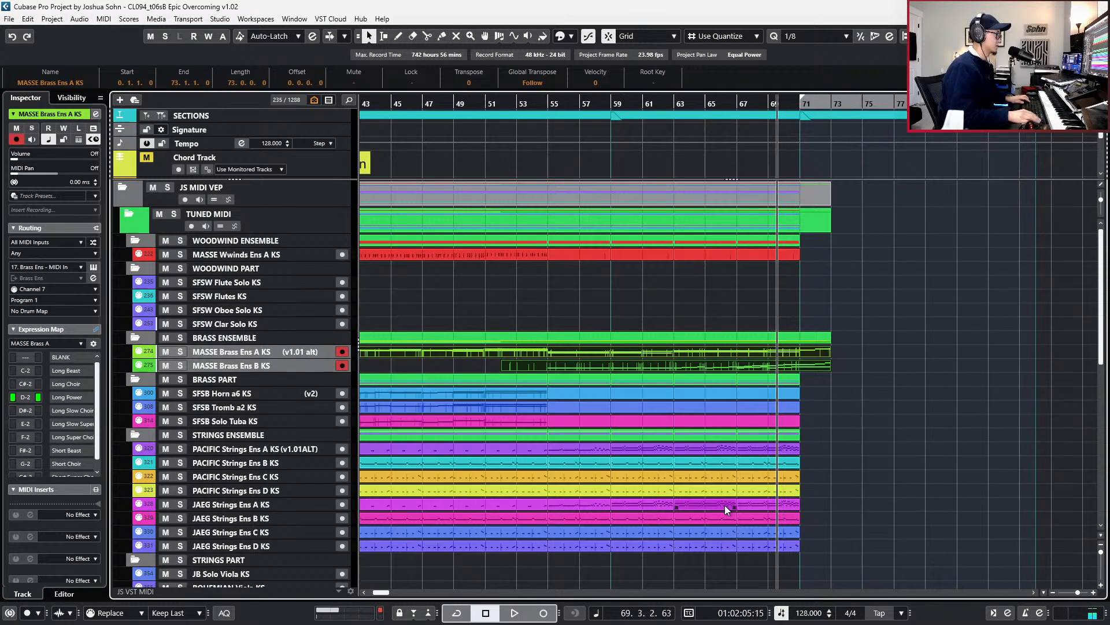
pyautogui.scroll(-1, 724, 505)
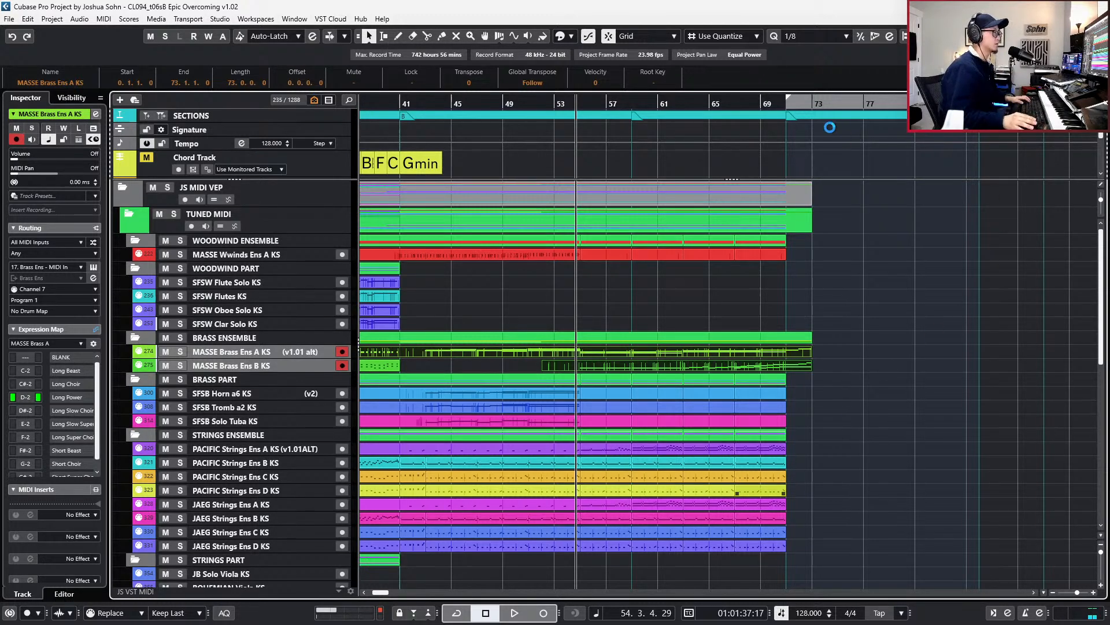
pyautogui.click(789, 120)
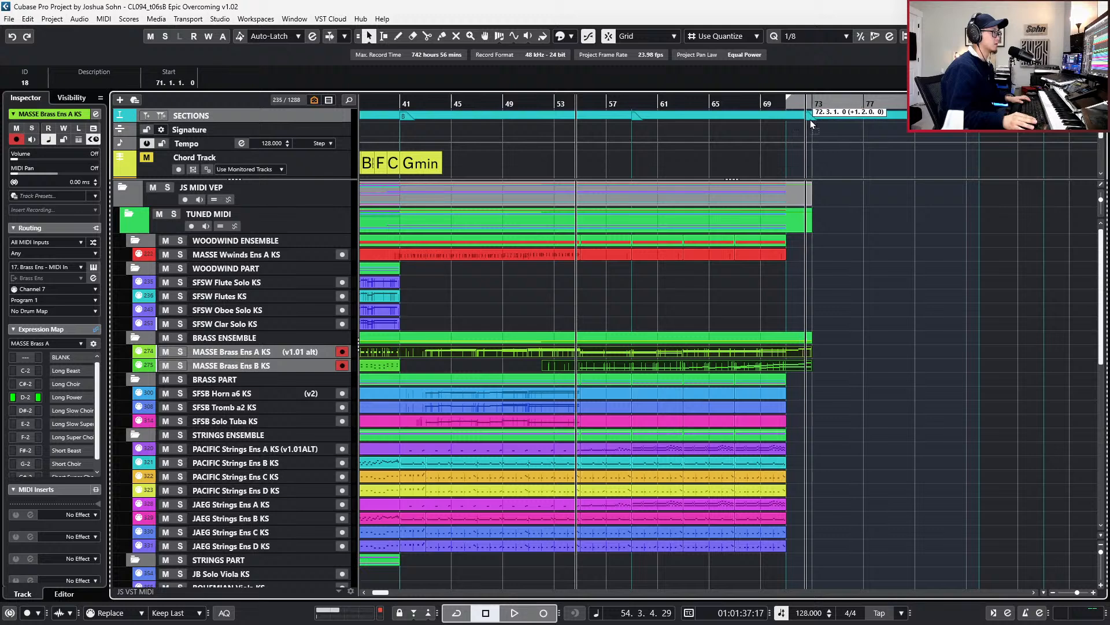
pyautogui.press('j')
pyautogui.moveTo(818, 120); pyautogui.dragTo(816, 117)
pyautogui.hotkey('alt', '1')
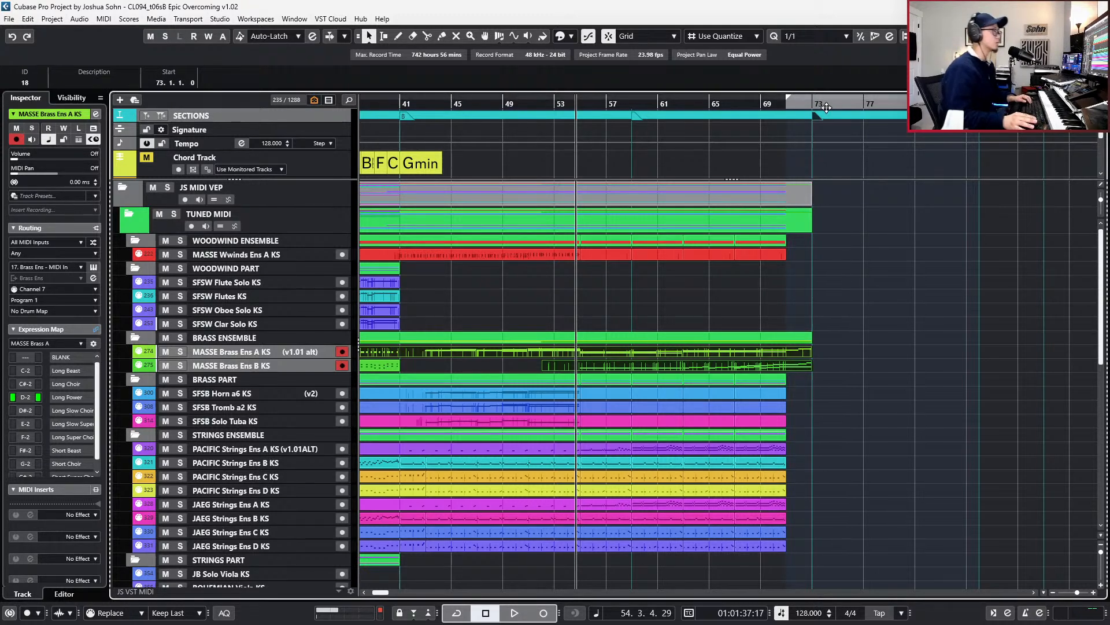
pyautogui.press('l')
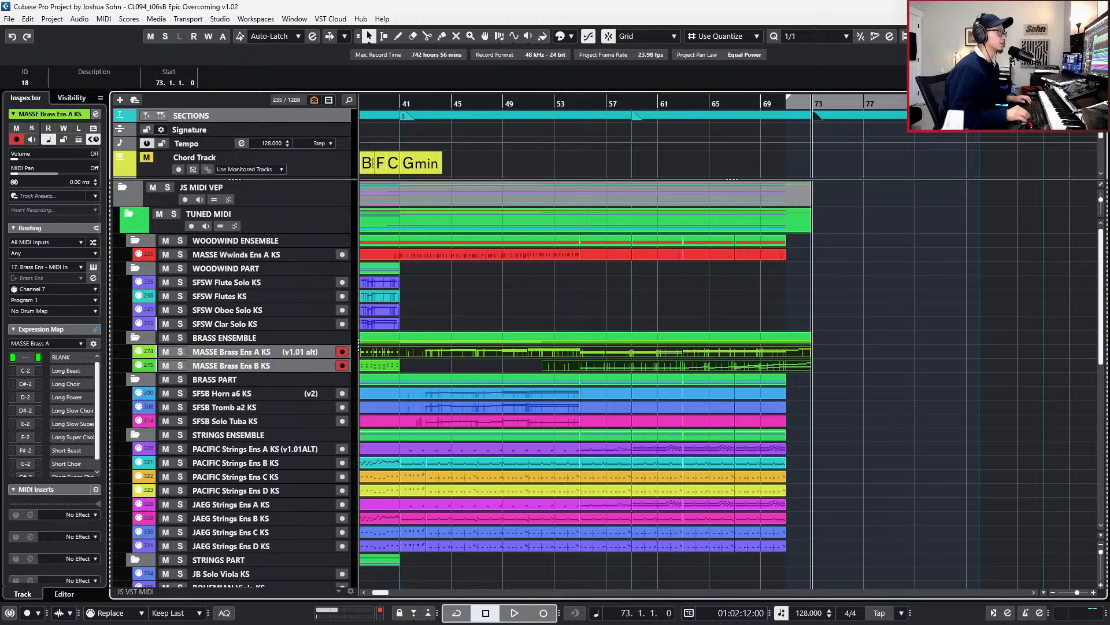
pyautogui.press('h')
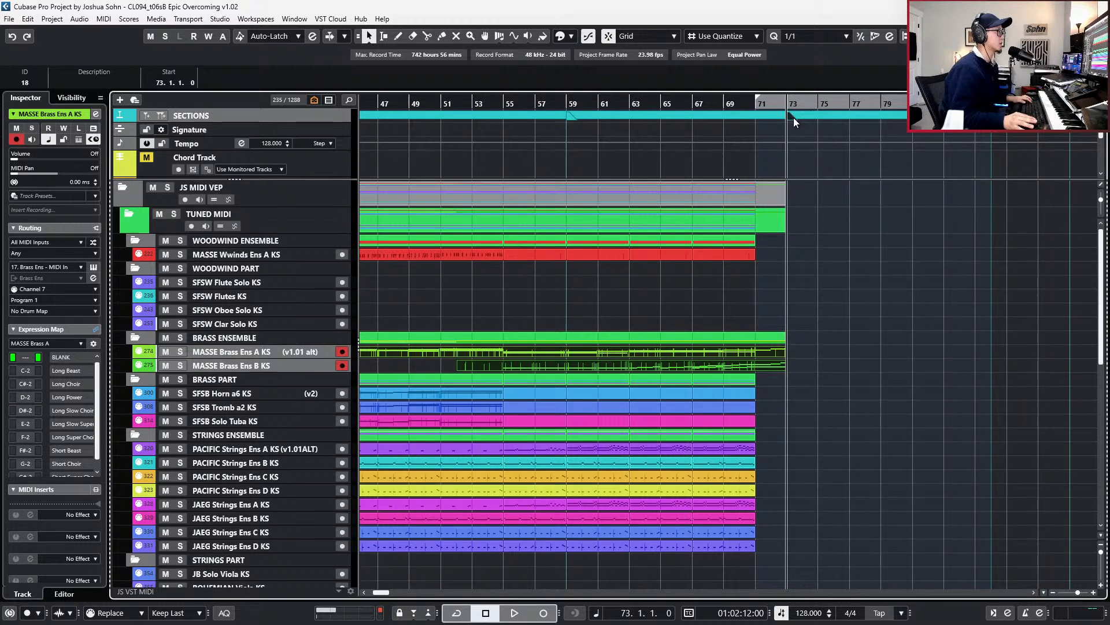
pyautogui.moveTo(794, 117); pyautogui.dragTo(807, 117)
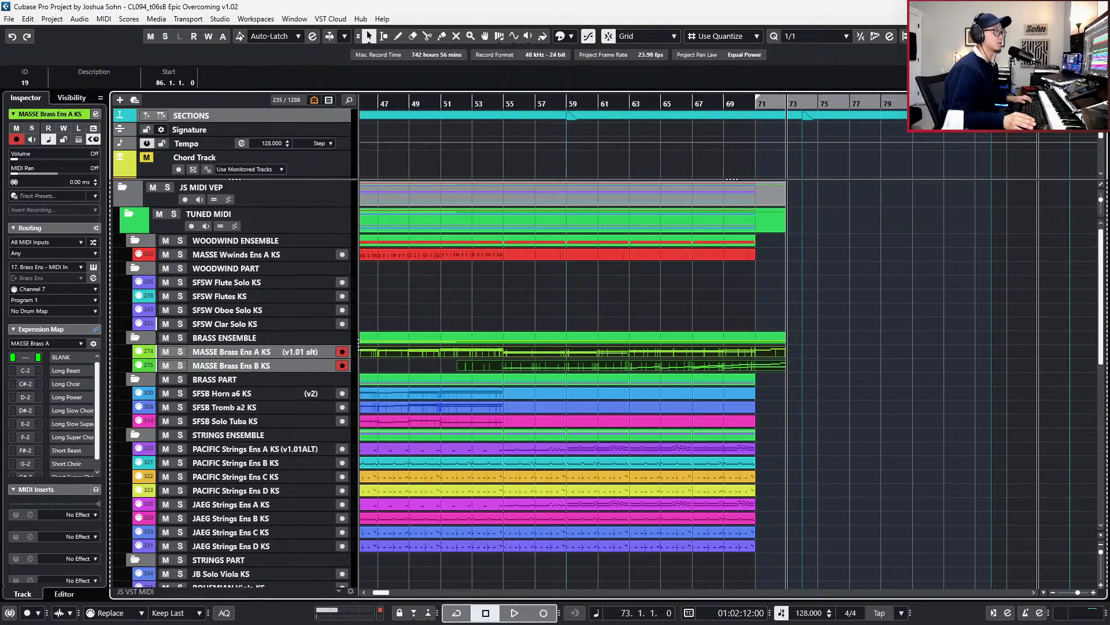
# - Move the section marker at bar 86 to bar 89 and locate the playhead there
pyautogui.moveTo(991, 116); pyautogui.dragTo(1038, 116)
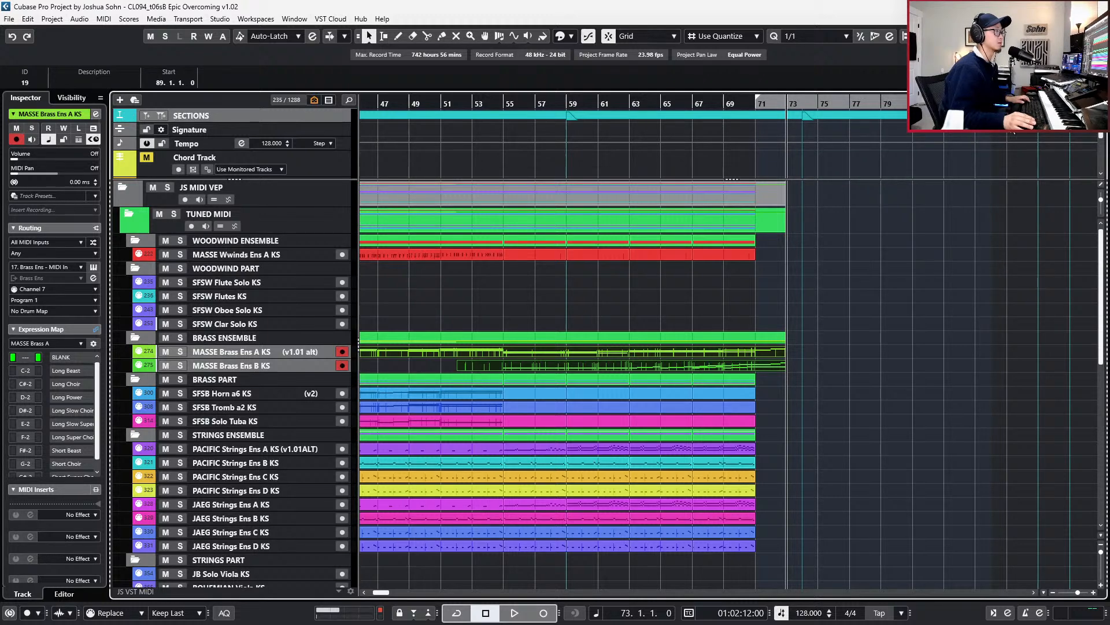
pyautogui.hscroll(1, 1019, 153)
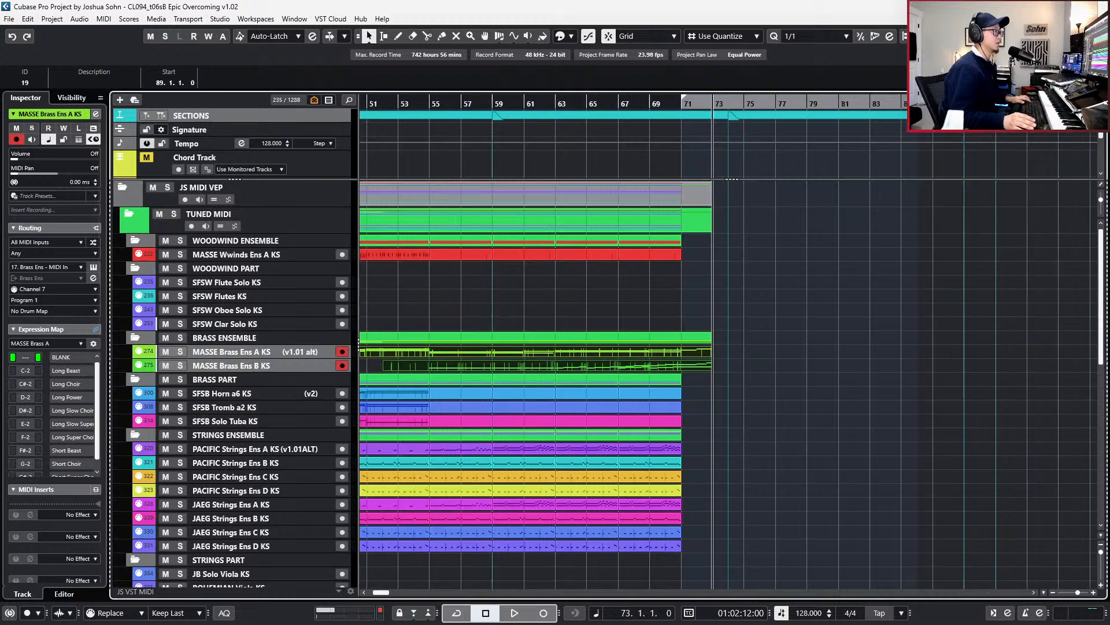
pyautogui.press('l')
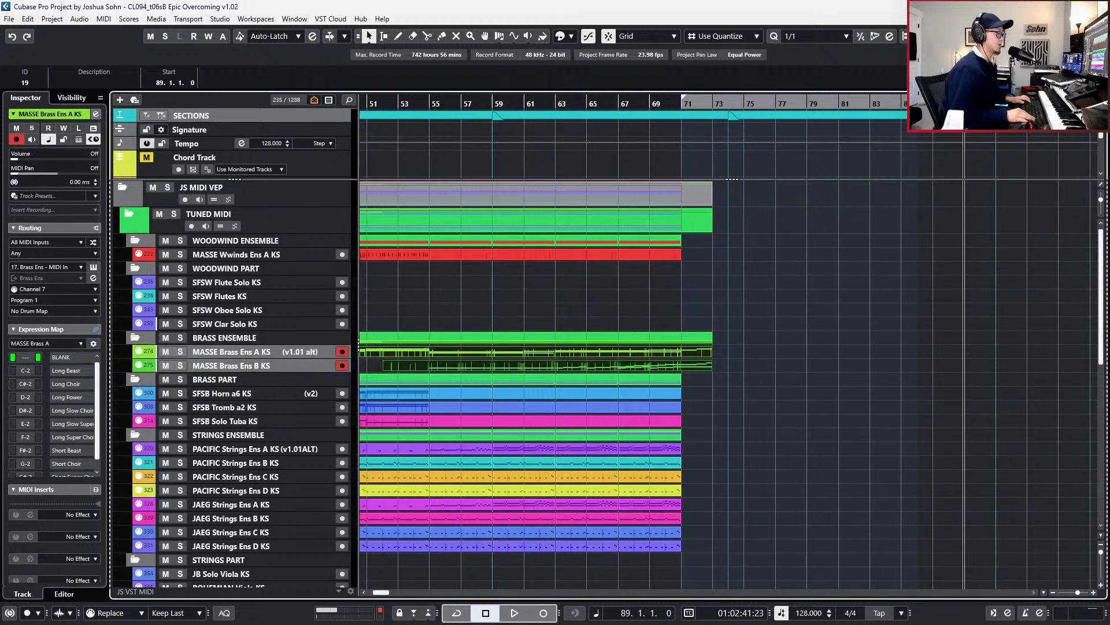
# - Extend the full-length cycle marker in the SECTIONS track to end at bar 95 and set the locators to its range
pyautogui.press('KP_Add')
pyautogui.press('KP_Add')
pyautogui.press('KP_Add')
pyautogui.press('KP_Add')
pyautogui.press('KP_Add')
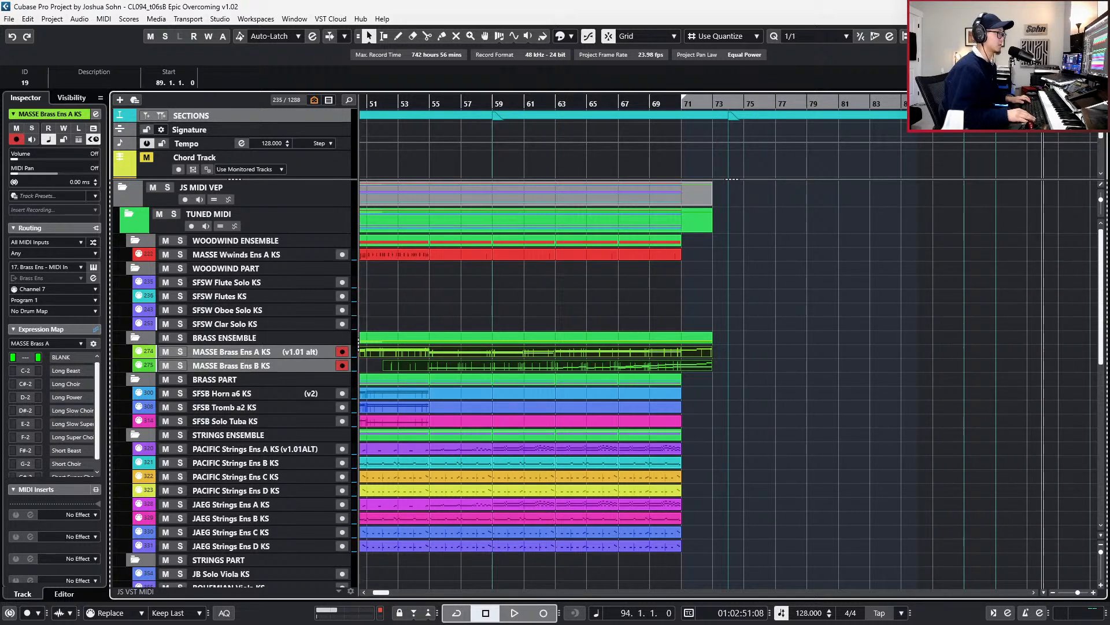
pyautogui.click(996, 116)
pyautogui.moveTo(995, 116); pyautogui.dragTo(1058, 116)
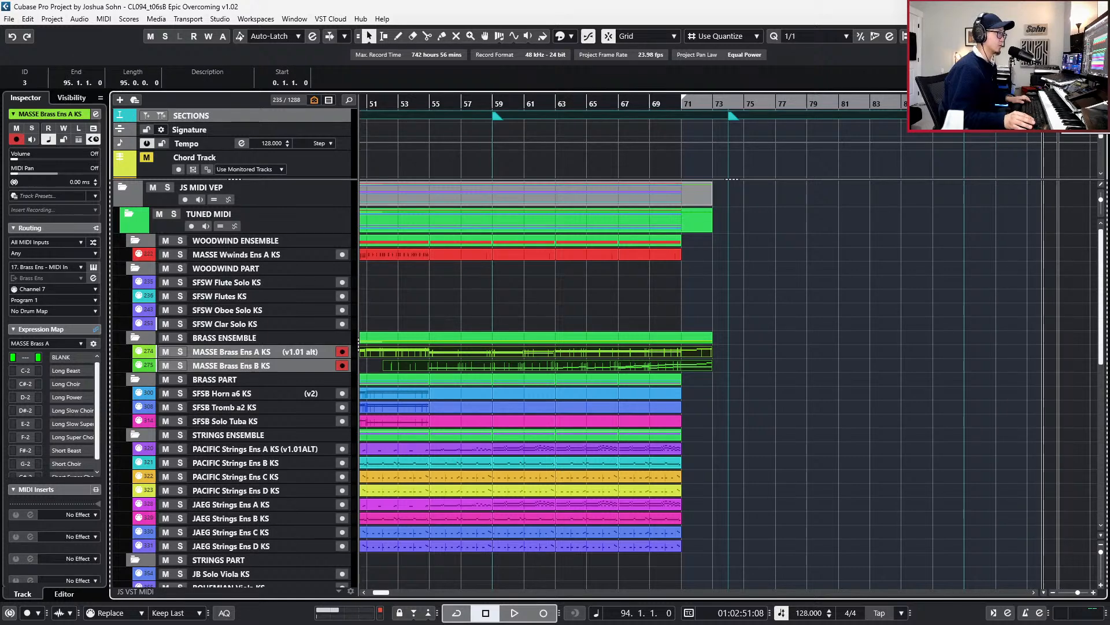
pyautogui.press('p')
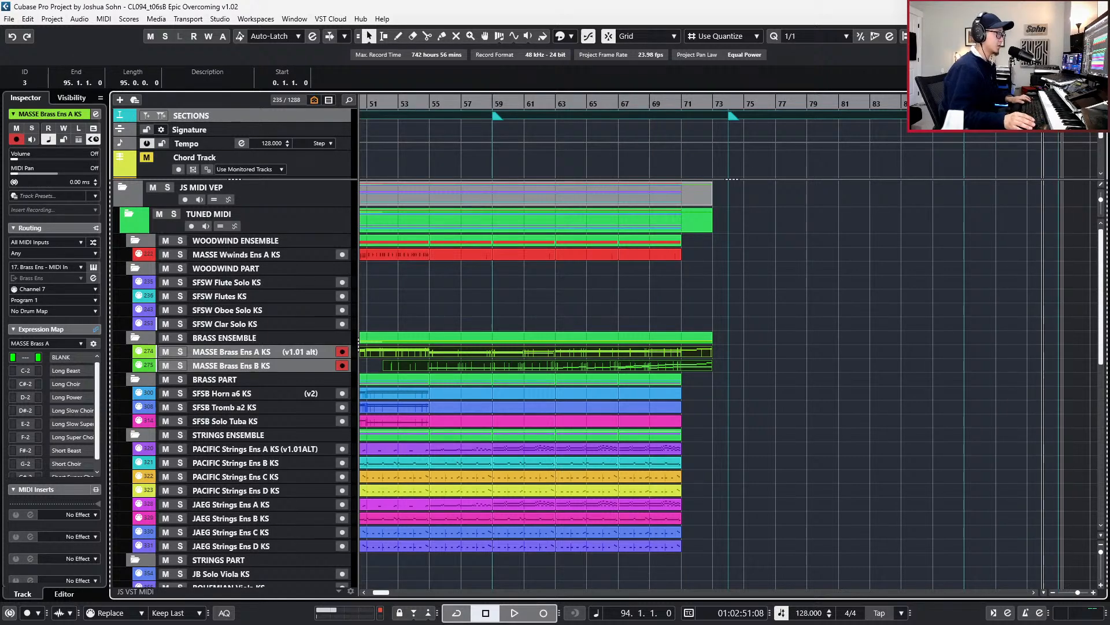
# - Return the playhead to the start of the project with the whole arrangement in view
pyautogui.press('g')
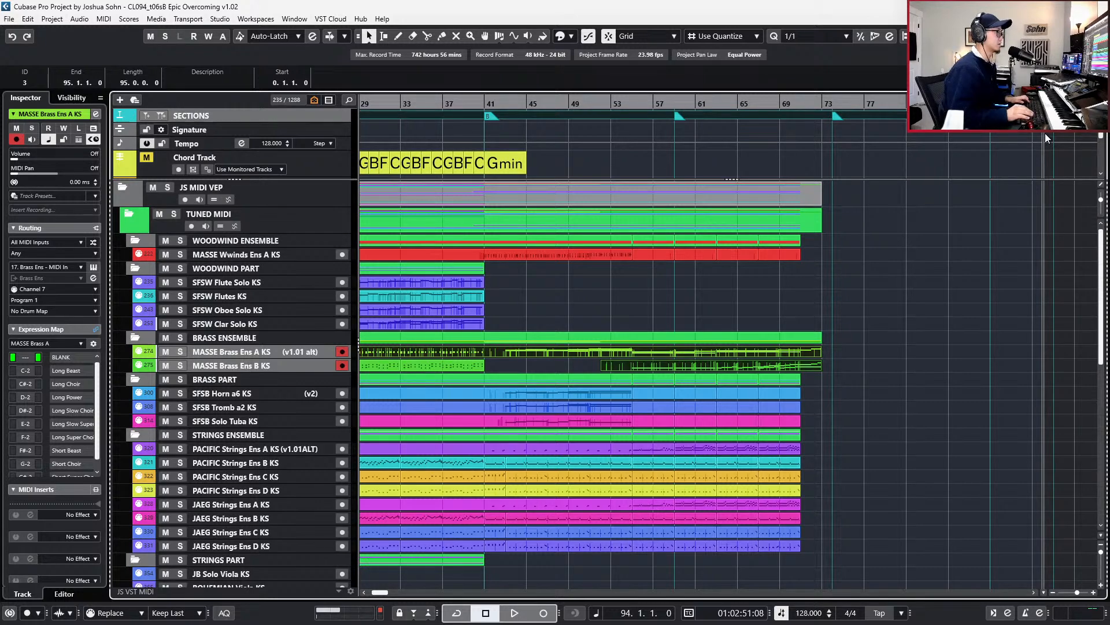
pyautogui.press('g')
pyautogui.press('g')
pyautogui.press('Home')
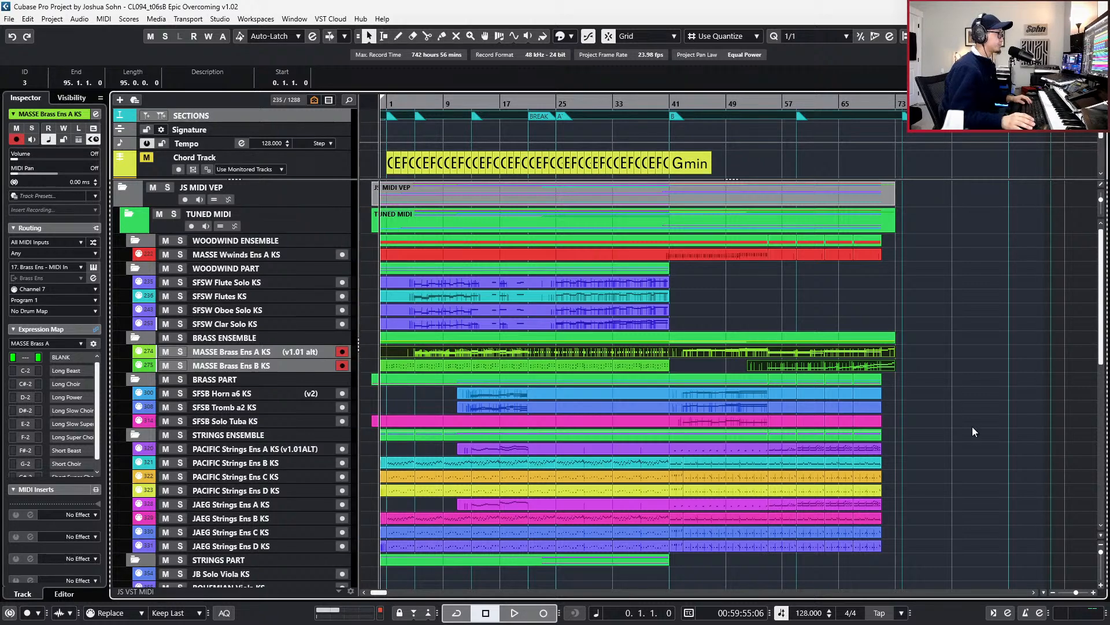
pyautogui.scroll(-15, 828, 387)
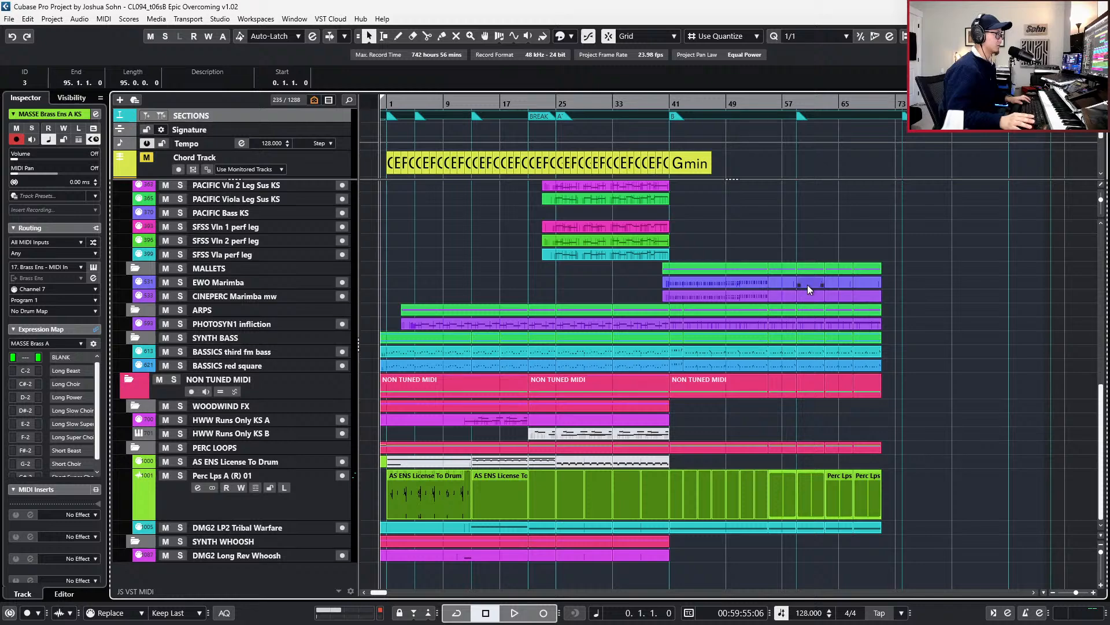
pyautogui.moveTo(803, 301); pyautogui.dragTo(838, 303)
pyautogui.scroll(15, 838, 304)
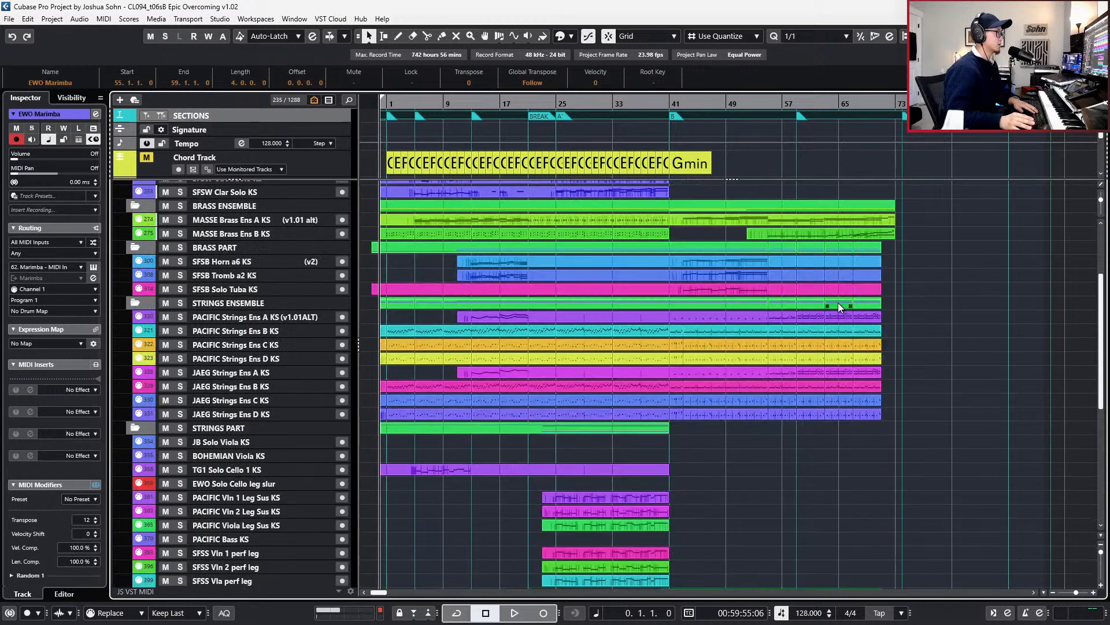
pyautogui.scroll(-15, 836, 303)
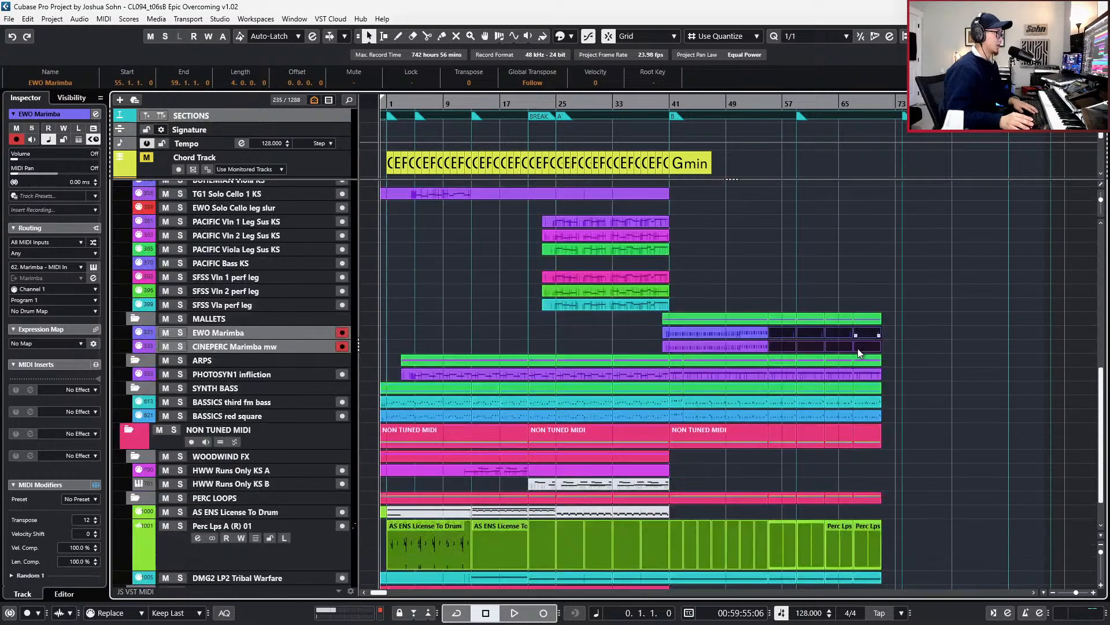
pyautogui.click(897, 328)
# - Delete the MASSE Wwinds Ens A parts from bar 55 onward
pyautogui.scroll(10, 856, 320)
pyautogui.moveTo(812, 263); pyautogui.dragTo(787, 255)
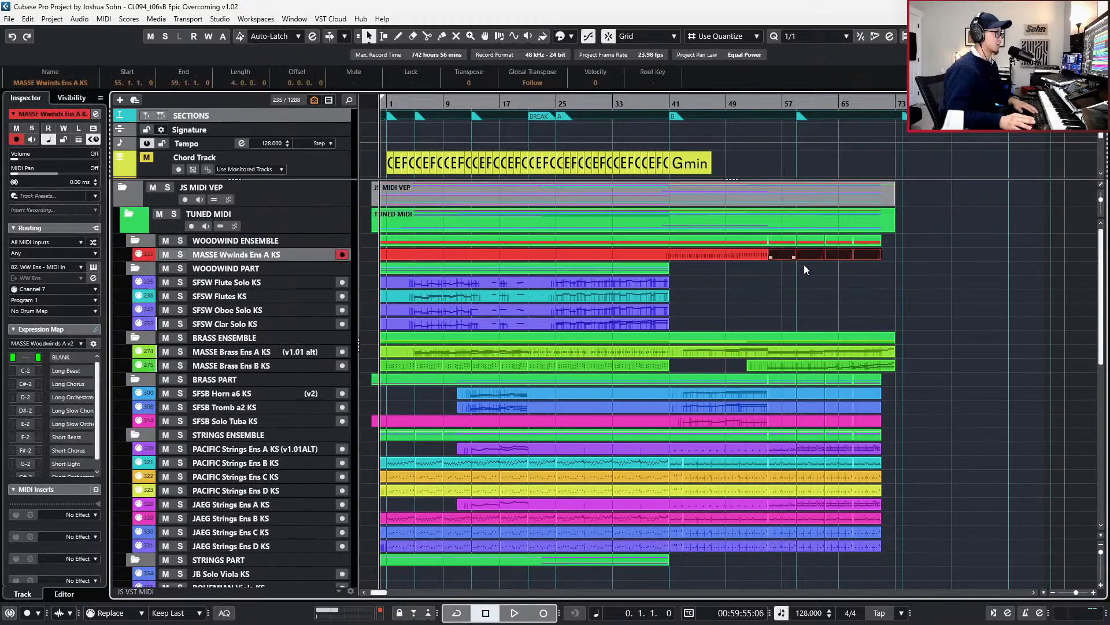
pyautogui.press('Delete')
# - Look over the remaining tracks and play the arrangement from the project start
pyautogui.scroll(-2, 884, 269)
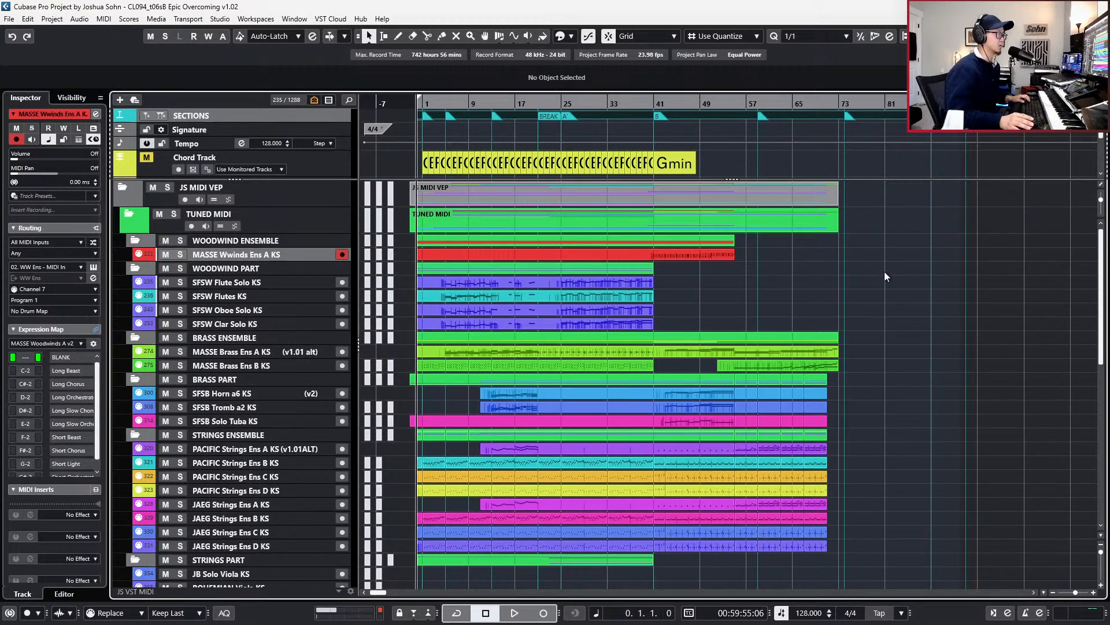
pyautogui.scroll(-10, 884, 272)
pyautogui.scroll(10, 884, 272)
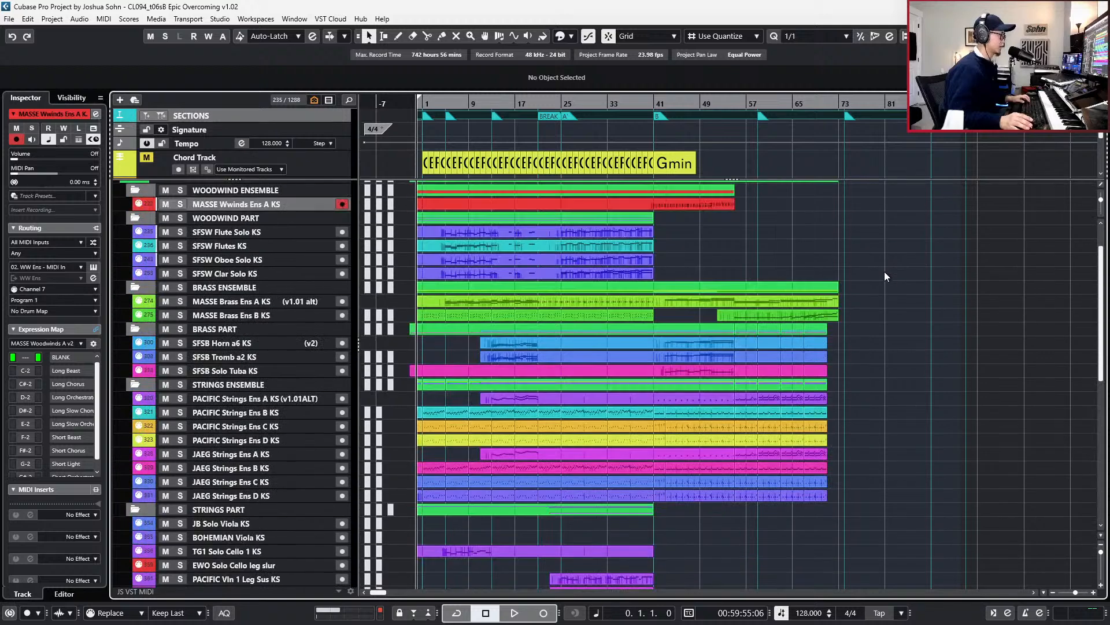
pyautogui.press('space')
pyautogui.press('h')
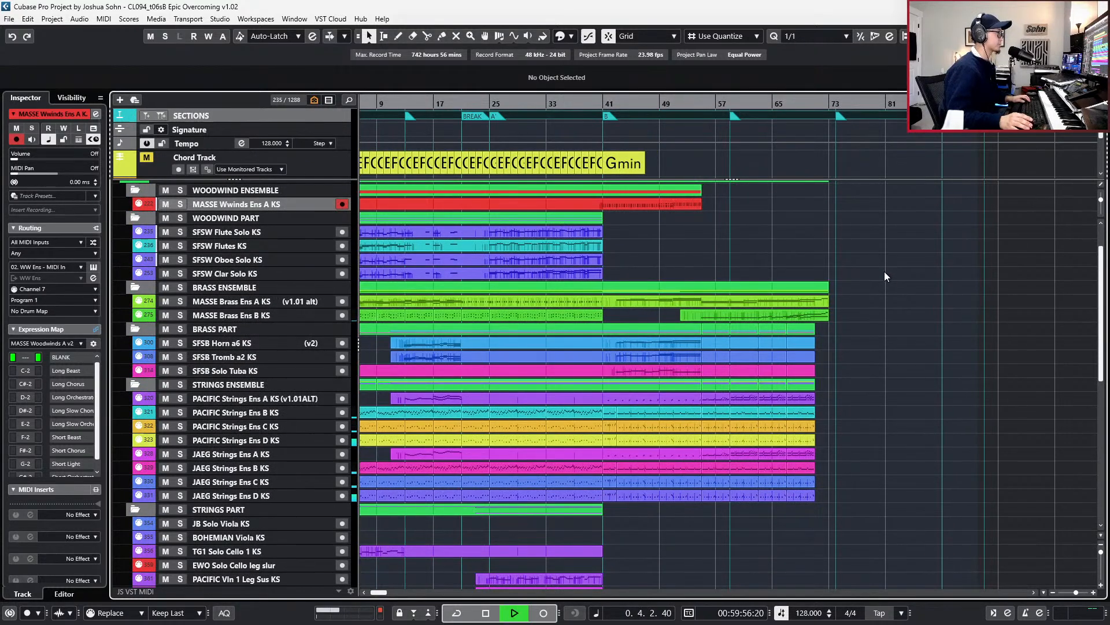
# - Look over the arrangement during playback, from the woodwind and brass tracks down to the percussion loops and synth whoosh
pyautogui.press('h')
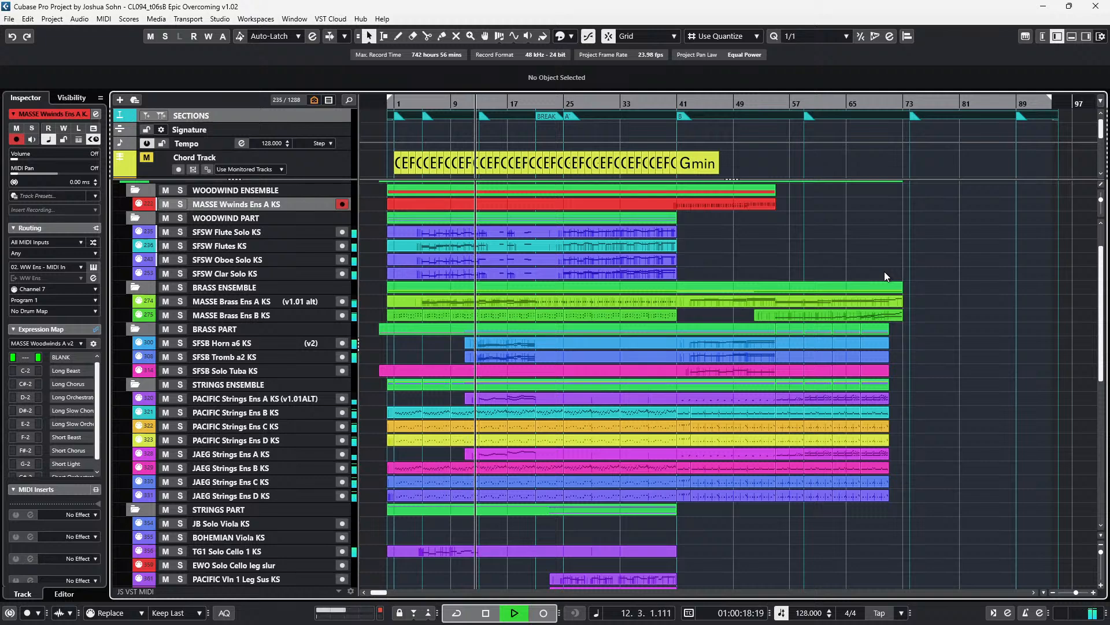
pyautogui.hscroll(-2, 778, 383)
pyautogui.scroll(-8, 779, 383)
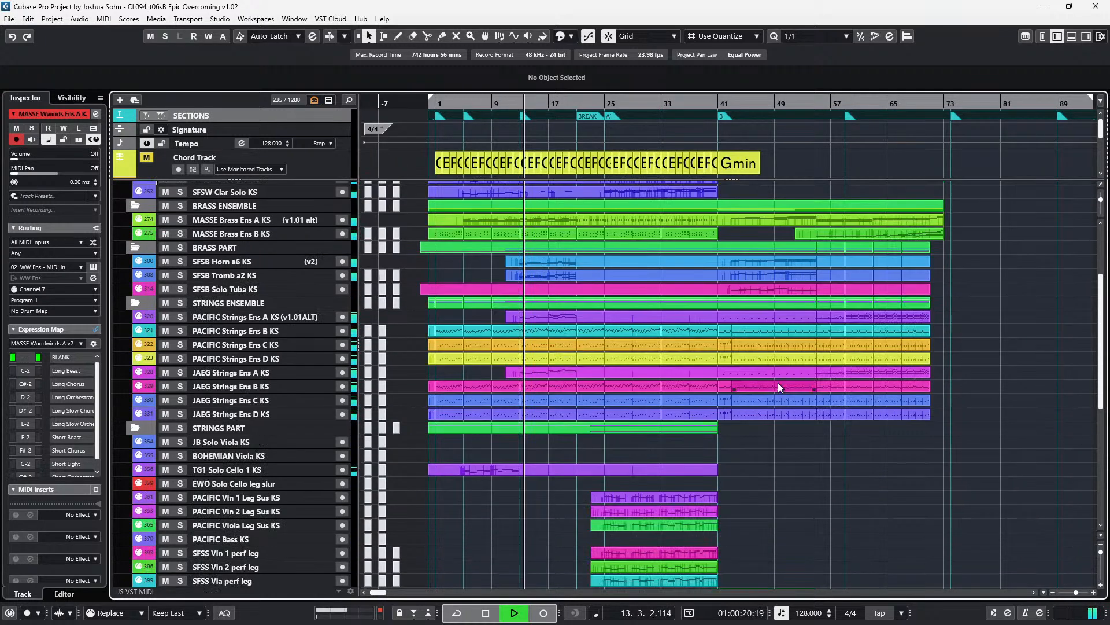
pyautogui.scroll(-2, 740, 394)
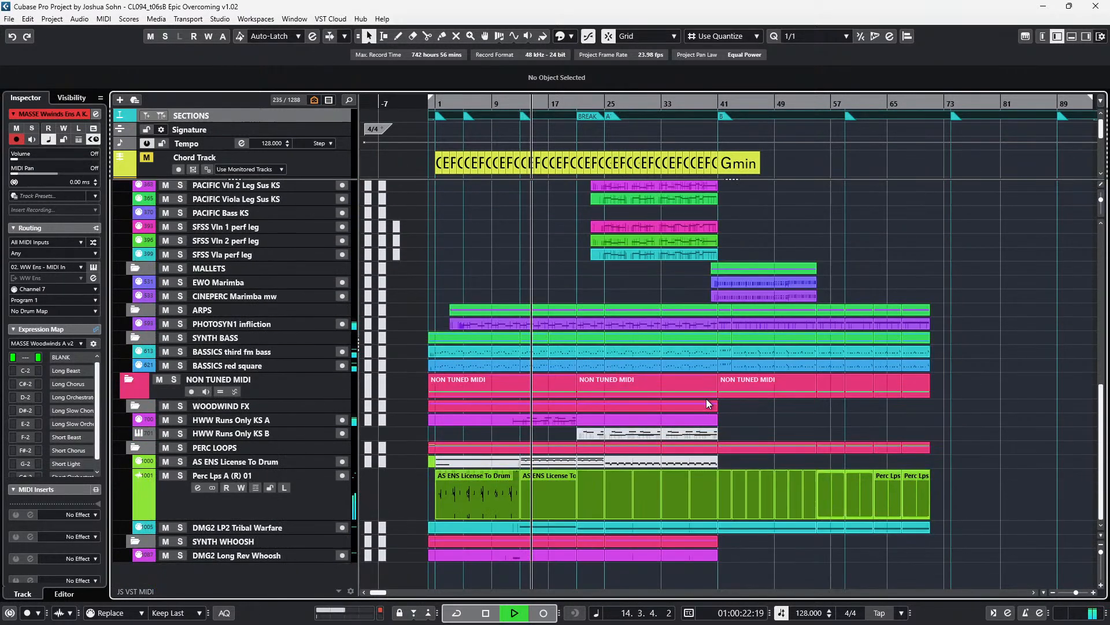
pyautogui.click(542, 499)
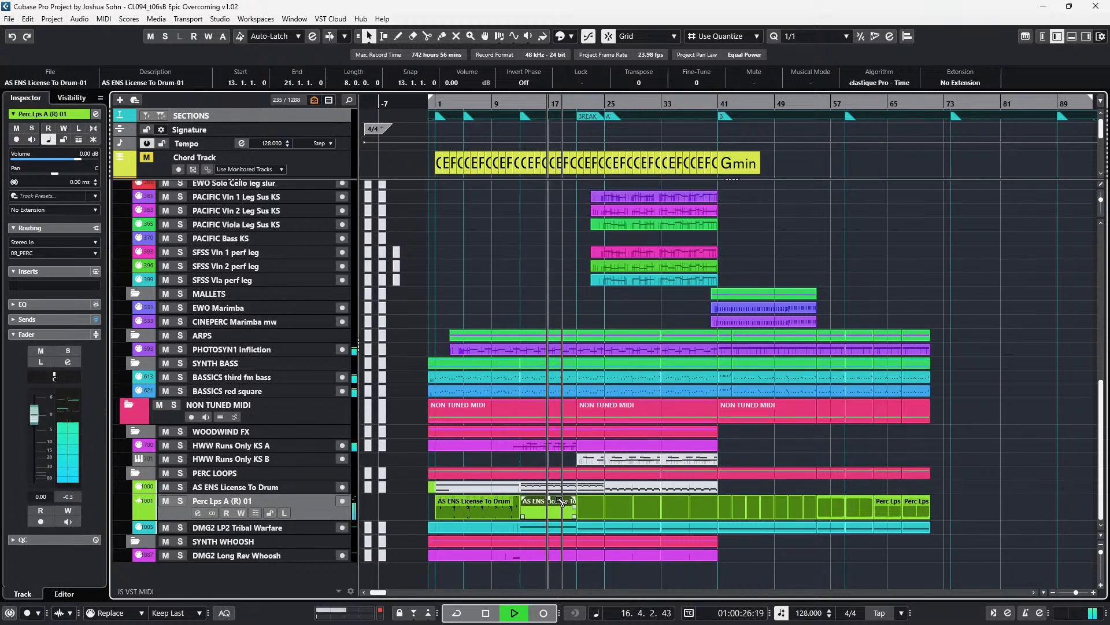
pyautogui.scroll(10, 560, 499)
pyautogui.scroll(1, 571, 475)
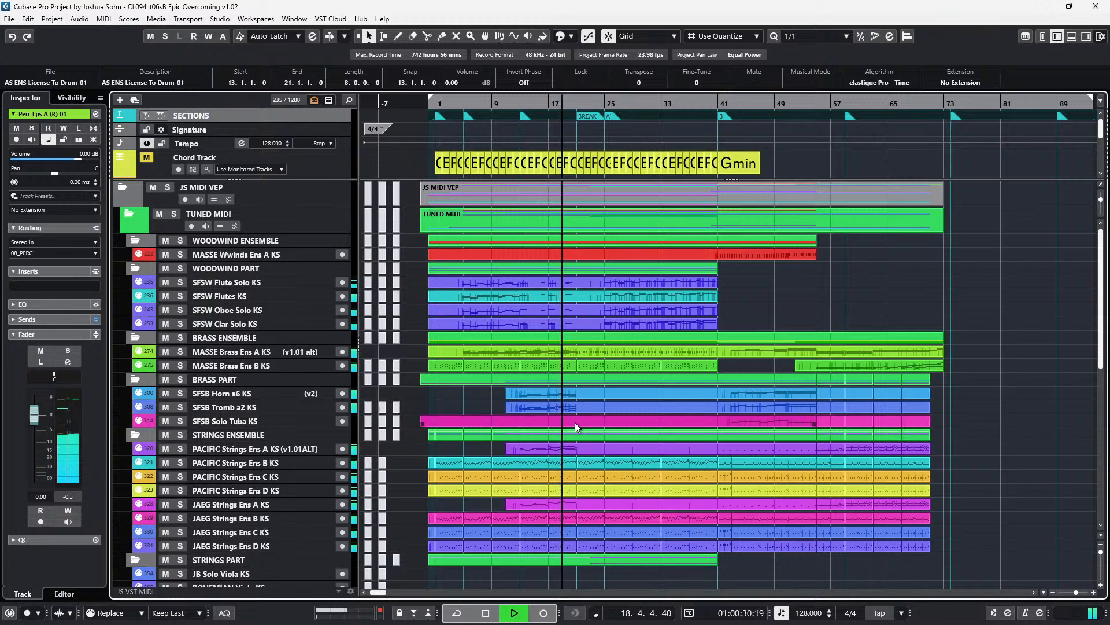
pyautogui.press('h')
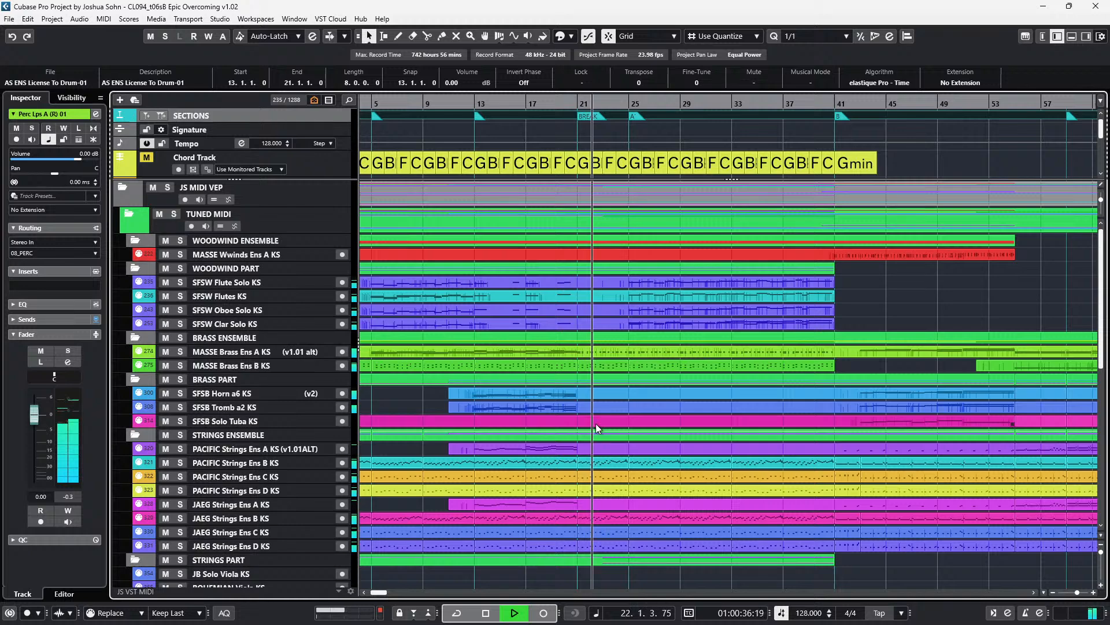
pyautogui.press('h')
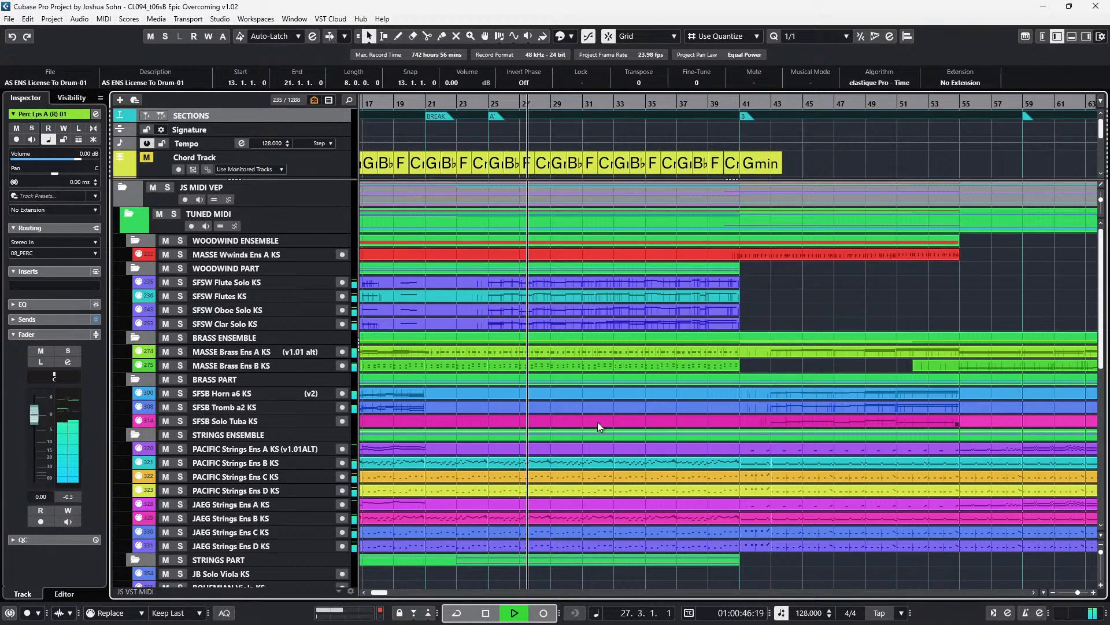
# - Open the four SFSW solo and section woodwind parts together in the Key Editor, examine their legato lines across bars 27–40, and close the editor
pyautogui.click(755, 282)
pyautogui.moveTo(755, 282); pyautogui.dragTo(726, 321)
pyautogui.press('Return')
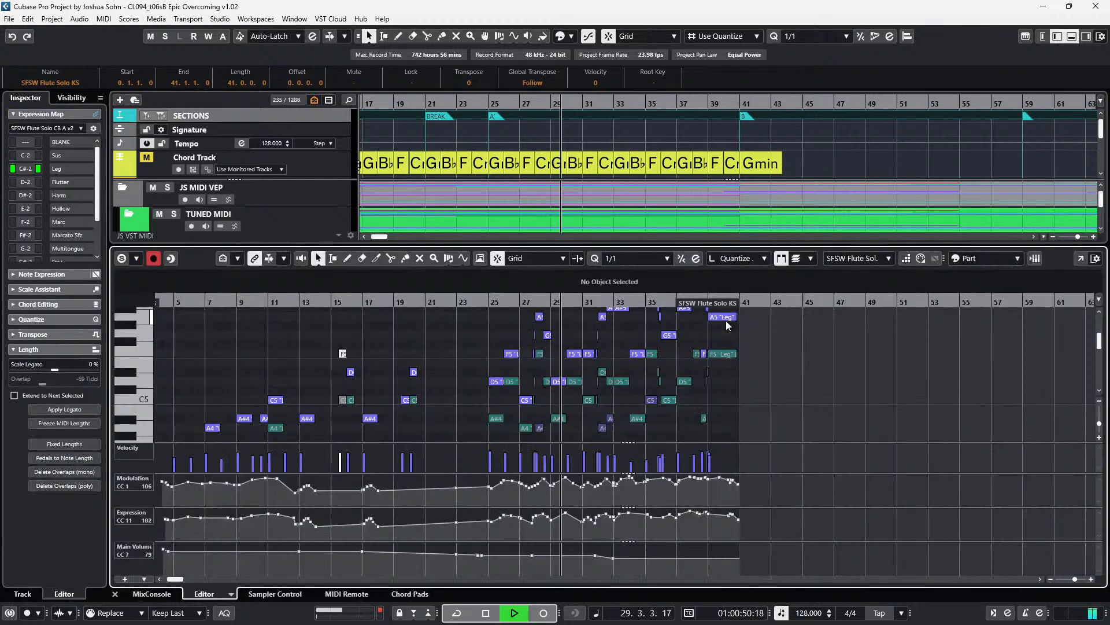
pyautogui.scroll(4, 619, 367)
pyautogui.scroll(1, 619, 367)
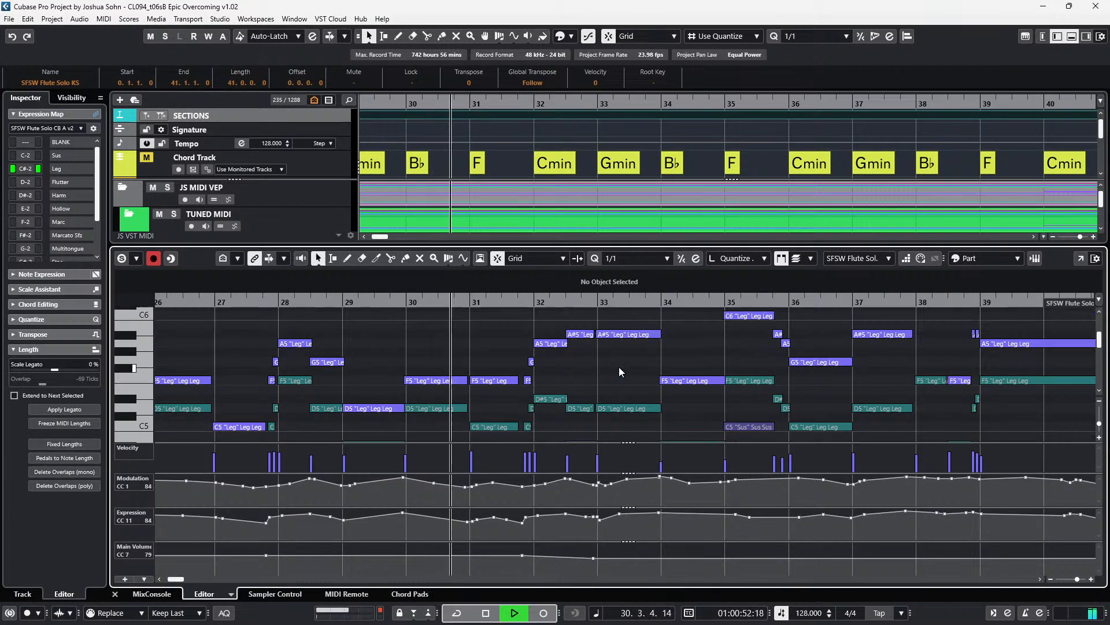
pyautogui.hotkey('alt', 'l')
pyautogui.scroll(-3, 630, 372)
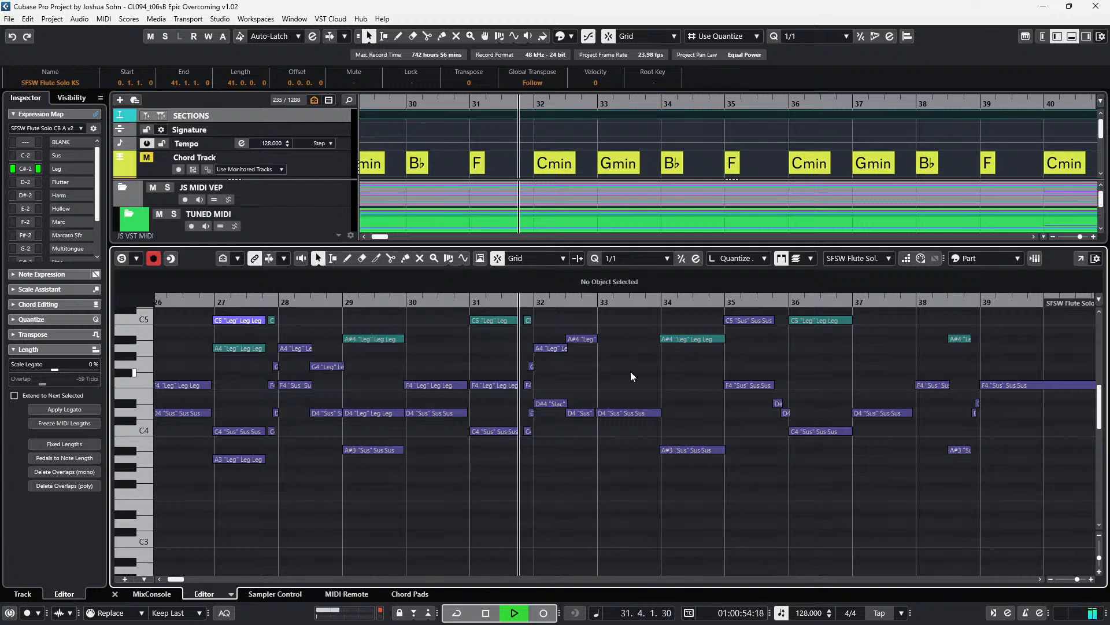
pyautogui.hotkey('ctrl', 'alt', 'e')
# - Examine the PACIFIC and SFSS violin and viola parts together in the Key Editor up to bar 41, and close it
pyautogui.scroll(-3, 679, 384)
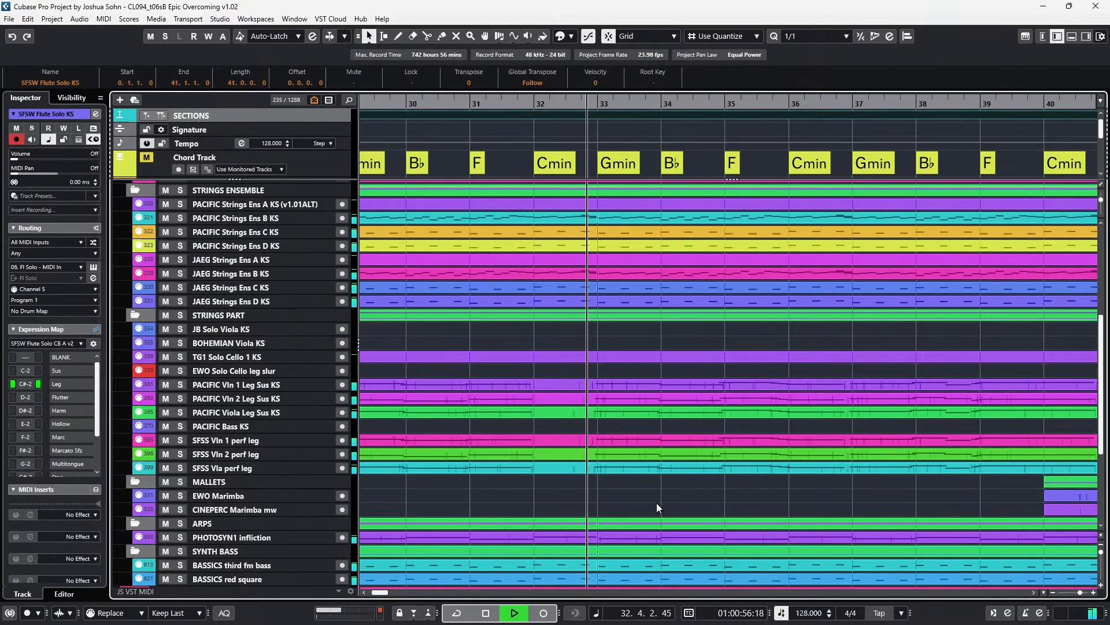
pyautogui.doubleClick(651, 376)
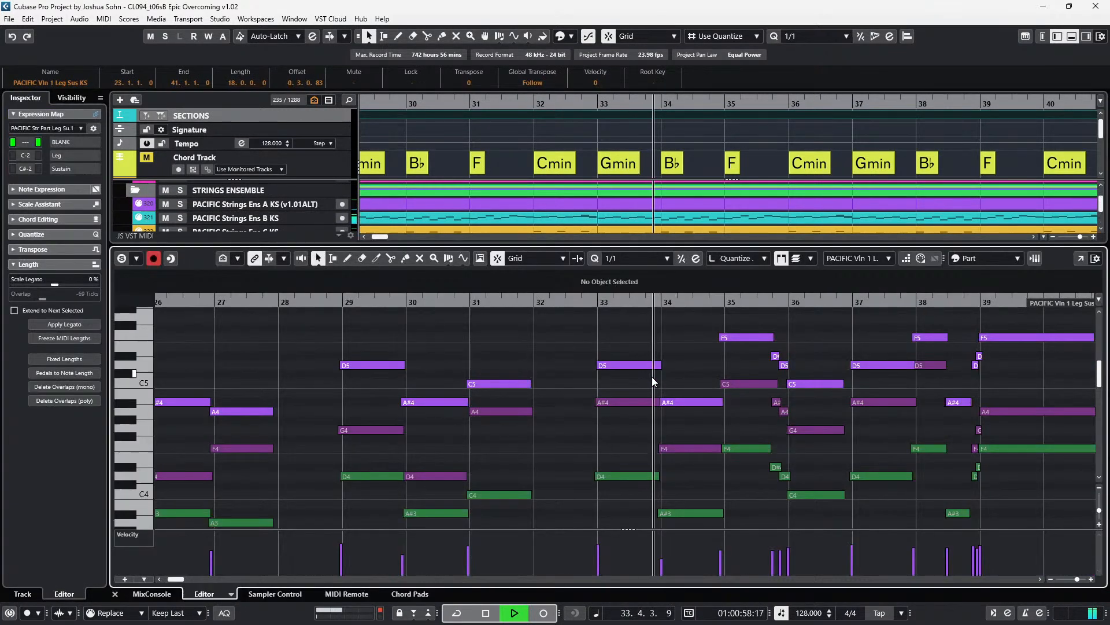
pyautogui.press('g')
pyautogui.press('g')
pyautogui.hscroll(1, 630, 383)
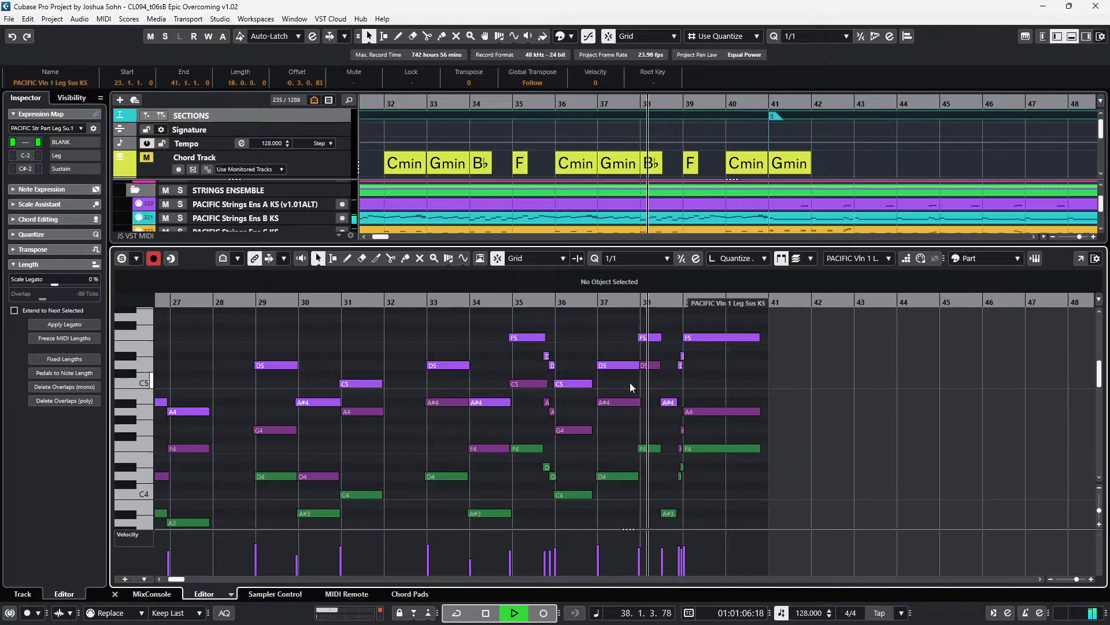
pyautogui.hotkey('ctrl', 'e')
# - Look over the transition at bar 41 across the strings, mallets, percussion loops and brass tracks while it plays
pyautogui.press('g')
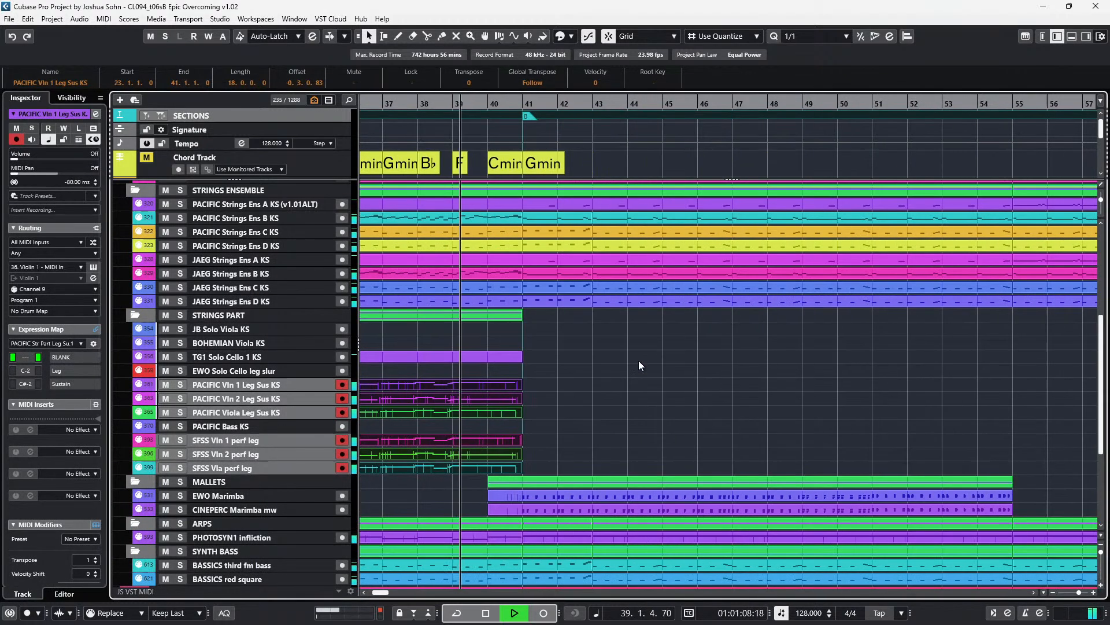
pyautogui.press('g')
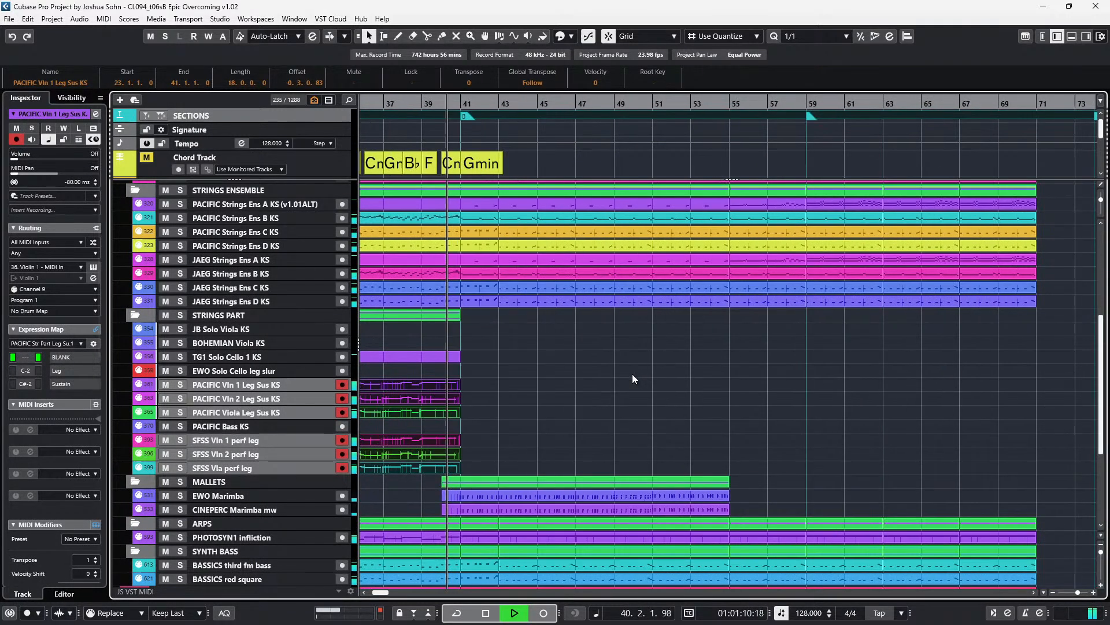
pyautogui.scroll(3, 632, 374)
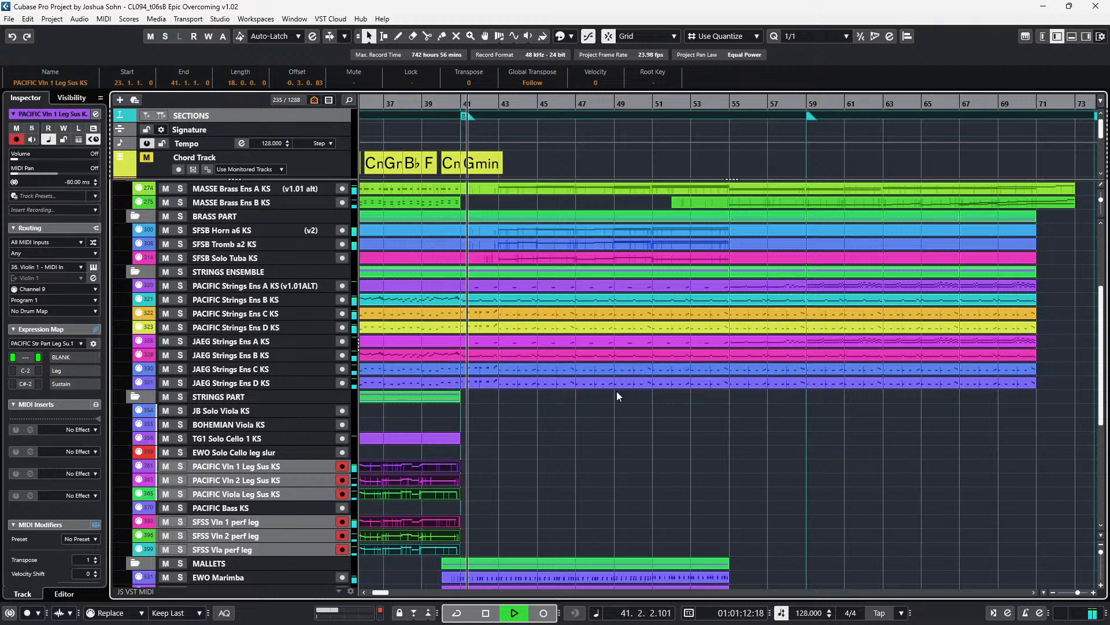
pyautogui.scroll(-8, 616, 405)
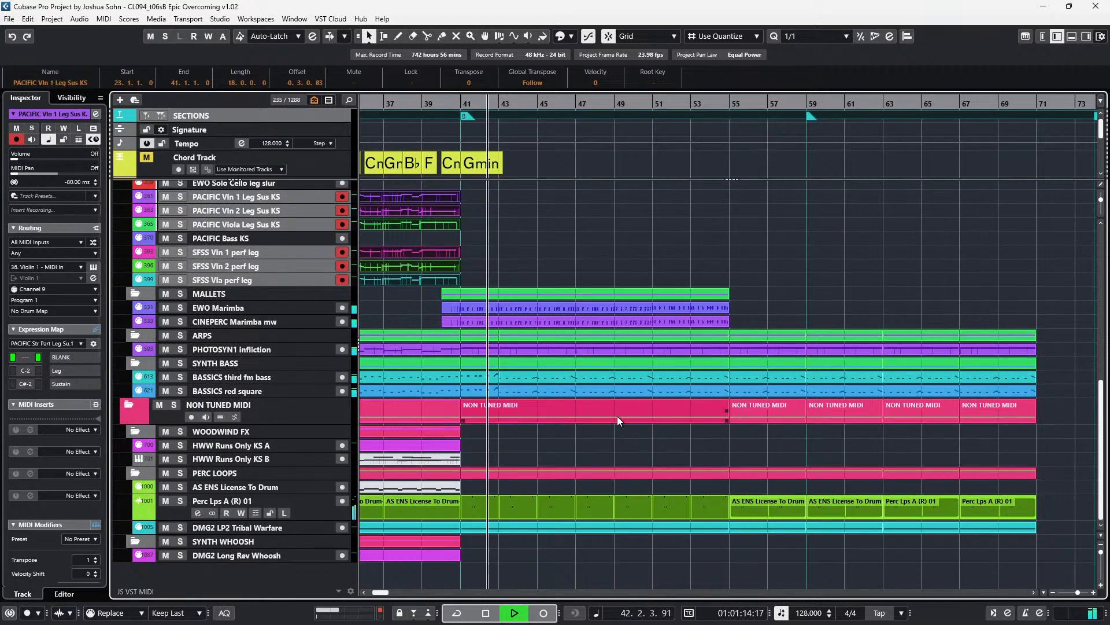
pyautogui.scroll(7, 617, 421)
pyautogui.scroll(5, 617, 416)
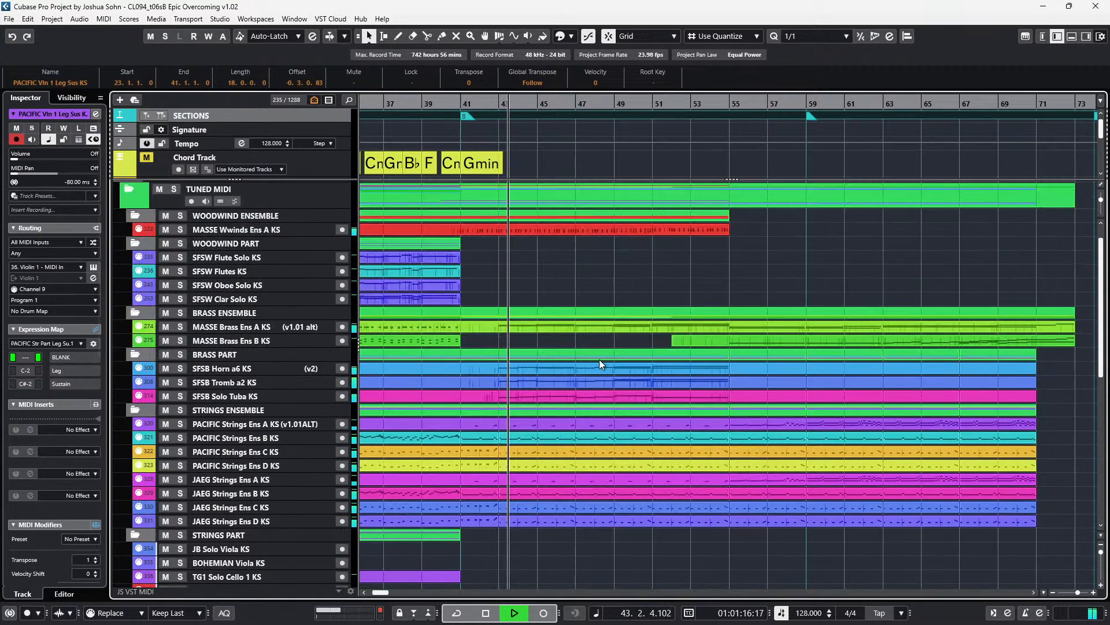
# - Examine the SFSB horn, trombone and tuba parts with MASSE Brass Ens A in the Key Editor from bar 43 onward, and close it
pyautogui.click(600, 381)
pyautogui.keyDown('shift'); pyautogui.click(603, 369); pyautogui.keyUp('shift')
pyautogui.keyDown('shift'); pyautogui.click(608, 396); pyautogui.keyUp('shift')
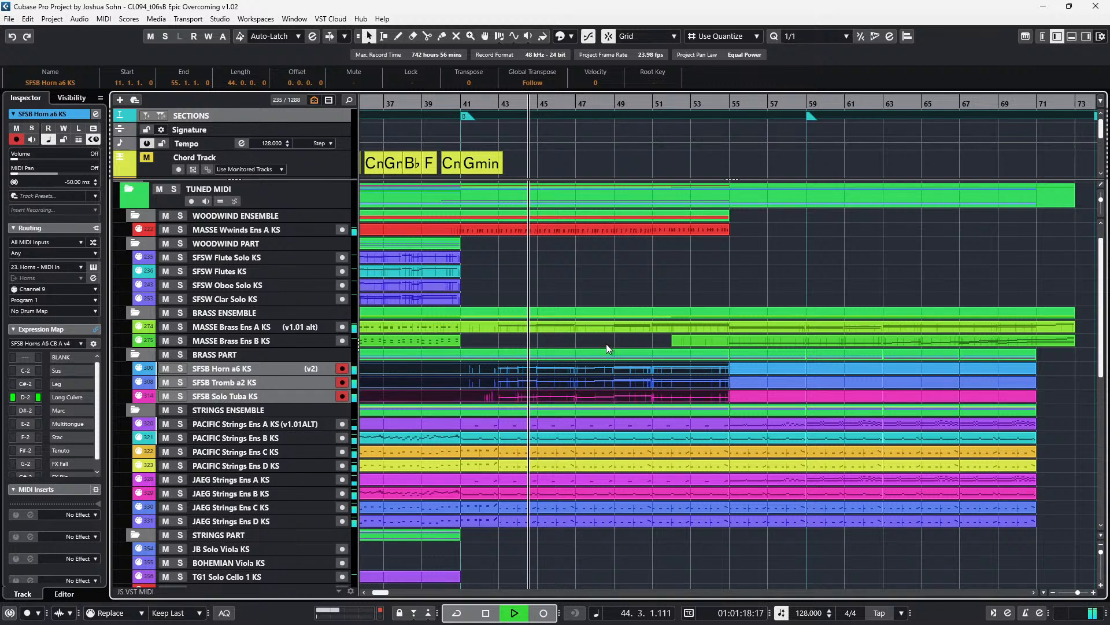
pyautogui.keyDown('shift'); pyautogui.click(611, 325); pyautogui.keyUp('shift')
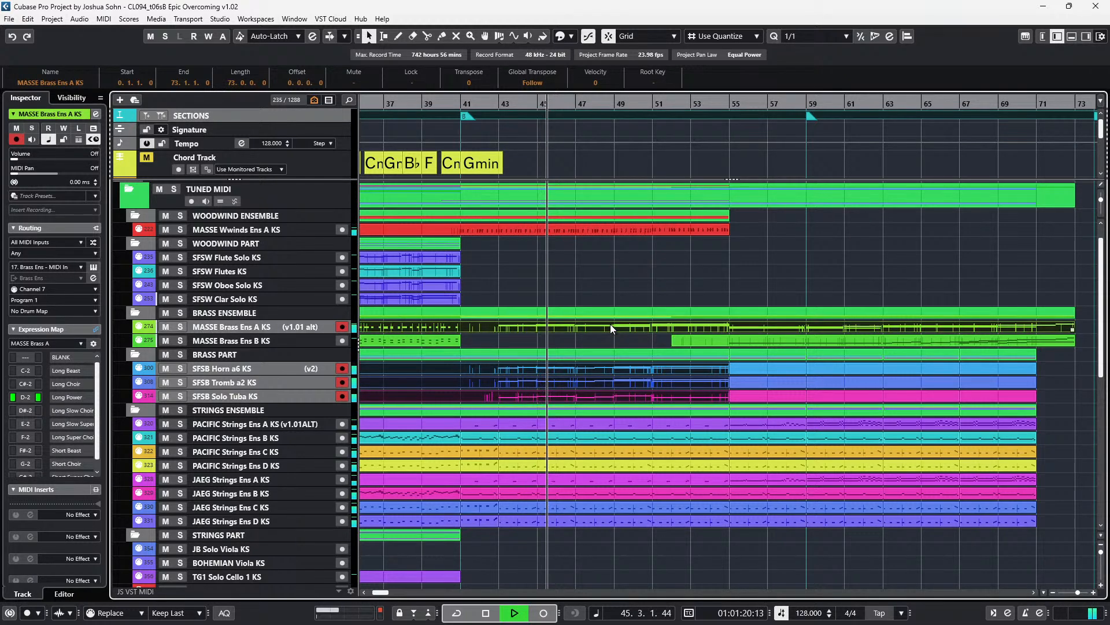
pyautogui.doubleClick(609, 324)
pyautogui.scroll(3, 639, 359)
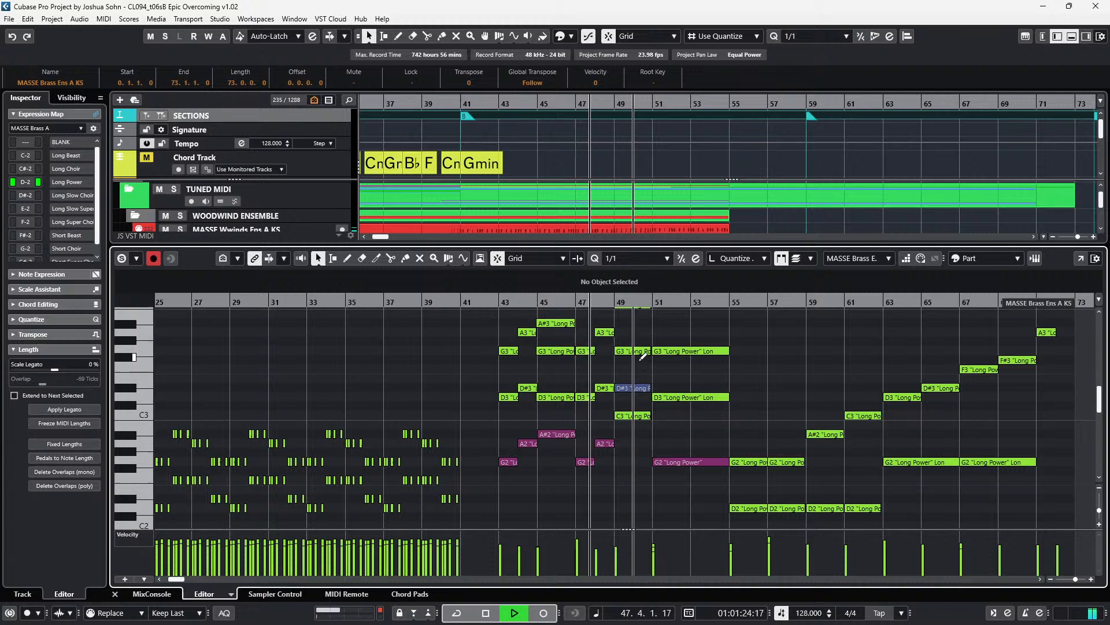
pyautogui.hotkey('alt', 'l')
pyautogui.scroll(-1, 660, 359)
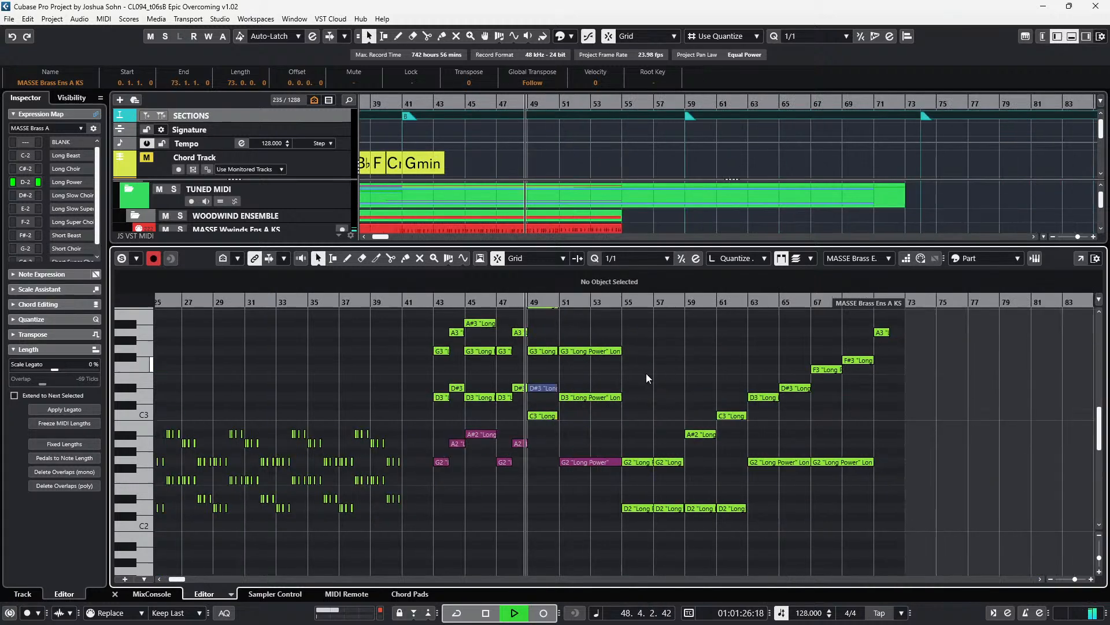
pyautogui.scroll(2, 646, 373)
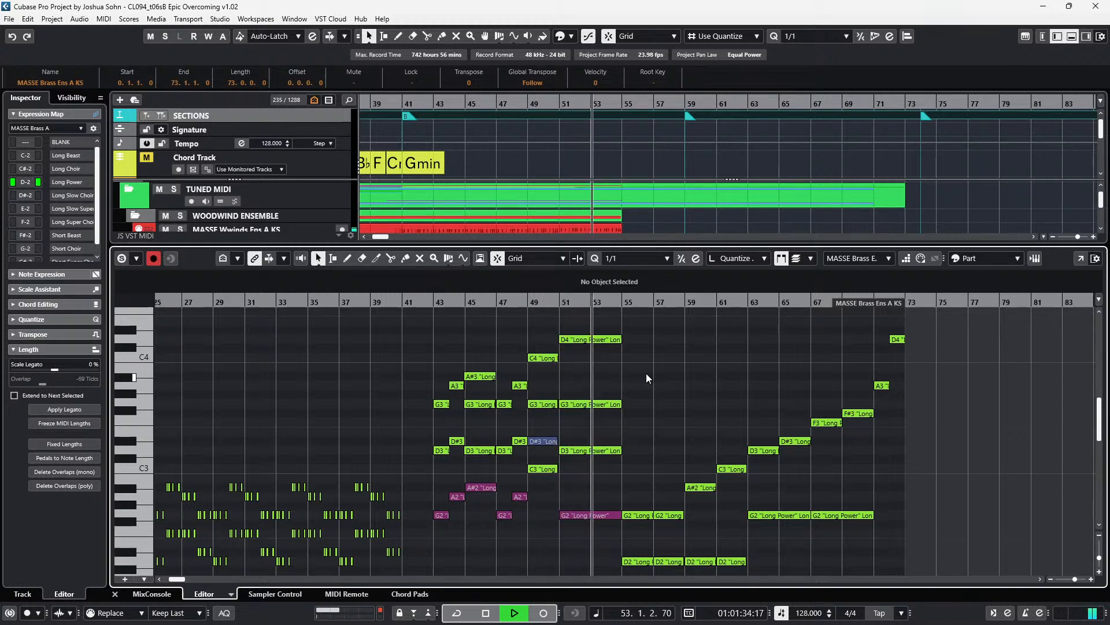
pyautogui.hotkey('ctrl', 'e')
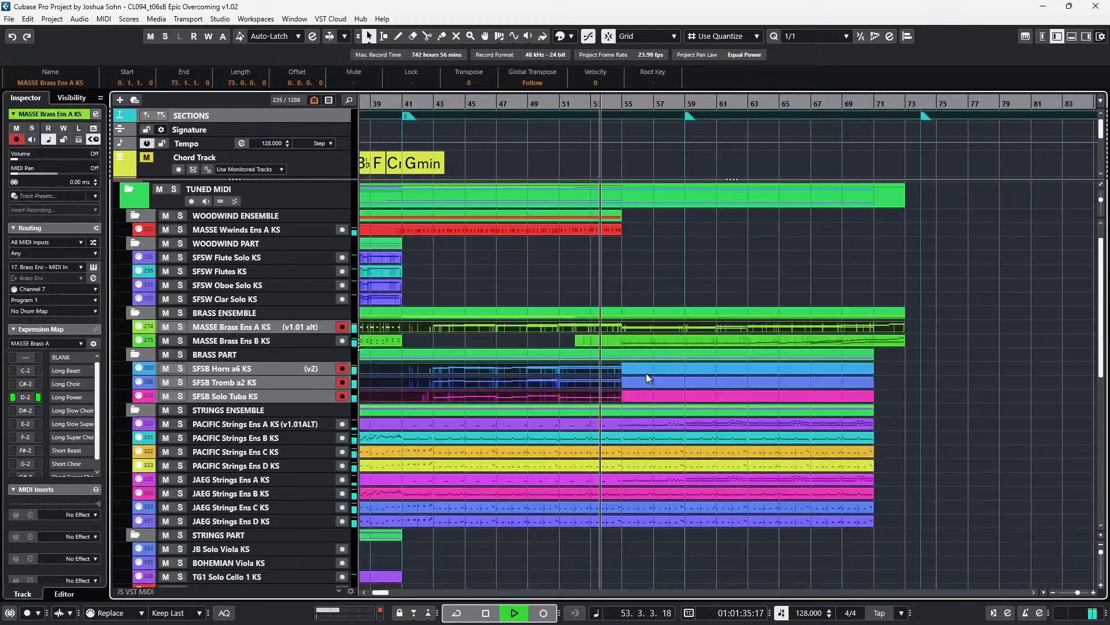
# - Examine the PACIFIC and JAEG Strings Ens A parts from bar 55 to 71 in the Key Editor, and close it
pyautogui.click(648, 422)
pyautogui.moveTo(915, 419); pyautogui.dragTo(659, 440)
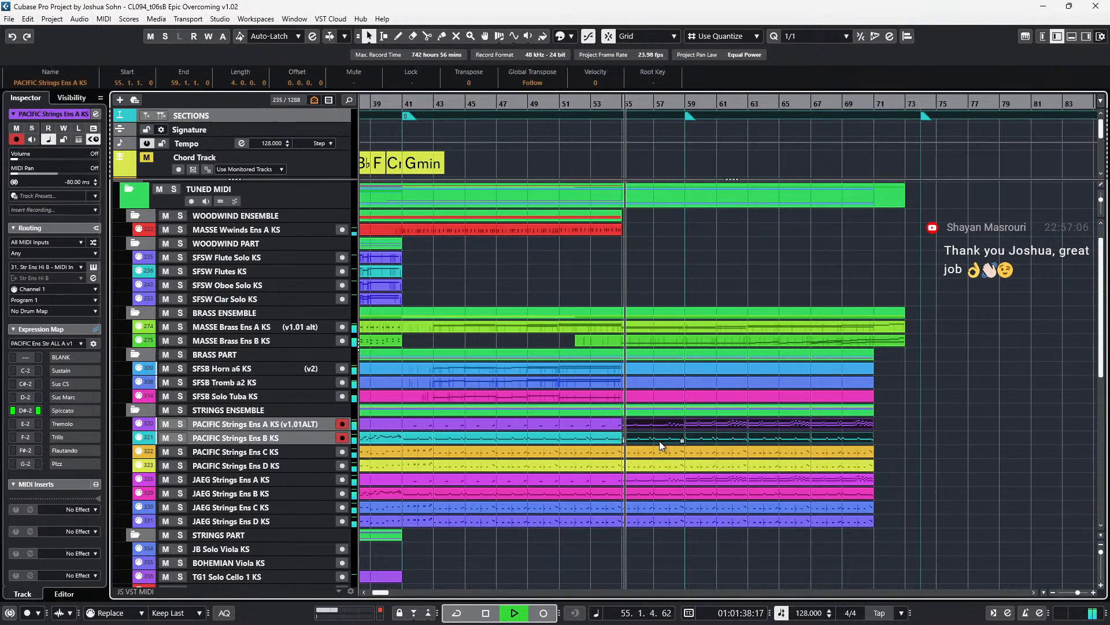
pyautogui.moveTo(891, 424); pyautogui.dragTo(653, 429)
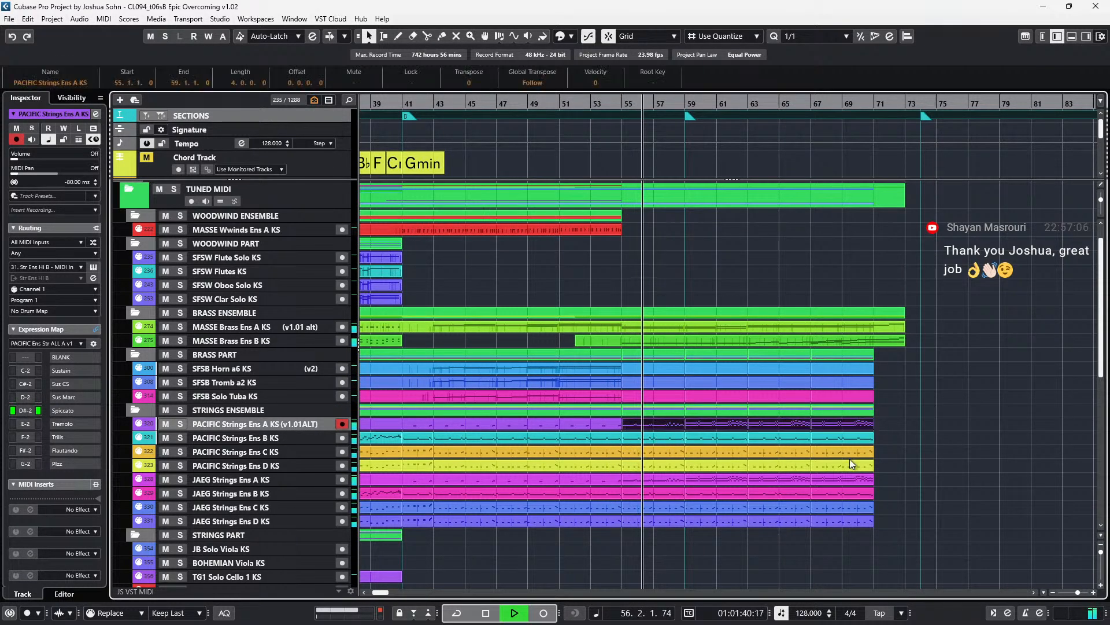
pyautogui.moveTo(894, 477); pyautogui.dragTo(673, 474)
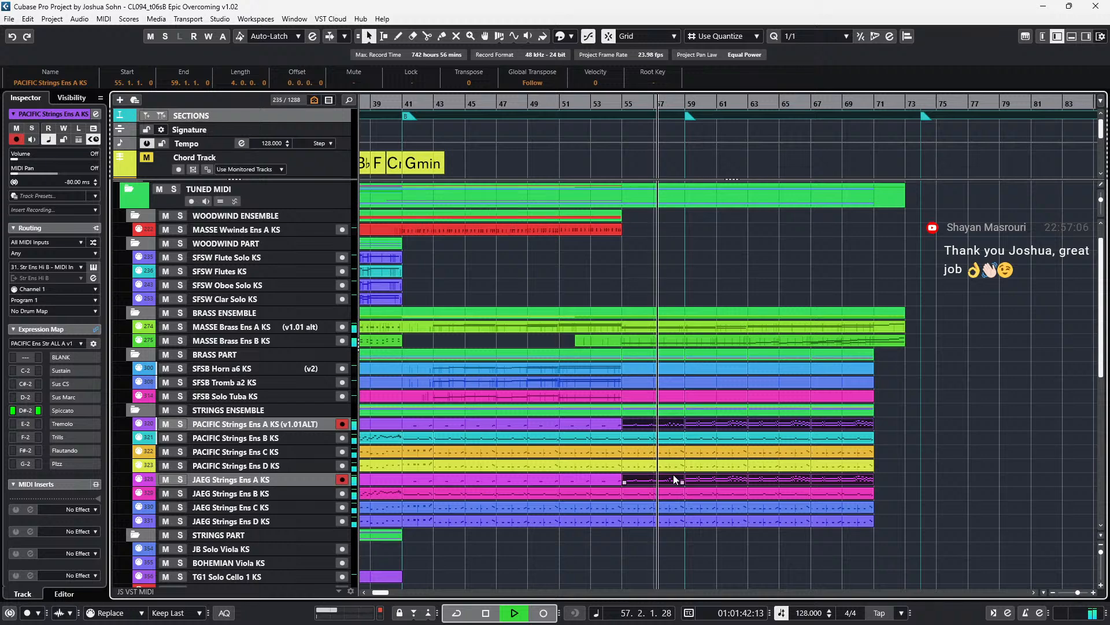
pyautogui.doubleClick(674, 480)
pyautogui.scroll(4, 741, 433)
pyautogui.scroll(2, 741, 433)
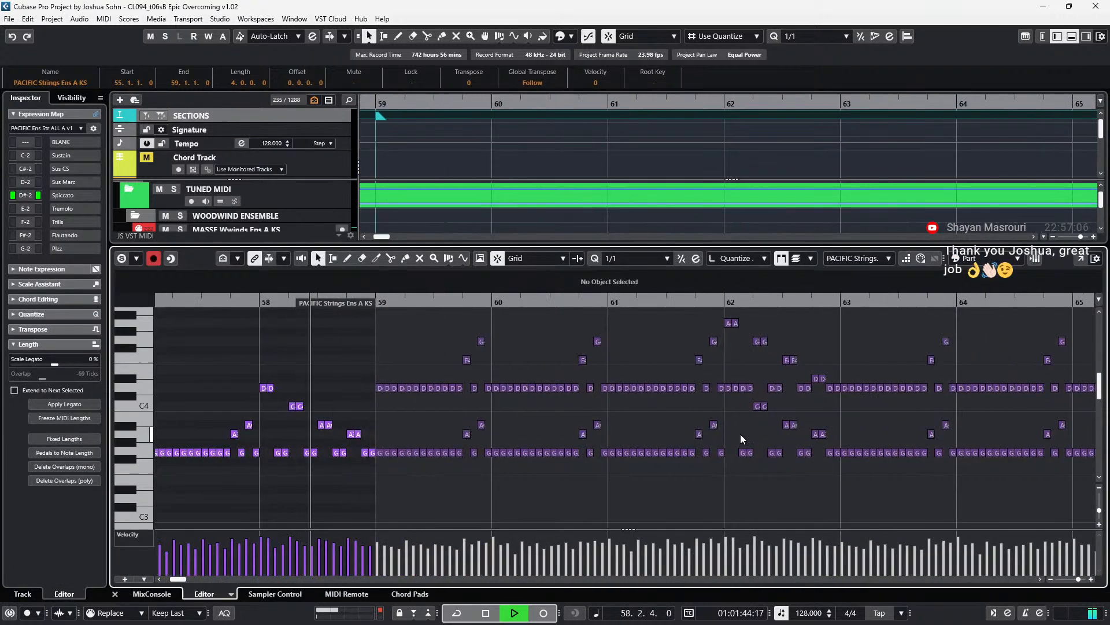
pyautogui.hscroll(1, 740, 434)
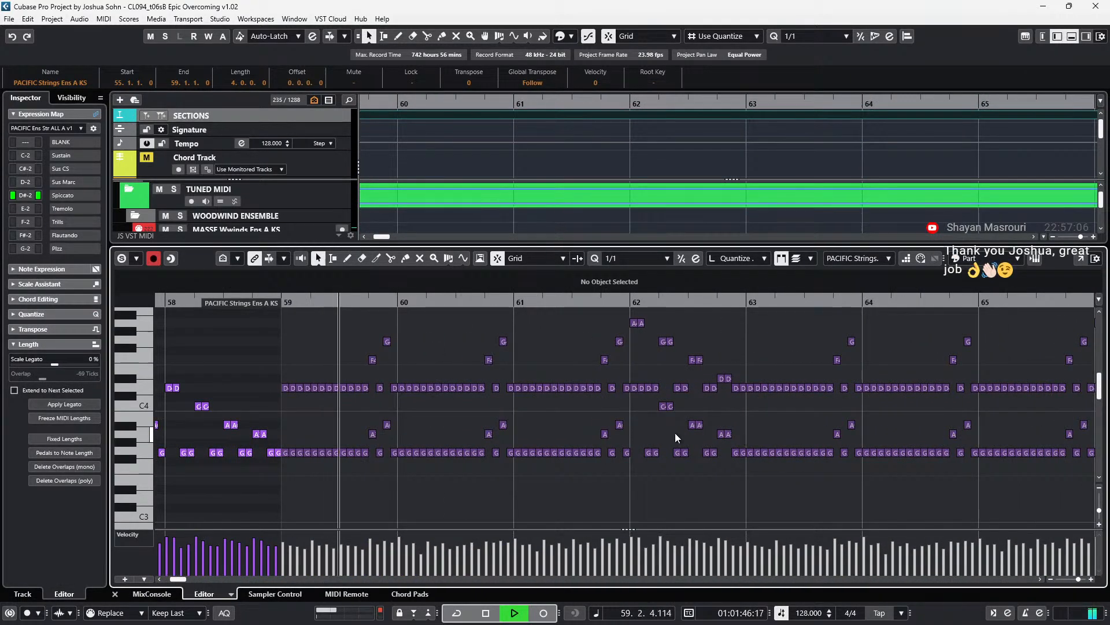
pyautogui.click(645, 429)
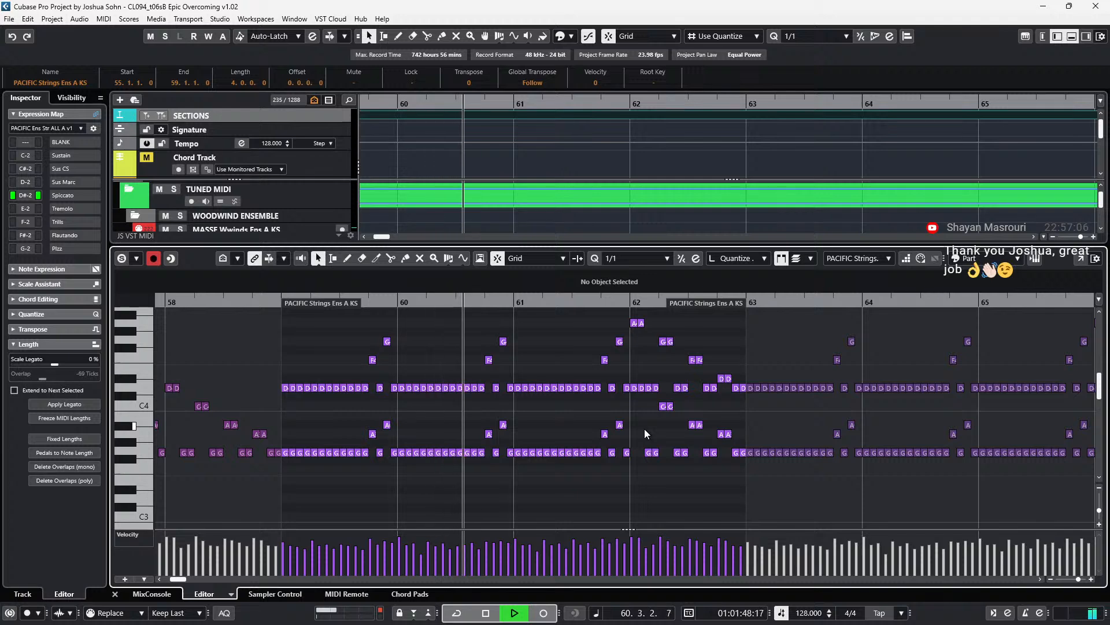
pyautogui.press('Return')
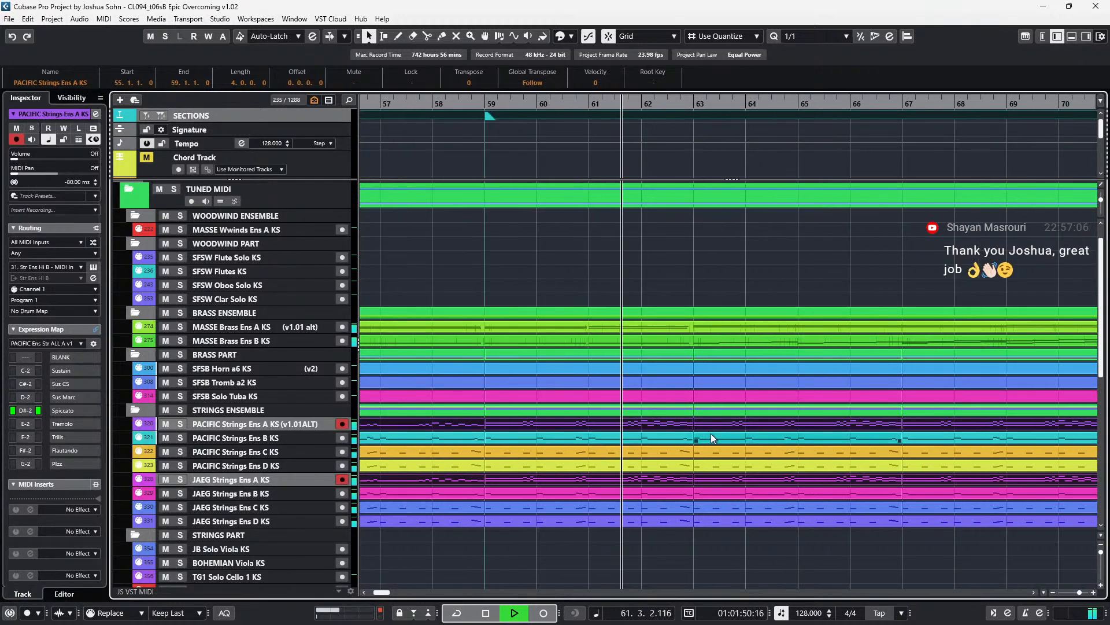
# - Review the climax section and the empty bars up to the end of the cycle range during playback
pyautogui.press('g')
pyautogui.press('g')
pyautogui.press('g')
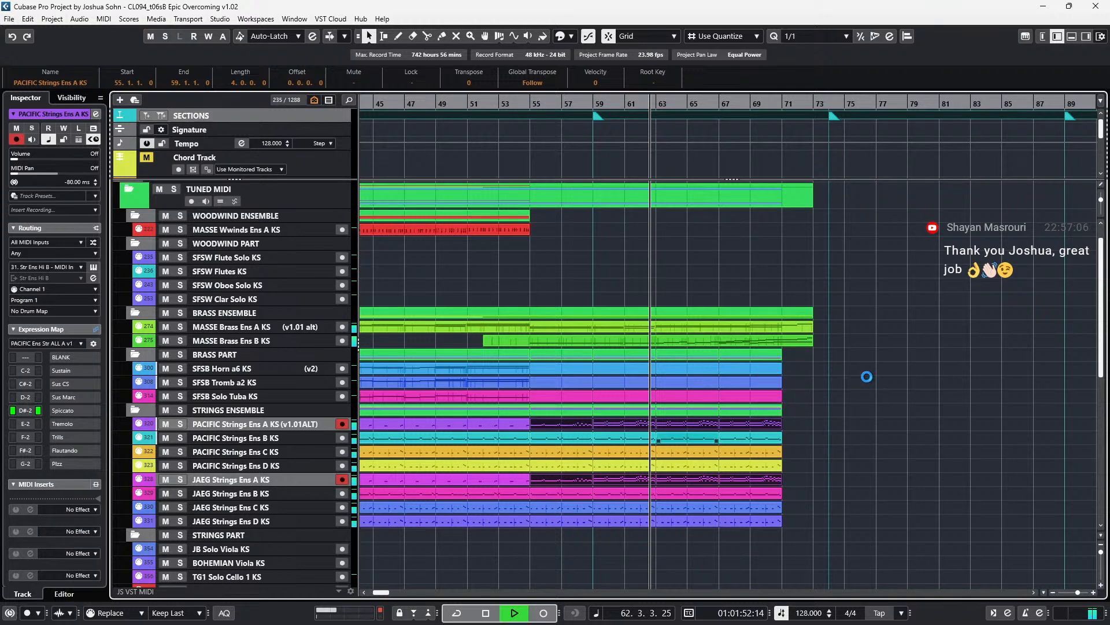
pyautogui.scroll(-3, 866, 376)
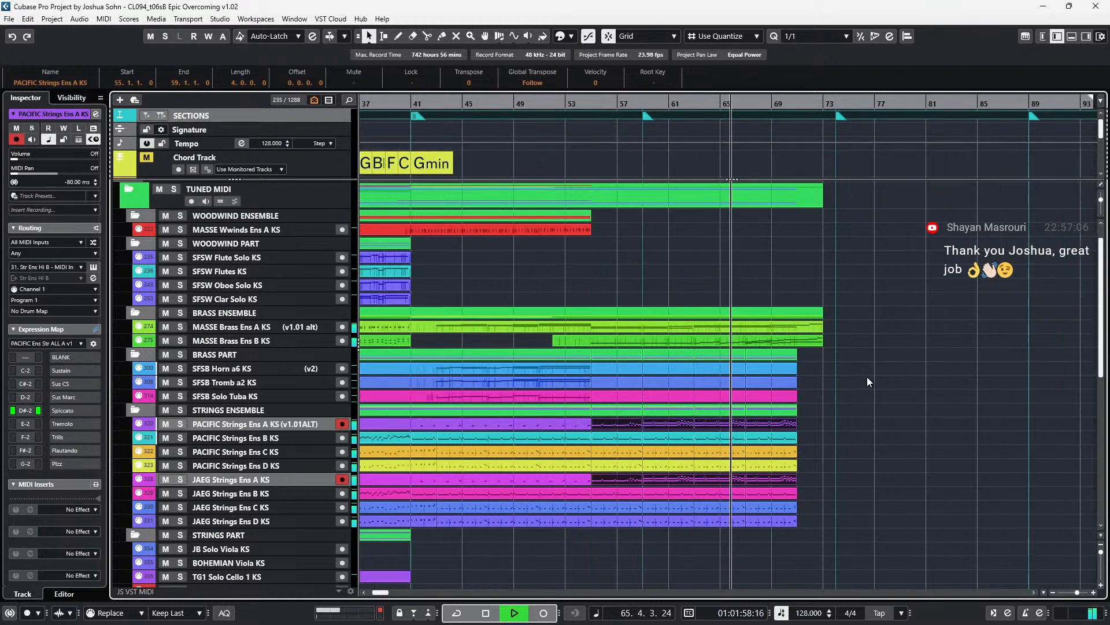
pyautogui.hscroll(1, 867, 377)
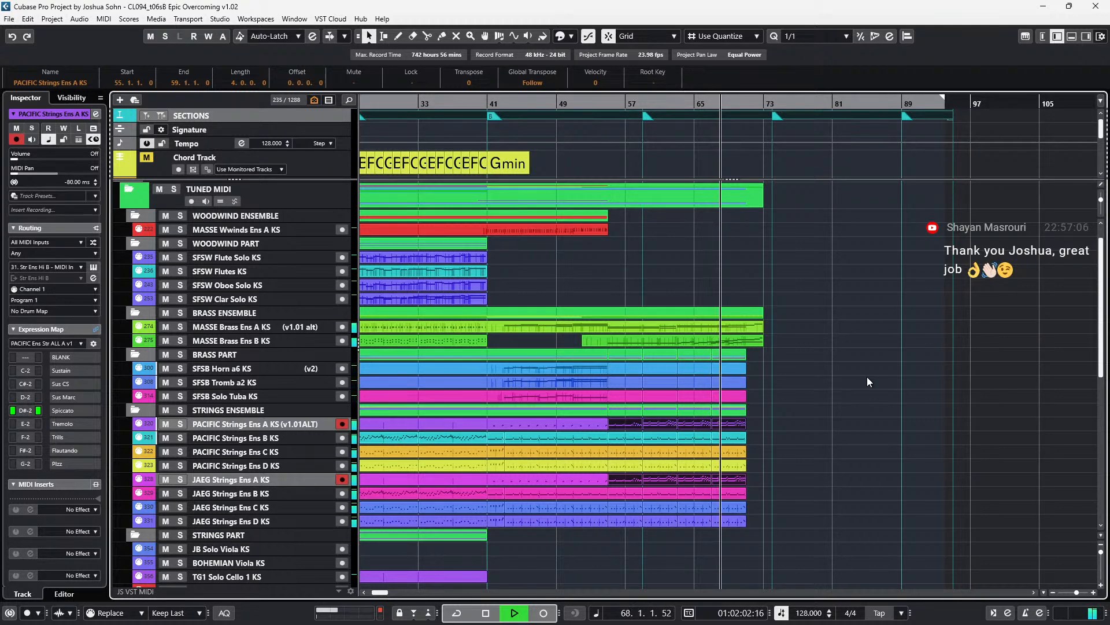
pyautogui.press('h')
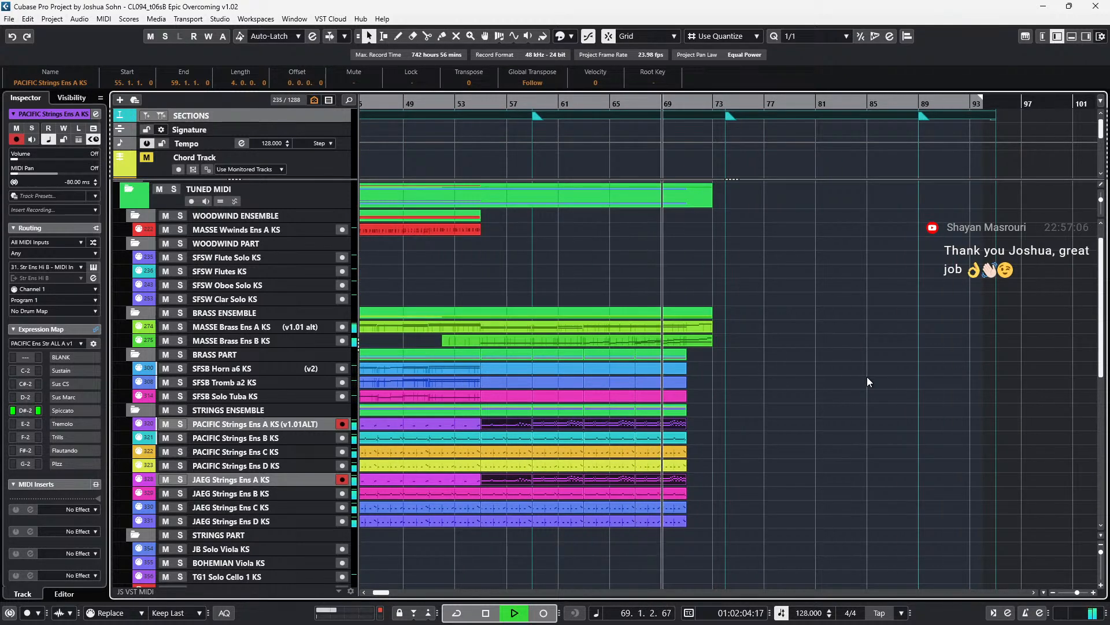
# - Let the brass and strings ending play through to bar 73 and stop playback
pyautogui.press('g')
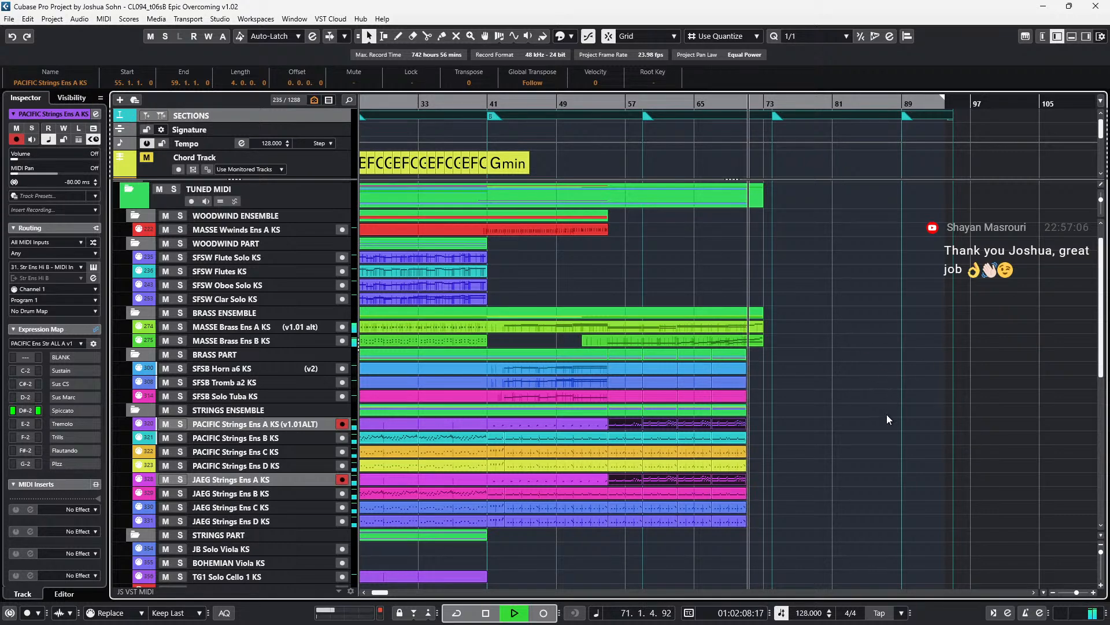
pyautogui.press('h')
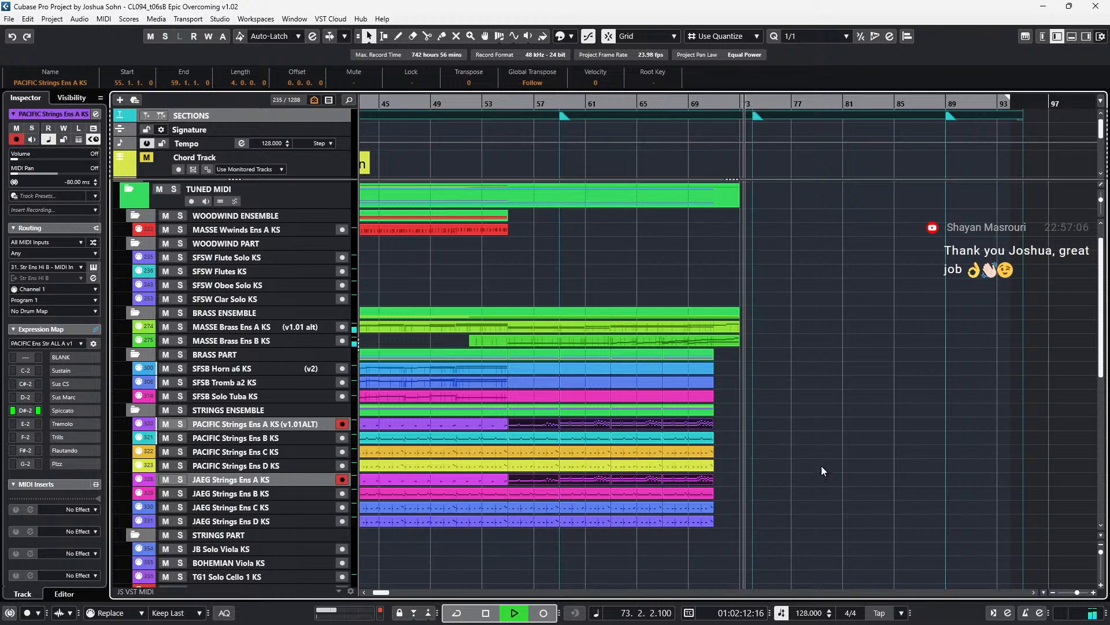
pyautogui.press('space')
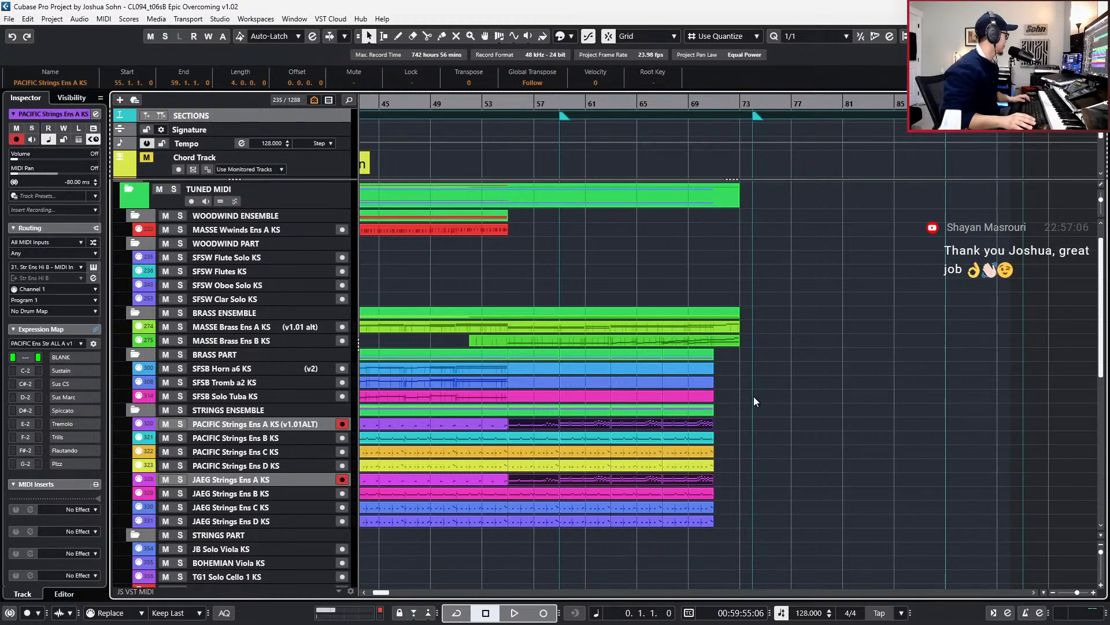
pyautogui.scroll(-2, 754, 399)
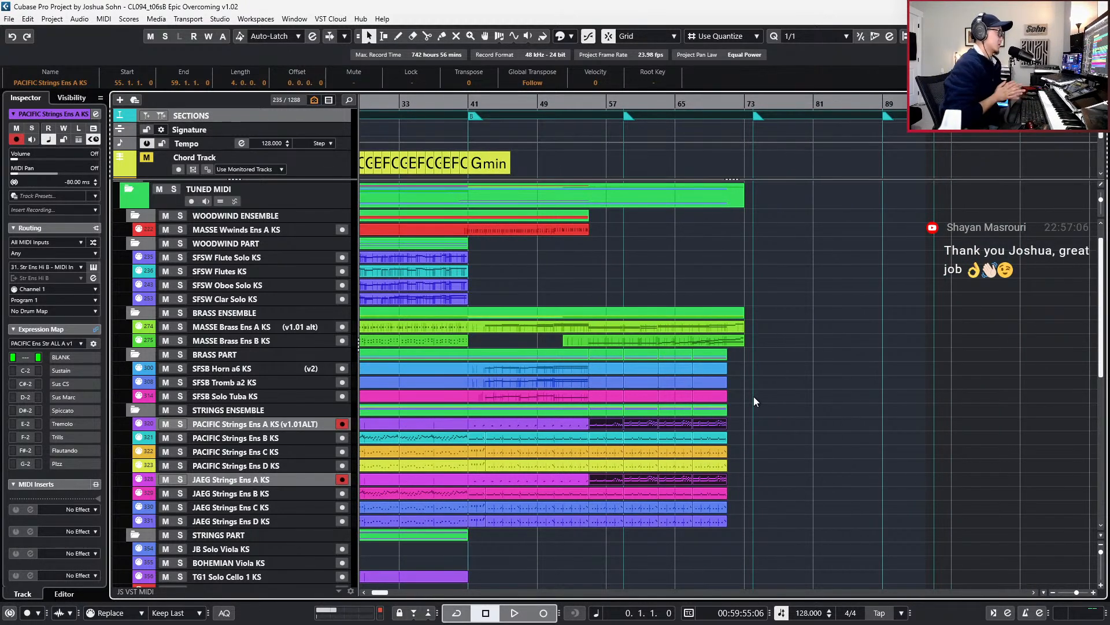
# - Place the project cursor at bar 71 and look over the full arrangement from bar 1 to the end
pyautogui.hotkey('shift', 'l')
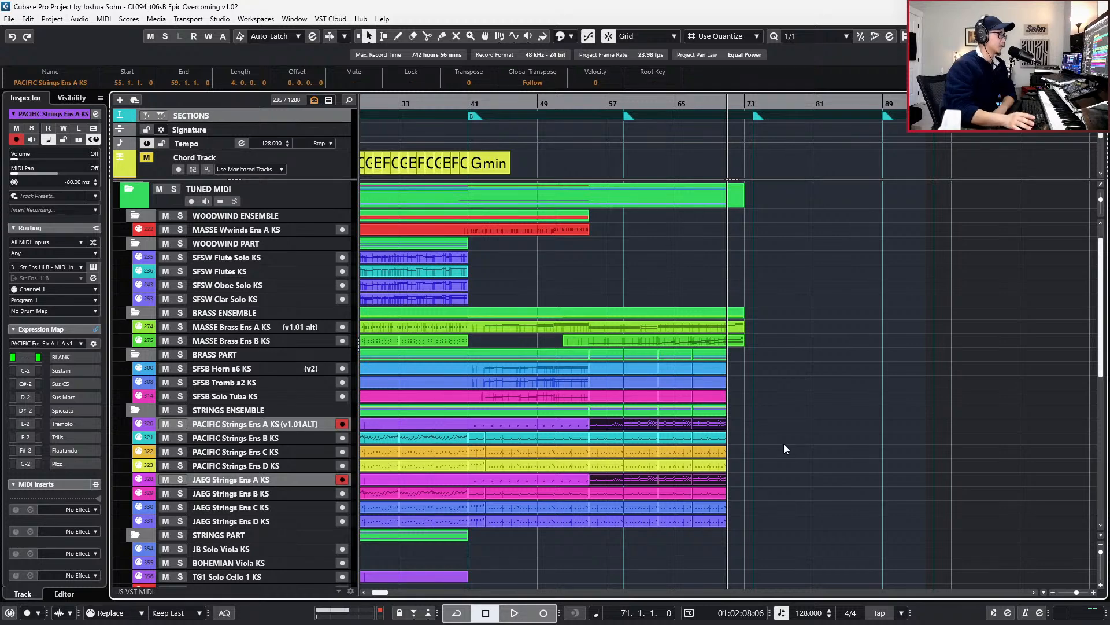
pyautogui.scroll(-3, 783, 443)
pyautogui.scroll(4, 783, 443)
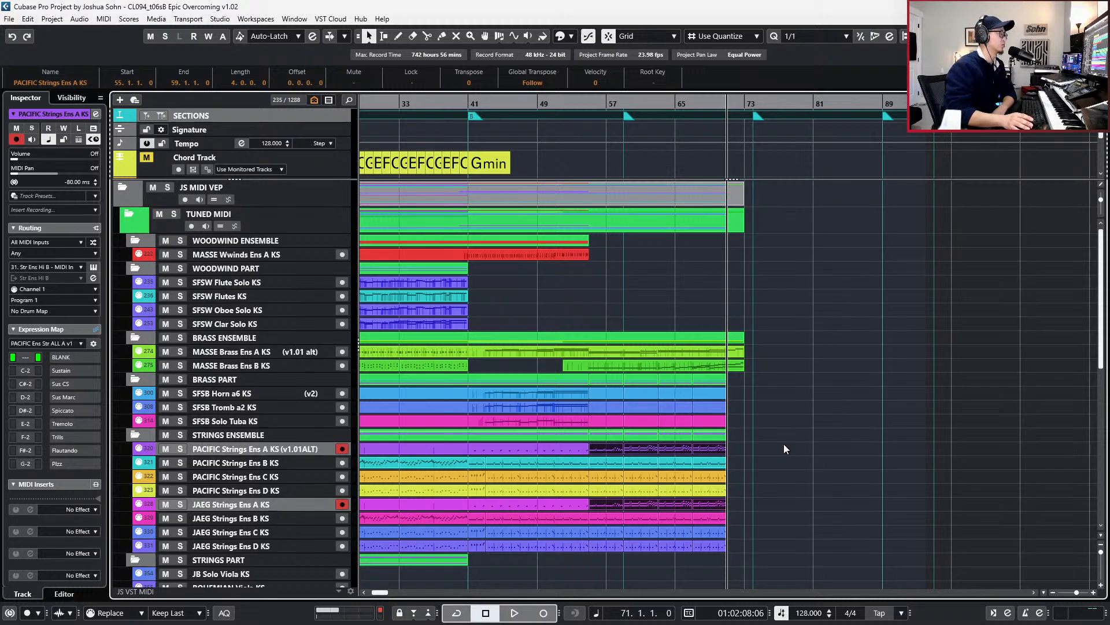
pyautogui.scroll(-1, 783, 449)
pyautogui.scroll(-1, 783, 448)
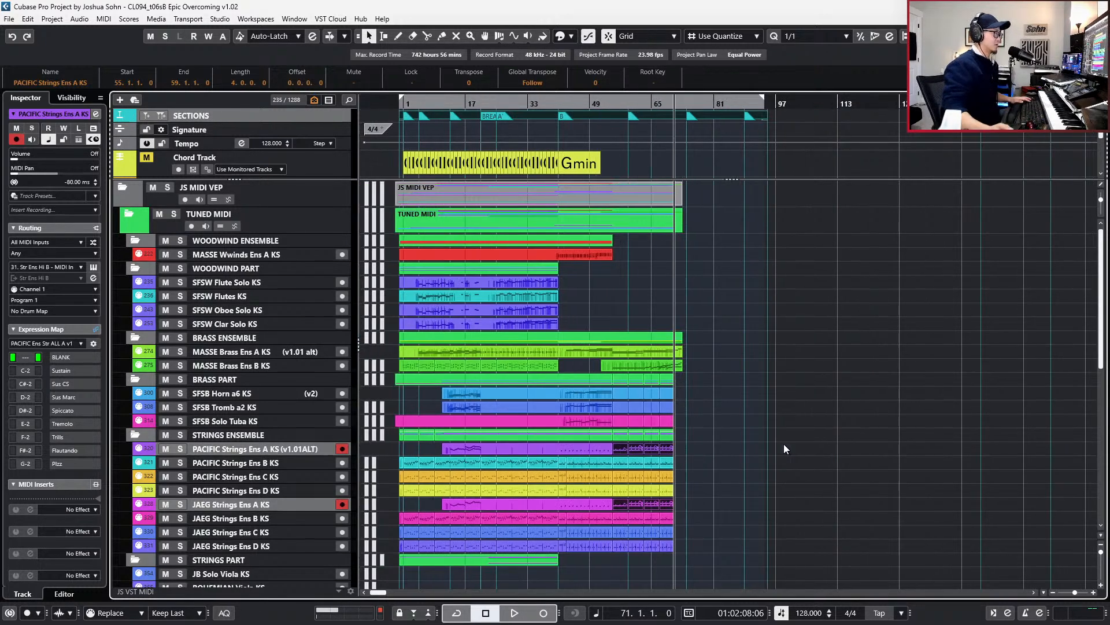